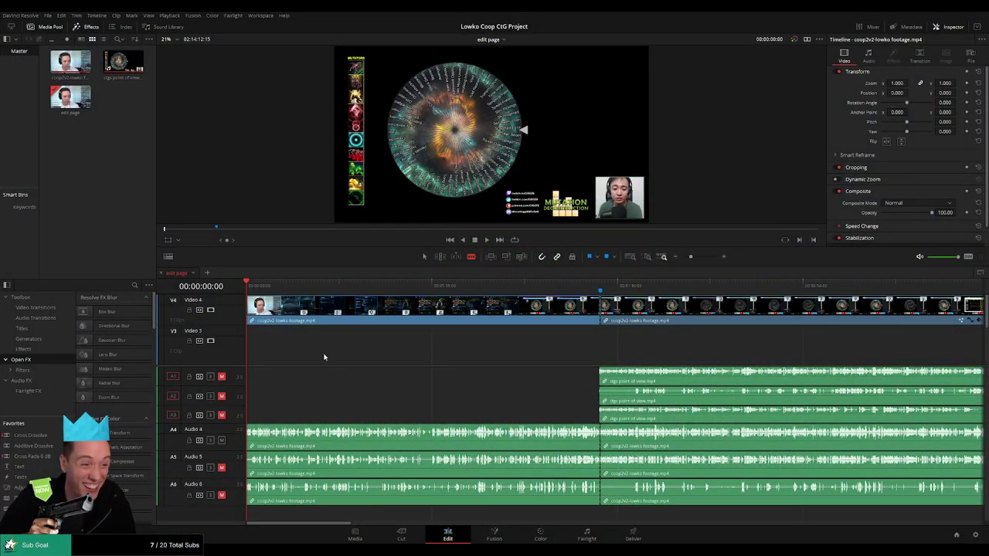
- Play the edit page timeline from the start, review the opening coop2v2-lowko footage, and pause at about 1:17
key(space)
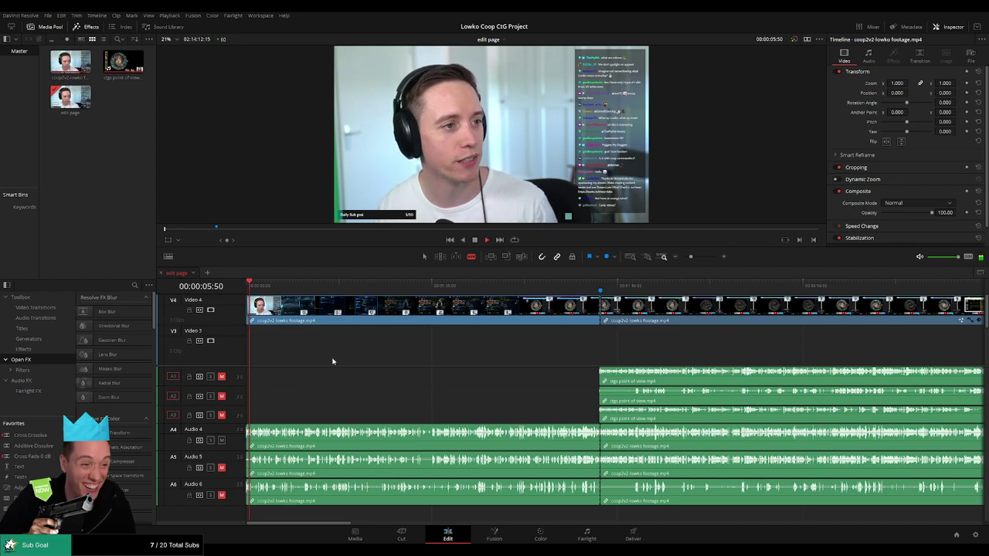
scroll(314, 375, up, 3)
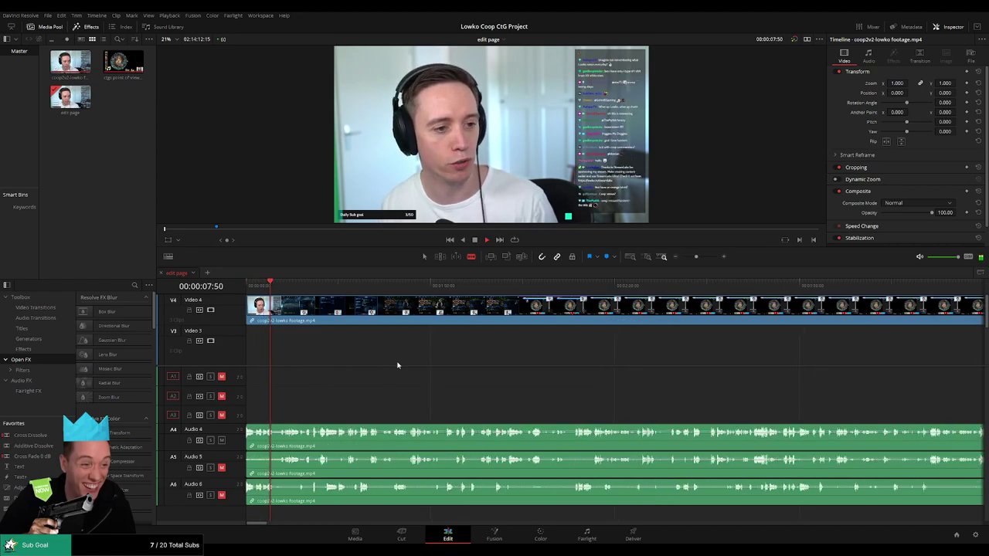
scroll(367, 362, up, 2)
drag(410, 357, 524, 352)
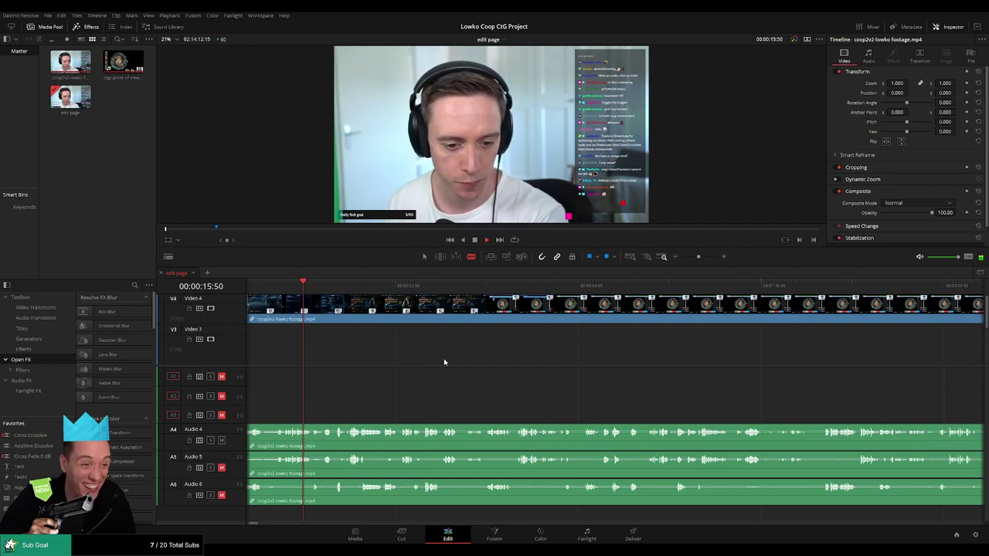
scroll(441, 362, right, 1)
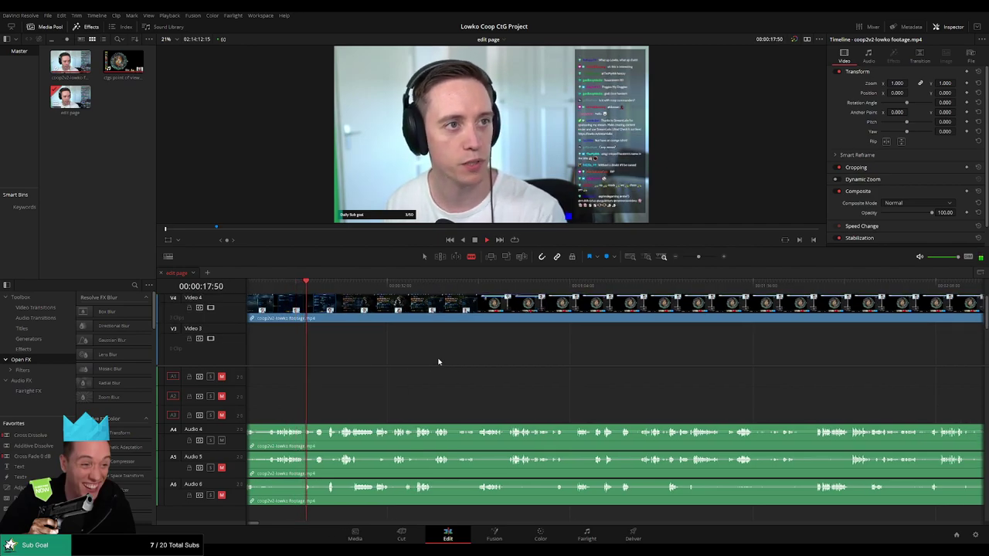
drag(451, 365, 445, 385)
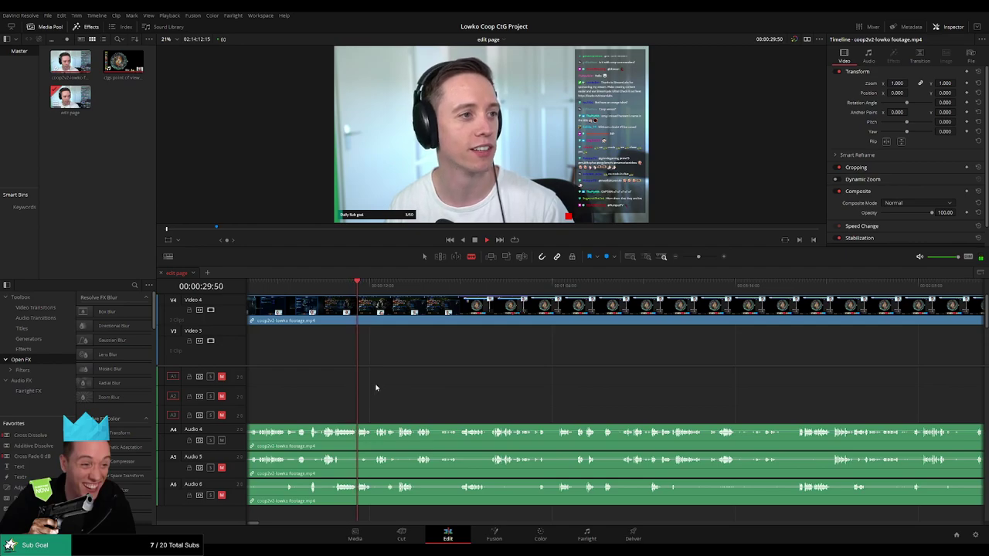
drag(458, 362, 432, 362)
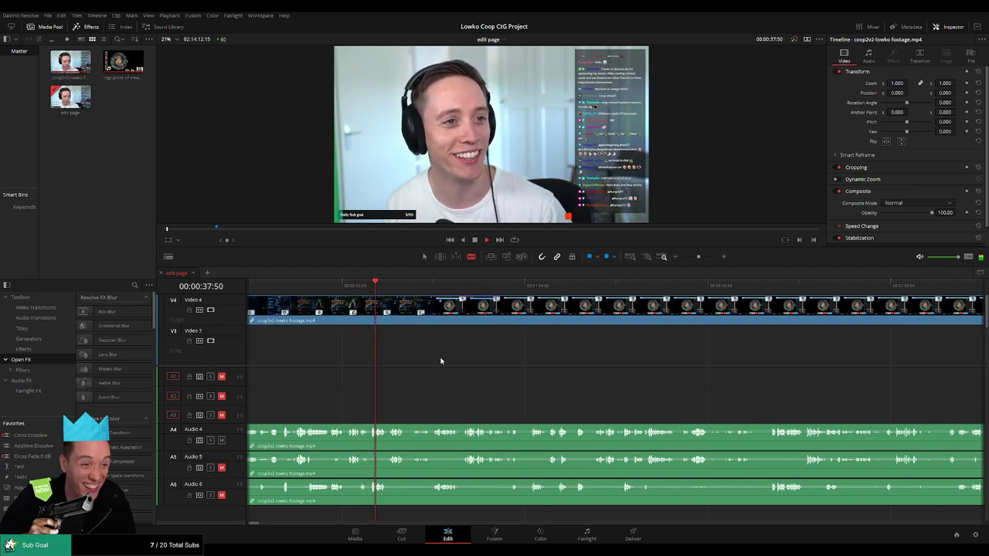
scroll(441, 359, right, 3)
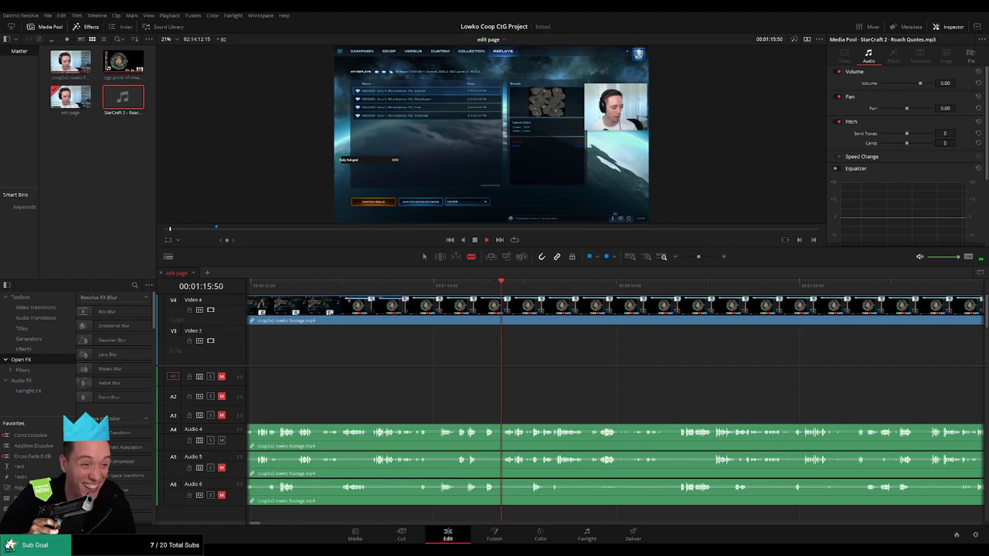
click(509, 394)
key(space)
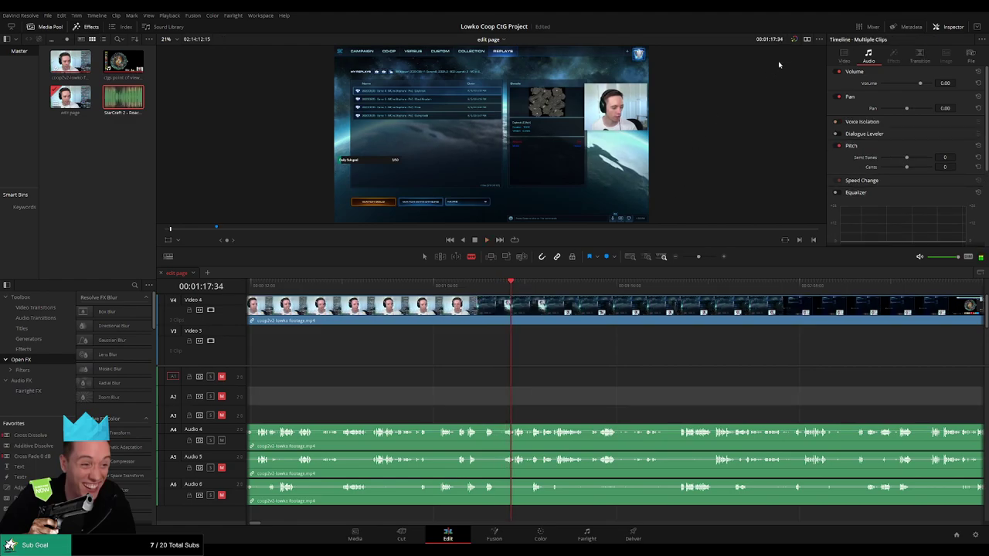
- Audition StarCraft 2 - Roach Quotes.mp3 in a dual-viewer layout, mark an in point about 12 seconds in, and return to a single viewer
click(806, 40)
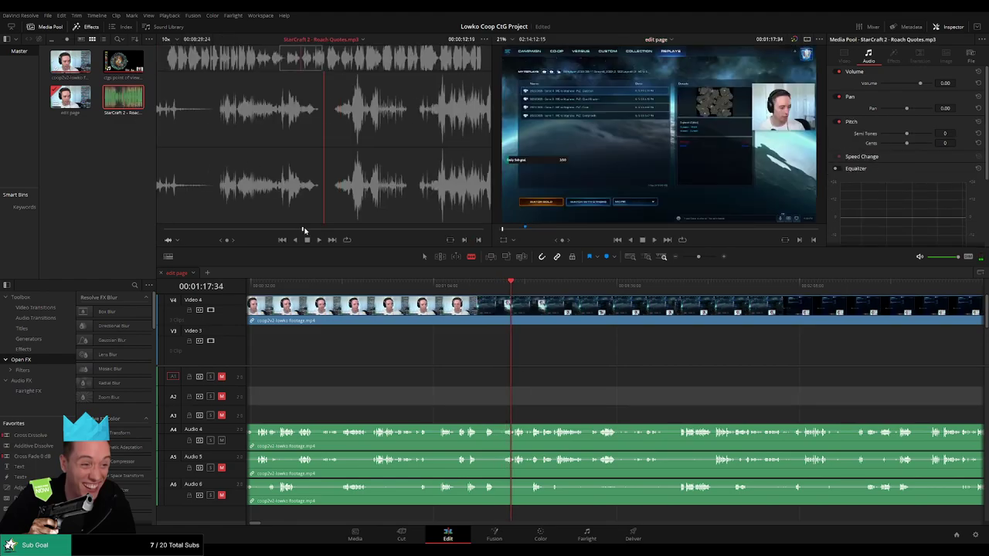
click(296, 229)
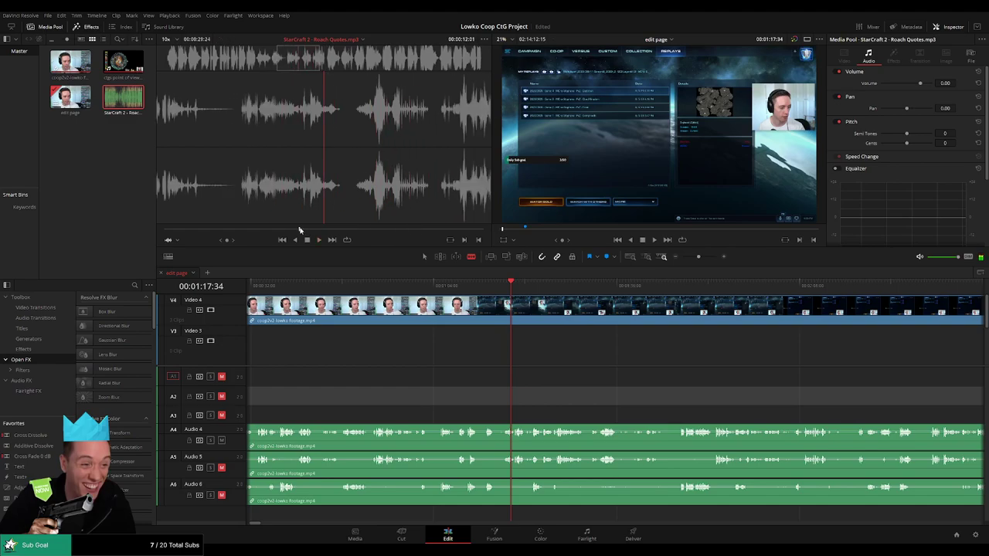
click(302, 230)
drag(302, 229, 303, 229)
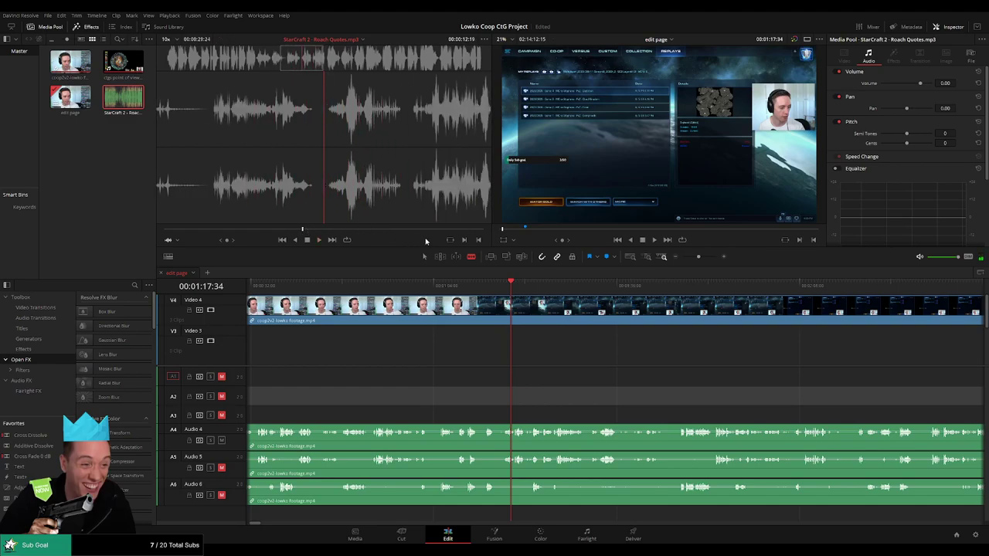
key(space)
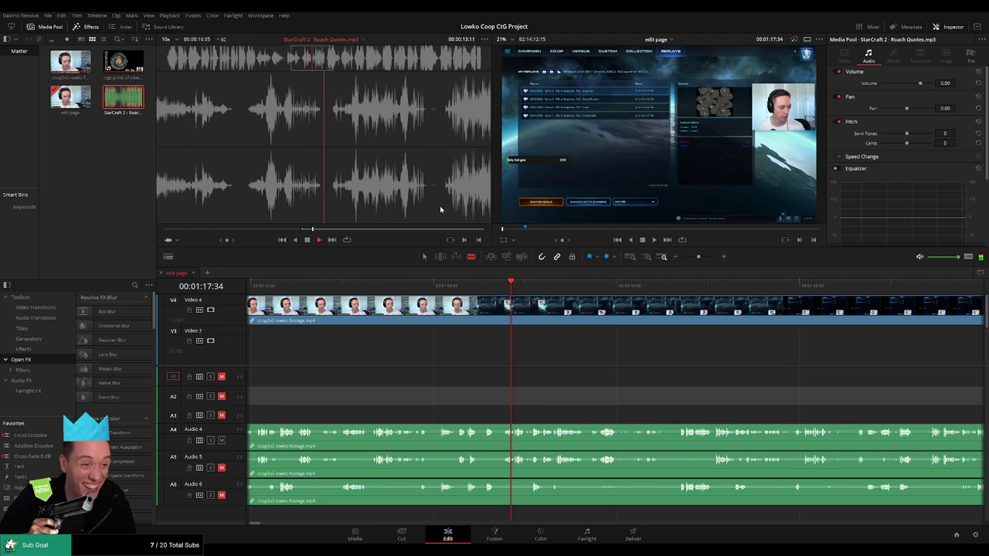
key(space)
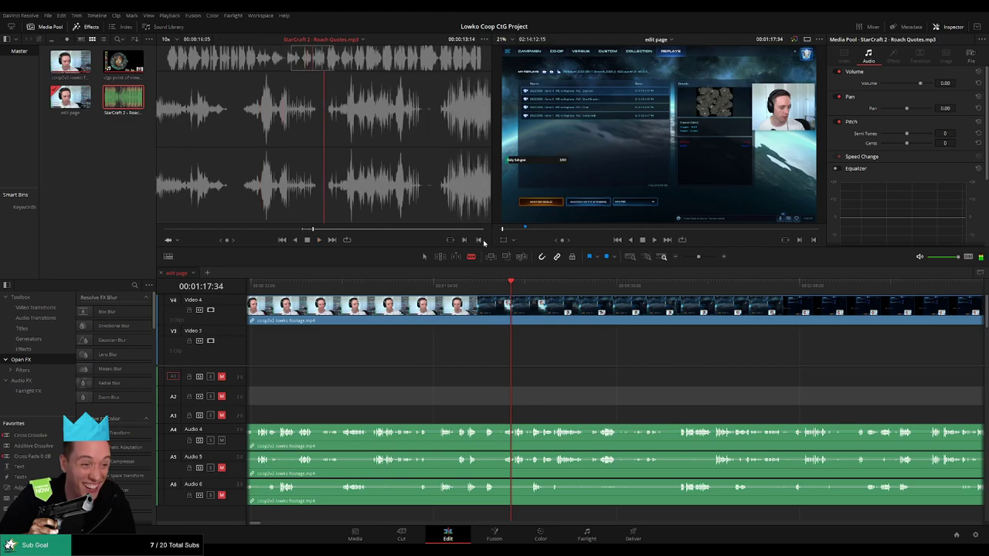
click(807, 39)
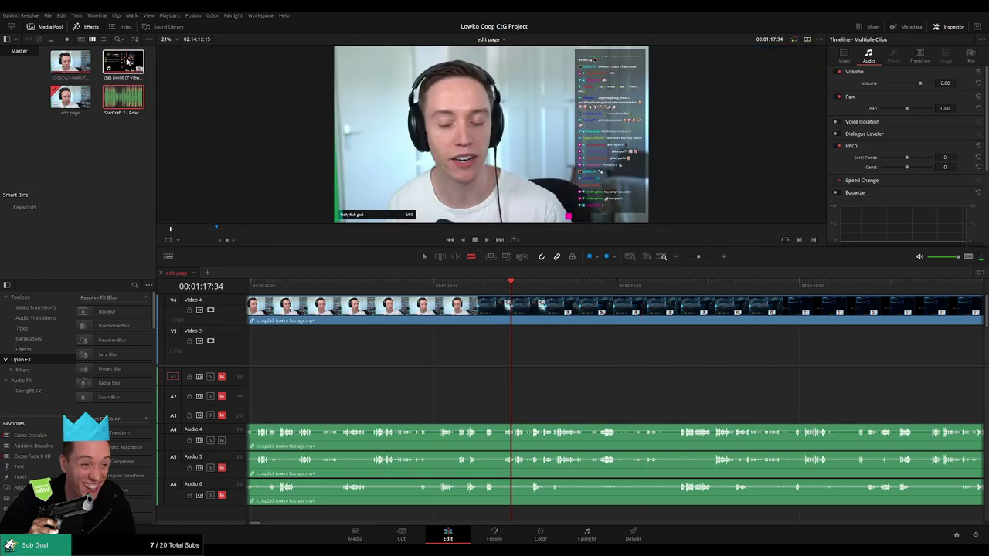
- Reopen the edit page timeline and review its footage from about 1:17 to 1:30
double_click(71, 97)
key(space)
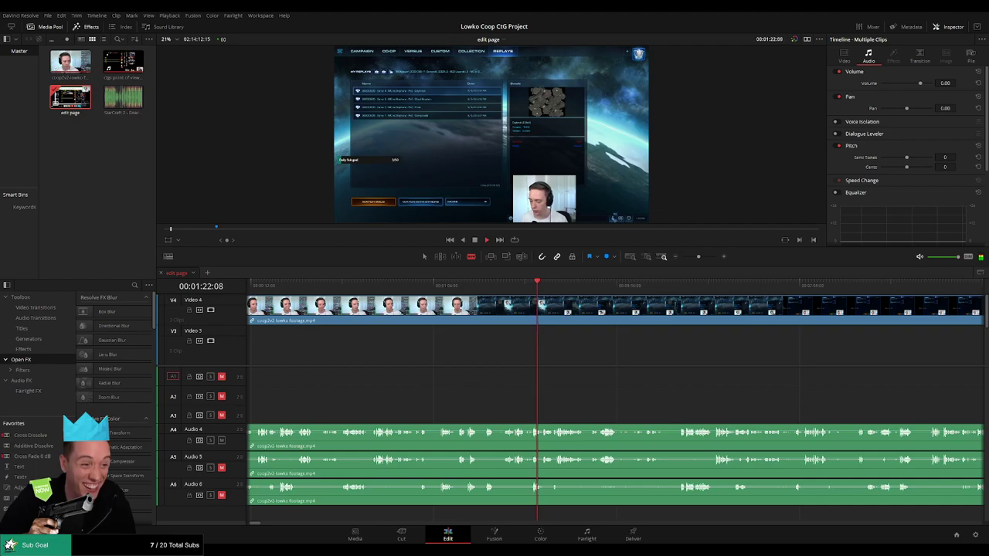
drag(549, 352, 407, 363)
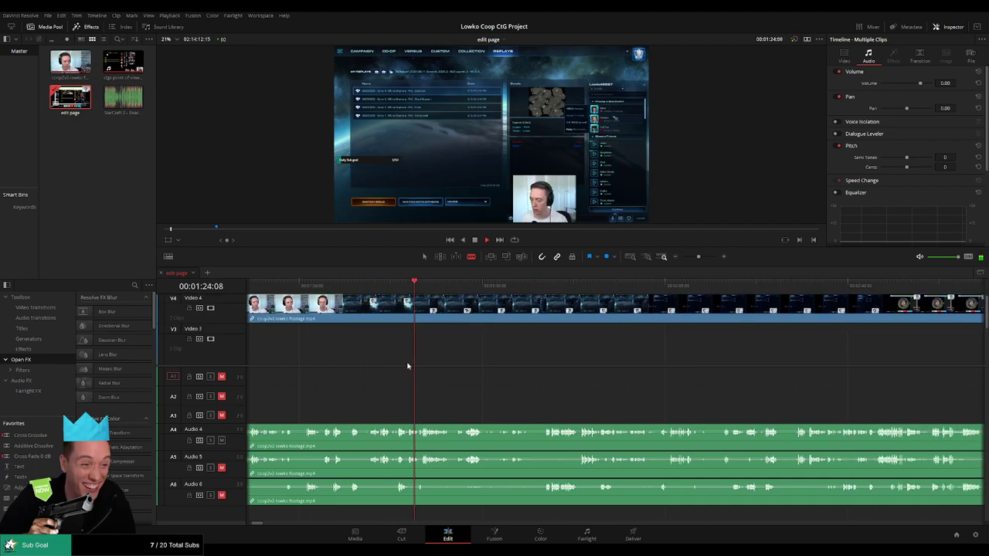
scroll(507, 360, right, 2)
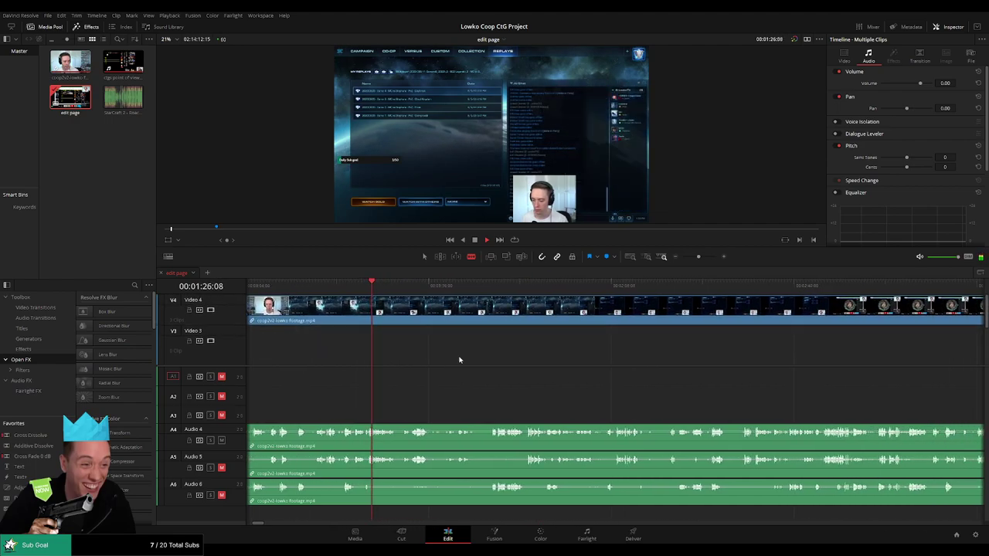
scroll(416, 358, right, 2)
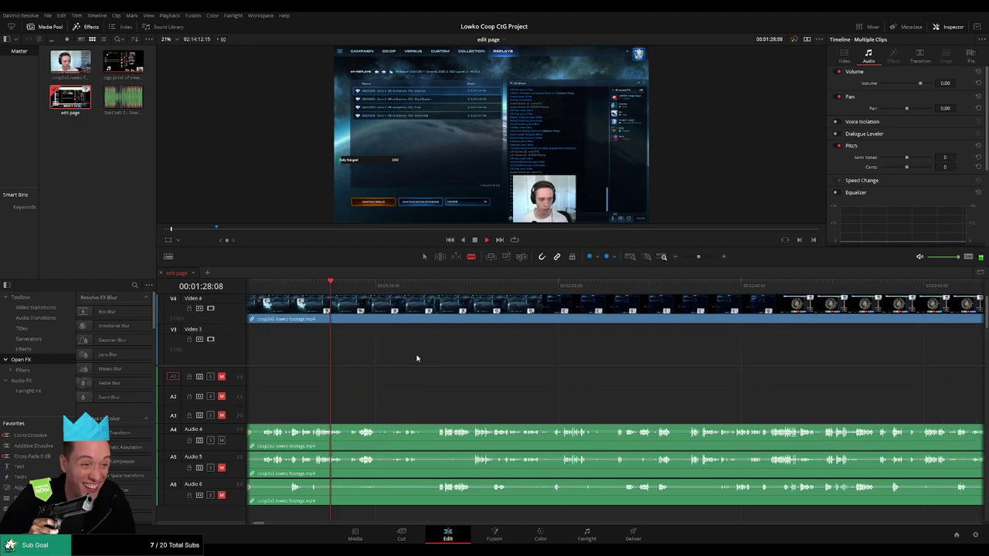
scroll(446, 364, left, 2)
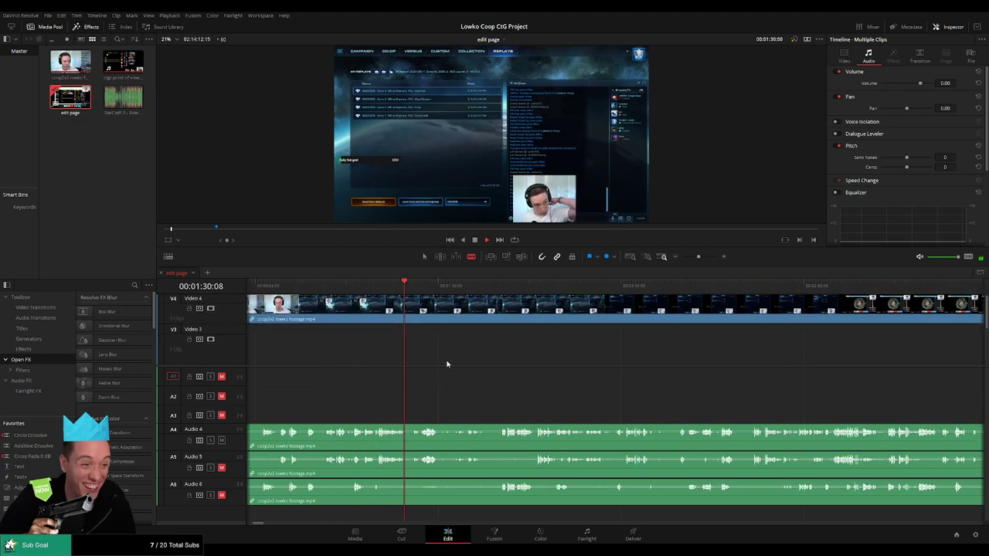
scroll(446, 363, left, 1)
- Sample the footage at several points between about 1:09 and 1:47 and continue watching to about 2:09
click(363, 289)
click(356, 290)
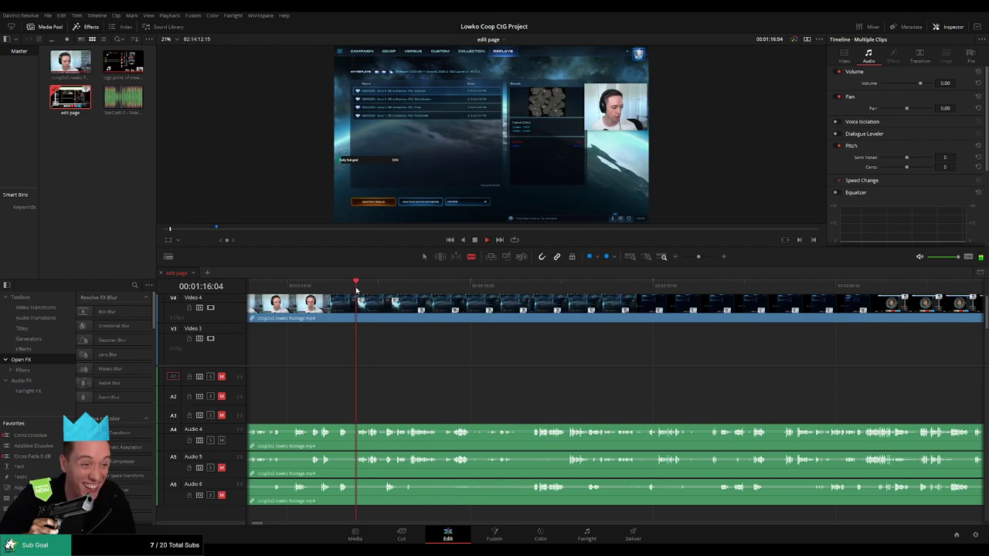
click(313, 286)
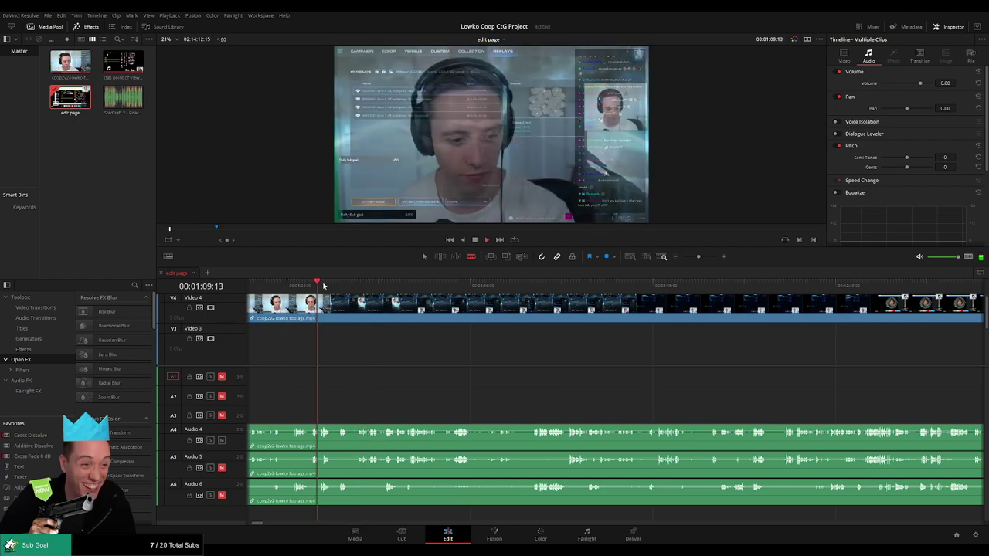
click(428, 286)
click(455, 286)
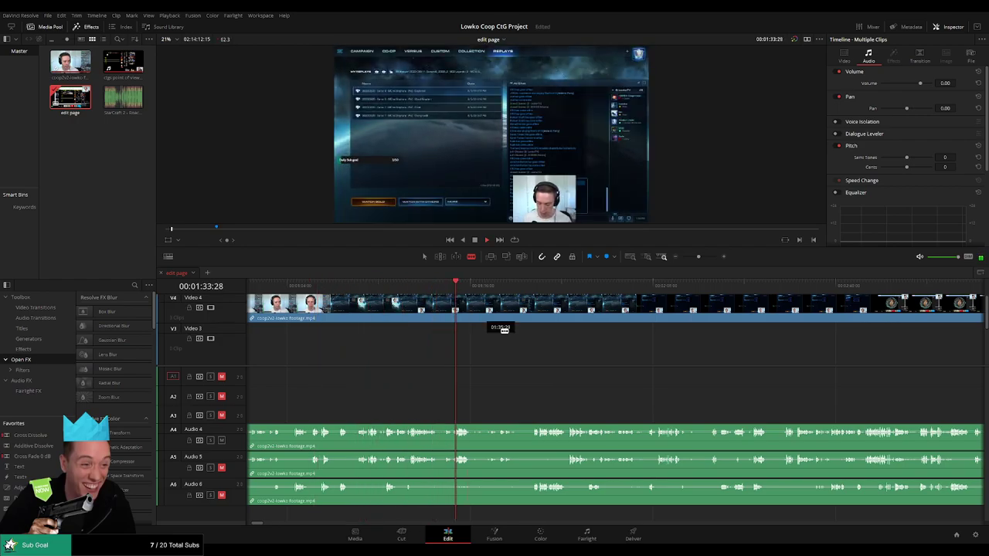
scroll(424, 370, right, 4)
click(408, 290)
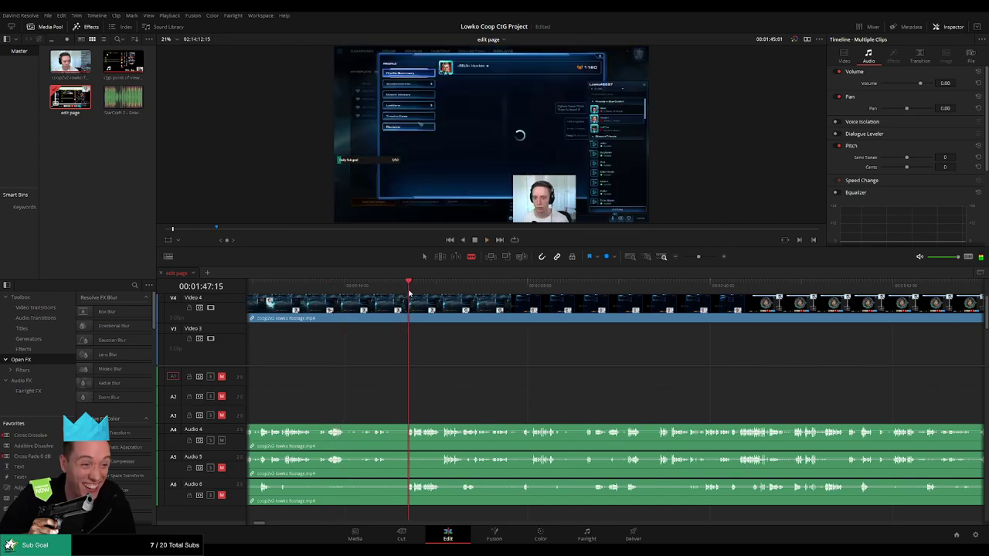
scroll(517, 362, right, 3)
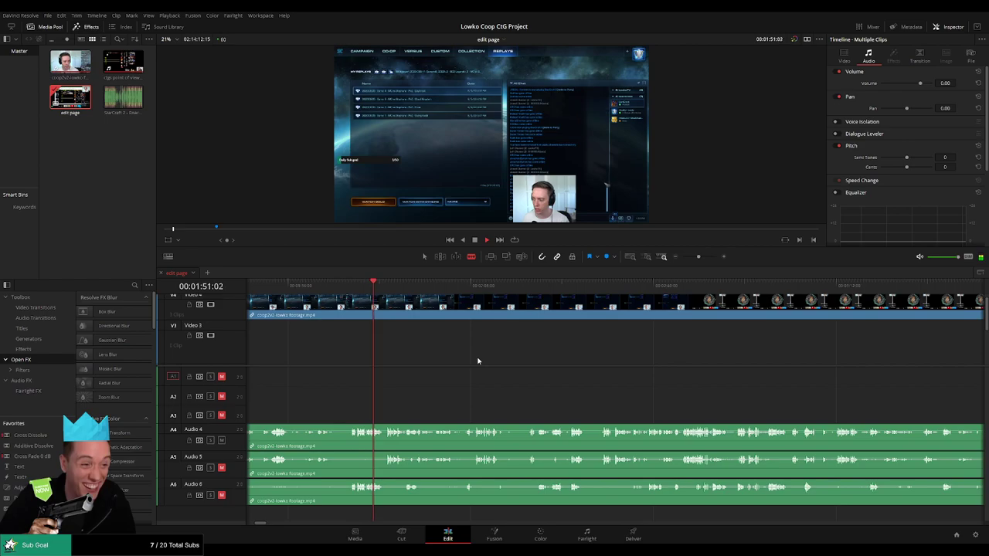
scroll(467, 382, right, 2)
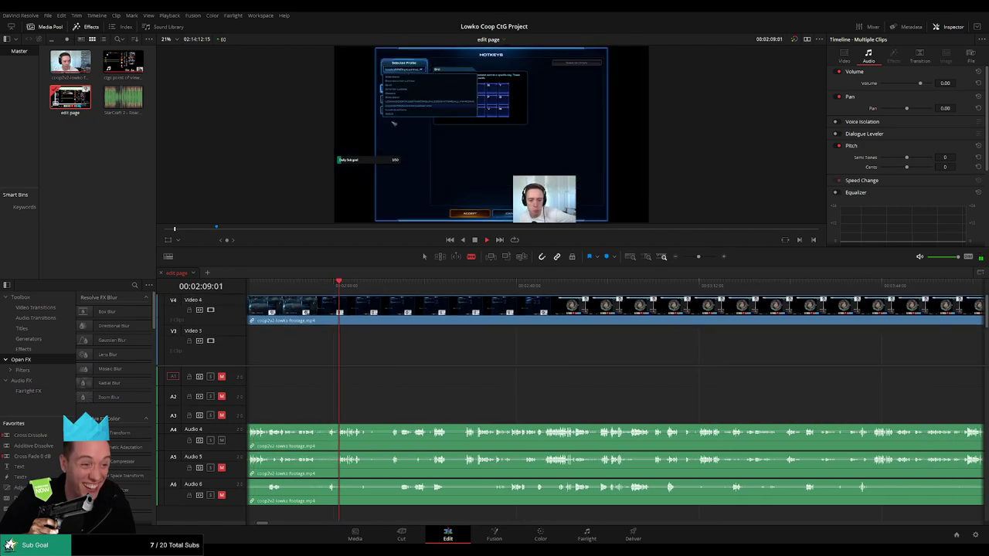
- Colour the second coop2v2-lowko footage.mp4 clip on Video 4 and its linked audio orange
drag(698, 256, 688, 259)
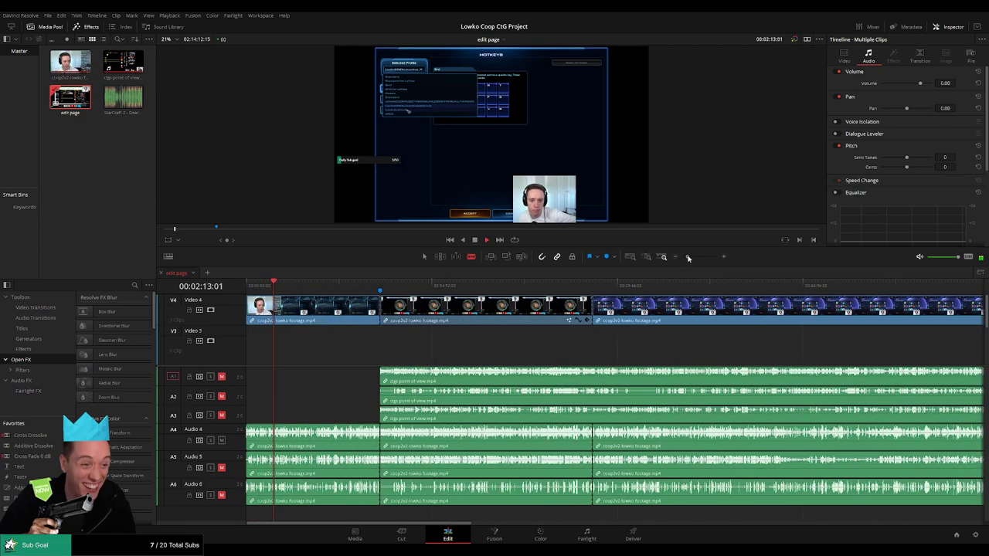
click(464, 310)
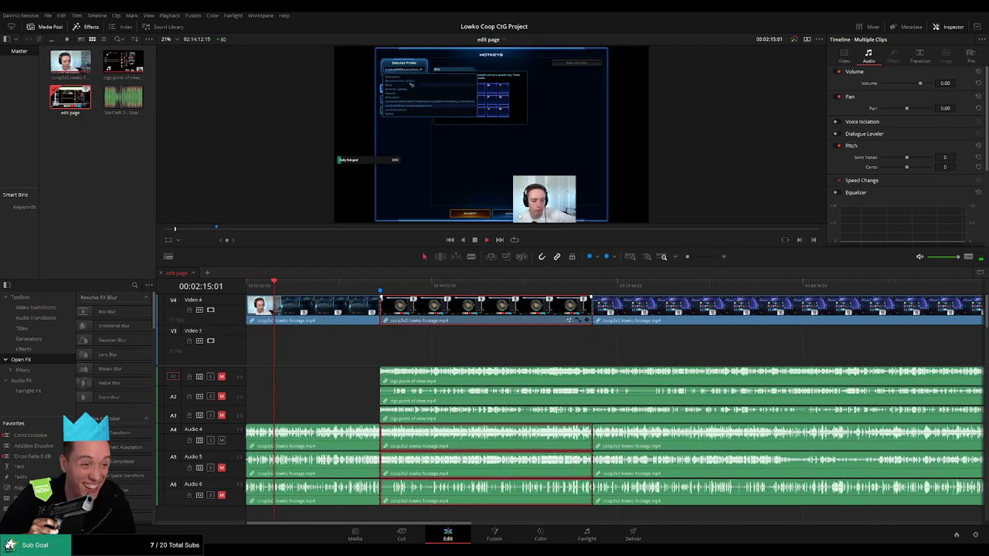
key(o)
click(311, 355)
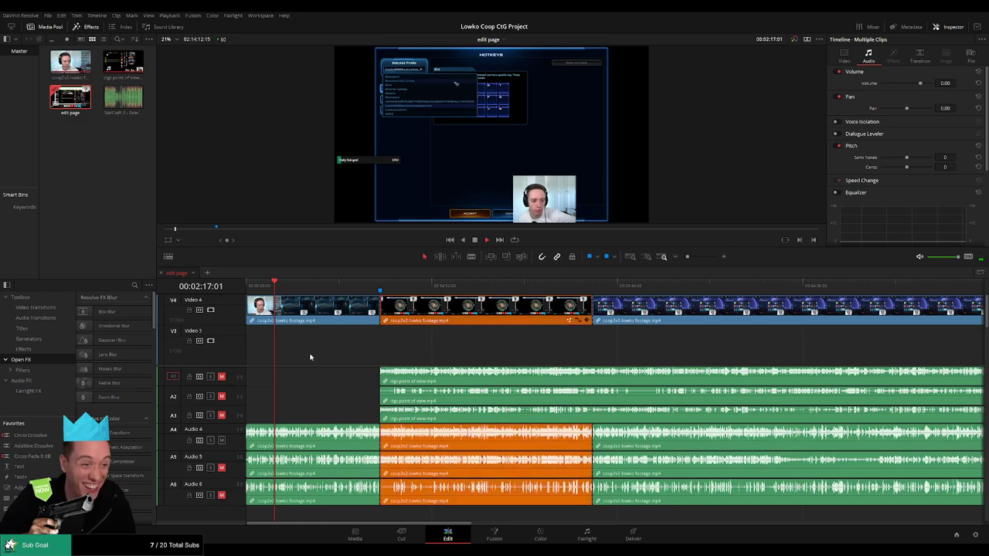
- Colour the point-of-view clip on Video 1 and its linked audio orange to match the clip on Video 4
scroll(413, 340, down, 1)
scroll(427, 294, down, 1)
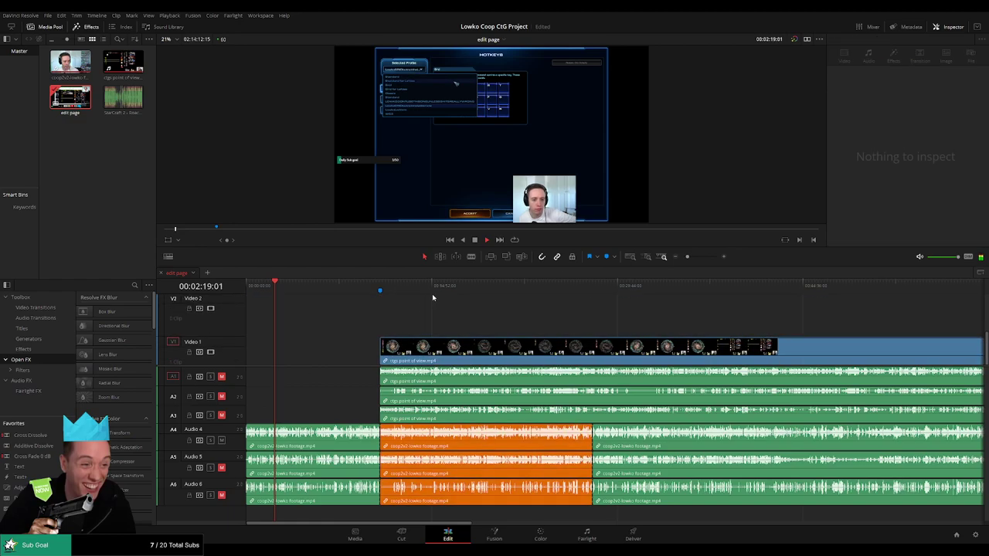
scroll(433, 302, up, 4)
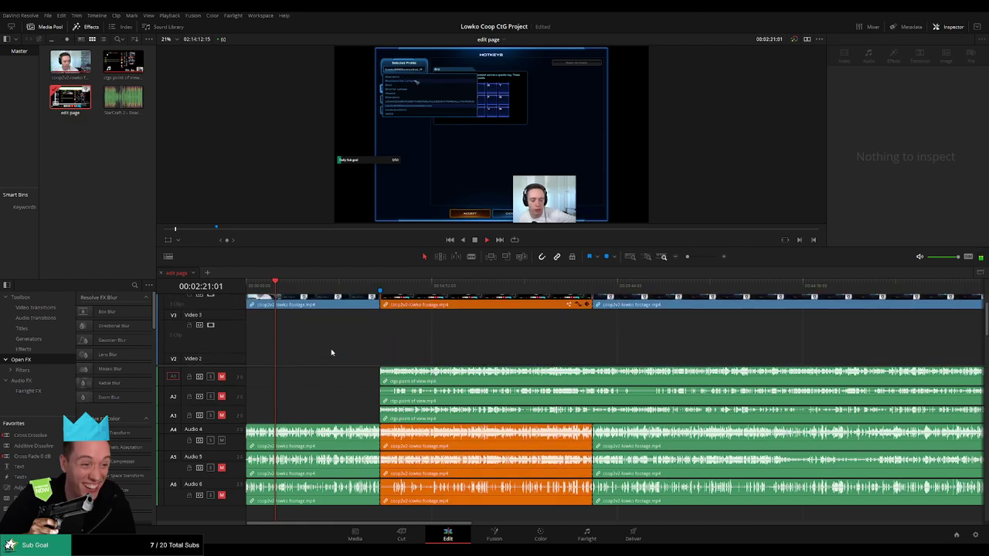
scroll(388, 344, down, 4)
click(441, 348)
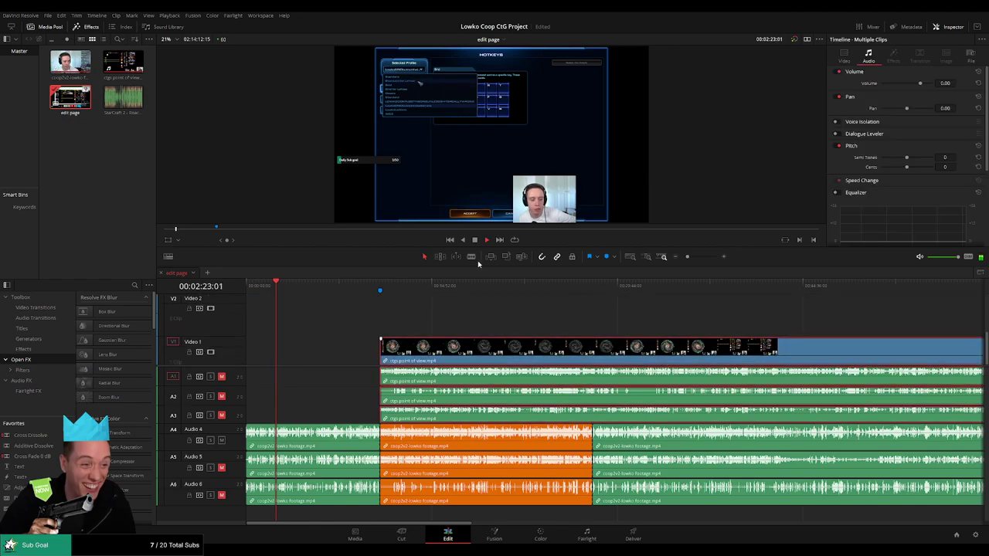
click(594, 246)
click(324, 342)
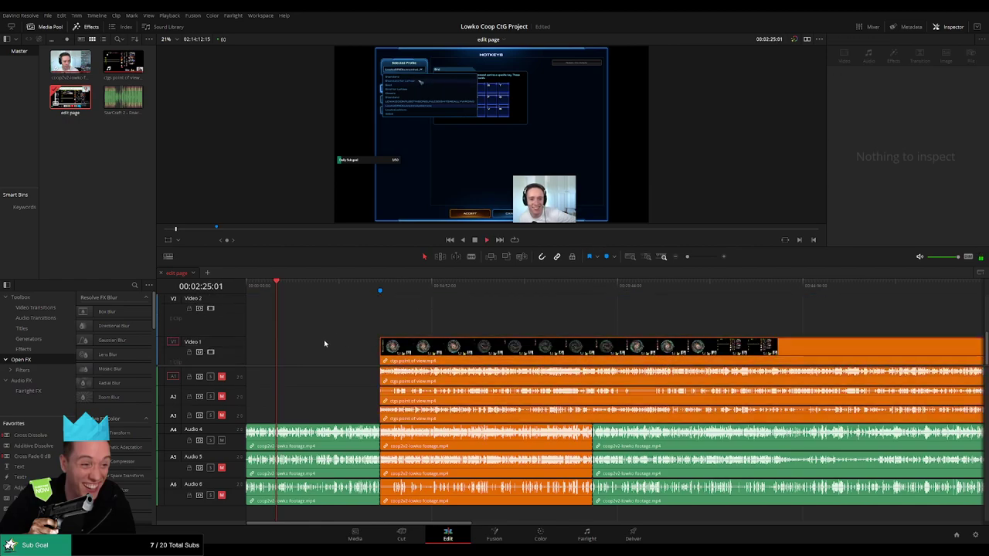
- Compare the orange clips across the video tracks and zoom the timeline in around the playhead
scroll(318, 348, up, 4)
scroll(328, 356, down, 4)
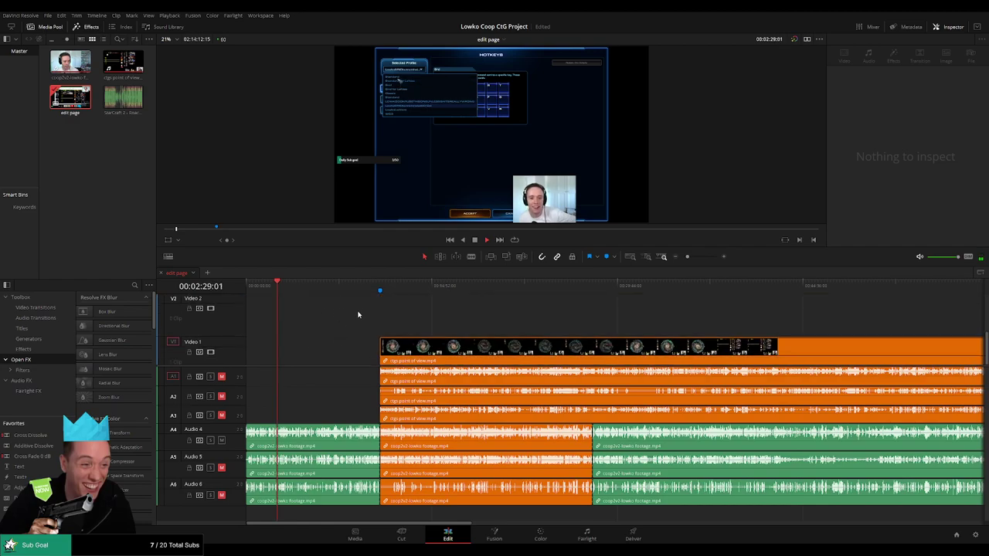
scroll(358, 317, up, 6)
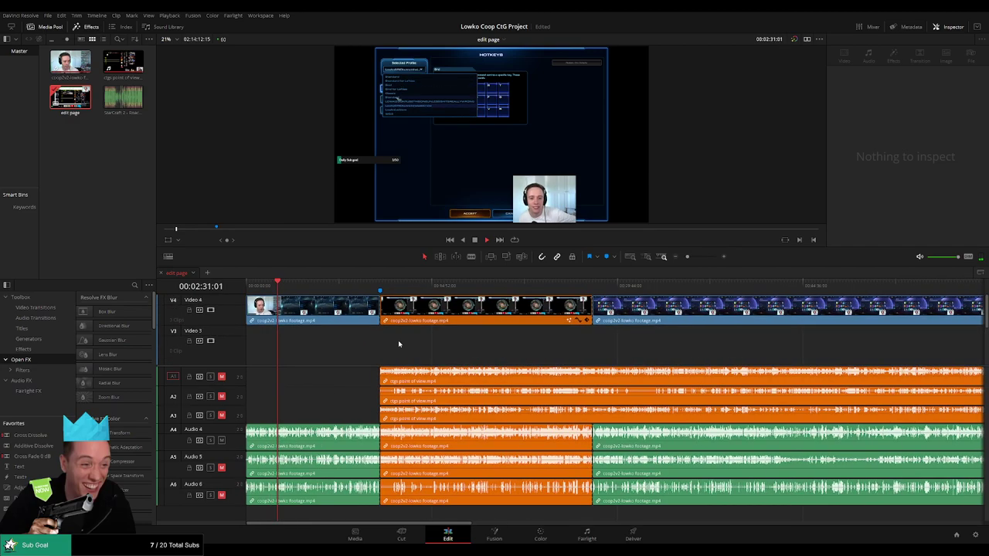
drag(686, 256, 696, 257)
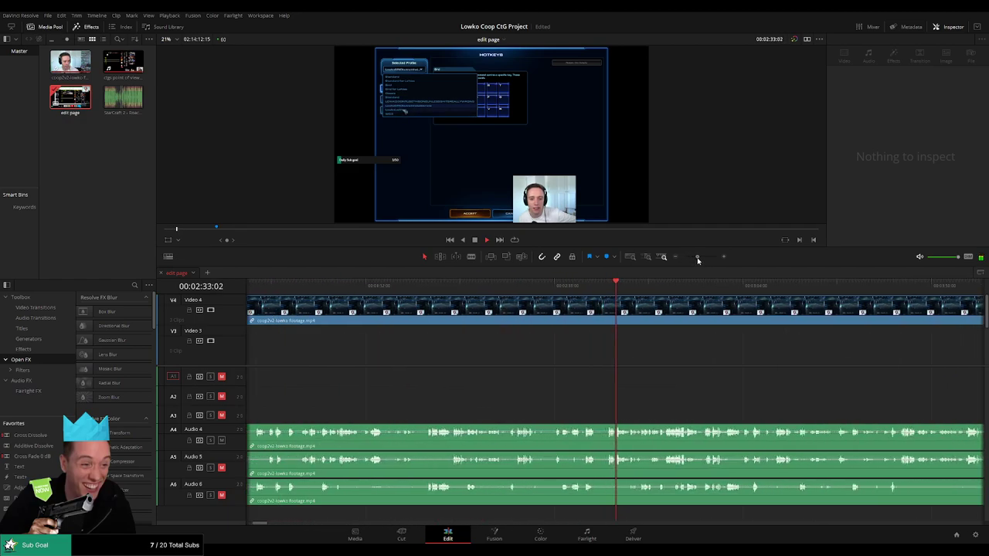
- Review the hotkeys and options-menu footage from about 2:33 to 3:41, skipping ahead to about 3:31 along the way
drag(631, 340, 358, 348)
drag(446, 347, 427, 380)
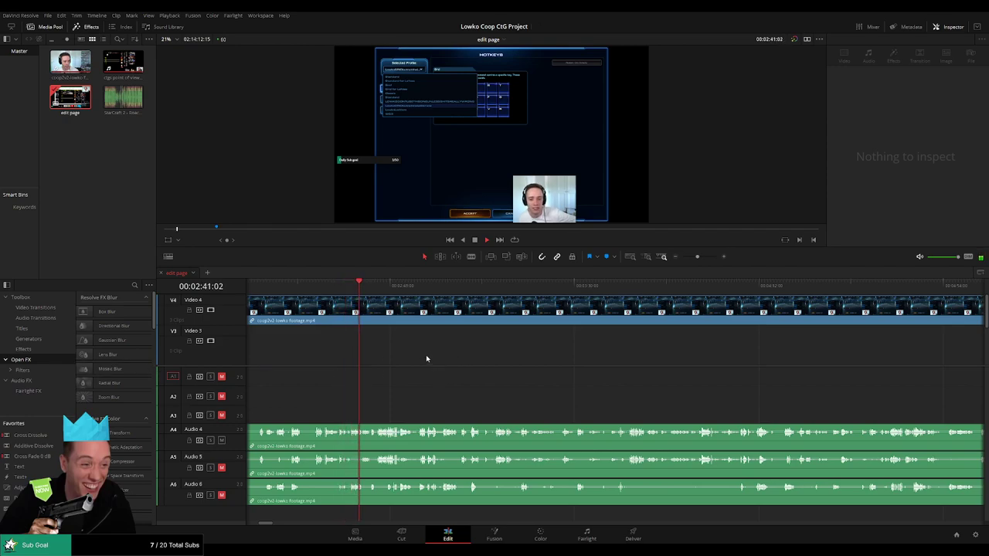
scroll(396, 357, right, 2)
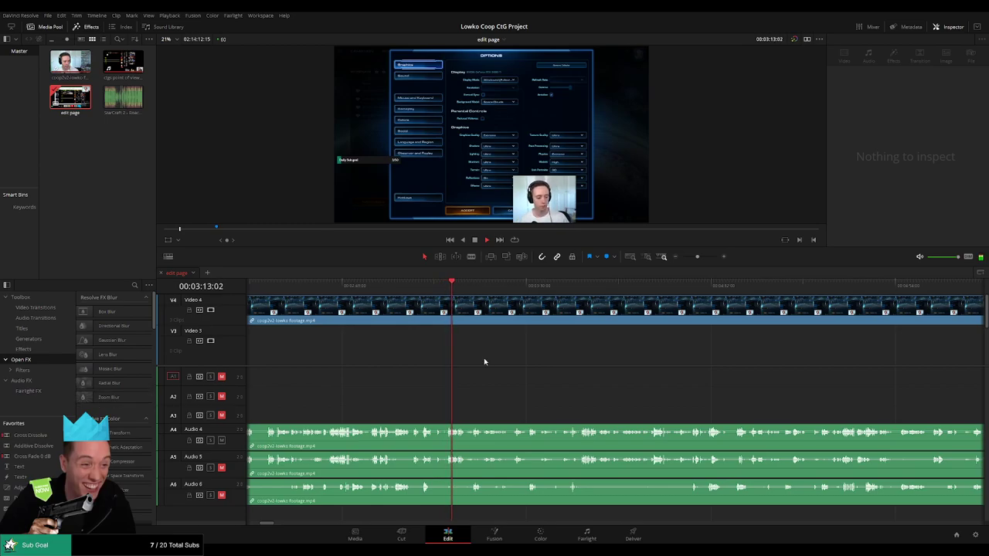
scroll(392, 360, right, 6)
scroll(367, 375, right, 2)
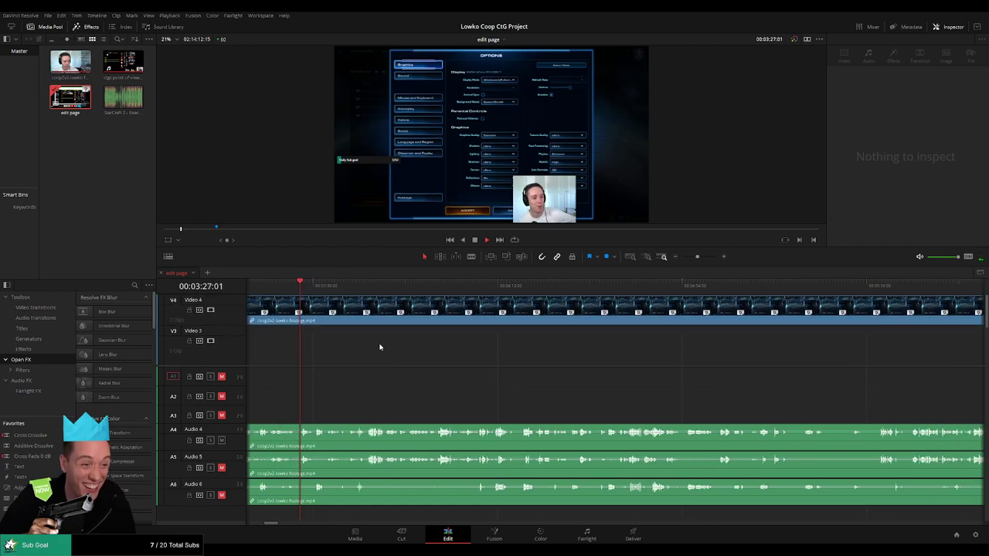
click(317, 285)
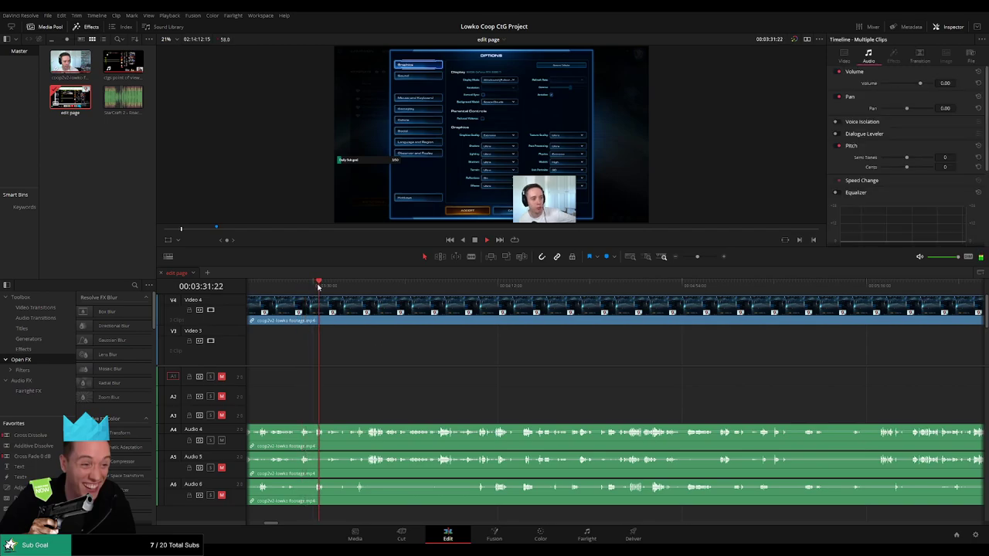
key(space)
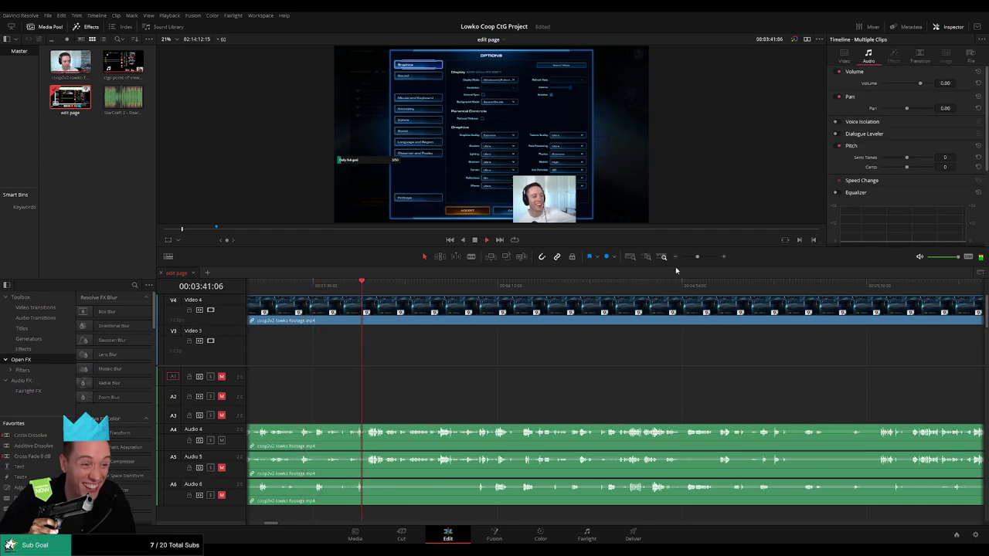
- Continue reviewing the footage from about 3:43 to 4:20, jumping past quiet stretches to about 3:53 and 4:08
mouse_move(697, 256)
mouse_down()
mouse_move(688, 258)
mouse_move(699, 258)
mouse_up()
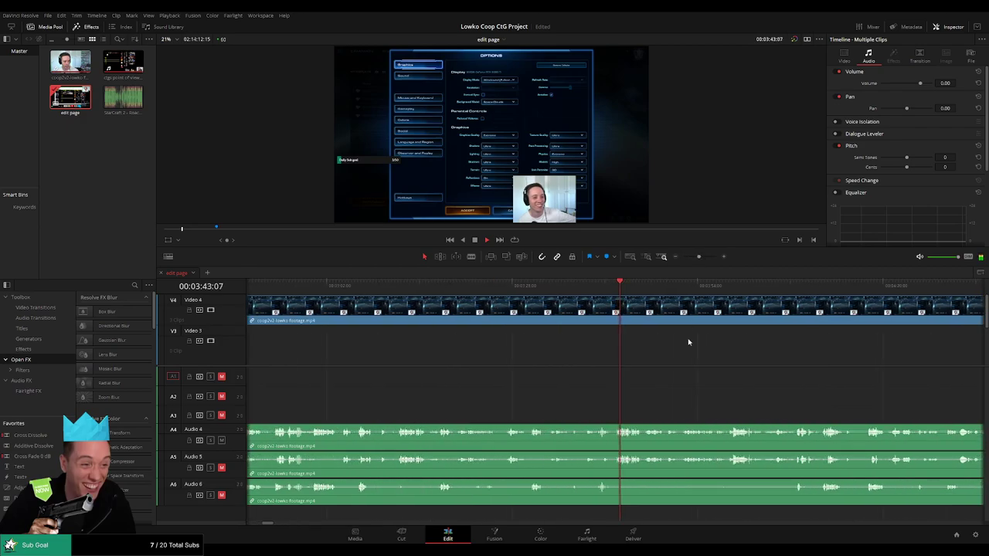
drag(688, 342, 412, 366)
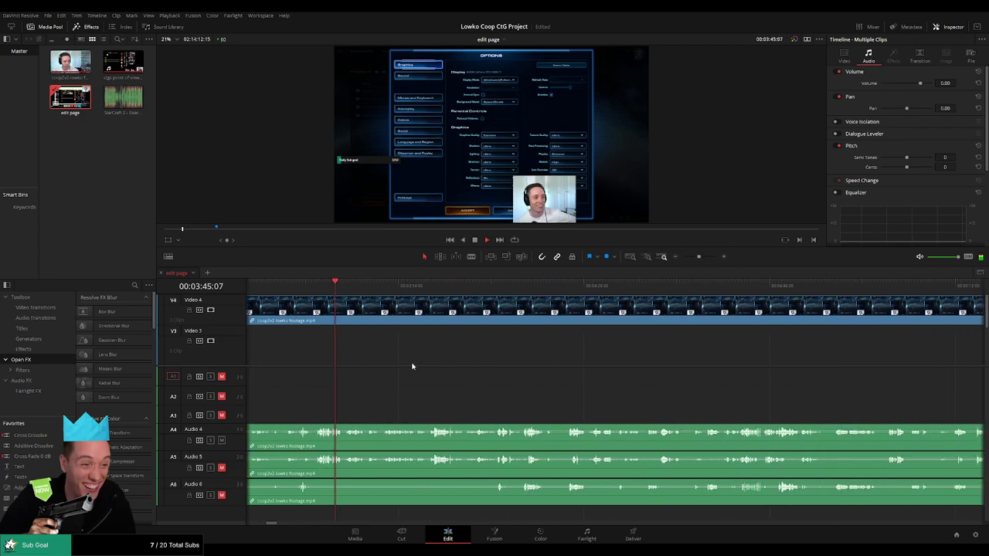
scroll(412, 366, right, 1)
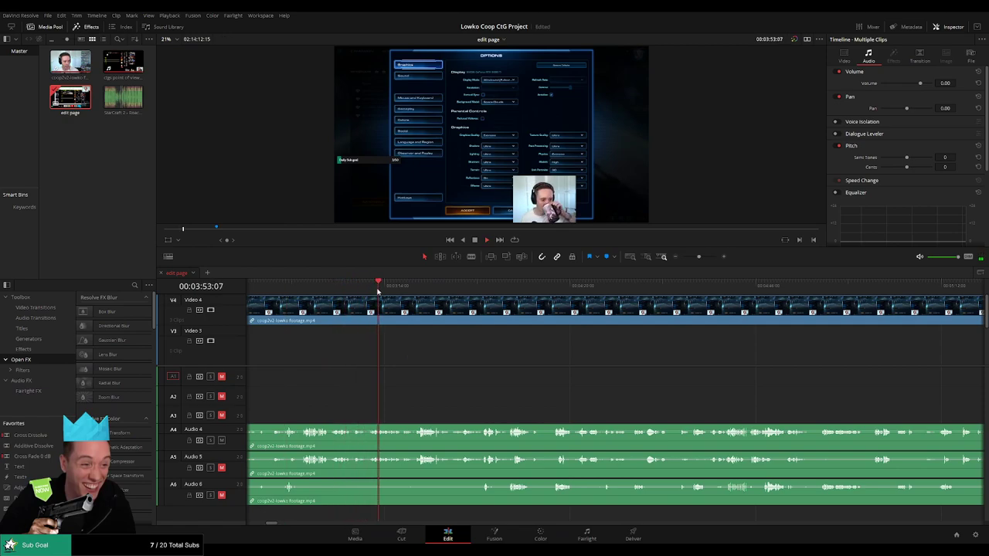
drag(511, 375, 405, 373)
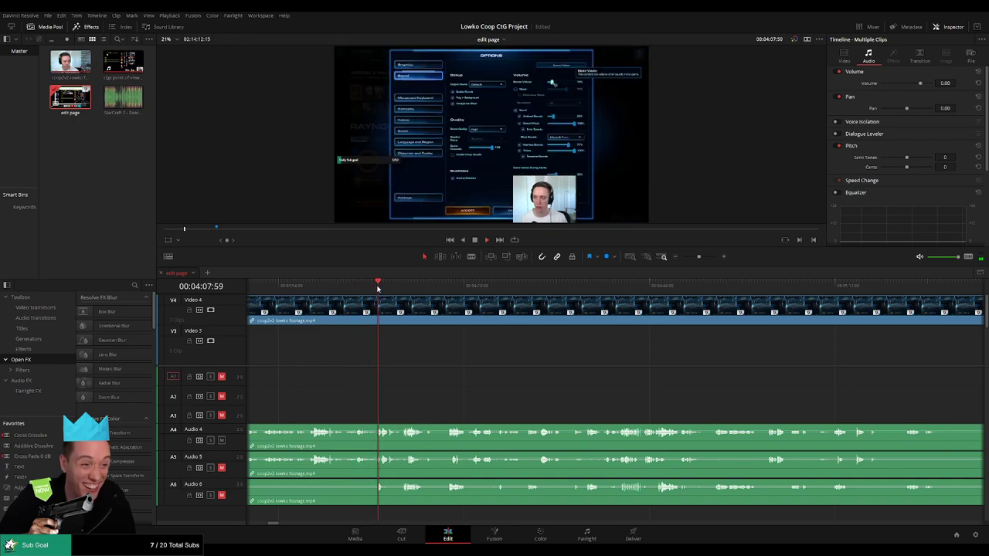
drag(479, 372, 411, 367)
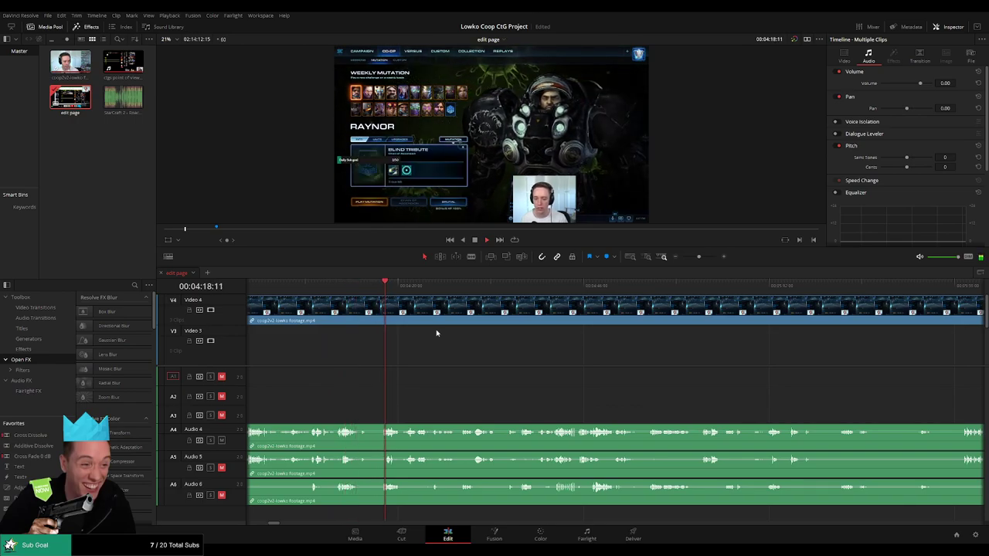
scroll(461, 358, right, 3)
scroll(423, 353, up, 1)
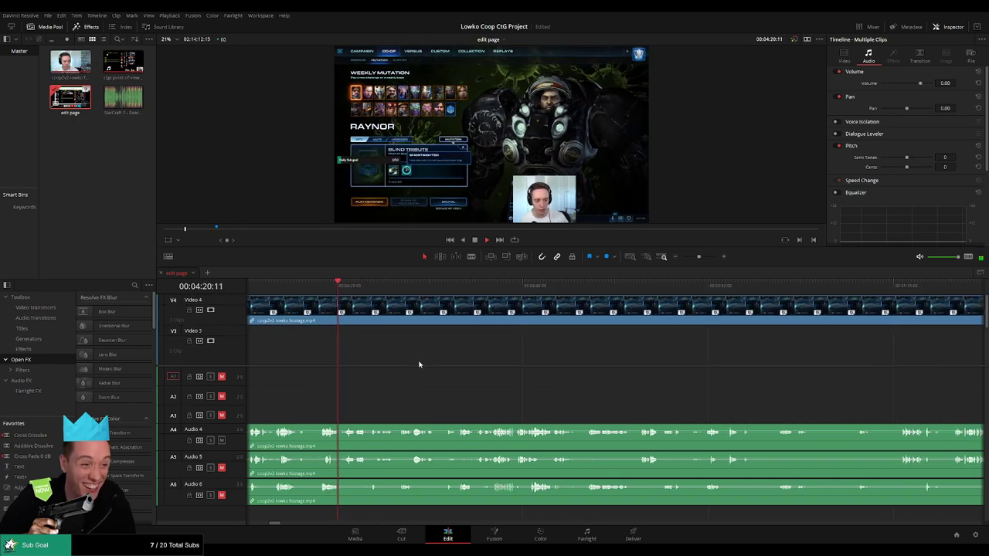
- Jump ahead to about 4:29 in the Weekly Mutation footage and review it through to about 4:59, skipping pauses in the audio
click(399, 286)
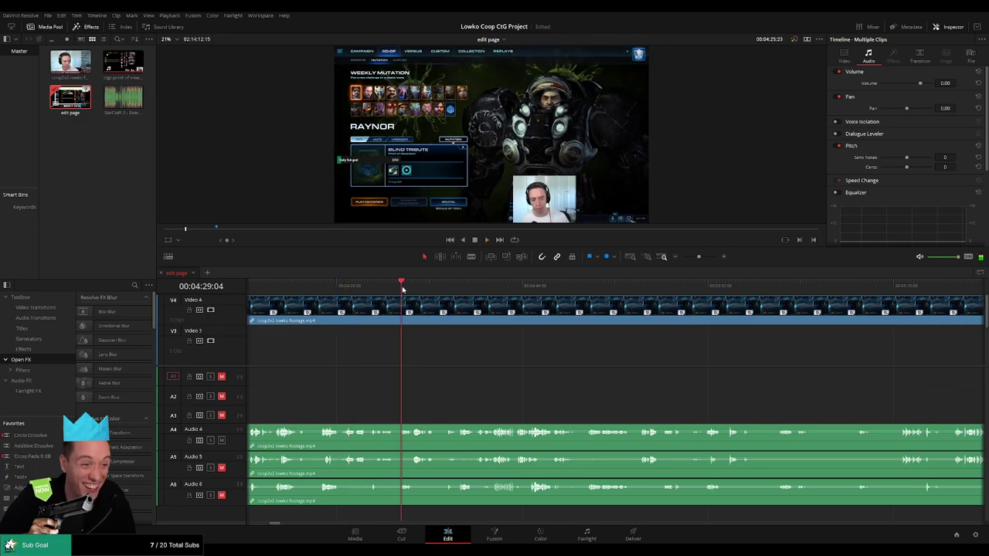
click(460, 286)
scroll(510, 357, right, 1)
drag(510, 357, 378, 372)
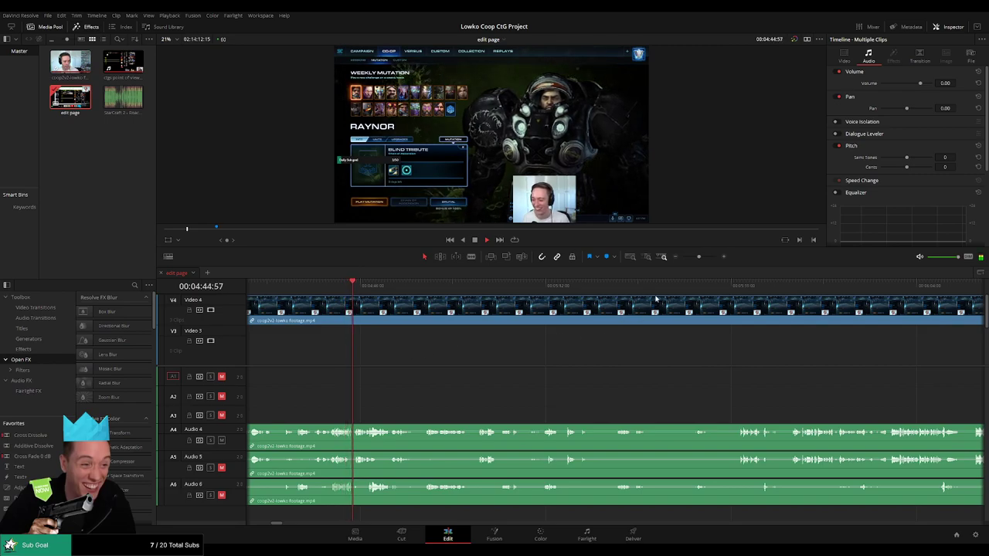
scroll(439, 360, right, 2)
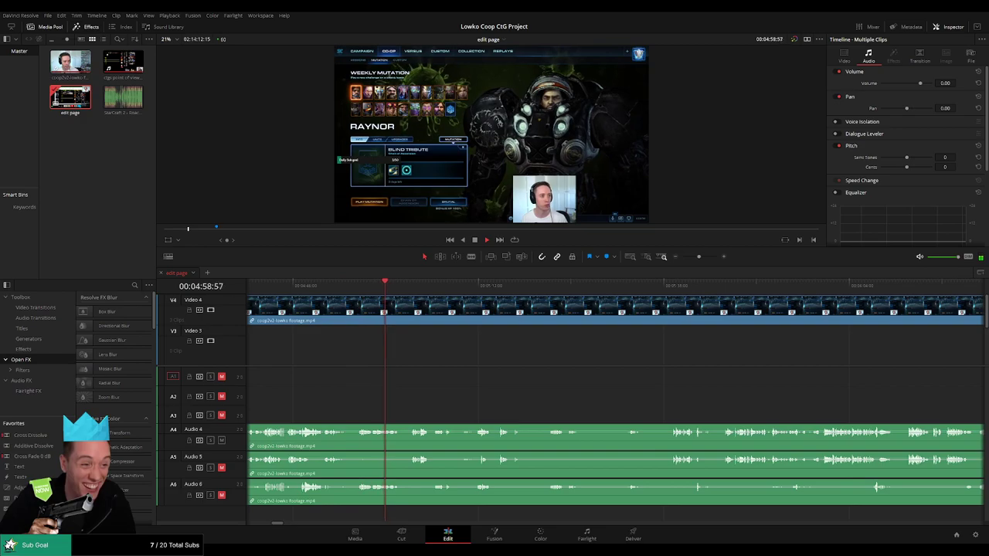
scroll(393, 373, right, 1)
- Sample the Weekly Mutation footage between about 5:03 and 5:39, jumping from one burst of speech in the audio waveform to the next
click(373, 286)
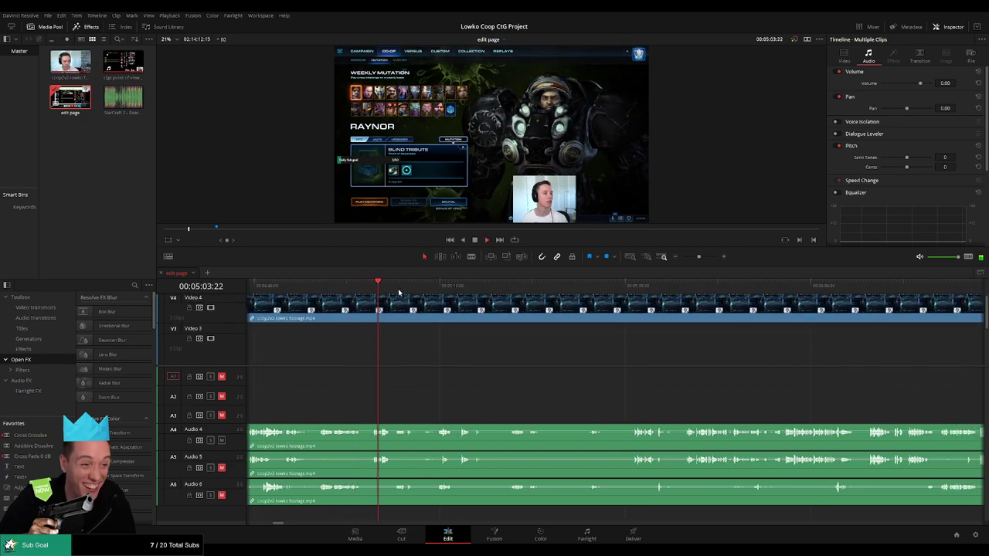
click(399, 286)
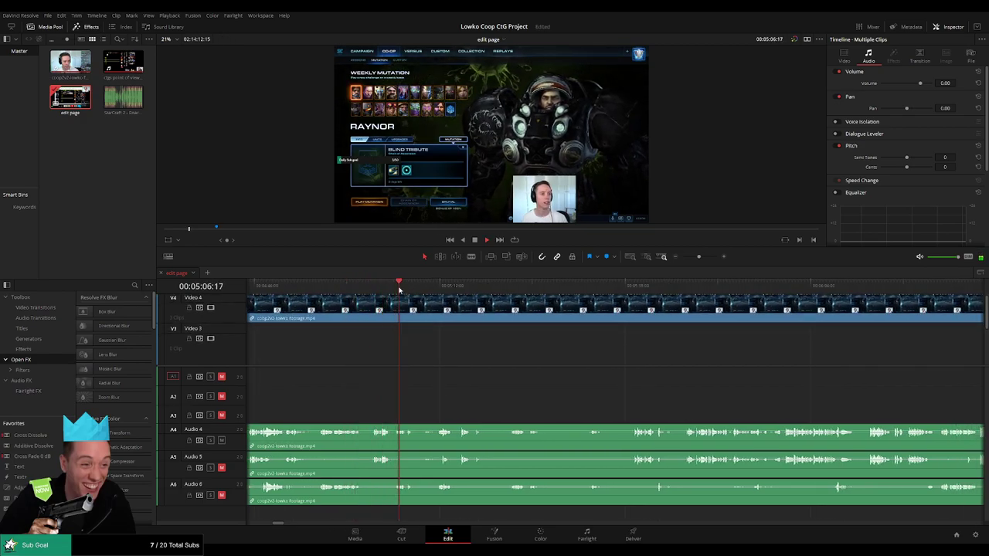
click(438, 285)
scroll(496, 360, right, 4)
click(360, 286)
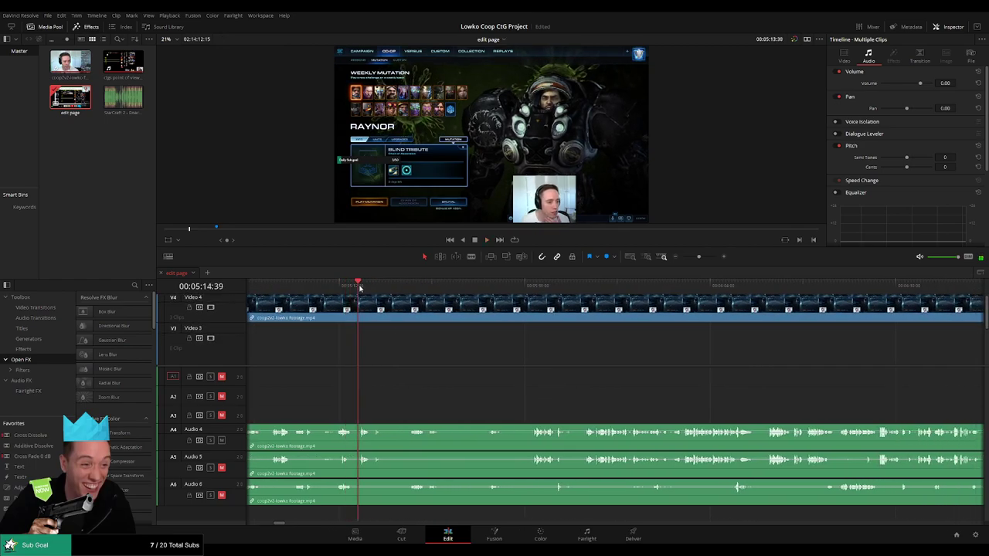
drag(359, 286, 410, 292)
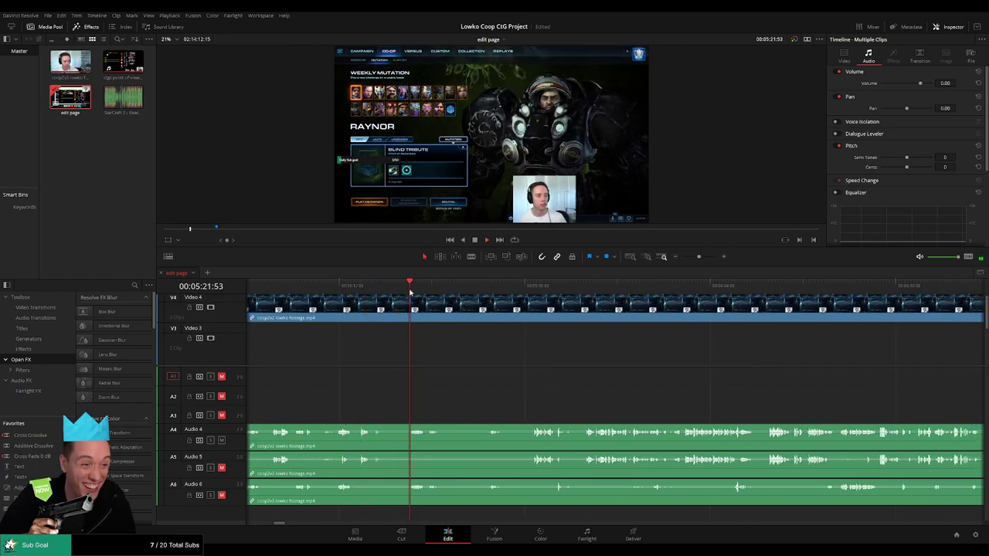
scroll(472, 358, right, 3)
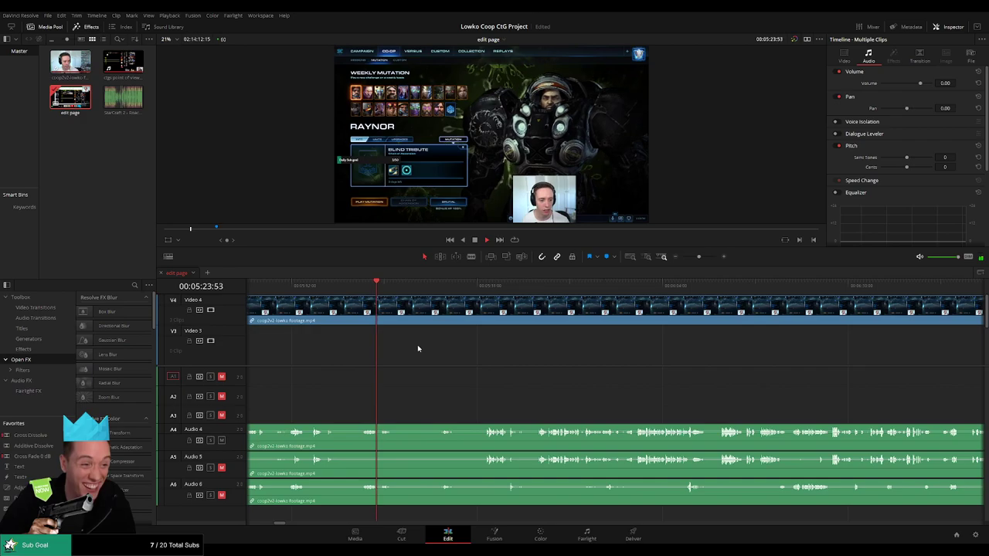
click(383, 290)
drag(430, 292, 441, 295)
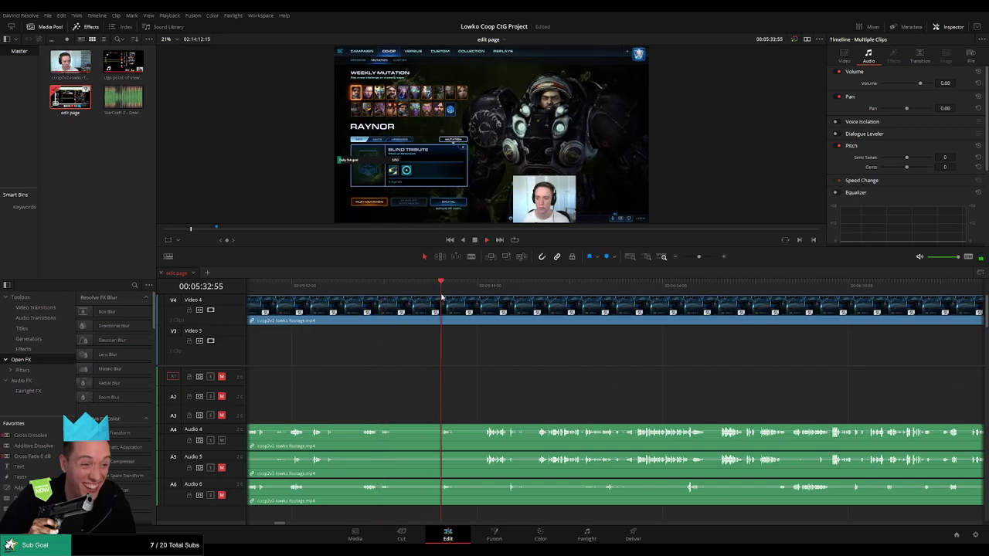
click(482, 287)
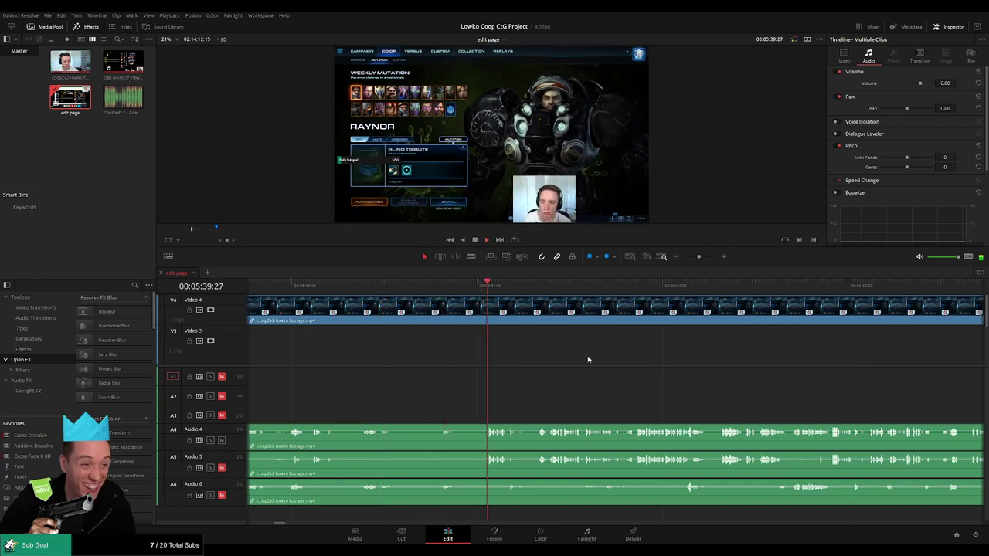
- Review the footage from about 5:47 to 6:25, skipping the quiet gaps, and go back slightly to replay the last passage
scroll(587, 359, right, 10)
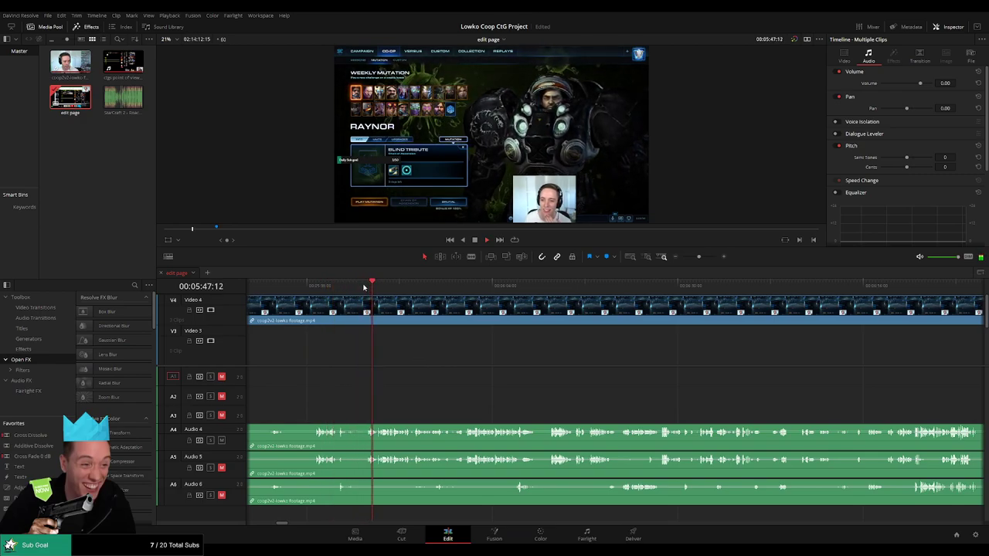
scroll(428, 364, right, 3)
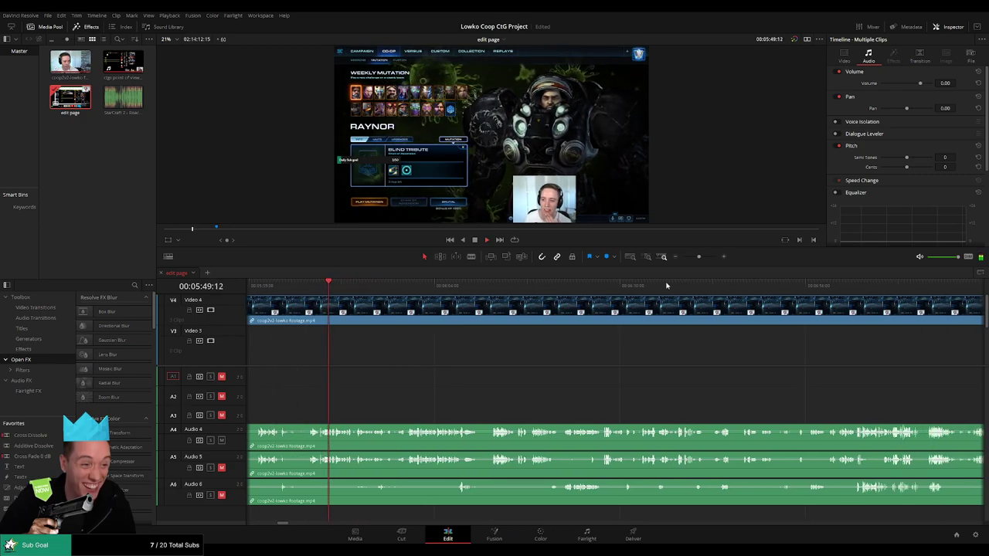
mouse_move(698, 257)
mouse_down()
mouse_move(689, 258)
mouse_move(698, 258)
mouse_up()
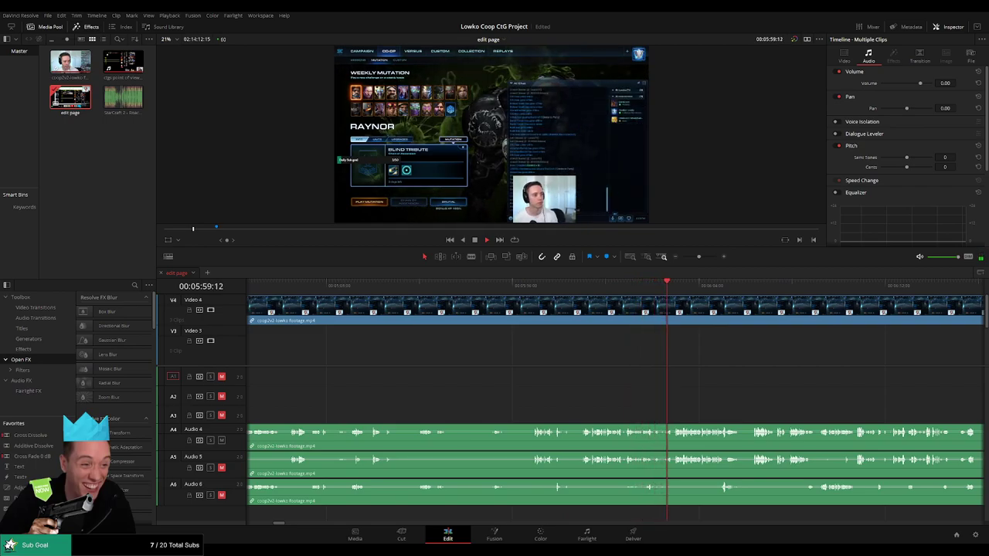
drag(726, 360, 377, 379)
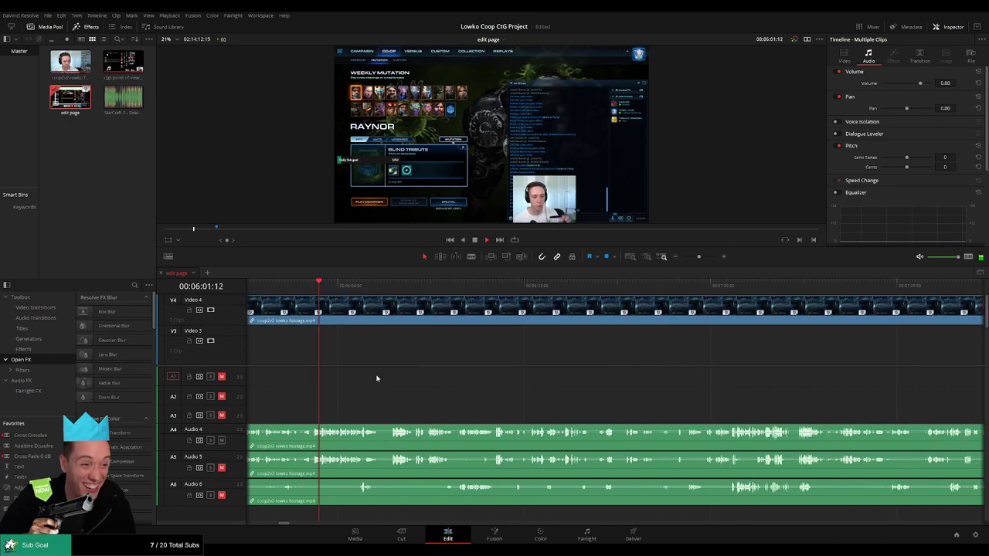
drag(337, 286, 391, 292)
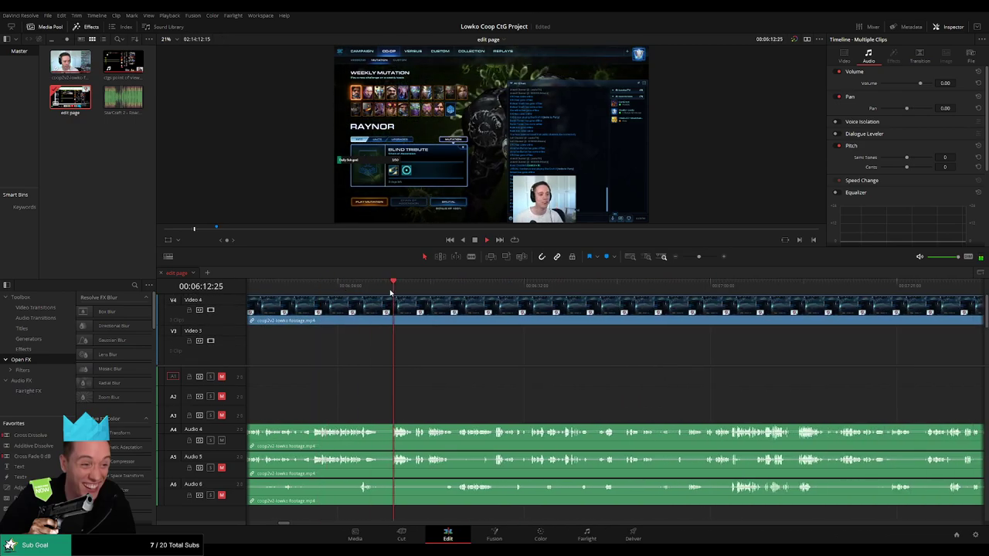
scroll(479, 359, right, 2)
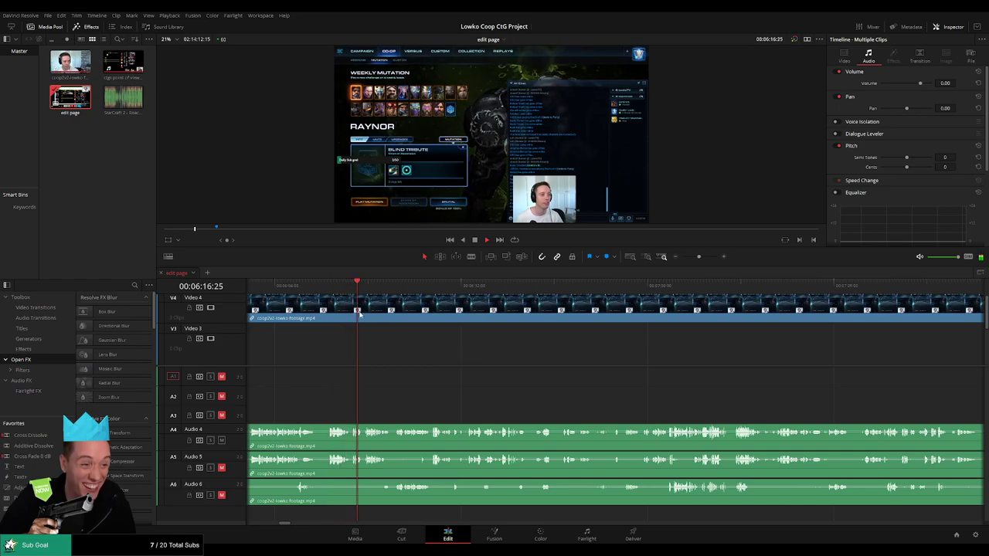
drag(365, 285, 404, 291)
scroll(514, 353, right, 3)
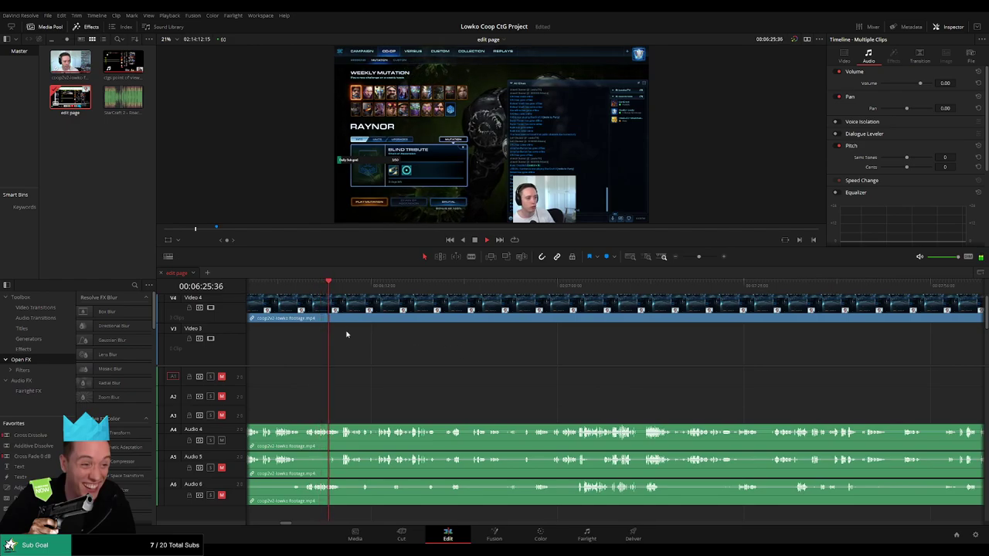
click(296, 285)
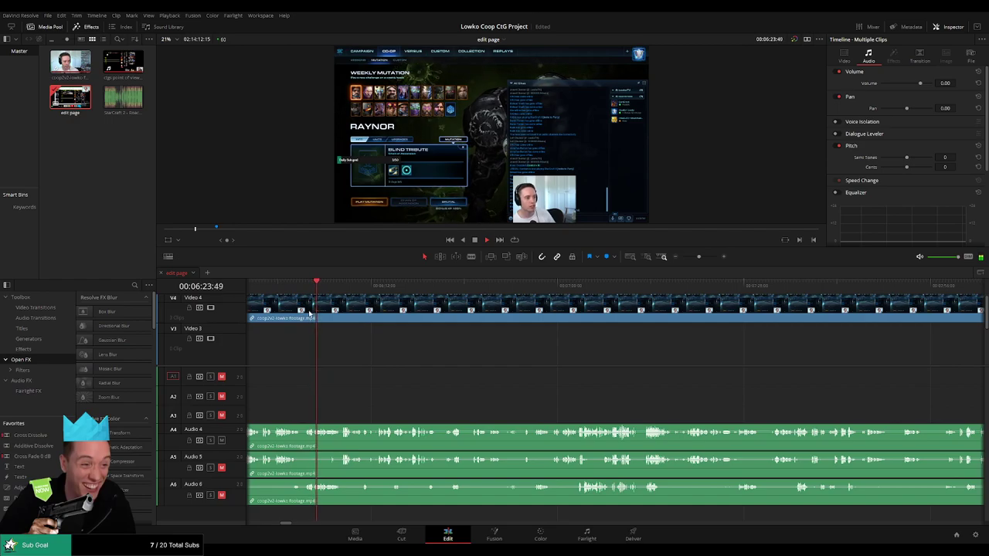
- Adjust the timeline zoom around the playhead and review the footage from about 6:27 to 6:49, skipping the quiet gaps
drag(698, 257, 702, 258)
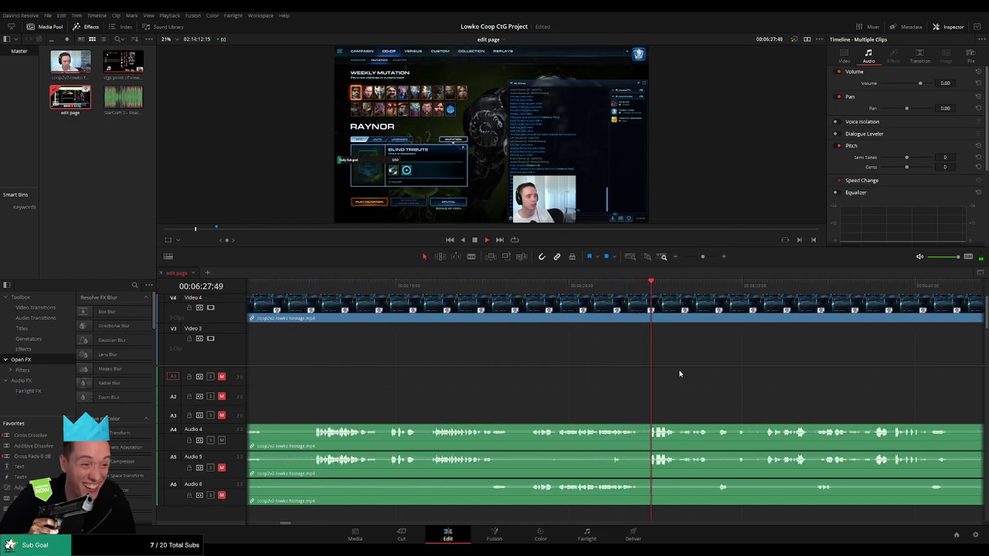
drag(645, 370, 499, 366)
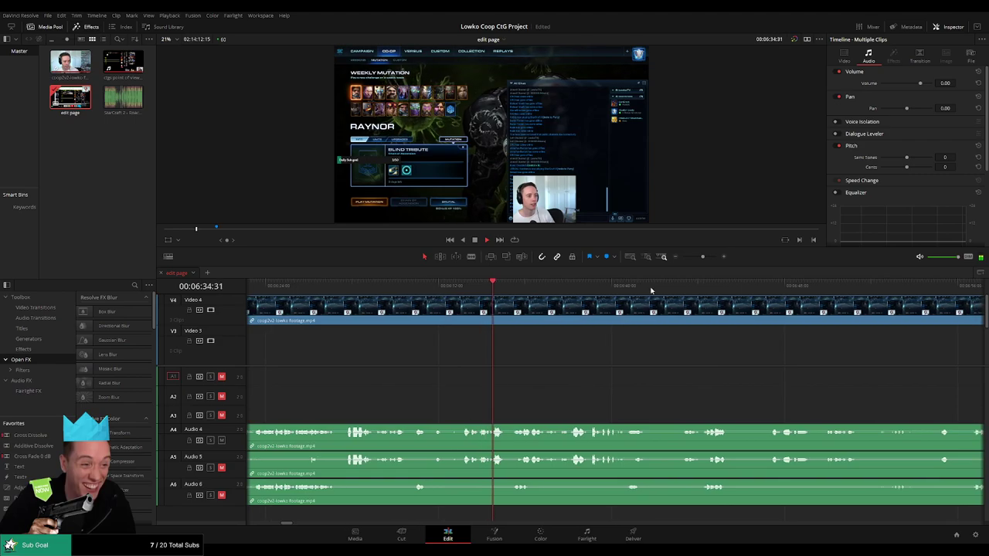
drag(702, 256, 701, 256)
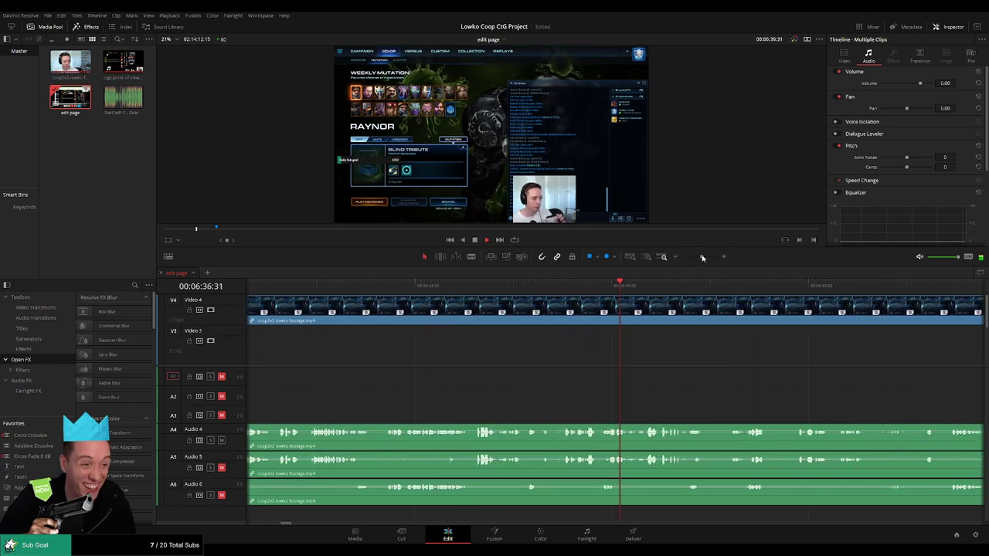
drag(698, 362, 556, 367)
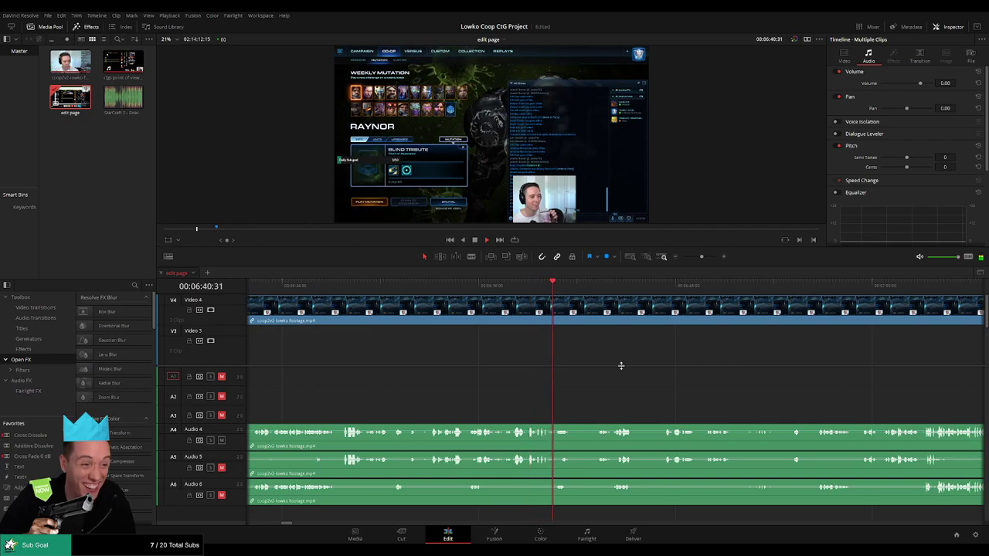
scroll(437, 380, right, 3)
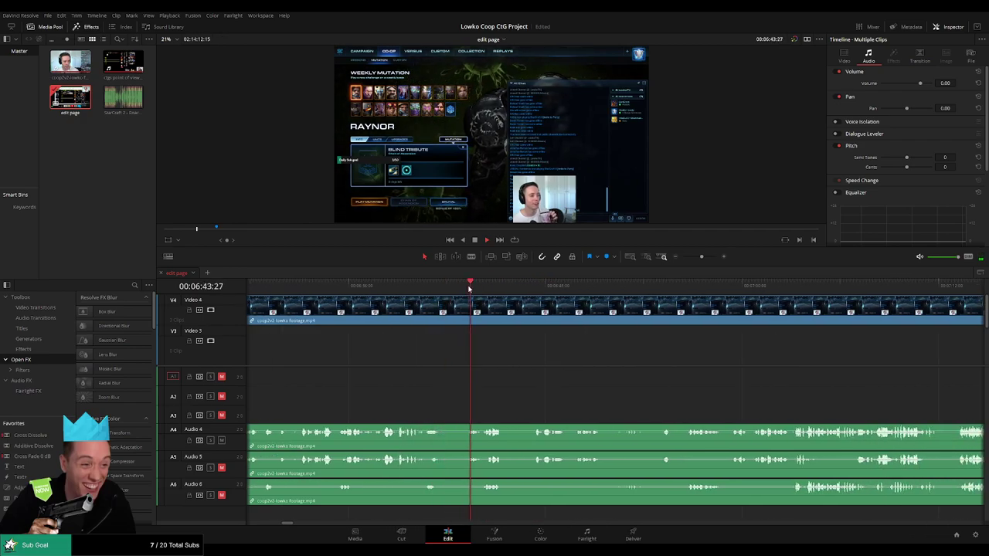
click(533, 288)
scroll(478, 364, right, 4)
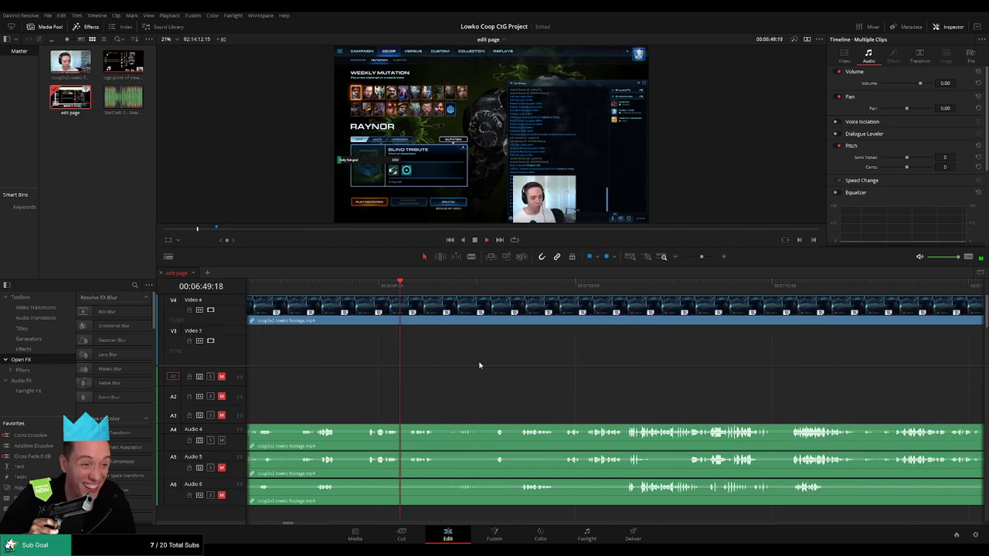
- Review the Weekly Mutation footage from about 6:57 to 7:09 and jump back to replay the passage from about 6:21
click(484, 285)
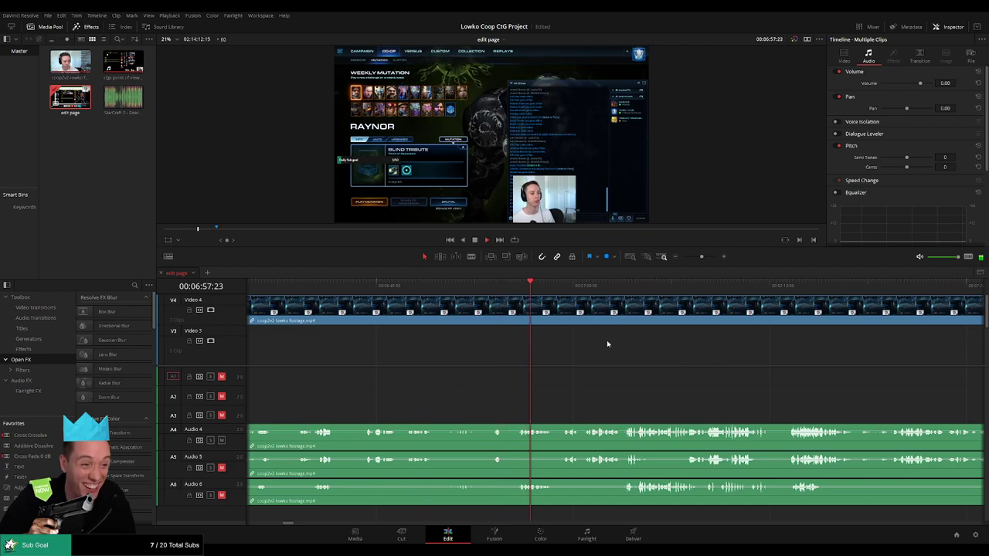
scroll(494, 368, right, 1)
scroll(390, 368, right, 4)
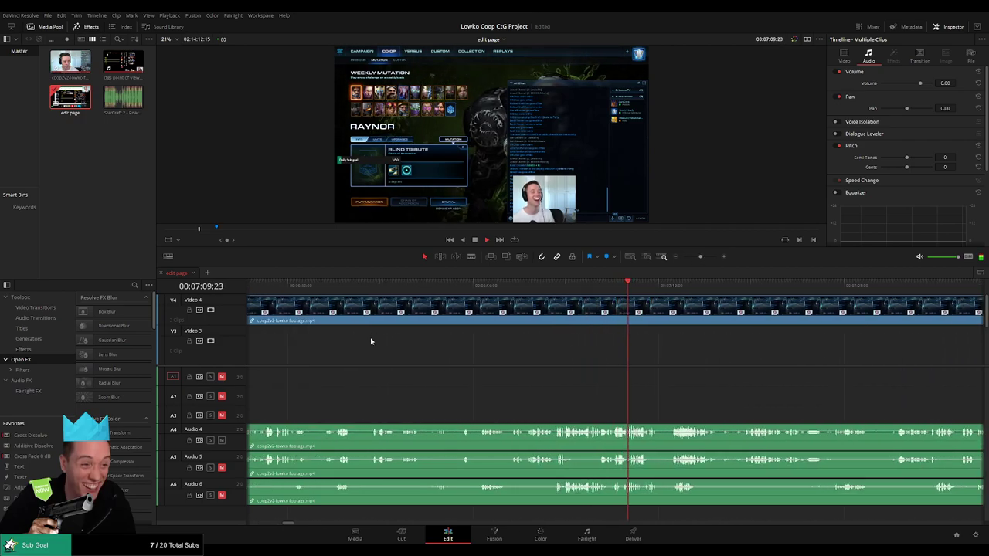
click(335, 285)
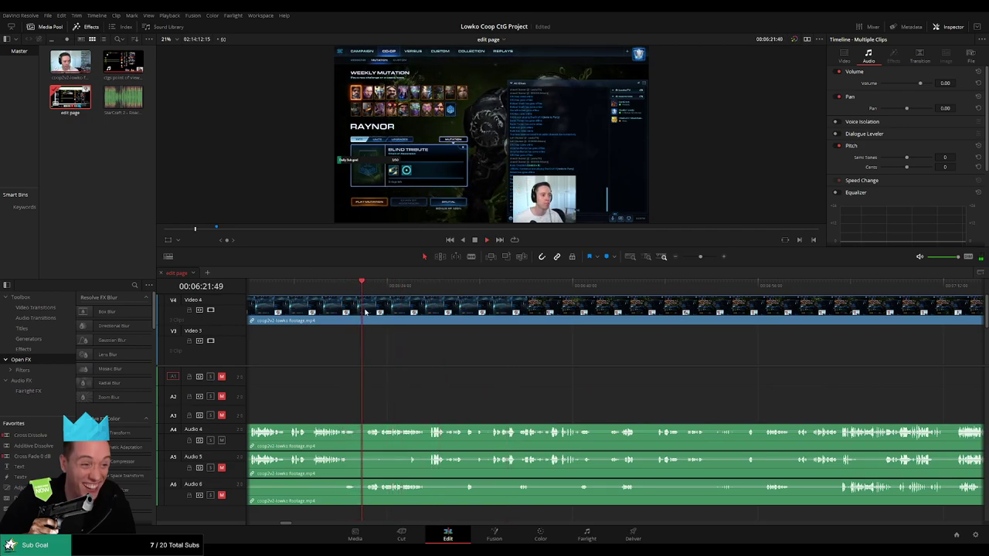
click(324, 287)
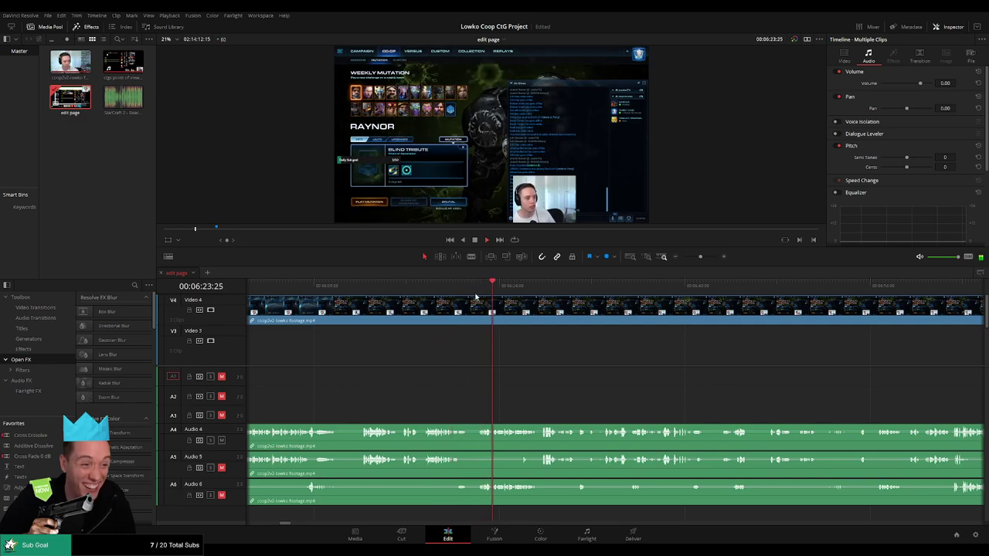
- Go further back to about 6:12 in the footage and review it through to about 6:18
scroll(456, 347, left, 5)
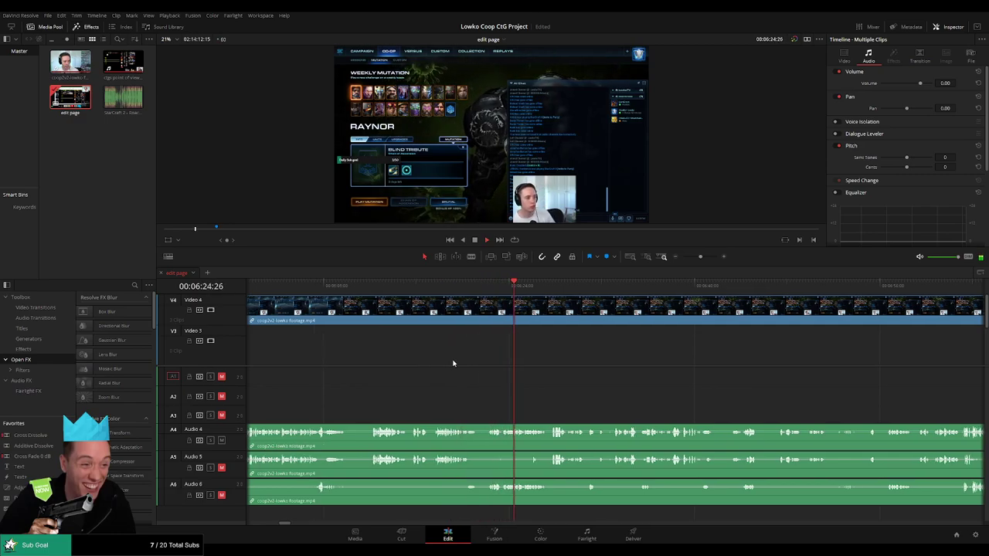
click(334, 286)
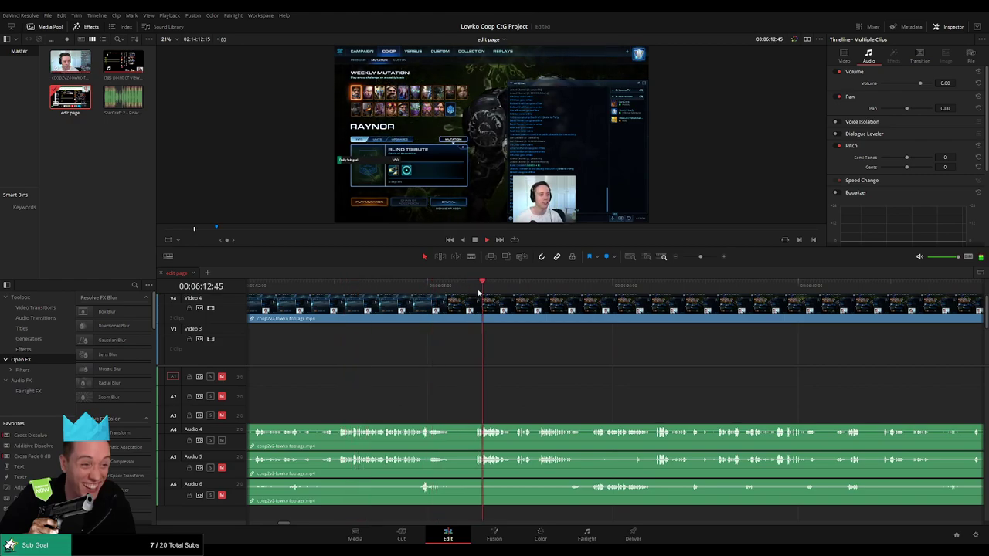
click(553, 365)
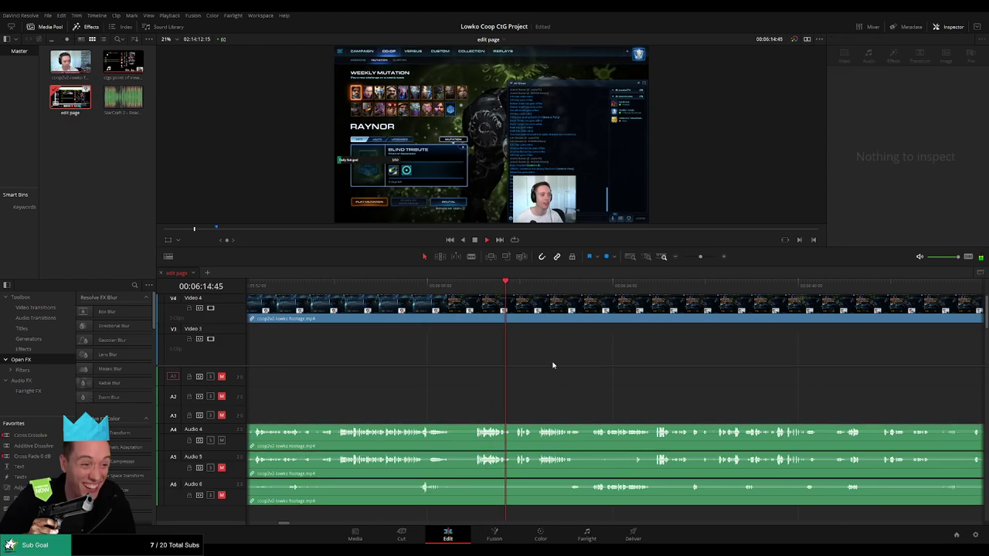
scroll(554, 365, right, 2)
click(531, 303)
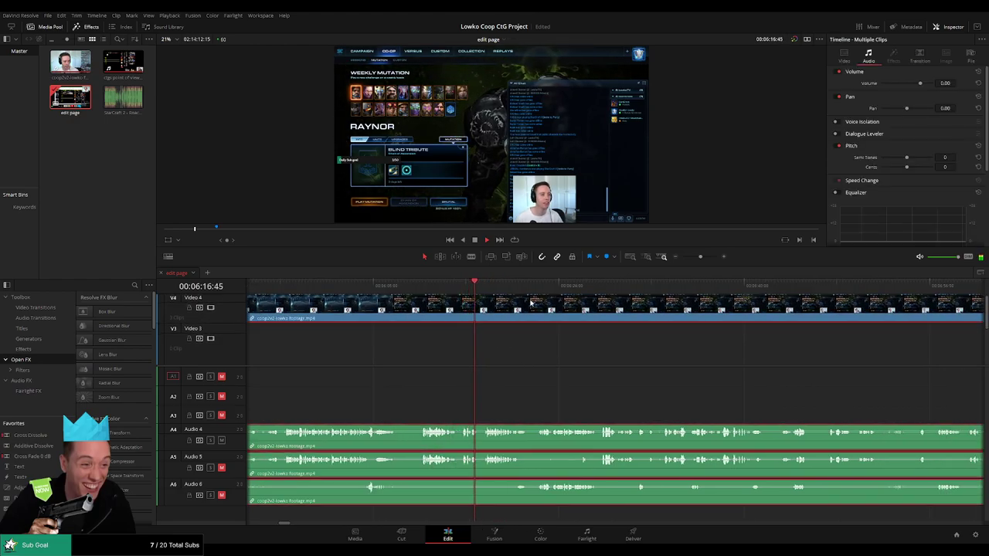
click(527, 354)
scroll(540, 361, right, 2)
scroll(445, 343, up, 1)
scroll(445, 343, right, 1)
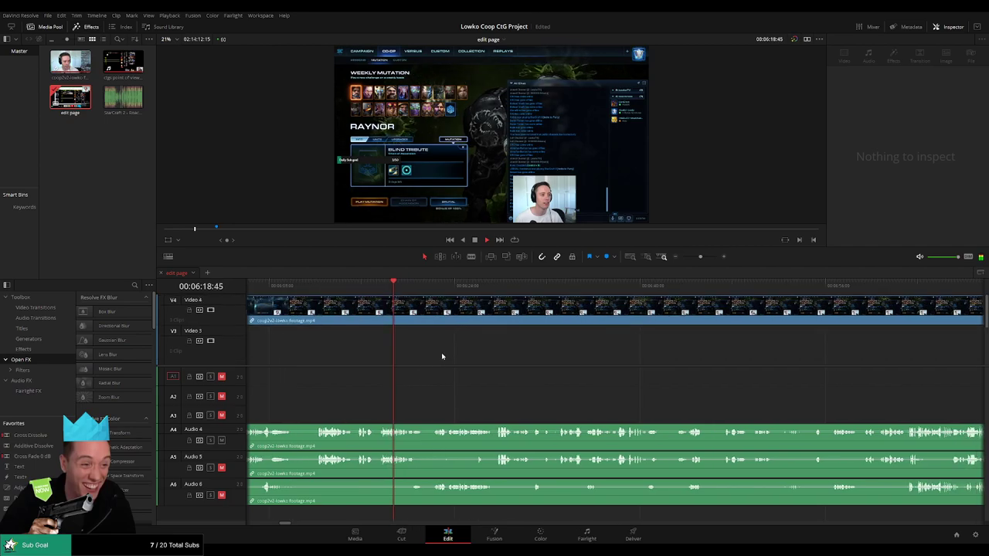
- Find the edit point in the Weekly Mutation footage and split the Video 4 clip with its linked audio at 00:06:22:04
click(425, 288)
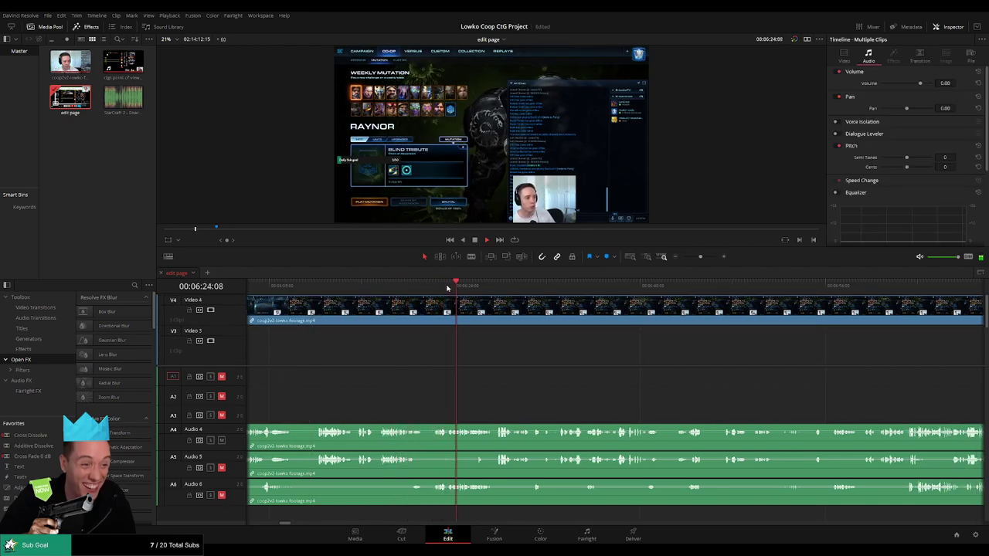
click(437, 287)
drag(437, 287, 432, 288)
drag(700, 256, 687, 257)
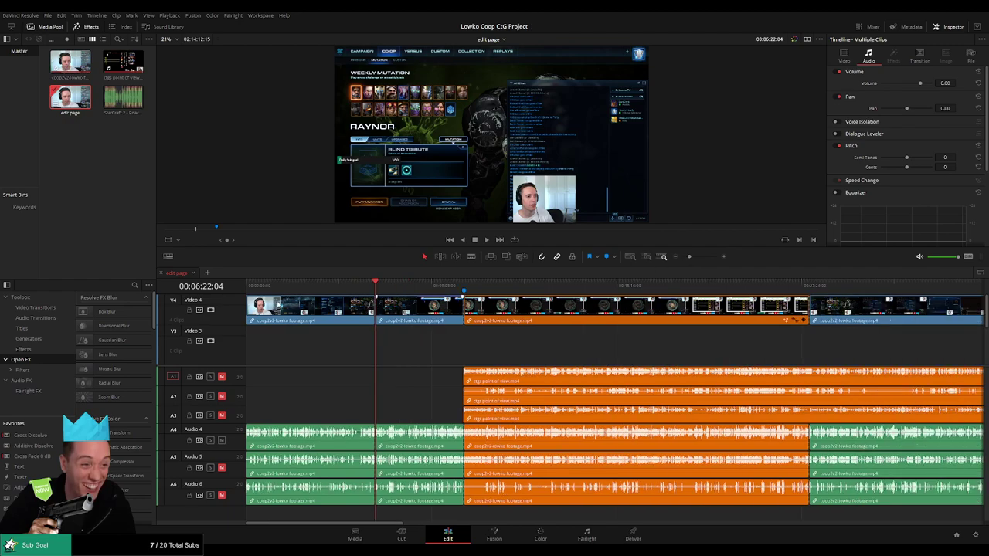
- Move the playhead back to about 0:39 near the start of the timeline and undo the split
drag(255, 286, 259, 286)
key(space)
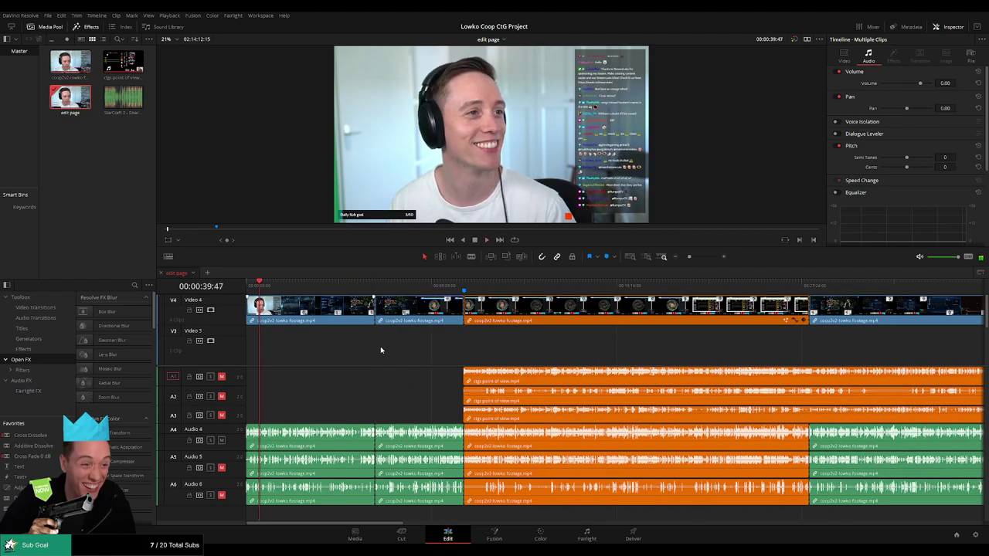
key(ctrl+z)
- Copy all clips of the edit page timeline and paste them into a new timeline
drag(689, 257, 666, 259)
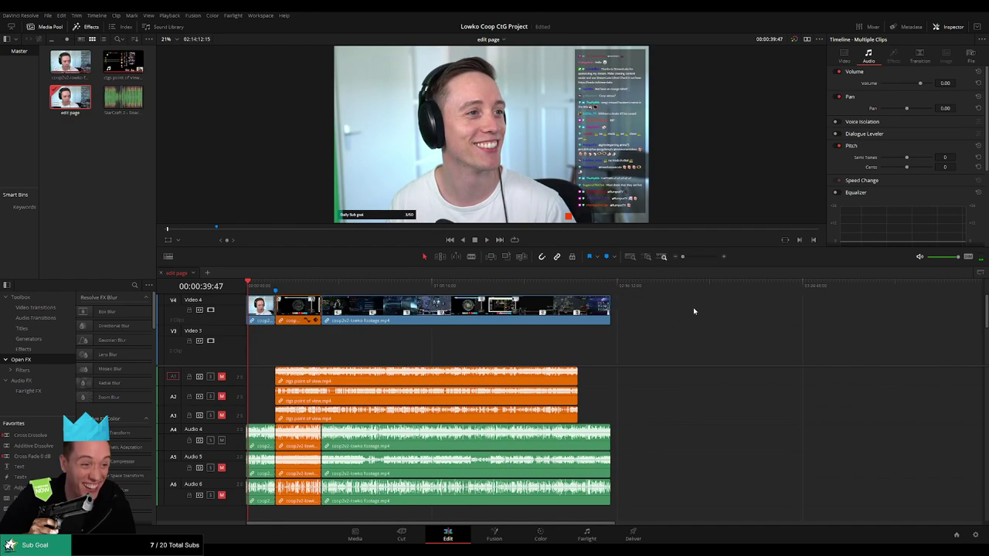
drag(693, 312, 240, 480)
scroll(541, 348, up, 3)
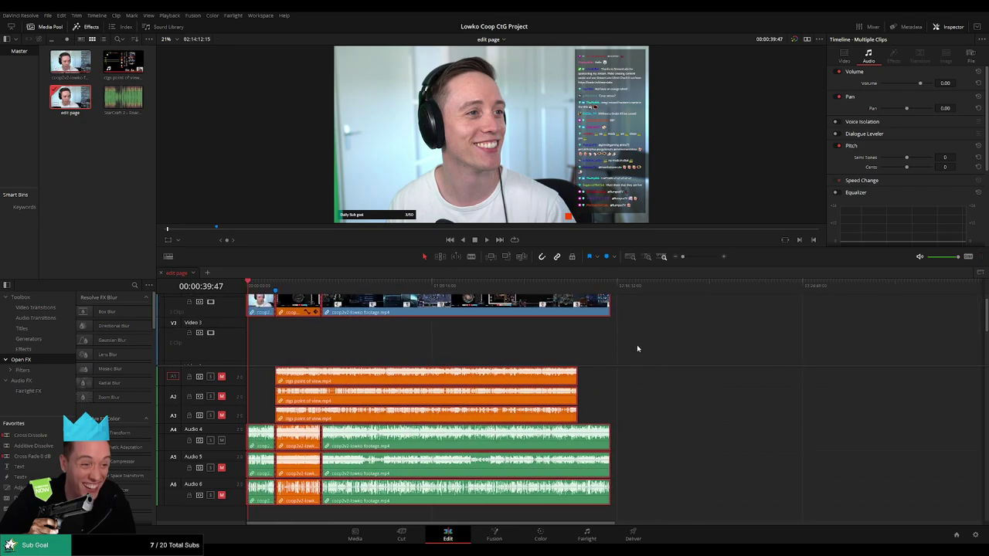
click(207, 275)
key(ctrl+v)
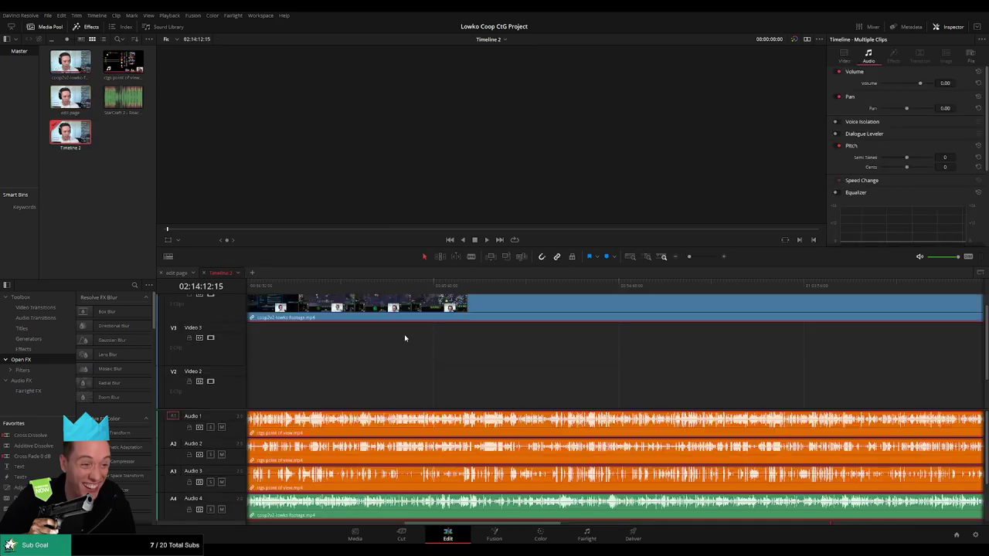
- Check the pasted clips, undo the paste and the new timeline, and return to the edit page timeline
click(350, 364)
scroll(543, 376, left, 3)
scroll(543, 376, left, 2)
scroll(550, 370, down, 1)
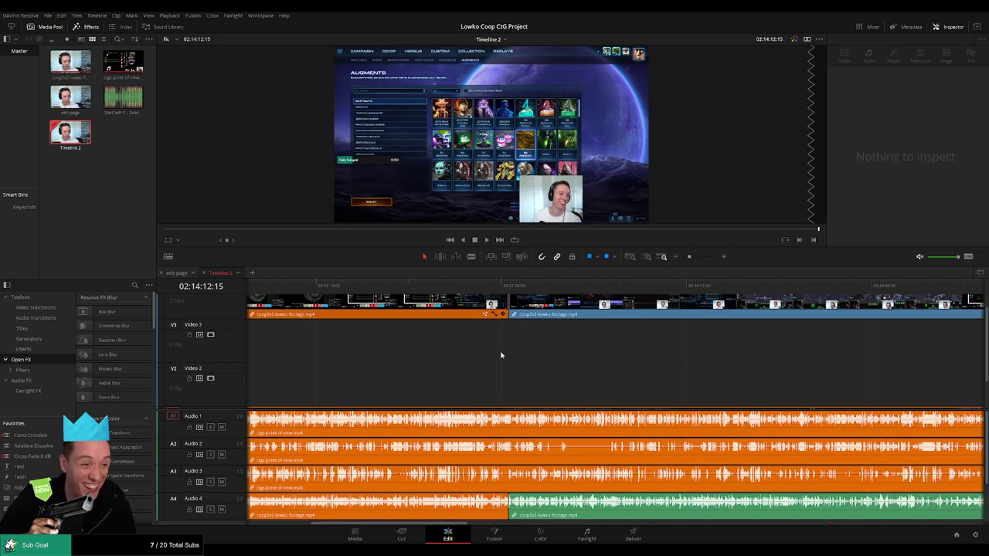
key(ctrl+z)
click(177, 274)
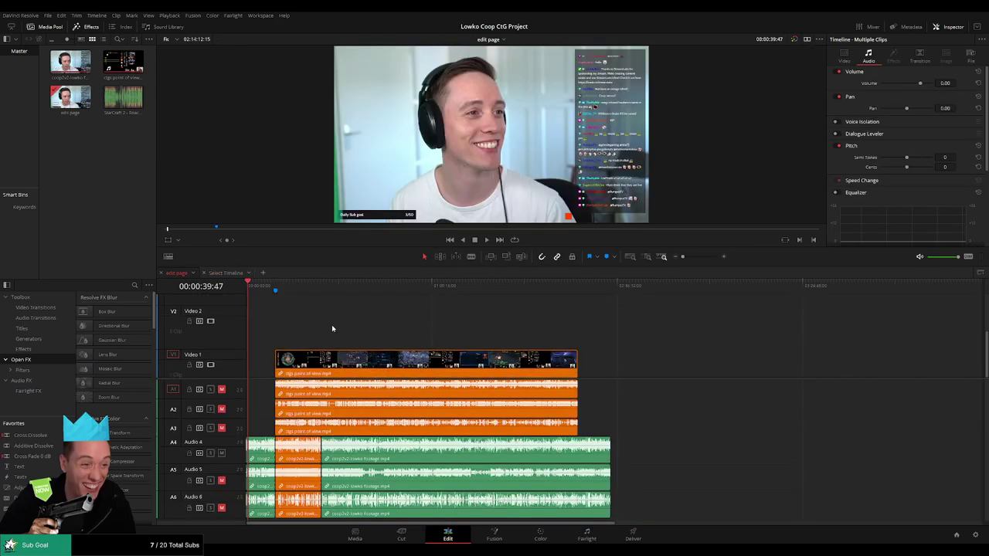
- Review the opening webcam footage, going back from about 0:41 to replay the passage from about 0:13 to 0:18
key(space)
drag(683, 257, 699, 260)
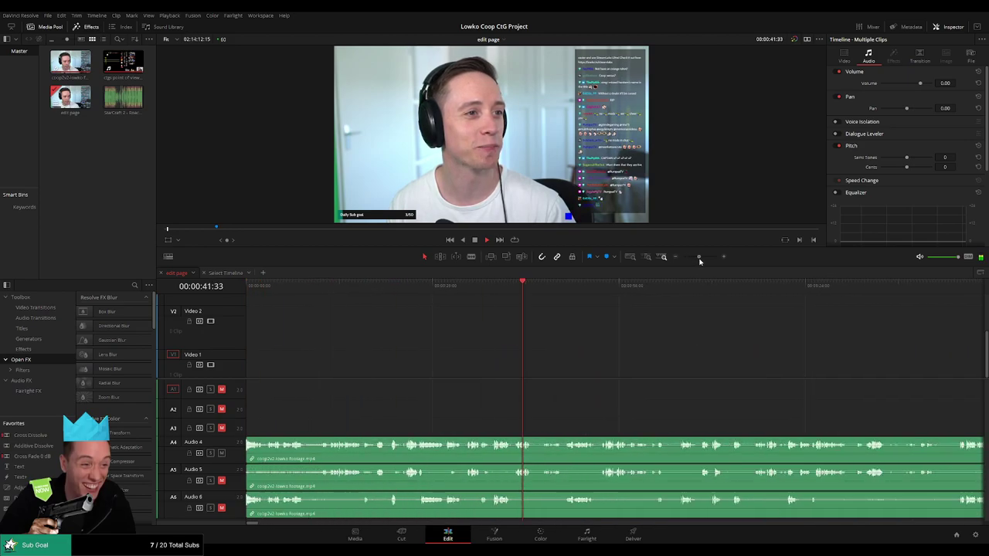
click(404, 284)
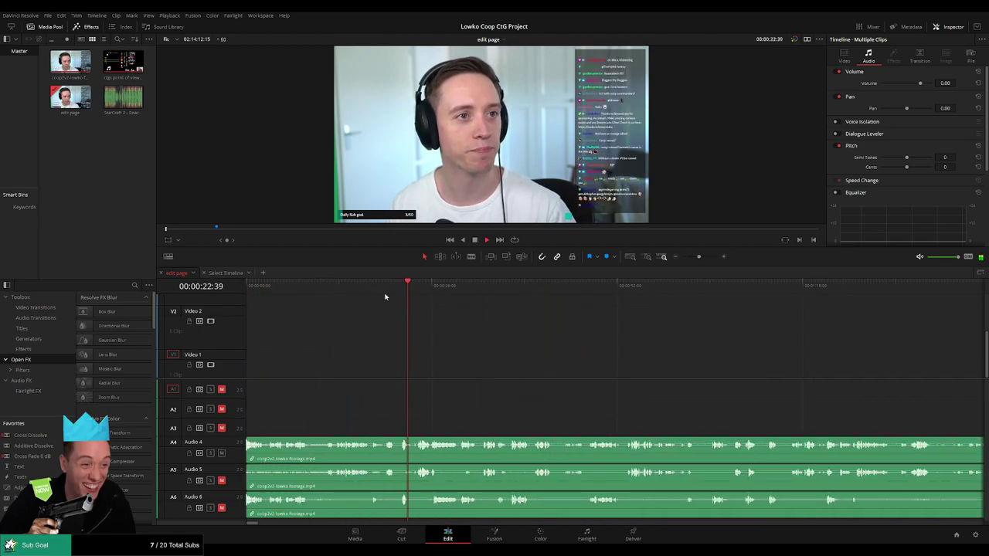
click(333, 289)
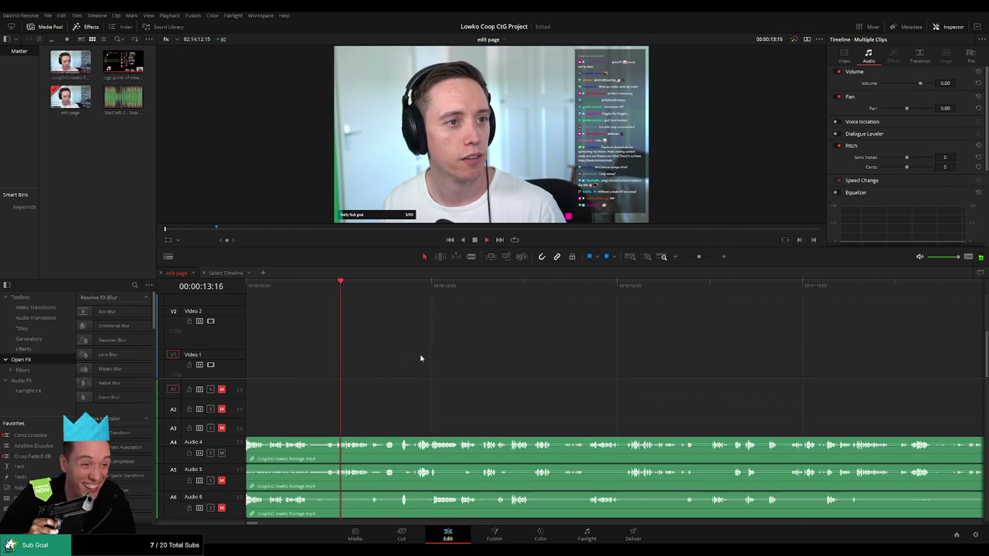
scroll(420, 358, up, 3)
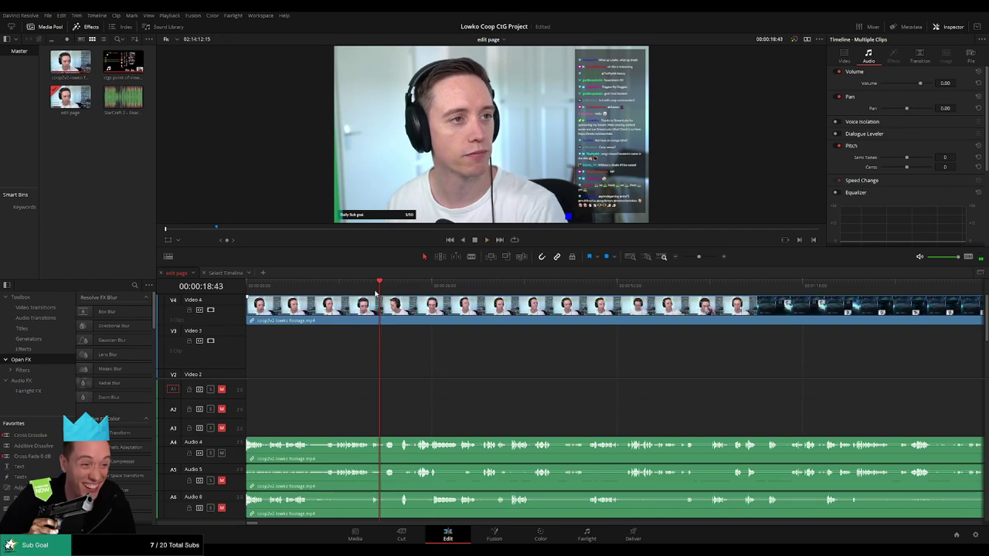
- Blade the Video 4 clip and its linked audio in the quiet gap at about 0:17, and resume playback
click(371, 291)
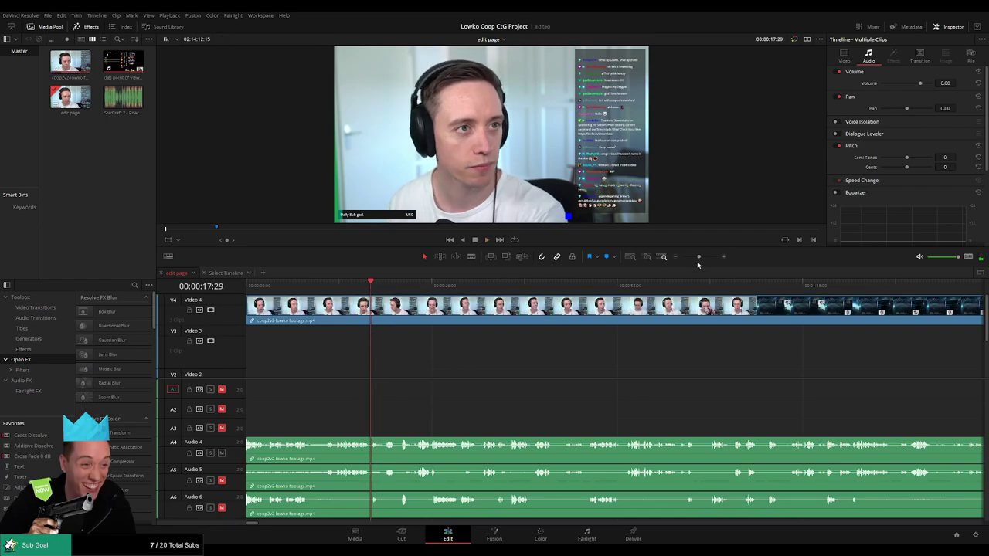
drag(698, 258, 705, 258)
click(623, 288)
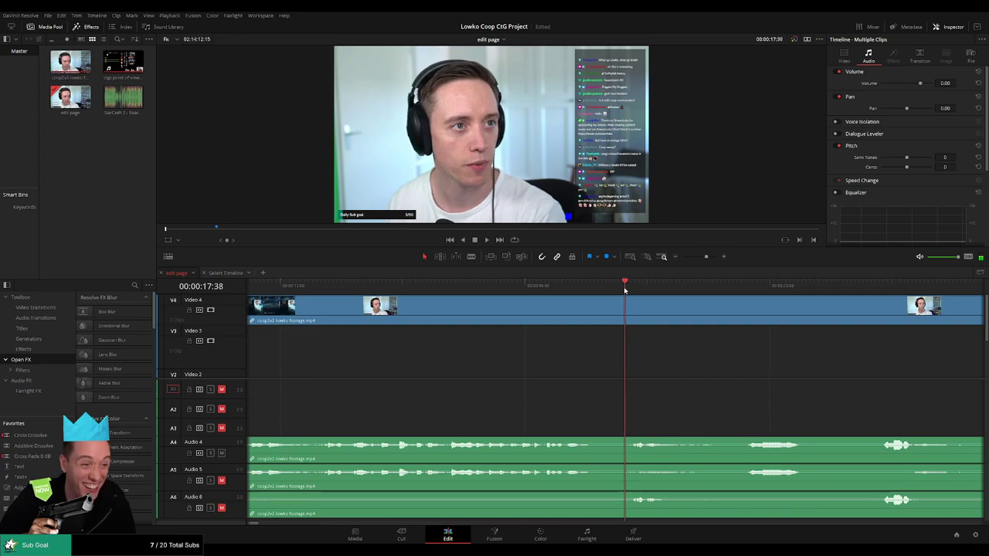
drag(624, 290, 615, 290)
key(b)
click(616, 308)
key(space)
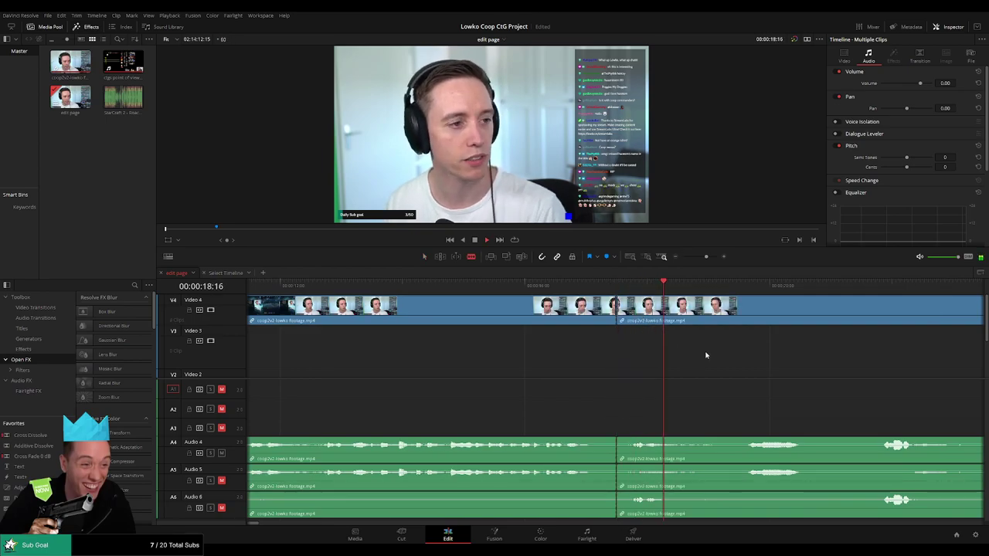
- Review the webcam footage after the cut from about 0:18 through to about 1:11, skipping a quiet gap
drag(706, 257, 701, 258)
drag(594, 360, 487, 412)
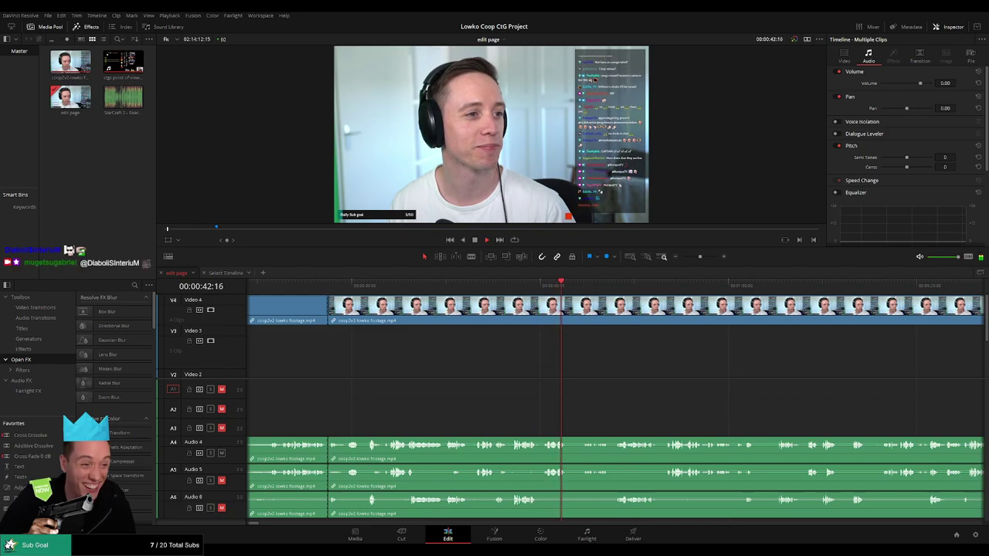
scroll(541, 367, right, 3)
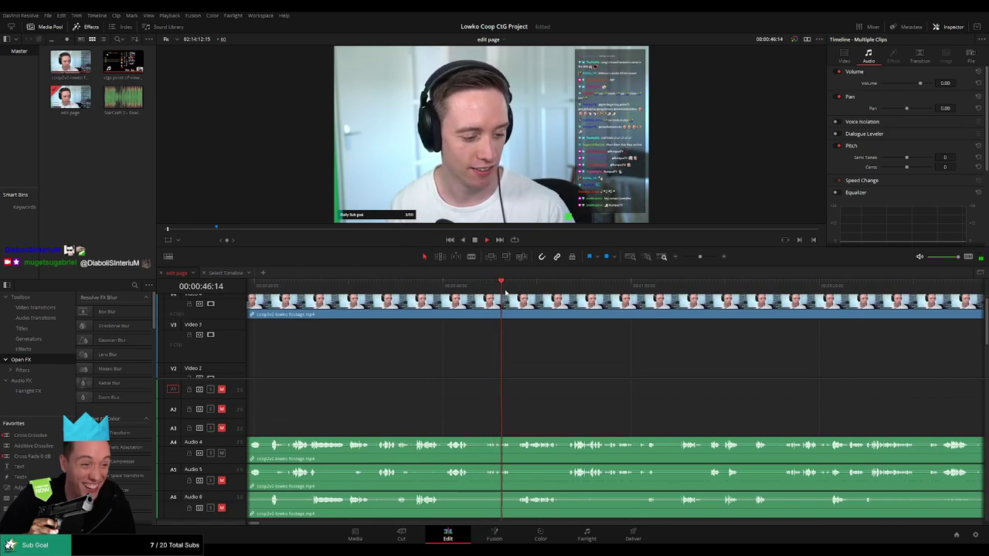
drag(569, 373, 521, 379)
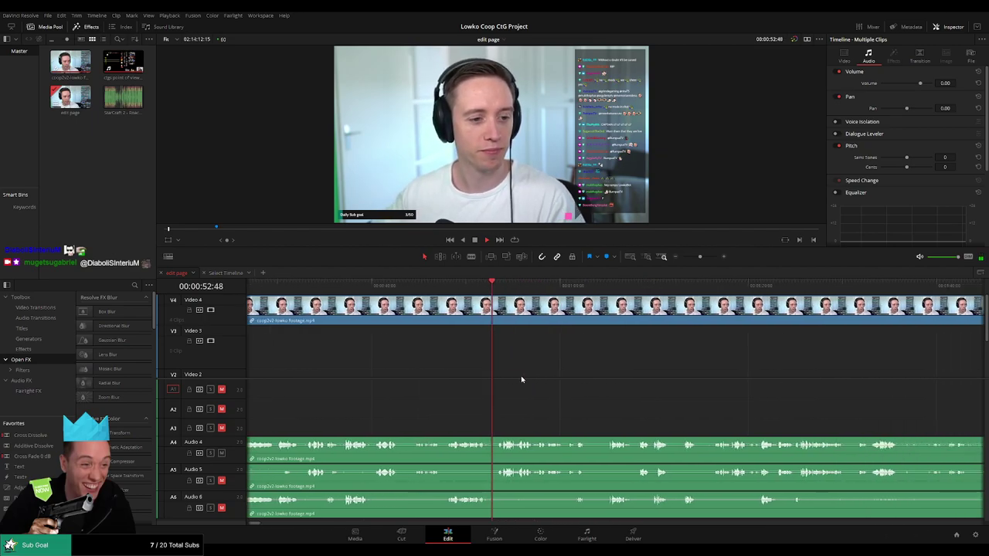
scroll(495, 374, right, 2)
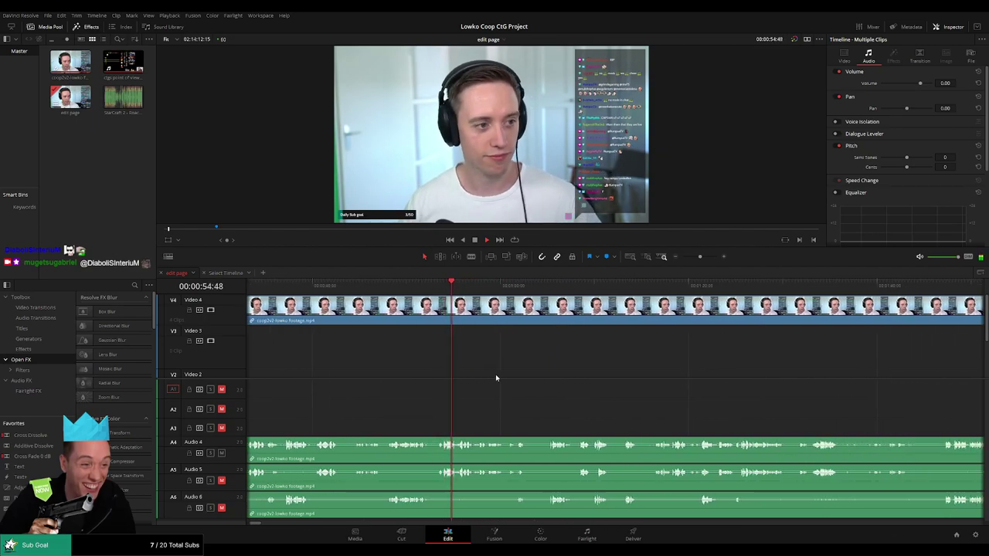
scroll(455, 375, right, 2)
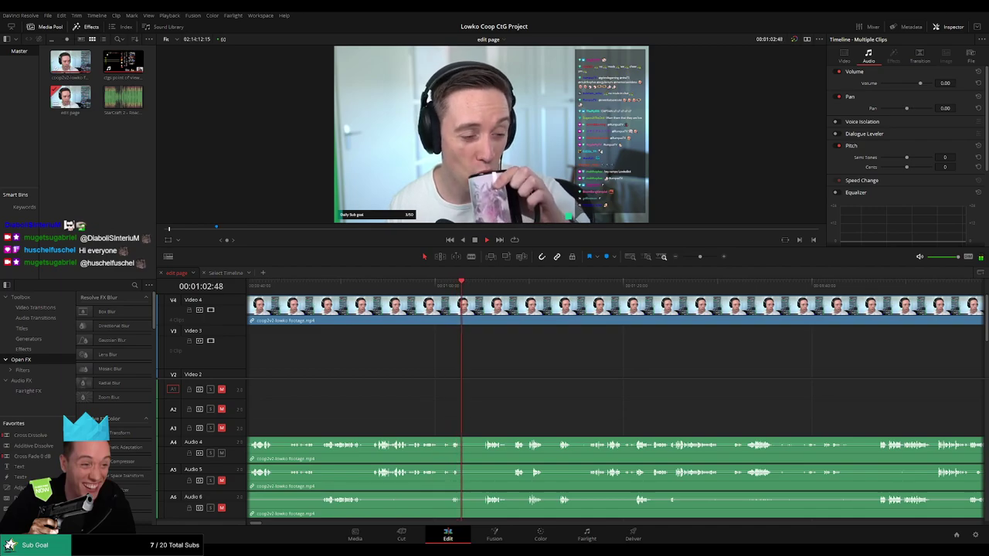
scroll(521, 380, right, 1)
click(434, 284)
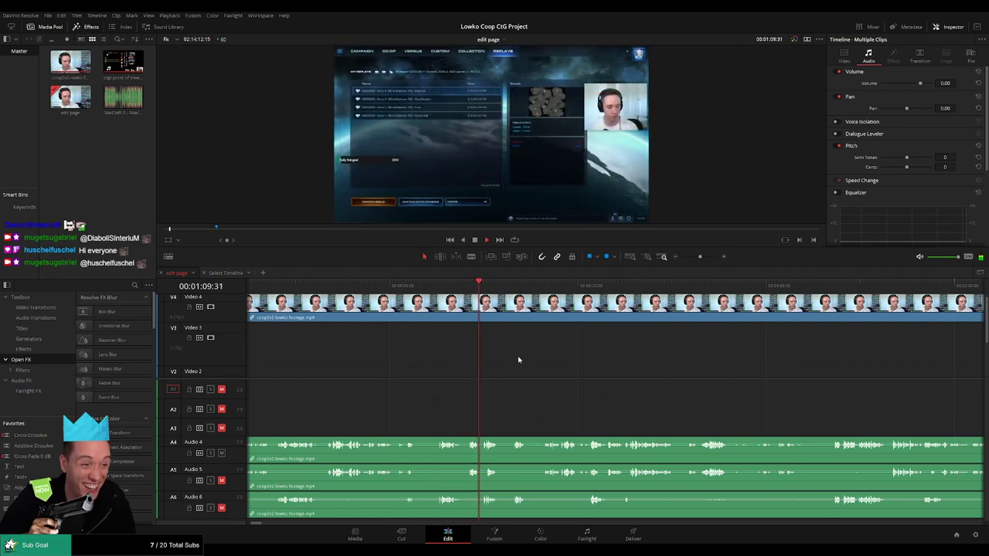
scroll(518, 387, right, 1)
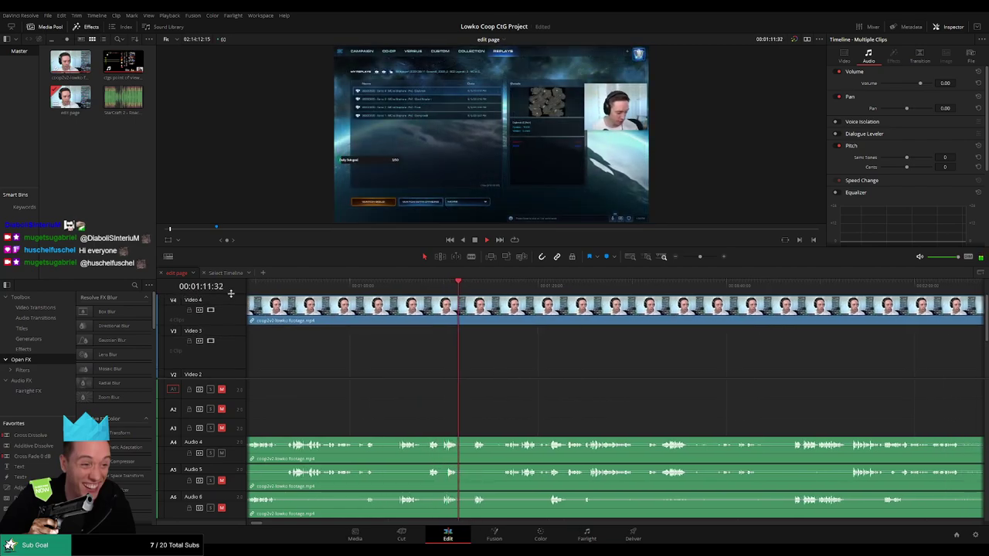
- Fine-tune the heights of the upper video tracks while the footage plays from about 1:11 to 1:27
drag(231, 295, 231, 298)
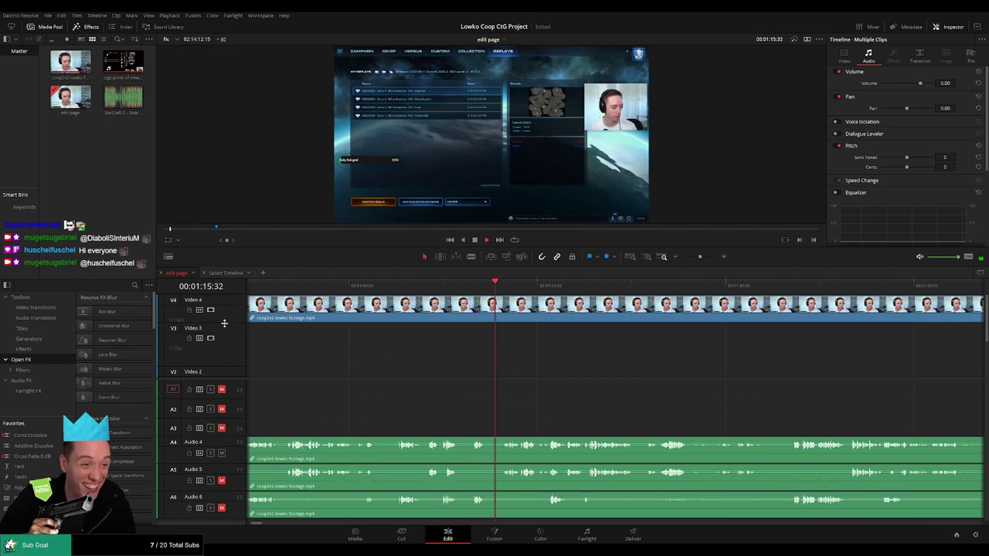
drag(223, 323, 225, 328)
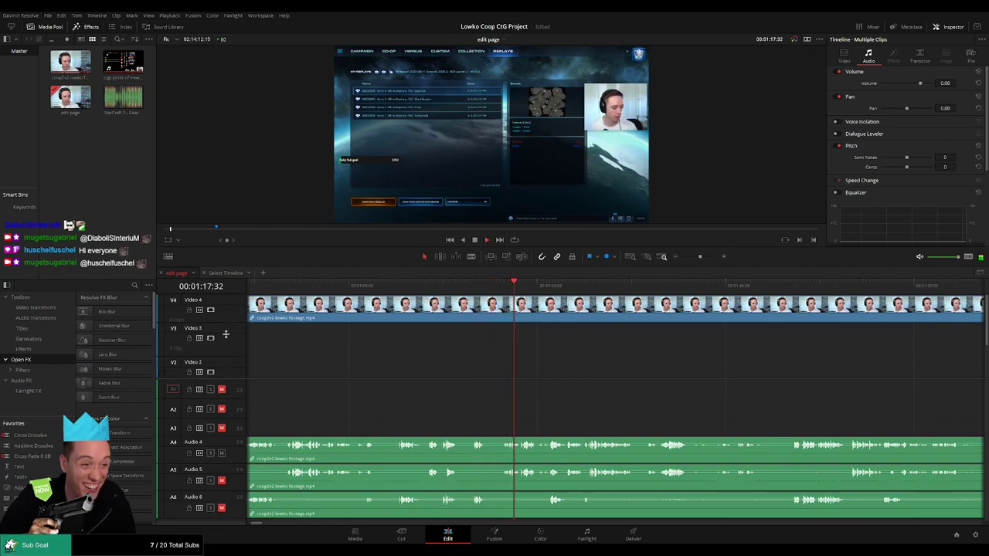
scroll(225, 330, down, 1)
scroll(404, 371, up, 1)
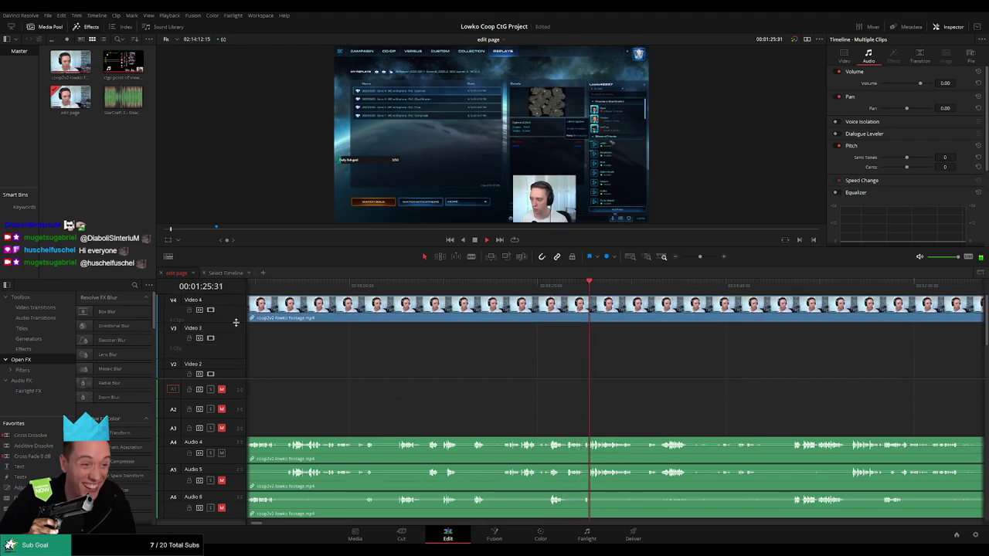
drag(236, 321, 235, 328)
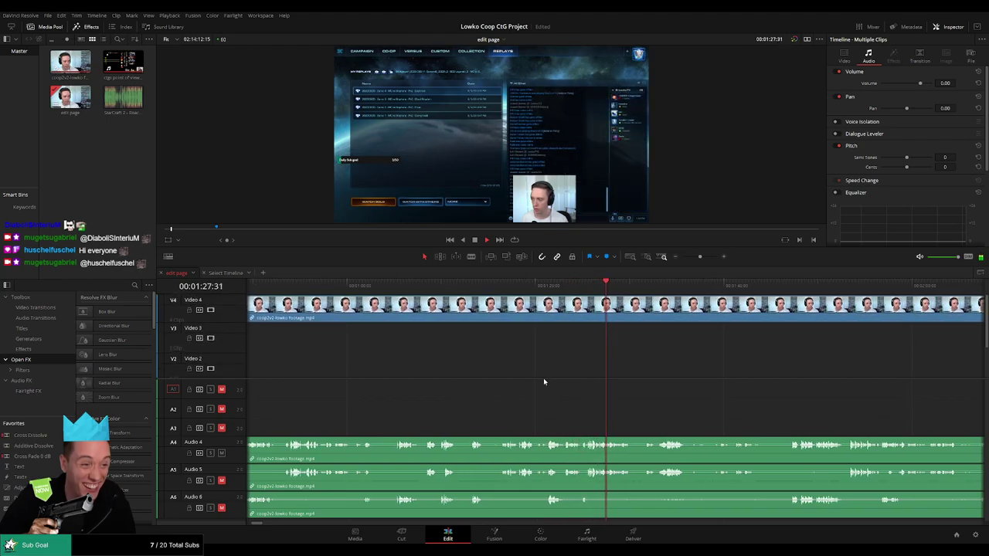
- Blade the Video 4 clip and its linked audio at about 1:30 and colour the segment before the cut orange
drag(655, 370, 534, 369)
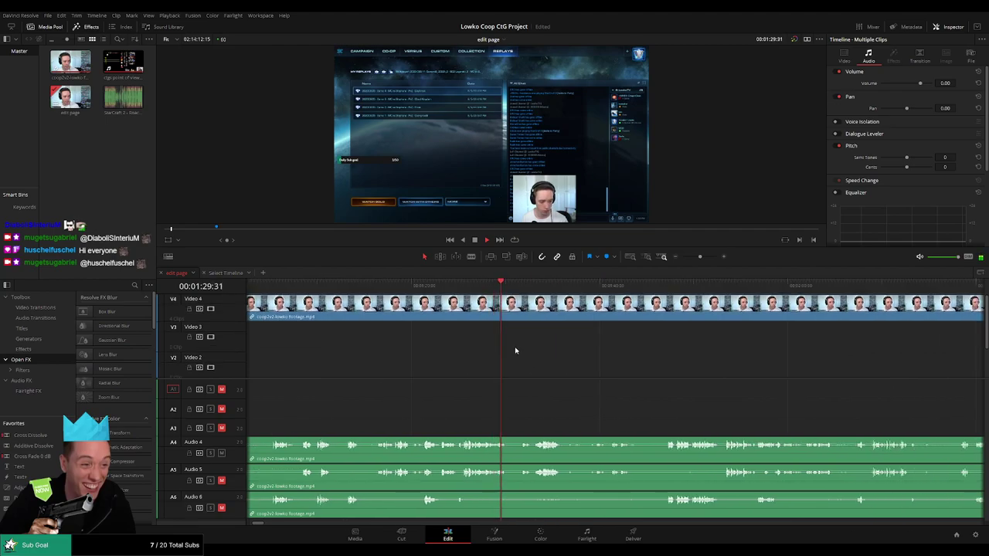
click(492, 288)
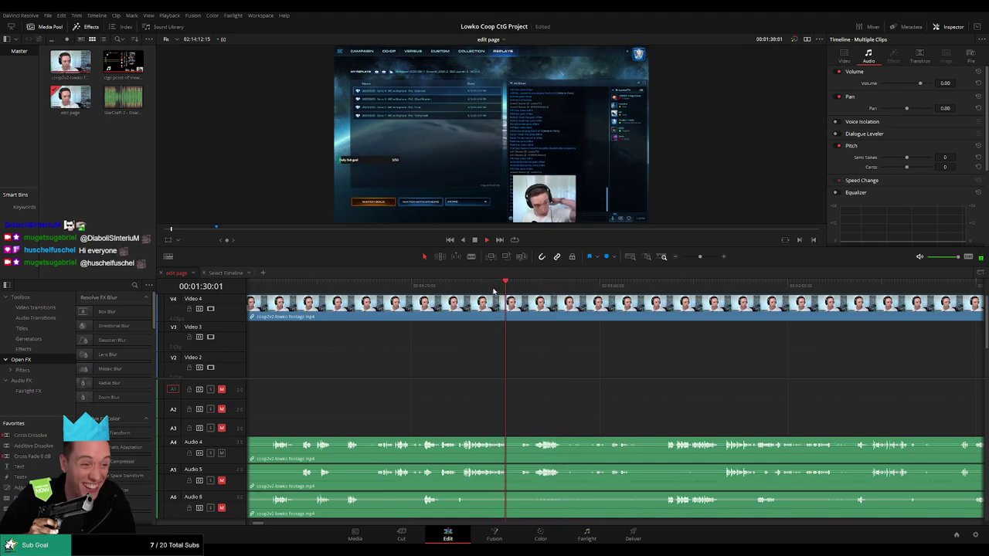
key(ctrl+b)
click(425, 310)
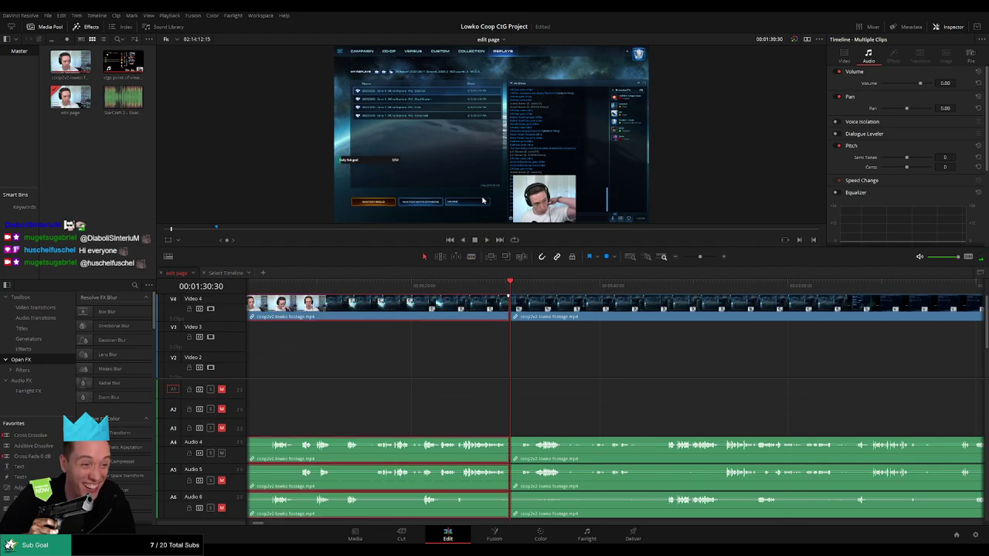
key(alt+1)
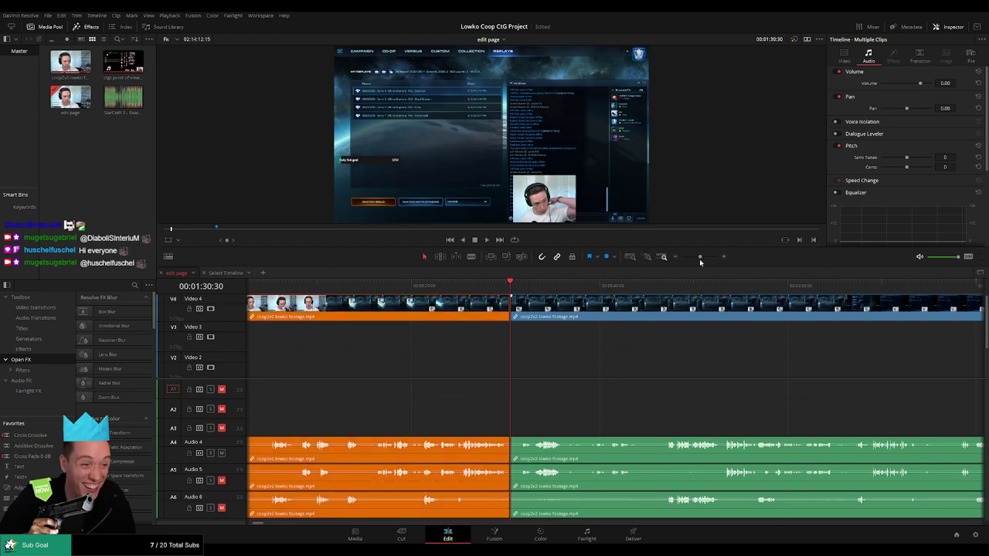
- Sample the uncoloured footage after the 1:30 cut at several points between about 3:27 and 4:41
drag(699, 258, 691, 259)
click(409, 287)
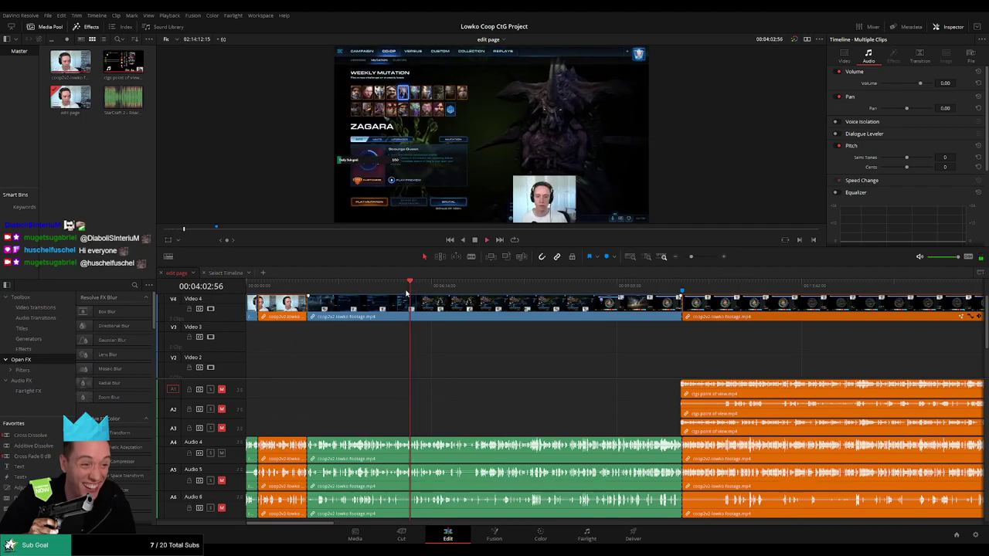
click(435, 287)
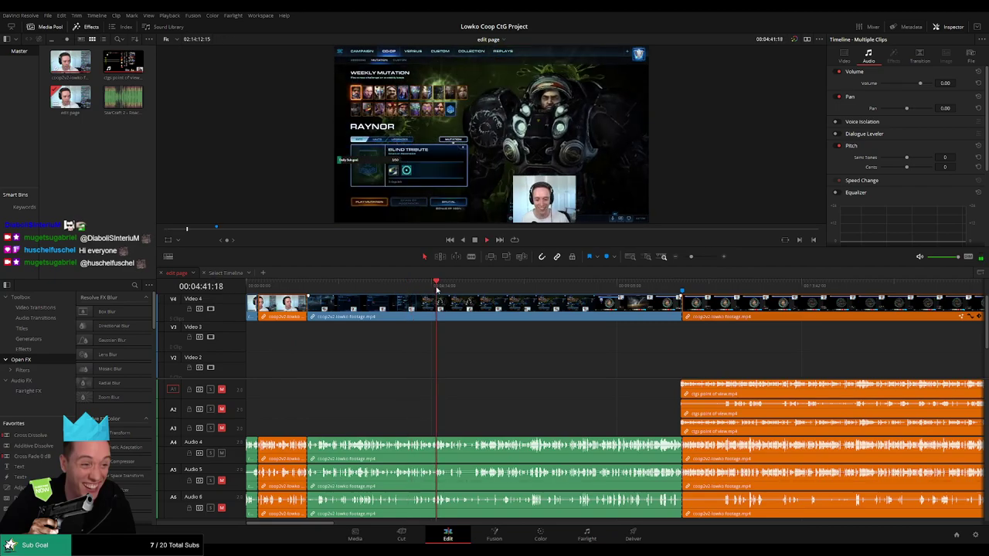
click(385, 288)
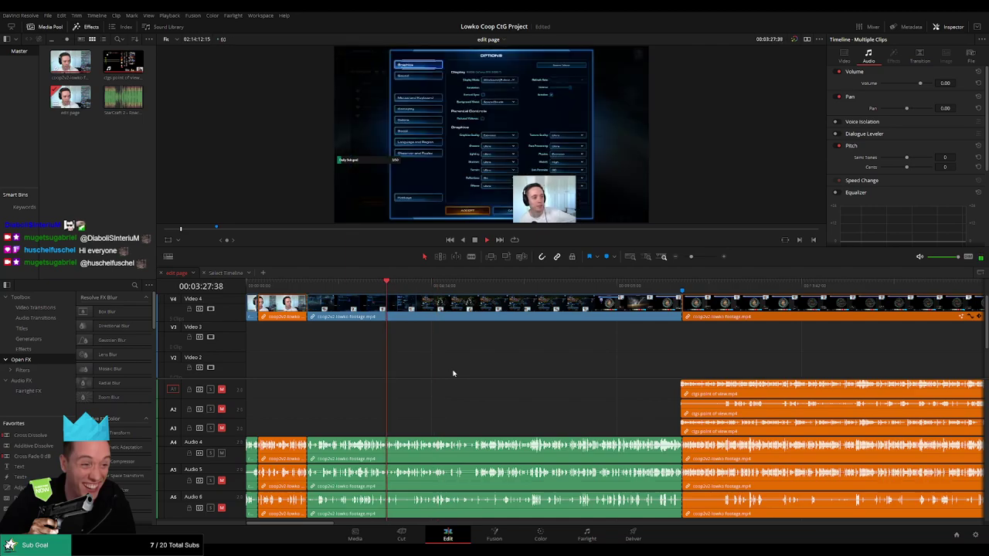
drag(690, 257, 697, 257)
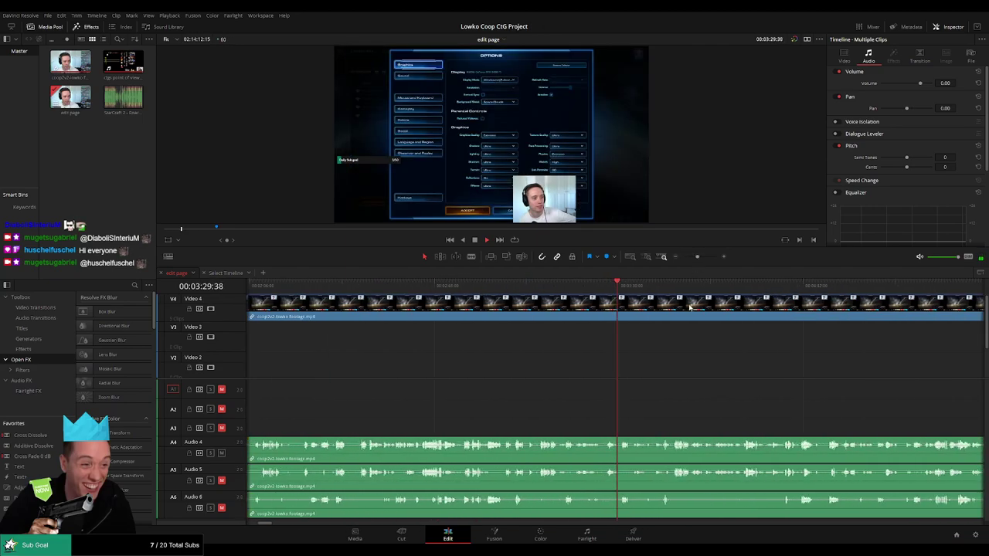
scroll(652, 404, right, 2)
drag(614, 288, 785, 307)
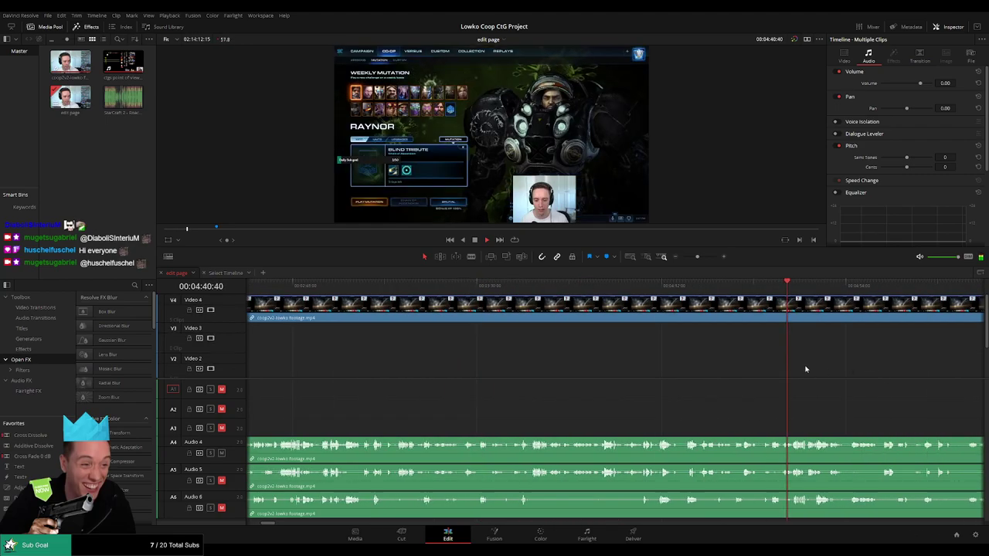
- Skim the Raynor mutation lobby footage from about 4:41 to 7:11, looking for the next usable conversation
drag(807, 368, 462, 390)
click(608, 286)
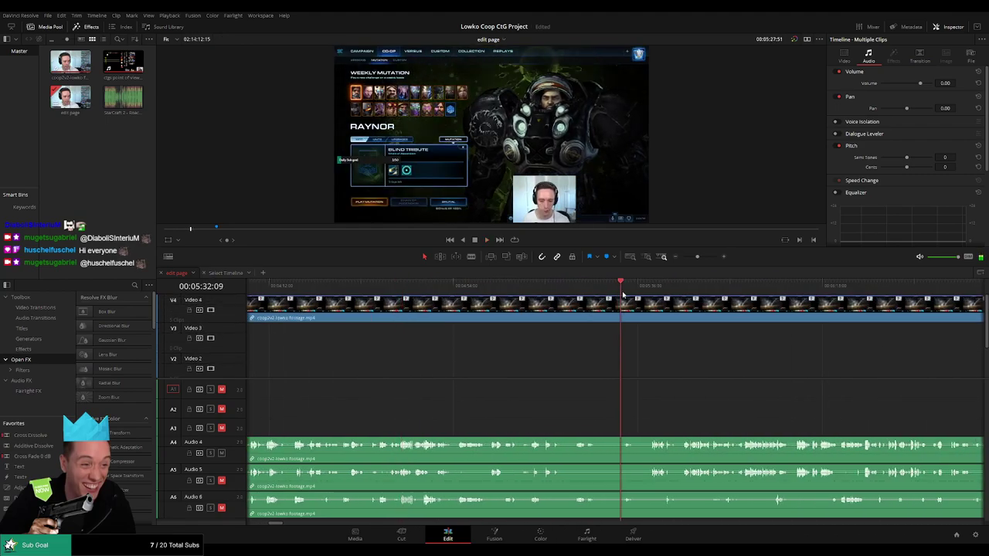
scroll(387, 399, right, 5)
scroll(387, 400, right, 1)
drag(345, 289, 354, 289)
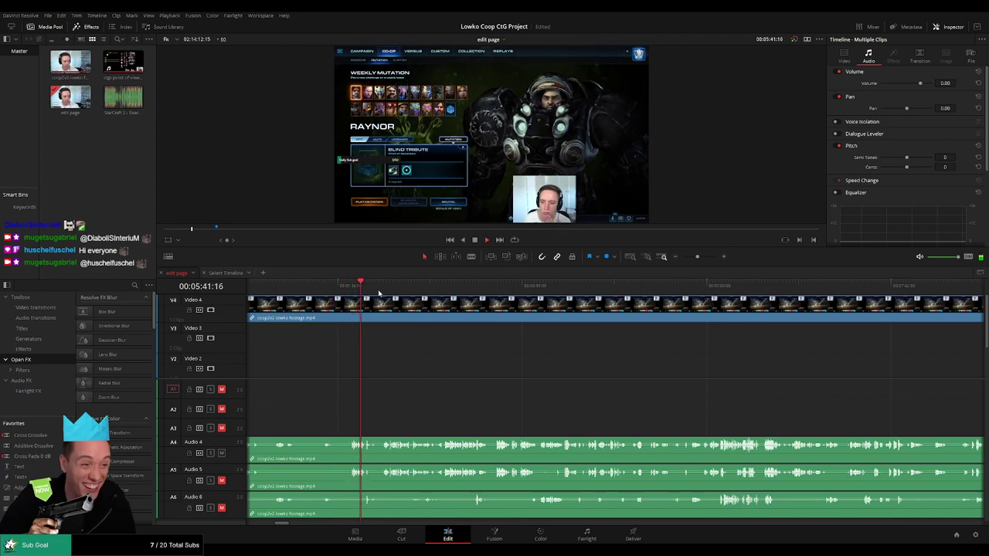
click(381, 291)
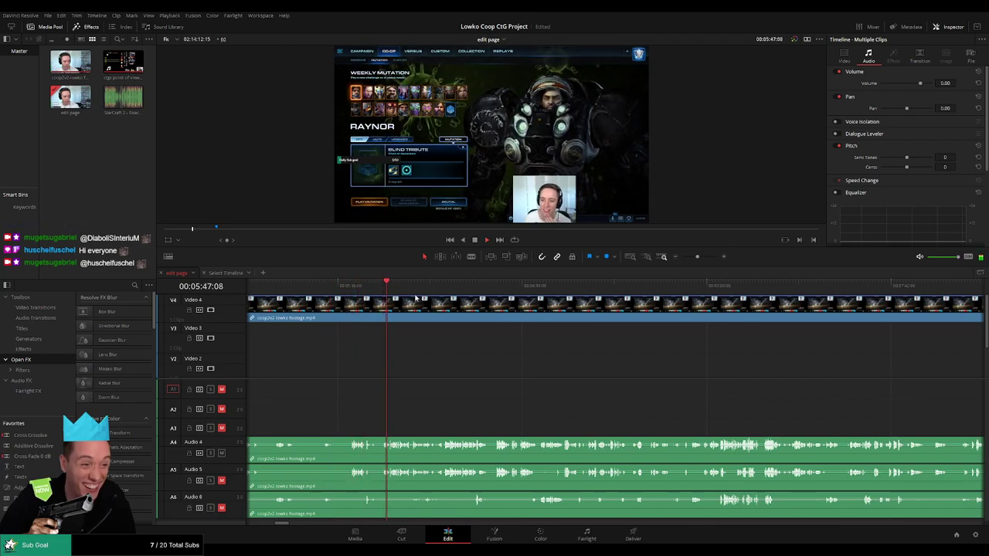
drag(391, 292, 785, 353)
scroll(679, 380, right, 5)
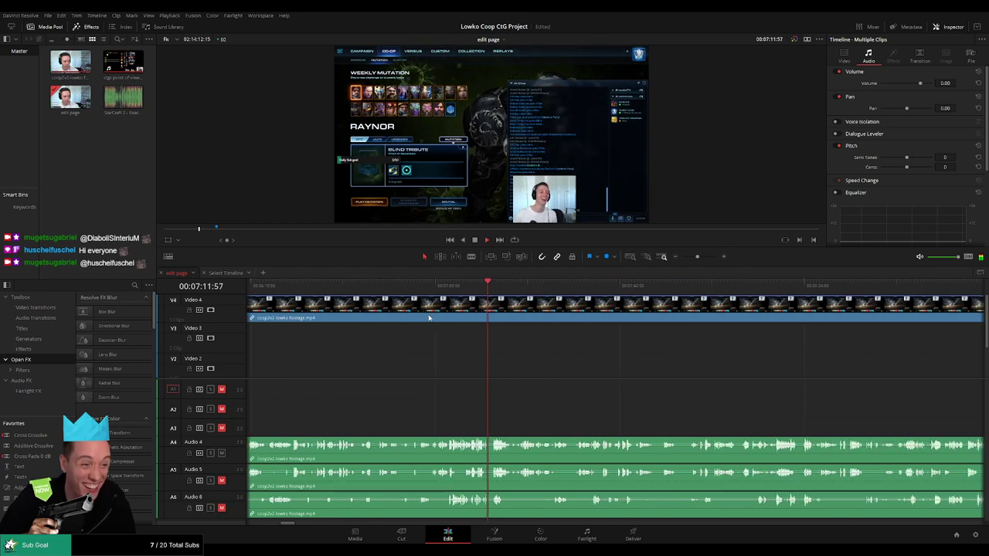
- Trace the lobby conversation back from about 7:11 and blade the Video 4 clip with its linked audio at about 6:22
click(420, 287)
drag(697, 256, 699, 257)
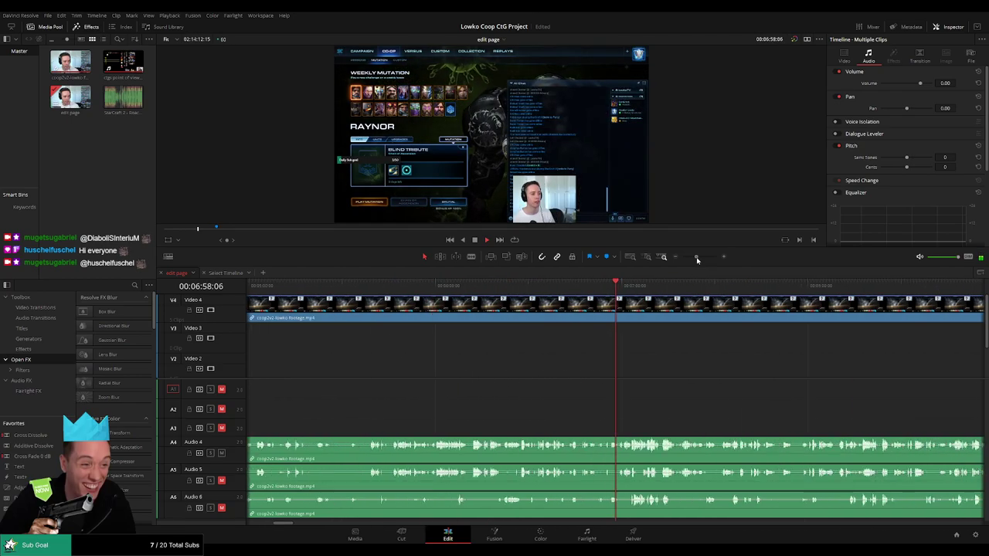
click(356, 287)
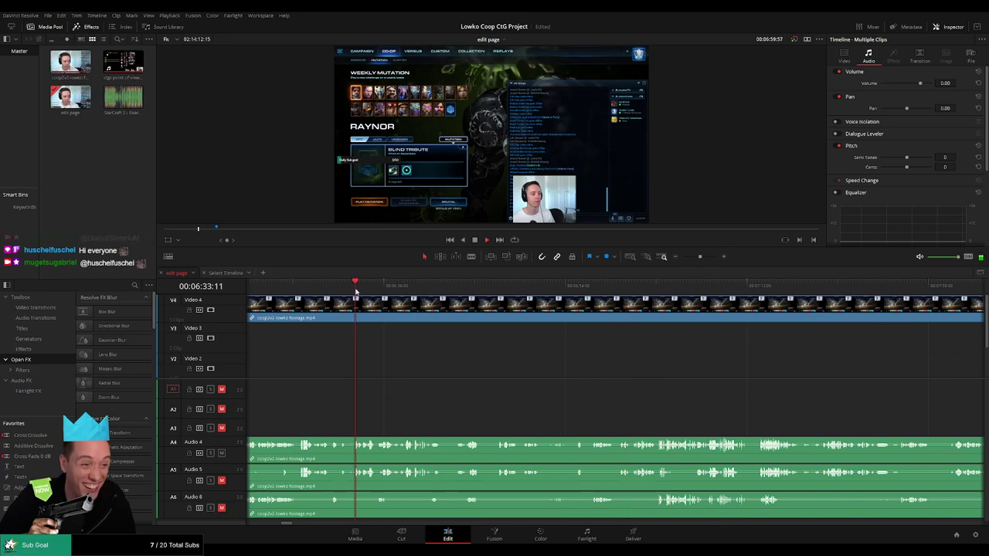
scroll(459, 379, left, 1)
click(453, 287)
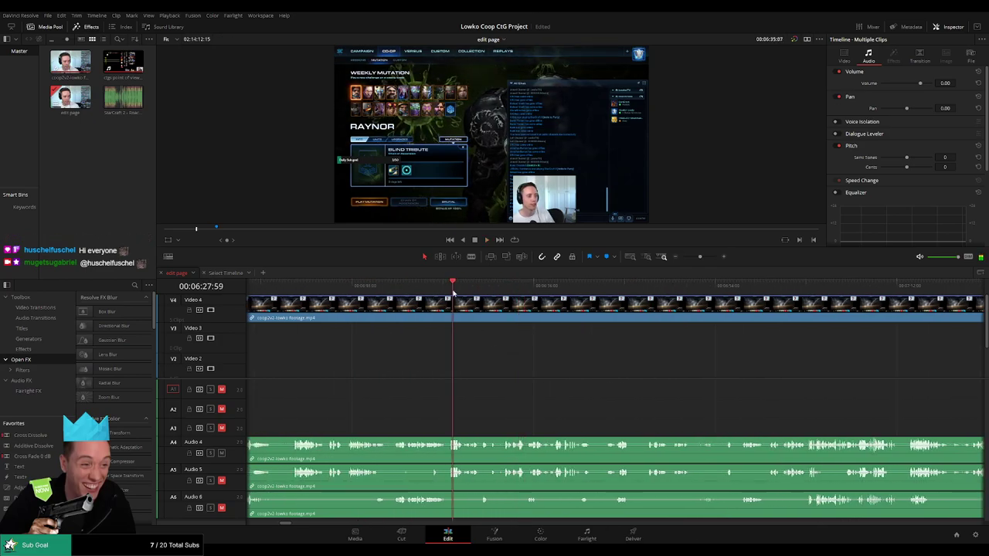
click(391, 292)
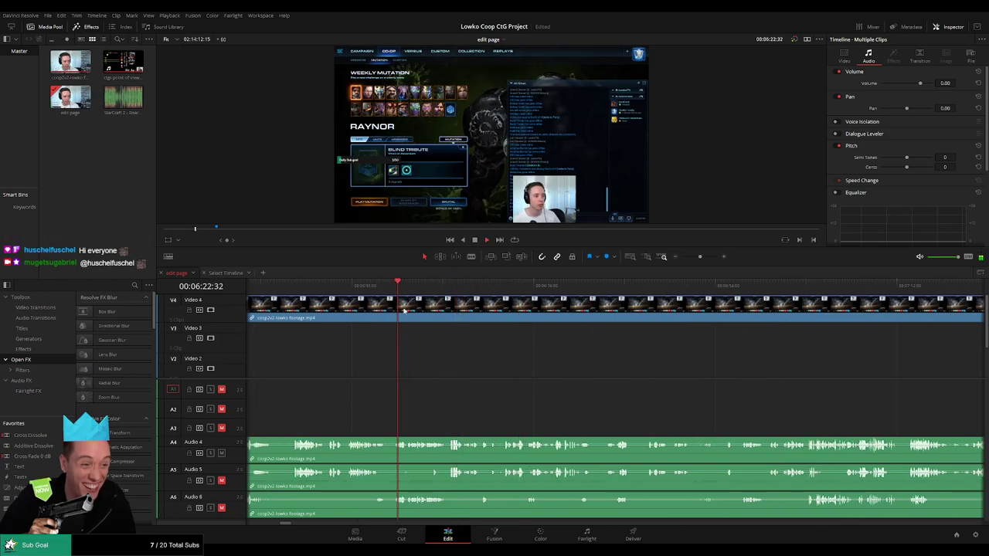
scroll(466, 355, left, 2)
click(419, 287)
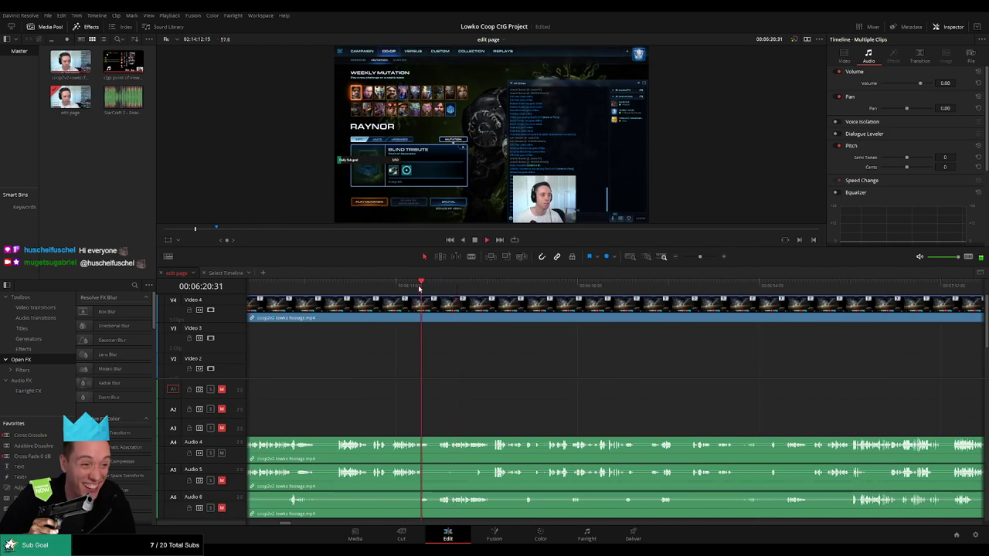
key(ctrl+b)
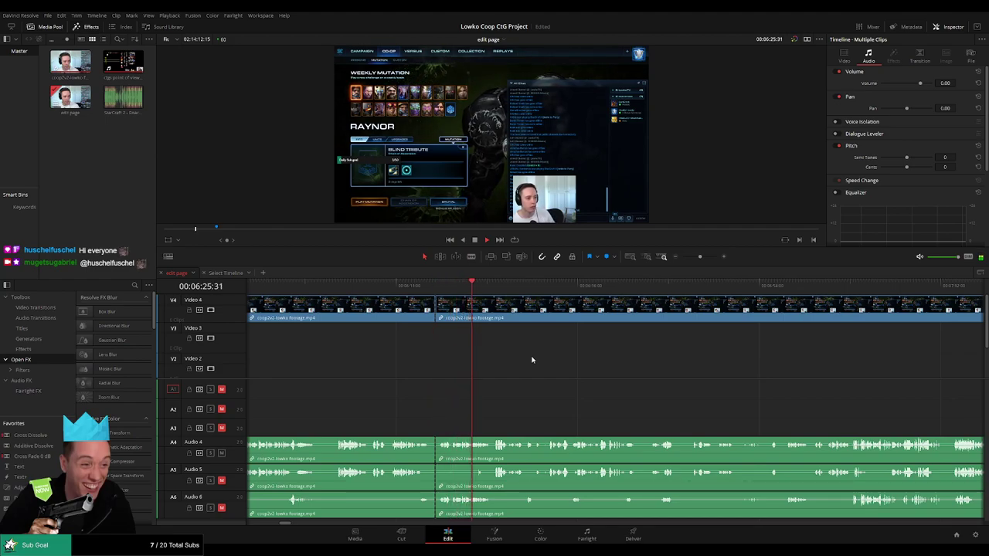
- Review the lobby footage after the 6:22 cut from about 6:25 through to about 7:11, with the waveforms magnified
drag(556, 362, 492, 360)
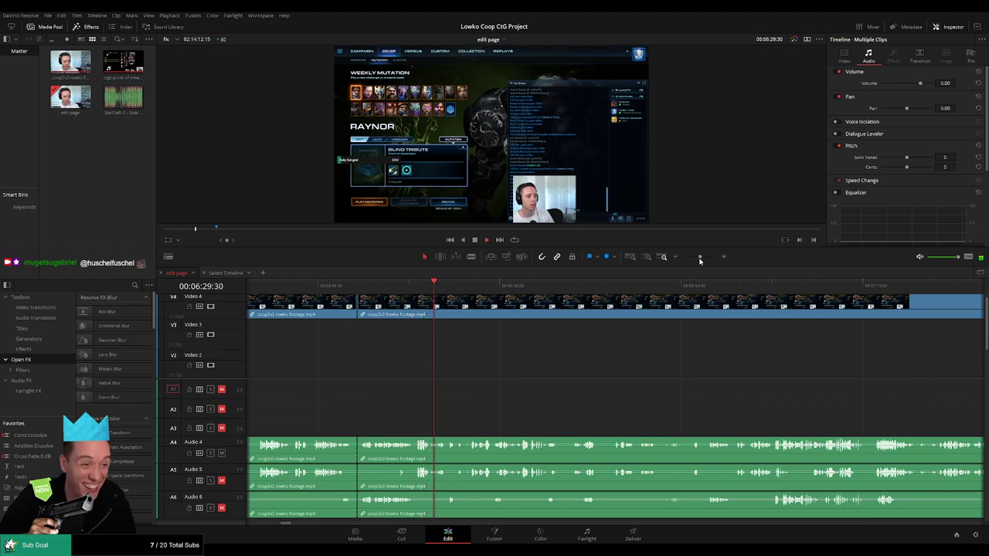
drag(699, 256, 698, 256)
scroll(473, 361, right, 3)
scroll(479, 359, right, 2)
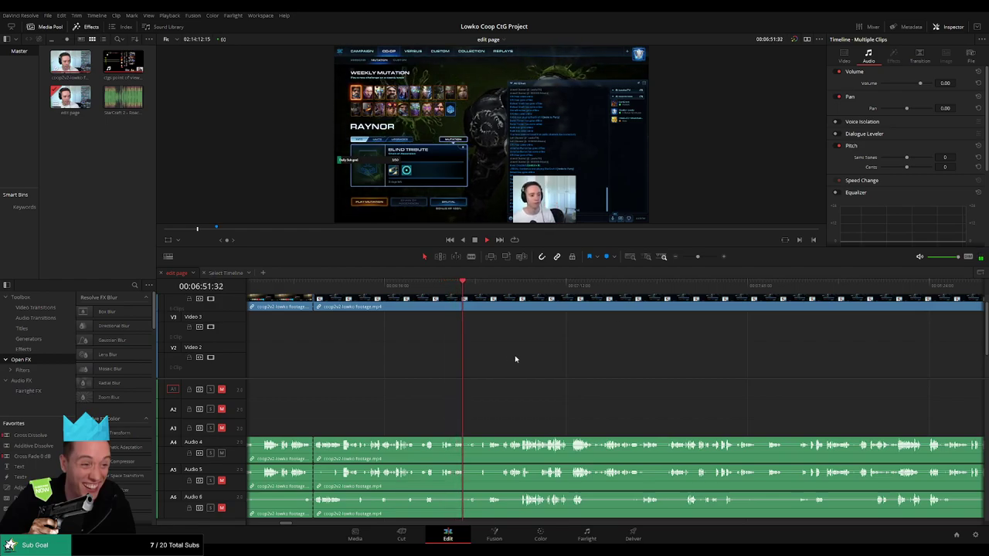
key(space)
drag(698, 257, 701, 257)
key(space)
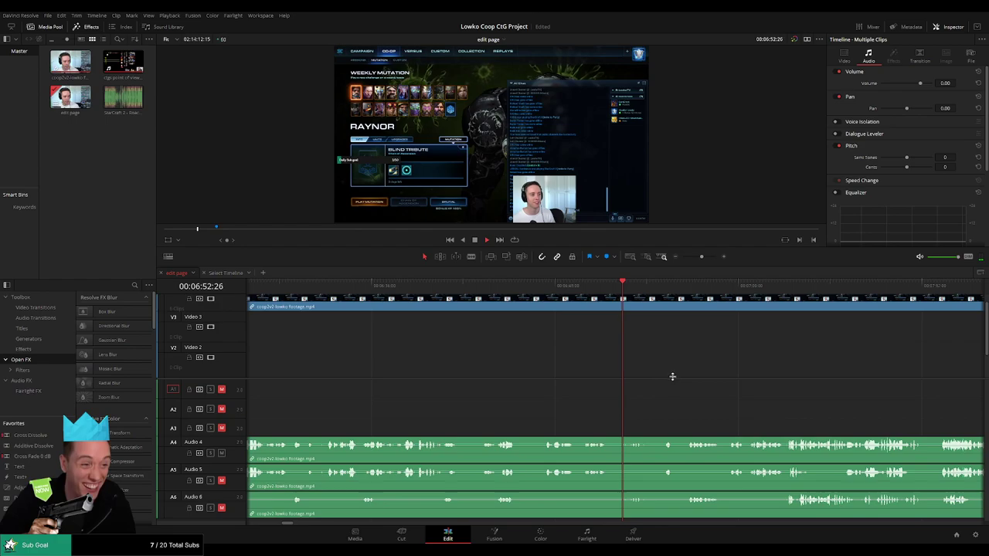
drag(671, 375, 448, 392)
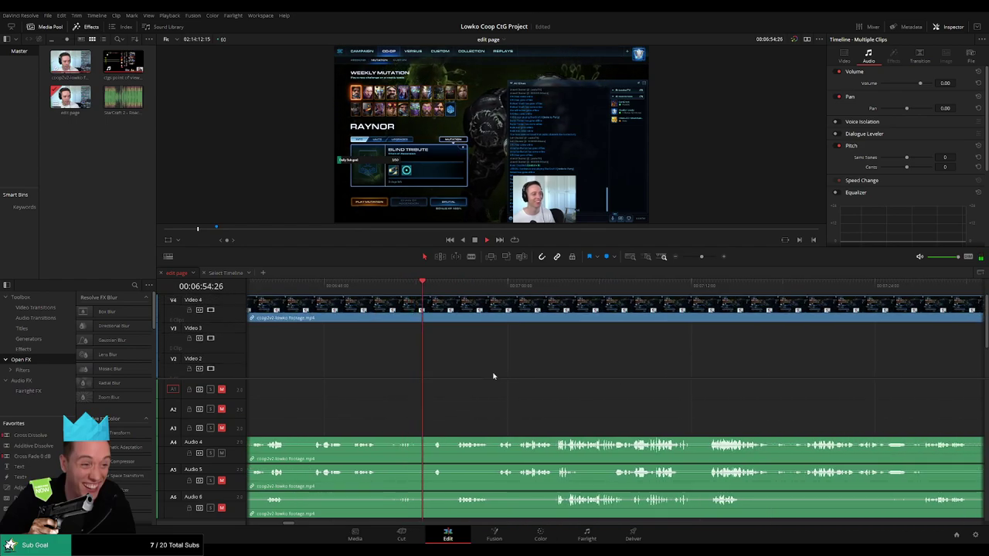
scroll(464, 371, right, 2)
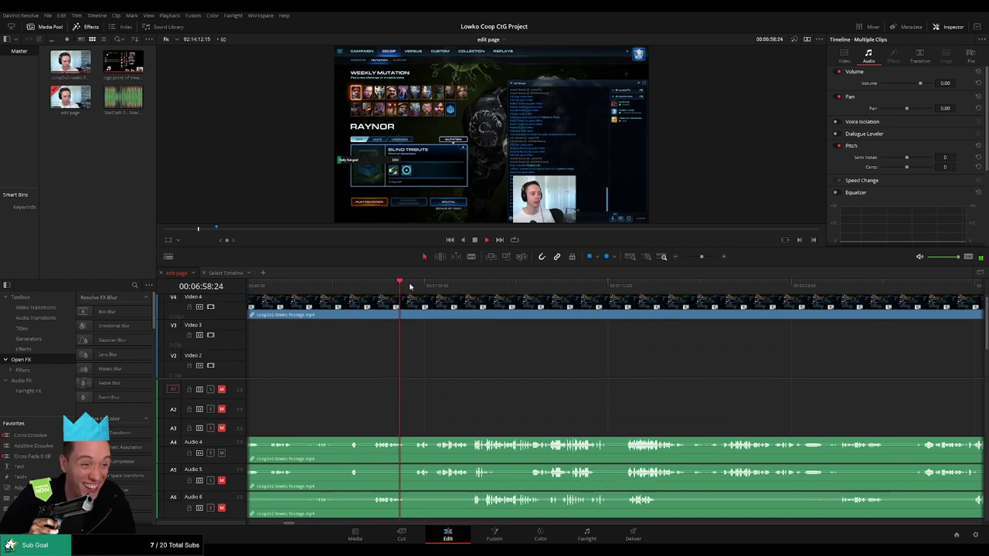
drag(551, 368, 518, 406)
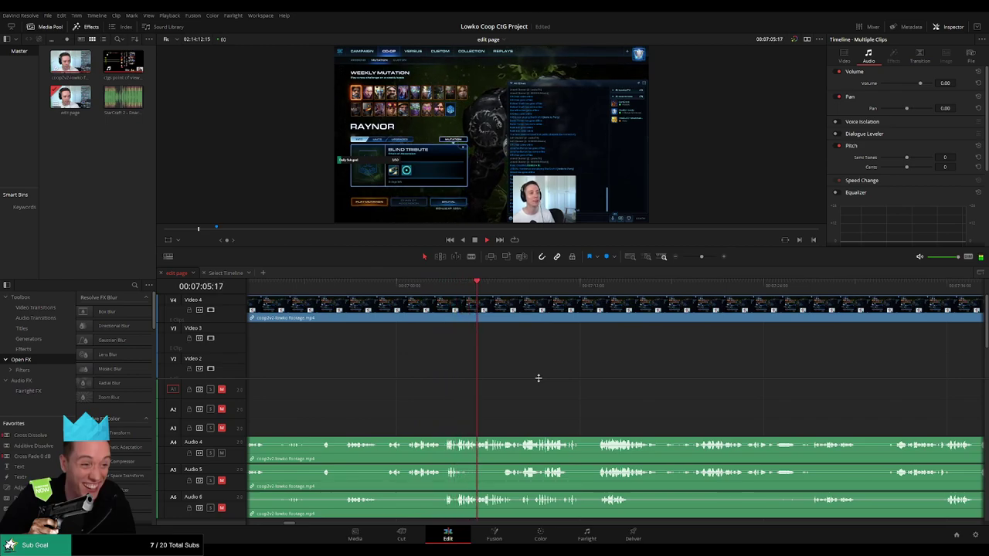
drag(579, 372, 457, 373)
scroll(464, 370, right, 2)
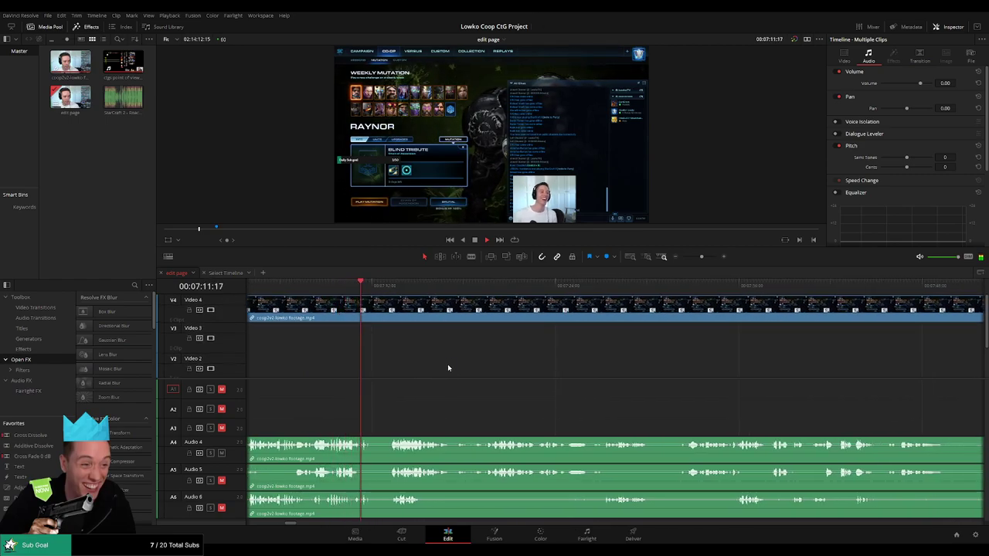
- Review the lobby footage from about 7:11 through to about 7:49, skipping the quiet gaps between speech
scroll(484, 376, right, 2)
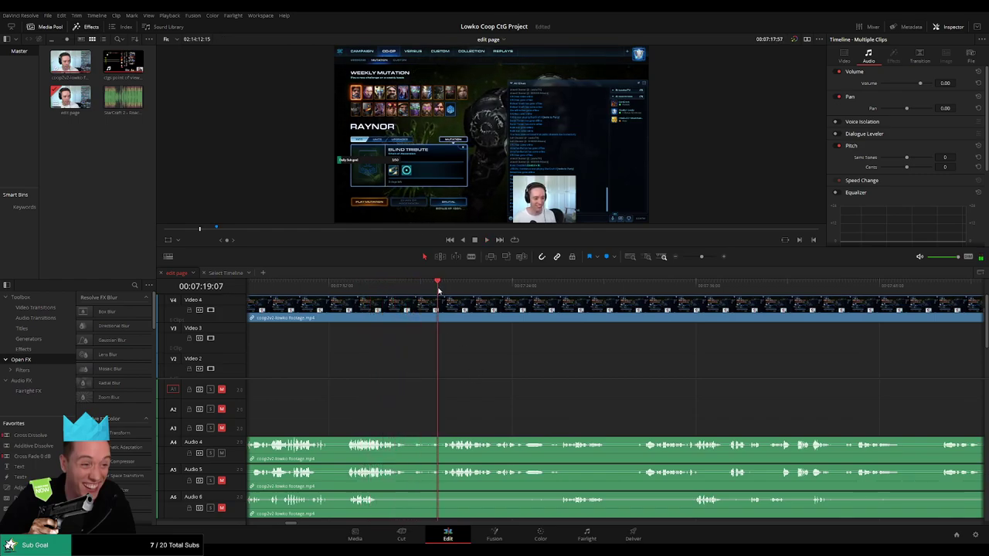
scroll(504, 374, right, 2)
scroll(505, 375, right, 2)
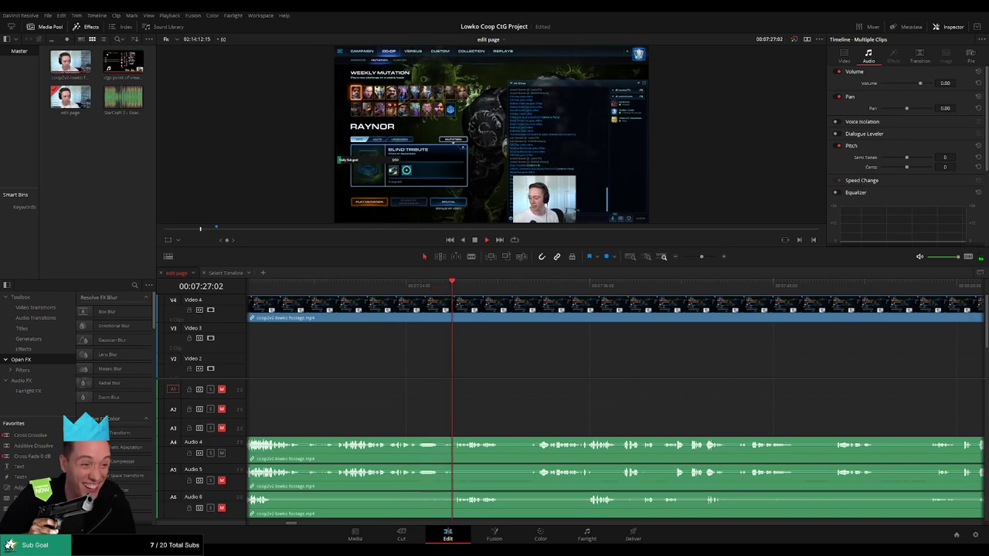
scroll(437, 381, right, 2)
scroll(383, 393, right, 2)
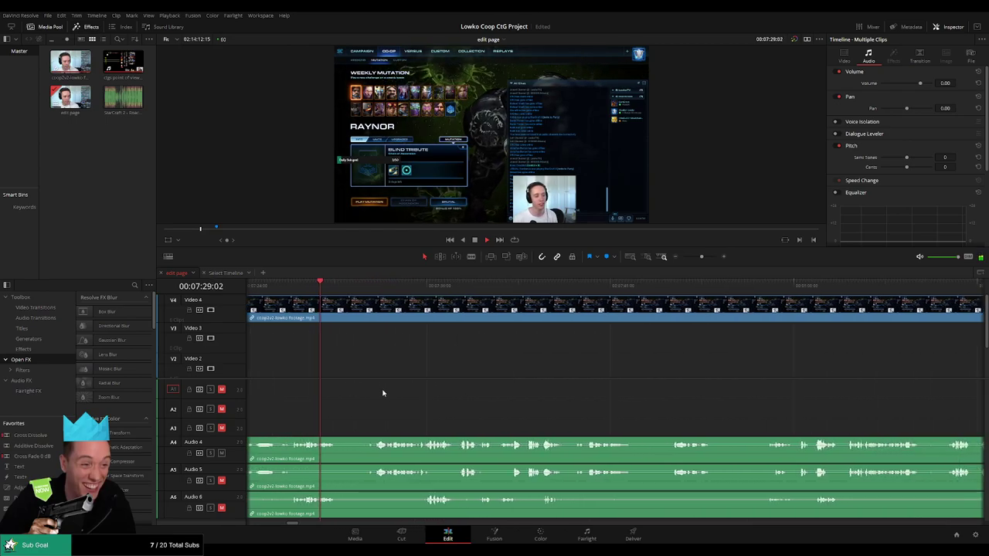
click(365, 288)
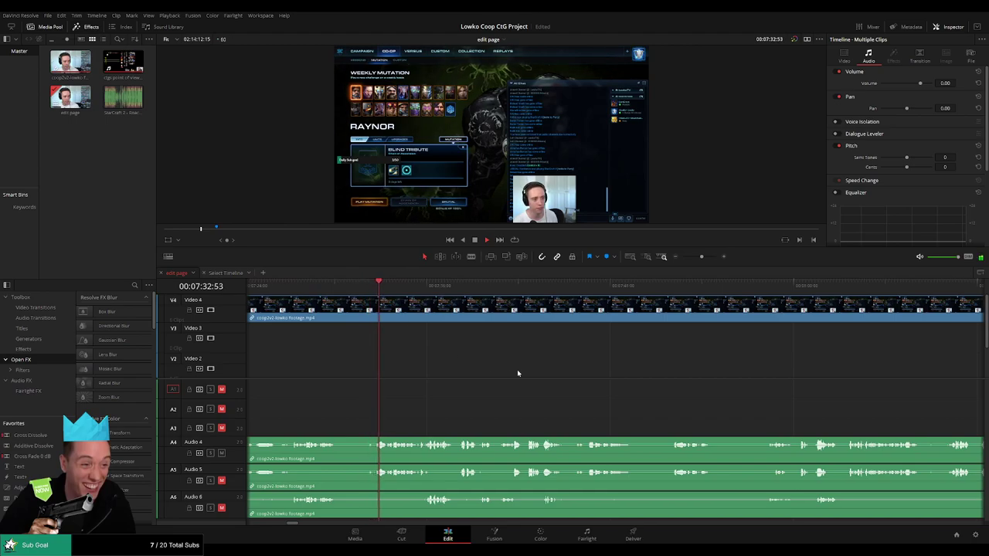
scroll(445, 368, right, 2)
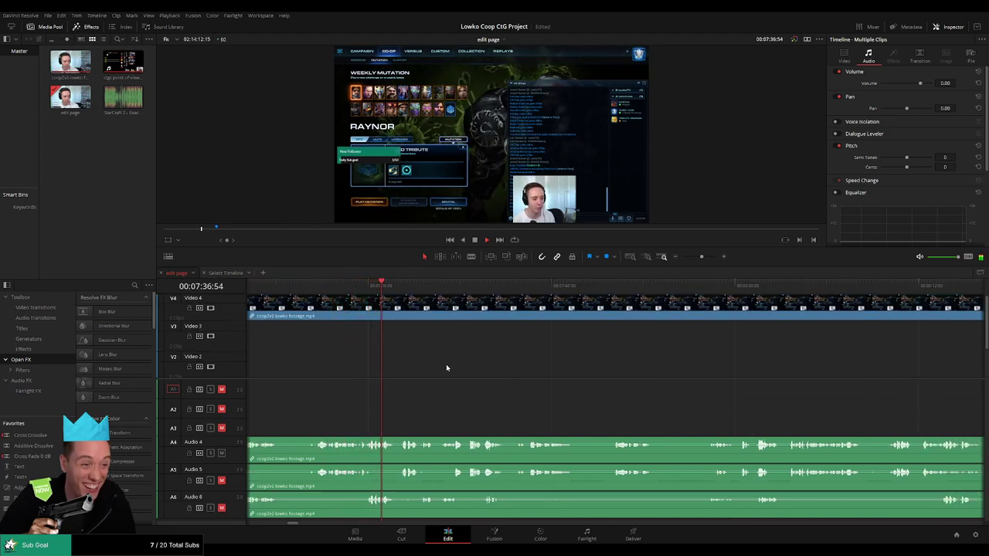
scroll(446, 364, right, 2)
scroll(448, 367, right, 2)
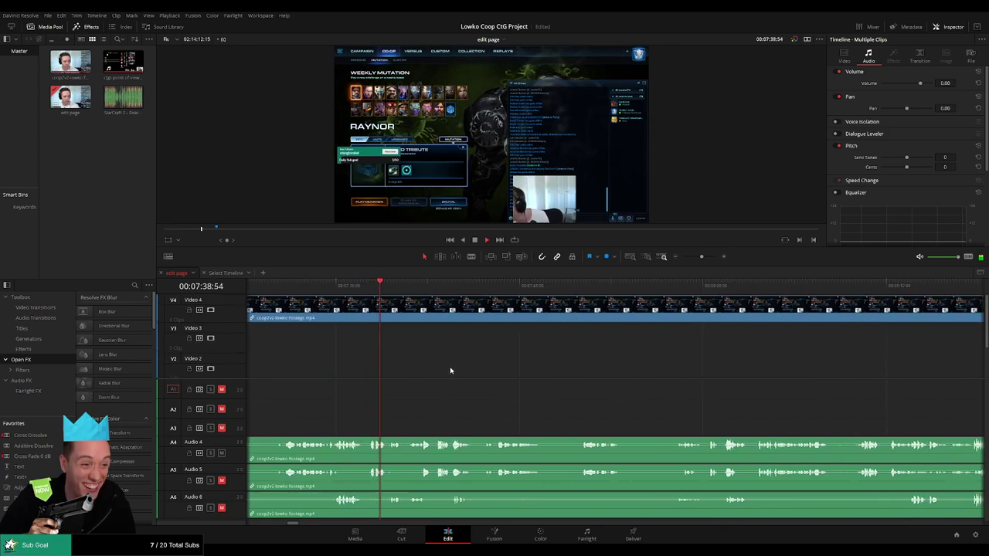
scroll(463, 367, right, 2)
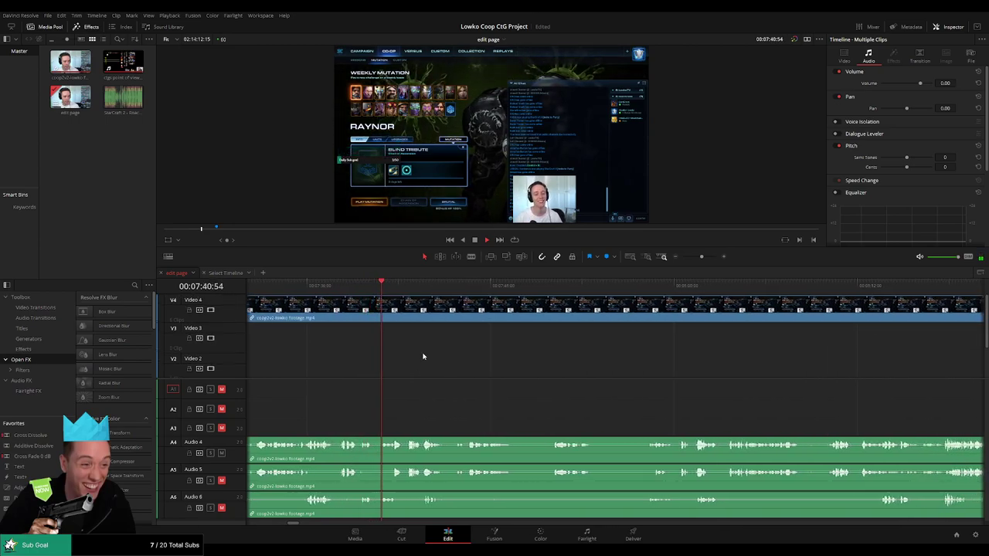
scroll(478, 377, right, 2)
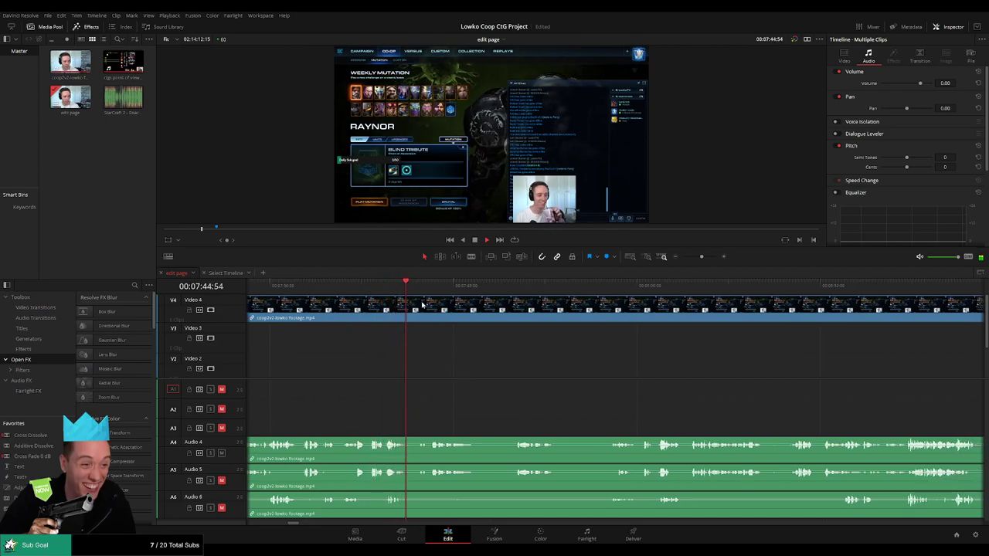
scroll(467, 363, right, 2)
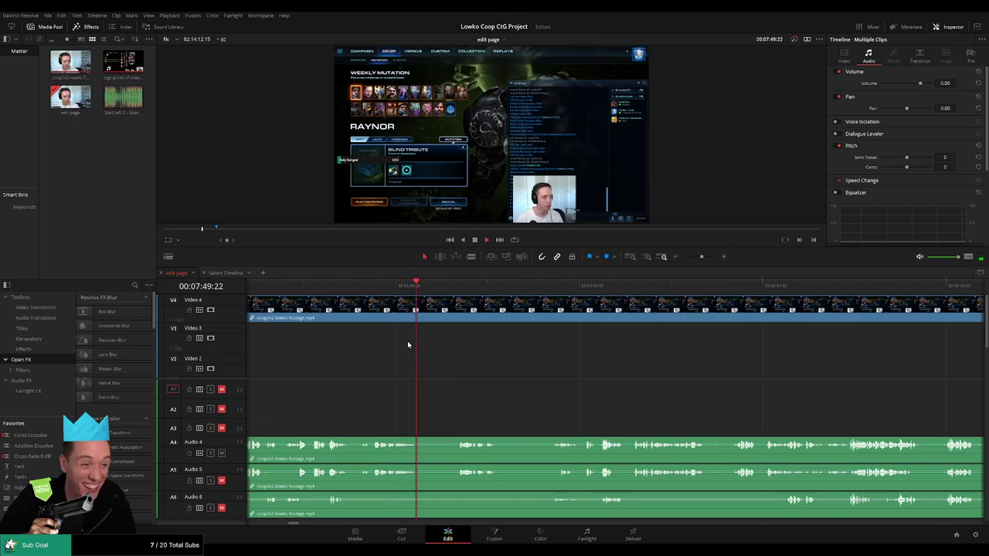
- Blade the Video 4 clip with its linked audio at about 7:46 and colour the segment before the cut orange
click(336, 285)
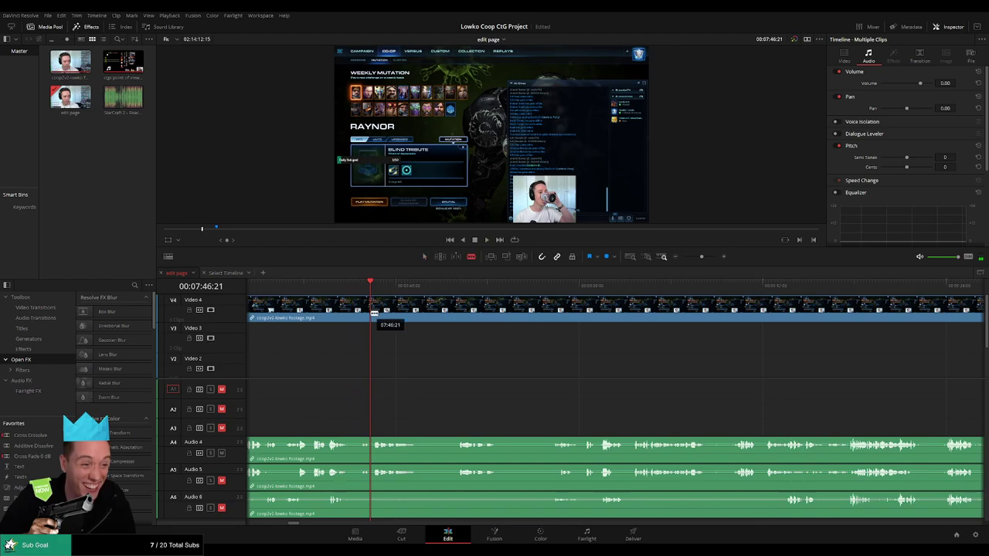
click(373, 313)
key(a)
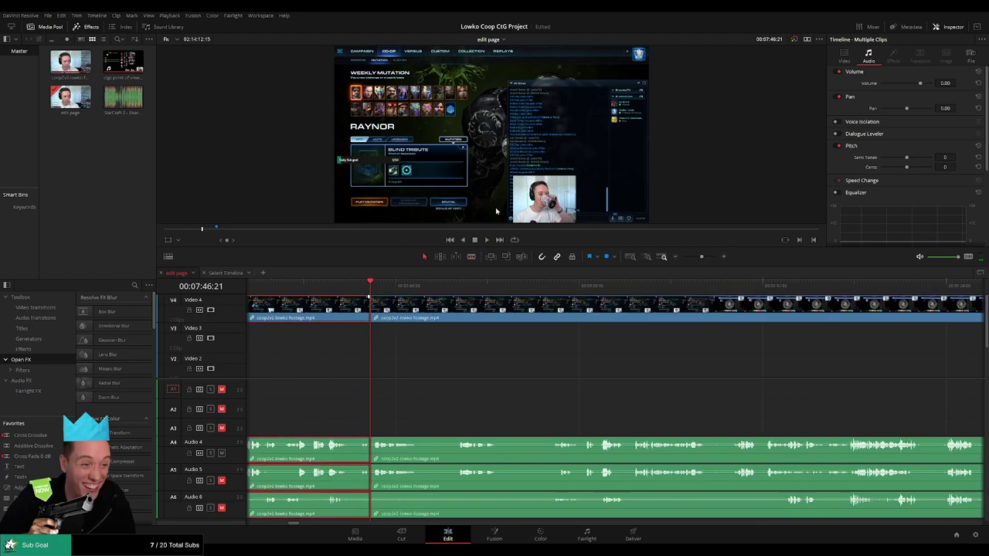
key(1)
- Skim the footage after the 7:46 cut from about 7:52 to about 8:18, jumping between the bursts of speech
key(space)
click(450, 286)
click(559, 374)
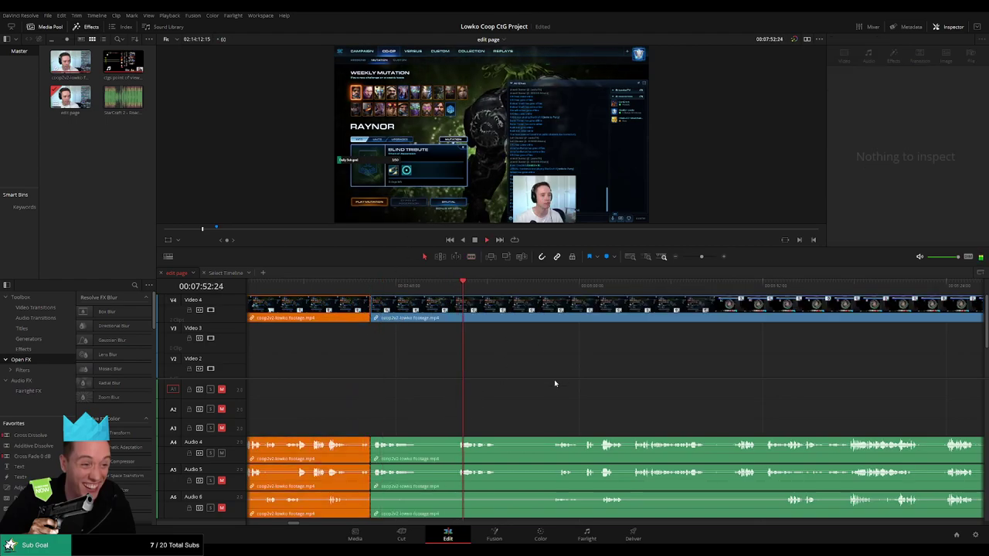
scroll(555, 383, right, 3)
click(445, 285)
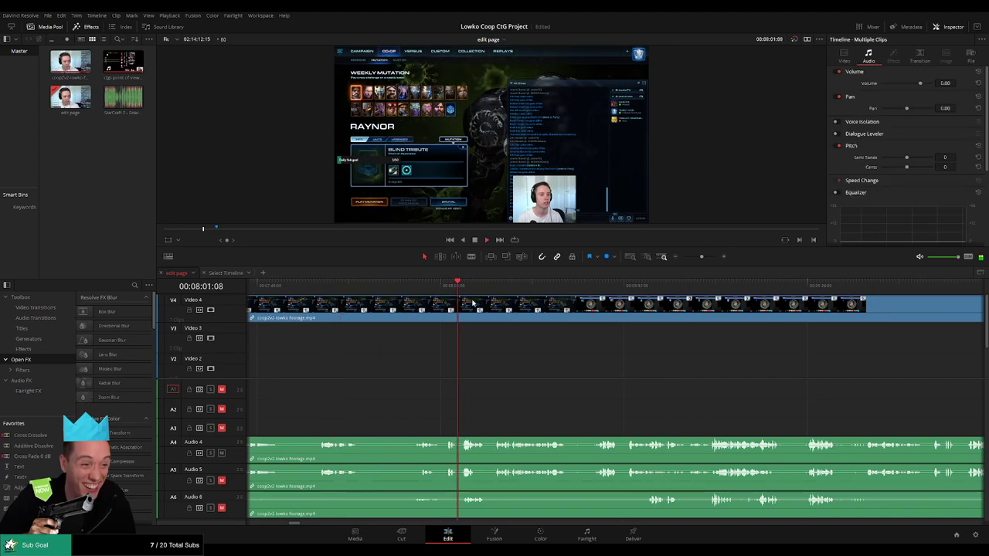
click(627, 286)
click(702, 286)
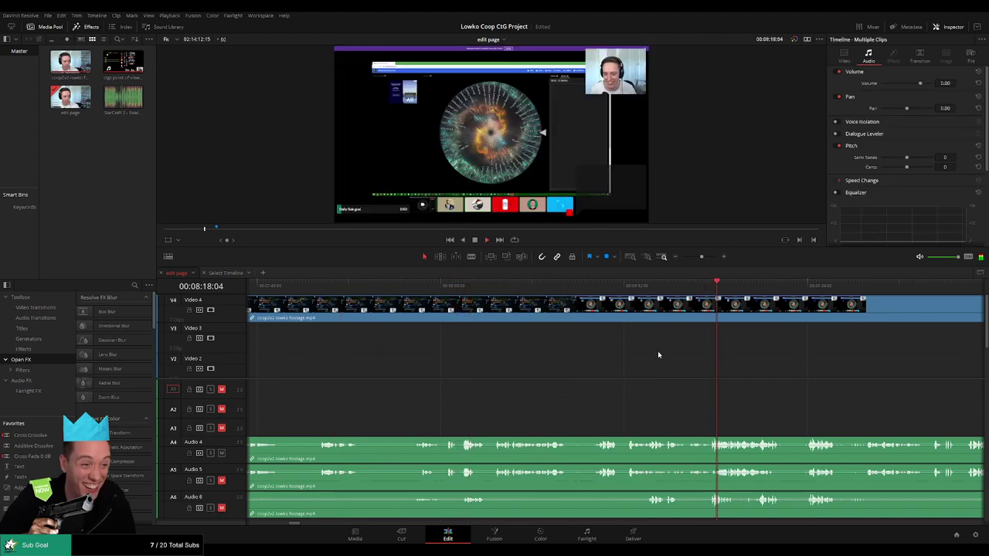
- Replay the circular-artwork footage from about 8:11 through to about 8:31, with the following waveforms in view
click(596, 288)
drag(688, 360, 471, 376)
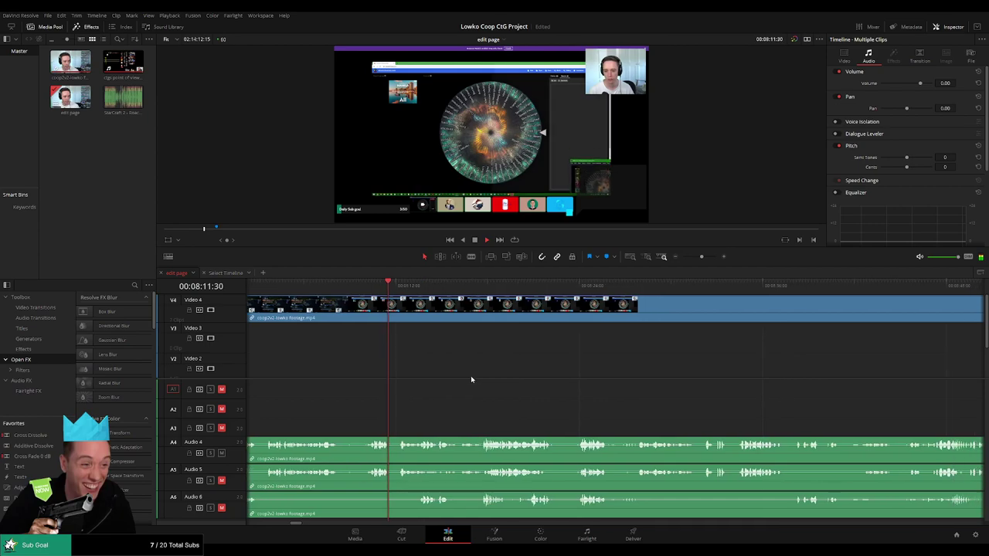
scroll(514, 375, right, 1)
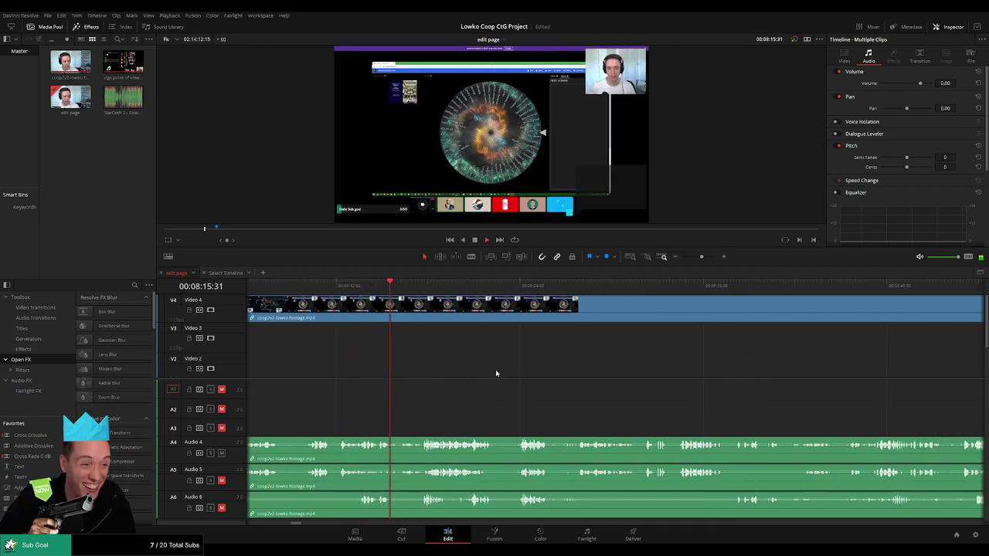
scroll(508, 379, right, 1)
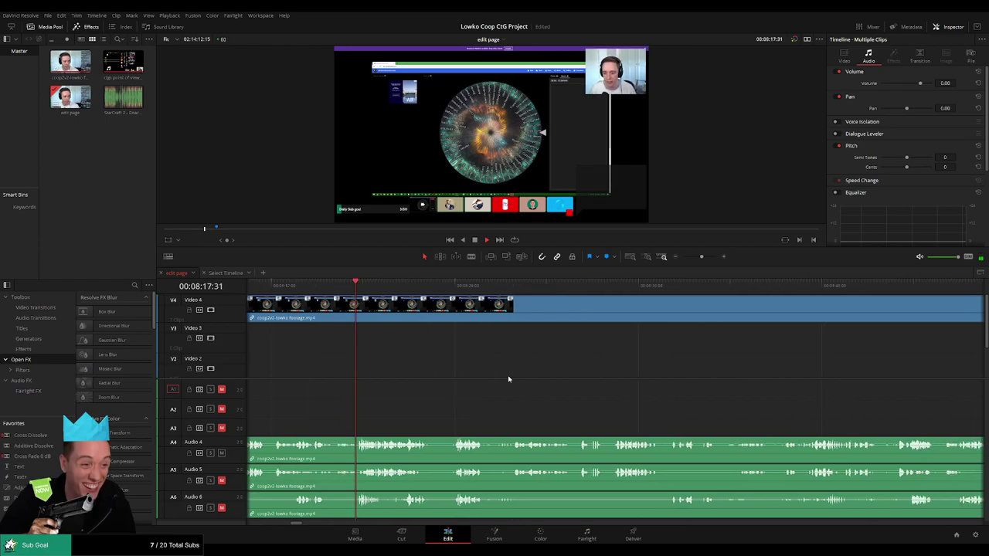
drag(701, 256, 702, 256)
drag(718, 364, 507, 365)
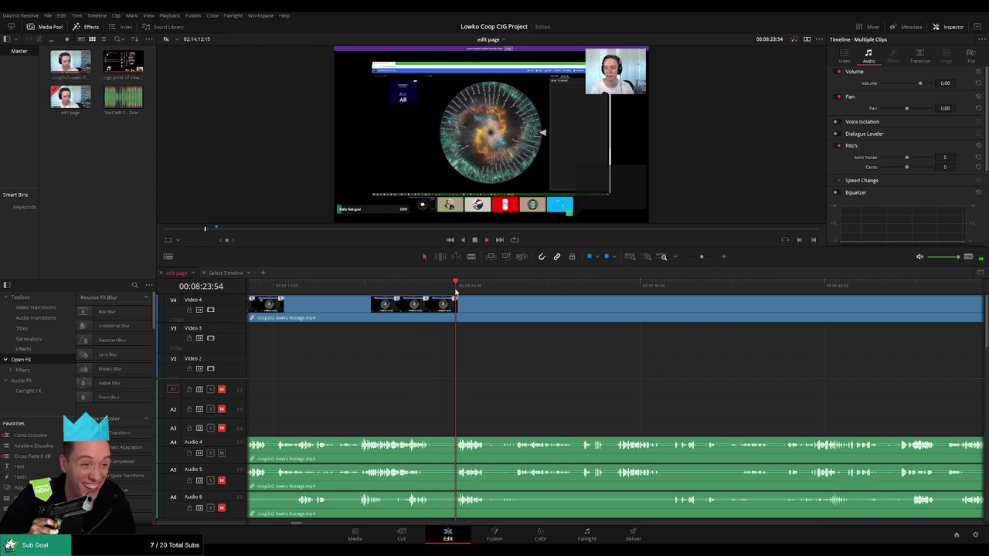
scroll(592, 346, right, 2)
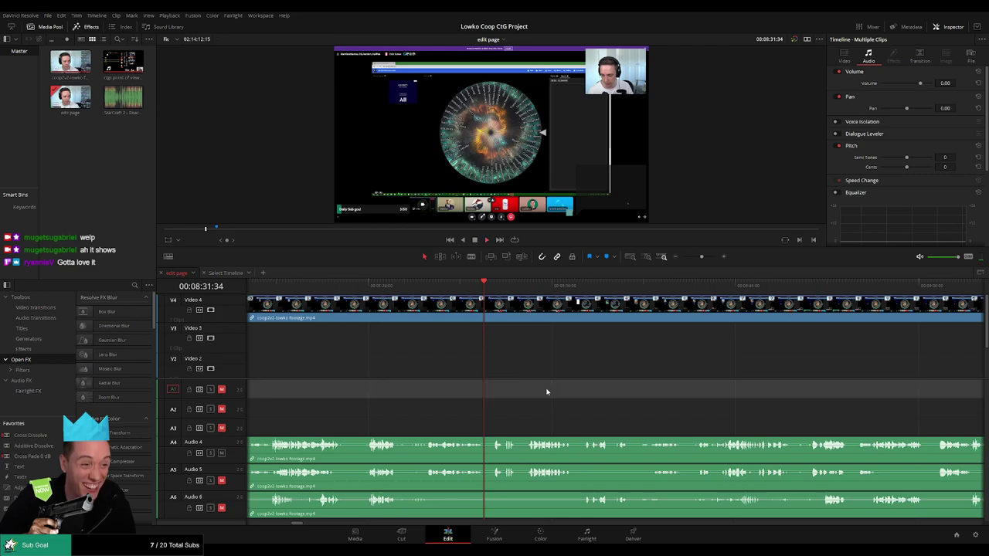
- Recheck the passage from about 8:38 to about 8:41, pausing briefly on the StarCraft launcher popup
key(space)
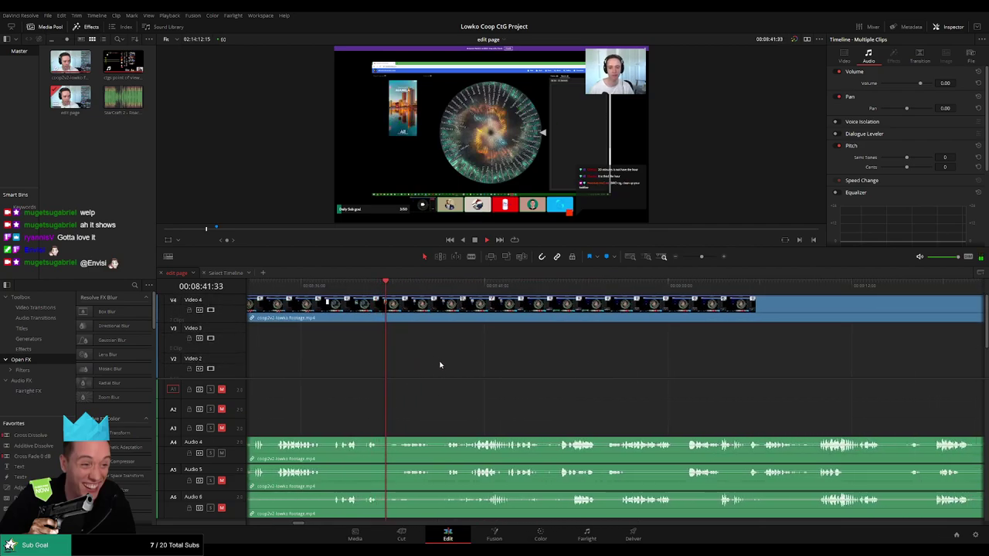
drag(439, 364, 429, 359)
drag(331, 283, 321, 283)
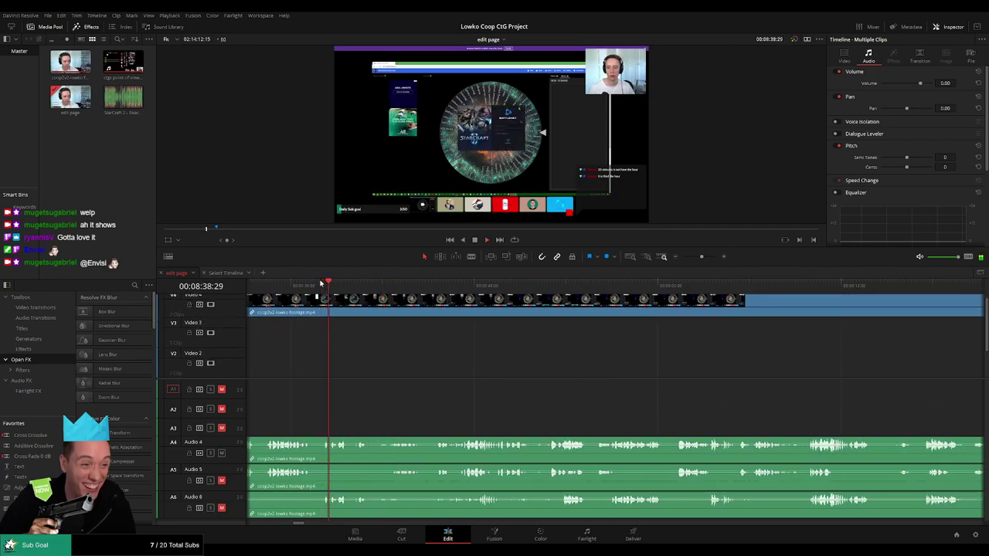
key(space)
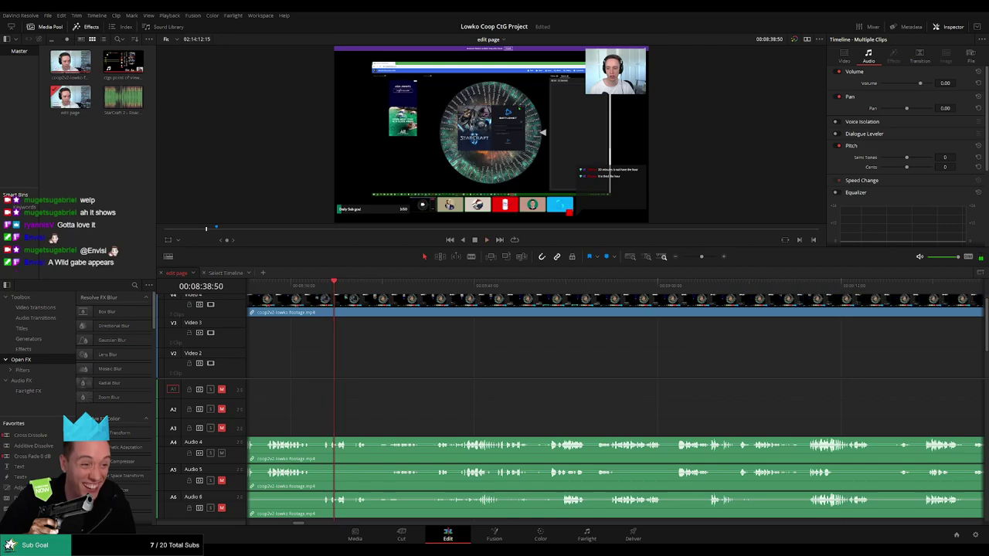
key(space)
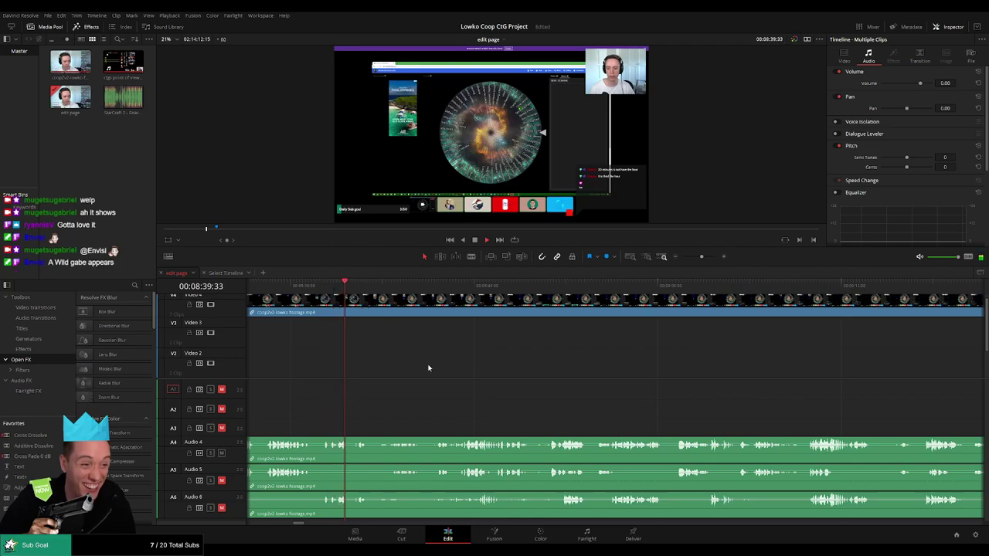
drag(444, 368, 407, 379)
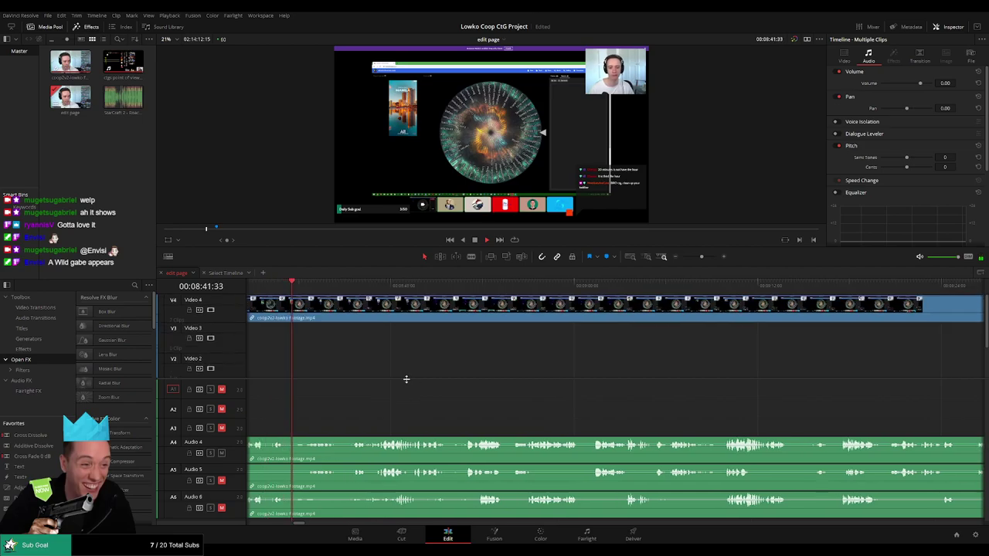
- Review the conversation from about 8:41 through to the Zagara co-op missions screen at about 9:37
drag(701, 258, 701, 260)
drag(700, 301, 432, 365)
scroll(456, 369, right, 2)
scroll(456, 368, up, 1)
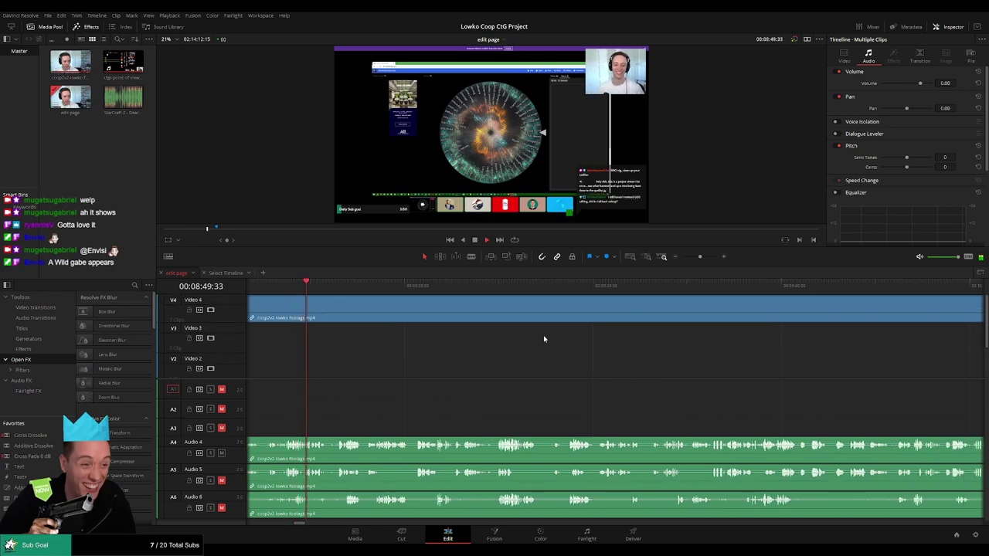
drag(700, 258, 699, 257)
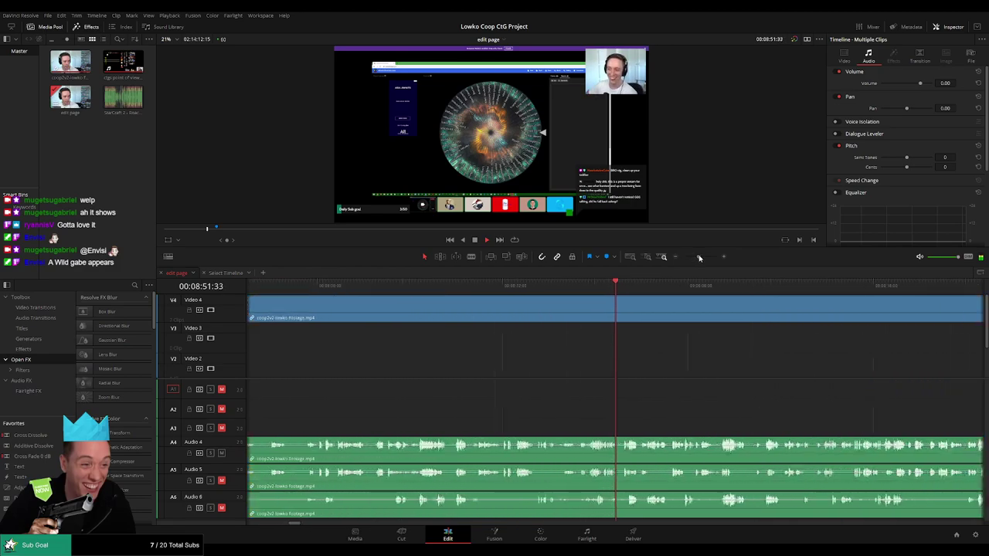
drag(701, 370, 465, 364)
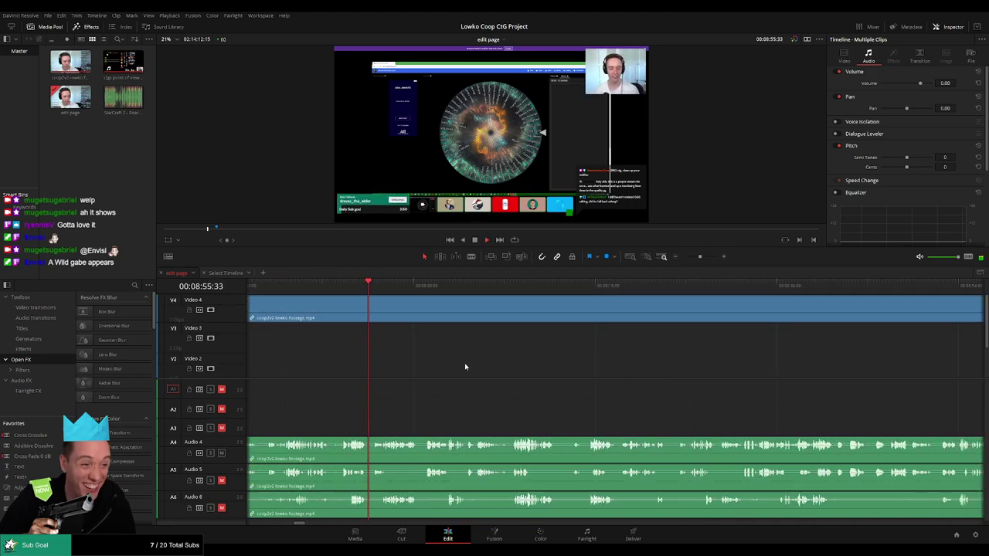
scroll(450, 368, right, 1)
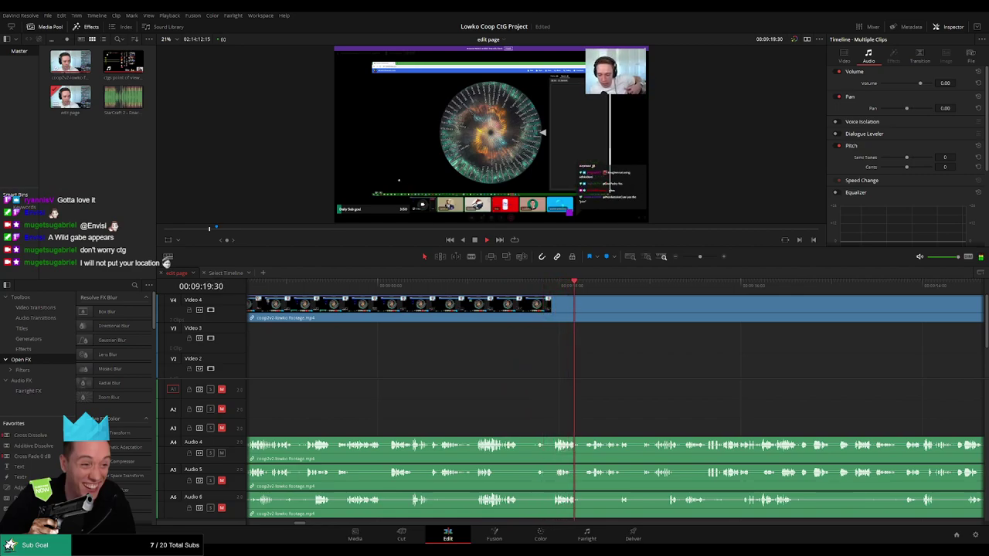
scroll(624, 356, right, 5)
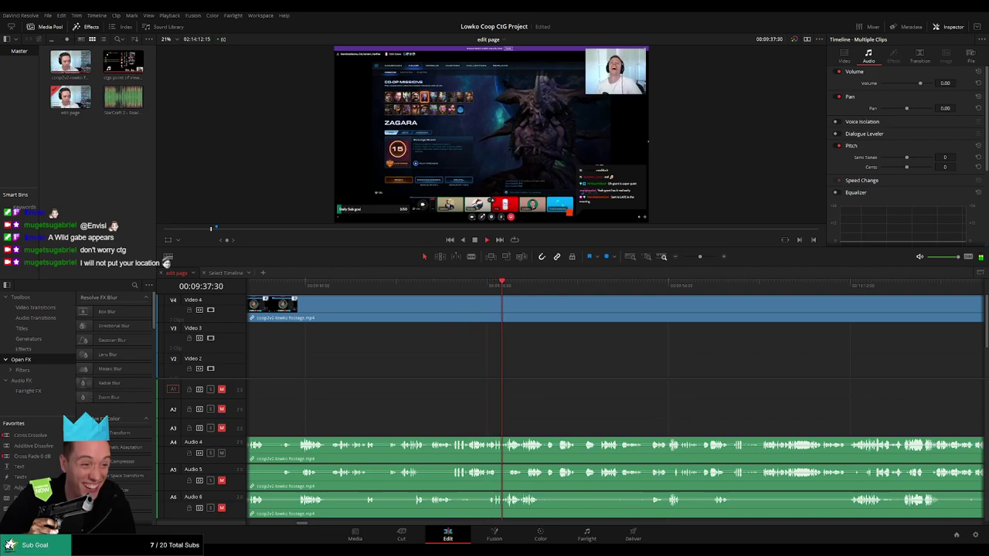
- Review the footage from the Zagara screen at about 9:37 to about 10:07, skipping ahead between passages of speech
drag(613, 369, 399, 380)
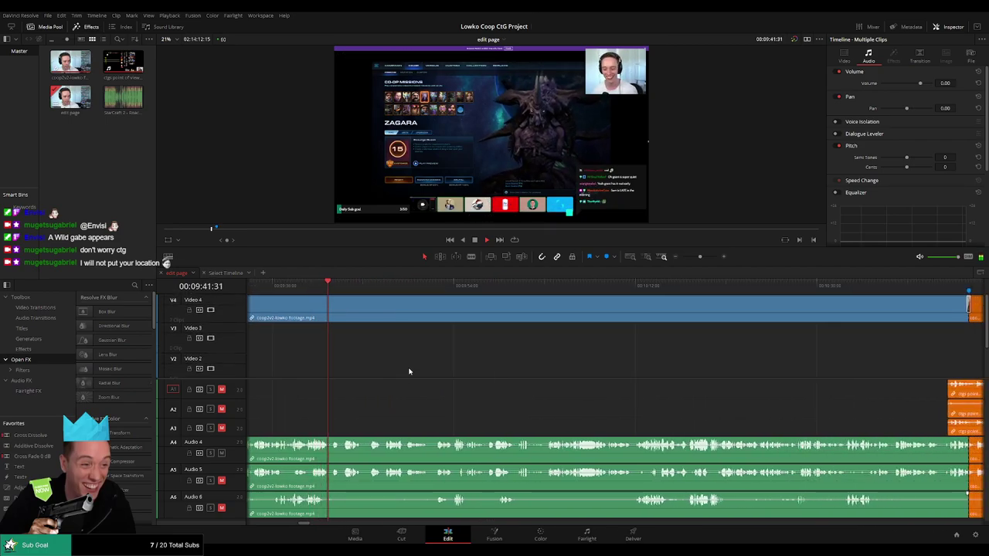
scroll(395, 369, right, 1)
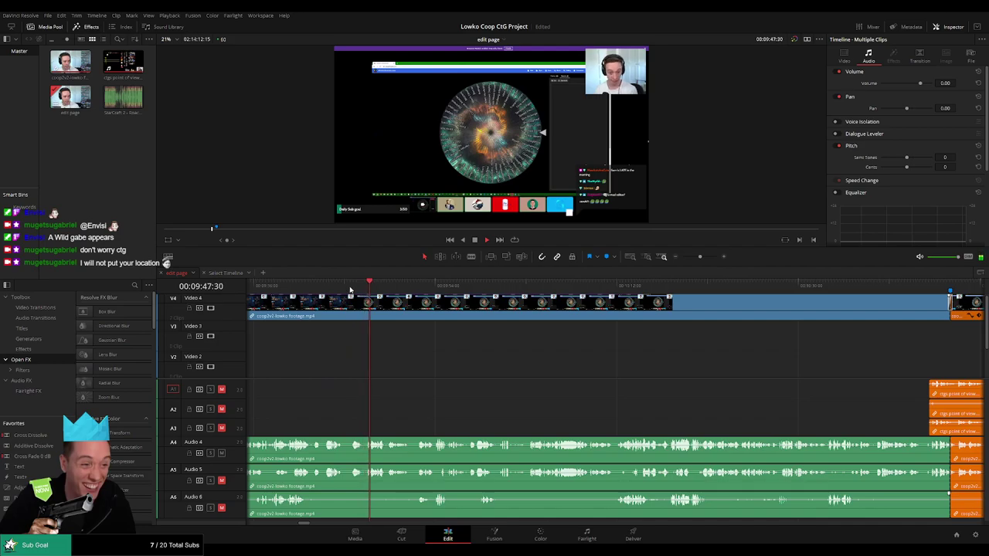
drag(466, 355, 408, 360)
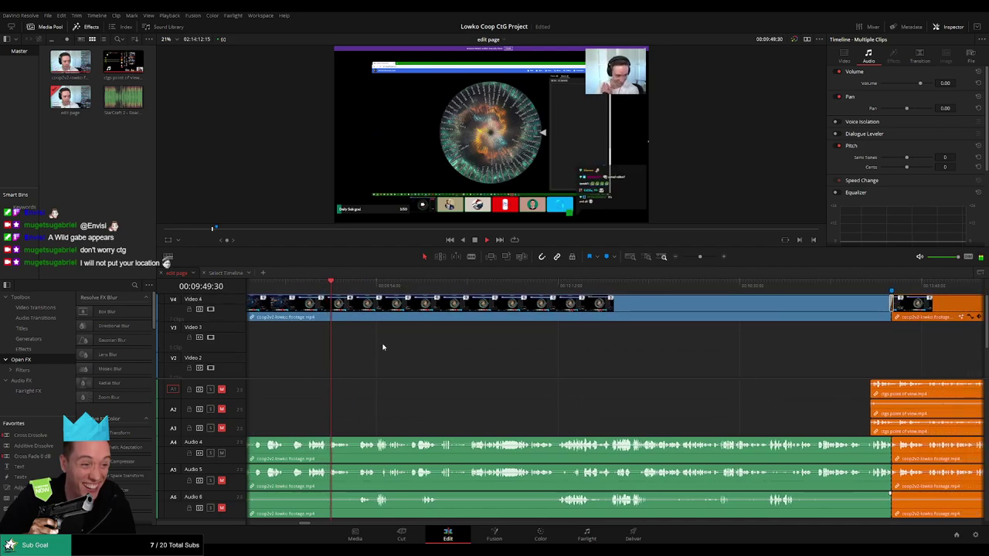
click(358, 289)
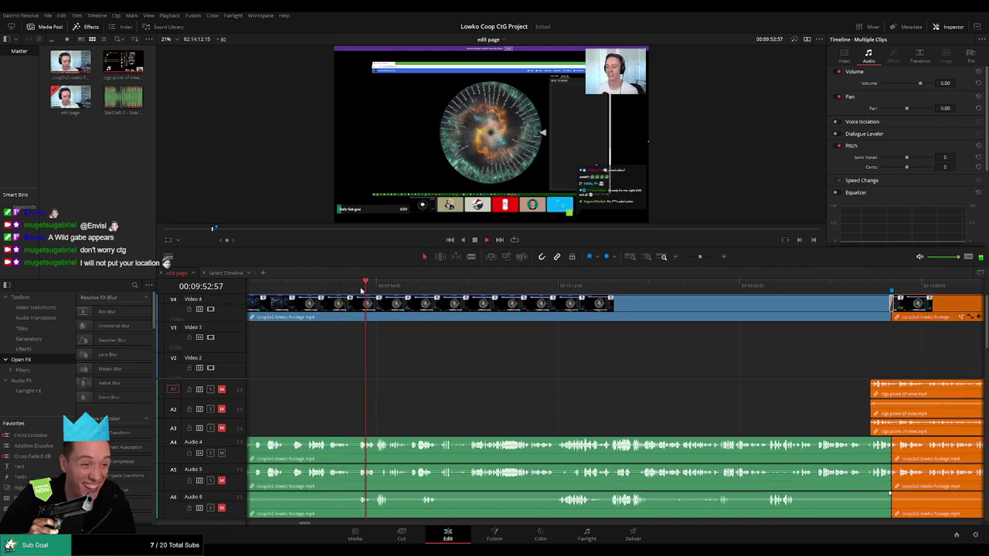
scroll(428, 363, right, 3)
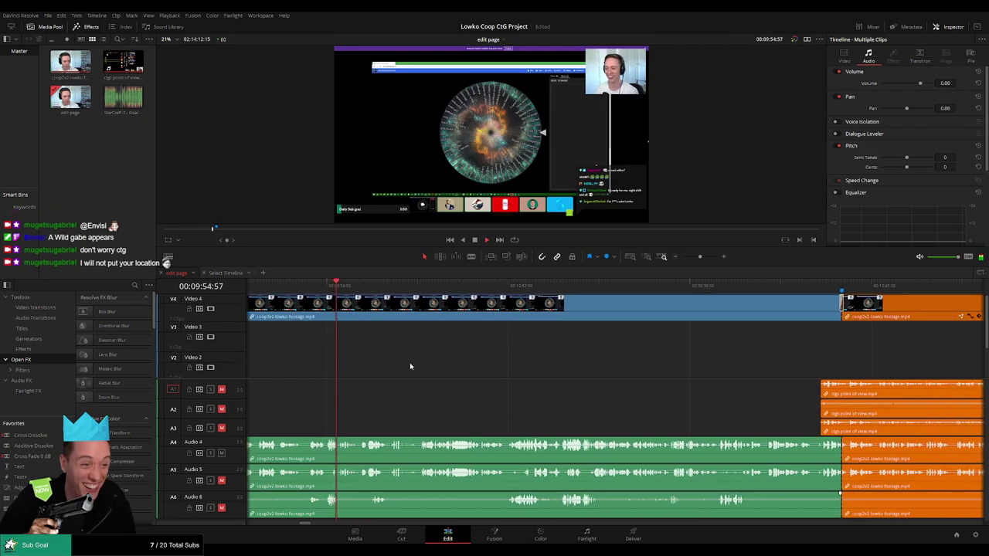
click(370, 287)
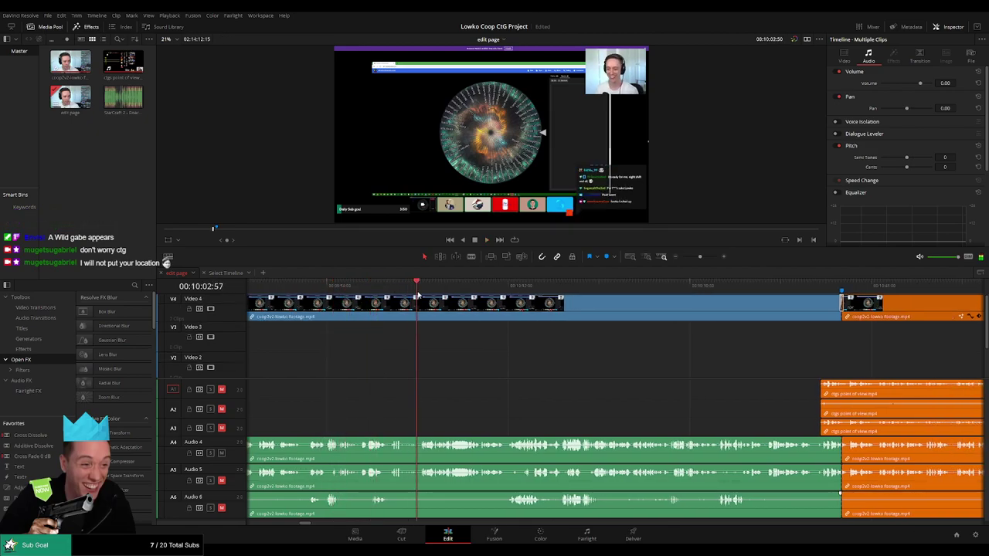
scroll(561, 370, right, 4)
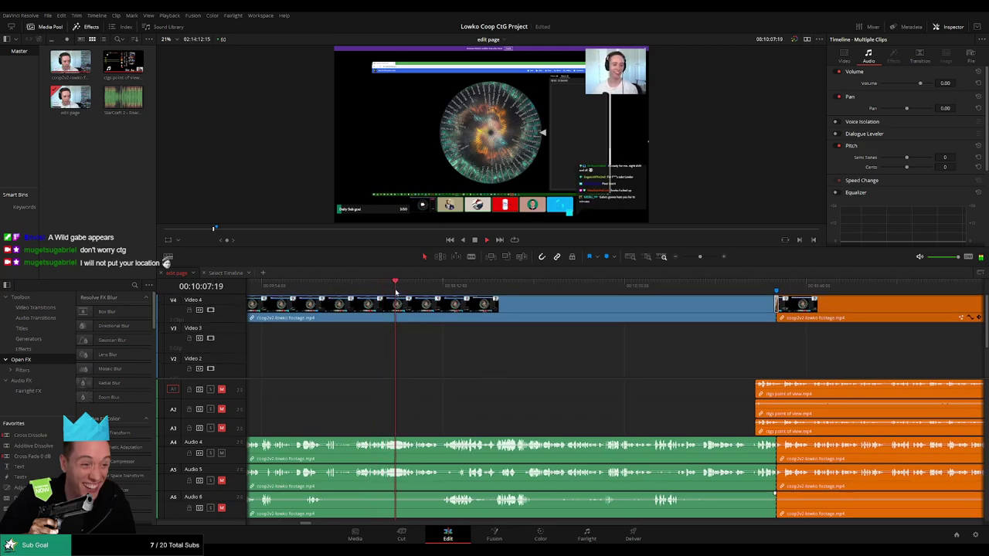
- Review the remaining uncoloured footage from about 10:07 to about 10:40, just before the existing orange segment
scroll(540, 370, right, 7)
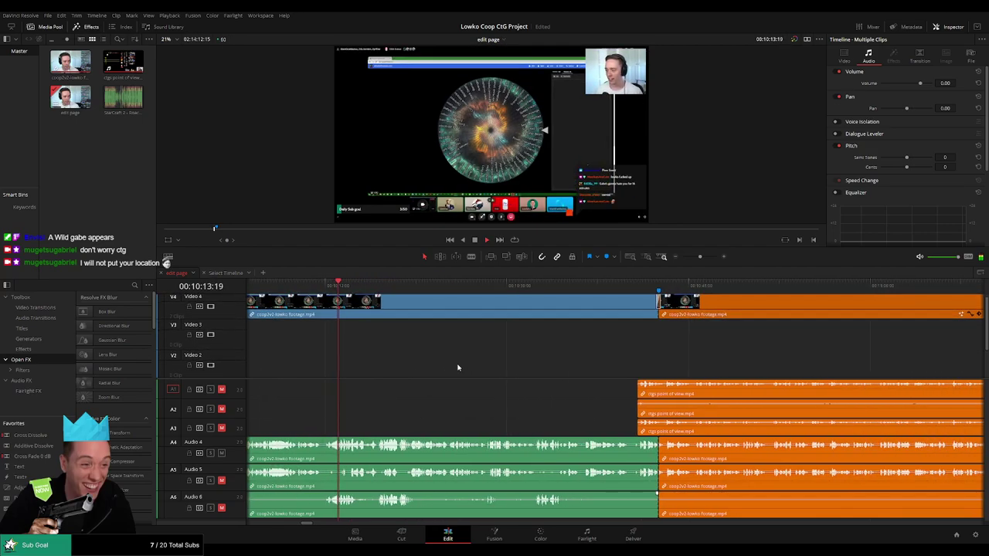
drag(457, 367, 461, 379)
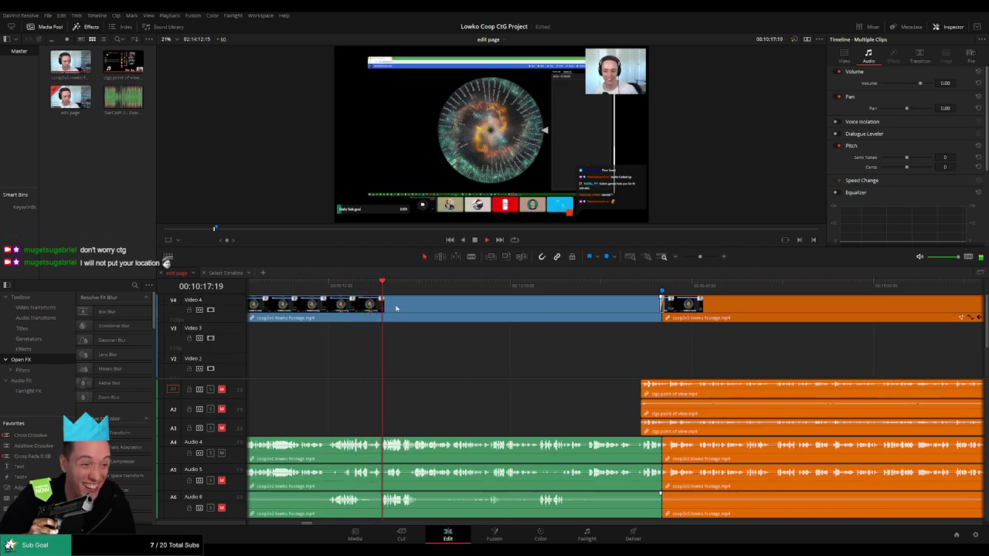
click(430, 294)
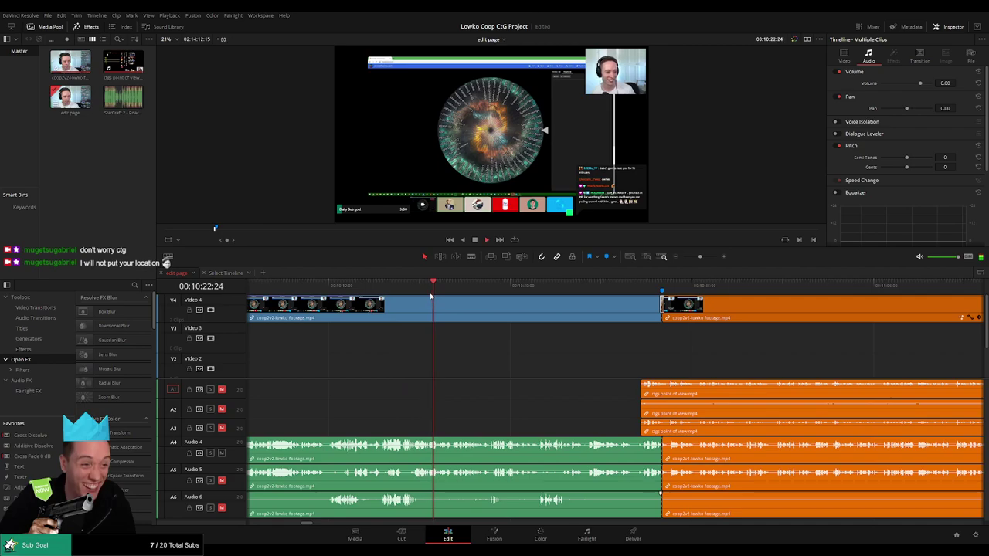
drag(474, 361, 414, 362)
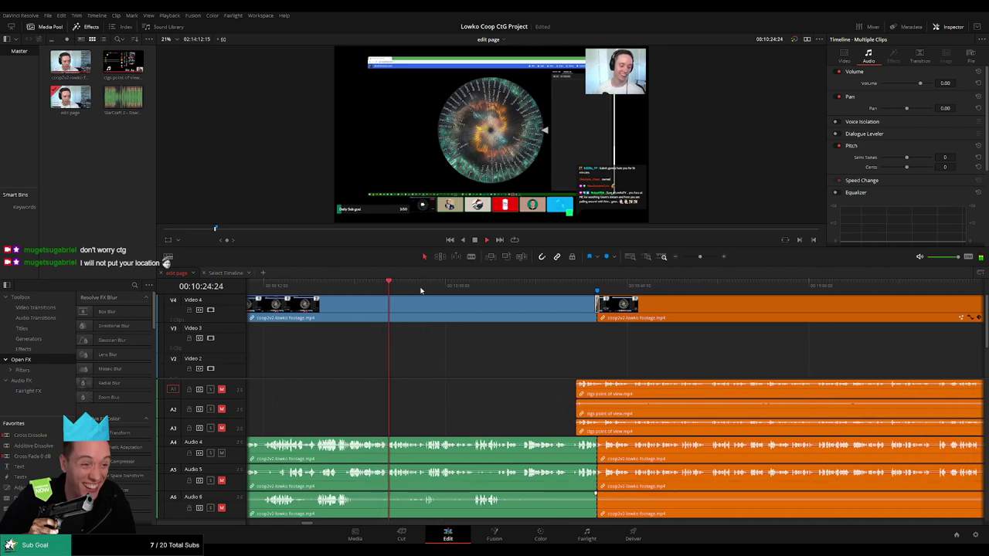
scroll(410, 317, down, 4)
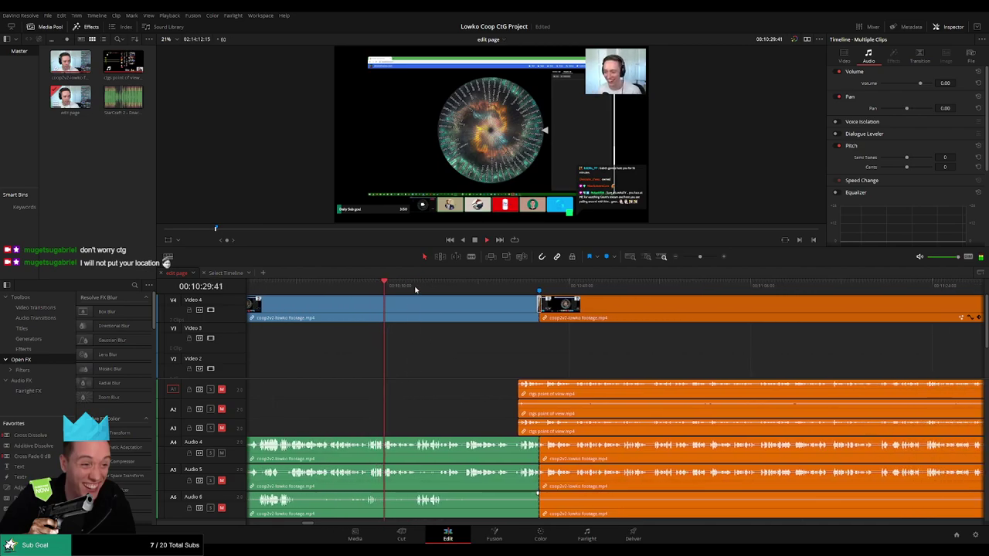
click(414, 287)
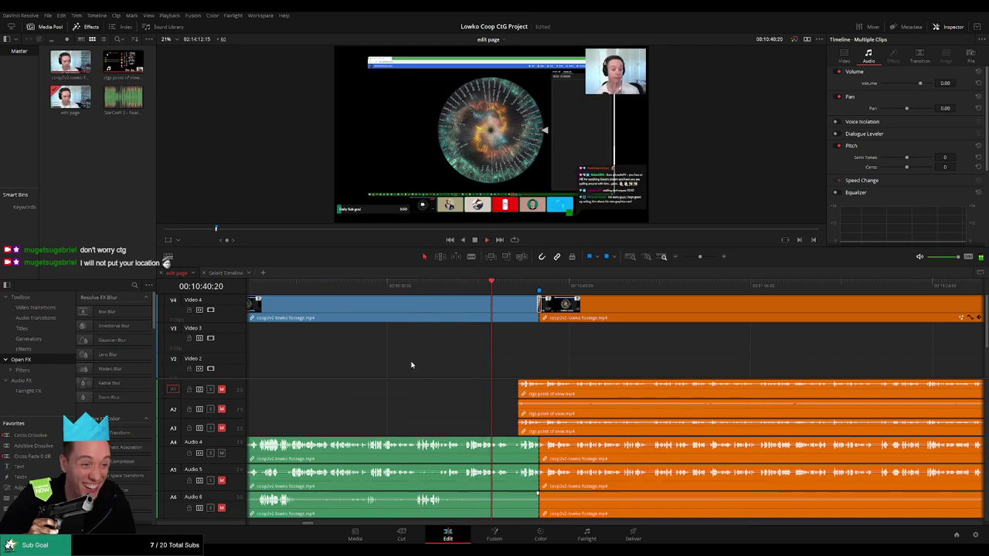
- Stop playback and go back to the start of the Zagara co-op missions footage at about 9:32 to replay it
key(space)
scroll(371, 359, up, 10)
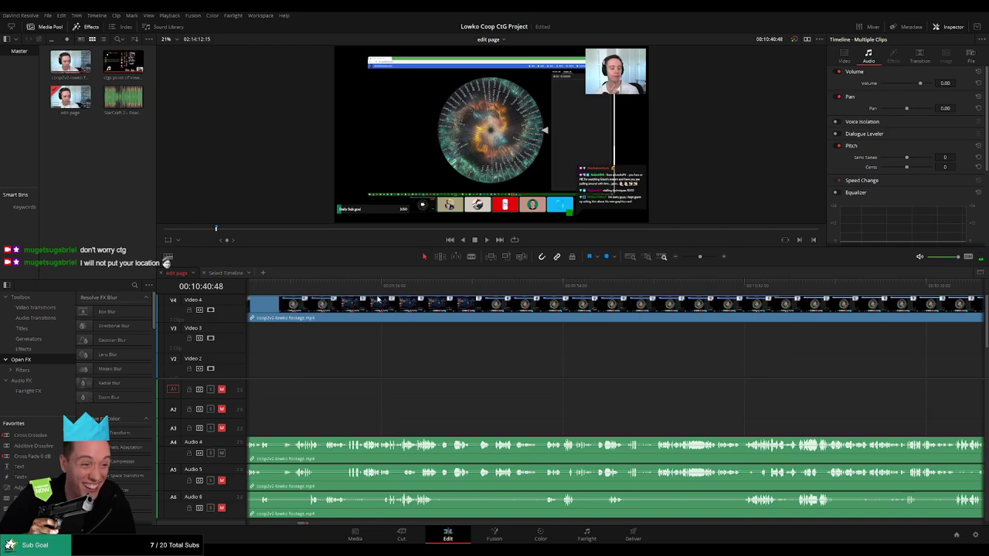
click(343, 287)
key(space)
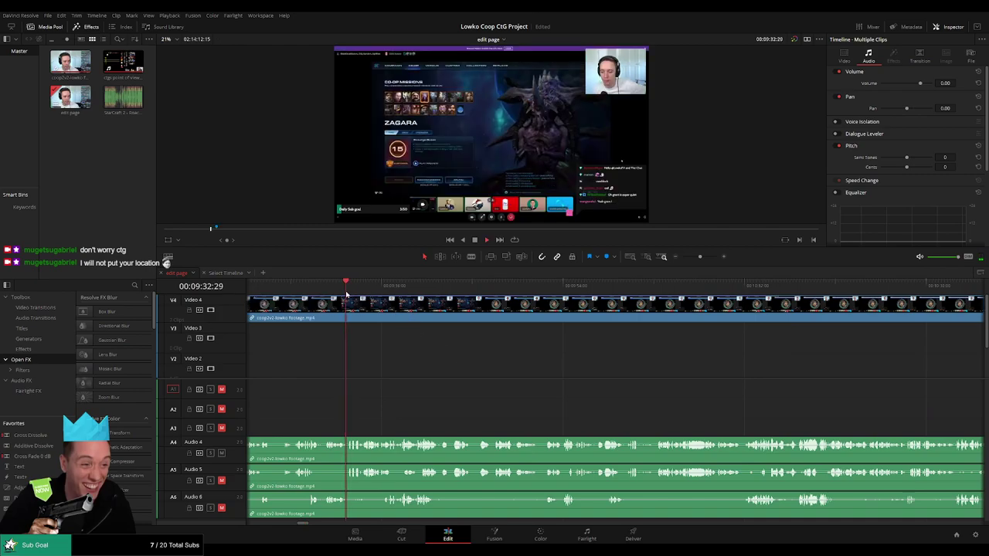
- Review the footage backwards from about 9:32 to about 8:54, sampling passages of the conversation for a usable start
click(495, 285)
click(405, 286)
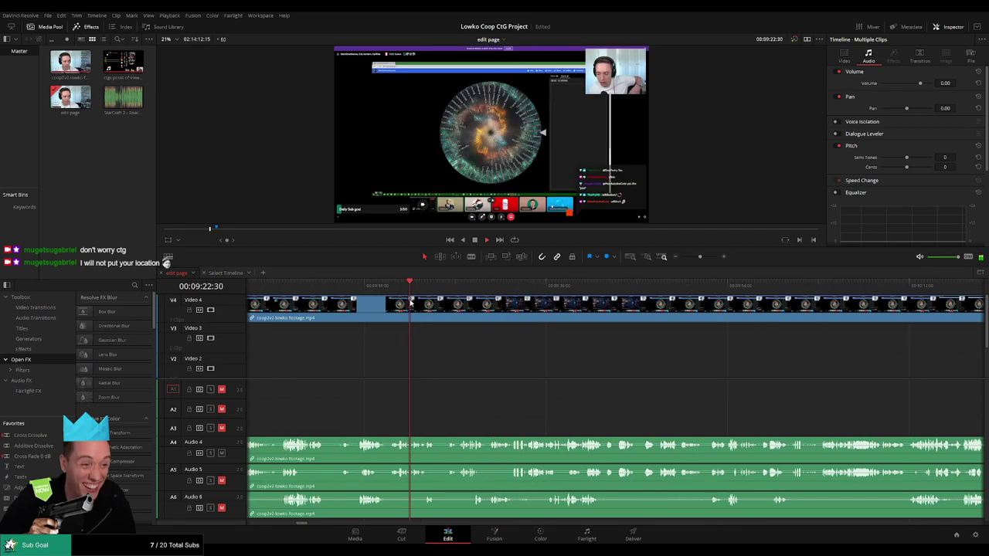
click(550, 382)
click(359, 294)
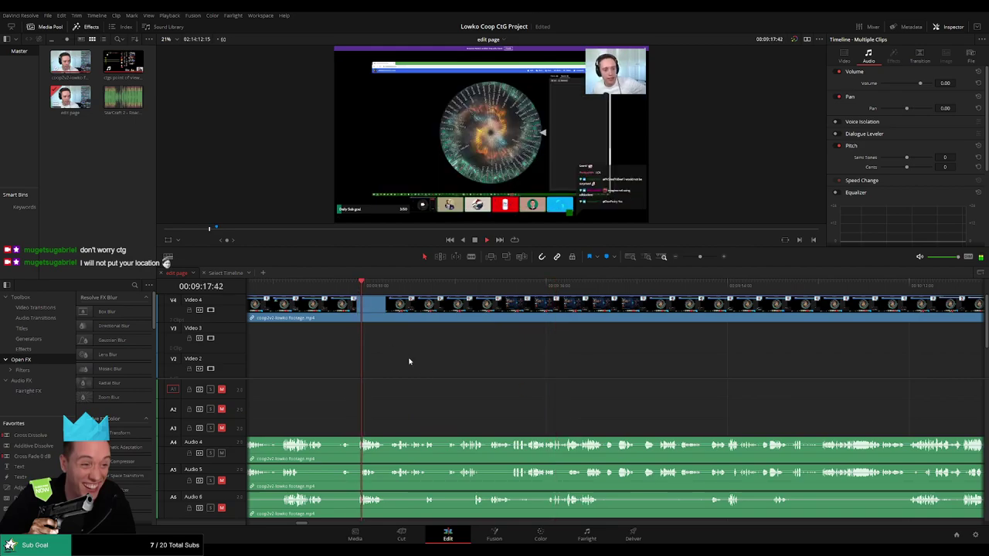
scroll(517, 373, left, 2)
click(420, 292)
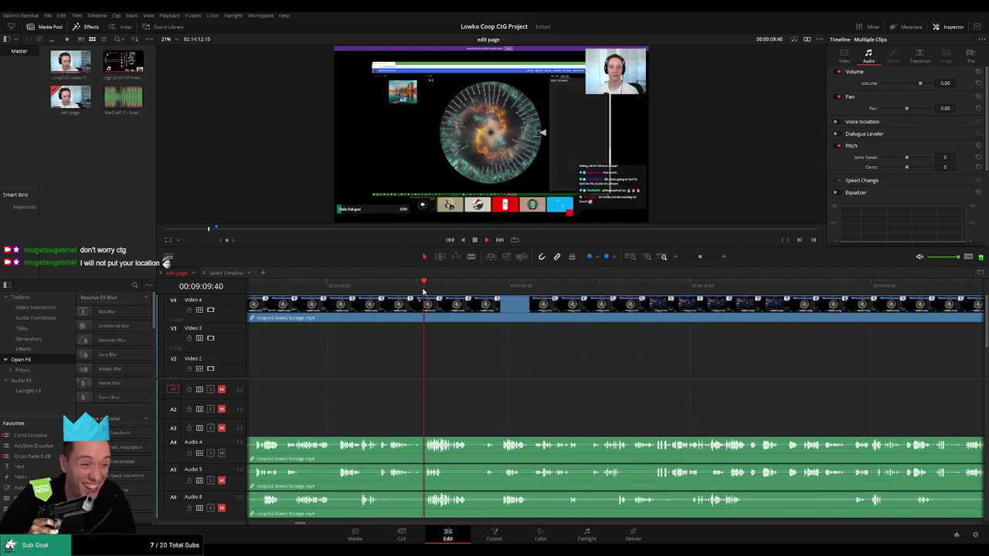
scroll(456, 323, left, 2)
click(400, 340)
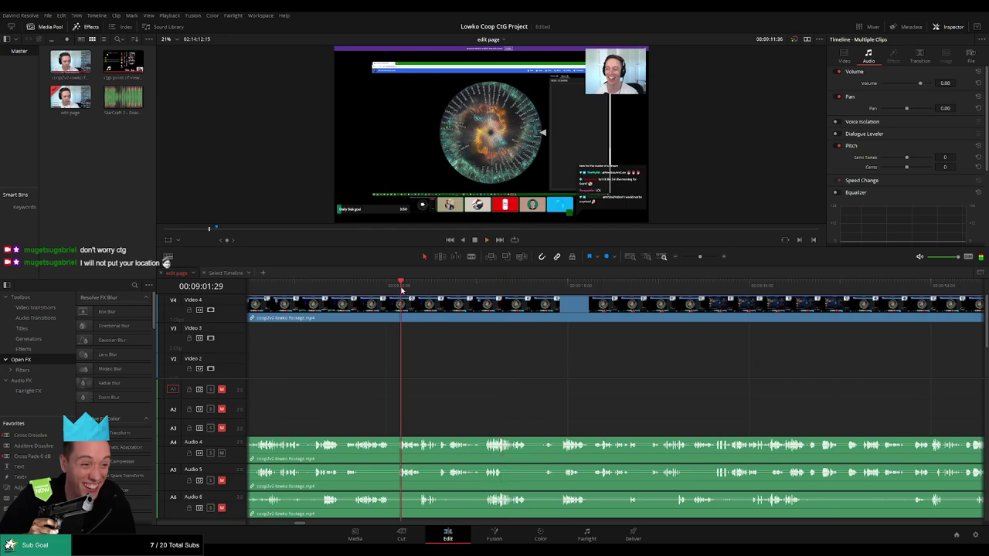
scroll(463, 359, left, 2)
click(382, 289)
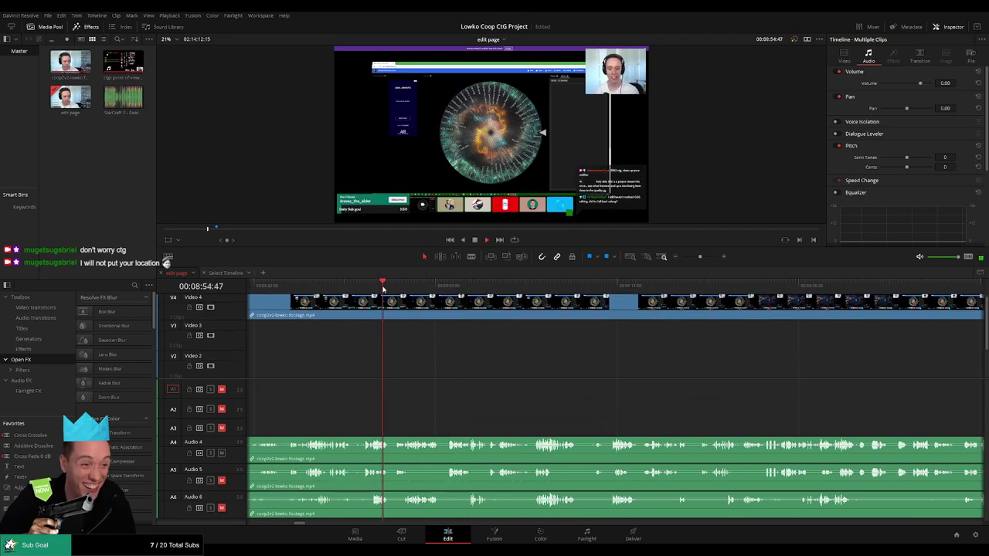
- Sample the earlier passages from about 8:48 back to about 8:33 to locate where the conversation begins
click(306, 291)
scroll(532, 354, left, 5)
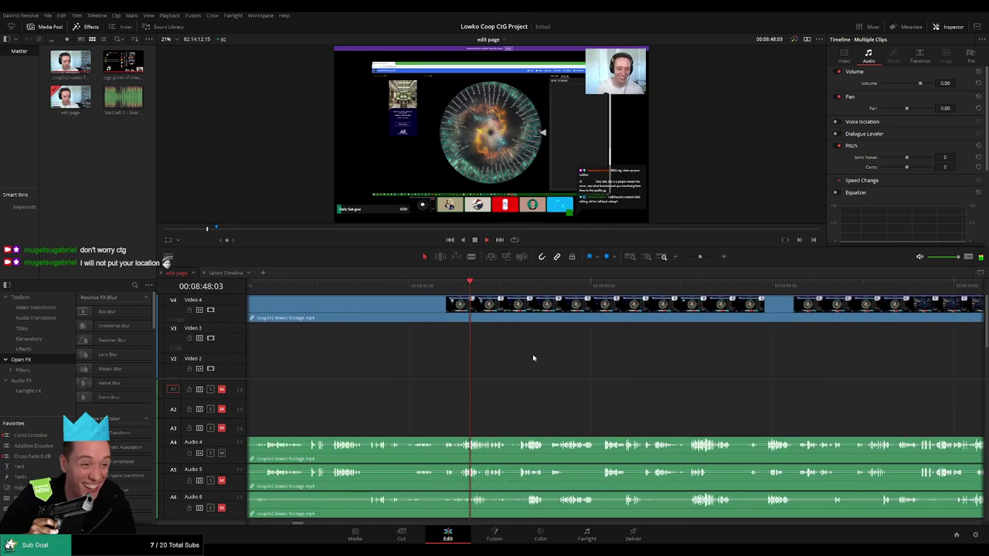
click(447, 290)
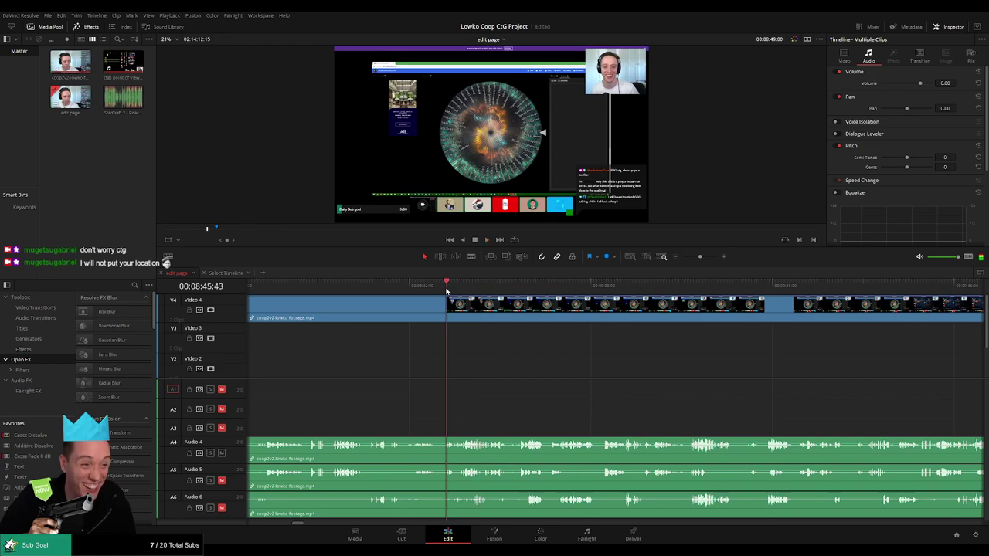
click(407, 292)
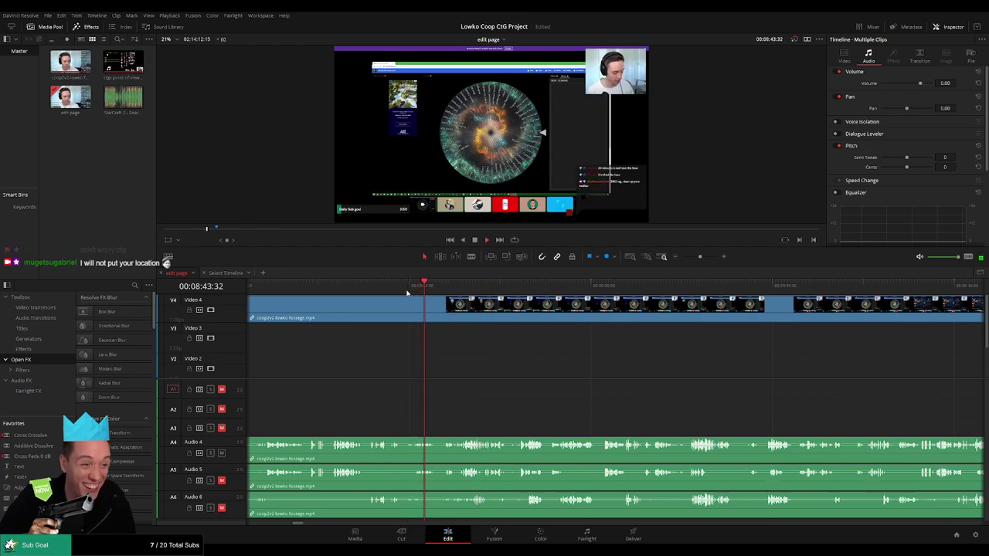
click(334, 292)
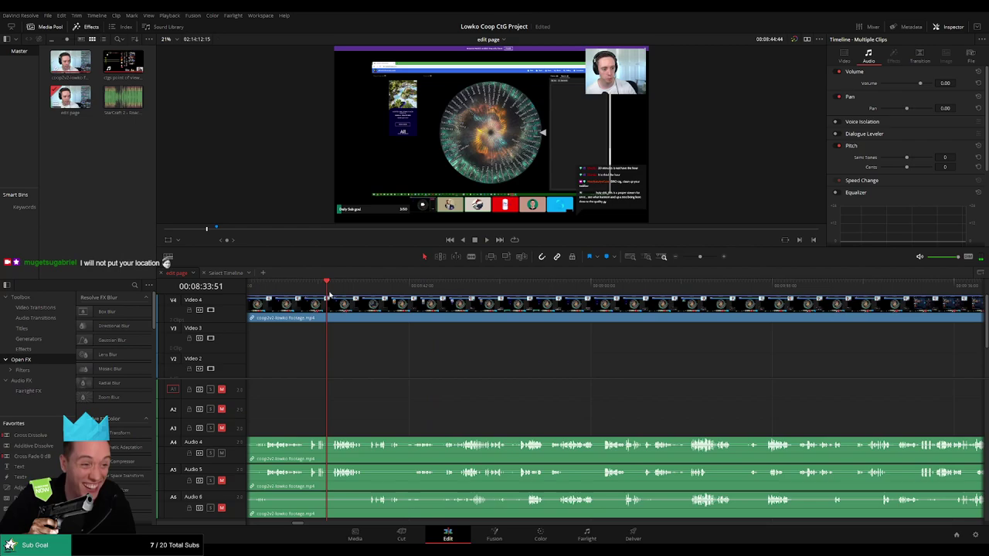
scroll(535, 360, left, 4)
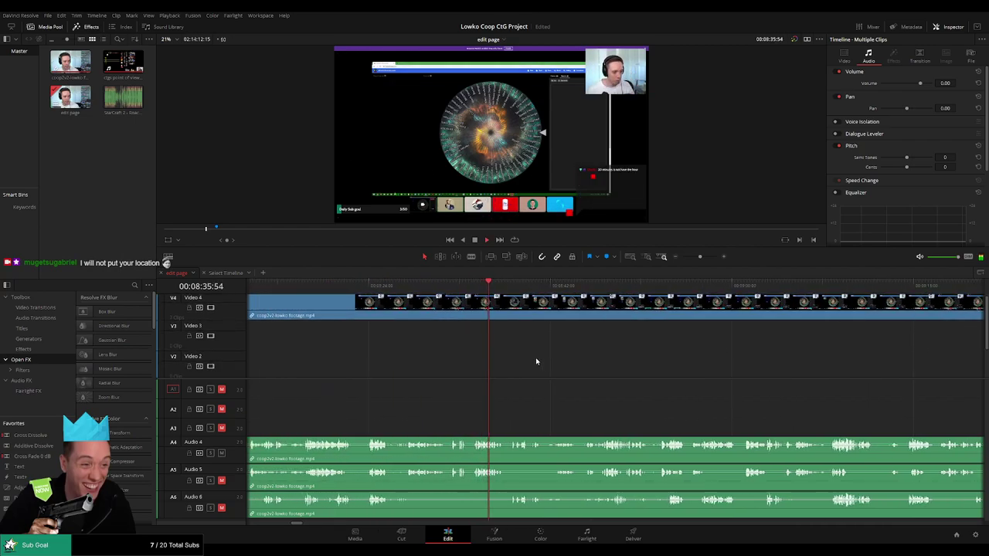
- Split the Lowko footage at 8:37:45 and colour the segment from there up to the existing orange segment orange
click(509, 294)
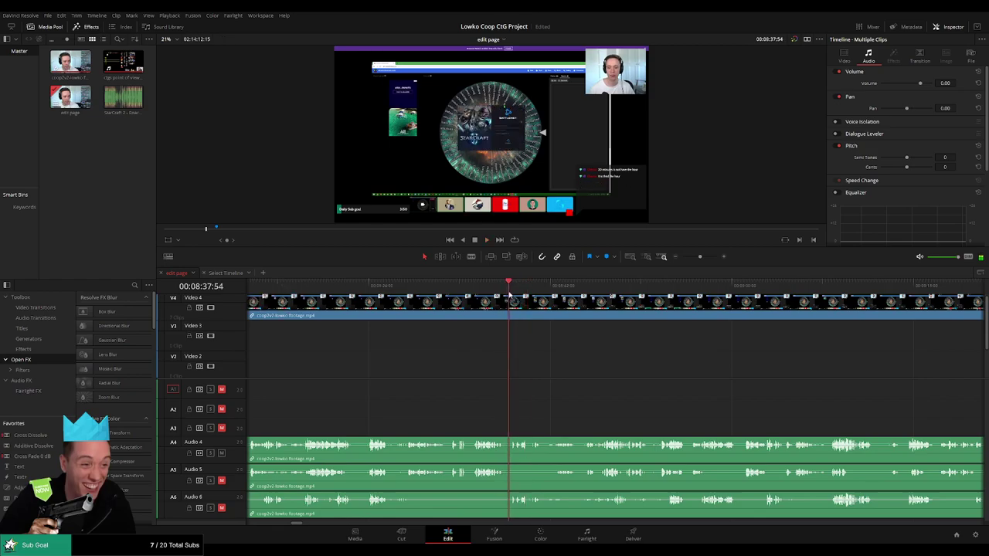
drag(508, 293, 506, 290)
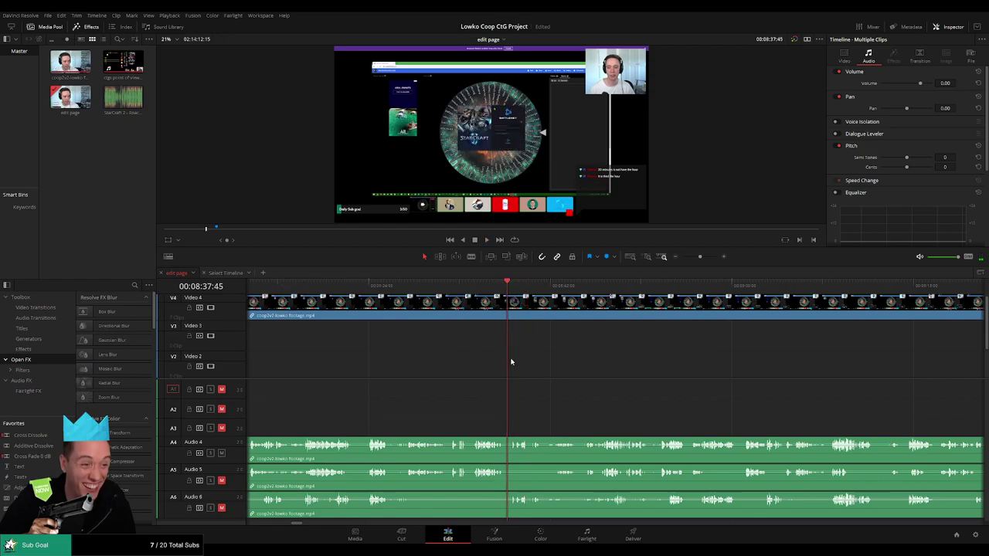
click(512, 310)
key(a)
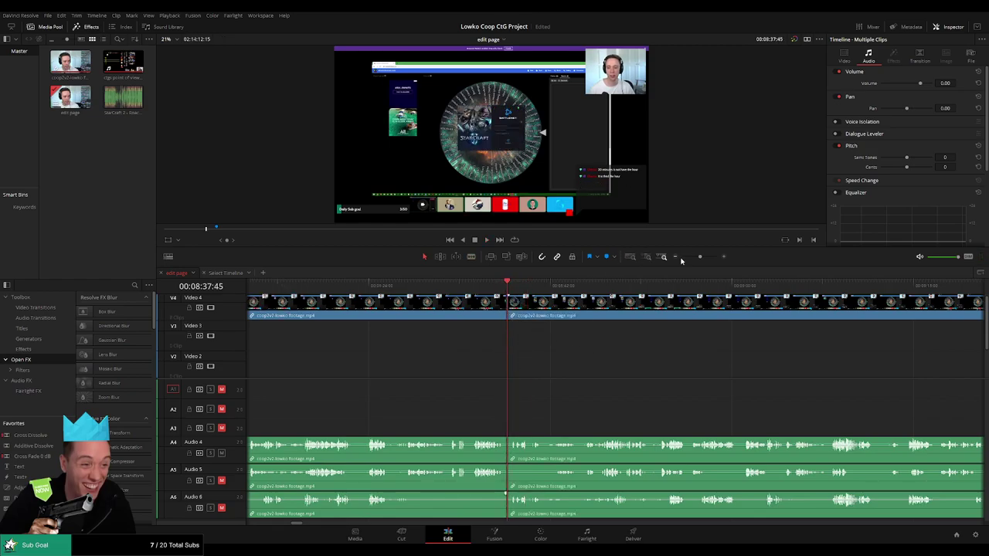
drag(699, 257, 689, 257)
click(487, 313)
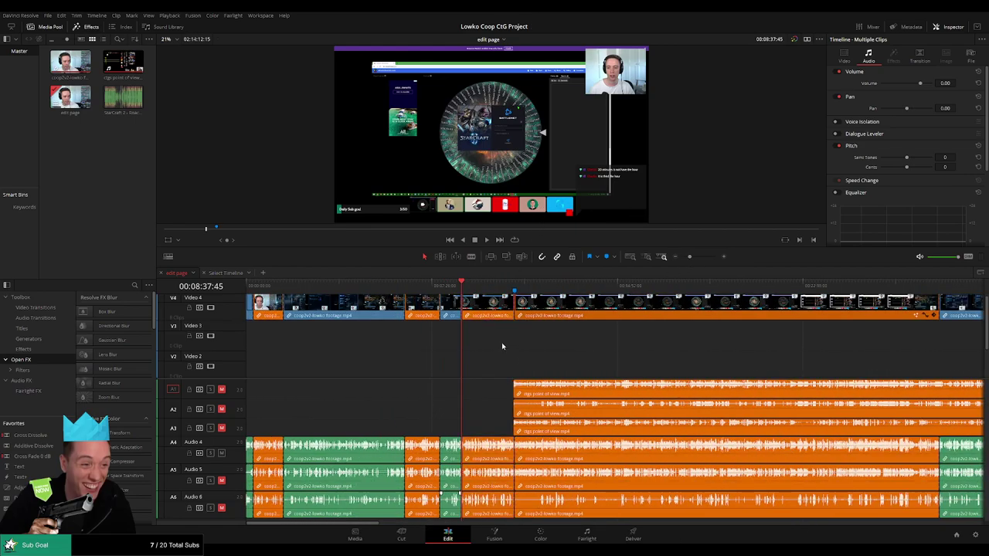
- Play the start of the newly coloured segment and skip ahead to its end at about 10:44
key(space)
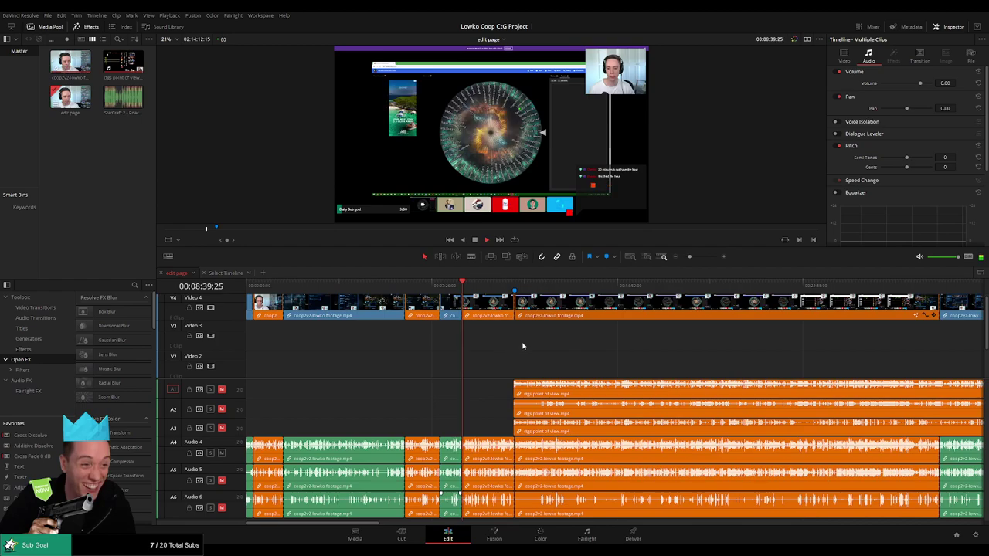
scroll(523, 344, right, 2)
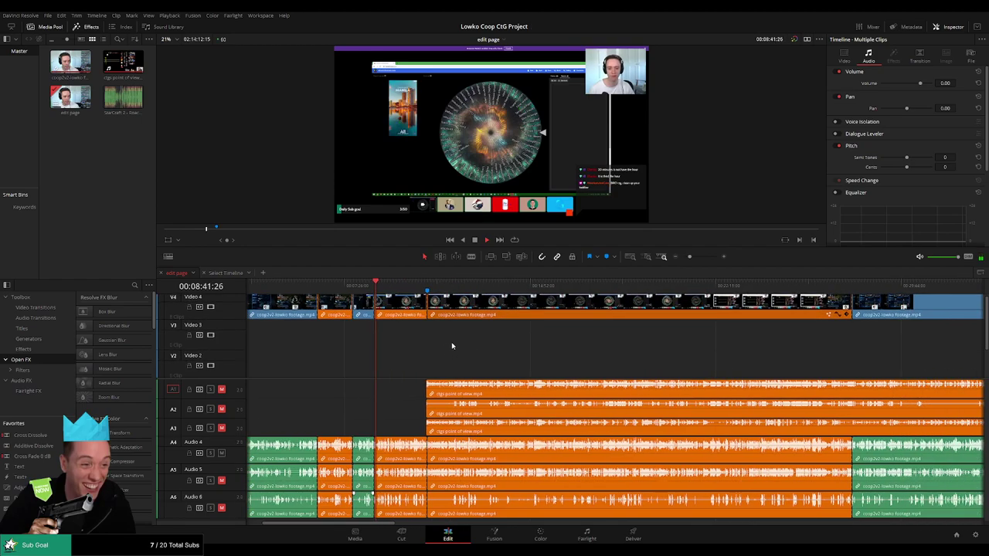
click(394, 285)
click(426, 290)
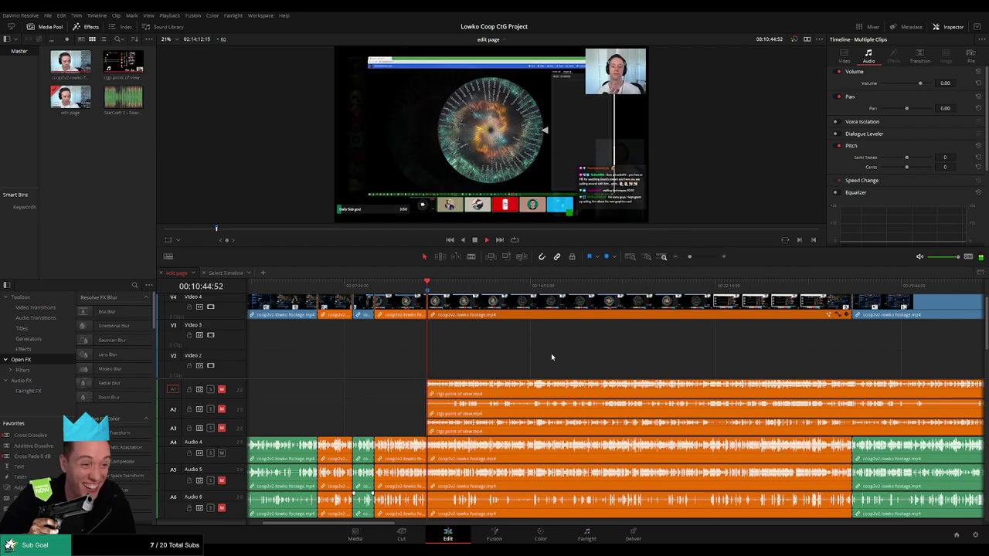
- Review the opening of the next orange segment, from about 10:44 to about 11:19, and pause playback there
scroll(451, 352, right, 4)
scroll(450, 353, up, 1)
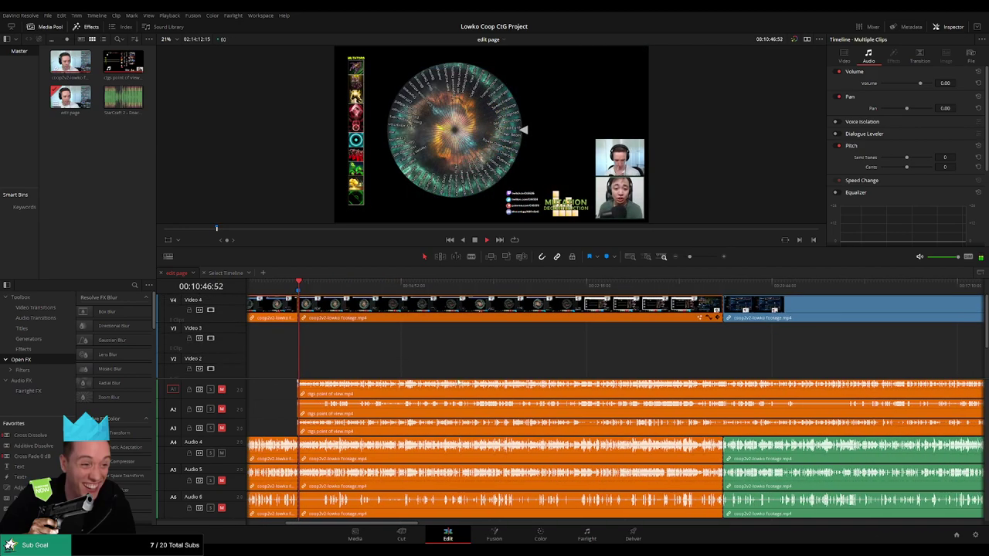
scroll(507, 363, right, 2)
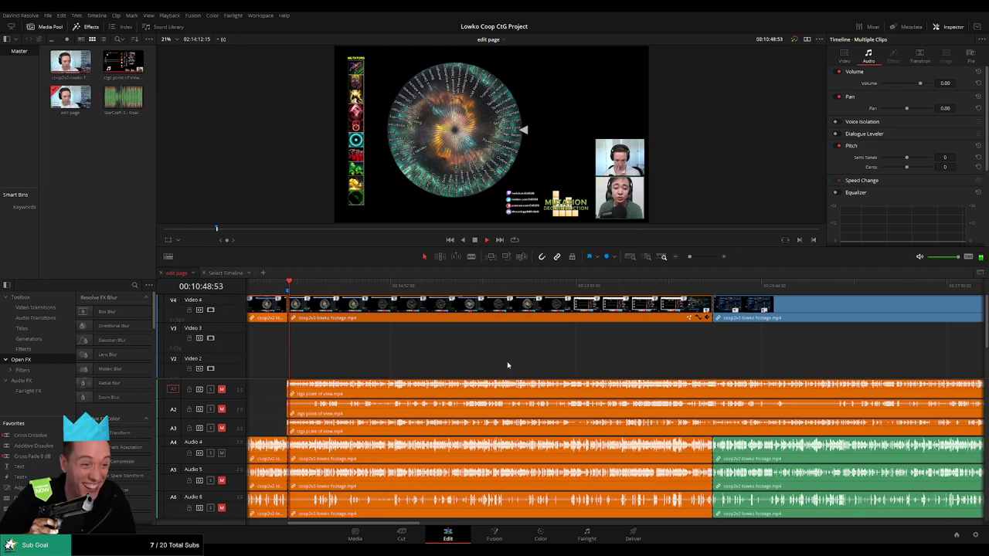
scroll(450, 360, left, 2)
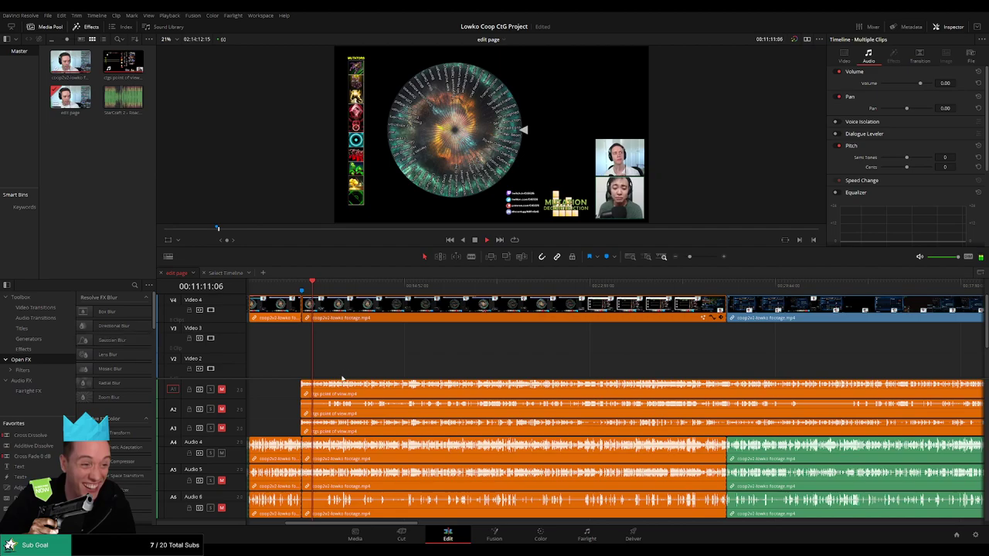
scroll(340, 362, right, 2)
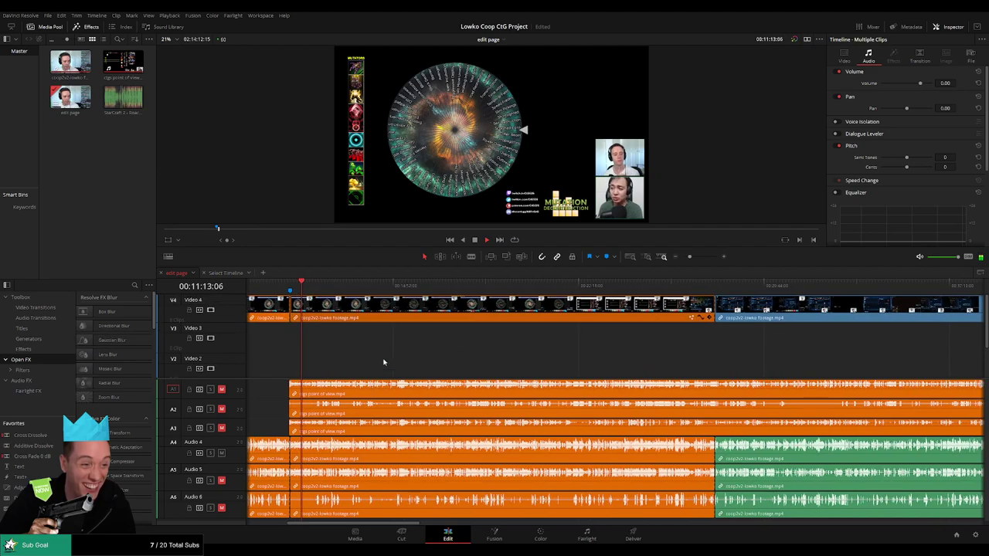
scroll(387, 363, left, 5)
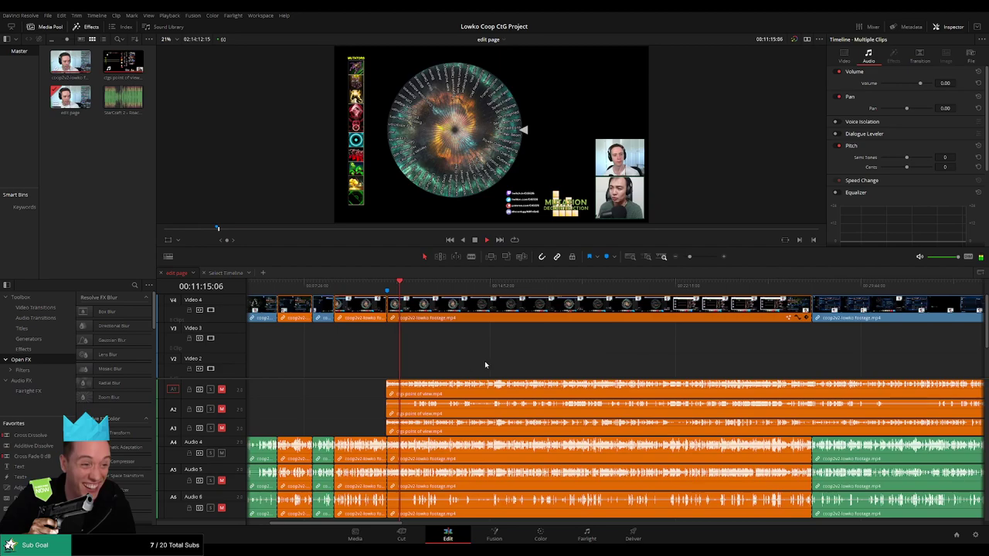
drag(691, 258, 691, 258)
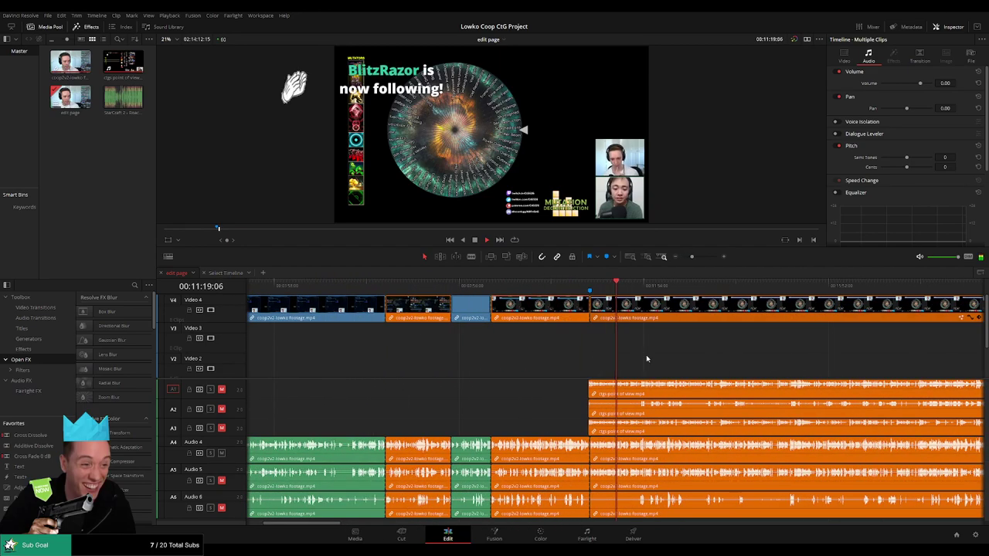
key(space)
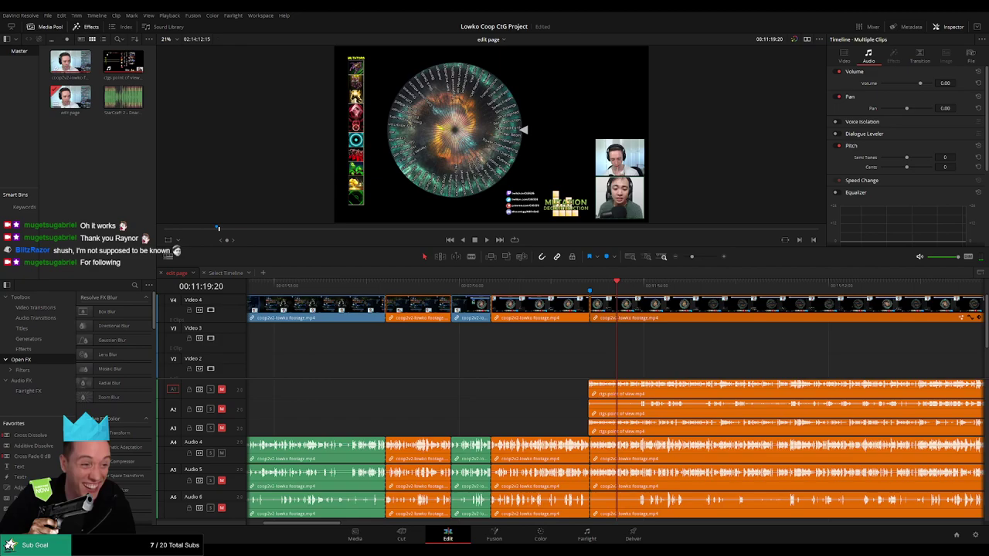
- Resume playback and review the mutation wheel conversation from about 11:19 to about 11:41
scroll(670, 361, right, 10)
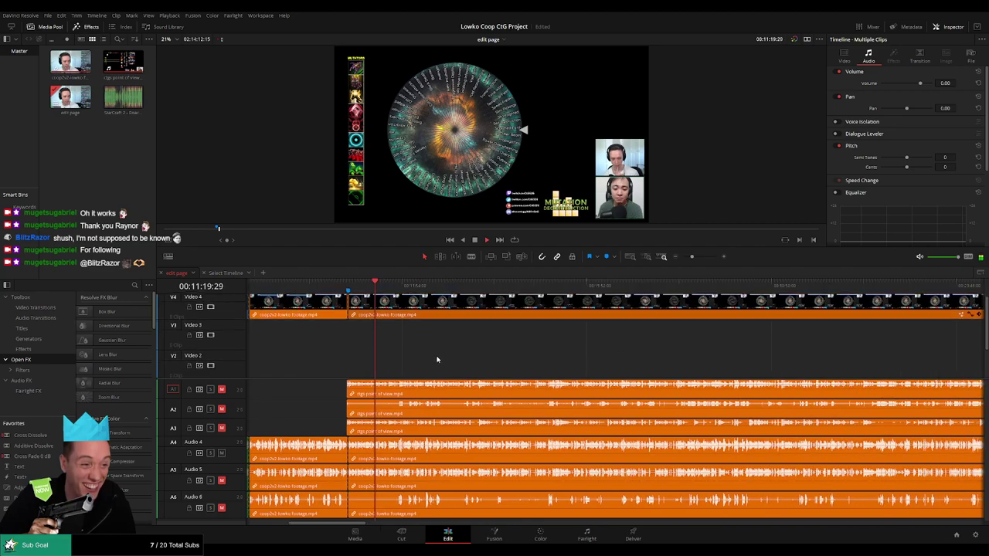
scroll(405, 360, right, 1)
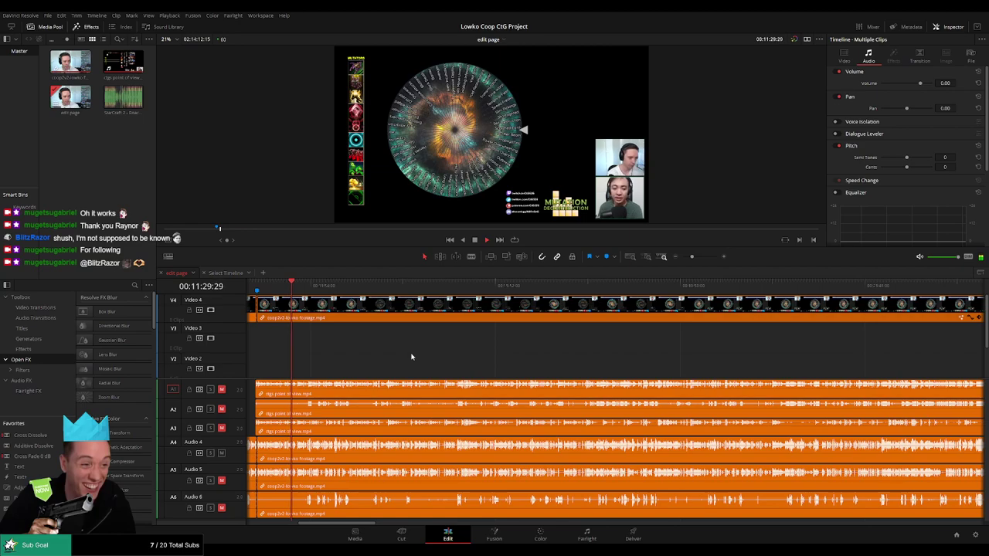
drag(344, 366, 587, 375)
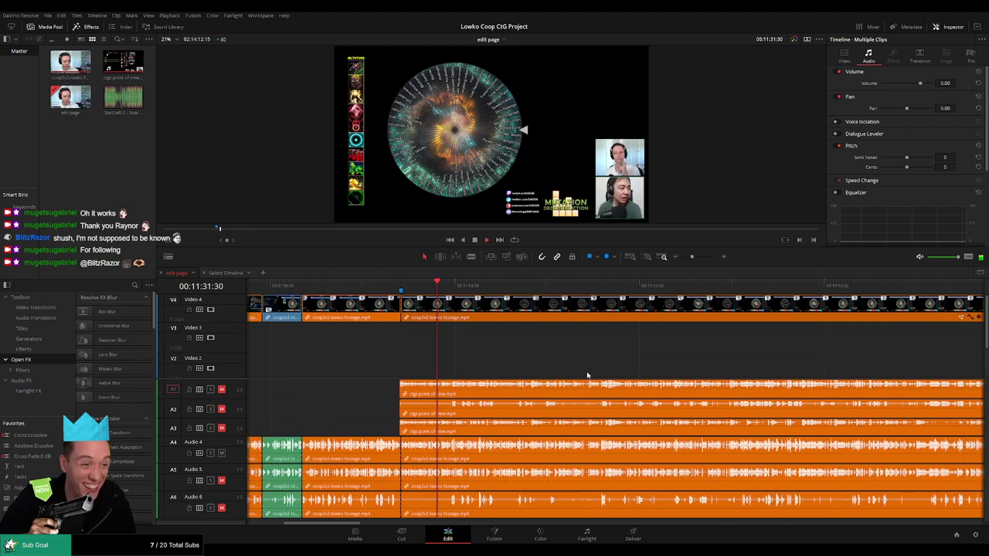
scroll(425, 380, left, 3)
drag(661, 361, 519, 355)
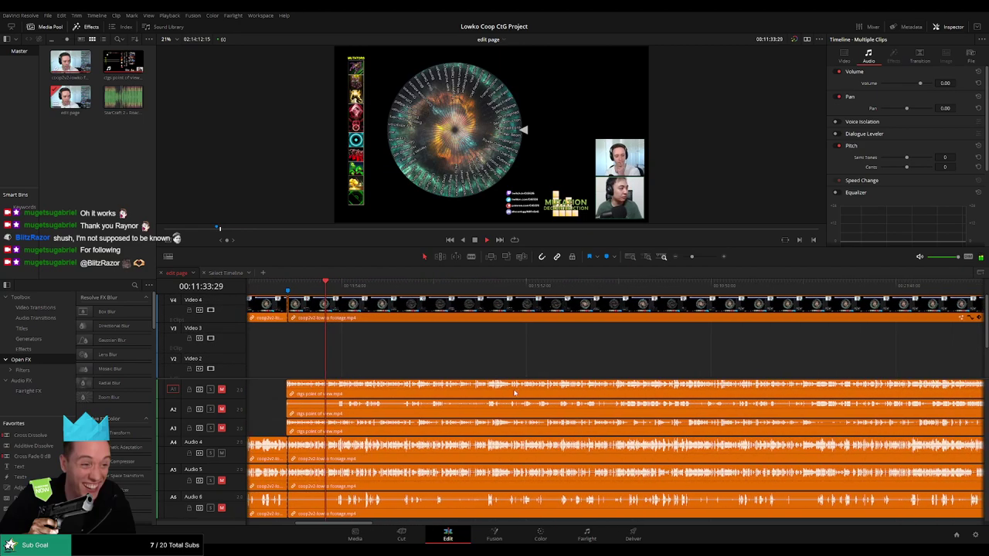
drag(692, 257, 686, 263)
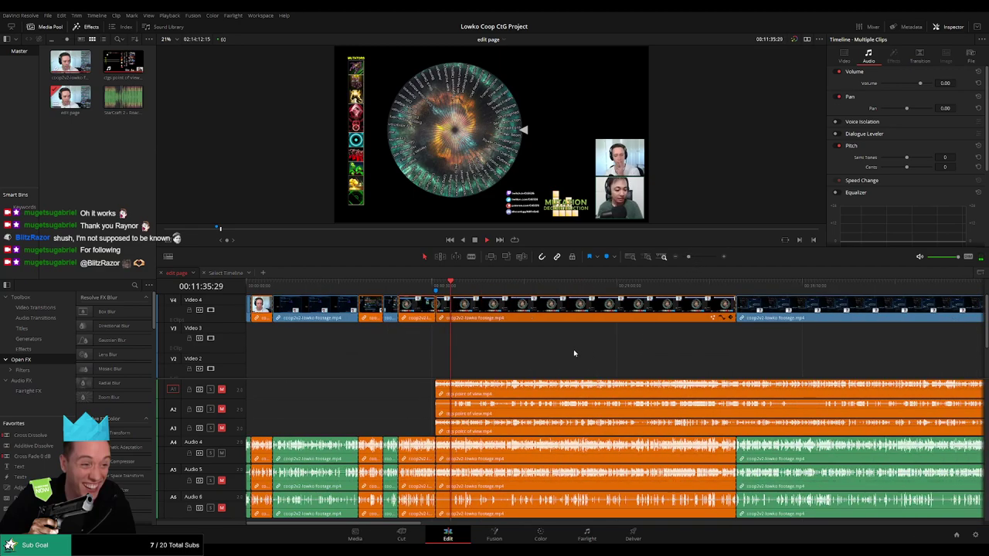
scroll(426, 360, right, 2)
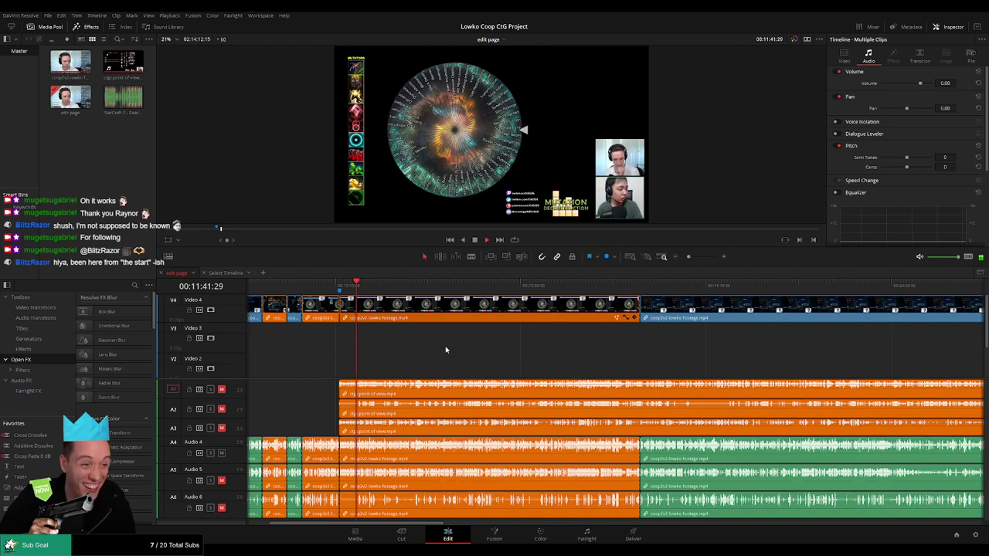
- Review the orange segment from about 11:41 to about 12:17 and skip ahead to about 14:51
drag(424, 360, 427, 388)
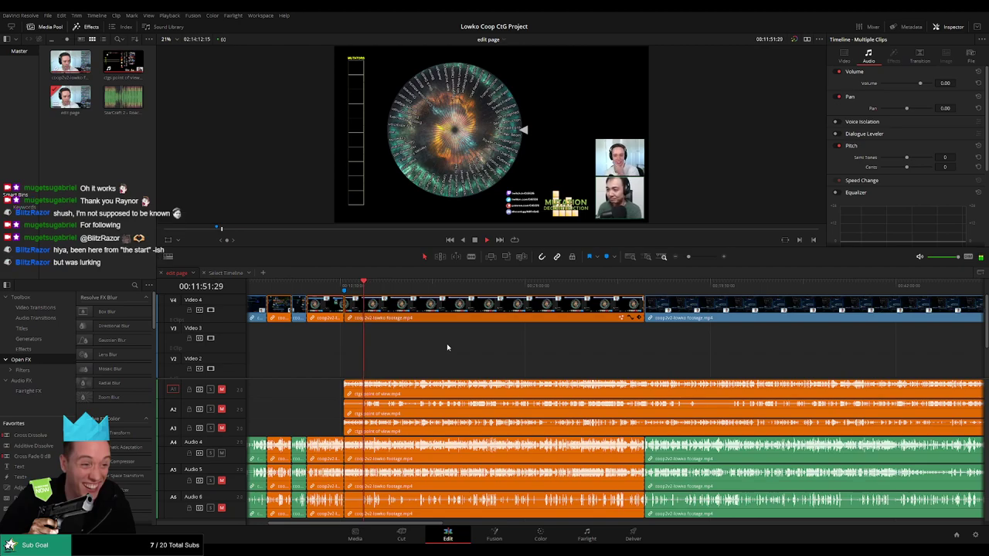
scroll(440, 352, right, 3)
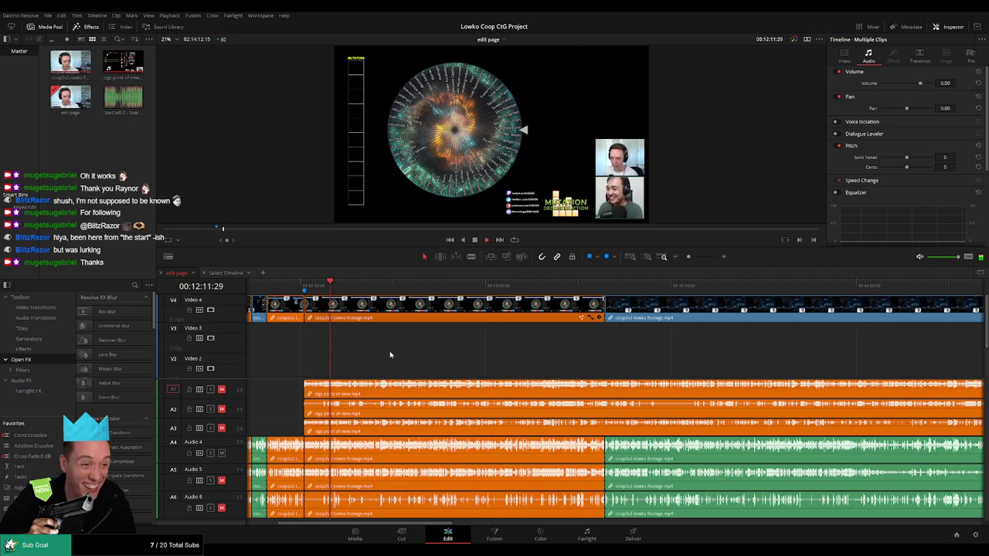
drag(383, 354, 393, 355)
drag(689, 257, 693, 256)
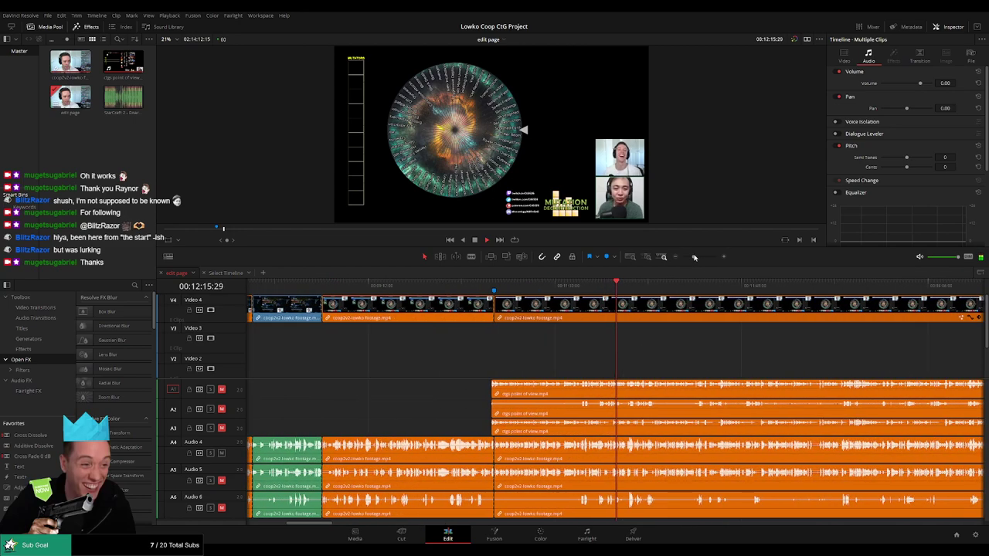
drag(645, 358, 419, 371)
scroll(428, 363, right, 3)
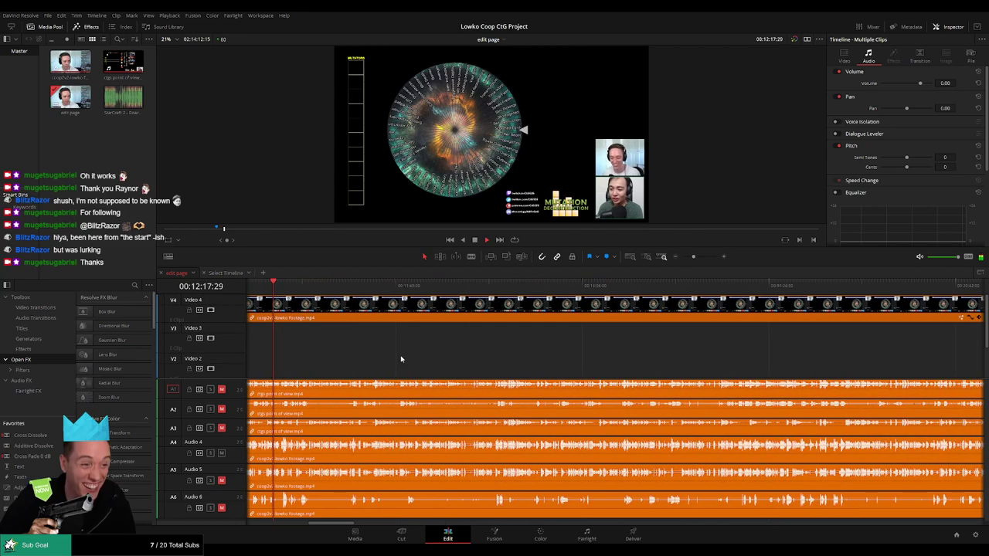
click(480, 298)
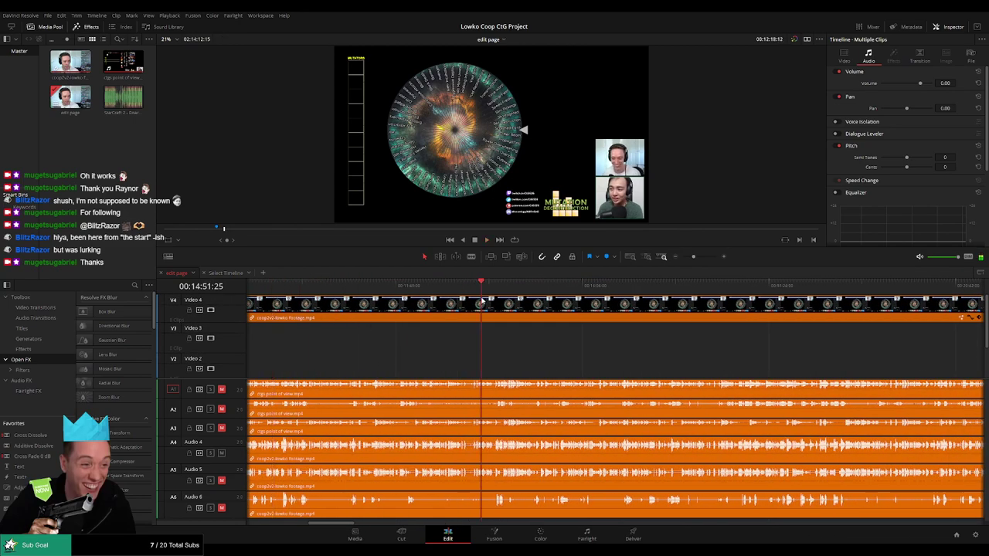
- Skim the rest of the long orange mutation wheel segment from about 14:51 to its end at about 27:47
click(531, 298)
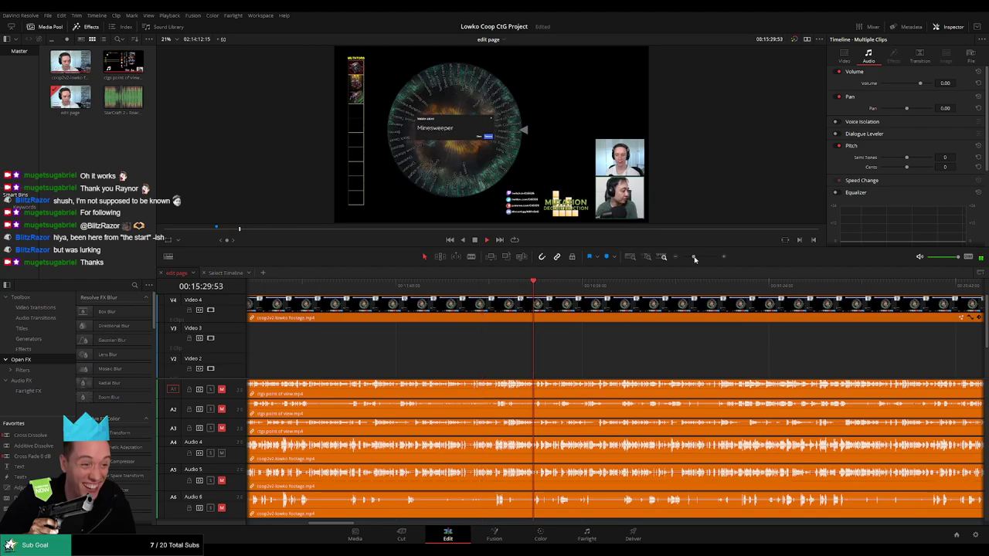
scroll(664, 324, right, 5)
drag(627, 292, 668, 292)
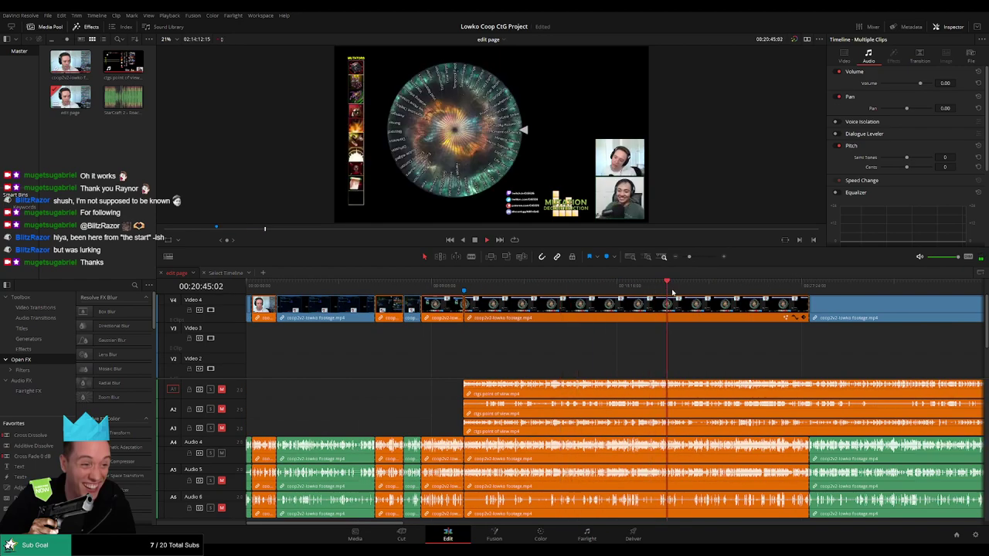
click(765, 287)
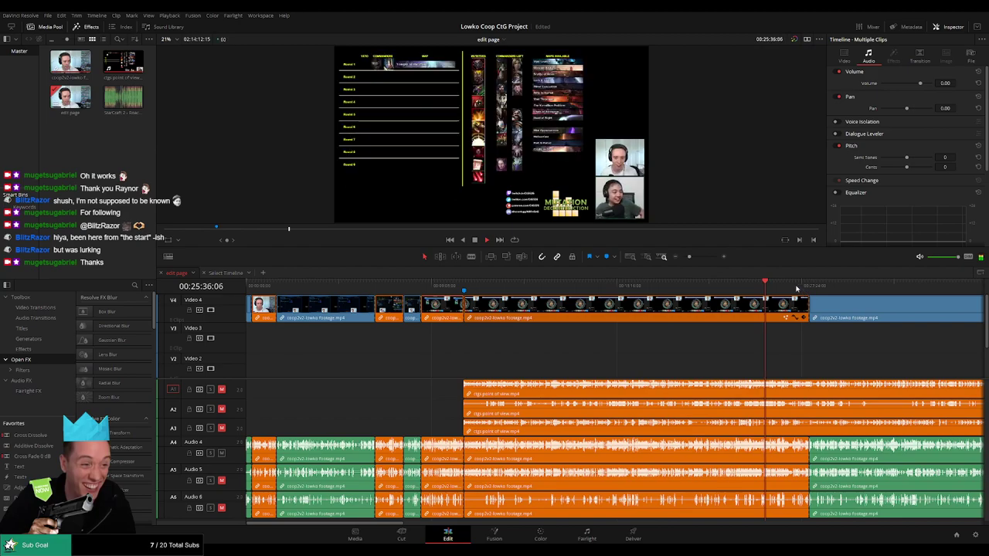
click(795, 287)
scroll(620, 363, right, 4)
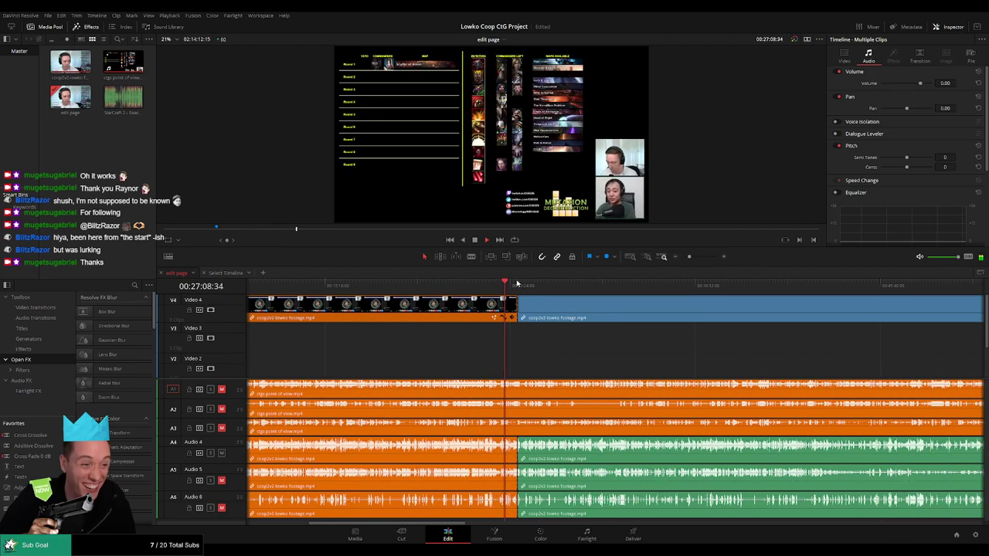
click(517, 285)
scroll(467, 354, right, 3)
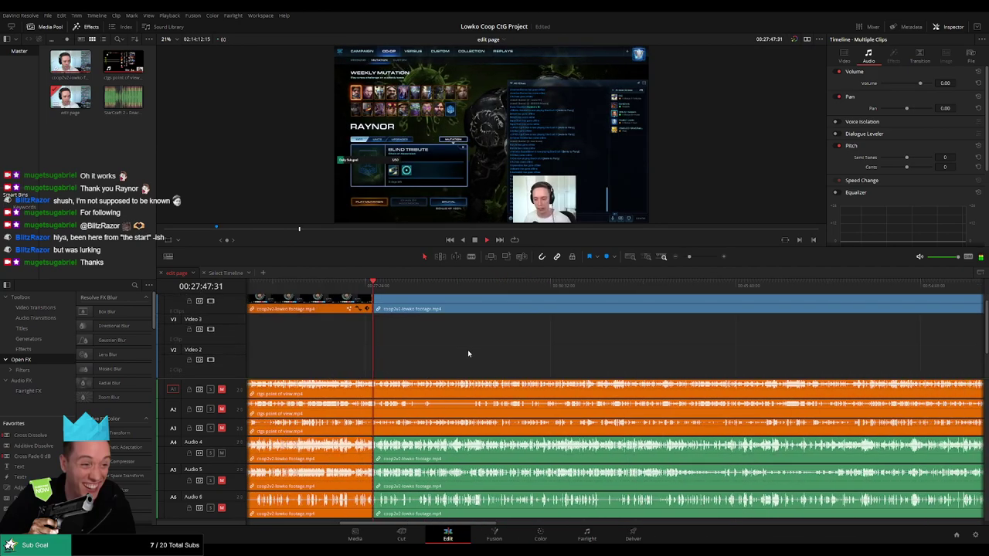
- Review the opening of the uncut footage after the orange segment, from about 27:47 to about 28:11
scroll(468, 349, up, 2)
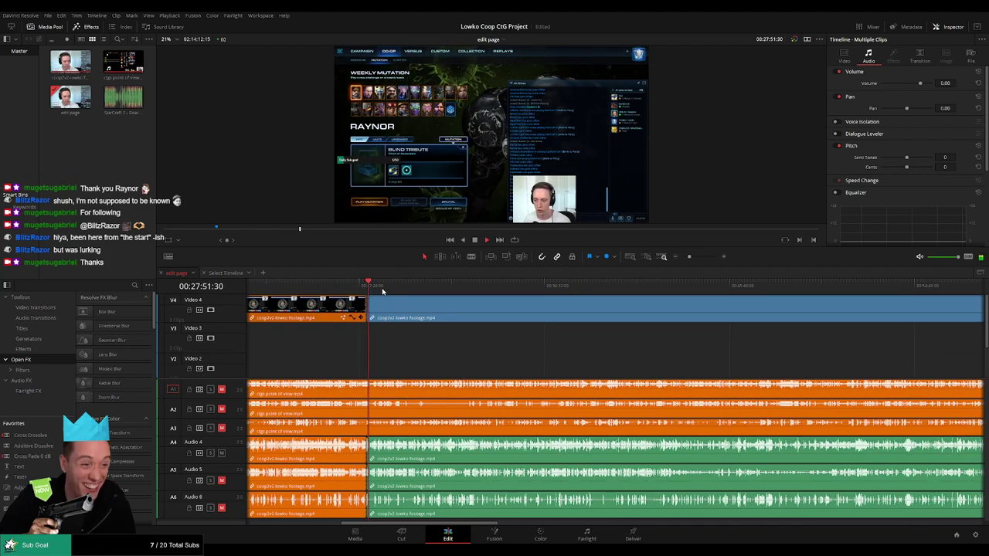
drag(689, 256, 698, 257)
scroll(635, 343, down, 1)
scroll(635, 343, down, 4)
drag(471, 287, 551, 285)
scroll(545, 367, down, 1)
scroll(545, 367, right, 2)
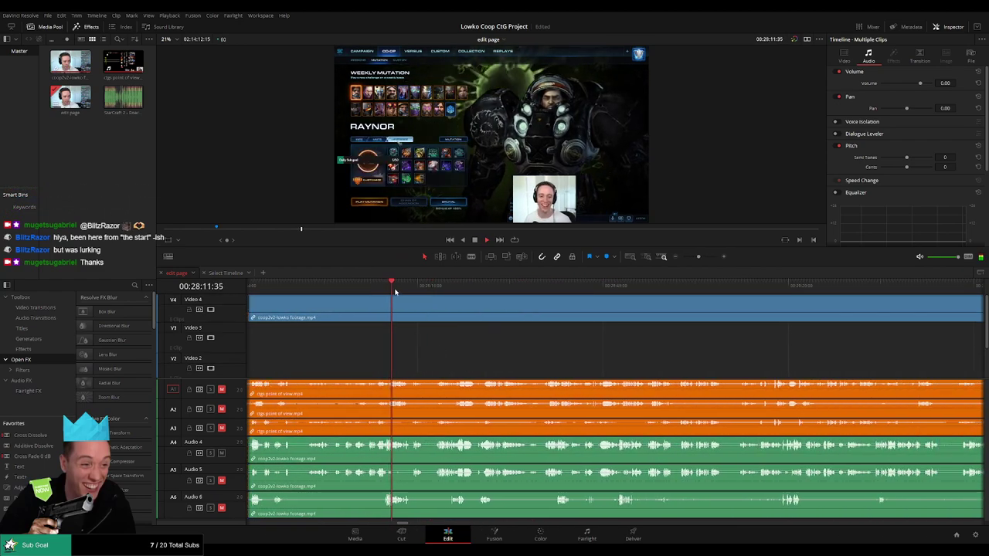
- Split the uncut footage at 28:14:50 and colour the short segment before the cut orange
click(447, 288)
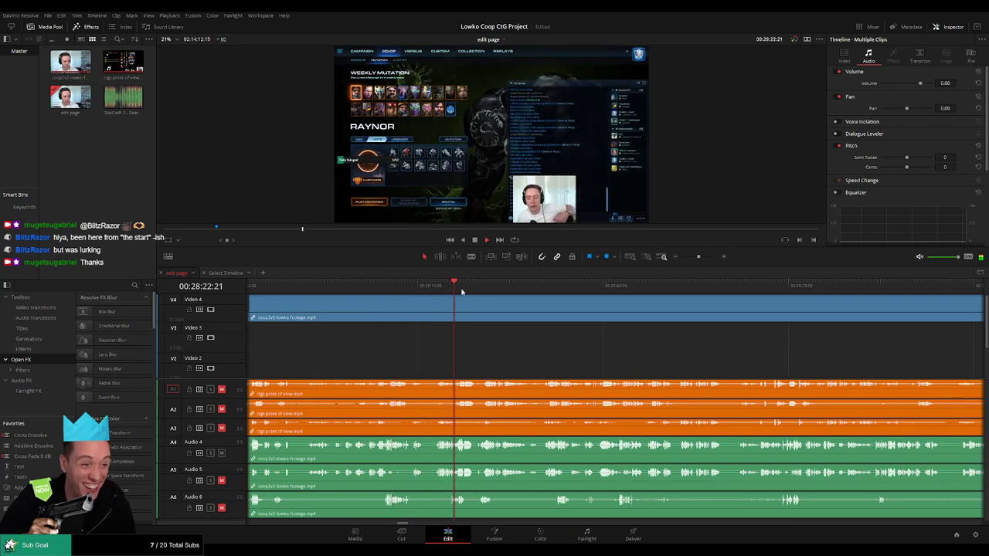
click(404, 288)
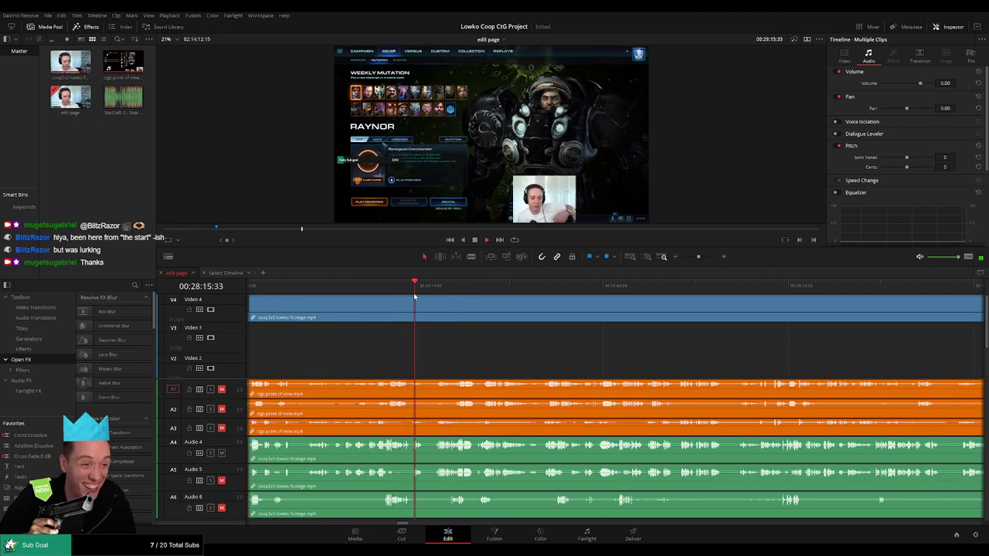
click(392, 294)
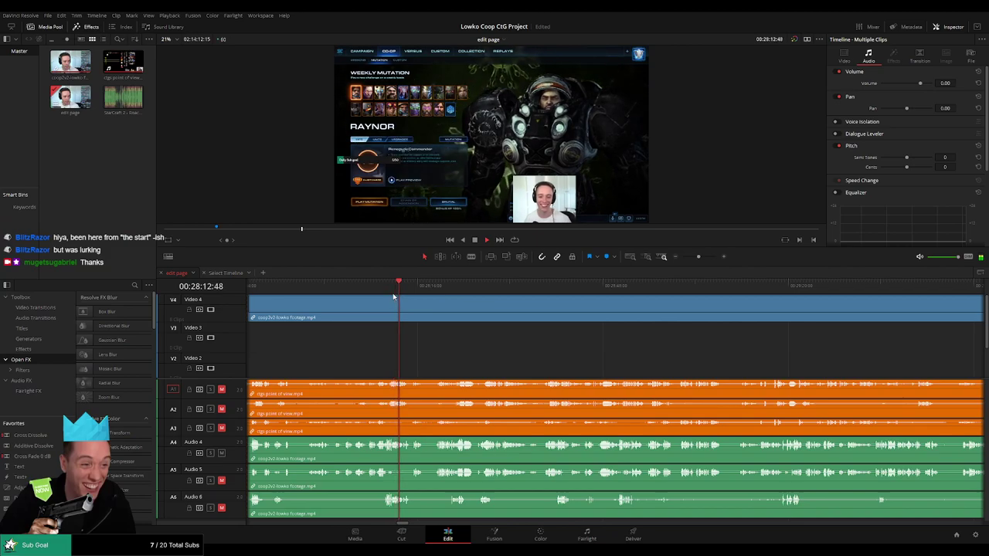
scroll(502, 354, left, 2)
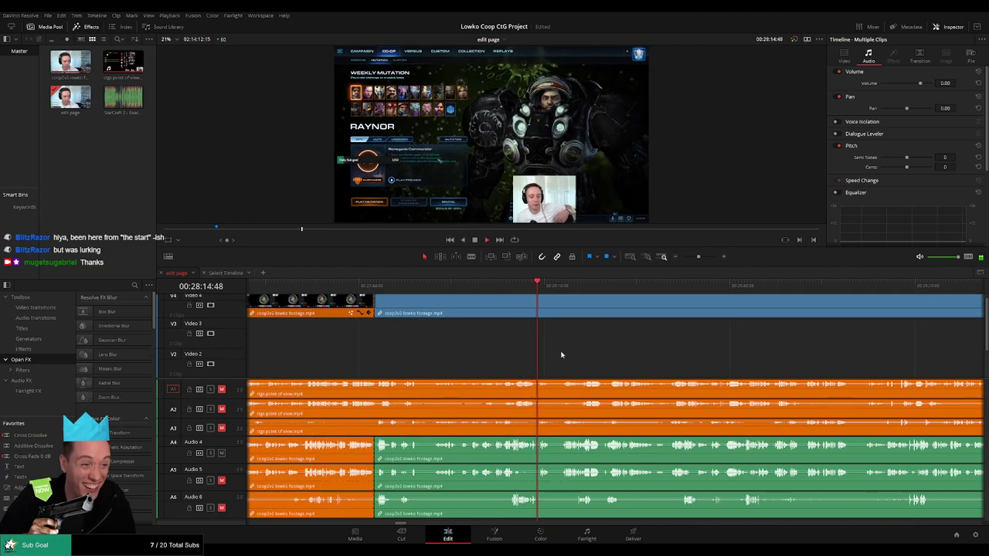
key(space)
key(ctrl+b)
click(464, 311)
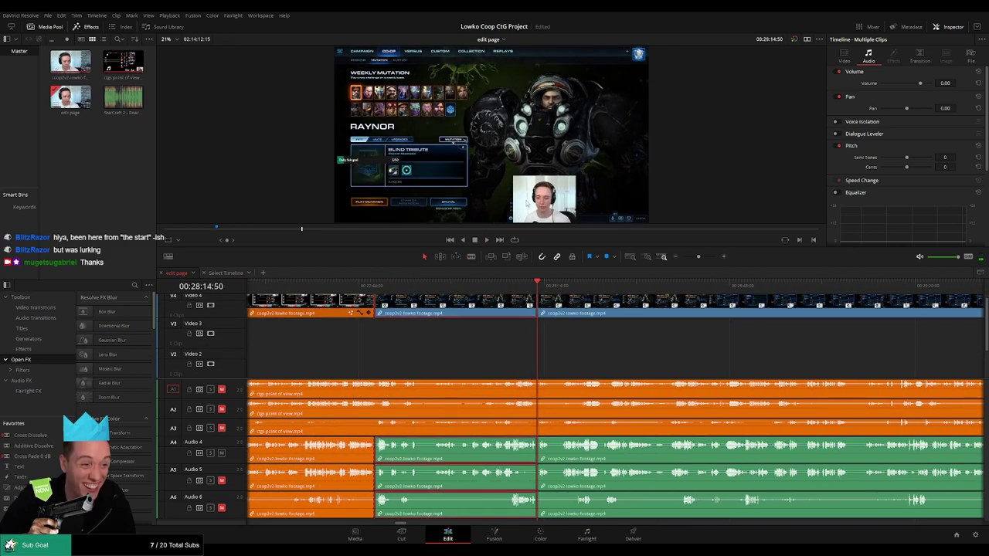
click(638, 371)
drag(646, 363, 525, 368)
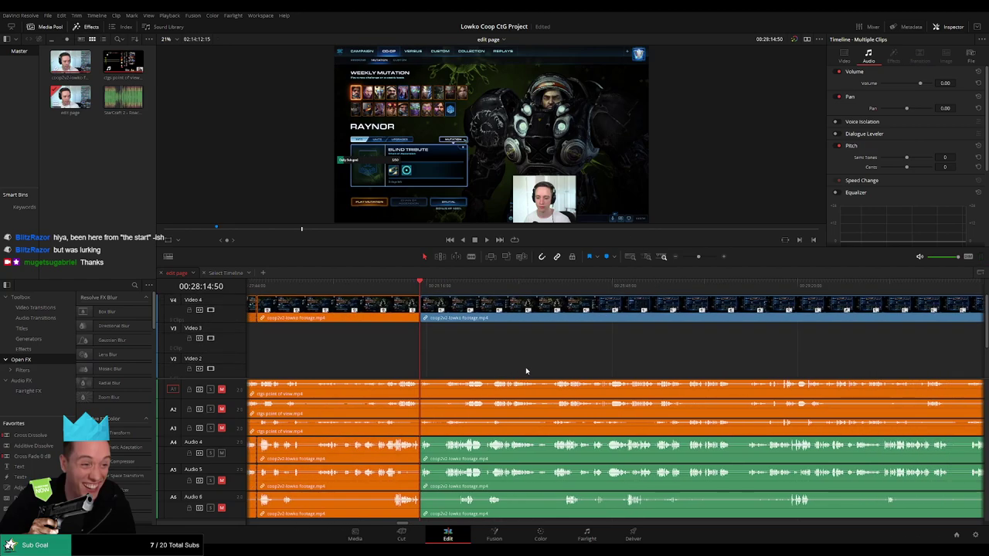
- Play on from the new cut and sample the uncut footage between about 29:04 and 31:22, returning to about 29:29
key(space)
click(700, 285)
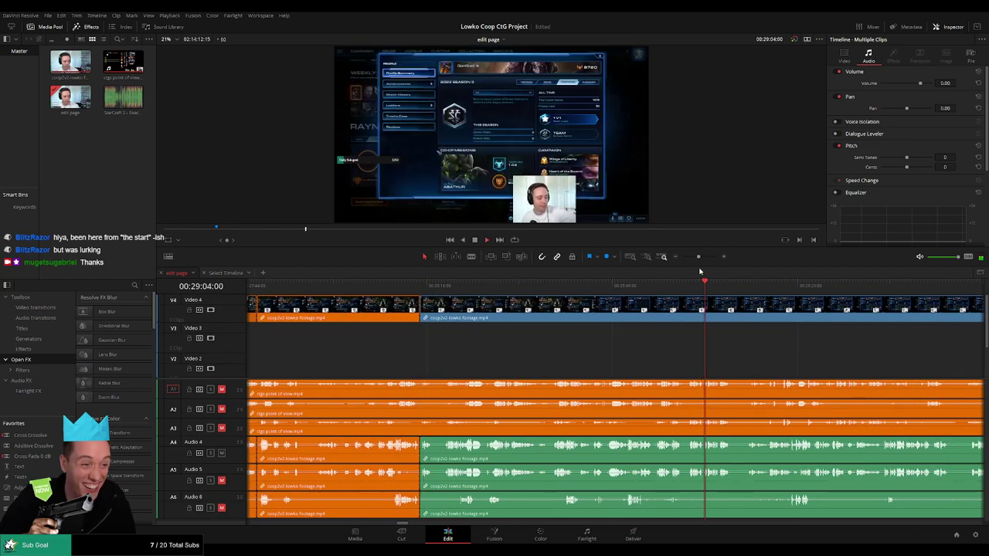
drag(698, 256, 685, 259)
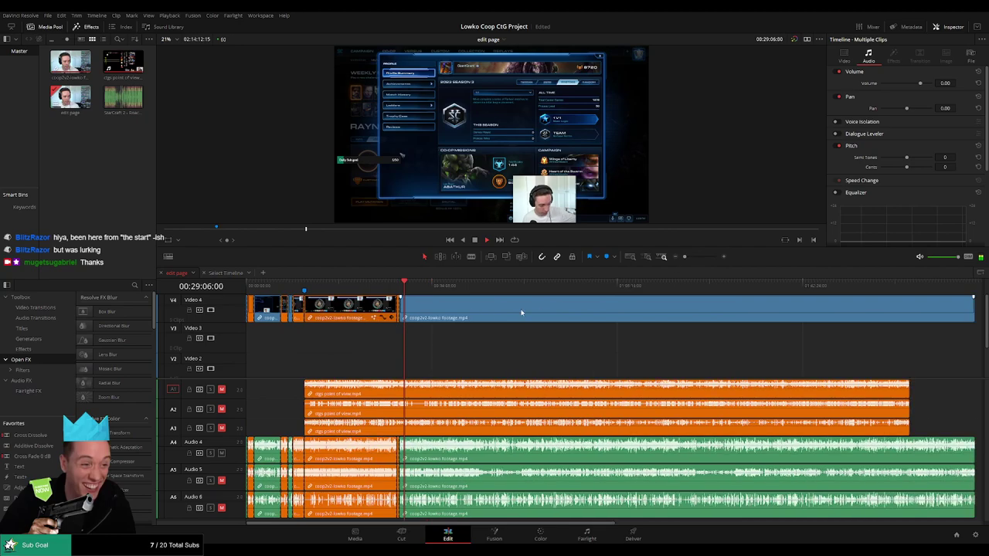
click(416, 290)
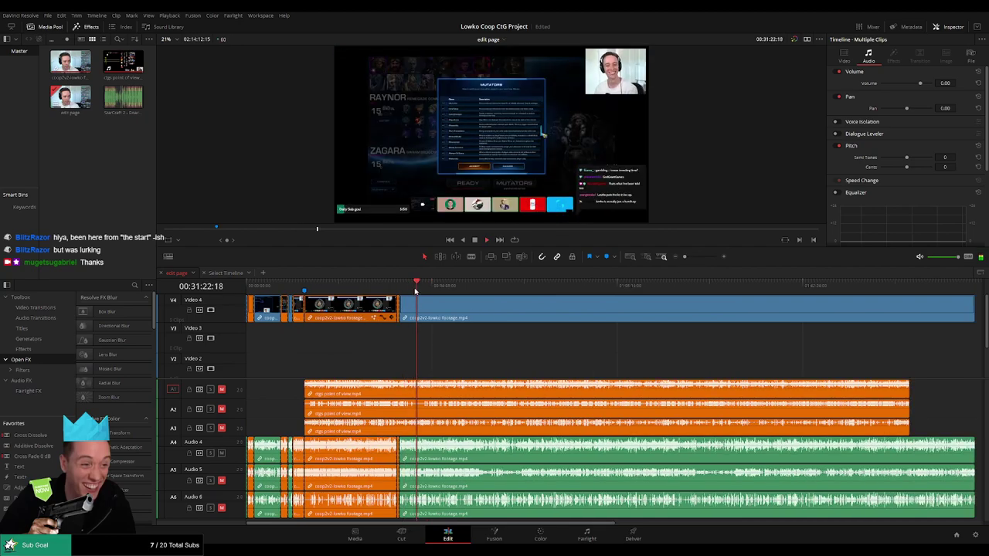
click(413, 291)
drag(685, 256, 695, 257)
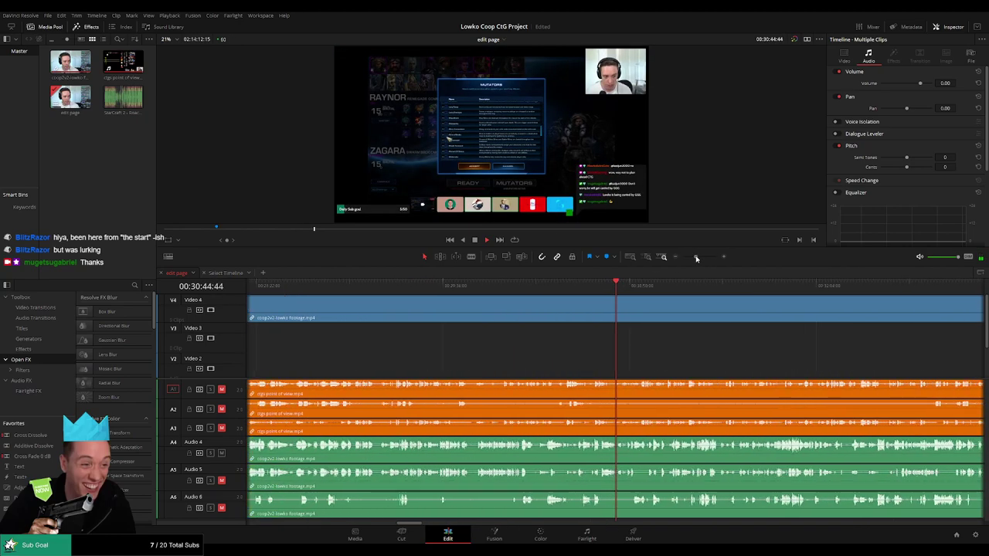
click(501, 292)
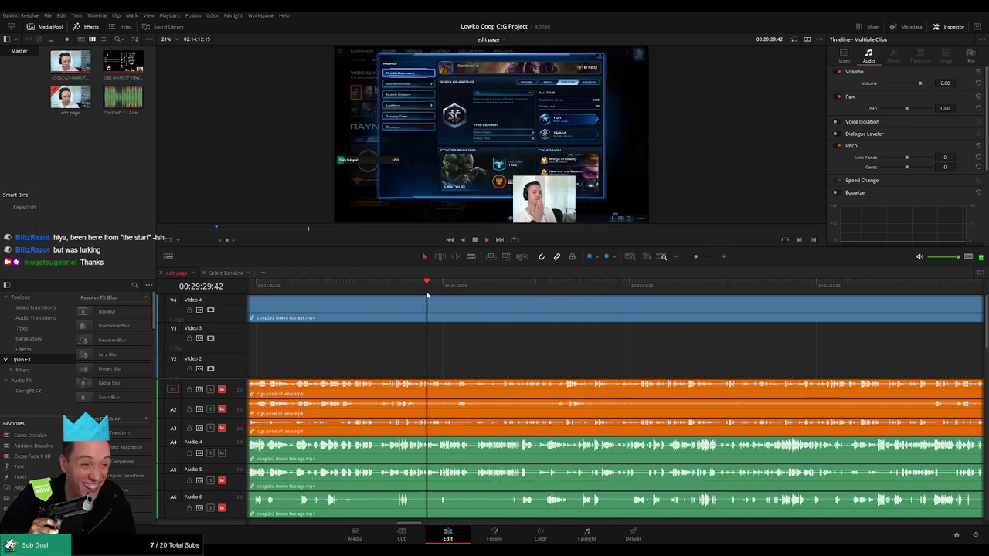
- Skim the uncut footage ahead from about 29:48 through the replay invite to about 33:09
drag(481, 356, 464, 306)
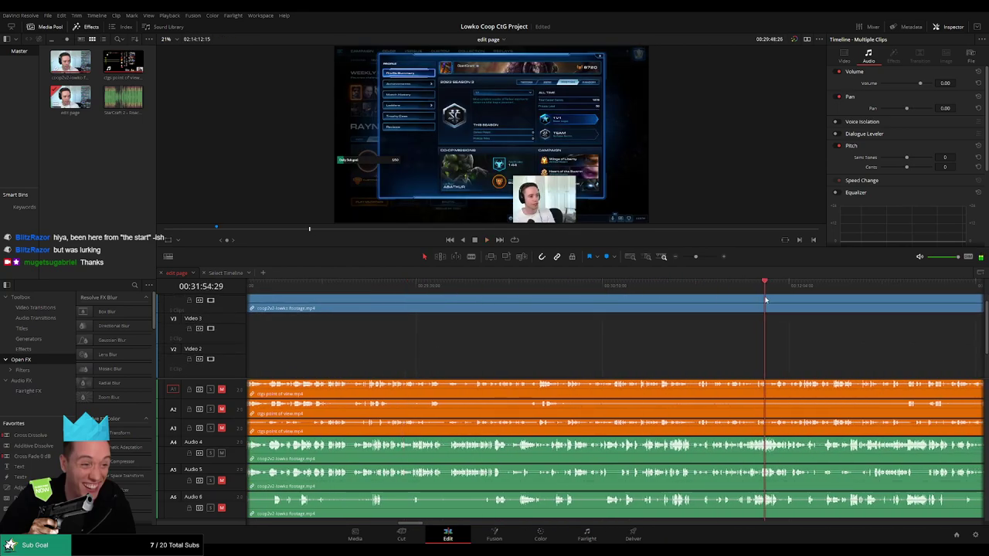
drag(827, 360, 496, 314)
drag(549, 291, 633, 303)
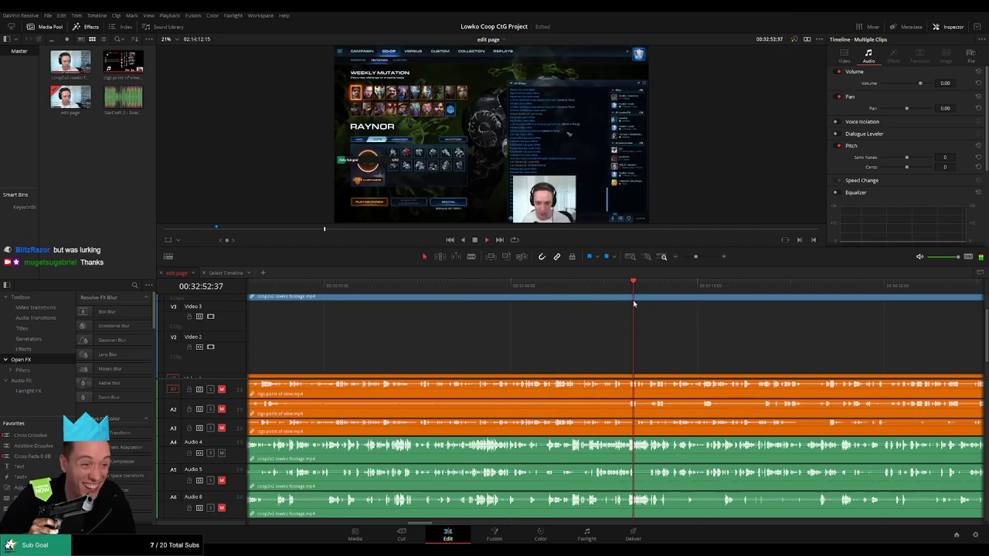
scroll(604, 363, up, 2)
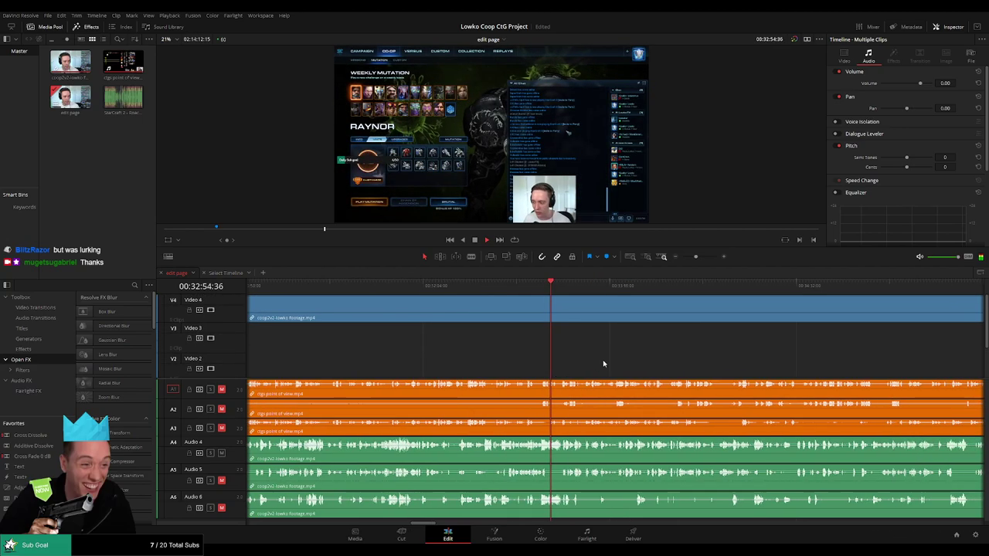
drag(603, 363, 492, 365)
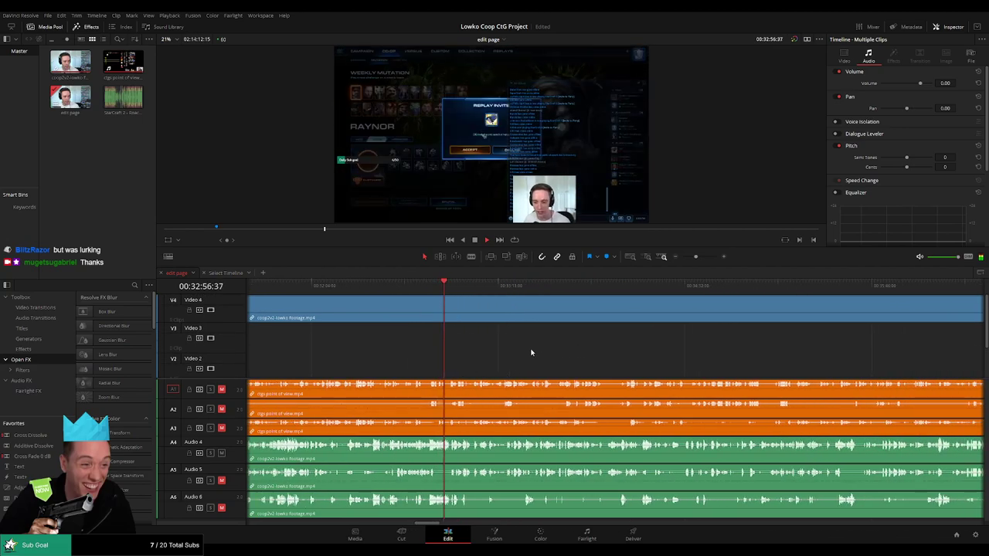
scroll(541, 361, left, 2)
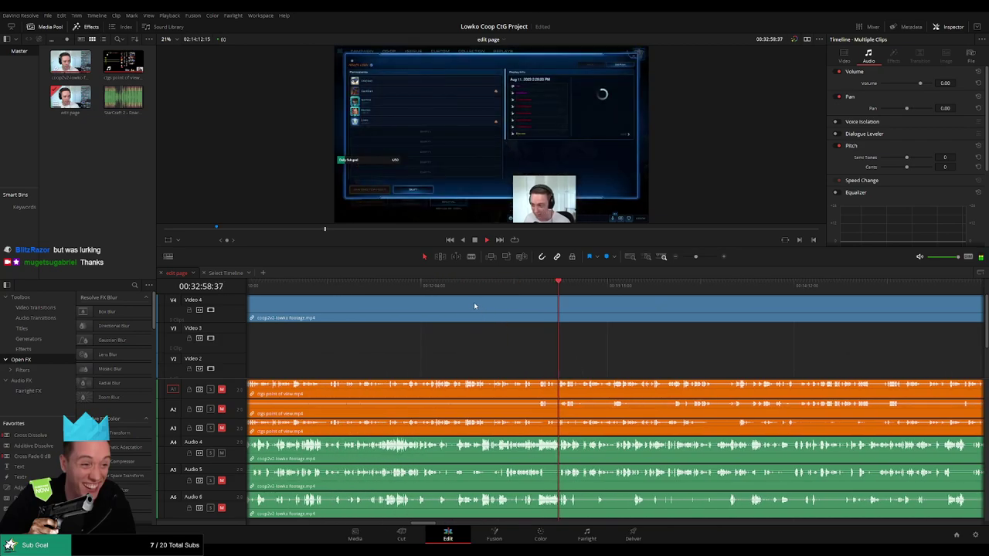
click(583, 291)
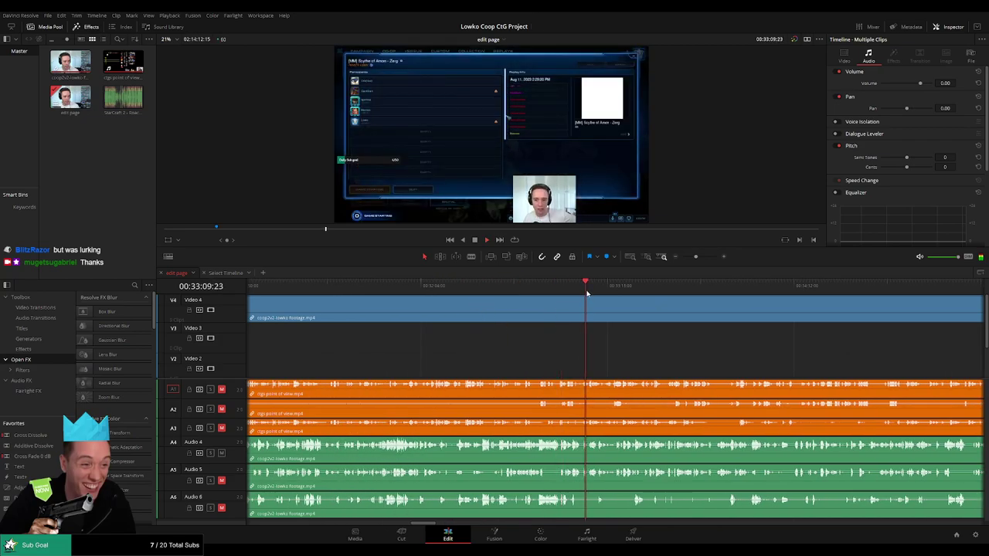
- Examine the replay lobby moment more closely and step back through the footage to about 32:28
drag(695, 257, 700, 257)
click(395, 290)
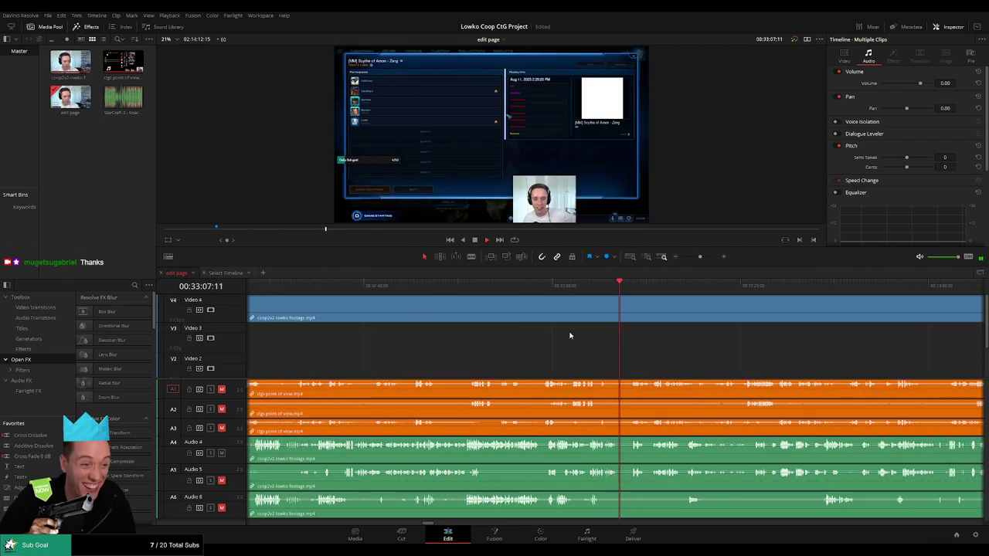
click(508, 347)
click(466, 291)
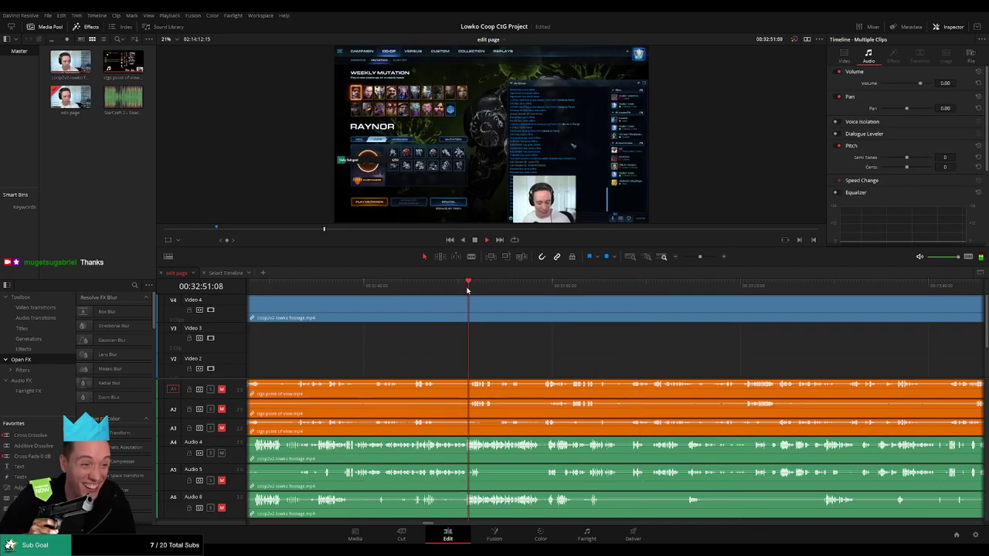
drag(525, 352, 644, 342)
click(375, 288)
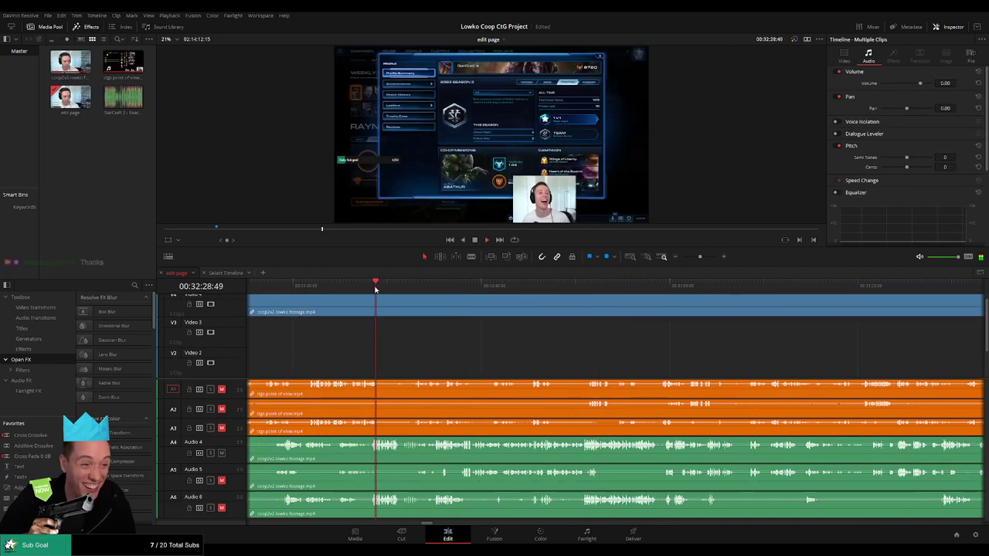
- Step further back through the footage from about 32:28 to the mutator selection at about 32:05
scroll(492, 343, left, 5)
click(453, 287)
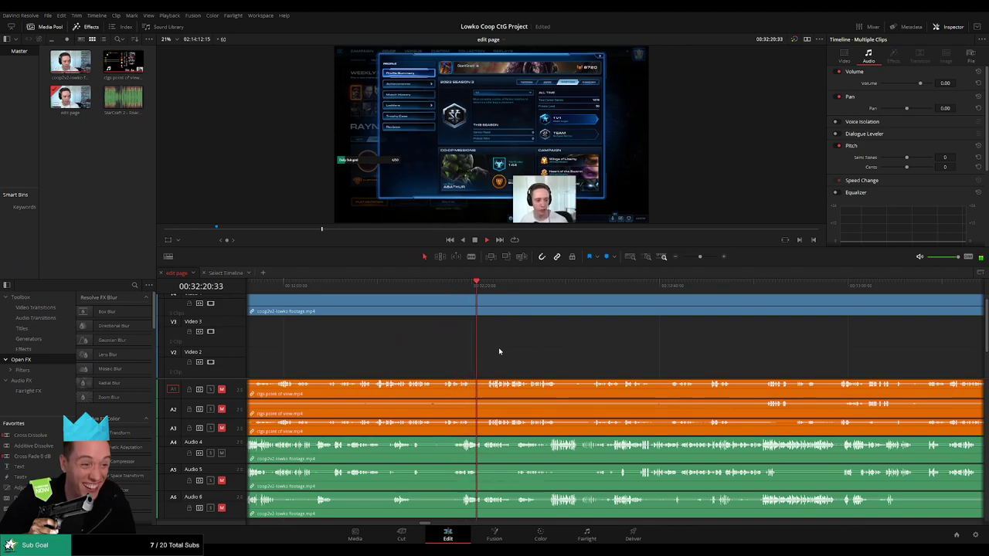
scroll(499, 351, left, 4)
click(514, 288)
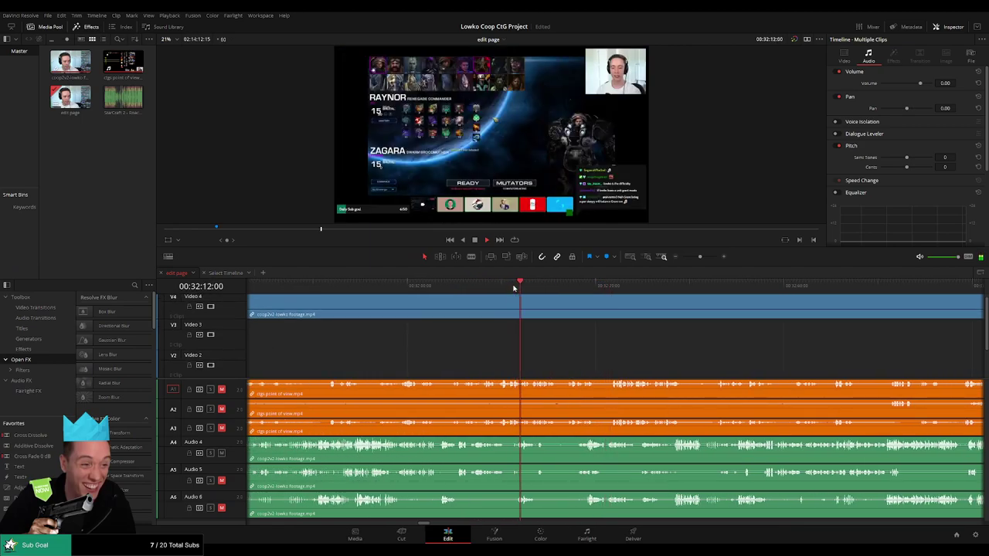
click(453, 286)
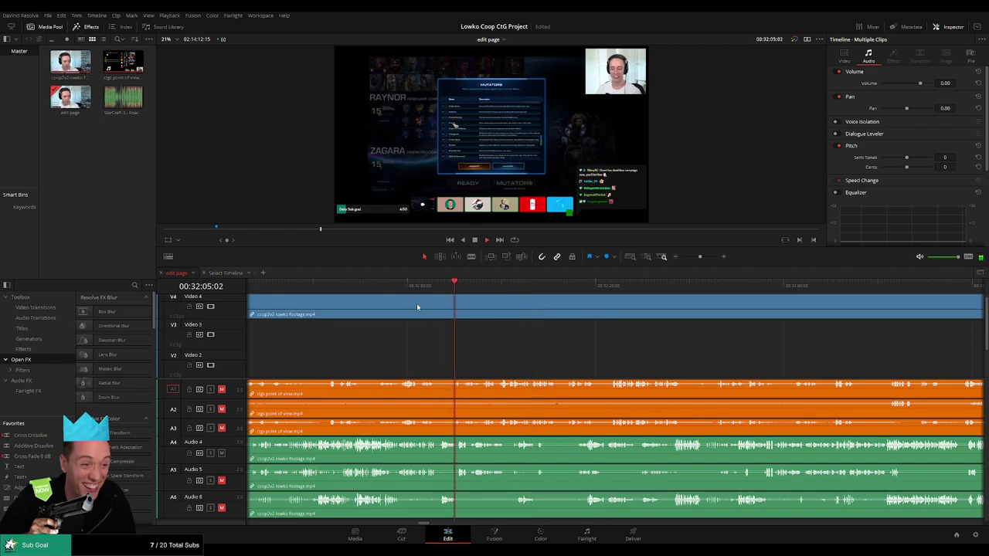
- Review the mutator list discussion at about 31:47, and from about 31:33 to about 31:39
click(347, 331)
click(288, 286)
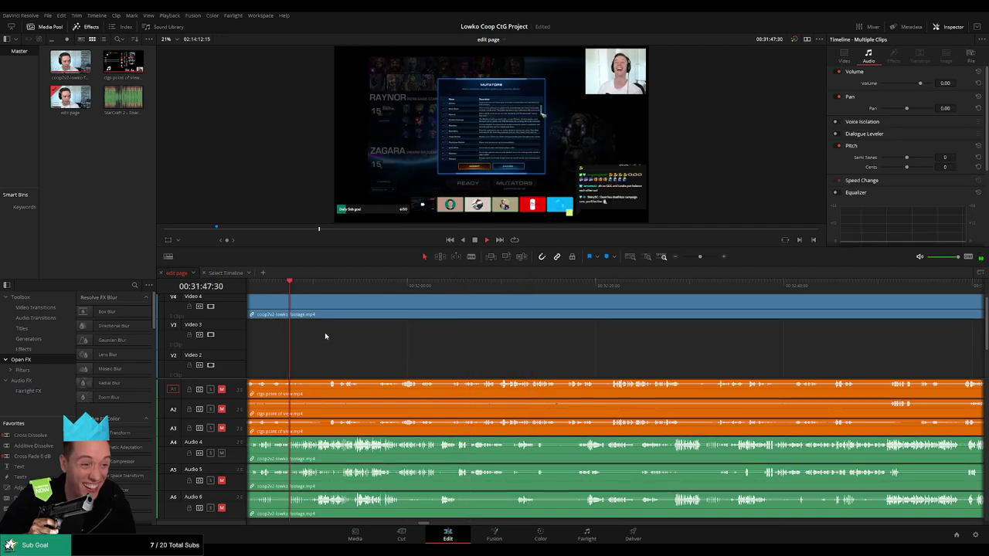
scroll(611, 349, left, 8)
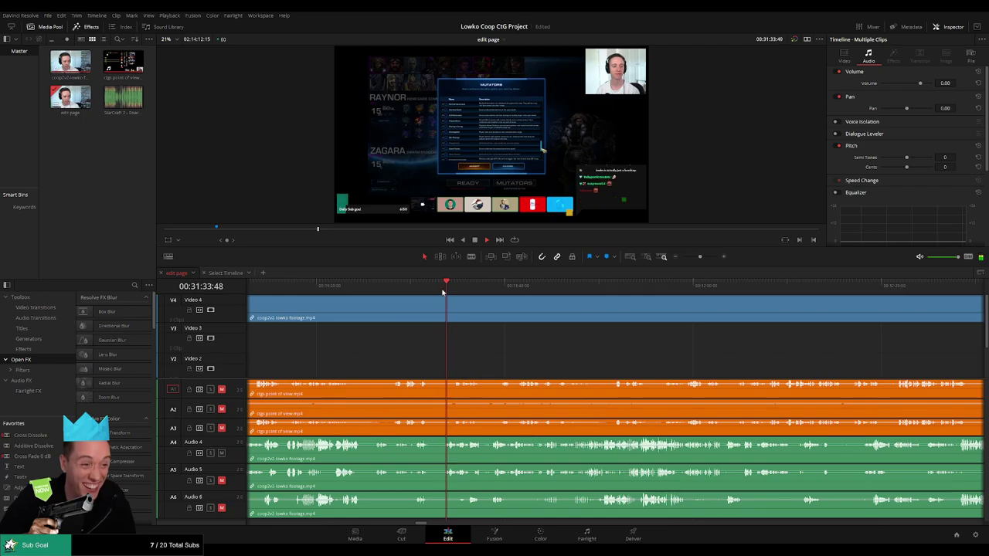
scroll(491, 343, left, 3)
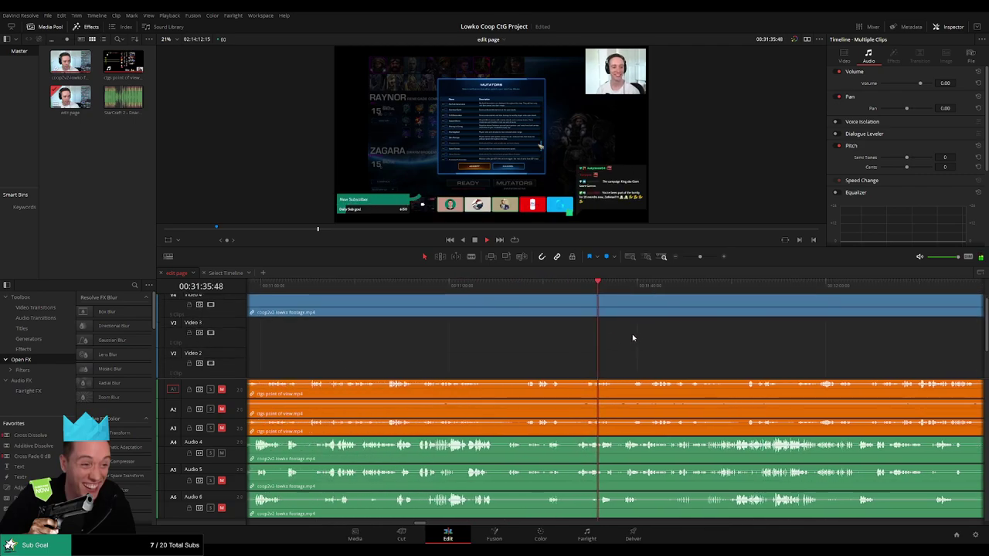
drag(699, 257, 695, 258)
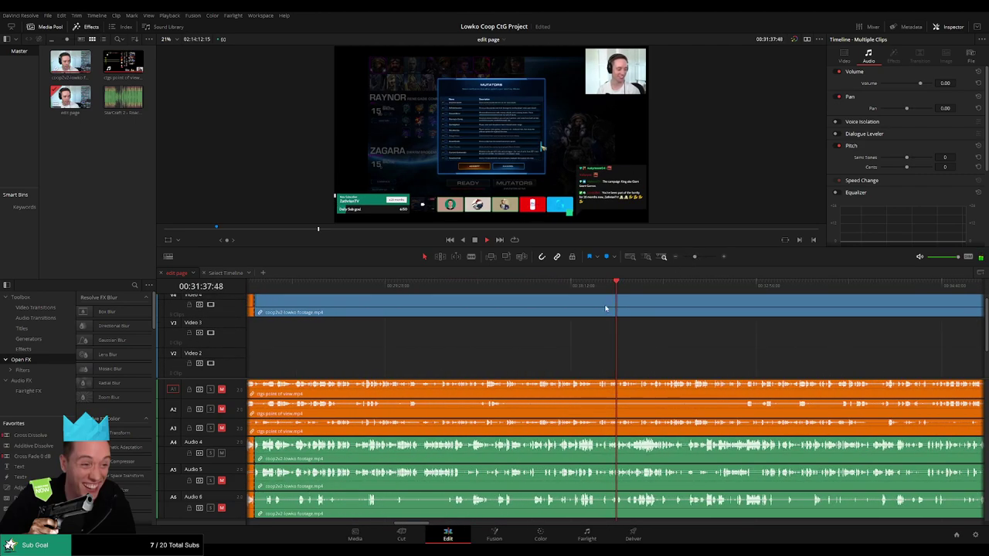
scroll(506, 352, right, 3)
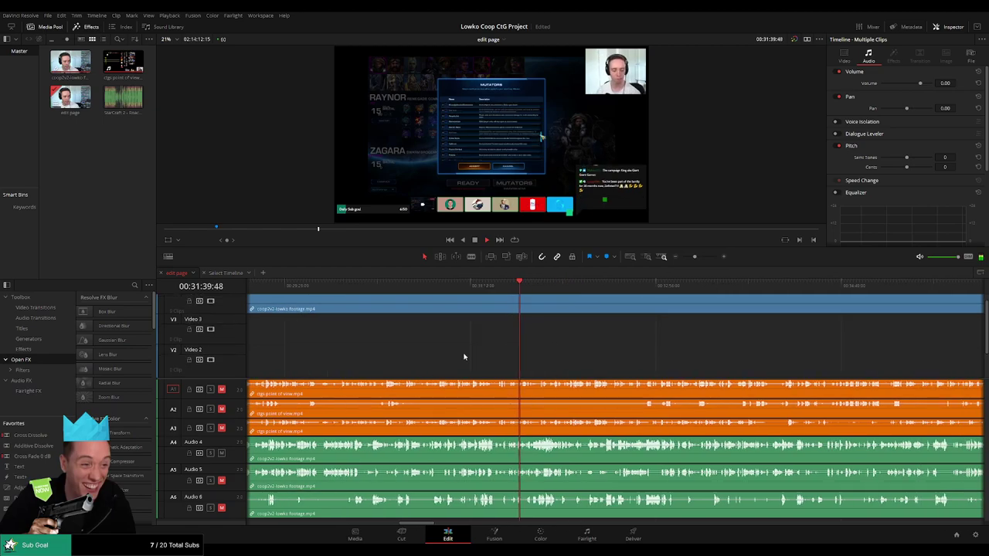
- Cut the coop2v2 lowko footage clip with its linked audio at about 31:40:30, during the mutator list discussion
drag(695, 257, 702, 259)
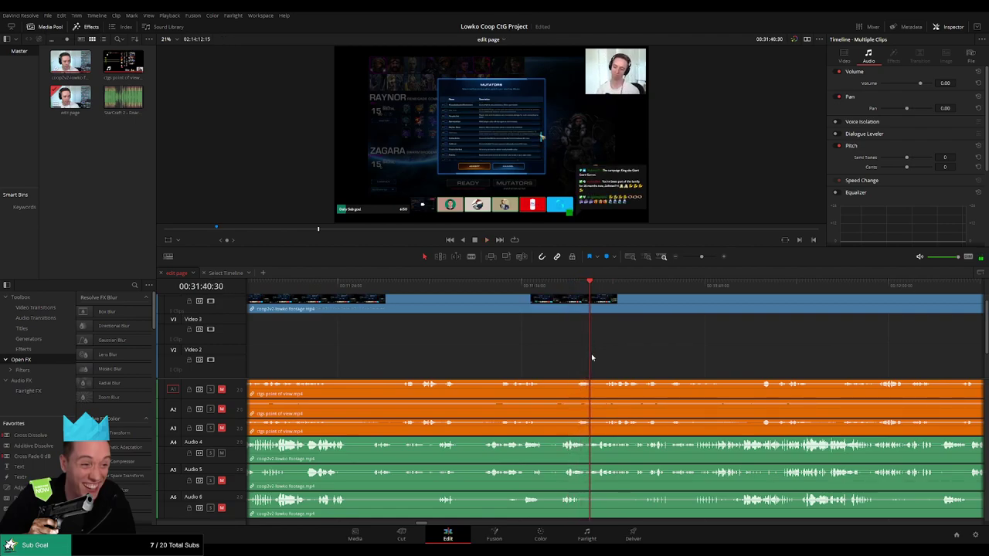
key(b)
click(593, 312)
key(a)
- Review the mutator list discussion from about 31:44 to 31:54, and skim ahead through the profile screen to about 32:41
drag(643, 351, 488, 345)
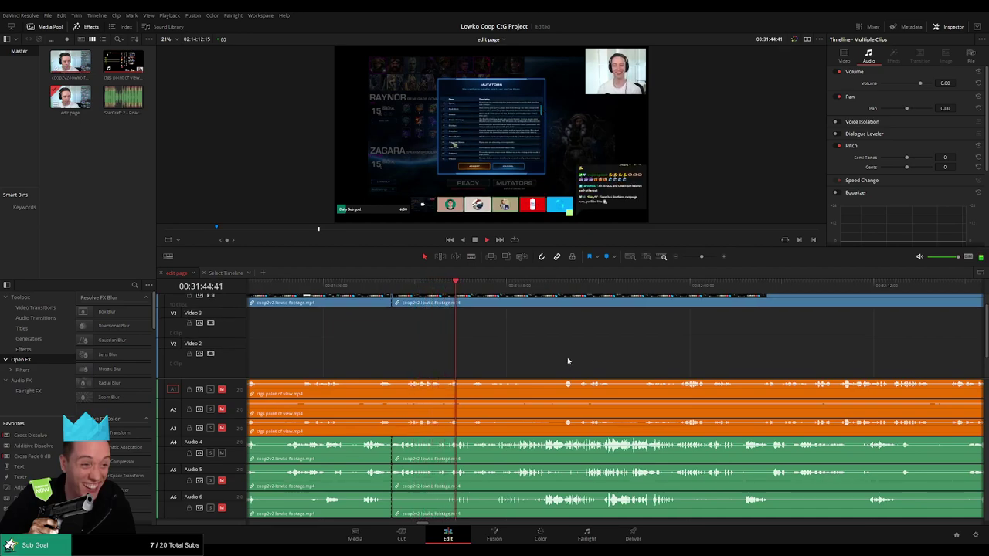
scroll(485, 351, right, 2)
scroll(478, 363, up, 2)
scroll(499, 368, right, 1)
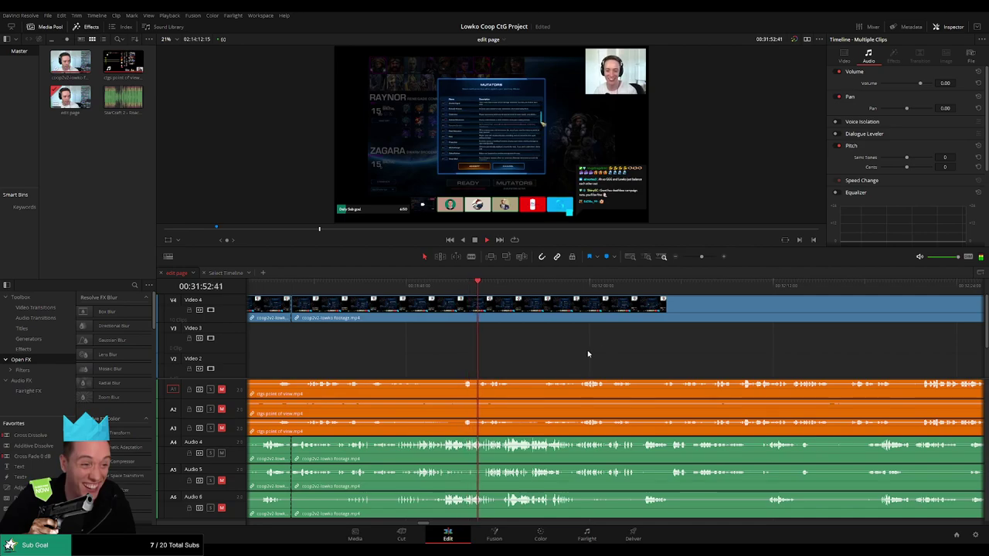
drag(613, 356, 449, 351)
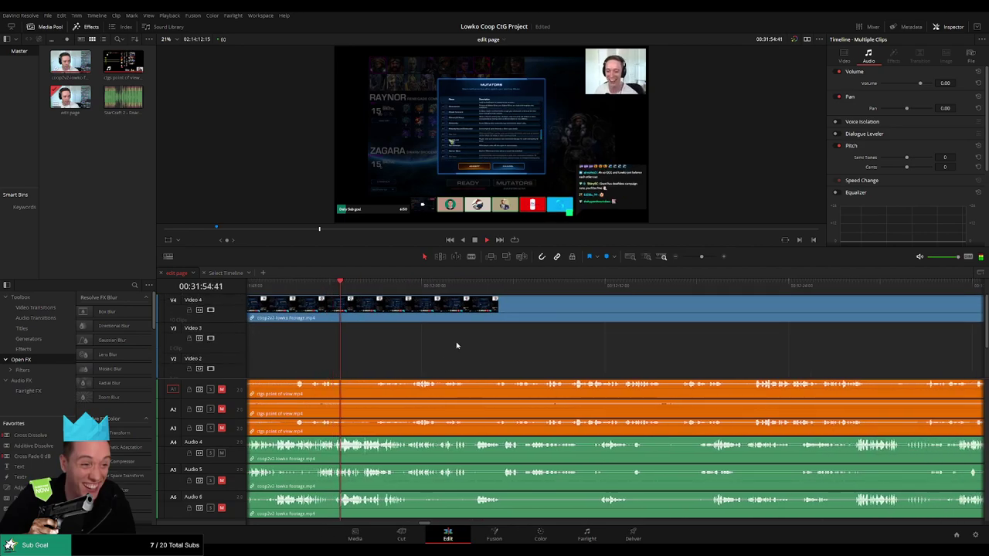
click(706, 285)
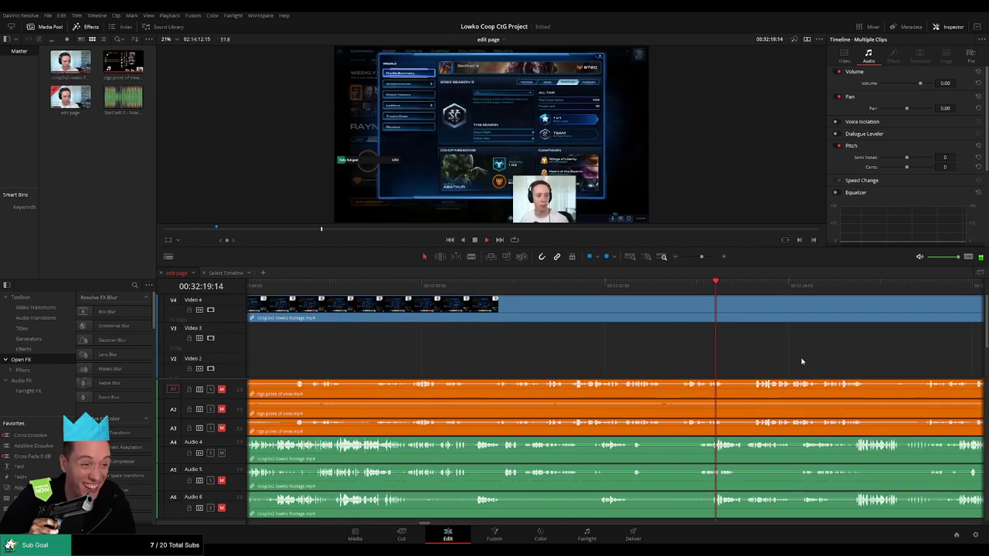
drag(803, 360, 467, 349)
click(461, 286)
click(710, 285)
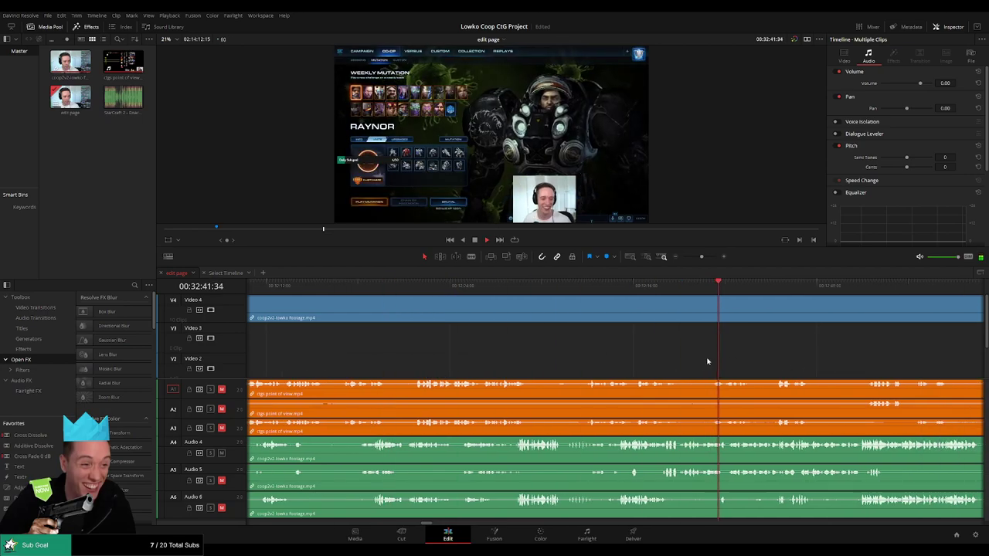
- Skim from about 32:41 through the replay lobby and review the Scythe of Amon loading screens to about 33:47
scroll(485, 333, right, 8)
click(554, 288)
click(590, 287)
click(866, 288)
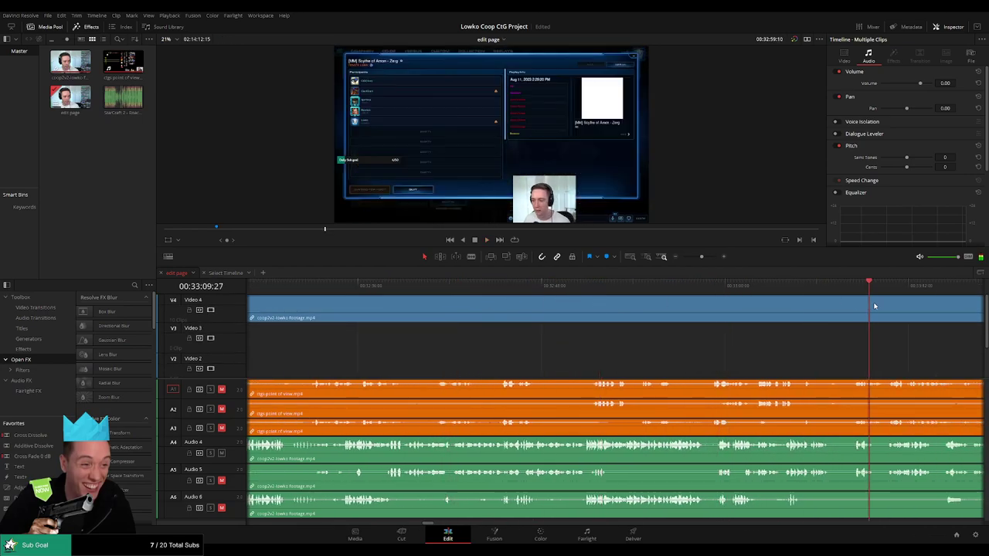
scroll(572, 363, right, 9)
scroll(486, 353, right, 5)
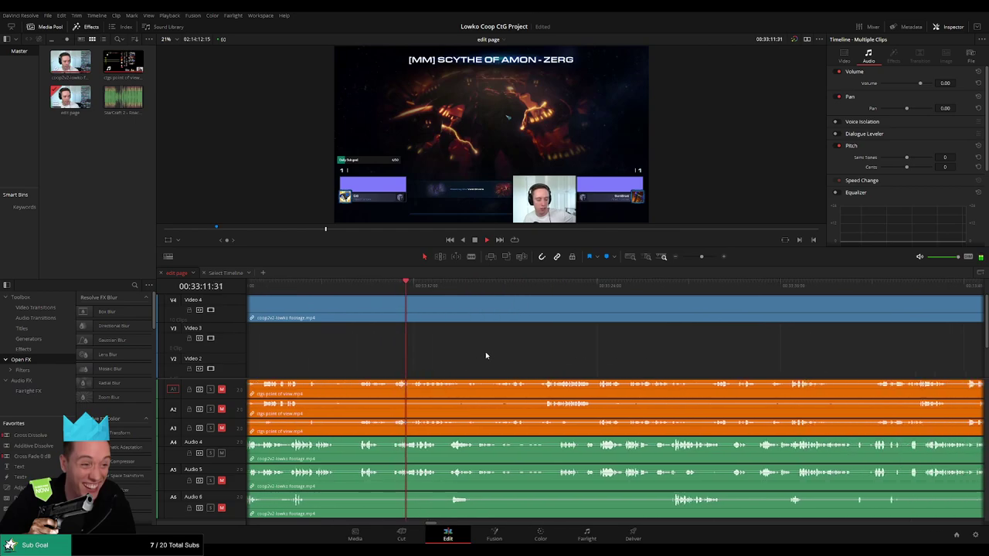
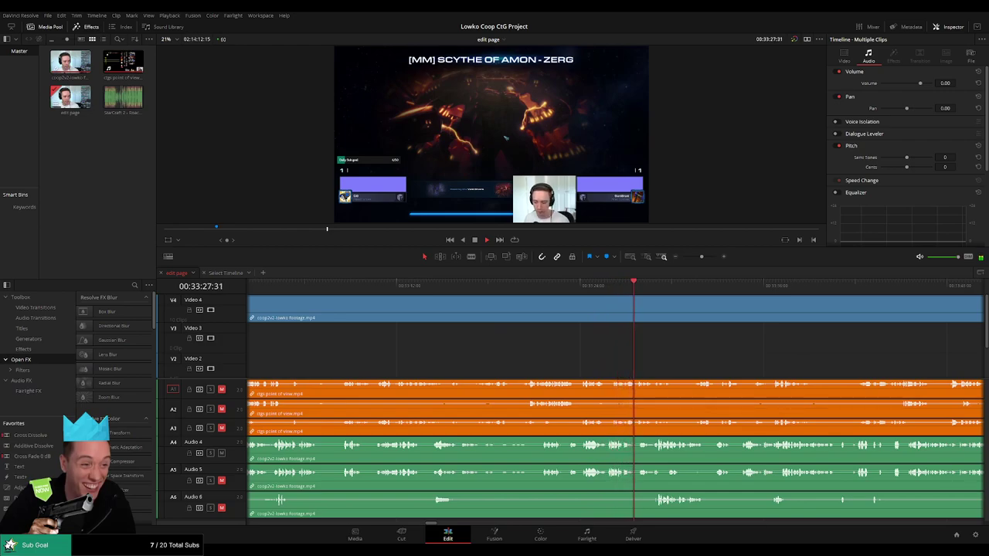
drag(637, 375, 335, 375)
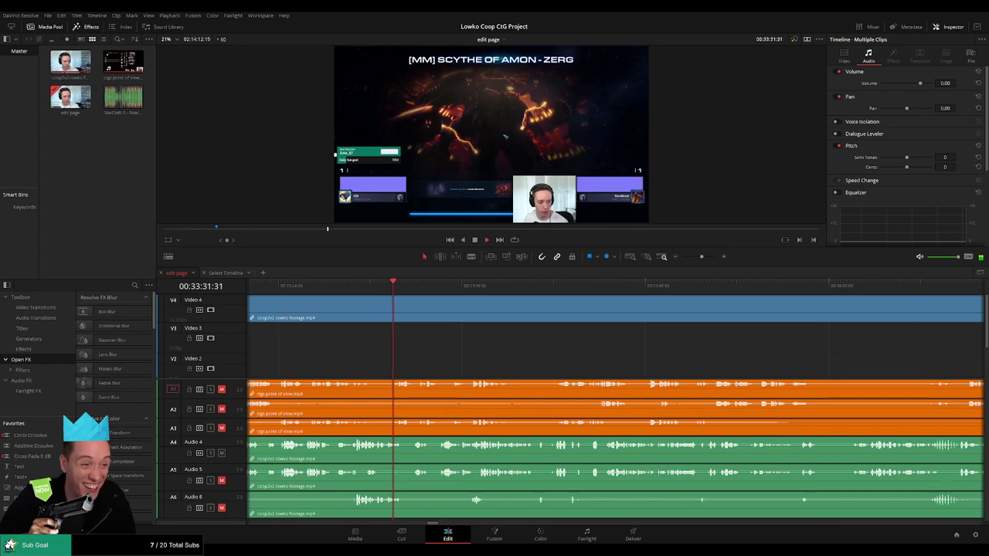
scroll(457, 356, right, 2)
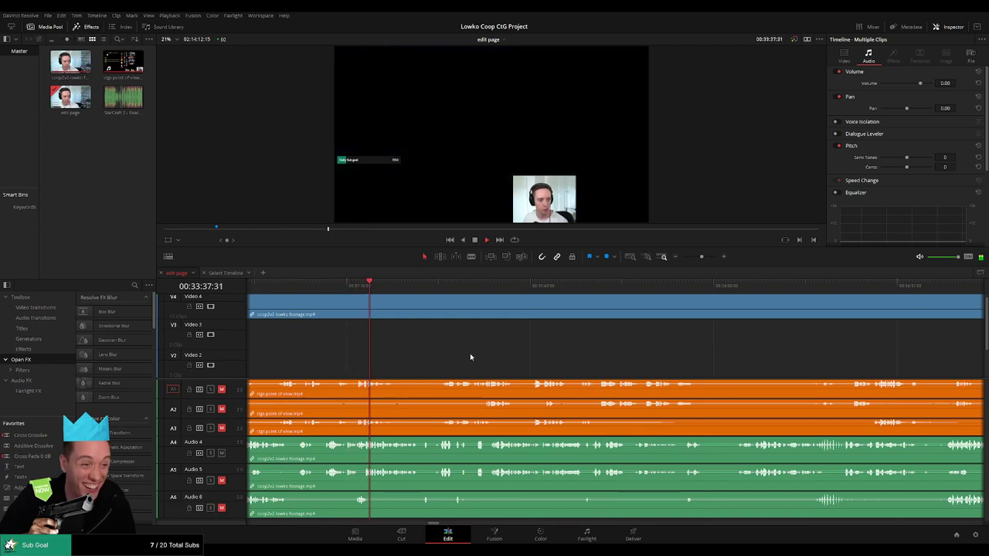
drag(479, 351, 452, 349)
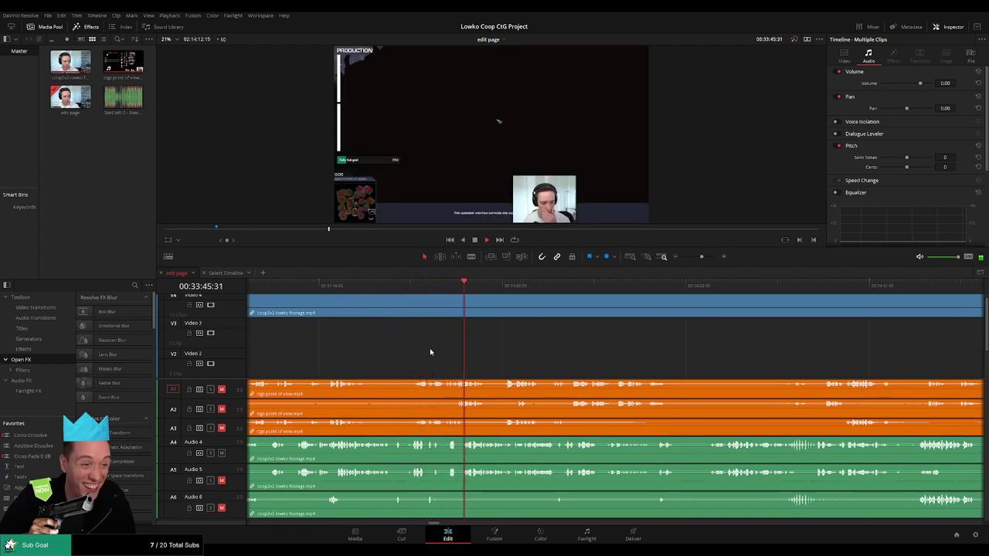
drag(701, 257, 696, 258)
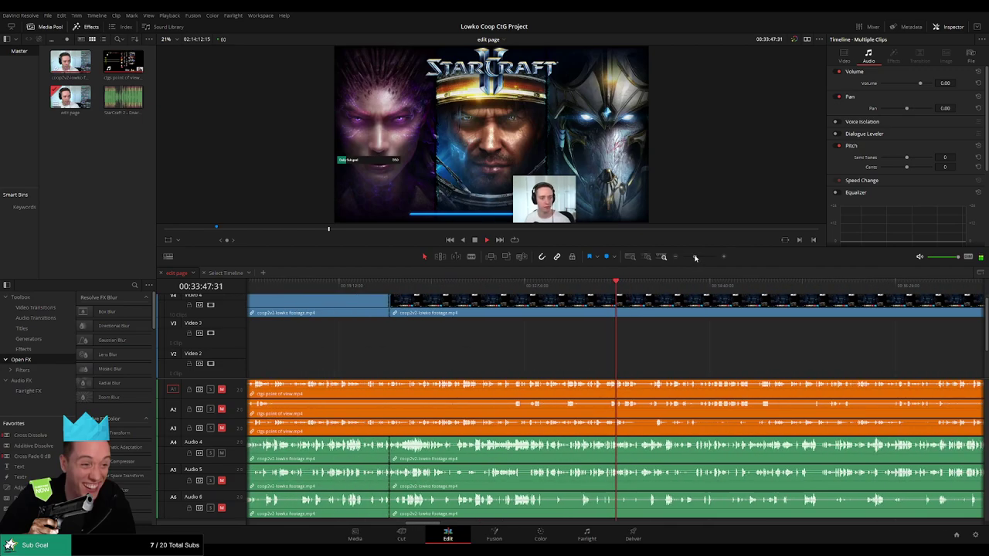
- Go back to about 32:54 and examine where the replay lobby changes to the loading screen, between 33:06 and 33:15
click(422, 285)
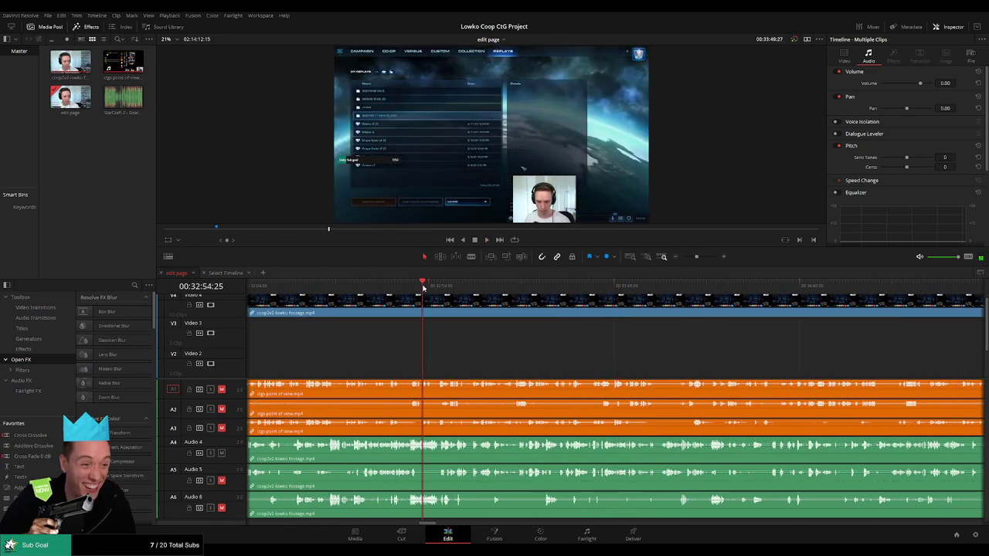
drag(696, 257, 701, 257)
drag(703, 353, 435, 355)
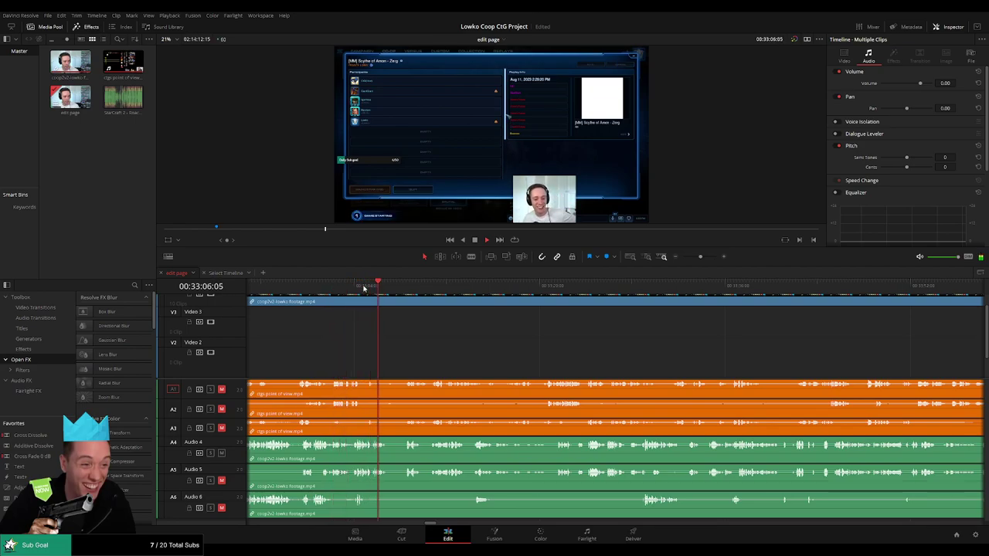
click(404, 291)
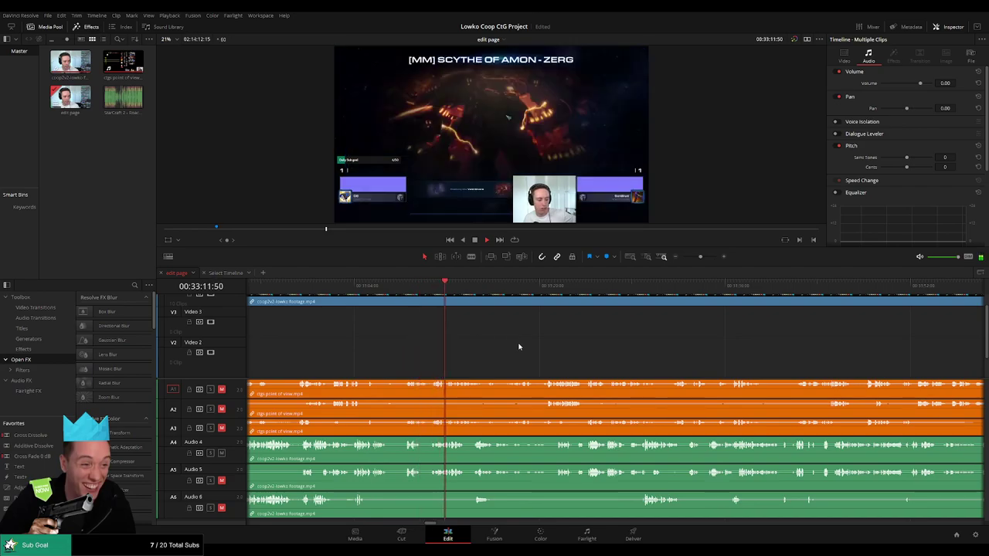
drag(519, 347, 444, 343)
scroll(445, 352, up, 1)
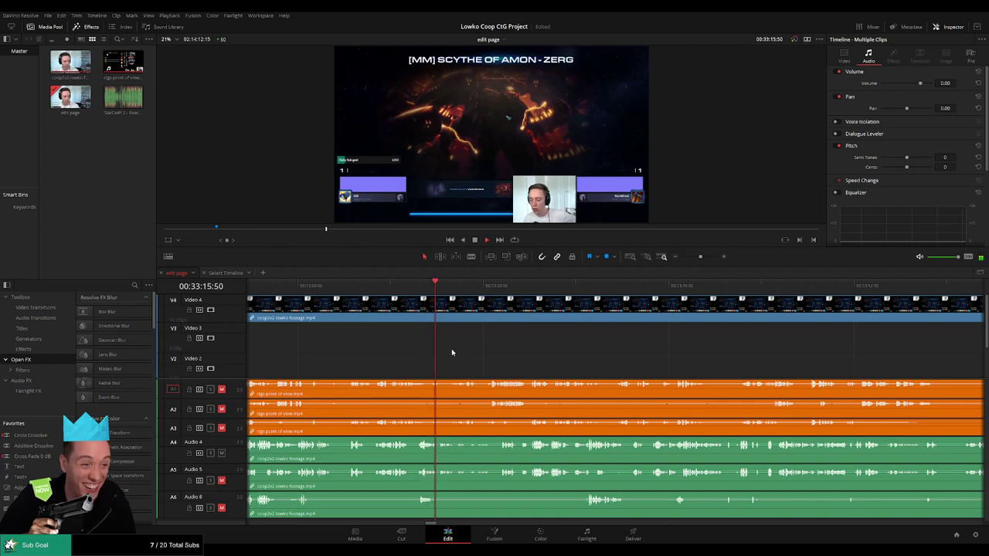
click(394, 285)
click(346, 290)
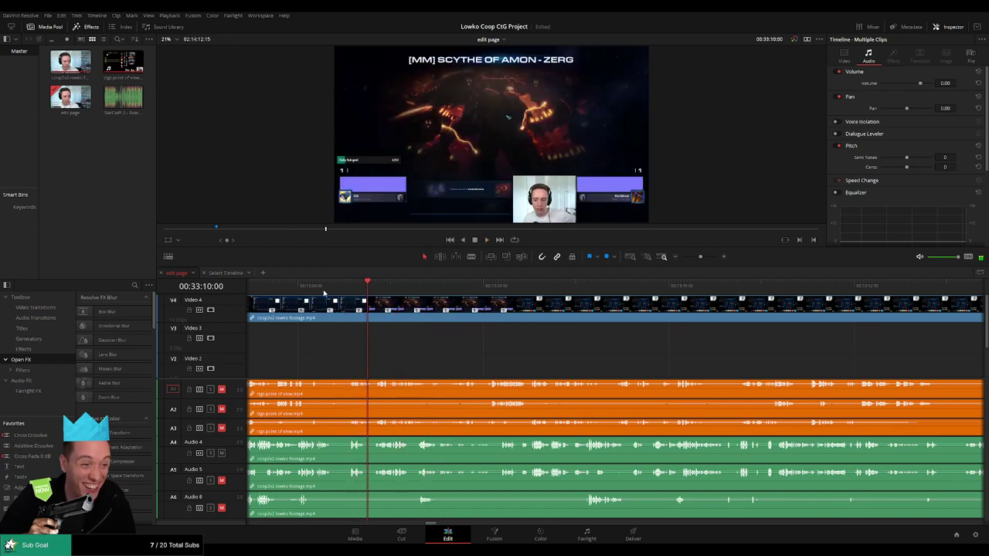
click(319, 289)
scroll(419, 342, left, 5)
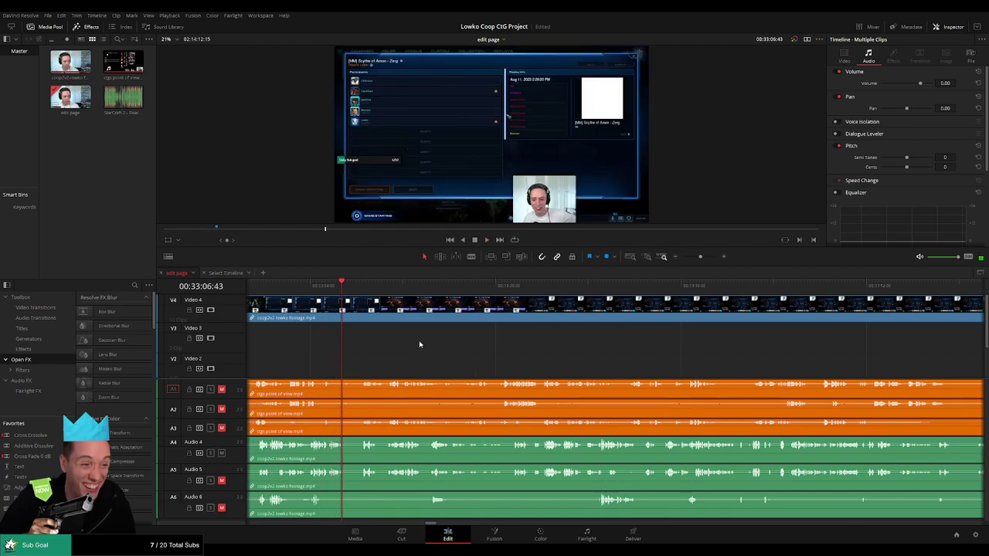
- Replay the replay invite and lobby countdown between about 32:57 and 33:14 to look for a cut point
click(426, 291)
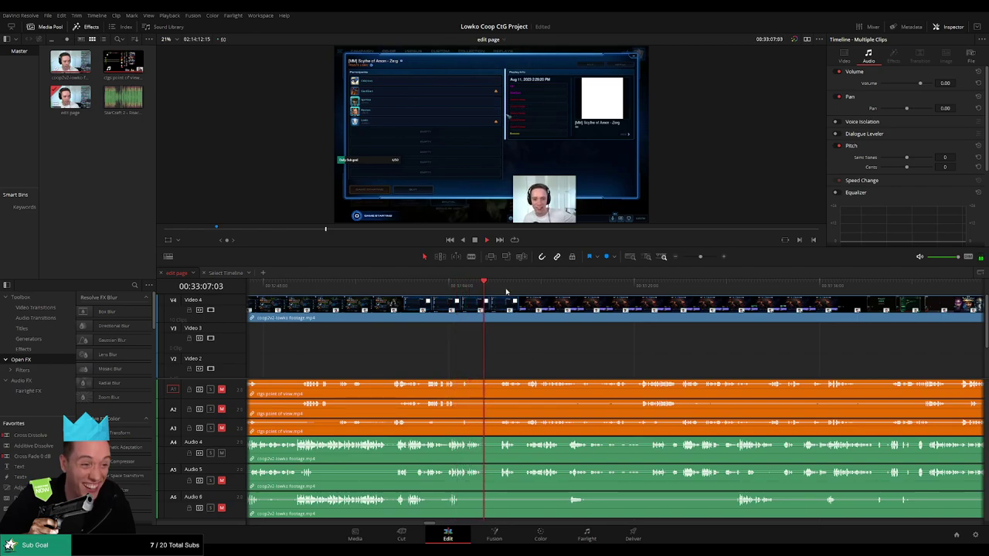
drag(509, 288, 568, 287)
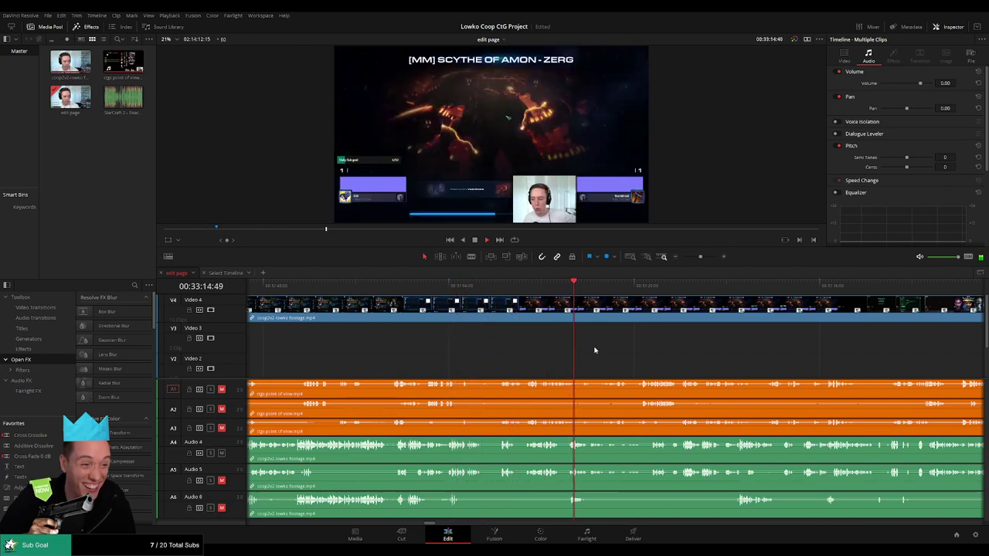
click(370, 292)
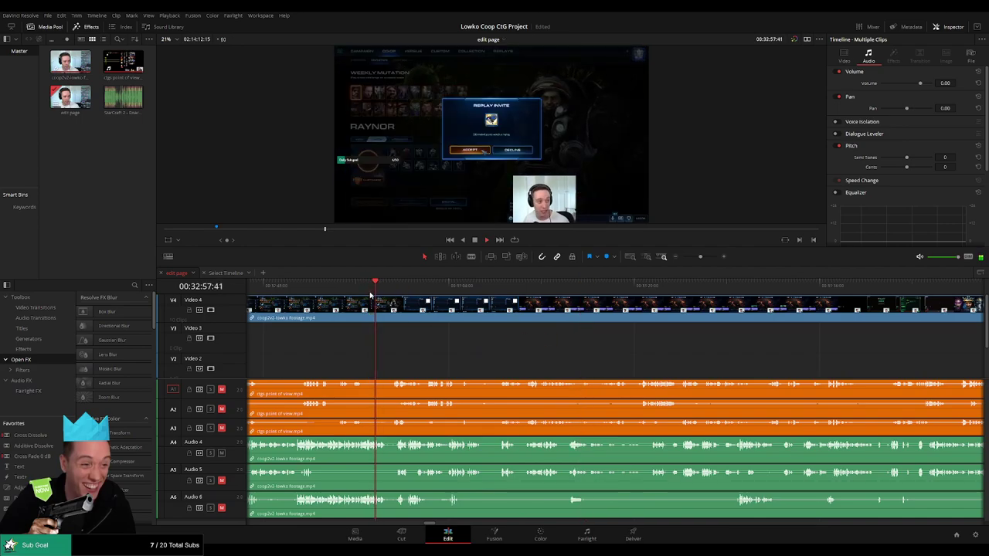
drag(370, 294, 396, 291)
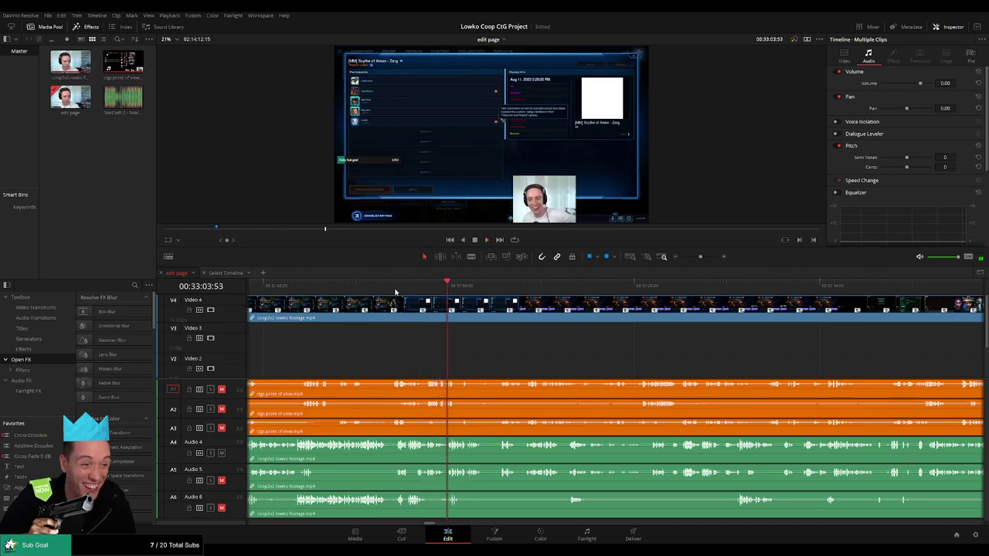
drag(446, 291, 437, 291)
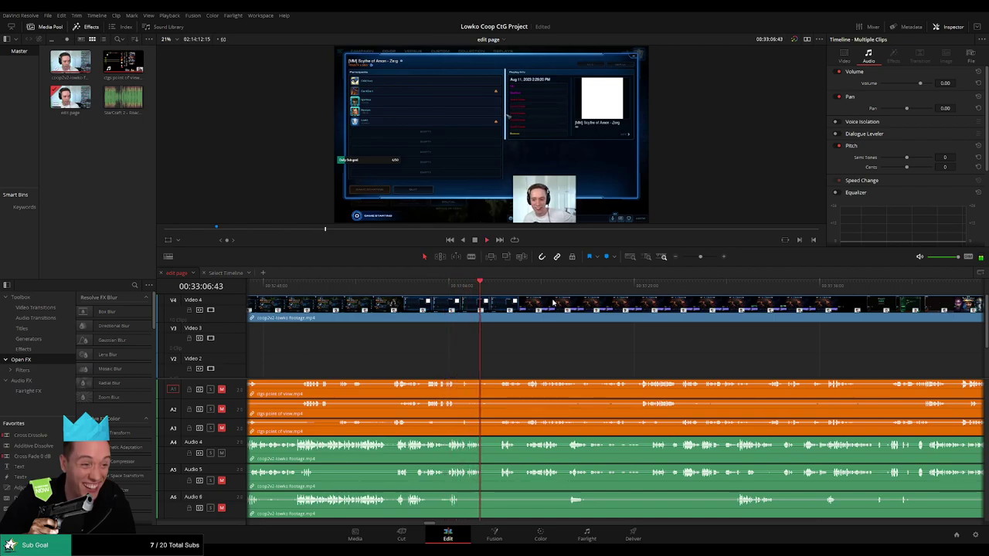
click(669, 292)
drag(697, 322, 539, 357)
click(402, 287)
drag(444, 358, 594, 370)
click(524, 286)
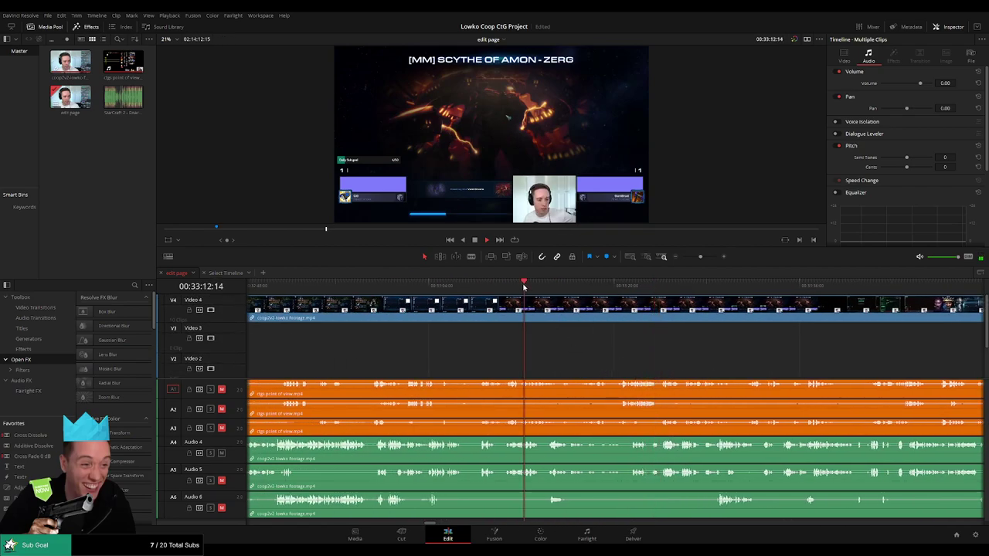
- Cut the footage at 33:03:47 during the lobby countdown and colour the segment before the cut orange
click(440, 292)
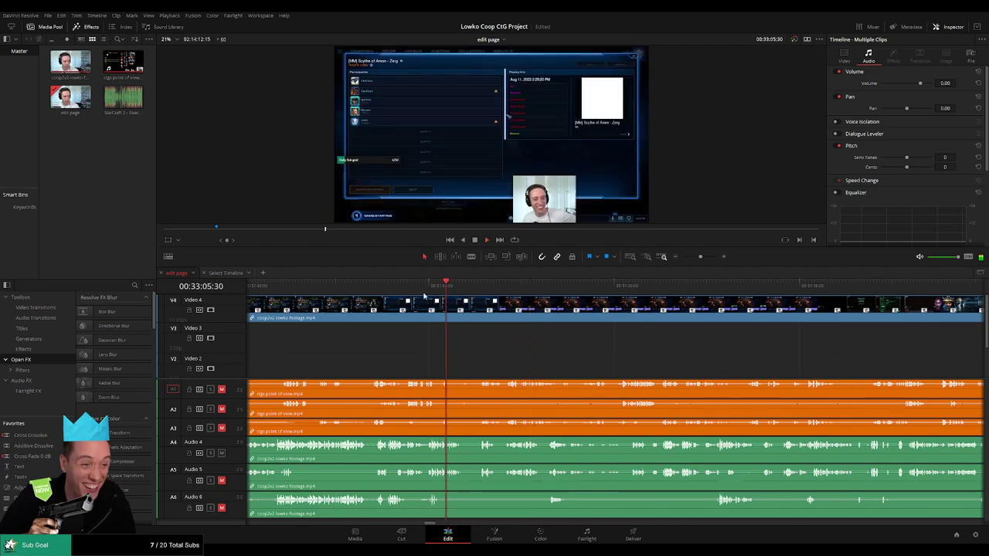
click(400, 293)
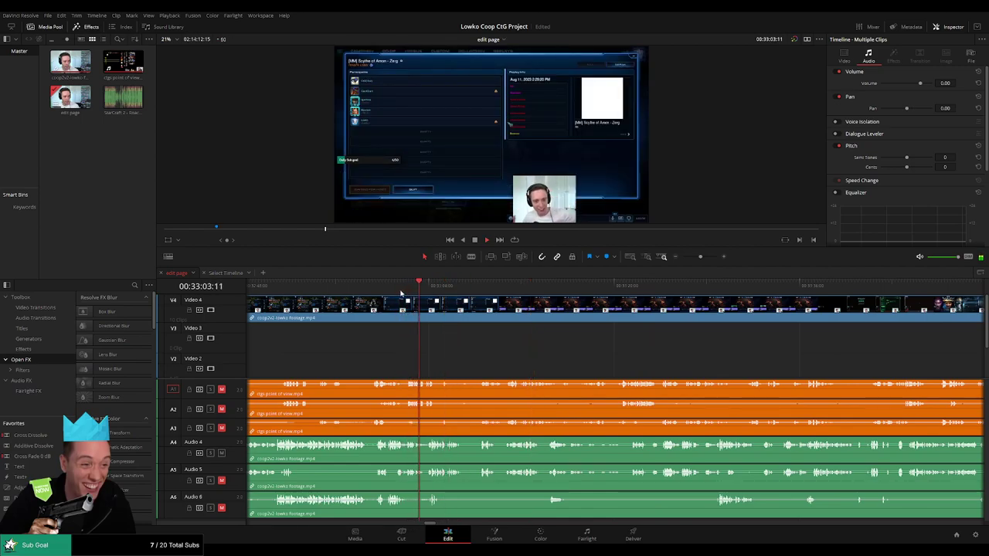
key(ctrl+b)
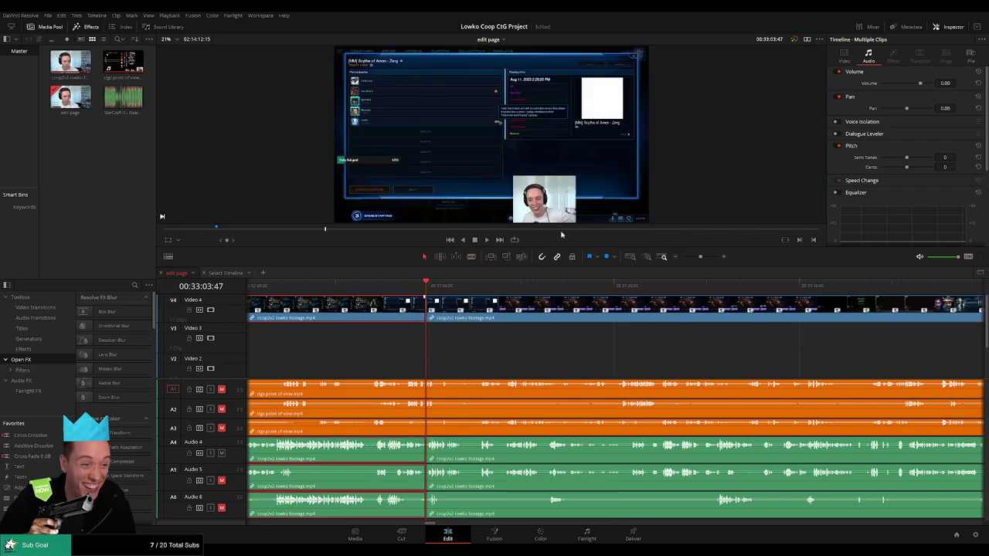
key(1)
- Skim the uncut footage ahead from about 34:39 to about 35:24, and review the game start from about 35:16 to 35:20
drag(700, 257, 687, 258)
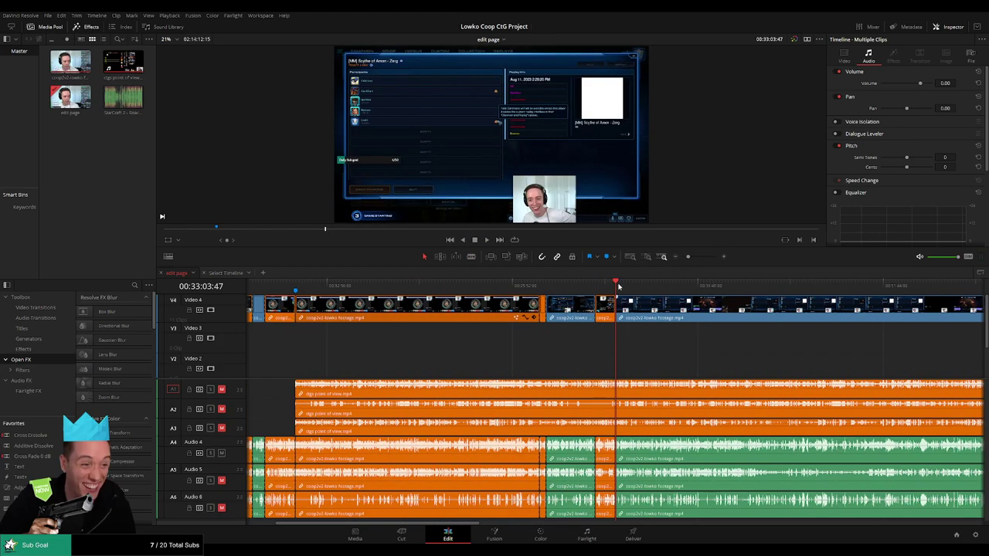
click(637, 285)
drag(691, 351, 427, 341)
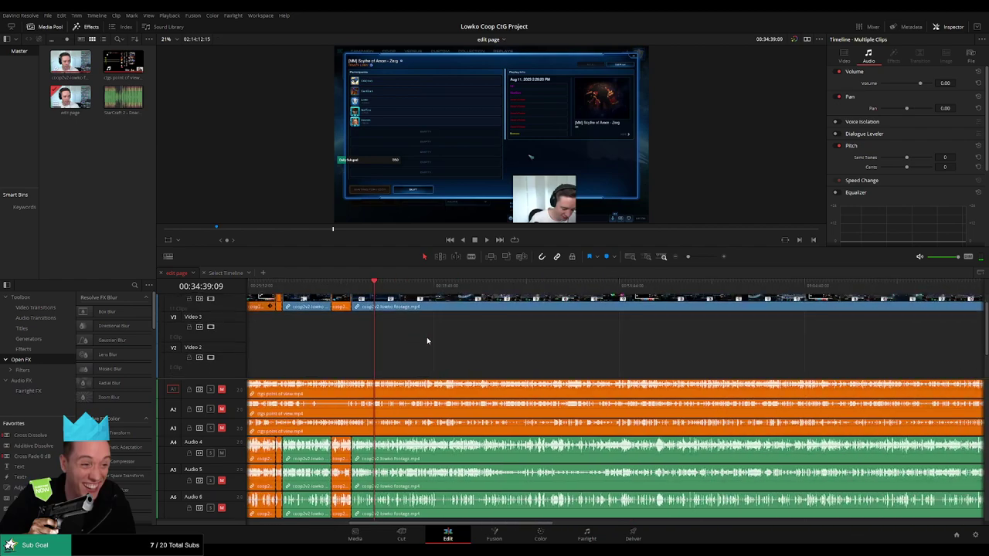
click(384, 286)
key(space)
drag(690, 259, 693, 259)
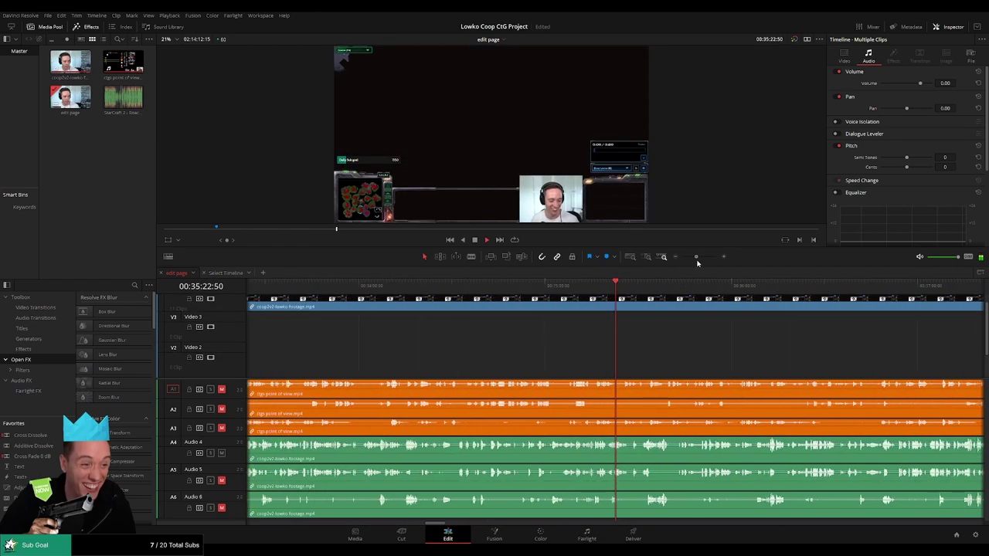
drag(570, 363, 513, 355)
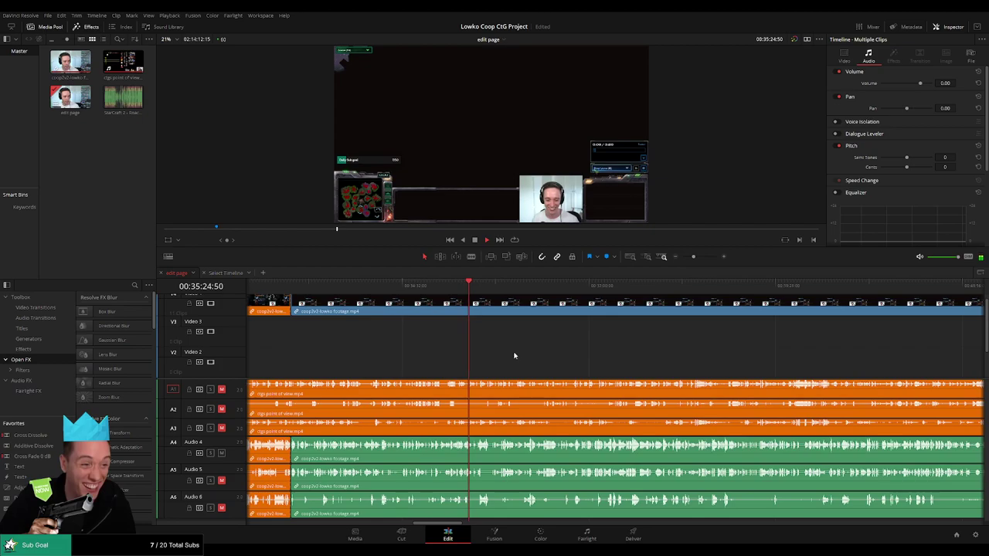
click(454, 290)
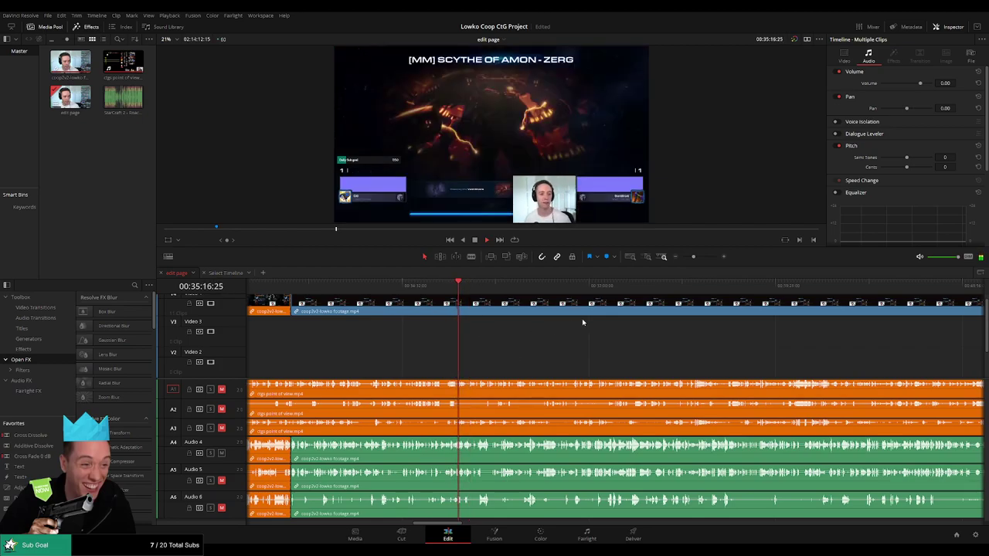
drag(694, 259, 697, 259)
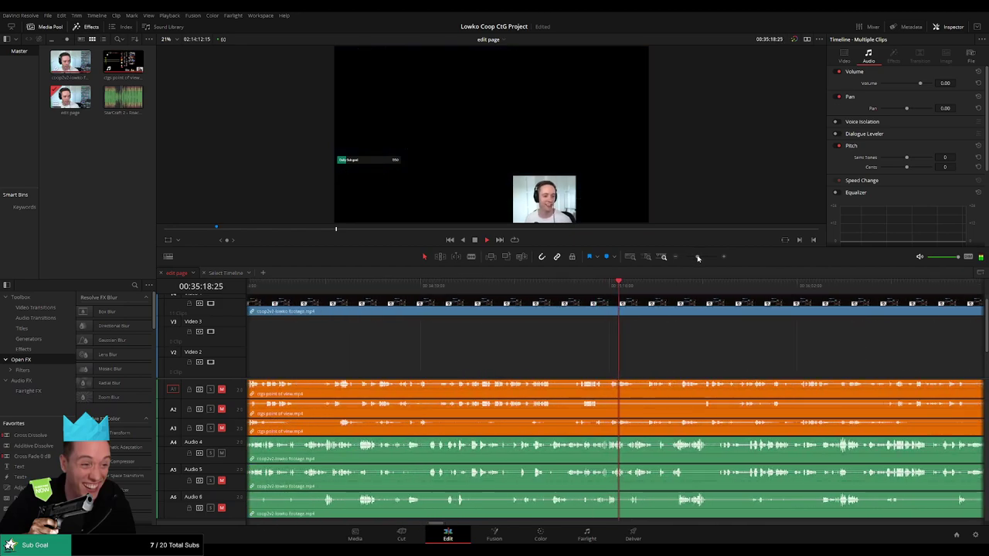
drag(627, 356, 474, 370)
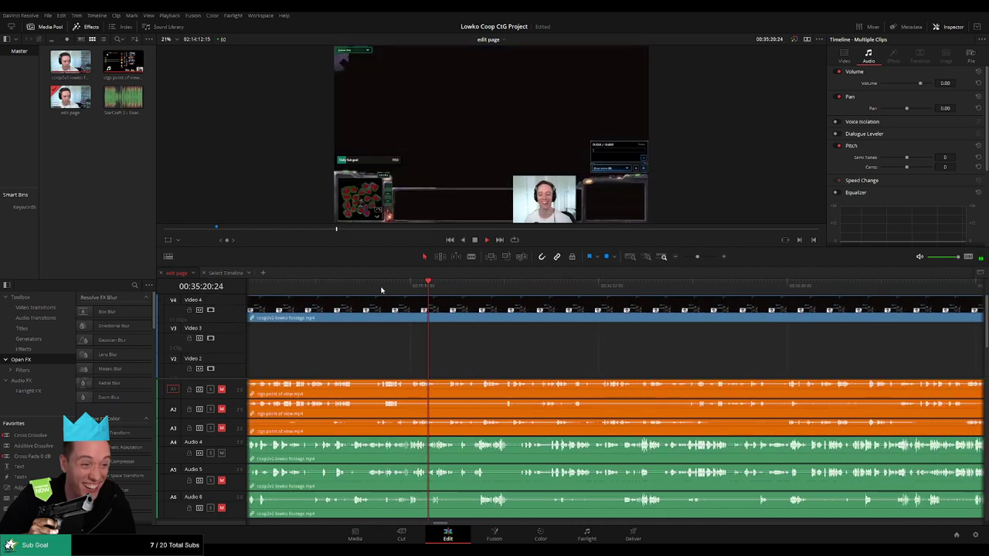
- Go back over the lobby and map loading screen between about 34:48 and 35:08, and replay parts of it
click(380, 286)
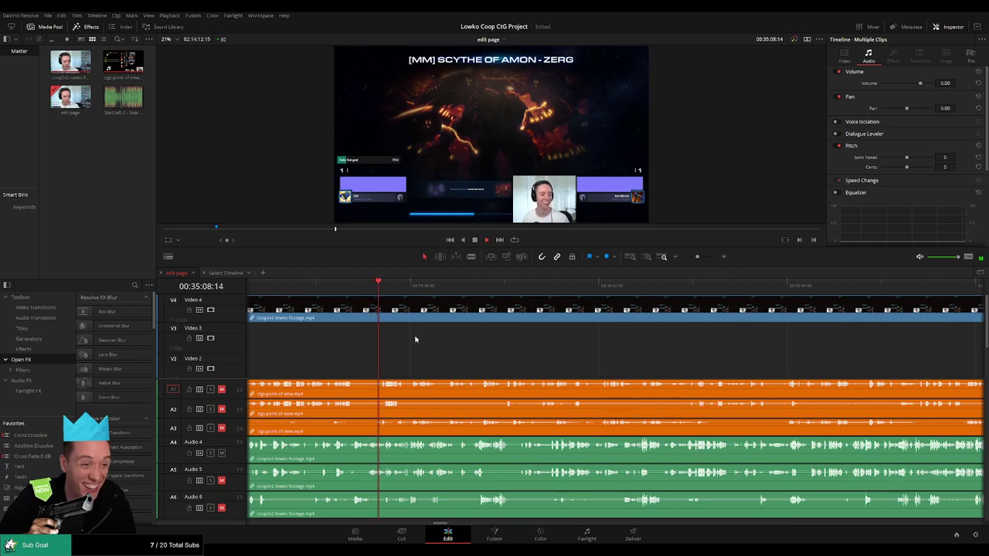
drag(415, 339, 464, 337)
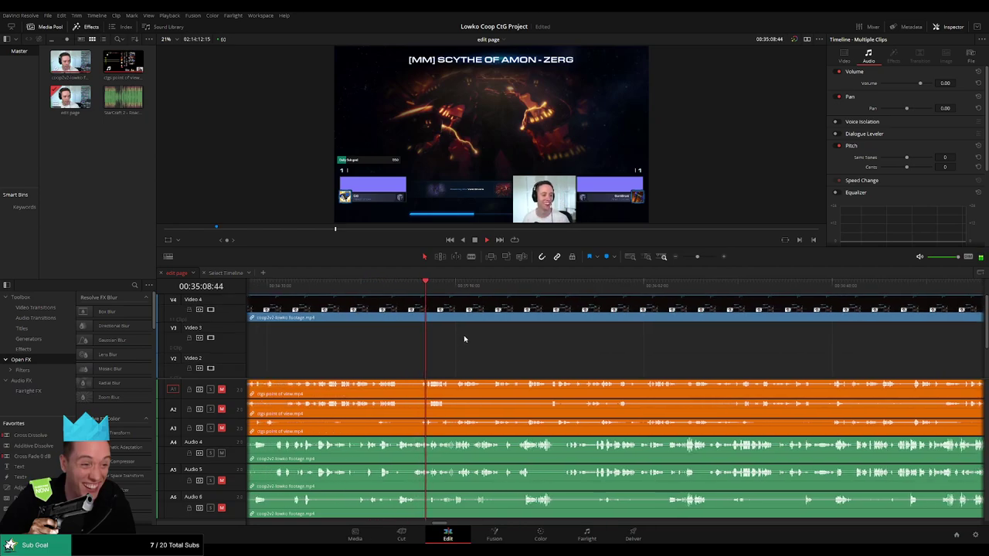
click(367, 290)
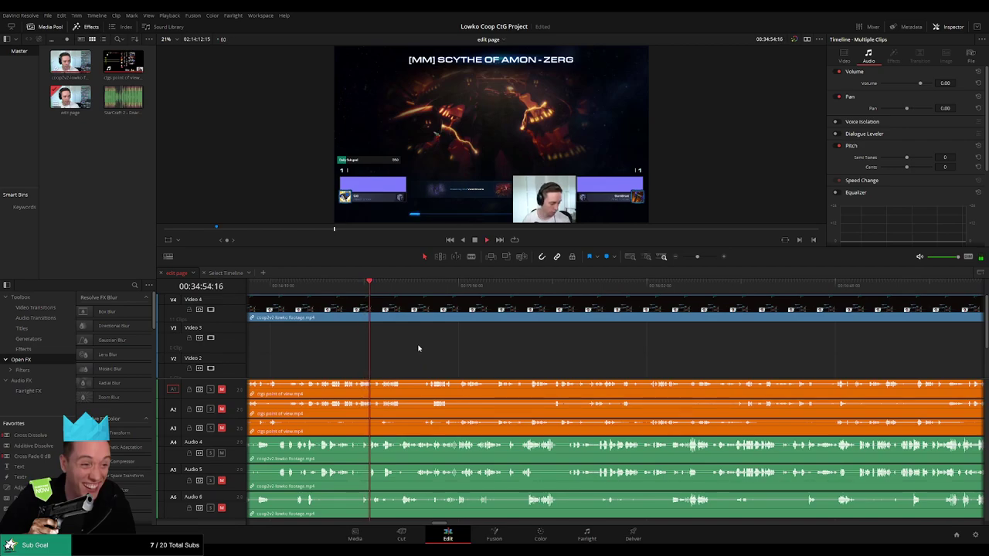
scroll(466, 342, left, 3)
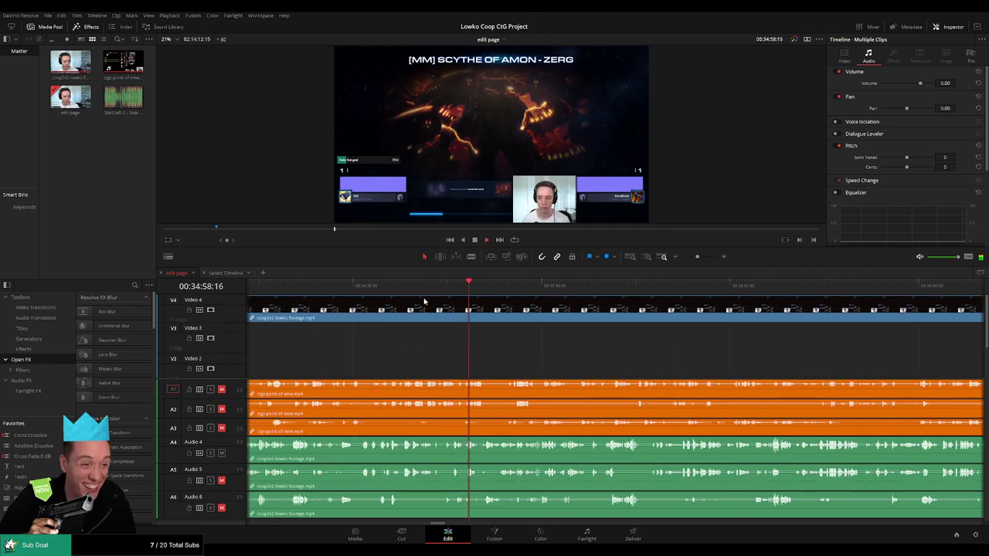
click(402, 289)
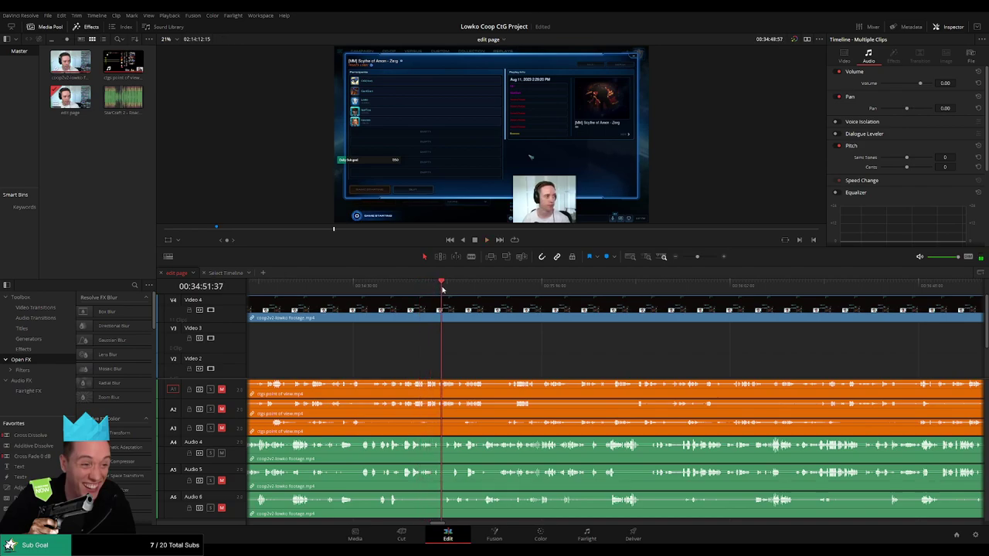
drag(442, 288, 446, 289)
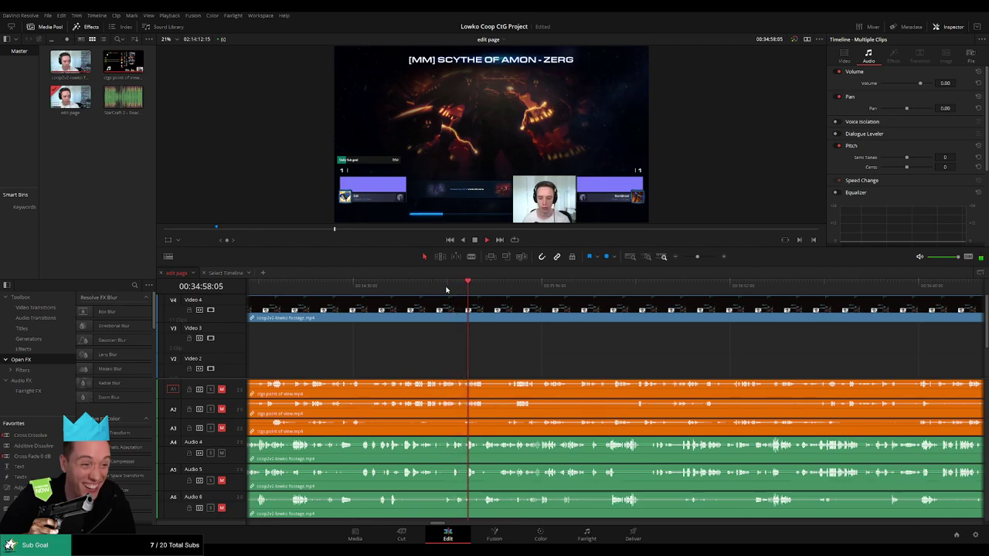
drag(541, 360, 422, 366)
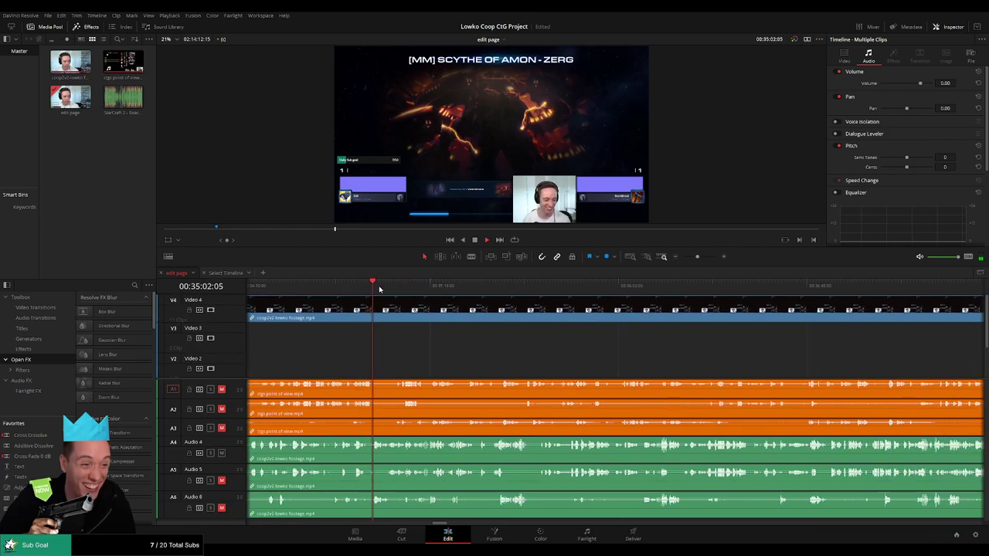
- Skim the footage ahead from about 35:02 to 36:53, from the loading screen to the in-game countdown
drag(464, 289, 491, 289)
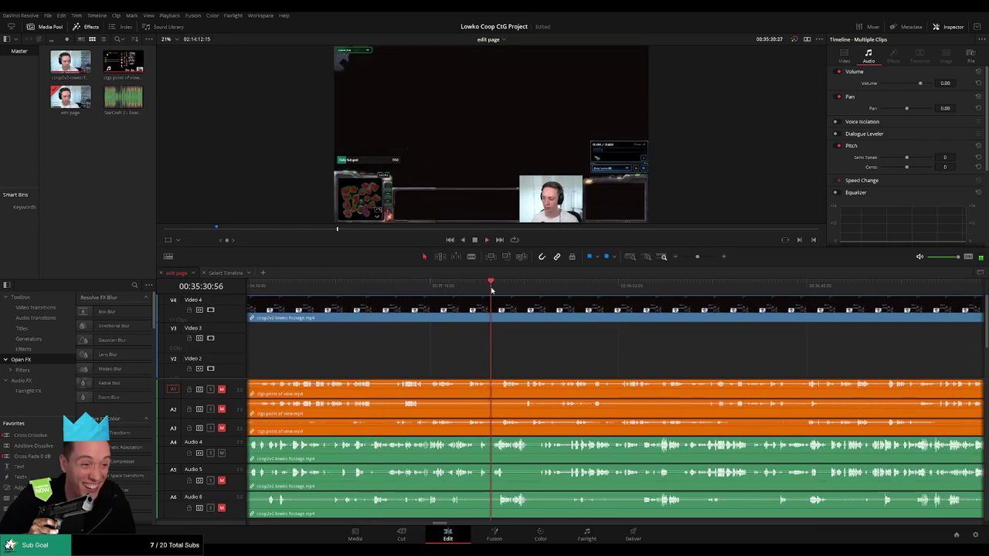
drag(546, 337, 435, 358)
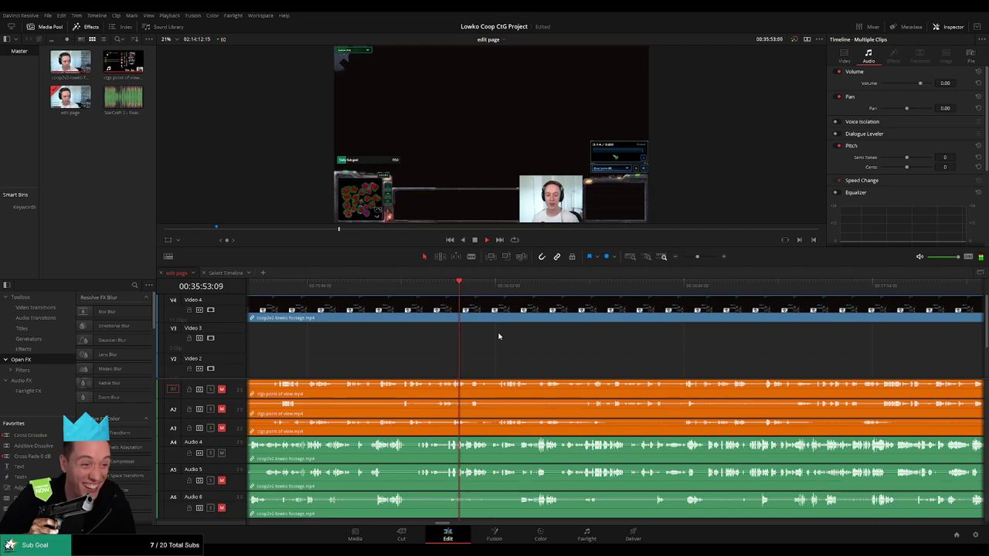
click(699, 257)
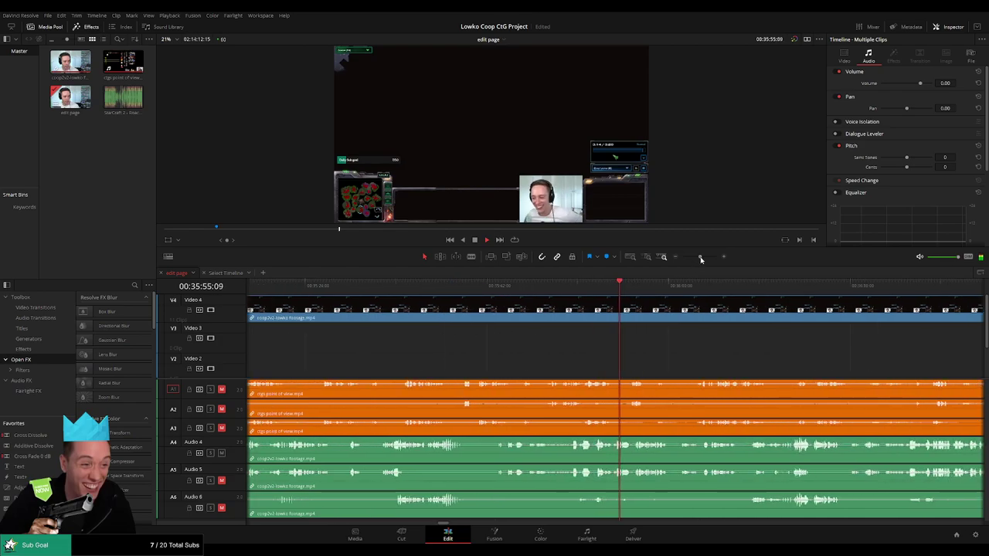
drag(653, 360, 467, 364)
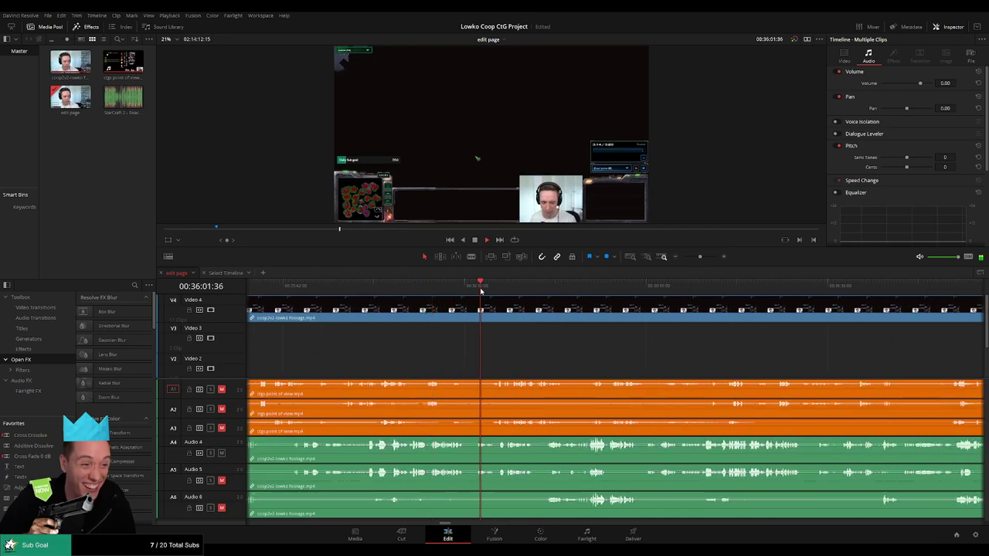
click(700, 286)
drag(782, 358, 437, 375)
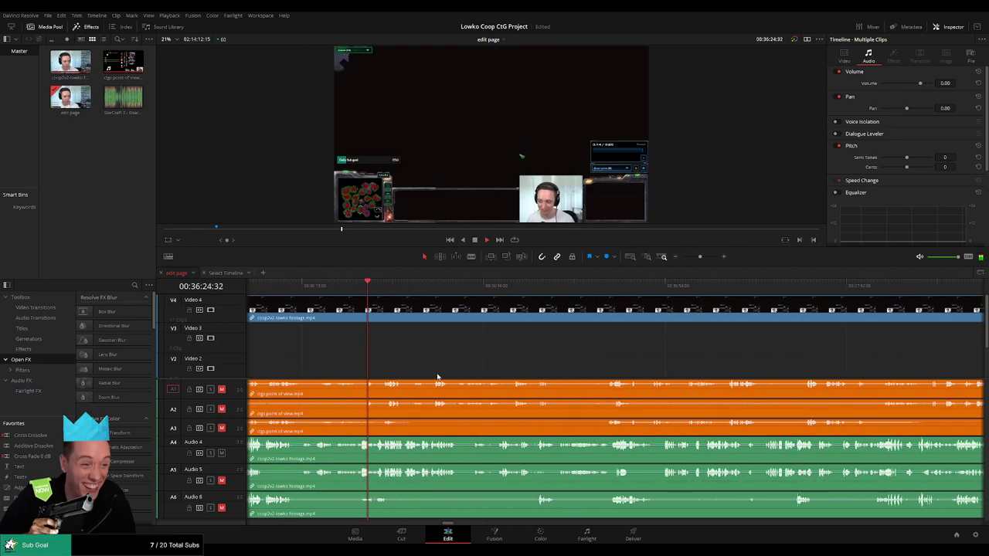
click(476, 286)
click(635, 286)
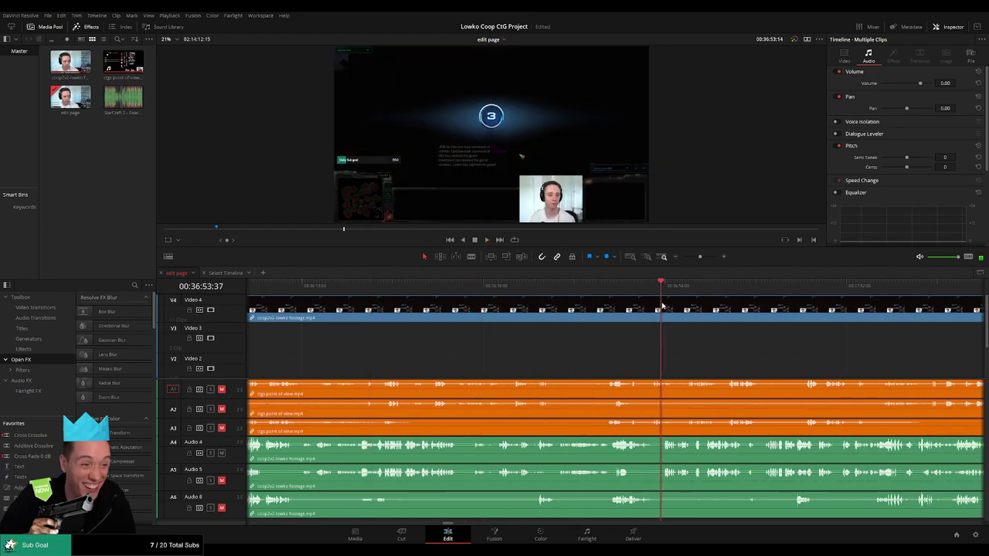
- Review the footage after the countdown, from the game view to the mutator selection, between about 36:53 and 37:38
drag(730, 369, 484, 363)
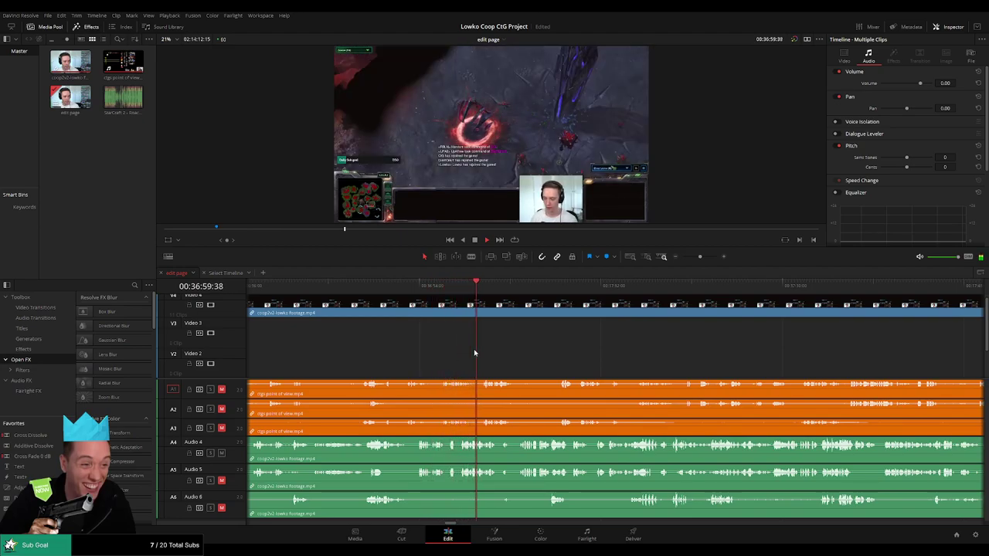
drag(526, 355, 523, 360)
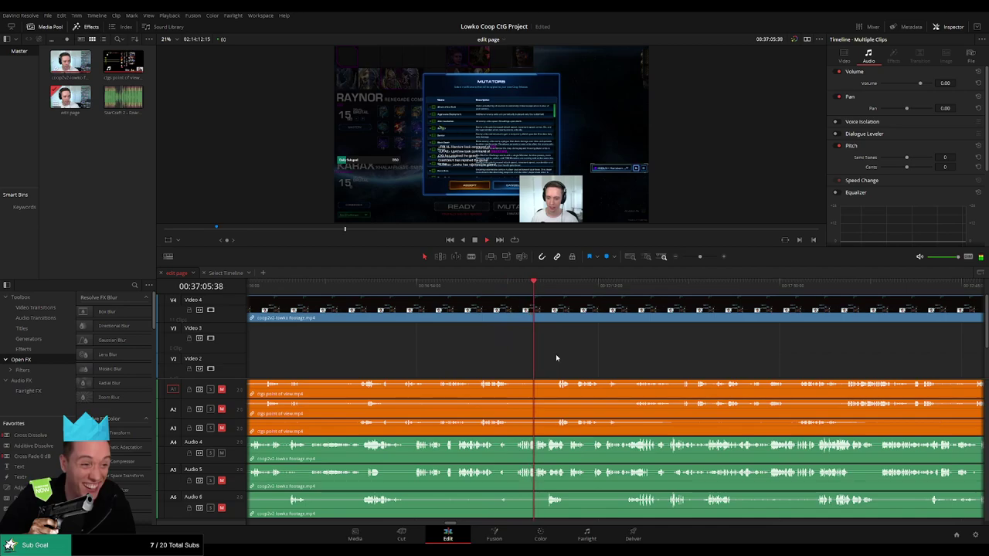
drag(602, 364, 476, 362)
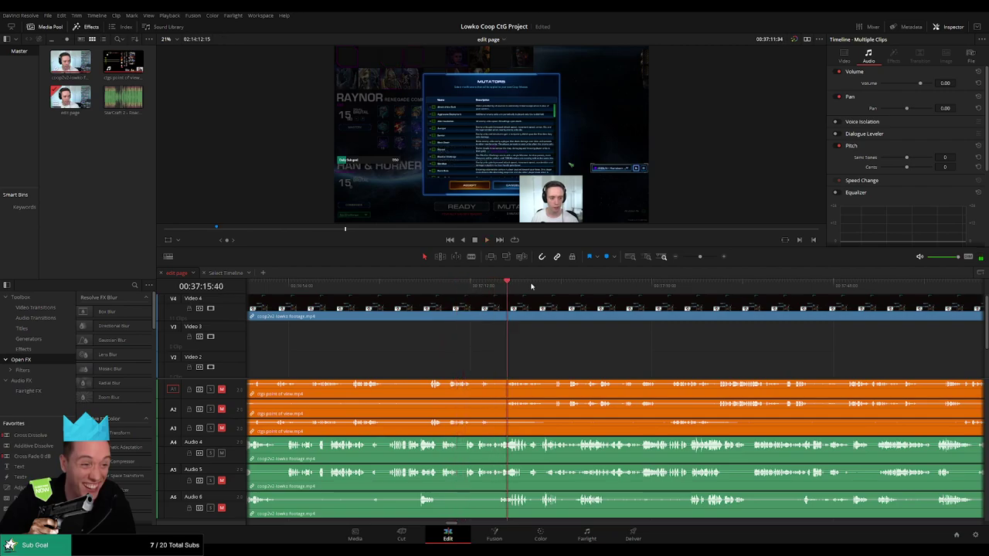
click(704, 288)
drag(761, 347, 547, 340)
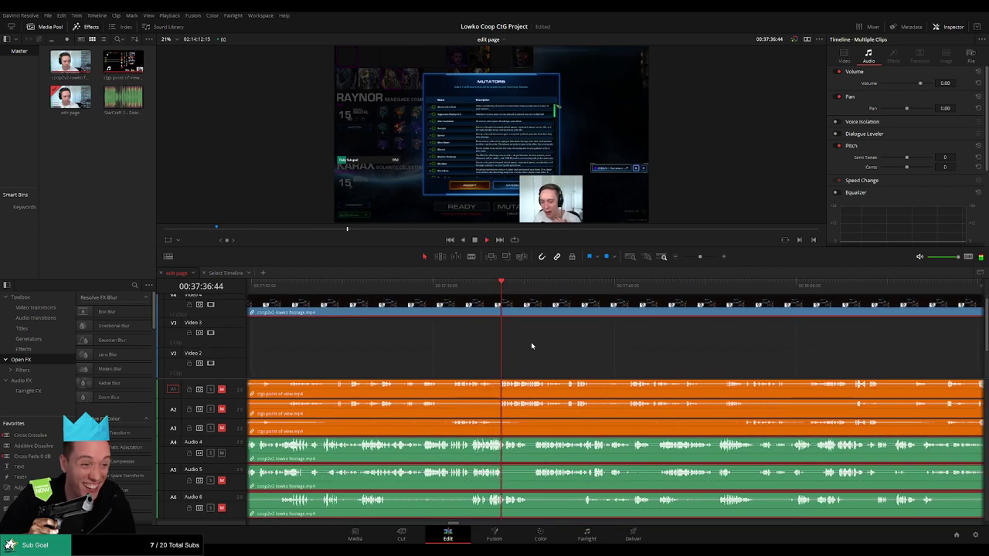
drag(430, 351, 647, 369)
click(547, 348)
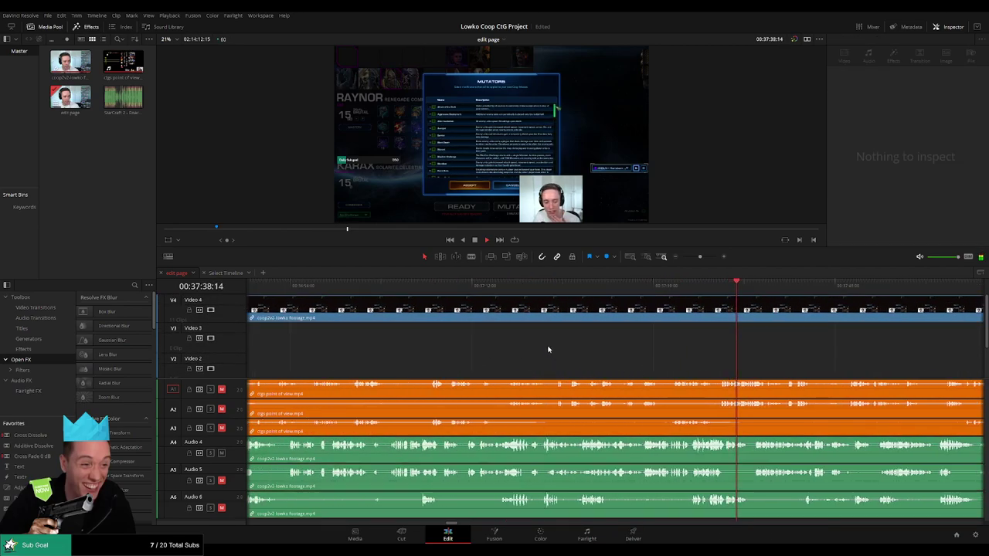
- Return to the stretch between about 36:49 and 37:05 and replay the in-game countdown to look for a cut point
click(425, 289)
drag(484, 340, 595, 363)
click(509, 289)
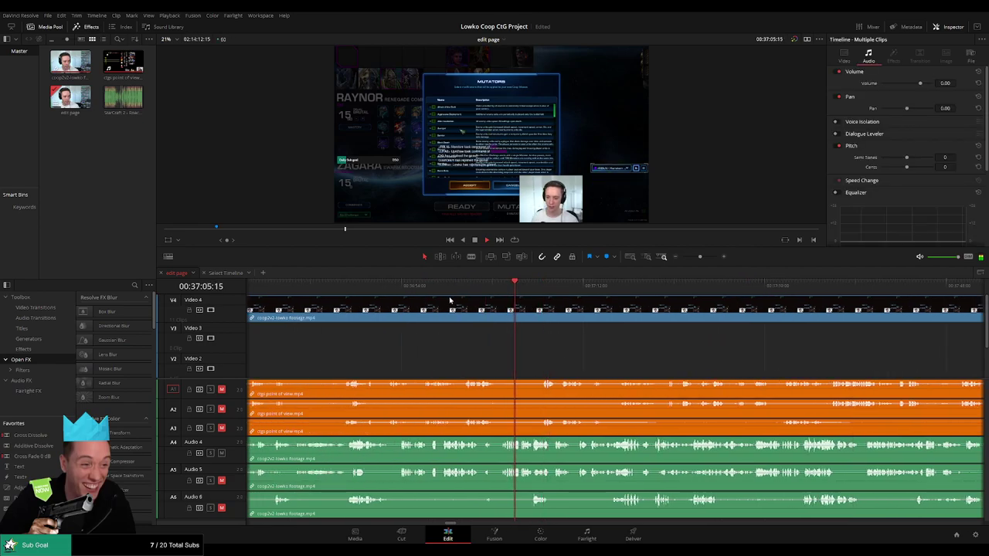
click(426, 290)
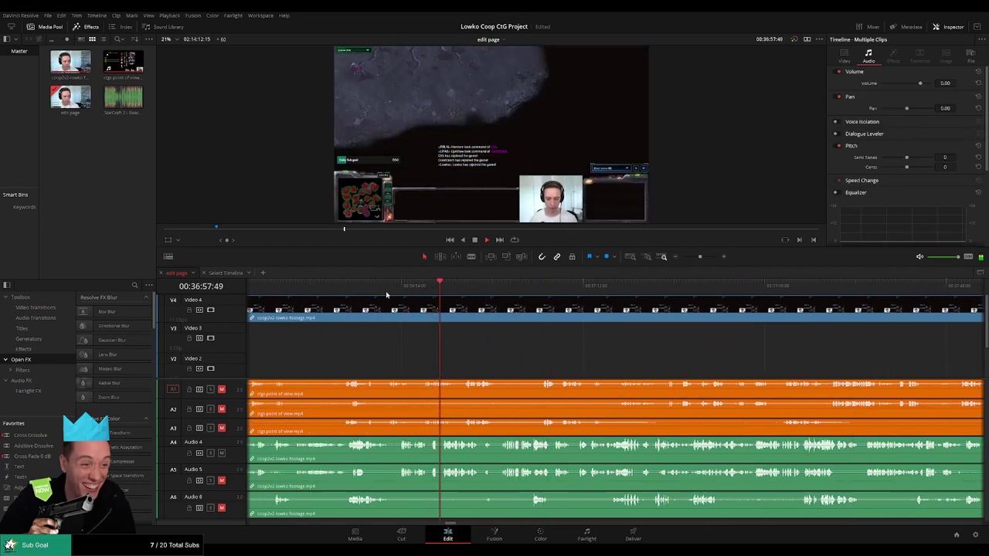
click(388, 292)
scroll(490, 358, left, 2)
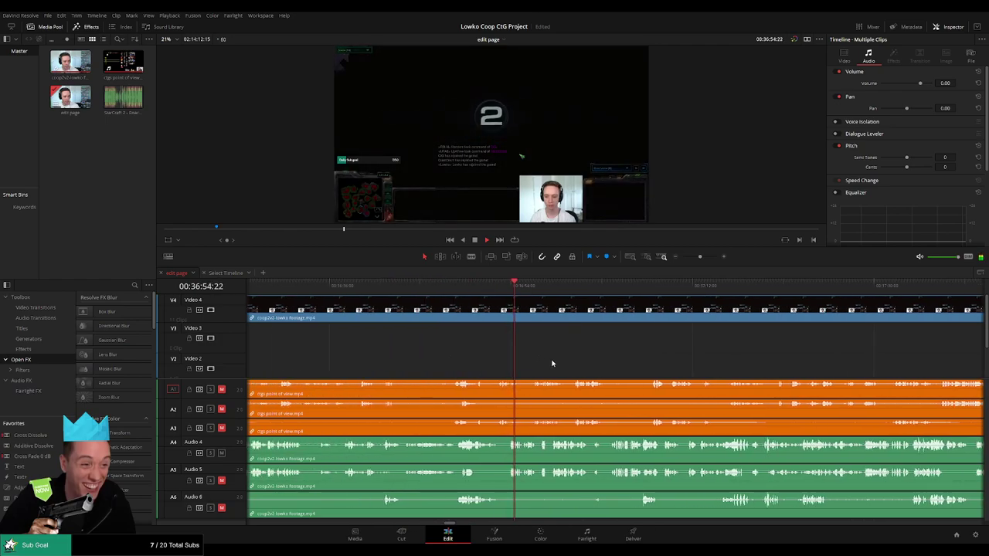
click(453, 288)
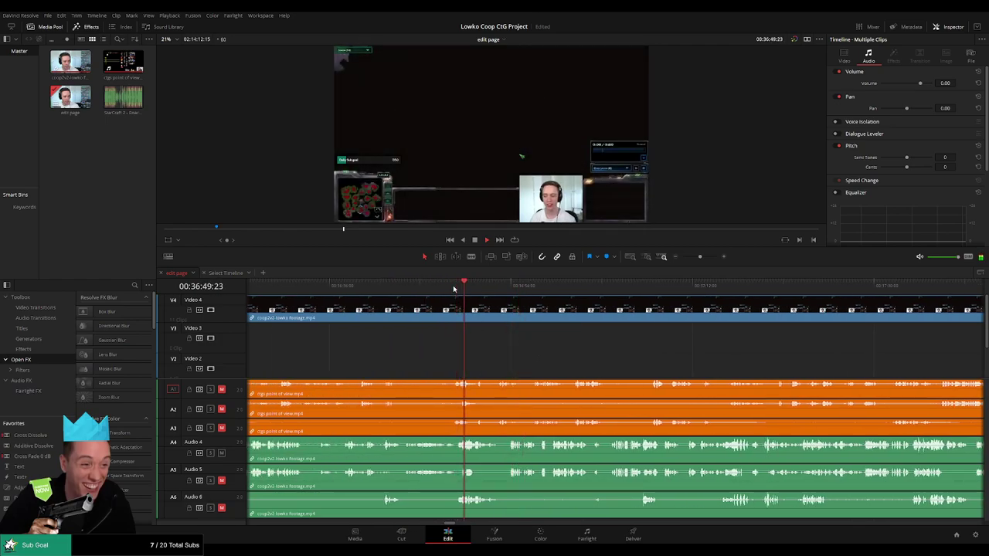
- Cut the Video 4 footage and its linked audio at 36:53:23, during the in-game countdown
click(505, 290)
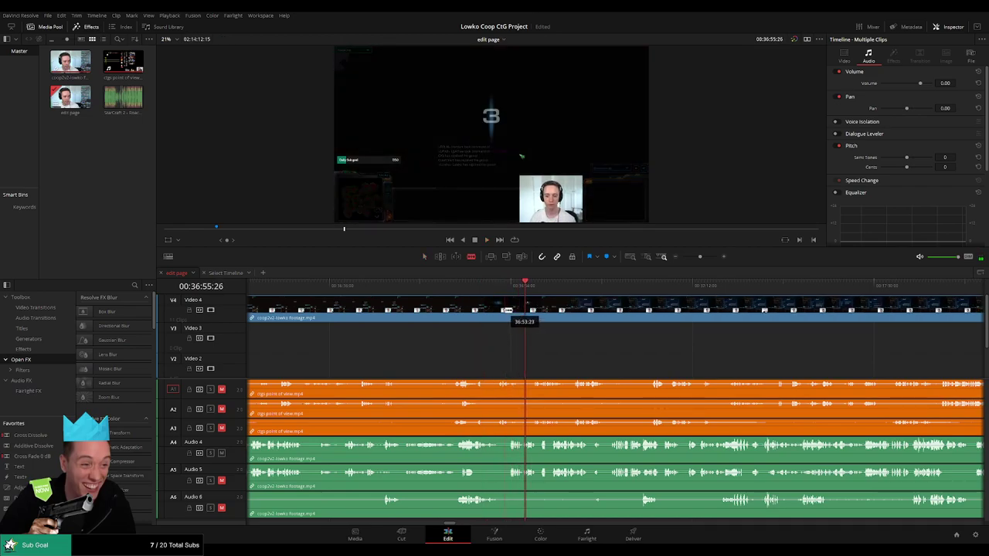
click(505, 310)
key(a)
click(555, 312)
click(627, 353)
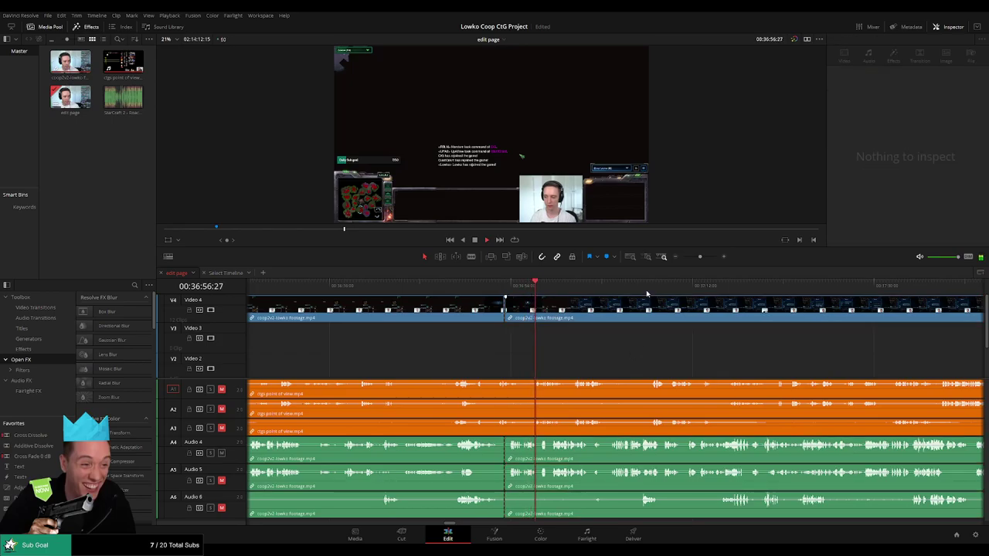
- Skim the mutator selection footage after the cut, from about 37:00 to 38:20
mouse_move(695, 256)
mouse_down()
mouse_move(664, 256)
mouse_move(700, 257)
mouse_up()
scroll(530, 344, right, 5)
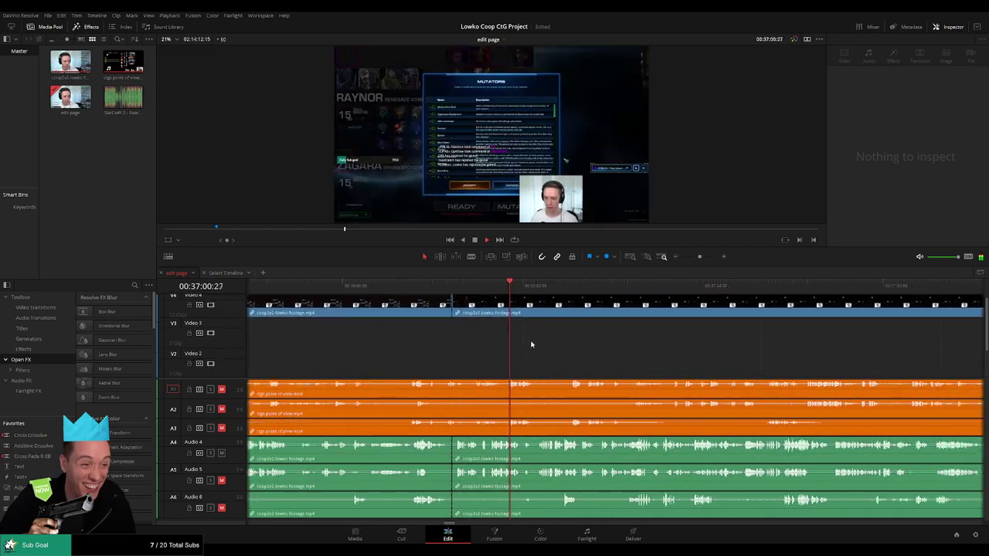
drag(410, 283, 798, 290)
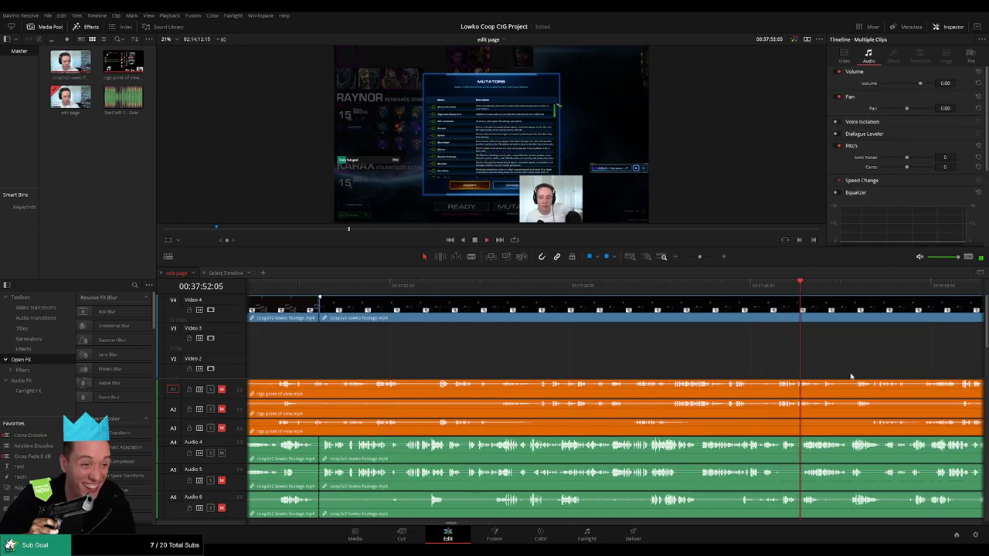
drag(850, 375, 462, 371)
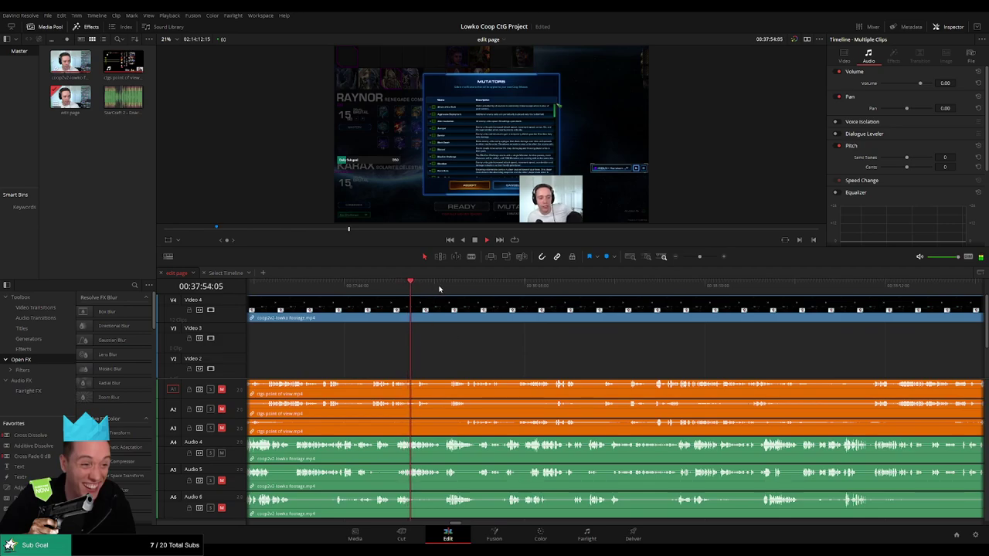
click(518, 291)
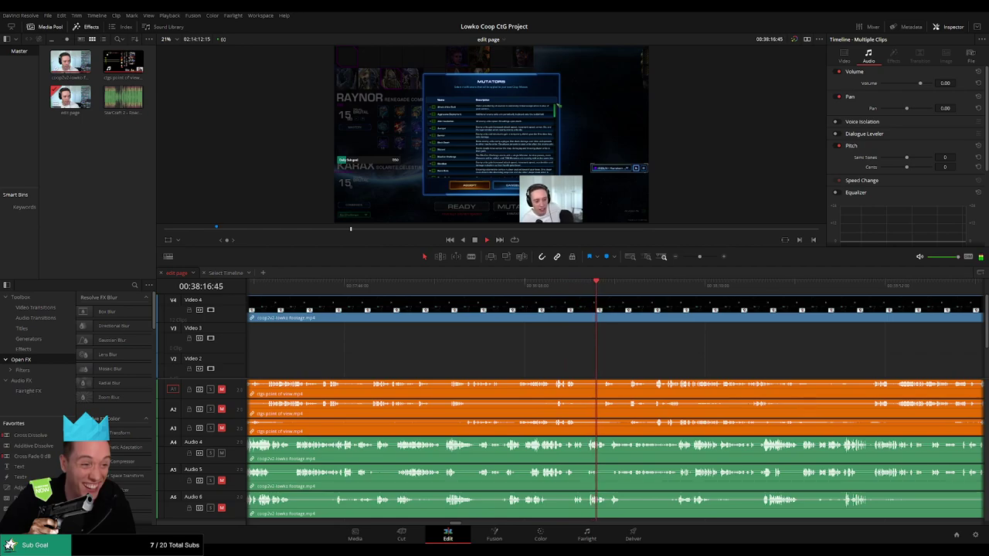
drag(662, 359, 462, 367)
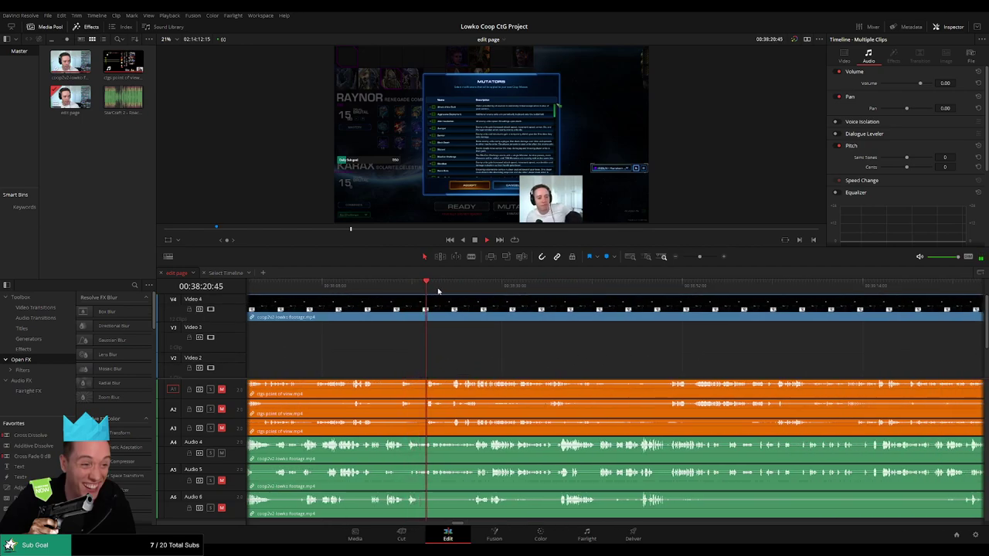
- Skim the mutator selection and esports broadcast footage between about 38:20 and 39:21, up to the commander screen
click(467, 291)
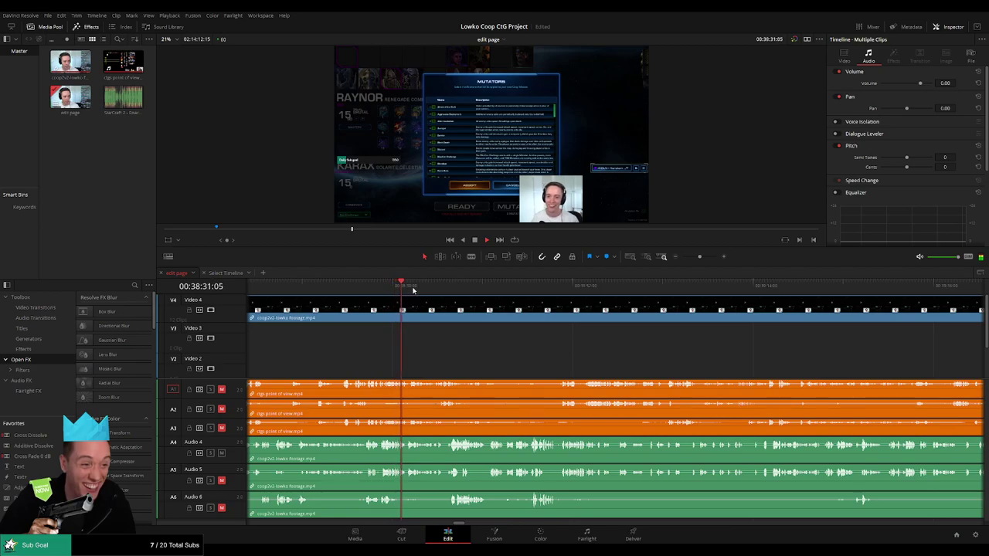
click(440, 286)
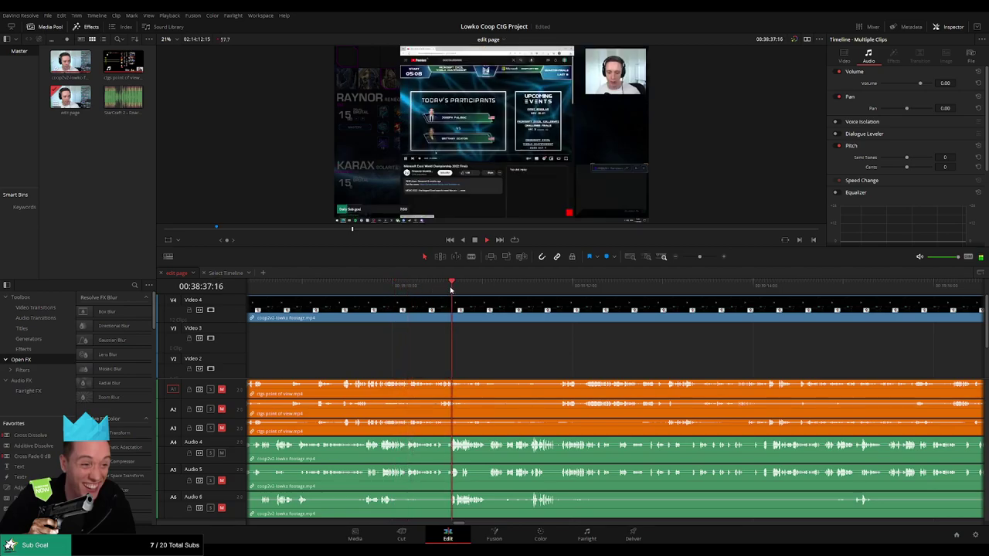
click(509, 286)
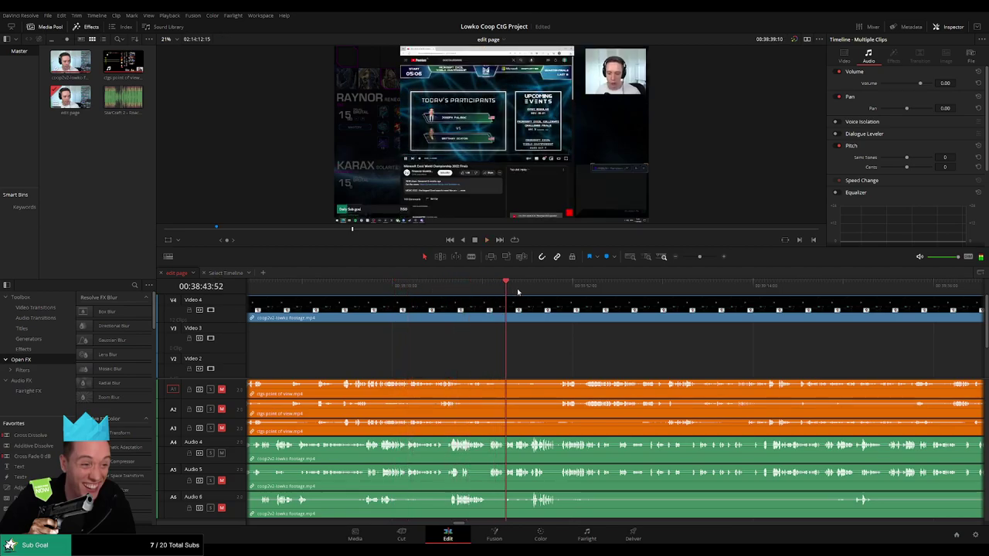
click(563, 286)
drag(607, 345, 446, 329)
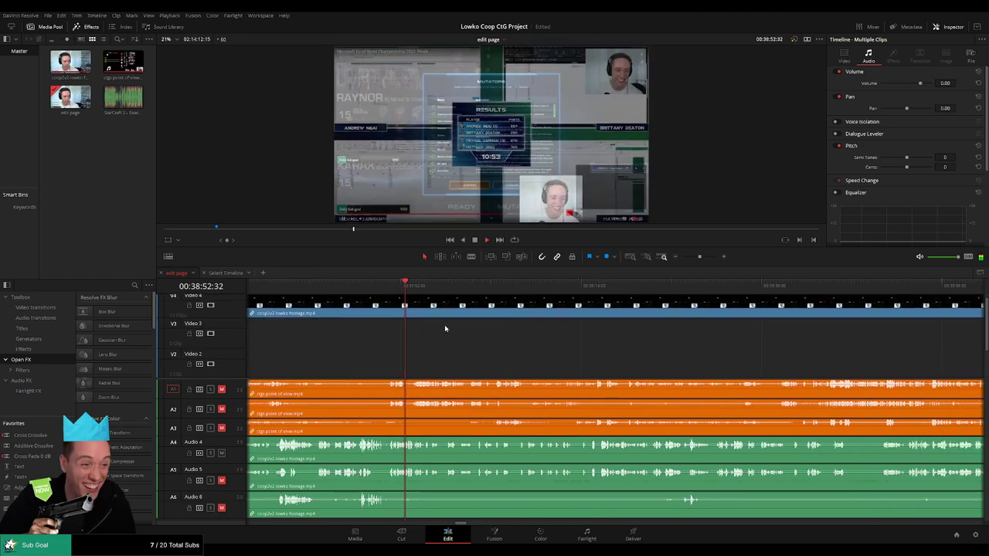
click(495, 285)
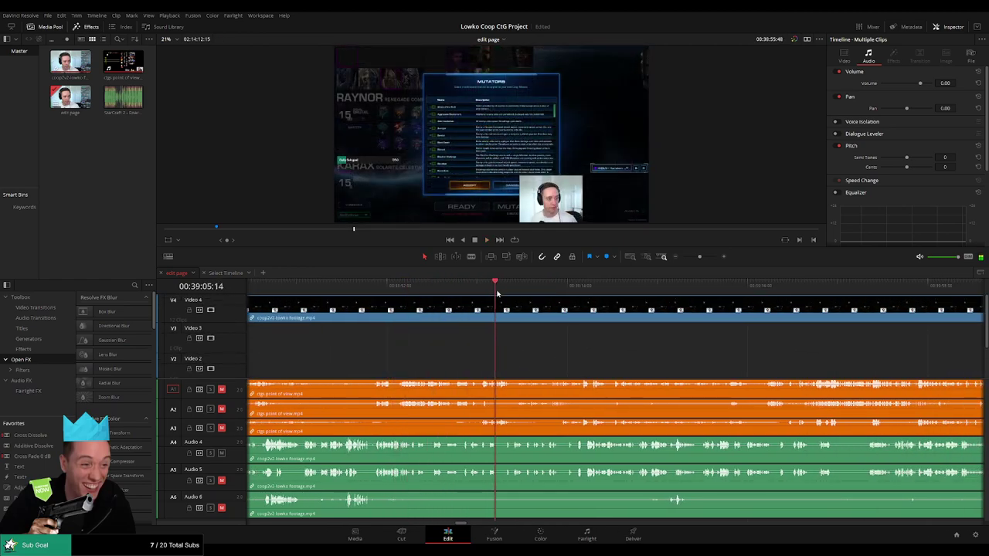
scroll(574, 346, right, 3)
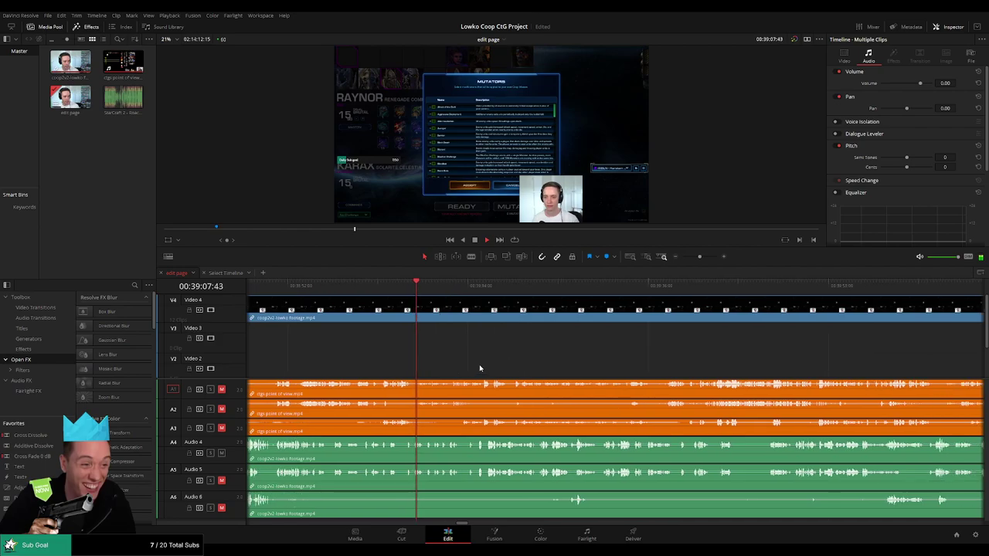
drag(464, 289, 477, 284)
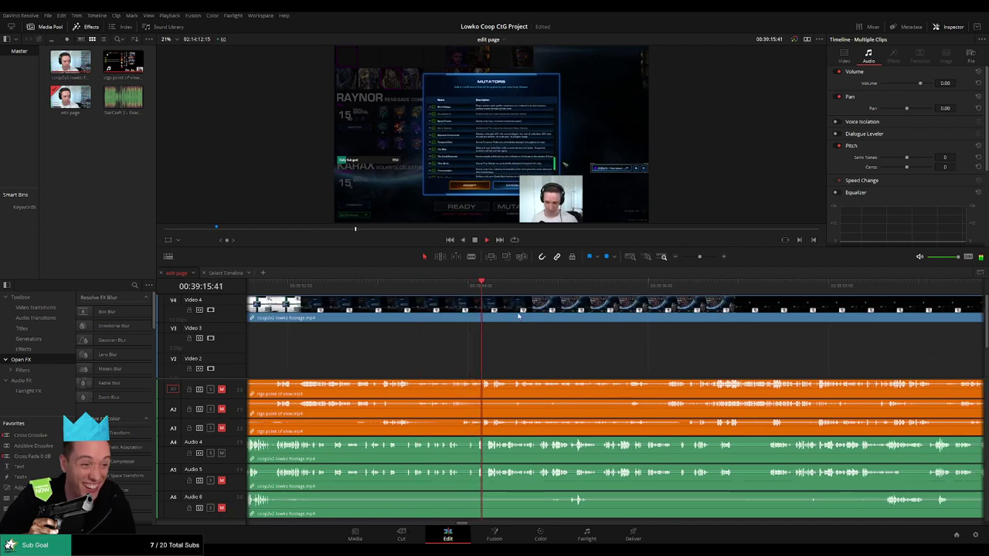
drag(541, 356, 490, 357)
drag(472, 286, 508, 287)
click(461, 286)
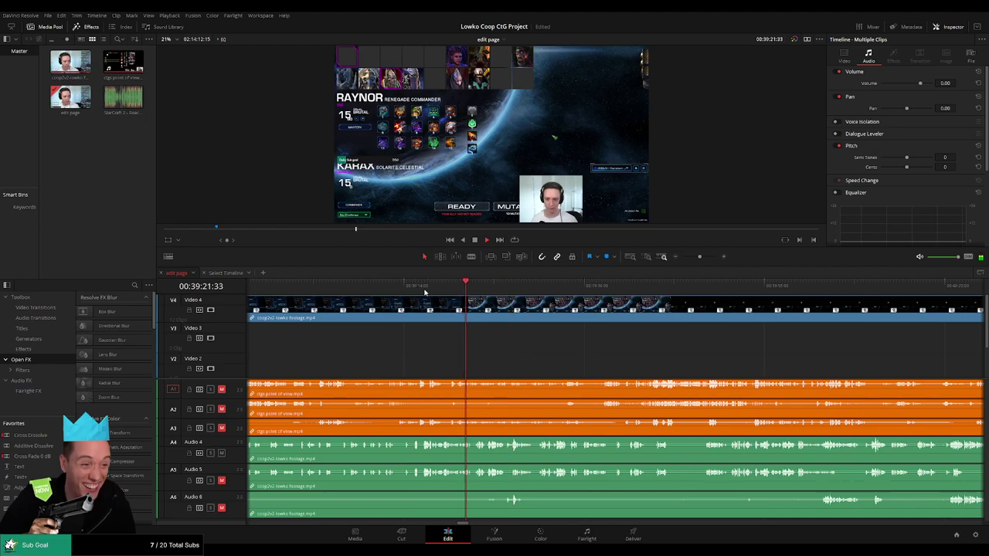
- Replay the commander selection from about 39:15 and review the Stukov lobby footage through about 40:11
click(415, 286)
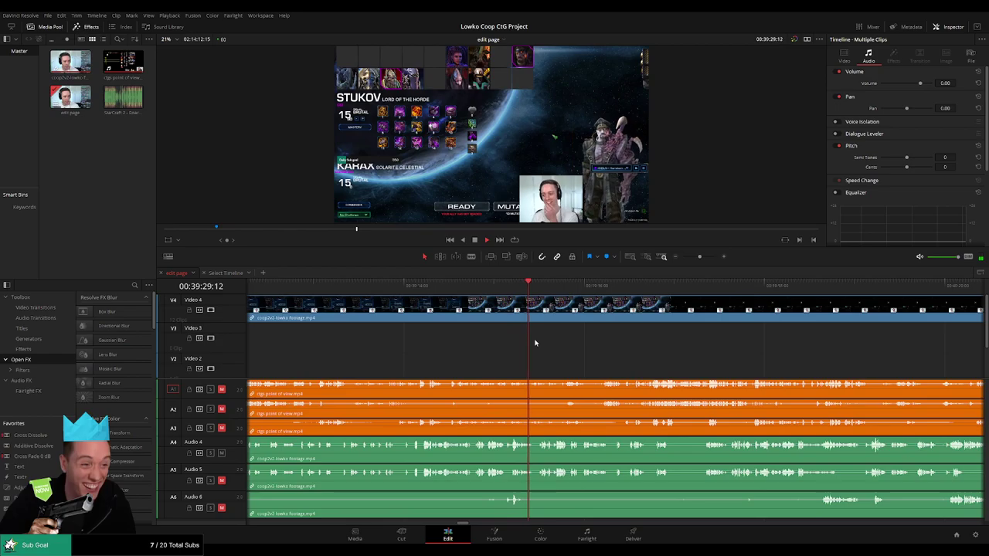
mouse_move(699, 257)
mouse_down()
mouse_move(674, 259)
mouse_move(696, 263)
mouse_up()
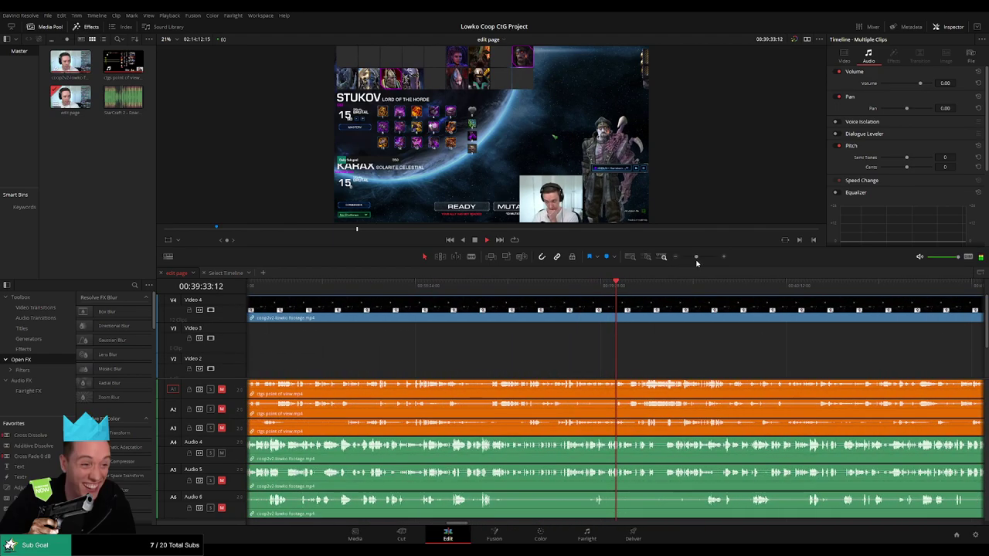
drag(658, 359, 489, 361)
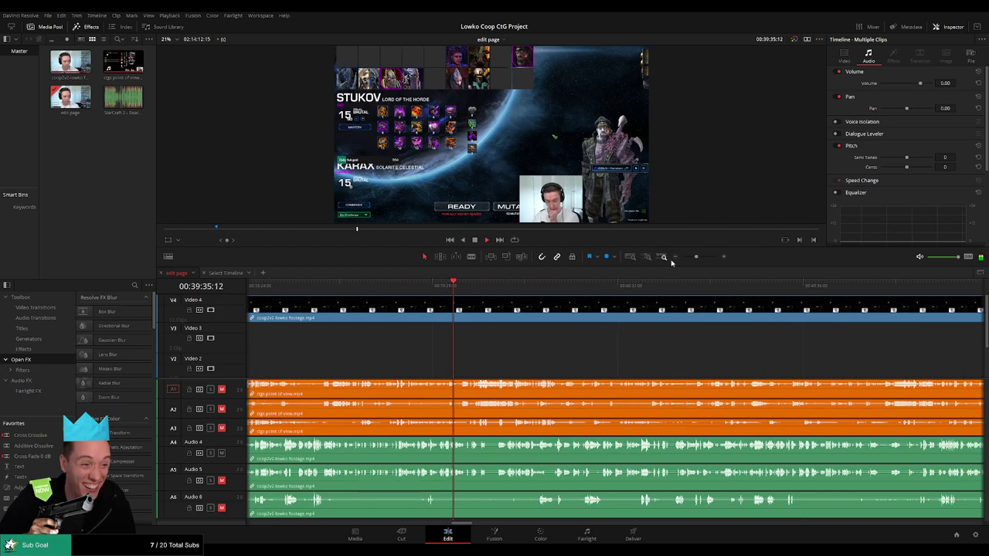
drag(696, 256, 701, 257)
scroll(502, 359, right, 3)
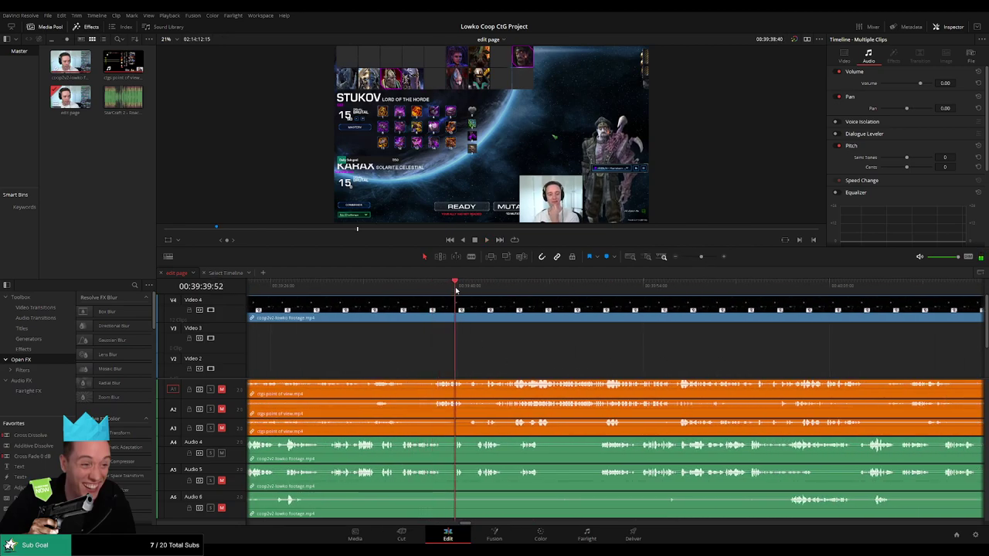
drag(452, 284, 484, 289)
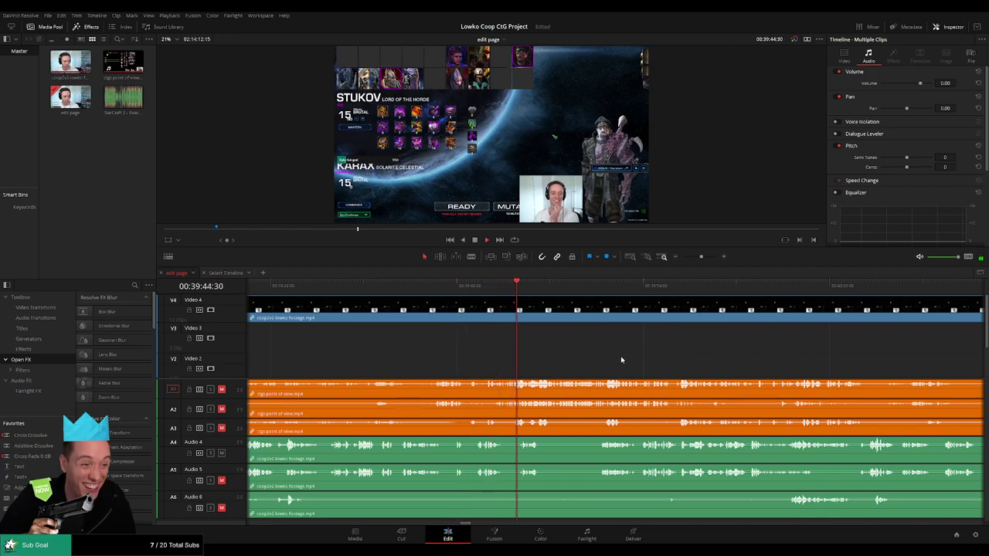
scroll(466, 363, right, 3)
drag(438, 287, 452, 287)
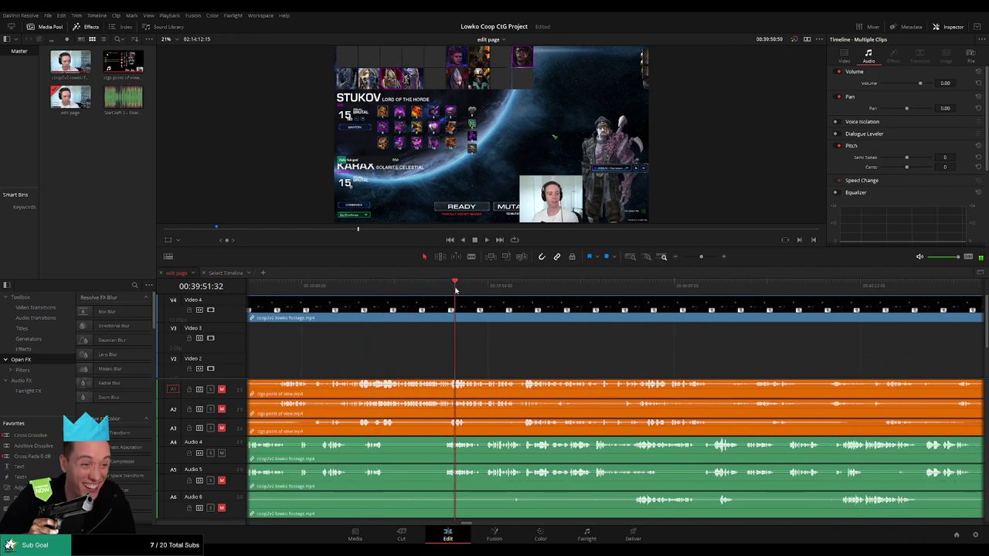
drag(581, 290, 627, 290)
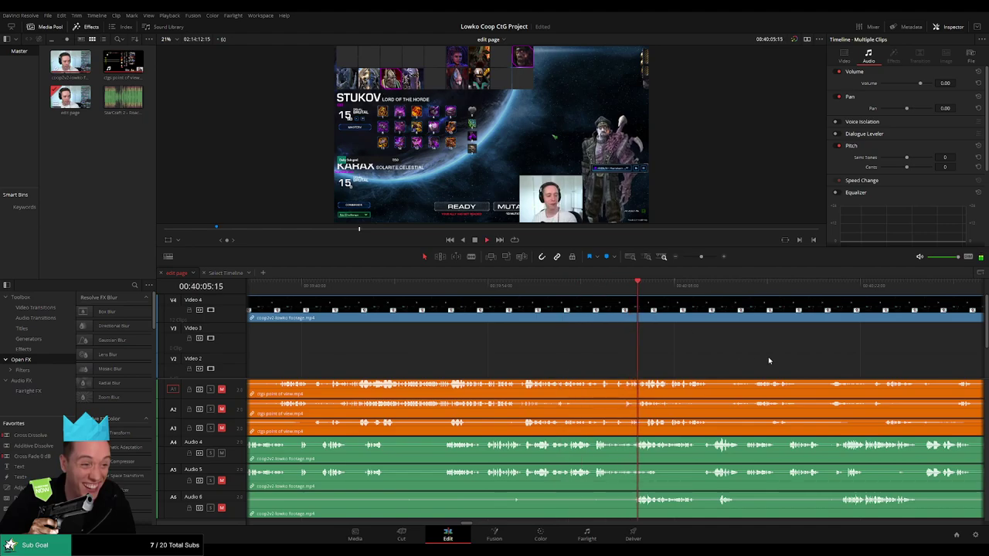
drag(751, 361, 477, 367)
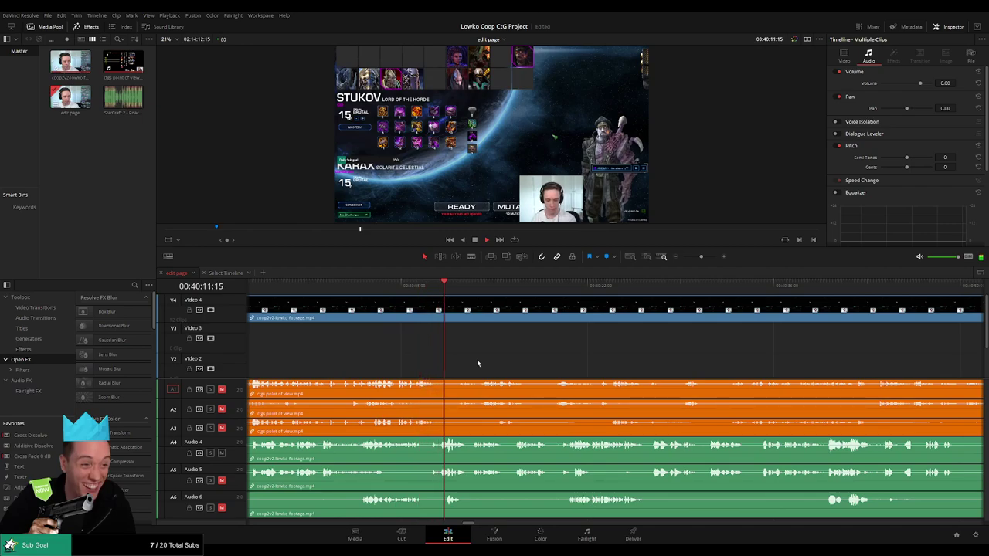
- Skim the mastery levels and ready-up lobby footage between about 40:11 and 41:20
drag(494, 287, 429, 343)
click(462, 288)
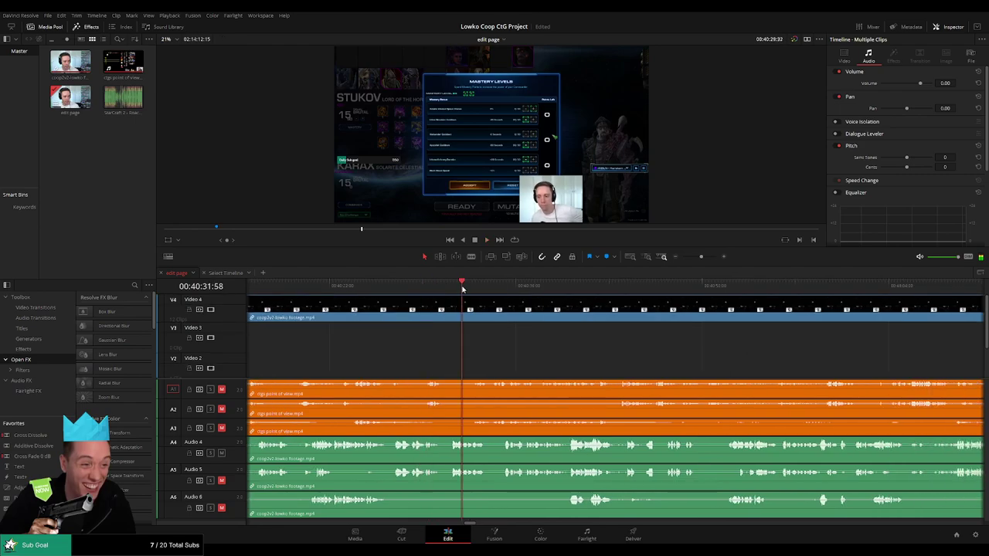
click(543, 289)
click(606, 290)
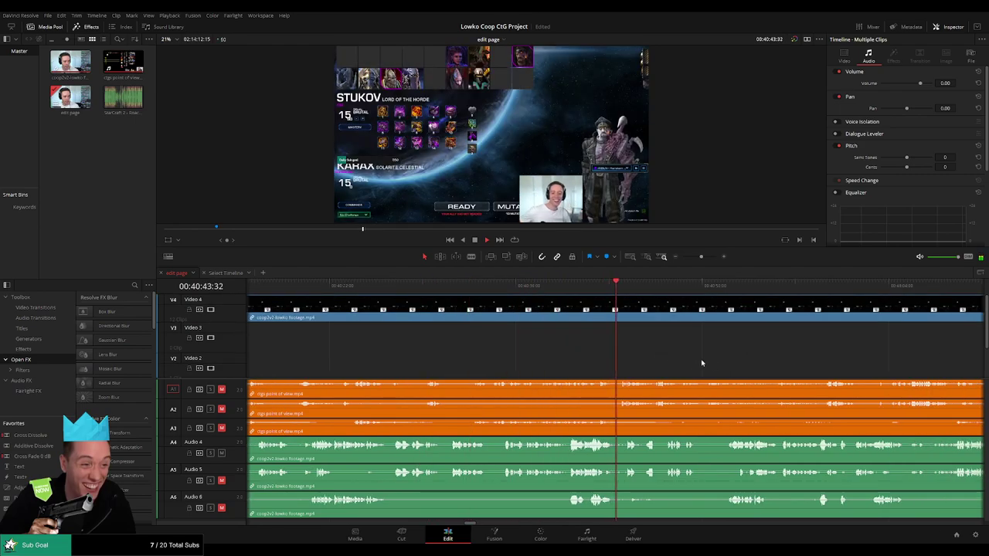
drag(710, 360, 476, 356)
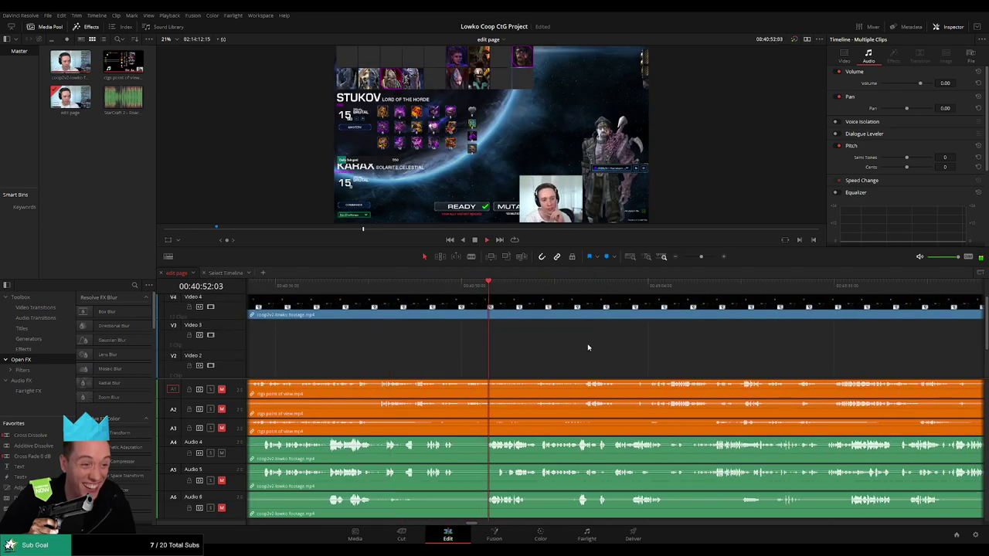
scroll(533, 347, right, 2)
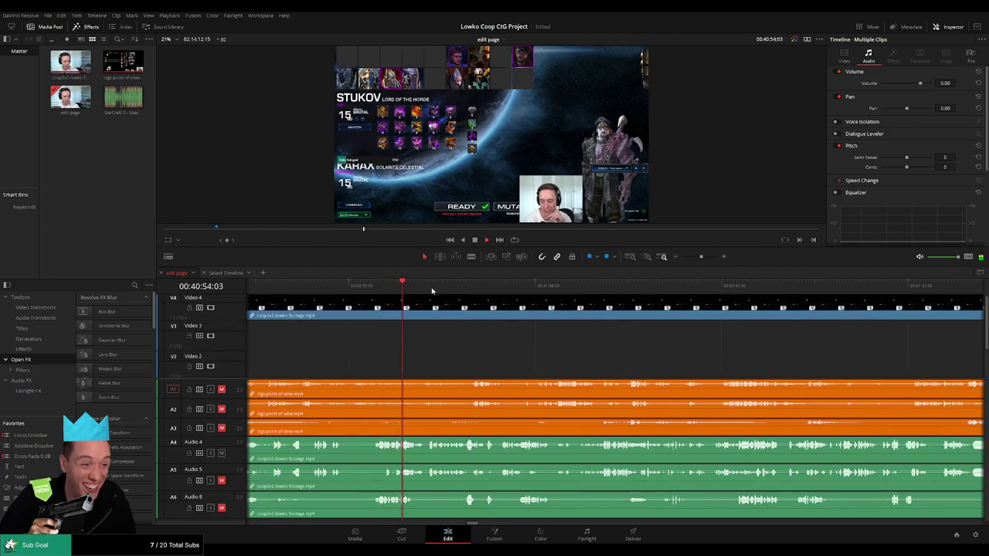
drag(443, 291, 469, 293)
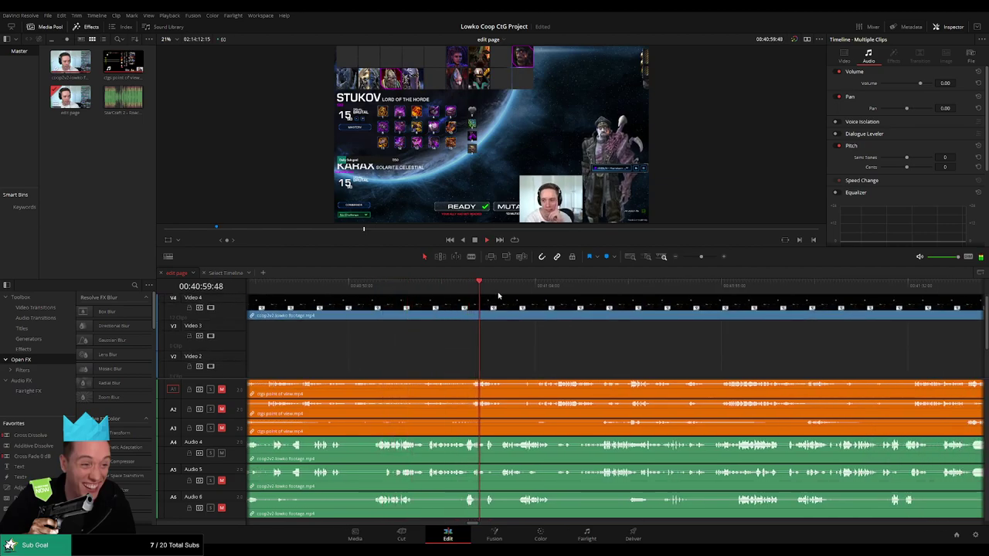
drag(578, 290, 620, 294)
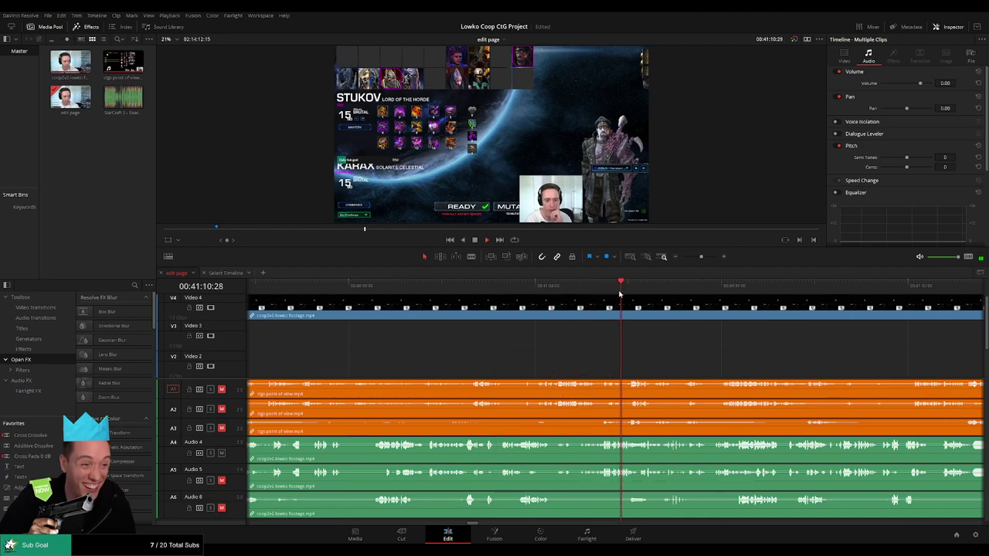
scroll(558, 364, right, 3)
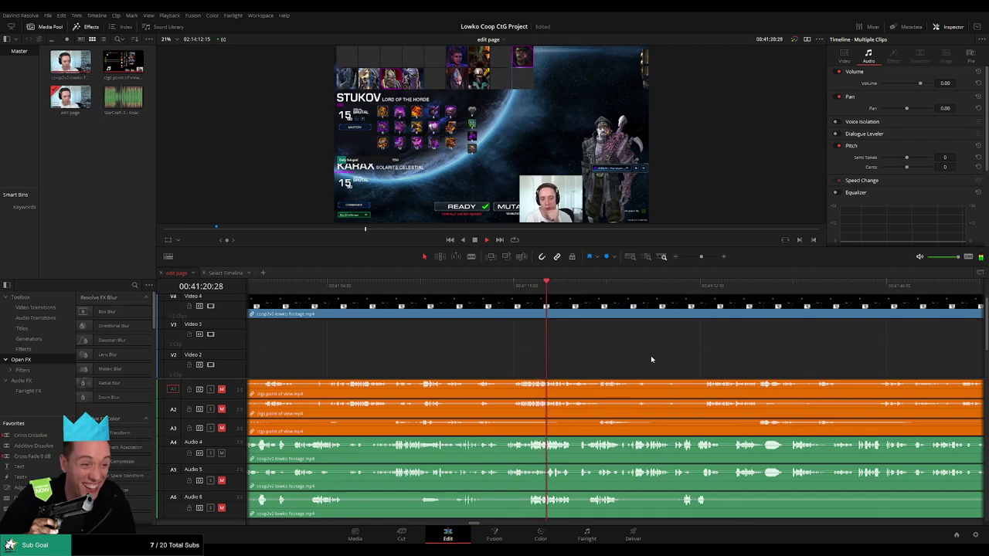
- Review the end of the lobby wait and the opening of the match, from about 41:20 to 43:30
scroll(426, 347, down, 5)
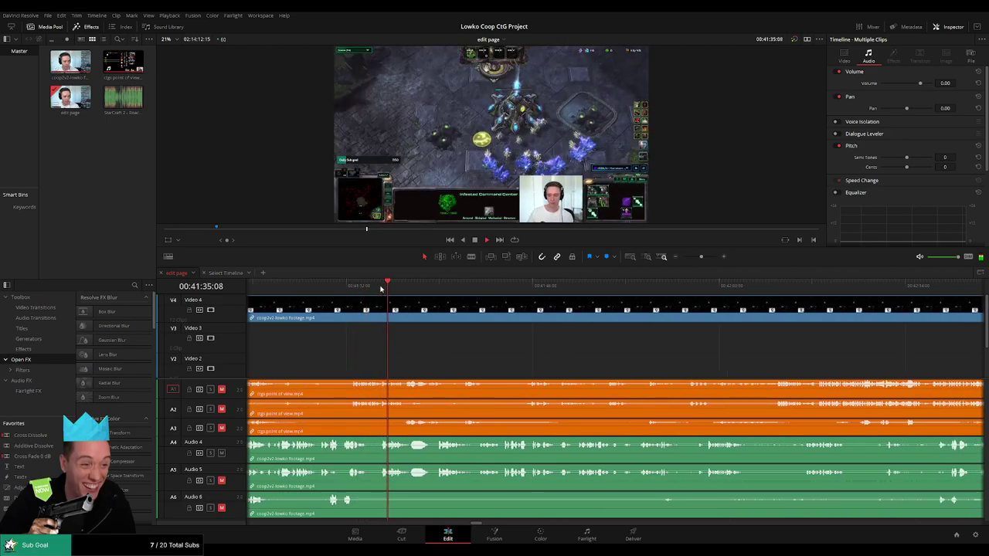
mouse_move(700, 256)
mouse_down()
mouse_move(682, 256)
mouse_move(698, 257)
mouse_up()
drag(677, 360, 474, 345)
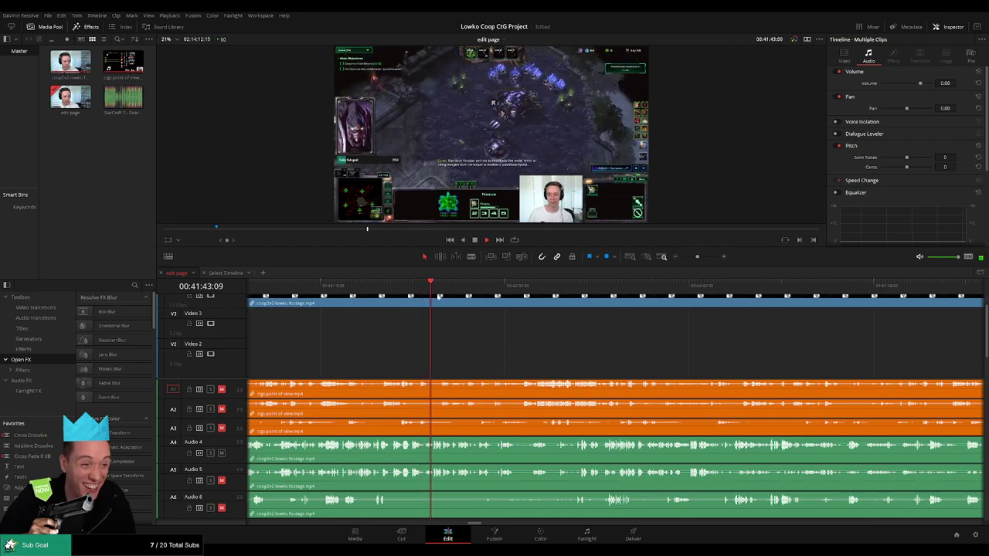
drag(532, 292, 628, 296)
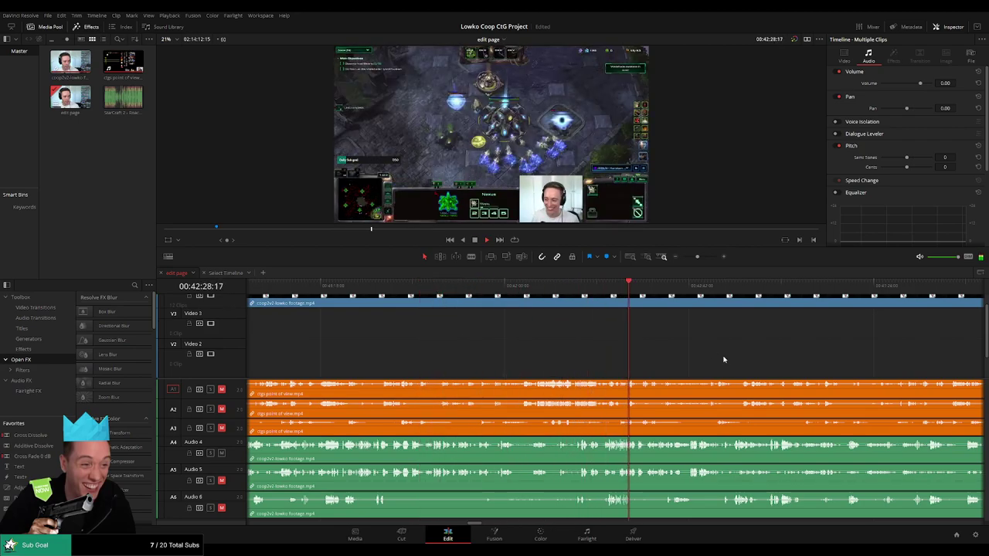
drag(724, 359, 464, 343)
drag(435, 288, 543, 292)
drag(601, 379, 576, 397)
drag(527, 291, 641, 294)
drag(714, 375, 470, 370)
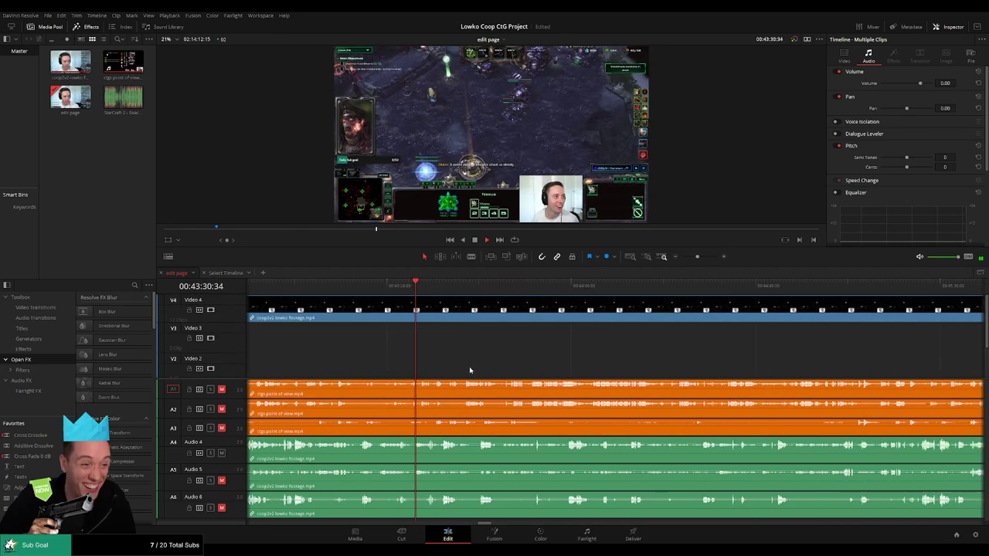
- Skim the early match gameplay between about 43:30 and 46:38 for usable moments
drag(431, 289, 614, 299)
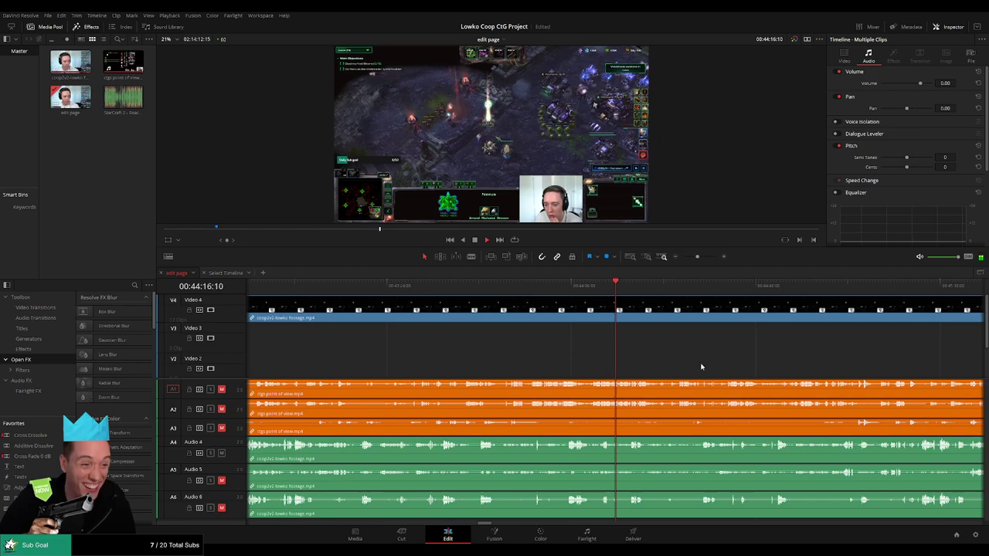
scroll(702, 367, down, 1)
drag(458, 291, 646, 292)
scroll(602, 363, down, 1)
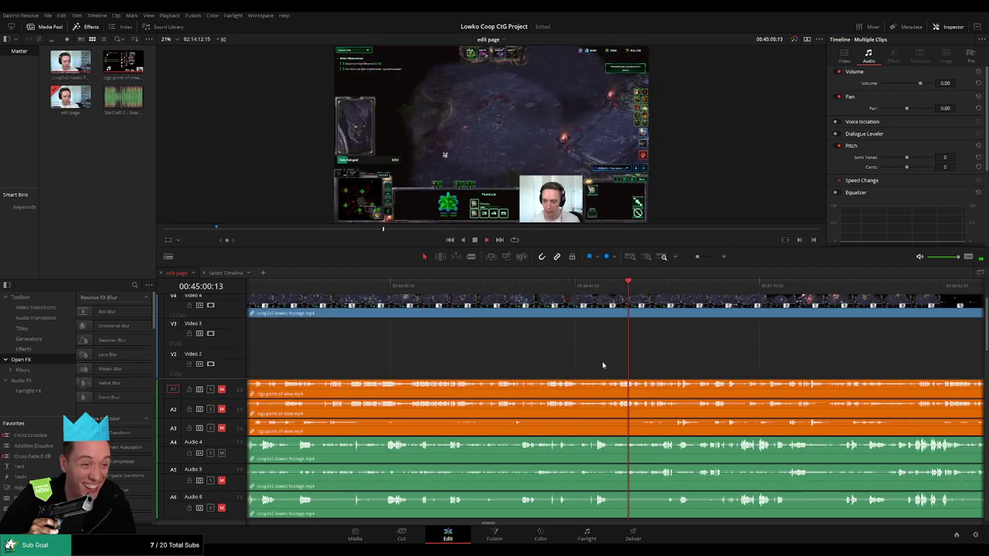
drag(396, 312, 604, 297)
scroll(719, 384, right, 2)
drag(695, 356, 503, 389)
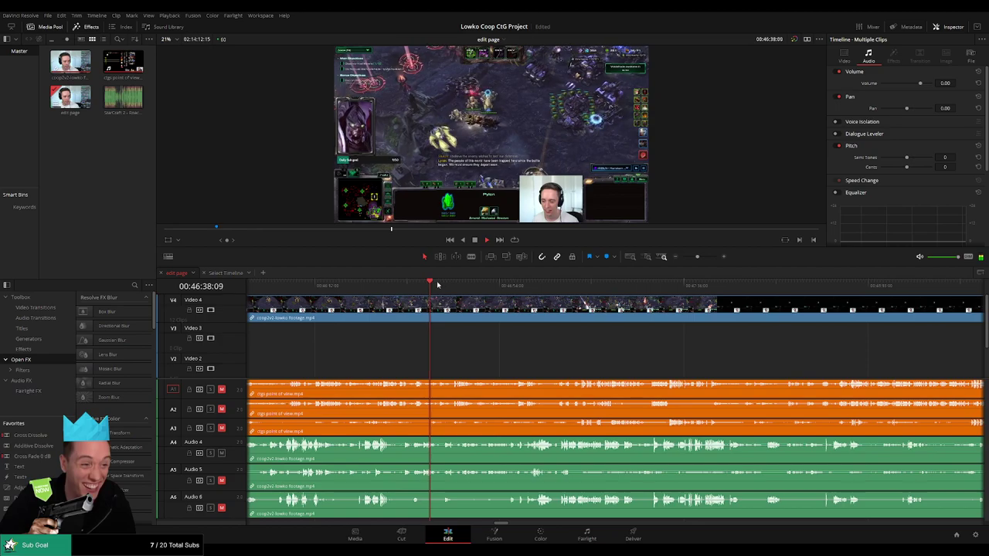
- Skim the match gameplay after the bonus objective appears, from about 46:38 to 49:03
drag(438, 285, 547, 294)
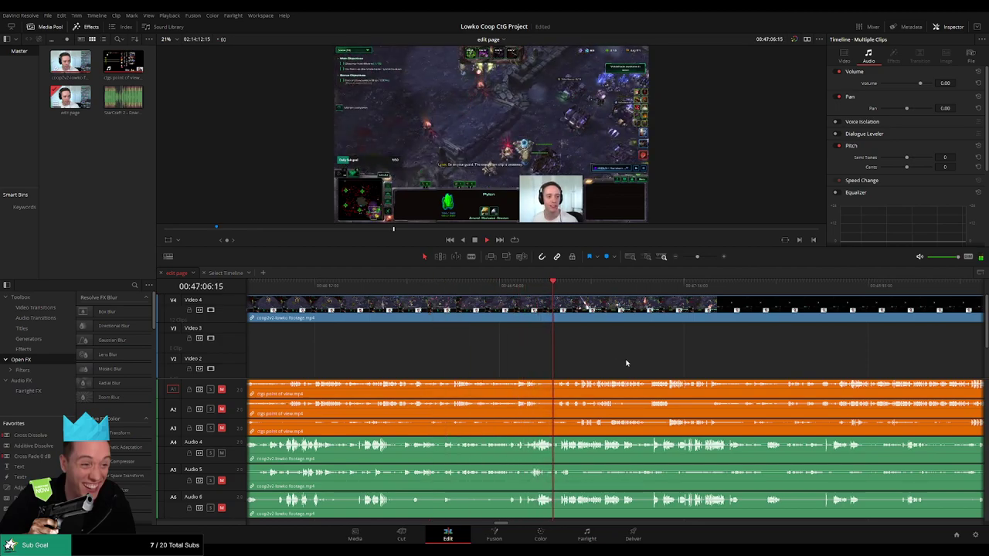
scroll(424, 353, down, 1)
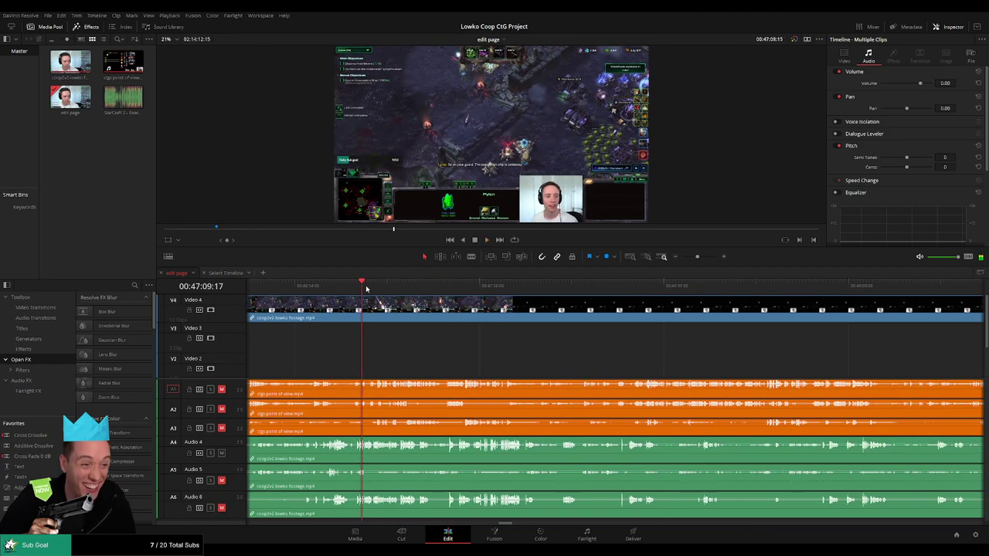
drag(461, 289, 472, 299)
drag(541, 293, 557, 296)
scroll(486, 367, down, 1)
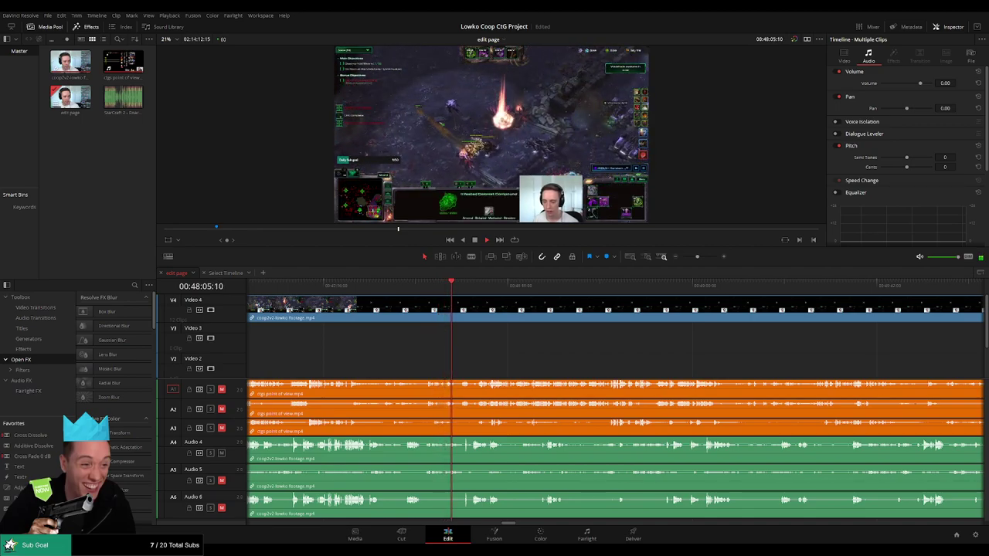
scroll(536, 366, right, 2)
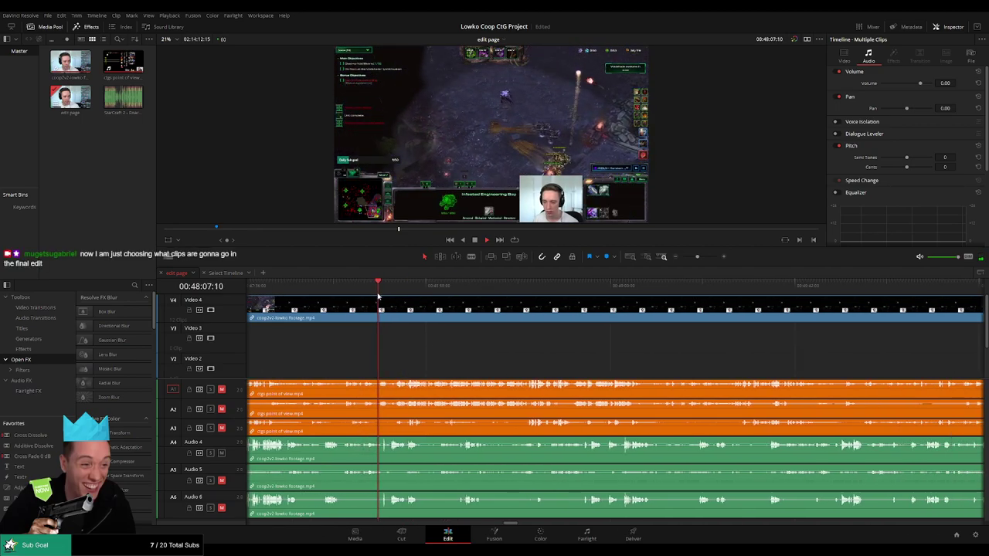
drag(380, 290, 624, 297)
scroll(478, 342, right, 5)
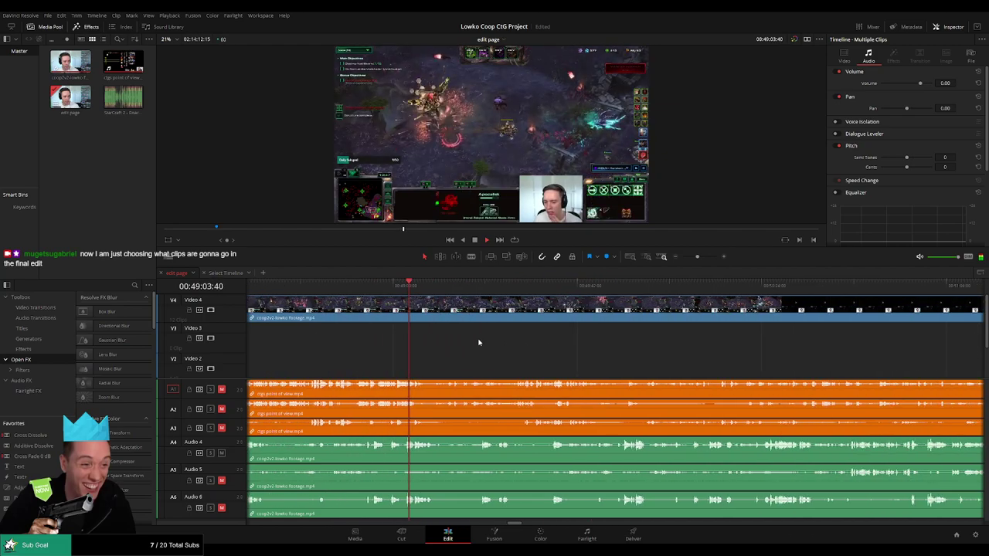
- Skim the closing match gameplay and ending cutscene between about 49:03 and 50:42 for usable moments
drag(427, 291, 599, 297)
scroll(641, 338, right, 5)
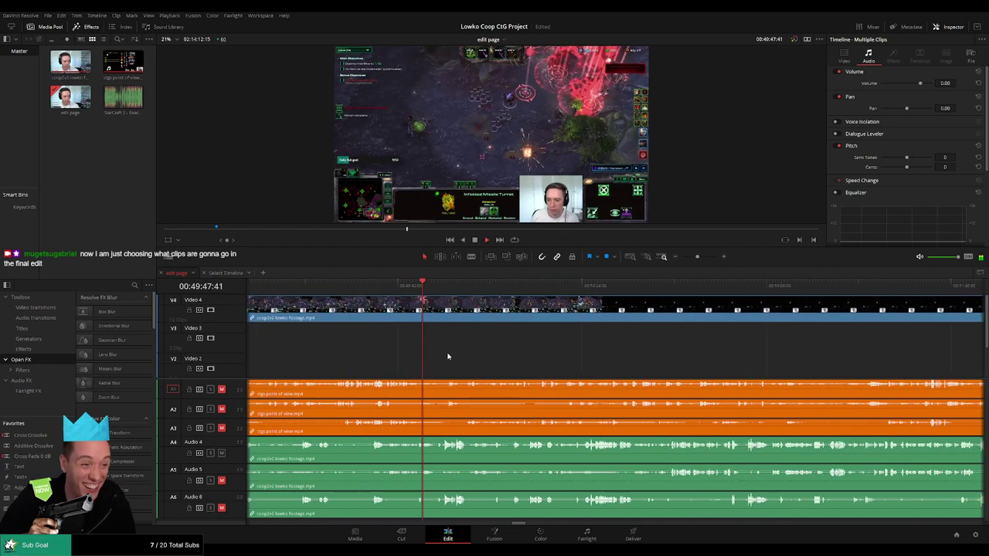
drag(372, 299, 519, 300)
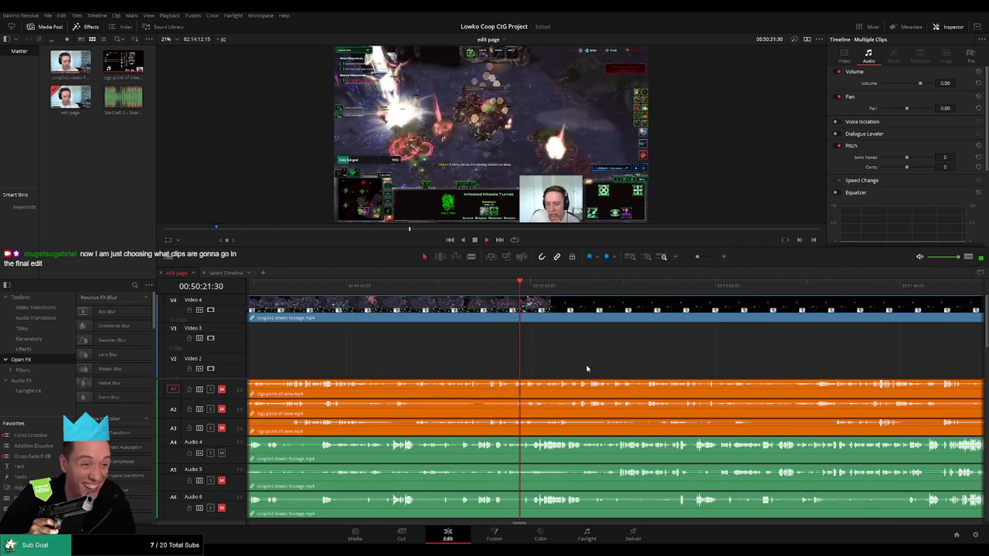
drag(586, 368, 445, 353)
click(399, 289)
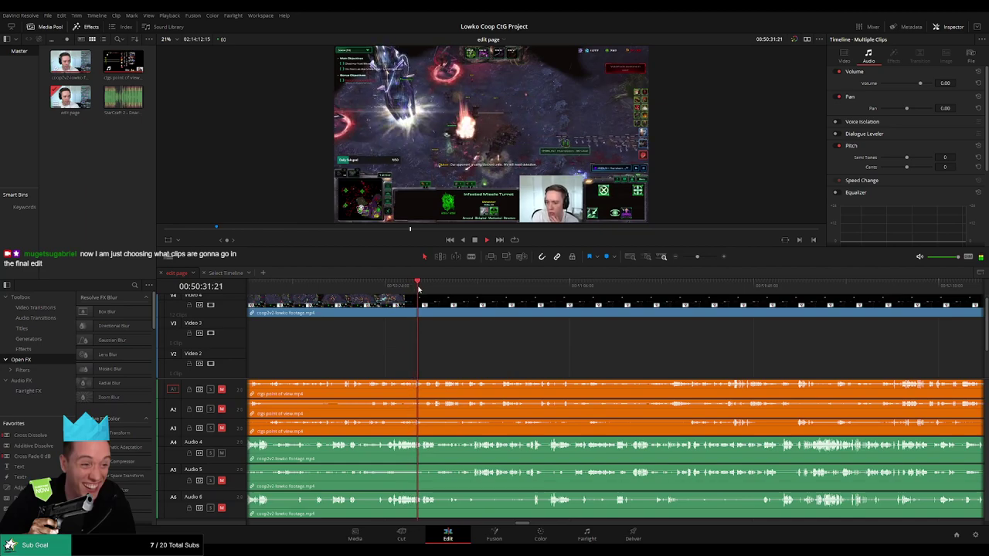
click(426, 290)
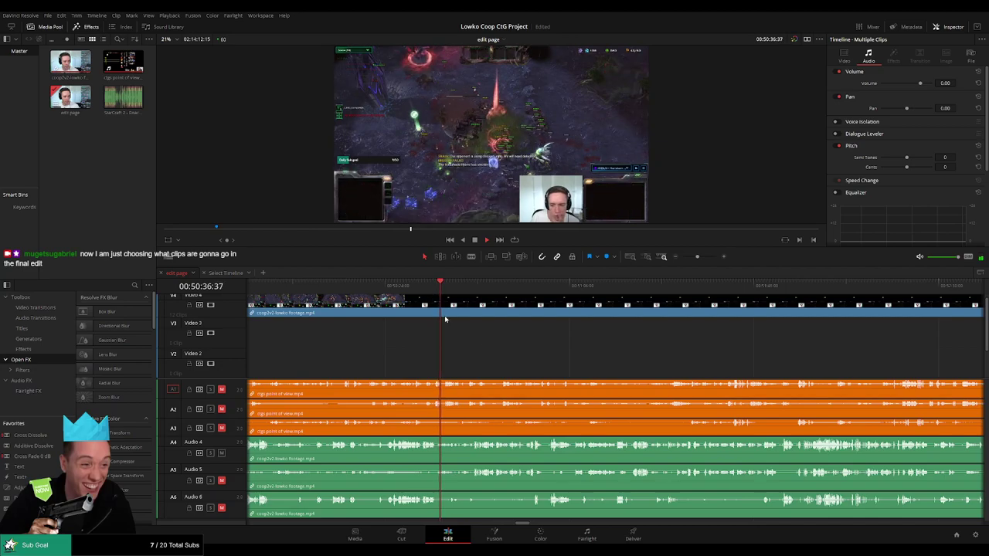
drag(482, 352, 383, 364)
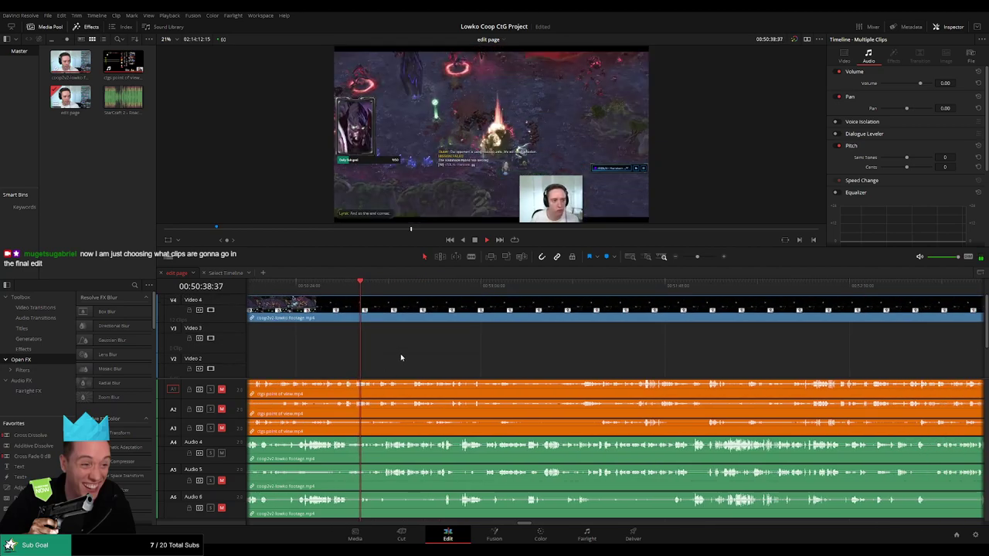
scroll(401, 357, left, 8)
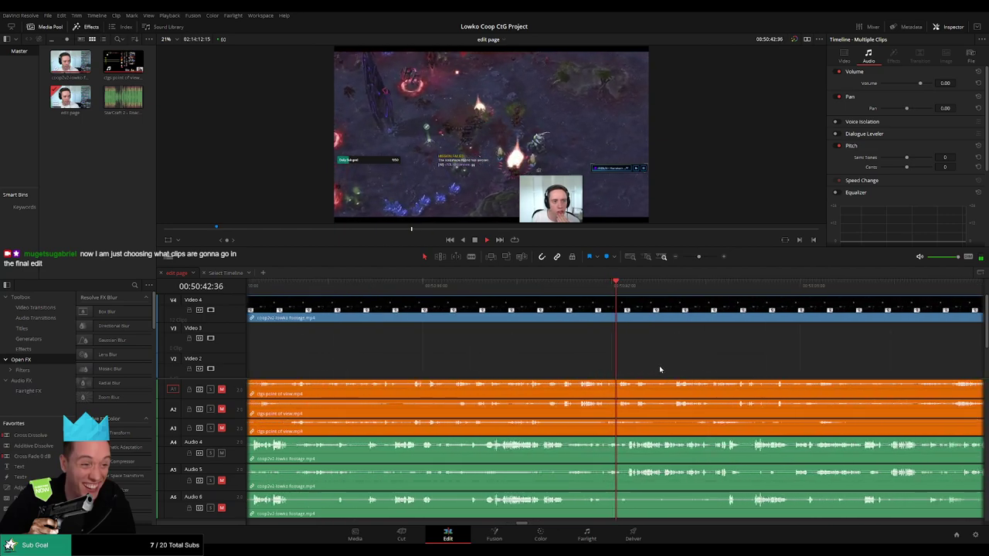
- Review the post-match score screen footage from about 50:42 to 51:08
scroll(715, 371, right, 8)
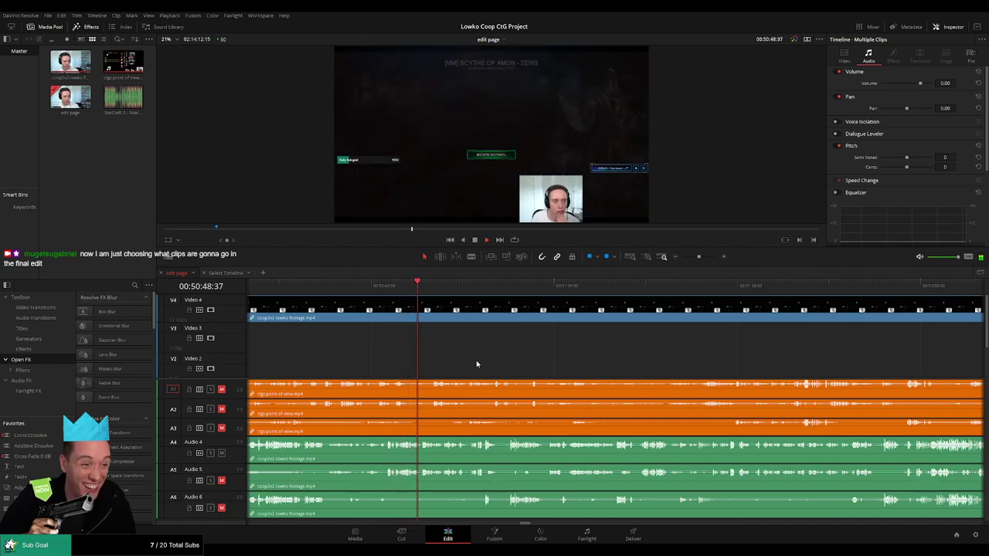
scroll(432, 373, right, 3)
scroll(431, 372, right, 1)
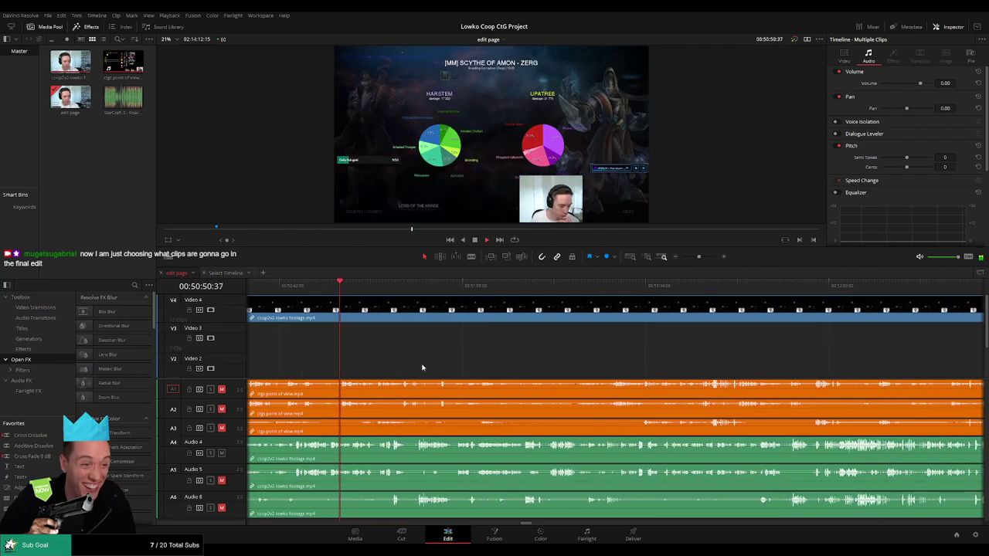
mouse_move(698, 257)
mouse_down()
mouse_move(684, 258)
mouse_move(703, 258)
mouse_up()
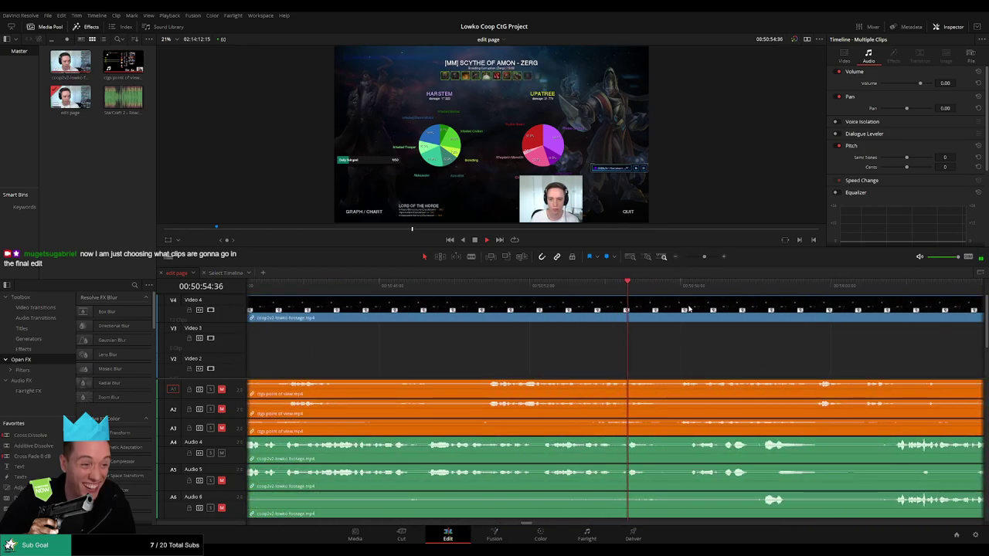
scroll(500, 357, right, 6)
scroll(488, 362, right, 5)
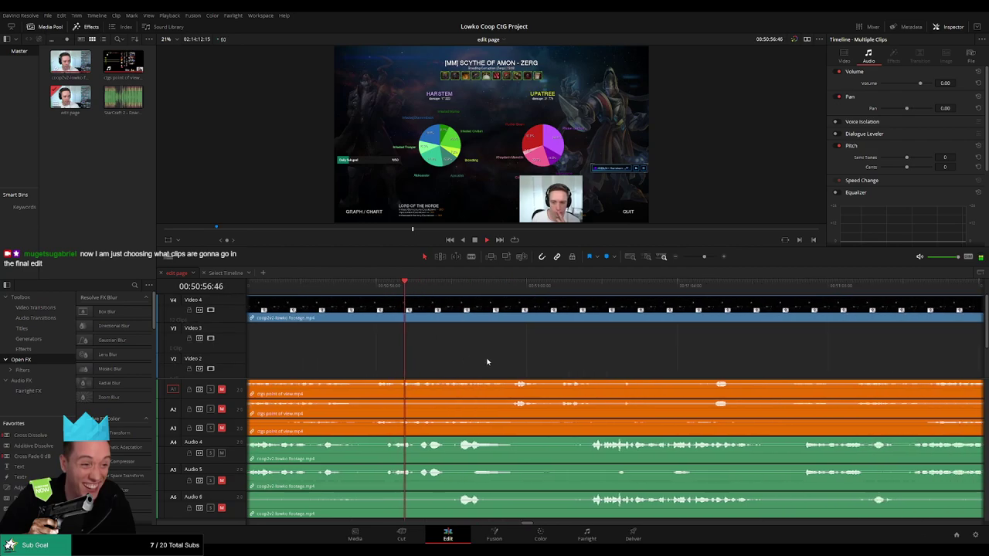
scroll(475, 352, down, 1)
scroll(531, 345, up, 1)
scroll(531, 345, right, 1)
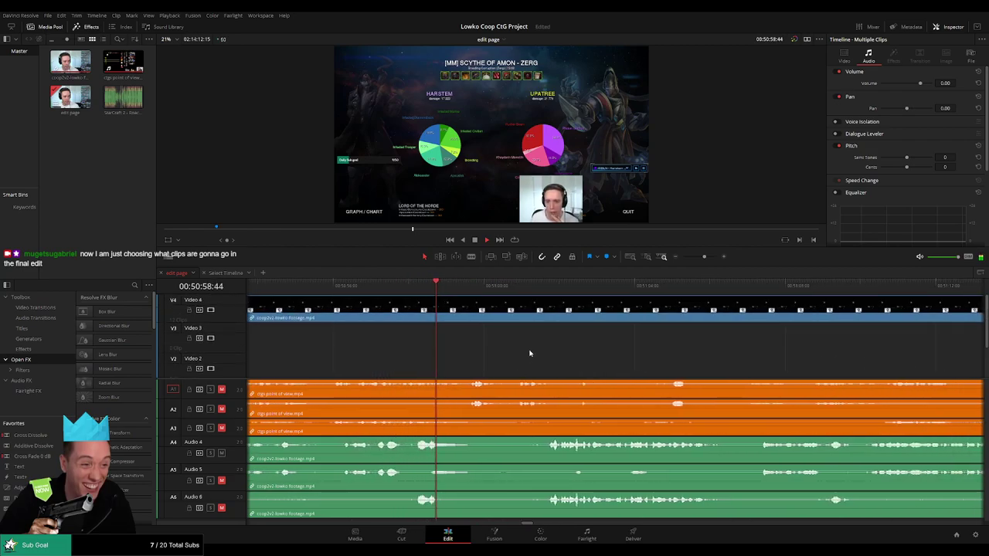
click(526, 289)
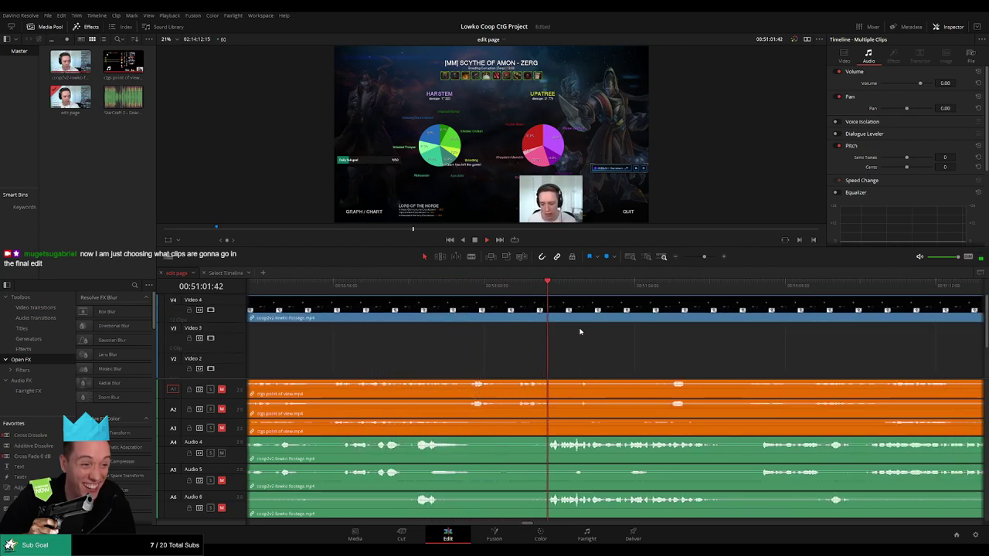
scroll(529, 351, right, 6)
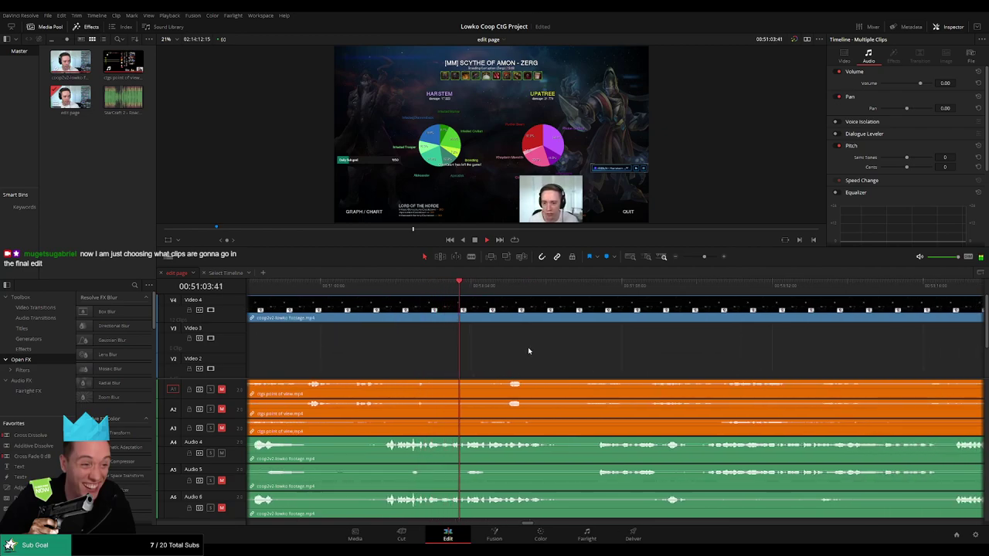
scroll(439, 348, left, 3)
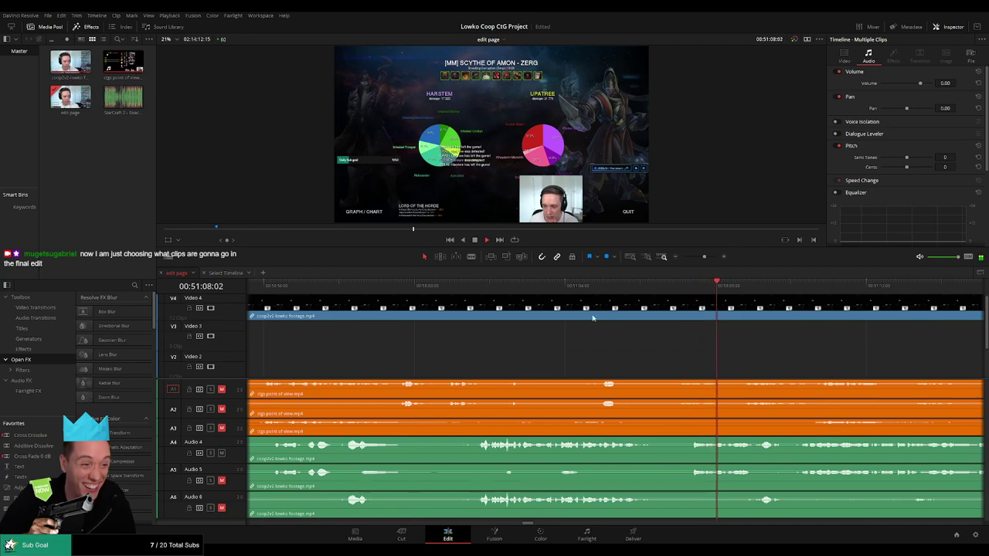
- Replay the score screen conversation between about 50:53 and 51:05 to judge where the usable dialogue lies
click(357, 288)
click(335, 289)
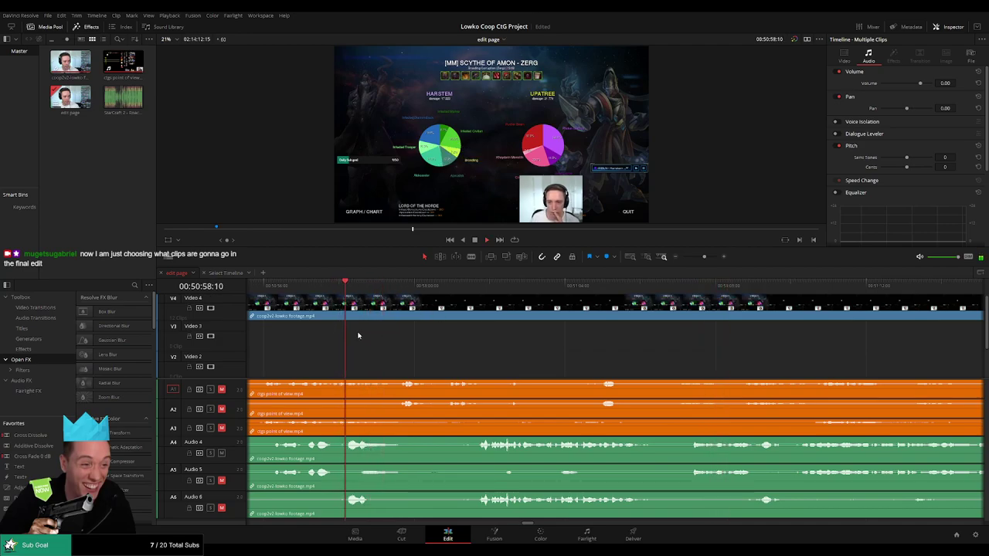
drag(383, 340, 574, 360)
click(431, 288)
click(353, 287)
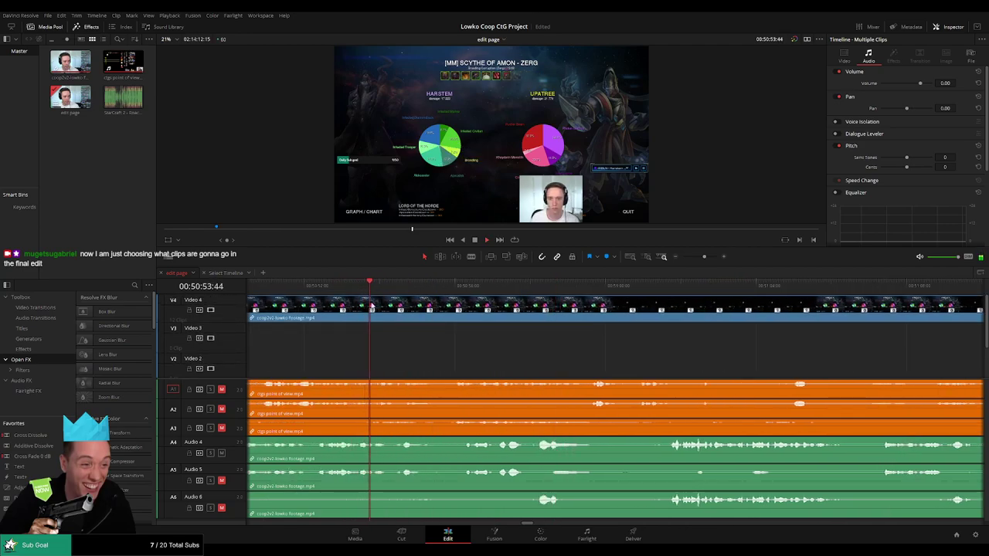
drag(458, 376, 487, 380)
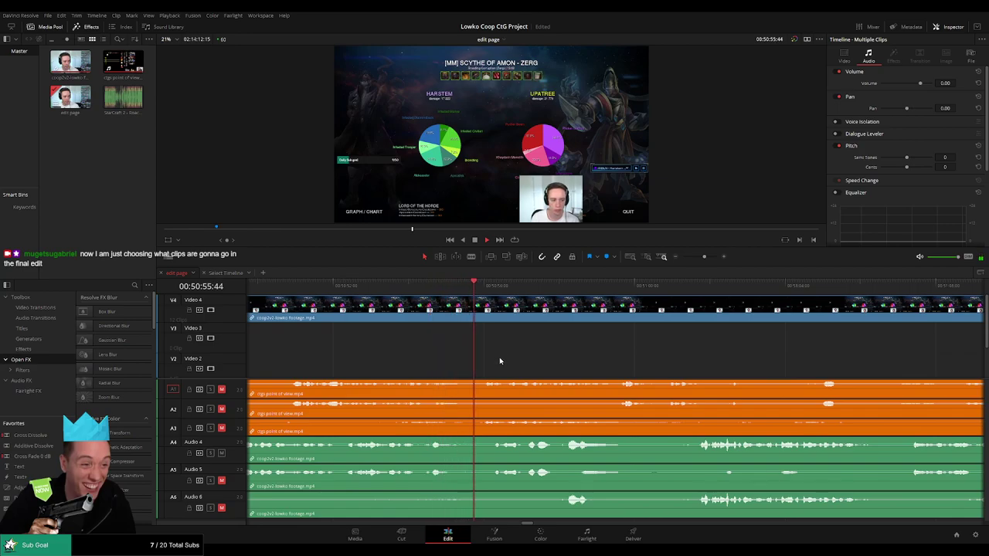
click(322, 292)
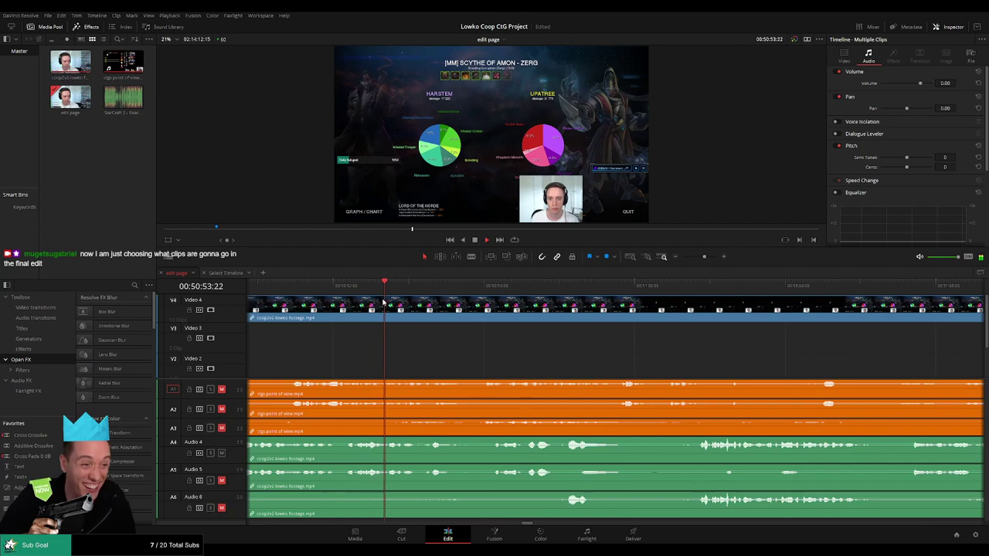
scroll(574, 372, left, 6)
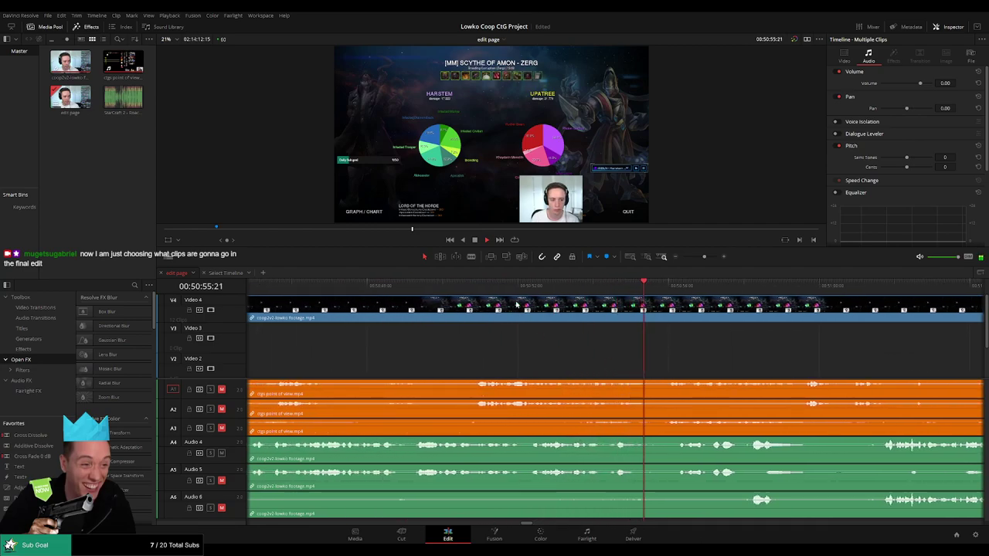
scroll(628, 337, right, 6)
drag(558, 289, 609, 299)
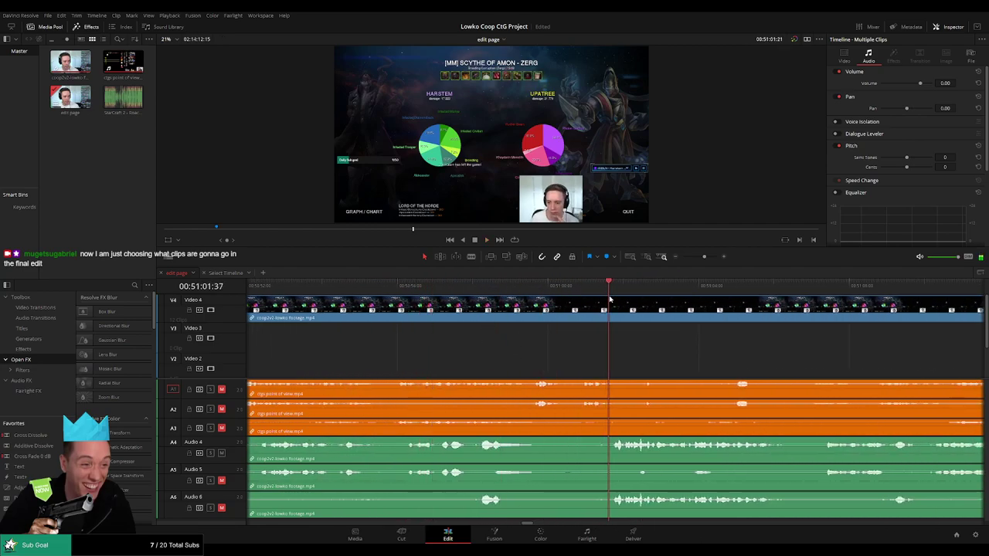
scroll(699, 349, right, 5)
click(570, 300)
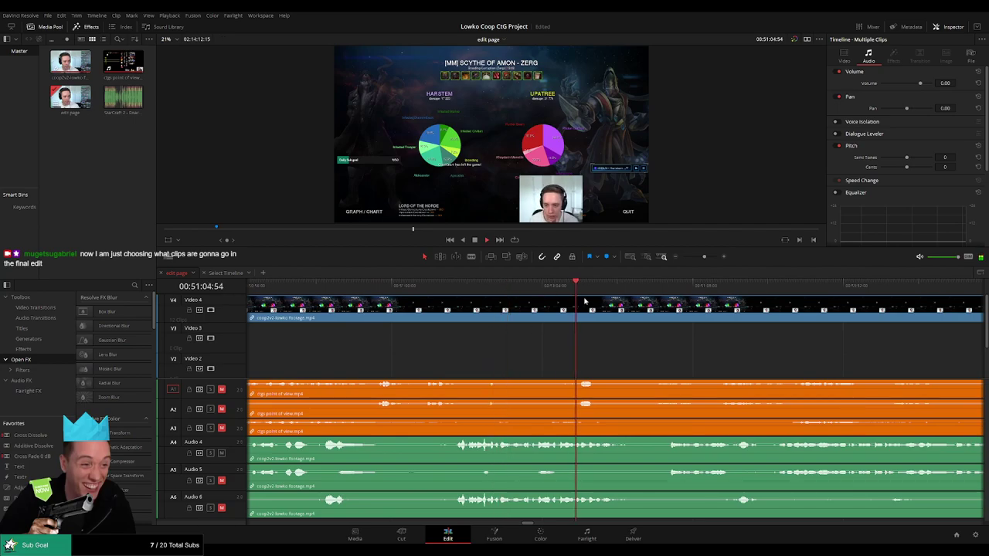
click(676, 290)
- Review the end of the score screen and the replays menu conversation from about 51:14 to 51:56
drag(704, 257, 701, 259)
scroll(646, 366, right, 8)
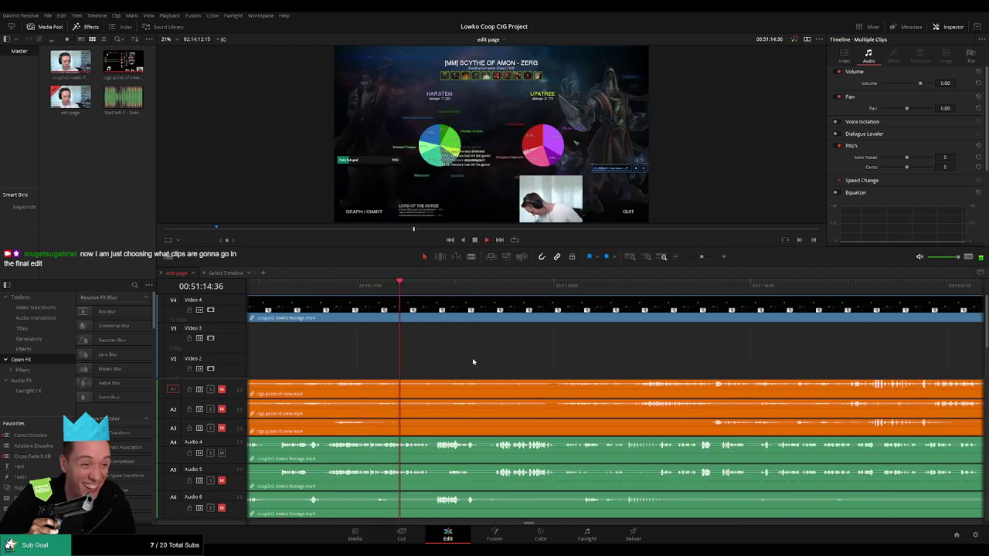
scroll(472, 358, right, 2)
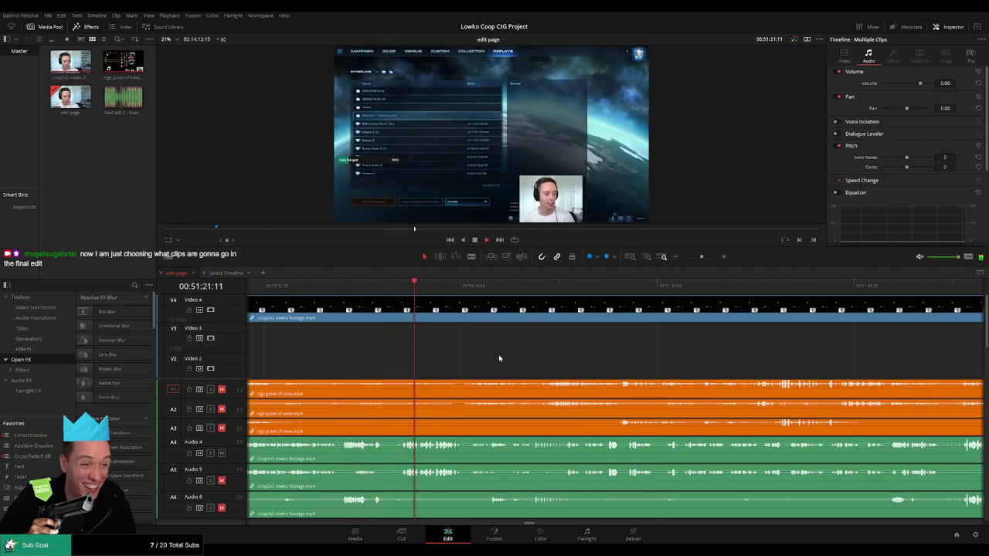
scroll(472, 366, right, 2)
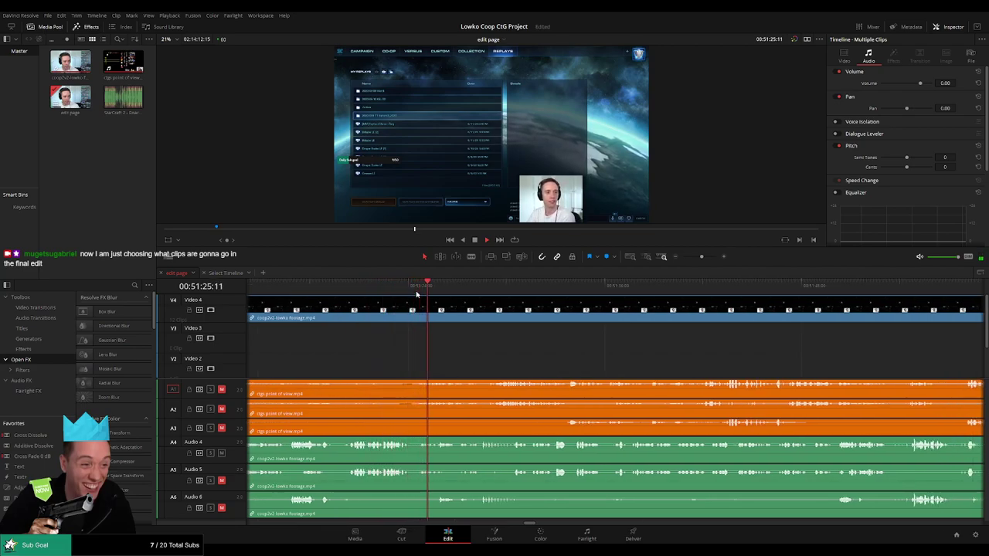
mouse_move(498, 353)
mouse_down()
mouse_move(464, 359)
mouse_move(497, 360)
mouse_up()
scroll(497, 360, right, 1)
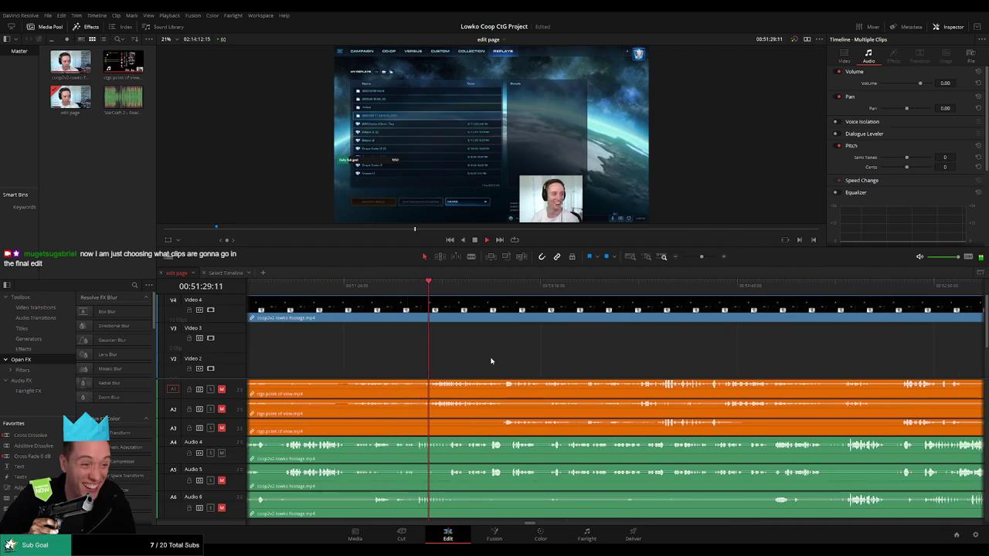
scroll(507, 359, right, 3)
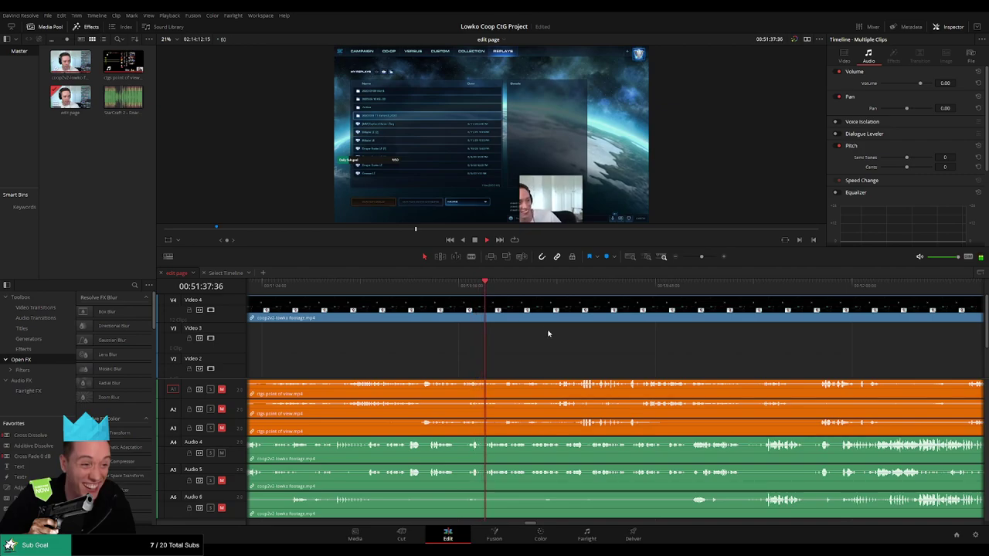
scroll(495, 347, right, 3)
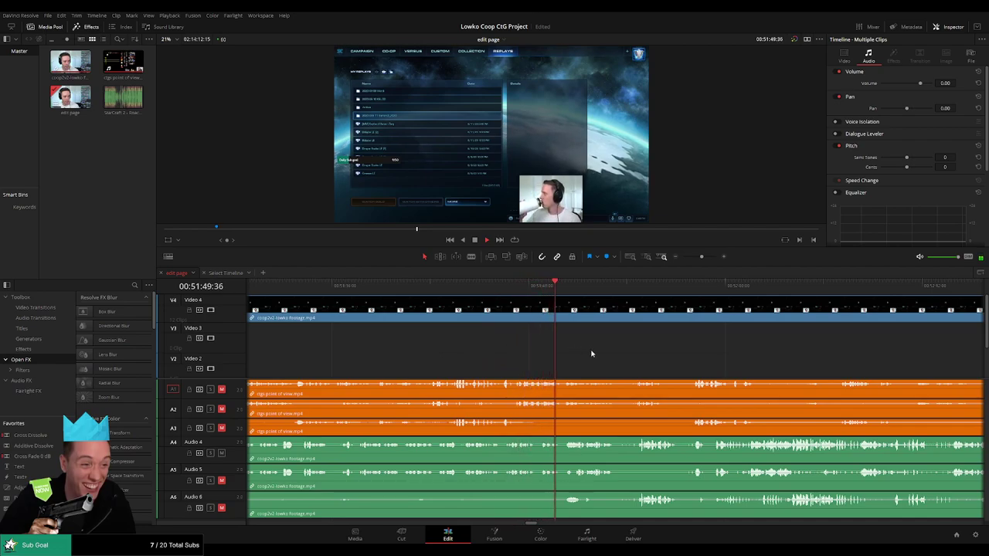
drag(591, 353, 476, 357)
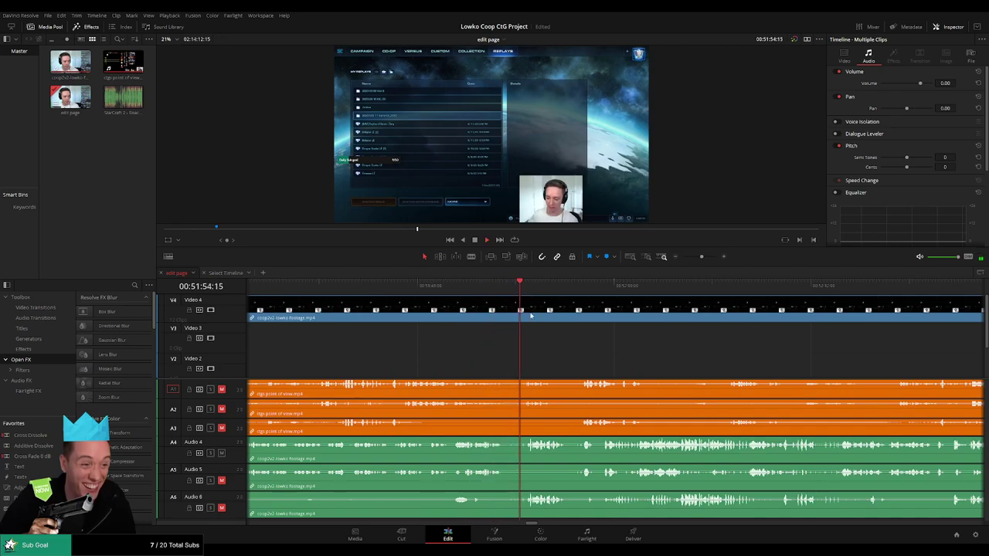
drag(533, 358, 444, 359)
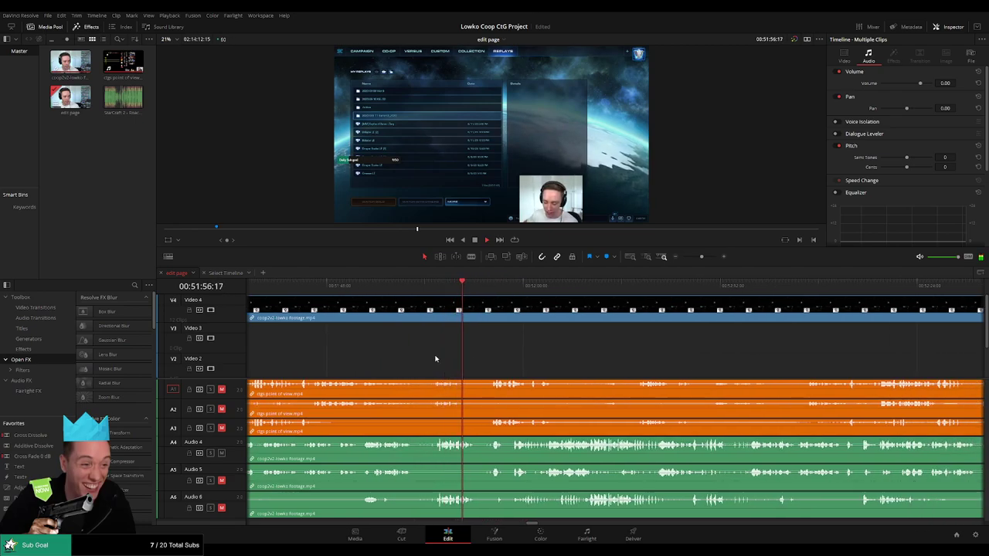
- Continue reviewing the replays menu conversation from about 51:56 to 52:22
scroll(502, 348, right, 2)
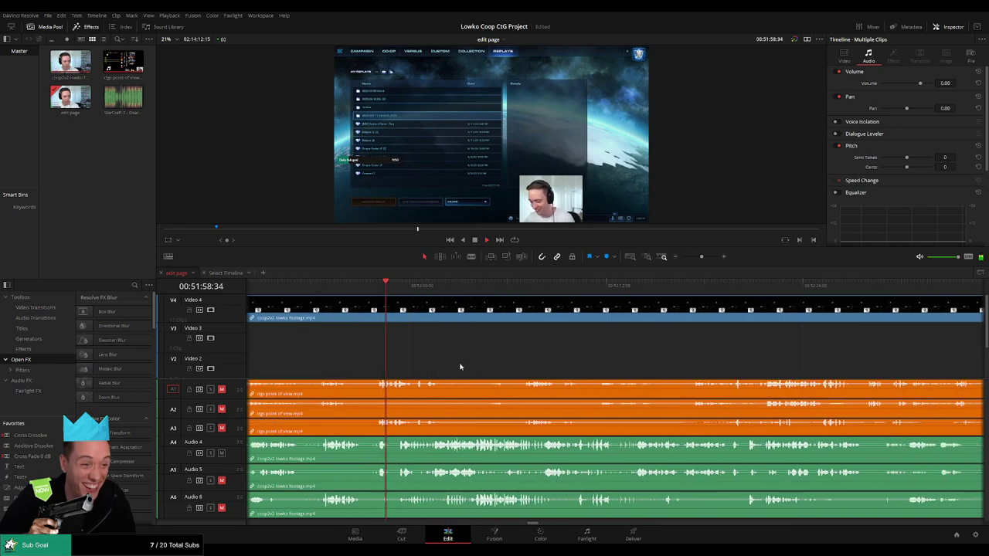
scroll(510, 360, right, 1)
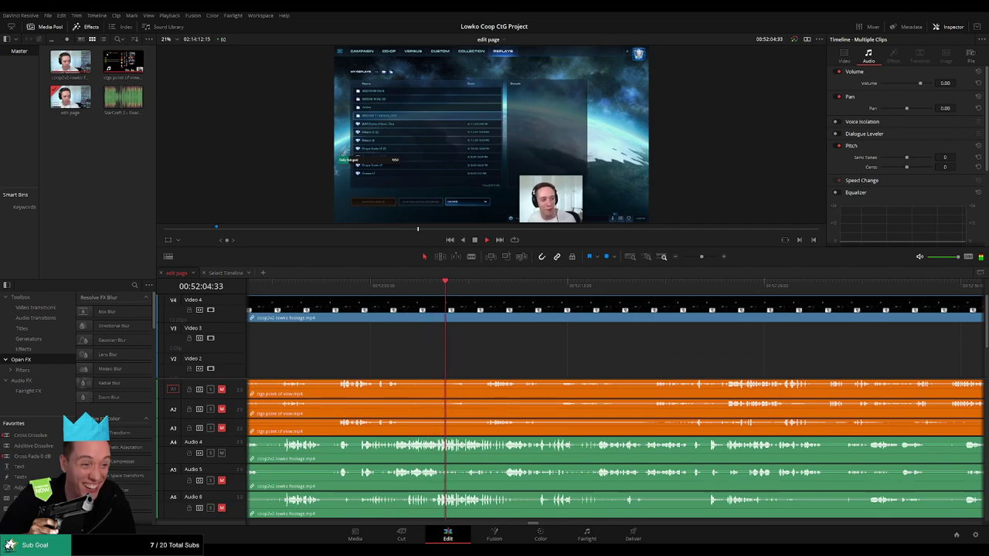
scroll(479, 359, right, 4)
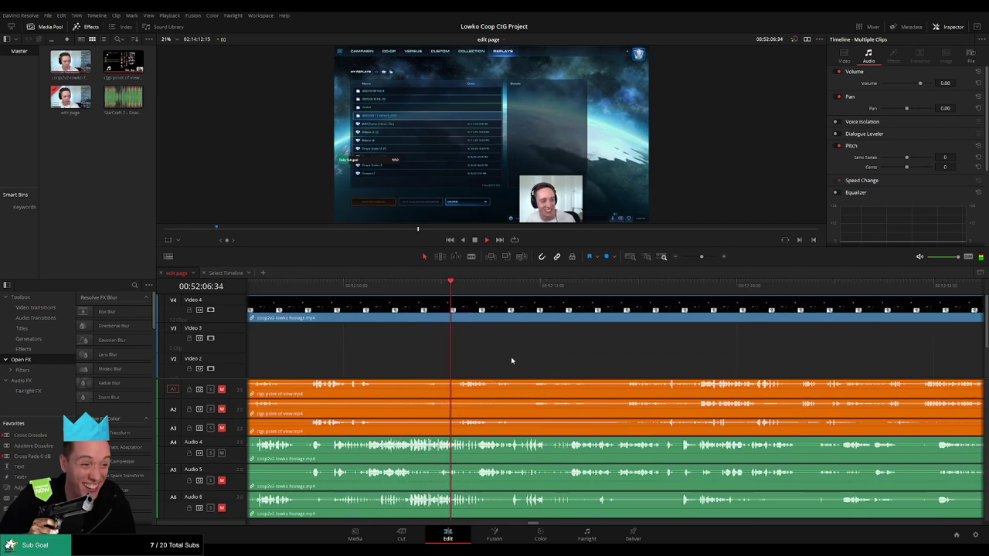
mouse_move(694, 255)
mouse_down()
mouse_move(684, 255)
mouse_move(697, 257)
mouse_up()
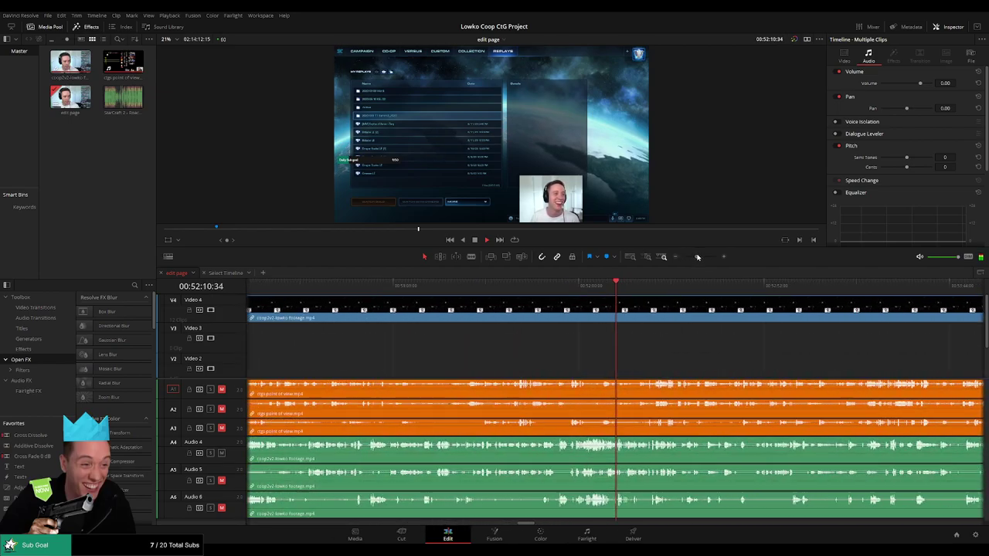
scroll(572, 371, right, 6)
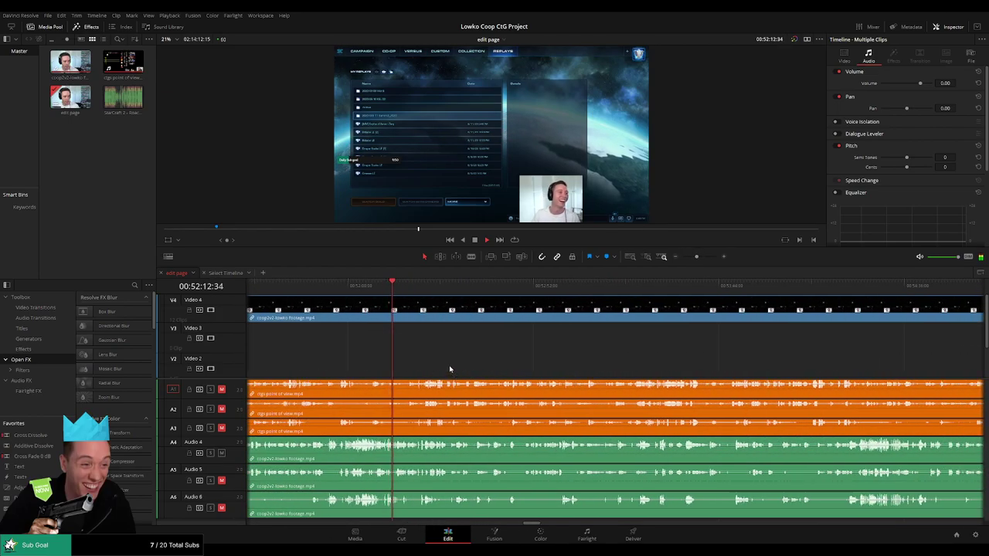
drag(695, 257, 700, 258)
scroll(549, 368, right, 3)
scroll(466, 367, right, 4)
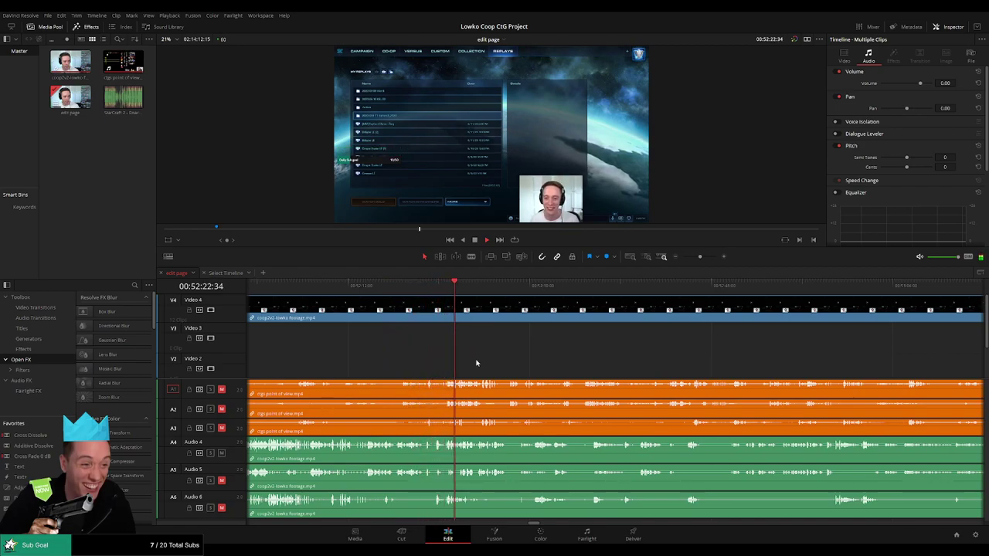
- Skim the rest of the replays menu footage from about 52:22 to the switch to the round spreadsheet near 52:36
drag(553, 356, 438, 362)
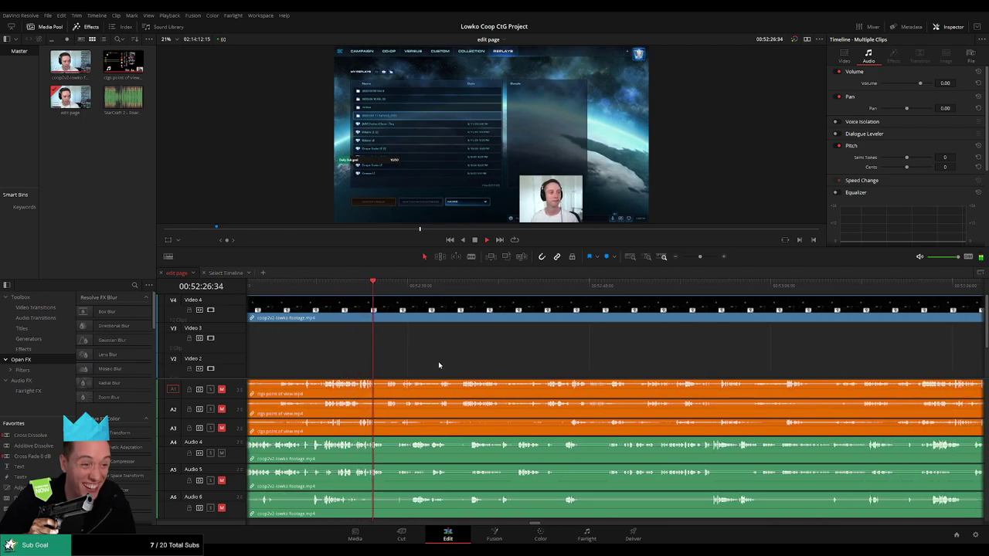
click(401, 292)
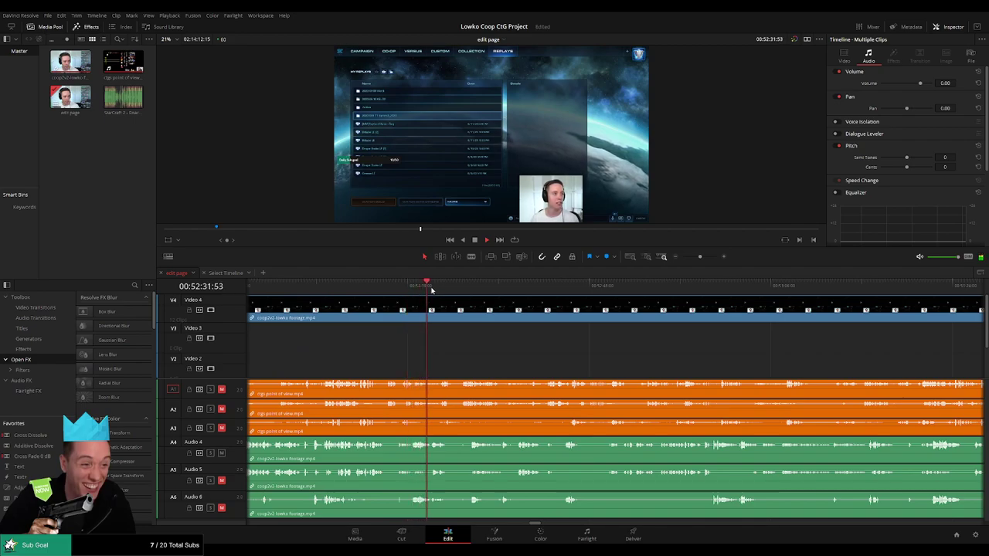
click(473, 289)
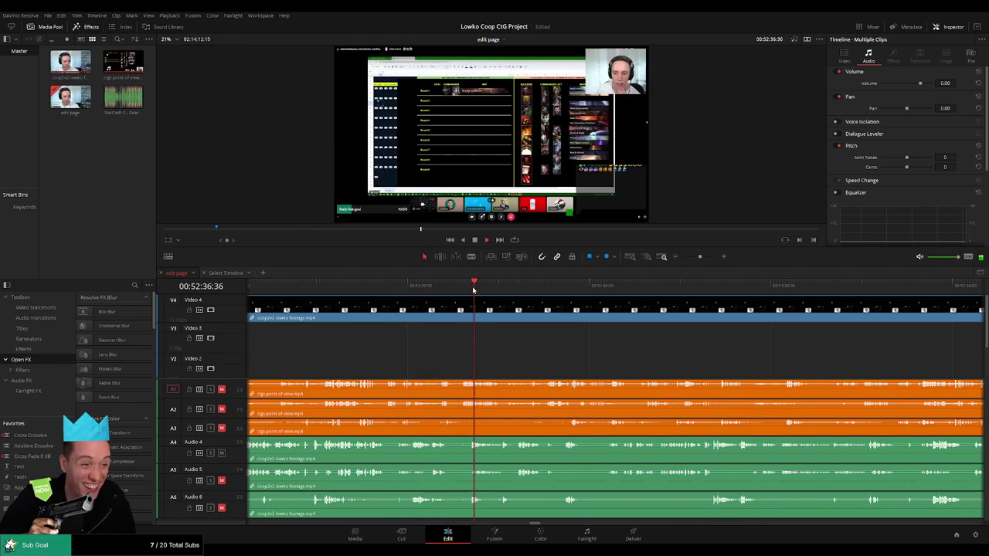
- Skim the round spreadsheet conversation from about 52:36 to 53:51, sampling the louder dialogue passages for usable moments
drag(584, 357, 425, 363)
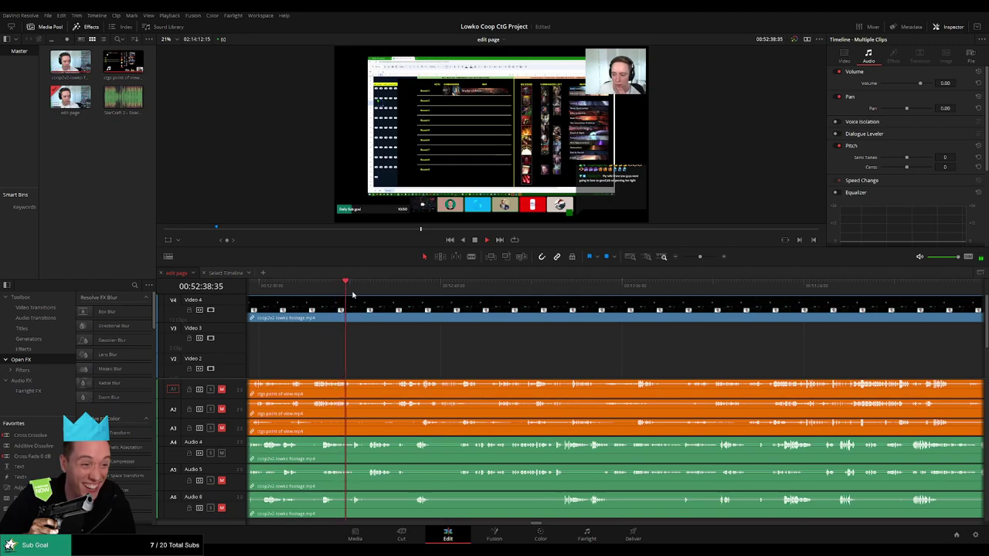
drag(353, 294, 488, 294)
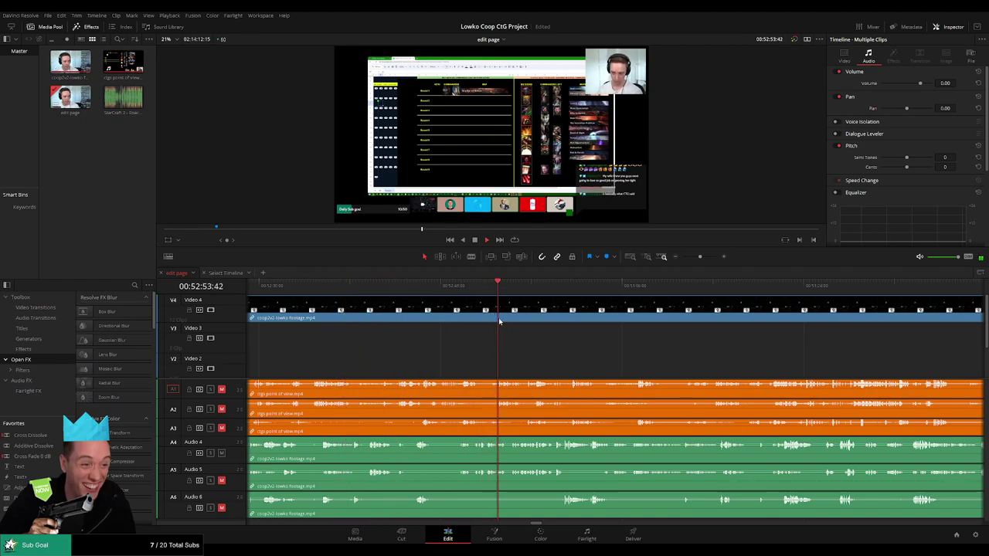
scroll(495, 358, right, 3)
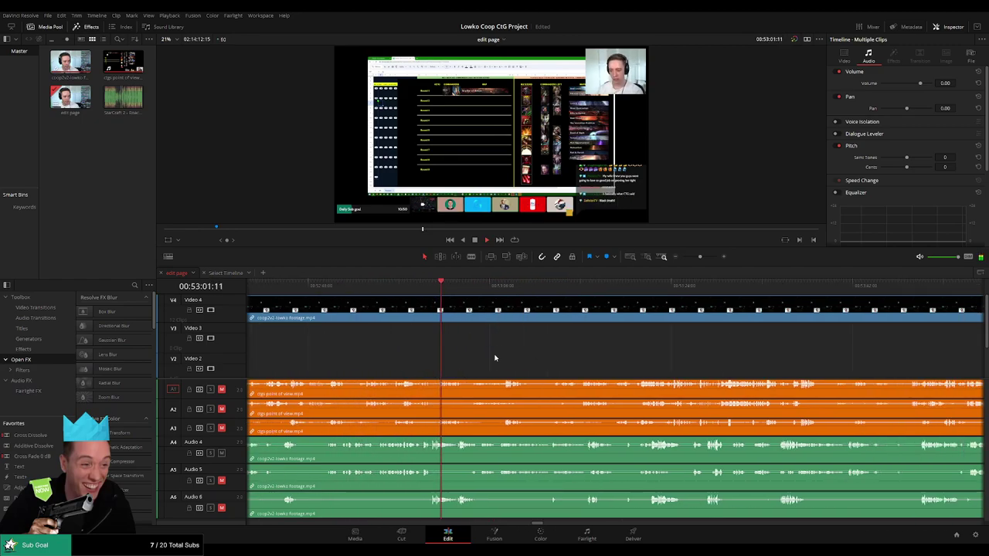
scroll(495, 357, right, 3)
click(491, 287)
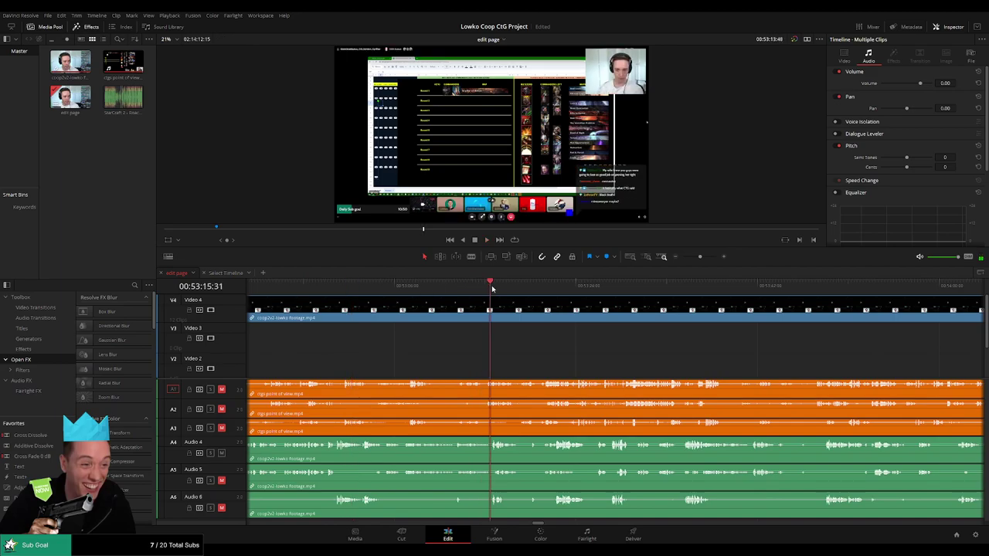
click(544, 289)
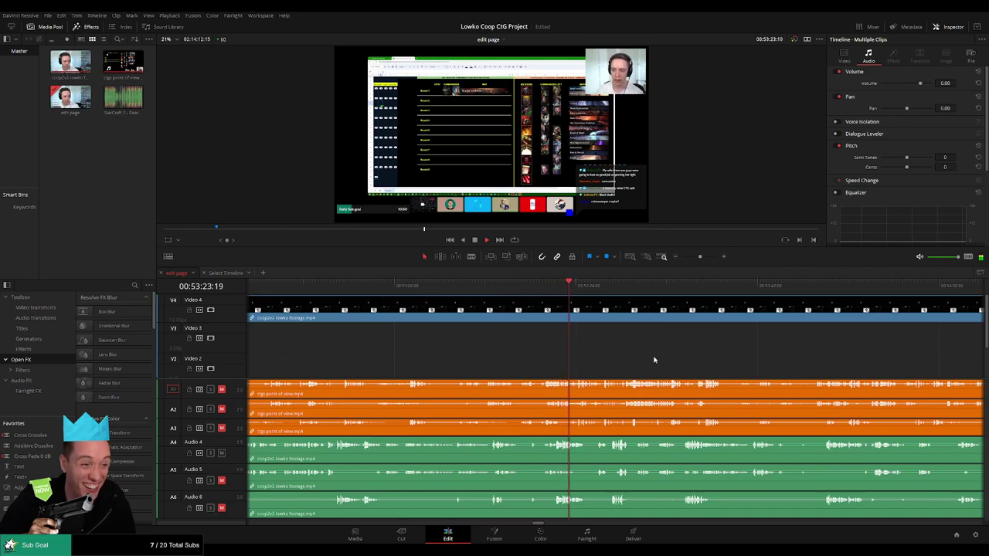
scroll(435, 359, right, 5)
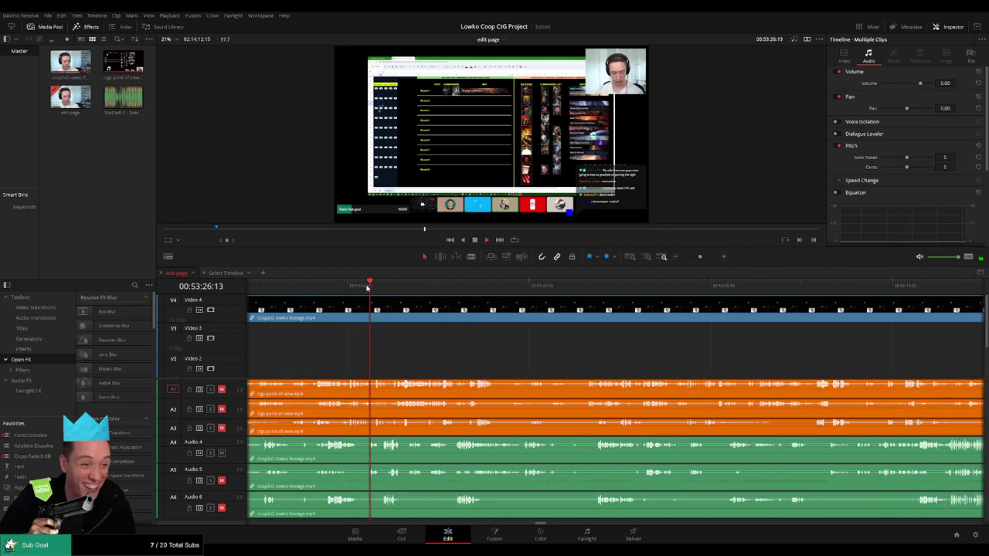
click(589, 288)
scroll(472, 352, right, 4)
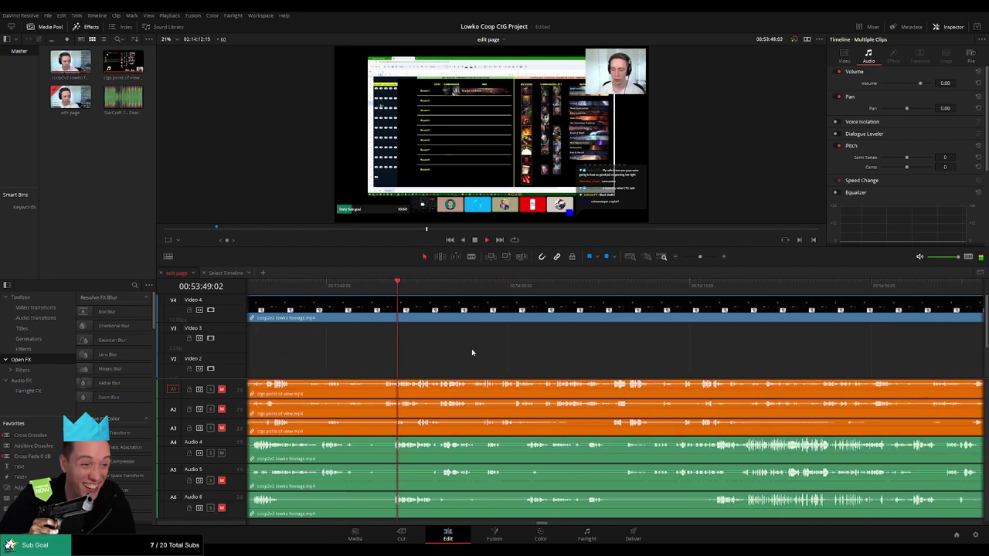
scroll(471, 352, right, 1)
scroll(475, 349, right, 1)
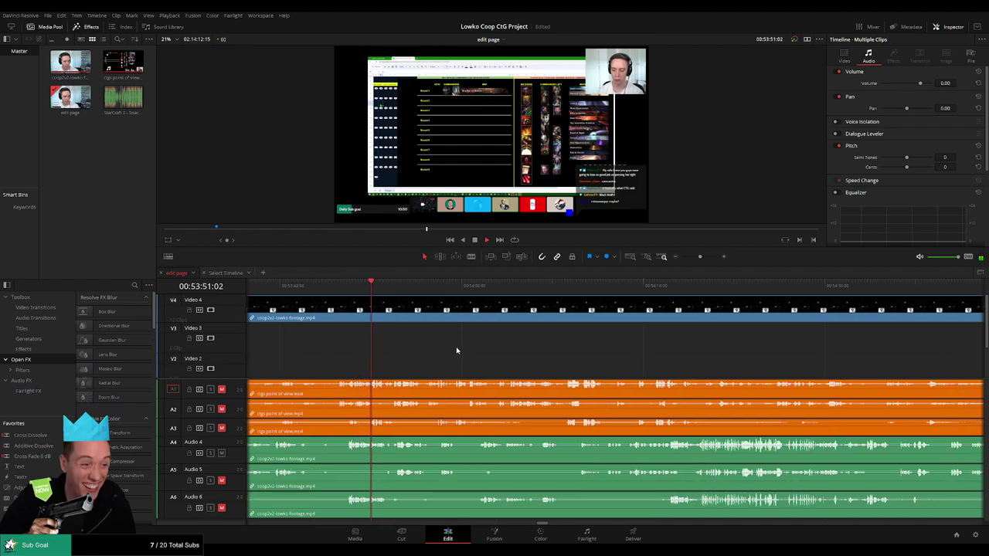
- Review the round-overview spreadsheet footage on the edit page timeline, from about 00:54:14 to 00:55:13
click(607, 288)
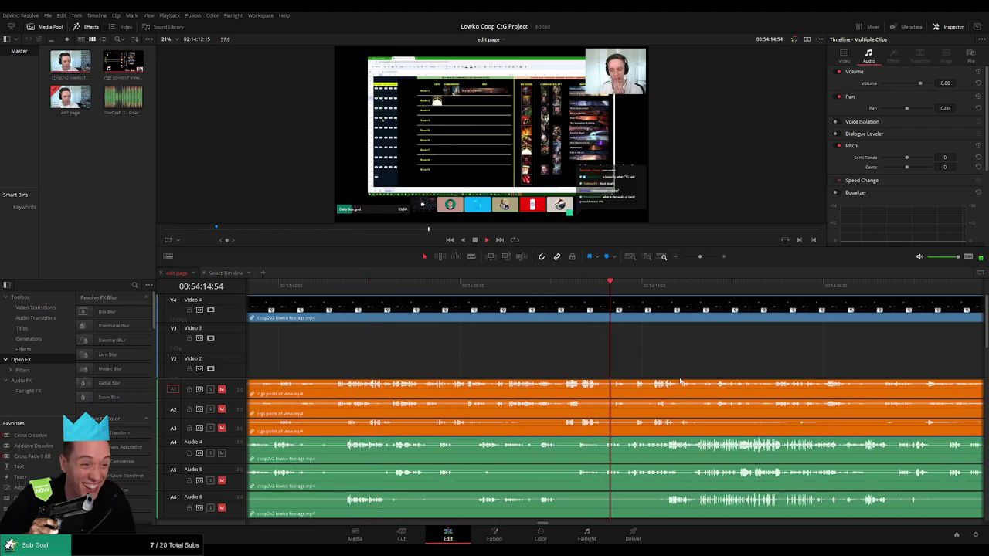
scroll(439, 371, right, 5)
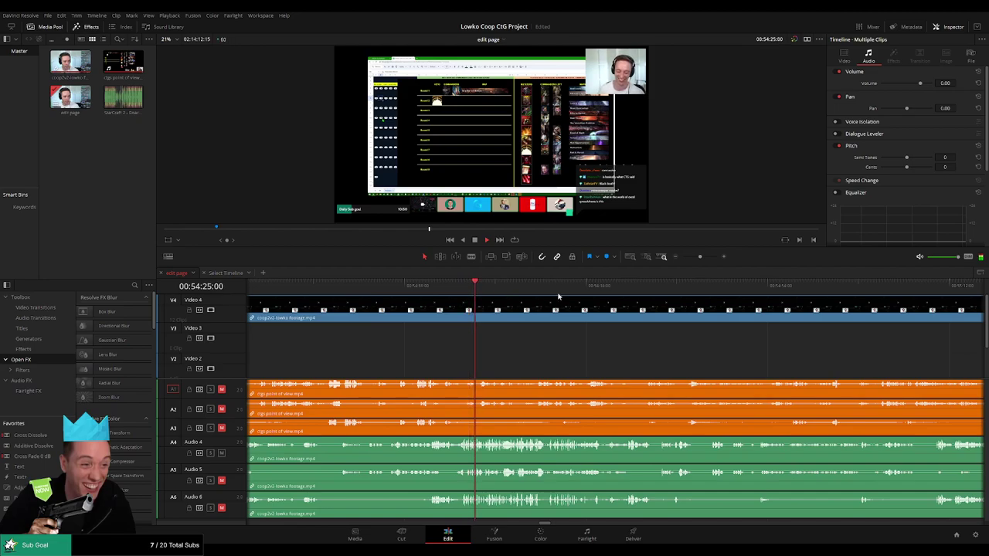
click(711, 287)
scroll(450, 394, right, 7)
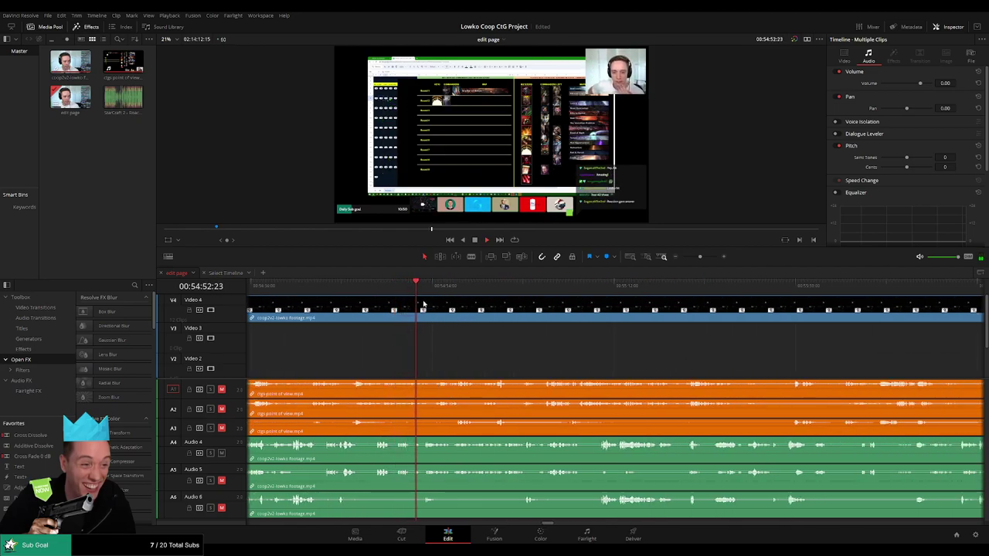
click(347, 290)
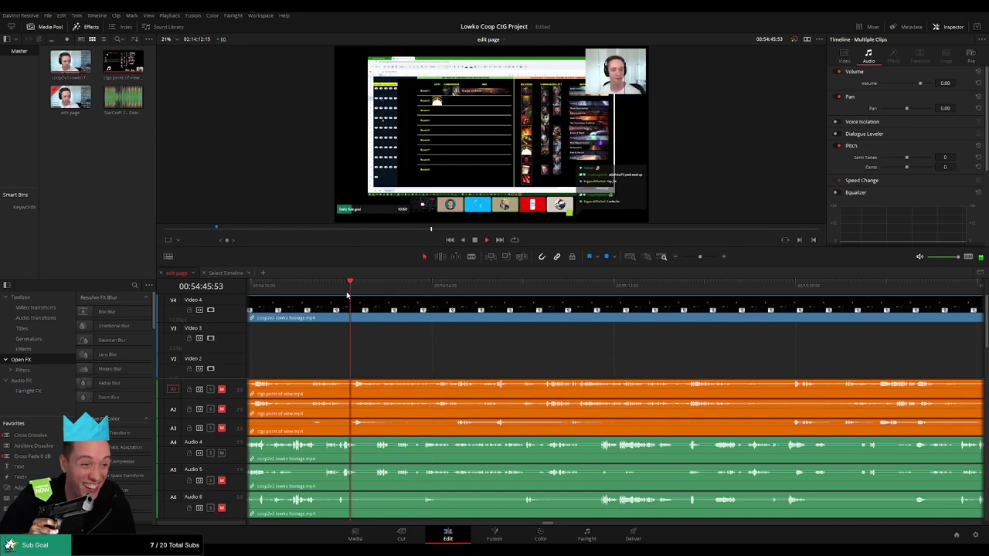
click(320, 290)
scroll(504, 363, left, 3)
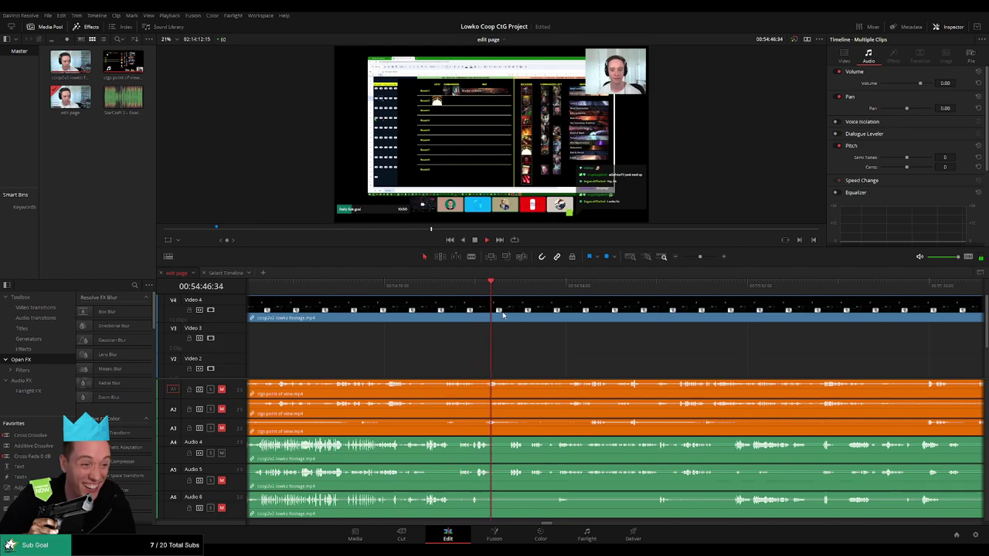
click(577, 287)
click(759, 287)
scroll(606, 364, right, 5)
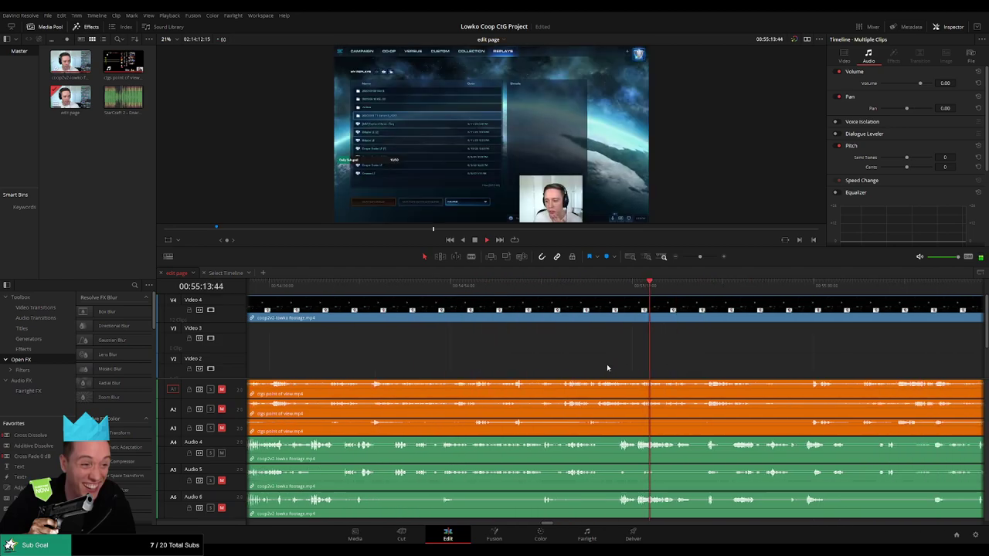
- Recheck the passage between the spreadsheet and the game's replay list, from about 00:54:48 to 00:55:25
click(508, 286)
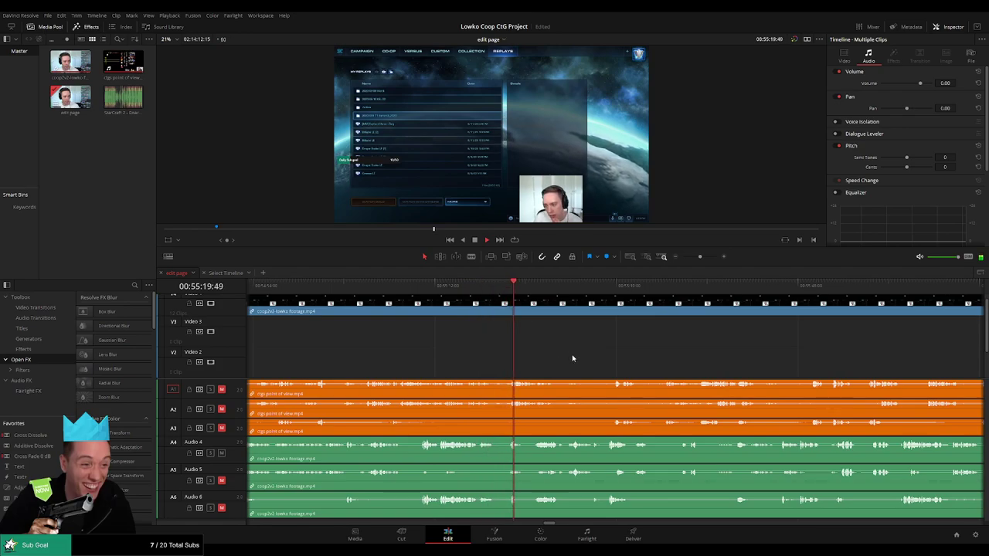
drag(573, 357, 453, 363)
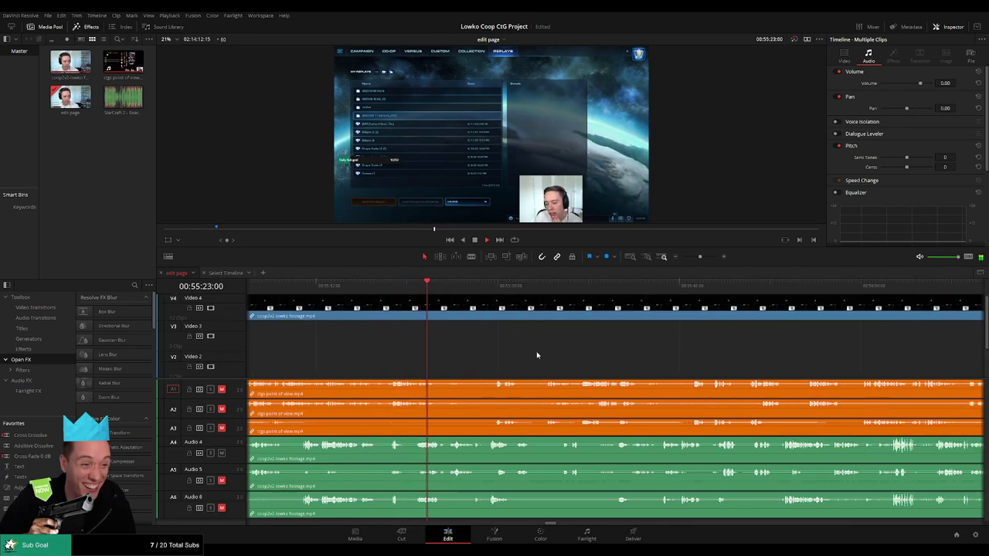
mouse_move(536, 356)
mouse_down()
mouse_move(438, 357)
mouse_move(518, 357)
mouse_up()
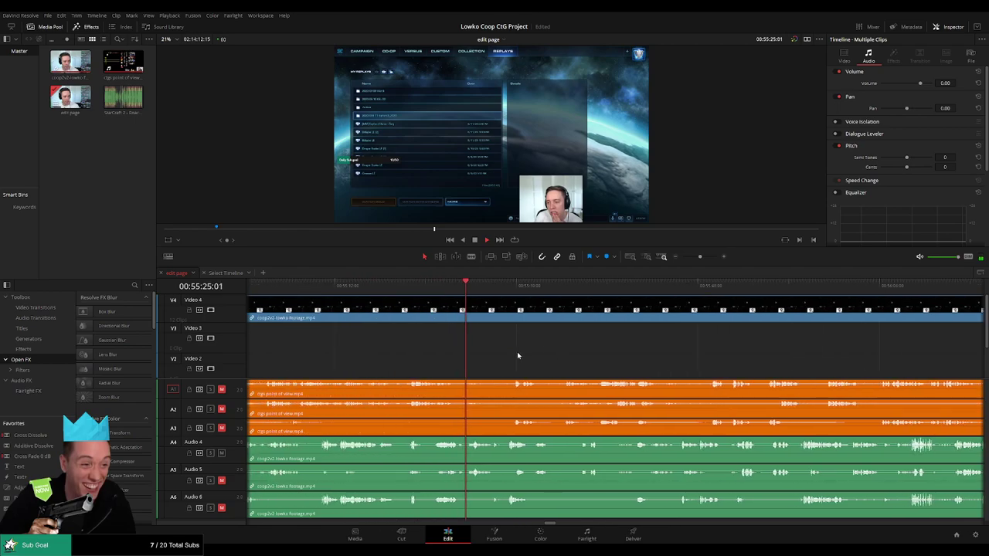
drag(345, 289, 333, 291)
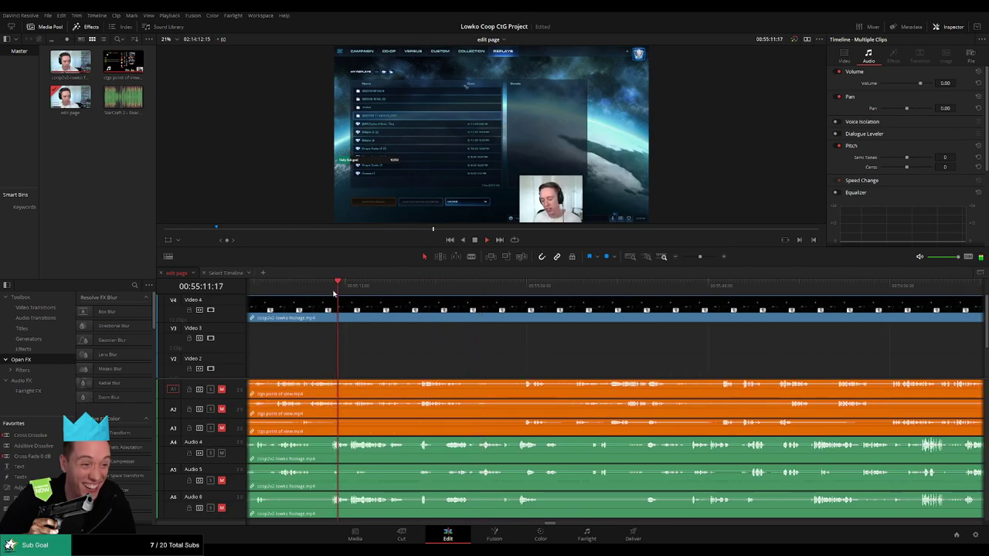
drag(390, 355, 559, 364)
click(449, 287)
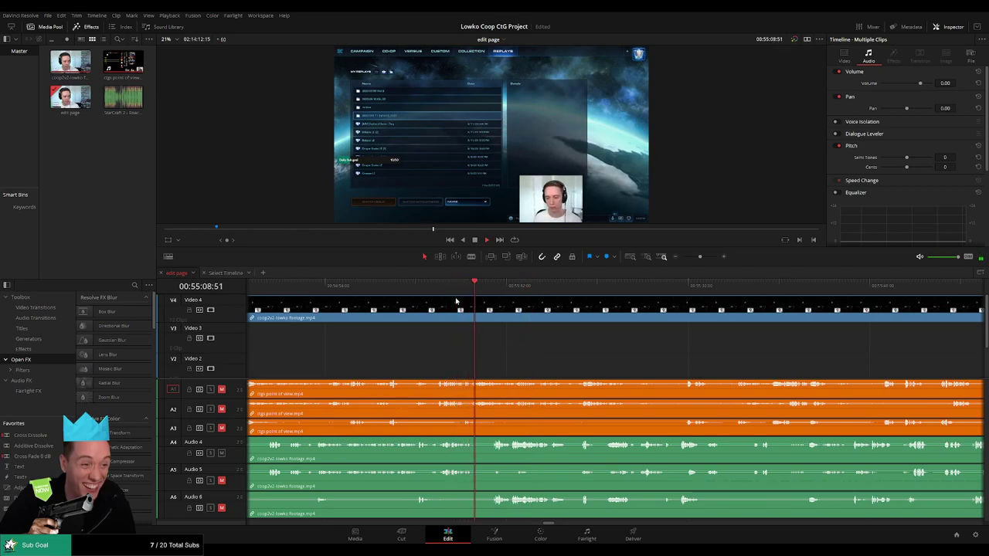
click(271, 286)
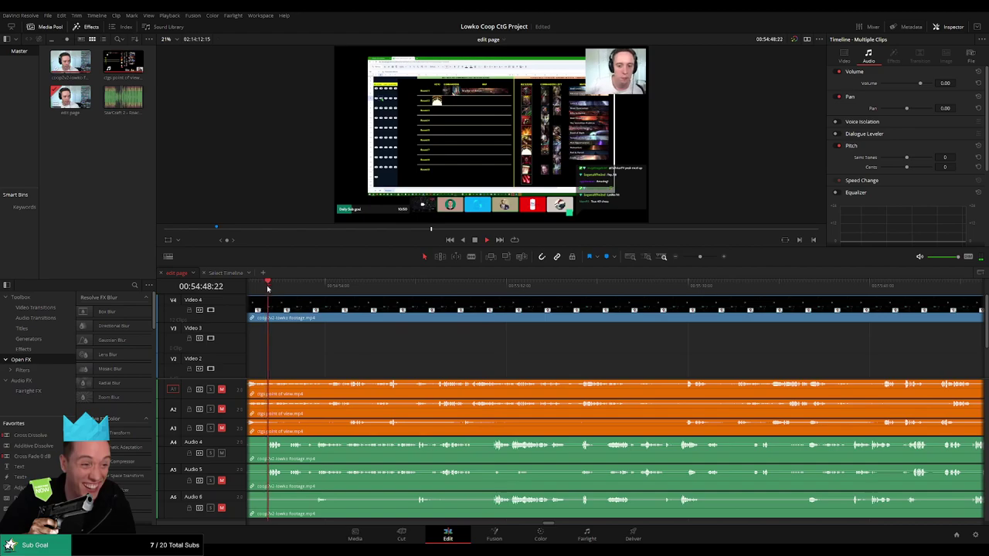
drag(367, 349, 472, 342)
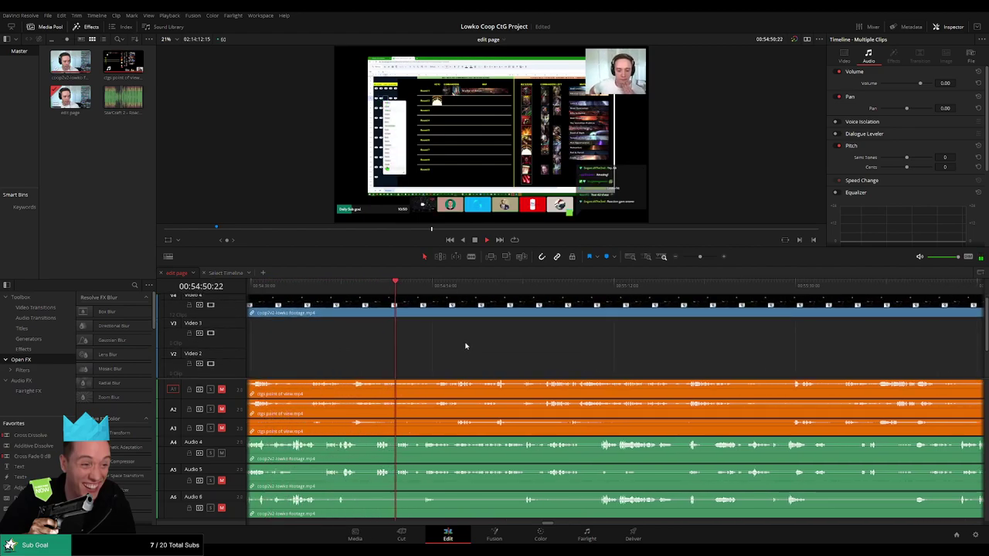
click(419, 287)
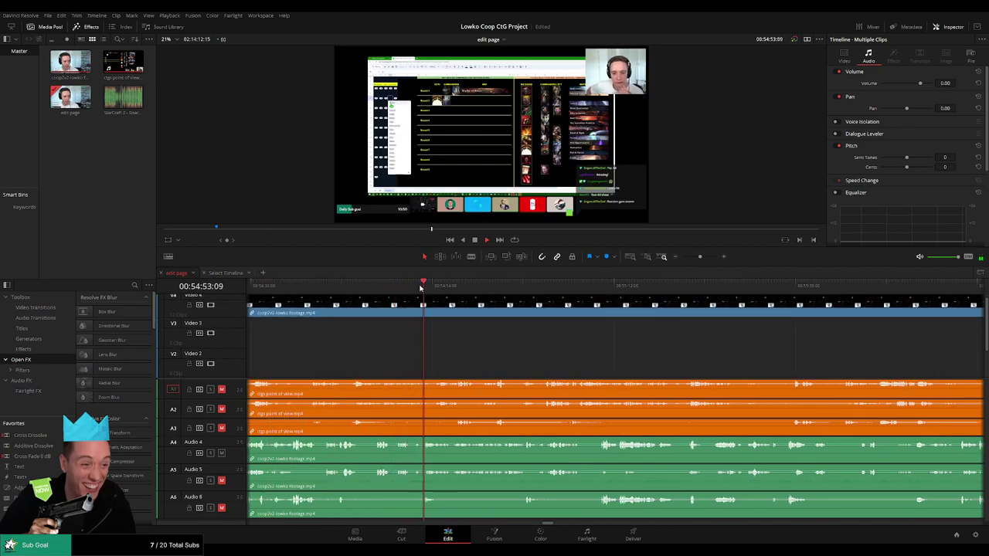
click(498, 288)
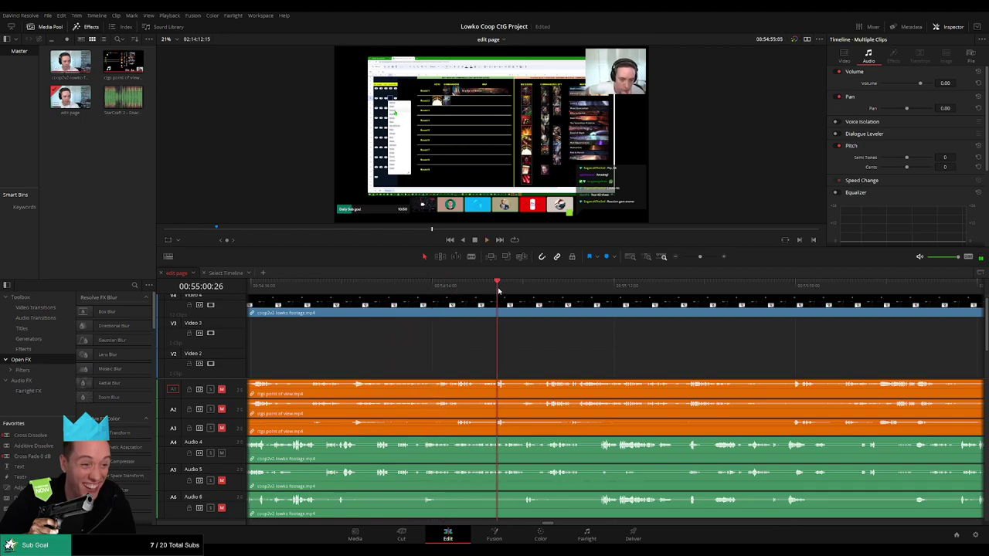
click(526, 288)
drag(604, 342, 402, 367)
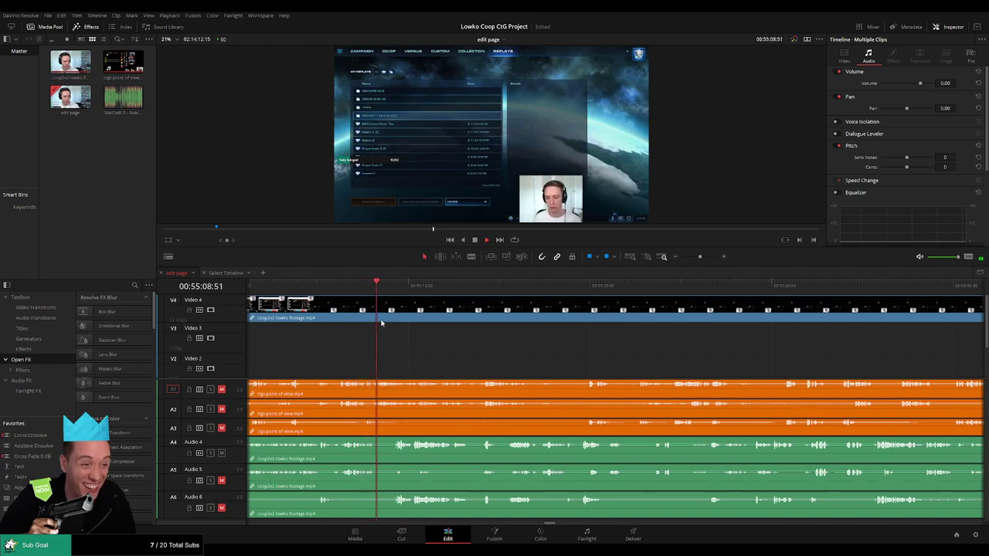
- Review the footage from the replay list through the second spreadsheet view to the StarCraft II loading screen, about 00:55:15 to 00:55:55
click(444, 286)
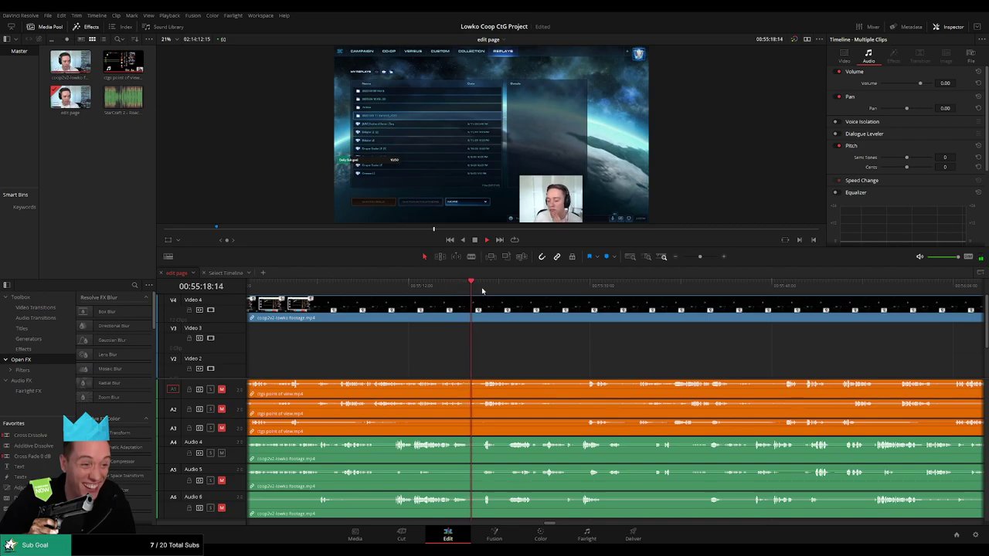
drag(502, 287, 532, 286)
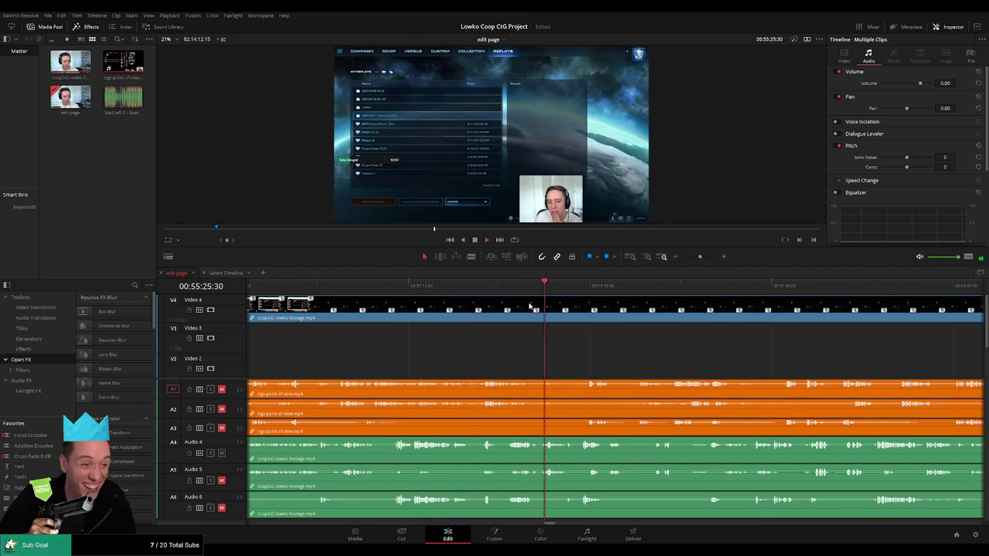
click(584, 291)
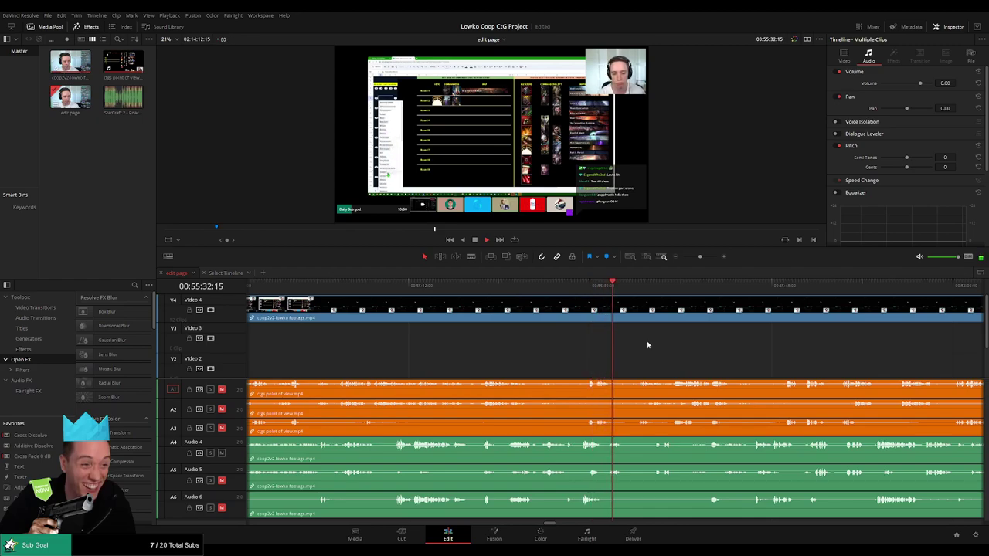
click(662, 287)
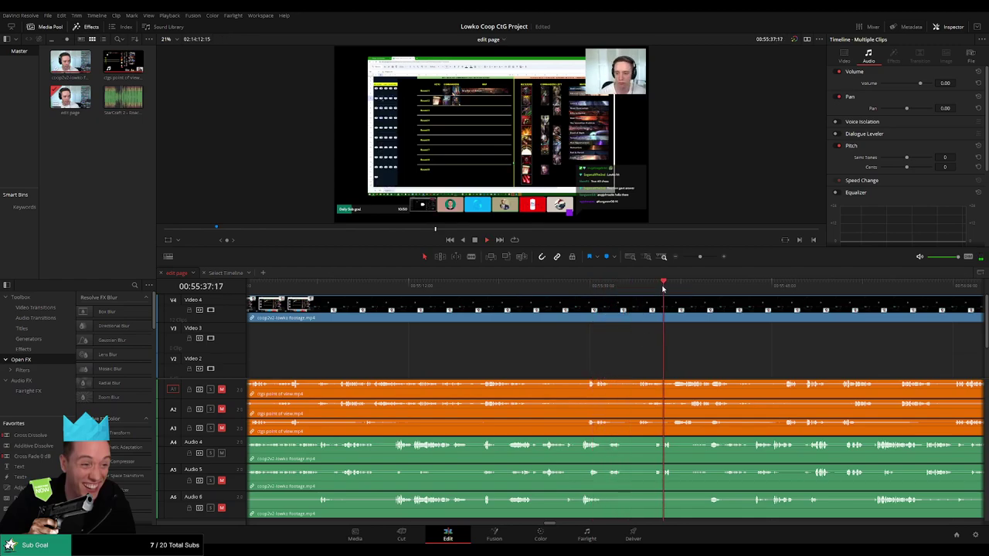
click(718, 288)
drag(760, 347, 477, 351)
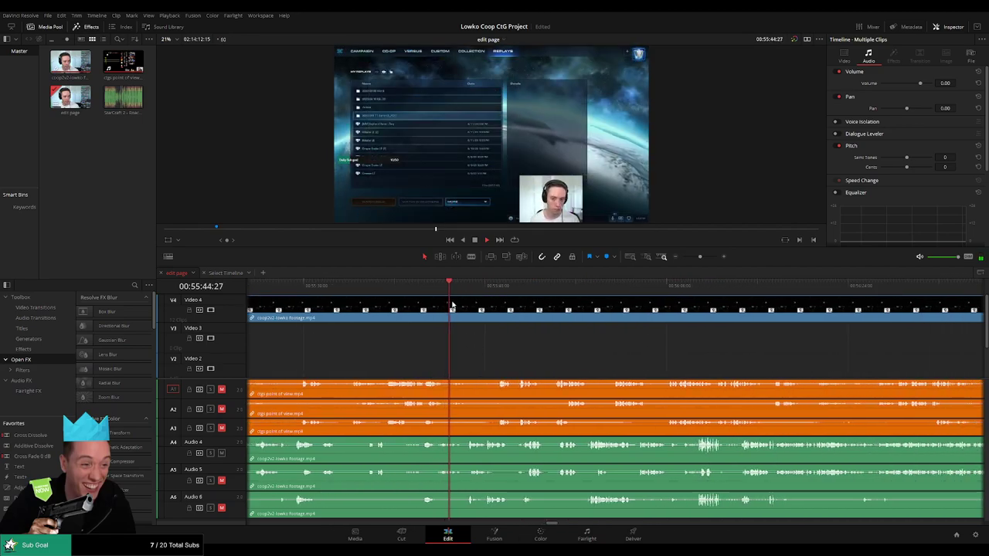
click(556, 287)
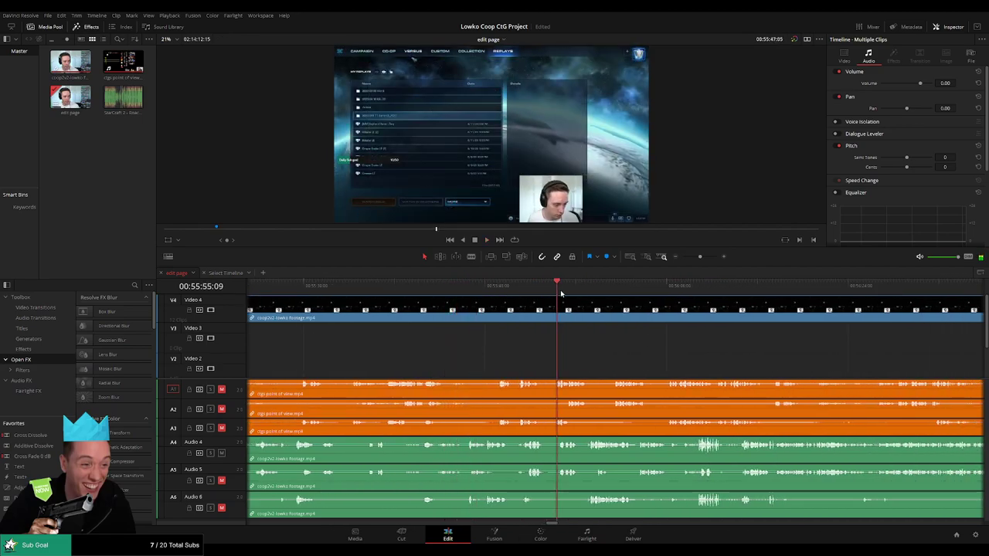
click(583, 289)
click(538, 296)
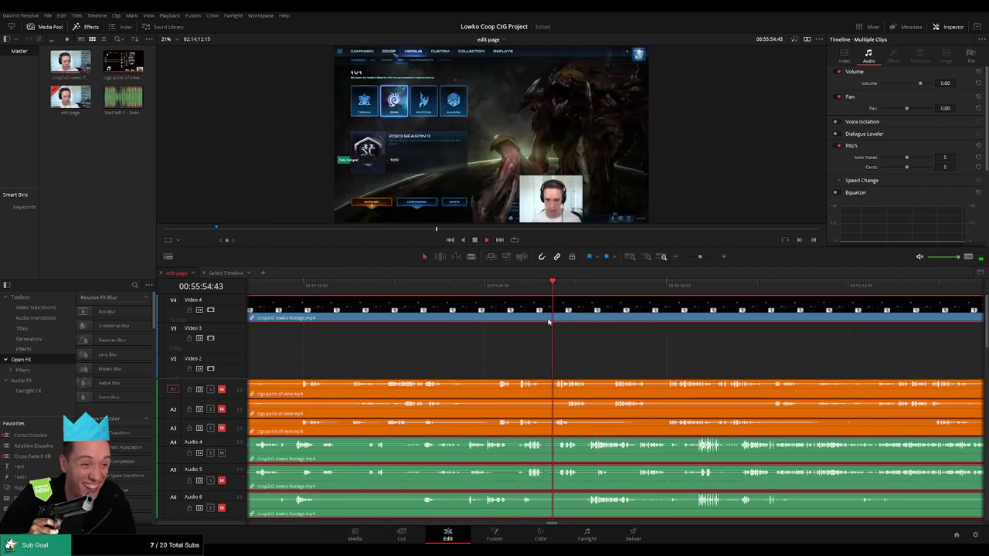
click(512, 291)
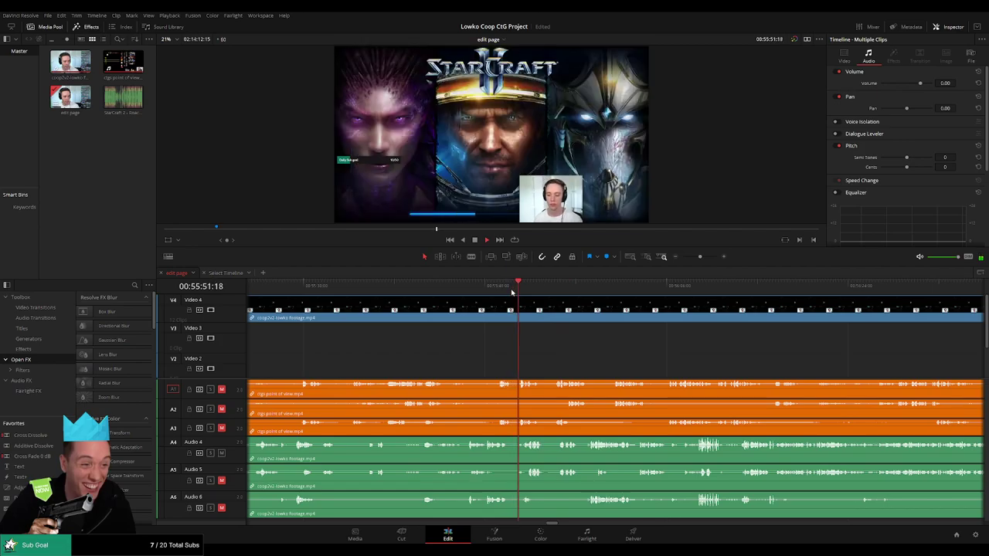
- Review the footage from the StarCraft II loading screen through the Raynor commander page to the Zeratul customization window, about 00:55:51 to 00:56:15
scroll(508, 355, right, 2)
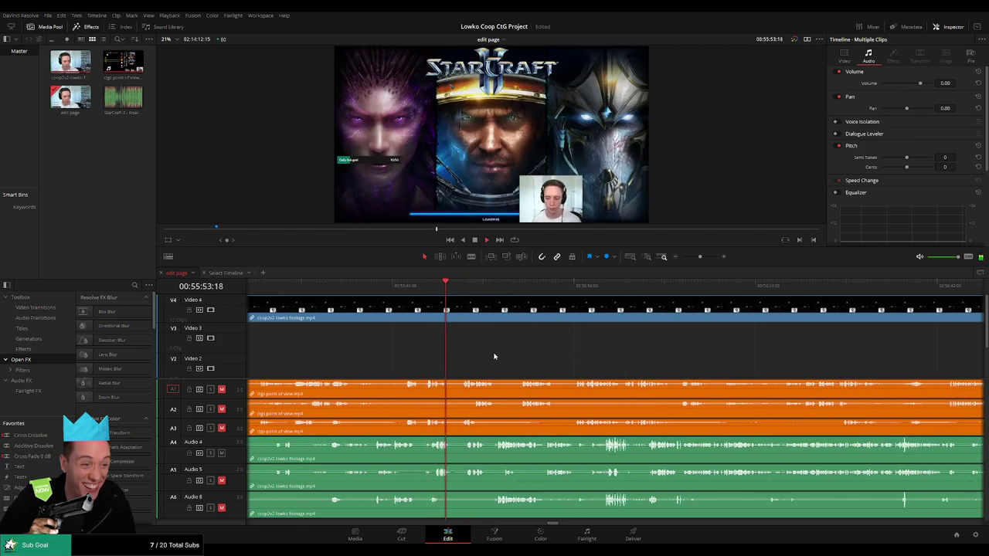
scroll(505, 360, right, 2)
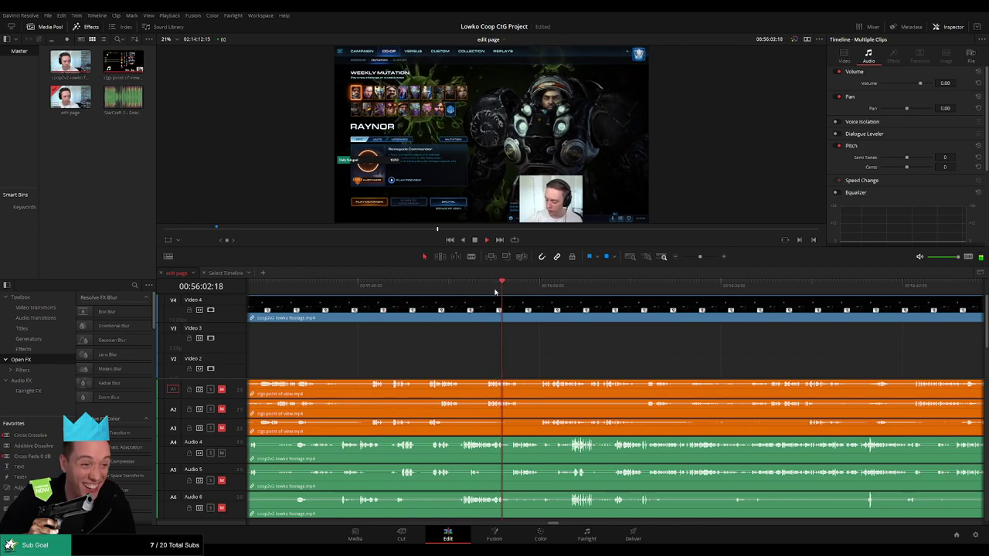
scroll(502, 363, right, 3)
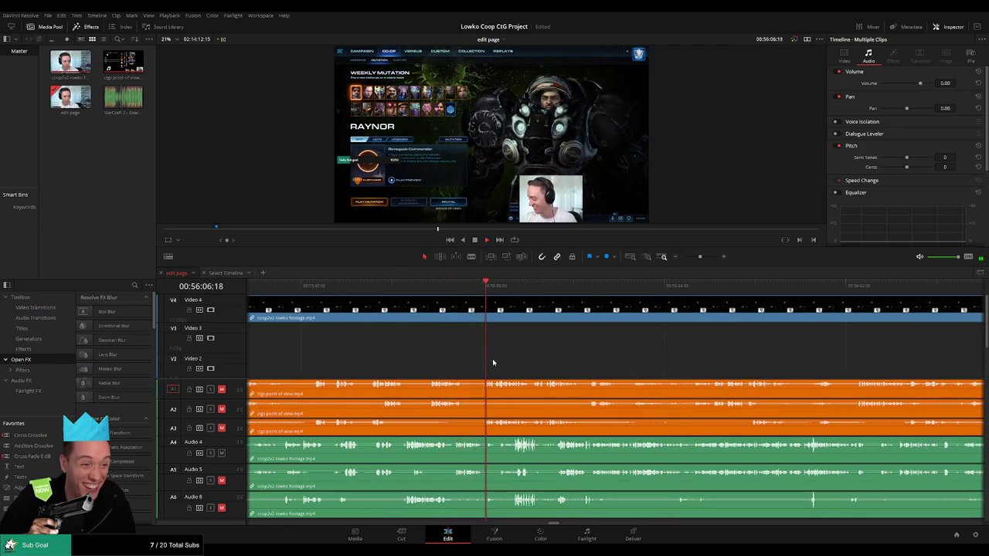
scroll(452, 359, right, 5)
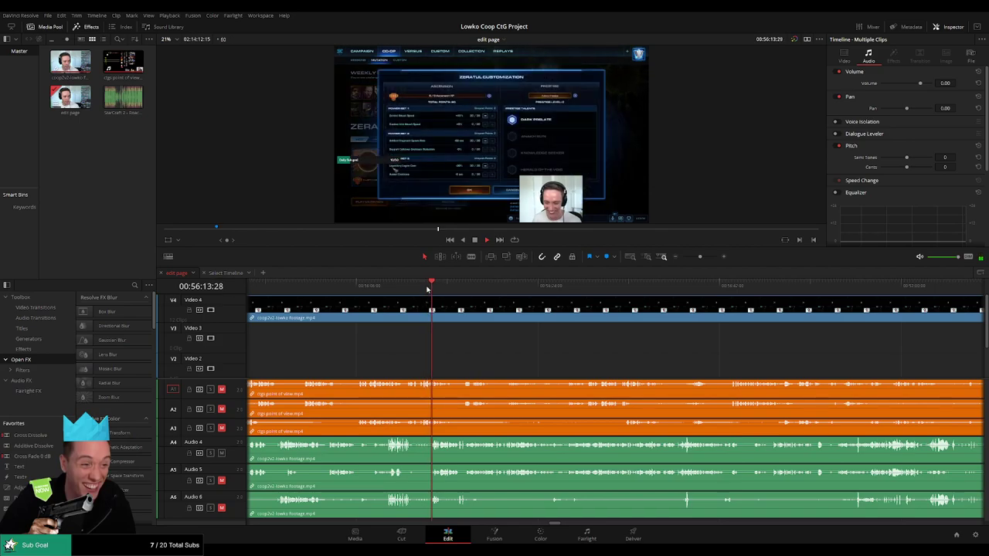
scroll(435, 363, right, 3)
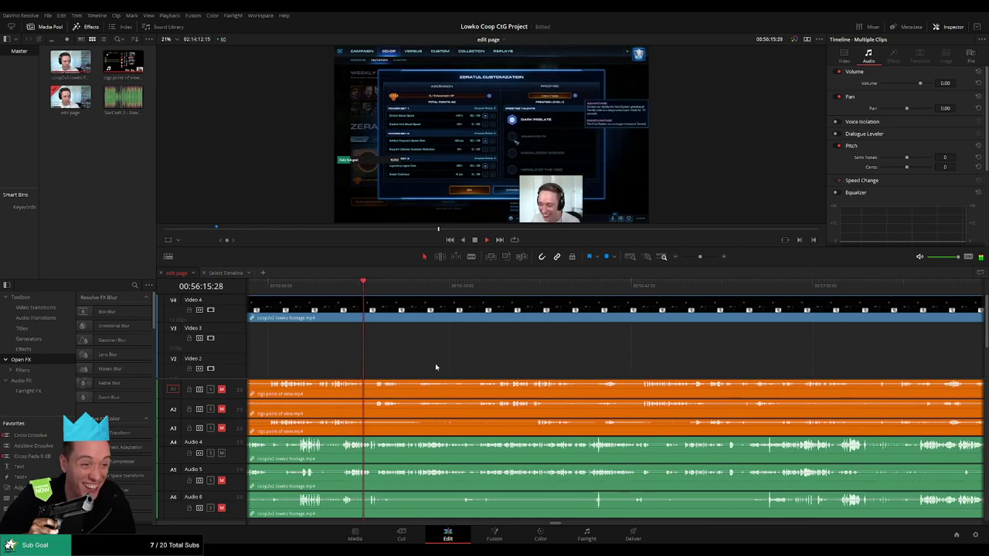
- Review the first Zeratul customization window passage on the timeline, from about 00:56:29 to 00:57:03
click(500, 288)
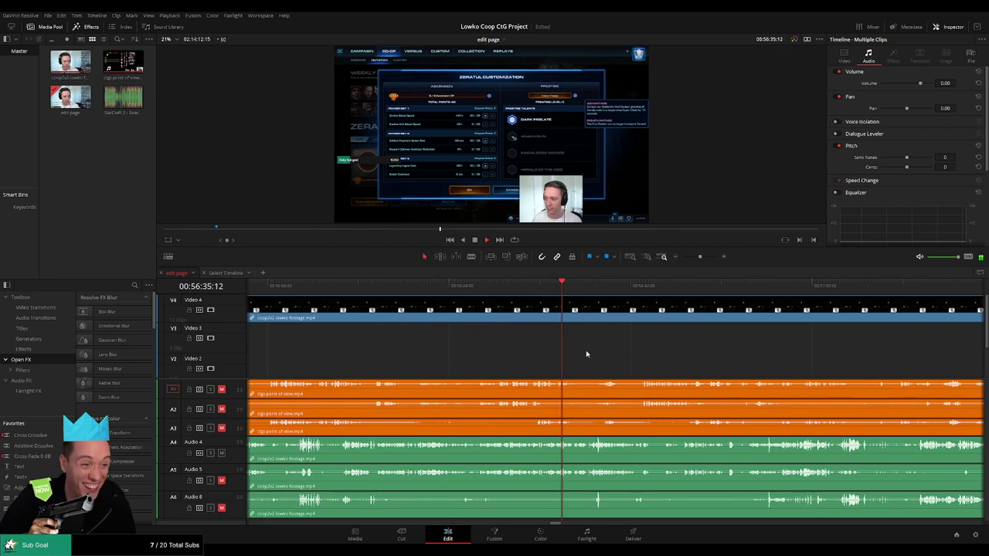
drag(586, 352, 420, 357)
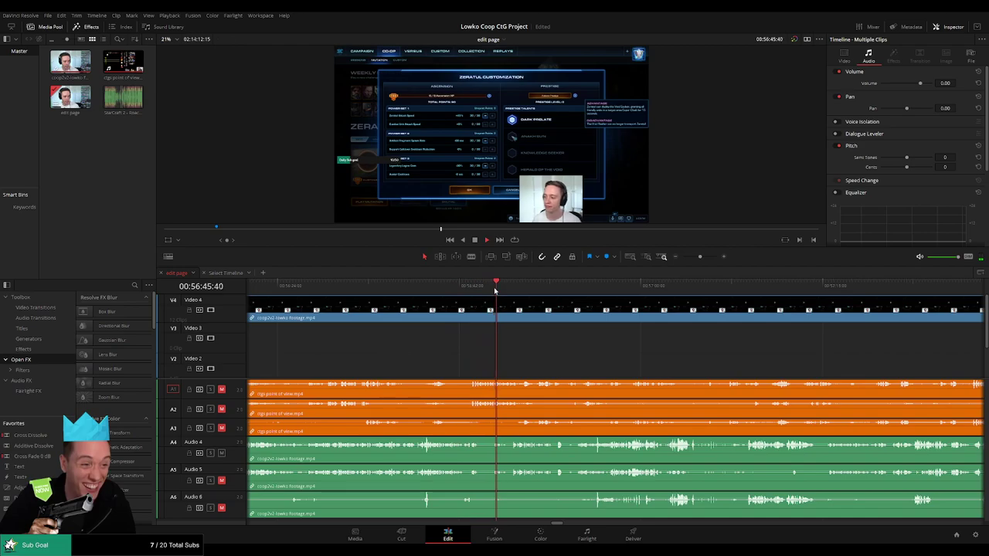
drag(558, 349, 442, 370)
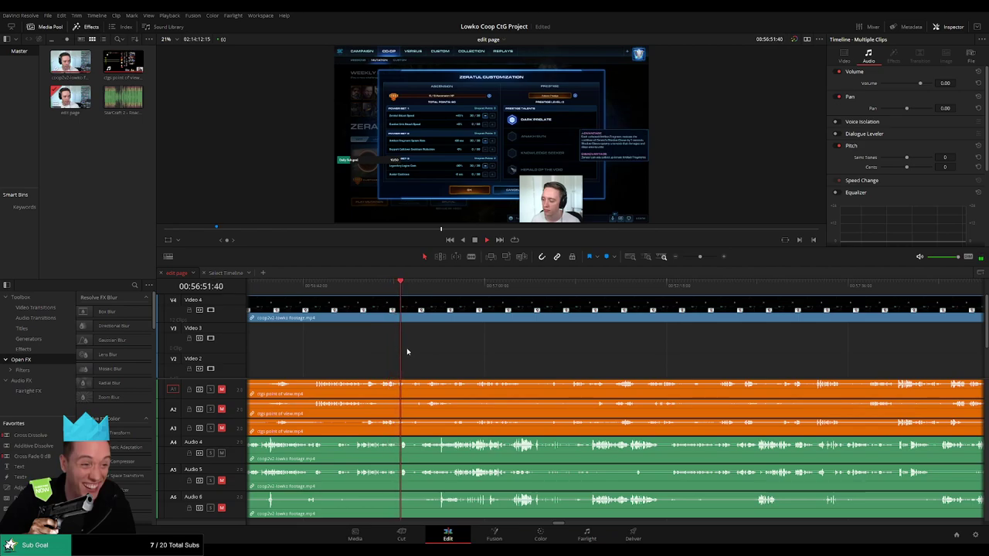
click(436, 288)
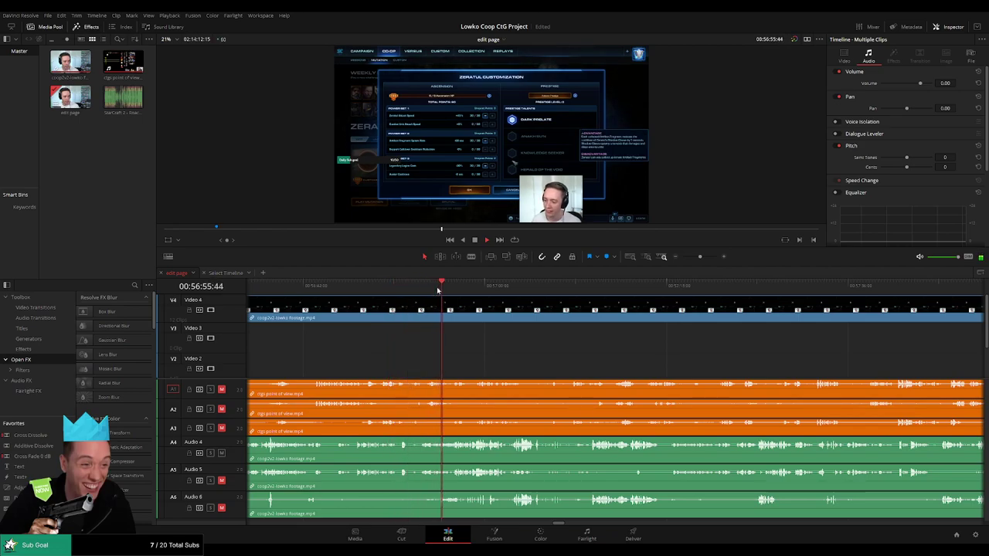
click(519, 287)
- Review the passage from the Zeratul commander page back into the customization window, about 00:57:04 to 00:57:27
scroll(425, 371, right, 5)
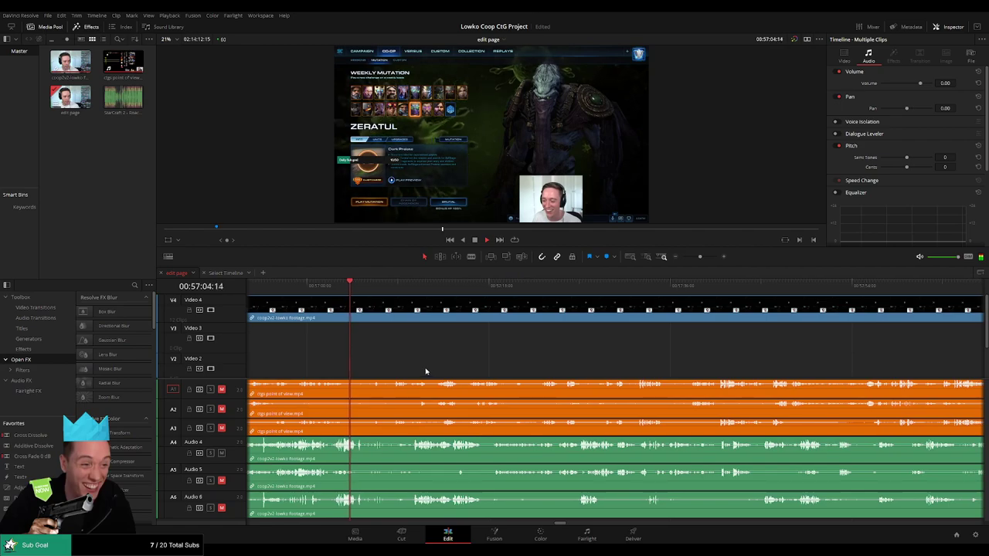
click(403, 290)
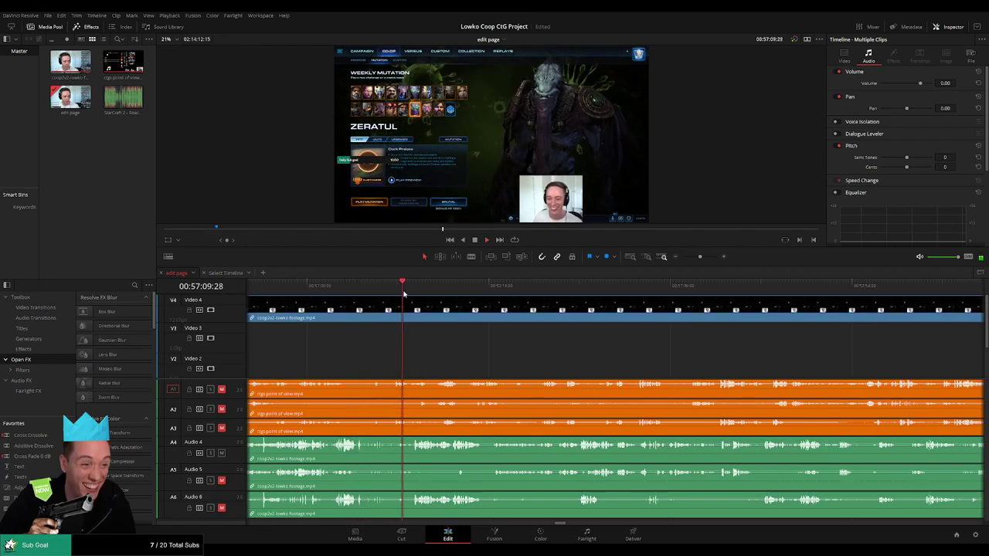
scroll(455, 356, right, 2)
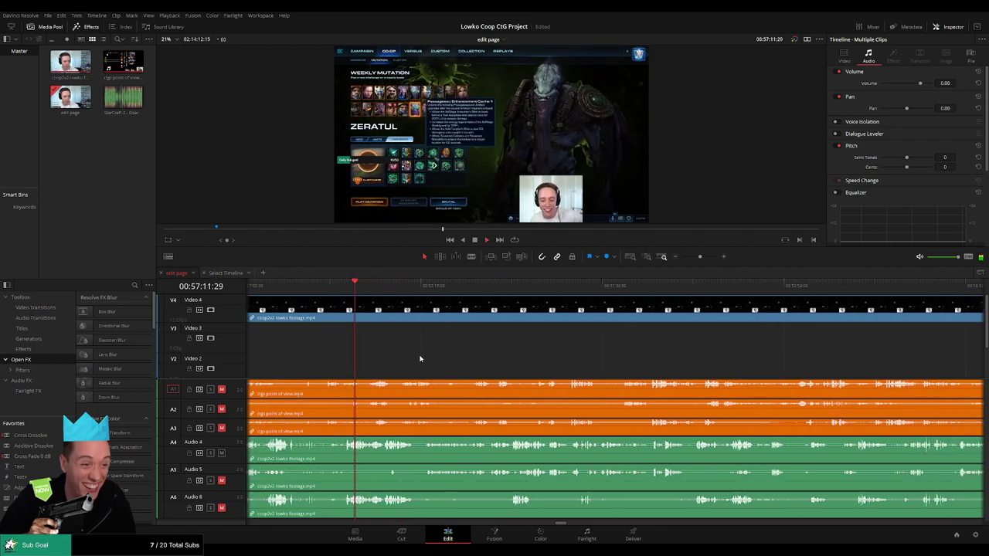
scroll(420, 359, right, 1)
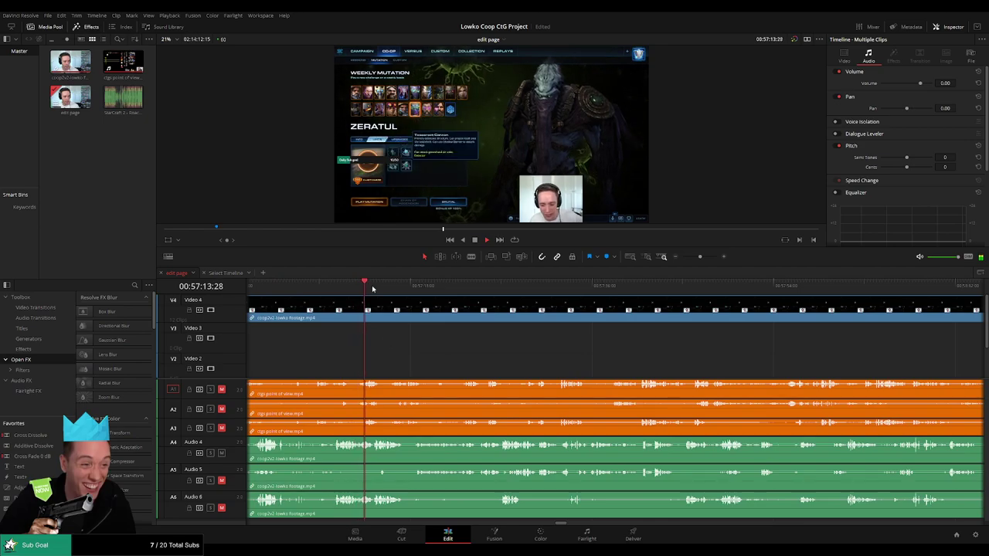
drag(373, 289, 416, 286)
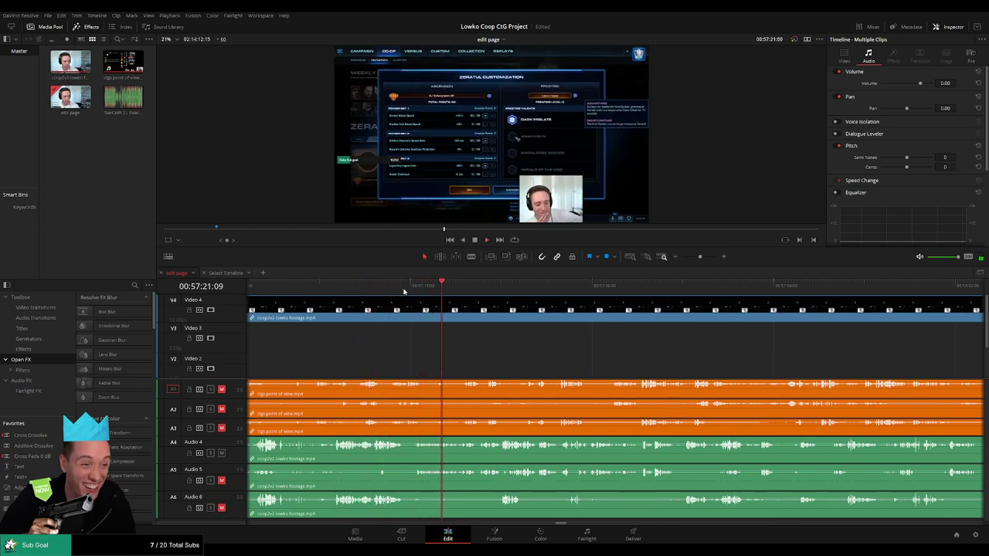
scroll(495, 352, right, 3)
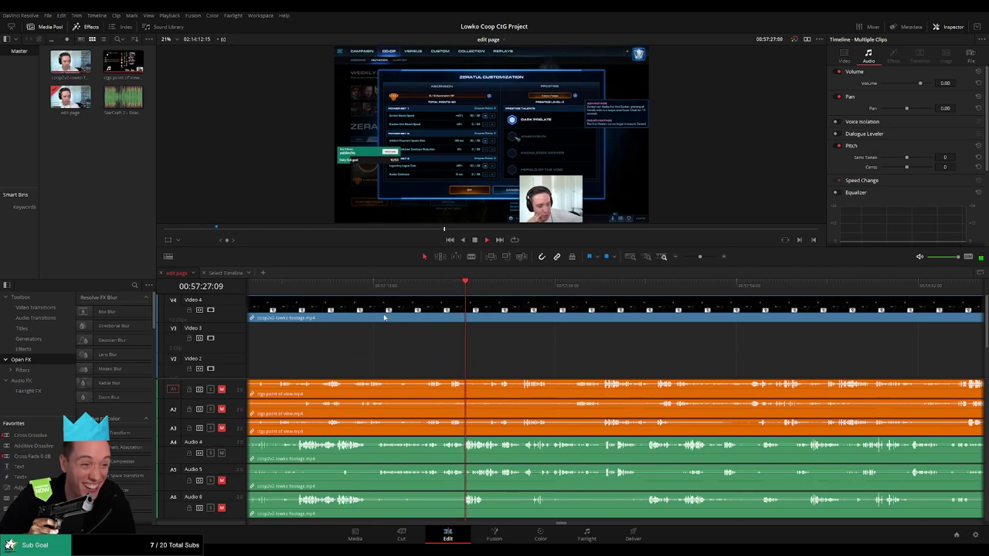
- Replay the start of the second customization window passage, from about 00:57:15 to 00:57:33
click(347, 284)
key(space)
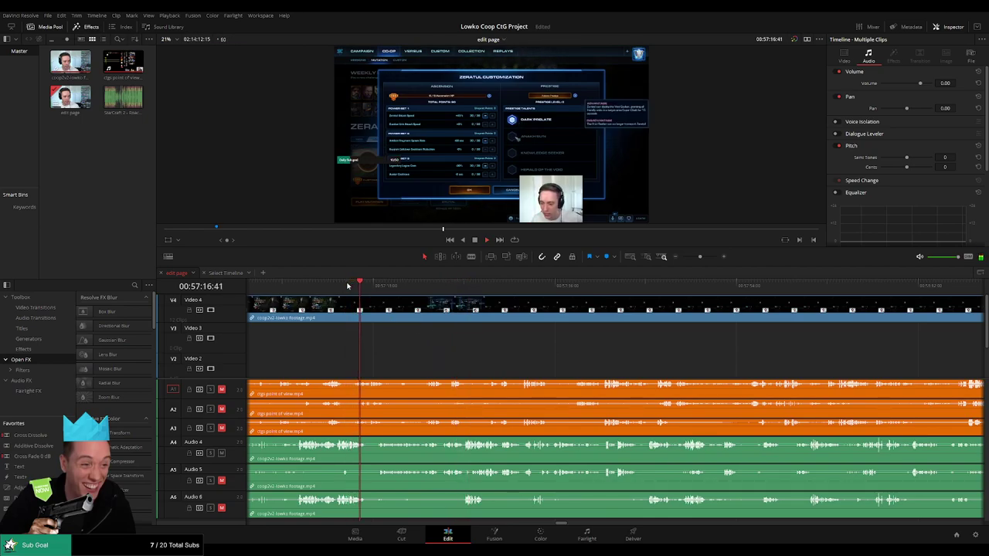
drag(444, 291, 499, 292)
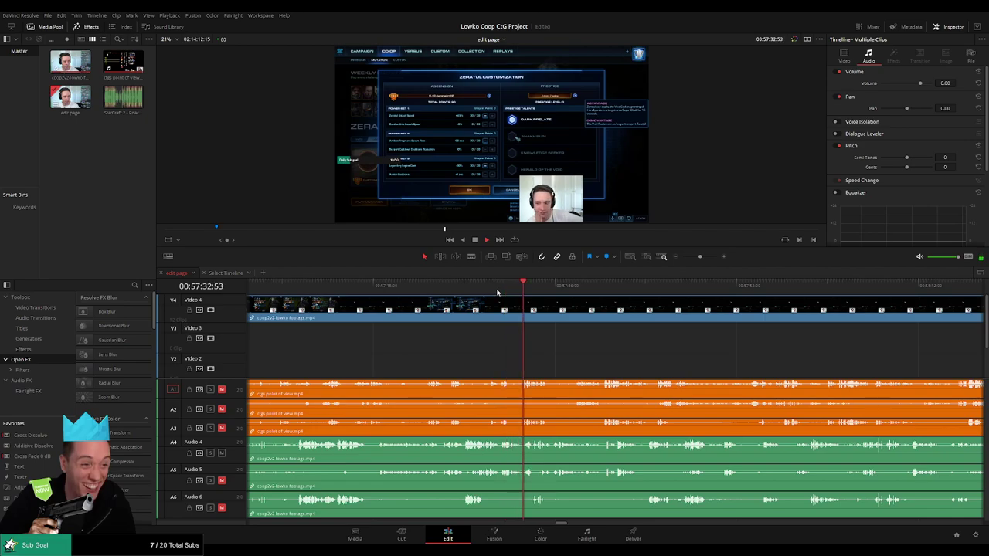
key(space)
scroll(376, 343, left, 1)
- Split the coop2v2 lowko footage clip on the Zeratul commander page at 00:57:08:13 and color the part before the cut orange
click(324, 287)
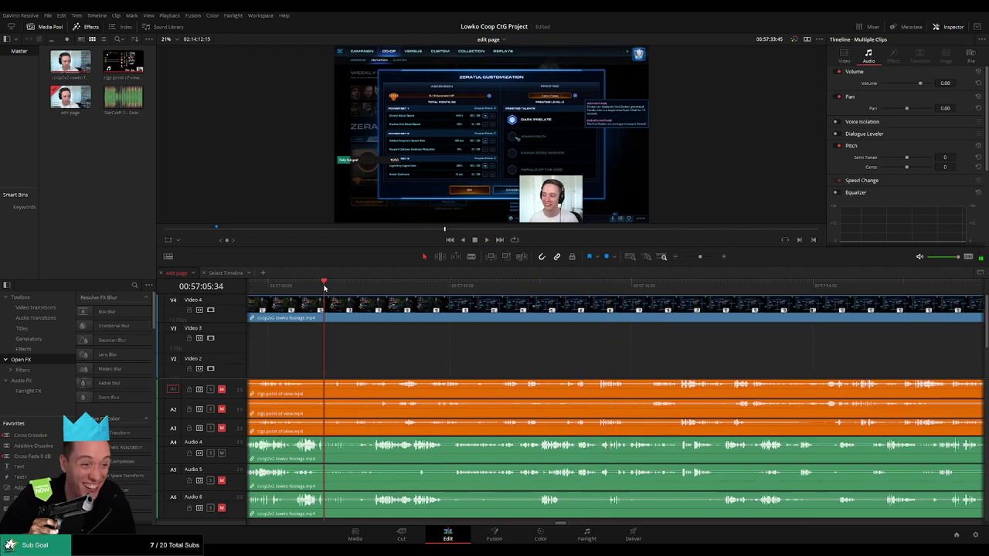
key(space)
click(371, 288)
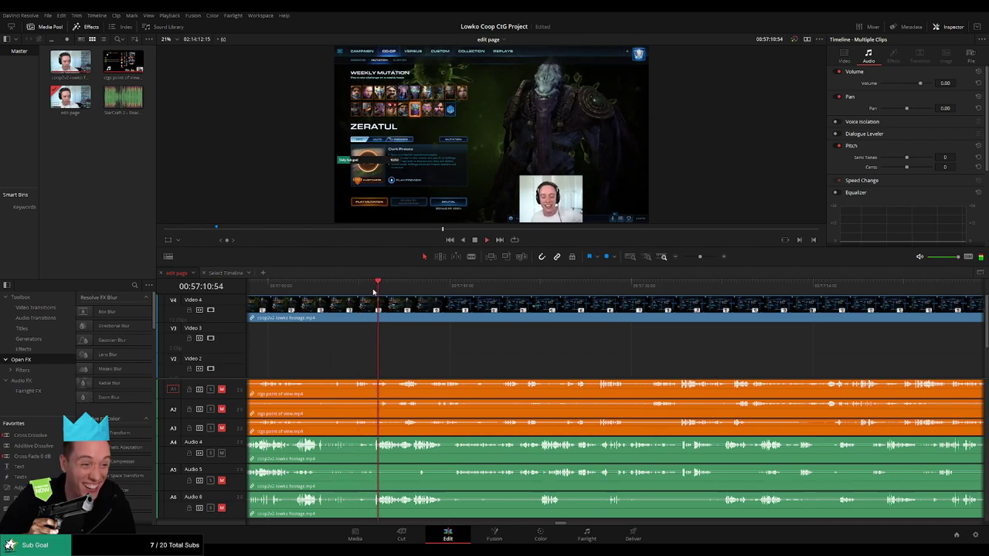
click(313, 287)
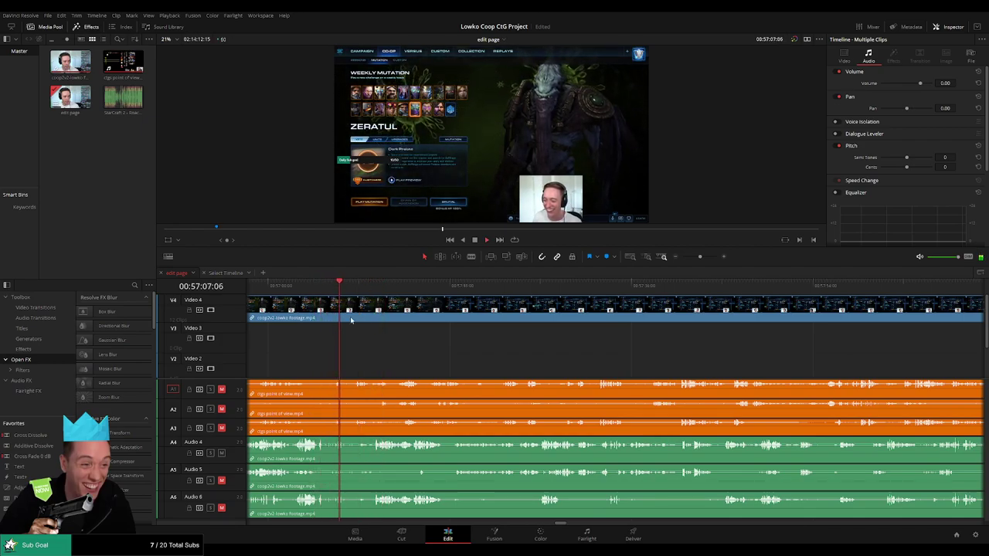
key(space)
key(ctrl+b)
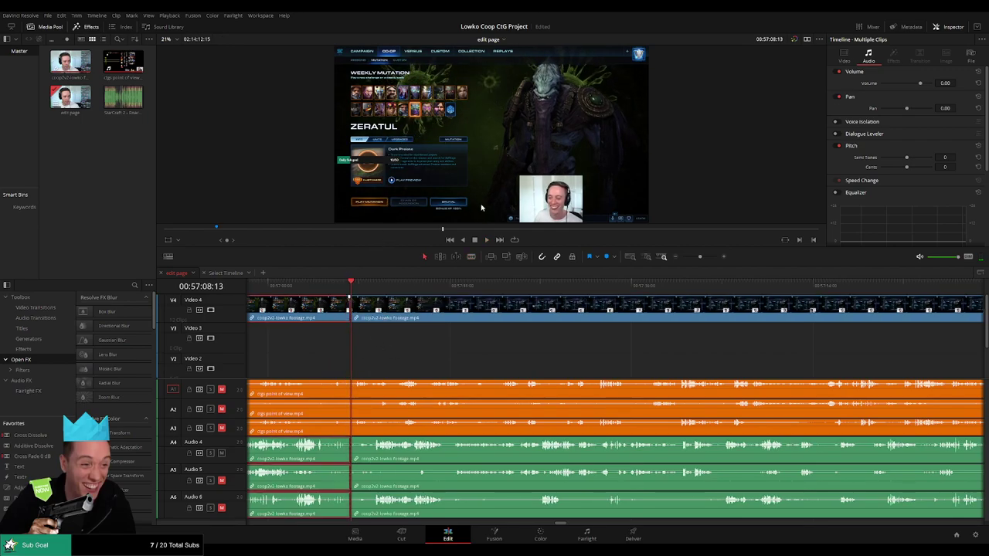
key(1)
- Review the remaining Zeratul customization window footage after the cut, from about 00:57:50 to 00:58:47
drag(516, 291, 784, 327)
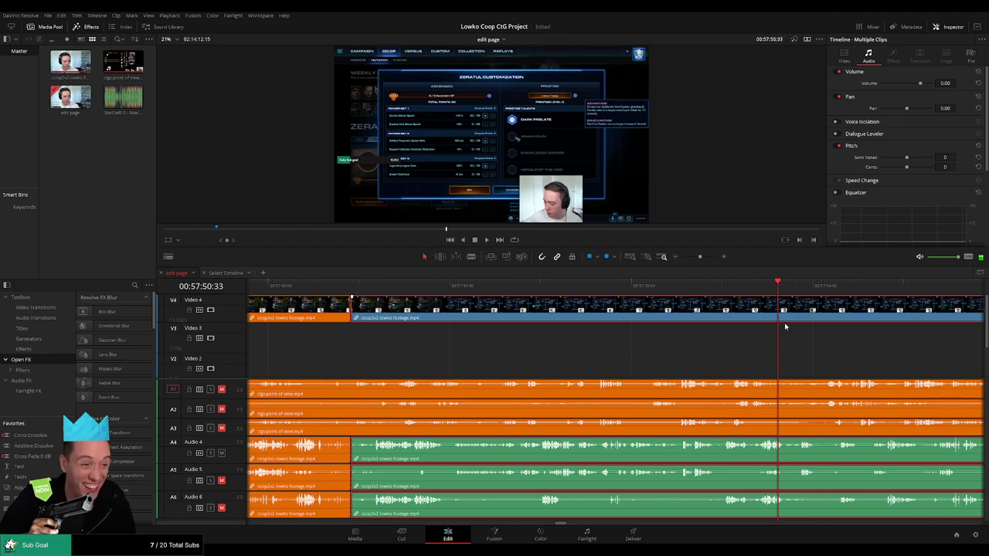
click(821, 350)
key(space)
drag(843, 357, 463, 357)
click(648, 287)
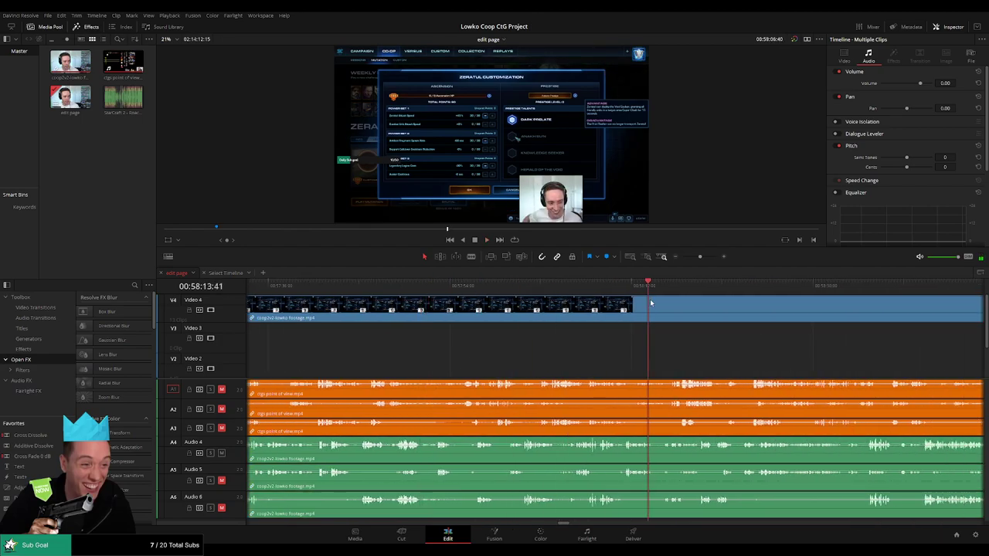
drag(750, 357, 497, 362)
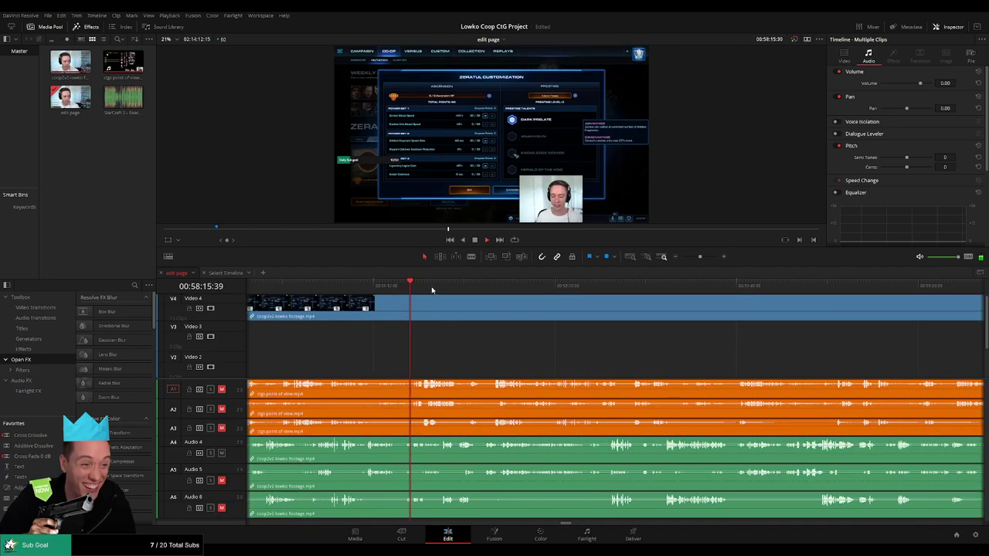
click(702, 288)
scroll(547, 364, right, 4)
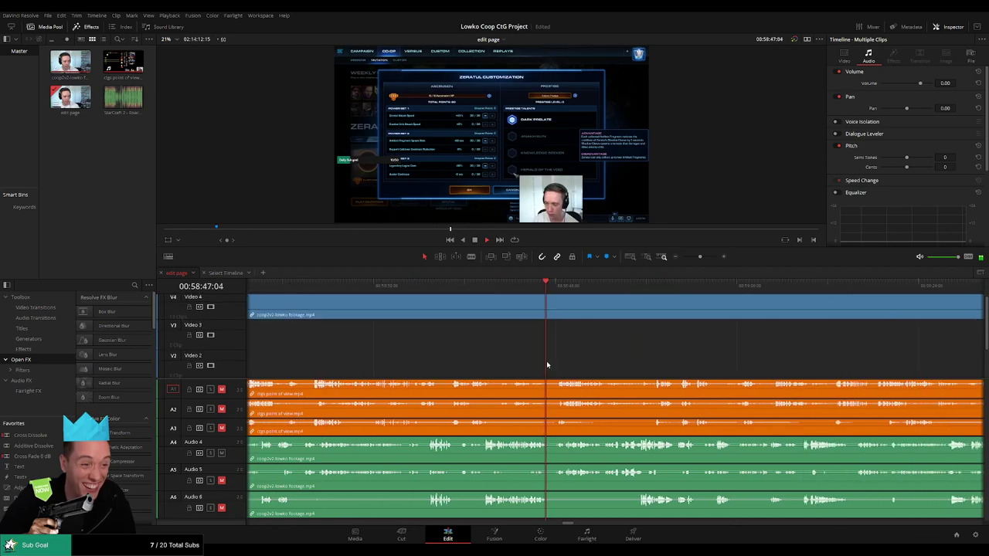
- Review the footage from the customization window to the Zeratul commander page, about 00:58:47 to 00:59:58
drag(546, 365, 401, 353)
click(579, 287)
click(671, 288)
drag(683, 357, 379, 369)
drag(439, 346, 431, 364)
click(473, 289)
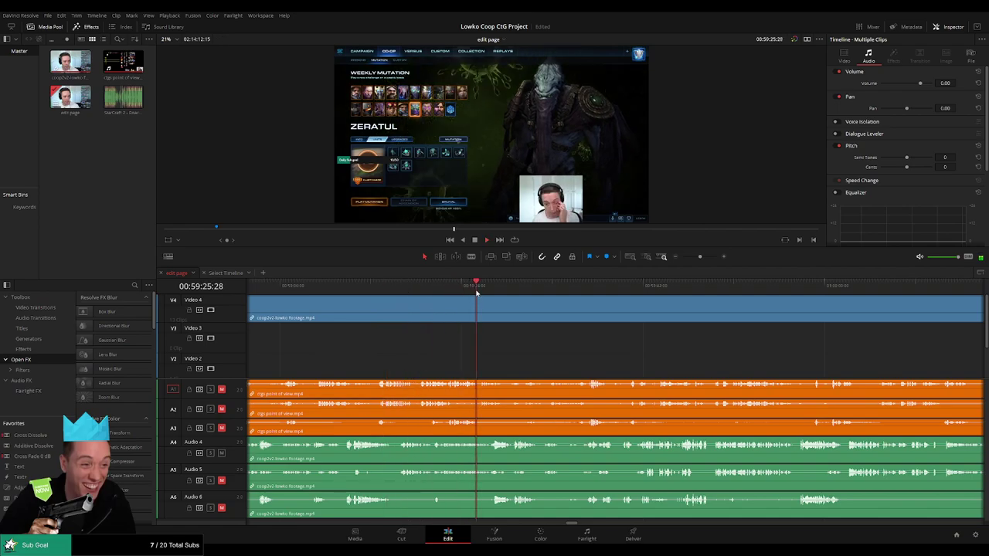
click(807, 315)
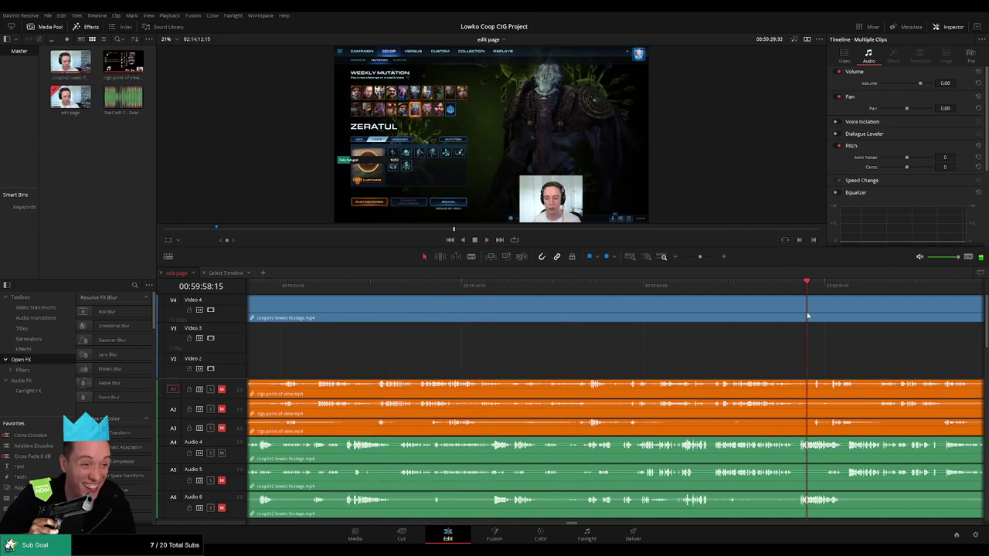
- Review the passage from the Zeratul commander page to the Temple of the Past lobby, about 00:59:59 to 01:01:12
scroll(598, 358, right, 3)
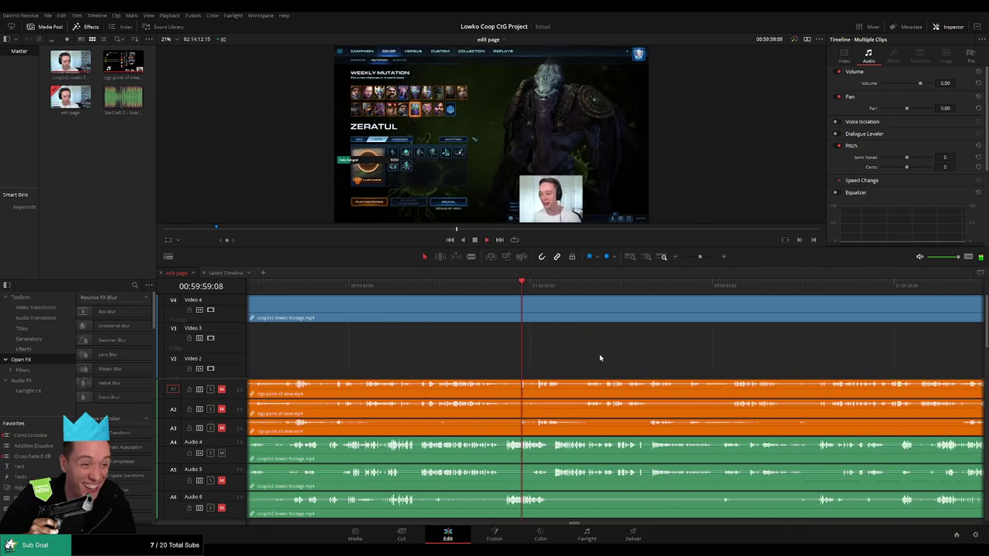
click(482, 294)
click(848, 317)
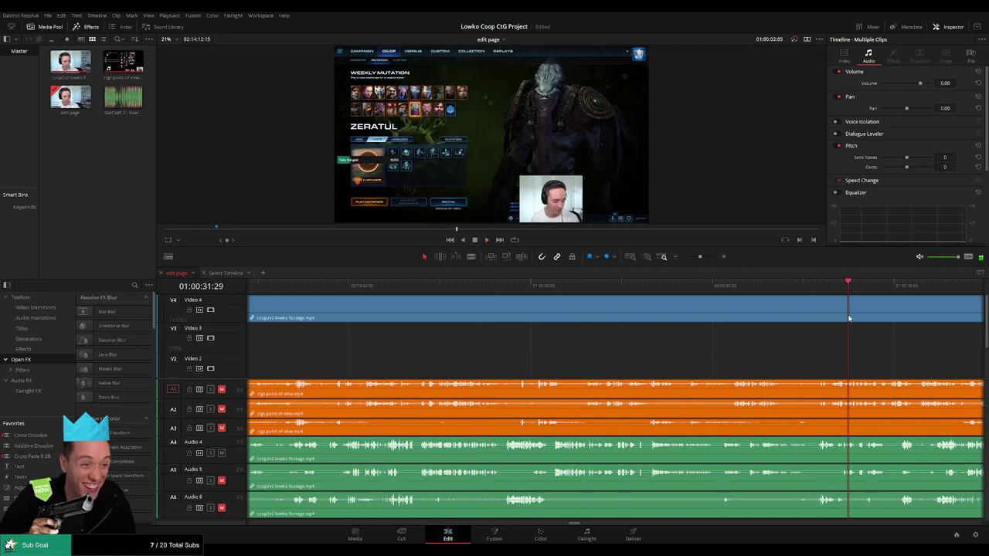
scroll(487, 302, right, 3)
click(826, 319)
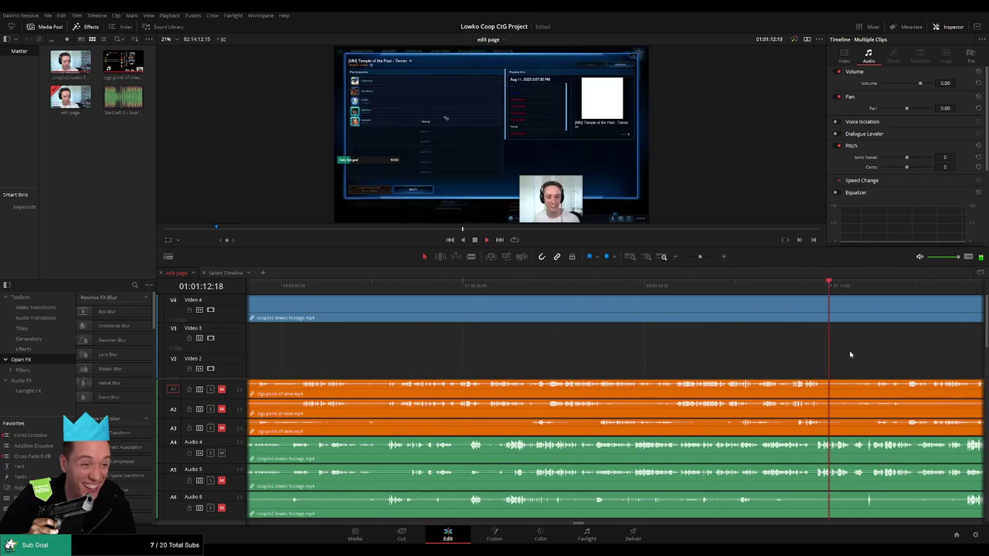
- Review the footage from the Temple of the Past lobby into the match loading screen, about 01:01:12 to 01:01:51
scroll(452, 353, right, 4)
click(757, 311)
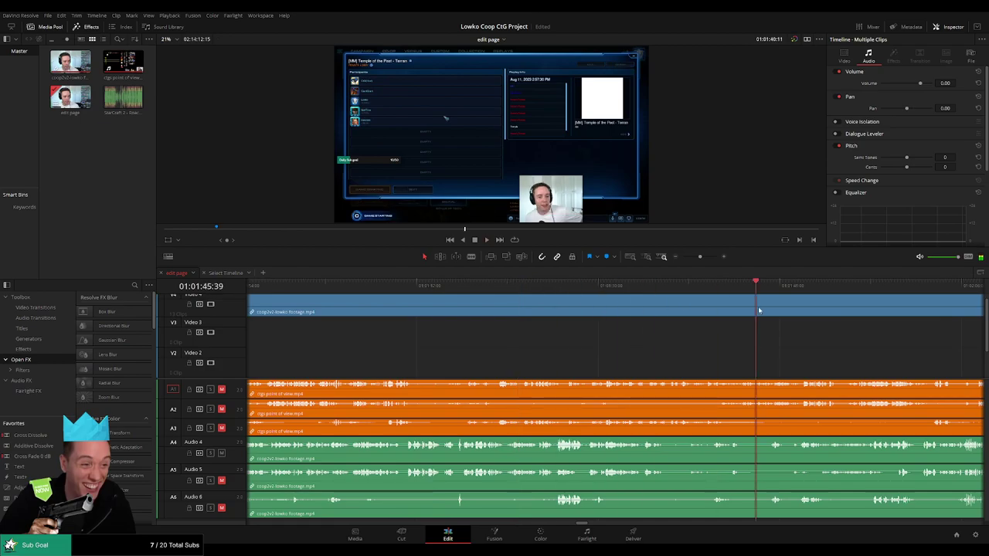
scroll(475, 371, right, 4)
scroll(468, 366, right, 1)
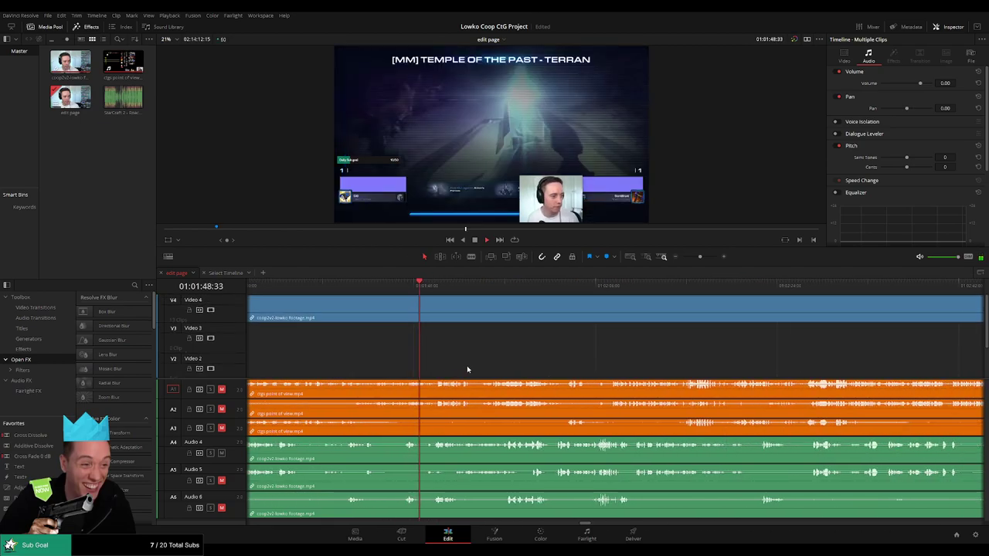
click(432, 291)
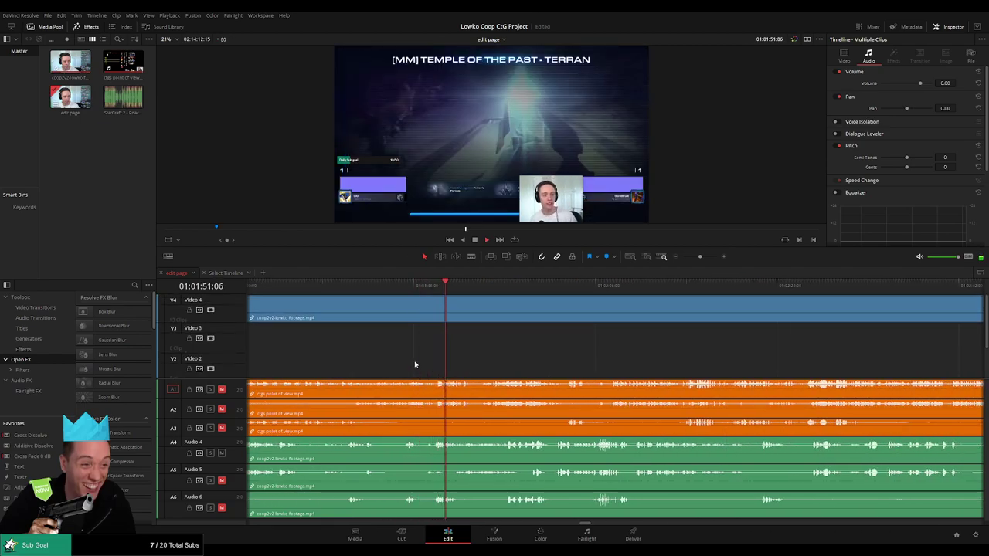
- Replay the passage between the Temple of the Past lobby and the loading screen, about 01:01:31 to 01:01:40
scroll(414, 365, left, 3)
click(510, 289)
click(530, 290)
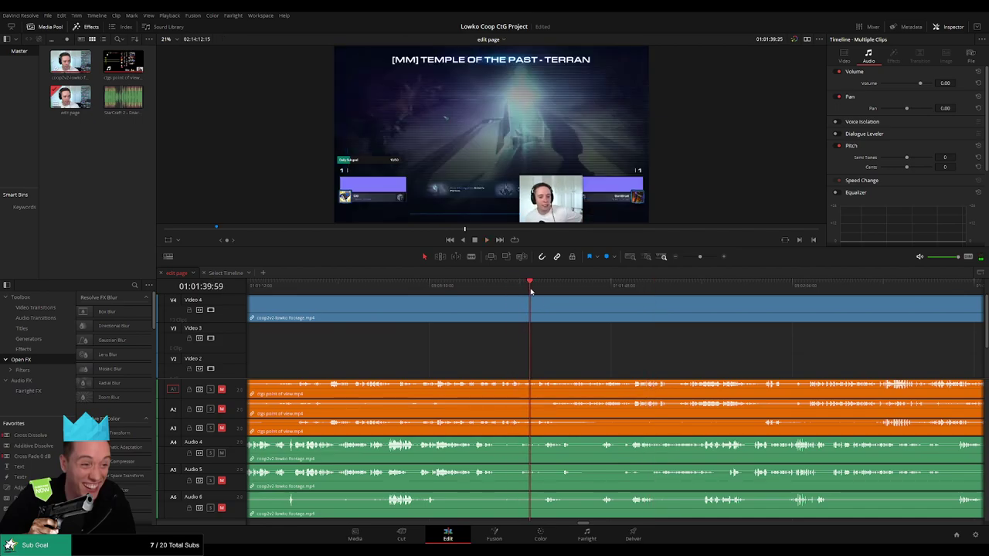
click(438, 291)
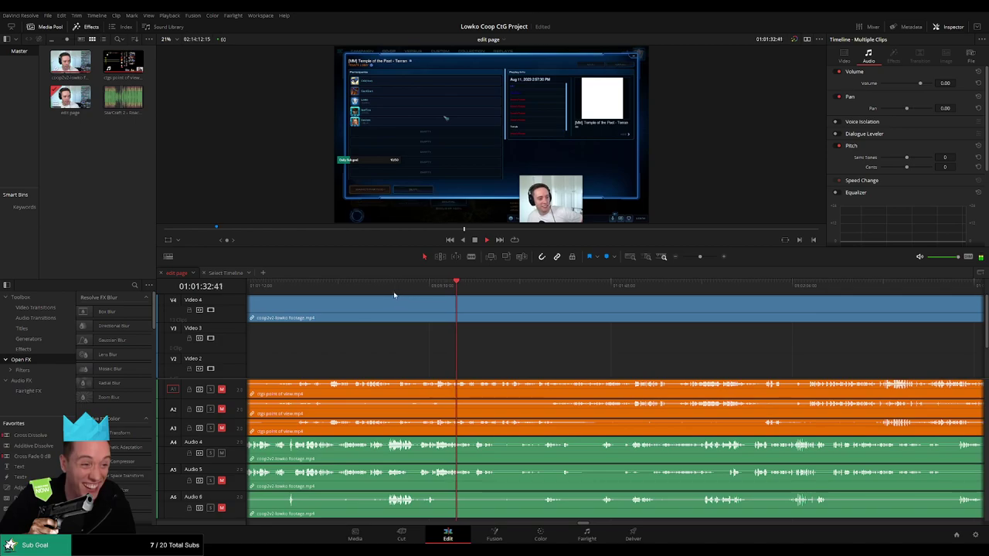
click(390, 290)
click(429, 289)
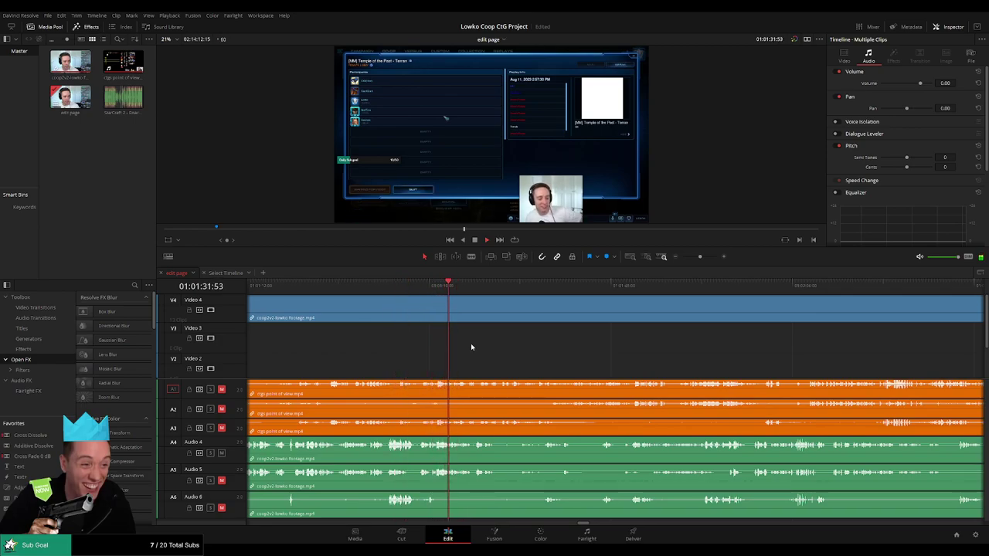
scroll(494, 336, left, 3)
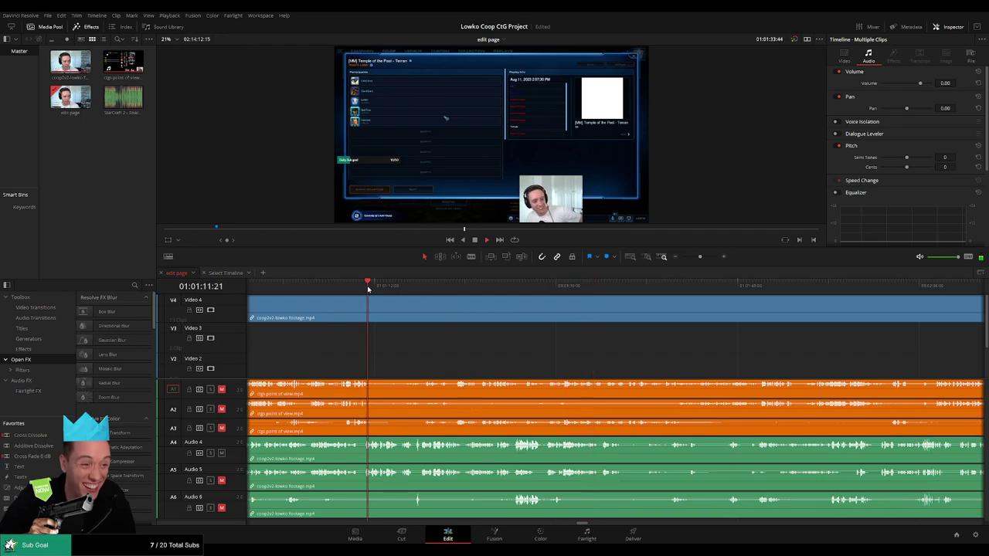
click(625, 290)
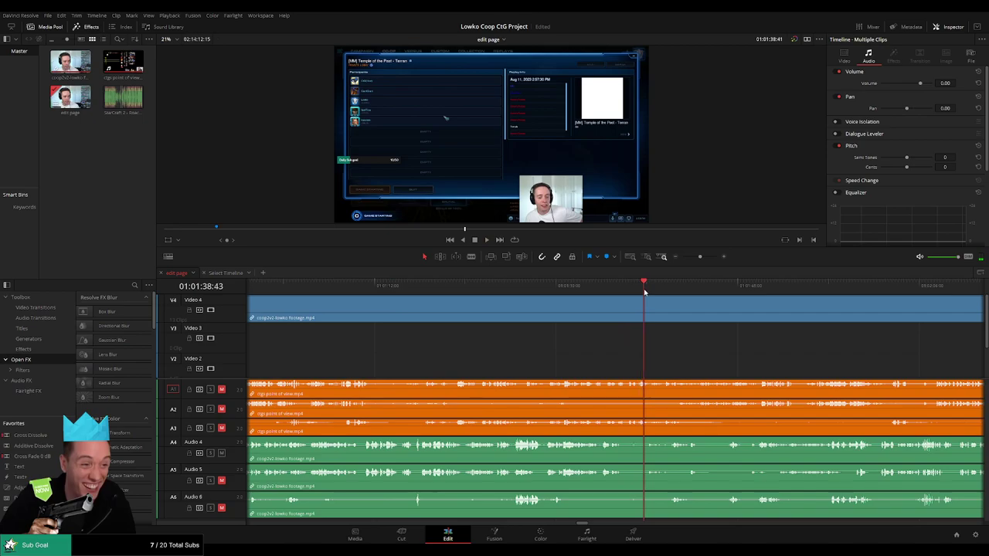
click(599, 291)
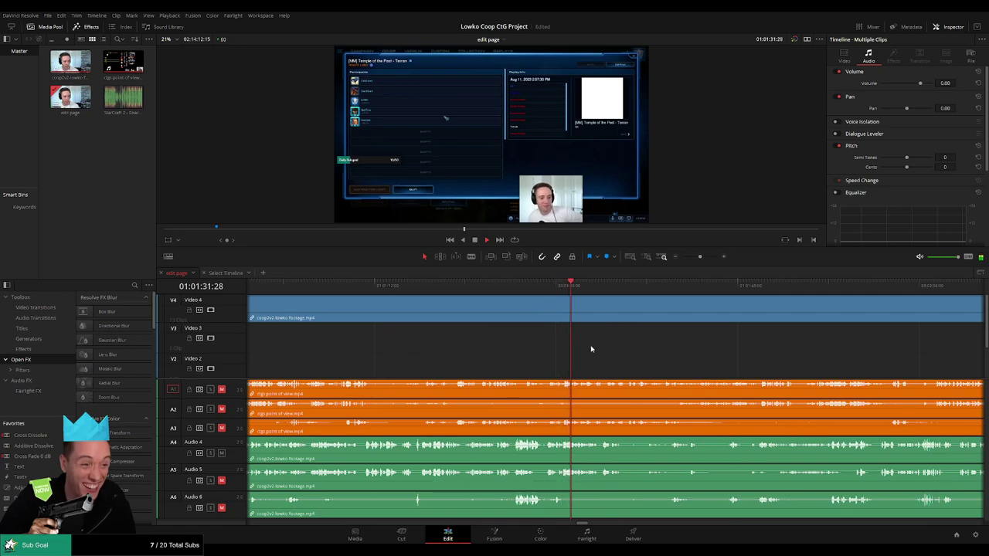
scroll(576, 353, right, 1)
scroll(519, 353, left, 8)
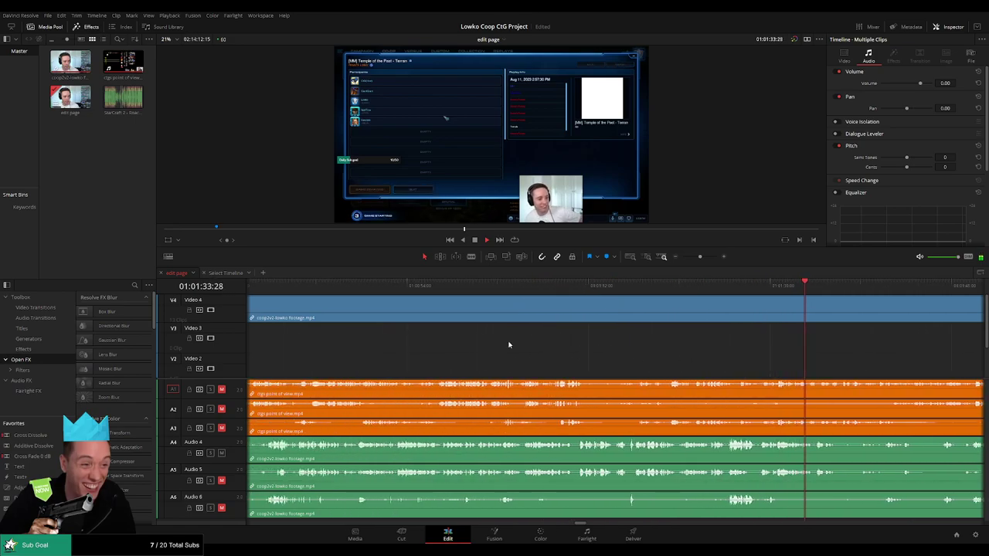
click(409, 292)
drag(363, 305, 338, 295)
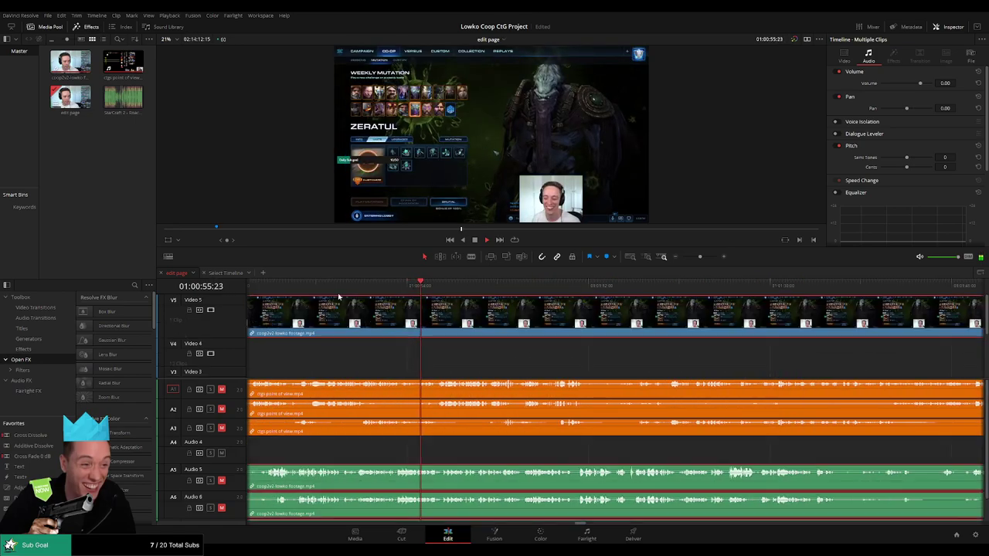
key(ctrl+z)
- Review the Zeratul commander page footage backwards from about 01:00:49 to 01:00:19
click(342, 287)
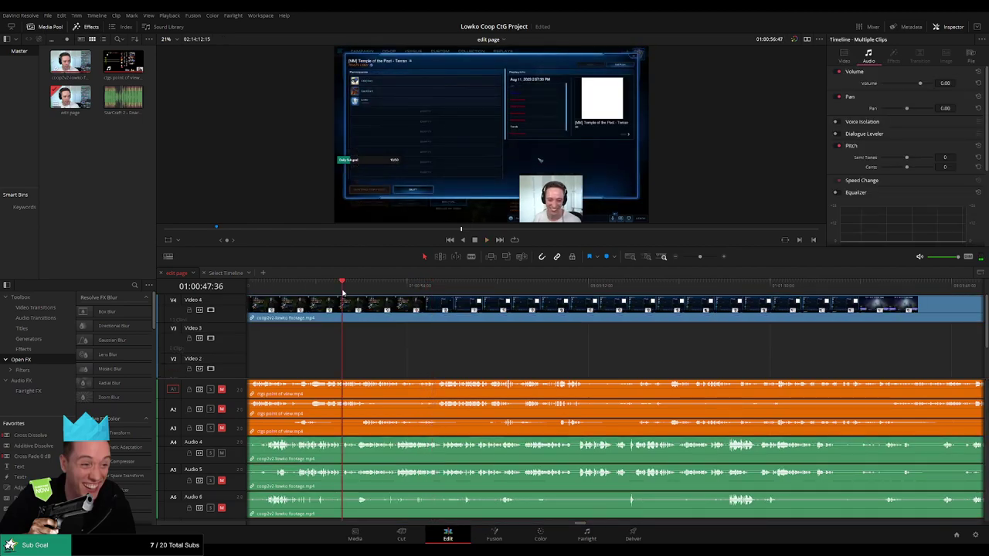
drag(396, 349, 522, 357)
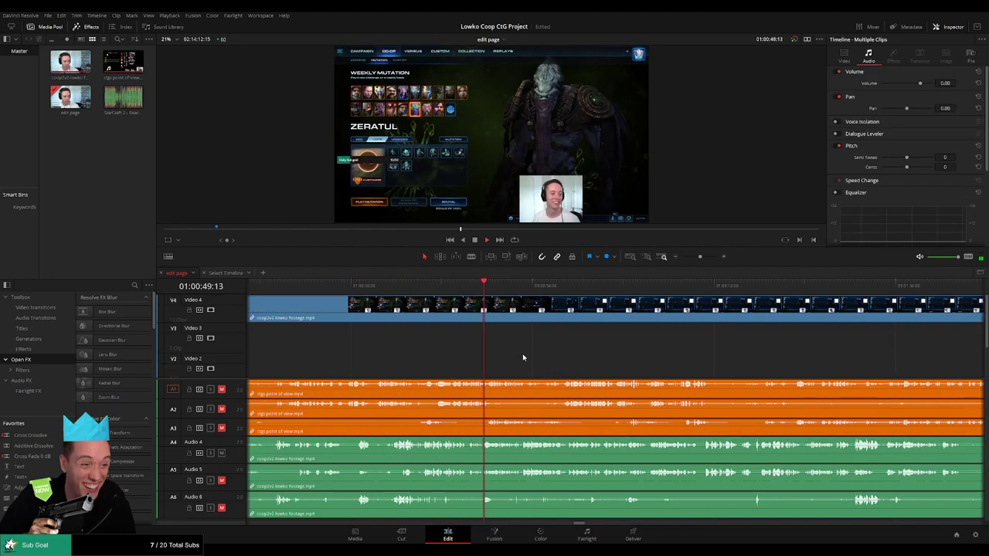
click(387, 290)
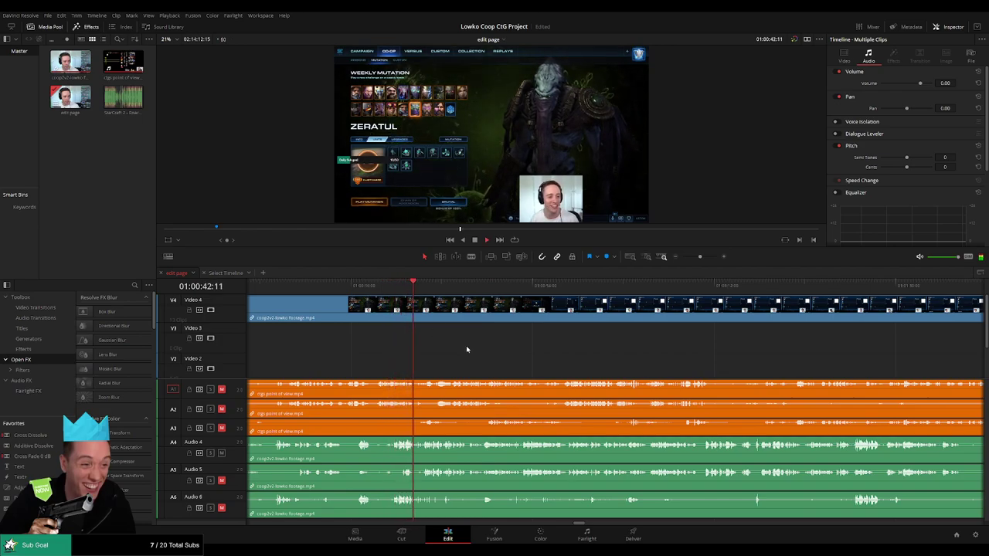
scroll(485, 315, left, 4)
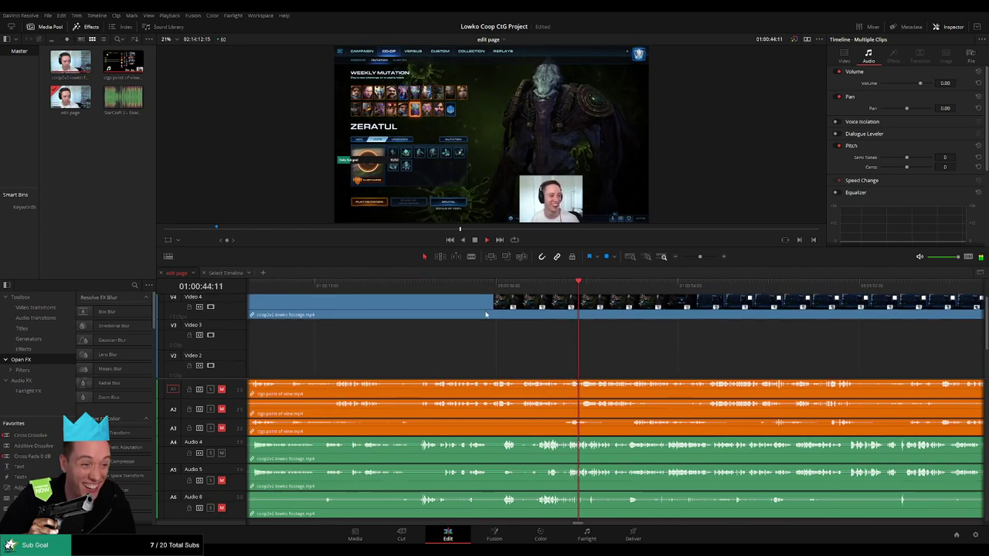
click(422, 286)
scroll(514, 347, left, 2)
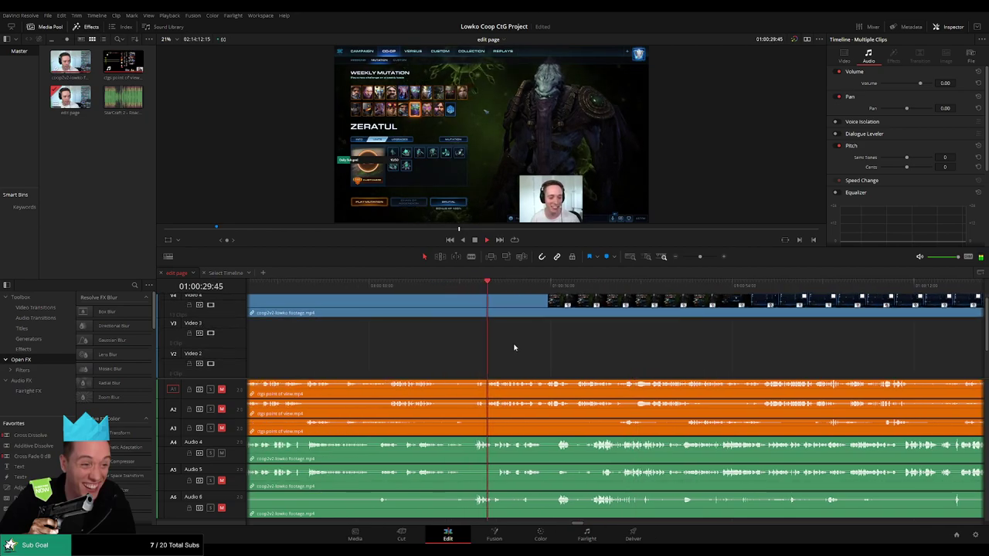
click(470, 285)
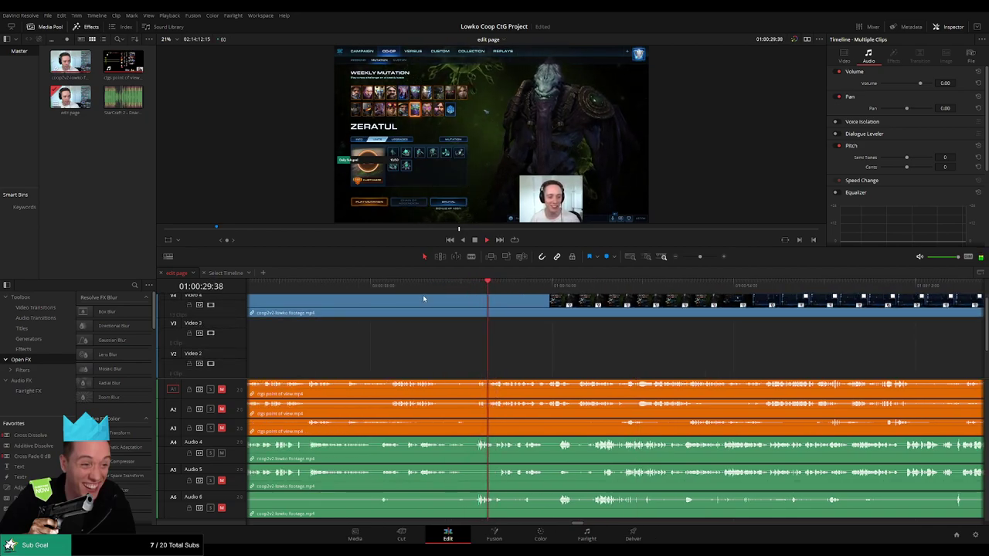
scroll(481, 356, up, 1)
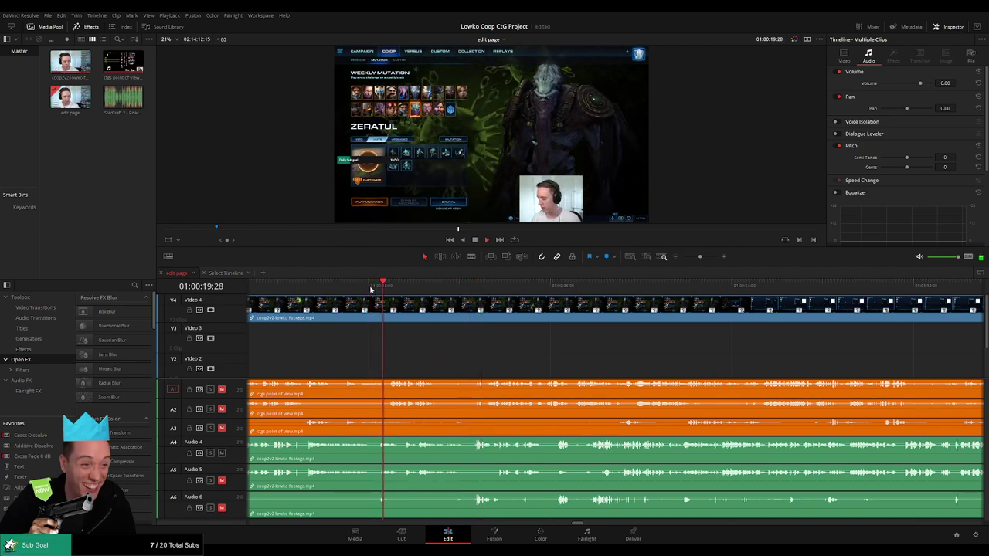
- Split the Lowko footage and its linked audio on the Zeratul commander page at about 01:00:11:39
scroll(468, 347, left, 5)
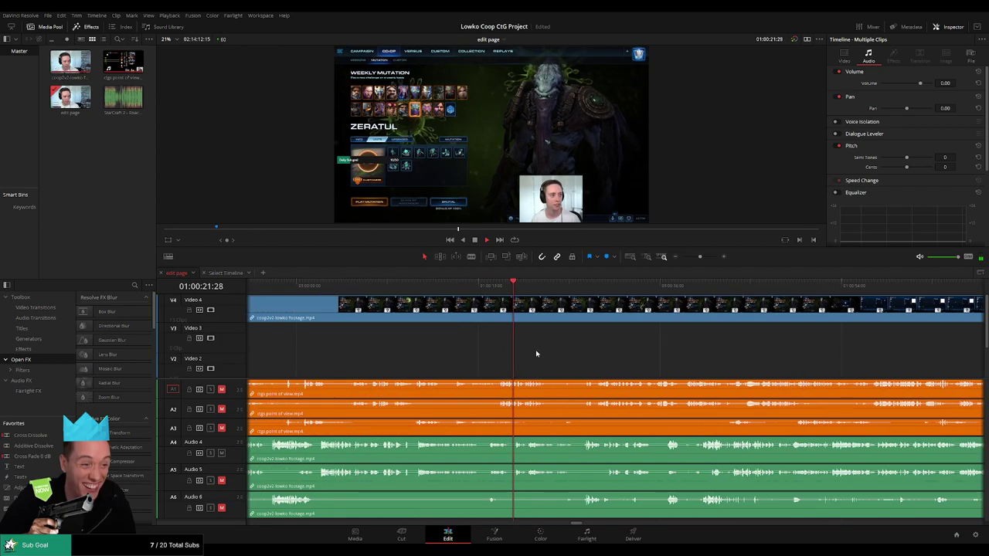
click(418, 289)
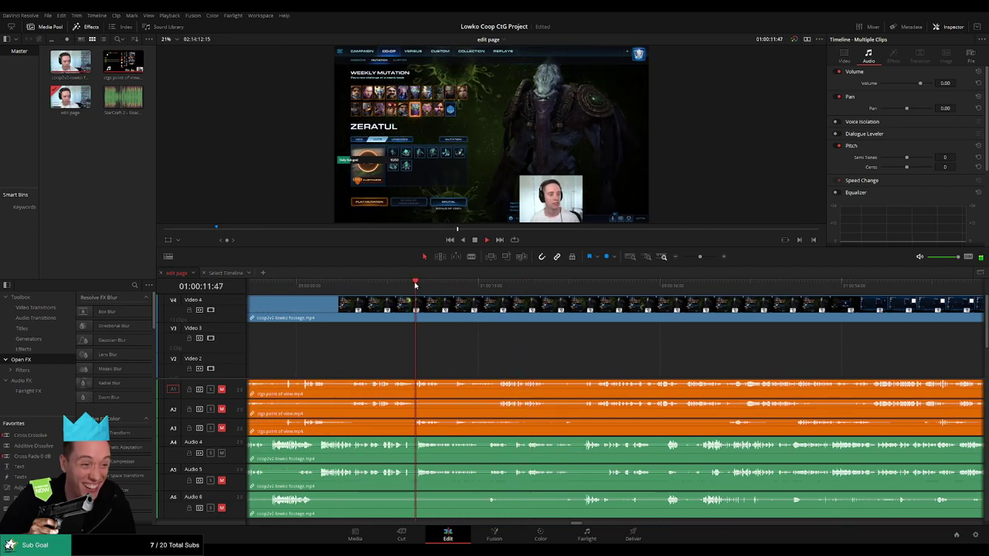
scroll(569, 354, left, 4)
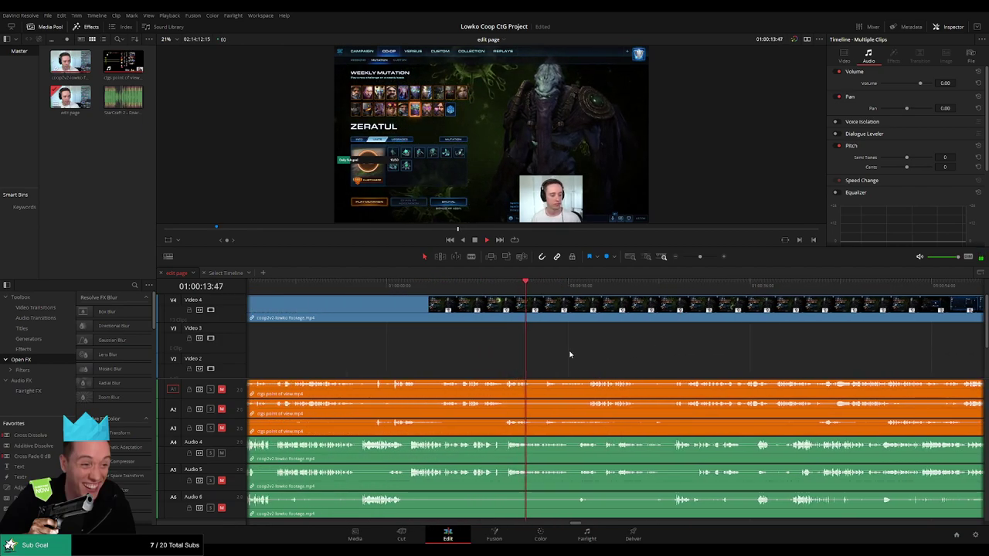
key(b)
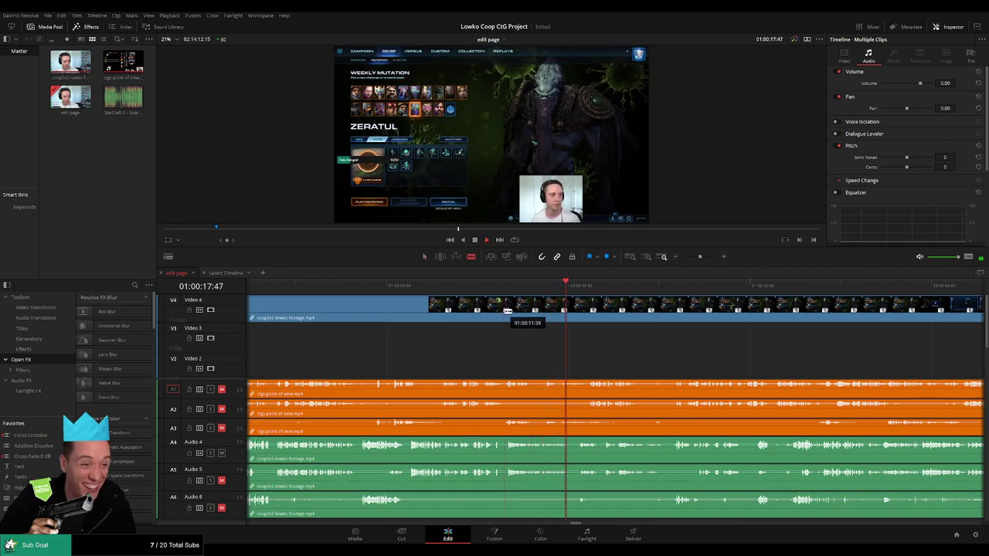
click(506, 311)
- Review the commander page footage before the cut, from about 01:00:08 back to 00:59:36
click(486, 284)
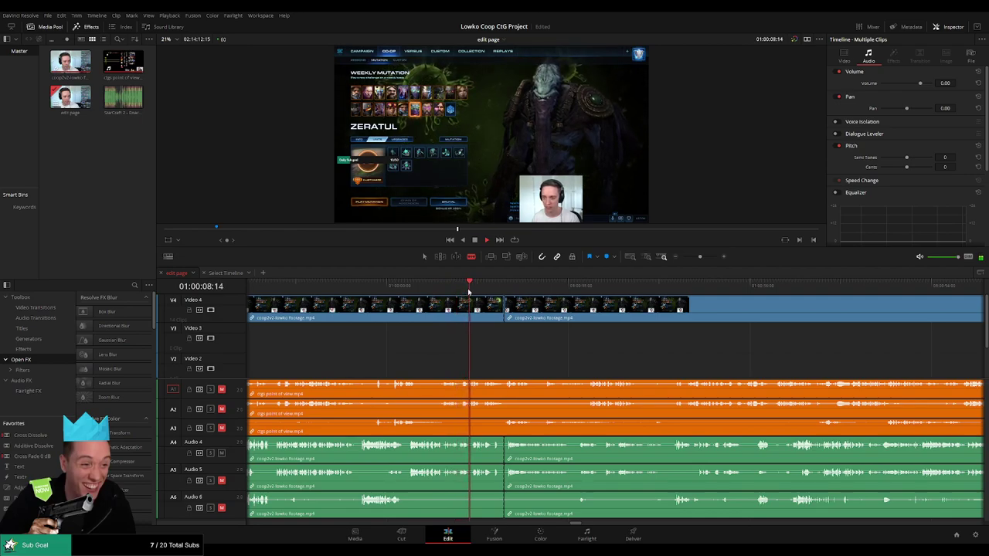
click(365, 292)
drag(437, 356, 533, 346)
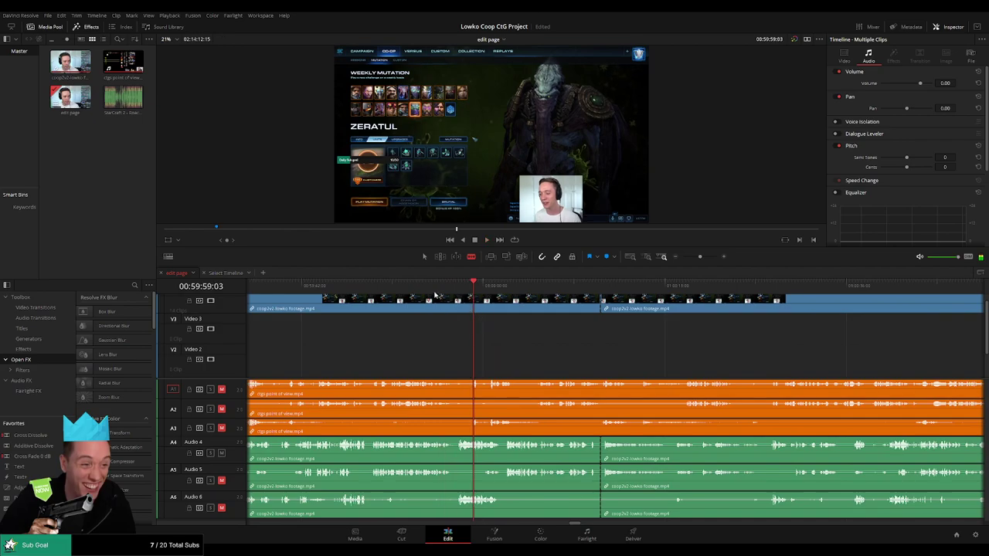
click(388, 287)
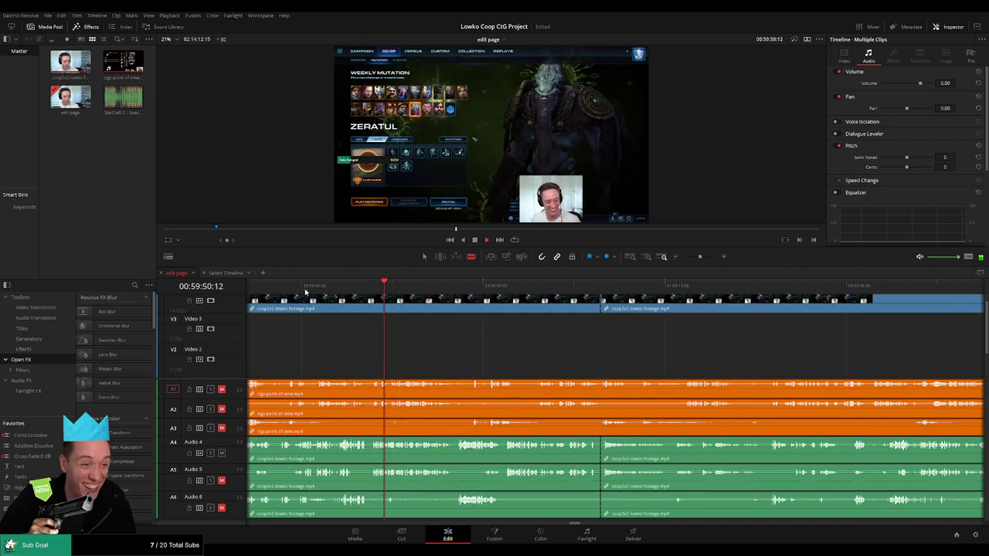
scroll(377, 346, up, 4)
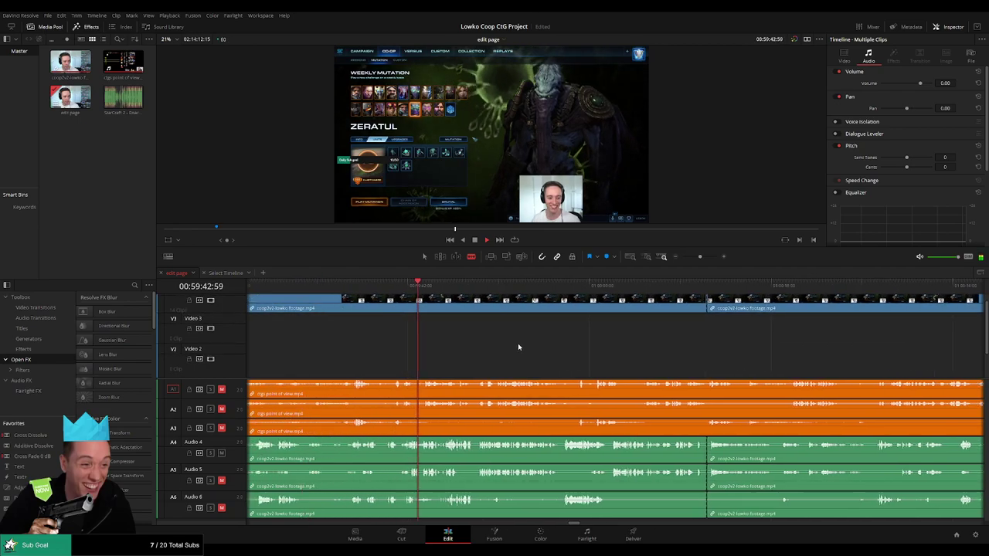
click(366, 292)
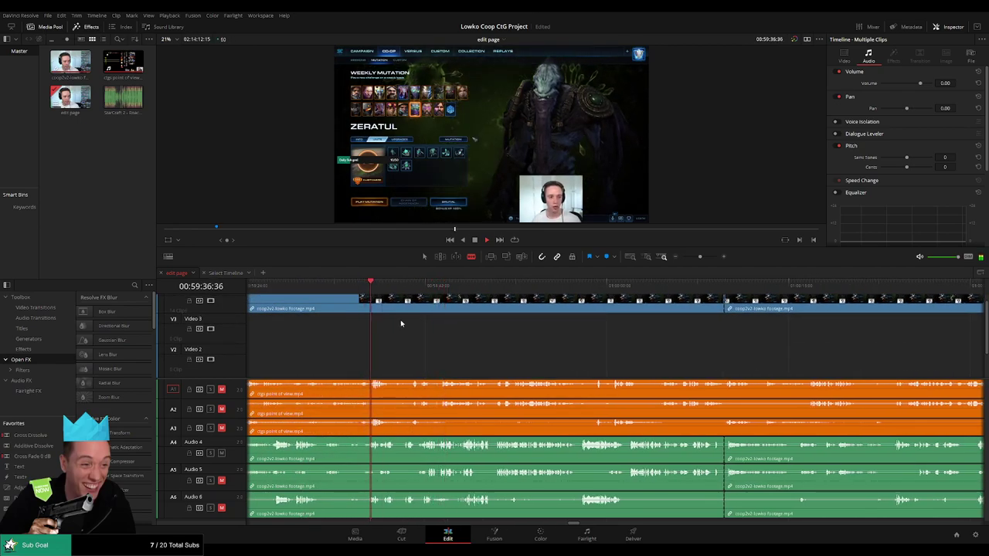
- Undo the cut in the Lowko footage at about 01:00:11:39
click(422, 328)
scroll(433, 336, up, 1)
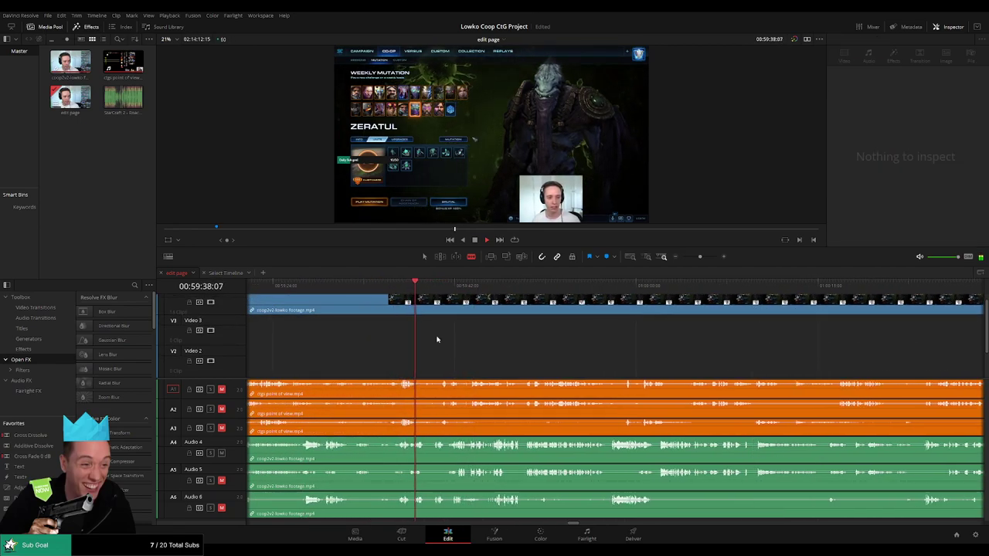
- Review the Zeratul commander page footage from about 00:59:27 to 00:59:41
click(390, 295)
click(305, 288)
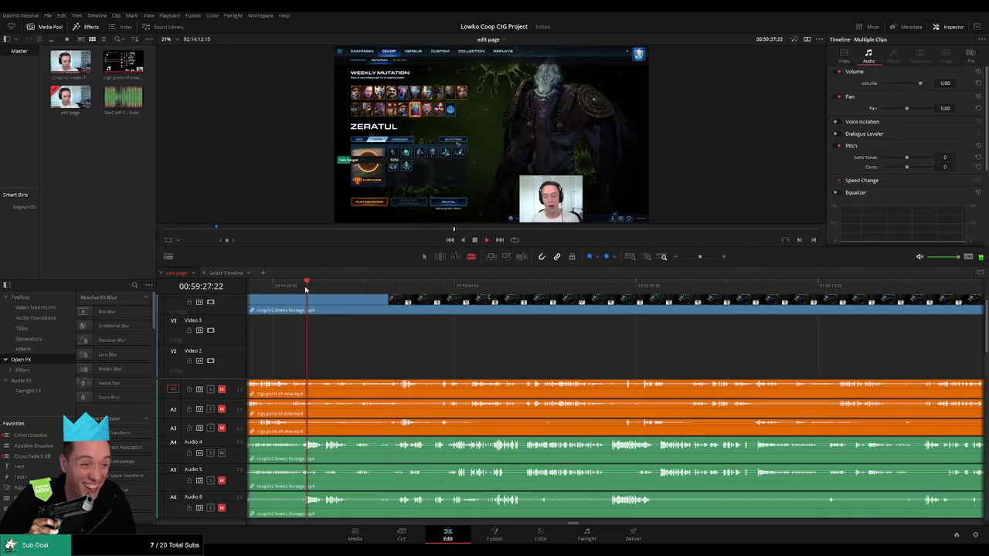
scroll(471, 356, up, 5)
click(350, 290)
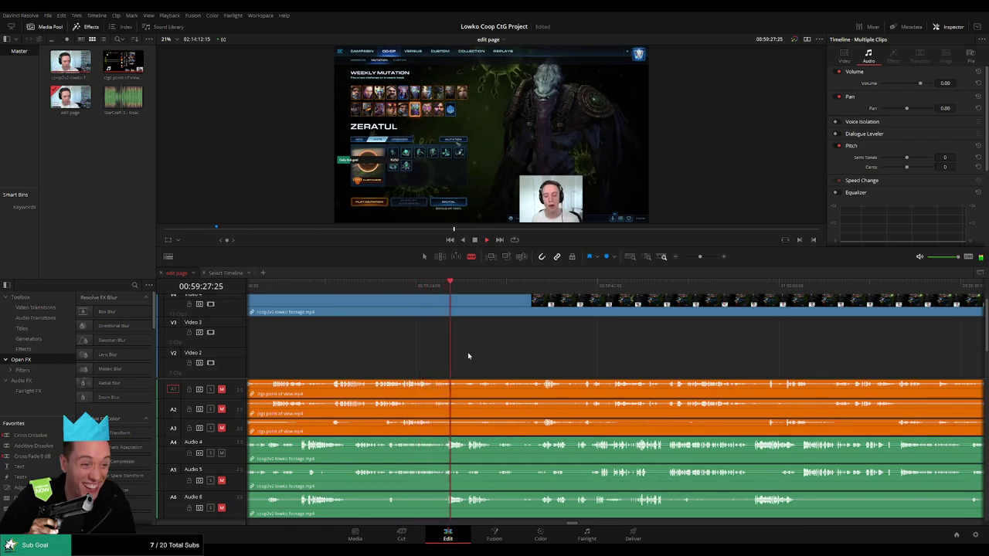
drag(489, 351, 417, 373)
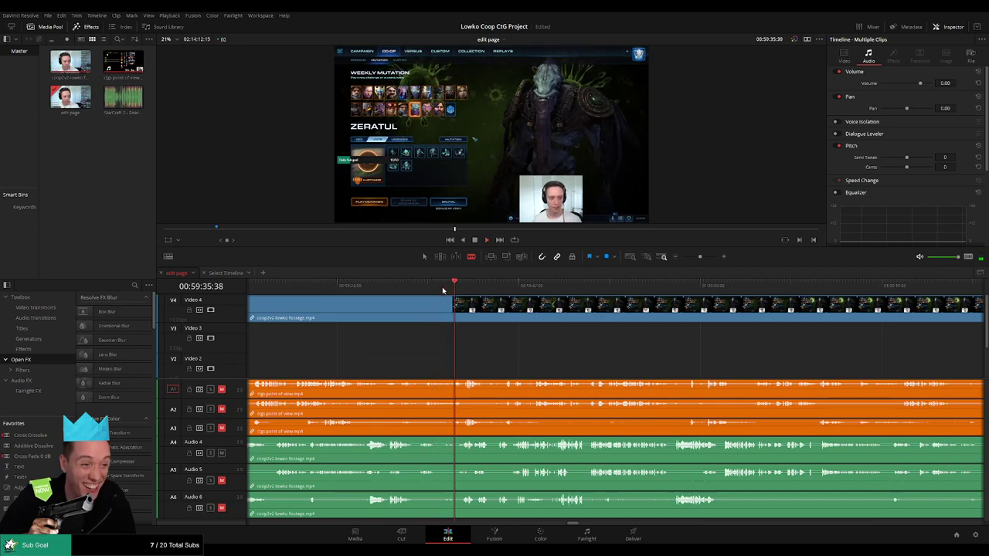
drag(528, 360, 465, 358)
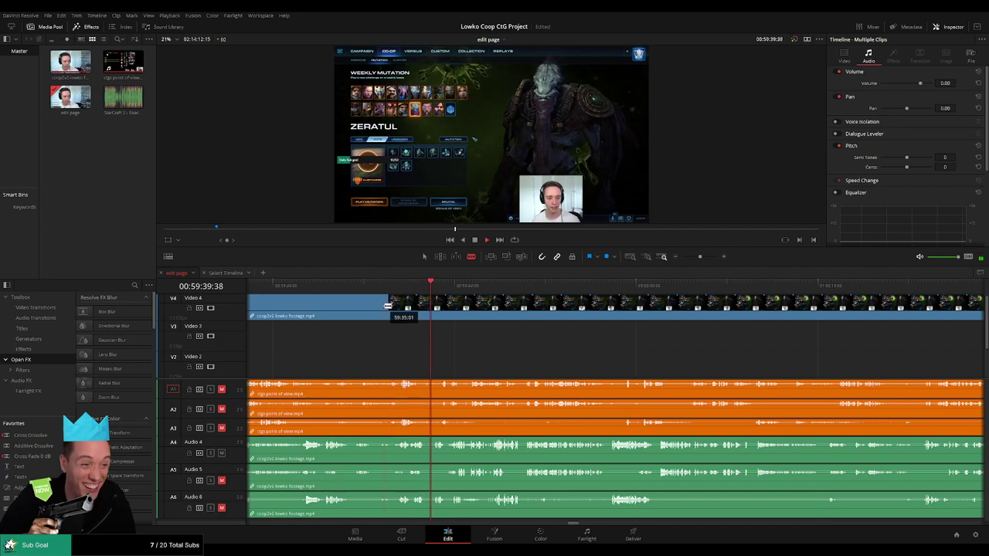
scroll(463, 361, left, 4)
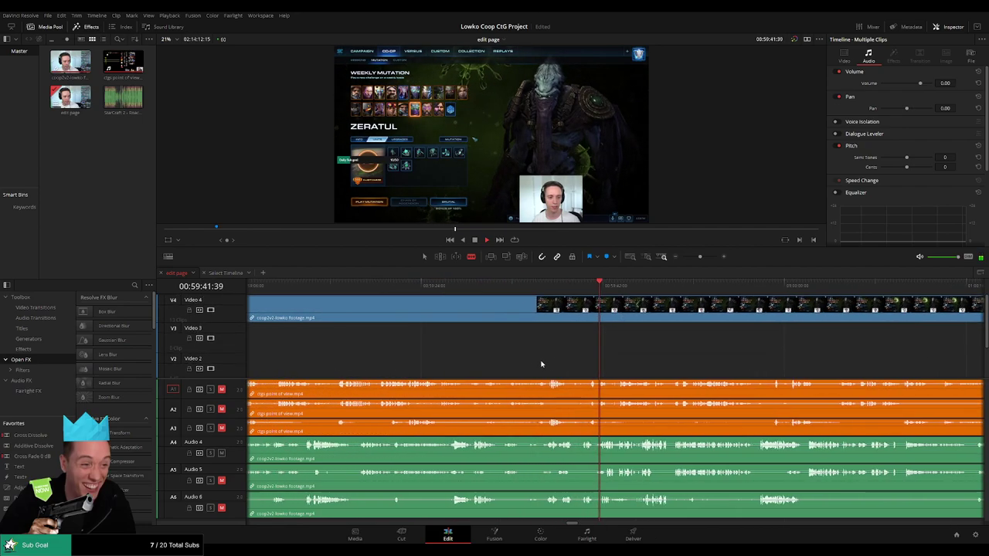
- Split the Lowko footage and its linked audio at about 00:59:05:55, while the Zeratul customization window is open
click(300, 287)
drag(355, 356, 470, 354)
click(361, 332)
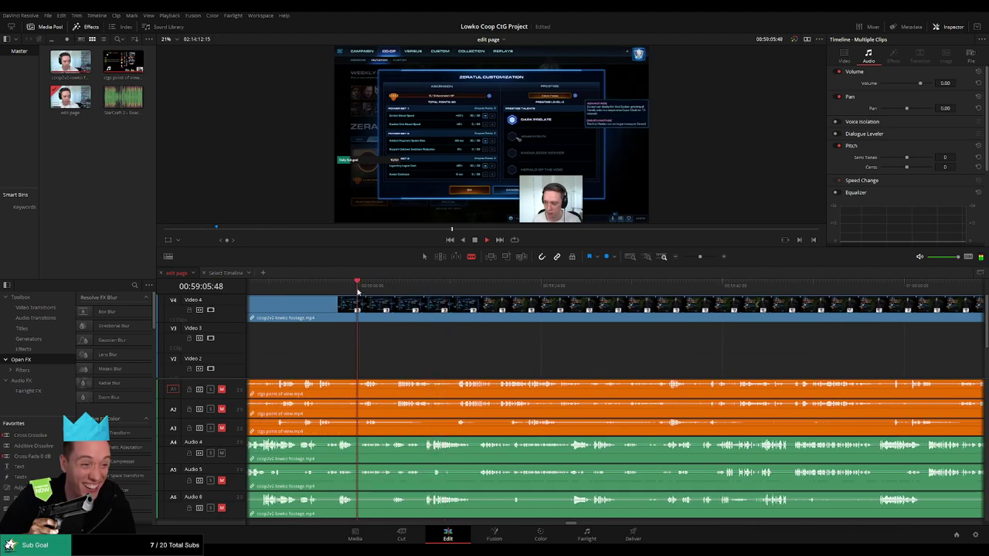
scroll(434, 363, left, 3)
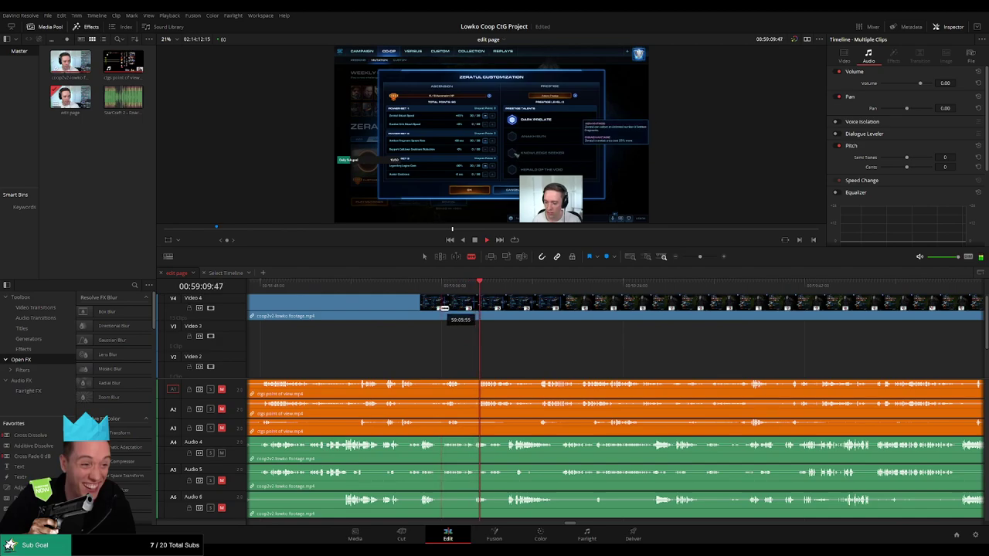
click(443, 309)
click(421, 284)
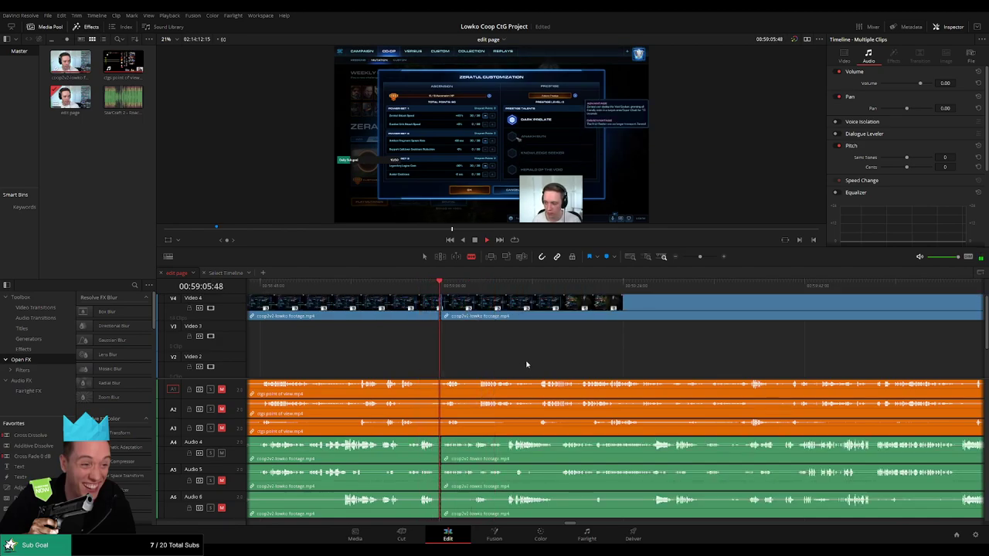
- Skip ahead through the match footage from about 01:02:00 to the Replays page at about 01:12:21
click(690, 256)
drag(690, 256, 686, 256)
drag(680, 352, 488, 347)
click(444, 292)
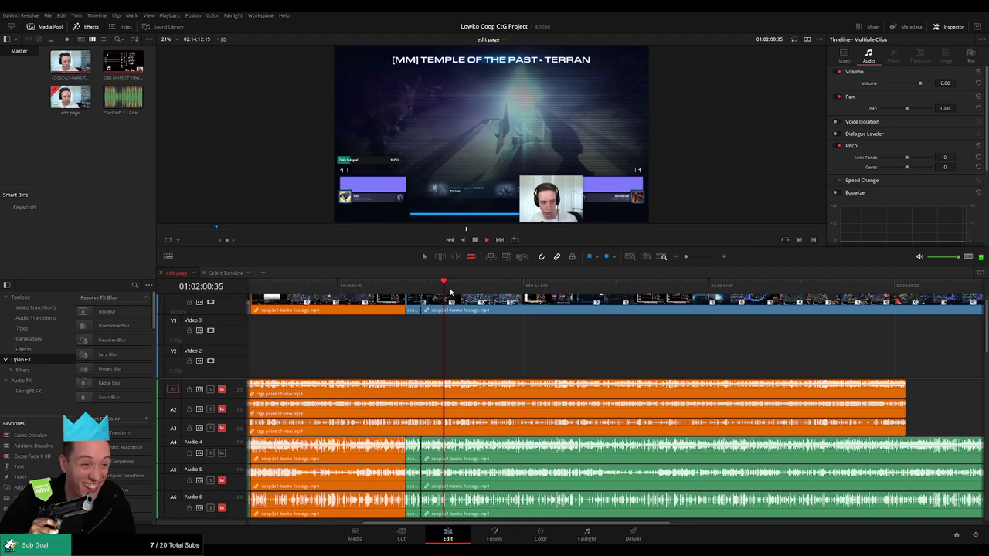
drag(461, 292, 523, 285)
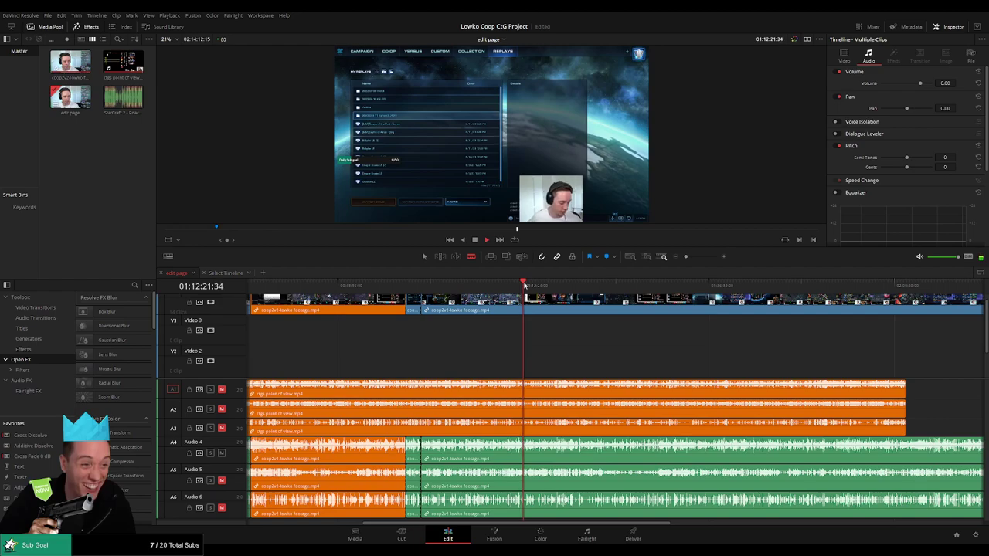
- Review the end of the Temple of the Past match, its score screen and the Replays page, from about 01:11:55 to 01:12:31
drag(685, 256, 699, 256)
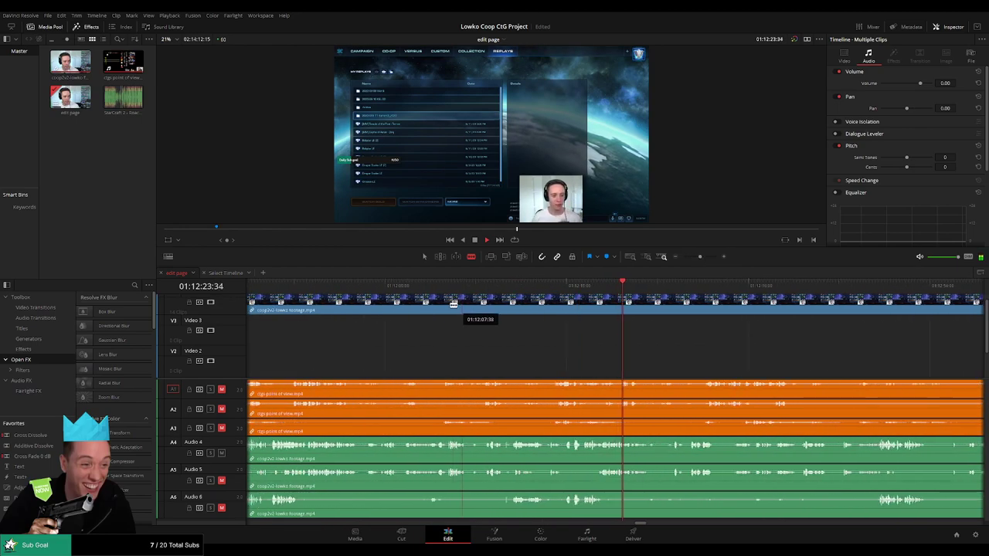
click(427, 286)
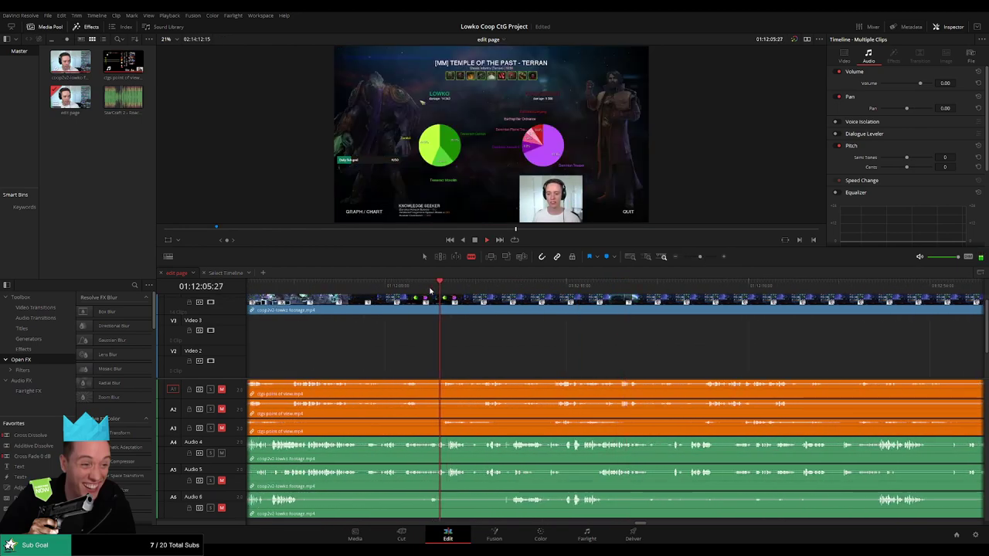
click(323, 290)
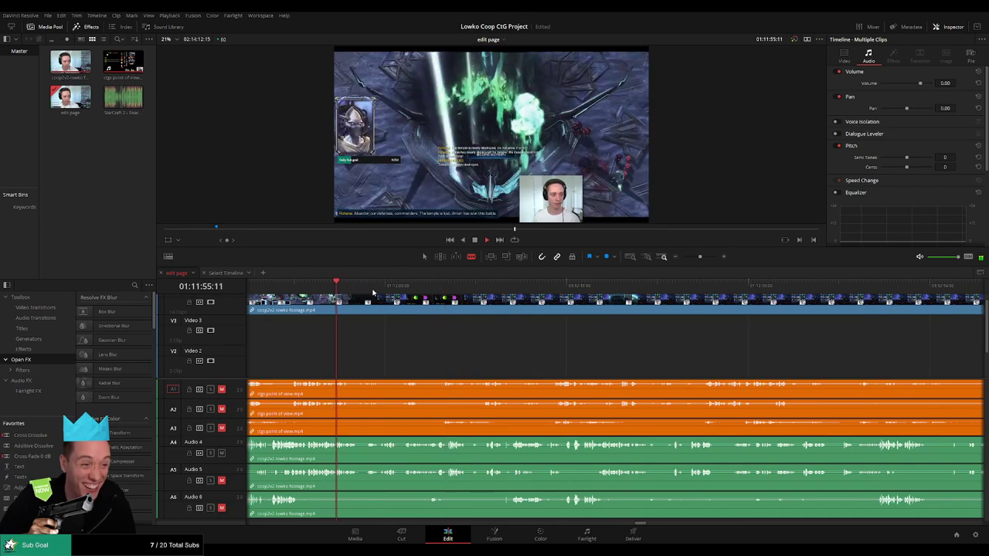
drag(427, 291, 494, 297)
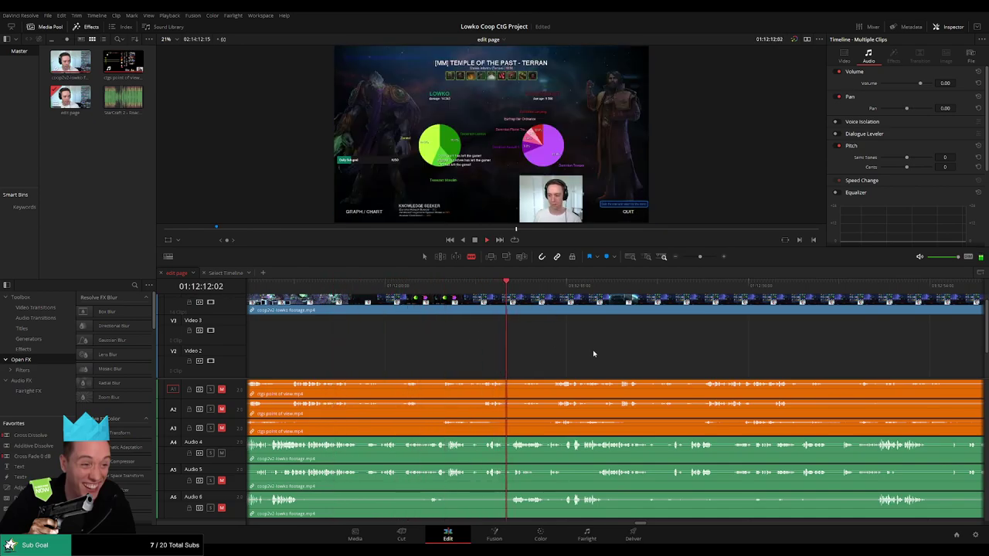
drag(594, 353, 447, 346)
click(422, 287)
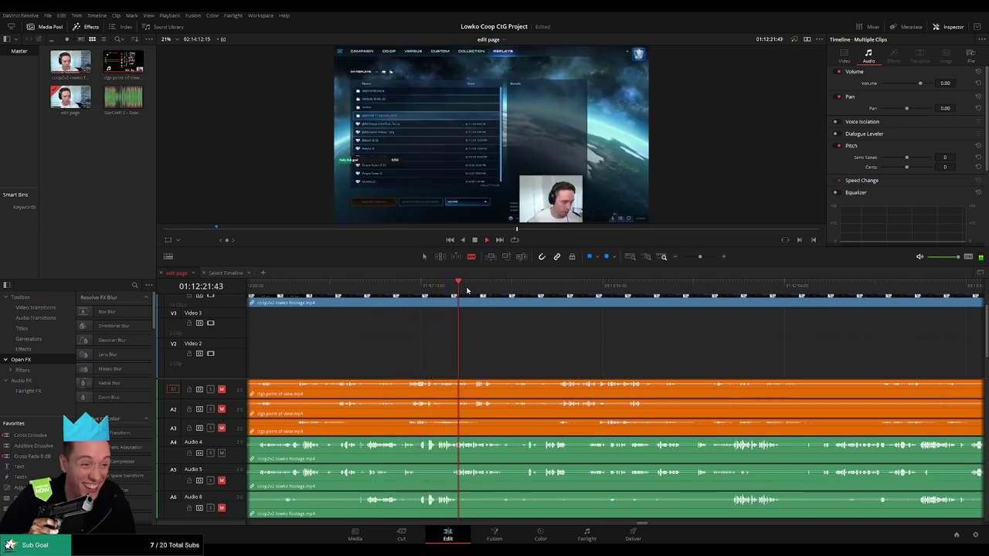
drag(468, 289, 525, 292)
scroll(448, 361, right, 3)
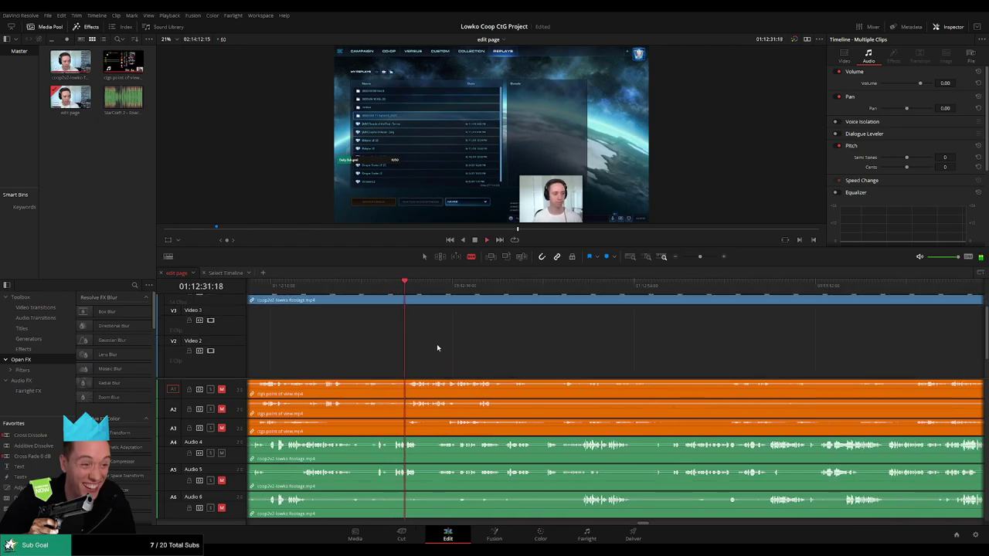
- Review the round-and-commander spreadsheet passage from about 01:12:38 to 01:14:30, then stop playback there
click(608, 289)
click(758, 289)
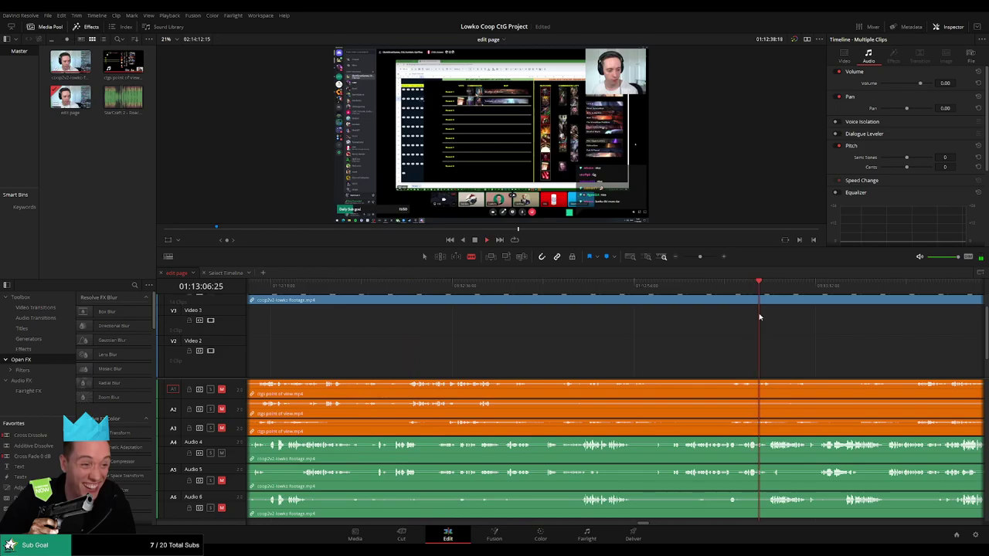
drag(760, 316, 595, 364)
mouse_move(699, 257)
mouse_down()
mouse_move(684, 258)
mouse_move(695, 261)
mouse_up()
drag(675, 338, 506, 349)
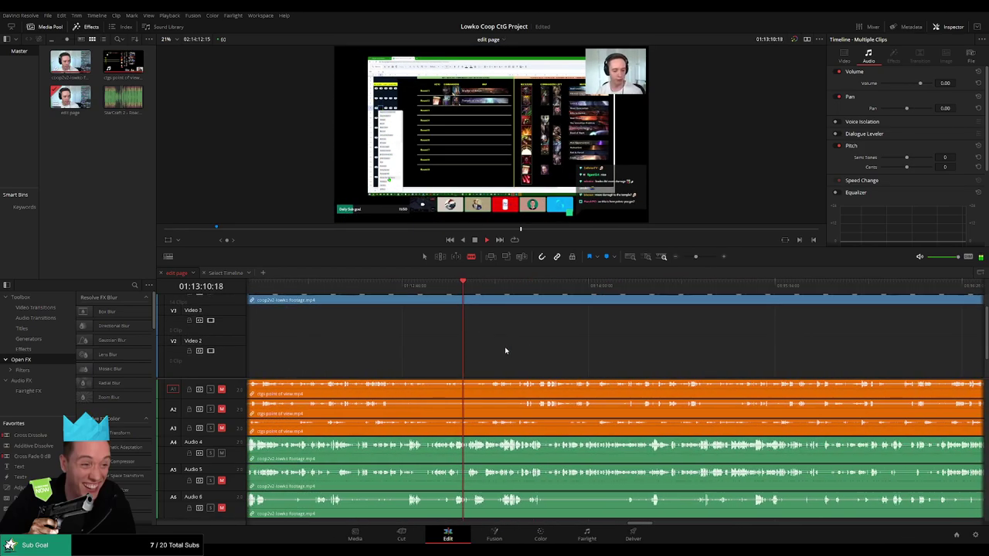
drag(468, 289, 657, 290)
drag(711, 351, 502, 347)
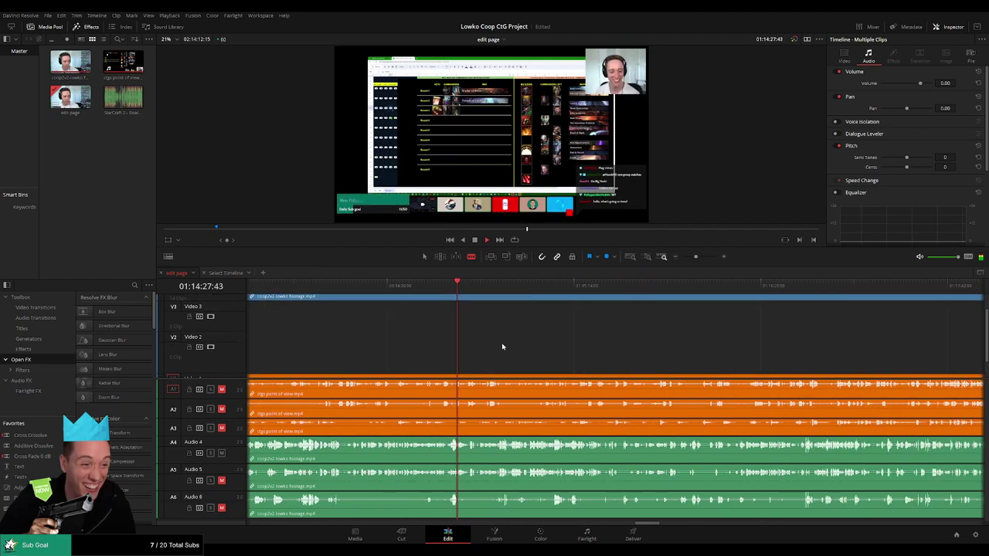
drag(417, 358, 717, 354)
drag(638, 347, 650, 331)
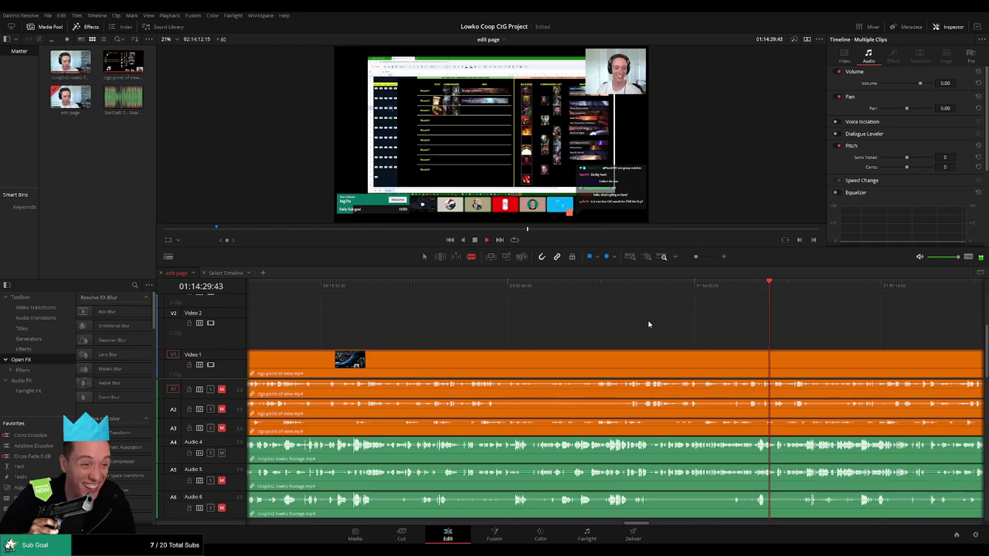
key(space)
- Go back to the match at about 01:11:25 and review its ending and score screen up to about 01:12:21
drag(695, 256, 687, 257)
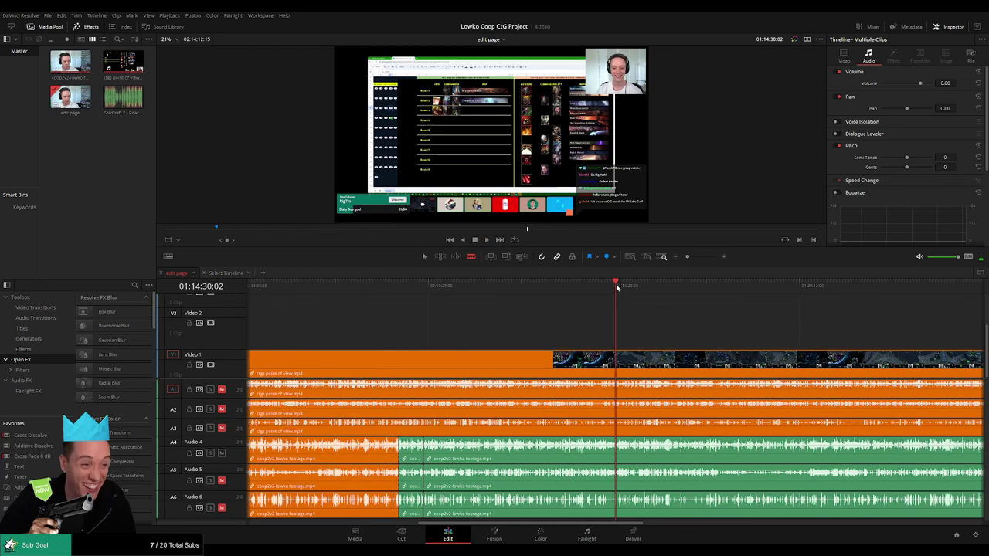
drag(600, 285, 577, 285)
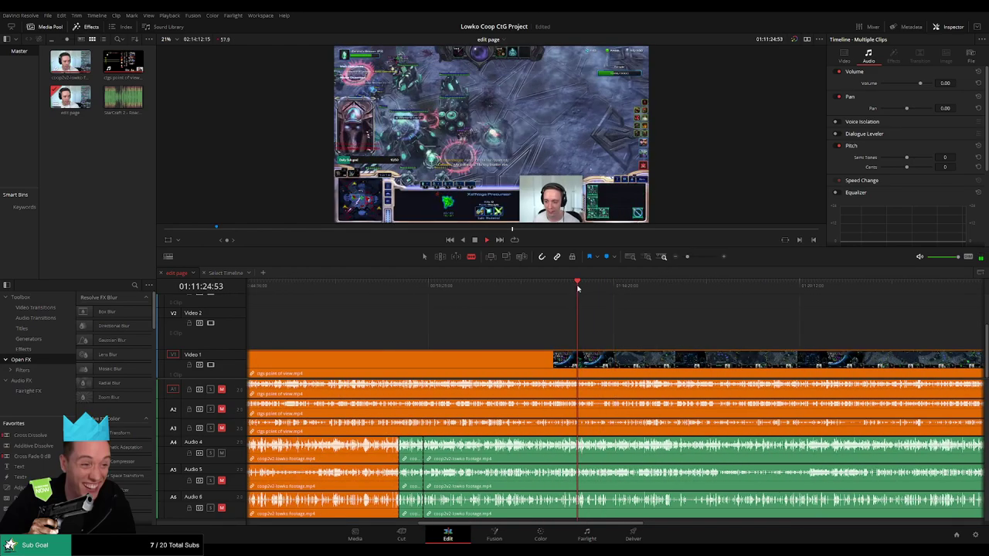
drag(686, 258, 698, 257)
drag(646, 291, 849, 310)
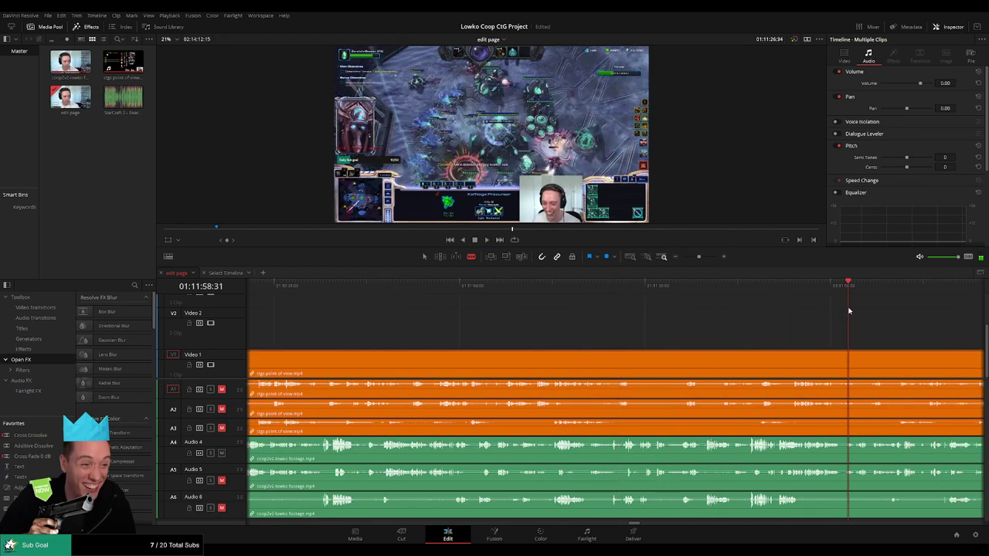
drag(731, 349, 454, 341)
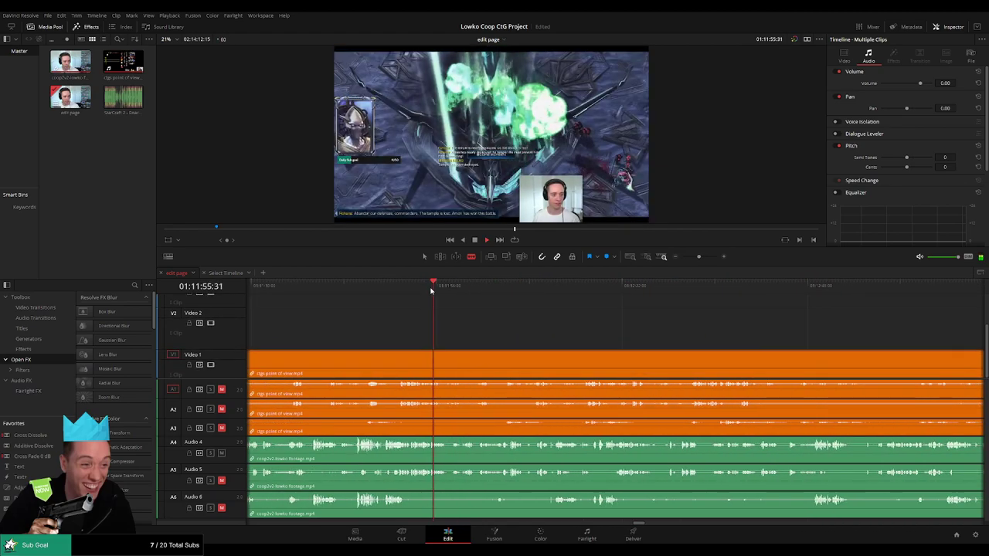
click(517, 290)
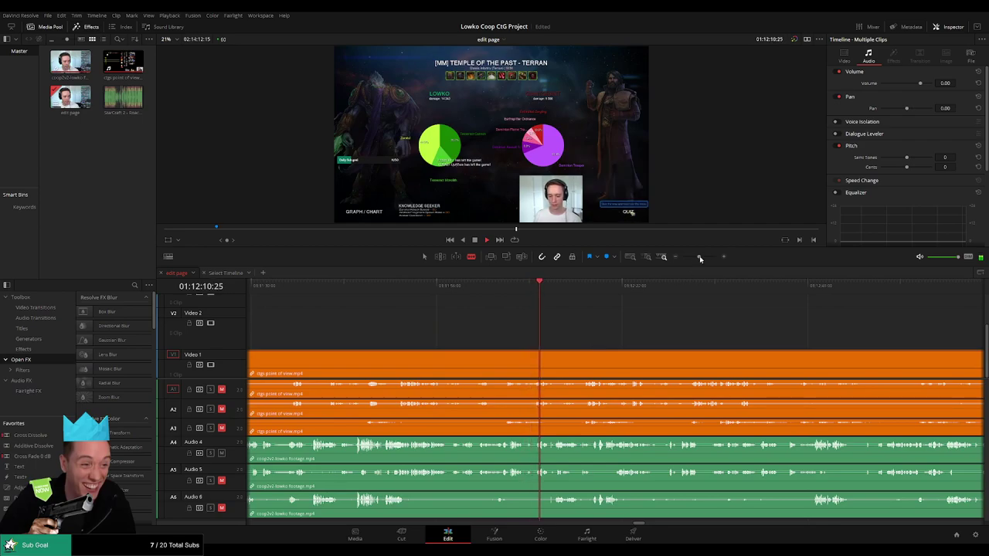
drag(699, 257, 702, 257)
drag(687, 340, 471, 337)
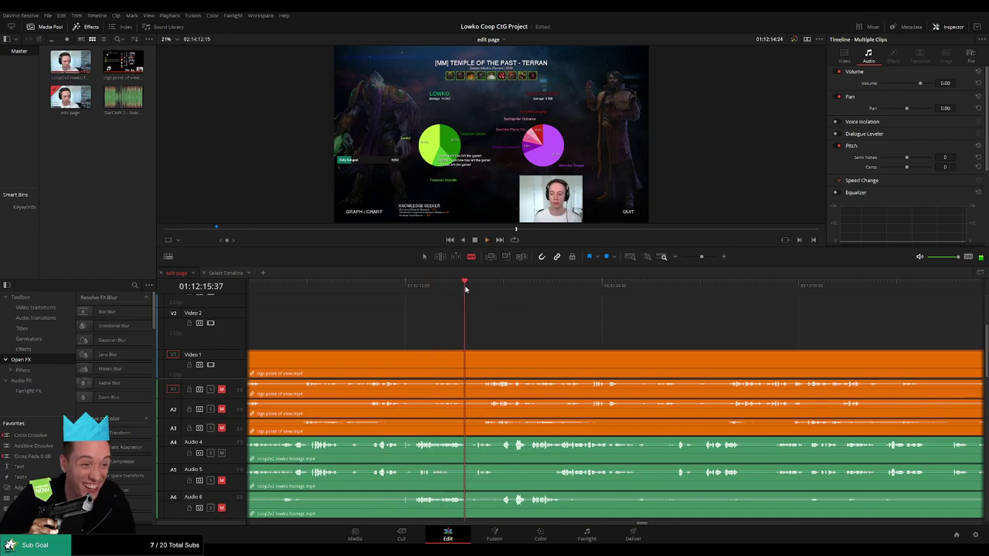
drag(465, 289, 499, 289)
drag(583, 342, 477, 341)
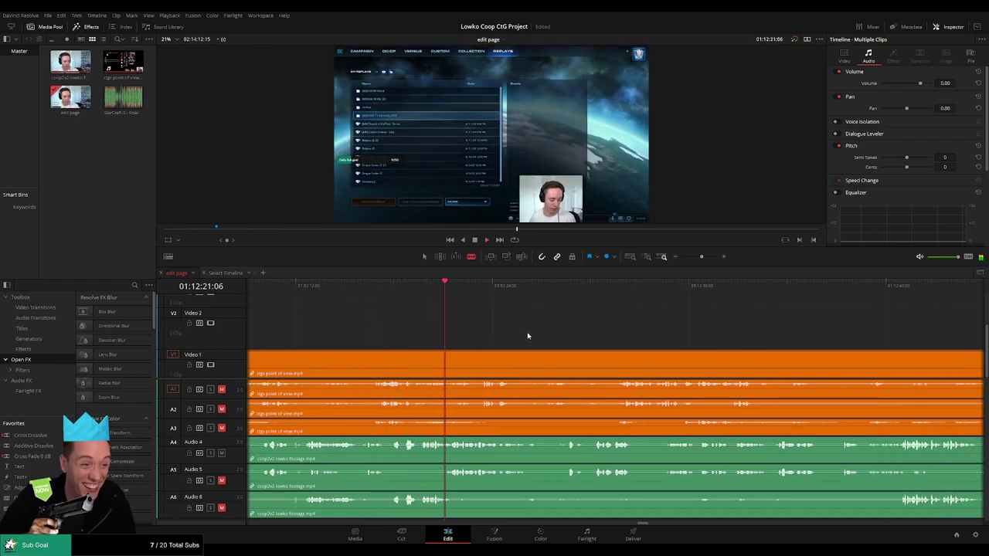
- Split the Lowko footage and its linked audio at 01:12:27:12, while the Replays page is shown
scroll(410, 331, right, 6)
mouse_move(700, 257)
mouse_down()
mouse_move(688, 258)
mouse_move(702, 258)
mouse_up()
scroll(653, 332, up, 3)
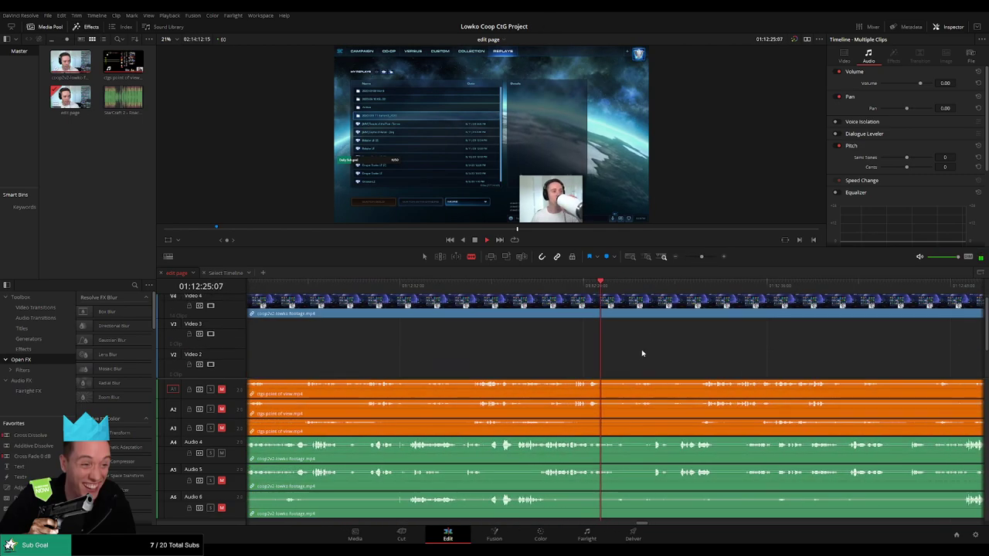
scroll(627, 390, right, 4)
click(483, 288)
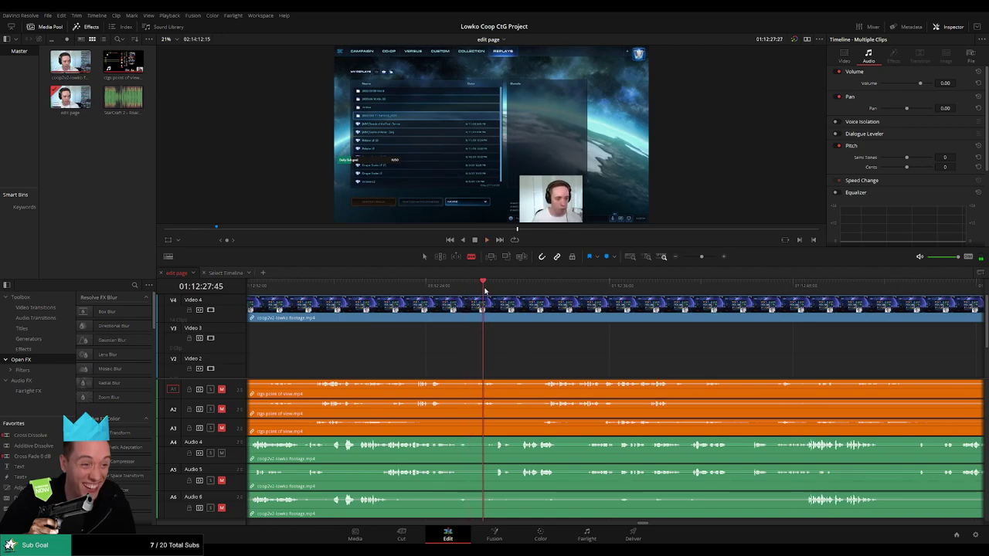
drag(496, 289, 474, 292)
click(475, 313)
- Color the Lowko match segment just before the 01:12:27:12 cut, including its linked audio, blue
key(a)
click(456, 314)
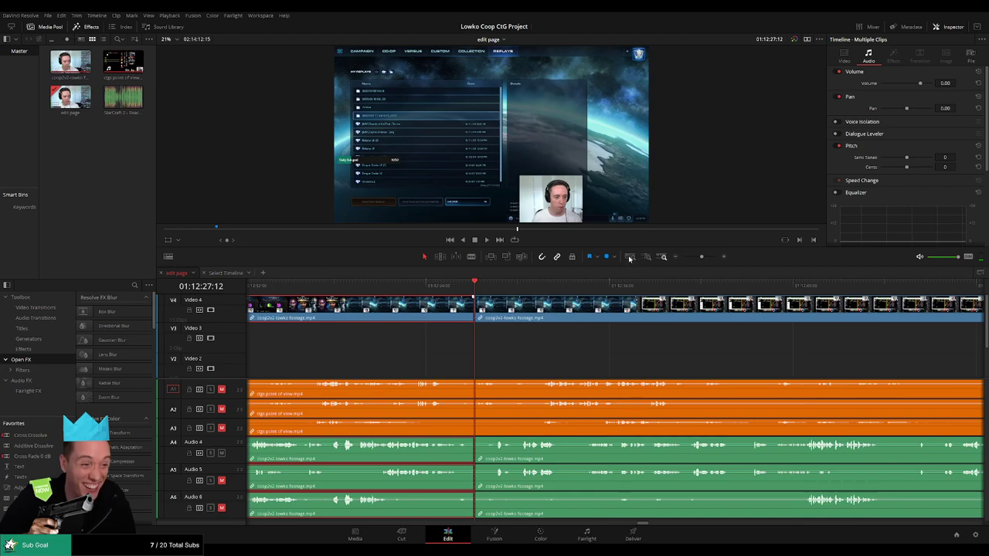
key(1)
click(610, 331)
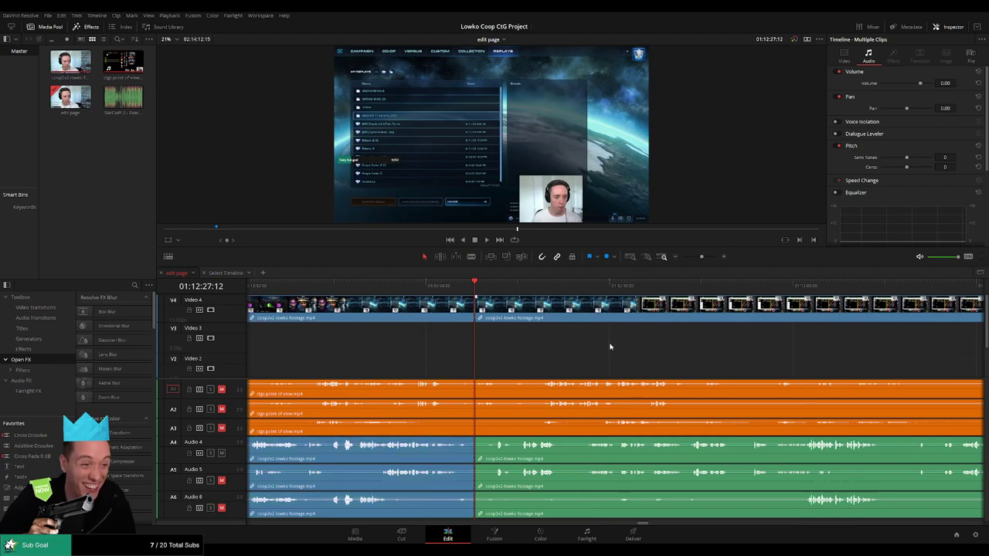
- Review the Lowko footage after the new cut, from about 01:12:36 to 01:15:37
drag(701, 258, 687, 260)
drag(693, 258, 695, 258)
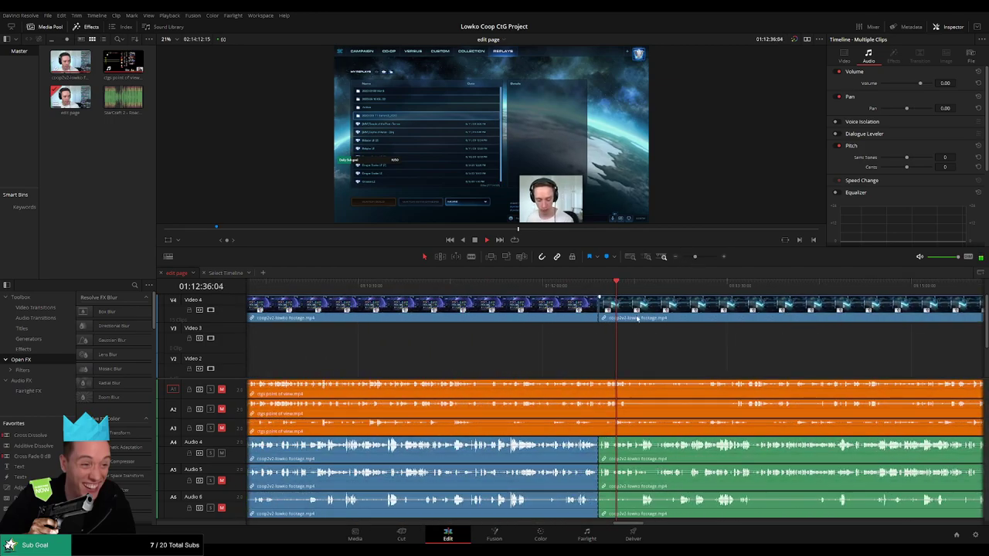
drag(615, 287, 644, 289)
drag(693, 340, 494, 362)
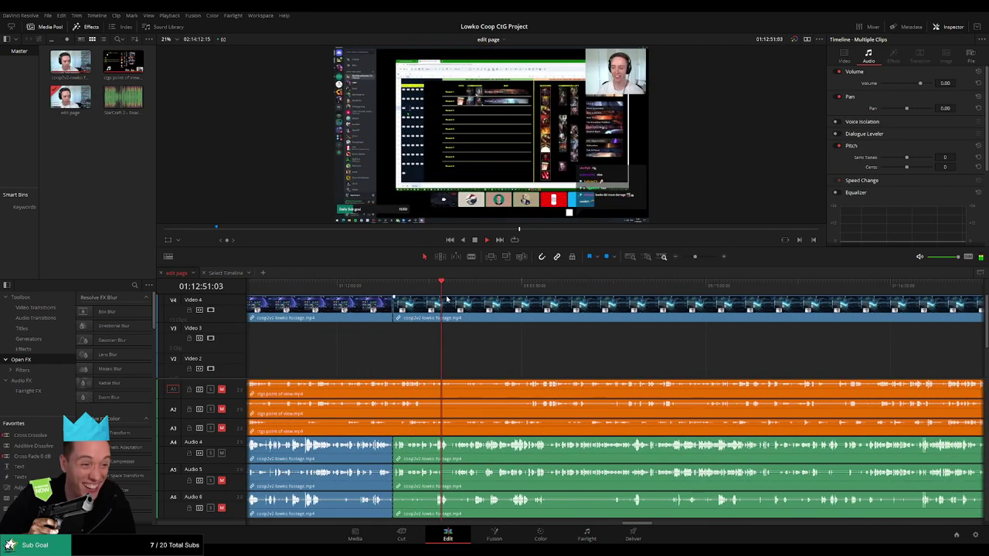
click(411, 285)
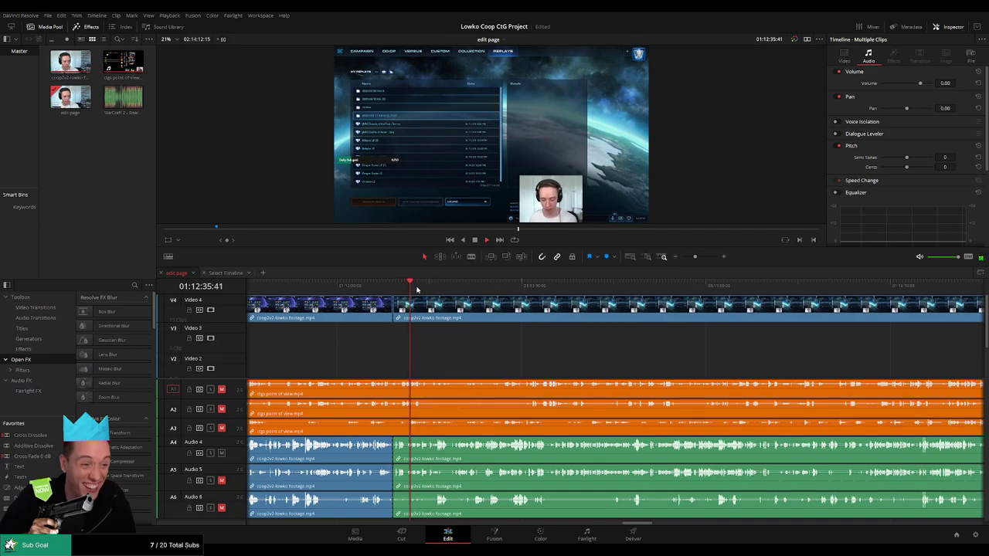
drag(421, 291, 781, 295)
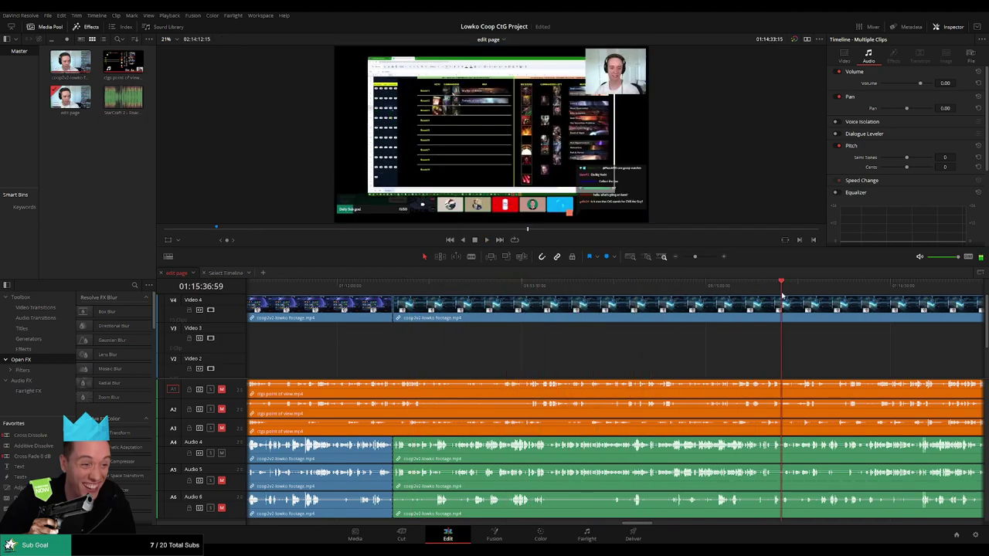
- Skip ahead through the replay and lobby footage from about 01:15:37 to the Abathur and Dehaka commander screen at about 01:24:55
drag(823, 345, 527, 341)
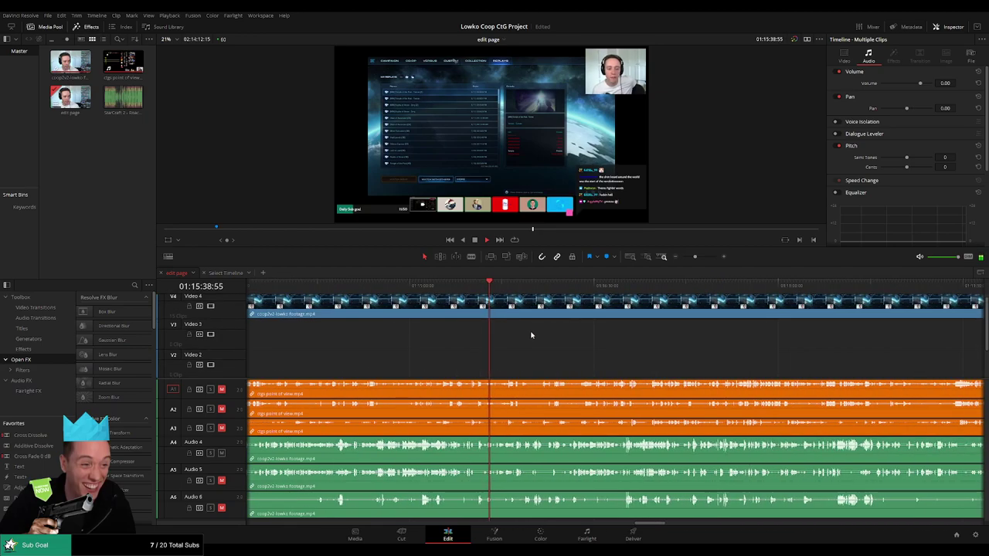
drag(503, 289, 780, 293)
drag(782, 363, 485, 355)
drag(578, 290, 734, 292)
scroll(553, 356, right, 3)
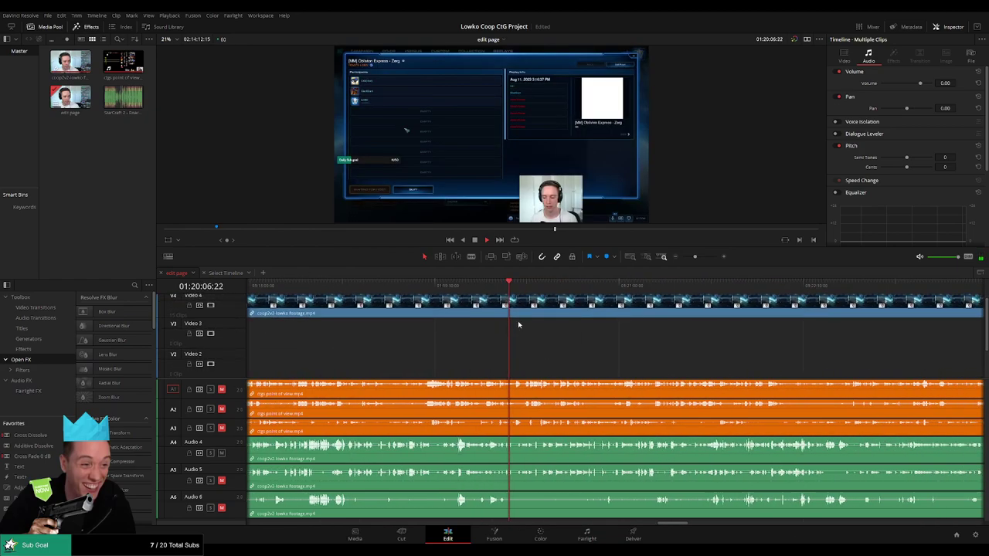
drag(531, 291, 827, 292)
scroll(642, 360, right, 4)
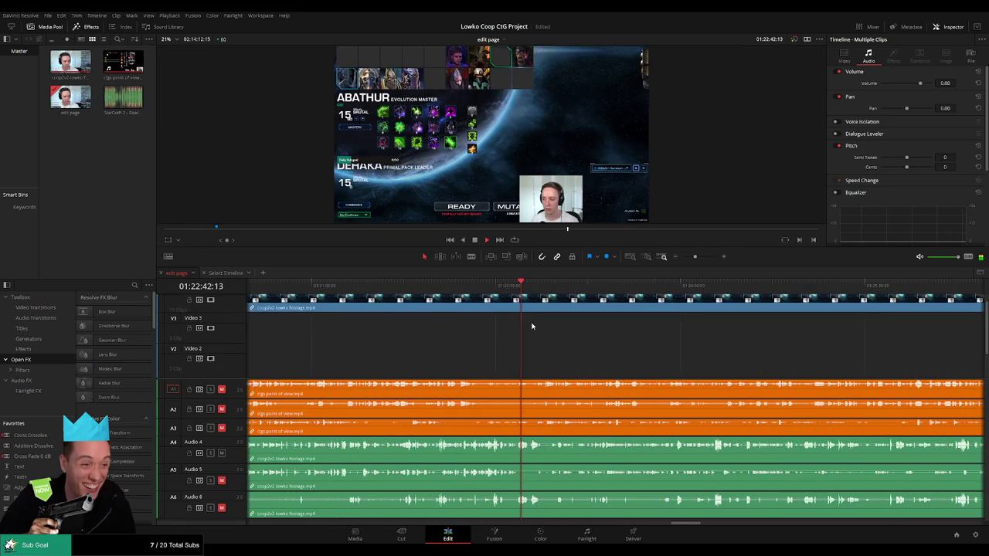
drag(566, 290, 789, 309)
drag(704, 258, 687, 259)
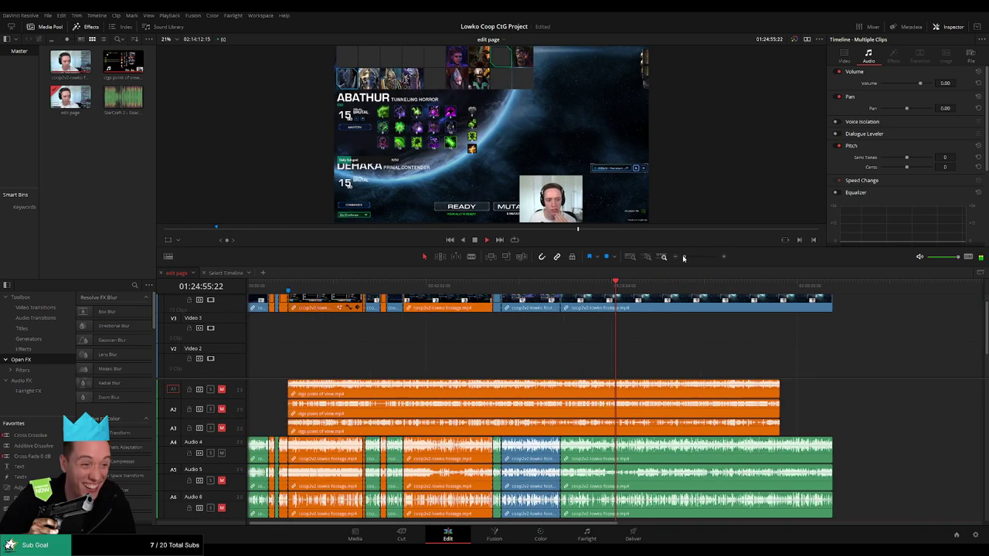
- Skim the Abathur and Dehaka match in the Lowko footage from about 01:24:55 to the in-game menu at about 01:29:50
drag(622, 290, 652, 292)
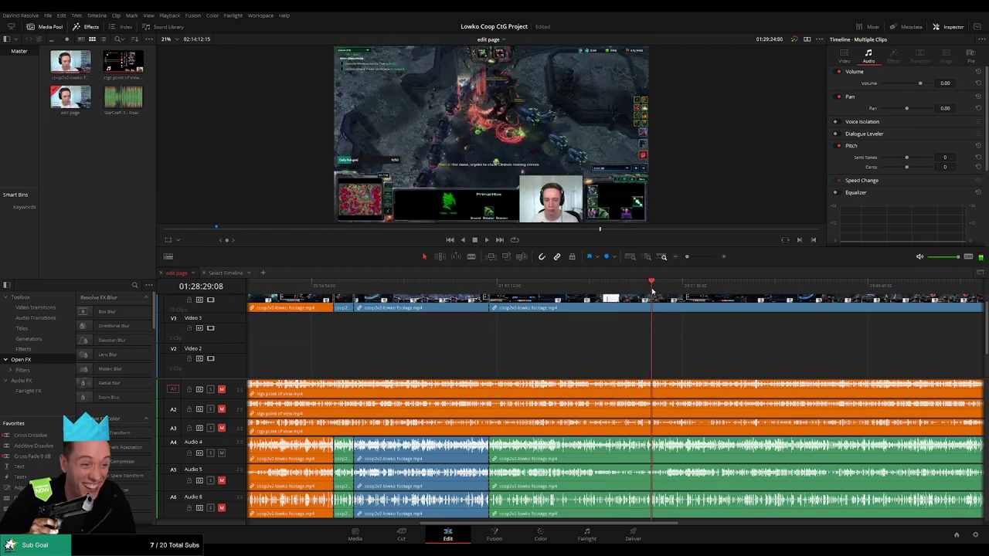
key(space)
drag(709, 367, 488, 405)
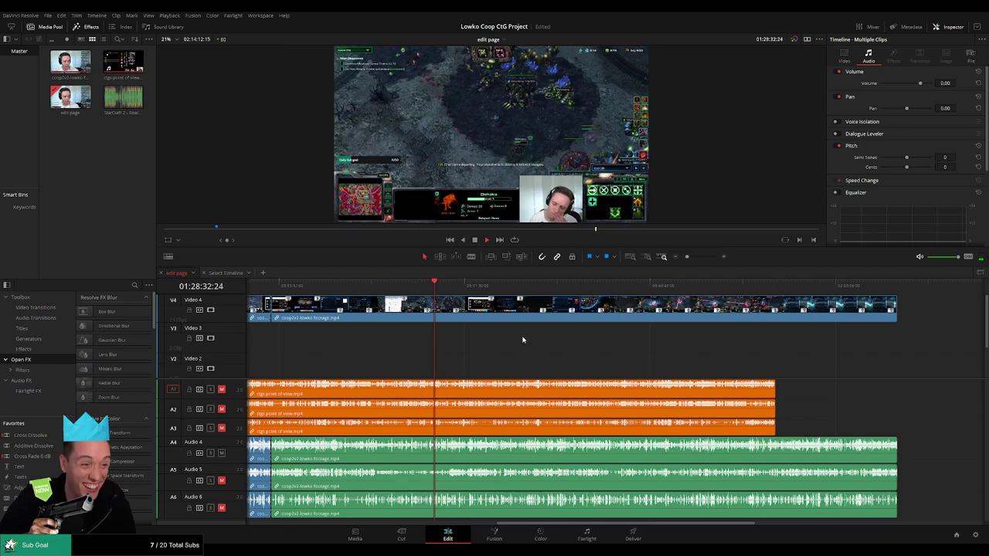
drag(687, 257, 696, 257)
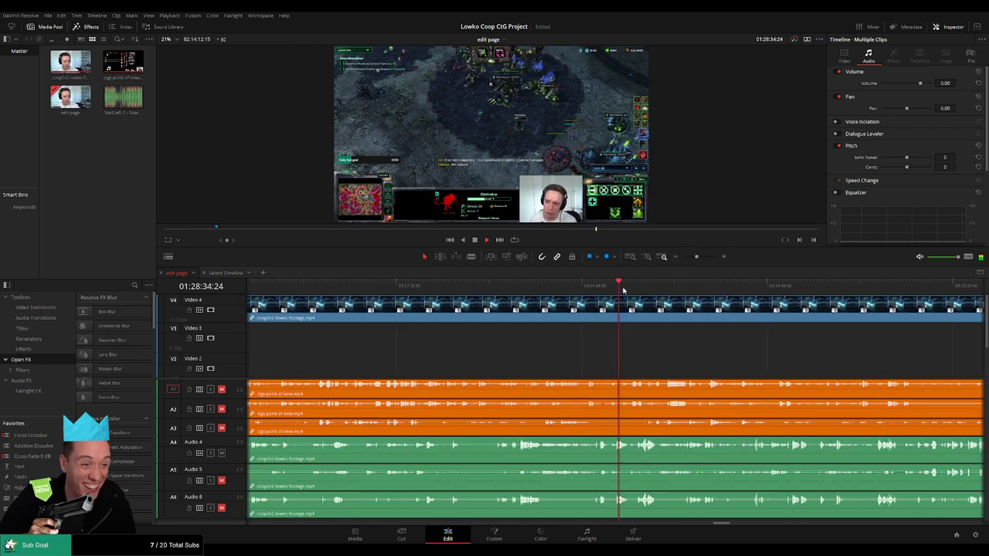
click(730, 290)
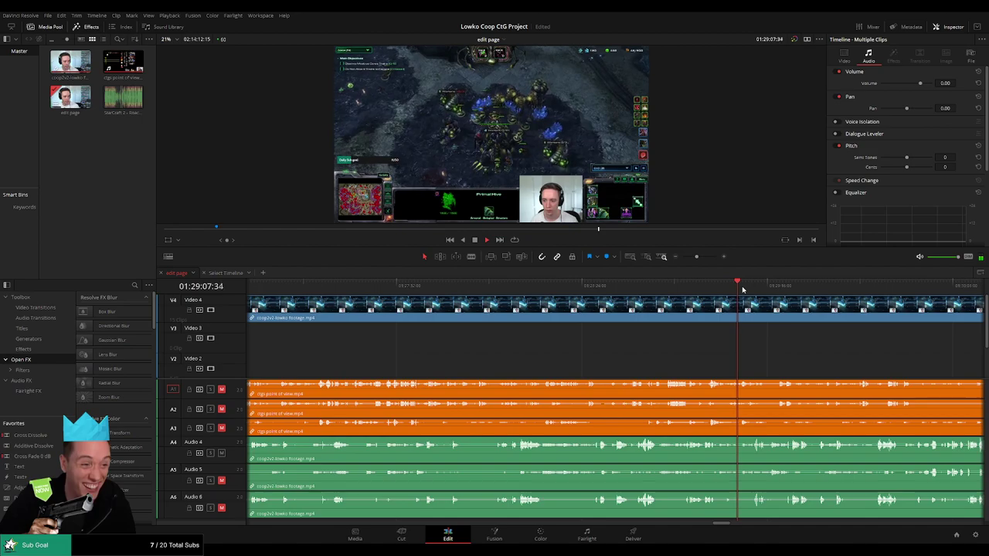
click(803, 290)
drag(841, 363, 536, 363)
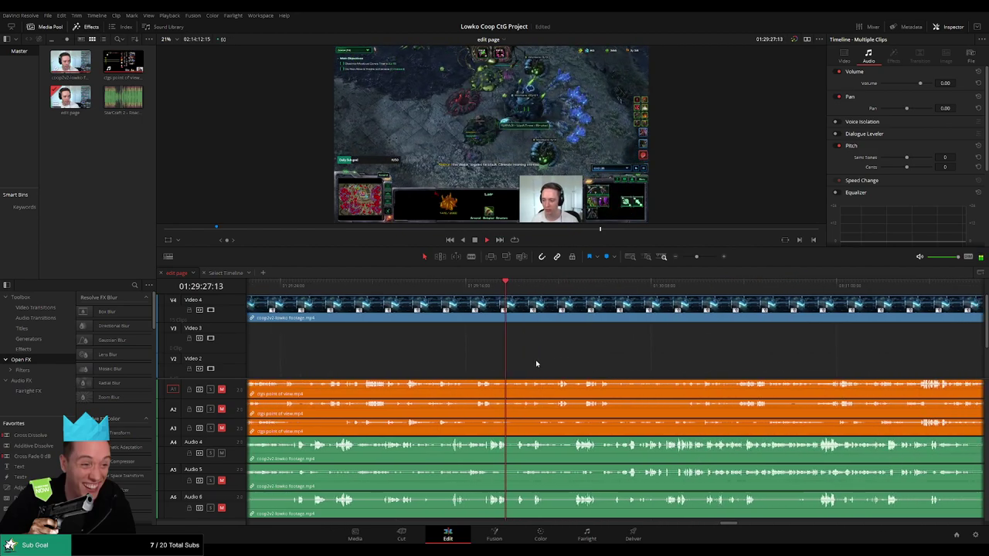
drag(540, 286, 581, 299)
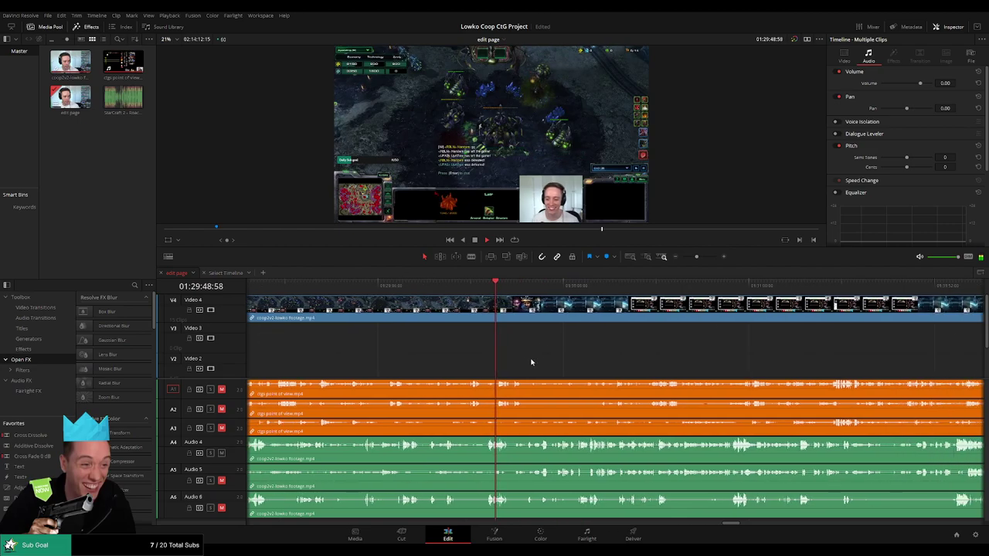
scroll(524, 359, right, 3)
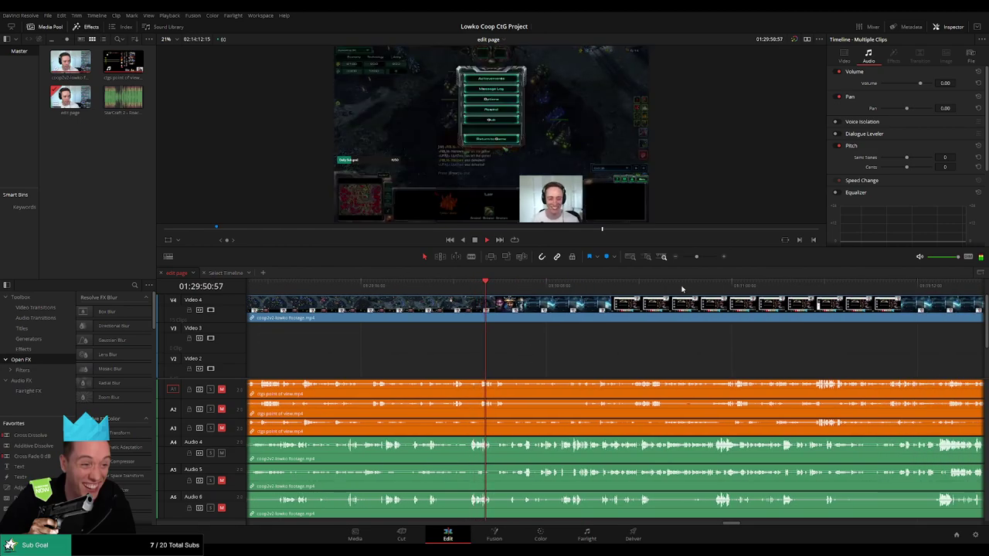
- Recolor the Lowko match segment that ends at the 01:12:27:12 cut purple, including its linked audio
drag(696, 257, 686, 260)
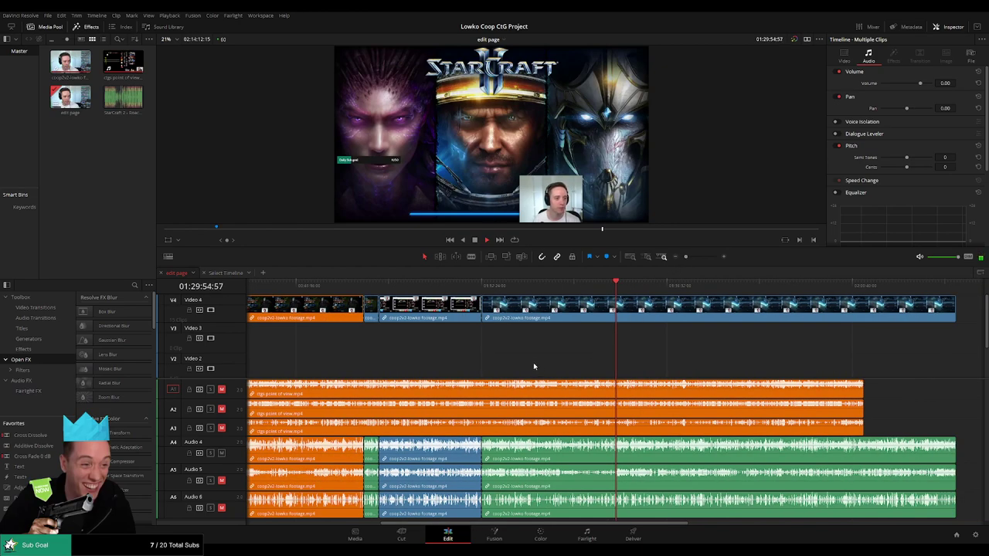
click(435, 315)
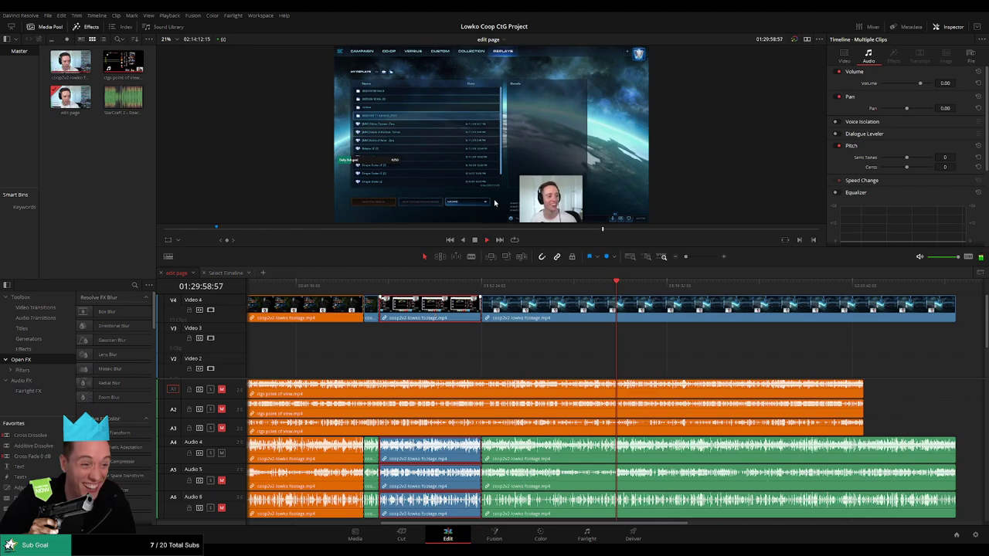
key(p)
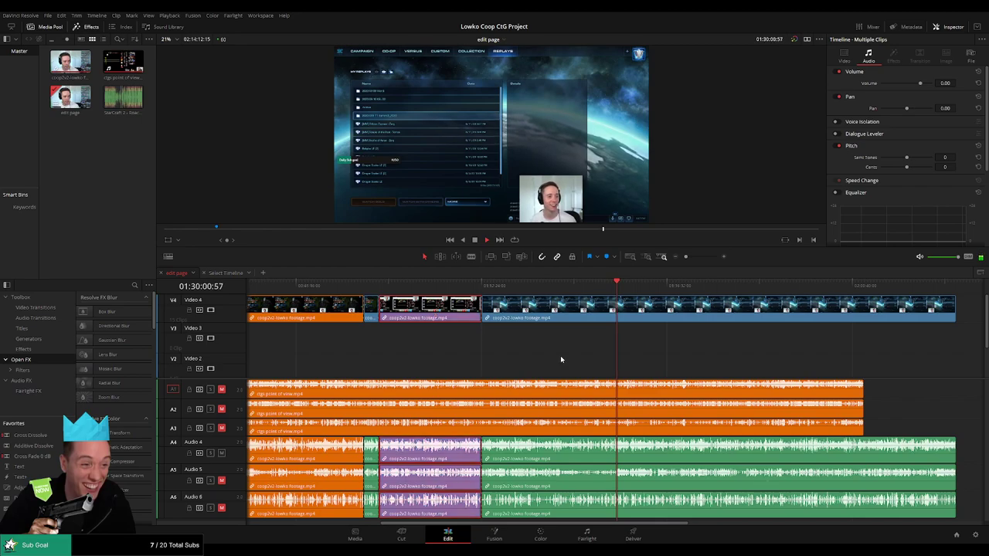
click(562, 356)
- Split the Lowko footage and its linked audio at 01:30:18:34, while the Replays page is shown after the match
drag(685, 256, 704, 257)
click(625, 293)
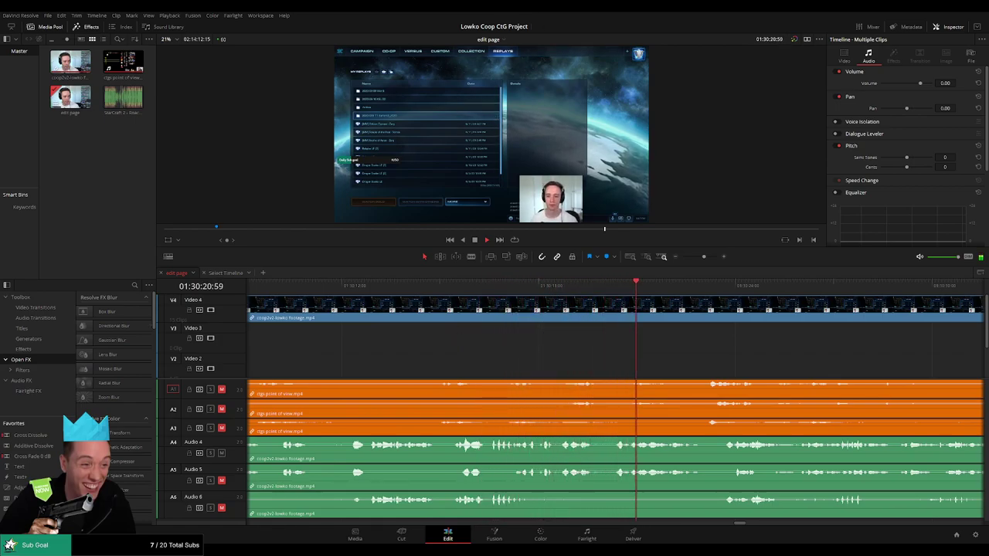
drag(748, 360, 484, 357)
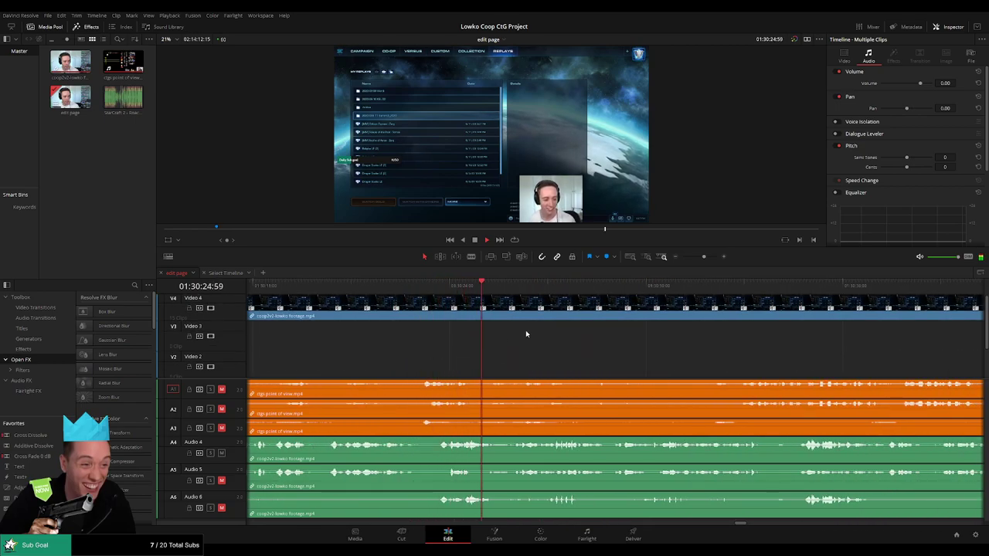
key(space)
mouse_move(703, 257)
mouse_down()
mouse_move(688, 258)
mouse_move(701, 258)
mouse_up()
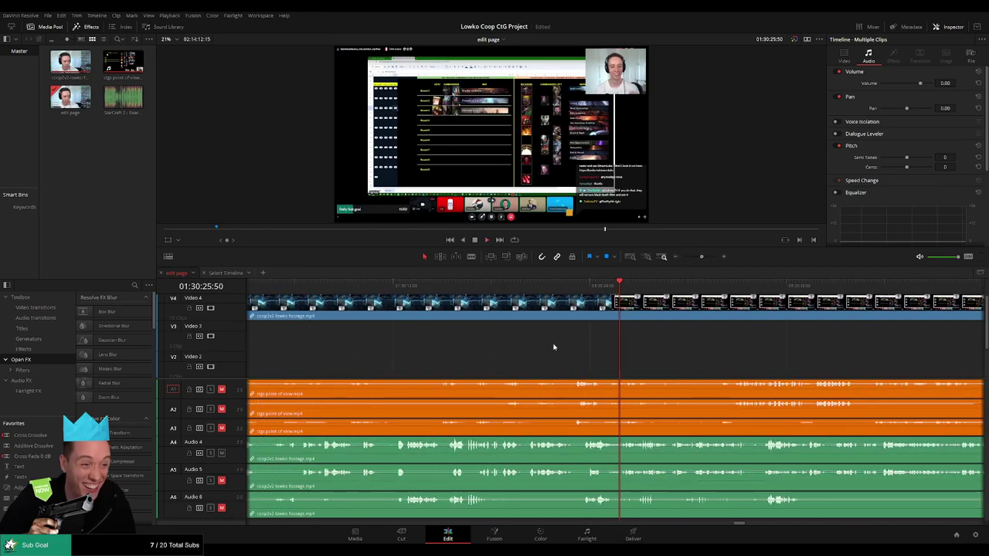
drag(567, 287, 528, 290)
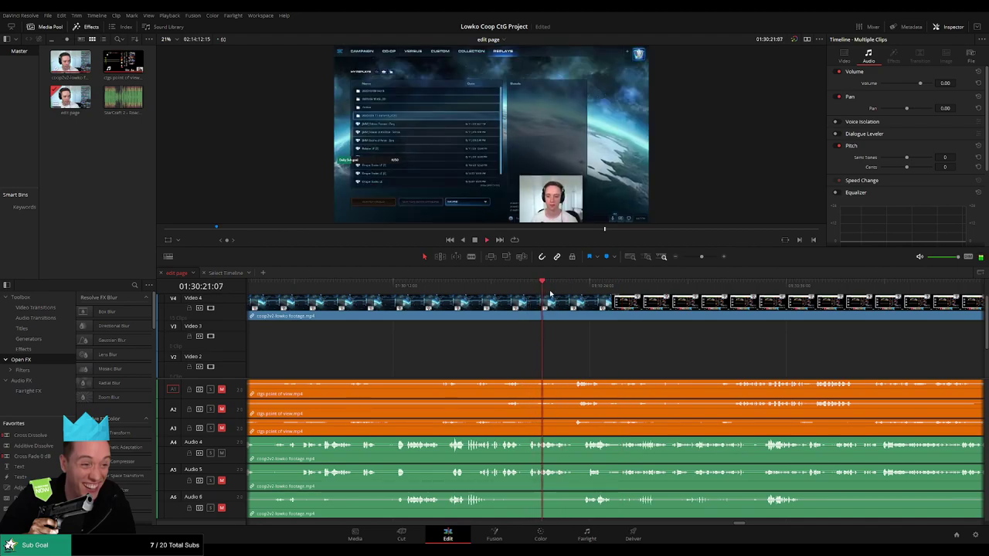
click(472, 291)
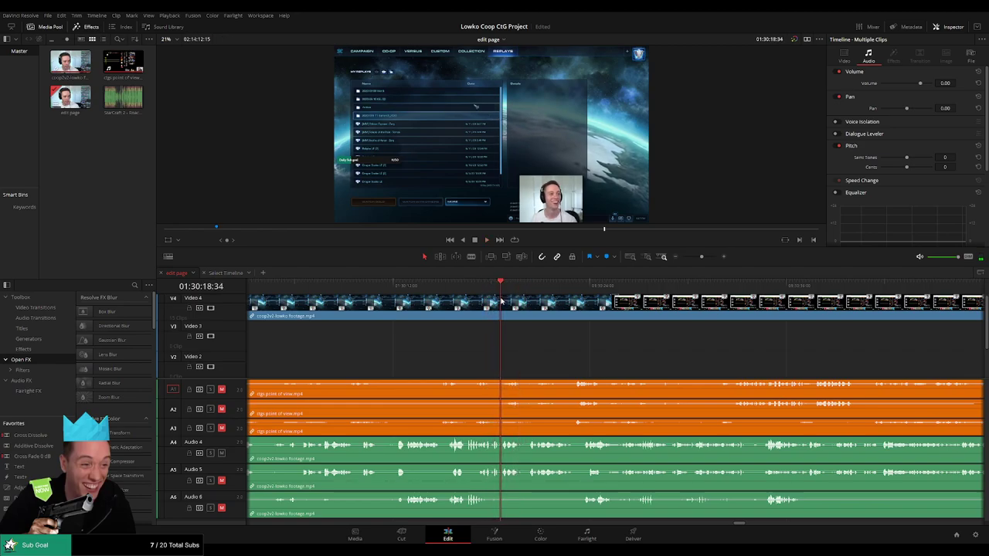
key(ctrl+b)
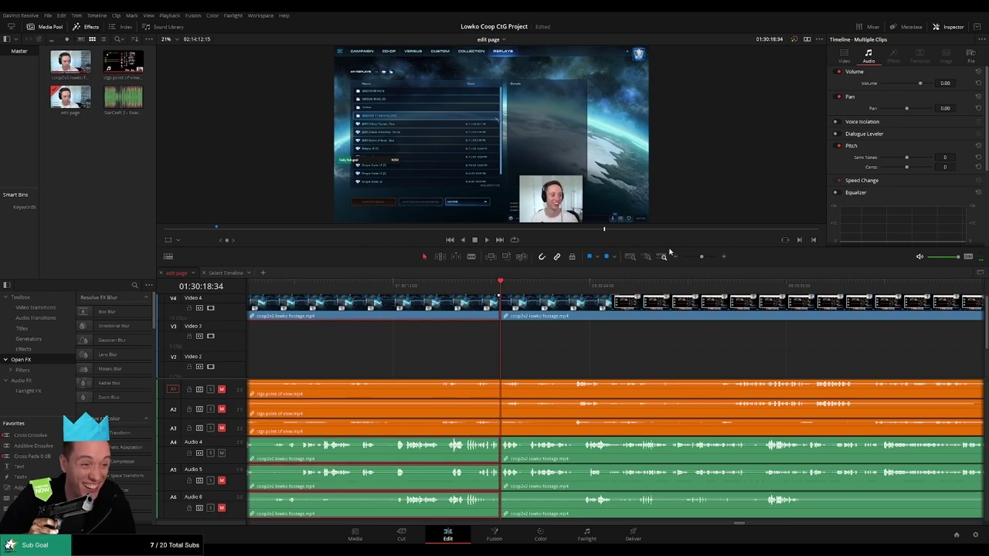
click(531, 353)
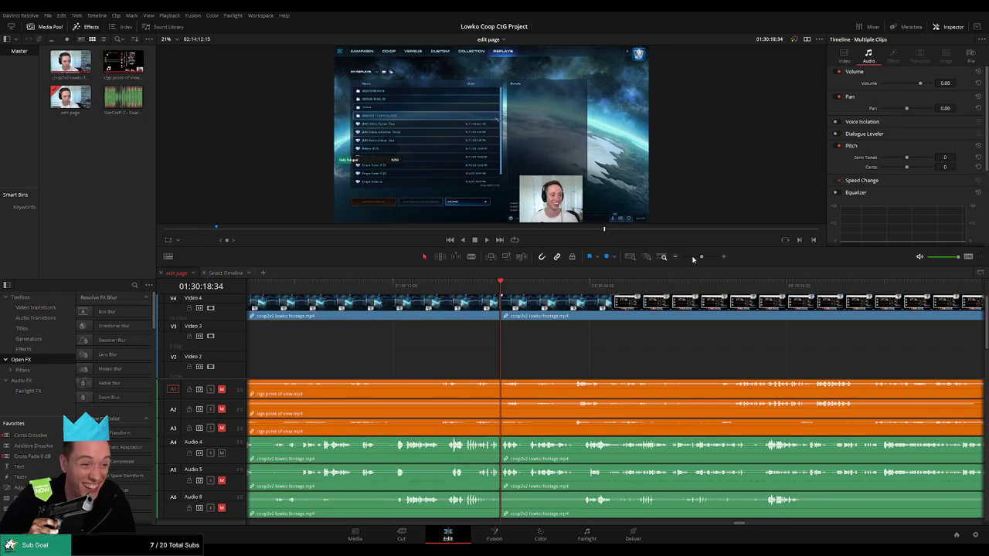
- Color the Lowko segment between the 01:12:27:12 and 01:30:18:34 cuts blue, including its linked audio
drag(701, 257, 686, 258)
click(457, 285)
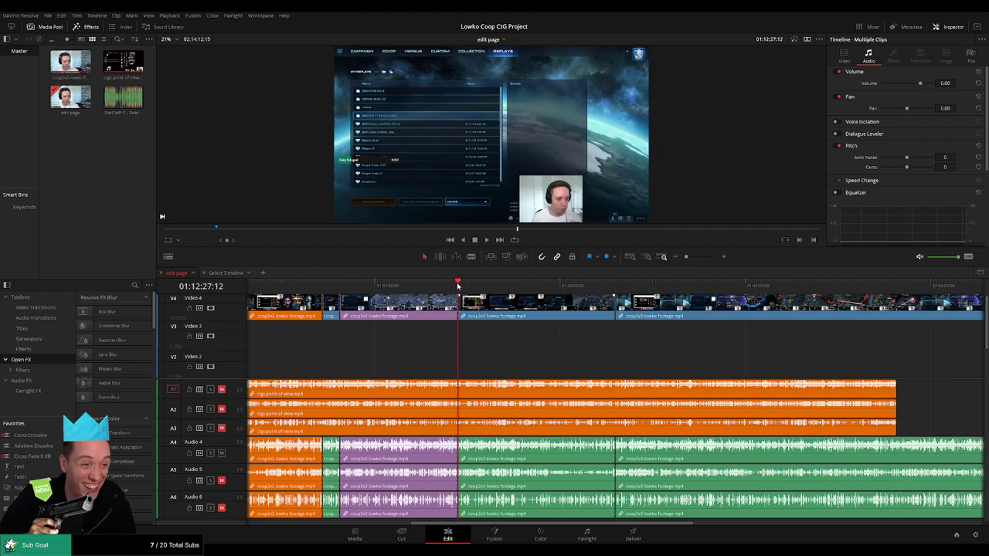
drag(465, 287, 615, 290)
click(534, 290)
click(562, 309)
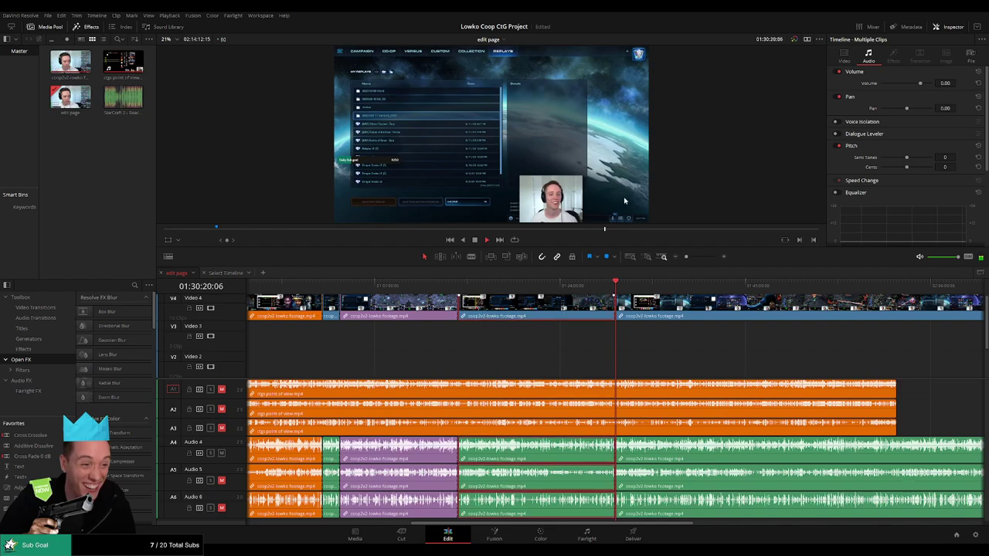
key(2)
click(653, 358)
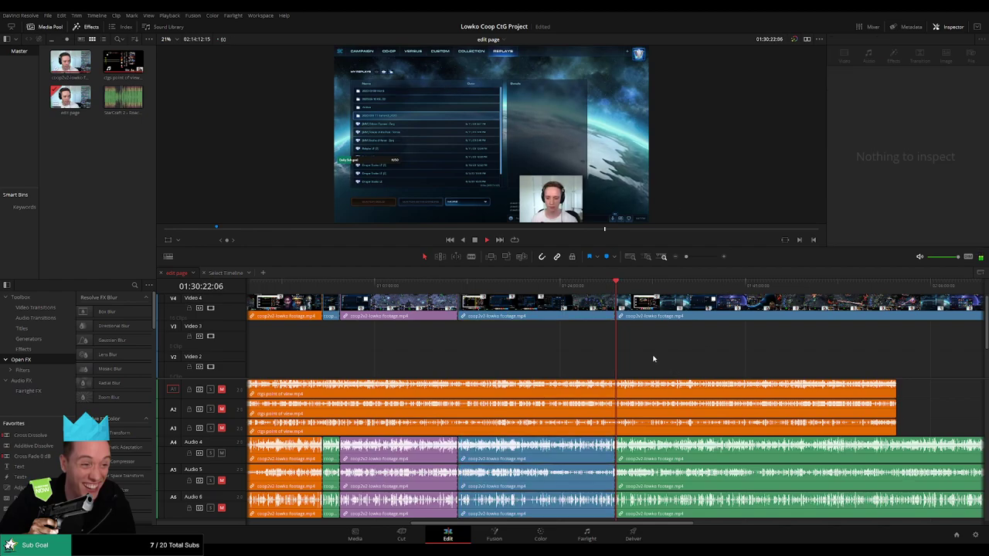
- Review the Lowko footage after the 01:30:18:34 cut, up to the Void Thrashing replay screen at about 01:38:50
drag(686, 258, 693, 257)
drag(650, 287, 653, 288)
drag(672, 338, 442, 334)
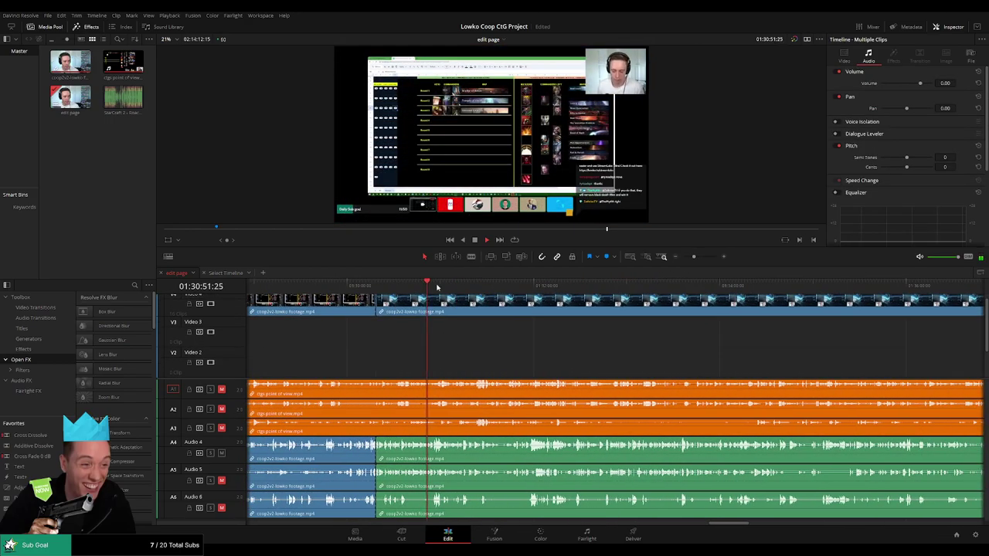
click(702, 285)
scroll(476, 318, right, 3)
drag(468, 286, 626, 292)
key(space)
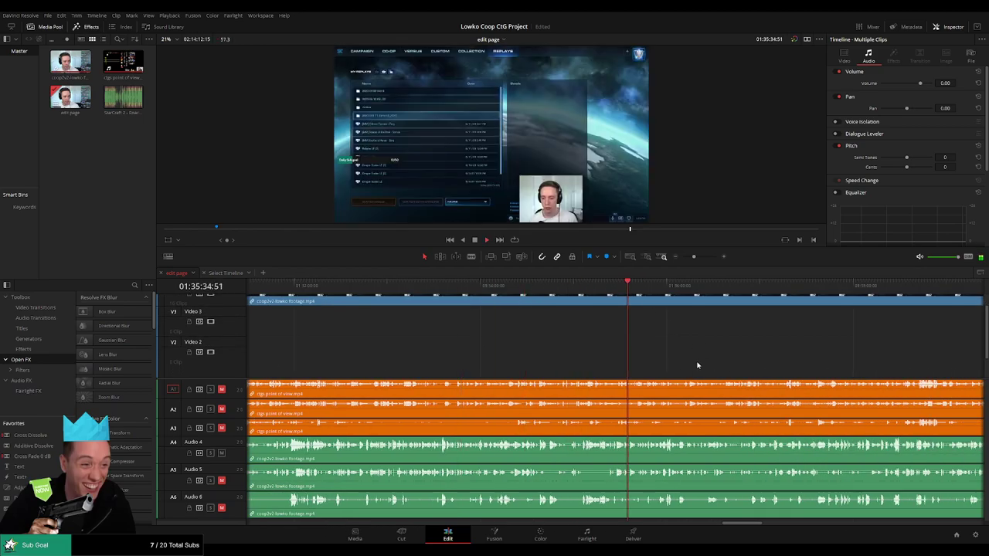
scroll(698, 366, right, 3)
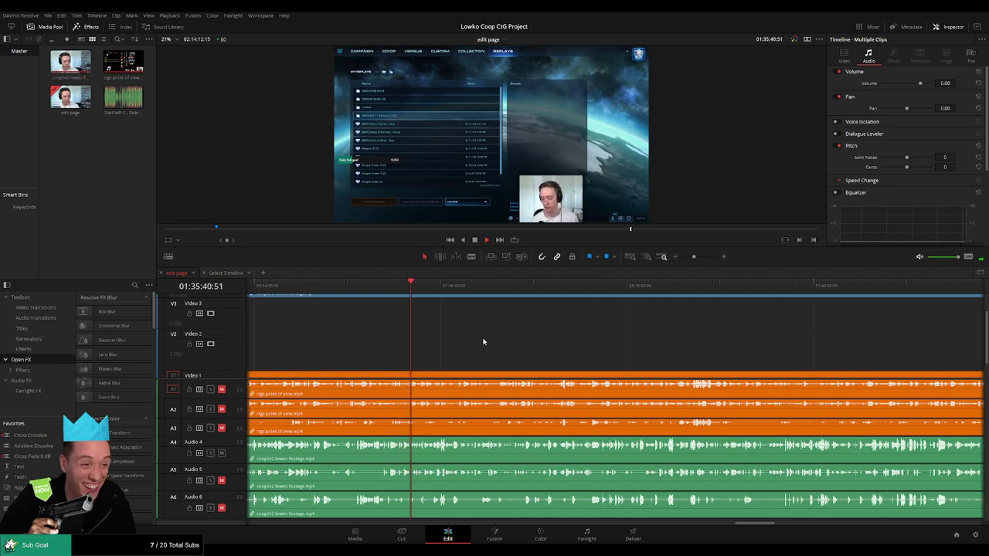
drag(421, 290, 527, 300)
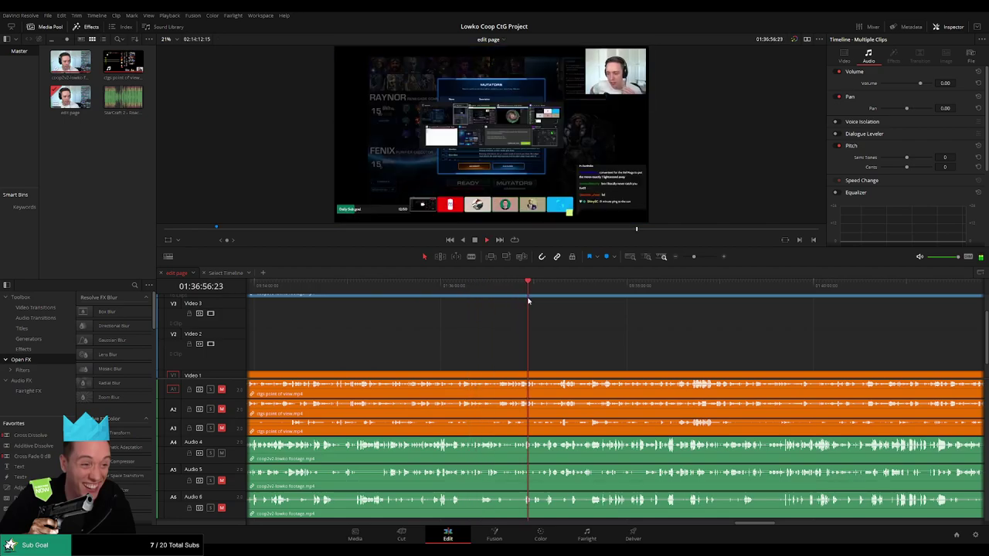
click(555, 287)
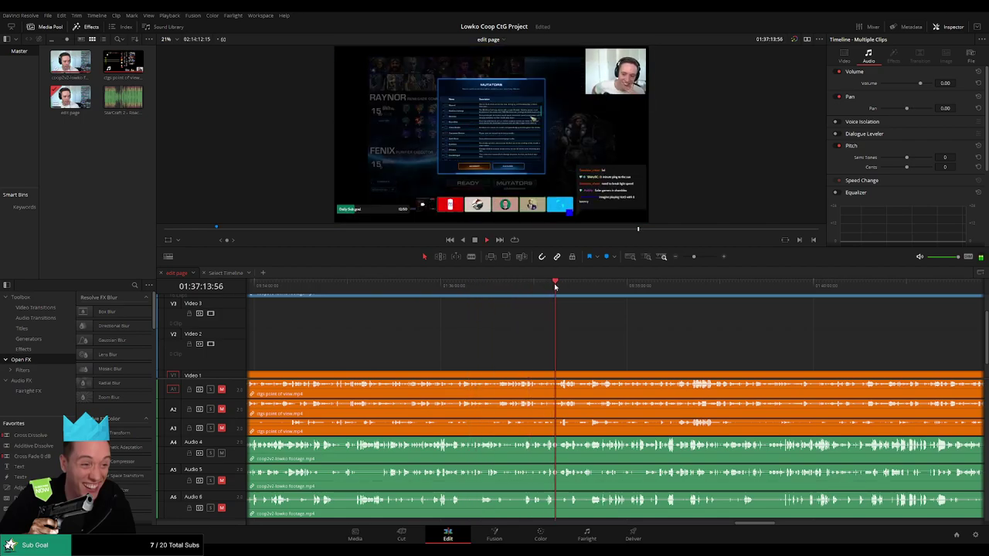
click(702, 291)
drag(702, 357, 436, 384)
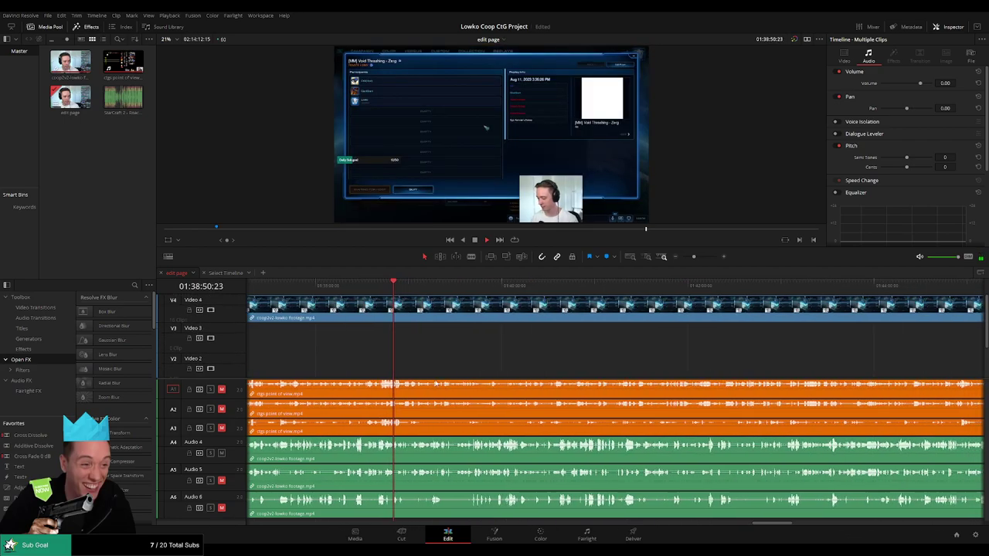
- Skim the lobby, commander selection and early match footage between about 01:35:04 and 01:50:04 to locate the next match's start
drag(394, 286, 692, 258)
click(436, 285)
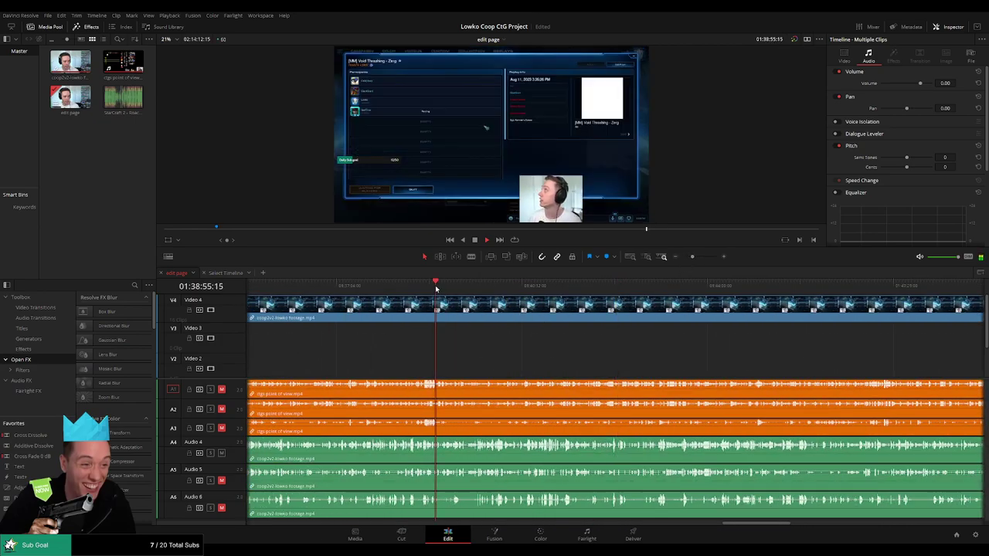
drag(491, 346, 667, 370)
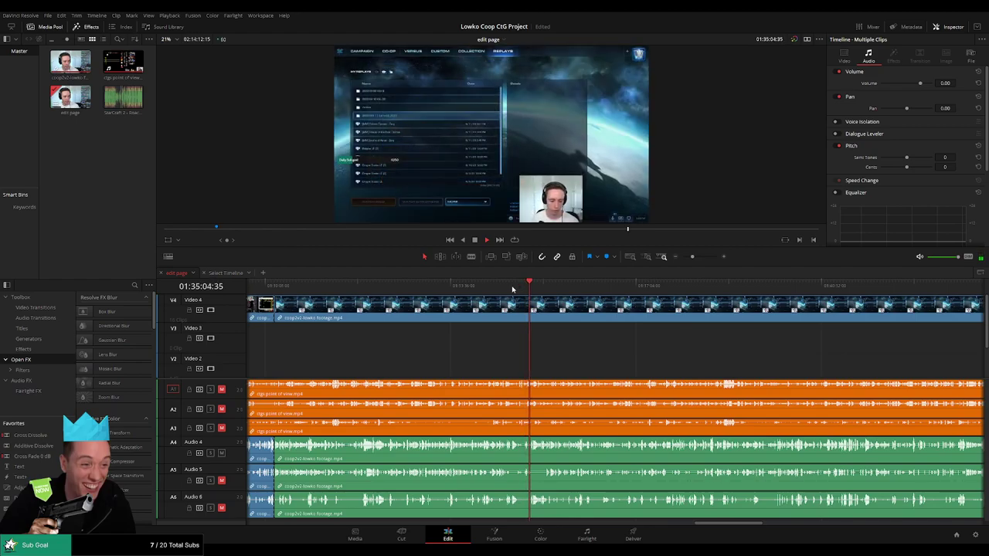
drag(530, 296, 868, 309)
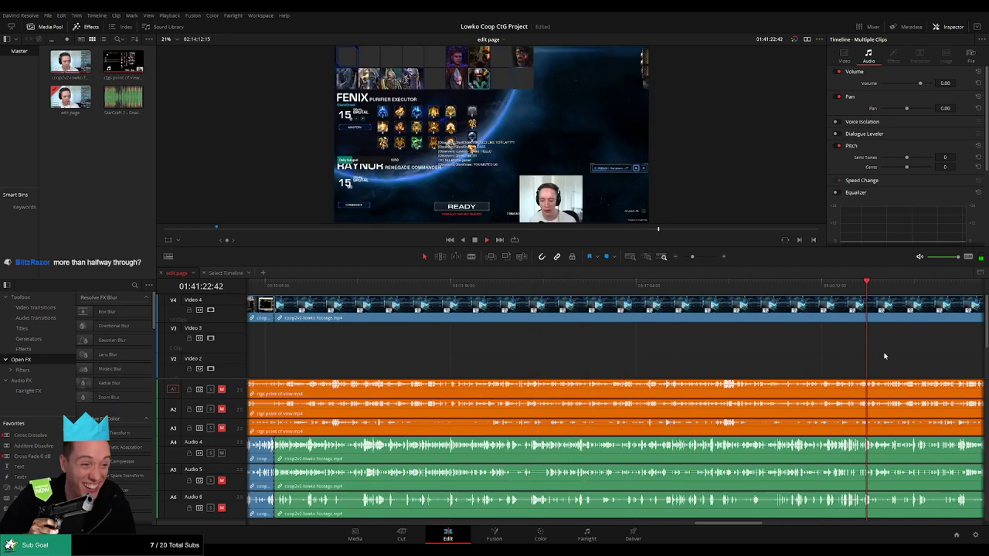
drag(885, 355, 541, 339)
drag(526, 292, 697, 302)
key(space)
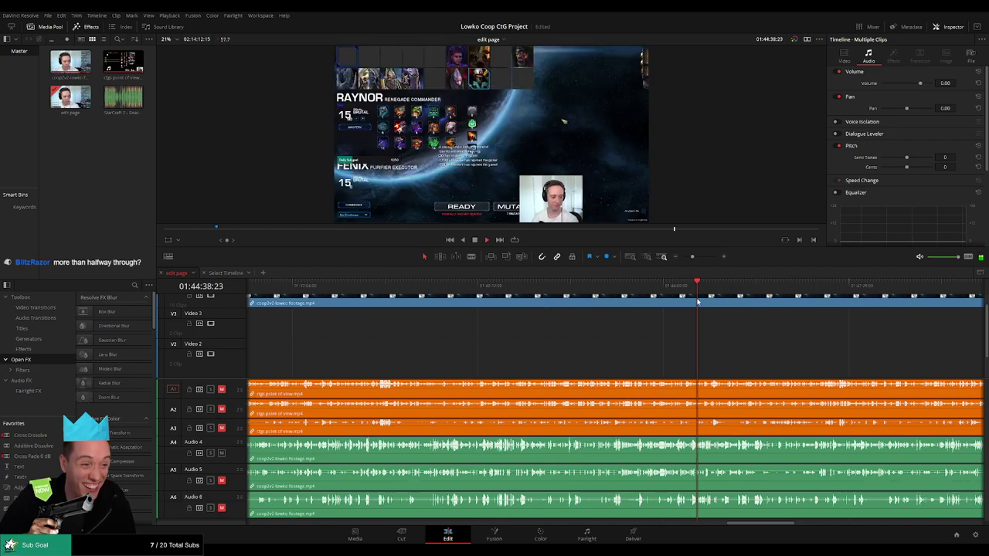
click(807, 332)
scroll(490, 353, right, 5)
scroll(472, 311, up, 1)
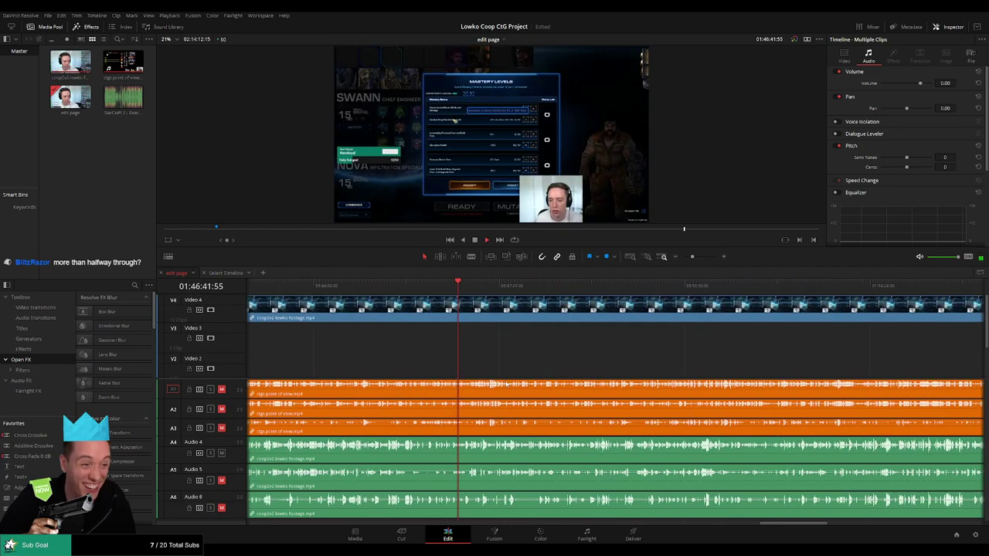
drag(451, 285, 619, 287)
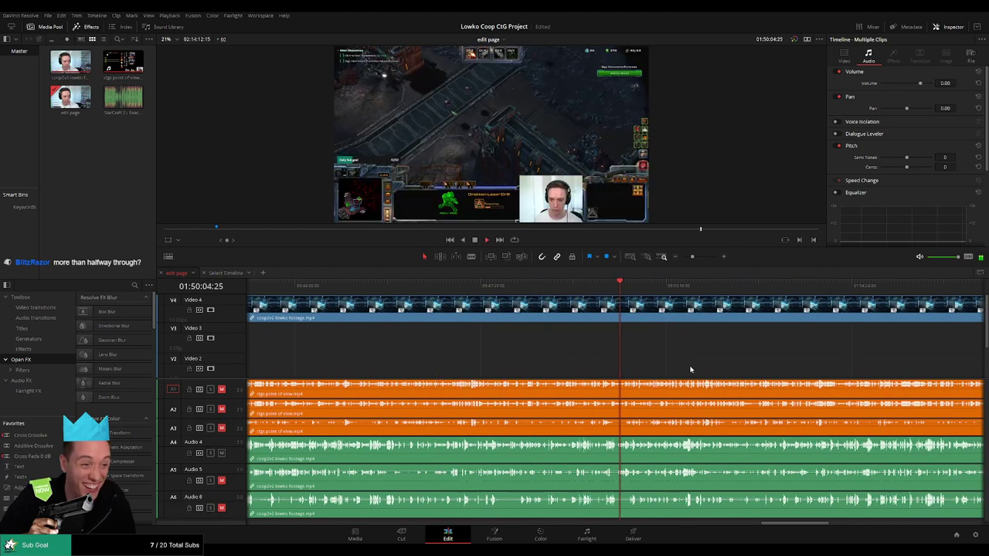
drag(676, 394, 618, 409)
click(495, 283)
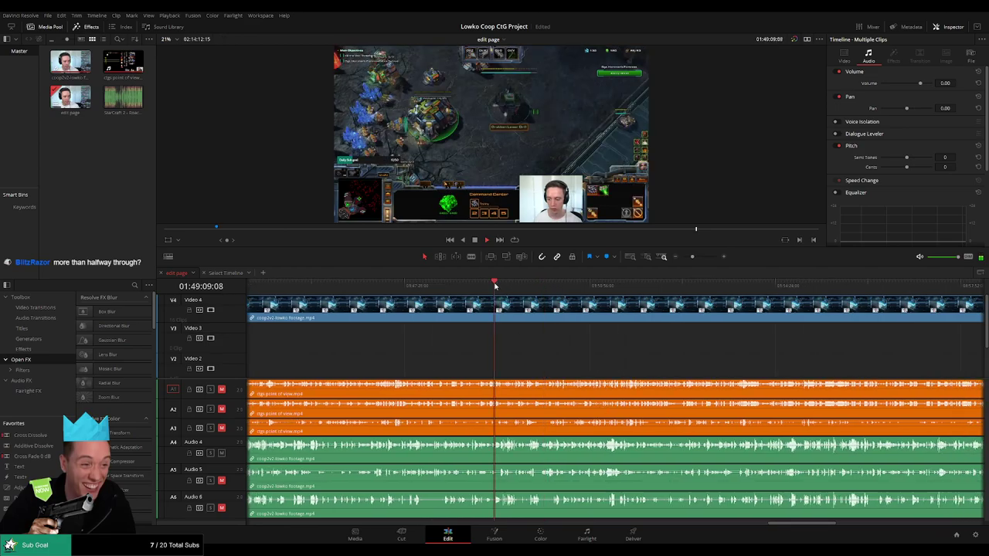
- Skip ahead to the end of the ctgs point of view clips at about 02:02:13 and examine the match there
drag(692, 257, 683, 258)
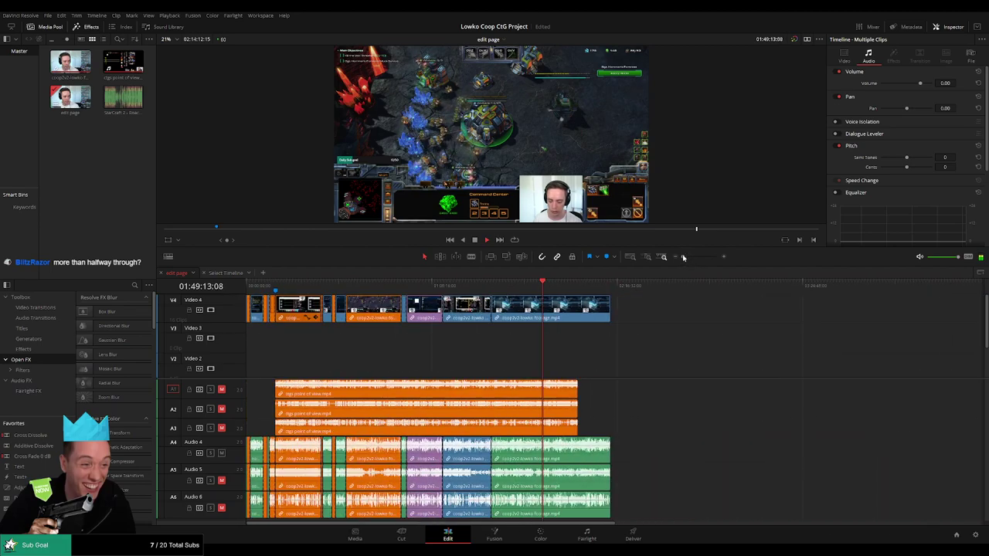
mouse_move(563, 287)
mouse_down()
mouse_move(608, 288)
mouse_move(577, 287)
mouse_up()
drag(682, 256, 691, 258)
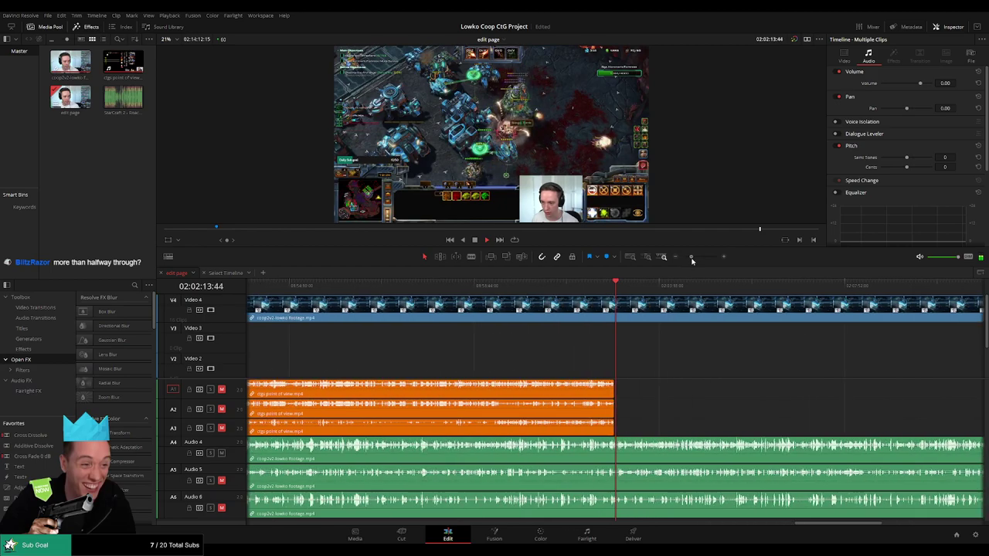
- Skip ahead in the Lowko footage to the Void Thrashing score screen and replay list after about 02:05:02
drag(622, 289, 727, 290)
drag(777, 354, 548, 362)
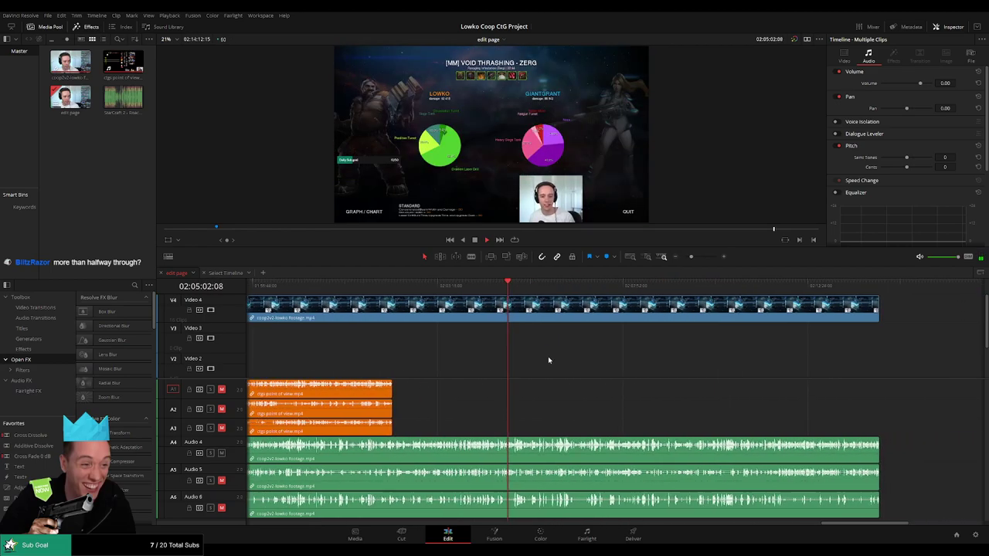
drag(692, 257, 682, 256)
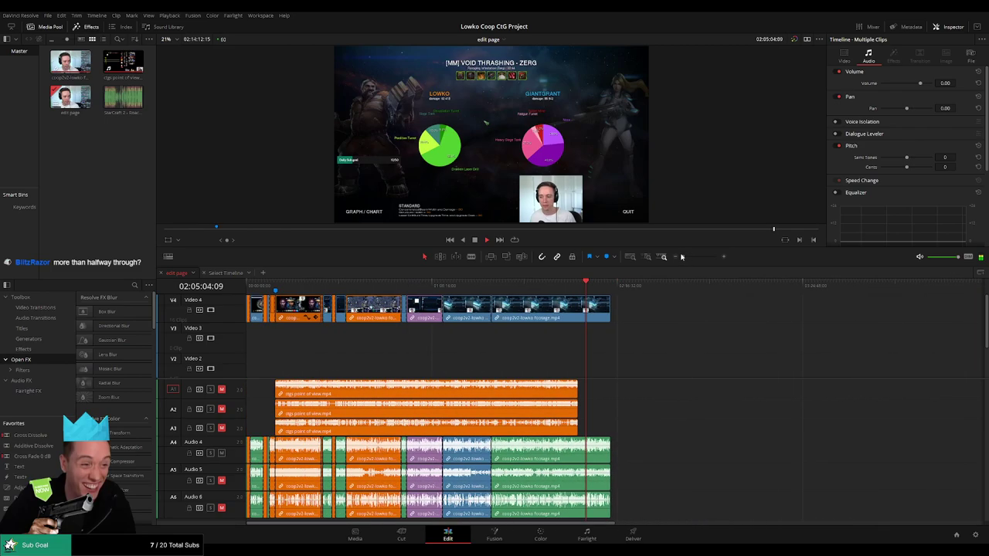
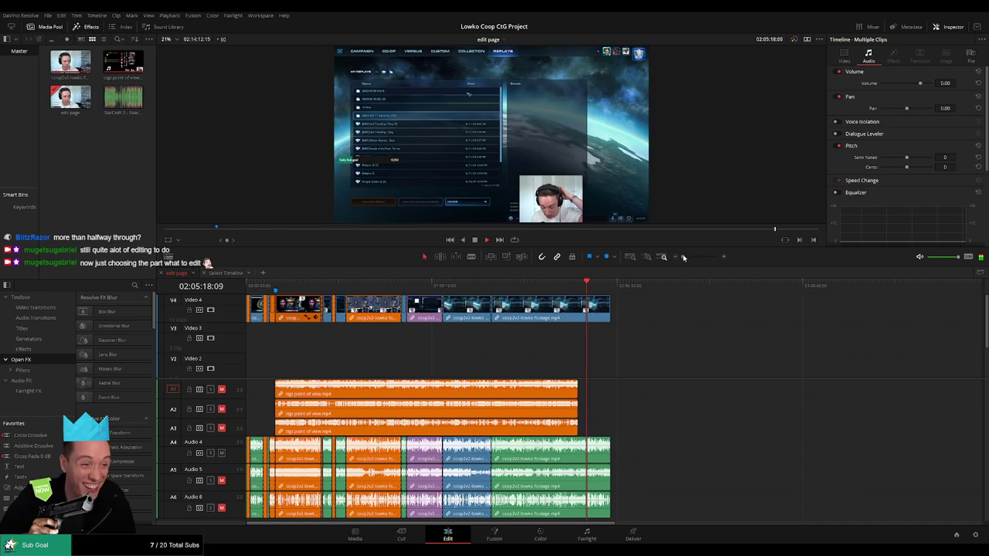
drag(683, 257, 698, 258)
drag(725, 369, 529, 369)
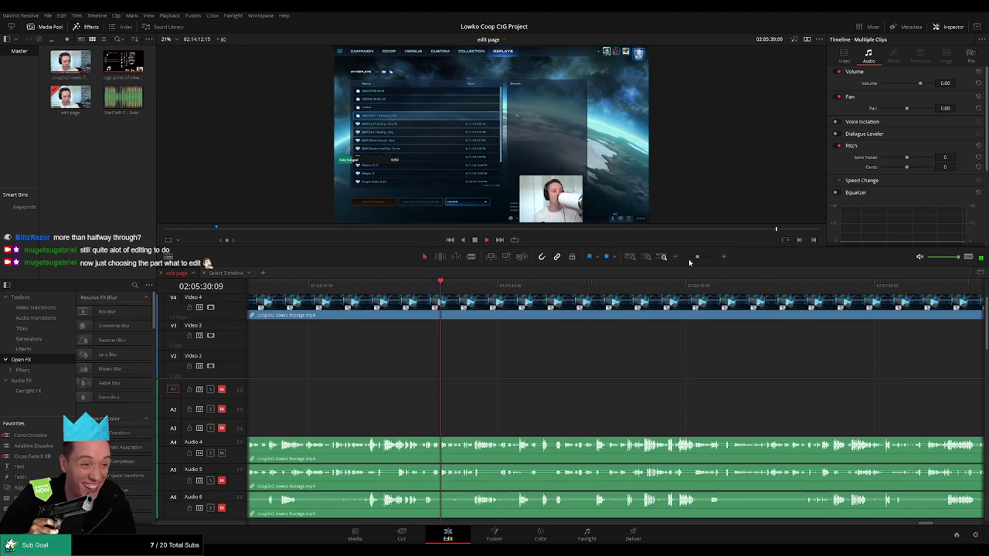
drag(697, 257, 702, 257)
click(318, 287)
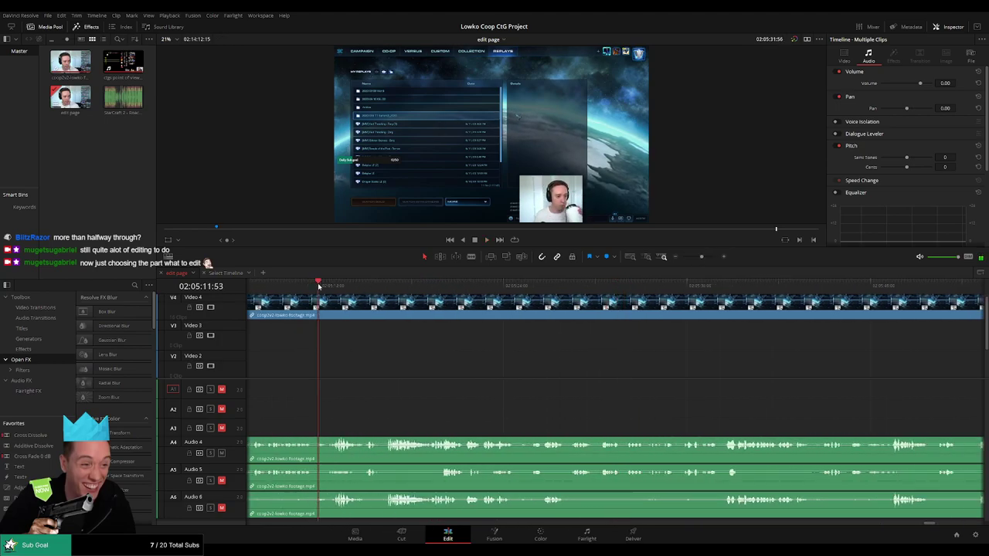
- Go back through the Lowko footage to check the end of the Void Thrashing match between about 02:04:47 and 02:04:52
scroll(409, 371, left, 3)
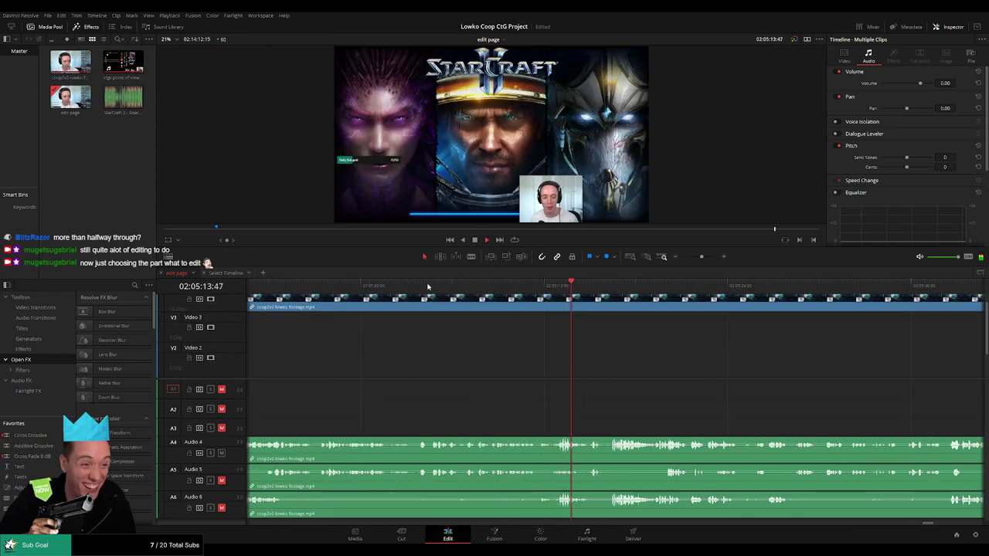
click(404, 286)
scroll(376, 357, left, 3)
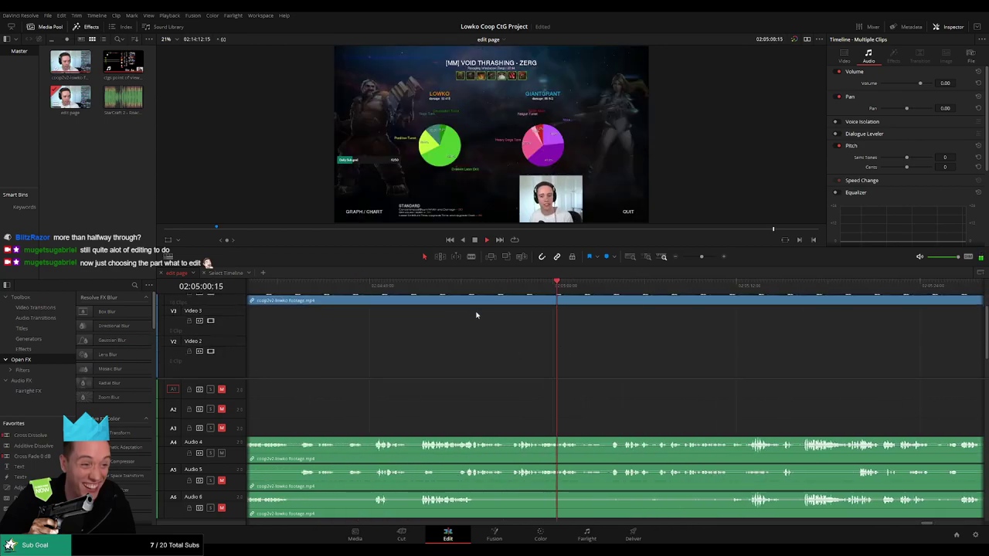
click(346, 288)
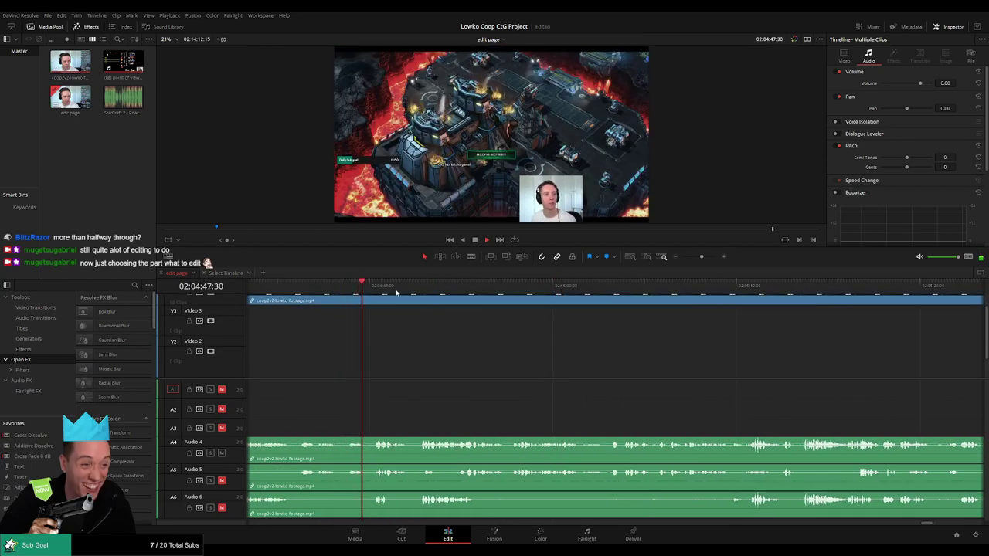
scroll(470, 346, up, 2)
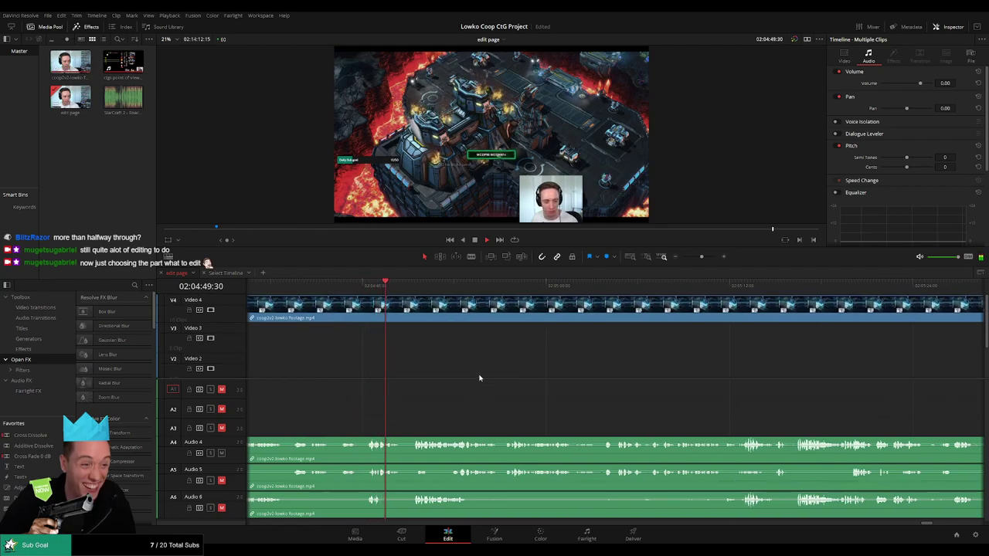
click(416, 286)
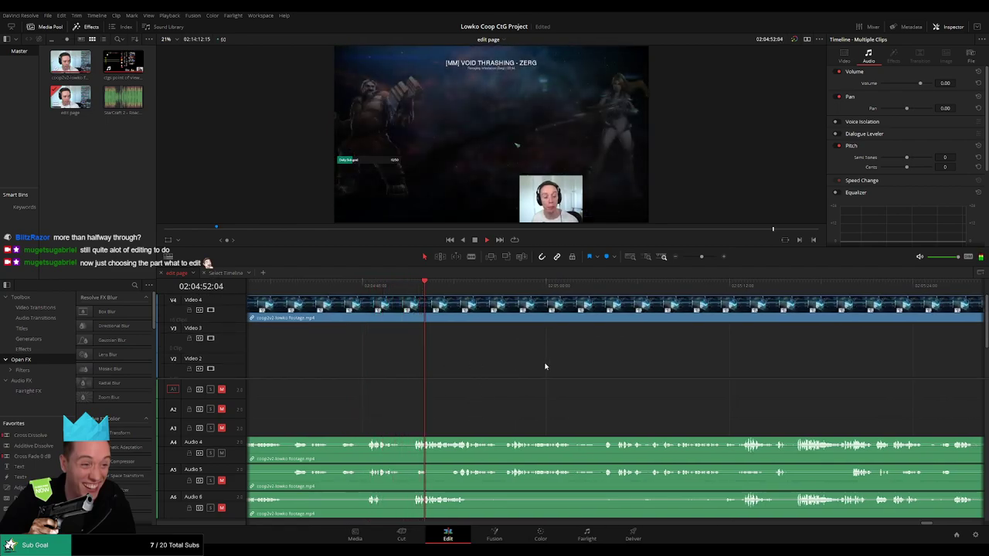
- Review the Lowko footage from the Void Thrashing score screen through the replay list, up to about 02:05:44
scroll(523, 375, right, 3)
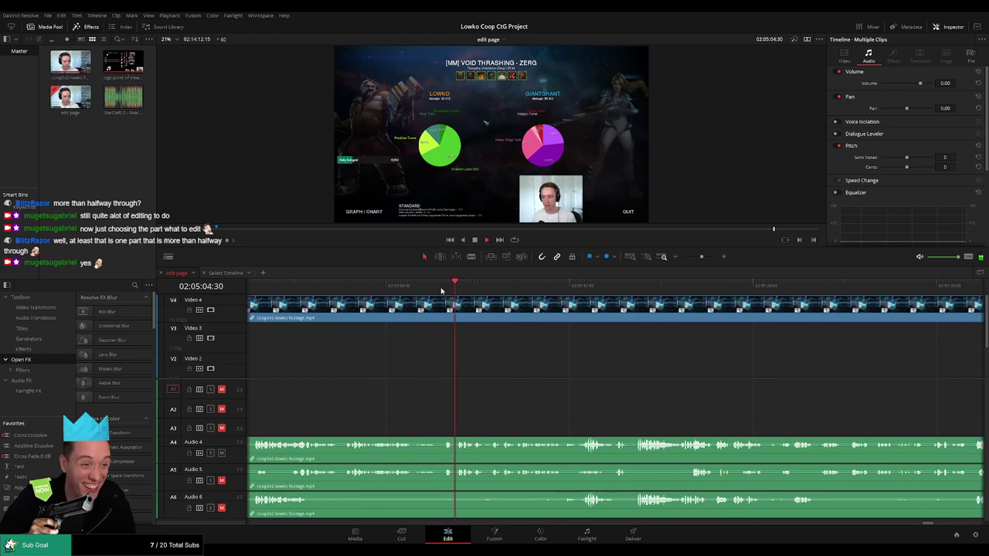
drag(579, 357, 446, 374)
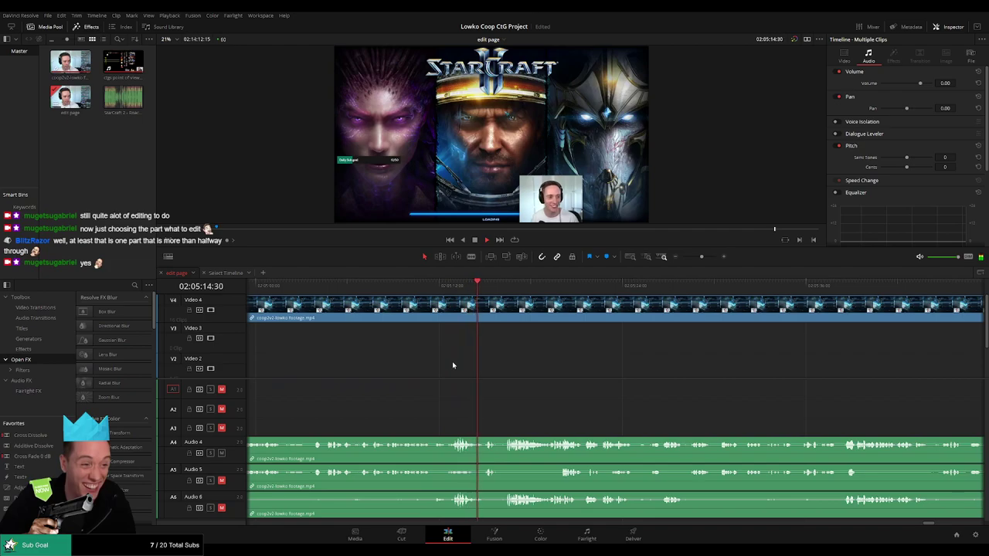
scroll(464, 361, right, 2)
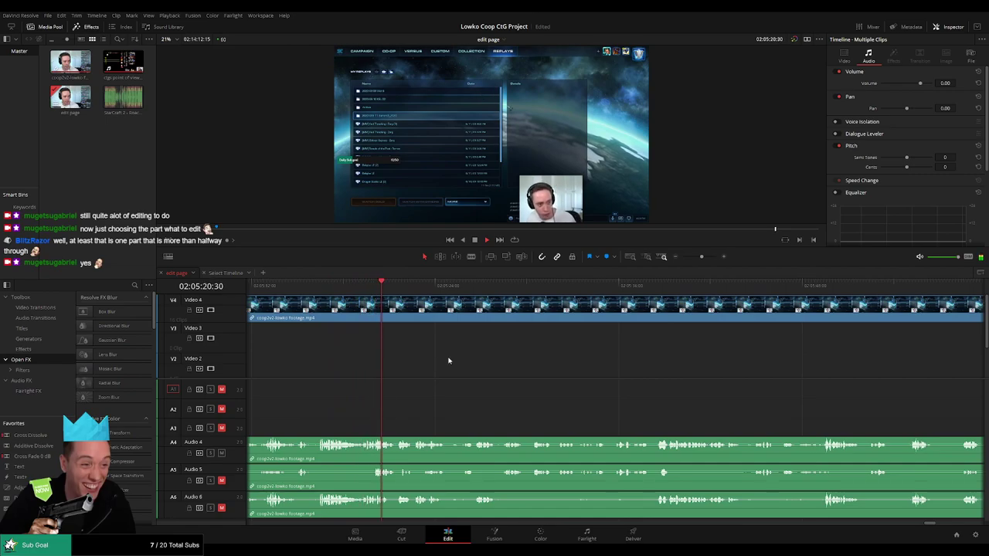
drag(500, 363, 468, 366)
drag(702, 256, 681, 263)
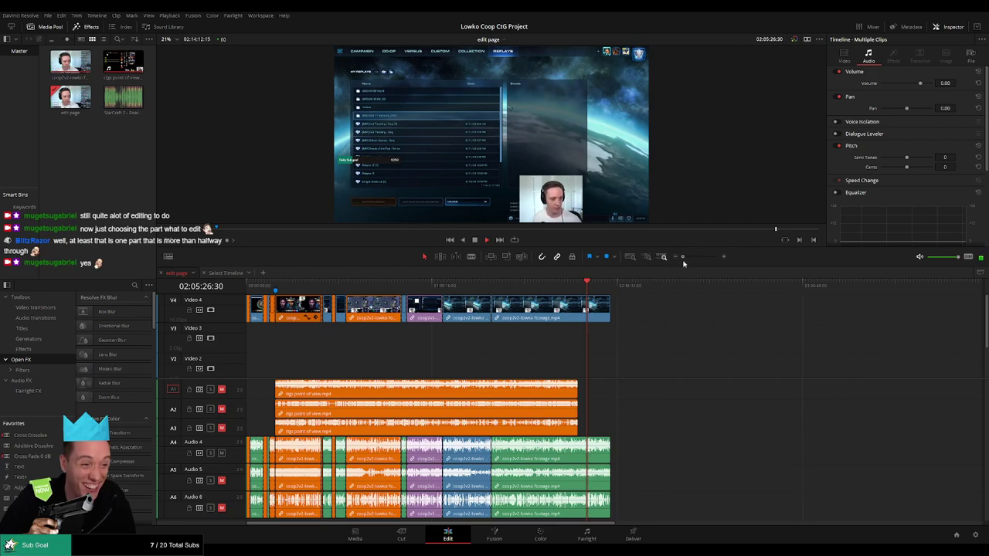
drag(683, 263, 701, 262)
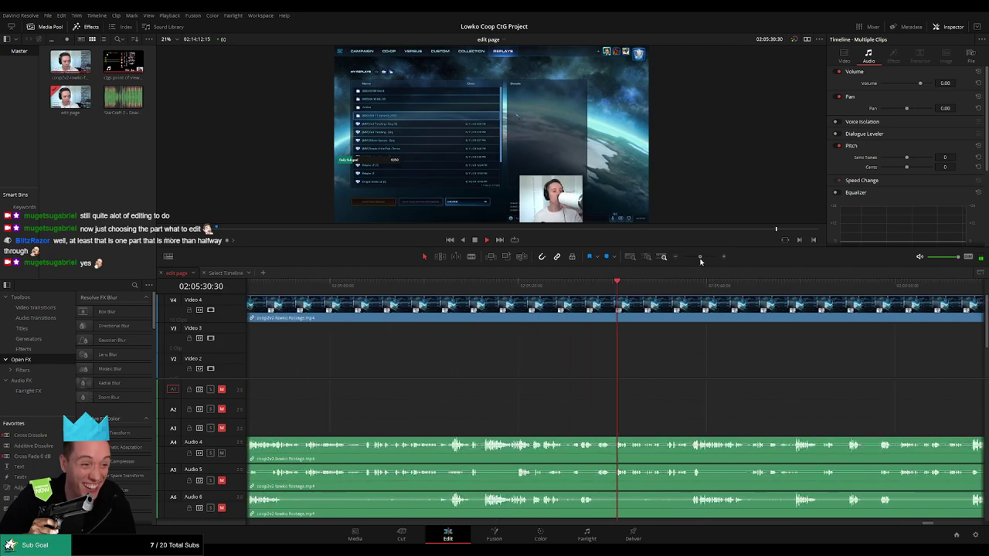
drag(717, 401, 500, 387)
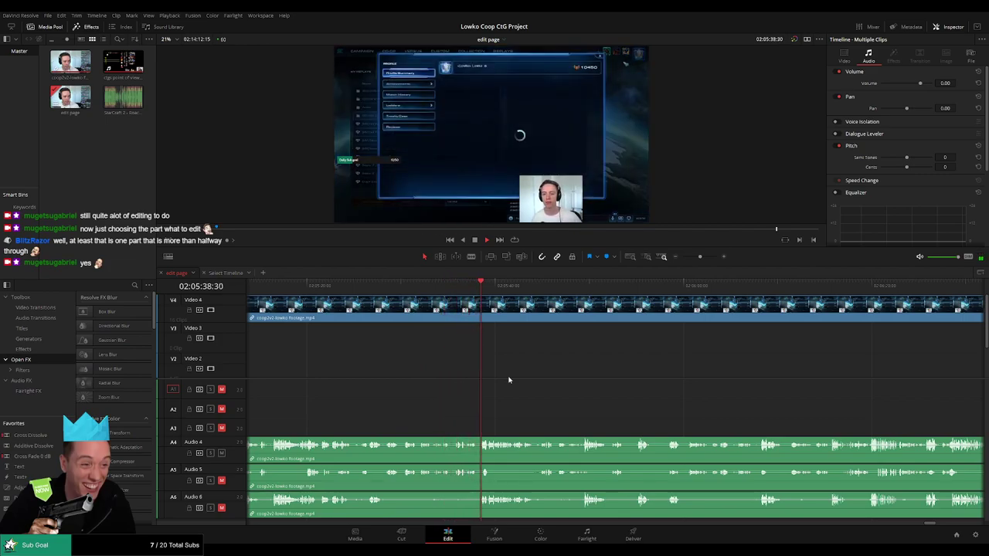
scroll(518, 401, right, 2)
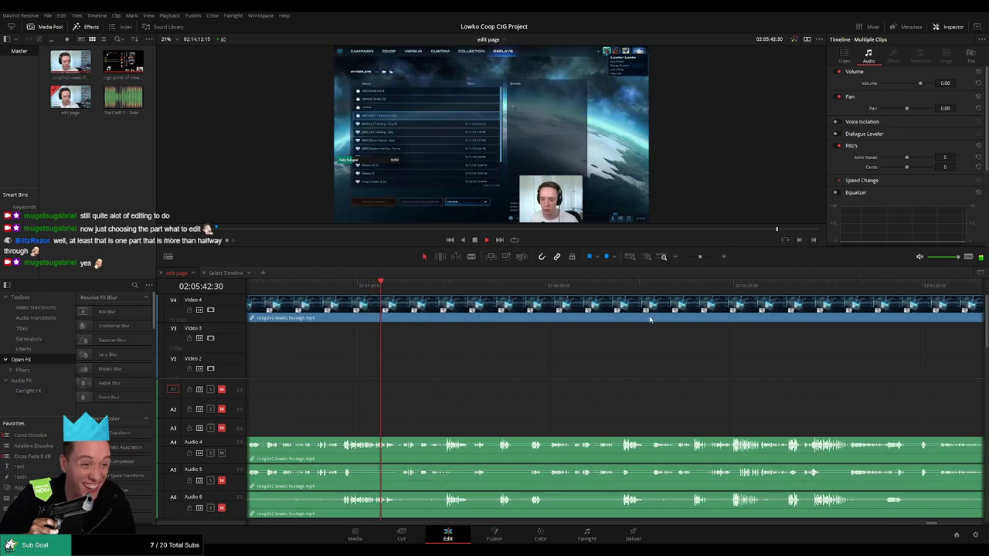
drag(697, 259, 681, 262)
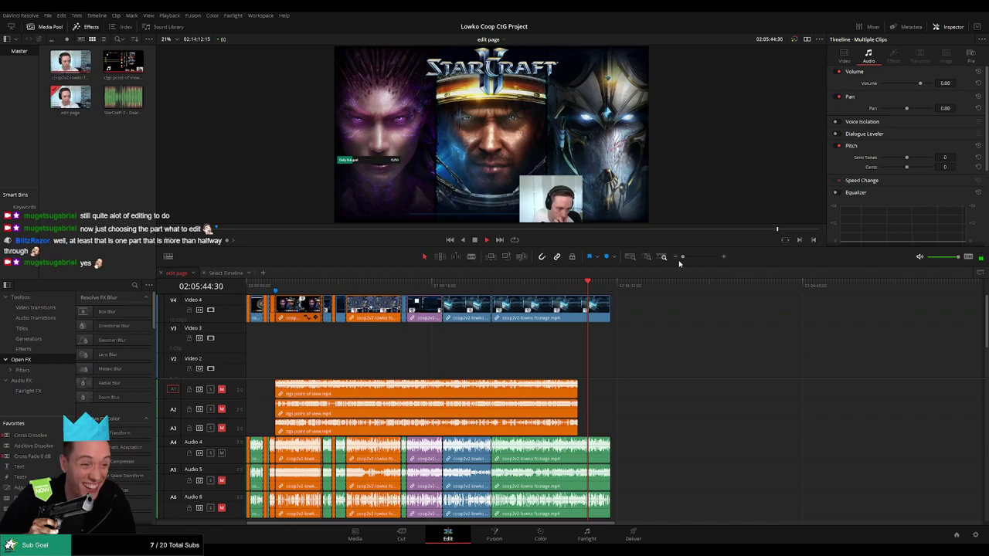
- Skim the loading screen and Augments collection footage between about 02:05:44 and 02:07:11
drag(682, 259, 702, 260)
drag(722, 357, 516, 363)
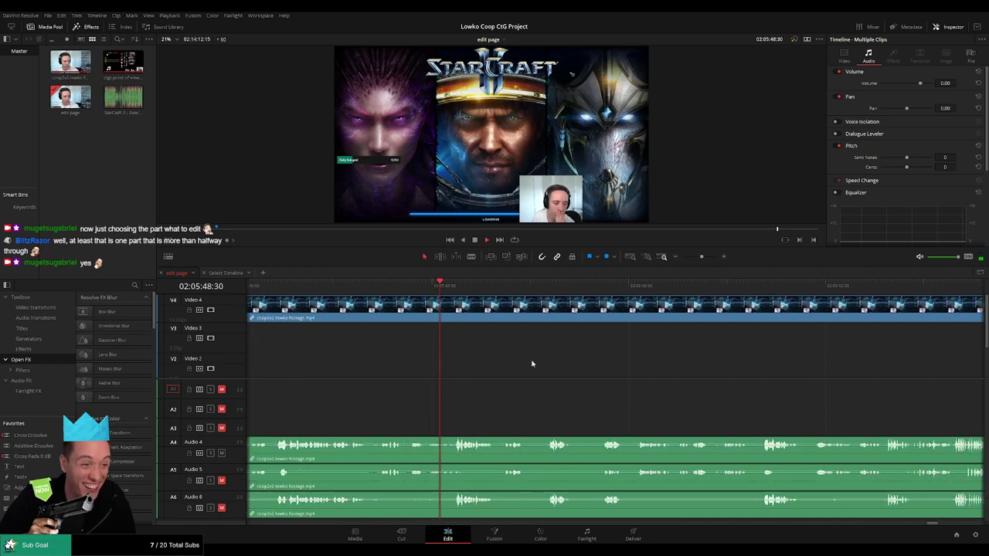
scroll(525, 372, right, 3)
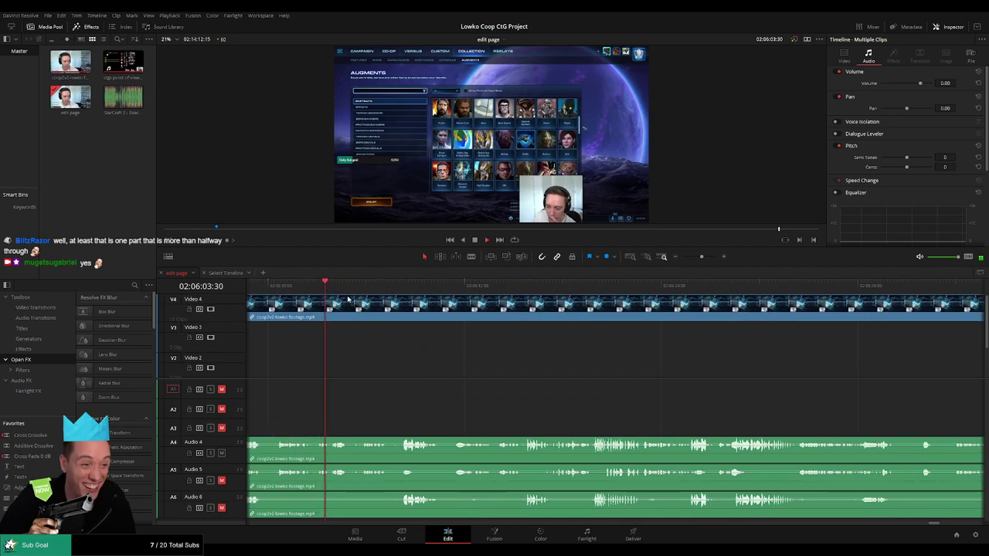
drag(341, 289, 662, 321)
drag(775, 378, 520, 375)
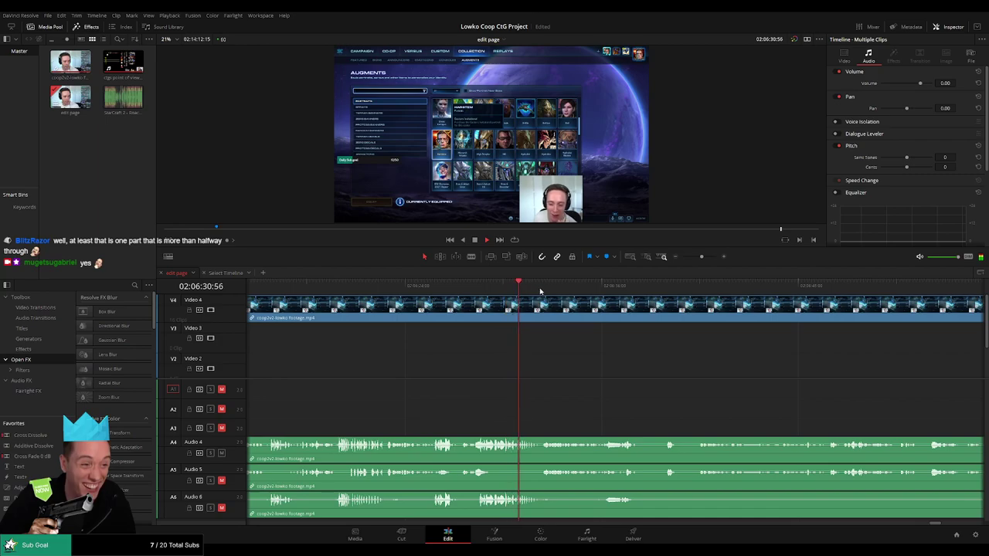
click(726, 288)
drag(807, 379, 445, 374)
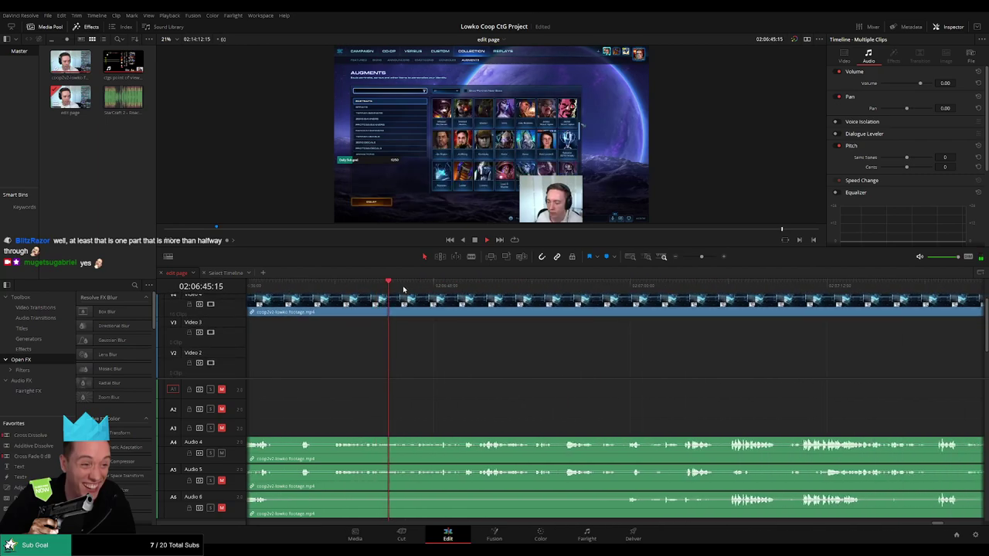
click(466, 286)
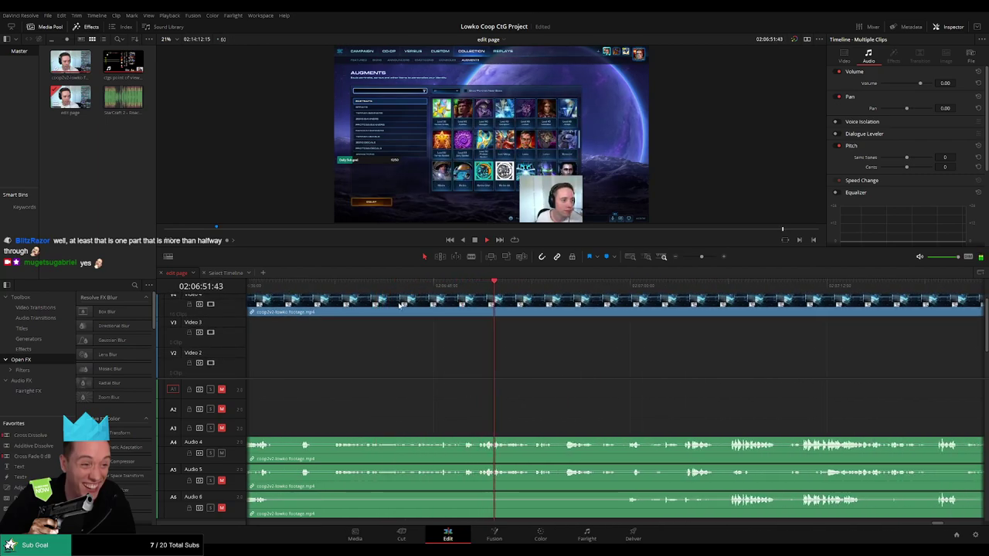
drag(551, 287, 570, 283)
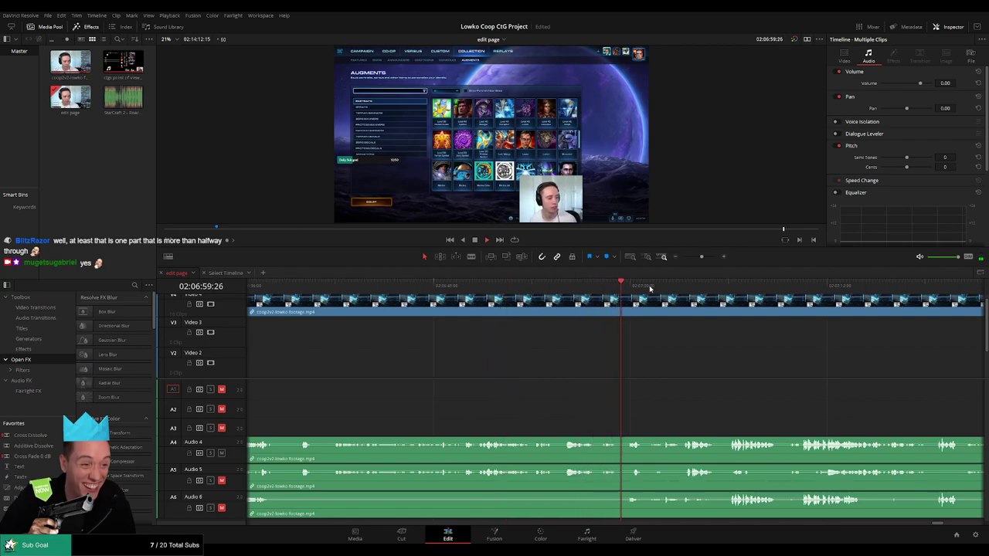
click(765, 285)
click(799, 286)
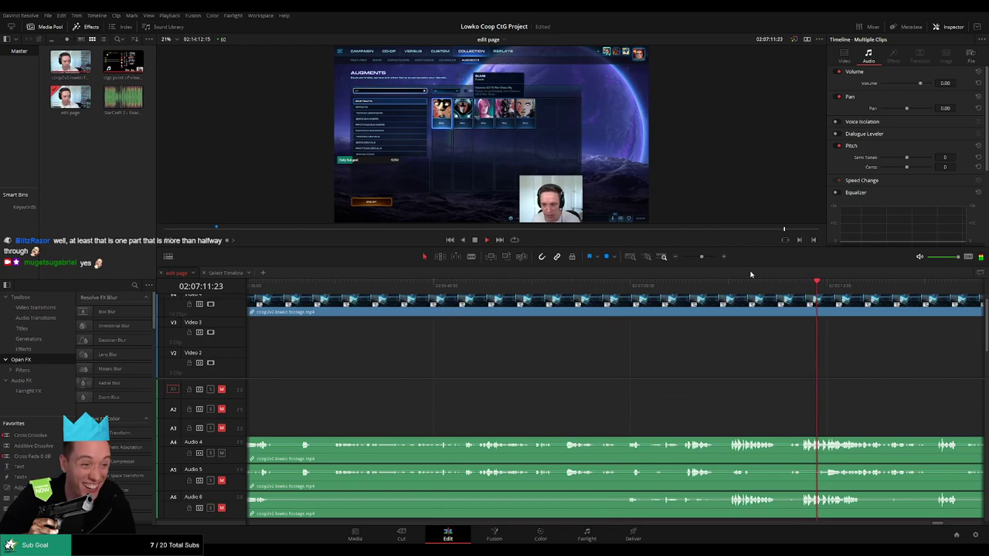
- Skim the remaining Augments browsing in the Lowko footage in larger jumps, up to about 02:12:28
drag(701, 256, 690, 258)
click(675, 286)
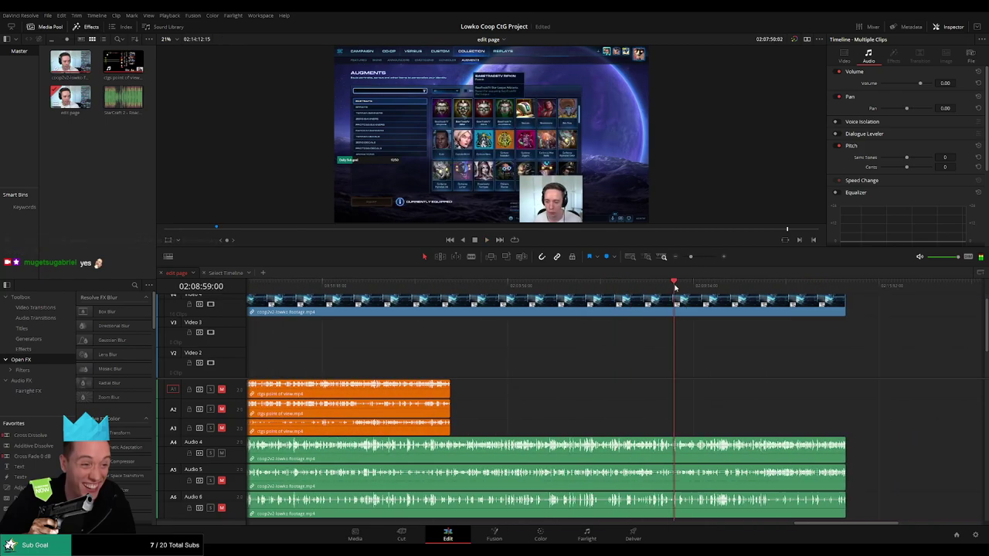
click(714, 286)
click(720, 286)
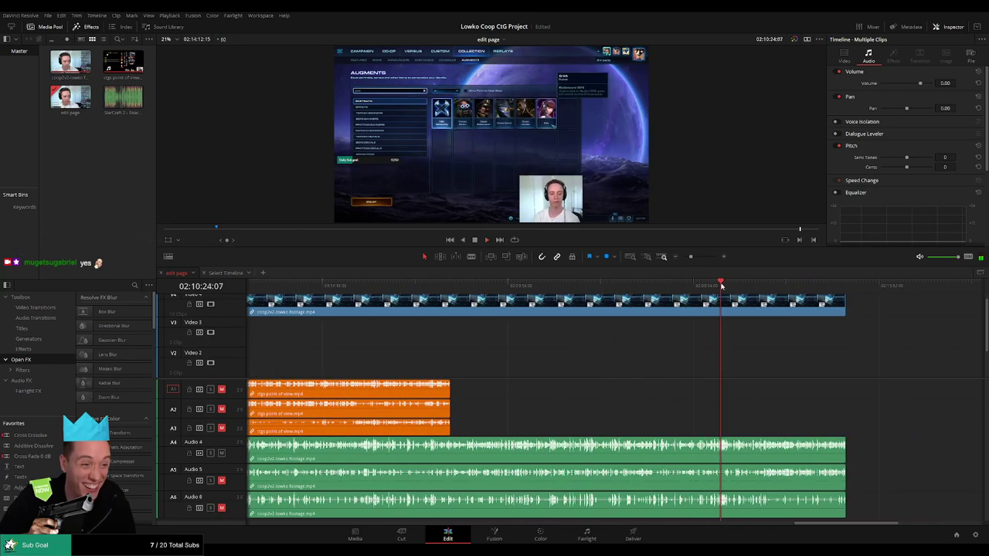
click(726, 286)
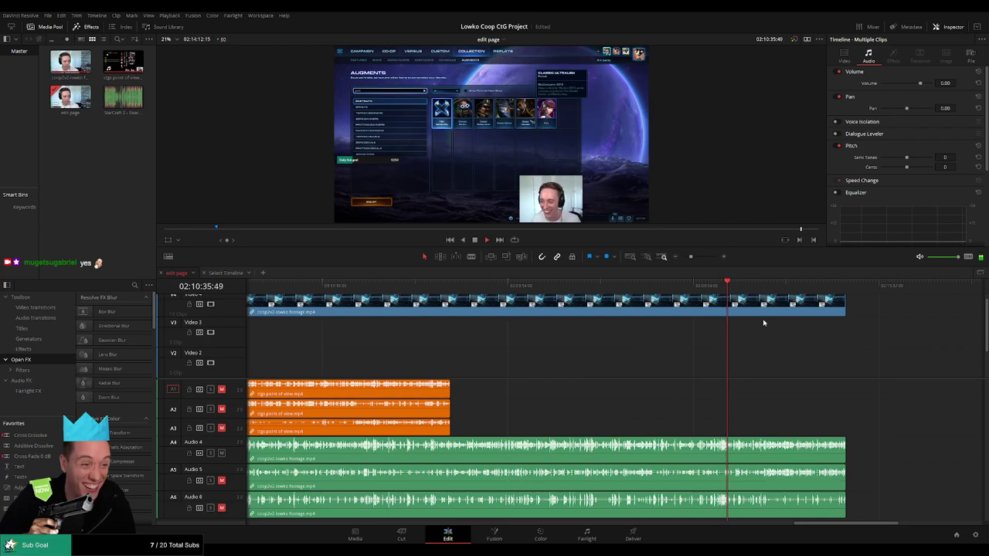
key(ctrl+=)
key(ctrl+=)
click(755, 286)
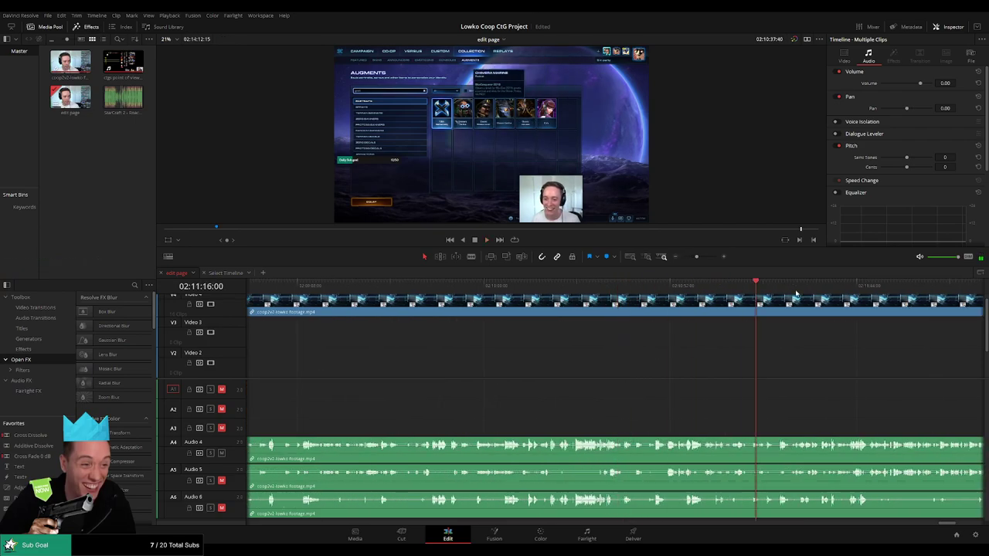
click(830, 286)
drag(882, 352, 488, 334)
drag(444, 287, 611, 299)
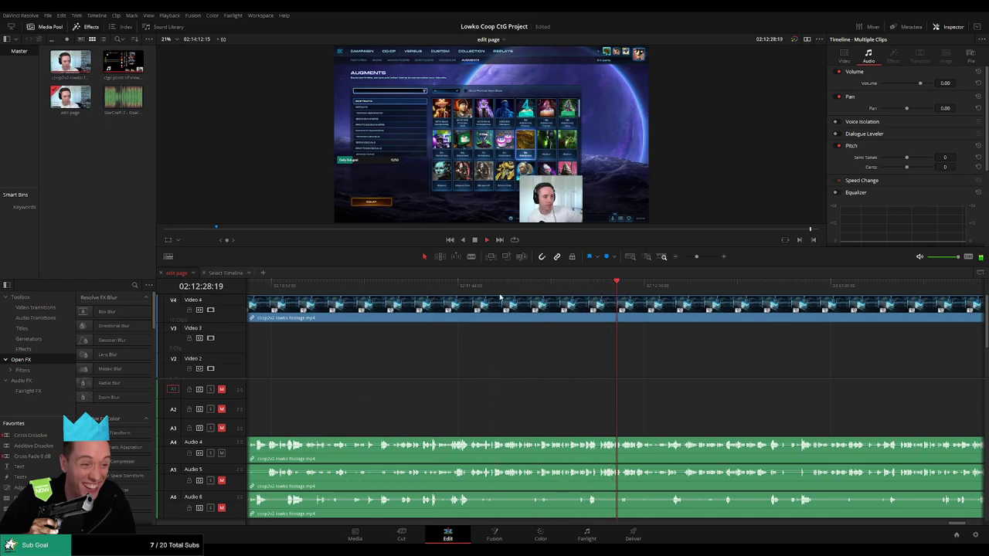
- Replay the Augments conversation between about 02:11:40 and 02:11:47 and examine it closely
click(467, 288)
drag(464, 288, 458, 288)
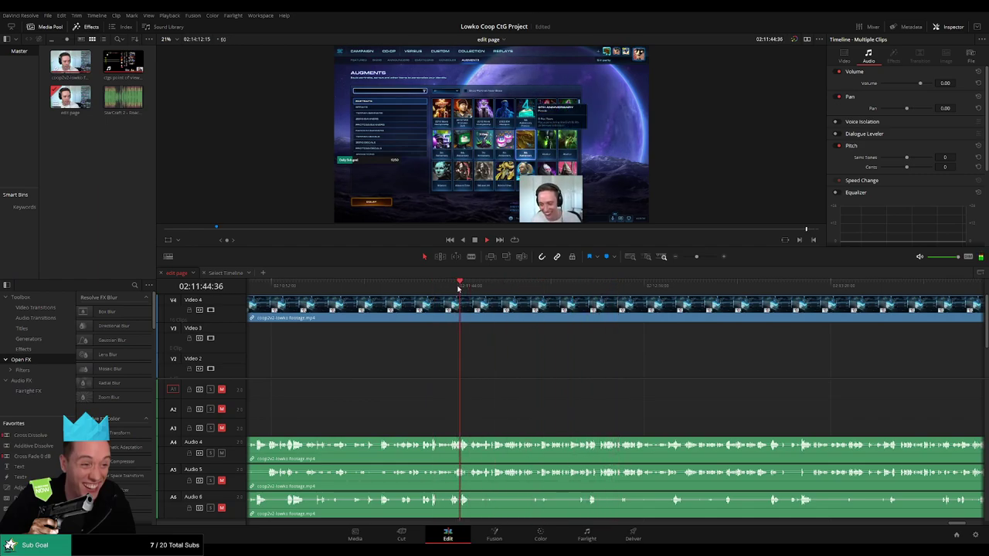
key(space)
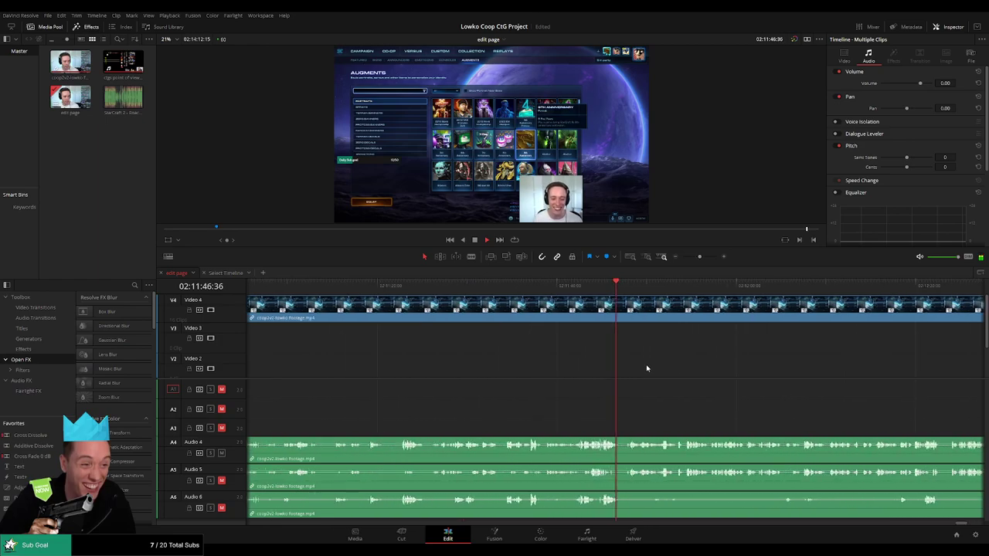
click(485, 289)
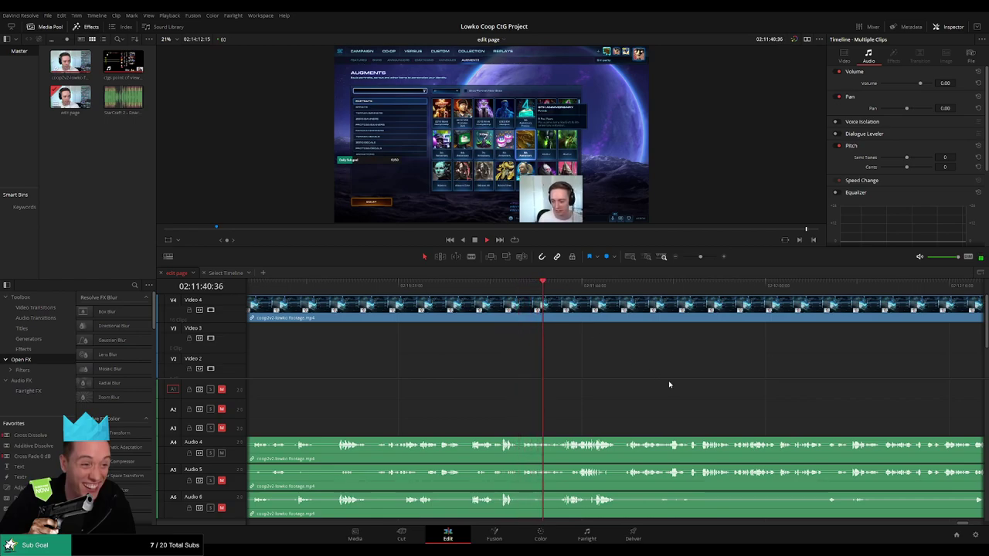
drag(669, 384, 448, 376)
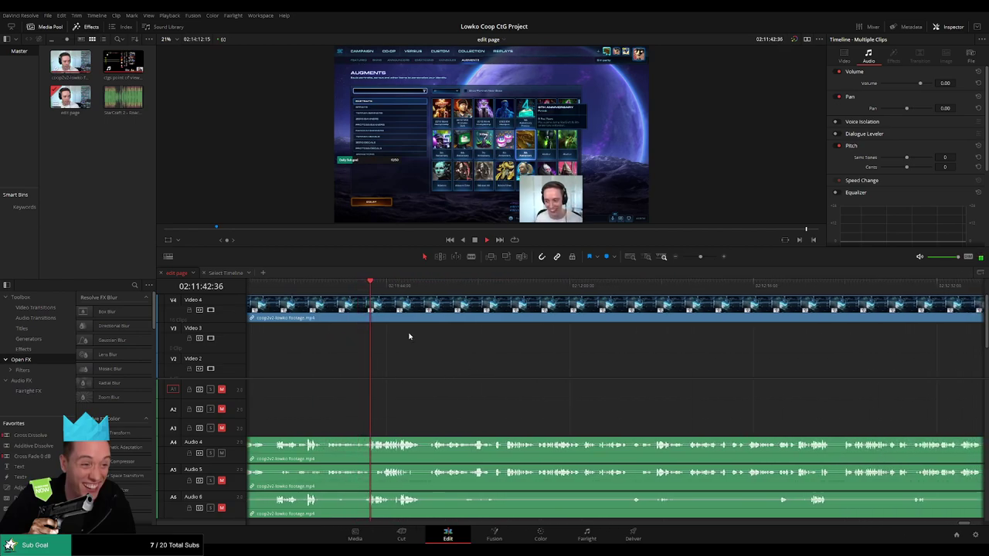
drag(417, 288, 430, 290)
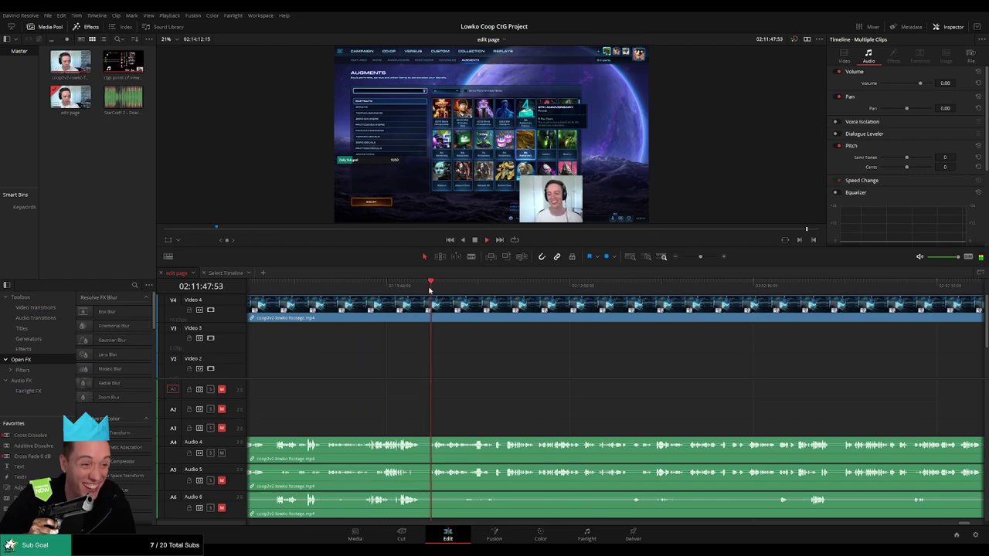
- Play through the Augments conversation in the Lowko footage between about 02:11:53 and 02:12:36, and examine it for a passage end
click(501, 287)
scroll(660, 376, right, 5)
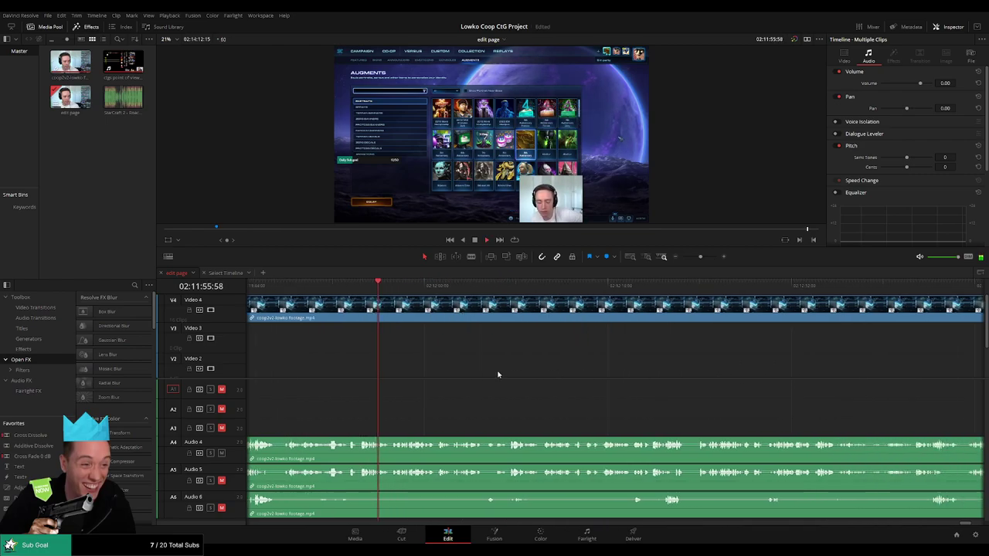
mouse_move(700, 256)
mouse_down()
mouse_move(682, 258)
mouse_move(700, 261)
mouse_up()
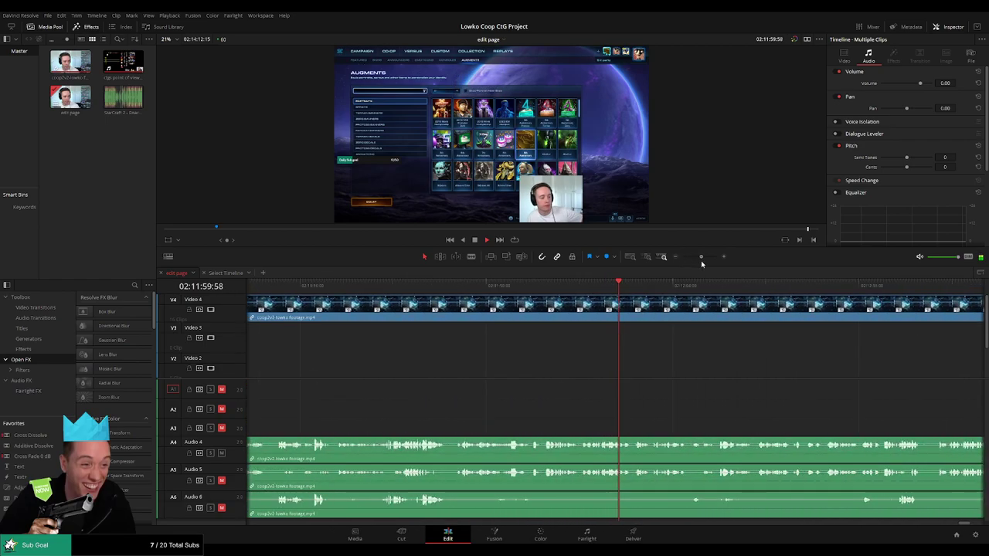
drag(783, 372, 504, 371)
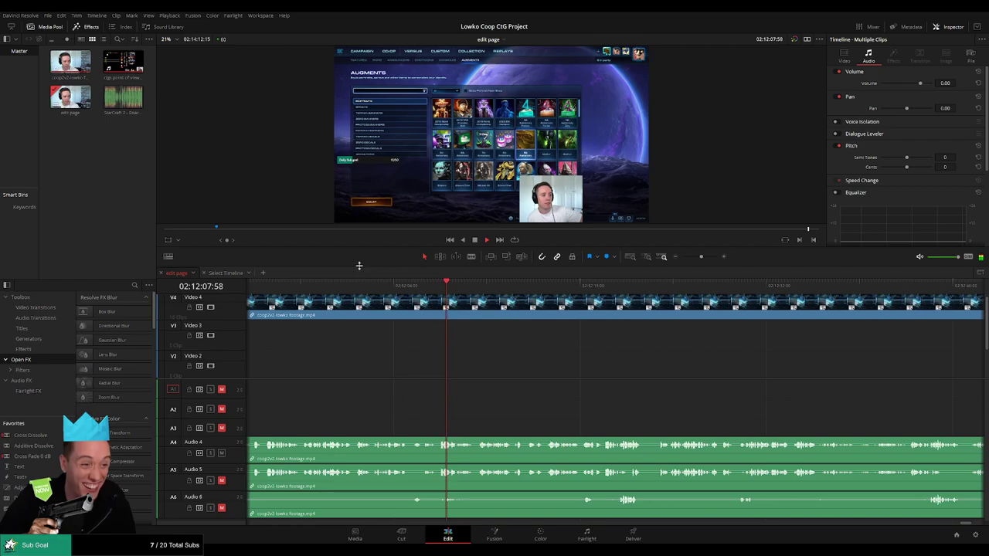
drag(357, 264, 358, 250)
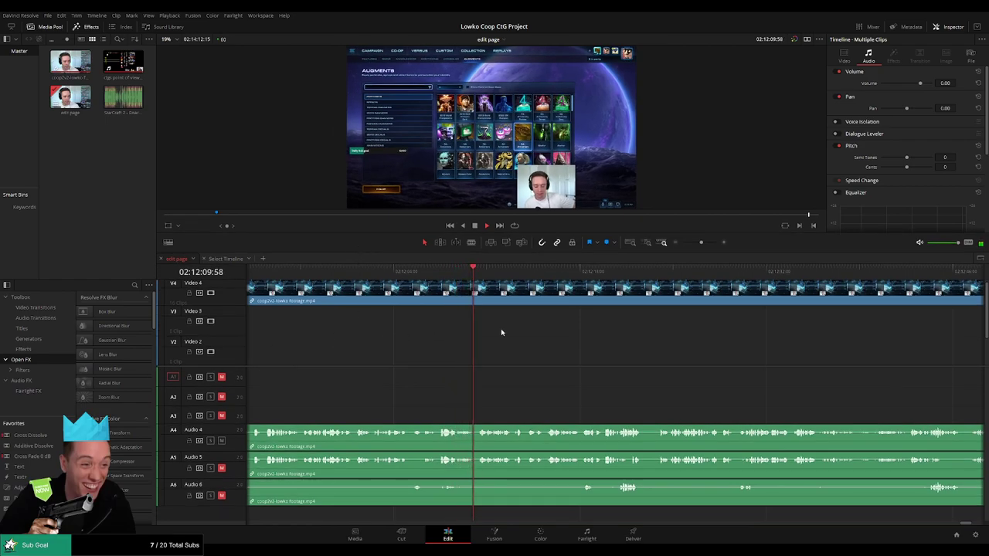
scroll(501, 332, right, 3)
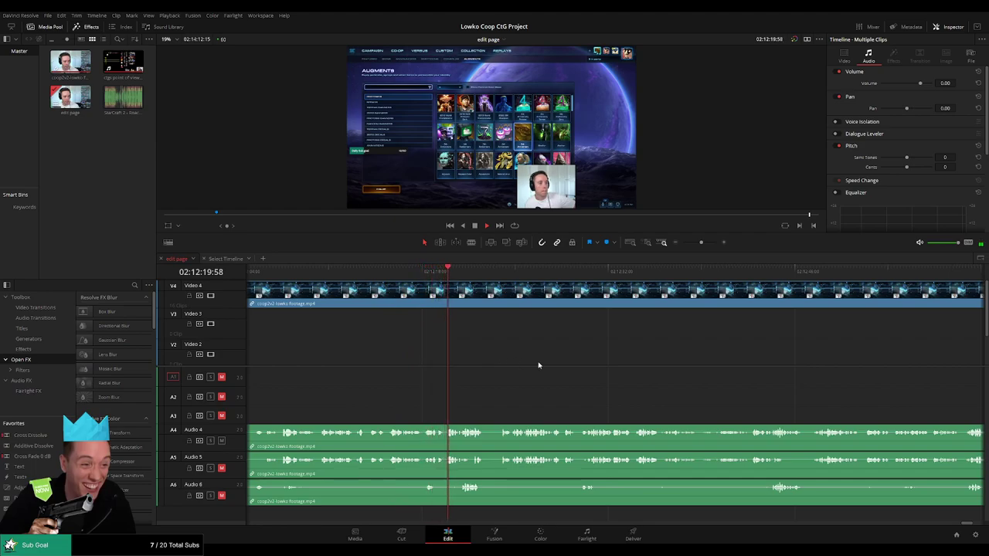
drag(538, 363, 439, 367)
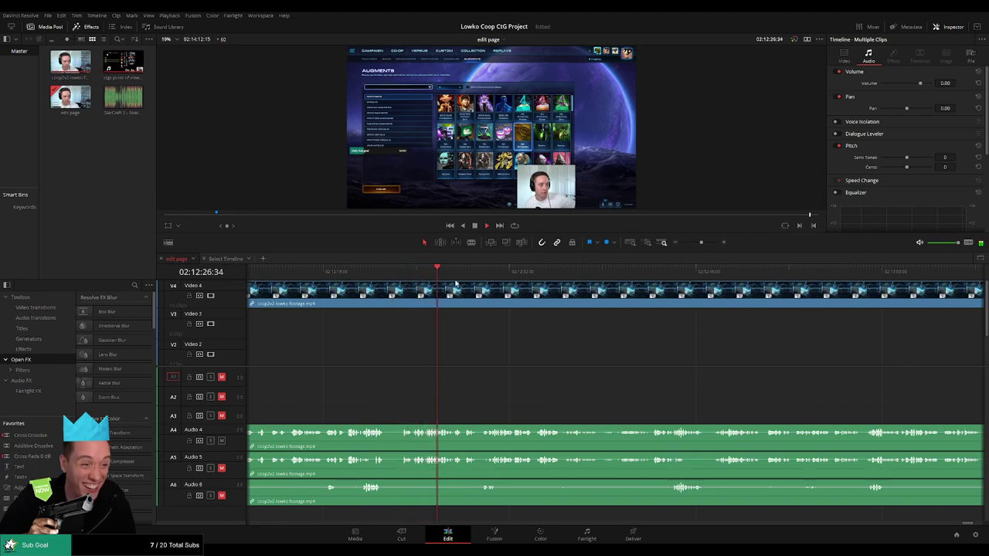
drag(549, 357, 456, 356)
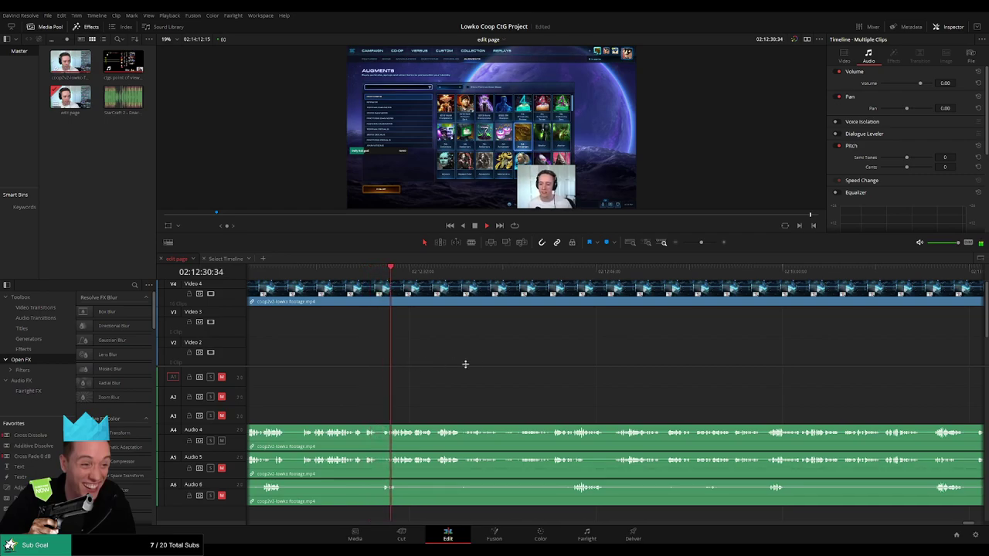
scroll(579, 361, left, 4)
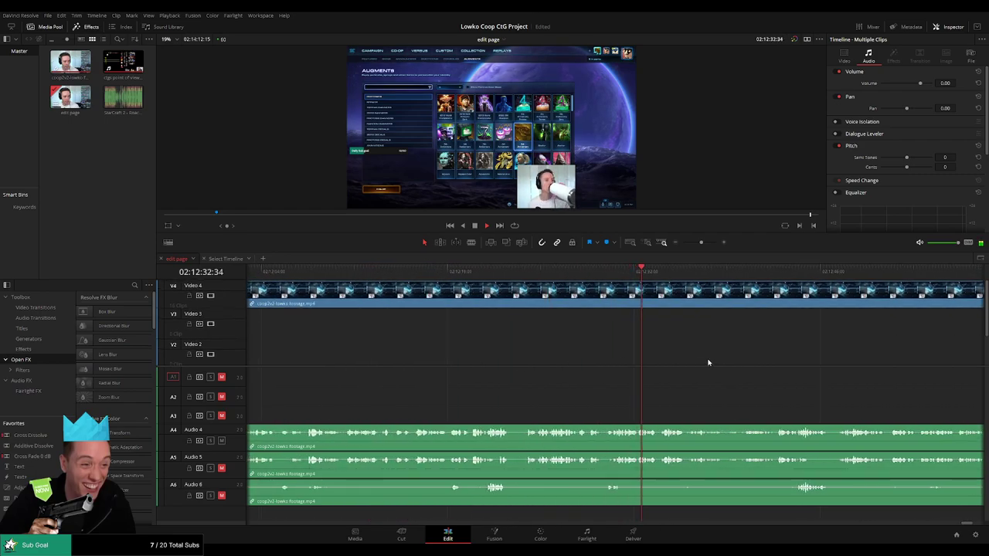
scroll(490, 357, left, 5)
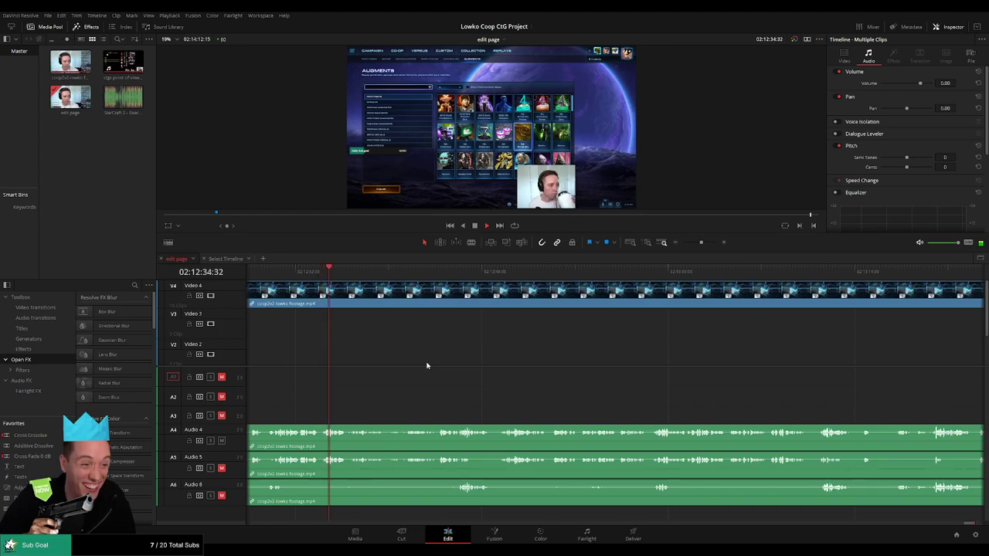
scroll(435, 364, right, 2)
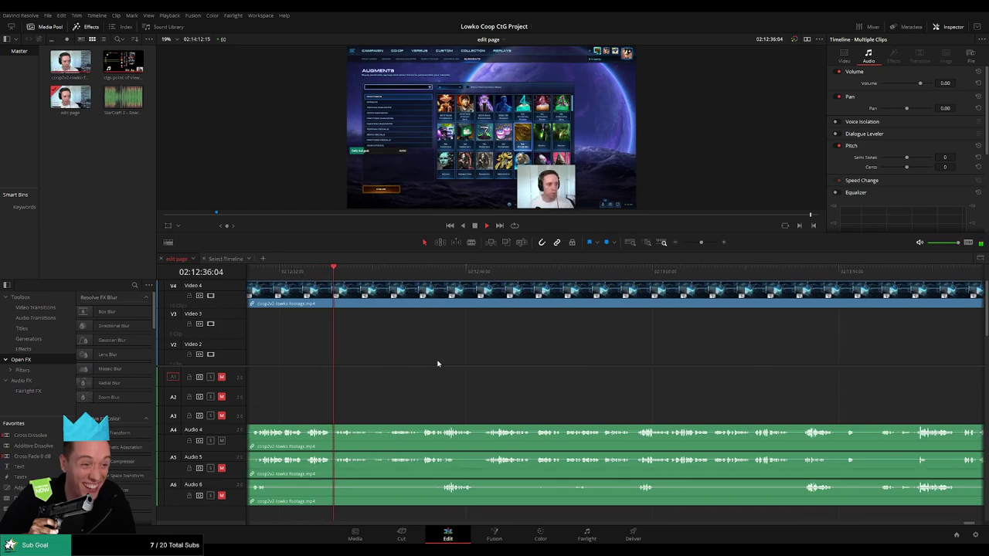
- Skim the profile, party members and Augments footage in jumps from about 02:12:40 to 02:14:04
click(381, 275)
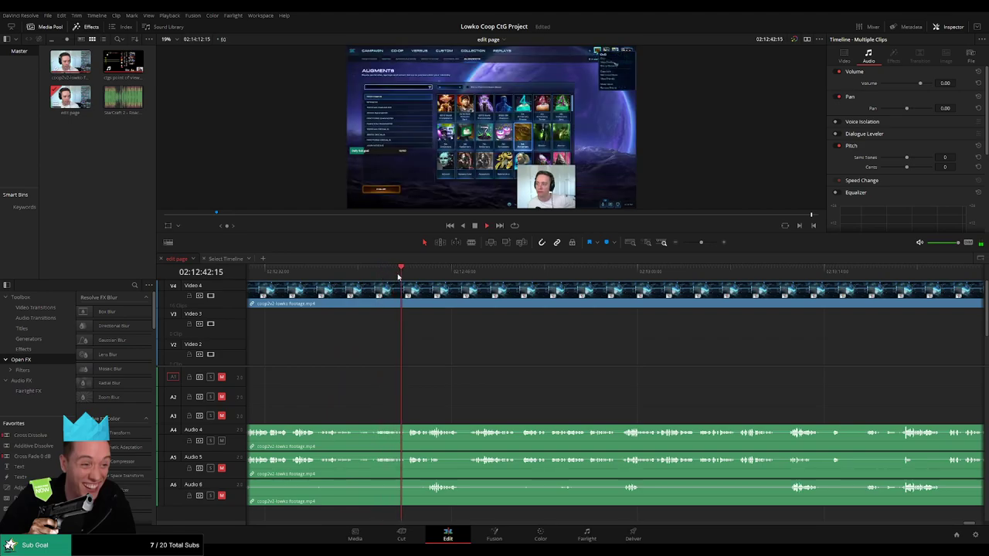
click(474, 272)
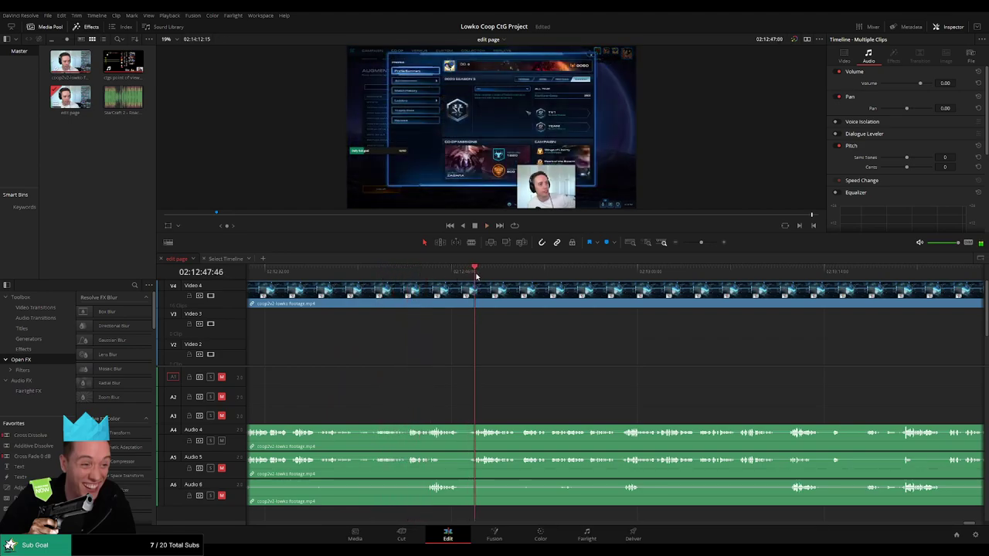
drag(660, 354, 499, 357)
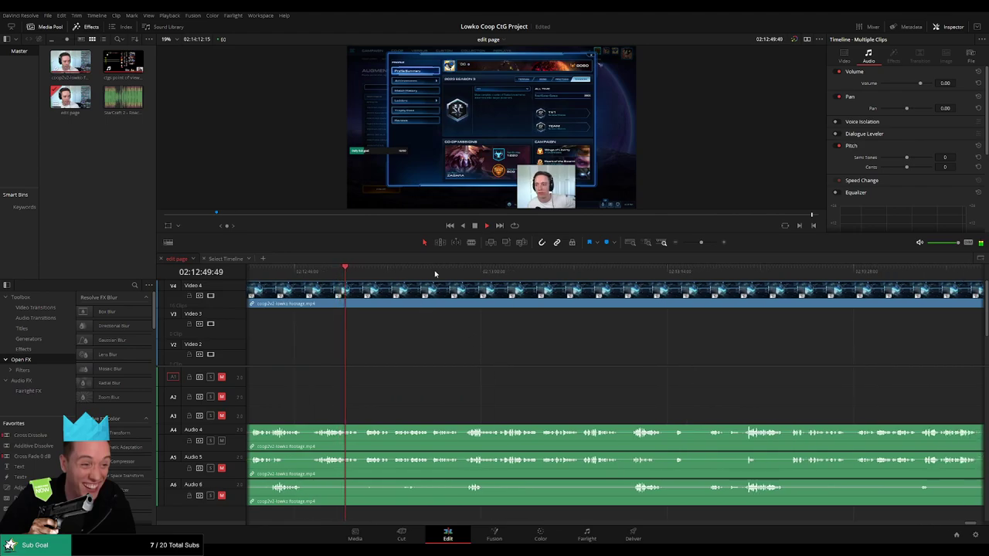
click(527, 272)
drag(614, 272, 635, 273)
drag(756, 333, 440, 344)
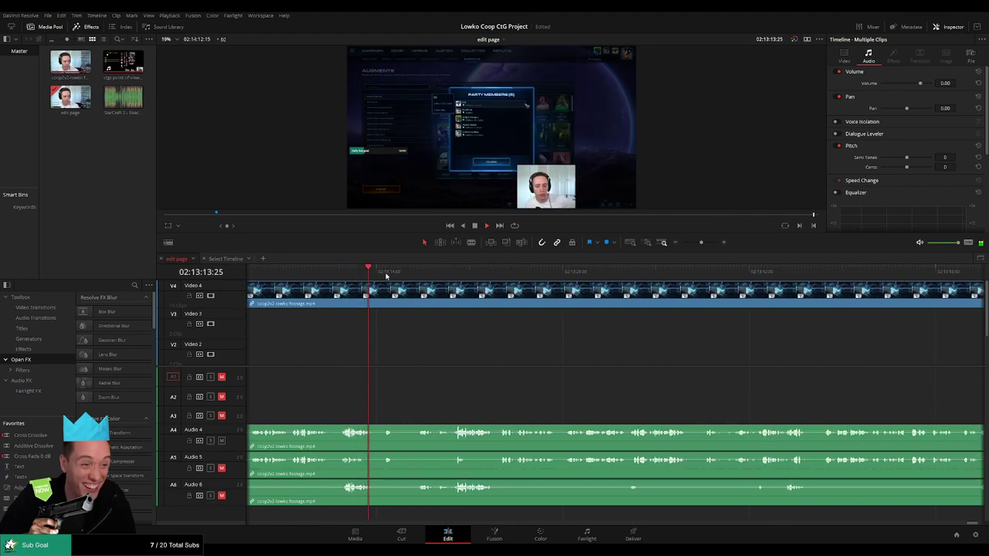
click(654, 272)
click(732, 272)
scroll(556, 353, right, 6)
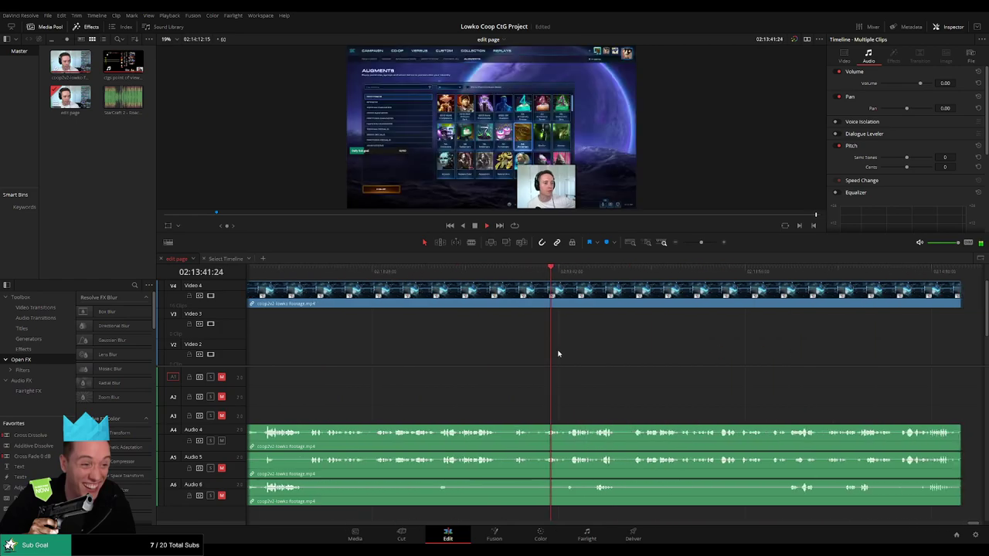
click(652, 272)
click(676, 272)
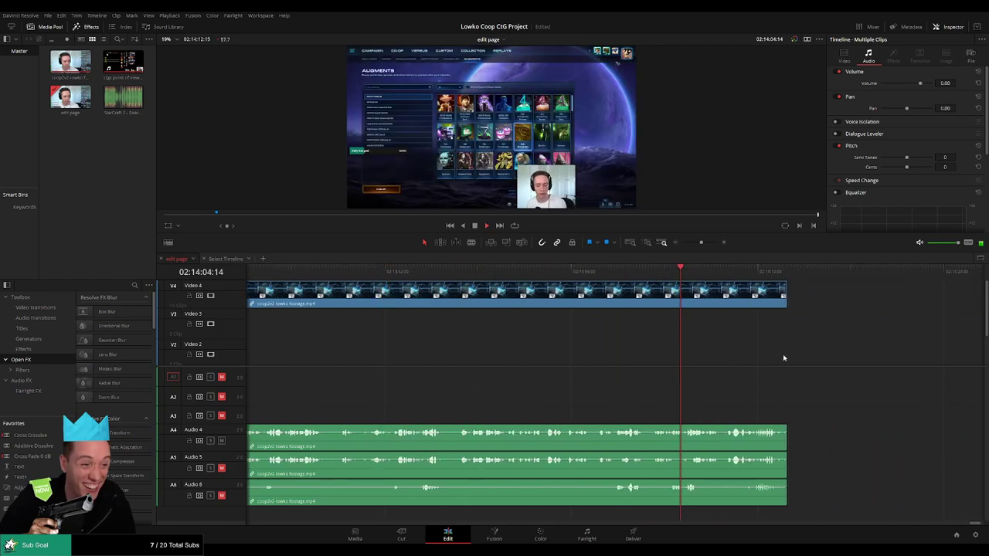
- Replay the end of the Lowko footage between about 02:13:58 and 02:14:11 and examine it for an end point
scroll(782, 354, right, 6)
click(448, 271)
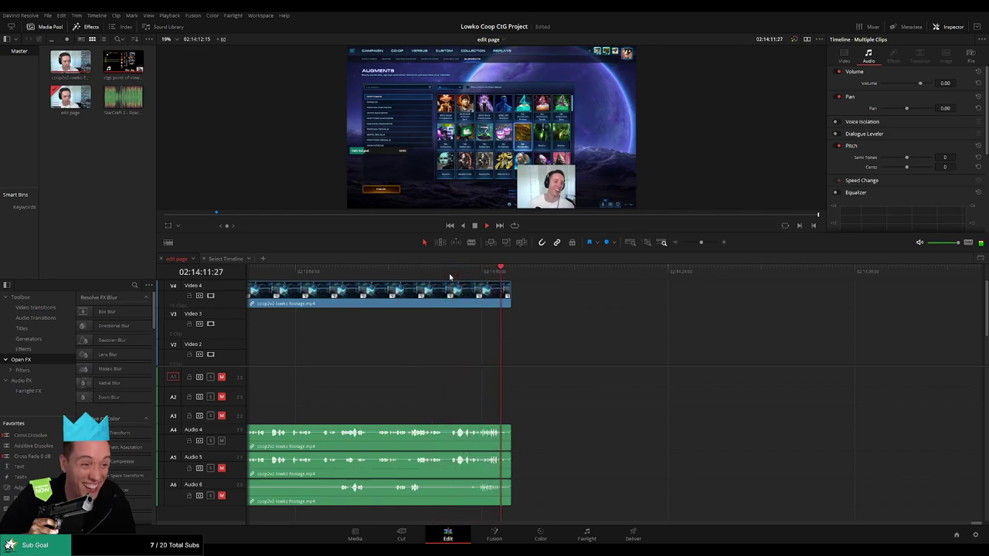
click(414, 272)
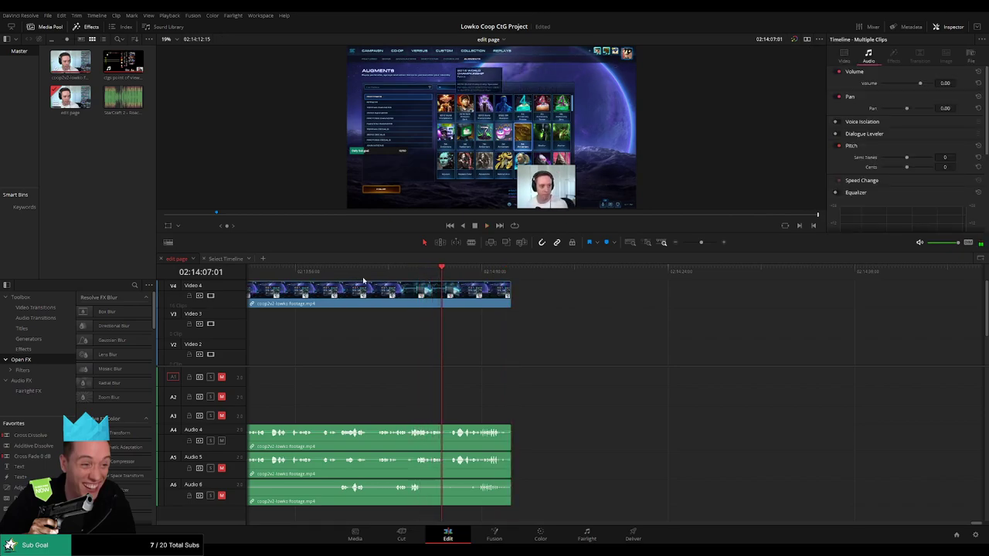
click(397, 272)
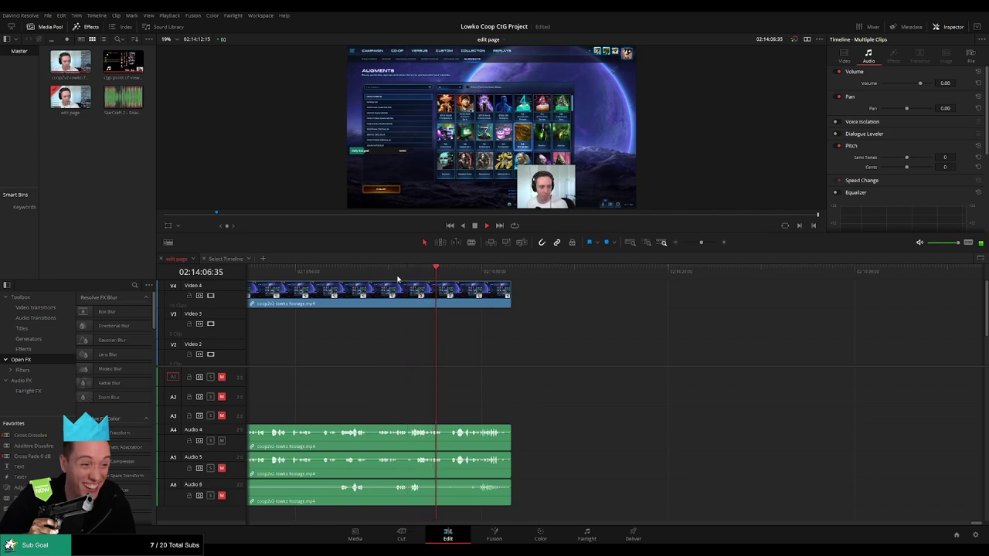
drag(364, 271, 349, 272)
drag(408, 325, 517, 352)
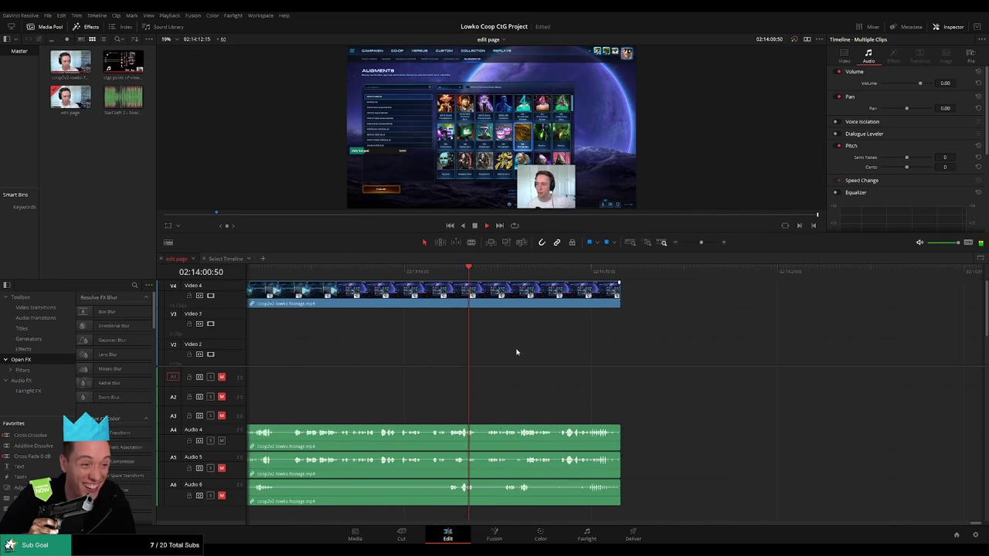
click(440, 272)
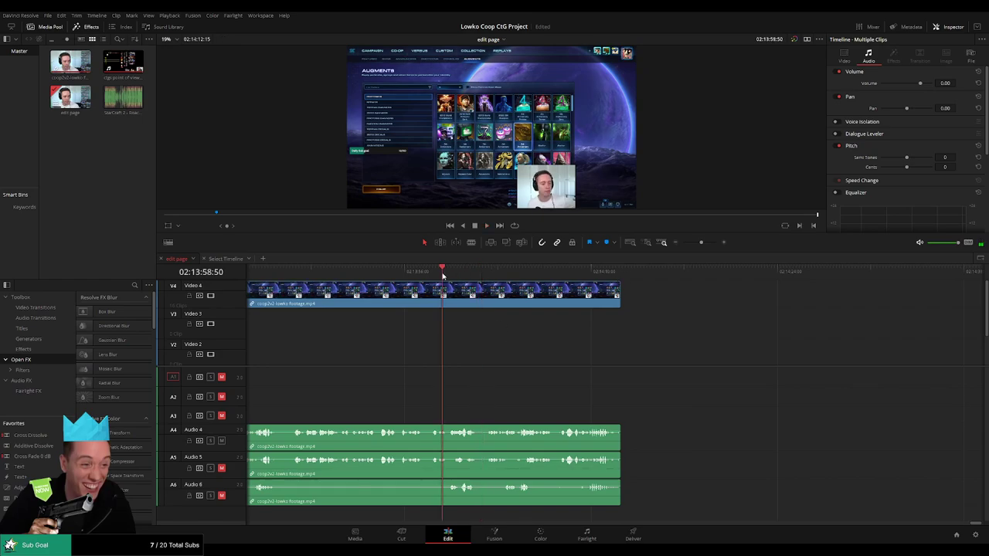
click(427, 270)
click(463, 274)
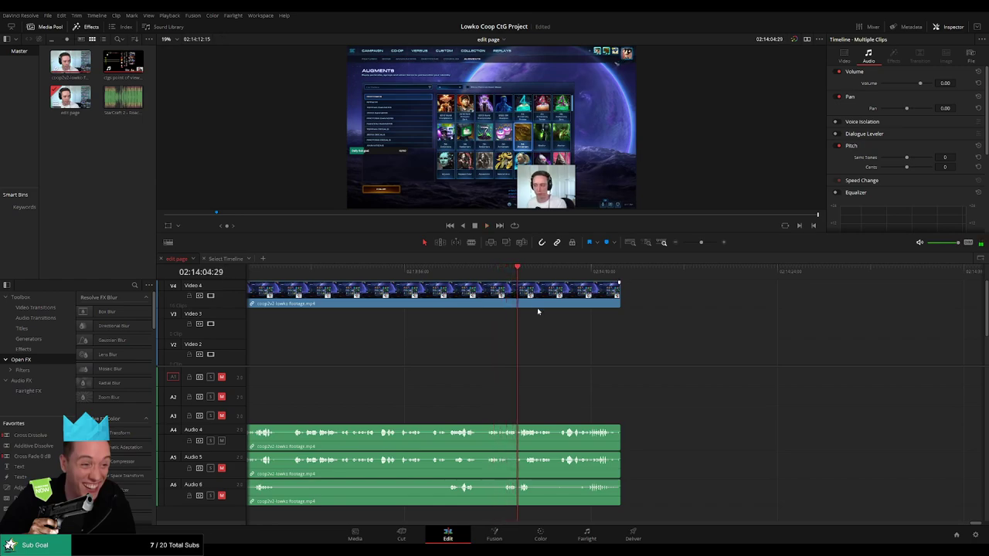
- Split the Lowko footage and its audio at 02:14:04:29 and color the passage before the cut orange
click(522, 294)
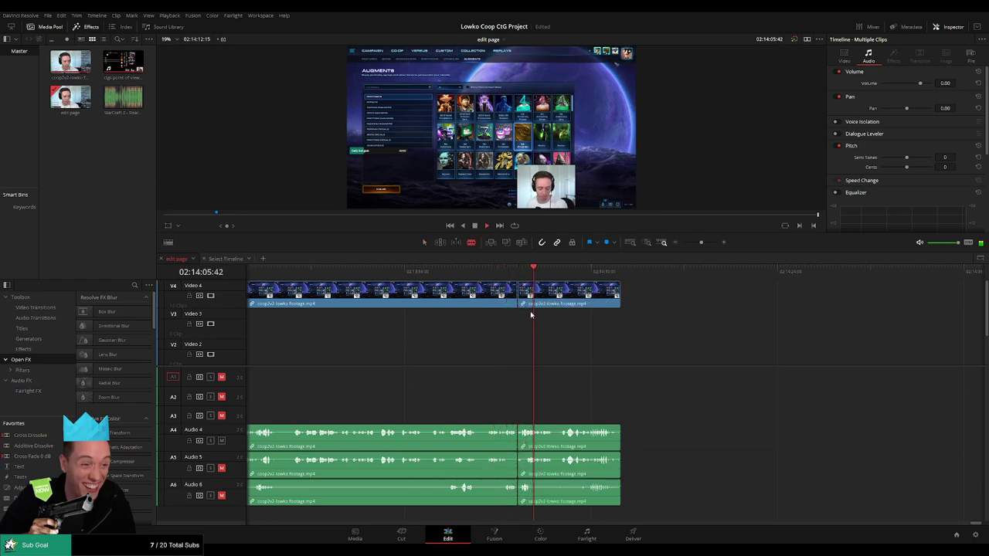
key(a)
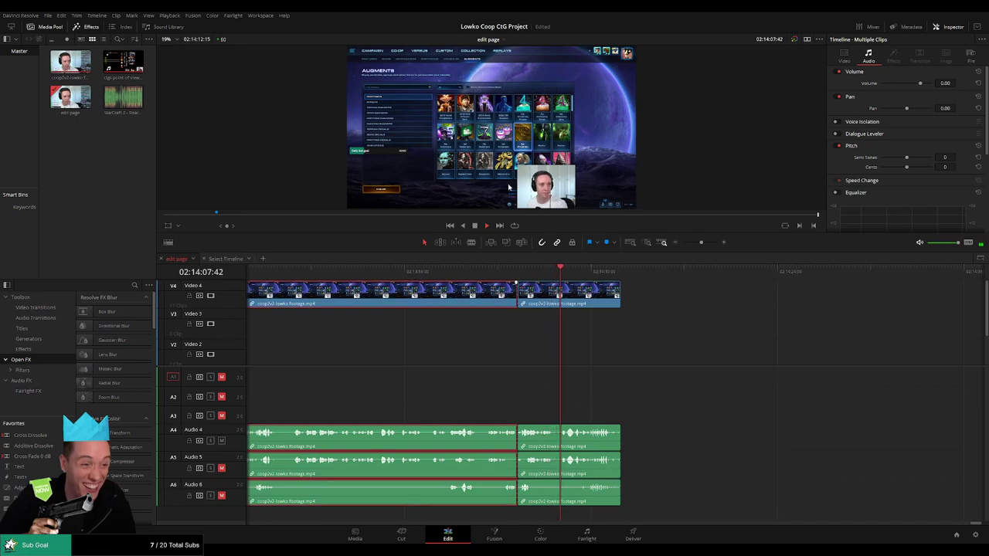
key(1)
click(703, 372)
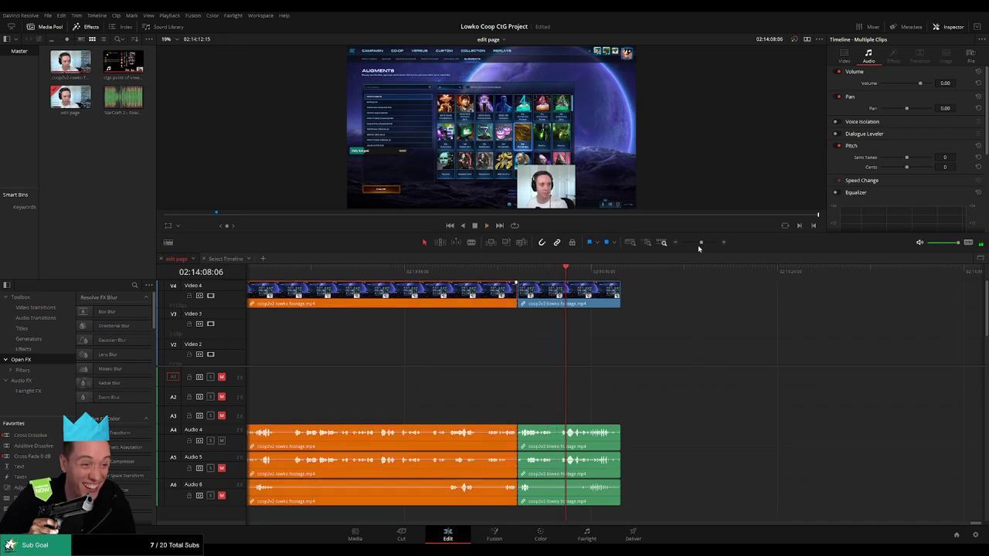
- Undo the orange clip color and color the last long Lowko passage green instead
drag(700, 242, 688, 242)
key(ctrl+z)
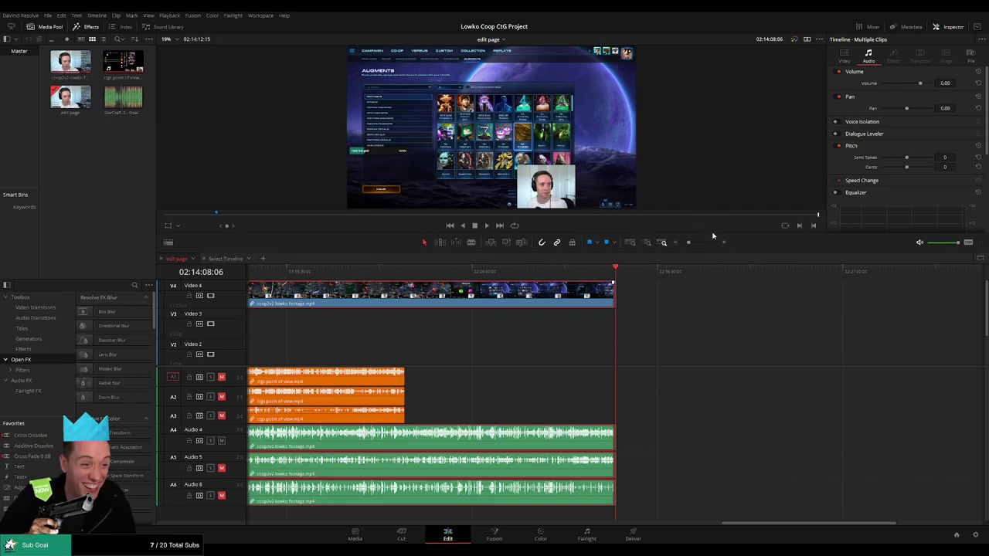
key(2)
click(722, 360)
- Copy all clips of both points of view from the edit page timeline and paste them into a new timeline
drag(688, 243, 658, 247)
drag(756, 298, 229, 421)
drag(692, 284, 232, 510)
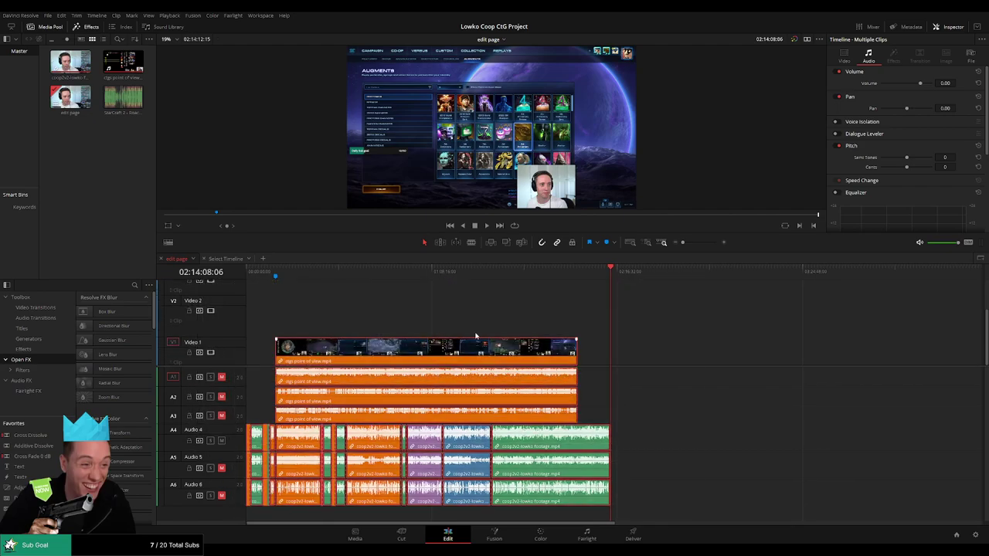
click(233, 259)
key(ctrl+v)
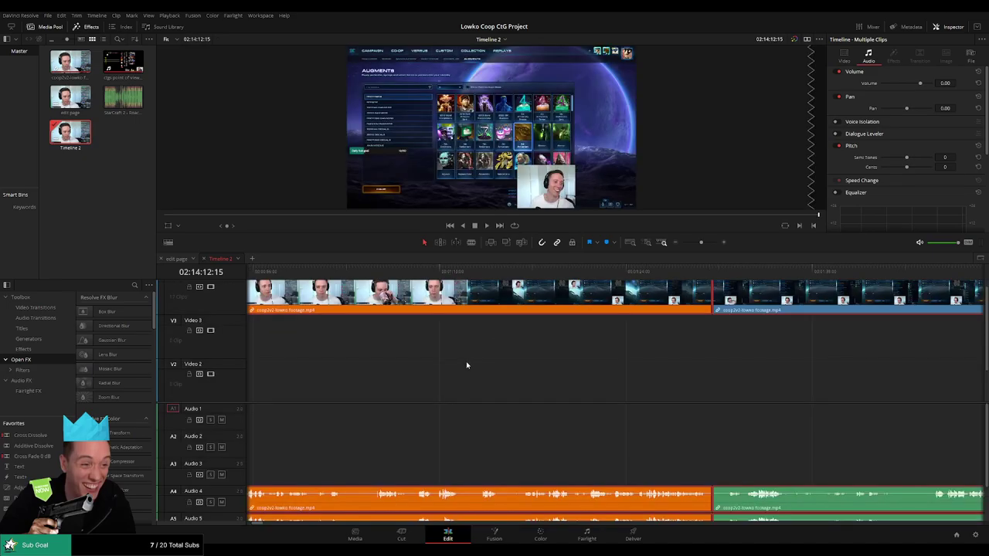
click(466, 365)
- Reduce the heights of the Video 4, Video 3 and Video 2 tracks and show the full length of the new timeline
scroll(230, 305, up, 1)
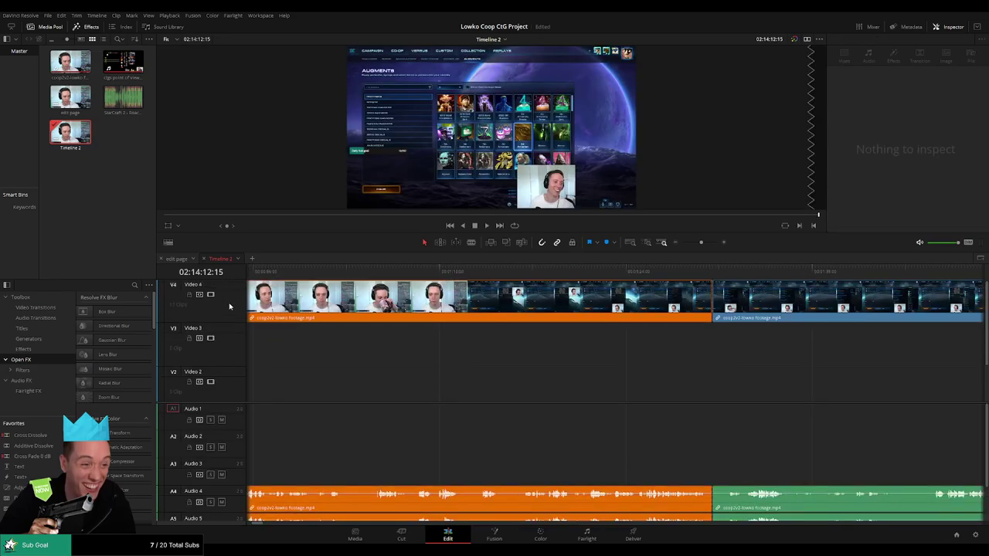
scroll(229, 305, down, 1)
scroll(229, 305, up, 1)
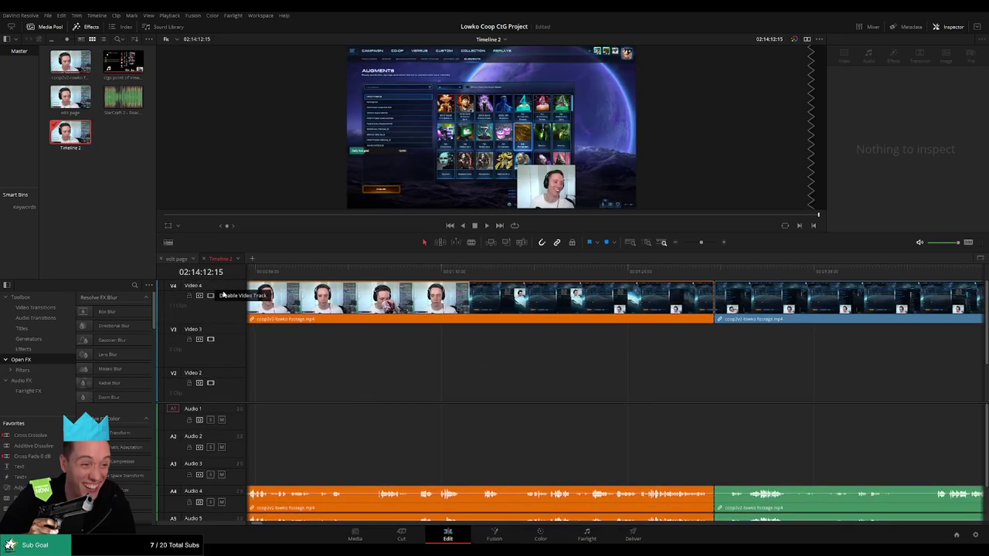
drag(231, 282, 229, 301)
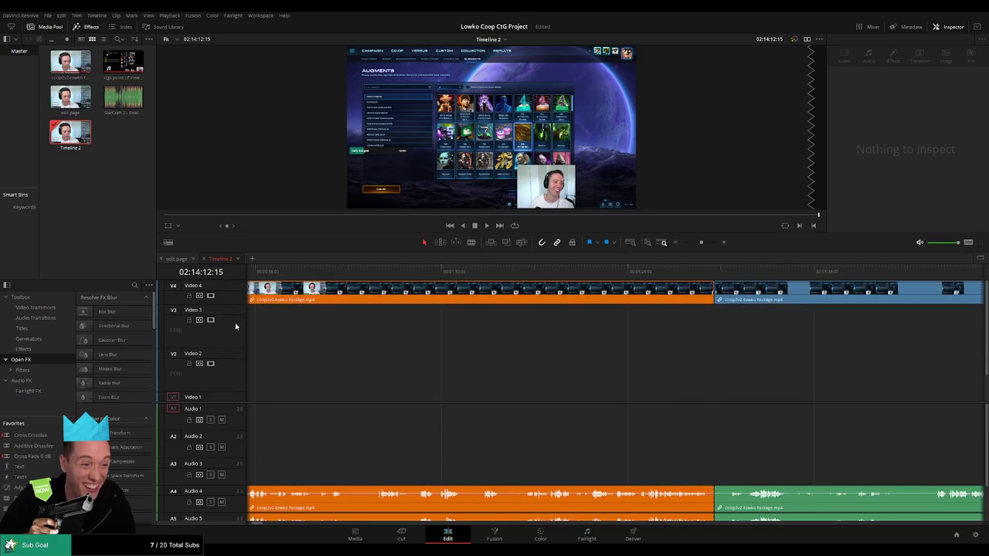
scroll(236, 332, down, 1)
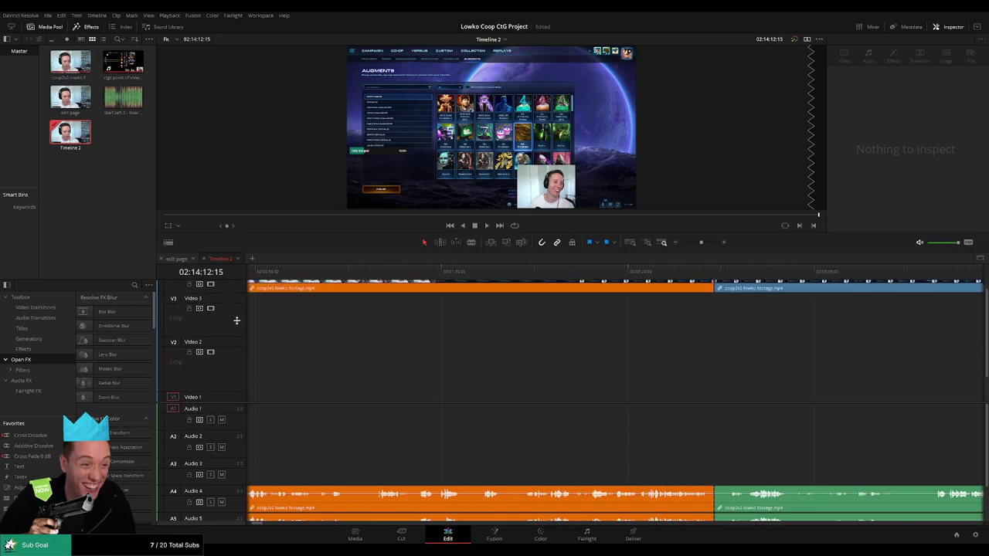
scroll(236, 293, up, 1)
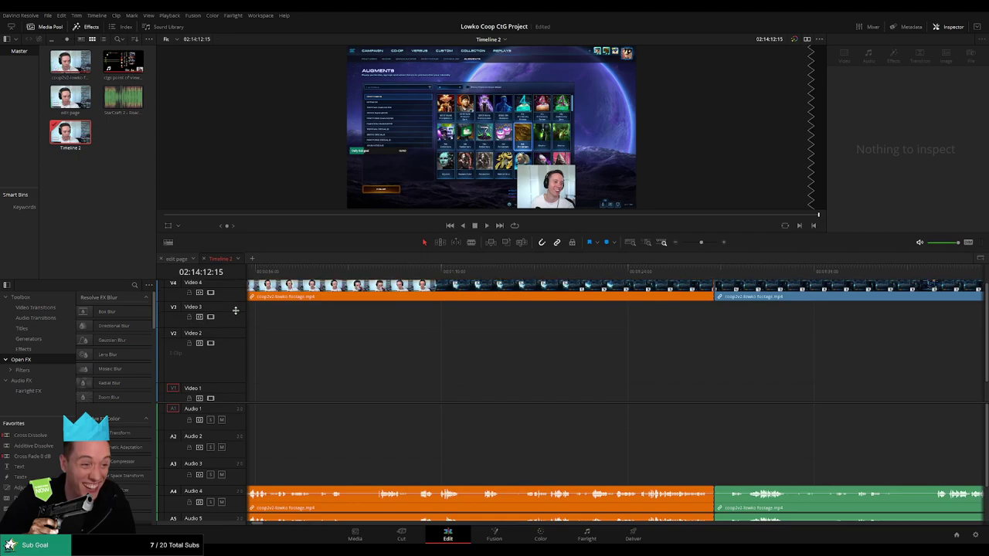
scroll(229, 333, down, 1)
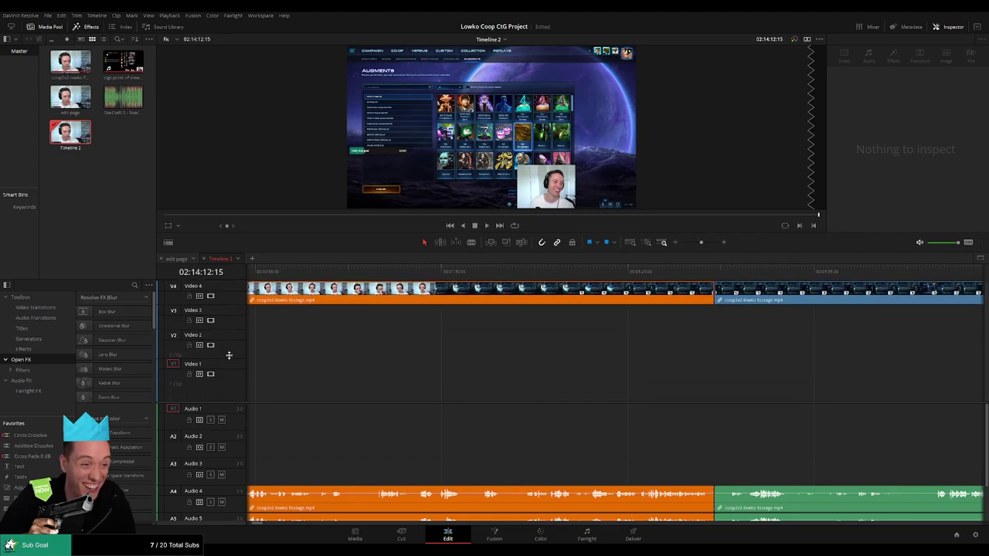
drag(701, 243, 674, 244)
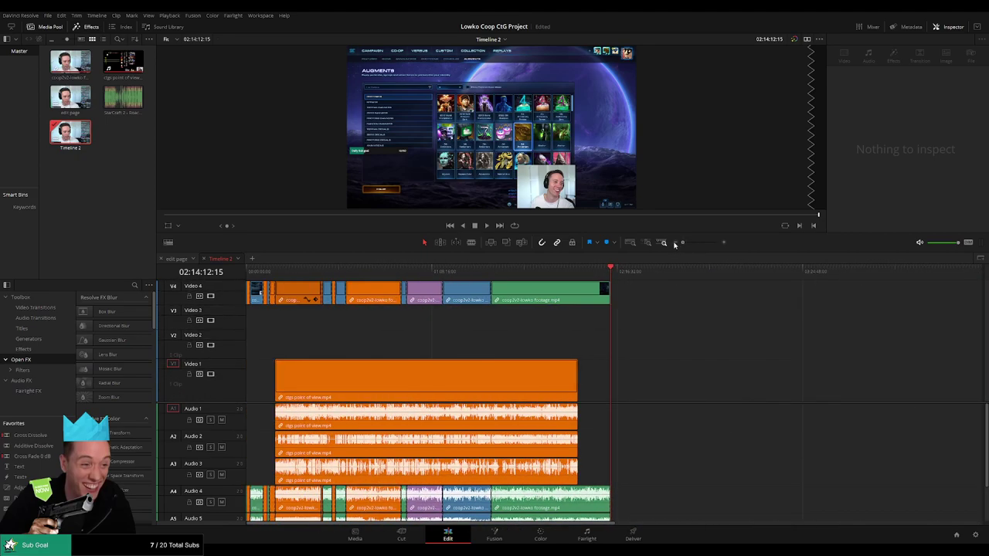
- Reduce the heights of the Video 1 track and all six audio tracks so every track fits in view
drag(235, 360, 242, 382)
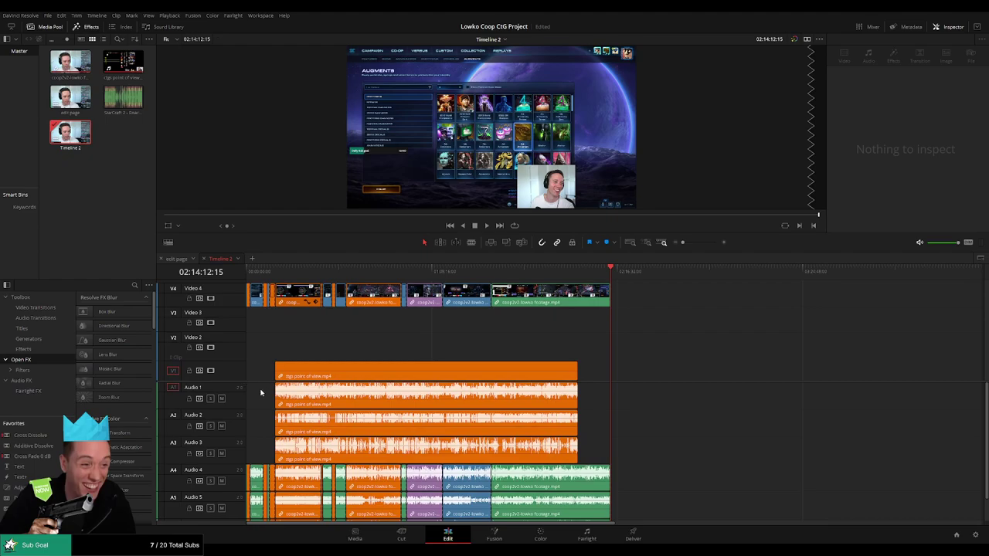
drag(228, 408, 224, 470)
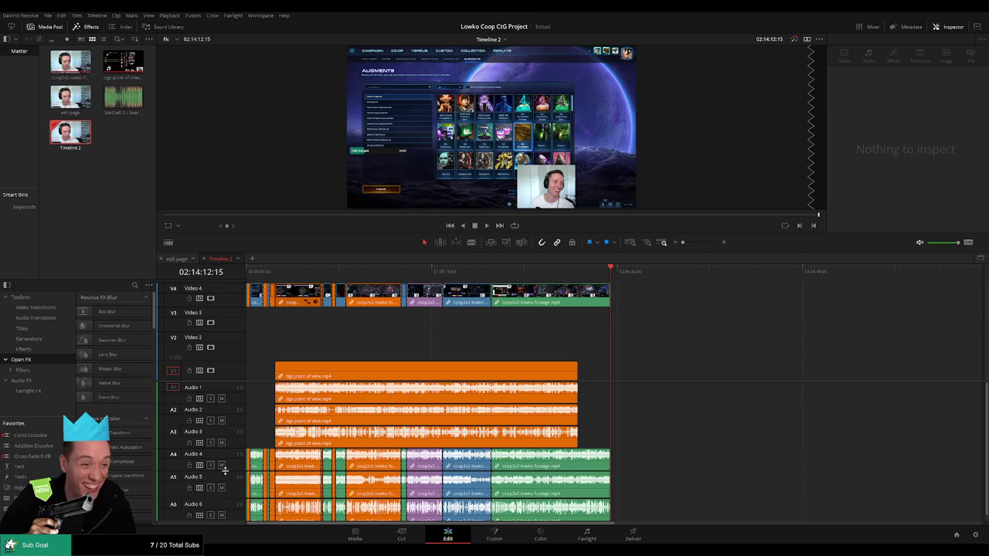
drag(226, 496, 227, 511)
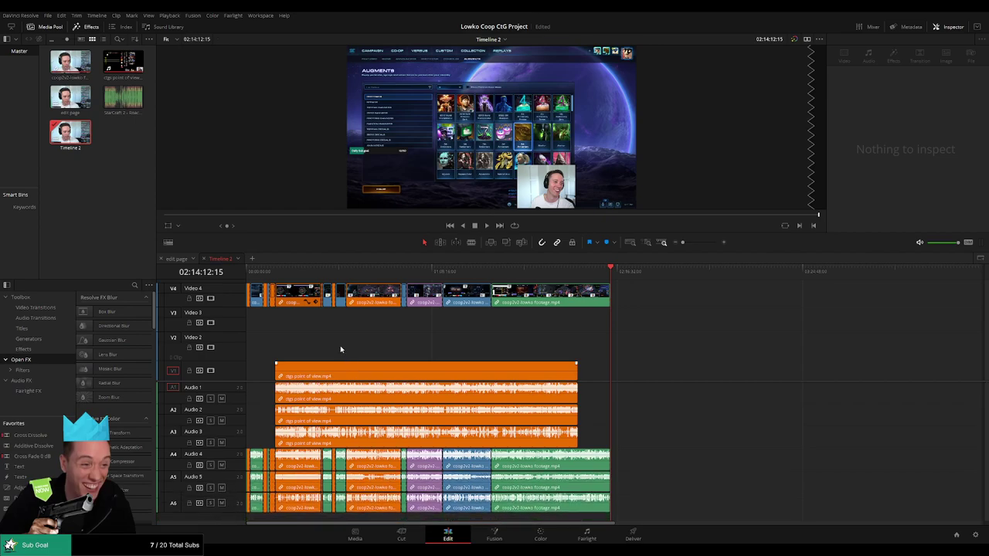
- Mute the Audio 1, 2, 3, 5 and 6 tracks, leaving Audio 4 audible, and play Timeline 2 from its start
key(Home)
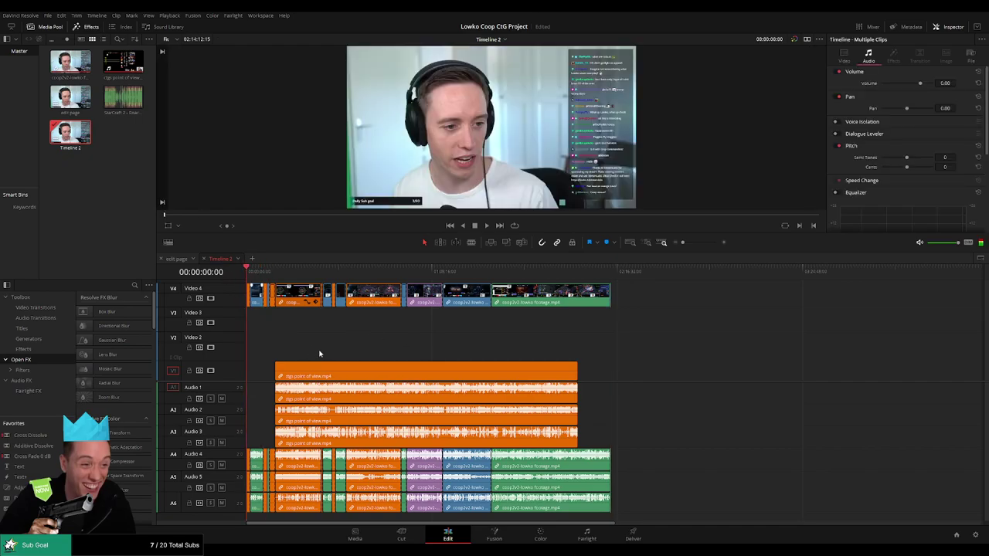
click(222, 421)
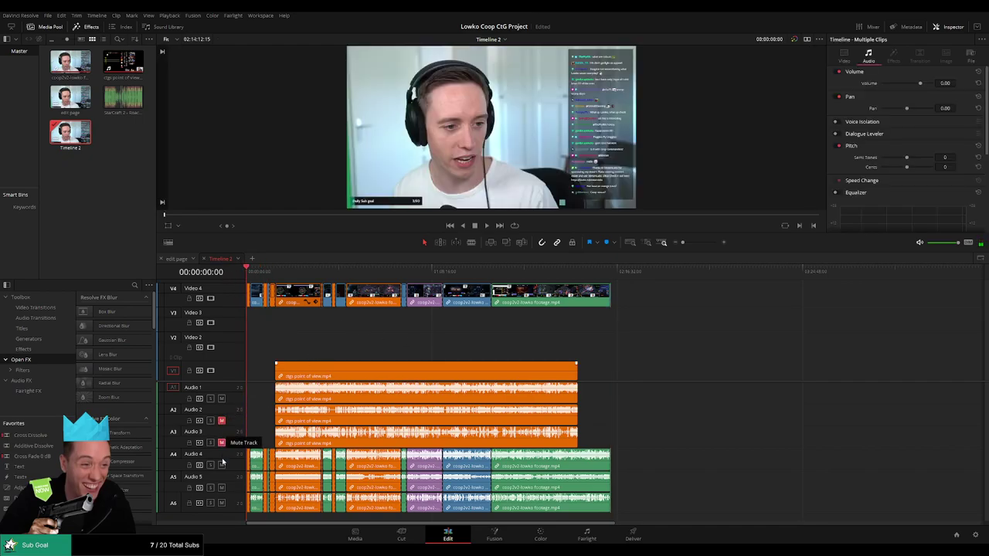
click(221, 442)
click(221, 465)
key(space)
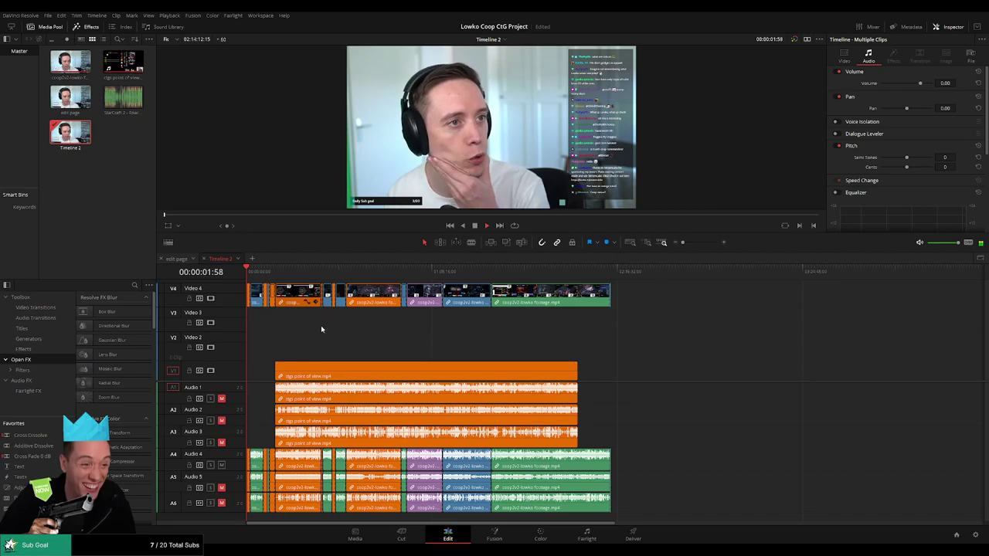
- Compare the opening of Timeline 2 with the opening of the edit page timeline
click(177, 259)
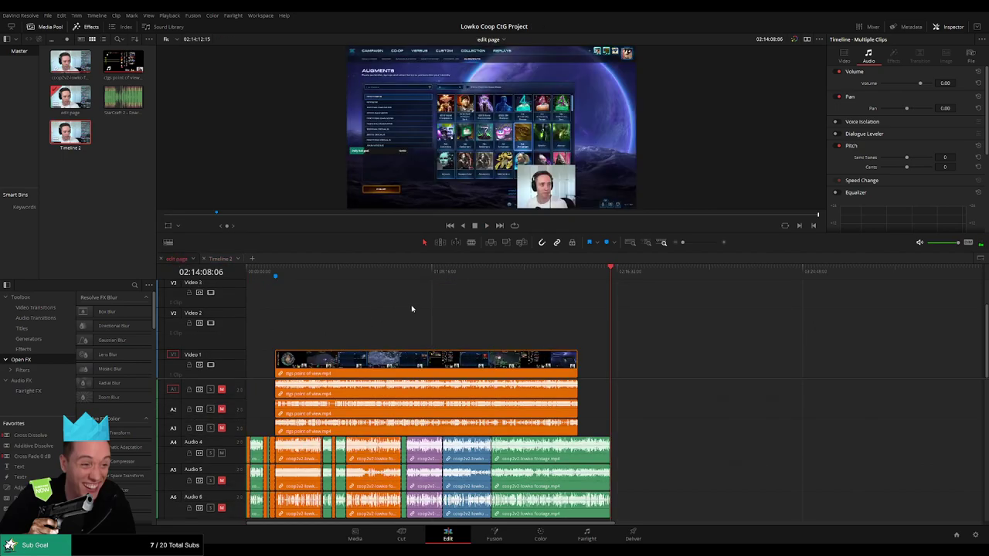
click(221, 258)
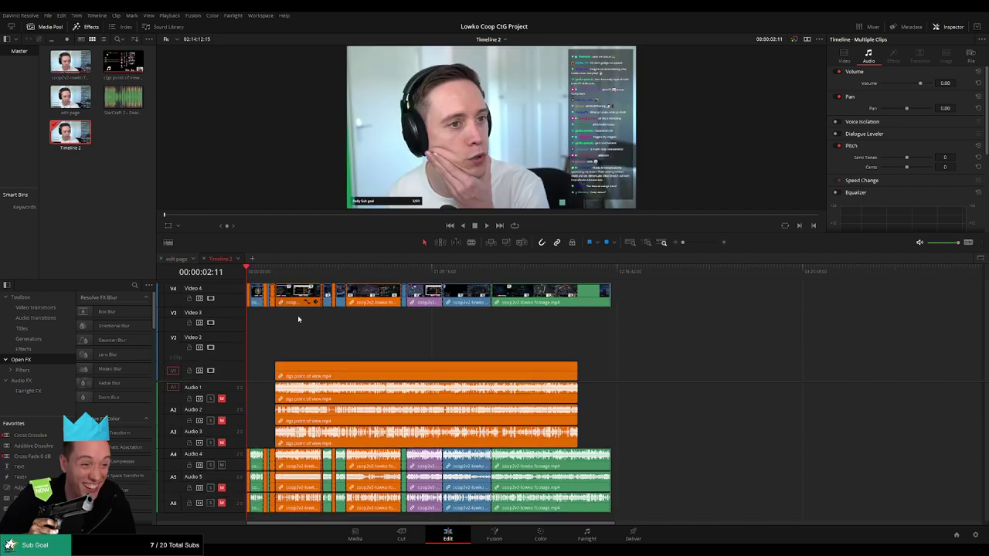
drag(682, 242, 698, 243)
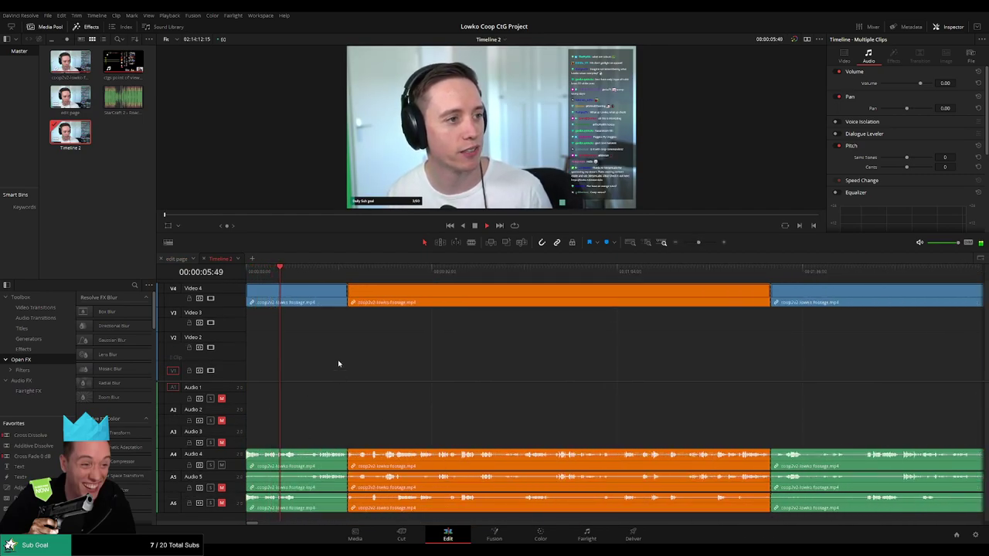
click(176, 259)
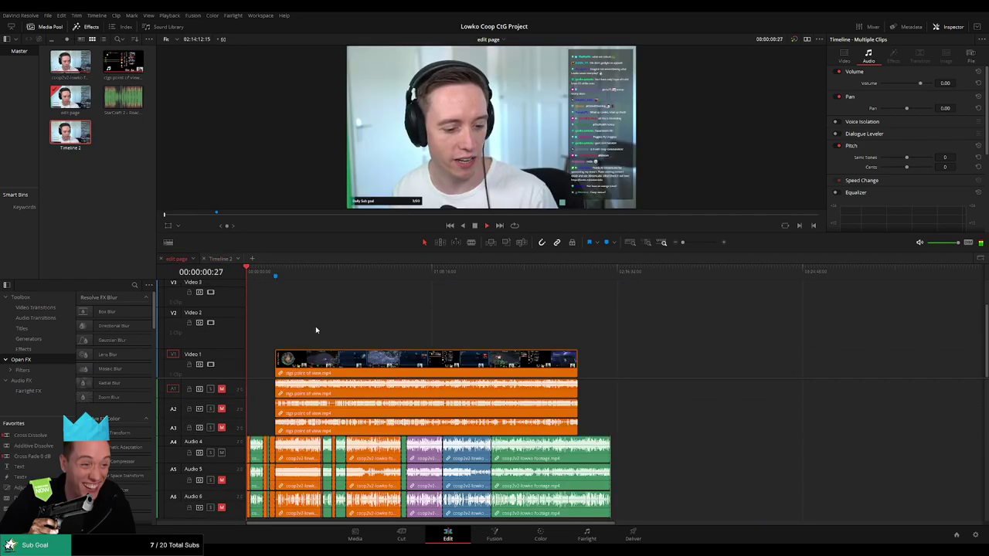
click(220, 258)
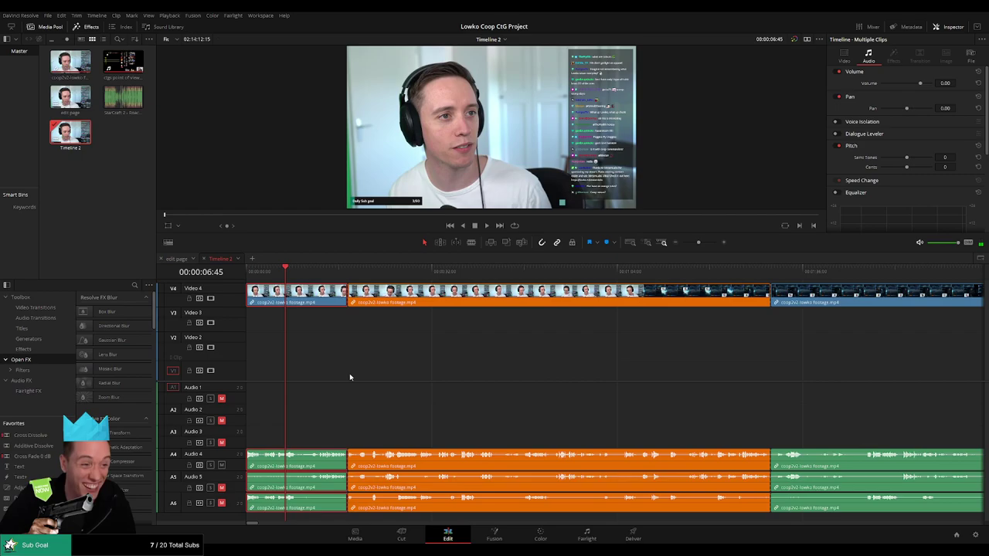
- Ripple-delete the first three blue Lowko passages with their green audio so the opening orange passages play back to back
key(Delete)
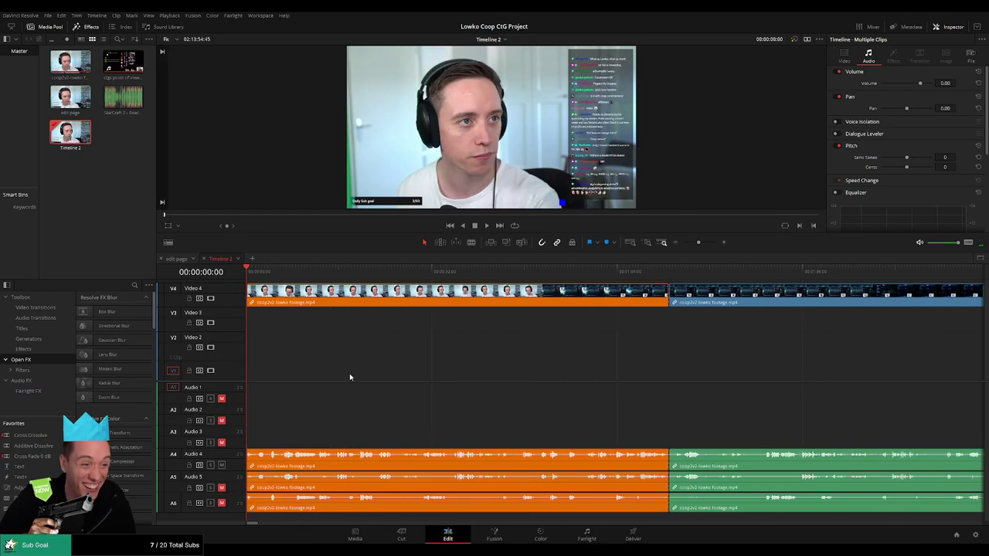
key(space)
click(677, 271)
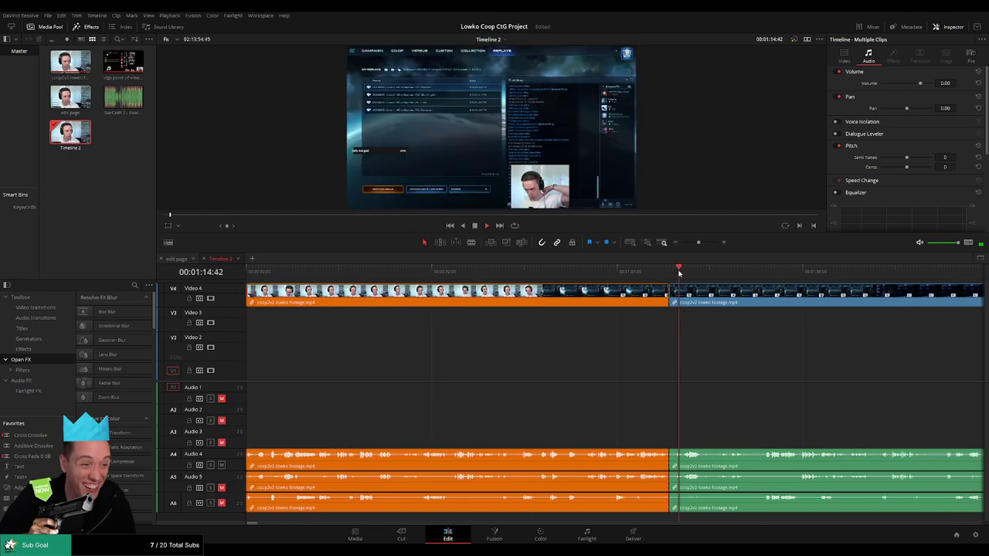
drag(699, 242, 691, 244)
key(space)
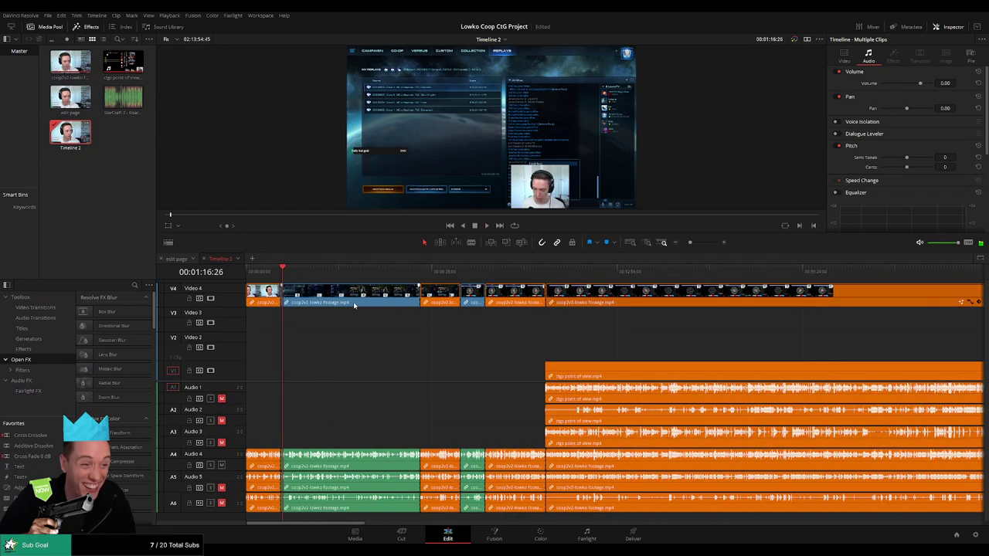
click(355, 304)
key(Delete)
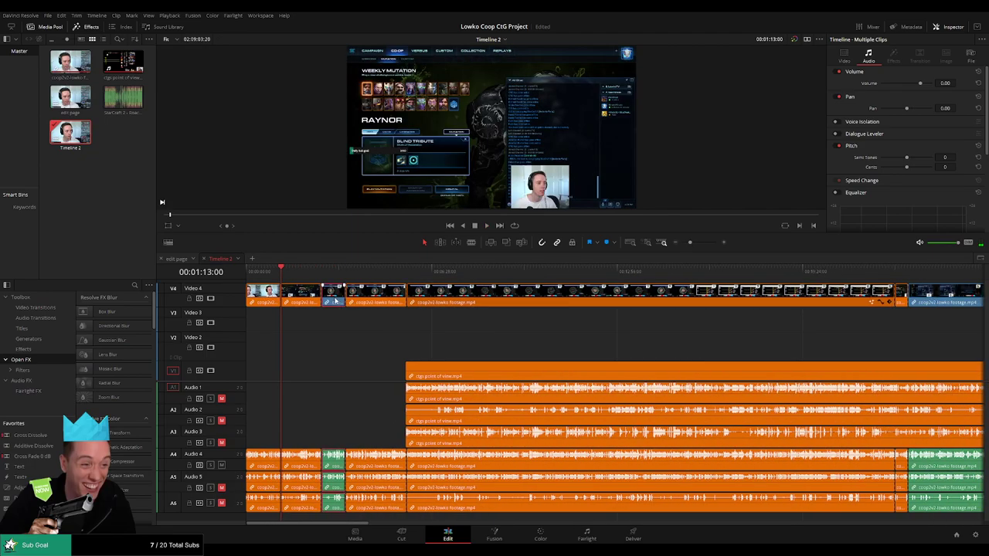
click(335, 301)
key(Delete)
key(space)
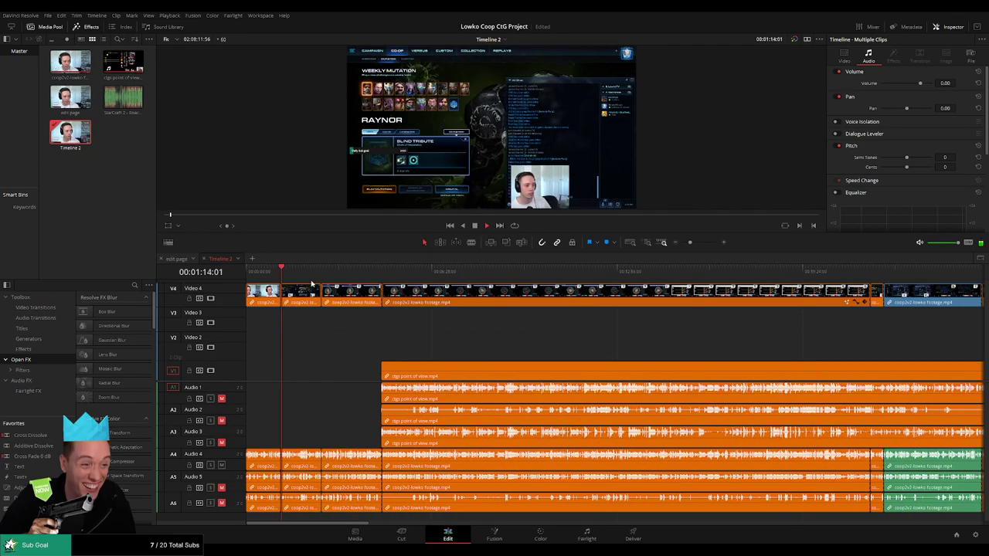
- Add the default transition to the video and audio cut at 00:01:13:00 and play it back
click(706, 244)
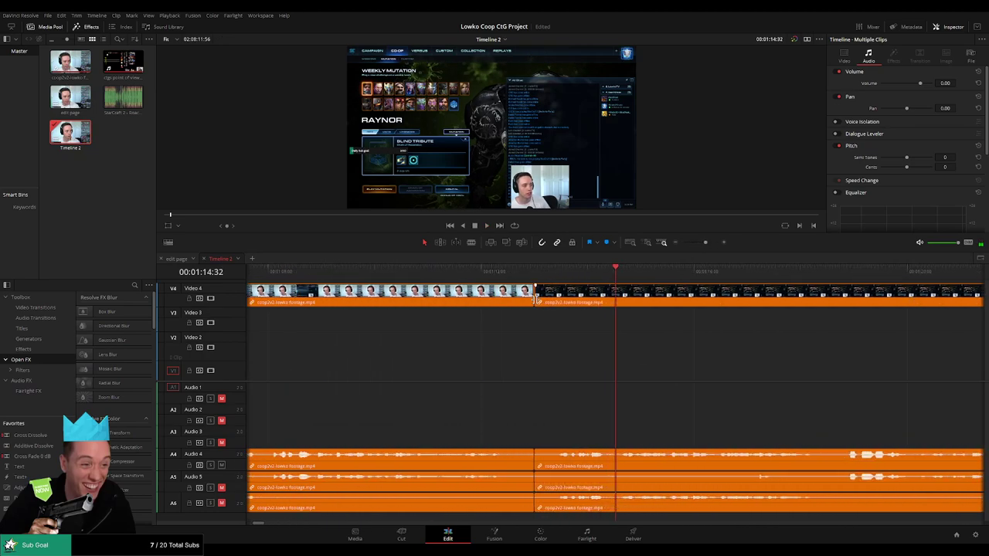
key(ctrl+t)
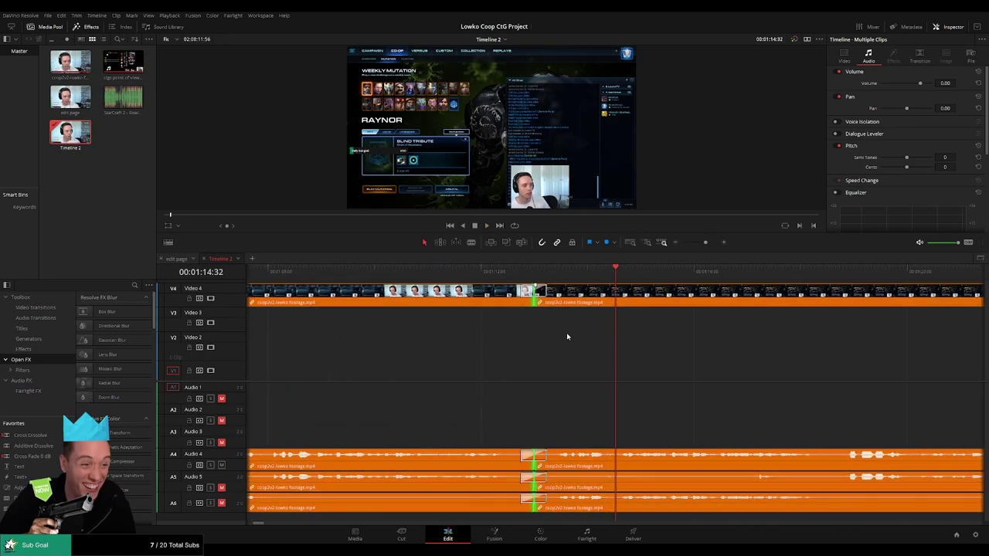
click(481, 271)
key(space)
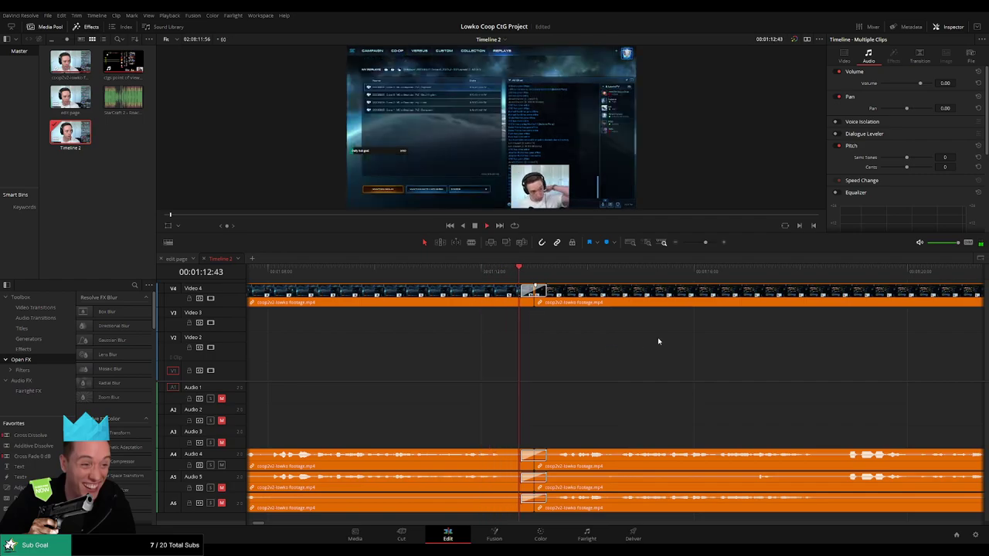
- Add the default transition to the video and audio cut between the orange passages at 00:02:37:26
drag(705, 243, 695, 244)
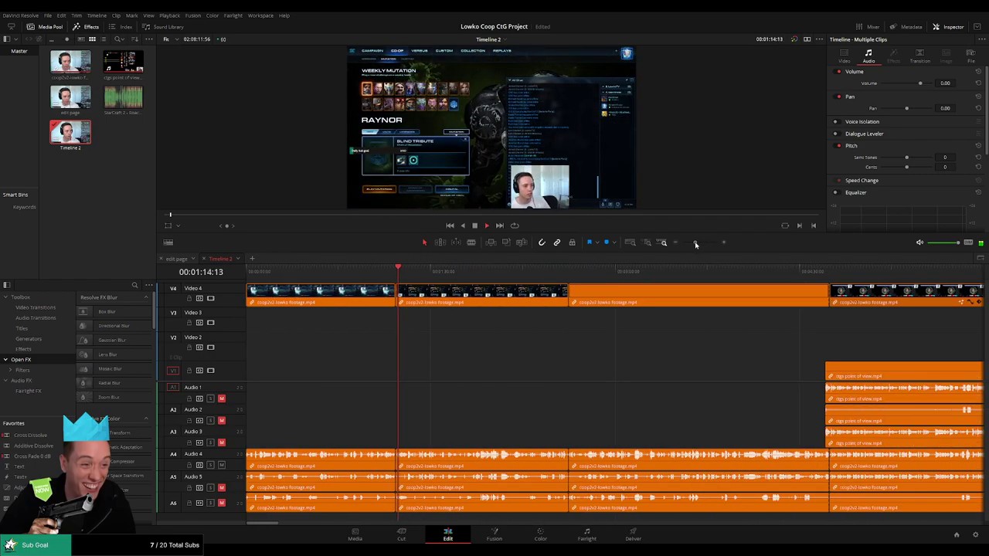
click(568, 269)
click(569, 302)
key(space)
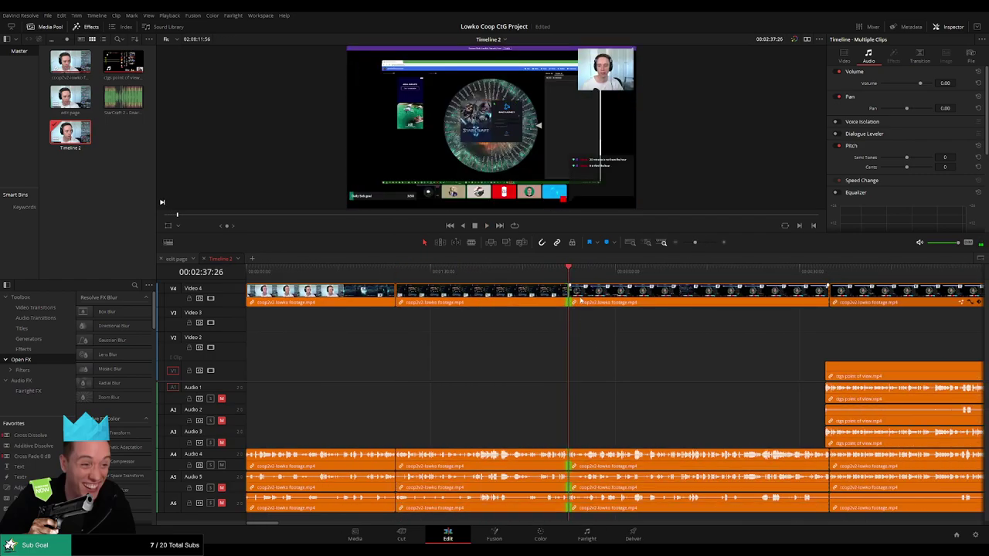
key(ctrl+t)
key(space)
- Split the ctgs point of view video and audio at 00:04:44:46, in line with the Lowko cut, and play the cut back
click(630, 273)
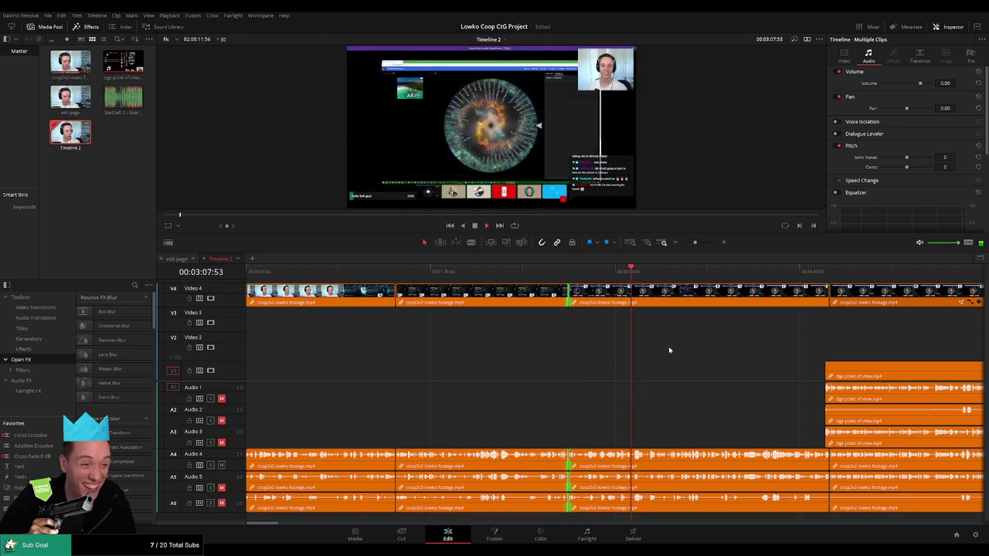
scroll(703, 348, right, 3)
drag(602, 274, 650, 279)
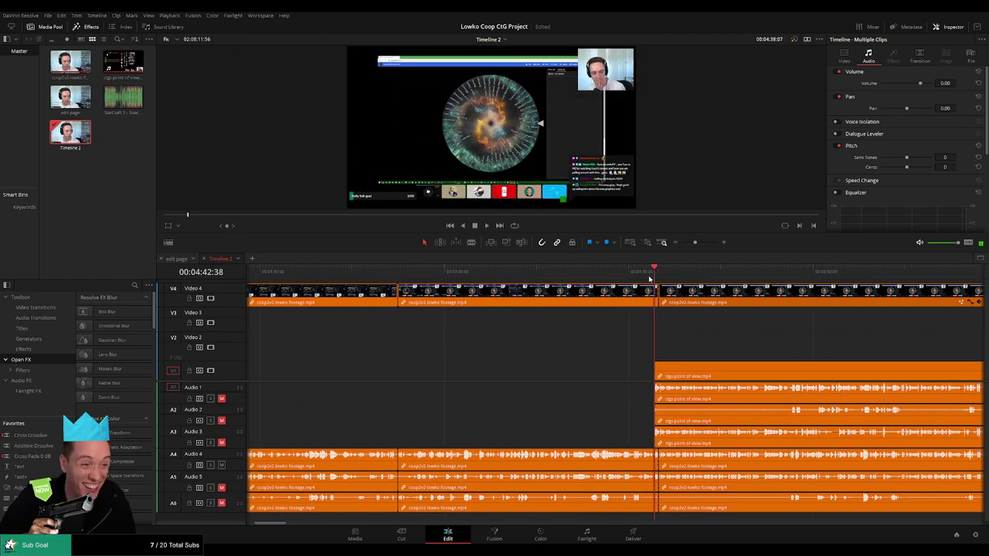
drag(760, 342, 492, 348)
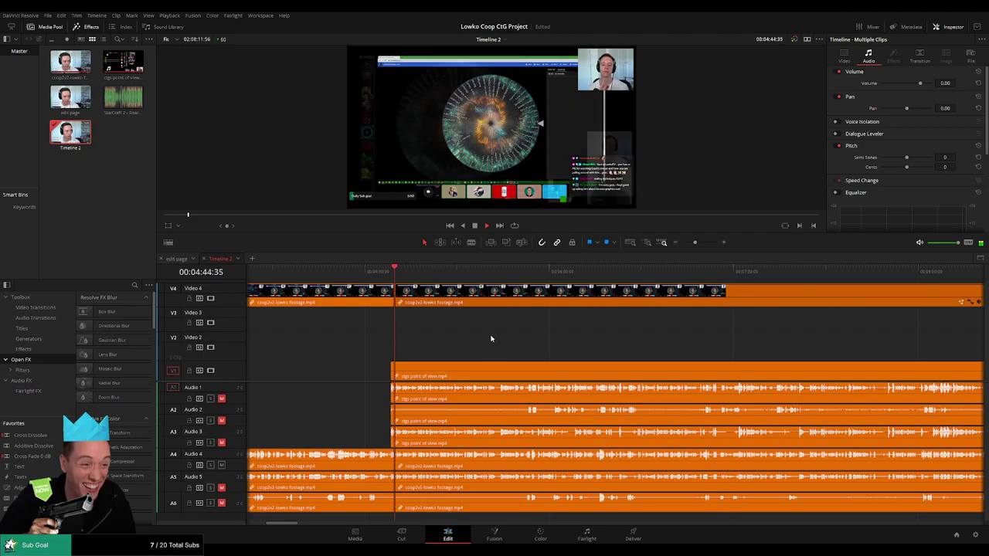
key(space)
drag(695, 241, 708, 245)
click(468, 272)
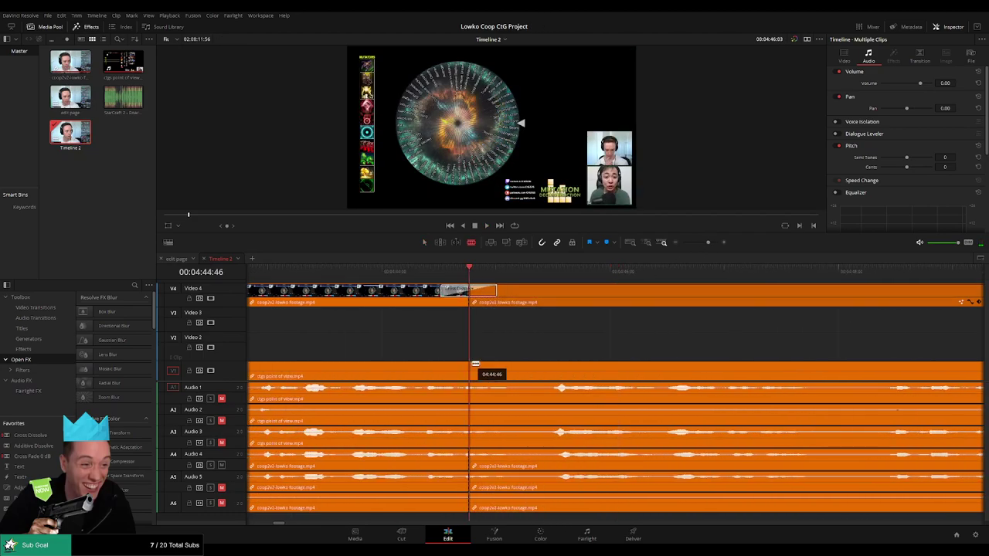
click(475, 364)
key(a)
key(space)
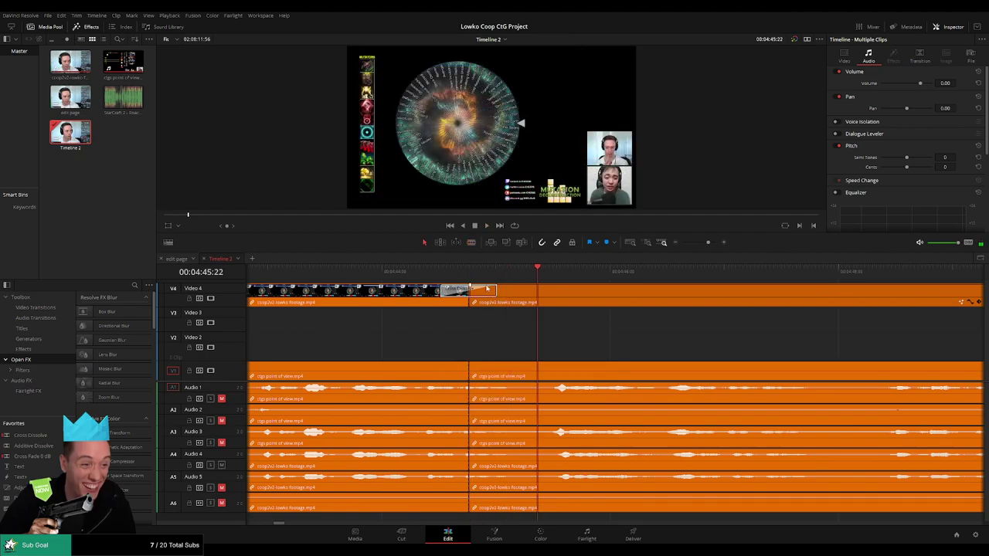
click(468, 272)
key(space)
- Split the ctgs point of view video and audio just after 00:21:46, in line with the Lowko cut, and play the cut back
mouse_move(709, 242)
mouse_down()
mouse_move(687, 246)
mouse_move(704, 246)
mouse_up()
click(558, 271)
key(space)
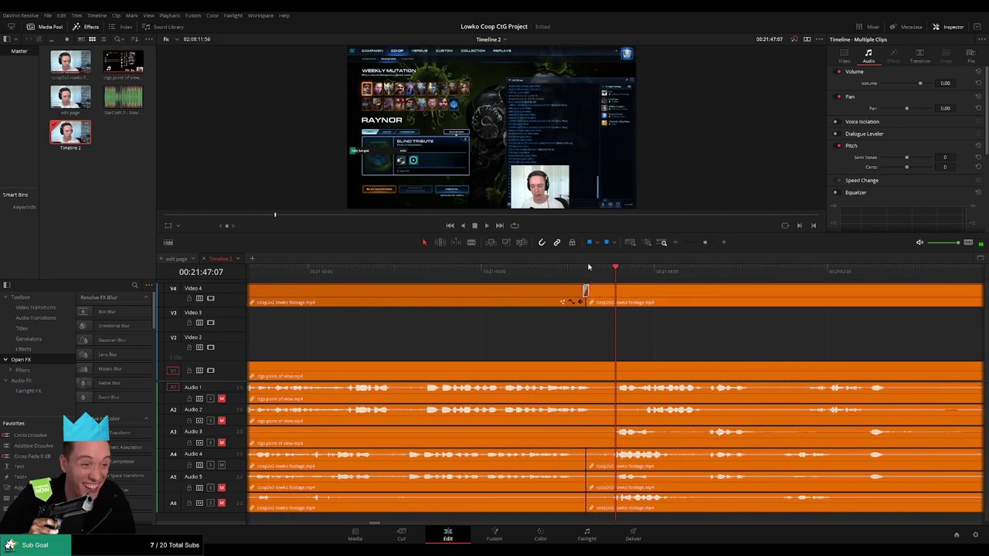
click(586, 268)
key(b)
click(588, 366)
key(a)
key(space)
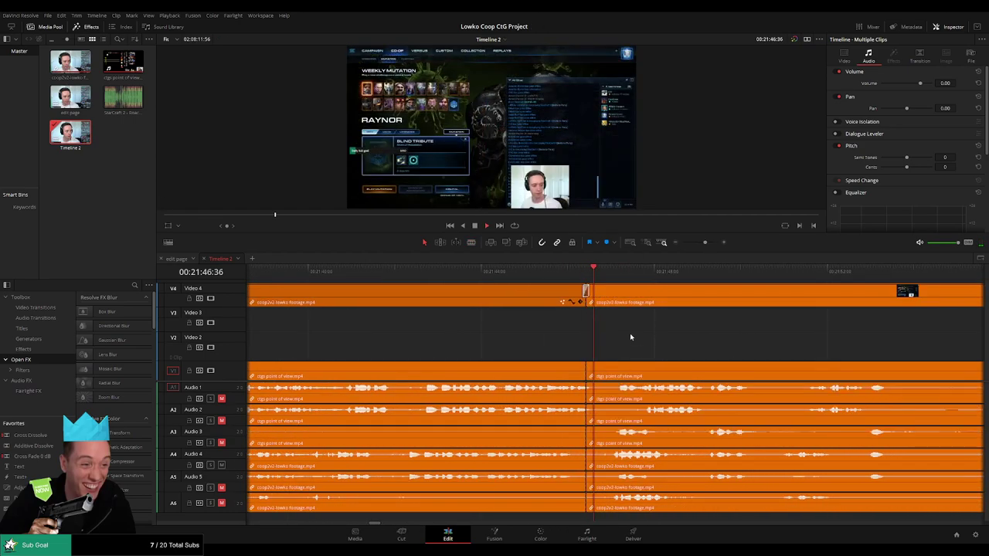
key(space)
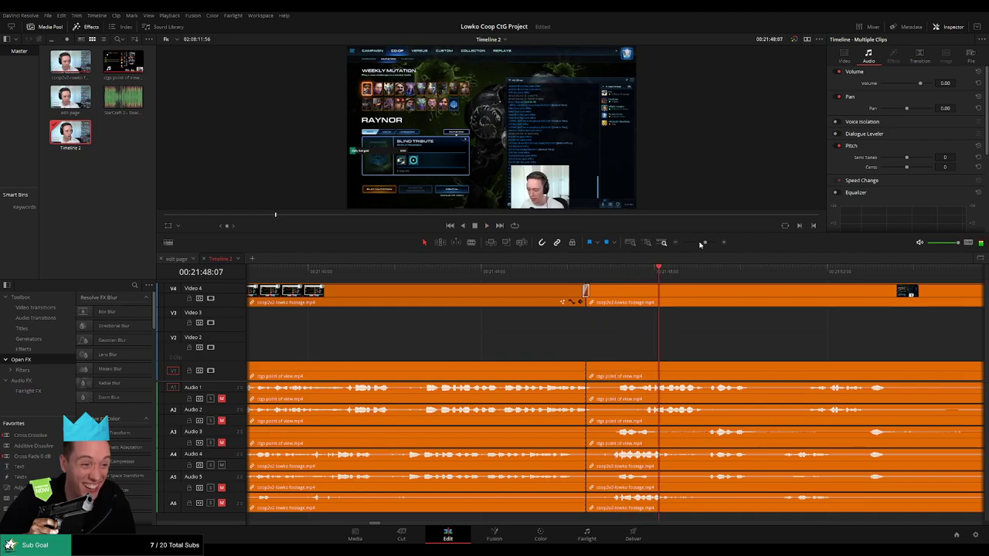
- Ripple-delete the roughly one-second pause about 3 seconds into the Lowko footage and put a Cross Fade 0 dB on its Audio 4 cut
mouse_move(702, 243)
mouse_down()
mouse_move(685, 243)
mouse_move(701, 243)
mouse_up()
key(Home)
key(space)
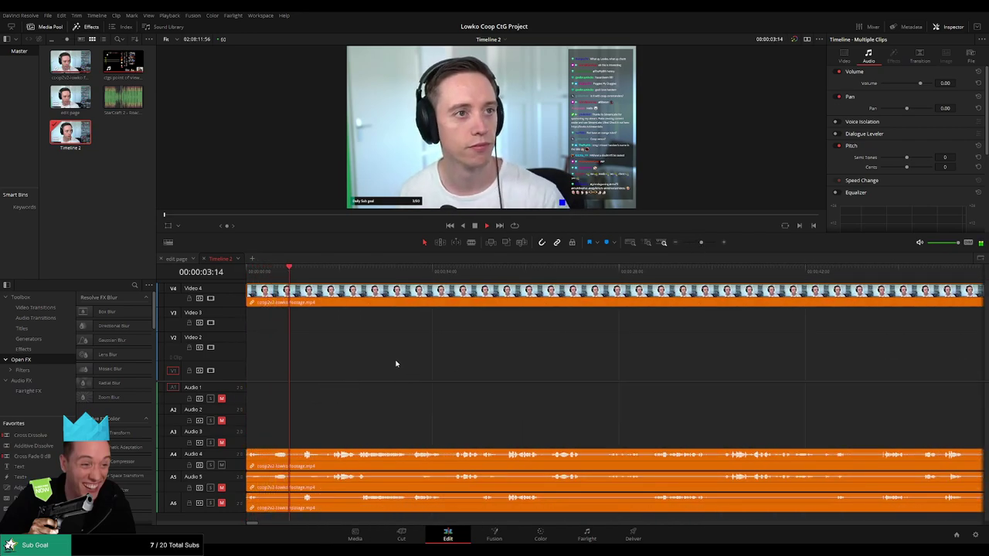
key(b)
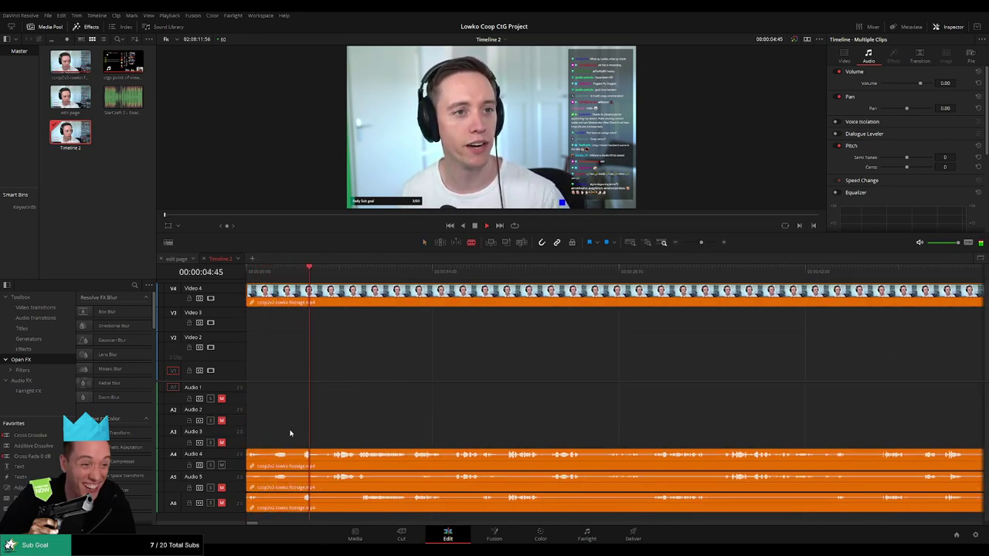
click(288, 293)
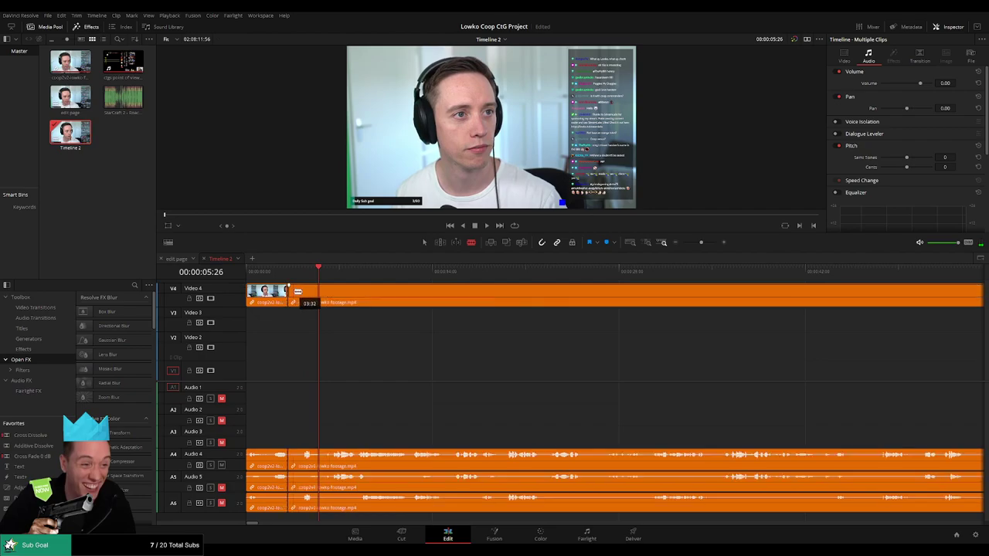
click(303, 290)
key(a)
click(296, 301)
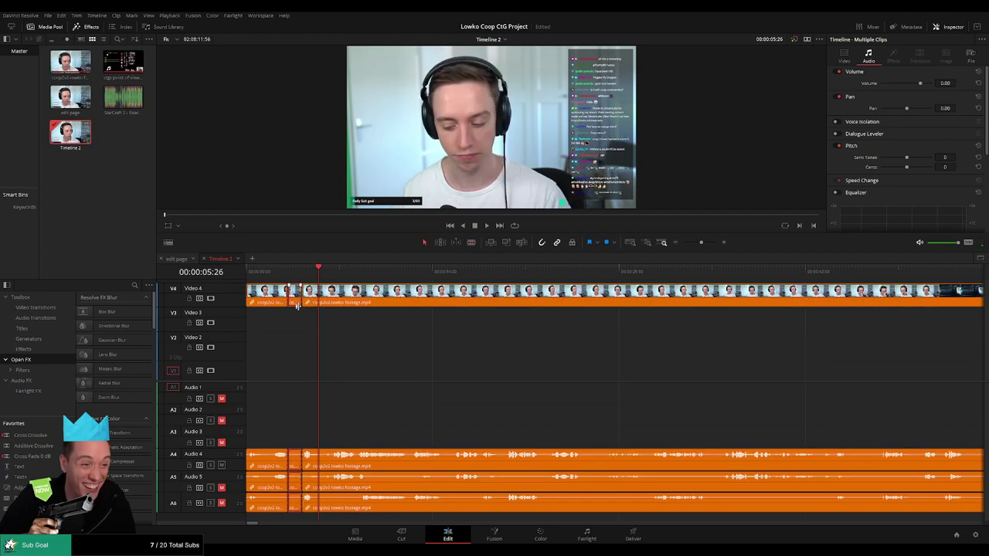
key(Delete)
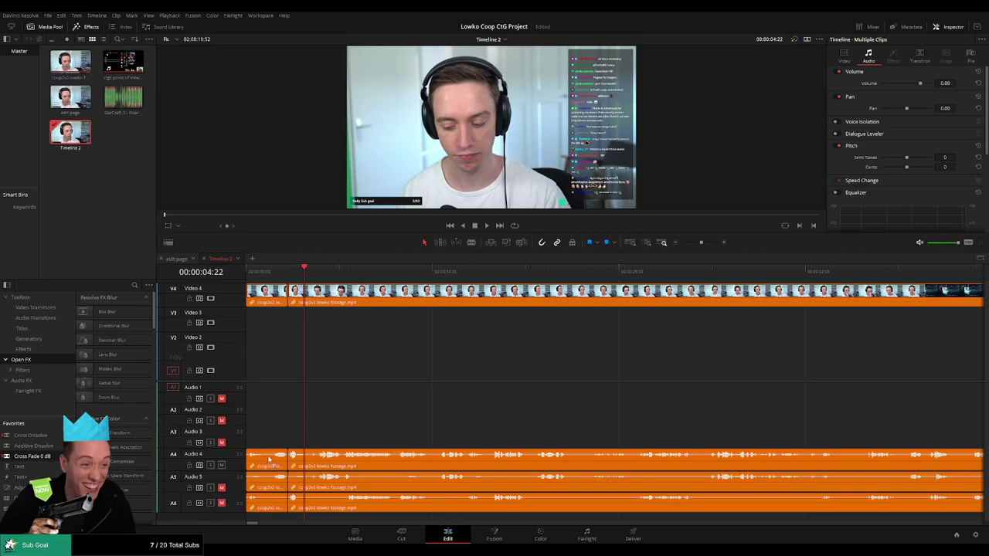
key(Home)
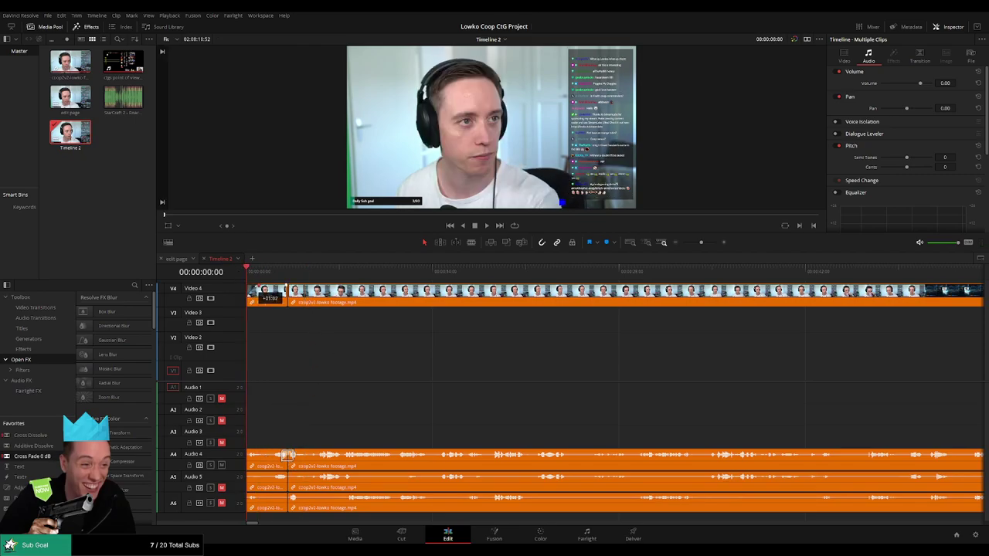
- Play the timeline from its start to check the Lowko cut about 3 seconds in
key(space)
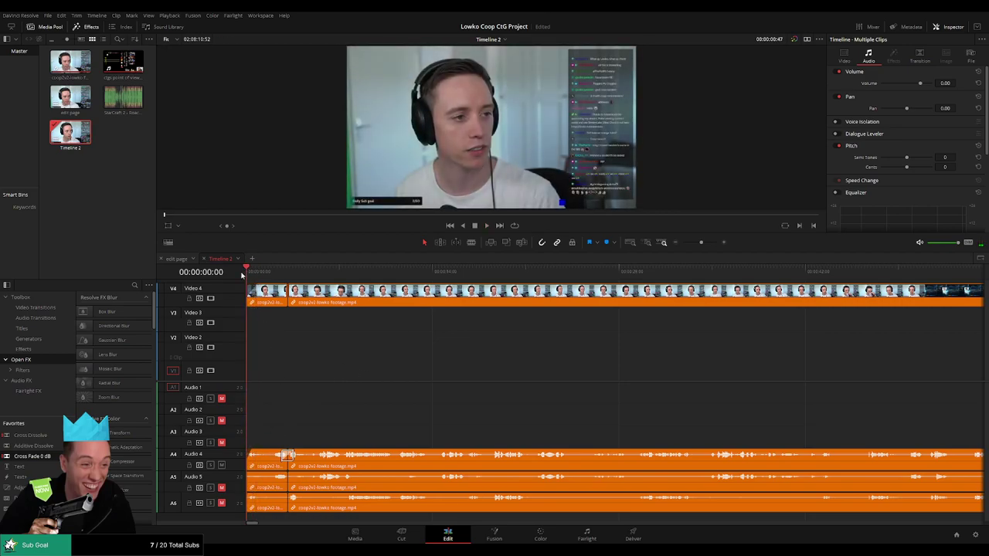
key(Home)
key(space)
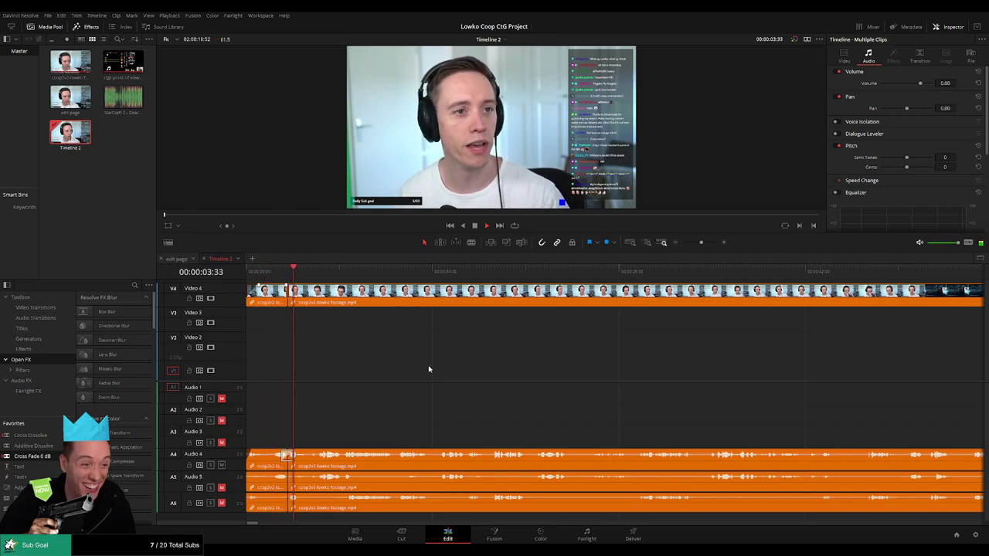
scroll(441, 366, right, 2)
click(441, 366)
key(space)
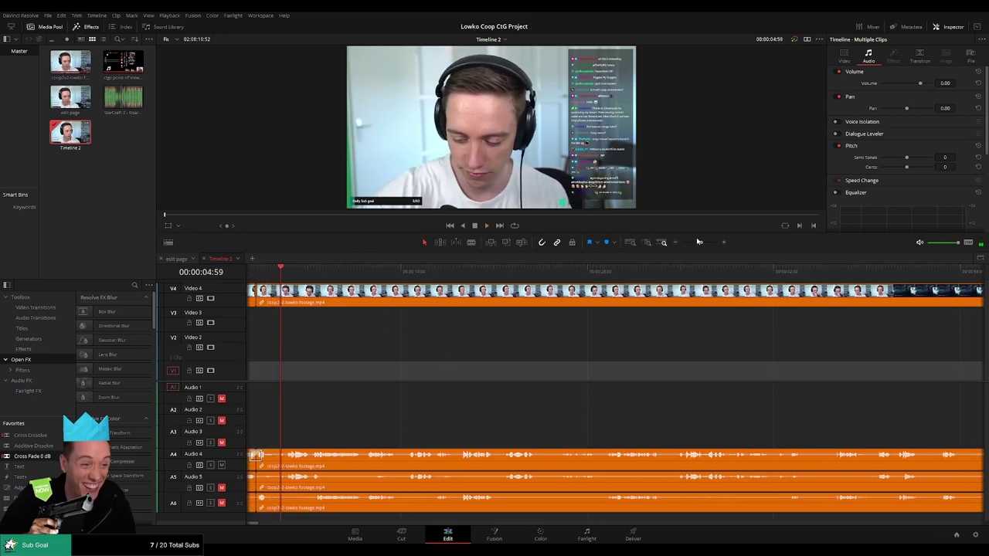
- Split the ctgs point of view video and audio at 00:25:39:07, in line with the end of the blue Lowko passage
drag(698, 242, 682, 243)
click(316, 269)
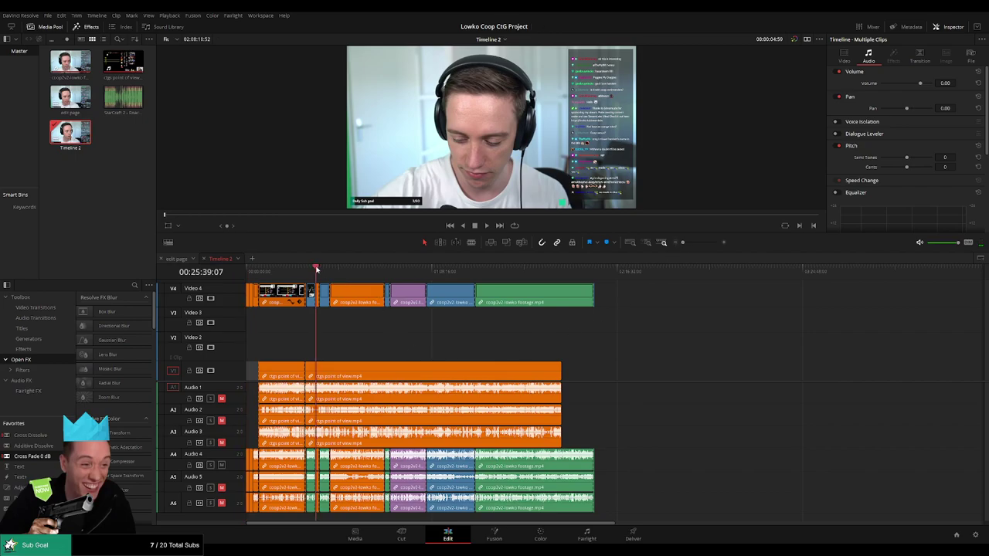
click(662, 241)
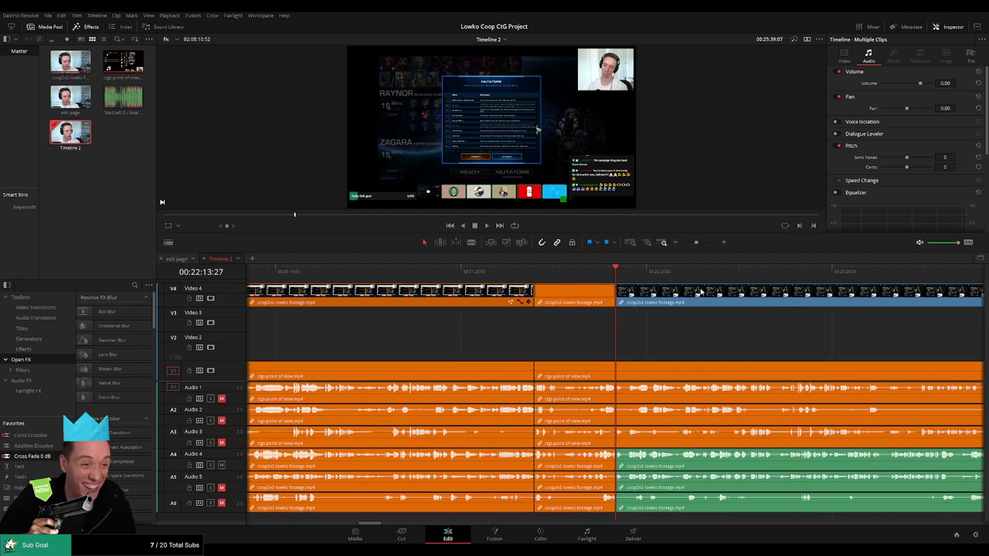
key(space)
drag(540, 271, 923, 295)
key(space)
click(655, 296)
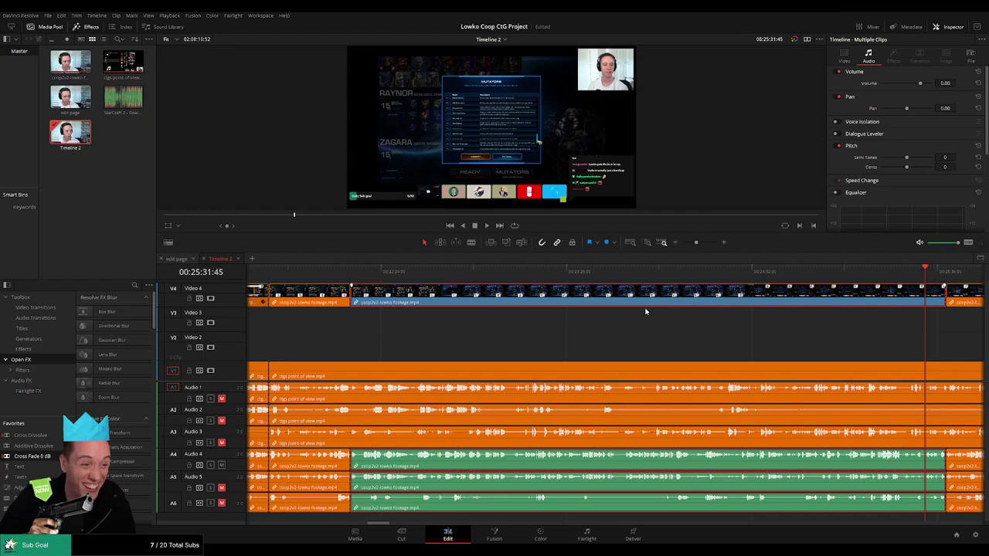
key(space)
drag(898, 331, 557, 345)
click(557, 344)
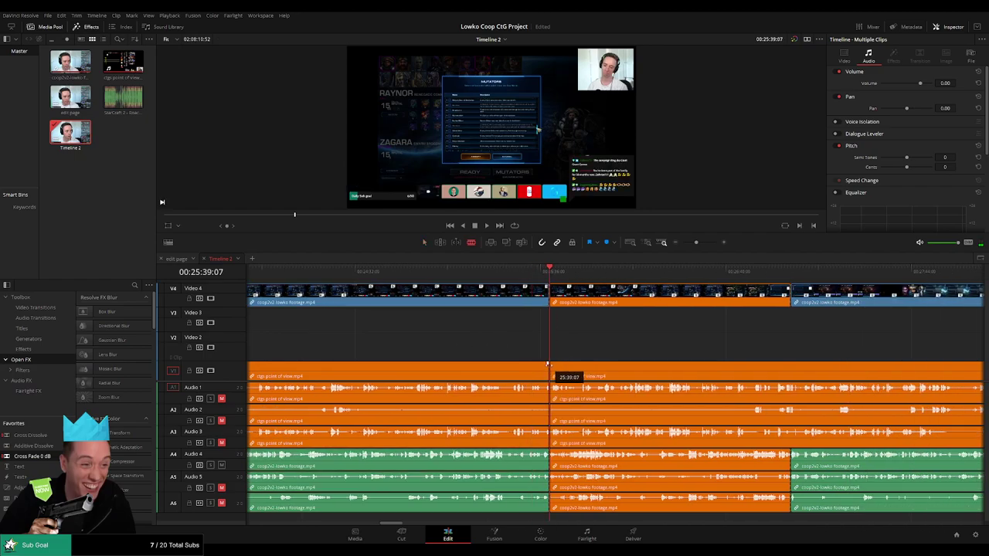
- Split the ctgs point of view video and audio at 00:22:13:27, where the blue Lowko passage starts
key(Down)
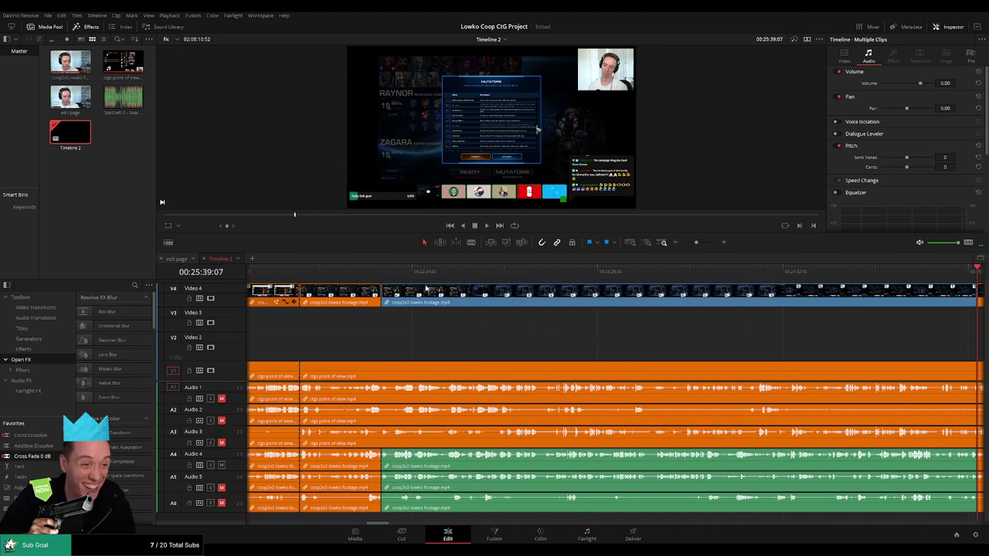
key(Down)
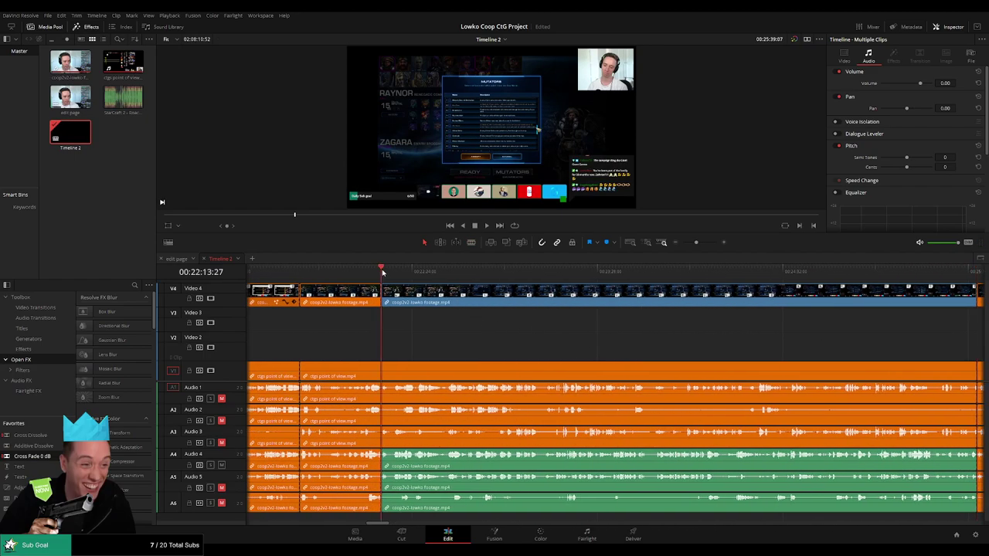
click(498, 371)
- Ripple-delete the blue passage between 00:22:13:27 and 00:25:39:07 from both points of view
click(510, 307)
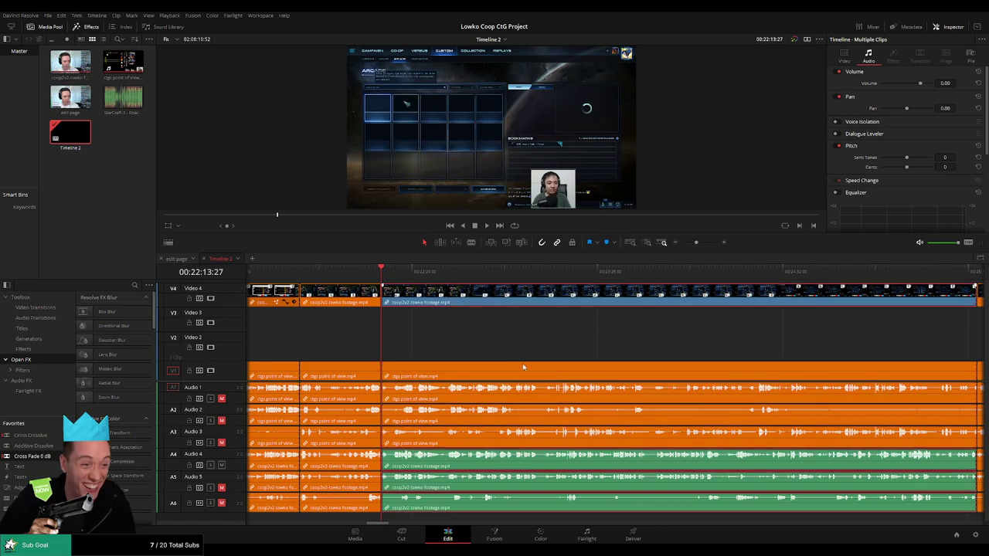
ctrl+click(523, 369)
drag(621, 354, 600, 354)
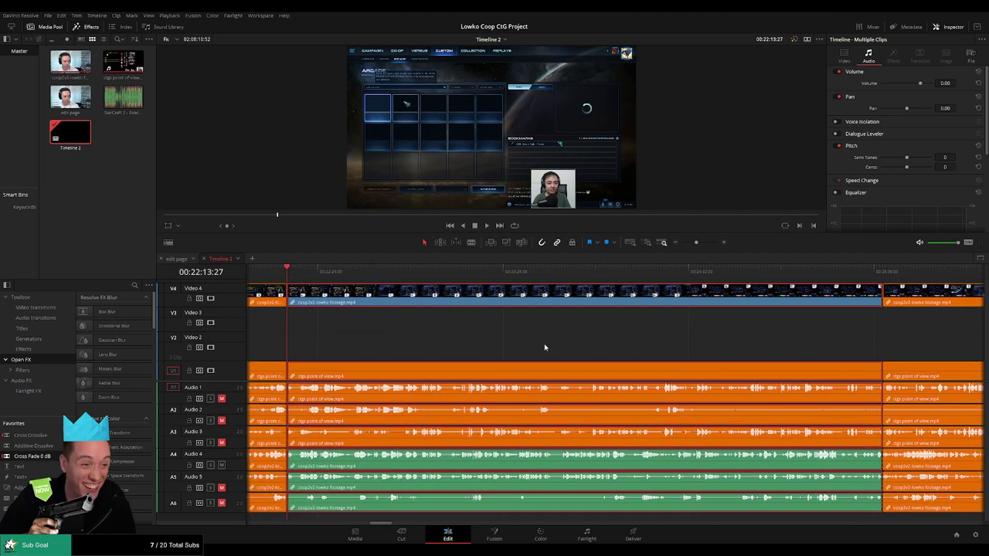
click(450, 299)
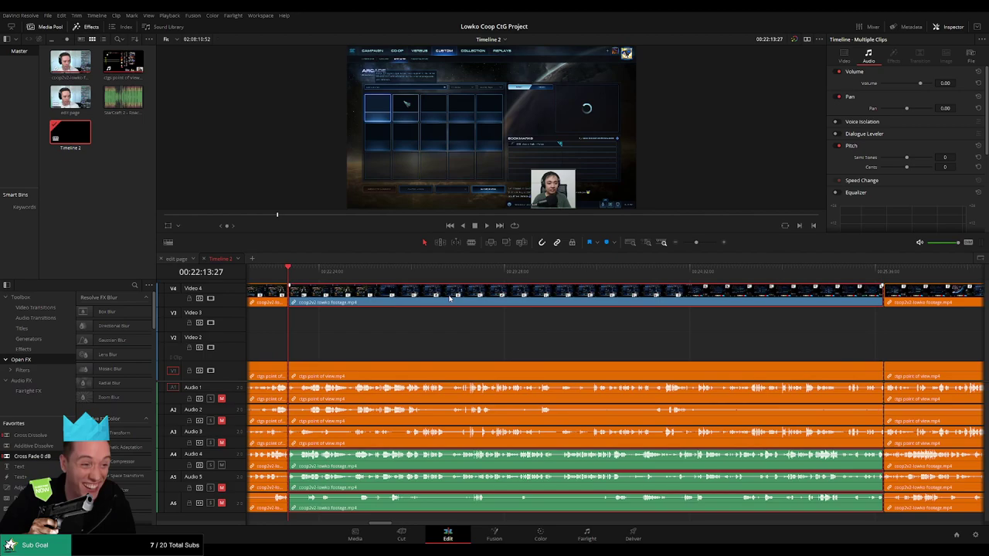
key(ctrl+x)
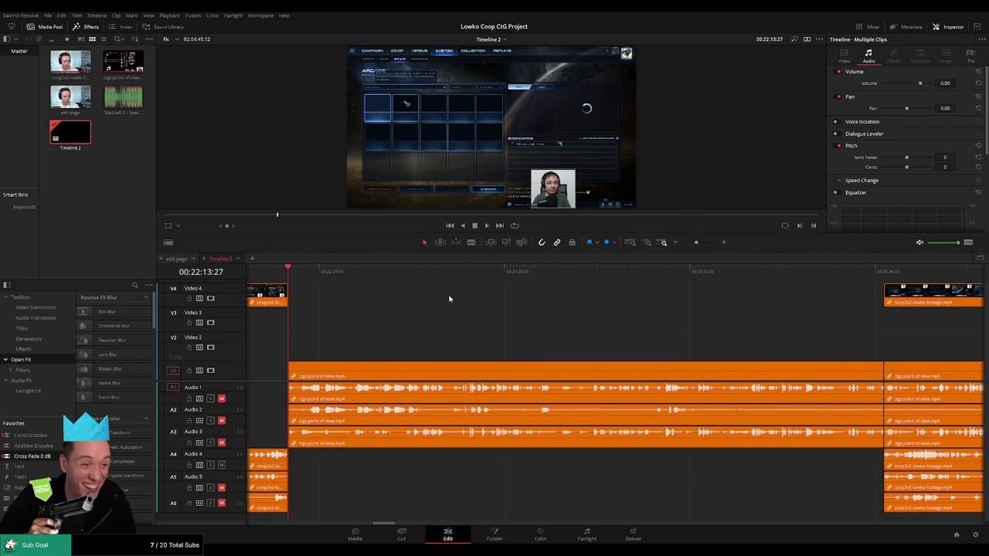
click(449, 298)
key(Delete)
key(ctrl+shift+v)
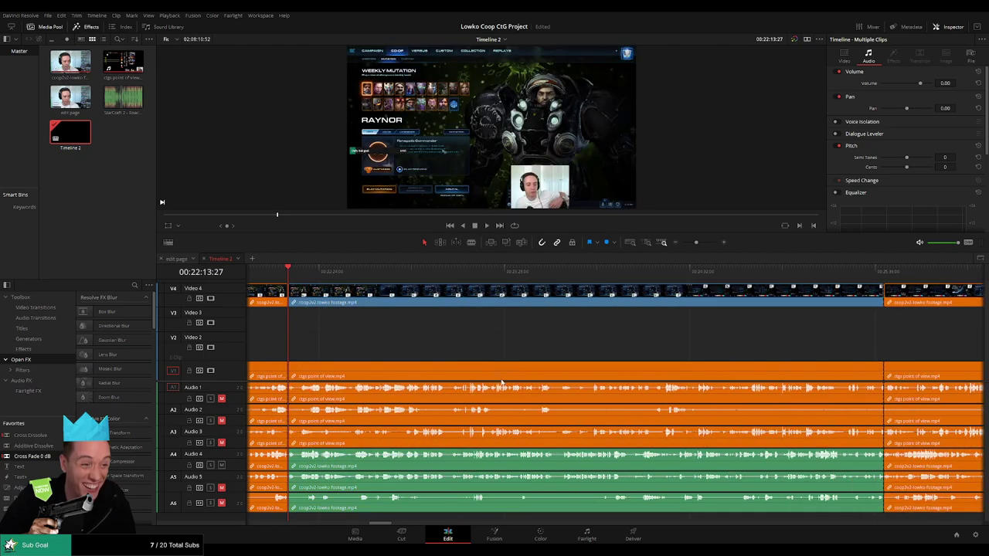
key(Delete)
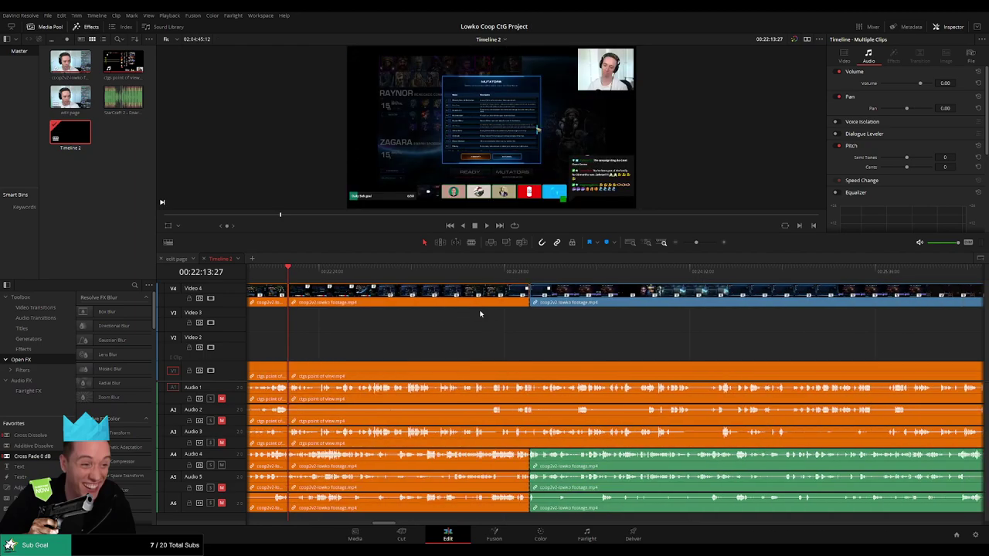
- Add the default transition to the Lowko video and audio cut at 00:22:13:27 and play the cut back
drag(696, 242, 708, 246)
key(space)
click(480, 272)
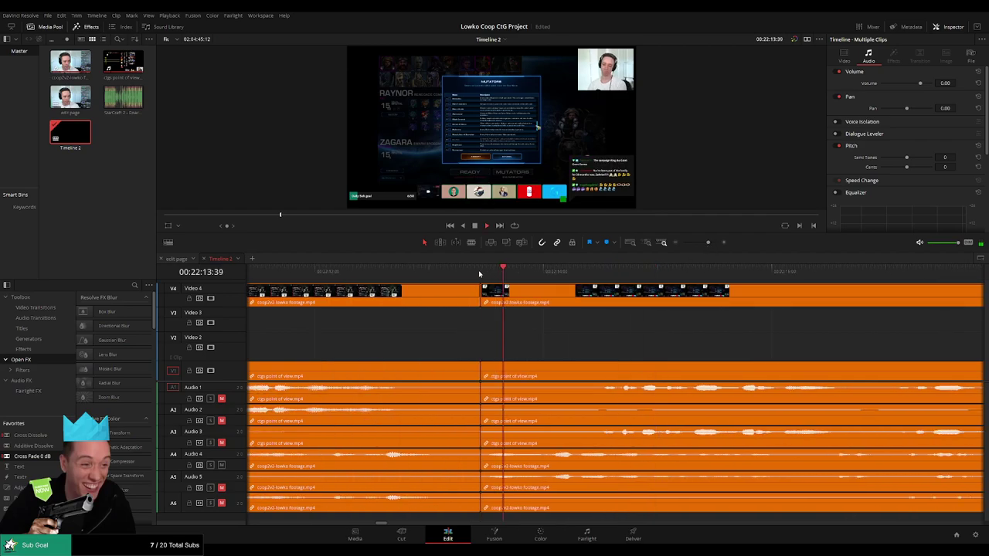
click(484, 272)
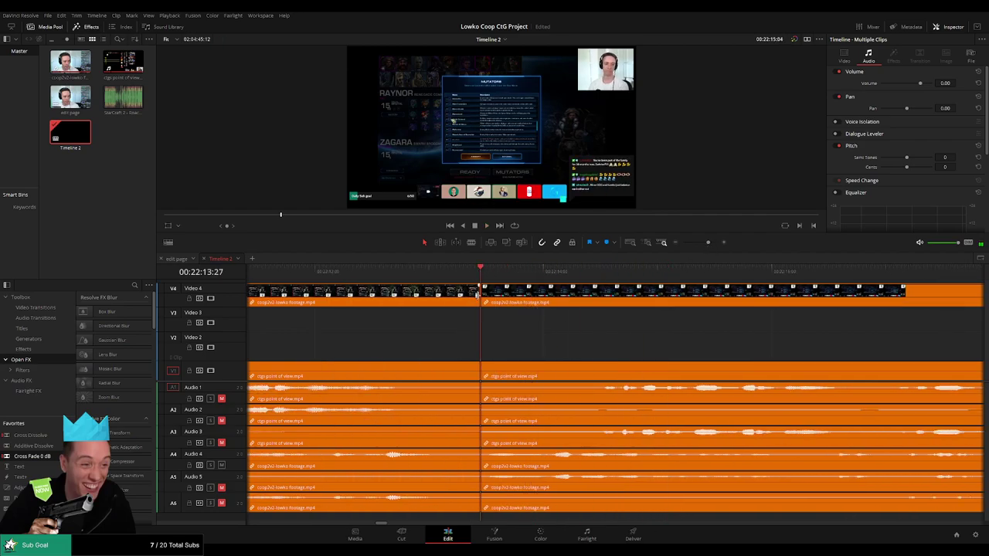
key(ctrl+t)
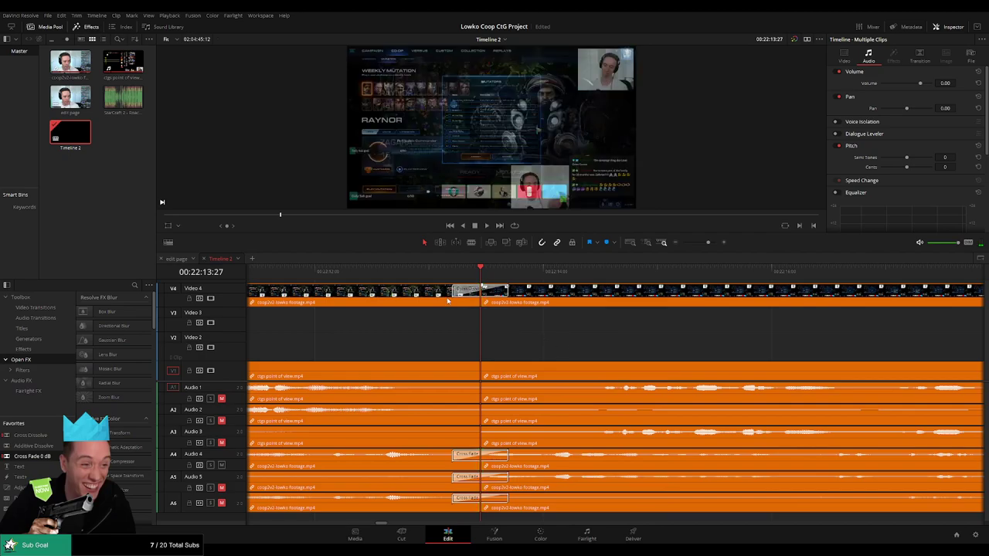
key(slash)
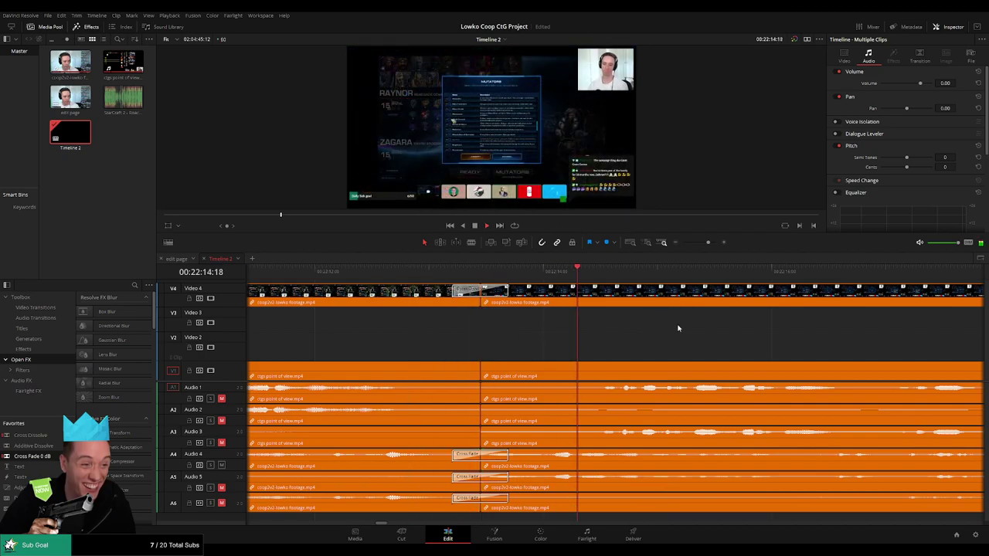
- Review the start of the following blue passage and split the ctgs point of view video and audio there, at 00:23:36:44
drag(708, 244, 693, 244)
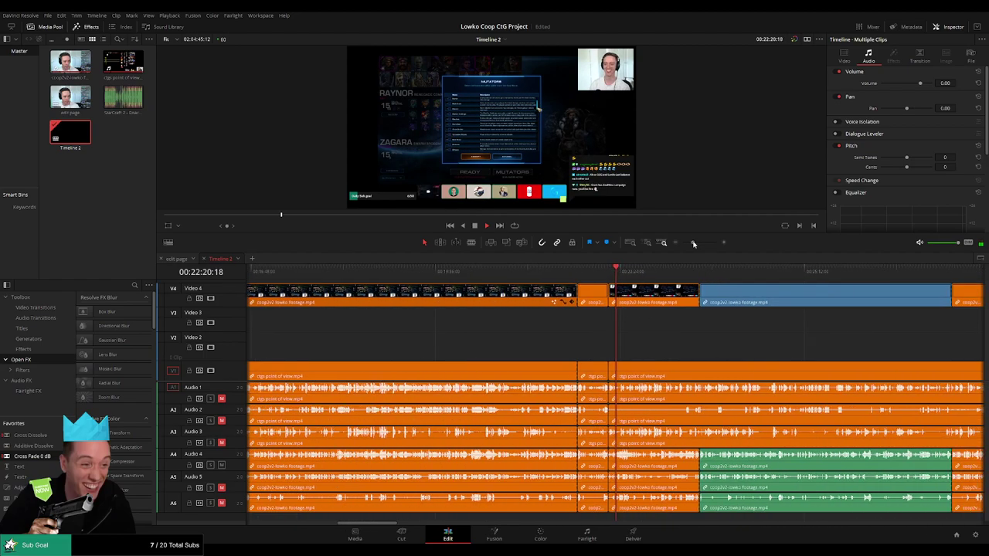
drag(618, 330, 535, 280)
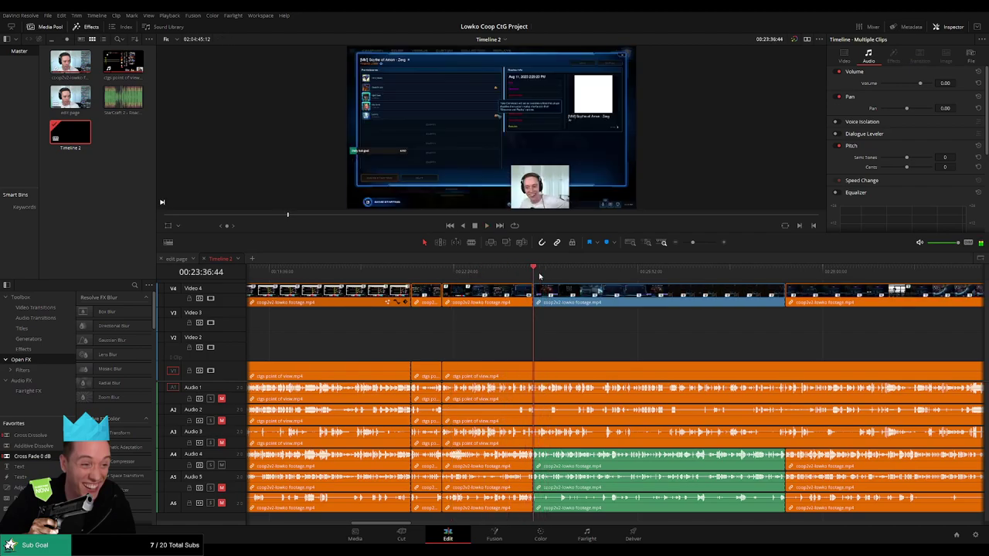
drag(692, 242, 707, 242)
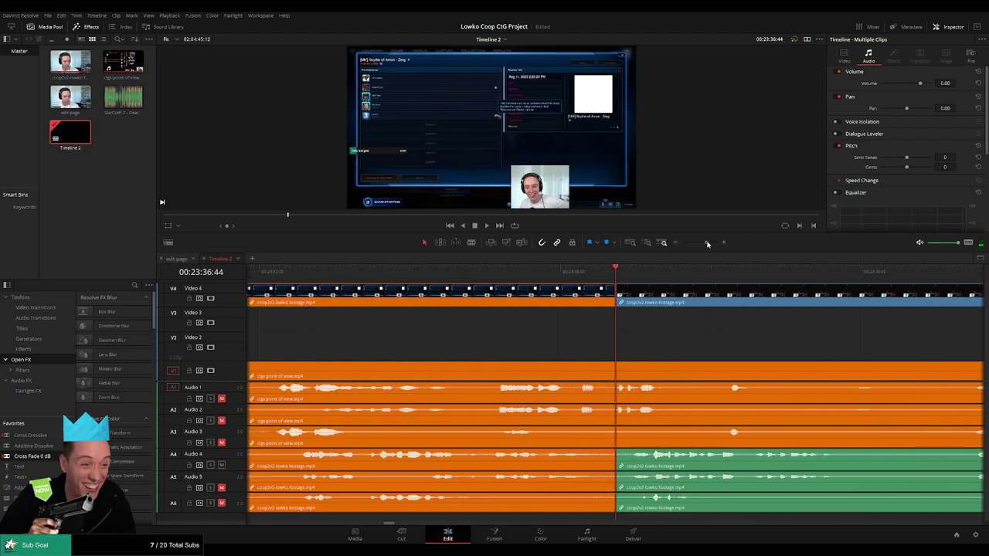
key(space)
click(561, 272)
key(space)
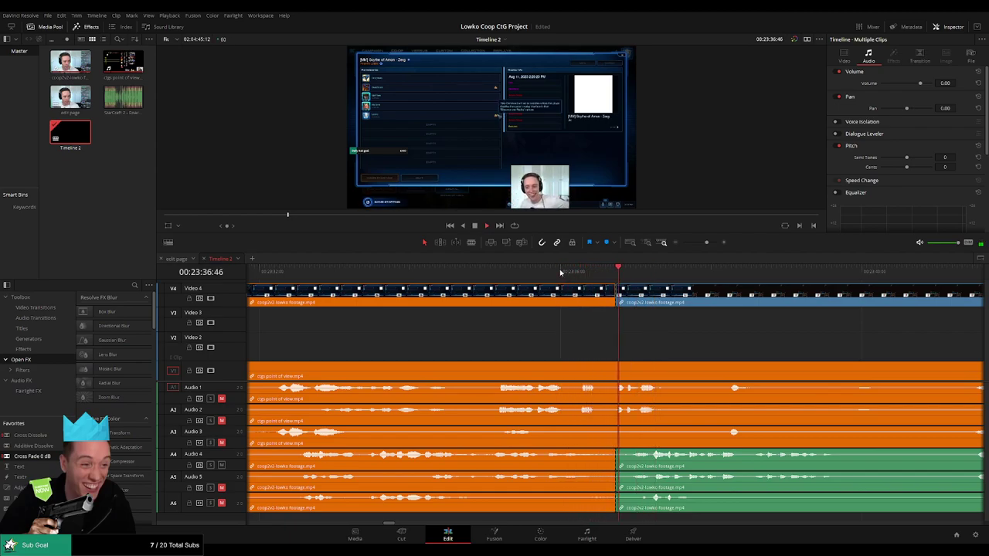
drag(783, 355, 582, 341)
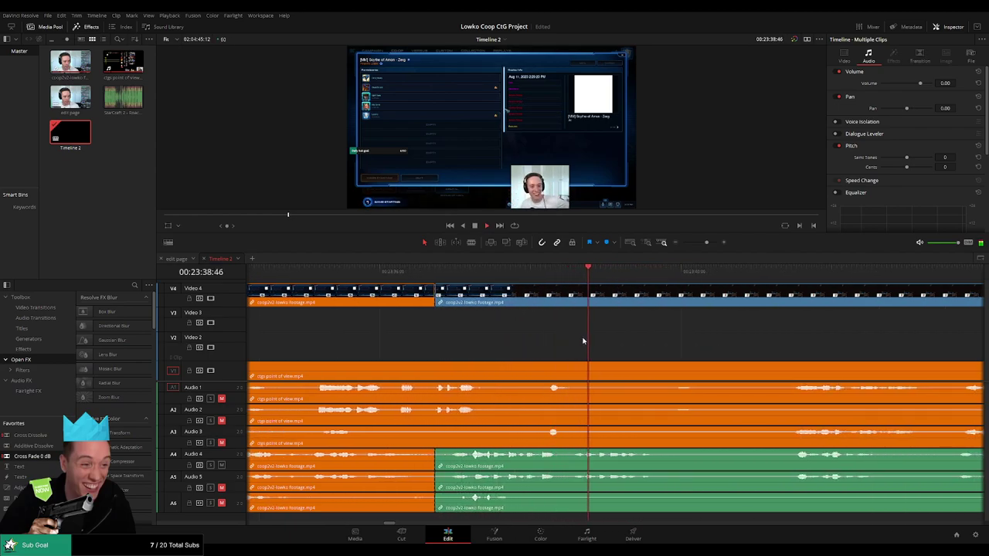
key(space)
click(320, 271)
key(space)
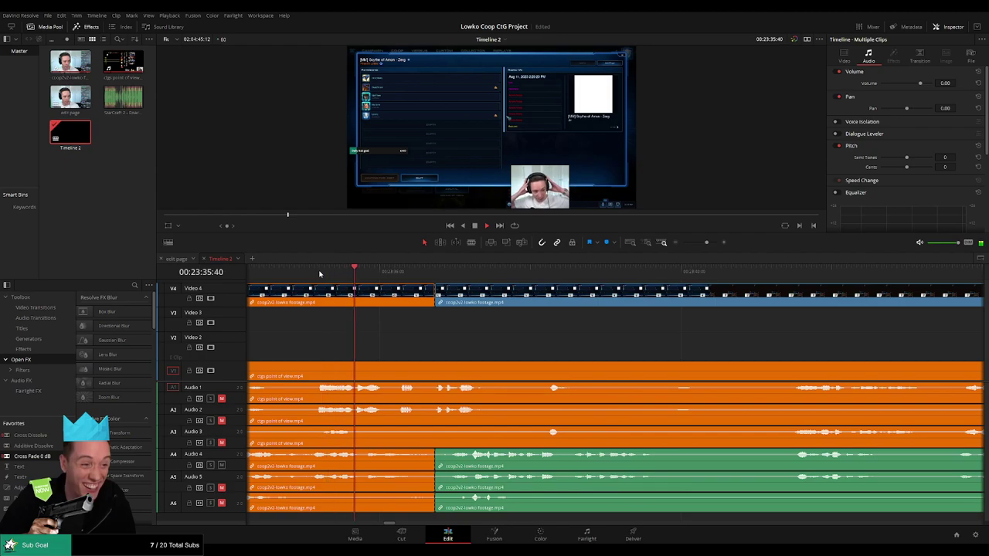
key(space)
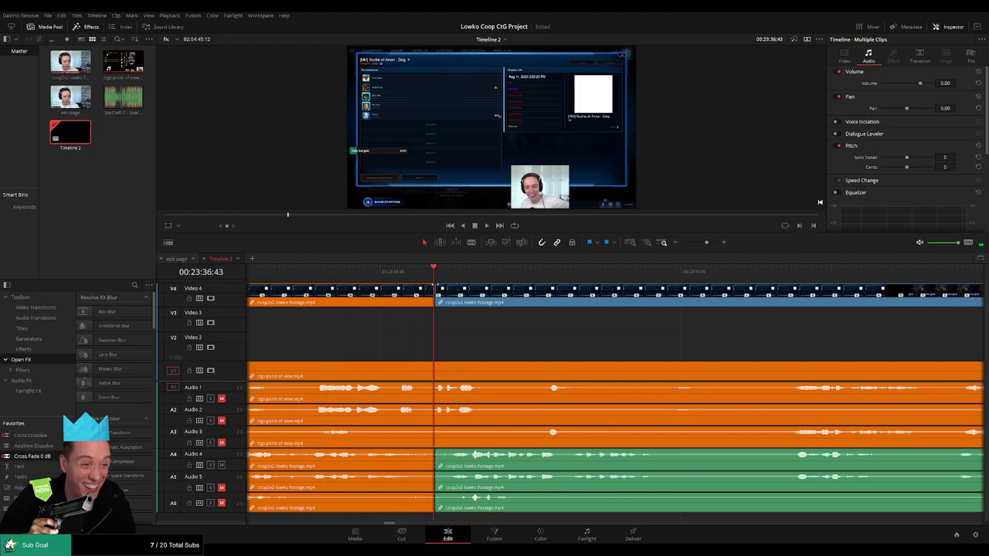
click(438, 366)
key(space)
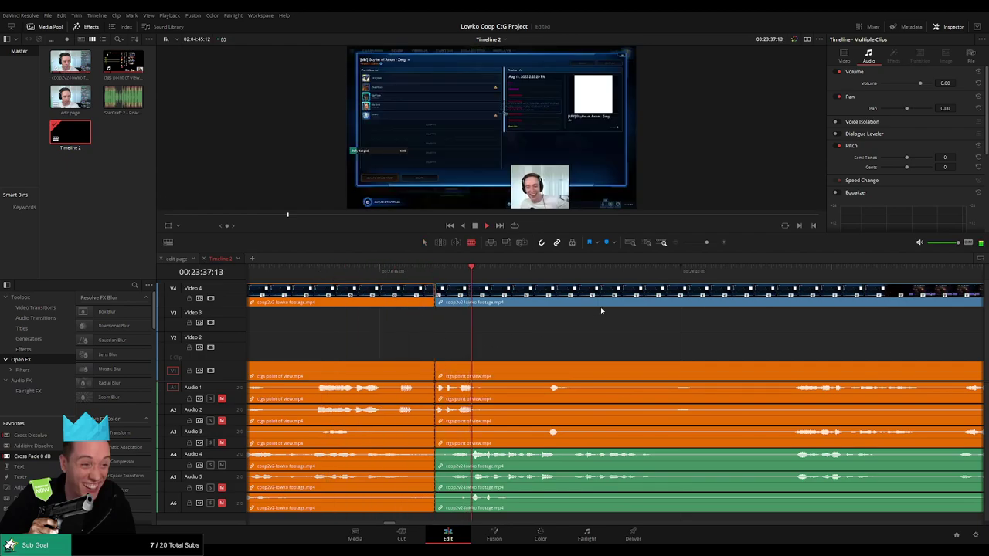
key(space)
- Roll the cut at the end of the blue Lowko passage back to 00:27:25:44 and split the ctgs point of view there
mouse_move(706, 242)
mouse_down()
mouse_move(690, 242)
mouse_move(704, 243)
mouse_up()
scroll(568, 332, right, 3)
key(space)
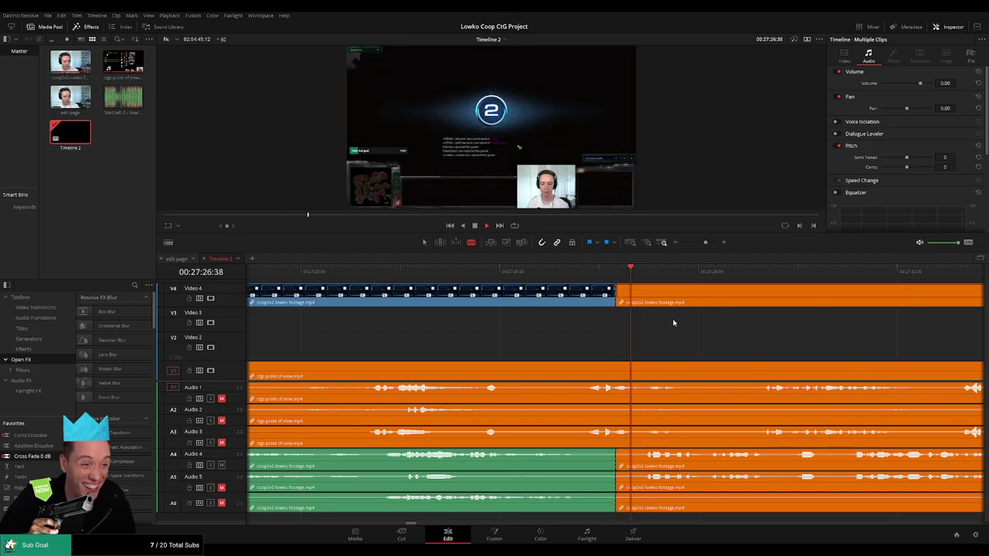
click(614, 274)
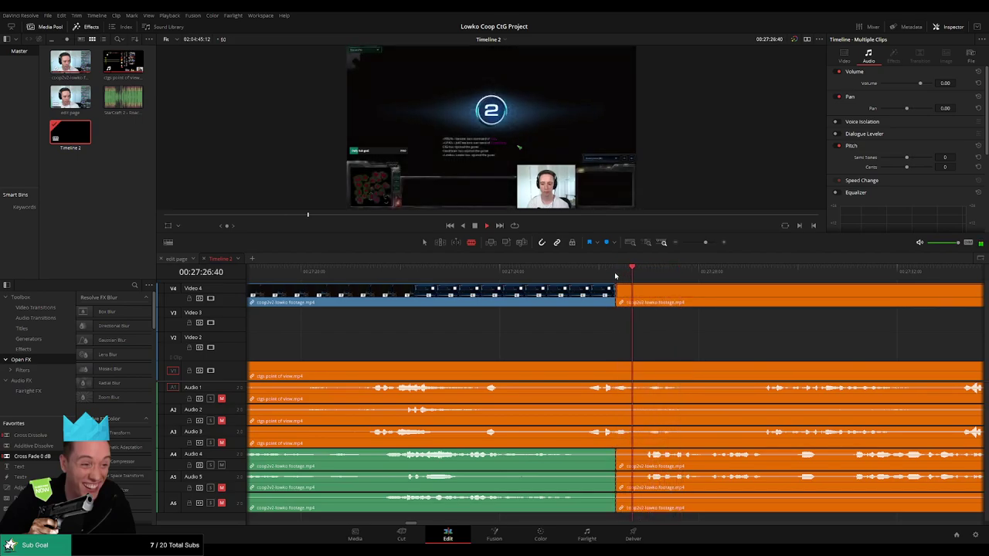
click(615, 275)
click(589, 276)
key(space)
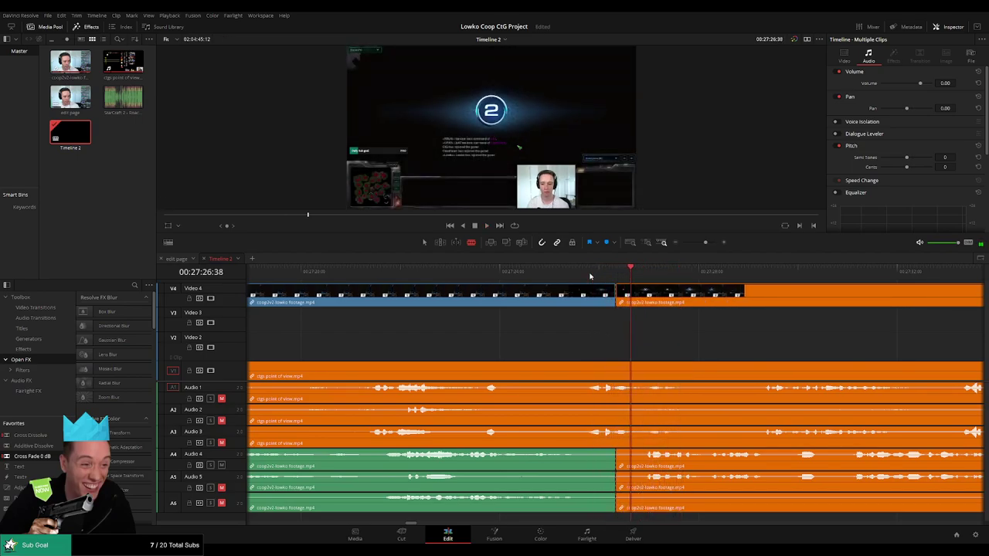
click(585, 275)
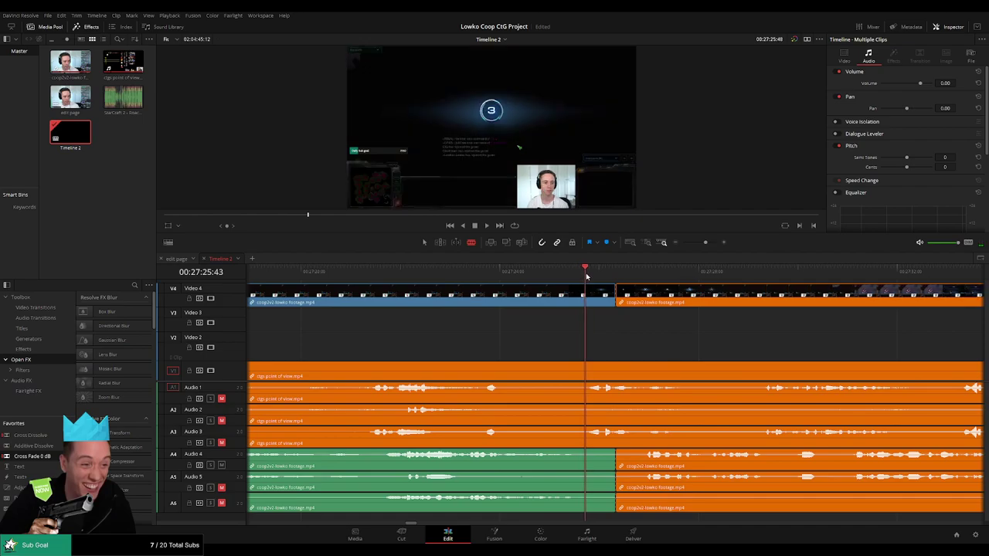
click(616, 295)
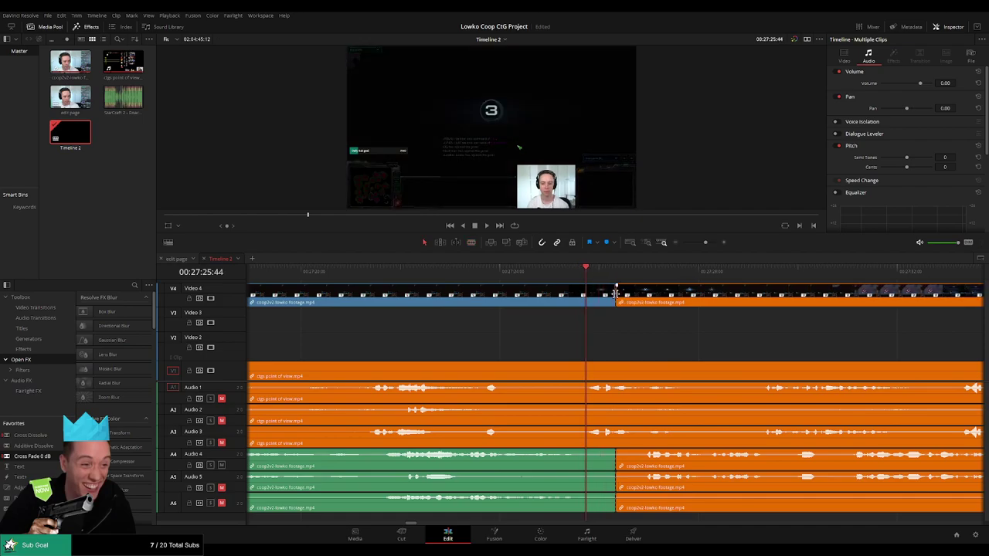
drag(616, 294, 587, 293)
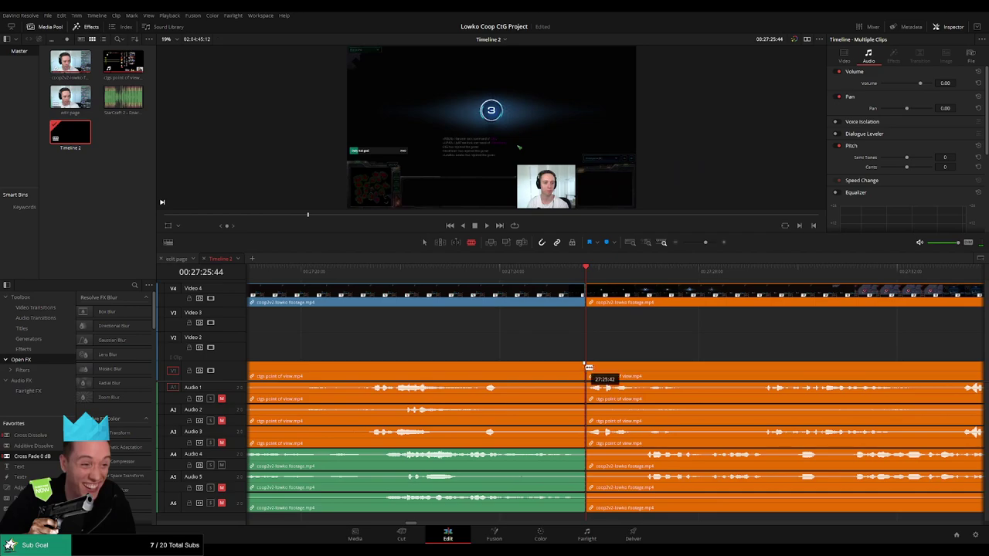
- Ripple-delete the blue passage between 00:23:36:44 and 00:27:25:44 from both points of view
key(a)
click(556, 300)
ctrl+click(546, 375)
key(Delete)
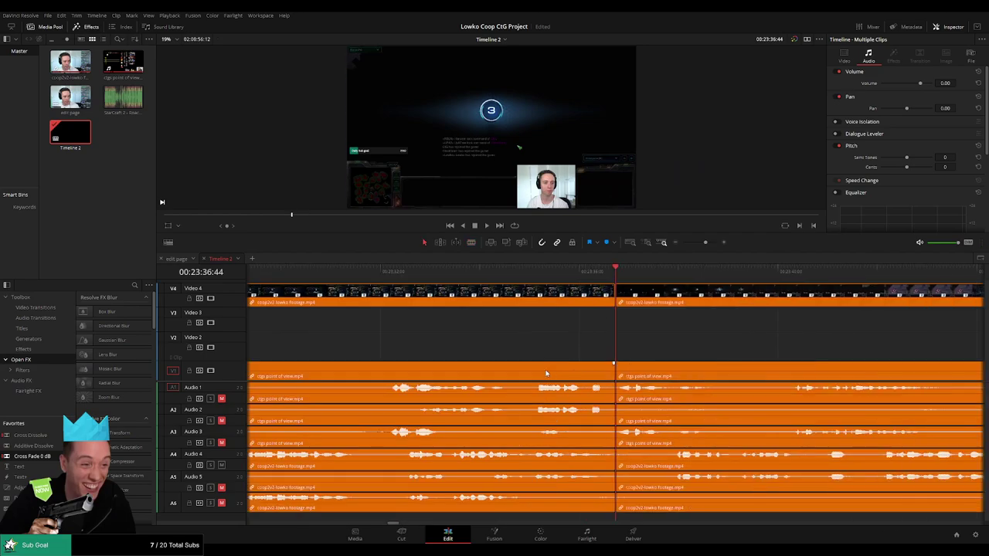
- Add a 0.5-second Cross Dissolve to the Lowko video cut at 00:23:36:44 and fade out Audio 4 over about 26 frames before it
click(616, 294)
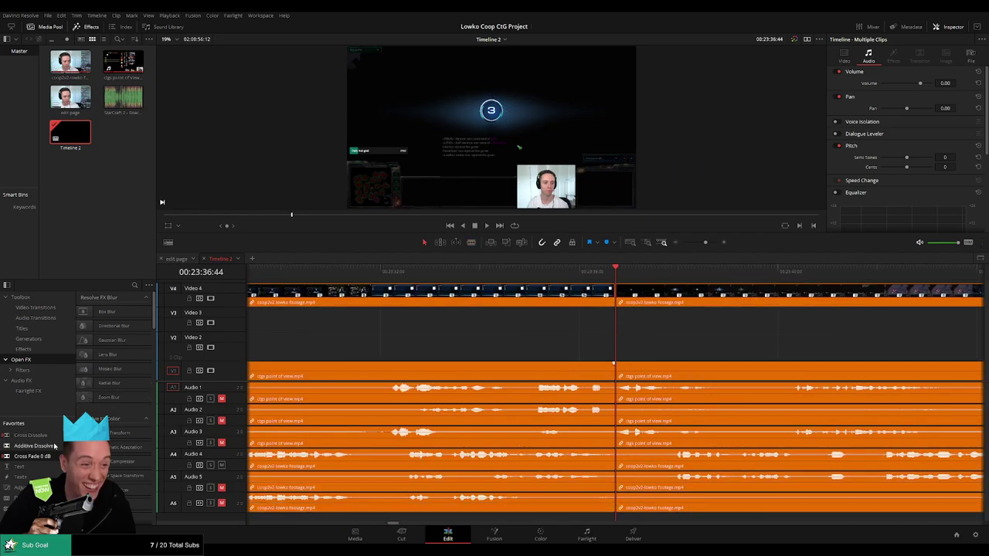
drag(638, 291, 624, 291)
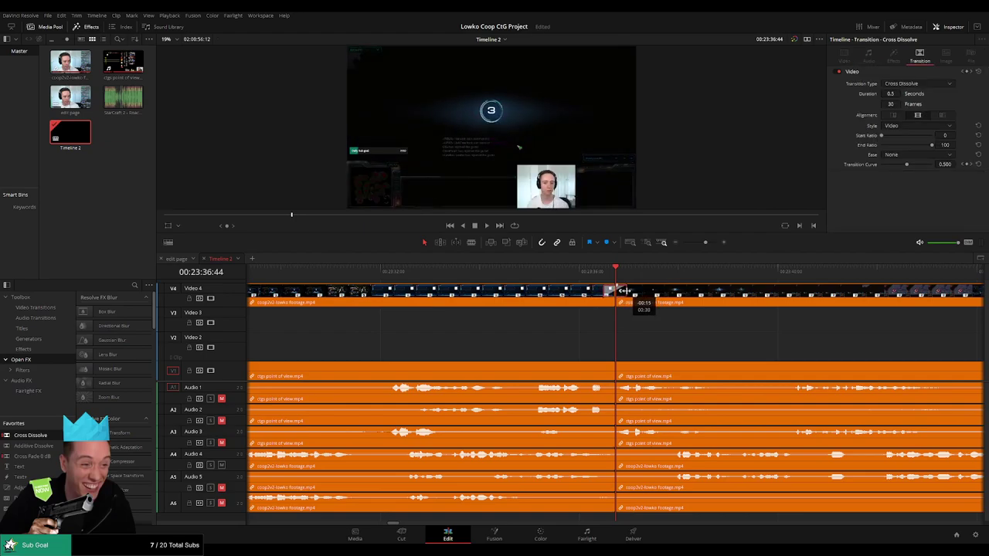
click(570, 269)
key(space)
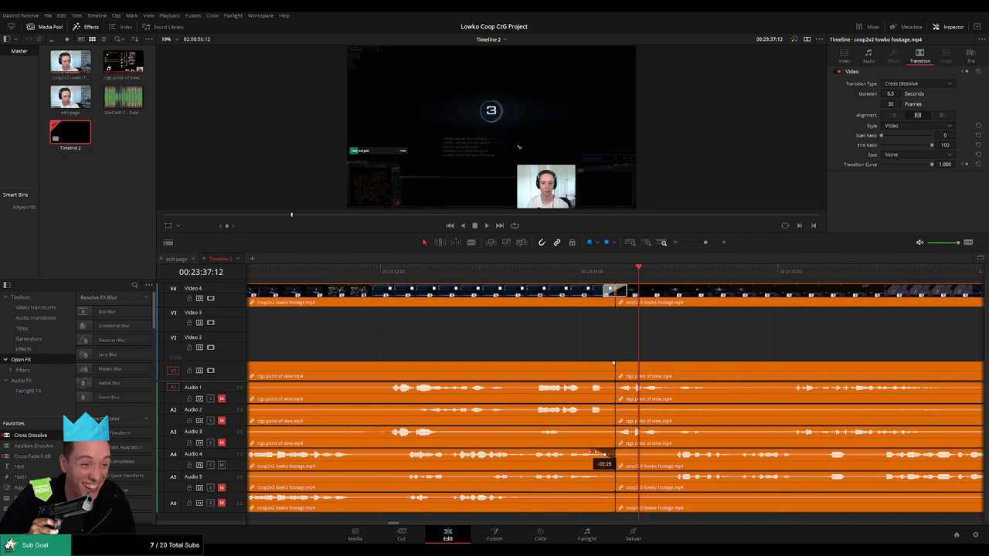
click(575, 278)
key(space)
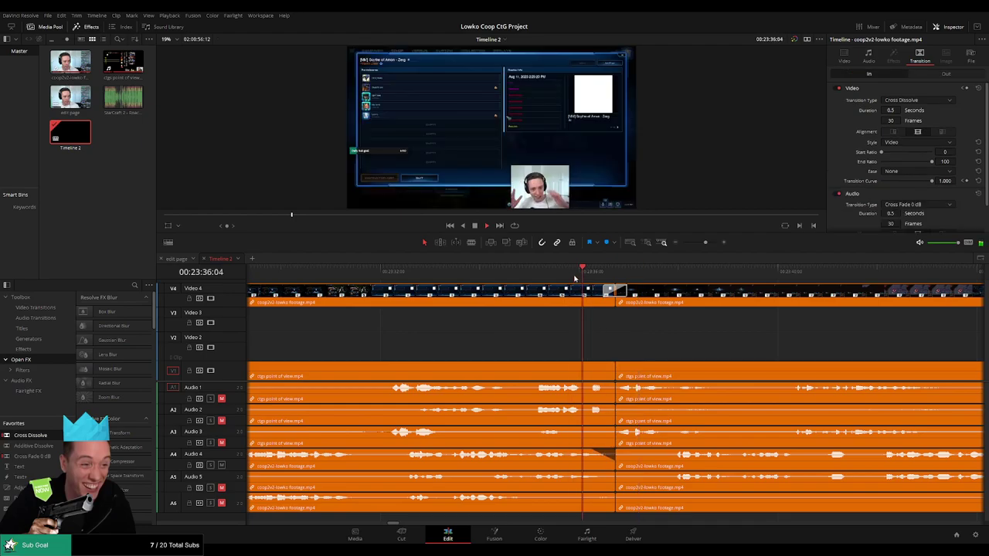
key(space)
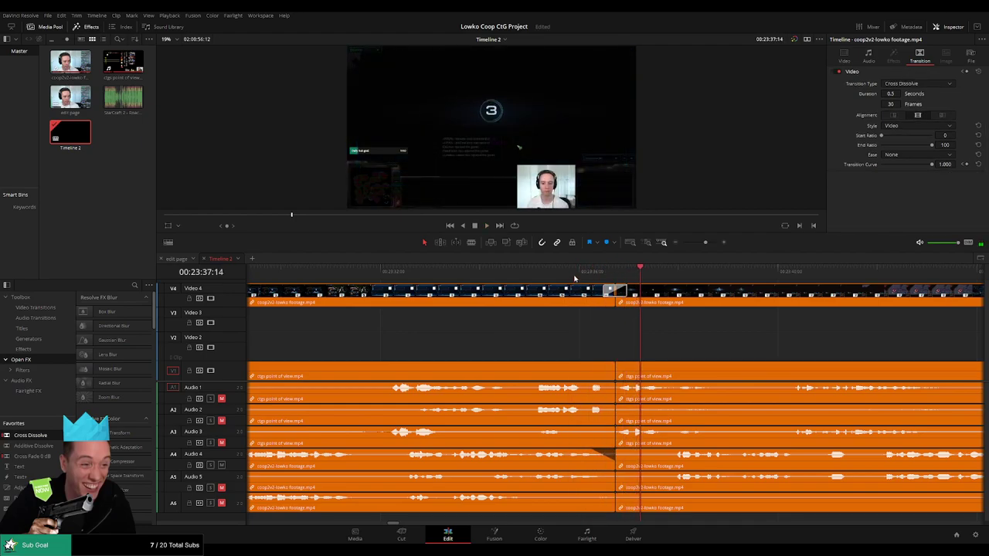
key(slash)
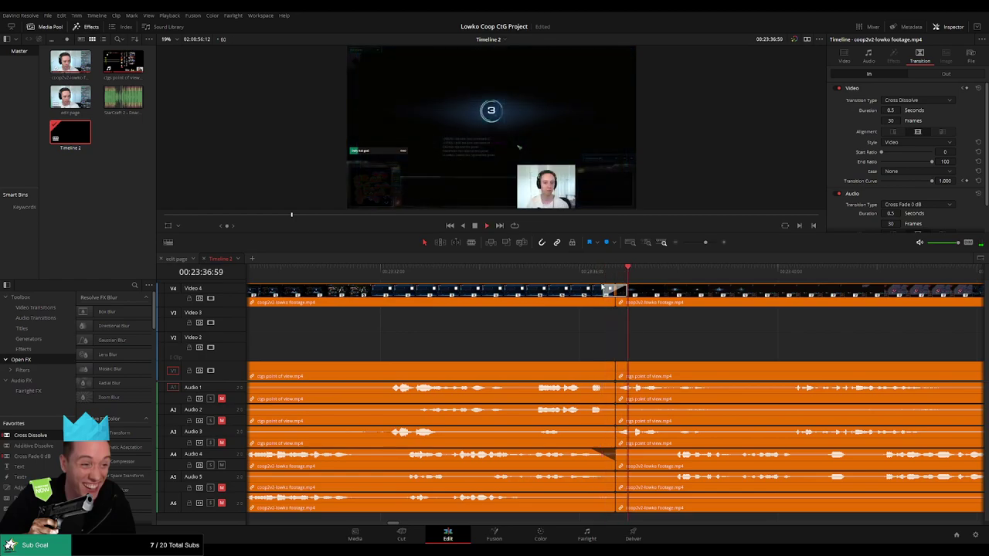
- Split the ctgs point of view video and audio at 00:43:52:10, where the next blue Lowko passage starts
drag(704, 244, 683, 242)
drag(386, 275, 414, 275)
drag(683, 243, 701, 243)
key(b)
click(621, 370)
key(space)
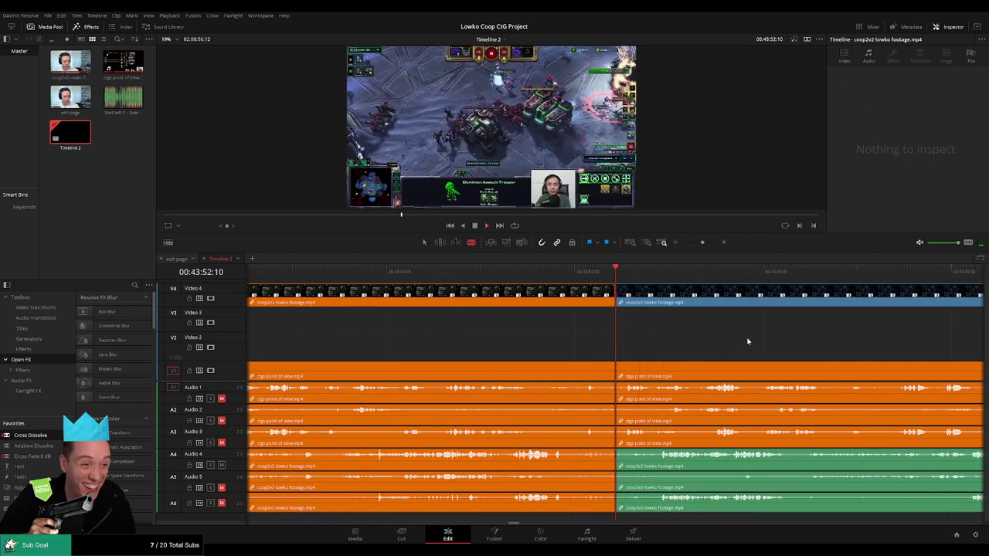
- Split the ctgs point of view at the end of the blue Lowko passage, at 00:45:49:52
drag(777, 343, 623, 345)
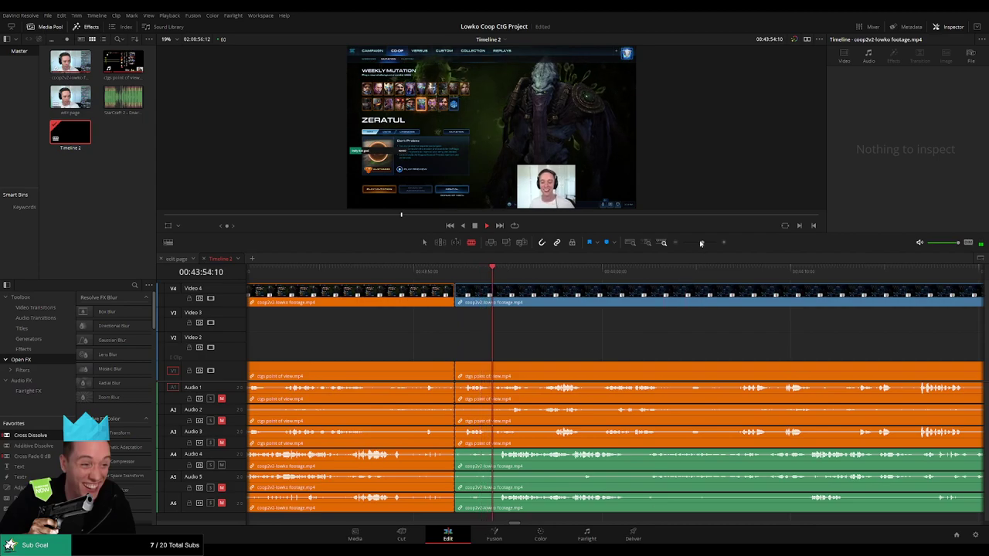
drag(701, 243, 693, 243)
drag(649, 339, 504, 340)
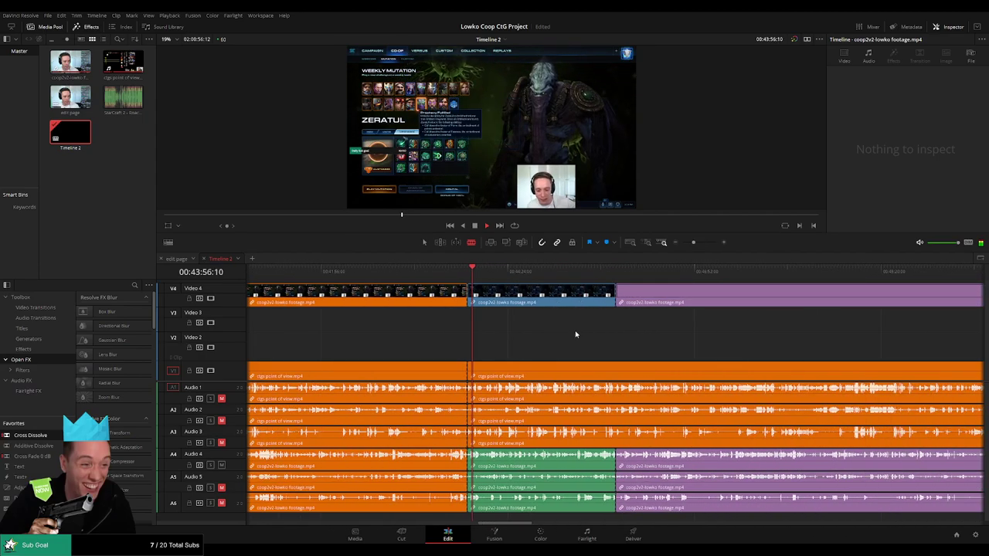
click(616, 270)
drag(693, 243, 704, 242)
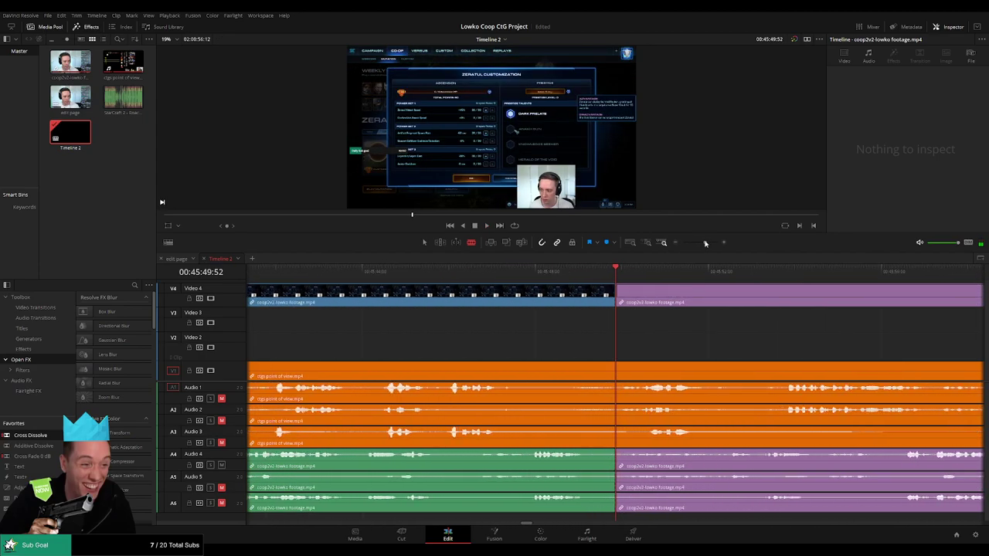
- Ripple-delete the blue passage between 00:43:52:10 and 00:45:49:52 from both points of view
click(576, 297)
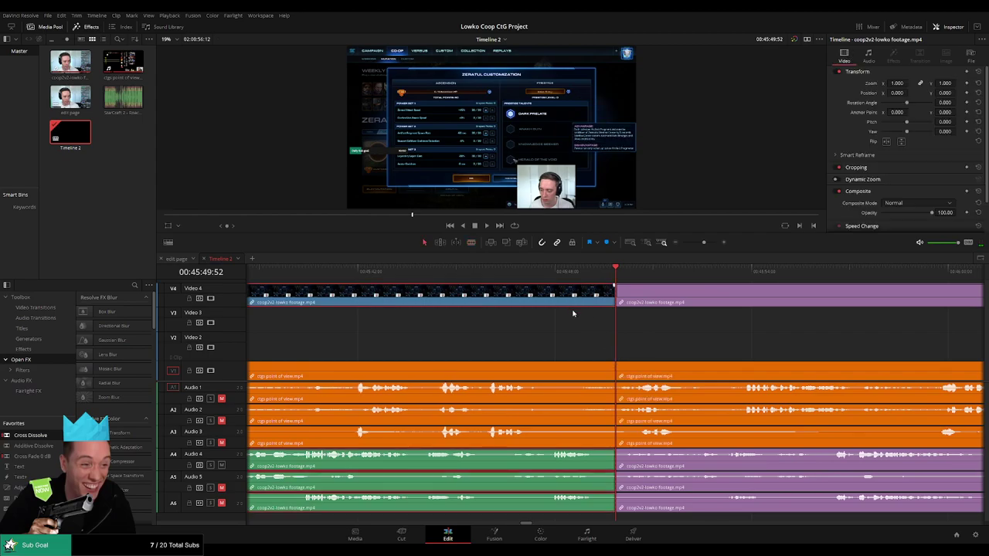
drag(704, 242, 692, 245)
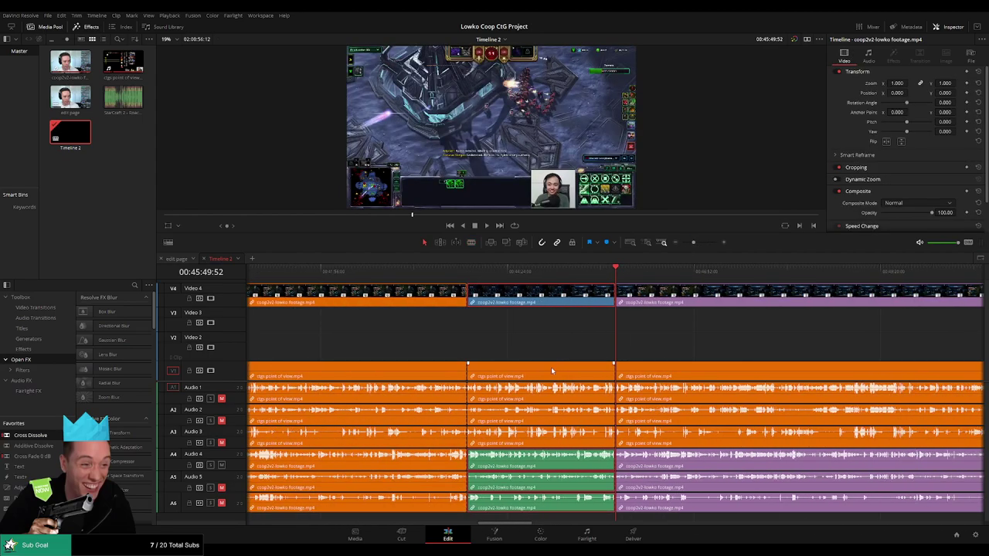
key(Delete)
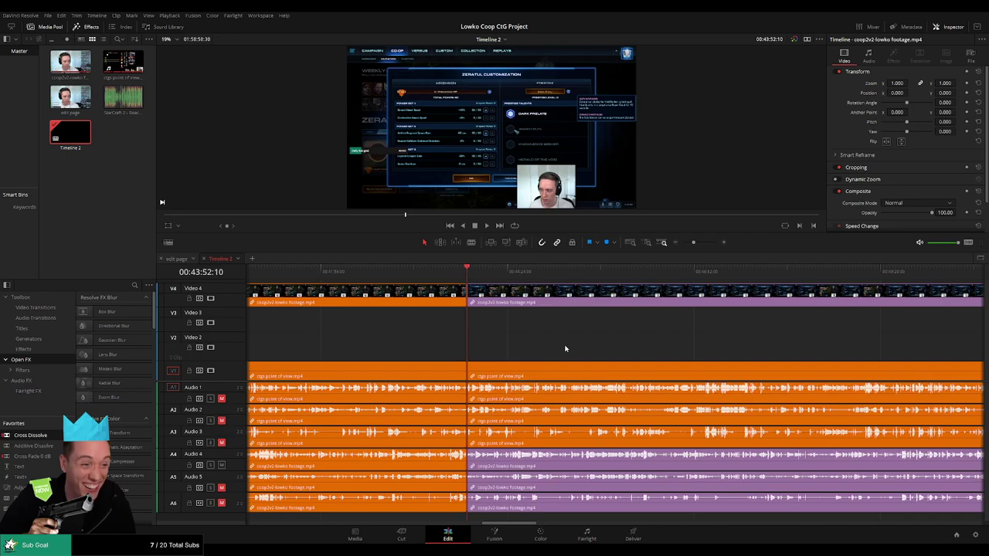
- Try the default transition on the Lowko video and audio cut at 00:43:52:10, play it back and undo it
key(space)
drag(692, 242, 706, 244)
click(557, 295)
key(ctrl+t)
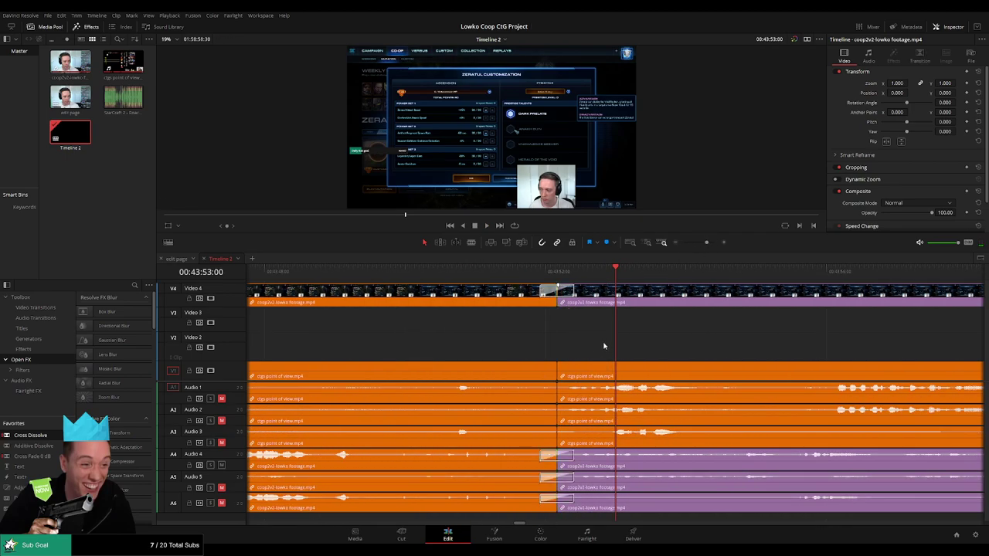
click(516, 274)
key(space)
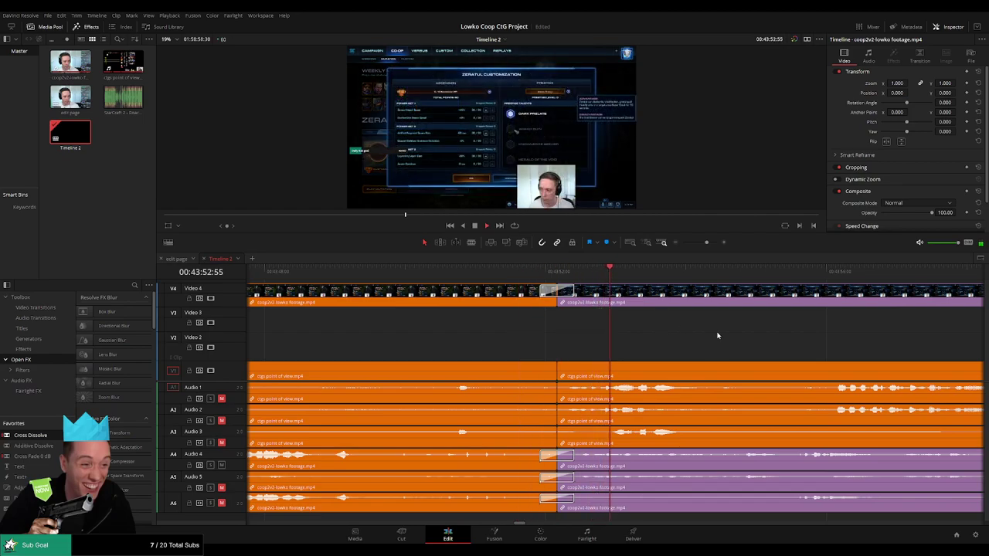
key(ctrl+z)
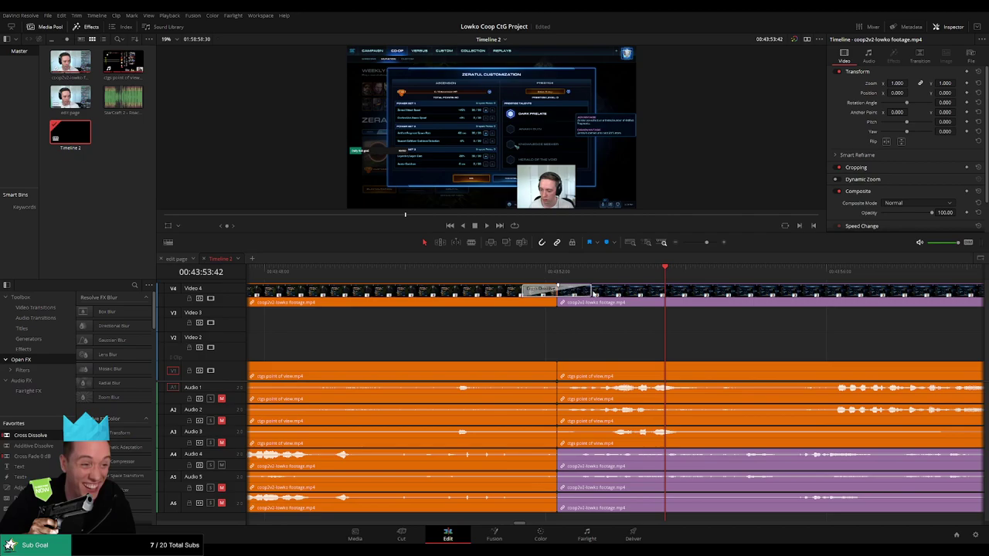
- Apply a 0.5-second Cross Dissolve to only the Lowko video cut at 00:43:52:10 and play it back
drag(591, 291, 571, 291)
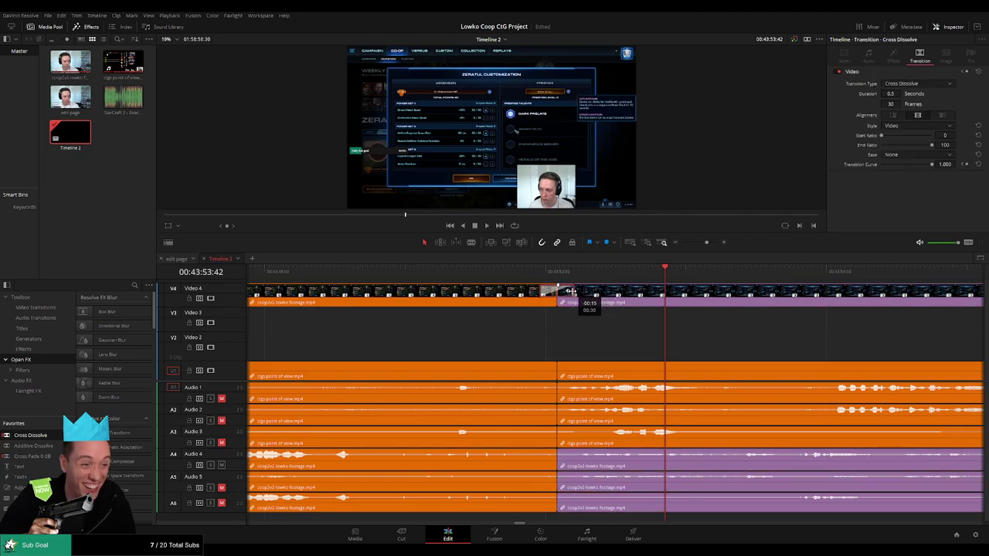
click(522, 270)
key(space)
click(716, 346)
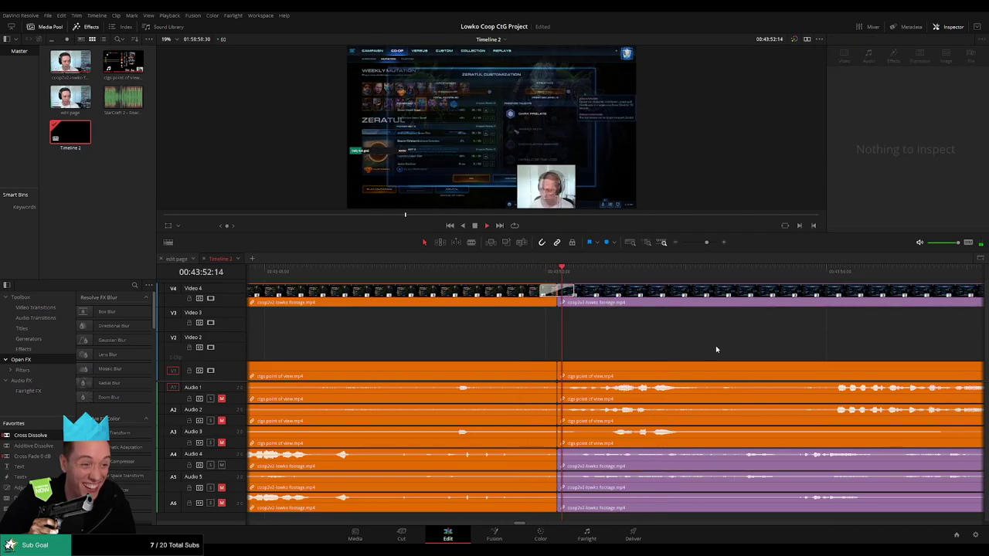
- Try rolling the Lowko video and audio cut forward a few frames to 00:43:52:16
click(560, 382)
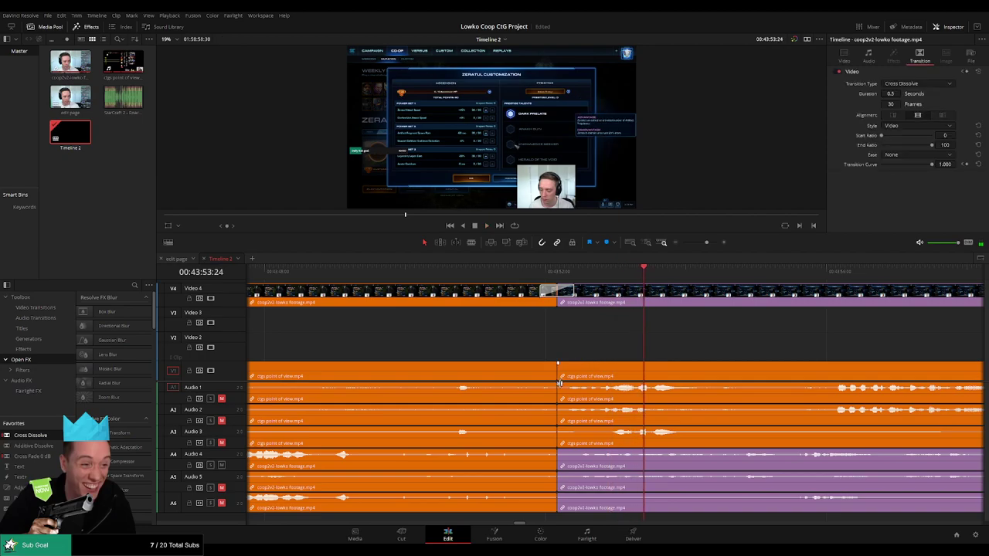
click(558, 300)
drag(559, 301, 562, 273)
click(565, 273)
key(space)
click(561, 274)
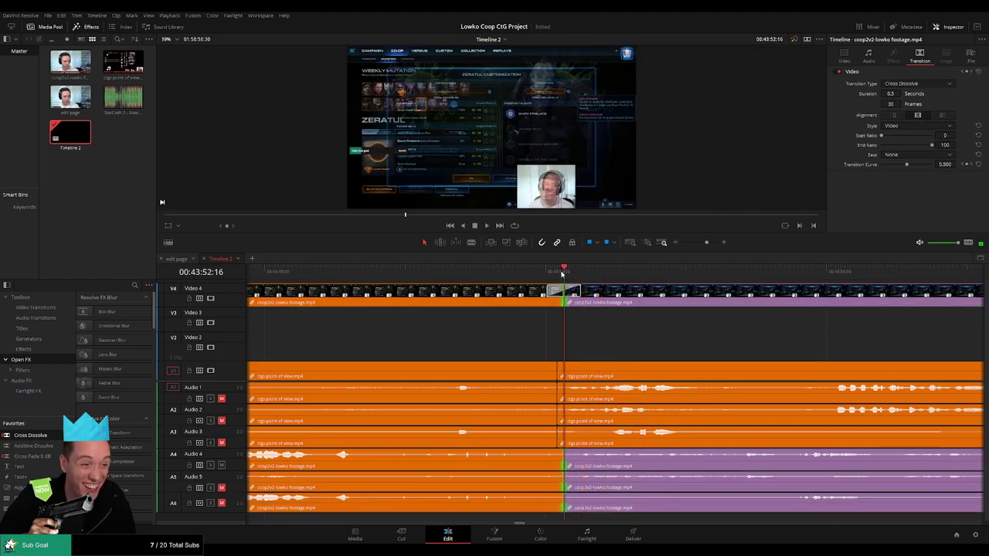
- Try the matching roll on the ctgs point of view cut, play the transition back and undo both rolls
drag(557, 376, 562, 366)
key(space)
key(space)
key(ctrl+z)
click(557, 275)
key(space)
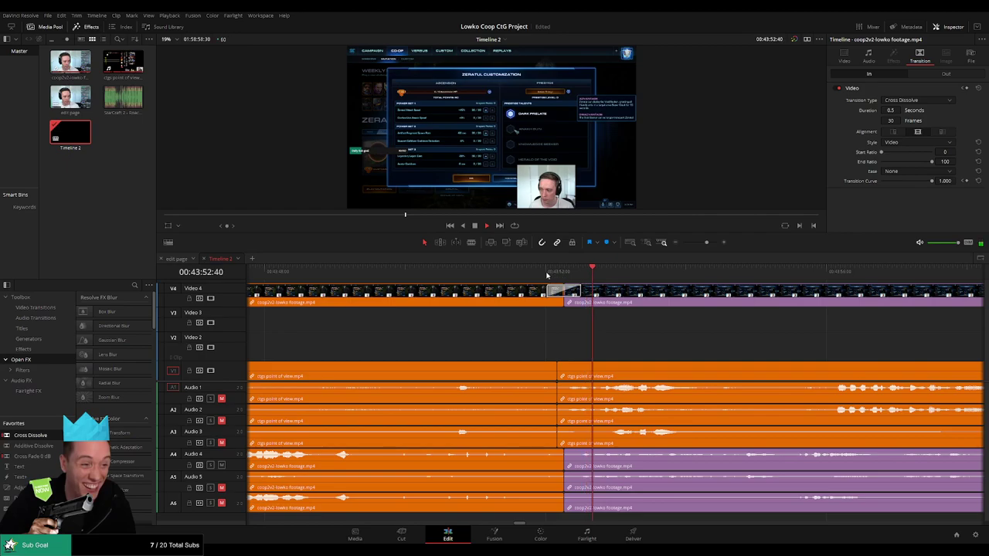
click(538, 275)
key(space)
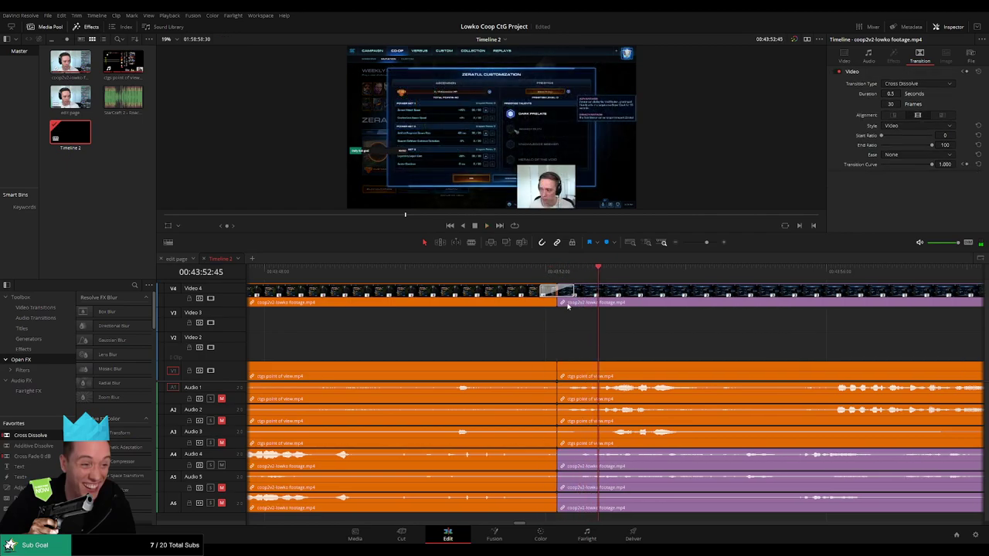
- Try rolling the cut in both points of view to 00:43:52:25, play it back and undo both rolls
click(572, 275)
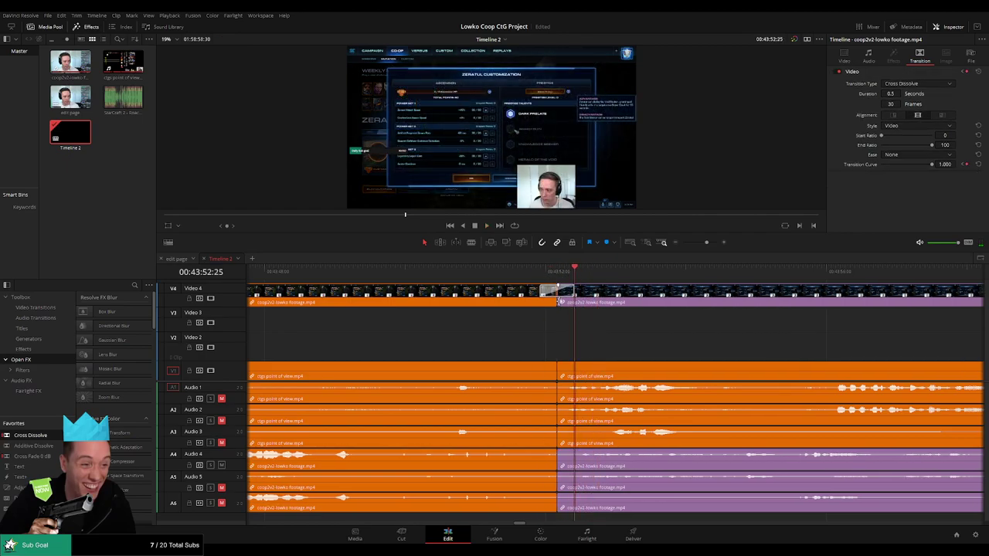
drag(559, 301, 575, 301)
drag(558, 369, 574, 370)
click(540, 272)
key(space)
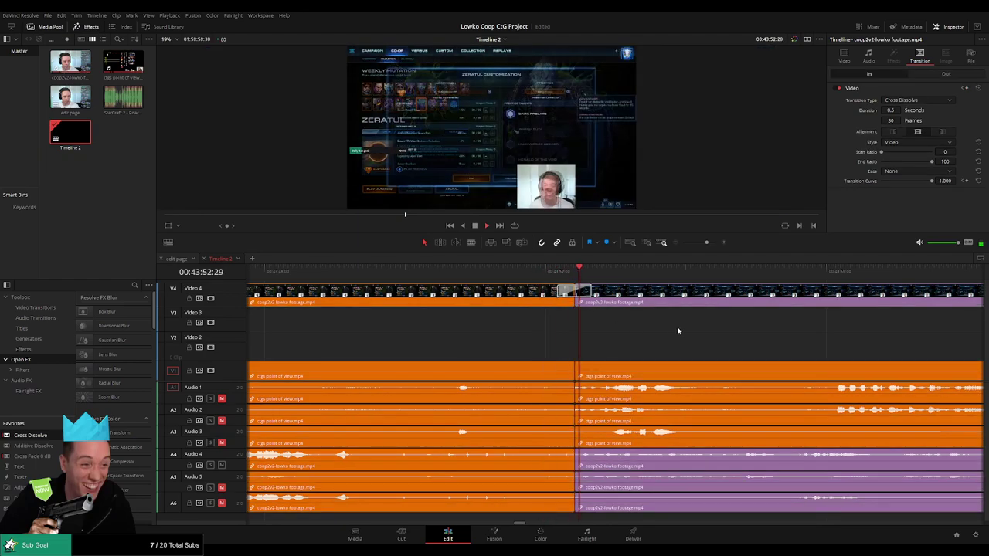
key(space)
key(ctrl+z)
key(ctrl+z)
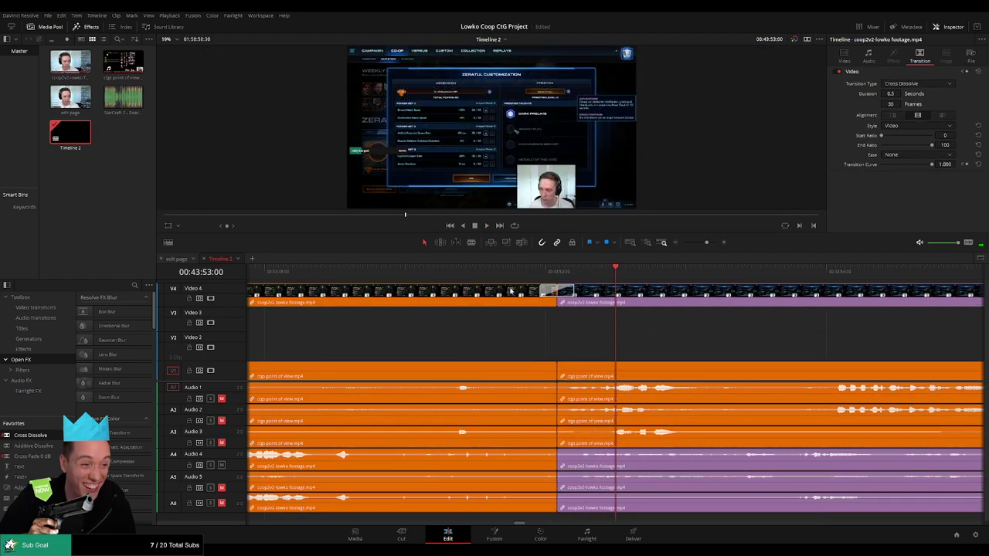
- Fade out the Lowko clip on Audio 4 over about one second before the 00:43:52:10 cut and play it back
click(496, 271)
key(space)
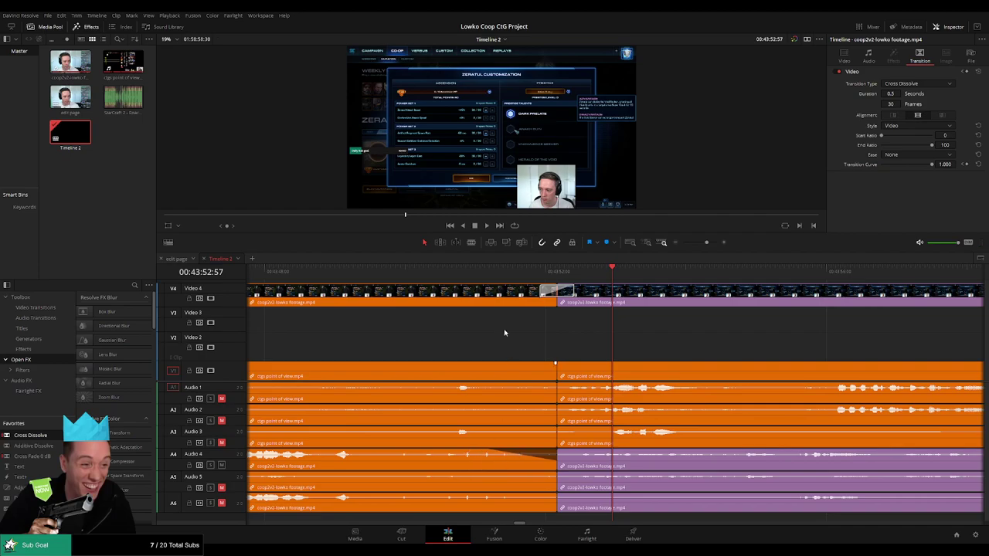
click(449, 279)
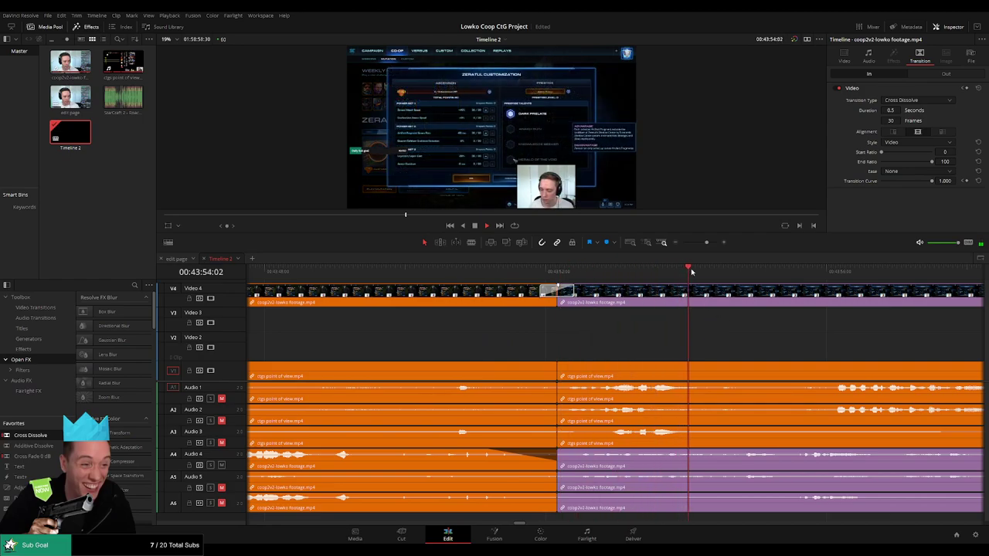
- Delete the short leftover blue Lowko clip at the very end of the timeline, after 01:58:50:44
drag(706, 243, 681, 245)
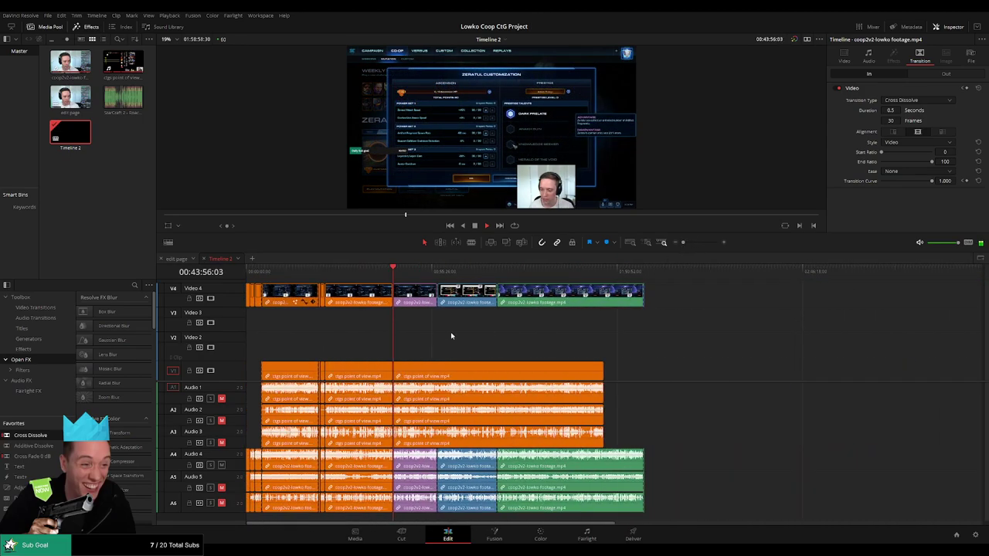
drag(412, 273, 435, 275)
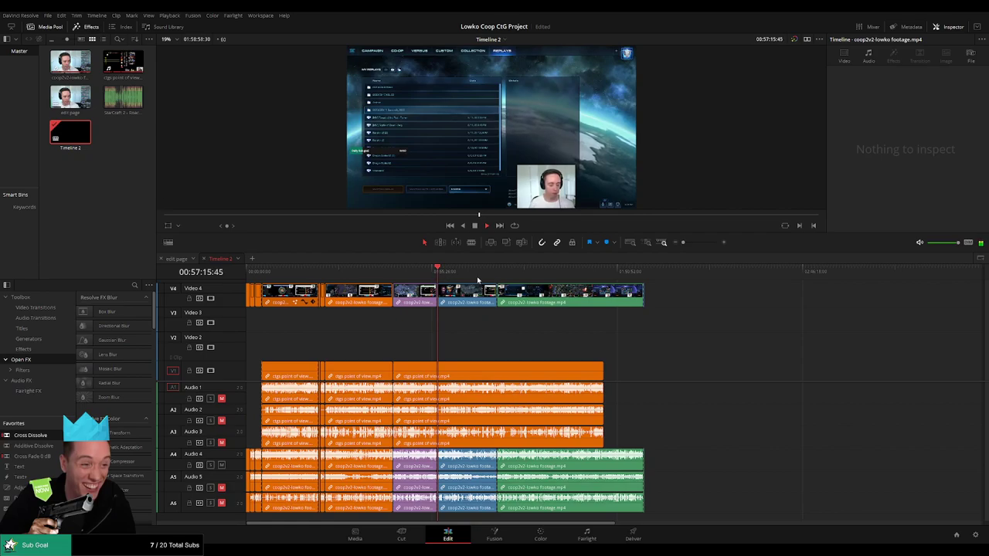
click(453, 276)
drag(466, 274, 647, 280)
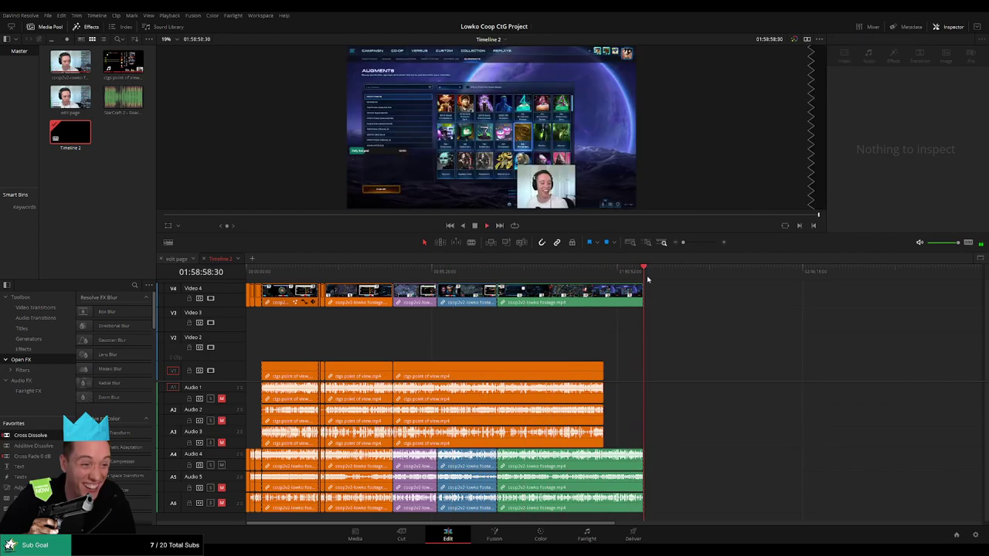
drag(683, 243, 700, 243)
click(575, 302)
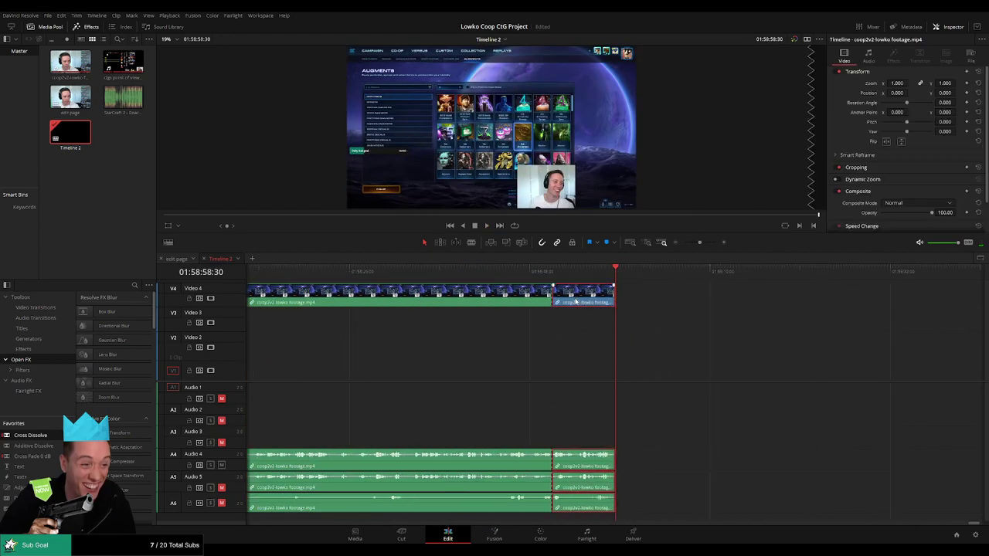
key(Delete)
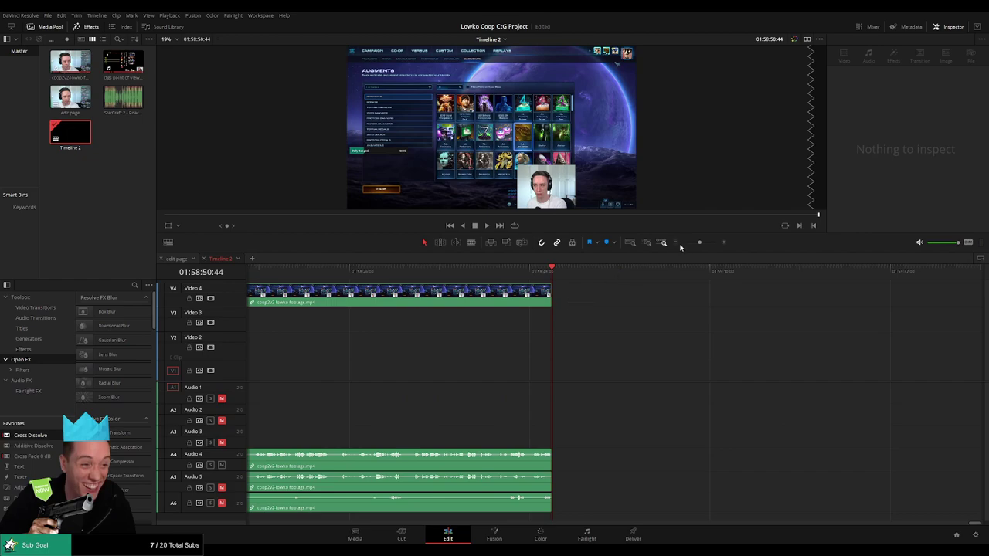
- Review the full length of the timeline, sampling playback around 01:46:59, 01:27:54, 01:27:19 and 01:27:31, up to its end
drag(698, 244, 681, 244)
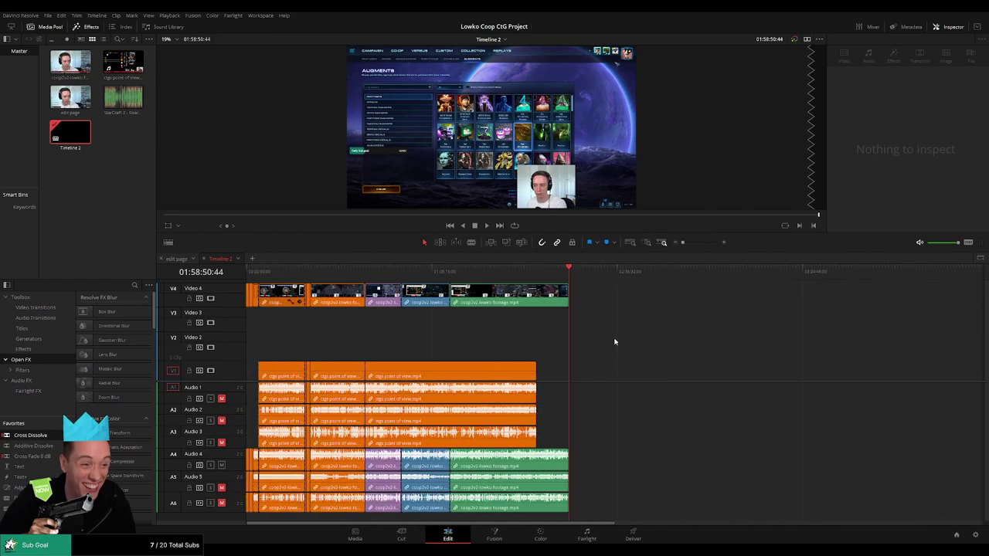
click(534, 273)
key(space)
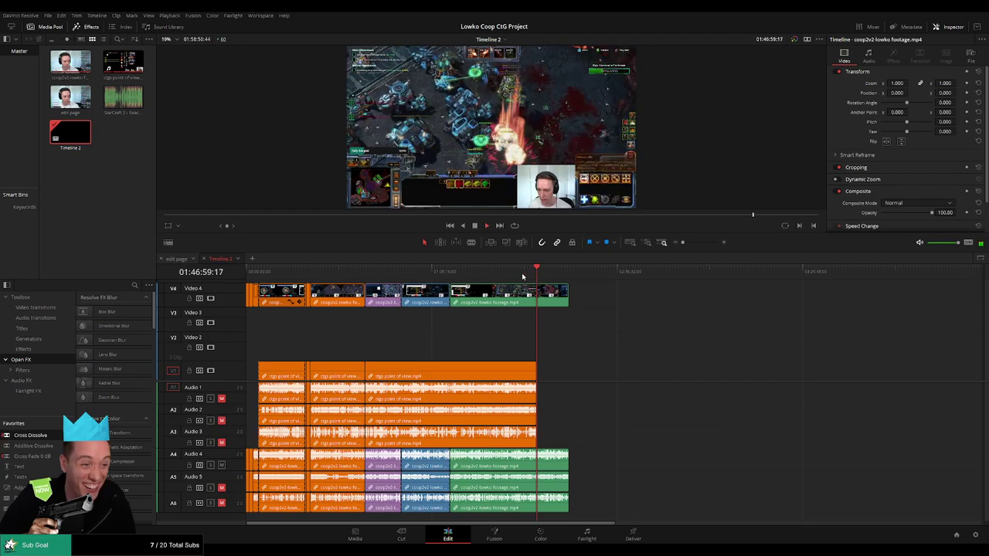
click(485, 272)
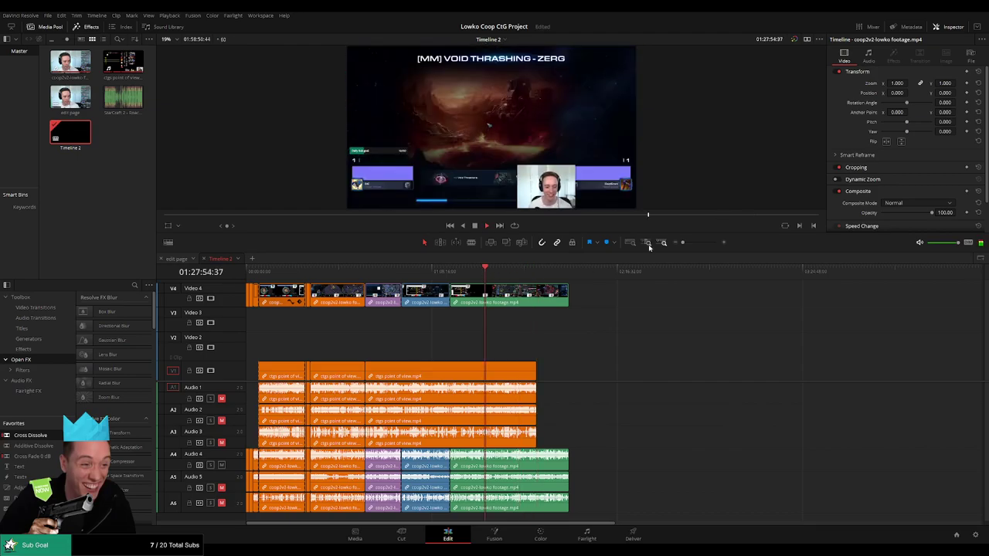
drag(686, 242, 695, 243)
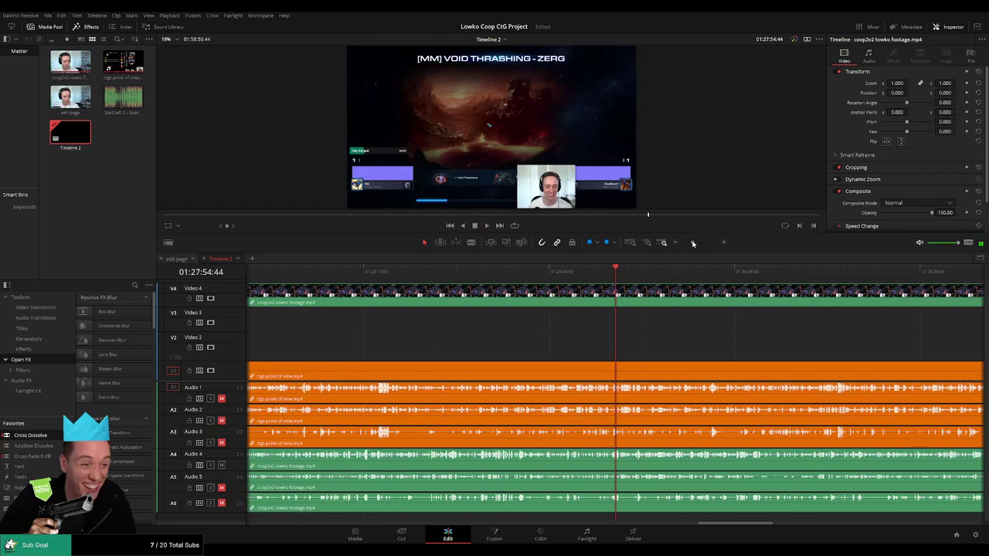
click(550, 272)
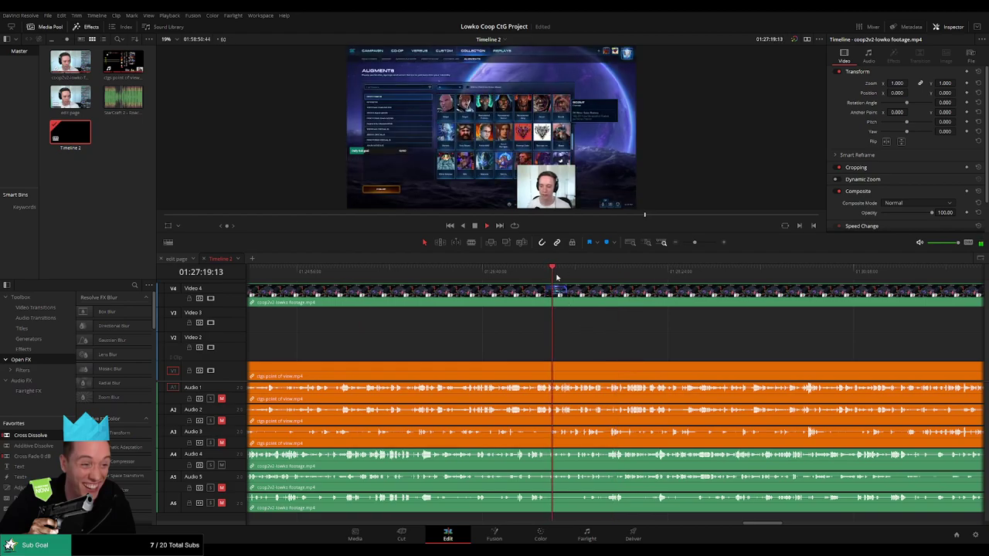
click(572, 273)
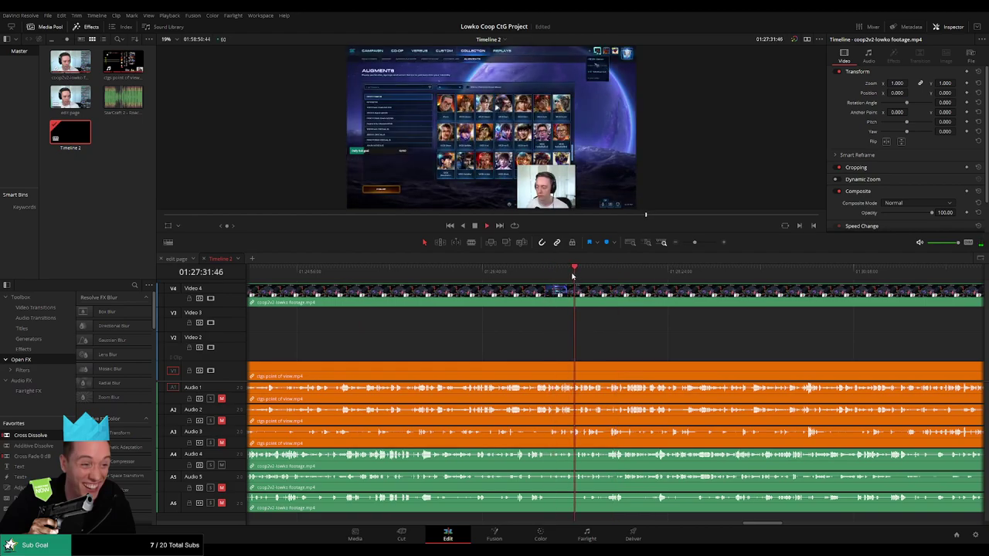
key(space)
drag(694, 242, 676, 242)
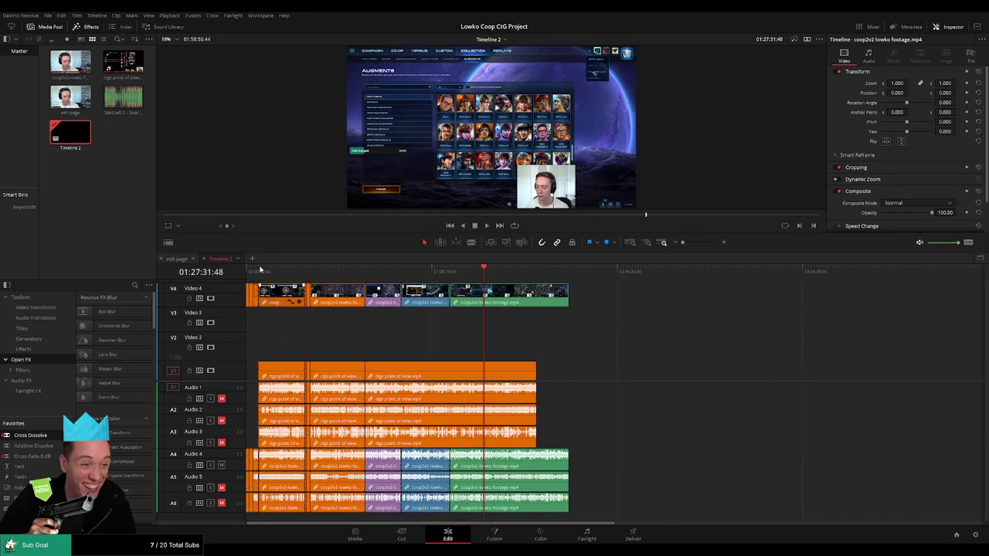
key(space)
mouse_move(681, 242)
mouse_down()
mouse_move(689, 243)
mouse_move(678, 243)
mouse_up()
click(569, 272)
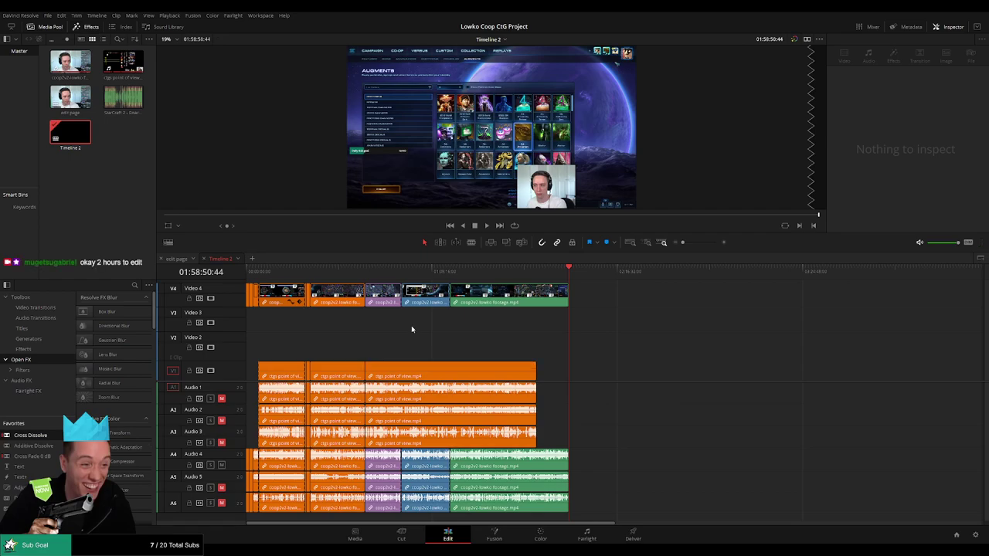
- Play the timeline from its start, remove the pause of about one second near 00:00:13:30 and check the join with an Audio 4 crossfade
drag(249, 269, 244, 270)
key(space)
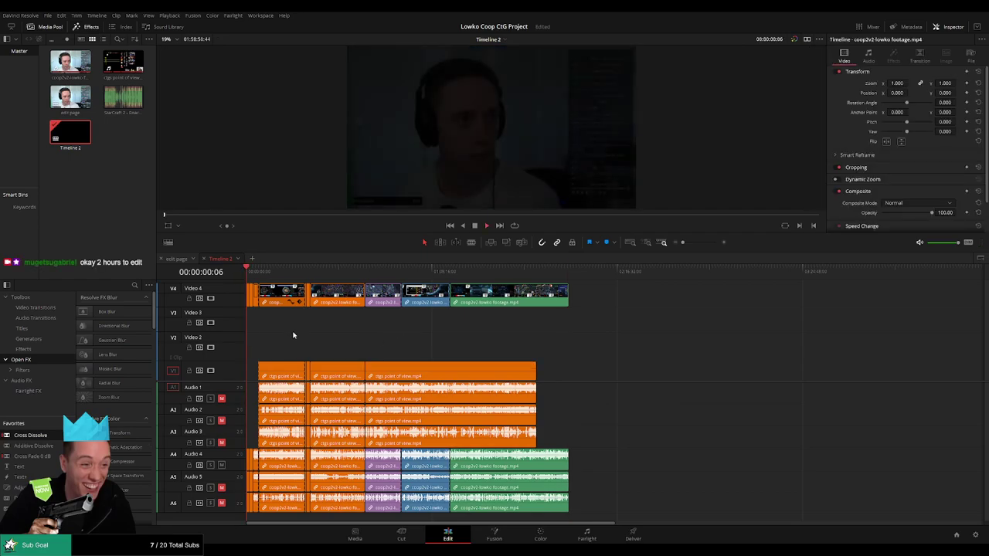
drag(683, 242, 695, 244)
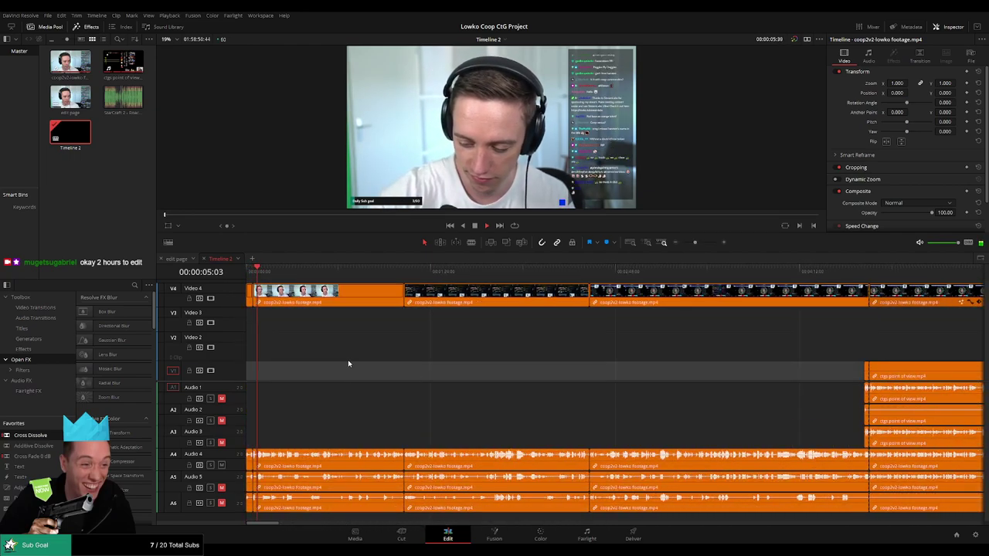
drag(696, 244, 701, 242)
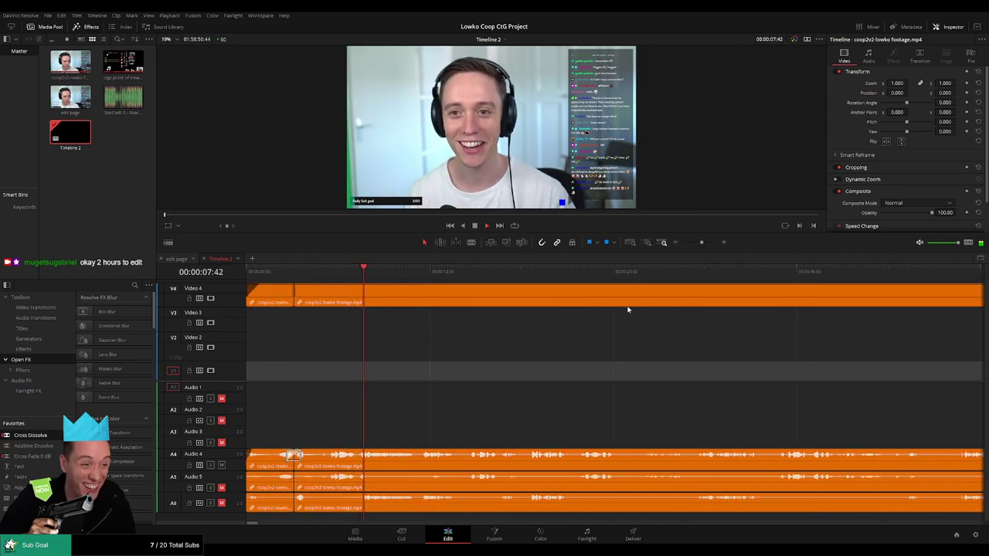
scroll(441, 360, right, 3)
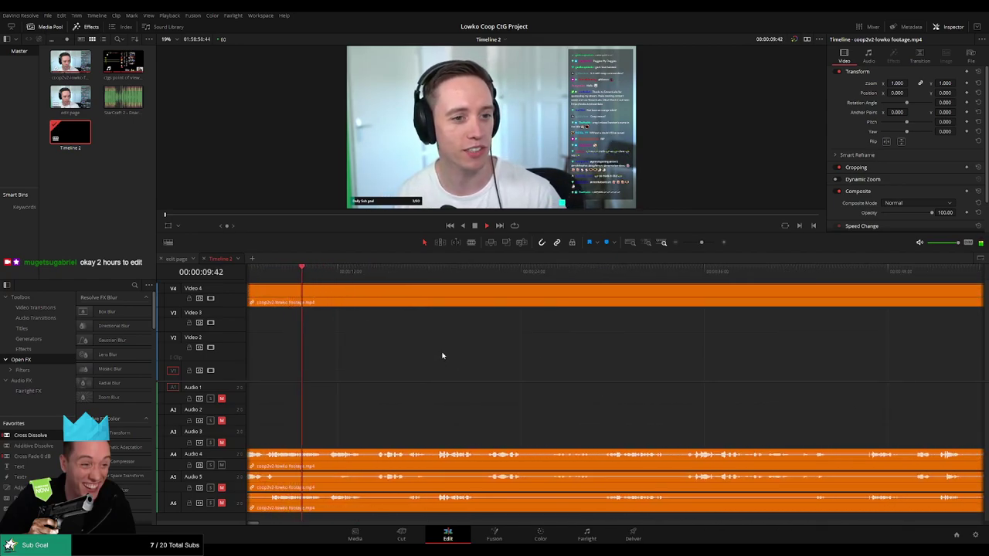
scroll(442, 357, right, 1)
scroll(437, 361, right, 1)
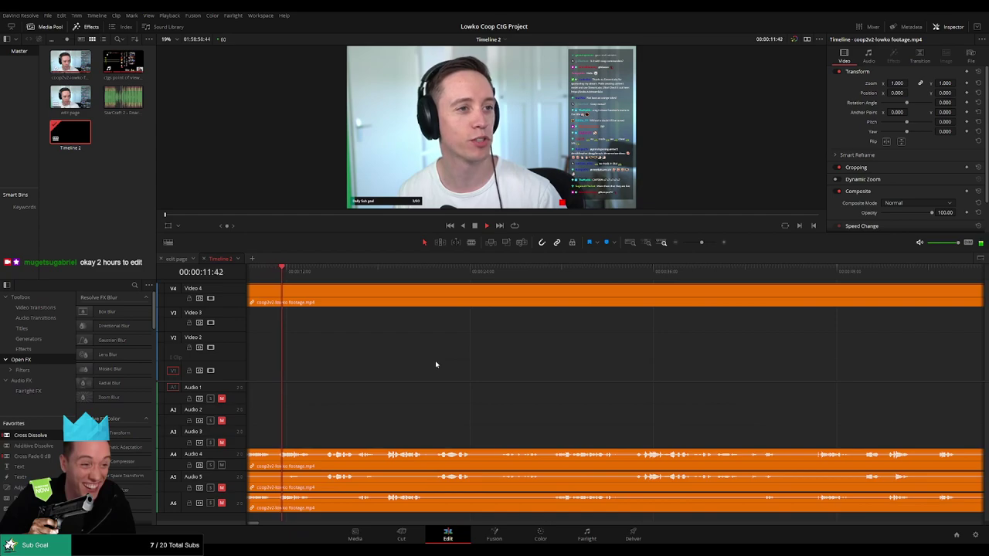
click(325, 272)
key(ctrl+b)
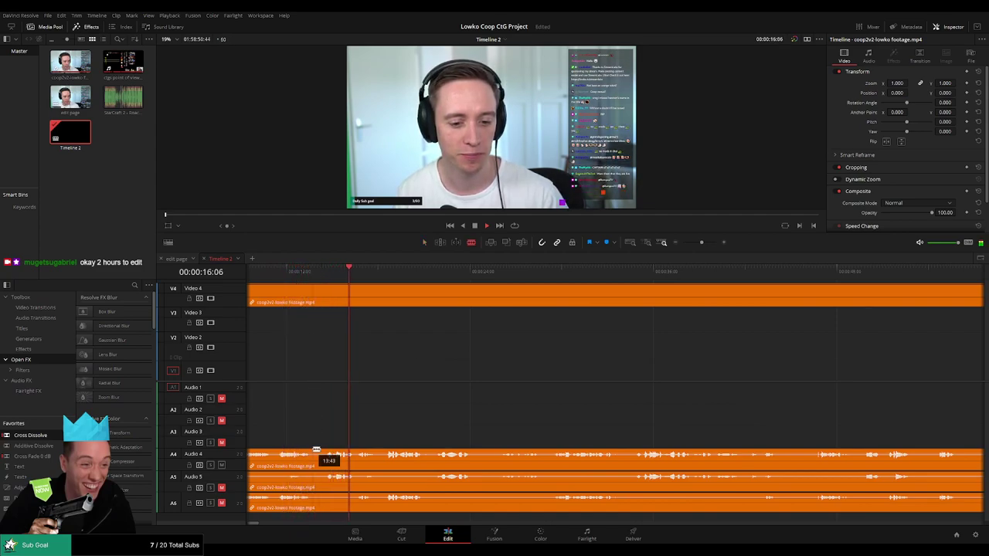
drag(331, 451, 319, 454)
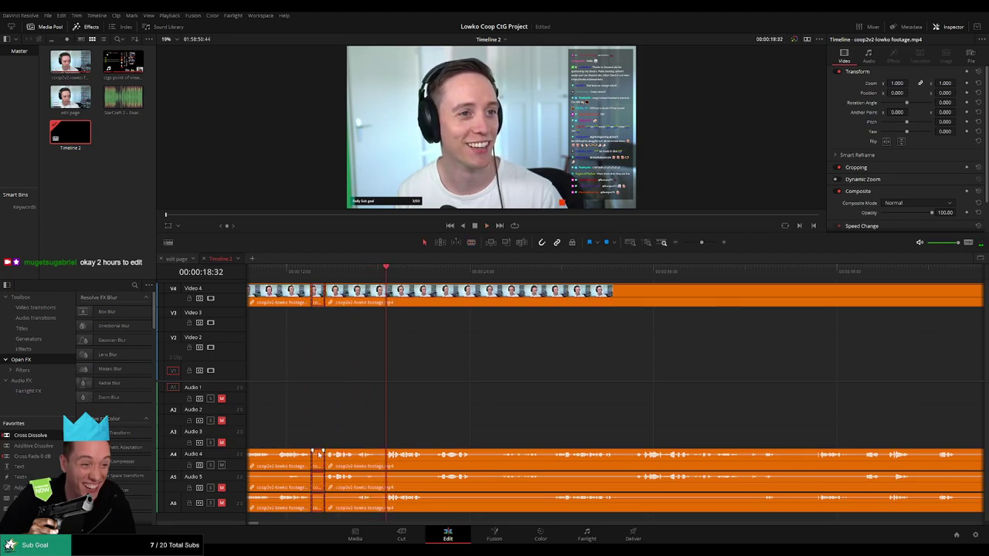
key(Delete)
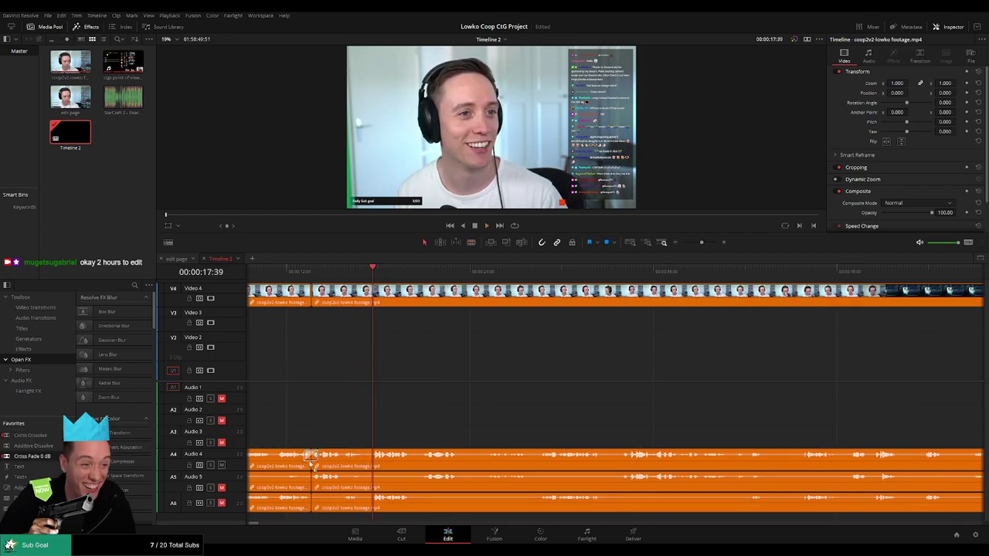
click(304, 269)
key(space)
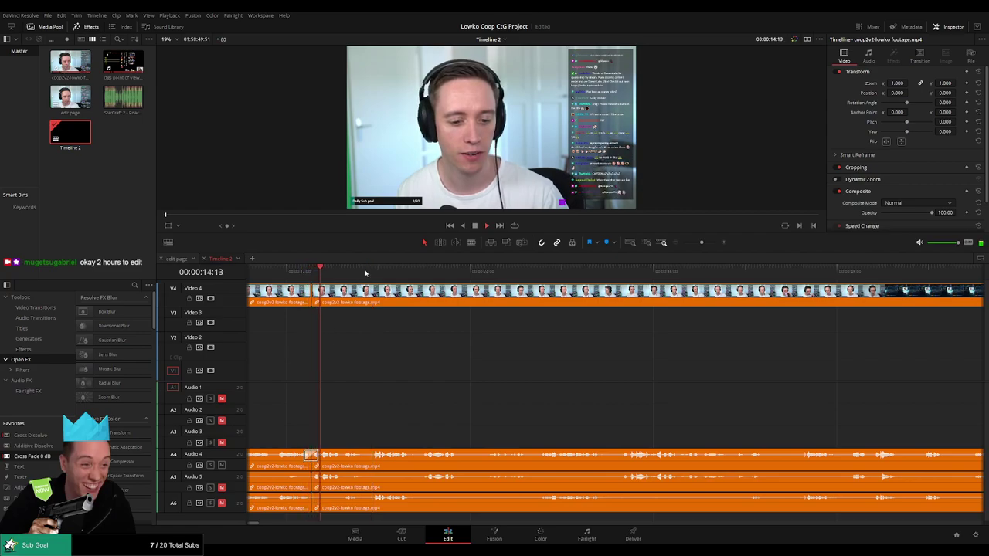
- Remove about two seconds of Lowko footage after 00:00:23:12, close the gap with a crossfade on Audio 4 and play it back
click(372, 272)
drag(462, 376, 380, 369)
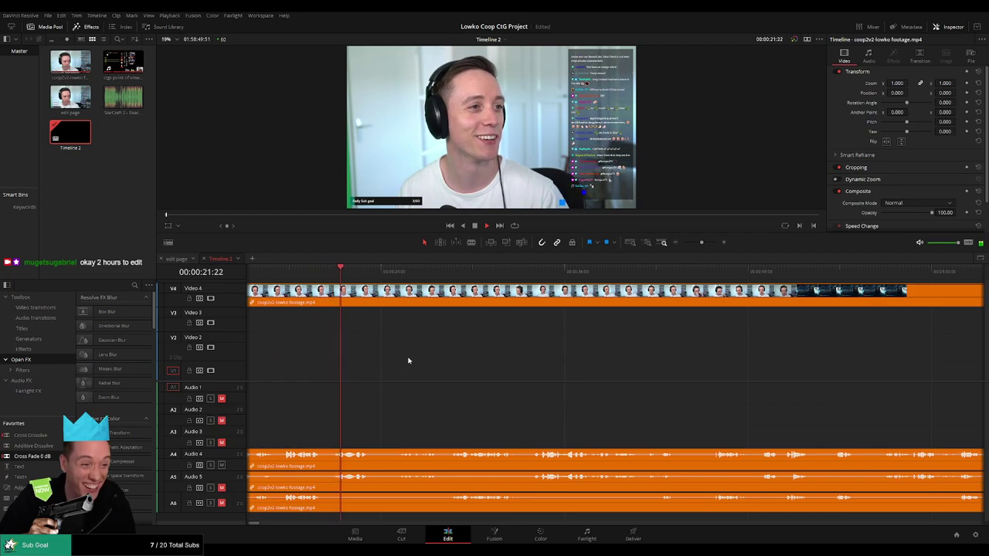
key(b)
click(371, 457)
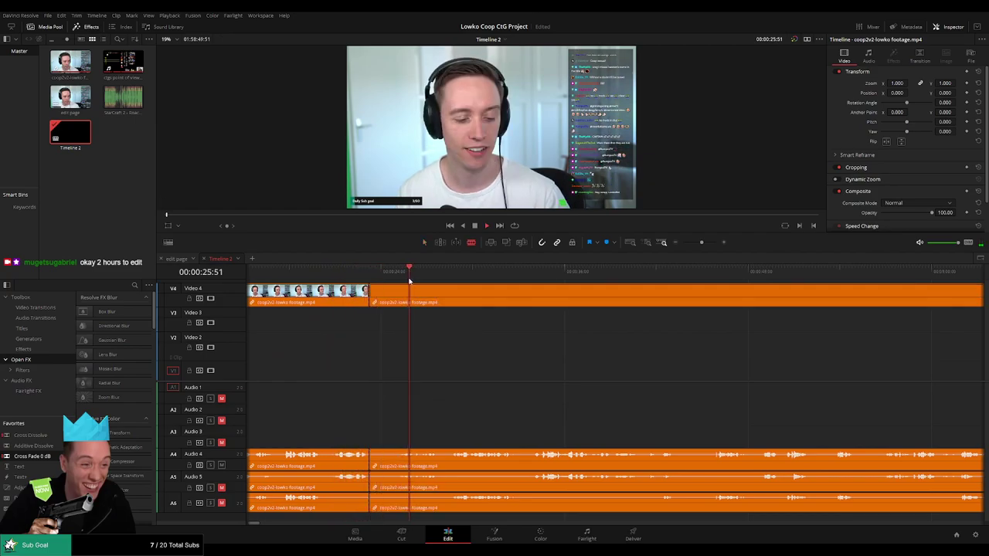
click(399, 452)
key(Delete)
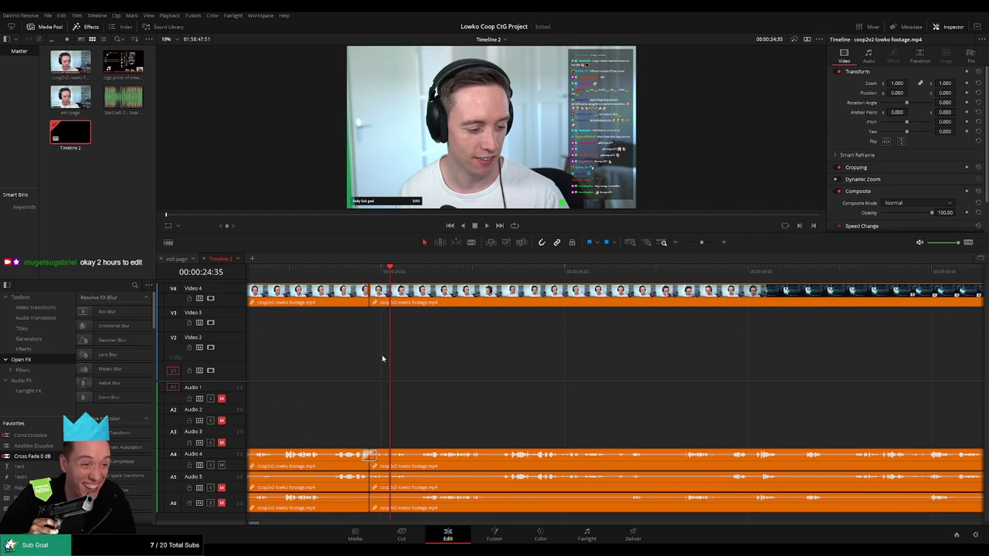
key(space)
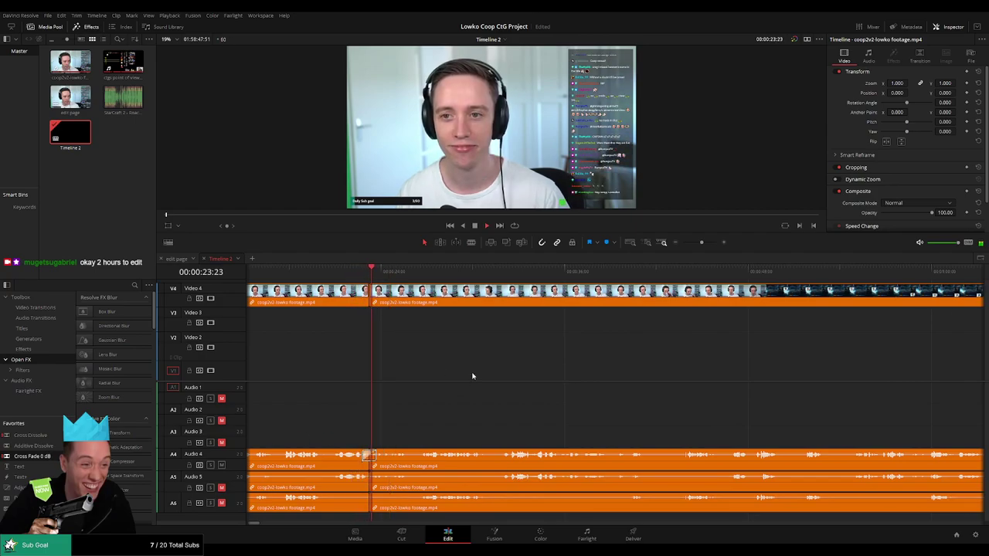
key(space)
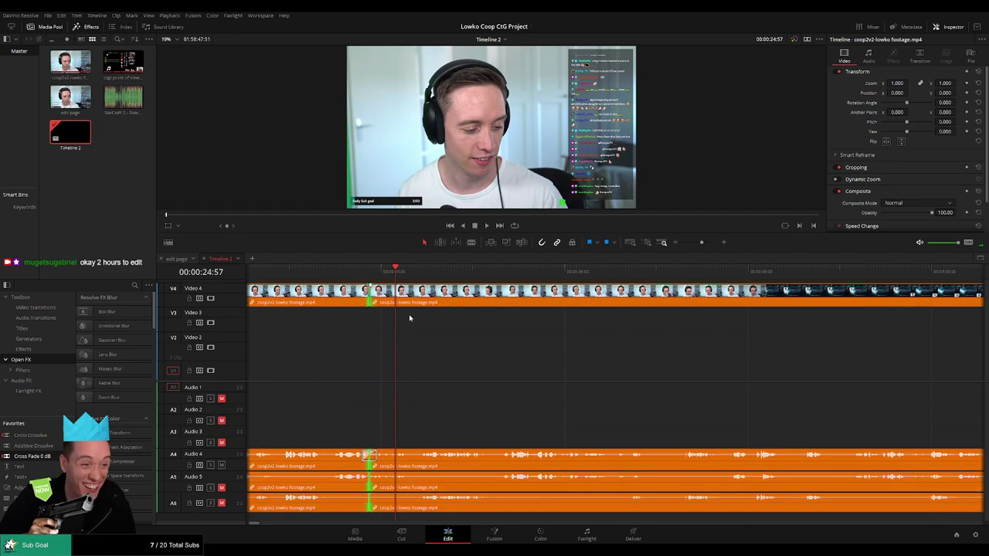
- Add short transitions at the opening cuts near 00:00:03, 00:00:13 and 00:00:23 and play each one back
scroll(428, 374, left, 5)
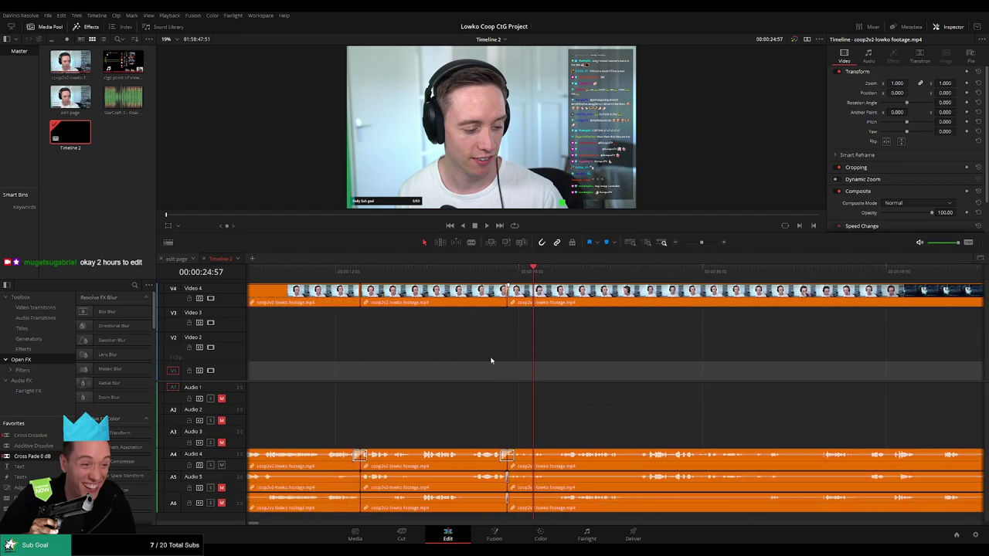
click(600, 269)
key(space)
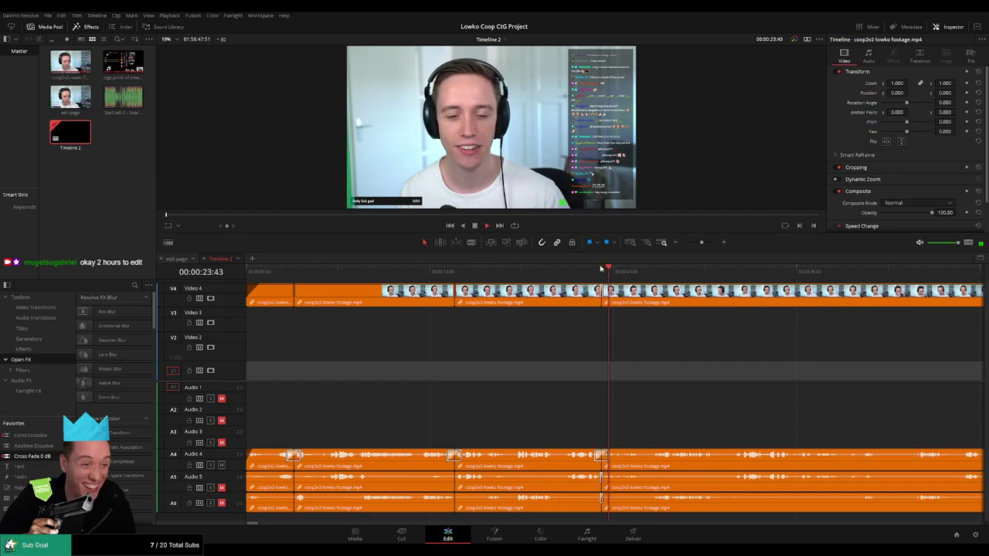
key(space)
click(602, 300)
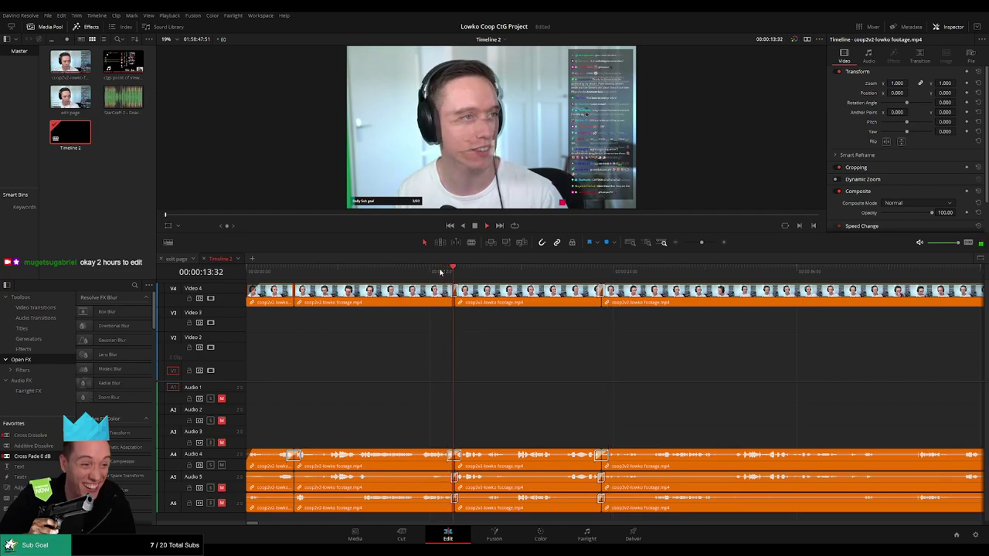
click(288, 272)
key(space)
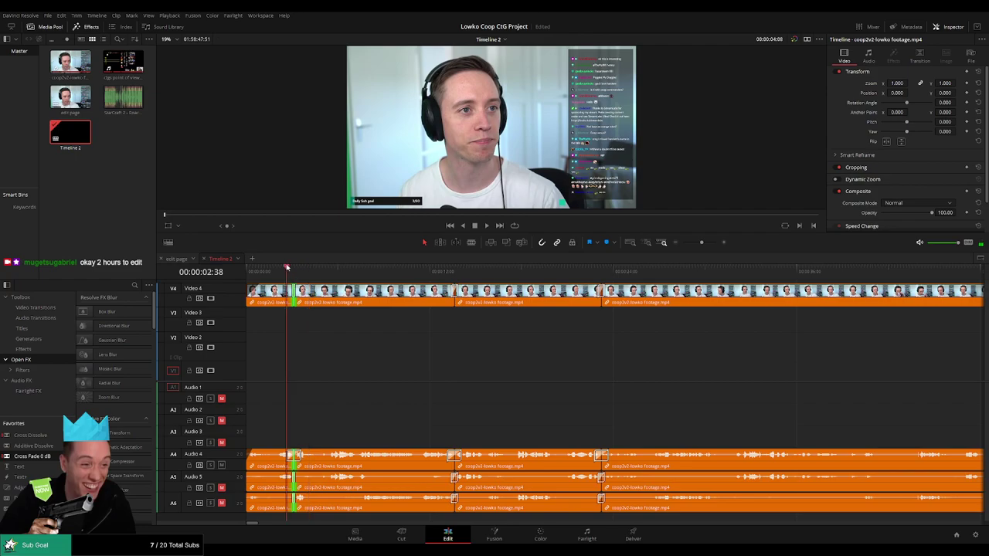
click(599, 272)
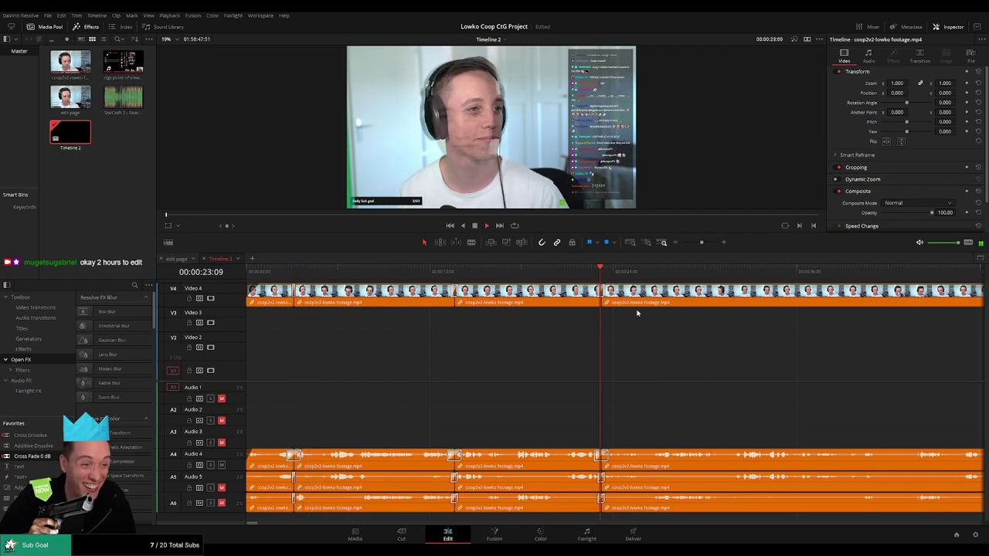
- Cut out the Lowko passage of just over one second from about 00:00:30:38 and close the gap
scroll(590, 347, right, 4)
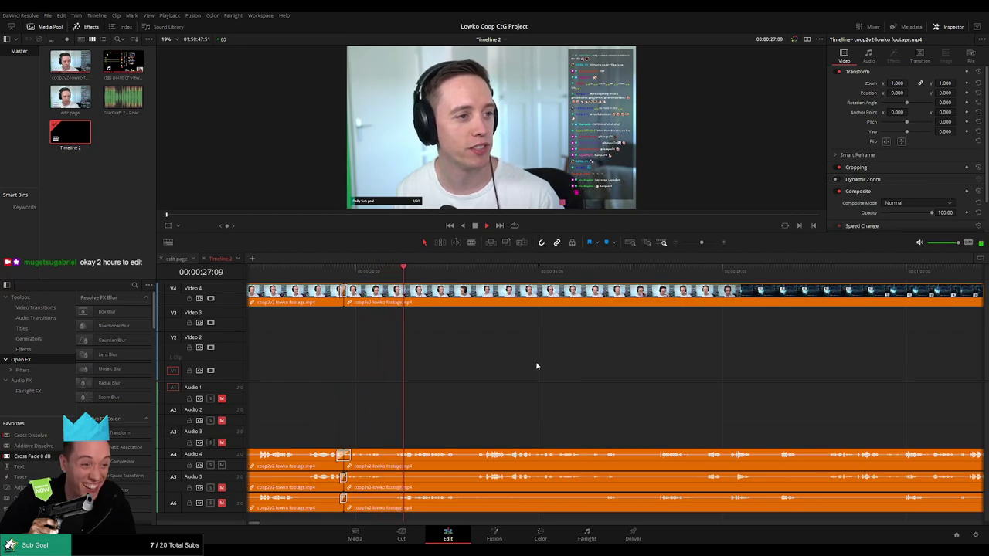
scroll(479, 363, right, 1)
scroll(479, 363, right, 2)
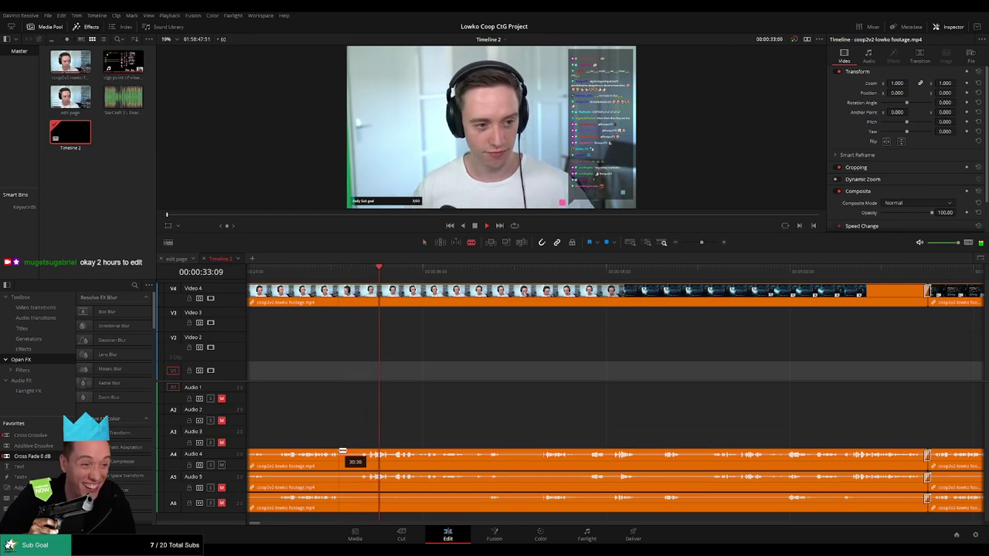
click(340, 452)
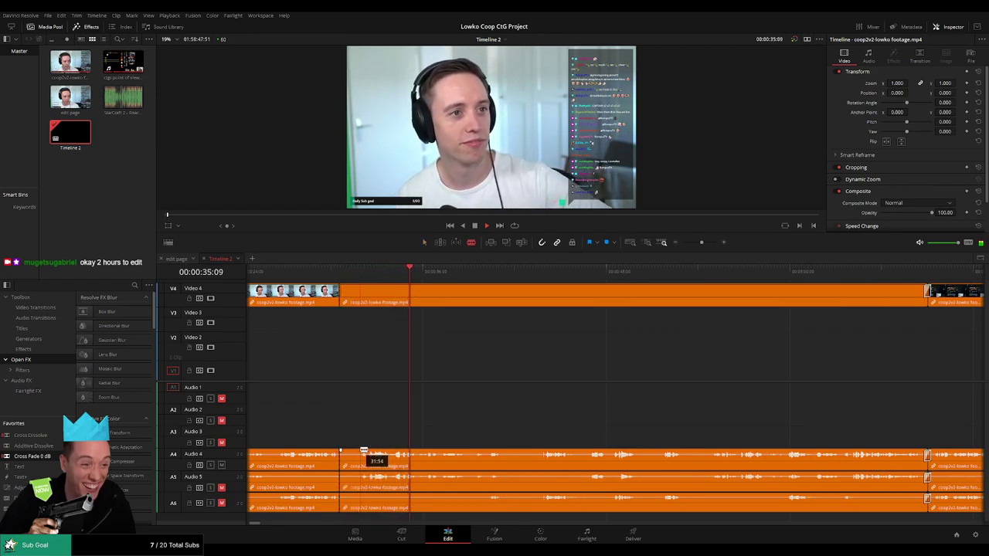
click(359, 452)
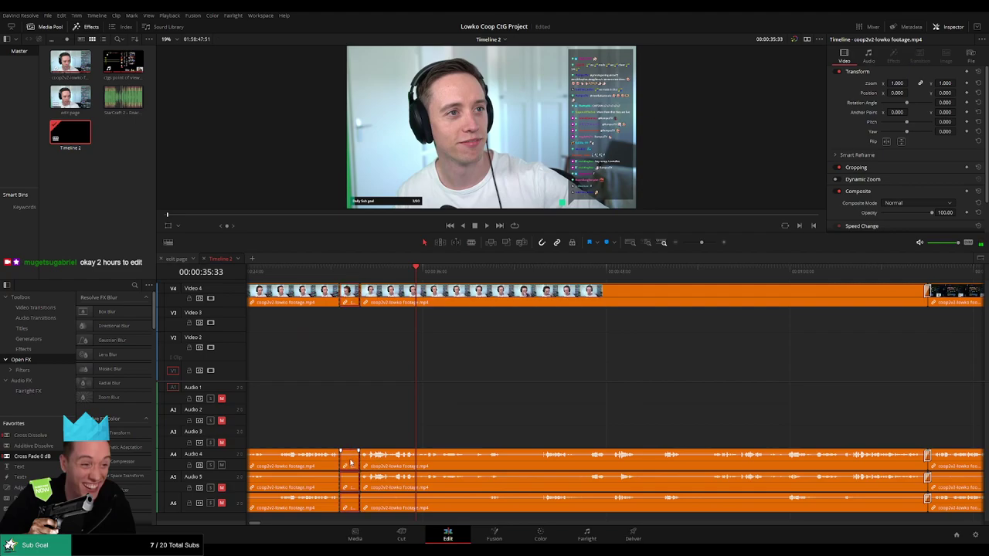
click(350, 462)
key(Delete)
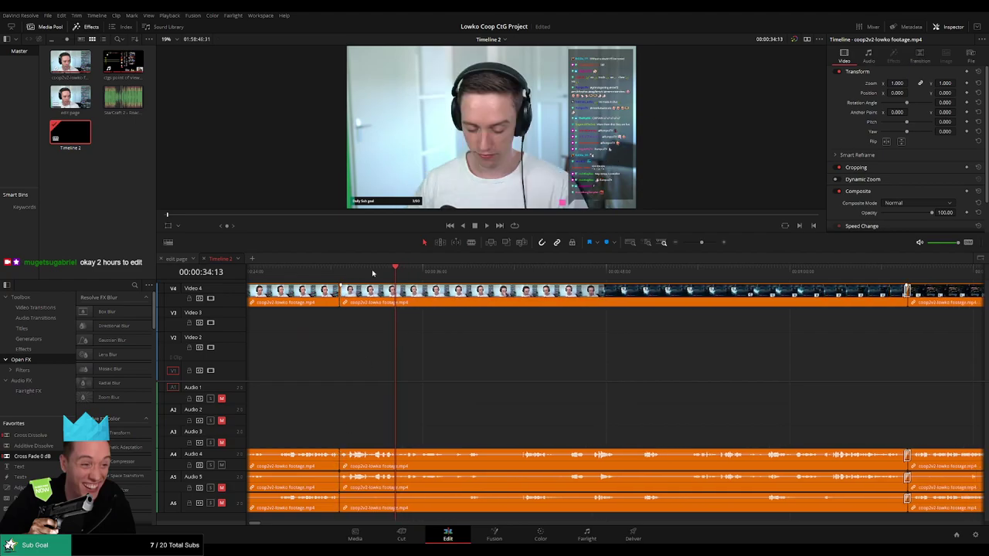
- Add short transitions to the video and audio at the new cut near 00:00:30:38 and play it back
click(360, 344)
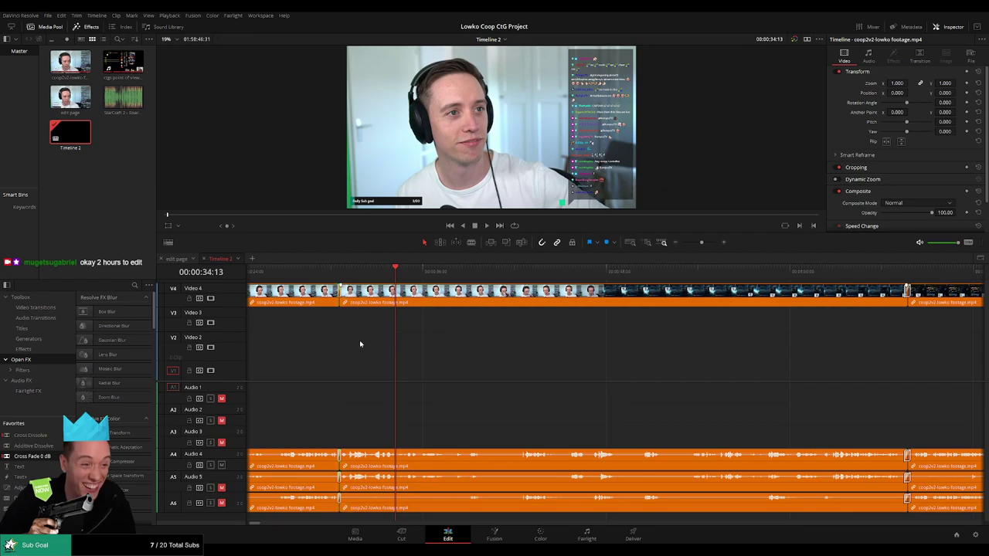
click(335, 272)
key(space)
click(325, 273)
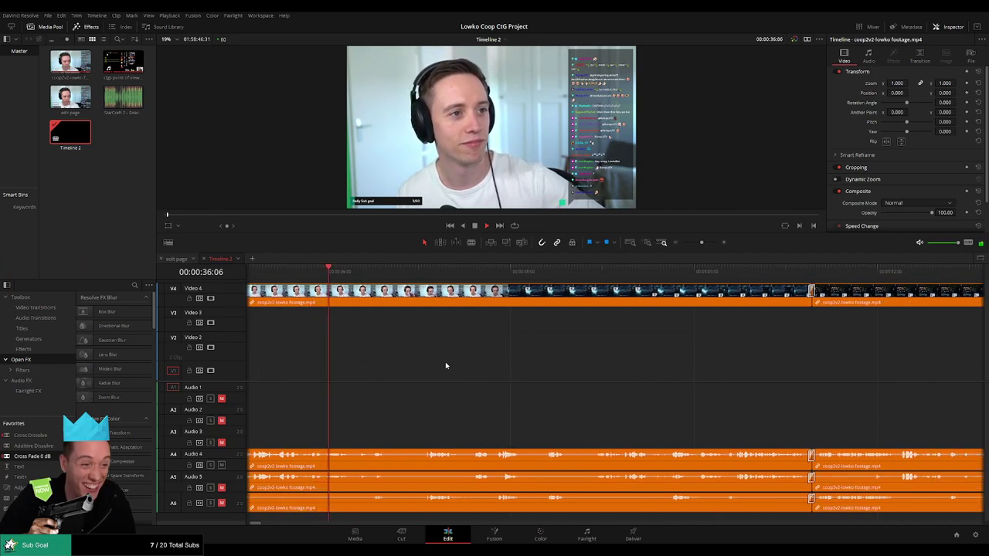
key(space)
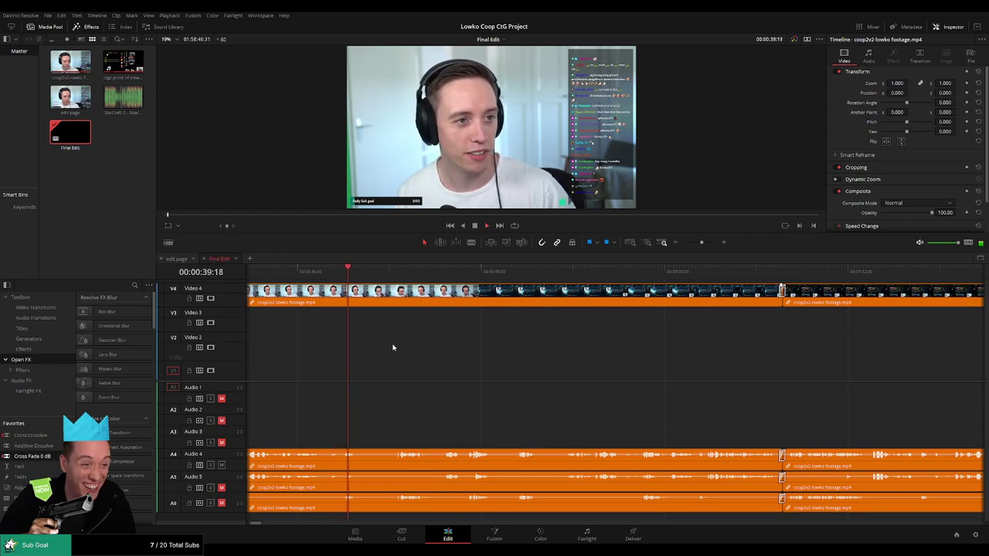
- Cut out the Lowko passage of about 2.8 seconds from about 00:00:39:55 and close the gap
key(b)
click(356, 293)
click(395, 271)
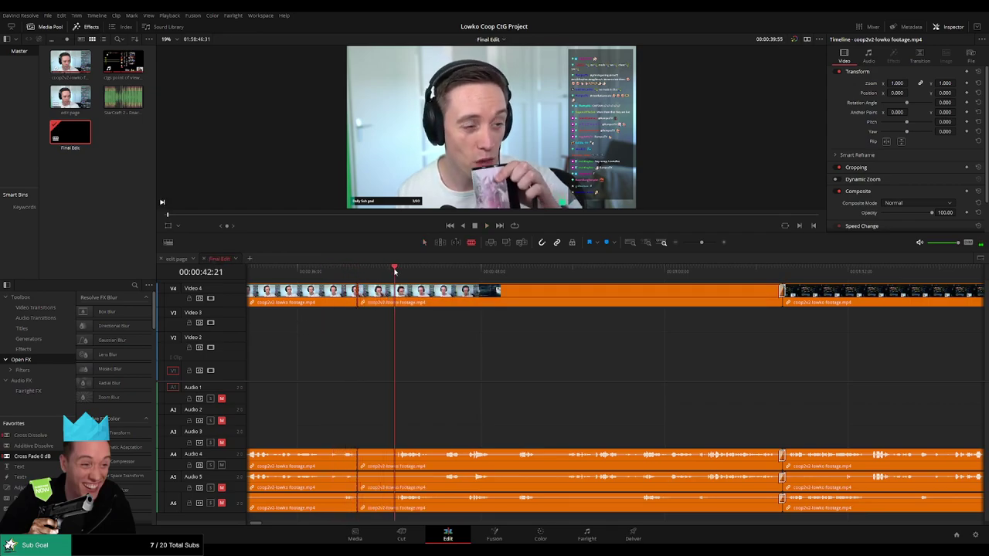
key(space)
drag(700, 242, 709, 242)
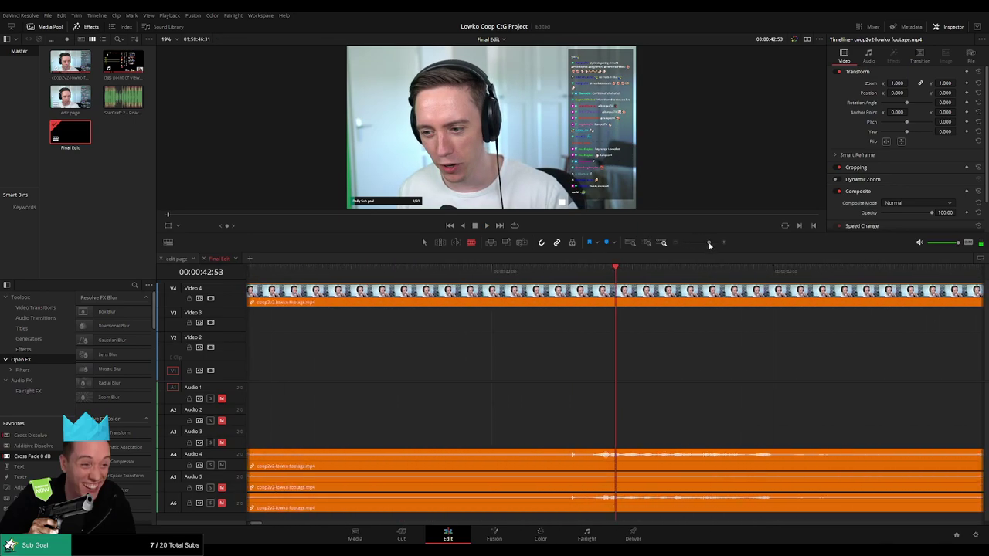
click(581, 456)
drag(707, 243, 707, 243)
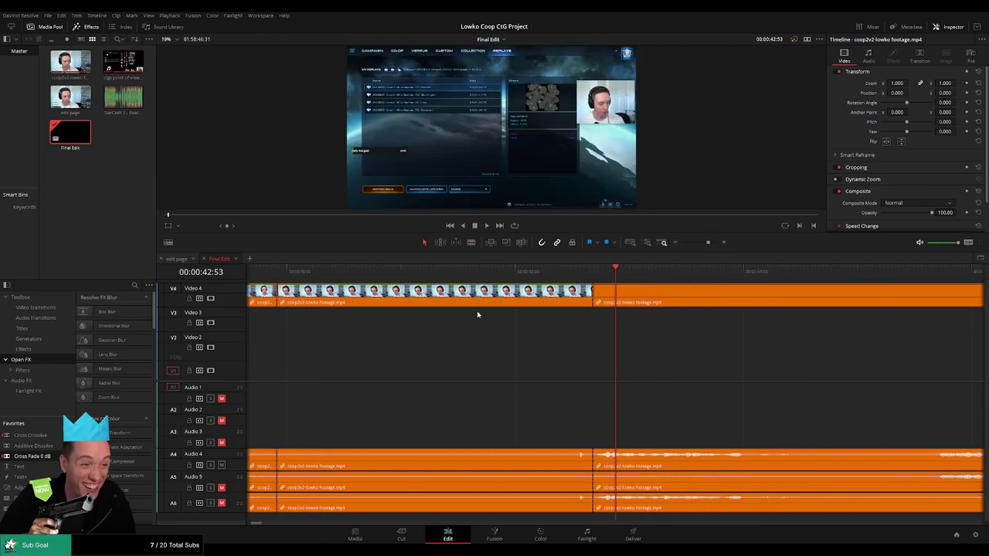
click(462, 292)
key(Delete)
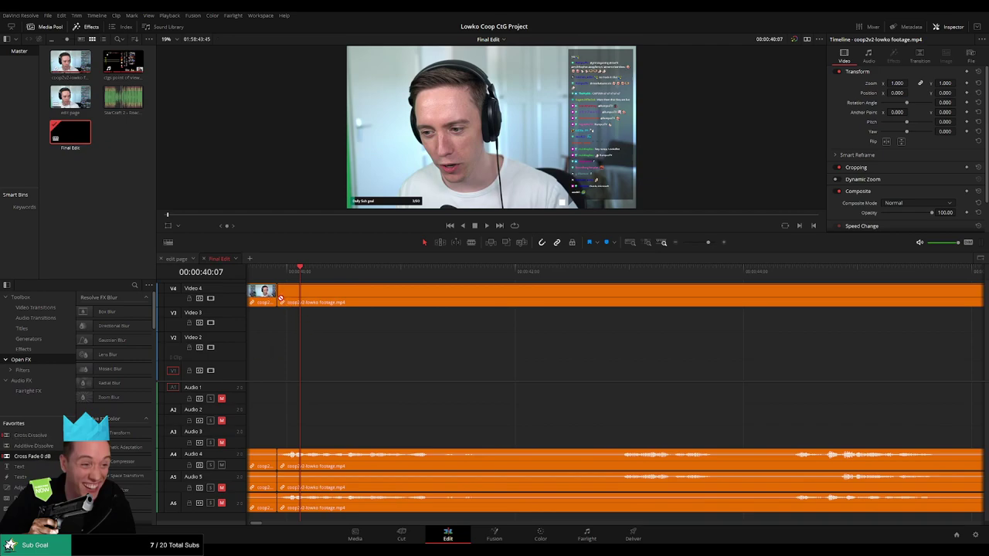
- Add a 14-frame Cross Dissolve to the Video 4 cut near 00:00:39:55 and play on from it
scroll(451, 351, left, 3)
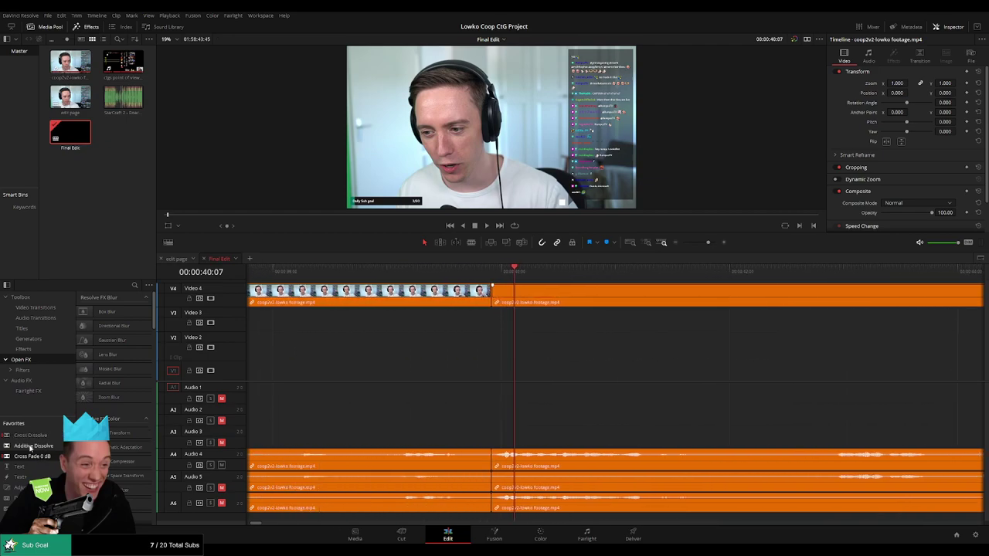
drag(31, 435, 498, 291)
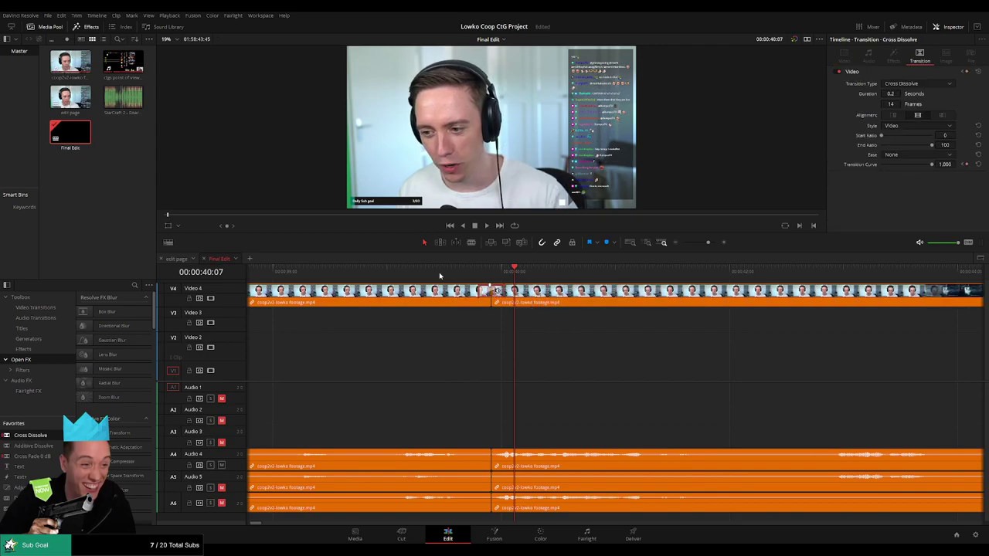
click(456, 317)
key(space)
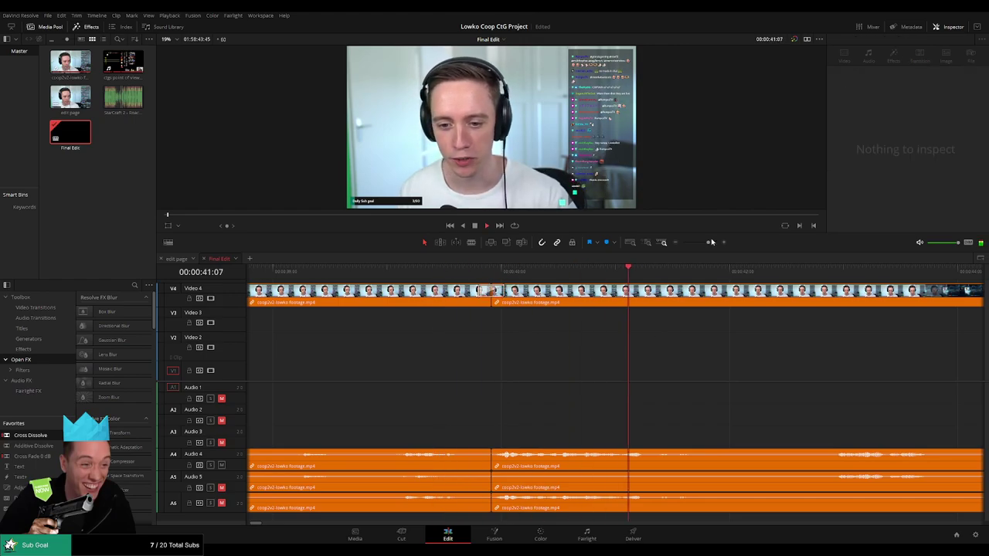
- Cut out the Lowko passage of about 1.8 seconds from about 00:00:45:57 and close the gap
drag(711, 241, 703, 243)
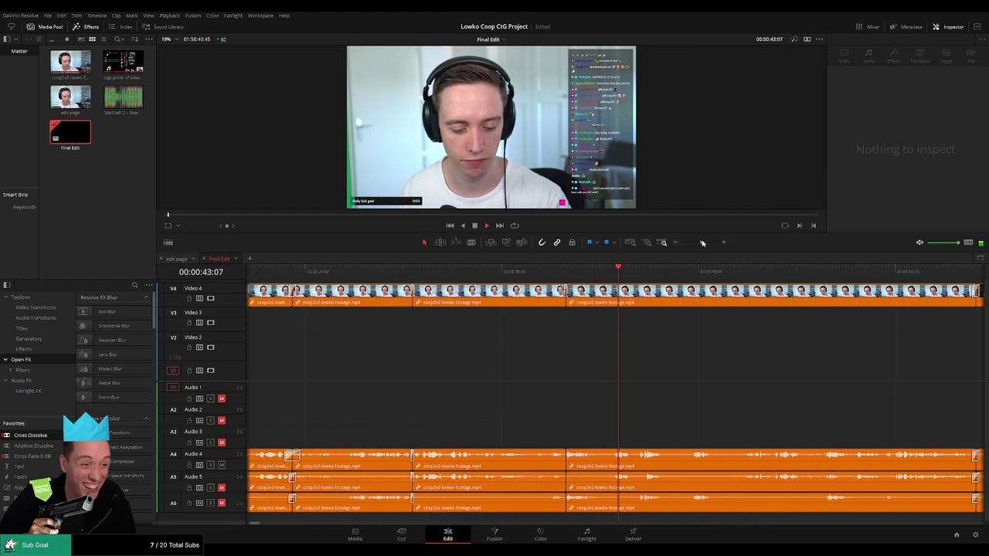
drag(682, 362, 400, 360)
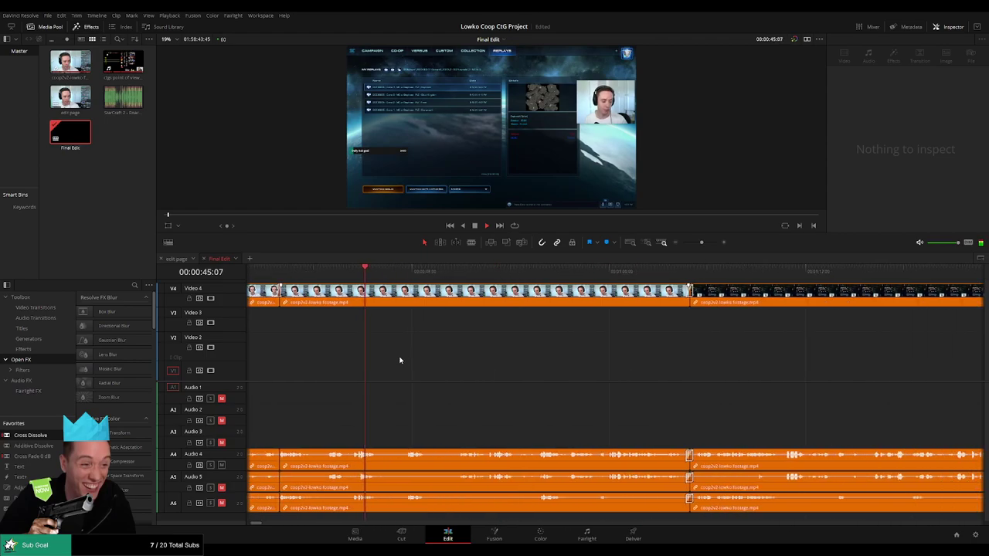
key(b)
click(382, 295)
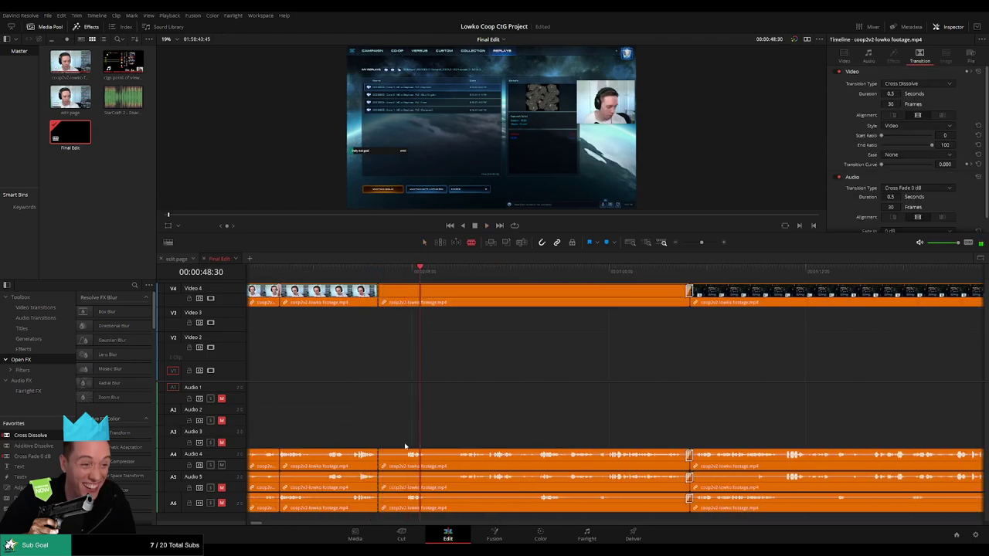
key(ctrl+=)
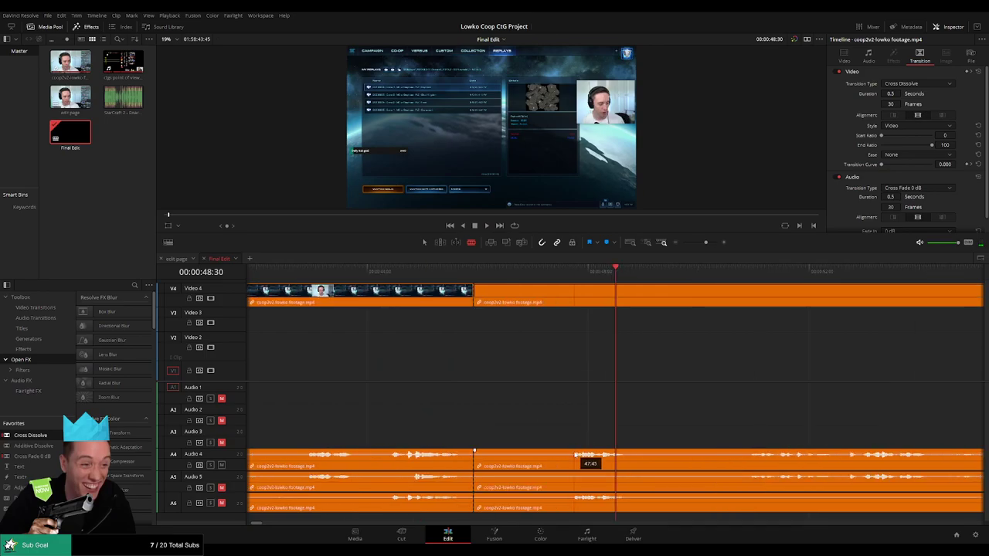
key(a)
click(529, 301)
key(Delete)
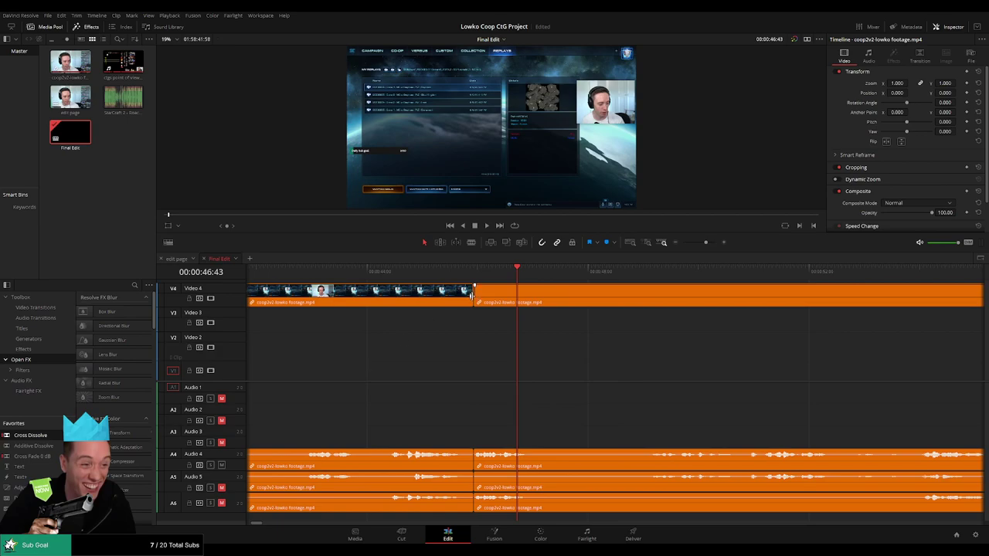
- Add short video and audio transitions at the cut near 00:00:45:57 and play it back
click(475, 294)
key(ctrl+t)
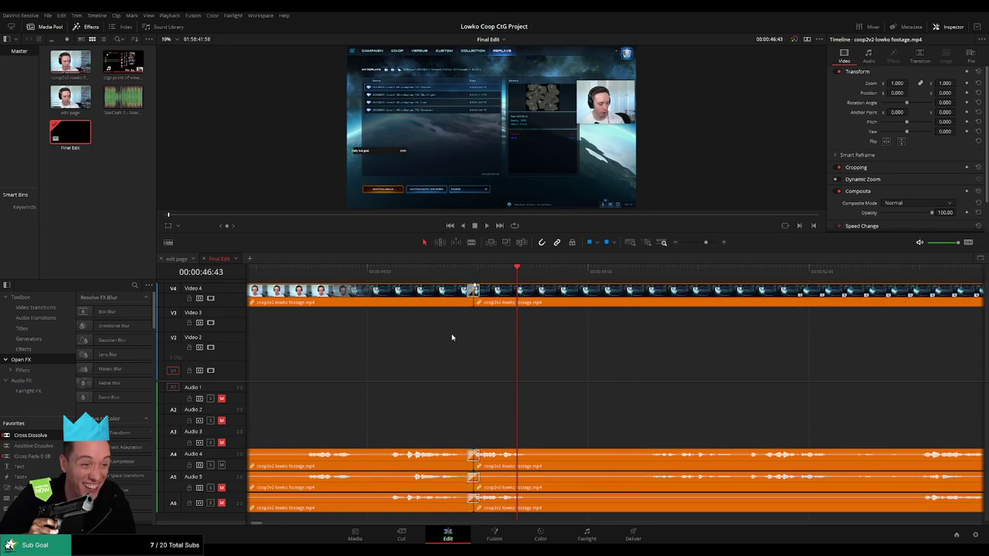
click(438, 273)
key(space)
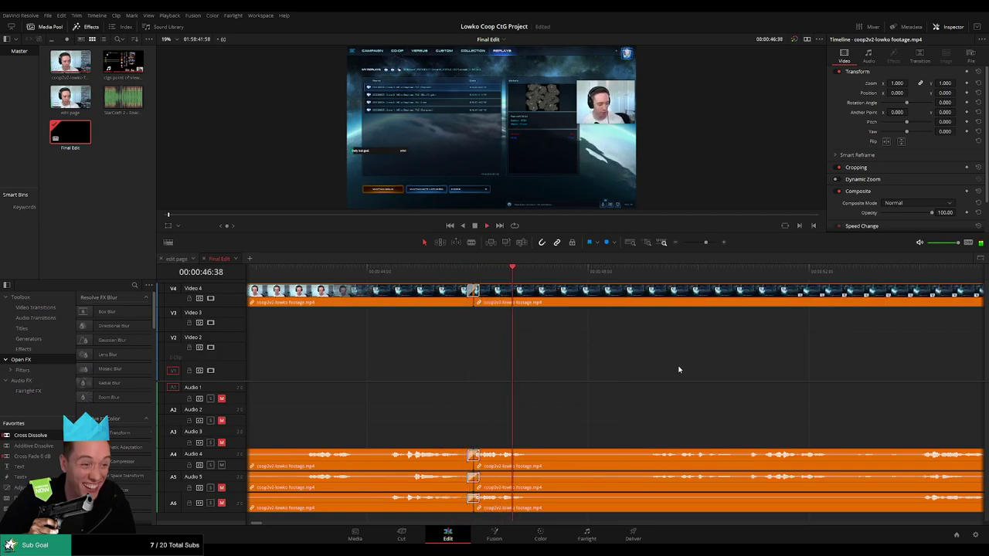
- Cut out the silent Lowko passage of about two seconds from about 00:00:47:00 and close the gap
scroll(691, 371, right, 2)
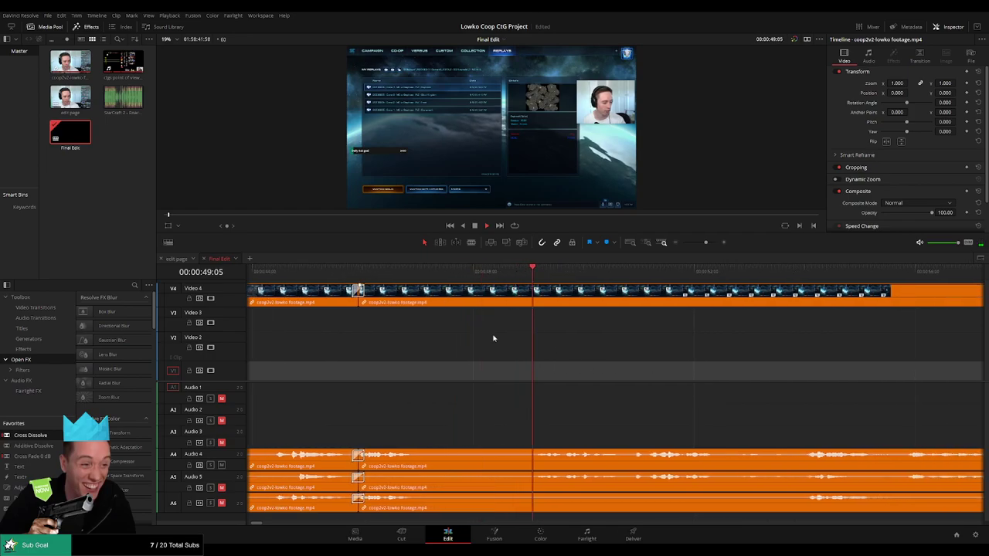
click(418, 456)
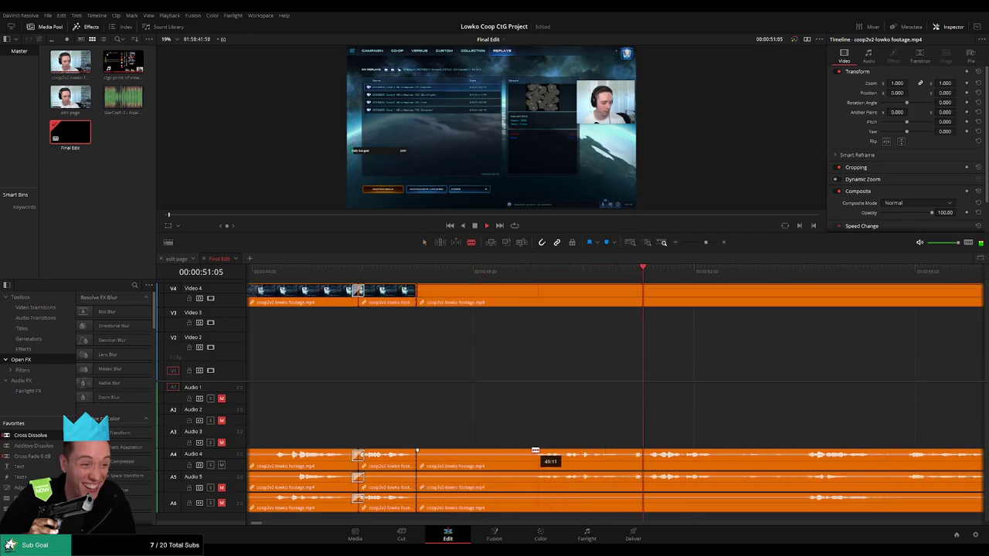
click(532, 454)
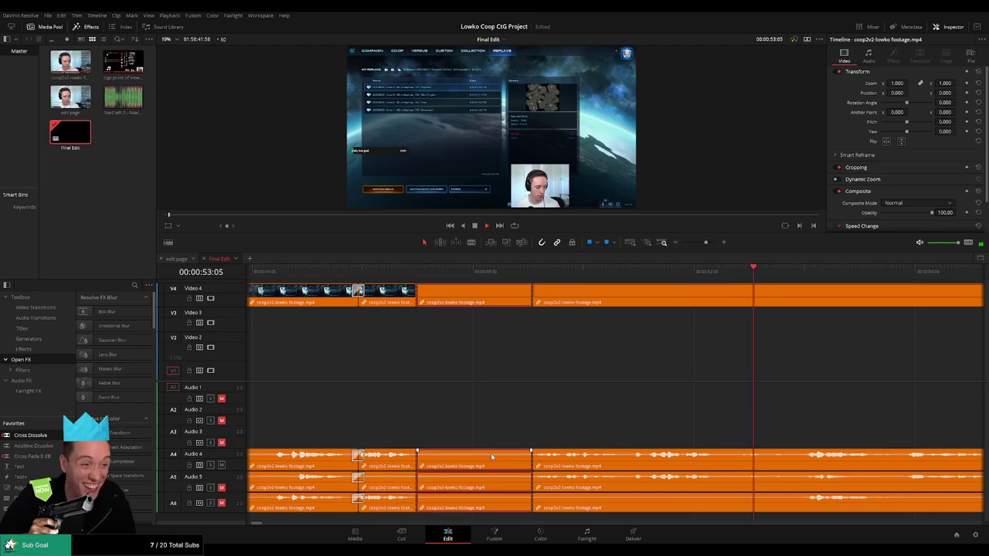
click(490, 457)
key(Delete)
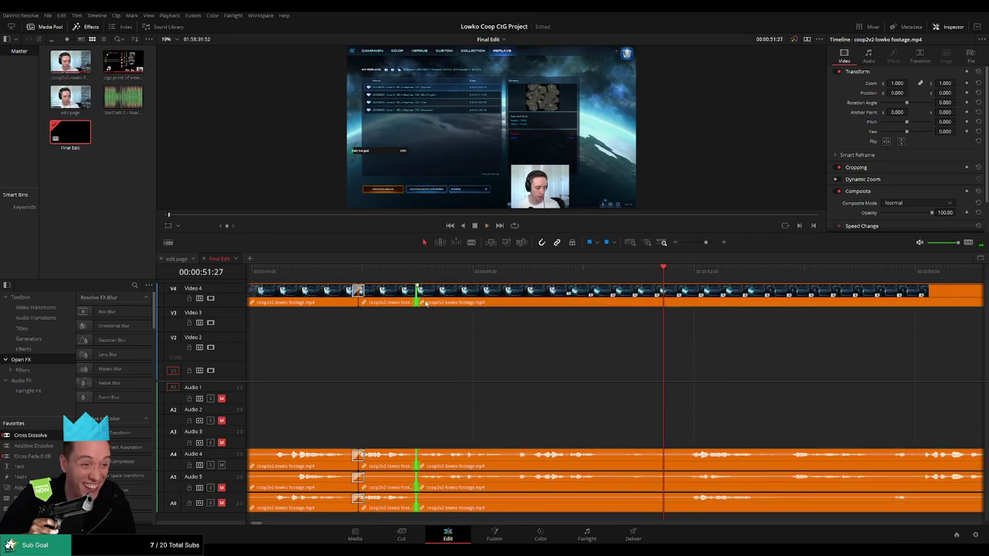
- Add short video and audio transitions at the cut near 00:00:47:00 and play on to about 00:01:01
click(407, 275)
key(space)
click(644, 361)
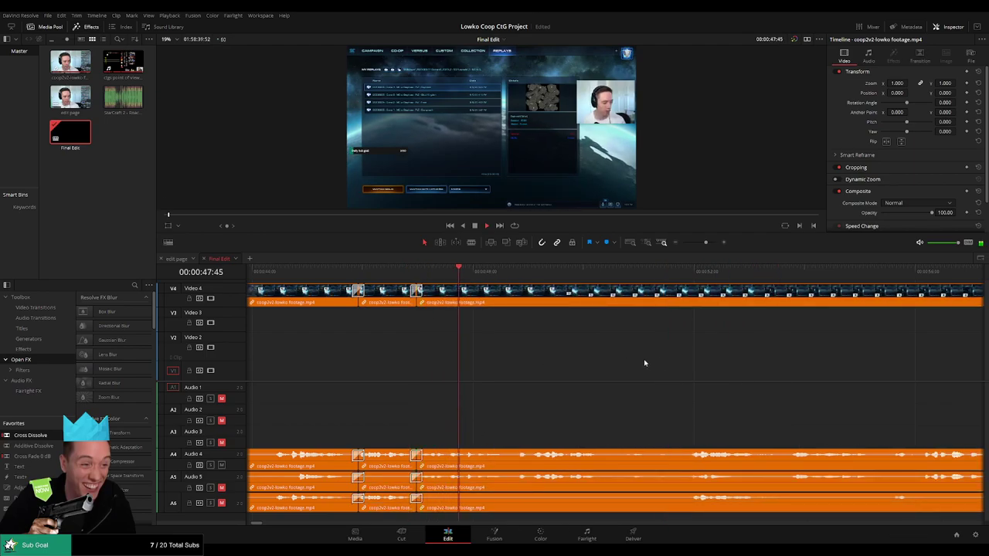
scroll(644, 361, right, 3)
scroll(556, 363, right, 2)
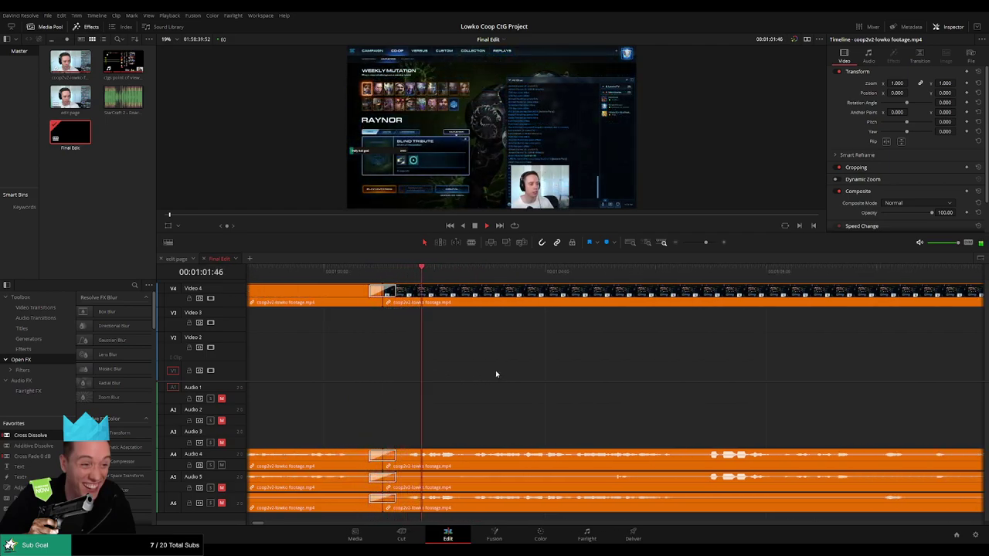
- Review the footage from about 00:01:00, cut out about 1.6 seconds from 00:01:20:52 and close the gap
key(space)
click(337, 276)
key(space)
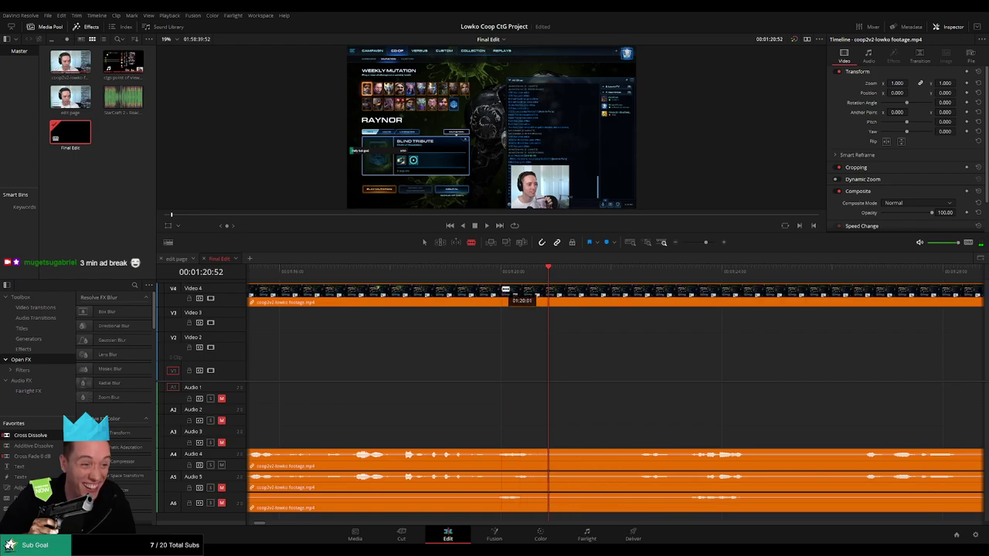
key(ctrl+b)
key(space)
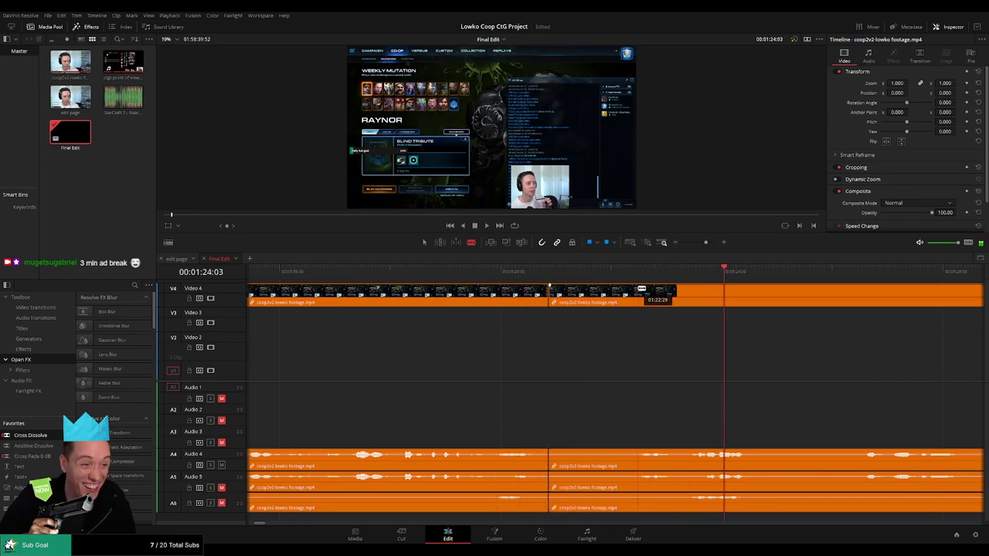
click(635, 294)
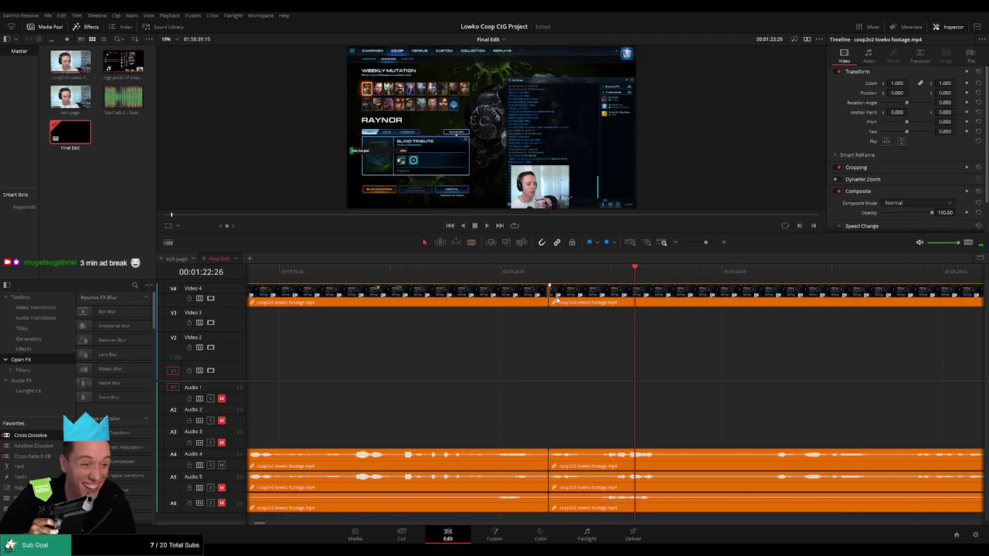
- Add short video and audio transitions at the cut near 00:01:20:52 and play it back
click(529, 275)
key(space)
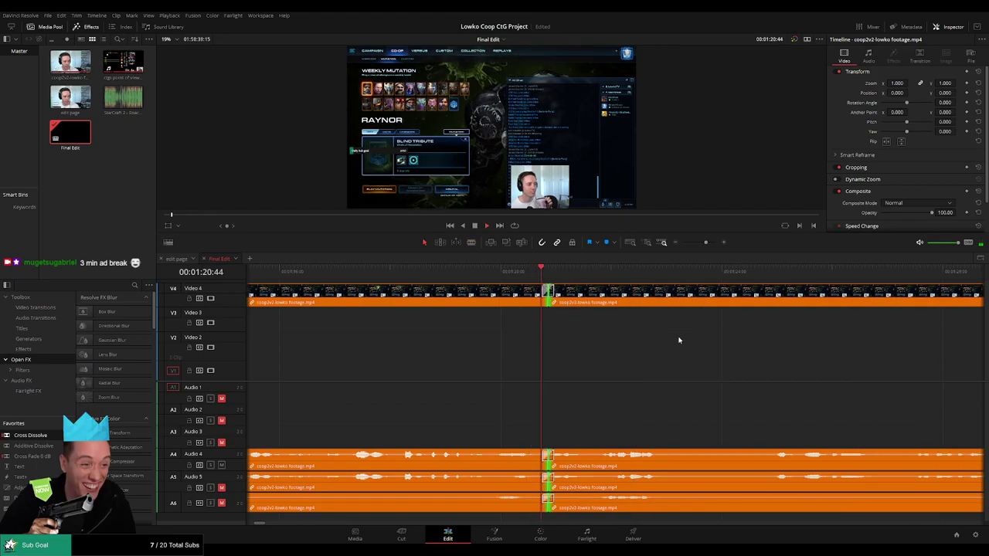
drag(762, 356, 506, 351)
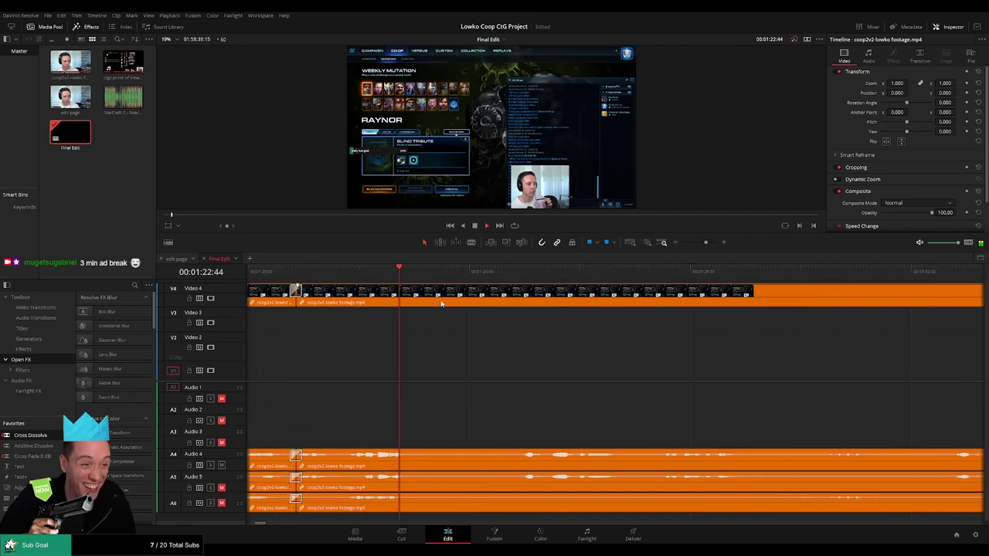
- Cut out the Lowko passage of about two seconds from about 00:01:22:49 and close the gap
click(479, 273)
key(b)
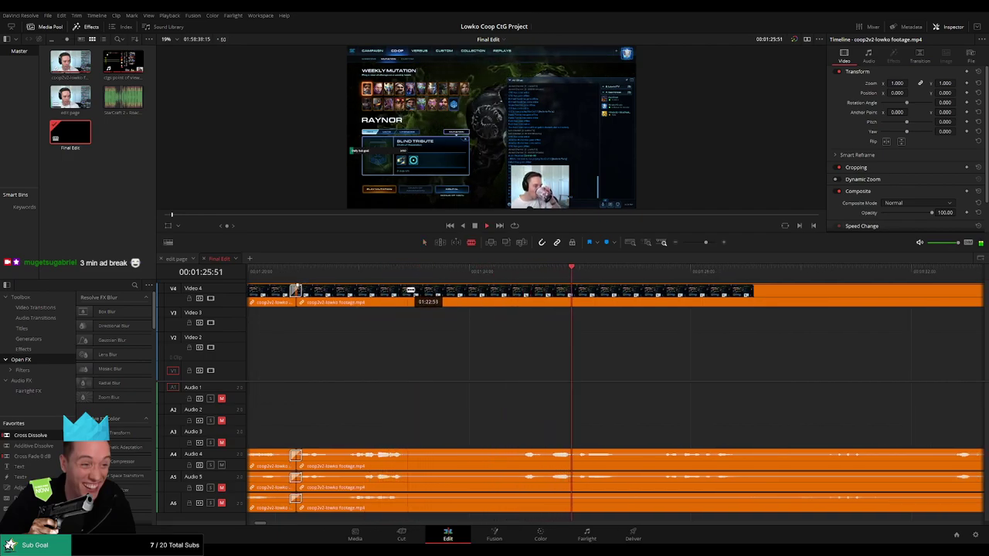
click(403, 294)
key(space)
click(523, 290)
key(a)
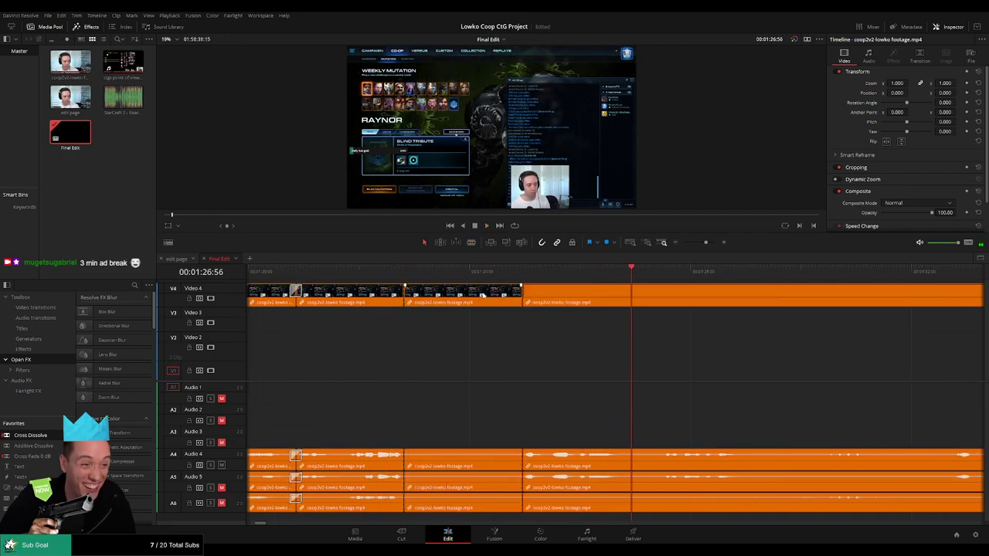
click(482, 295)
key(Delete)
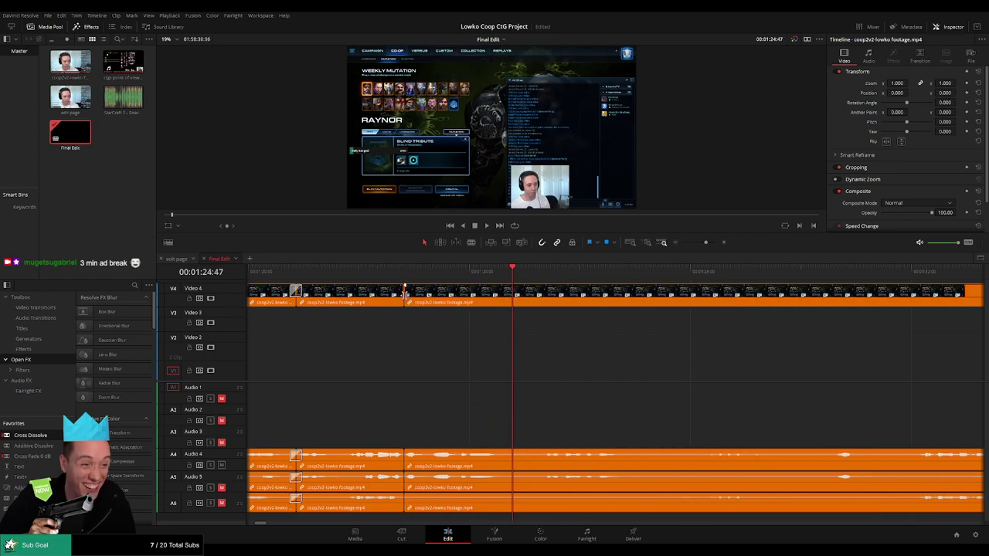
- Play back the footage across the cut near 00:01:22:48 to examine the transition and the stretch that follows
click(384, 273)
key(space)
click(574, 346)
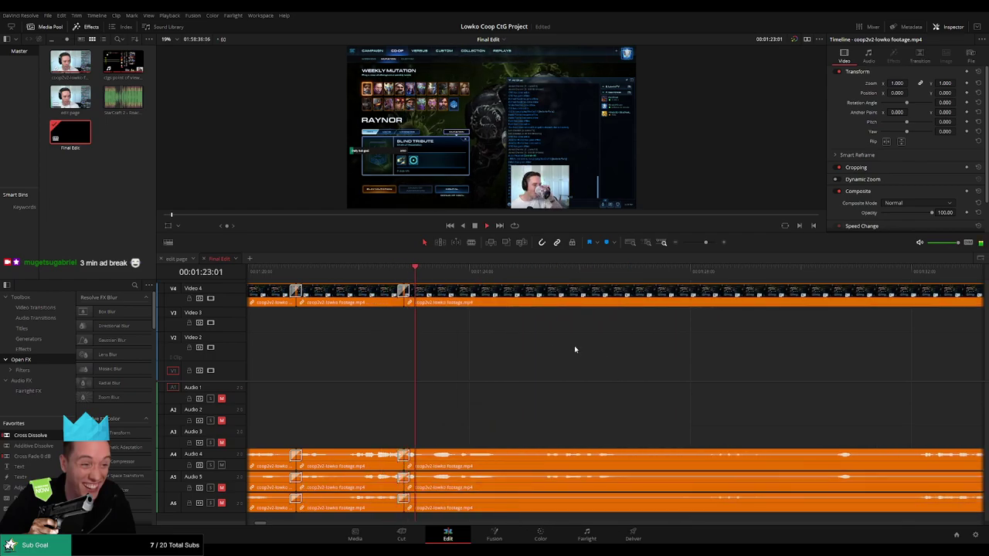
key(space)
key(space)
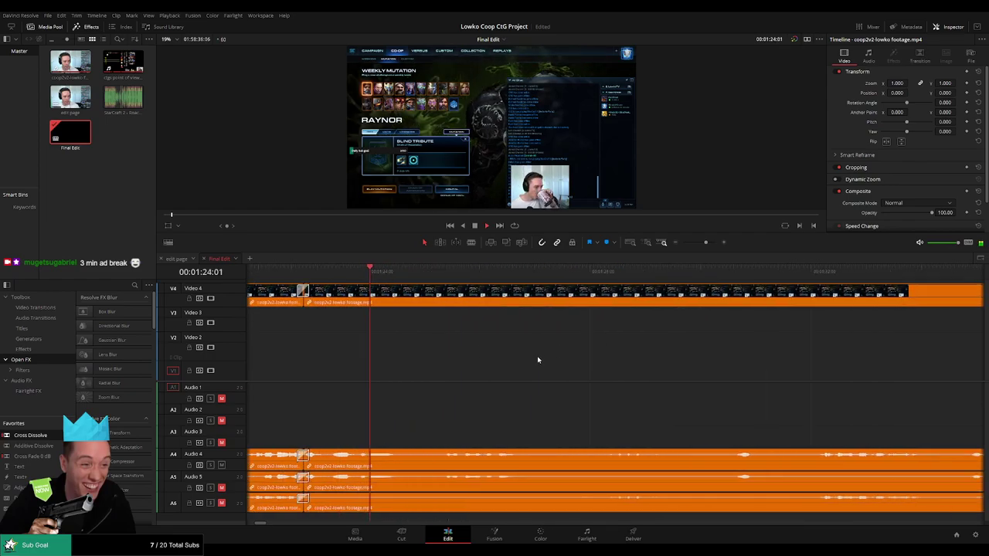
scroll(537, 357, right, 1)
click(414, 272)
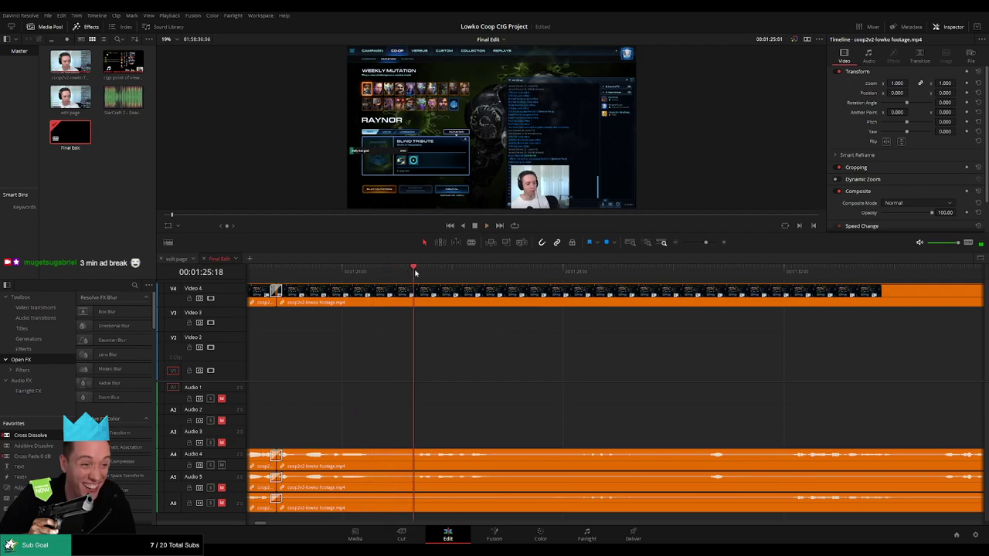
scroll(498, 353, right, 3)
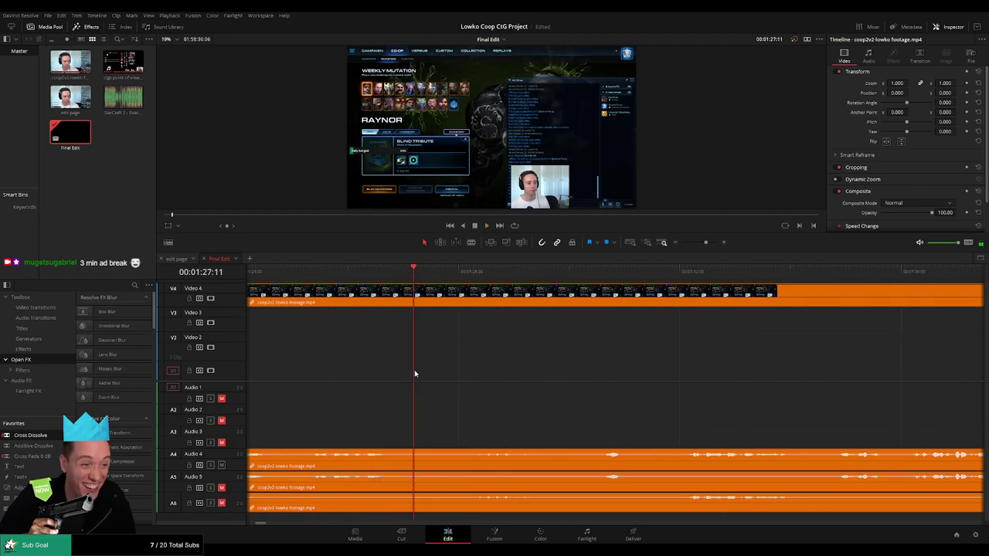
key(space)
- Cut the linked footage at about 00:01:26:46 and 00:01:32:05, ripple-delete the section between, and cover the join with a transition
scroll(463, 355, left, 7)
scroll(682, 370, right, 4)
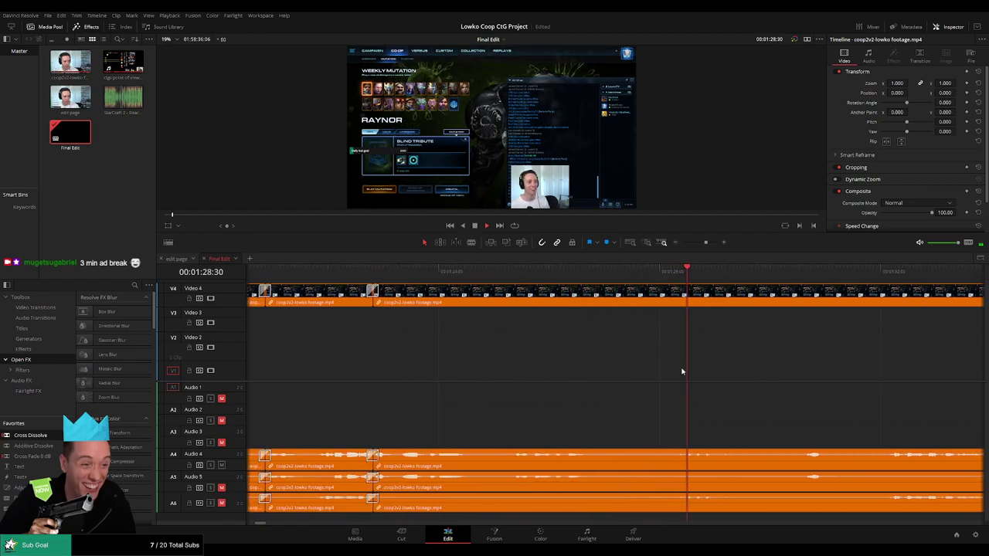
key(b)
click(439, 292)
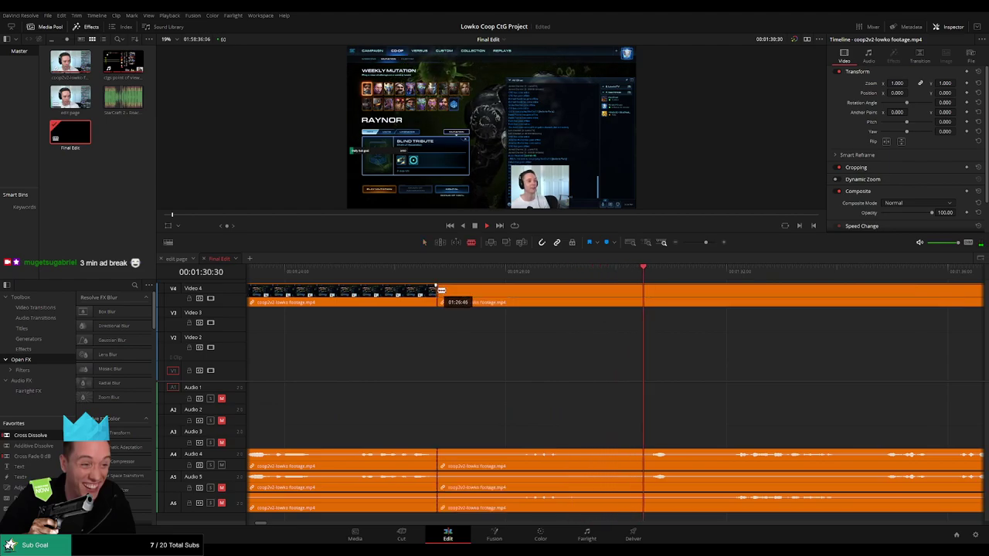
key(space)
click(637, 298)
key(a)
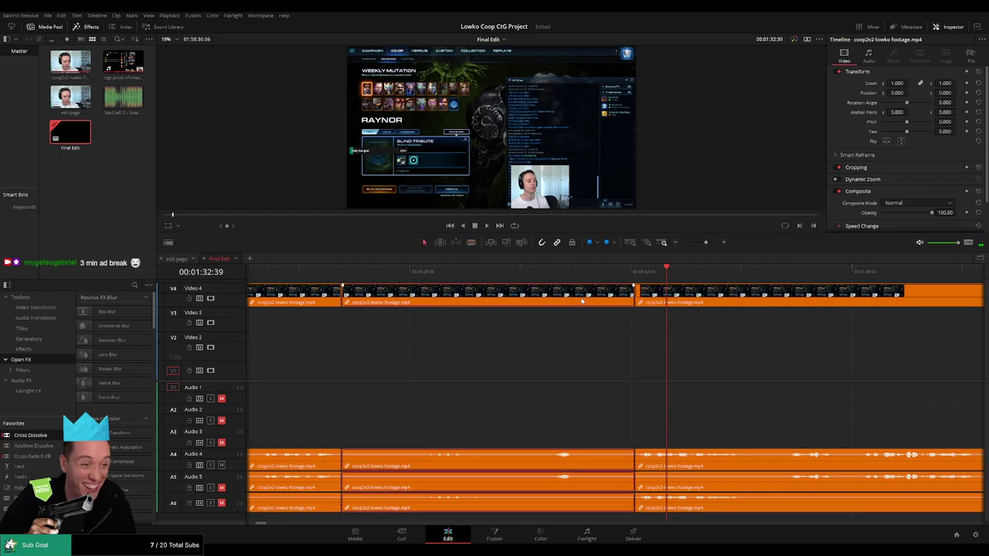
click(582, 301)
key(Delete)
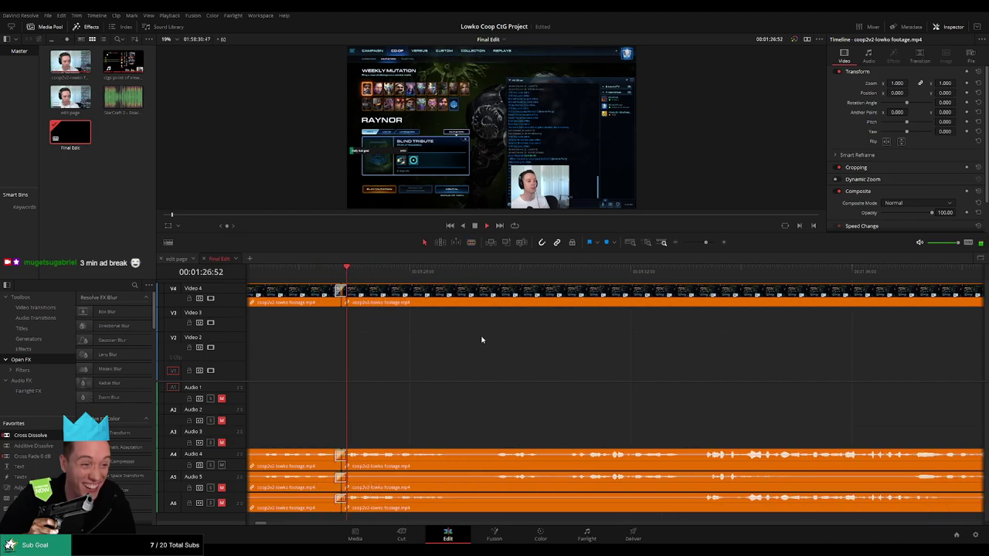
- Review the footage after the join and split the linked clip on Video 4 at 00:01:35:15
drag(615, 361, 514, 350)
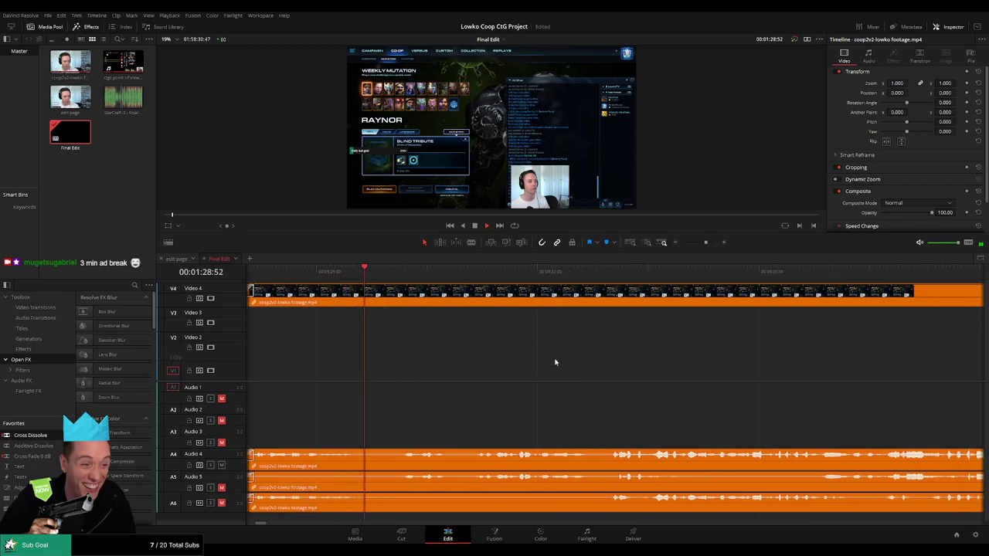
scroll(622, 371, right, 3)
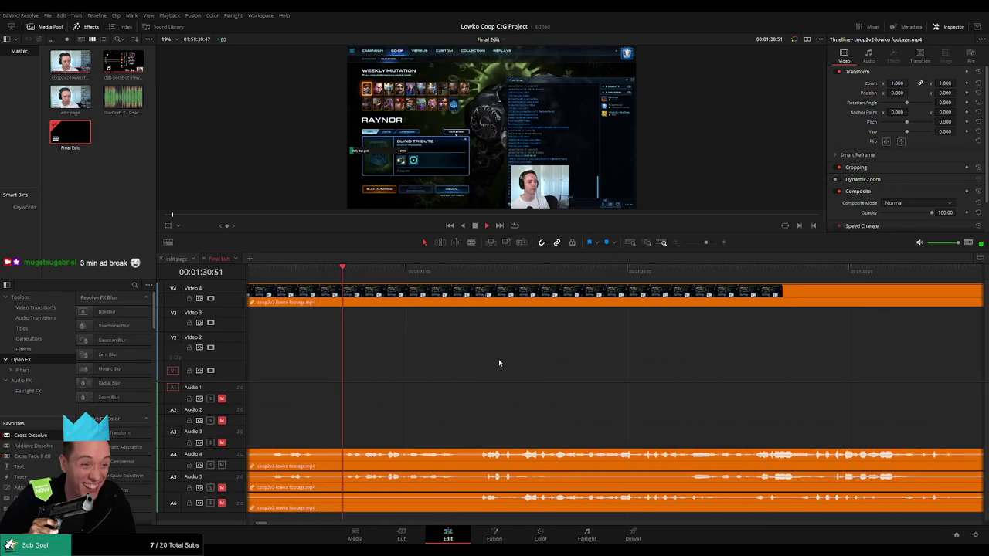
scroll(526, 363, right, 3)
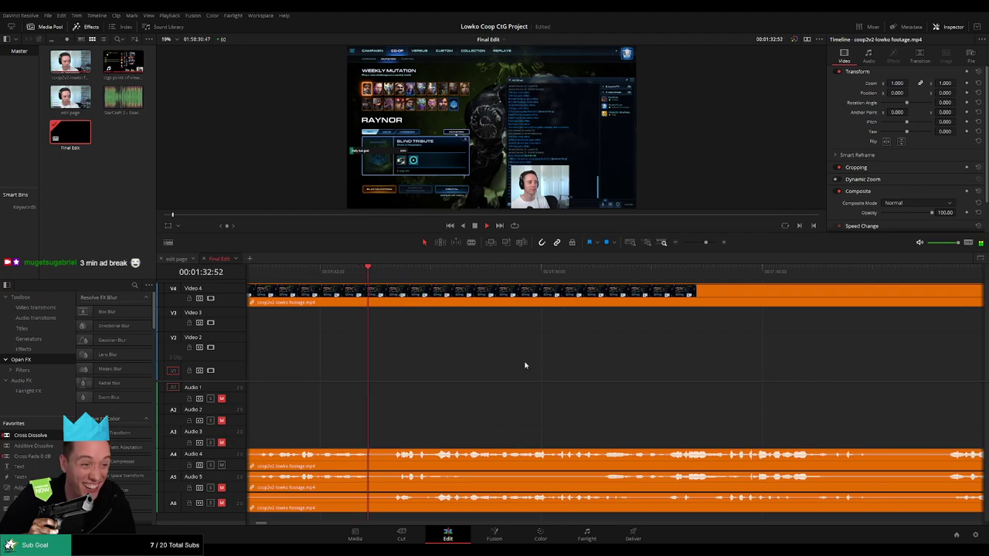
scroll(525, 364, right, 3)
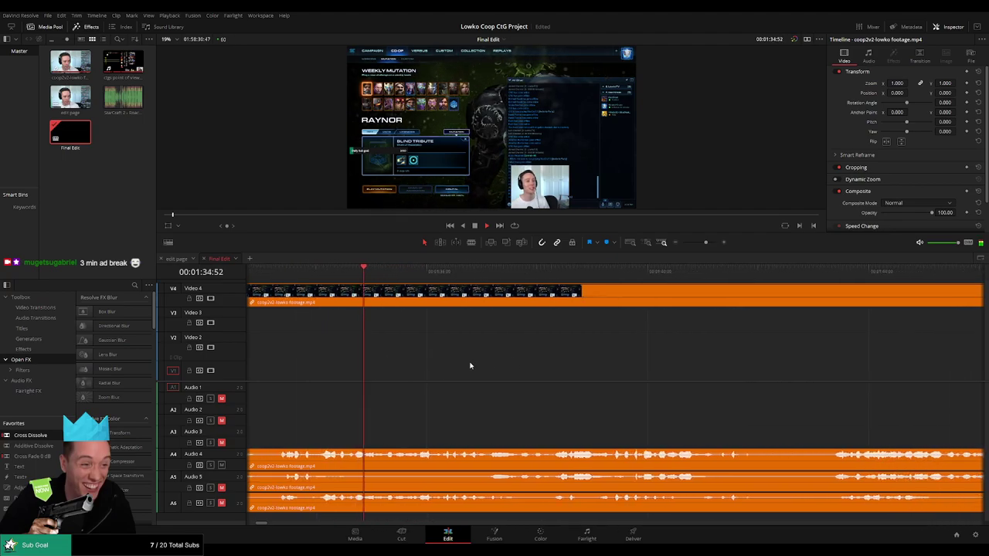
click(350, 267)
key(space)
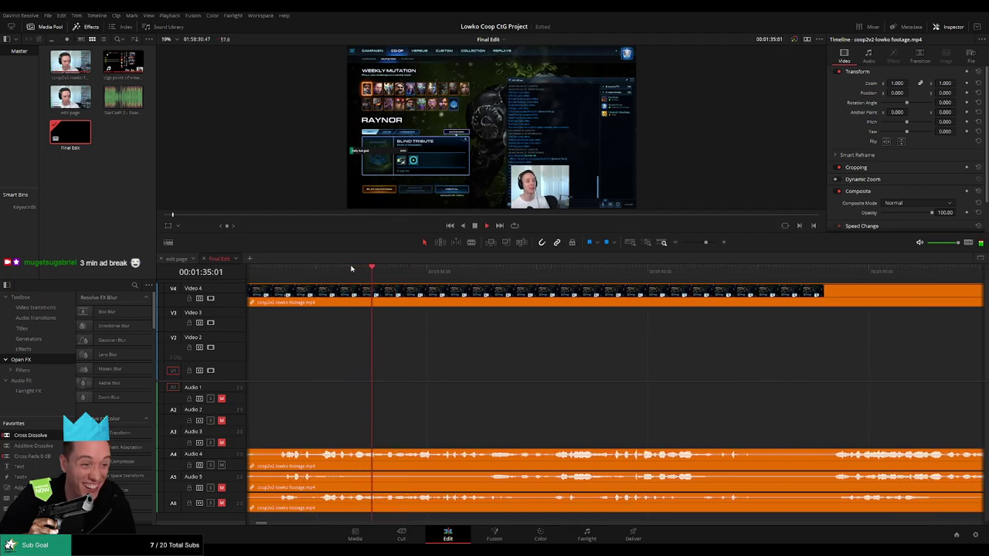
key(space)
mouse_move(382, 268)
mouse_down()
mouse_move(346, 269)
mouse_move(385, 269)
mouse_up()
key(space)
click(387, 300)
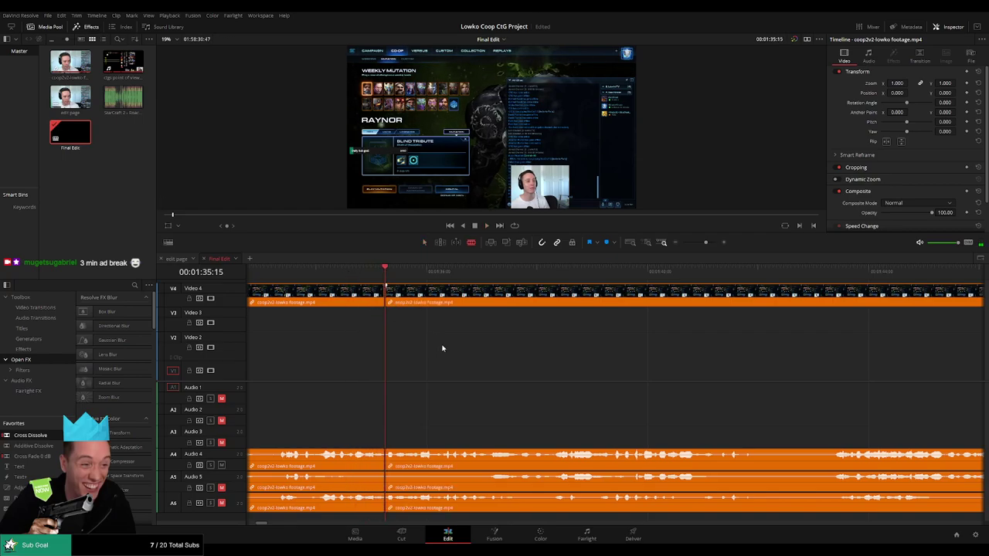
- Replay from the split and cut the linked clip again at 00:01:35:33 to isolate the short section
key(space)
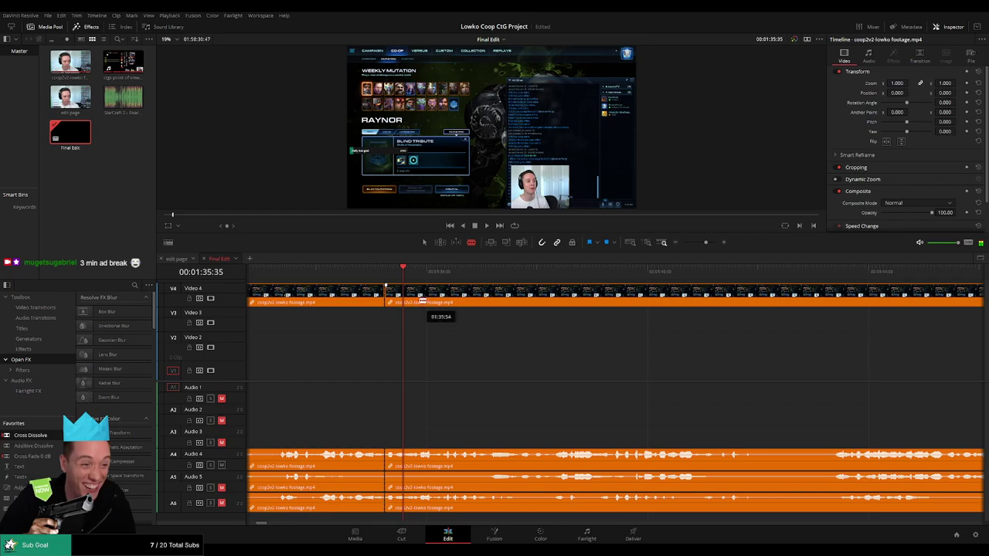
key(space)
click(385, 274)
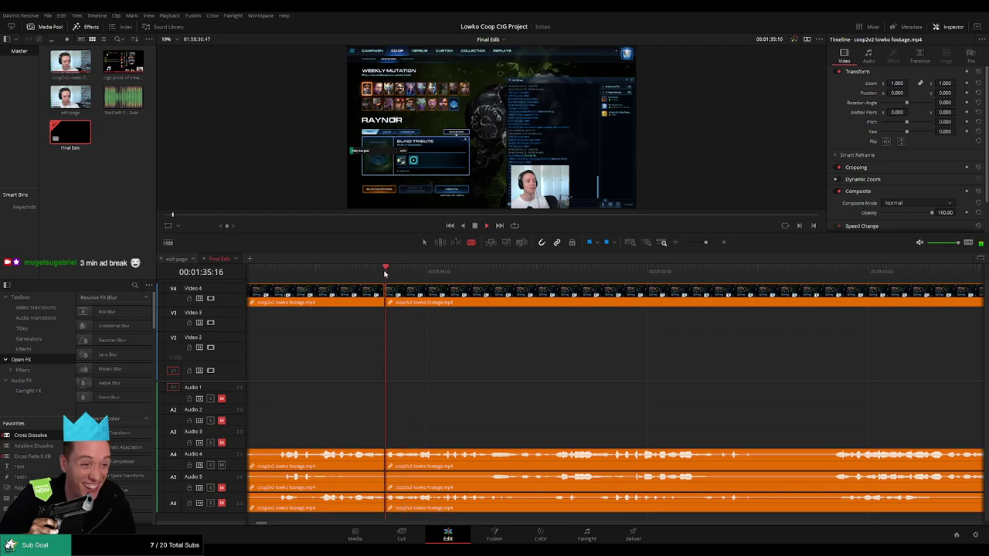
key(space)
key(space)
click(401, 296)
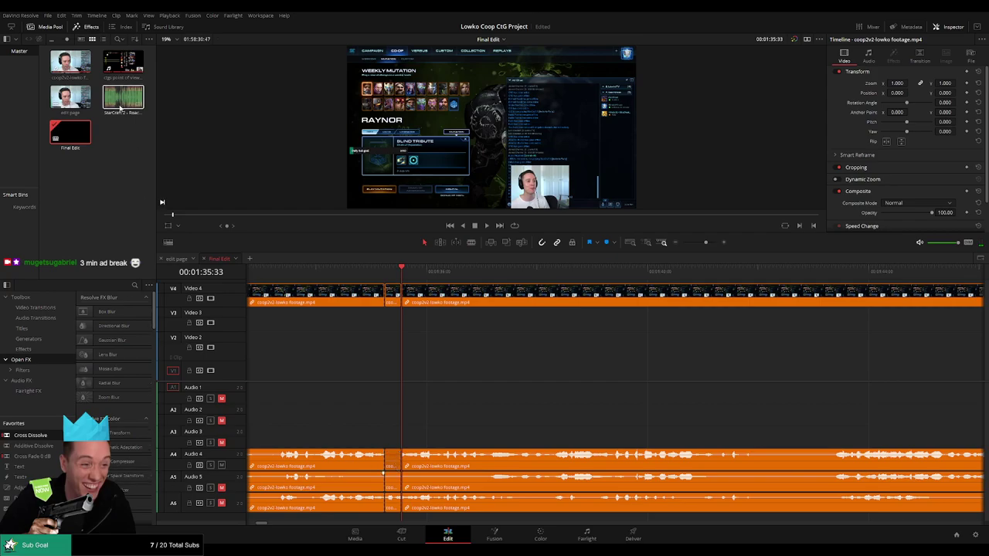
- Place the StarCraft 2 Roach Quotes audio on a new Audio 7 track beneath the isolated section and trim it to that section's length
drag(385, 512, 383, 516)
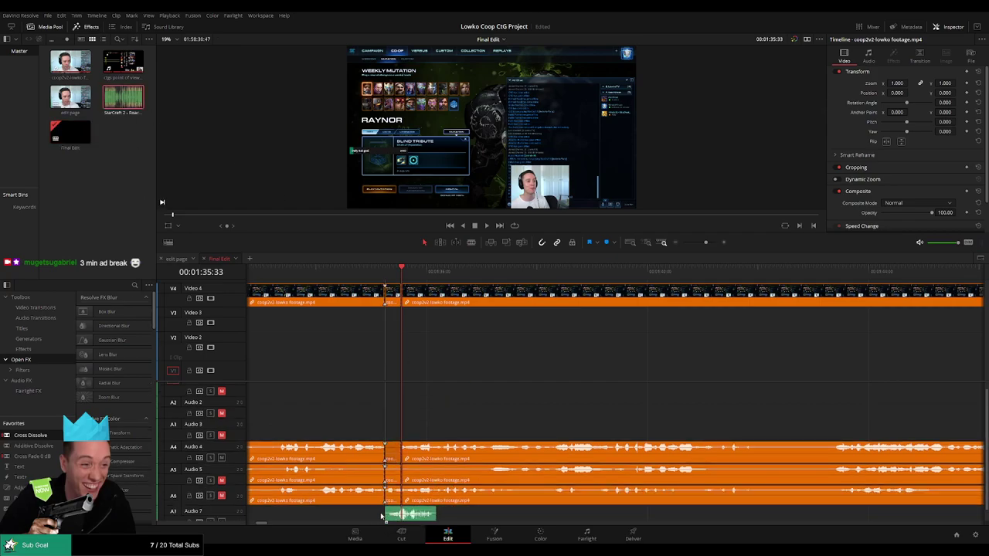
scroll(331, 494, down, 1)
scroll(236, 516, up, 1)
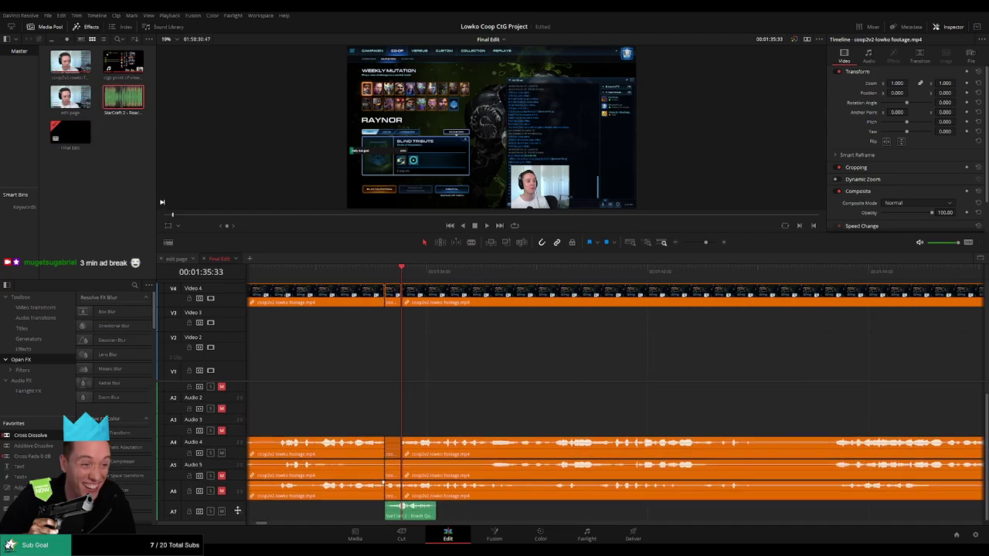
drag(390, 515, 404, 516)
drag(240, 381, 242, 365)
scroll(357, 334, up, 2)
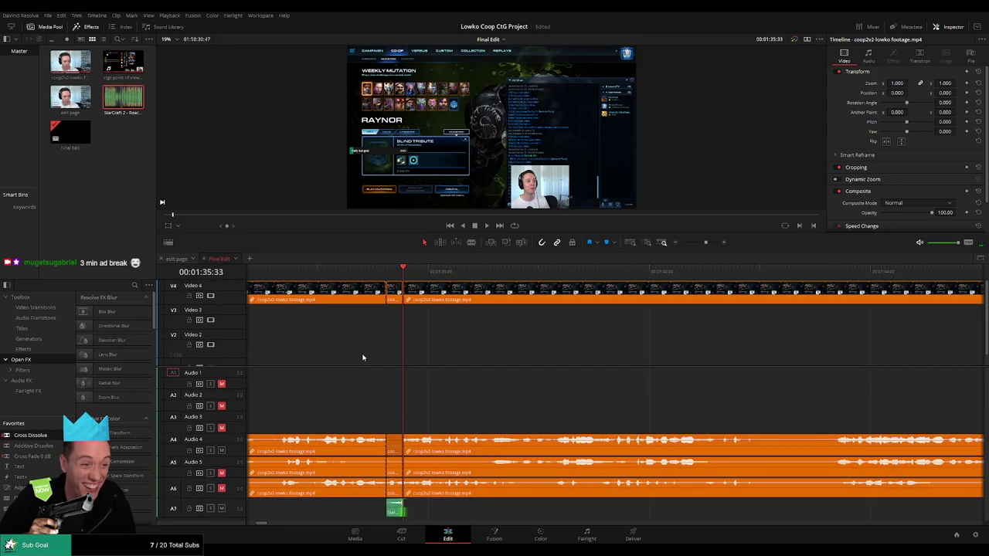
- Set the Roach Quotes clip's volume to -29.00 and play back the section to check it
scroll(425, 360, left, 3)
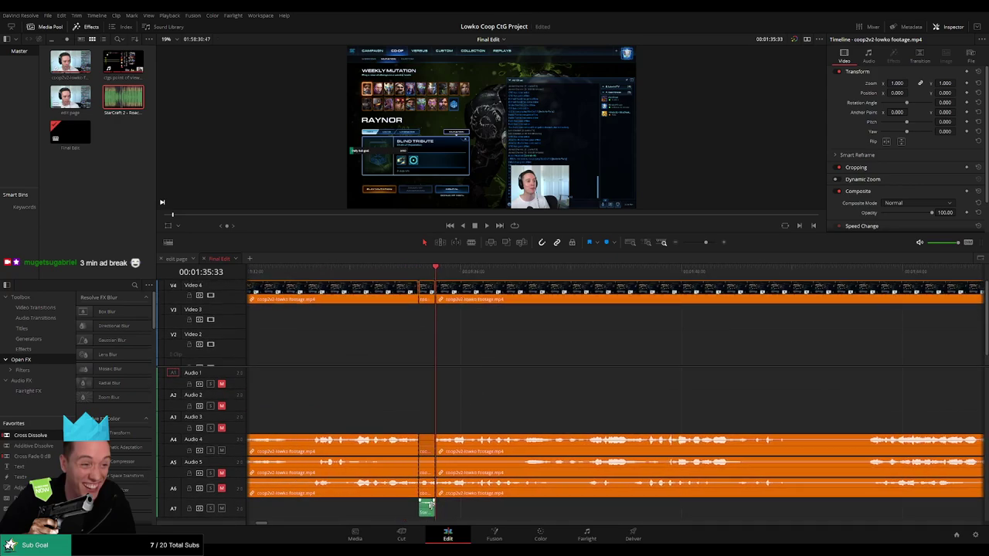
click(428, 509)
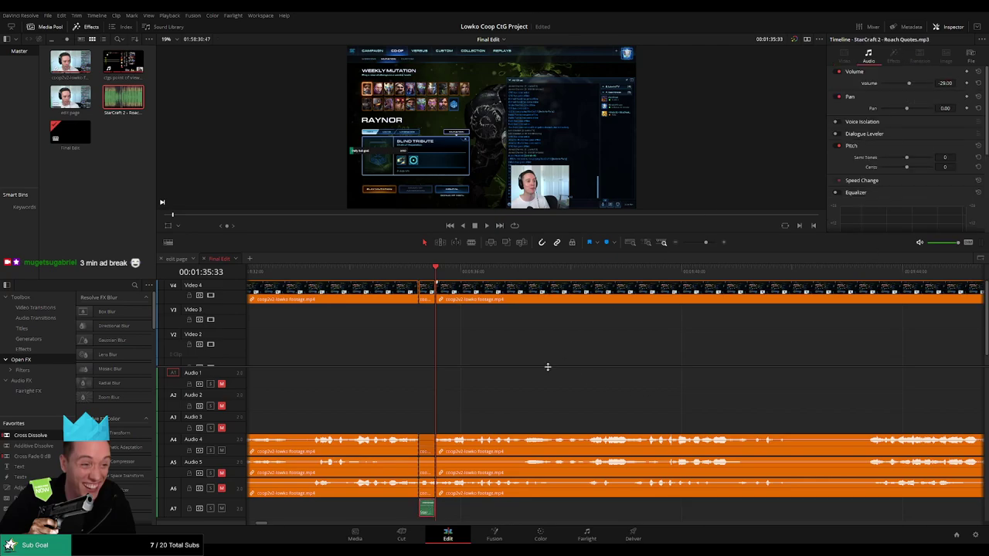
click(395, 278)
key(space)
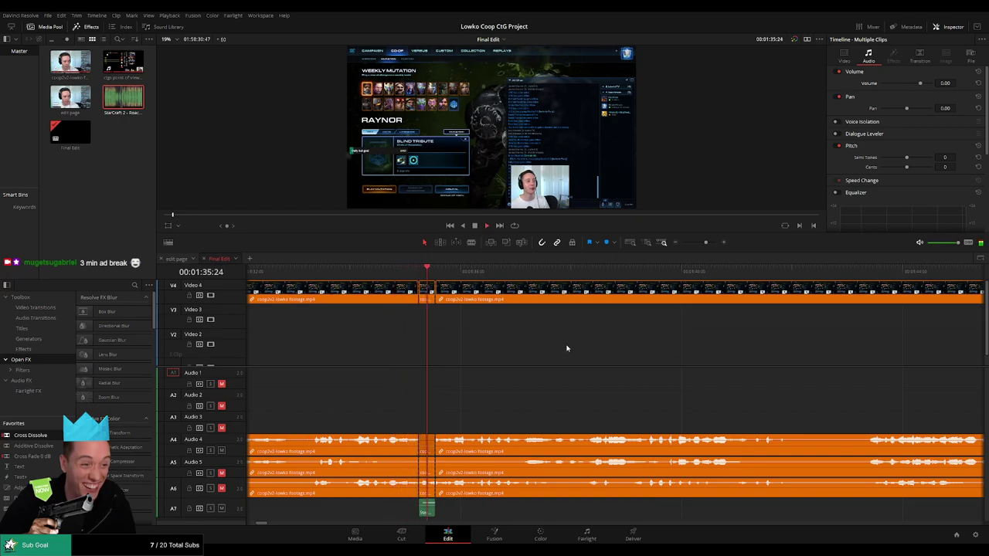
- Split the linked footage at 00:01:37:56 and 00:01:38:15 to isolate a second short section
scroll(541, 367, right, 3)
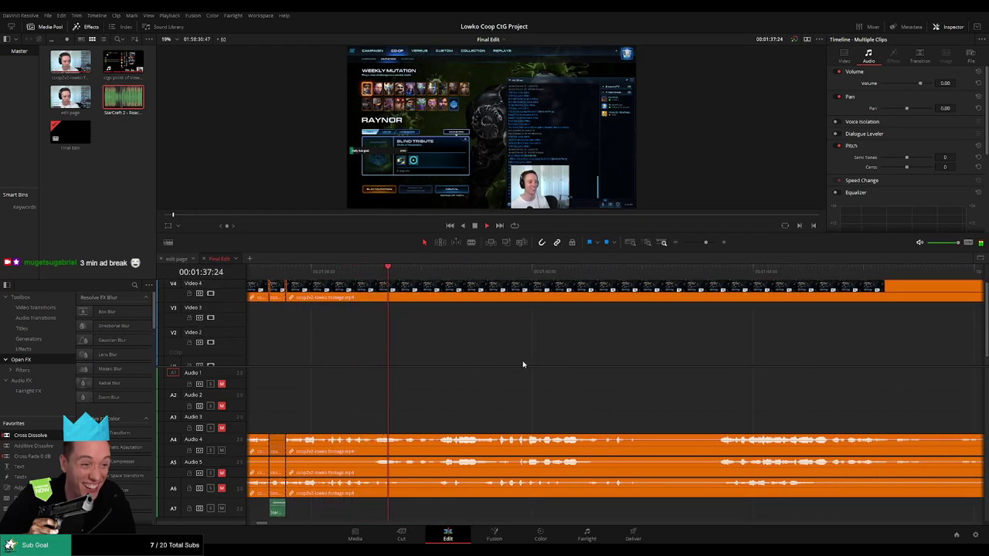
scroll(502, 363, right, 2)
key(space)
scroll(494, 359, left, 2)
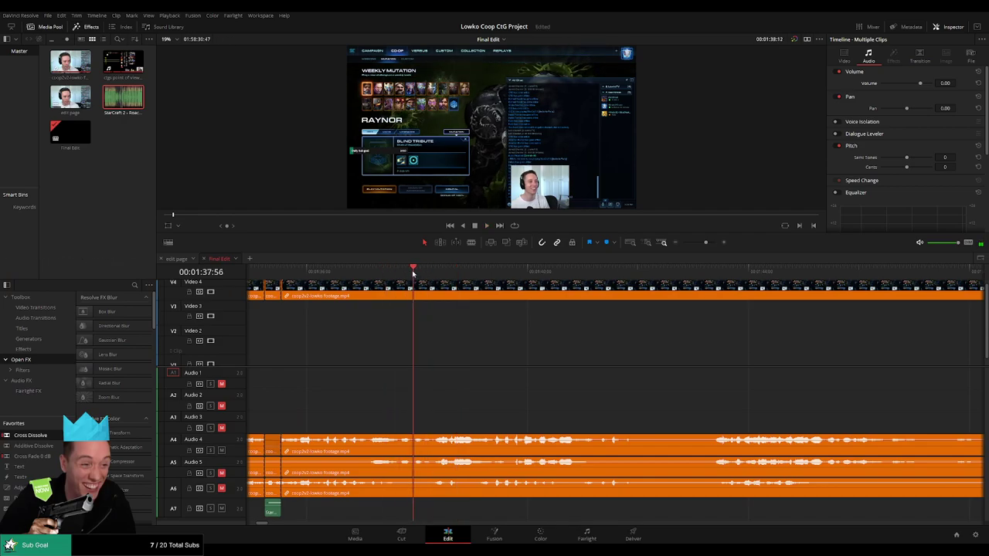
key(b)
click(415, 294)
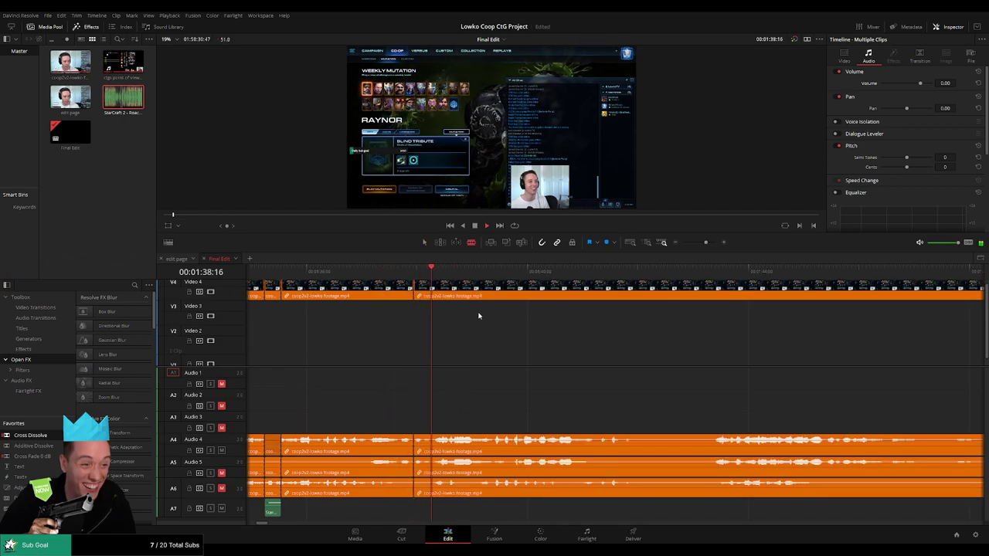
click(418, 272)
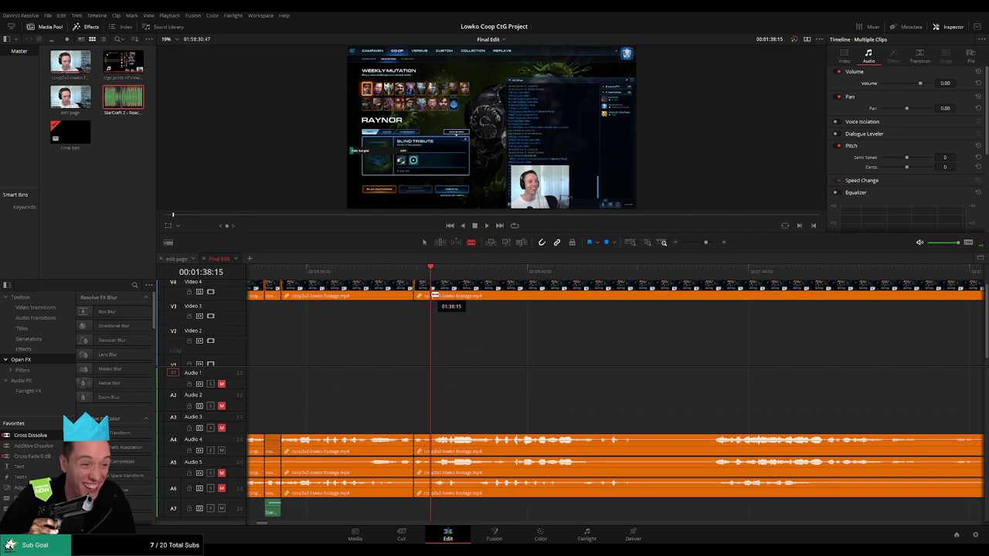
key(a)
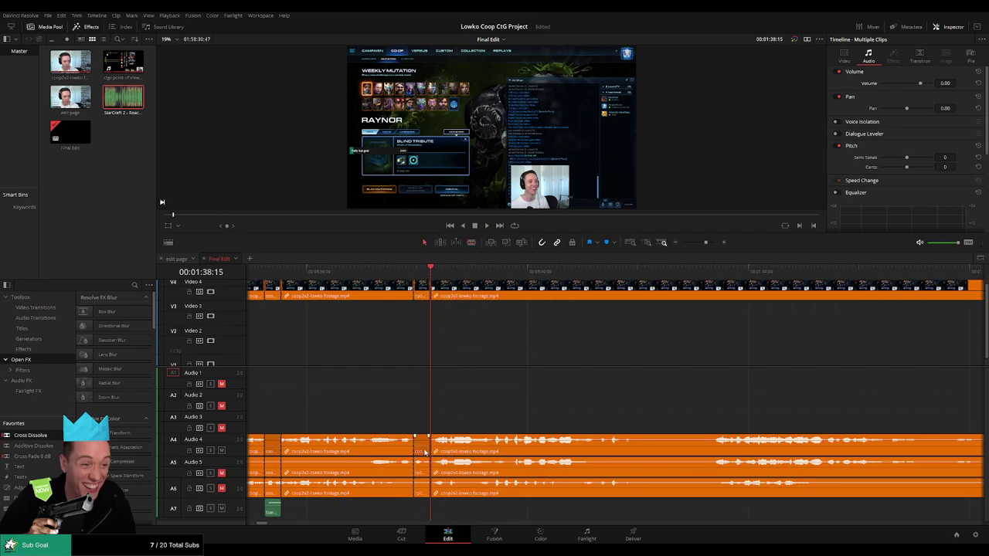
- Fit a Roach Quotes clip on Audio 7 beneath the second isolated section, lower its volume, and play the result
mouse_move(425, 506)
mouse_down()
mouse_move(397, 514)
mouse_move(430, 509)
mouse_up()
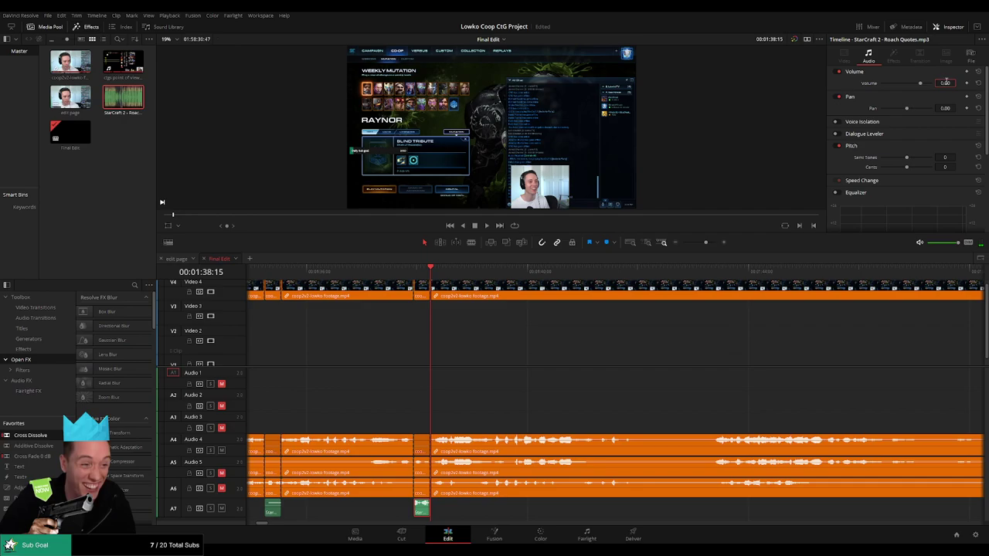
click(624, 370)
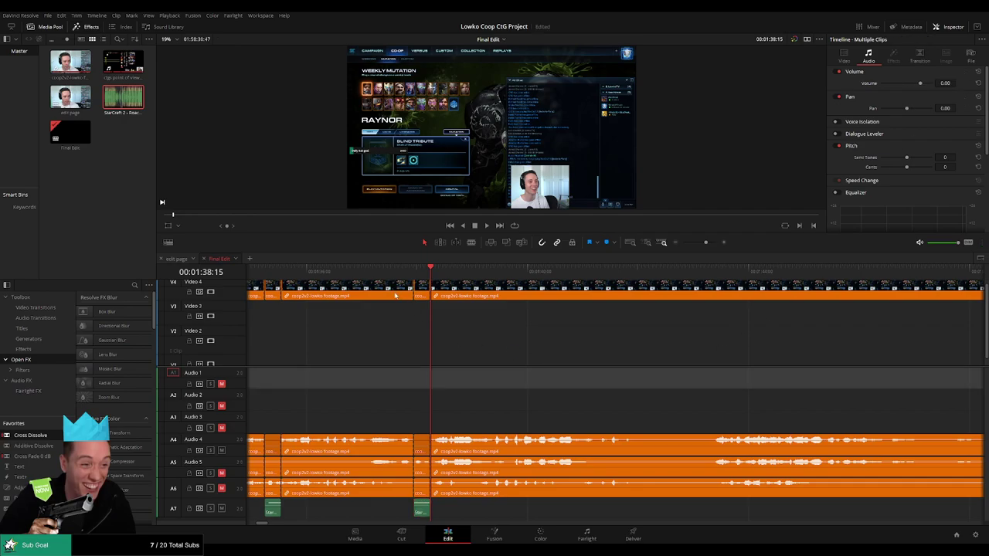
click(372, 270)
key(space)
click(582, 351)
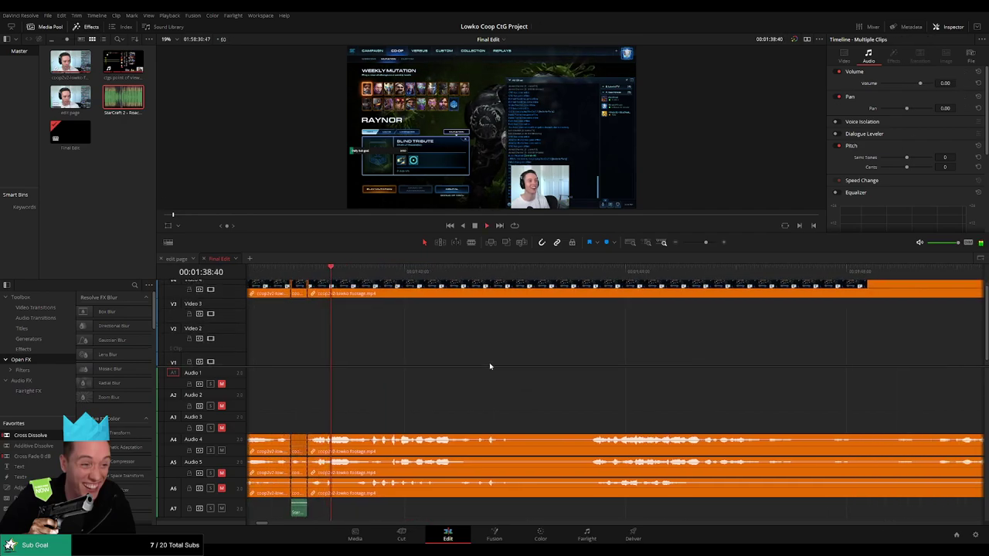
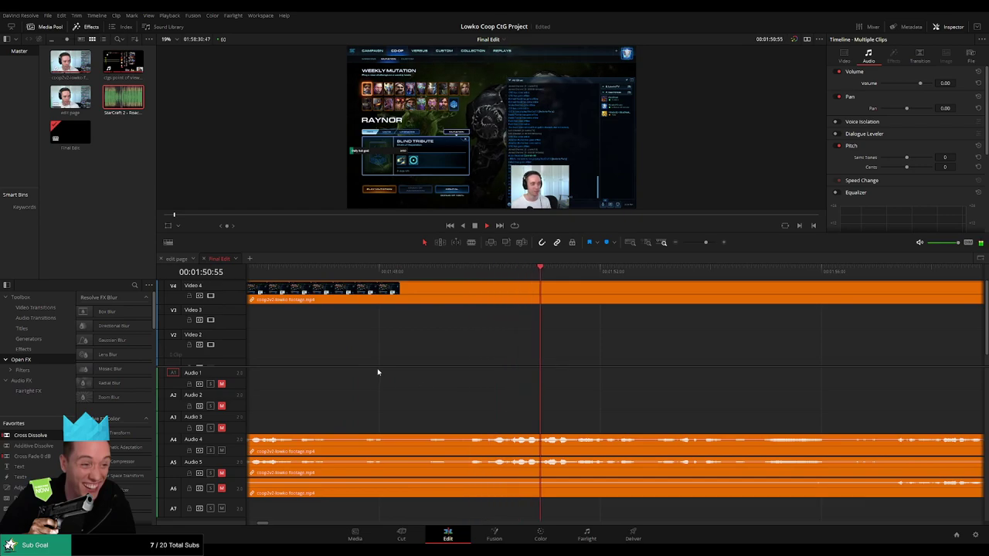
- Cut the linked footage at about 00:01:47:09 and 00:01:49:35, ripple-delete the section between, and select the resulting edit point
key(space)
key(b)
click(333, 289)
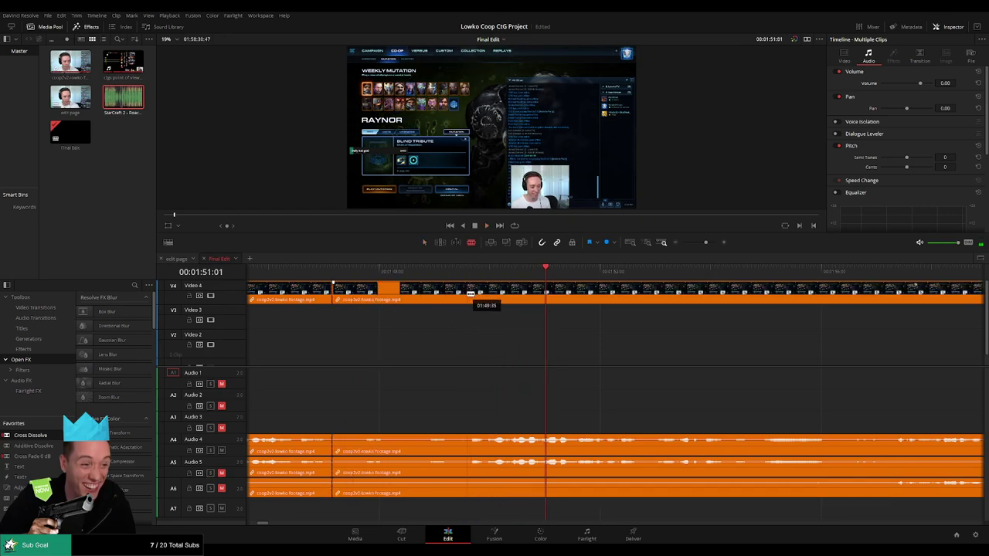
click(466, 298)
key(a)
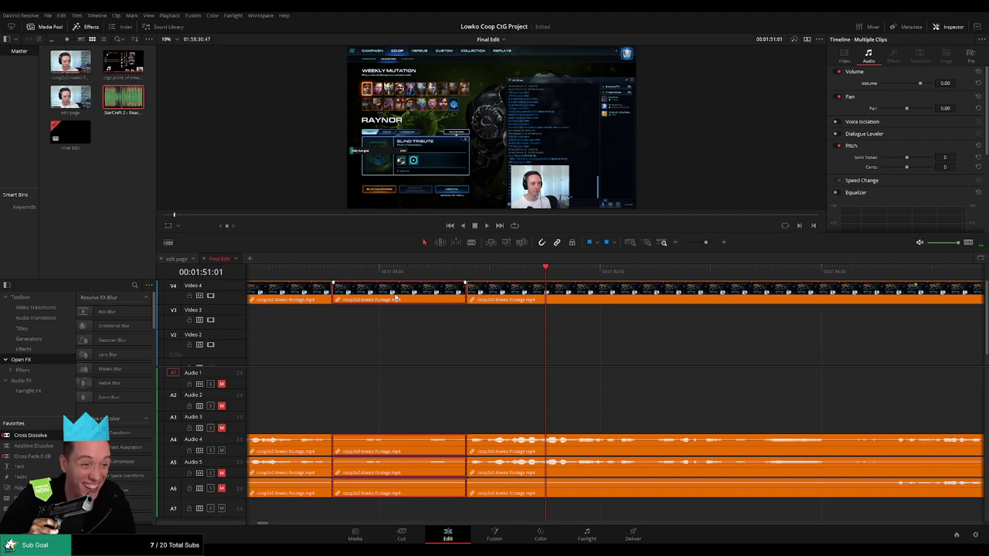
click(395, 297)
key(Delete)
click(331, 293)
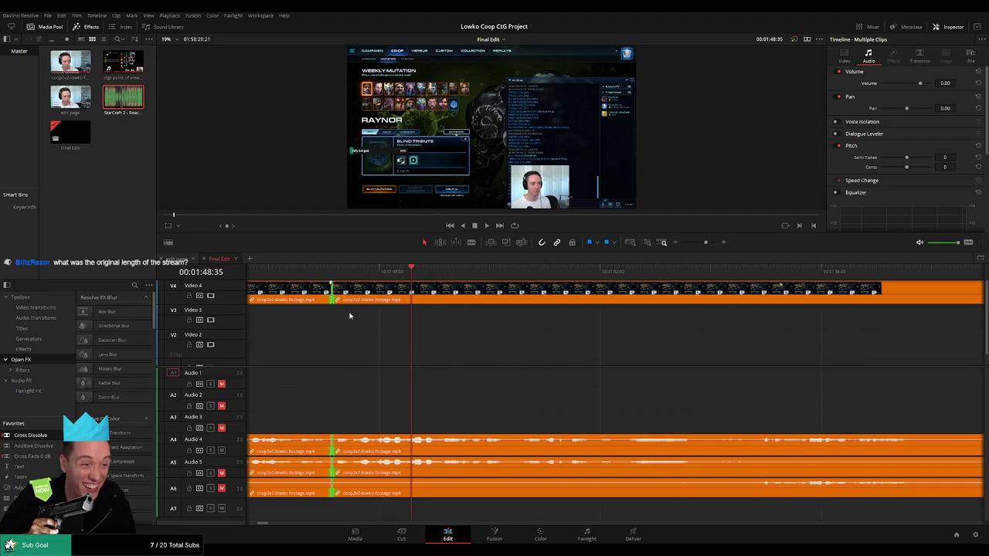
- Add transitions at the selected video and audio edit point near 00:01:47:09 and play through the join
key(space)
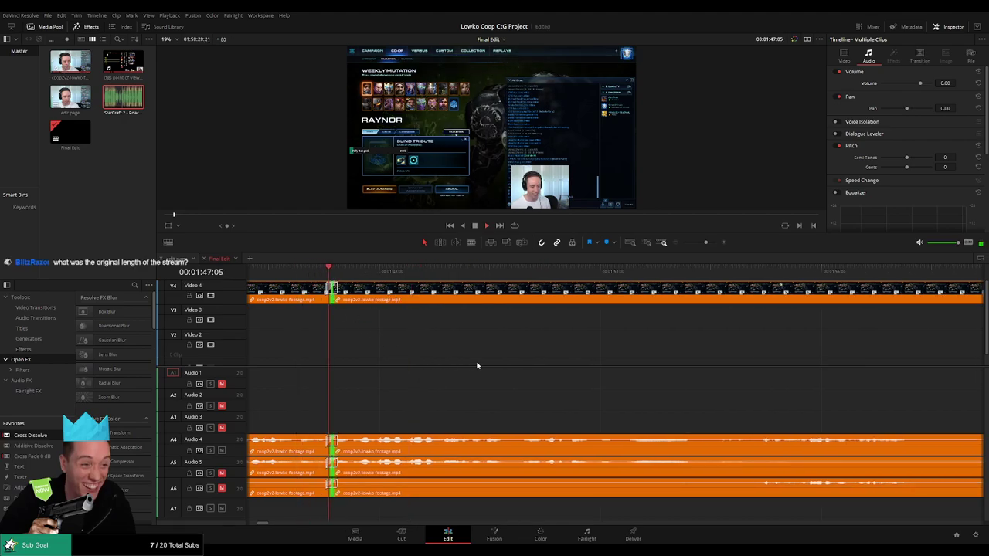
click(479, 363)
key(space)
- Check the original stream's total length at the end of the edit page timeline, and return to the Final Edit timeline
drag(705, 243, 682, 243)
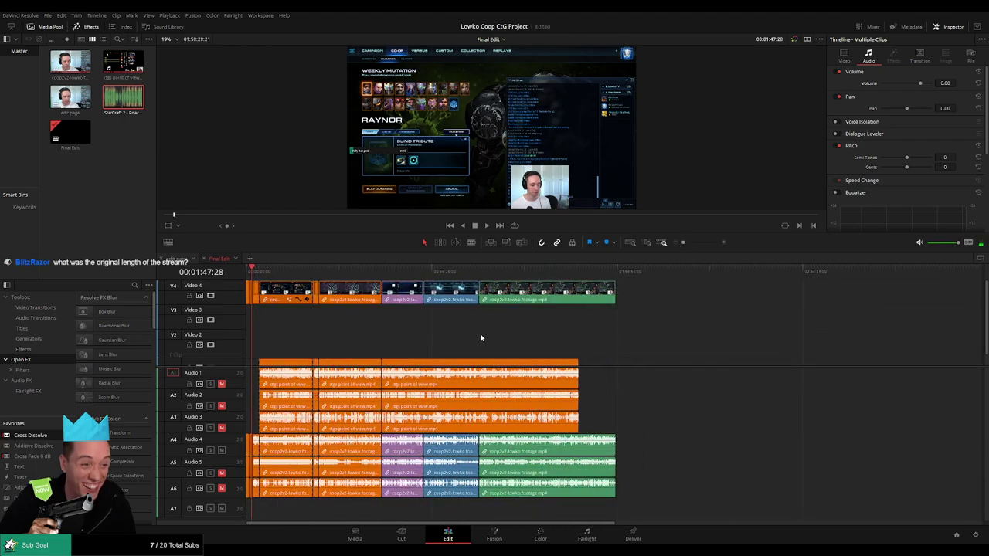
click(174, 258)
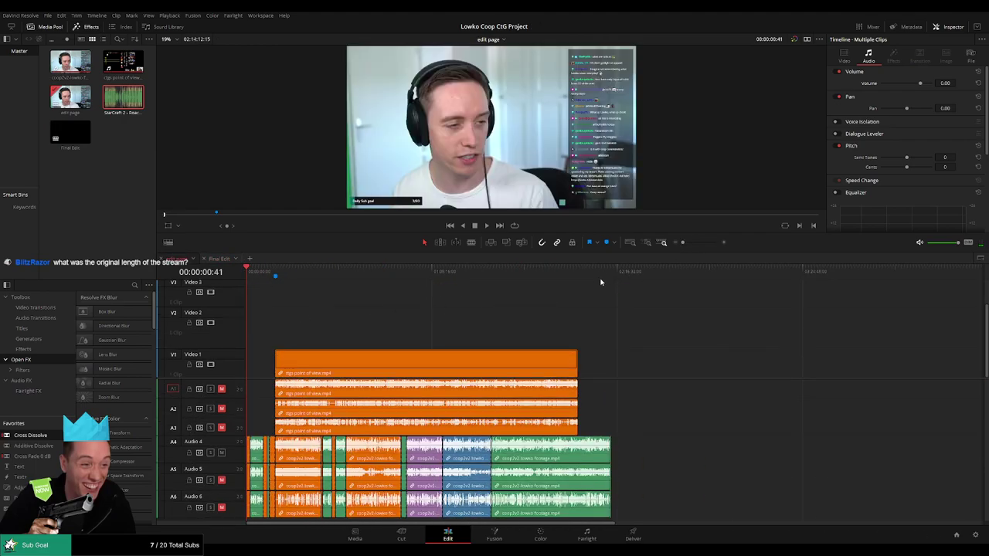
click(623, 271)
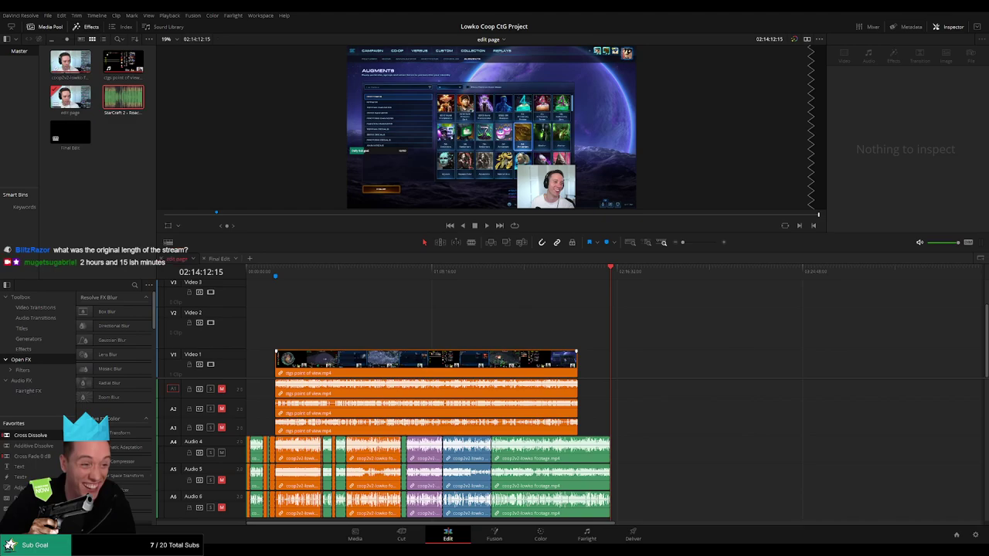
click(220, 259)
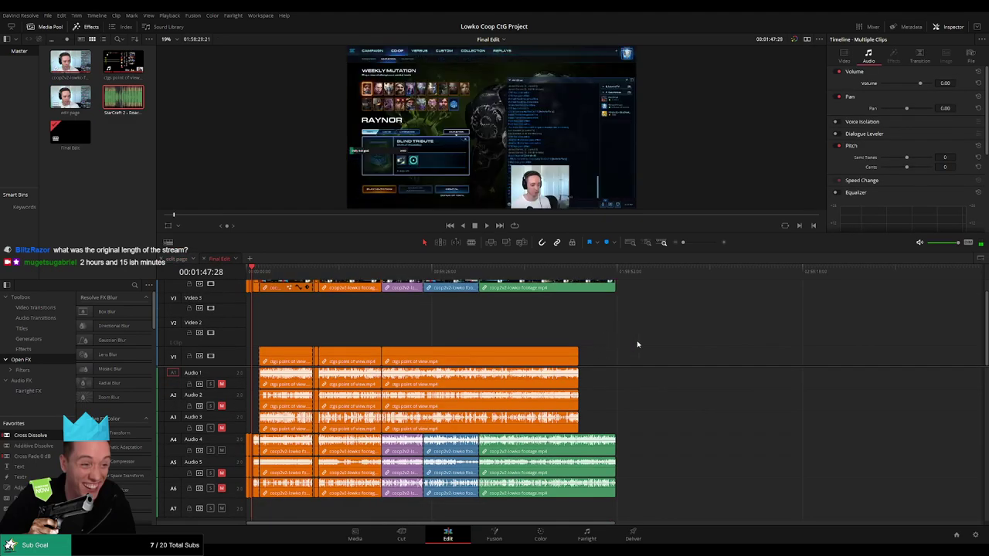
- Play the Final Edit footage on from about 00:01:47:28 and split the linked video and audio at 00:01:57:48
drag(683, 242, 702, 243)
scroll(458, 370, right, 4)
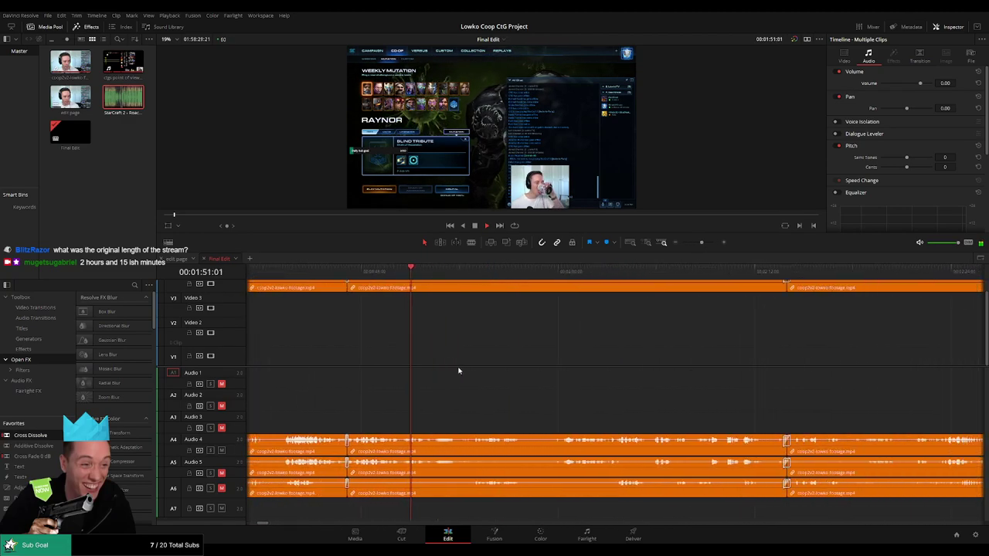
scroll(498, 360, up, 1)
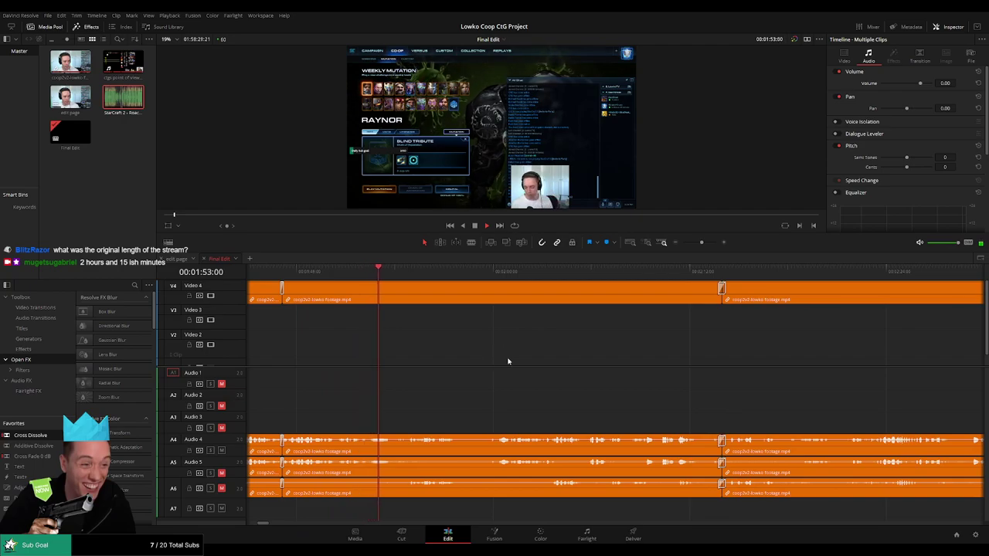
drag(507, 361, 428, 373)
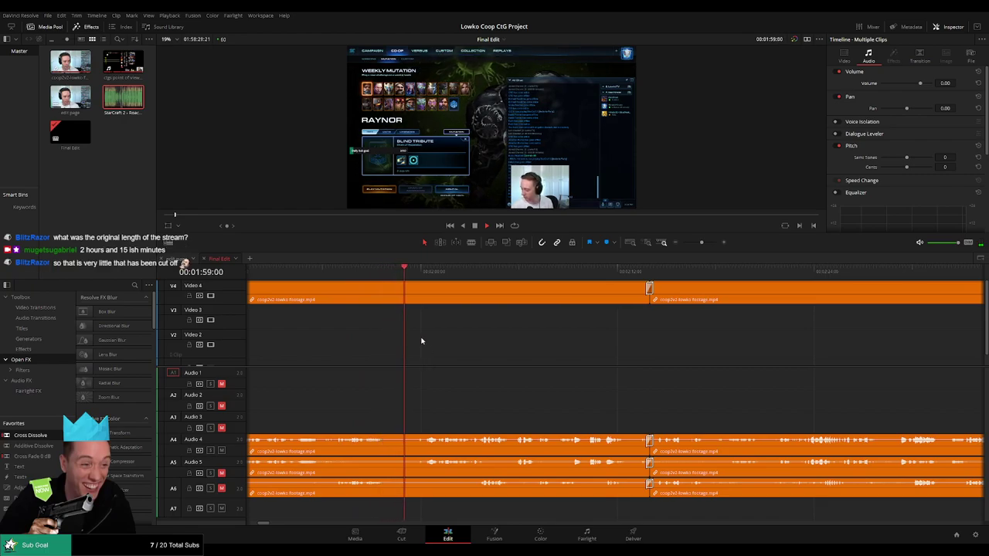
click(353, 272)
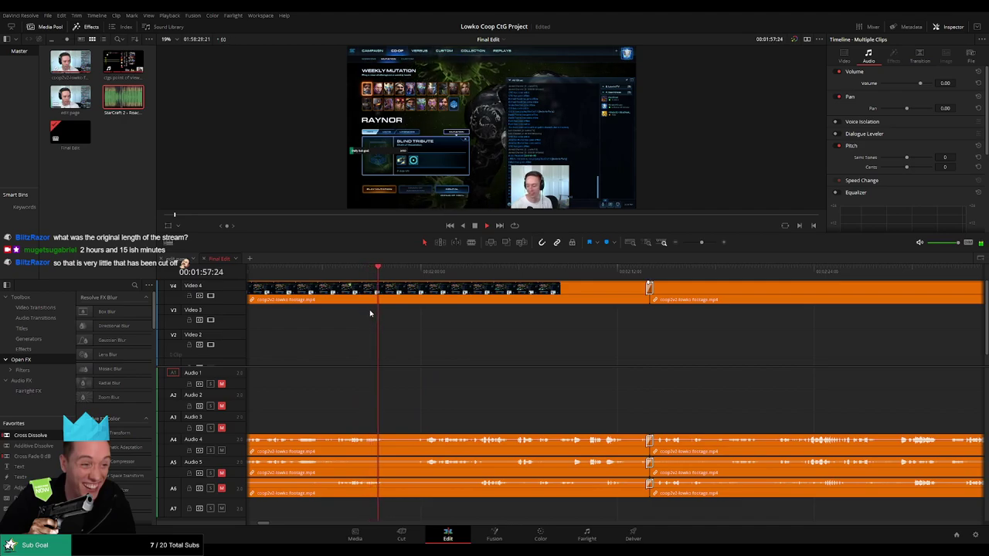
key(b)
click(387, 290)
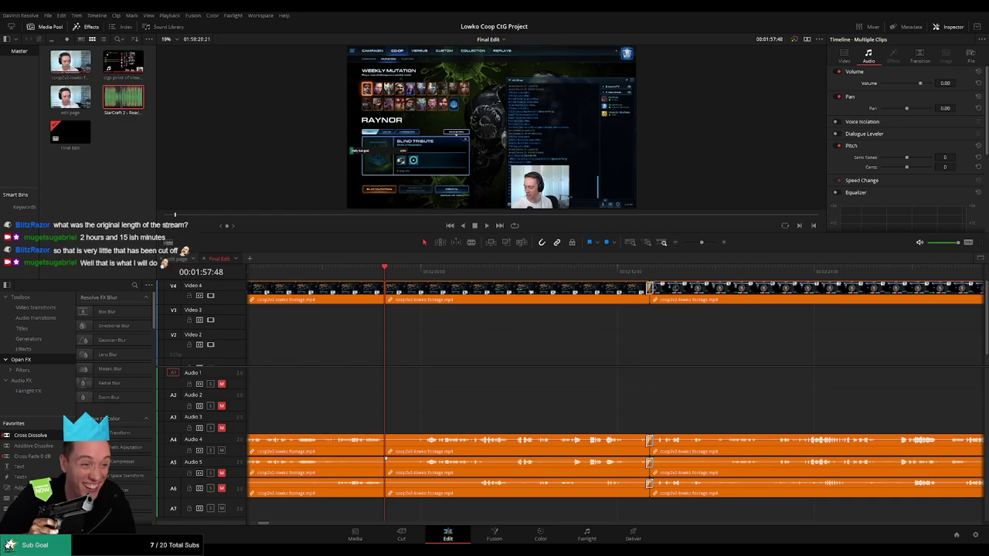
- Split the footage at 00:02:00:13, ripple-delete the section back to 00:01:57:48, and play the join with transitions added
key(space)
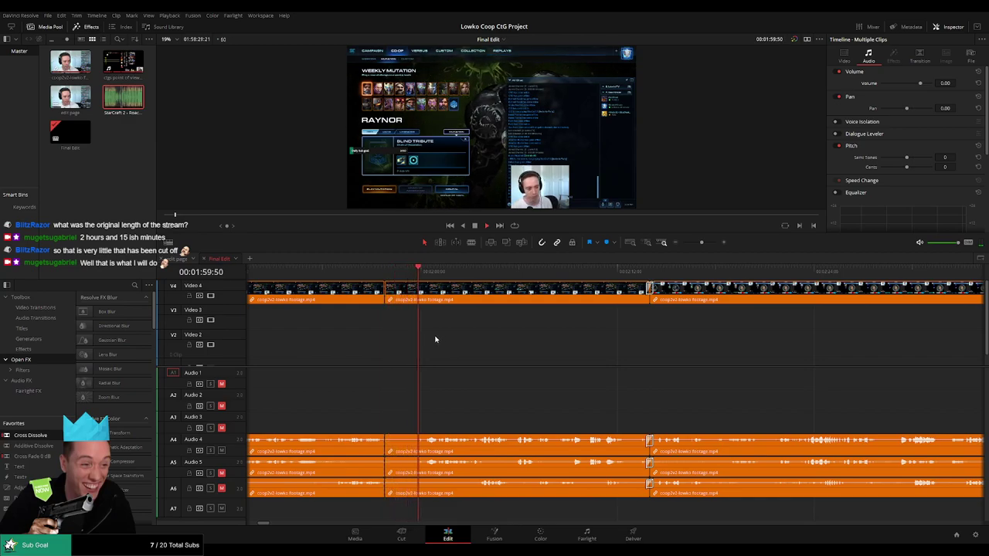
key(space)
click(428, 299)
key(a)
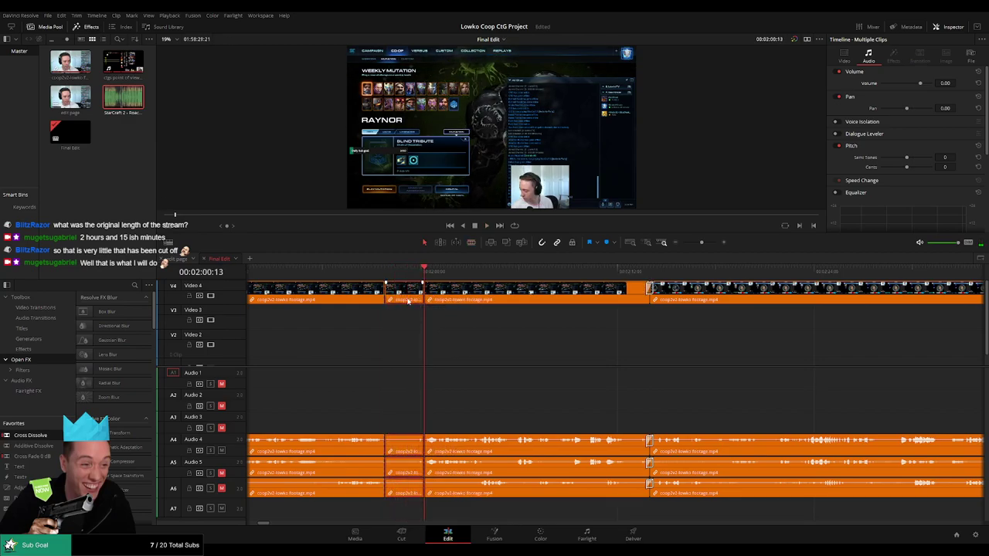
key(Delete)
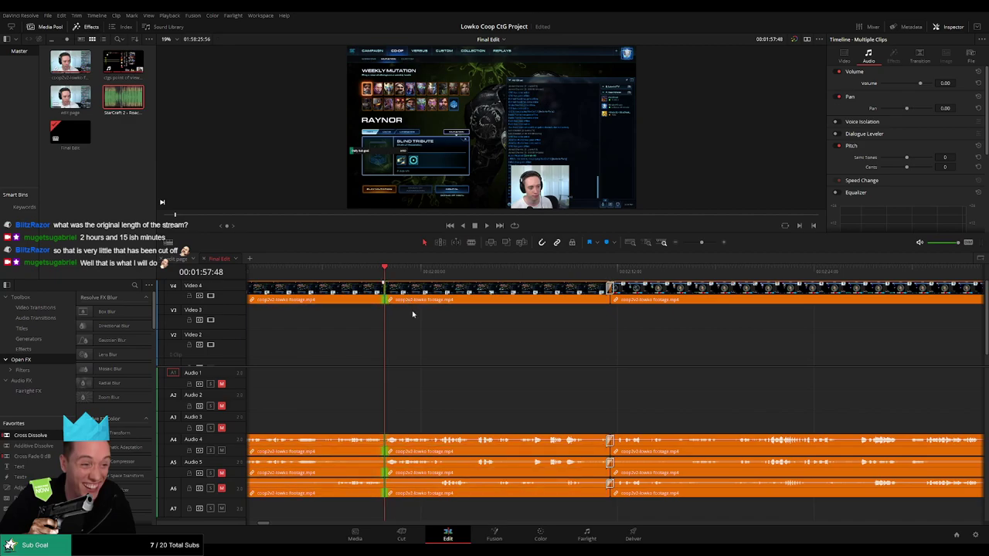
key(space)
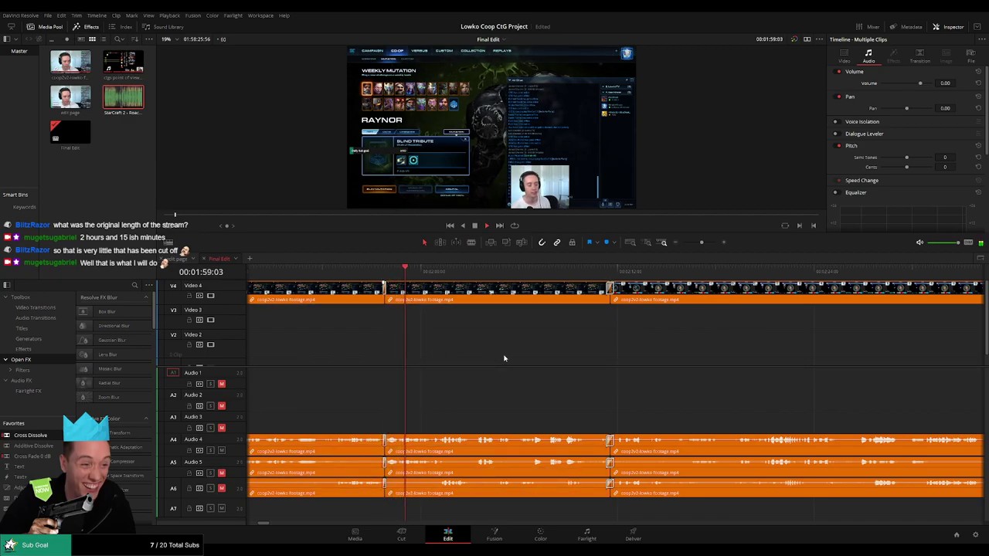
key(space)
- Split the footage at 00:01:58:39, ripple-delete the short section back to 00:01:57:48, and play the join with transitions reapplied
drag(701, 243, 705, 246)
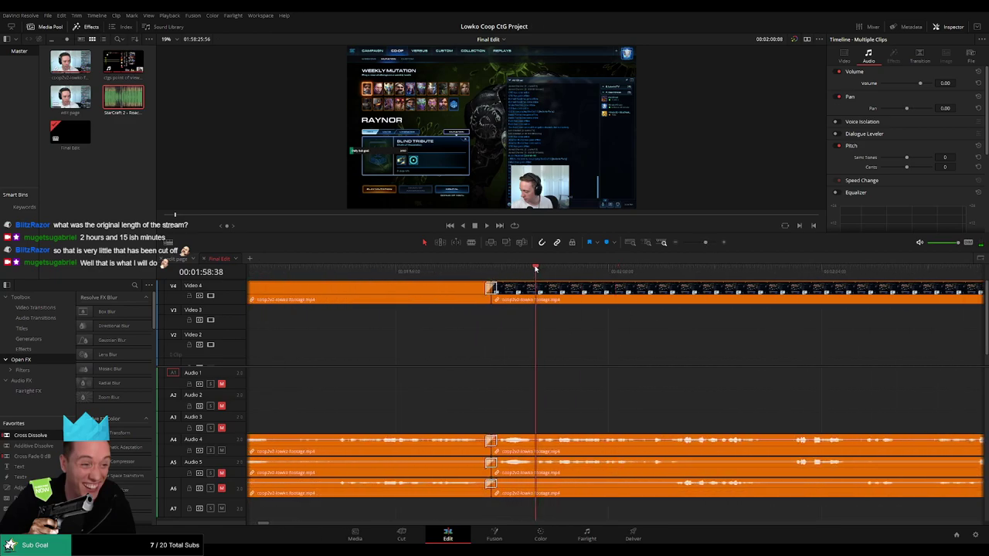
key(b)
click(533, 295)
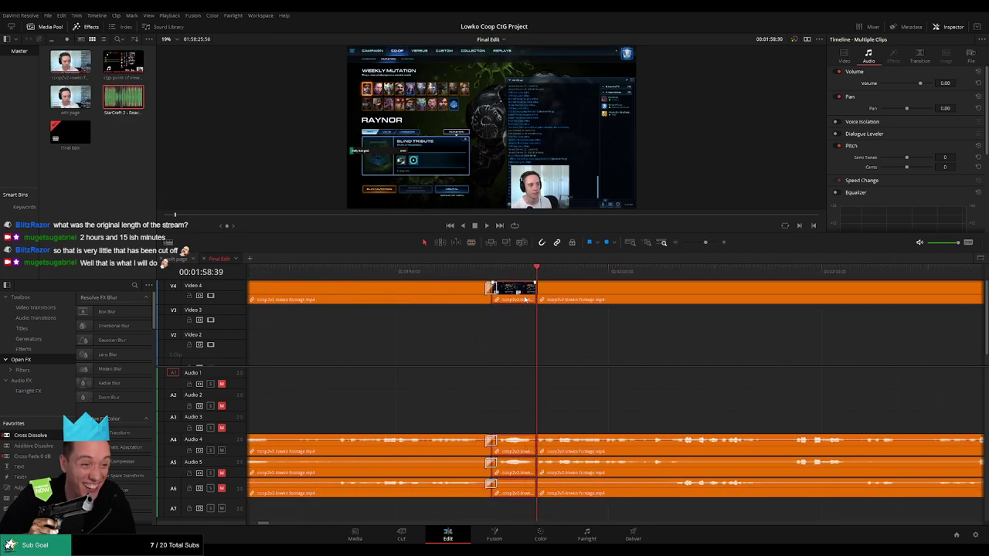
key(Delete)
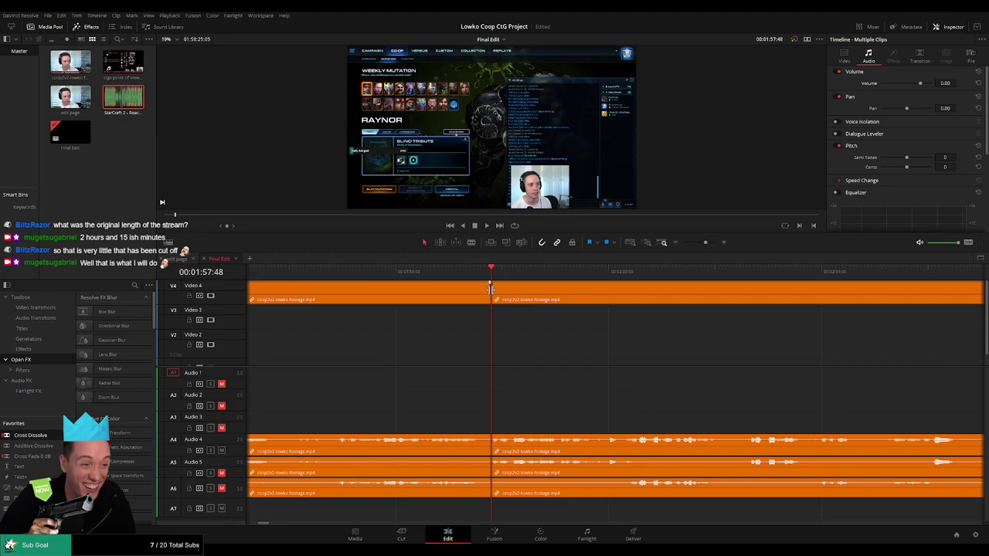
click(607, 360)
key(space)
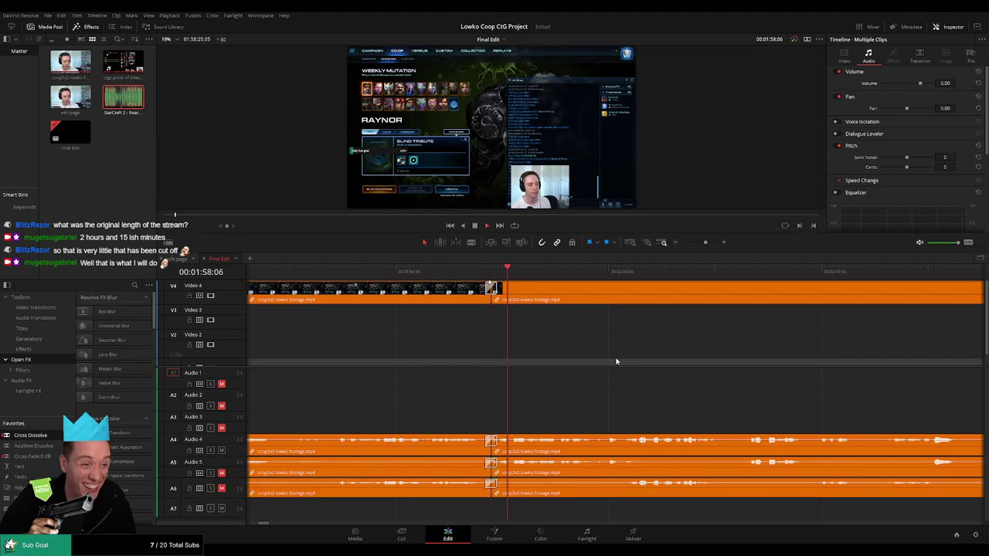
- Play the footage from about 00:01:58 to 00:02:45, following the playhead to look for further sections to remove
drag(703, 356, 539, 346)
click(567, 344)
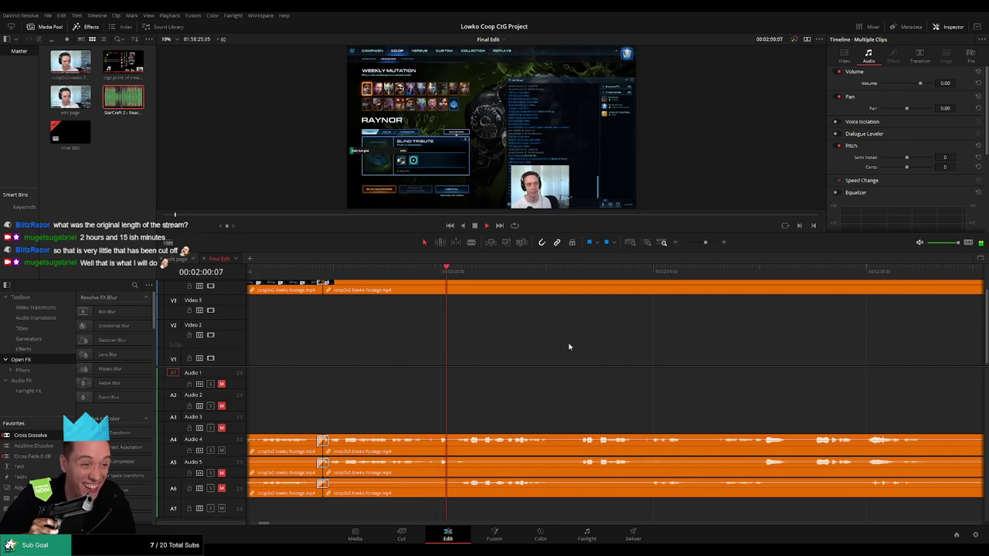
drag(634, 363, 485, 374)
drag(557, 357, 513, 373)
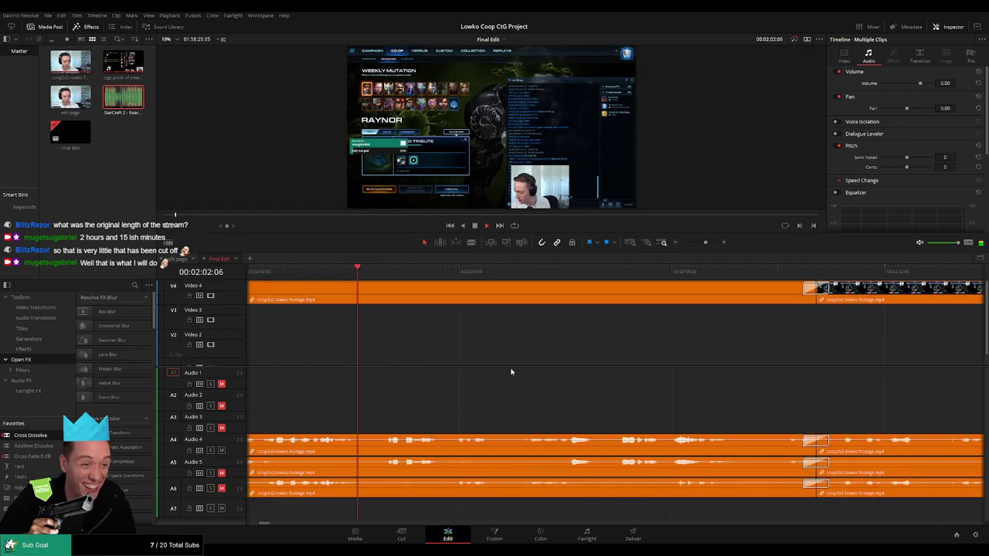
scroll(533, 361, right, 2)
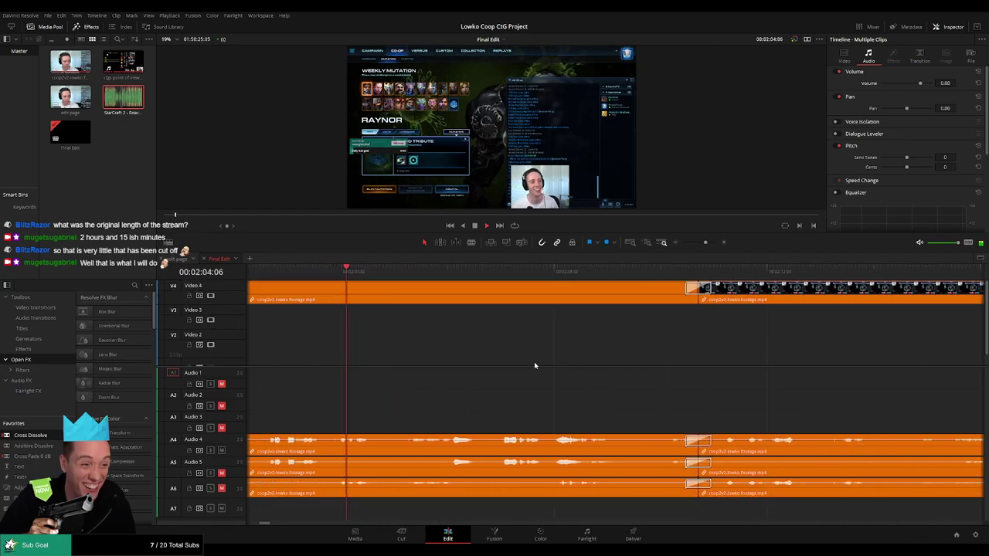
scroll(510, 367, right, 2)
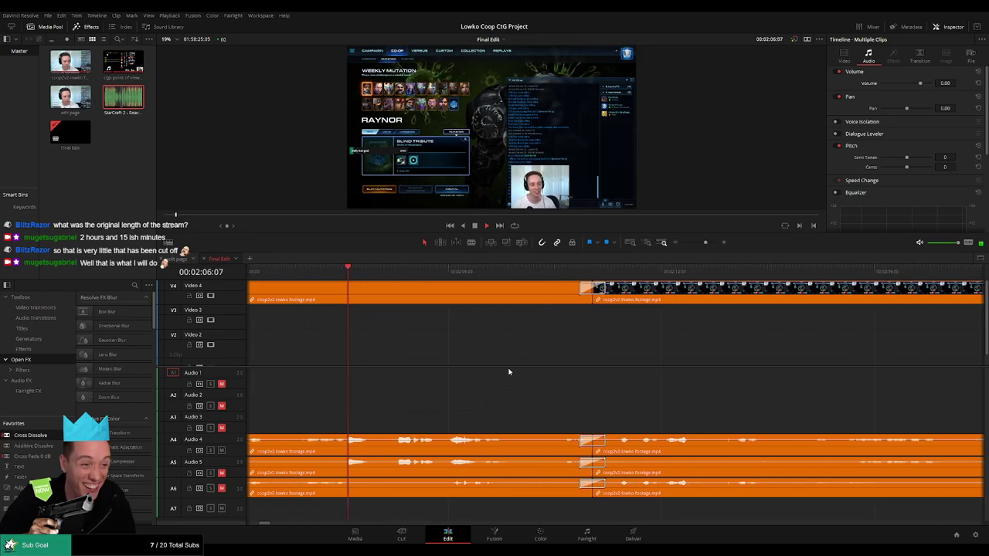
scroll(534, 365, right, 2)
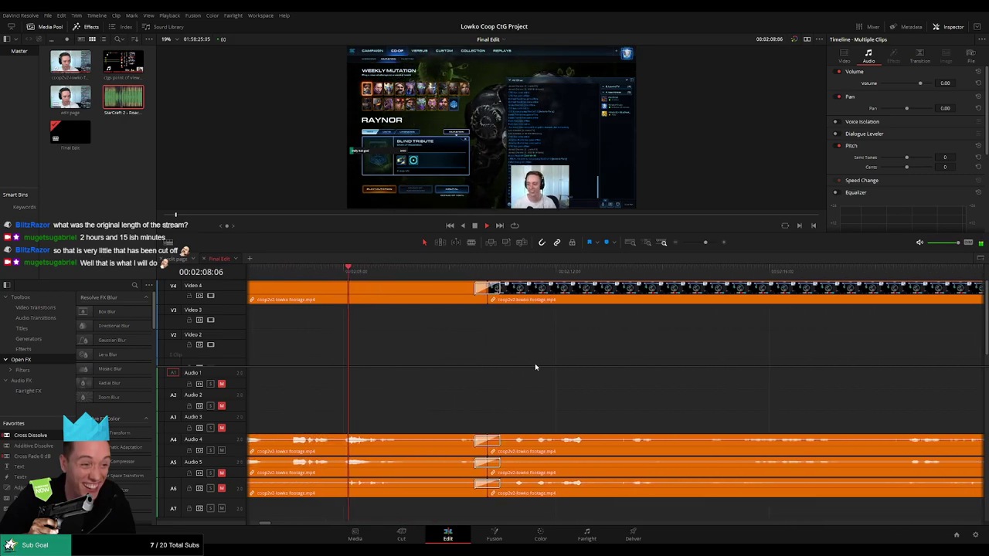
scroll(549, 366, right, 2)
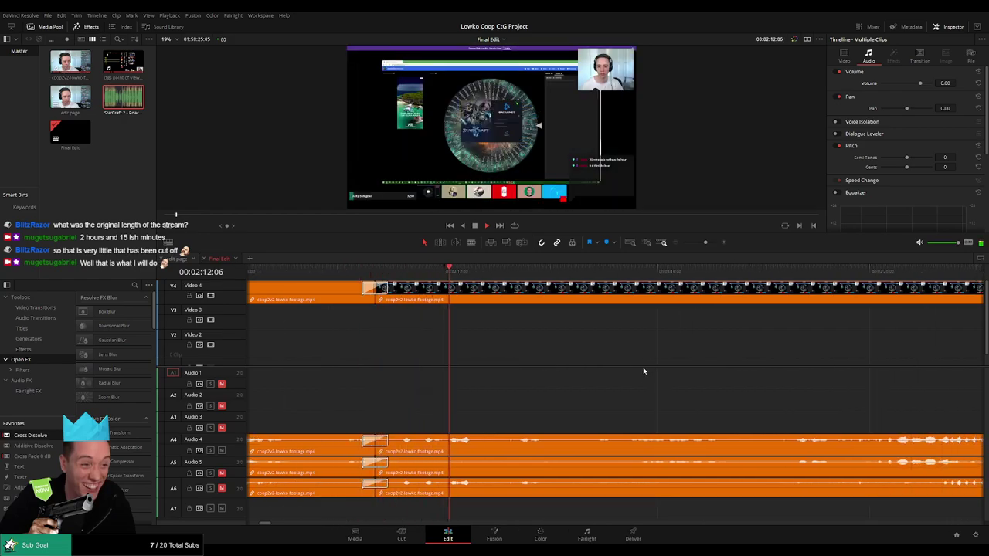
scroll(563, 371, right, 2)
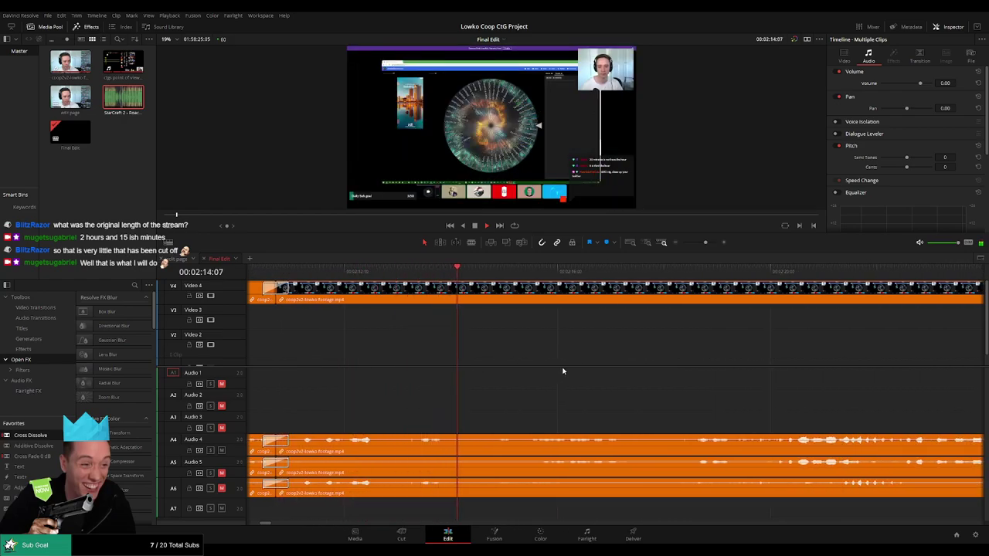
mouse_move(706, 242)
mouse_down()
mouse_move(692, 242)
mouse_move(703, 244)
mouse_up()
scroll(534, 357, right, 4)
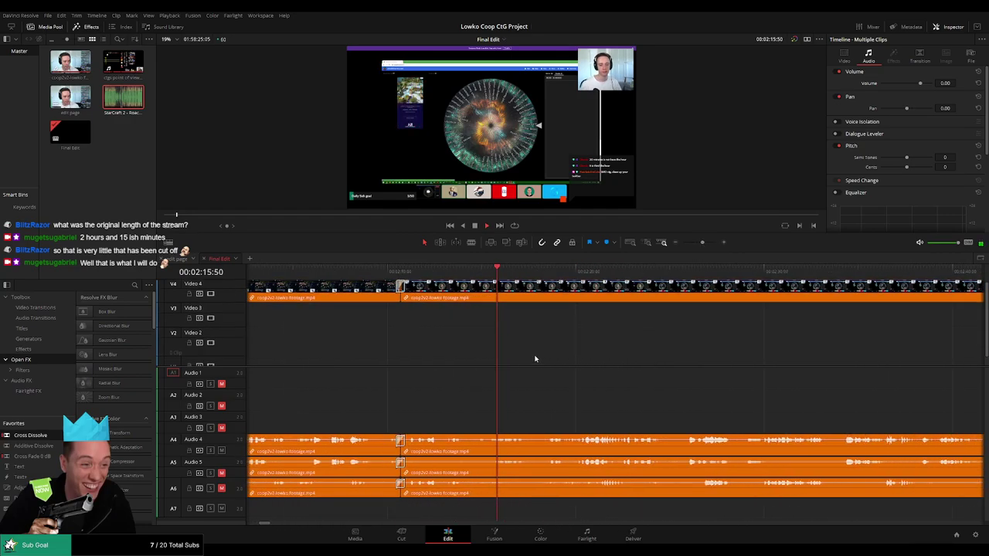
scroll(564, 366, right, 2)
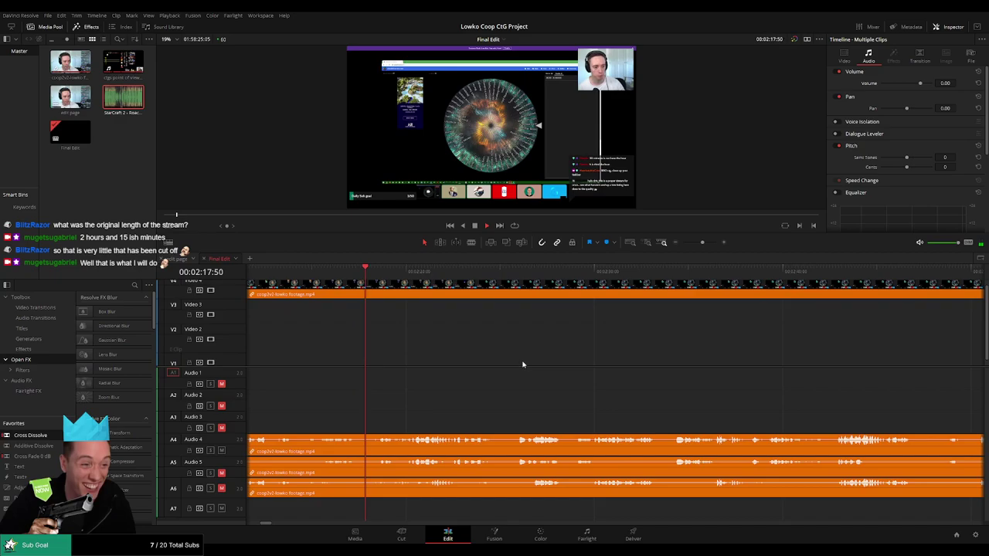
scroll(540, 364, right, 2)
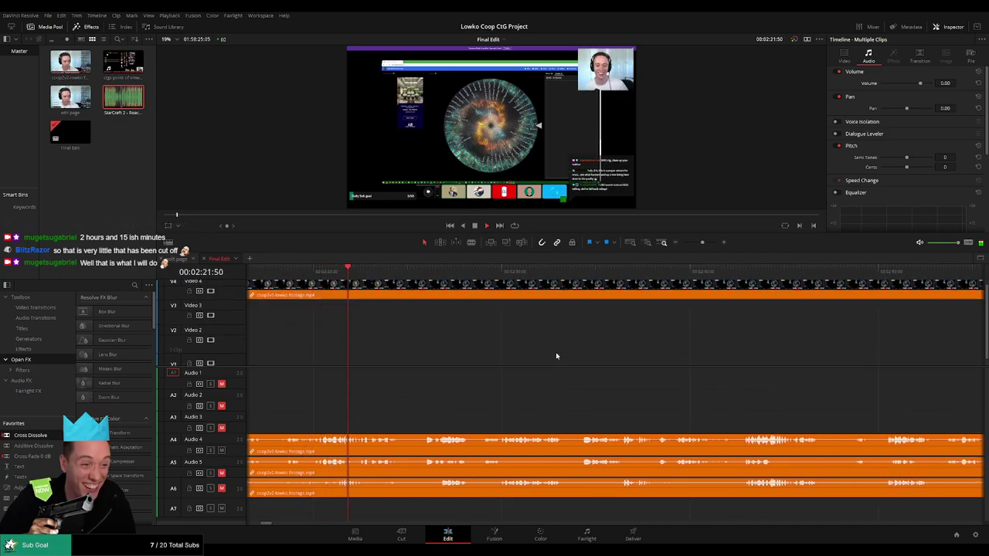
mouse_move(703, 246)
mouse_down()
mouse_move(692, 243)
mouse_move(703, 245)
mouse_up()
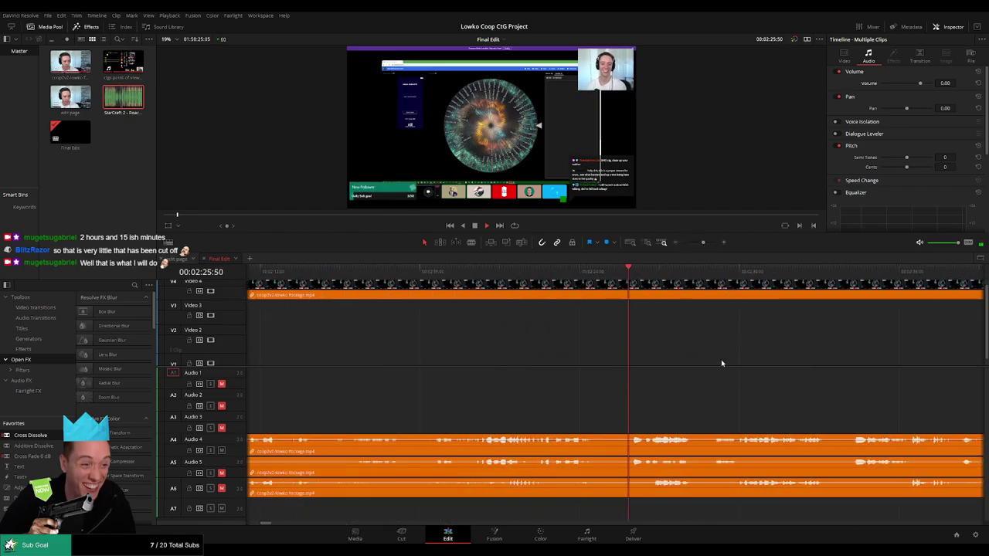
drag(522, 368, 426, 385)
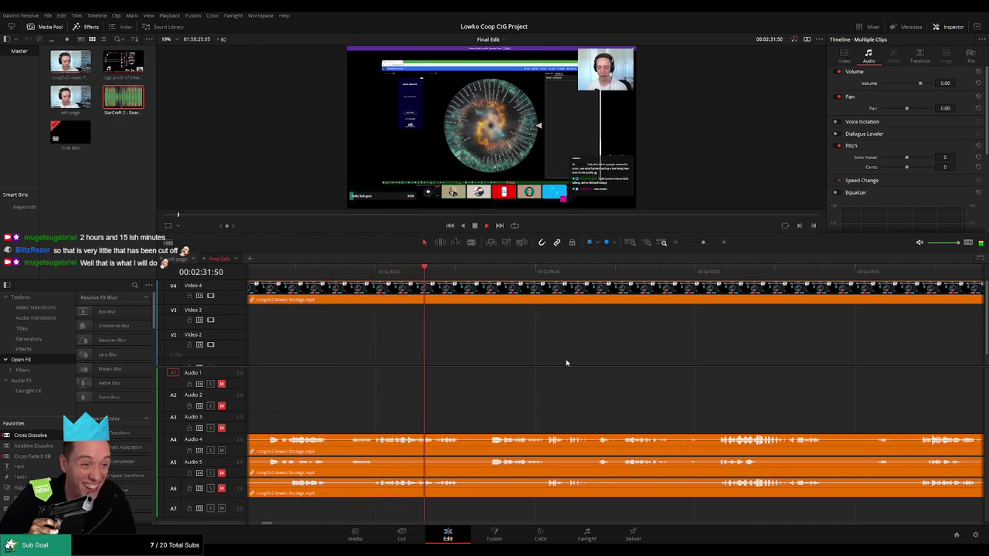
scroll(567, 363, right, 2)
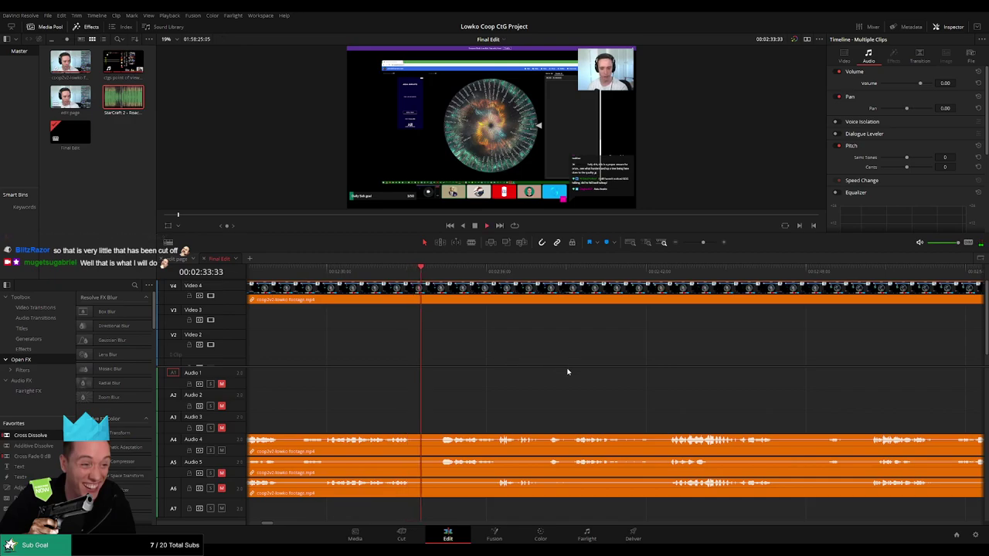
scroll(533, 368, right, 2)
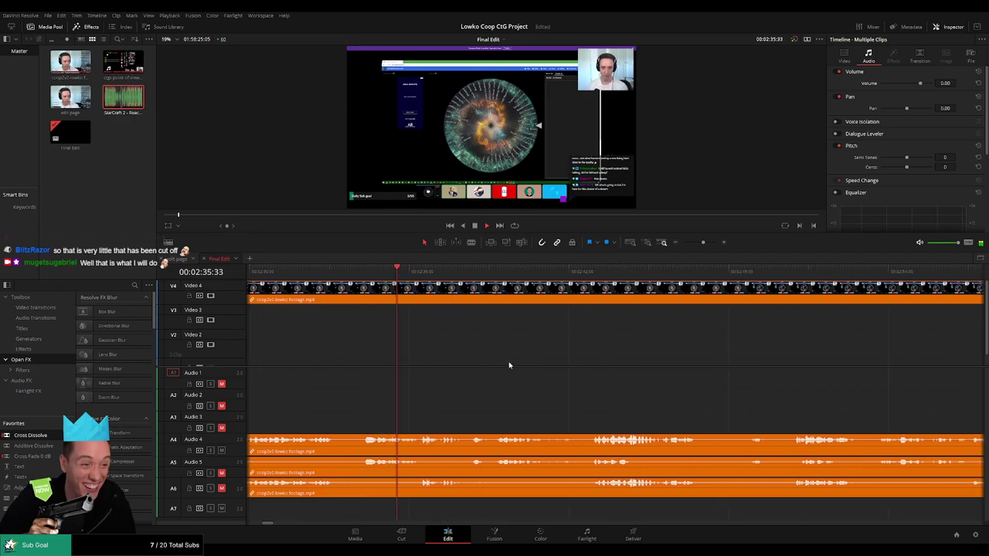
scroll(545, 363, right, 2)
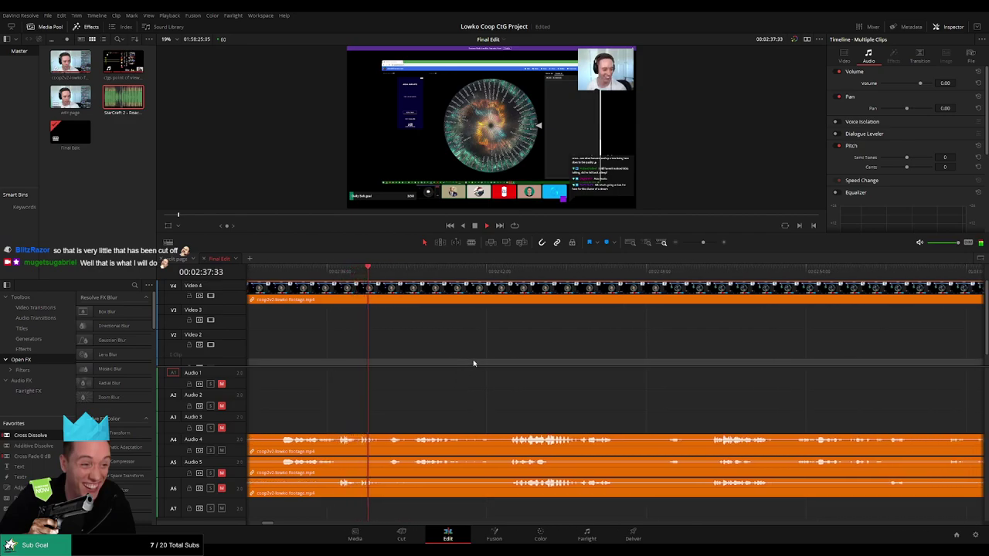
scroll(499, 359, right, 1)
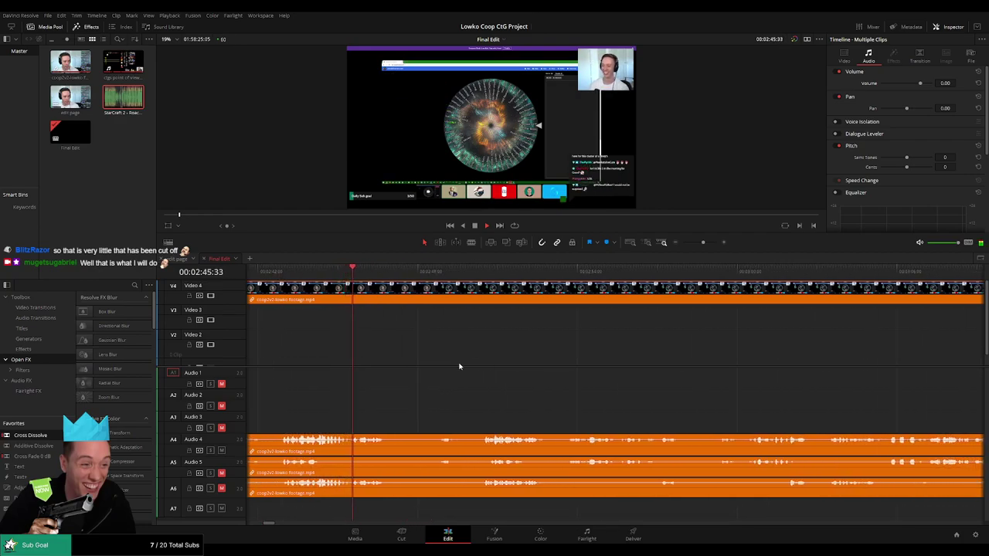
- Stop playback and split the linked Video 4 and Audio 4 to 6 footage at 00:02:47:00
key(space)
key(b)
click(392, 297)
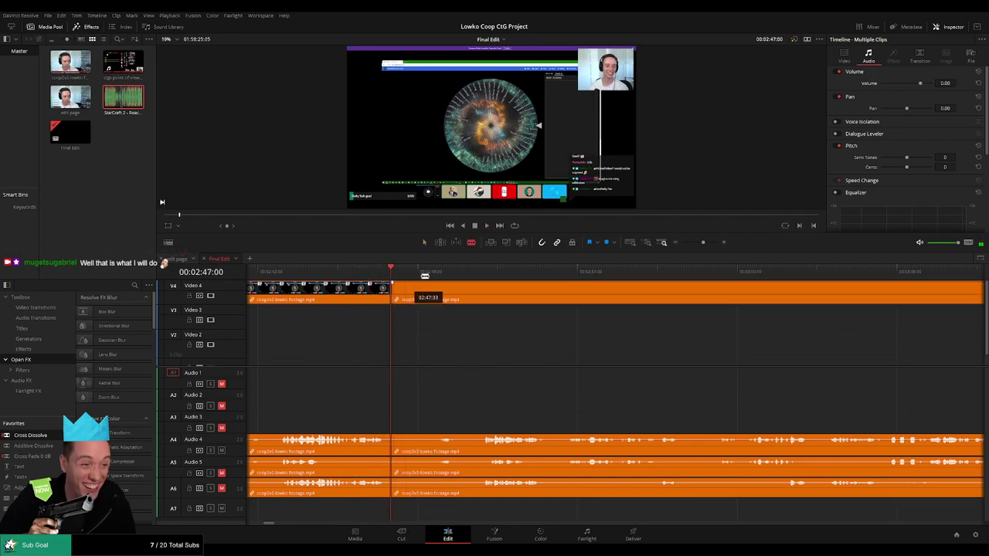
- Split the linked footage at 00:02:50:24 and ripple-delete the section back to 00:02:47:00
key(space)
click(434, 271)
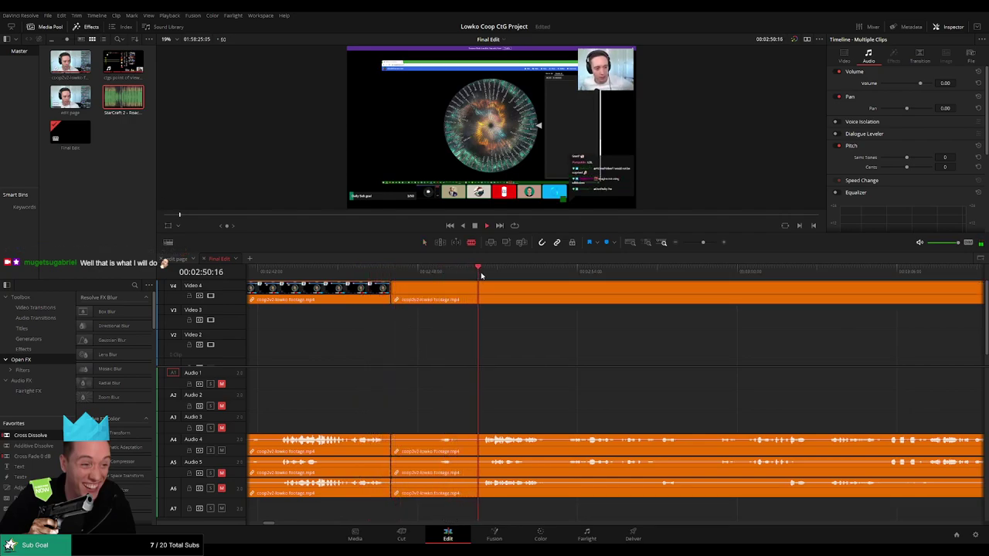
click(480, 290)
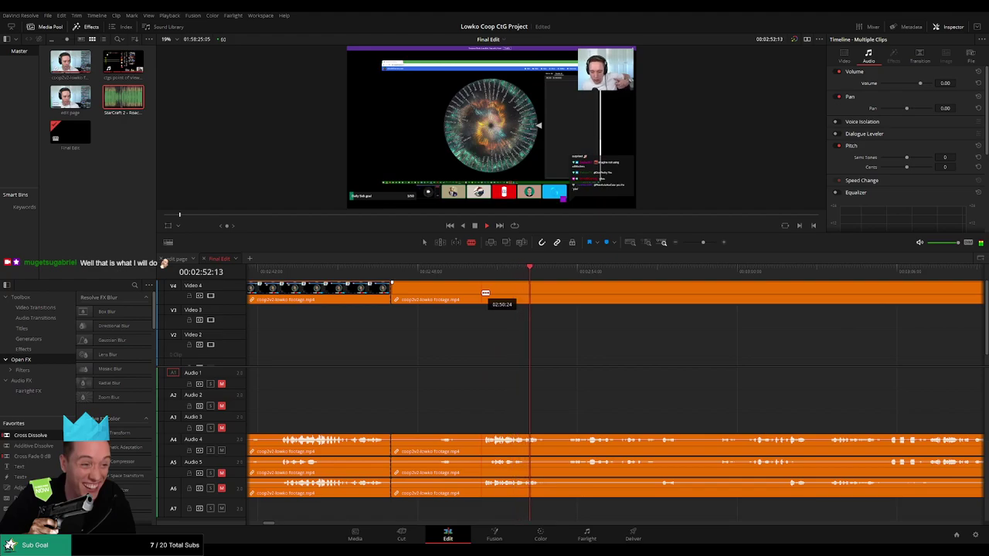
click(440, 272)
key(space)
key(a)
click(442, 299)
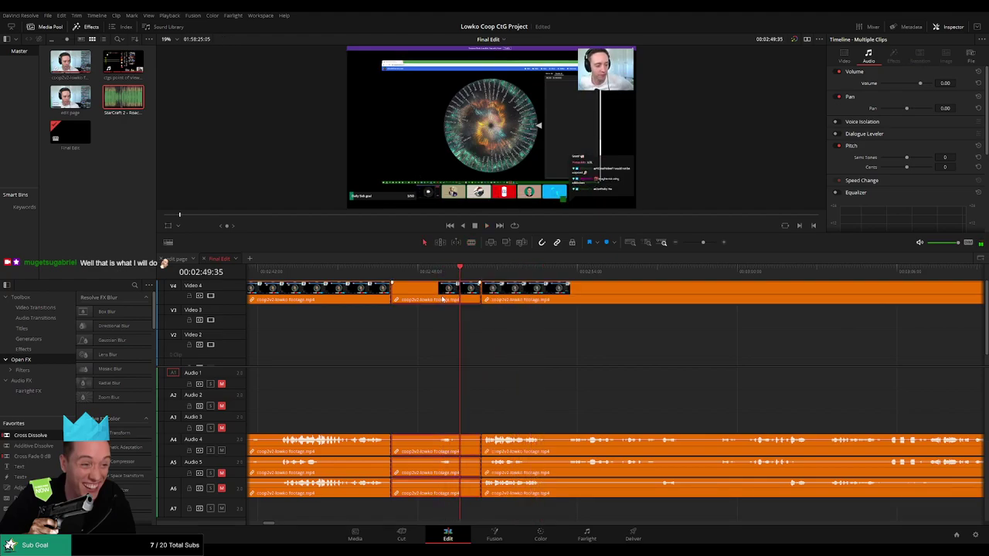
key(Delete)
- Add transitions to the Video 4 and audio join at 00:02:47:00 and play across it
click(391, 293)
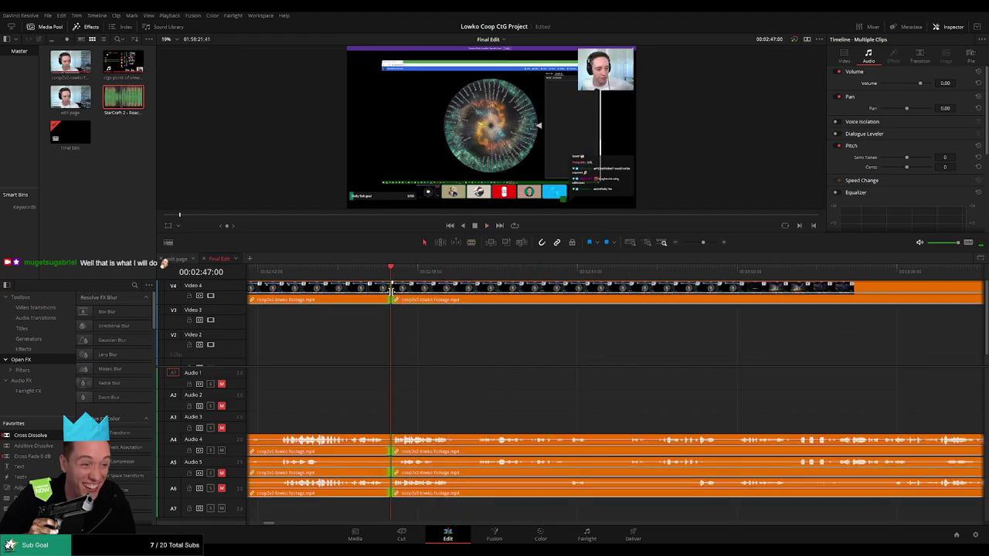
key(ctrl+t)
key(space)
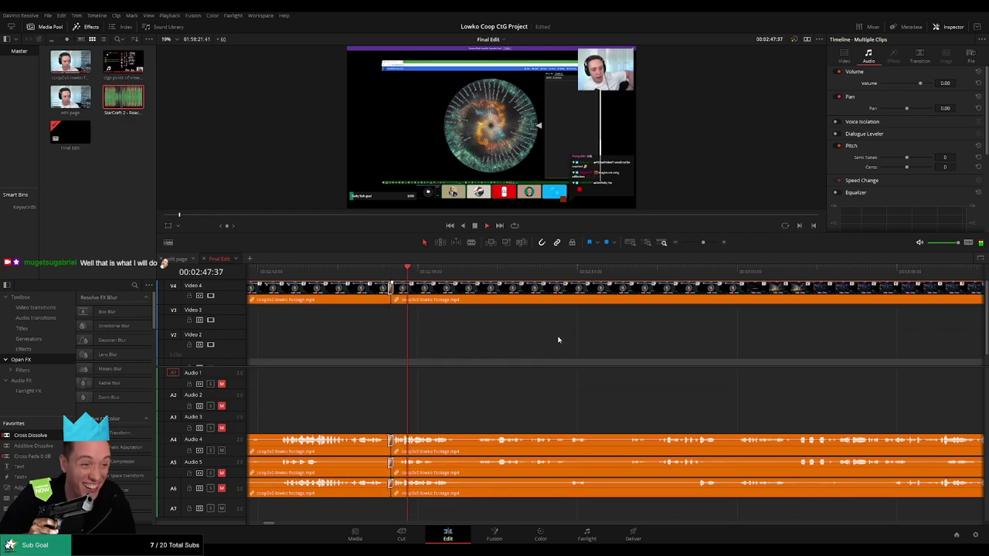
click(382, 270)
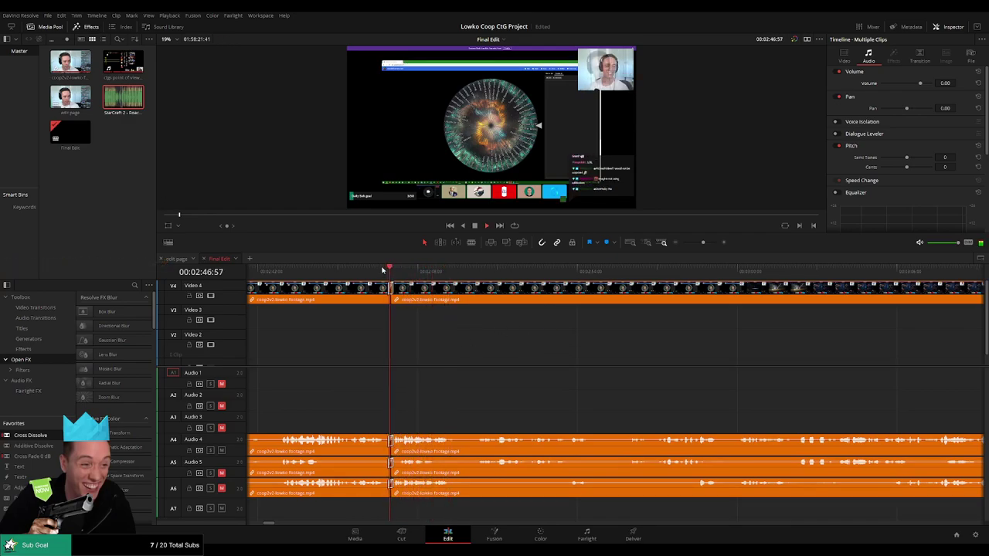
click(374, 269)
- Play on to about 00:02:54 and split the linked footage at 00:02:54:03 and 00:02:54:19
drag(572, 348, 466, 355)
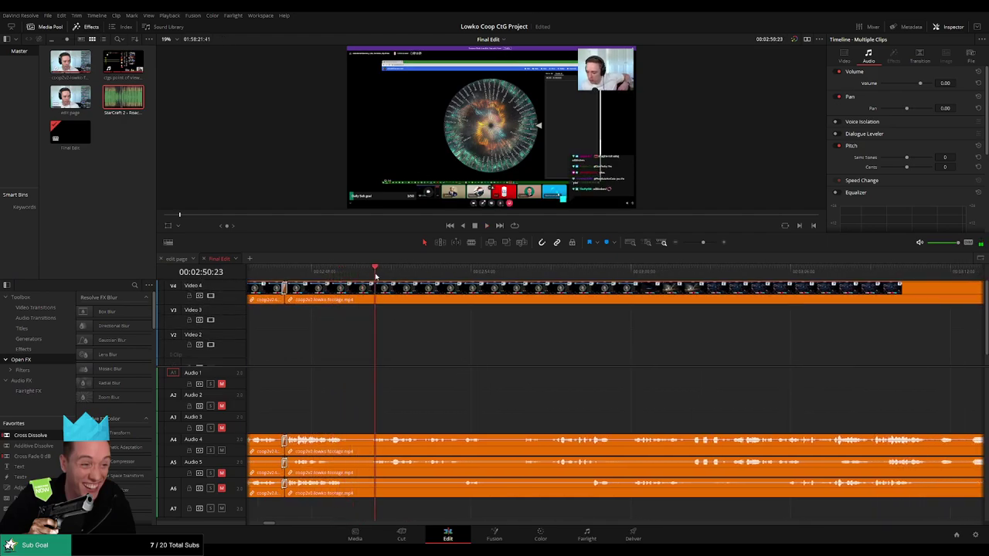
scroll(533, 357, right, 3)
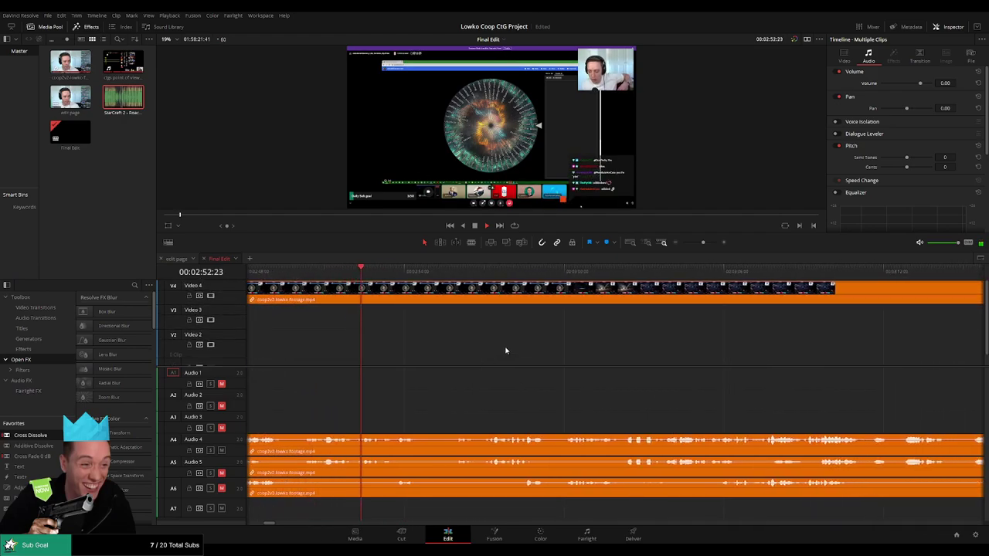
scroll(494, 352, right, 1)
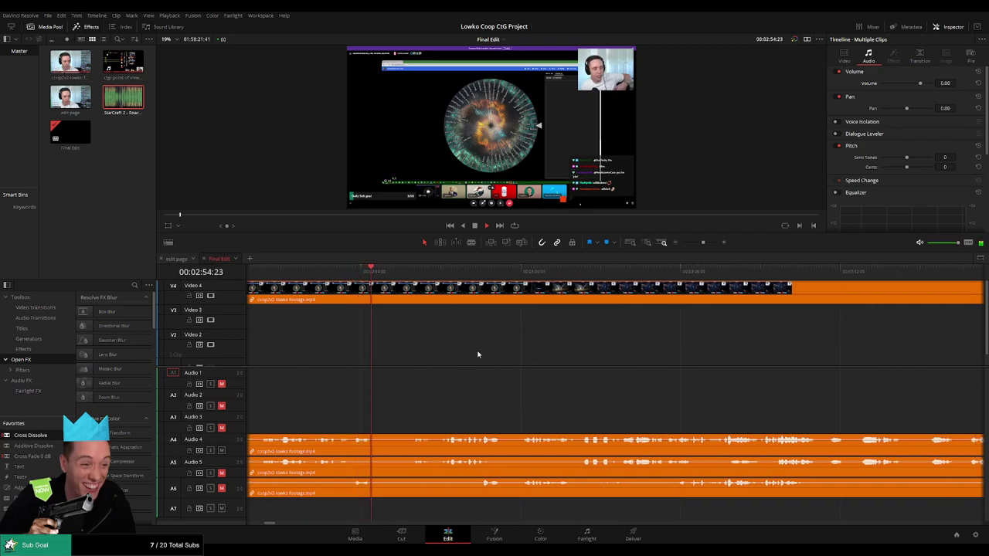
click(334, 271)
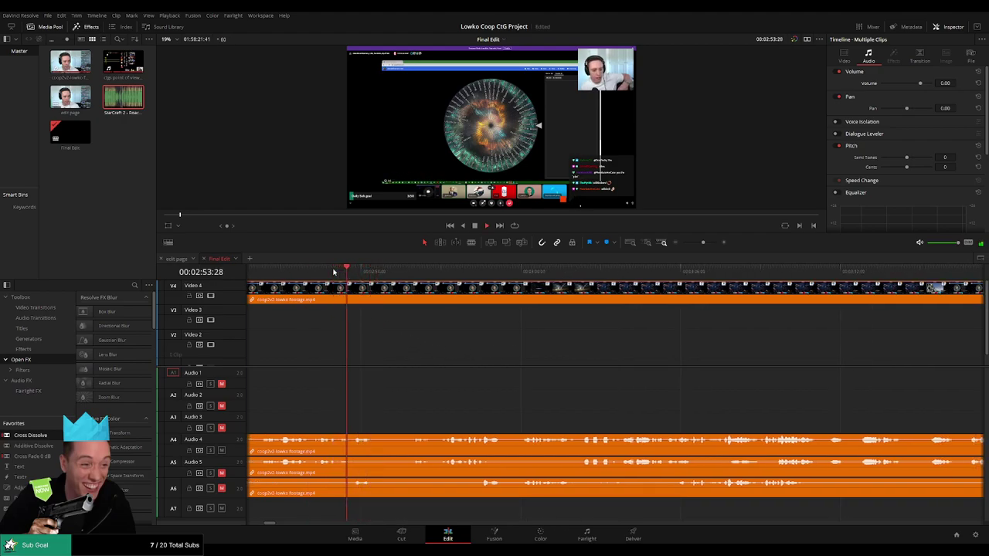
key(space)
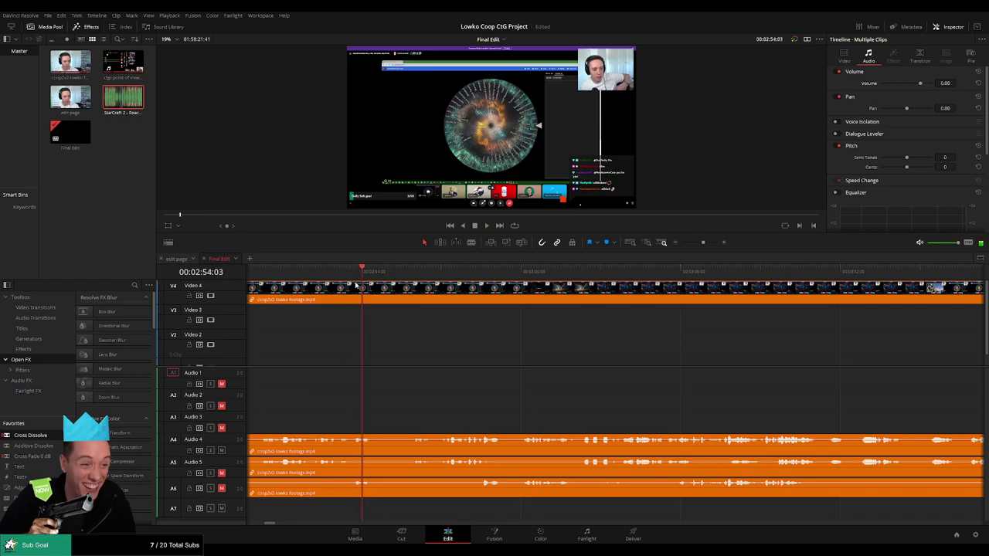
key(b)
click(365, 291)
key(space)
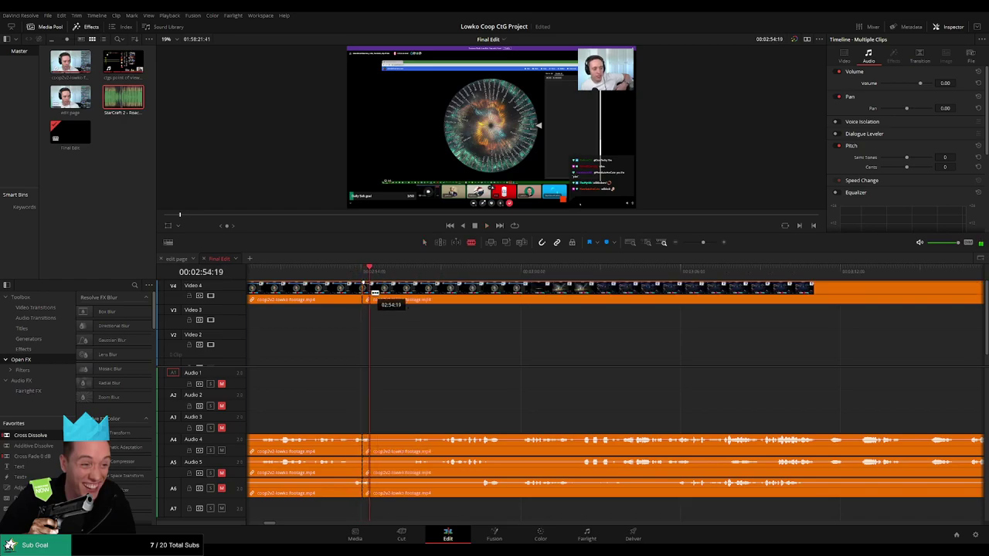
- Silence the short Audio 4 piece ending at 00:02:54:19, place a matching Roach Quotes clip on Audio 7, and play on
key(a)
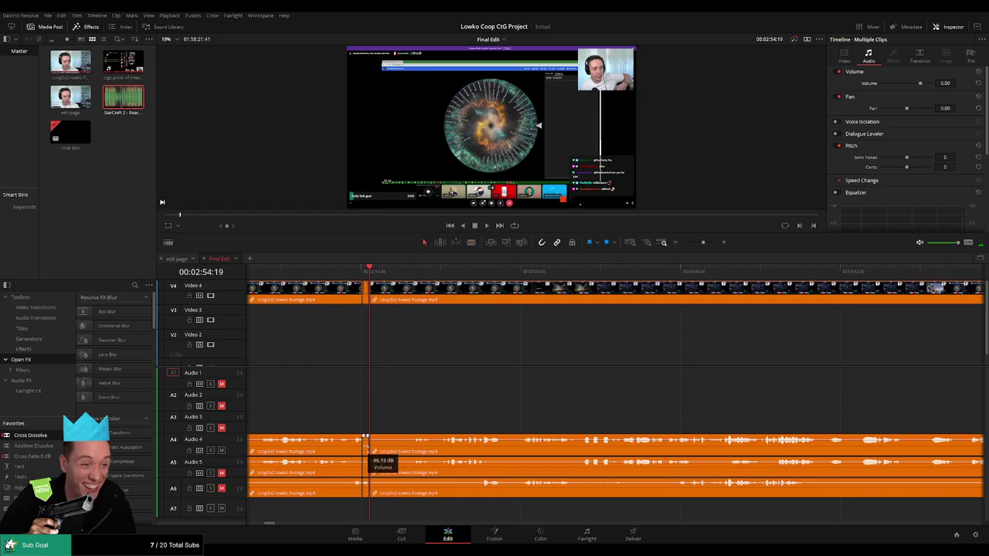
drag(187, 134, 367, 506)
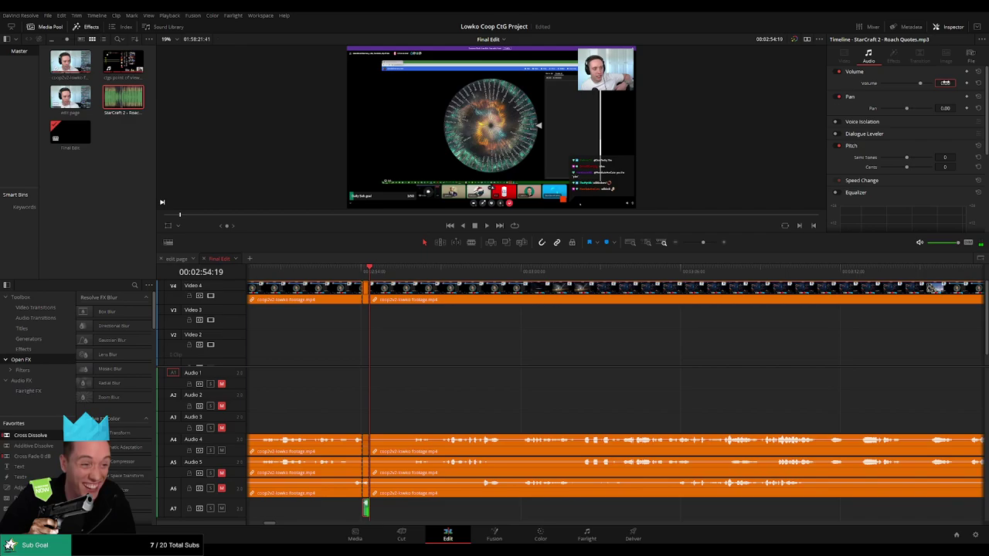
click(494, 378)
key(space)
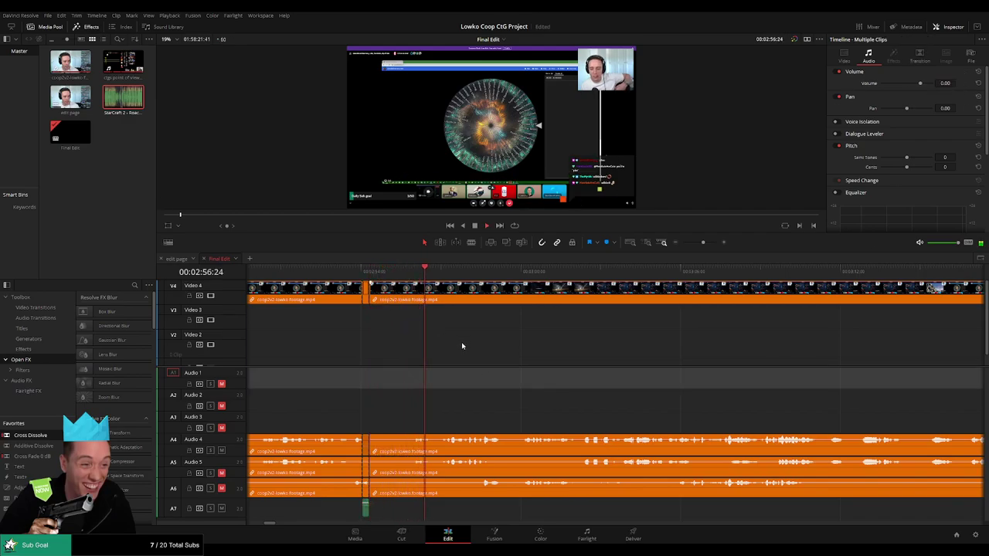
- Play on past 00:03:00, return to the pause before it, and split the linked footage at 00:02:59:18
click(529, 353)
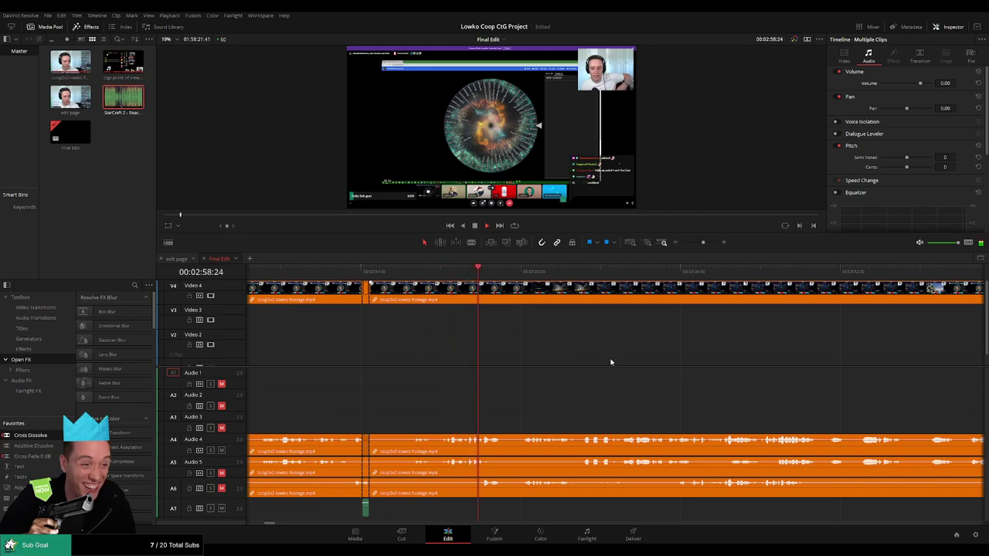
drag(608, 362, 504, 369)
scroll(510, 359, right, 2)
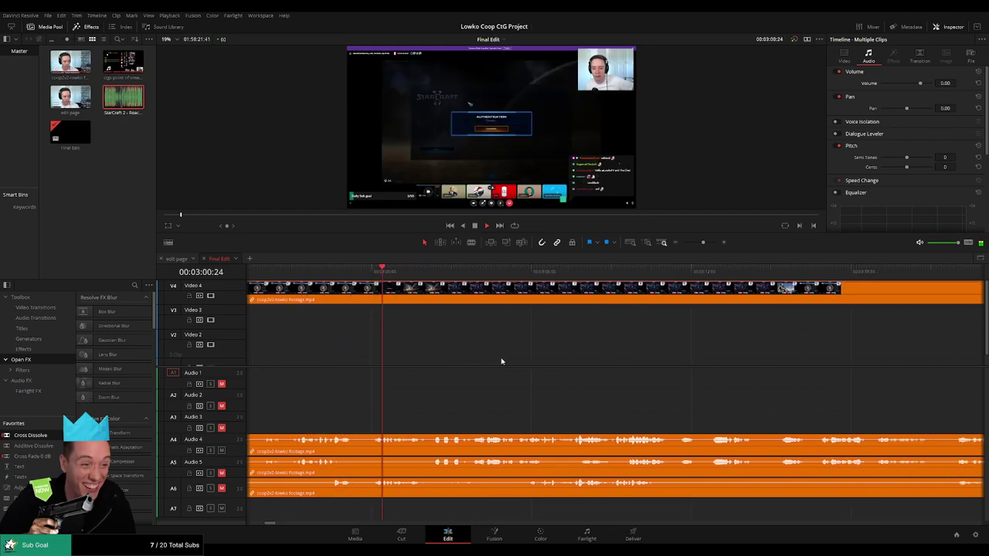
click(337, 270)
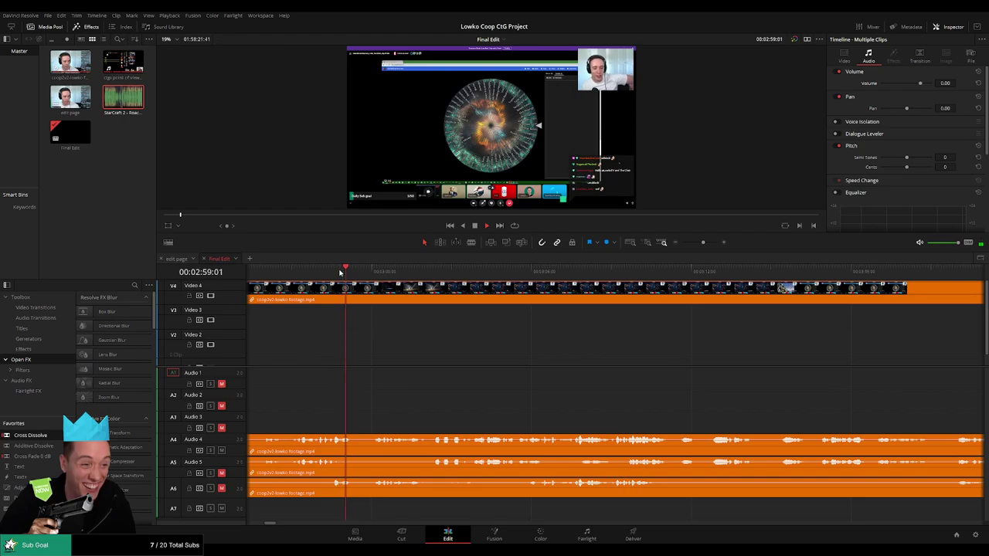
key(space)
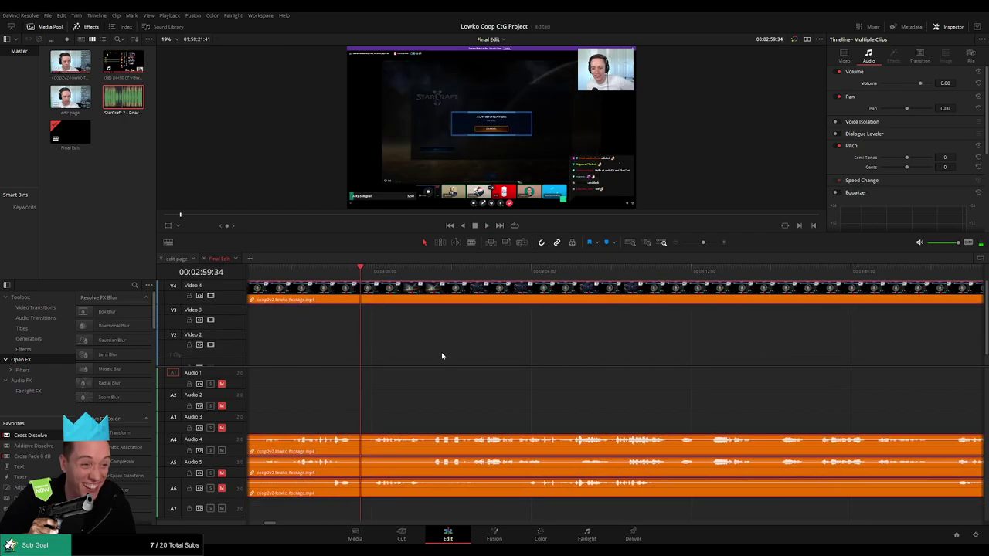
click(353, 269)
key(b)
click(355, 291)
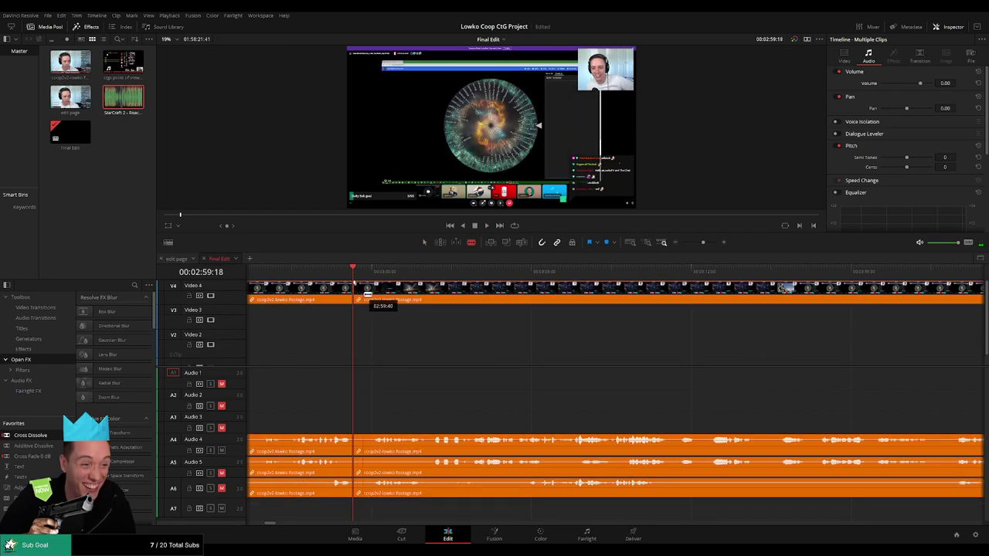
- Ripple-delete the short section following 00:02:59:18, add transitions at the join, and play it
key(a)
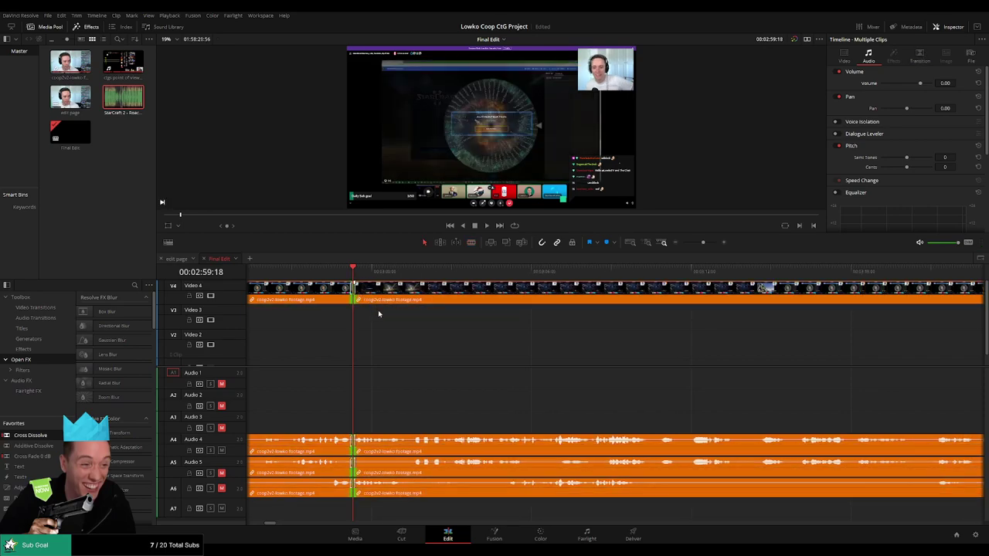
key(space)
key(space)
- Replay the footage after the 00:02:59:18 join and split it at 00:02:59:41 and 00:02:59:55
drag(702, 242, 709, 245)
click(552, 267)
key(space)
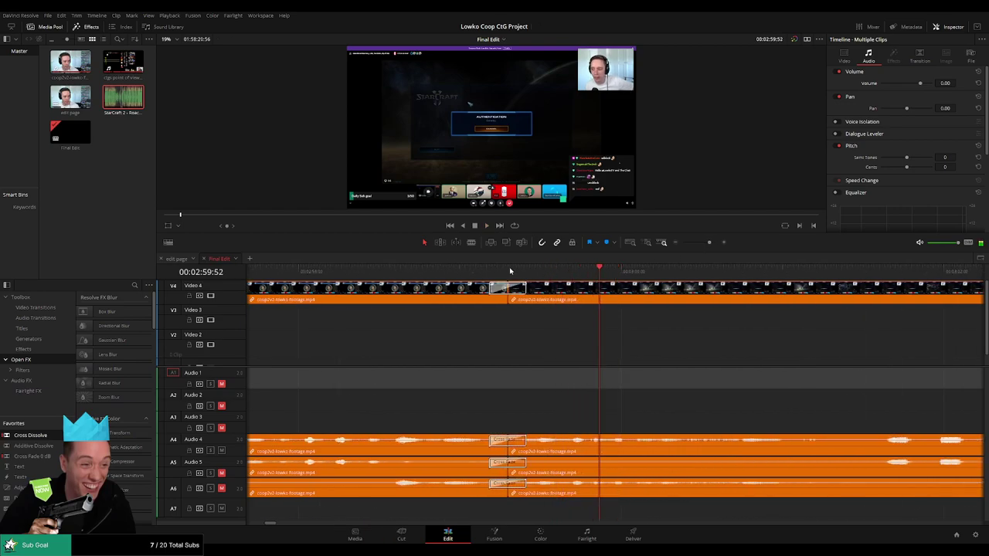
click(508, 269)
mouse_move(578, 275)
mouse_down()
mouse_move(526, 276)
mouse_move(570, 277)
mouse_up()
key(b)
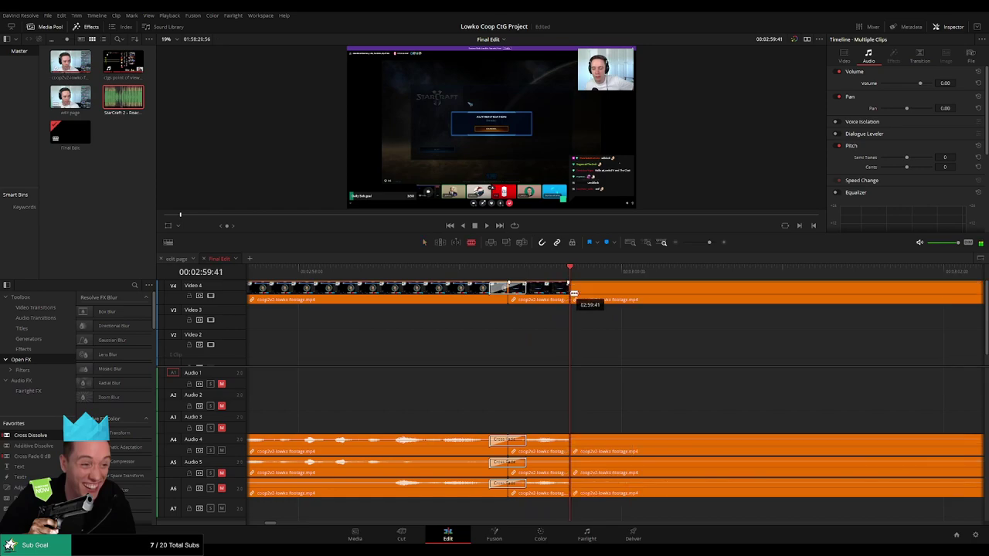
click(570, 289)
key(space)
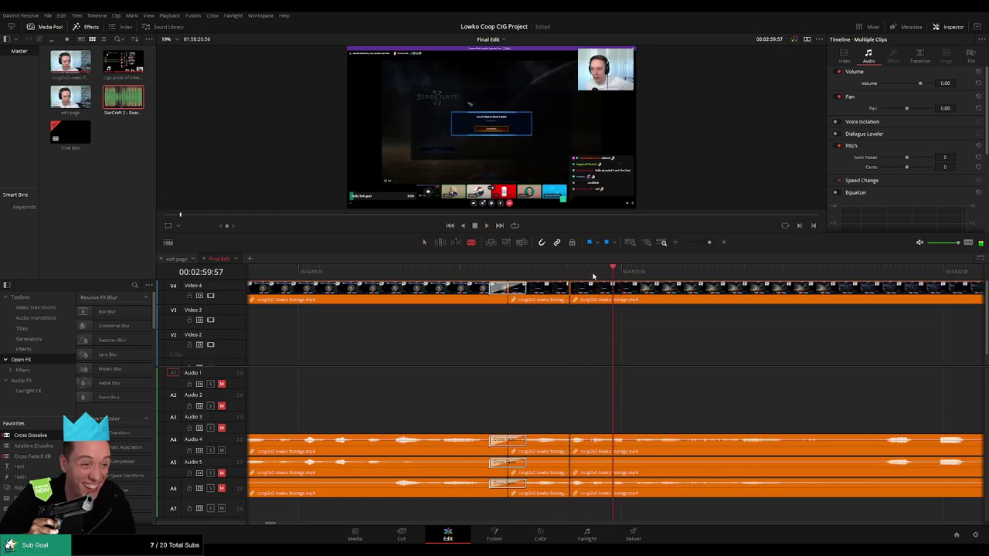
drag(610, 278, 609, 275)
key(ctrl+b)
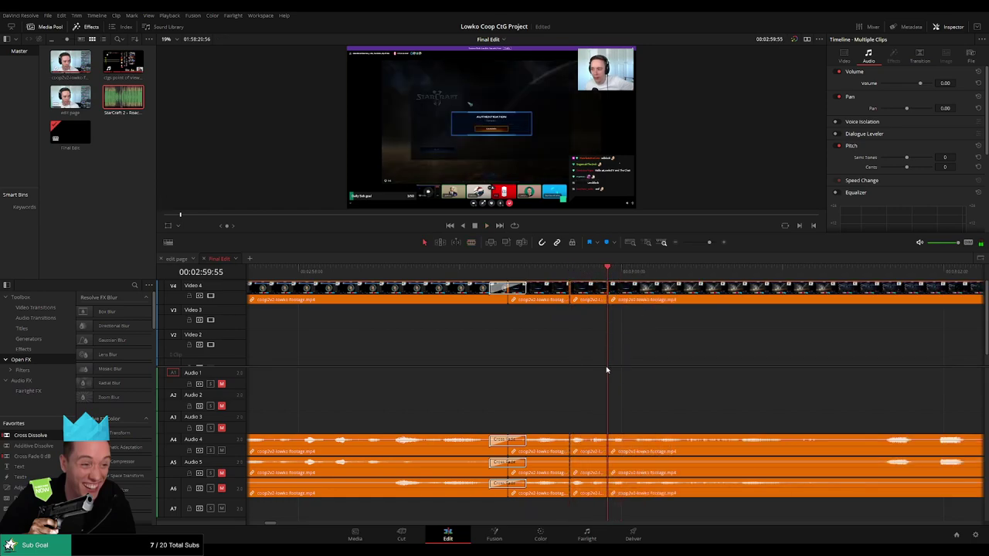
- Silence the Audio 4 piece from 00:02:59:41 to 00:02:59:55 and cover it with a trimmed Roach Quotes clip on Audio 7 at -29 volume
drag(593, 451, 593, 454)
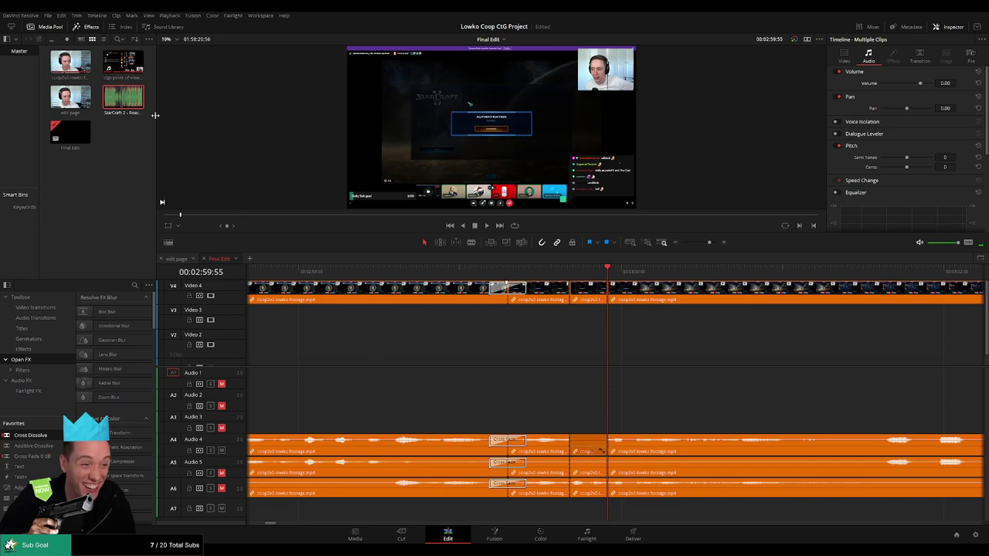
drag(155, 115, 571, 502)
drag(679, 513, 667, 515)
drag(559, 511, 570, 509)
drag(678, 514, 607, 513)
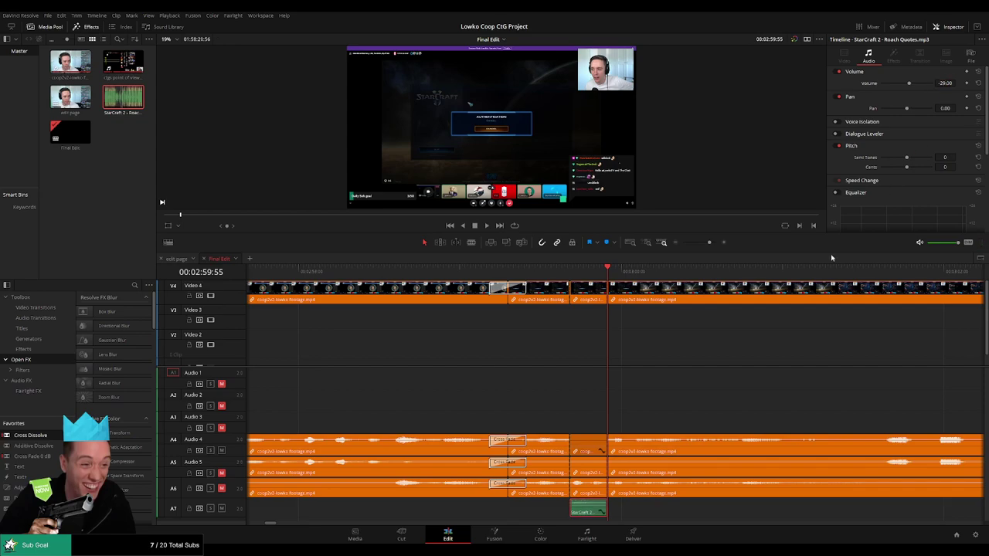
key(space)
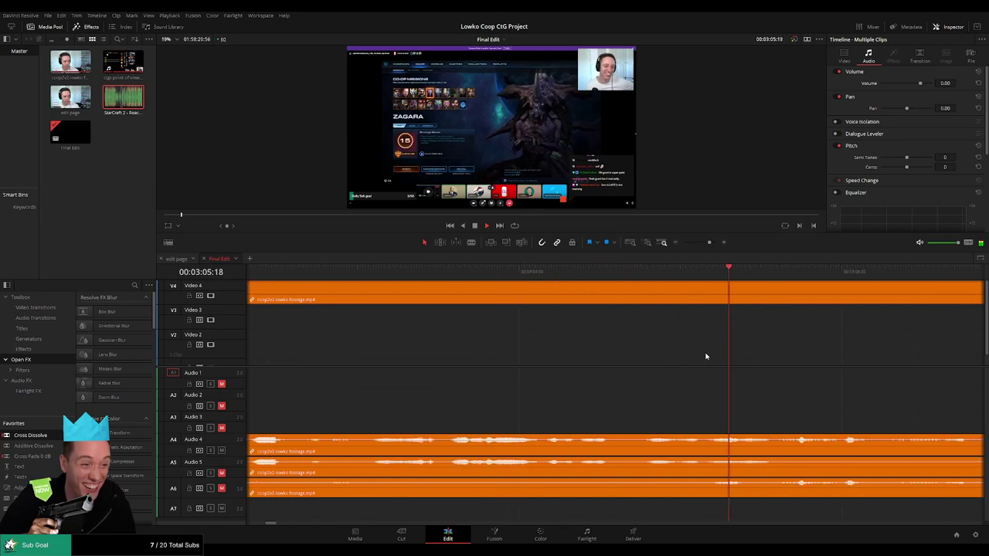
- Play on to about 00:03:22, replay the last phrase, and split the linked footage at 00:03:21:50
key(space)
drag(709, 242, 706, 244)
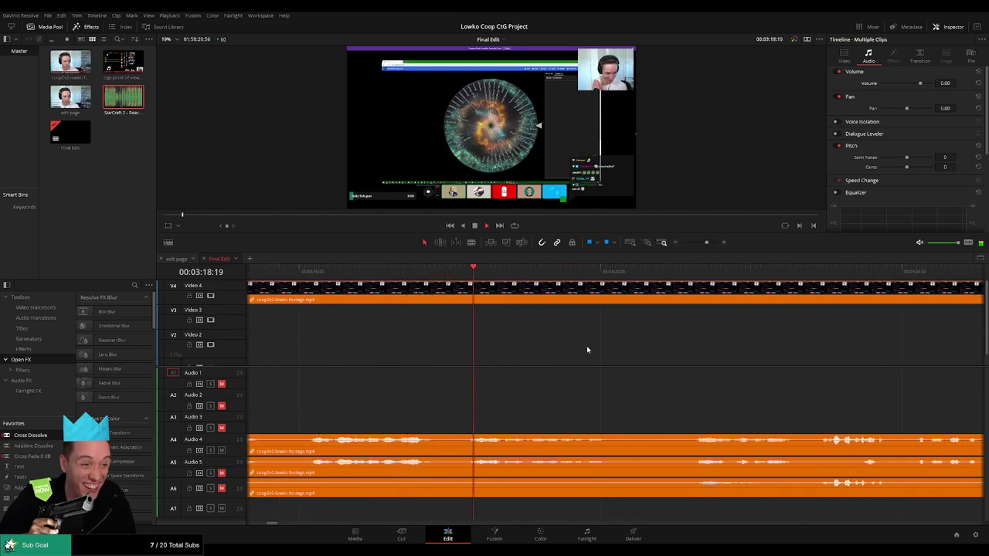
drag(707, 242, 704, 242)
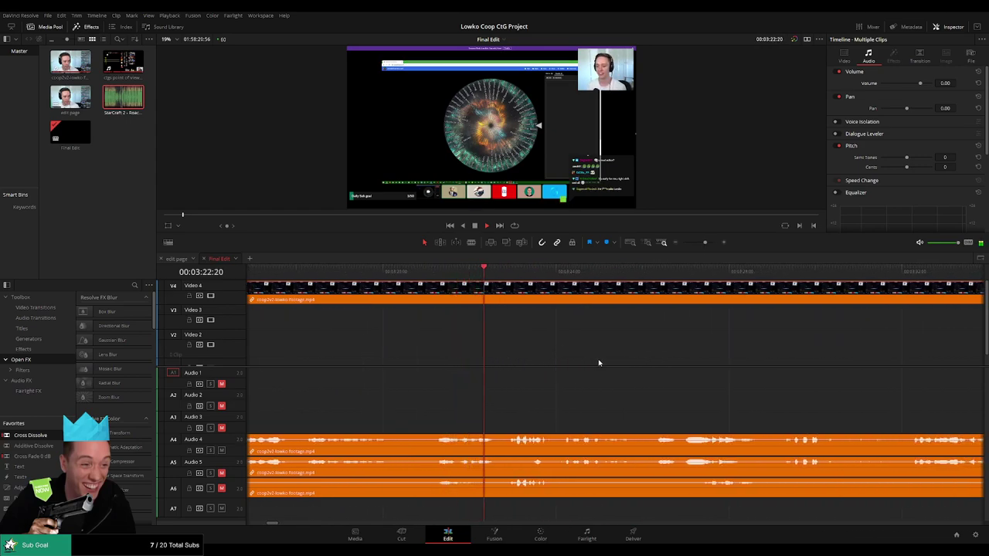
click(446, 271)
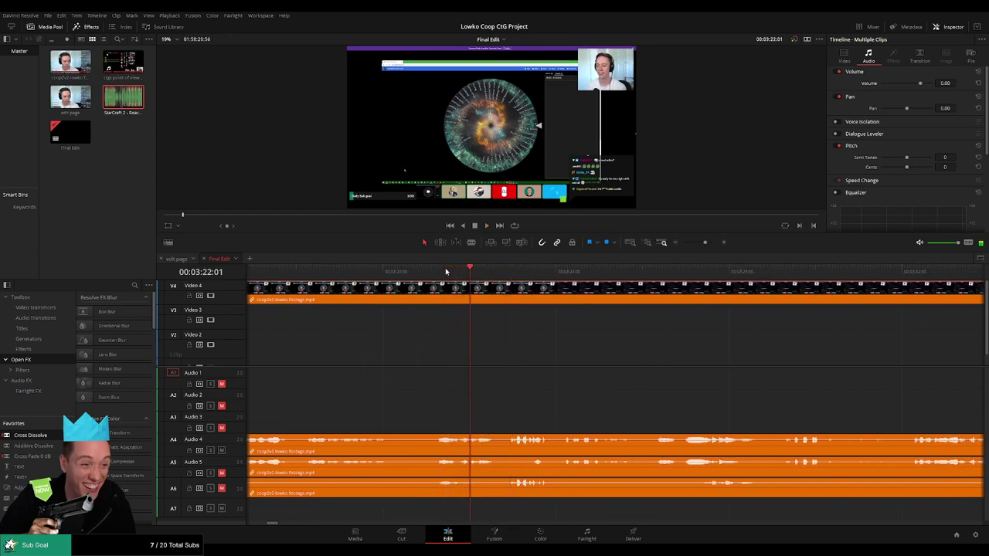
drag(704, 243, 712, 243)
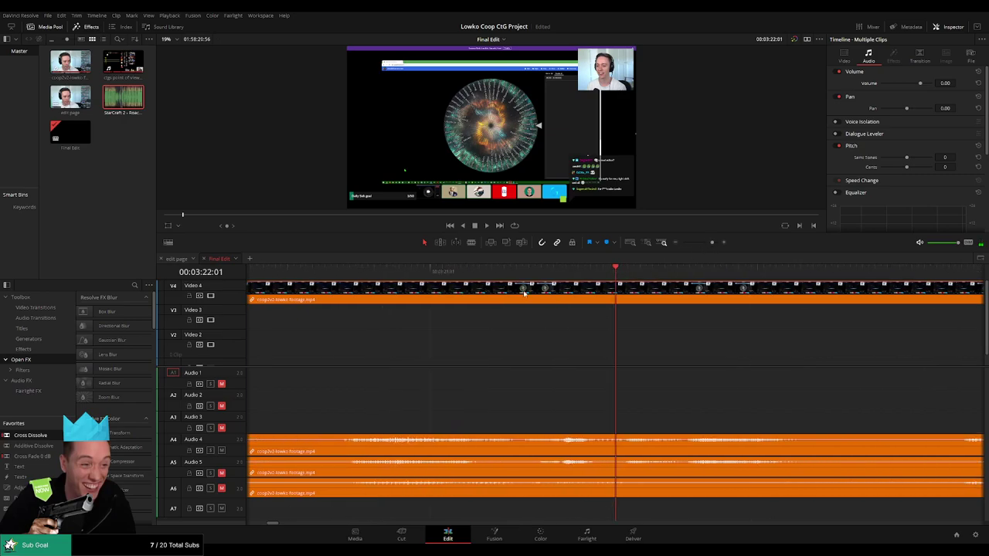
click(417, 268)
key(space)
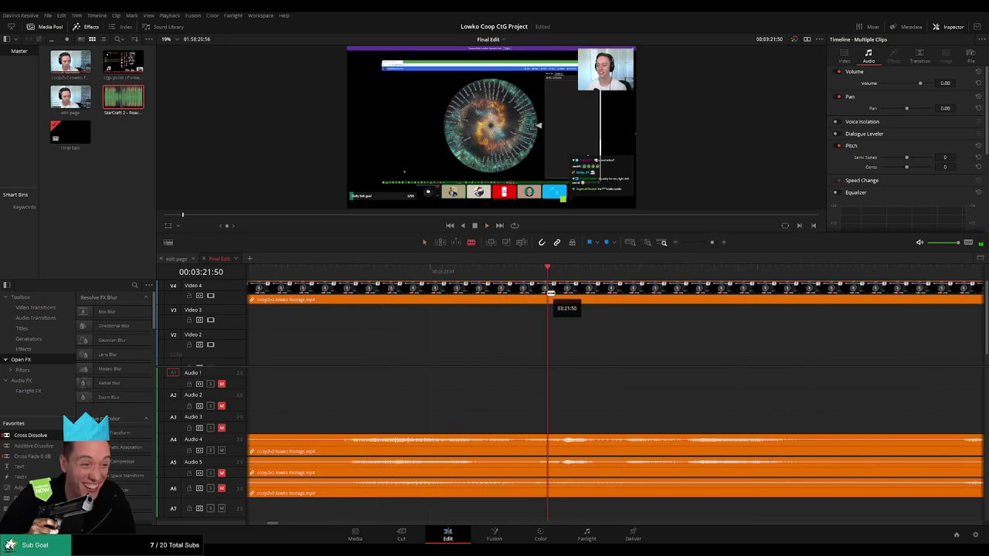
click(549, 293)
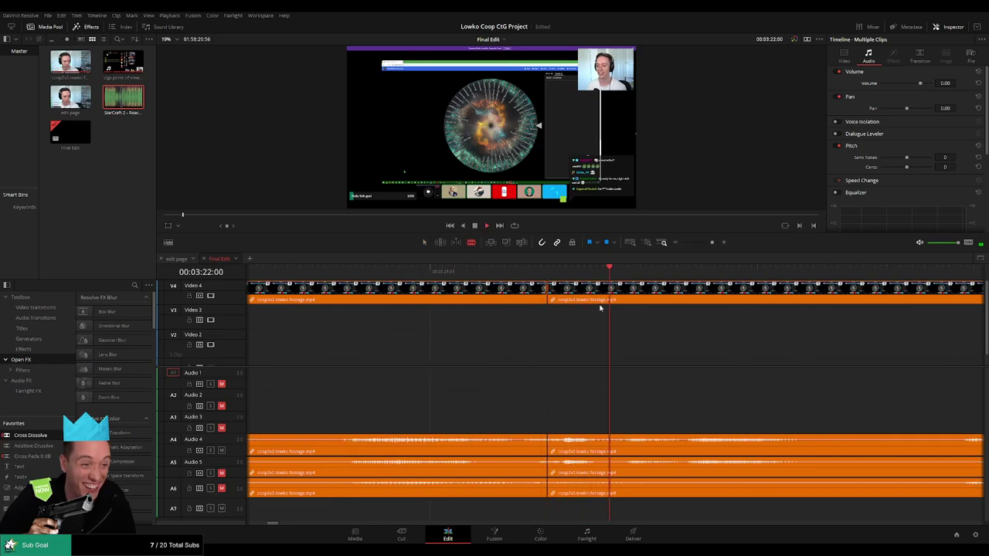
- Split the linked footage at 00:03:22:09 and silence the Audio 4 piece between 00:03:21:50 and that cut
click(665, 269)
click(665, 294)
key(a)
click(616, 443)
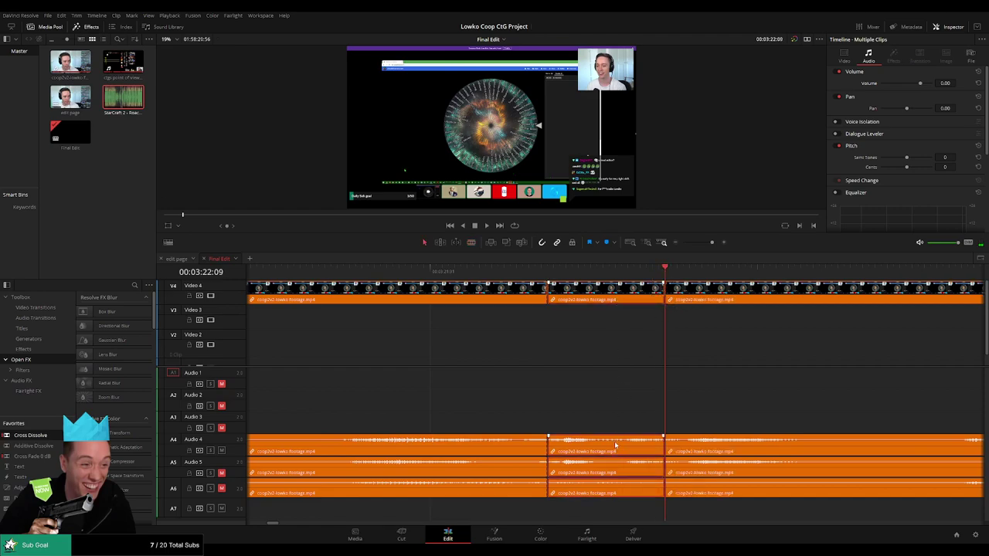
click(623, 406)
drag(617, 438, 616, 450)
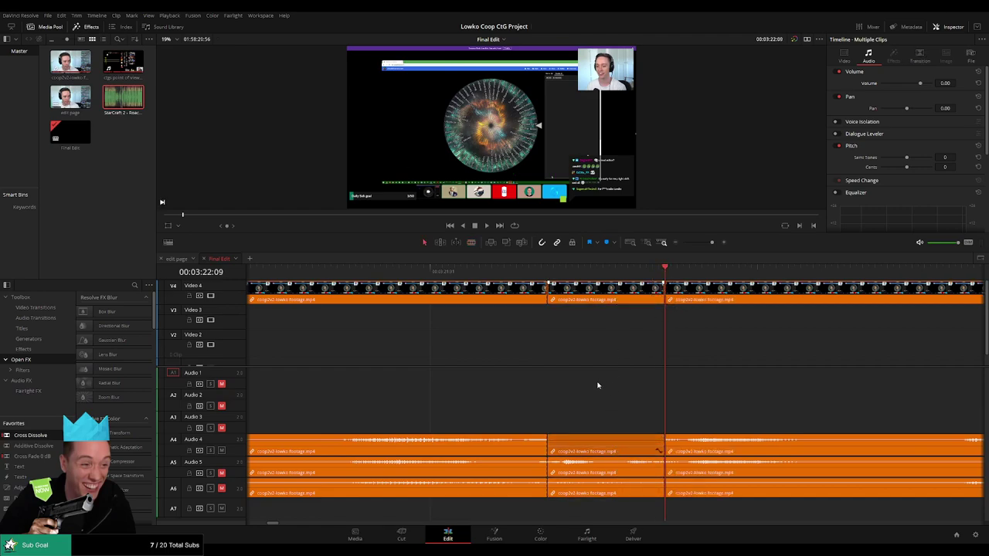
- Cover the silenced piece with a Roach Quotes clip on Audio 7, trimmed to 00:03:22:09 and set to -29 volume
drag(340, 188, 584, 515)
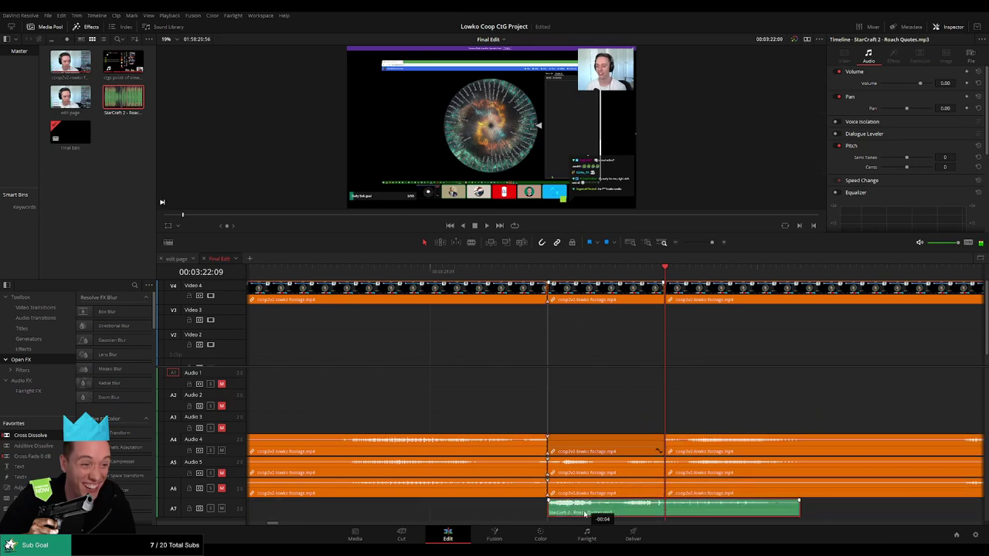
drag(800, 509, 663, 510)
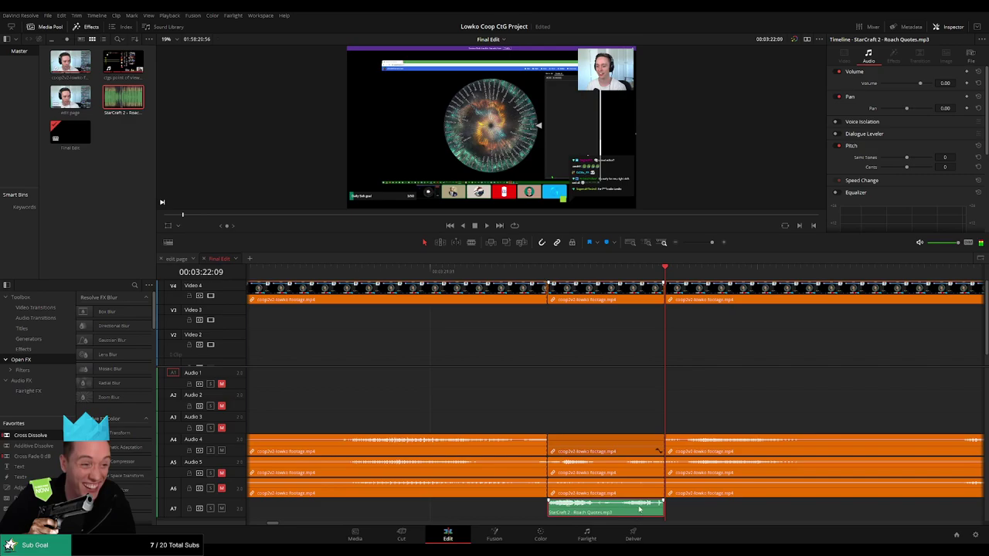
text(-29)
key(Return)
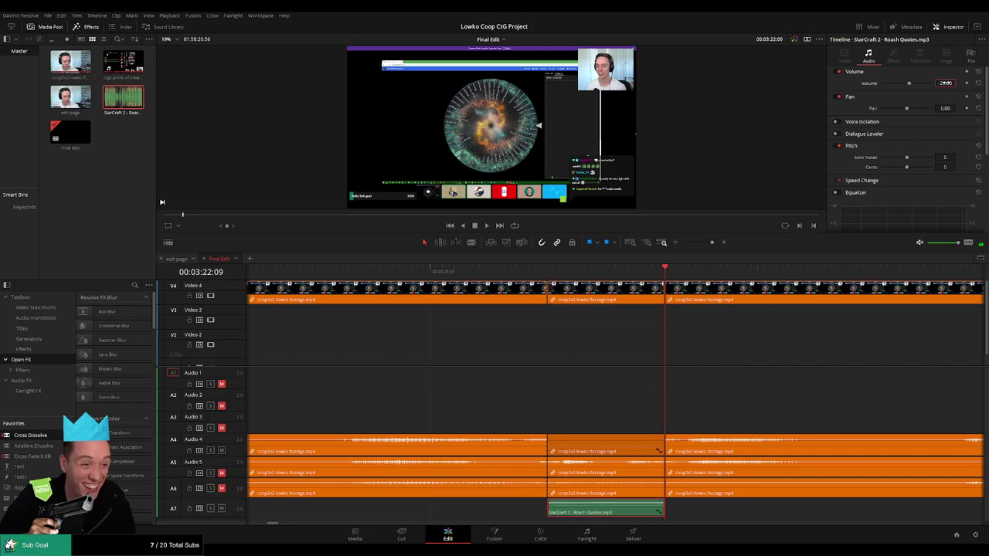
- Play the footage from the Roach sound at 00:03:21:50 to about 00:03:33 and replay the part after 00:03:27
click(739, 314)
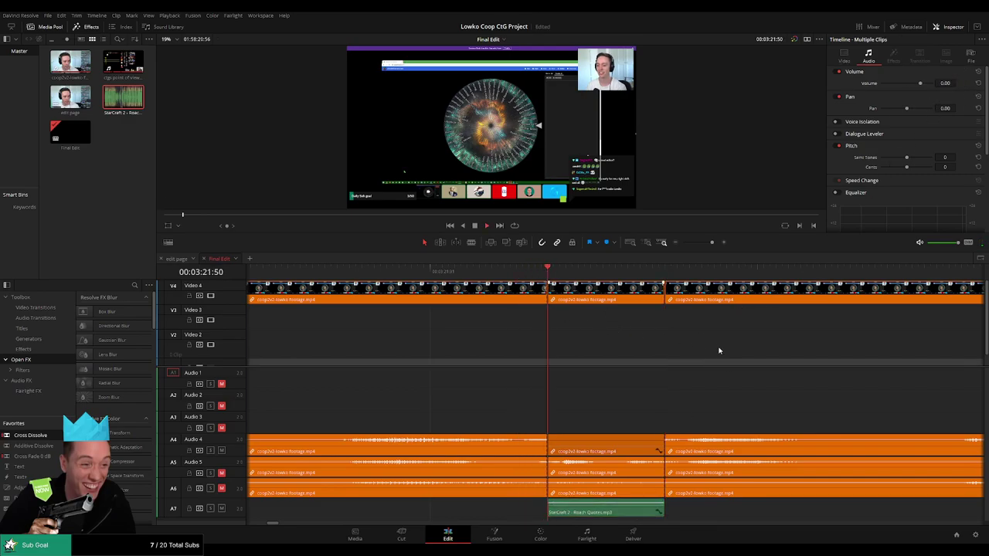
key(space)
drag(712, 244, 703, 244)
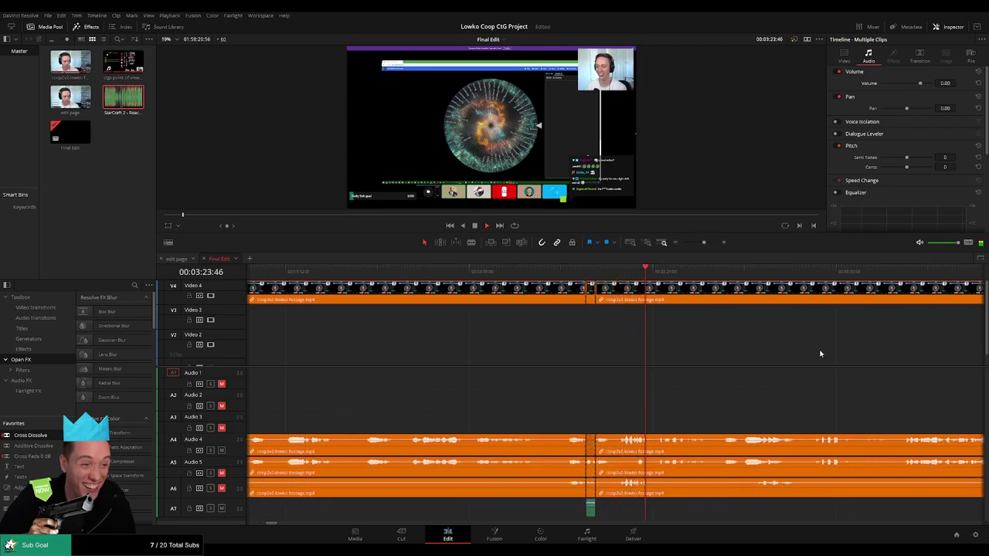
drag(820, 353, 565, 353)
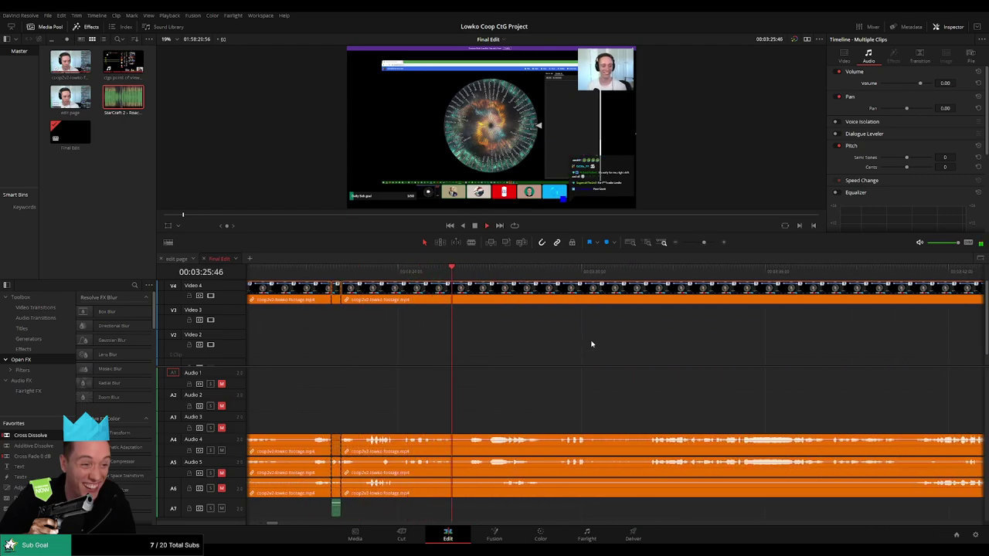
scroll(564, 348, right, 2)
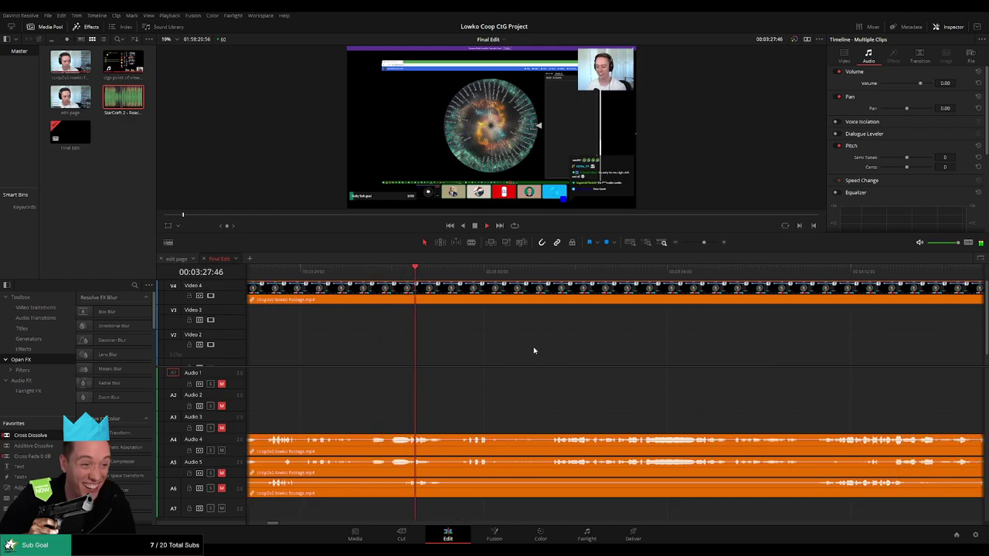
click(390, 276)
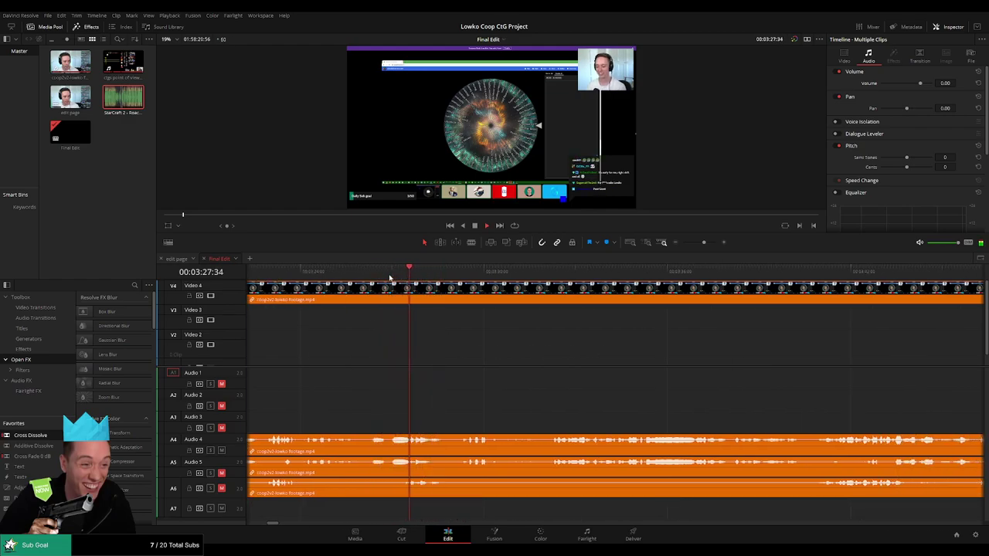
click(476, 275)
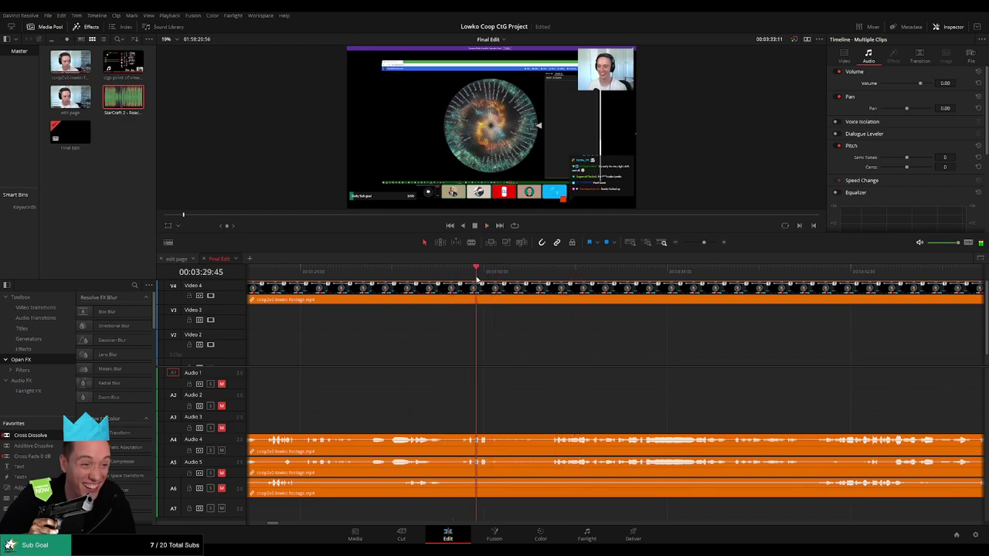
- Split the footage at 00:03:30:33 and 00:03:32:13, ripple-delete the section between, and add transitions at the join
click(504, 297)
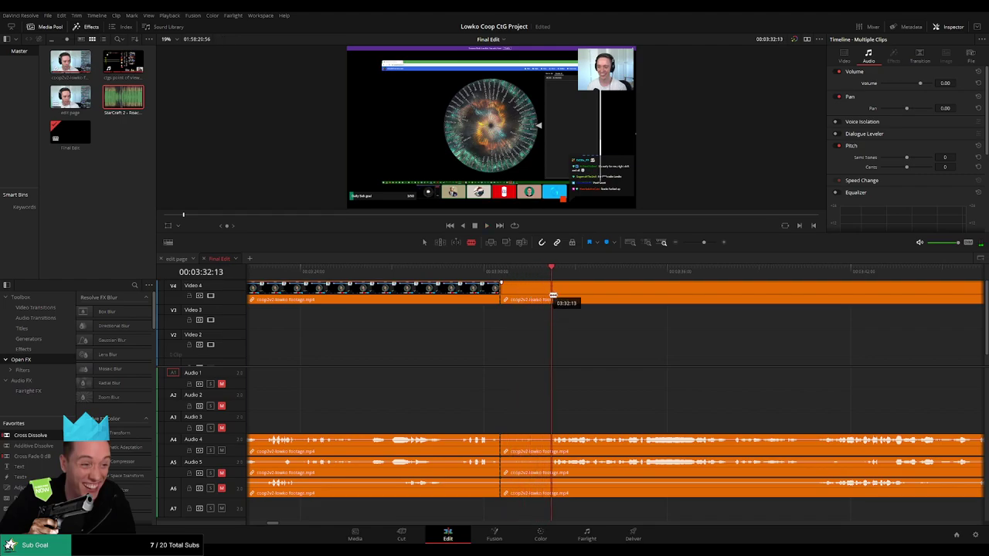
click(552, 295)
key(a)
click(533, 299)
key(Delete)
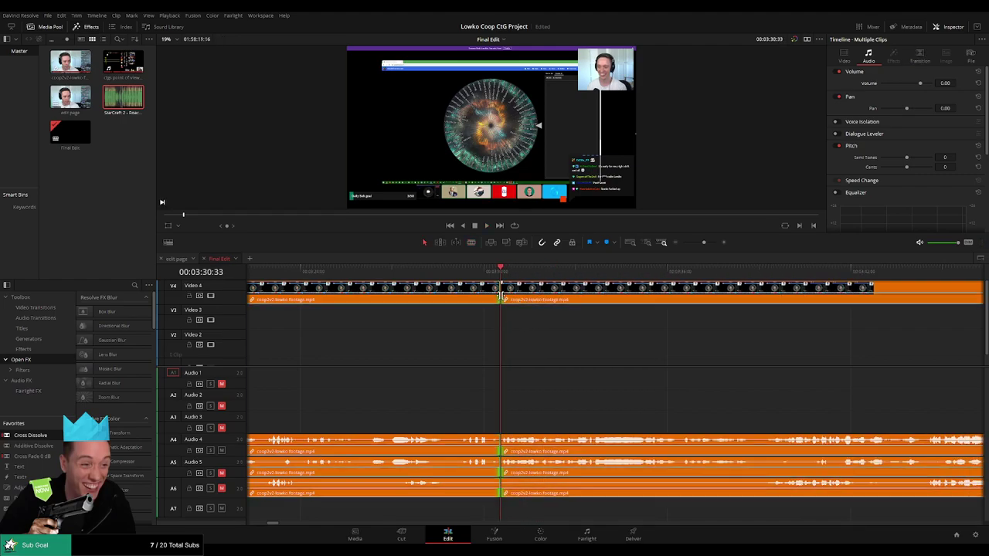
click(375, 271)
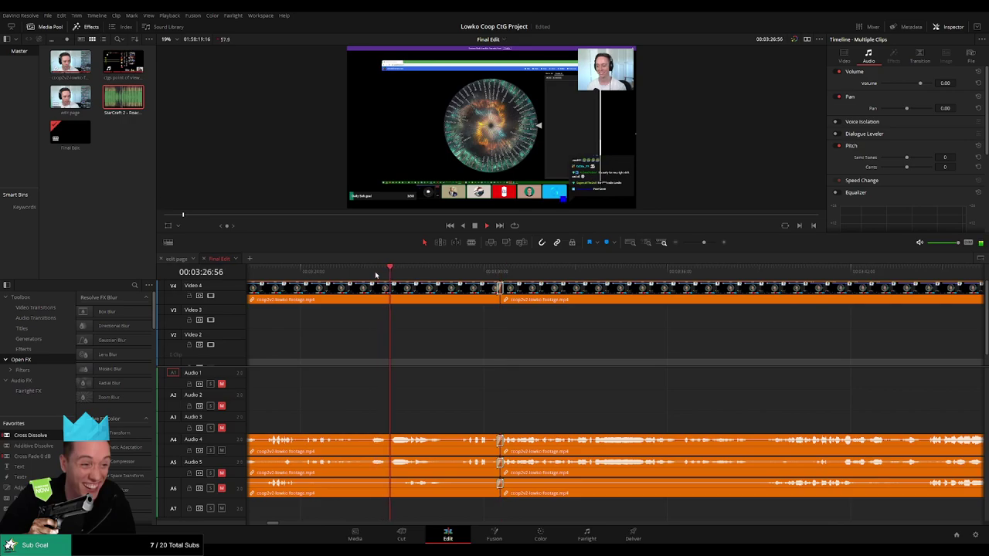
- Replay the phrase around 00:03:27 and split the linked footage at 00:03:27:36 and 00:03:27:49
click(714, 243)
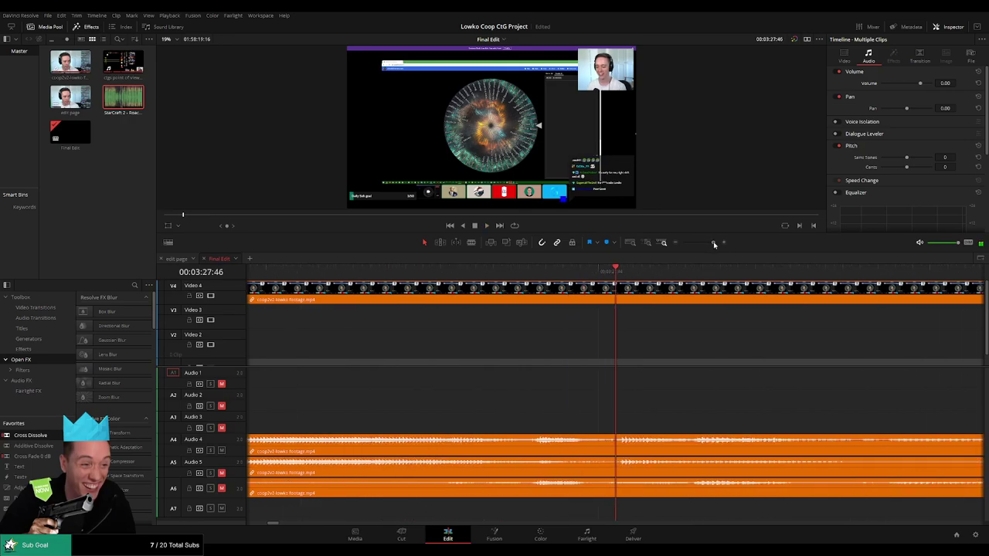
click(707, 244)
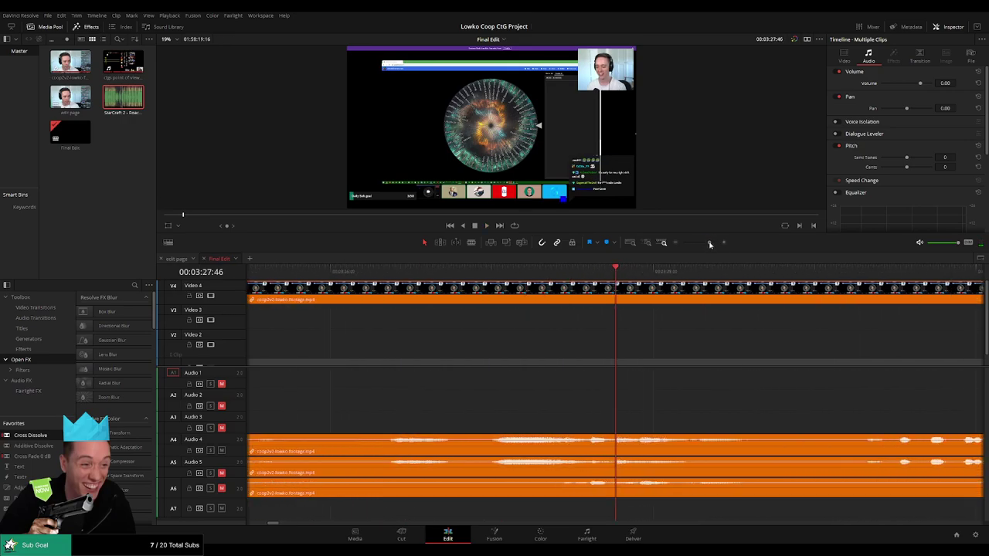
click(437, 271)
key(space)
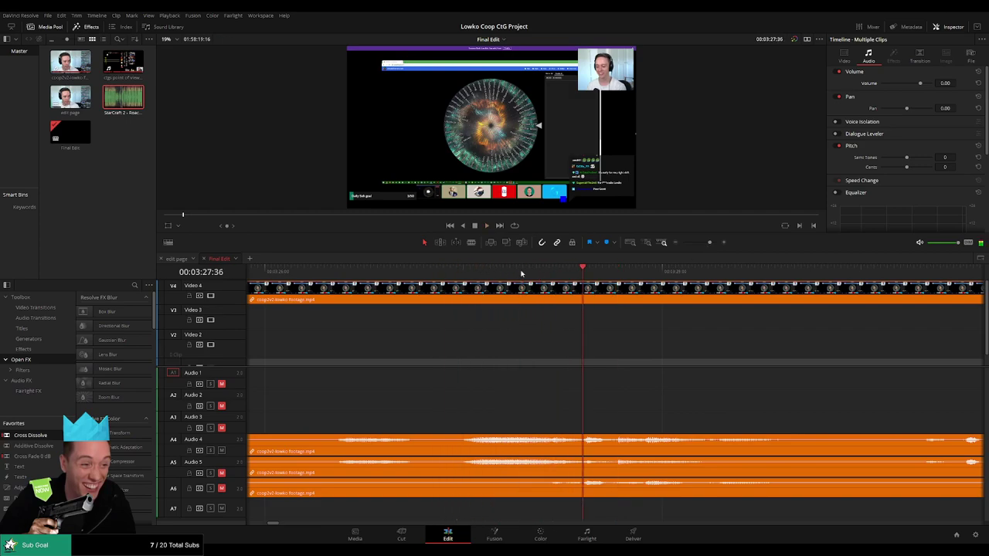
click(582, 299)
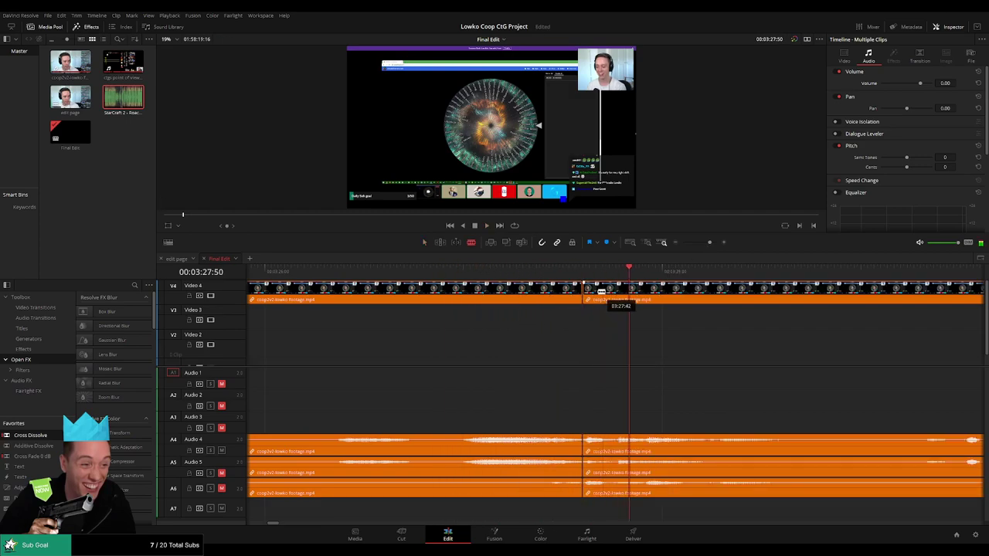
click(580, 272)
key(space)
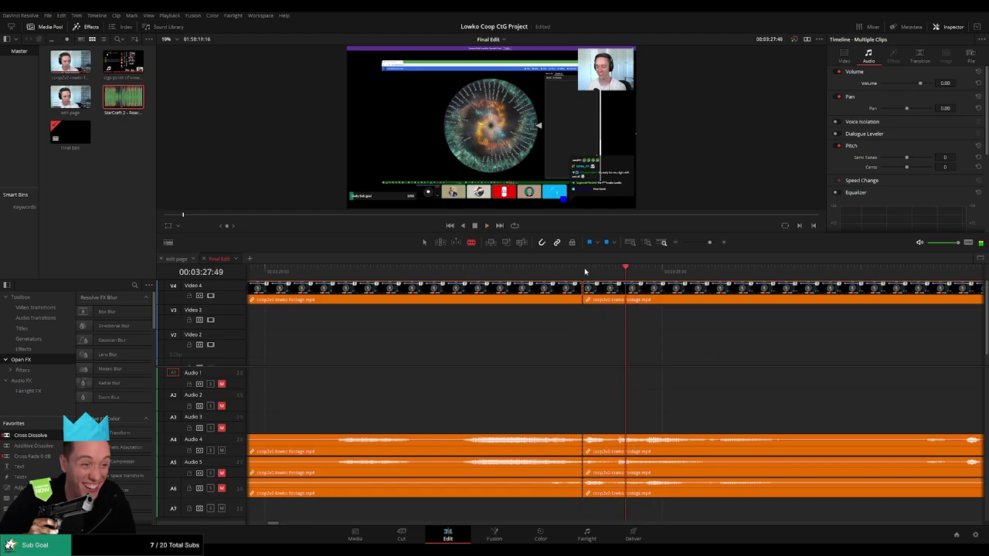
click(626, 299)
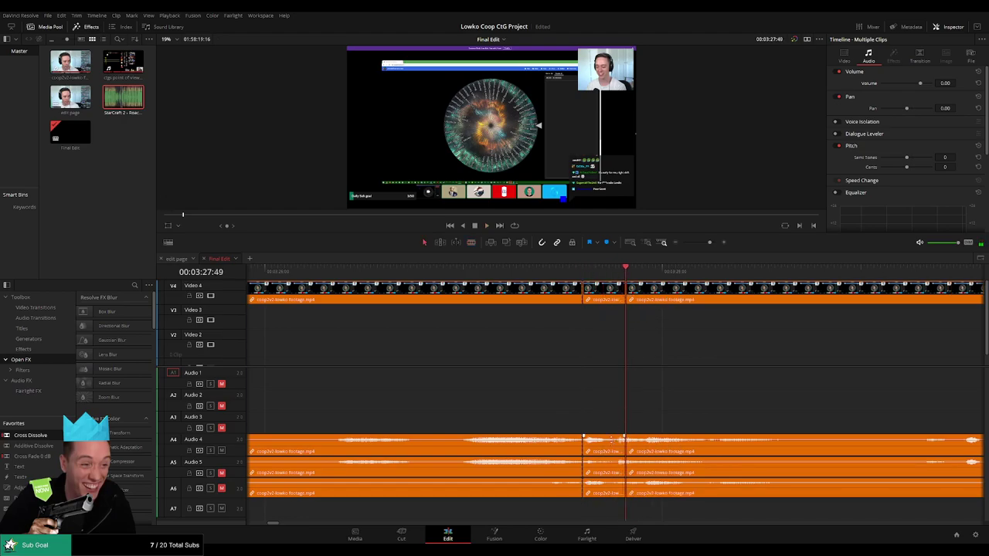
- Silence the Audio 4 piece from 00:03:27:36 to 00:03:27:49 and cover it with a trimmed Roach Quotes clip on Audio 7 at -29 volume
drag(611, 439, 612, 459)
drag(139, 104, 585, 507)
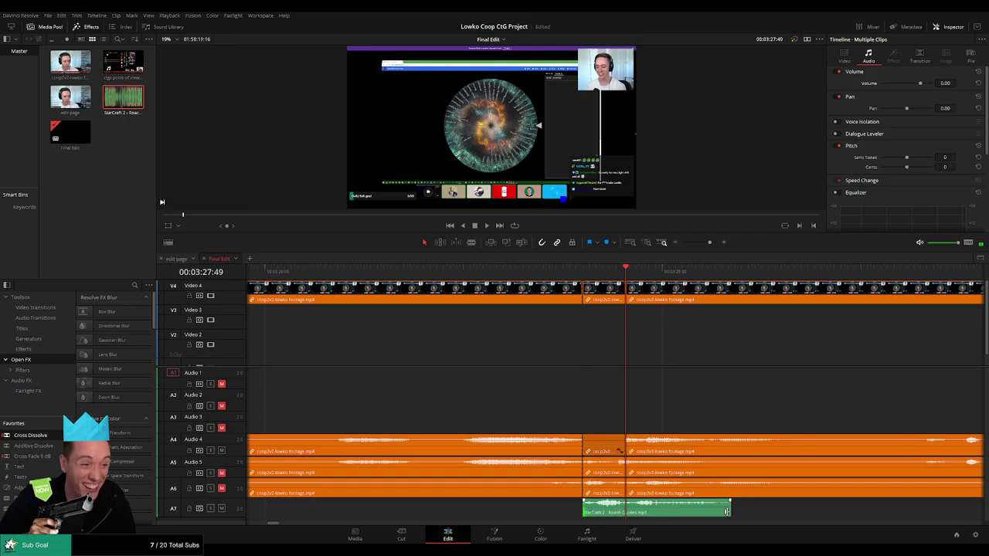
drag(730, 507, 626, 507)
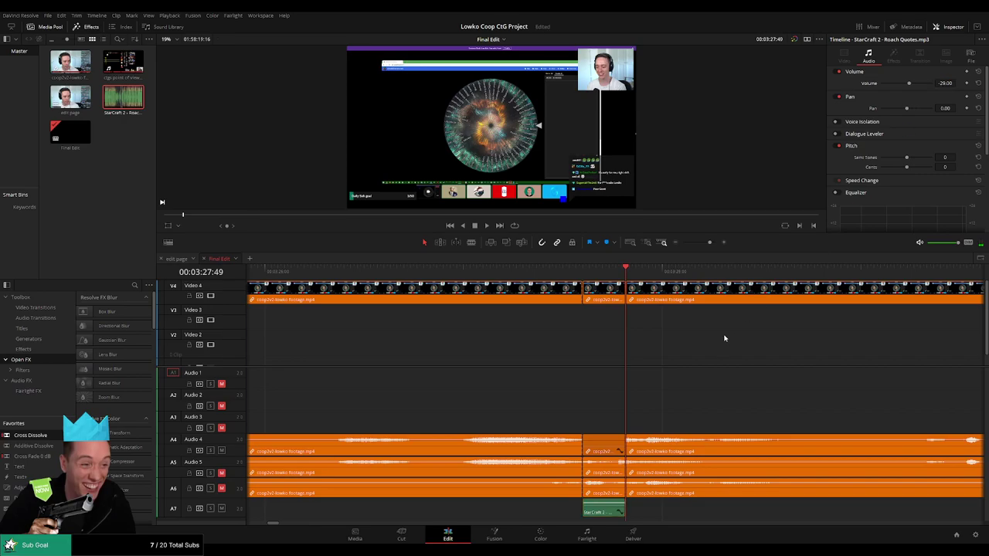
- Replay the footage around the Roach sound at 00:03:27:36 to check where the covered phrase starts and ends
drag(706, 242, 702, 243)
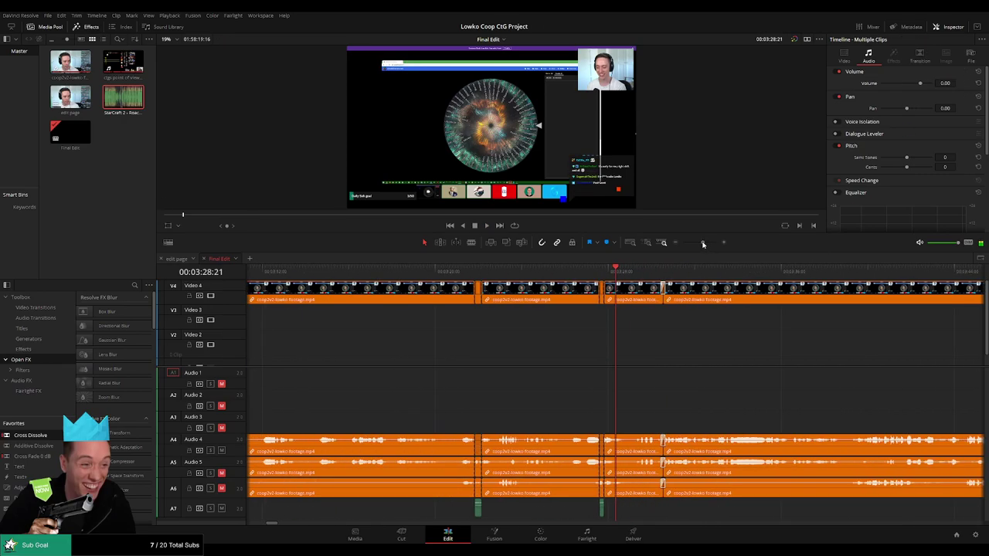
click(595, 267)
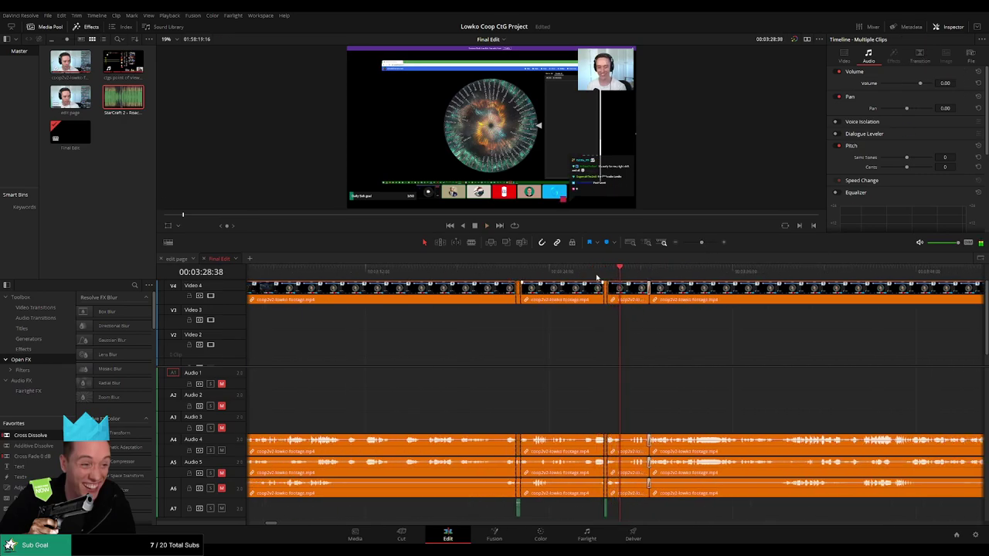
click(597, 271)
drag(701, 243, 708, 243)
drag(586, 268, 580, 271)
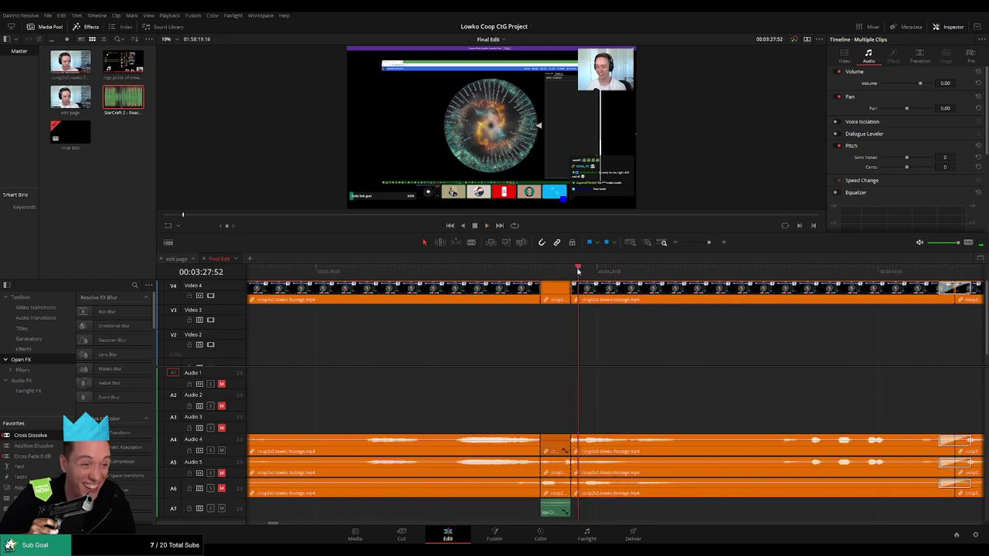
click(579, 271)
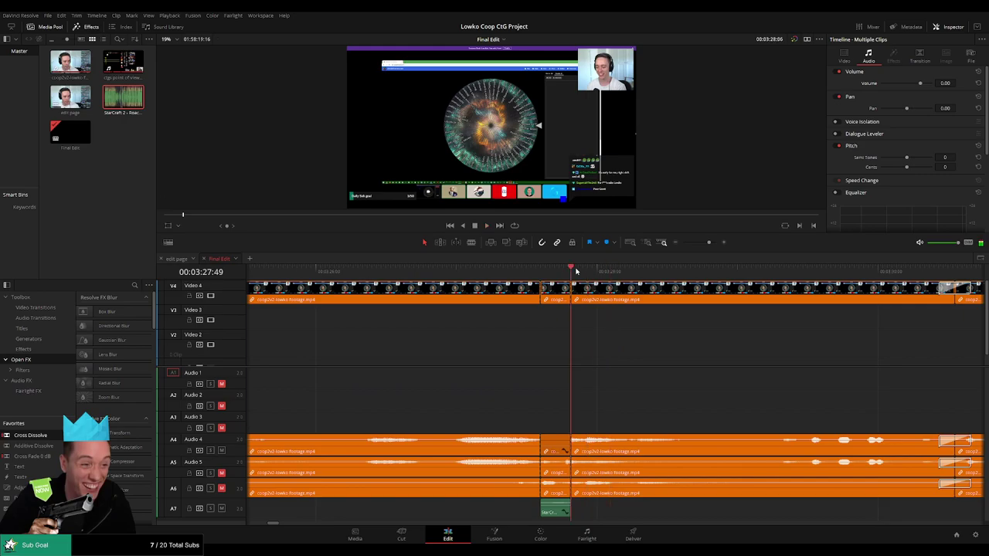
click(528, 272)
click(501, 272)
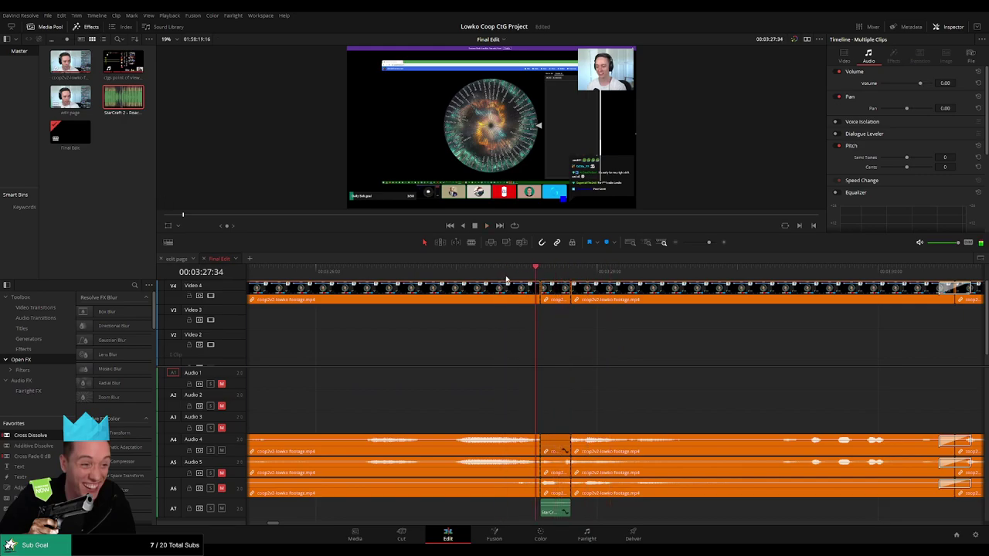
- Extend the start of the silenced piece and its Roach Quotes clip back to 00:03:27:32, and play the result
drag(543, 289, 531, 288)
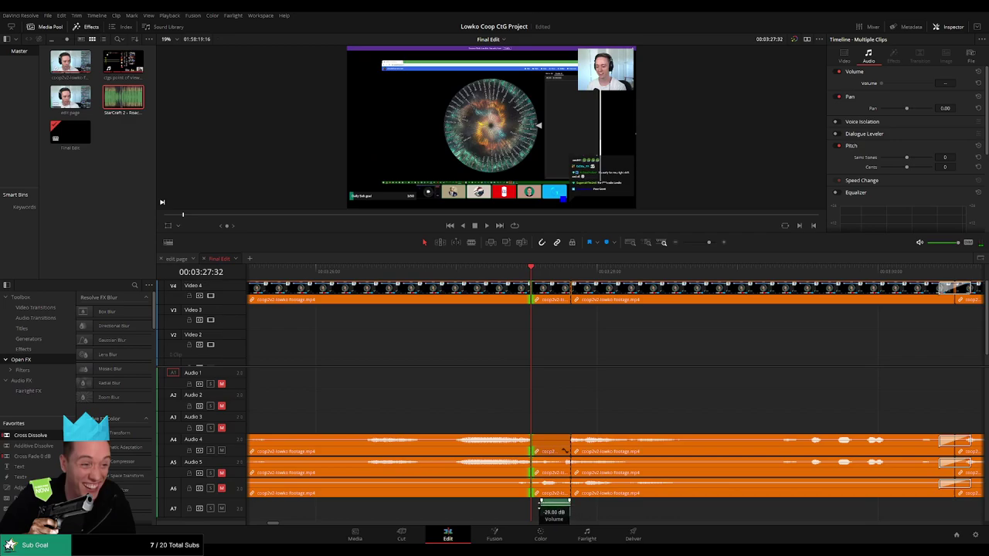
mouse_move(559, 514)
mouse_down()
mouse_move(545, 512)
mouse_move(574, 512)
mouse_up()
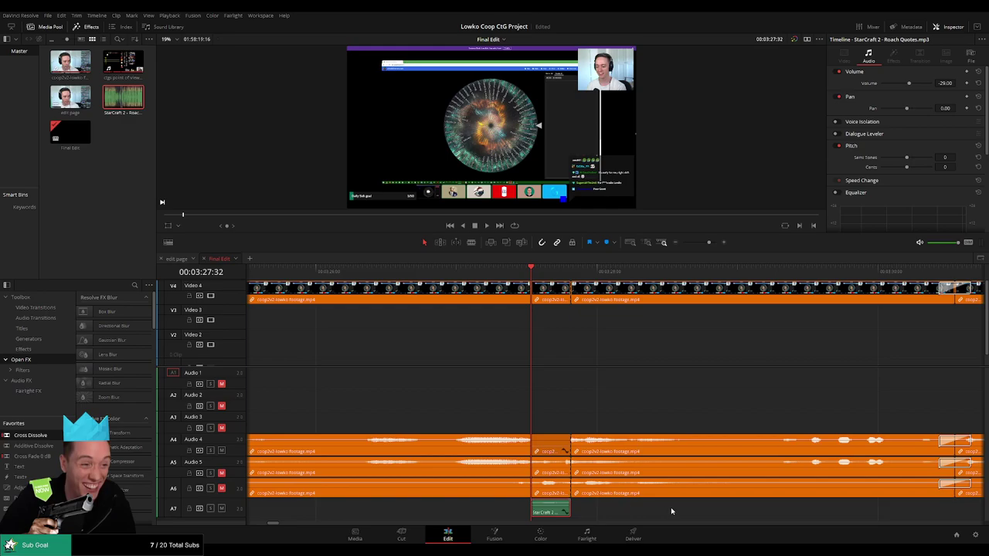
key(space)
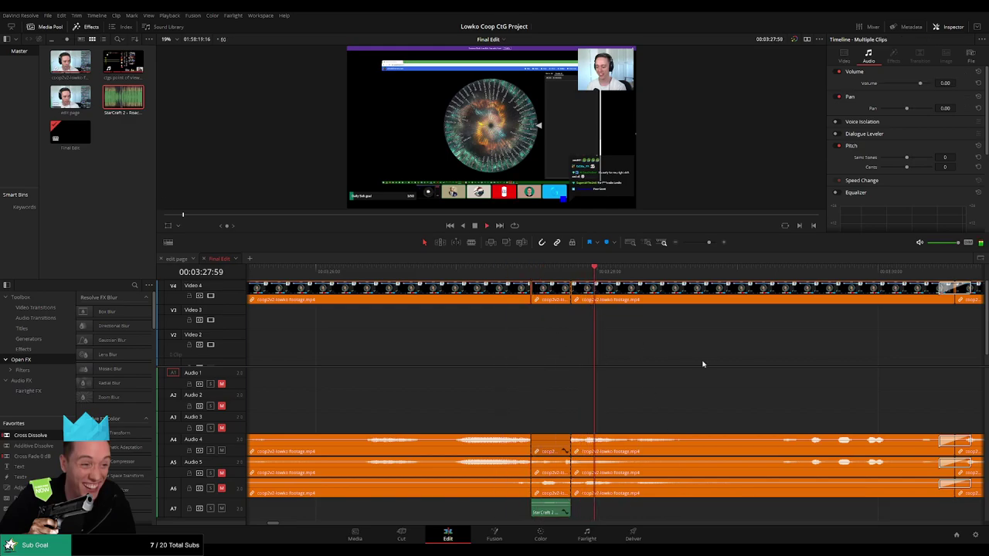
- Play on to about 00:04:13 and replay the transition at 00:04:12:14 where the point of view footage comes in
drag(709, 242, 702, 243)
drag(731, 353, 501, 376)
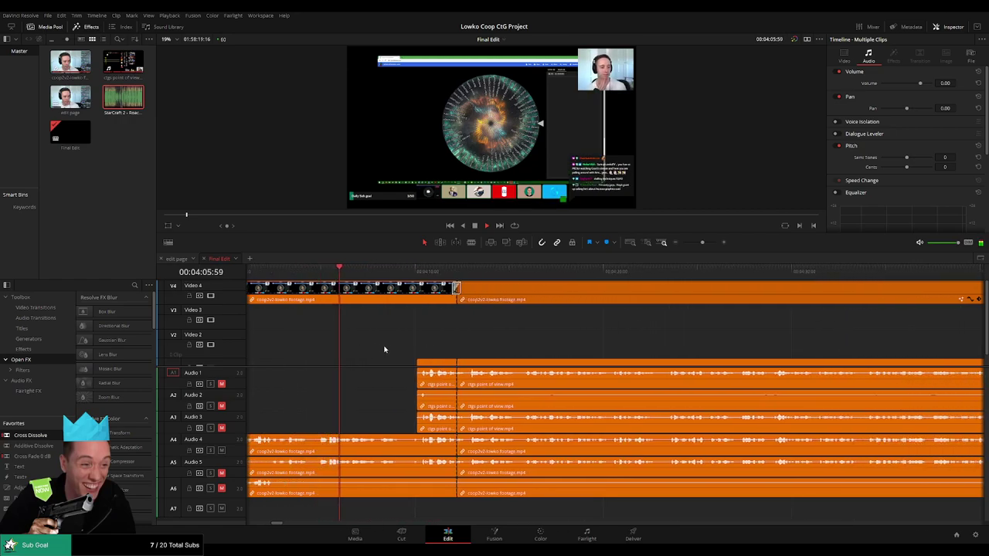
drag(419, 343, 367, 337)
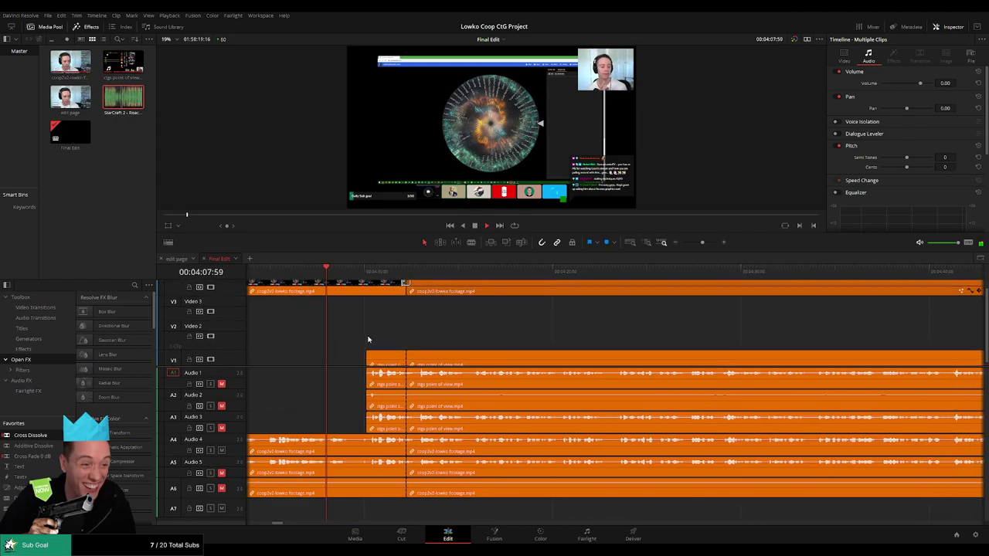
scroll(363, 344, up, 1)
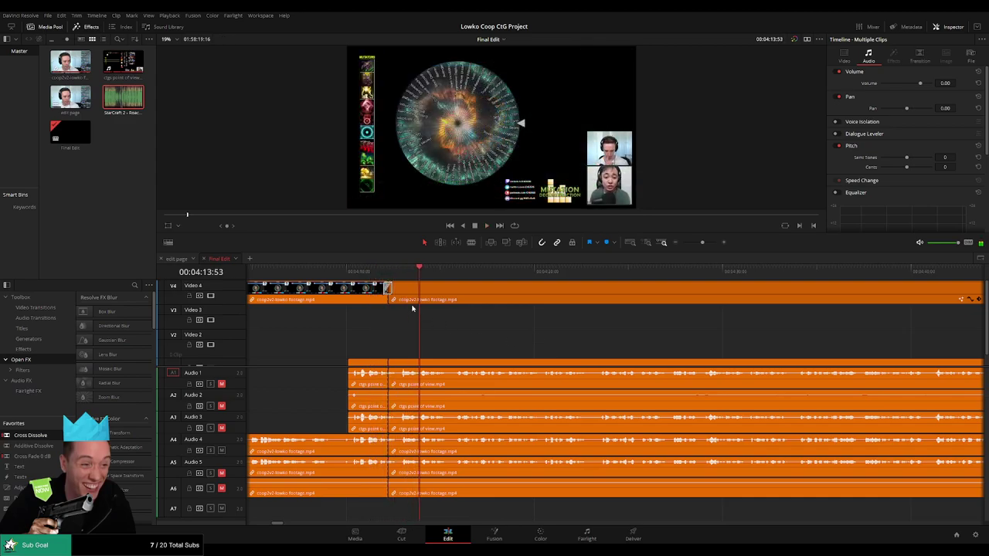
click(390, 270)
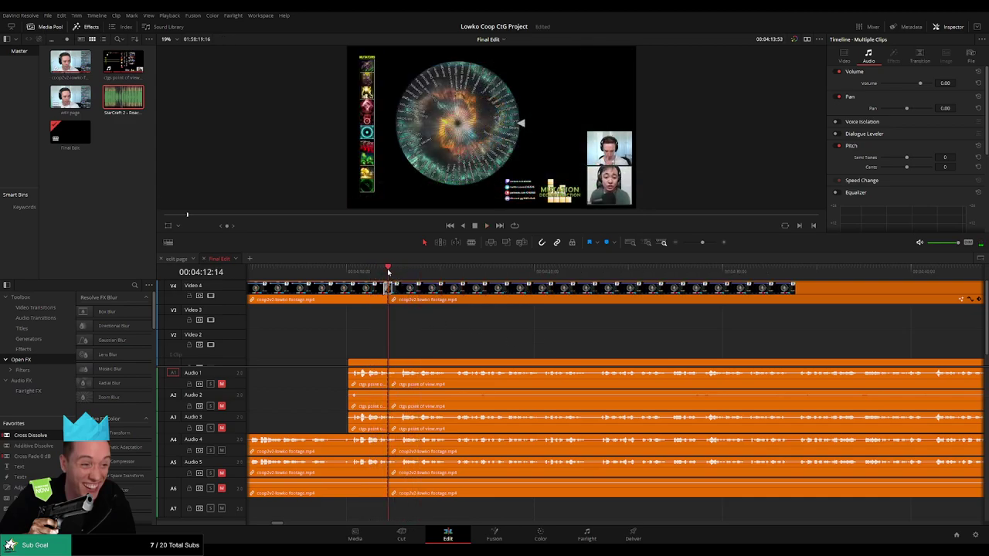
drag(388, 271, 354, 273)
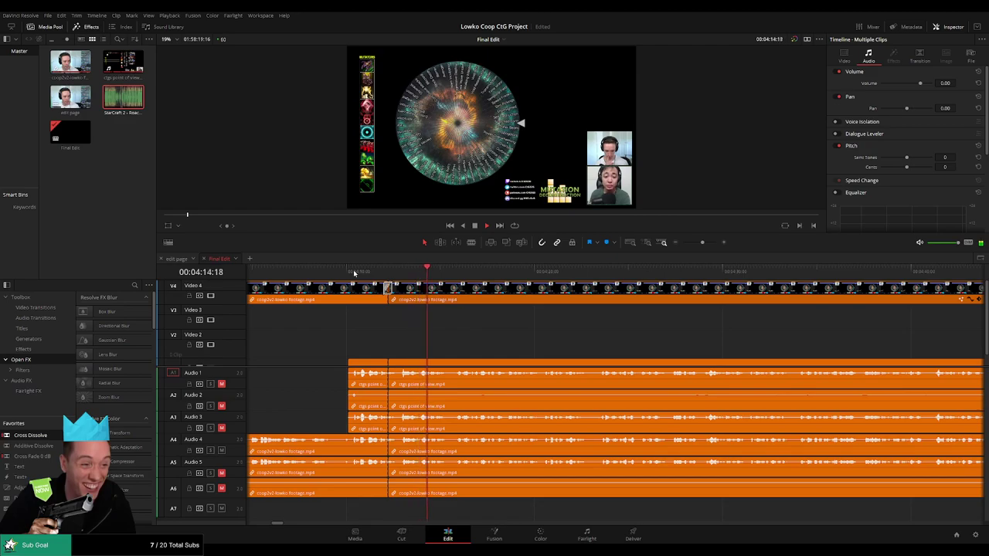
- Play the footage on from 00:04:14 to about 00:04:55 and listen for the next section to remove
drag(596, 337, 543, 343)
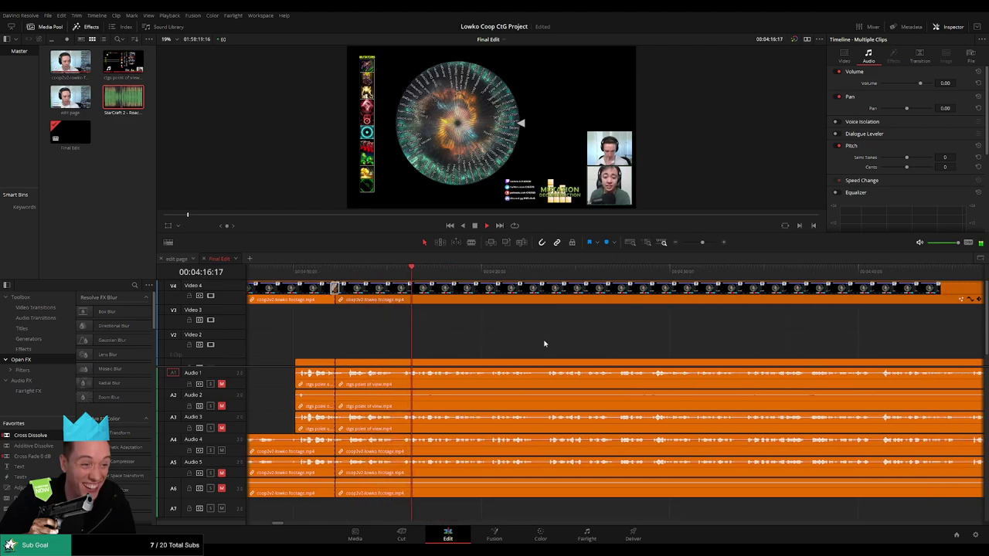
scroll(525, 334, right, 3)
scroll(580, 336, right, 2)
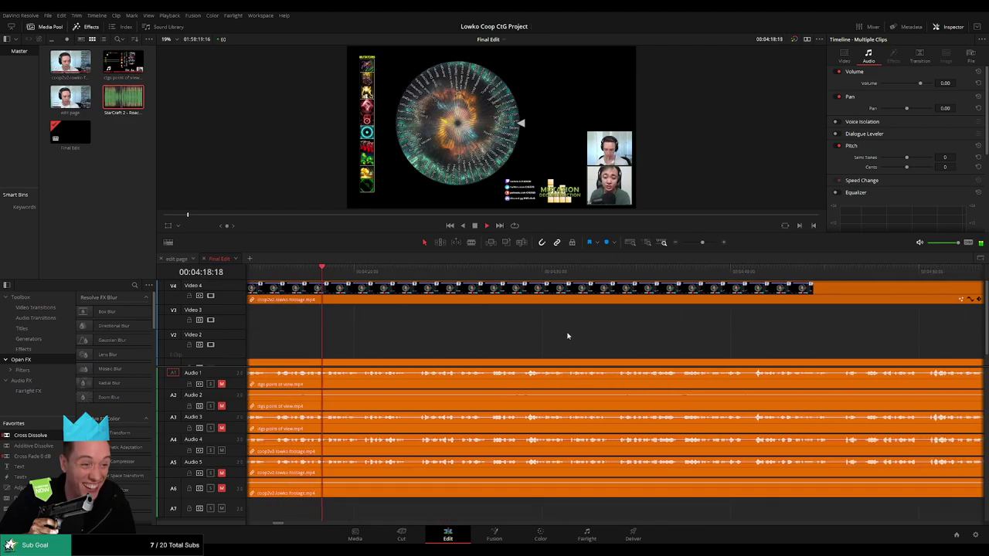
scroll(548, 335, right, 2)
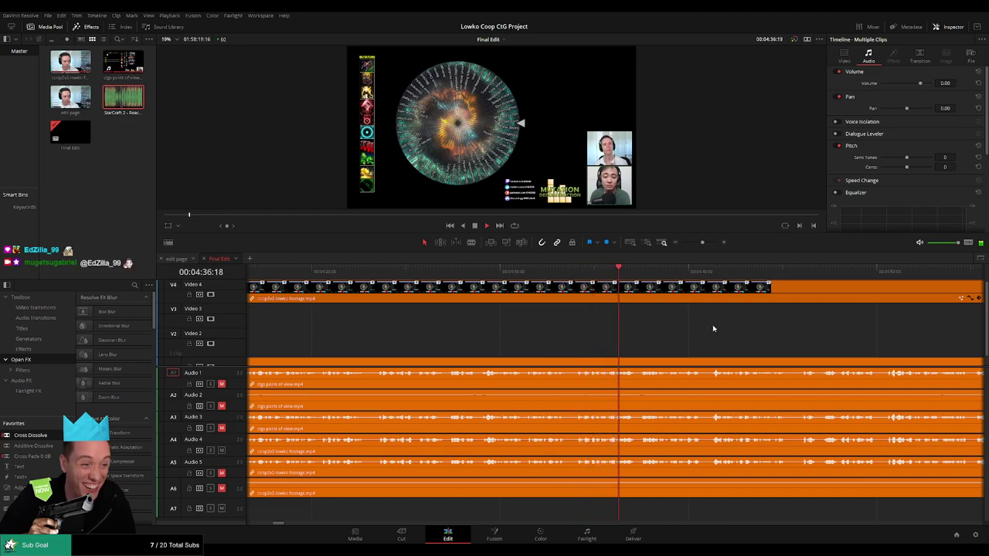
drag(712, 328, 494, 345)
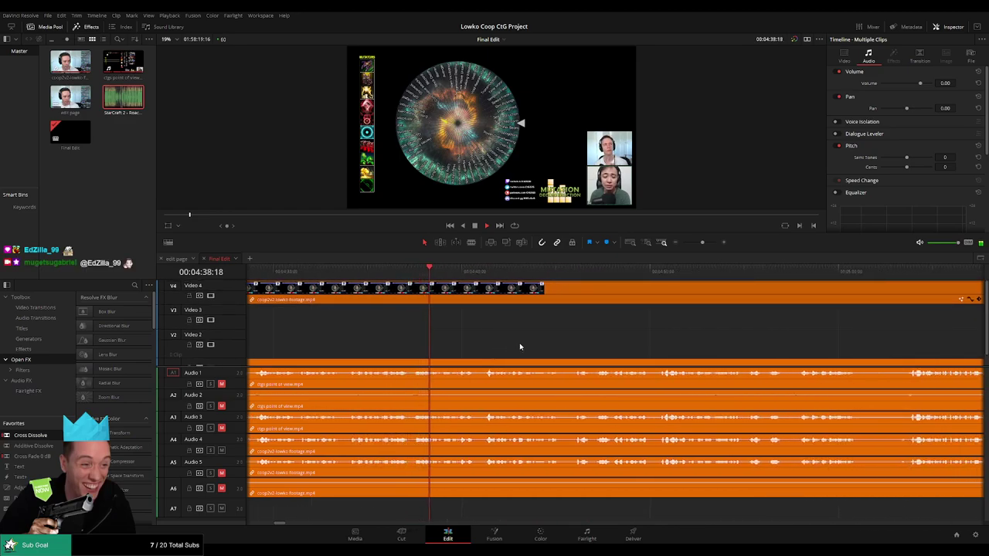
scroll(542, 338, right, 3)
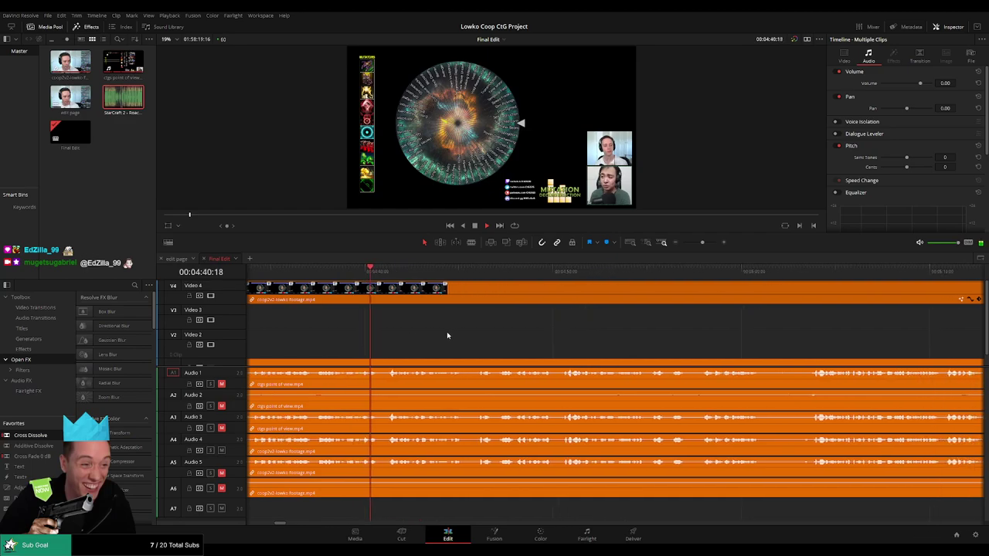
scroll(512, 325, right, 3)
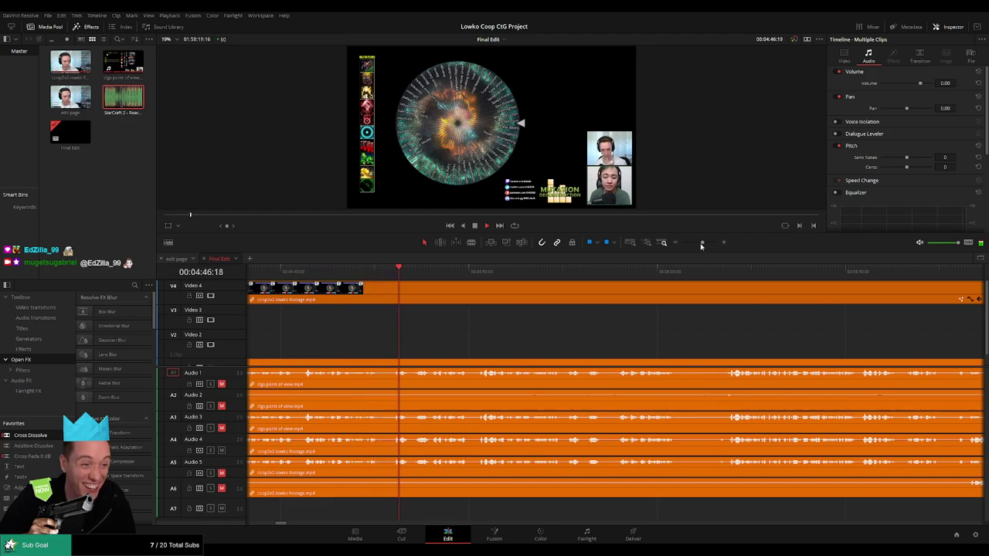
drag(701, 246, 704, 244)
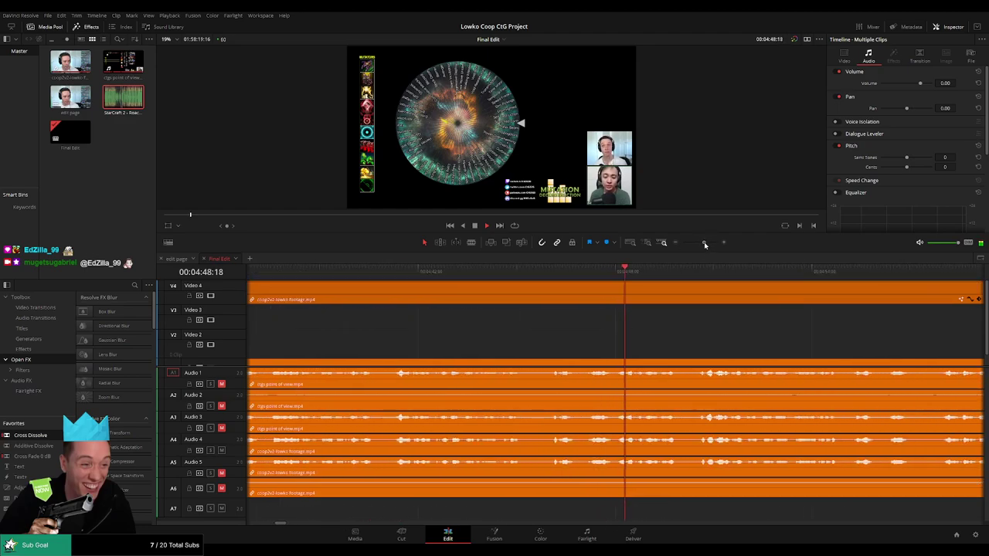
drag(678, 344, 489, 325)
drag(561, 333, 516, 334)
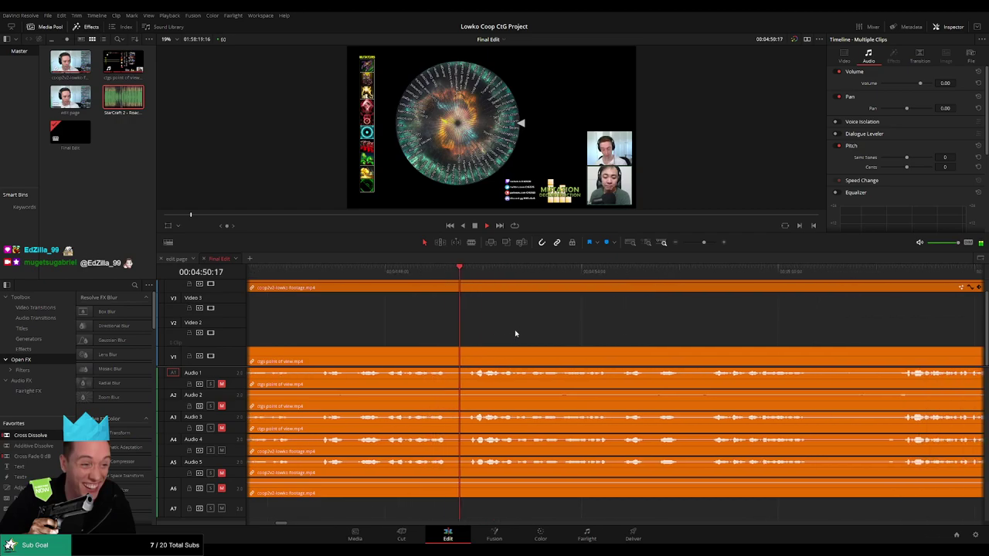
scroll(515, 334, right, 5)
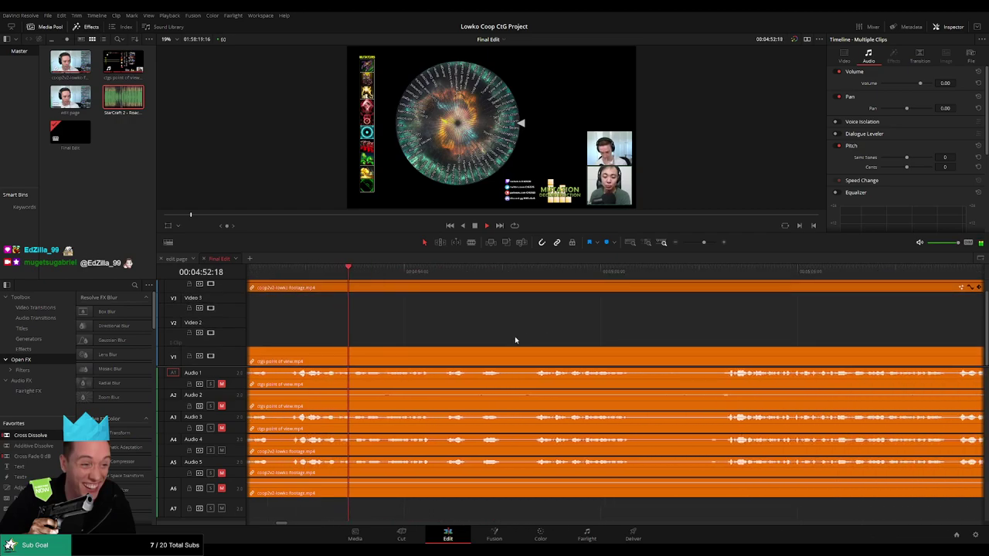
scroll(587, 332, right, 4)
- Split the Lowko footage and the point of view footage at 00:05:01:03, with their linked audio
key(b)
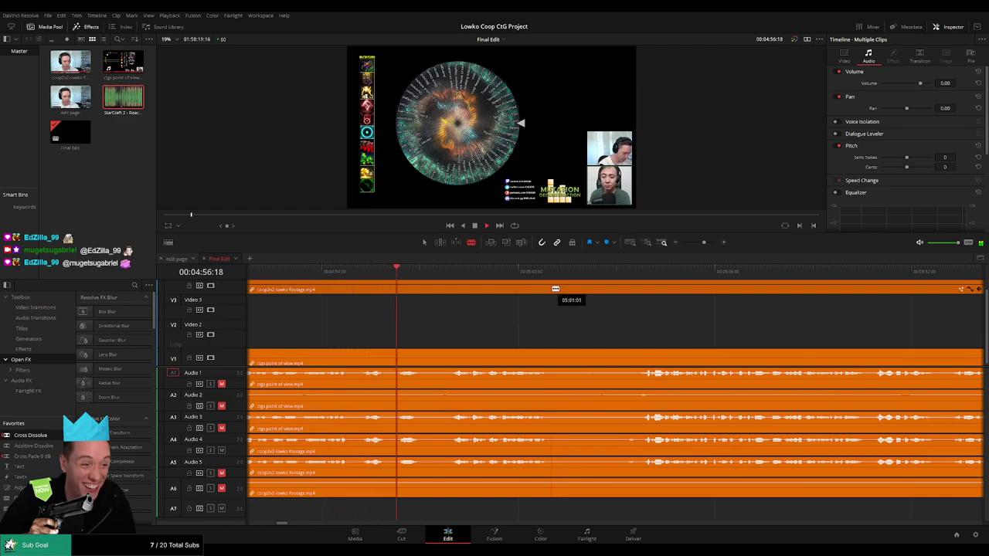
scroll(540, 338, right, 4)
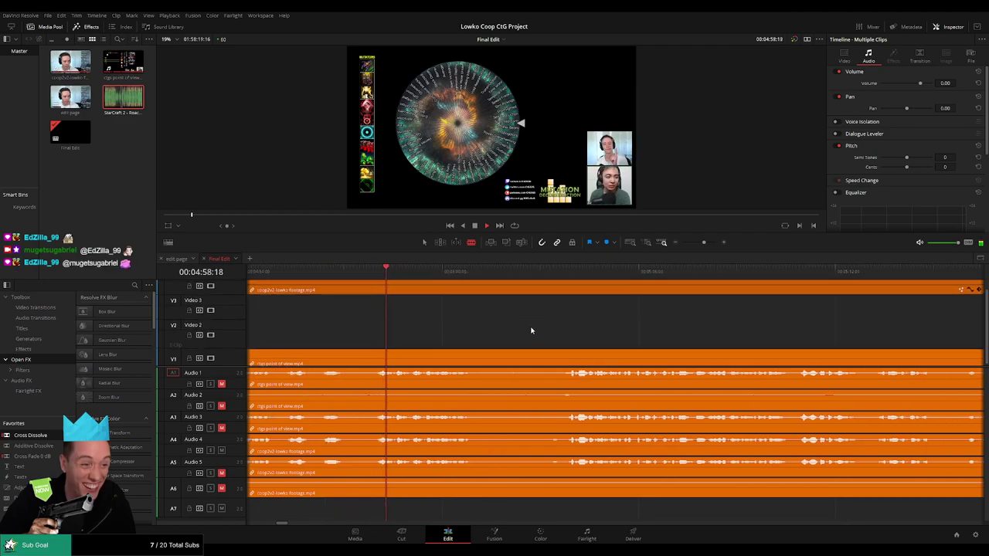
scroll(502, 332, right, 3)
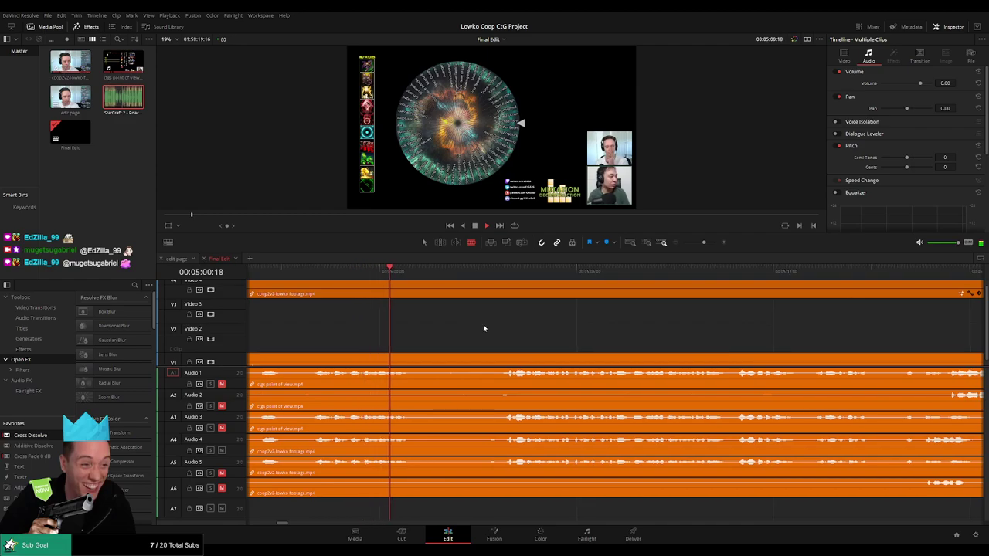
scroll(483, 328, down, 1)
key(ctrl+b)
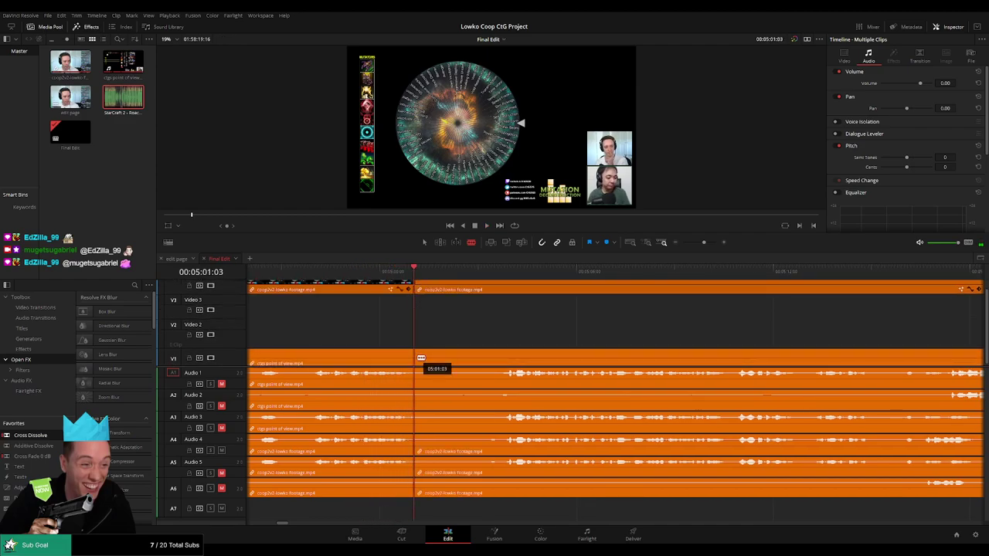
- Split both footage clips at 00:05:03:39 and ripple delete the section between 00:05:01:03 and that cut
click(493, 275)
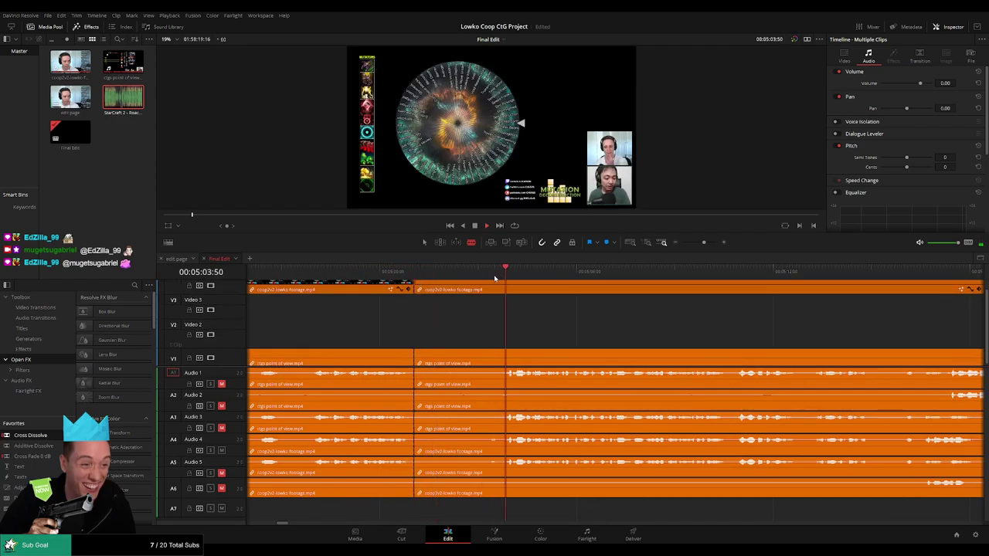
click(458, 280)
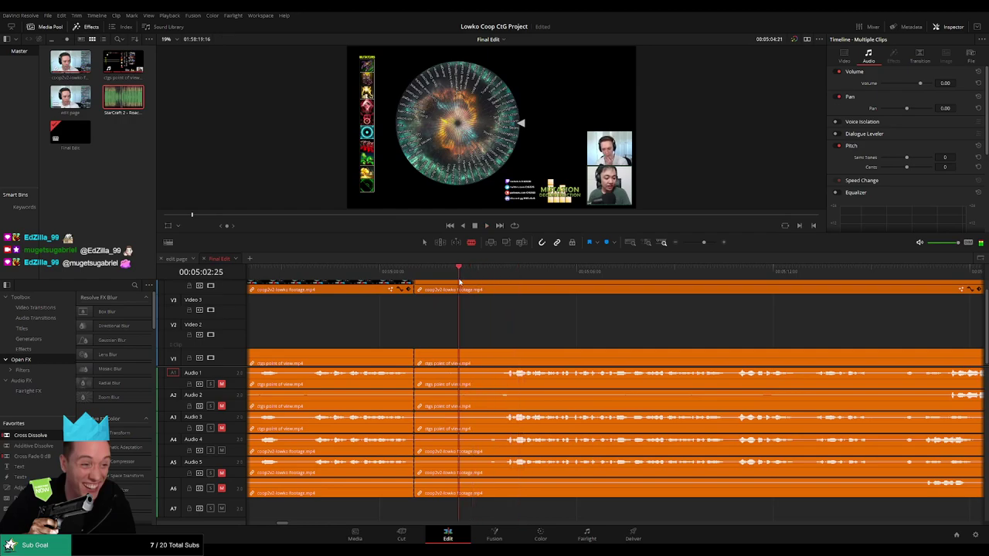
click(499, 281)
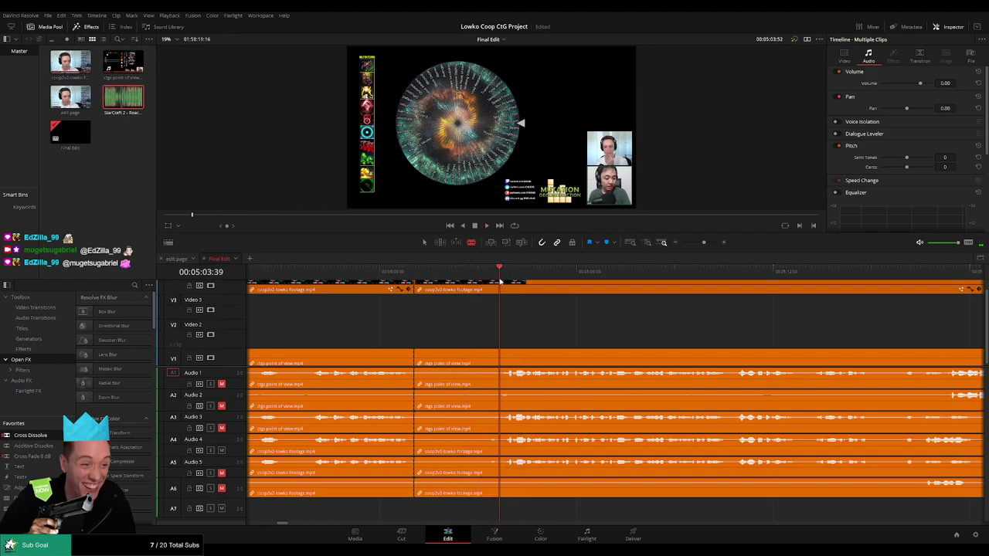
click(504, 292)
key(a)
click(468, 287)
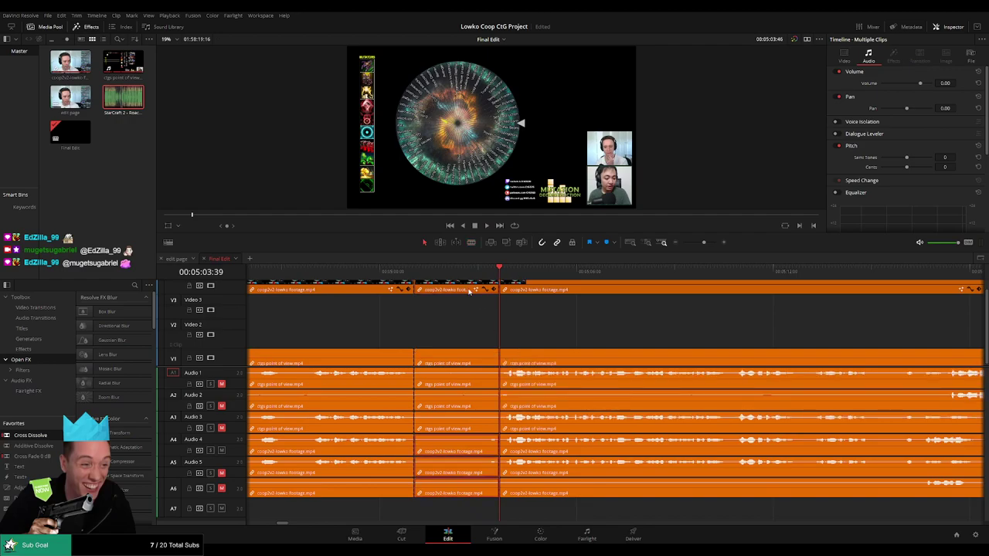
ctrl+click(463, 358)
key(BackSpace)
key(Delete)
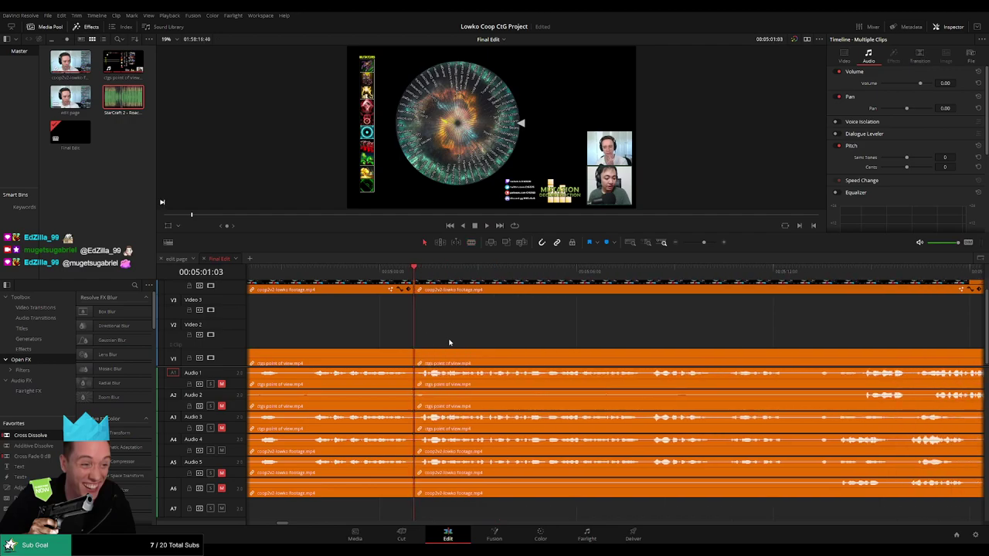
- Add a Cross Dissolve at the 00:05:01:03 join on Video 4 with fades on Audio 4 to 6, and play through it
click(414, 288)
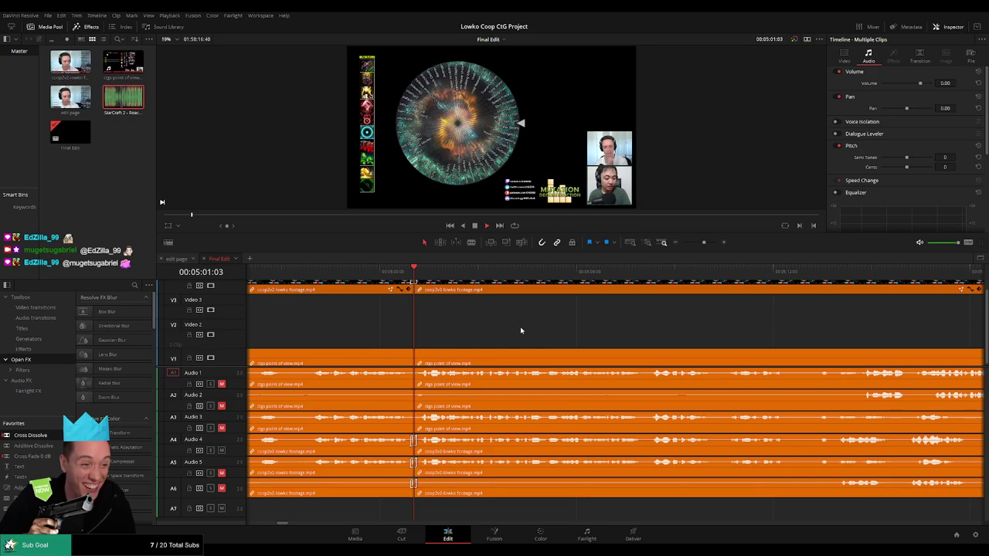
key(space)
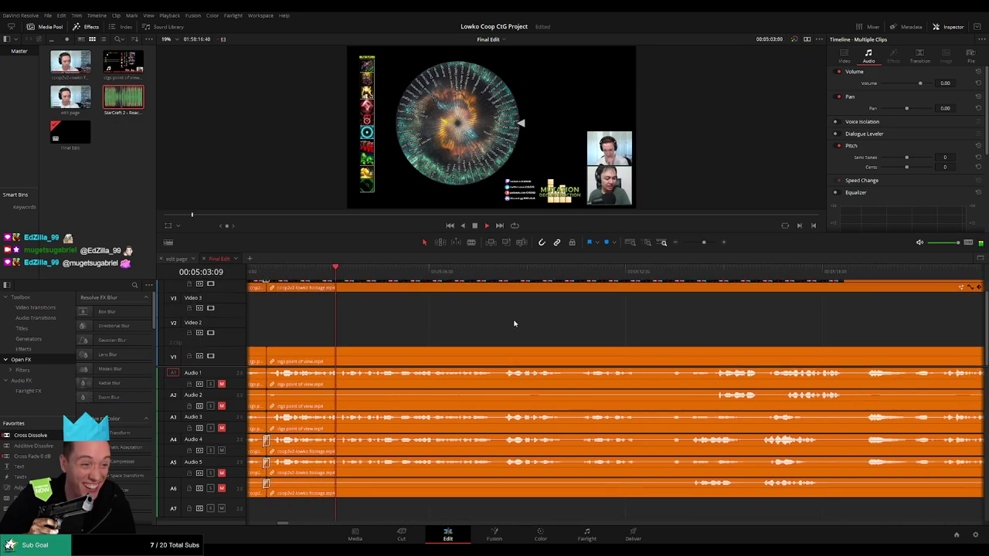
scroll(516, 328, up, 1)
drag(552, 336, 479, 329)
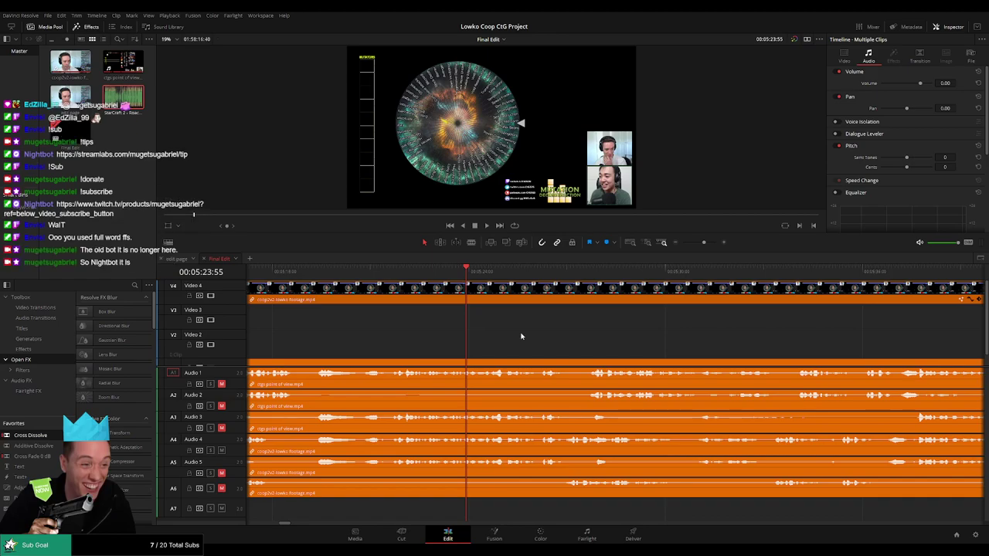
- Play the footage on from 00:05:23:55 to about 00:05:47 to find the next section to remove
key(space)
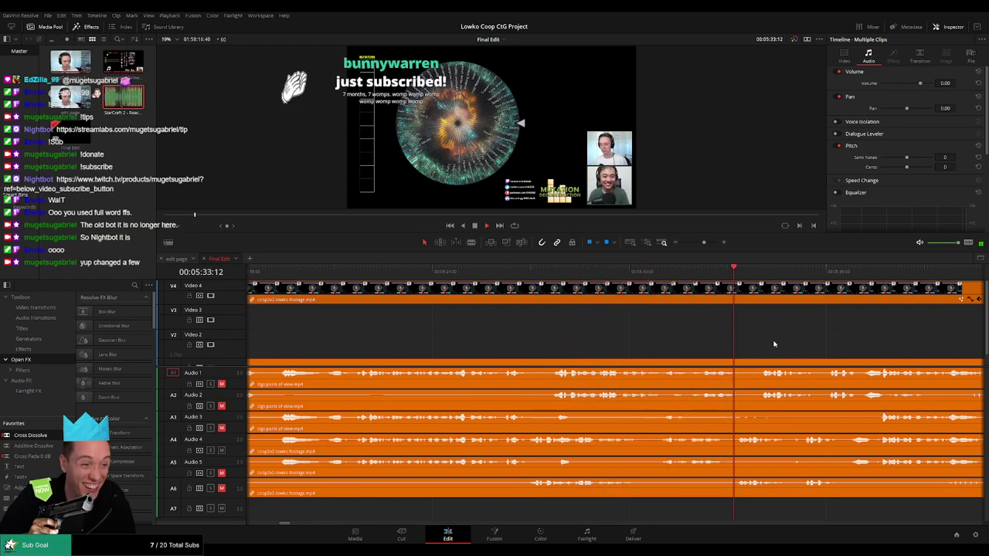
key(space)
drag(774, 344, 534, 349)
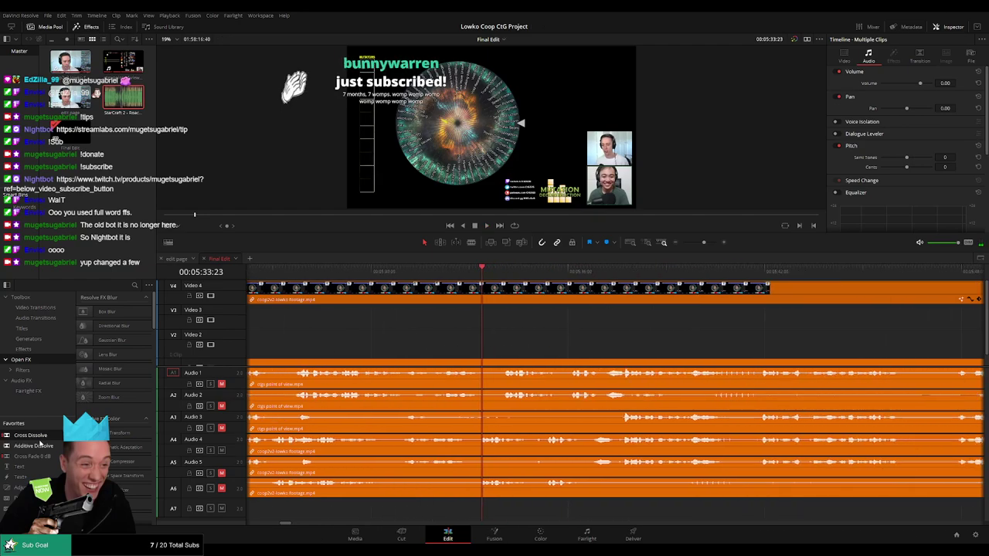
click(31, 435)
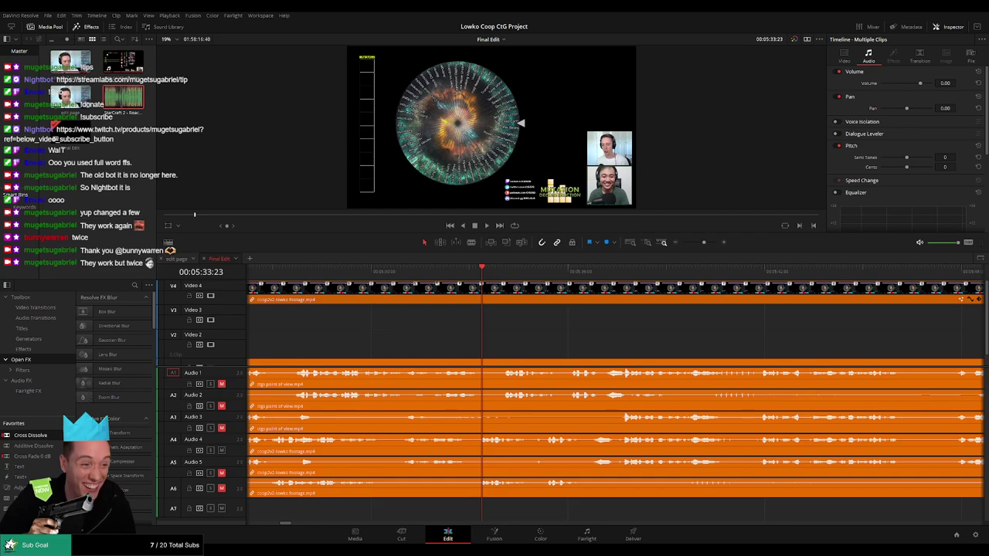
key(space)
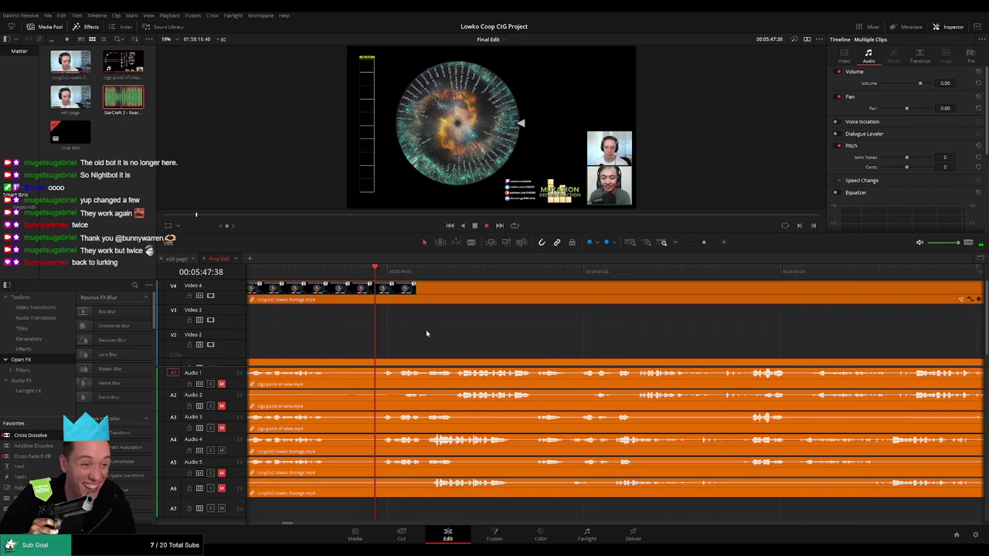
- Replay from about 00:05:45:39 and split the Lowko and point of view footage at 00:05:46:18
click(308, 270)
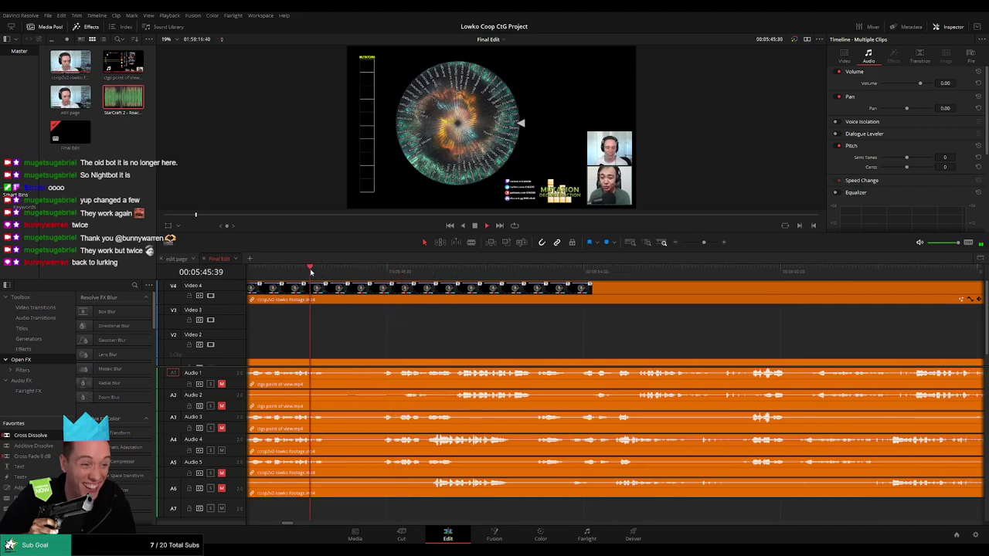
key(space)
key(b)
click(334, 289)
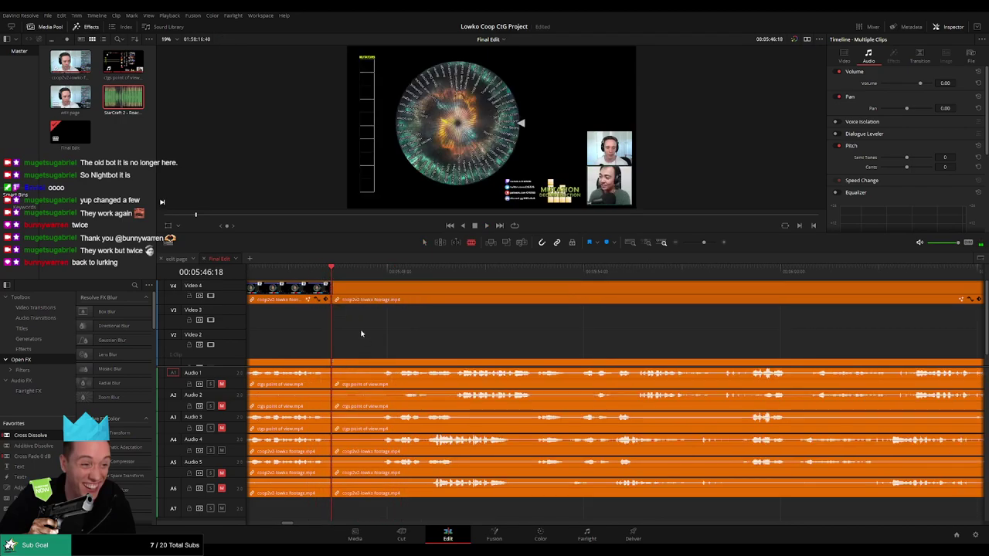
- Split both footage clips at 00:05:47:46 and ripple delete the section between 00:05:46:18 and that cut
key(space)
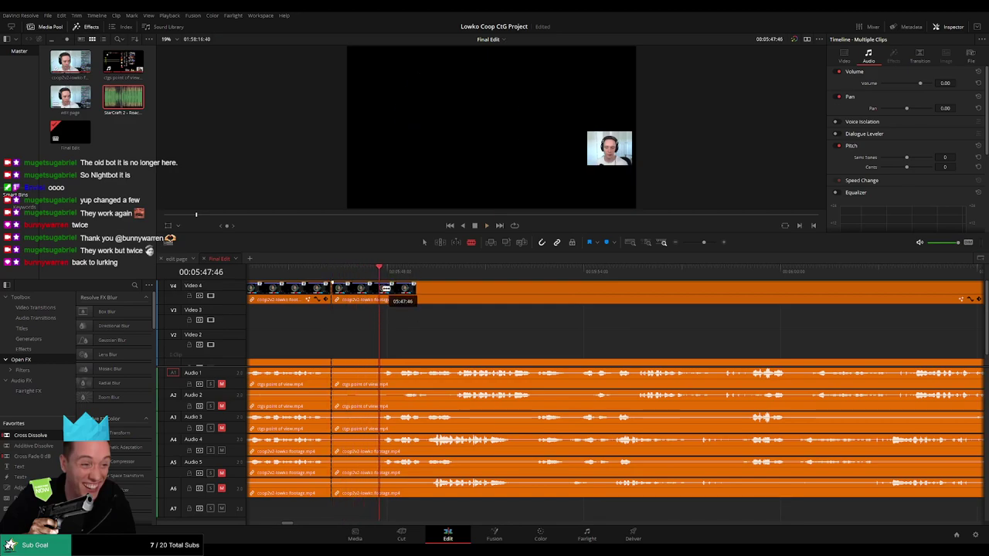
click(382, 291)
click(383, 363)
key(a)
click(363, 364)
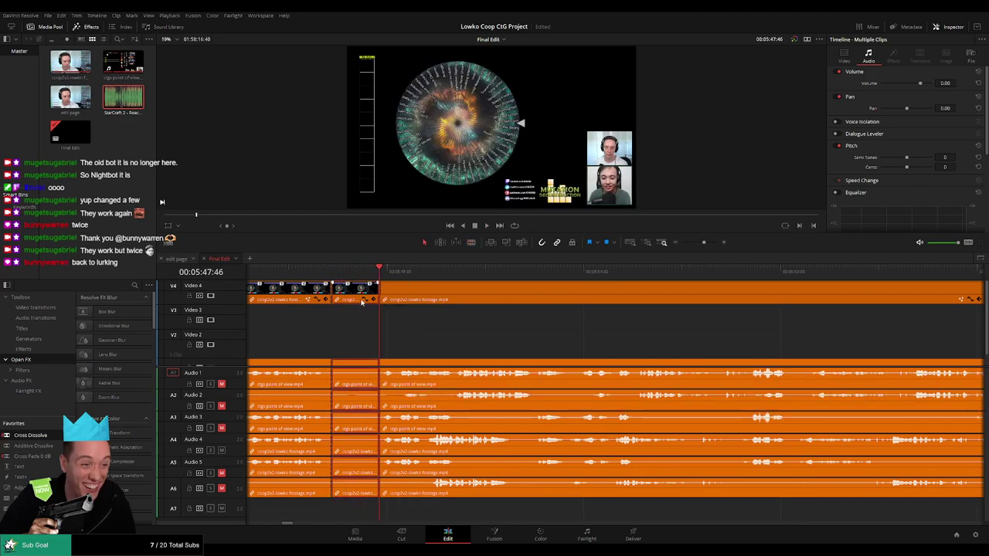
key(Delete)
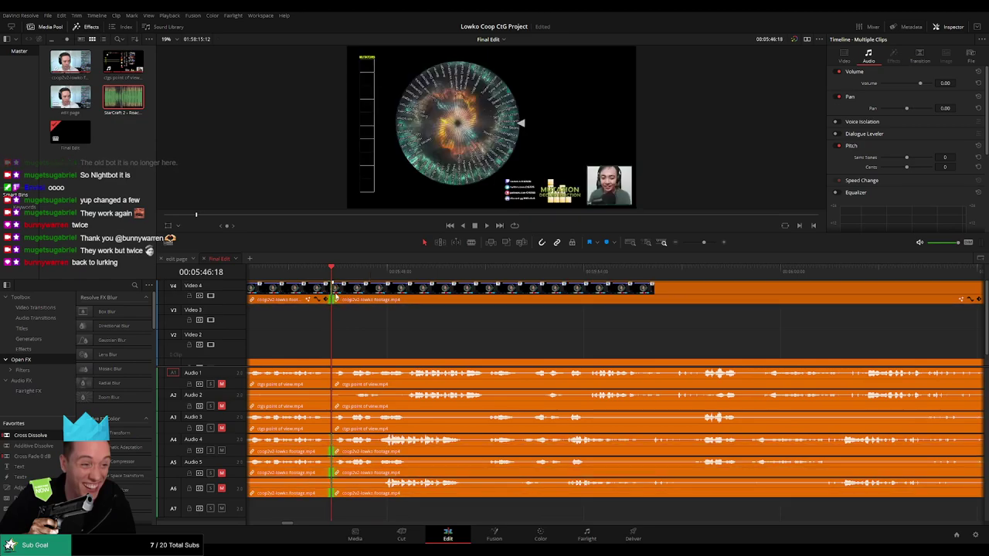
- Add a Cross Dissolve at the 00:05:46:18 join on Video 4 with fades on Audio 4 to 6, and play on to about 00:06:09
key(space)
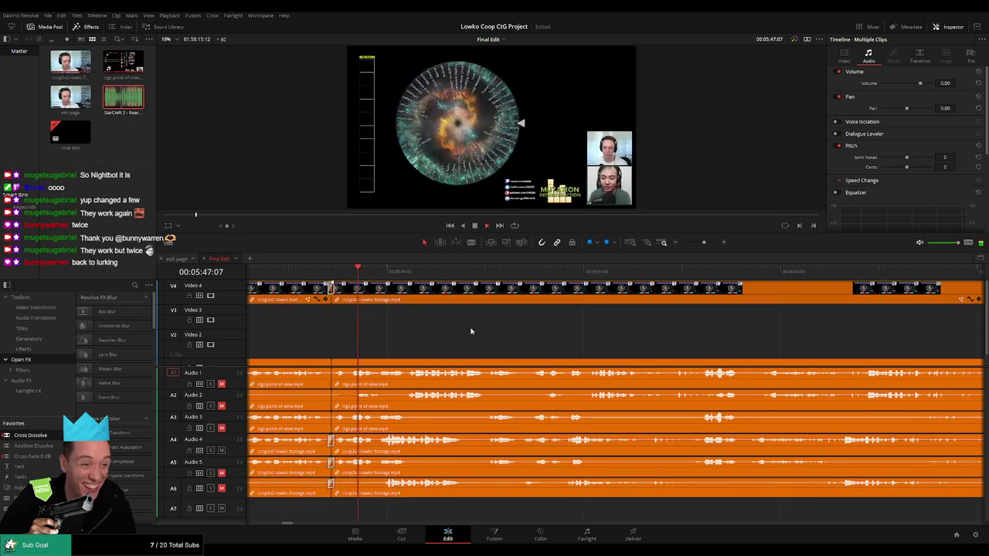
drag(575, 332, 478, 333)
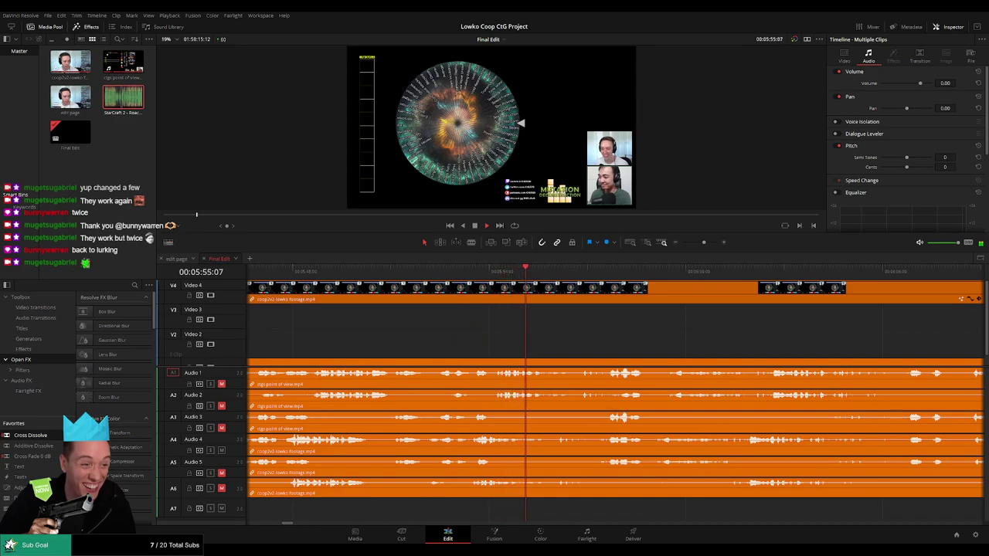
scroll(507, 332, right, 5)
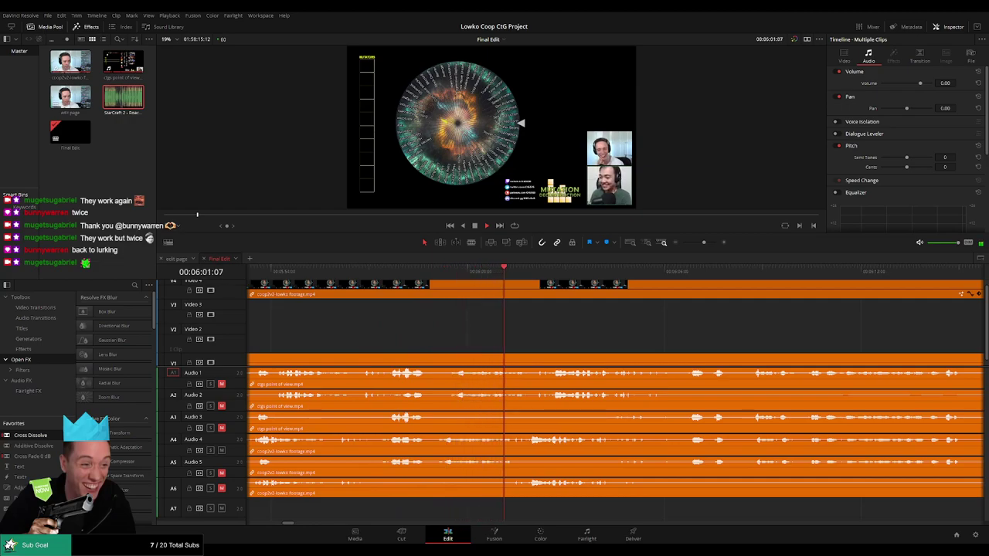
drag(603, 348, 470, 336)
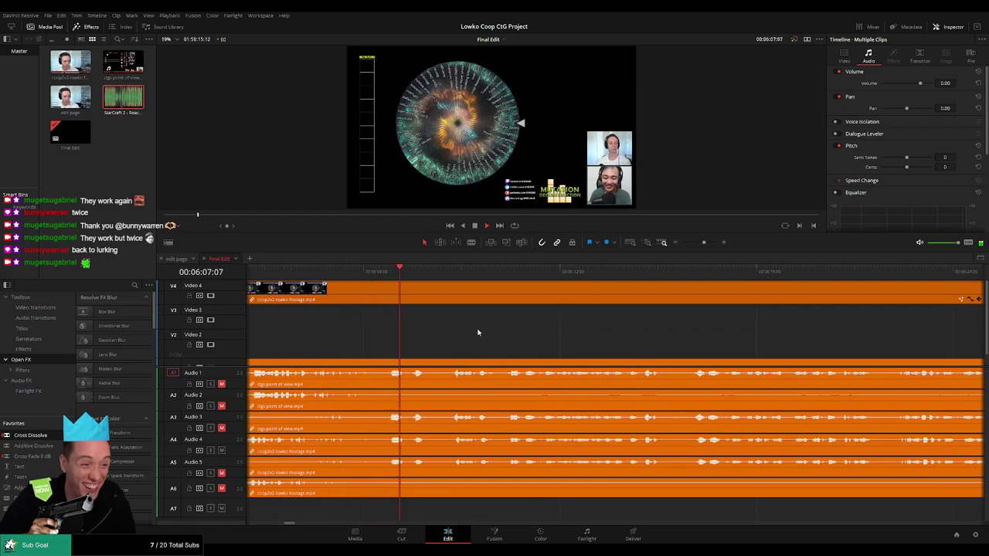
scroll(477, 335, right, 3)
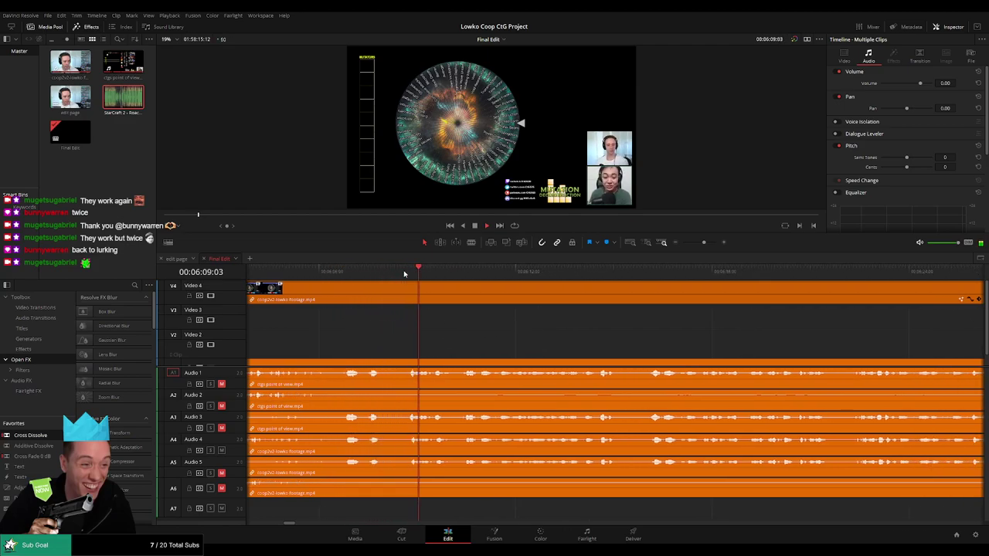
- Play the footage on from 00:06:09 to about 00:06:45 to find the next section to remove
scroll(564, 339, right, 4)
scroll(540, 343, right, 6)
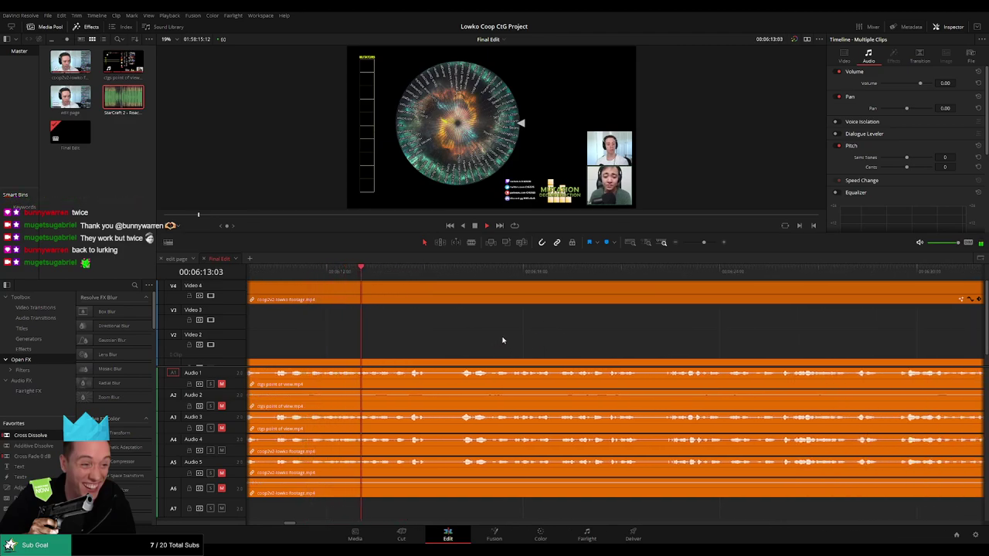
scroll(502, 343, right, 4)
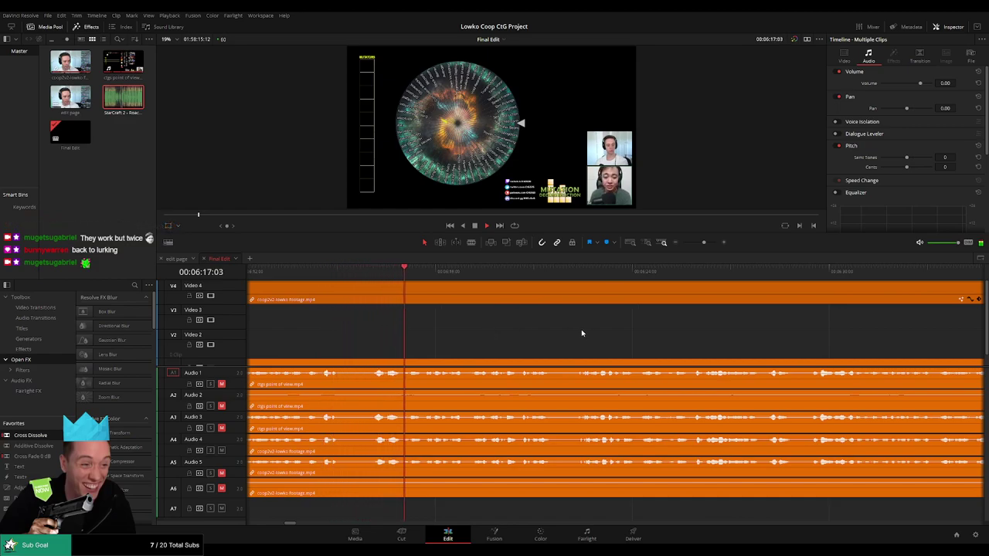
scroll(540, 340, right, 5)
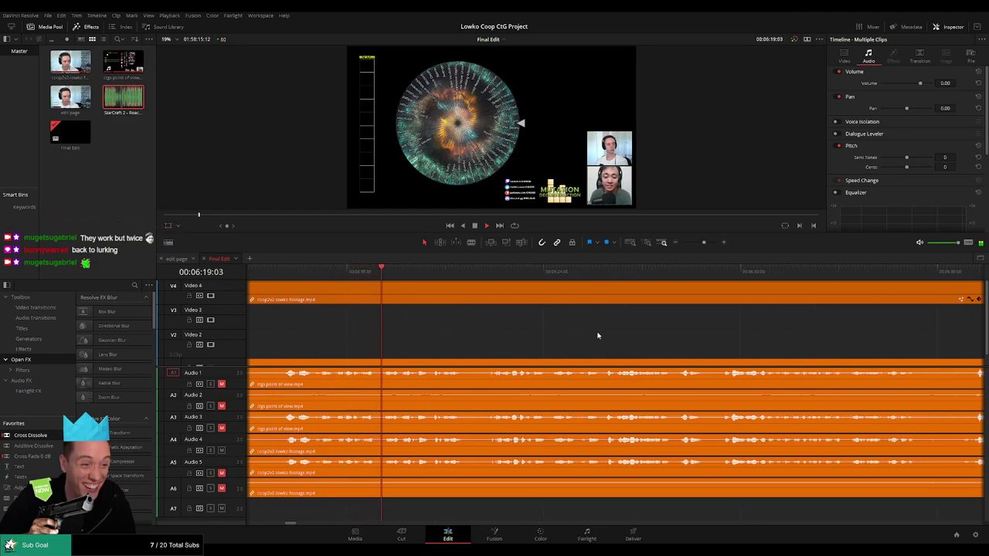
scroll(571, 338, right, 4)
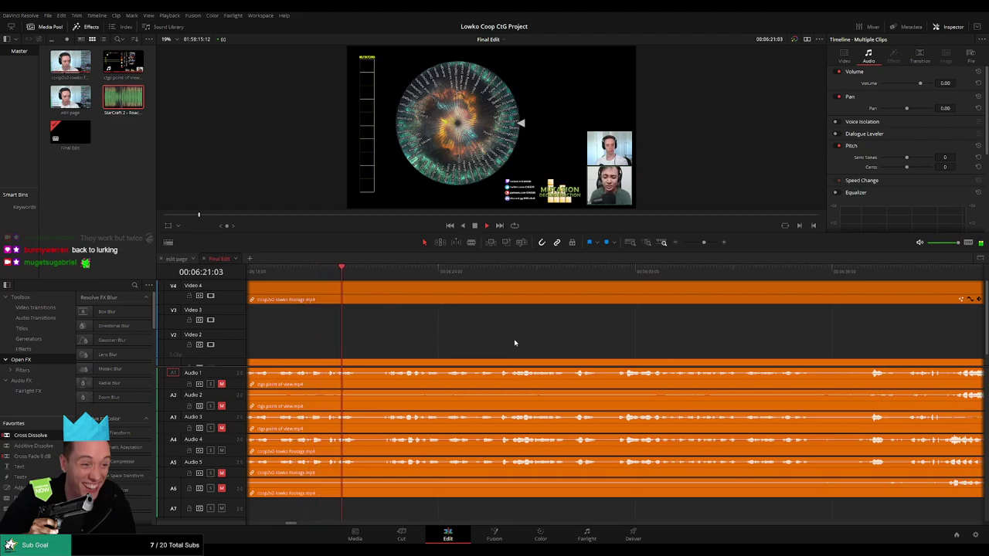
scroll(526, 337, right, 5)
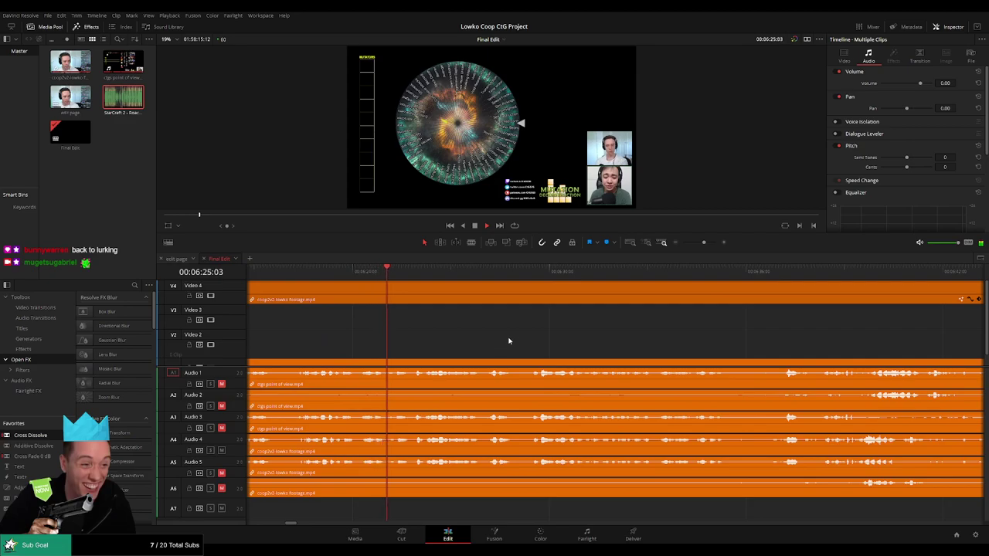
scroll(494, 344, right, 5)
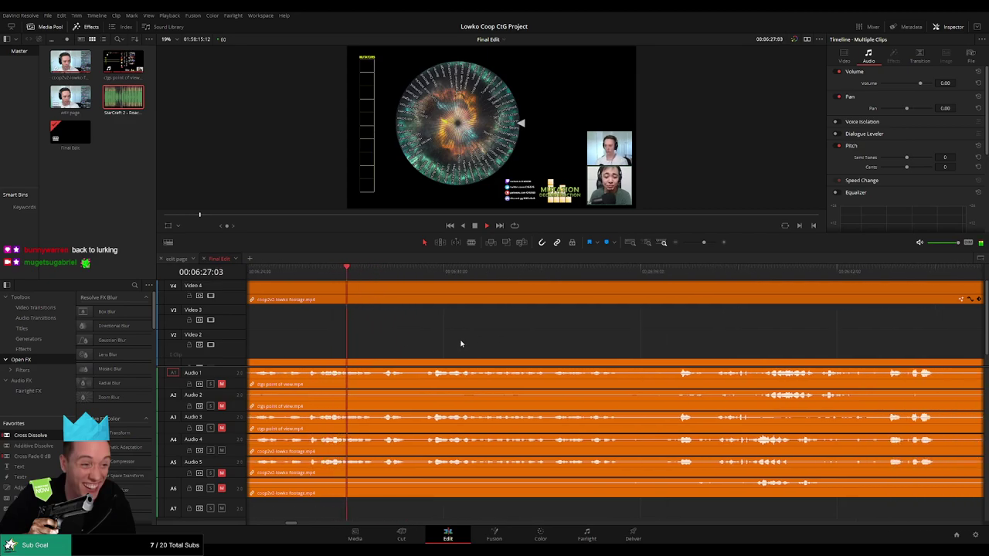
scroll(510, 350, right, 3)
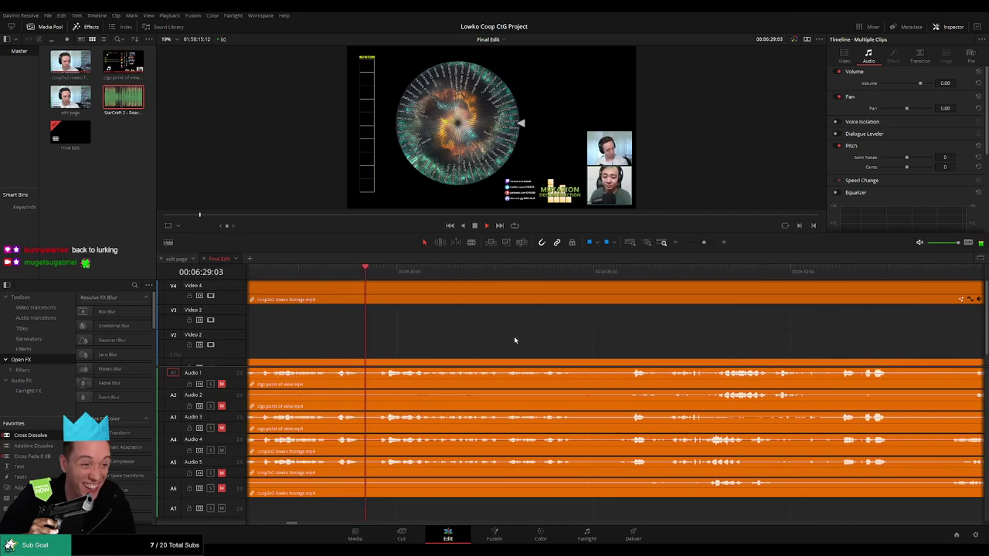
scroll(495, 341, right, 5)
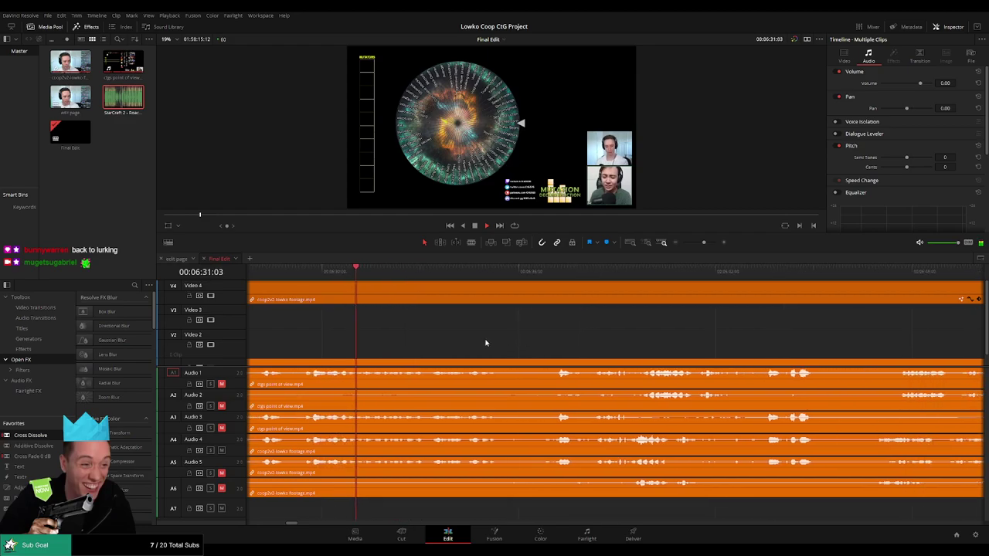
scroll(523, 338, right, 4)
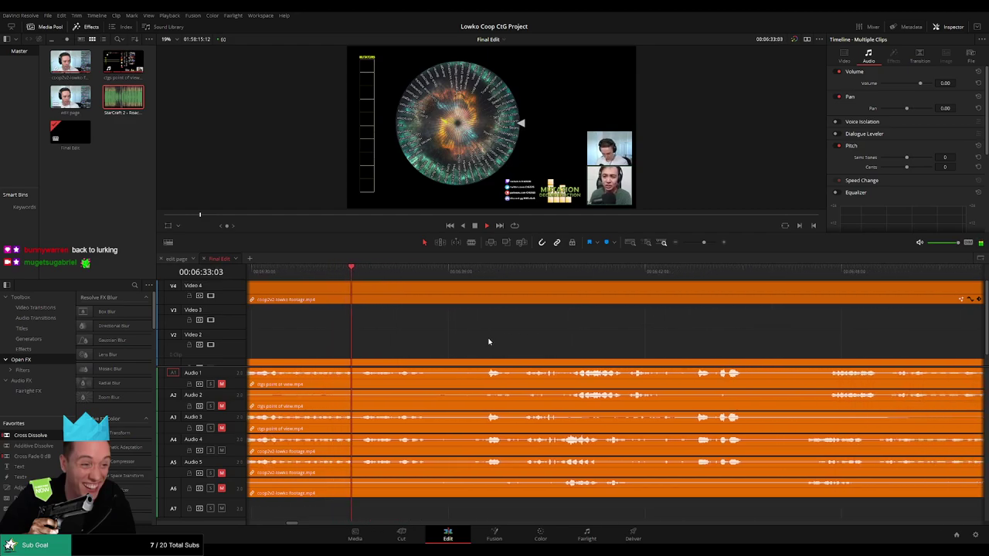
scroll(496, 340, right, 4)
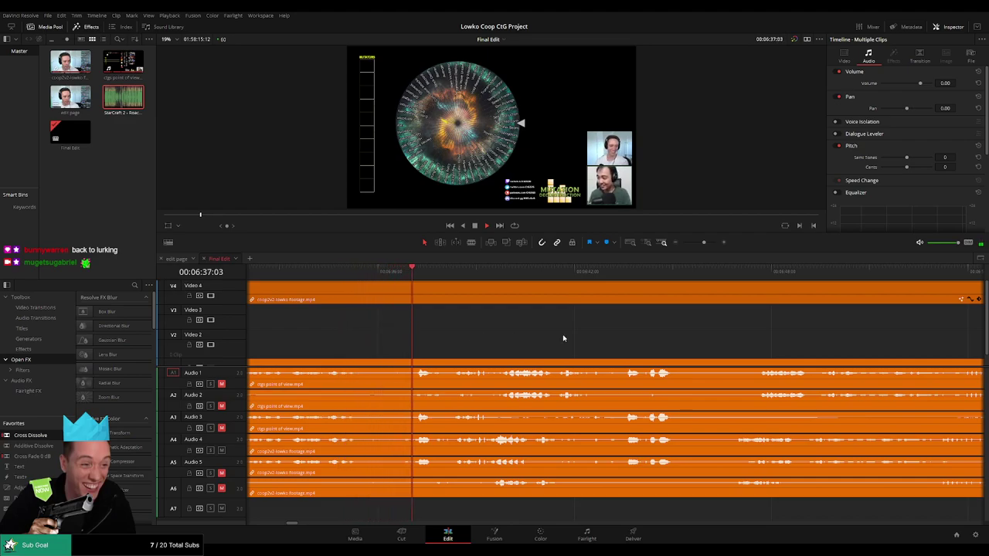
scroll(448, 343, right, 8)
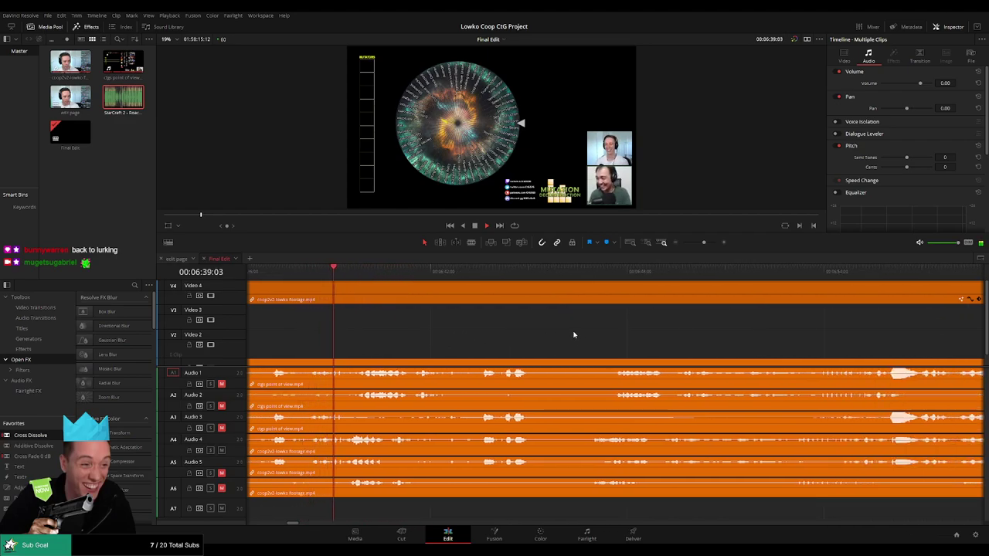
scroll(541, 334, right, 2)
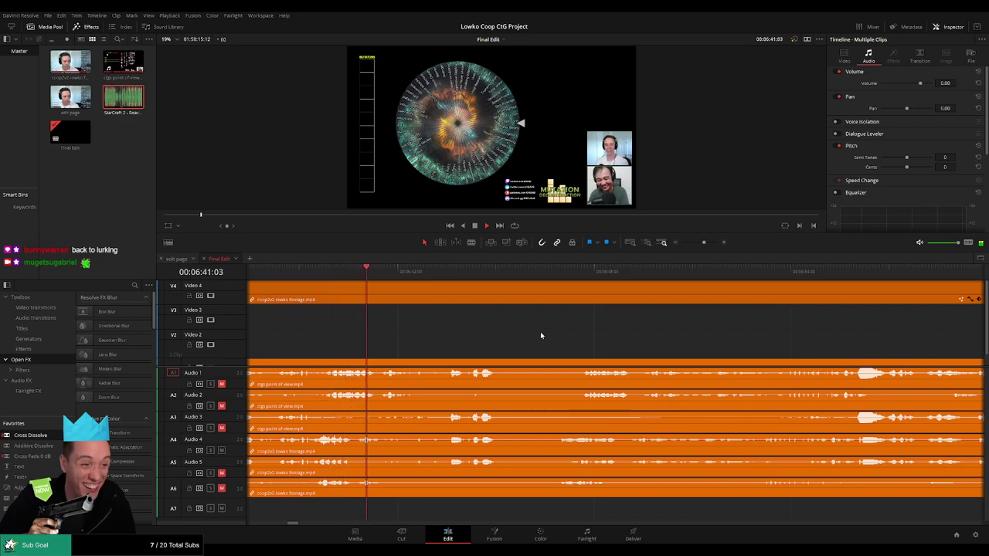
scroll(533, 340, right, 4)
scroll(494, 337, right, 2)
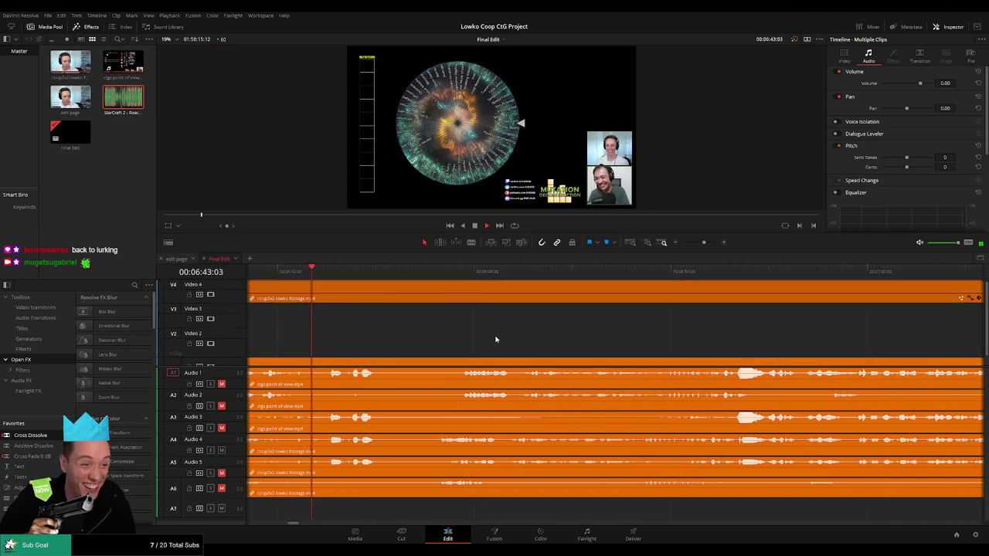
scroll(486, 333, right, 2)
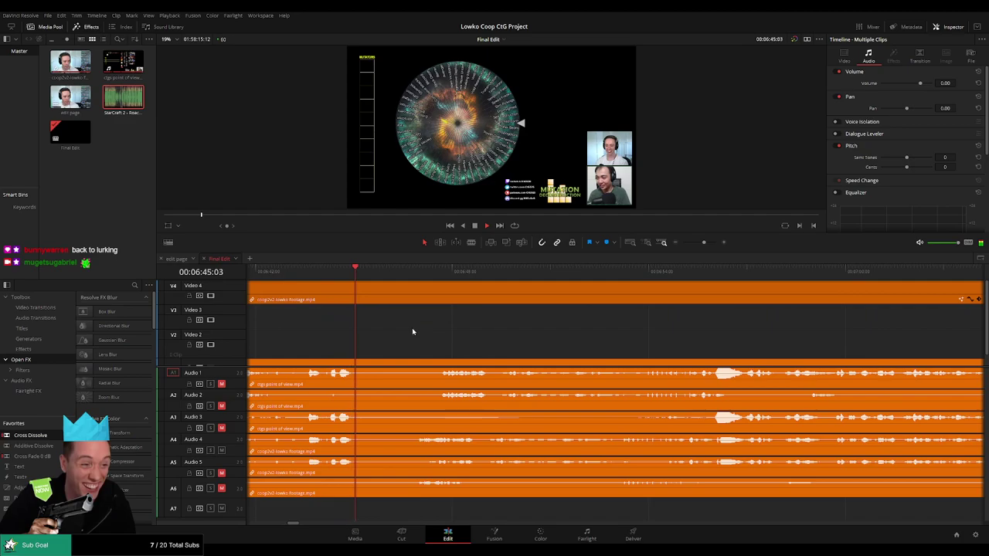
- Try splitting the Lowko and point of view footage at 00:06:45:12
key(space)
key(b)
click(361, 296)
click(360, 360)
key(space)
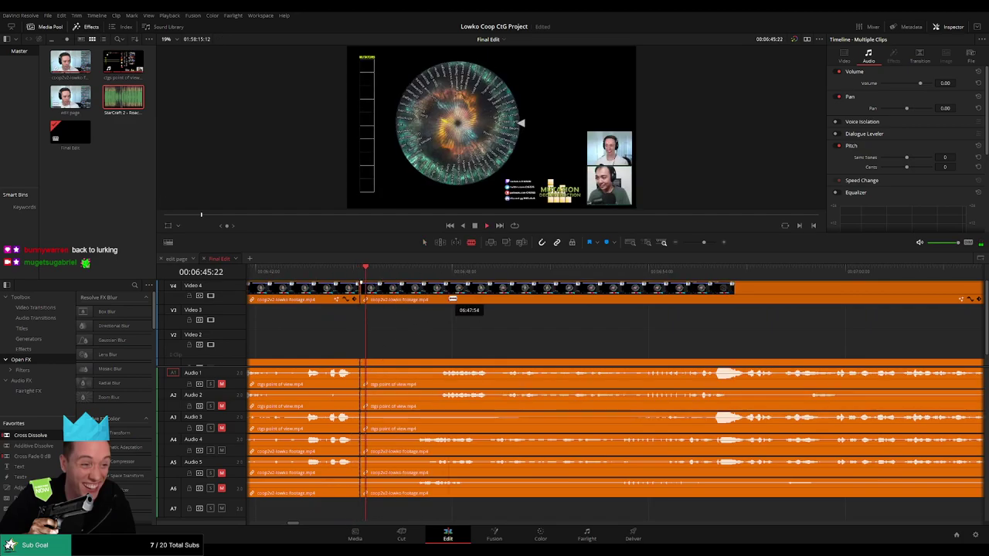
- Scrub to 00:06:46:53 and try a second split of the footage there
click(431, 273)
key(space)
click(410, 272)
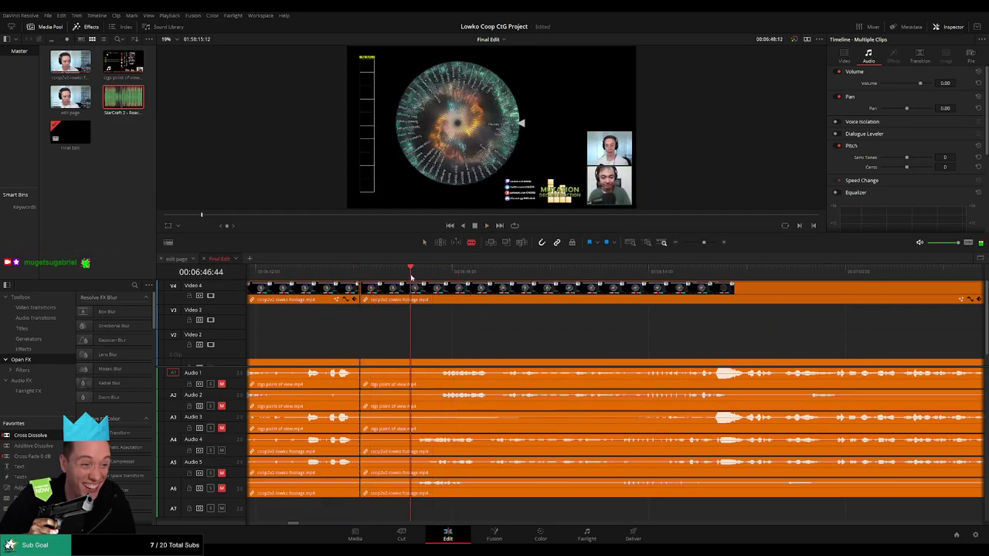
mouse_move(410, 276)
mouse_down()
mouse_move(427, 272)
mouse_move(413, 275)
mouse_up()
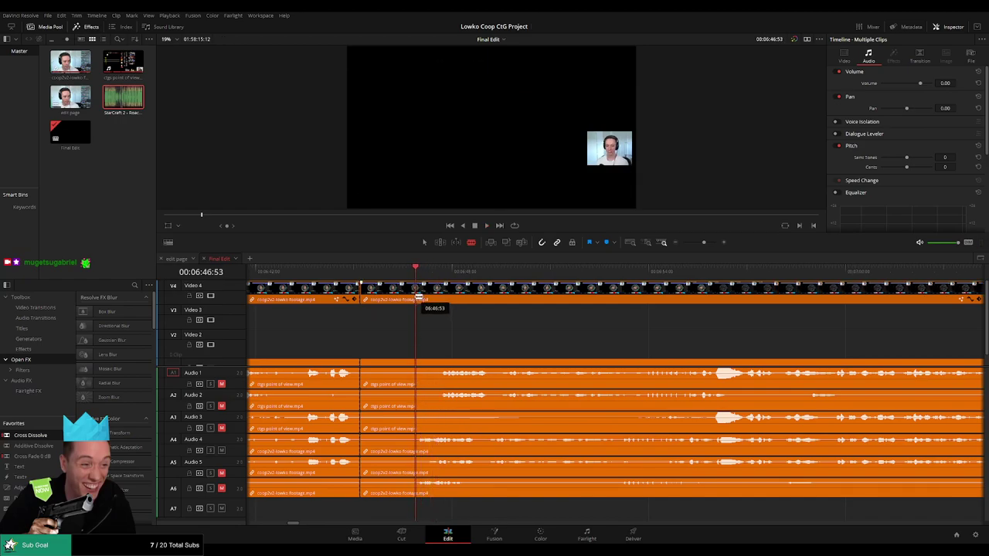
click(417, 299)
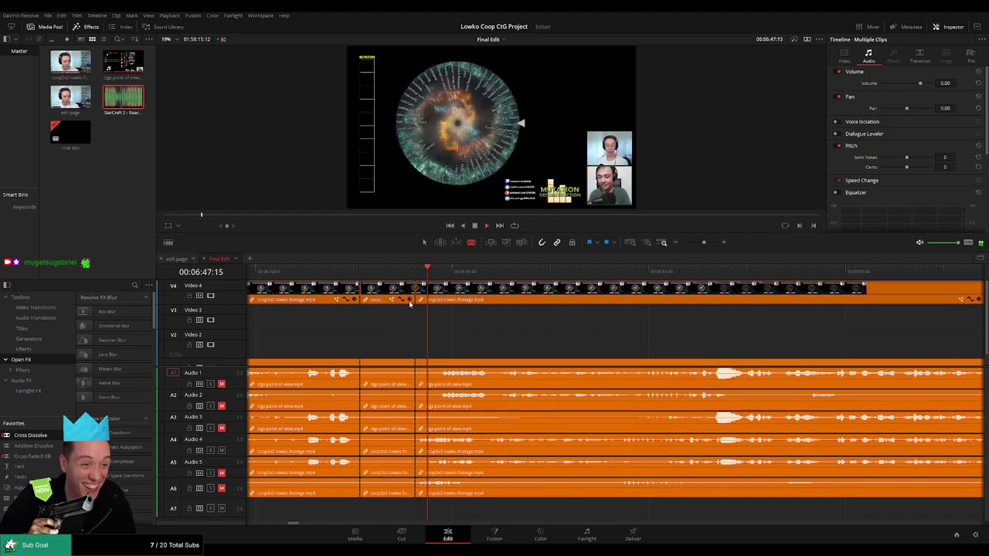
- Undo the splits at 00:06:46:53 and 00:06:45:12, replaying the footage from 00:06:45:12
key(space)
key(ctrl+z)
click(361, 271)
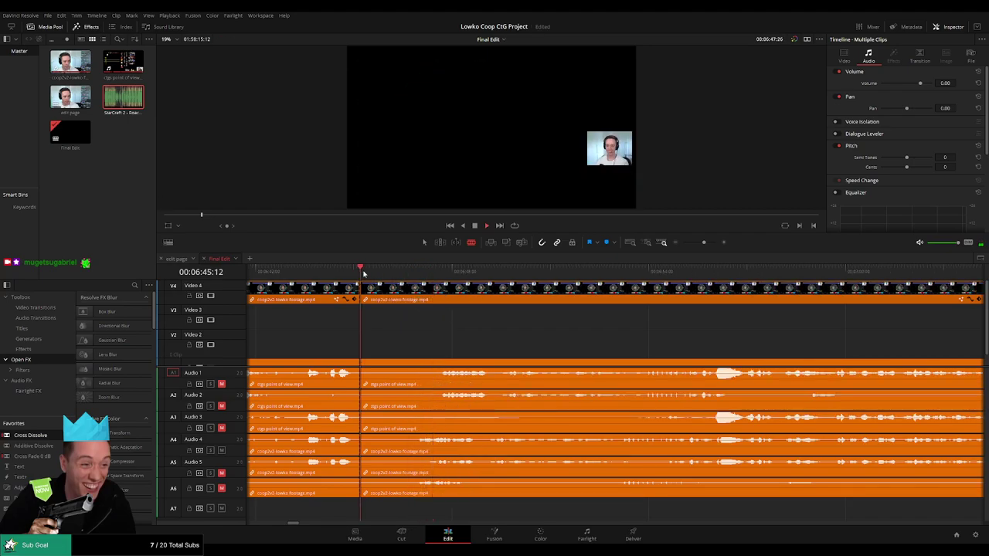
key(space)
key(ctrl+z)
key(ctrl+z)
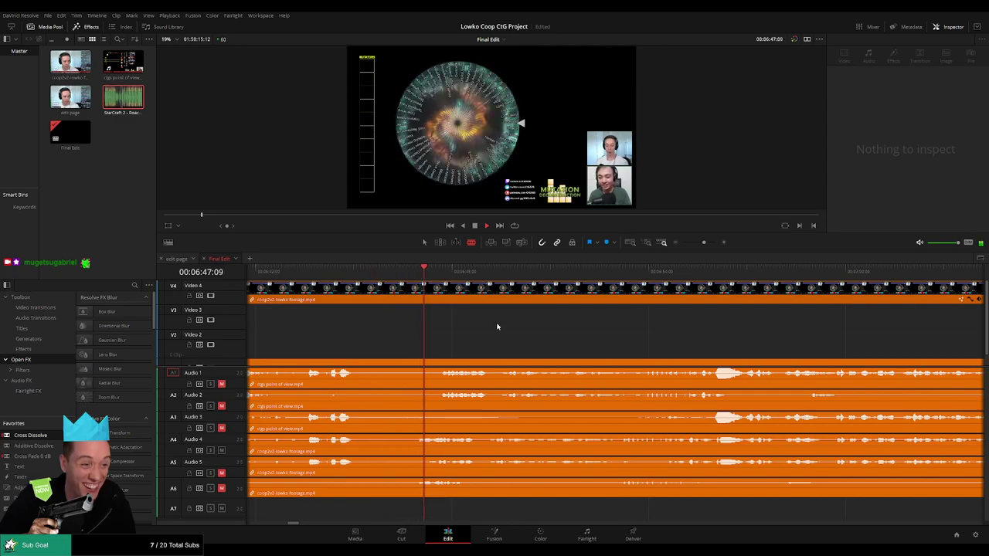
- Return to the Selection tool and review the footage on from 00:06:47 to about 00:07:09
key(a)
drag(555, 335, 421, 338)
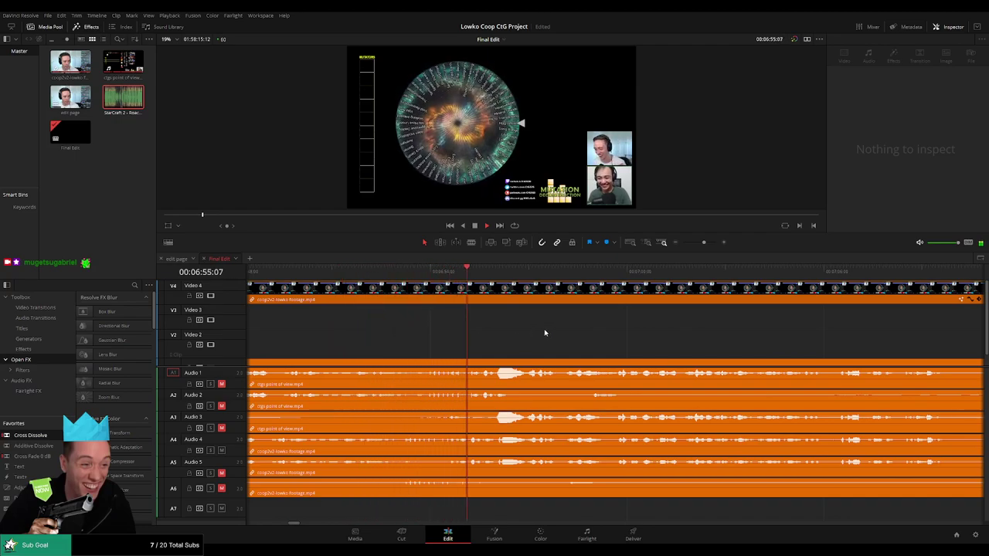
drag(566, 335, 546, 338)
scroll(502, 337, down, 5)
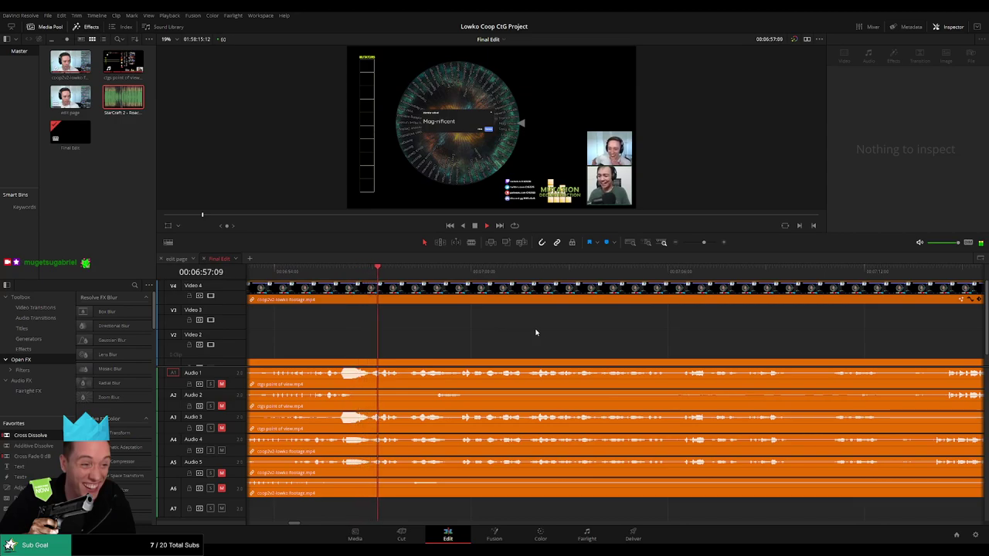
scroll(510, 336, down, 2)
scroll(479, 337, down, 4)
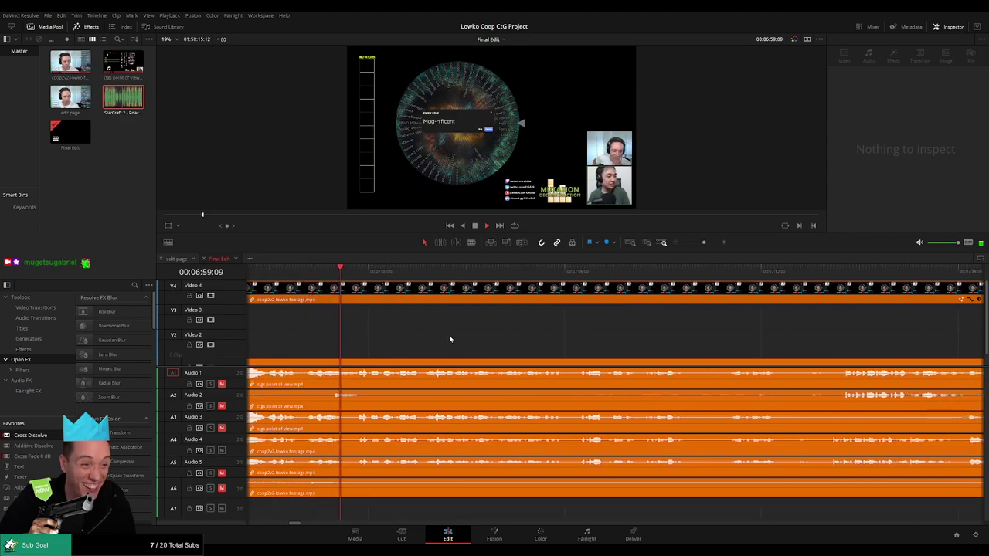
scroll(479, 339, down, 4)
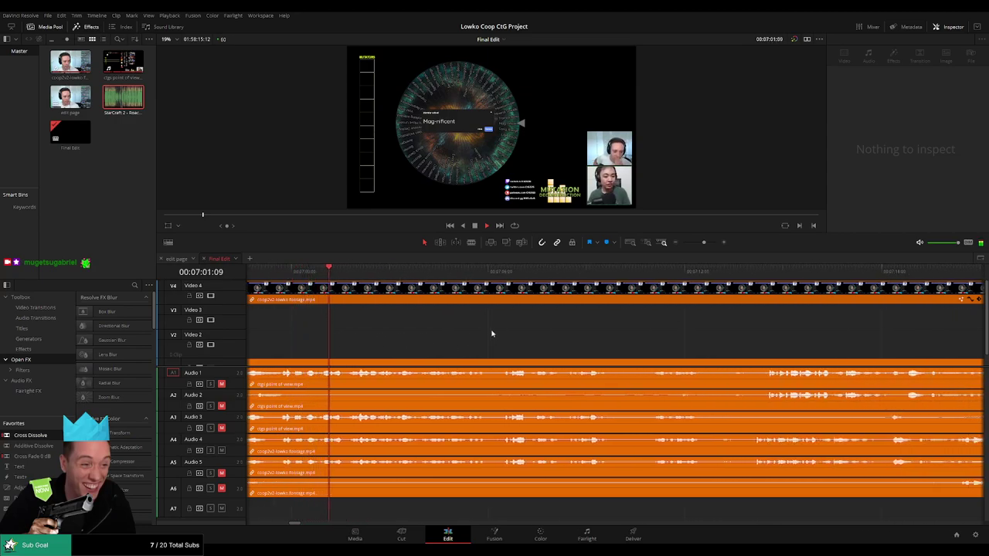
scroll(564, 337, down, 2)
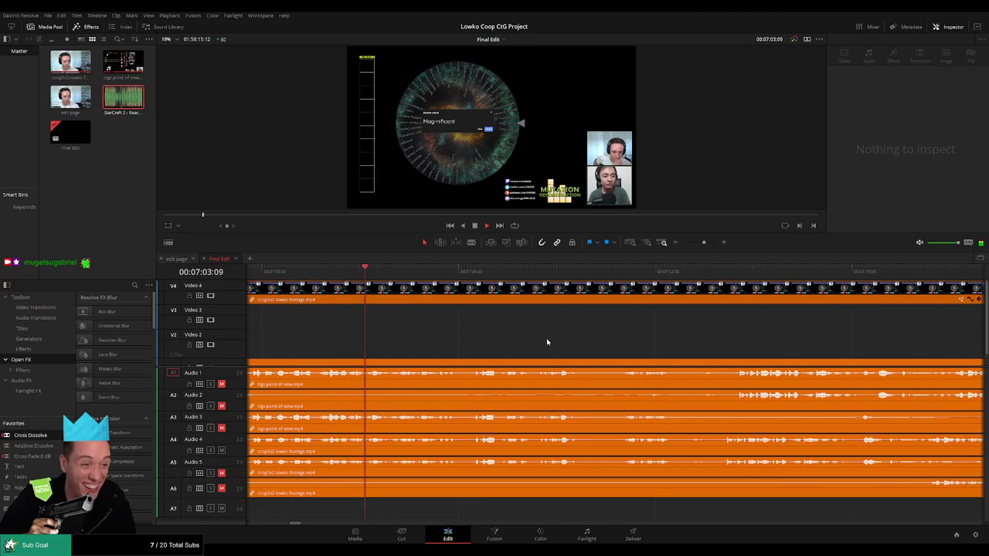
scroll(557, 340, down, 4)
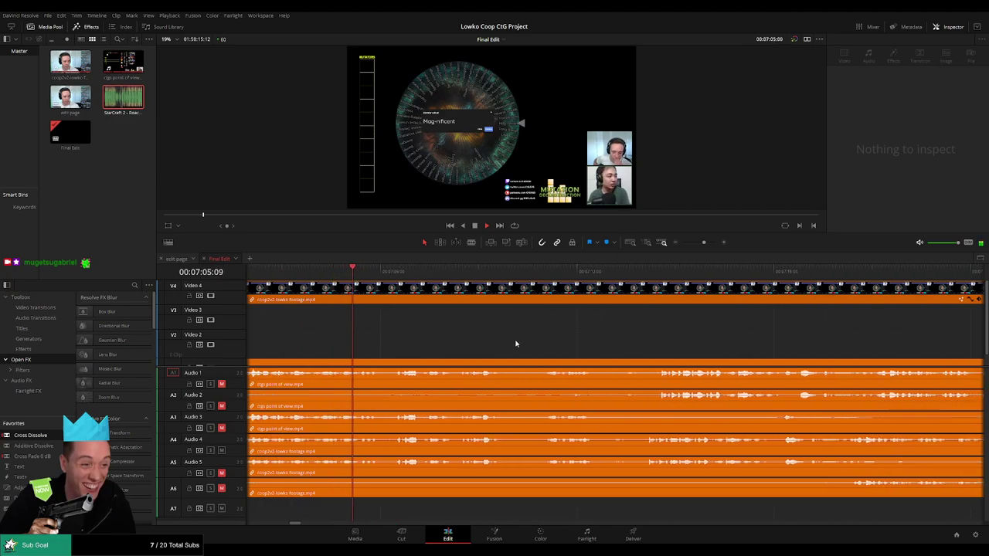
scroll(494, 341, down, 4)
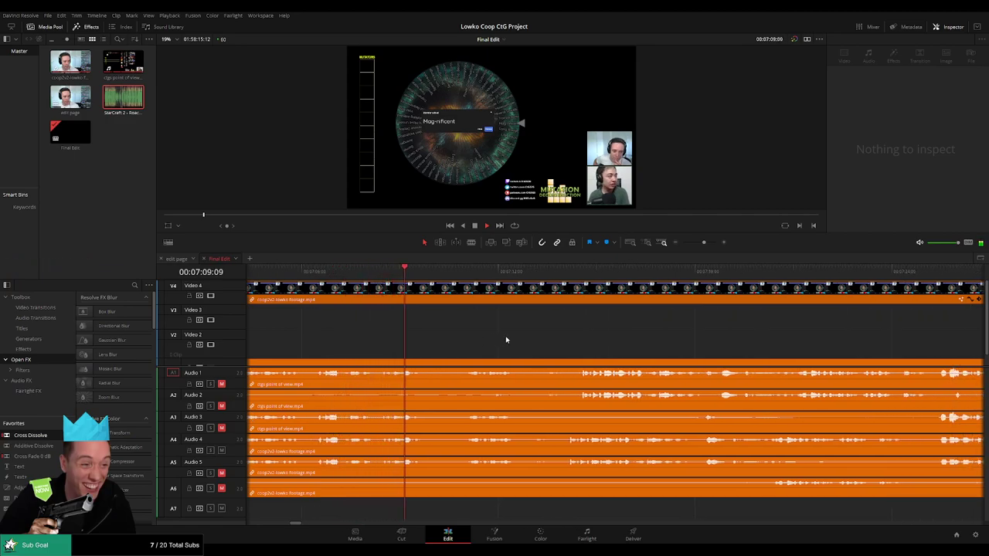
- Skip ahead to about 00:07:13 and review the wheel spin footage on to about 00:07:42
click(456, 274)
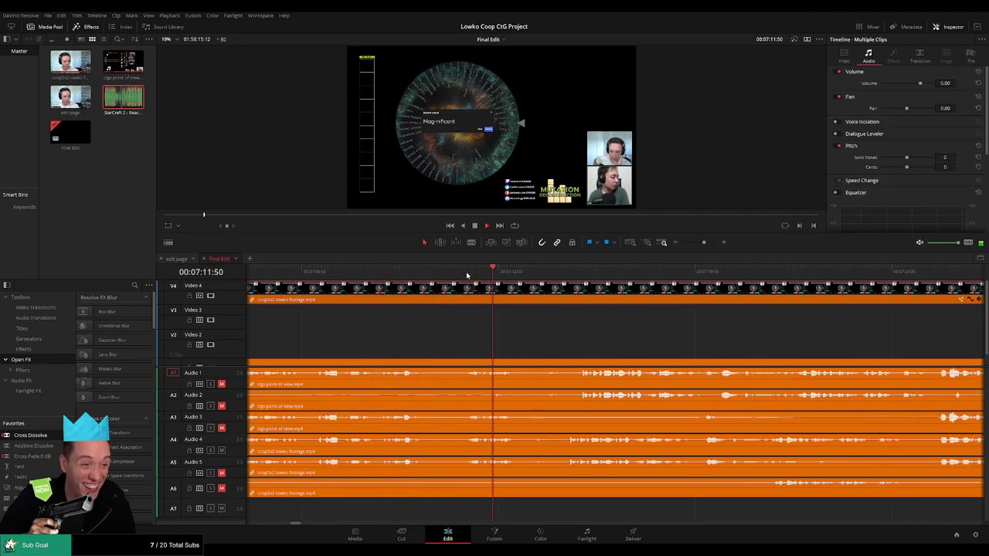
click(546, 276)
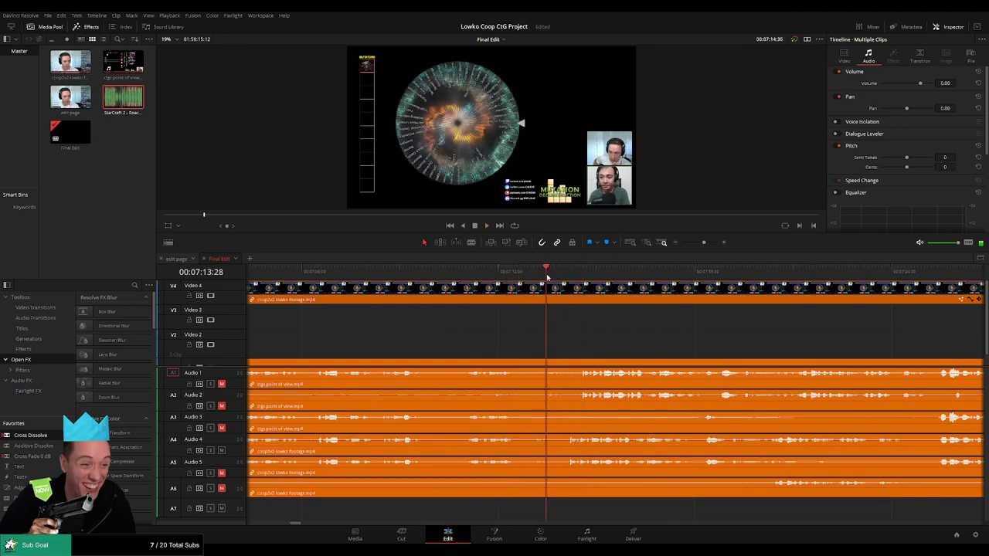
click(541, 277)
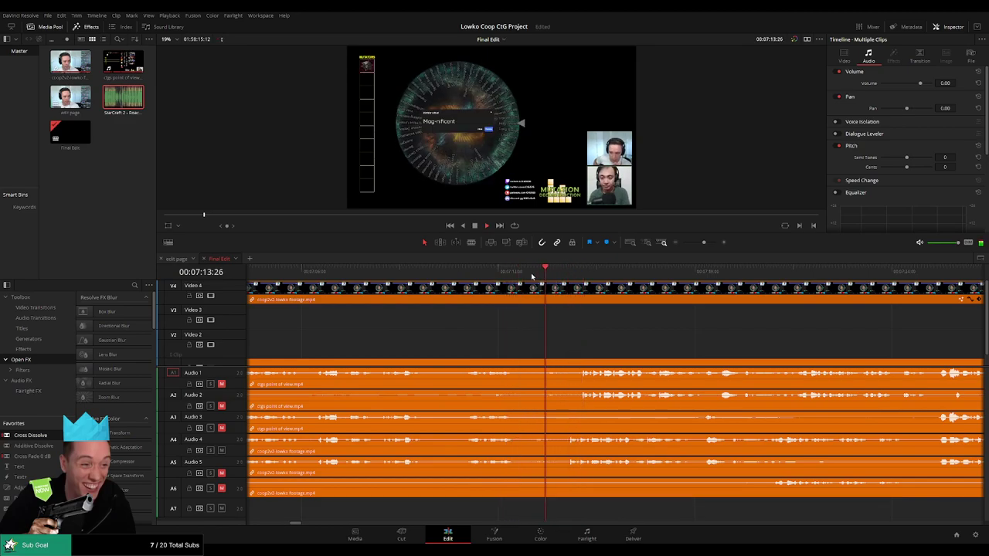
drag(677, 333, 477, 340)
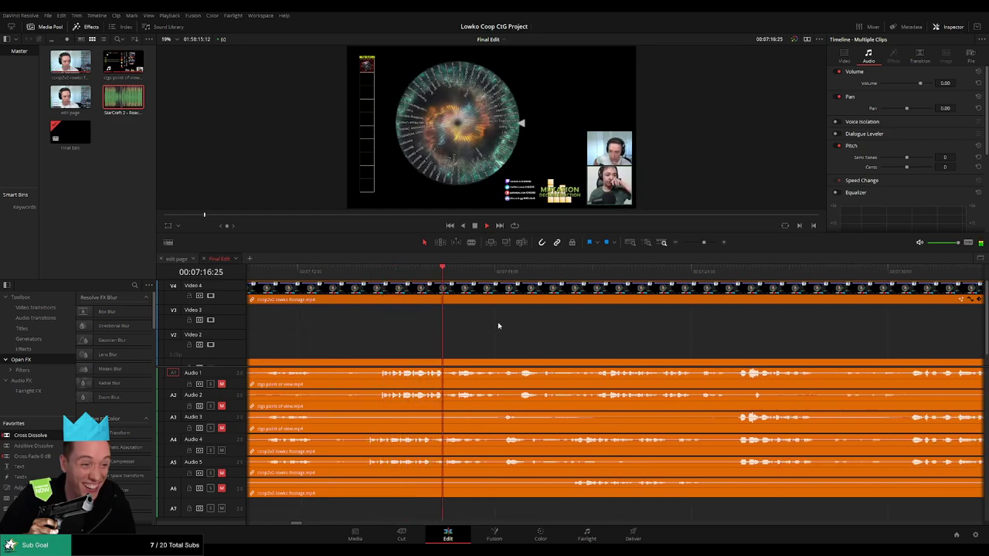
mouse_move(703, 242)
mouse_down()
mouse_move(686, 242)
mouse_move(700, 245)
mouse_up()
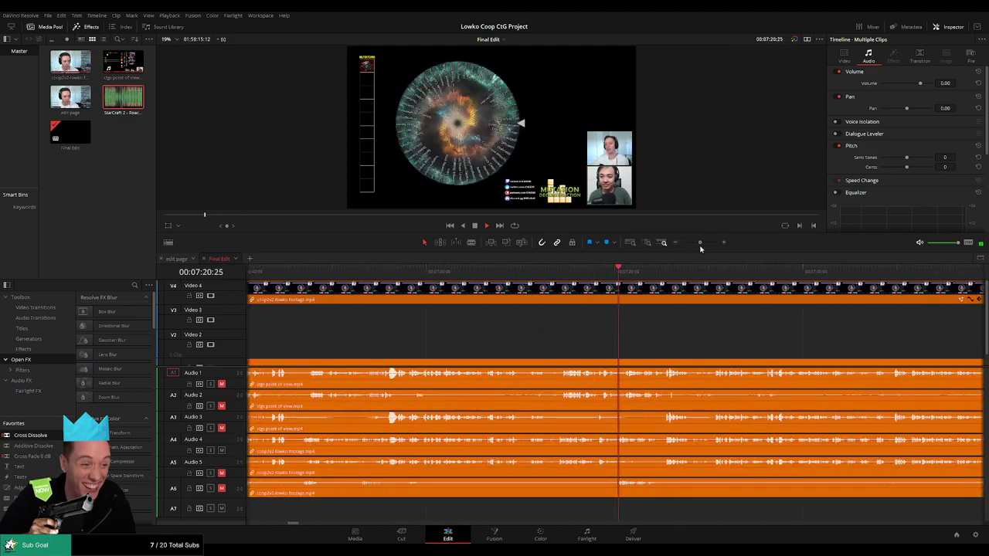
drag(705, 335, 433, 324)
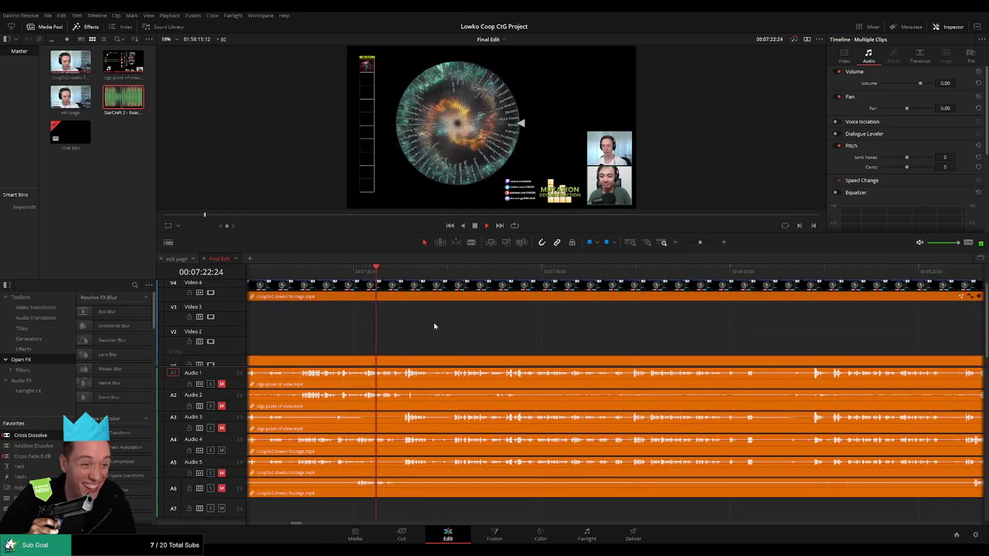
scroll(448, 333, right, 1)
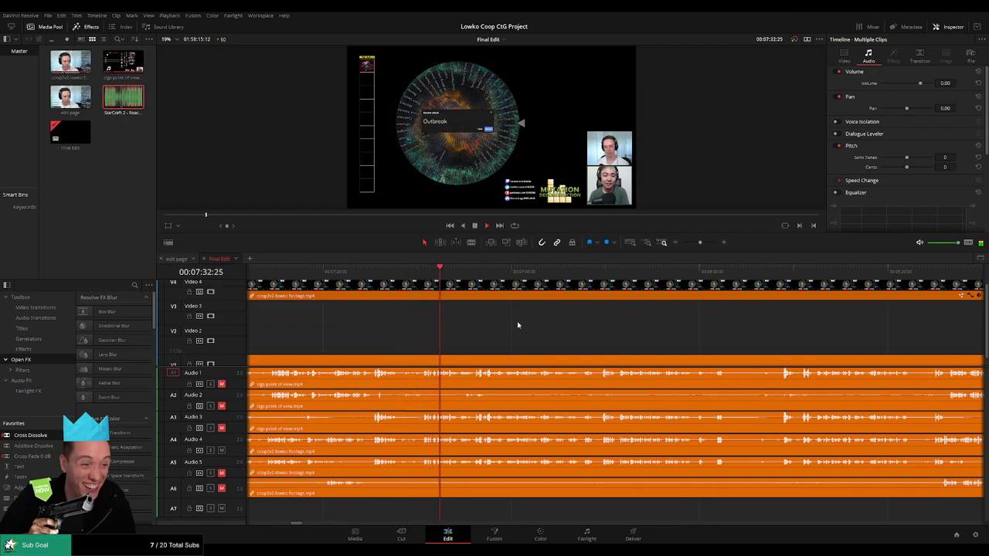
drag(518, 322, 416, 332)
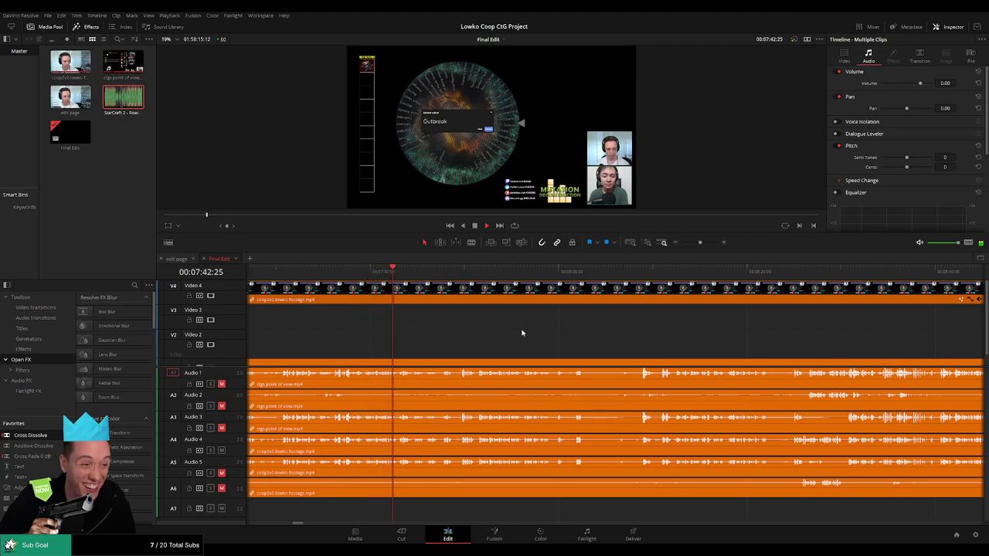
- Review the wheel spin footage on from 00:07:42 to about 00:08:02
drag(523, 333, 388, 346)
scroll(429, 337, right, 1)
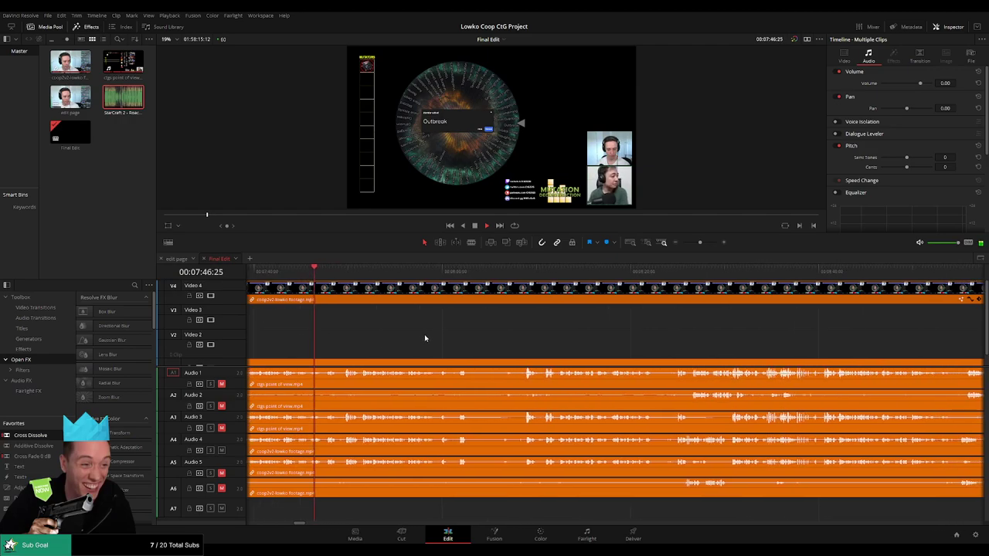
drag(700, 242, 702, 243)
drag(697, 332, 559, 344)
scroll(525, 340, right, 5)
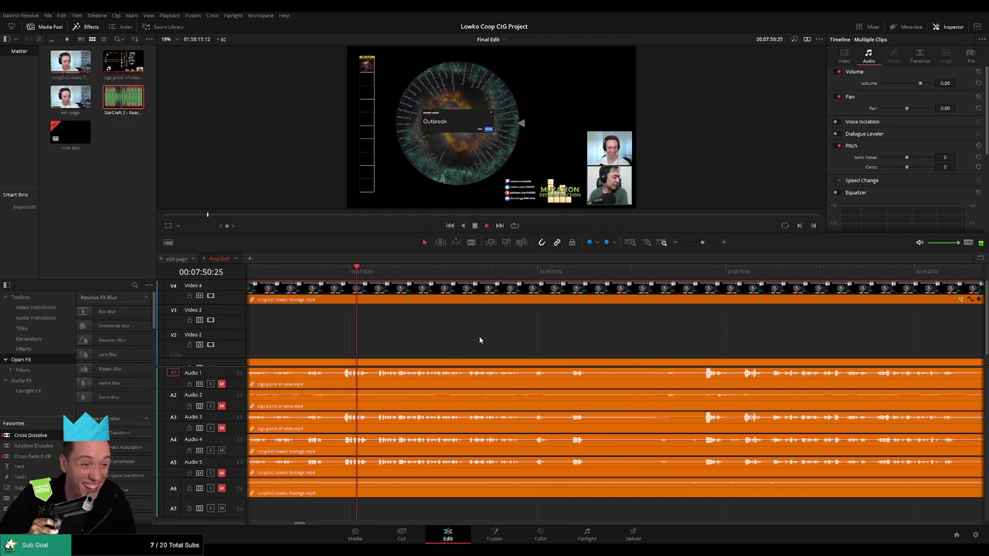
scroll(506, 340, right, 3)
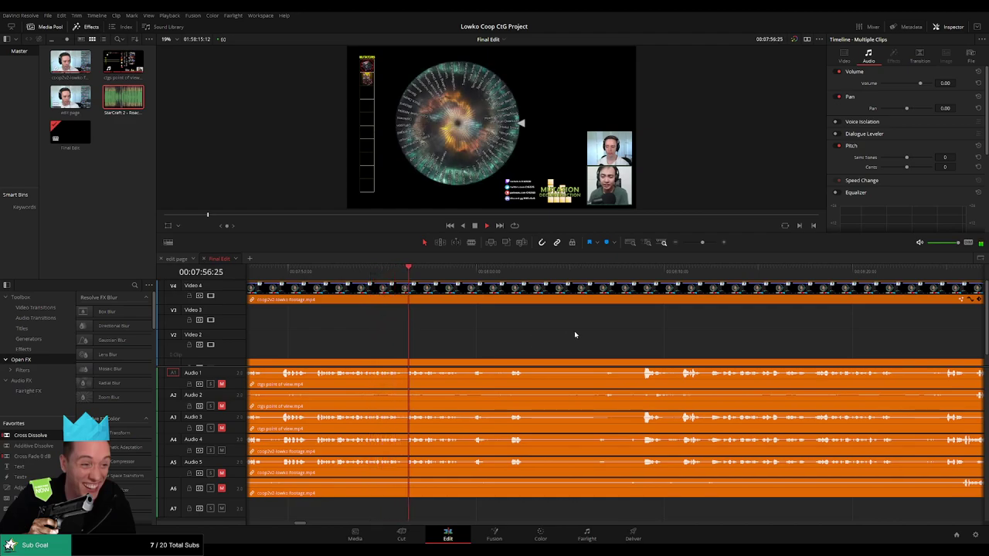
scroll(533, 334, right, 4)
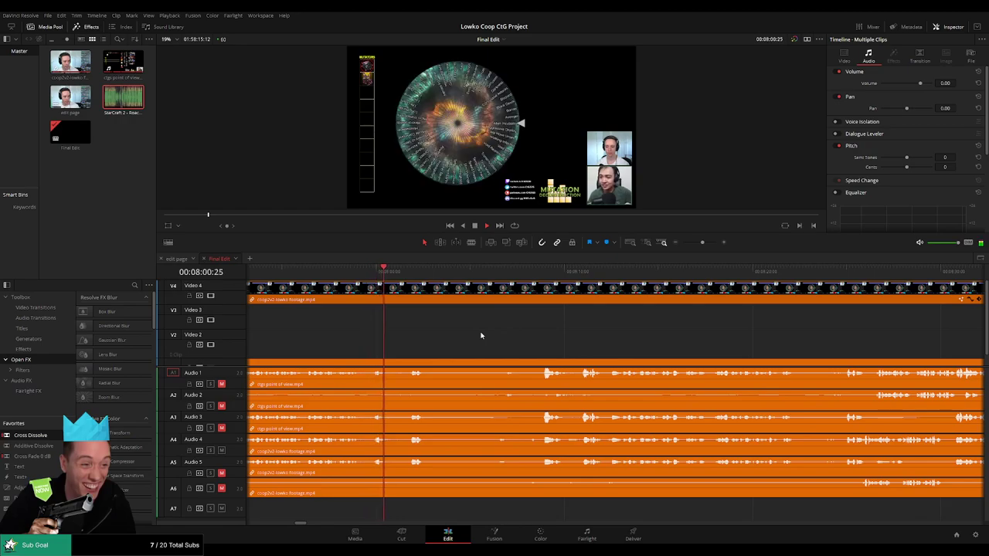
scroll(456, 336, right, 2)
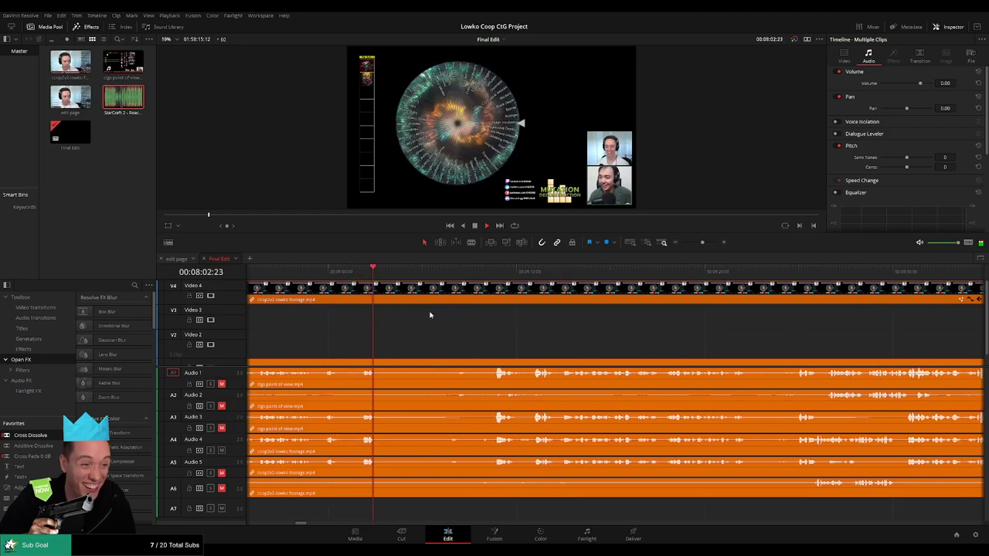
- Skip ahead to about 00:08:07 and review the wheel spin footage on to about 00:08:22
drag(415, 272, 458, 272)
key(space)
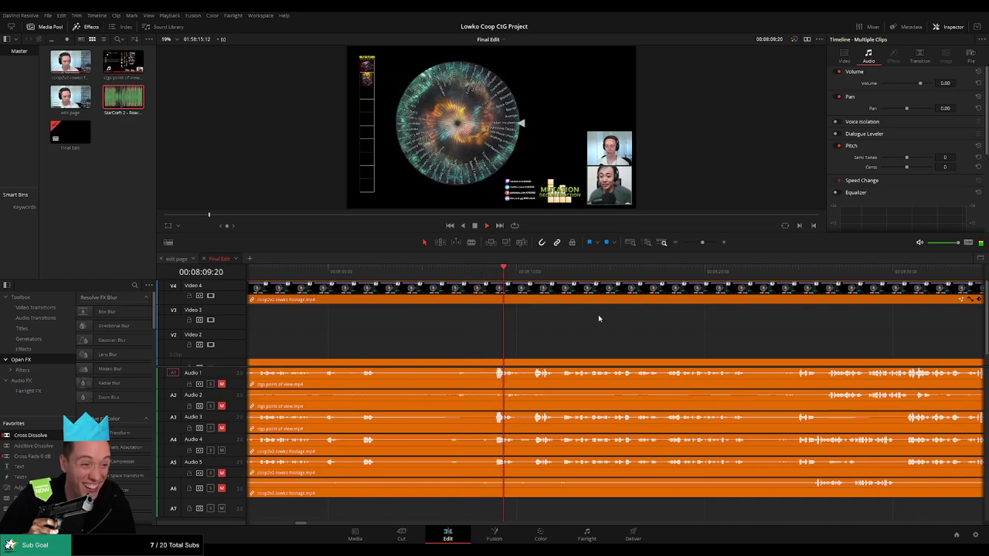
drag(598, 316, 428, 327)
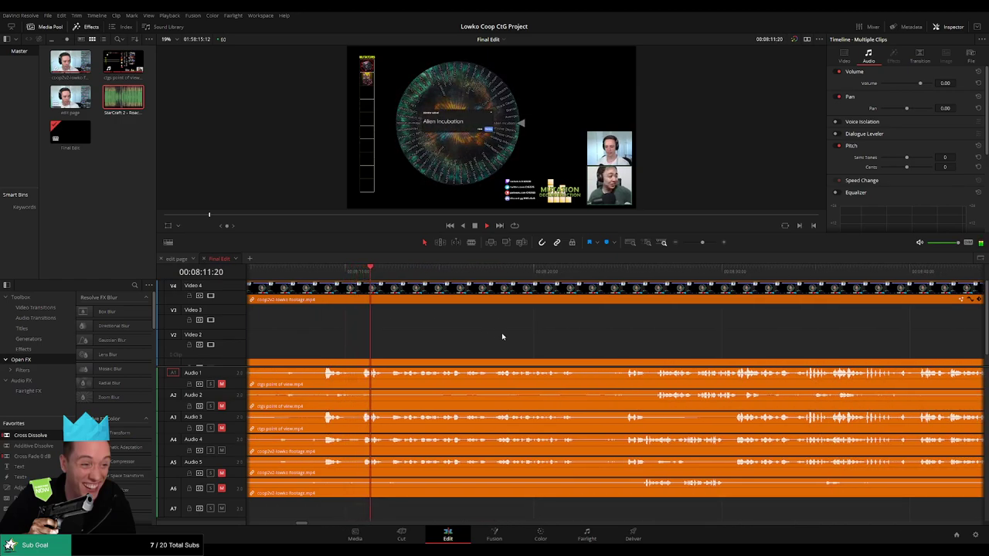
scroll(505, 337, right, 3)
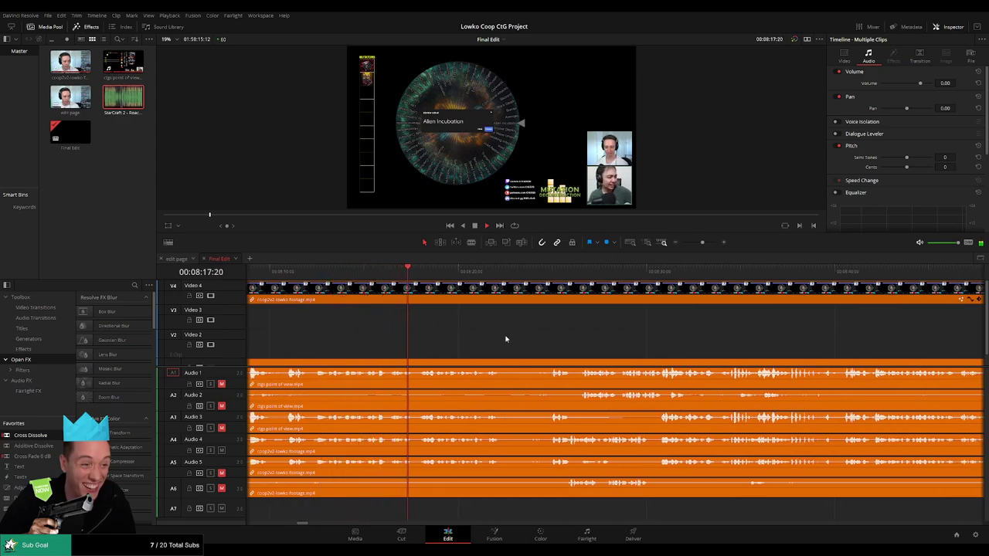
scroll(526, 341, right, 3)
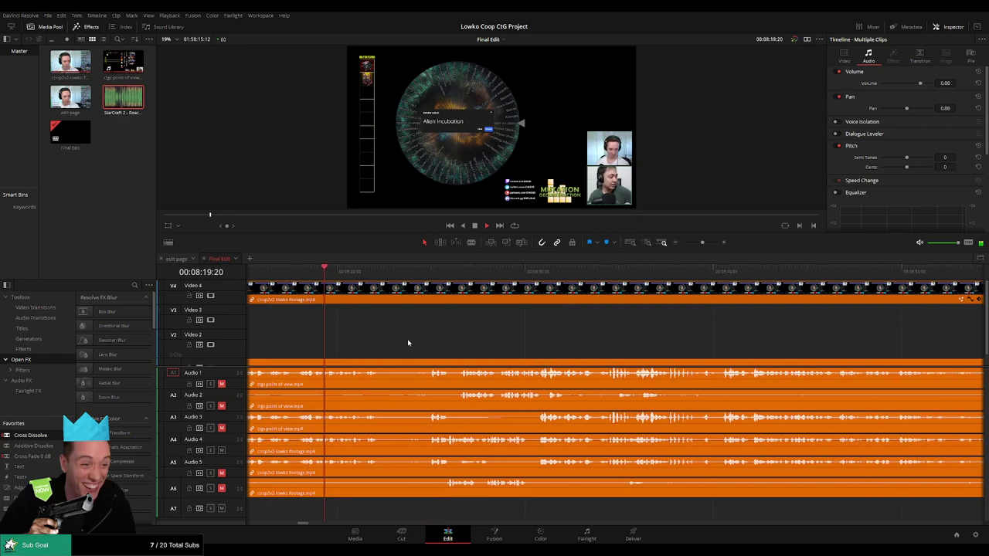
scroll(407, 342, right, 3)
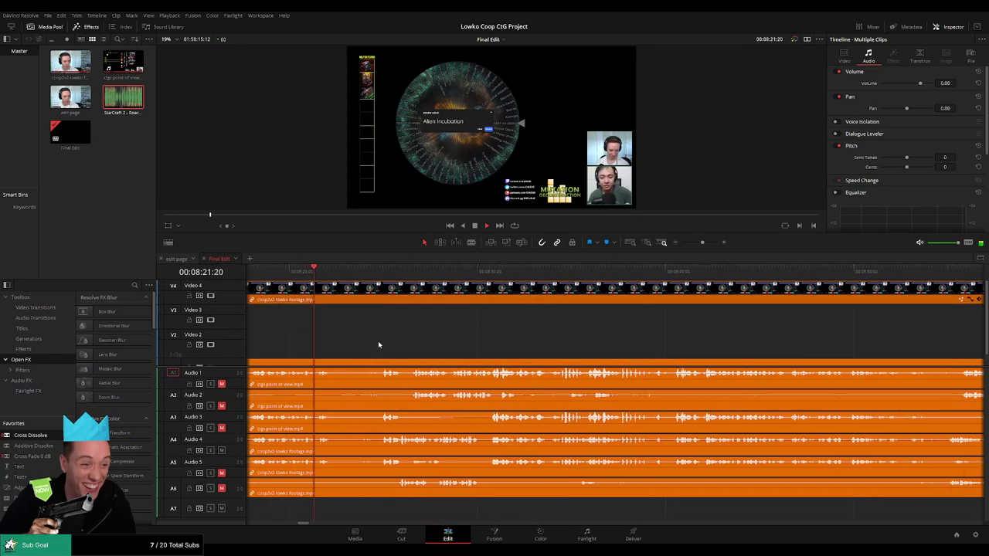
- Split both the Lowko footage and the ctgs point of view footage at 00:08:22:24 and 00:08:24:00
scroll(378, 345, right, 1)
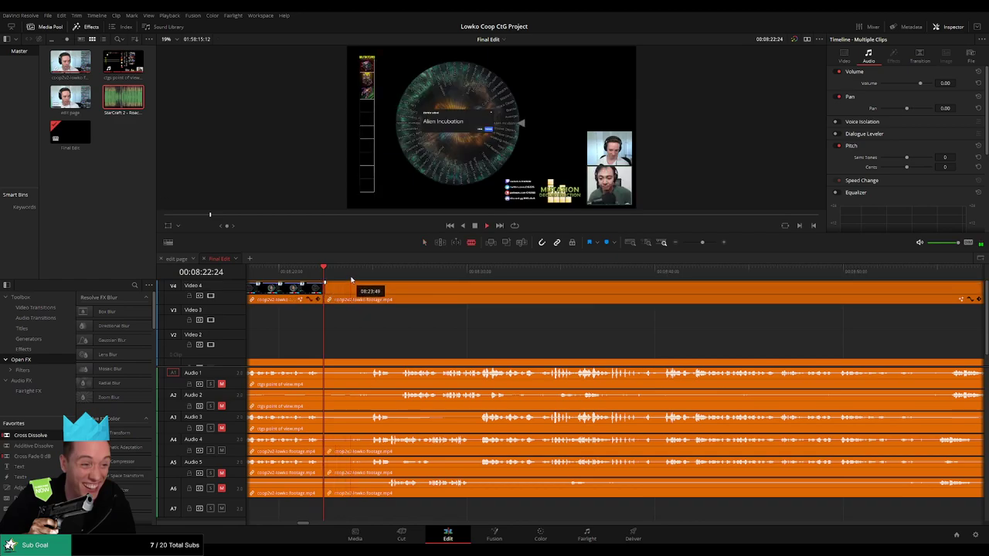
click(326, 295)
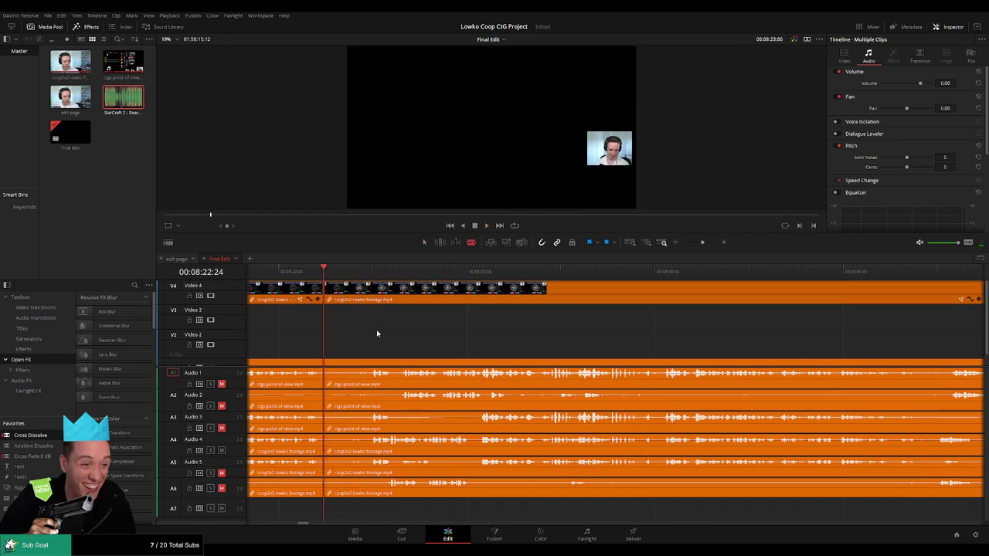
drag(358, 272, 356, 273)
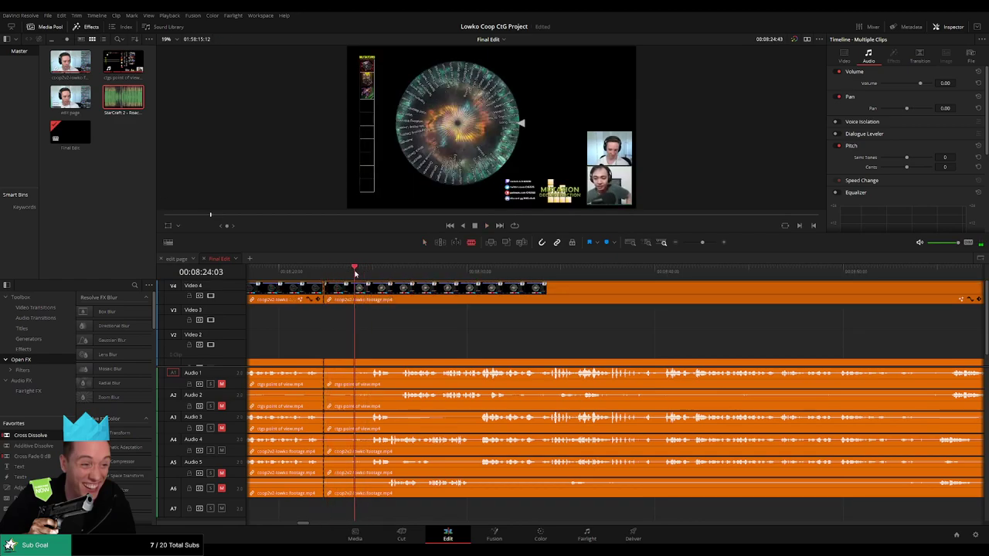
click(356, 296)
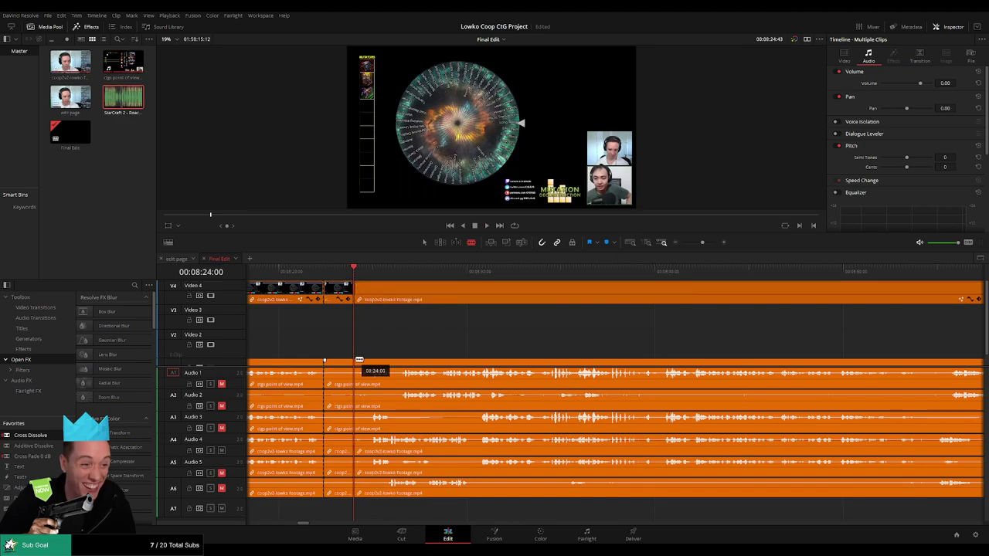
click(357, 361)
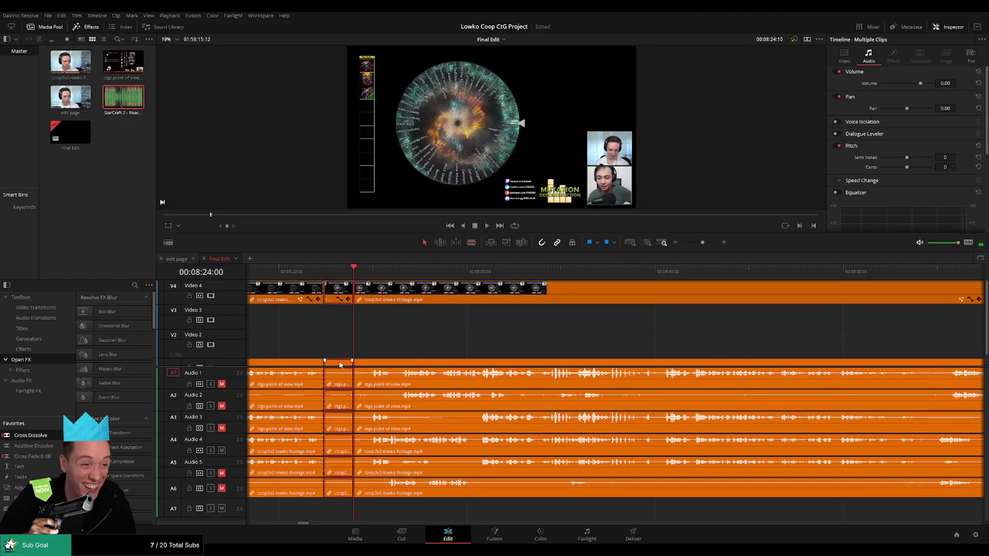
- Ripple-delete the section between the two splits and add a transition at the 00:08:22:24 join, playing it back
key(Delete)
click(328, 298)
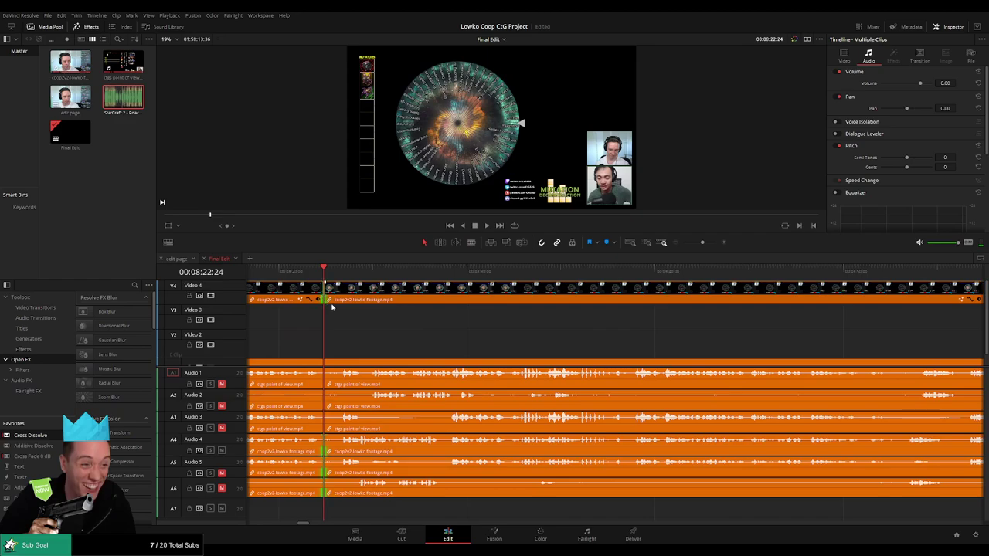
key(space)
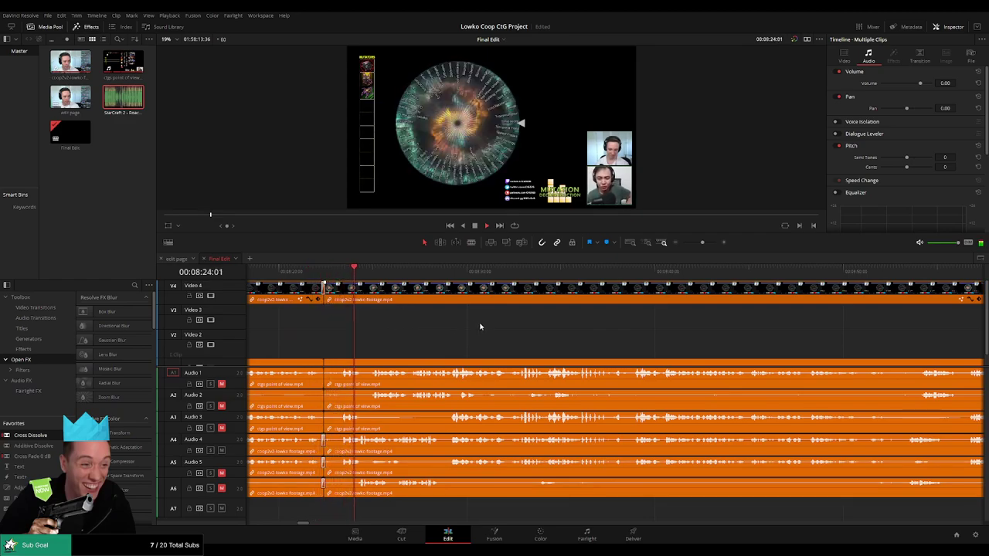
- Review the footage on from 00:08:24 to about 00:09:04
drag(577, 331, 461, 330)
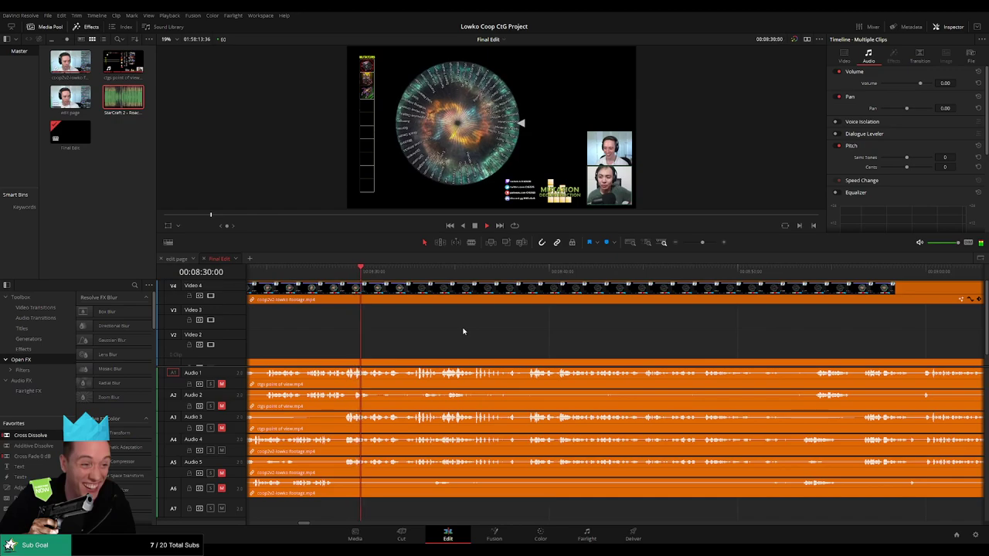
scroll(510, 338, right, 1)
scroll(511, 337, right, 1)
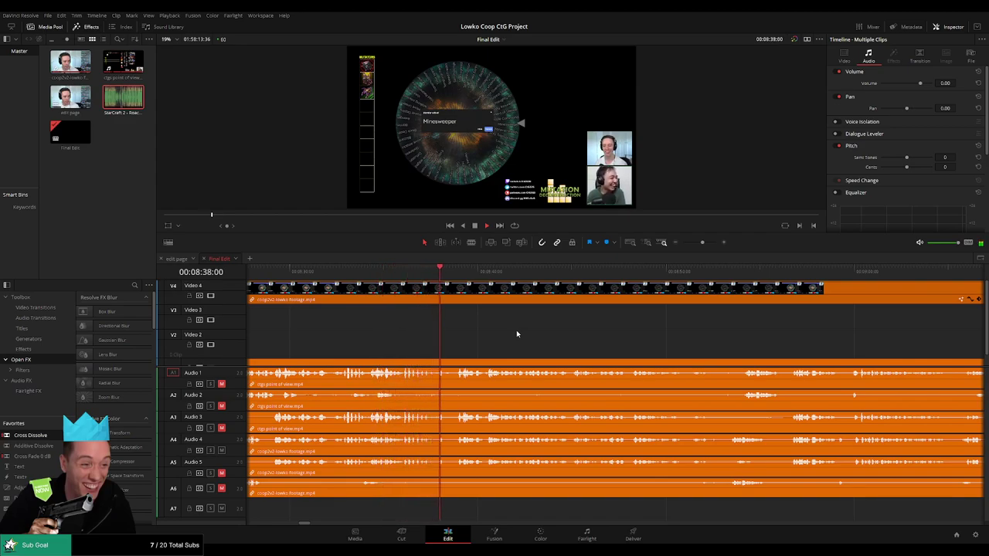
drag(675, 327, 510, 337)
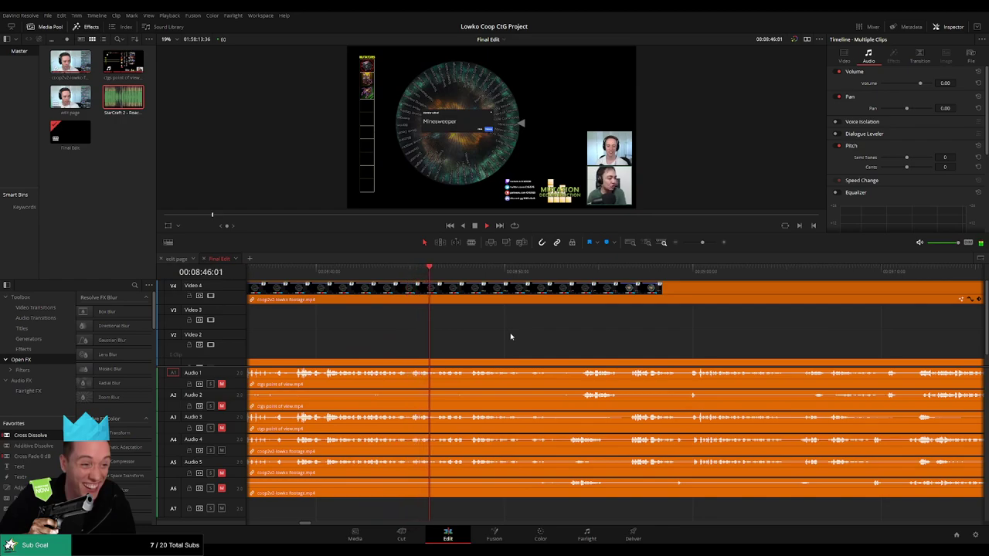
scroll(479, 346, right, 3)
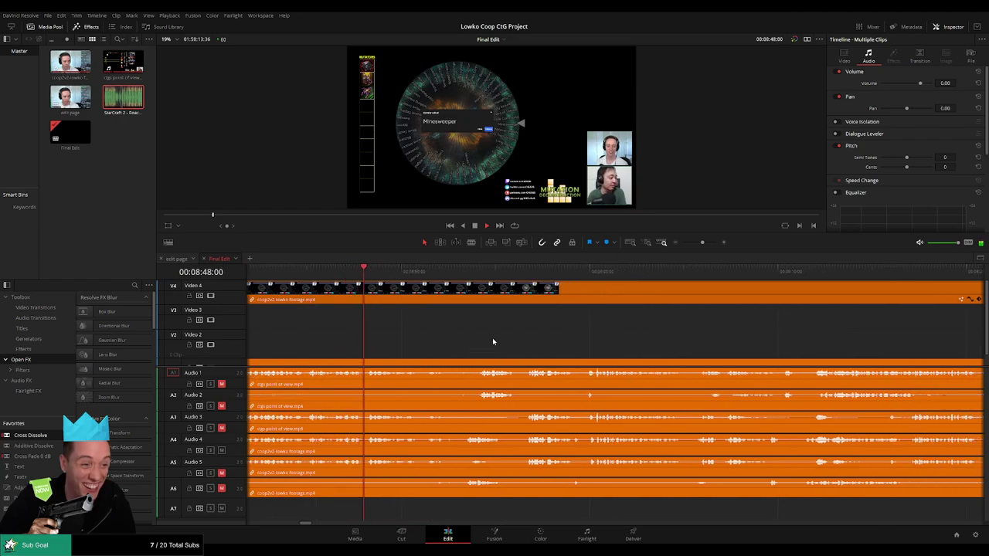
scroll(495, 340, right, 4)
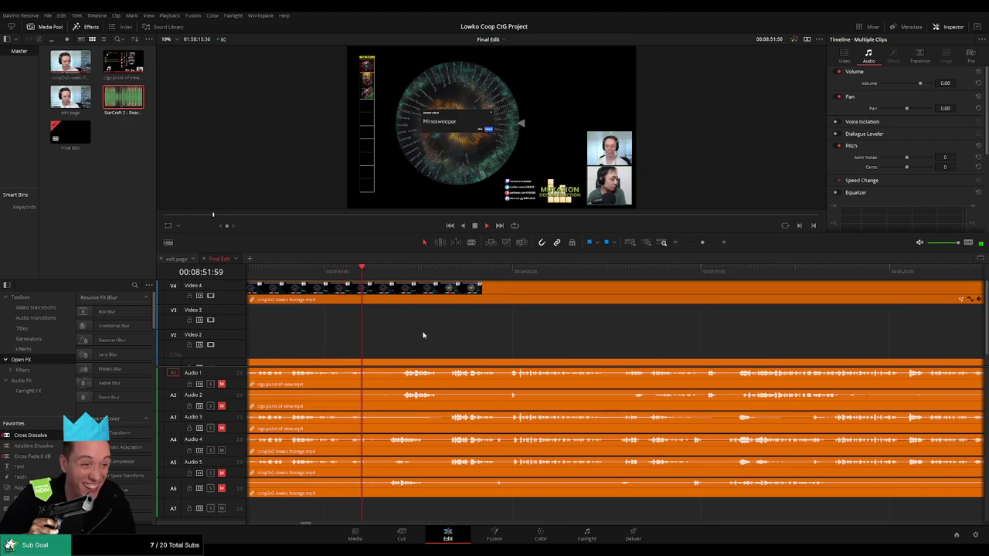
scroll(479, 302, right, 4)
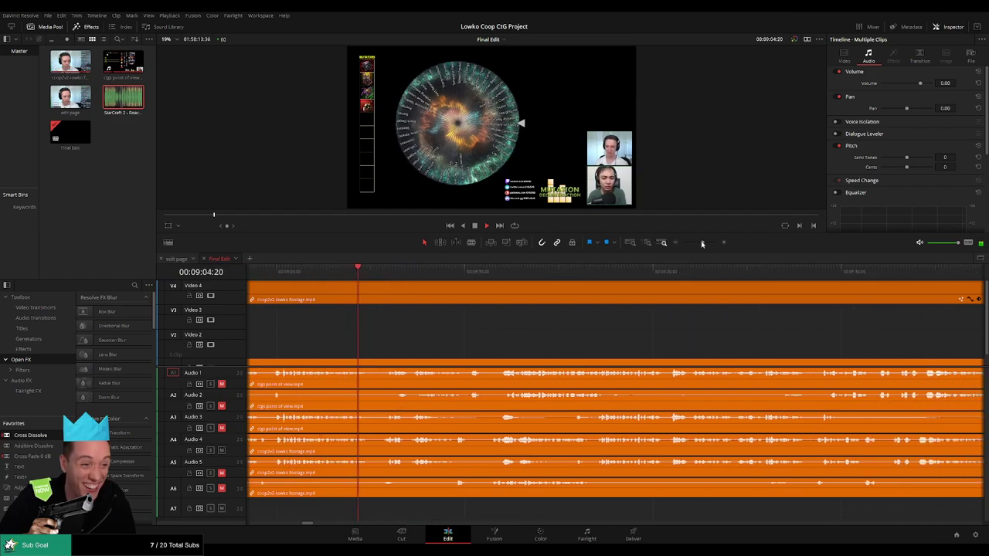
- Review the following wheel spins from about 00:09:04 to about 00:10:01
mouse_move(701, 242)
mouse_down()
mouse_move(687, 245)
mouse_move(702, 247)
mouse_up()
drag(713, 311, 508, 340)
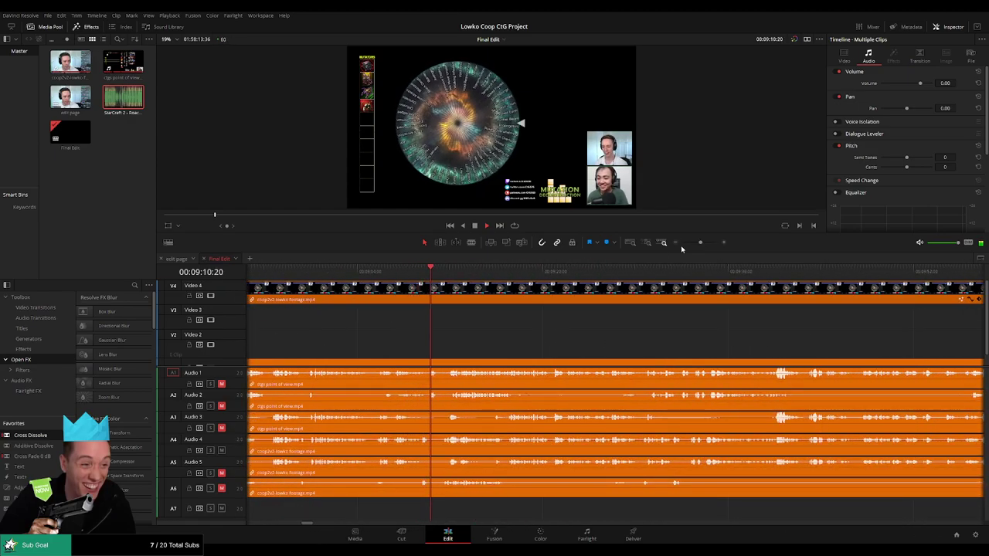
drag(700, 243, 701, 243)
drag(619, 341, 517, 330)
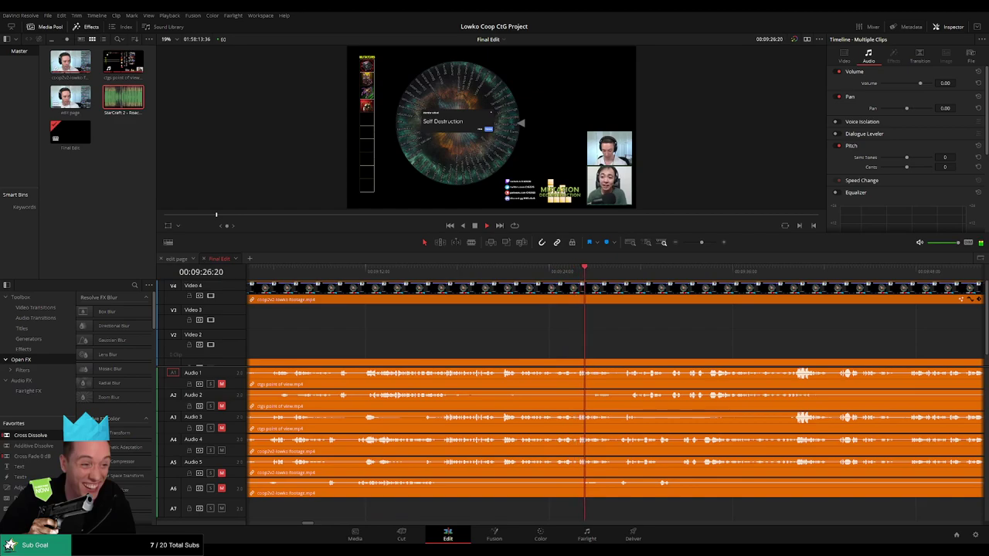
scroll(564, 334, right, 3)
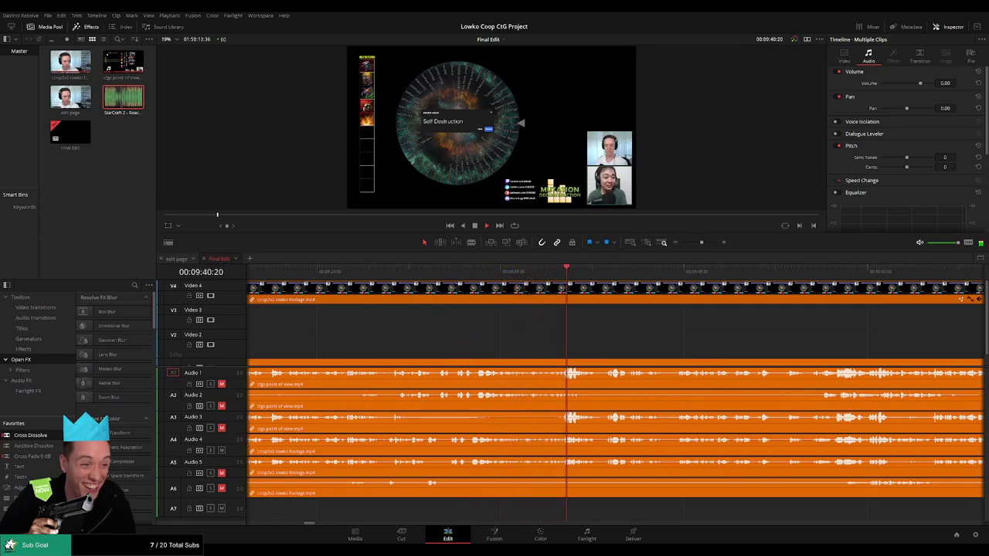
scroll(551, 342, right, 5)
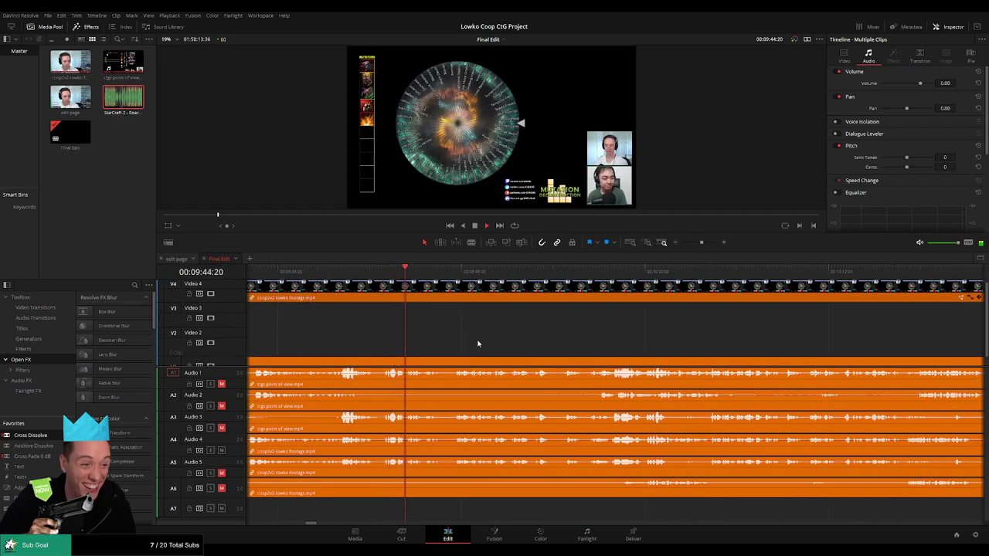
scroll(492, 342, right, 1)
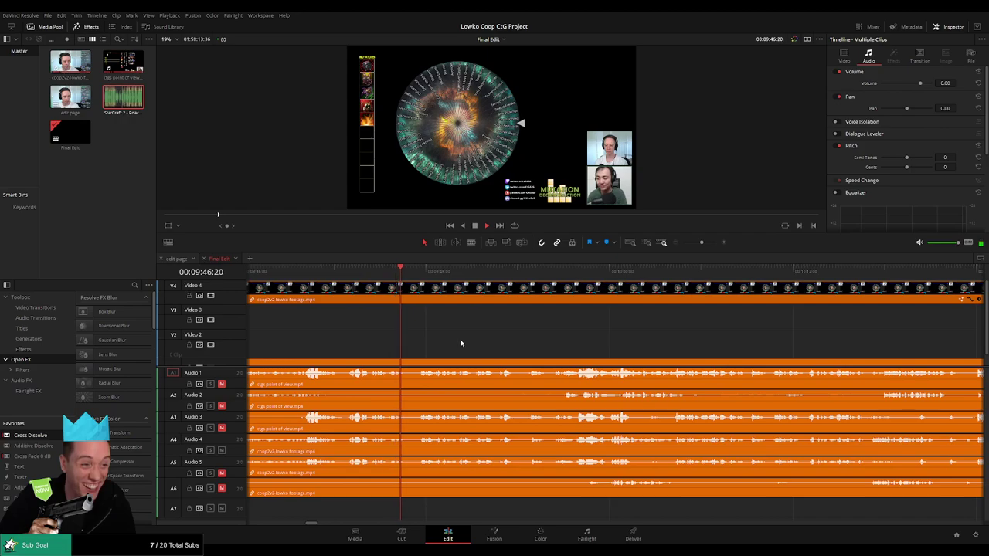
scroll(429, 342, right, 2)
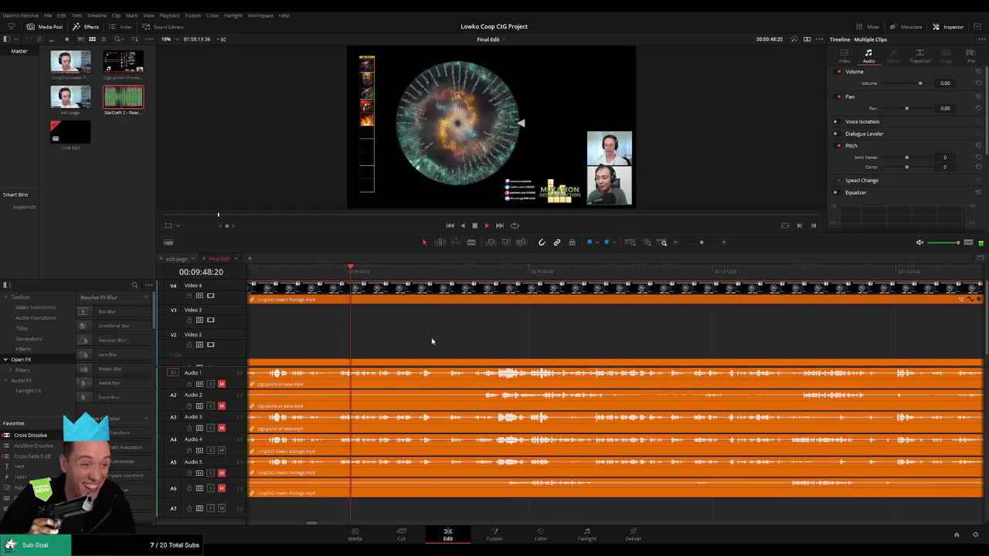
scroll(483, 334, right, 1)
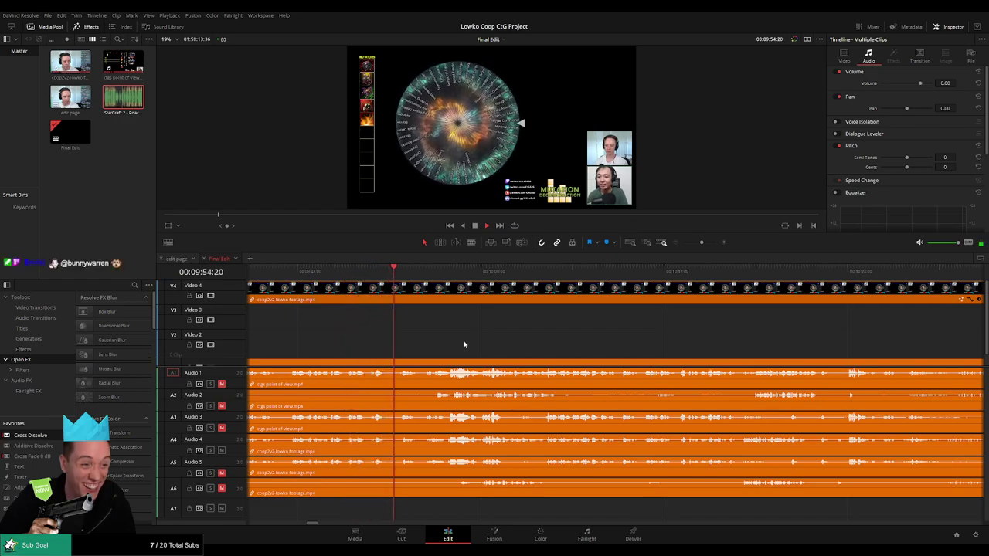
scroll(432, 339, right, 2)
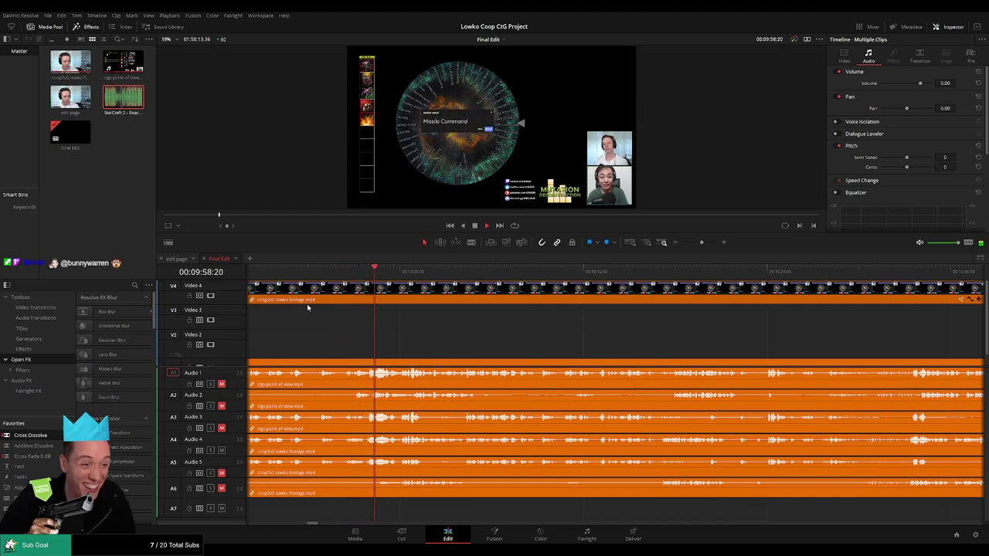
scroll(461, 343, right, 1)
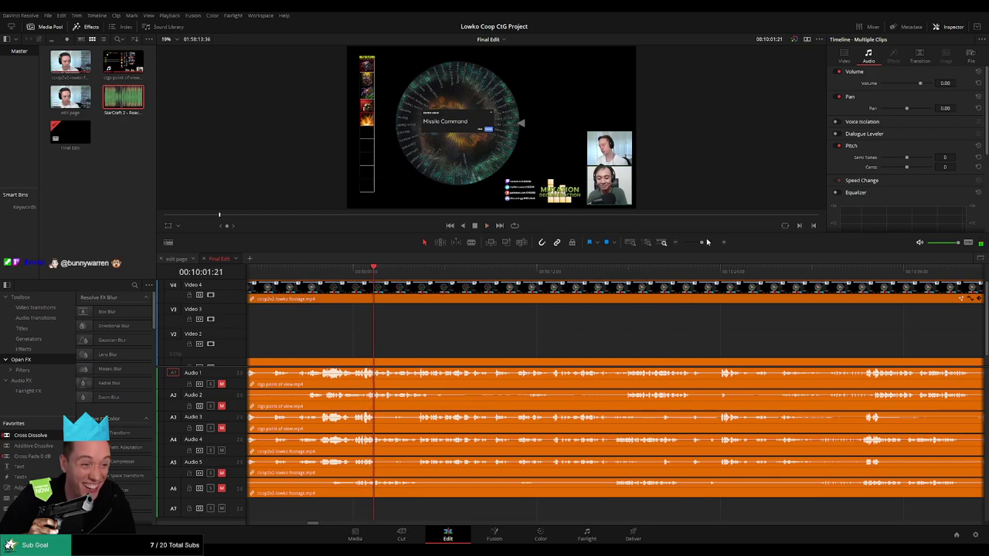
- Scrub back to 00:10:00:18 and split the Lowko footage there
drag(707, 242, 708, 242)
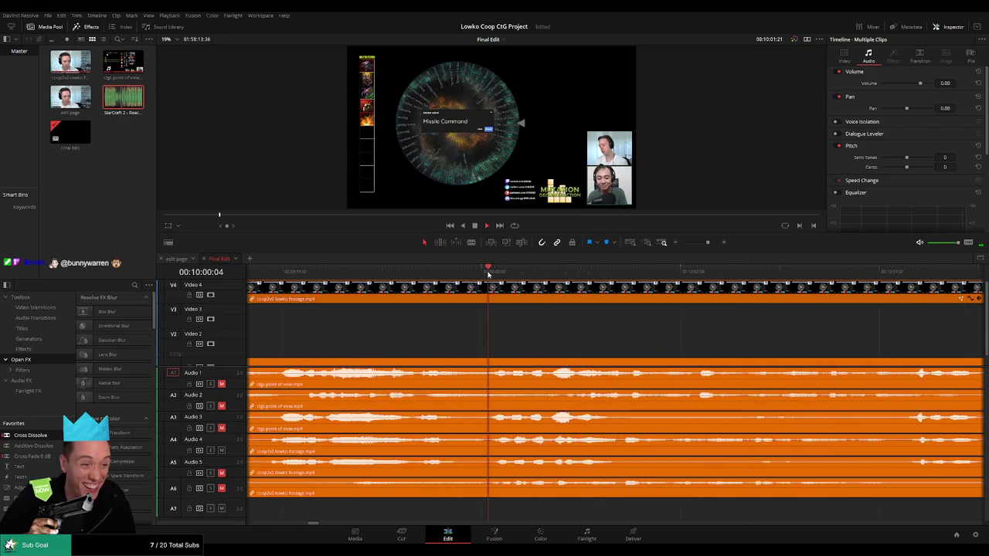
drag(488, 273, 512, 276)
key(space)
key(b)
click(512, 295)
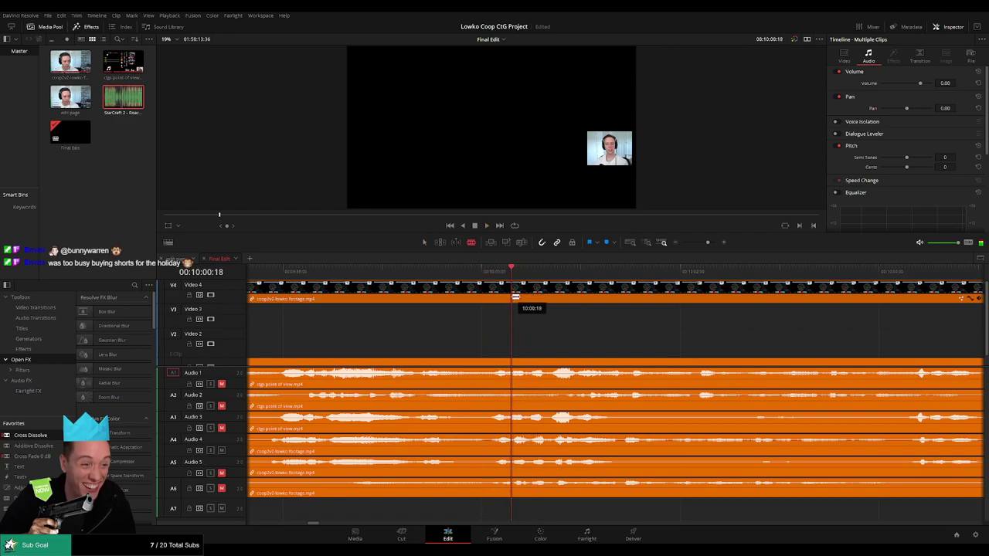
key(space)
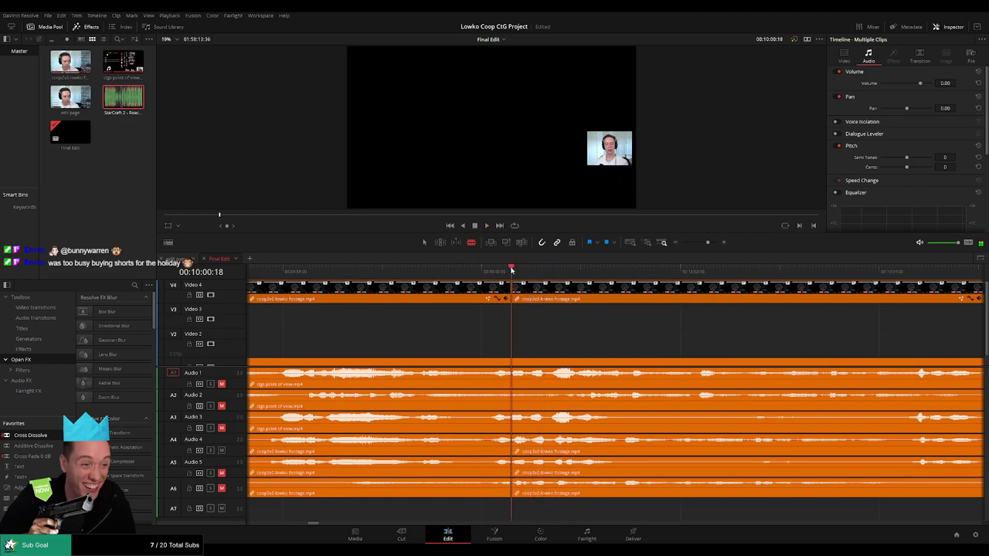
- Split the Lowko footage at 00:10:00:38 and cover the short section with the StarCraft 2 Roach Quotes sound on Audio 7, trimmed to fit
click(545, 296)
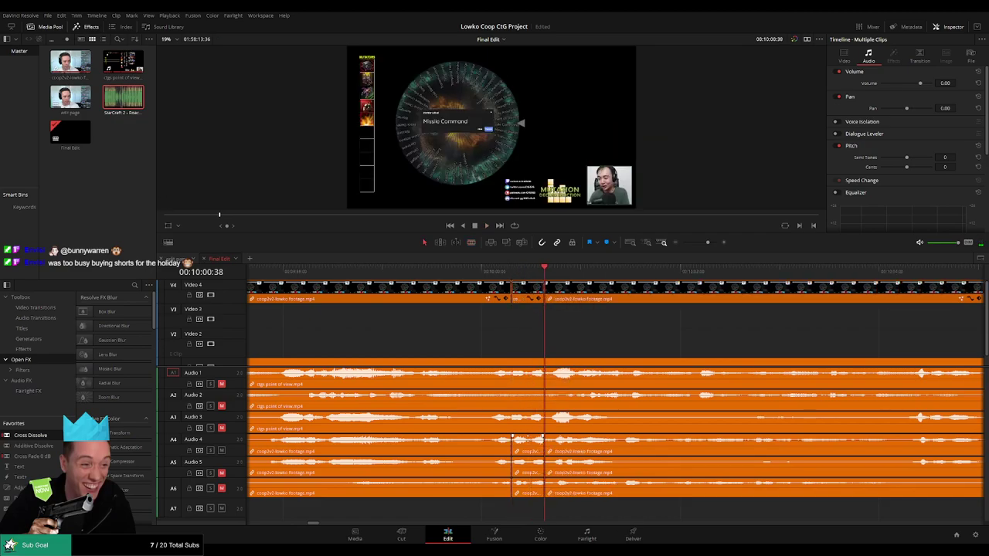
key(a)
drag(116, 109, 512, 510)
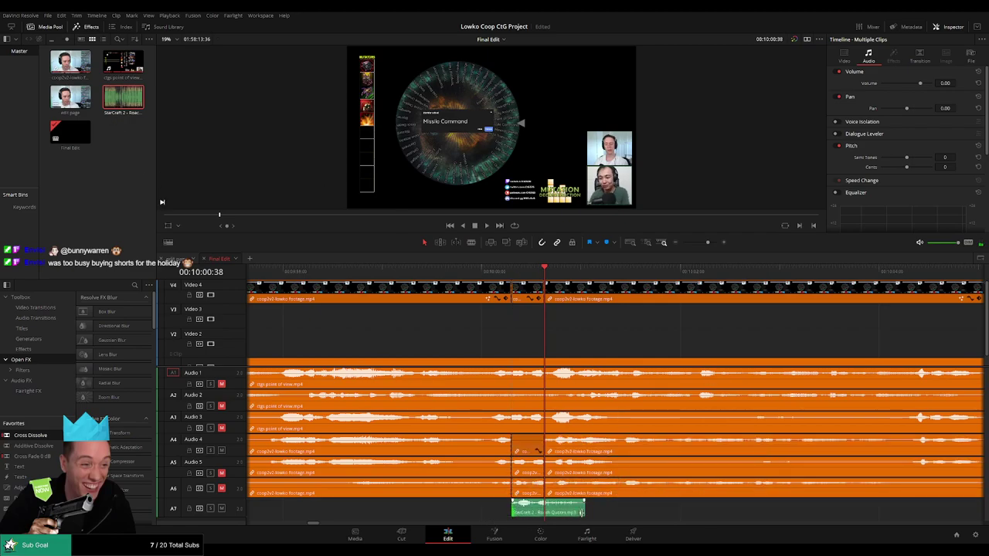
drag(585, 511, 543, 512)
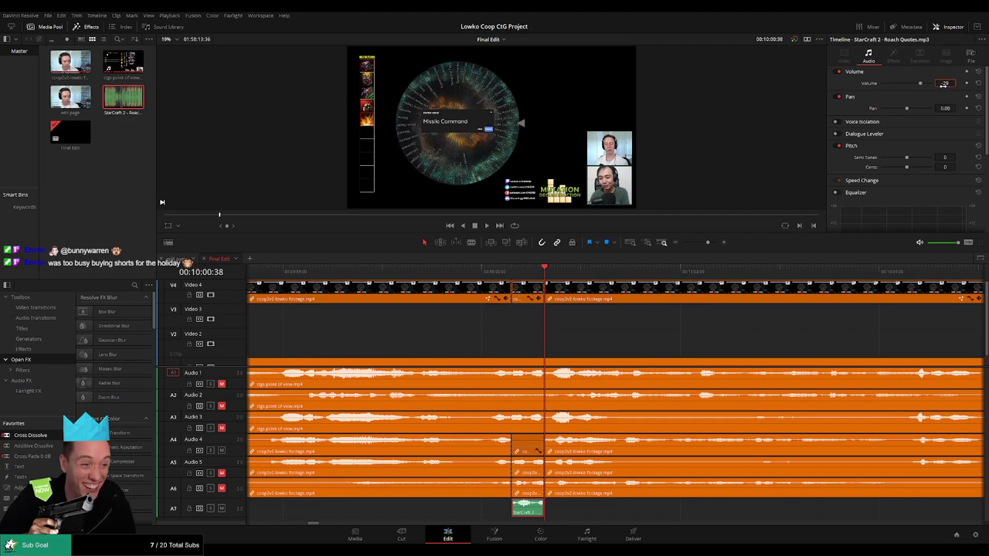
- Set the Roach sound's volume to -29 and play back the covered moment from just before its first split
click(494, 272)
key(space)
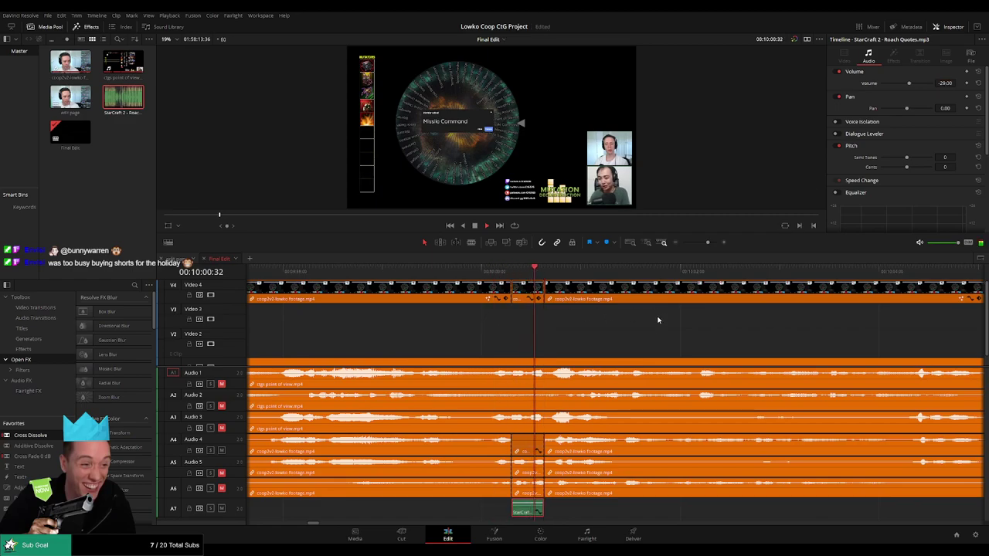
click(681, 325)
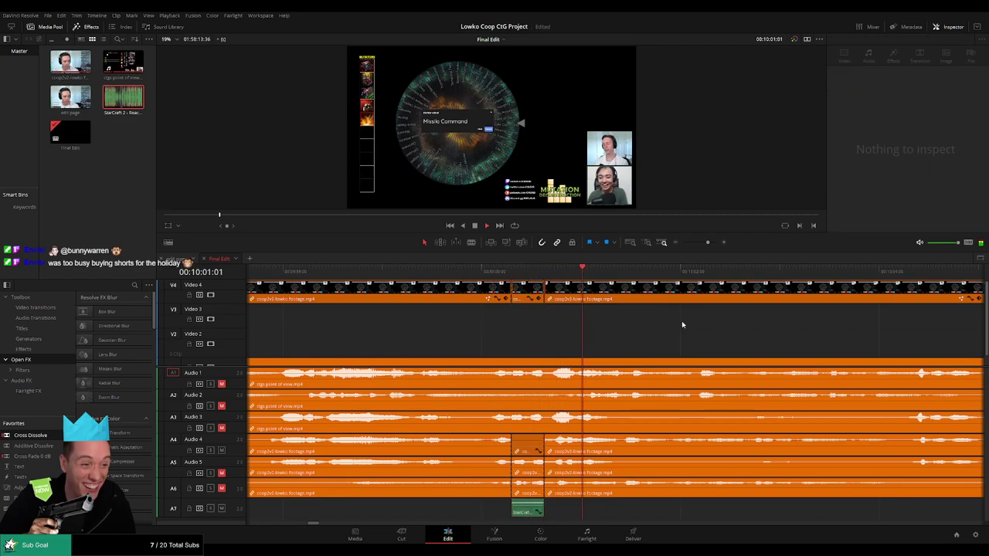
click(488, 269)
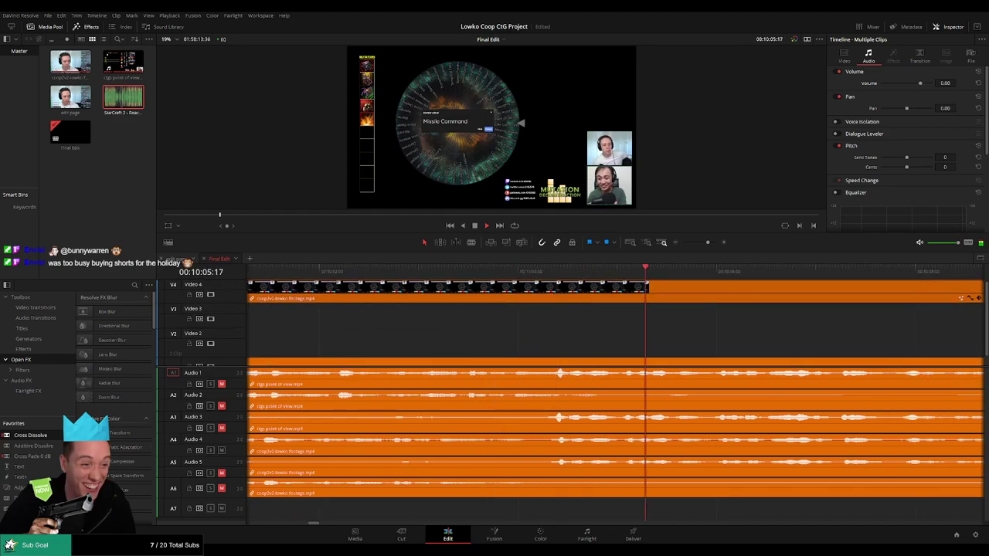
- Review the footage after the Roach sound, from about 00:10:05 to about 00:10:41
click(704, 243)
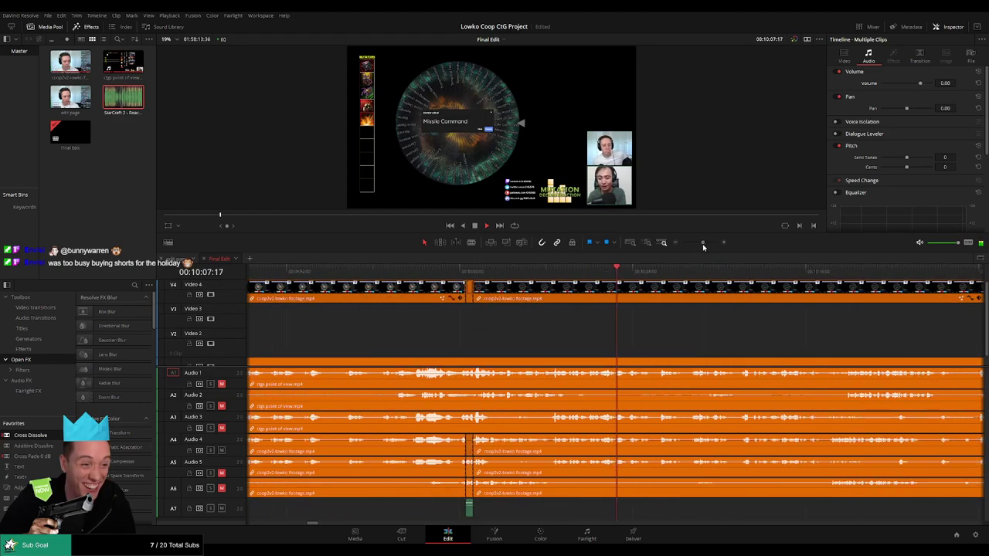
scroll(654, 347, right, 4)
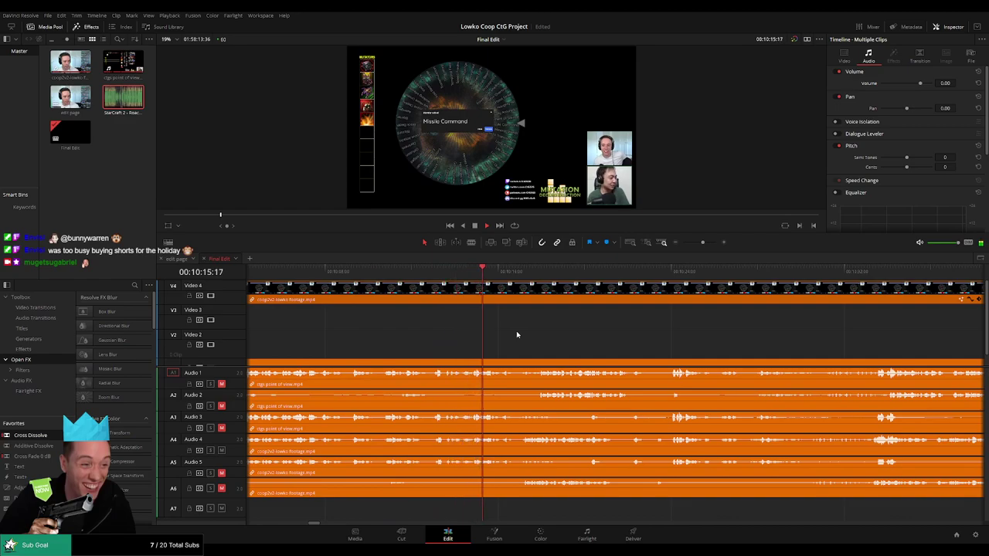
scroll(579, 337, right, 3)
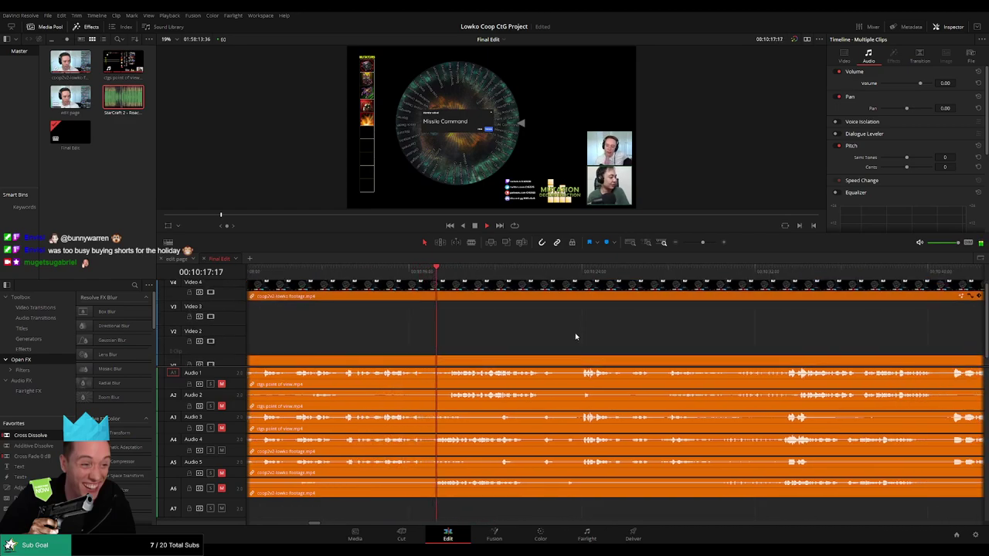
scroll(575, 338, right, 3)
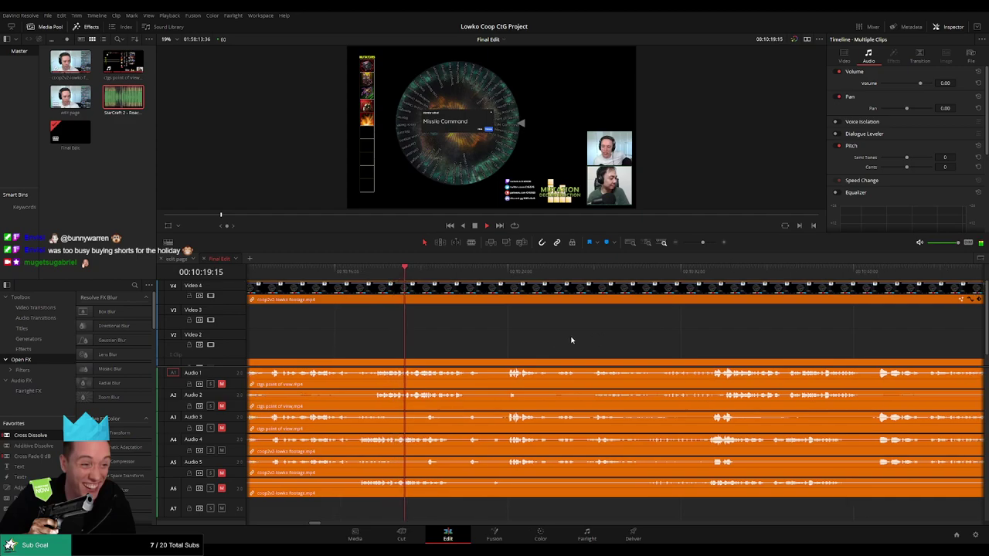
scroll(564, 340, right, 2)
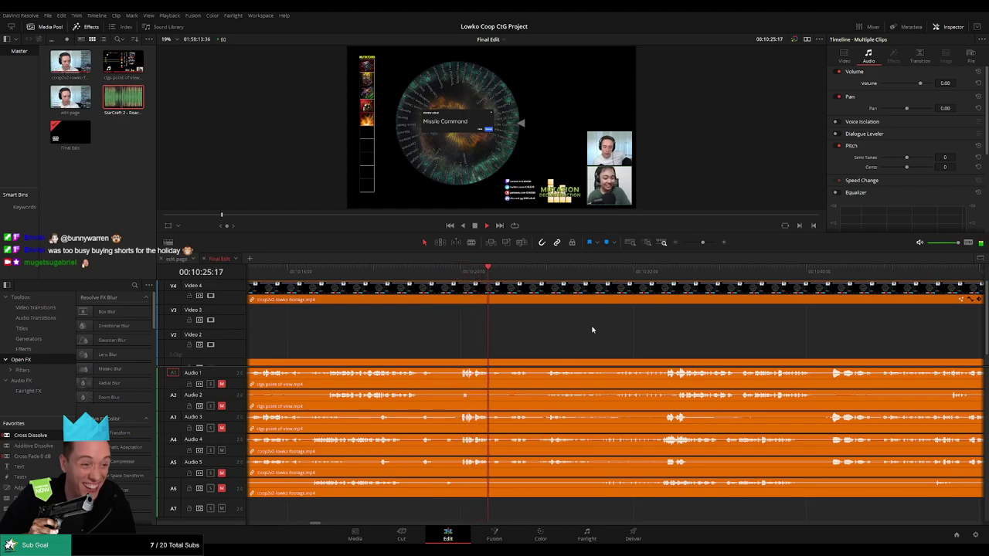
scroll(591, 330, right, 3)
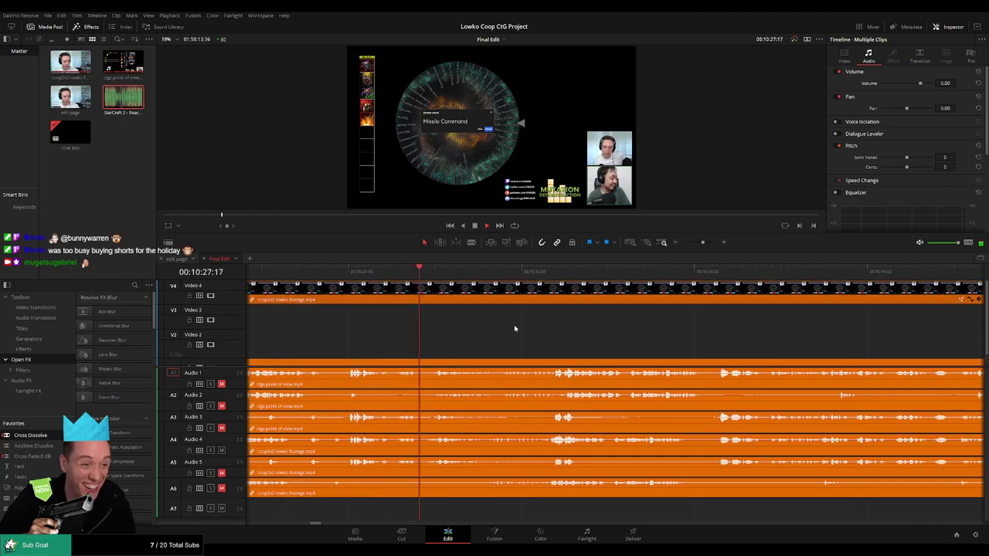
scroll(575, 333, right, 1)
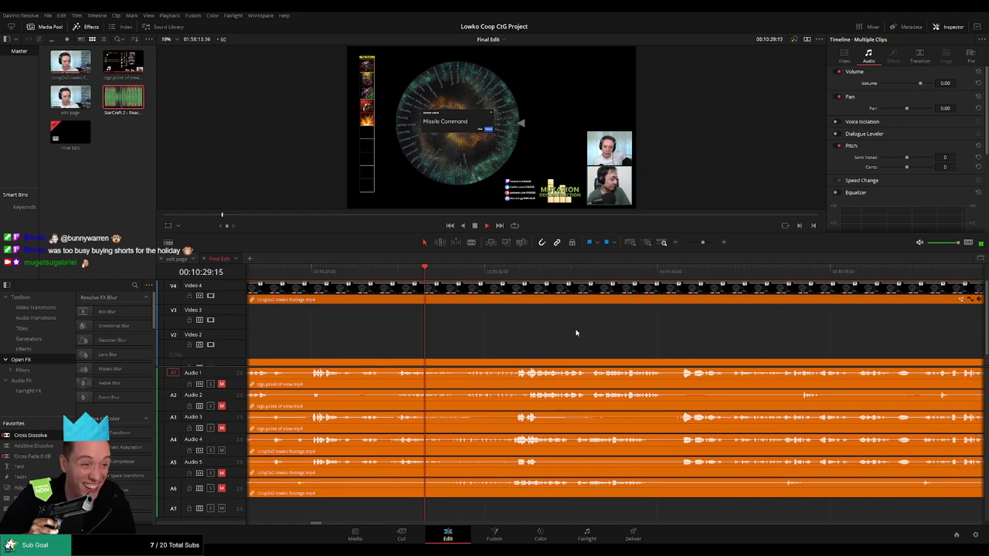
scroll(575, 333, right, 1)
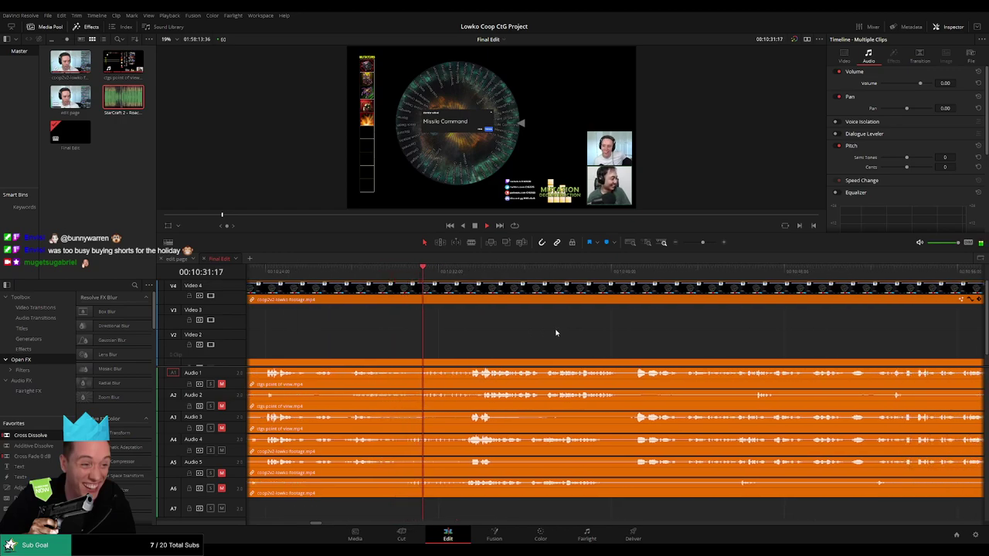
scroll(530, 332, right, 2)
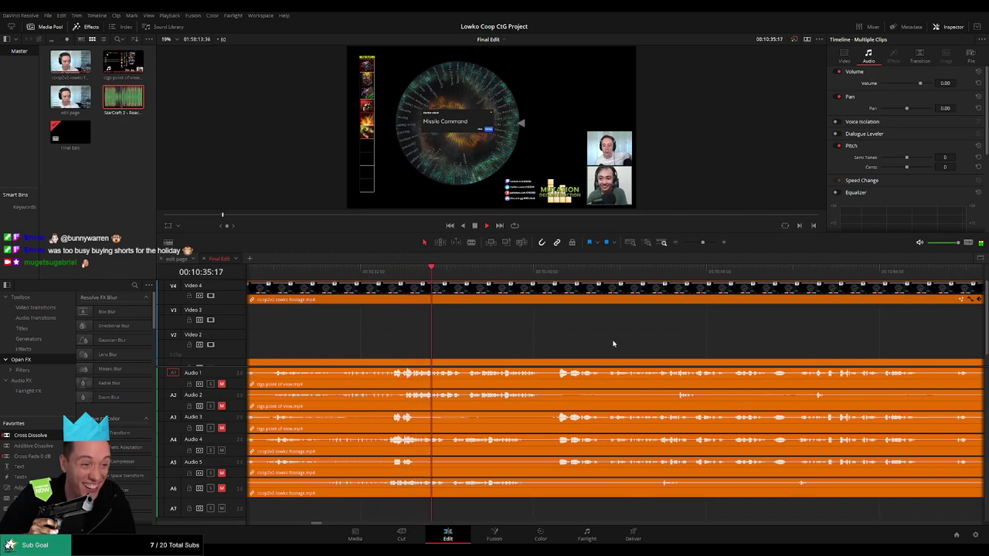
scroll(544, 342, right, 2)
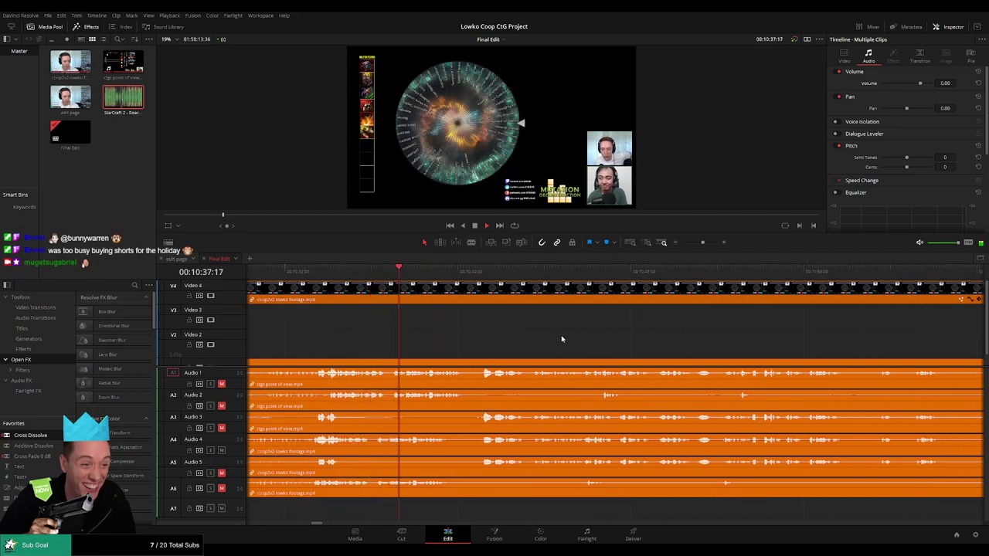
scroll(520, 336, right, 1)
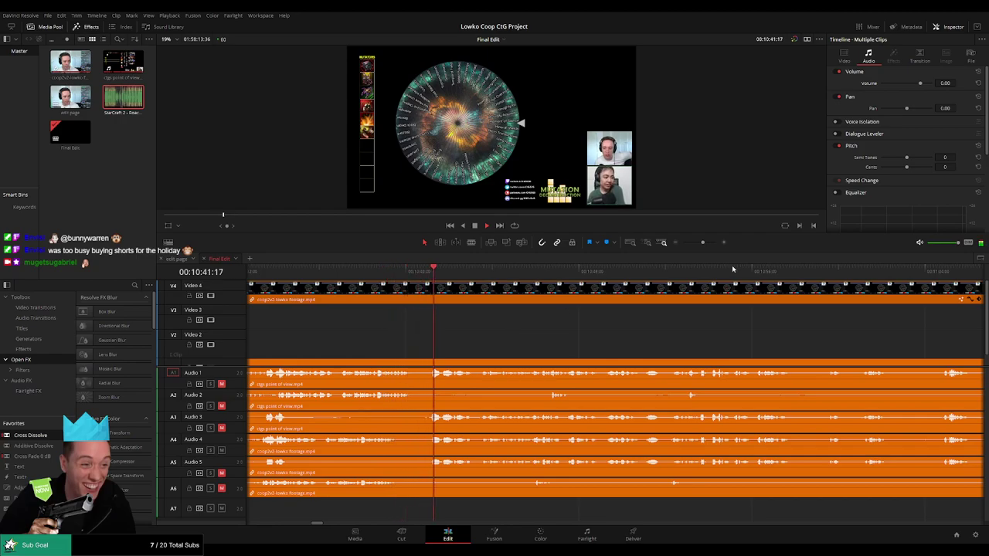
- Split all the footage at two points shortly before 00:10:41:25 and ripple-delete the short section between them
key(space)
drag(702, 243, 707, 243)
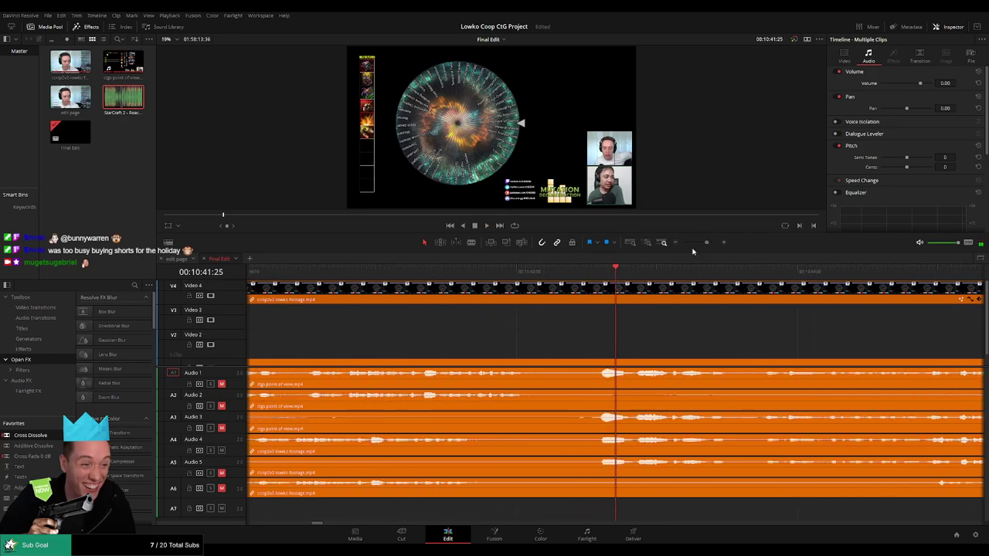
click(587, 289)
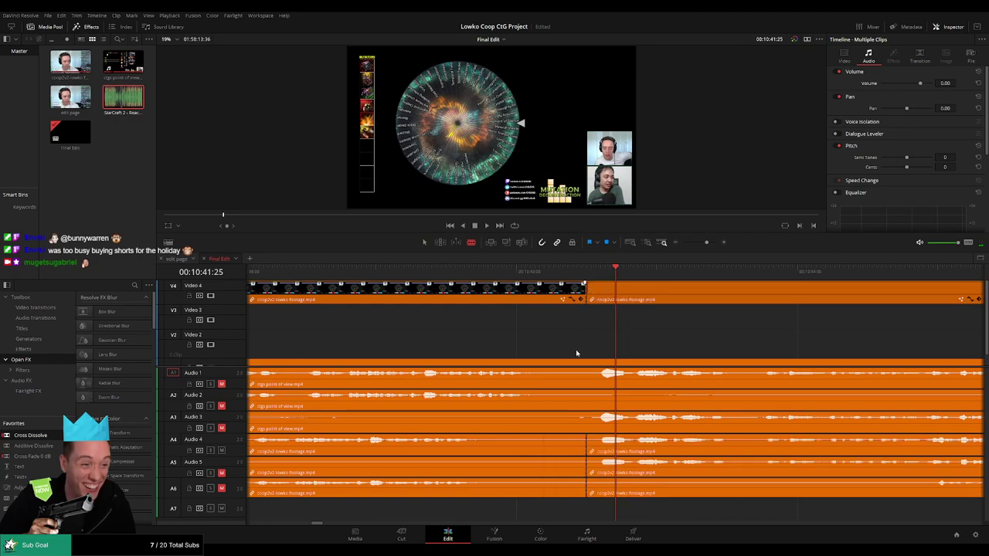
drag(584, 361, 537, 297)
click(537, 293)
key(a)
click(556, 296)
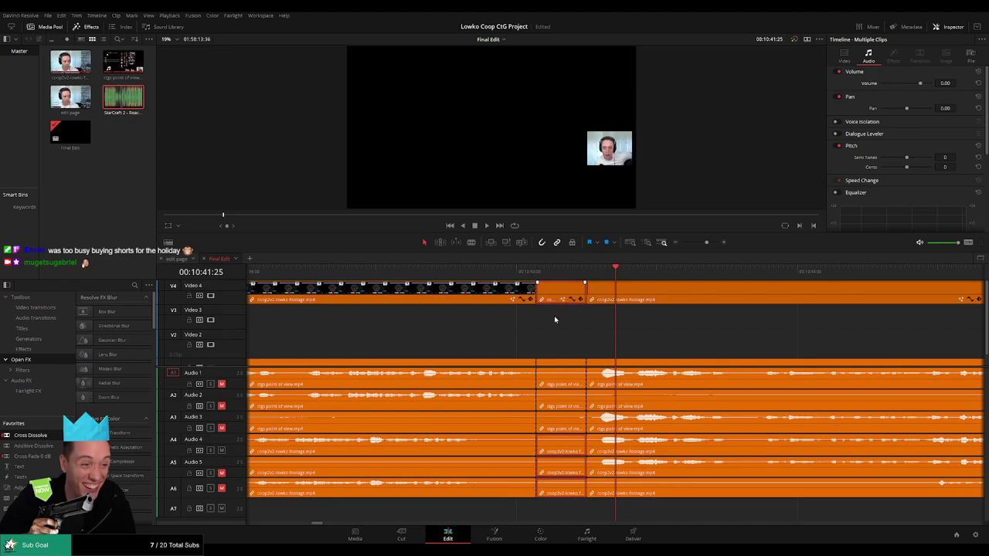
ctrl+click(557, 363)
key(Delete)
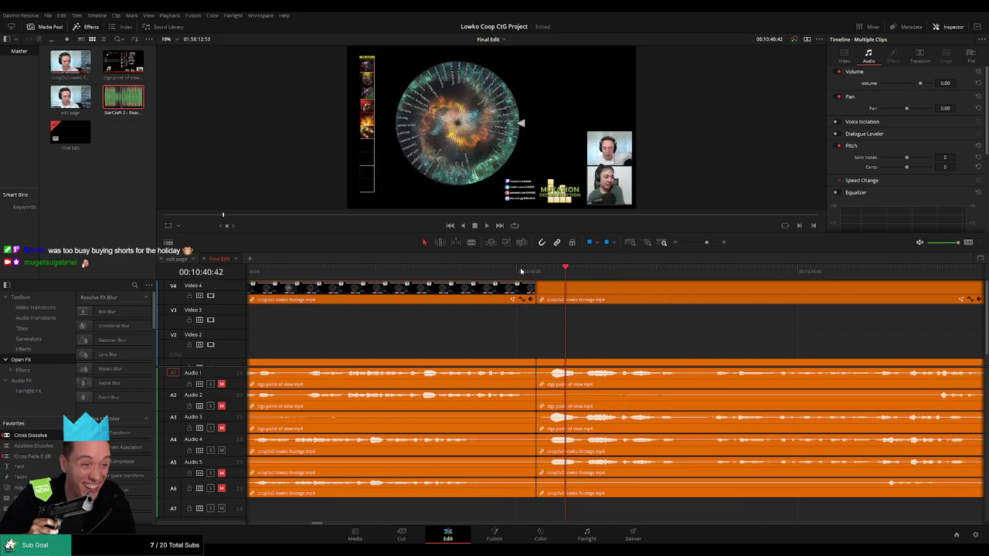
- Add a transition at the new join just after 00:10:40 and play it back
drag(521, 272, 569, 272)
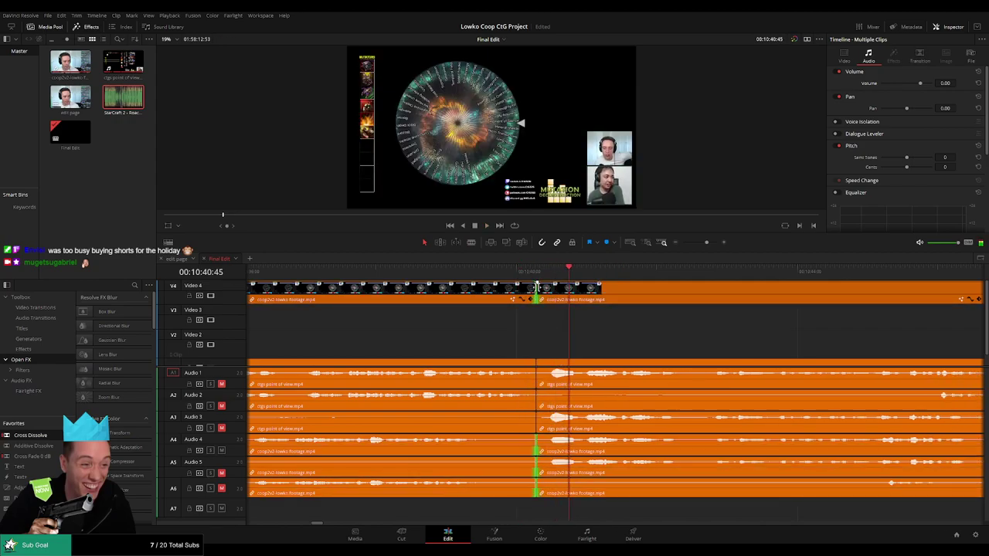
key(ctrl+t)
click(501, 272)
key(space)
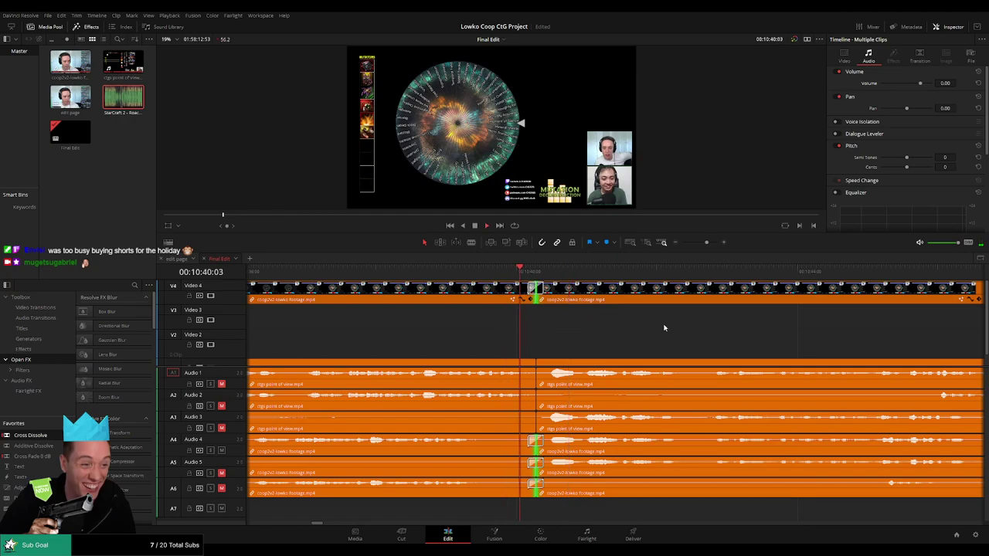
click(663, 328)
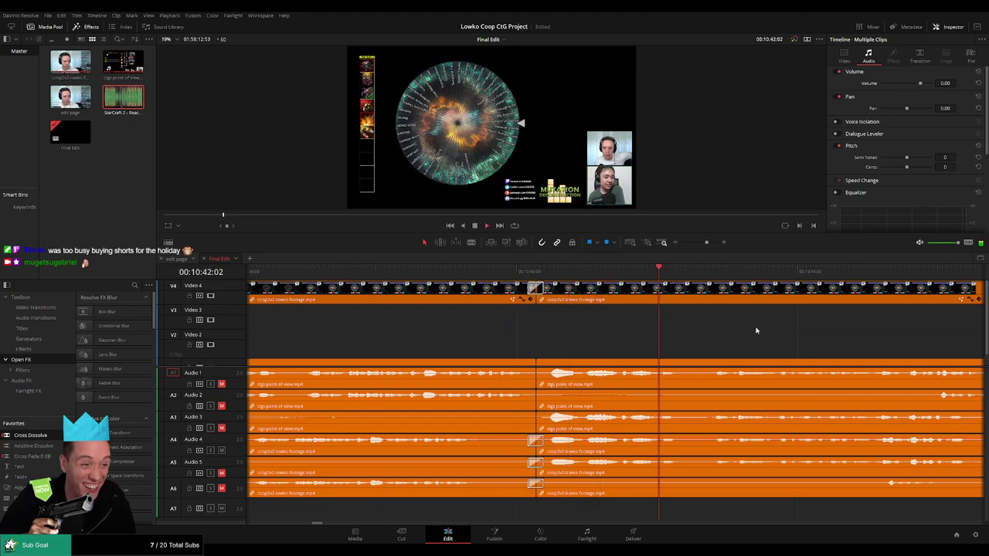
- Review the next wheel spin and conversation from about 00:10:42 to about 00:11:13
drag(756, 330, 540, 317)
drag(636, 337, 617, 336)
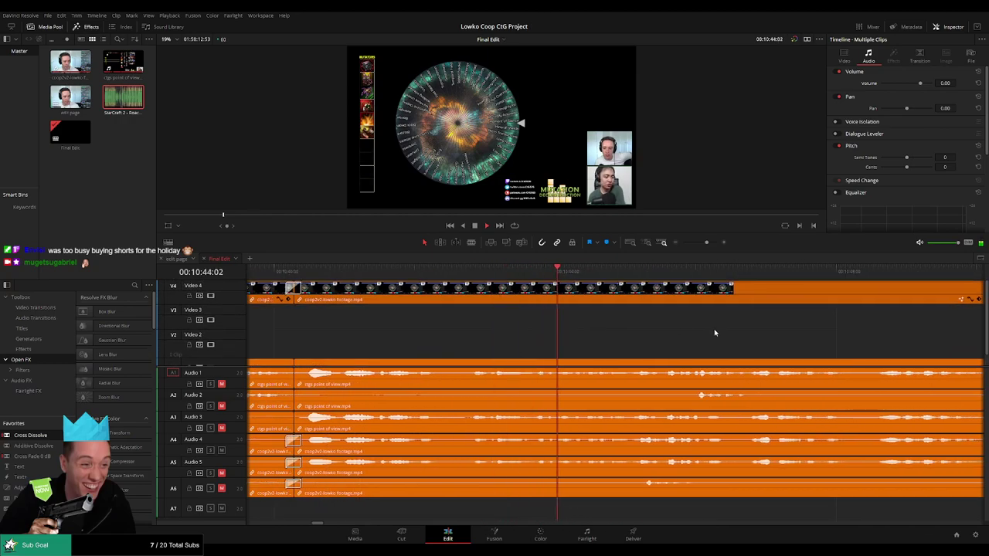
scroll(649, 333, right, 7)
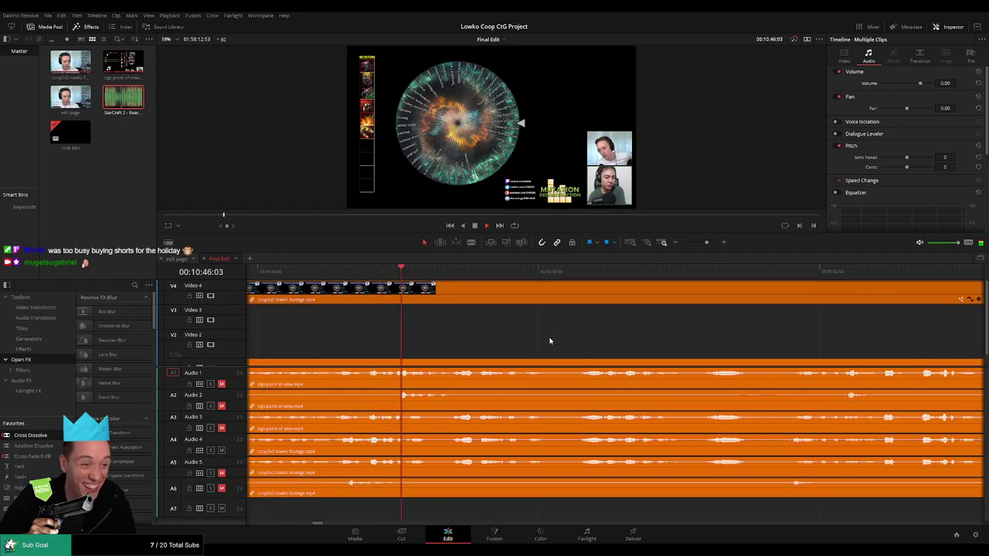
scroll(636, 347, right, 3)
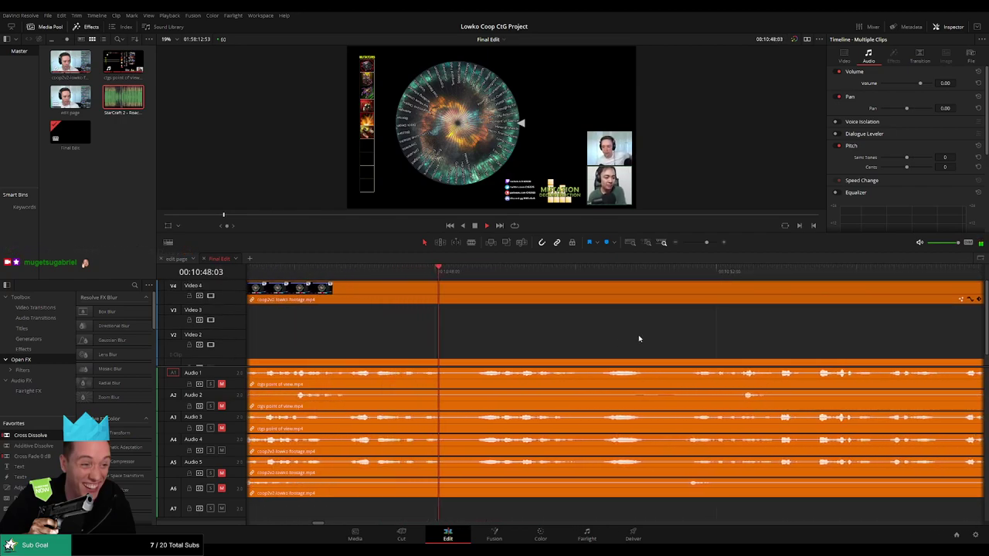
scroll(607, 340, right, 3)
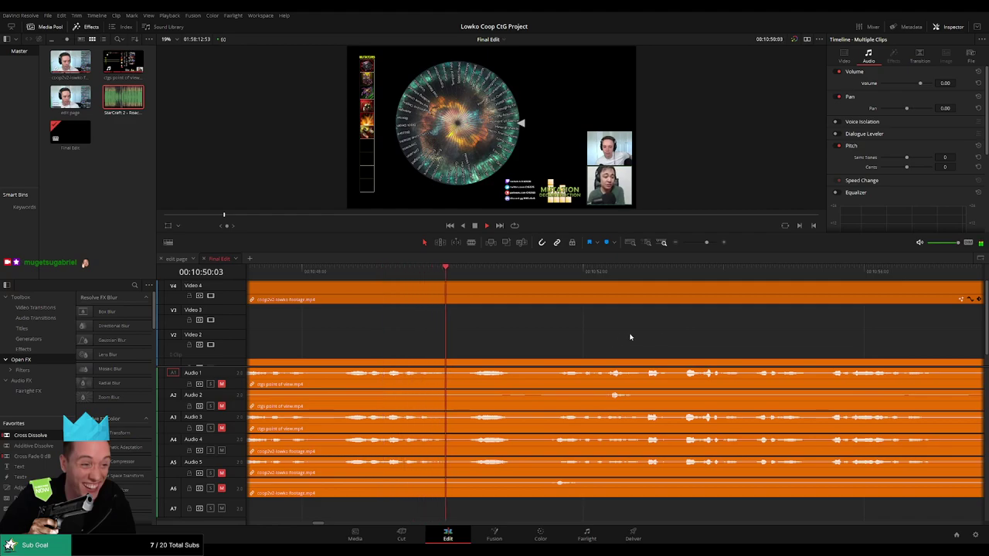
scroll(657, 340, right, 3)
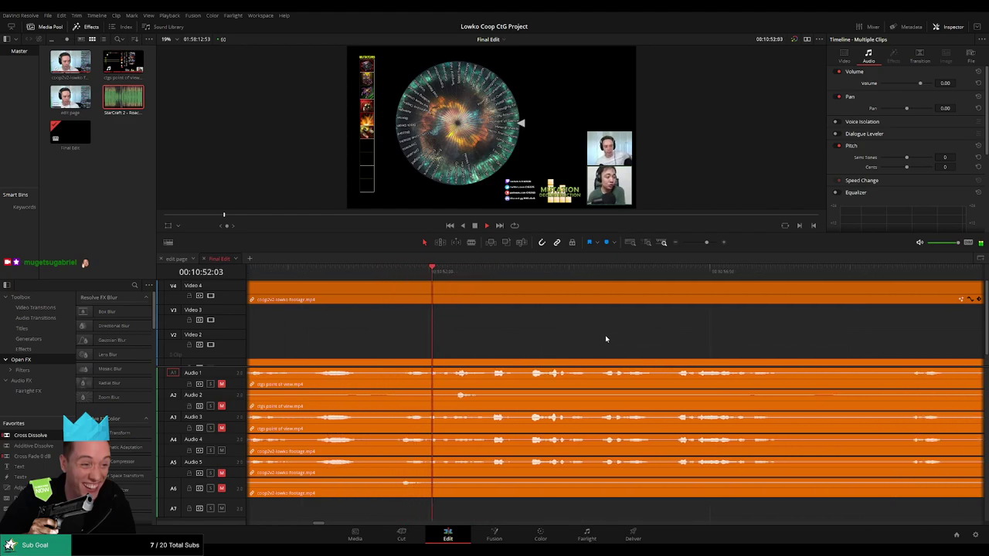
scroll(741, 340, right, 4)
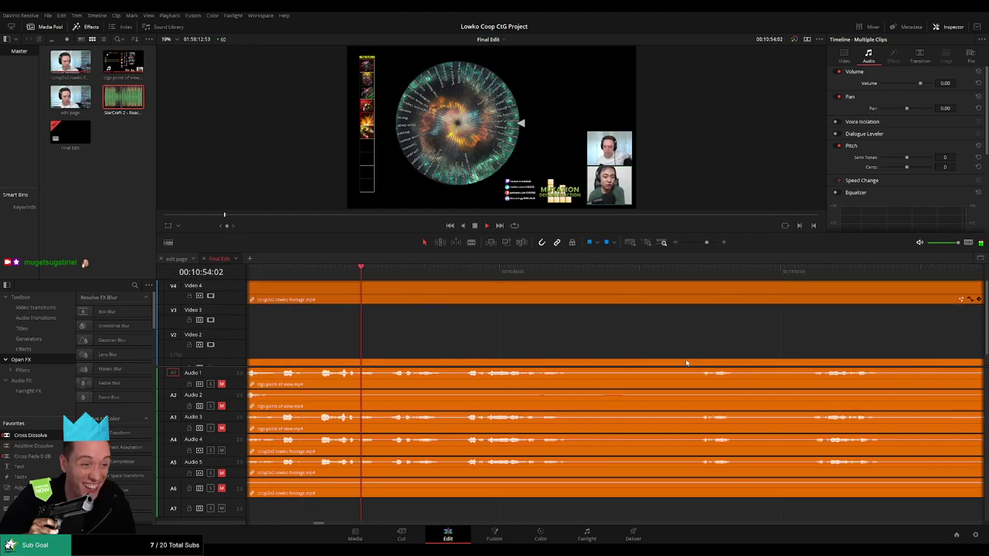
drag(707, 244, 704, 244)
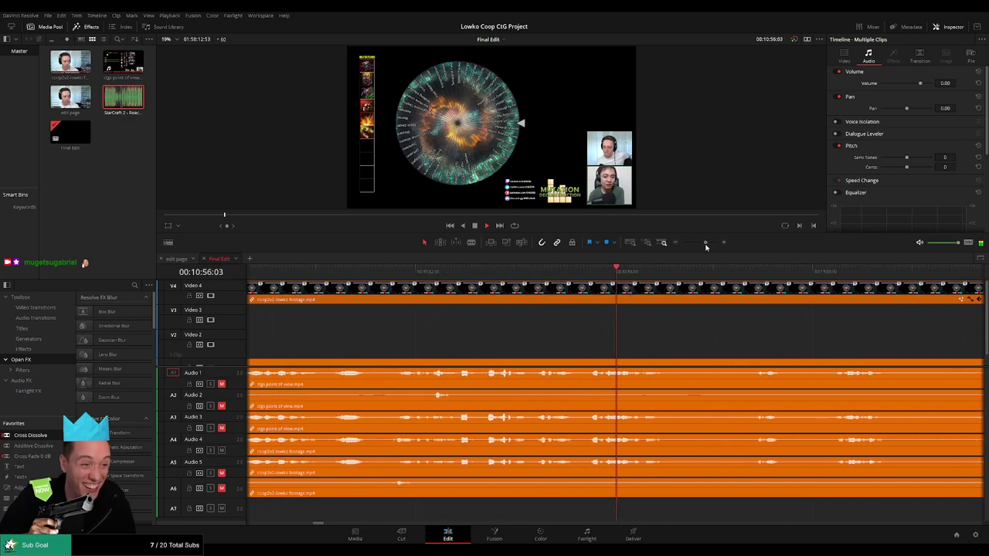
drag(768, 344, 586, 342)
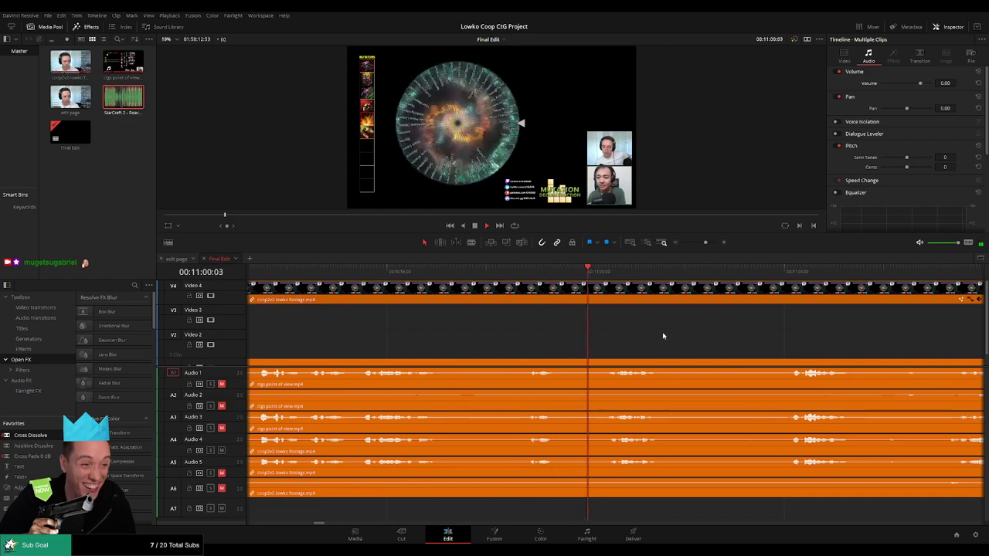
scroll(580, 346, right, 3)
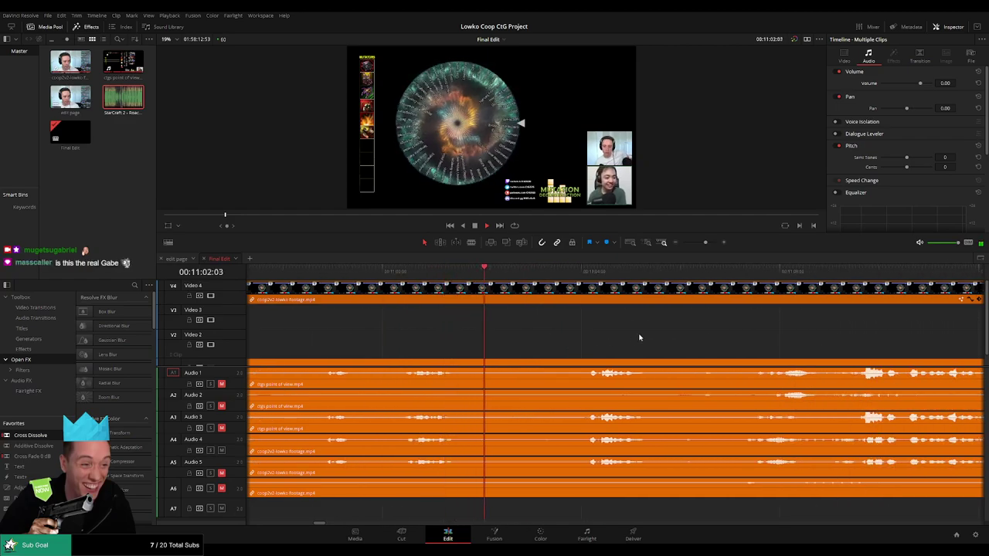
scroll(585, 342, right, 1)
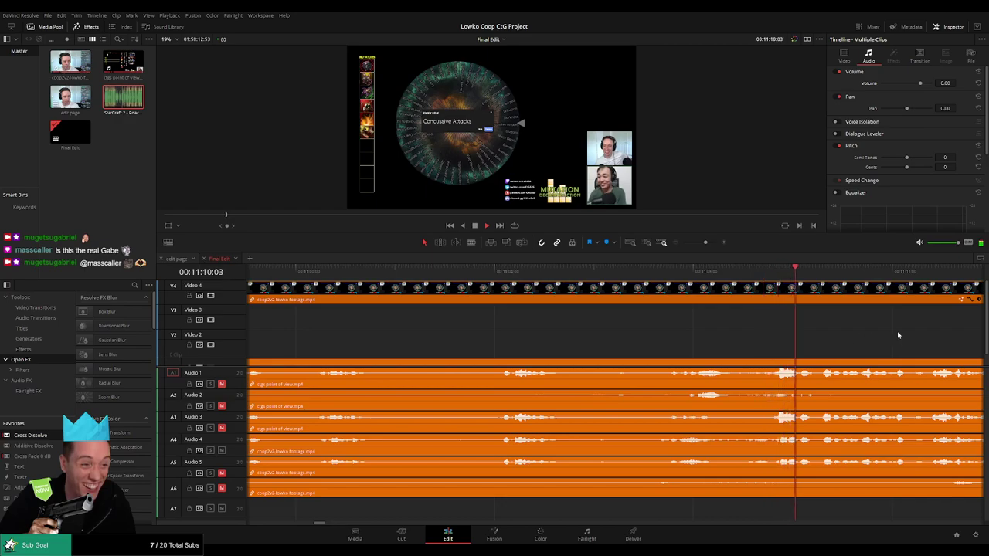
drag(898, 335, 555, 343)
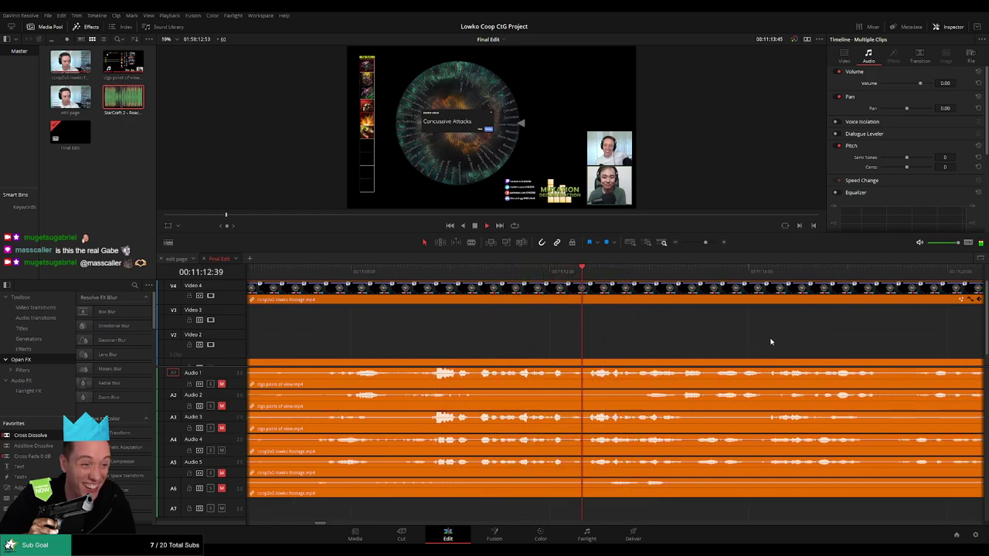
- Review the conversation following the Concussive Attacks result from about 00:11:13 to about 00:11:57
scroll(821, 343, right, 4)
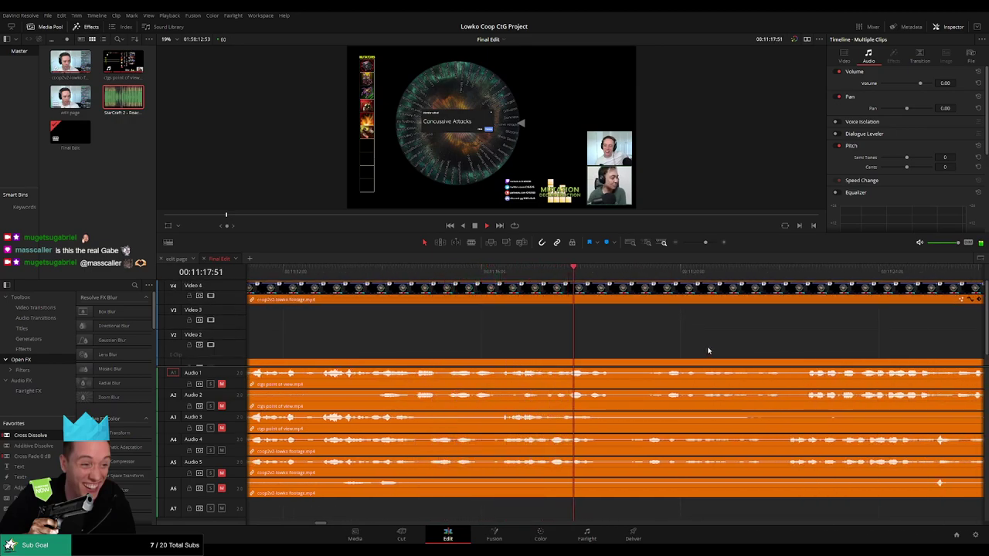
scroll(781, 343, right, 4)
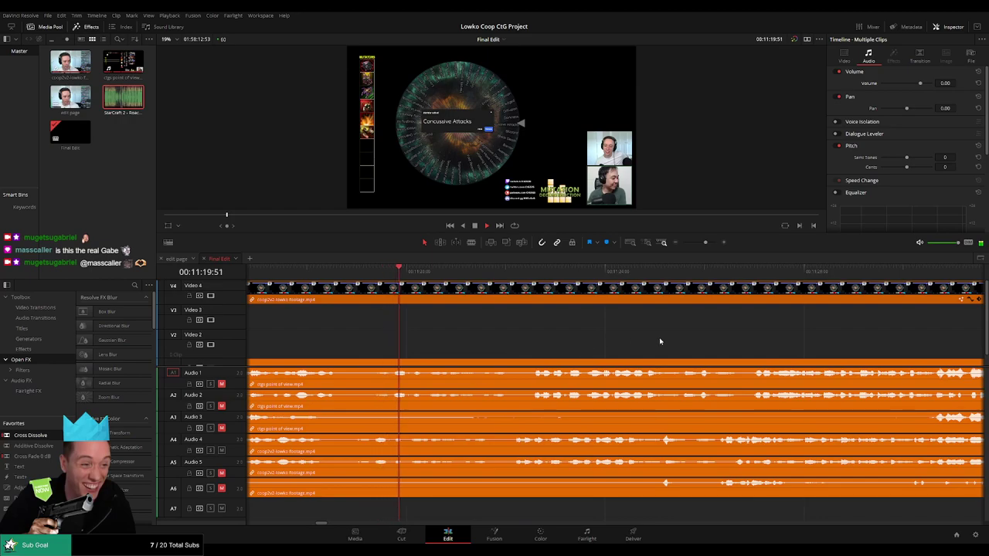
scroll(605, 337, right, 2)
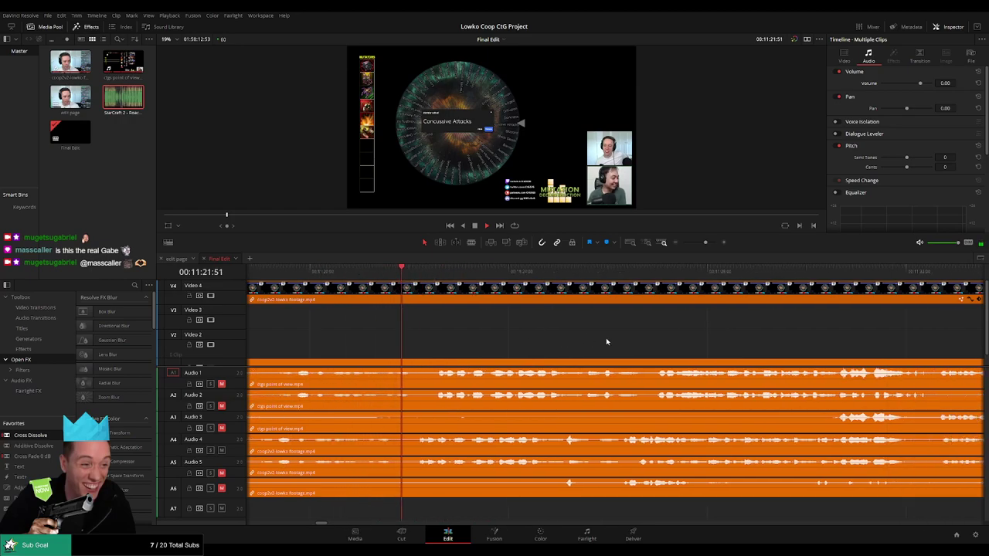
scroll(569, 340, right, 2)
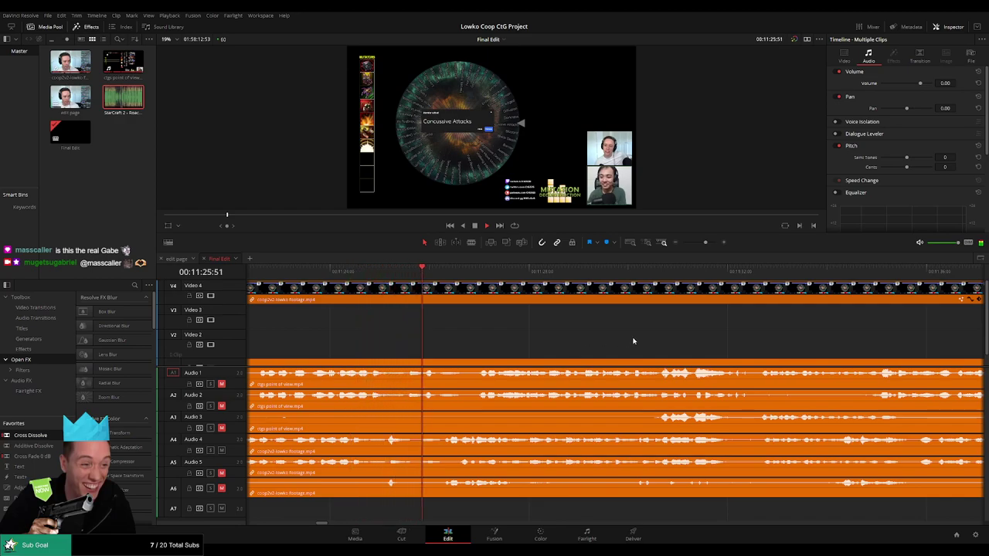
scroll(680, 337, right, 2)
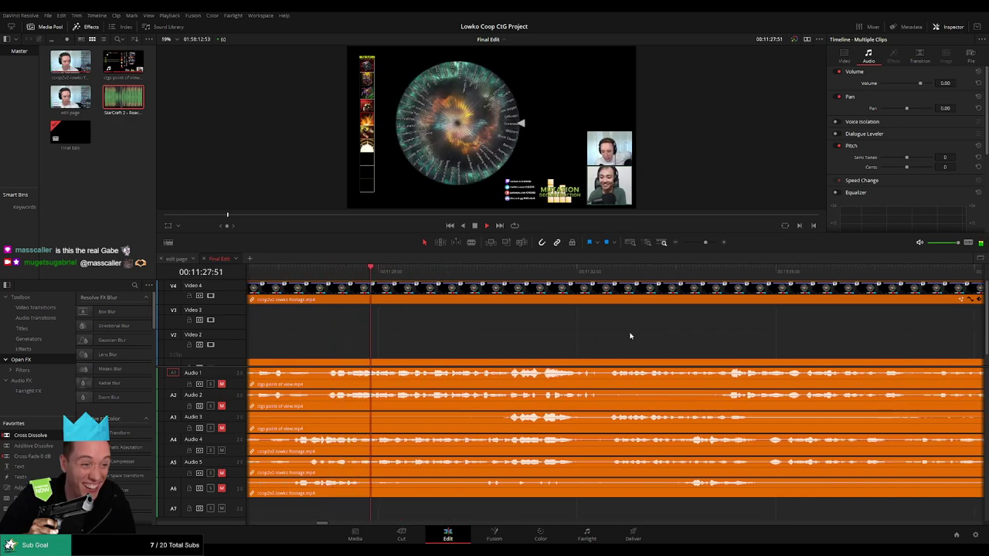
scroll(656, 334, right, 2)
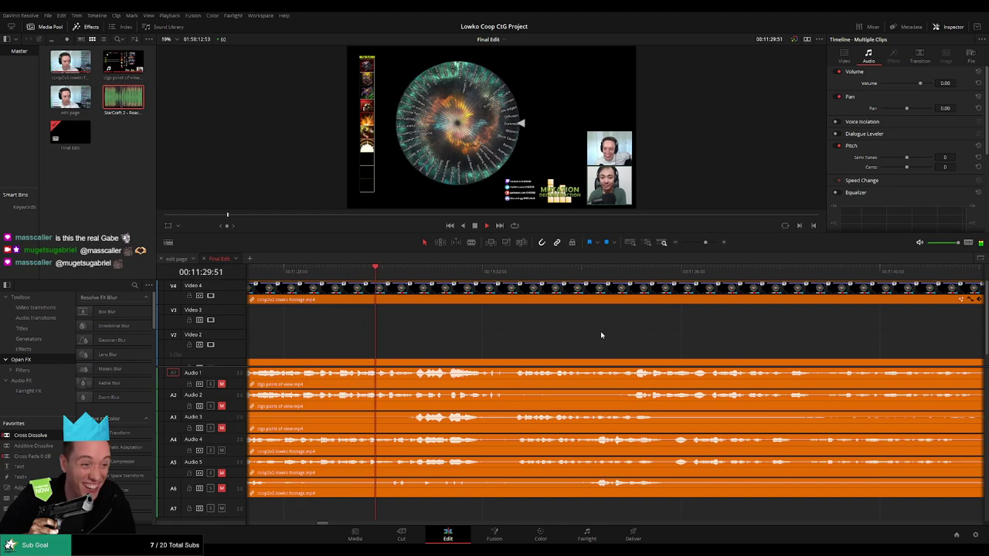
scroll(634, 335, right, 2)
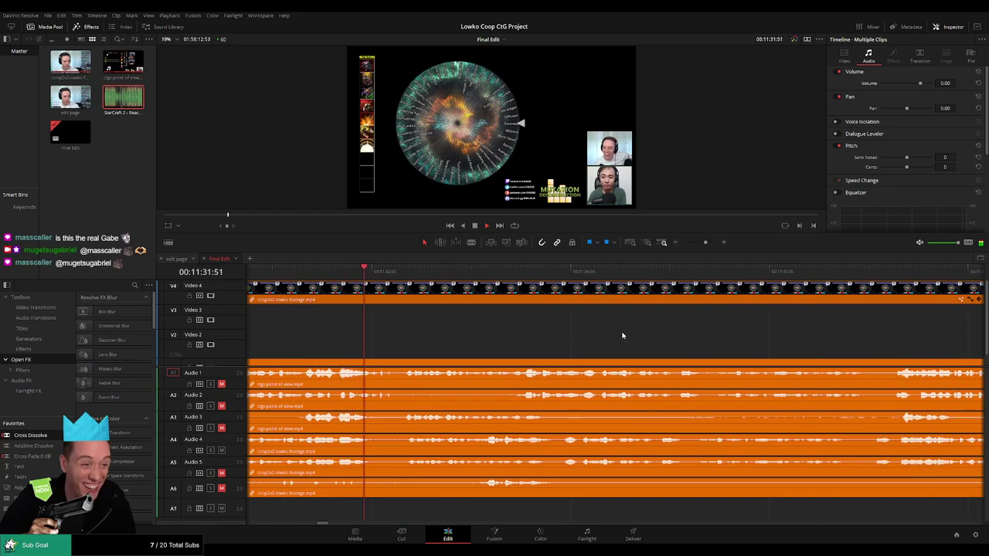
scroll(625, 337, right, 2)
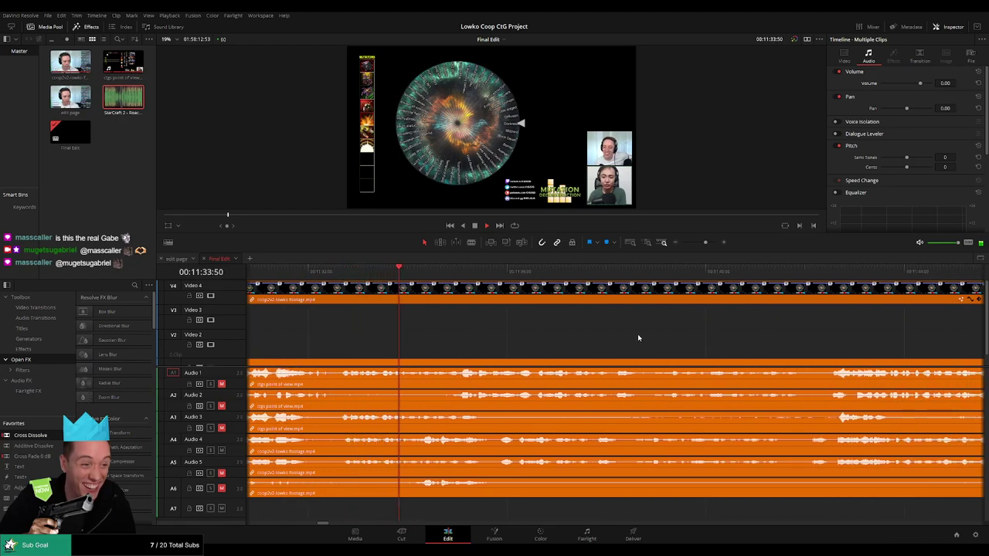
scroll(568, 347, right, 3)
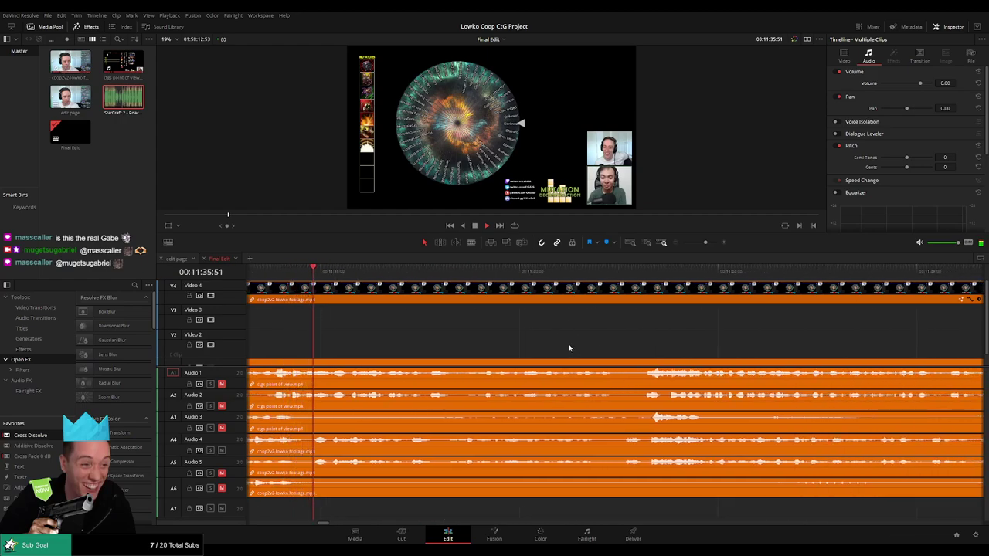
scroll(657, 344, right, 2)
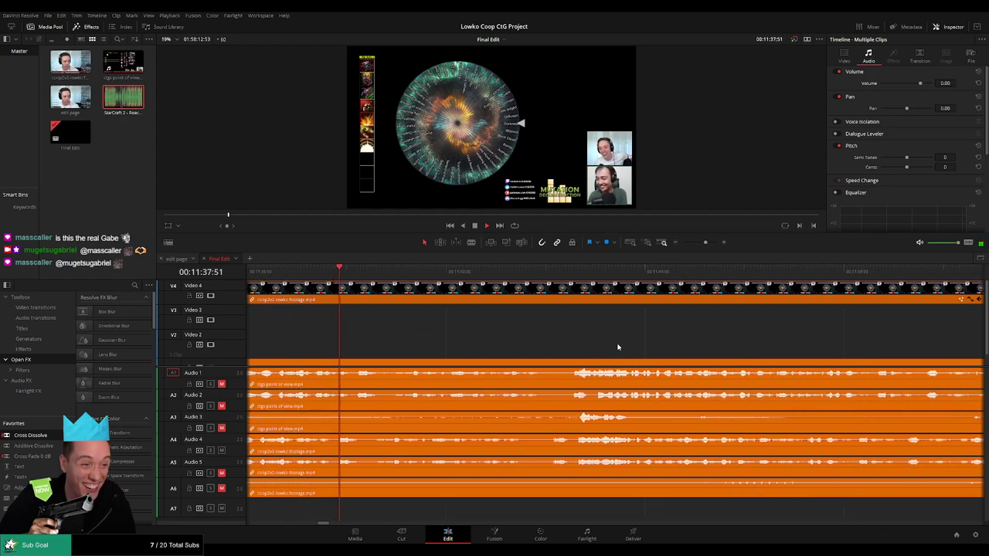
scroll(679, 340, right, 4)
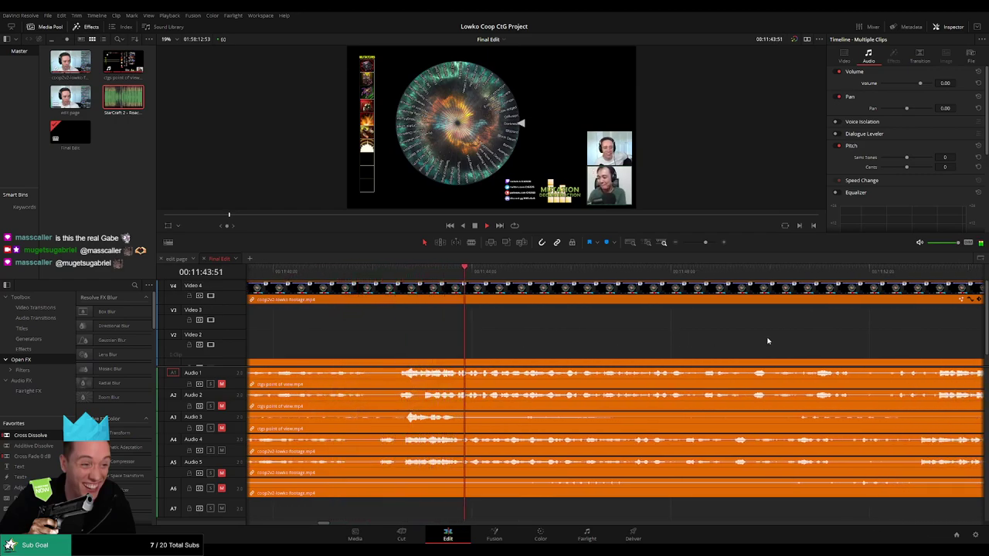
scroll(706, 342, right, 4)
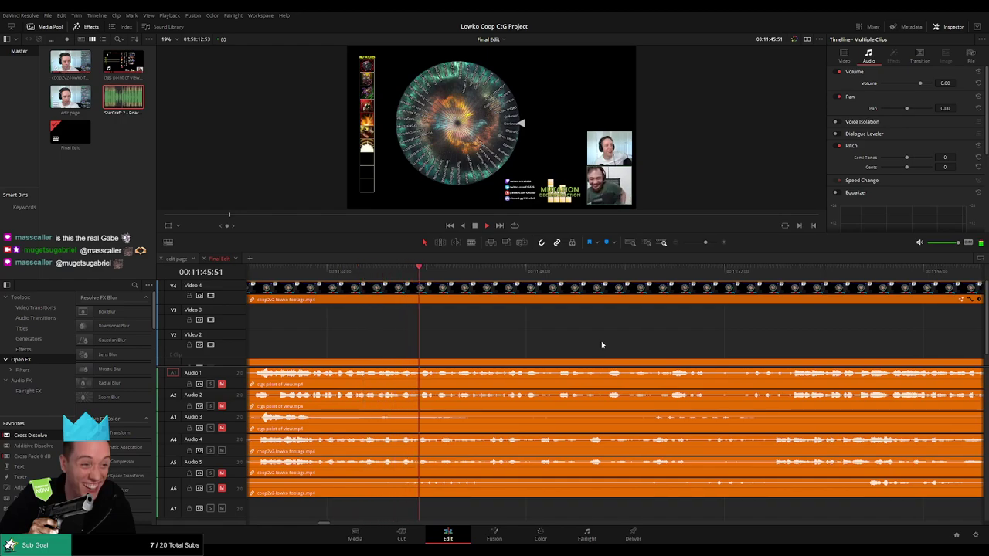
scroll(675, 344, right, 4)
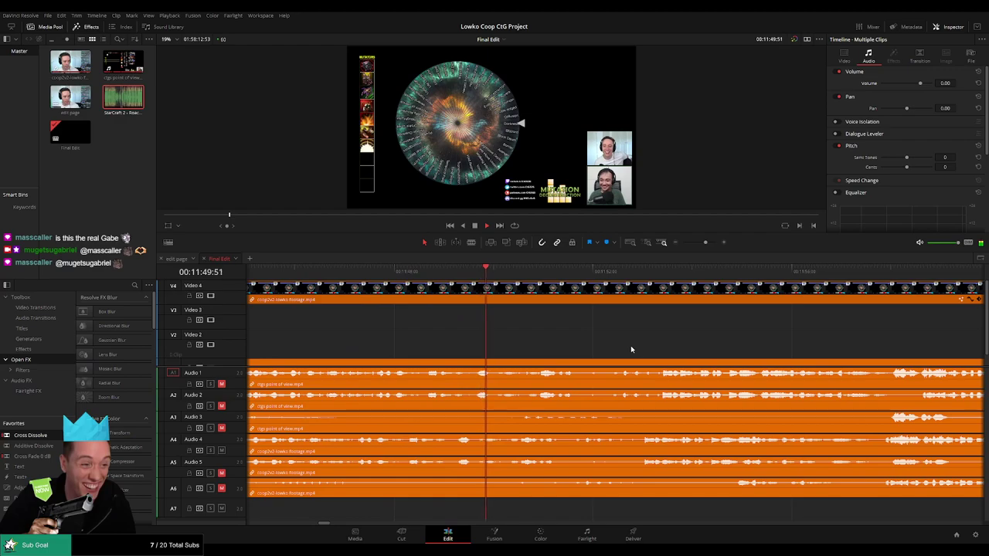
scroll(644, 345, right, 4)
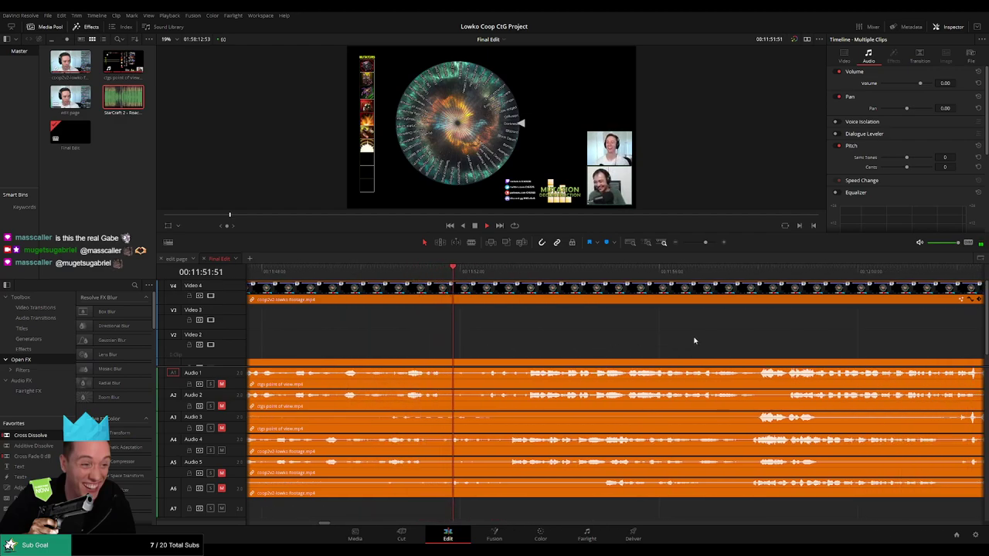
scroll(694, 340, right, 4)
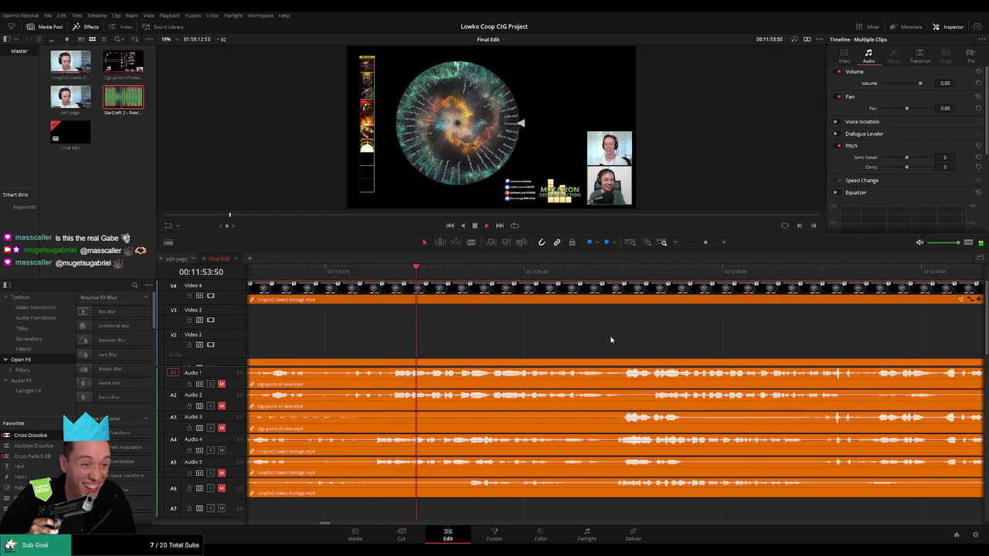
scroll(653, 343, right, 3)
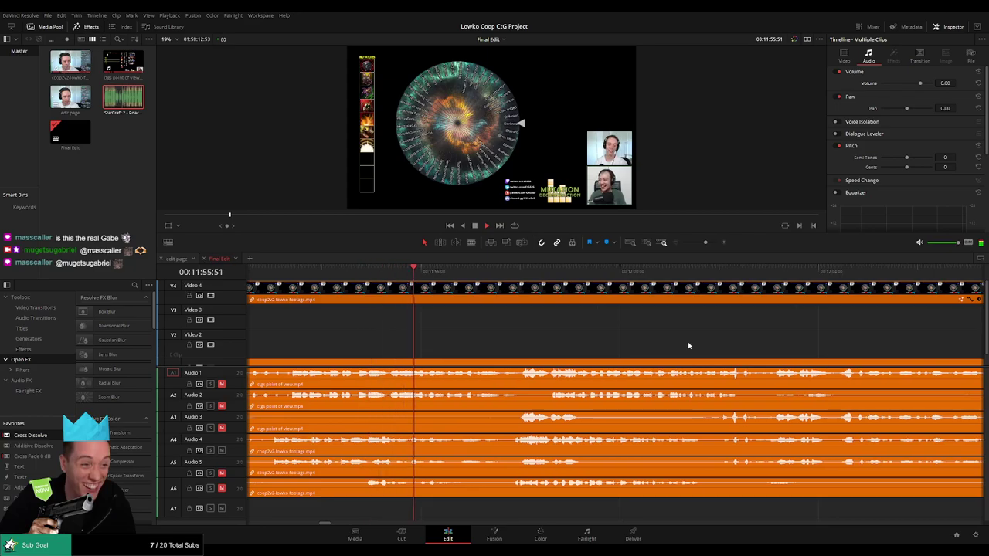
scroll(688, 345, right, 2)
- Review the rest of the conversation and the next wheel spin up to the Black Death result at about 00:12:30
mouse_move(702, 244)
mouse_down()
mouse_move(689, 246)
mouse_move(705, 248)
mouse_up()
drag(759, 338, 565, 342)
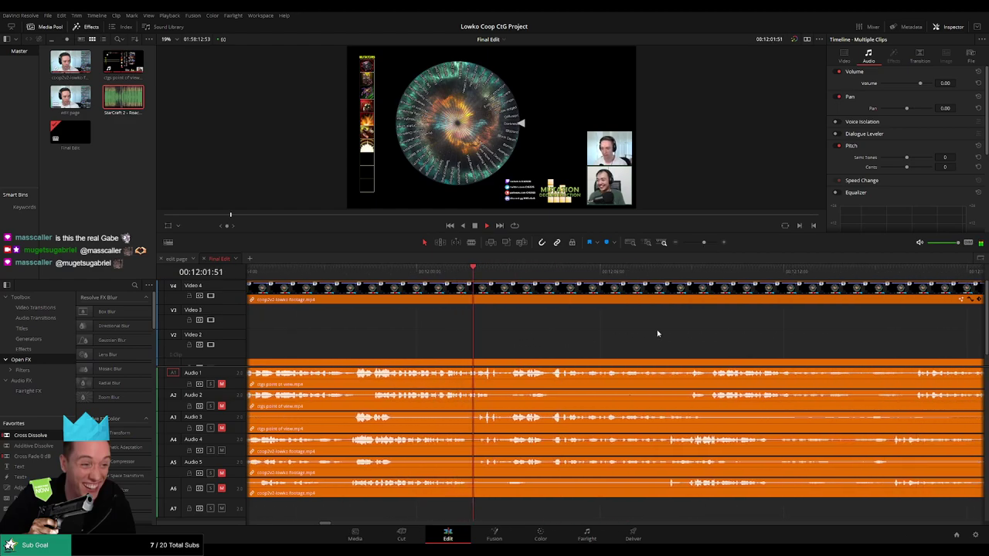
drag(657, 333, 551, 350)
scroll(618, 342, right, 2)
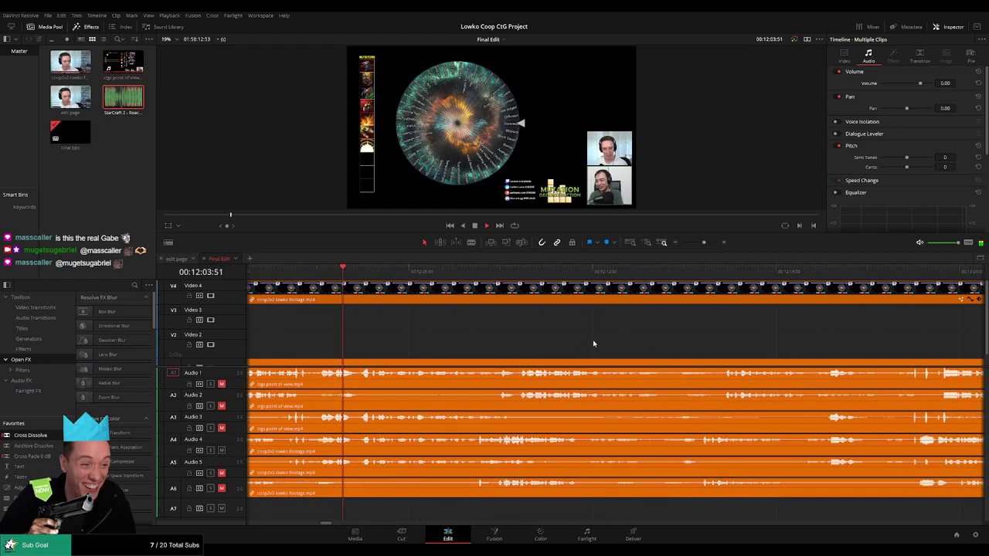
scroll(599, 343, right, 2)
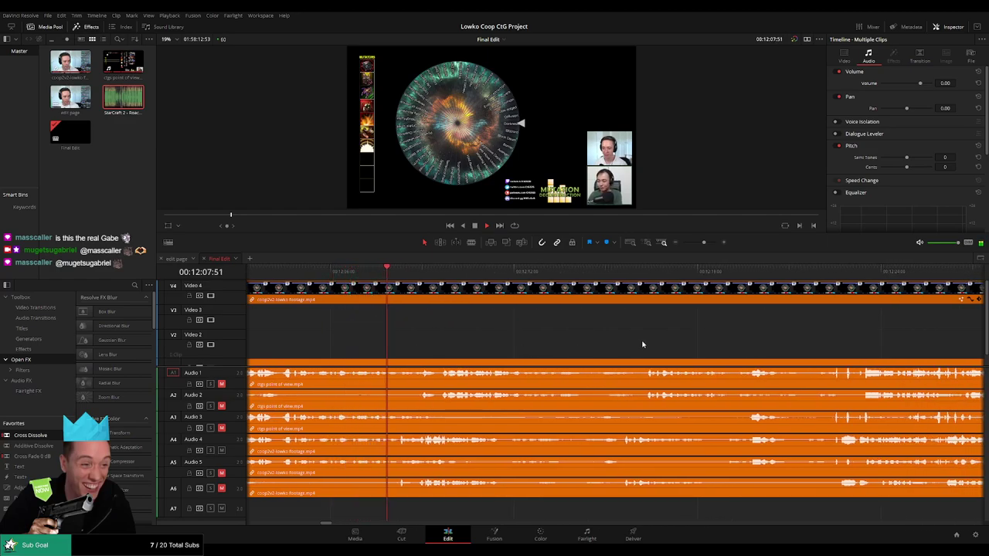
scroll(542, 347, right, 2)
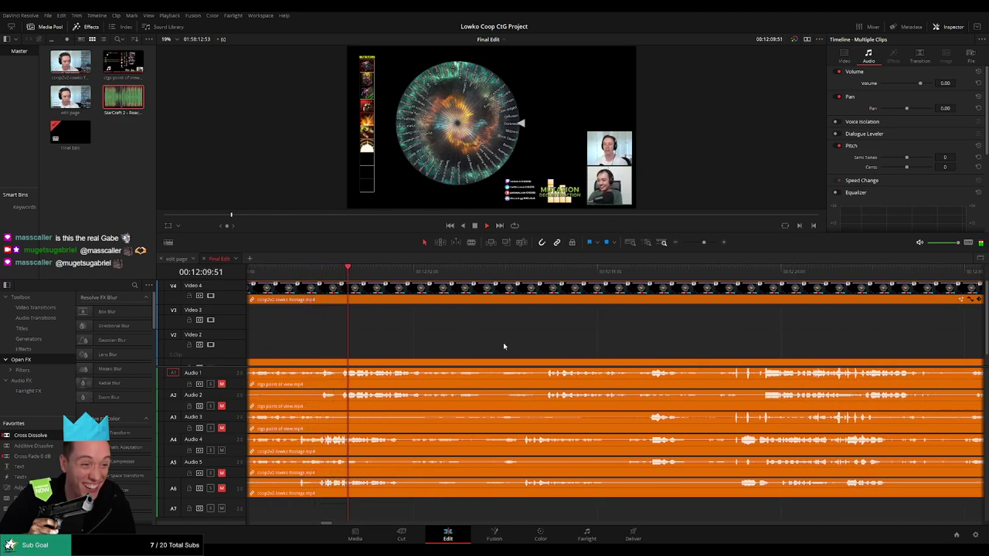
scroll(557, 342, right, 2)
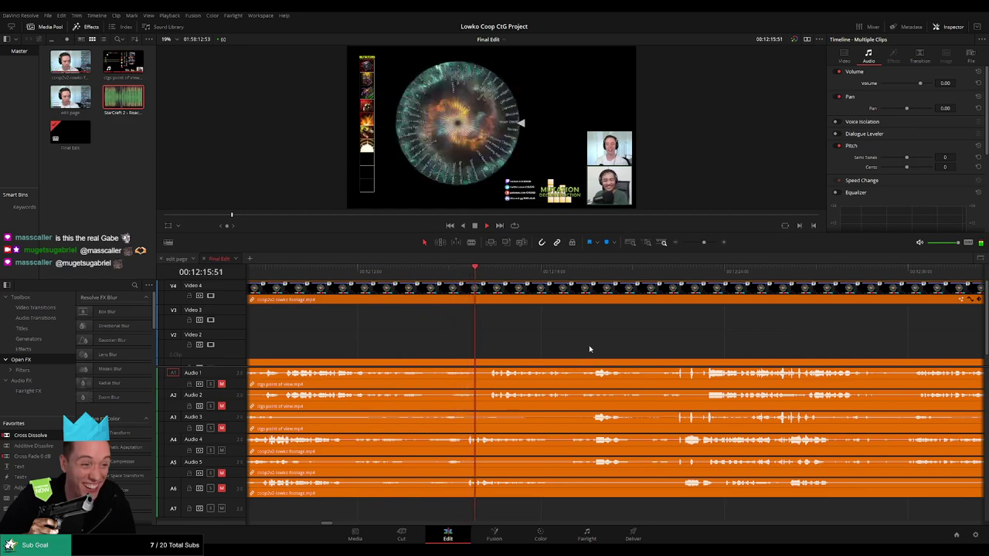
scroll(495, 335, right, 3)
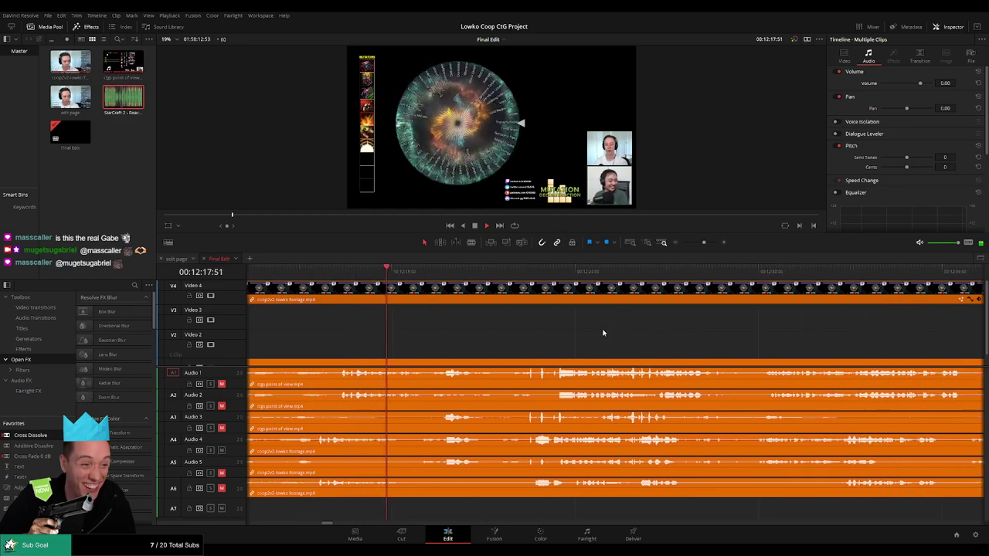
scroll(526, 333, right, 3)
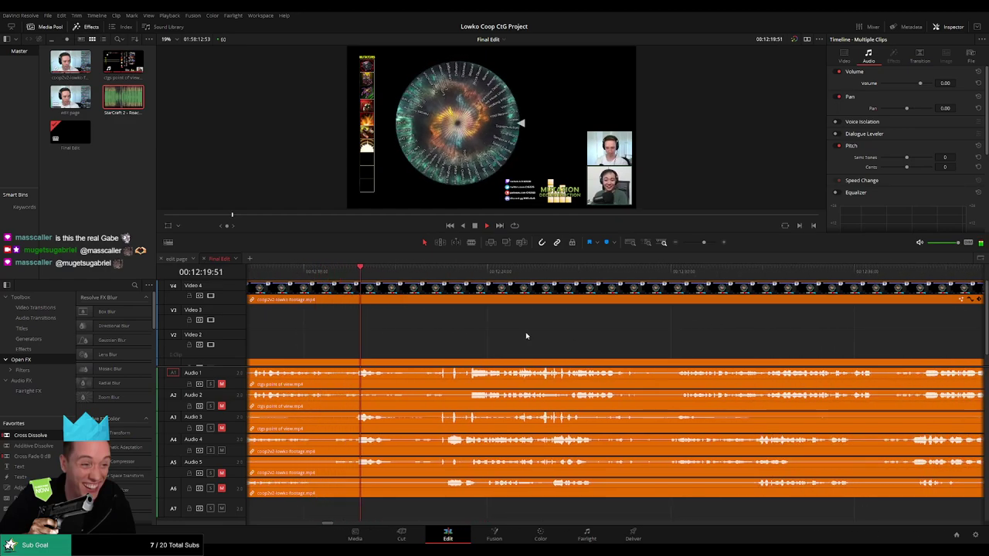
click(422, 274)
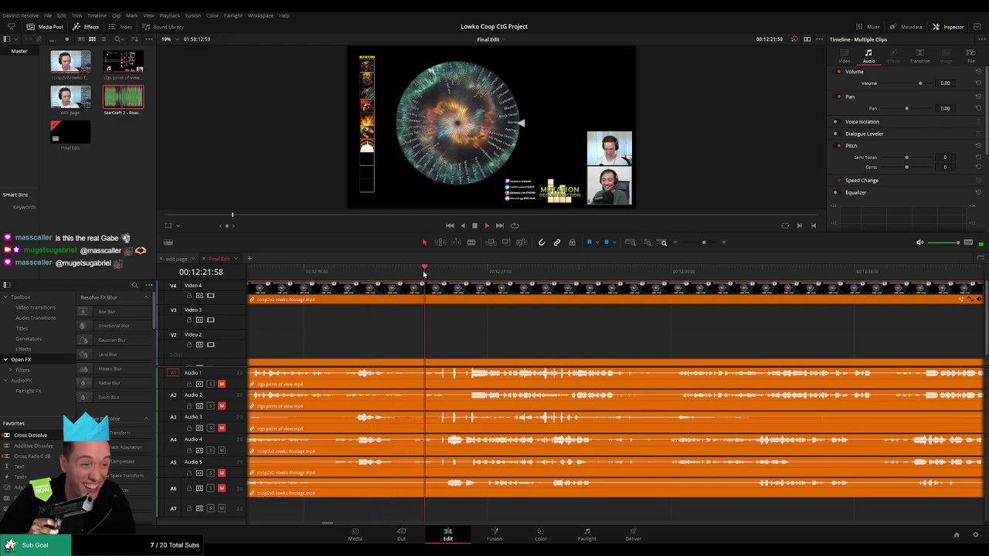
key(space)
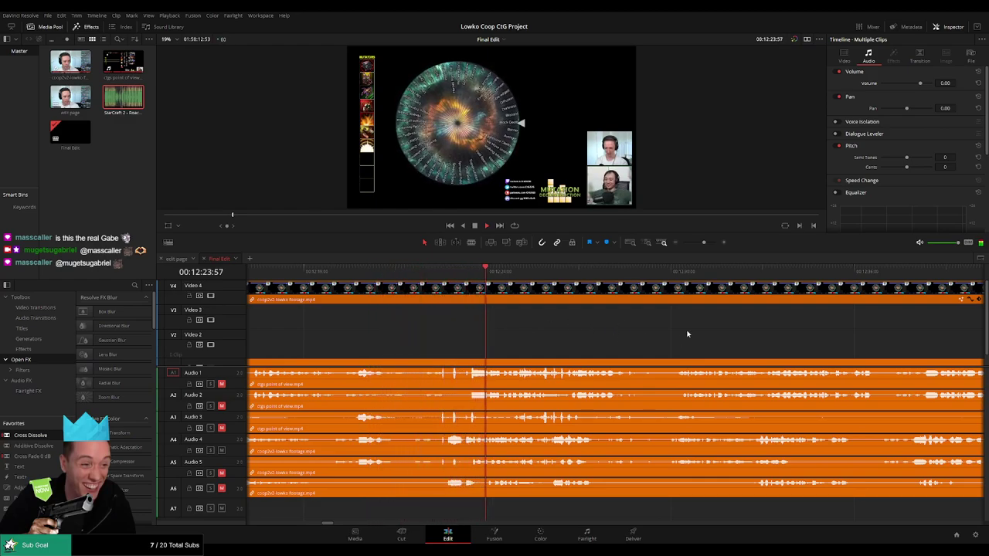
scroll(572, 331, right, 5)
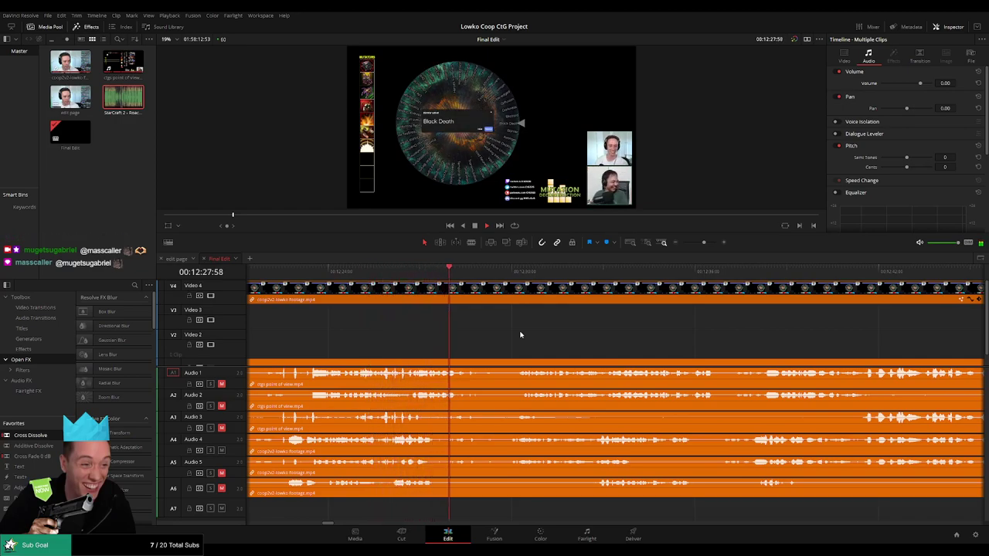
scroll(541, 335, right, 4)
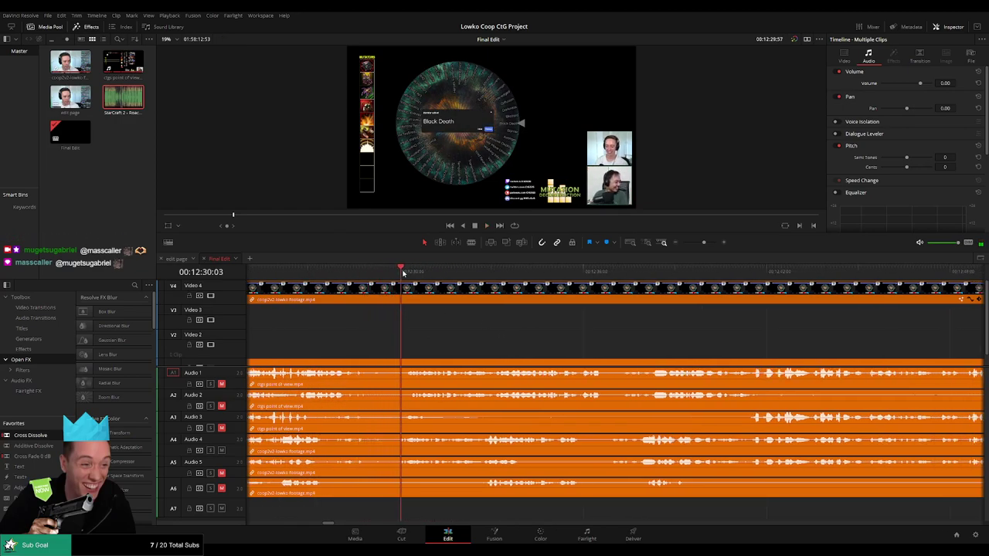
- Split all the footage at 00:12:29:07 and just after 00:12:30, and ripple-delete the short section between the cuts
key(space)
key(space)
click(372, 359)
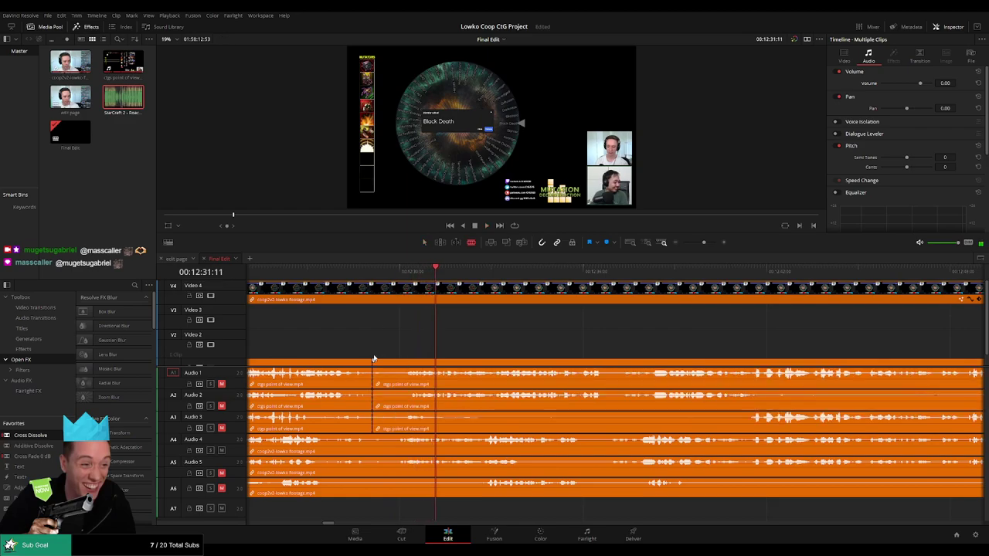
click(377, 299)
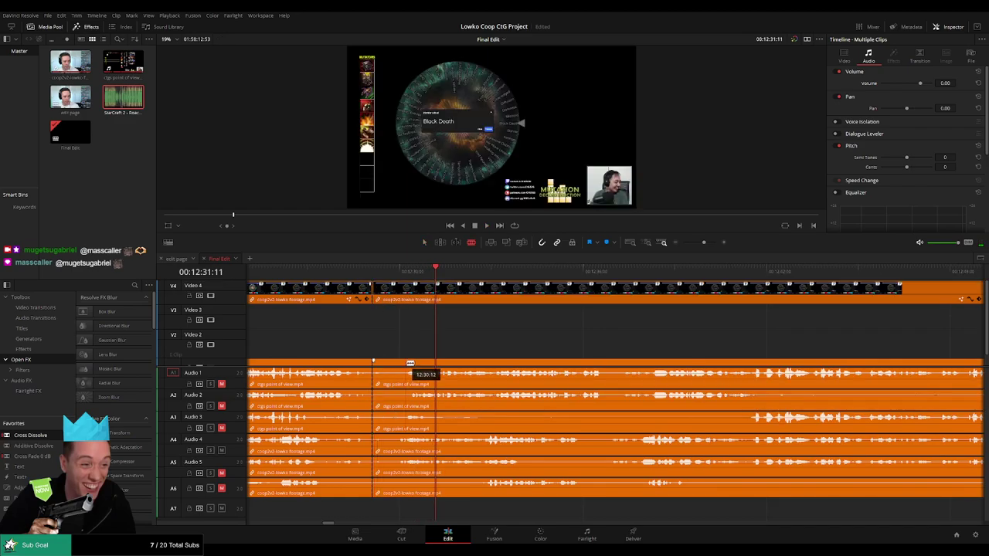
click(406, 373)
click(406, 298)
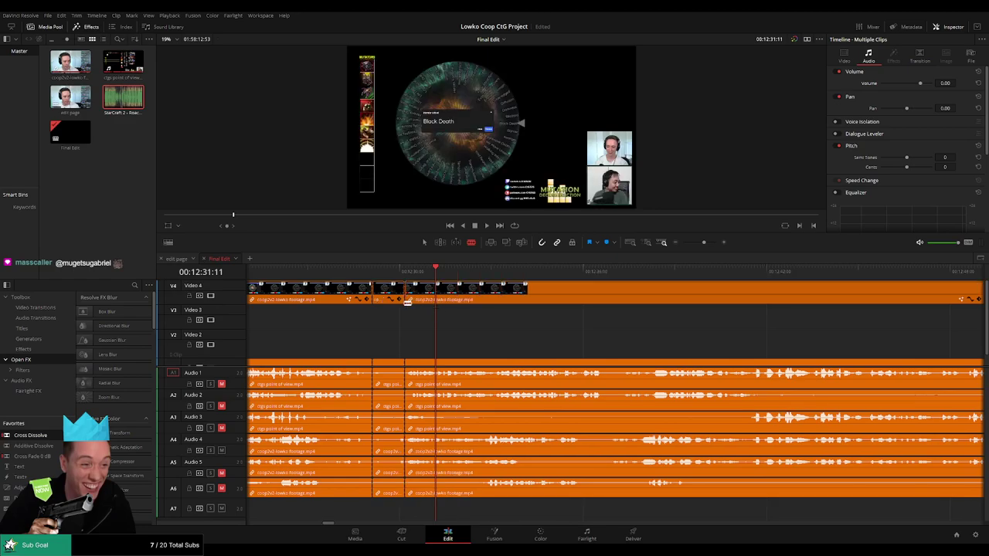
click(372, 271)
key(a)
click(388, 298)
ctrl+click(389, 363)
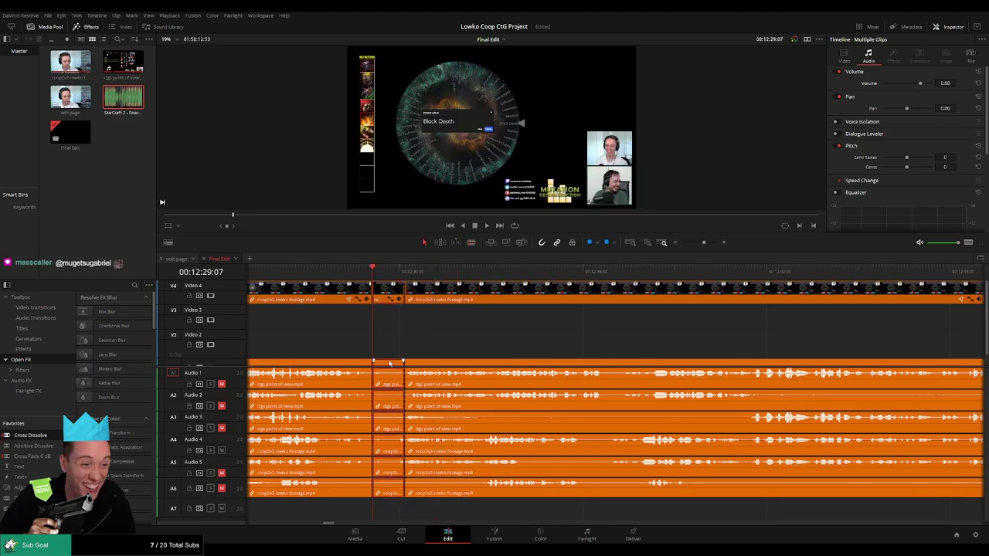
key(Delete)
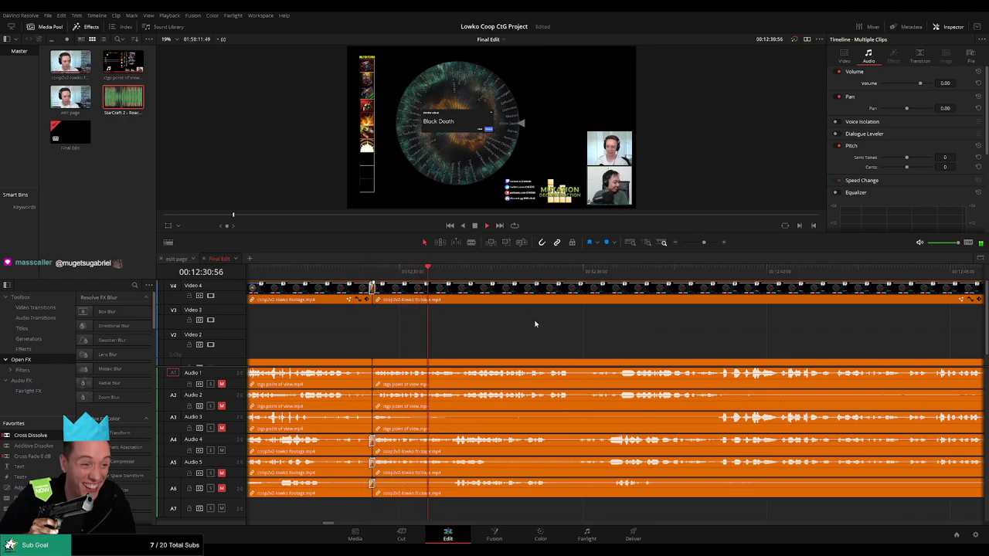
- Review the conversation following the Black Death result and the next wheel spin from about 00:12:31 to about 00:13:22
scroll(475, 327, right, 5)
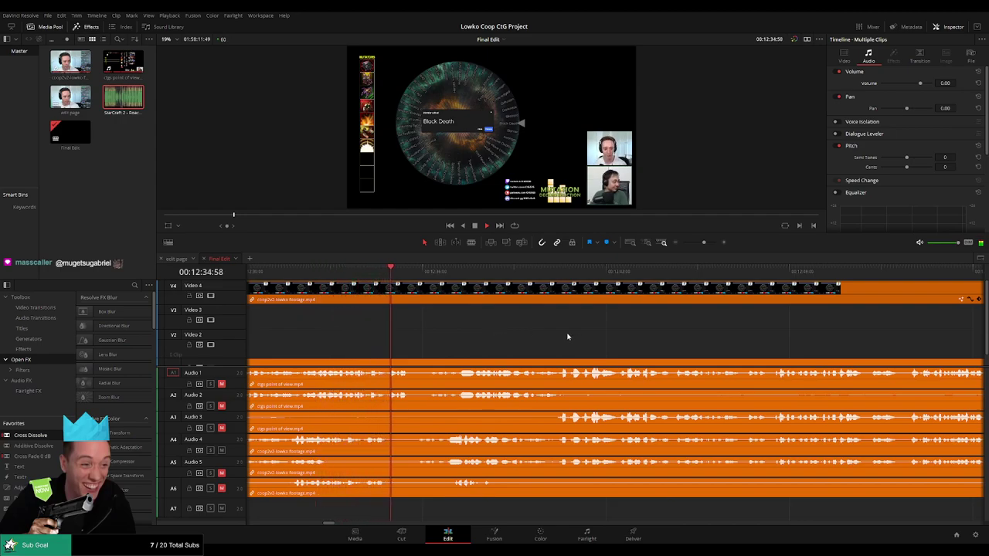
scroll(498, 332, right, 2)
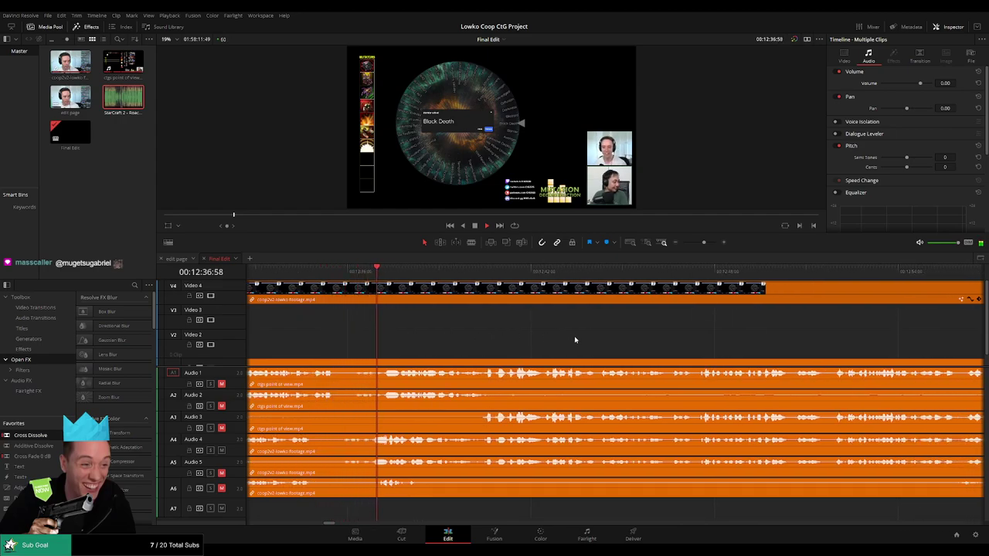
scroll(533, 333, right, 3)
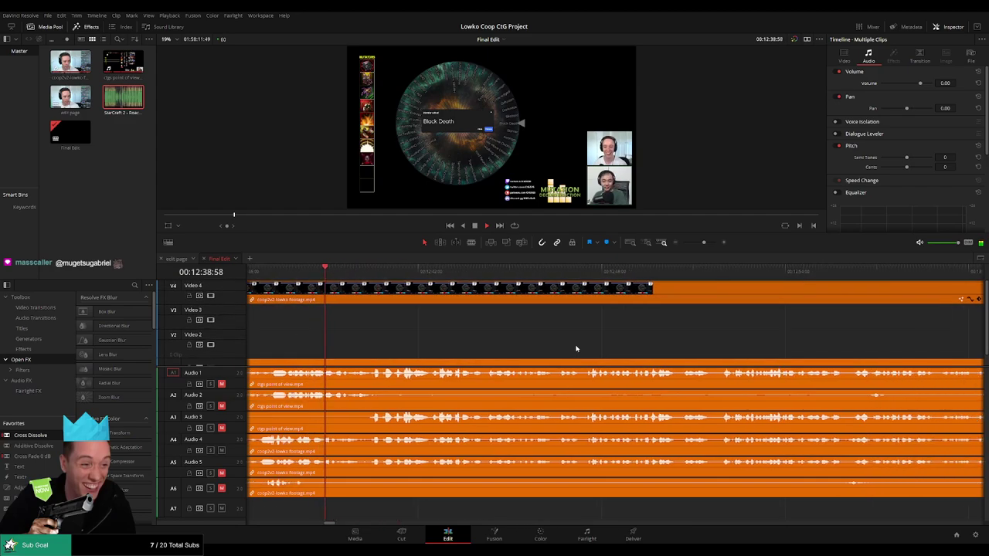
scroll(575, 348, right, 1)
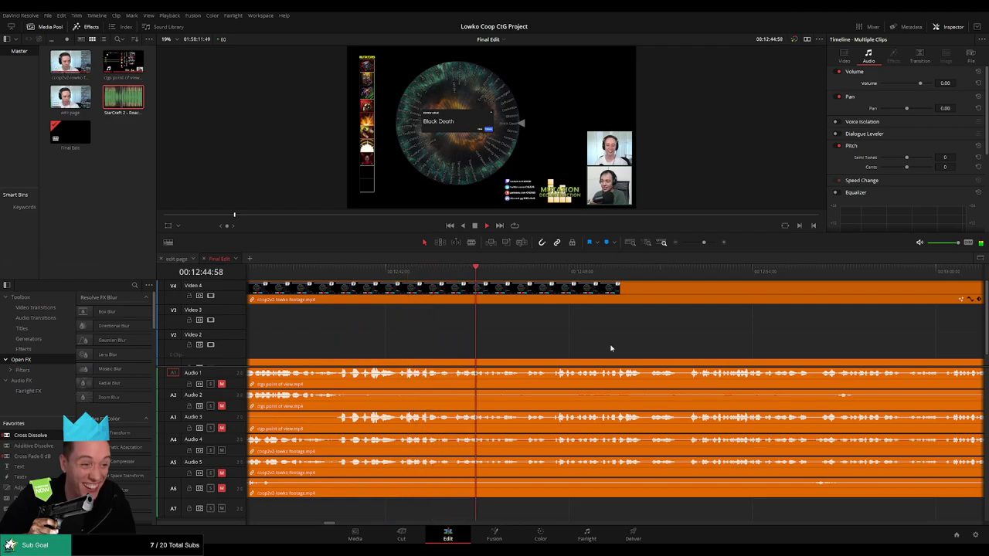
mouse_move(703, 242)
mouse_down()
mouse_move(691, 243)
mouse_move(703, 243)
mouse_up()
drag(802, 341, 564, 337)
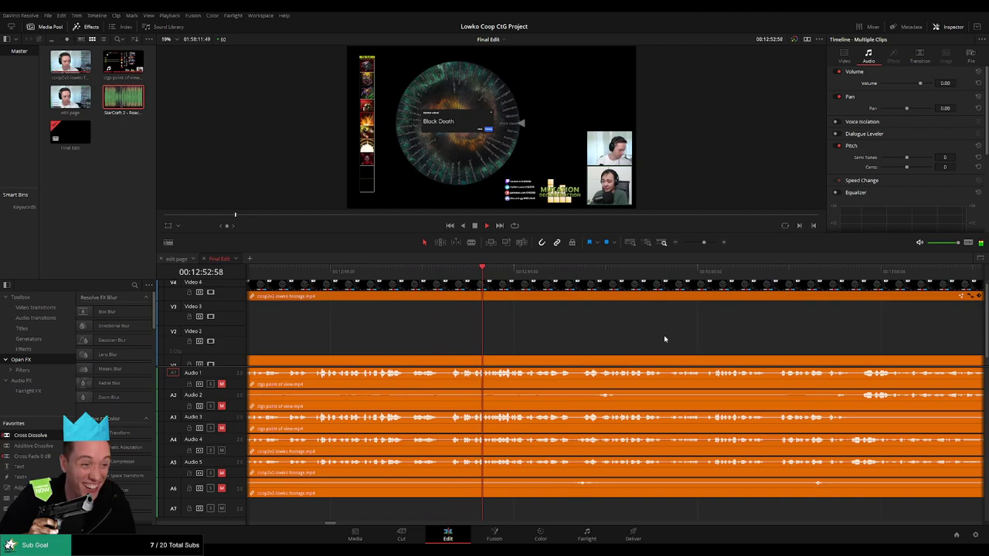
scroll(618, 337, right, 2)
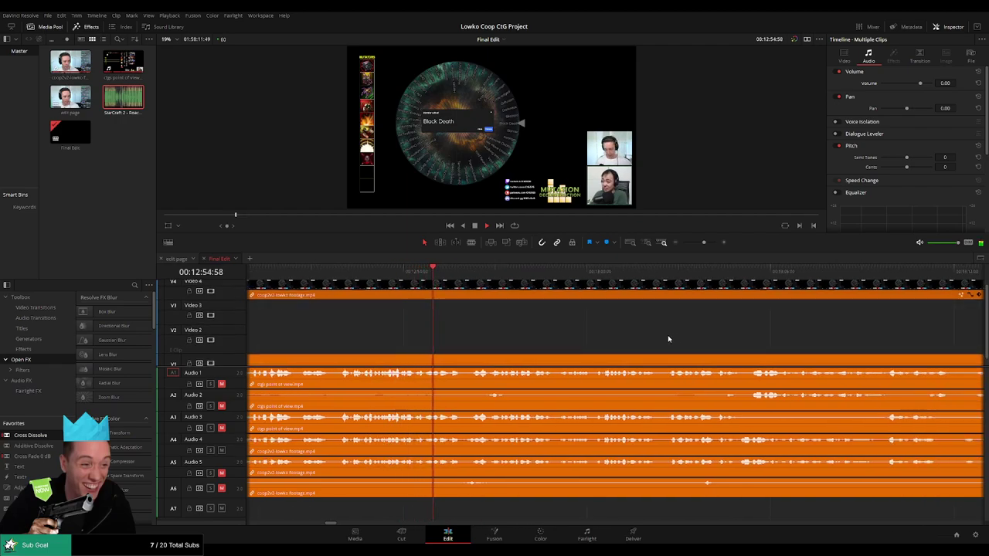
scroll(618, 337, right, 2)
scroll(592, 332, right, 1)
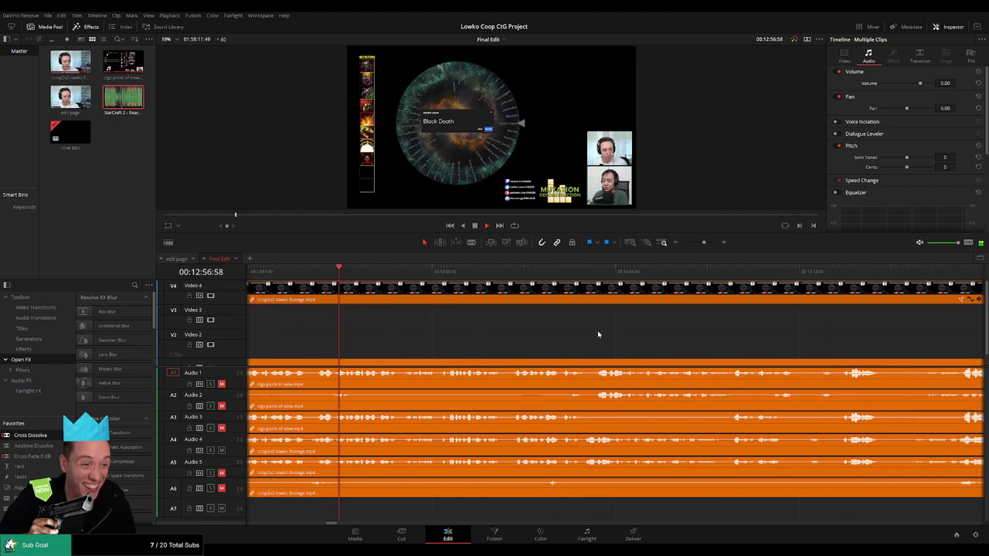
scroll(618, 340, right, 2)
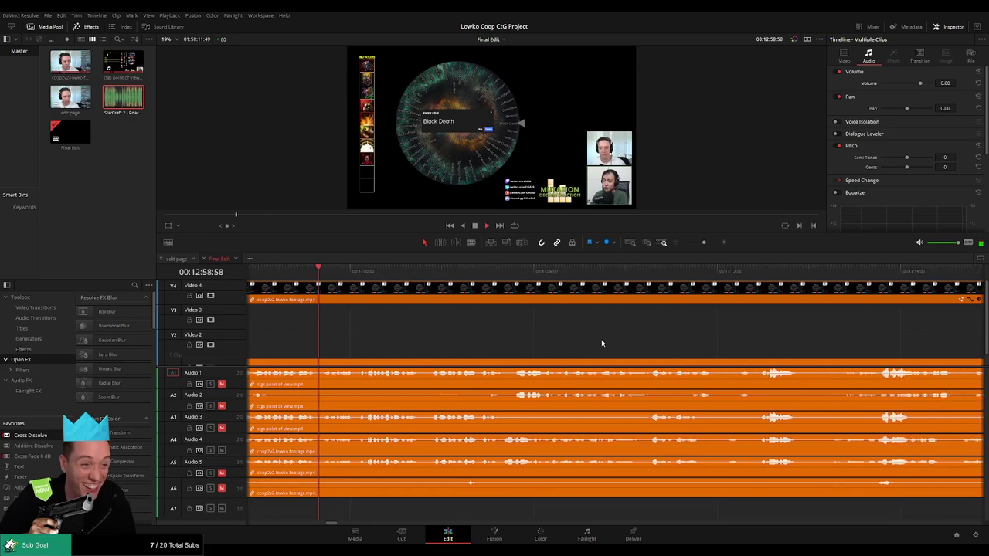
mouse_move(703, 242)
mouse_down()
mouse_move(685, 242)
mouse_move(700, 248)
mouse_up()
scroll(525, 342, right, 3)
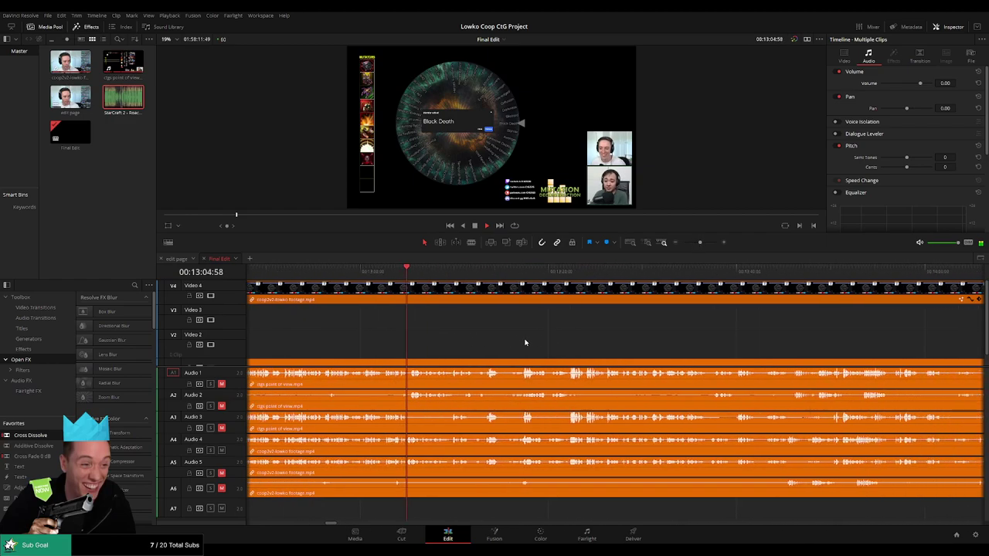
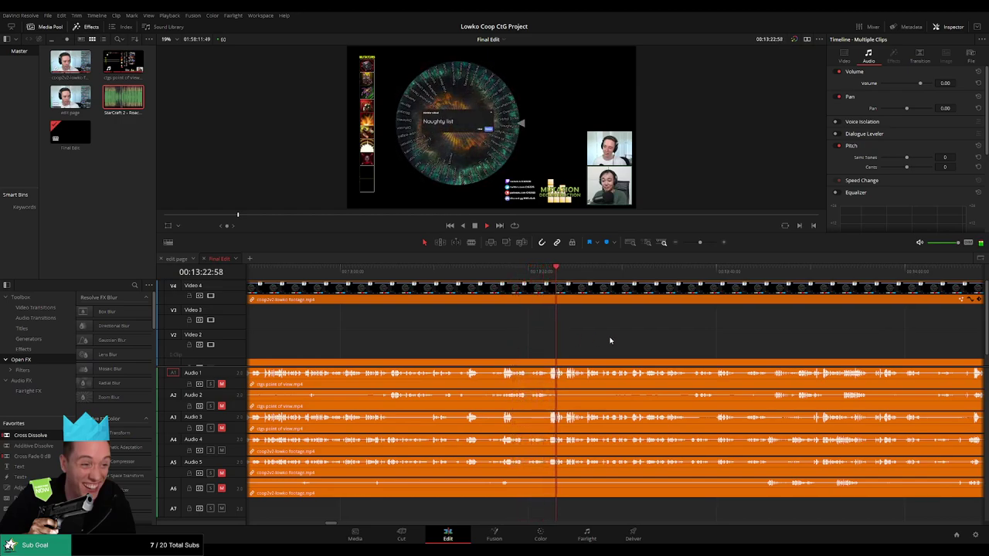
- Review the conversation following the Naughty list result from about 00:13:22 to about 00:13:41
drag(653, 329, 465, 320)
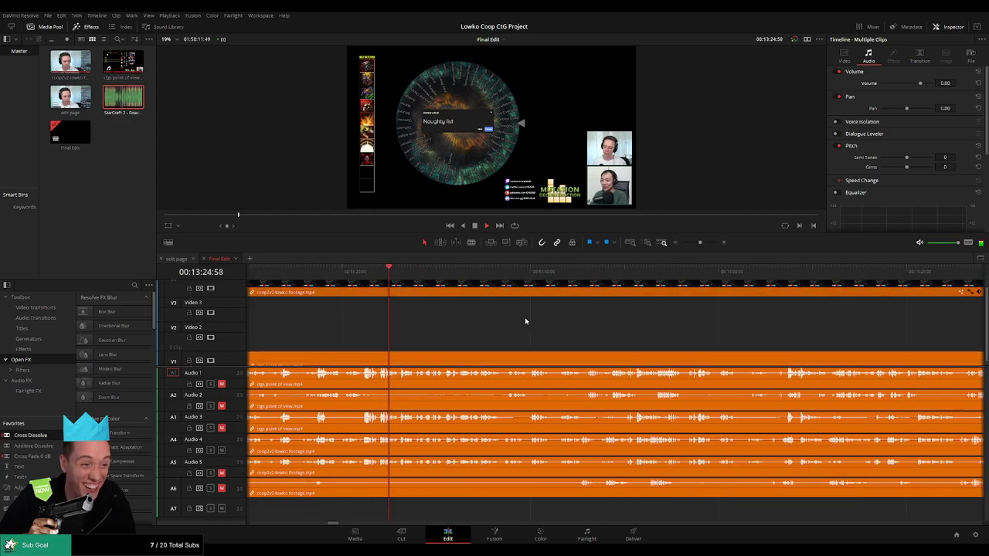
drag(527, 321, 462, 339)
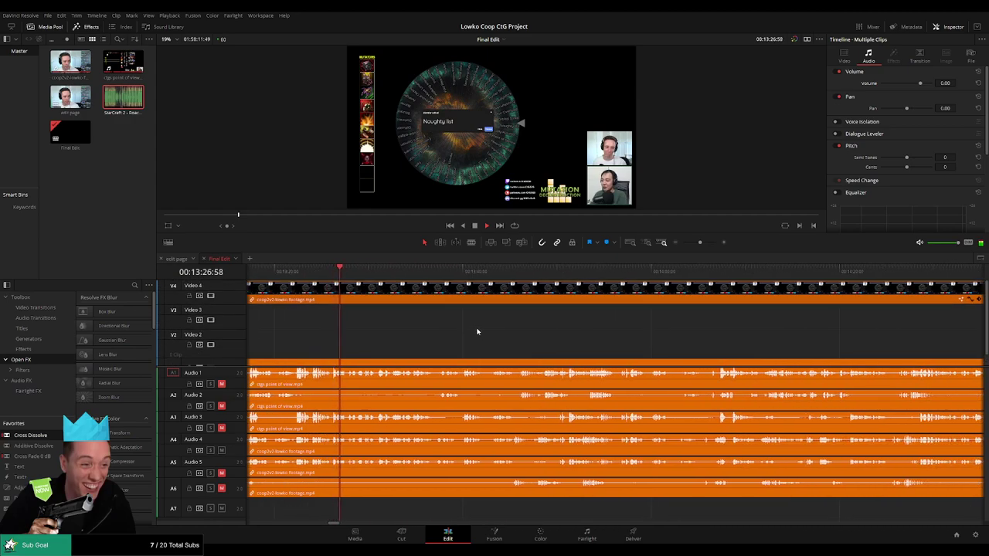
key(ctrl+equal)
drag(757, 333, 422, 335)
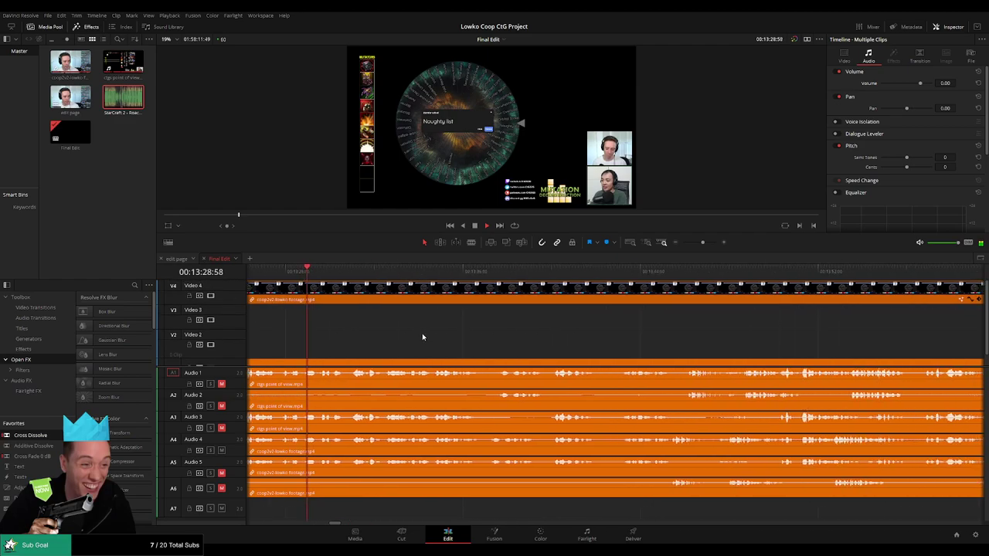
drag(509, 334, 494, 333)
scroll(487, 334, right, 2)
scroll(511, 332, left, 1)
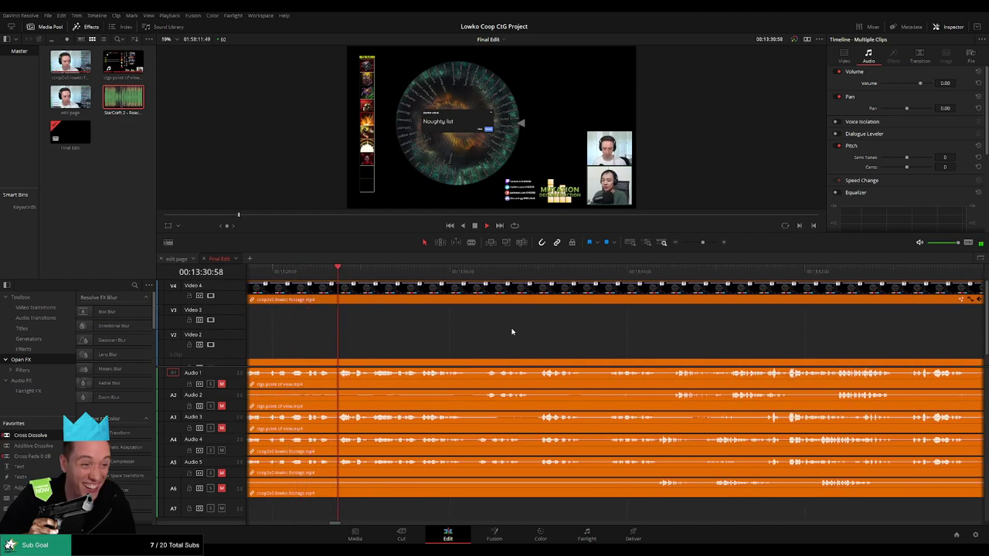
scroll(510, 342, right, 4)
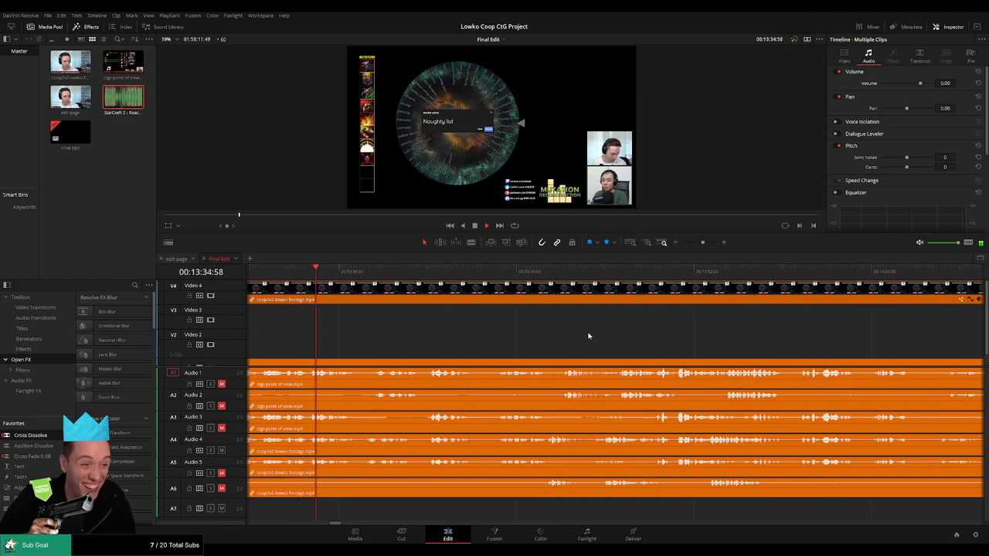
scroll(571, 340, right, 2)
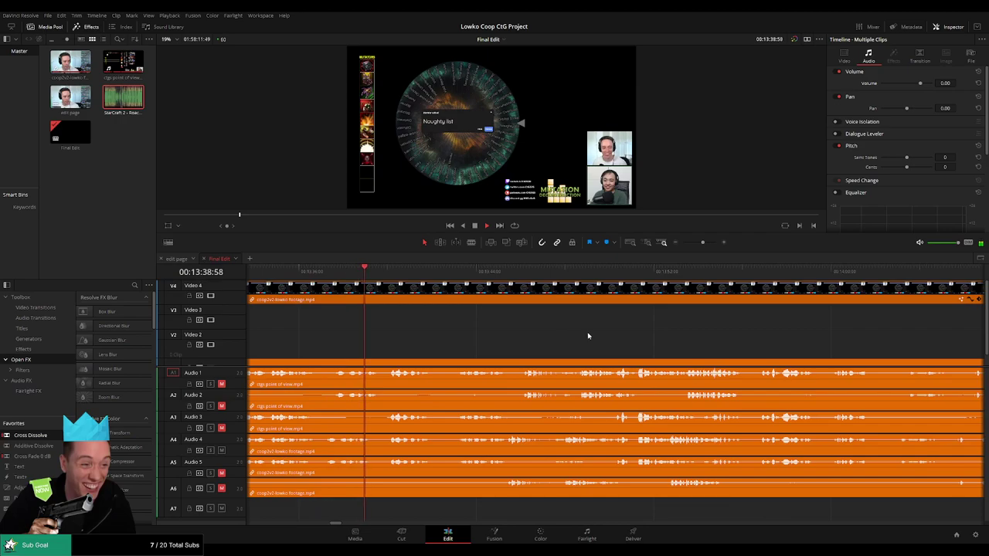
scroll(568, 340, right, 2)
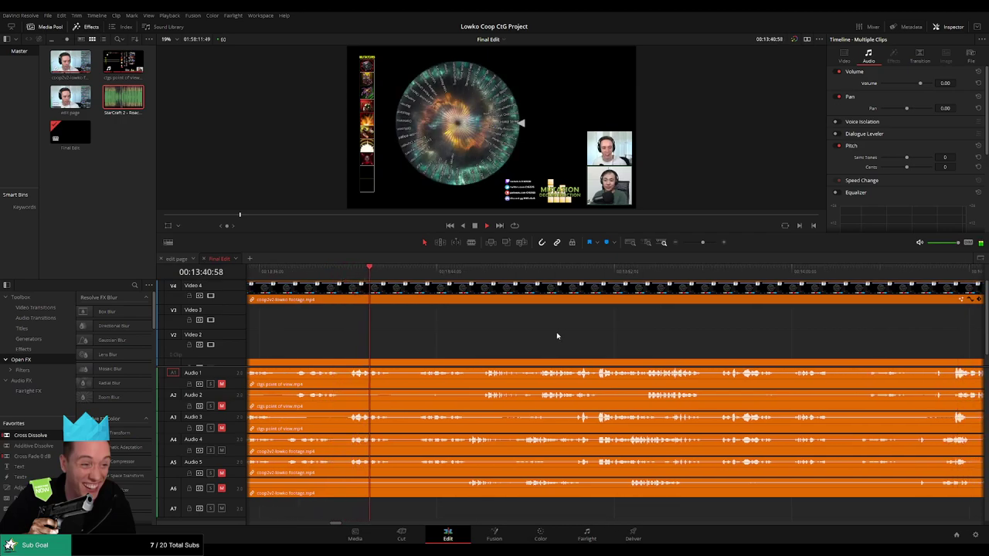
- Review the next wheel spins and conversation from about 00:13:41 up to the Orbital Strike result at about 00:14:08
drag(614, 330, 544, 343)
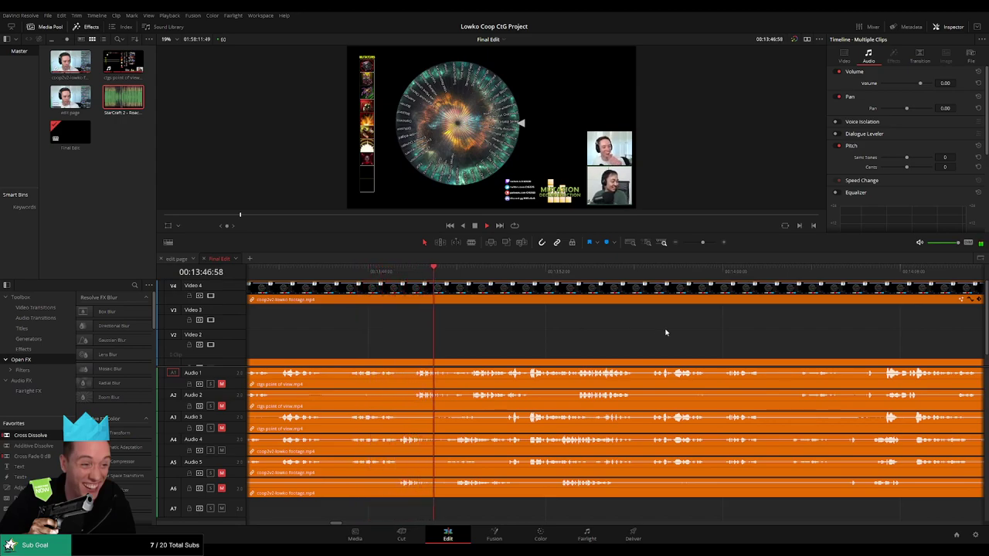
drag(666, 332, 572, 332)
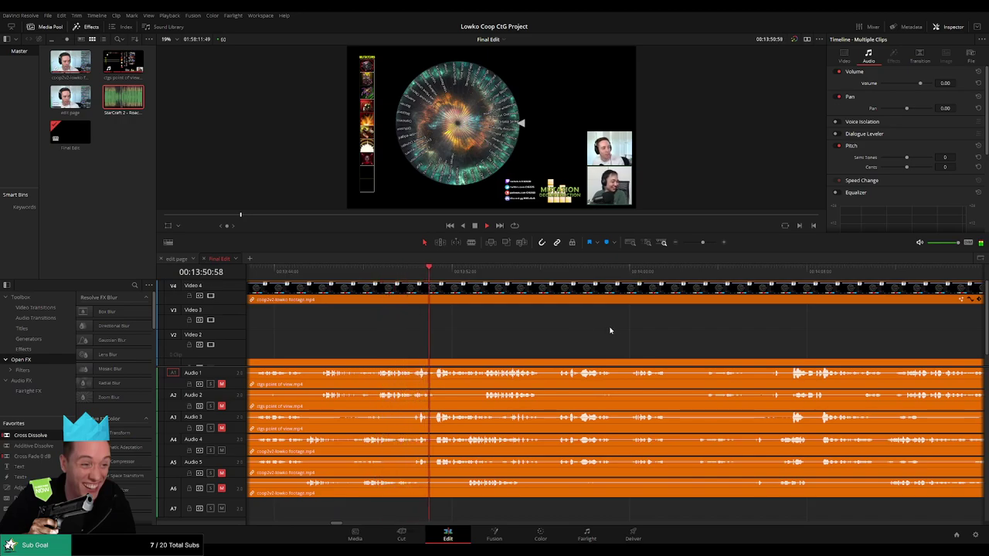
scroll(644, 335, right, 3)
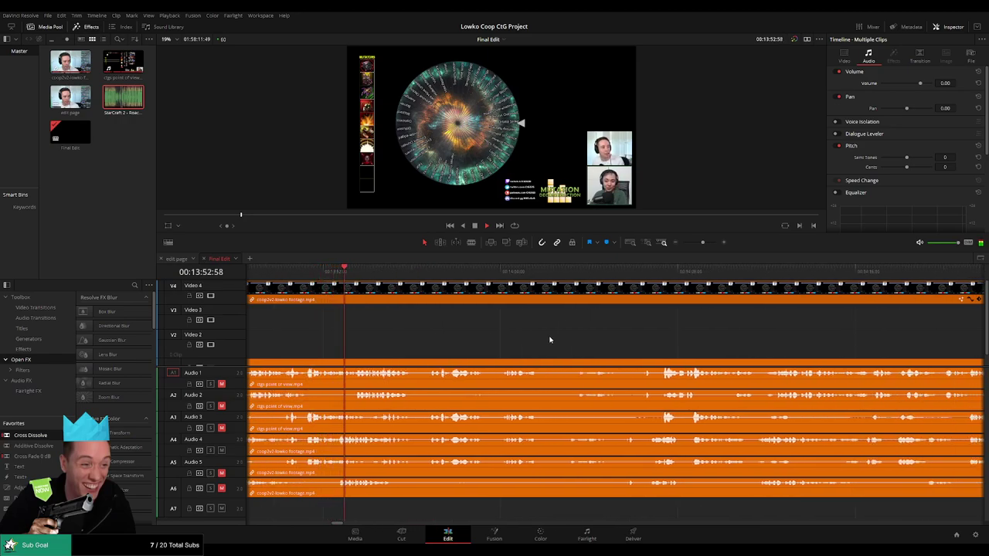
drag(638, 342, 558, 346)
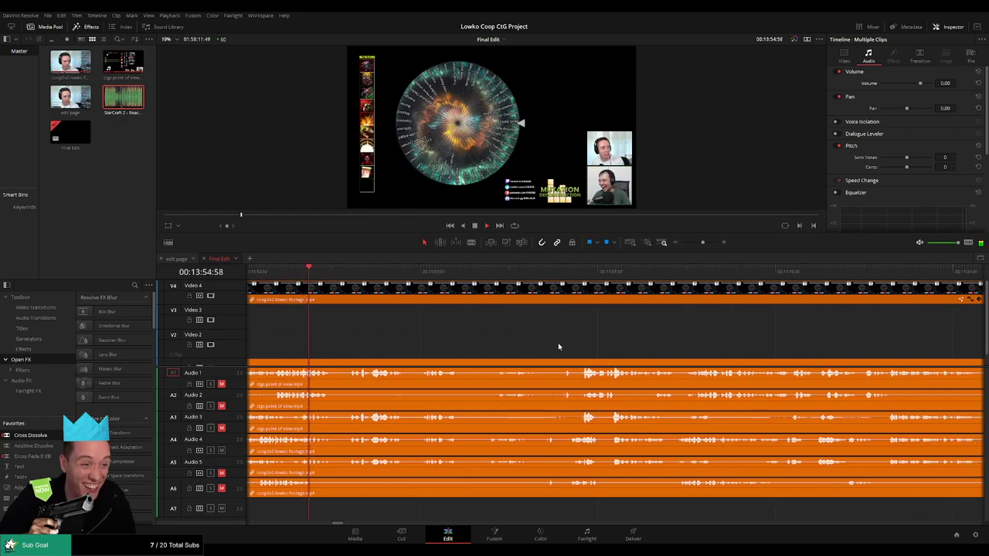
mouse_move(703, 242)
mouse_down()
mouse_move(685, 243)
mouse_move(702, 245)
mouse_up()
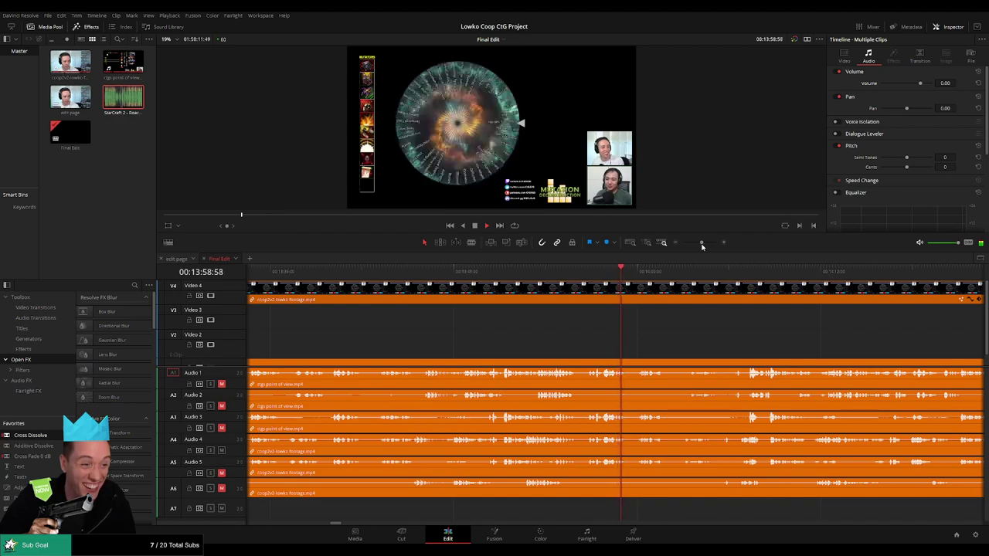
scroll(533, 342, right, 10)
scroll(515, 342, right, 3)
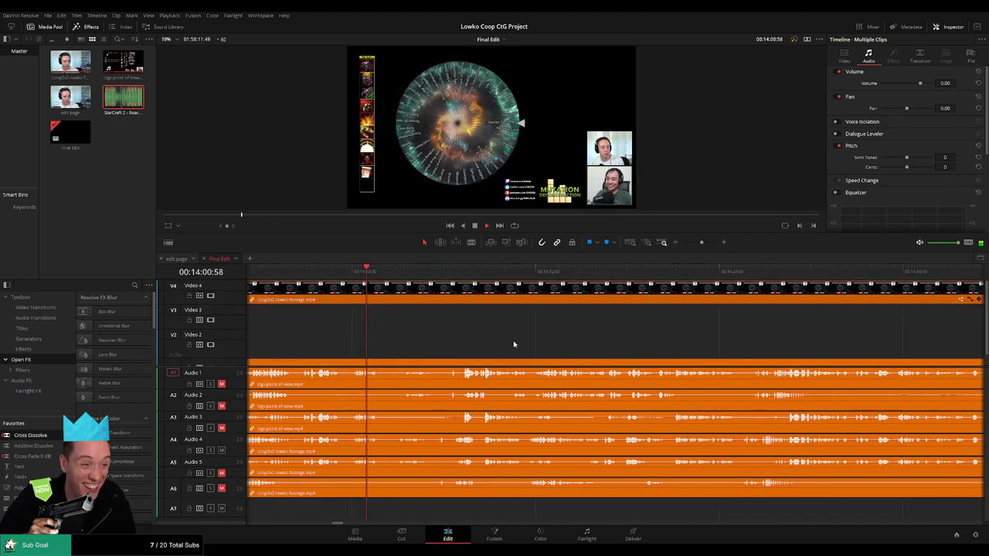
scroll(510, 338, right, 2)
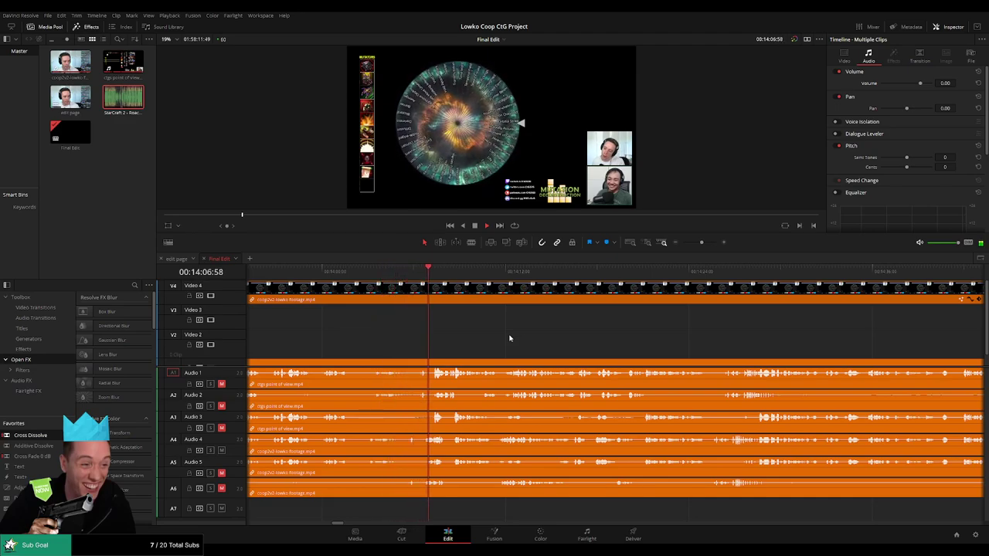
scroll(541, 333, right, 5)
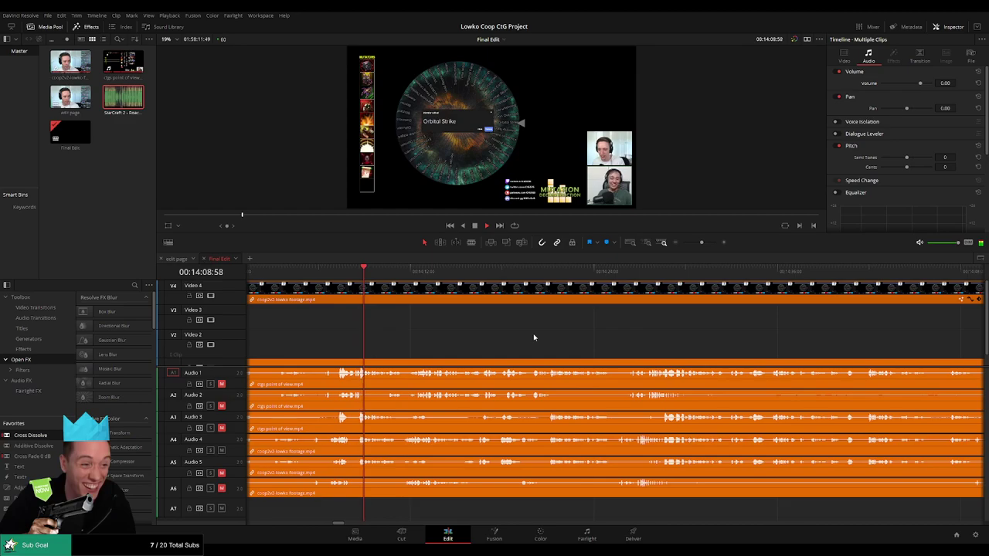
- Review the conversation after the Orbital Strike result and the switch to the rounds overview from about 00:14:09 to about 00:14:53
scroll(579, 336, right, 3)
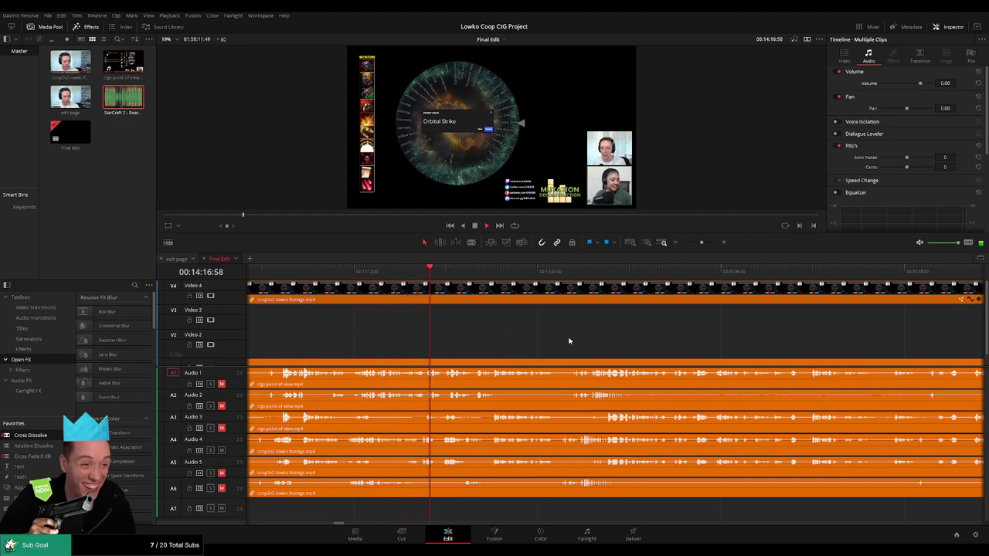
scroll(563, 338, right, 3)
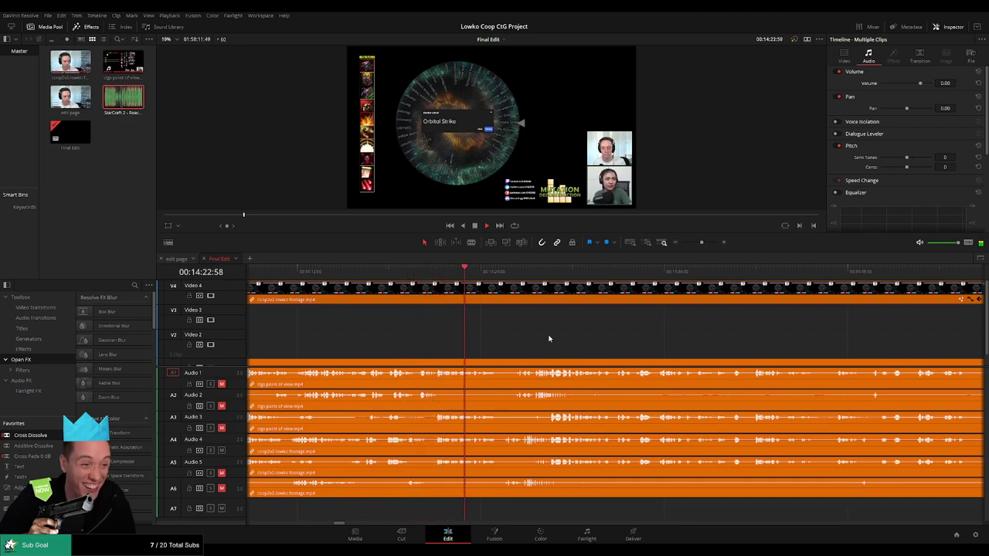
scroll(489, 333, right, 4)
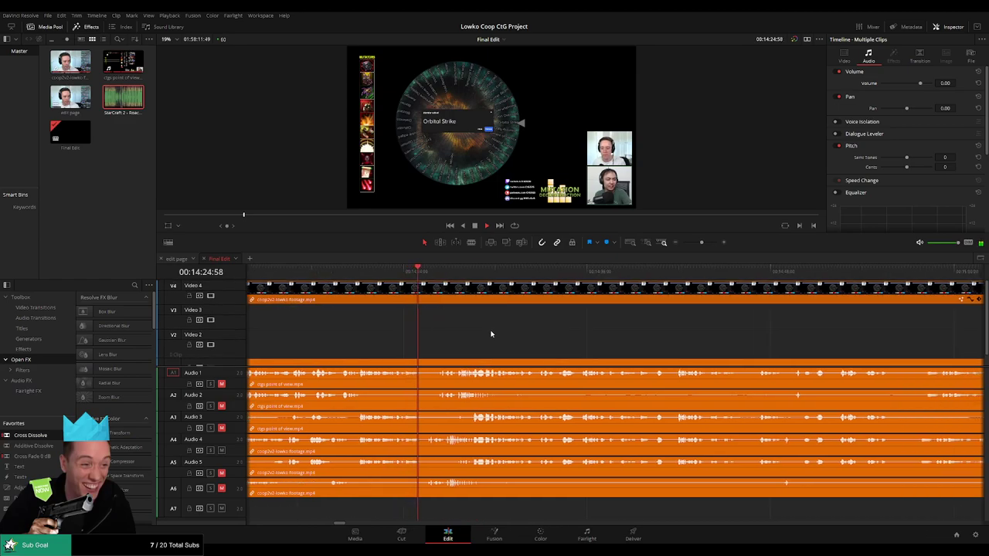
scroll(540, 339, right, 4)
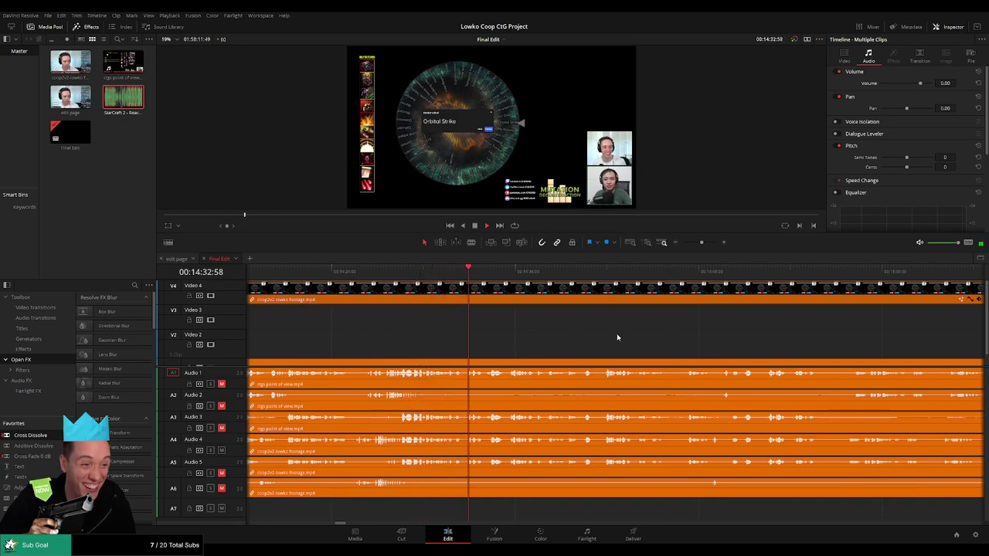
drag(682, 338, 545, 337)
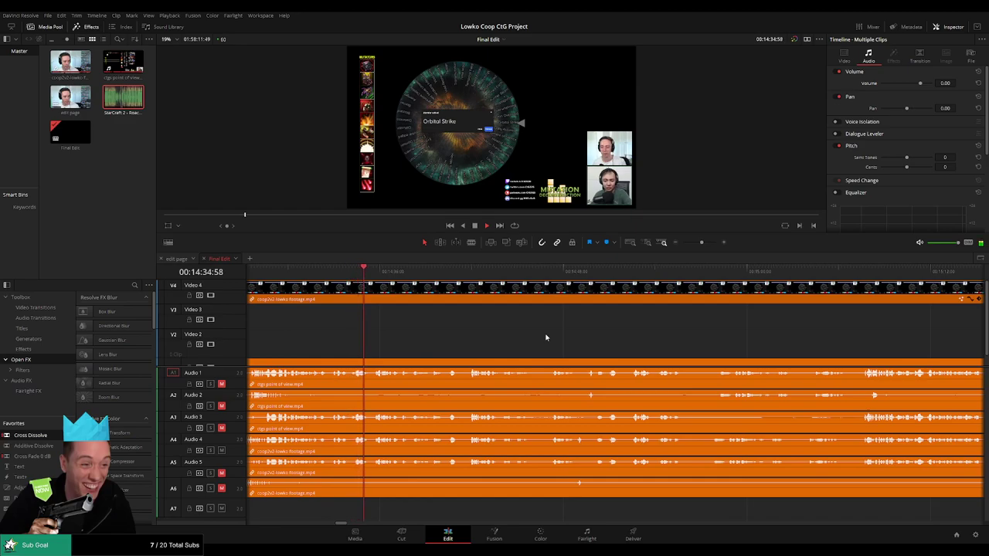
scroll(525, 336, right, 3)
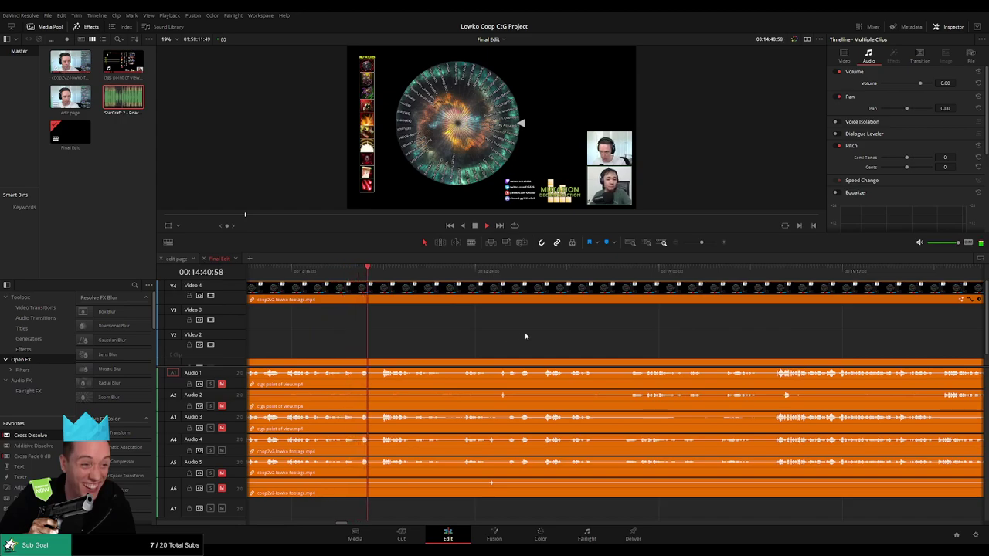
scroll(525, 337, right, 1)
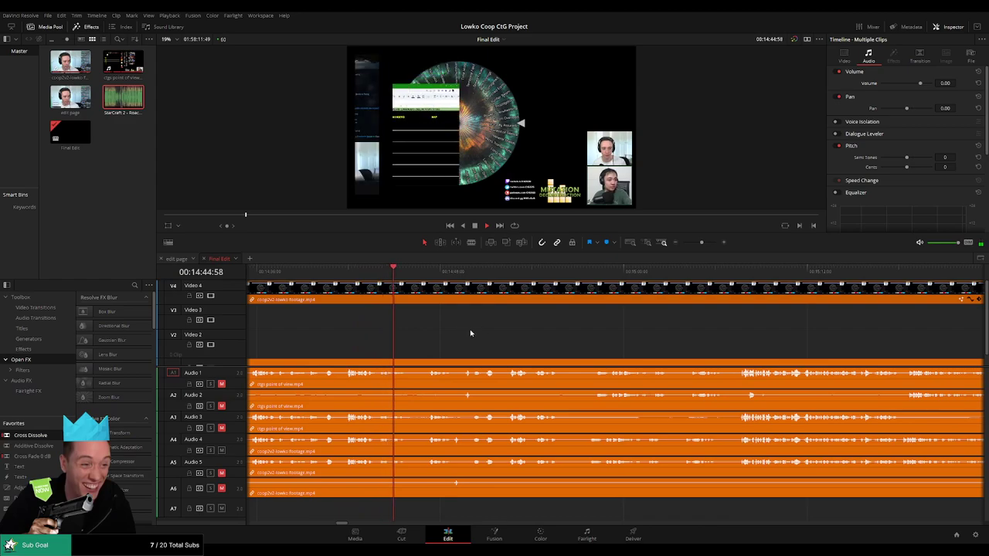
drag(701, 242, 704, 242)
key(space)
drag(690, 333, 514, 329)
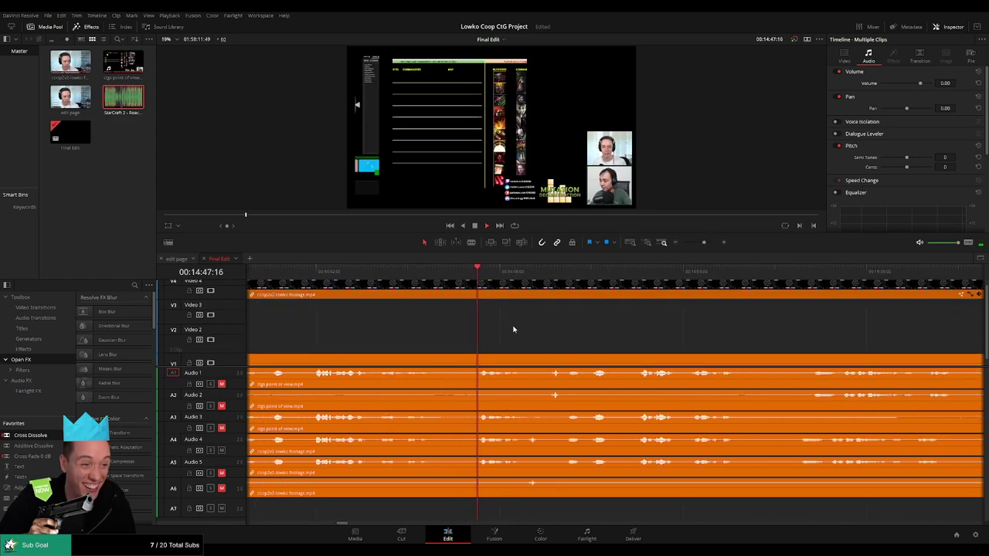
drag(651, 332, 512, 344)
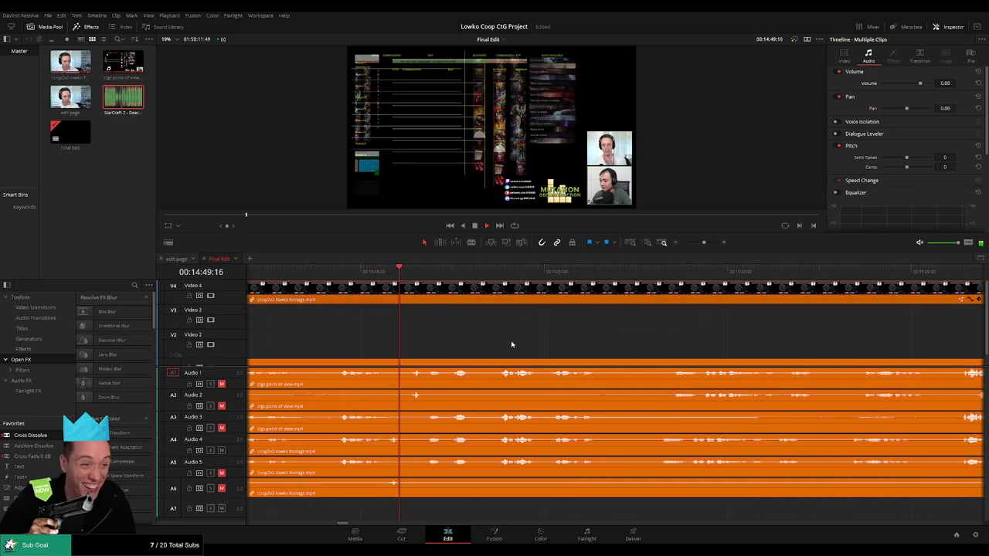
scroll(525, 340, right, 4)
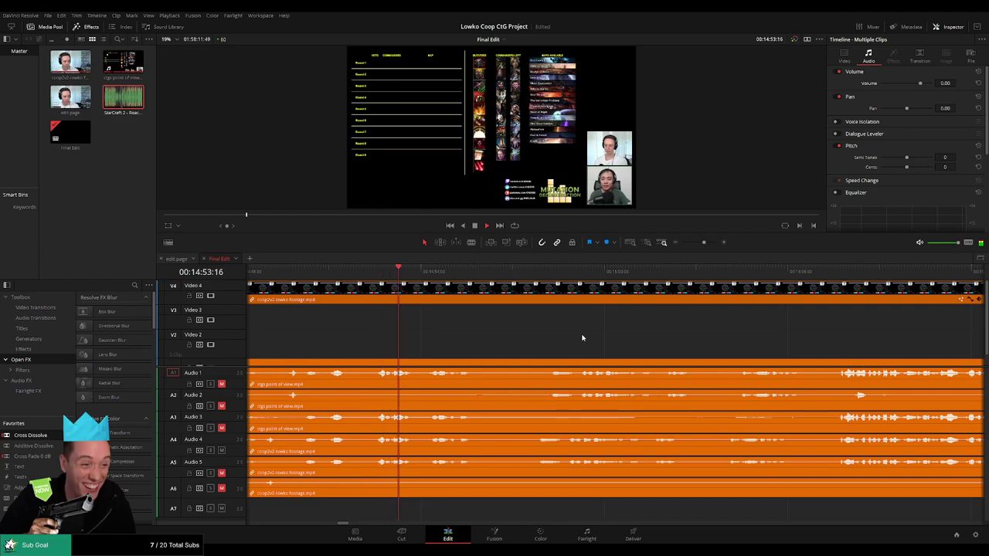
- Split the video tracks and their linked audio at about 00:14:55:49, at the start of the section after the rounds overview
scroll(556, 337, right, 2)
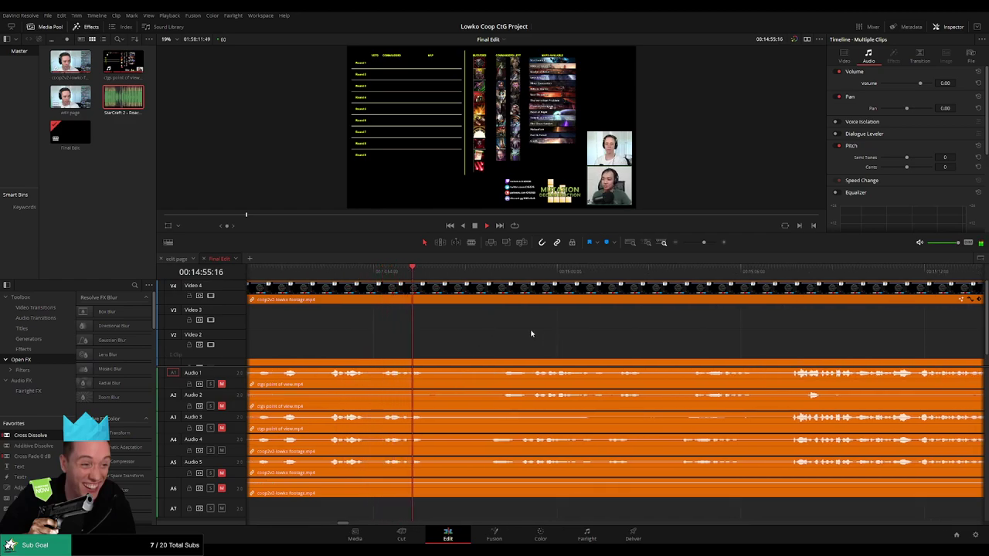
key(space)
key(b)
click(429, 294)
click(430, 360)
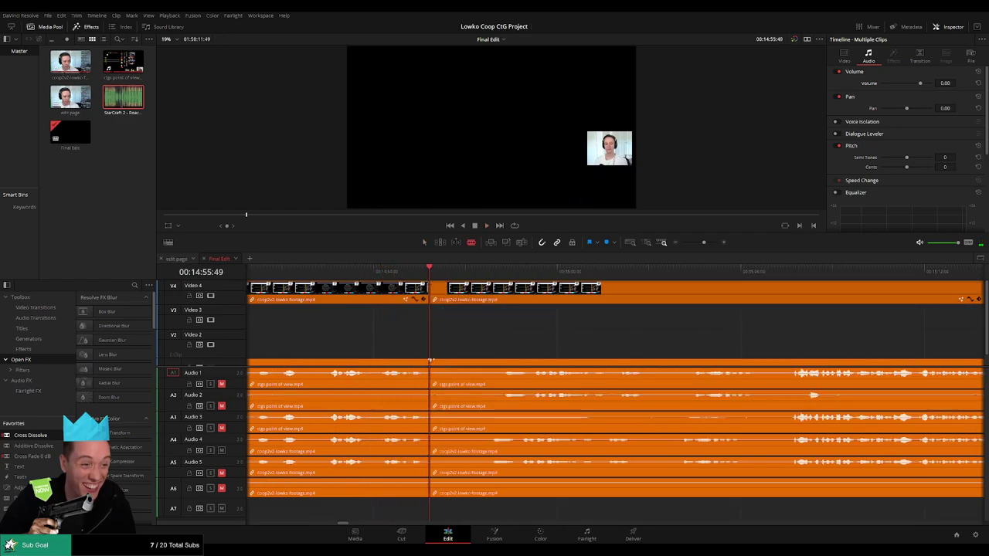
- Try removing the section from 00:14:55:49 to 00:14:58:48, closing the gap and smoothing the join with a transition
key(space)
click(495, 272)
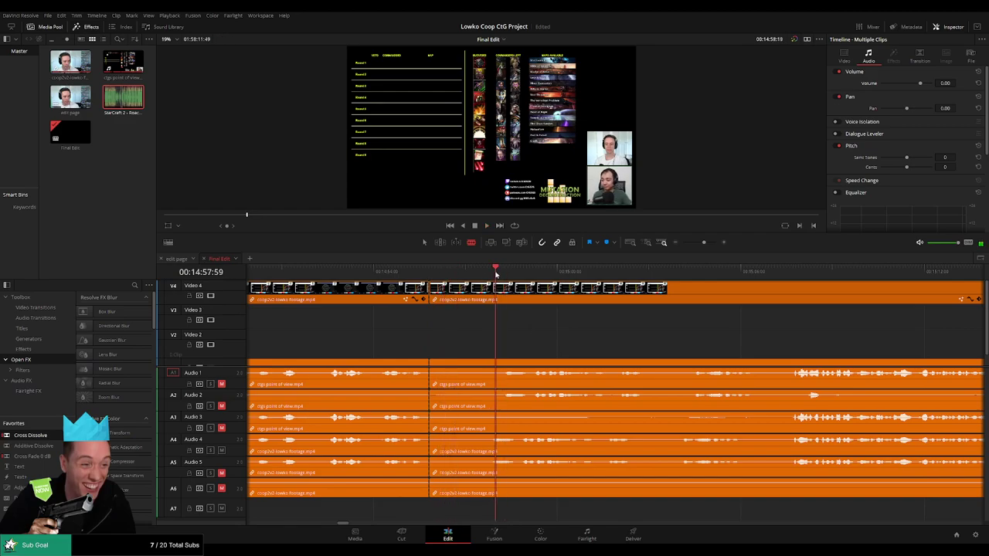
drag(495, 272, 489, 274)
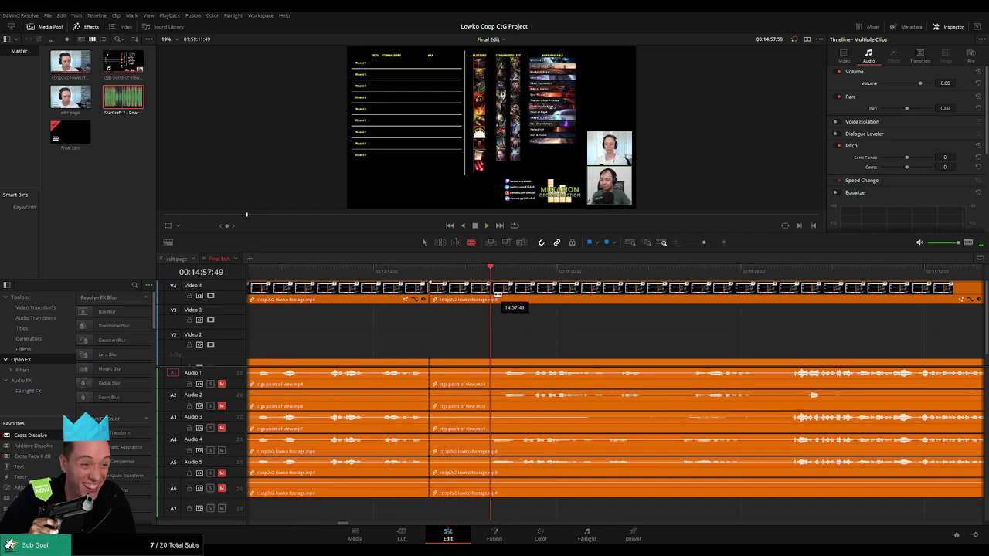
key(space)
click(526, 299)
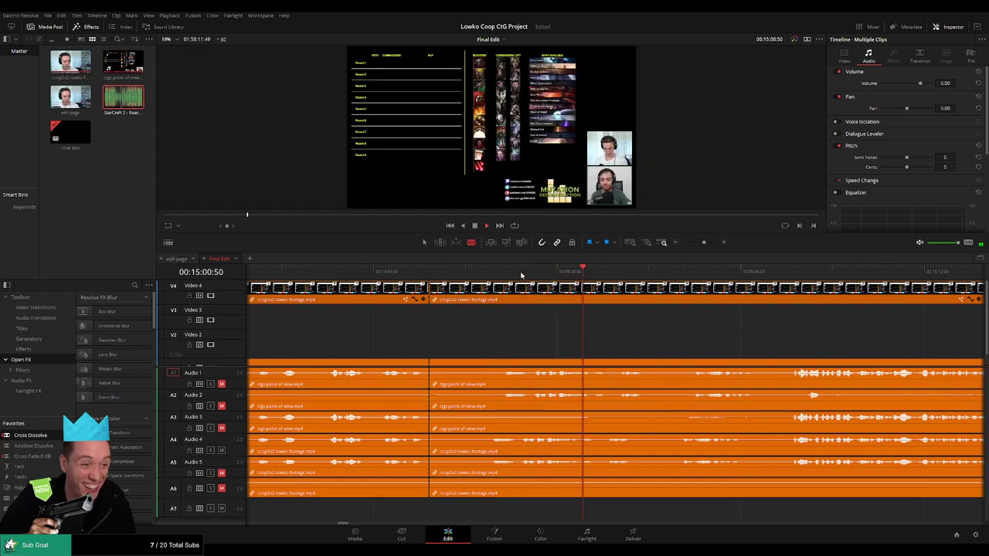
click(492, 275)
drag(491, 280, 520, 283)
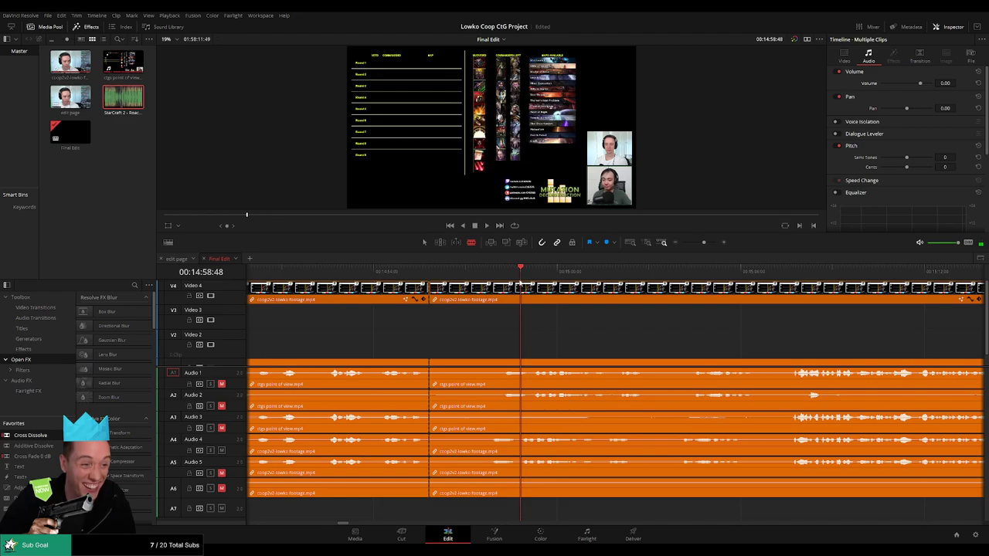
key(ctrl+backslash)
click(486, 300)
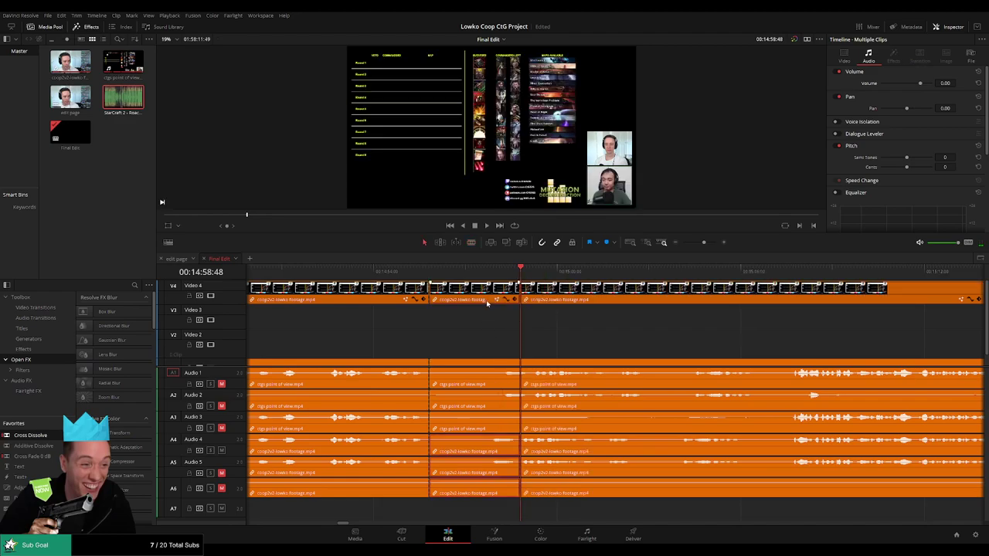
key(Delete)
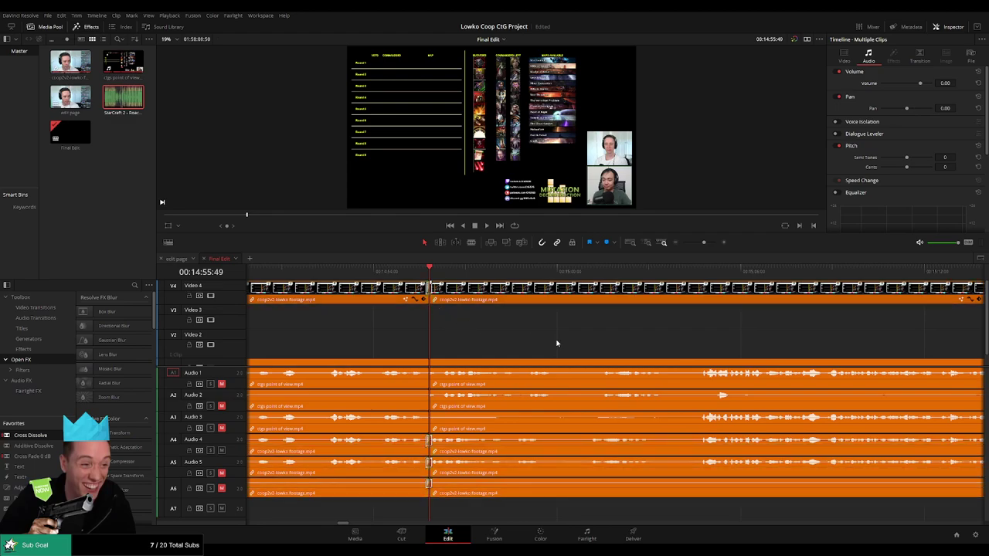
- Play the new join through to about 00:15:03, and undo the removal along with its splits
key(space)
scroll(530, 334, right, 3)
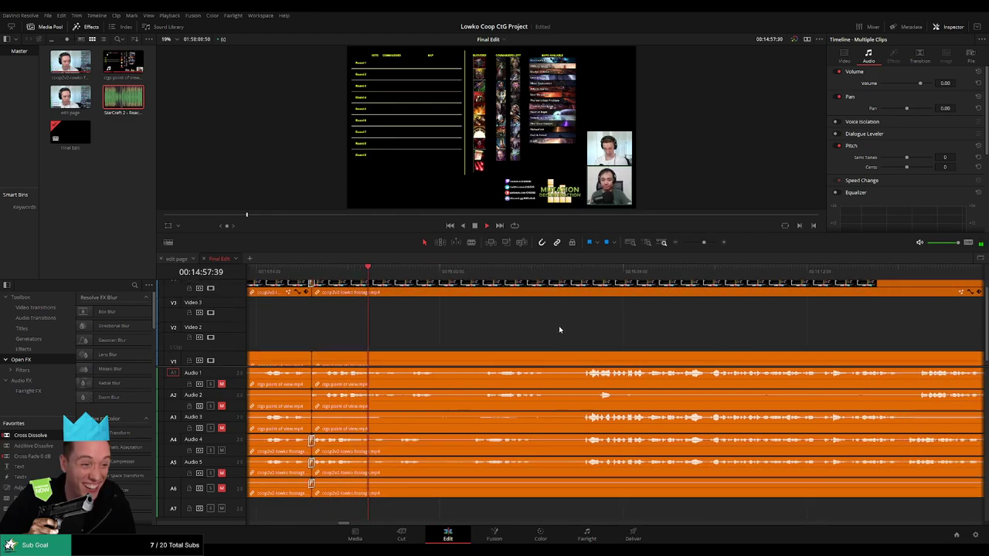
drag(558, 329, 532, 337)
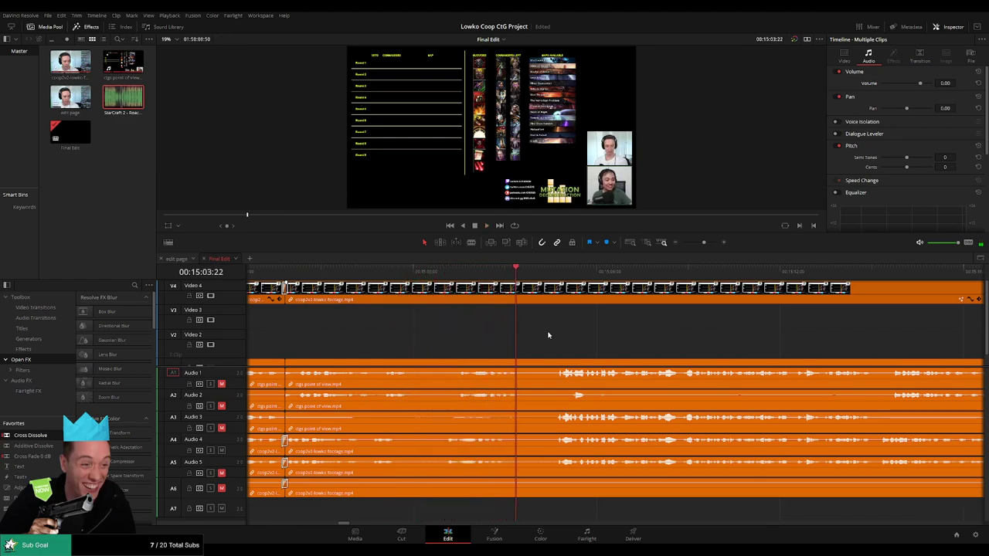
key(ctrl+z)
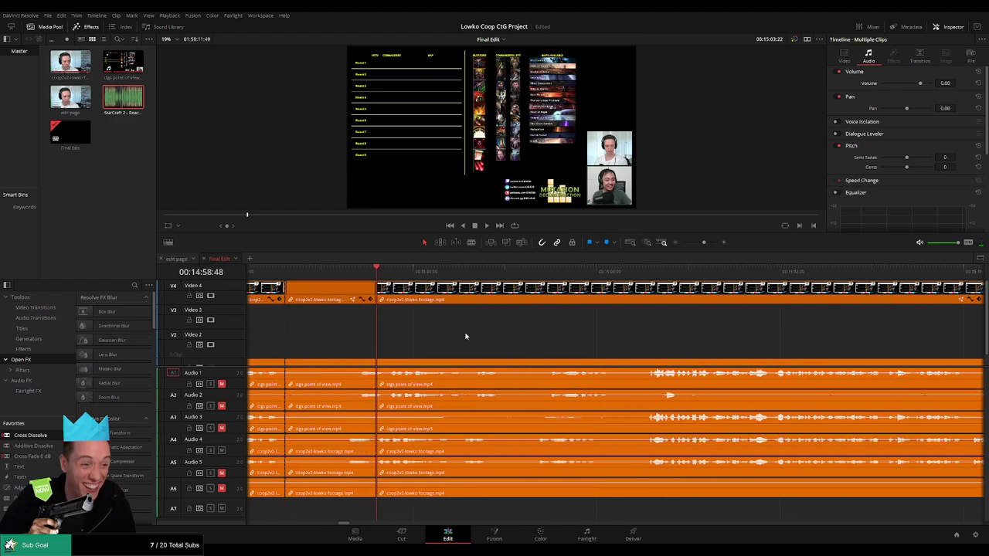
click(305, 270)
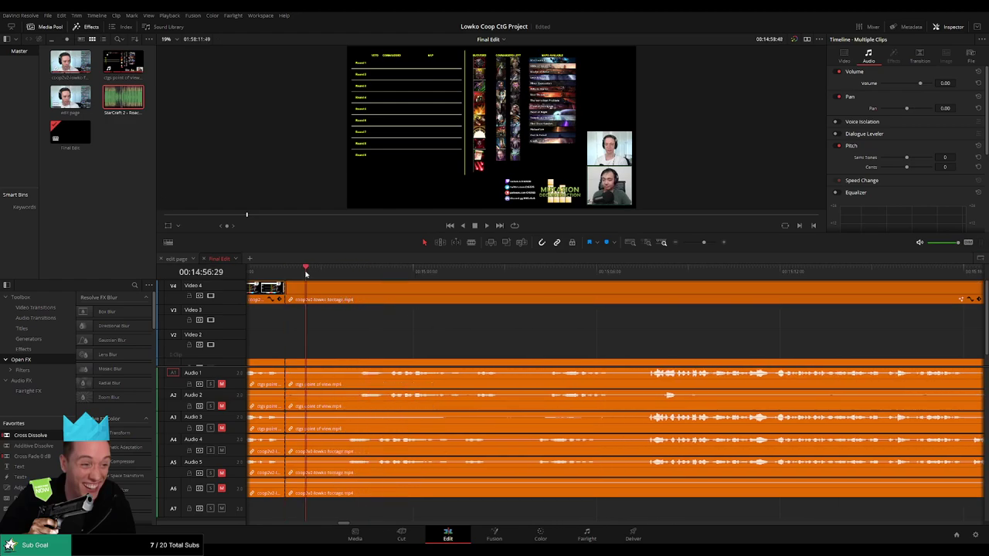
click(352, 271)
- Review the rounds overview conversation from about 00:14:58 to about 00:15:21
key(space)
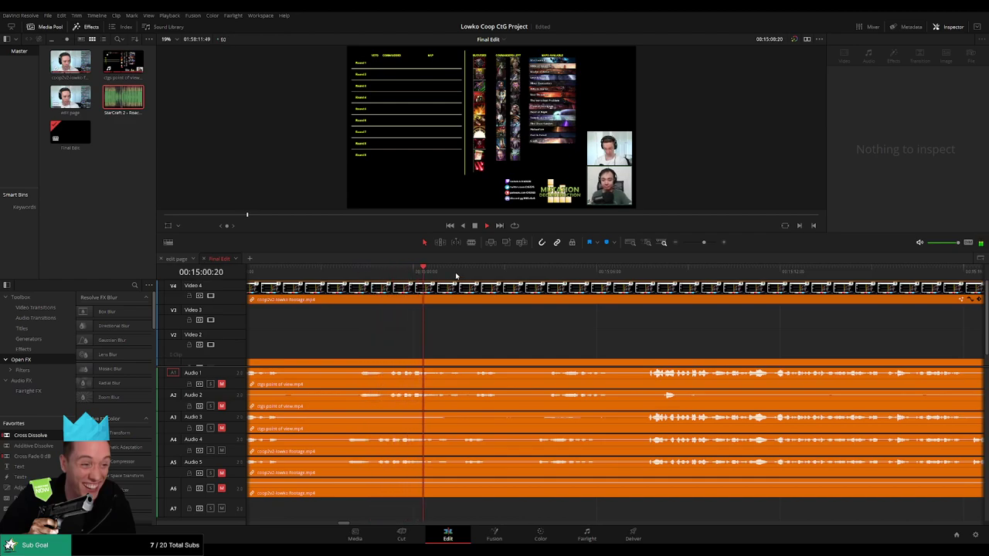
drag(511, 275, 541, 278)
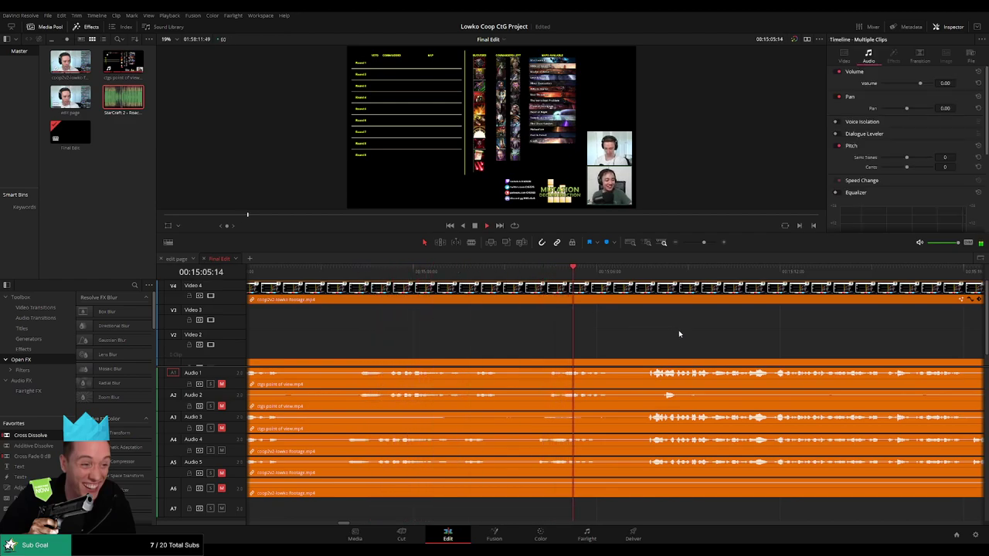
drag(712, 329, 528, 325)
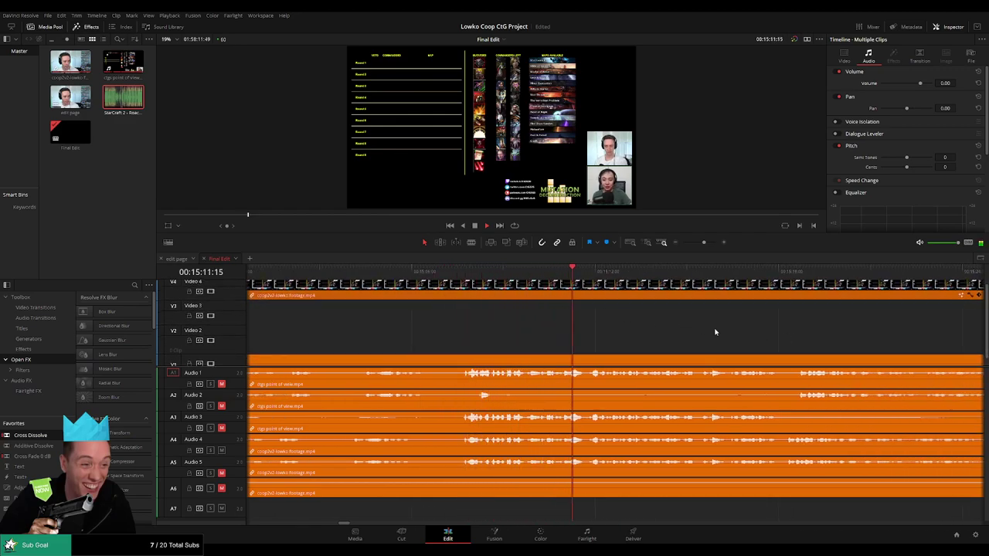
scroll(618, 336, right, 1)
scroll(617, 336, right, 3)
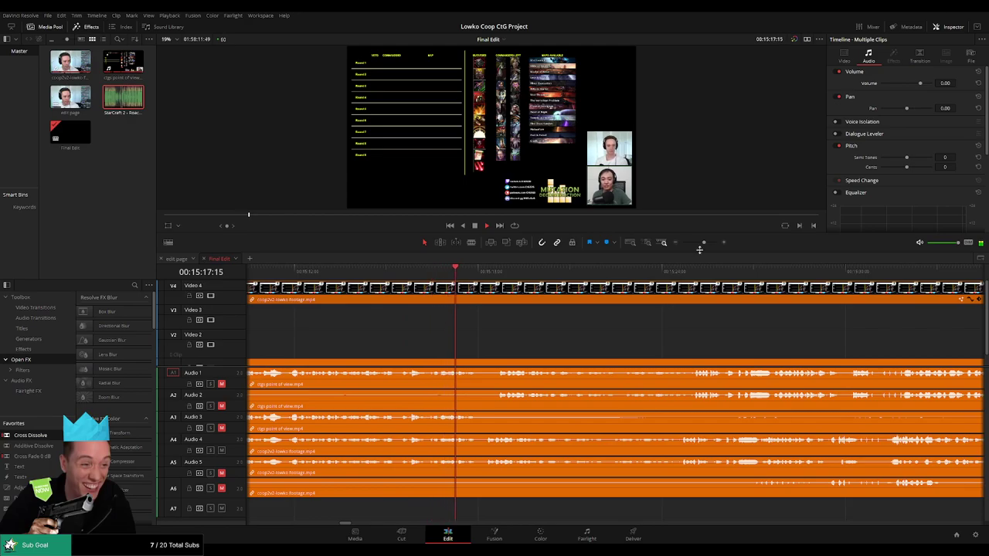
mouse_move(703, 243)
mouse_down()
mouse_move(679, 245)
mouse_move(700, 248)
mouse_up()
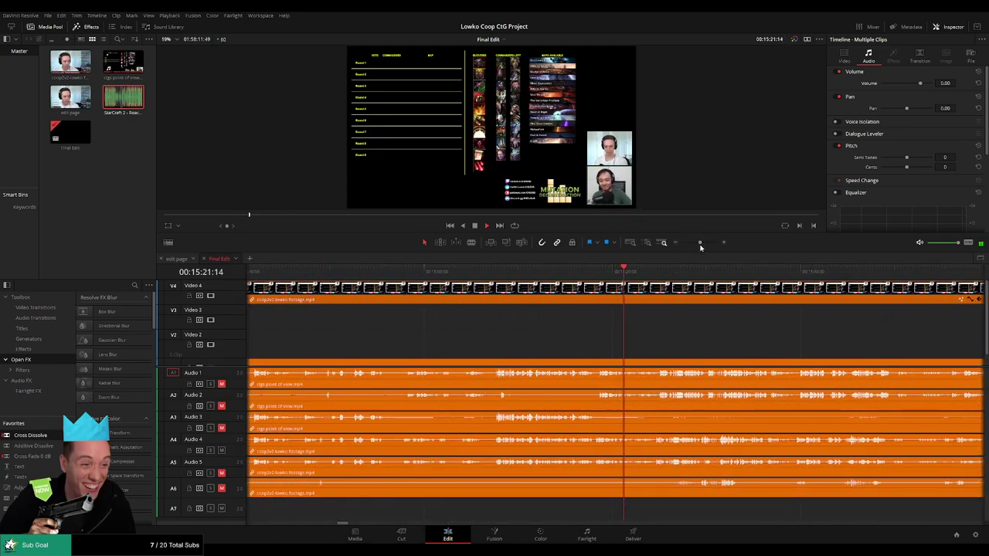
- Review the continuing rounds overview conversation from about 00:15:21 to about 00:16:08
drag(740, 340, 445, 343)
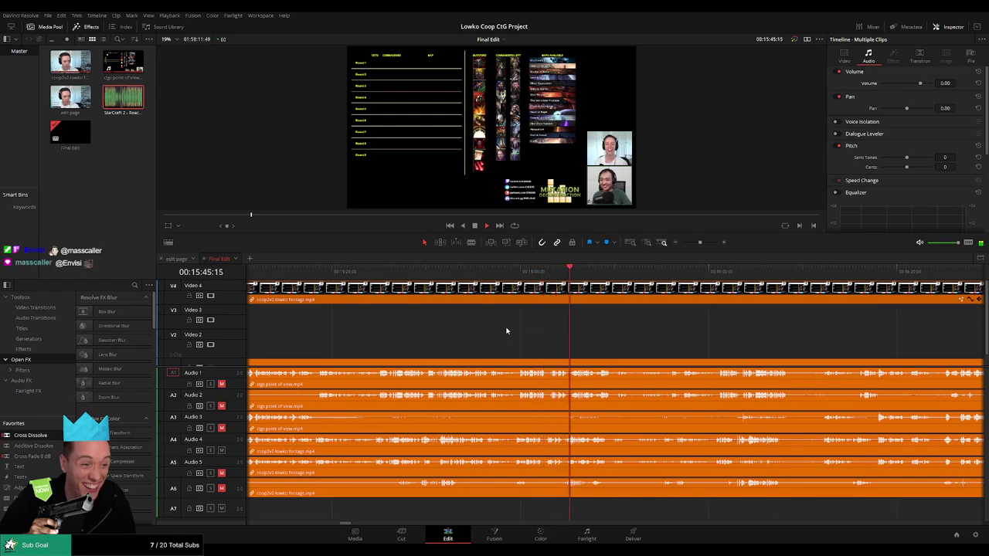
click(701, 243)
scroll(512, 337, right, 5)
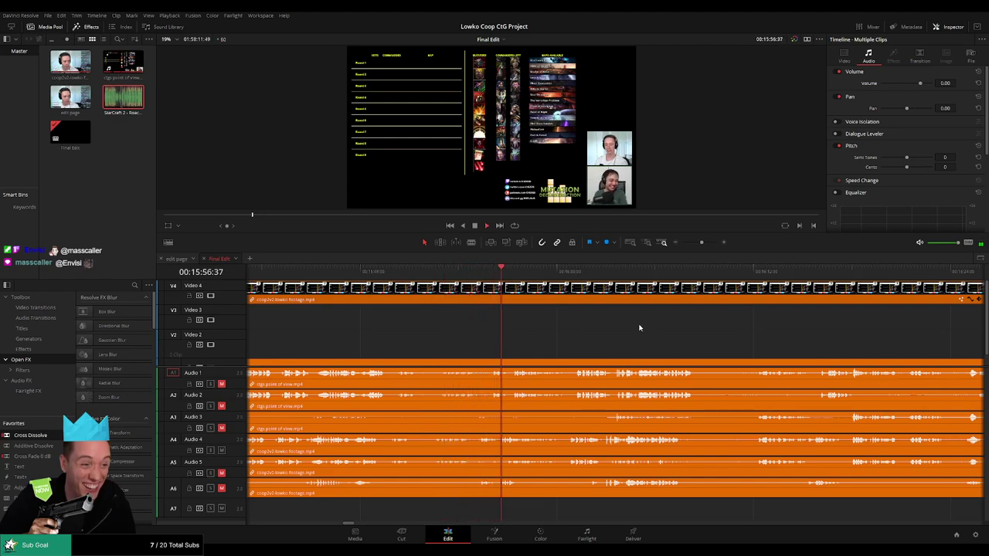
drag(638, 327, 460, 348)
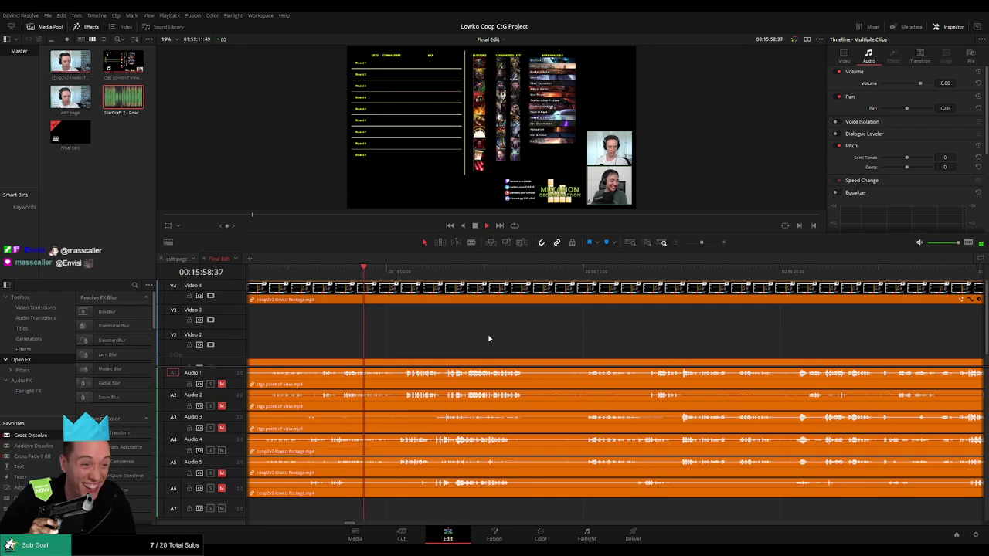
scroll(517, 338, right, 2)
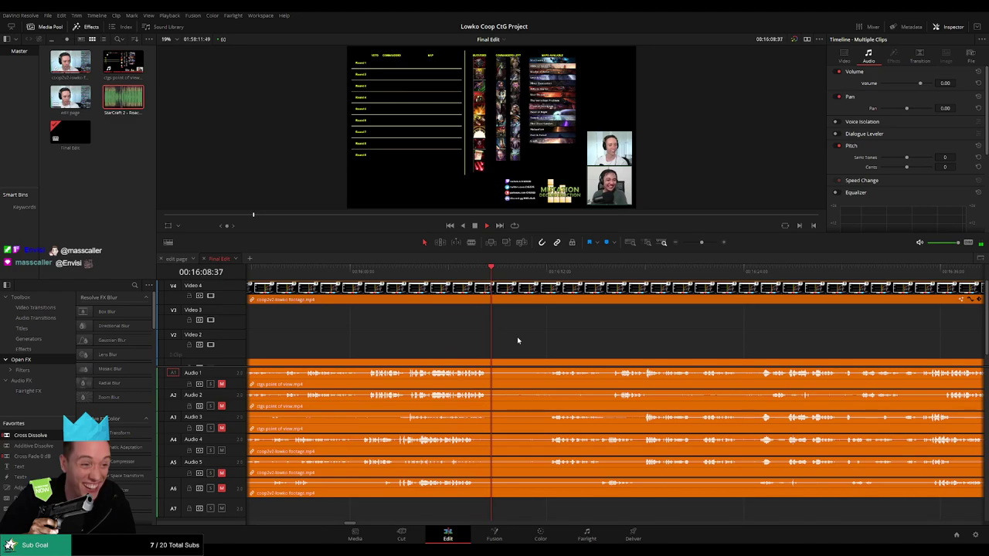
- Split the video and audio clips at 00:16:08:25, where the laughter pauses
drag(517, 348, 354, 349)
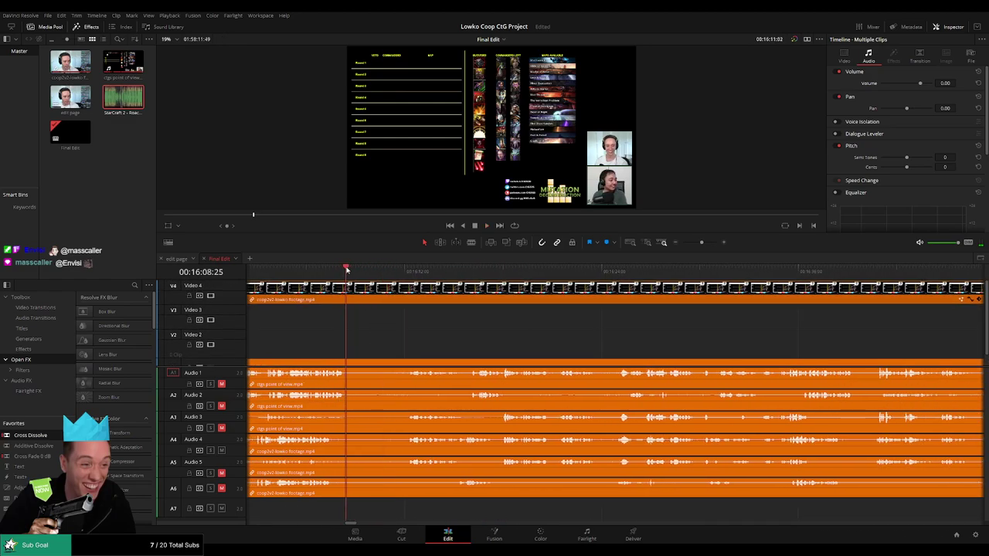
key(b)
click(348, 298)
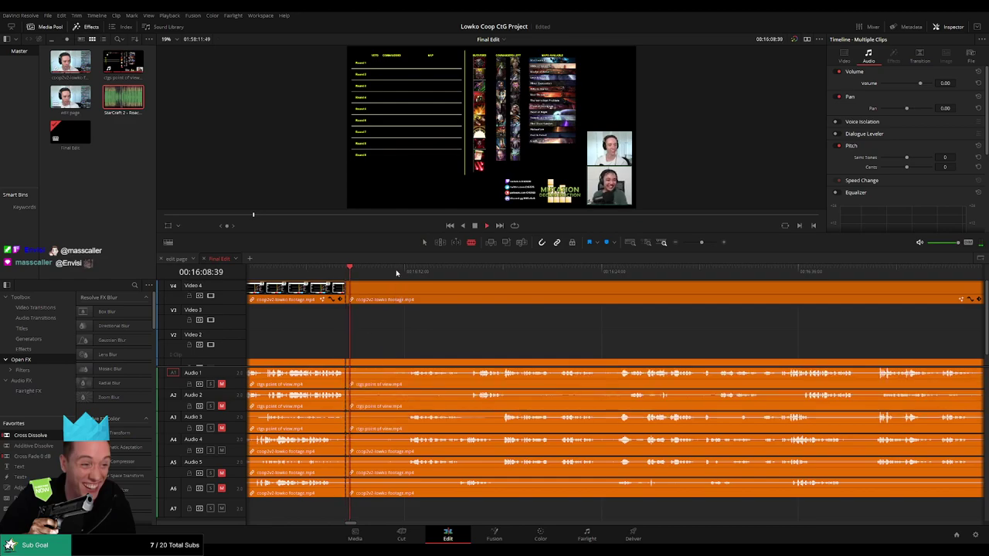
- Review the conversation after the split and try a second split at 00:16:46:49, undoing it
click(410, 270)
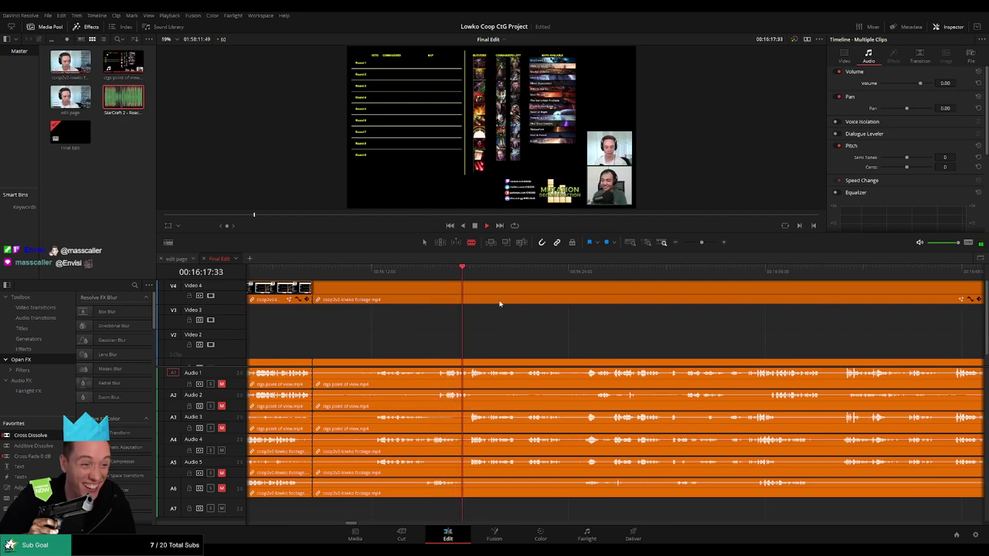
click(581, 270)
key(space)
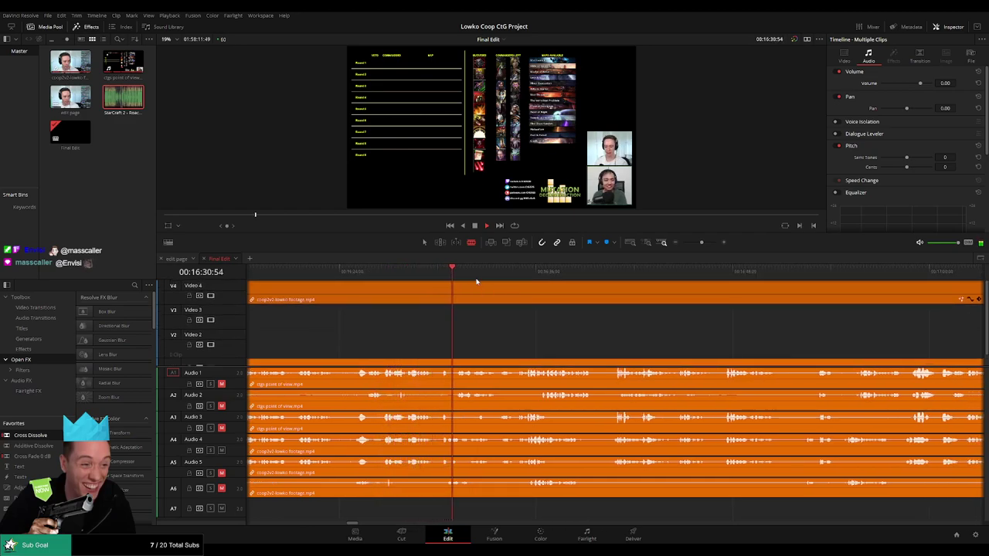
drag(460, 311, 714, 288)
key(ctrl+b)
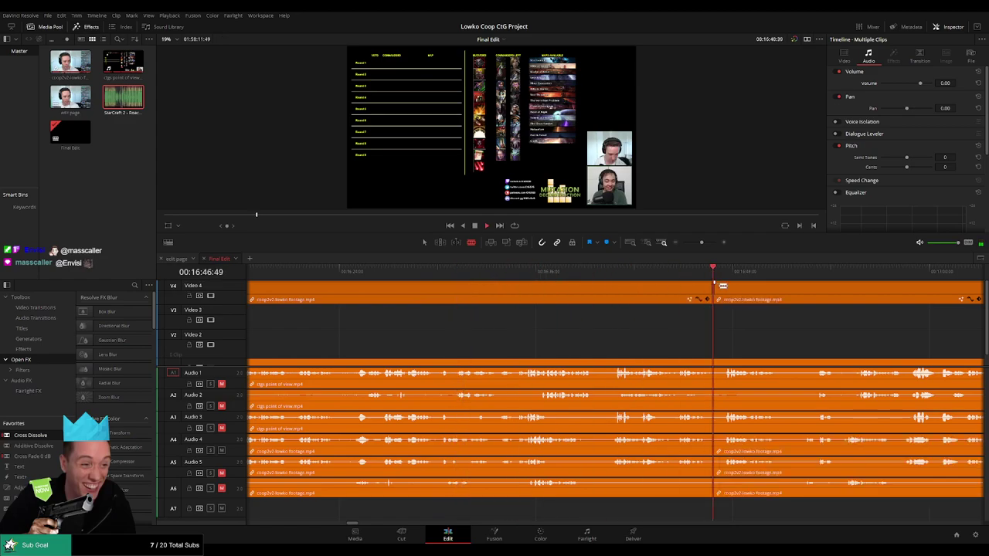
key(ctrl+z)
- Examine the footage from about 00:16:47 to about 00:17:15 for the end point of the section that starts at 00:16:08:25
drag(788, 342, 563, 337)
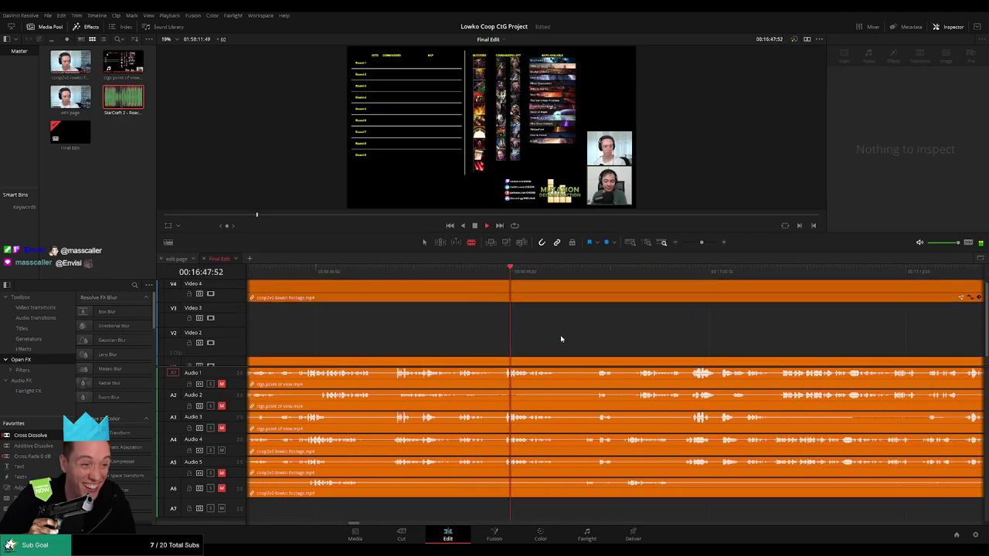
click(582, 276)
drag(706, 324, 489, 319)
scroll(479, 329, up, 1)
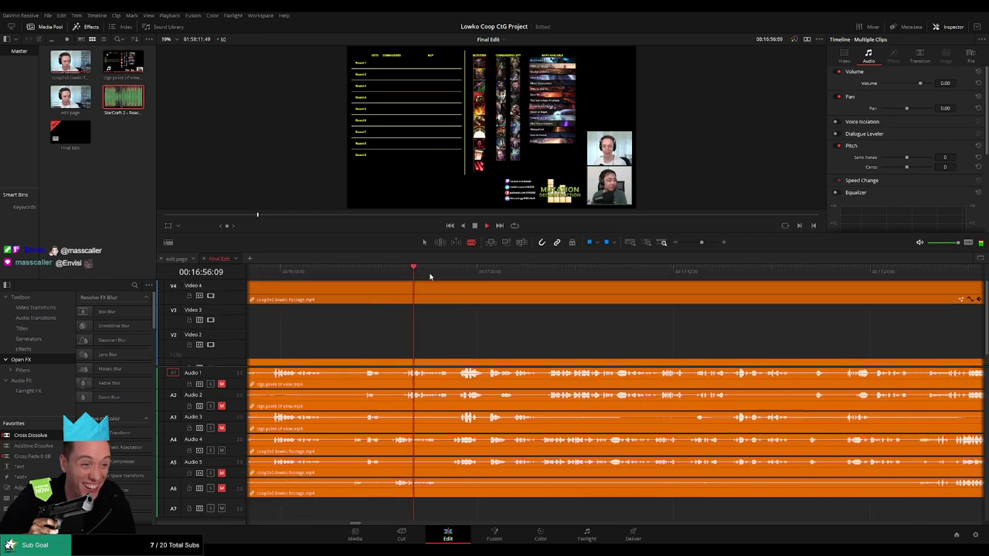
drag(769, 319, 515, 288)
click(489, 275)
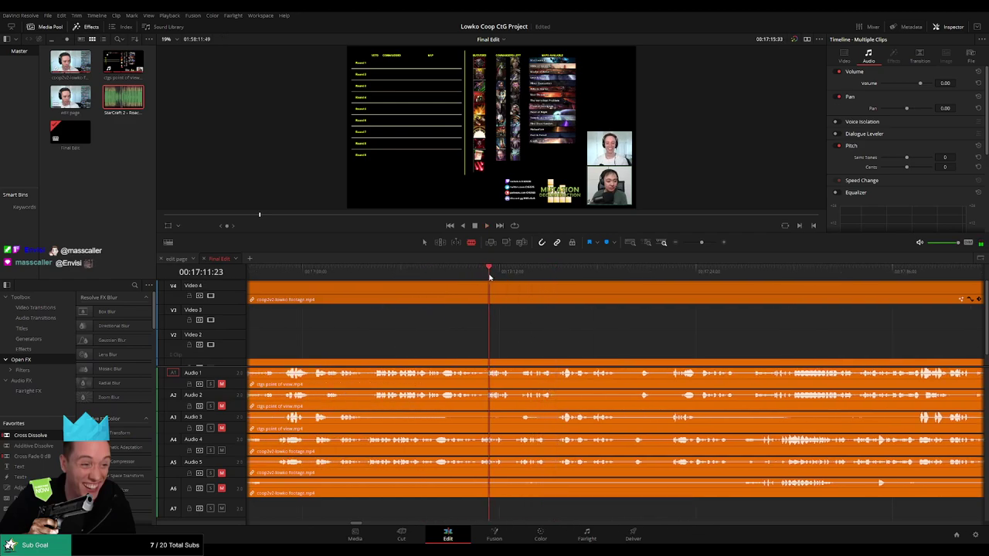
click(455, 276)
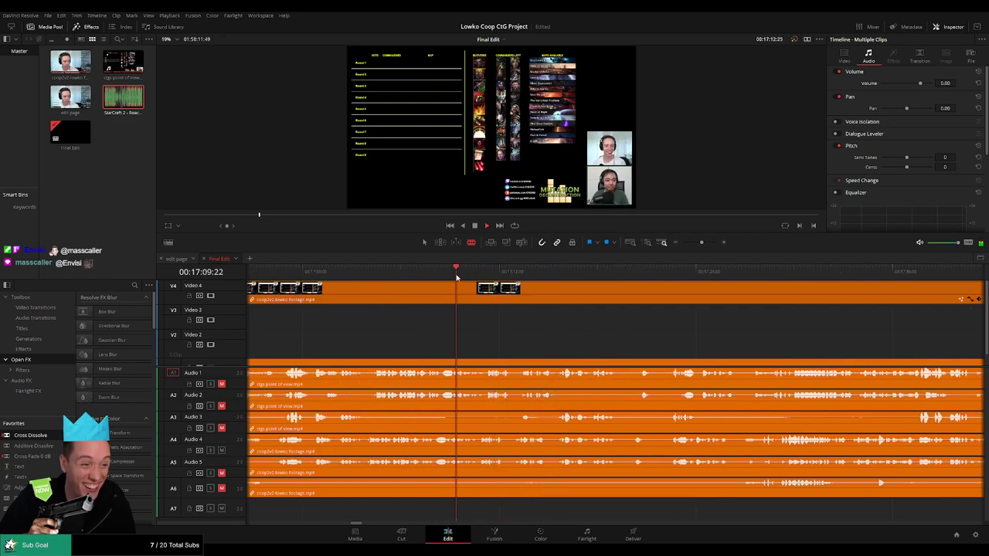
click(377, 274)
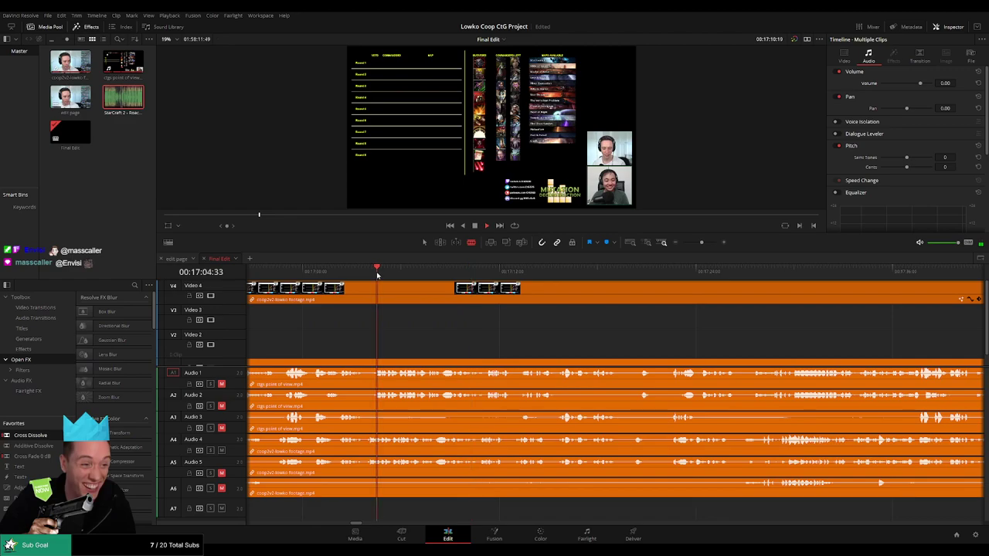
click(487, 275)
drag(487, 275, 474, 276)
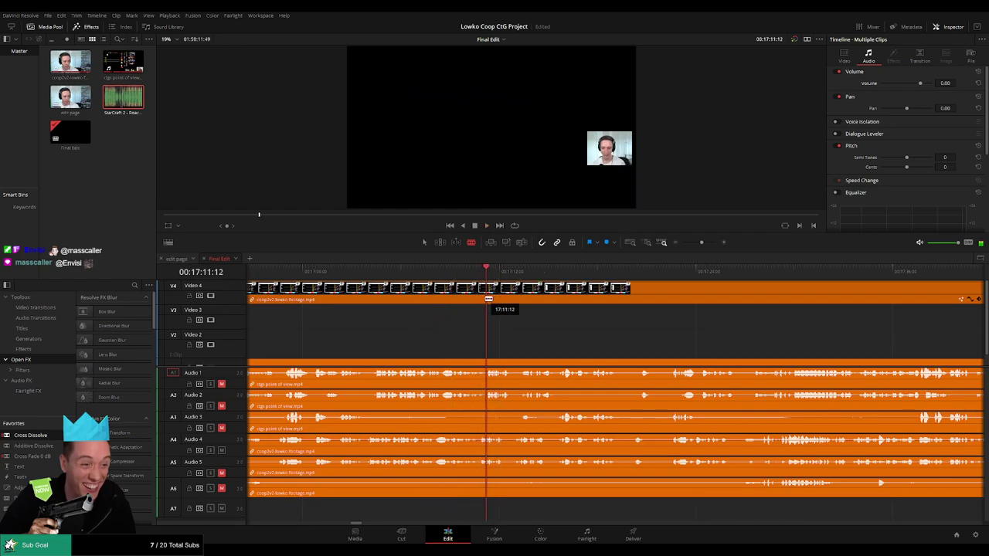
- Split all clips at 00:17:11:12, remove the section back to 00:16:08:25, and smooth the closed join with a transition
key(ctrl+b)
click(489, 359)
key(a)
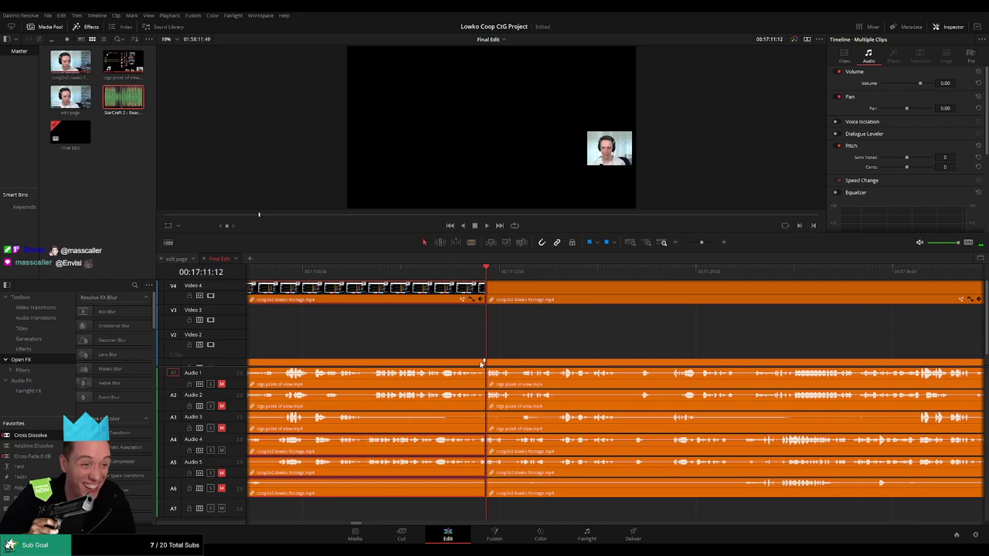
click(481, 361)
ctrl+click(459, 298)
key(BackSpace)
click(455, 295)
key(BackSpace)
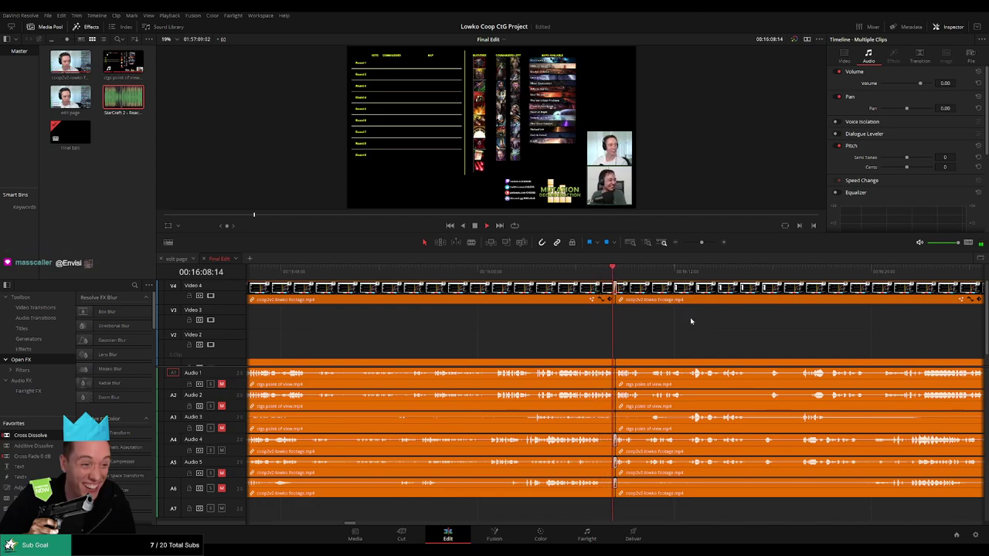
drag(755, 331, 478, 329)
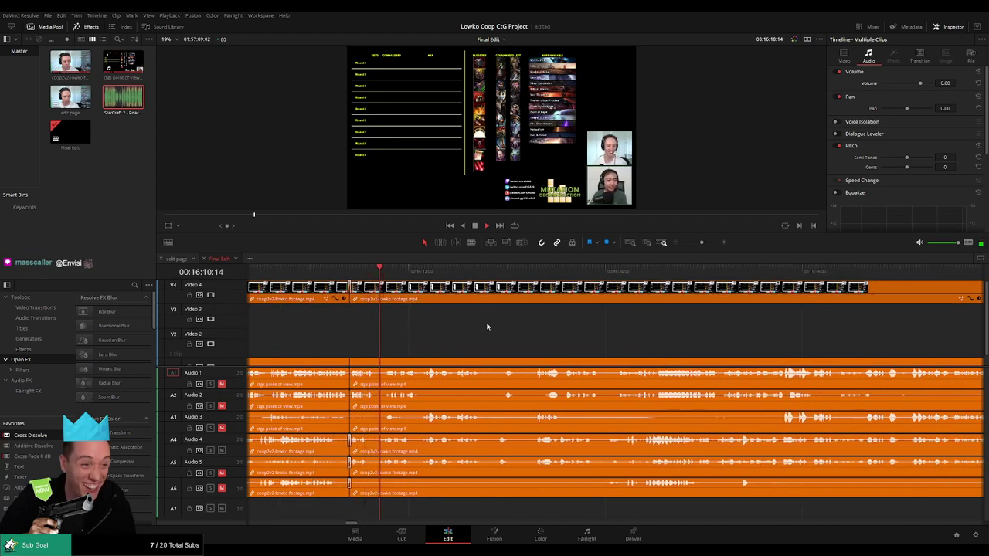
- Review the footage after the smoothed join and split the Lowko footage's video and audio clips at 00:16:24:27
scroll(512, 326, right, 2)
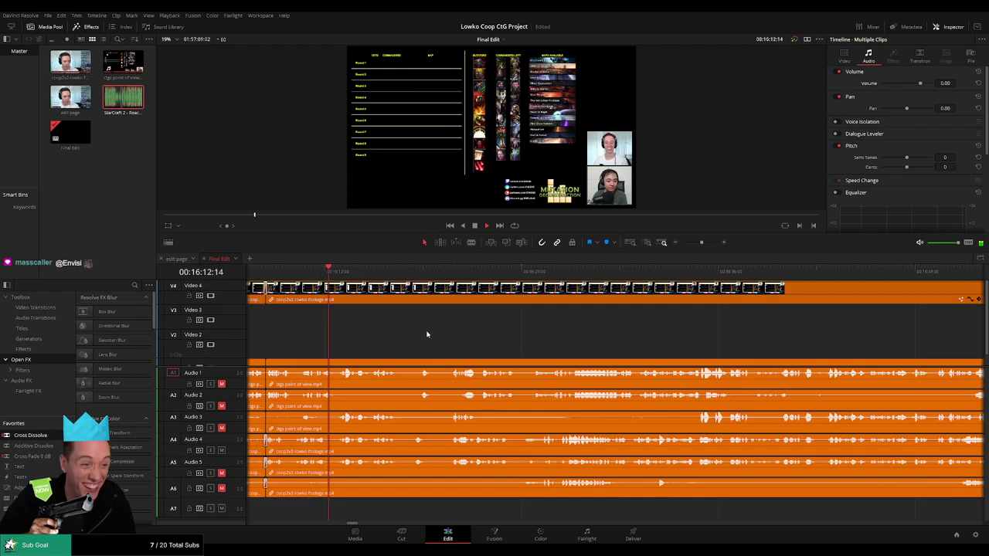
scroll(402, 335, right, 1)
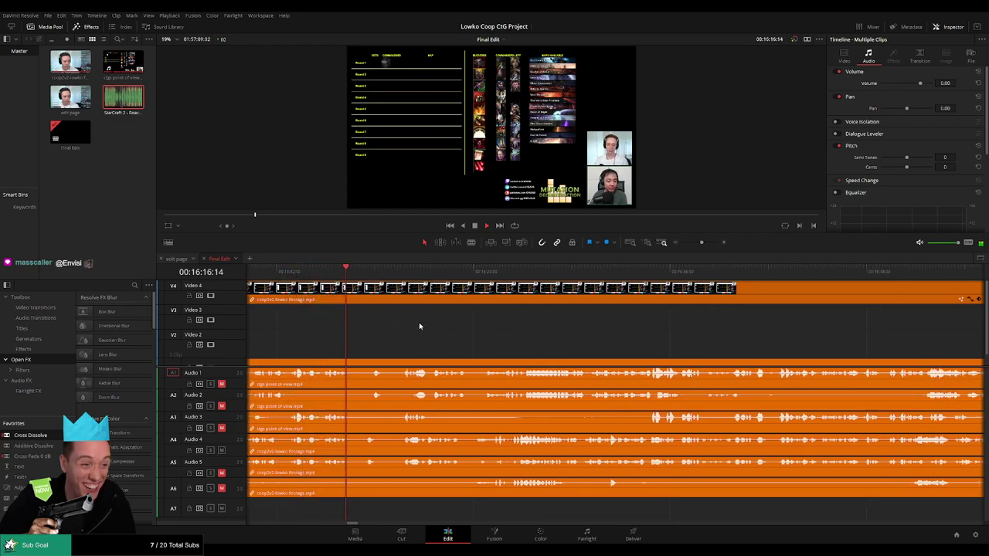
scroll(388, 336, right, 2)
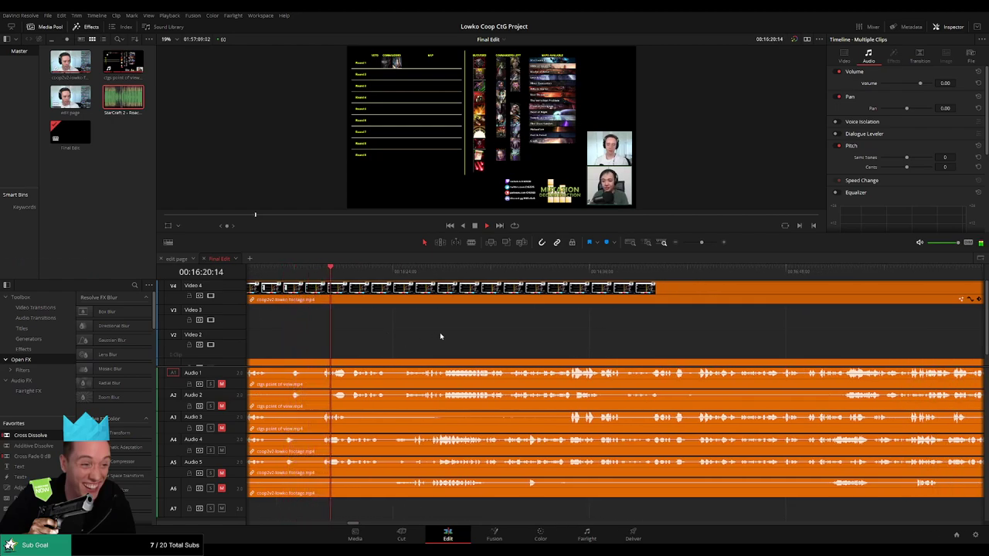
scroll(439, 334, right, 2)
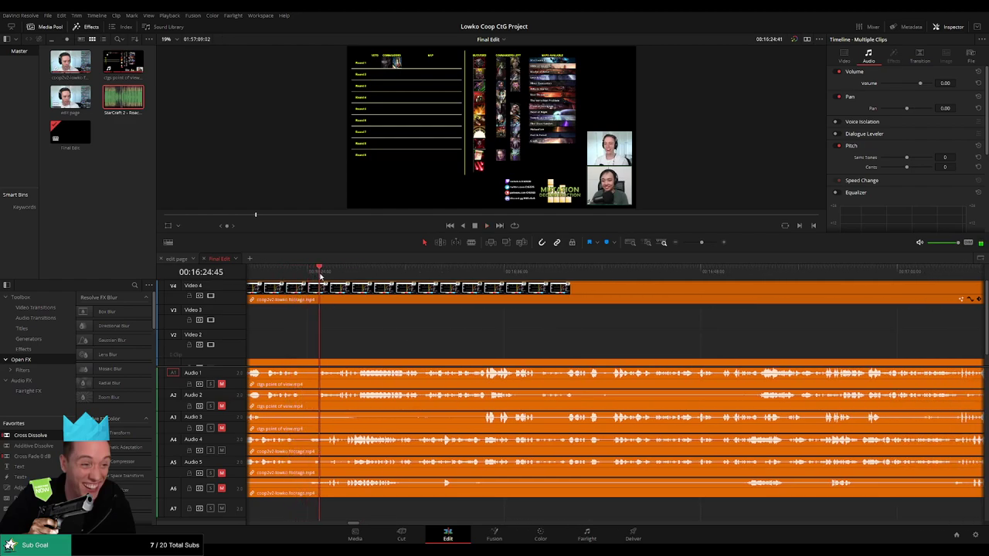
click(295, 274)
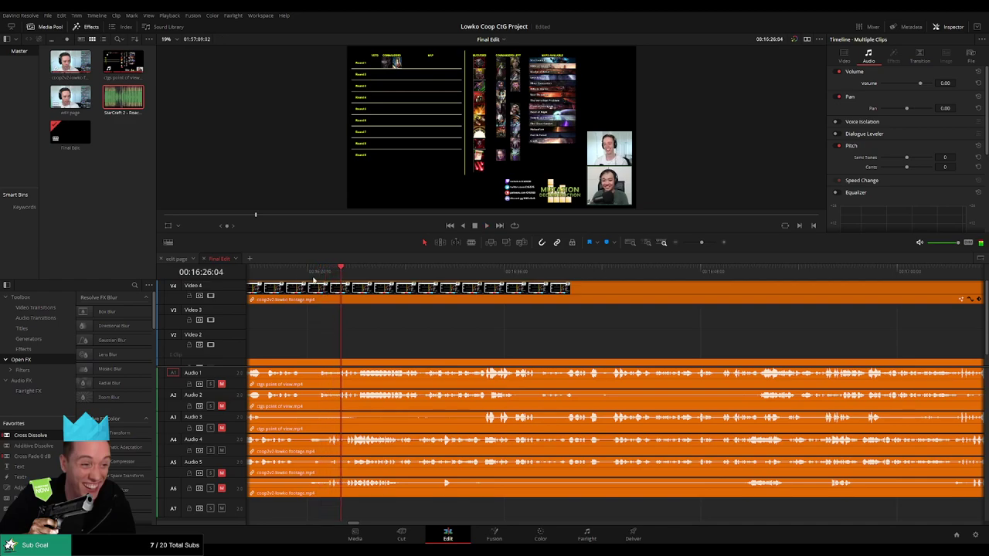
click(313, 277)
click(312, 275)
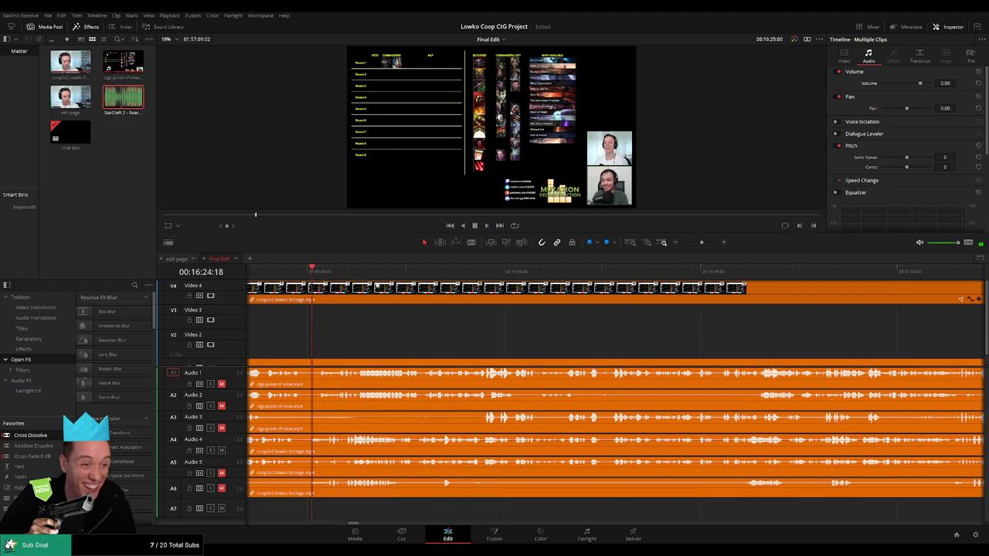
drag(703, 241, 706, 242)
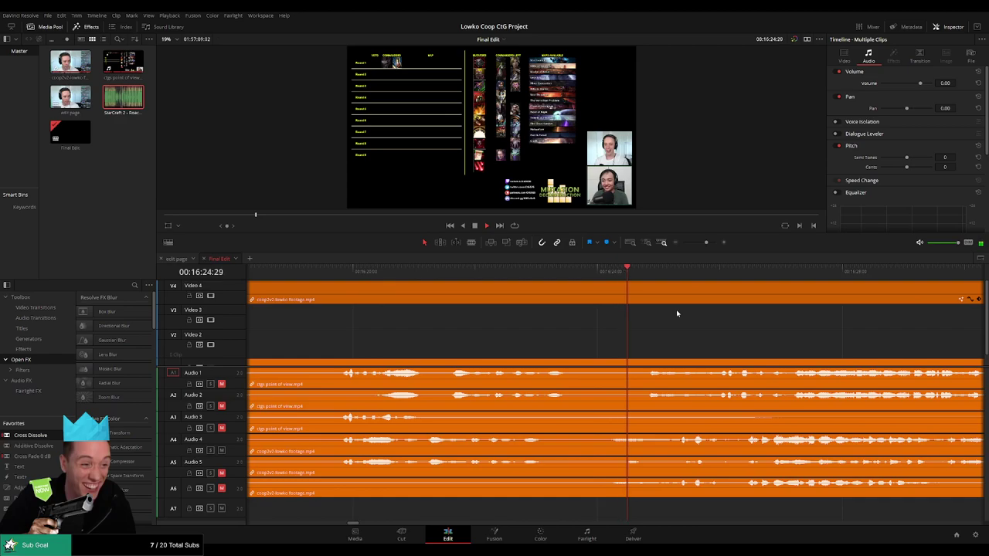
drag(611, 272, 627, 277)
click(626, 275)
key(ctrl+b)
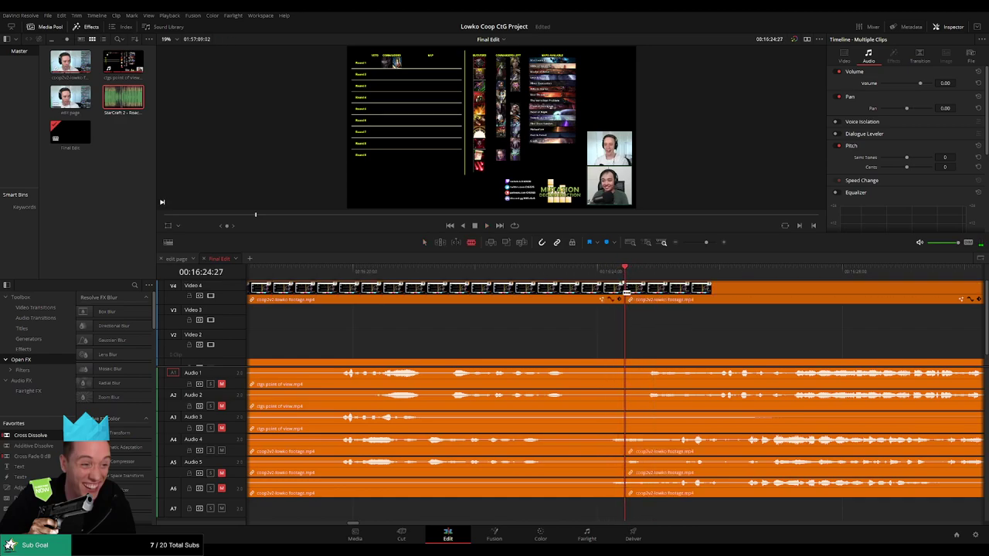
- Play the footage just after the split at 00:16:24:27, stopping at 00:16:24:52
scroll(626, 291, right, 5)
key(space)
key(space)
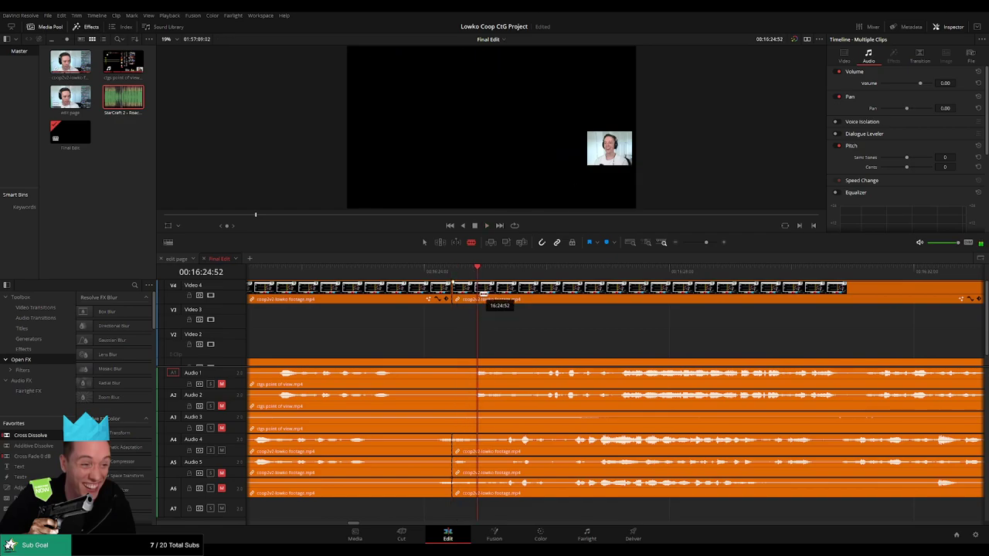
- Silence the short Audio 4 segment ending at 00:16:24:52 and cover it with the StarCraft 2 Roach Quotes clip on Audio 7 at volume -29
drag(469, 446, 468, 455)
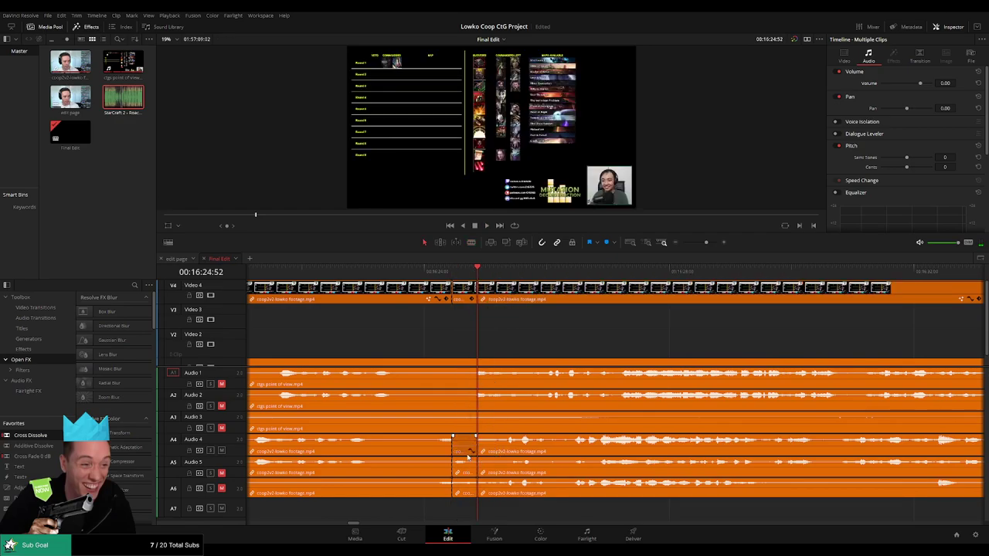
drag(445, 493, 472, 507)
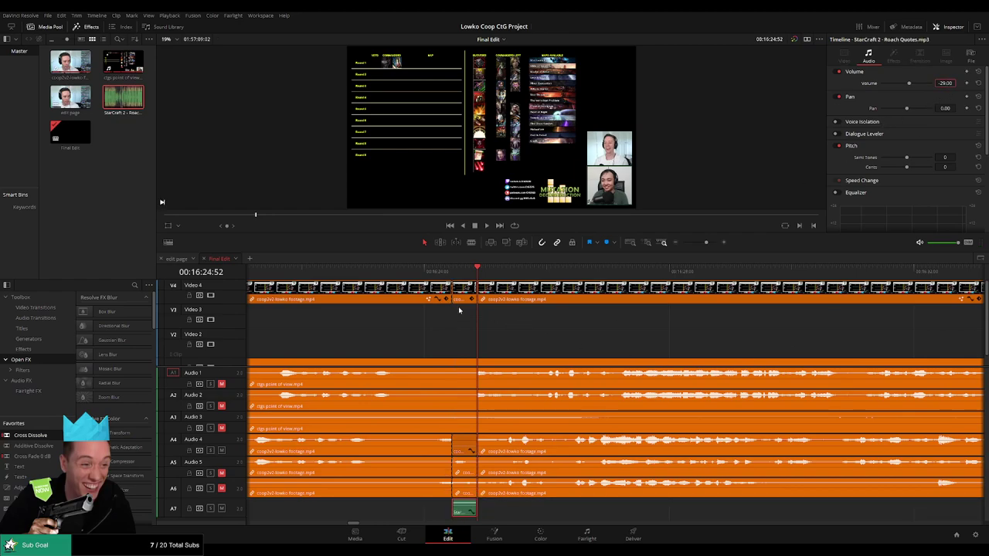
click(585, 320)
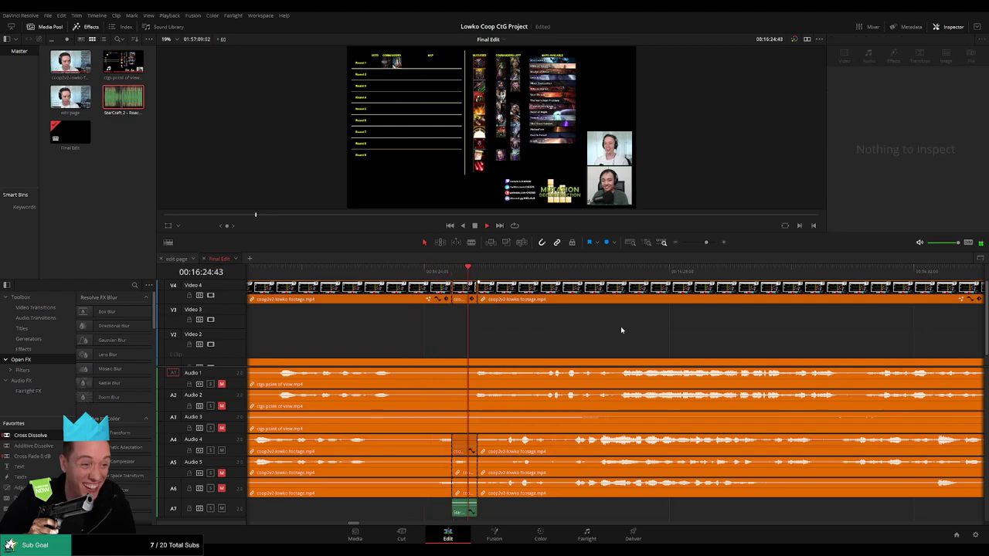
click(469, 403)
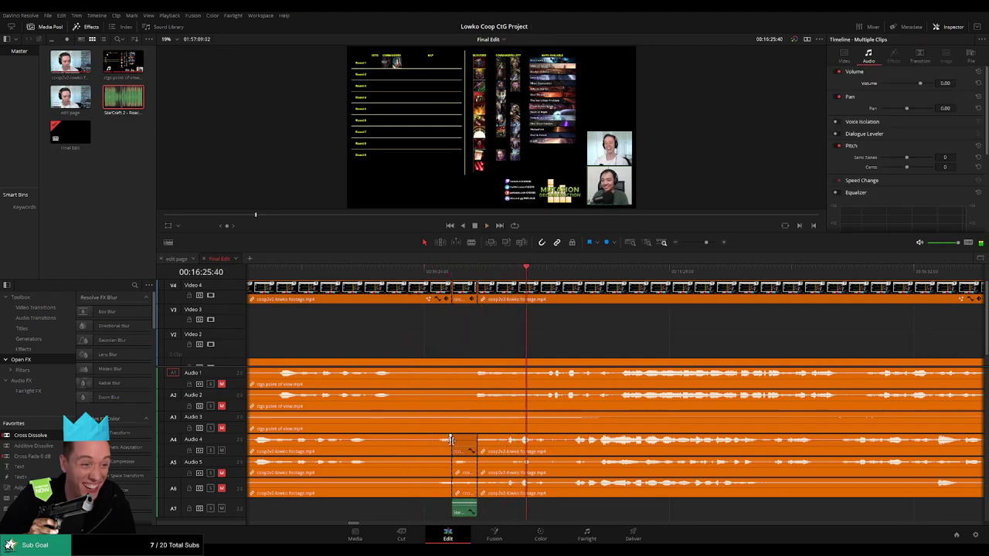
- Start the silenced Audio 4 segment slightly earlier, shift and lengthen the Roach Quotes clip to match it, and play back from 00:16:24:01
drag(451, 440, 441, 442)
drag(464, 505, 454, 504)
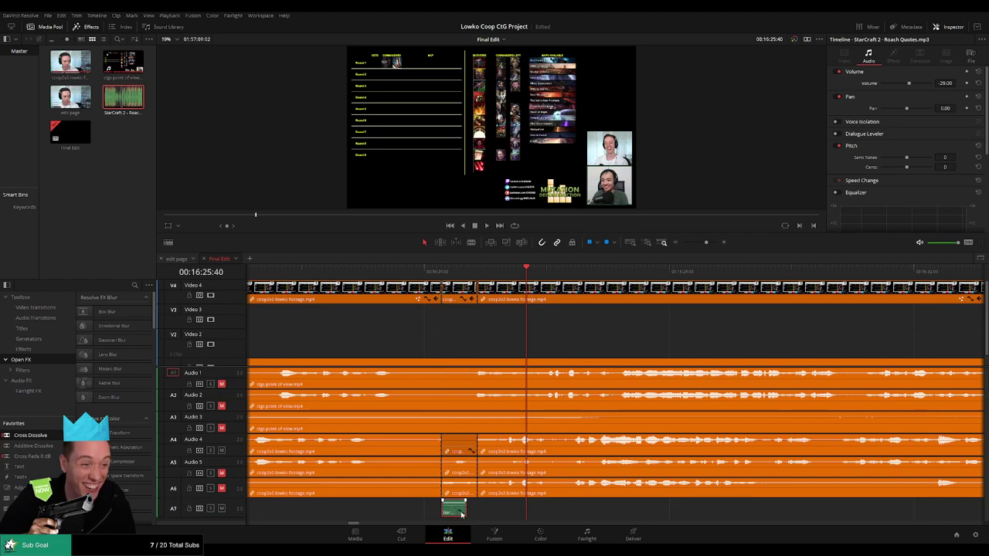
drag(465, 507, 475, 508)
click(447, 351)
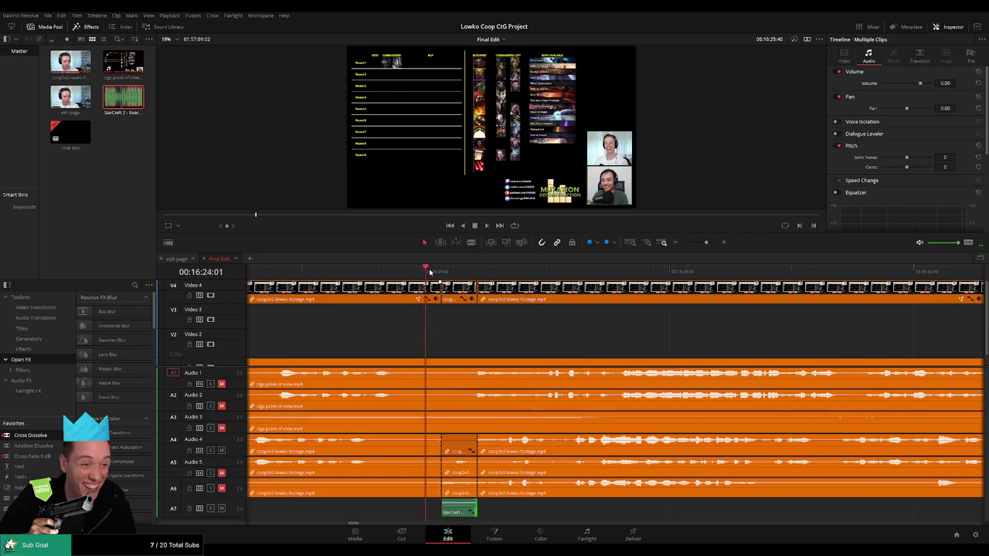
click(442, 295)
click(547, 326)
key(space)
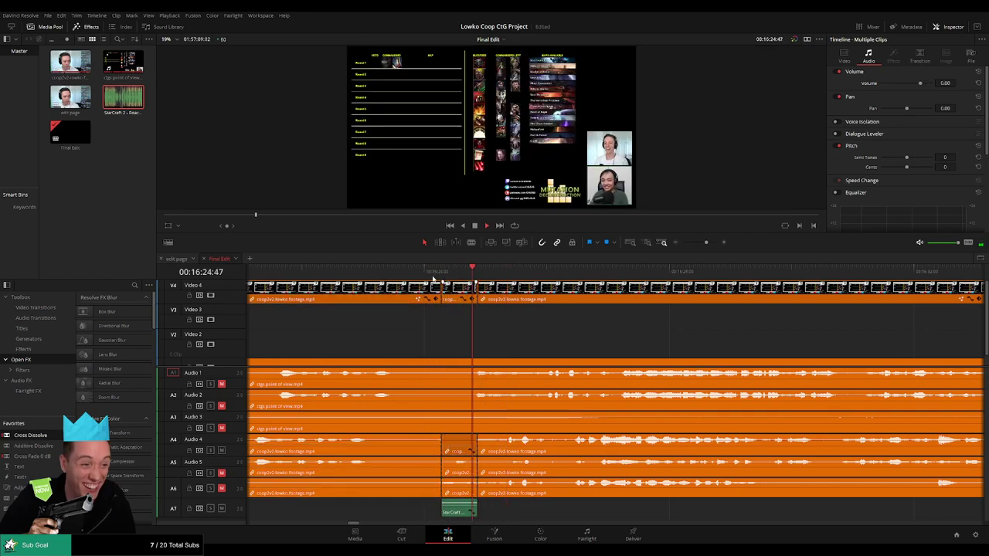
- Review the playback of the Final Edit timeline from the censored word to about 00:17:04, following along the audio waveforms
drag(712, 342, 469, 340)
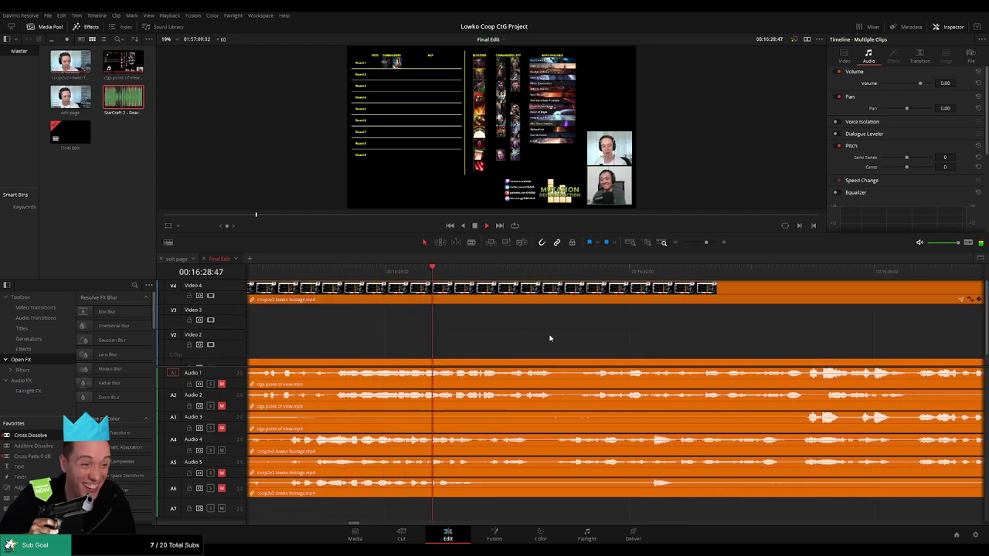
scroll(501, 339, right, 8)
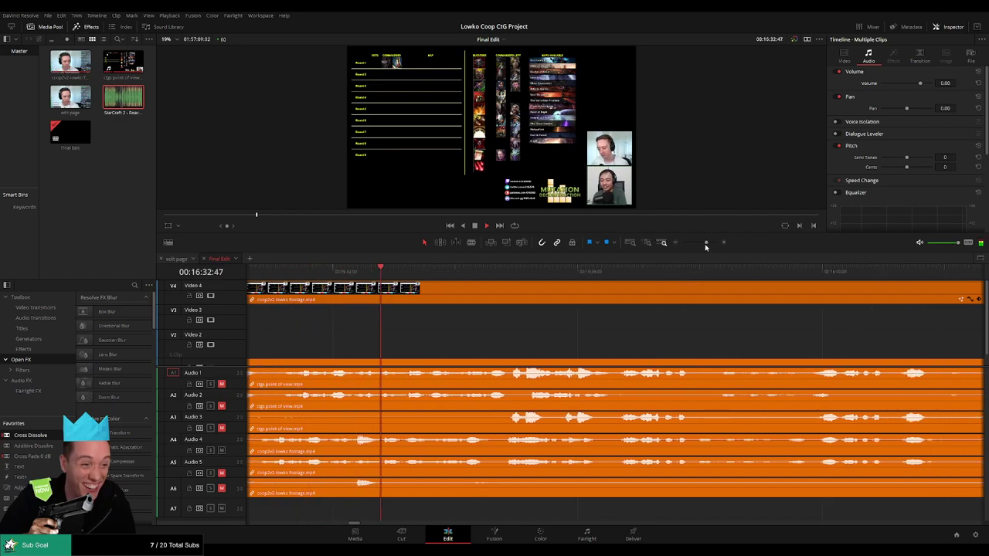
drag(706, 243, 704, 243)
scroll(499, 343, right, 8)
scroll(487, 341, right, 2)
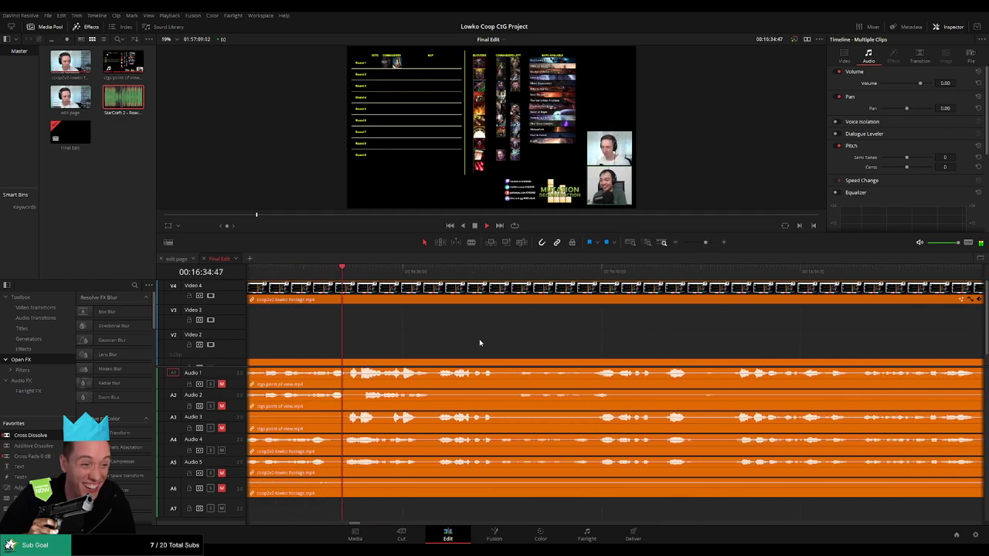
scroll(605, 344, right, 2)
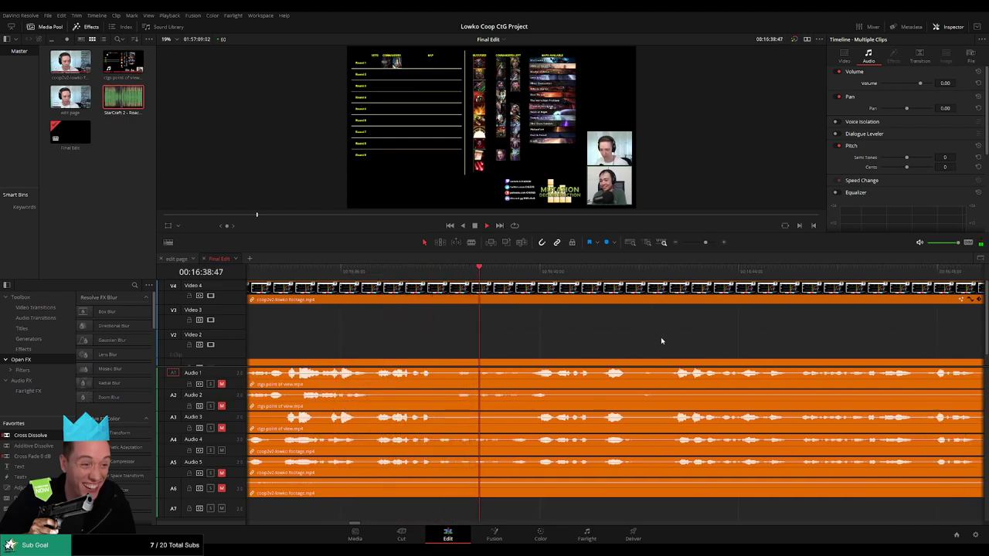
scroll(629, 343, right, 5)
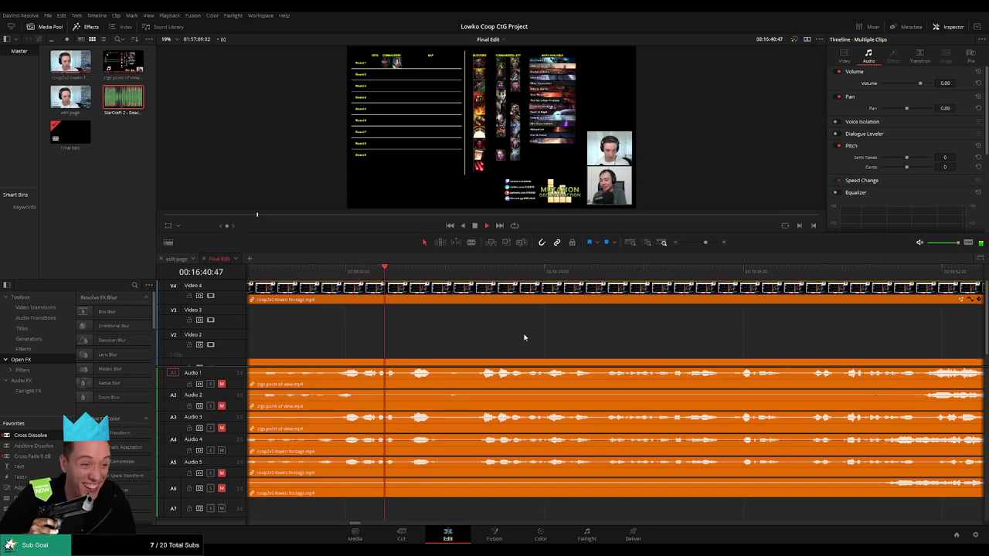
scroll(587, 339, right, 3)
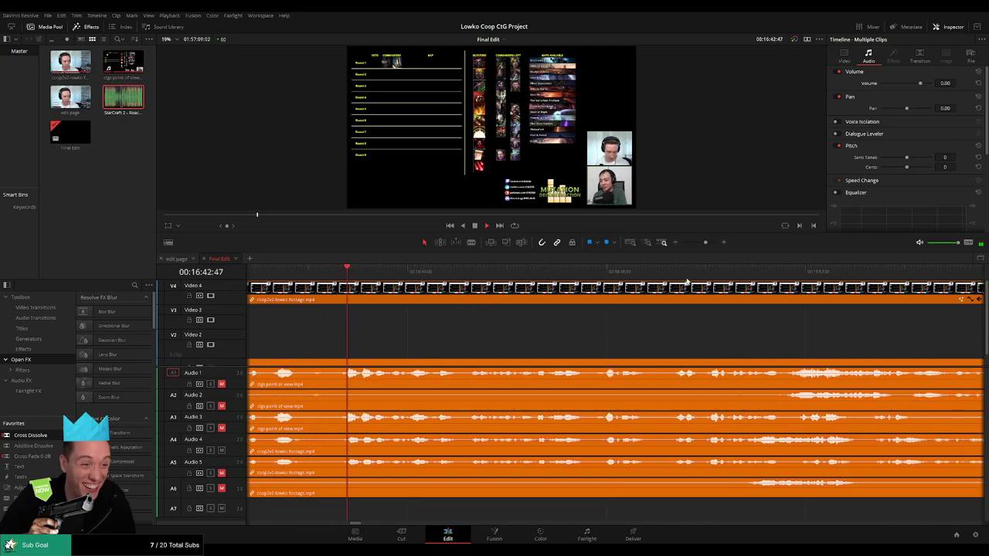
mouse_move(705, 243)
mouse_down()
mouse_move(666, 242)
mouse_move(702, 242)
mouse_up()
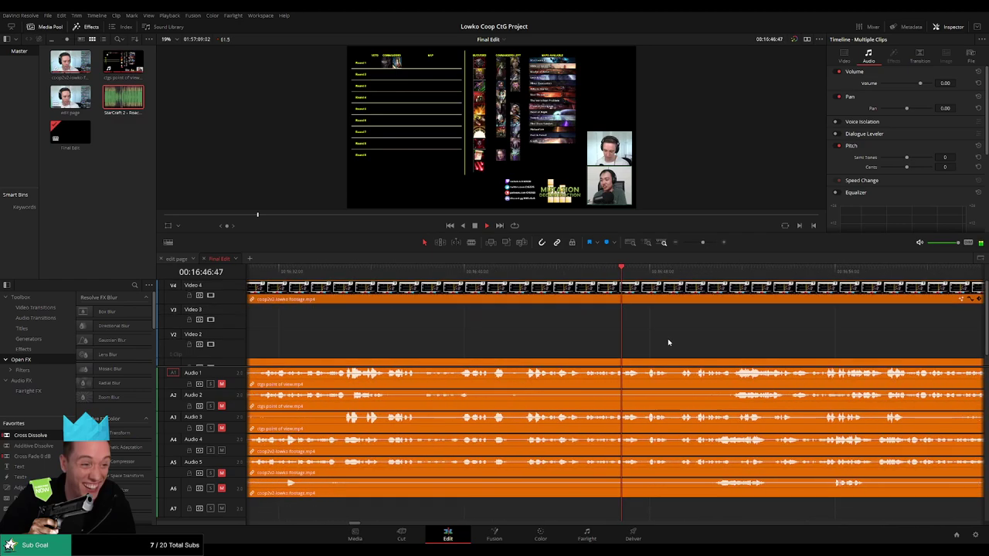
drag(668, 342, 539, 344)
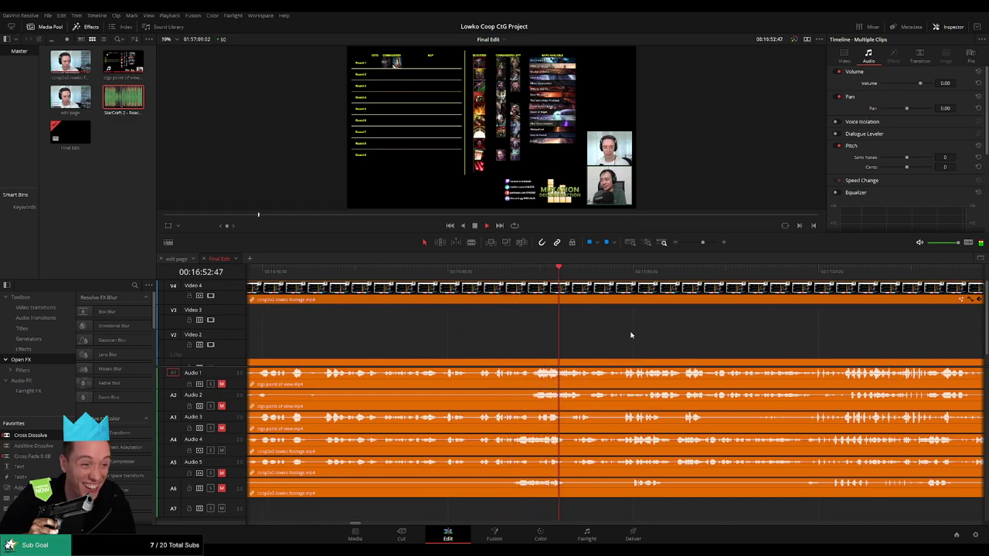
scroll(631, 335, right, 3)
scroll(407, 337, right, 2)
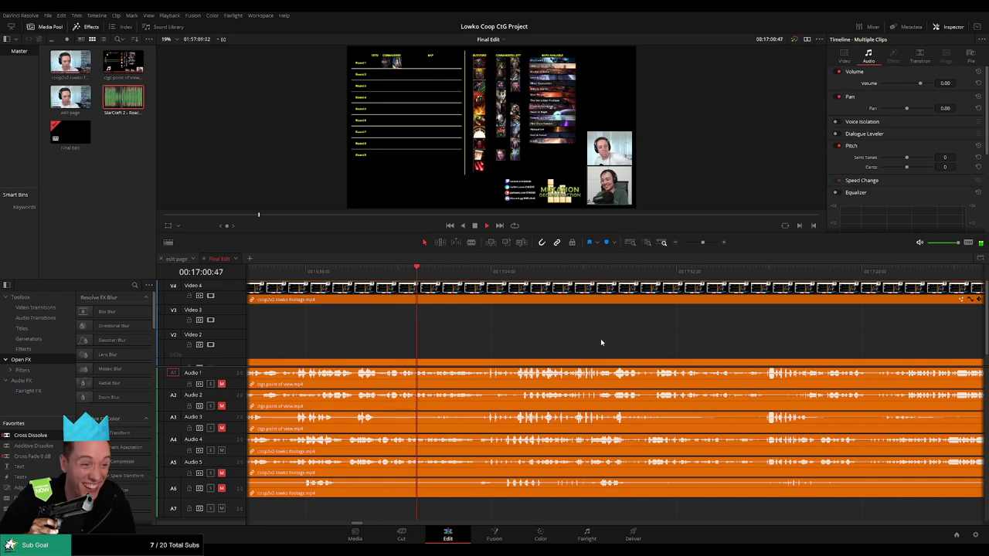
scroll(600, 342, right, 2)
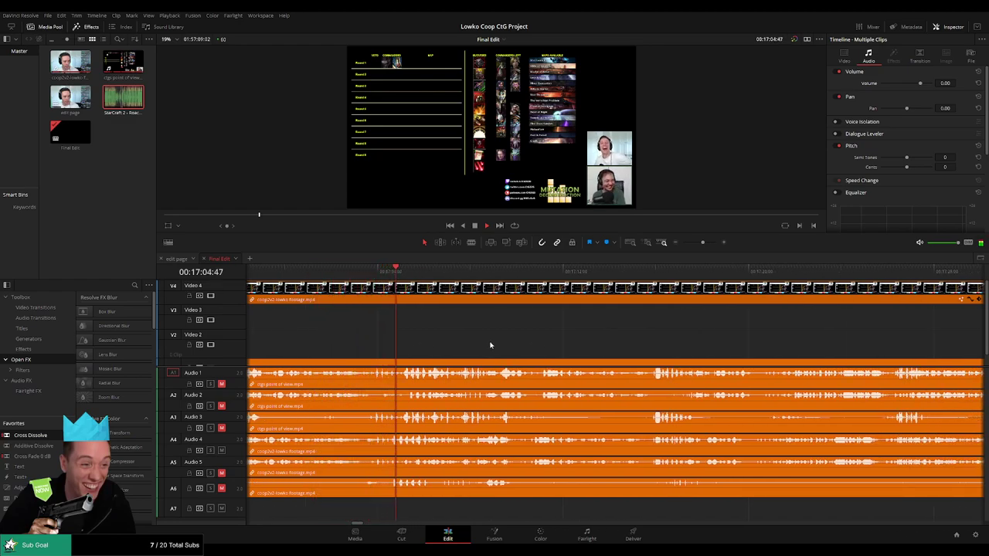
- Go back slightly from 00:17:04 and review the Final Edit playback to about 00:18:12, following along the audio waveforms
click(327, 270)
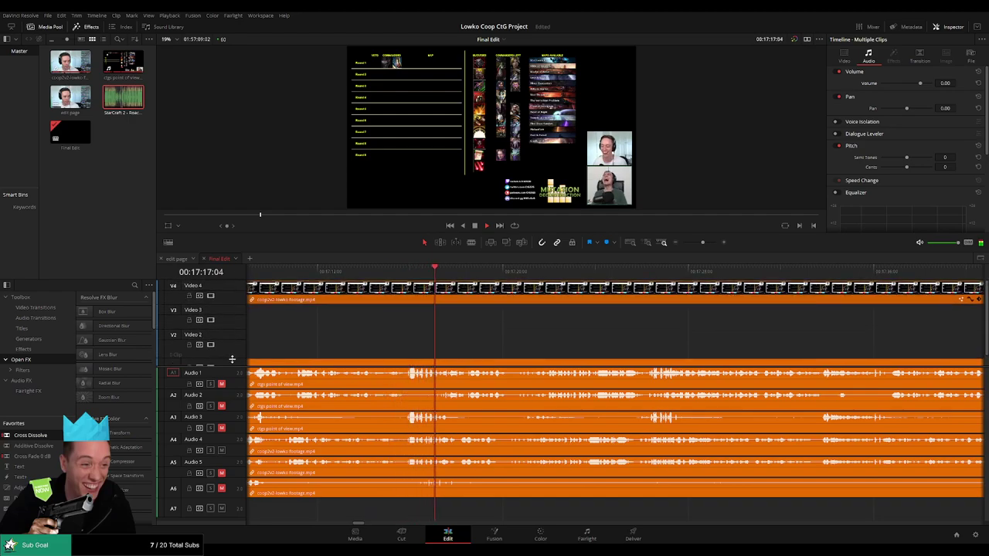
scroll(554, 342, down, 1)
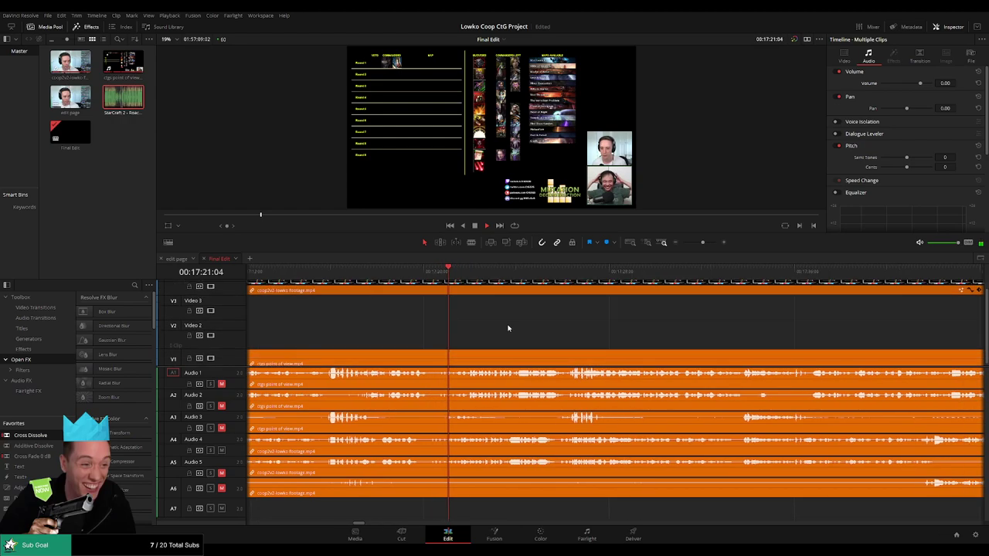
scroll(464, 337, up, 1)
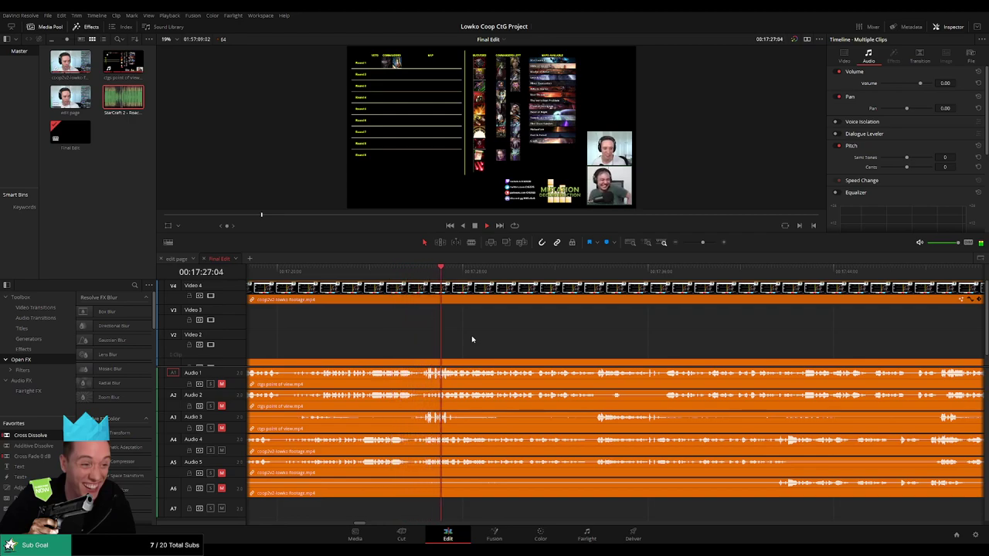
drag(578, 340, 448, 339)
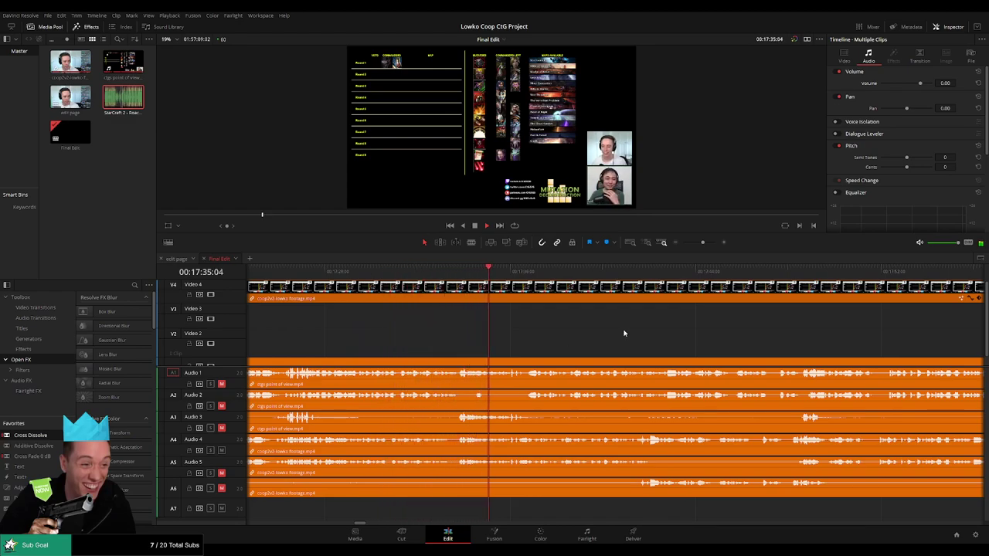
drag(625, 333, 461, 342)
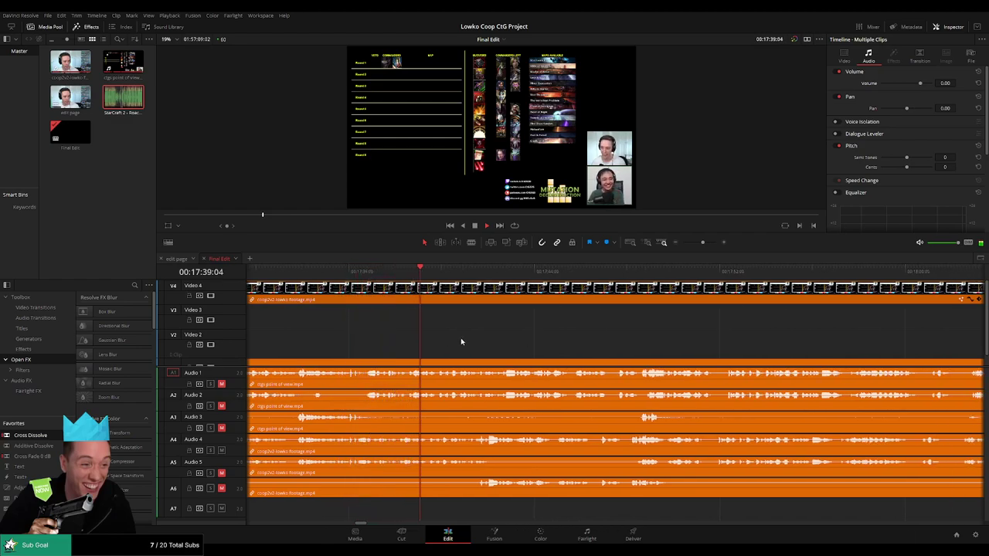
scroll(533, 340, right, 4)
mouse_move(703, 243)
mouse_down()
mouse_move(695, 245)
mouse_move(703, 244)
mouse_up()
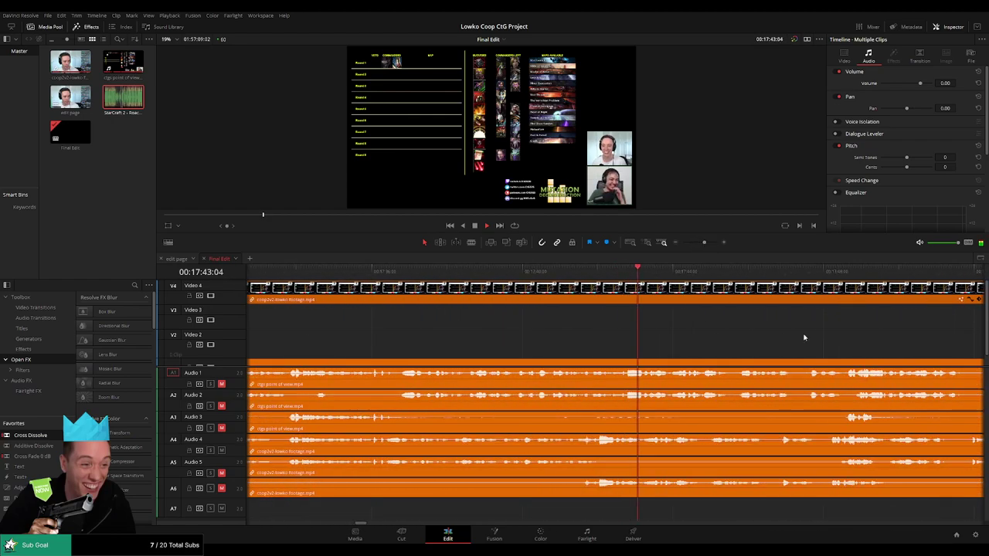
drag(804, 336, 451, 337)
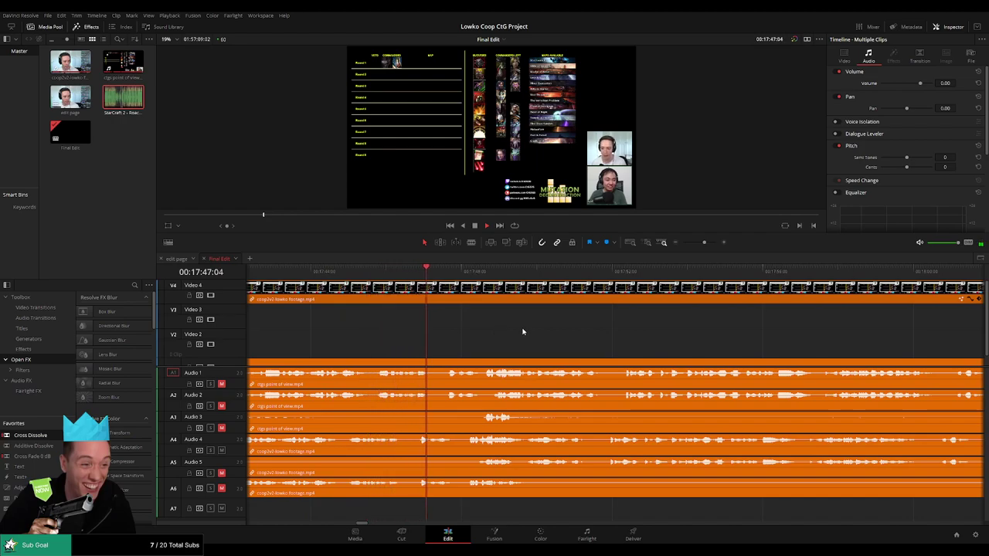
scroll(531, 332, right, 3)
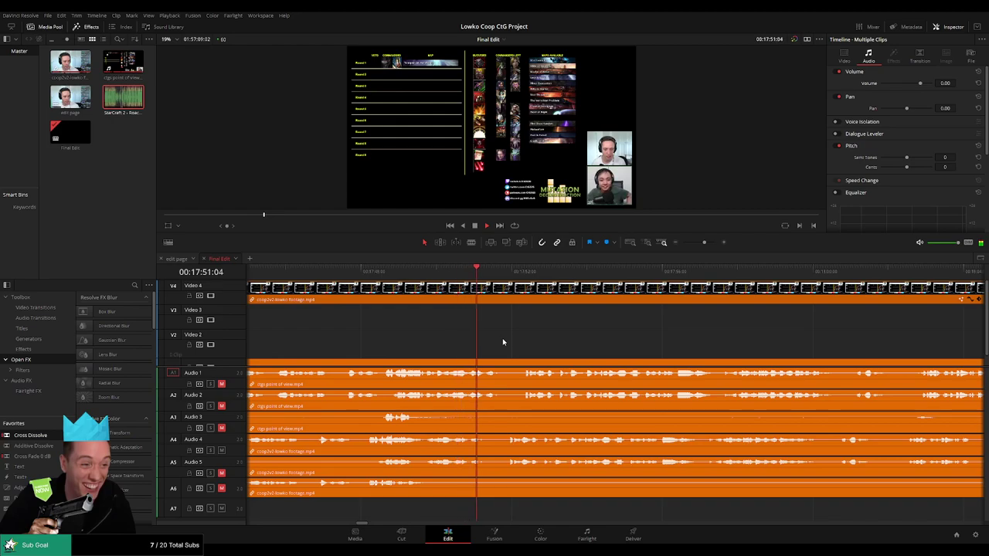
scroll(592, 339, right, 3)
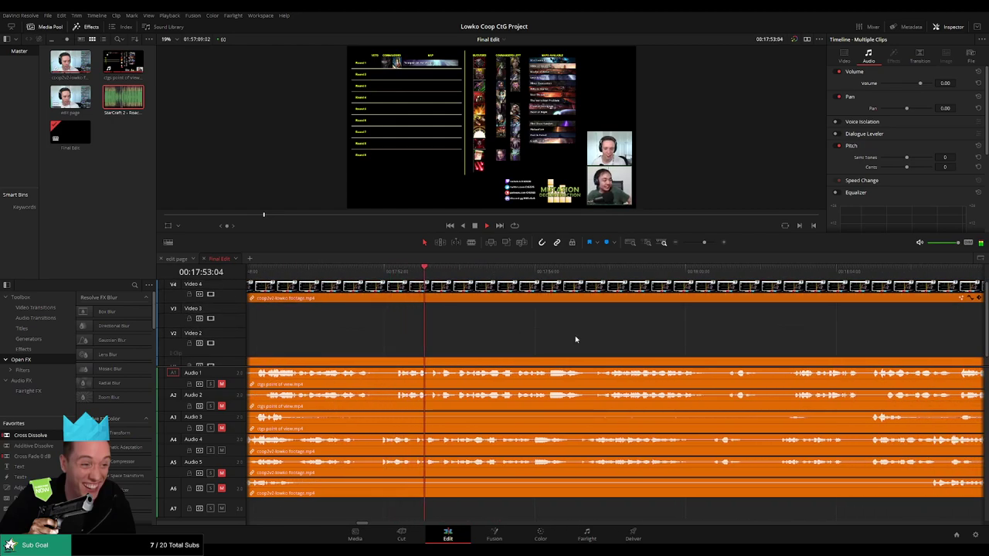
scroll(507, 342, right, 3)
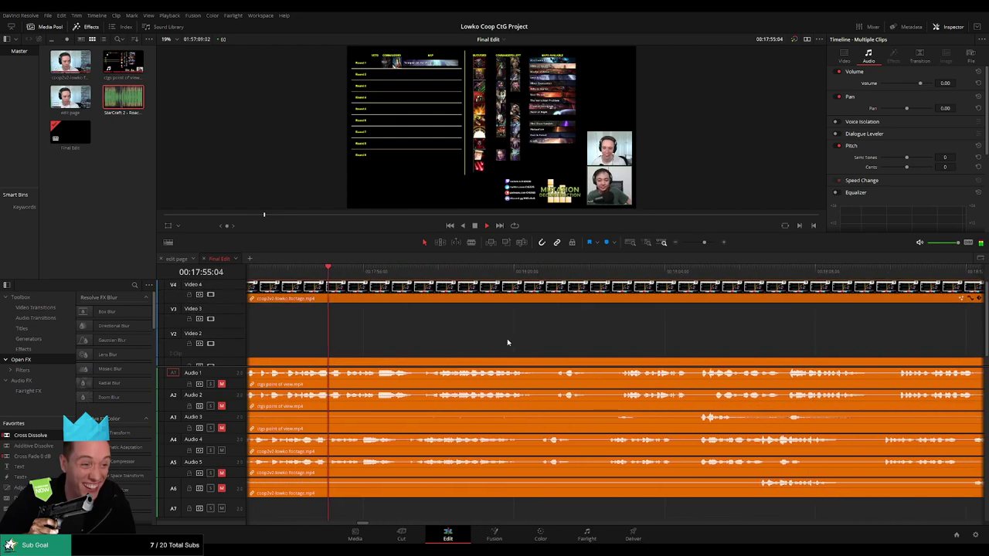
scroll(509, 342, right, 3)
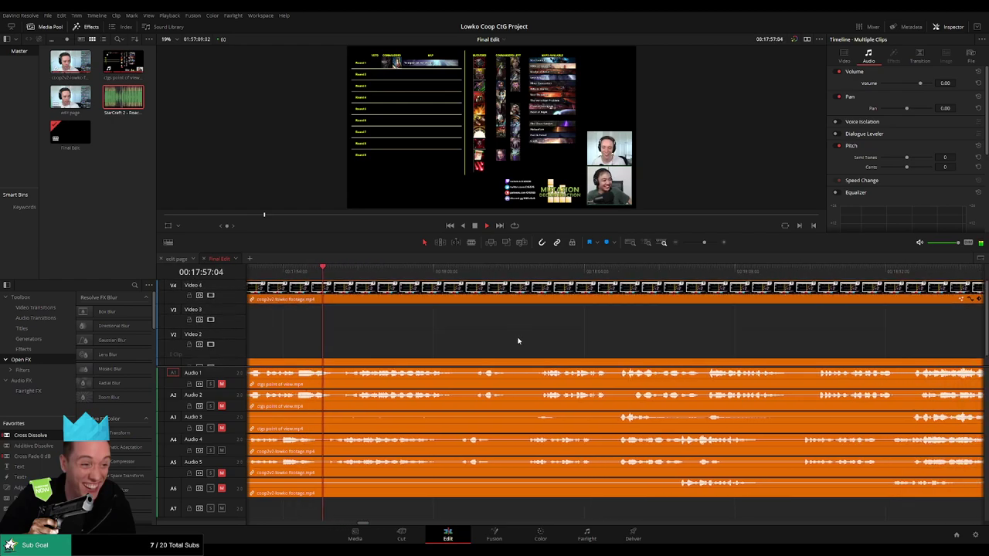
scroll(508, 342, right, 3)
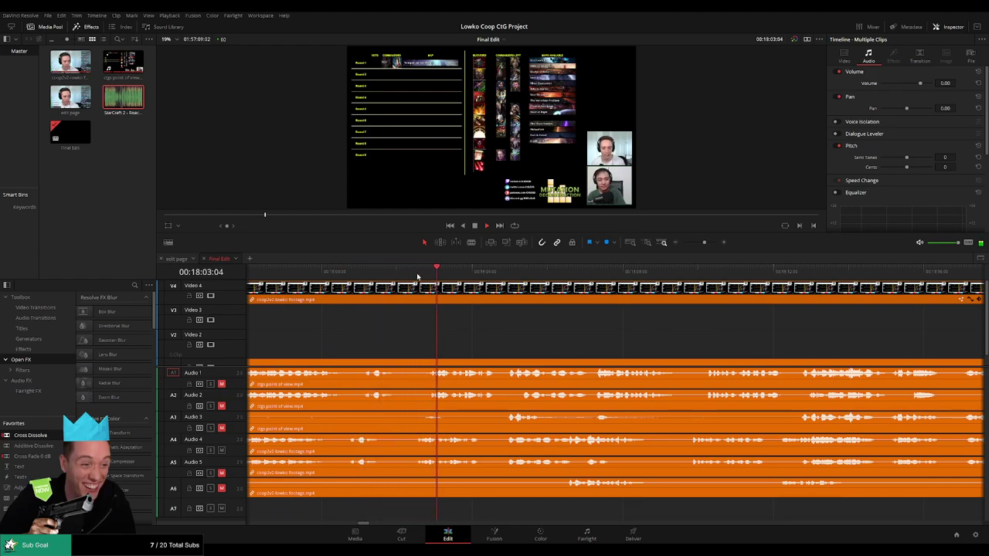
drag(649, 336, 480, 336)
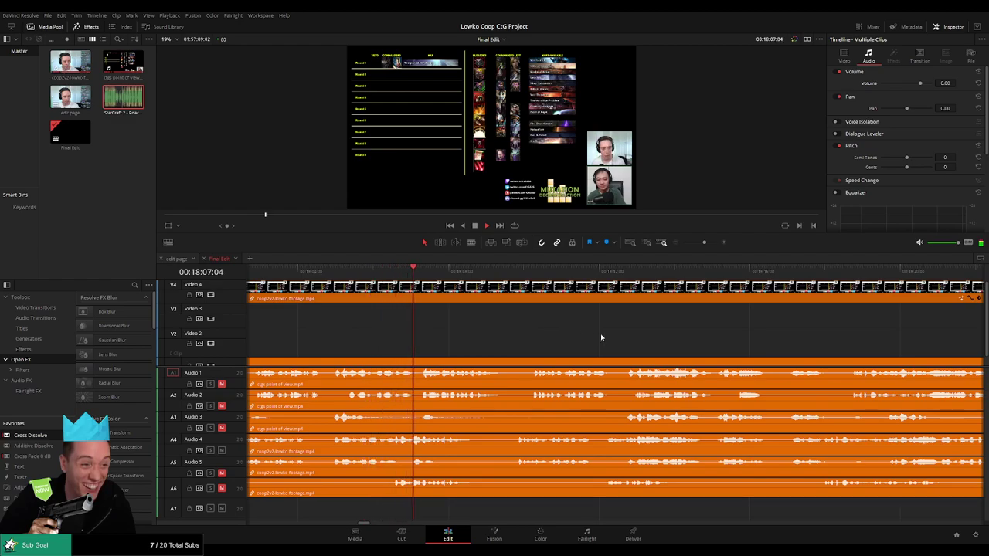
scroll(494, 340, right, 4)
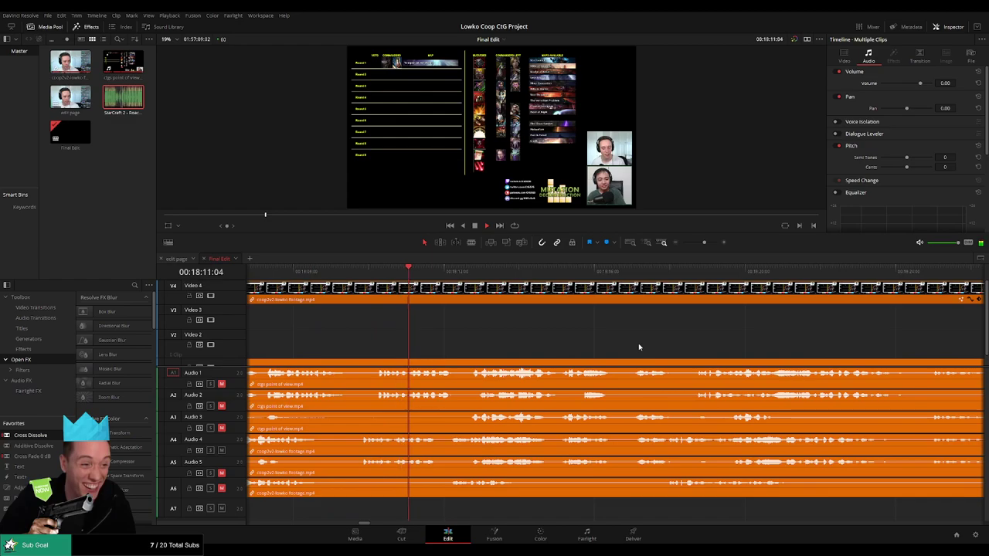
scroll(638, 347, right, 3)
key(space)
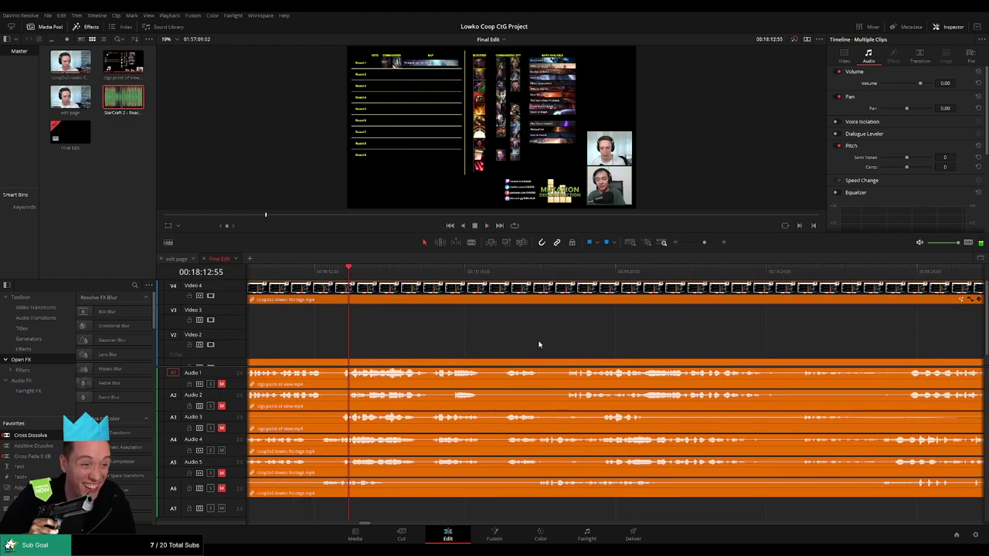
- Review the Final Edit playback from about 00:18:12 to about 00:20:10, checking the conversation up to the Raynor mission screen
drag(704, 244, 699, 244)
scroll(517, 353, right, 6)
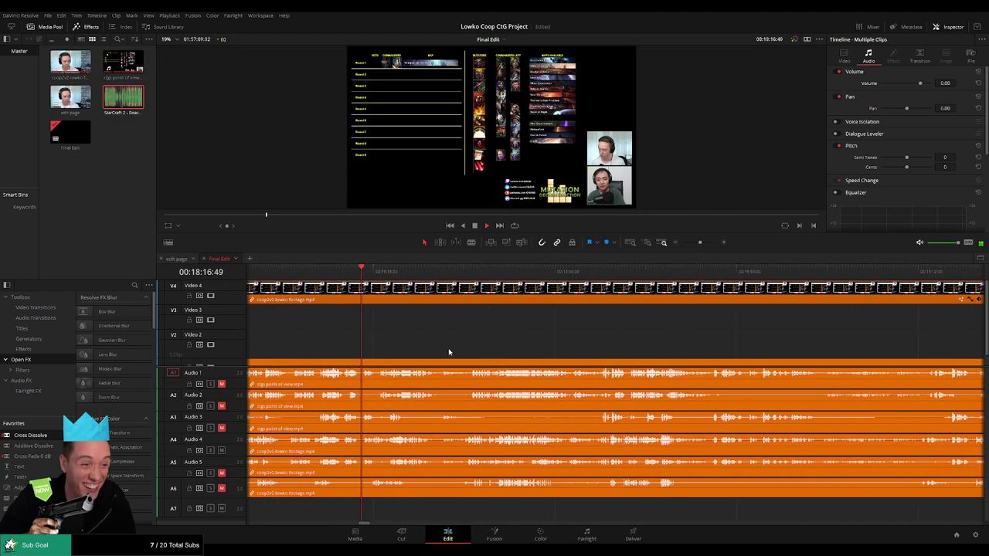
scroll(464, 336, right, 1)
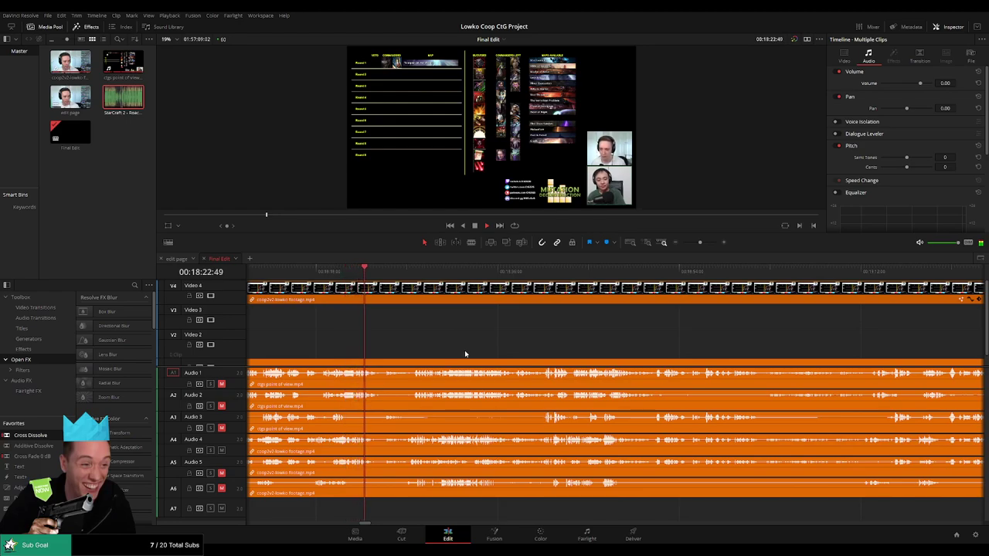
drag(700, 243, 702, 242)
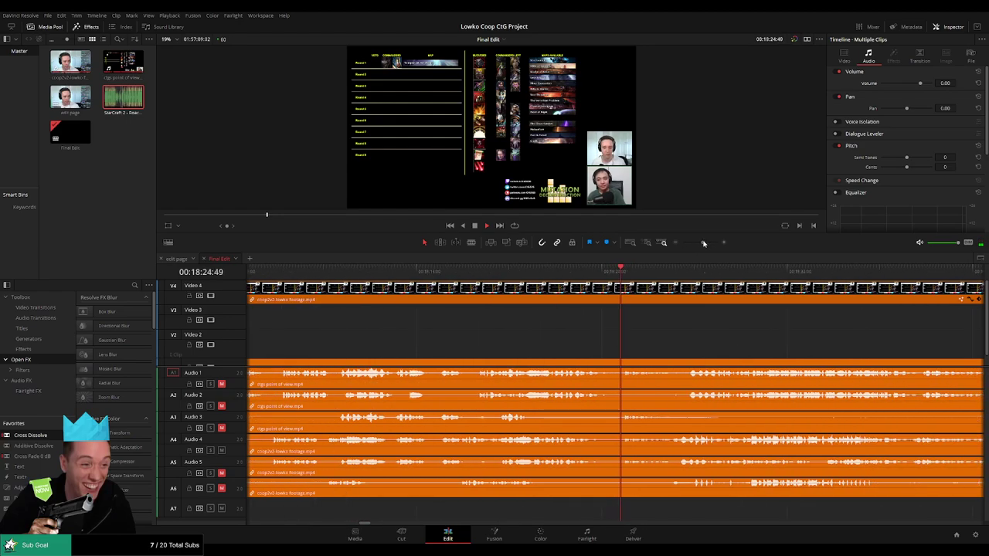
drag(776, 355, 489, 353)
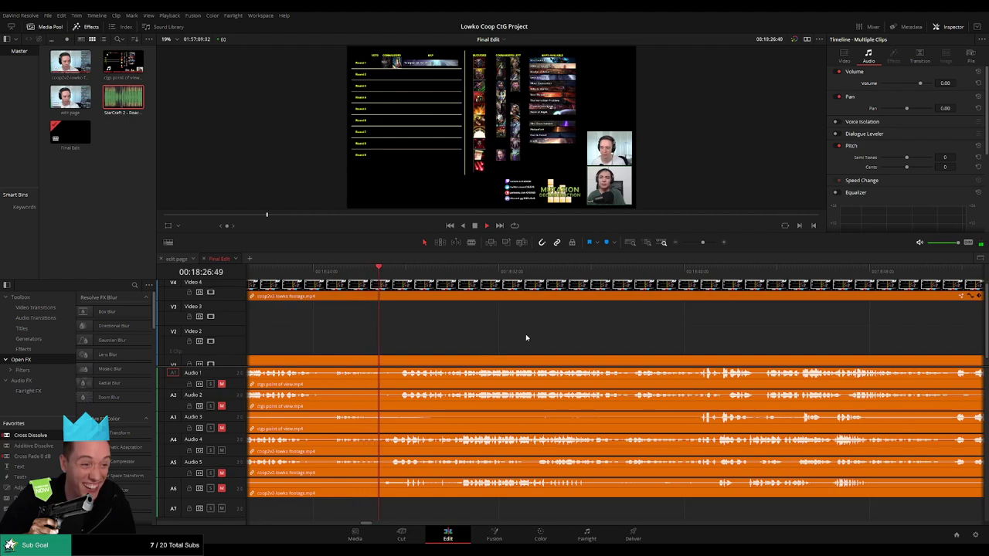
scroll(541, 345, right, 3)
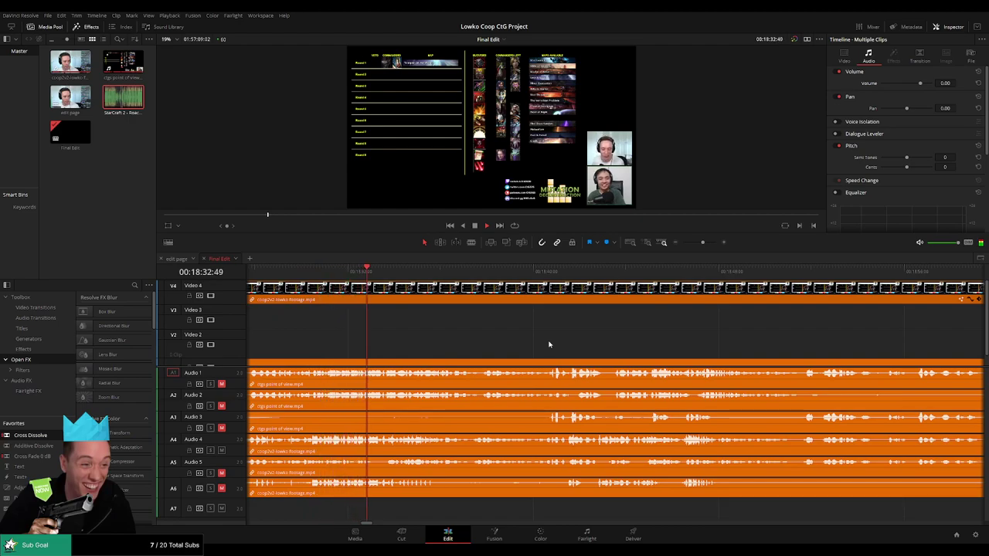
scroll(550, 343, right, 2)
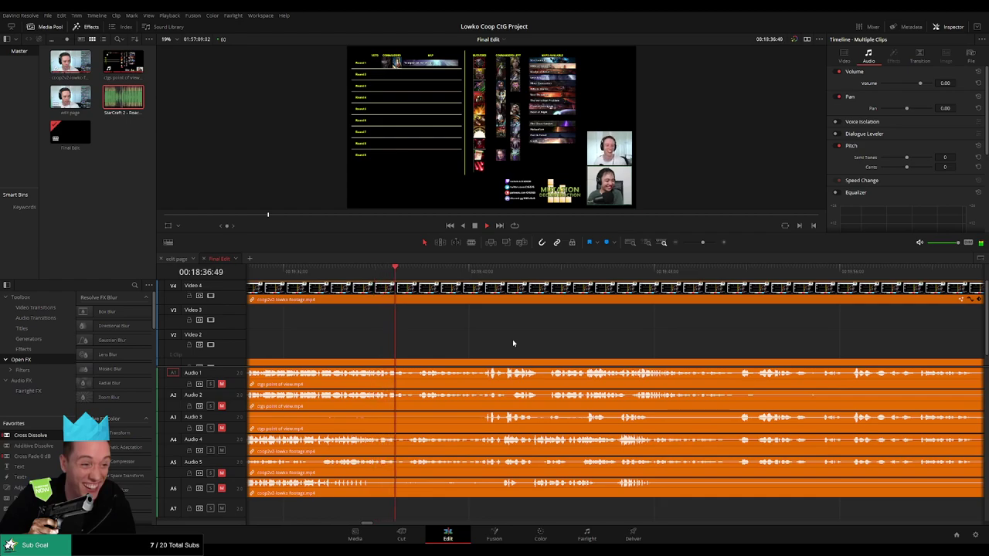
scroll(523, 340, right, 3)
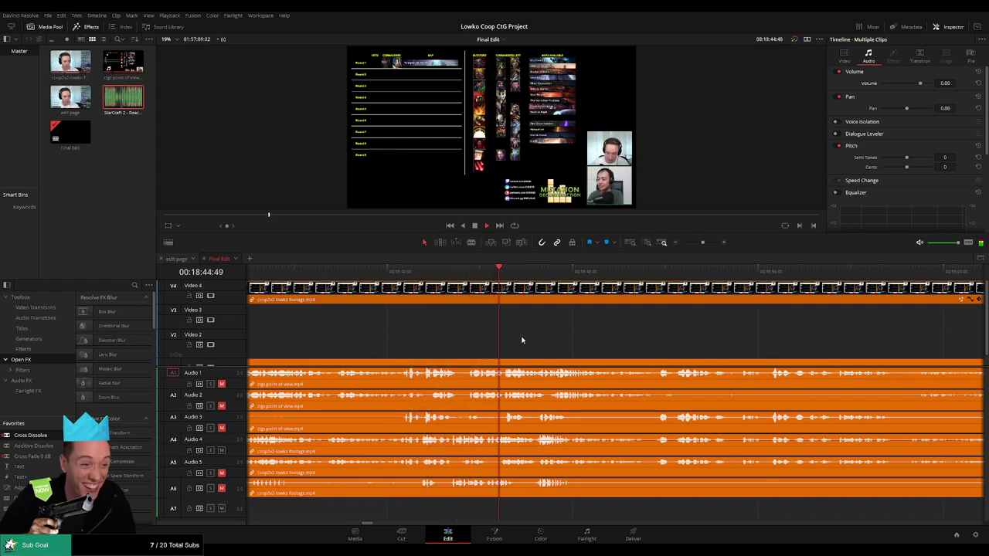
scroll(563, 342, right, 4)
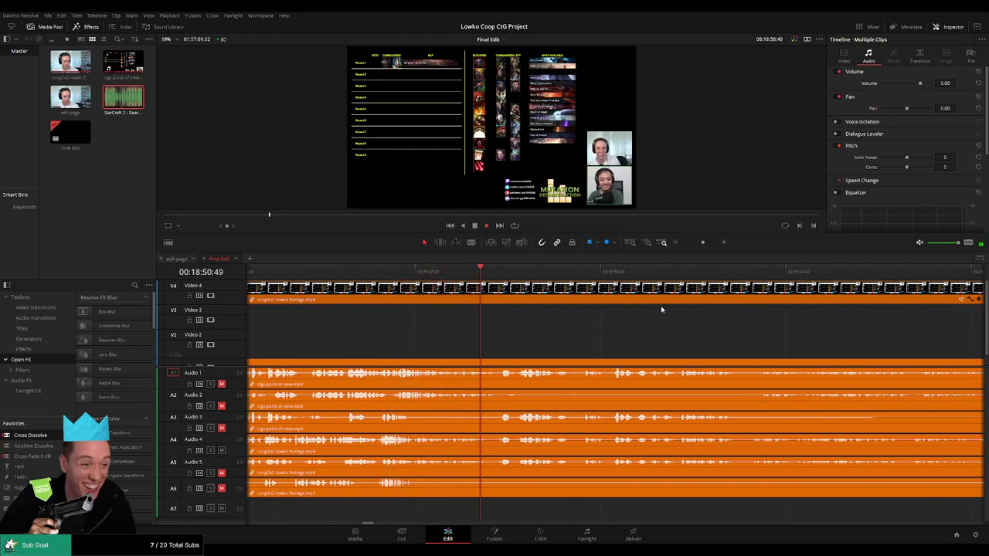
scroll(615, 333, right, 3)
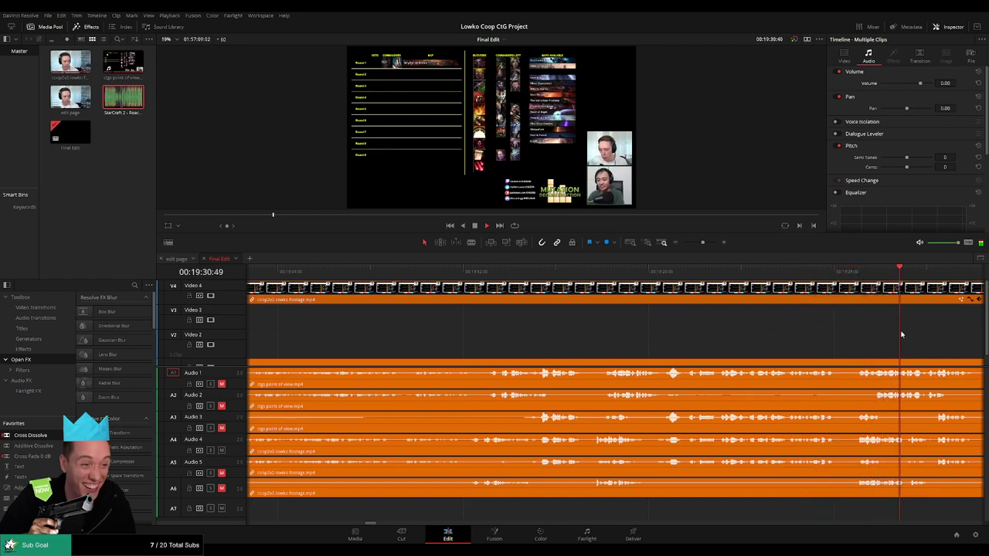
drag(935, 350, 430, 355)
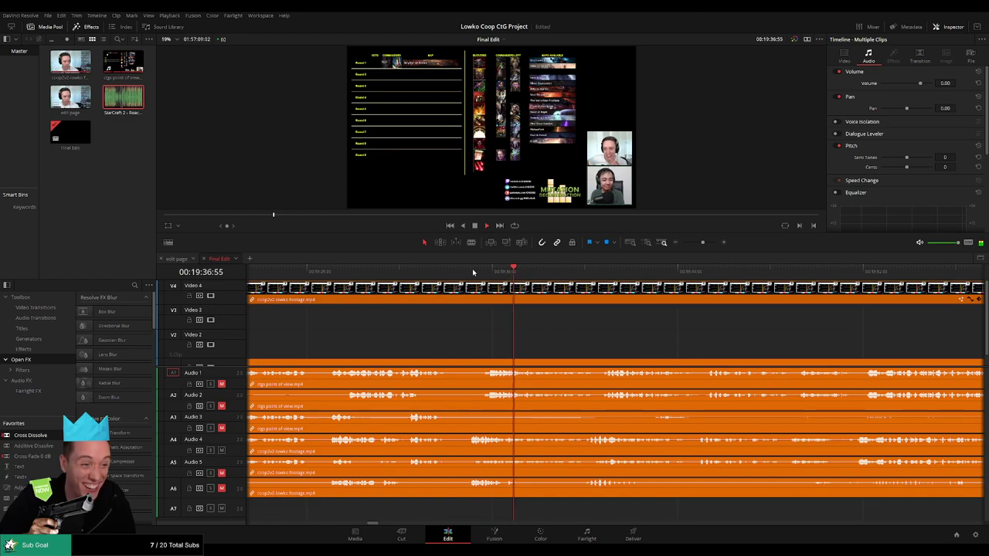
drag(583, 318, 490, 344)
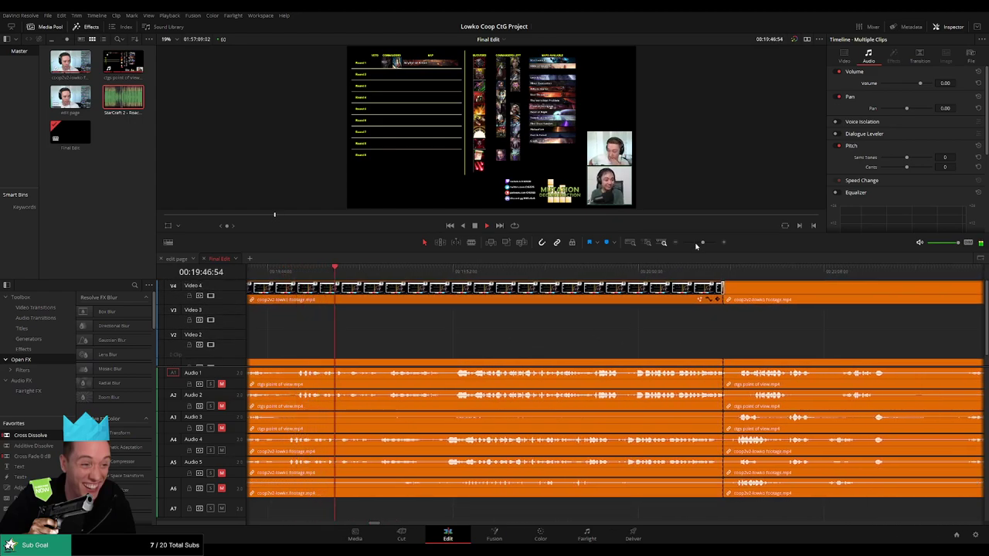
mouse_move(697, 244)
mouse_down()
mouse_move(687, 244)
mouse_move(703, 244)
mouse_up()
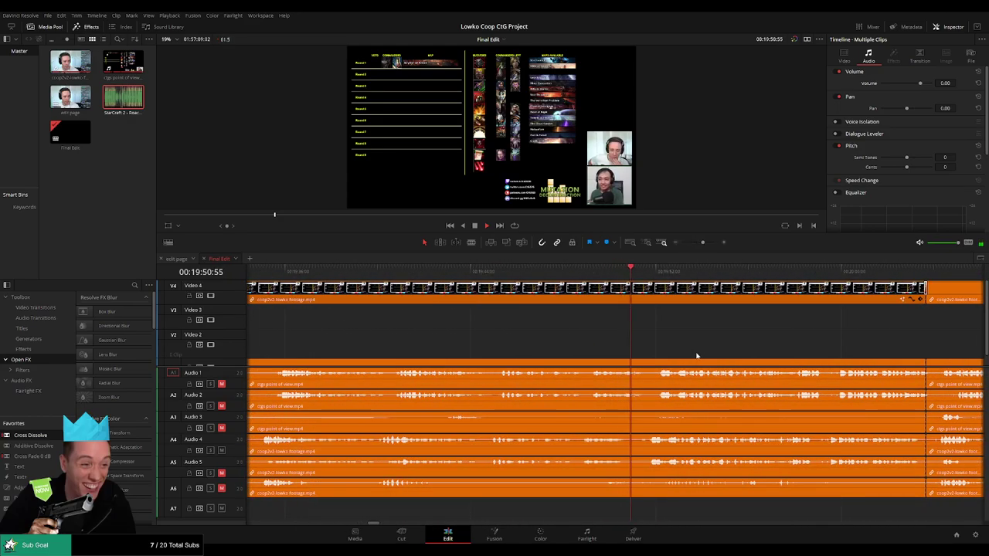
drag(676, 353, 472, 345)
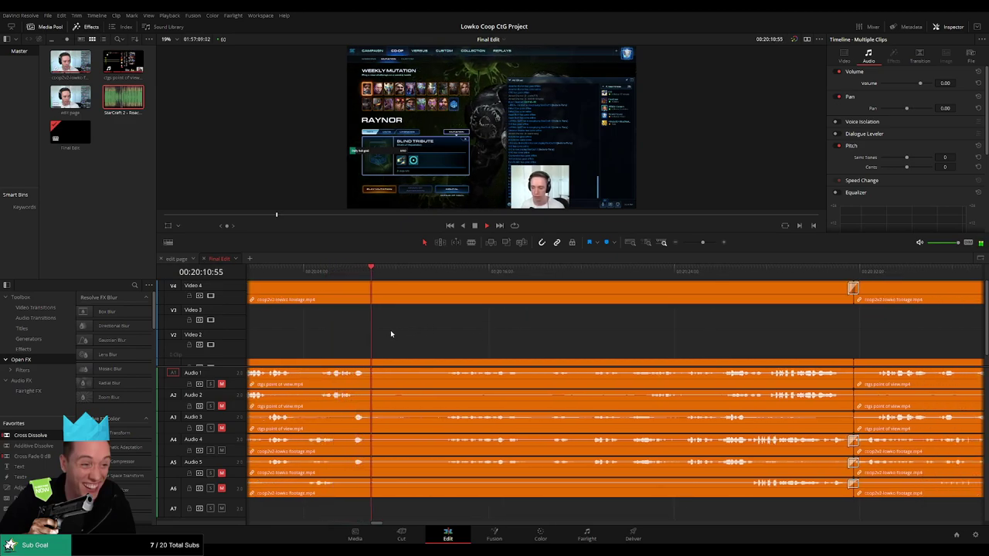
- Stop playback and split the linked video and audio clips at about 00:20:11
key(space)
key(b)
click(378, 291)
- Find the end of the unwanted section by playing ahead, and split the linked clips at 00:20:20:25
click(442, 270)
key(space)
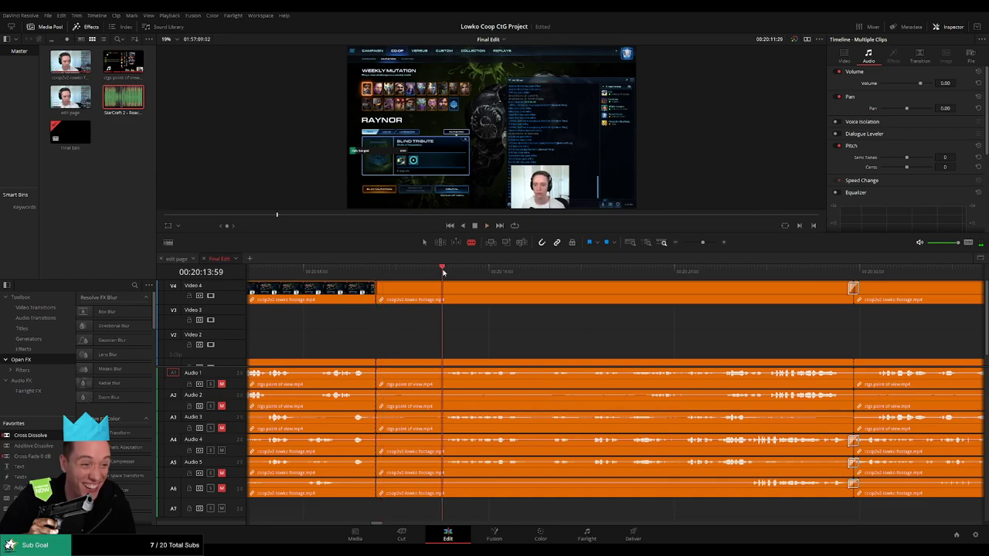
drag(445, 273, 546, 272)
key(space)
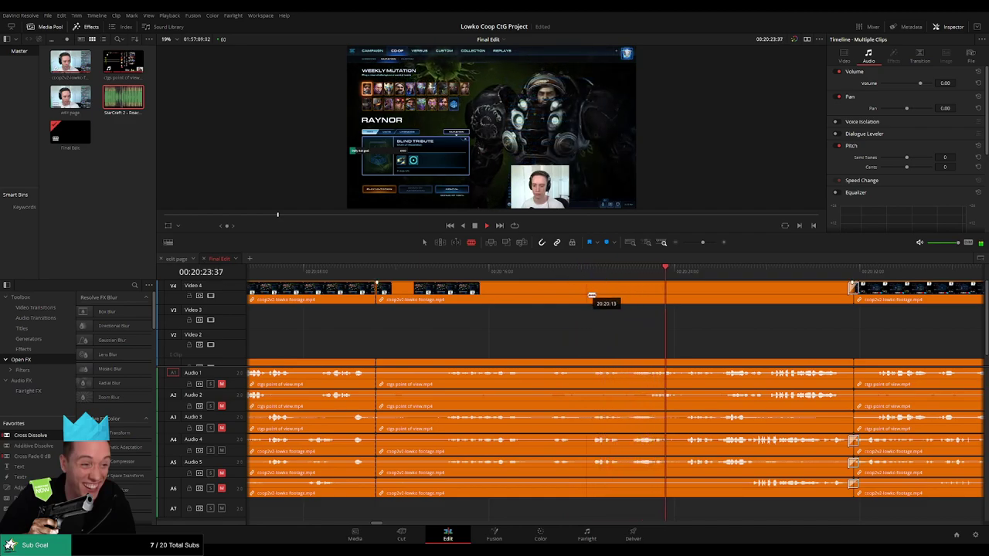
click(595, 272)
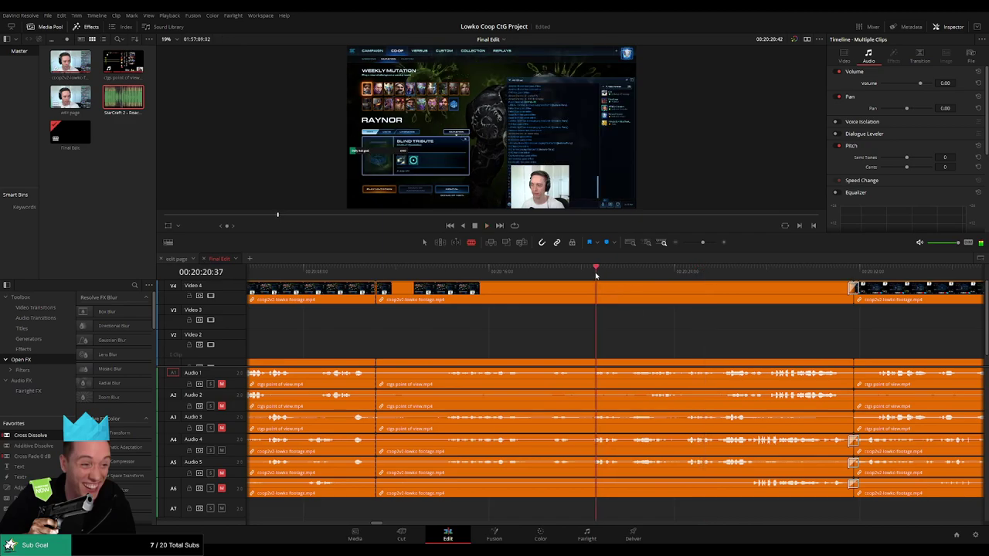
key(ctrl+b)
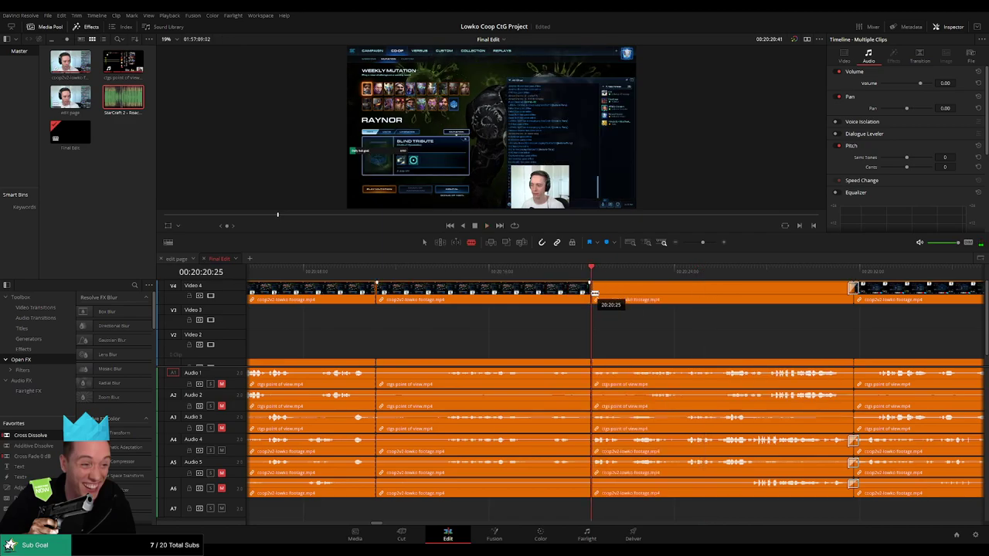
- Ripple delete the section between the two cuts, add short transitions at the join, and play back from just before it
click(508, 359)
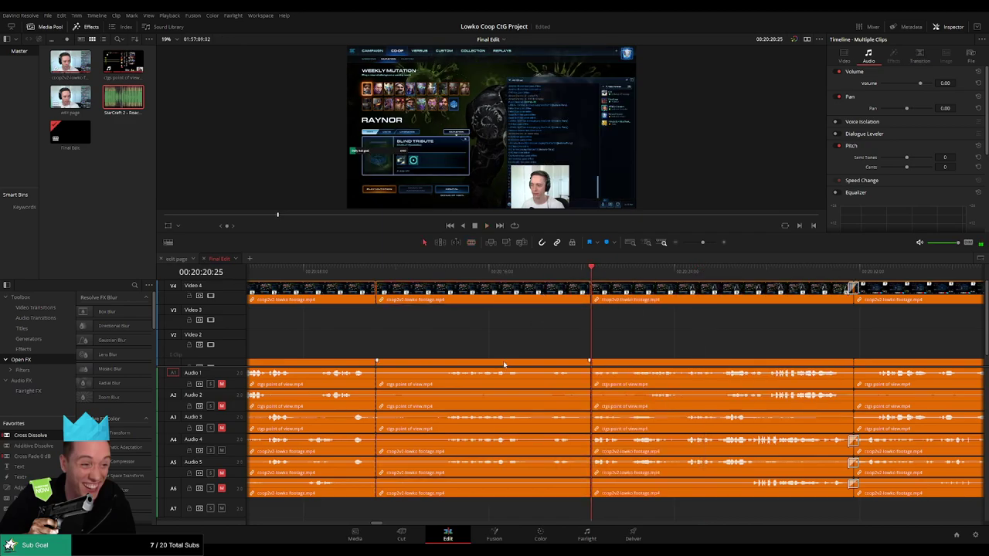
click(503, 363)
key(Delete)
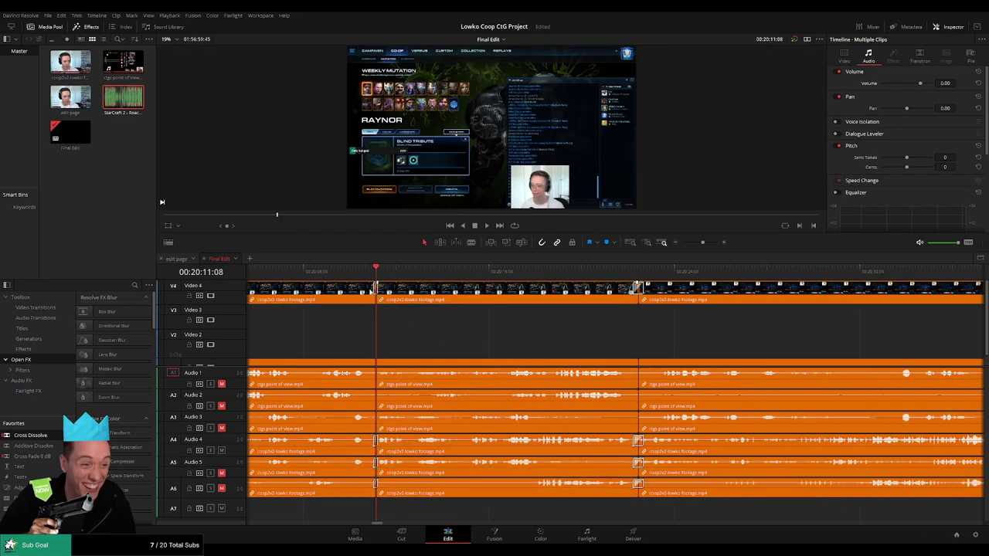
click(354, 270)
key(space)
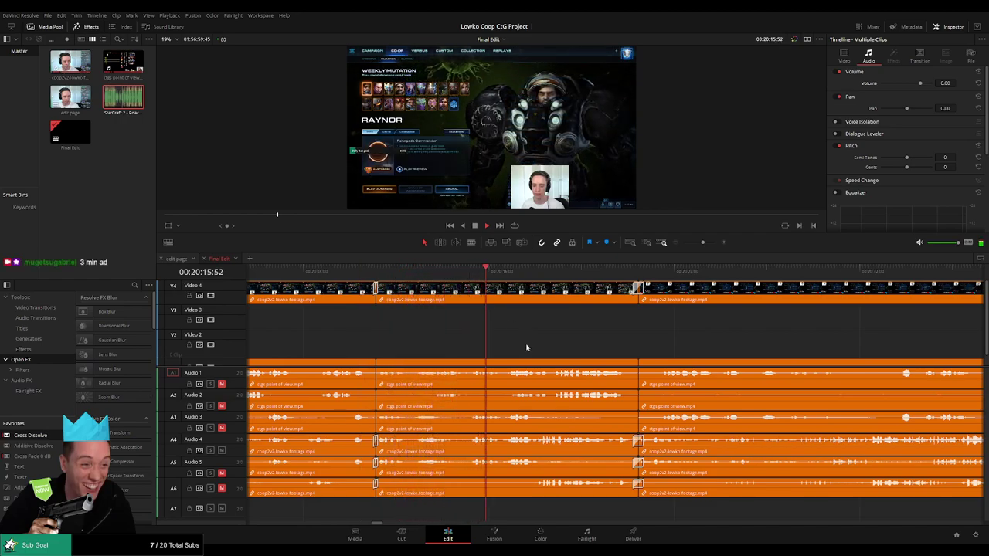
- Review the Final Edit playback from about 00:20:15 to about 00:20:59, checking the conversation over the mutators list and profile screen
drag(646, 345, 414, 346)
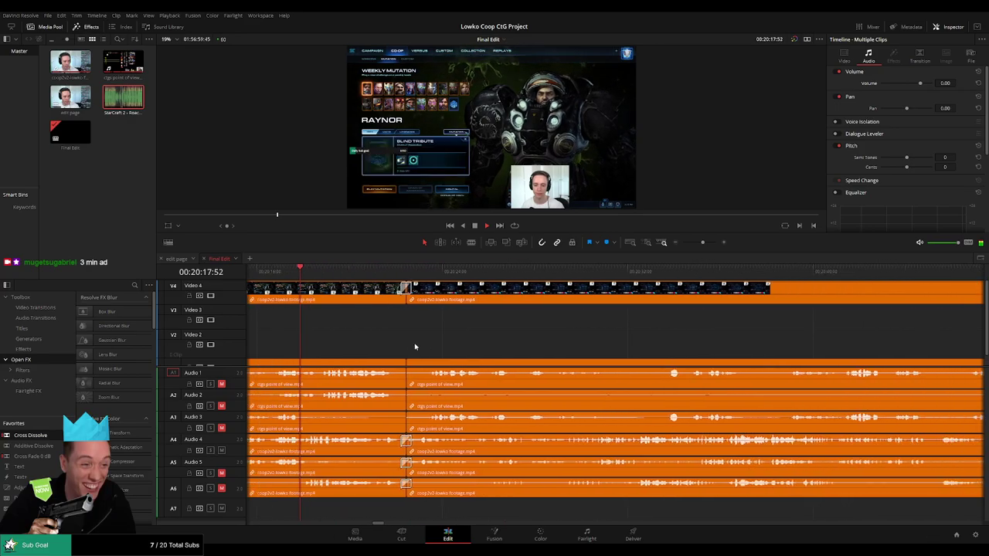
mouse_move(702, 243)
mouse_down()
mouse_move(685, 245)
mouse_move(702, 242)
mouse_up()
drag(744, 345, 541, 345)
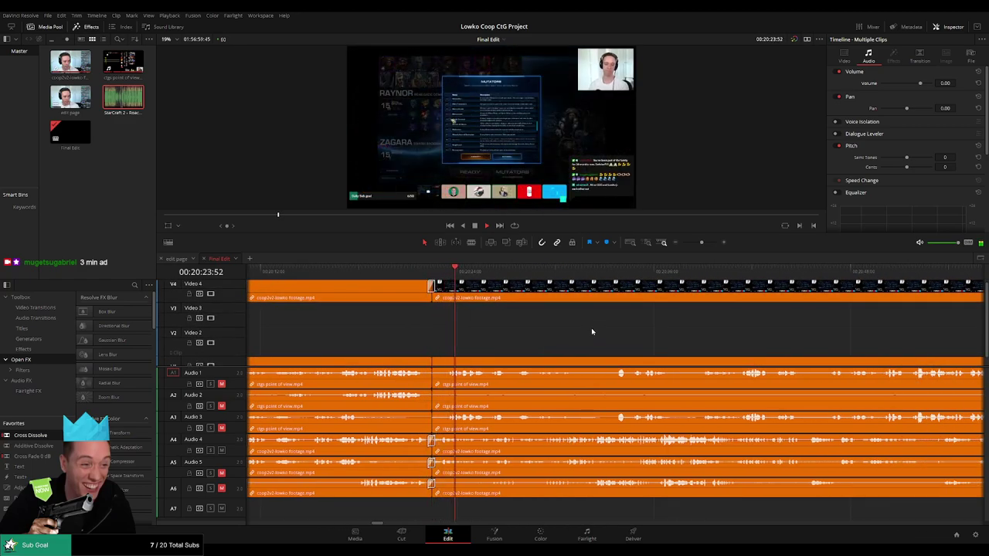
scroll(644, 335, right, 3)
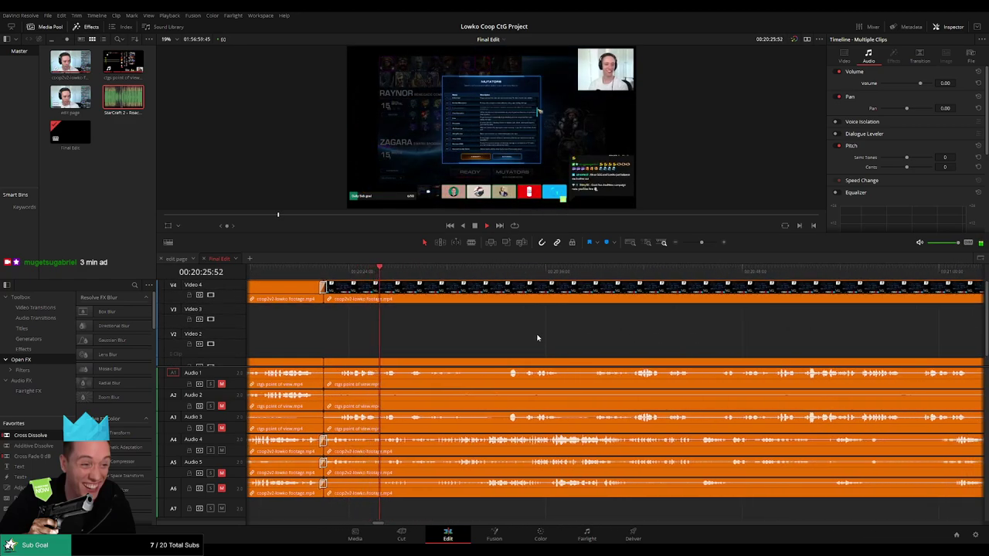
scroll(533, 335, right, 3)
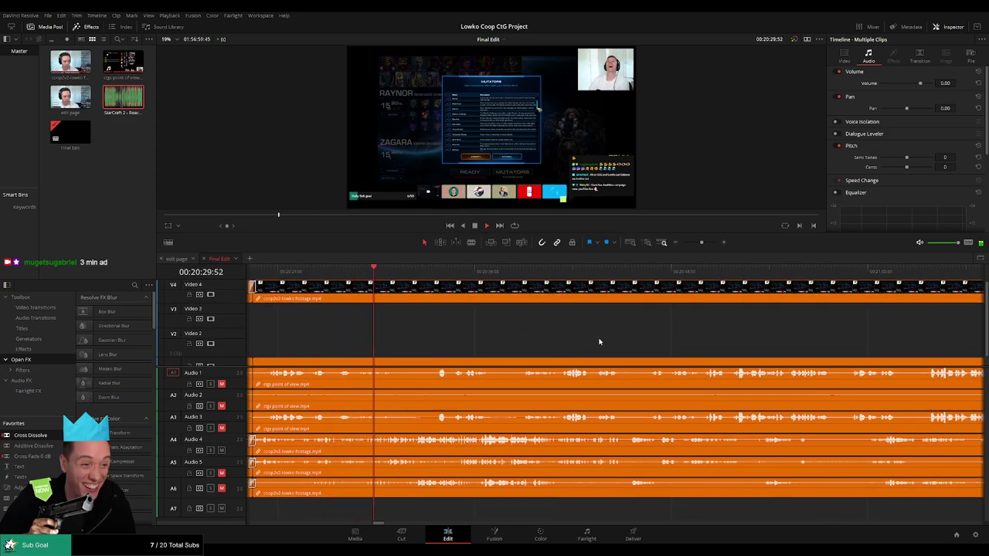
scroll(526, 339, right, 3)
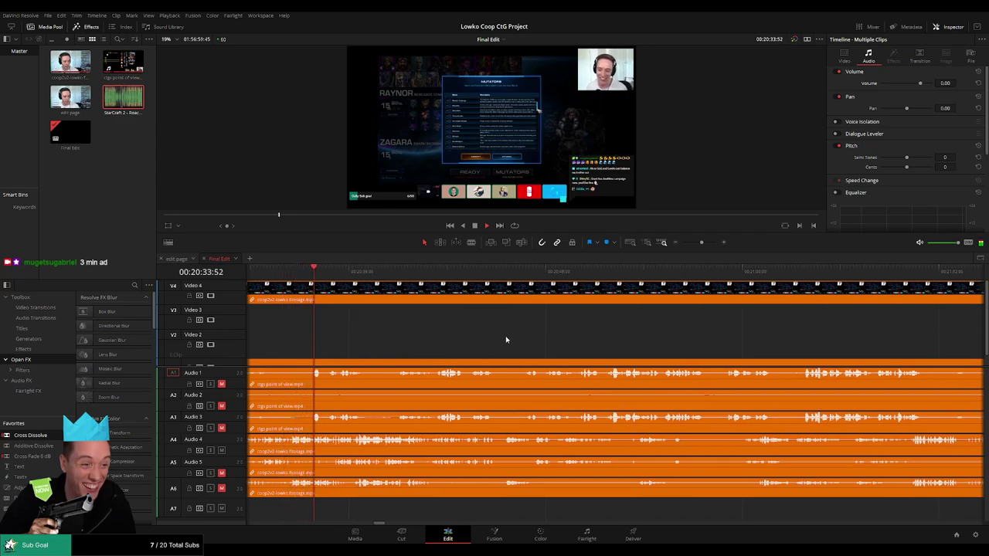
scroll(525, 333, right, 1)
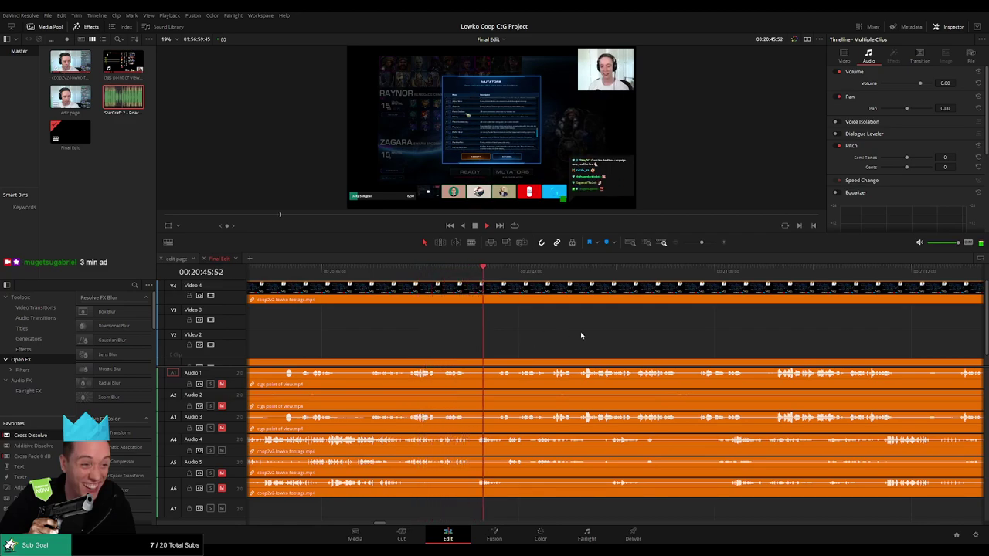
scroll(498, 330, right, 5)
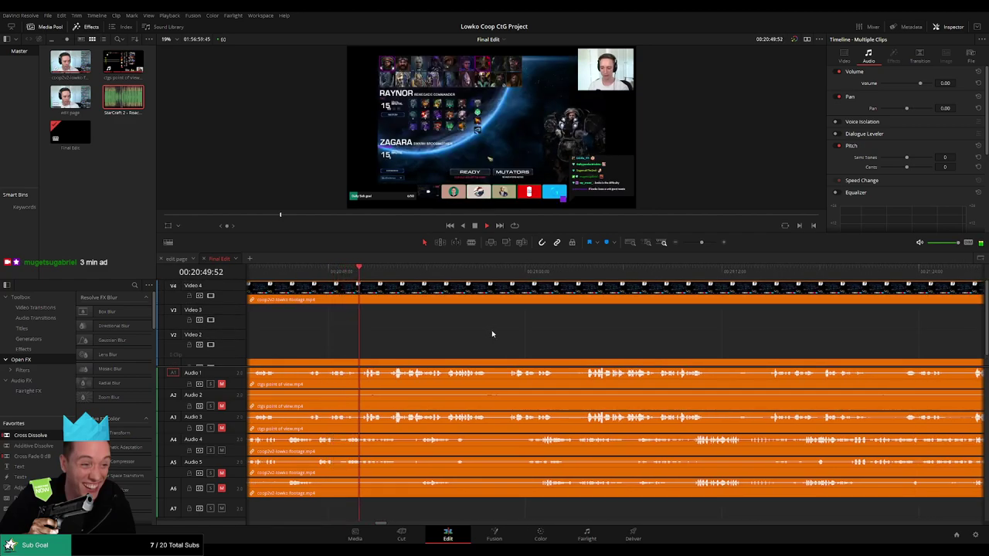
scroll(501, 335, right, 2)
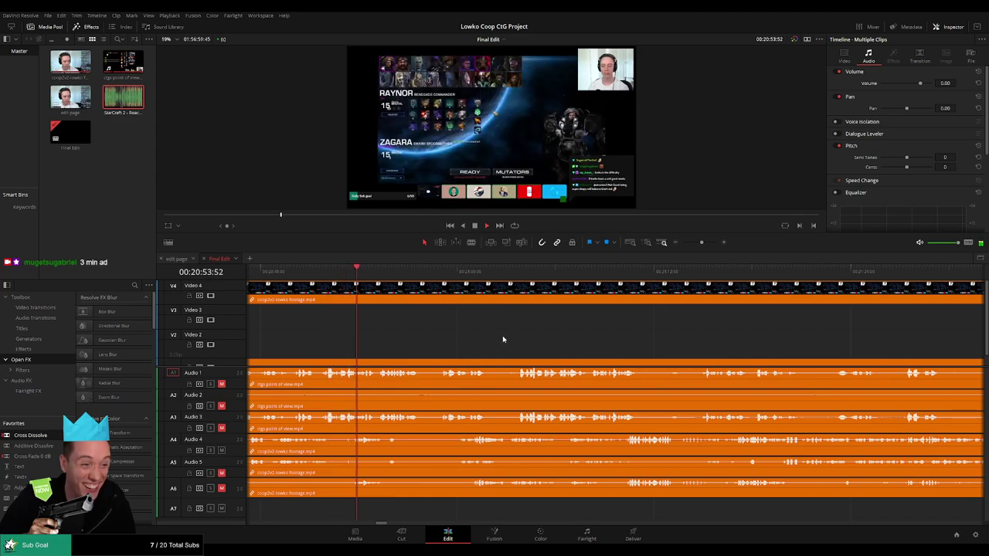
scroll(457, 342, right, 2)
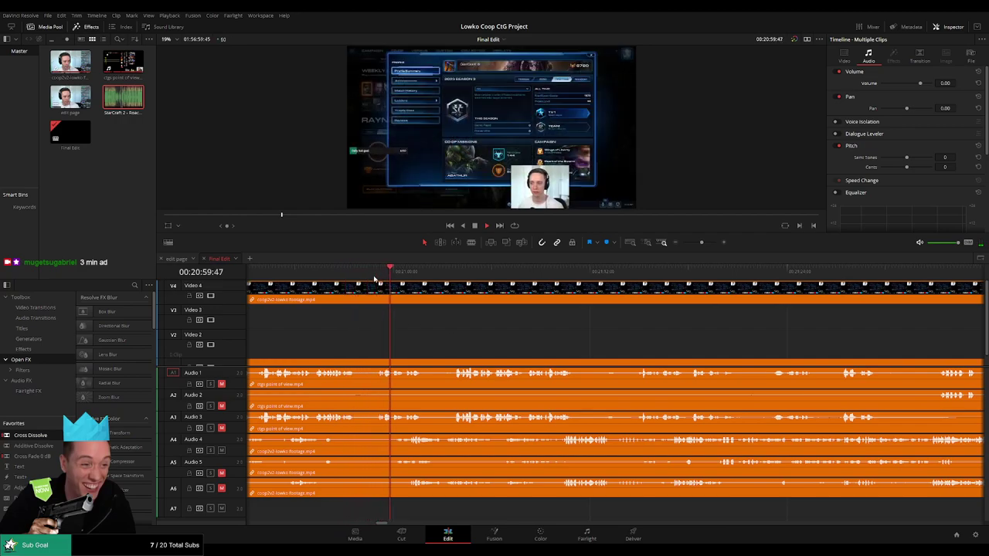
- Replay the passage around 00:20:57 to find where the unwanted section starts, and split the linked video and audio clips at 00:20:56:38
key(space)
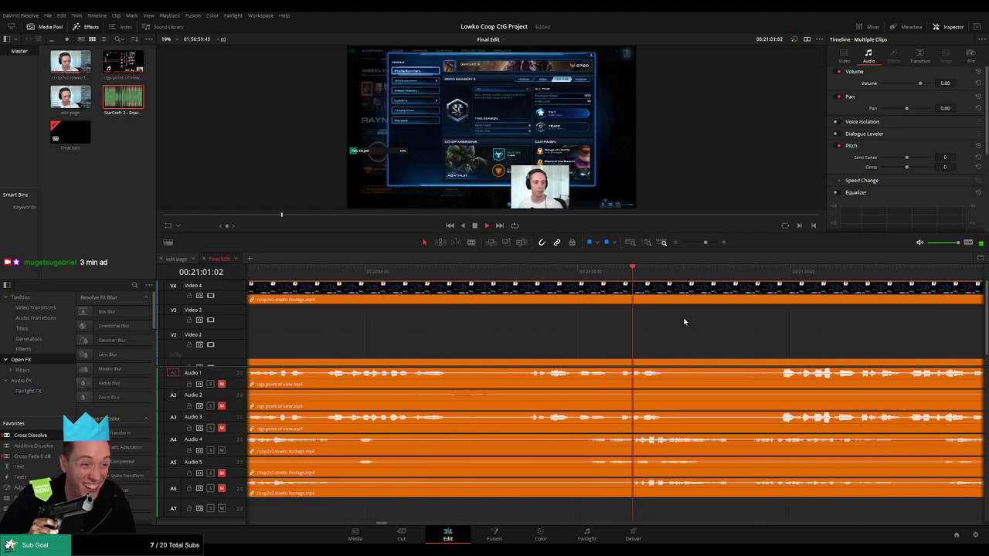
click(413, 271)
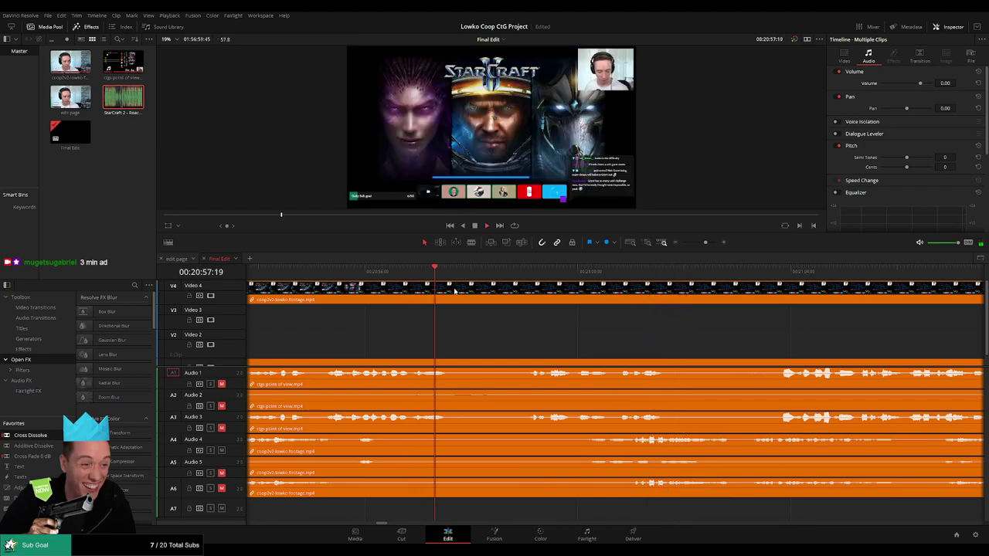
key(space)
click(300, 272)
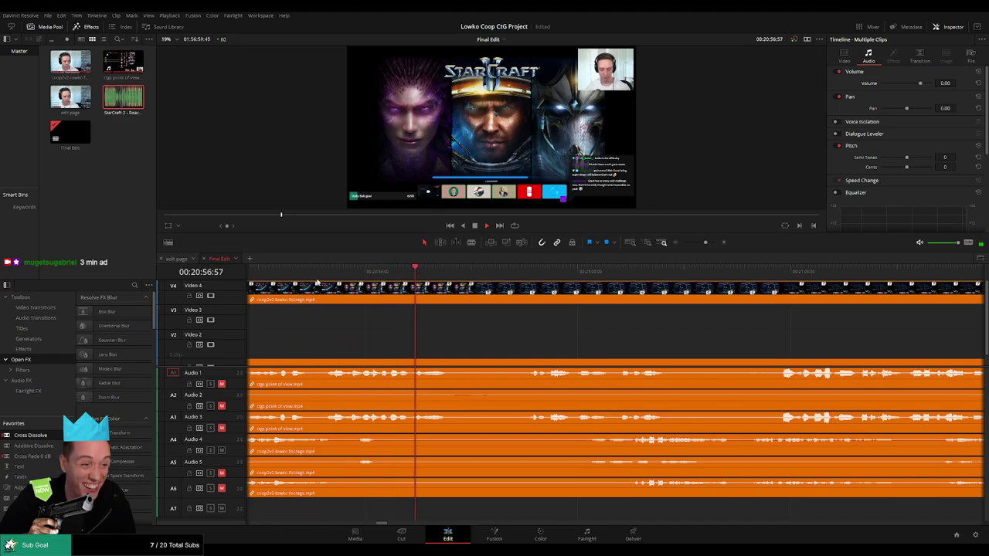
click(366, 272)
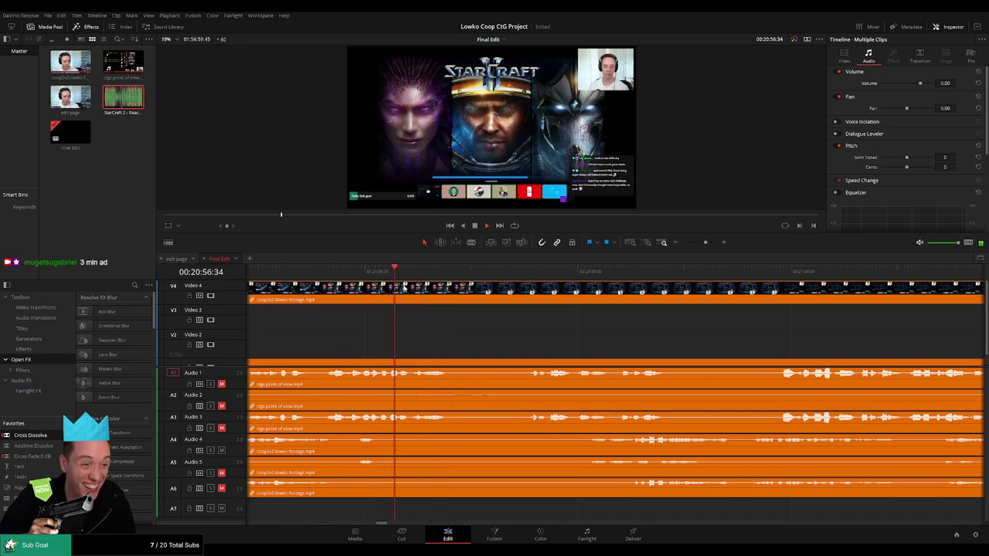
key(space)
key(b)
click(399, 303)
click(398, 377)
- Find the end of the unwanted section by playing ahead, and split the linked clips at 00:20:59:58
key(space)
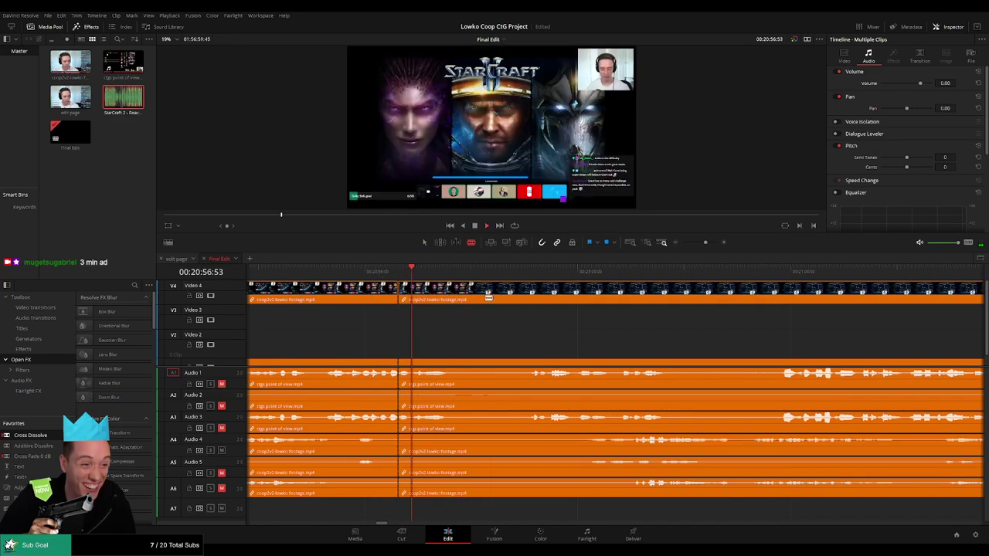
click(526, 272)
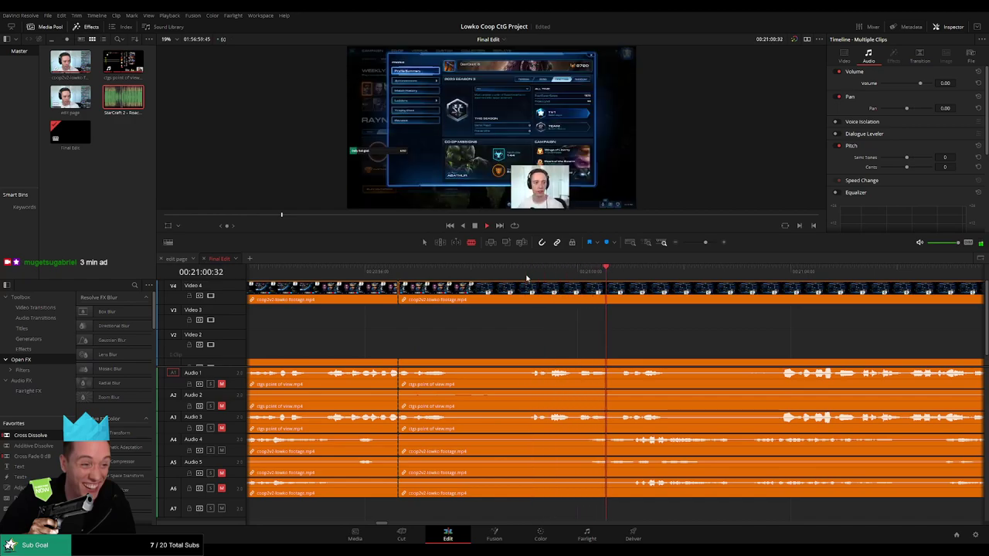
click(578, 272)
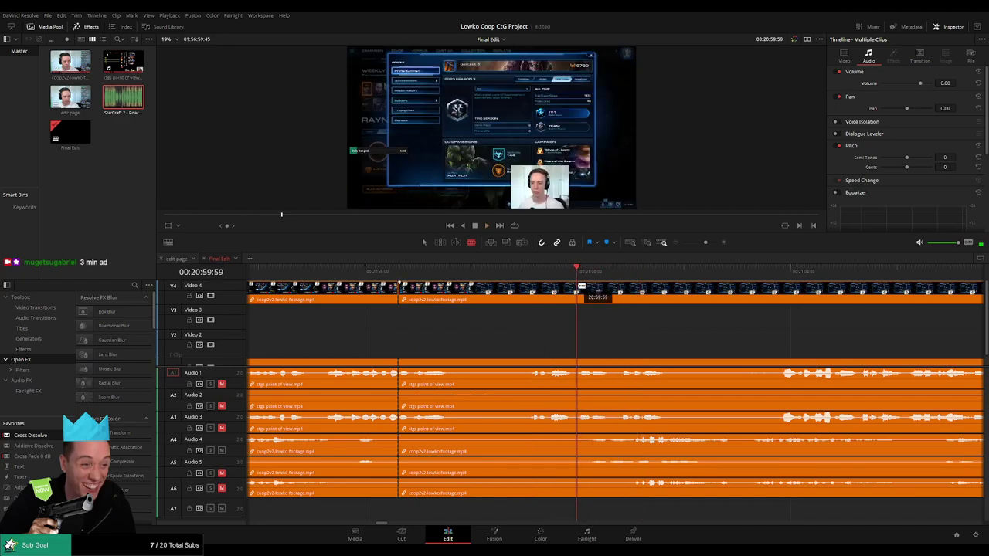
key(space)
click(771, 272)
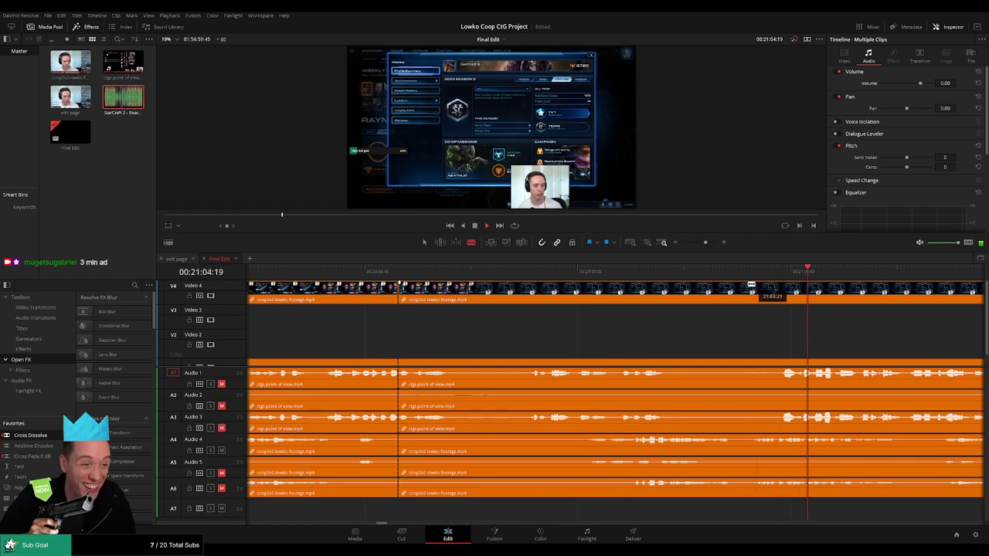
click(547, 272)
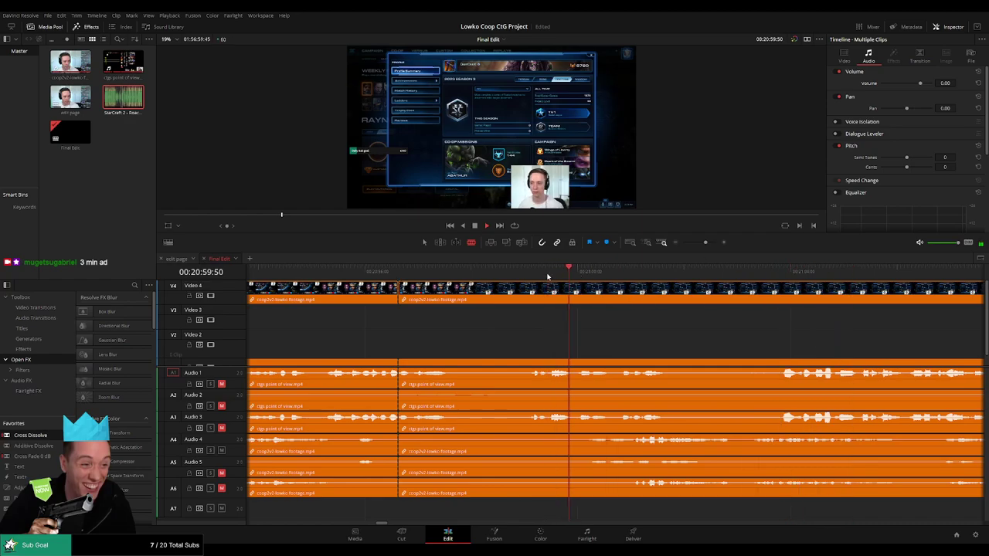
click(579, 296)
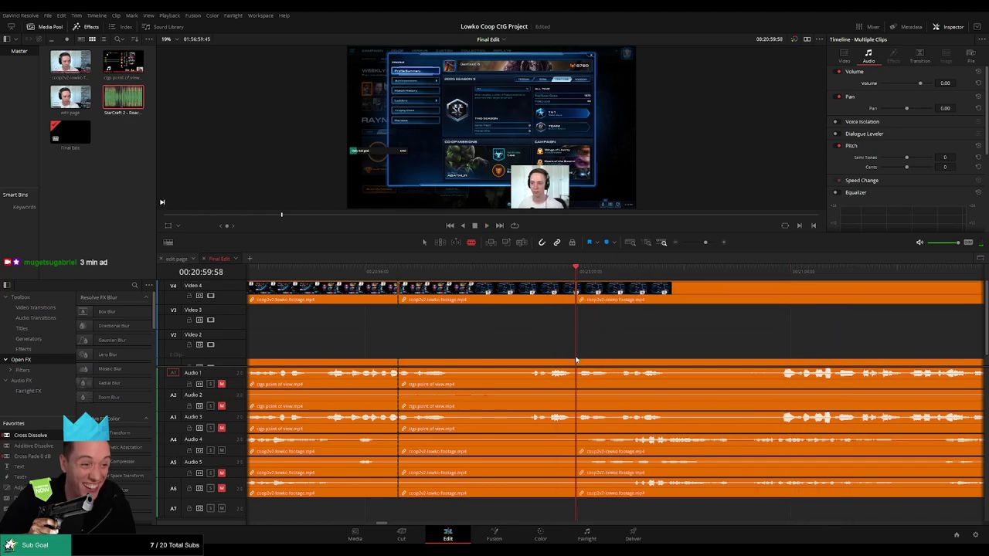
- Ripple delete the section between the 00:20:56:38 and 00:20:59:58 cuts and resume playback at the join
key(a)
click(506, 362)
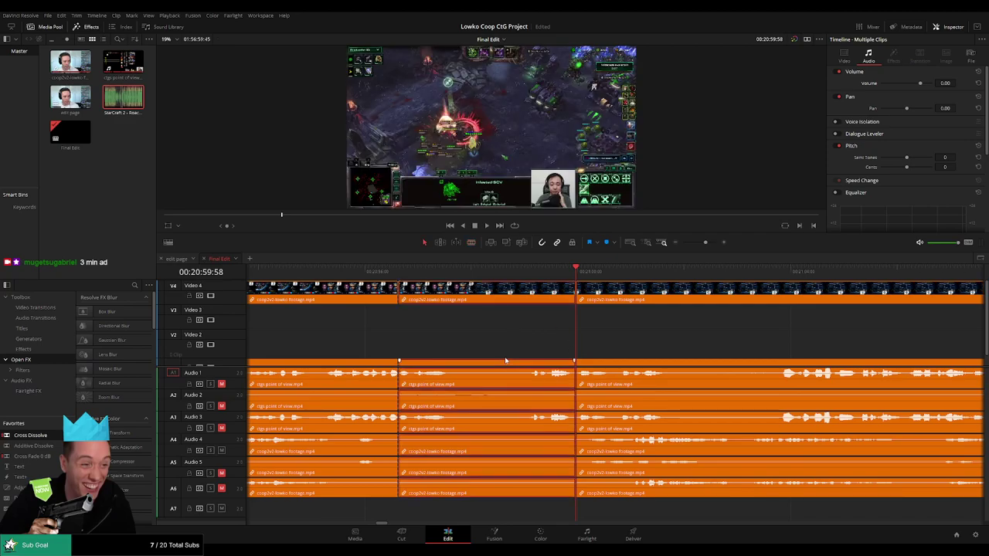
key(Delete)
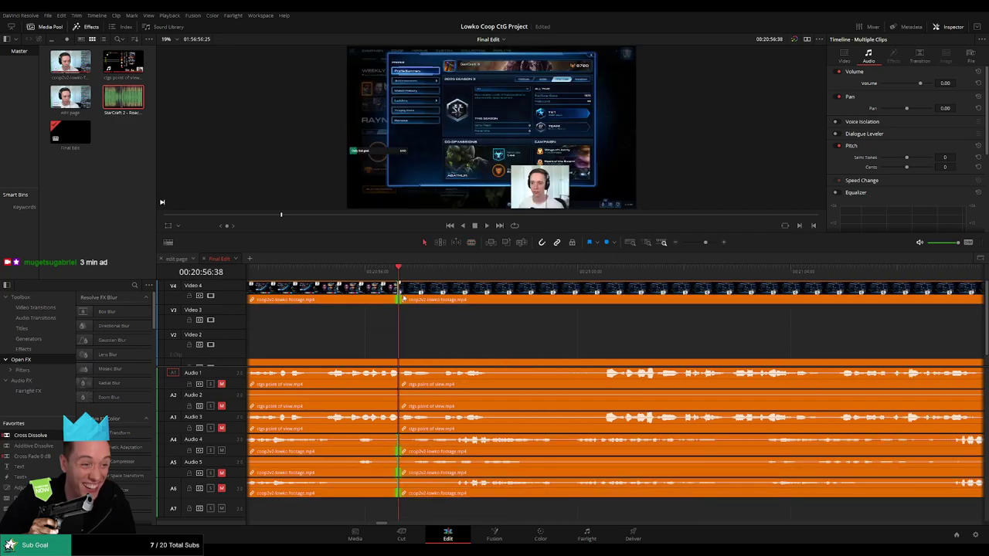
key(space)
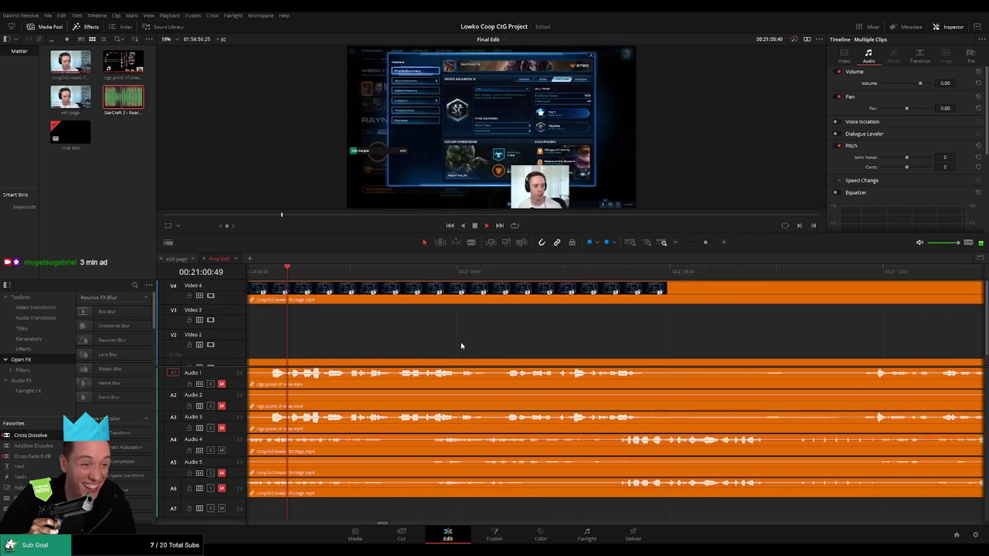
- Review the playback from about 00:21:00 to about 00:21:25, checking the conversation over the profile and Raynor screens
mouse_move(706, 243)
mouse_down()
mouse_move(685, 243)
mouse_move(705, 243)
mouse_up()
drag(750, 343, 537, 349)
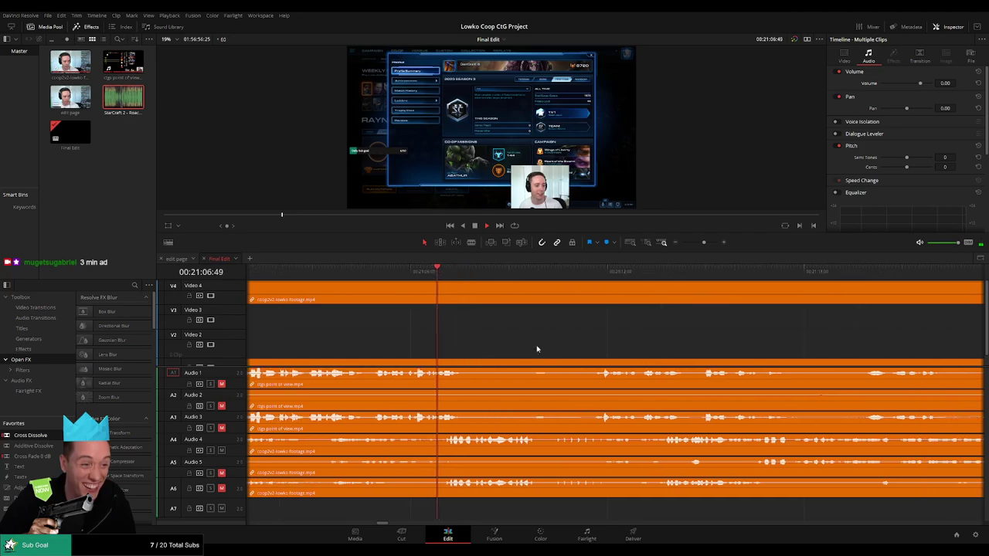
scroll(587, 338, right, 3)
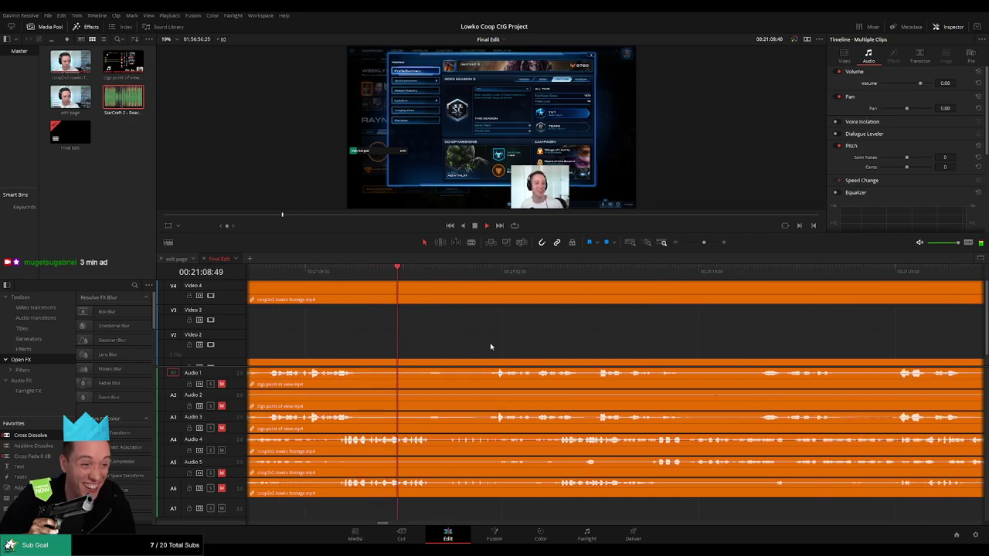
scroll(581, 348, right, 3)
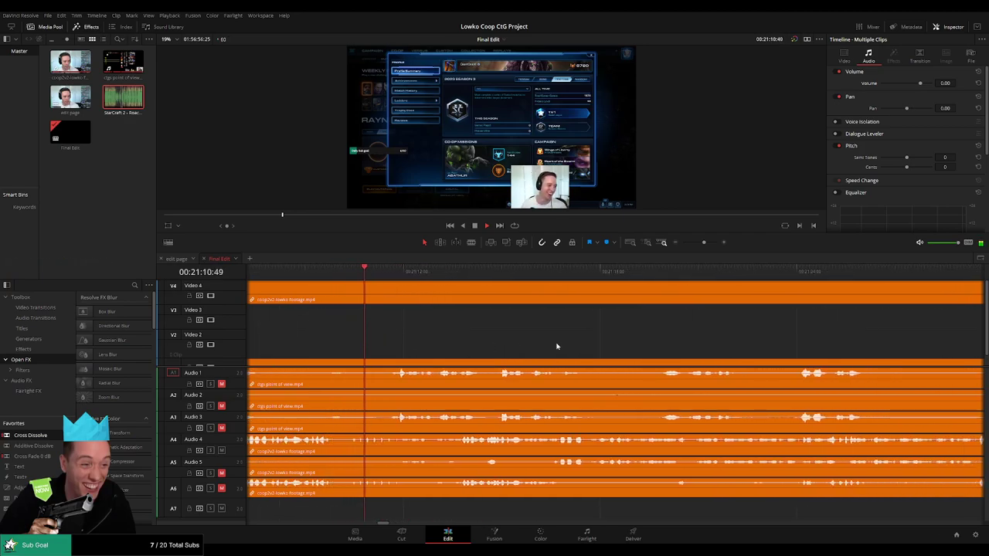
scroll(510, 344, right, 3)
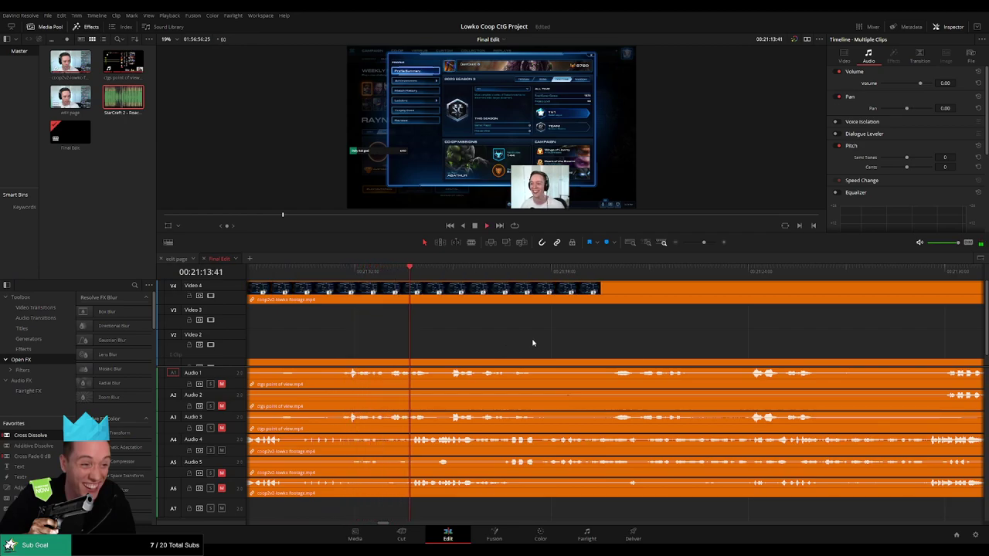
scroll(607, 344, right, 5)
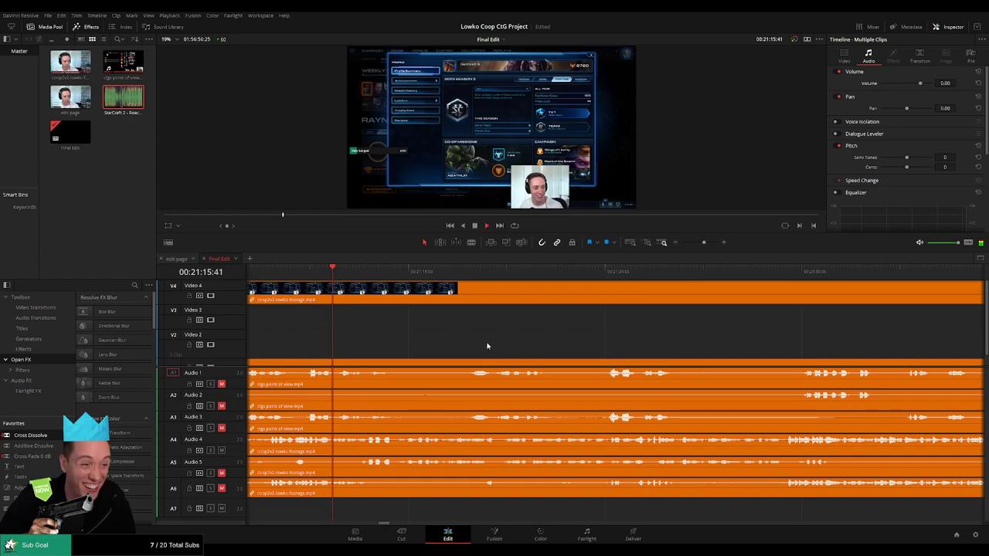
scroll(510, 346, right, 6)
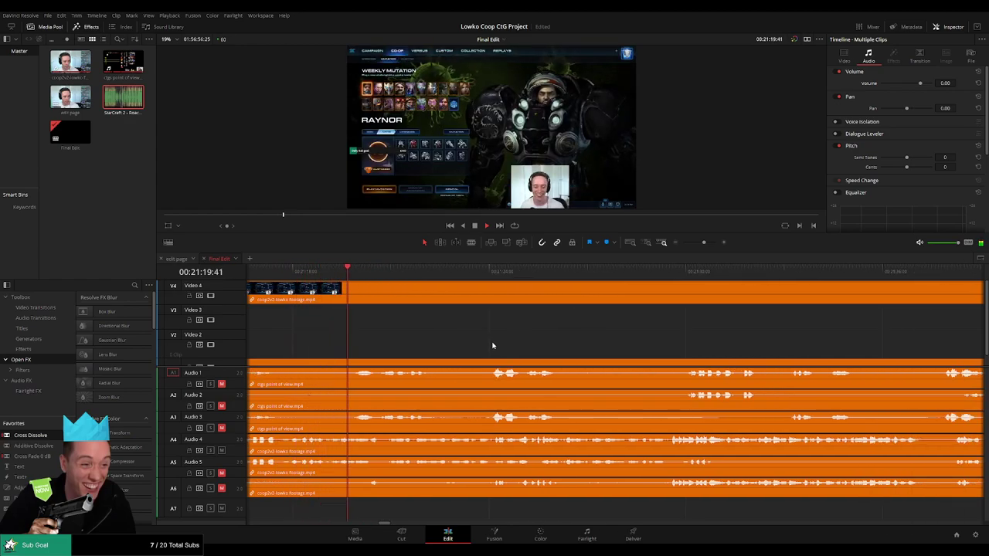
scroll(517, 346, right, 1)
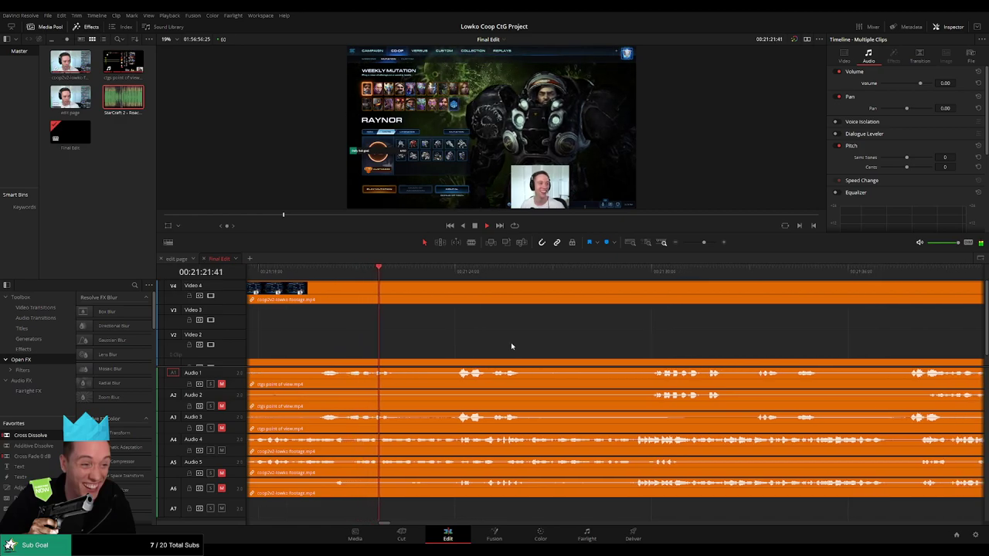
scroll(502, 348, right, 3)
scroll(478, 348, right, 3)
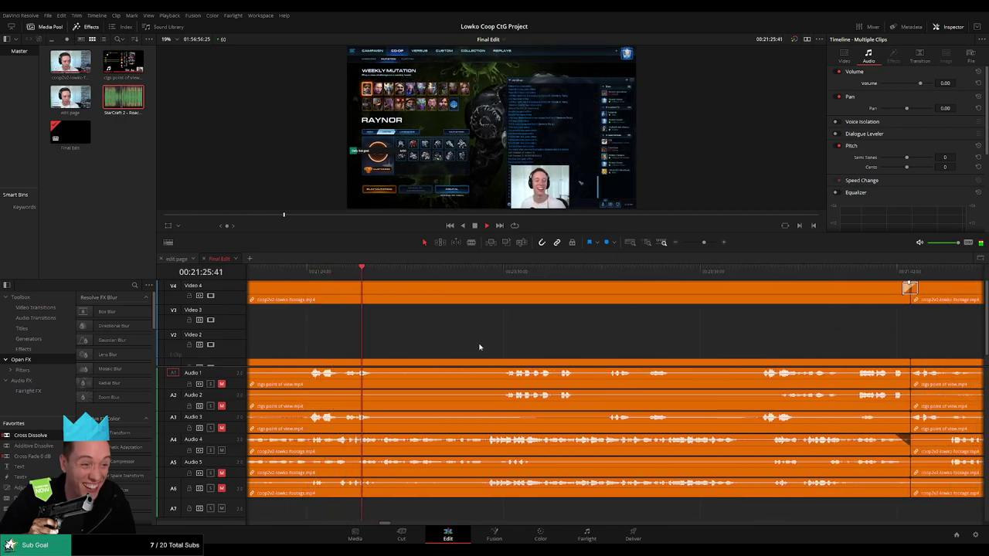
- Skip ahead through the playback to about 00:21:47, checking the replay invite and the existing transition near 00:21:42
click(446, 272)
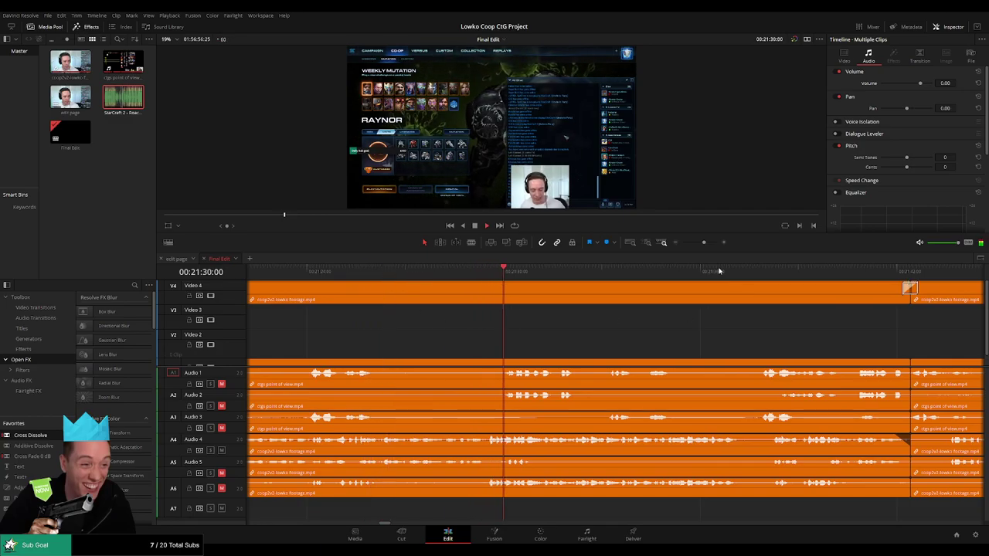
mouse_move(703, 242)
mouse_down()
mouse_move(684, 245)
mouse_move(700, 244)
mouse_up()
drag(672, 345, 457, 343)
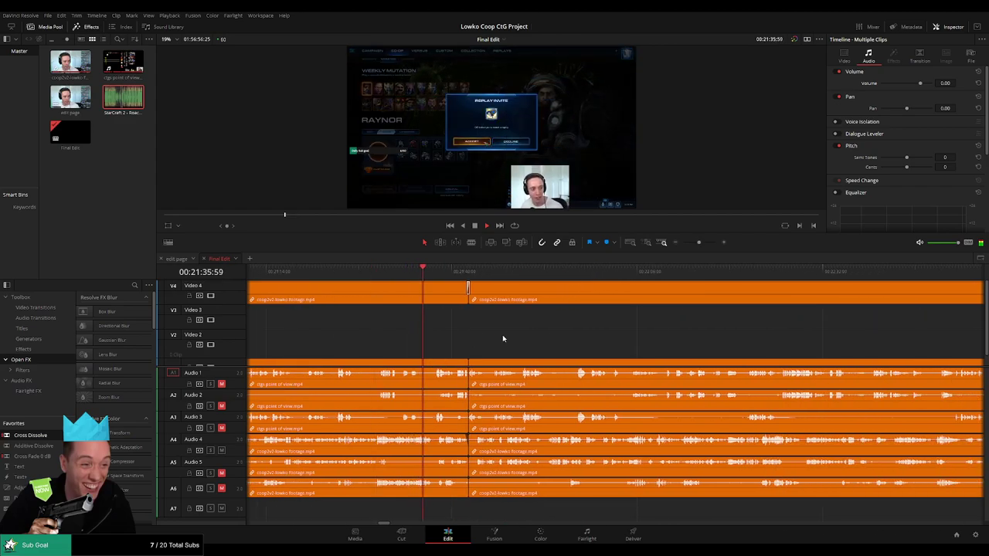
mouse_move(699, 242)
mouse_down()
mouse_move(681, 246)
mouse_move(703, 244)
mouse_up()
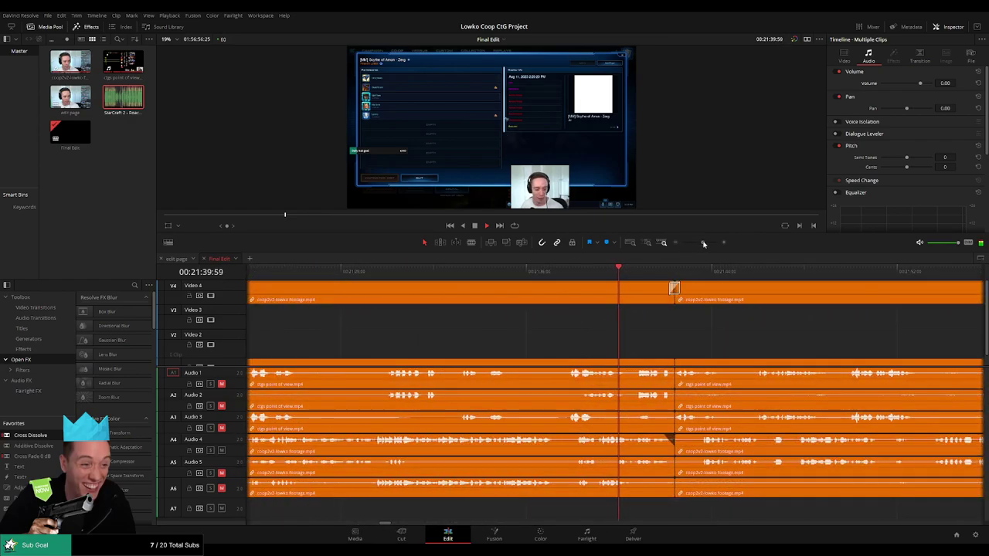
drag(709, 345, 468, 345)
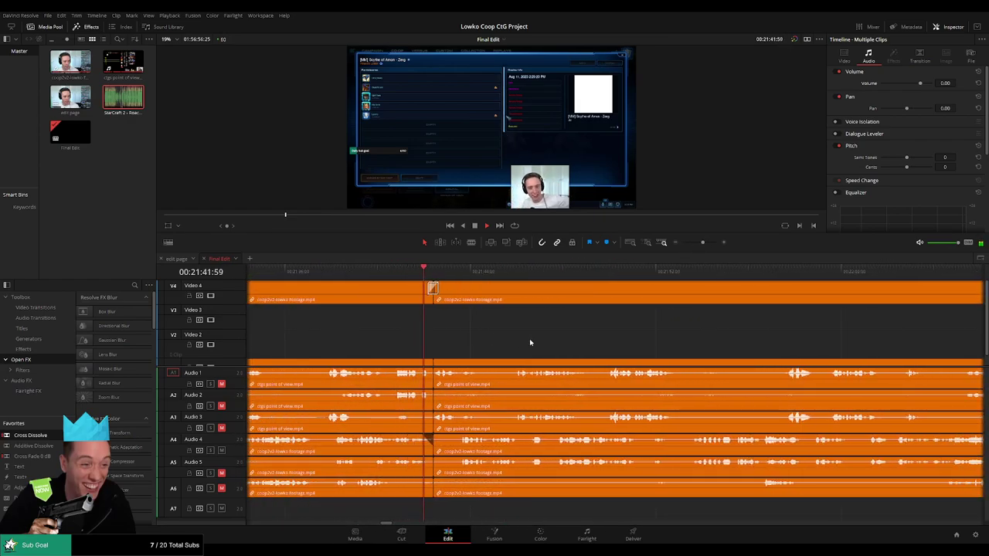
click(556, 272)
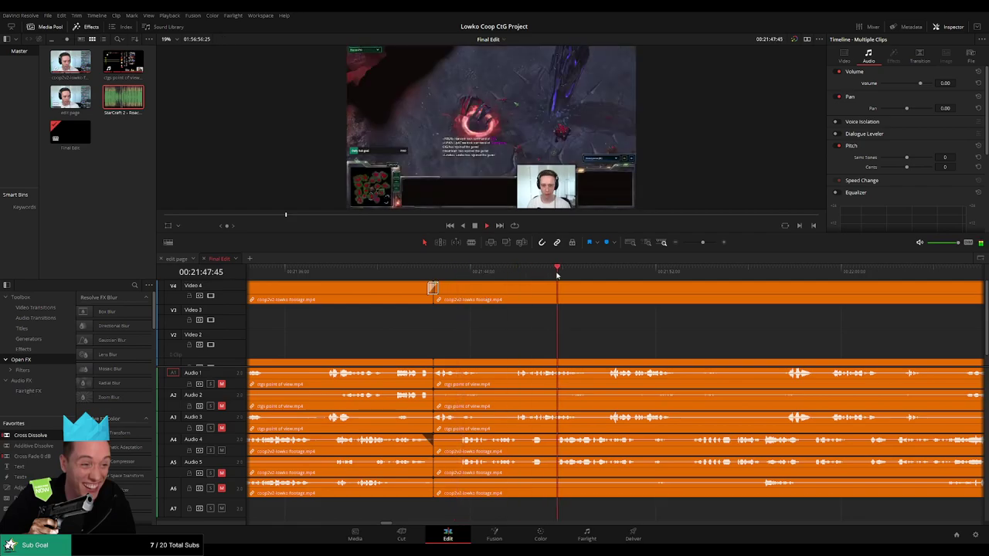
- Undo the last change to restore the teal colour of the Lowko footage after the 00:21:42 cut, and resume playback from that cut
key(space)
click(516, 274)
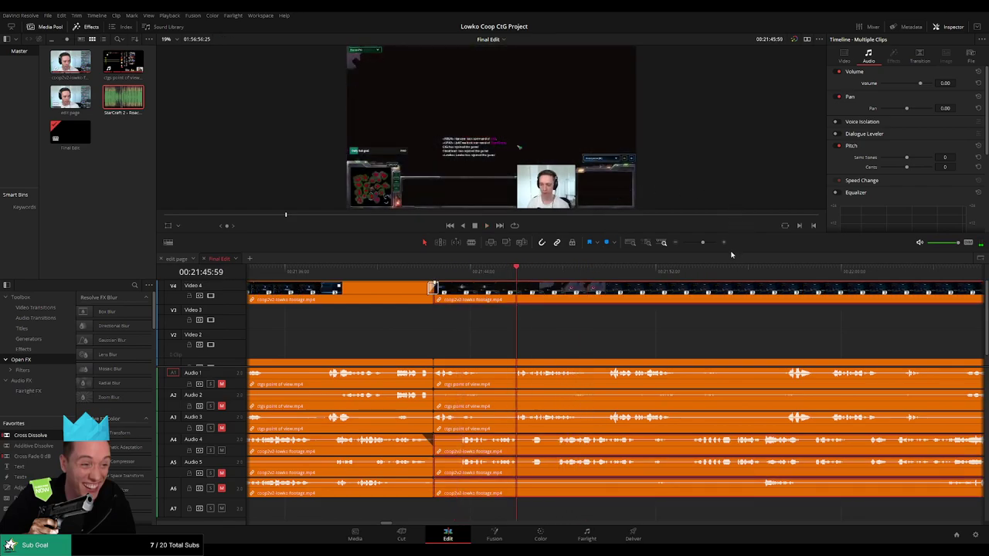
key(ctrl+z)
click(587, 327)
key(Up)
key(space)
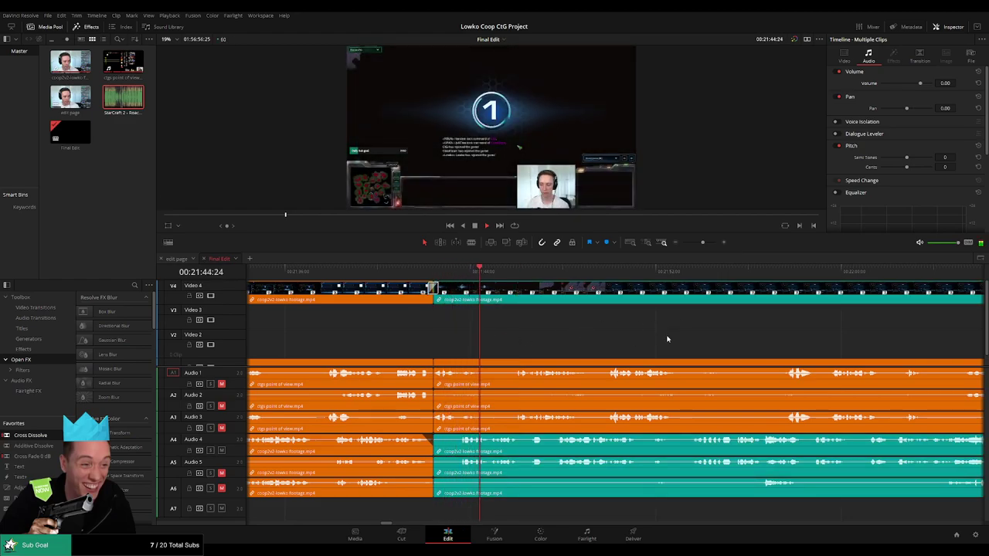
- Review the playback from about 00:21:48 to about 00:22:40, checking the conversation over the Mutators window for anything to censor or cut
mouse_move(702, 242)
mouse_down()
mouse_move(678, 243)
mouse_move(702, 243)
mouse_up()
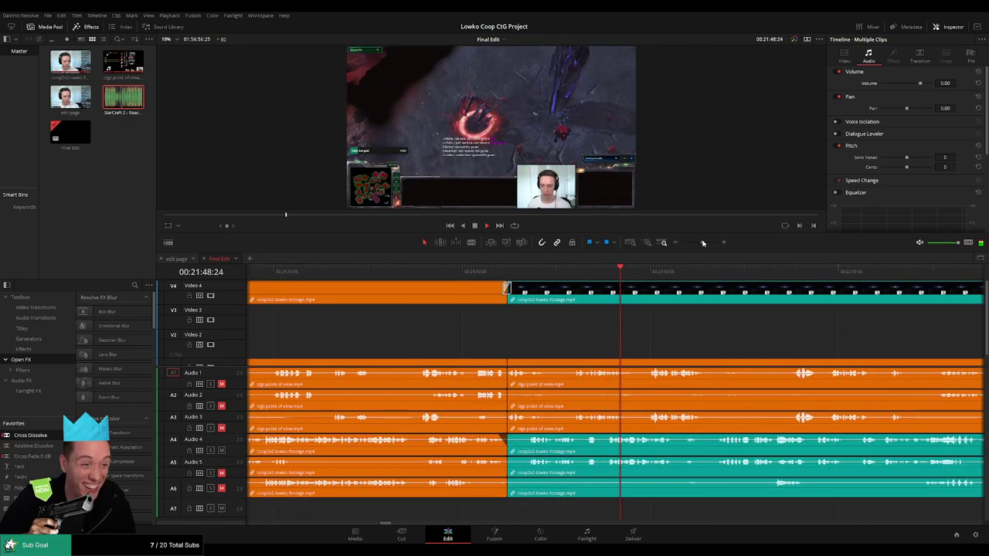
drag(677, 343, 429, 338)
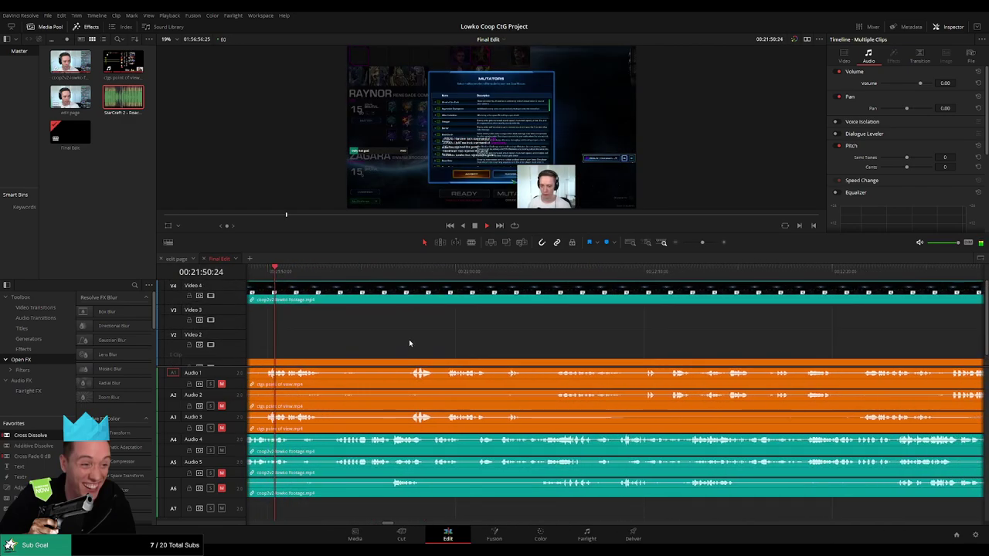
scroll(541, 340, left, 1)
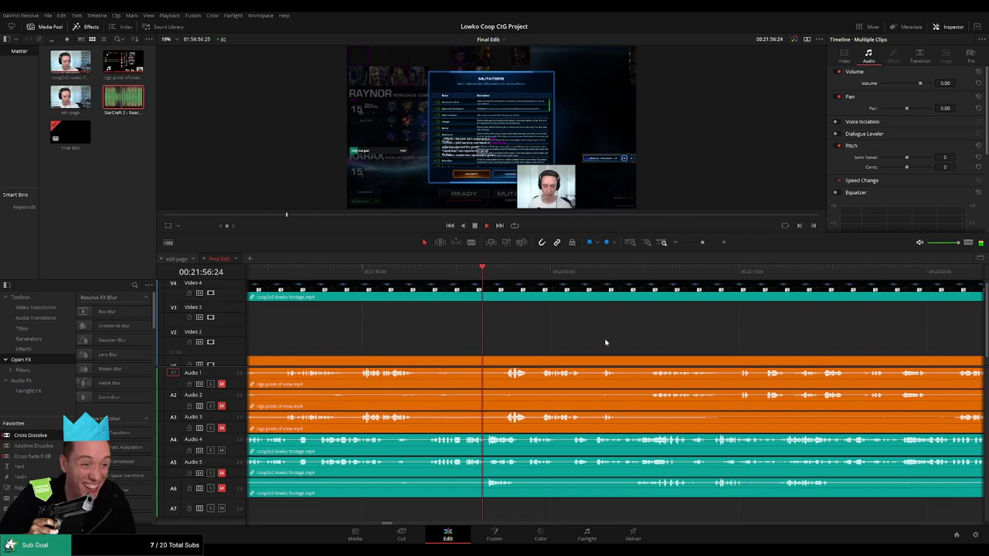
scroll(610, 348, right, 2)
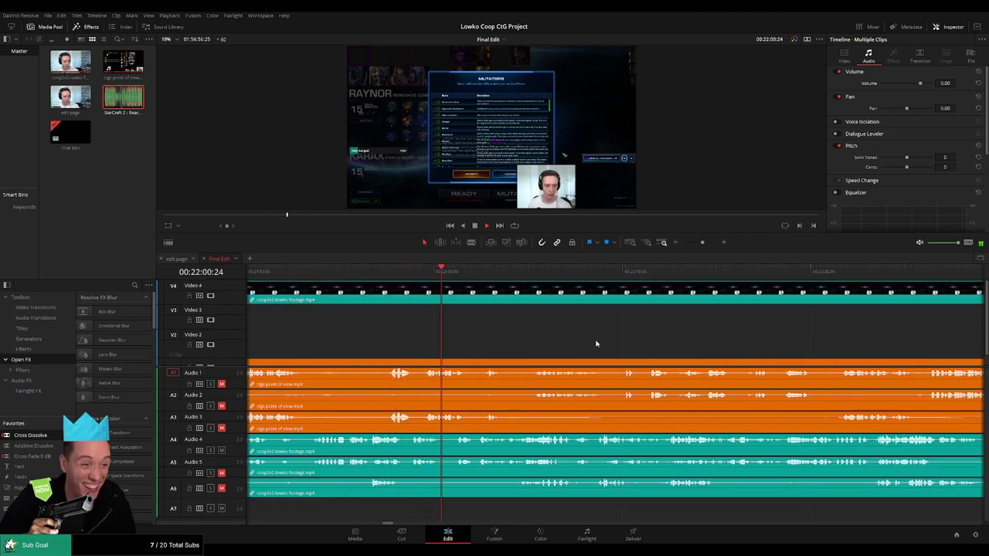
scroll(594, 342, right, 2)
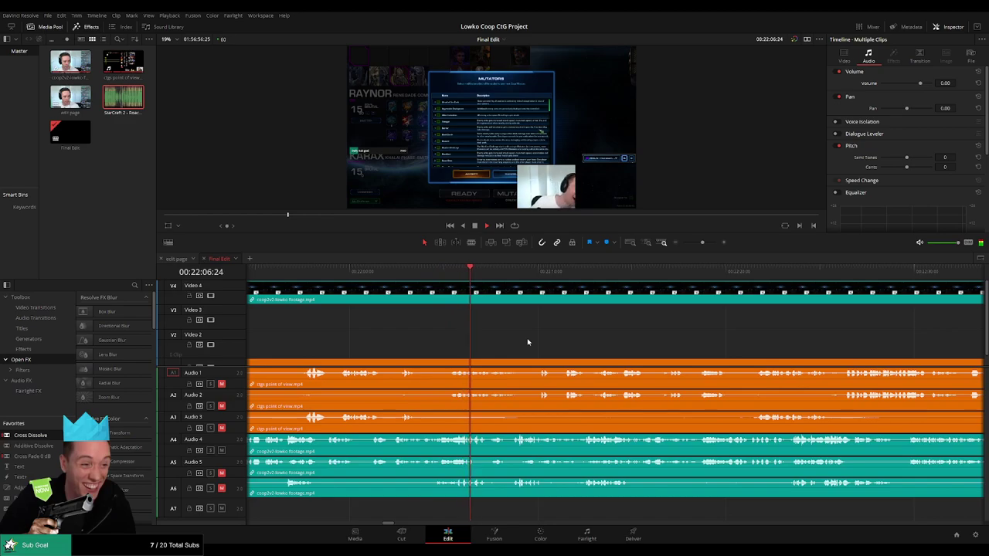
scroll(583, 342, right, 1)
scroll(565, 343, right, 3)
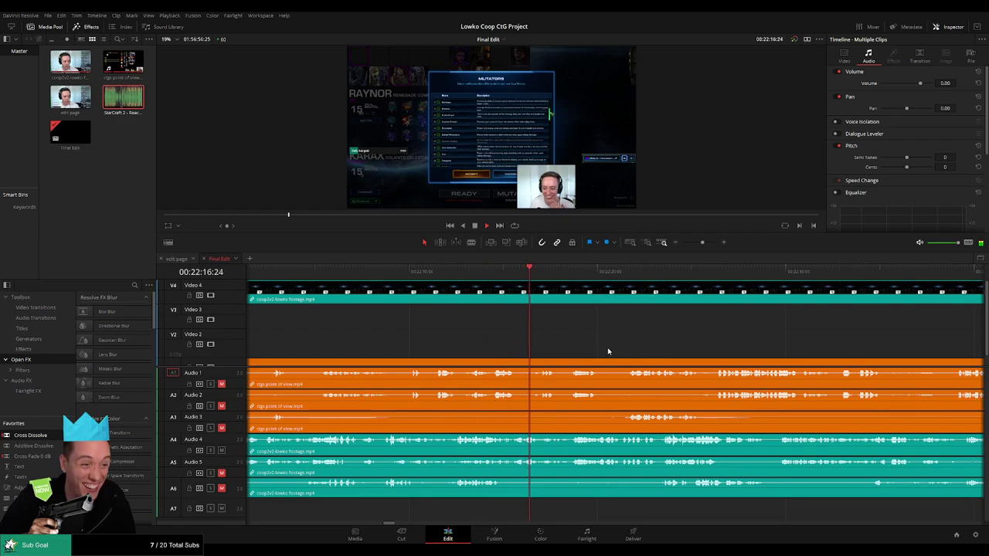
scroll(639, 335, right, 5)
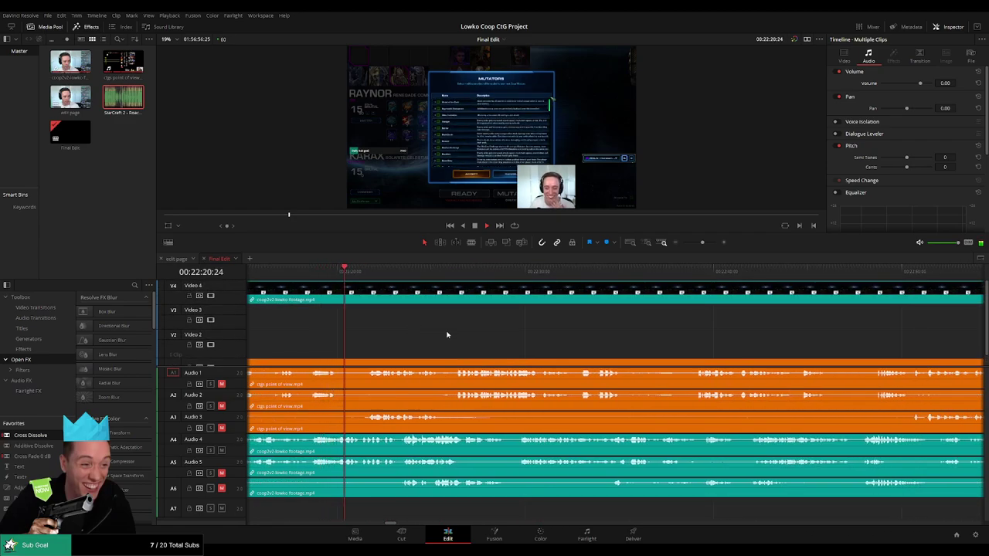
scroll(446, 334, right, 1)
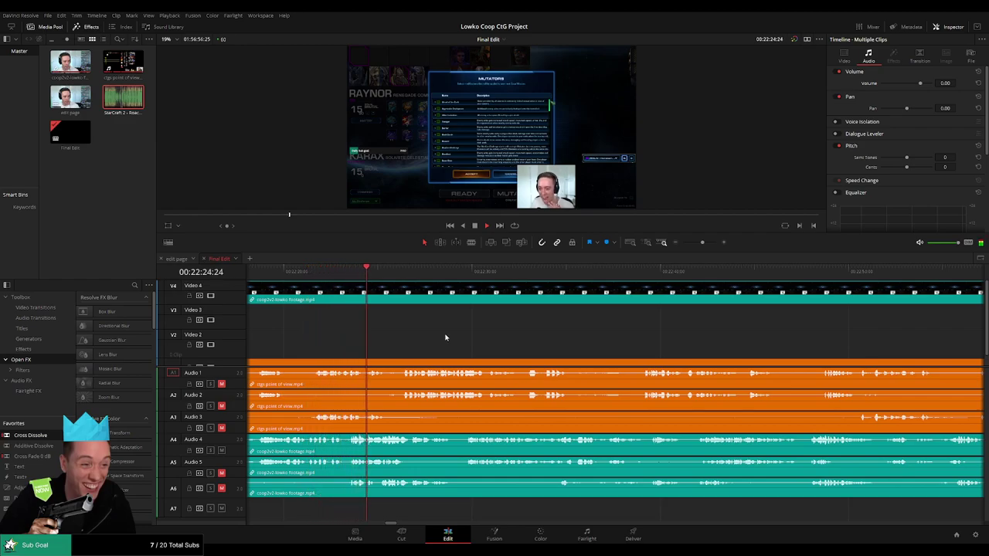
mouse_move(701, 244)
mouse_down()
mouse_move(684, 243)
mouse_move(702, 243)
mouse_up()
scroll(546, 337, right, 4)
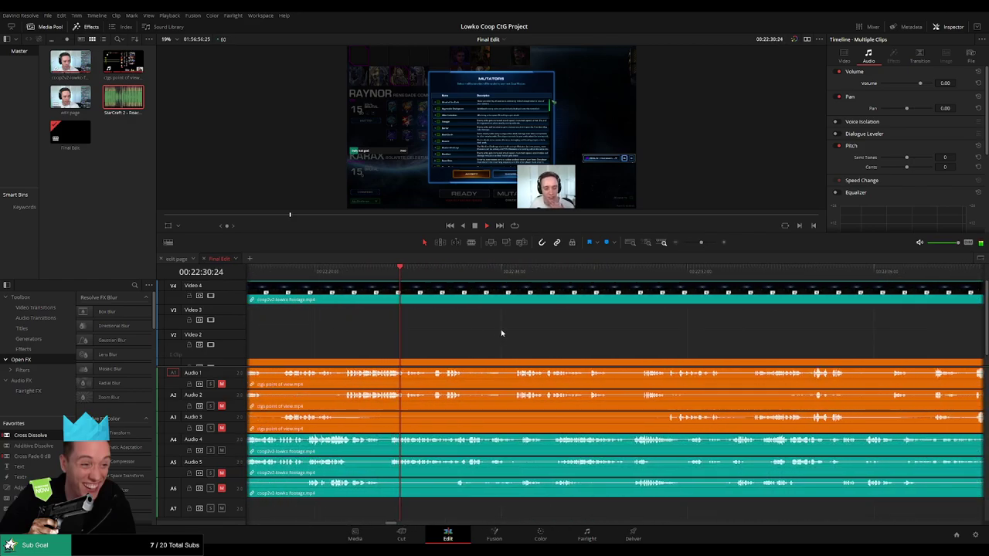
drag(594, 337, 498, 338)
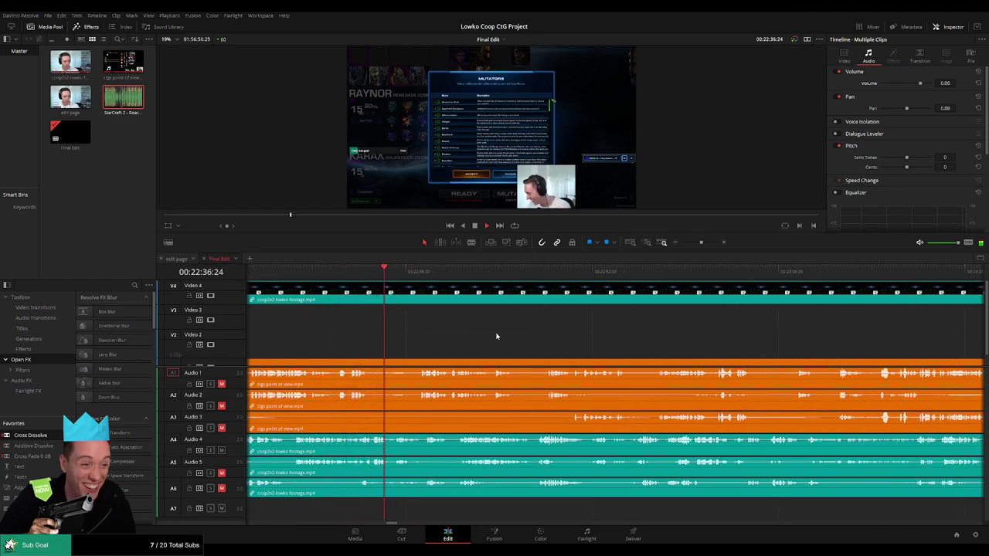
drag(503, 345, 392, 342)
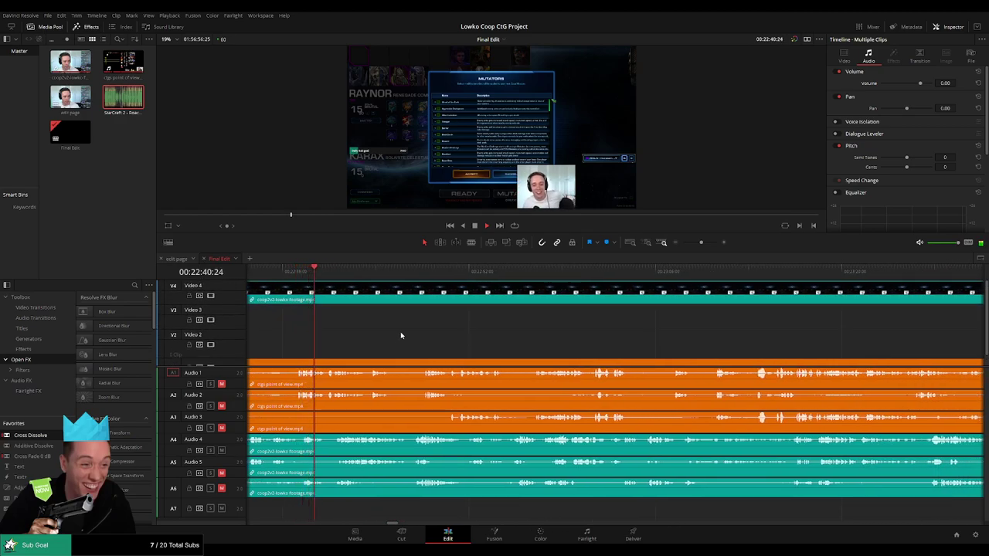
- Listen closely to the conversation from about 00:22:41 to 00:22:50, replaying the stretch around 00:22:48 to locate the unwanted word
key(space)
drag(700, 243, 704, 244)
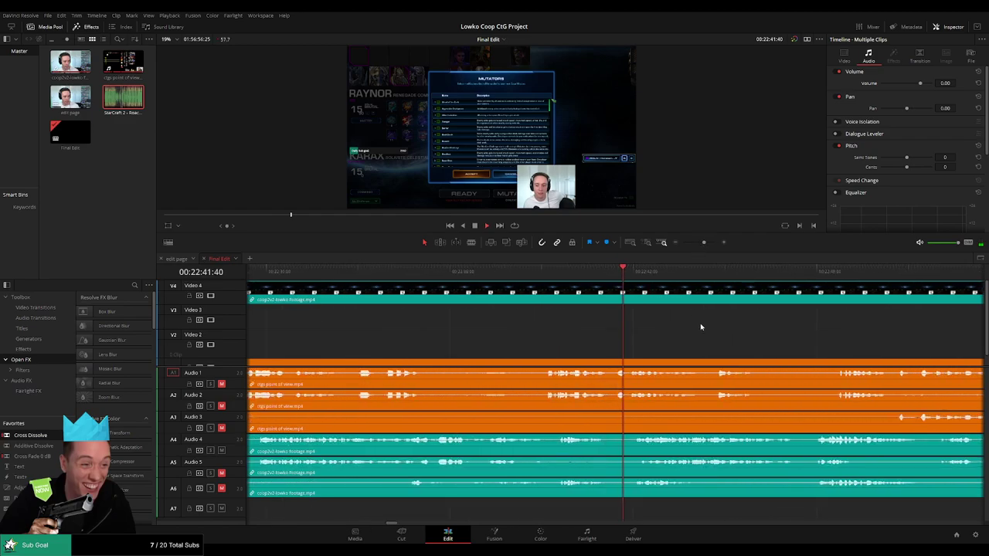
drag(670, 337, 394, 343)
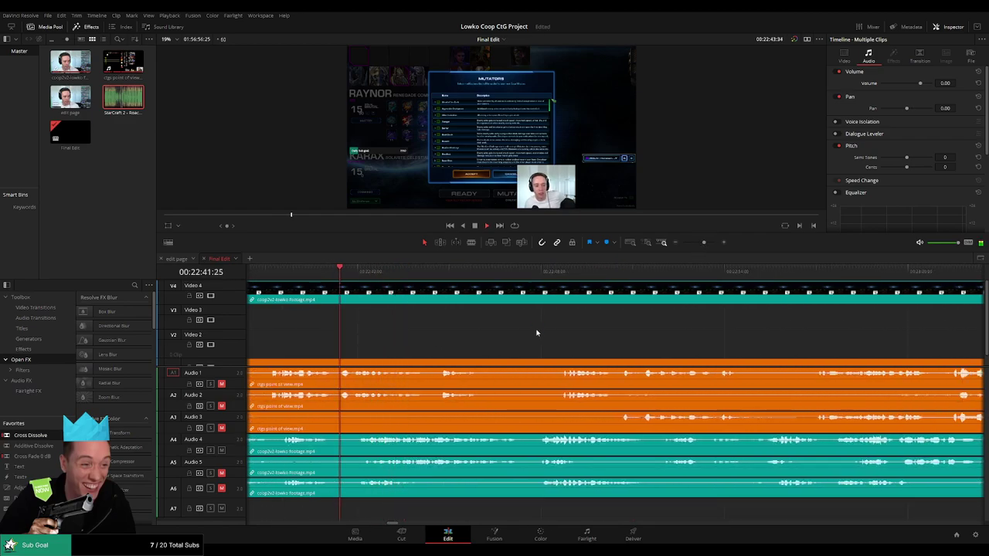
drag(598, 341, 488, 346)
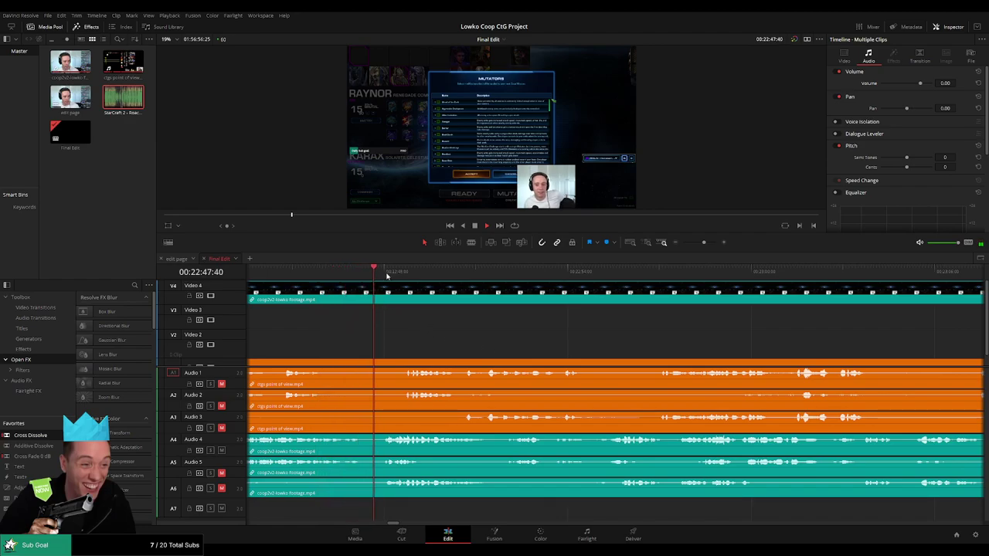
drag(623, 336, 518, 332)
drag(439, 331, 560, 327)
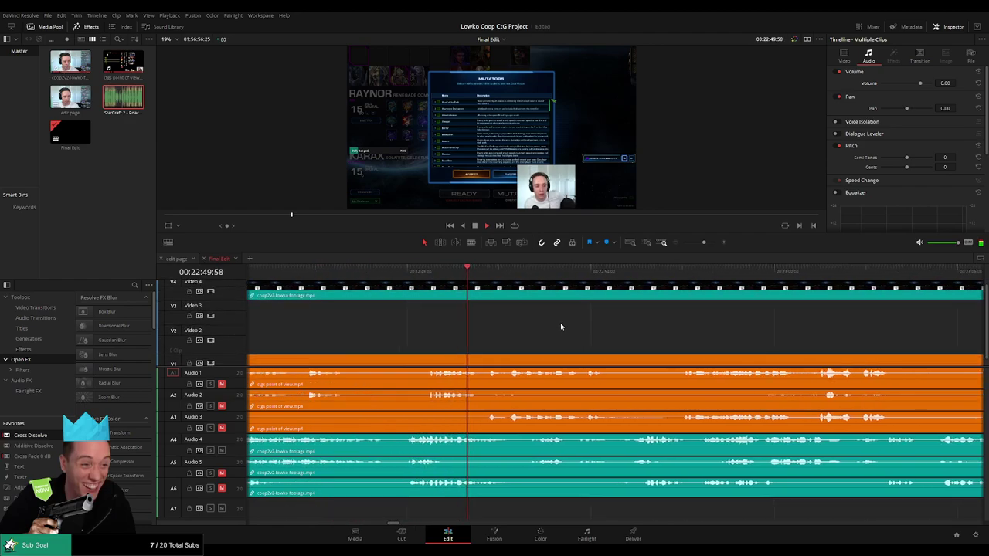
click(418, 268)
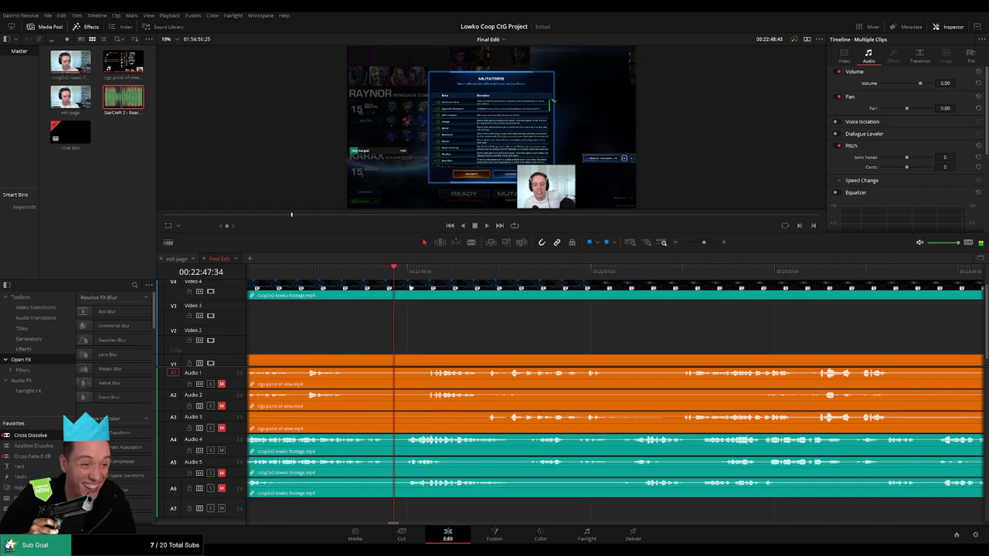
drag(703, 241, 706, 243)
key(space)
key(space)
drag(690, 311, 533, 334)
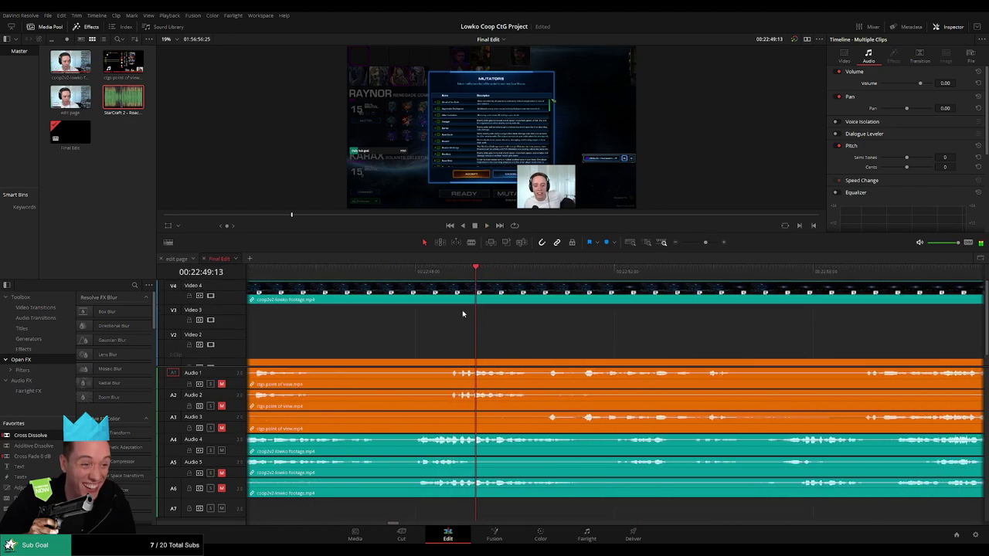
- Isolate the unwanted word in the linked Lowko footage by splitting it at 00:22:48:53 and 00:22:49:09
click(437, 269)
key(space)
mouse_move(457, 273)
mouse_down()
mouse_move(469, 273)
mouse_move(446, 273)
mouse_move(460, 274)
mouse_up()
key(b)
click(461, 301)
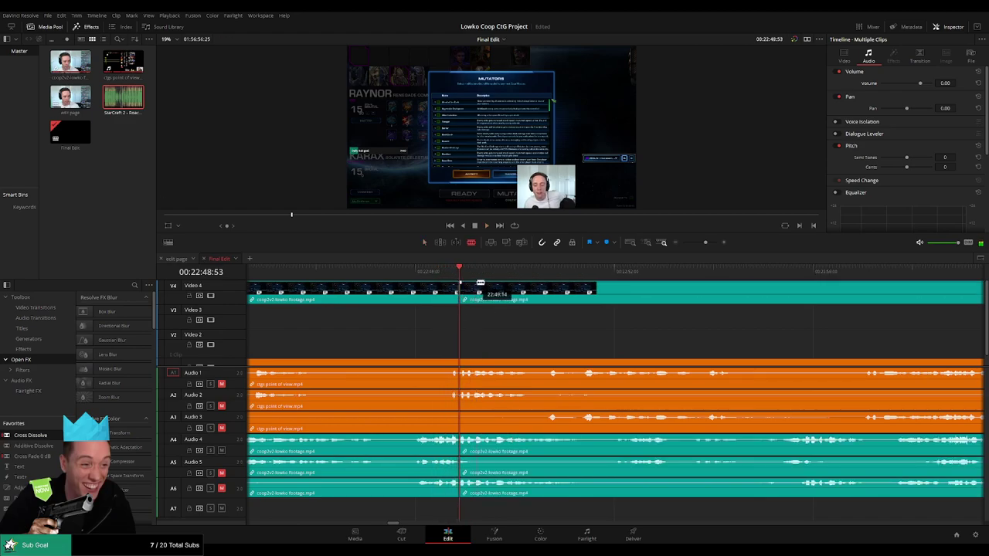
click(460, 270)
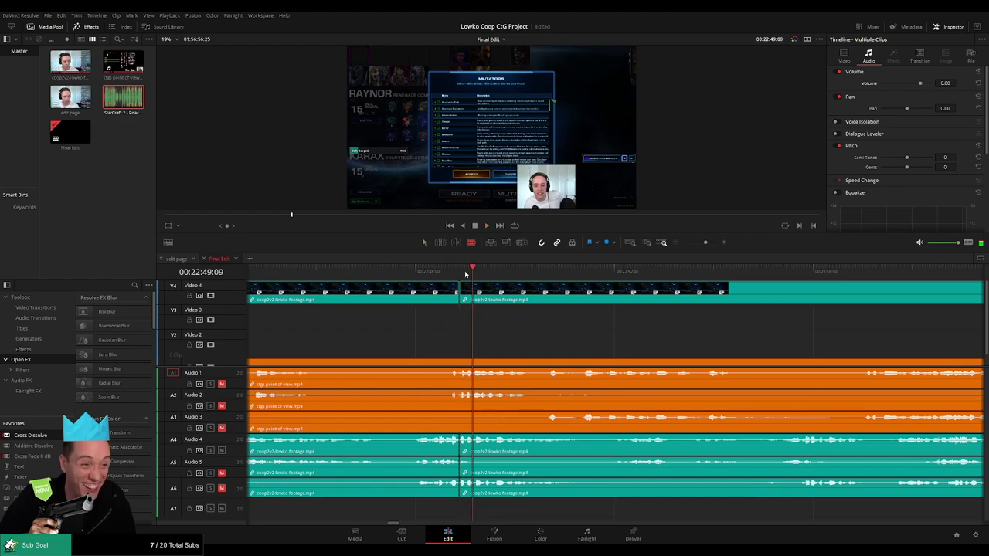
click(474, 301)
key(a)
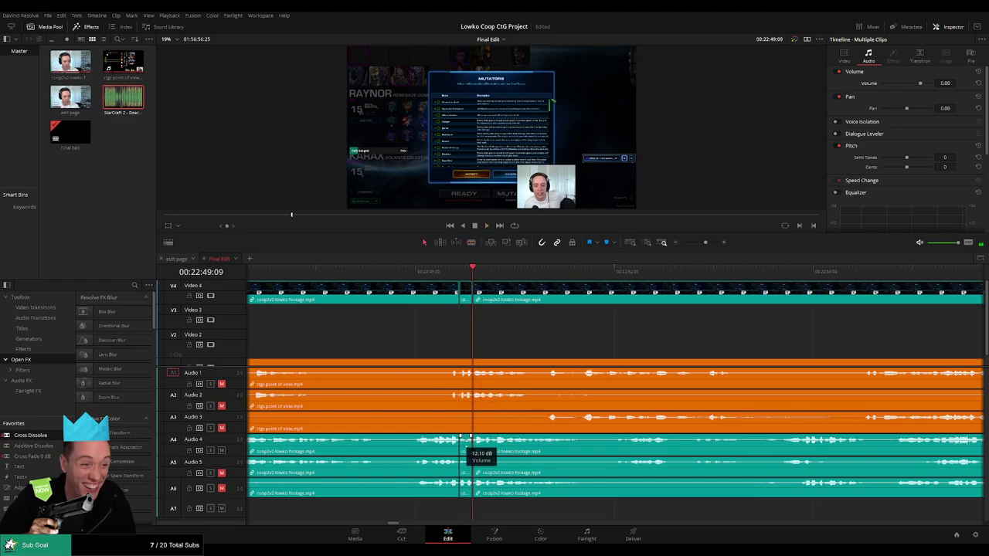
- Censor the isolated word by silencing its Lowko audio and placing a matching-length sound effect on Audio 7, and replay from about 00:22:48
drag(398, 249, 466, 507)
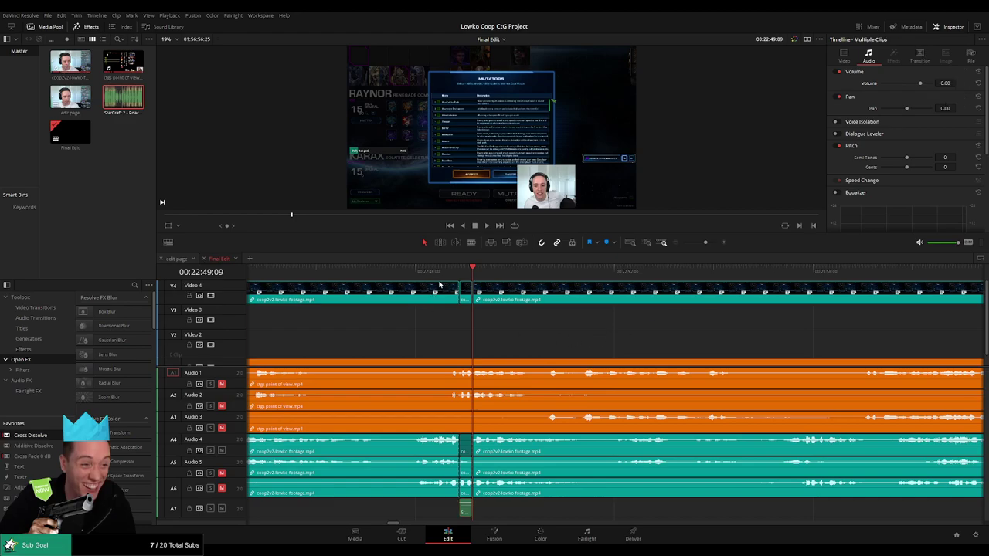
click(437, 271)
key(space)
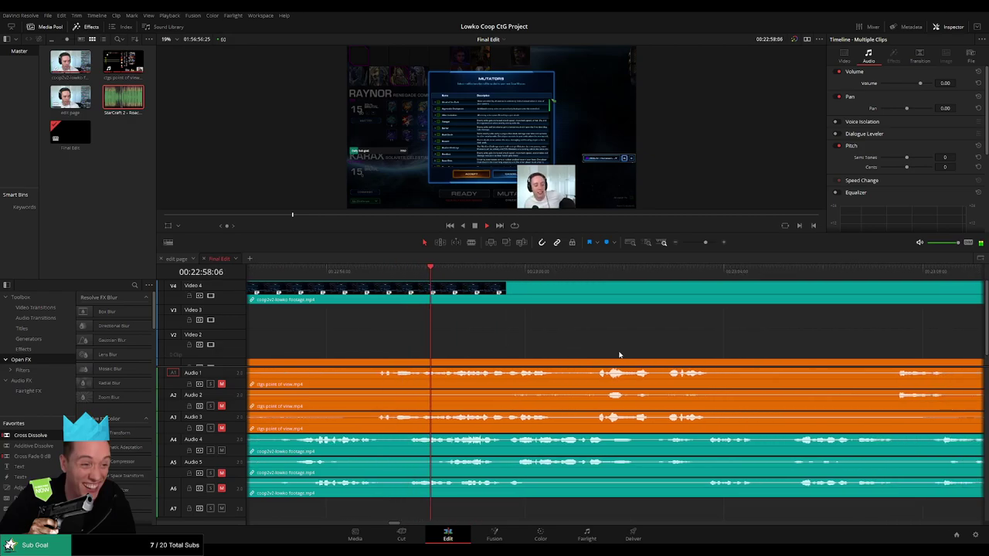
- Review the playback from about 00:22:58 to about 00:23:50, checking the Mutators conversation and the Excel World Championship segment
mouse_move(705, 242)
mouse_down()
mouse_move(685, 242)
mouse_move(702, 242)
mouse_up()
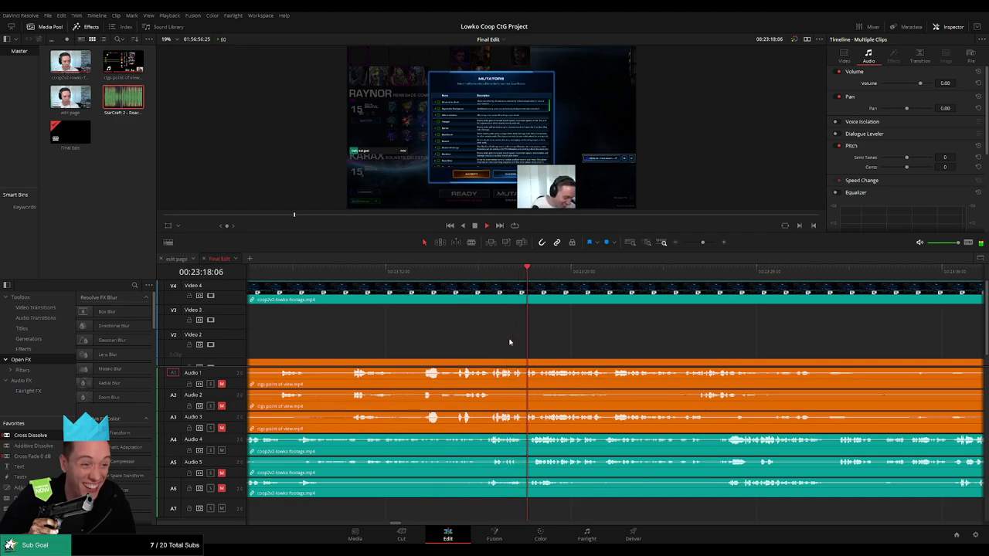
drag(647, 334, 458, 344)
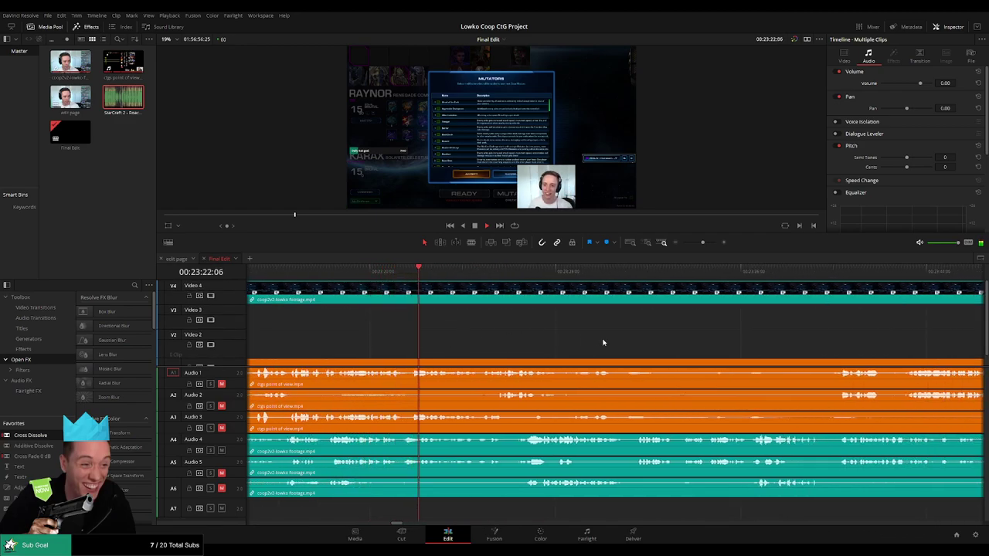
scroll(543, 347, down, 2)
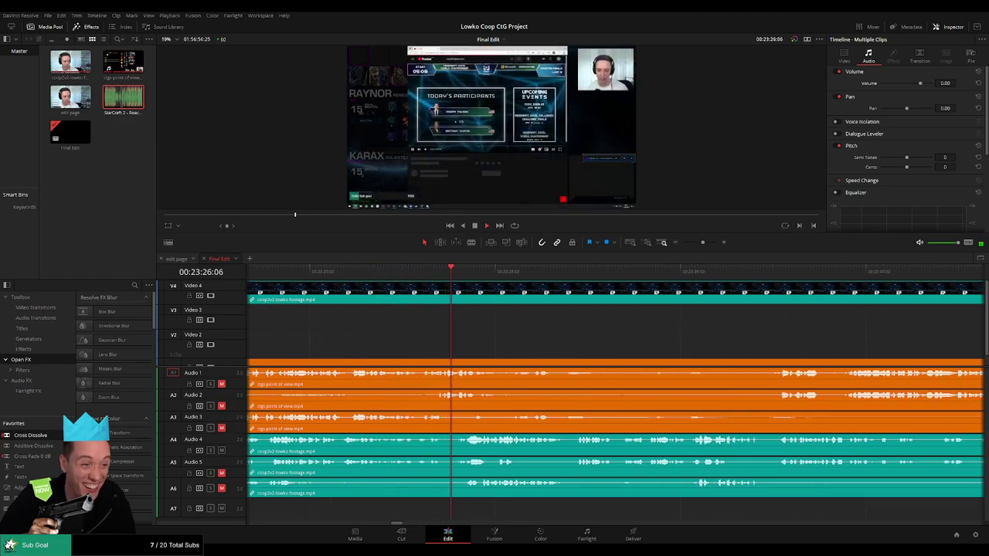
scroll(483, 341, down, 5)
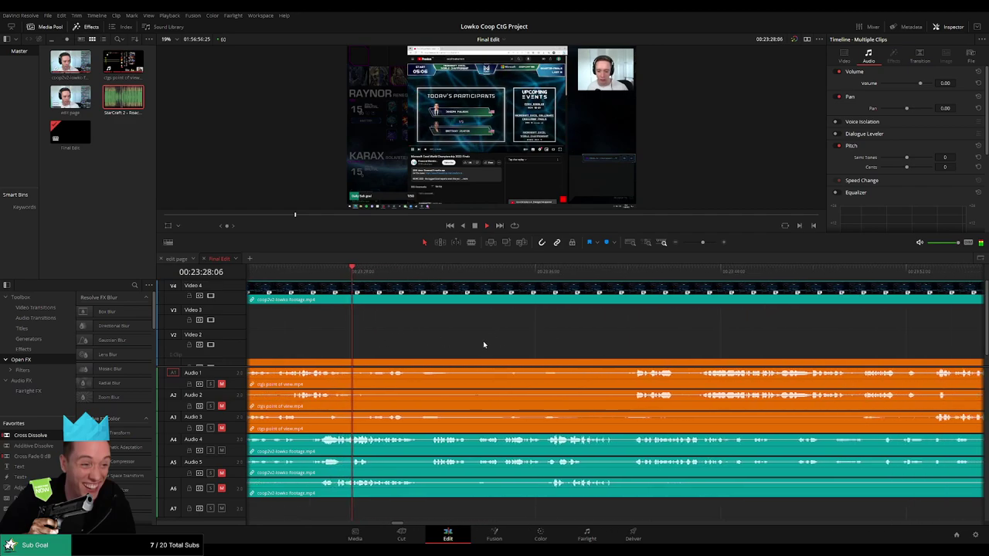
scroll(497, 347, down, 2)
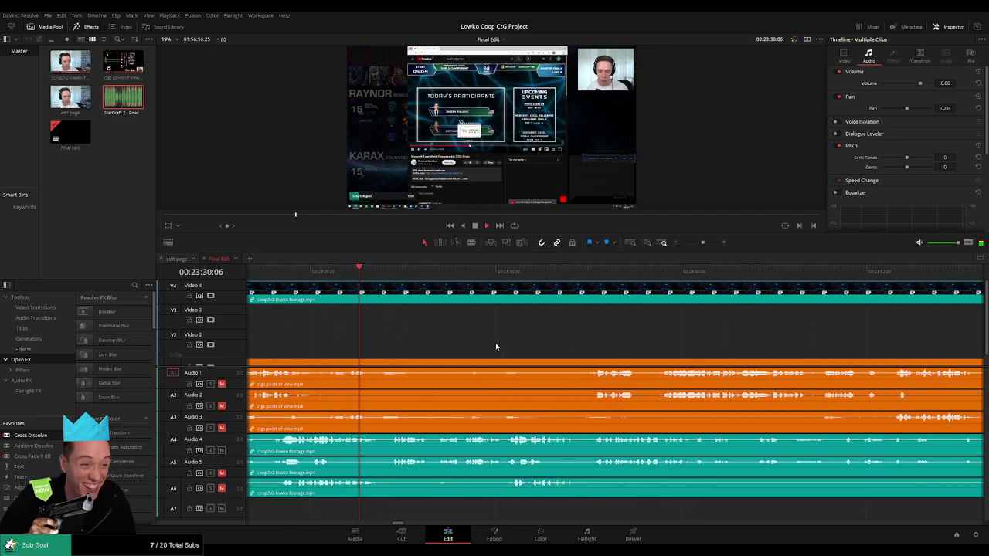
scroll(514, 345, down, 2)
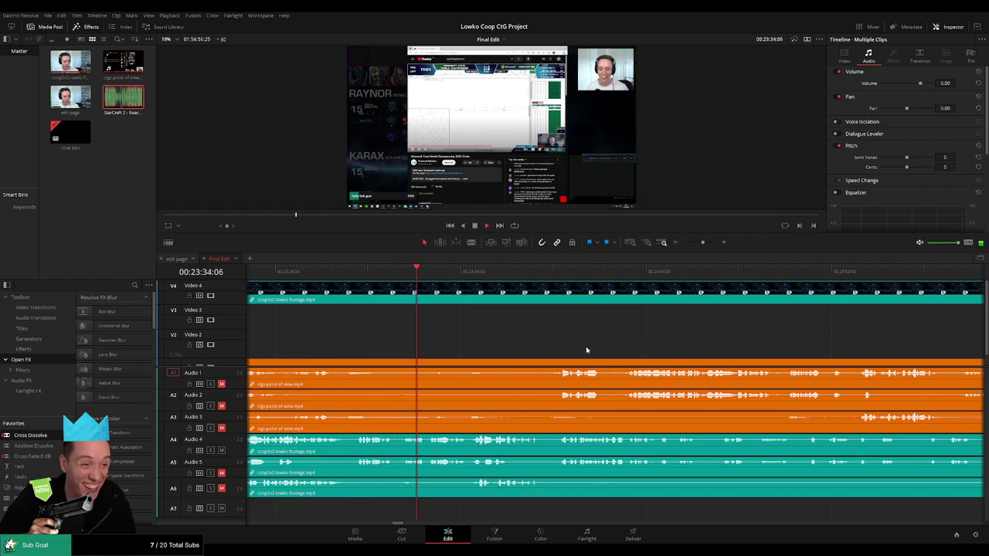
scroll(591, 343, down, 4)
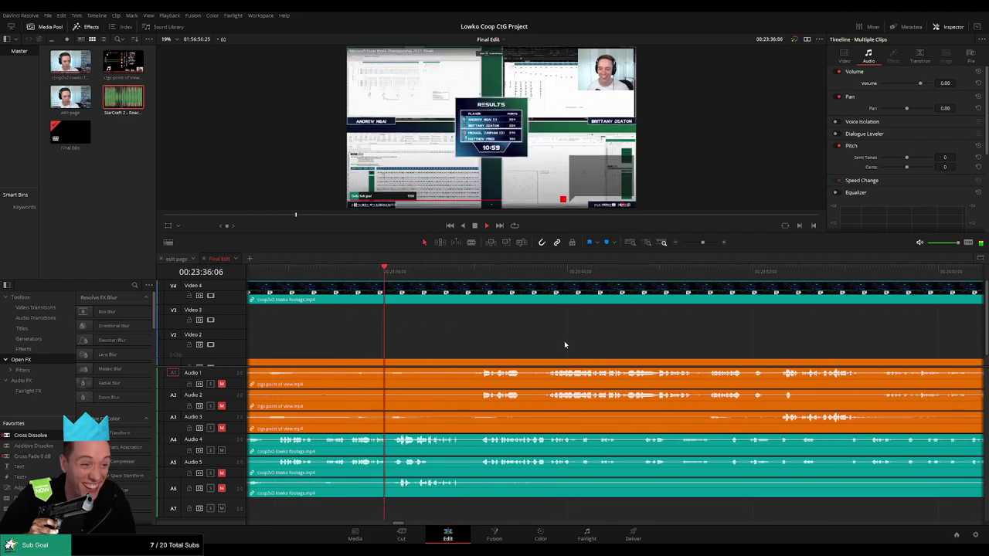
scroll(600, 342, down, 5)
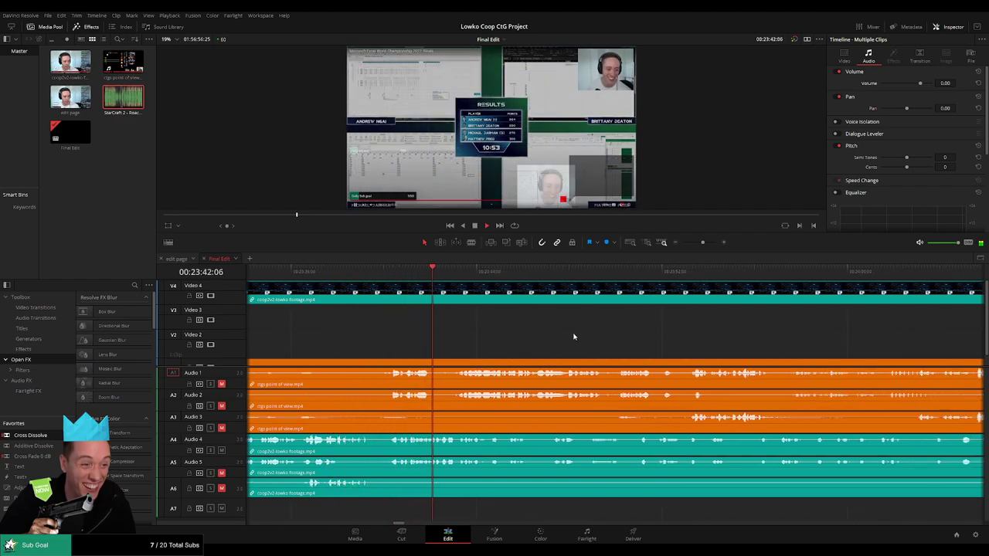
scroll(574, 343, down, 1)
scroll(534, 347, down, 2)
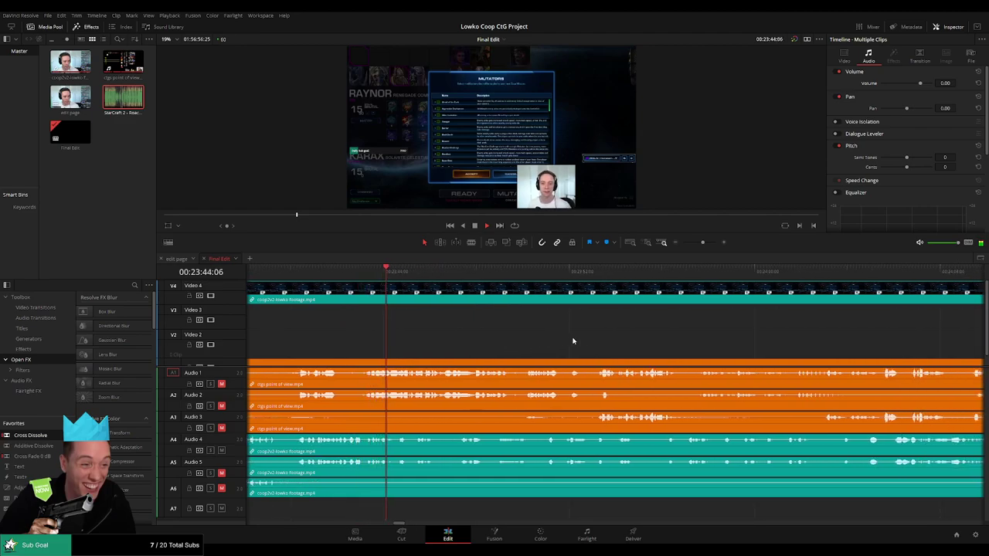
scroll(545, 345, down, 2)
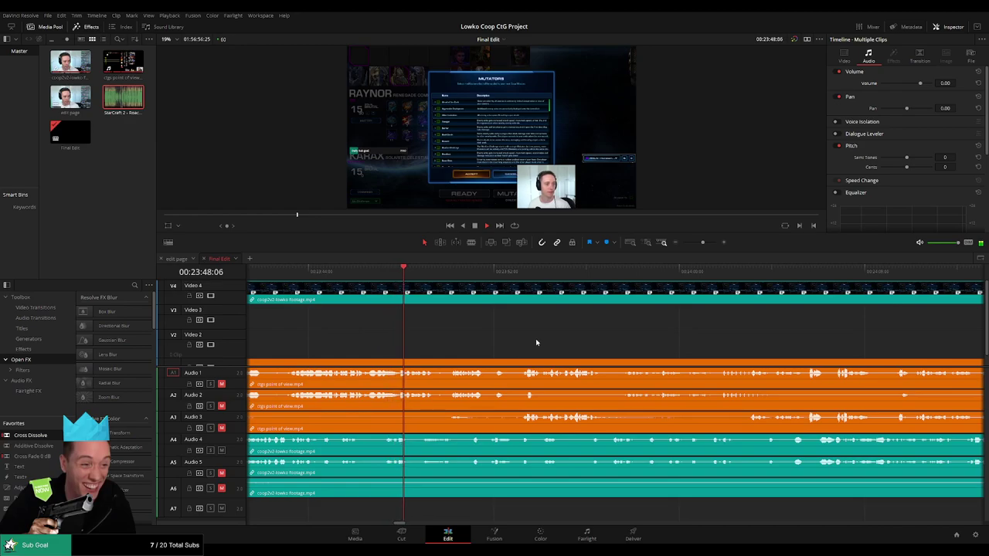
scroll(536, 342, down, 2)
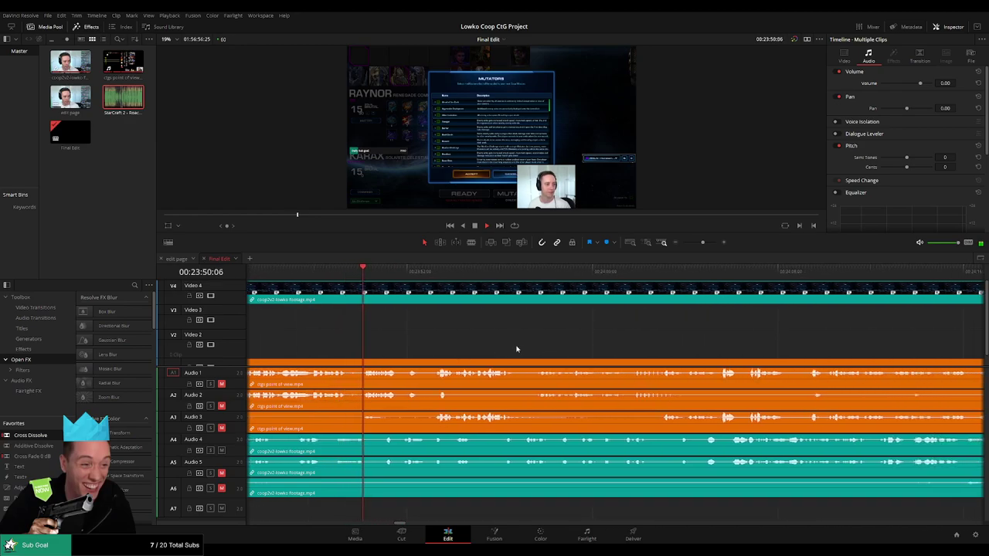
- Review the playback from about 00:23:50 to 00:24:18, checking the conversation over the Mutators list and the return to commander selection
scroll(510, 347, down, 2)
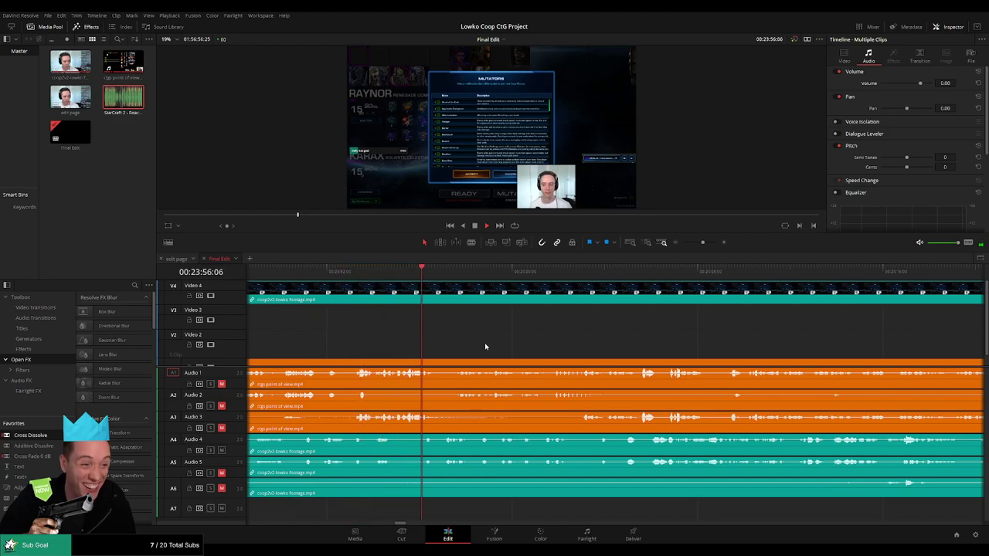
scroll(486, 349, down, 2)
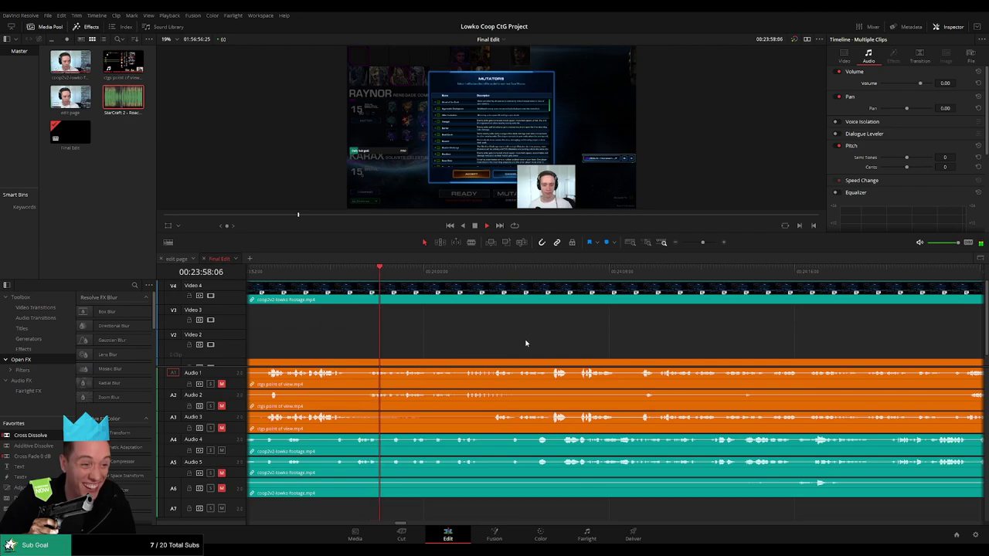
scroll(518, 346, down, 2)
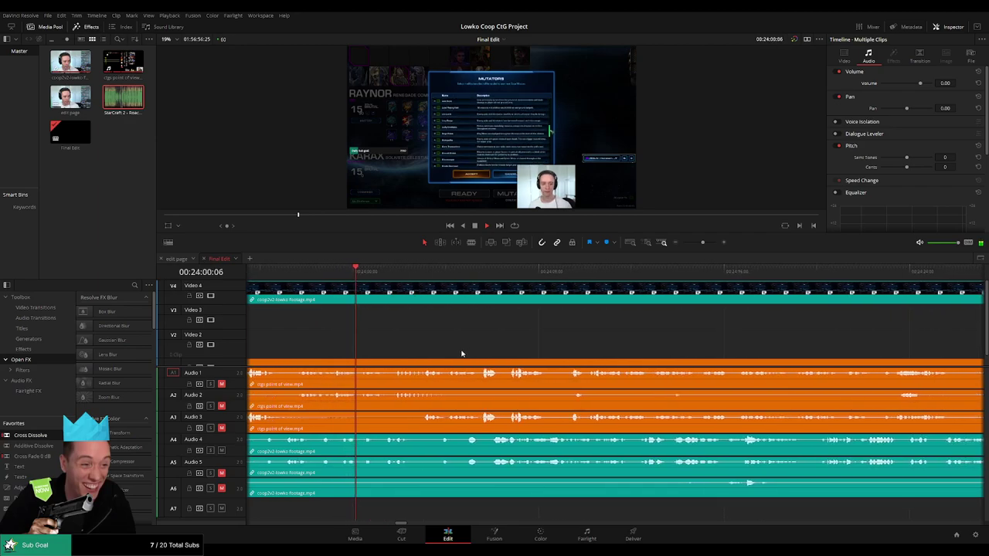
scroll(448, 346, down, 1)
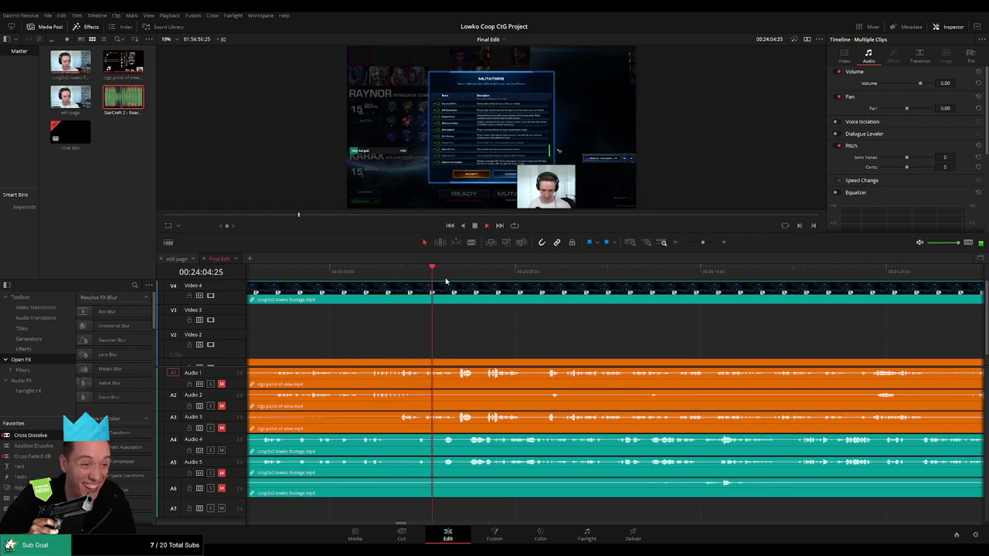
scroll(490, 337, down, 3)
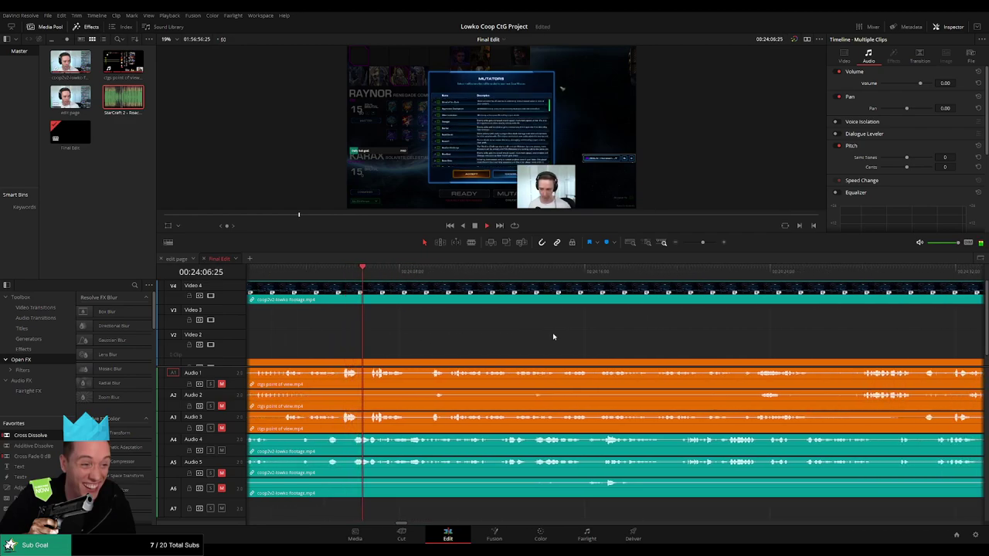
scroll(532, 338, down, 3)
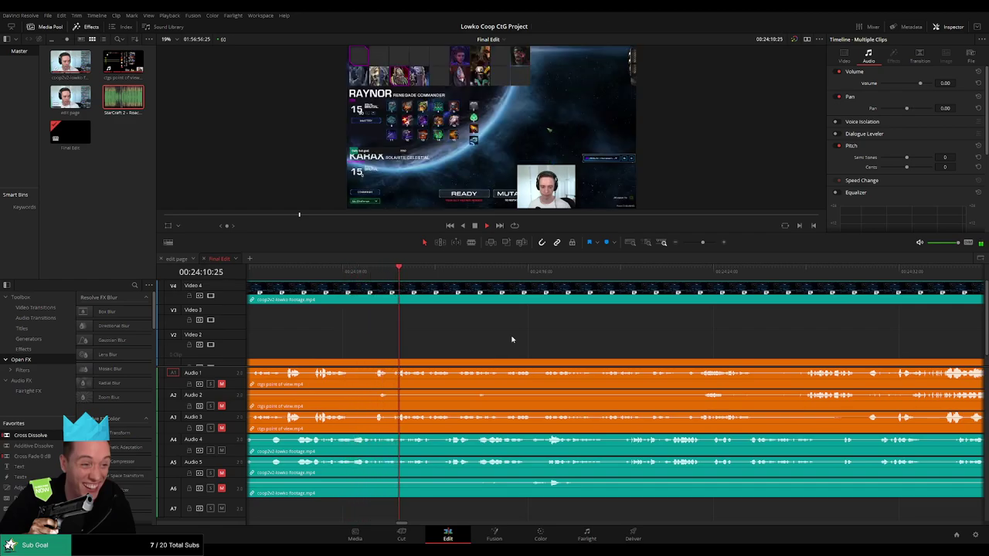
scroll(484, 344, down, 5)
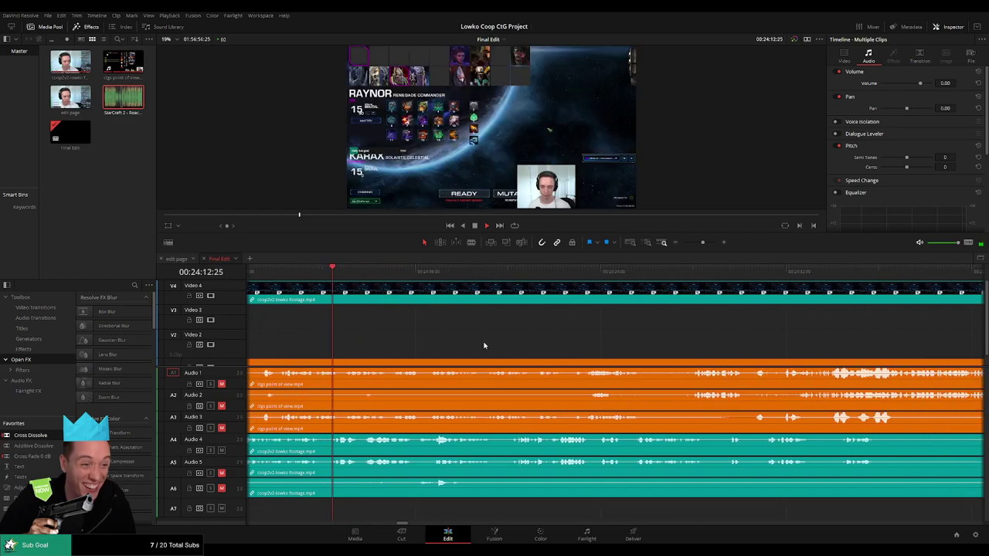
mouse_move(702, 244)
mouse_down()
mouse_move(682, 247)
mouse_move(703, 246)
mouse_up()
scroll(662, 347, down, 4)
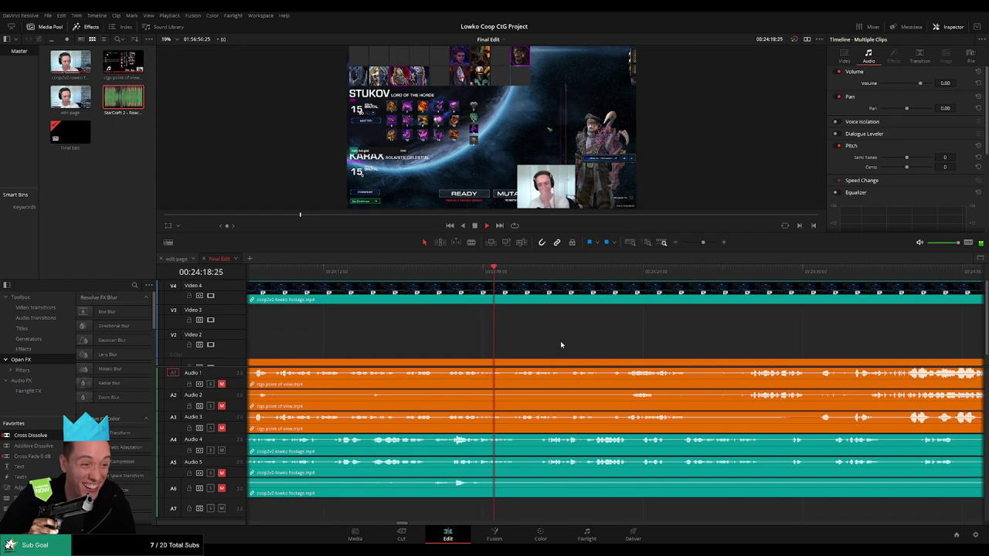
- Listen to the Stukov commander-selection conversation from about 00:24:22 to 00:24:36 to find where an unneeded section begins
scroll(563, 348, down, 3)
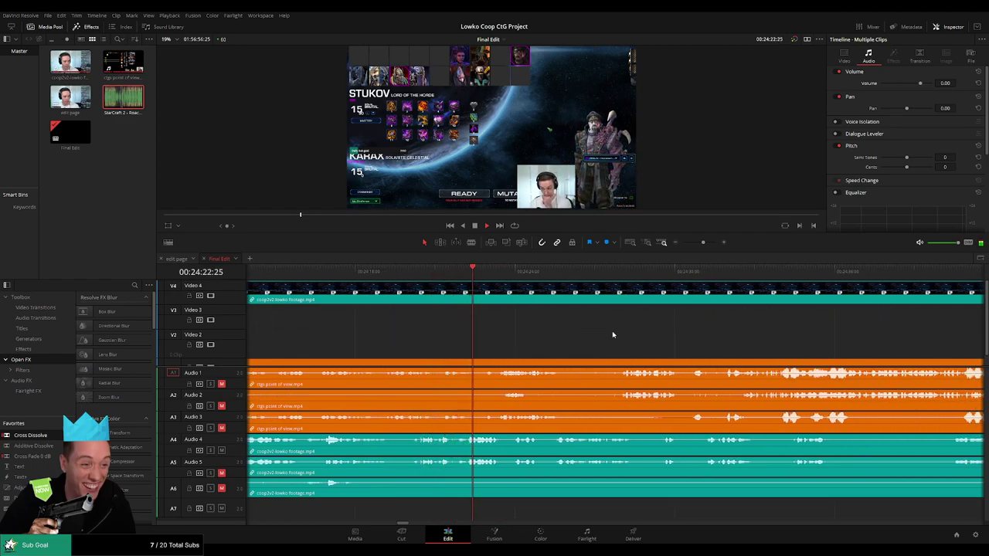
scroll(587, 337, down, 3)
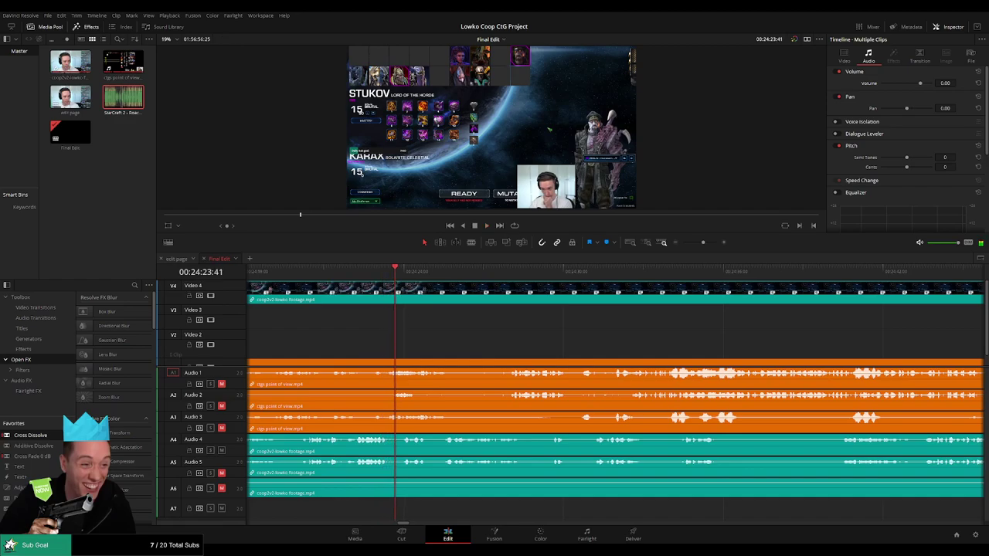
key(space)
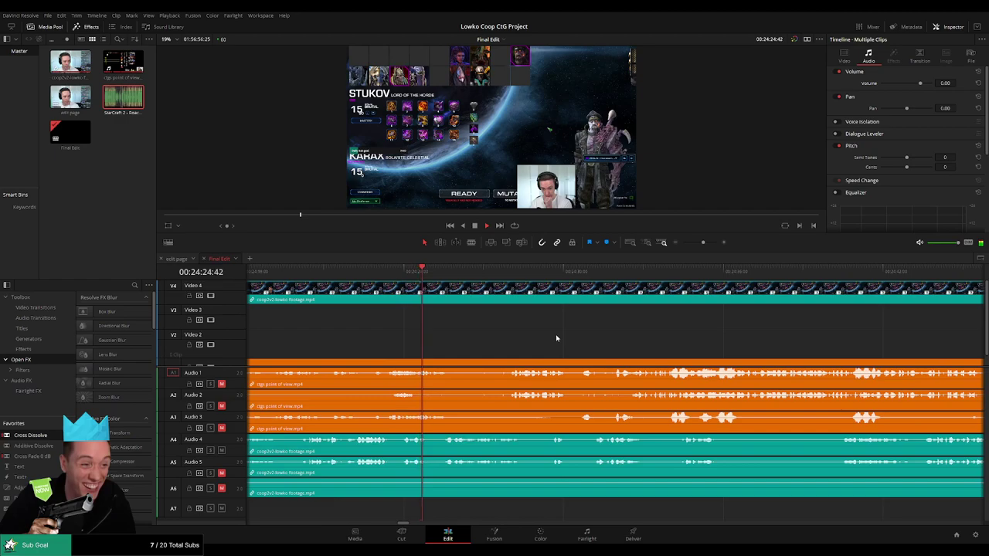
scroll(525, 336, down, 3)
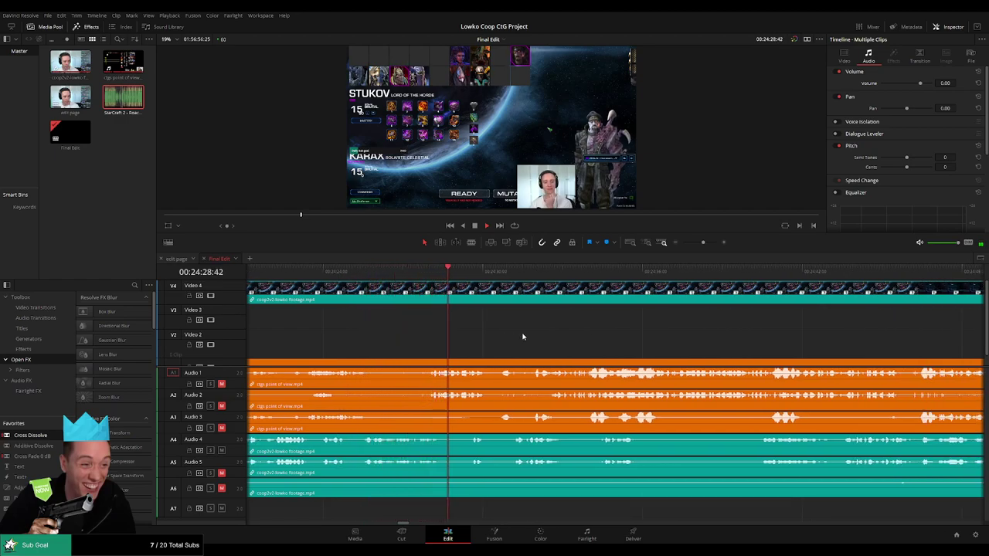
scroll(529, 335, down, 3)
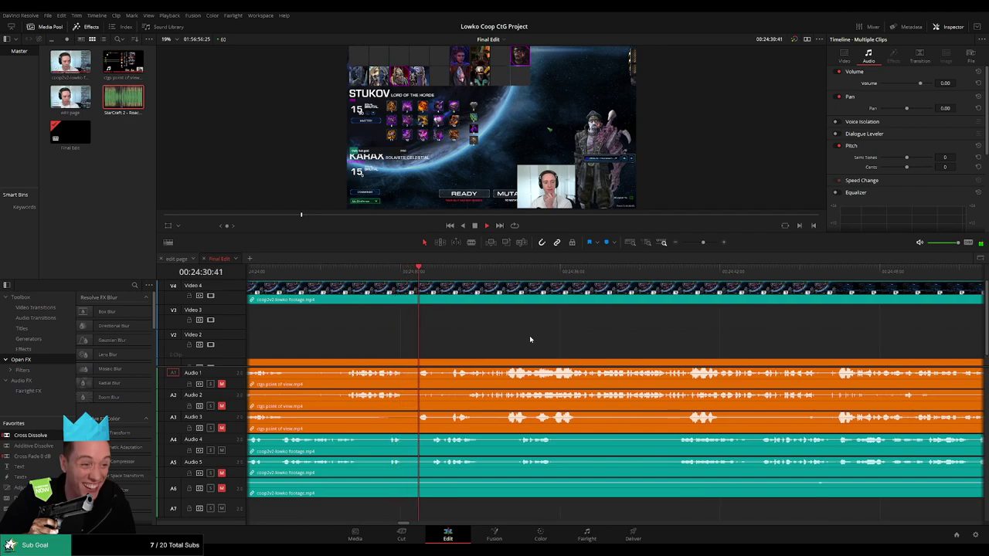
scroll(532, 336, down, 3)
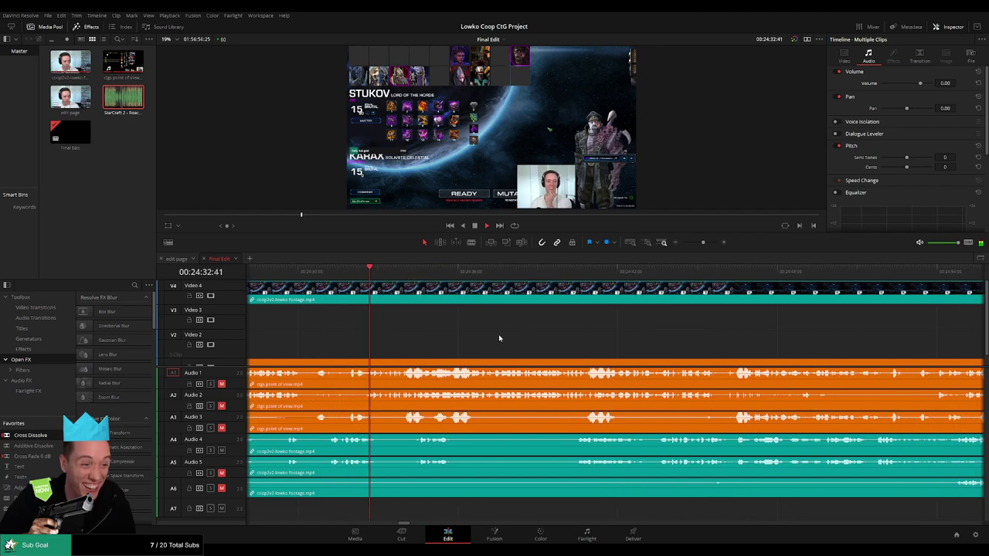
scroll(564, 337, down, 3)
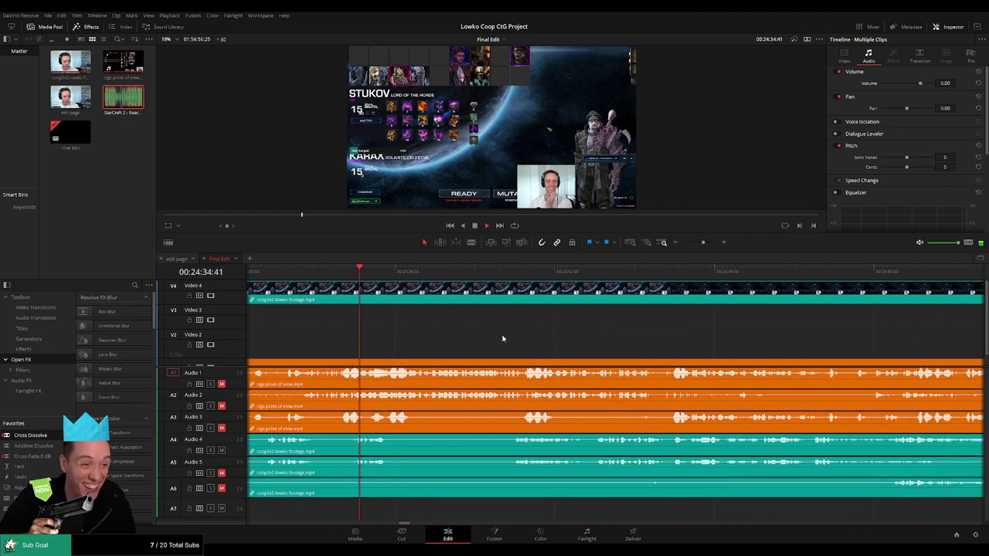
- Isolate the unneeded section by splitting both the Lowko and point-of-view footage at 00:24:36:02 and 00:24:40:28
key(b)
click(399, 295)
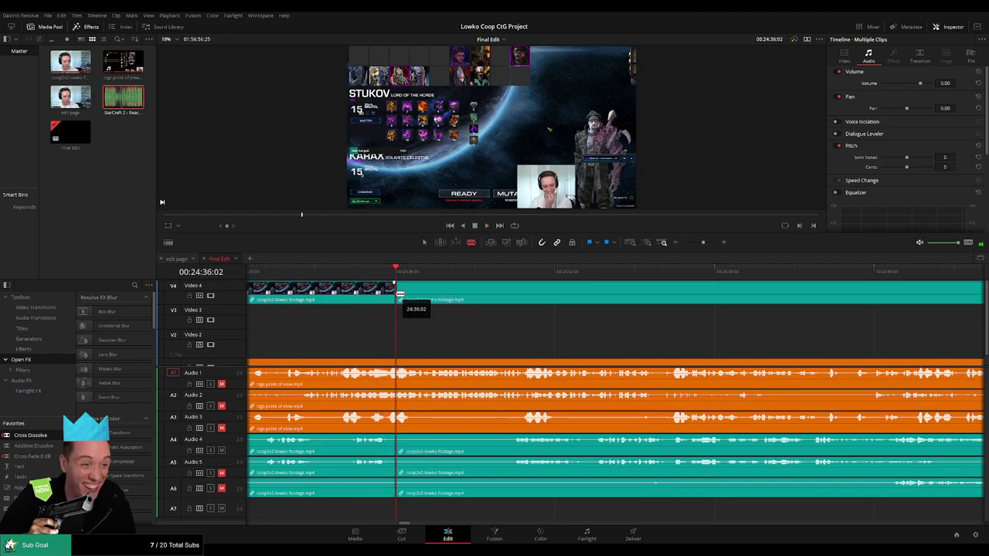
click(500, 272)
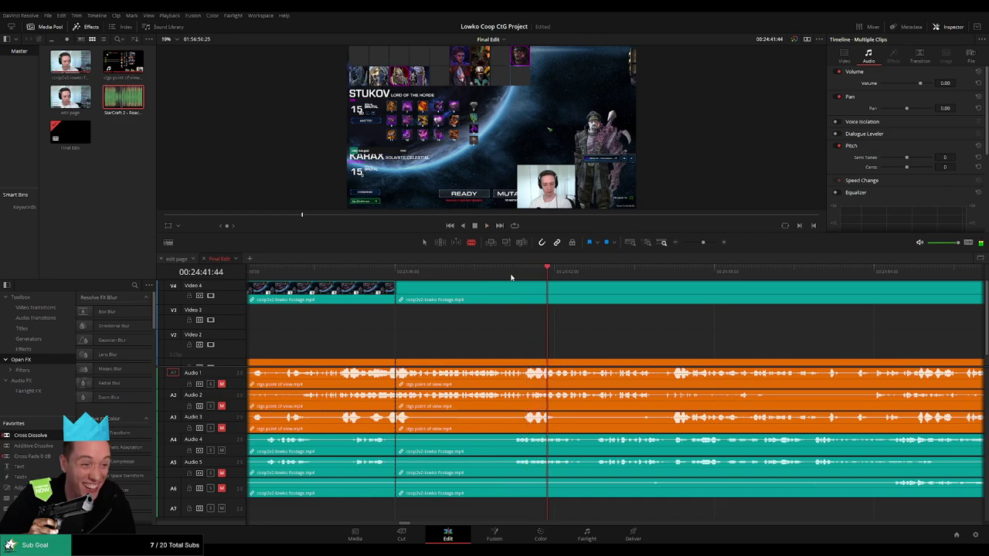
click(510, 275)
click(513, 276)
key(space)
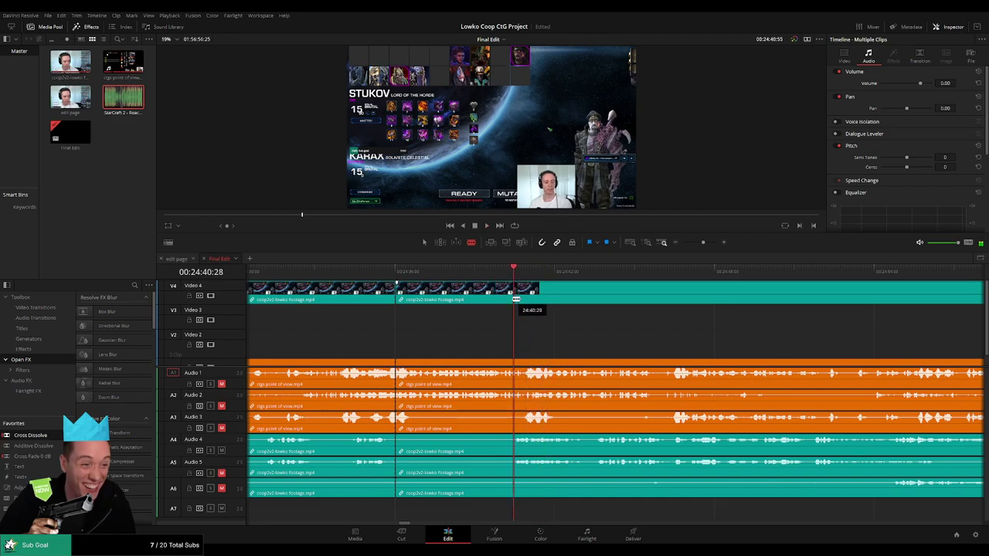
click(515, 296)
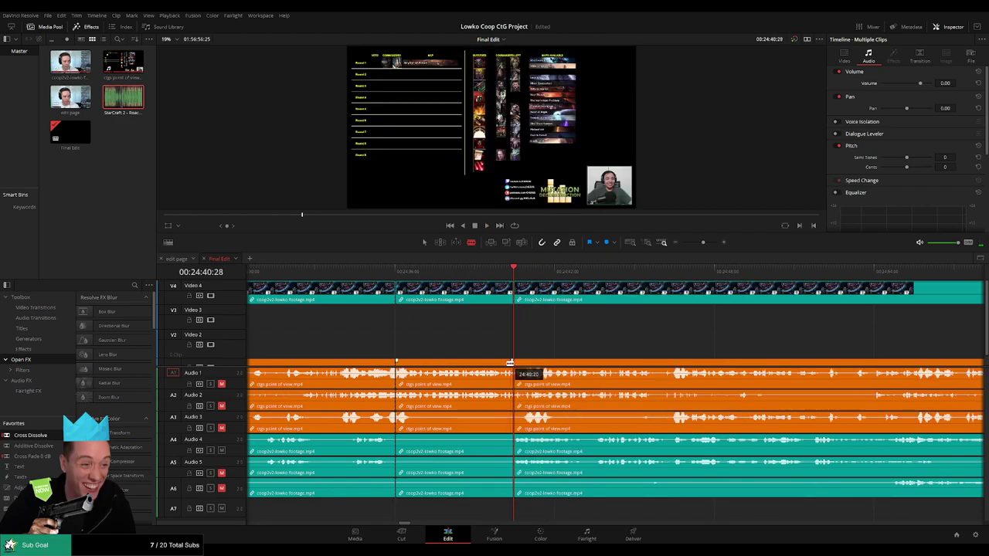
- Remove the isolated section, closing the gap, add transitions to the Lowko video and audio at the join, and replay from there
click(457, 298)
key(Delete)
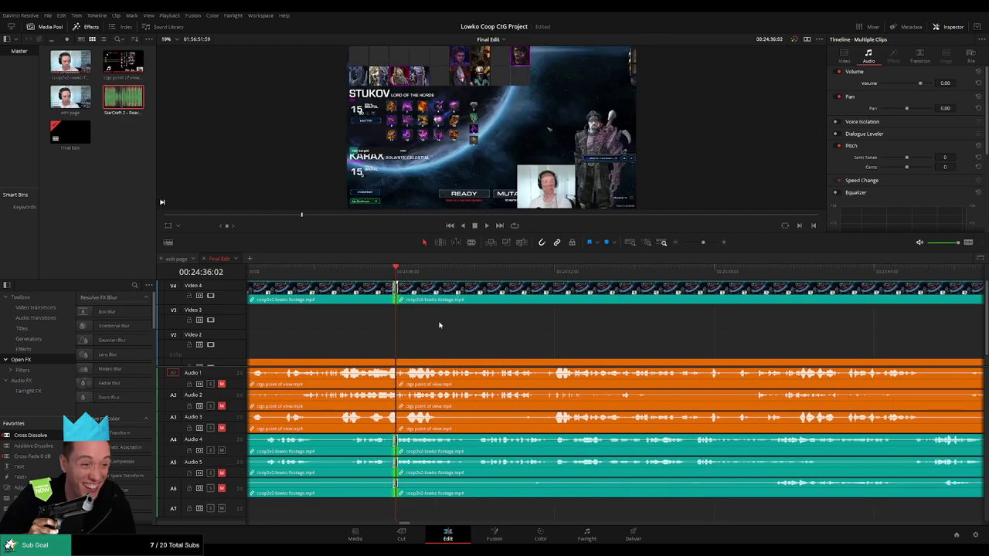
key(space)
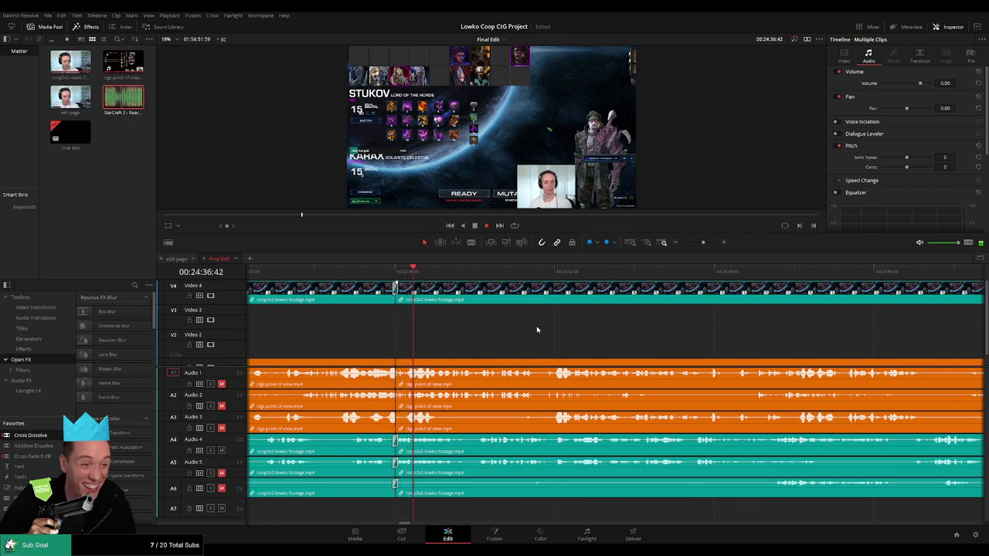
- Review the playback from the new cut to about 00:25:07, listening to the conversation over the Stukov commander screen
drag(629, 342, 573, 340)
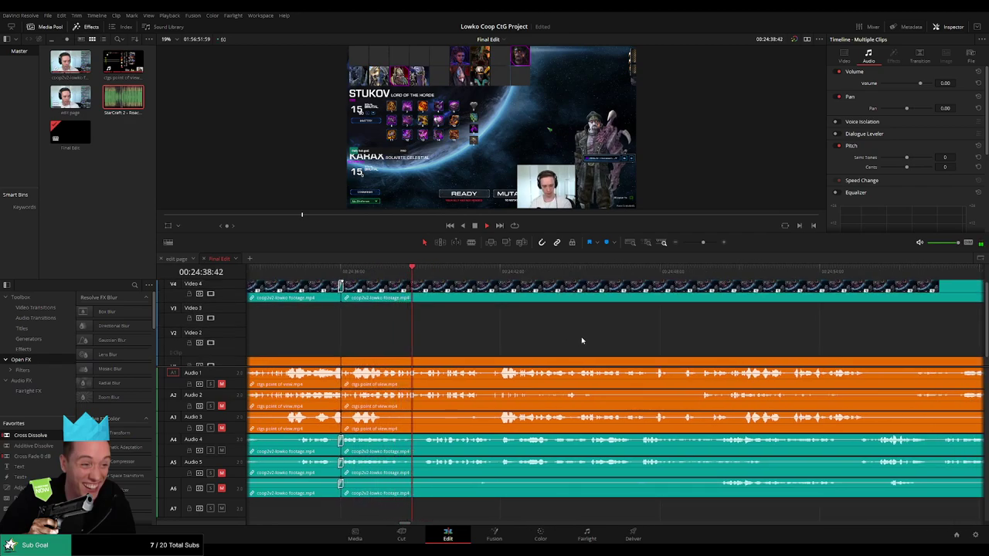
scroll(582, 341, right, 3)
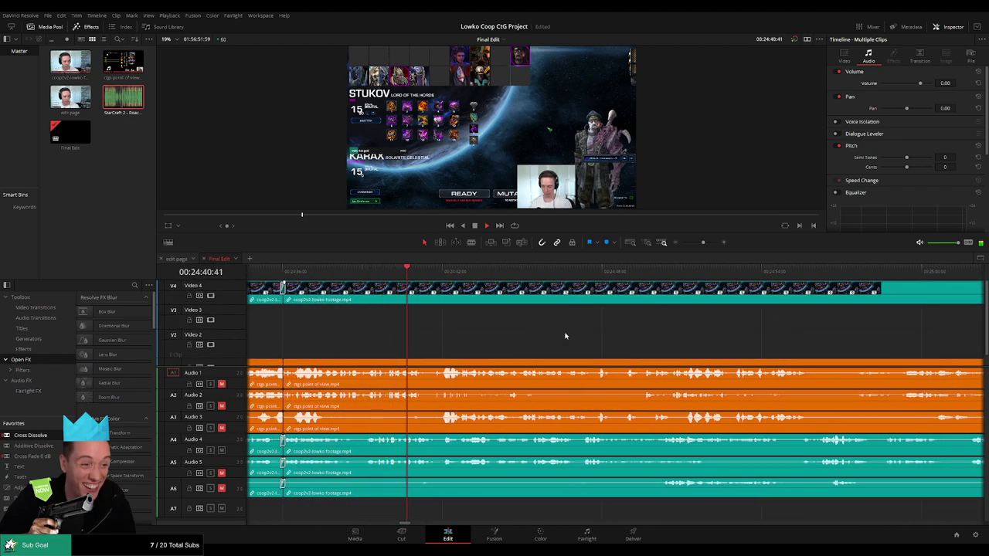
scroll(589, 339, right, 3)
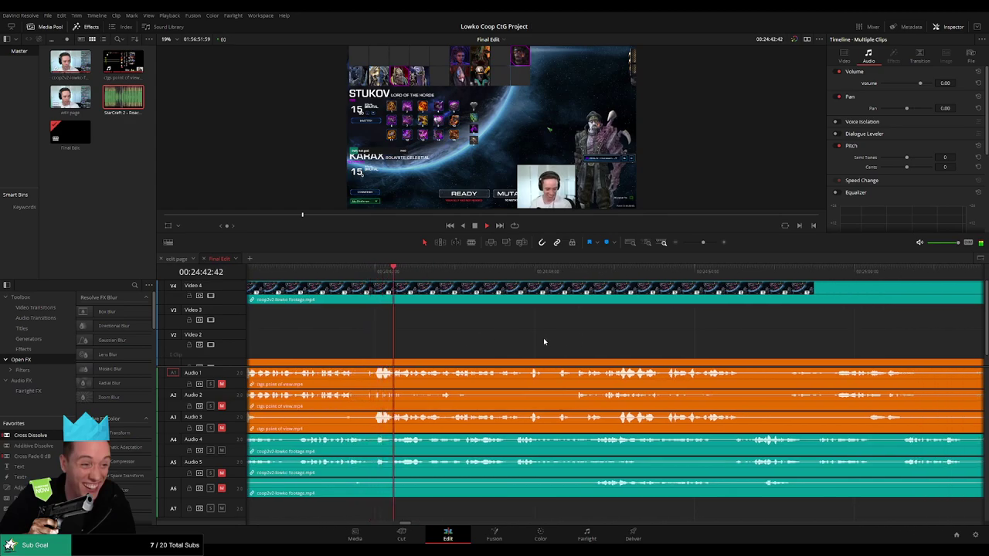
scroll(574, 338, right, 3)
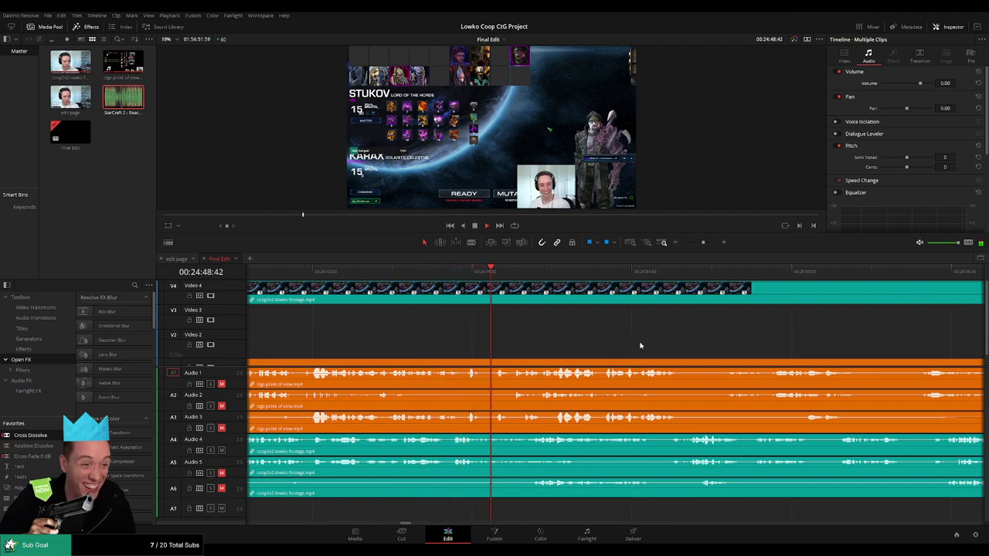
scroll(640, 345, right, 5)
scroll(607, 347, right, 2)
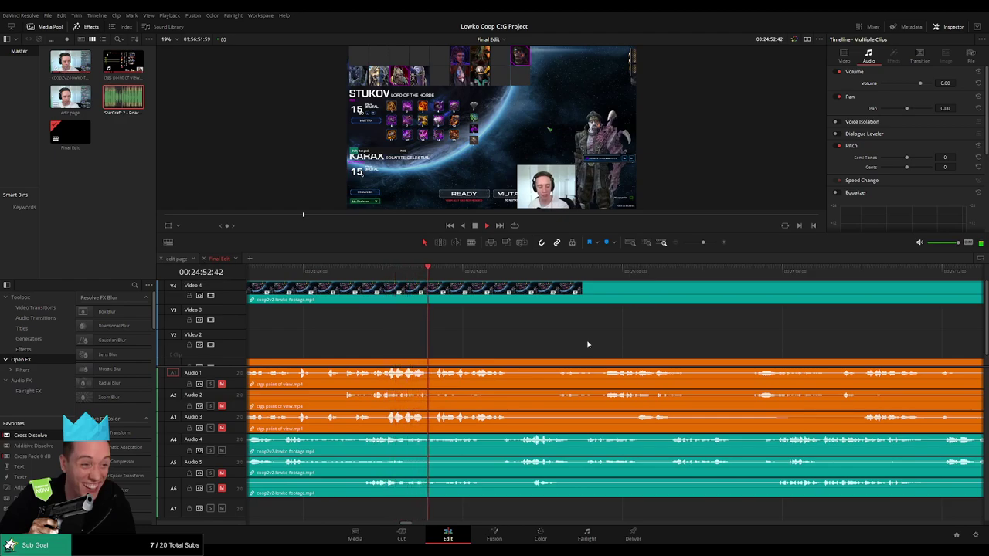
scroll(603, 342, right, 3)
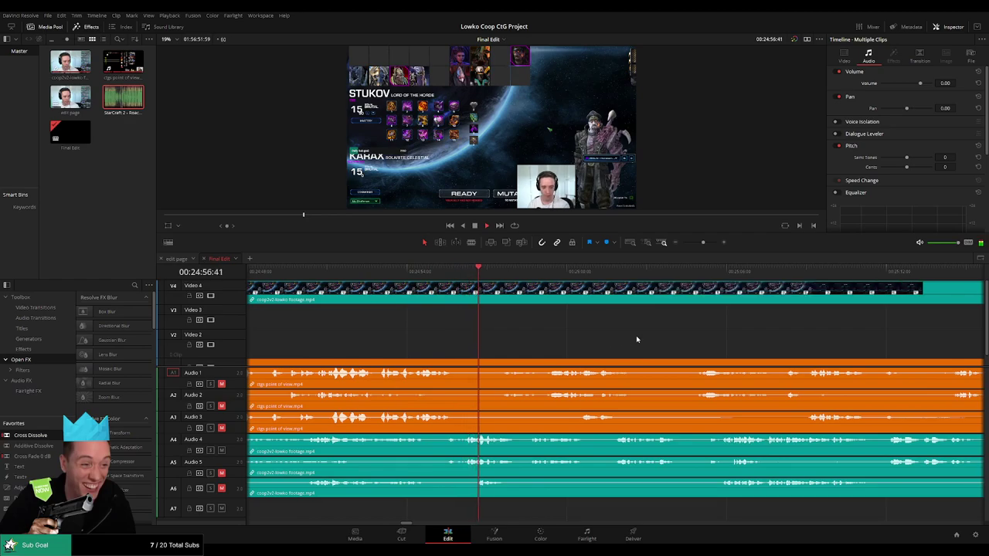
scroll(635, 336, right, 7)
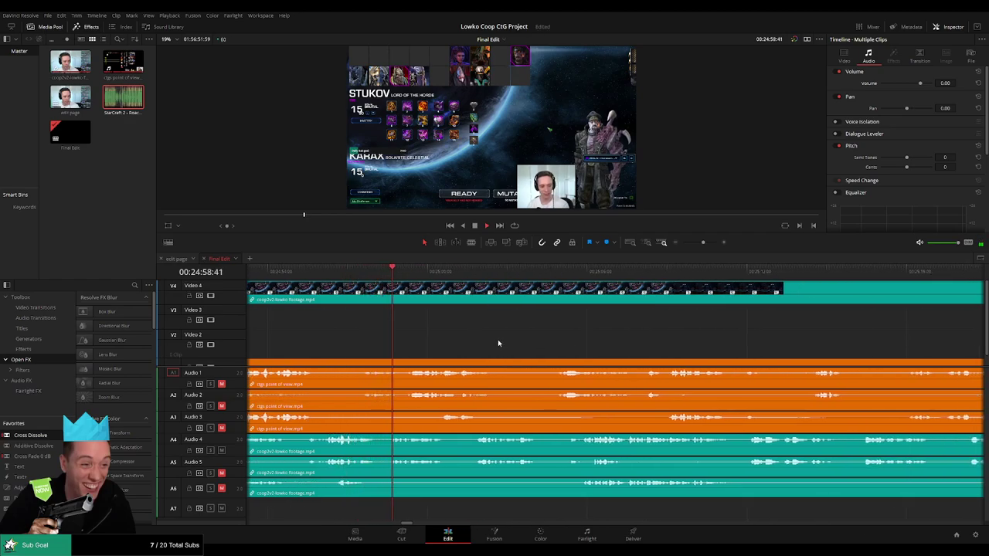
scroll(492, 340, right, 3)
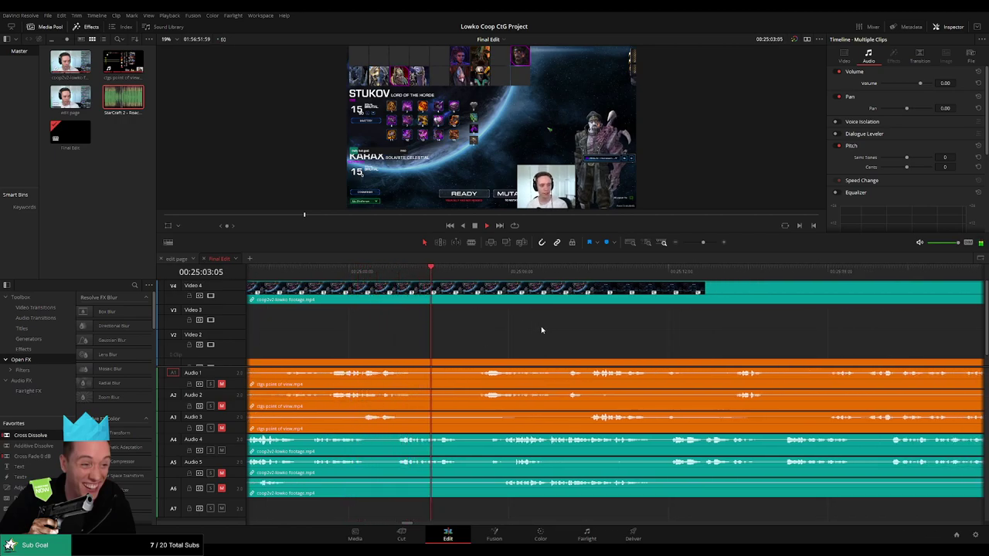
click(480, 275)
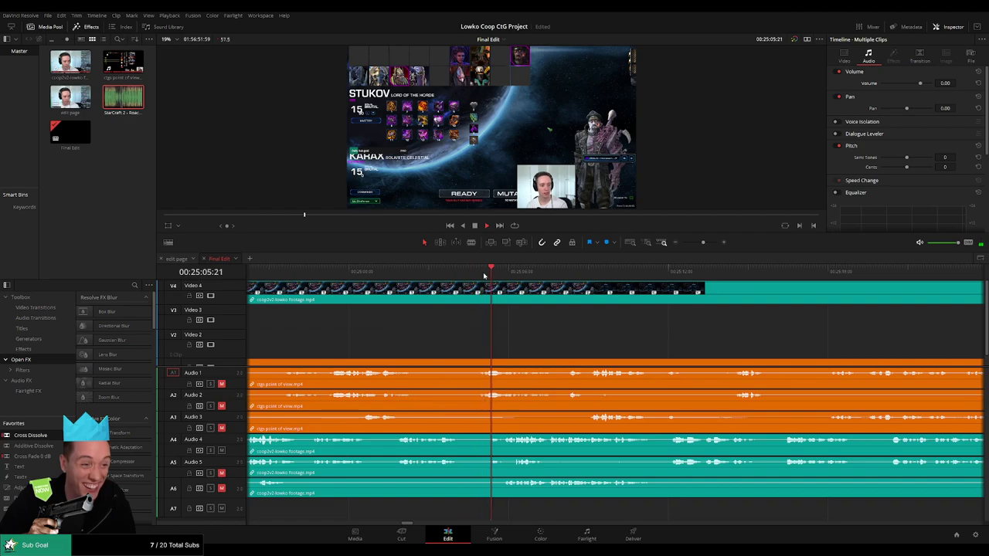
scroll(519, 339, right, 4)
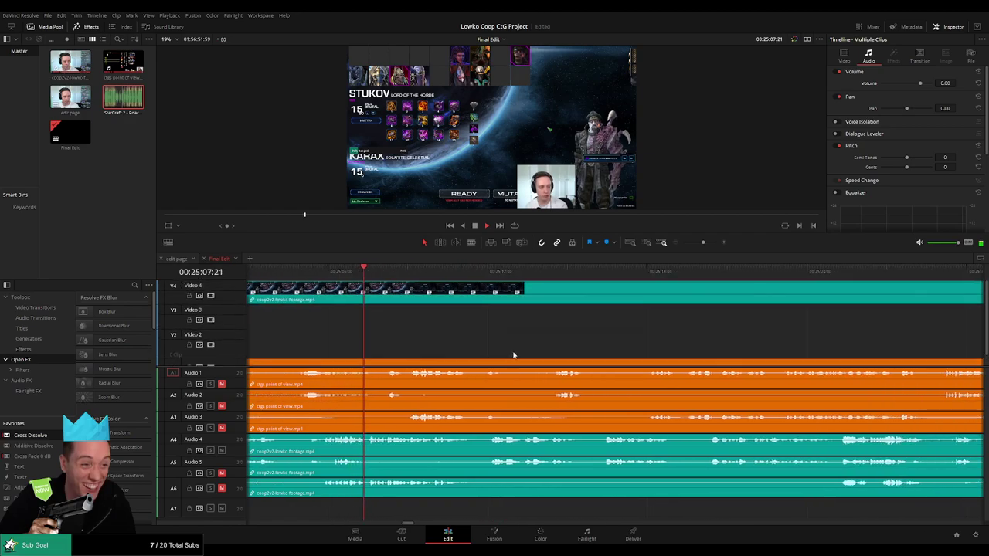
- Try splitting the linked Lowko footage at 00:25:08:00, recheck the audio just before that point, and undo the split
click(349, 276)
click(708, 244)
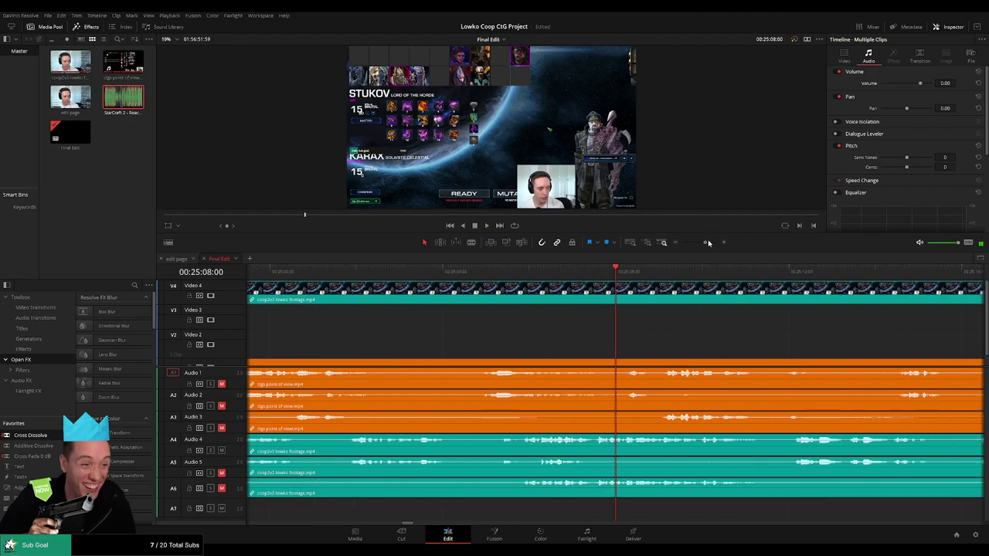
drag(708, 243, 709, 244)
click(617, 288)
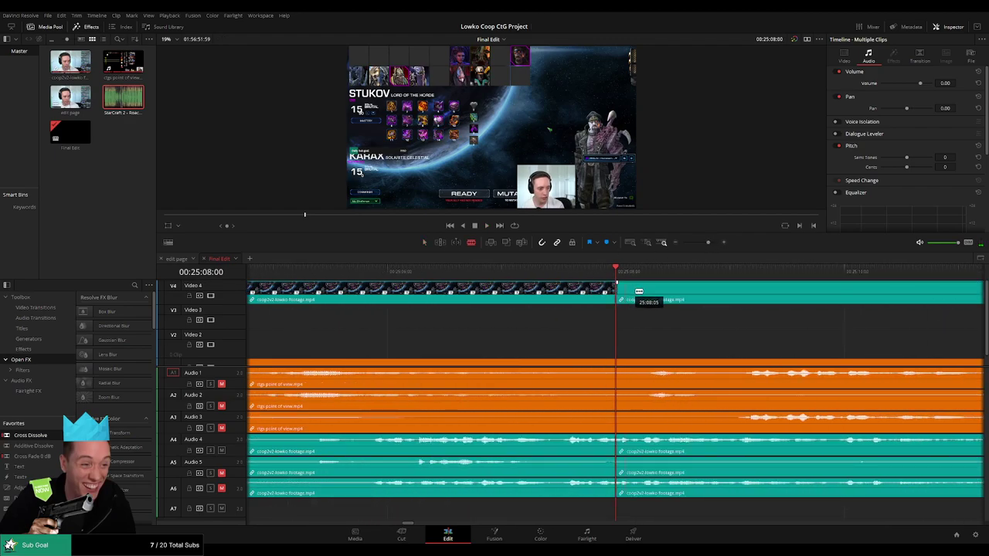
key(space)
click(592, 268)
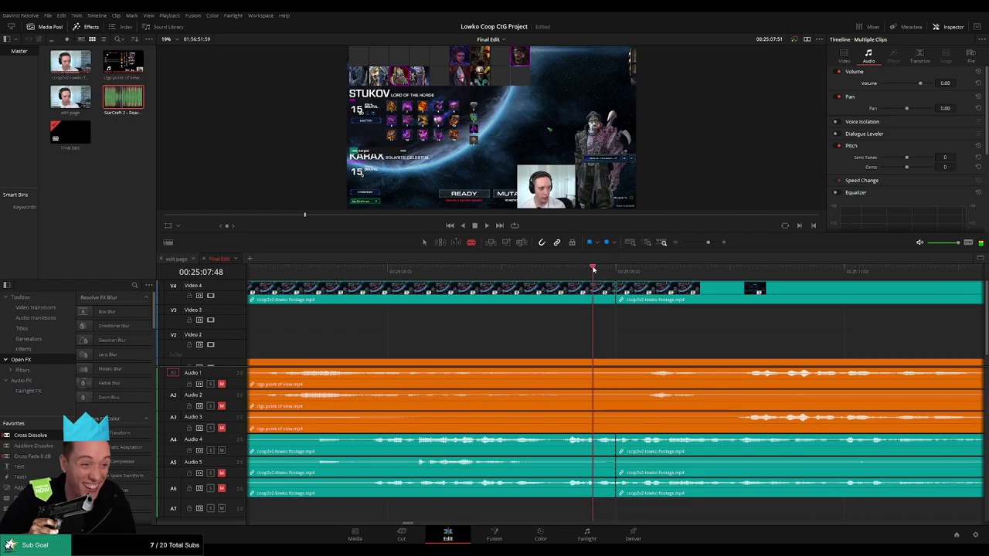
mouse_move(593, 269)
mouse_down()
mouse_move(607, 270)
mouse_move(559, 274)
mouse_move(608, 277)
mouse_up()
key(ctrl+z)
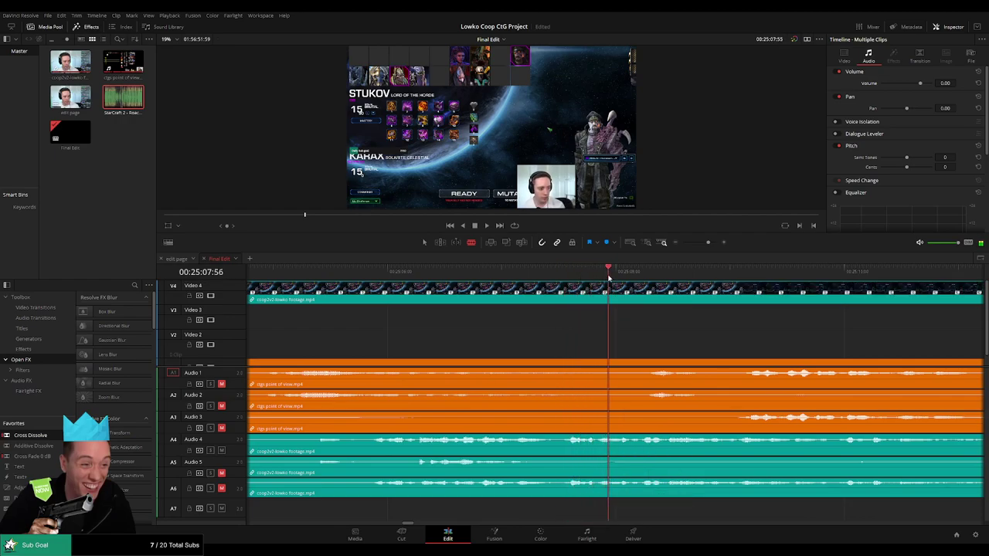
- Isolate the unwanted word by splitting the linked Lowko footage at 00:25:07:56 and 00:25:08:12
key(b)
click(610, 290)
key(space)
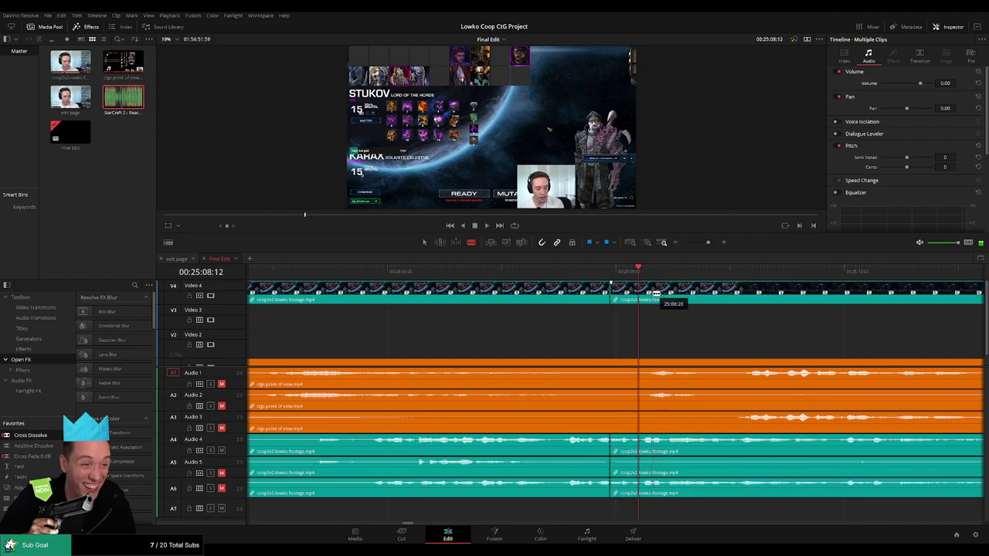
click(639, 294)
key(a)
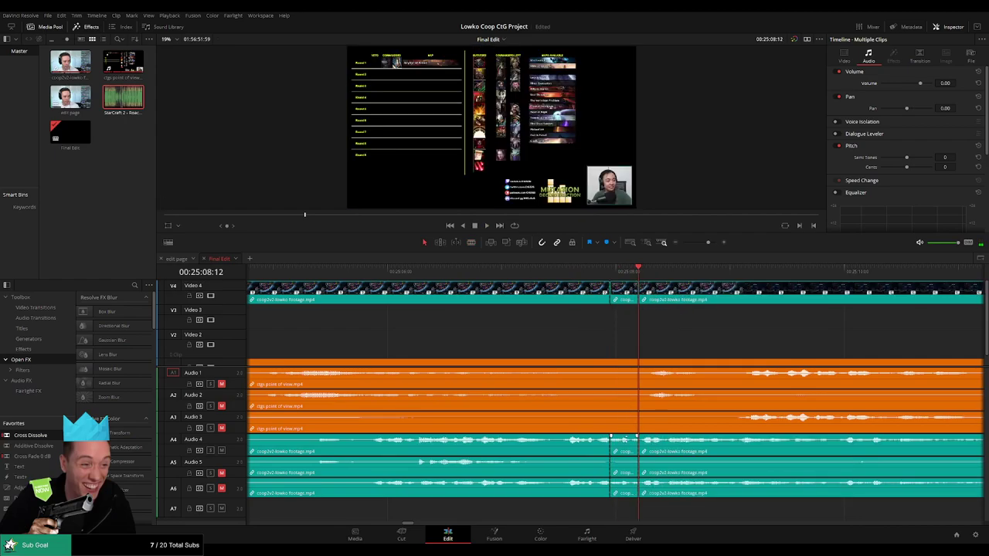
- Silence the isolated Audio 4 piece and place the StarCraft 2 Roach sound effect beneath it on Audio 7, trimmed to the same length
drag(626, 439, 636, 454)
drag(139, 104, 611, 510)
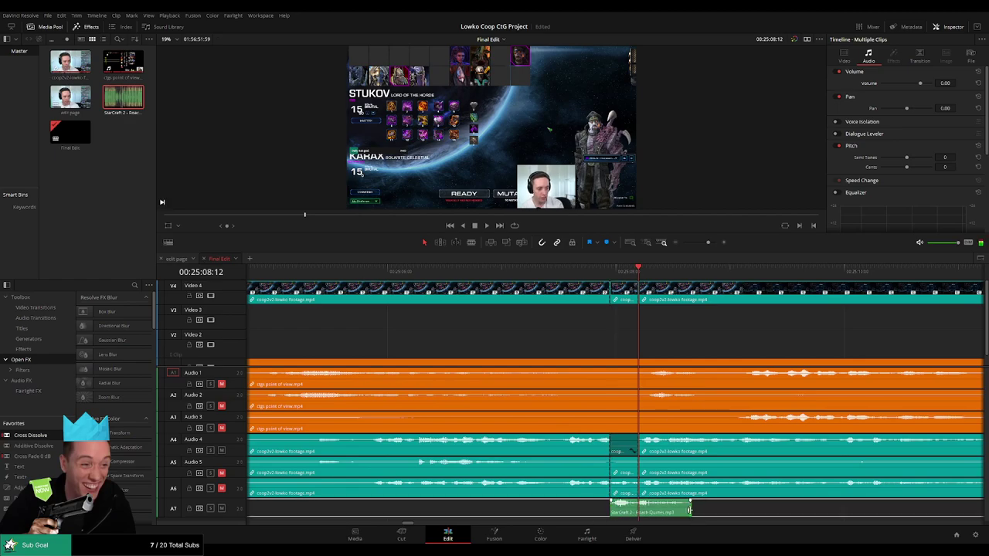
drag(689, 509, 635, 507)
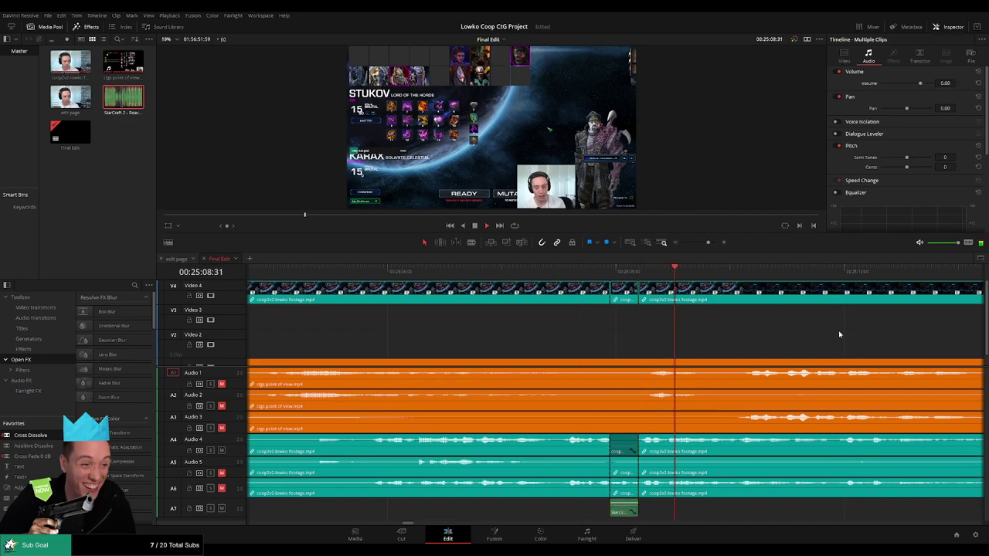
- Review the playback from the censored word to about 00:25:18, listening to the conversation over the mastery levels screen
drag(708, 242, 705, 242)
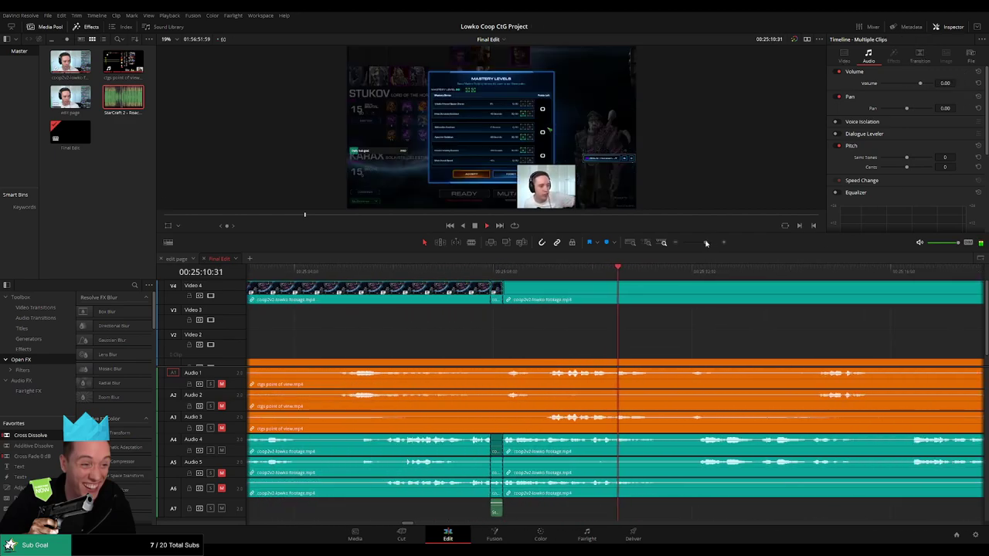
scroll(680, 317, right, 1)
click(463, 272)
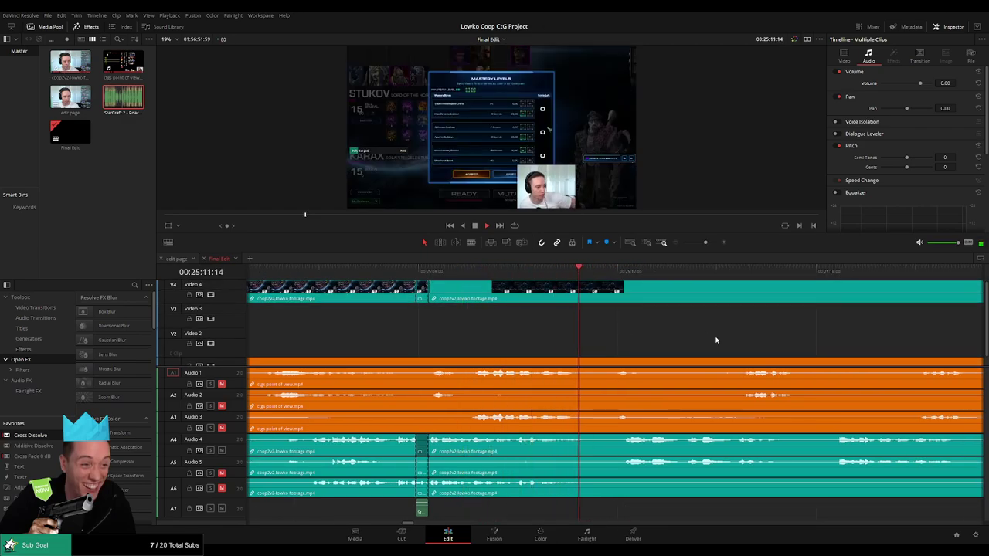
scroll(715, 340, right, 2)
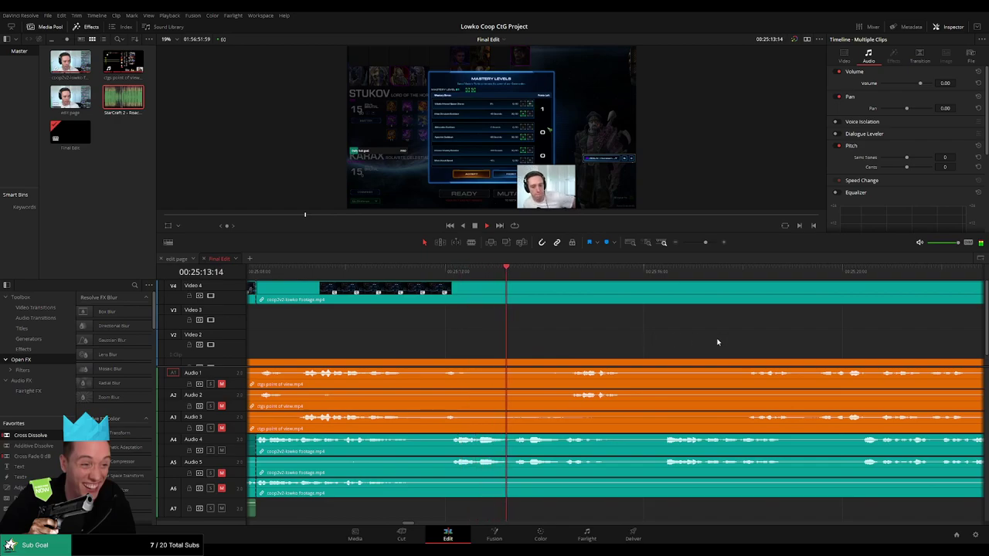
scroll(717, 342, right, 3)
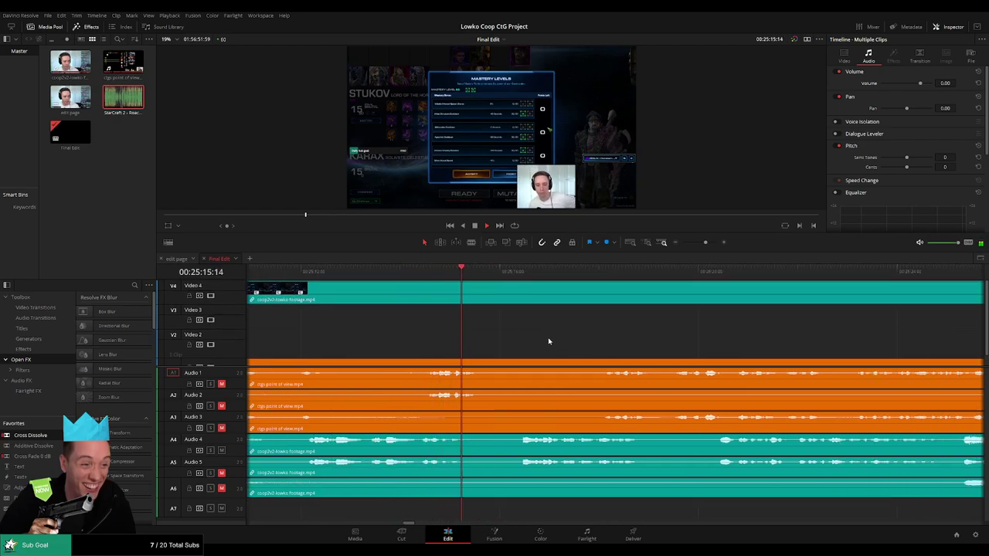
scroll(541, 348, right, 3)
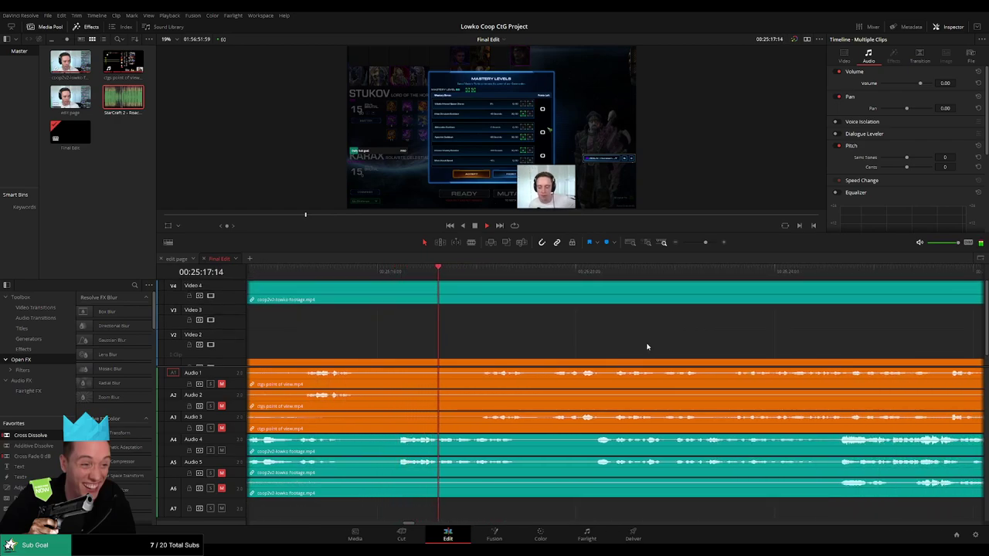
scroll(618, 345, right, 2)
- Isolate the unneeded section by splitting both the Lowko and point-of-view footage at 00:25:18:56 and 00:25:20:22
key(space)
key(b)
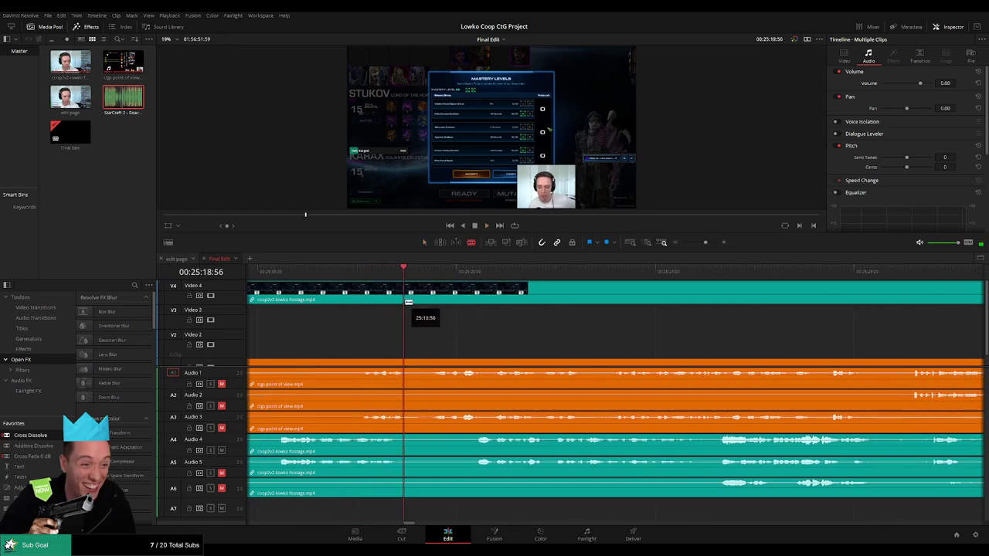
click(406, 297)
click(407, 363)
key(space)
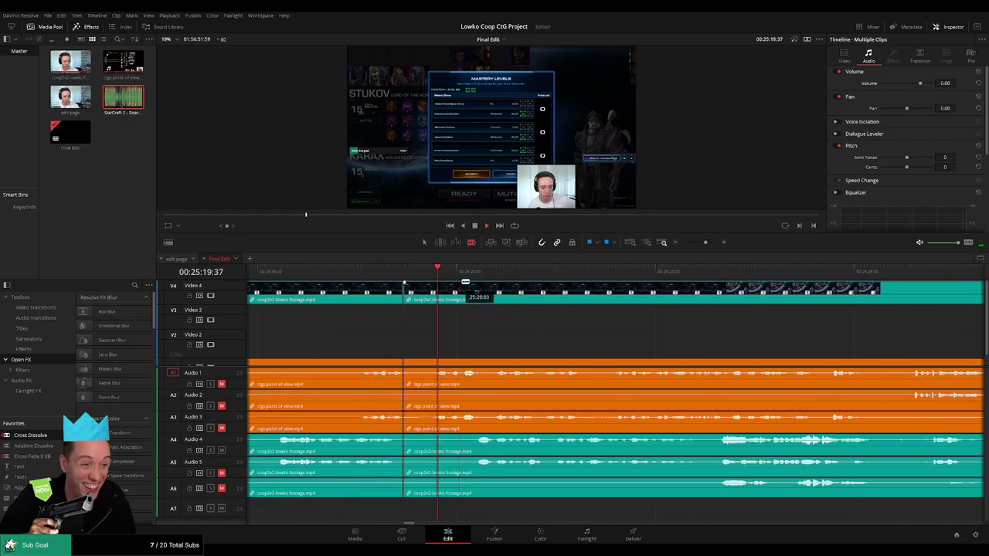
key(space)
drag(480, 275, 474, 278)
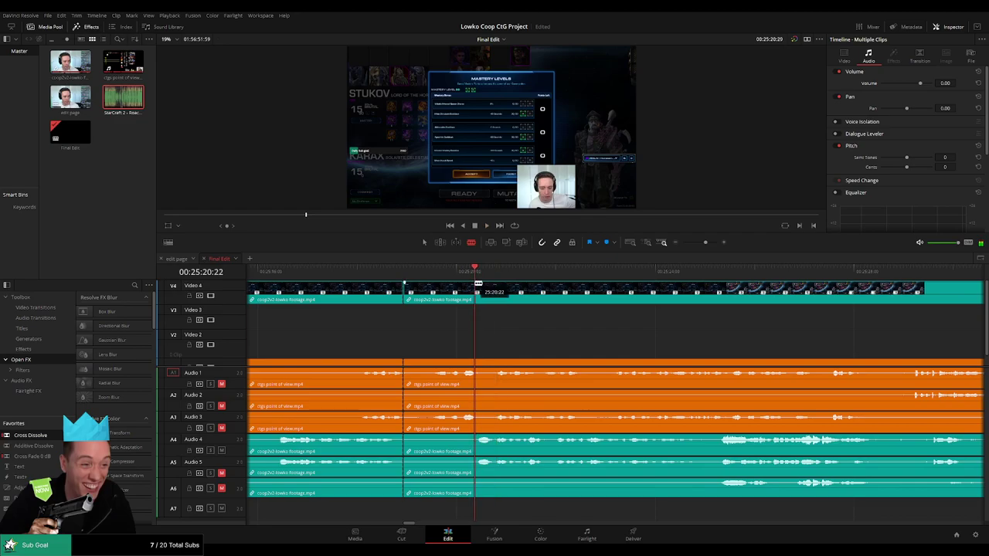
click(477, 294)
click(476, 363)
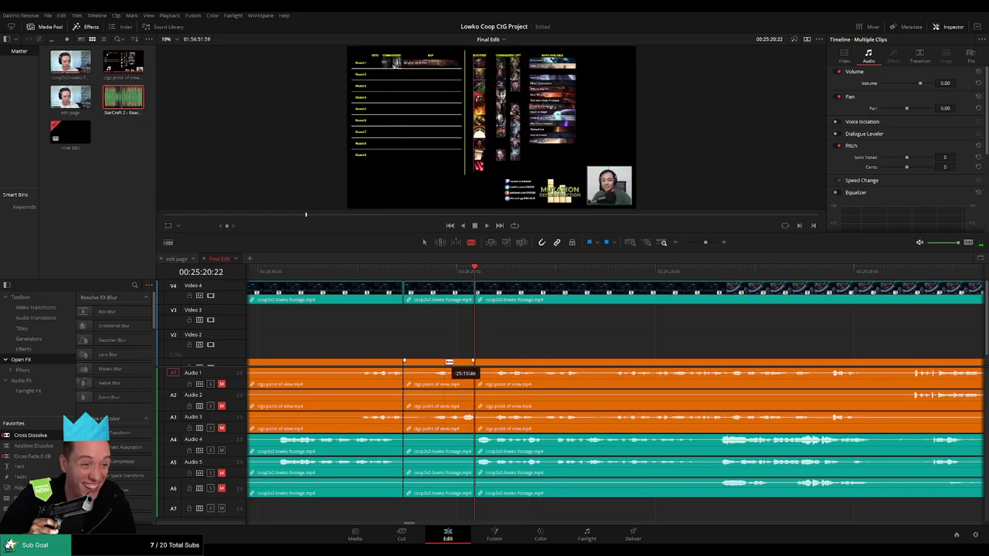
- Remove the section starting at 00:25:18:56, closing the gap, and add transitions to the Lowko video and audio at the join
key(a)
click(448, 356)
key(Delete)
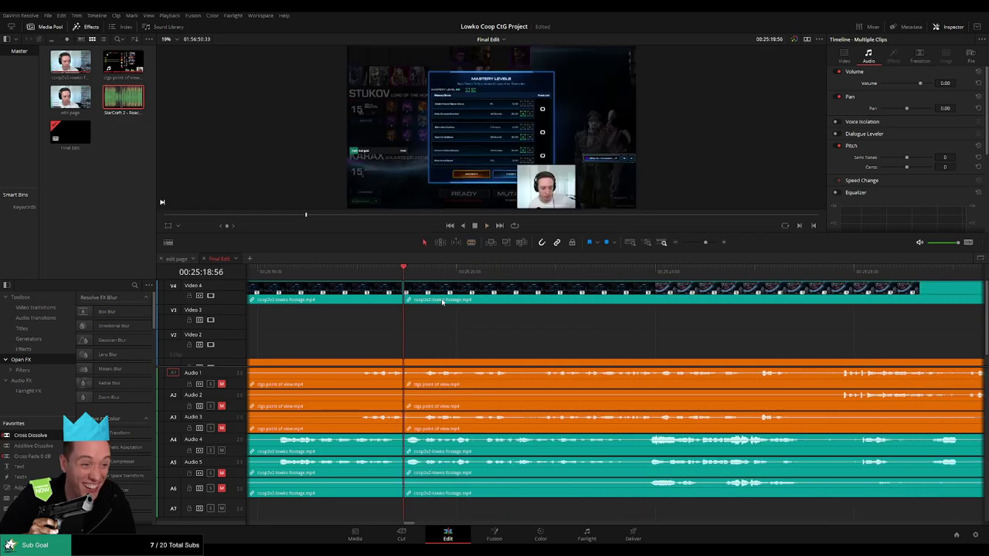
click(404, 293)
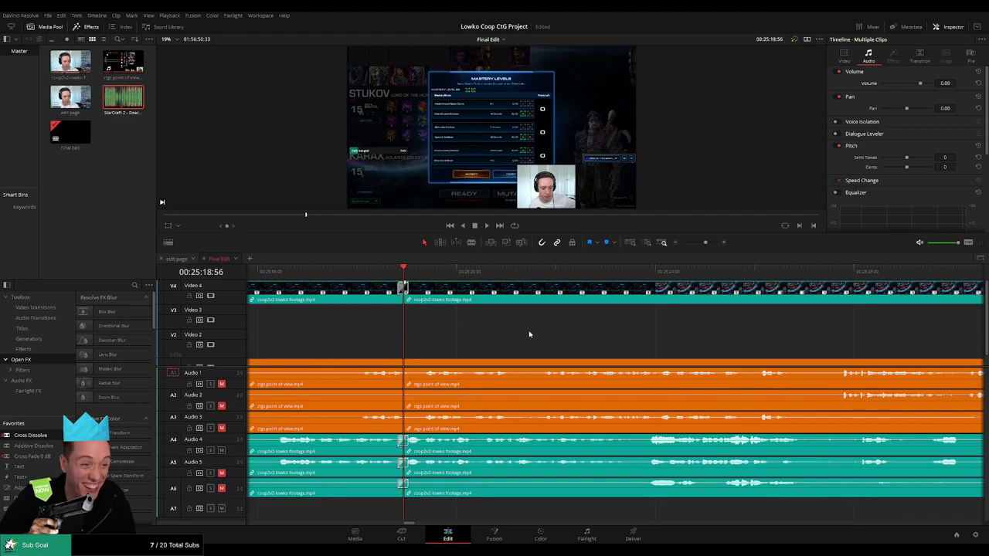
- Review the conversation after the cut and split both the Lowko and point-of-view footage at 00:25:33:18 and 00:25:35:41
drag(706, 242, 702, 243)
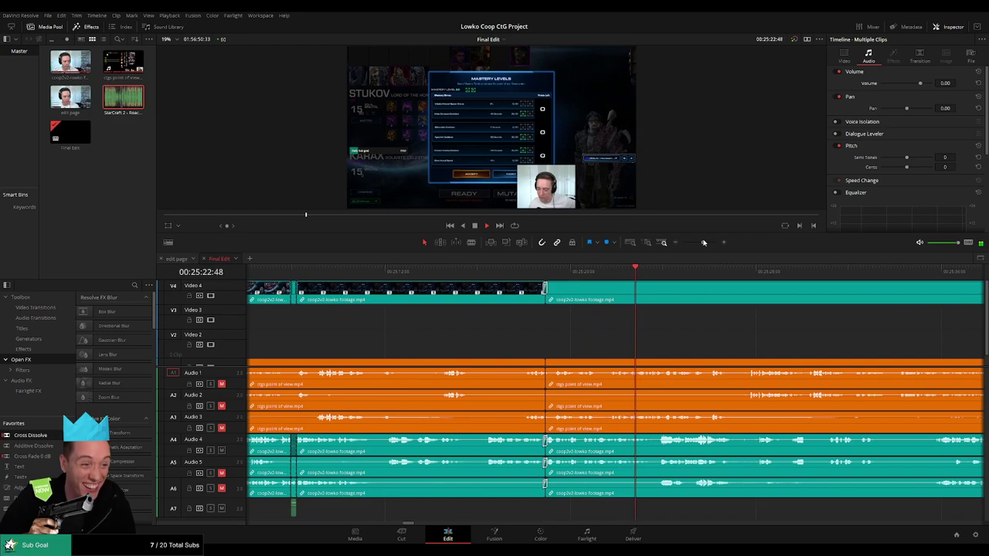
drag(733, 344, 447, 347)
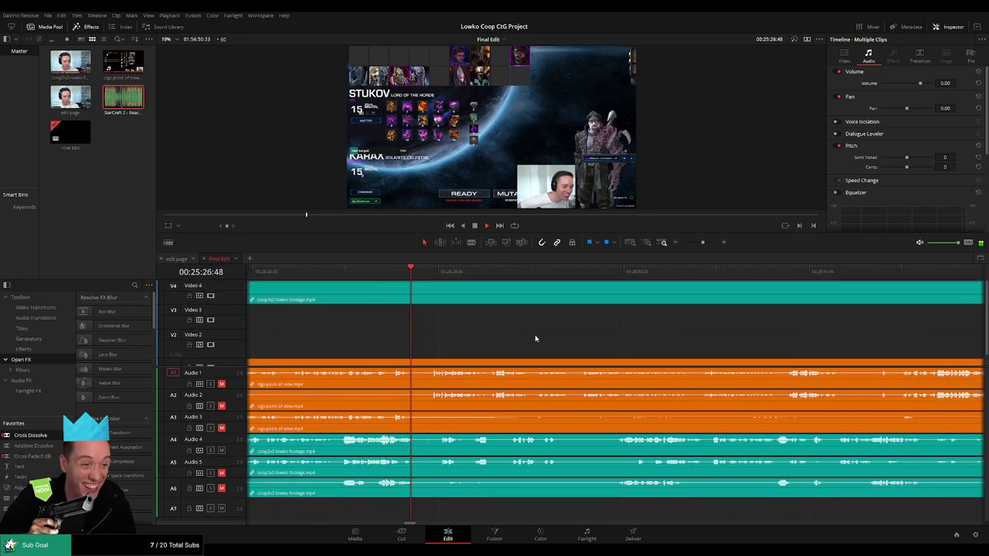
scroll(533, 340, right, 3)
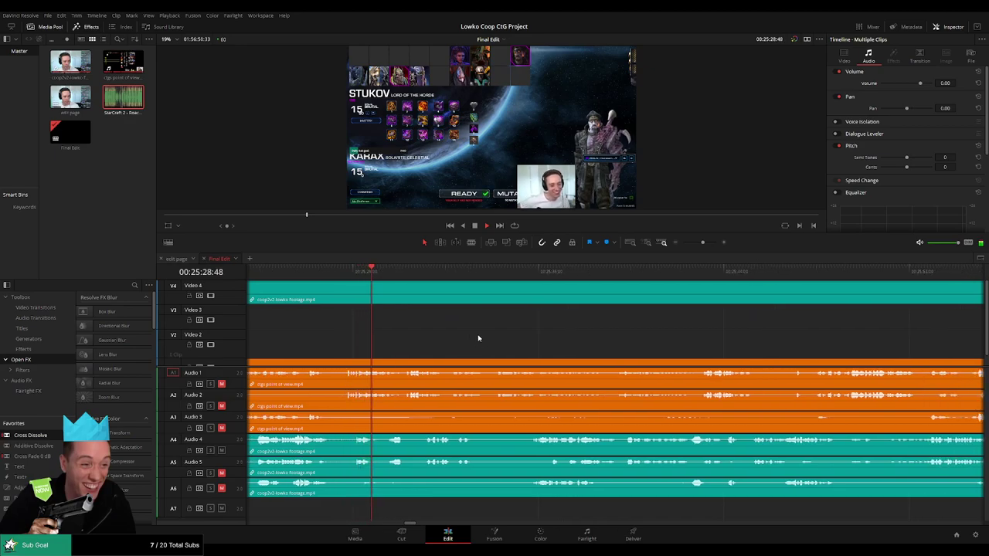
scroll(541, 347, right, 1)
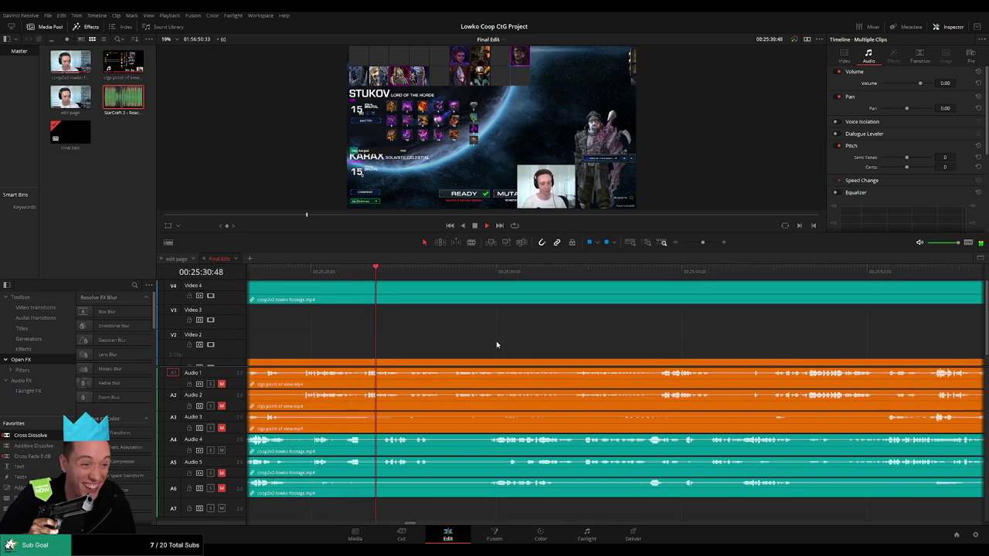
scroll(496, 348, right, 1)
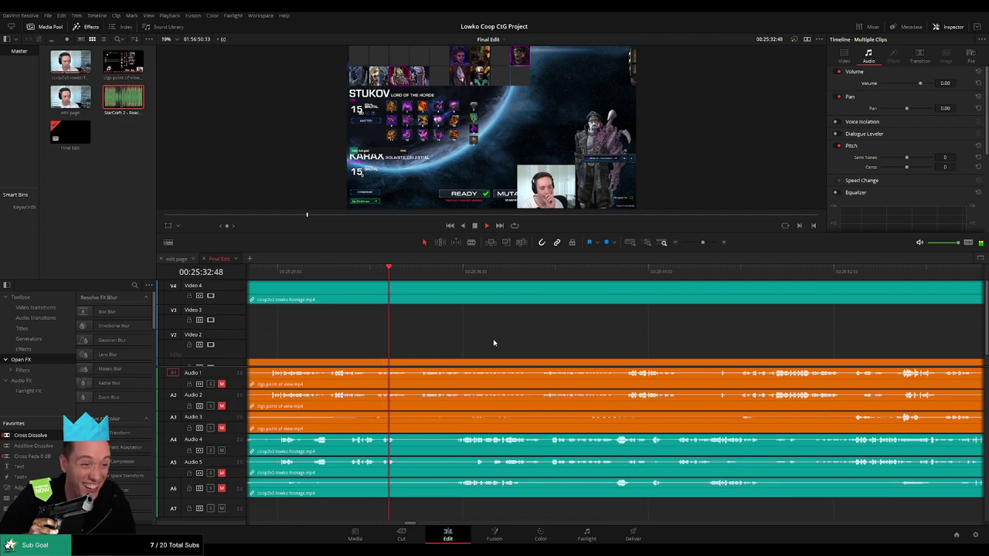
key(b)
click(402, 295)
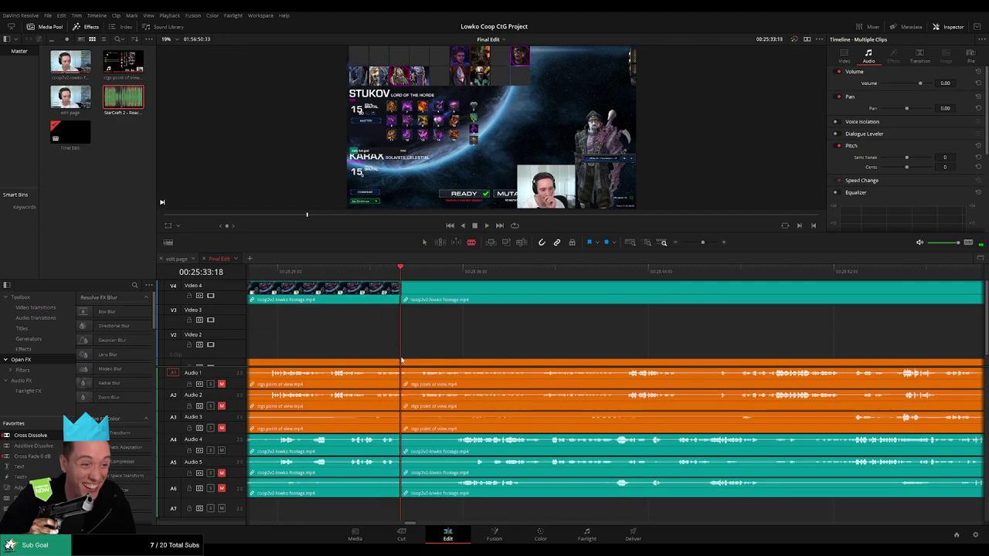
drag(439, 273, 453, 273)
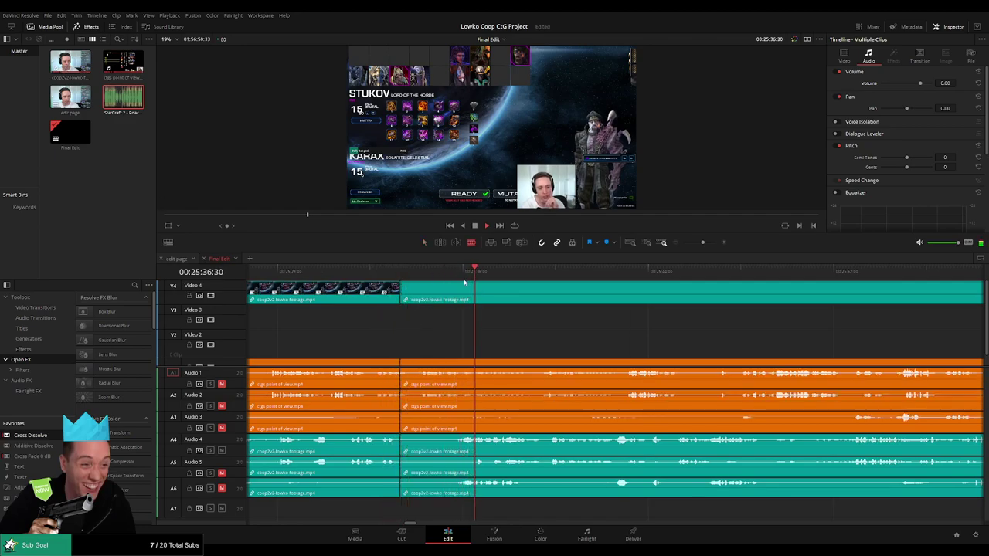
click(461, 273)
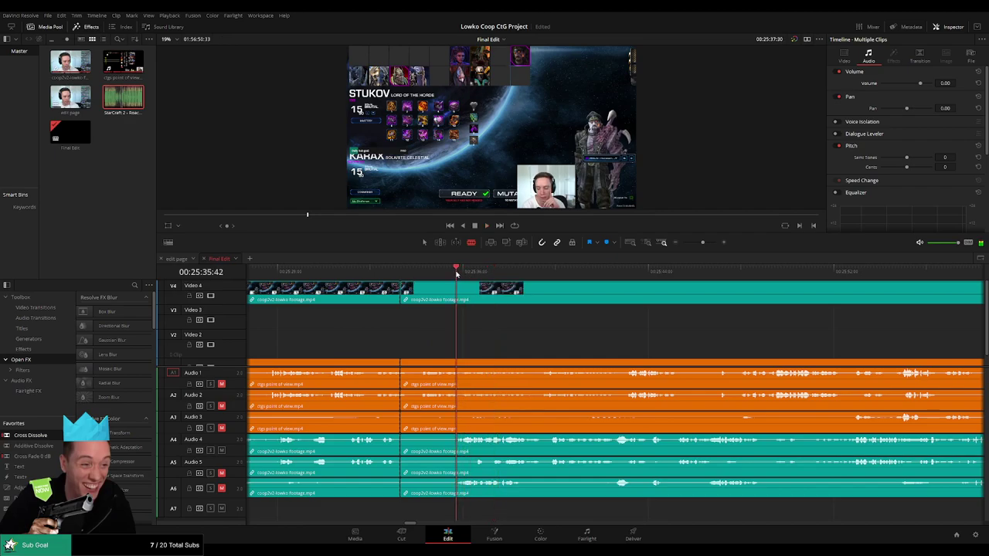
key(ctrl+b)
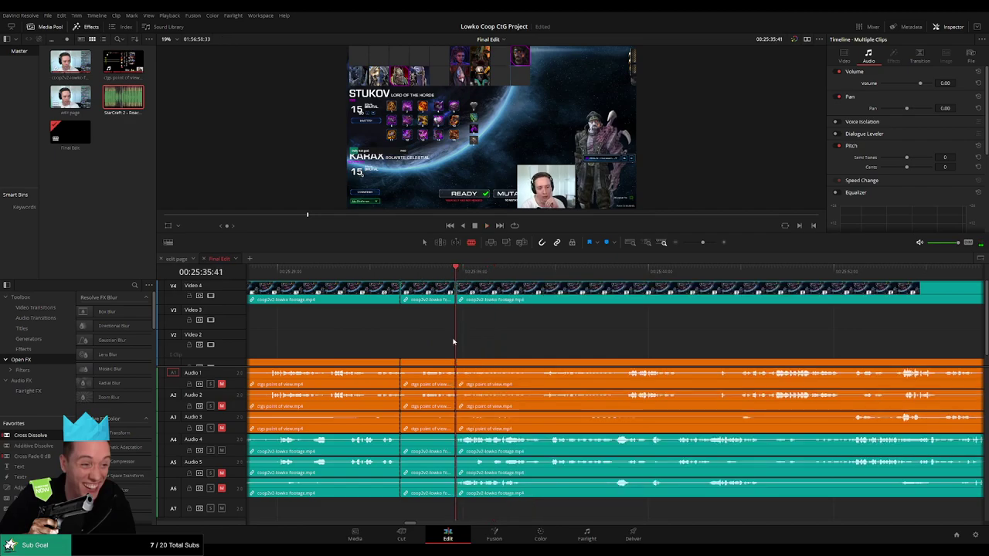
- Remove the section starting at 00:25:33:18, closing the gap, add transitions to the Lowko video and audio at the join, and replay from there
click(427, 295)
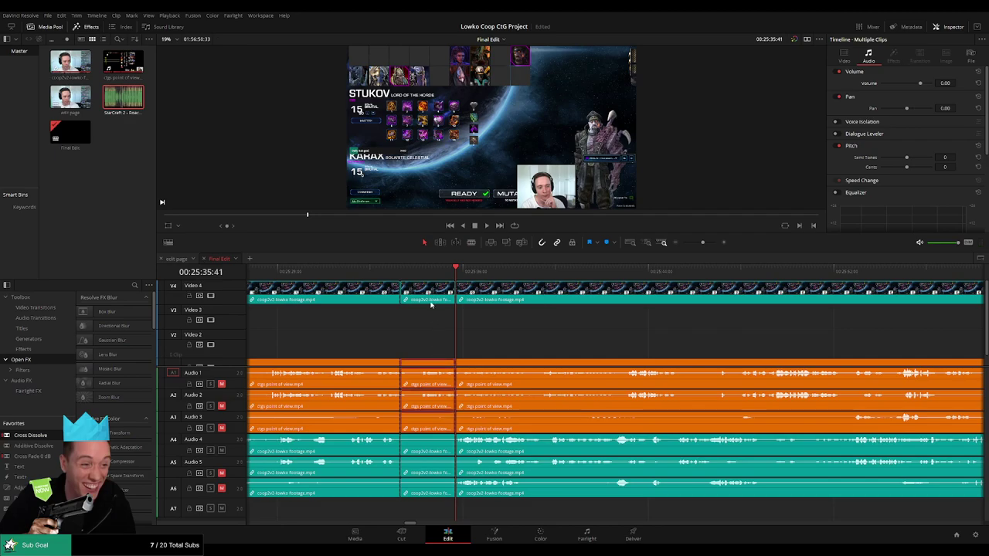
key(Delete)
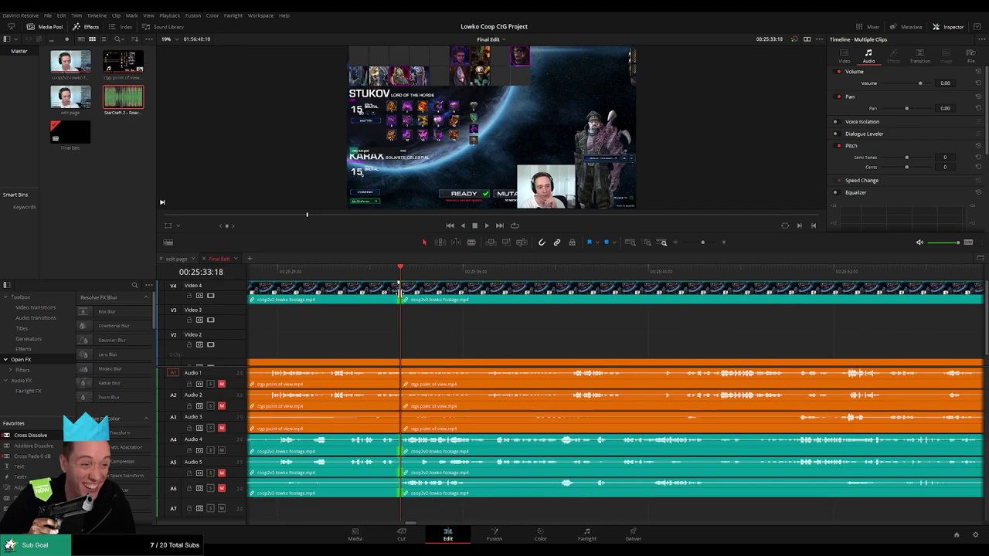
key(space)
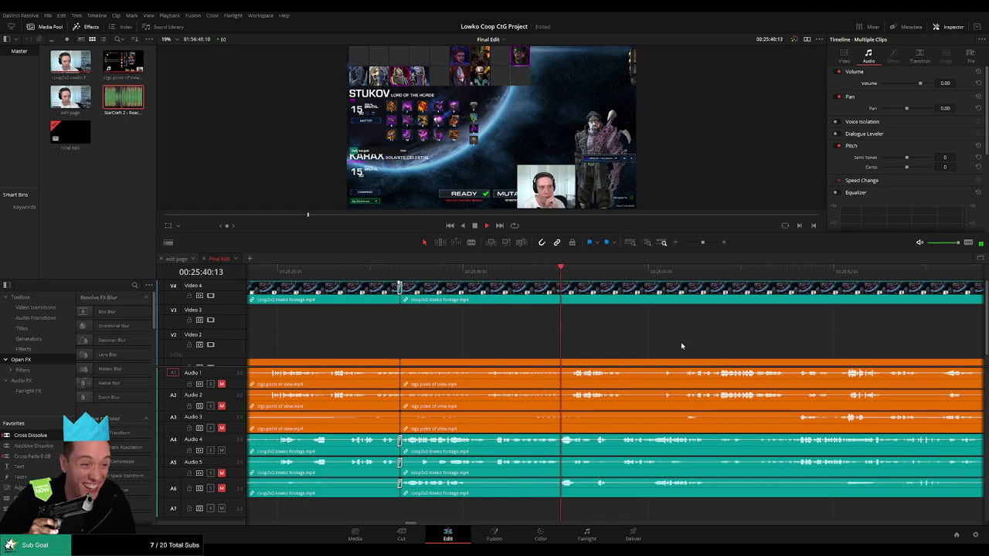
- Review the playback from about 00:25:40 to 00:25:53, listening for more of the conversation that can be cut
drag(685, 351, 541, 347)
scroll(541, 346, right, 1)
key(space)
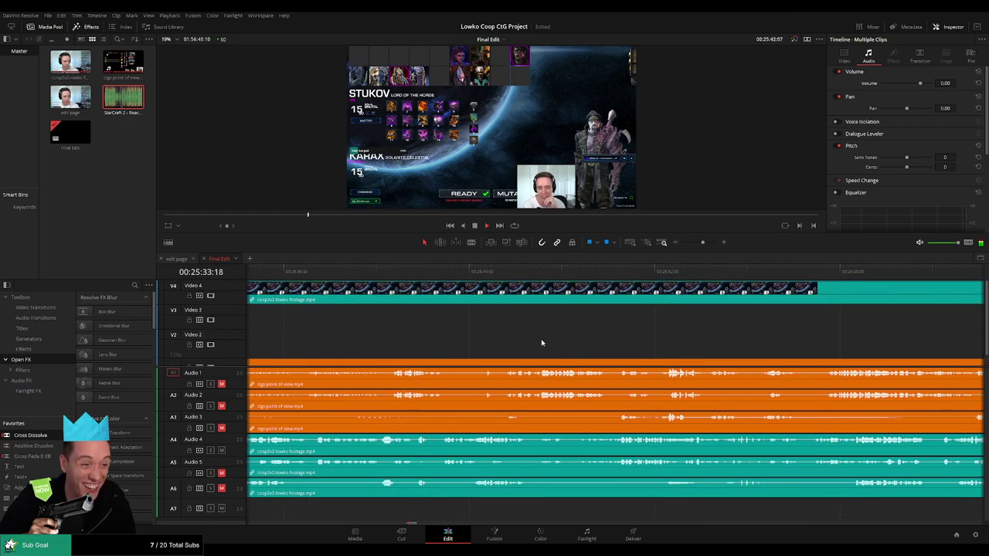
scroll(589, 342, right, 3)
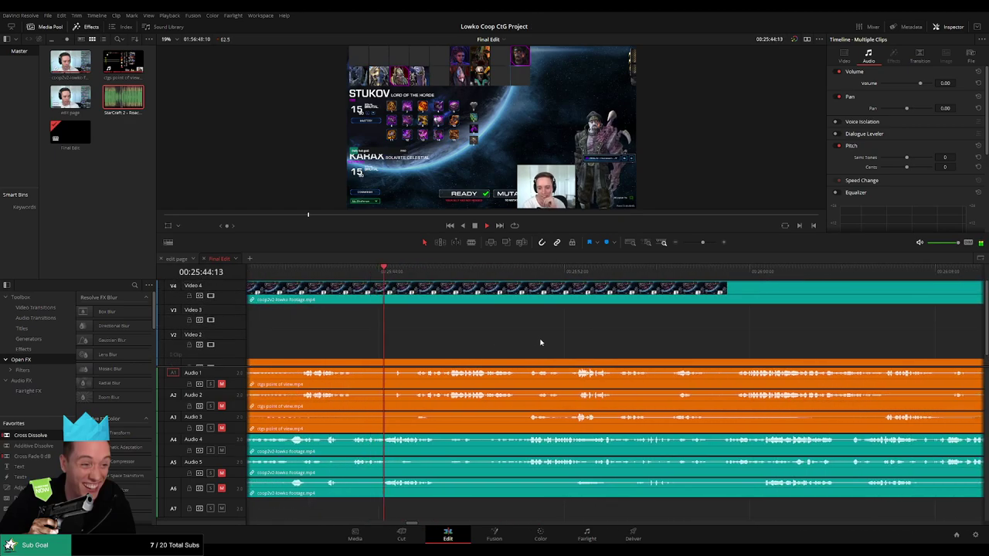
scroll(605, 342, right, 3)
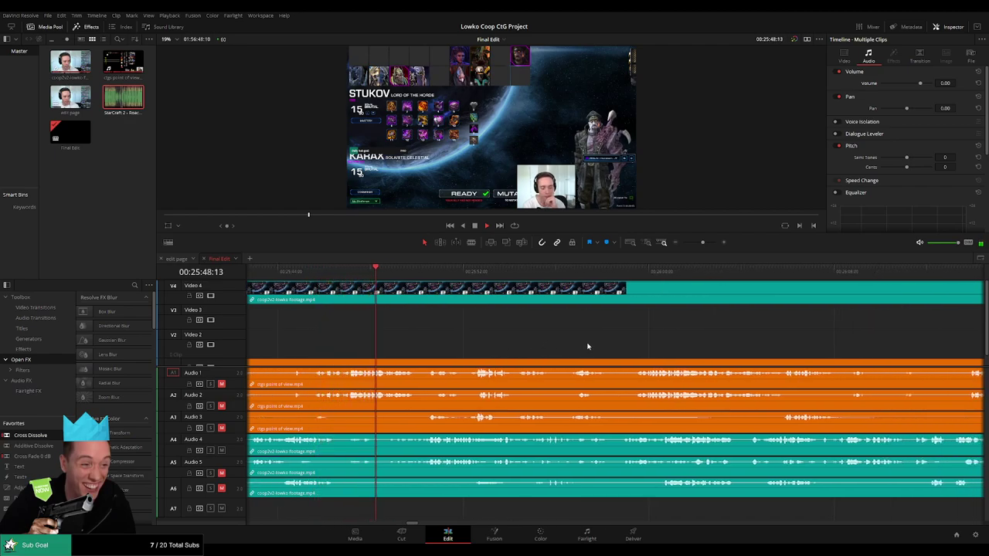
scroll(572, 346, right, 1)
scroll(548, 346, right, 2)
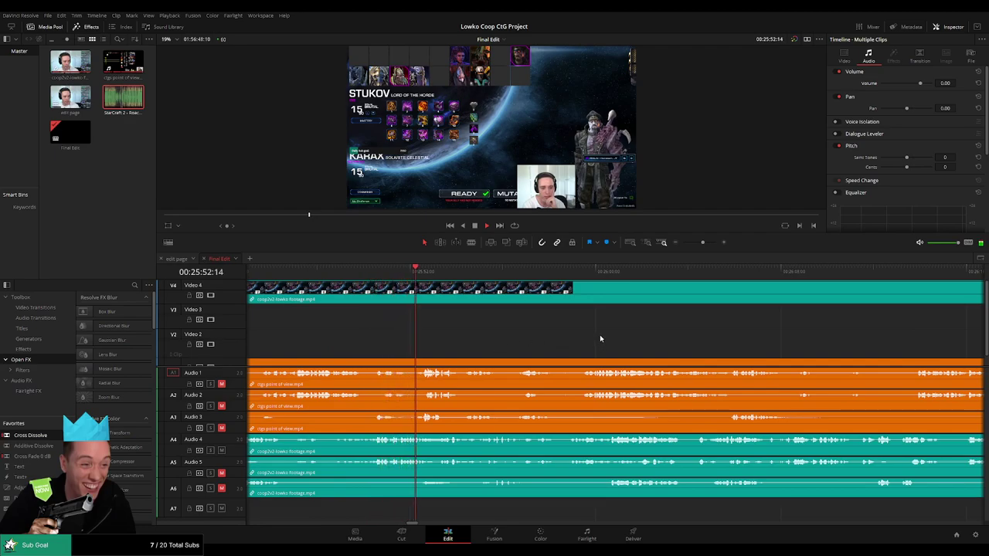
scroll(571, 340, right, 2)
scroll(479, 334, left, 5)
- Find the next unneeded passage and split both the Lowko and point-of-view footage at 00:25:46:41 and 00:25:48:41
click(334, 276)
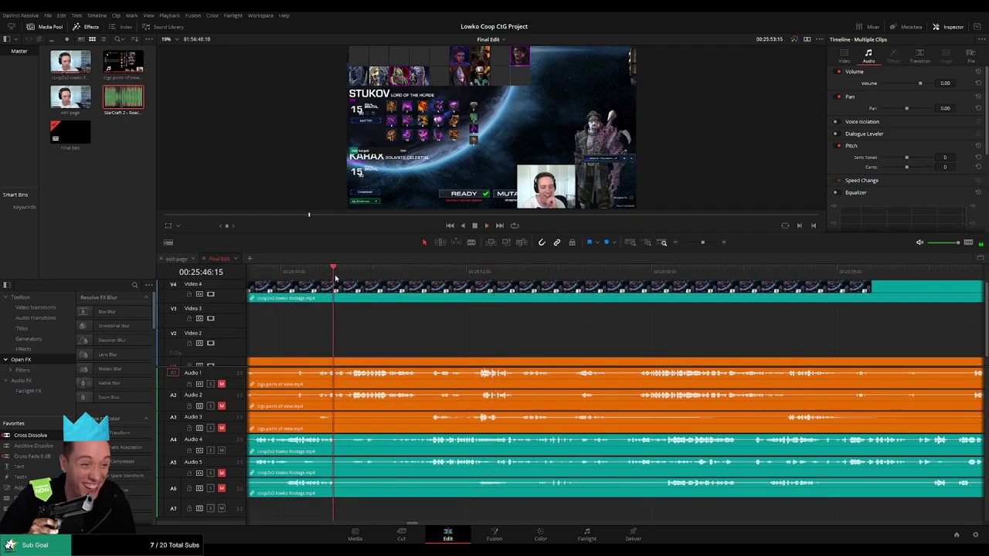
drag(336, 276, 348, 274)
click(387, 275)
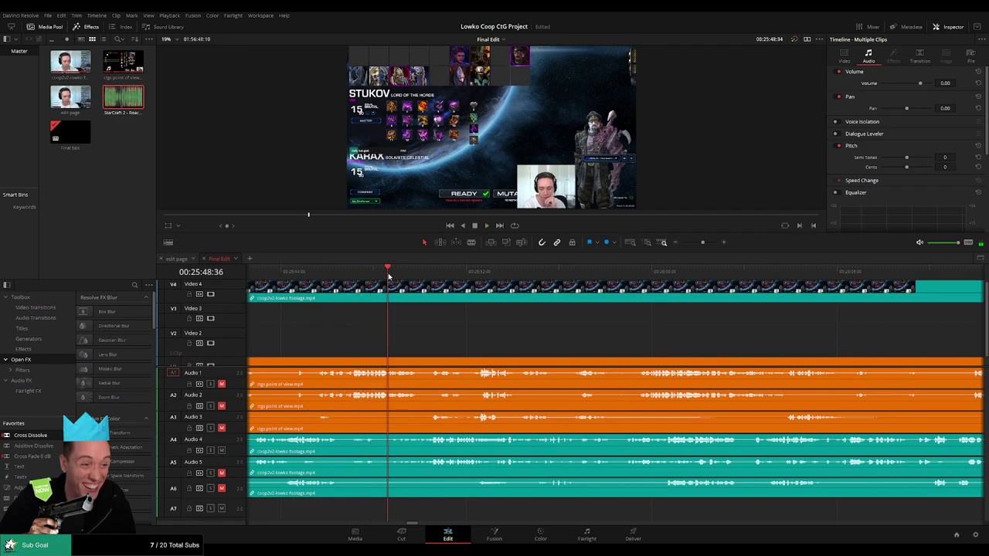
click(345, 275)
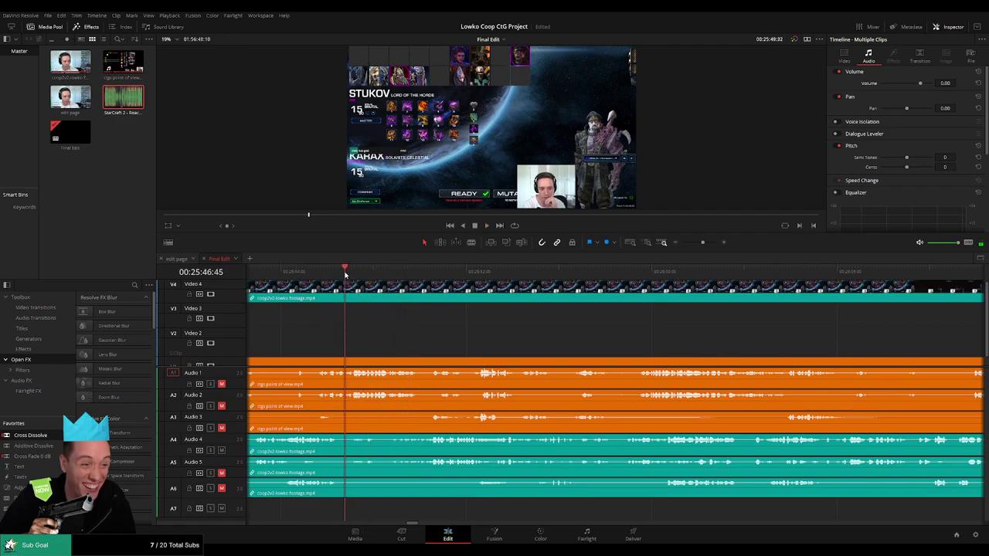
click(345, 292)
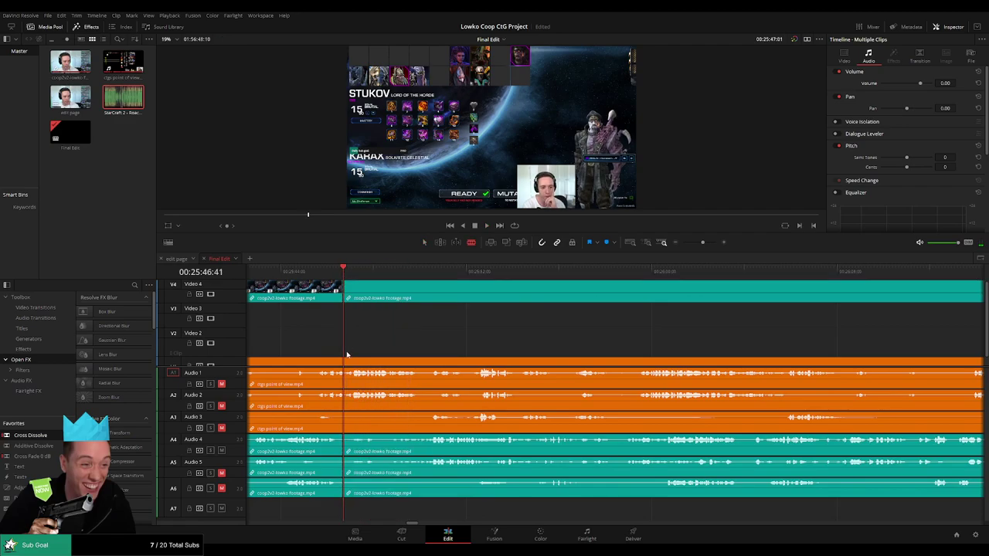
click(387, 273)
click(390, 292)
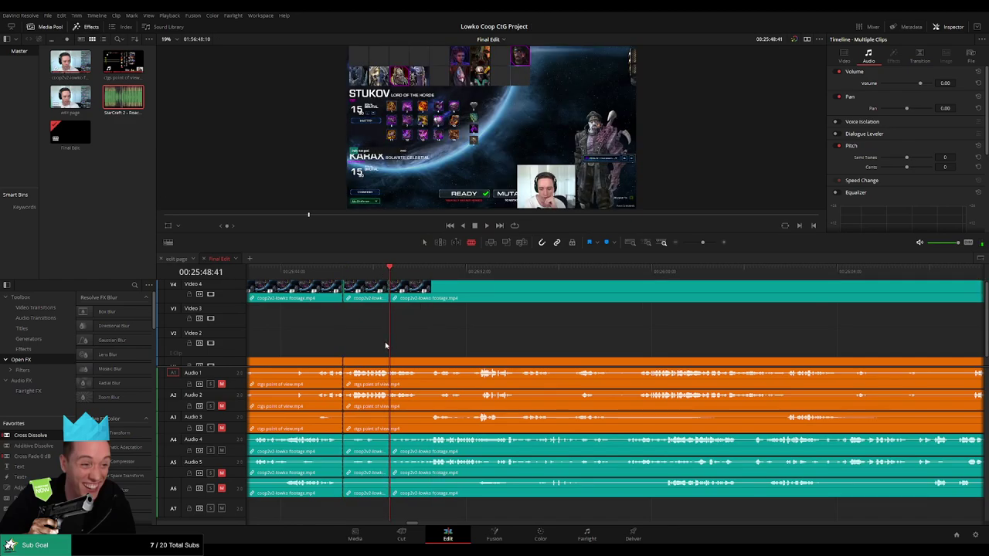
- Remove the section starting at 00:25:46:41, closing the gap, add transitions to the Lowko video and audio at the join, and replay it
click(369, 363)
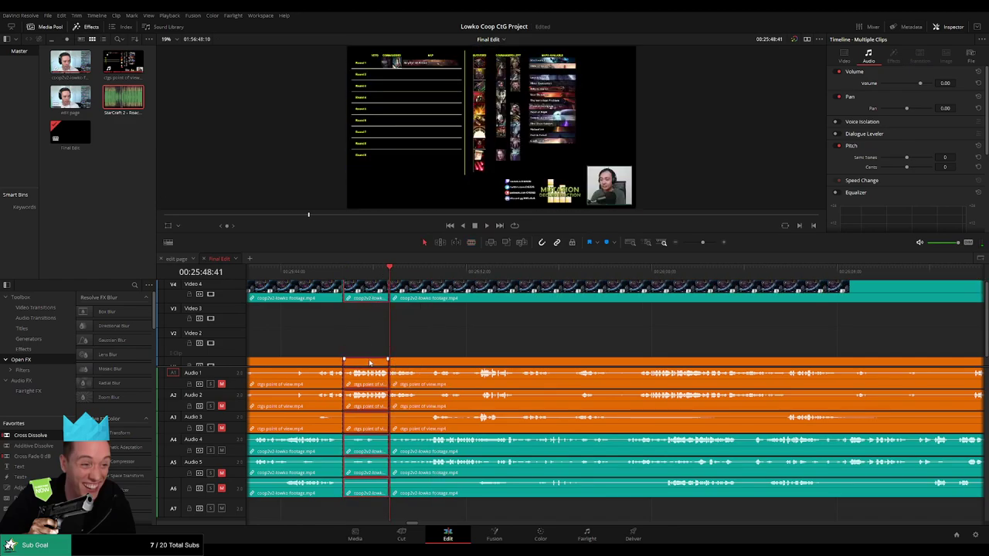
key(Delete)
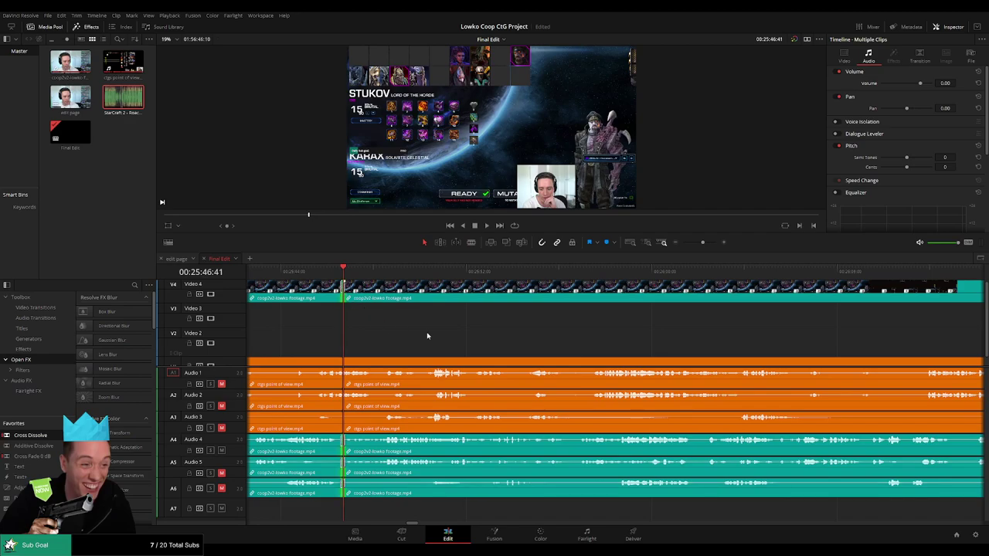
drag(482, 356, 474, 358)
key(space)
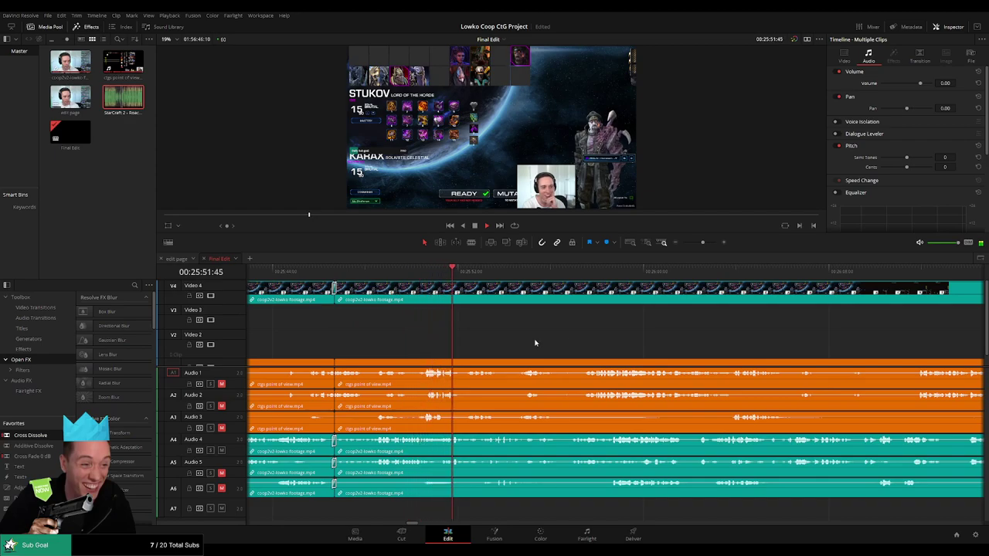
- Locate the unwanted word just before 00:25:52 and split the Lowko footage at 00:25:51:46 and 00:25:52:13
click(443, 270)
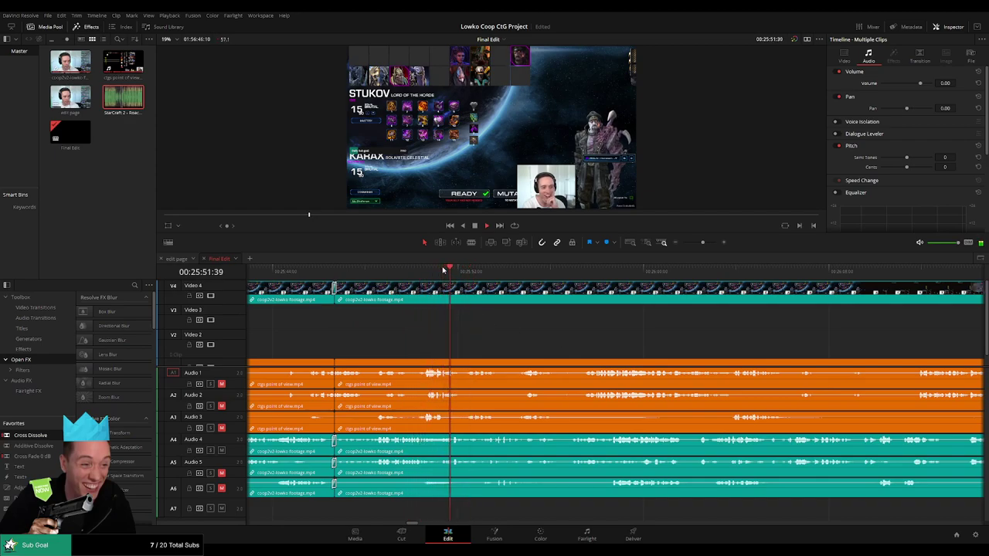
key(space)
drag(702, 242, 710, 243)
click(510, 269)
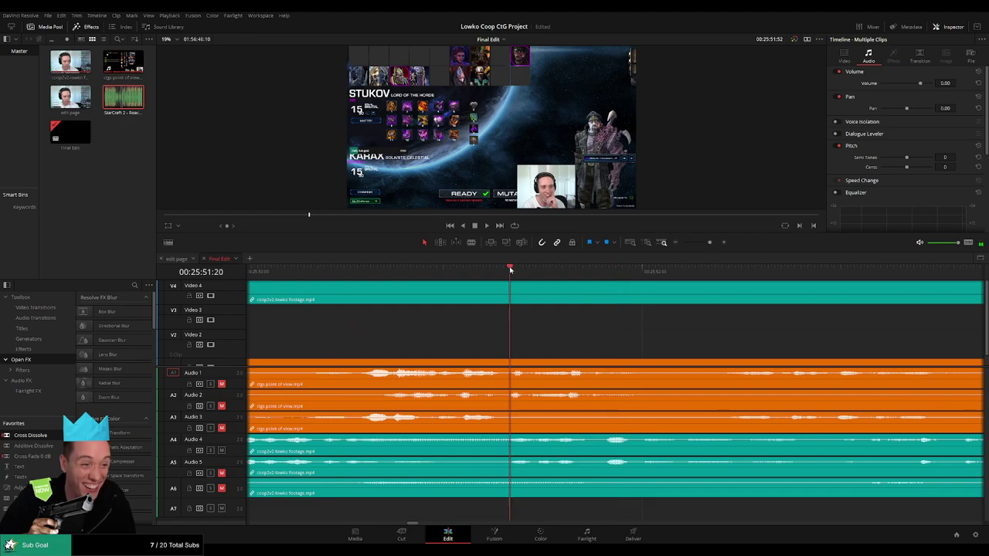
drag(510, 270, 596, 307)
key(ctrl+b)
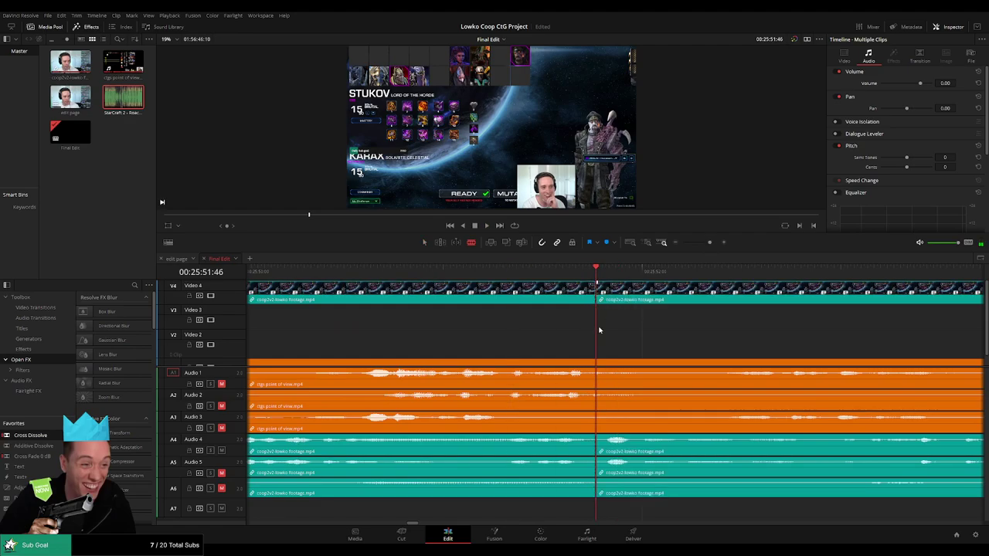
key(space)
key(ctrl+b)
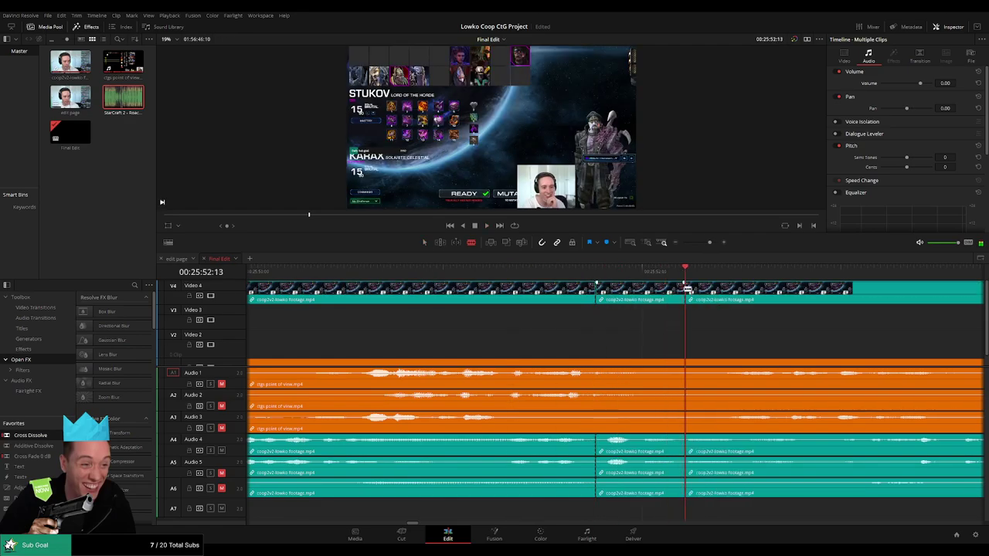
- Replace the Audio 4 speech between the two splits with a fitted StarCraft 2 Roach Quotes clip on Audio 7, played at reduced volume
drag(654, 439, 659, 455)
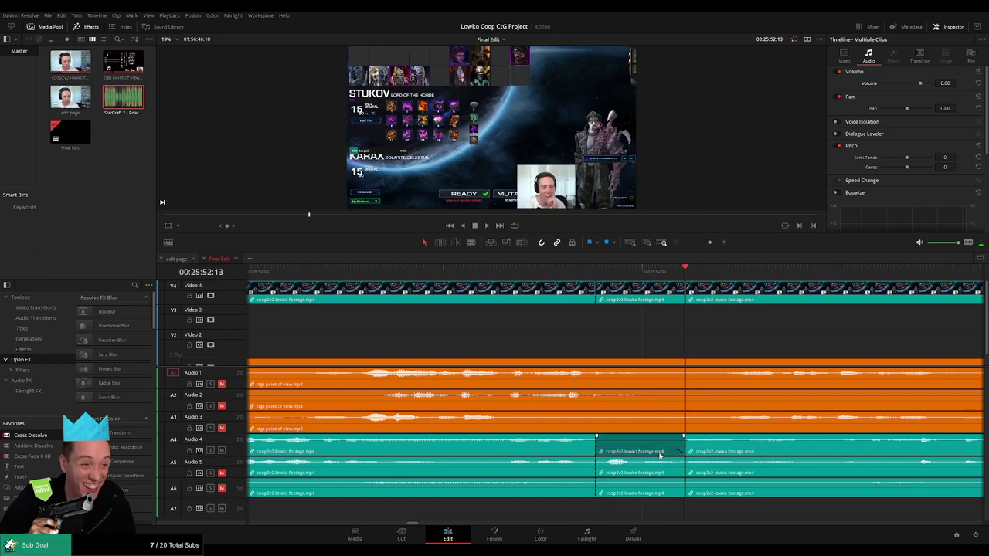
drag(650, 522, 603, 511)
drag(739, 510, 683, 510)
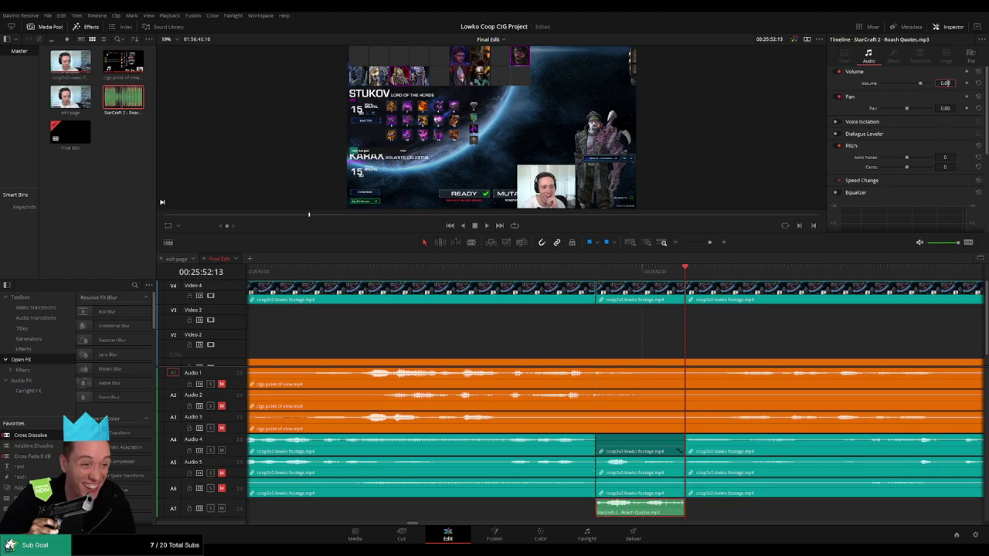
drag(948, 84, 945, 84)
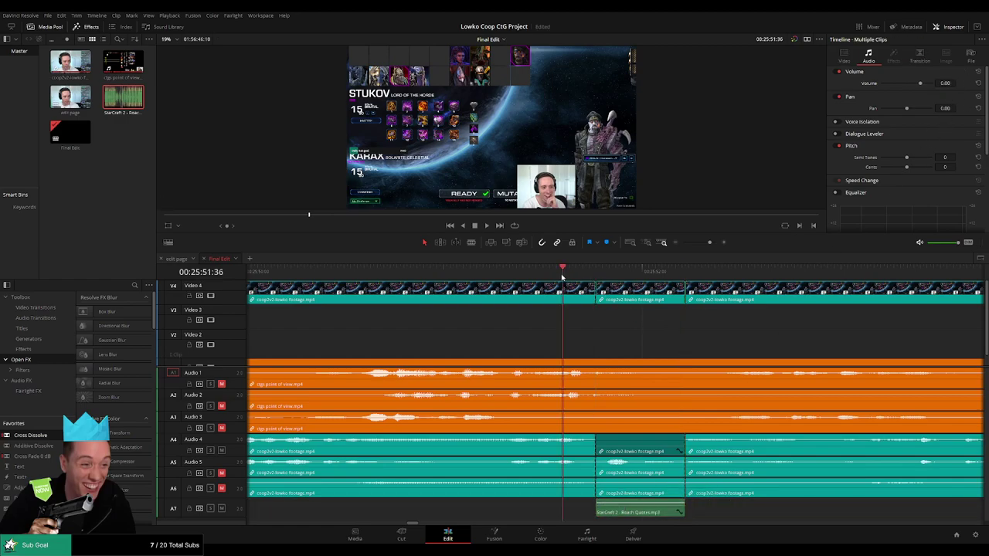
- Review the playback from 00:25:51:36 through the censored word to about 00:26:11, where the mission loads
key(space)
drag(711, 243, 702, 243)
drag(729, 339, 536, 331)
drag(616, 337, 579, 337)
scroll(563, 336, right, 3)
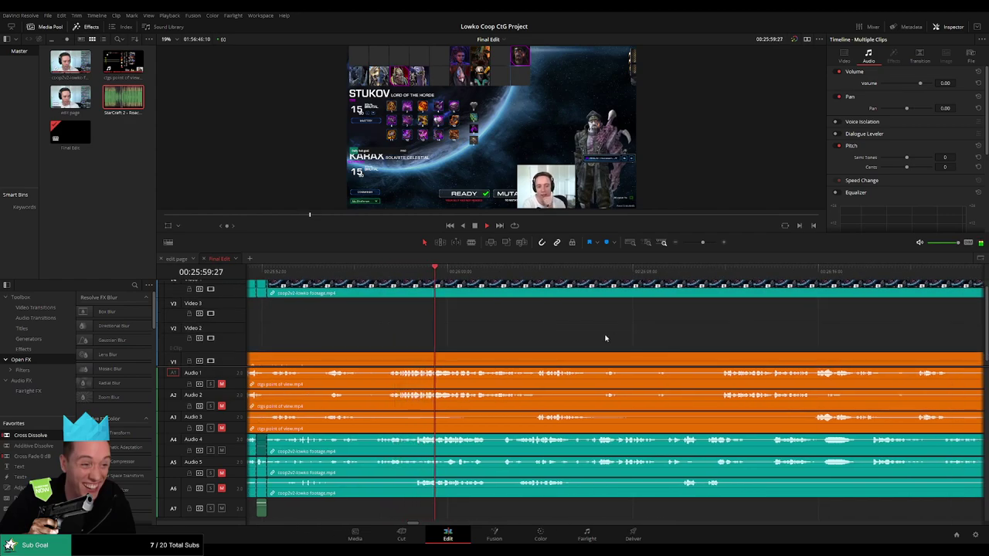
scroll(607, 335, right, 3)
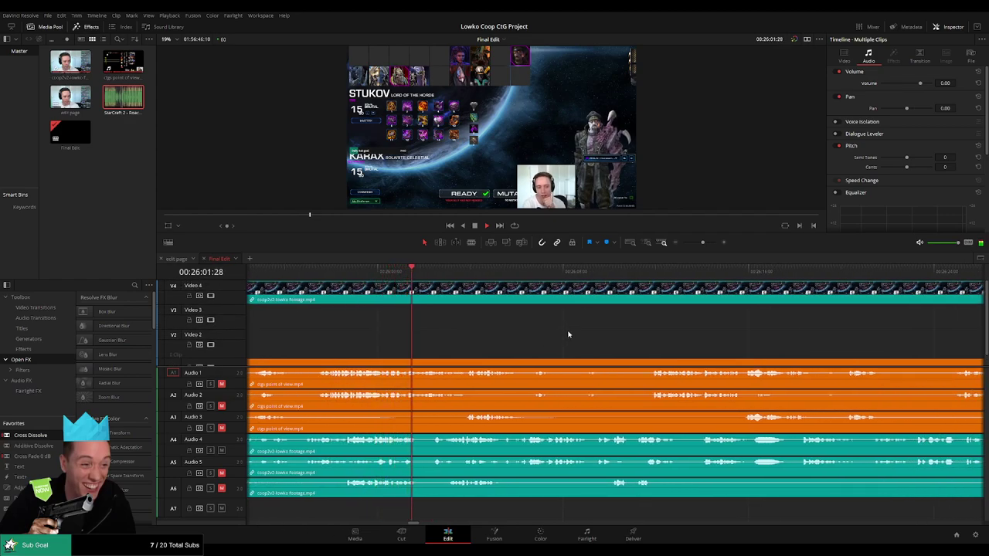
mouse_move(703, 242)
mouse_down()
mouse_move(686, 243)
mouse_move(702, 244)
mouse_up()
drag(726, 331, 552, 335)
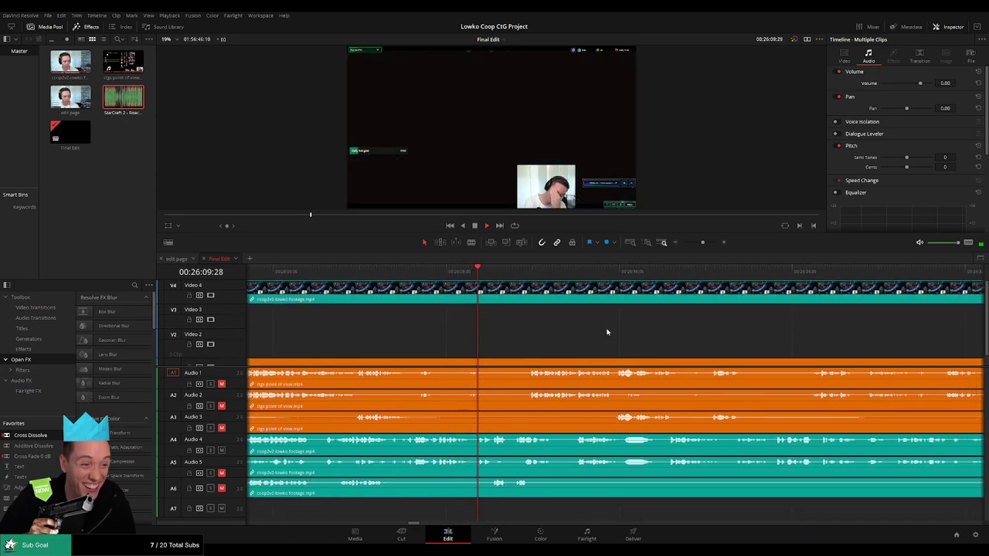
scroll(567, 329, right, 2)
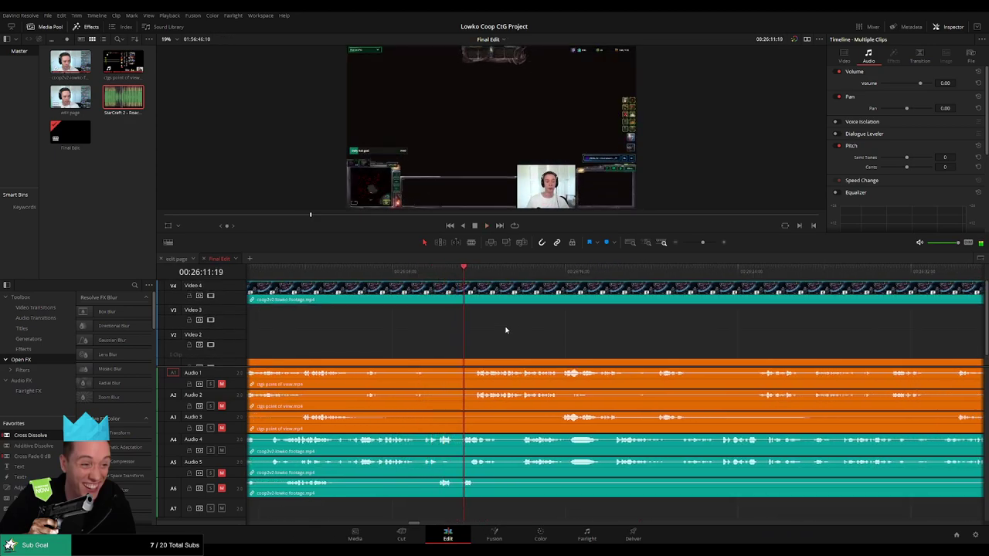
- Add a timeline marker at 00:26:09:06 where the mission begins and resume playback from there
click(402, 274)
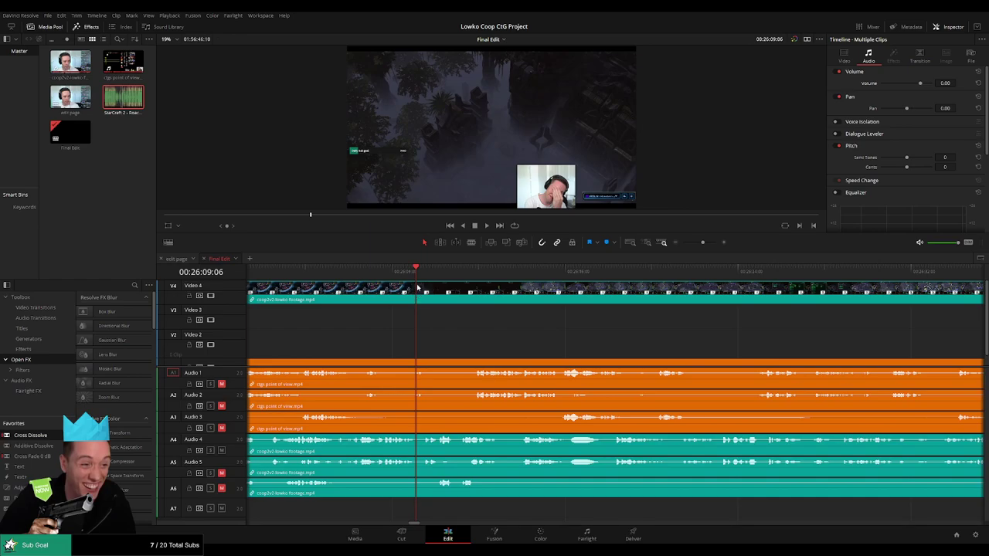
key(m)
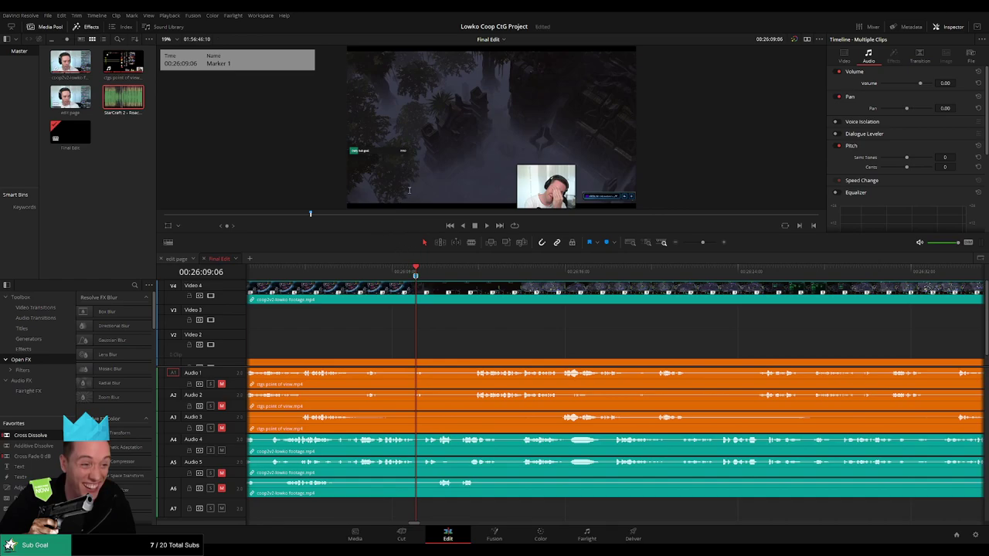
key(space)
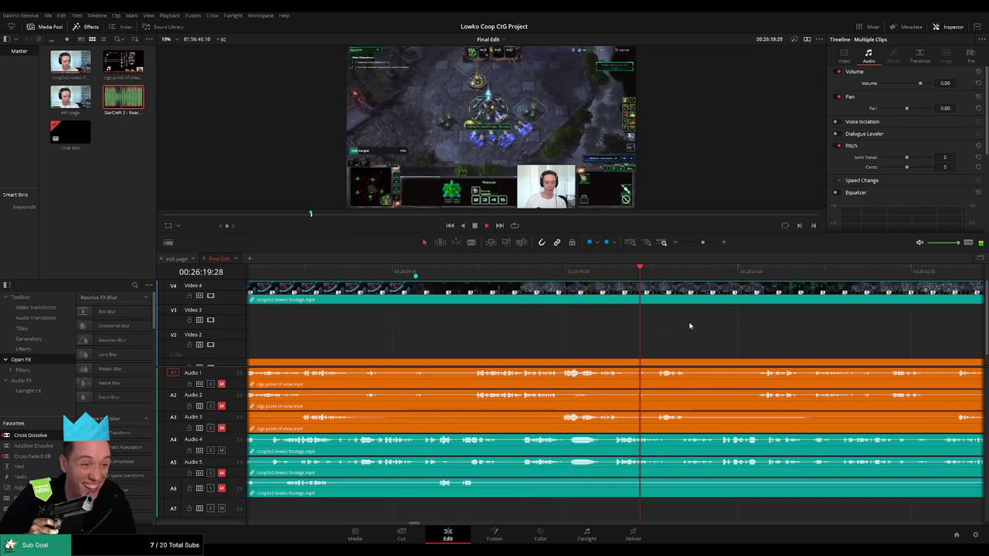
- Review the opening gameplay from about 00:26:19 to 00:27:07, listening for conversation that needs censoring or cutting
drag(732, 341, 456, 332)
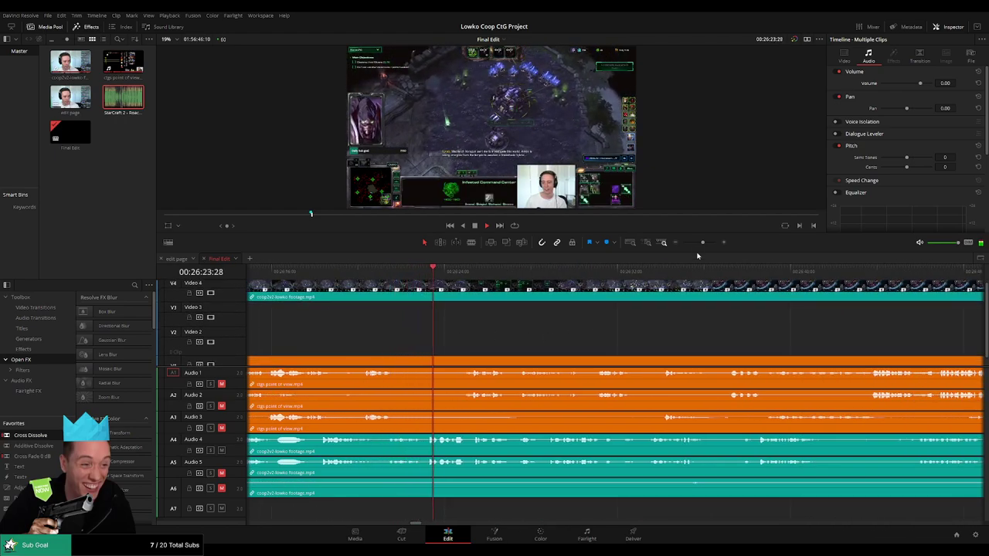
mouse_move(702, 243)
mouse_down()
mouse_move(683, 243)
mouse_move(701, 242)
mouse_up()
drag(743, 335, 468, 347)
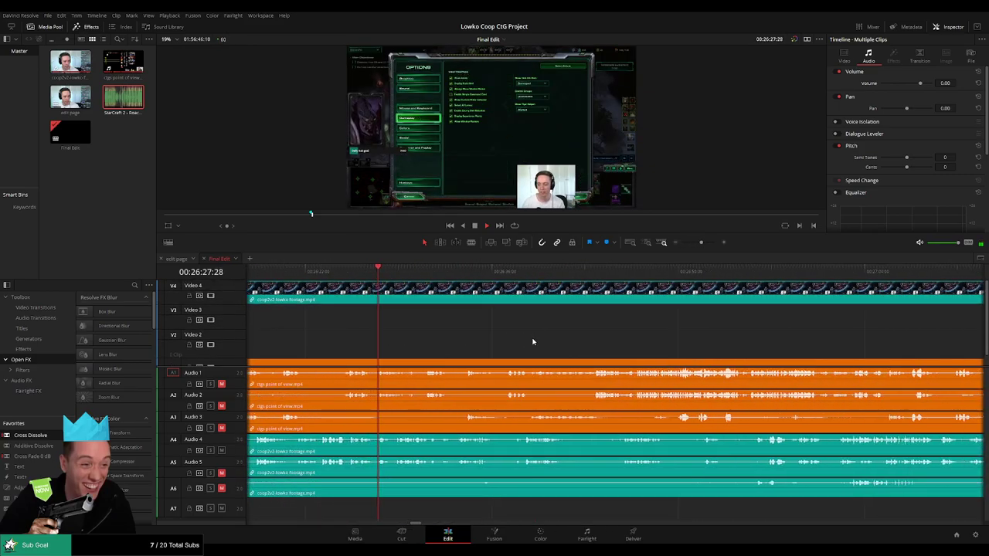
drag(532, 342, 503, 345)
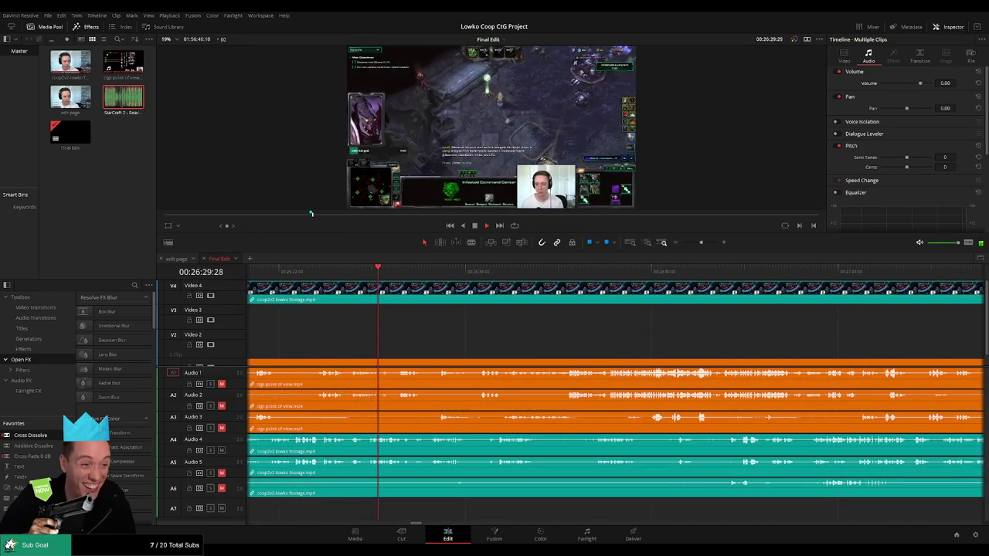
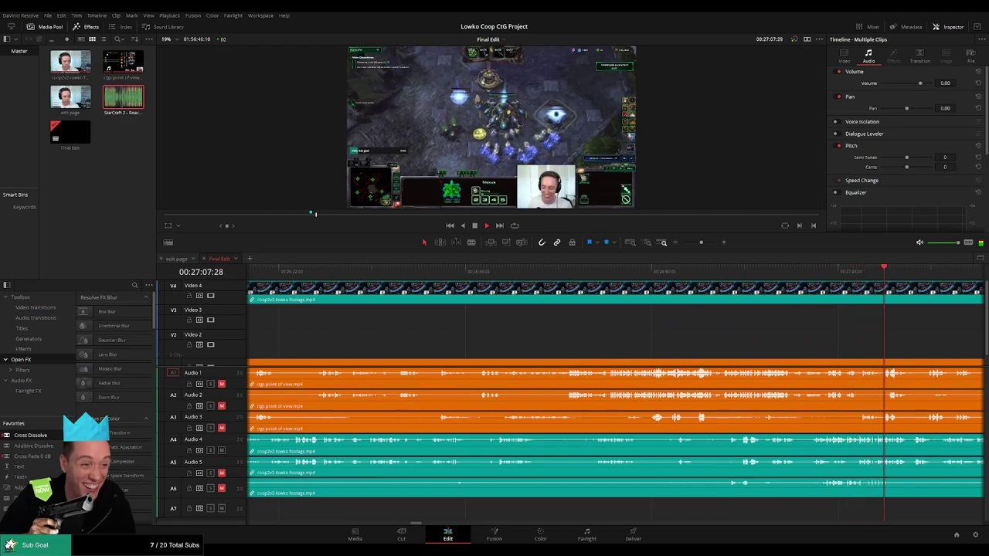
- Replay the conversation between about 00:26:47 and 00:26:53 to check its wording
click(684, 272)
scroll(703, 327, right, 3)
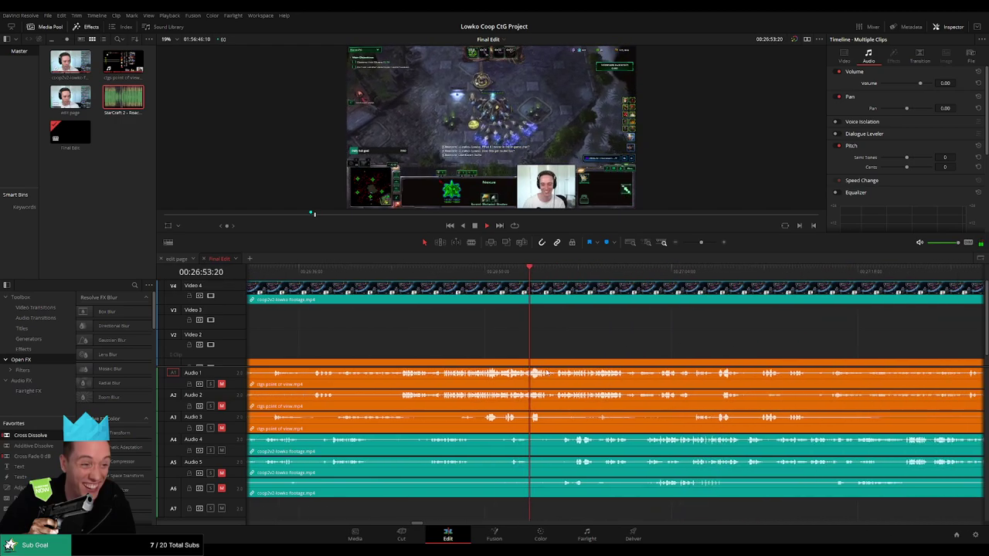
click(410, 273)
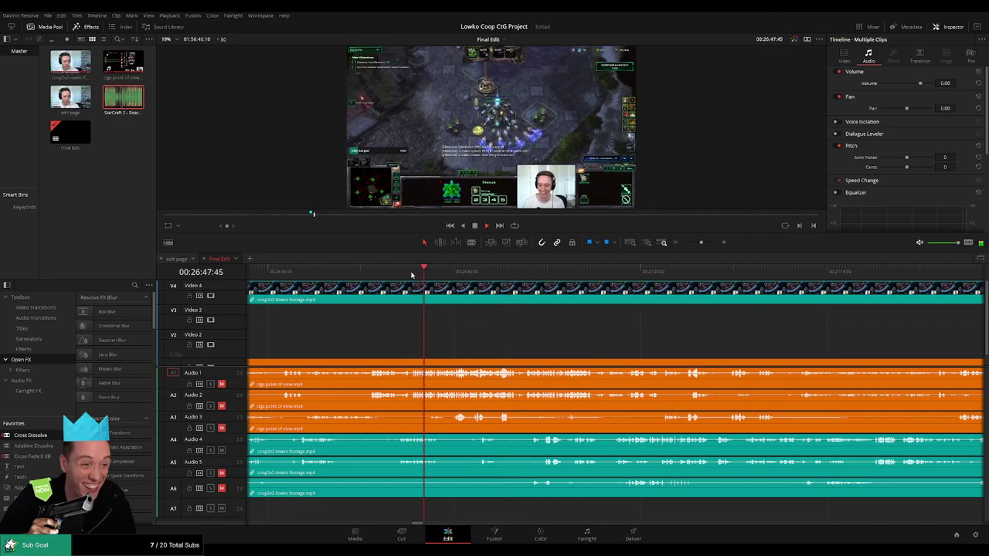
click(394, 275)
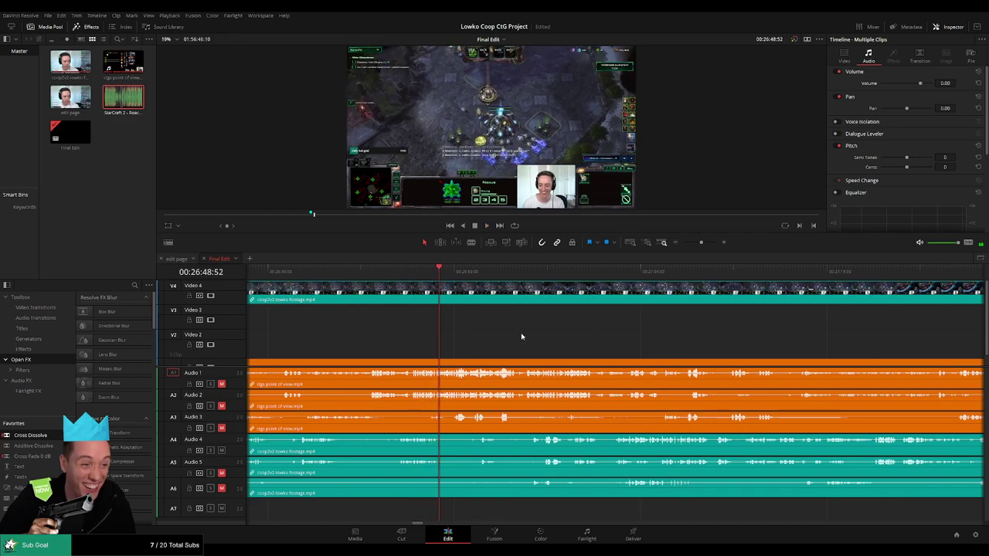
key(space)
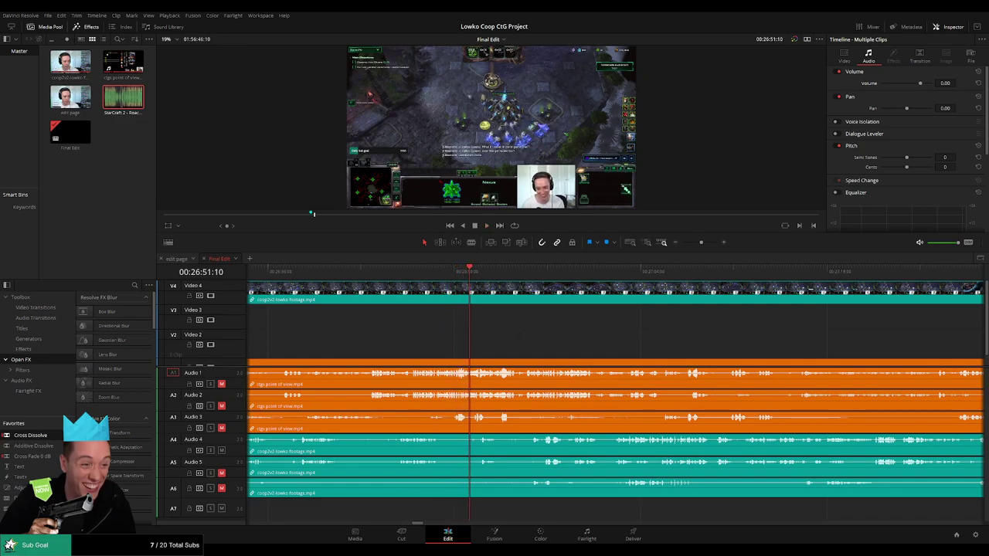
key(space)
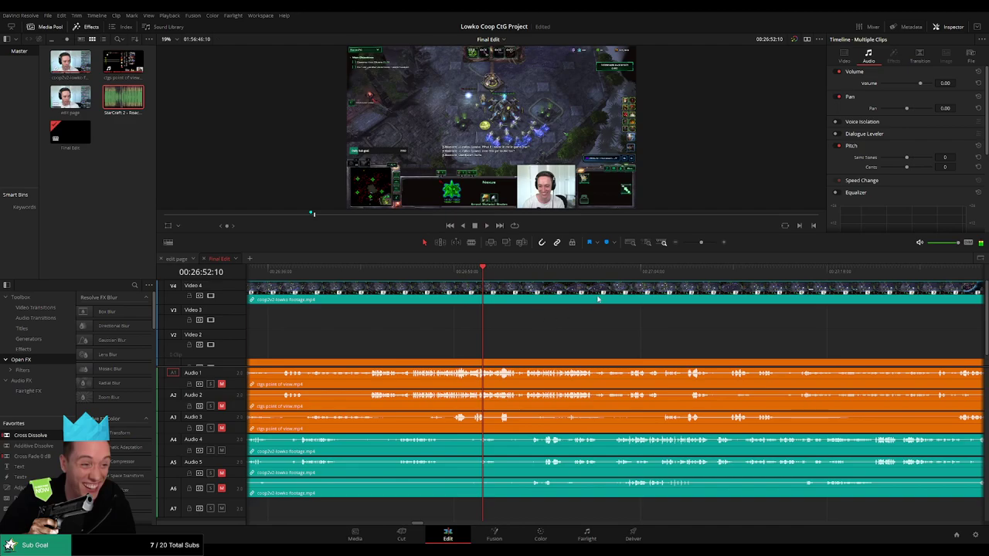
- Examine the audio waveforms from about 00:26:50 to 00:26:53 up close, replaying the speech to locate anything that needs censoring
drag(701, 243, 706, 242)
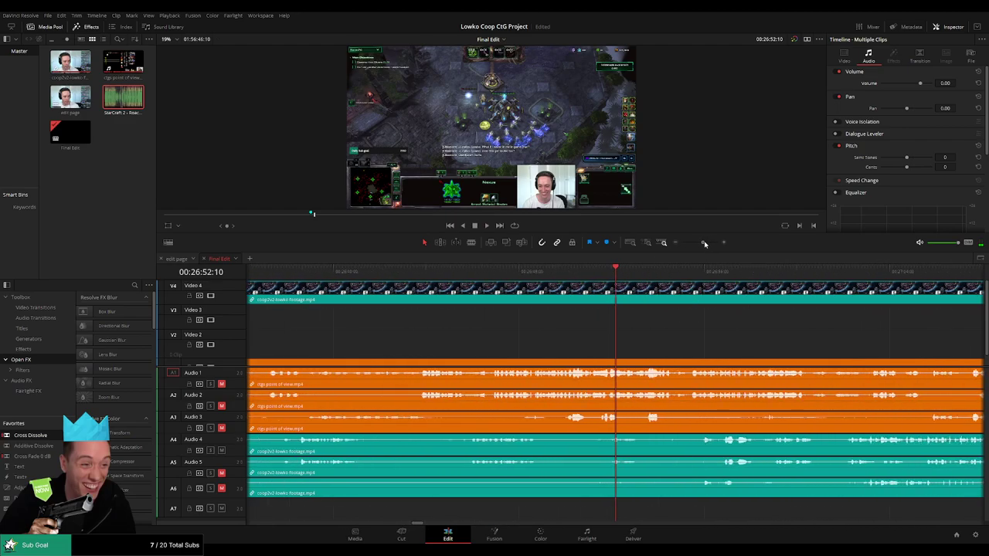
key(space)
drag(691, 335, 547, 330)
key(space)
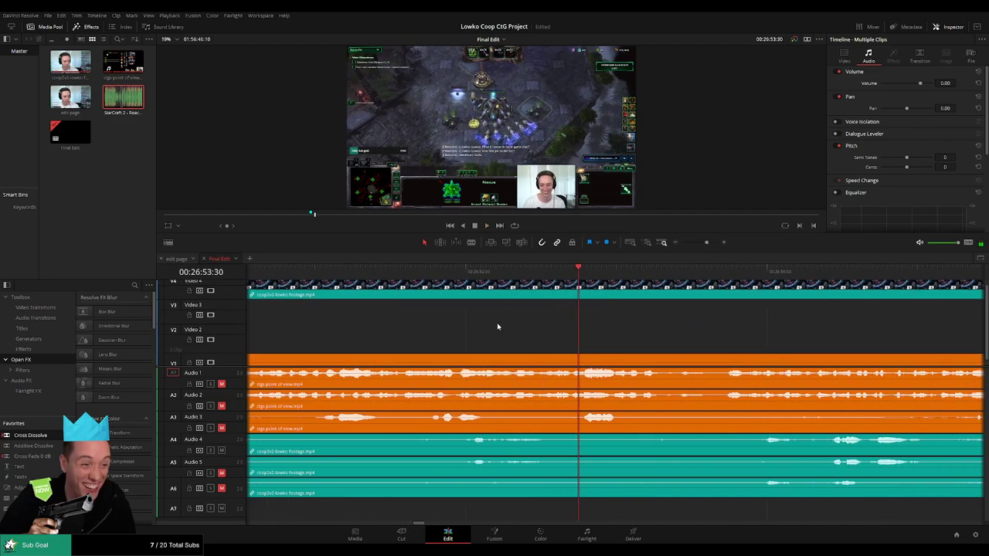
click(434, 278)
key(space)
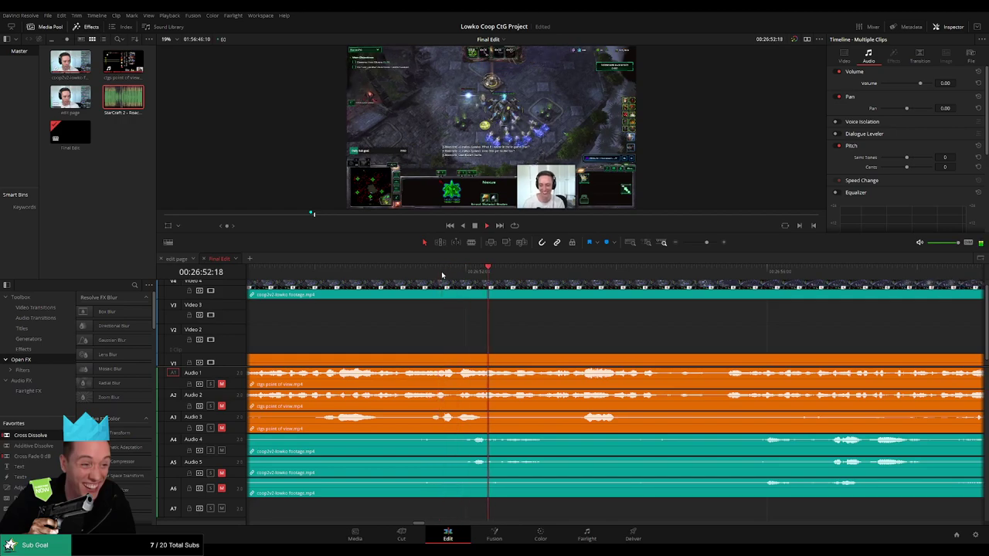
click(310, 275)
key(space)
drag(400, 310, 580, 313)
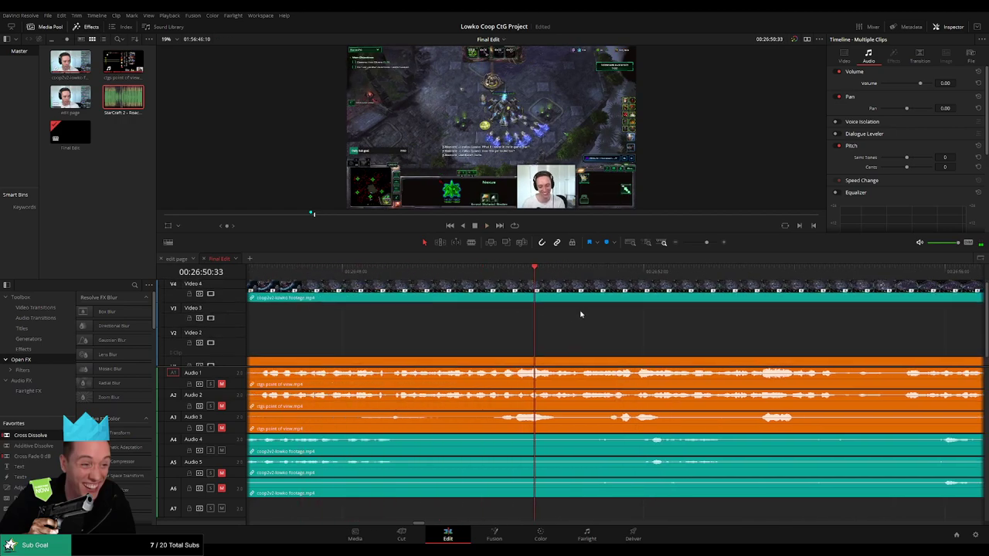
click(414, 278)
key(space)
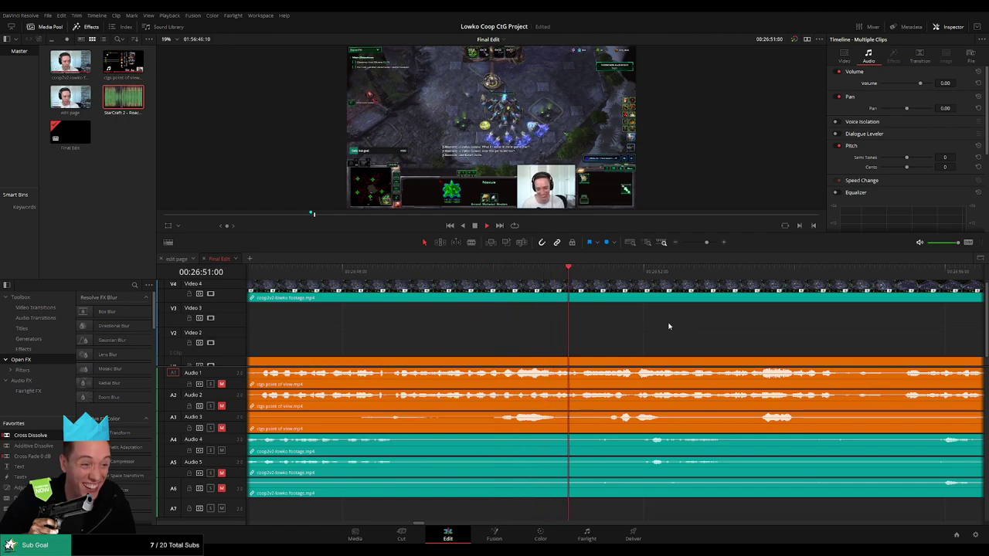
drag(732, 330, 692, 336)
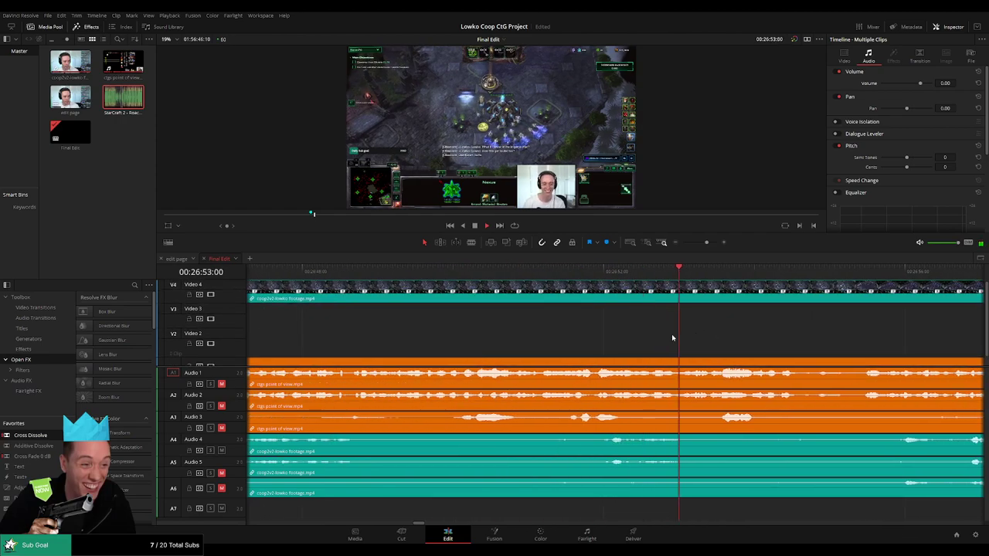
- Review the gameplay conversation from about 00:26:53 to 00:27:32, watching the waveforms for speech that needs editing
drag(329, 272, 727, 272)
scroll(813, 334, right, 5)
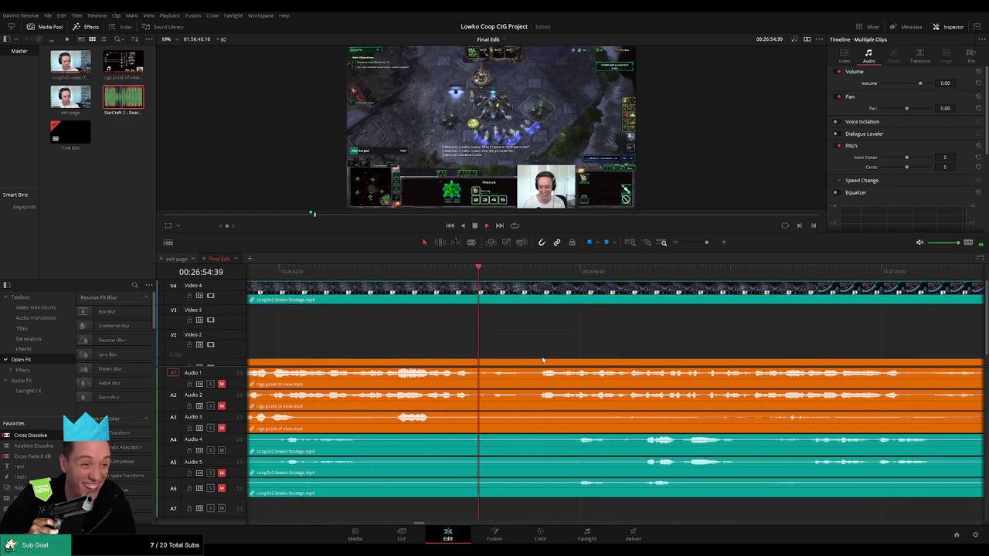
scroll(558, 339, right, 2)
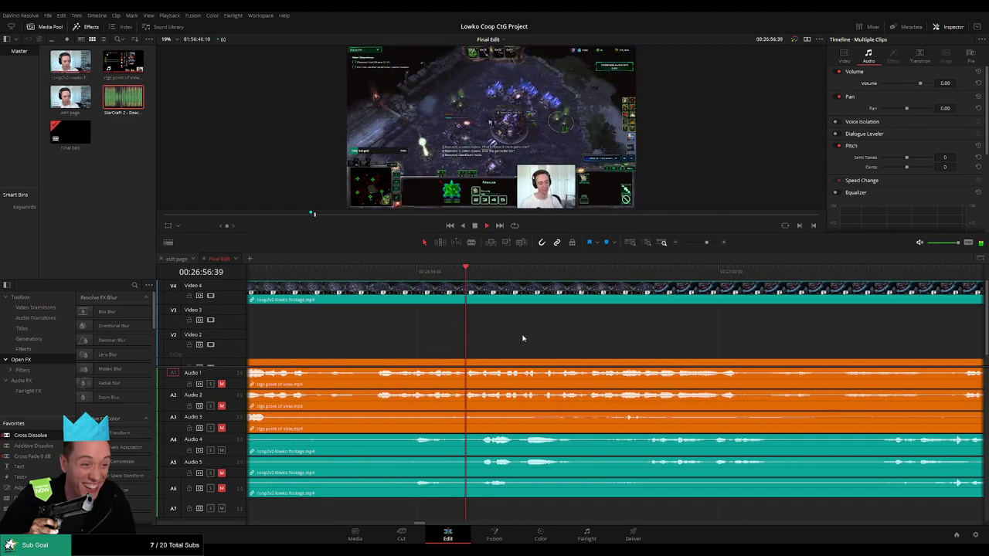
drag(701, 337, 496, 340)
scroll(629, 338, right, 3)
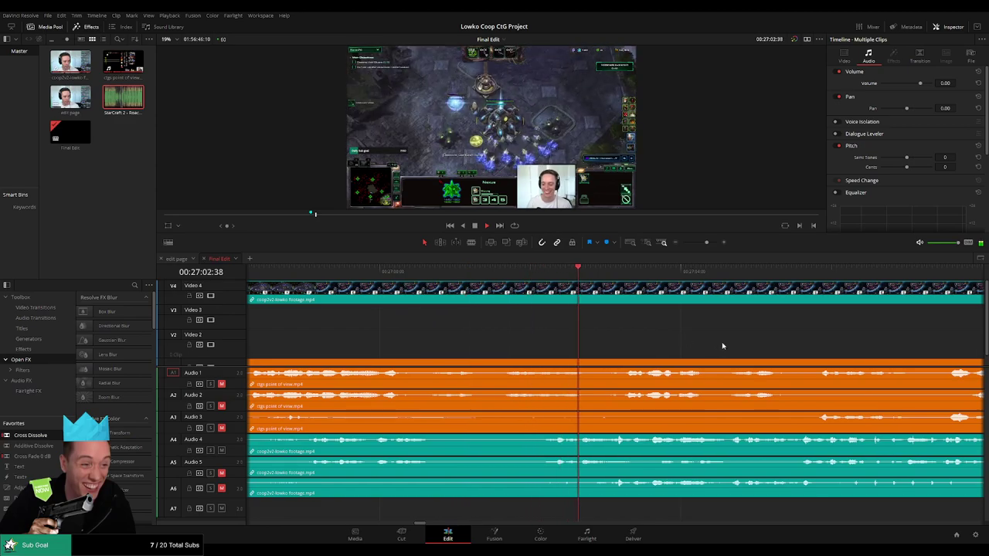
scroll(656, 340, right, 3)
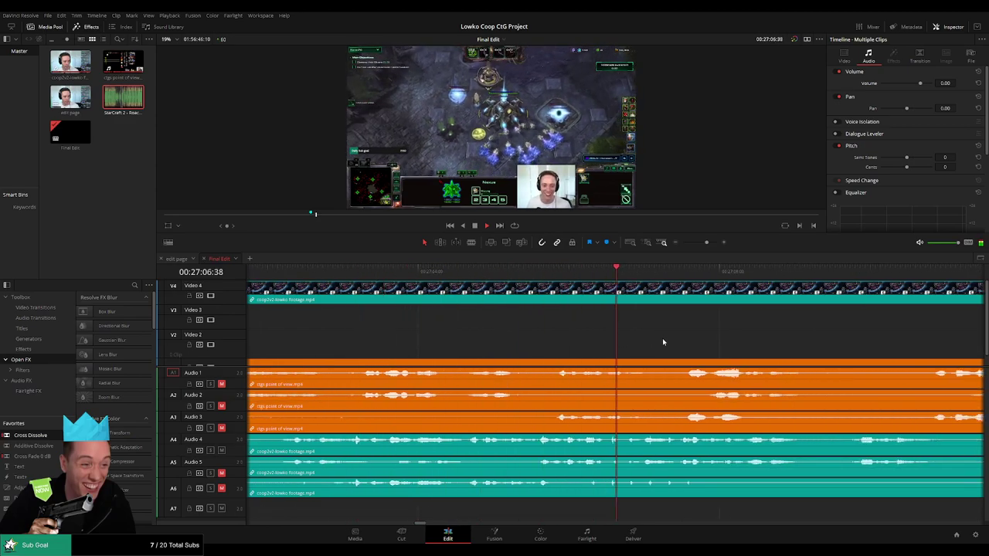
scroll(860, 337, right, 4)
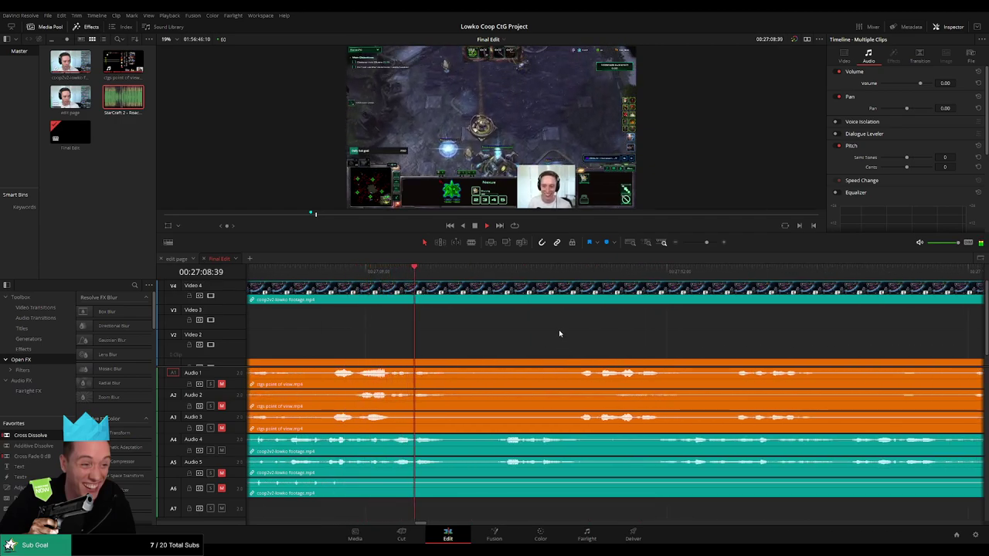
drag(726, 348, 543, 348)
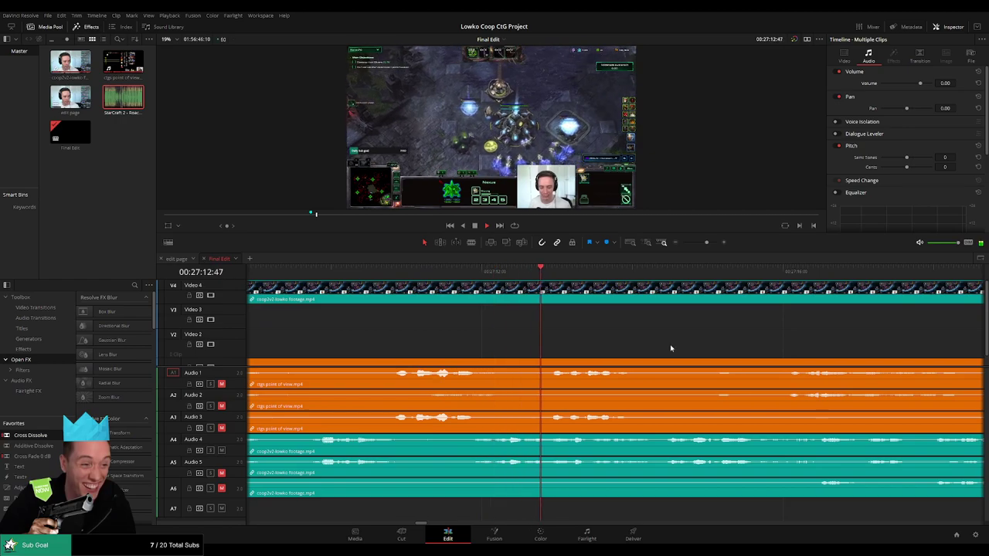
scroll(530, 344, right, 3)
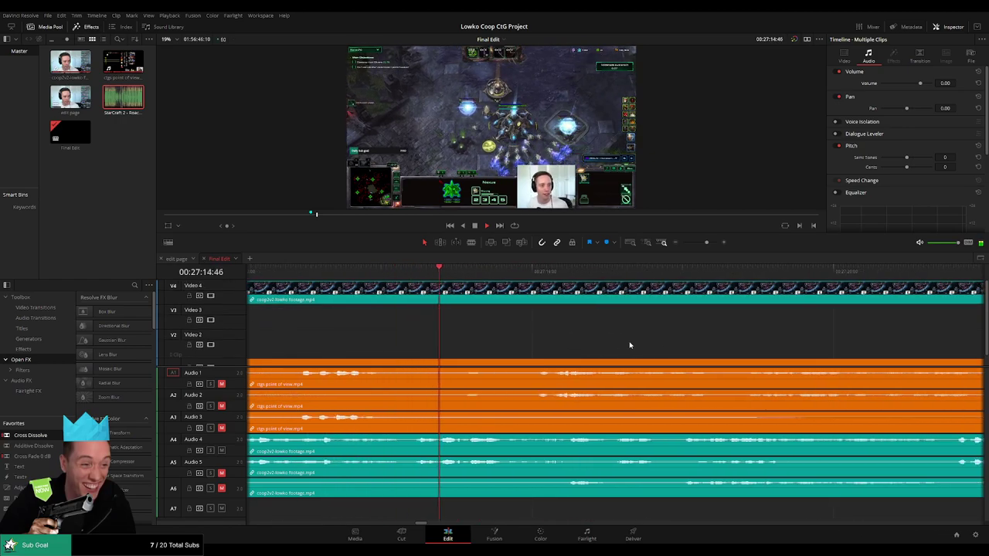
scroll(618, 346, right, 2)
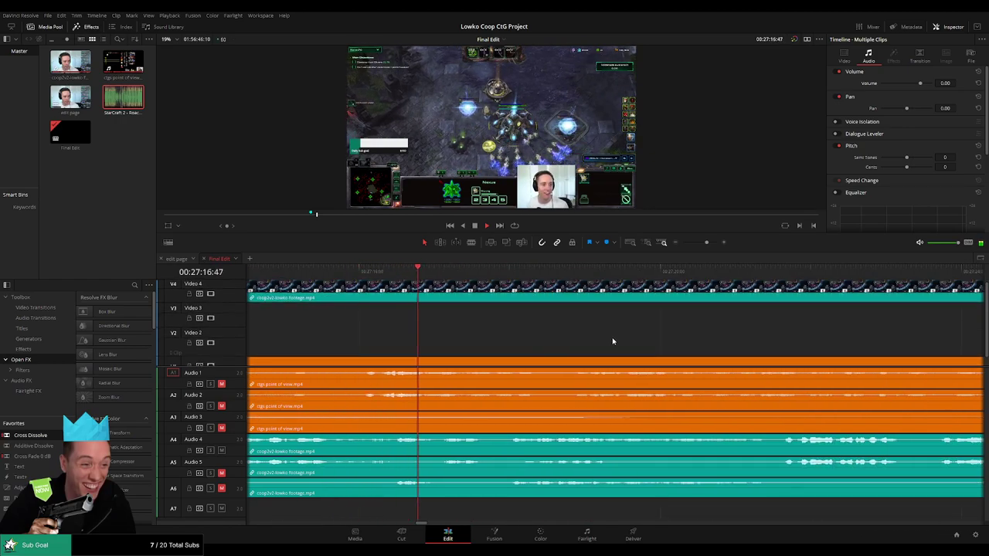
scroll(561, 346, right, 2)
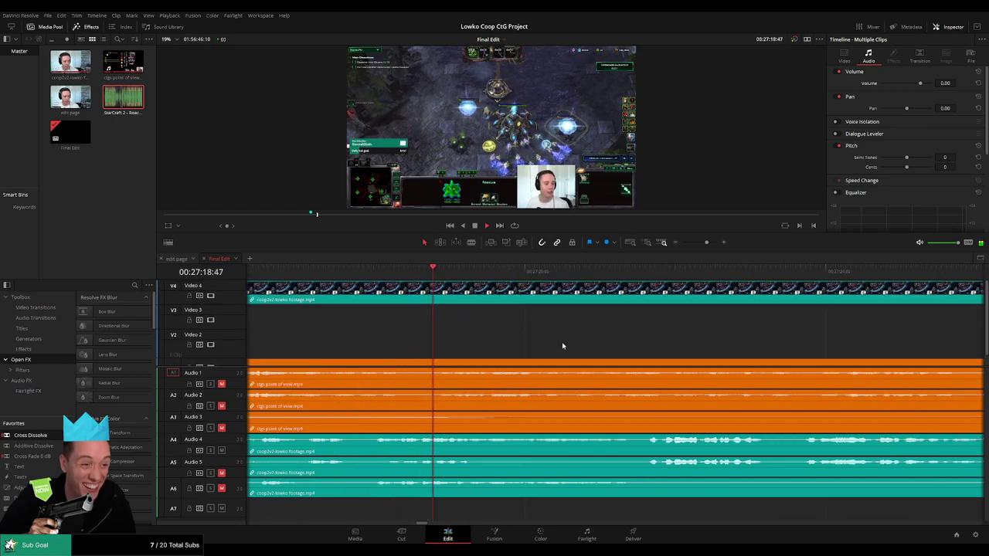
scroll(541, 349, right, 3)
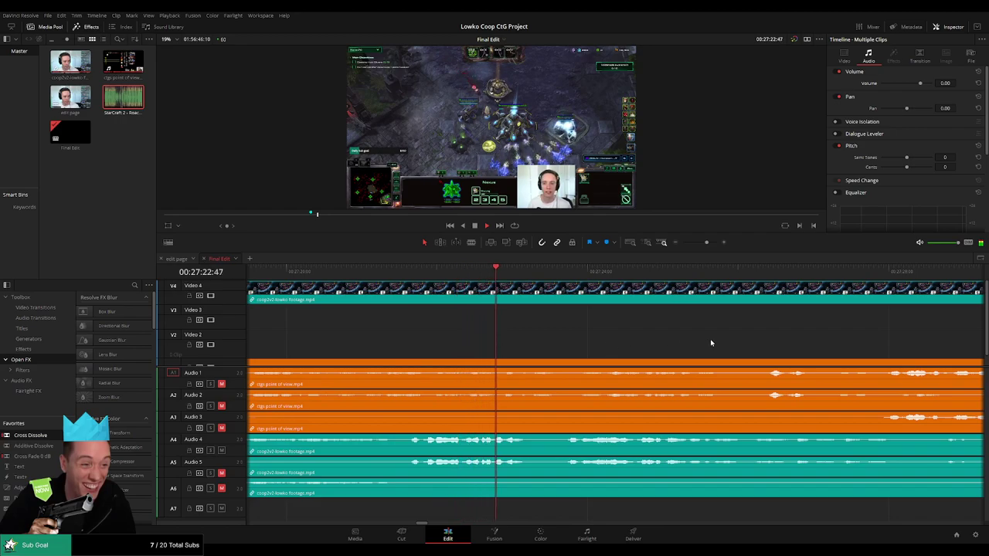
scroll(618, 345, right, 3)
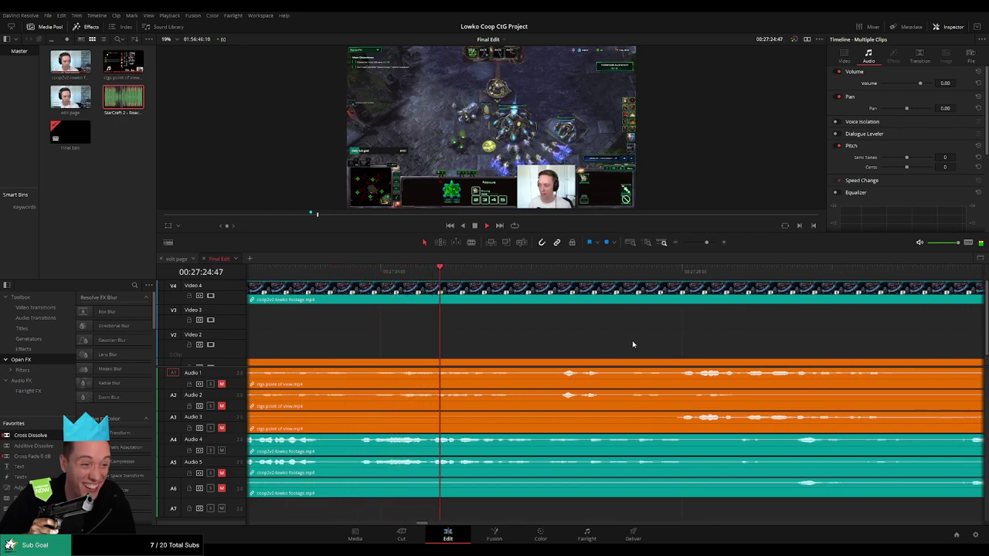
scroll(515, 345, right, 3)
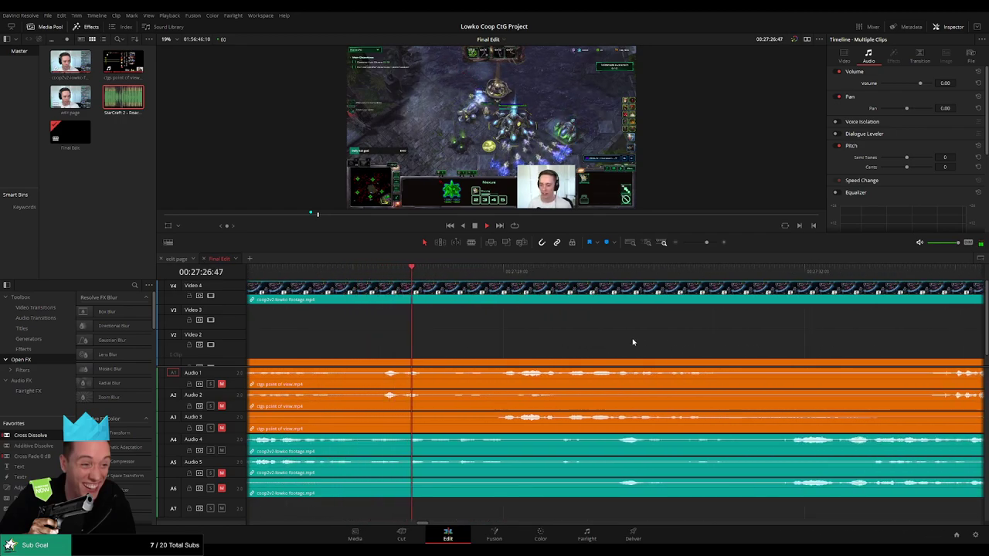
scroll(553, 350, right, 3)
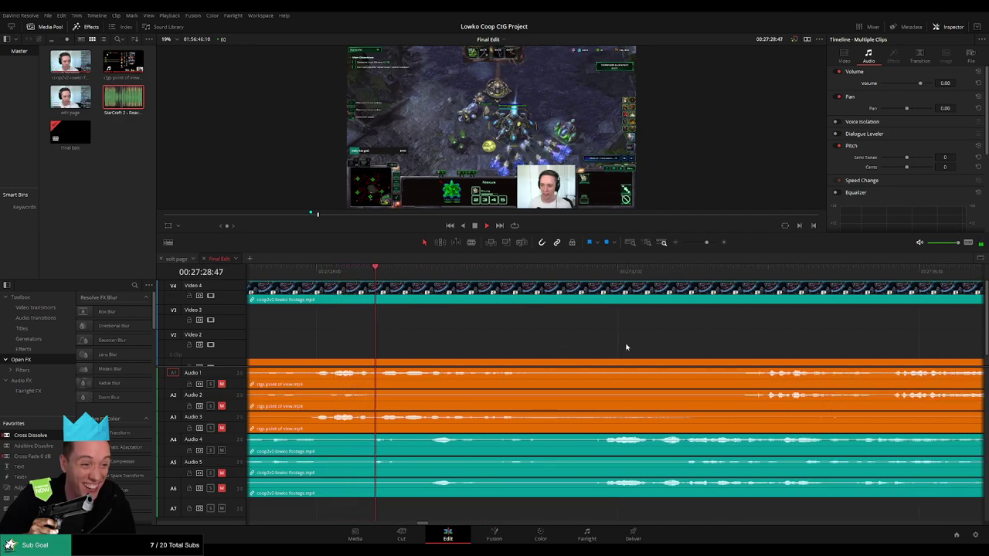
scroll(592, 348, right, 3)
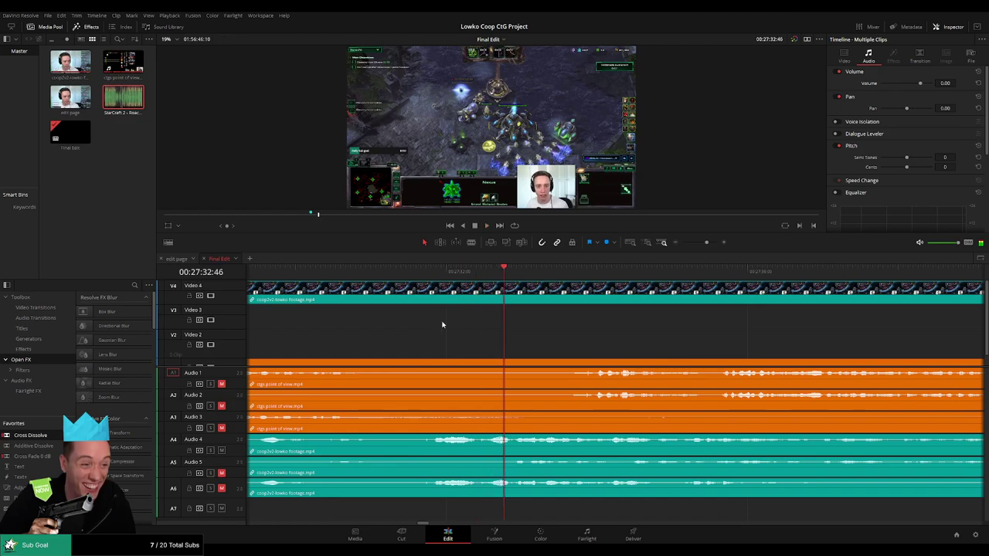
- Split the Lowko footage and the point-of-view clip with their linked audio at 00:27:31:42
click(417, 275)
drag(418, 279, 424, 278)
key(b)
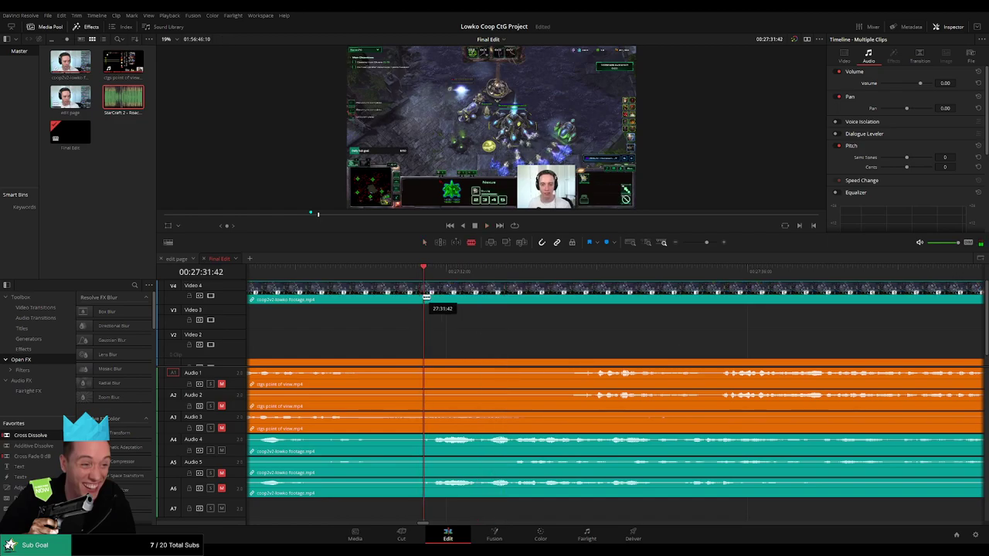
click(425, 296)
click(426, 363)
- Split both linked clips again at about 00:27:31:46 and ripple-delete the short segment between the cuts
key(space)
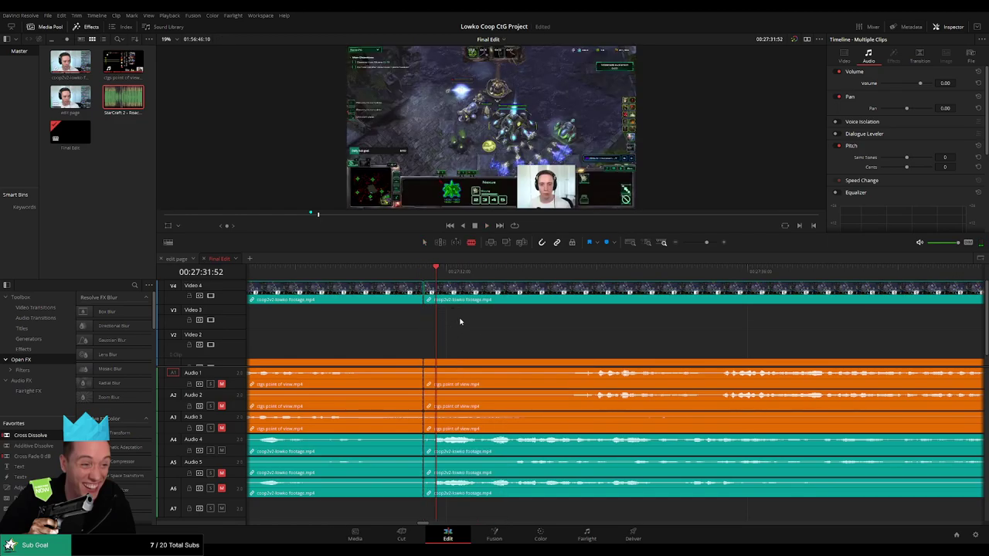
drag(711, 242, 716, 242)
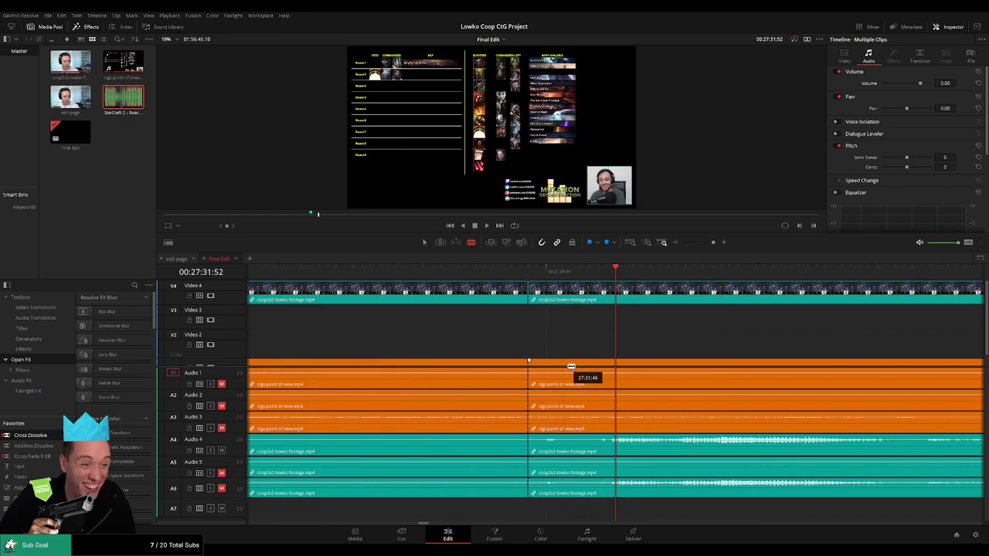
click(564, 367)
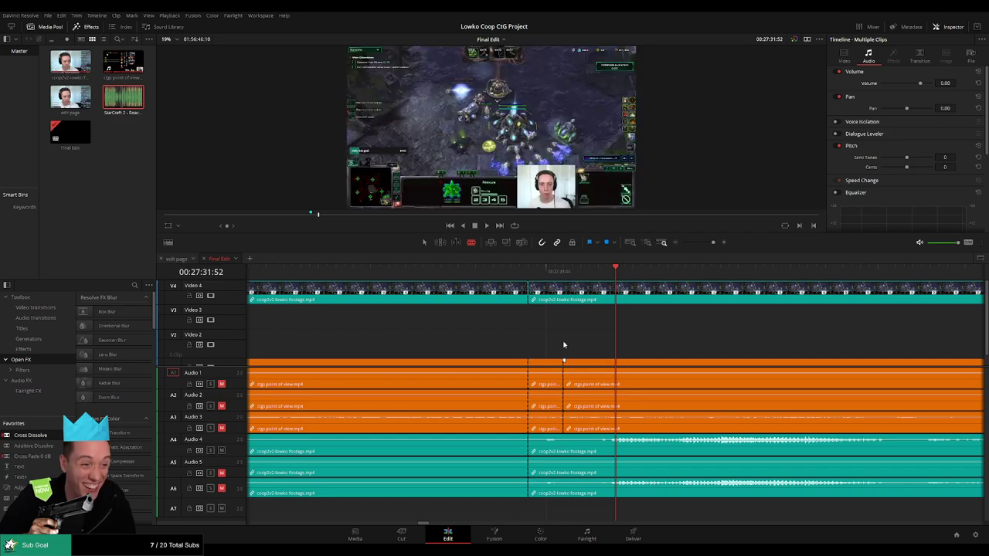
click(567, 295)
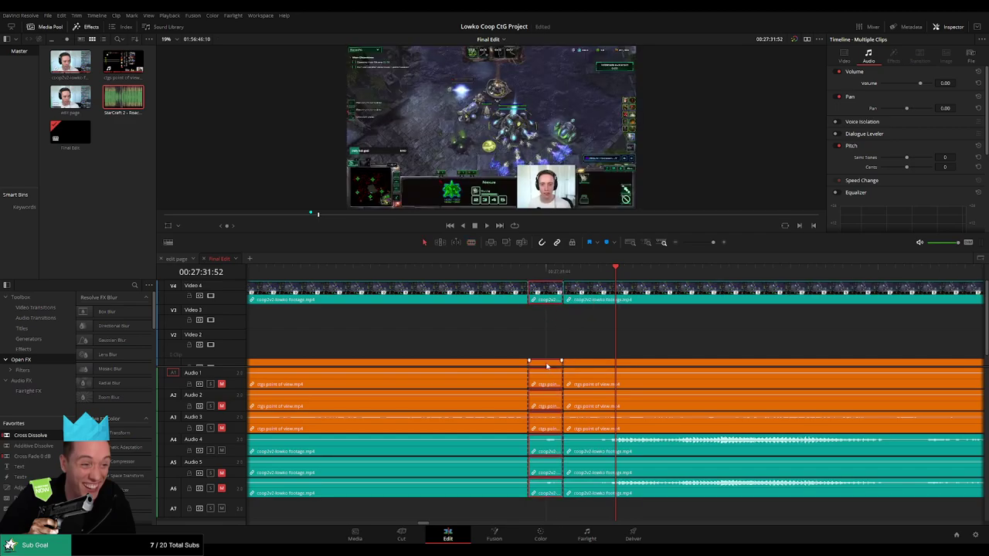
key(Delete)
- Review the playback across the new cut at 00:27:31:42 and on through the gameplay to about 00:27:54
click(493, 272)
key(space)
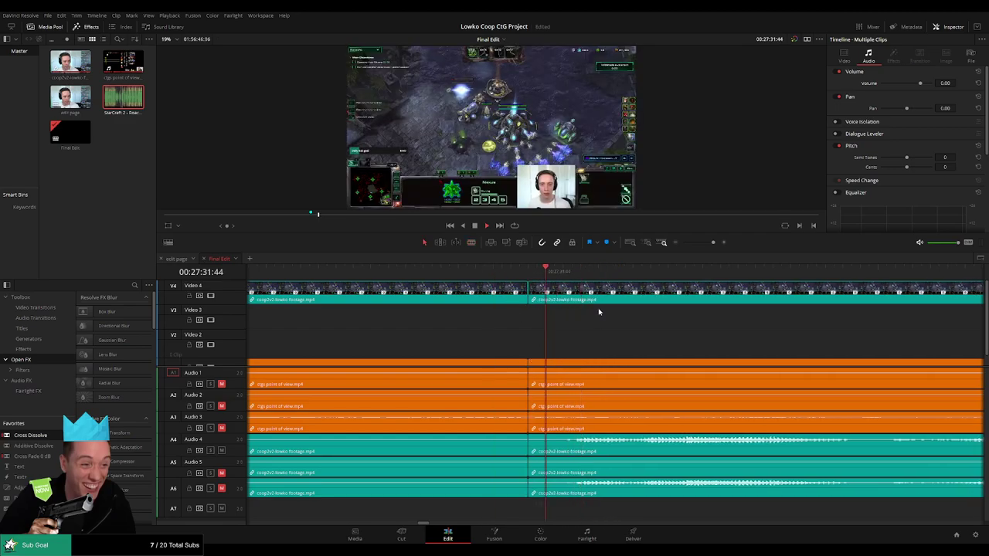
key(space)
drag(713, 243, 697, 244)
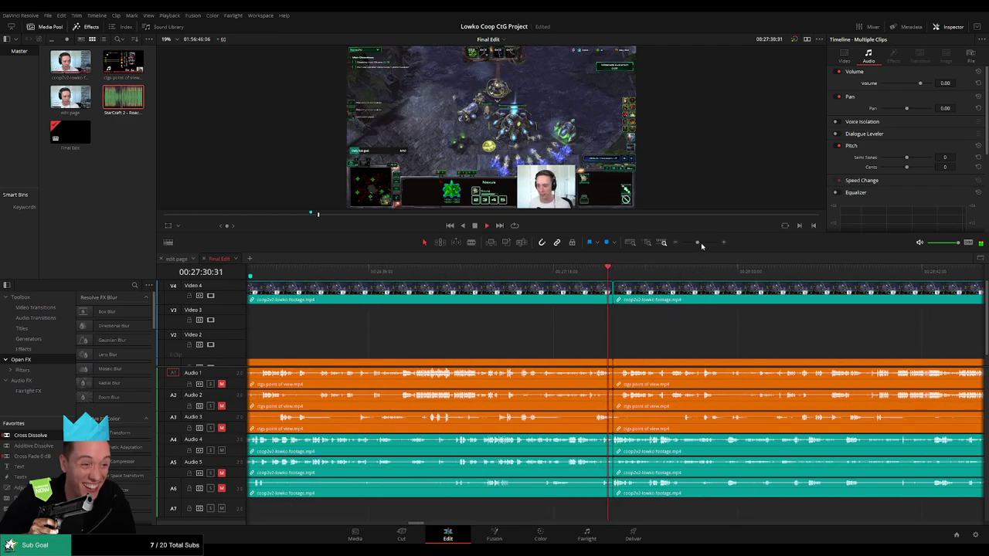
drag(697, 243, 705, 244)
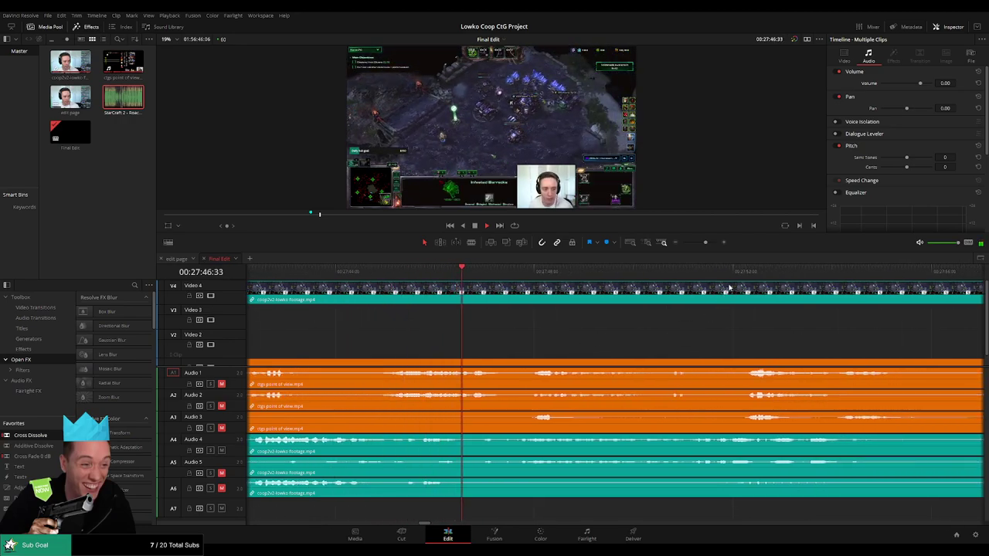
mouse_move(705, 242)
mouse_down()
mouse_move(682, 247)
mouse_move(698, 245)
mouse_up()
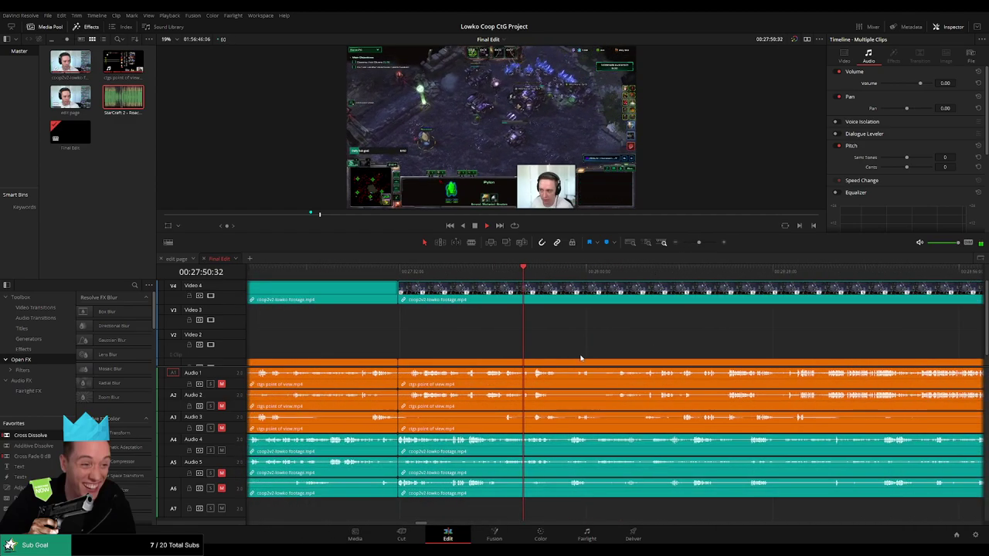
scroll(540, 343, right, 1)
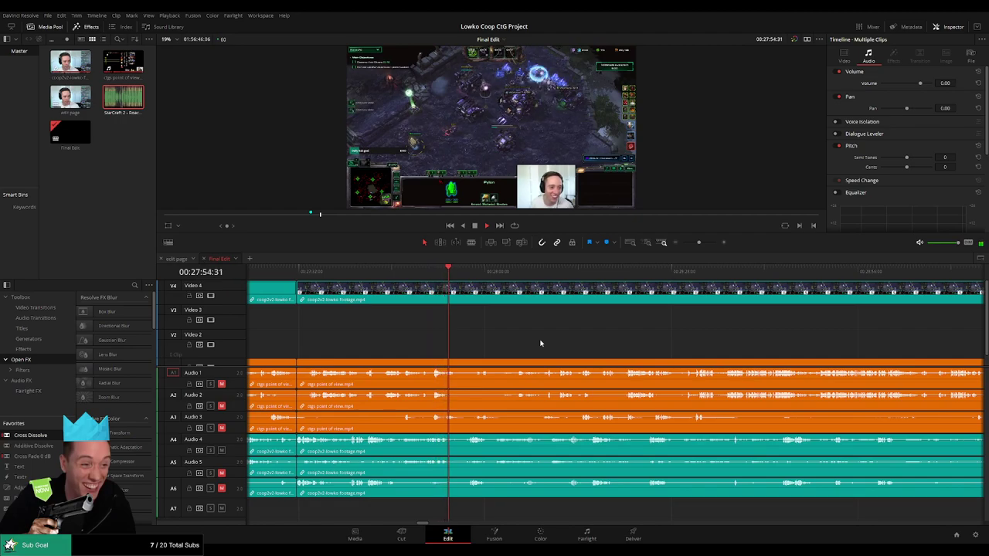
- Review the gameplay conversation from about 00:27:54 to 00:28:22, watching the waveforms for a section to cut
scroll(649, 335, left, 3)
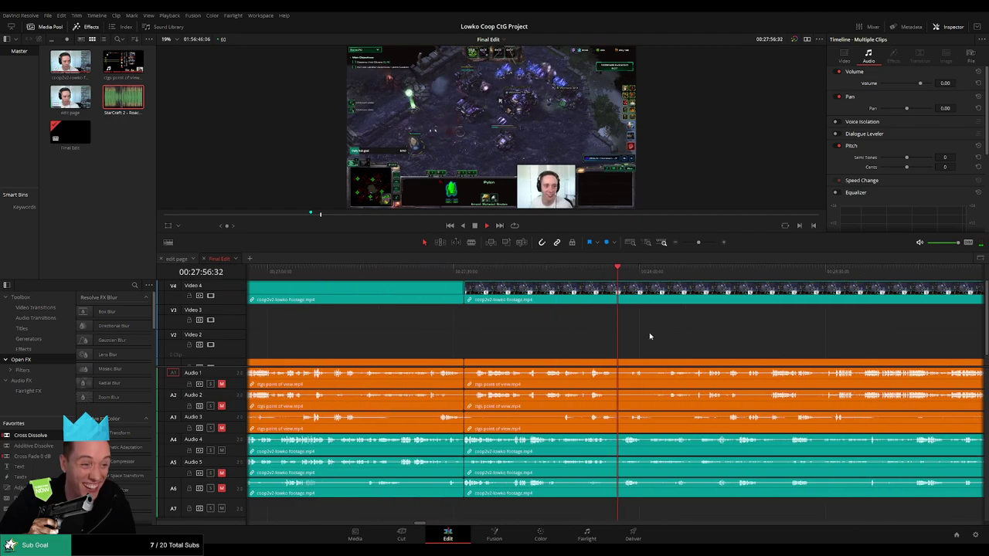
scroll(478, 341, right, 5)
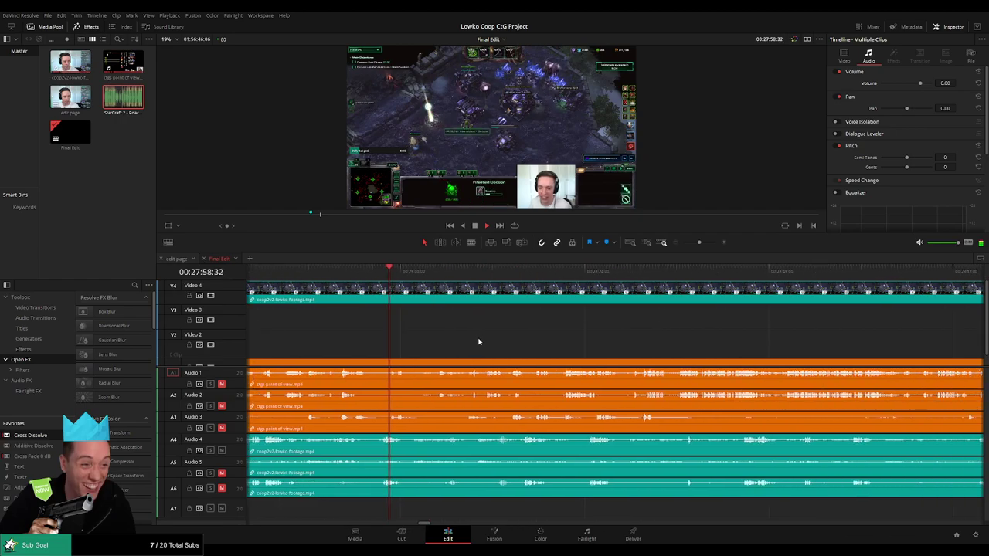
scroll(541, 337, left, 5)
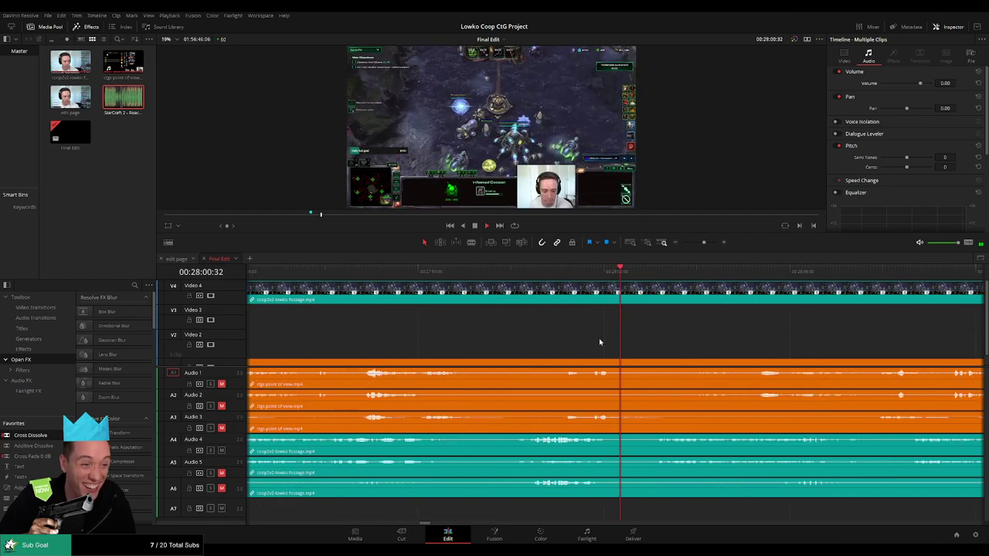
scroll(587, 345, right, 5)
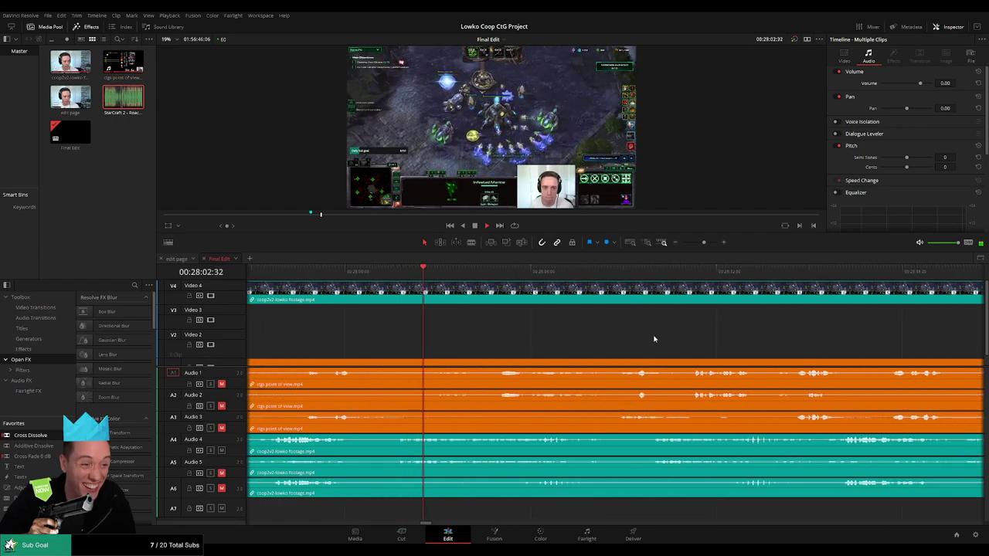
scroll(610, 338, right, 3)
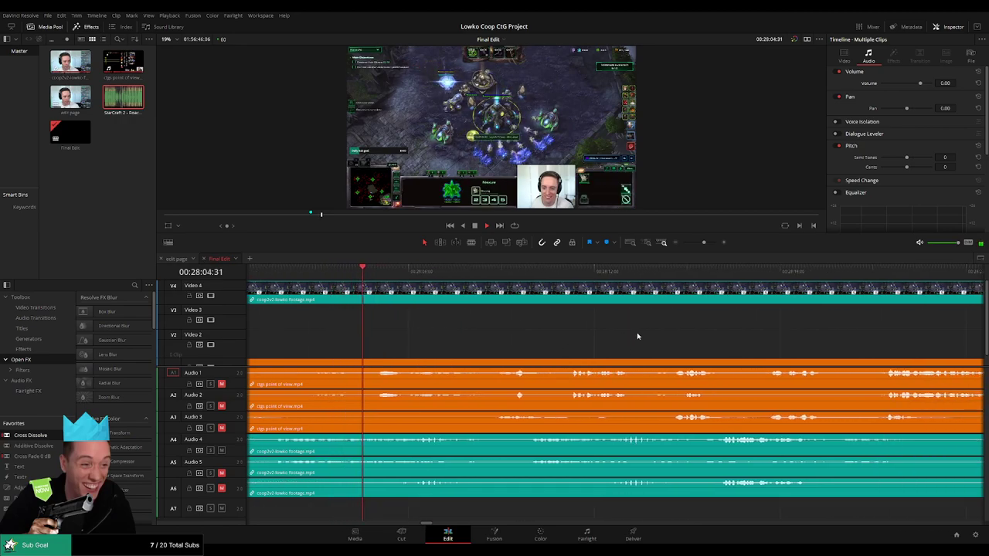
scroll(611, 337, right, 2)
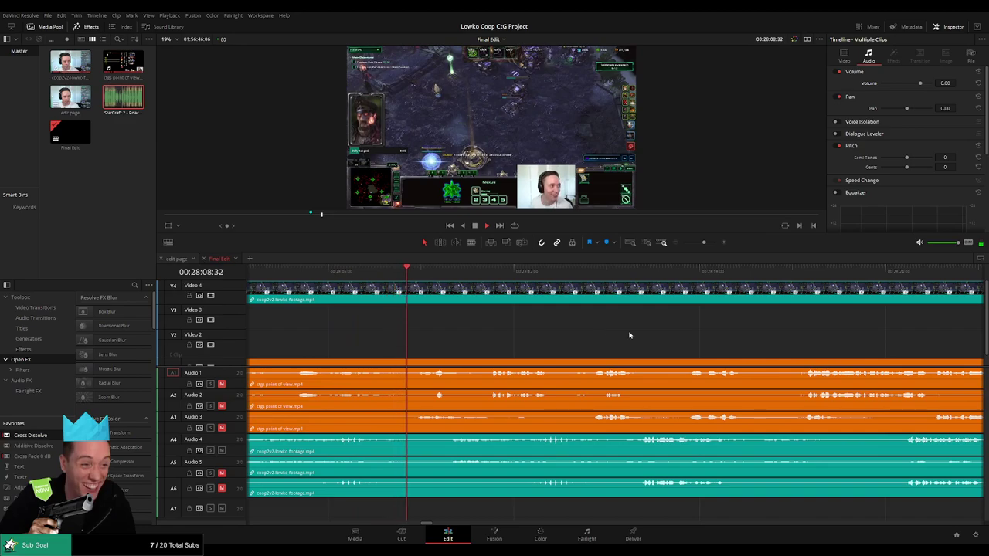
scroll(574, 338, right, 3)
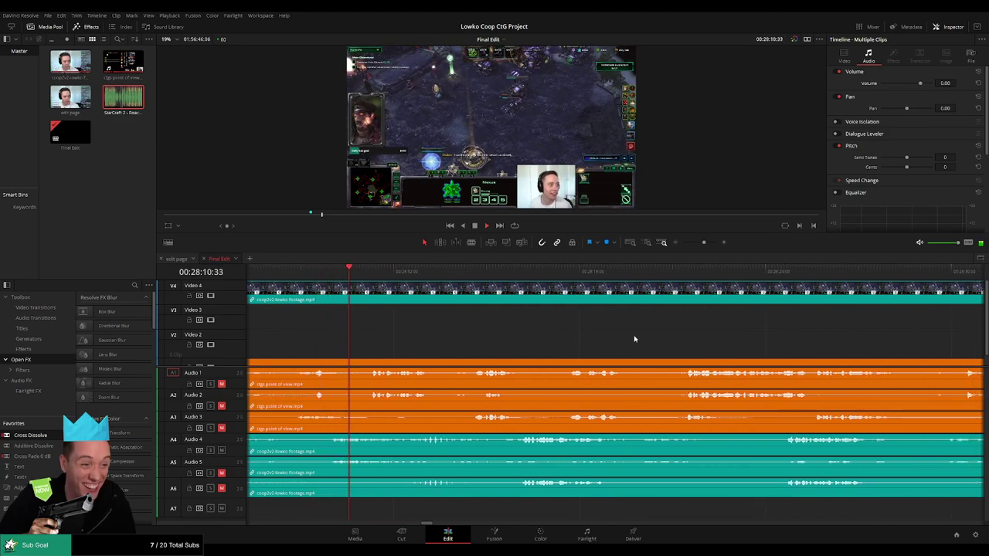
scroll(633, 337, right, 3)
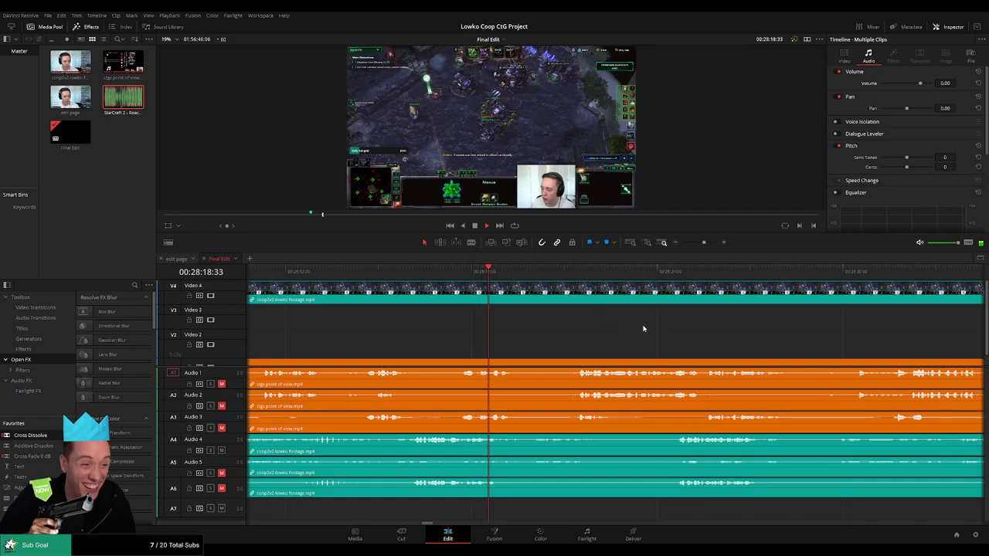
scroll(525, 337, right, 1)
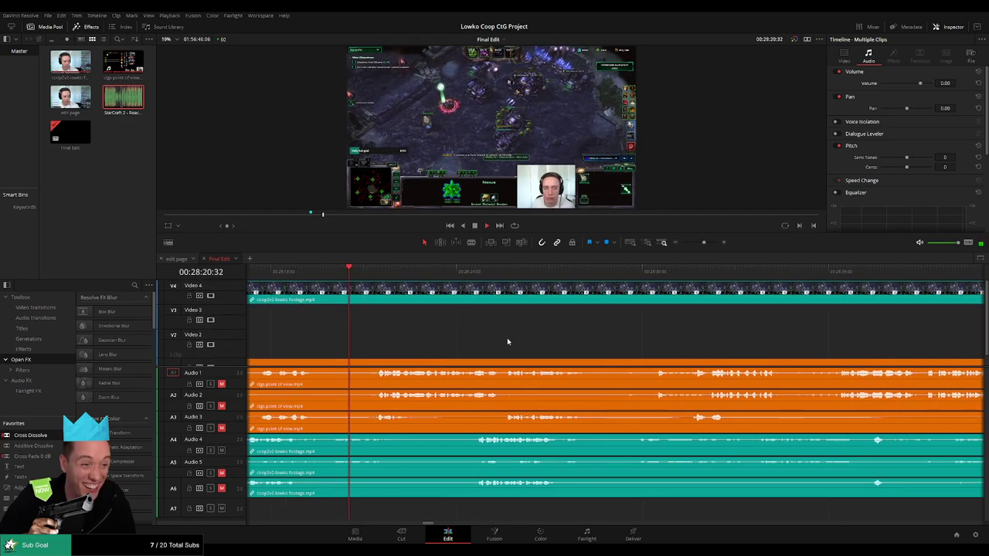
- Split the Lowko footage with its linked audio at 00:28:22:25 and again at 00:28:24:34
key(b)
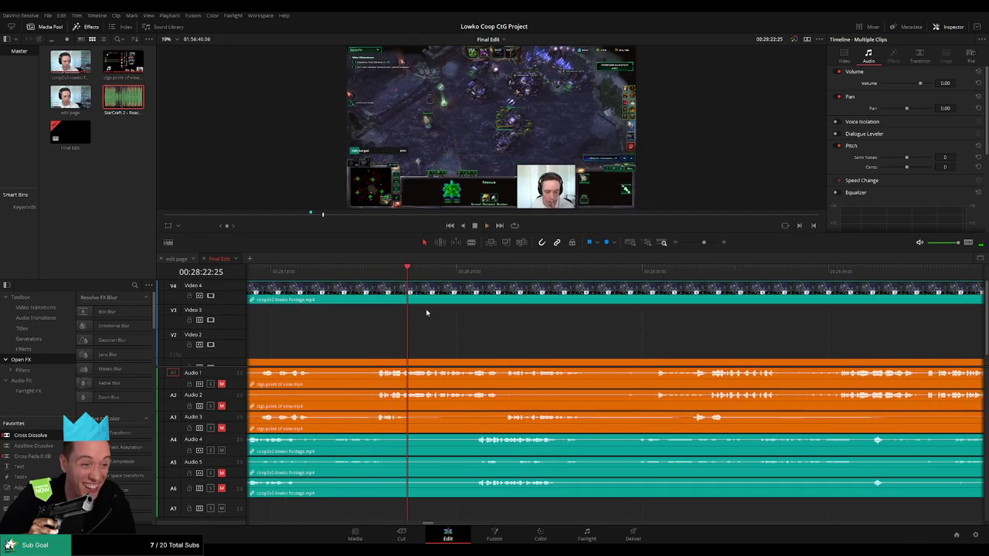
click(411, 291)
key(space)
click(472, 271)
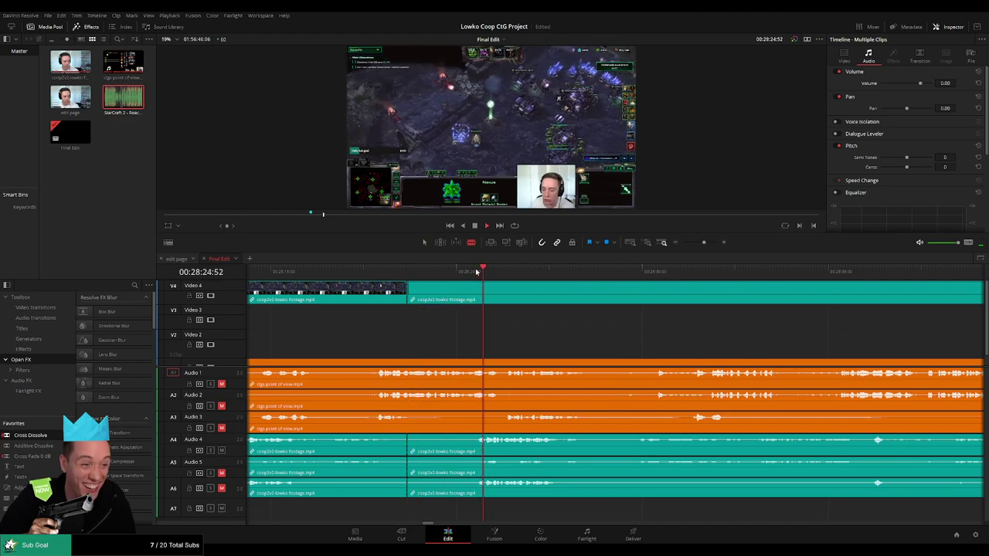
drag(477, 271, 474, 313)
click(472, 299)
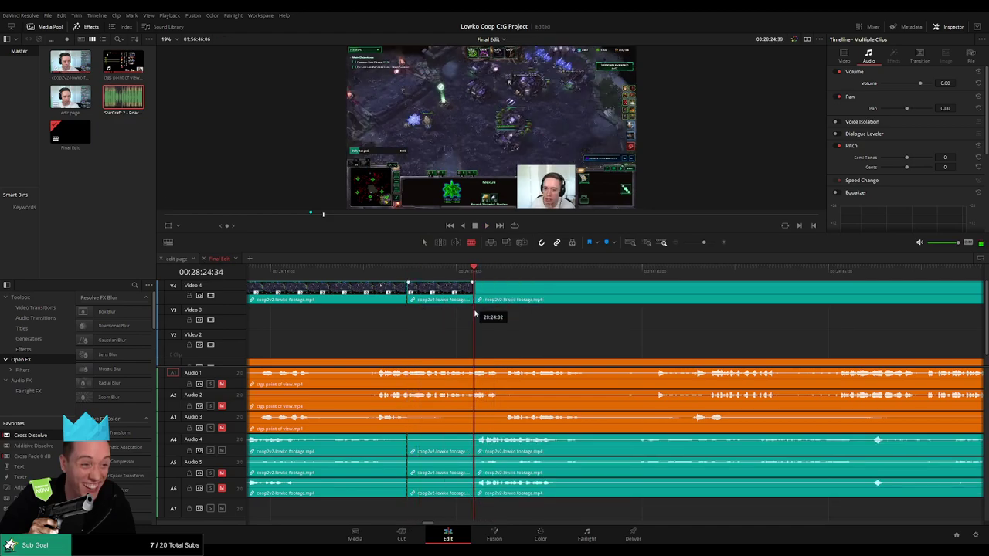
- Split the point-of-view clip at the same two points and ripple-delete the segment of both clips between the cuts
click(475, 361)
click(408, 361)
key(a)
click(440, 292)
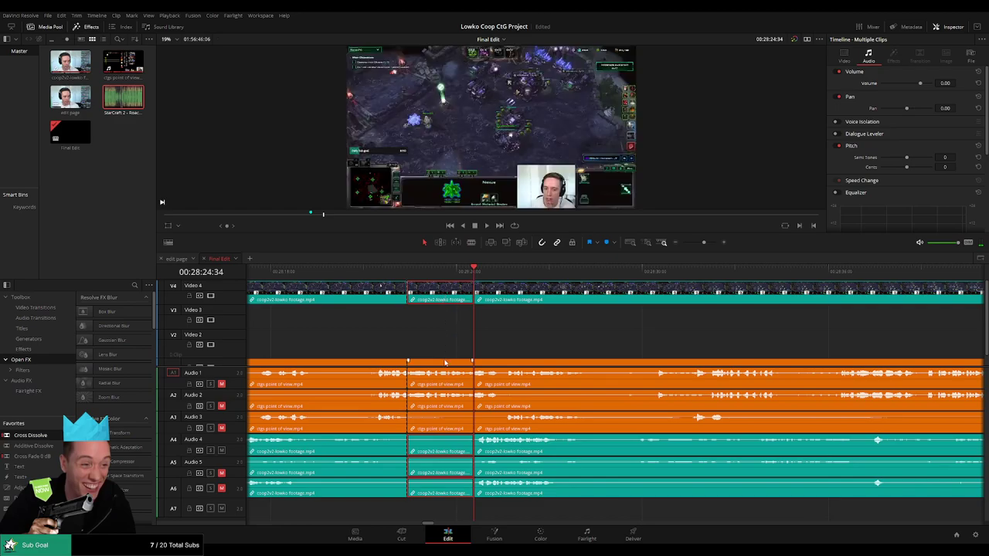
key(Delete)
- Review the playback across the new cut at 00:28:22:25 and on through the conversation to about 00:28:47
click(405, 296)
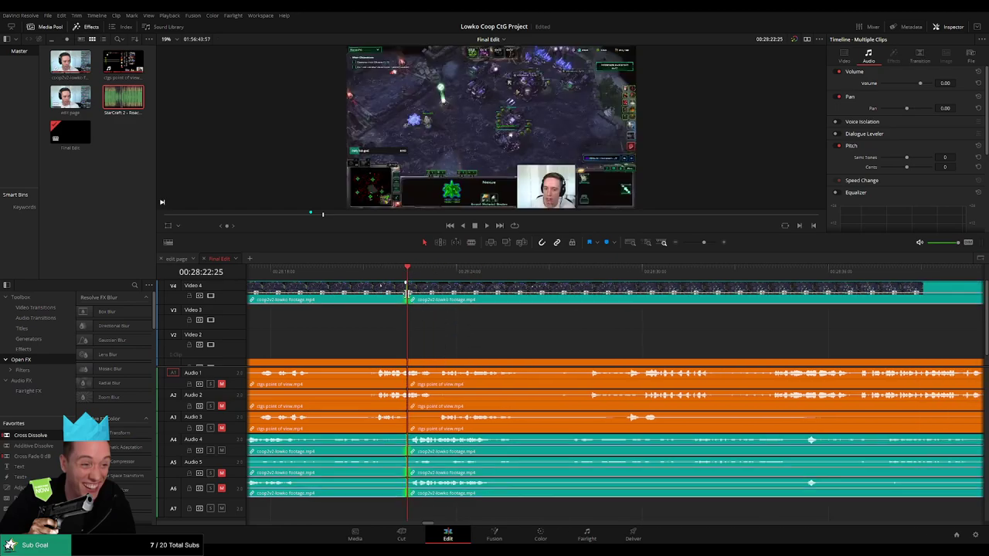
key(space)
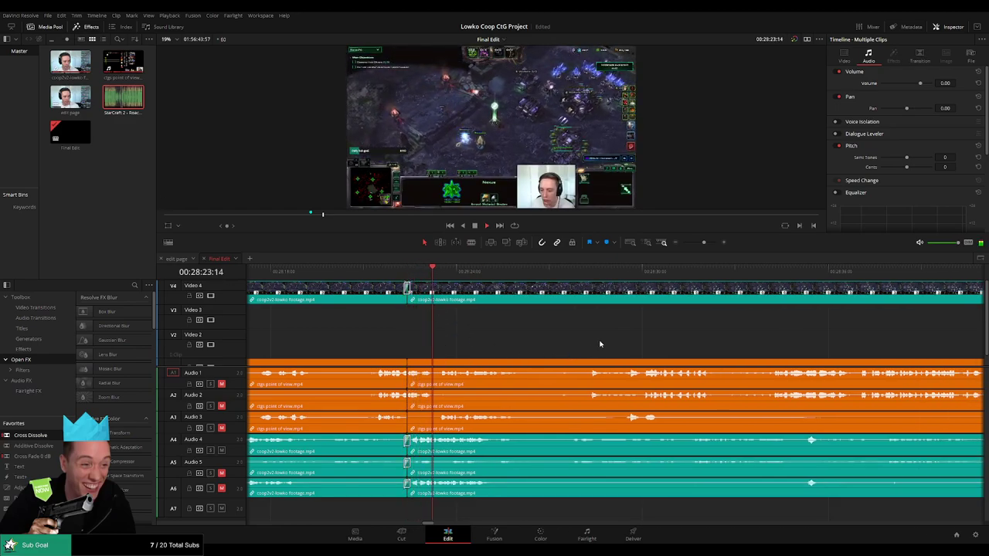
drag(675, 343, 493, 335)
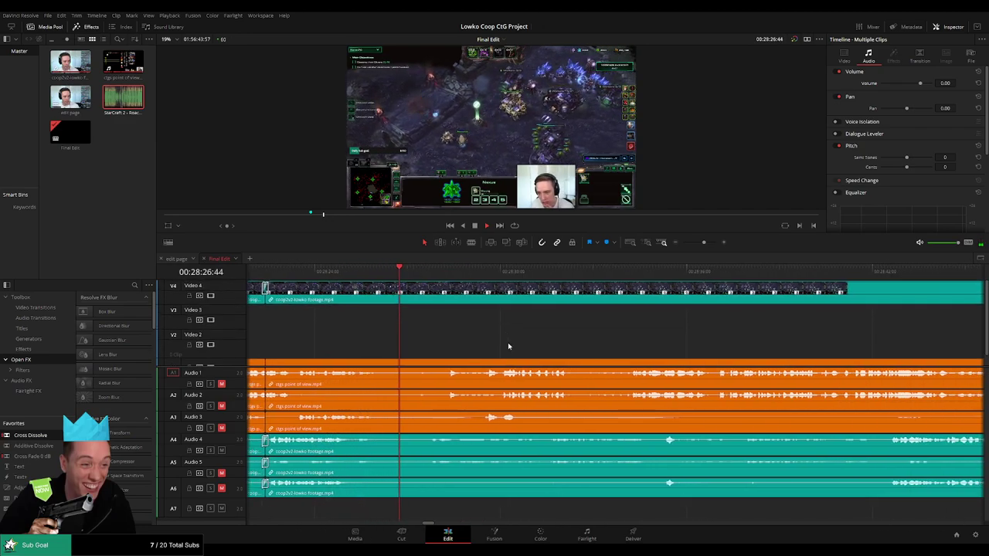
click(428, 271)
scroll(549, 338, right, 3)
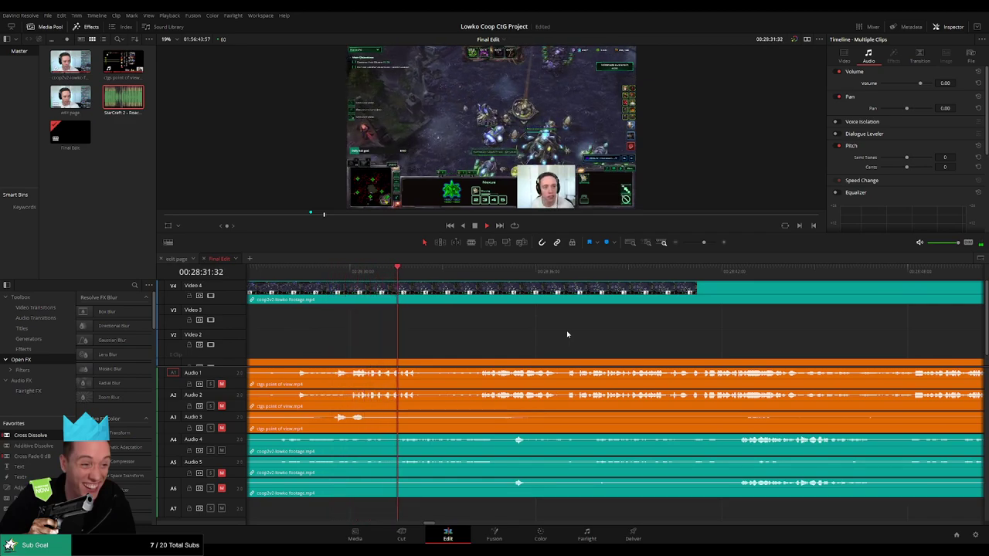
scroll(575, 338, right, 2)
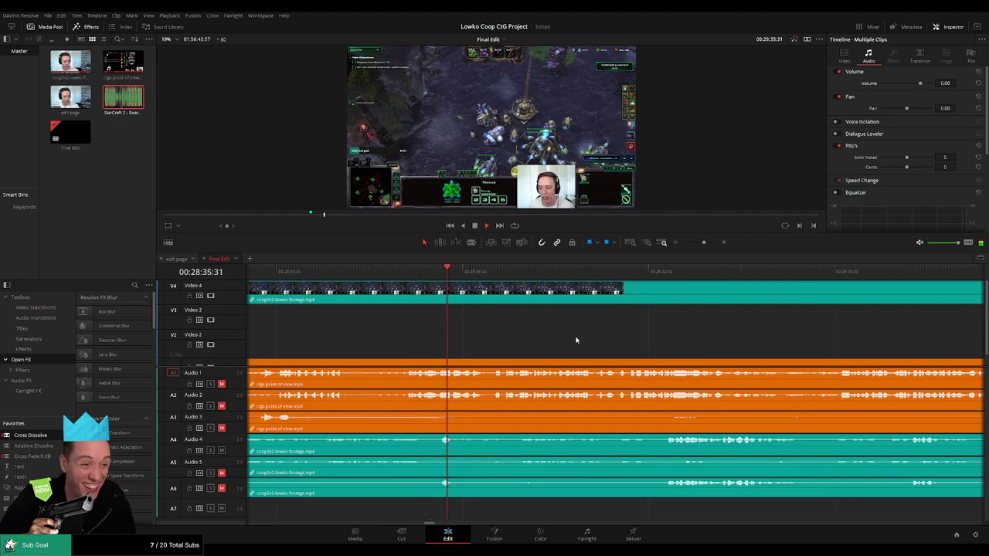
scroll(600, 342, right, 2)
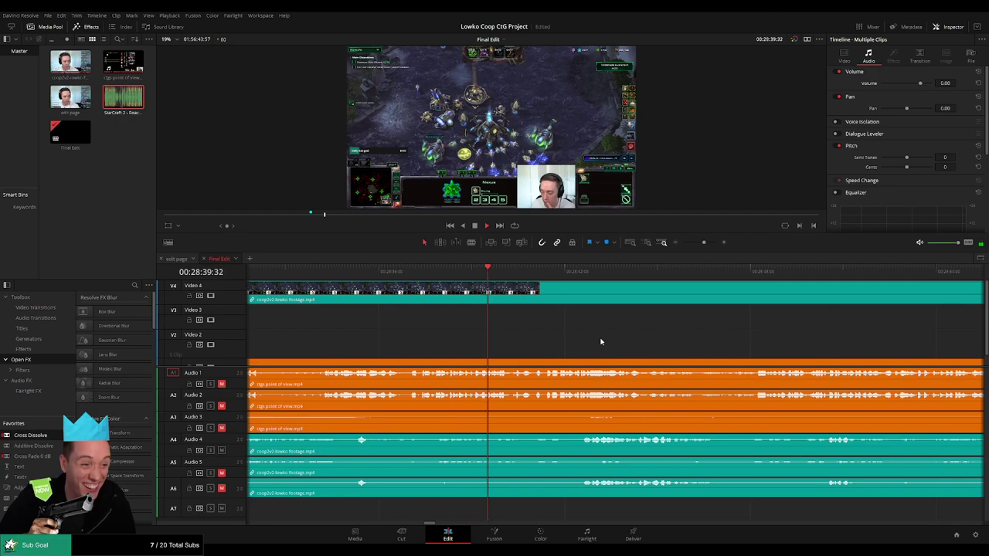
scroll(610, 340, right, 4)
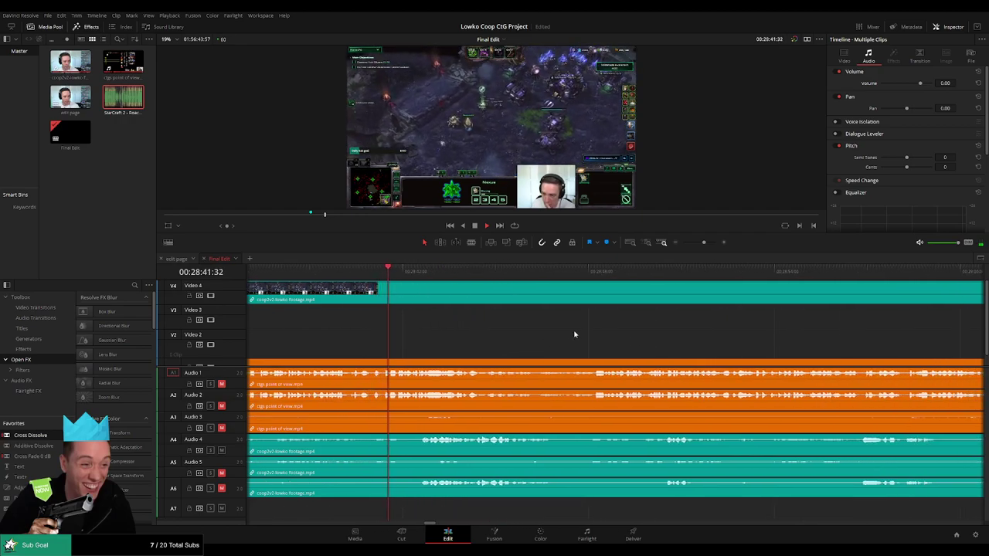
scroll(580, 337, right, 2)
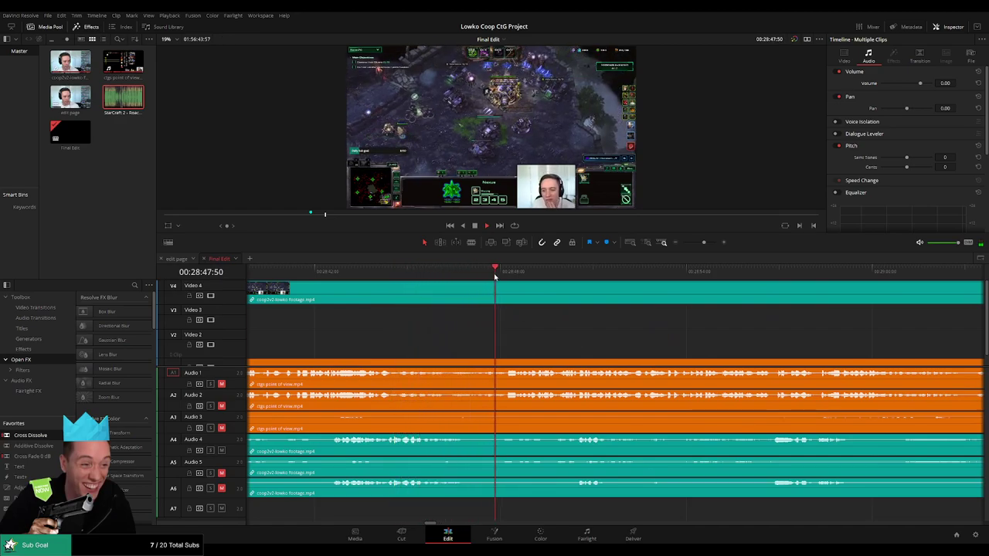
- Review the gameplay conversation from about 00:28:47 to 00:29:09, checking the waveforms for speech that needs editing
scroll(642, 347, right, 4)
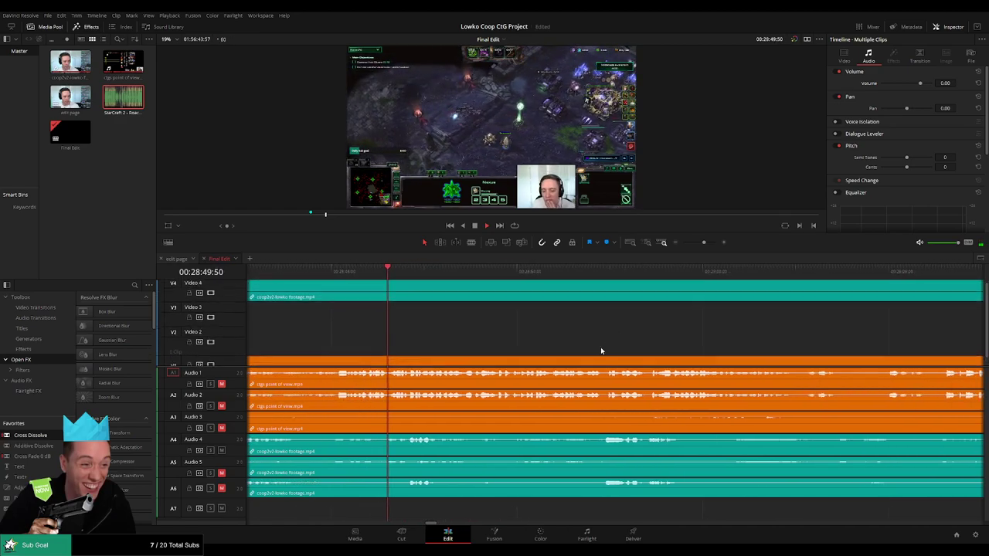
scroll(600, 348, right, 2)
scroll(629, 340, right, 1)
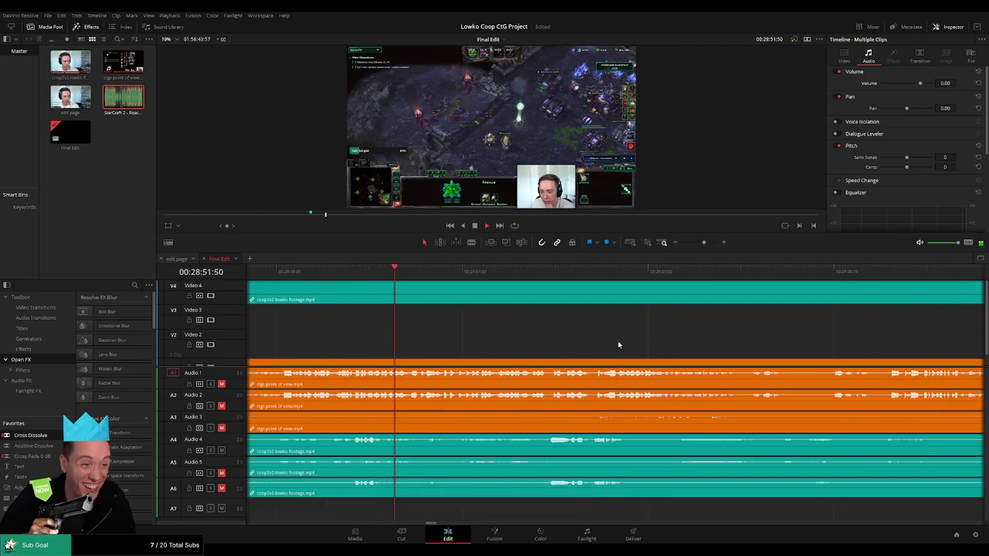
scroll(657, 346, right, 2)
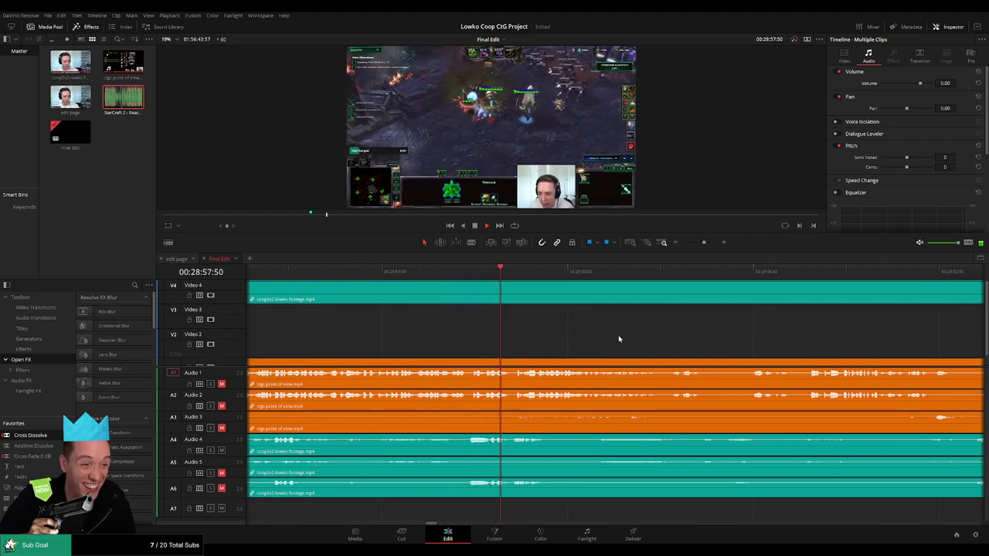
scroll(623, 335, right, 2)
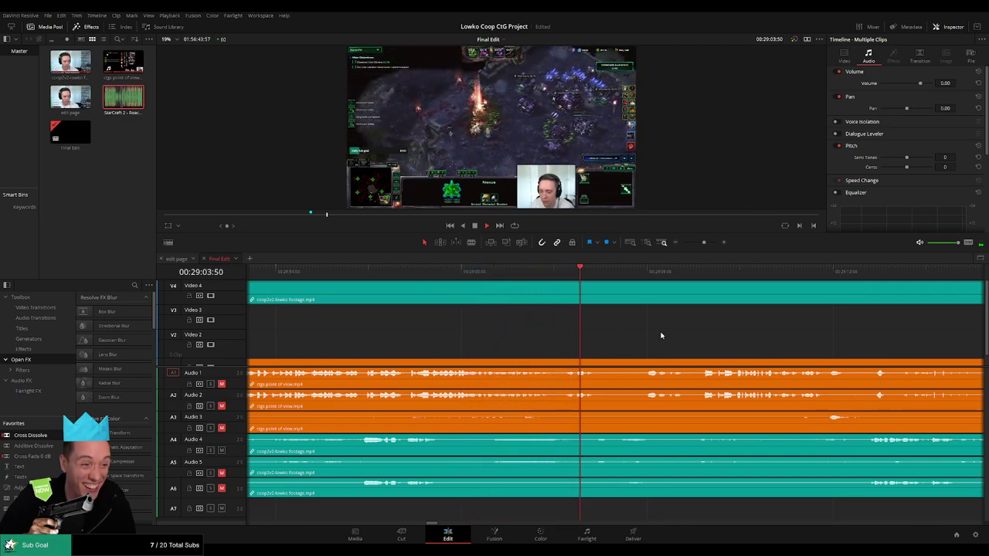
scroll(698, 340, right, 1)
scroll(697, 340, right, 10)
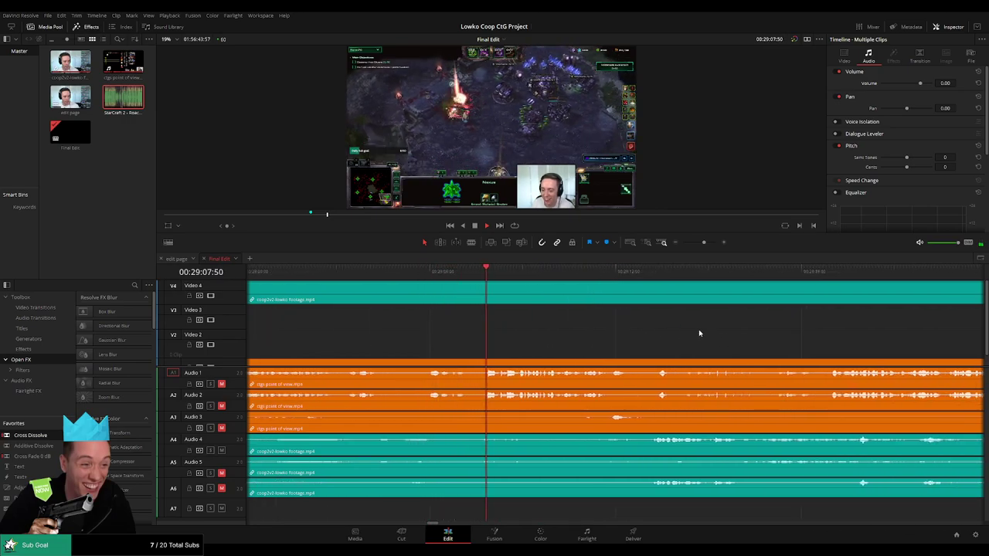
scroll(699, 332, right, 6)
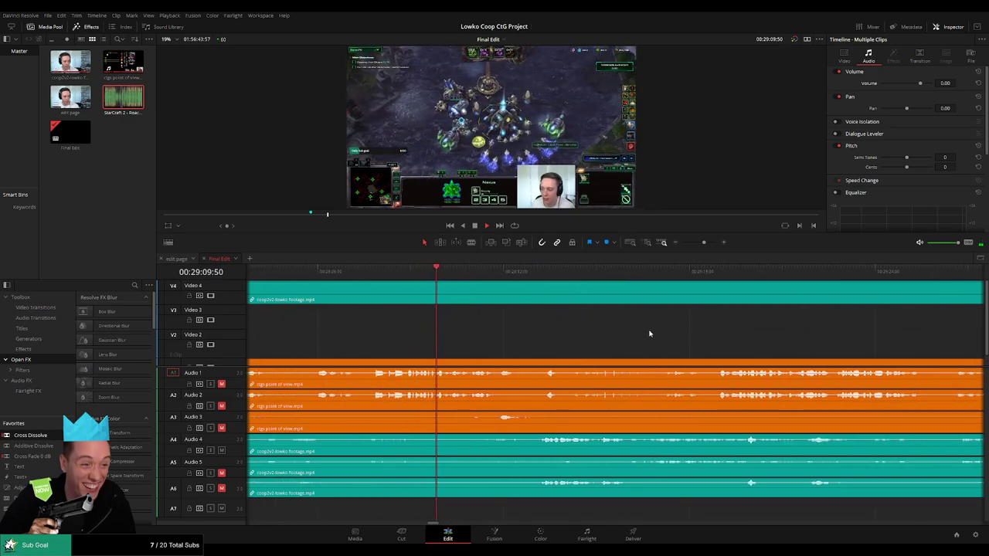
- Continue reviewing the gameplay from about 00:29:09 to 00:29:53 with a wider stretch of the waveforms in view
scroll(618, 336, right, 4)
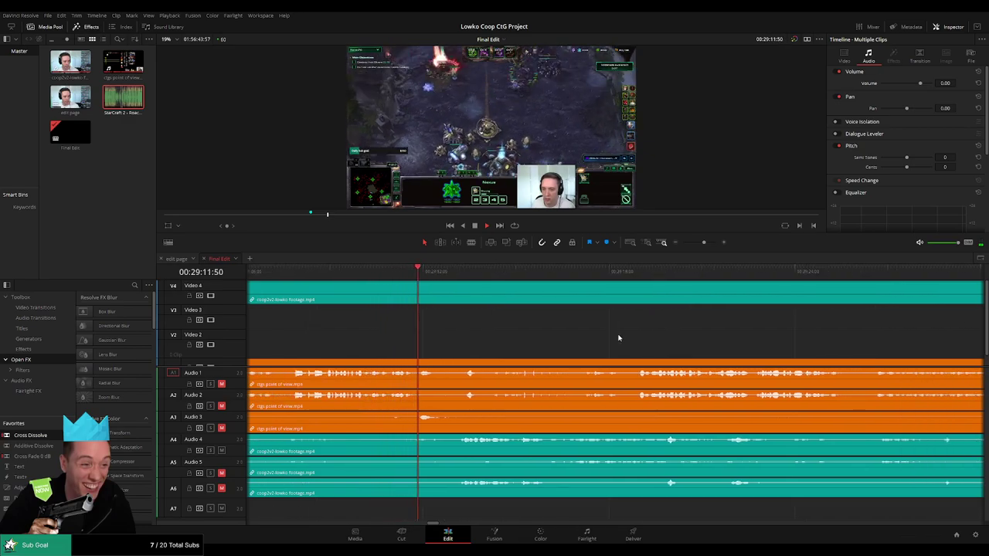
scroll(559, 332, right, 5)
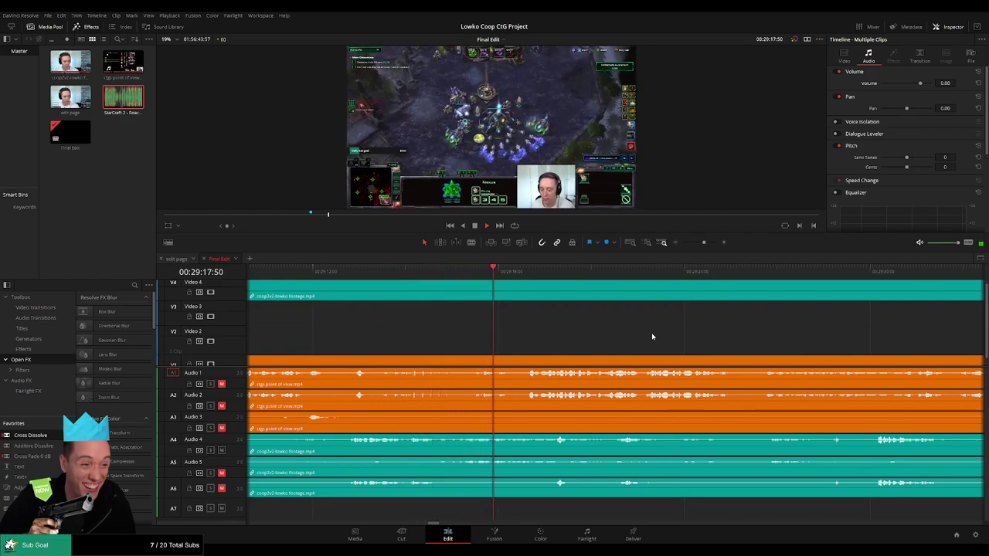
scroll(679, 345, right, 8)
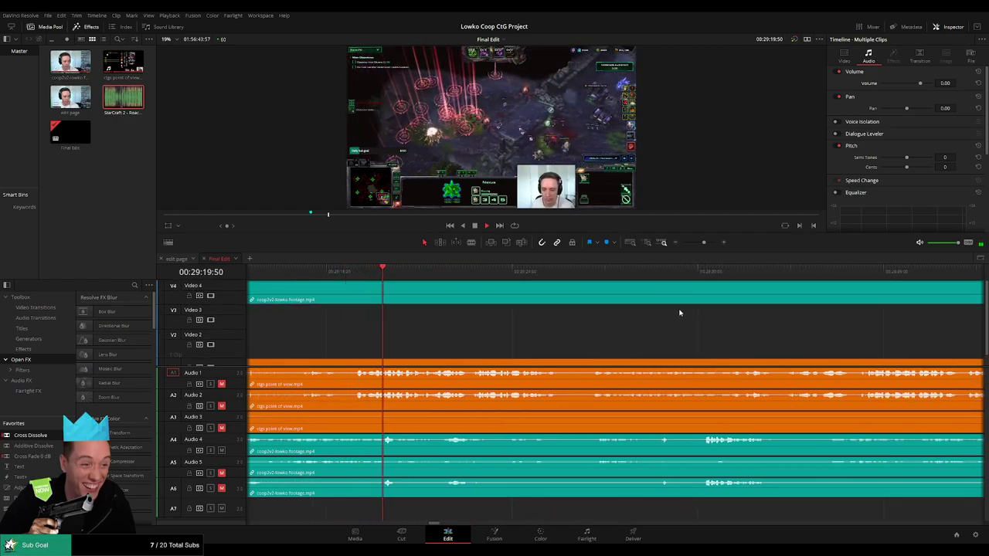
mouse_move(702, 242)
mouse_down()
mouse_move(686, 245)
mouse_move(699, 244)
mouse_up()
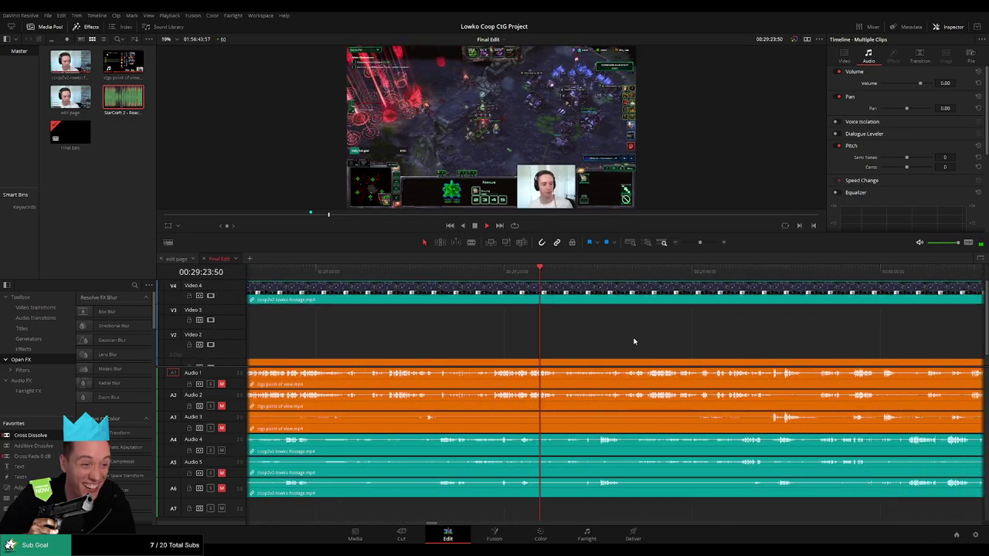
scroll(545, 344, right, 5)
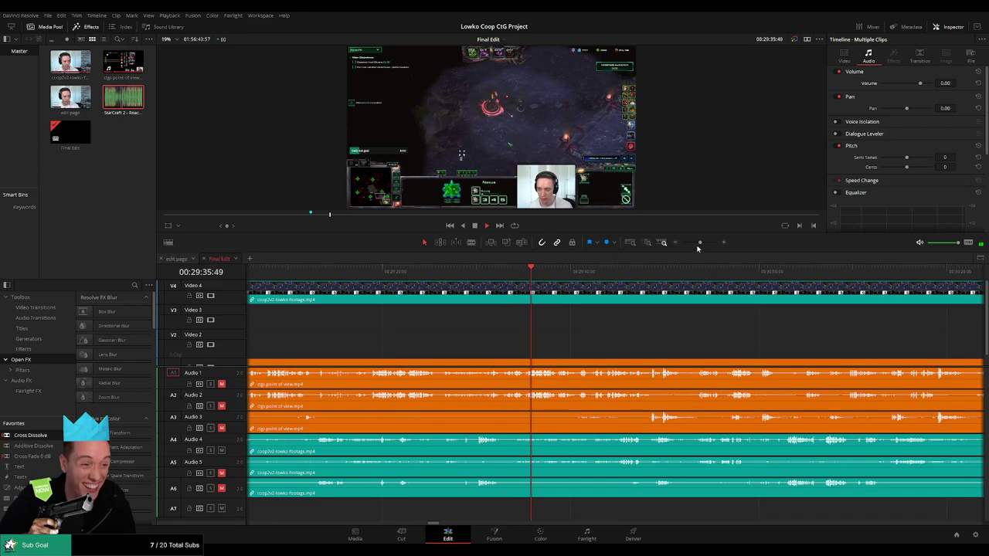
mouse_move(697, 248)
mouse_down()
mouse_move(682, 247)
mouse_move(700, 246)
mouse_up()
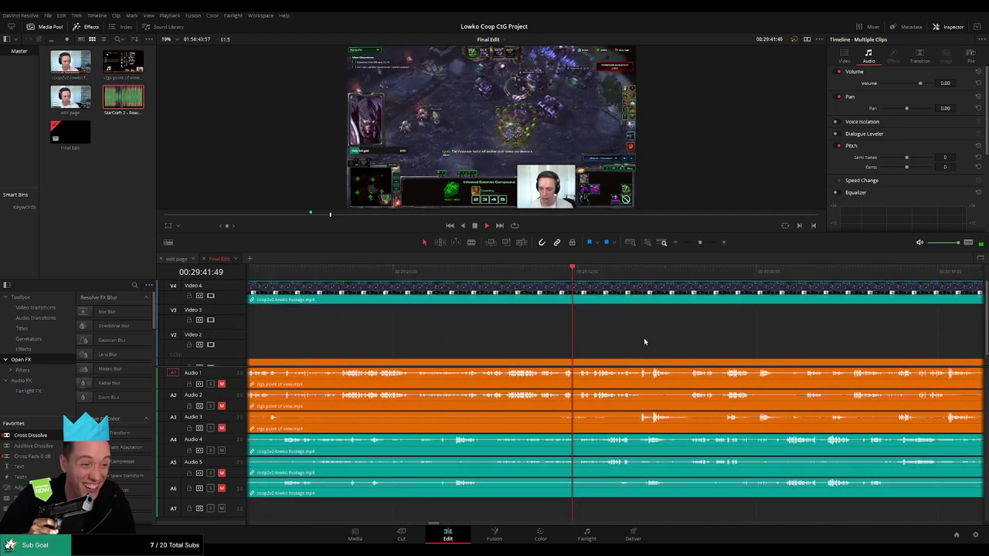
drag(644, 341, 555, 336)
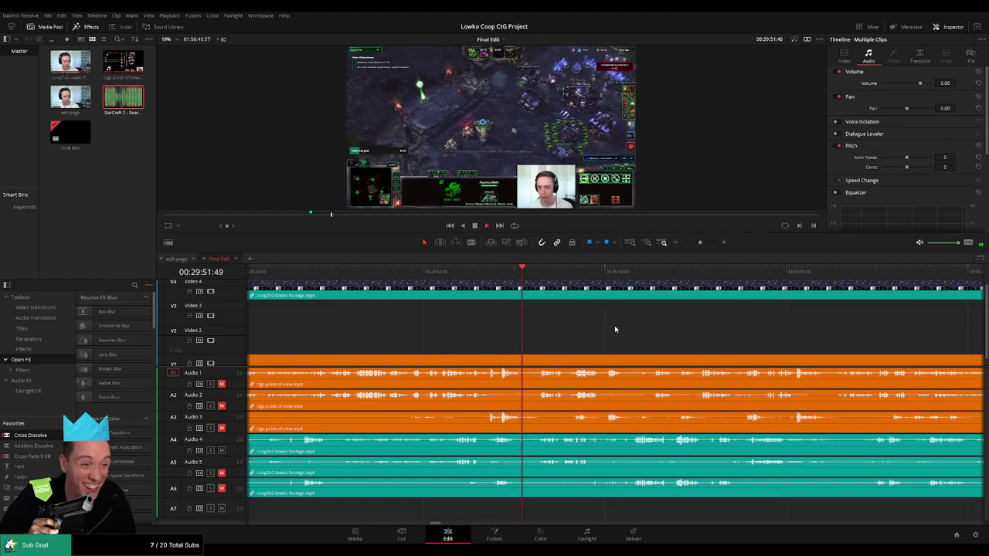
drag(615, 327, 469, 331)
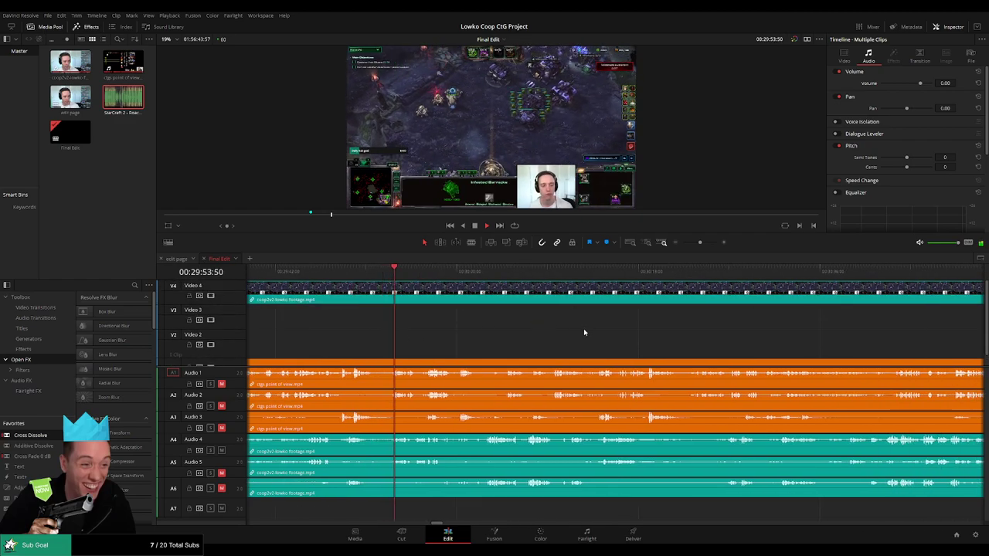
- Review the gameplay conversation from about 00:29:53 to 00:30:43, skipping short quiet stretches and replaying the passage around 00:30:28
scroll(540, 332, right, 3)
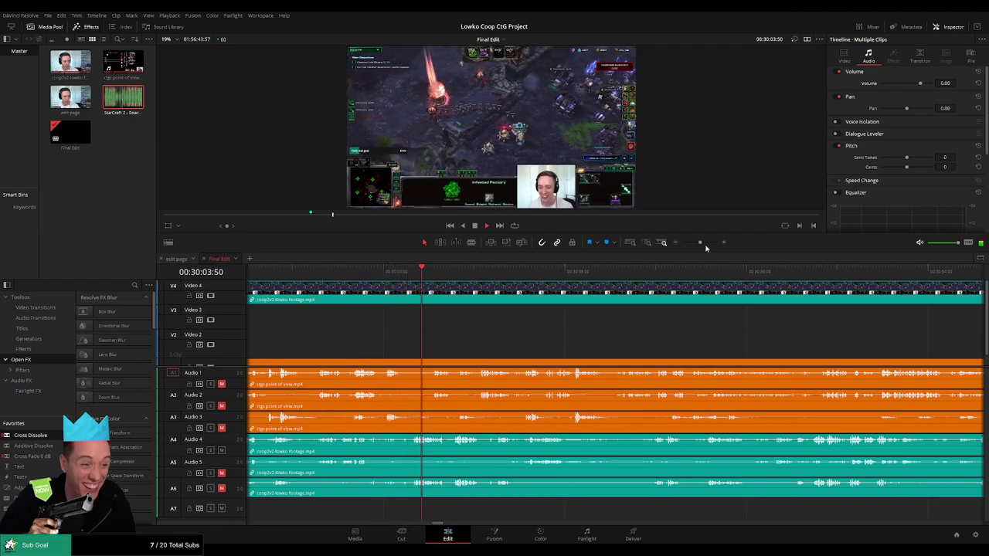
drag(701, 243, 702, 242)
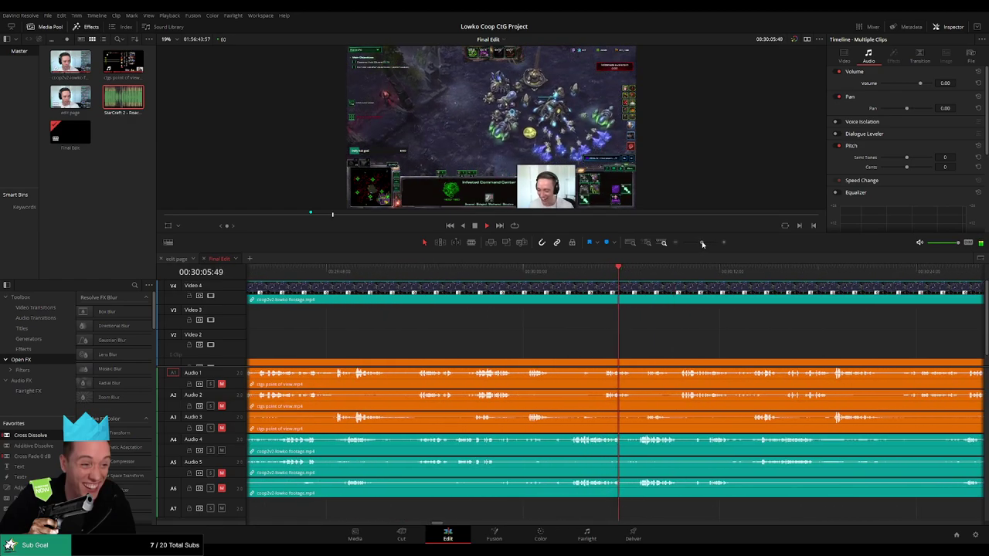
drag(766, 342, 502, 346)
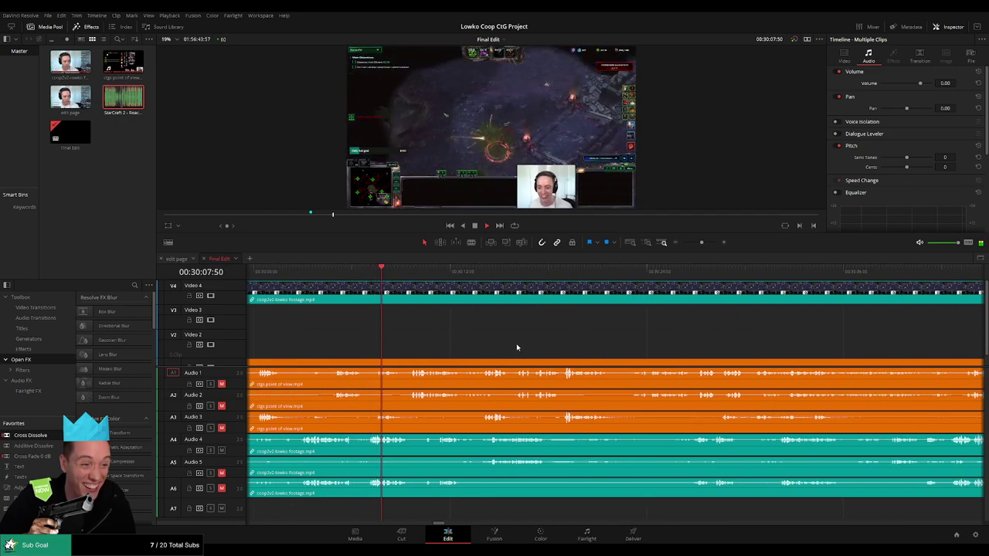
click(419, 276)
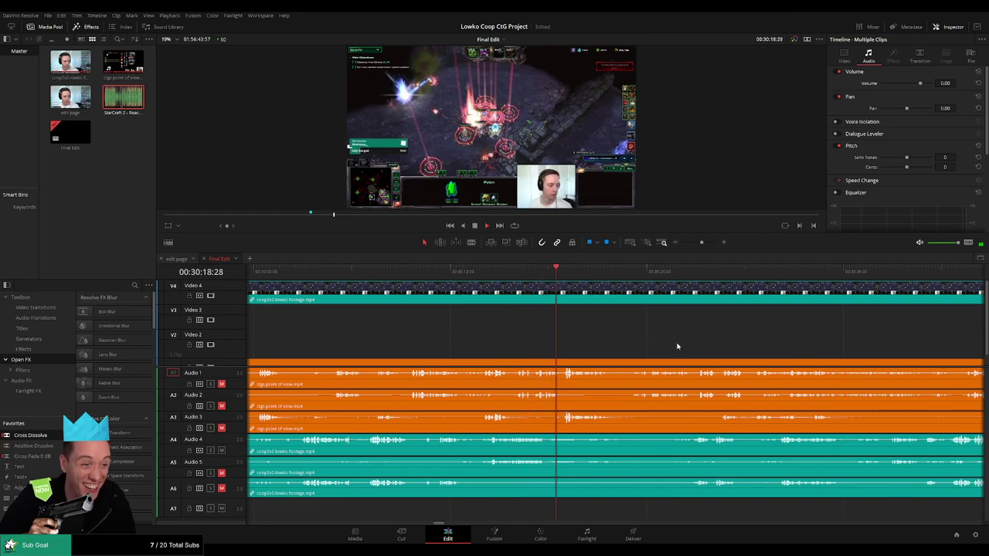
drag(677, 346, 530, 342)
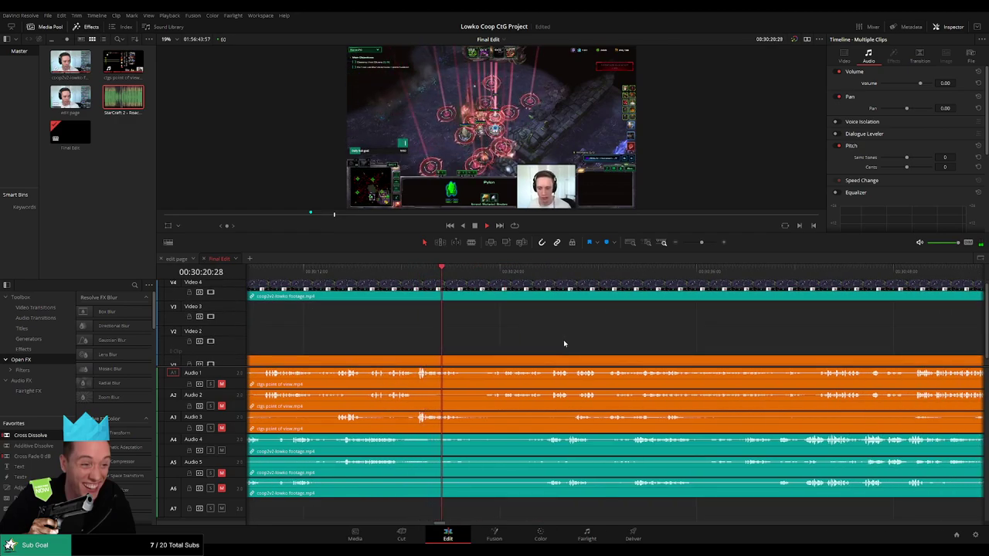
scroll(533, 342, right, 2)
click(445, 273)
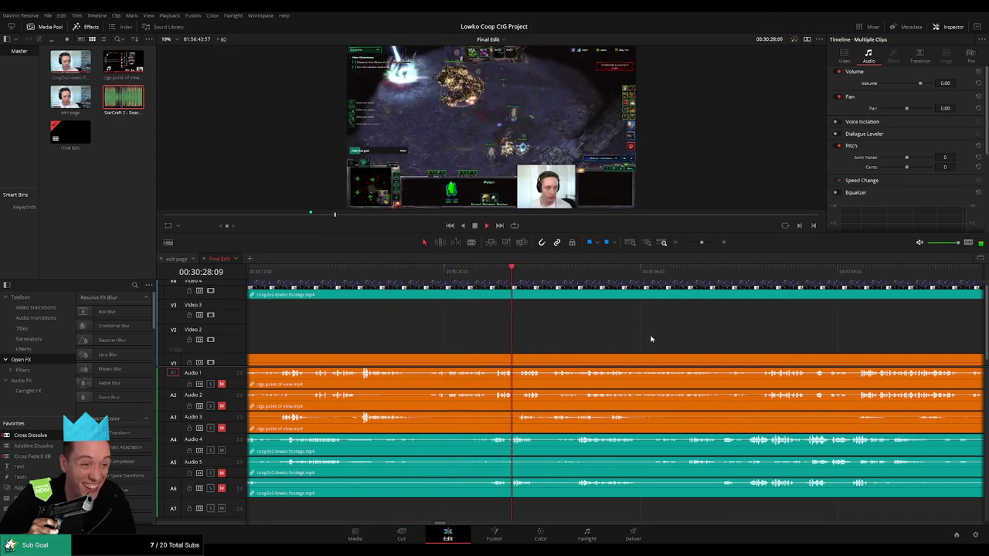
scroll(487, 343, right, 5)
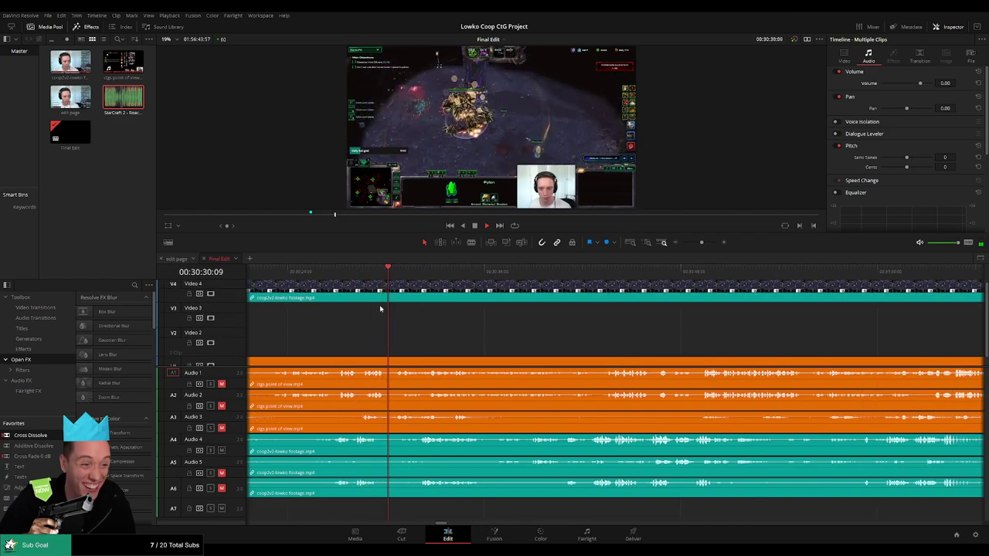
click(342, 270)
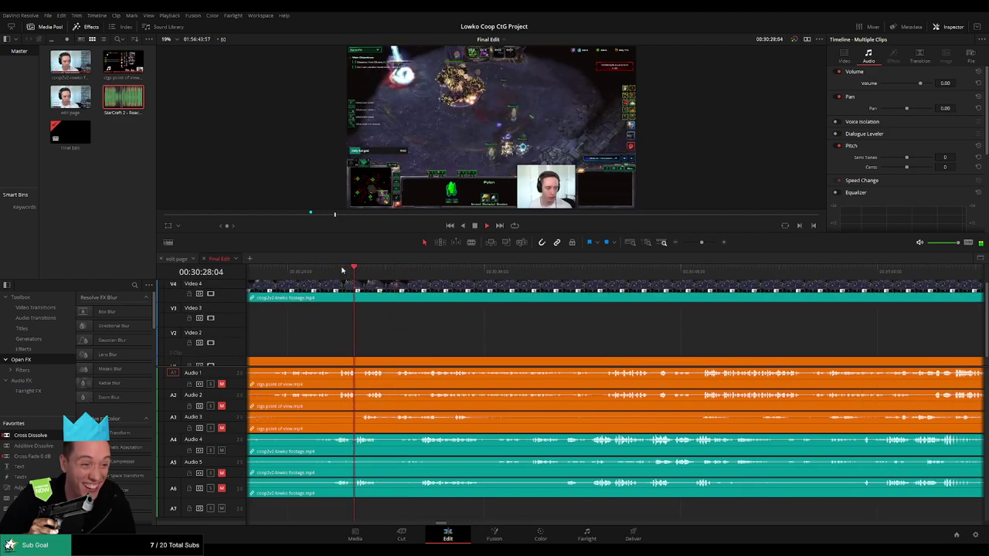
click(405, 271)
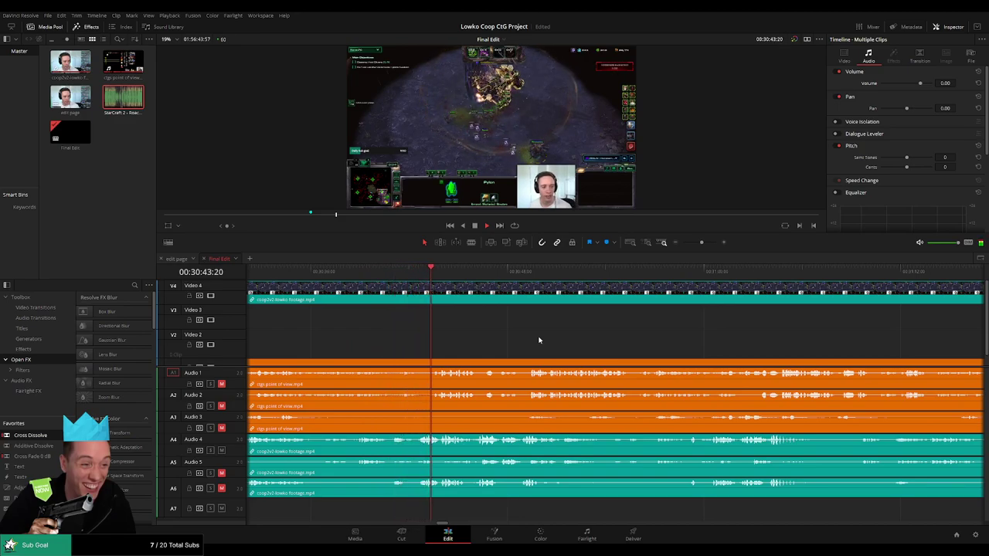
- Continue reviewing the footage from about 00:30:43 to 00:31:49, checking the upcoming waveforms of both players for speech that needs editing
scroll(541, 340, right, 4)
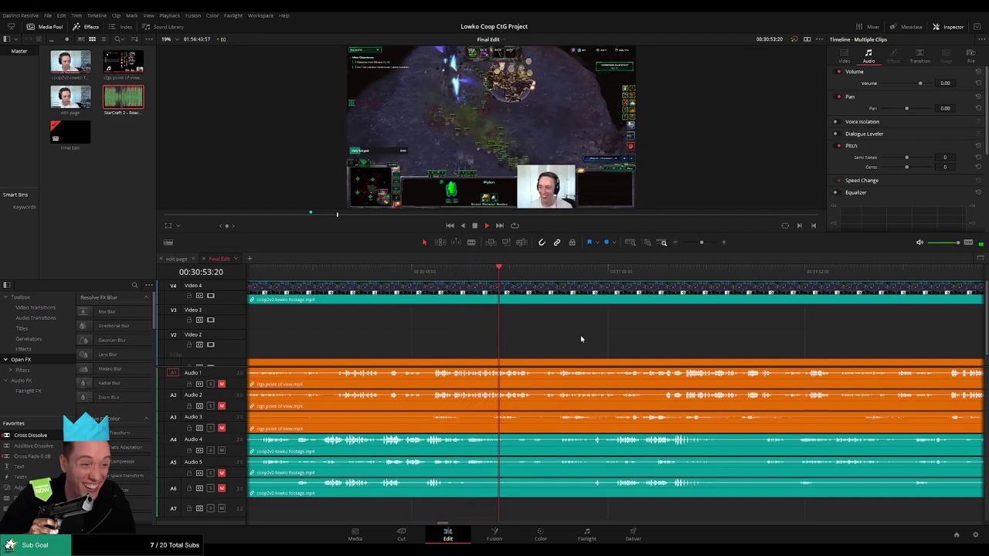
drag(631, 349, 572, 356)
scroll(541, 356, right, 2)
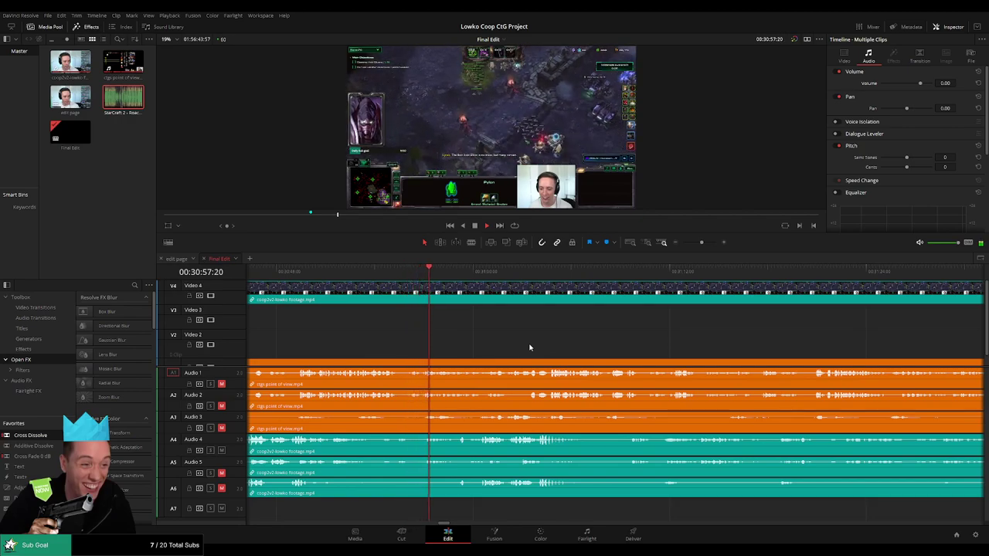
scroll(540, 349, right, 3)
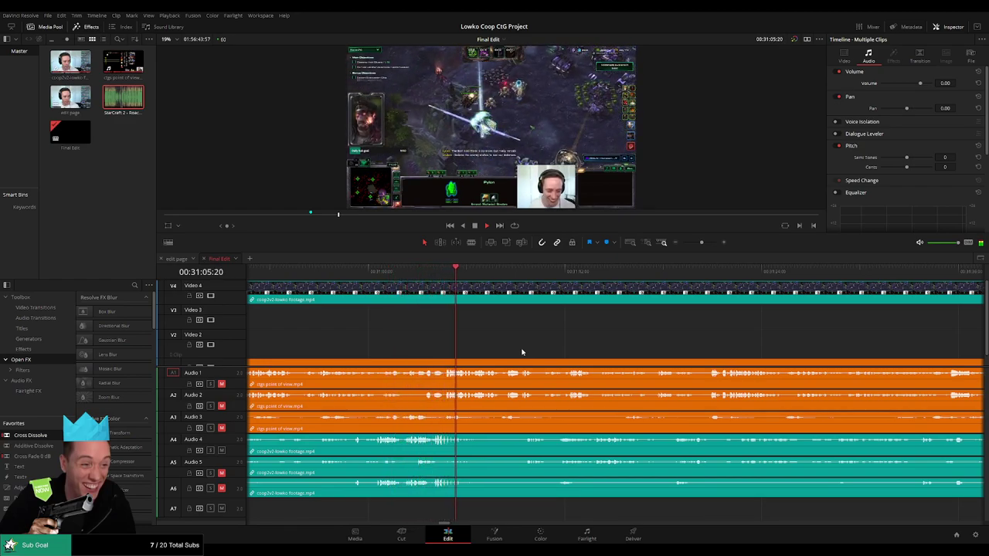
drag(596, 353, 522, 350)
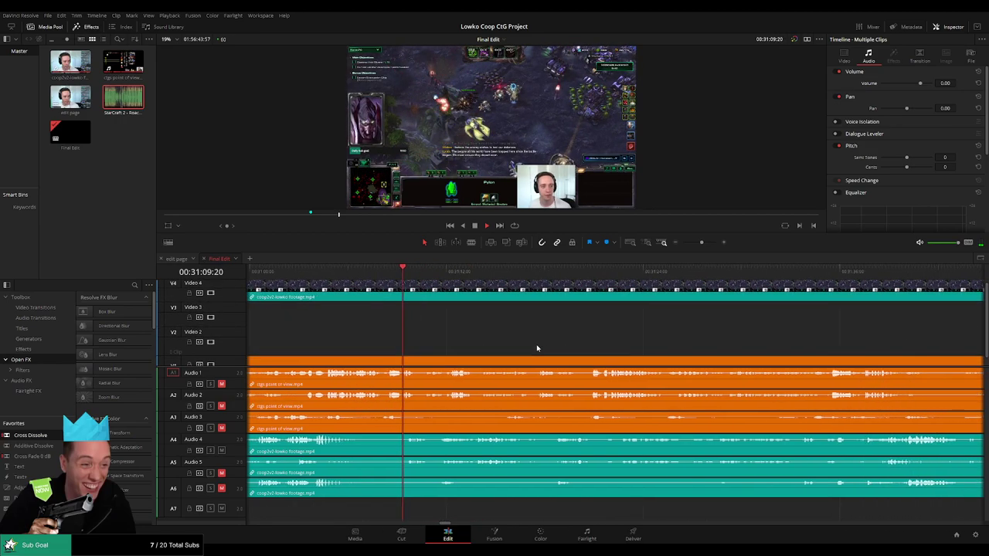
scroll(536, 347, right, 1)
scroll(596, 346, right, 2)
drag(524, 350, 534, 353)
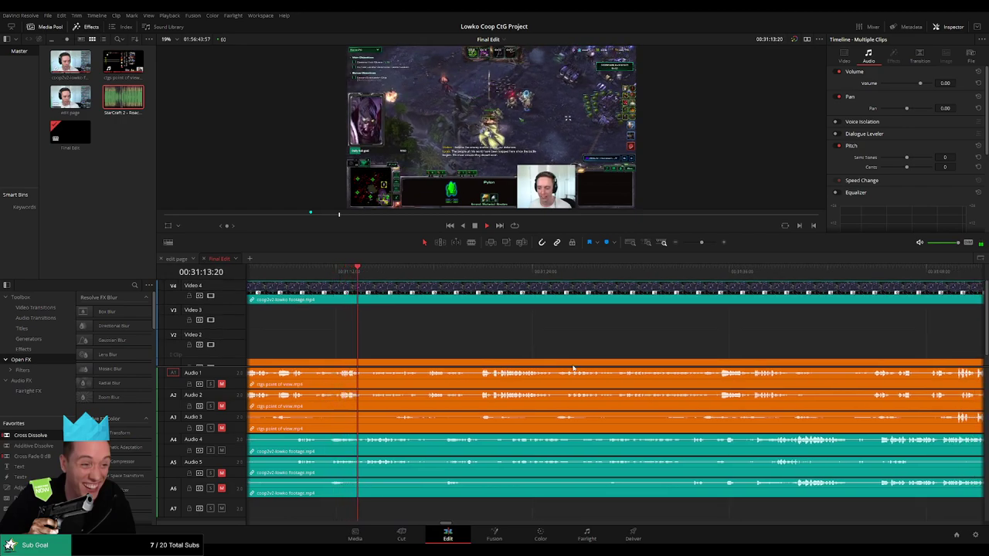
drag(591, 340, 503, 350)
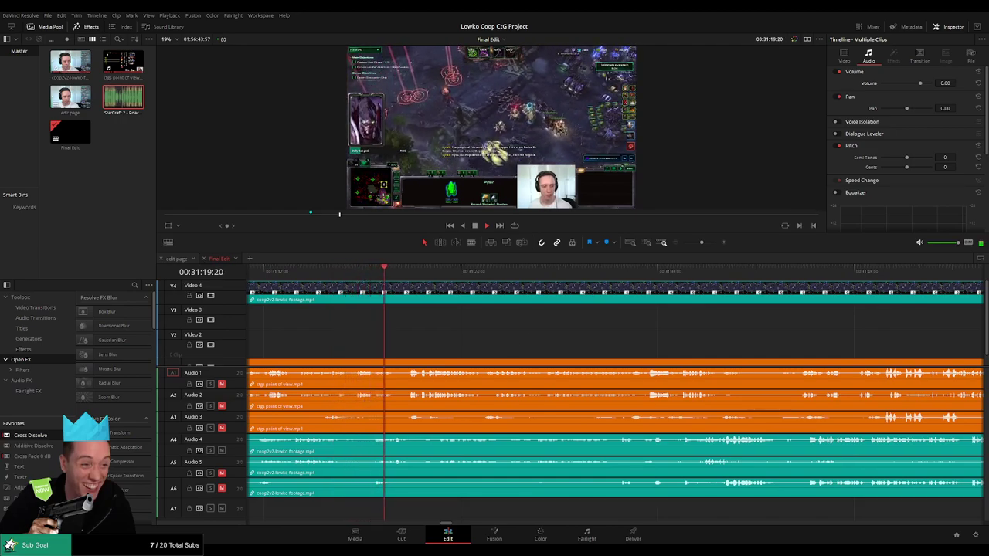
scroll(503, 348, right, 2)
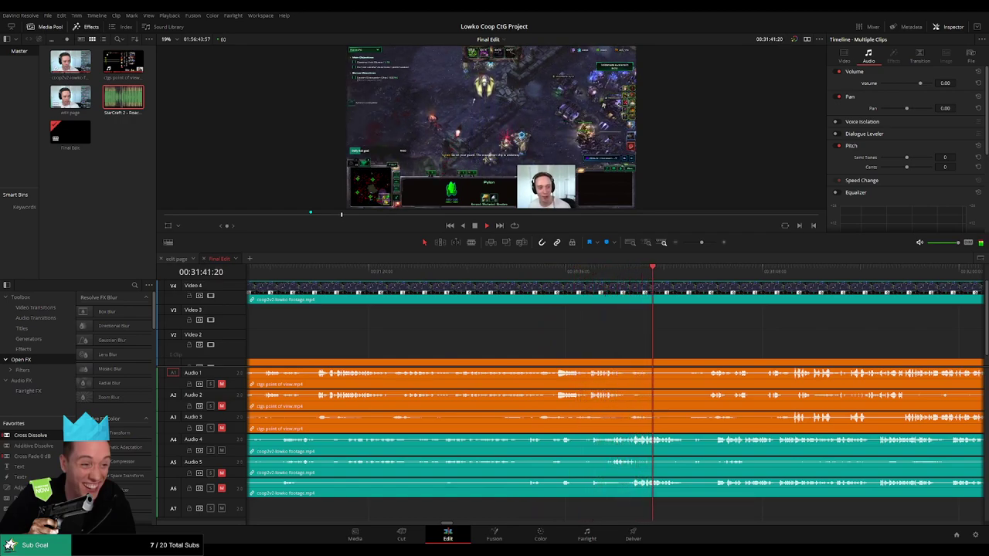
drag(723, 333, 424, 343)
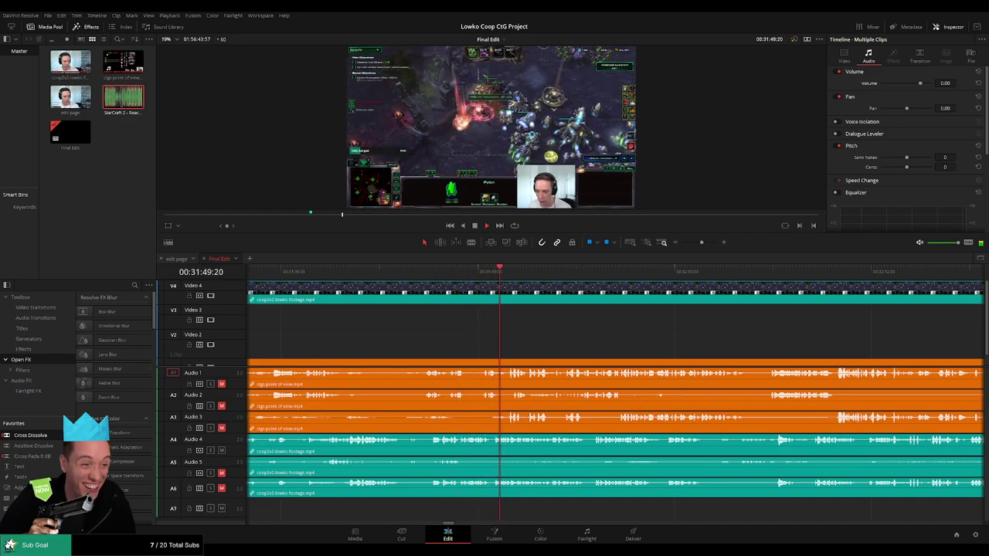
- Examine the louder conversation from about 00:31:49 to 00:32:21 with the waveforms shown in more detail
scroll(583, 342, right, 3)
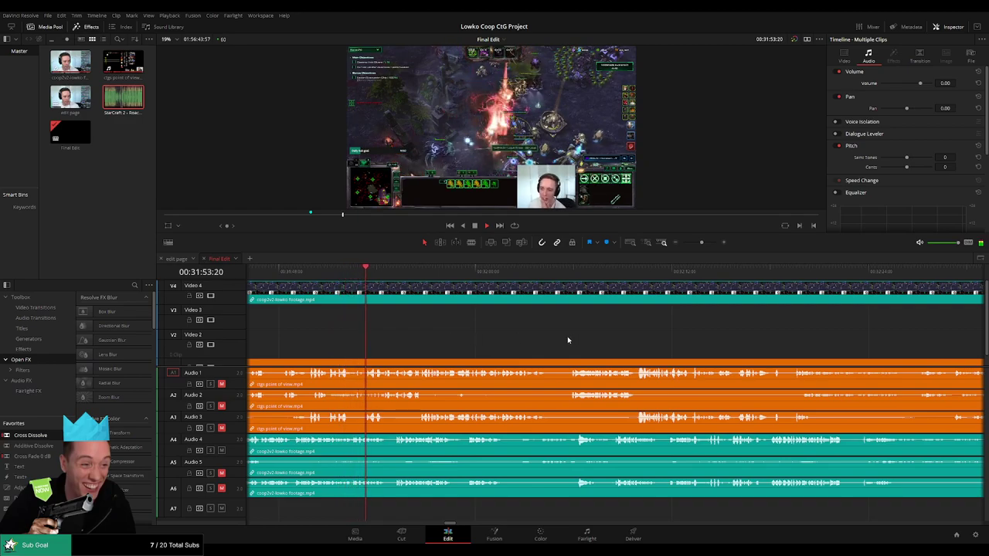
scroll(567, 340, right, 1)
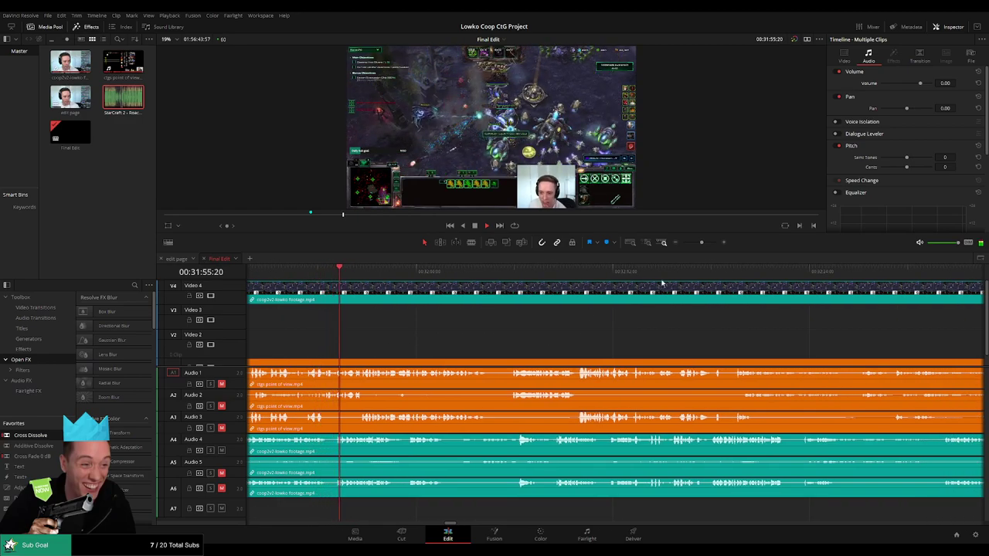
drag(701, 242, 703, 243)
drag(767, 352, 512, 351)
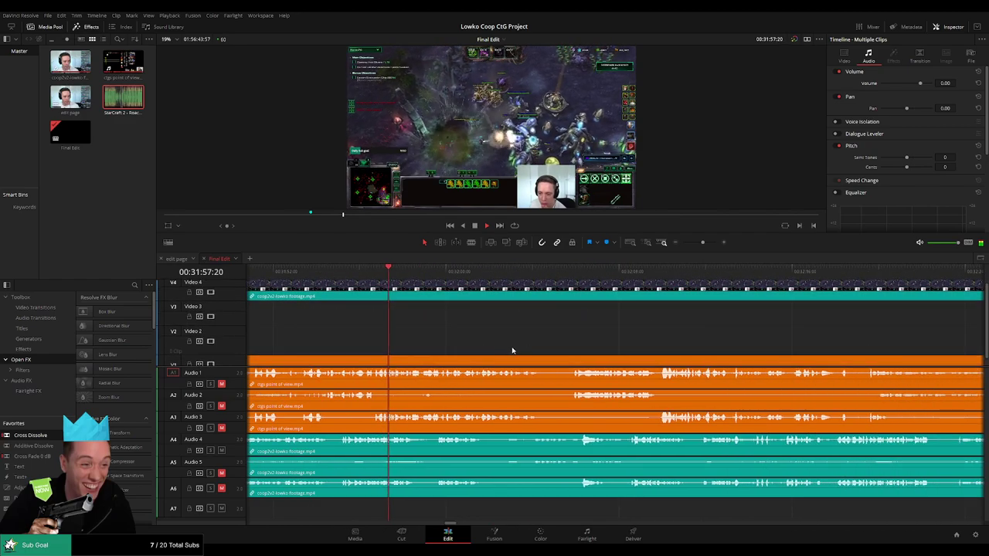
scroll(511, 351, right, 1)
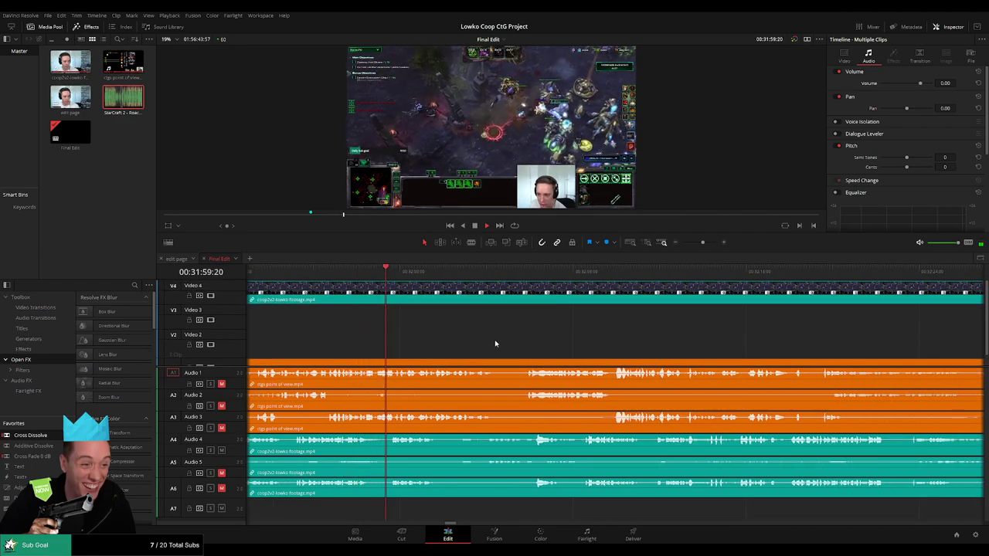
scroll(525, 349, right, 1)
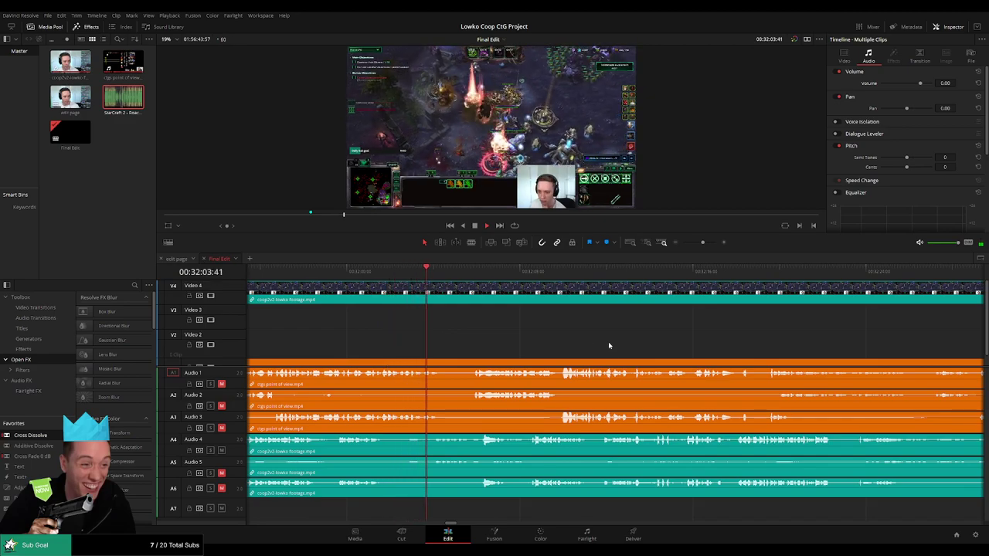
scroll(525, 342, right, 2)
scroll(518, 339, right, 1)
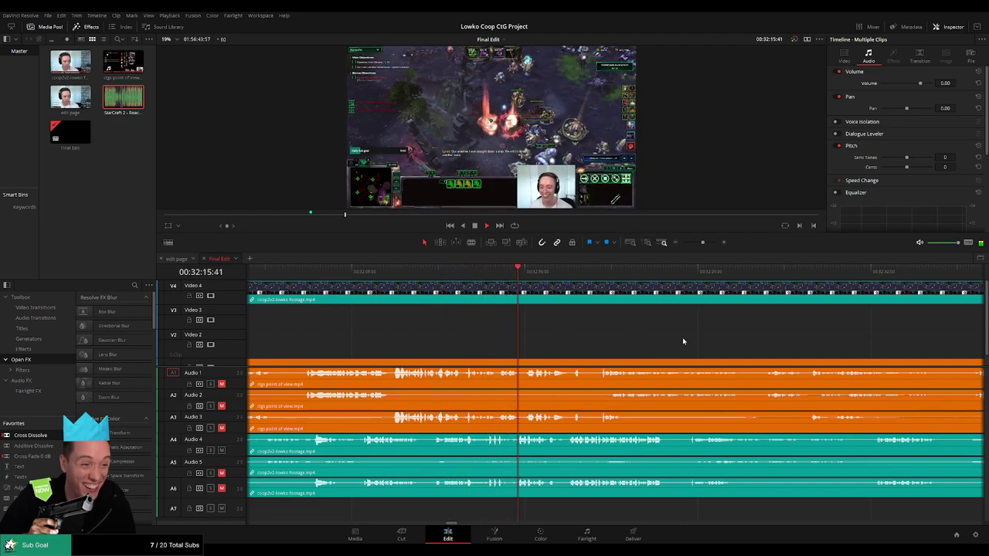
scroll(634, 360, right, 5)
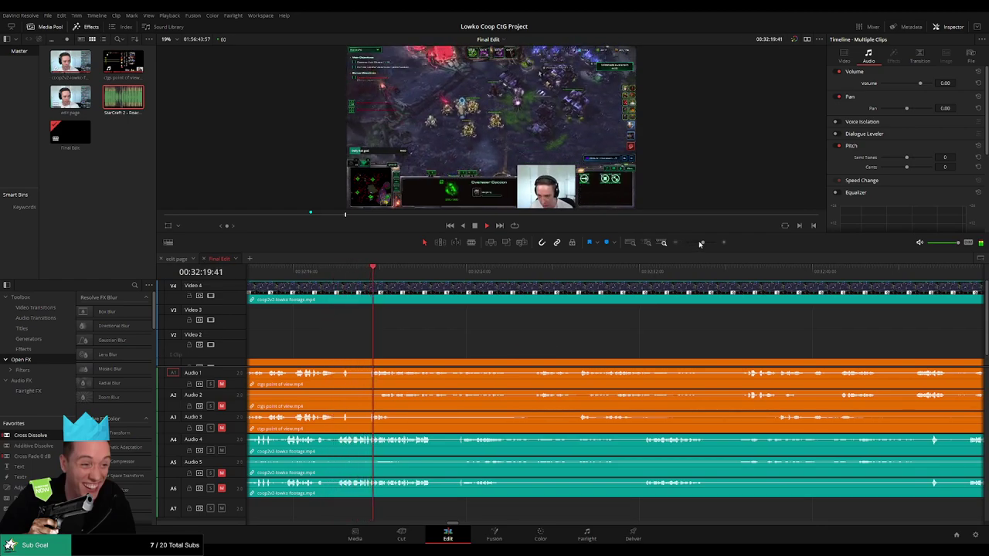
scroll(696, 346, left, 5)
scroll(696, 347, right, 5)
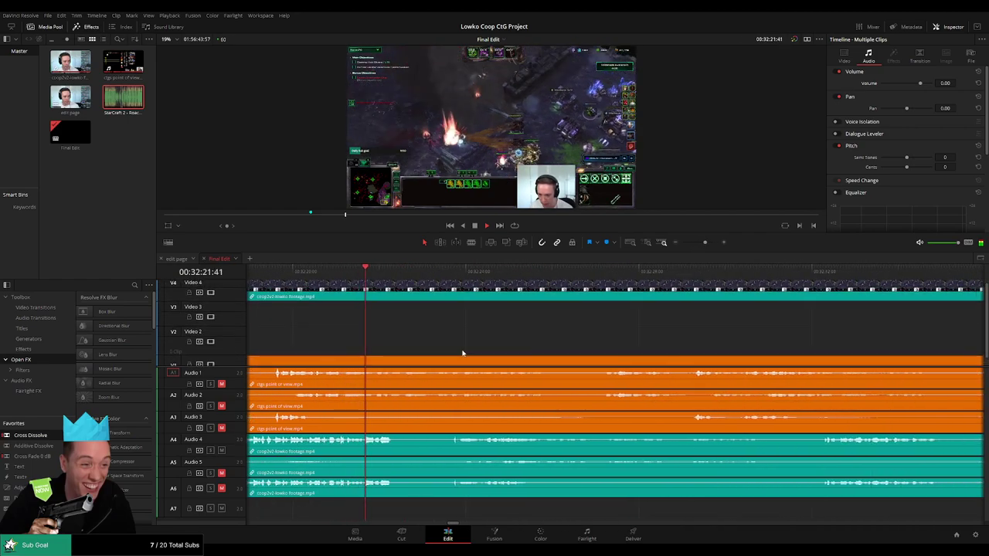
- Locate the start of the brief noise in the Lowko footage audio and split both clips there at 00:32:23:43
click(451, 271)
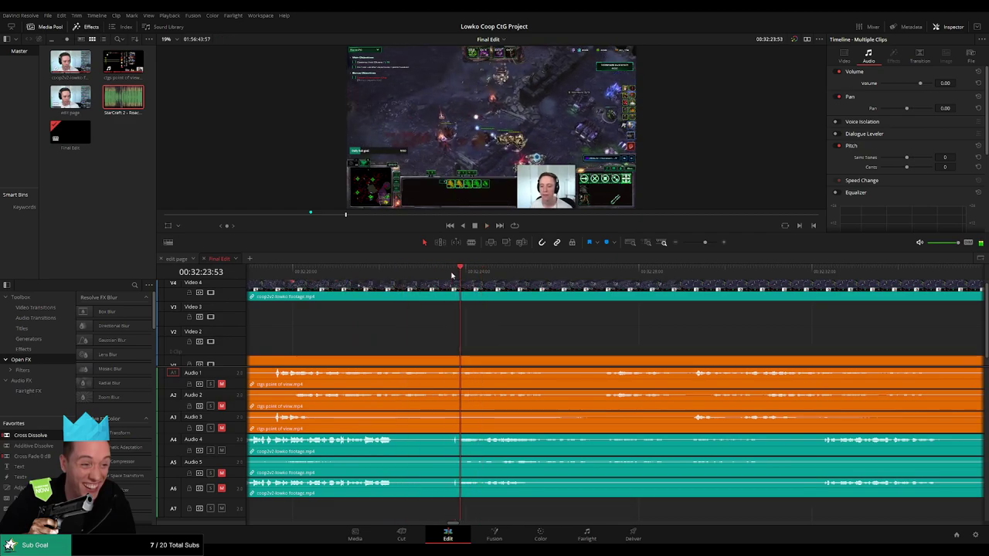
click(452, 274)
drag(703, 243, 710, 243)
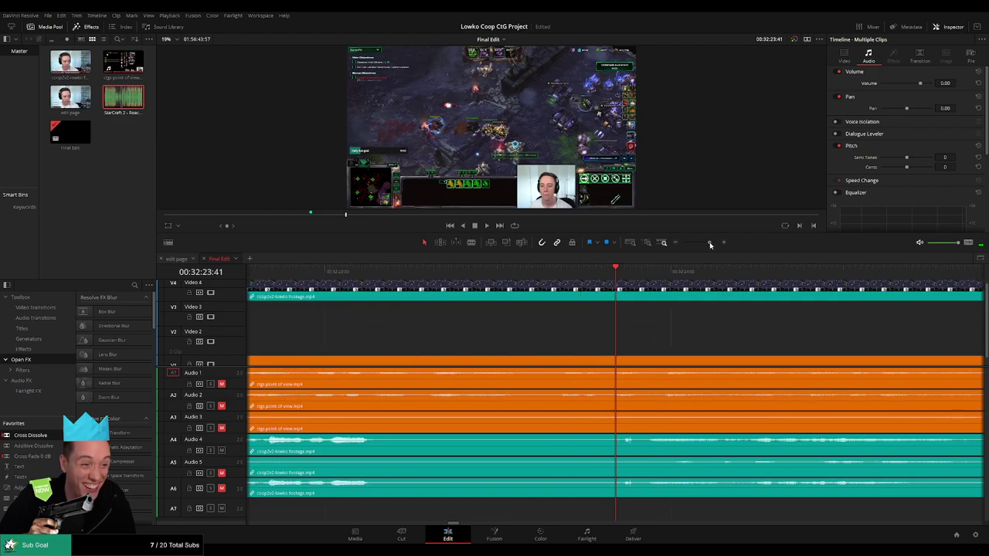
drag(632, 273, 638, 275)
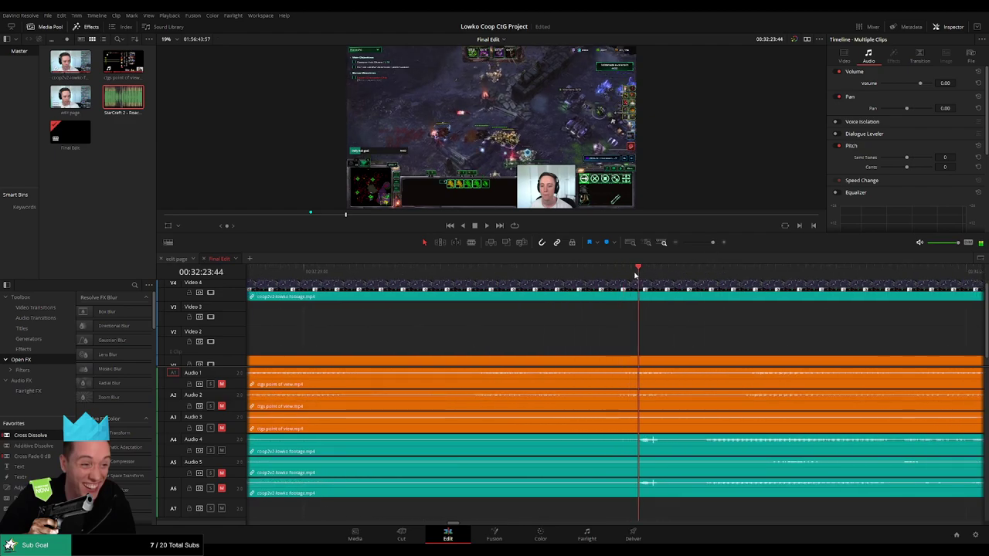
click(638, 292)
click(635, 364)
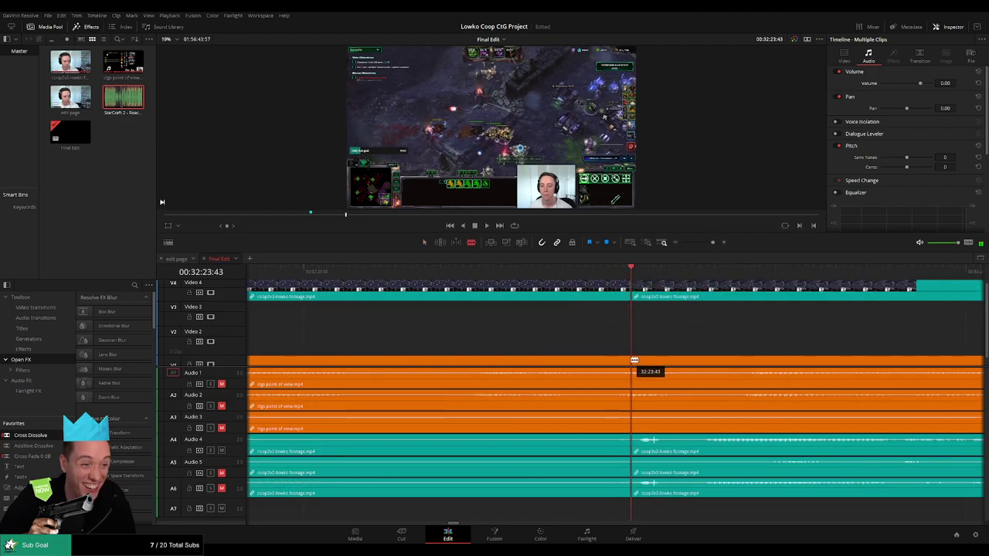
- Split both clips again at 00:32:23:47, just after the noise, and ripple-delete the short segment between the cuts
click(663, 292)
click(663, 364)
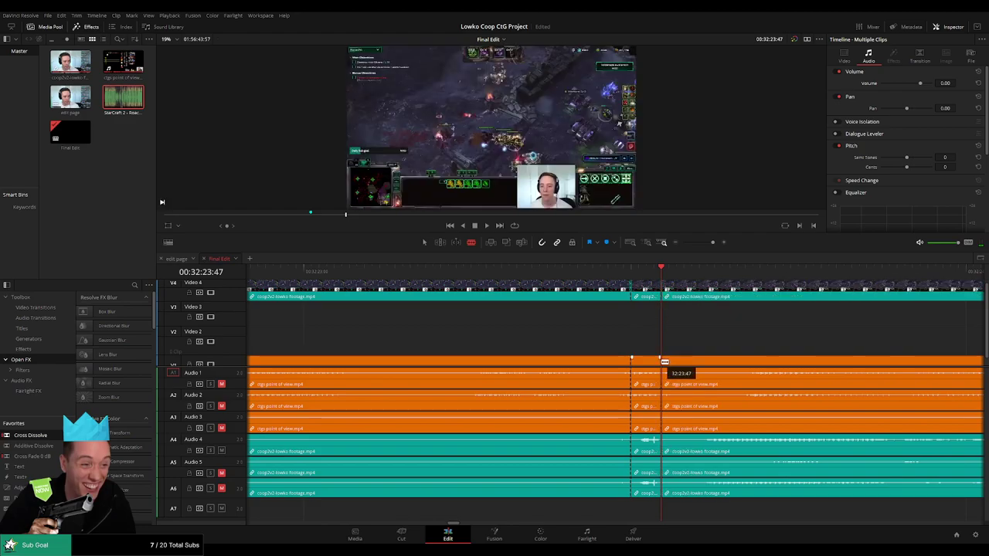
click(646, 292)
key(Delete)
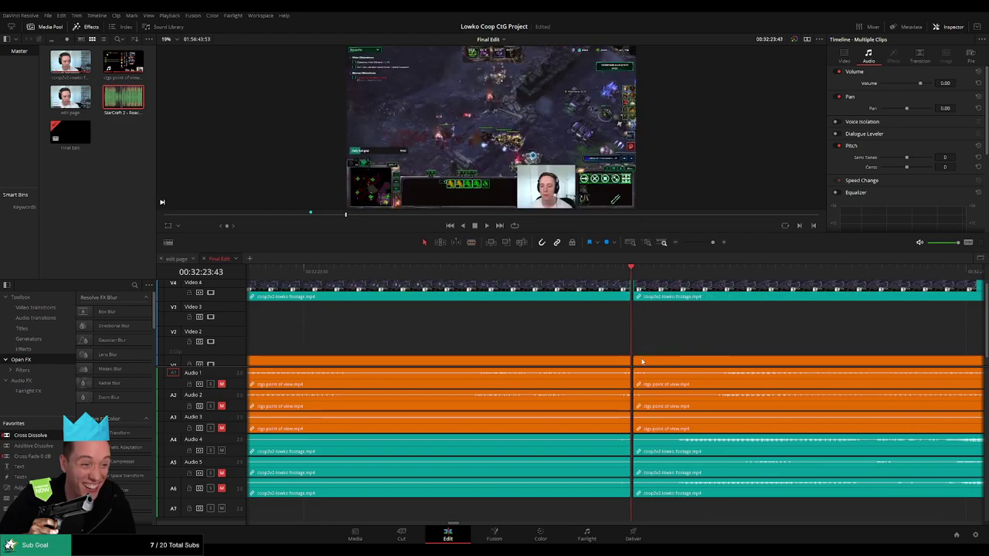
- Review the playback across the new cut at 00:32:23:43 and on through the gameplay to about 00:32:42
key(space)
key(space)
drag(712, 242, 700, 244)
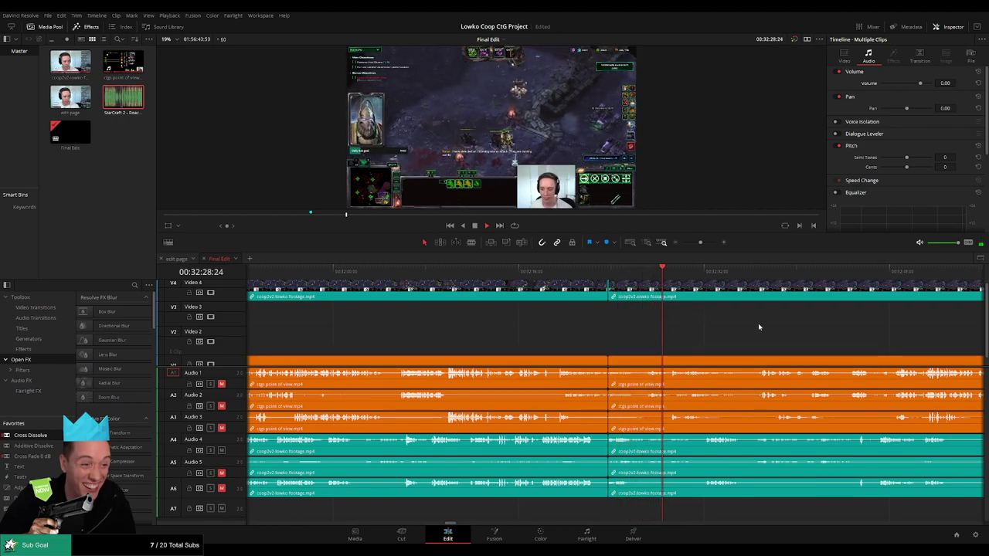
drag(760, 327, 395, 342)
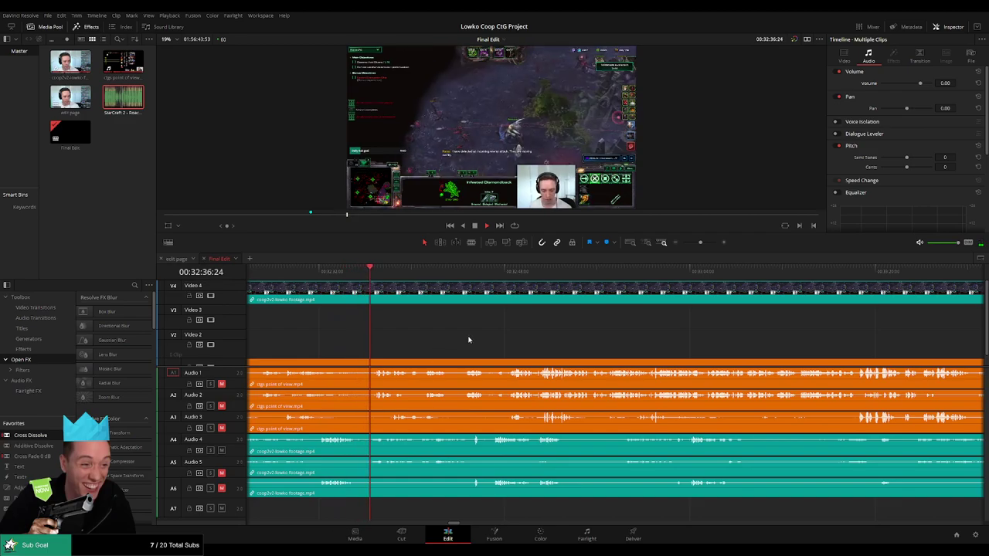
drag(468, 339, 425, 345)
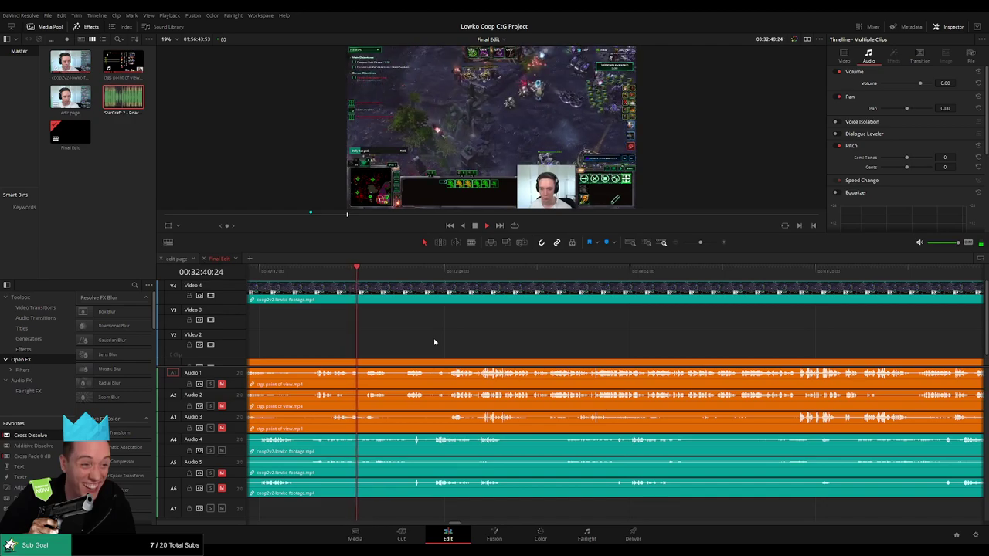
drag(701, 243, 702, 242)
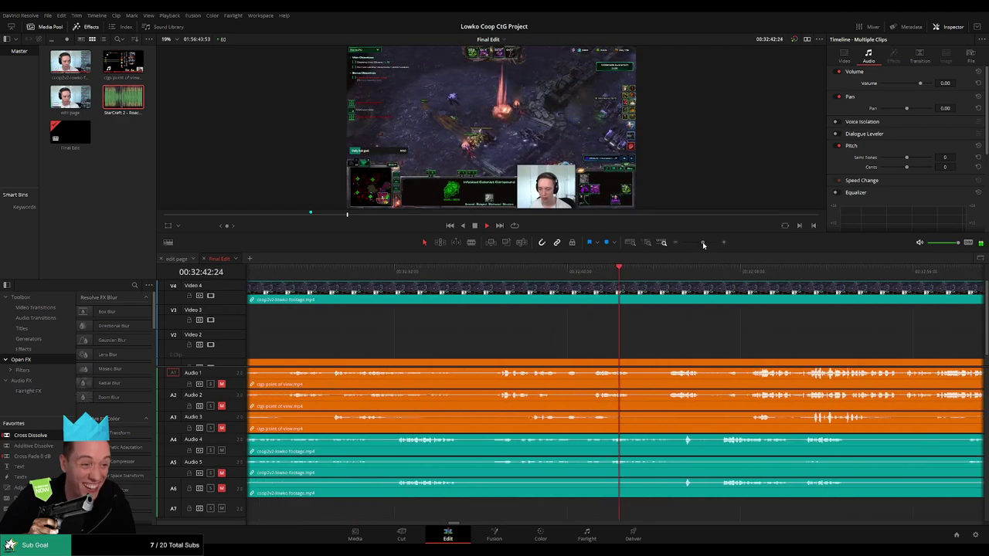
- Review the conversation playback from about 00:32:42 to 00:33:19, looking for a section to cut
drag(739, 334, 495, 336)
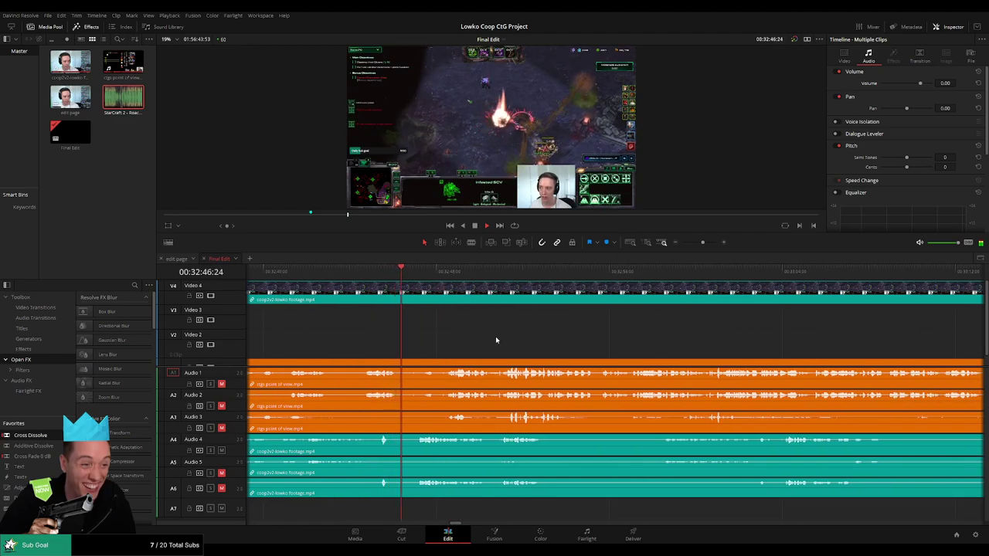
drag(580, 337, 510, 341)
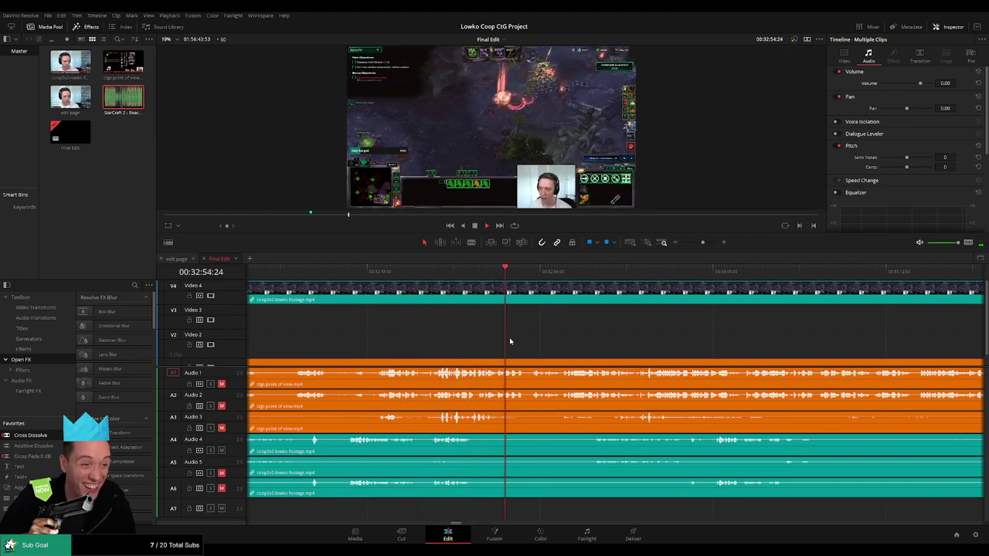
key(space)
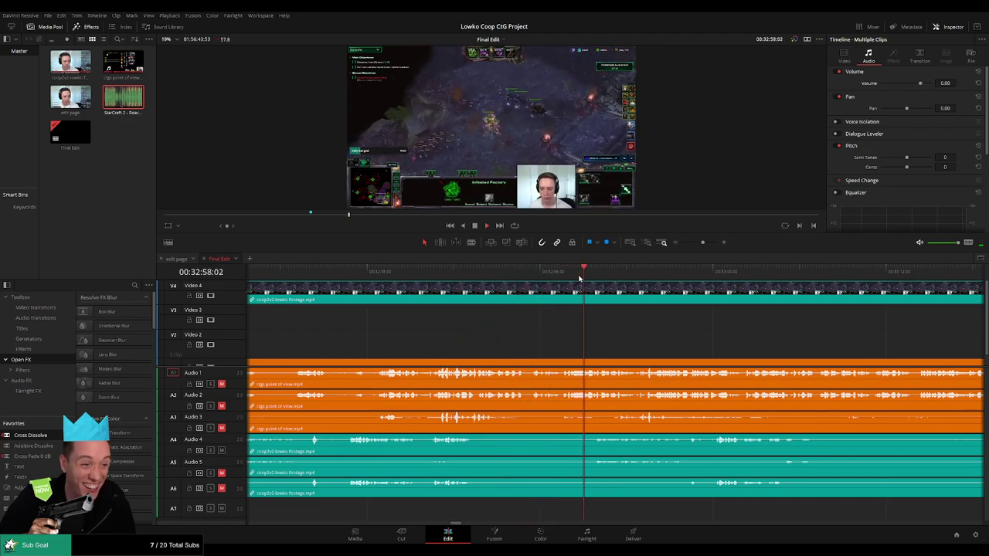
drag(724, 357, 506, 355)
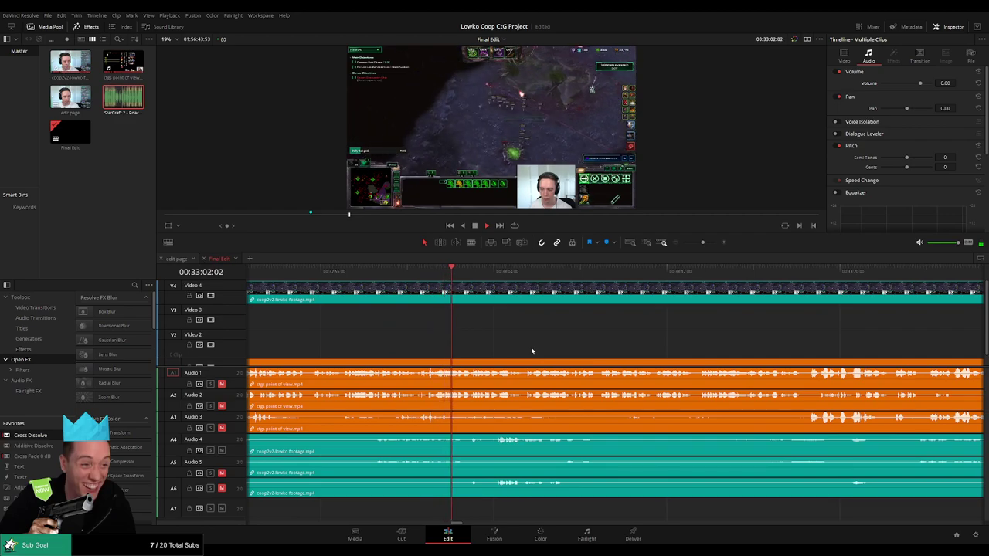
scroll(572, 347, right, 2)
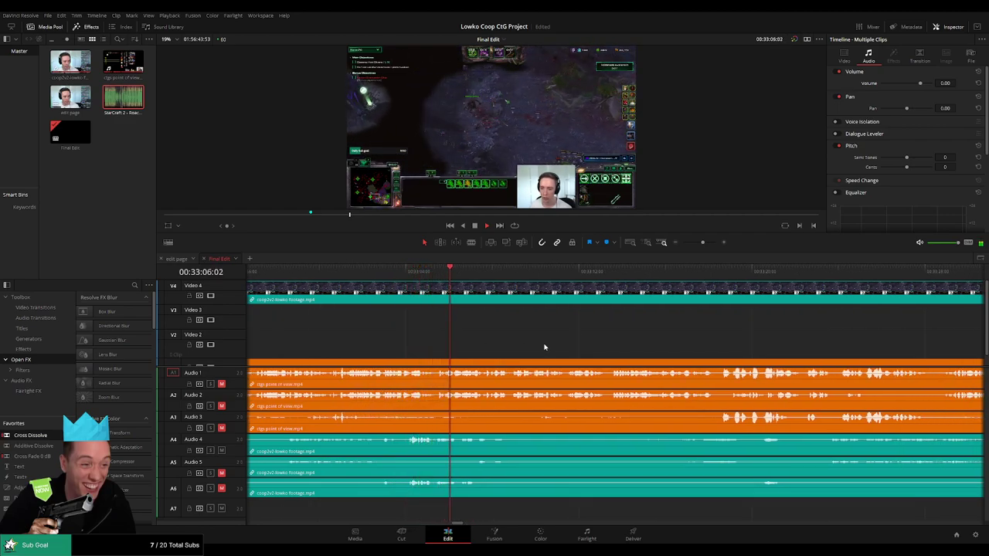
scroll(571, 349, right, 2)
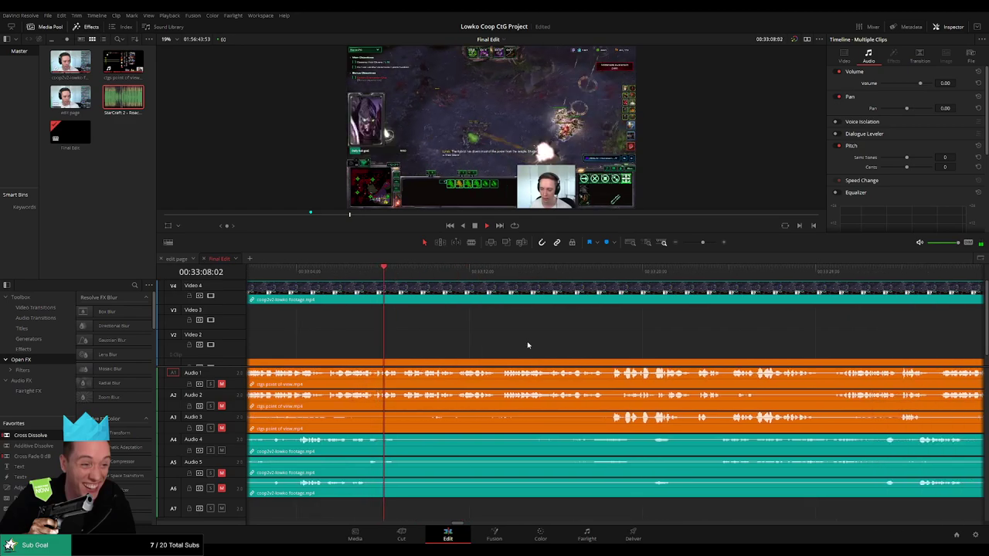
drag(436, 276, 503, 279)
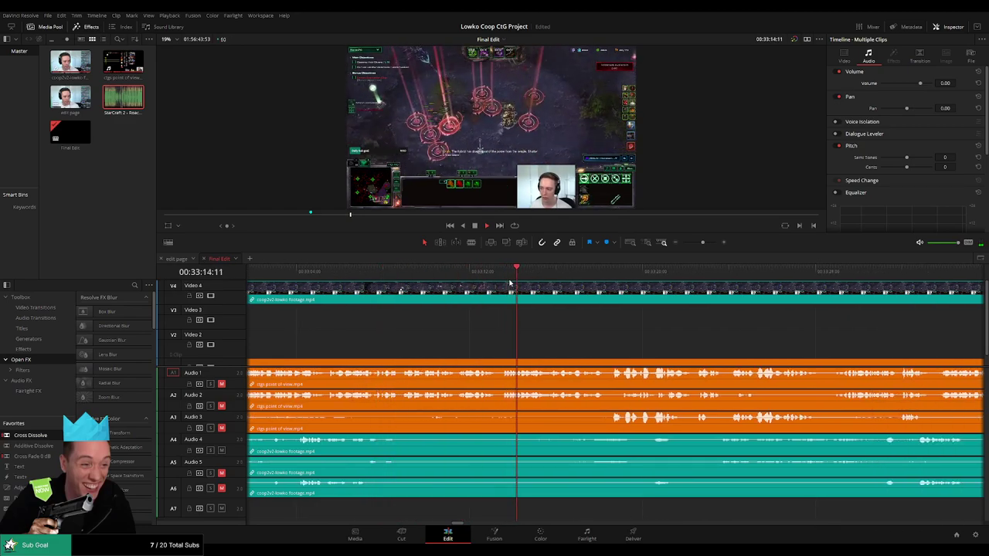
click(618, 274)
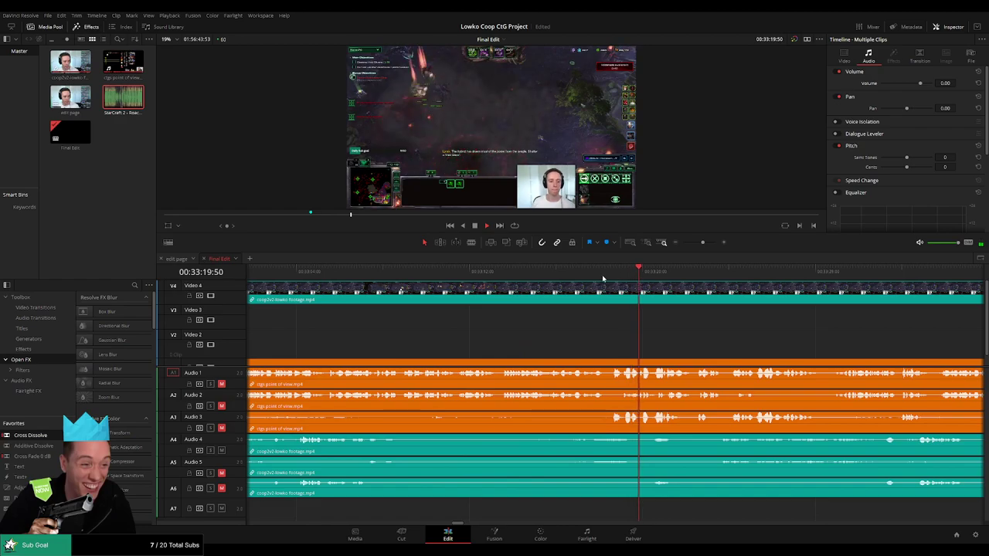
- Split both the Lowko footage and the point-of-view clip at about 00:33:13, at the start of the unneeded section
click(365, 272)
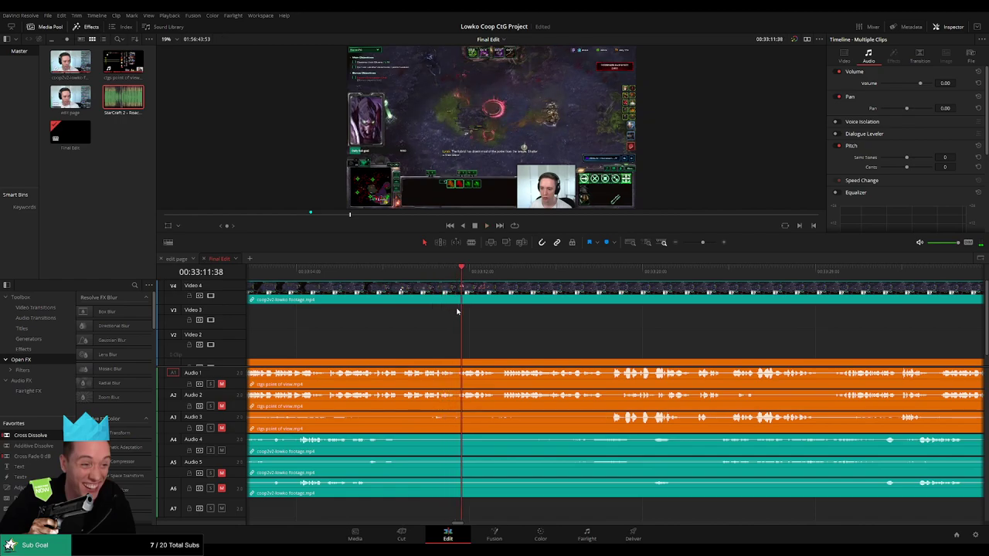
key(b)
click(503, 304)
click(506, 360)
key(space)
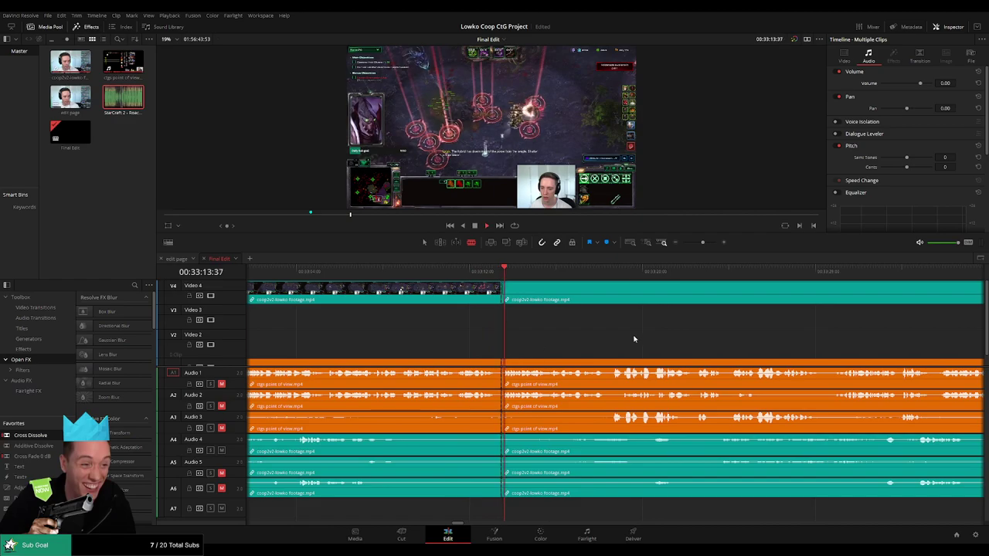
- Find the end of the unneeded section and split both clips again at 00:33:23:05
scroll(633, 337, right, 3)
drag(586, 273, 601, 274)
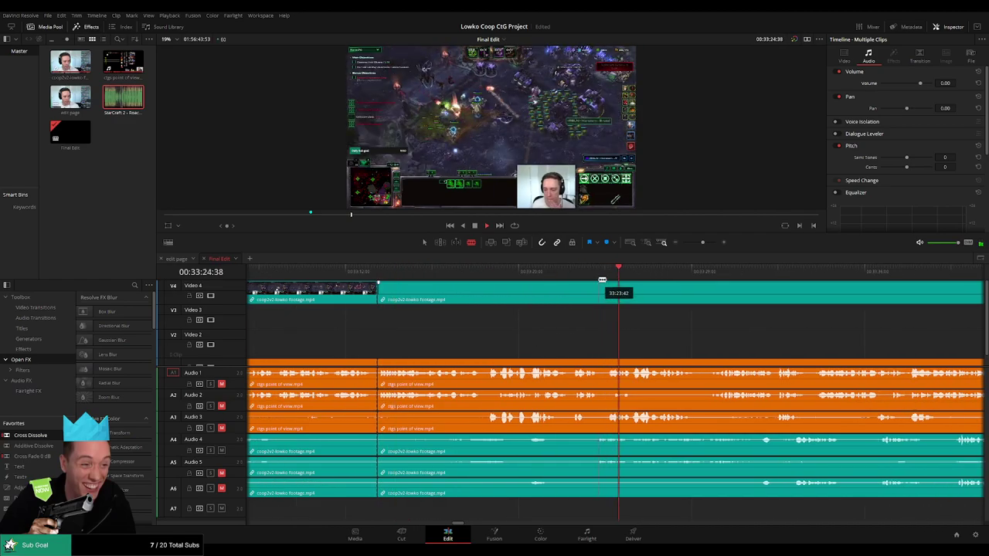
click(545, 273)
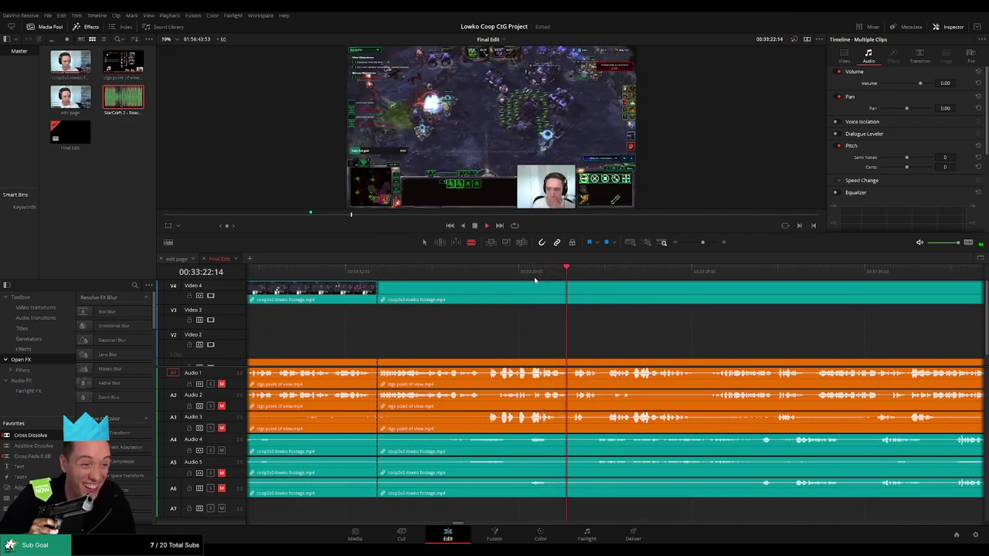
click(526, 274)
click(479, 276)
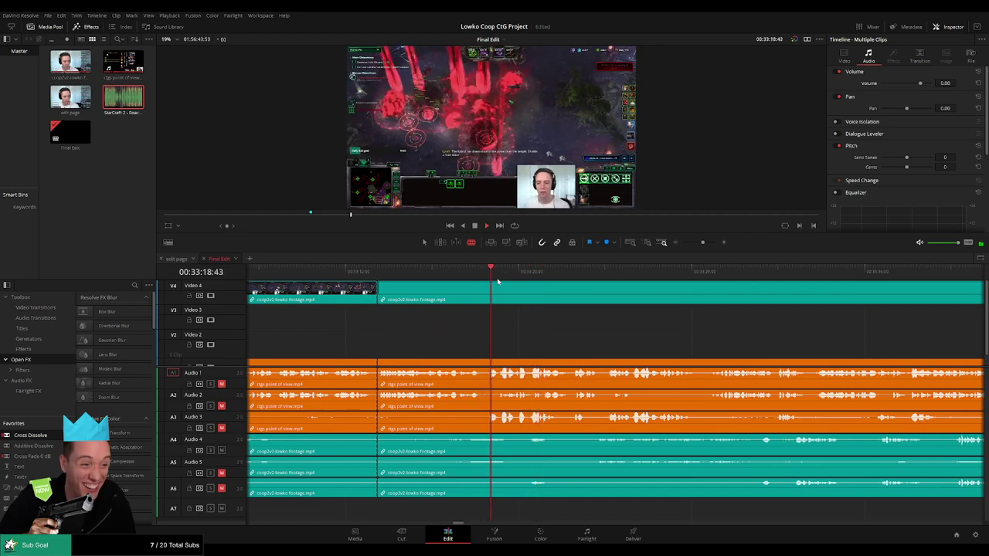
click(529, 278)
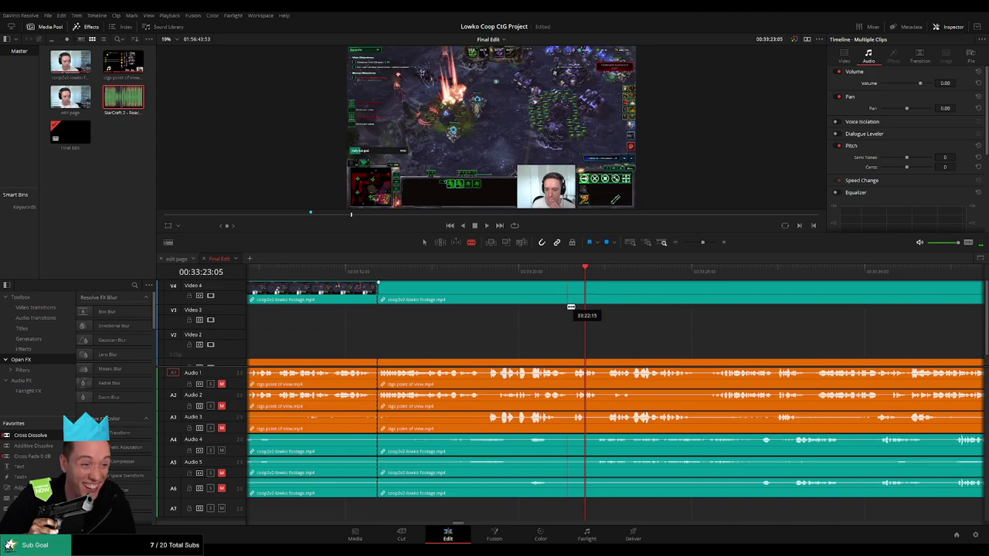
click(586, 293)
- Ripple-delete the segment between the two cuts and bridge the Lowko footage with a cross dissolve
key(a)
click(504, 368)
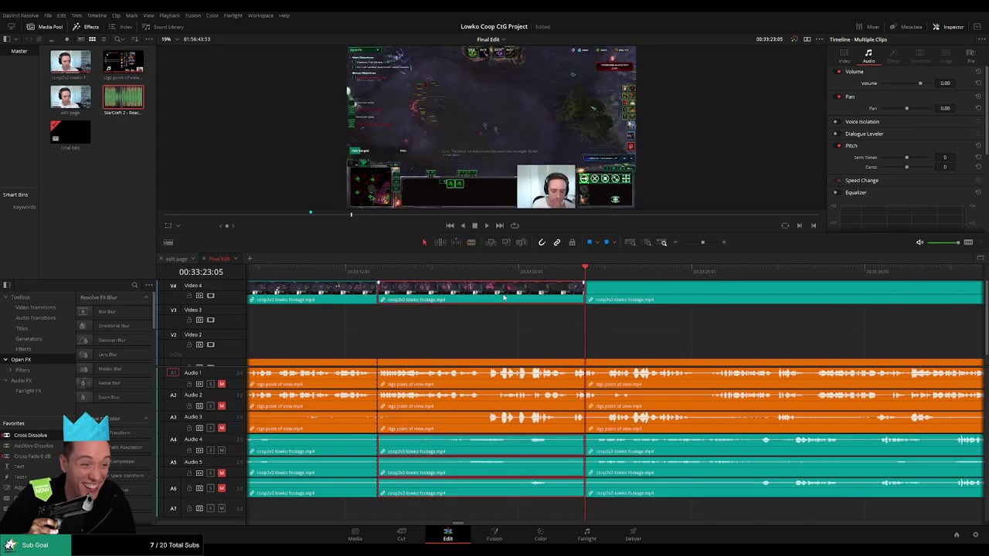
key(BackSpace)
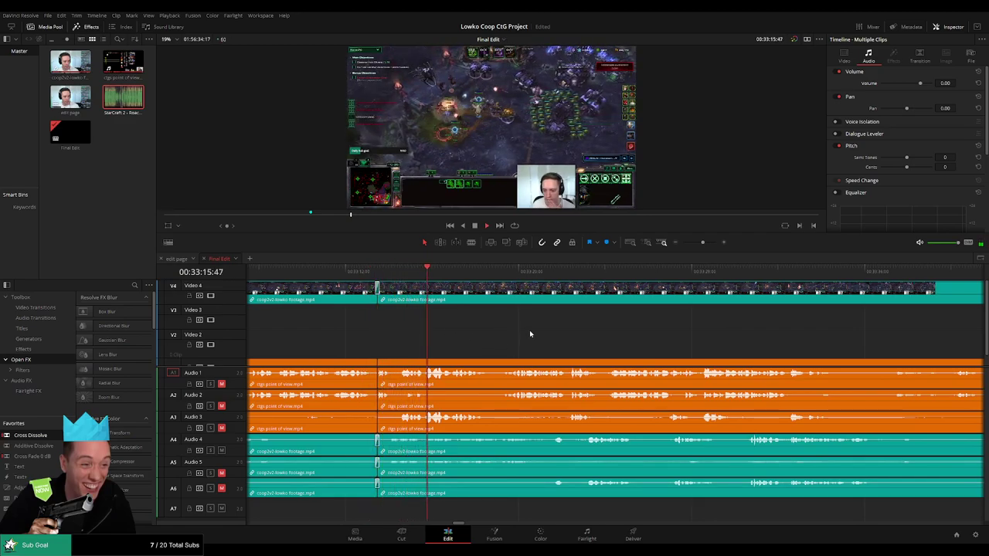
- Review the playback after the new dissolve, from about 00:33:15 to 00:33:37
drag(618, 331, 517, 333)
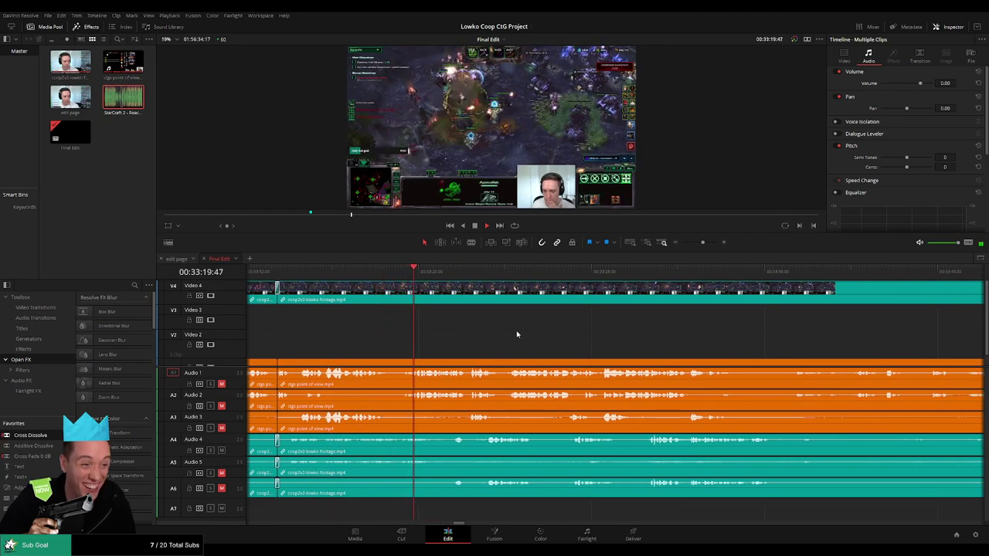
scroll(552, 337, right, 2)
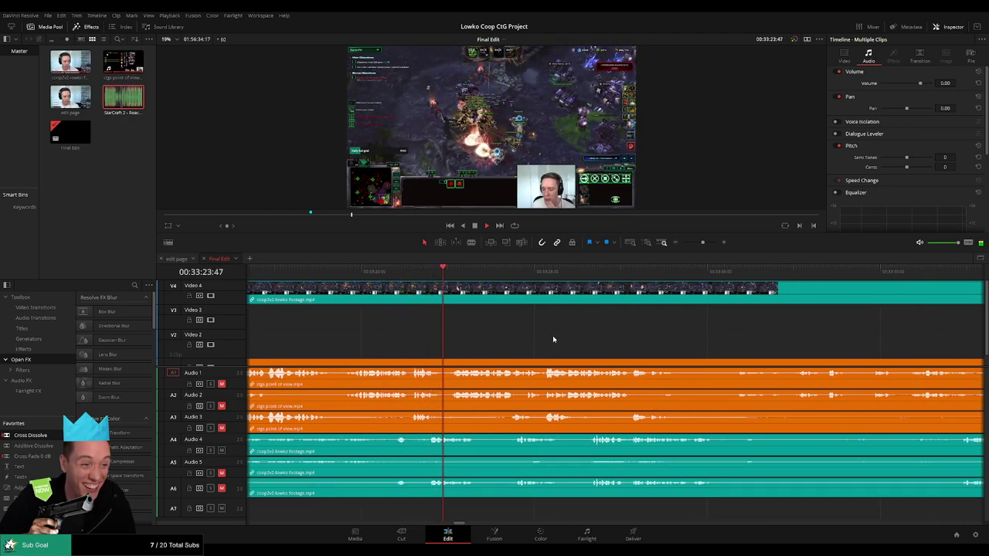
scroll(649, 340, right, 2)
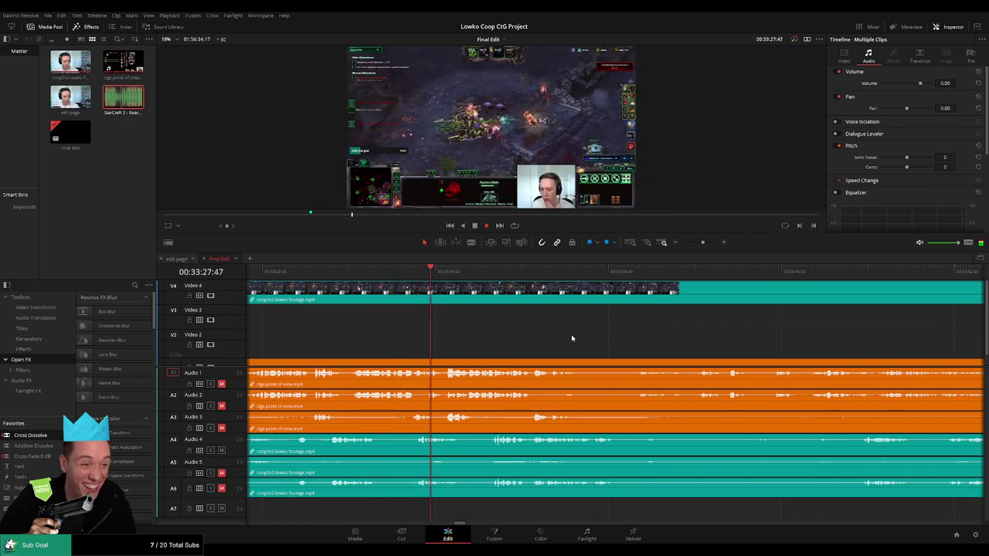
scroll(536, 341, right, 2)
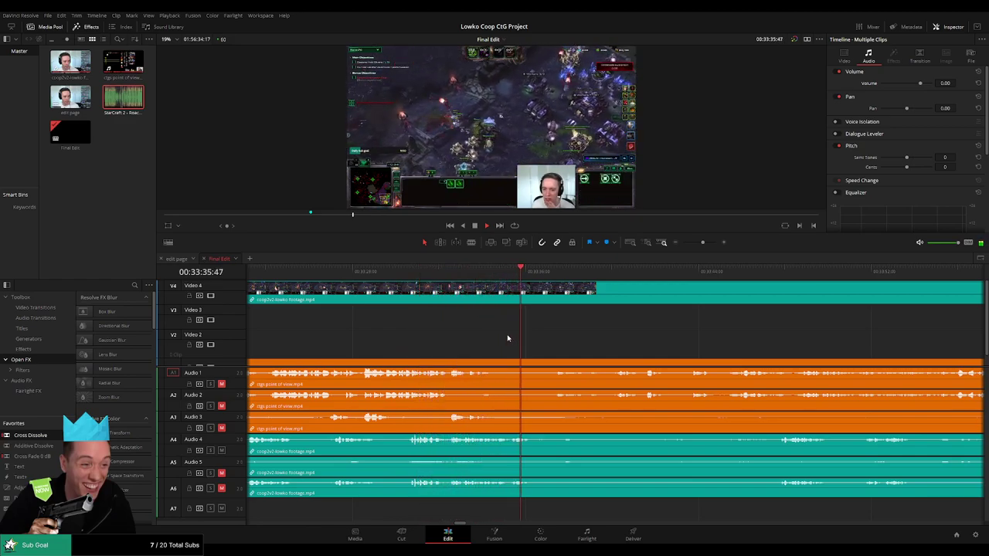
drag(619, 332, 456, 333)
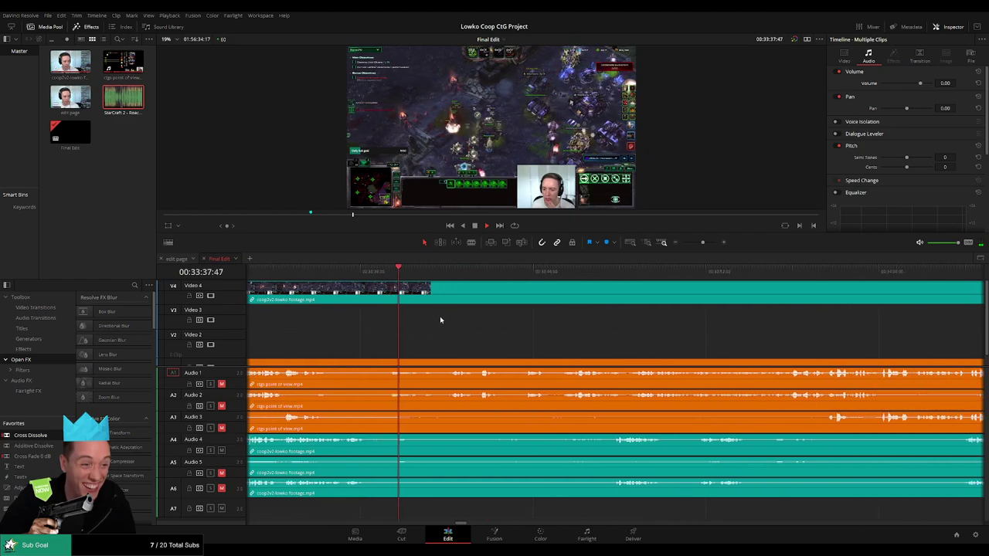
- Split both clips at 00:33:39:14 and again at 00:33:47:33 to isolate the quiet section
drag(411, 274, 386, 289)
key(space)
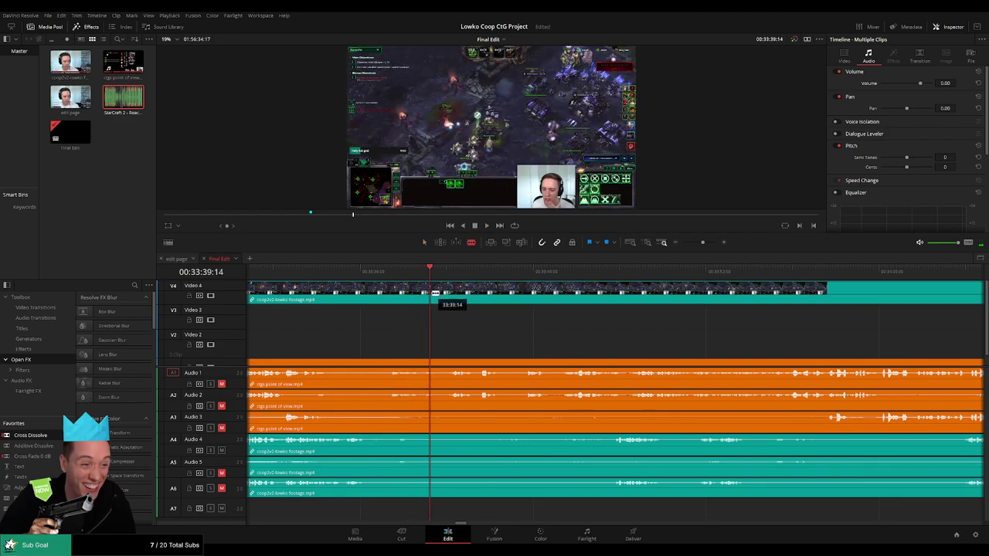
click(435, 293)
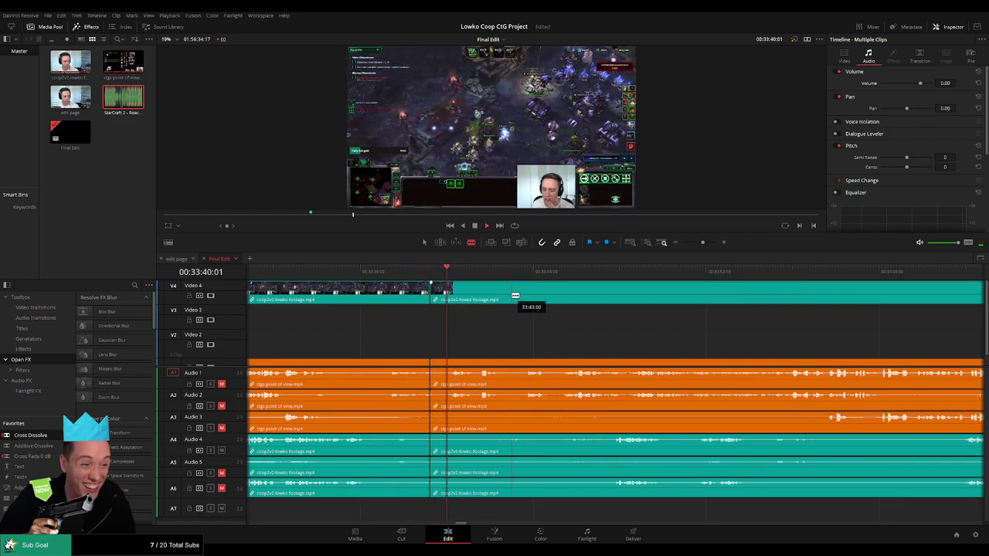
drag(510, 272, 610, 276)
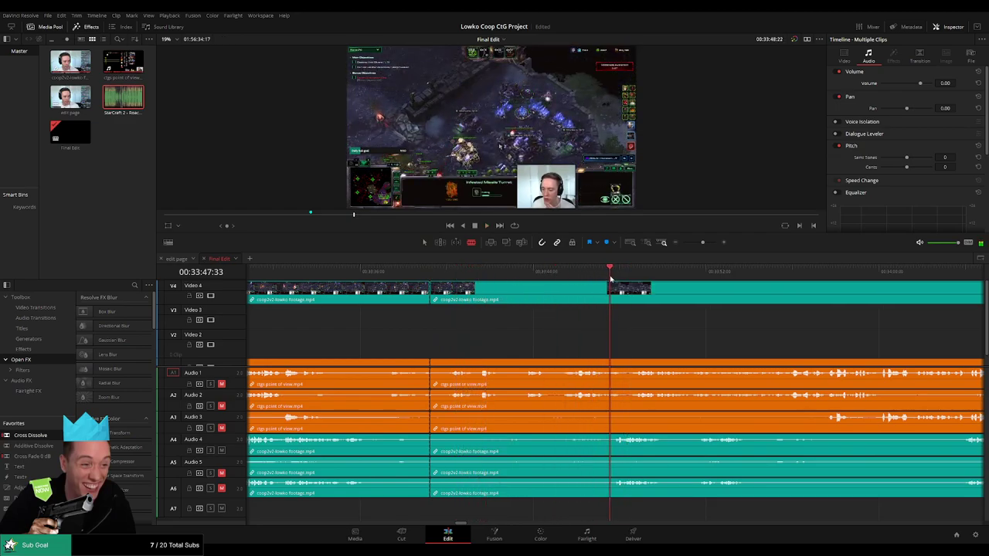
click(610, 295)
click(610, 369)
- Ripple-delete the segment isolated after 00:33:39:14 and add a cross dissolve to the Lowko footage at that cut
key(a)
click(578, 298)
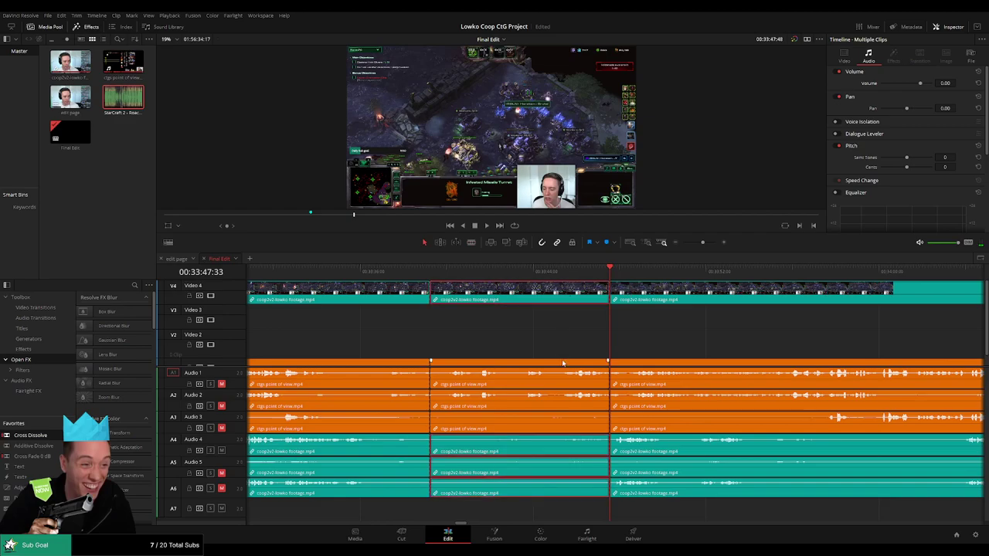
ctrl+click(558, 368)
key(Delete)
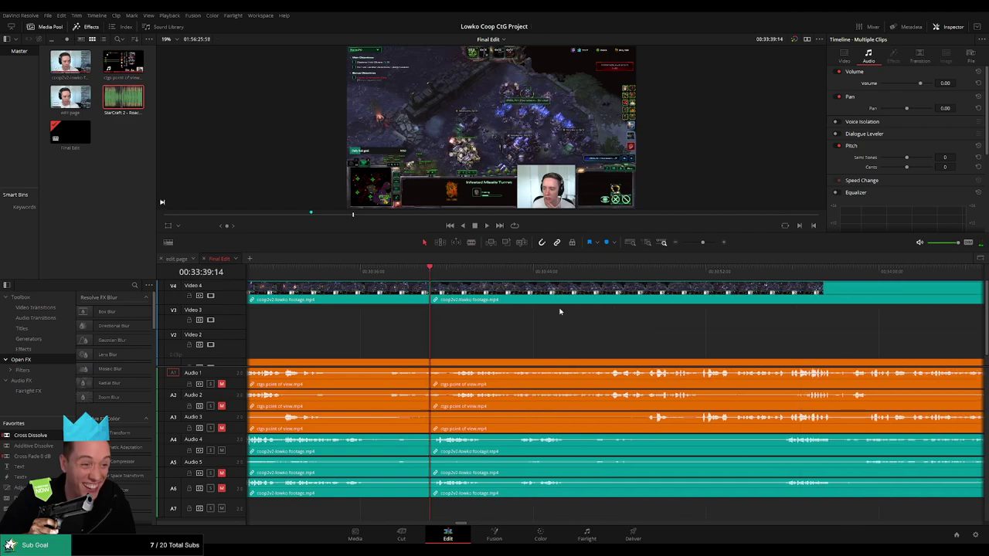
click(414, 271)
key(space)
key(ctrl+t)
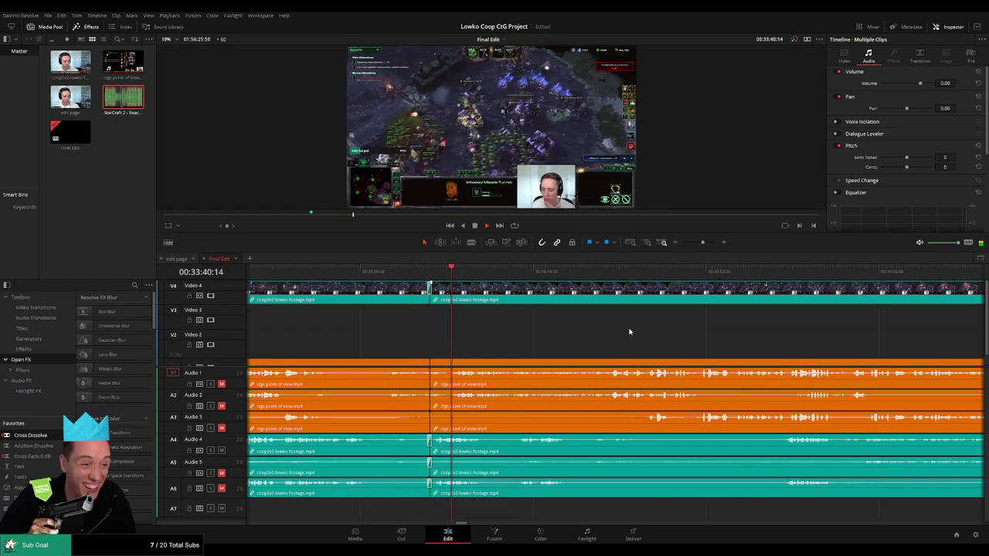
- Review the gameplay conversation from about 00:33:40 to 00:34:09 for further sections to remove
drag(627, 331, 516, 329)
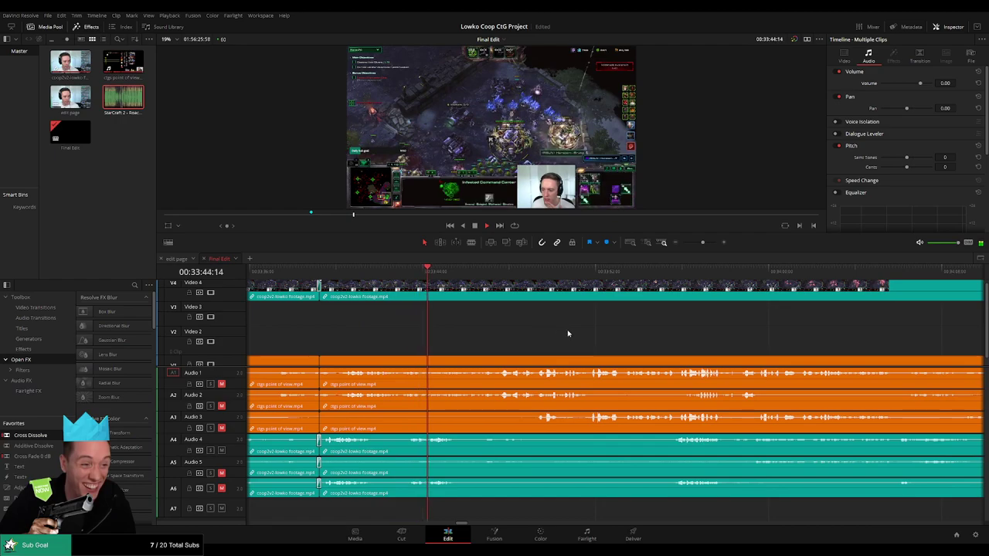
scroll(541, 333, right, 3)
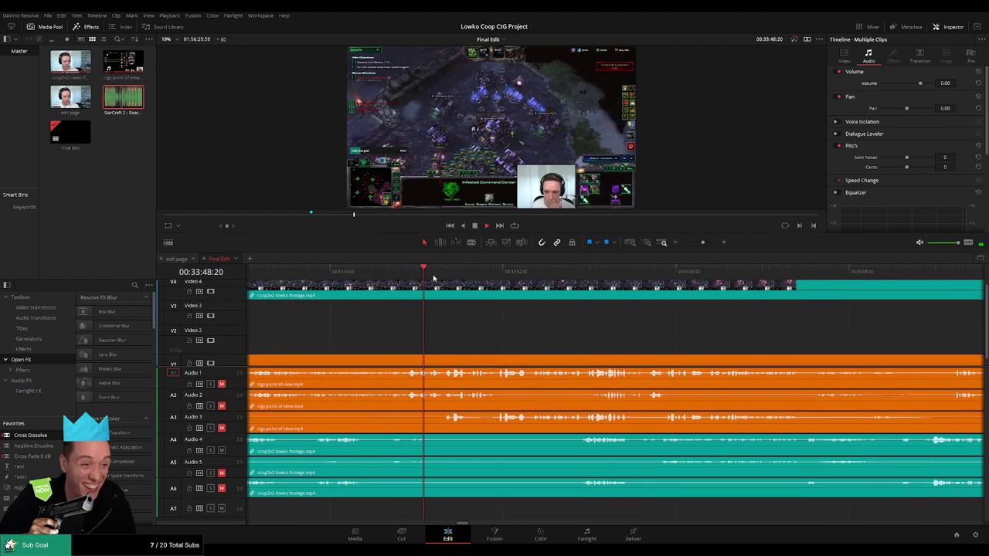
drag(448, 287, 543, 289)
key(ctrl+z)
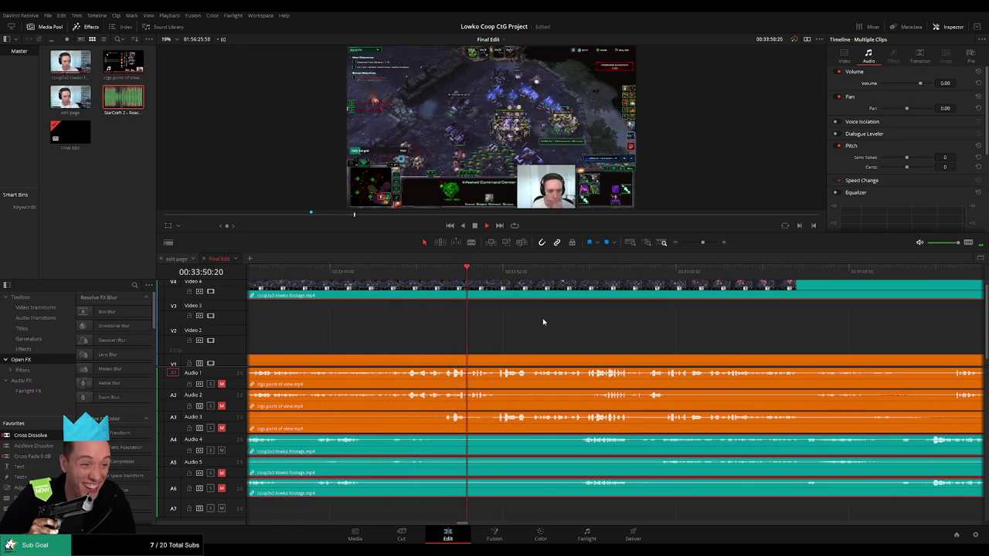
click(538, 332)
key(space)
drag(467, 332, 506, 331)
key(space)
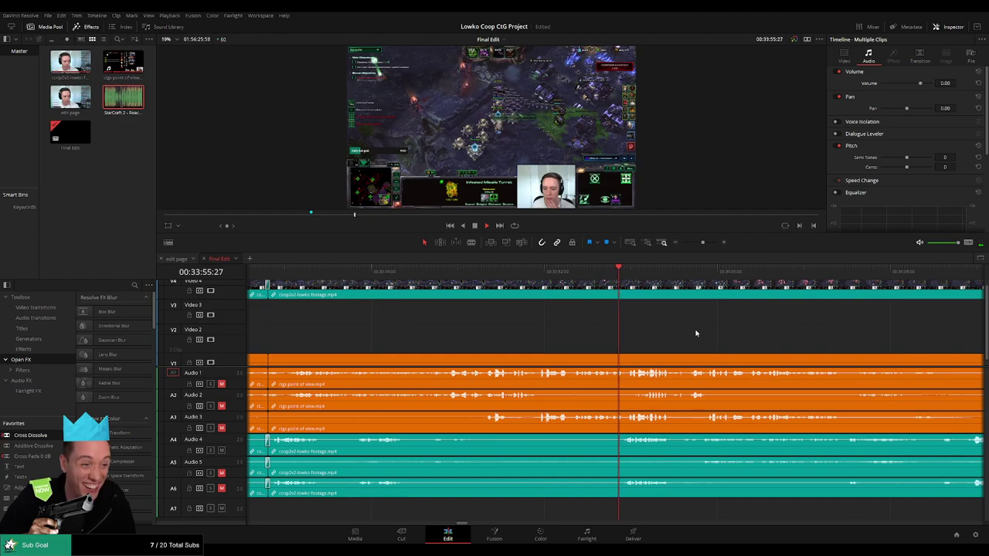
scroll(507, 327, right, 3)
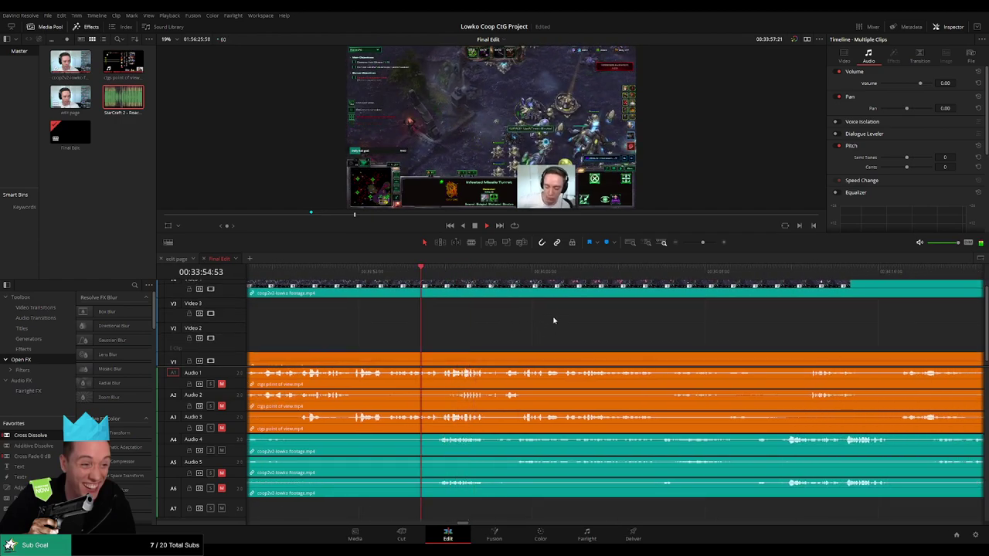
drag(553, 320, 397, 340)
drag(506, 330, 457, 335)
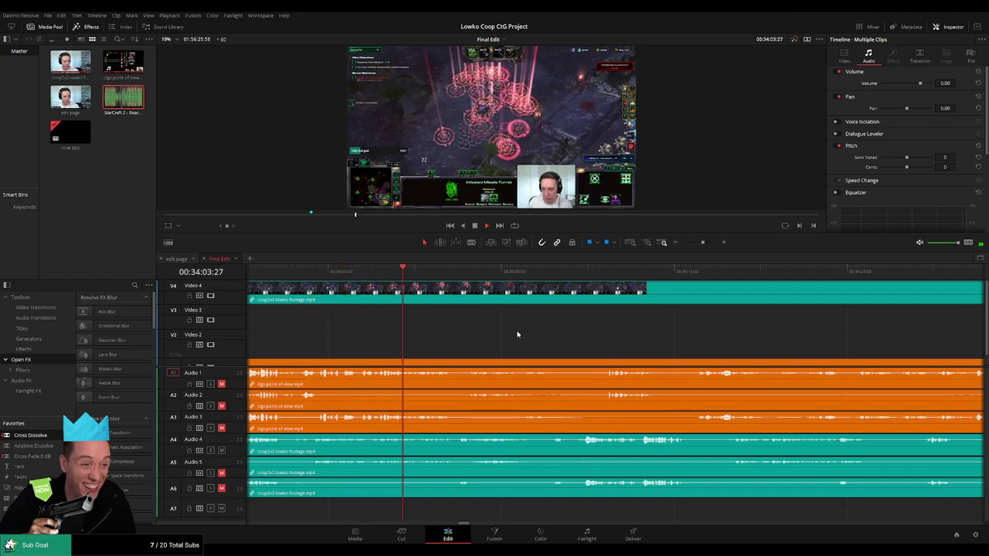
scroll(533, 336, right, 3)
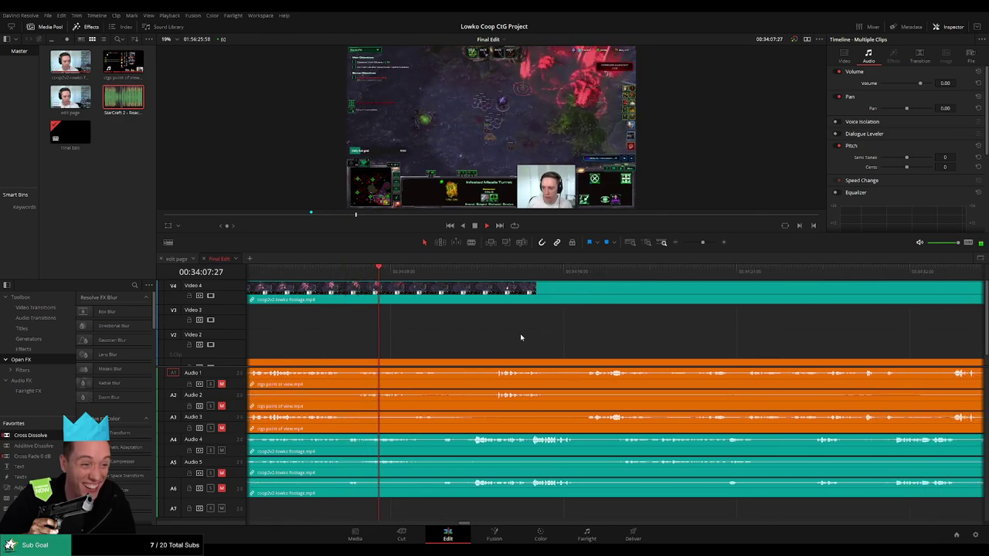
scroll(601, 343, right, 3)
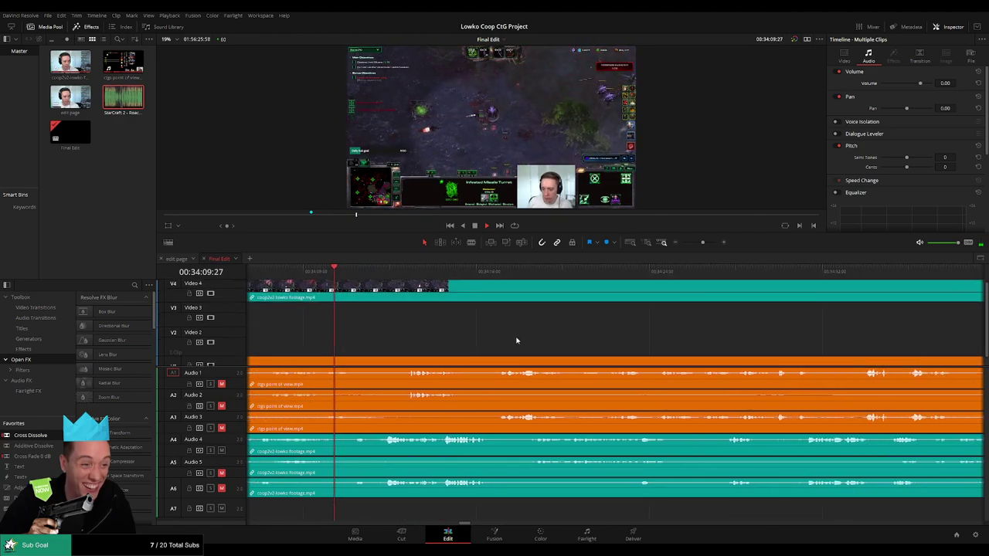
- Review the end of the mission playback, from about 00:34:09 to 00:35:09, for sections to cut
scroll(530, 335, right, 2)
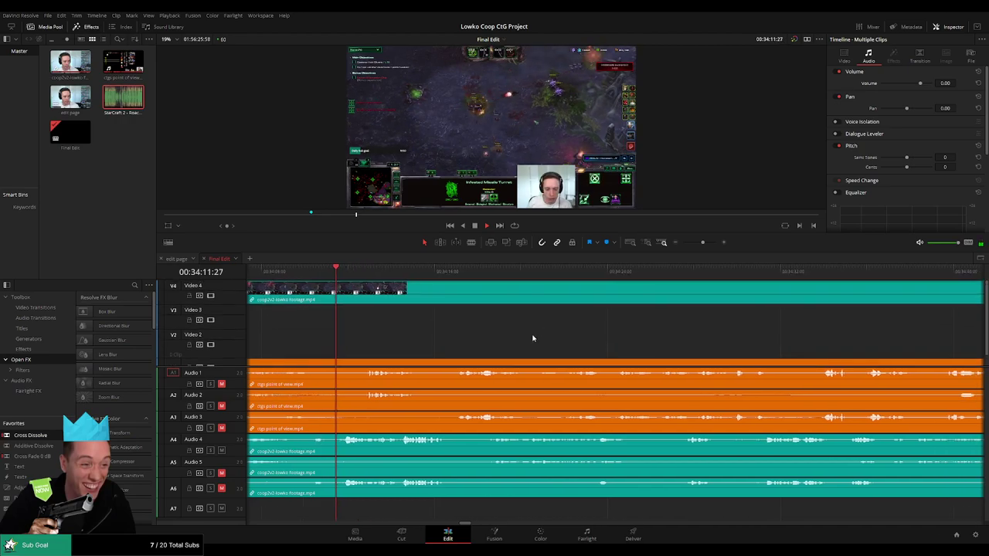
scroll(547, 338, right, 1)
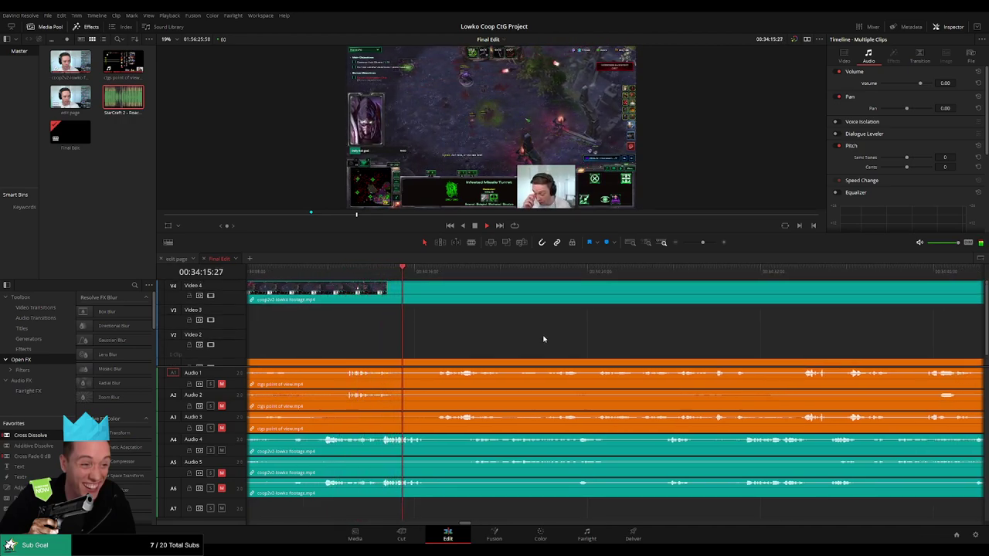
scroll(543, 339, right, 4)
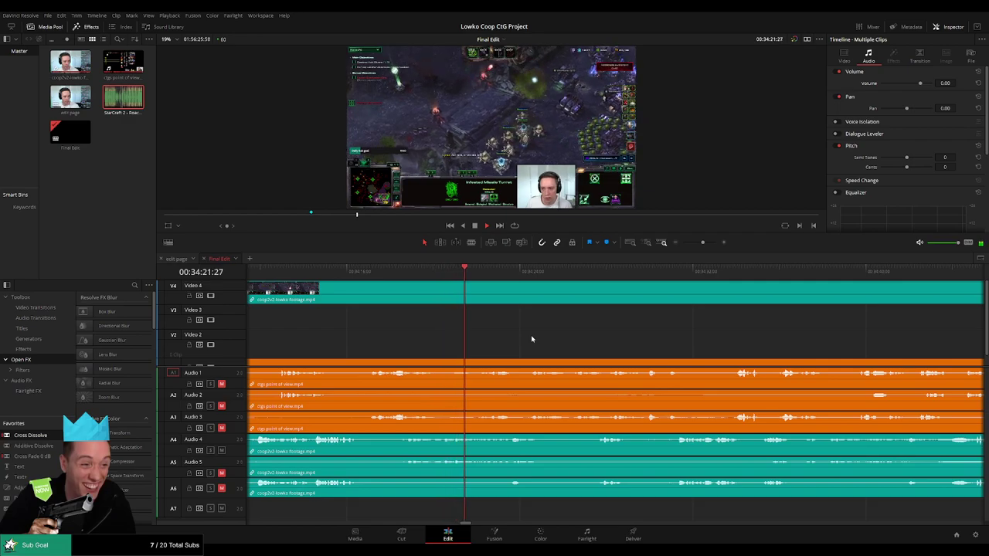
drag(604, 339, 496, 341)
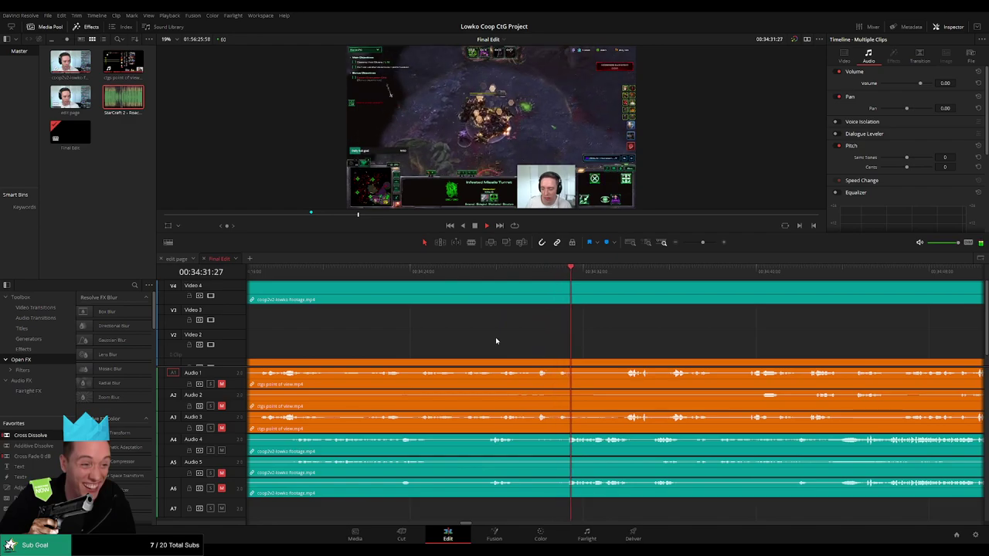
drag(699, 340, 517, 335)
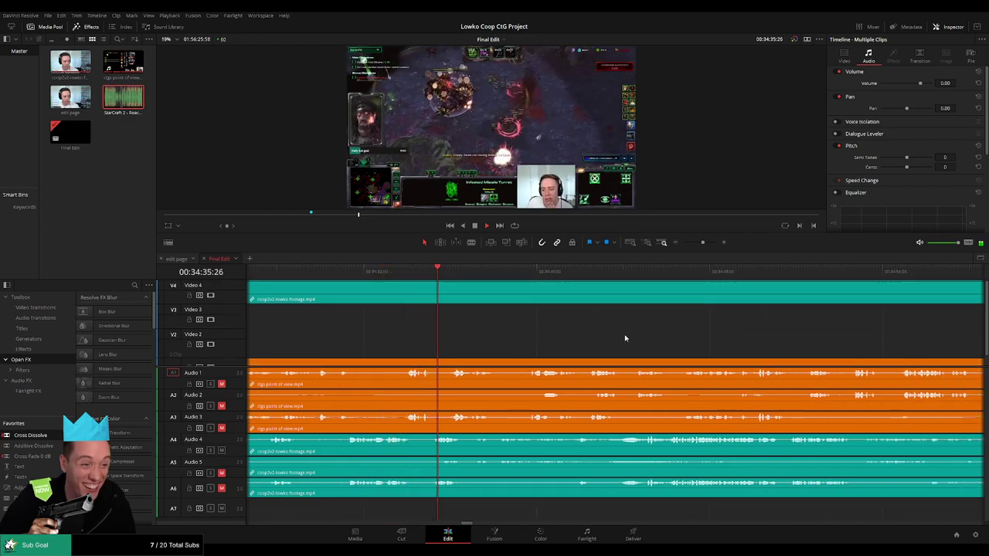
scroll(625, 337, right, 4)
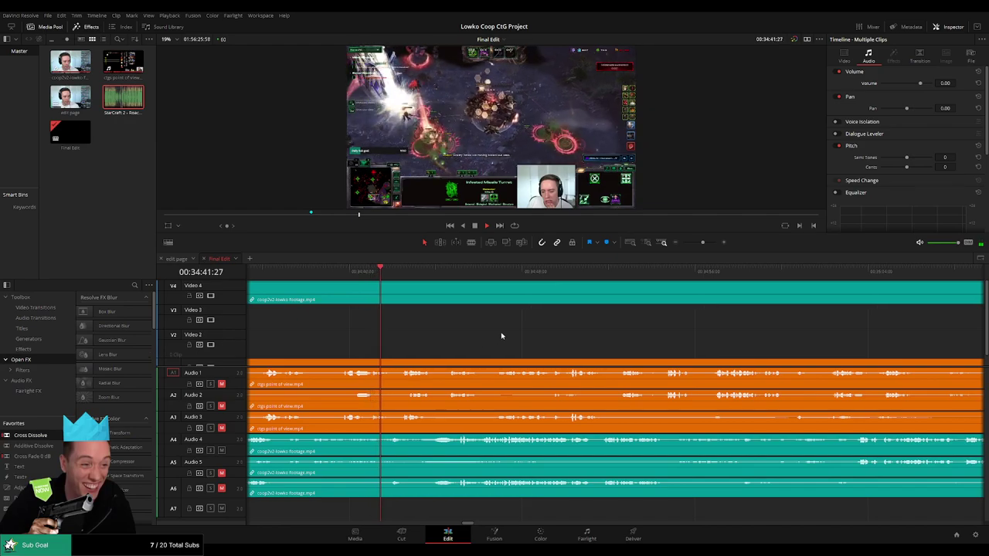
scroll(502, 335, right, 1)
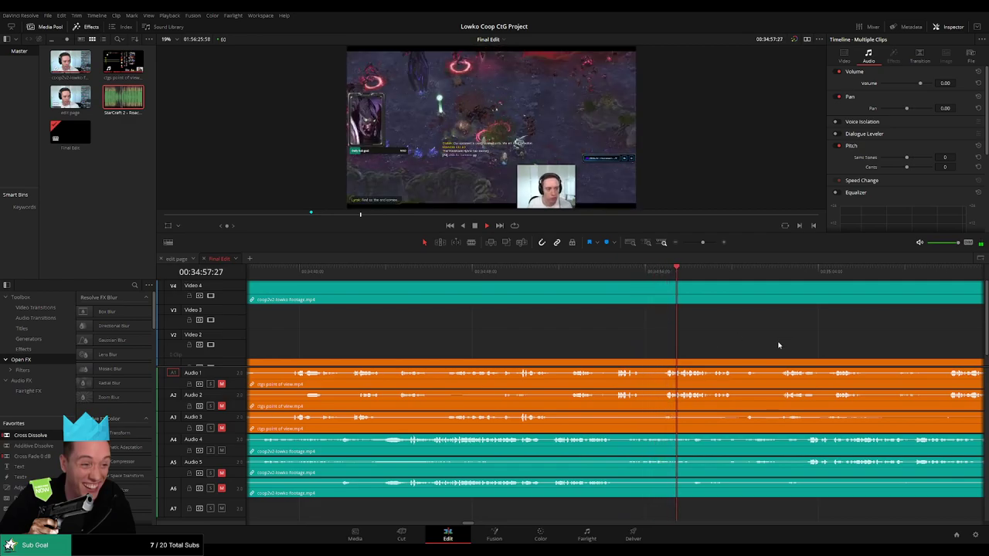
drag(779, 344, 516, 343)
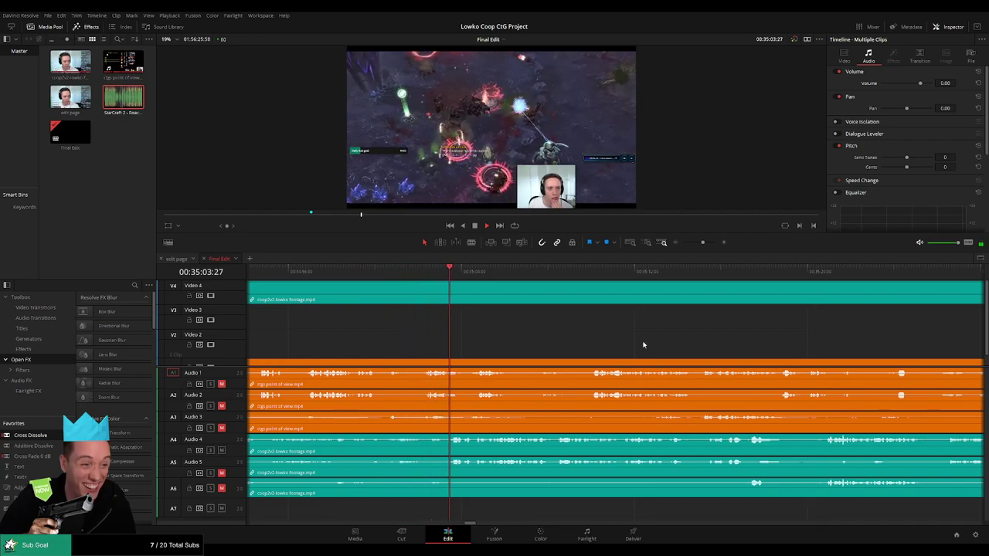
scroll(595, 342, right, 2)
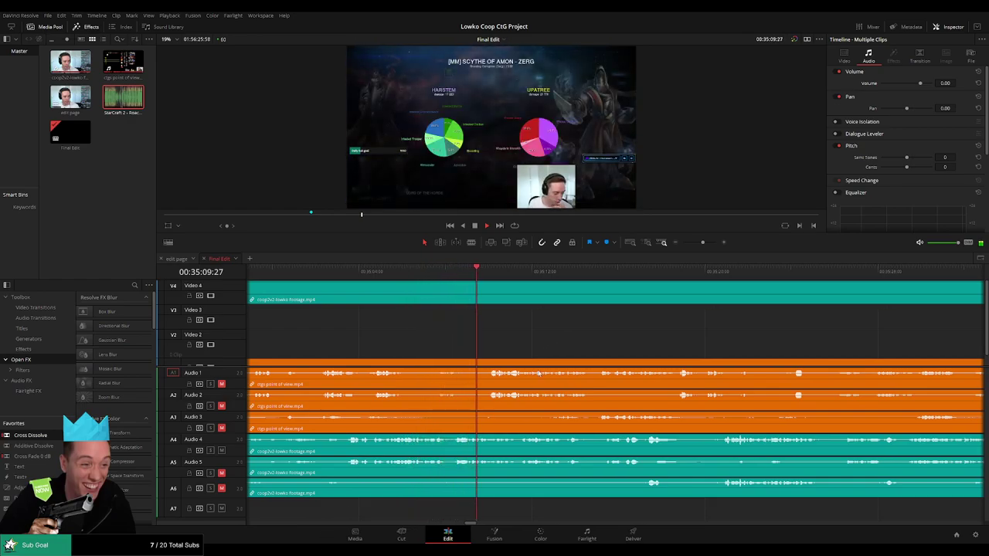
- Review the conversation over the post-match score screen, from about 00:35:09 to 00:35:35
scroll(537, 339, right, 3)
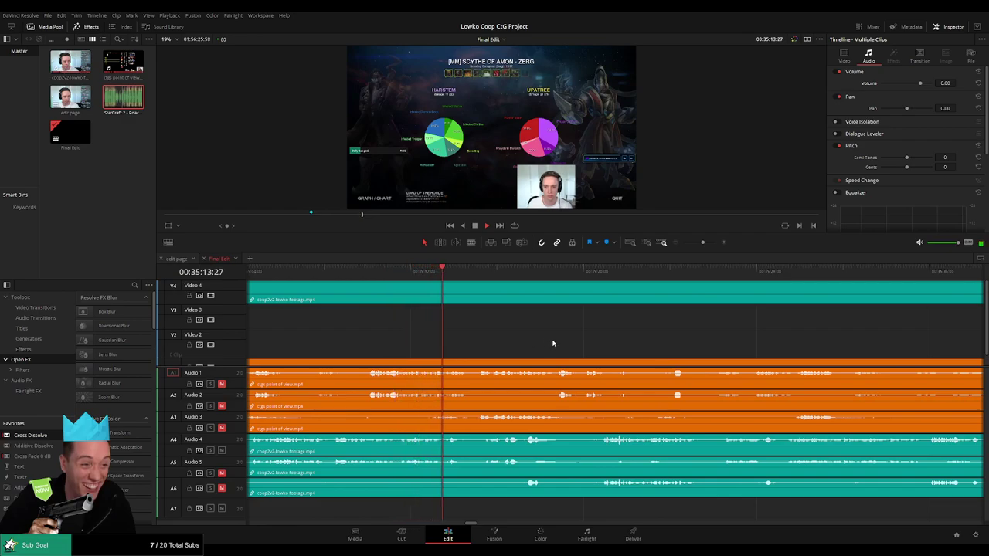
scroll(525, 340, right, 3)
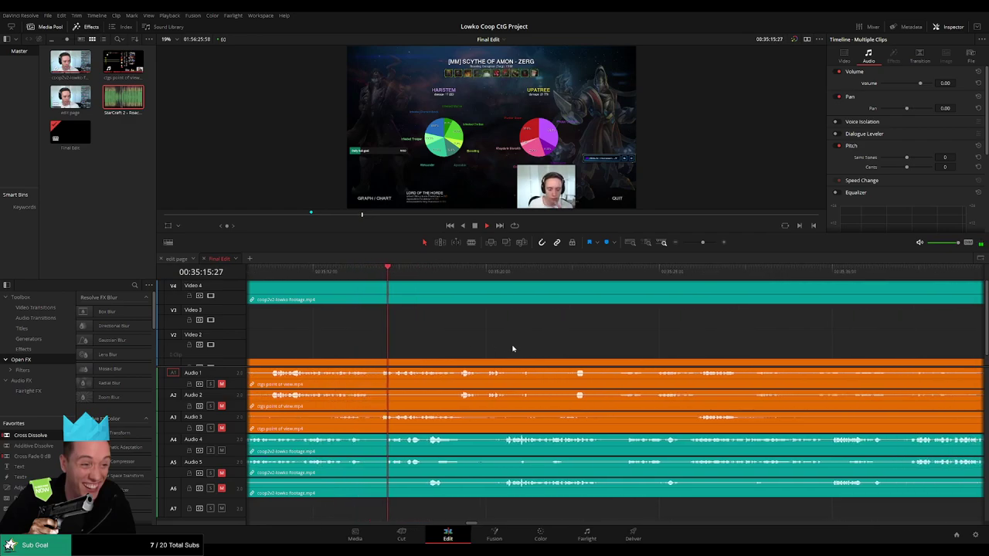
scroll(512, 347, right, 3)
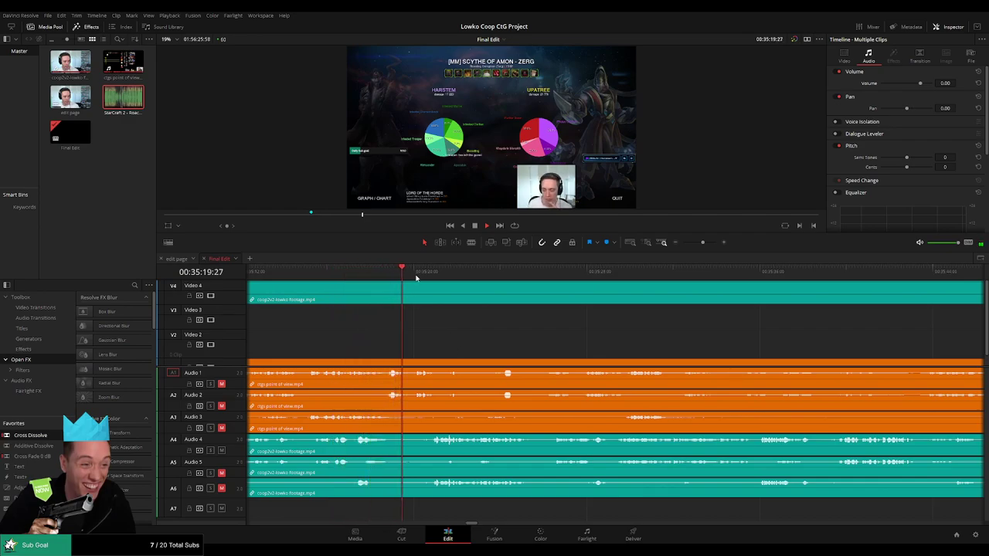
scroll(509, 347, right, 4)
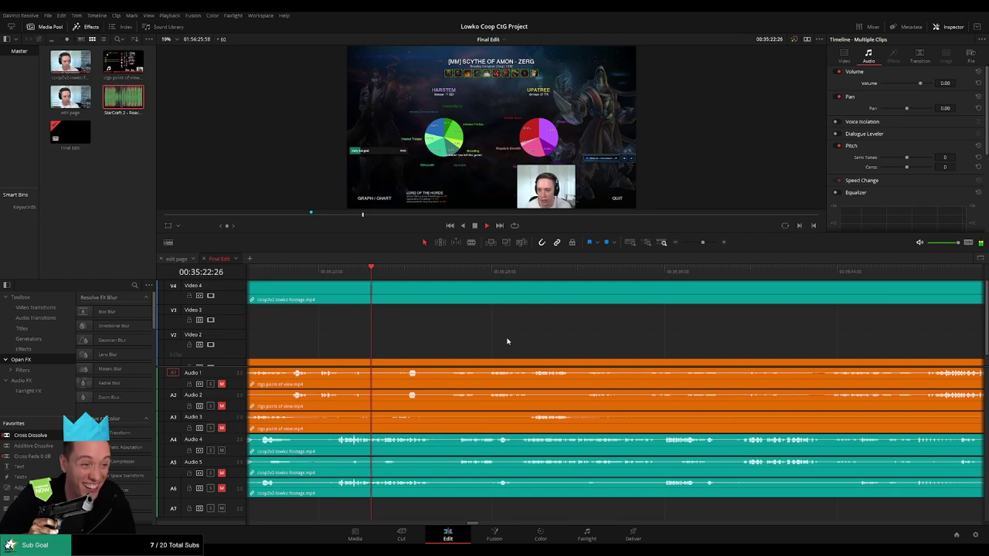
scroll(512, 344, right, 2)
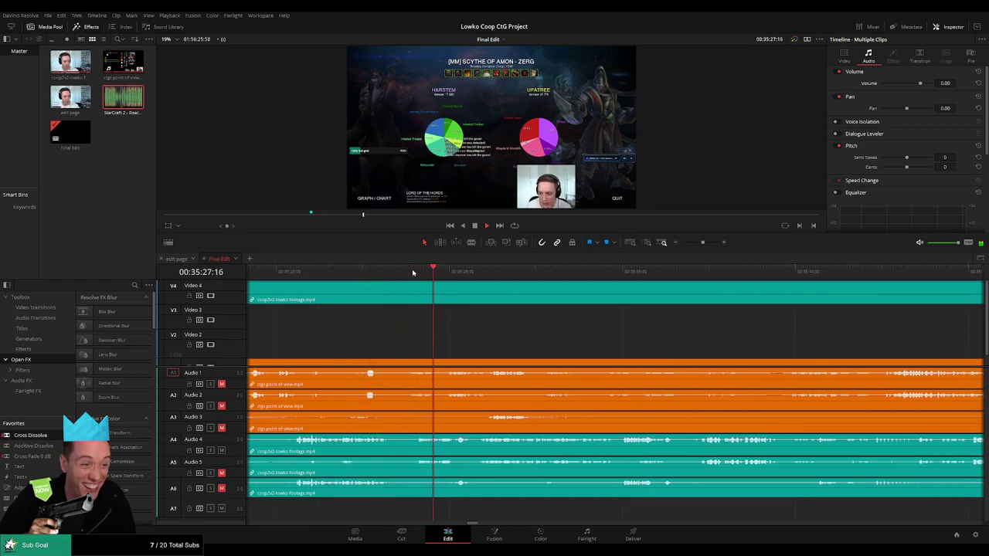
scroll(438, 346, right, 6)
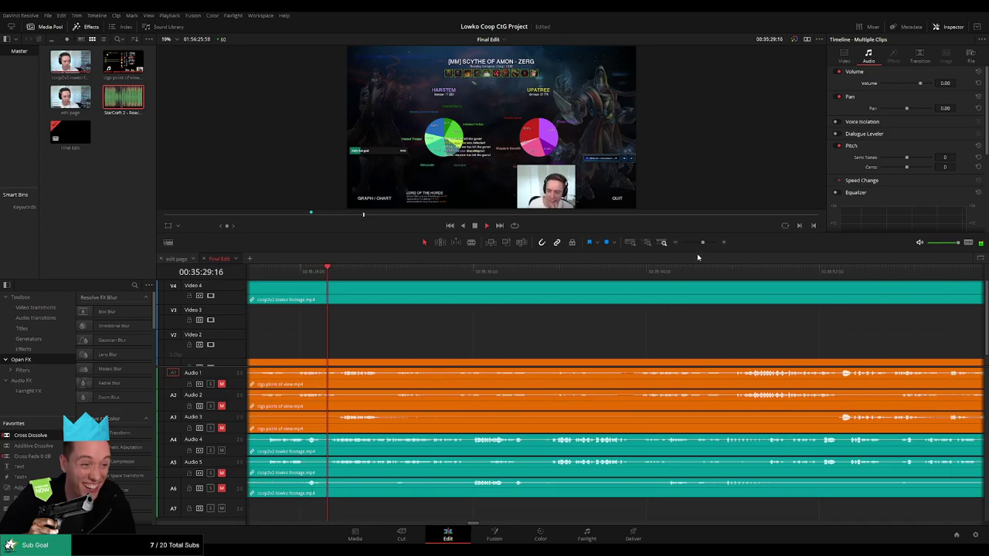
mouse_move(702, 243)
mouse_down()
mouse_move(687, 243)
mouse_move(699, 243)
mouse_up()
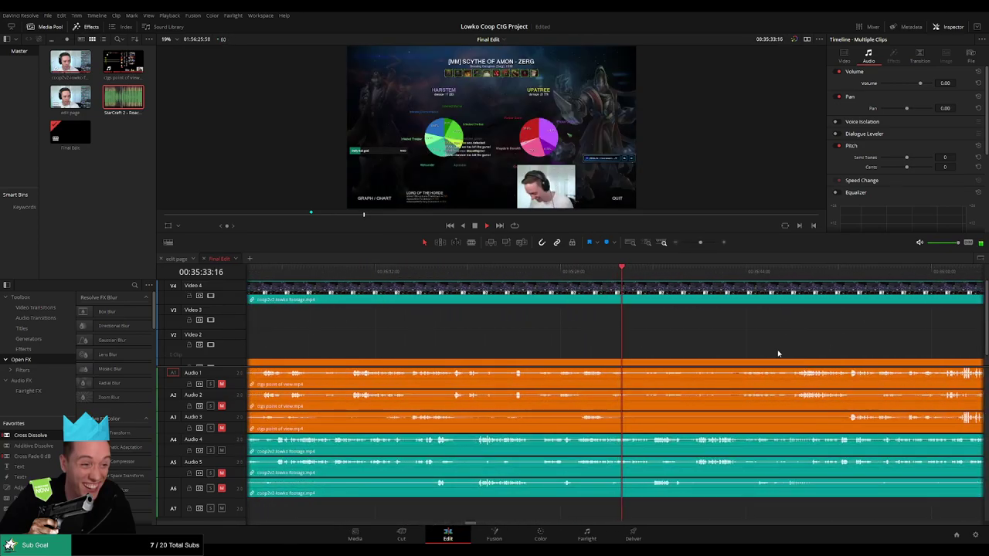
scroll(499, 353, right, 7)
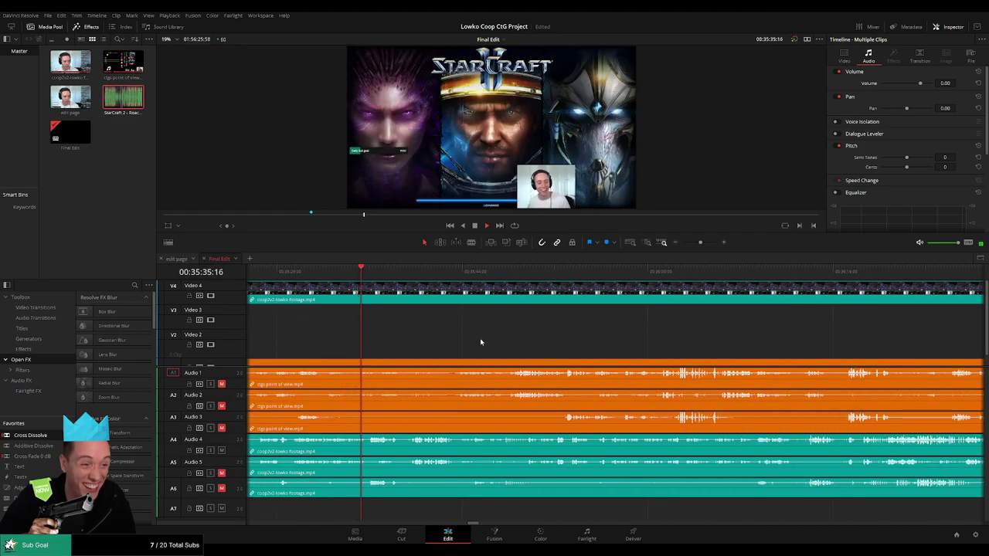
- Review the conversation over the StarCraft replays menu, from about 00:35:37 to 00:36:13, for pauses to remove
drag(702, 241, 704, 242)
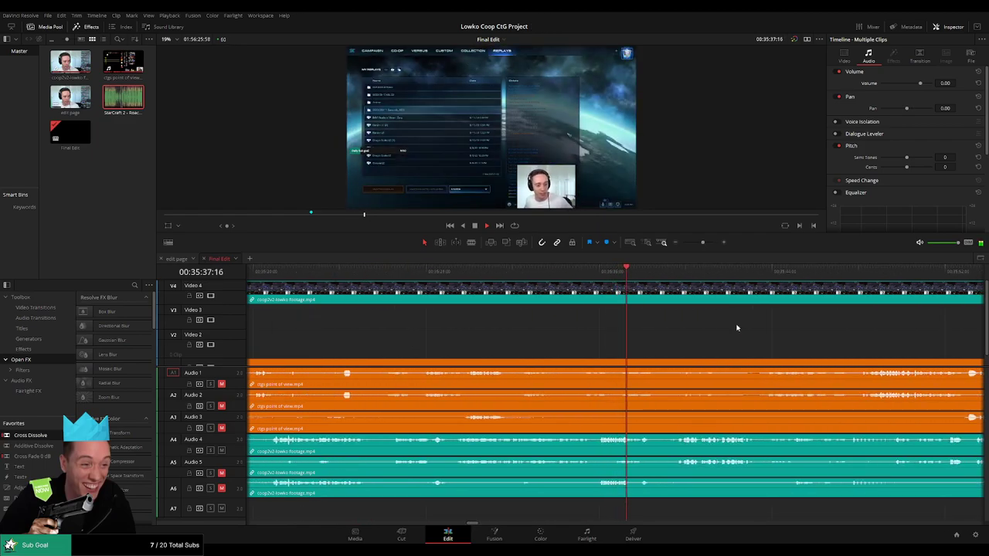
drag(735, 327, 468, 345)
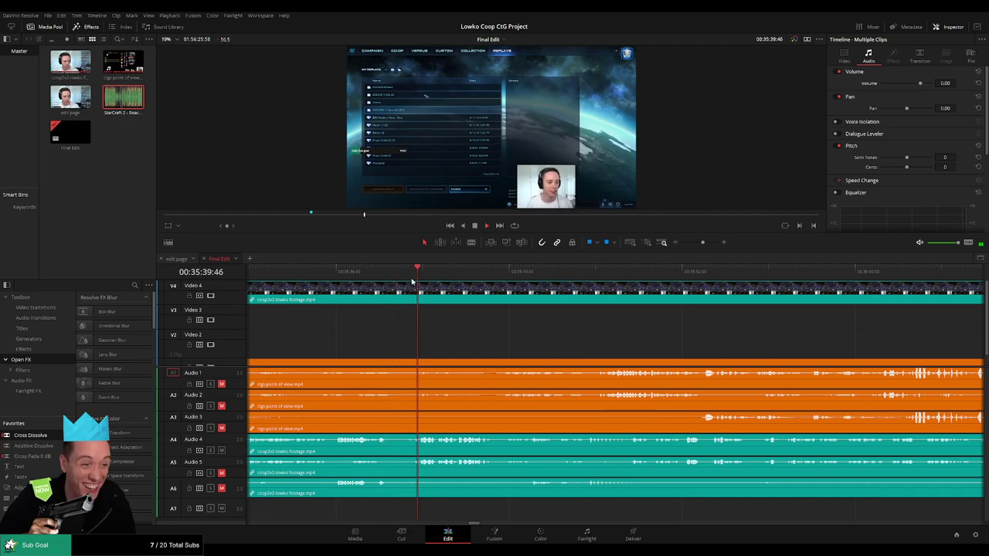
drag(579, 337, 451, 353)
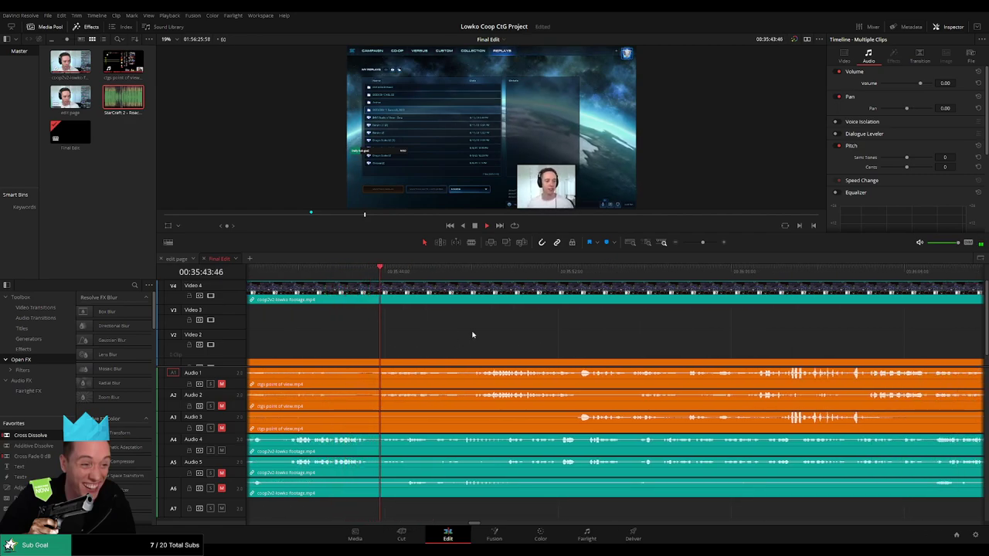
scroll(510, 338, right, 2)
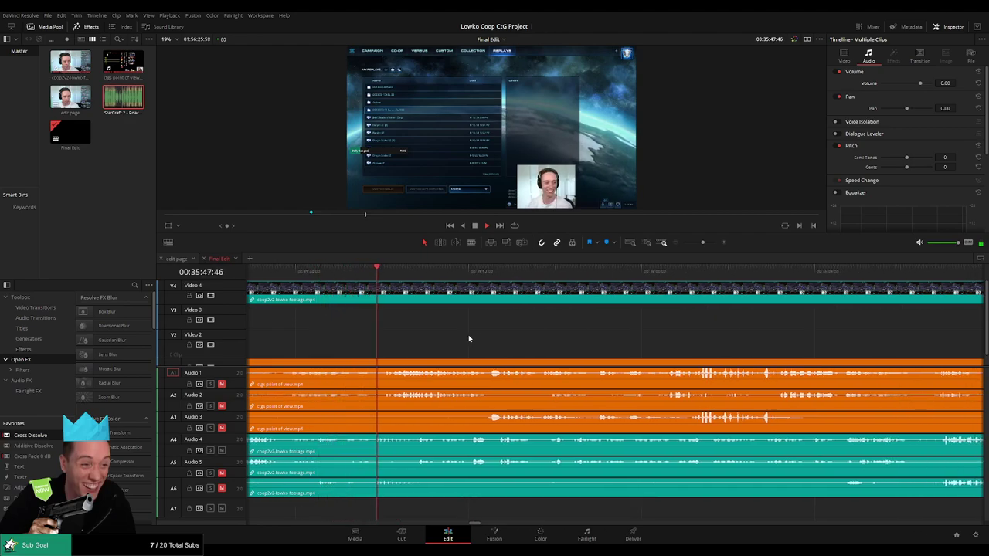
scroll(518, 343, right, 2)
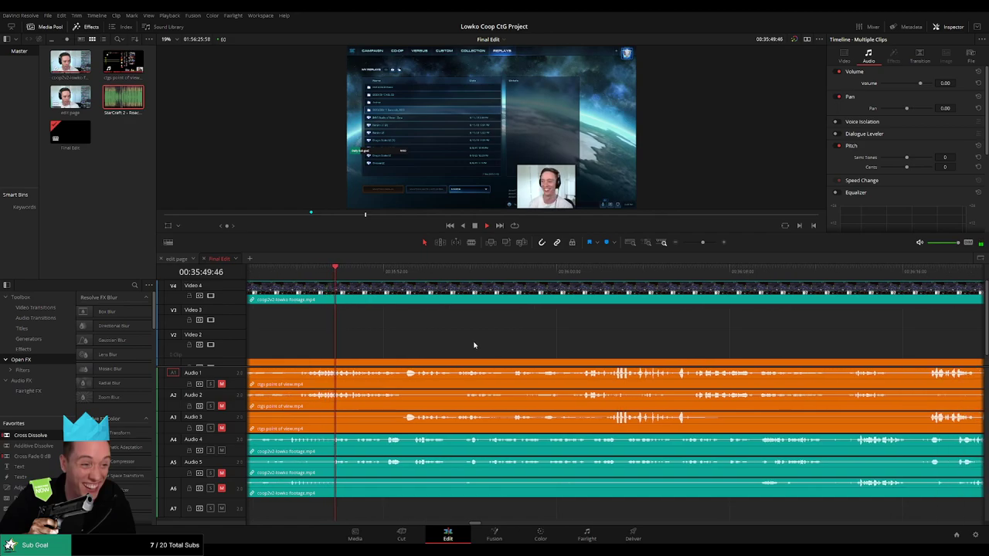
scroll(522, 341, right, 1)
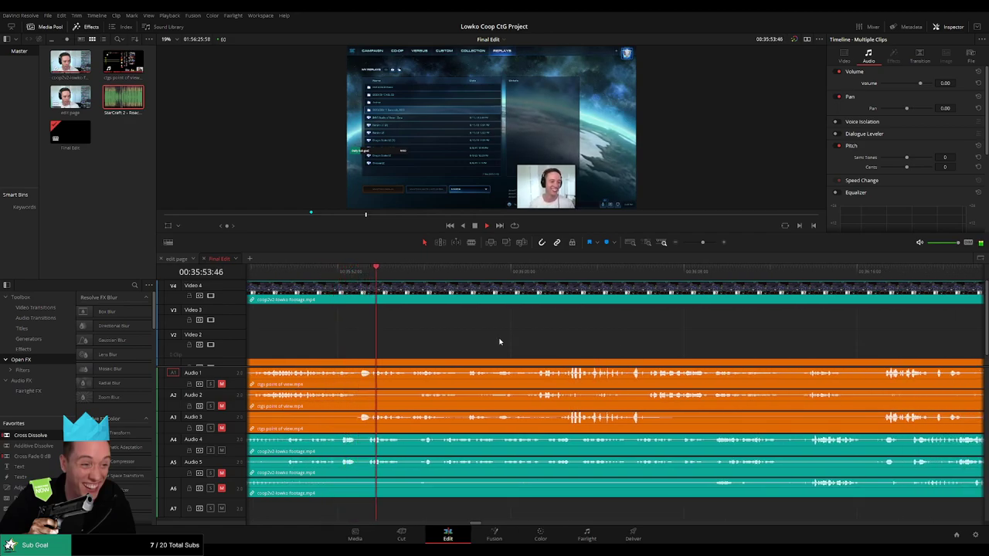
scroll(503, 342, right, 1)
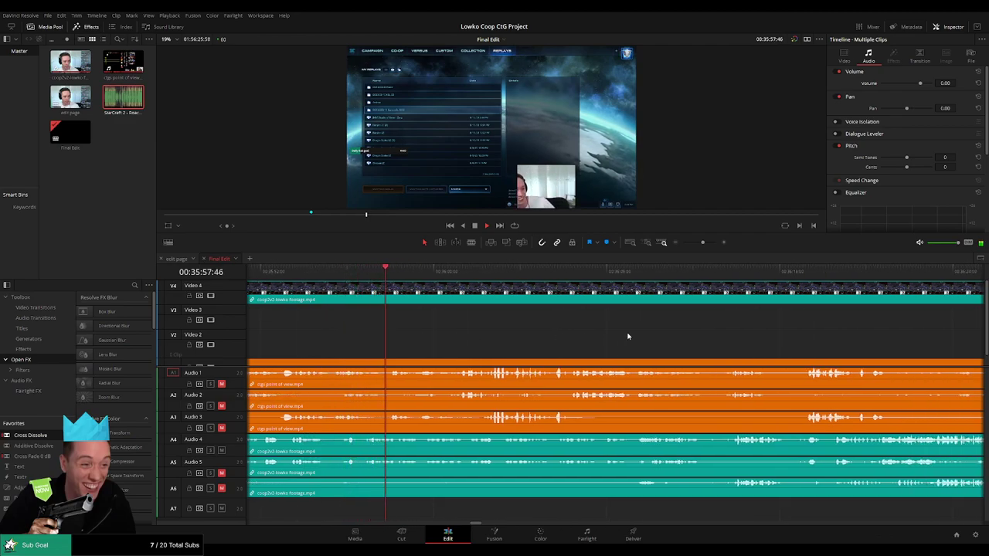
scroll(544, 343, right, 1)
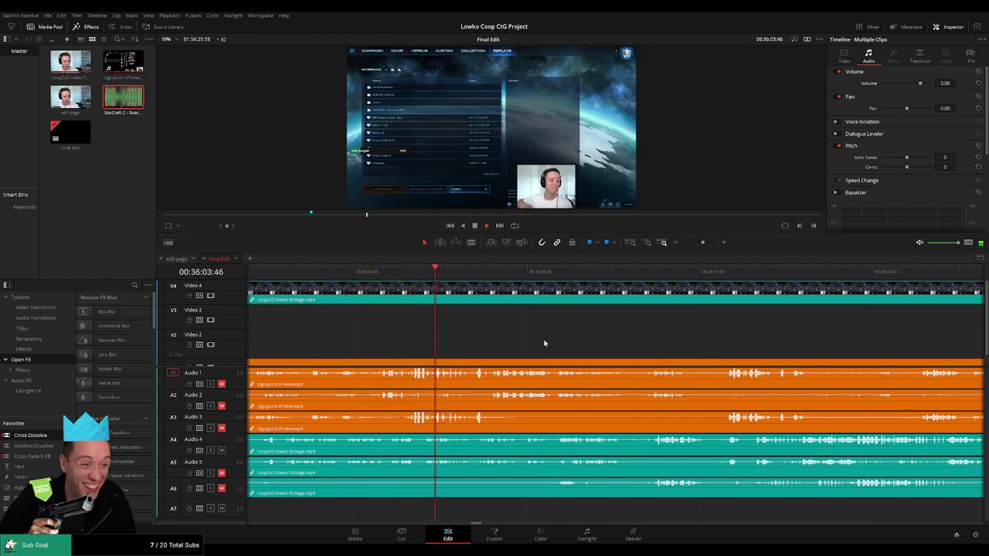
mouse_move(702, 242)
mouse_down()
mouse_move(691, 246)
mouse_move(702, 247)
mouse_up()
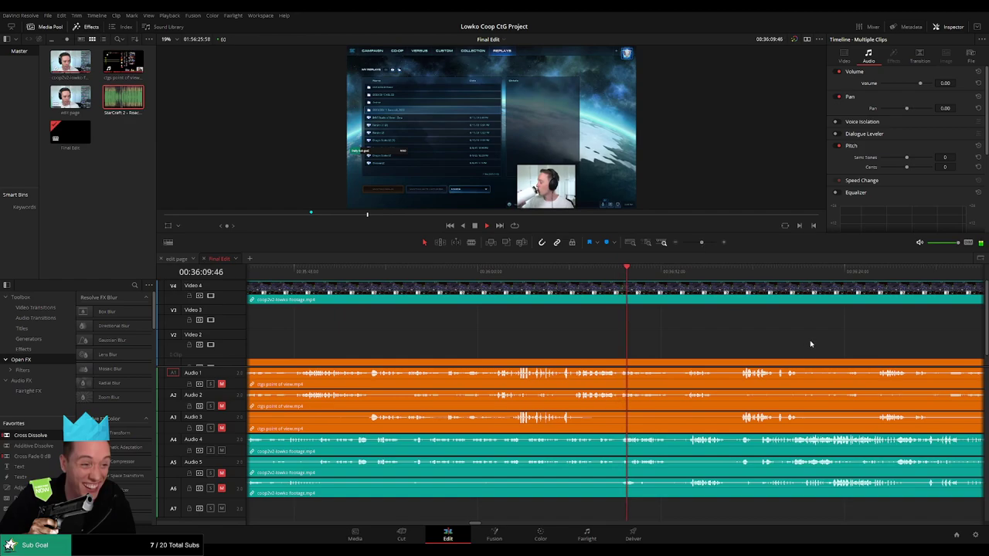
drag(810, 344, 537, 343)
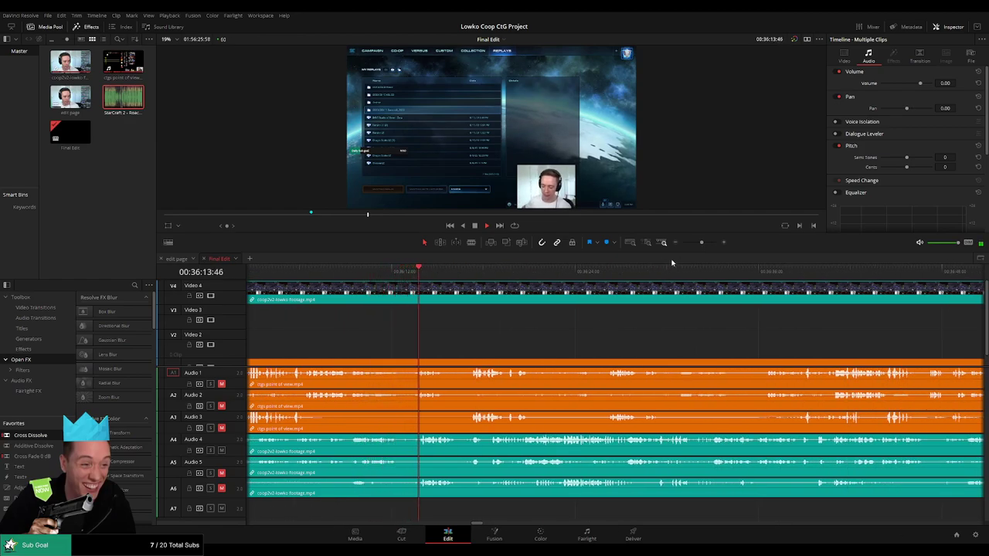
- Split the Lowko and ctgs point of view clips at 00:36:12:25 and again at 00:36:13:51 to isolate the pause
drag(701, 243, 706, 243)
key(space)
click(479, 273)
key(space)
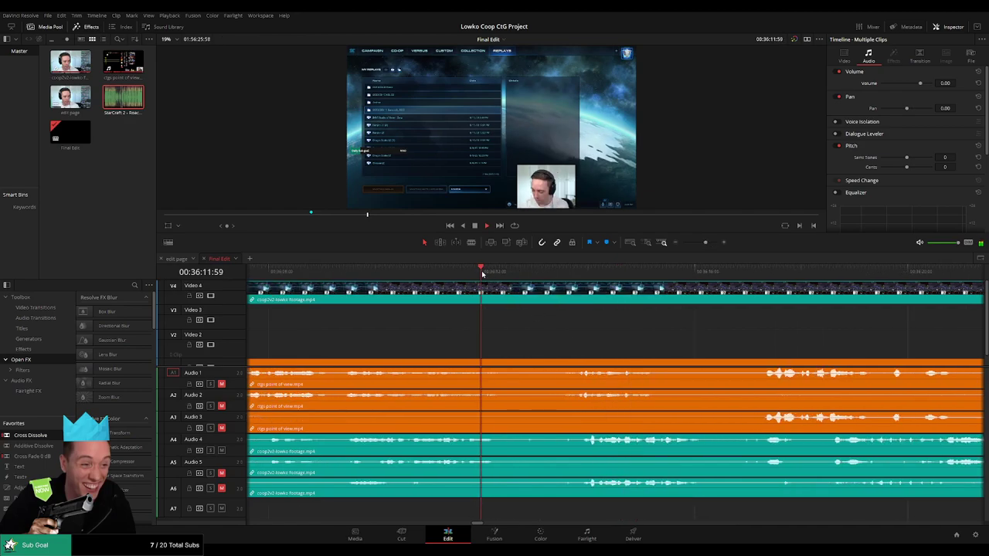
key(space)
key(b)
click(506, 300)
click(506, 372)
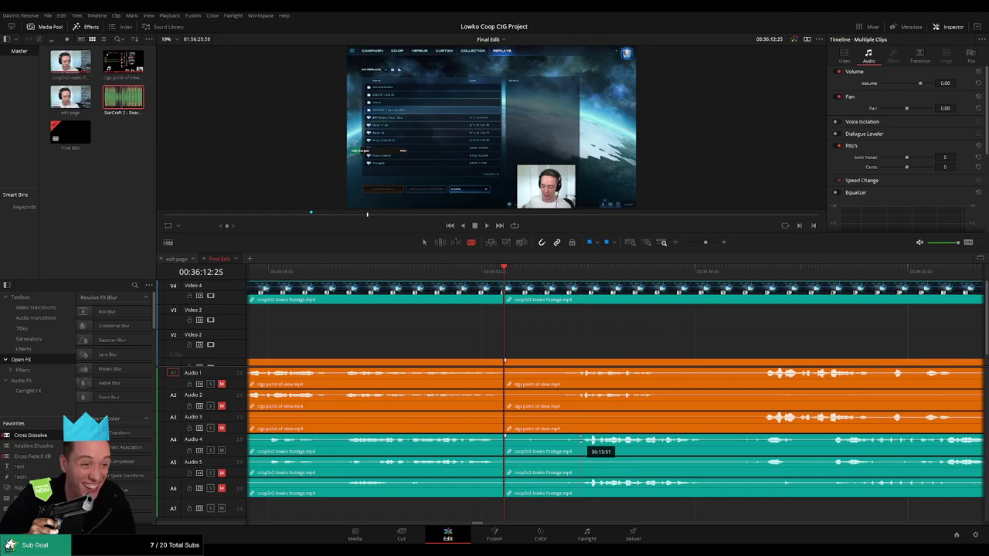
click(585, 438)
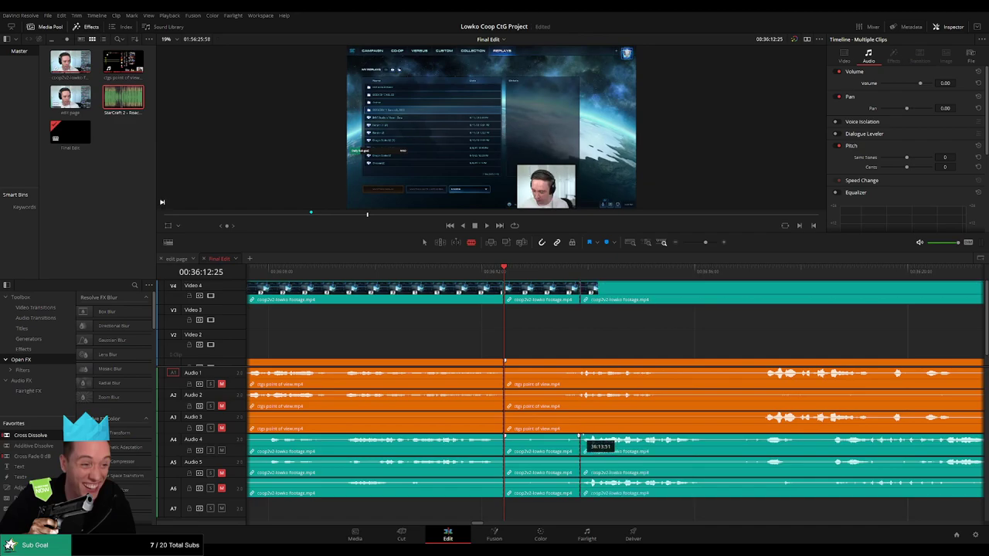
click(584, 363)
- Ripple-delete the segment isolated after 00:36:12:25 and add a cross dissolve to the Lowko footage at that cut
key(a)
click(553, 364)
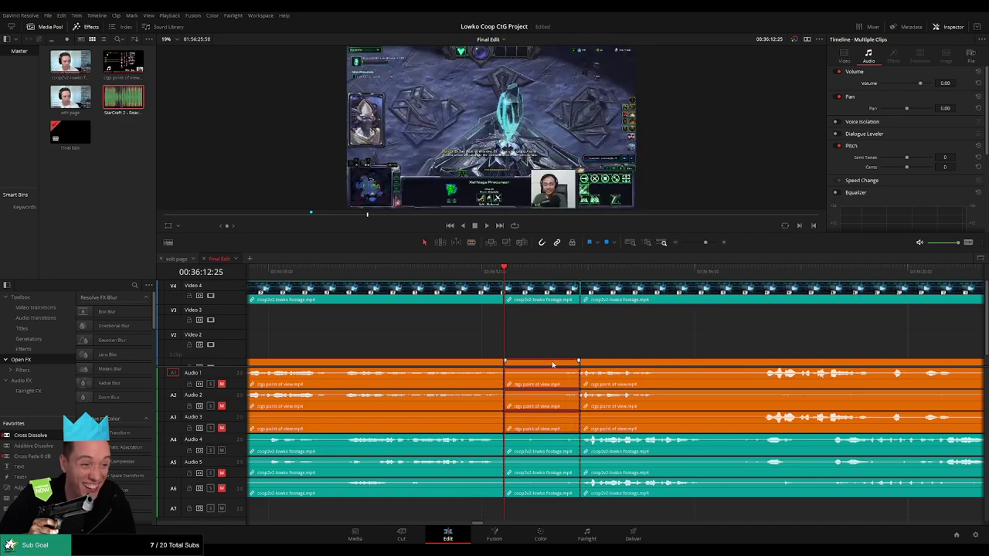
key(Delete)
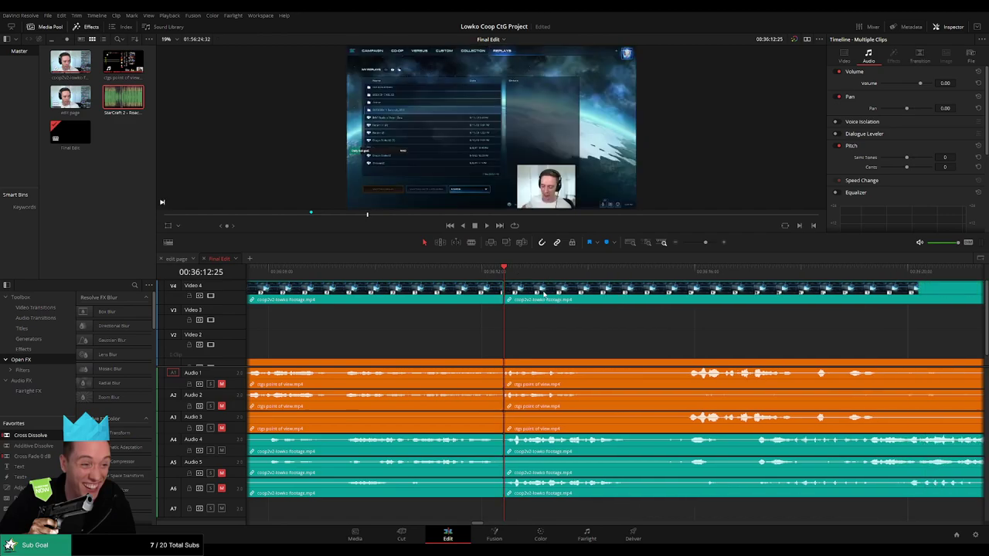
click(567, 450)
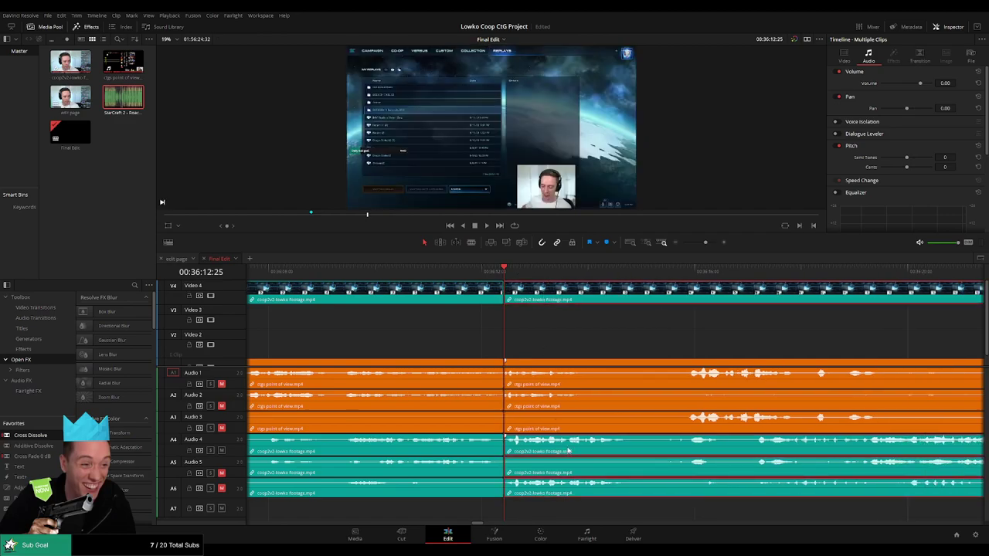
click(556, 363)
click(563, 342)
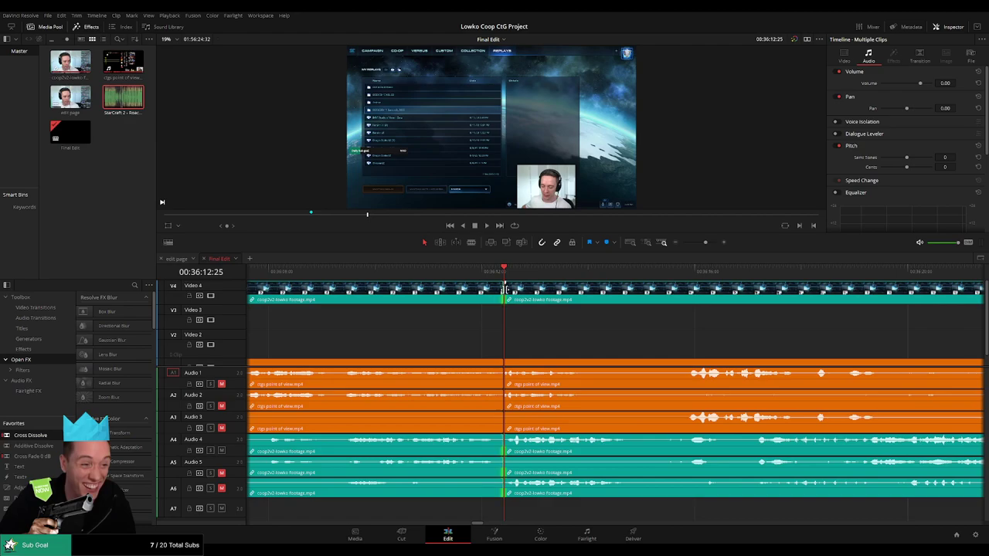
key(space)
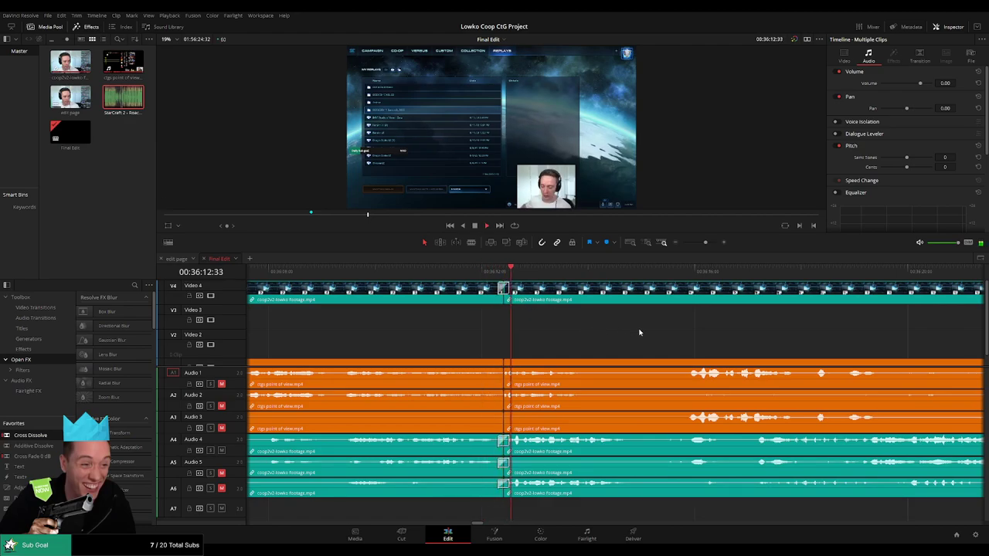
drag(746, 335, 475, 333)
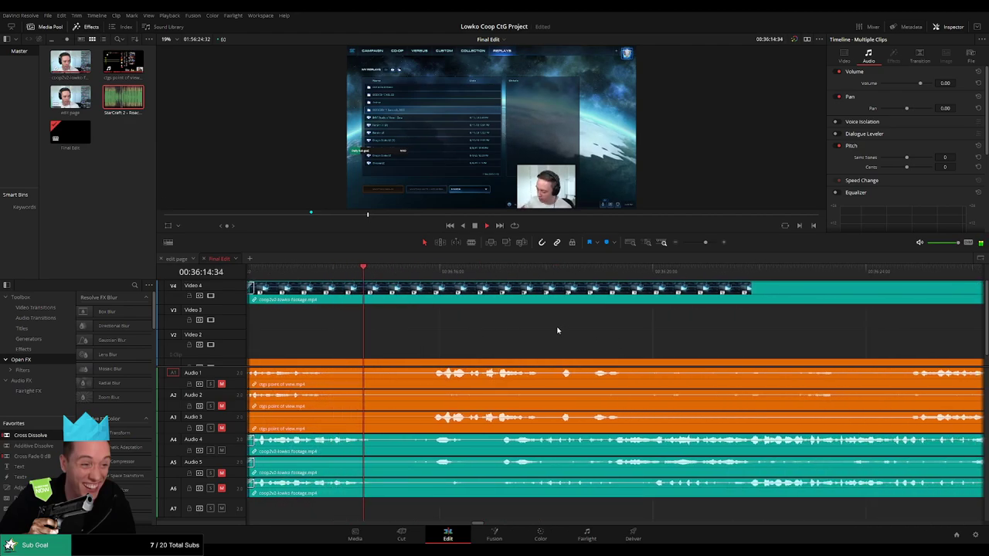
- Play through the co-op footage in the Final Edit timeline from about 00:36:14, checking the conversation for sections to cut
scroll(690, 338, right, 4)
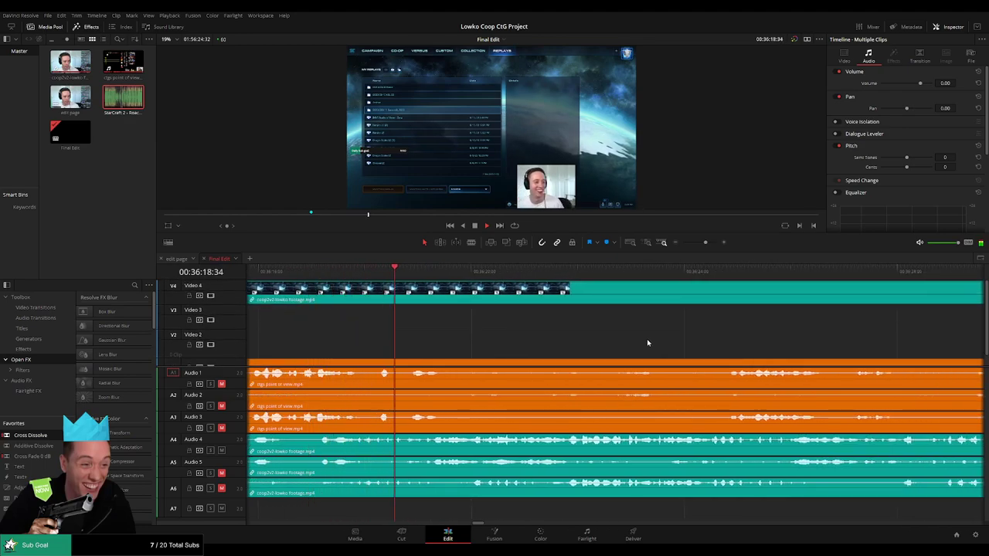
scroll(713, 343, right, 4)
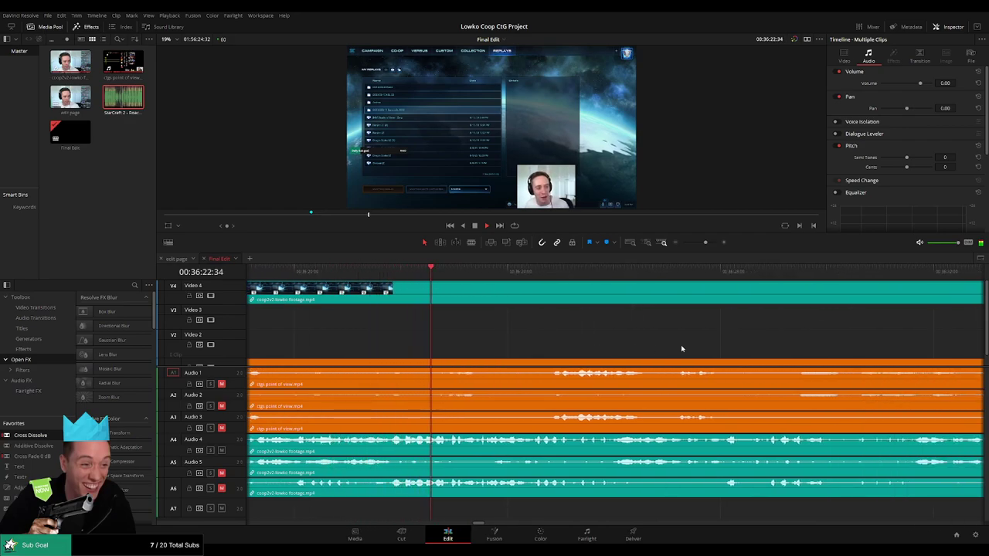
scroll(592, 346, right, 3)
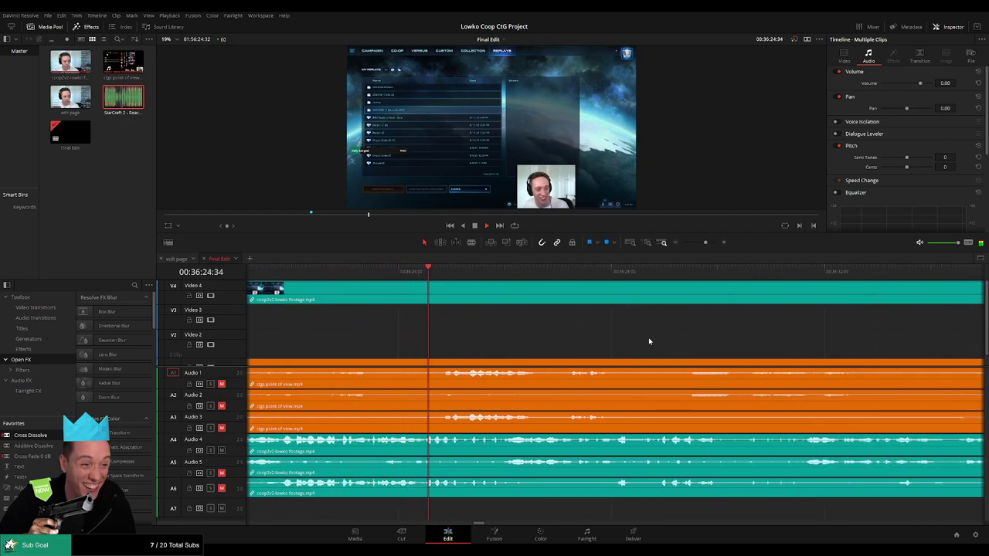
scroll(584, 338, right, 3)
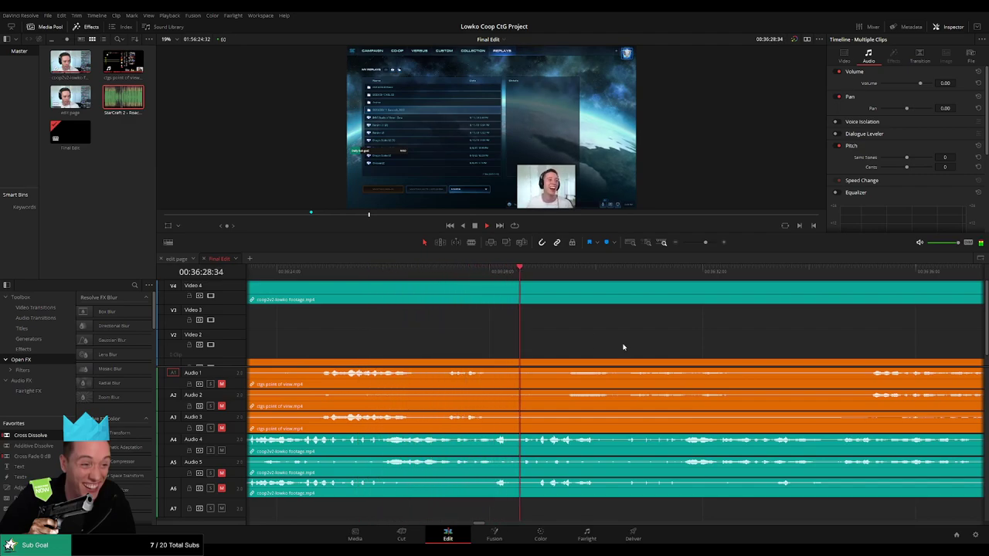
scroll(599, 346, right, 2)
key(space)
click(306, 272)
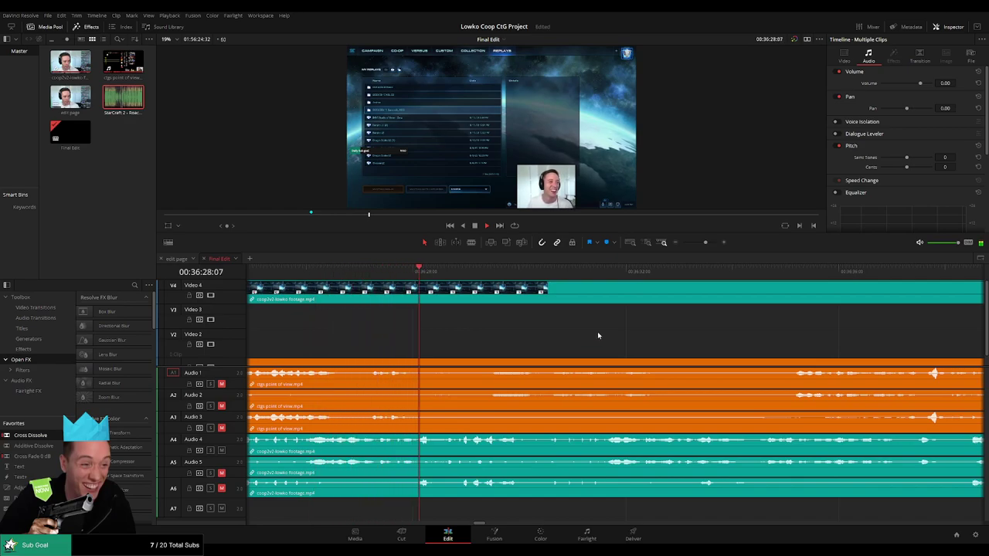
drag(666, 336, 538, 338)
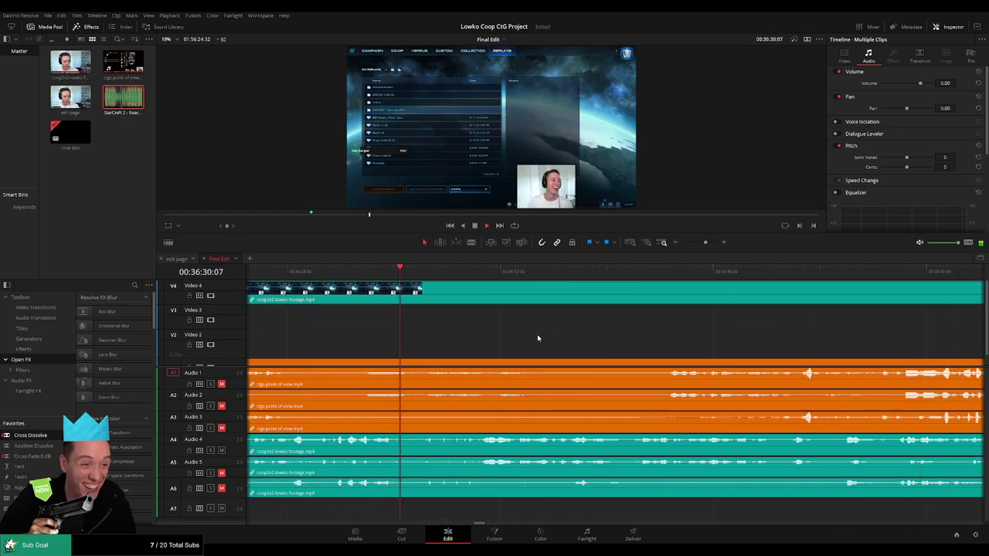
scroll(613, 345, right, 2)
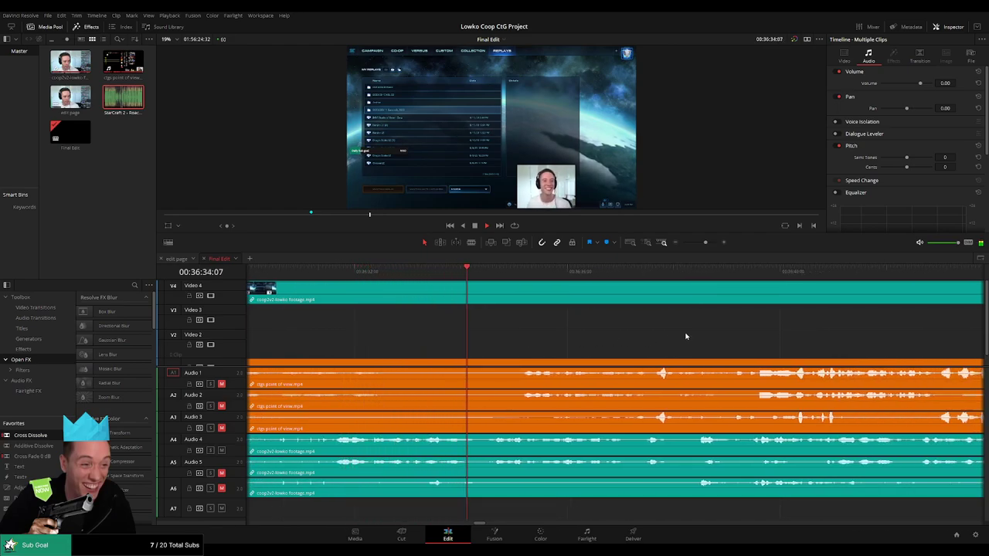
scroll(592, 340, right, 2)
scroll(579, 343, right, 2)
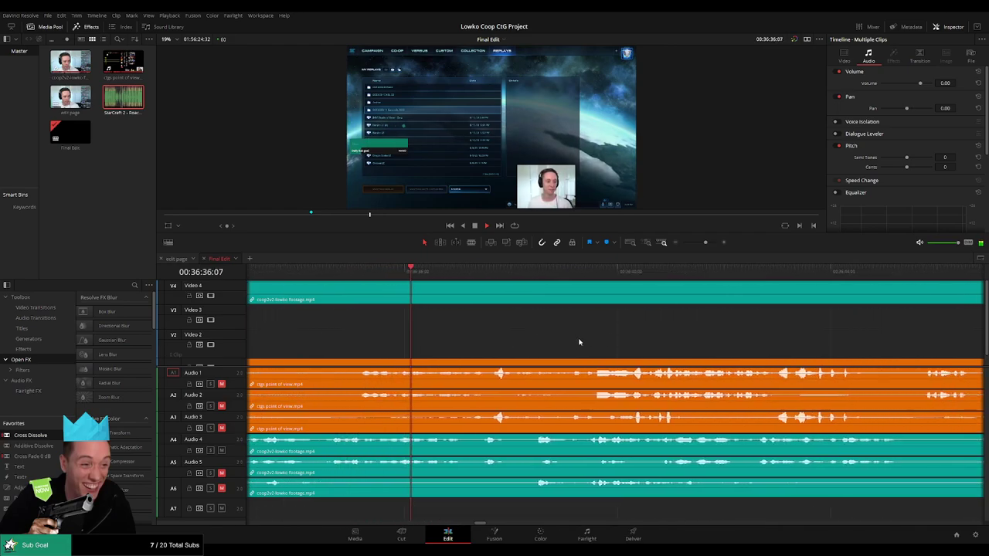
scroll(579, 342, right, 1)
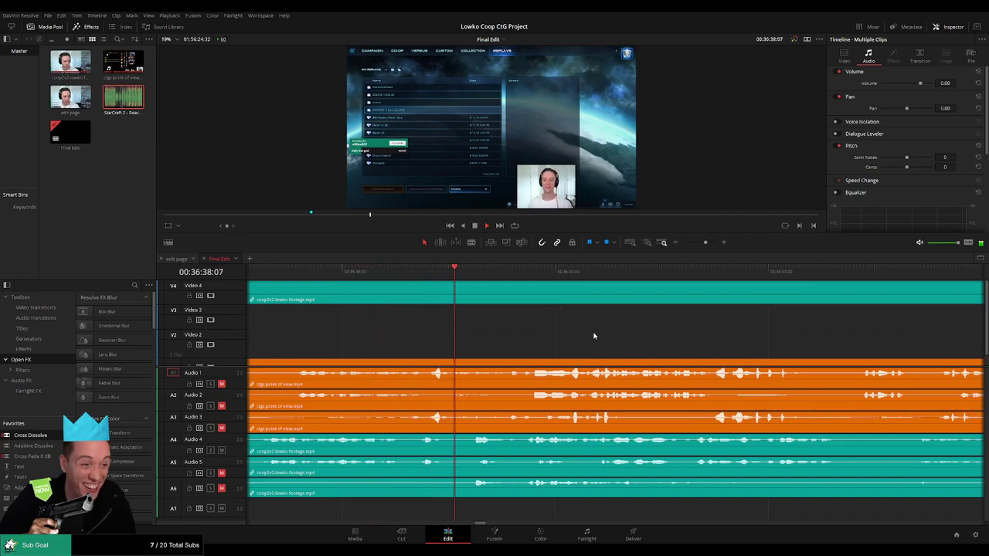
scroll(618, 334, right, 3)
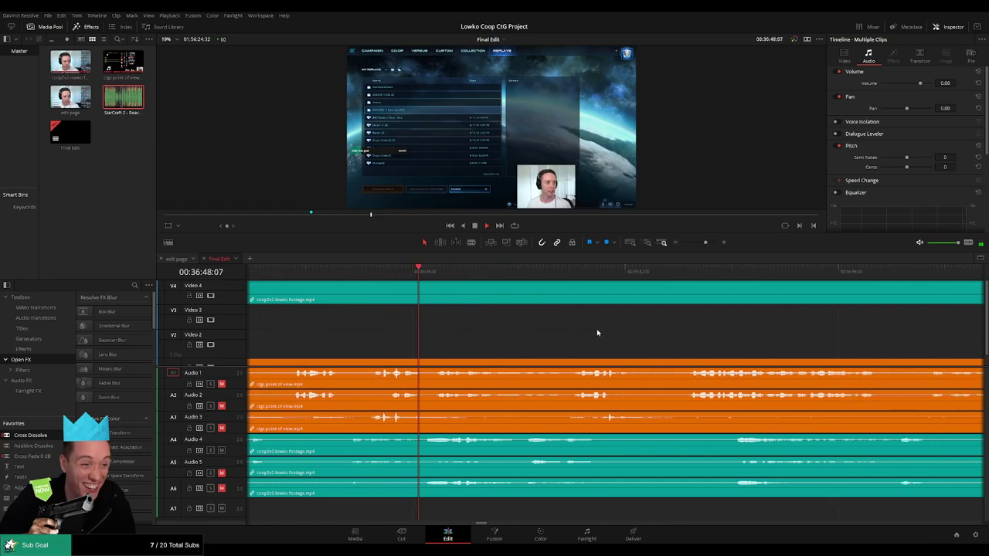
- Replay the footage from about 00:36:46 through the switch from the replay menu to the spreadsheet
key(space)
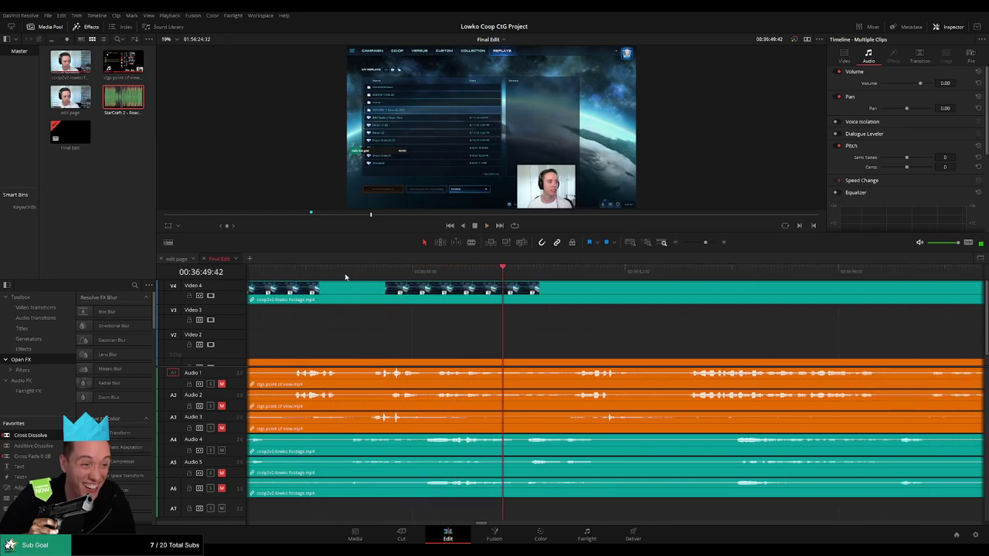
click(344, 271)
key(space)
key(space)
click(345, 271)
key(space)
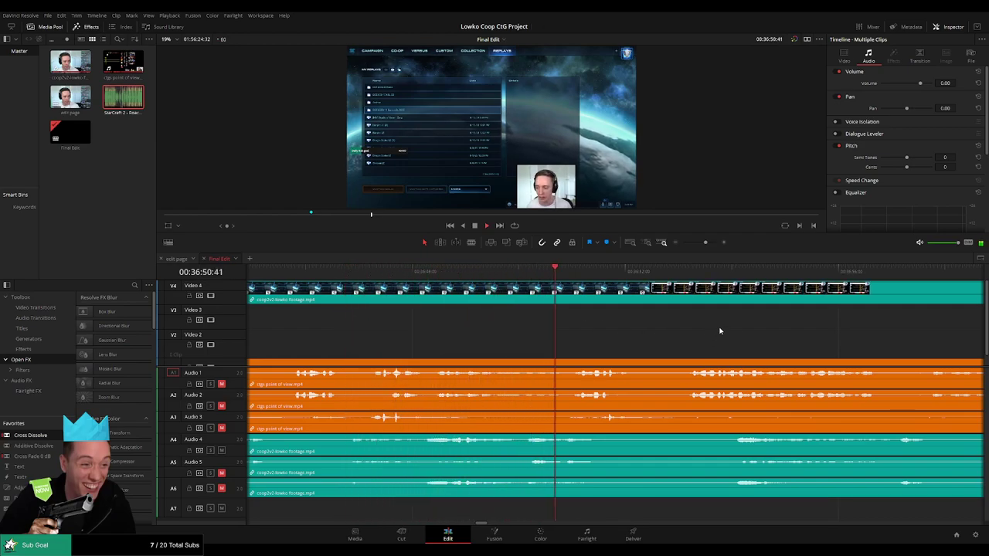
drag(749, 334, 594, 334)
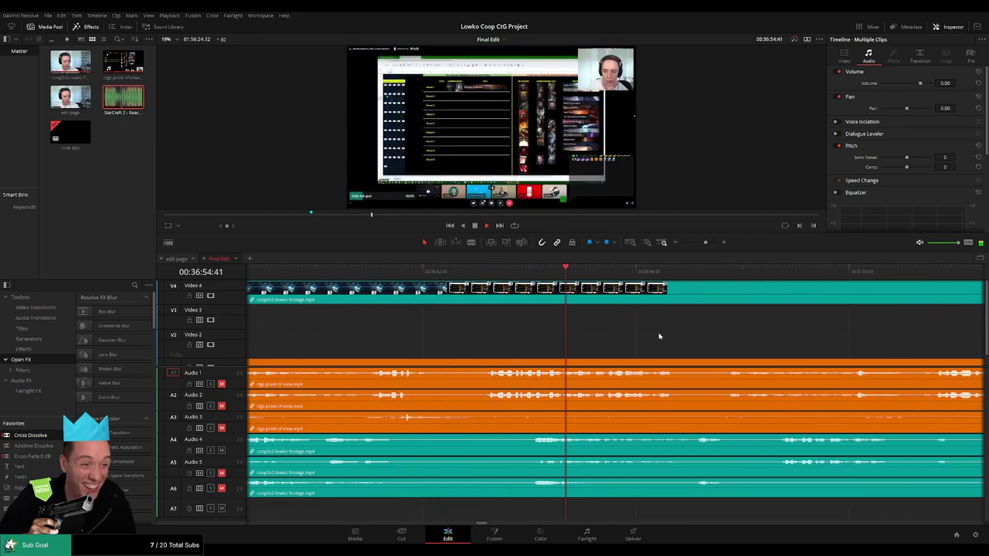
scroll(591, 335, right, 3)
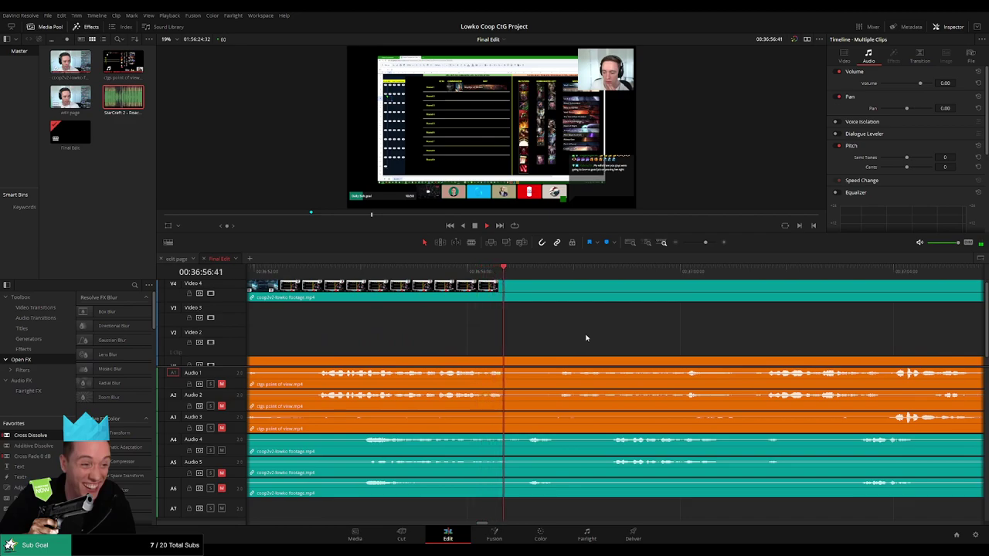
scroll(571, 337, right, 3)
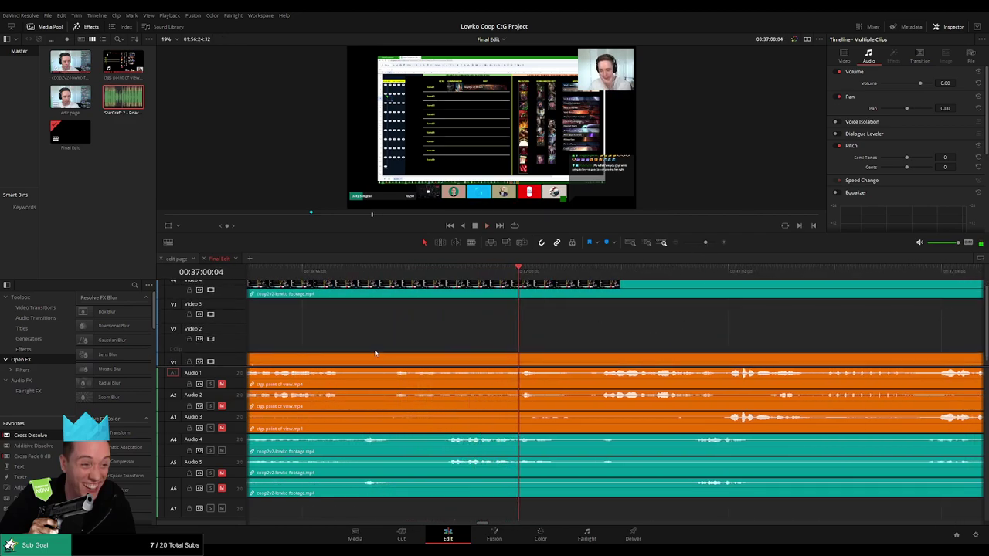
- Go back through the footage from about 00:37:00 to 00:36:44 and listen for a starting point for the cut
drag(359, 275, 296, 274)
key(space)
key(space)
scroll(421, 349, left, 3)
key(space)
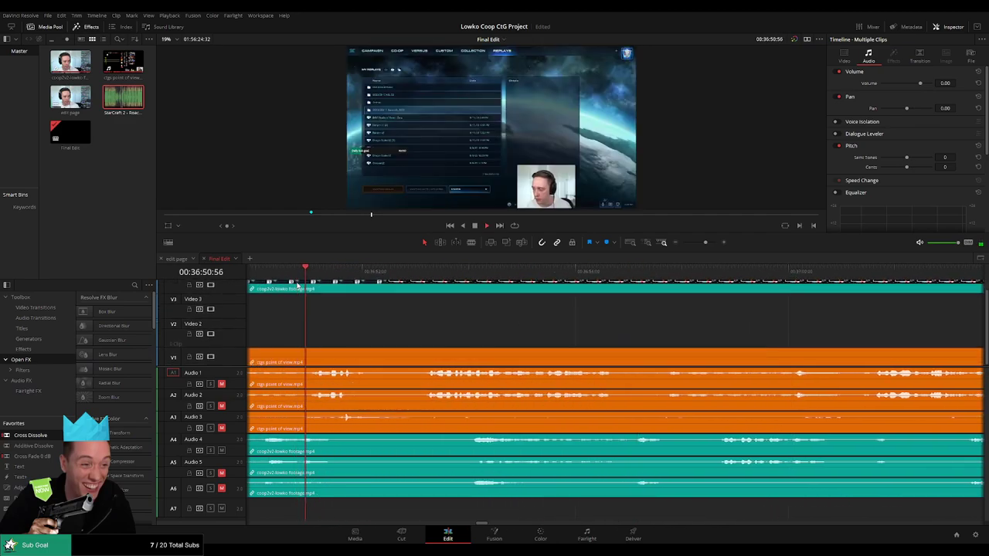
scroll(442, 341, left, 3)
click(301, 276)
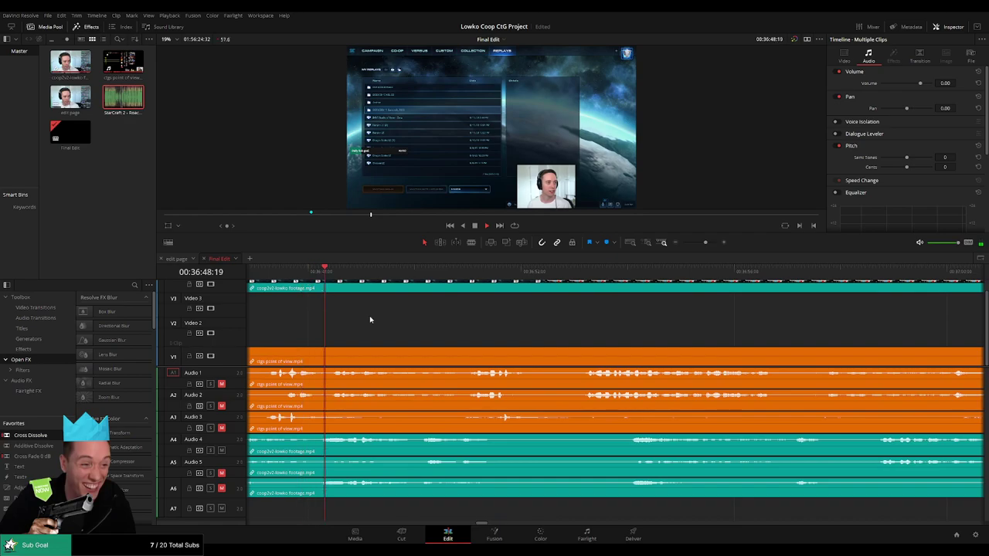
scroll(554, 347, left, 2)
scroll(579, 340, left, 2)
scroll(609, 333, down, 1)
drag(334, 274, 306, 274)
scroll(417, 333, left, 2)
scroll(463, 348, up, 1)
scroll(470, 342, left, 3)
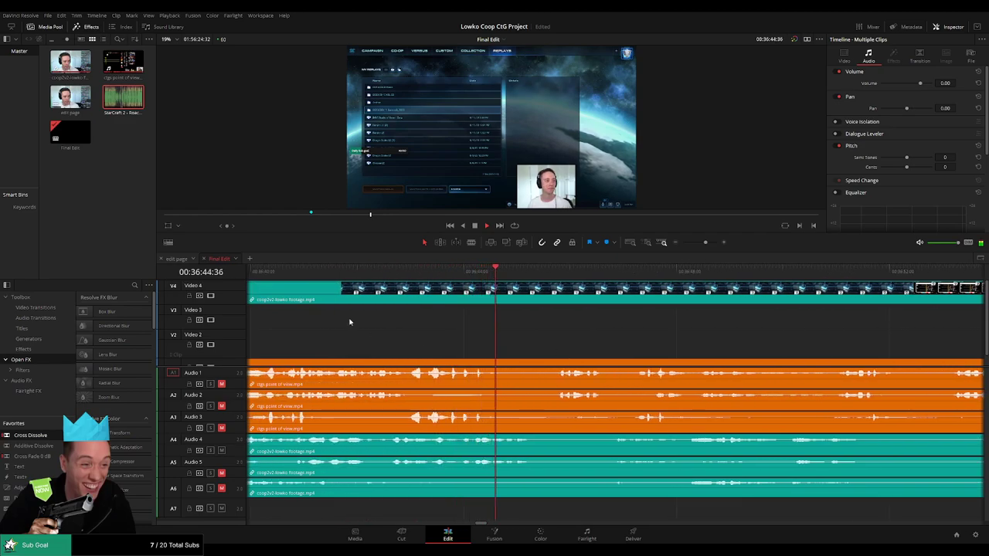
- Replay the section from about 00:36:41 and split the video and audio clips at 00:36:45:15
click(301, 273)
key(space)
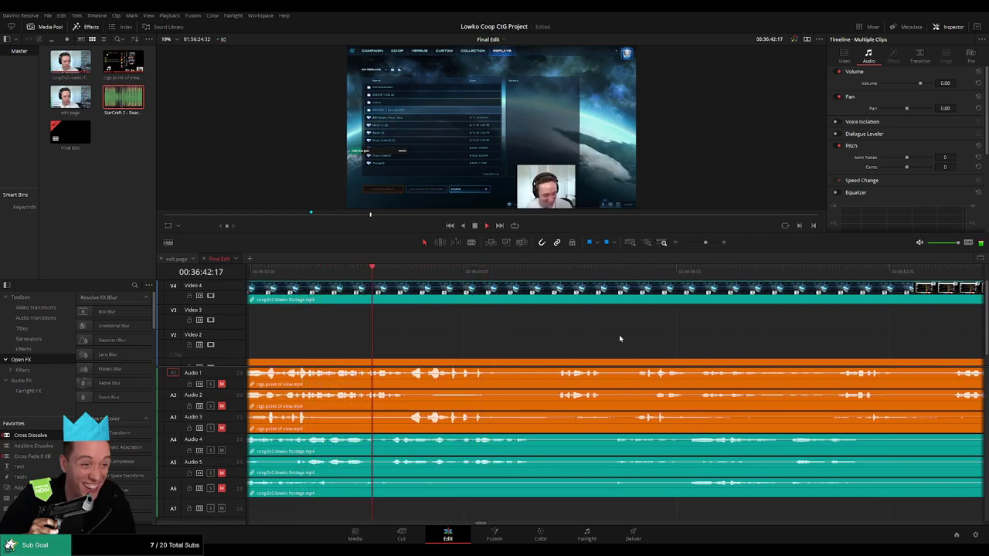
scroll(503, 343, right, 3)
drag(433, 274, 494, 276)
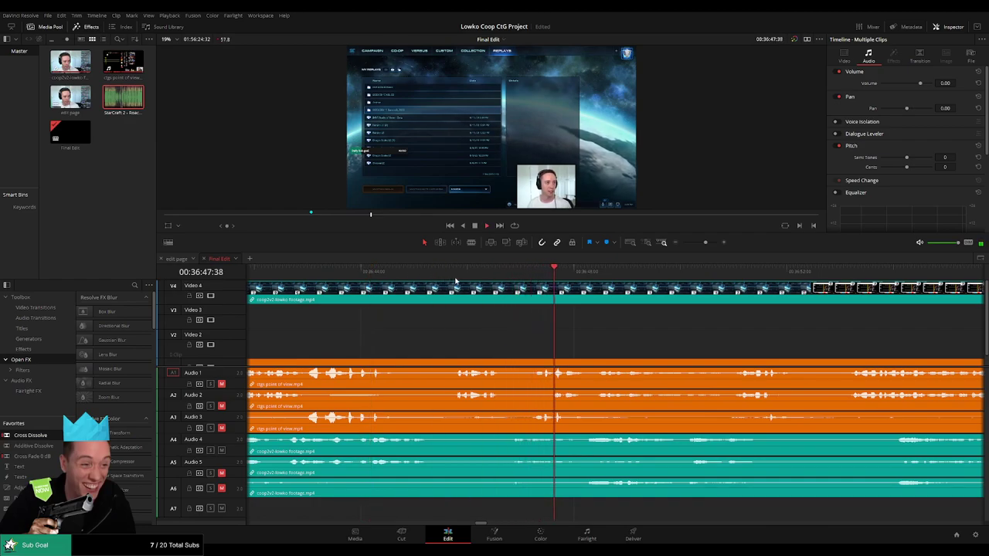
key(space)
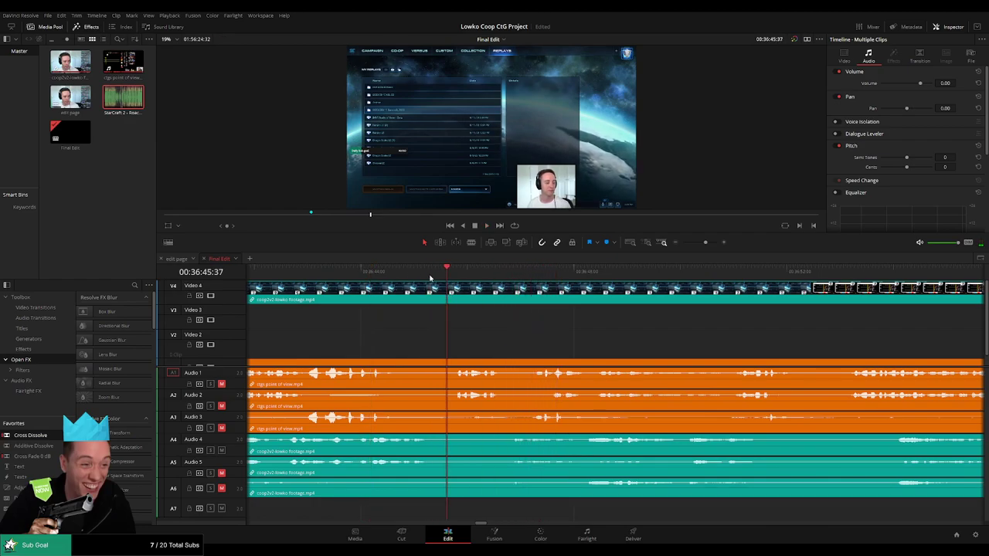
mouse_move(430, 278)
mouse_down()
mouse_move(400, 278)
mouse_move(417, 278)
mouse_up()
click(430, 296)
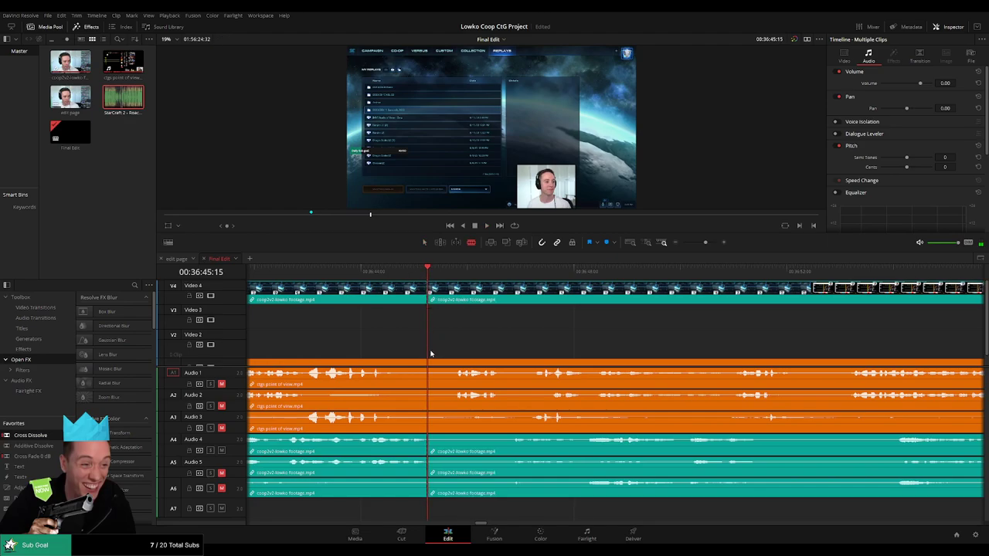
- Split the clips again at 00:36:46:46 and ripple-delete the short segment between the two cuts on all tracks
key(space)
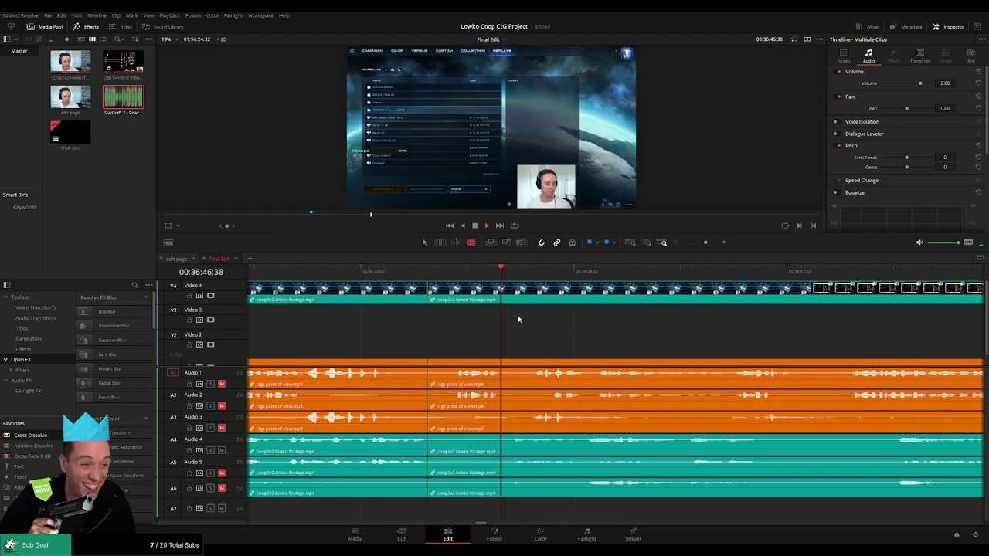
key(space)
click(511, 302)
key(a)
click(472, 292)
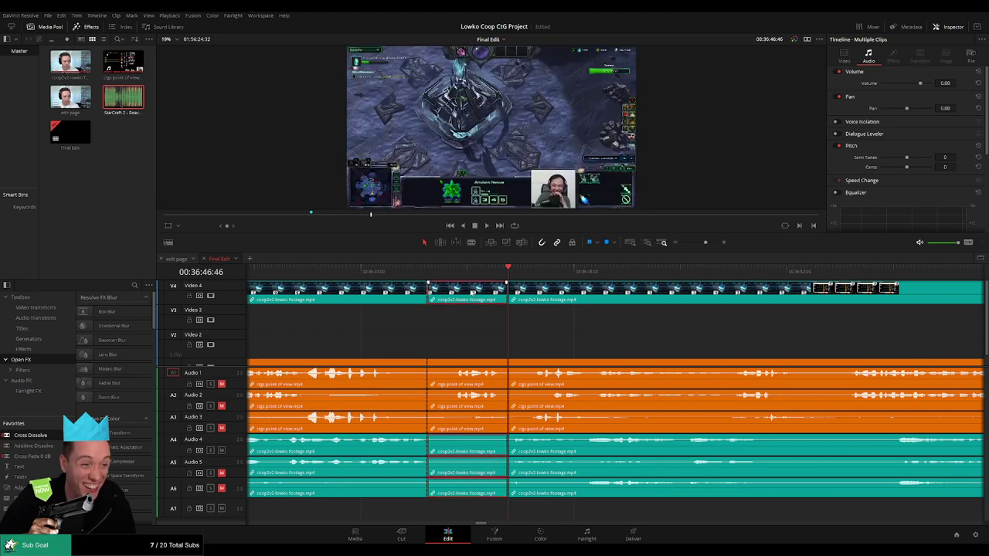
ctrl+click(470, 363)
key(Delete)
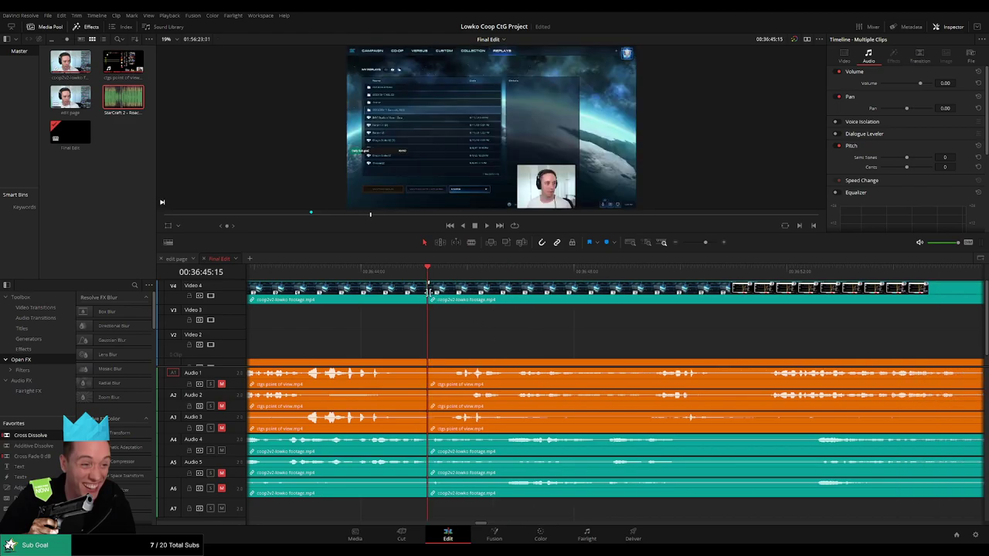
- Add transitions to the co-op footage at the 00:36:45:15 cut and set the following clip's colour to orange
click(512, 299)
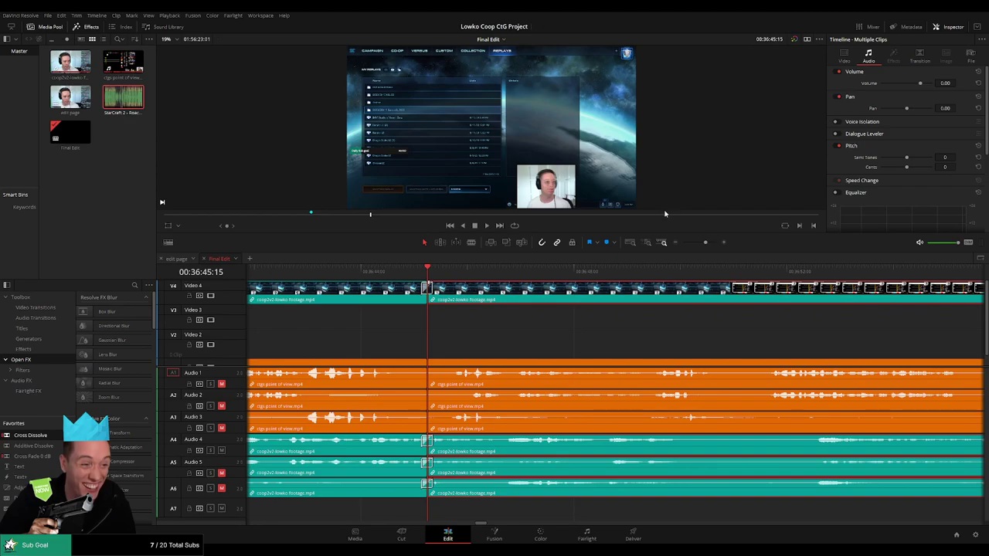
key(space)
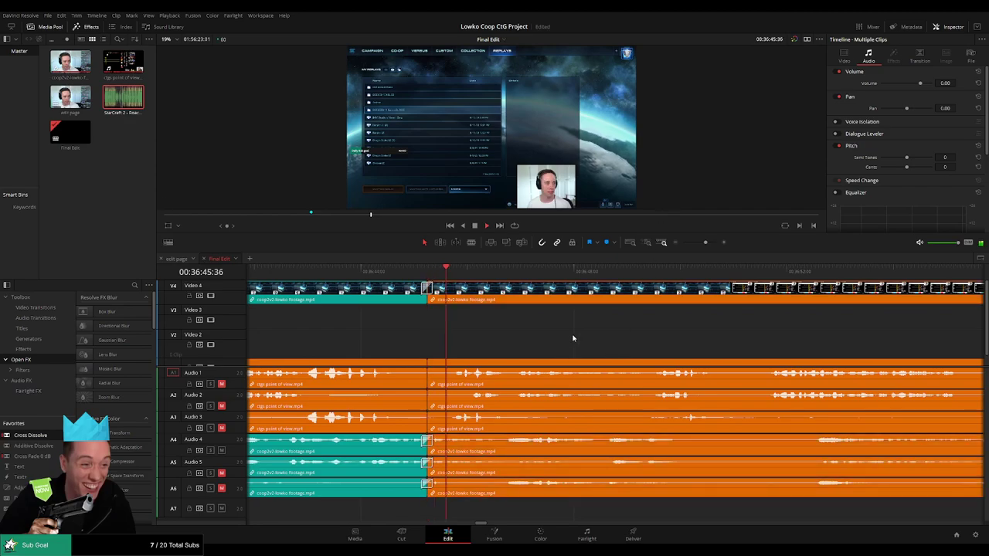
click(421, 269)
- Split the clips on all tracks at 00:36:50:40, at the change from the replay menu to the spreadsheet
drag(666, 337, 486, 332)
drag(550, 271, 599, 270)
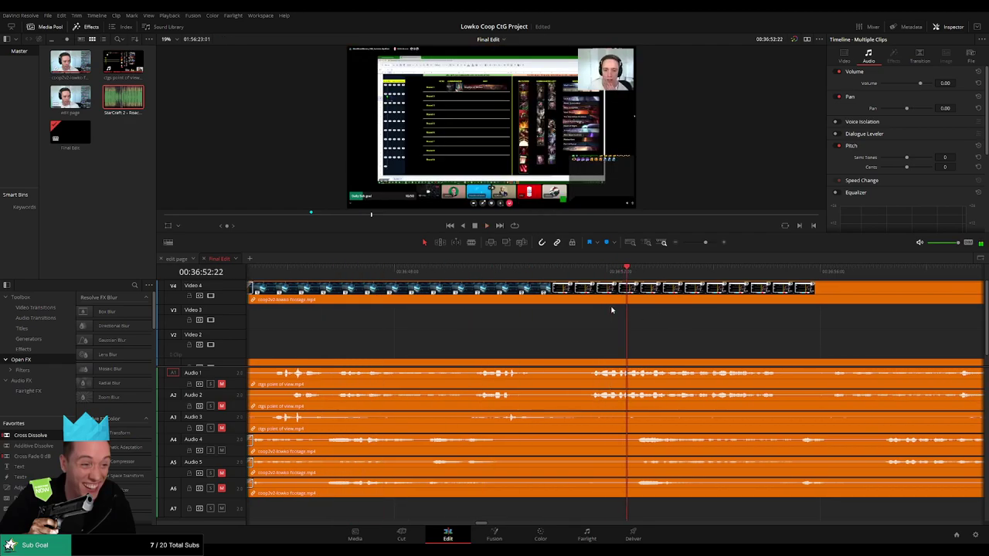
click(488, 272)
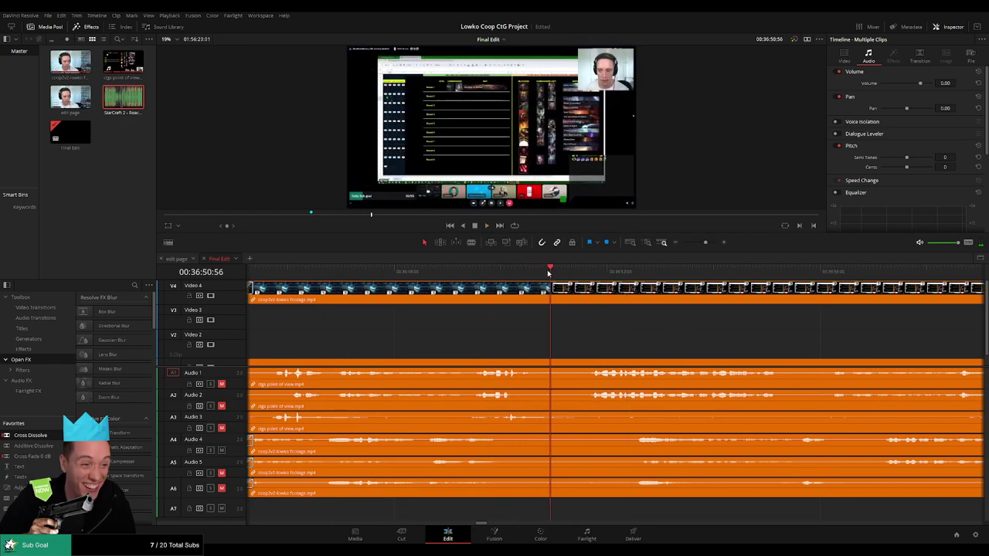
mouse_move(548, 273)
mouse_down()
mouse_move(503, 273)
mouse_move(534, 273)
mouse_up()
key(b)
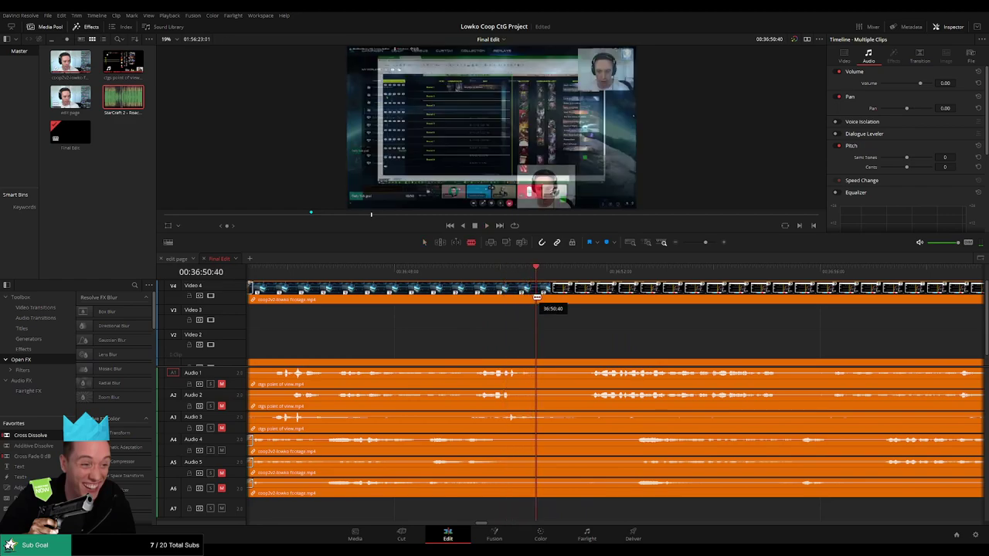
click(539, 295)
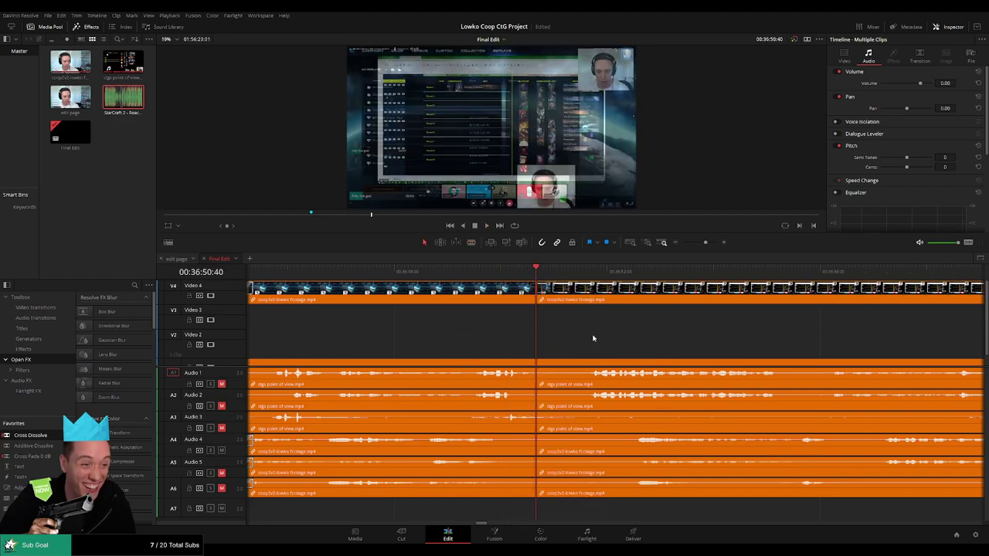
- Scan the long orange clip after the split from about 00:37:30 to 00:39:37, checking the spreadsheet and replay menu sections
drag(594, 337, 483, 339)
drag(700, 248, 694, 244)
drag(638, 276, 685, 276)
drag(709, 324, 473, 320)
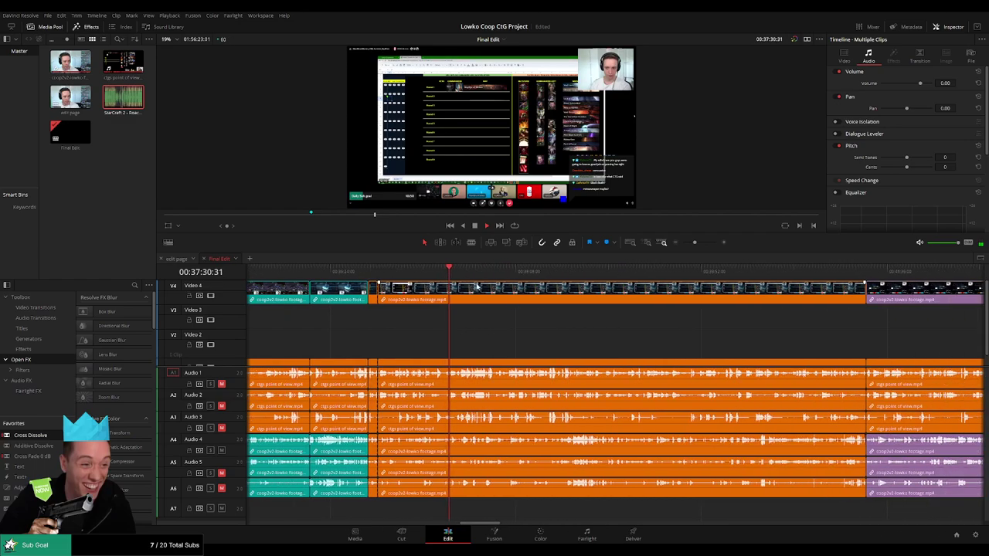
drag(486, 275, 676, 276)
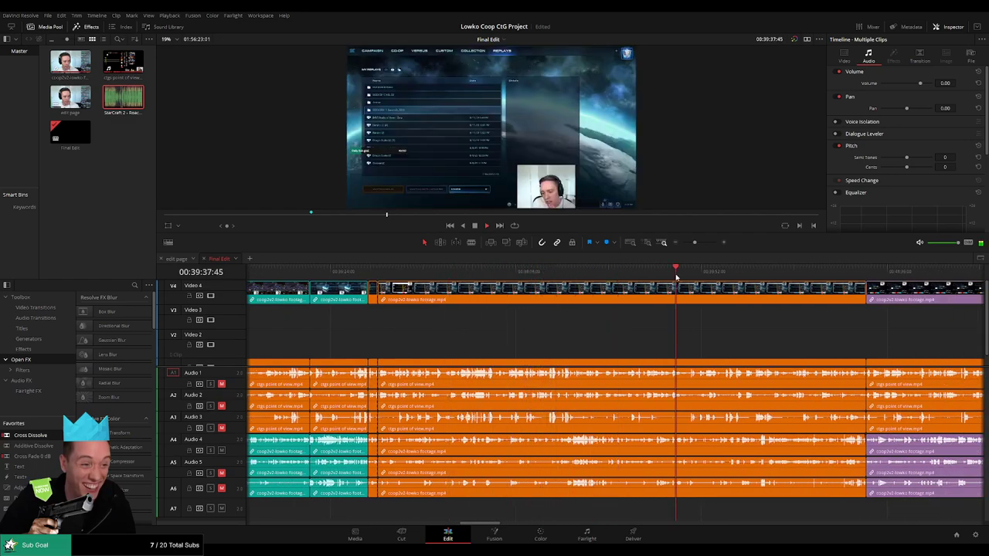
click(653, 275)
click(638, 276)
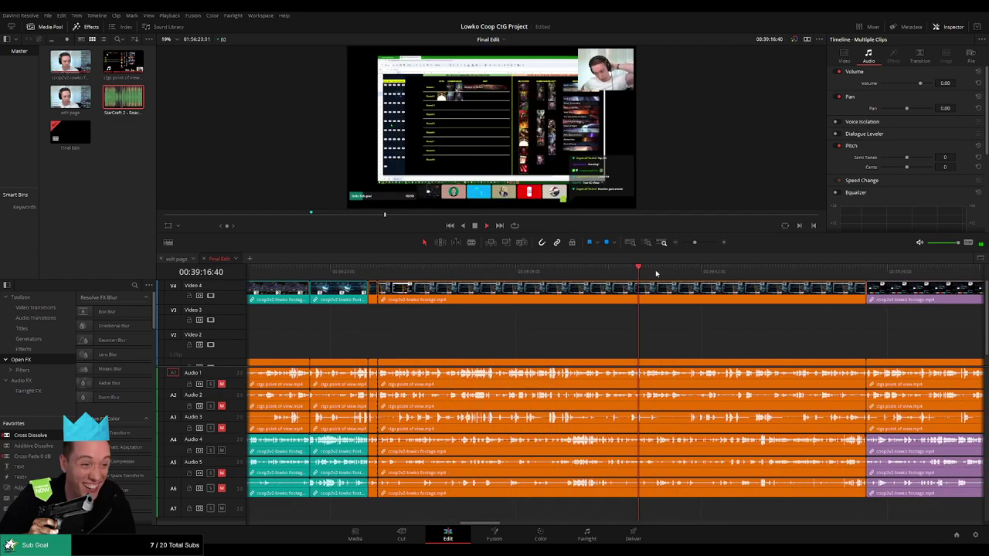
drag(695, 244, 702, 243)
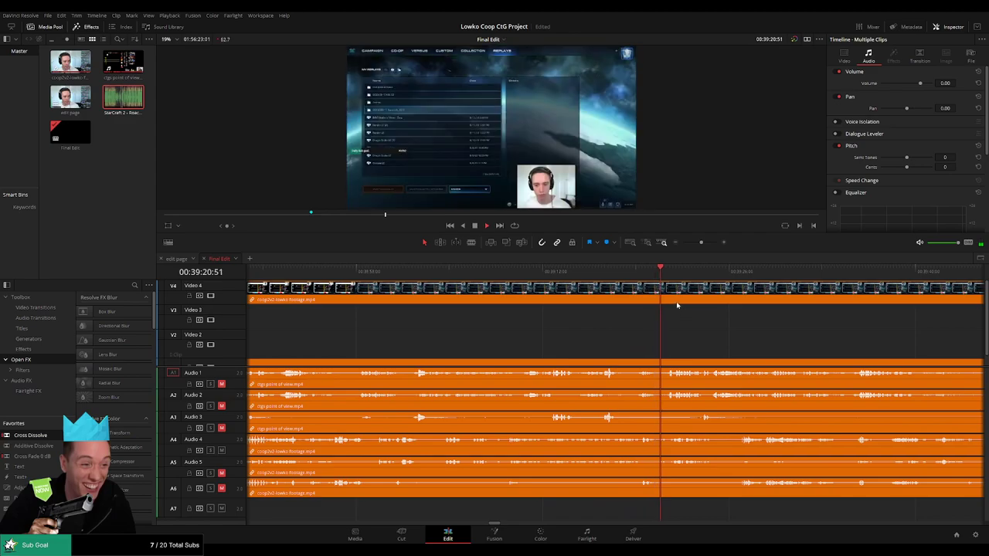
- Split the clips on all tracks at 00:39:20:46, at the change from the spreadsheet to the replay menu
drag(699, 243, 706, 244)
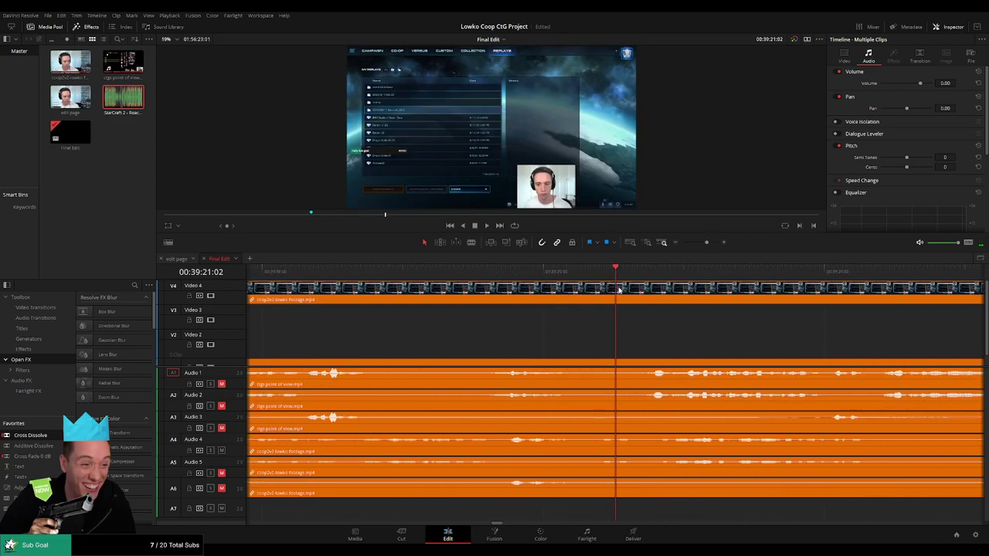
mouse_move(610, 273)
mouse_down()
mouse_move(576, 277)
mouse_move(597, 282)
mouse_up()
key(space)
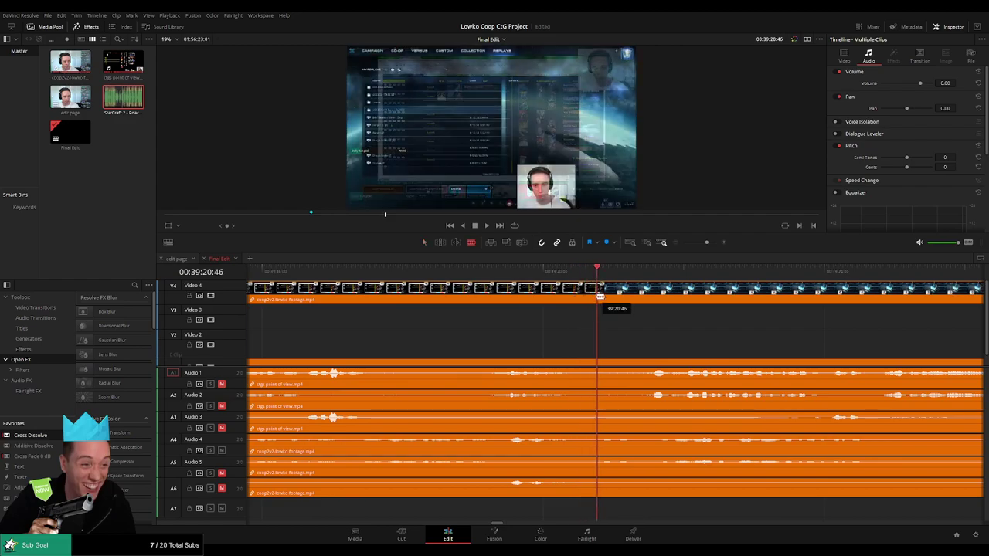
key(ctrl+b)
- Select the orange spreadsheet clip at 00:37:34:42, open it for colour grading and add a linear power window
click(458, 274)
drag(706, 243, 691, 244)
click(534, 271)
click(544, 296)
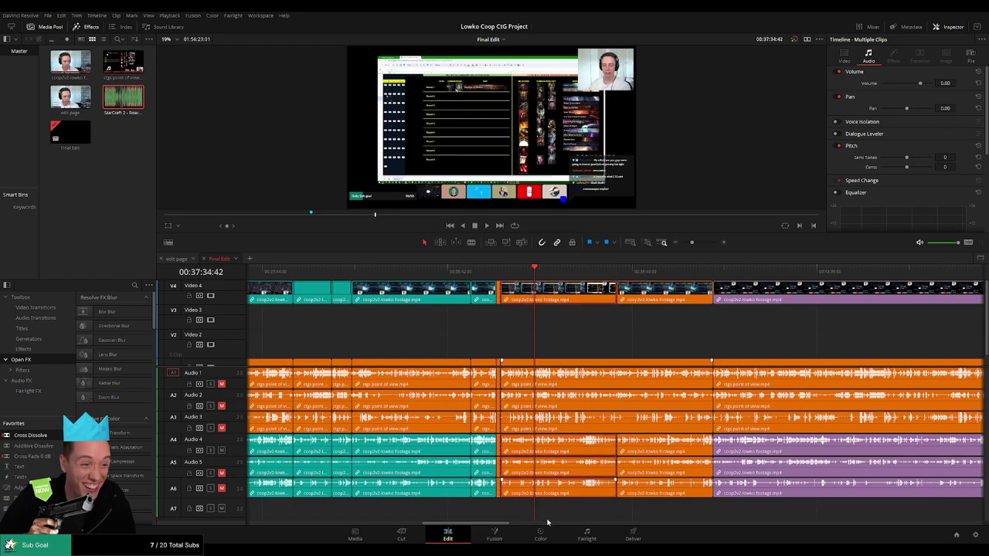
key(shift+6)
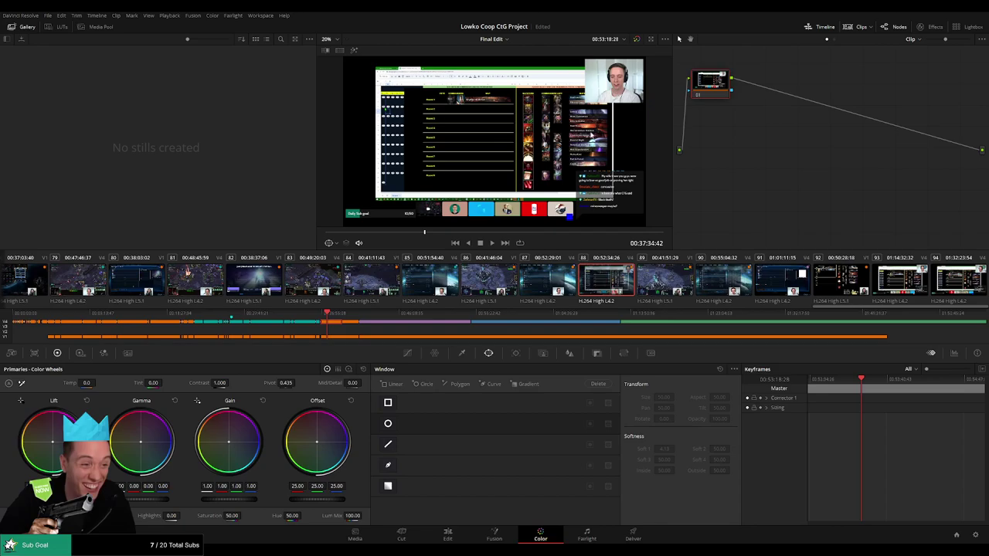
click(392, 384)
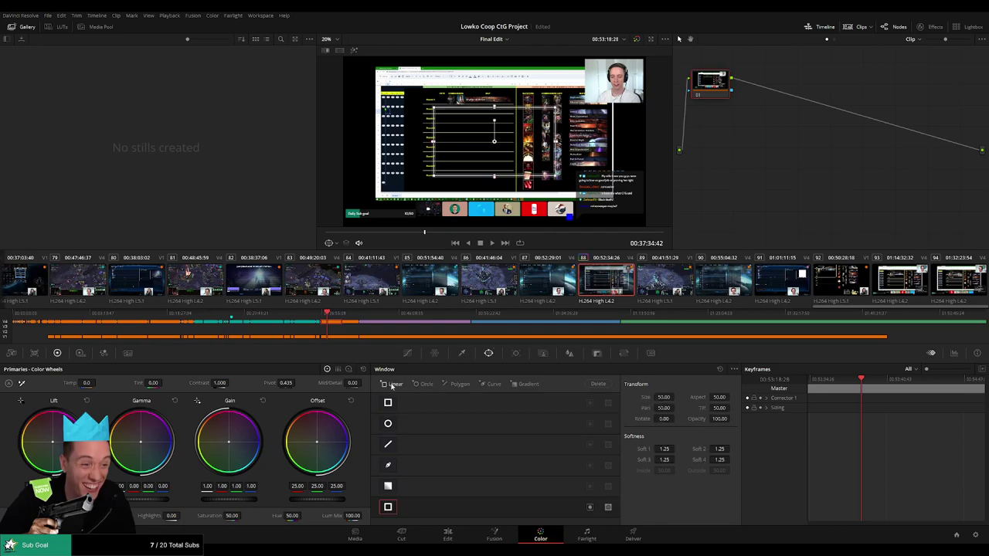
- Move and reshape the linear window so its four corners frame the webcam picture above the spreadsheet
drag(505, 144, 607, 101)
drag(656, 135, 641, 60)
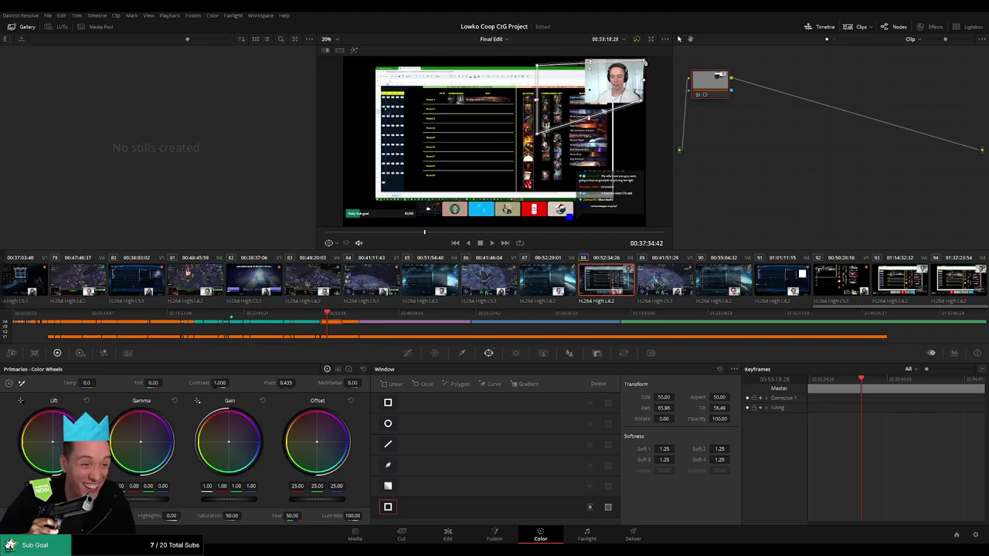
drag(539, 66, 587, 58)
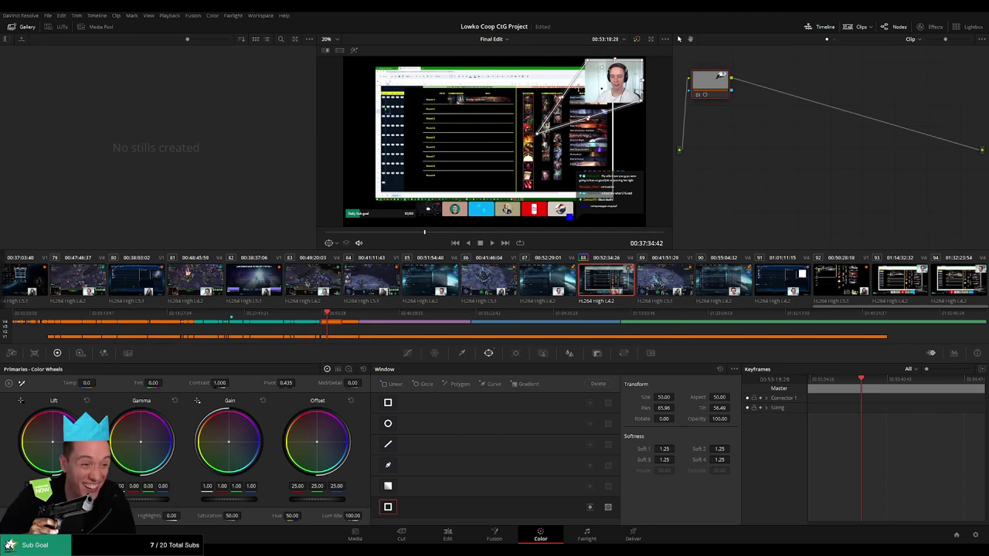
drag(562, 99, 574, 99)
drag(600, 63, 588, 60)
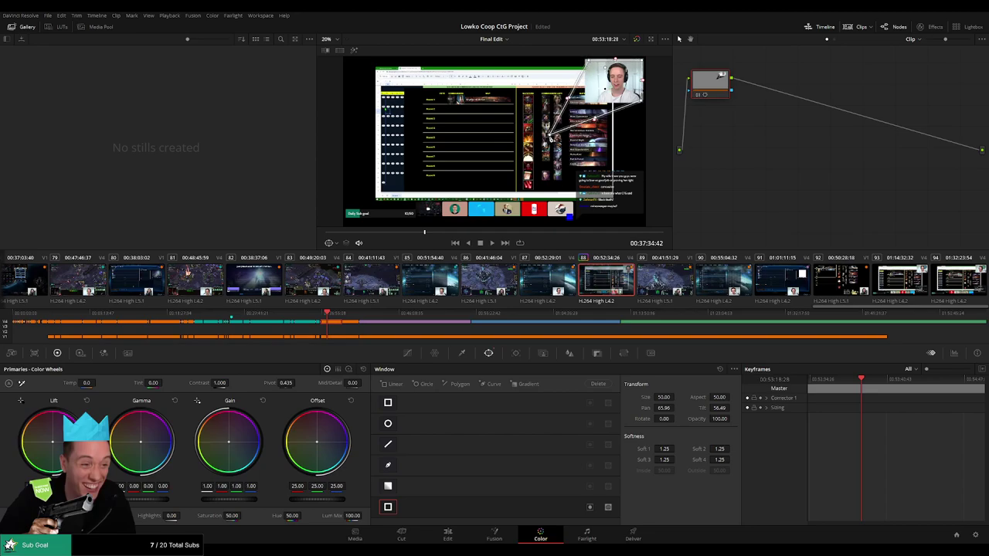
drag(549, 135, 586, 101)
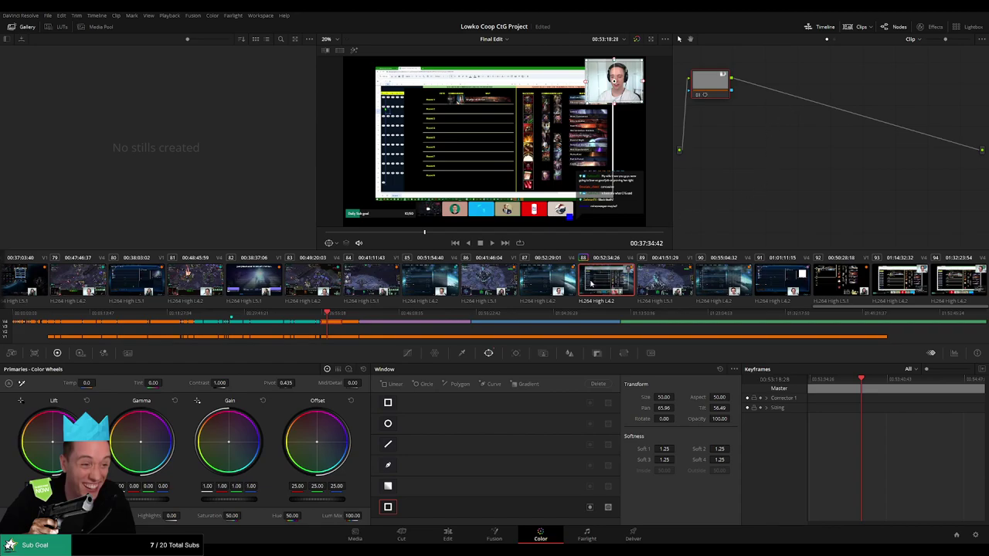
- Nudge the webcam window to about pan 65.90 and tilt 56.64, and save the project
click(448, 535)
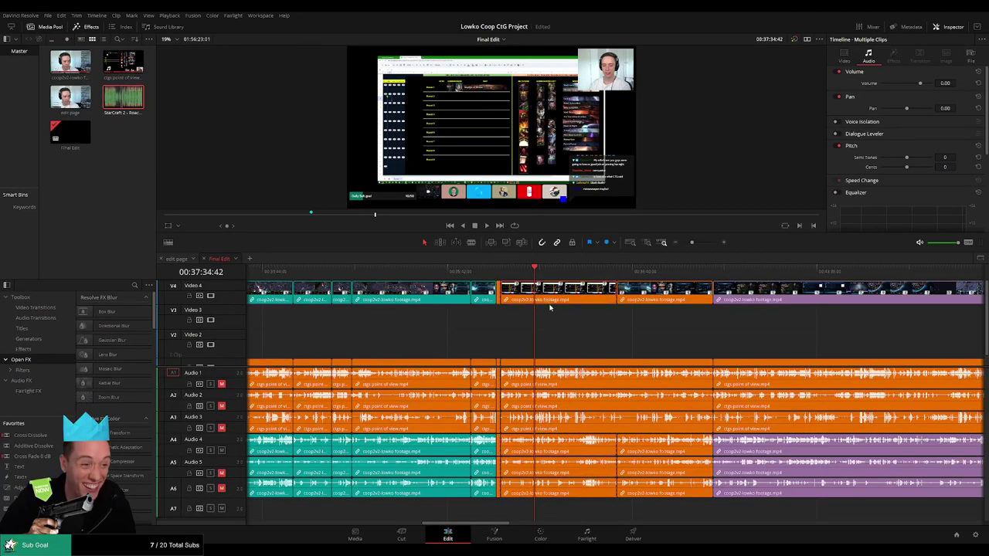
key(shift+6)
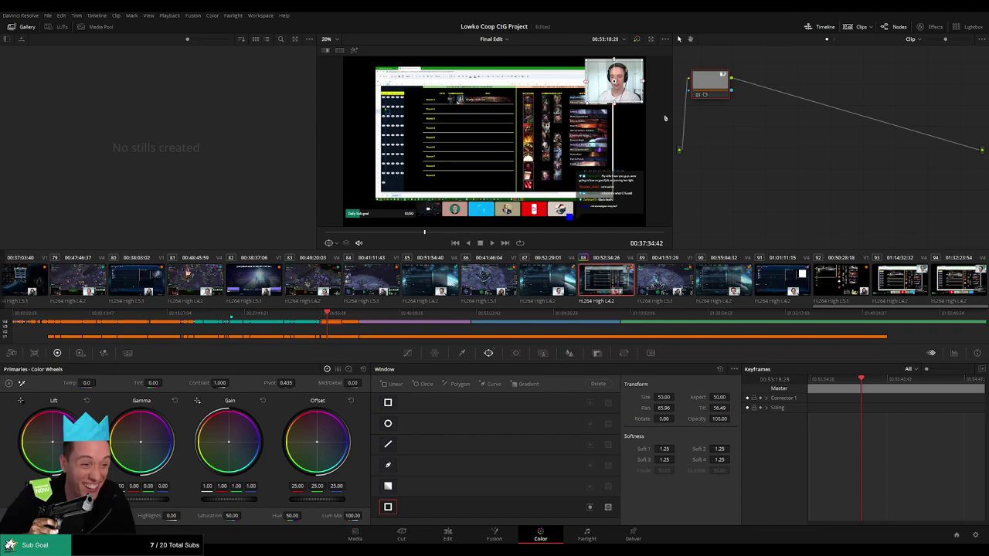
drag(614, 81, 614, 80)
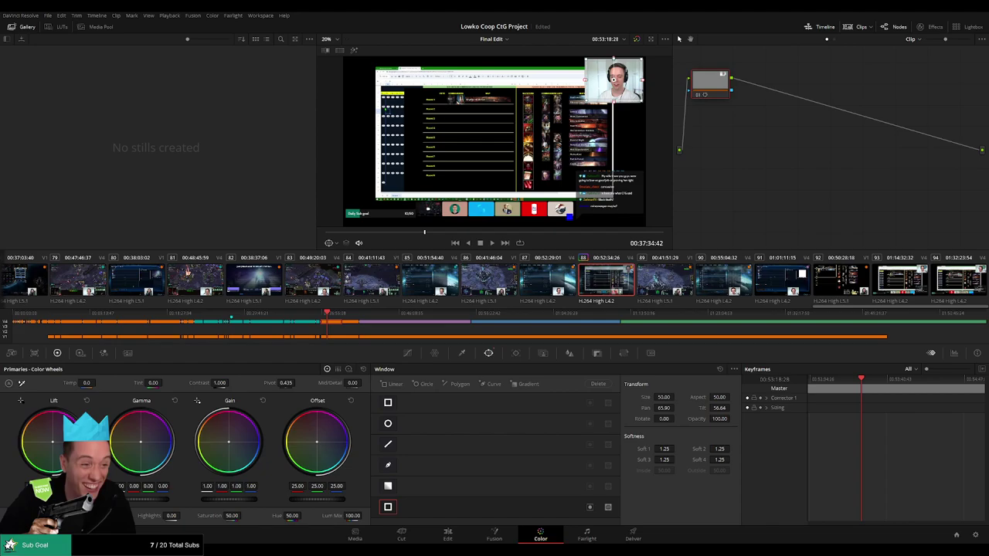
key(ctrl+s)
click(447, 533)
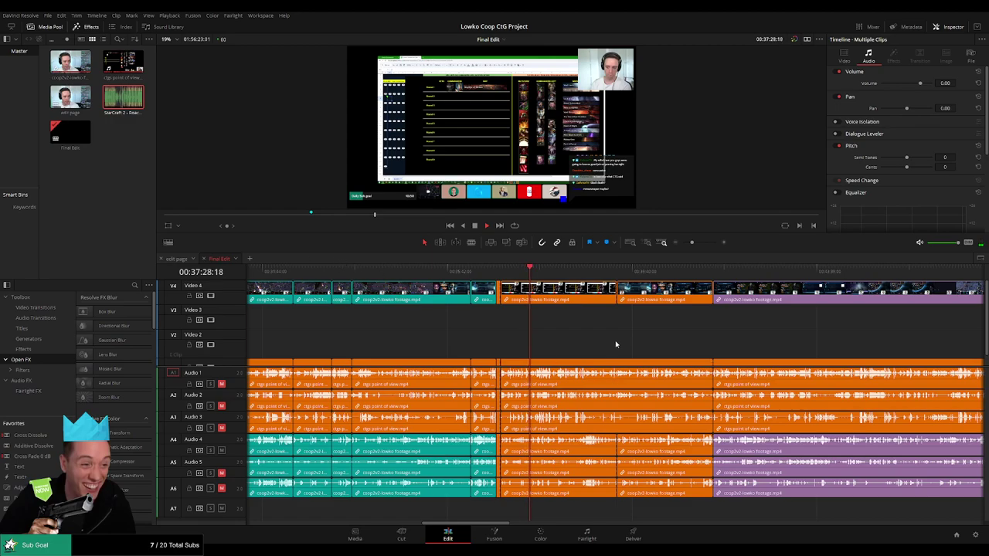
- Try routing the spreadsheet clip's node alpha output into the graph's main output, and undo the connection
key(space)
click(562, 300)
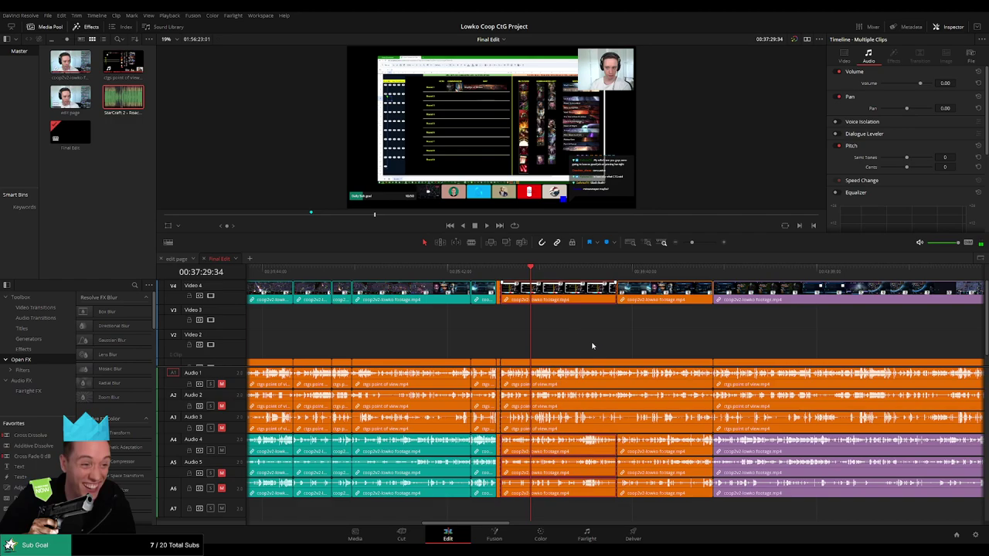
scroll(541, 341, right, 2)
scroll(464, 337, right, 2)
key(space)
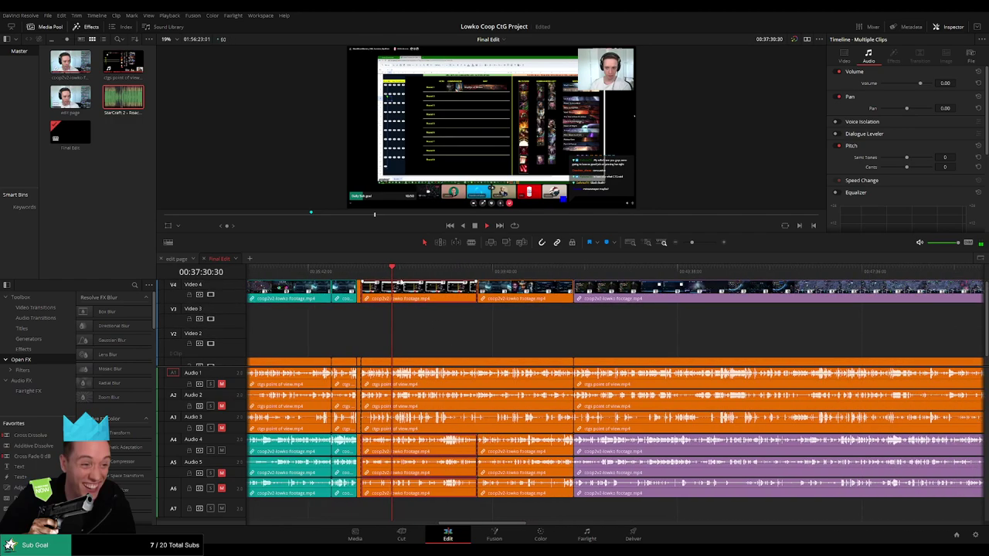
click(546, 535)
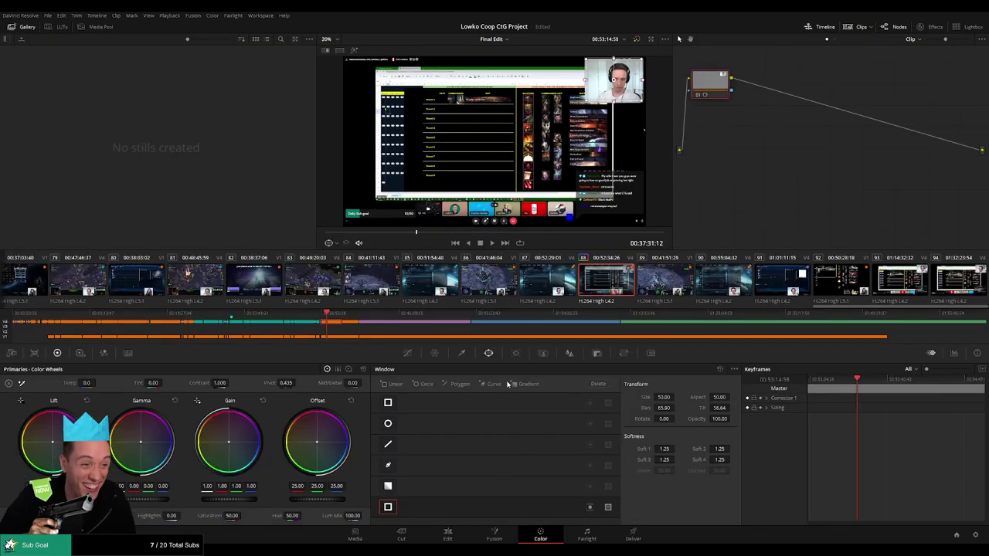
drag(732, 92, 983, 155)
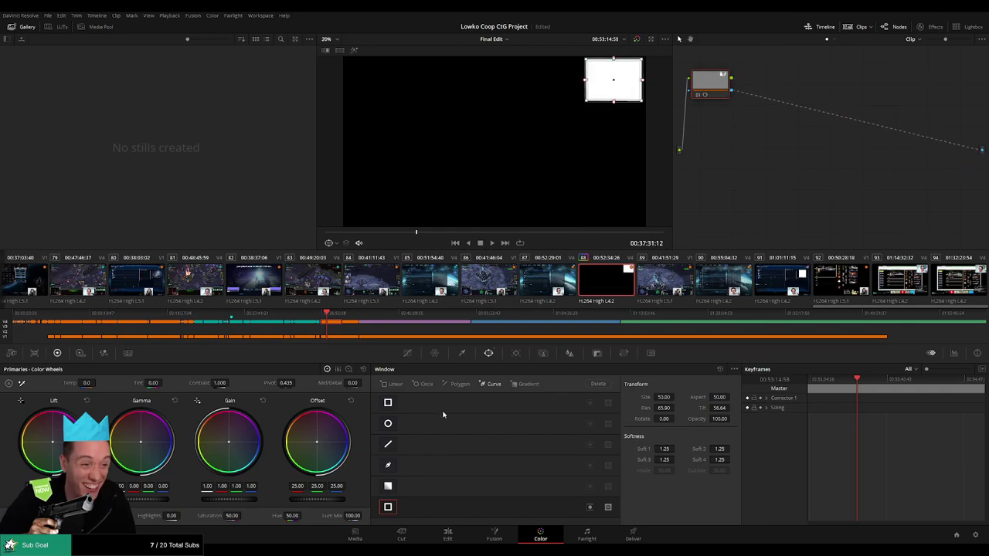
click(448, 534)
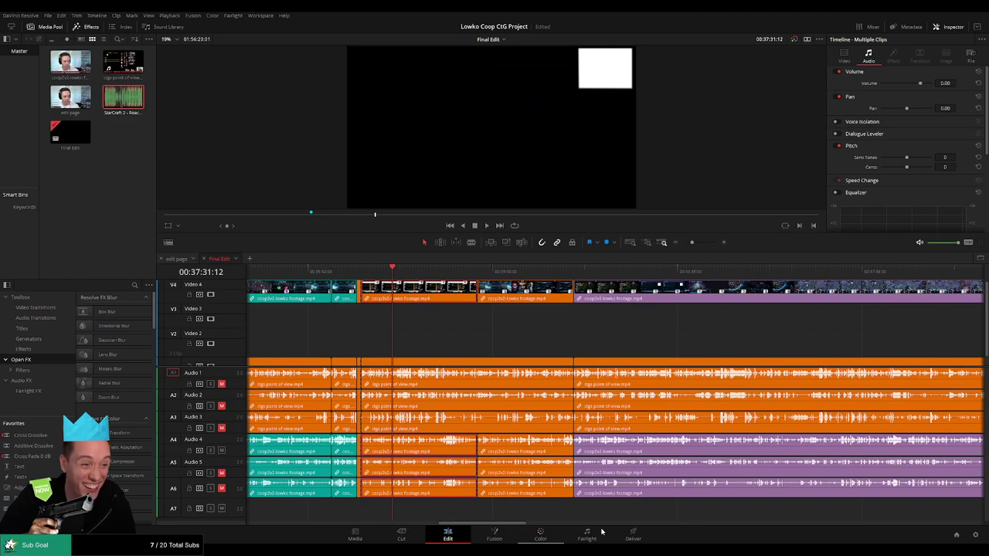
click(540, 535)
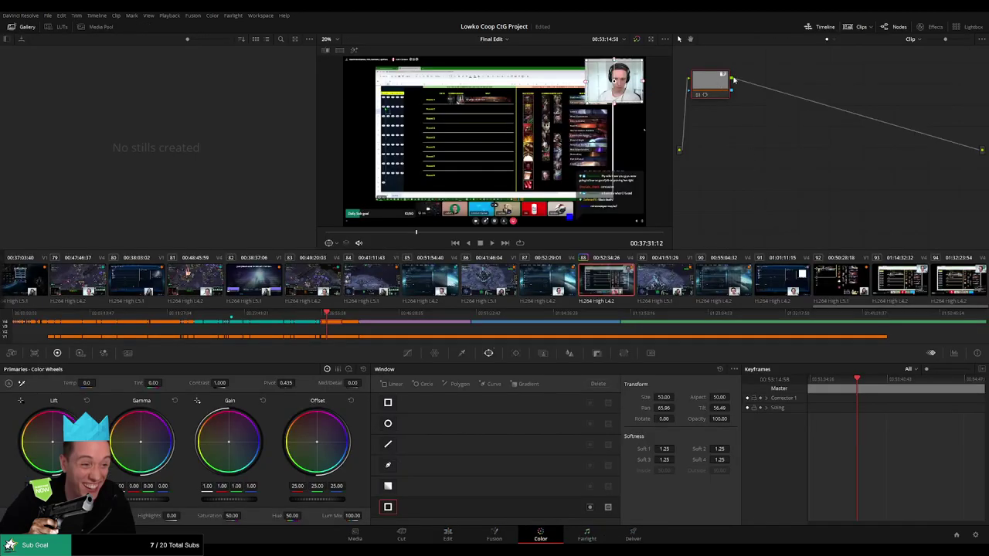
drag(706, 87, 729, 88)
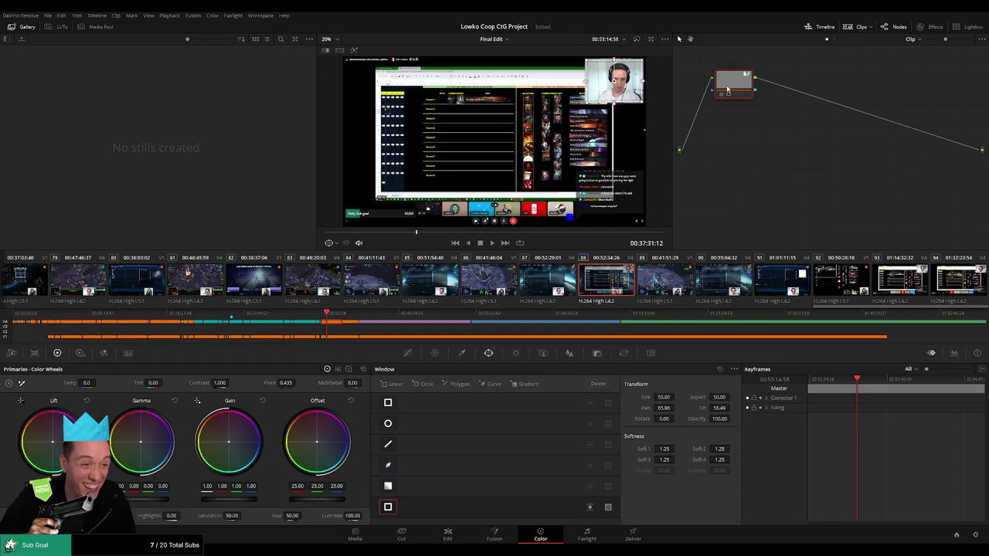
- Play the spreadsheet clip in the edit timeline from its start at 00:36:50:40 to review it
click(447, 533)
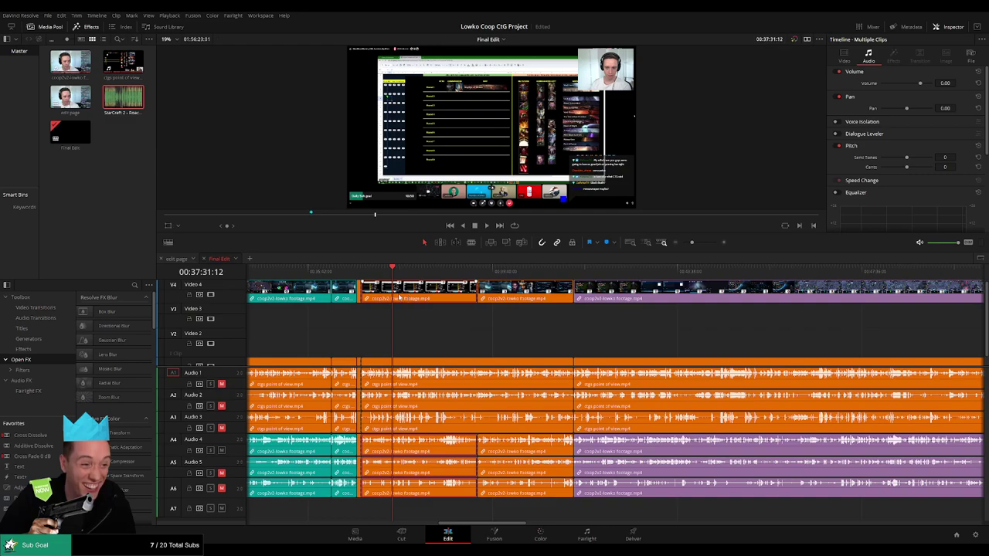
key(Up)
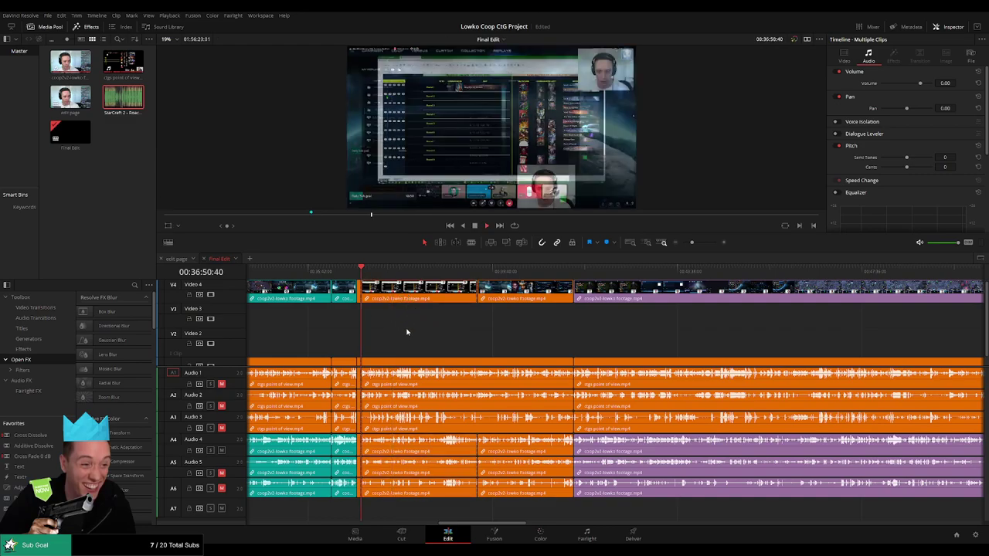
key(space)
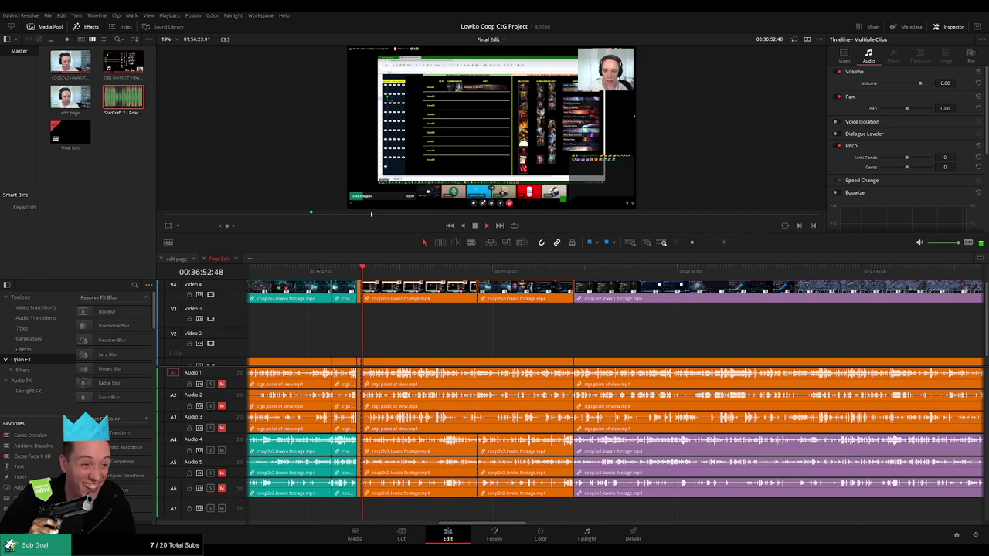
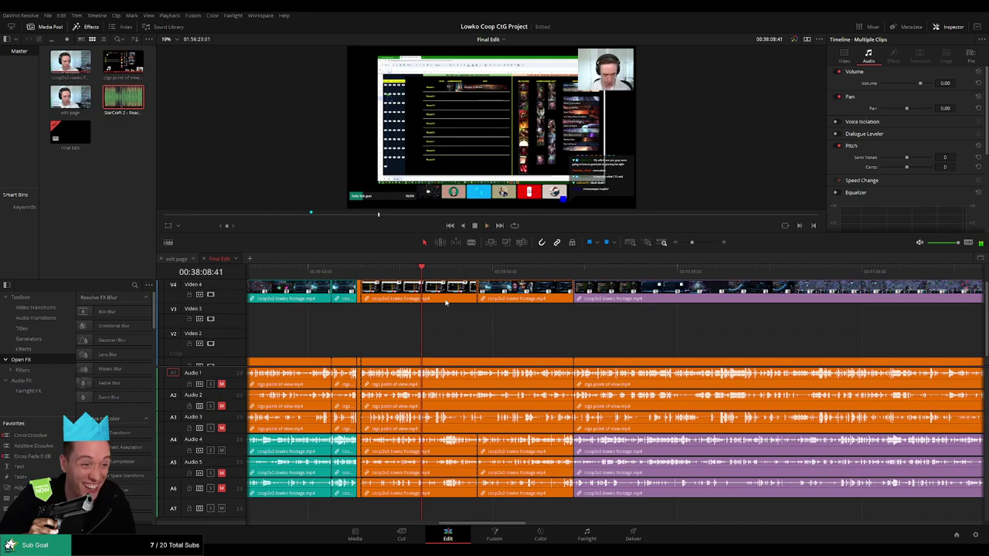
- Try connecting the node's alpha to the main output two more times at 00:37:51:55, undoing each attempt
click(556, 538)
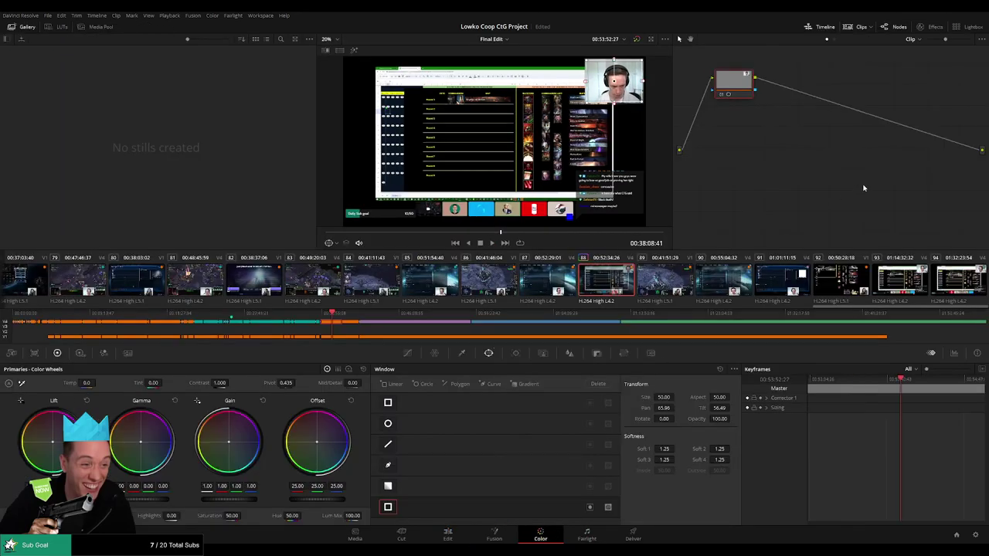
drag(730, 97, 732, 108)
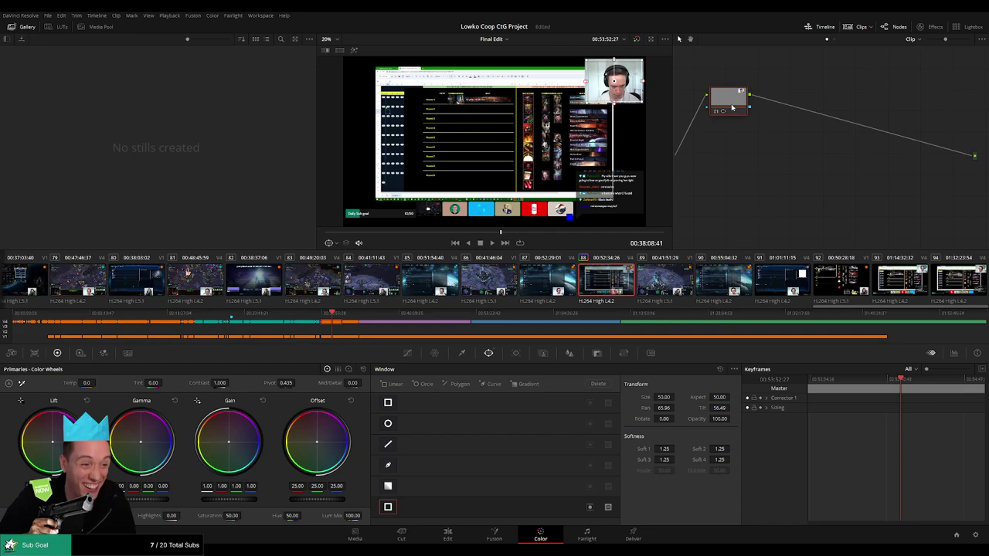
click(329, 317)
key(space)
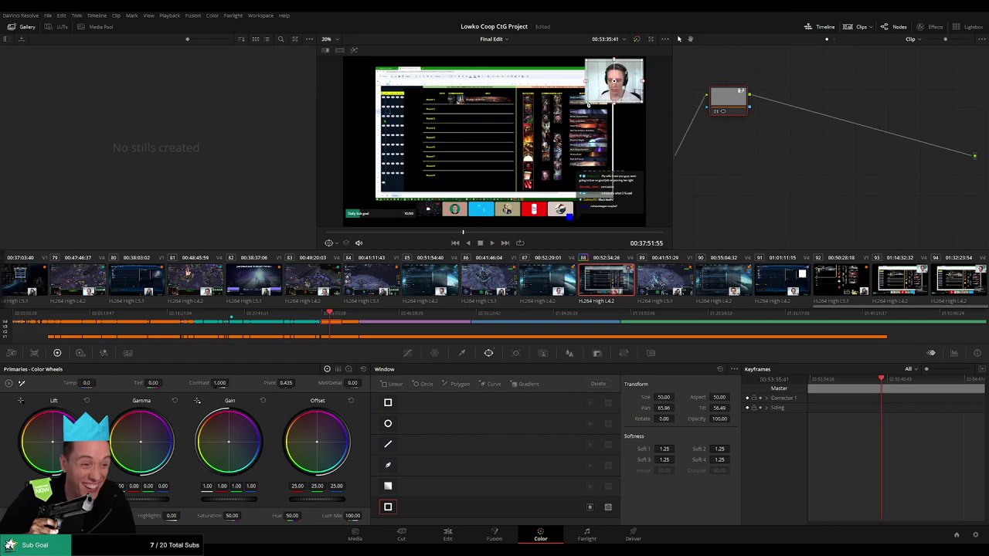
mouse_move(743, 108)
mouse_down()
mouse_move(803, 109)
mouse_move(762, 108)
mouse_up()
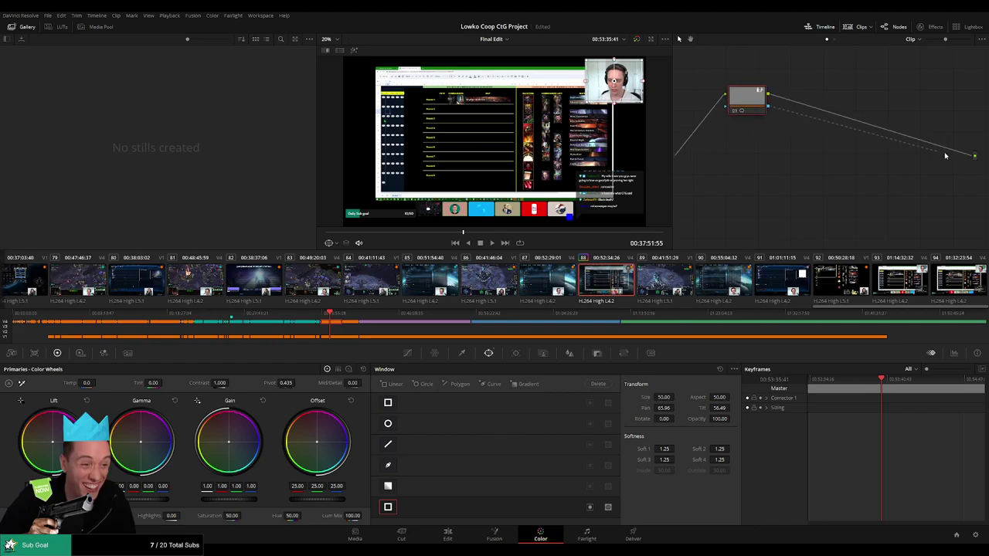
drag(974, 159, 975, 158)
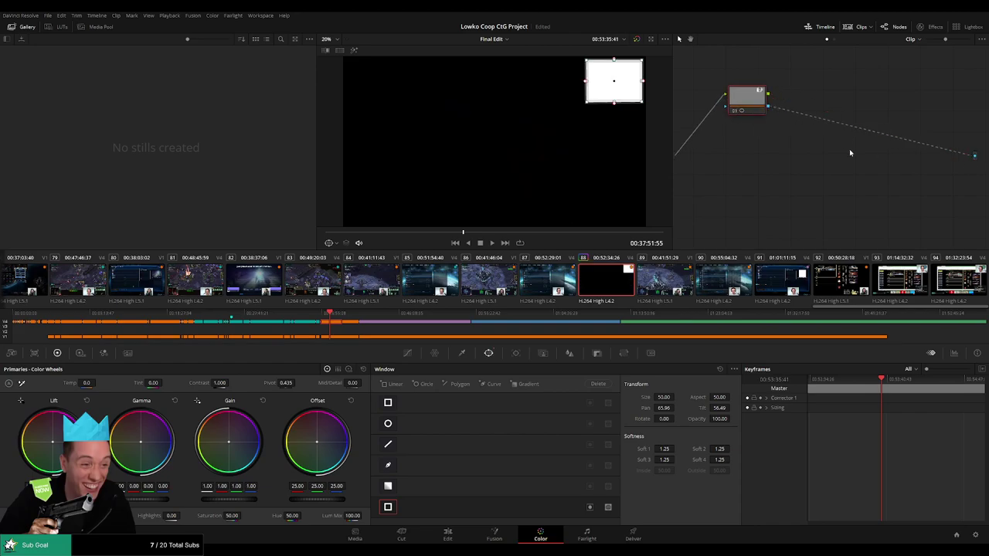
key(ctrl+z)
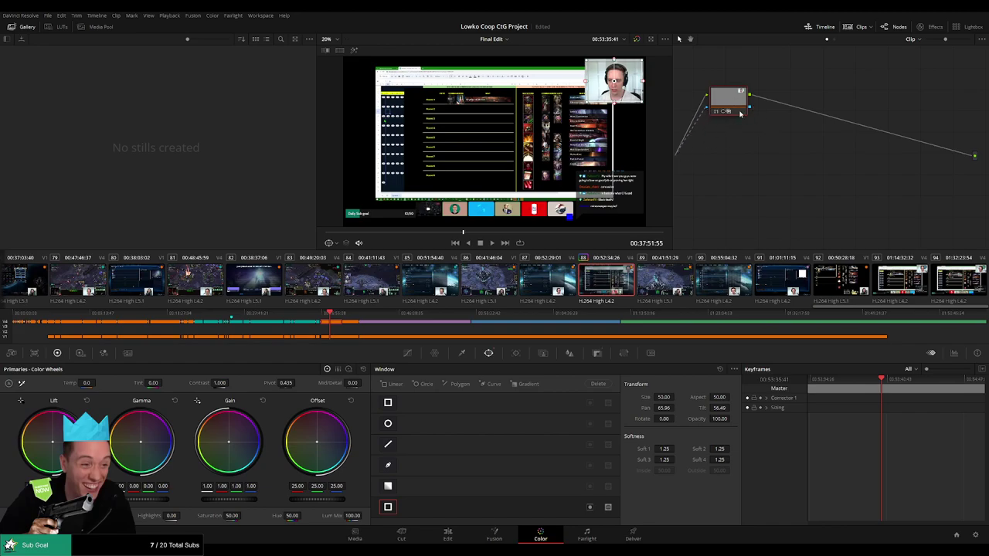
drag(975, 159, 976, 159)
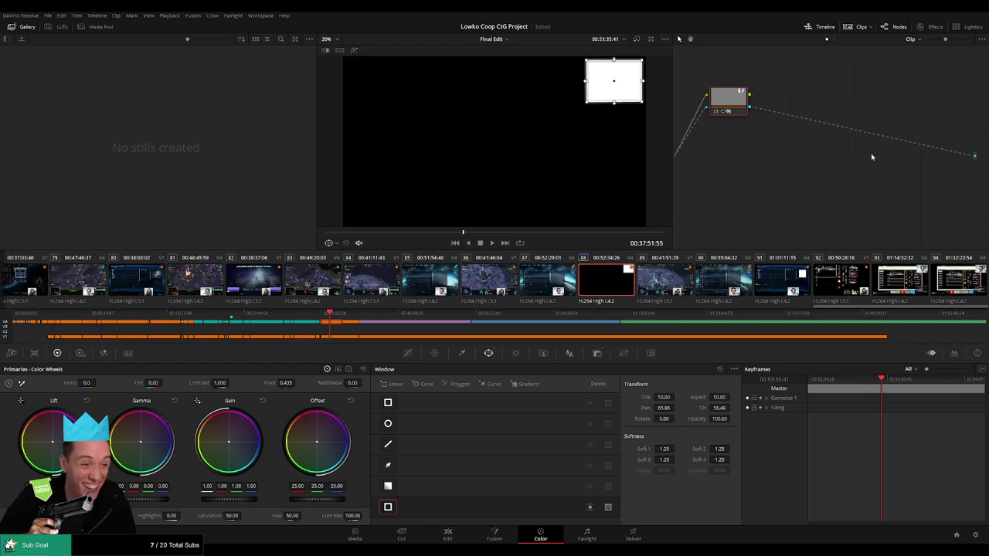
key(ctrl+z)
- Add an alpha output to the node graph, connect the node's alpha to it, and play back the masked clip in the edit timeline
drag(737, 106, 765, 122)
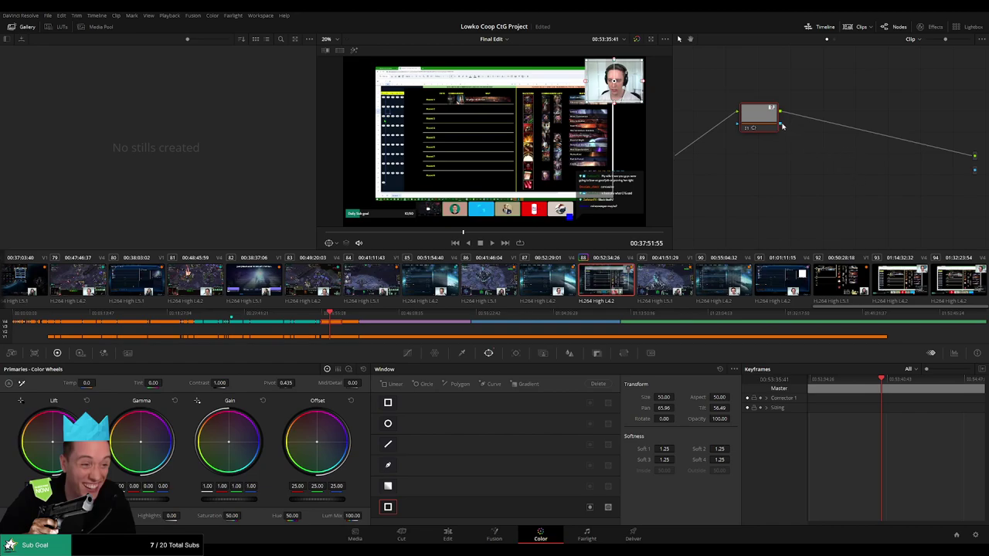
drag(974, 172, 974, 170)
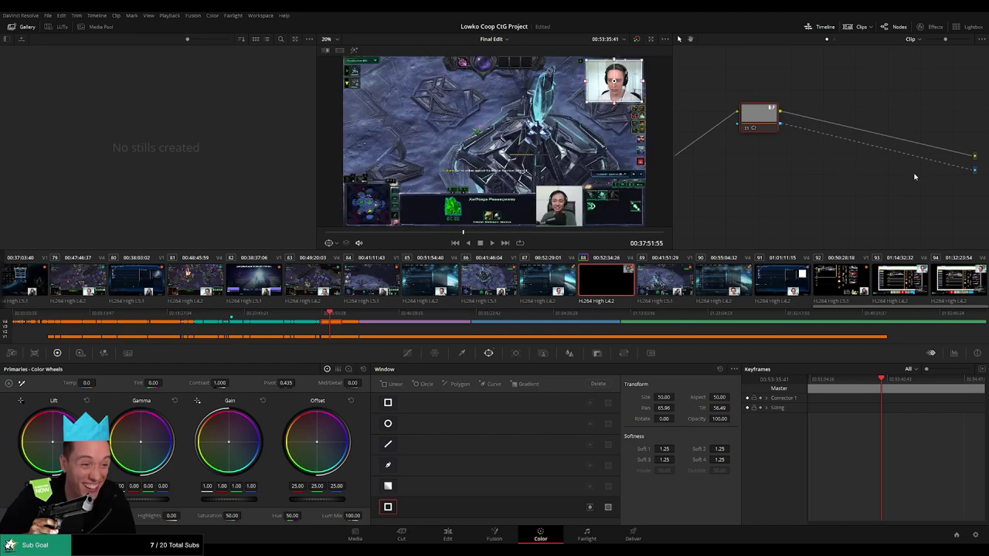
click(448, 534)
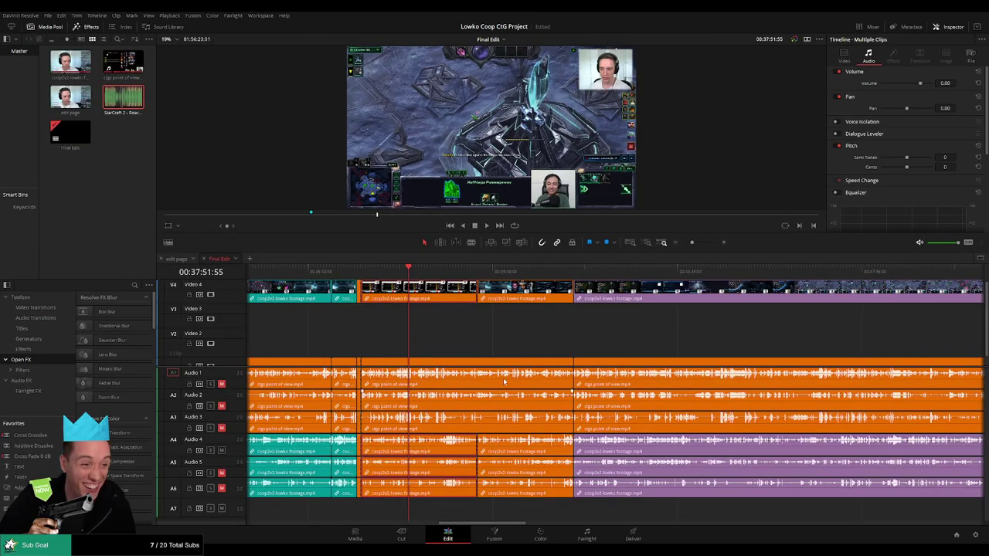
click(380, 269)
key(space)
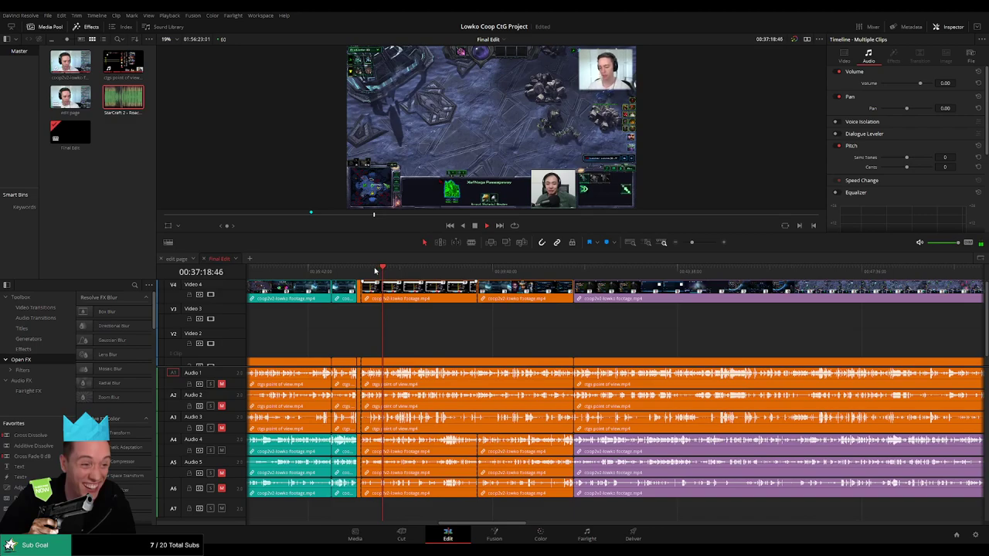
- Review the masked section around 00:37:28:44 and set all four softness values of the webcam window mask to 0
drag(375, 270, 391, 272)
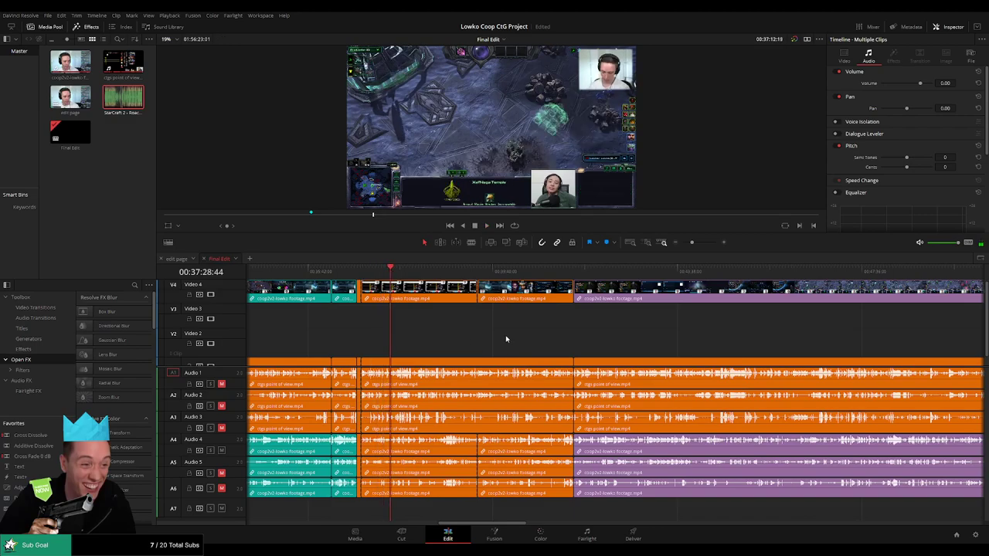
scroll(499, 324, down, 1)
drag(692, 244, 682, 244)
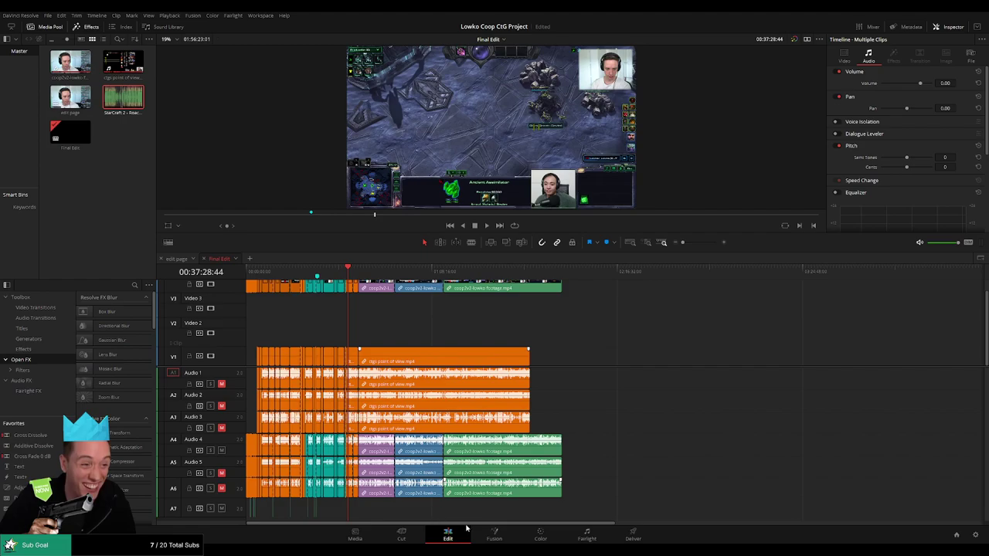
click(539, 533)
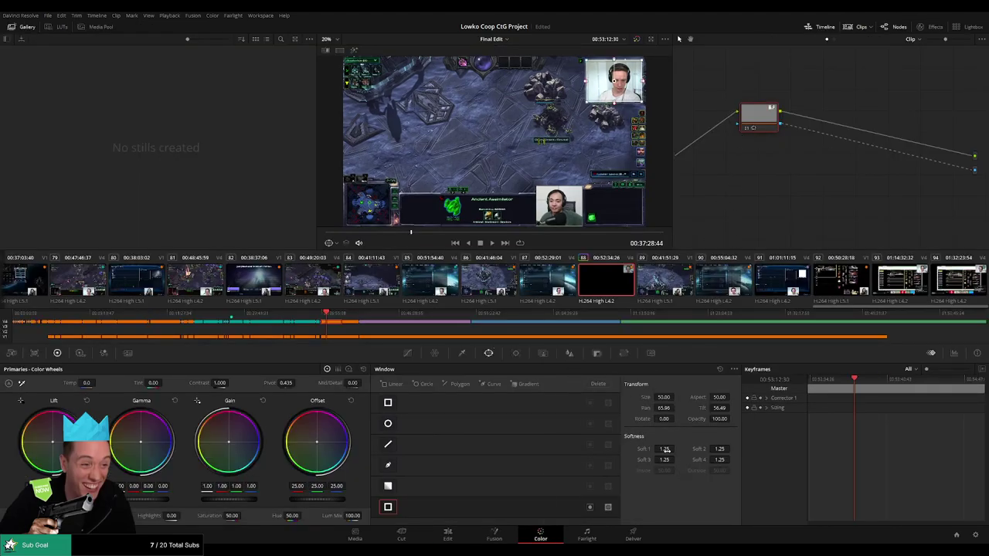
drag(665, 449, 649, 449)
drag(726, 448, 718, 460)
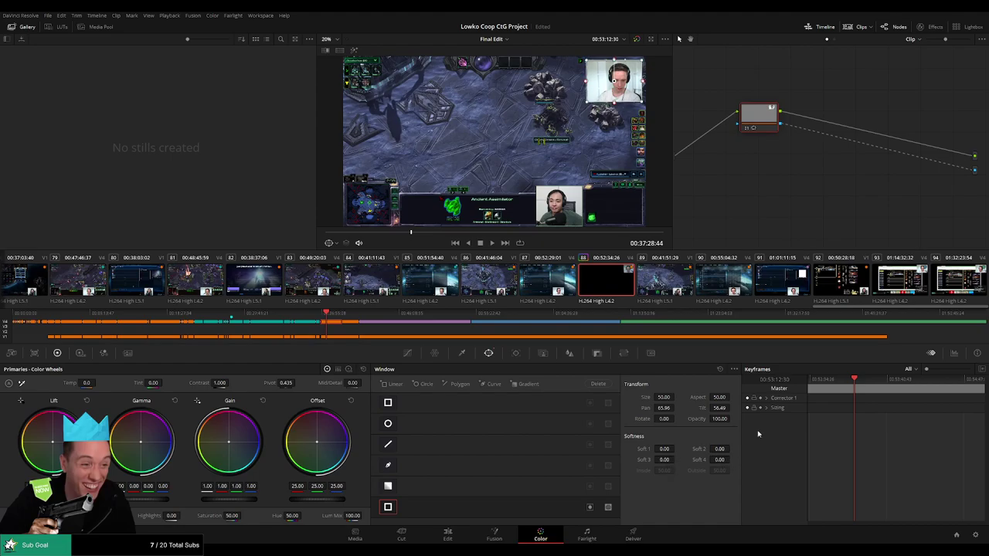
- Add a fresh copy of ctgs point of view.mp4 beyond the existing edit and move it to Video 4 with audio on Audio 4–6
click(448, 532)
drag(123, 62, 642, 361)
click(649, 279)
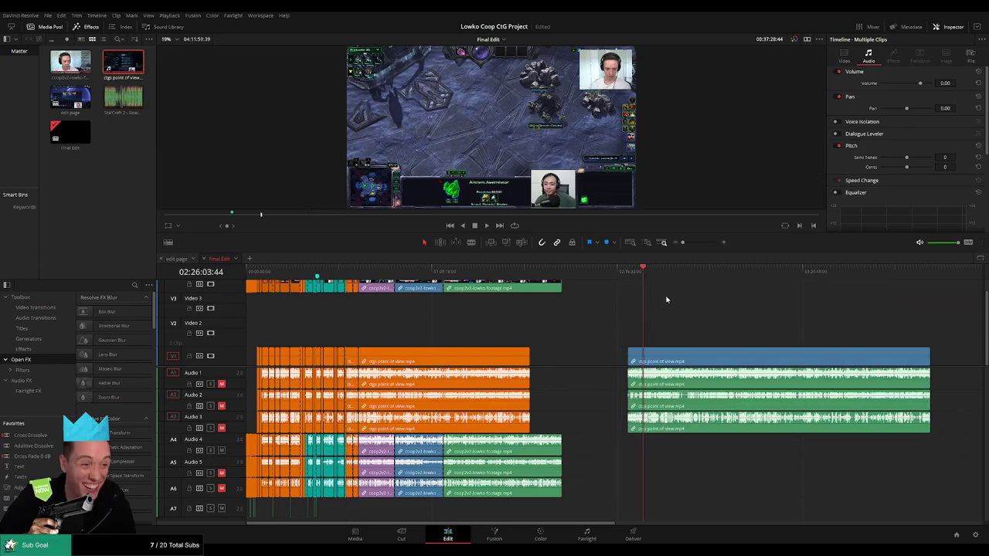
scroll(475, 335, right, 5)
drag(451, 271, 512, 272)
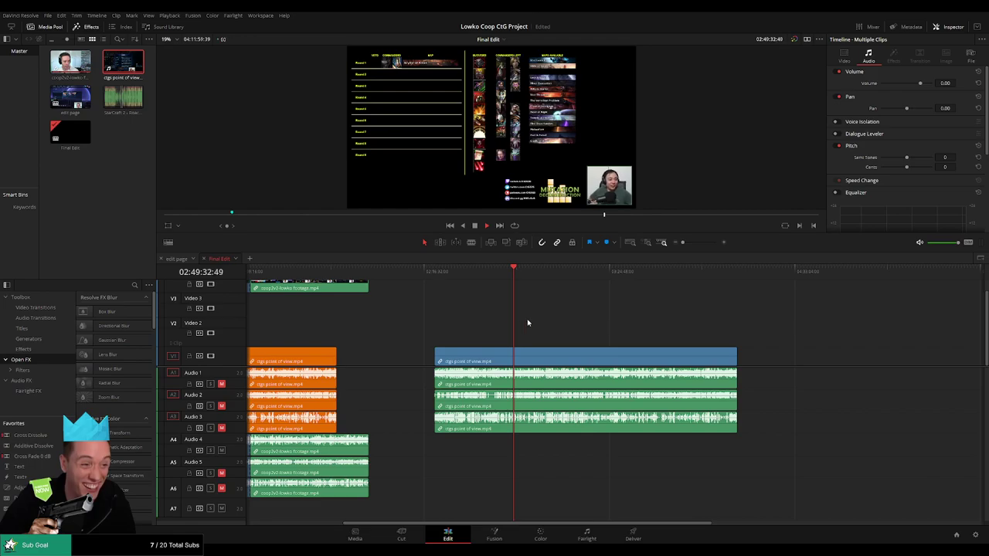
drag(519, 358, 528, 289)
- Scrub through the new ctgs point of view.mp4 copy from about 02:49:33 to 03:02:56 to check its footage
key(space)
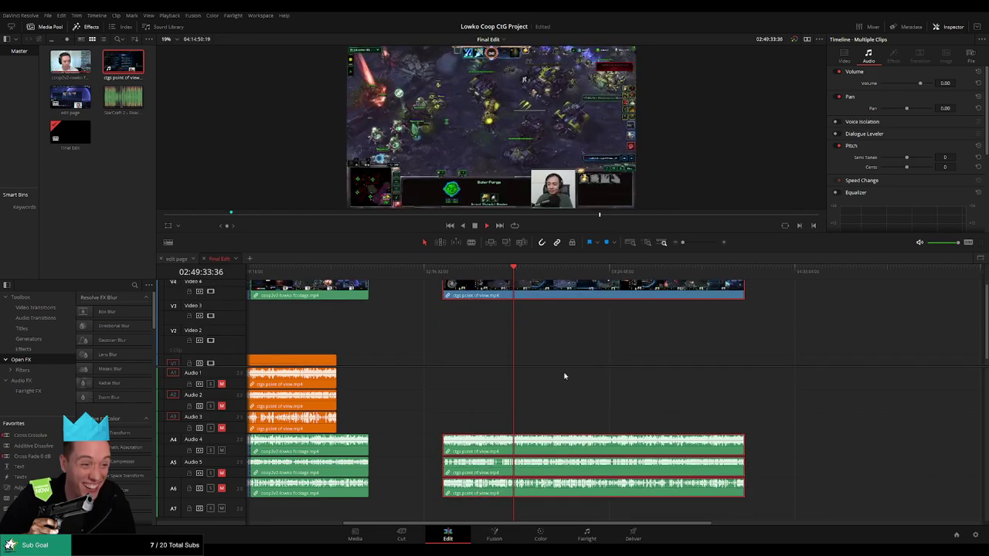
scroll(560, 377, right, 2)
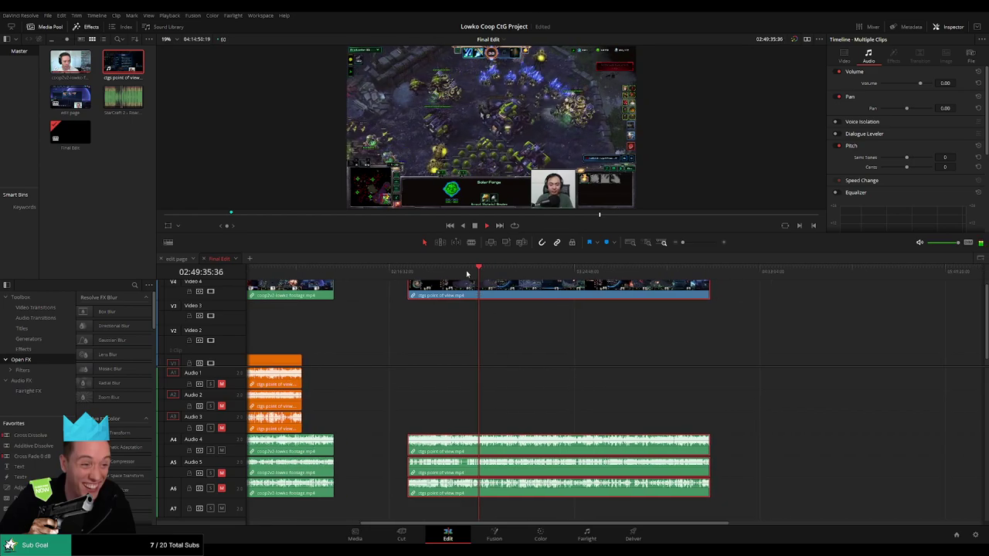
drag(461, 269, 515, 270)
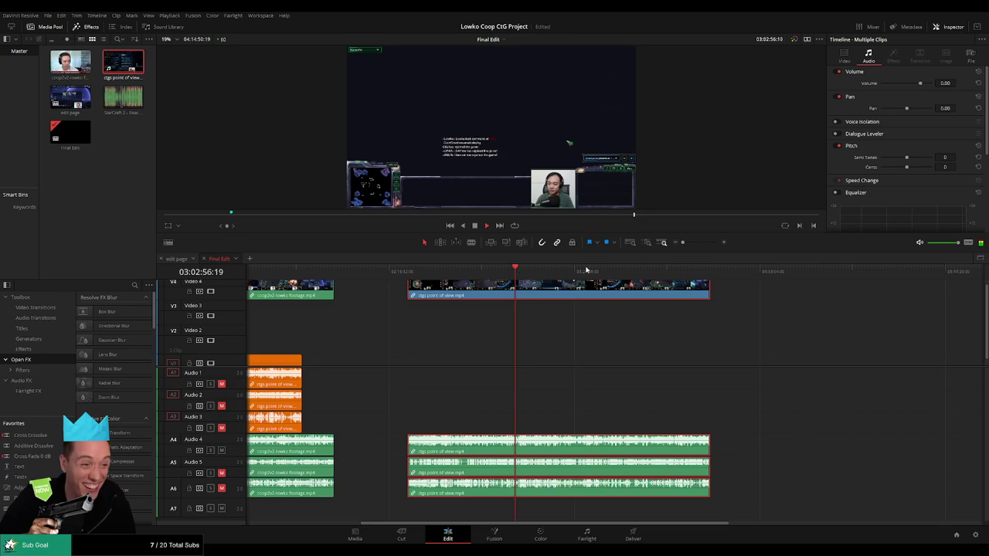
scroll(556, 359, down, 5)
- Play the masked section of the main edit from 00:36:51:55 to review the webcam reactions and audio
click(347, 270)
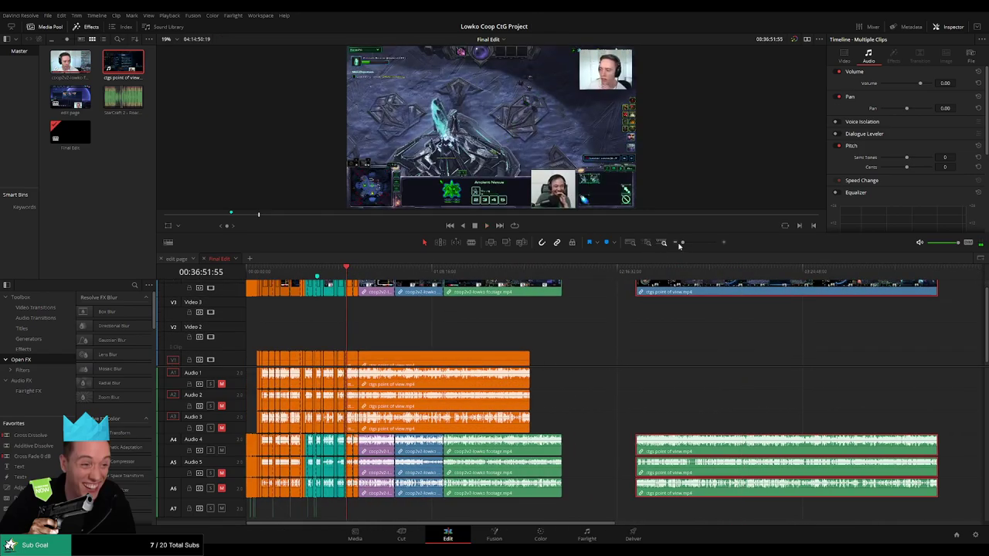
drag(682, 242, 696, 244)
key(space)
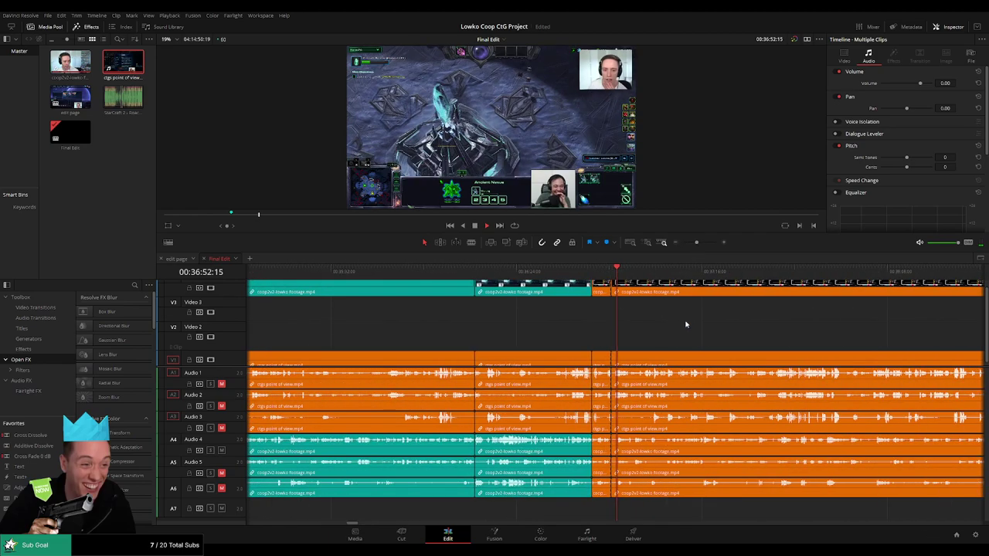
drag(649, 324, 477, 335)
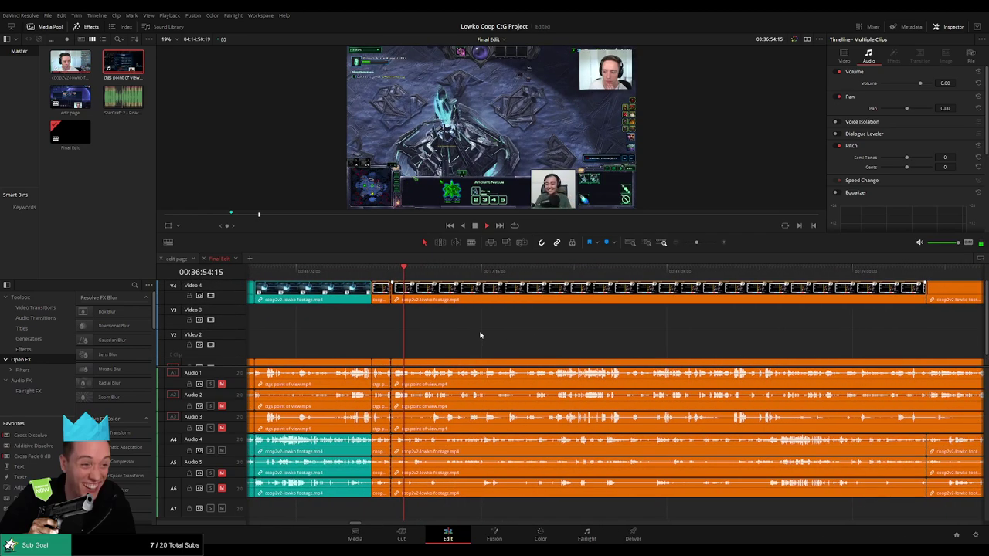
click(482, 332)
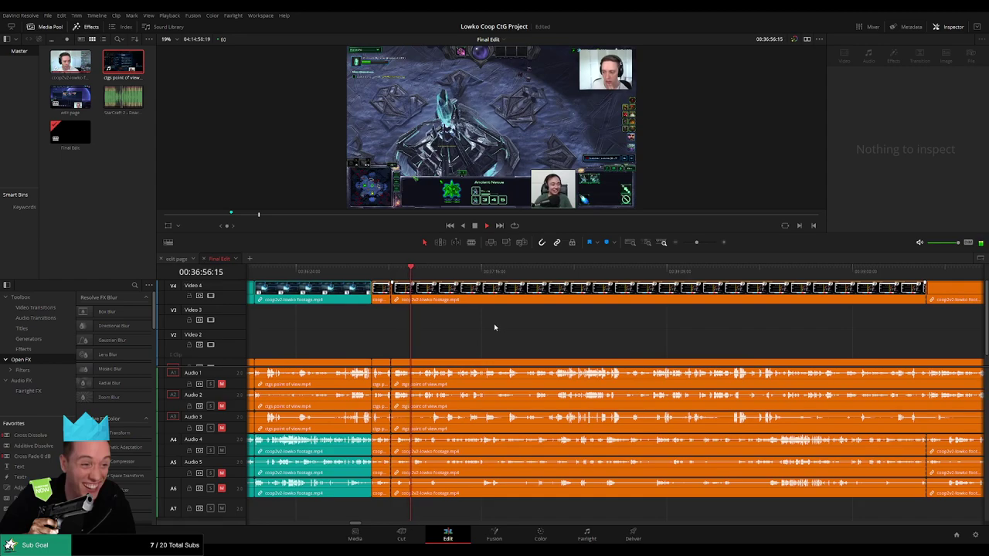
key(space)
key(space)
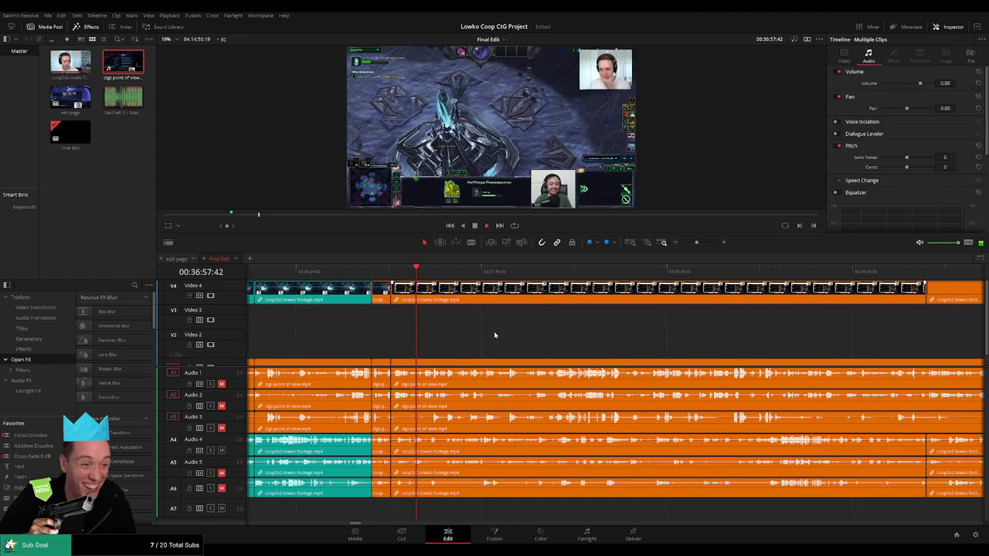
key(space)
scroll(494, 331, down, 2)
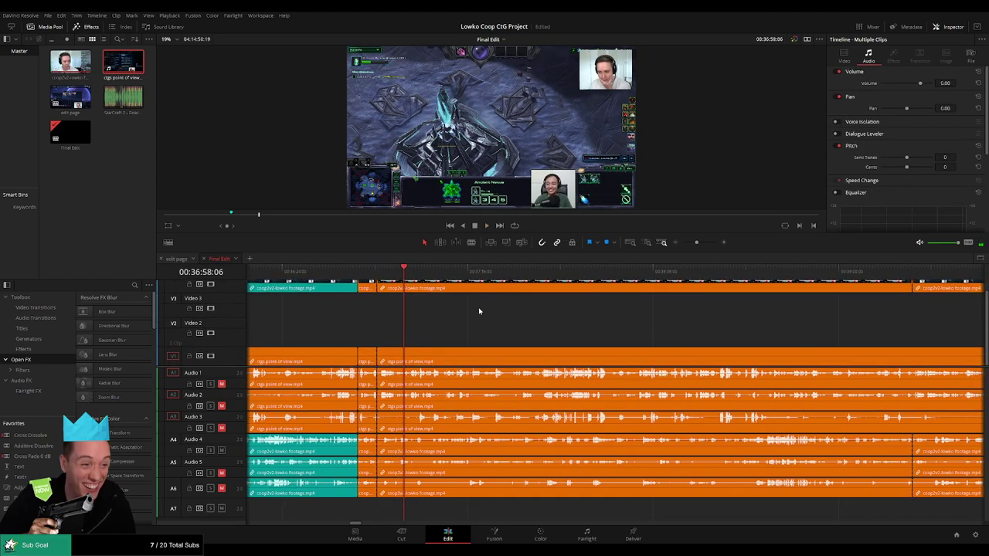
- Replay the start of the masked section from 00:36:51:12 as a reference for matching the new footage
click(368, 271)
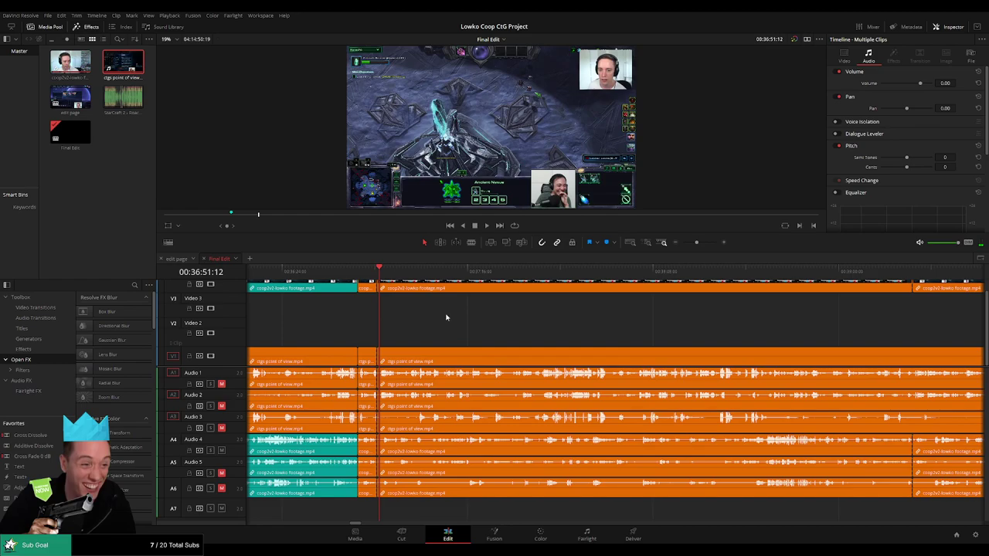
drag(696, 243, 688, 243)
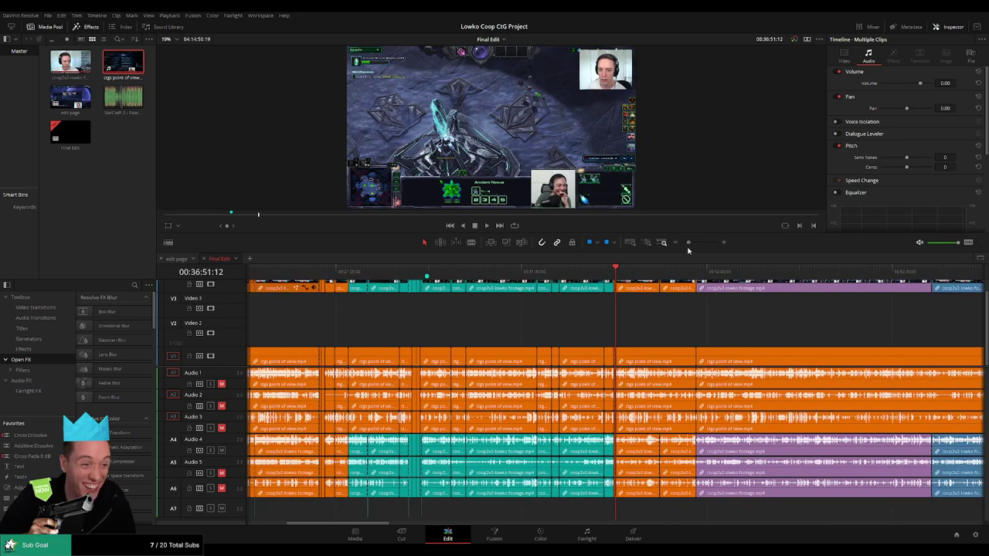
scroll(625, 346, up, 1)
scroll(625, 346, right, 3)
scroll(485, 345, right, 4)
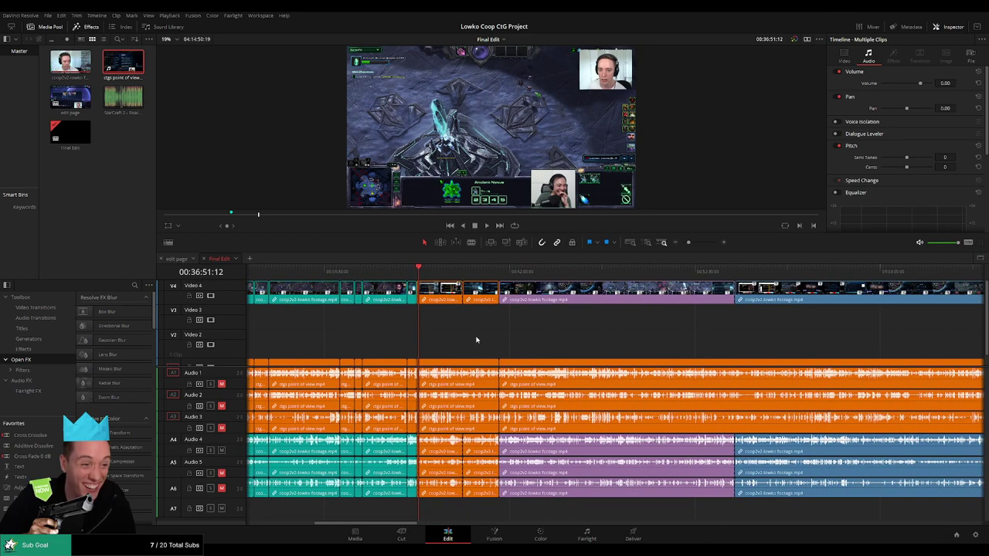
key(space)
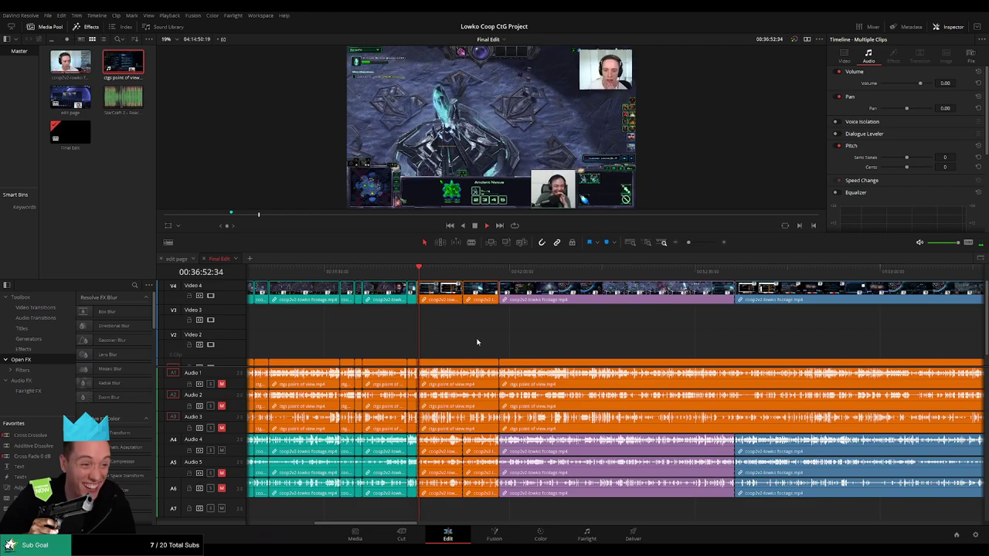
- Search the Video 4 copy of ctgs point of view.mp4 for the matching spreadsheet scene around 02:52:22
drag(690, 243, 711, 274)
key(space)
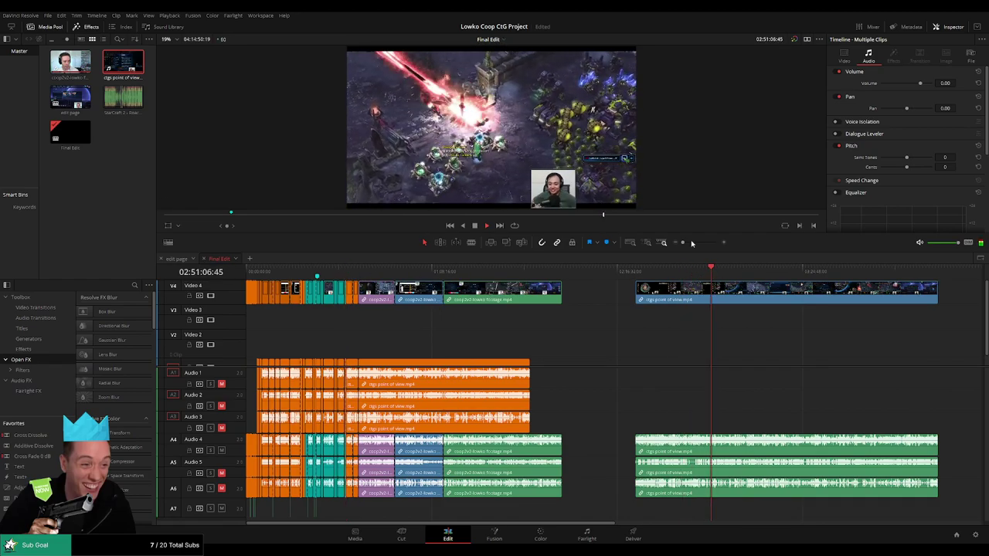
drag(682, 243, 690, 242)
drag(645, 275, 655, 276)
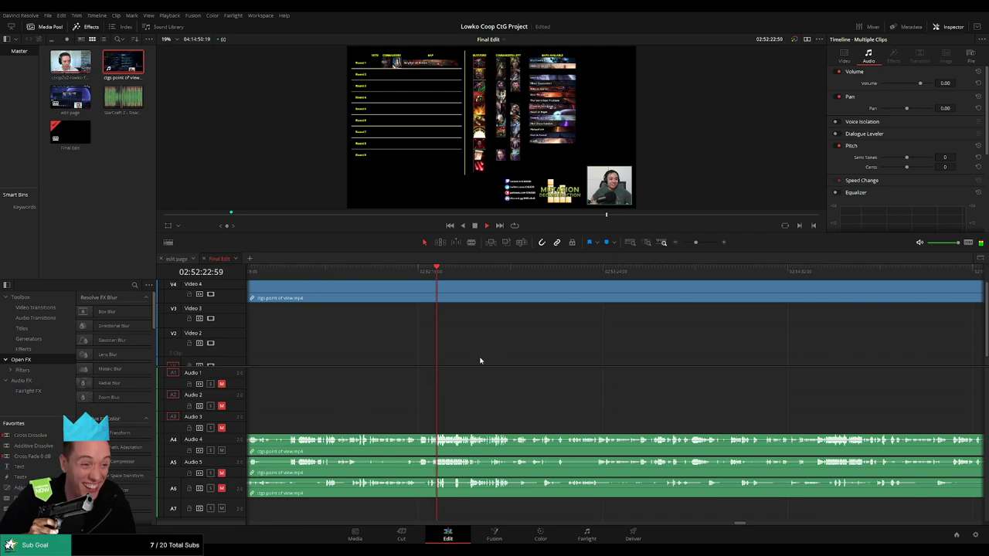
- Play and scrub the spreadsheet scene from about 02:52:18 to 02:53:04 to find the matching start moment
click(541, 272)
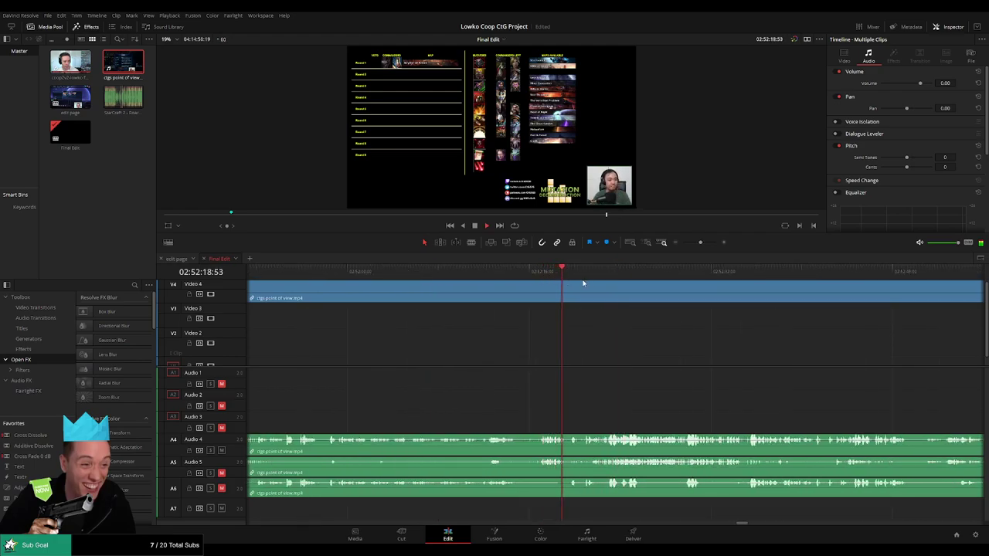
drag(638, 271, 753, 272)
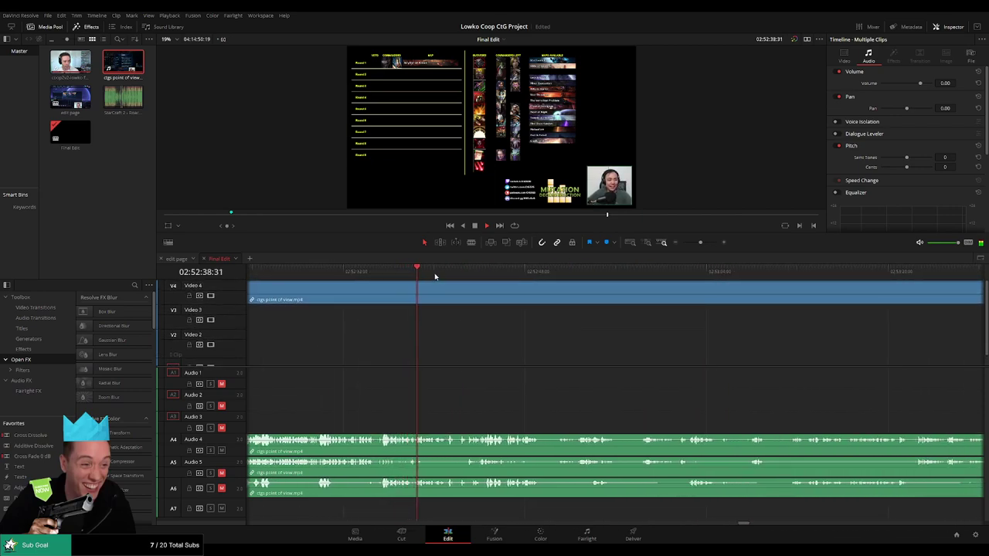
drag(465, 272, 520, 276)
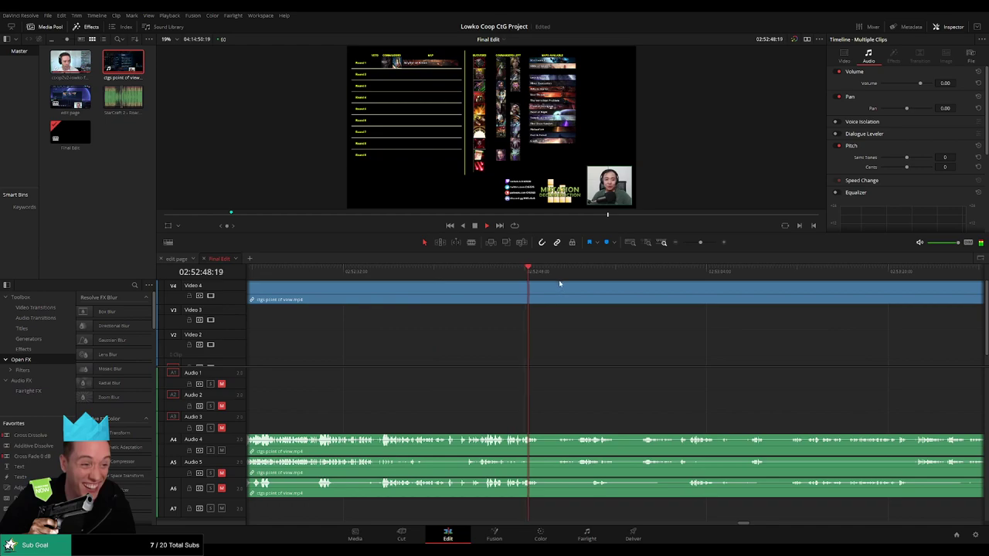
click(583, 271)
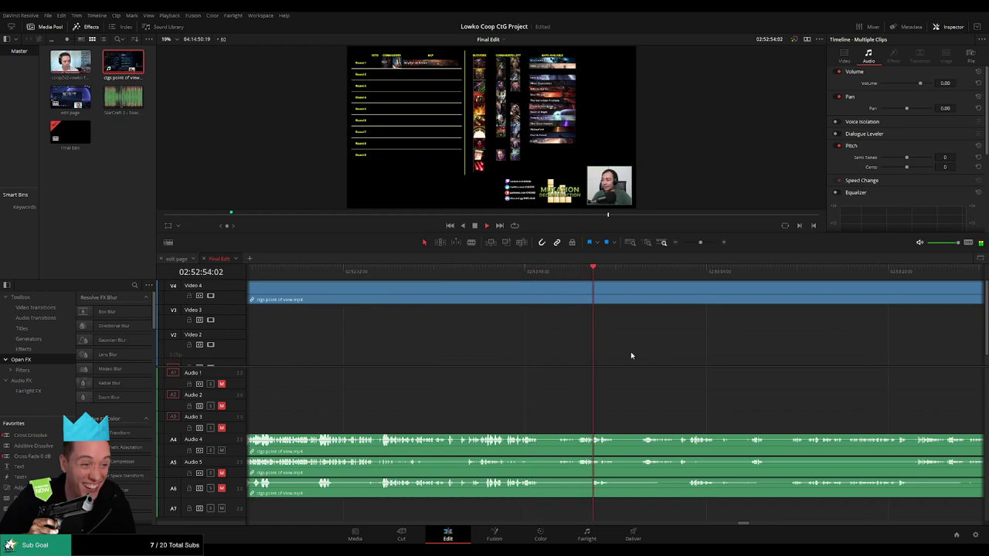
drag(638, 352, 510, 331)
drag(514, 273, 535, 276)
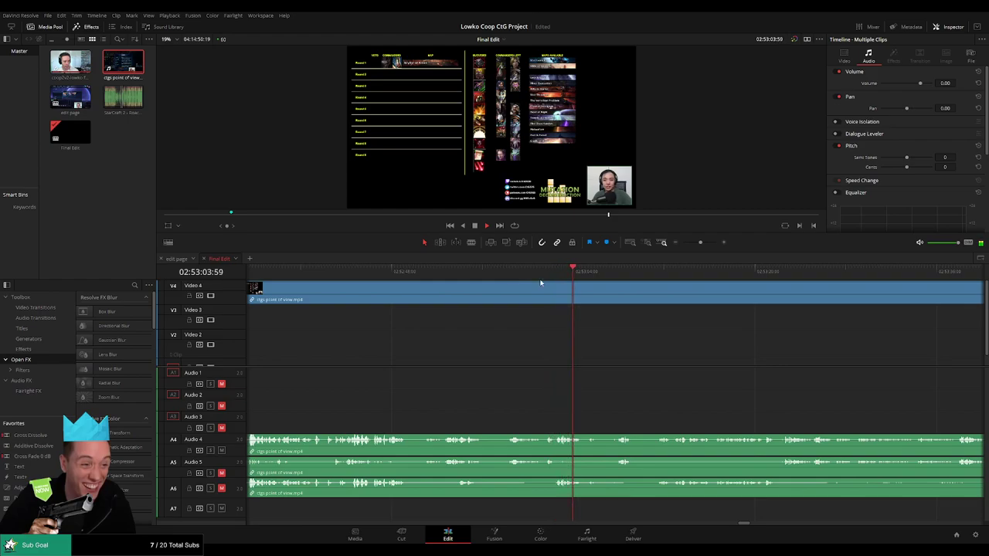
key(space)
- Play the main edit's orange spreadsheet section from 00:36:50:40 to compare it with the new footage
drag(699, 243, 682, 242)
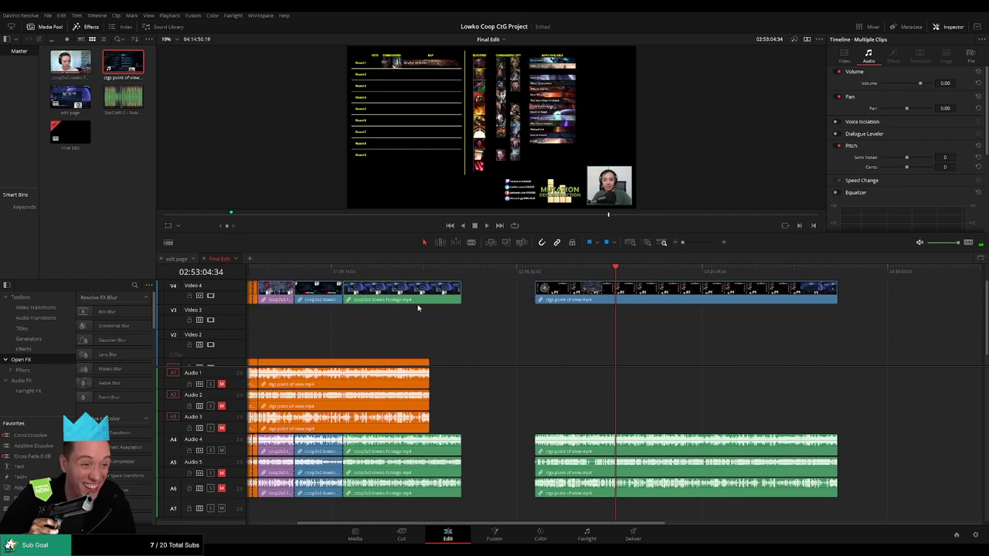
scroll(474, 320, left, 3)
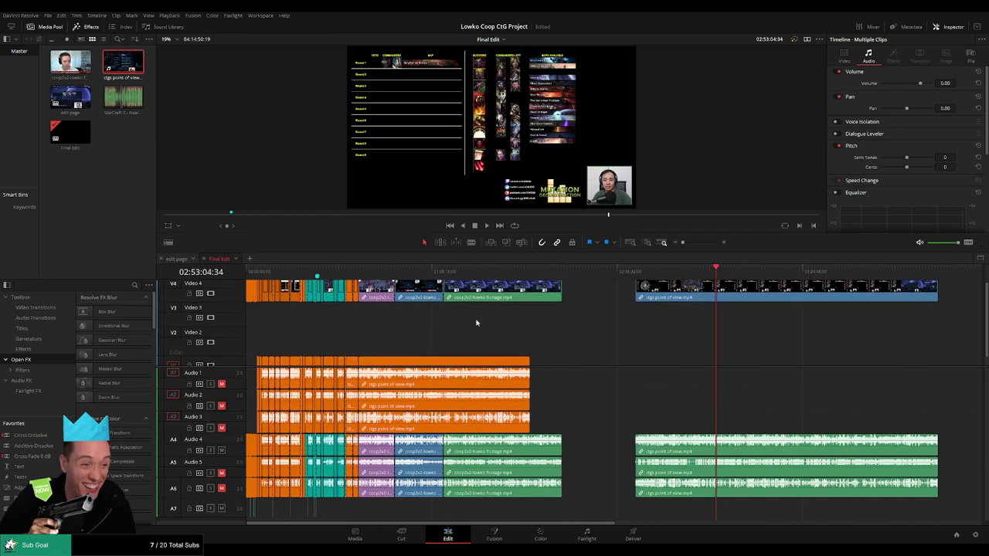
drag(682, 249, 696, 245)
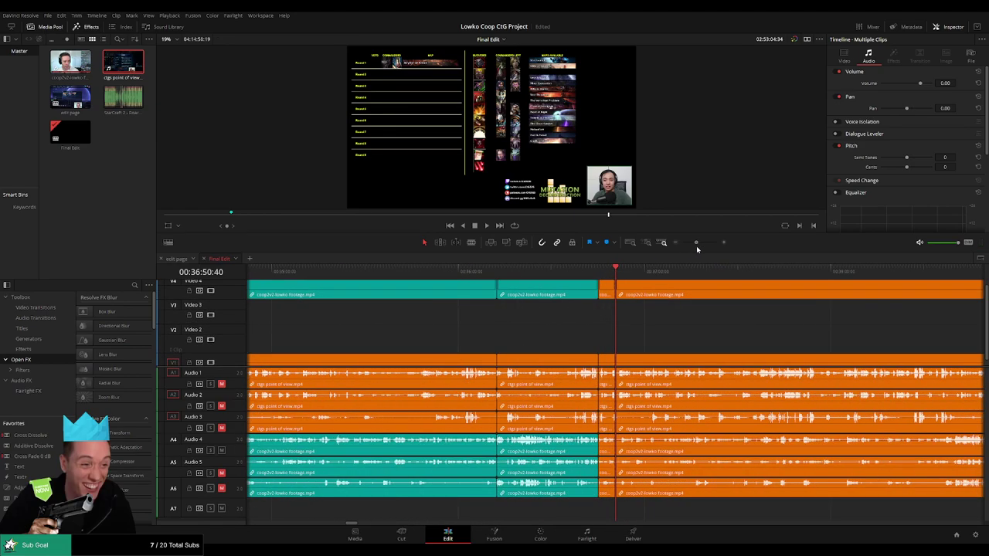
scroll(603, 338, right, 4)
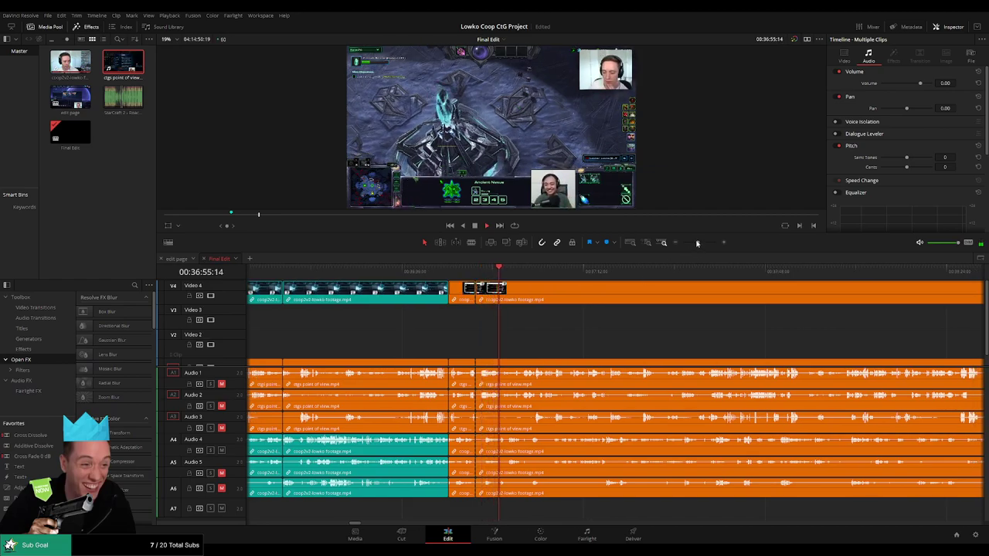
key(space)
- Split the Video 4 copy of ctgs point of view.mp4 at 02:53:01:40 and delete the part before the cut
mouse_move(698, 243)
mouse_down()
mouse_move(682, 244)
mouse_move(716, 273)
mouse_move(699, 243)
mouse_up()
key(space)
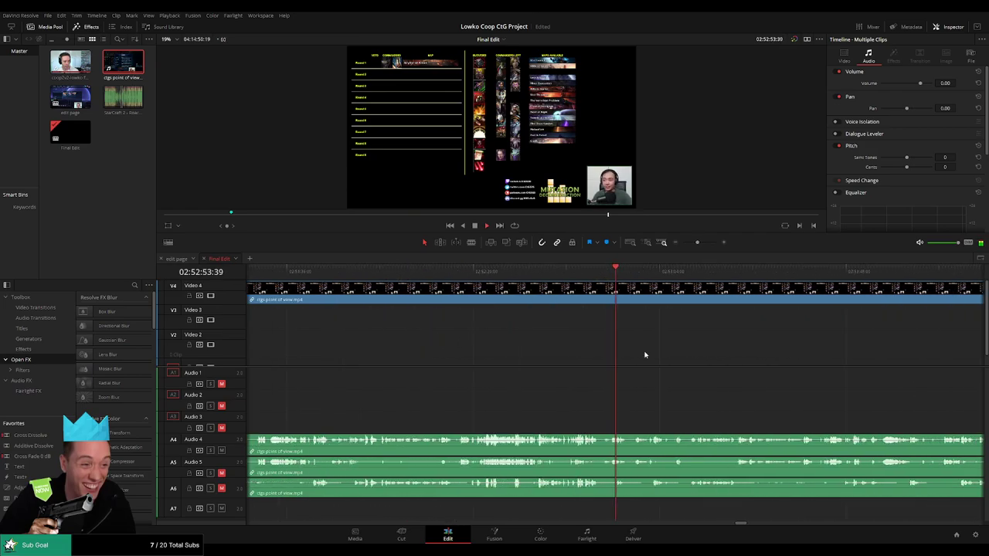
key(shift+z)
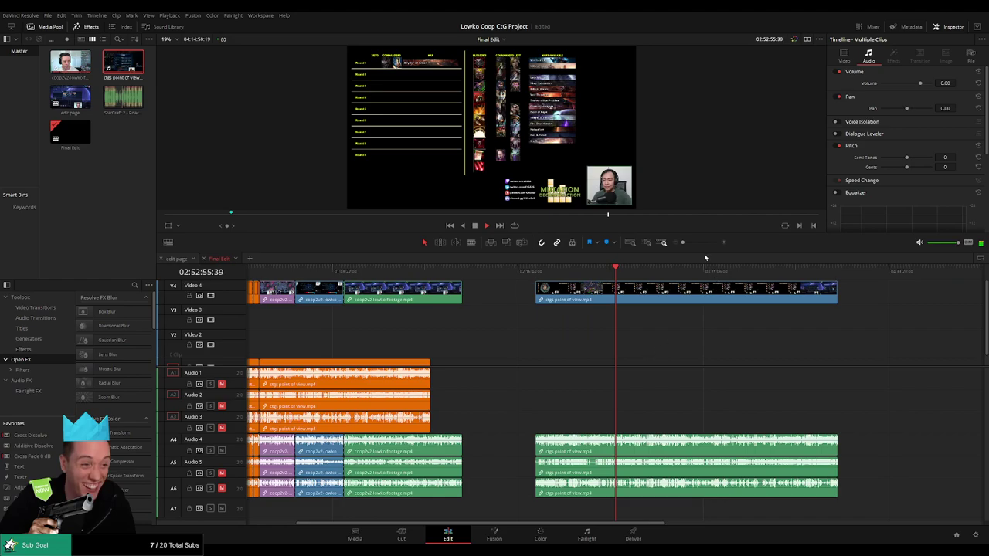
drag(682, 243, 704, 244)
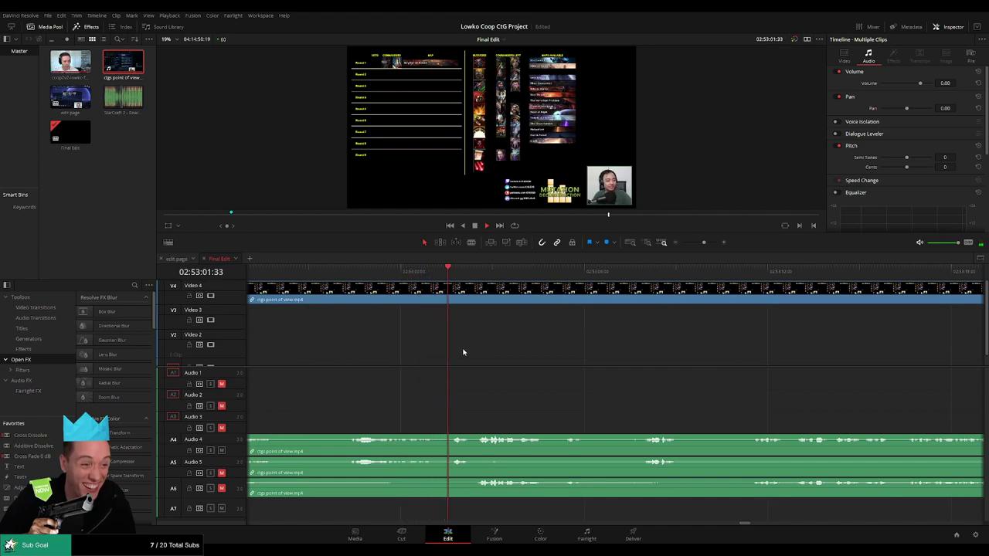
key(ctrl+b)
click(432, 298)
key(BackSpace)
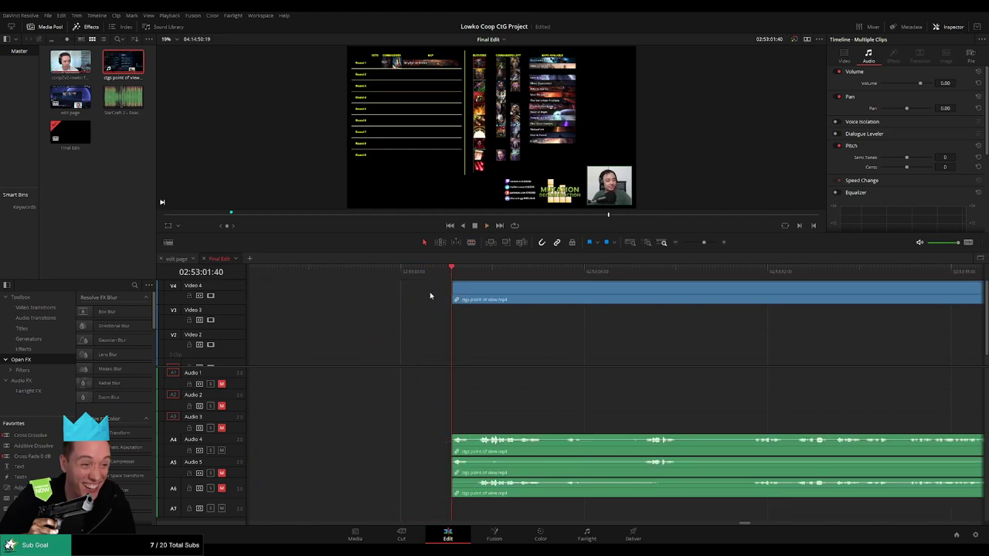
drag(701, 245, 681, 244)
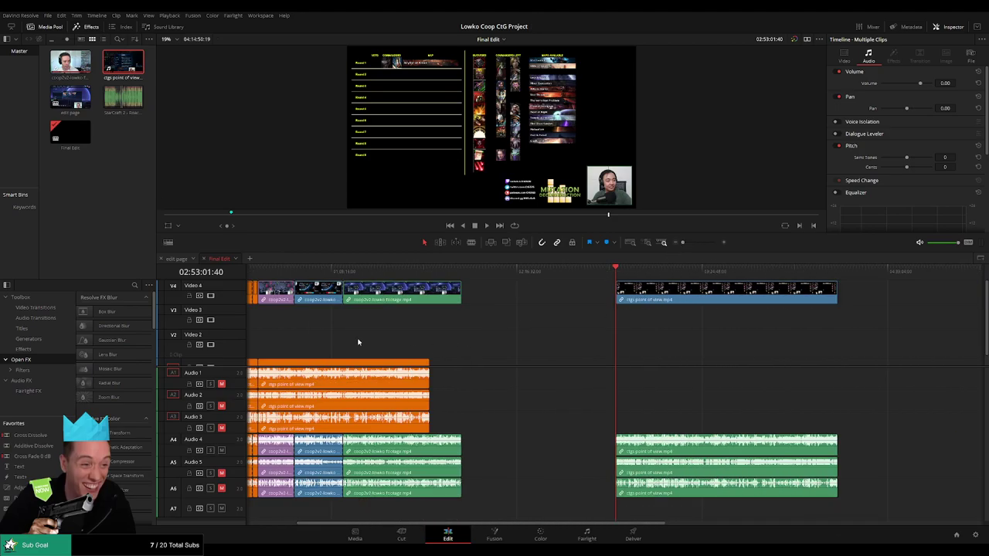
- Delete the orange ctgs point of view.mp4 section on Video 1 and Audio 1 to 3 that ends at 00:39:20:46
drag(357, 342, 571, 315)
drag(682, 243, 693, 242)
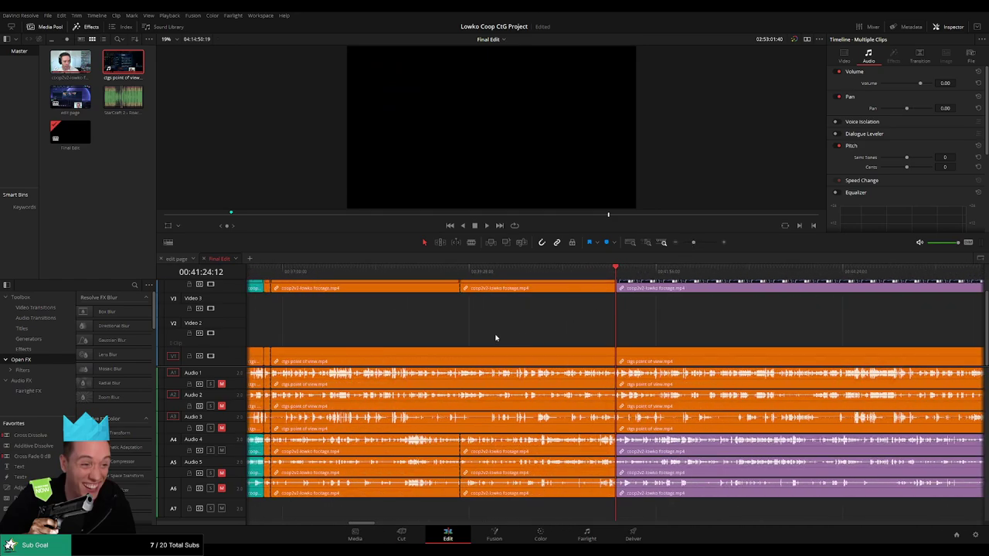
scroll(495, 337, left, 2)
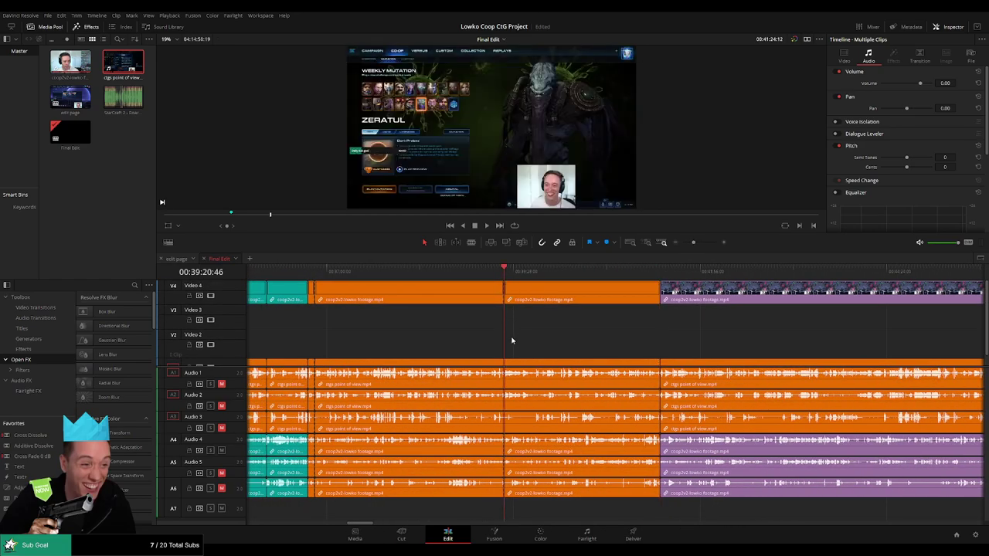
drag(509, 361, 503, 361)
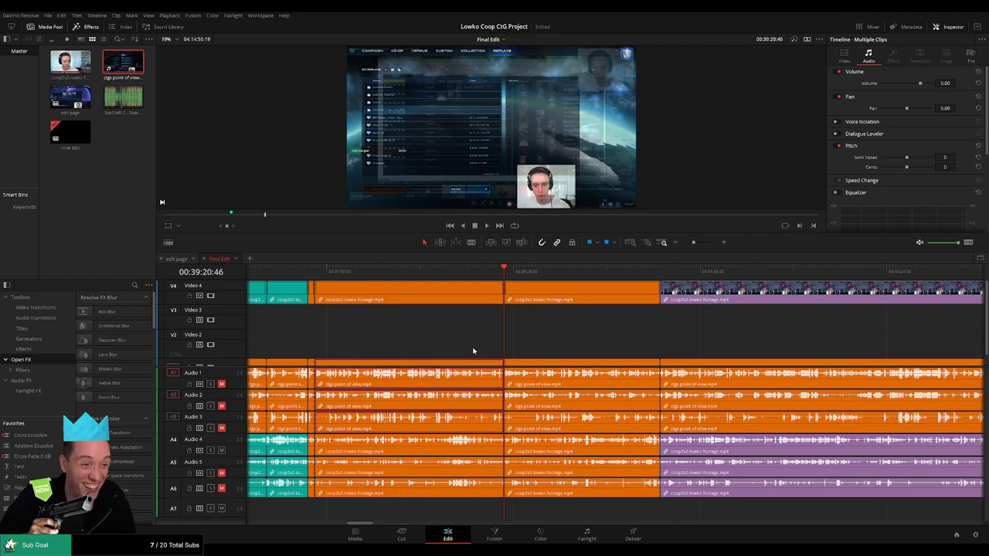
key(BackSpace)
scroll(560, 331, down, 1)
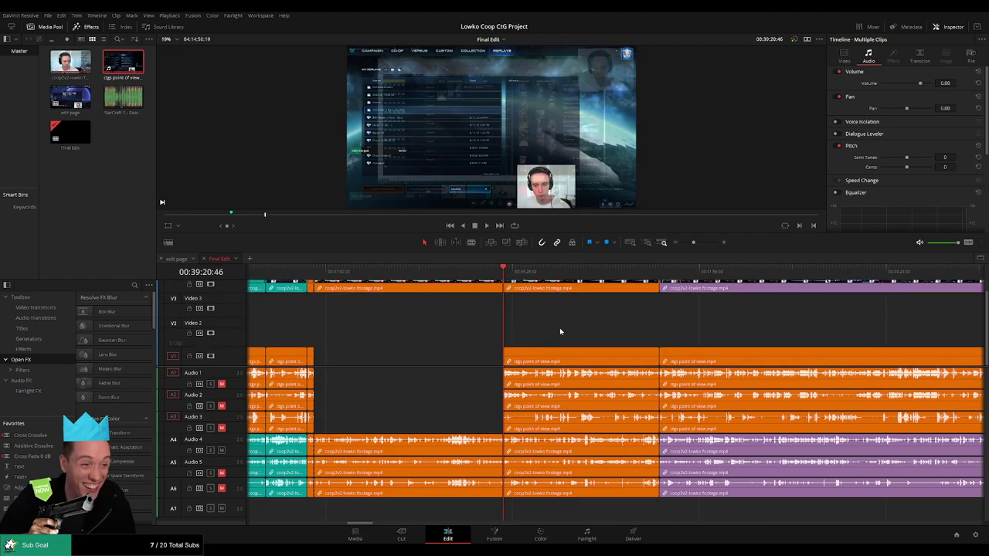
- Find the end of the matching scene in the Video 4 copy of ctgs point of view.mp4 and split it at 02:54:37:50
drag(693, 244, 683, 244)
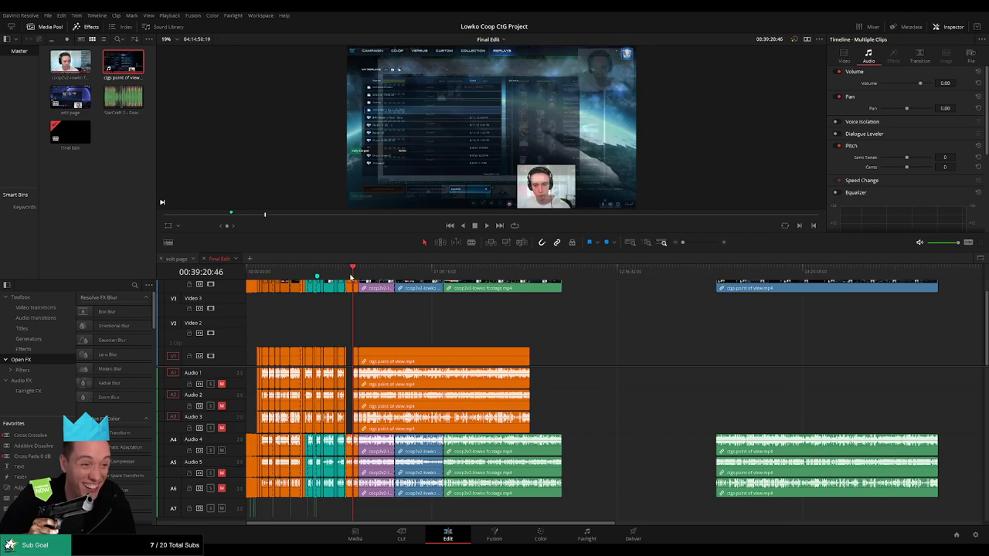
drag(345, 275, 356, 275)
key(space)
drag(683, 242, 691, 243)
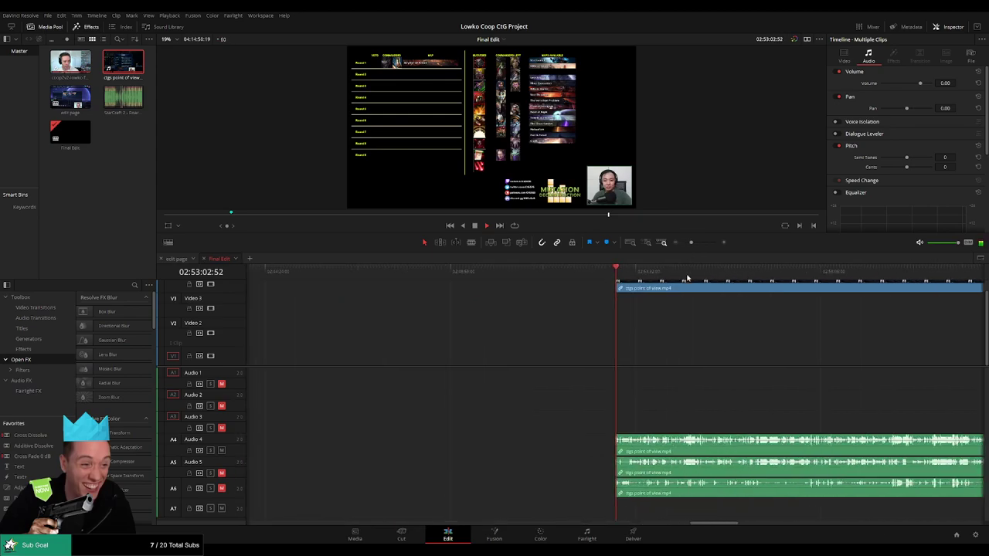
drag(651, 274, 670, 277)
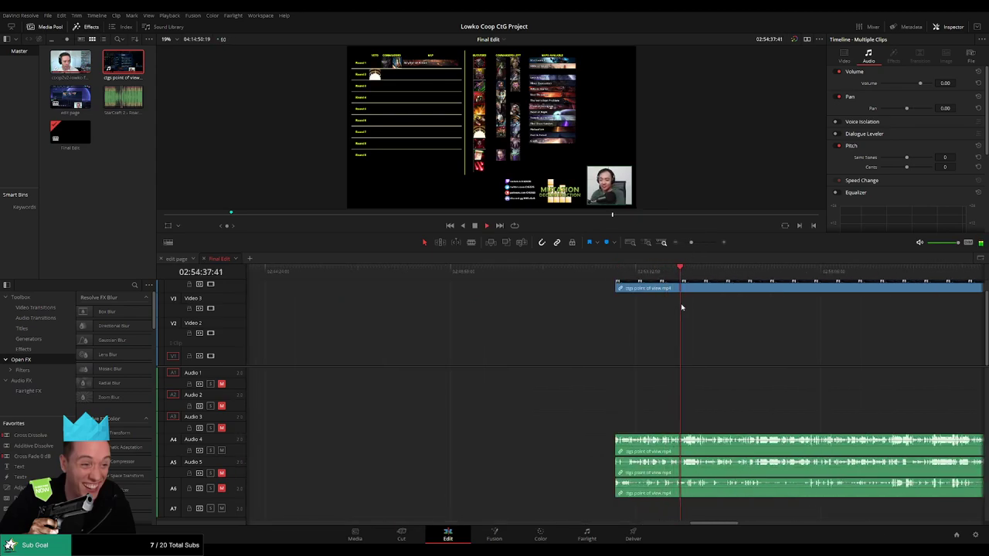
drag(691, 242, 682, 243)
drag(615, 290, 296, 315)
drag(364, 310, 526, 316)
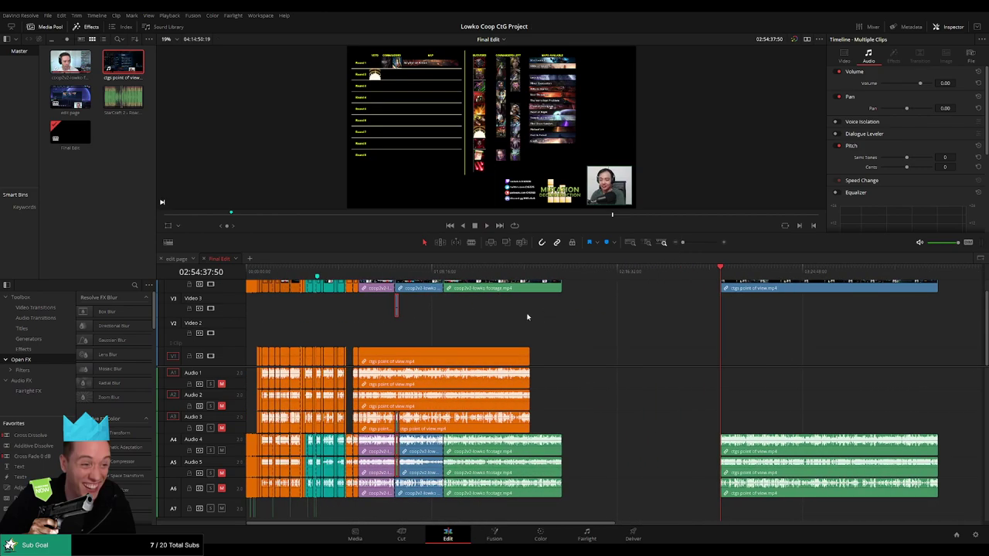
drag(388, 309, 347, 311)
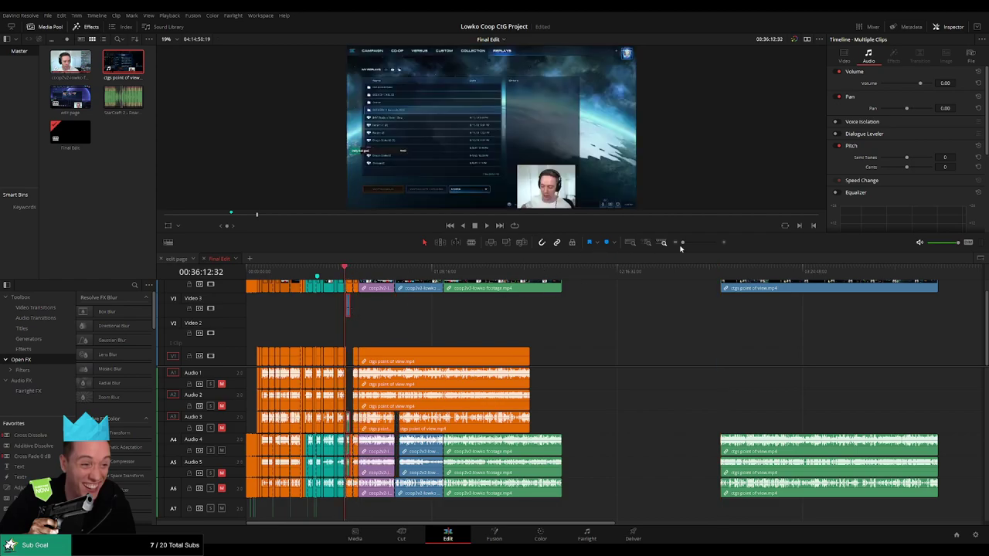
drag(681, 242, 697, 244)
scroll(698, 331, right, 5)
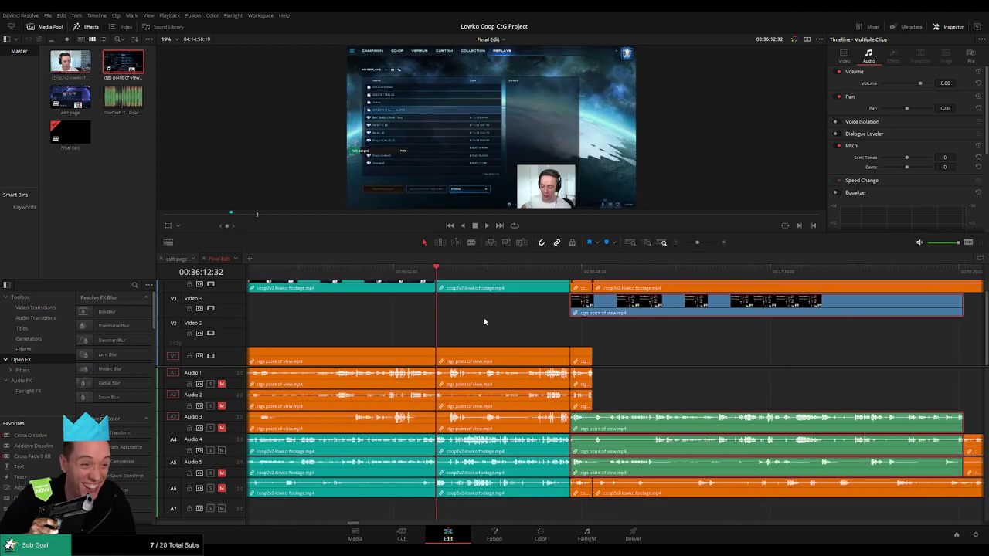
drag(540, 309, 582, 357)
key(ctrl+z)
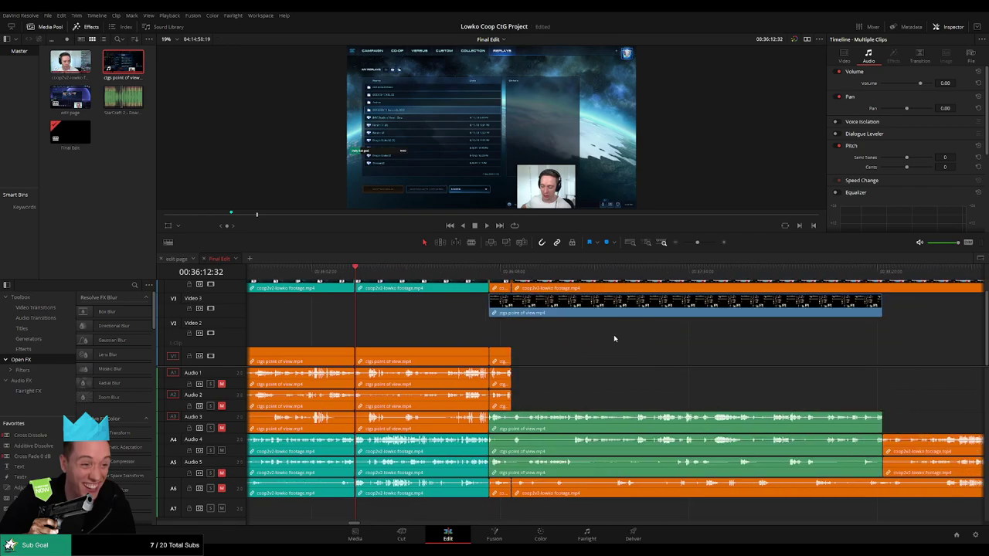
key(ctrl+z)
drag(696, 242, 682, 242)
drag(748, 287, 700, 332)
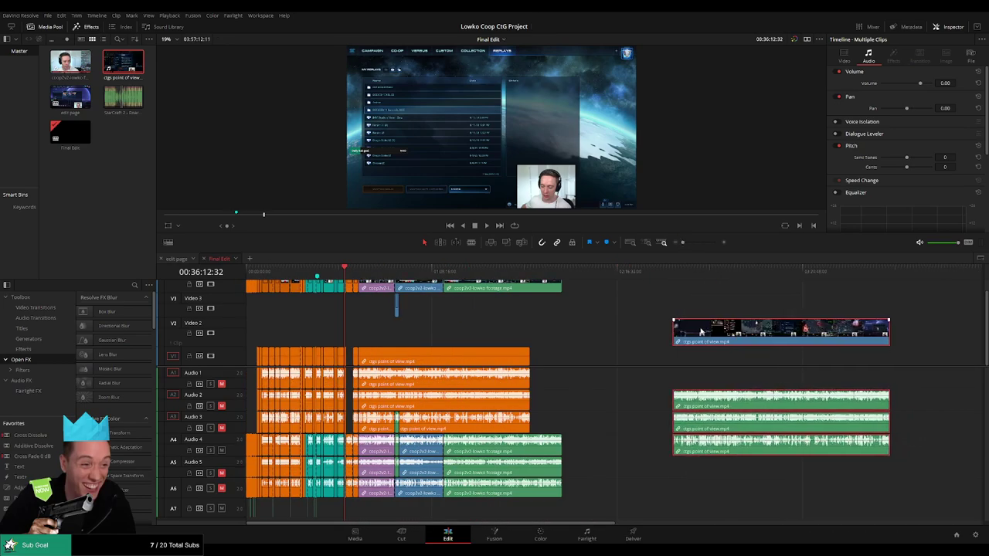
key(ctrl+z)
key(ctrl+z)
key(ctrl+z)
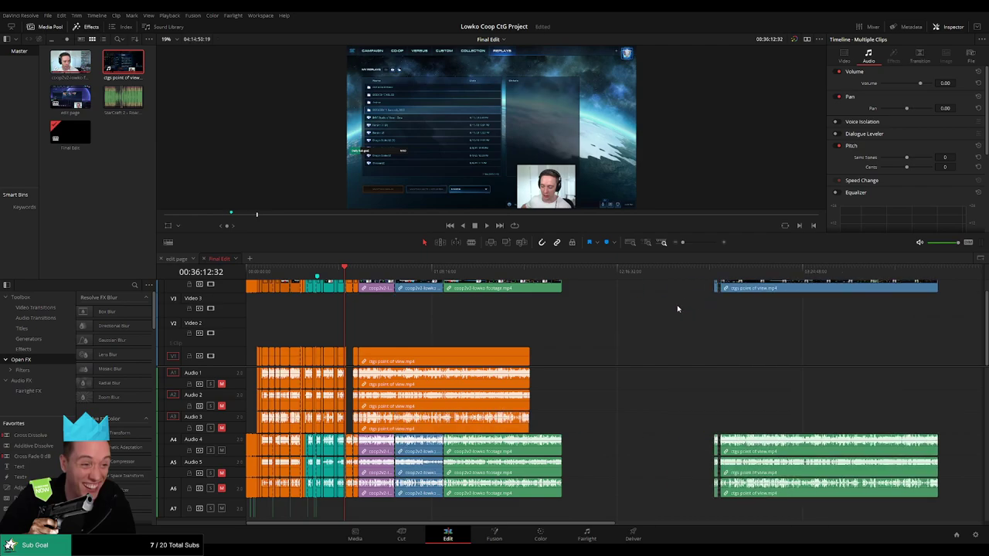
- Move the short split-off piece of ctgs point of view.mp4 into the Video 1 gap, starting at 00:36:50:40
mouse_move(712, 296)
mouse_down()
mouse_move(657, 316)
mouse_move(655, 361)
mouse_move(348, 359)
mouse_up()
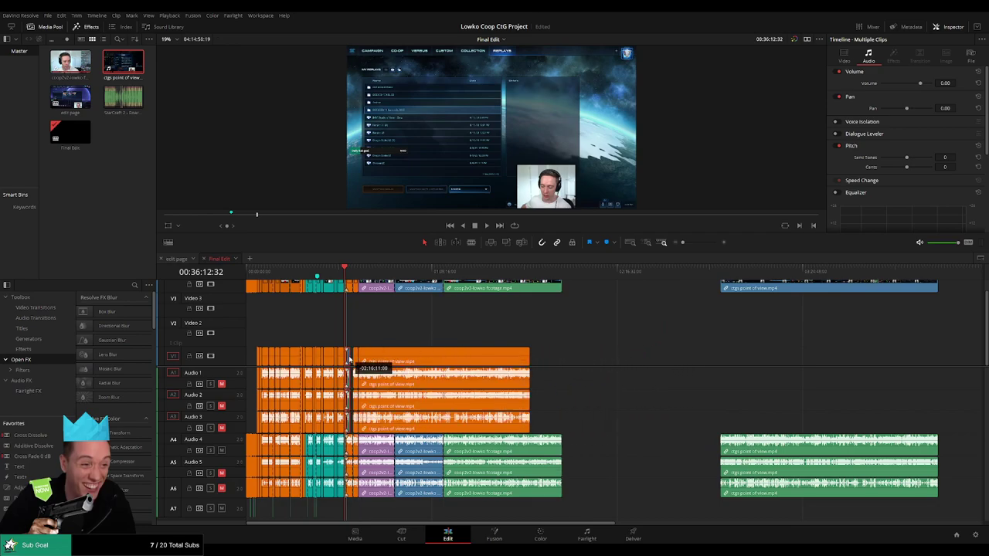
drag(683, 242, 696, 244)
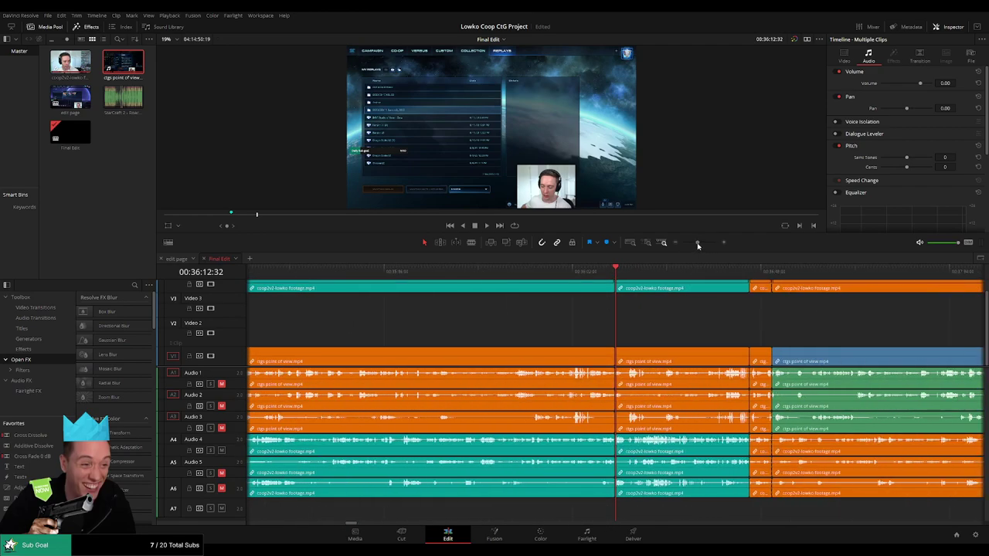
scroll(653, 333, right, 4)
click(441, 273)
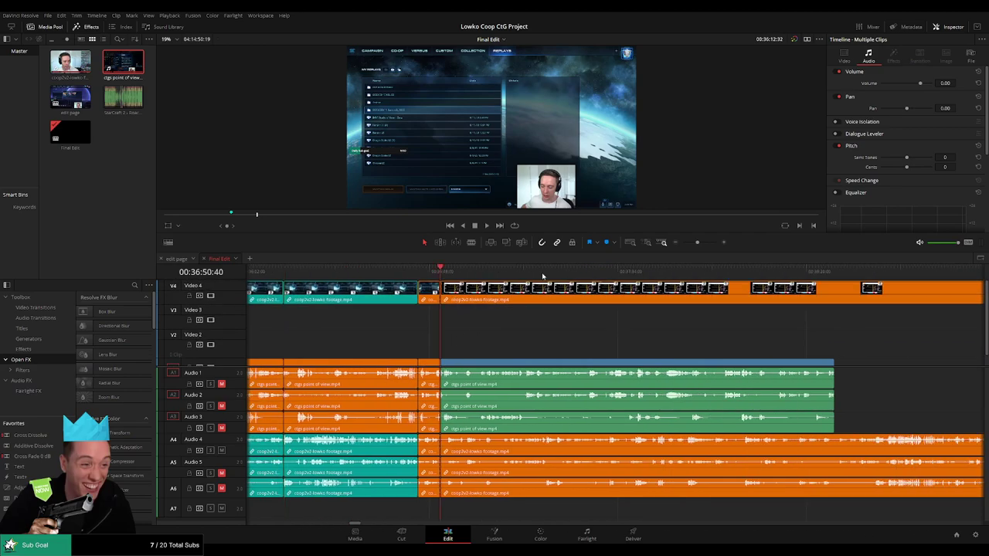
- Play the orange spreadsheet section from 00:36:50:40 to check how the new Video 1 clip lines up with the webcam footage
drag(696, 243, 704, 249)
key(space)
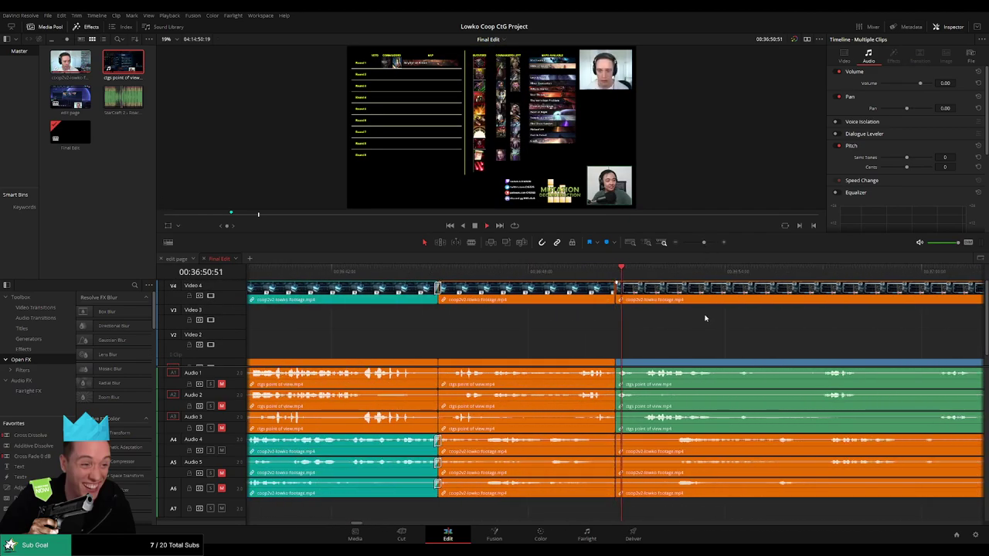
key(space)
drag(702, 322, 508, 321)
scroll(507, 318, right, 2)
key(space)
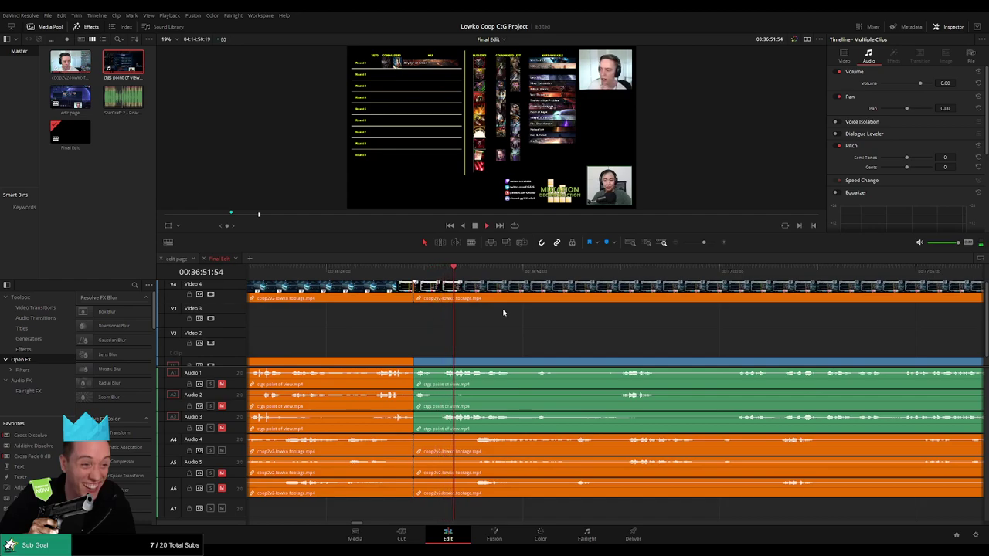
drag(487, 272, 474, 272)
- Unmute Audio 1 and replay the section from 00:36:50:40 to hear both recordings together
click(441, 361)
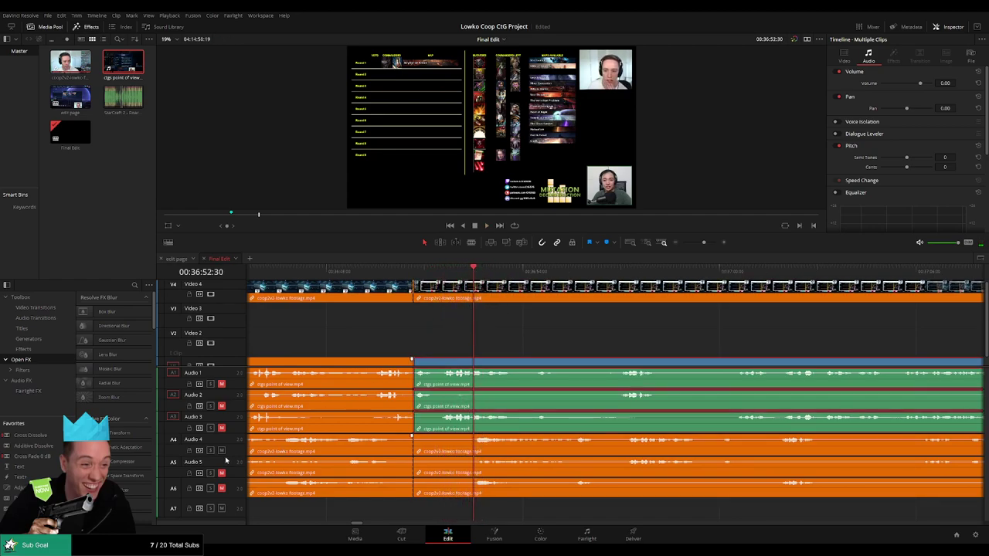
key(space)
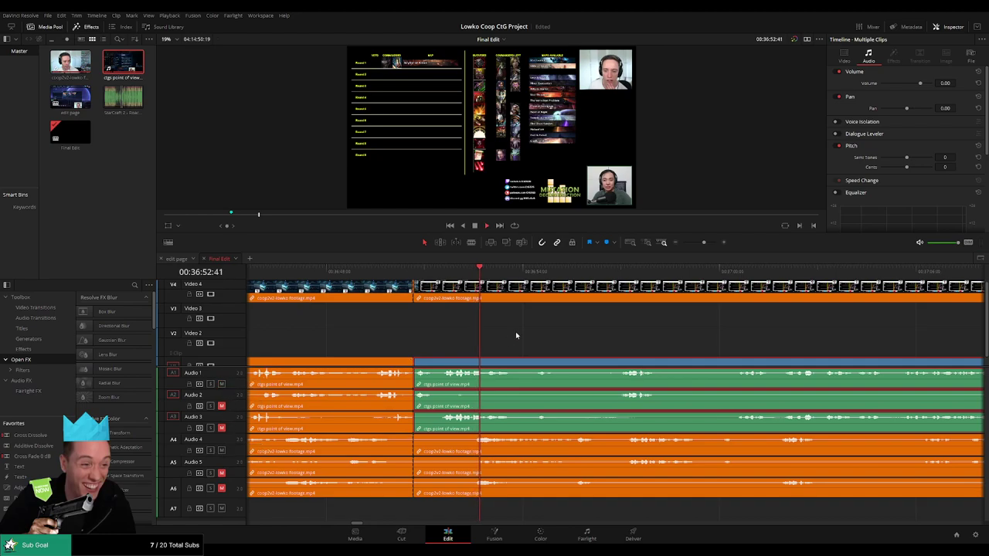
click(418, 270)
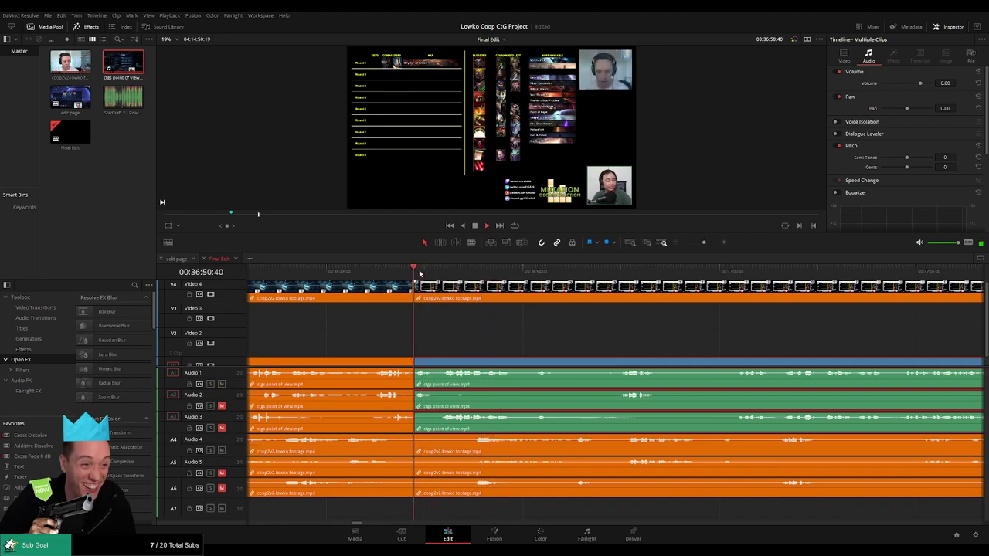
key(space)
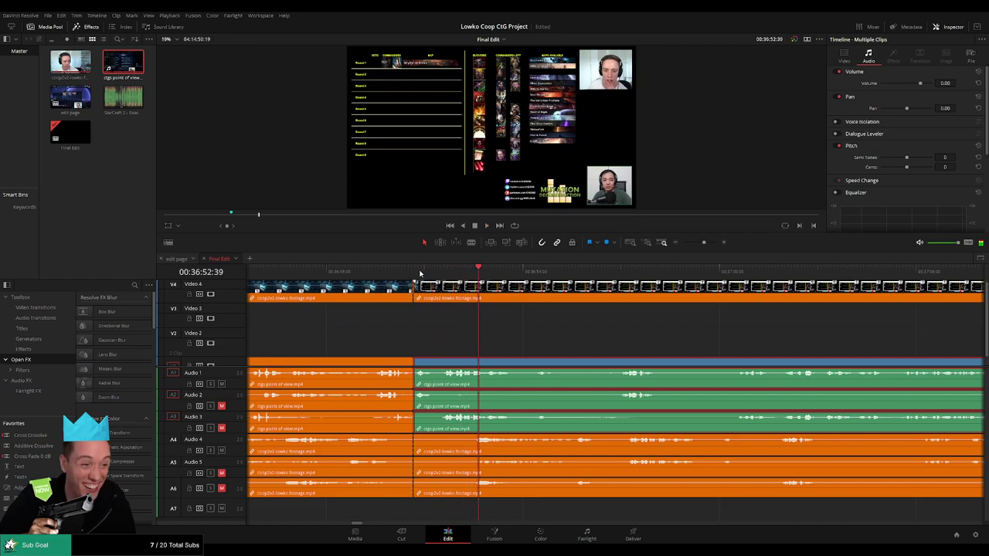
- Trim most of the end off the new Video 1 clip and its linked audio, and move its start to 00:36:55:38
click(557, 272)
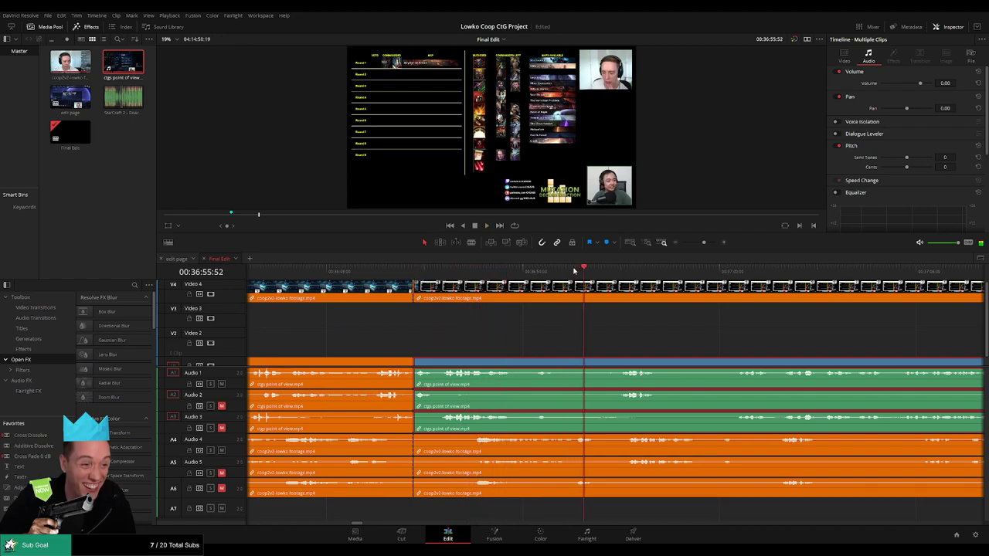
drag(584, 272, 577, 272)
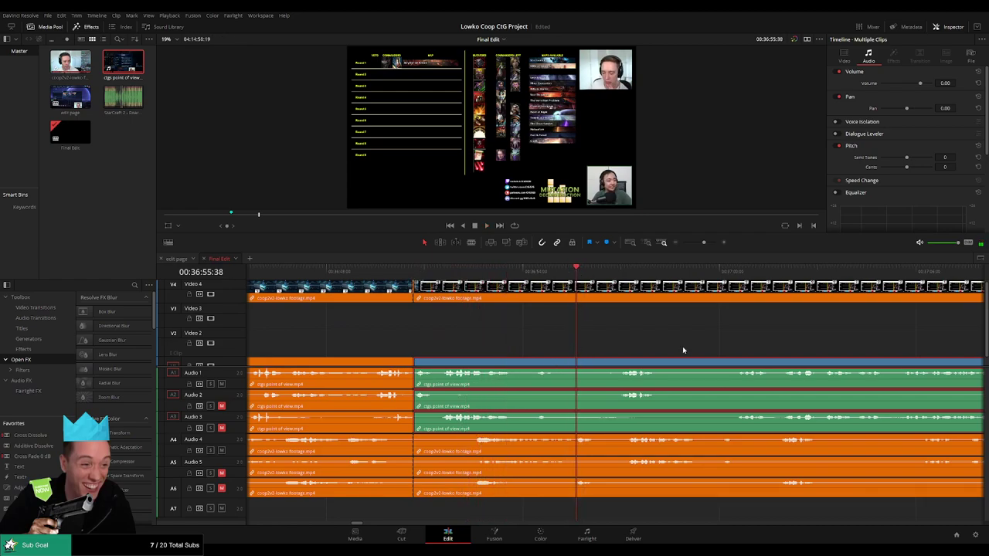
drag(683, 347, 457, 345)
click(457, 344)
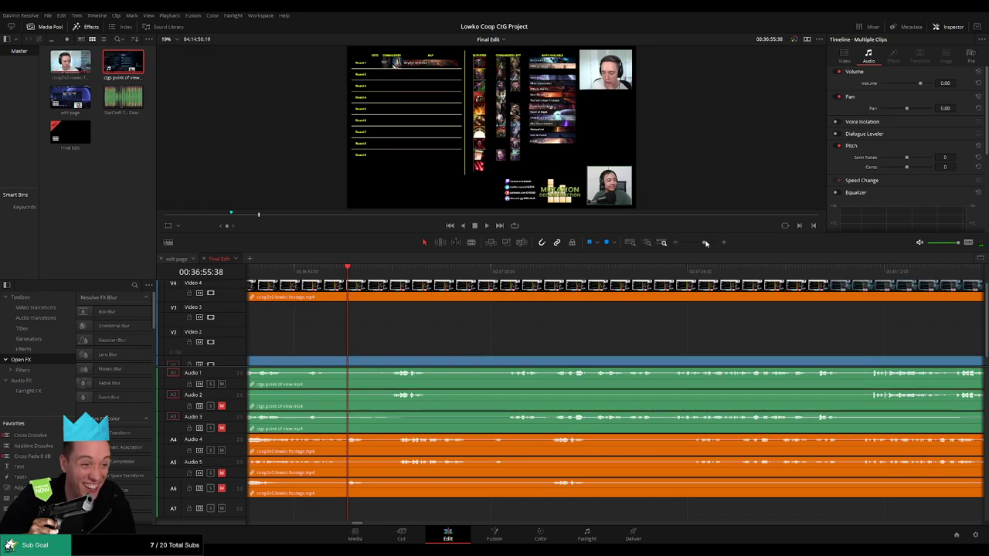
drag(704, 243, 698, 242)
scroll(727, 358, right, 4)
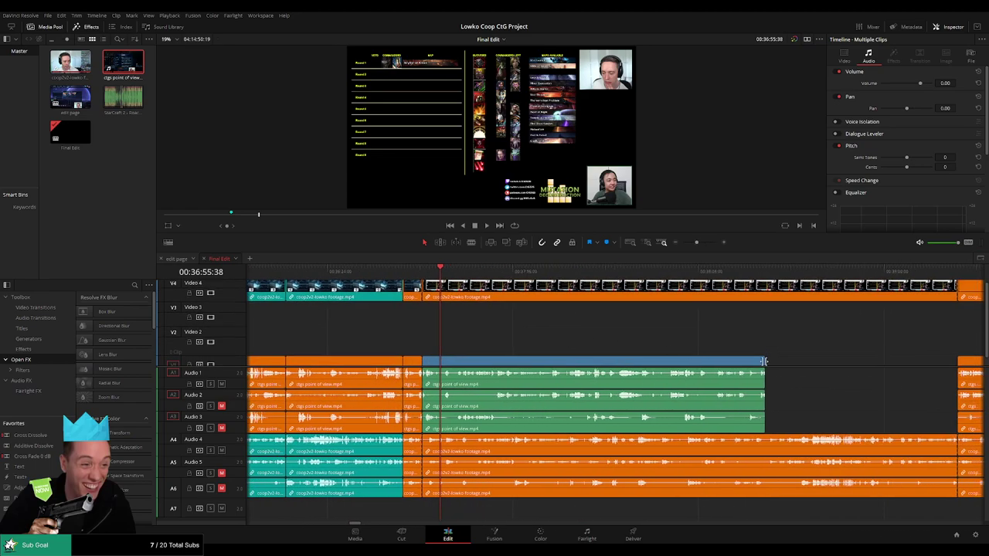
drag(764, 361, 523, 362)
drag(458, 366, 476, 366)
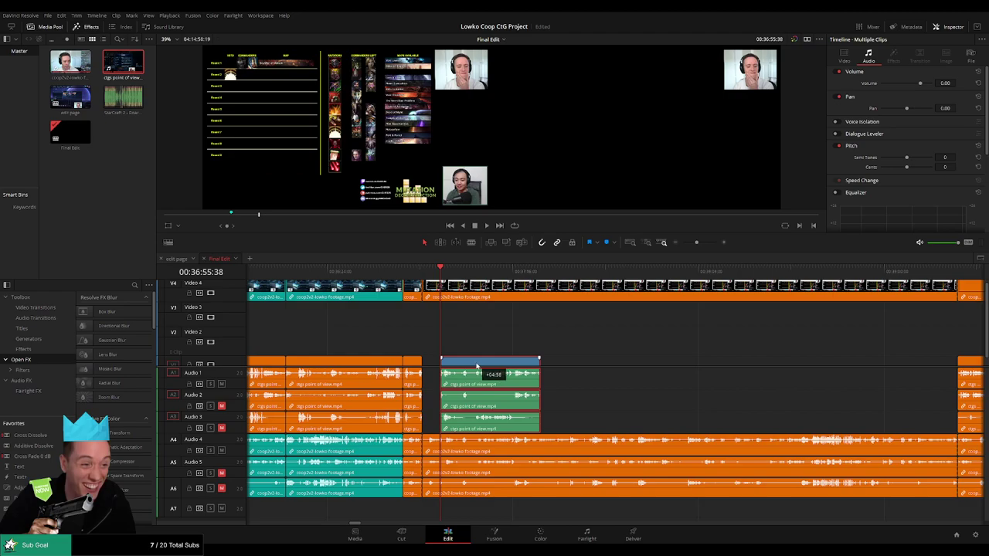
- Play the moved clip to find where its speech begins and trim its start to 00:36:56:27
key(space)
drag(696, 242, 706, 244)
click(587, 290)
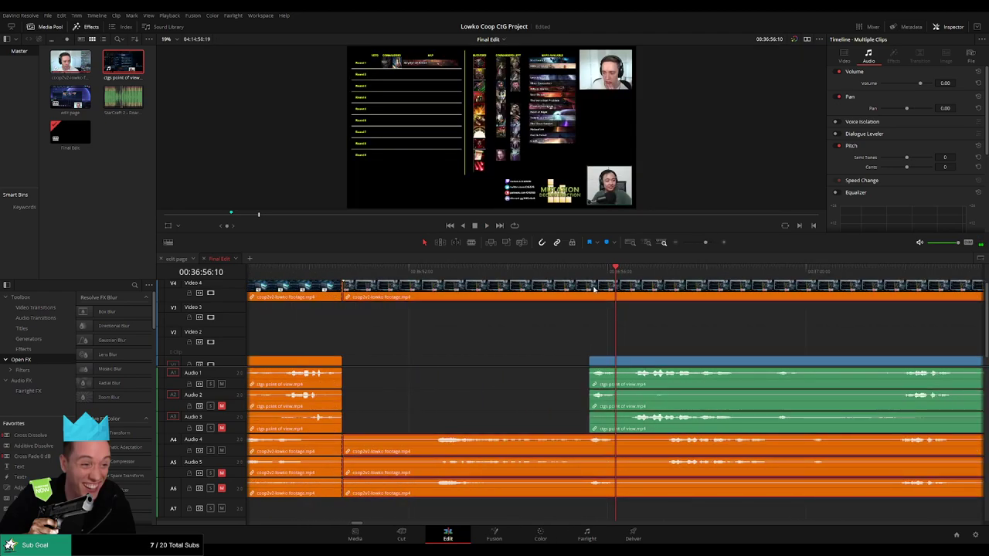
click(588, 270)
key(space)
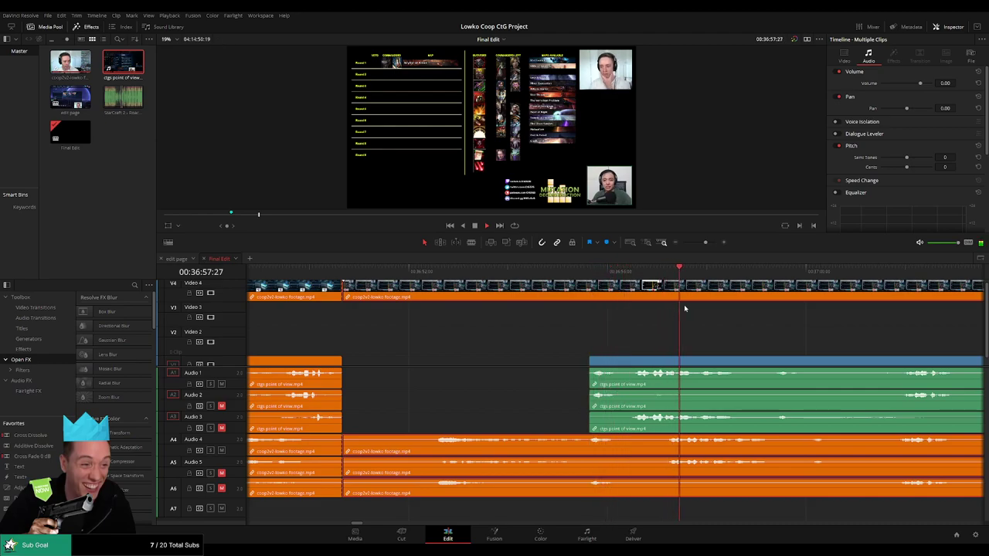
click(629, 270)
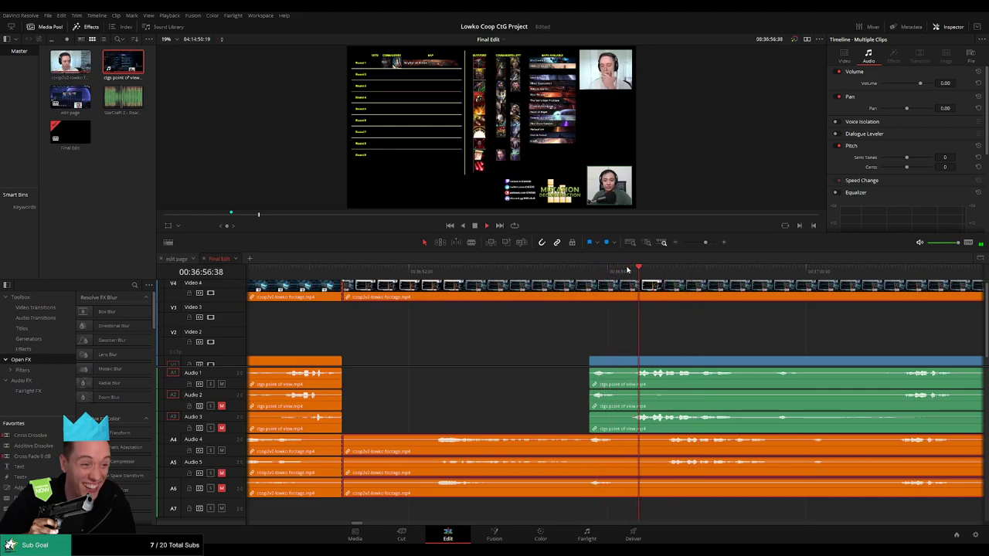
click(627, 269)
drag(627, 268, 629, 269)
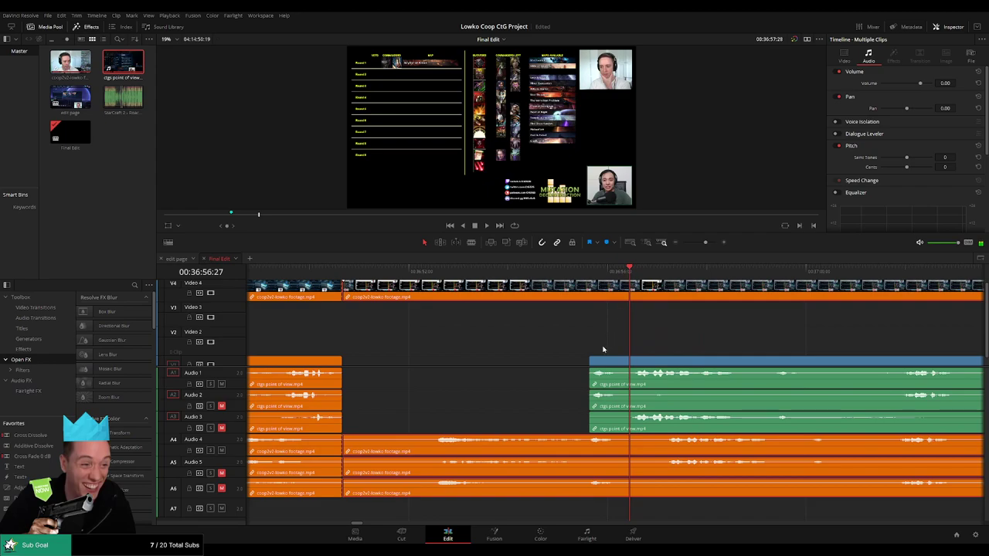
drag(590, 360, 630, 360)
- Move the trimmed clip to 00:36:57:09, nudge it 3 frames further along, and play it to check the audio sync
drag(704, 348, 489, 362)
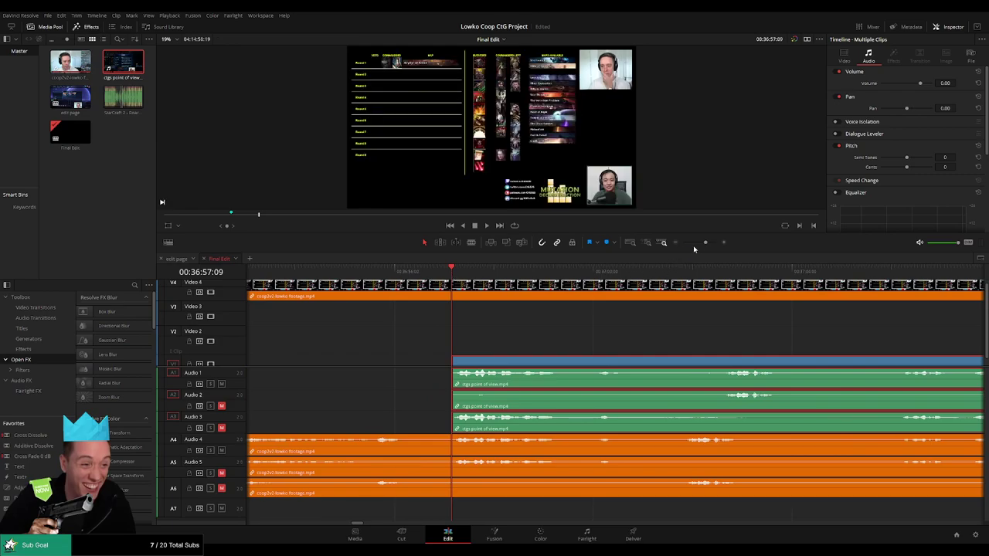
drag(705, 243, 712, 244)
scroll(680, 368, right, 5)
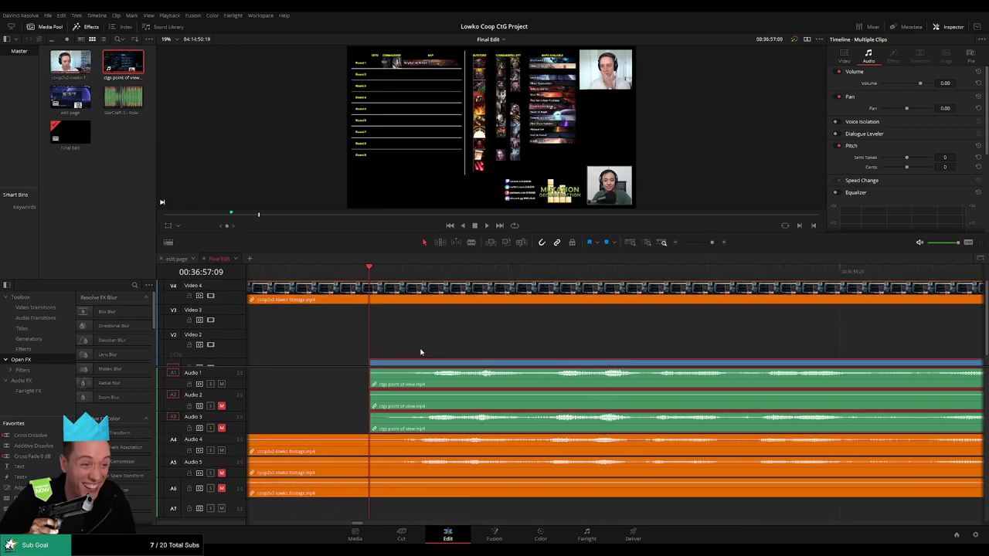
drag(390, 365, 437, 359)
scroll(413, 349, down, 1)
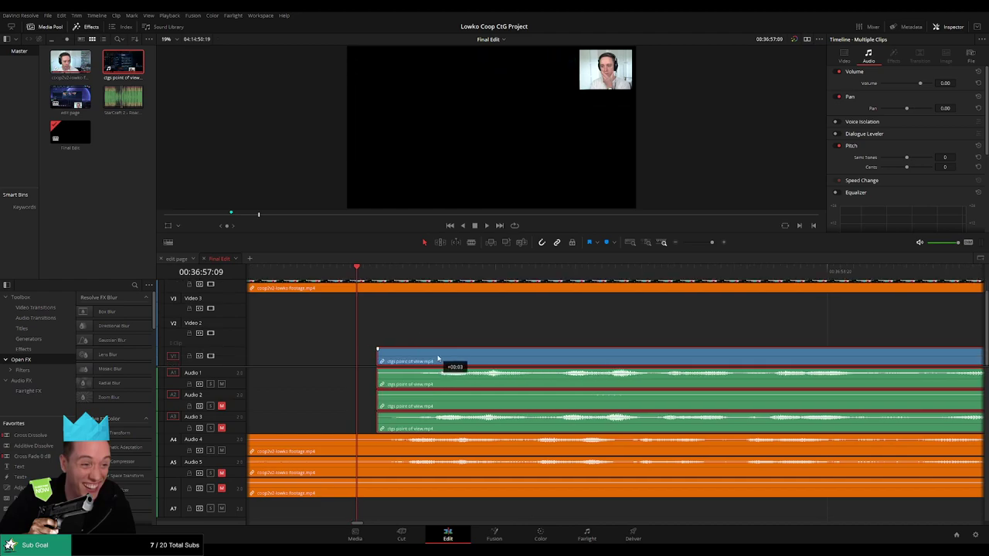
click(383, 276)
key(space)
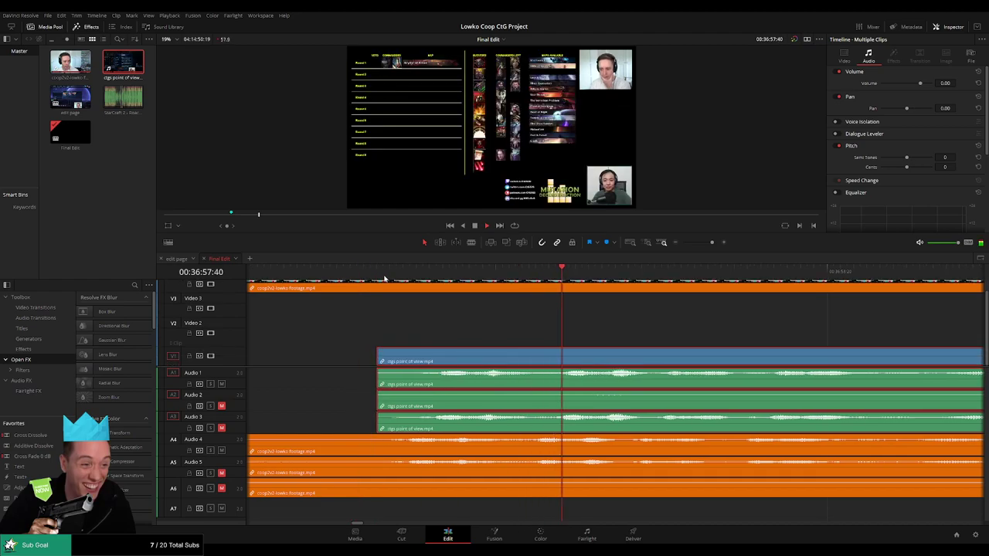
- Replay the synced ctgs point of view.mp4 clip from its start to check the audio sync, and mute Audio 1
key(space)
click(384, 275)
key(space)
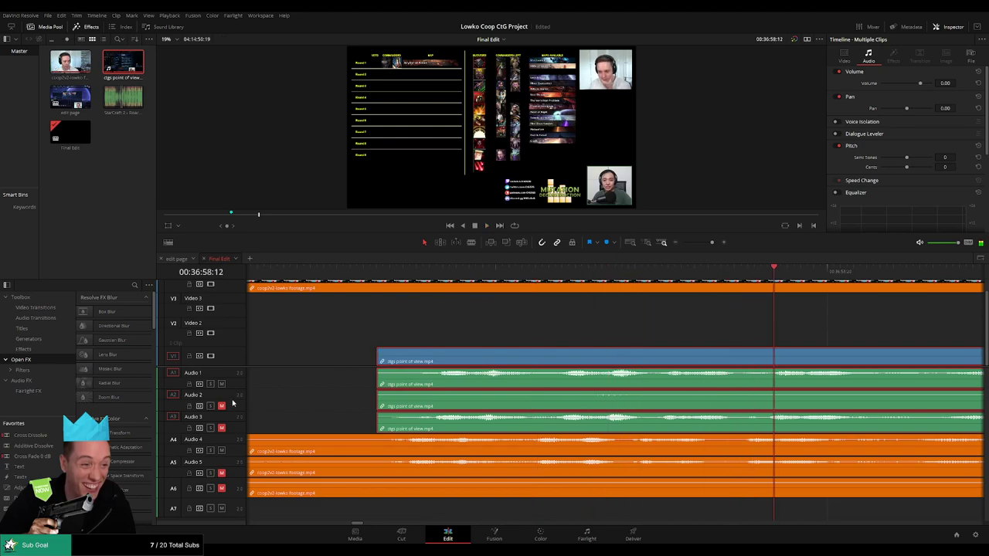
click(597, 317)
drag(699, 244, 703, 246)
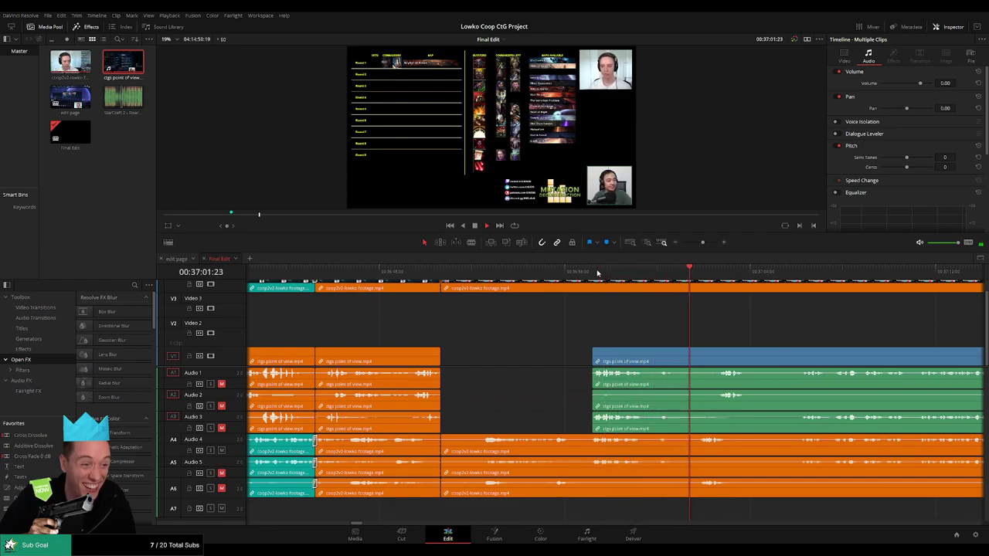
- Play the clip from 00:37:01:42 and again from further along to check the muted section
scroll(807, 328, right, 3)
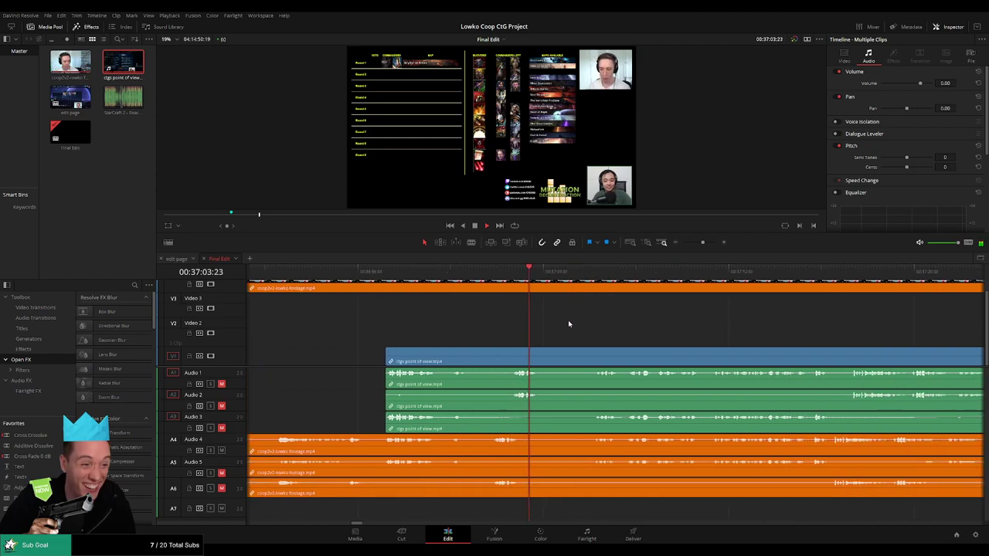
click(484, 270)
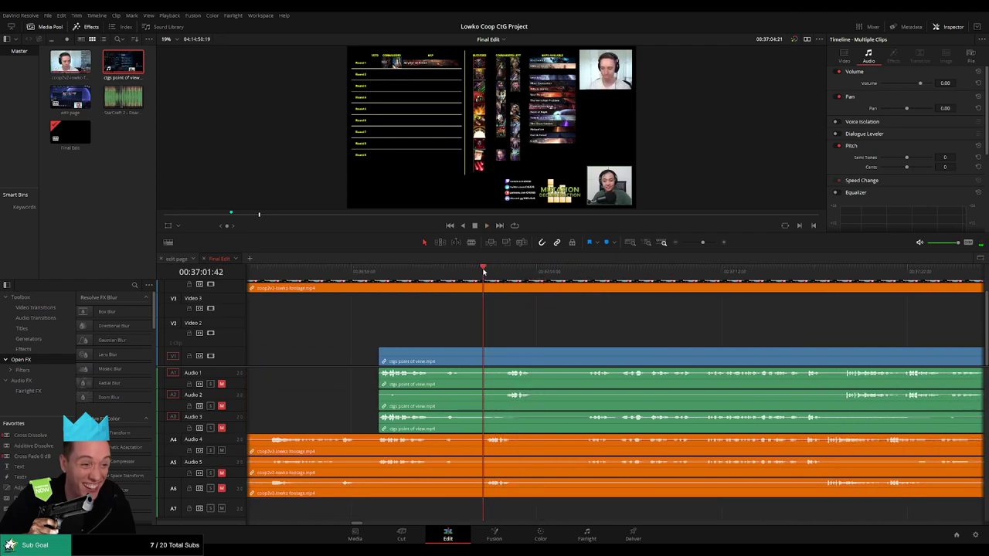
key(space)
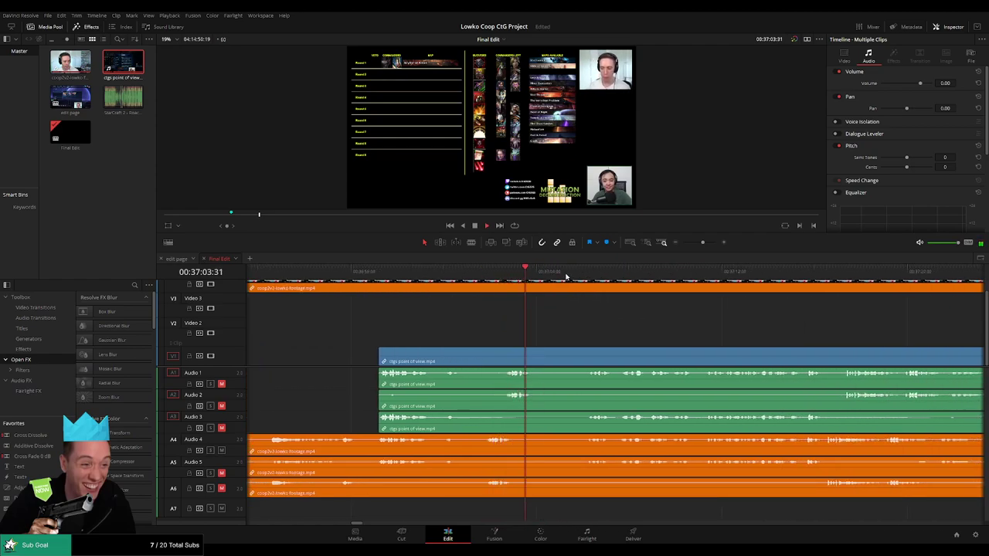
click(565, 272)
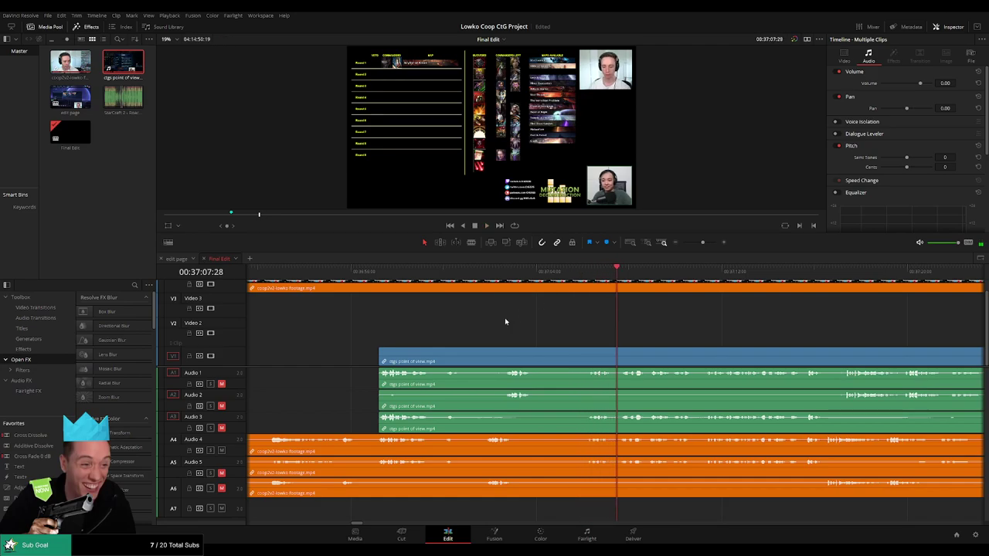
- Extend the start of the synced Video 1 clip and its linked audio back to the end of the preceding clip, and play the restored part
scroll(505, 321, left, 2)
drag(523, 355, 372, 355)
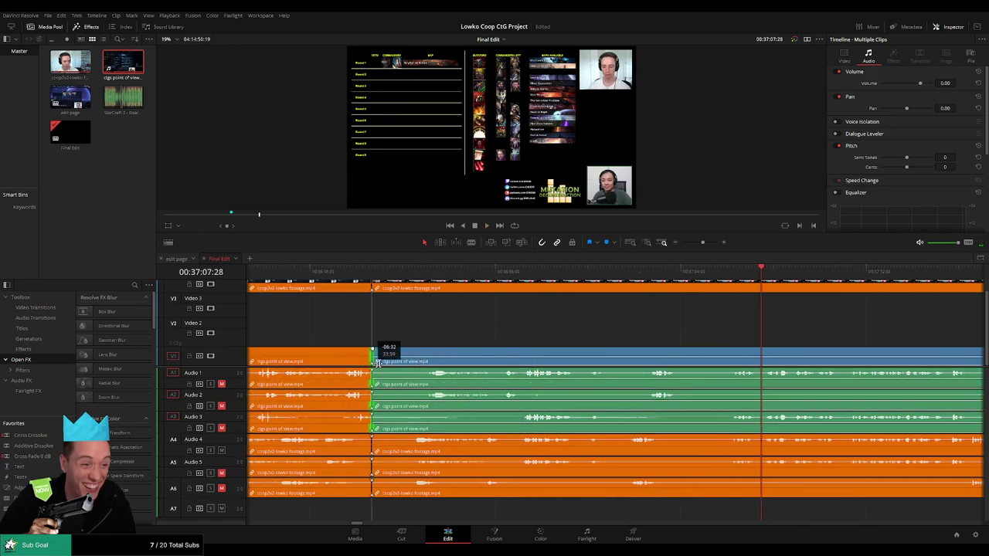
click(429, 271)
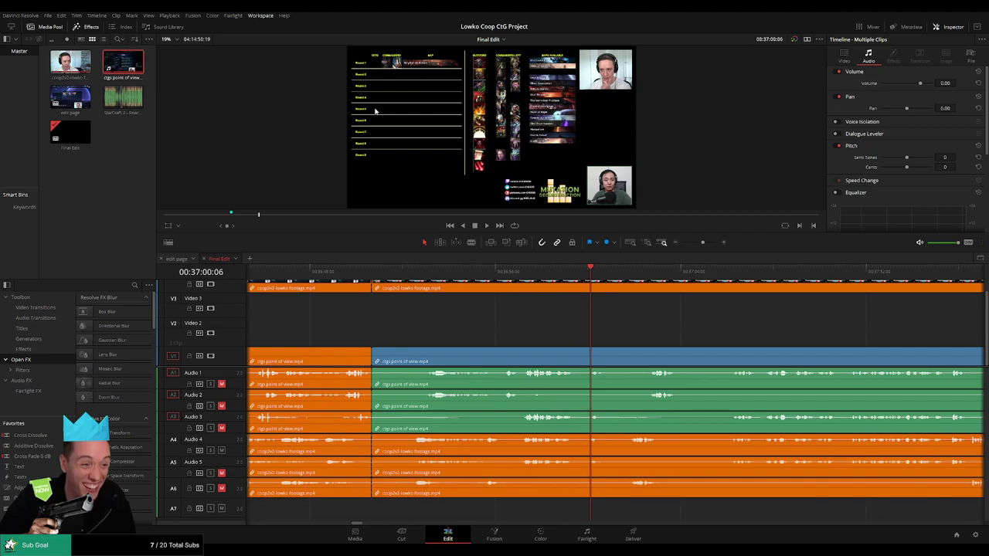
click(415, 277)
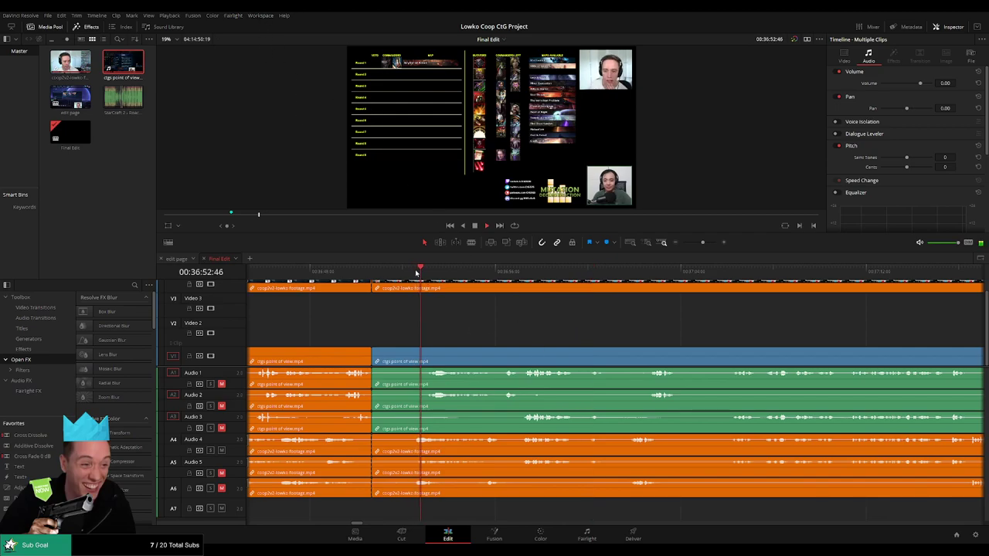
drag(572, 334, 454, 330)
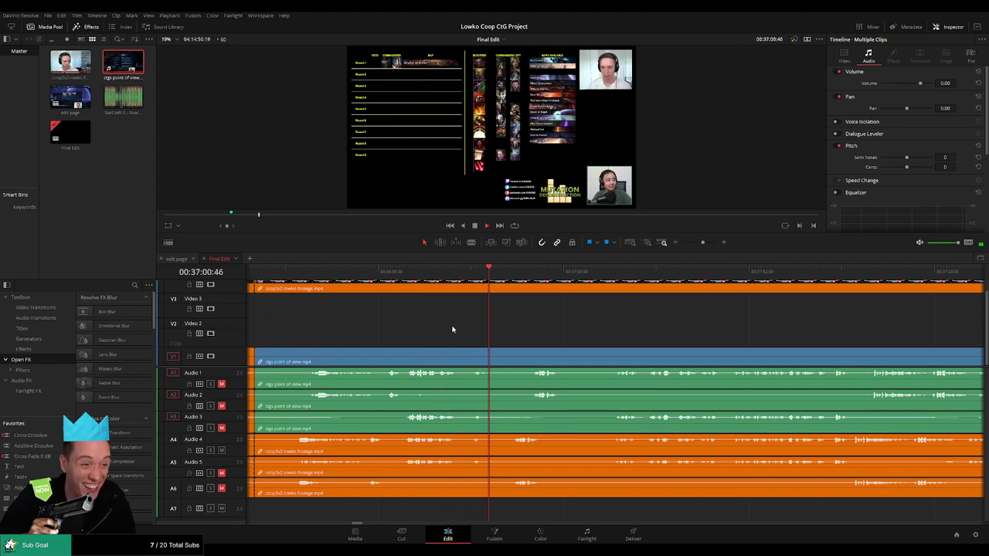
key(space)
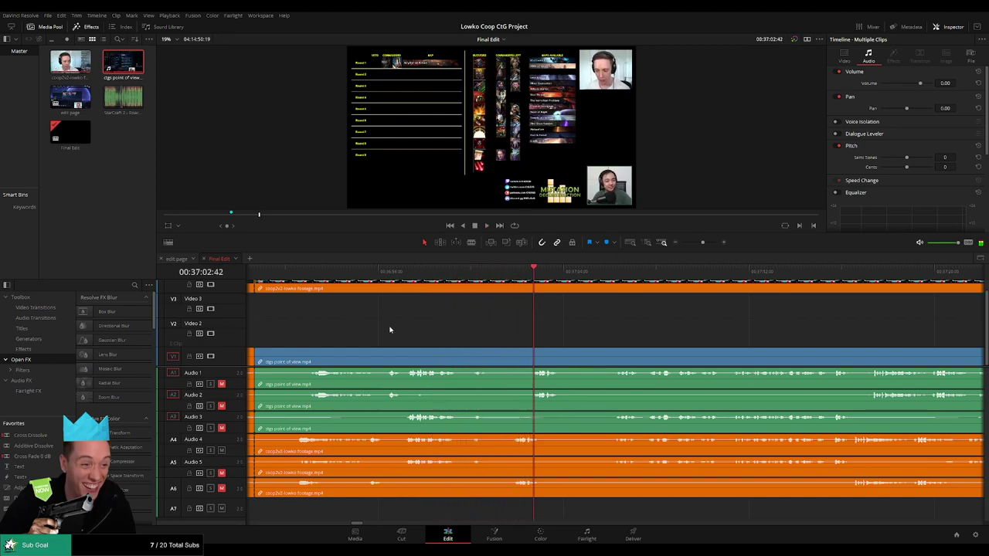
- Play across the cut near 00:36:50:40 and sample the footage up to 00:36:56:13 to review the extended background
drag(347, 323, 521, 334)
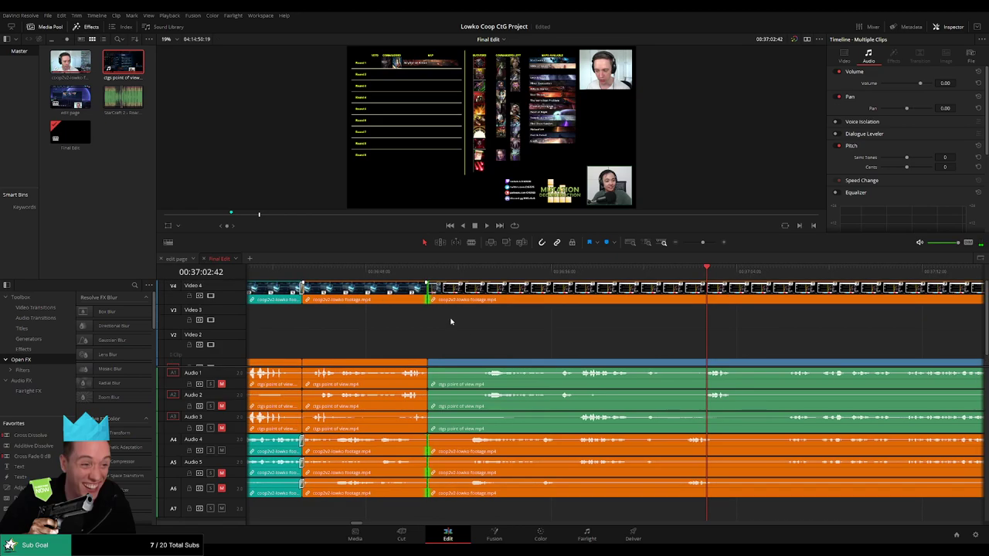
click(421, 271)
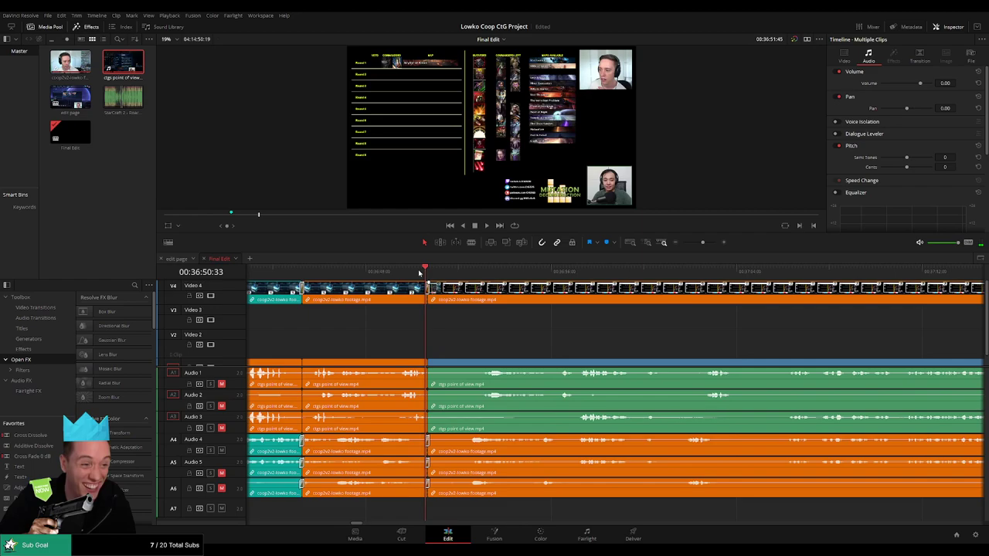
click(411, 273)
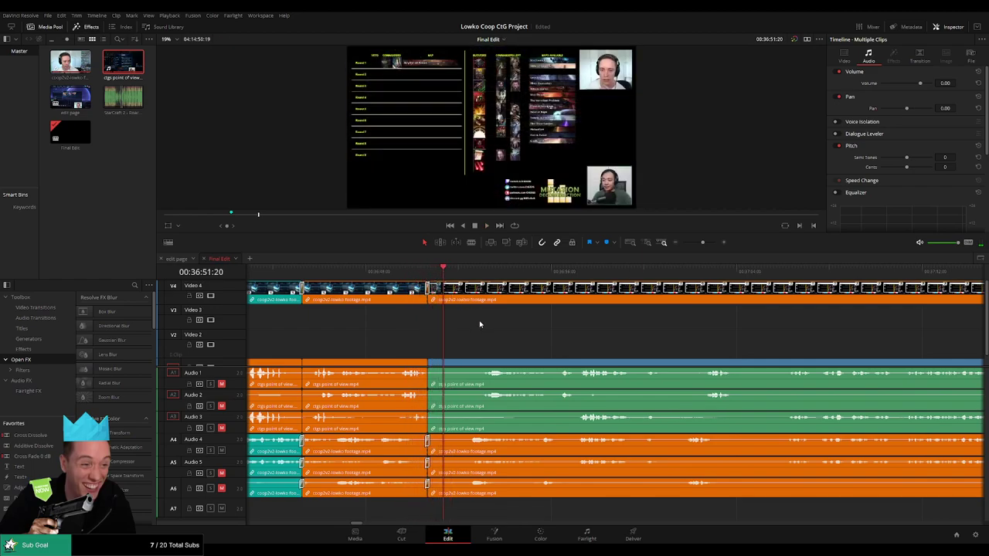
click(481, 275)
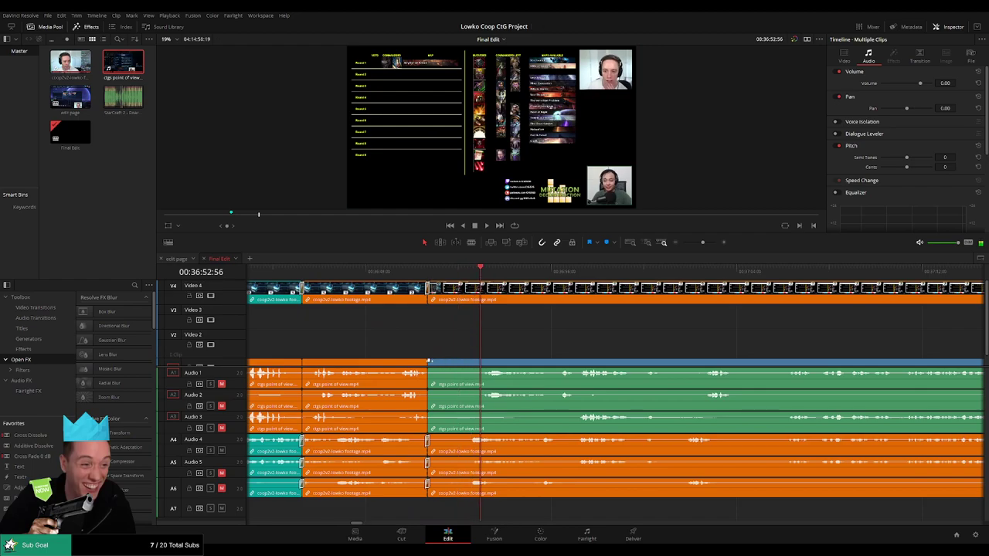
click(556, 273)
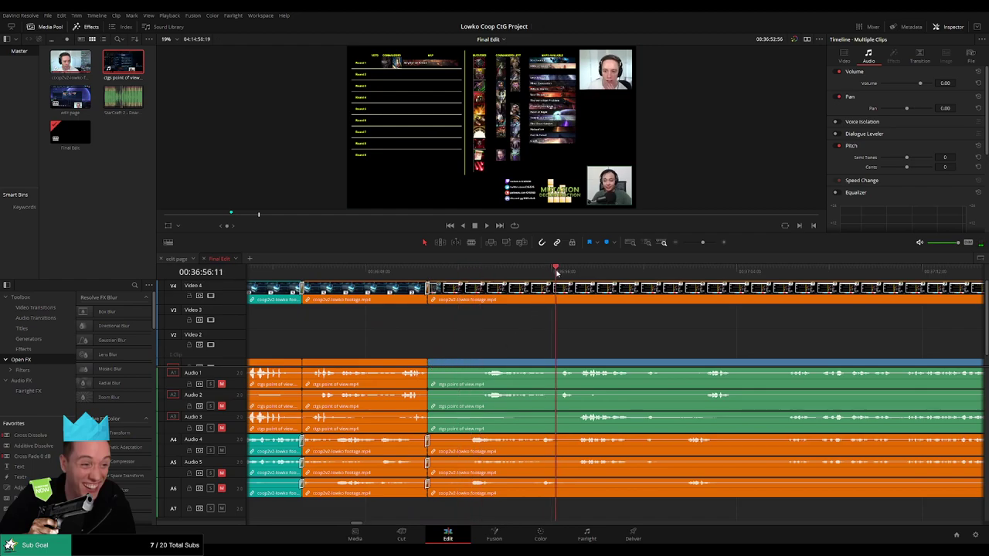
click(556, 273)
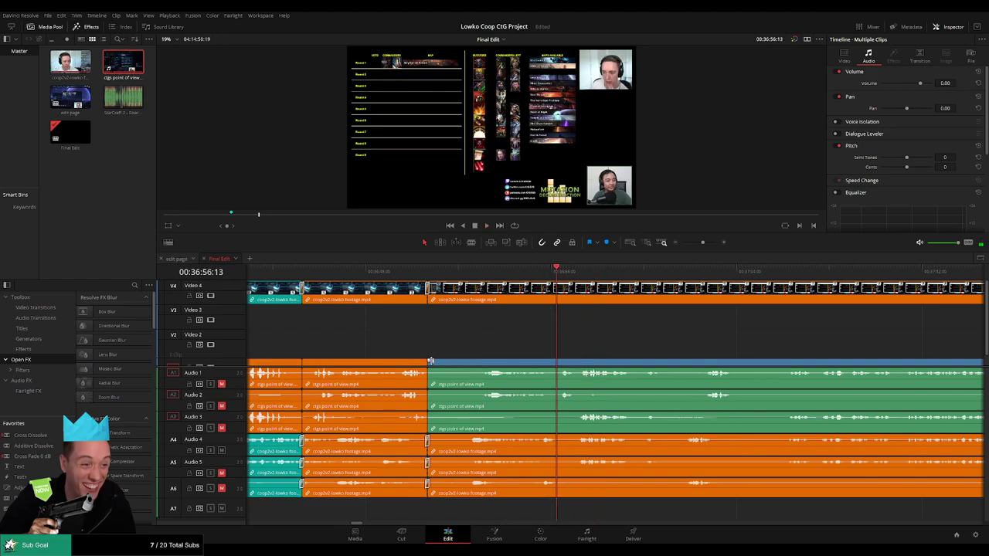
- Try trimming the synced clip's start to 00:36:56:13, and extend it back toward the preceding clip
drag(430, 361, 556, 360)
click(415, 273)
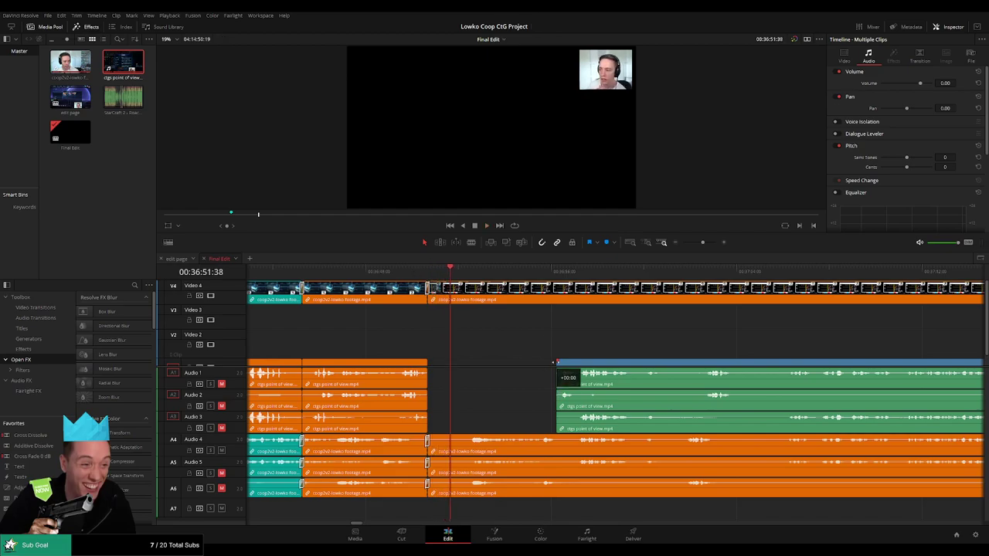
drag(556, 363, 431, 360)
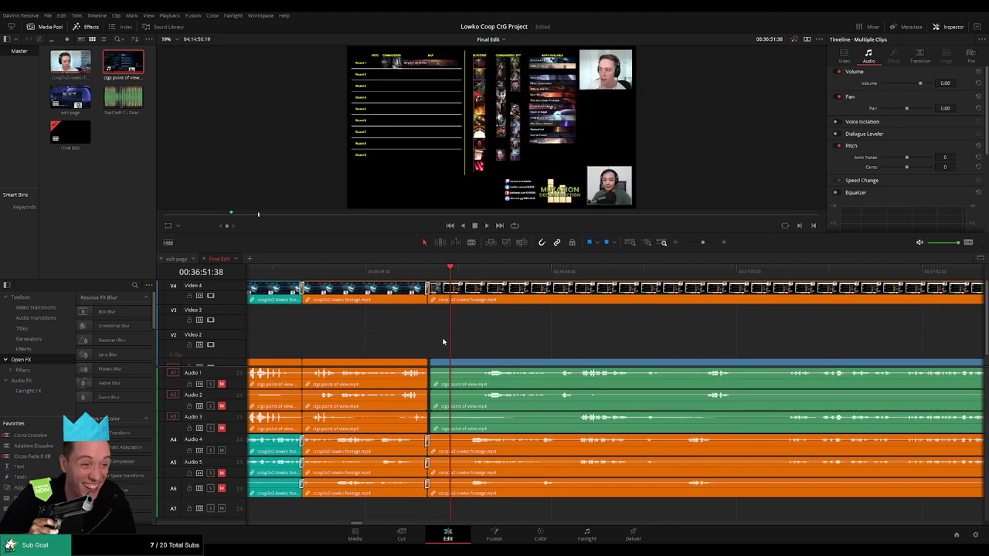
- Replay the dissolve into the spreadsheet section from just before the cut
click(411, 276)
key(space)
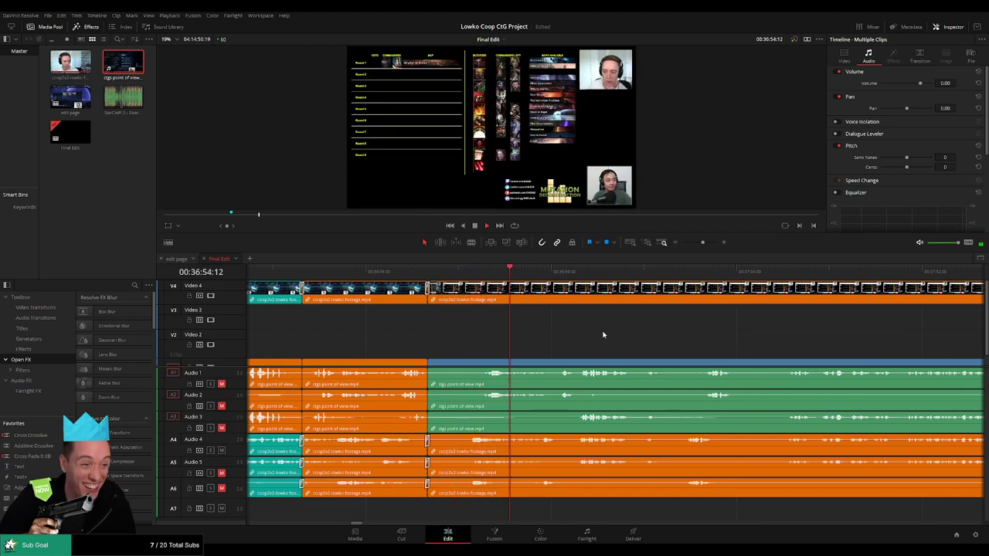
click(409, 275)
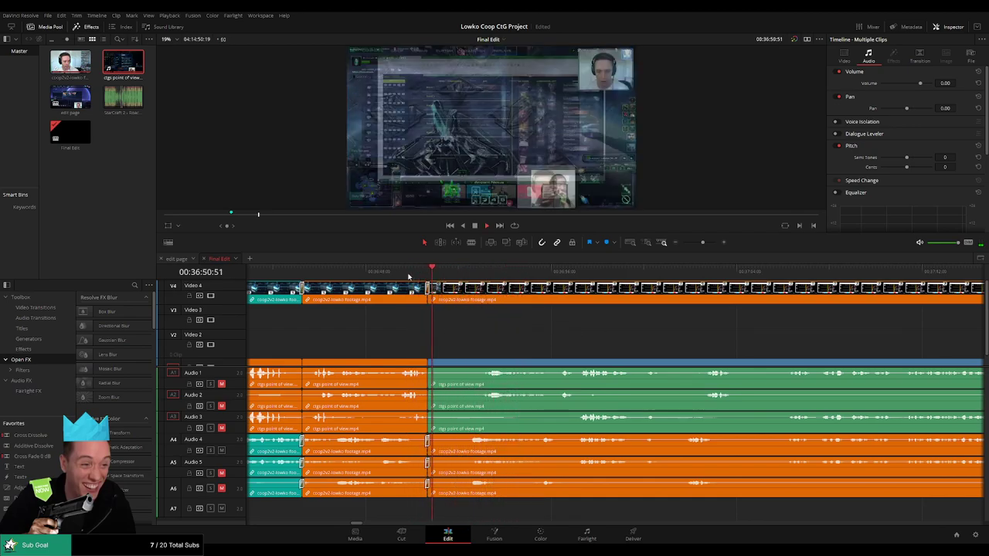
- Roll the Video 4 cut, with its dissolve and linked audio crossfades, later to about 00:36:50:50
drag(702, 242, 709, 242)
click(403, 274)
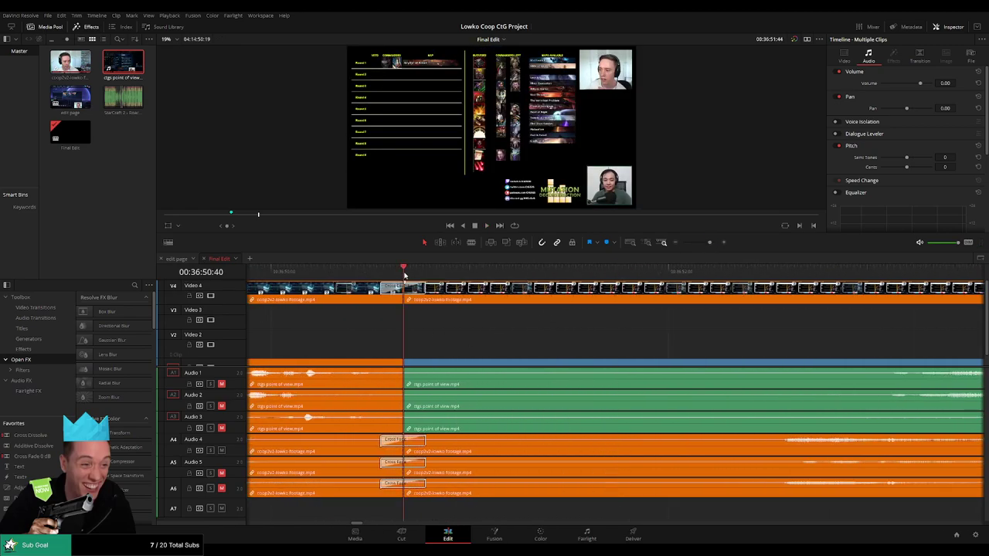
drag(408, 273, 469, 278)
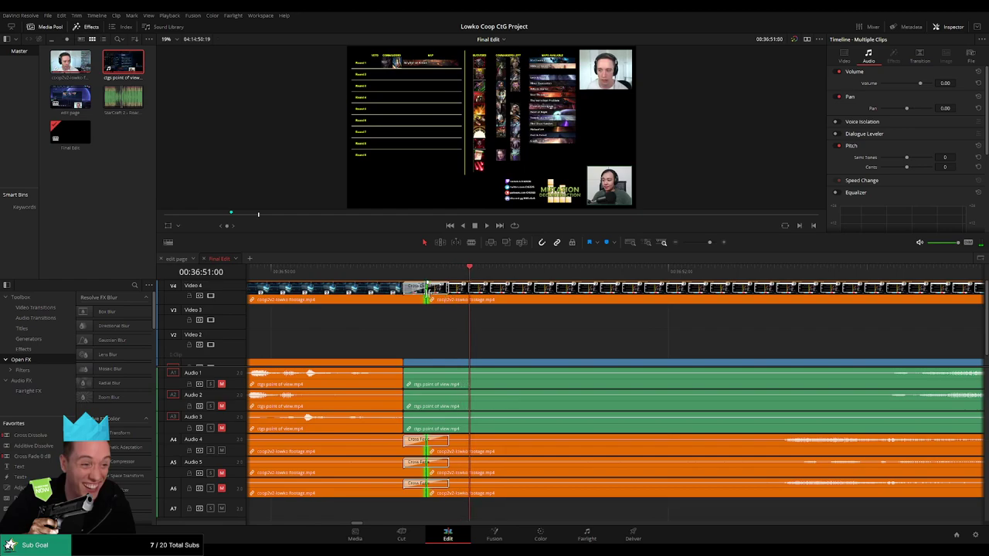
key(e)
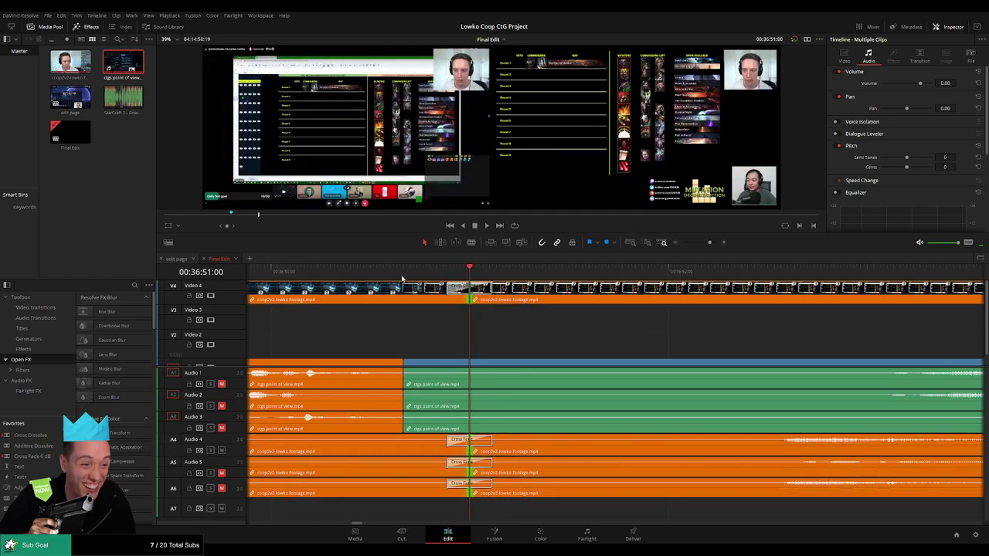
drag(399, 275, 437, 293)
- Play the shifted transition from just before the Video 1 cut through 00:36:51:18
click(374, 273)
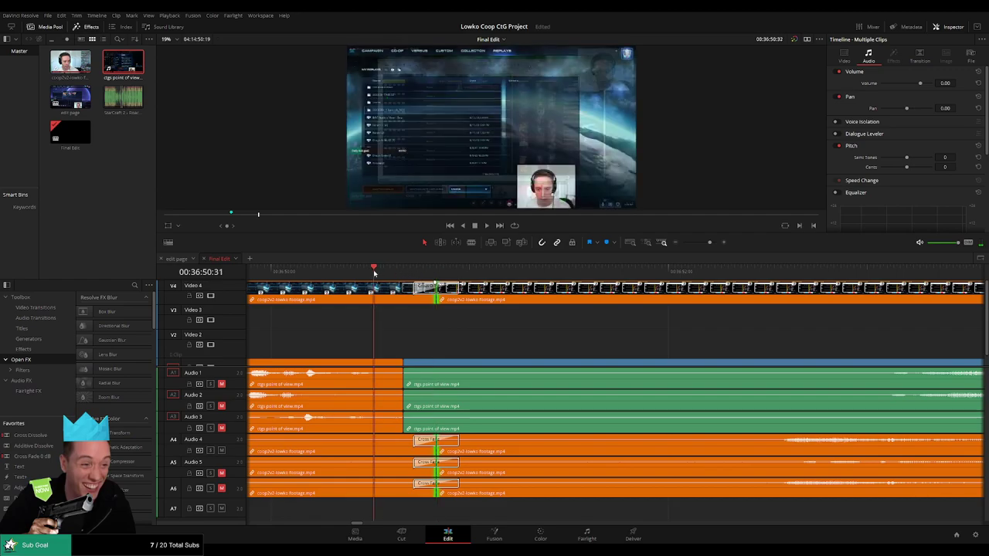
drag(374, 273, 351, 278)
key(space)
key(space)
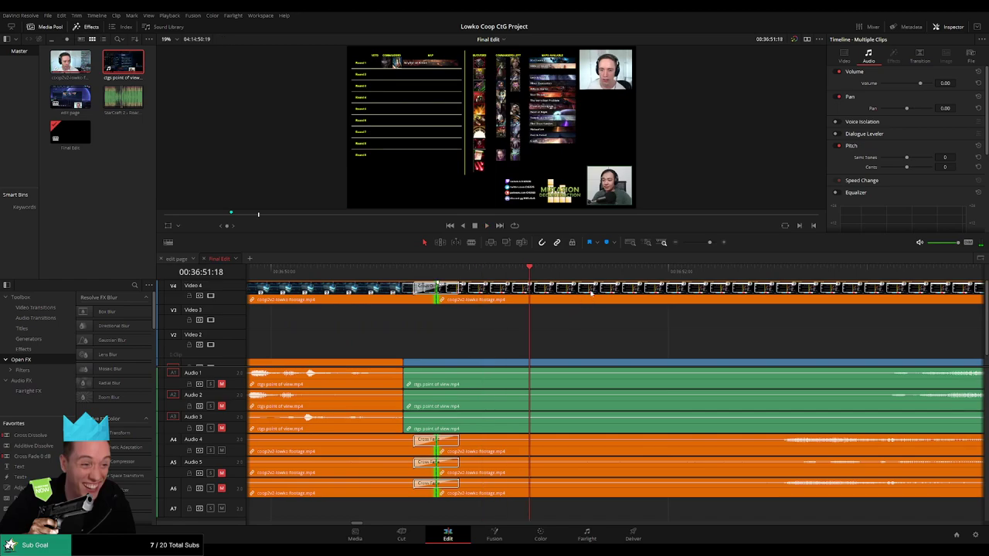
- Scale the Video 4 webcam clip after the cut to 0.850 and position it at X 276, Y -935, directly above the other webcam
click(580, 297)
drag(709, 242, 702, 244)
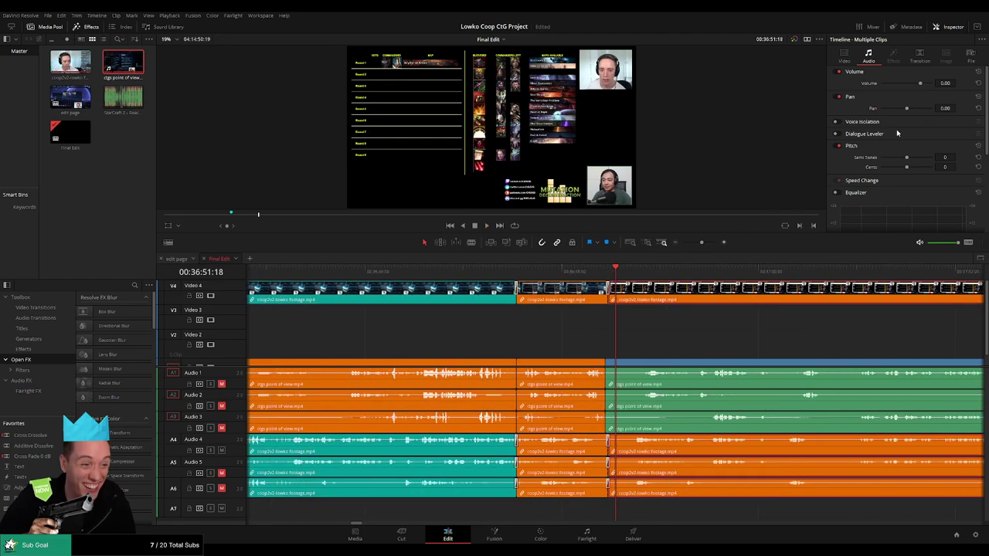
click(846, 55)
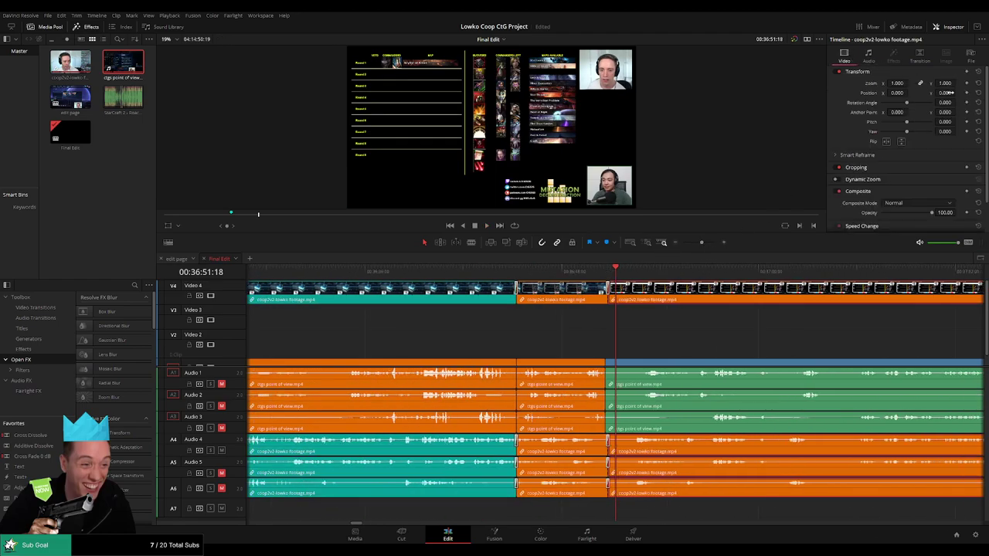
drag(949, 92, 947, 92)
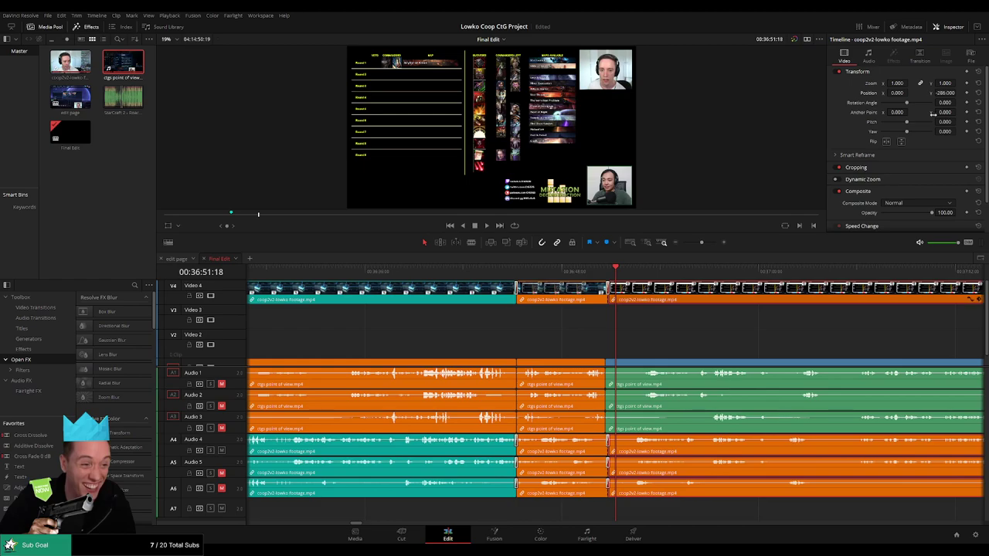
scroll(656, 326, right, 5)
click(454, 272)
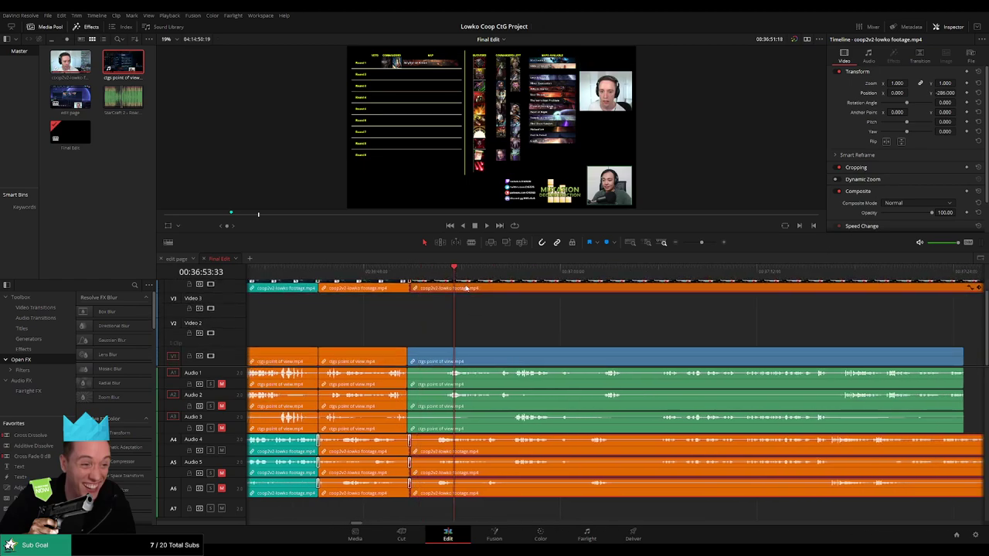
drag(949, 93, 900, 81)
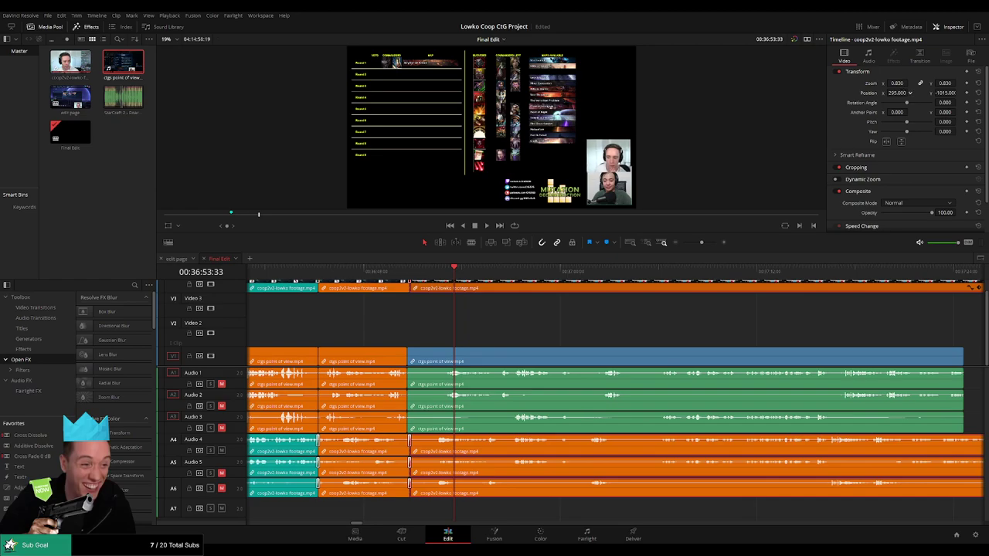
drag(904, 81, 909, 93)
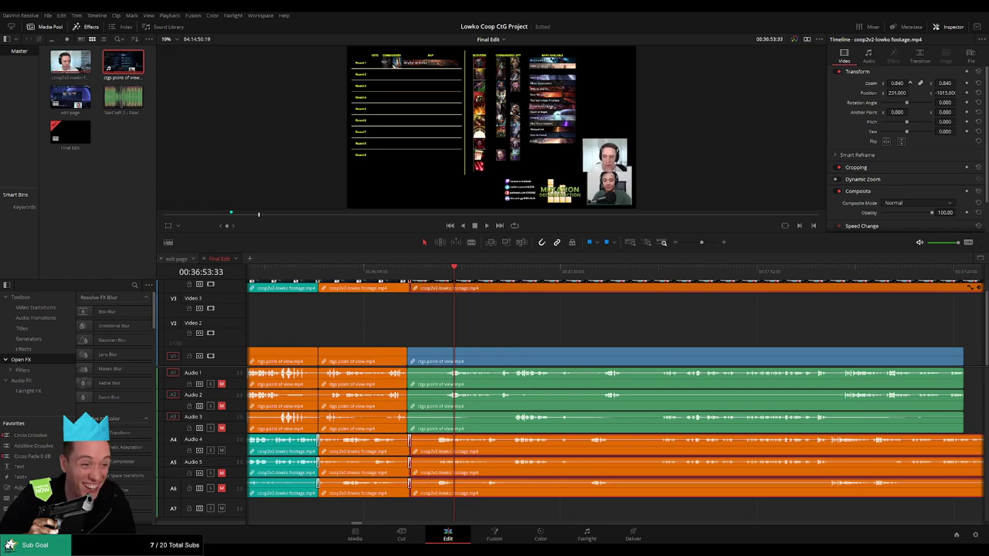
drag(900, 84, 930, 93)
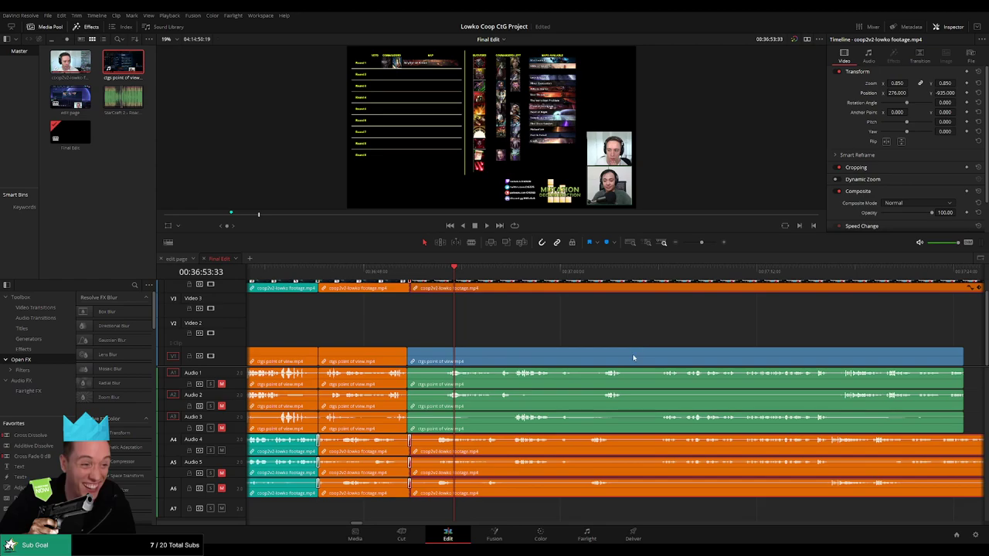
- Nudge the power window of the Video 4 webcam clip and fine-tune its upper corners to fit the webcam frame
click(540, 534)
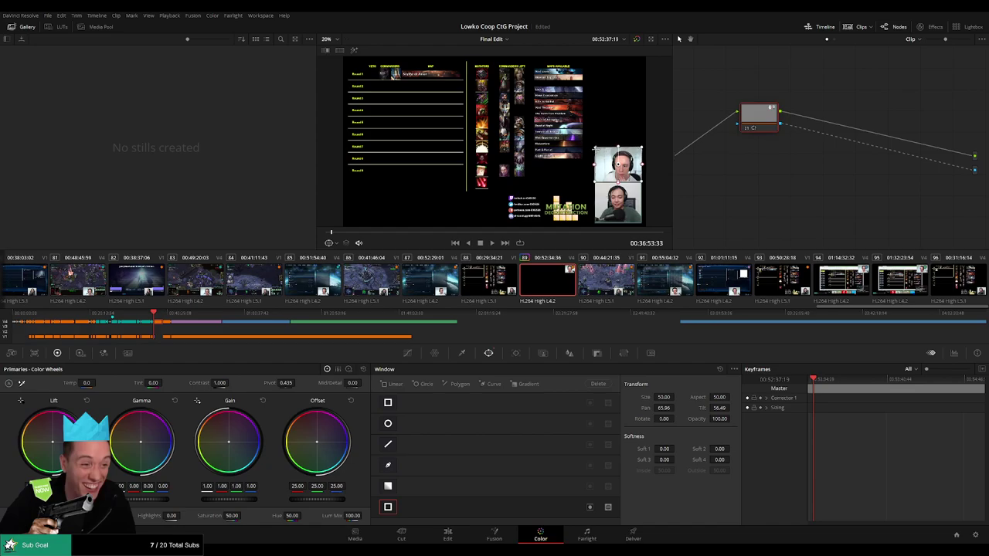
scroll(605, 146, up, 3)
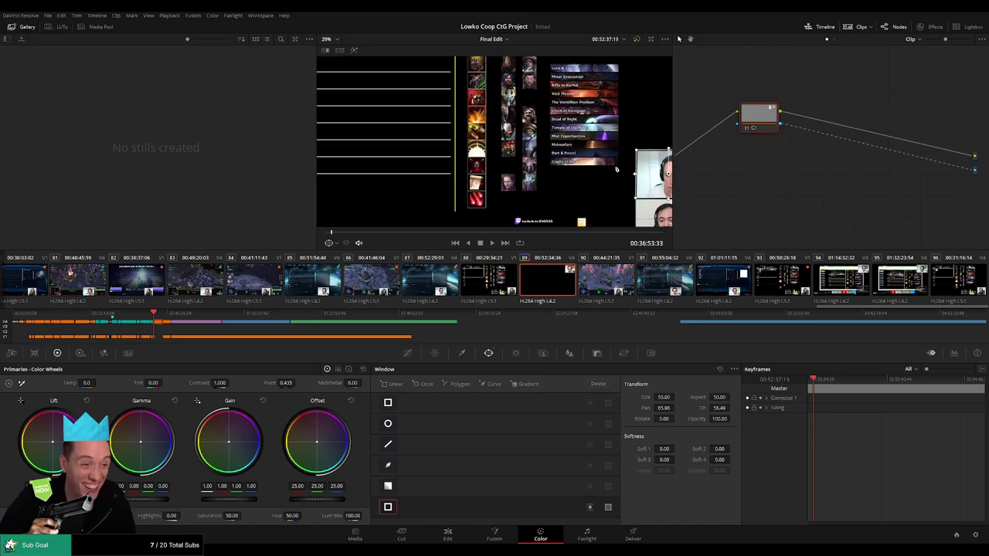
drag(611, 176, 514, 159)
scroll(494, 140, up, 5)
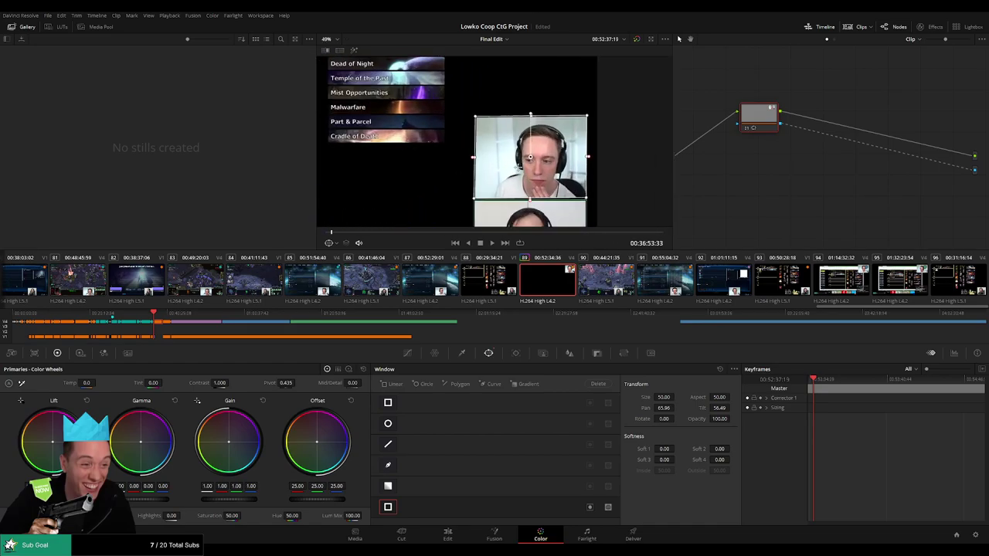
drag(470, 109, 466, 109)
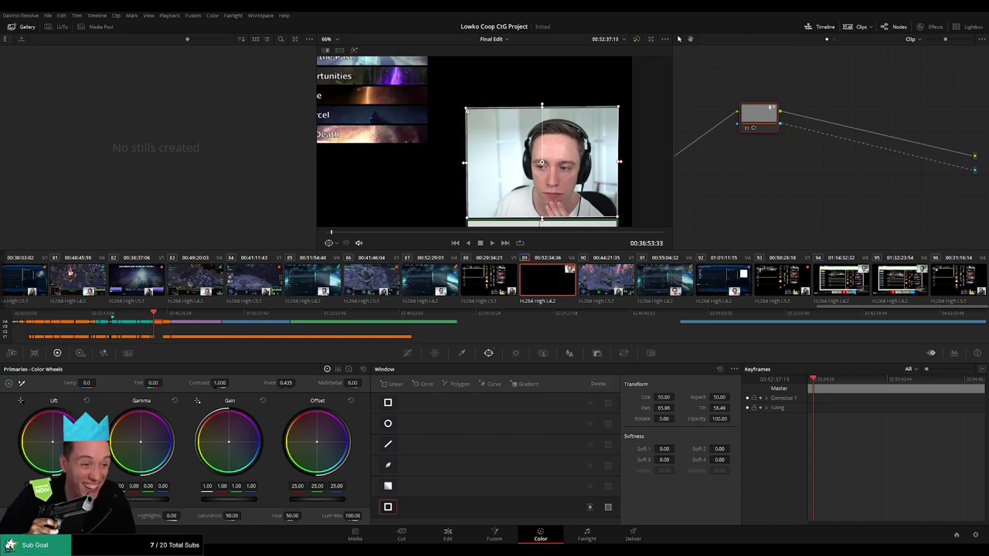
drag(540, 163, 543, 163)
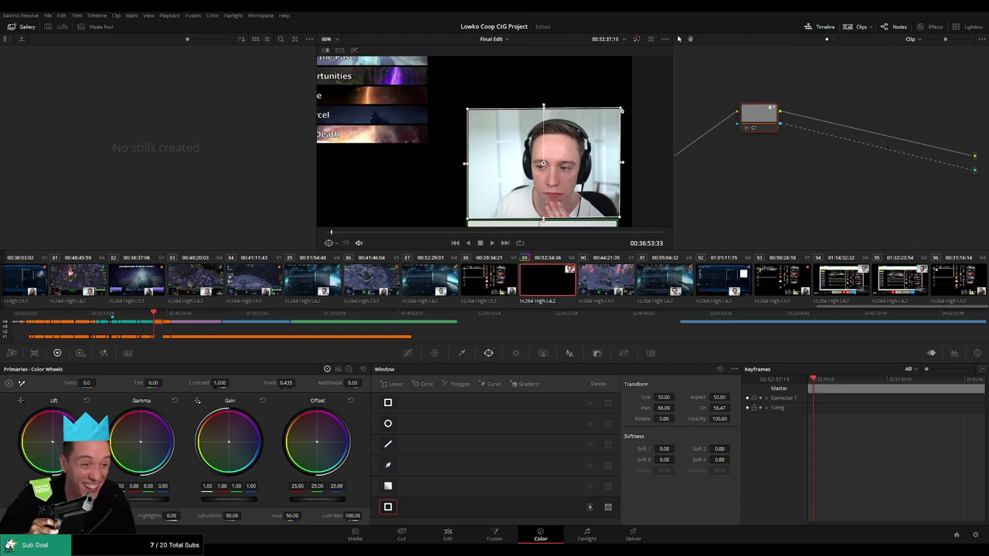
drag(621, 109, 619, 111)
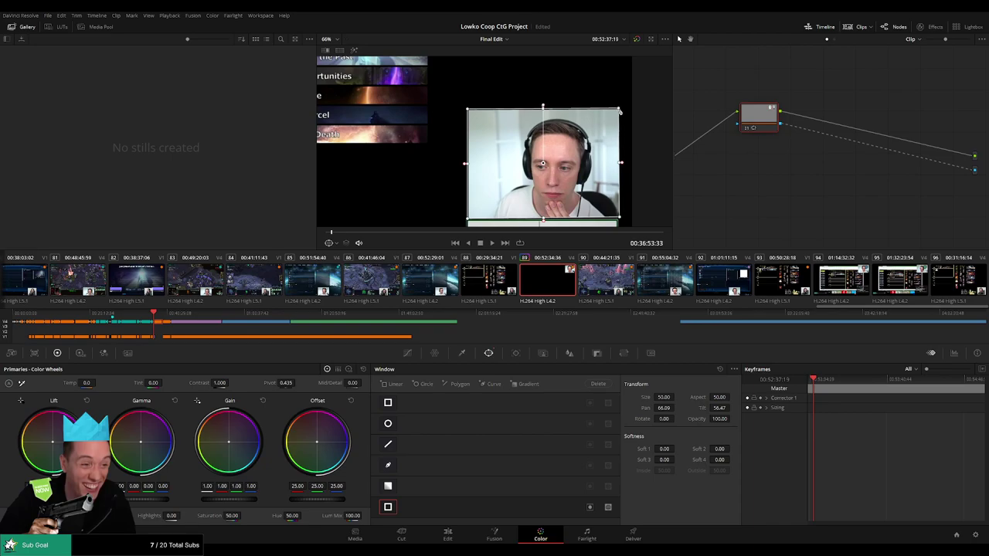
click(447, 534)
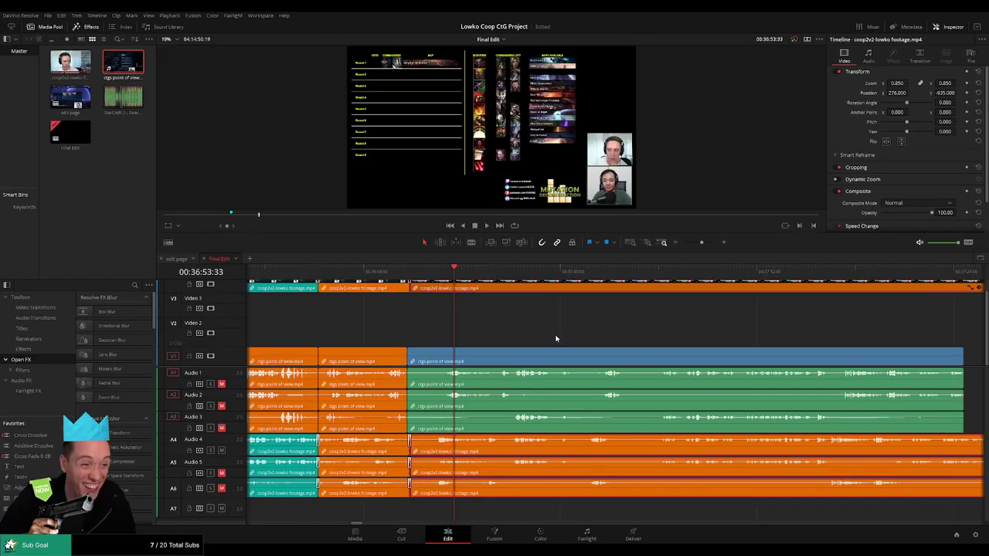
- Extend the ctgs point of view.mp4 clip on Video 1 and its linked audio to the start of the next clip
key(space)
click(693, 244)
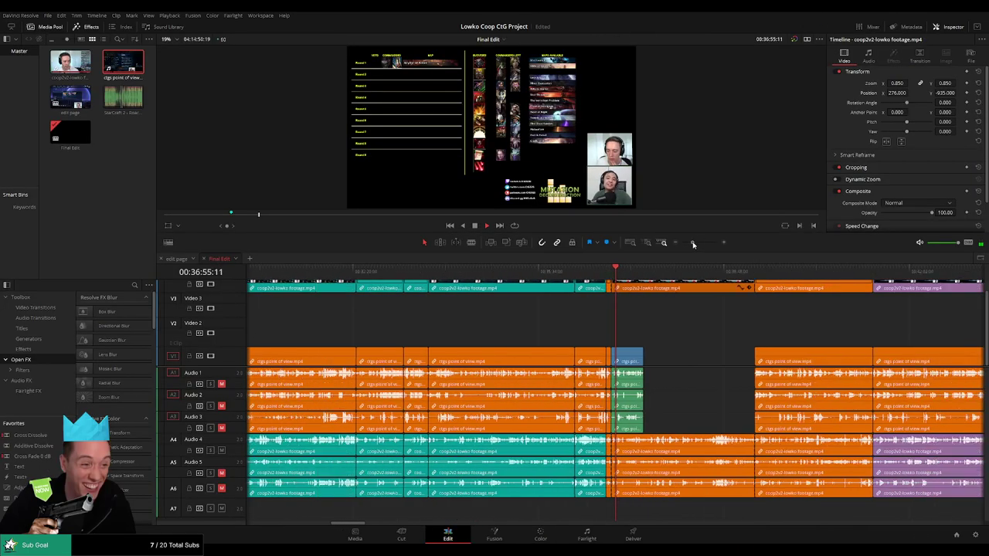
drag(666, 359, 873, 359)
drag(682, 334, 506, 338)
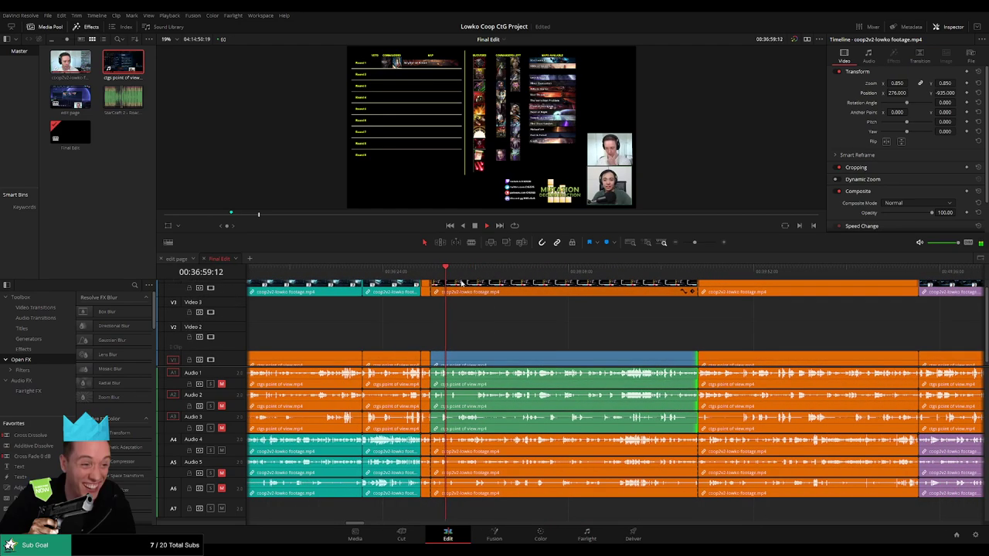
- Add a dissolve with linked audio crossfades at the Video 4 cut ending the spreadsheet section, near 00:39:20, and play it back
drag(462, 284, 702, 243)
click(746, 271)
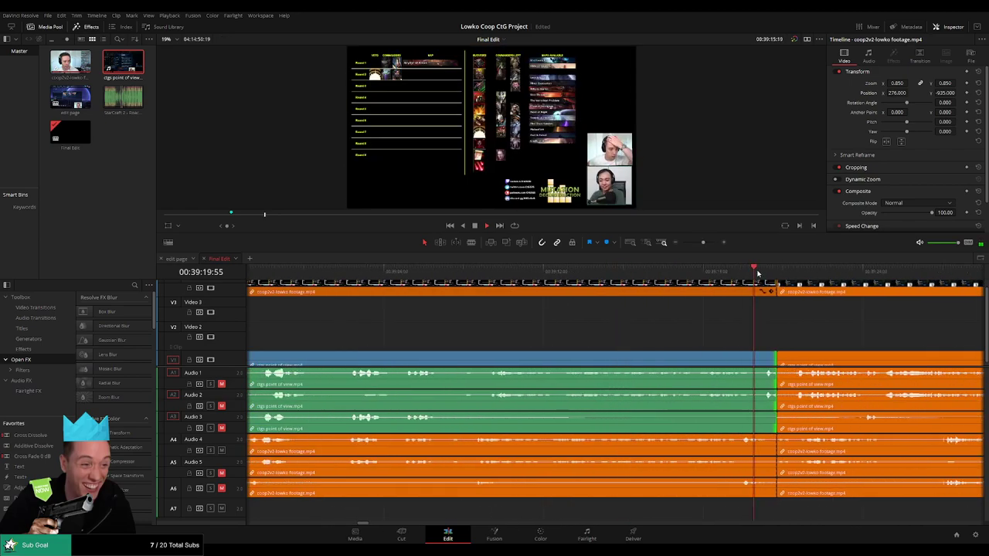
key(space)
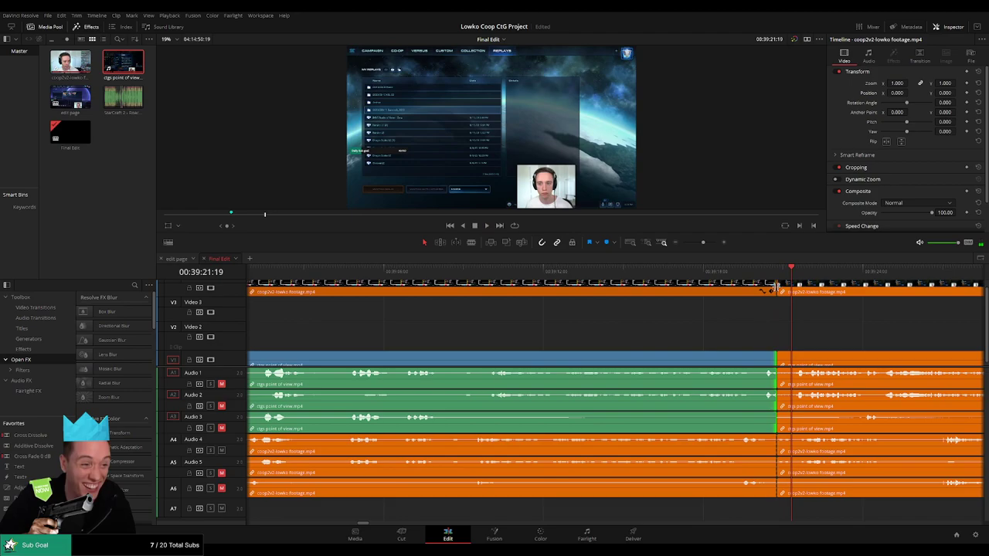
click(776, 287)
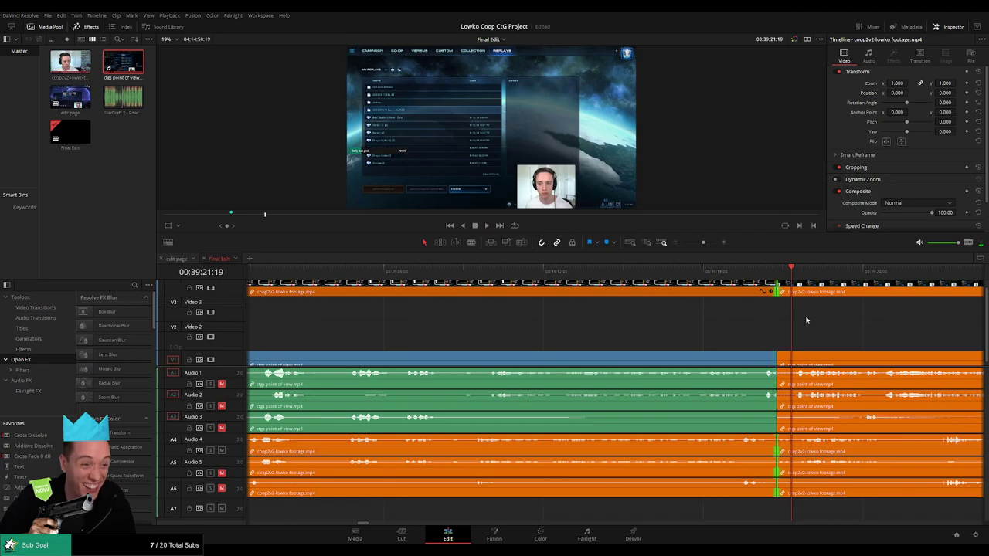
click(803, 320)
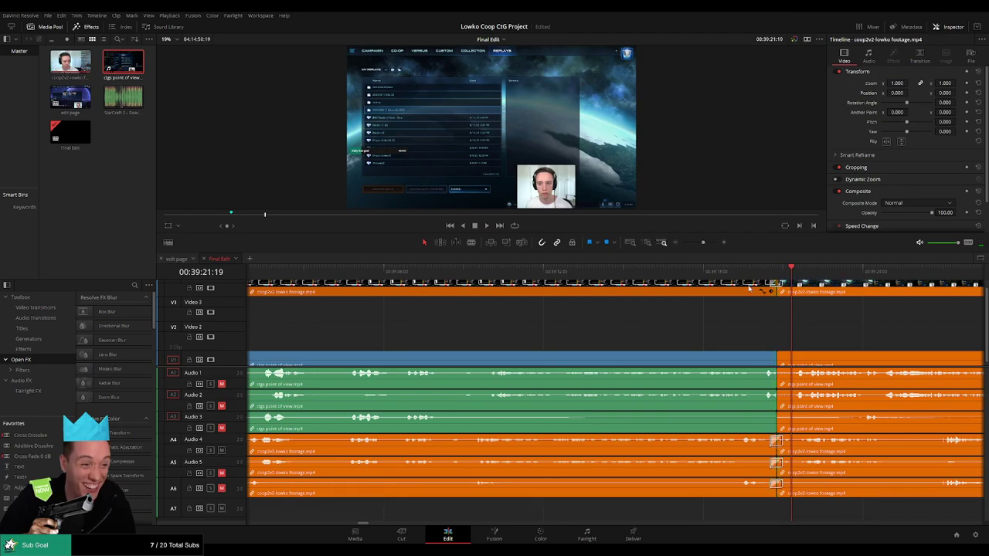
click(762, 272)
key(space)
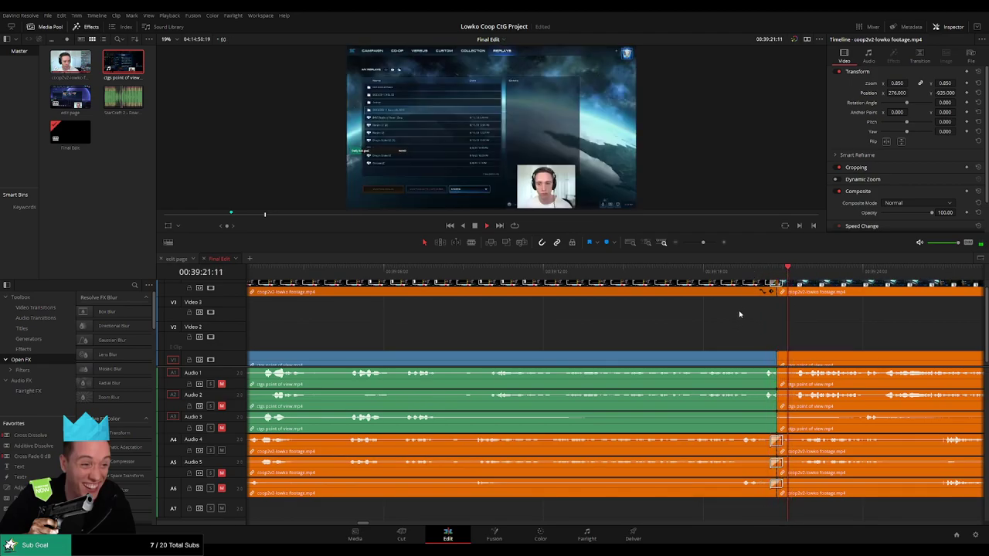
- Review the spreadsheet section from its start at 00:36:50:57, skipping ahead over the gap in speech near 00:37:34
drag(710, 249, 696, 244)
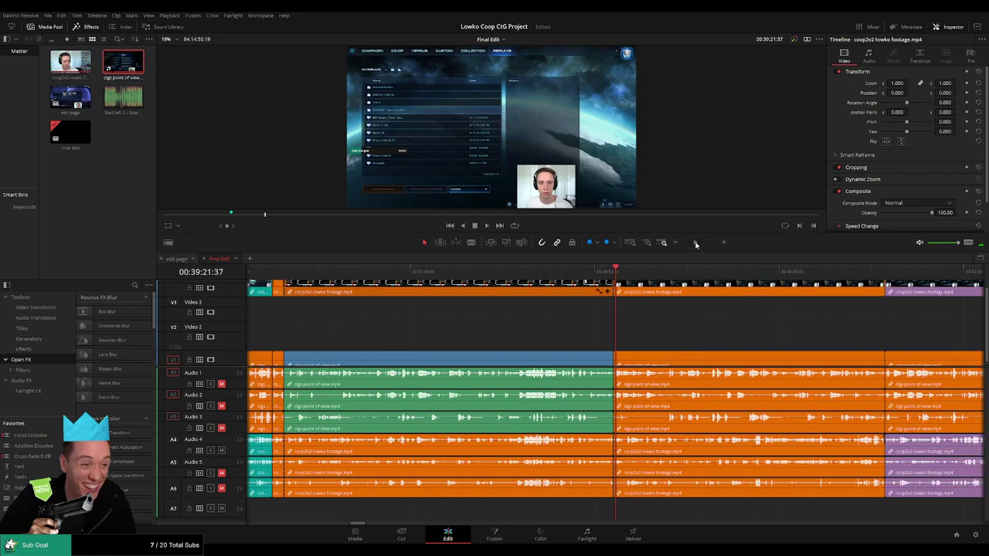
click(286, 274)
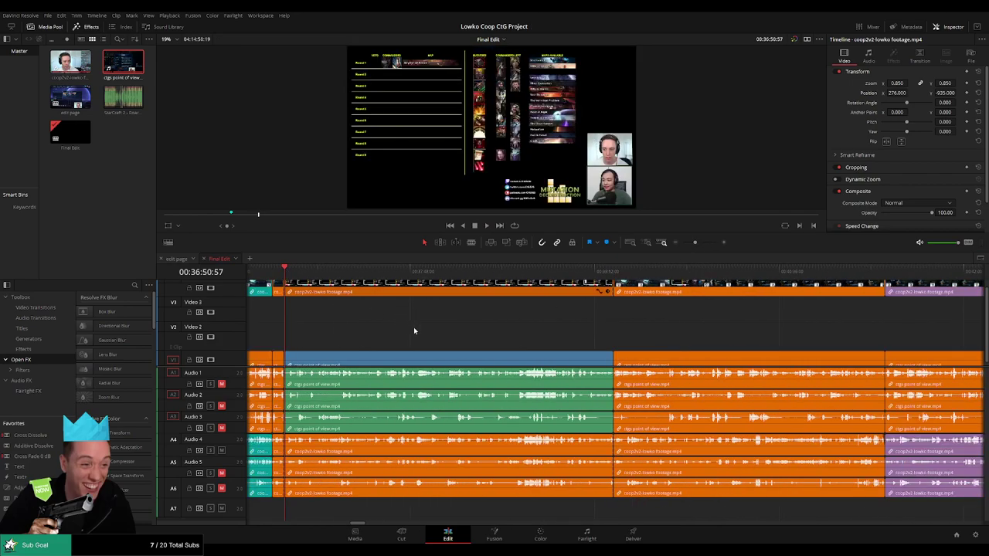
drag(413, 327, 446, 326)
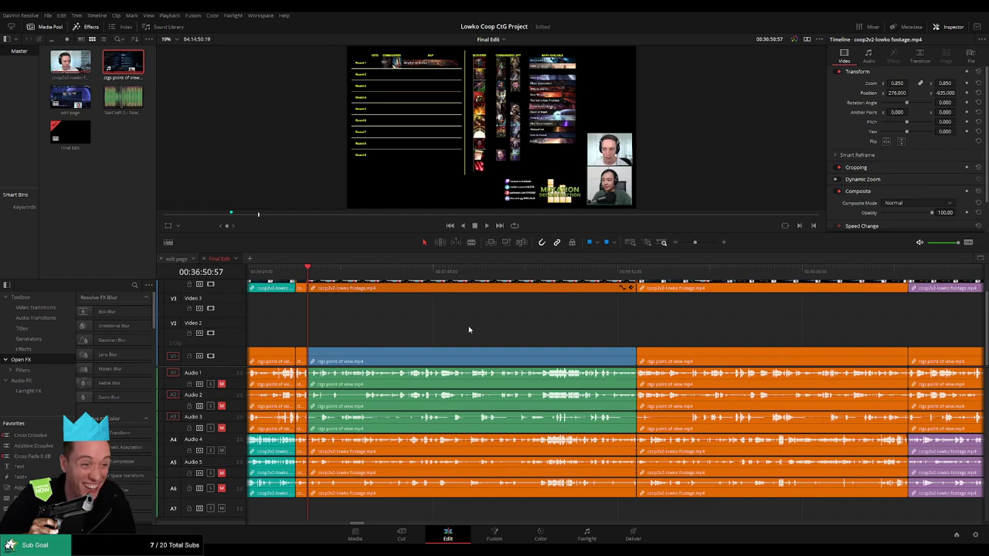
key(space)
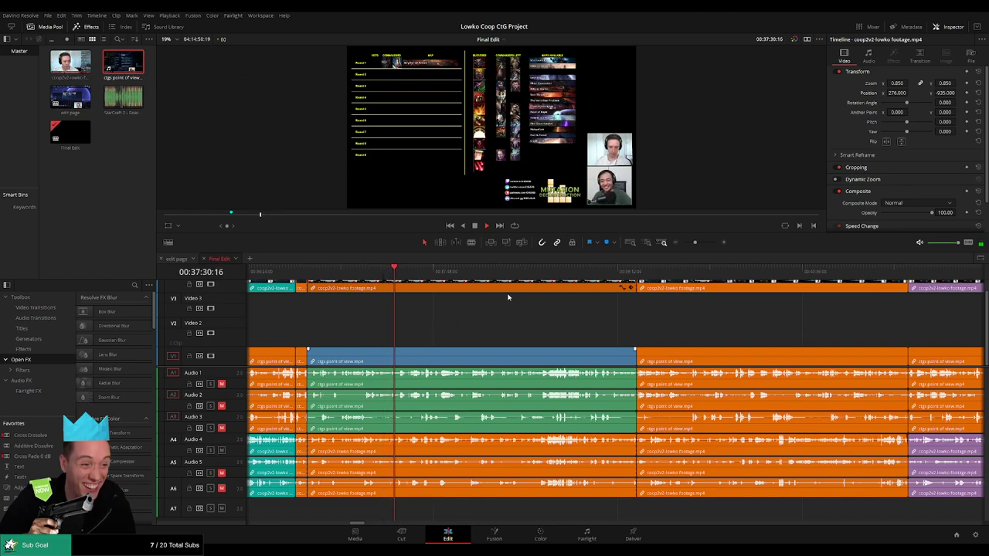
drag(694, 242, 701, 246)
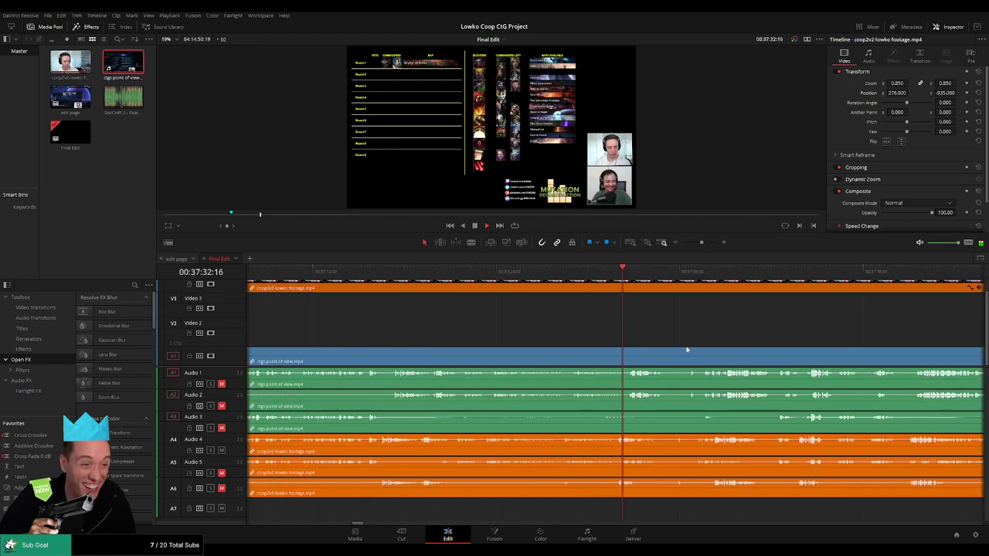
drag(506, 347, 467, 348)
drag(600, 339, 496, 340)
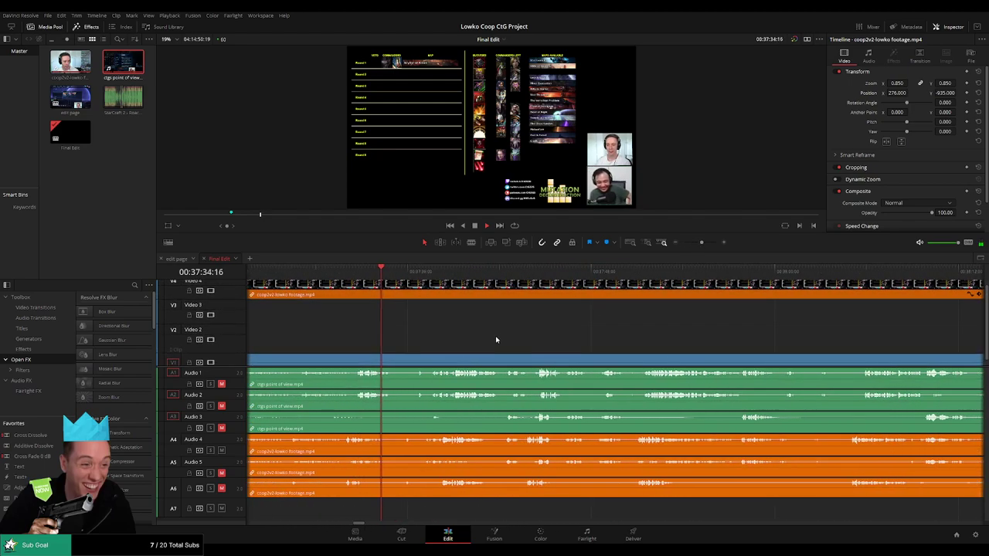
click(407, 274)
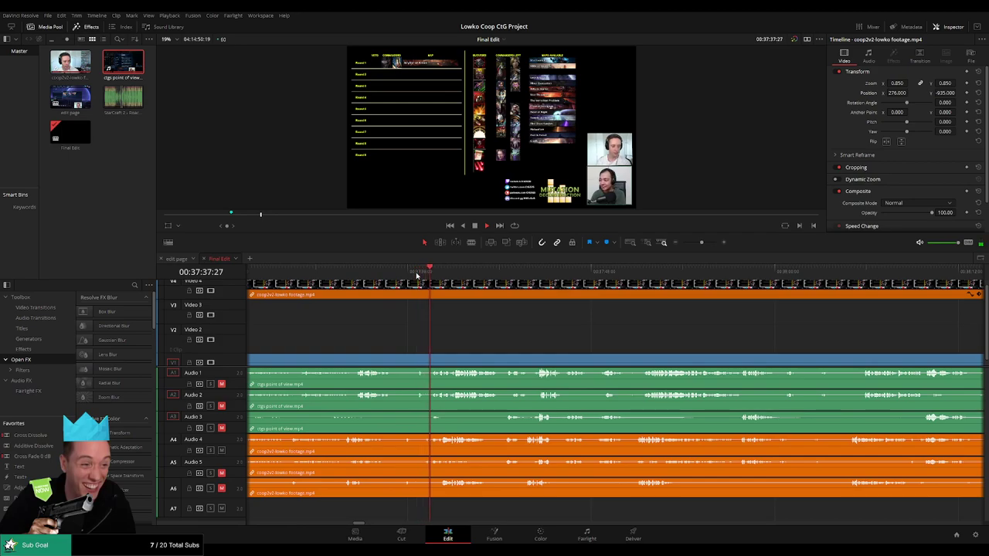
scroll(457, 320, right, 4)
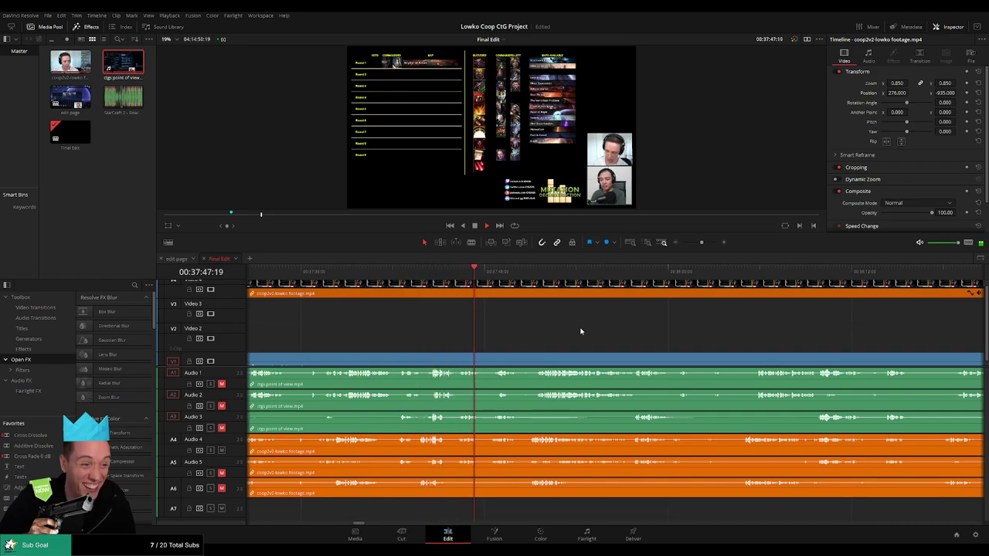
scroll(580, 331, right, 4)
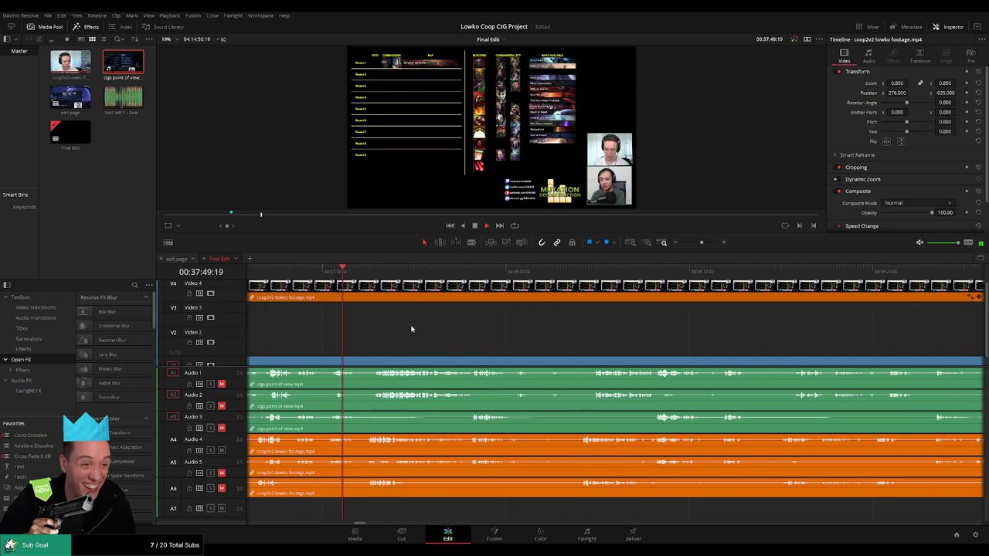
scroll(410, 327, right, 2)
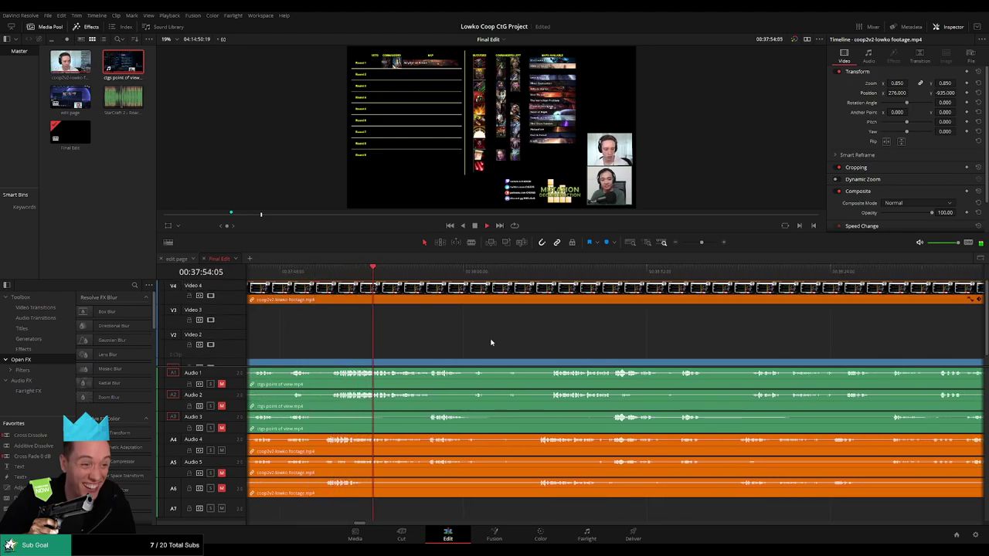
mouse_move(701, 242)
mouse_down()
mouse_move(683, 244)
mouse_move(700, 242)
mouse_up()
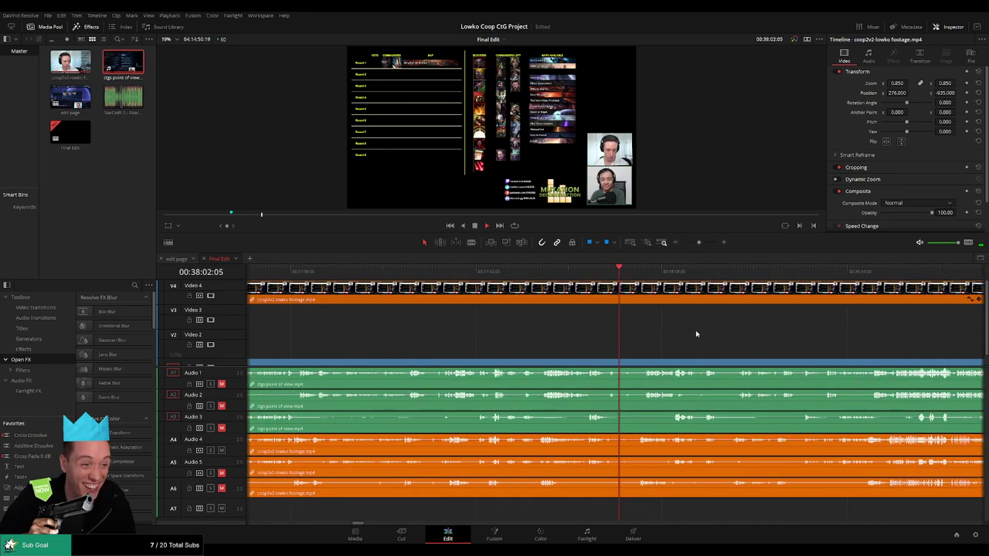
- Check the dialogue around 00:38:02:31 and keep playing from about 00:38:05 to examine the pauses that follow
click(540, 273)
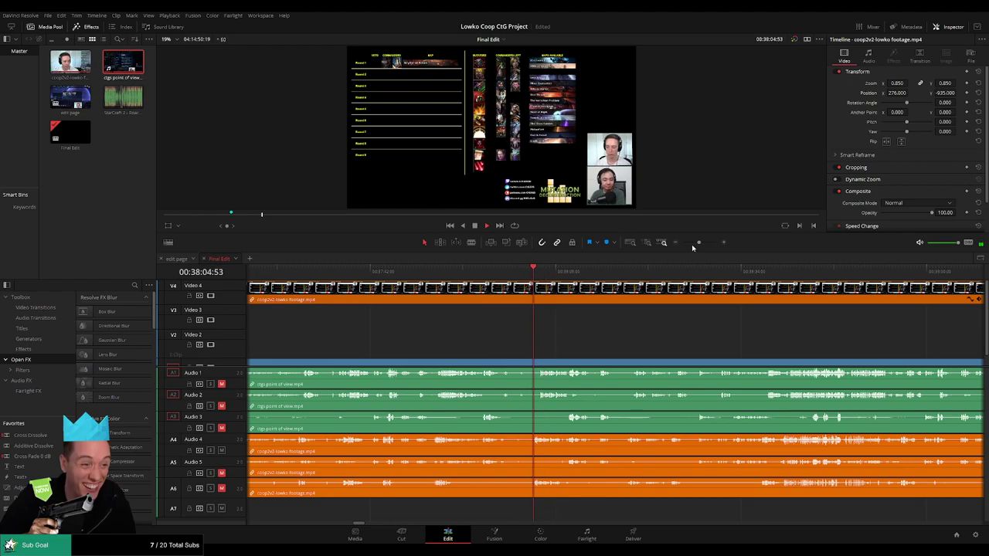
drag(693, 247, 702, 248)
click(519, 270)
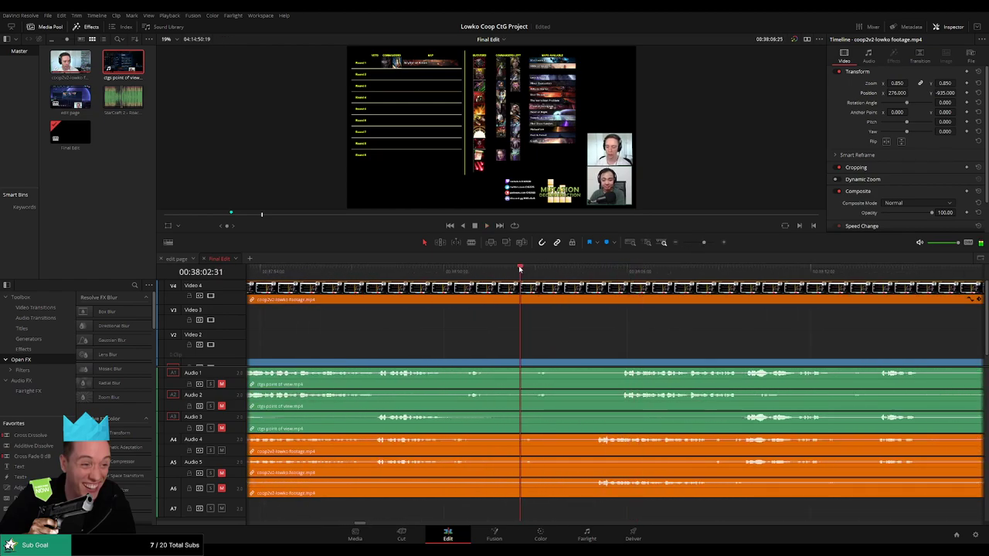
click(589, 270)
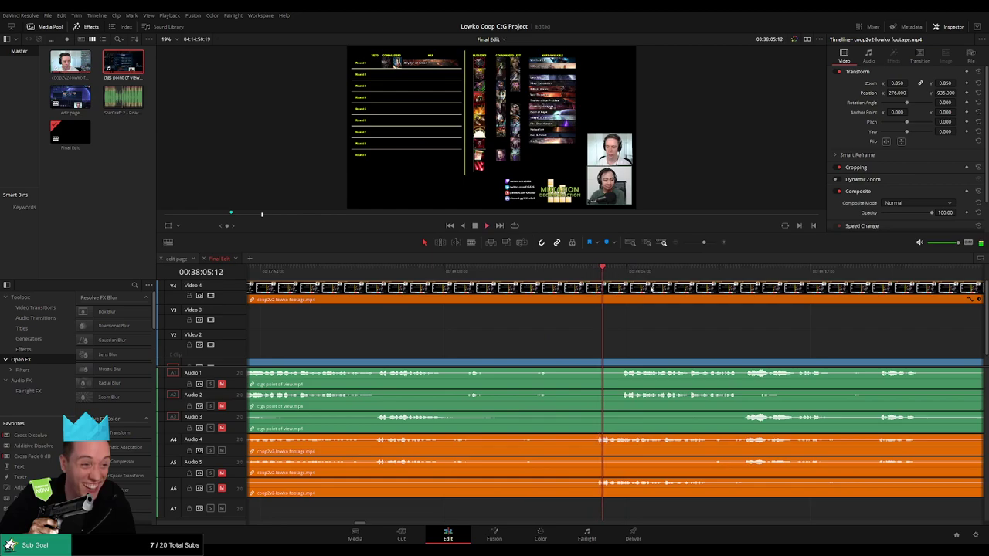
scroll(587, 335, right, 3)
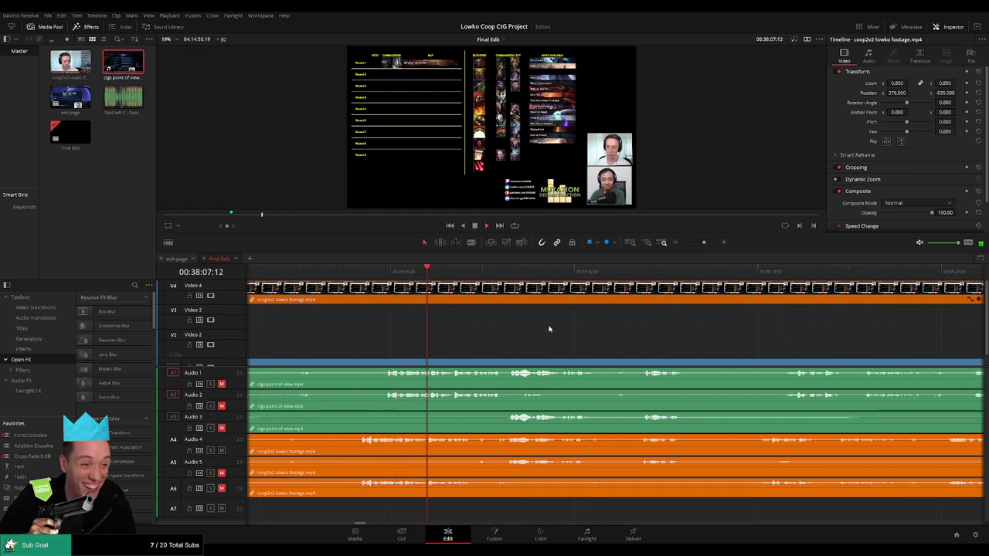
scroll(549, 327, right, 3)
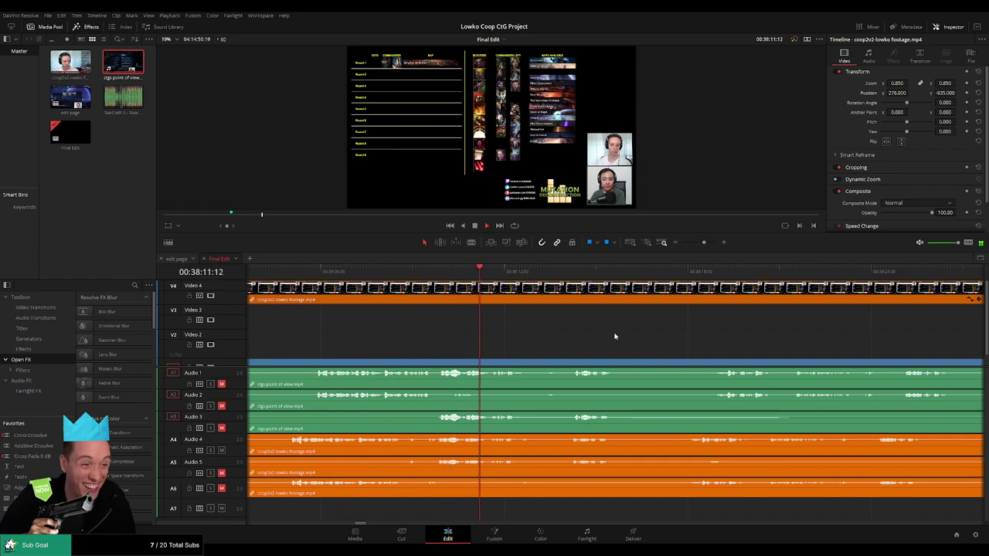
scroll(610, 329, right, 3)
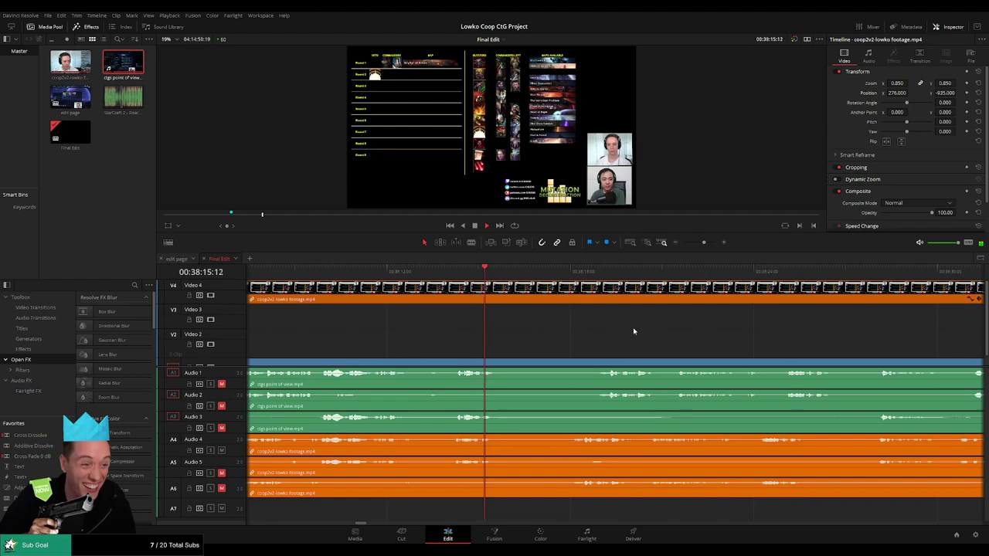
scroll(593, 330, right, 3)
- Split the Video 4 and Video 1 clips with their linked audio at about 00:38:15:44 and 00:38:18:03 around the pause
click(493, 272)
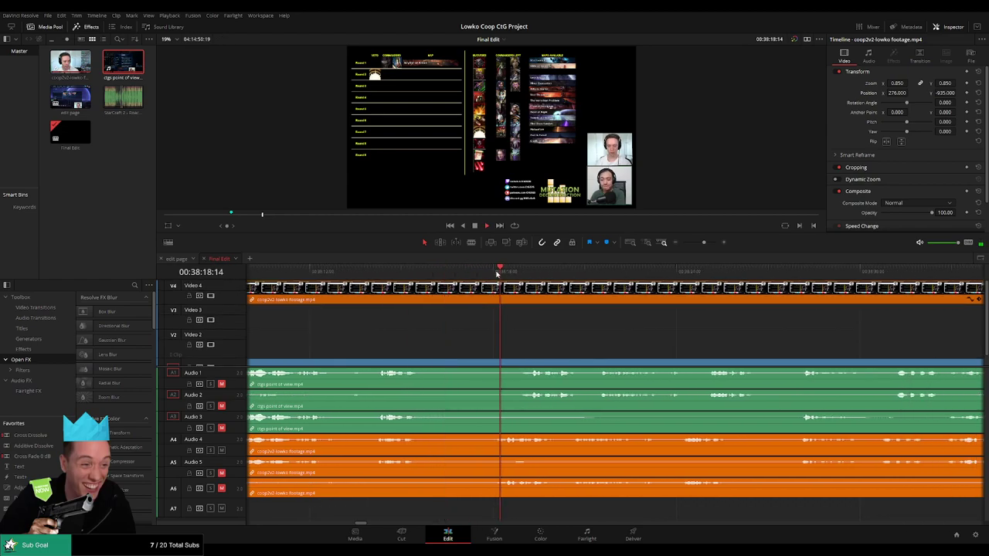
click(400, 271)
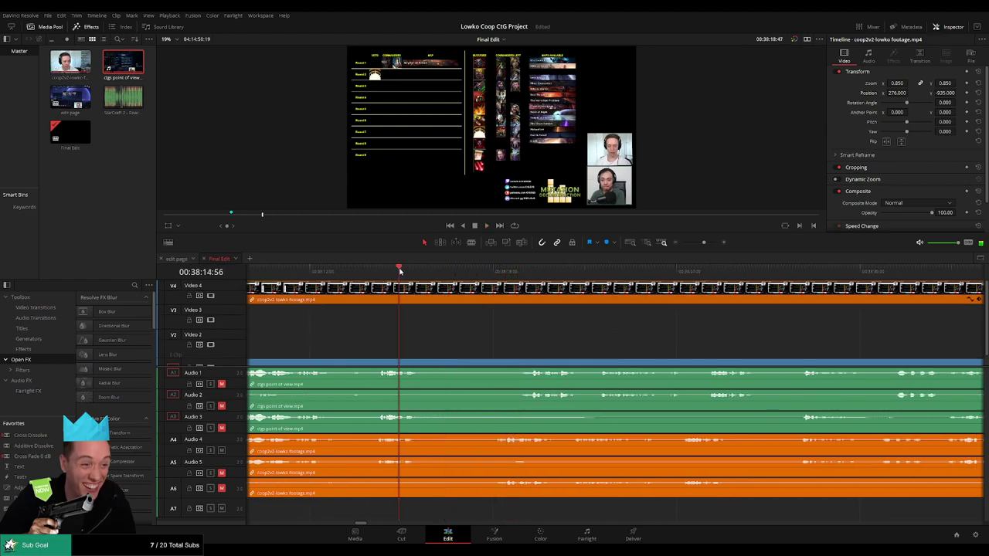
key(b)
click(424, 300)
click(492, 271)
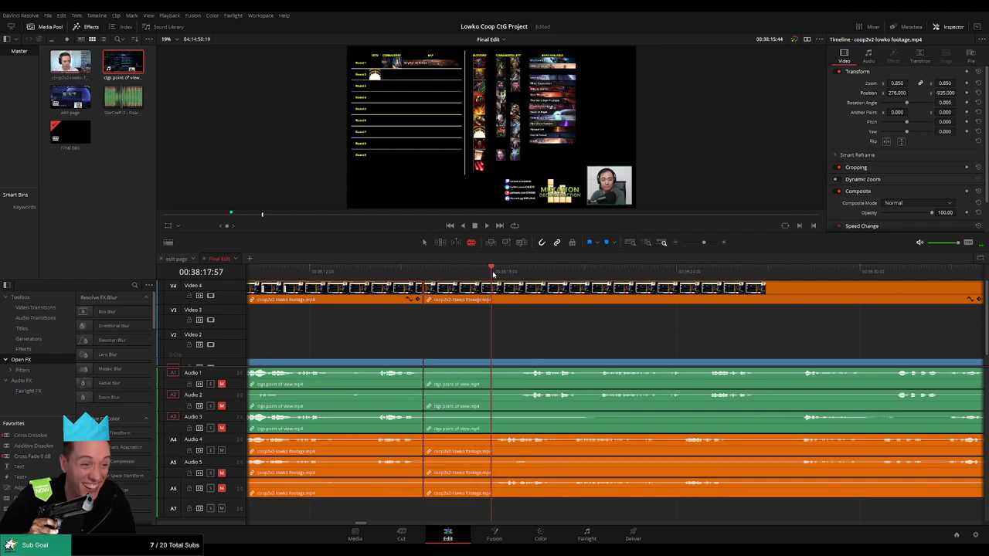
drag(492, 270, 495, 273)
click(495, 289)
click(495, 360)
key(a)
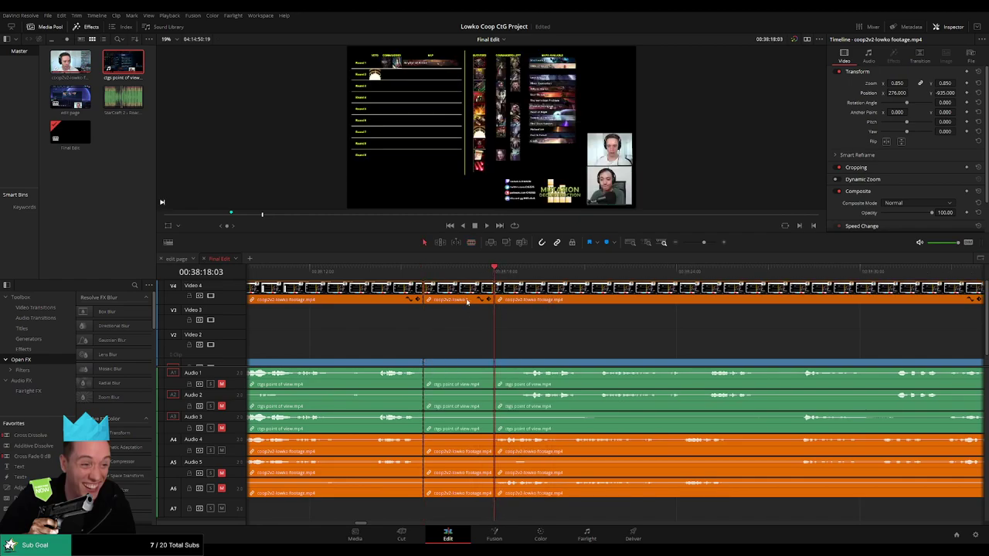
- Ripple-delete the isolated pause between 00:38:15:44 and 00:38:18:03 on all linked tracks, dissolve the resulting cut with audio crossfades, and play it back
click(465, 363)
ctrl+click(459, 300)
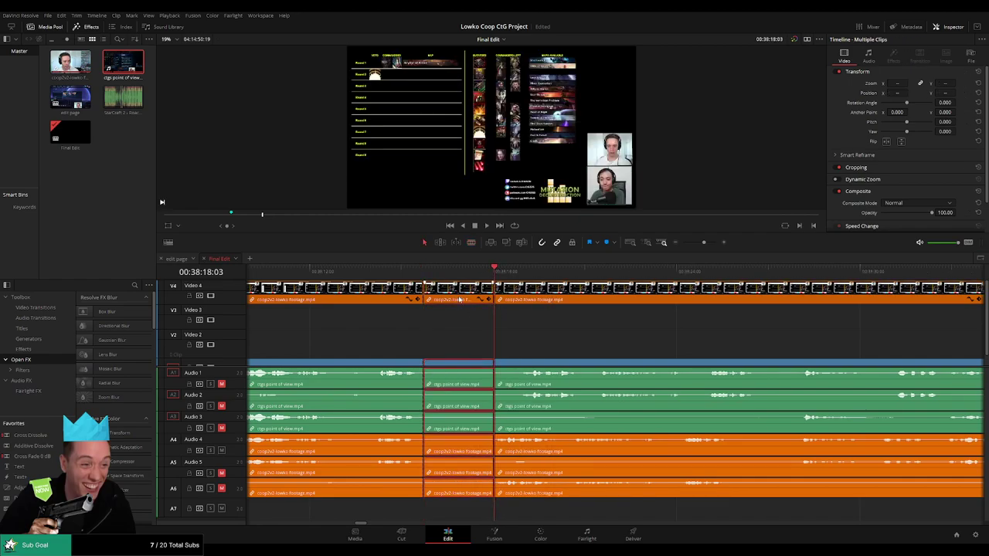
key(Delete)
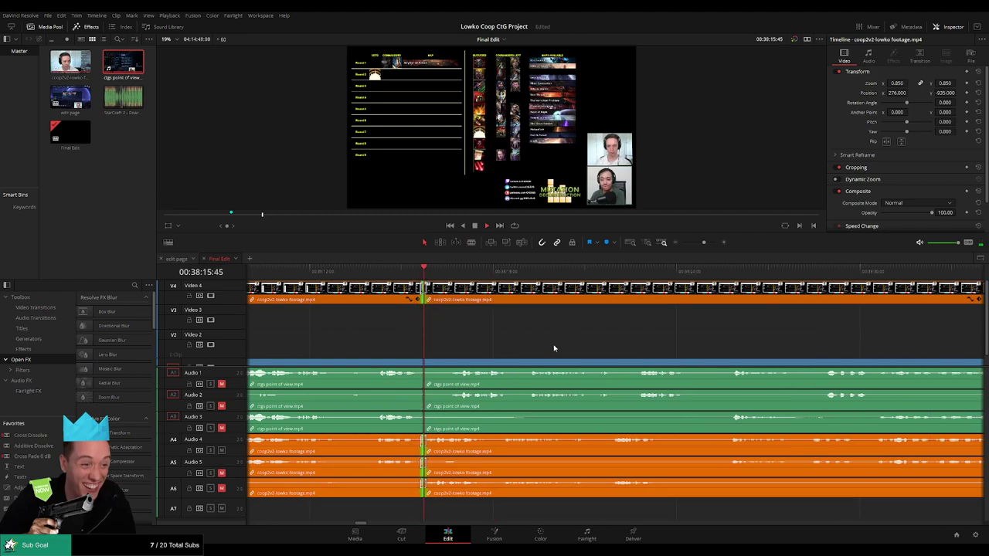
key(space)
- Review the rest of the spreadsheet section from the new cut near 00:38:15 through its closing dissolve near 00:39:18
scroll(587, 339, right, 5)
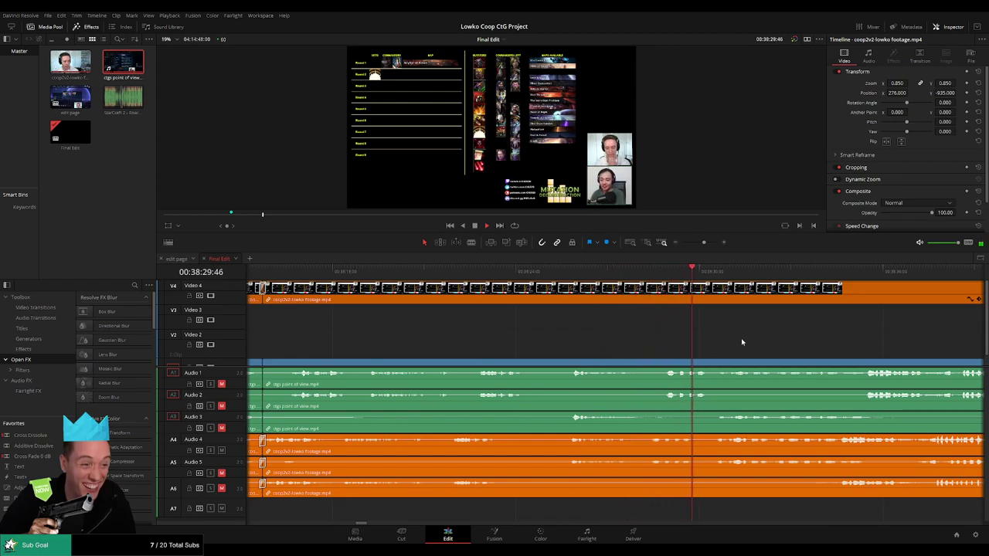
drag(759, 340, 584, 341)
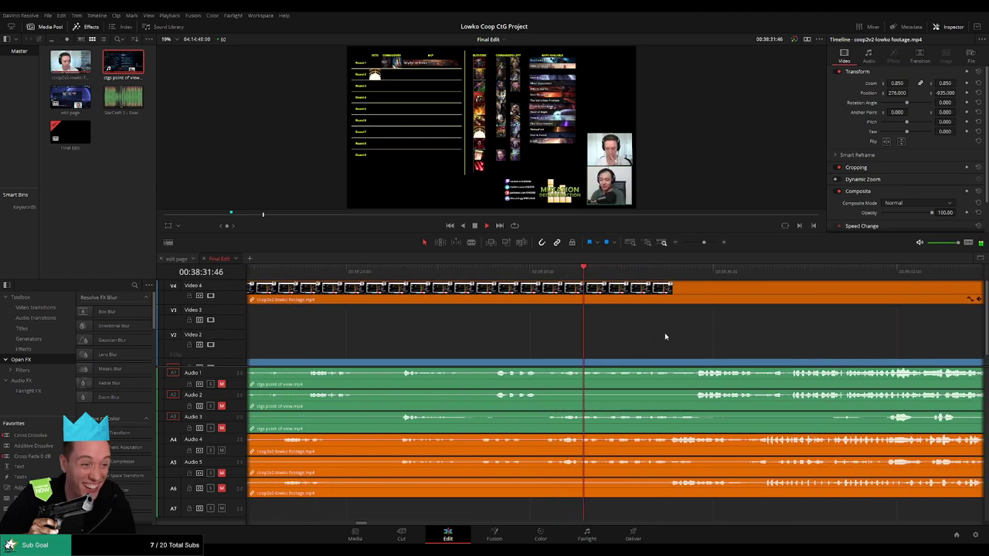
scroll(490, 342, right, 4)
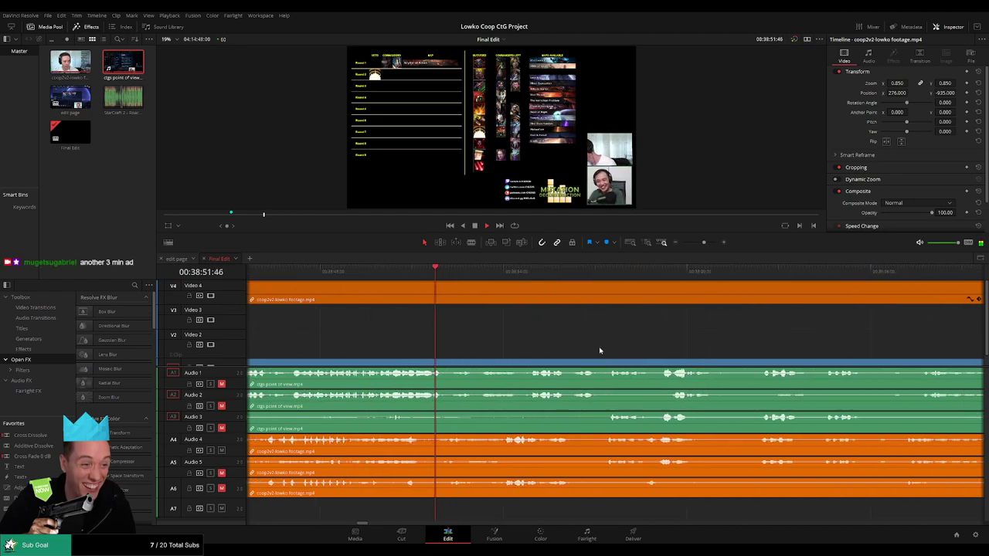
mouse_move(704, 243)
mouse_down()
mouse_move(689, 244)
mouse_move(704, 244)
mouse_up()
drag(749, 330, 509, 349)
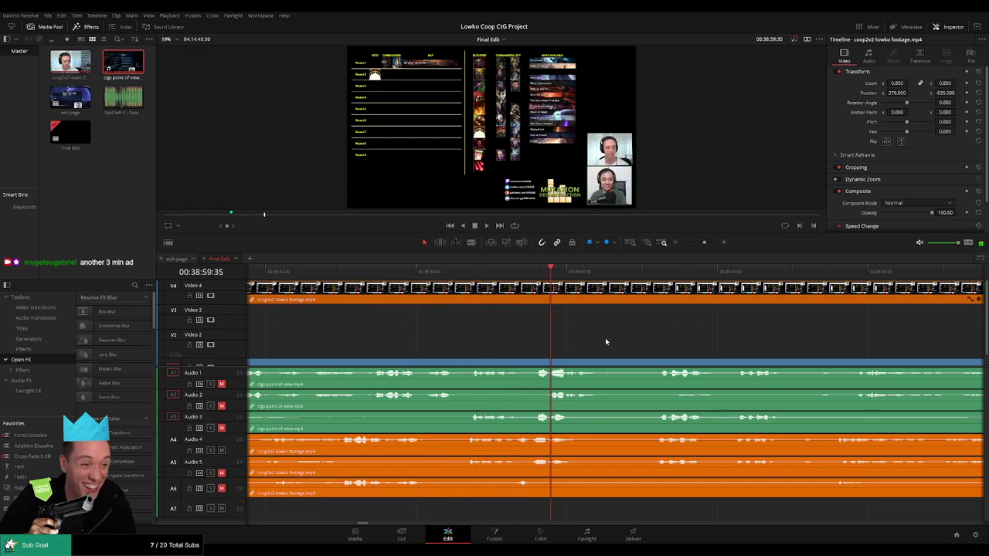
scroll(522, 343, right, 3)
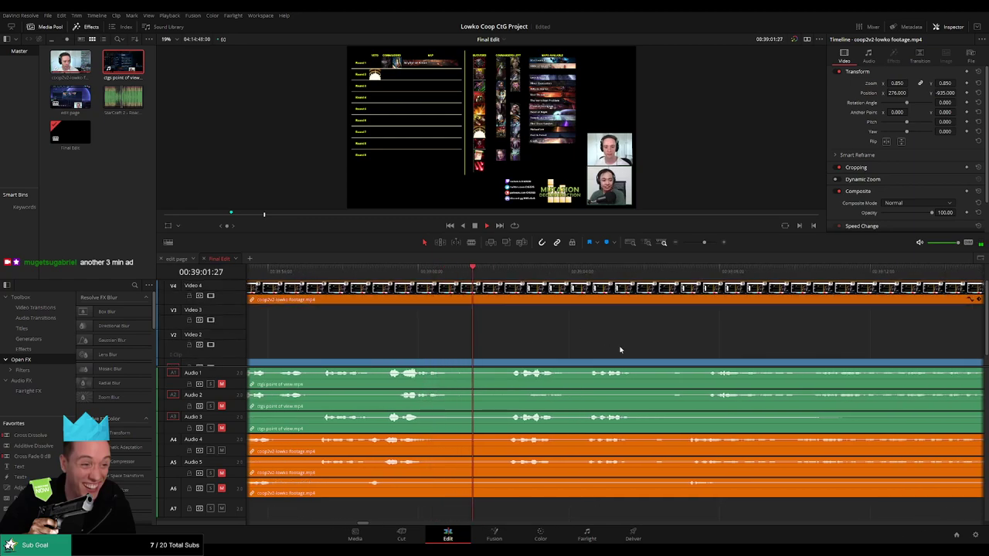
drag(640, 348, 518, 342)
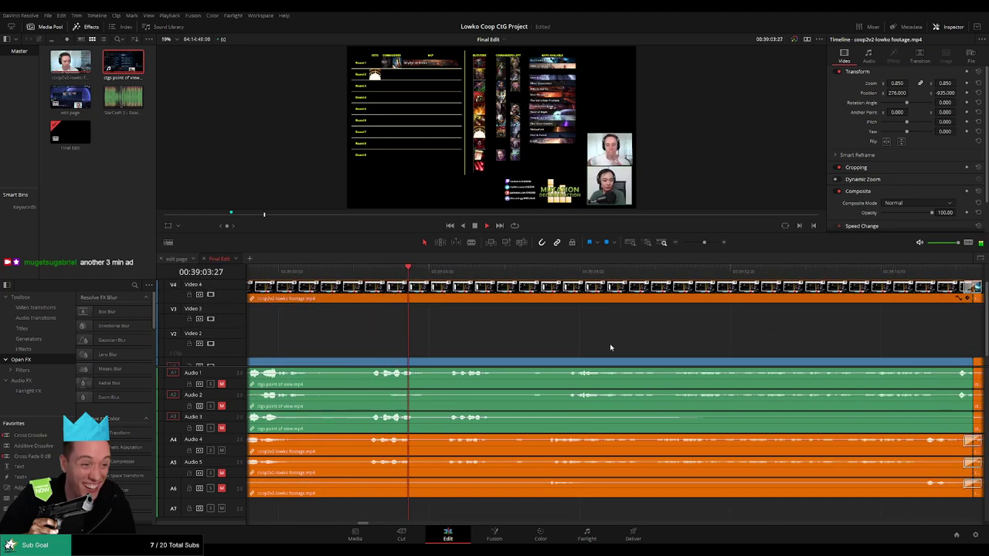
scroll(618, 340, right, 2)
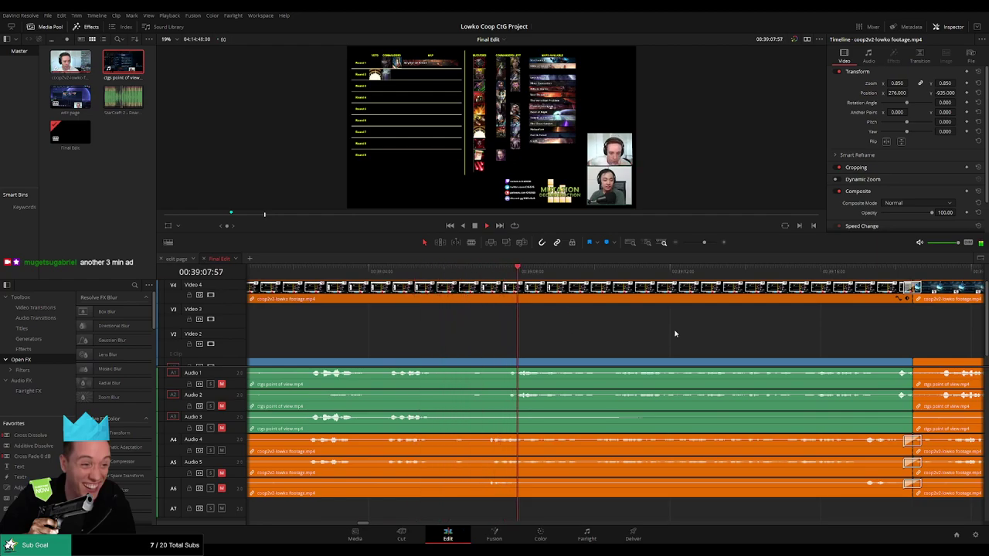
scroll(556, 336, right, 3)
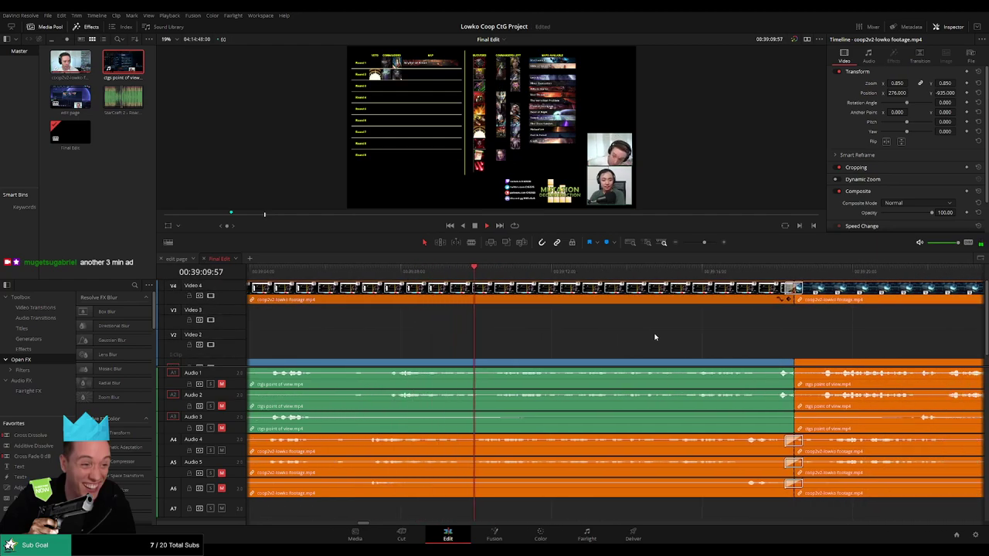
scroll(653, 338, right, 3)
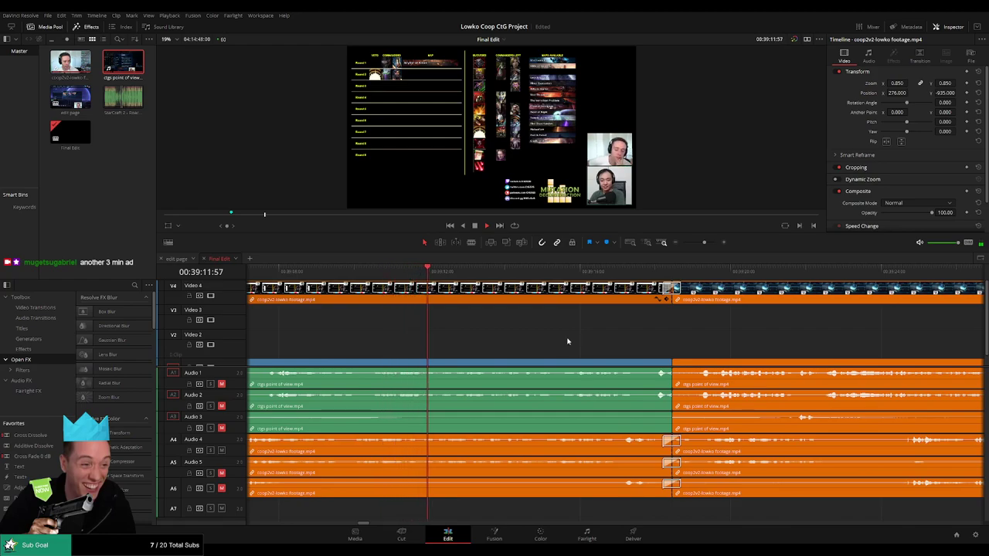
scroll(618, 342, right, 3)
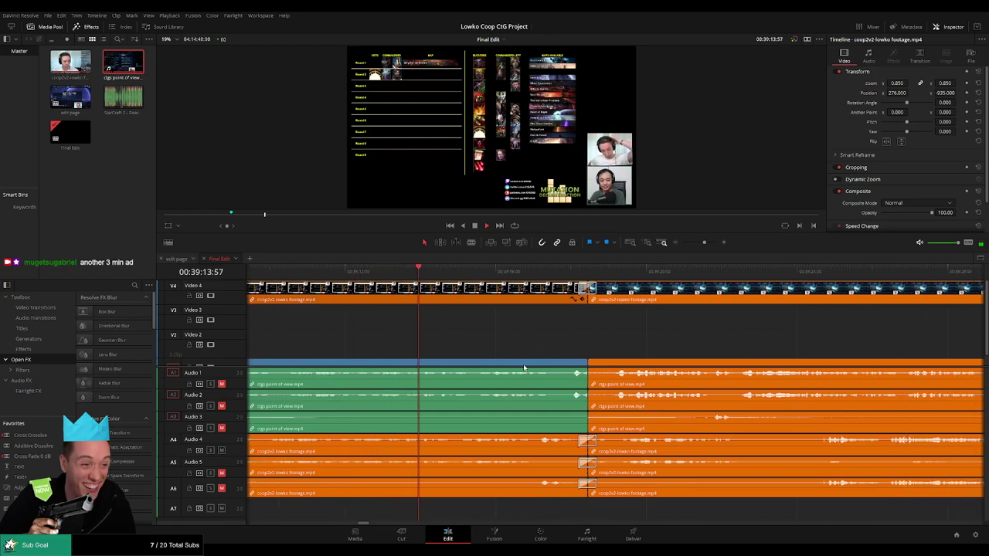
scroll(541, 334, down, 1)
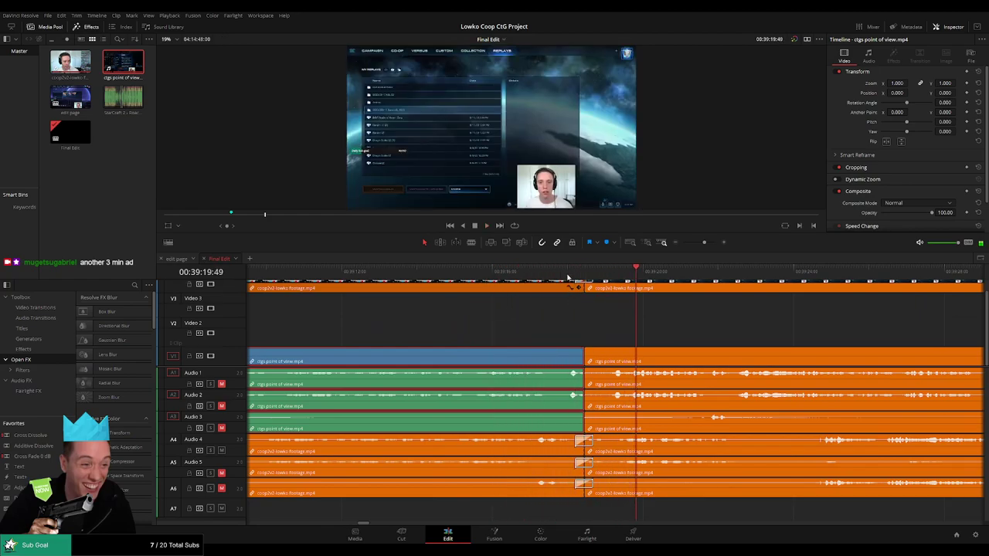
- Replay the dissolve ending the spreadsheet section from about 00:39:18, then skip to about 00:39:33 and check the game menu footage for pauses
drag(572, 268, 562, 271)
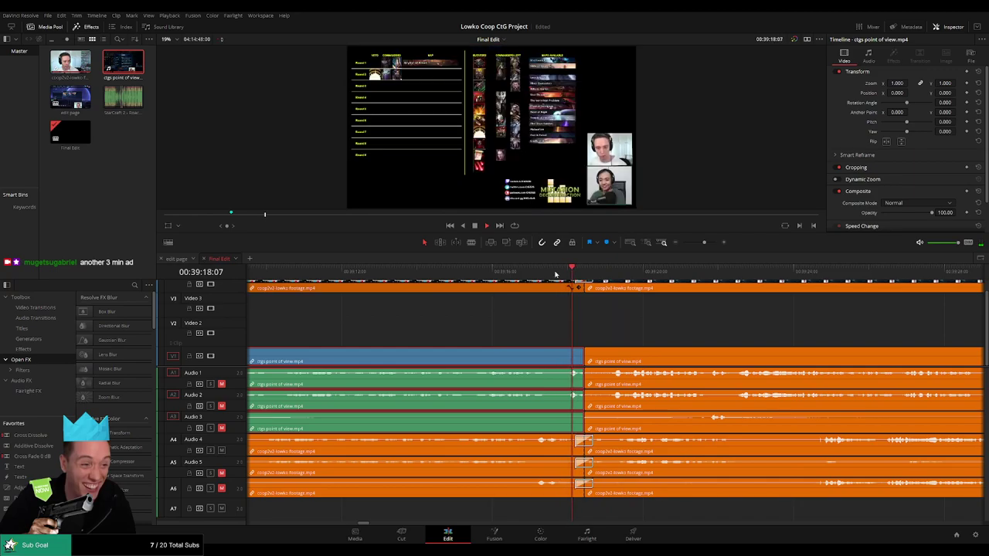
click(707, 333)
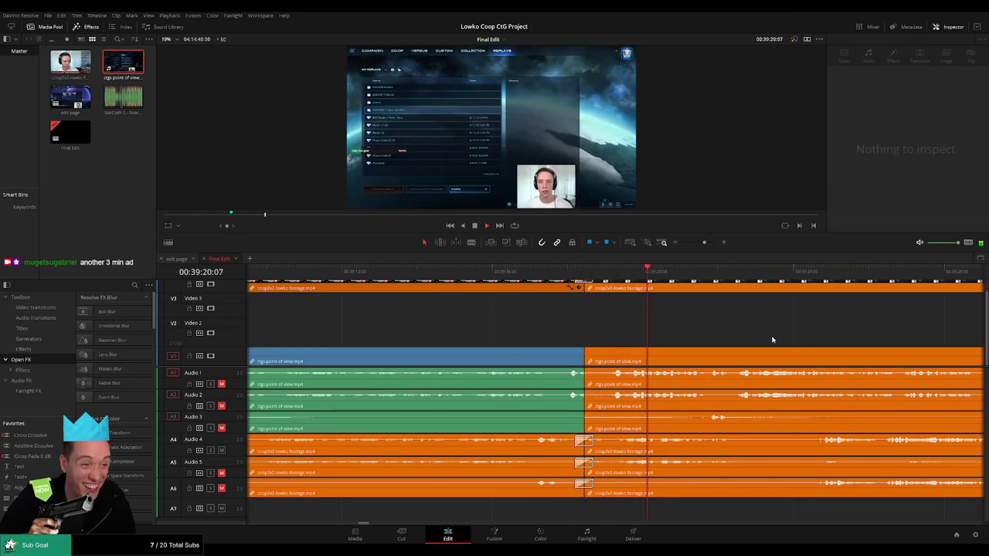
drag(772, 340, 559, 343)
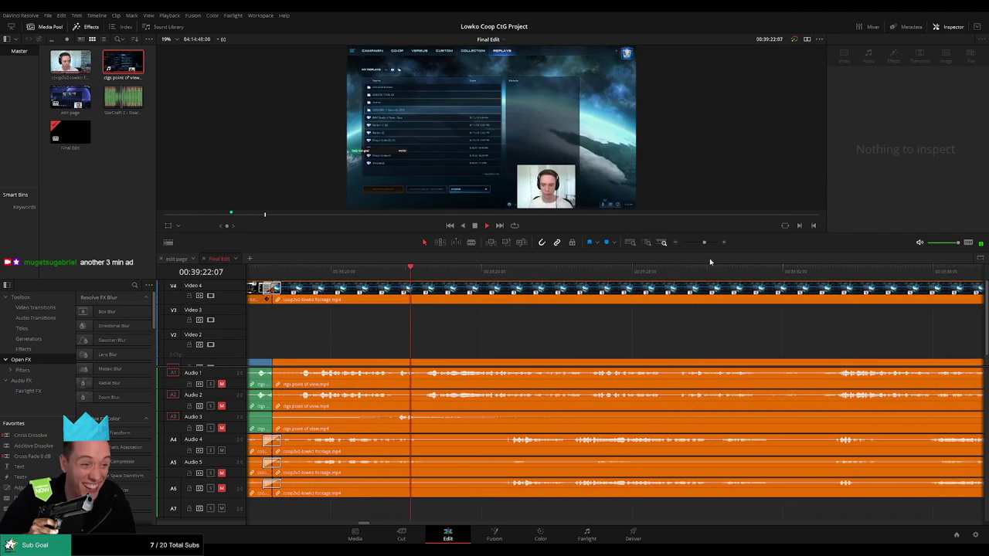
mouse_move(704, 243)
mouse_down()
mouse_move(691, 244)
mouse_move(701, 245)
mouse_up()
scroll(724, 342, right, 3)
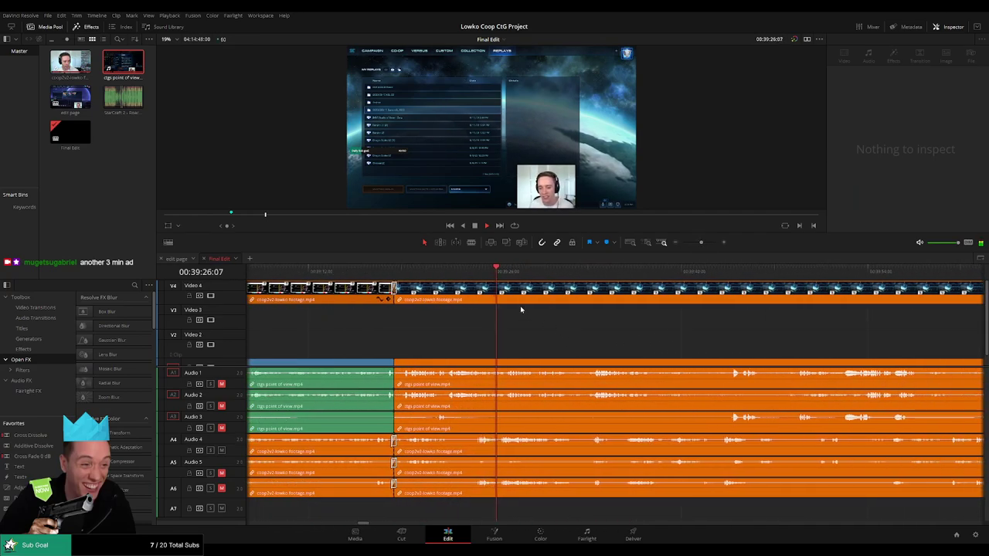
click(580, 272)
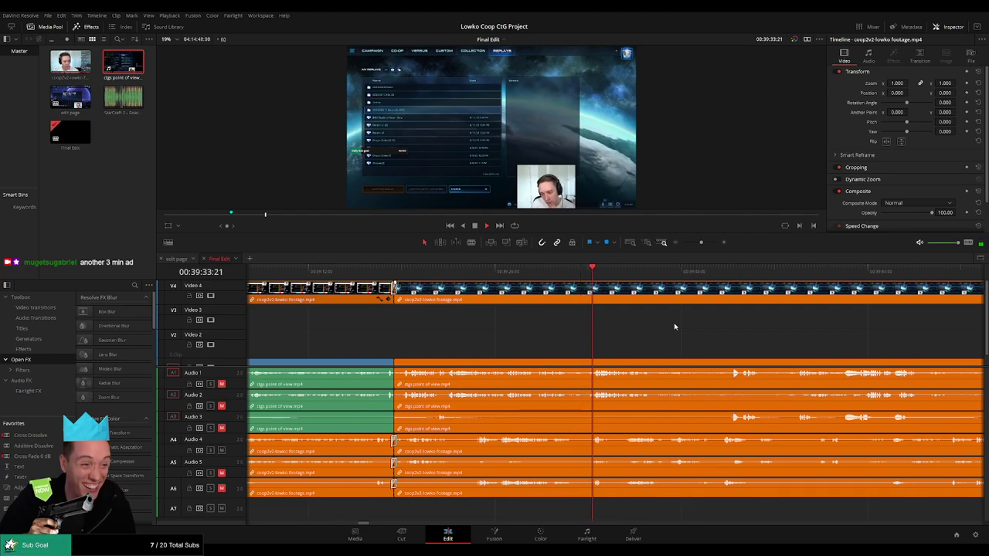
scroll(564, 346, right, 3)
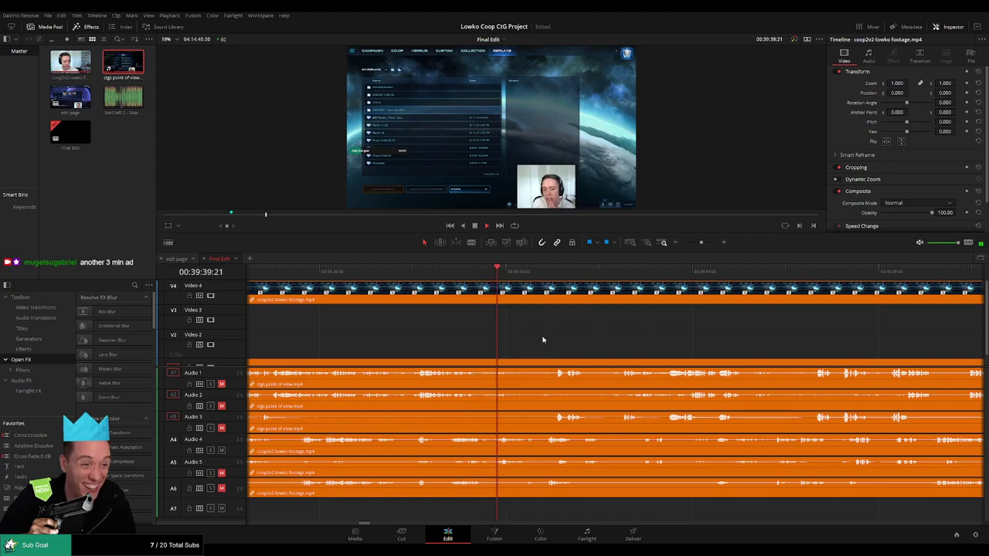
scroll(541, 332, right, 1)
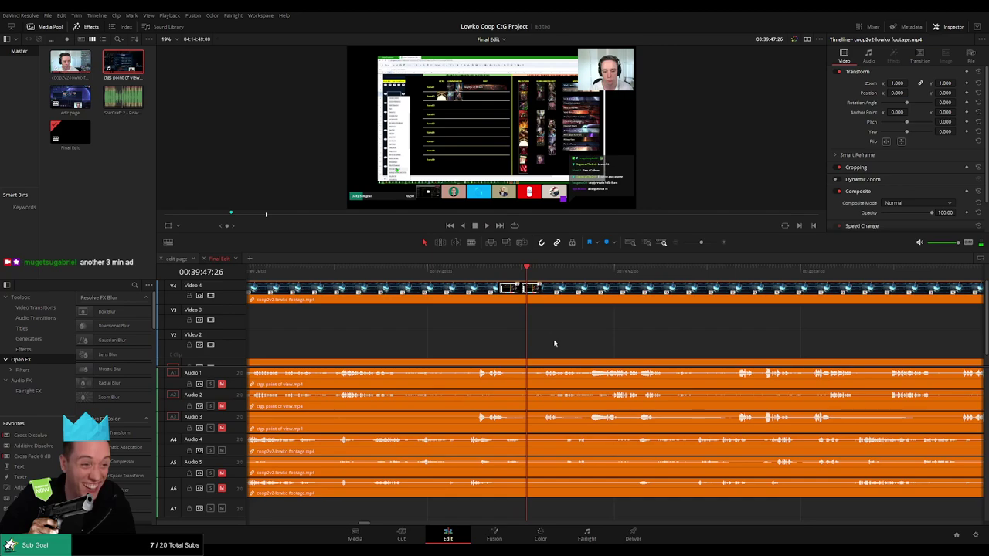
- Preview the footage ahead near 00:40:26, return to about 00:39:54, and review the dialogue up to the co-op commander menu near 00:40:12
key(space)
drag(653, 340, 502, 338)
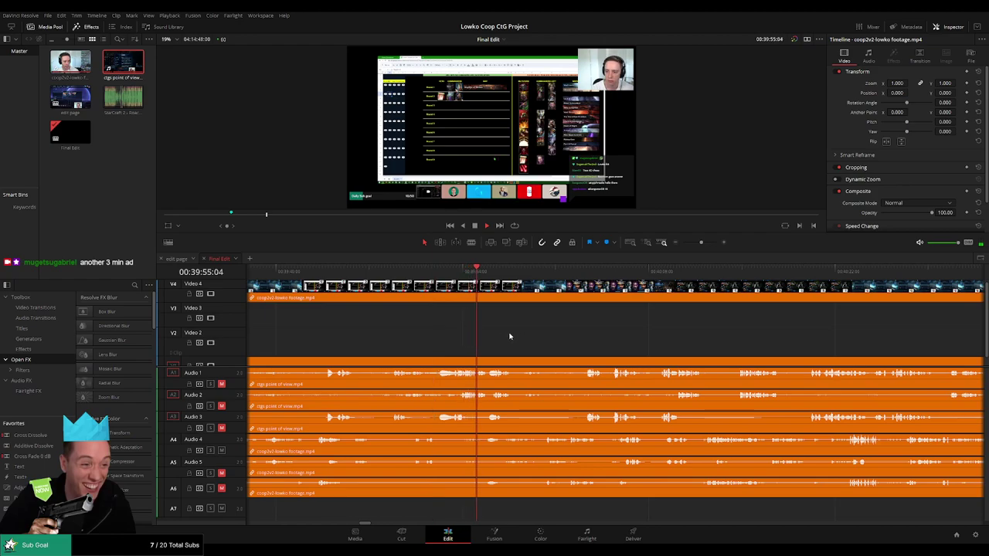
drag(691, 244, 696, 246)
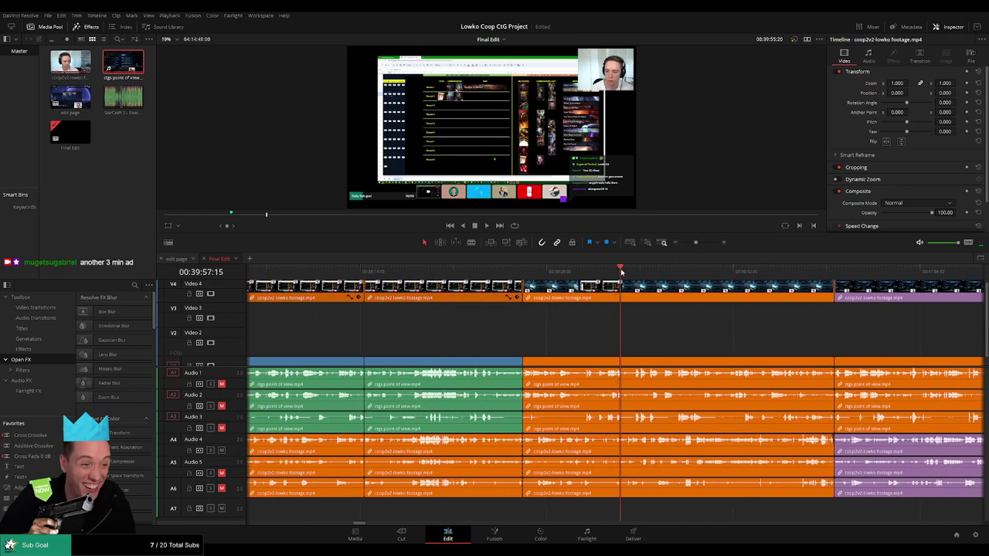
drag(621, 271, 683, 273)
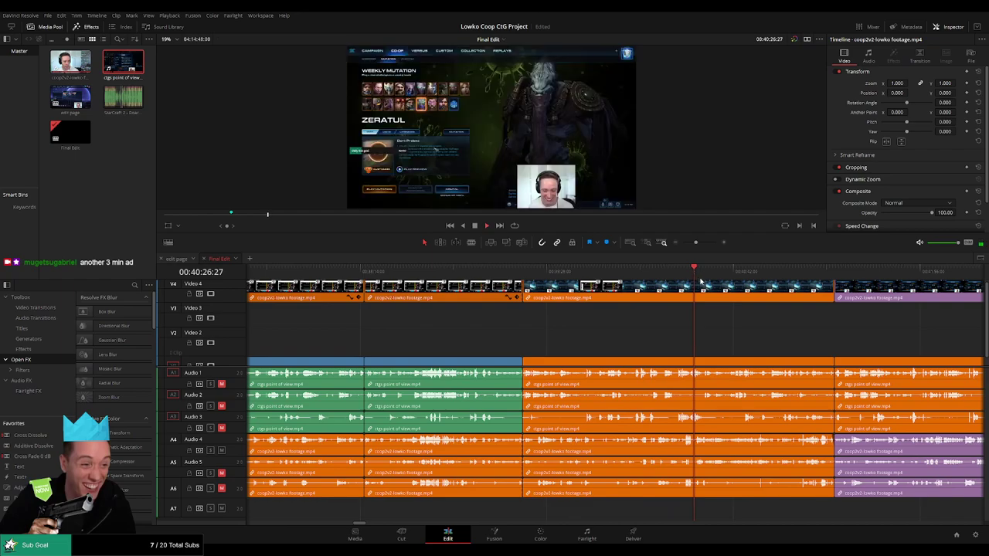
click(611, 275)
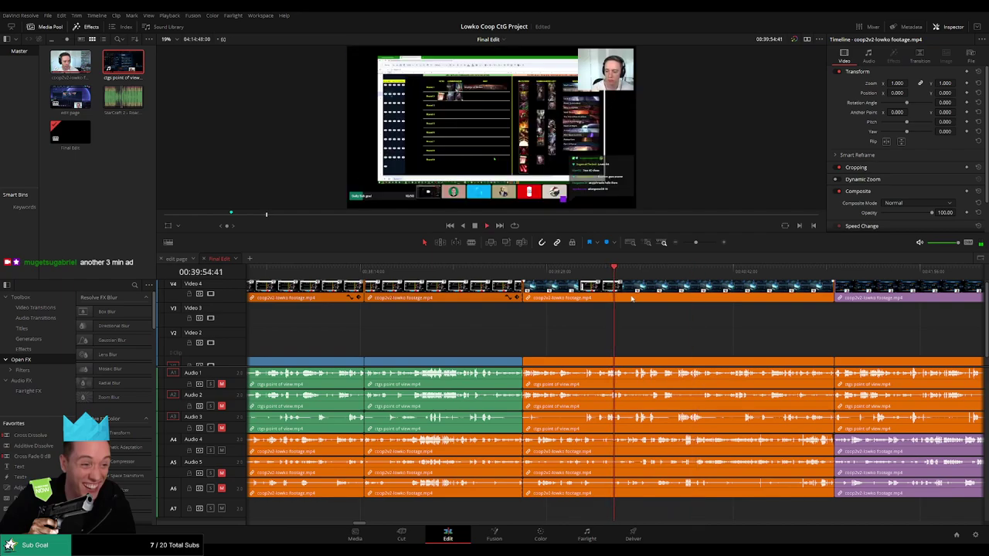
scroll(642, 319, up, 4)
scroll(648, 320, down, 1)
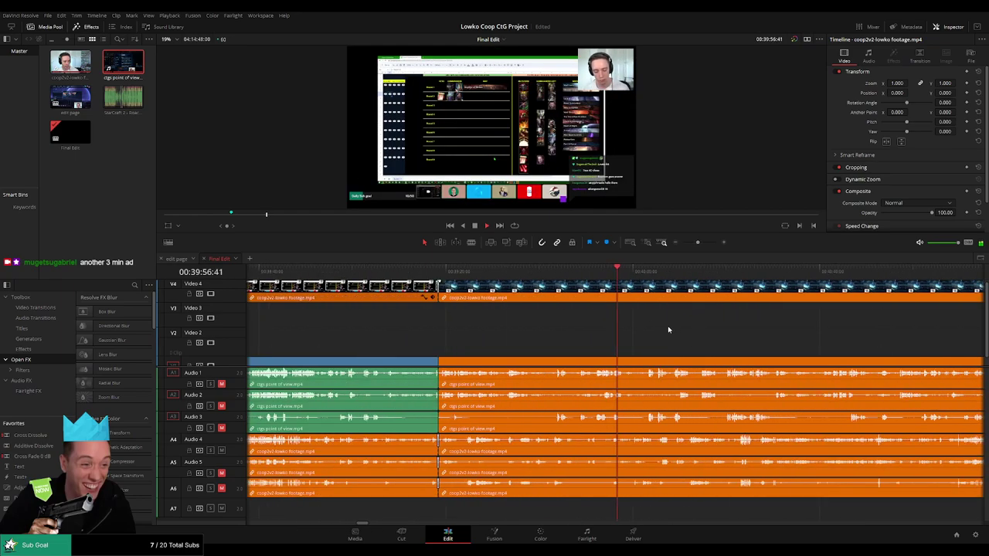
scroll(677, 328, up, 2)
drag(687, 326, 520, 333)
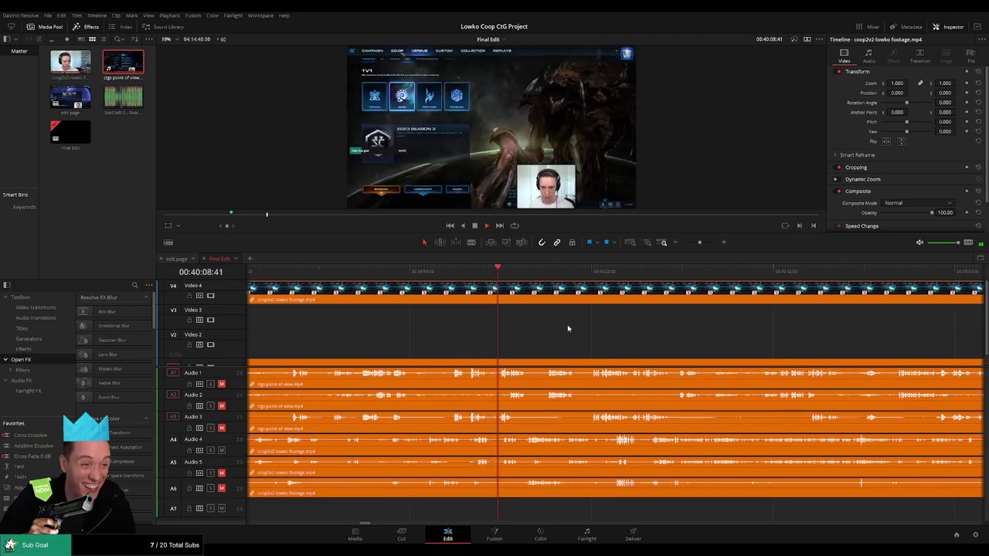
scroll(573, 331, right, 1)
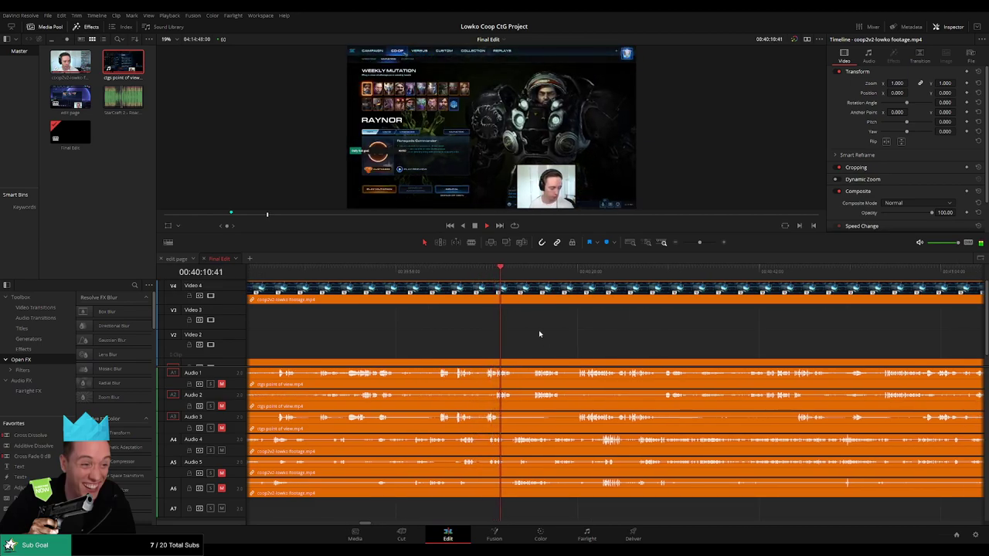
scroll(543, 335, up, 1)
scroll(638, 336, up, 3)
scroll(574, 340, right, 2)
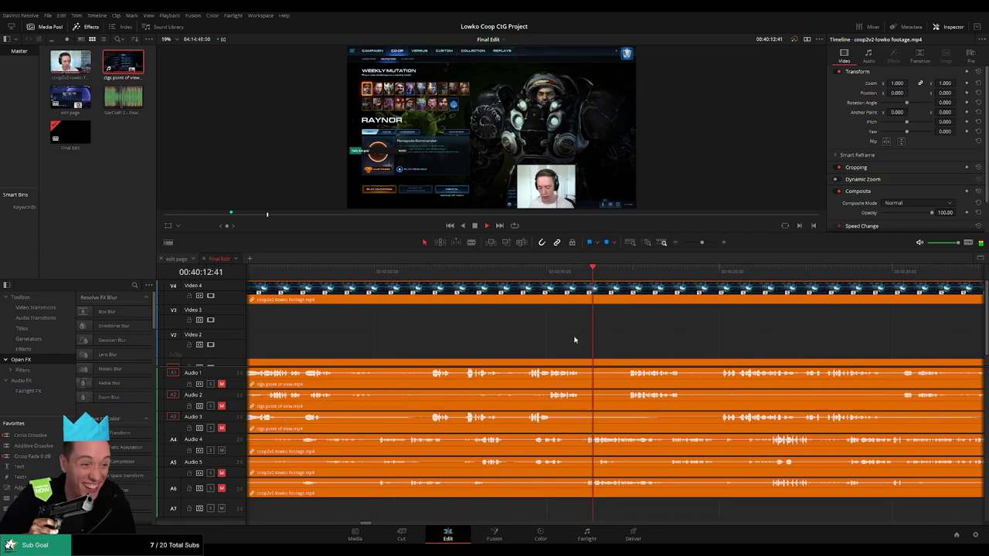
- Split the Video 4 and Video 1 clips with their linked audio at 00:40:11:01 and 00:40:12:20 in the commander menu footage
drag(701, 242, 707, 243)
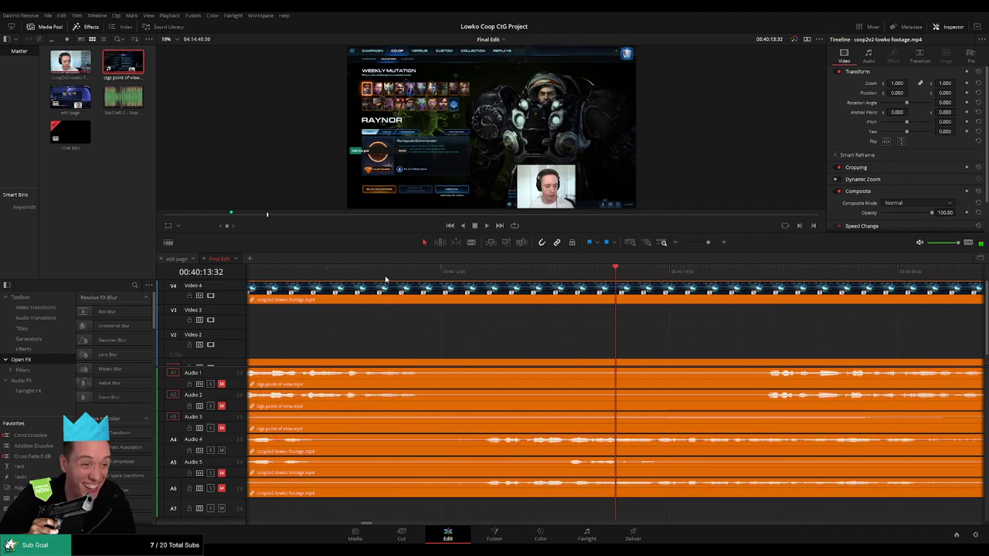
drag(366, 275, 424, 284)
click(286, 273)
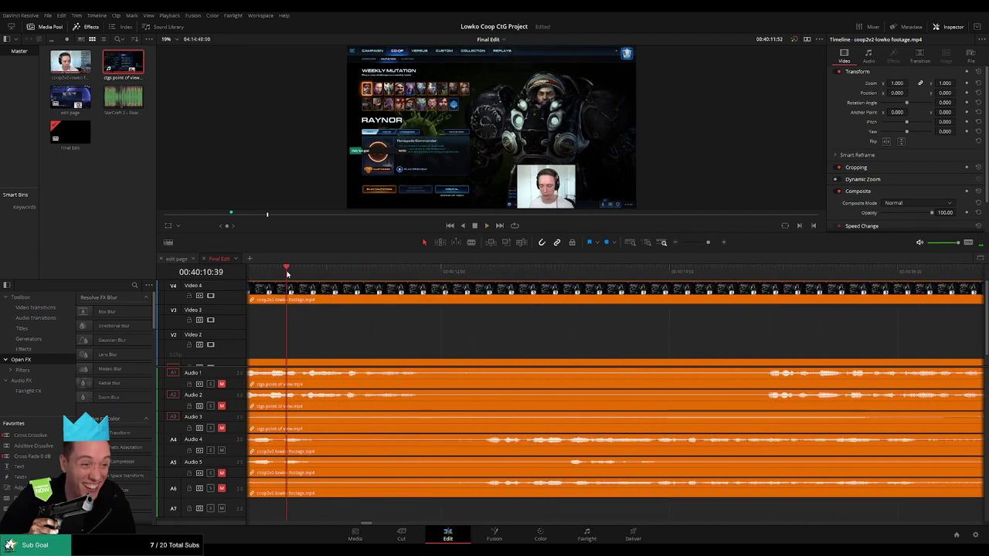
key(ctrl+b)
key(b)
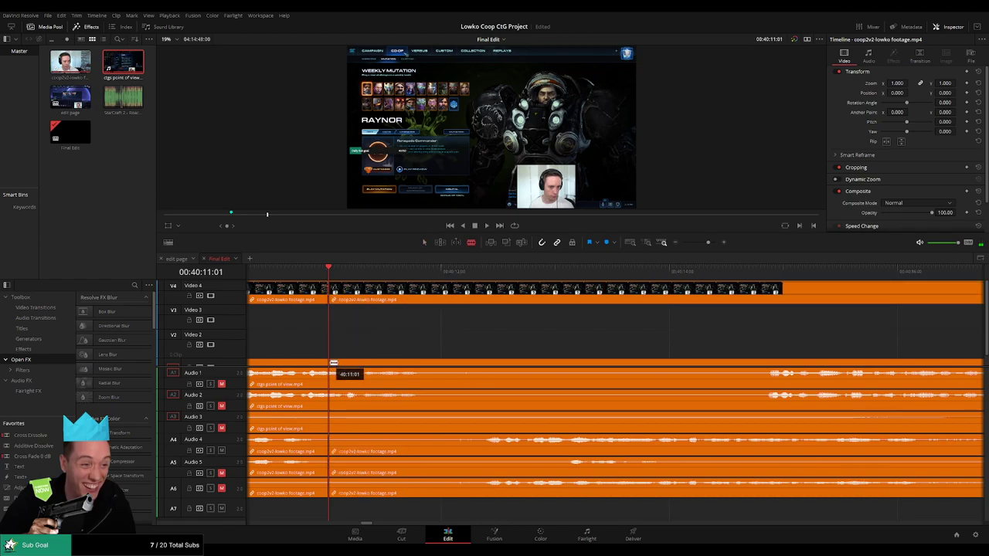
key(ctrl+z)
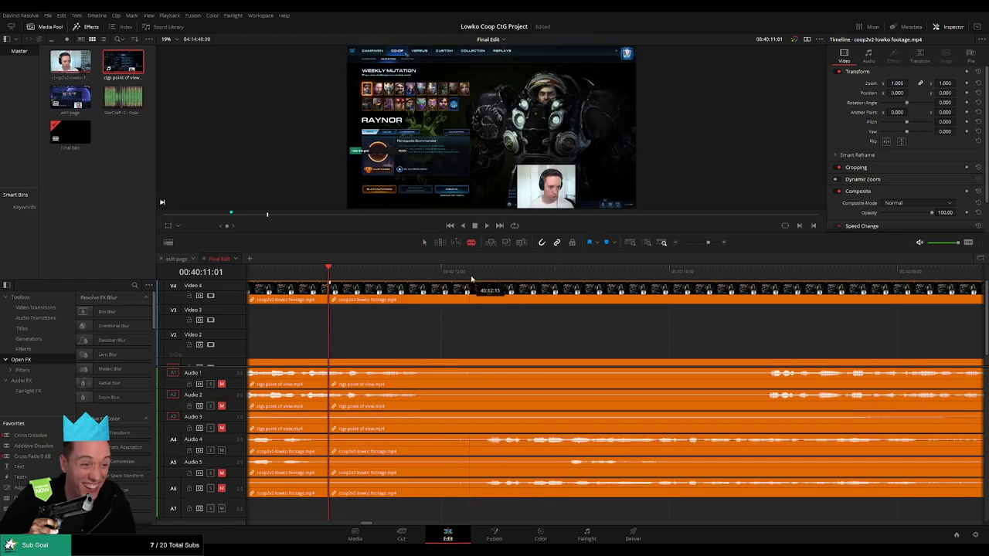
drag(472, 275, 477, 276)
click(479, 298)
click(478, 362)
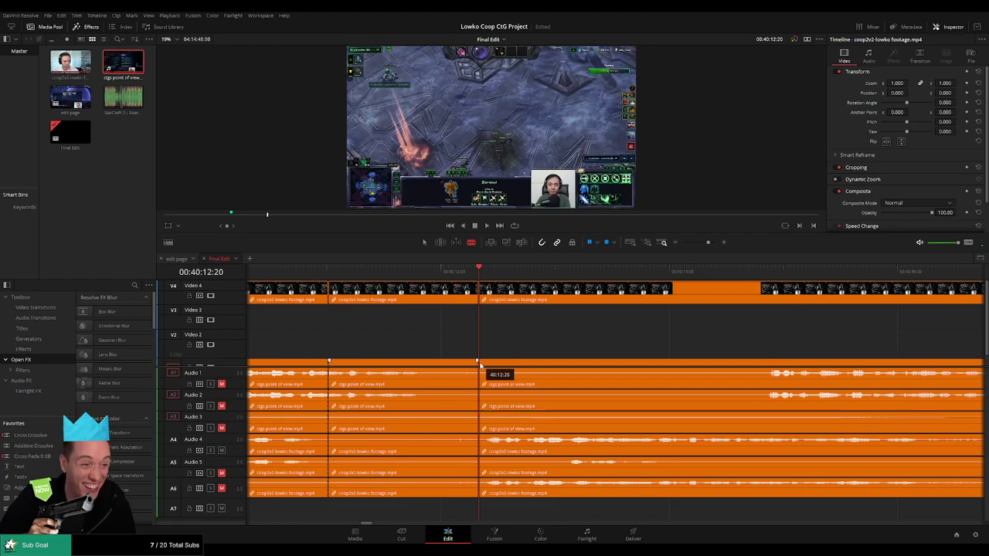
- Ripple-delete the segment between 00:40:11:01 and 00:40:12:20, dissolve the Video 4 cut with linked audio crossfades, and play it back
key(a)
click(432, 298)
ctrl+click(420, 364)
key(Delete)
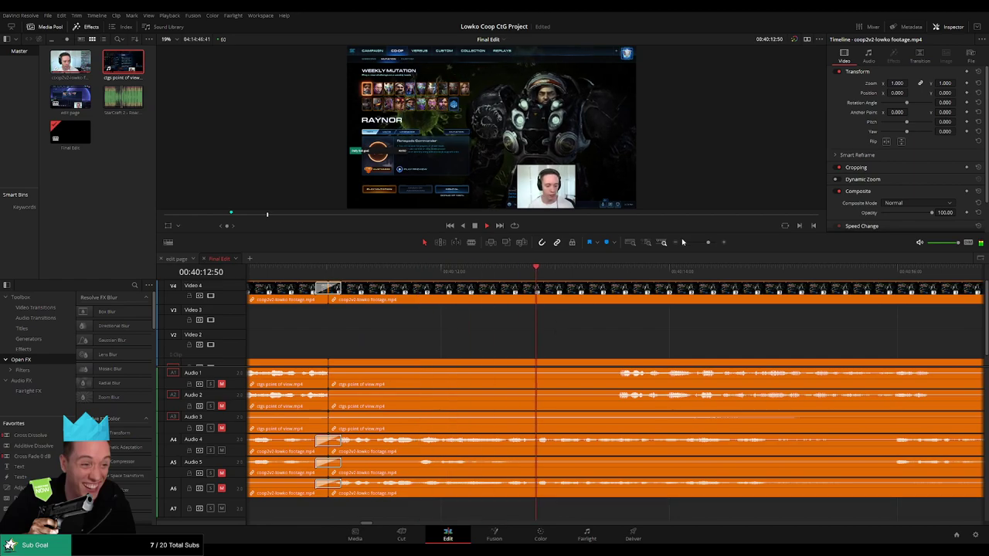
drag(707, 243, 697, 243)
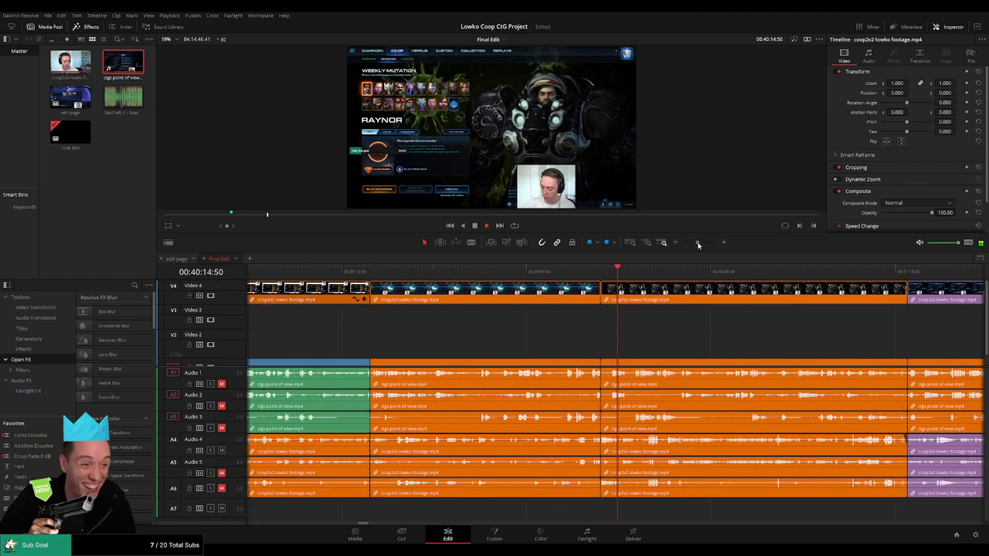
- Select the two blue Video 1 clips with their green linked audio before the game menu section and set their clip color to orange
drag(706, 340, 529, 338)
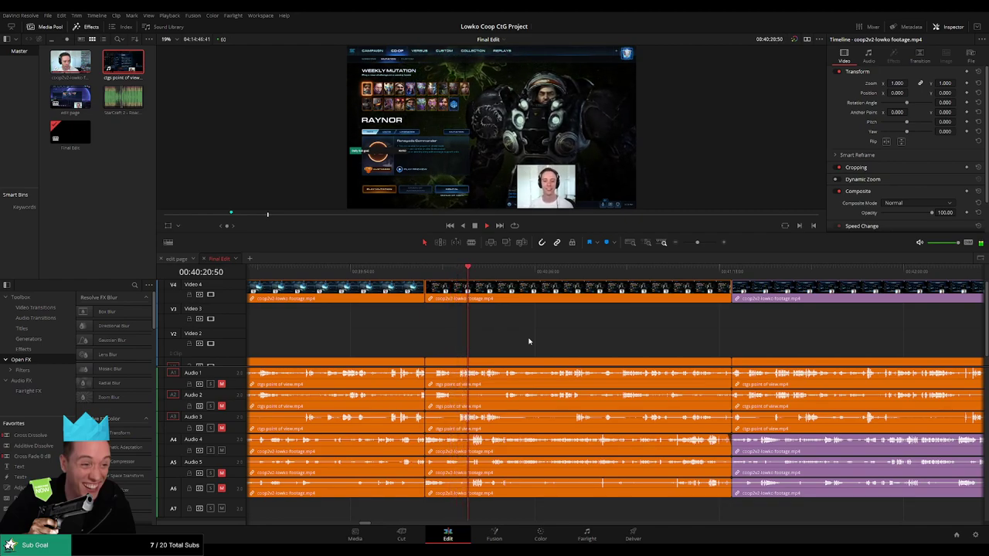
scroll(531, 337, left, 5)
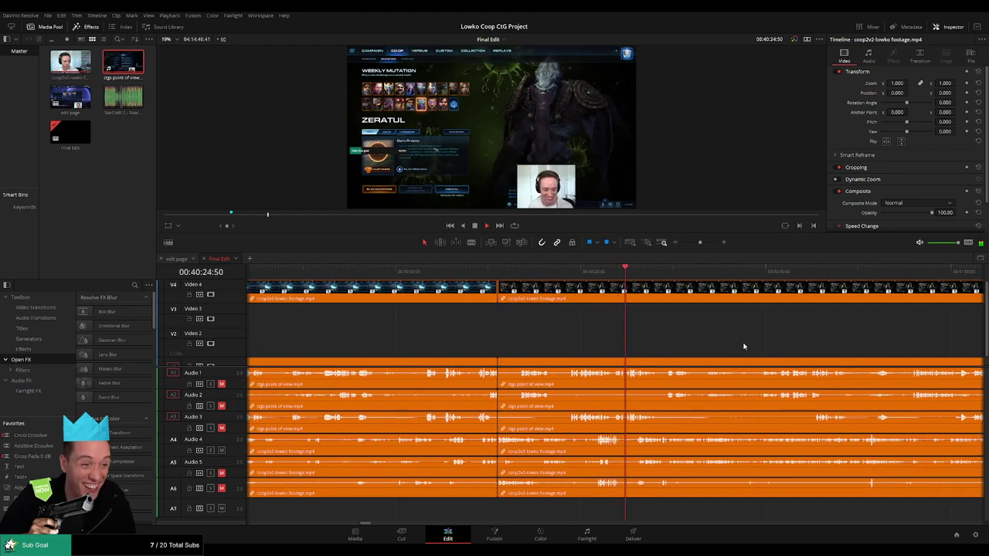
drag(700, 243, 692, 243)
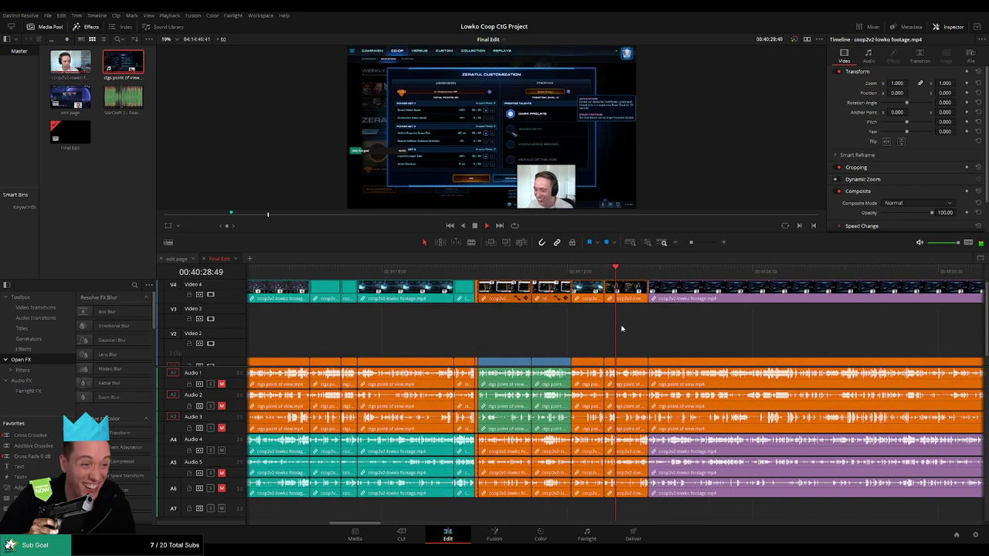
drag(540, 355, 513, 361)
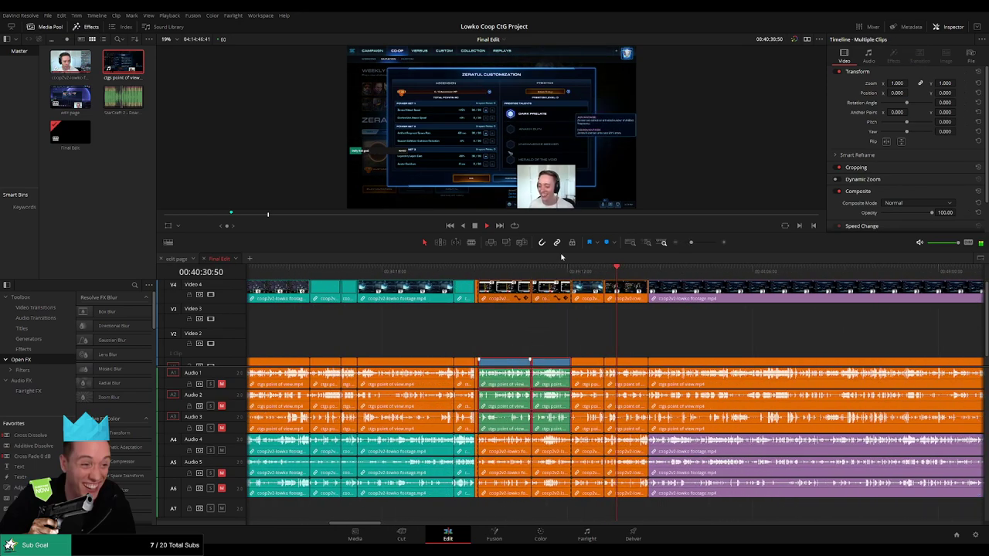
click(649, 345)
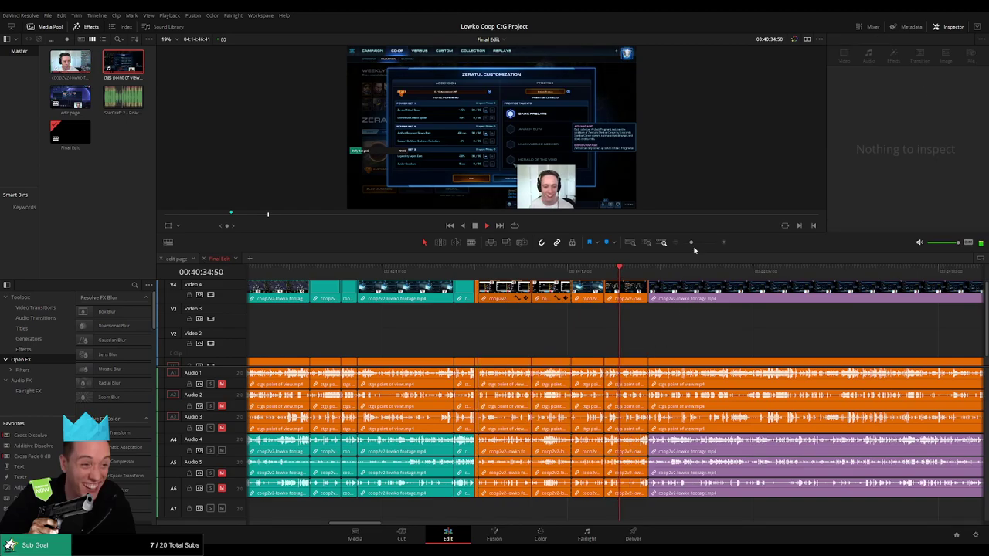
- Review the Zeratul customization dialogue from about 00:40:34 to 00:40:56 for pauses
mouse_move(691, 243)
mouse_down()
mouse_move(678, 245)
mouse_move(702, 245)
mouse_up()
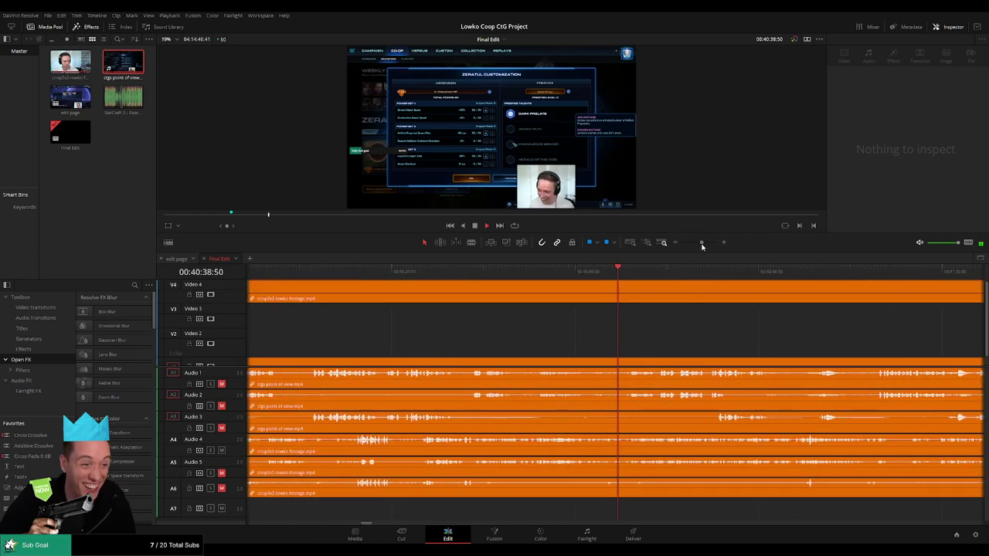
drag(734, 332, 543, 327)
scroll(581, 327, right, 4)
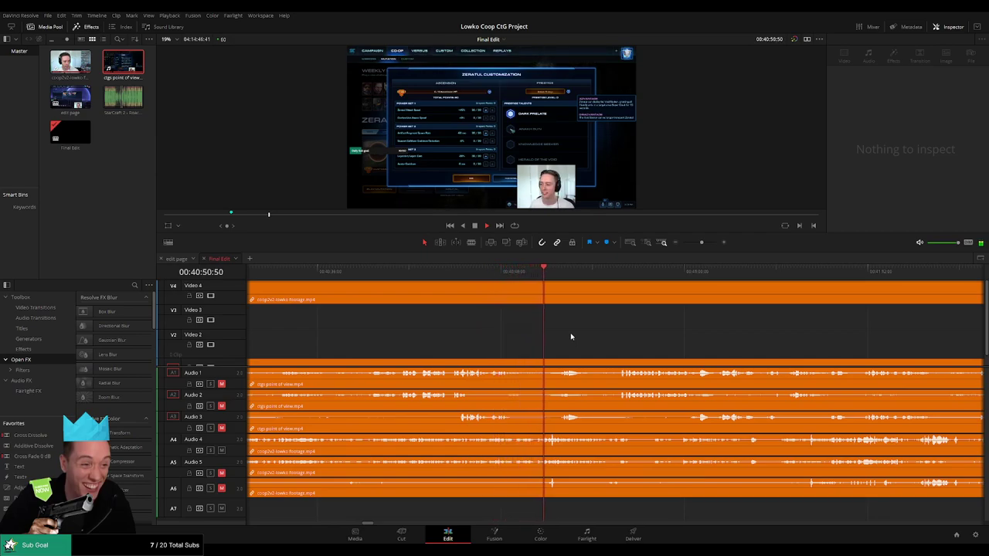
scroll(621, 337, right, 2)
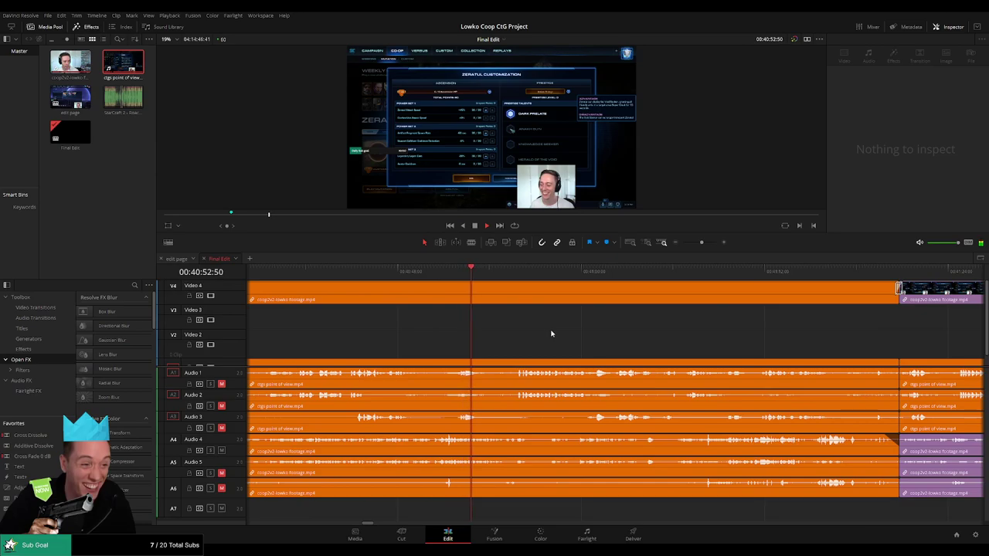
scroll(595, 336, right, 1)
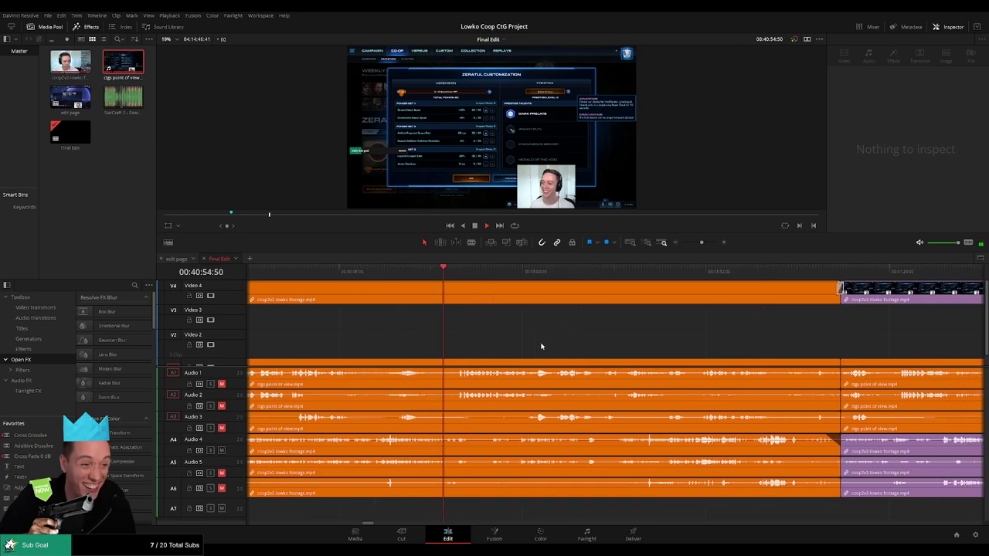
scroll(573, 340, right, 1)
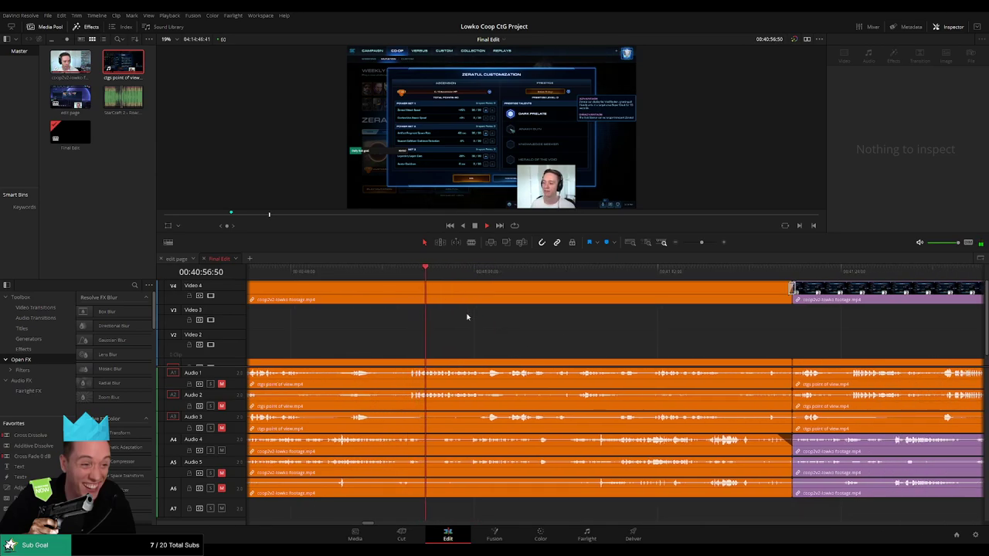
- Skip ahead to about 00:40:57 and review the footage and waveforms up to the end of the orange Video 4 clip for pauses
click(441, 273)
scroll(512, 329, up, 1)
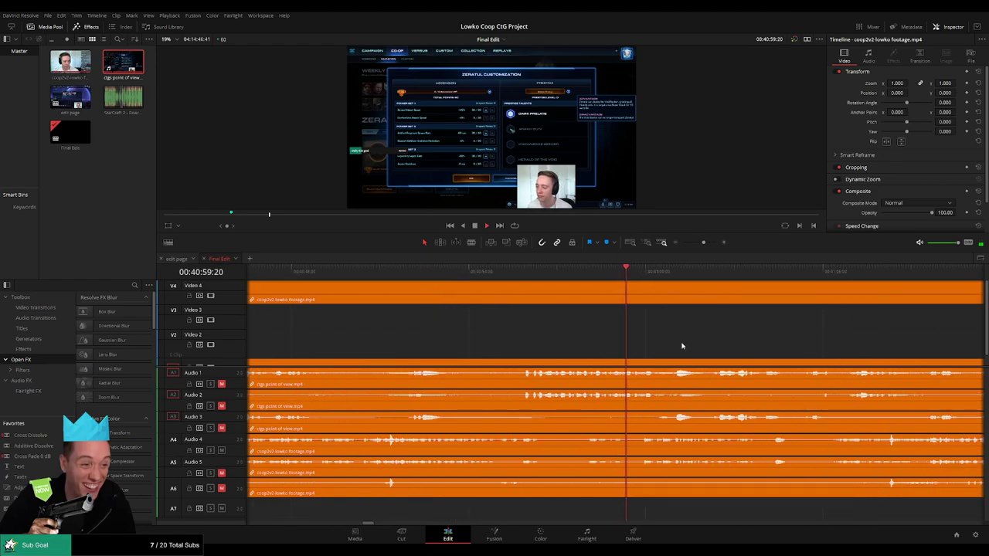
scroll(572, 338, right, 3)
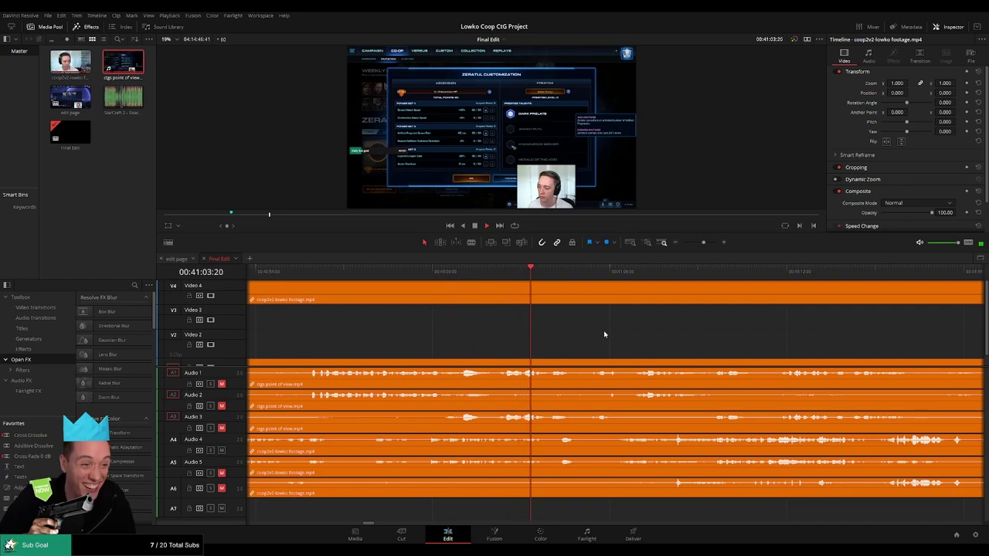
drag(716, 344, 578, 346)
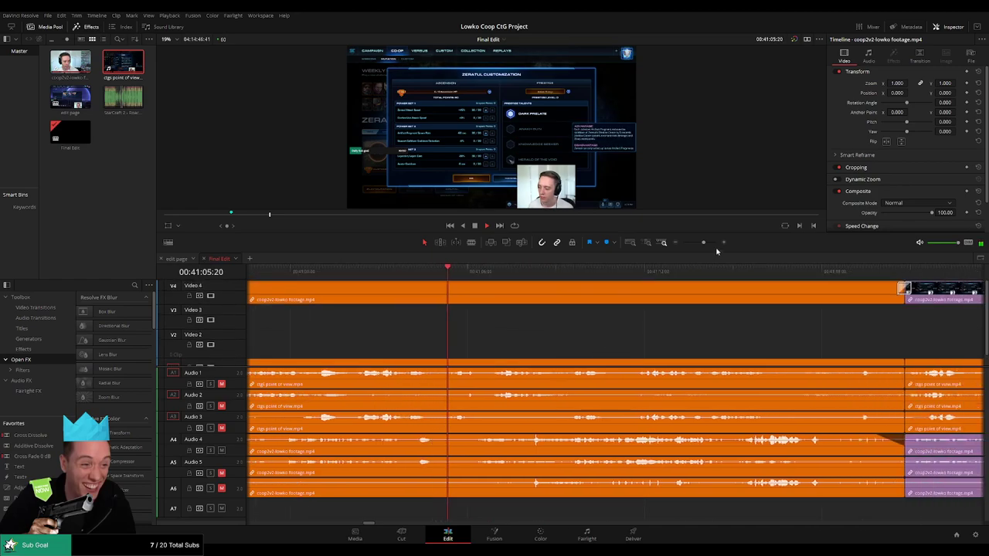
mouse_move(703, 242)
mouse_down()
mouse_move(677, 243)
mouse_move(702, 249)
mouse_up()
scroll(750, 346, right, 5)
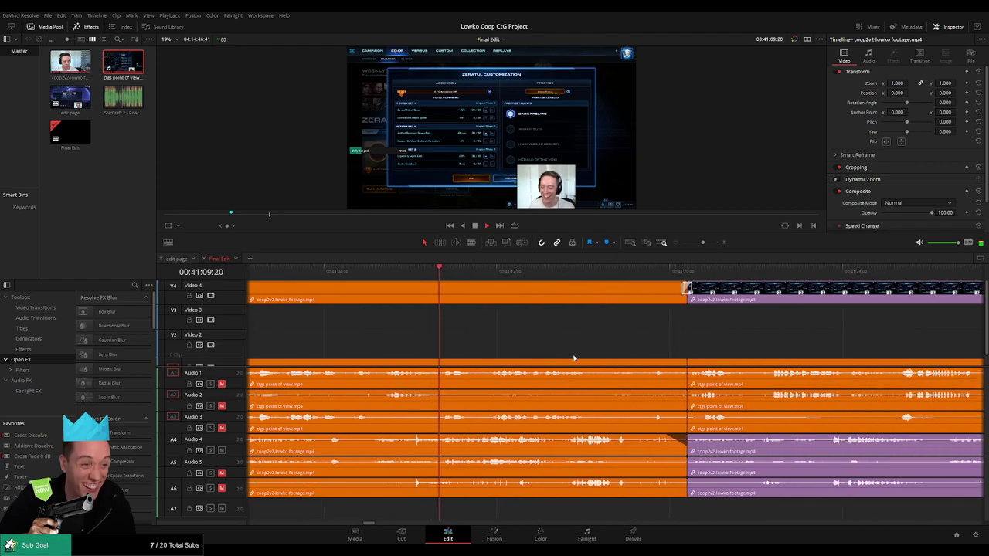
scroll(618, 355, right, 2)
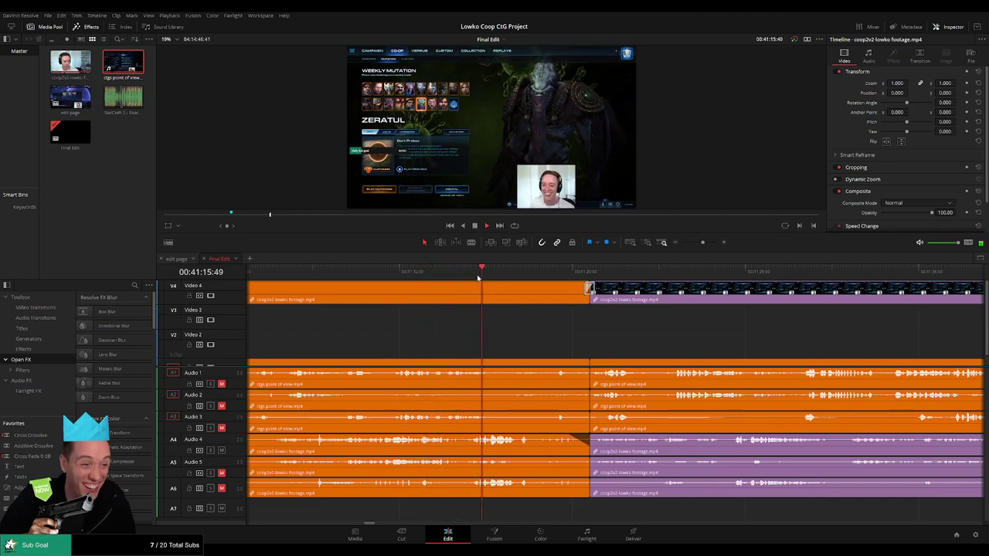
- Play the transition into the purple Video 4 clip from about 00:41:19, check back near 00:39:18, and return to the purple clip's start
click(558, 273)
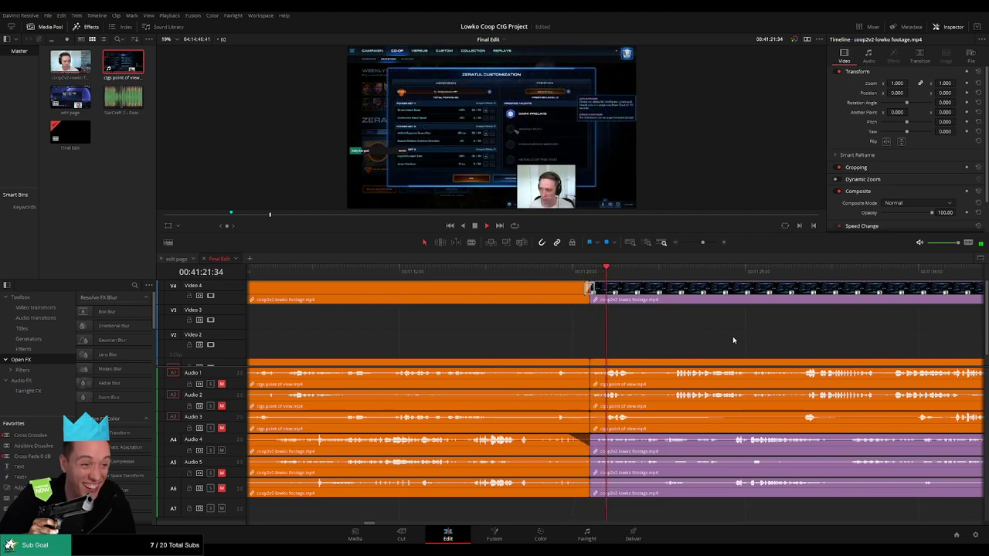
scroll(765, 348, right, 4)
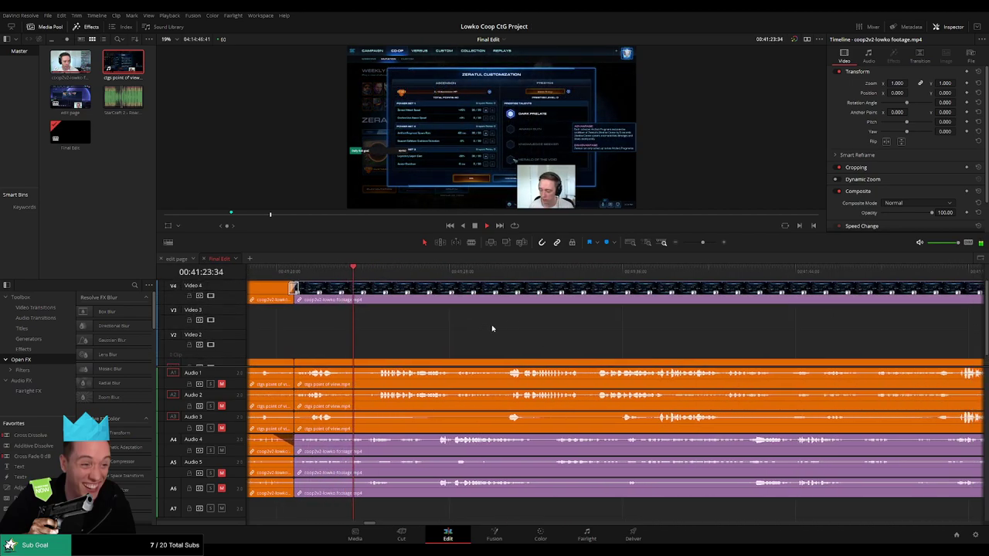
mouse_move(702, 242)
mouse_down()
mouse_move(683, 244)
mouse_move(700, 244)
mouse_move(683, 245)
mouse_move(692, 249)
mouse_up()
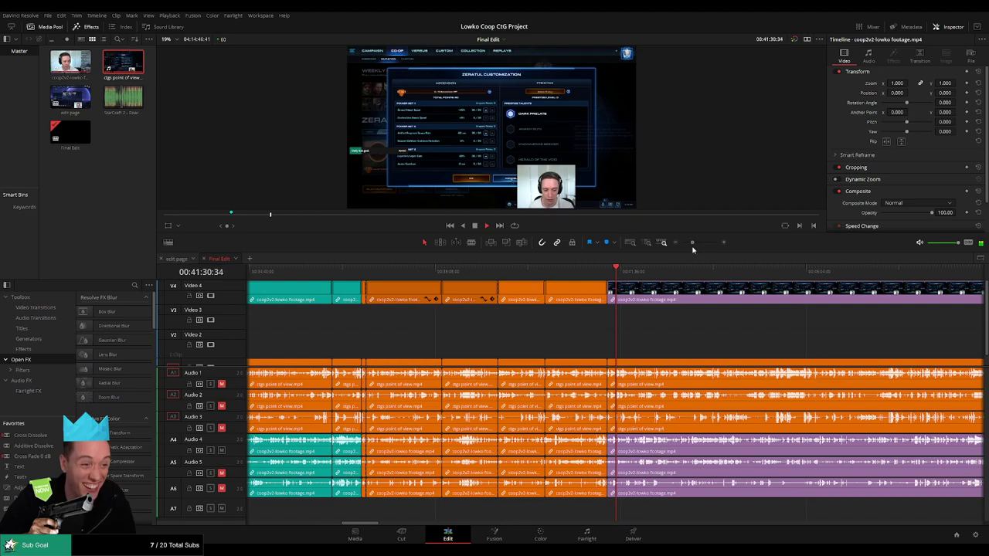
click(498, 274)
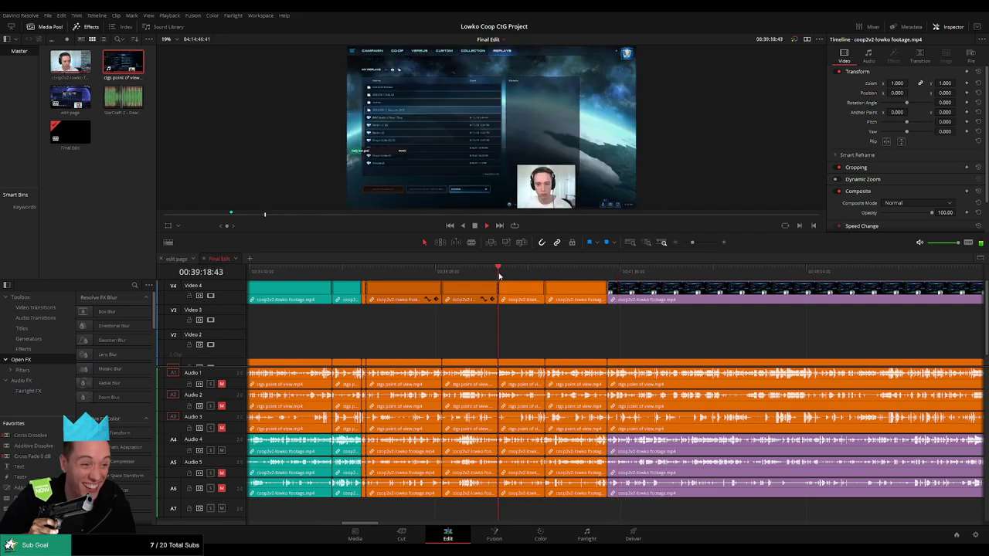
scroll(574, 351, right, 2)
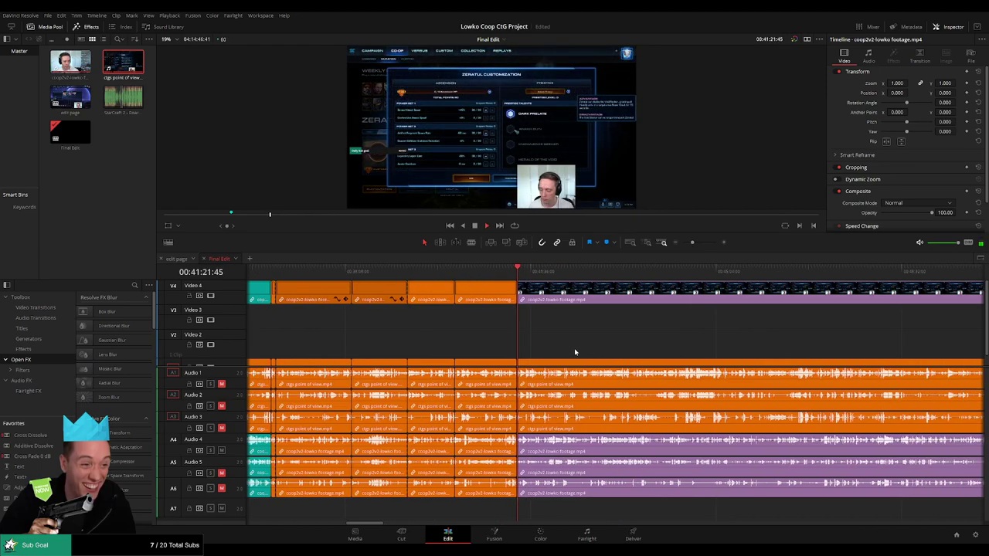
click(445, 272)
click(437, 270)
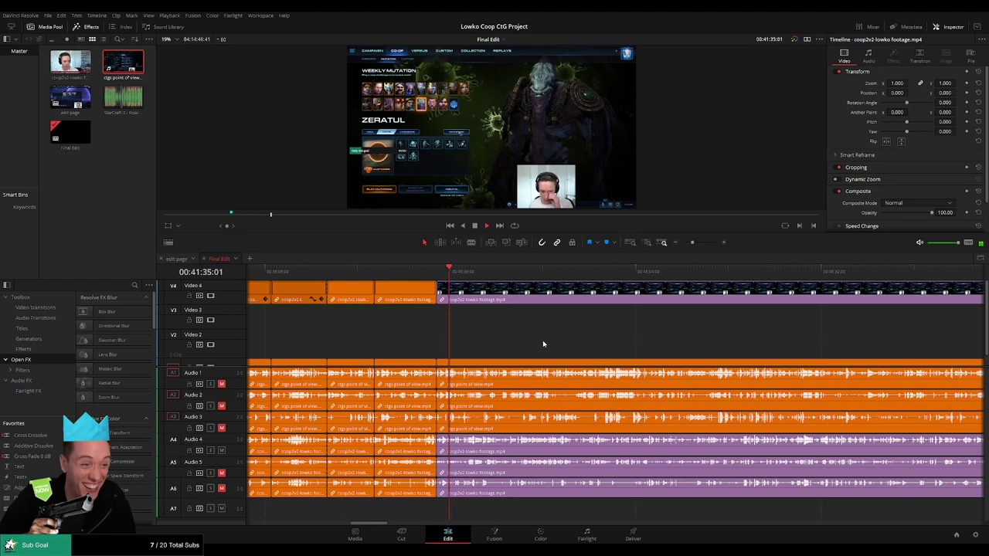
- Review the Zeratul commander menu dialogue and audio waveforms from about 00:41:35 to 00:42:05 for pauses
drag(569, 350, 519, 349)
scroll(518, 348, right, 2)
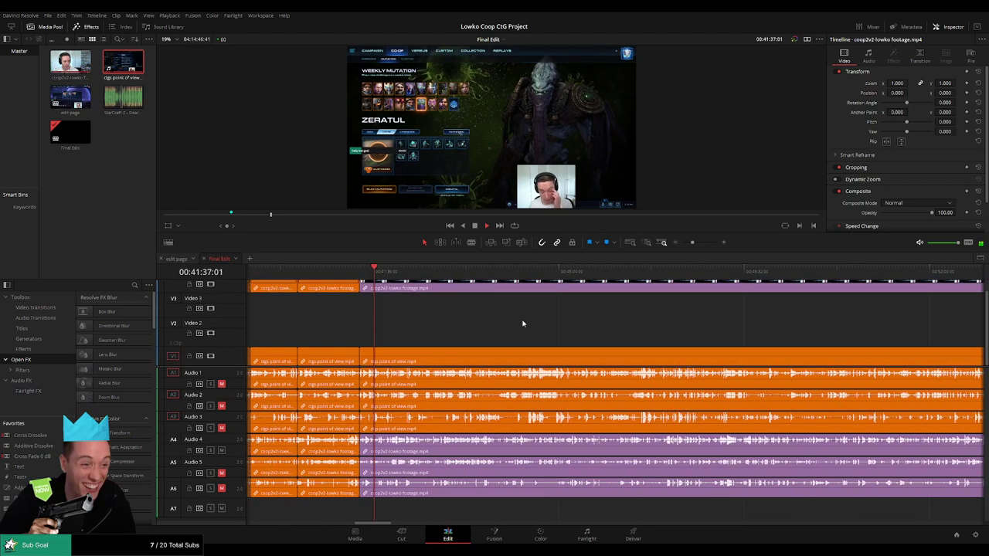
drag(691, 243, 683, 248)
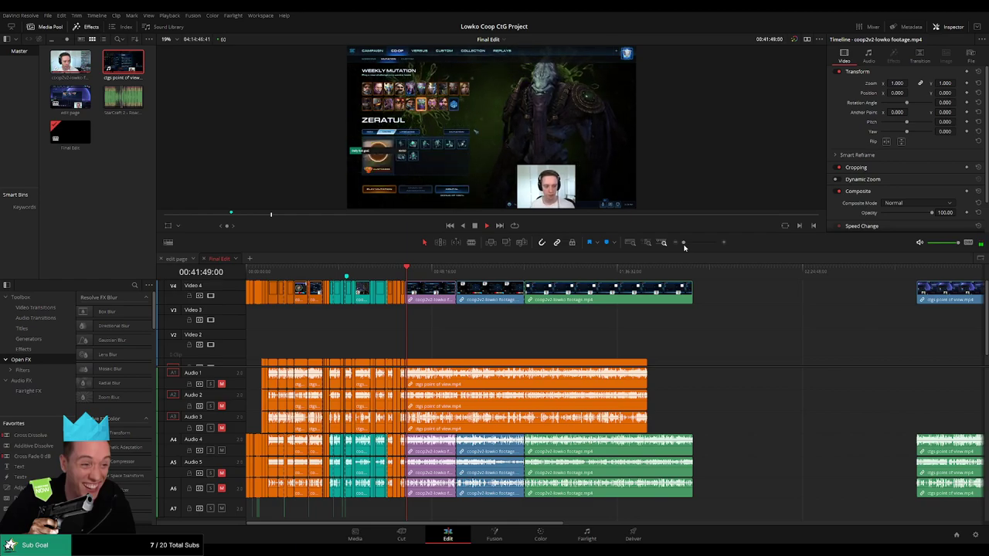
drag(684, 248, 702, 249)
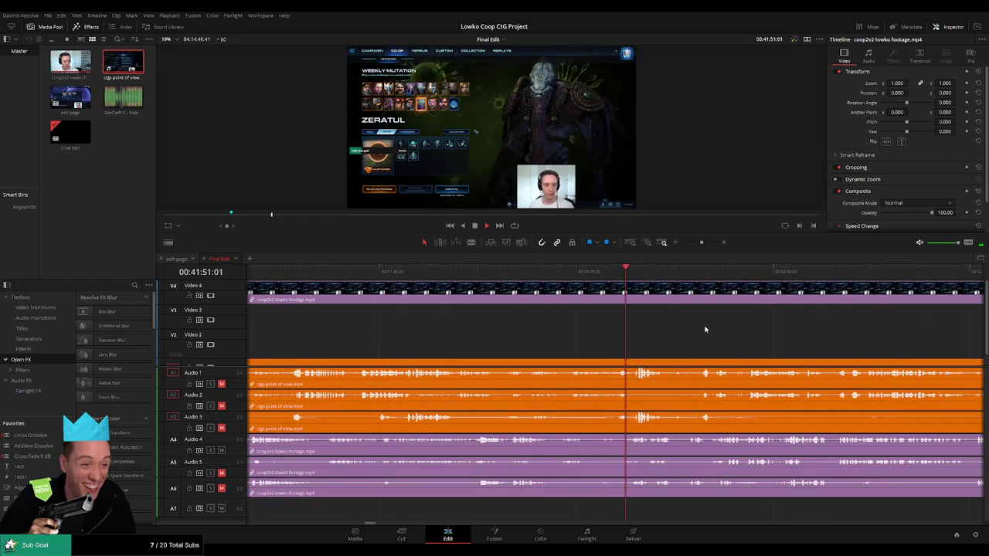
drag(688, 336, 570, 340)
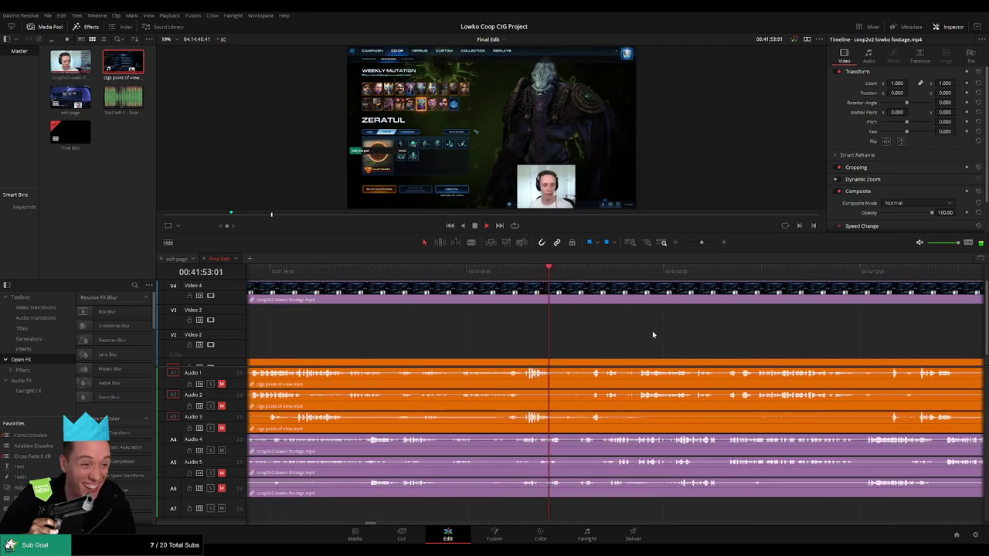
scroll(587, 340, right, 2)
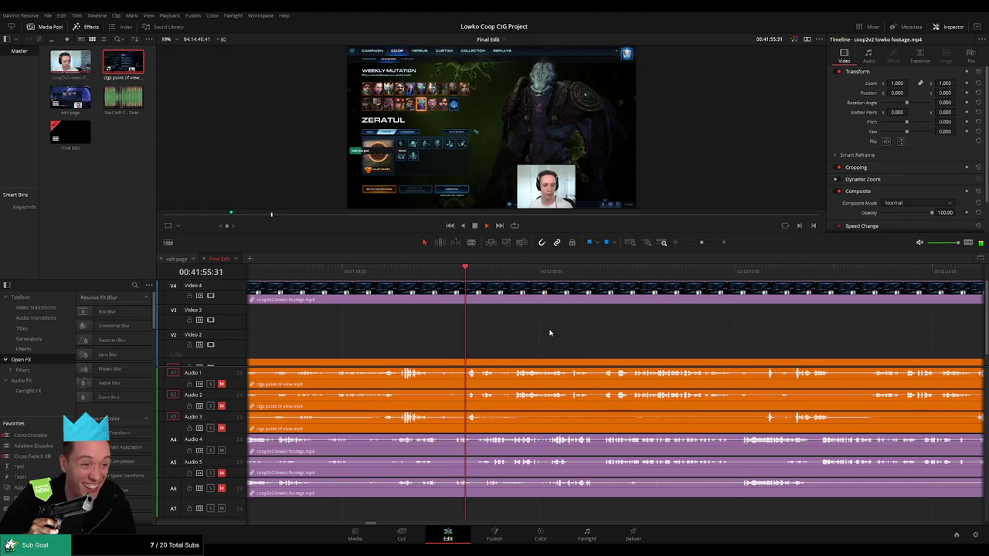
scroll(593, 336, right, 2)
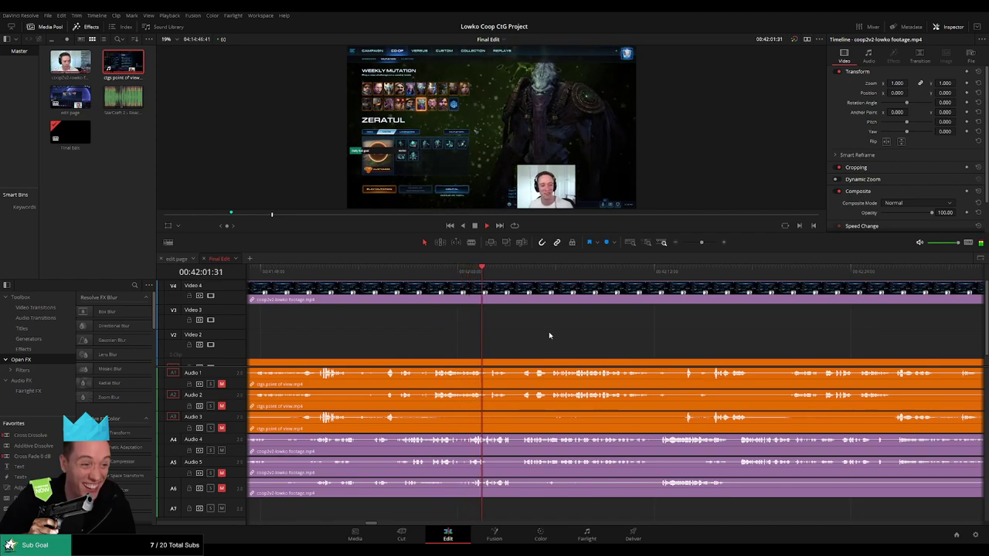
scroll(552, 337, right, 1)
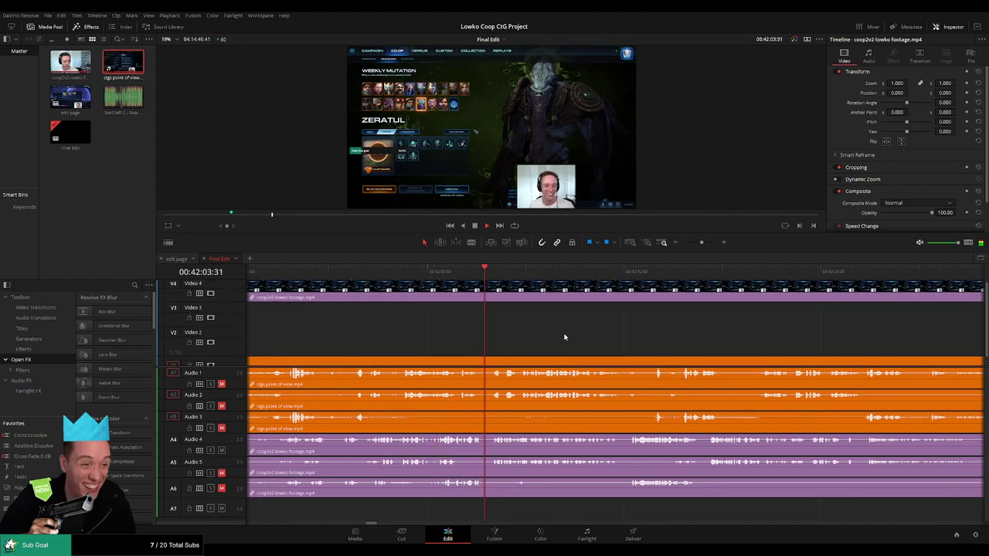
scroll(595, 341, right, 2)
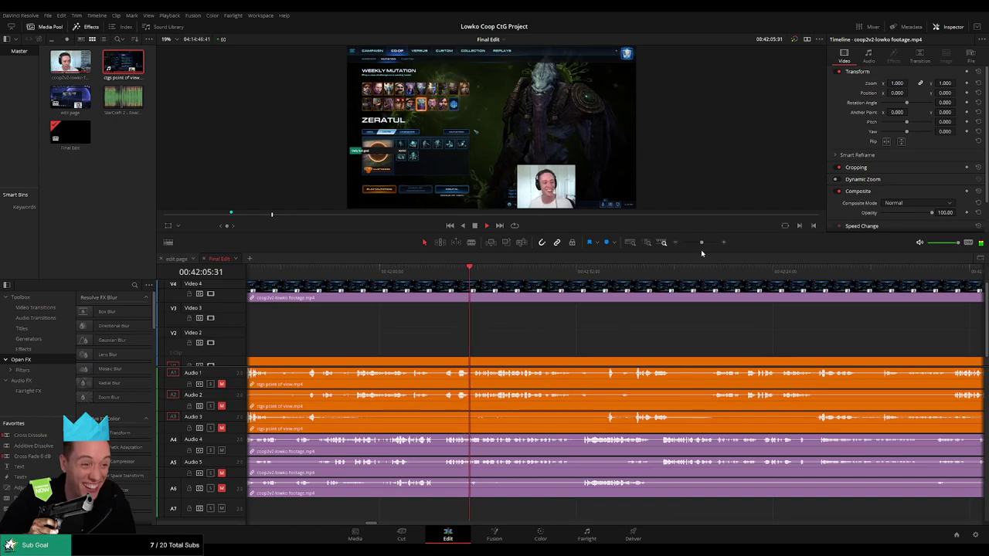
- Continue reviewing the Zeratul menu dialogue from about 00:42:05, skip ahead near 00:42:51, and check playback up to about 00:42:55
mouse_move(700, 242)
mouse_down()
mouse_move(685, 243)
mouse_move(703, 247)
mouse_up()
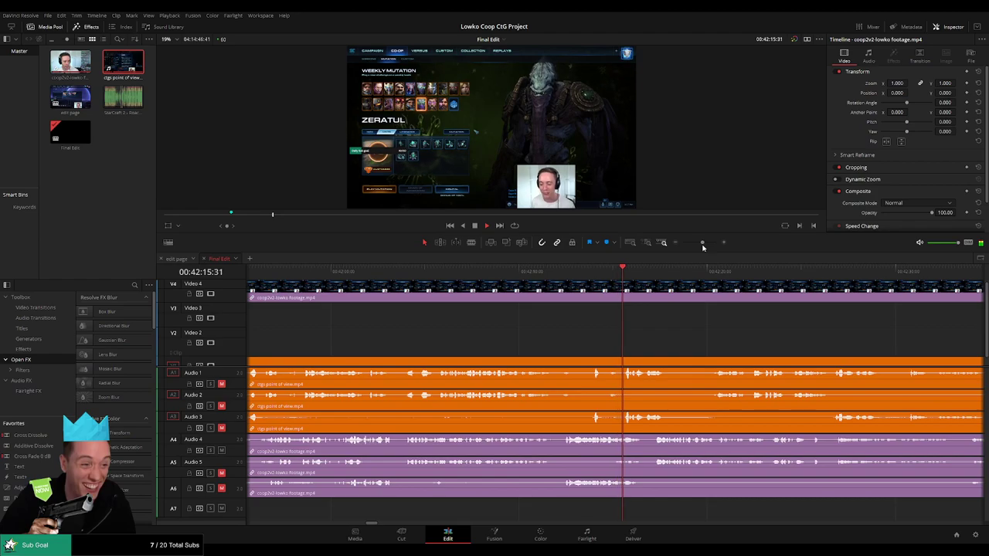
drag(720, 349, 475, 346)
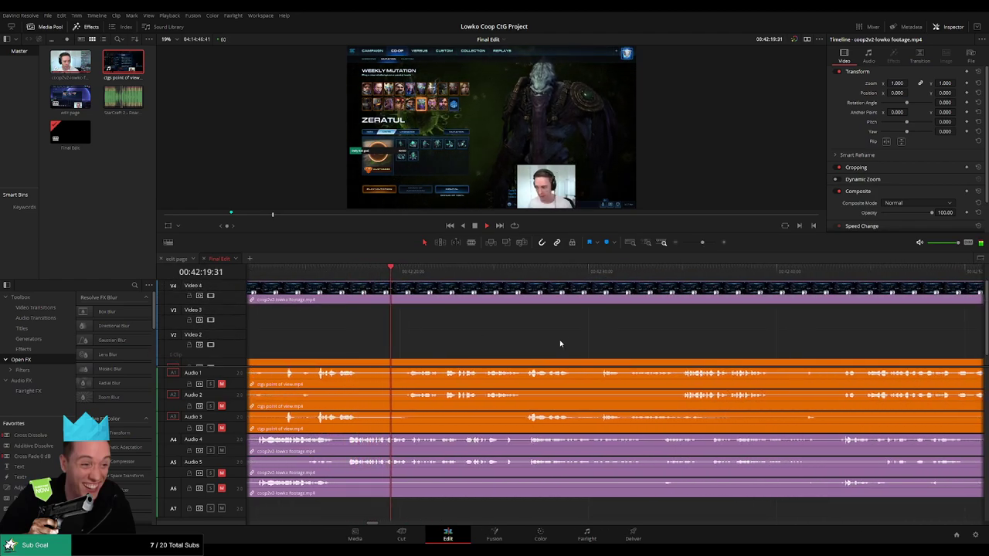
scroll(533, 345, right, 2)
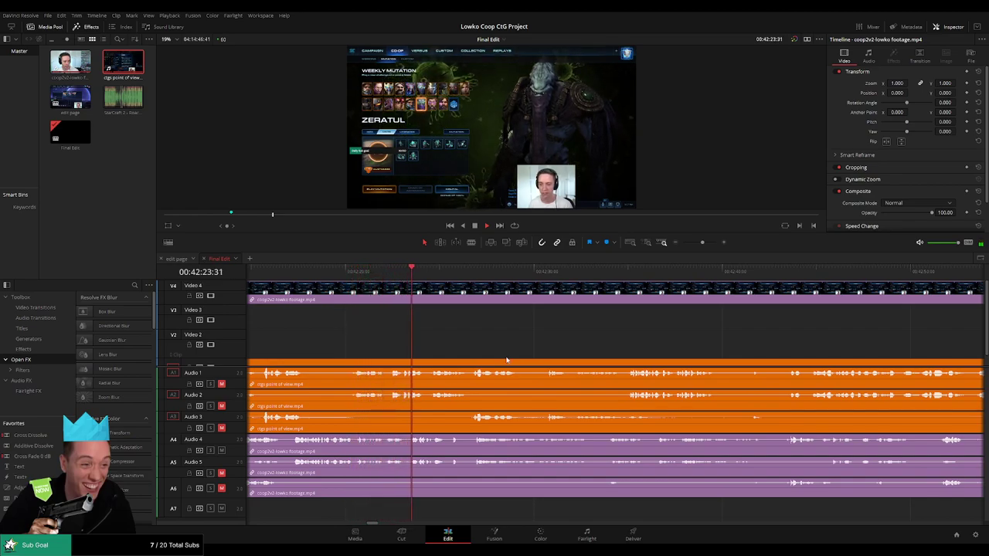
scroll(578, 339, right, 2)
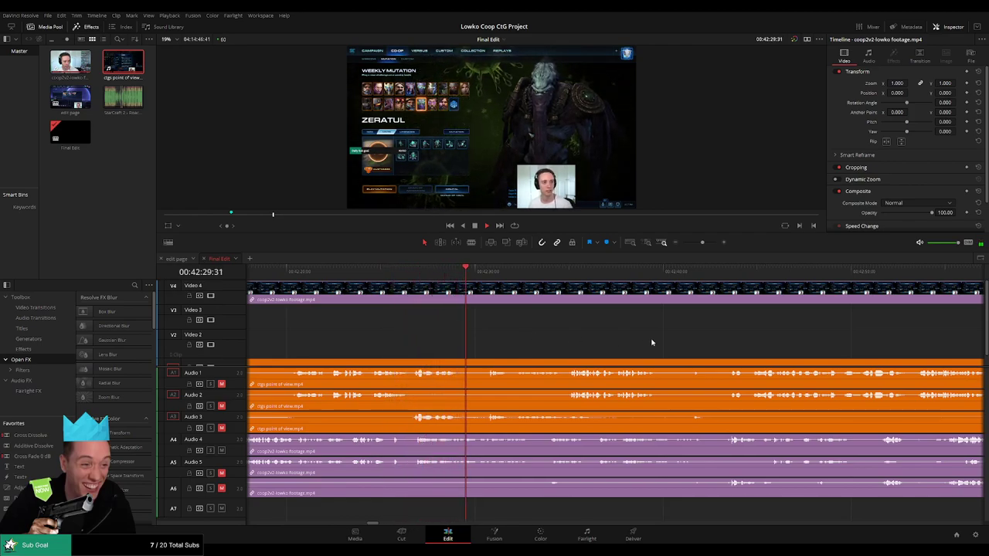
scroll(651, 342, right, 4)
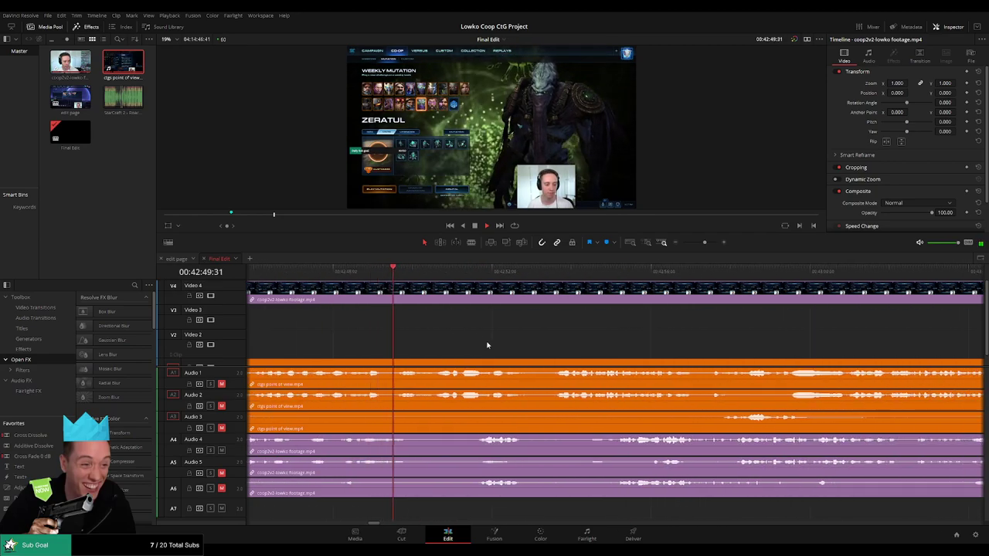
click(475, 275)
key(space)
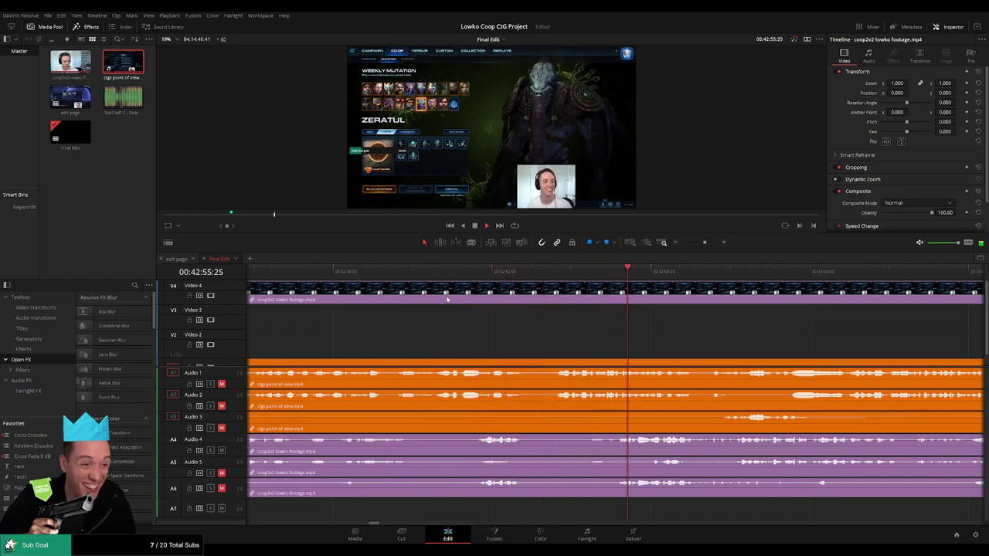
- Split all tracks at 00:42:50:10 and 00:42:51:33, ripple-delete the pause between them, and add a dissolve at the Video 4 and audio cut
click(396, 270)
key(space)
key(b)
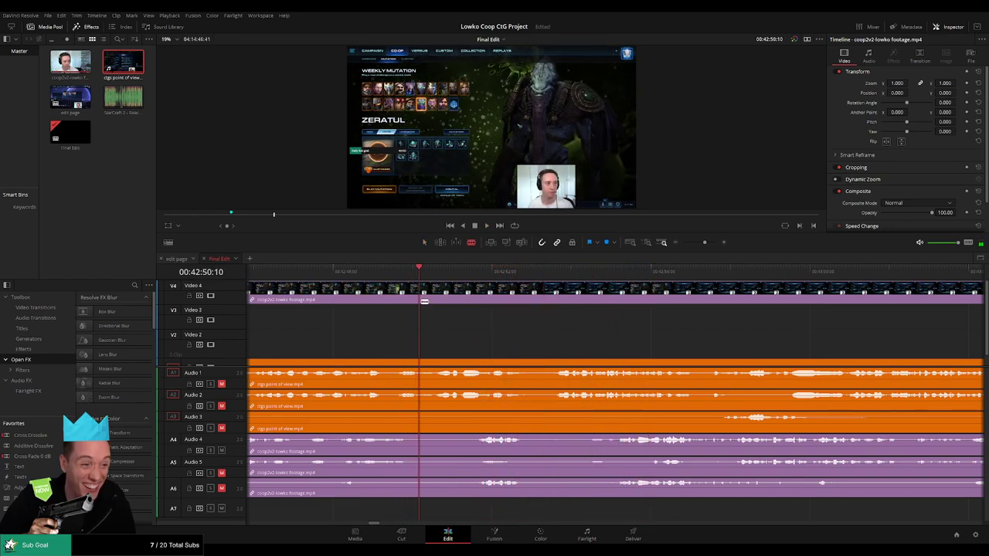
key(ctrl+b)
key(space)
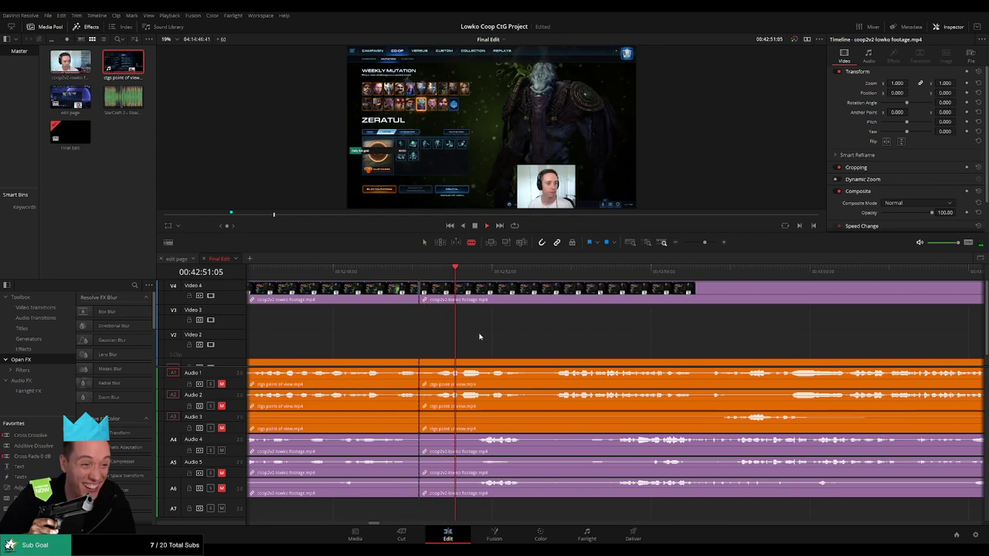
click(474, 272)
click(476, 286)
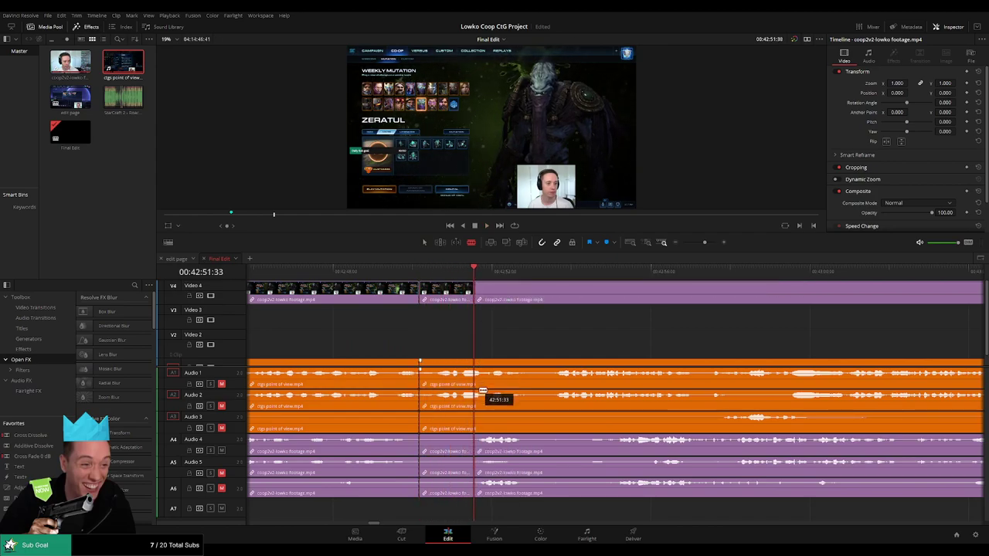
key(a)
click(446, 296)
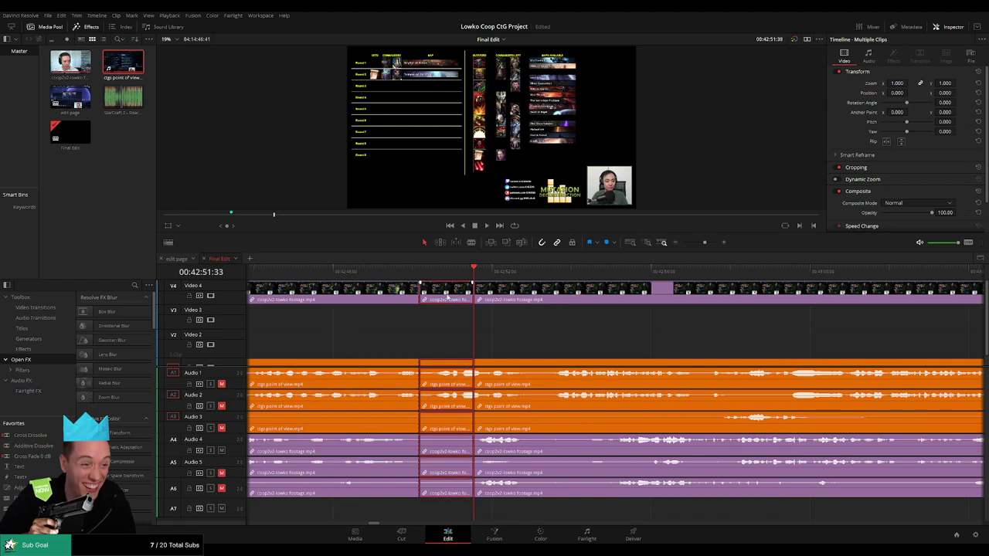
key(Delete)
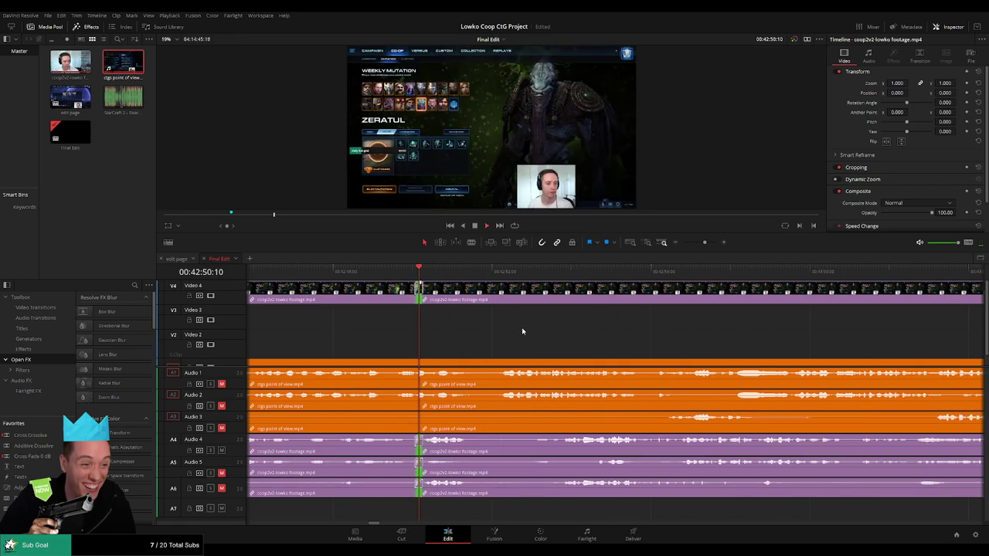
- Split all tracks at 00:42:51:42 and 00:42:52:59 in the Zeratul menu section and ripple-delete the segment between the splits
key(b)
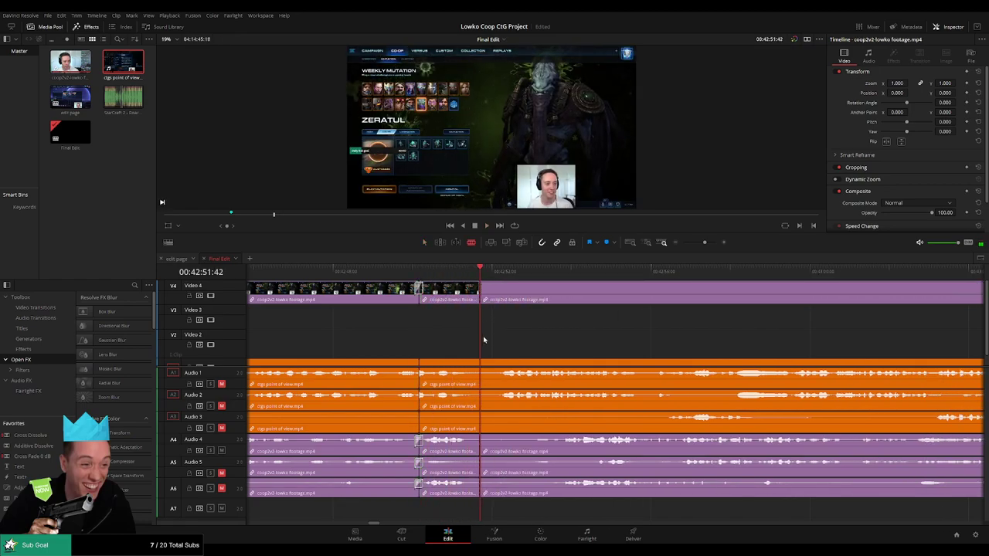
click(532, 275)
click(535, 288)
click(532, 373)
key(a)
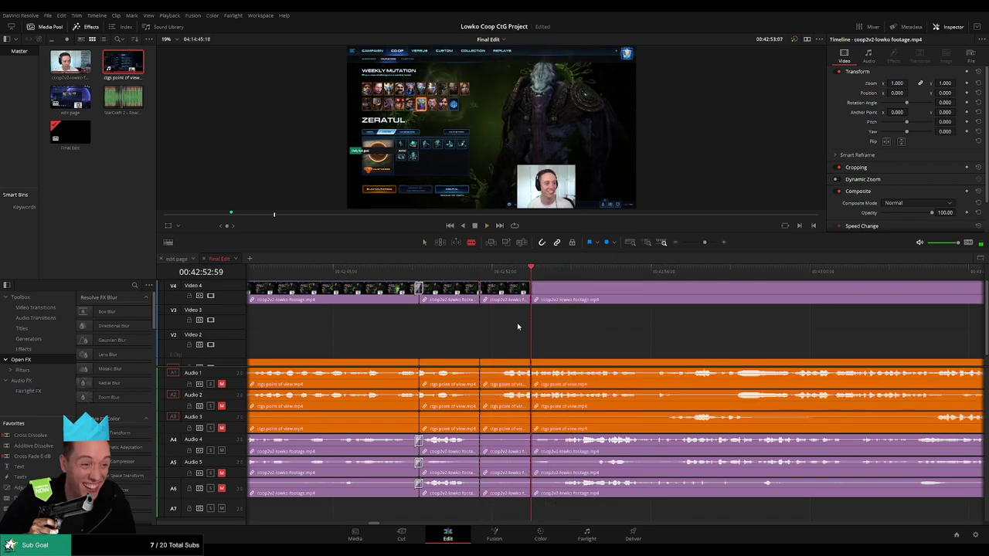
click(511, 298)
ctrl+click(510, 364)
key(BackSpace)
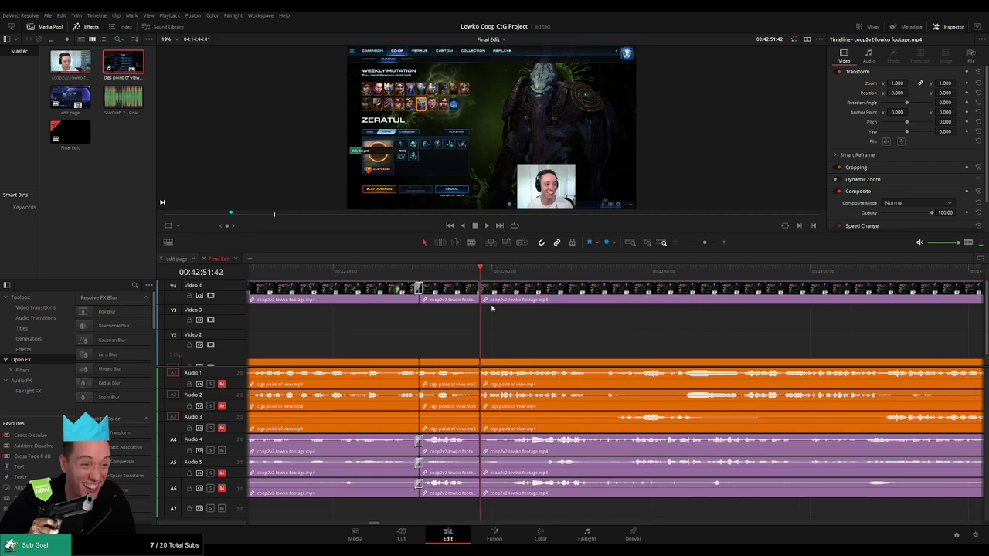
- Add dissolves to the purple footage's video and audio at the 00:42:51:42 cut and play through the transition
key(ctrl+t)
click(464, 272)
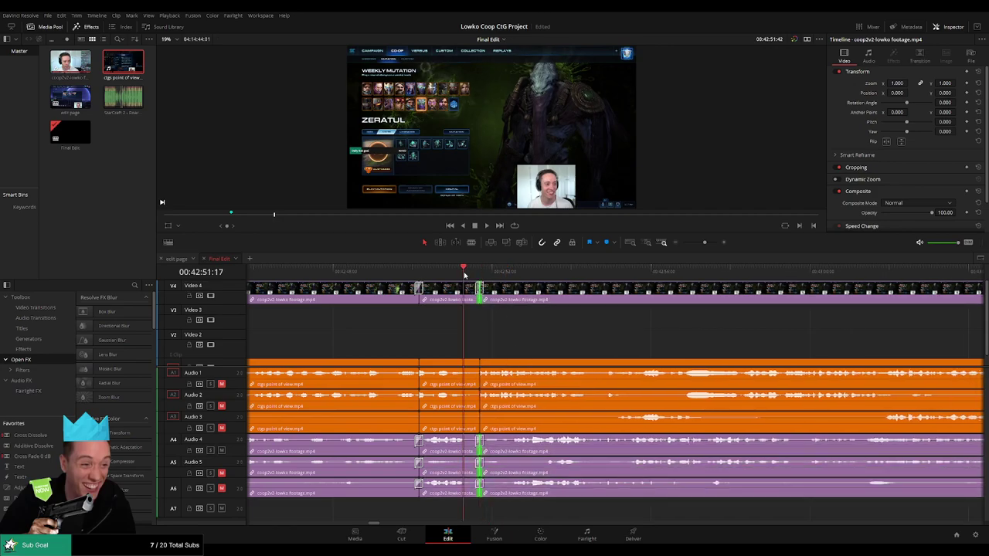
key(space)
click(631, 342)
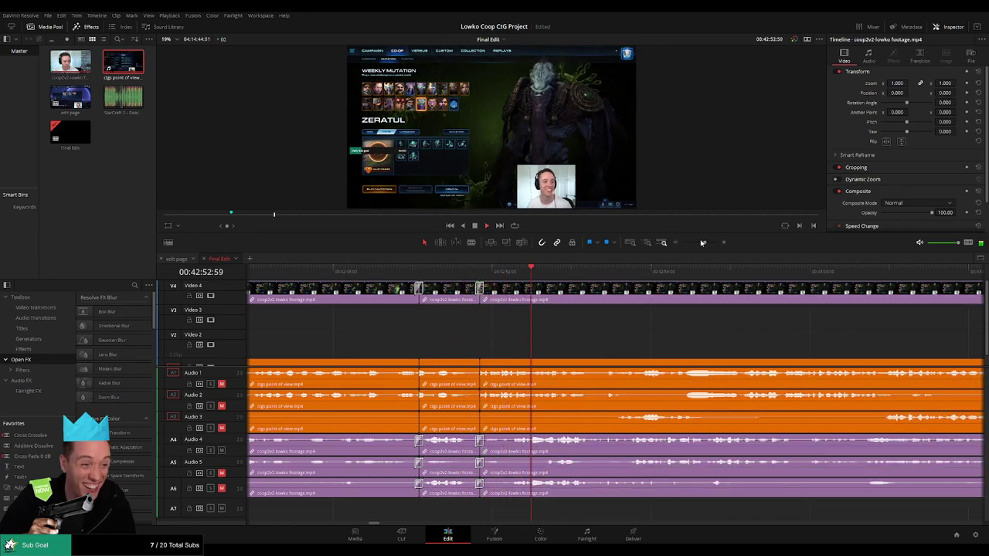
- Review the dialogue and waveforms from about 00:42:53 into the Temple of the Past lobby at about 00:43:21 for pauses
mouse_move(704, 241)
mouse_down()
mouse_move(683, 243)
mouse_move(699, 247)
mouse_up()
scroll(618, 339, right, 3)
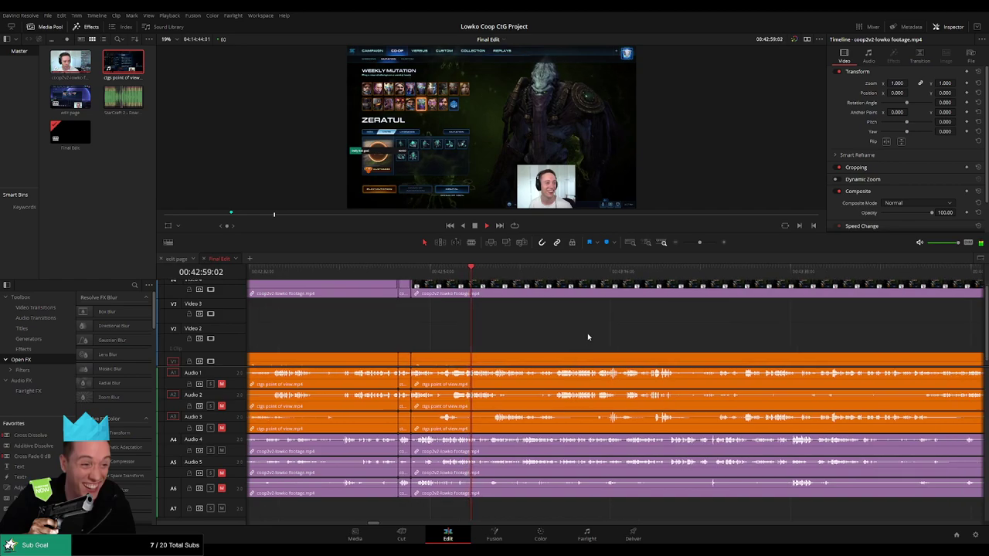
scroll(603, 347, right, 2)
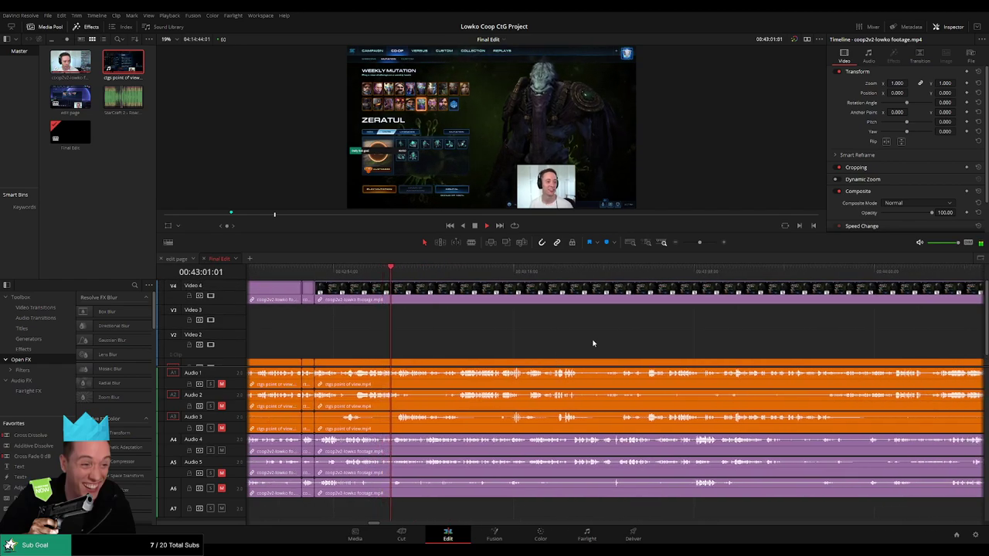
scroll(602, 345, left, 4)
scroll(695, 345, right, 1)
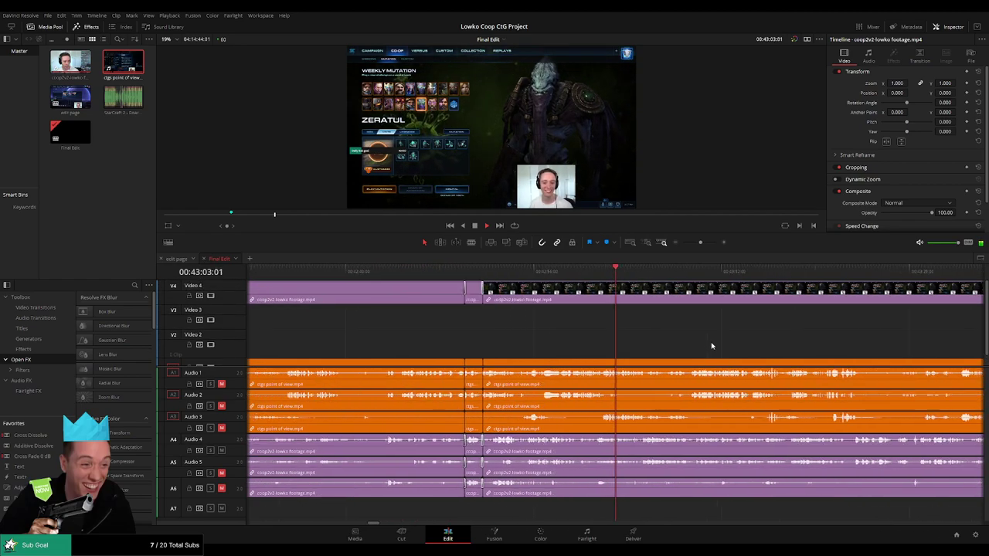
scroll(529, 347, right, 5)
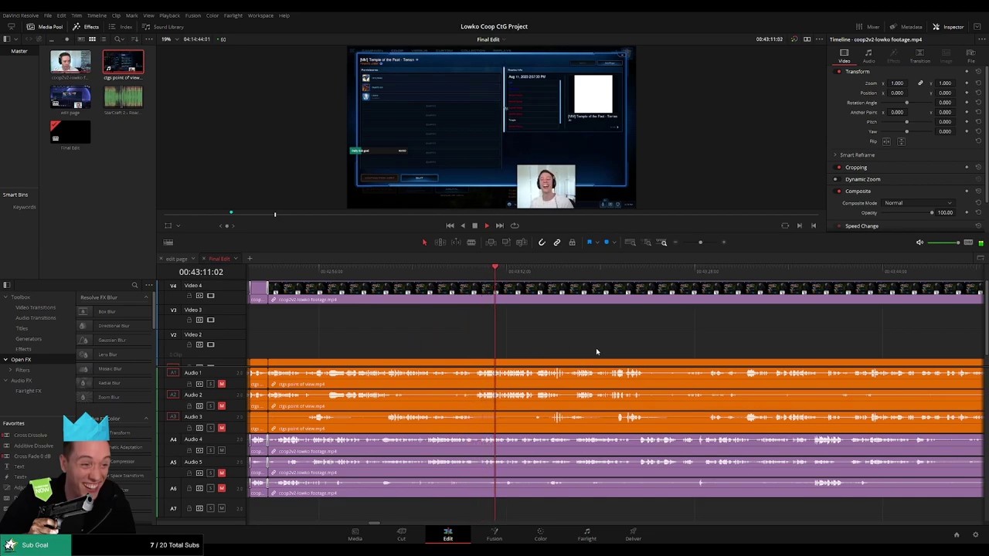
drag(701, 242, 700, 244)
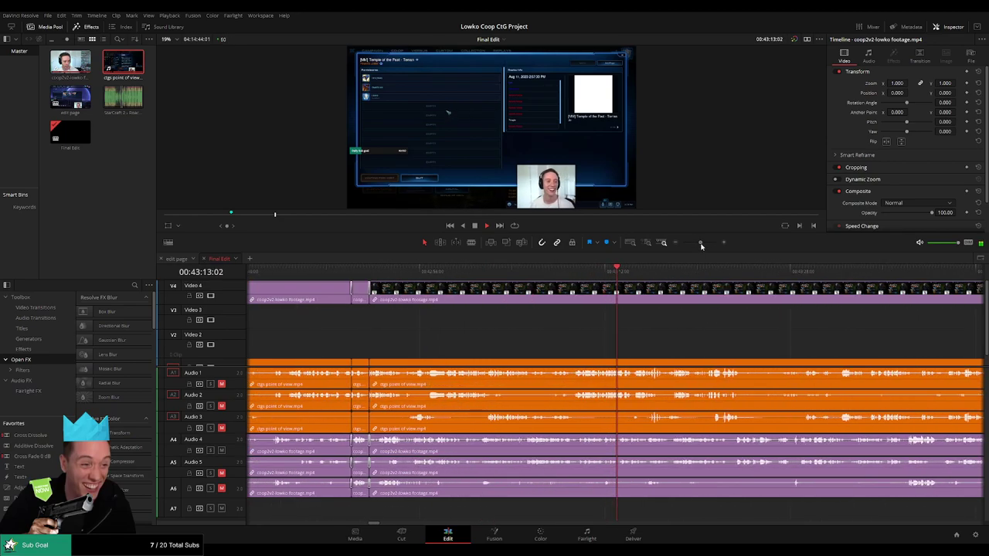
drag(718, 327, 497, 340)
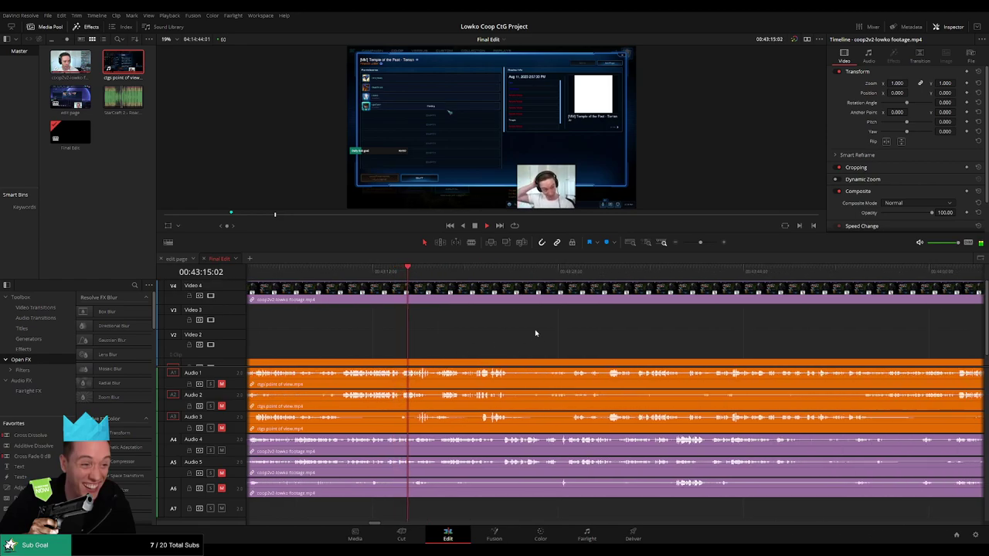
scroll(533, 337, right, 3)
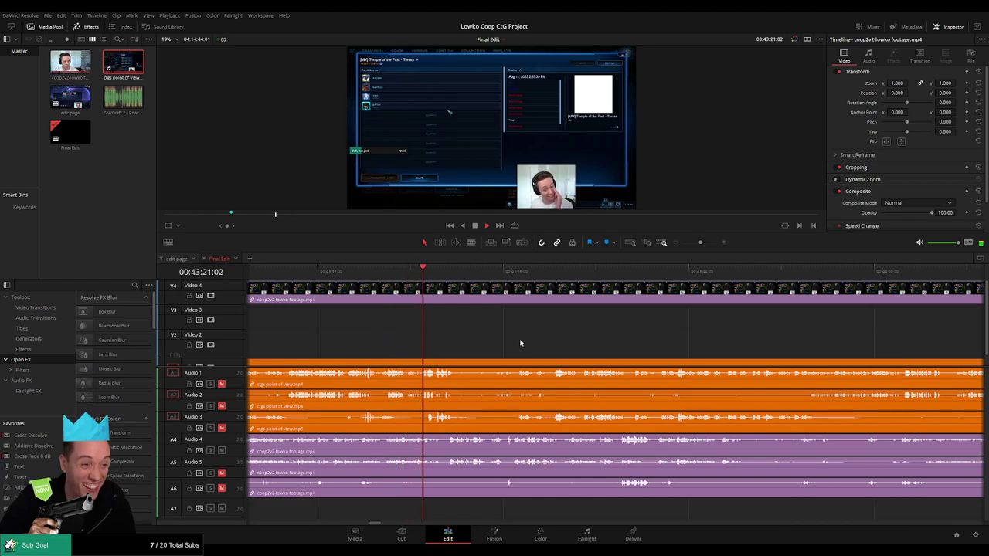
- Continue reviewing the lobby dialogue from about 00:43:21 into the Temple of the Past loading screen at about 00:43:56
scroll(521, 341, up, 2)
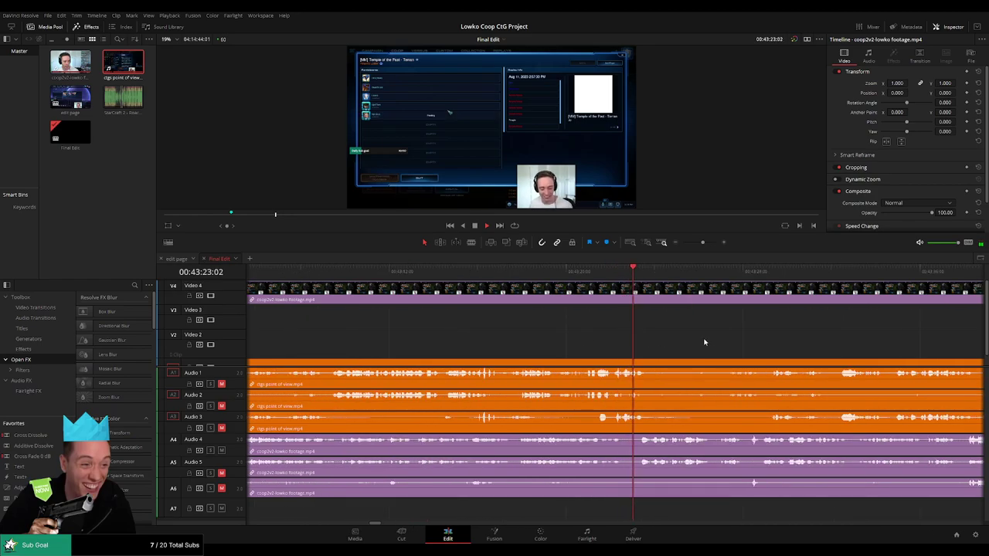
scroll(656, 344, right, 3)
scroll(618, 346, right, 1)
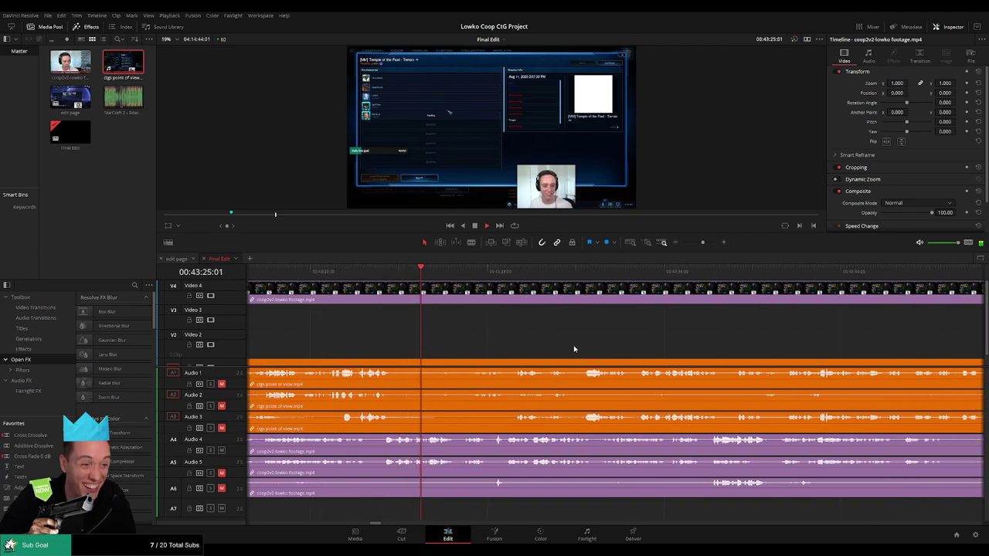
scroll(587, 348, right, 1)
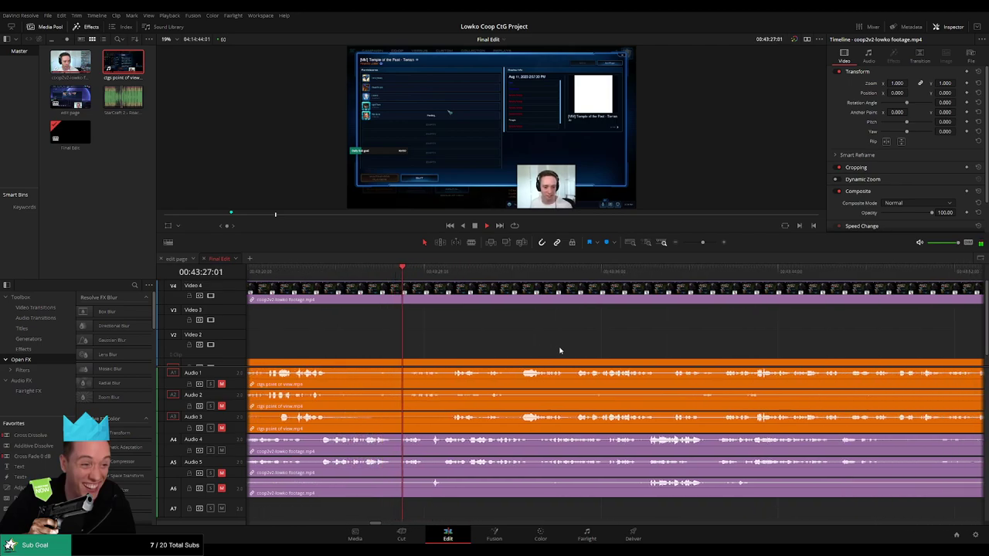
scroll(563, 349, right, 1)
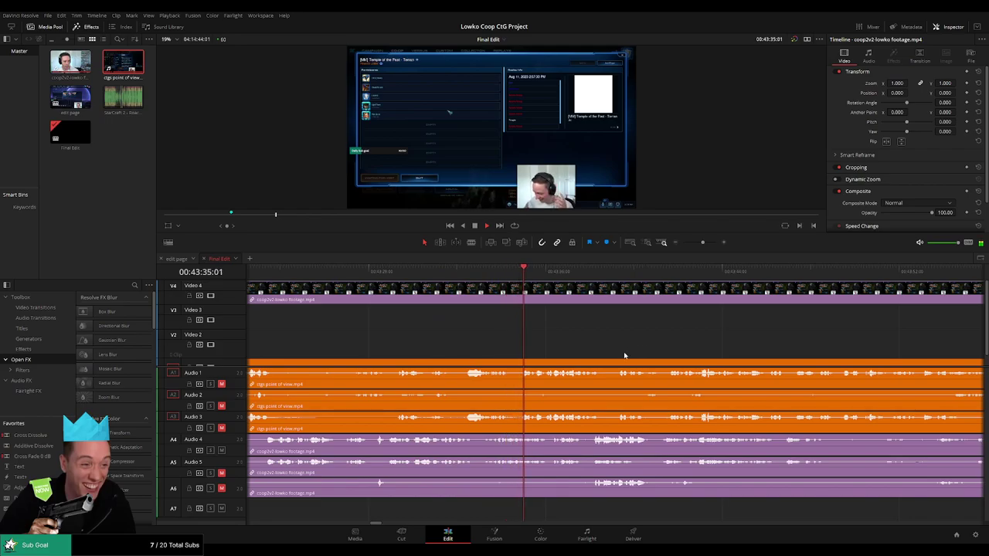
scroll(623, 351, right, 1)
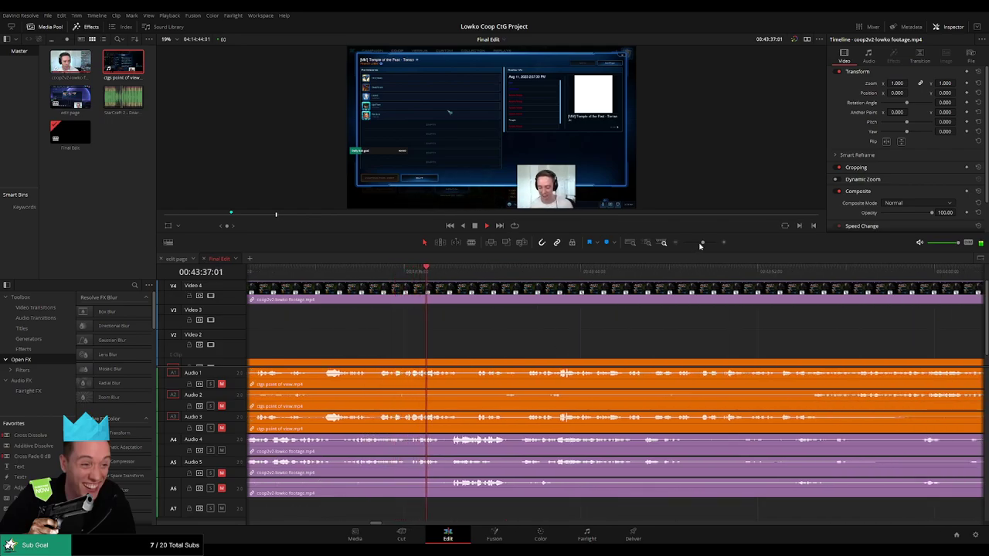
mouse_move(702, 241)
mouse_down()
mouse_move(682, 244)
mouse_move(702, 244)
mouse_up()
drag(771, 346, 546, 352)
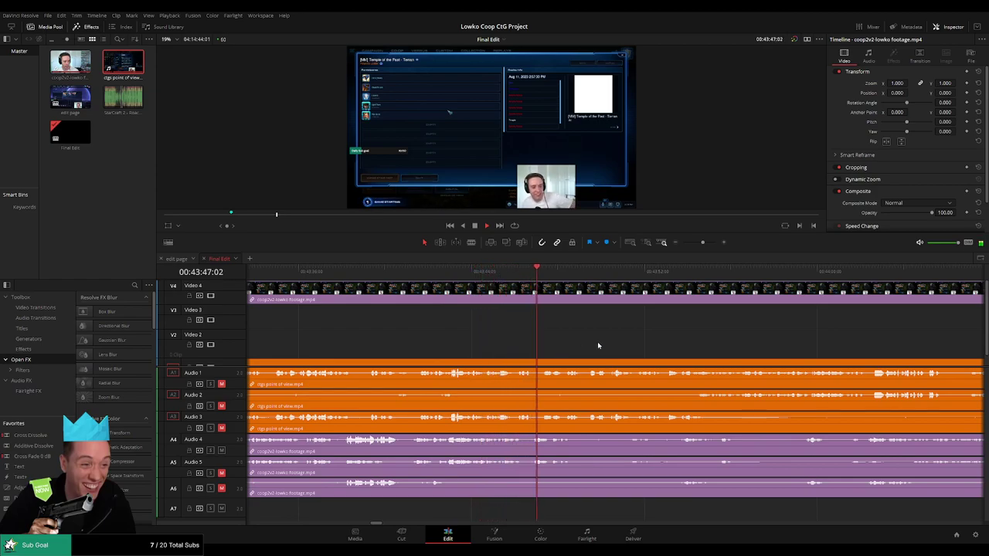
drag(649, 345, 512, 343)
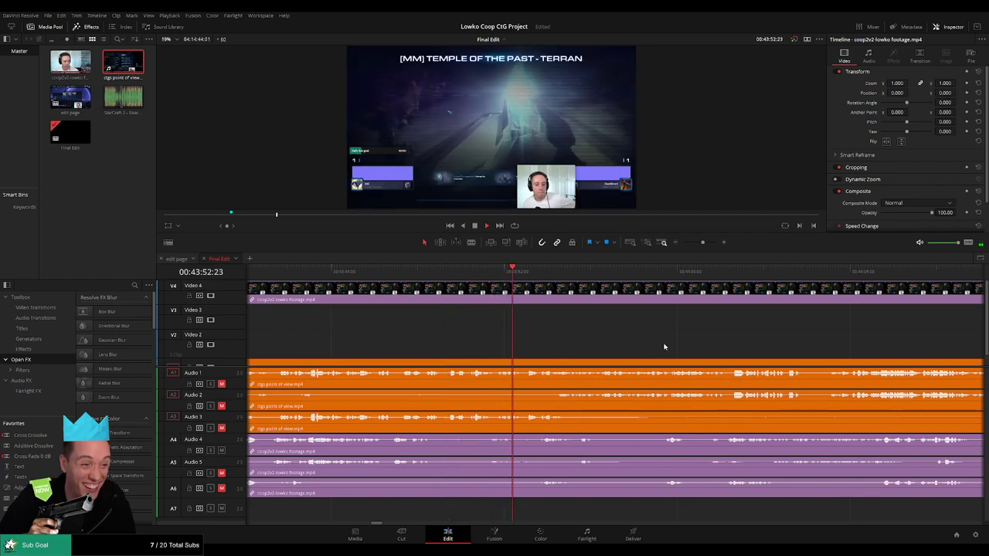
drag(674, 345, 512, 344)
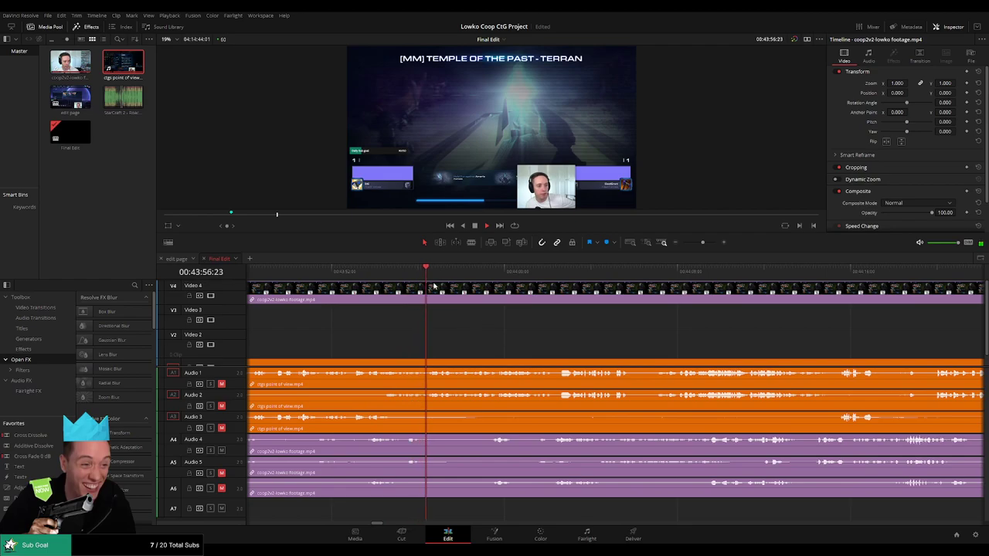
- Locate the start of the loading-screen pause and split all video and audio tracks at 00:43:56:43
click(484, 275)
click(413, 278)
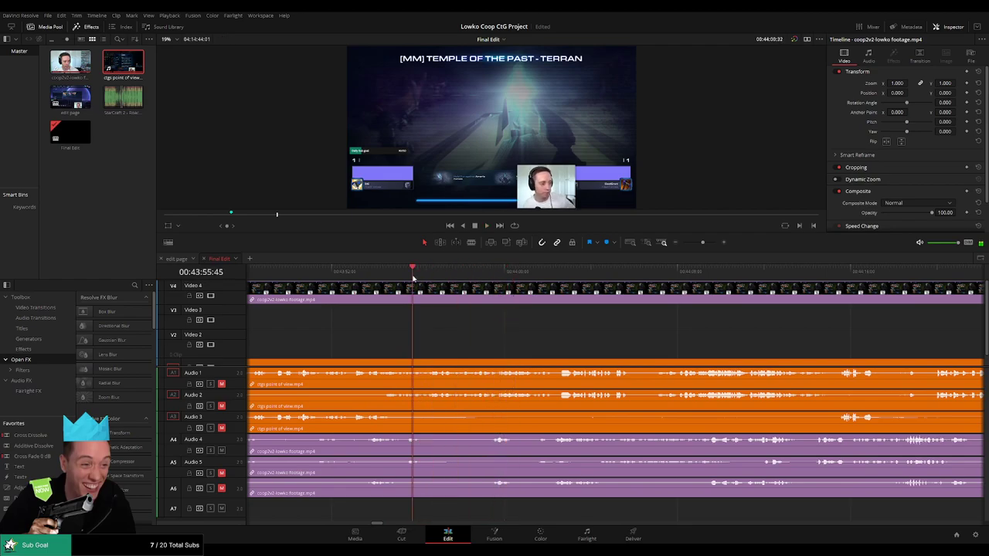
key(space)
key(b)
click(437, 296)
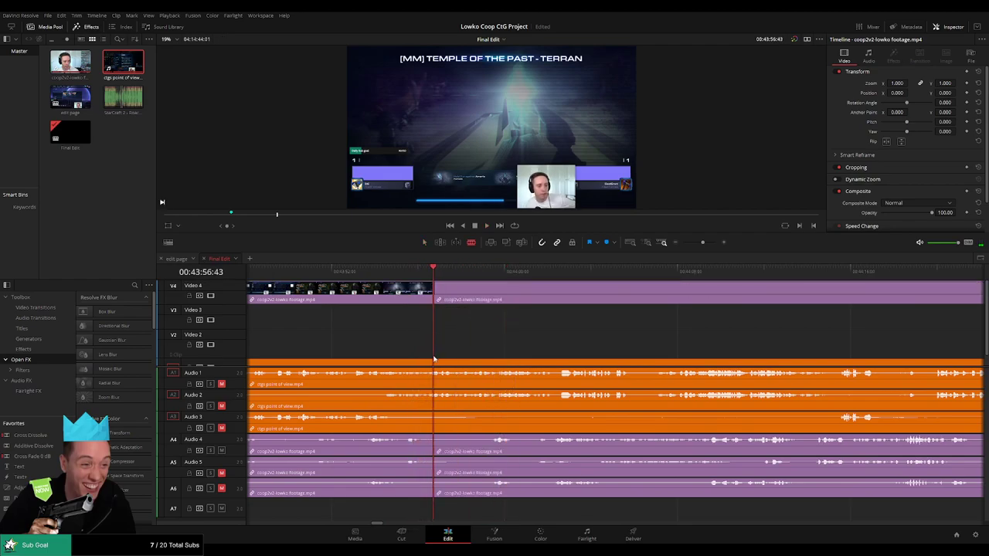
click(434, 367)
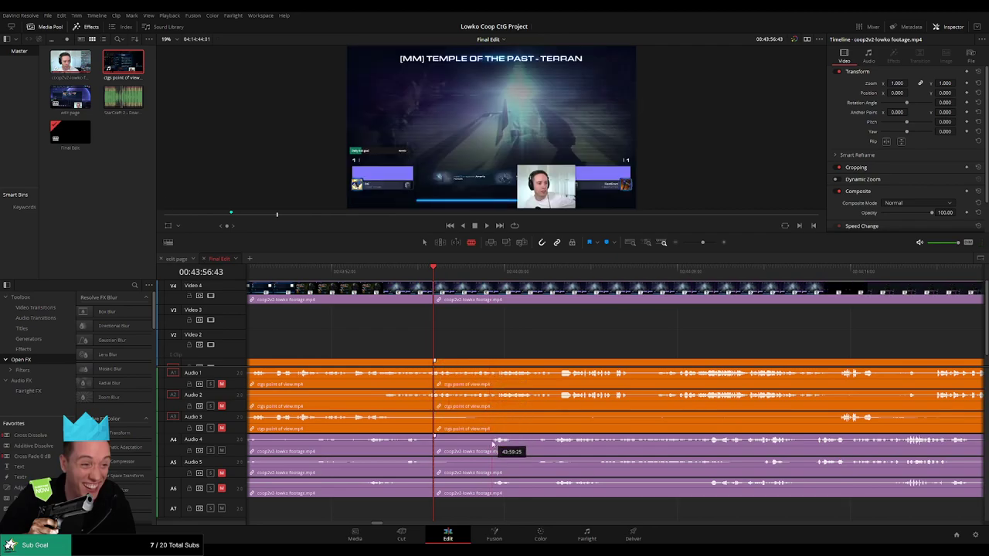
- Split all tracks at 00:43:59:18 and ripple-delete the loading-screen pause between 00:43:56:43 and that split
scroll(669, 412, up, 2)
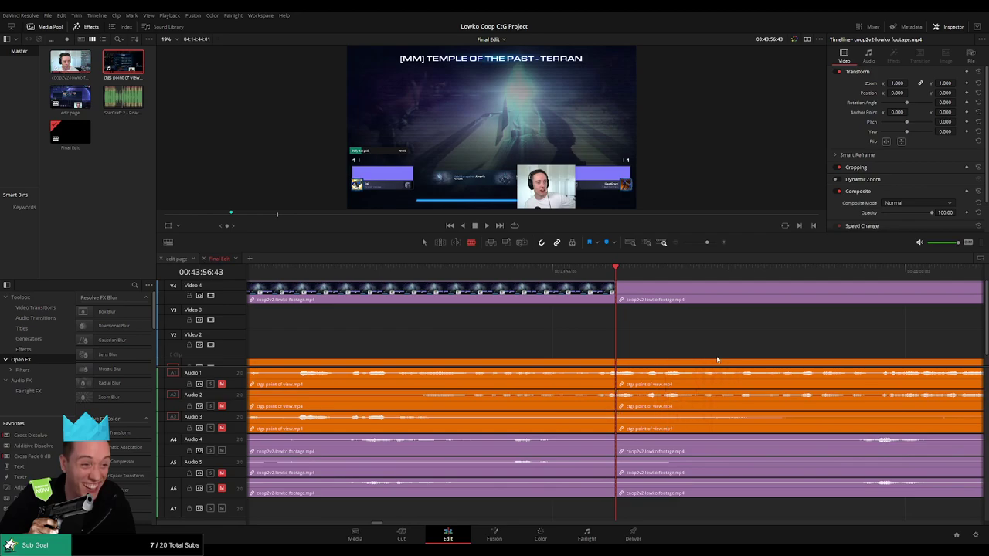
drag(717, 360, 399, 358)
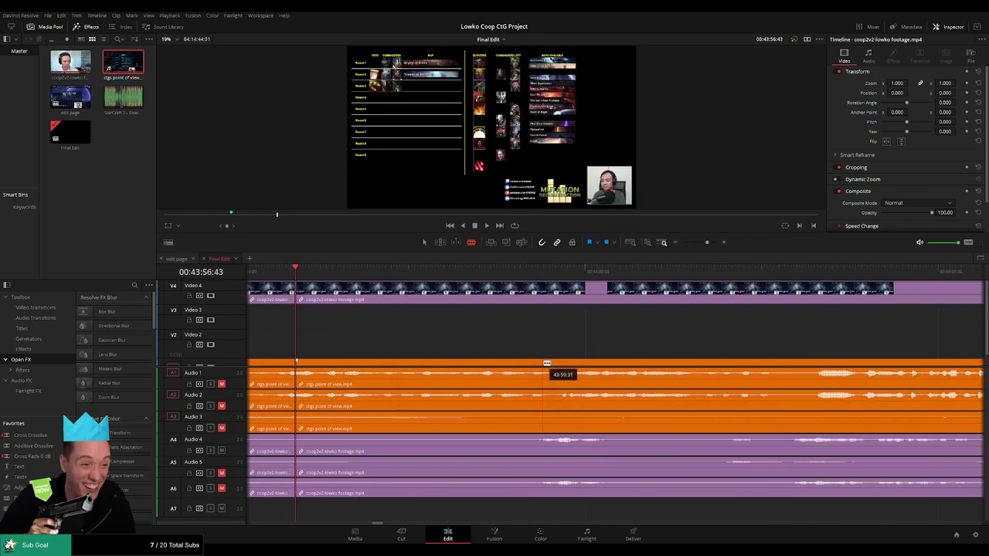
click(528, 363)
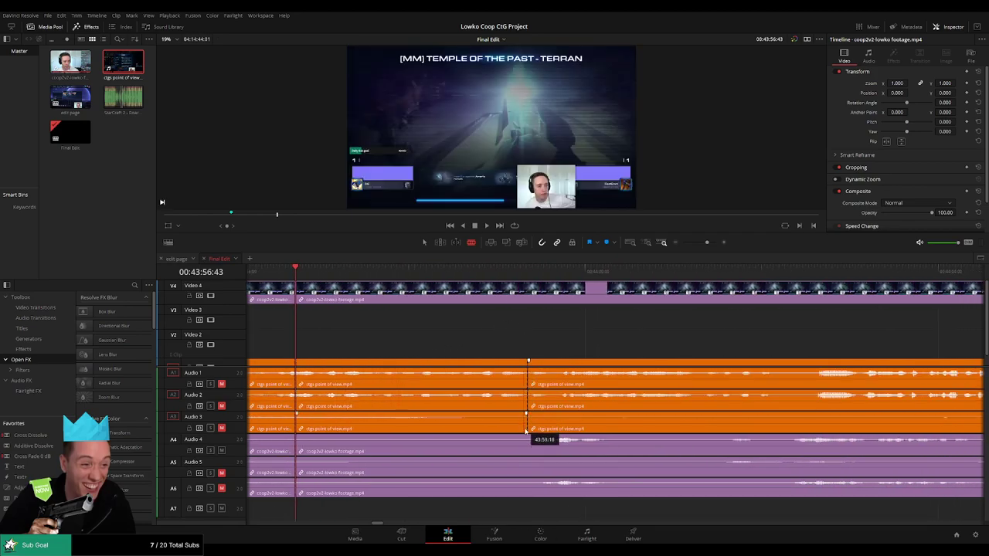
click(467, 362)
ctrl+click(435, 289)
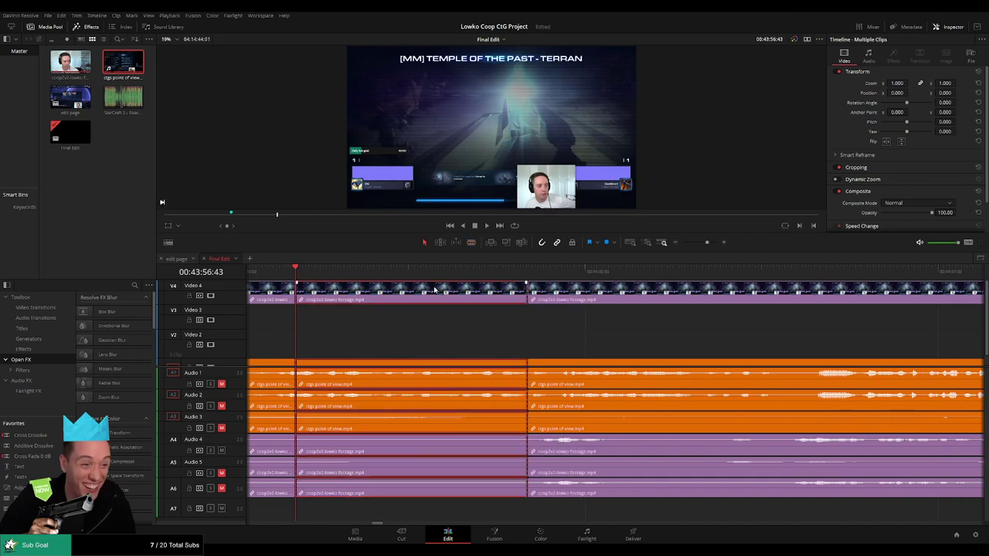
key(Delete)
- Add dissolves to the purple footage's video and audio at the 00:43:56:43 cut and play past it to about 00:44:03
click(295, 298)
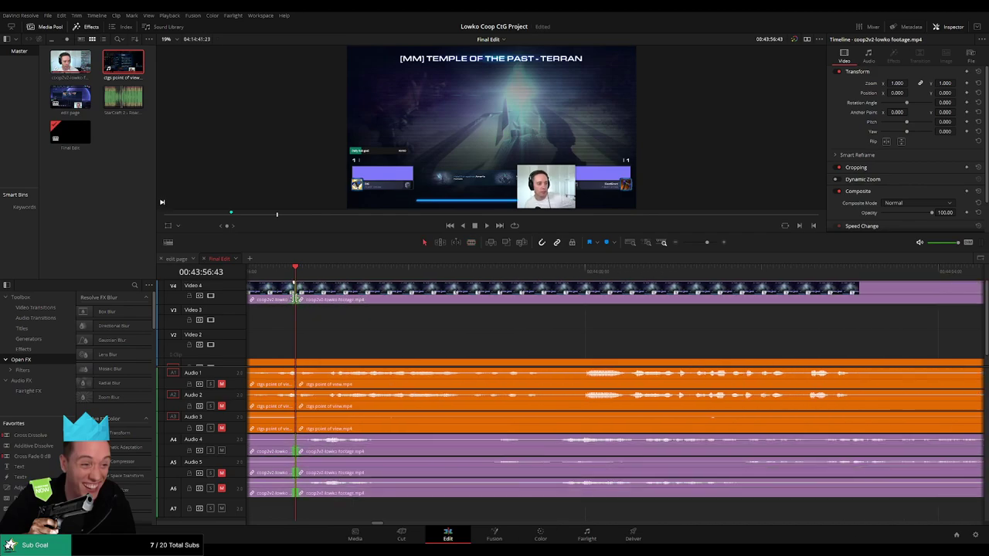
key(ctrl+t)
click(278, 274)
key(space)
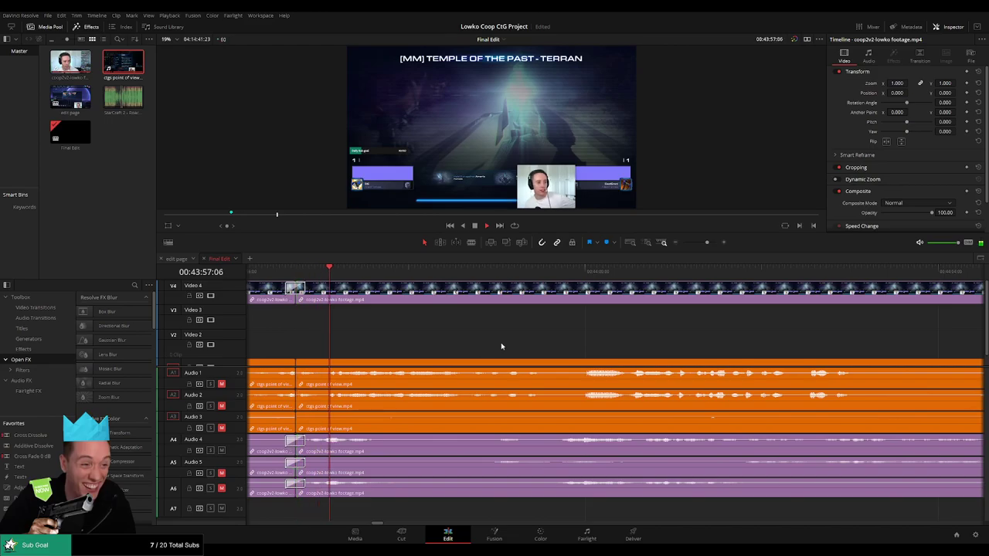
mouse_move(707, 242)
mouse_down()
mouse_move(693, 243)
mouse_move(703, 241)
mouse_up()
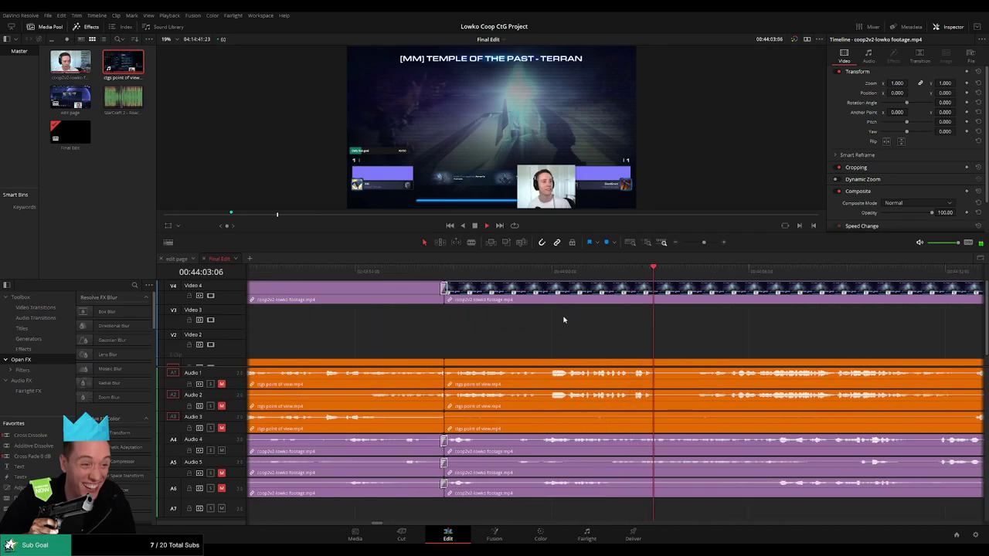
- Add a purple timeline marker named "Match 2" at the loading-screen cut at 00:43:56:43
click(445, 270)
drag(446, 269, 444, 269)
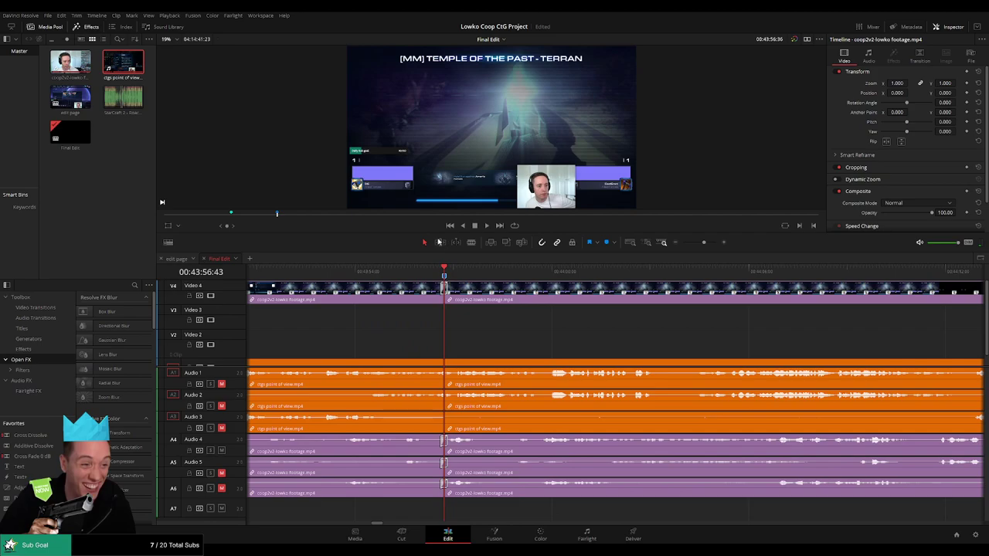
key(m)
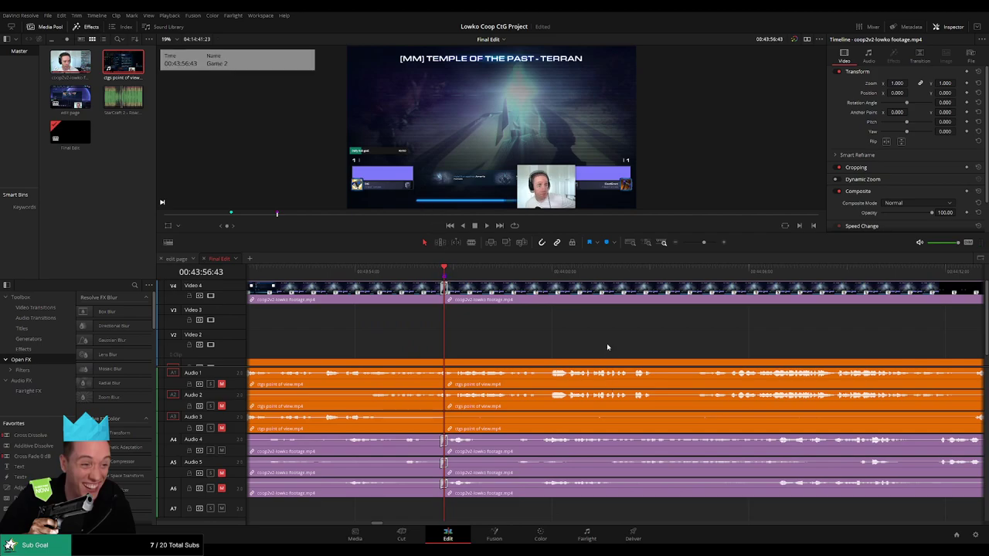
drag(704, 242, 682, 243)
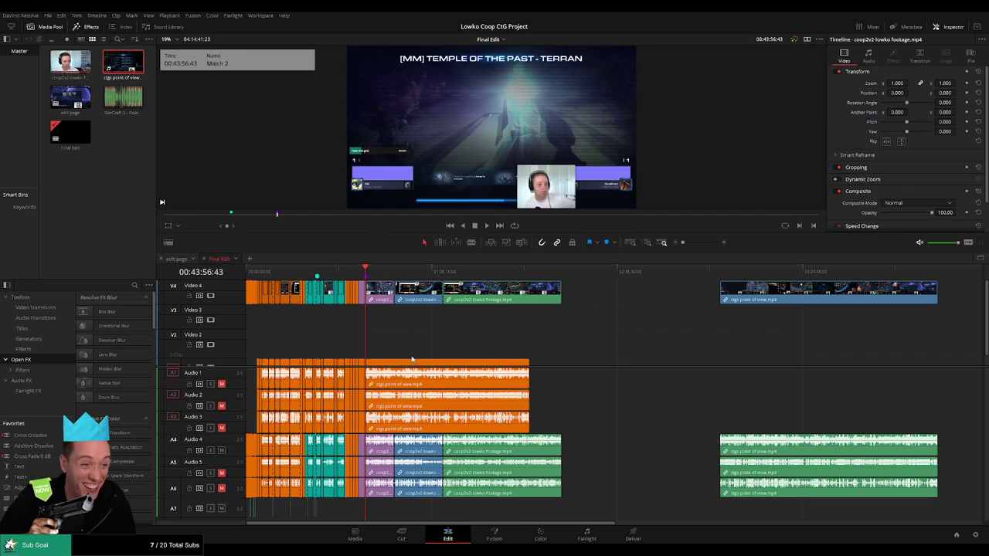
- Play from the Match 2 marker and review the dialogue through the commander selection lobby to about 00:45:24
key(space)
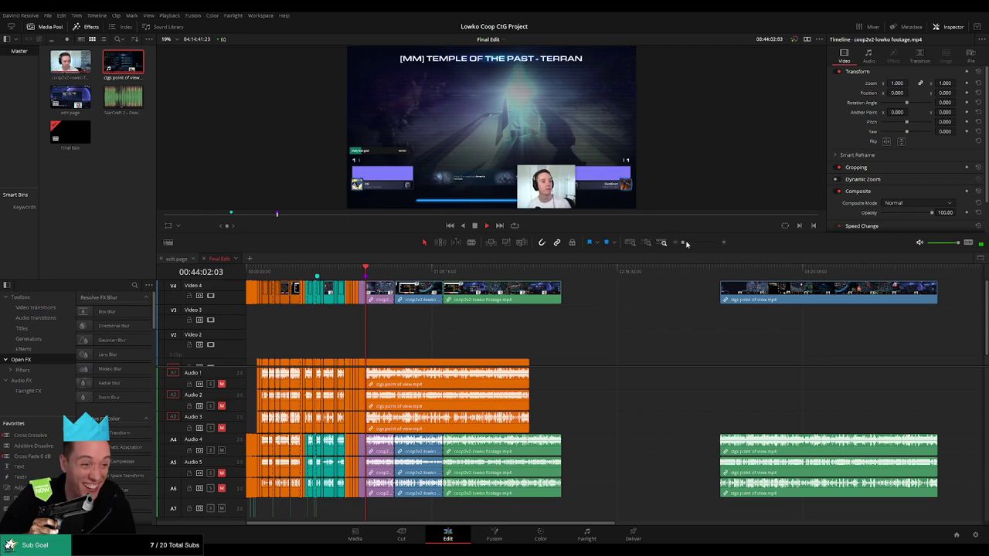
drag(684, 243, 700, 243)
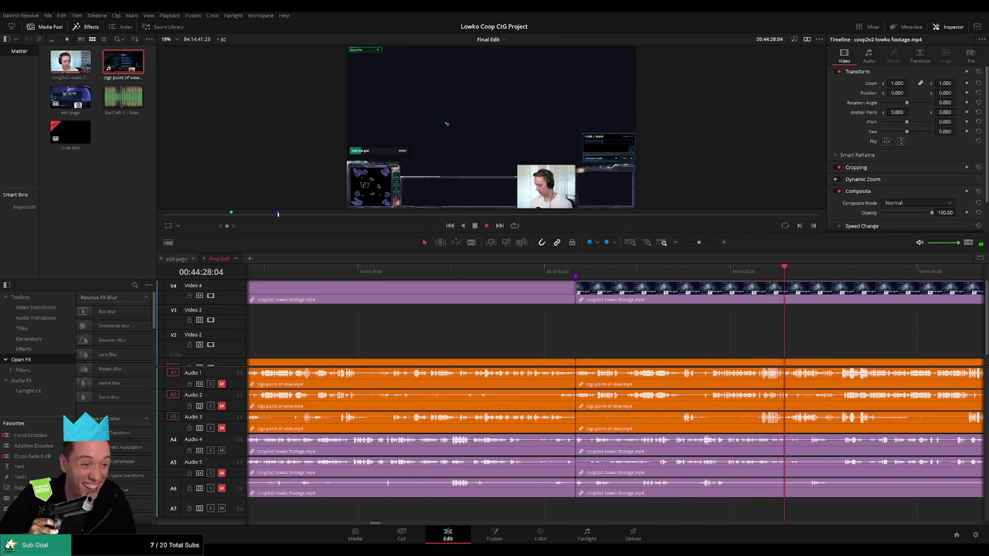
drag(833, 350, 568, 359)
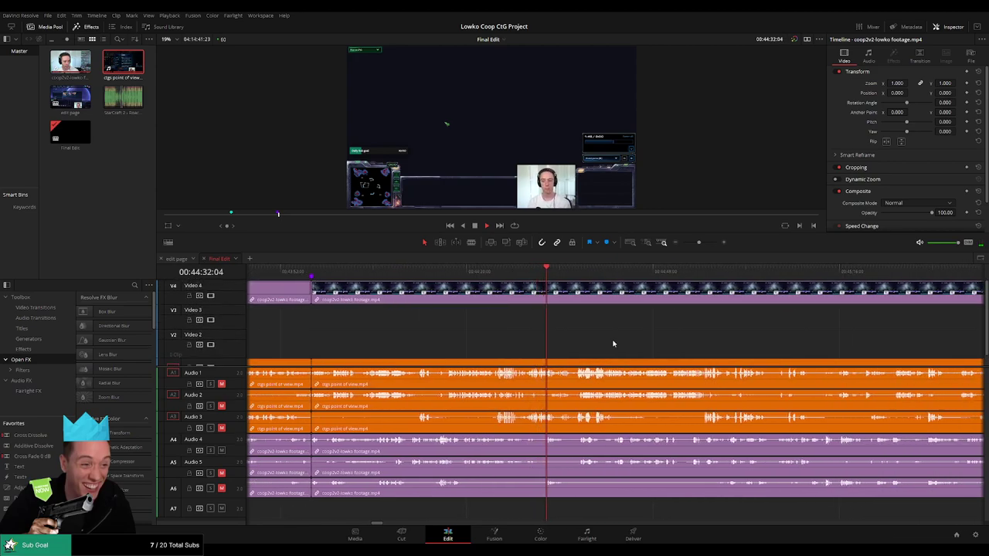
mouse_move(699, 243)
mouse_down()
mouse_move(690, 245)
mouse_move(706, 245)
mouse_up()
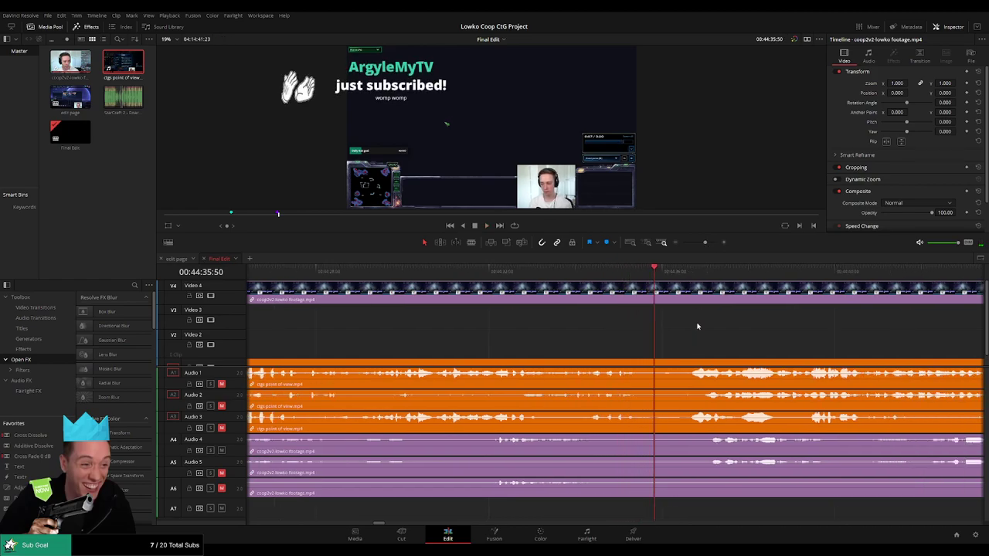
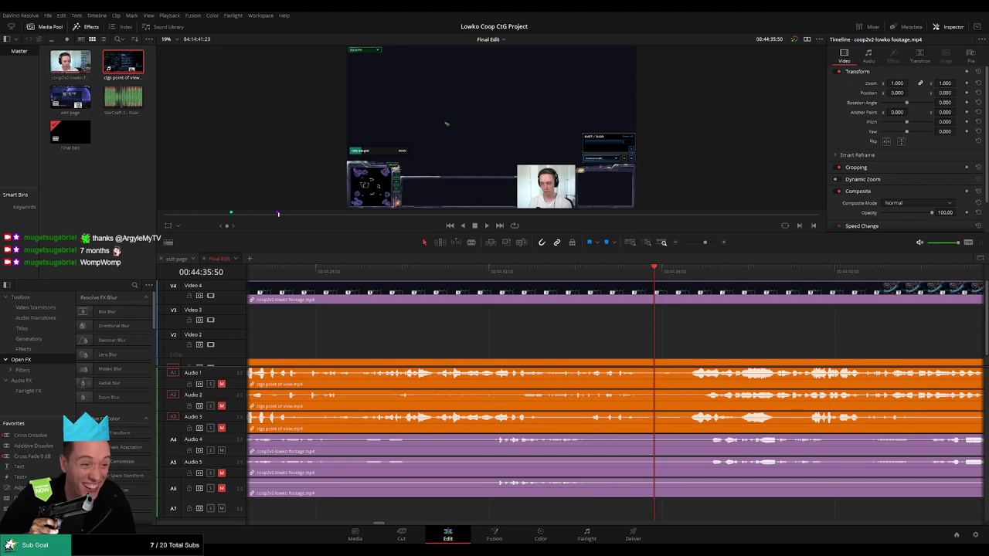
key(space)
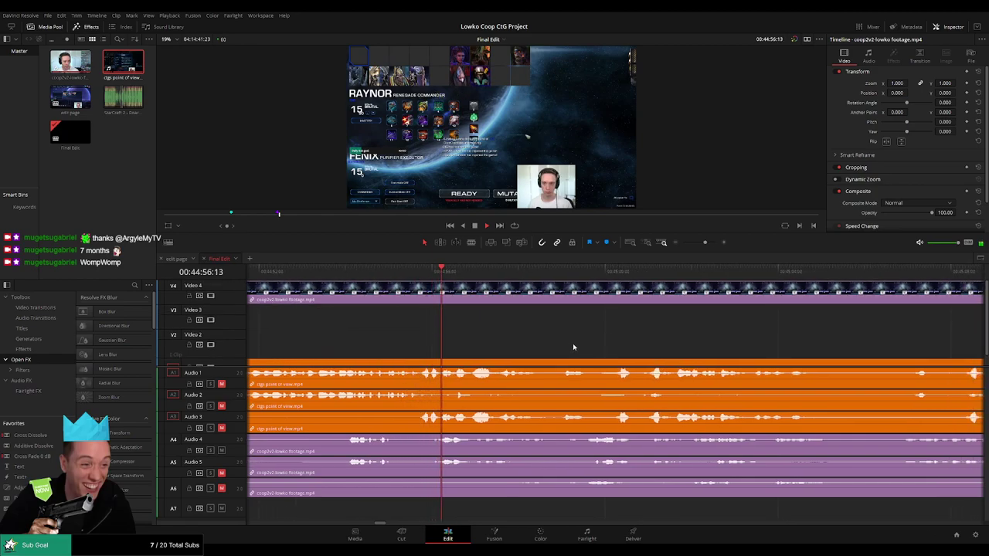
drag(671, 330, 558, 345)
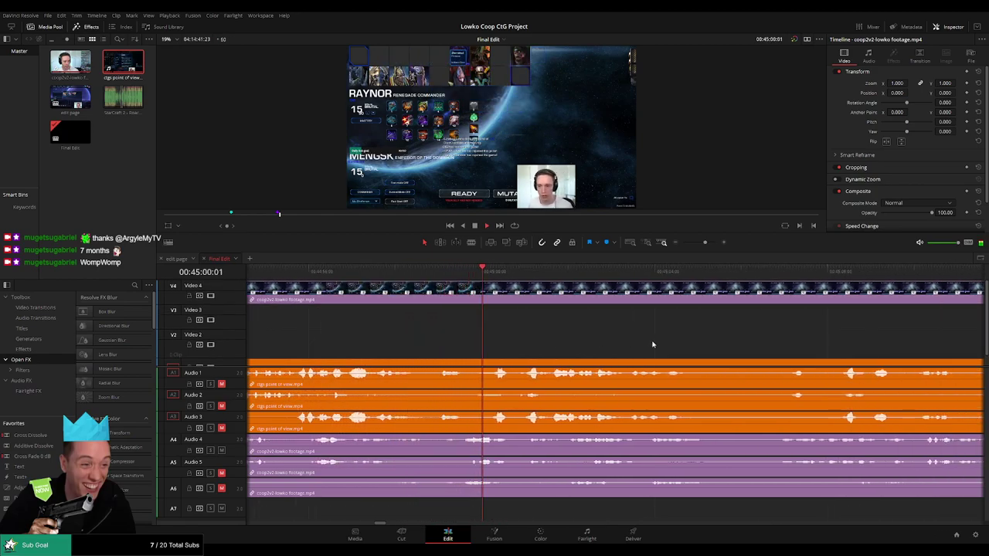
scroll(652, 344, right, 3)
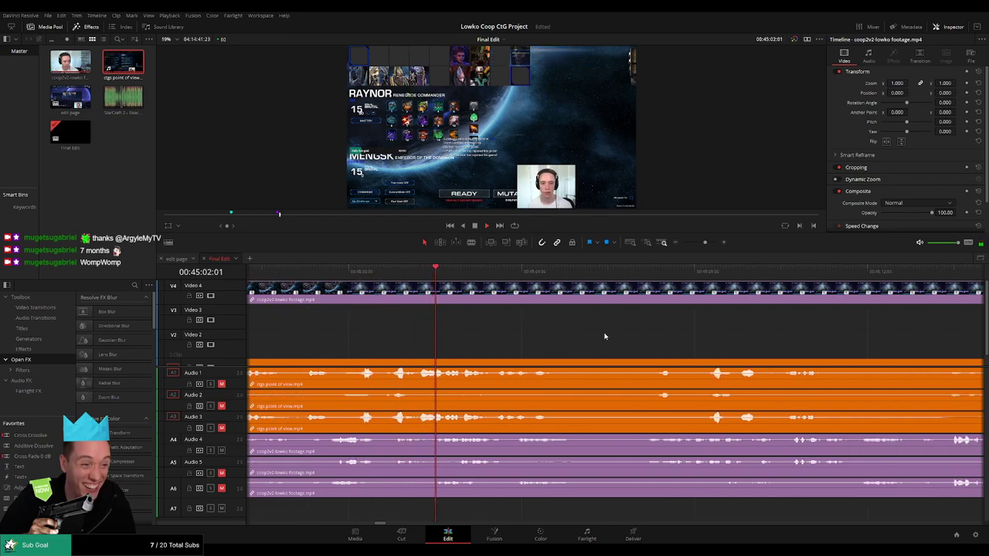
mouse_move(705, 242)
mouse_down()
mouse_move(689, 242)
mouse_move(699, 243)
mouse_up()
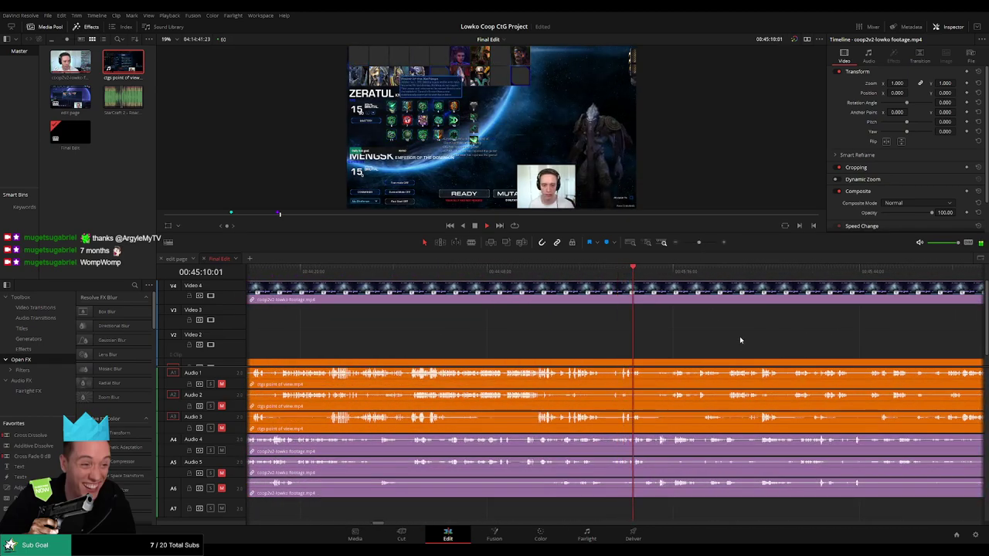
mouse_move(699, 242)
mouse_down()
mouse_move(689, 243)
mouse_move(700, 243)
mouse_up()
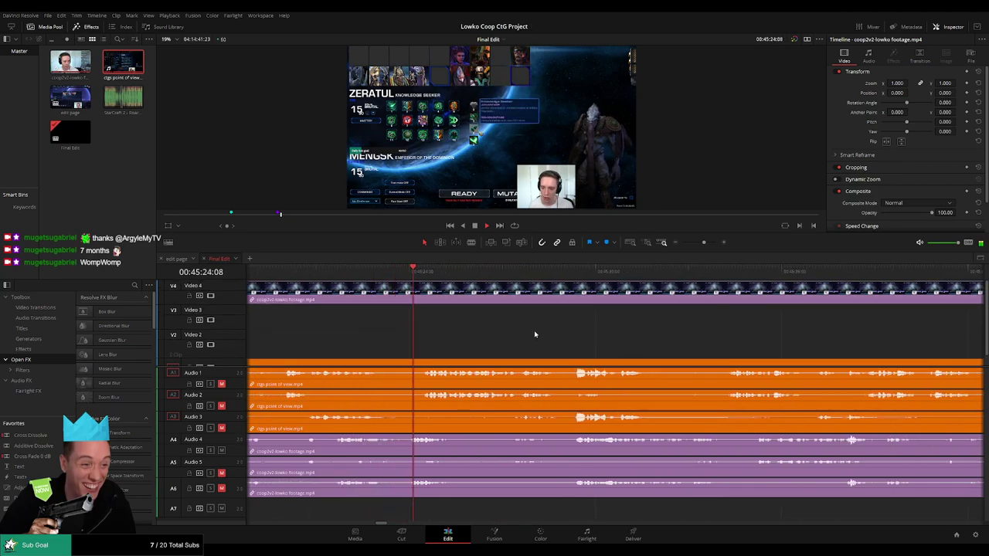
- Locate the pause in the Mastery Levels section and split the purple footage's video and audio at about 00:45:40:23
click(501, 276)
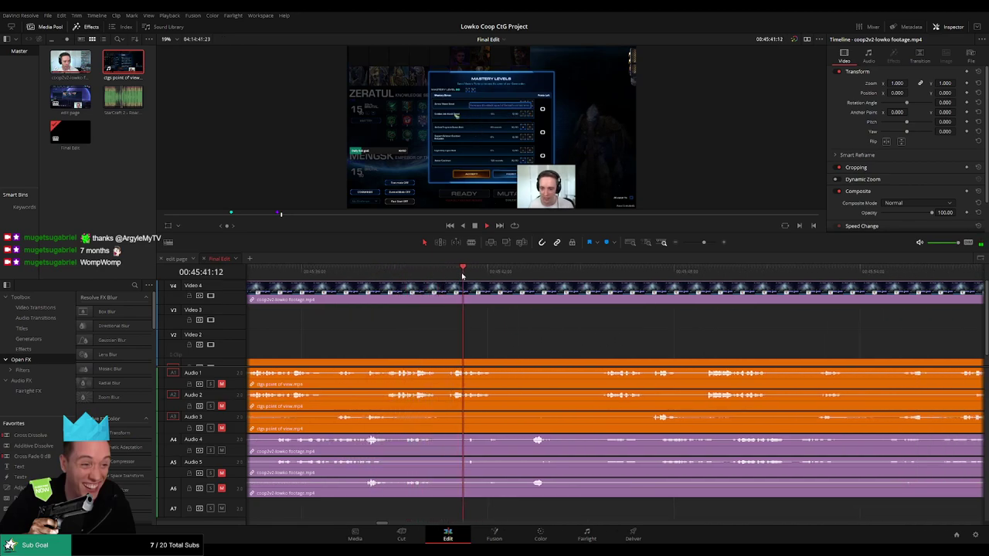
key(space)
key(b)
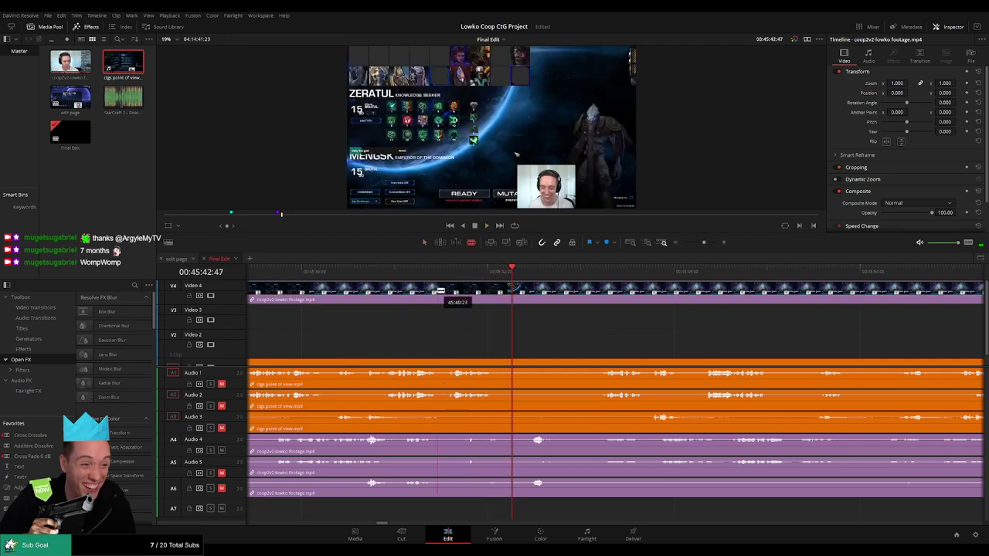
click(440, 295)
key(space)
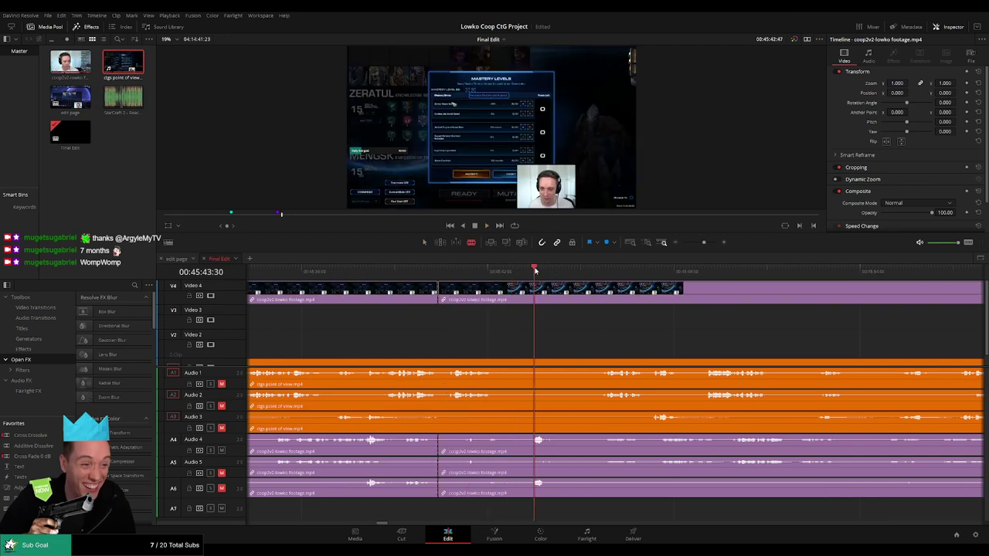
- Ripple-delete the Mastery Levels pause up to a split at 00:45:43:05 on all tracks and add dissolves to the purple footage's cut
click(500, 272)
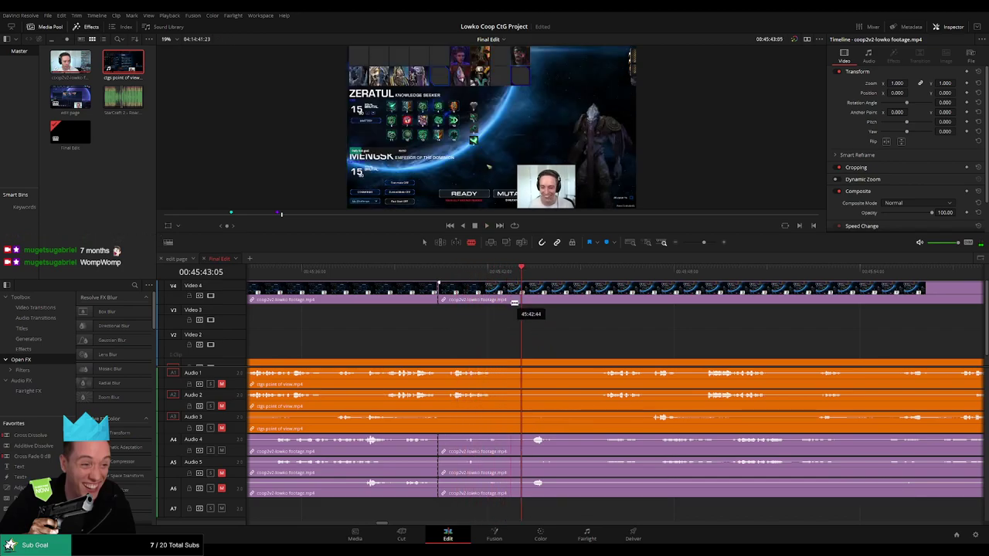
key(ctrl+b)
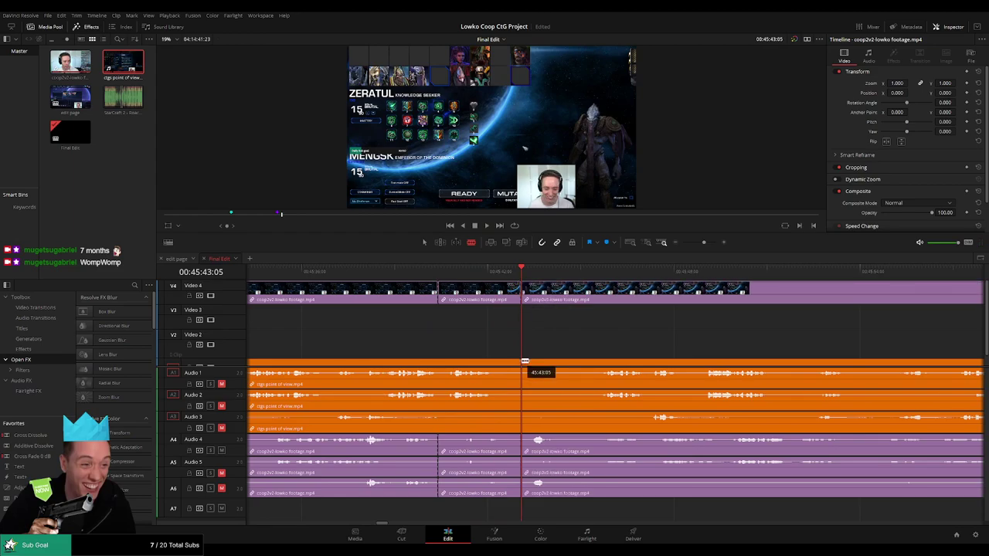
click(492, 296)
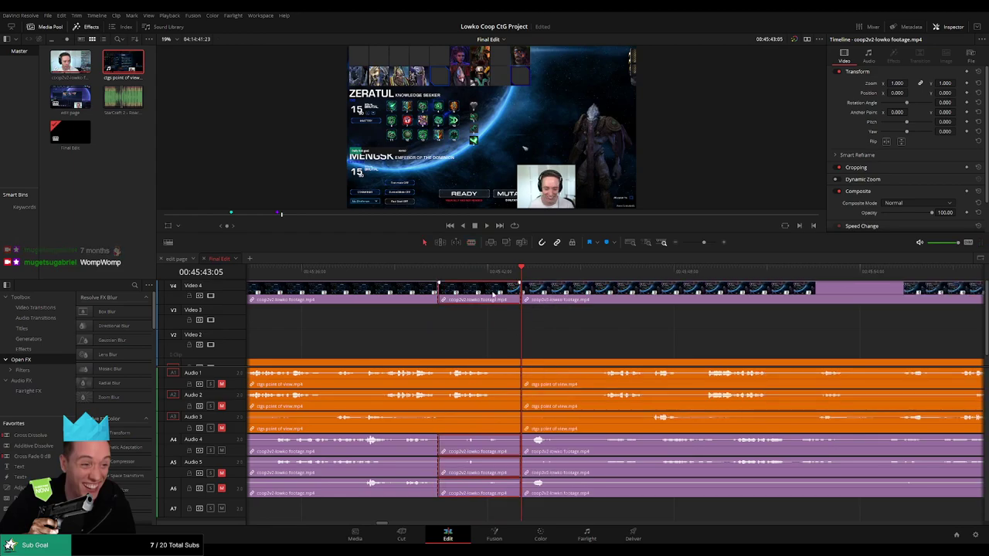
ctrl+click(457, 371)
key(Delete)
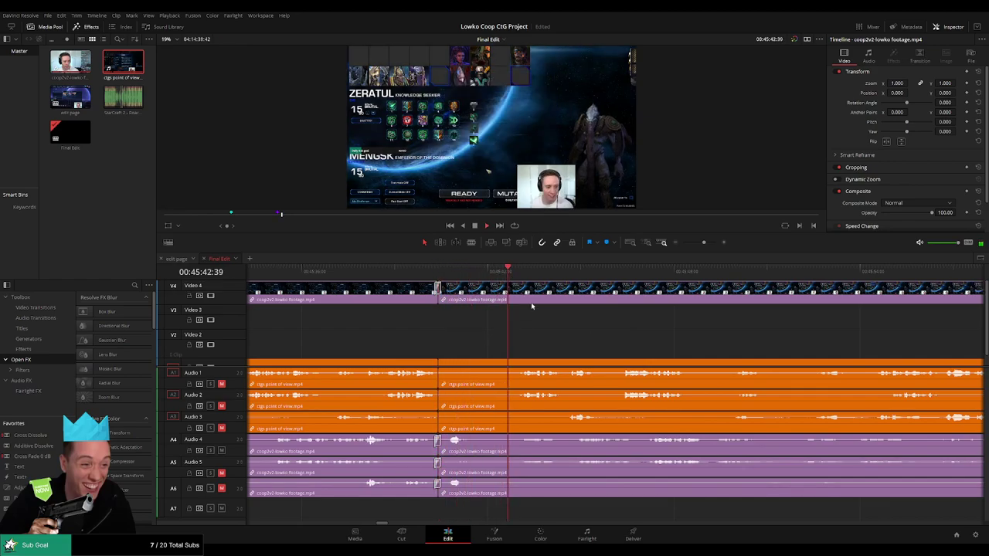
- Play past the new cut and review the Zeratul and Mengsk lobby dialogue up to the match start at about 00:46:18
drag(717, 347, 537, 354)
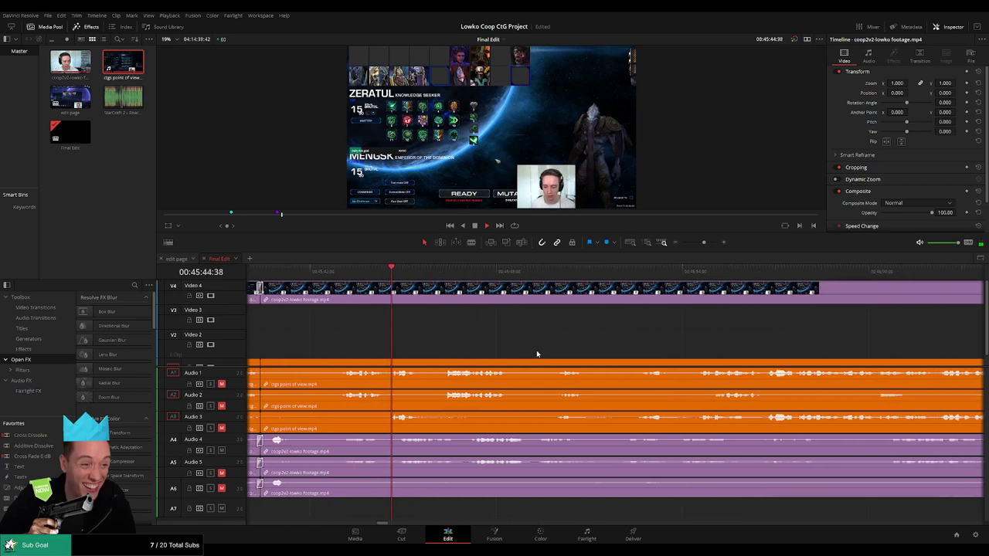
scroll(633, 352, right, 2)
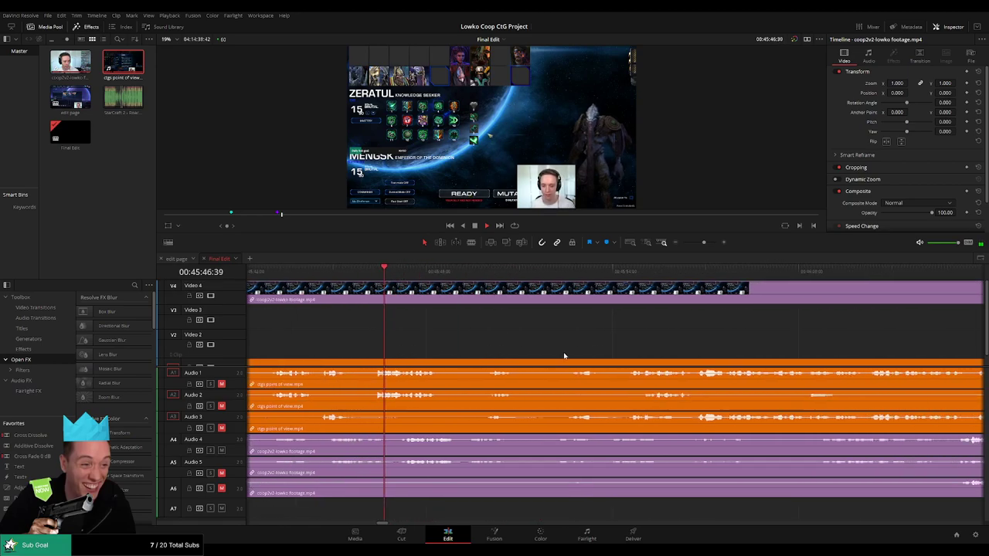
scroll(572, 352, right, 3)
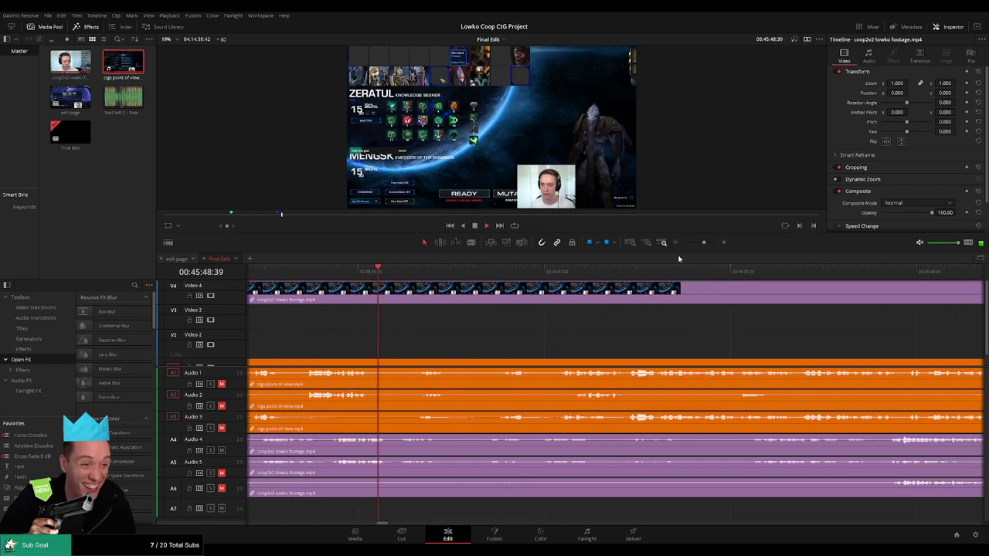
mouse_move(703, 243)
mouse_down()
mouse_move(684, 243)
mouse_move(702, 248)
mouse_up()
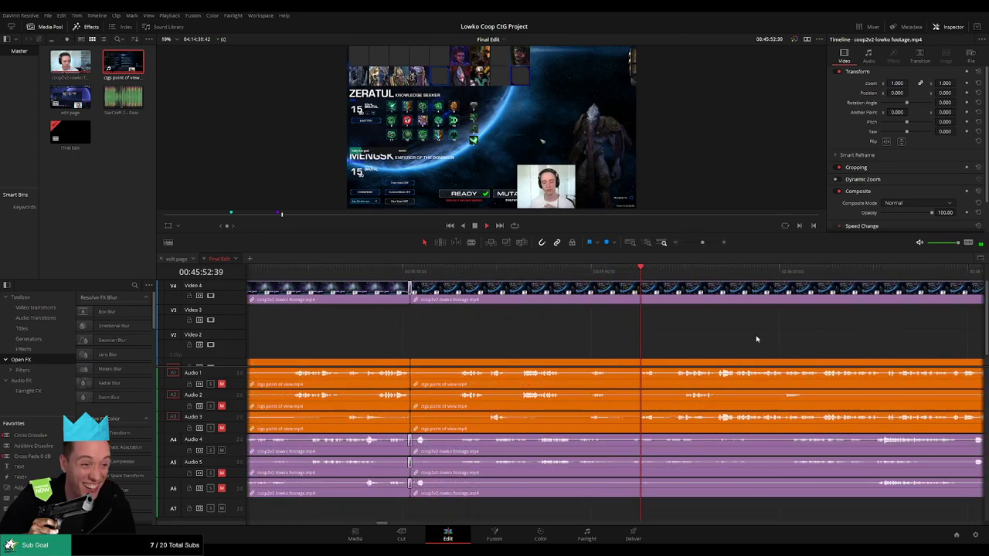
drag(800, 337, 606, 338)
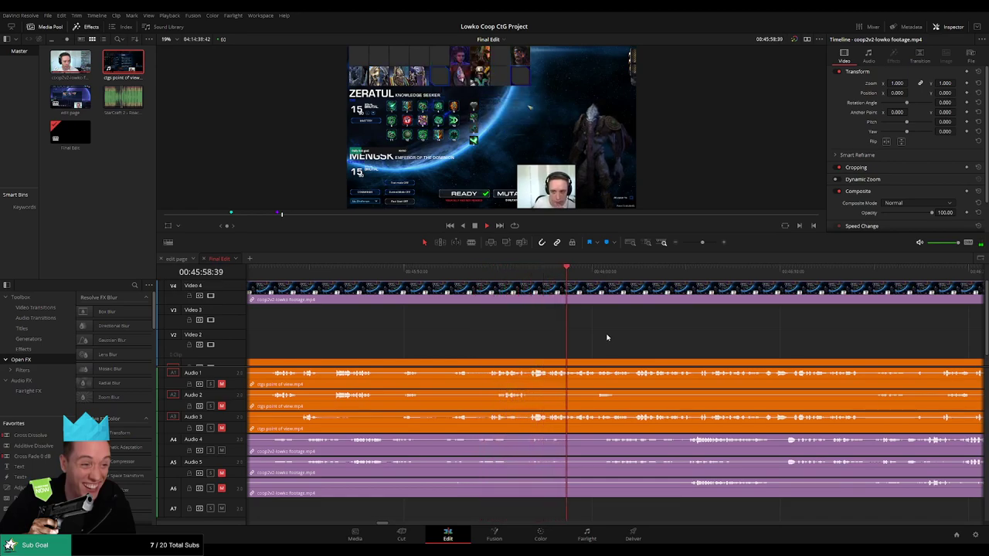
scroll(533, 338, right, 5)
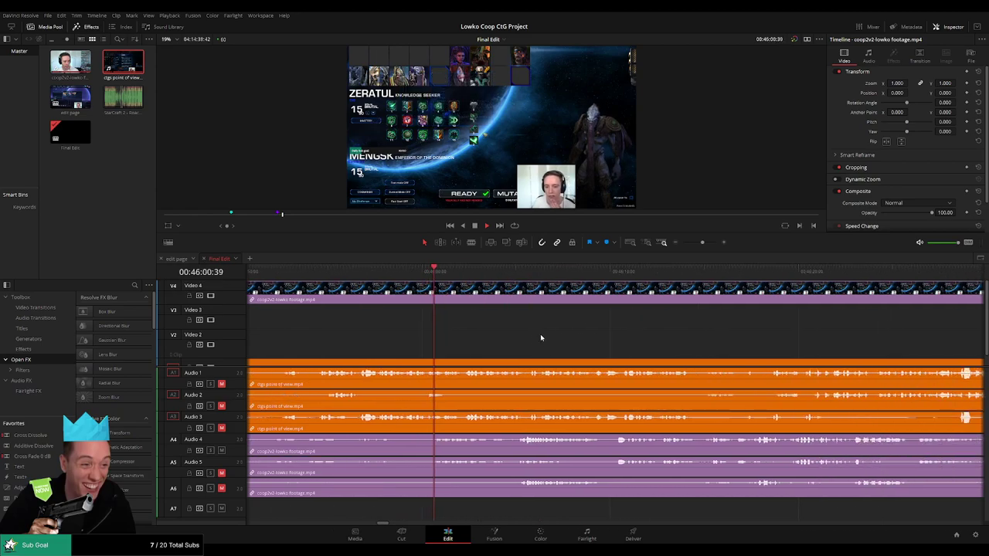
mouse_move(703, 242)
mouse_down()
mouse_move(676, 243)
mouse_move(699, 245)
mouse_up()
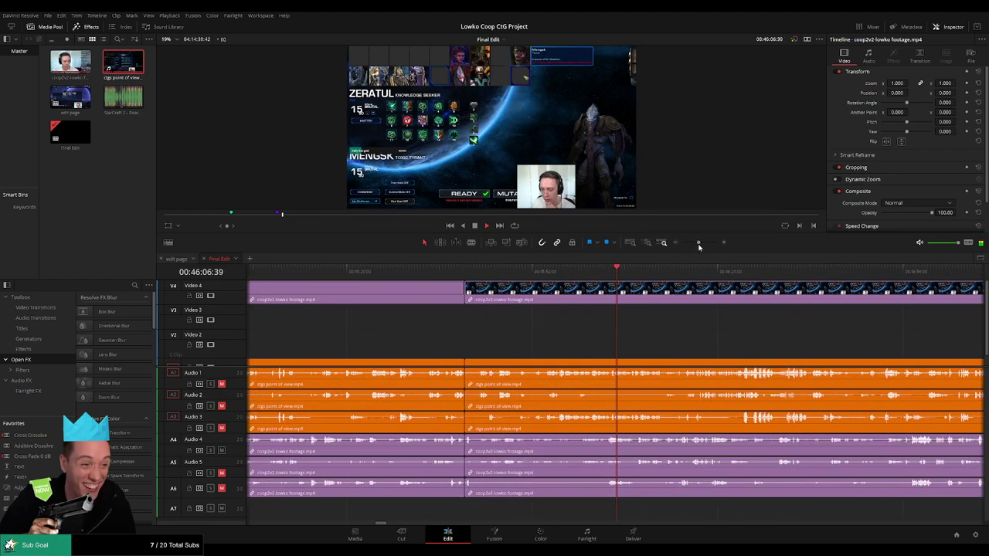
drag(736, 331, 570, 330)
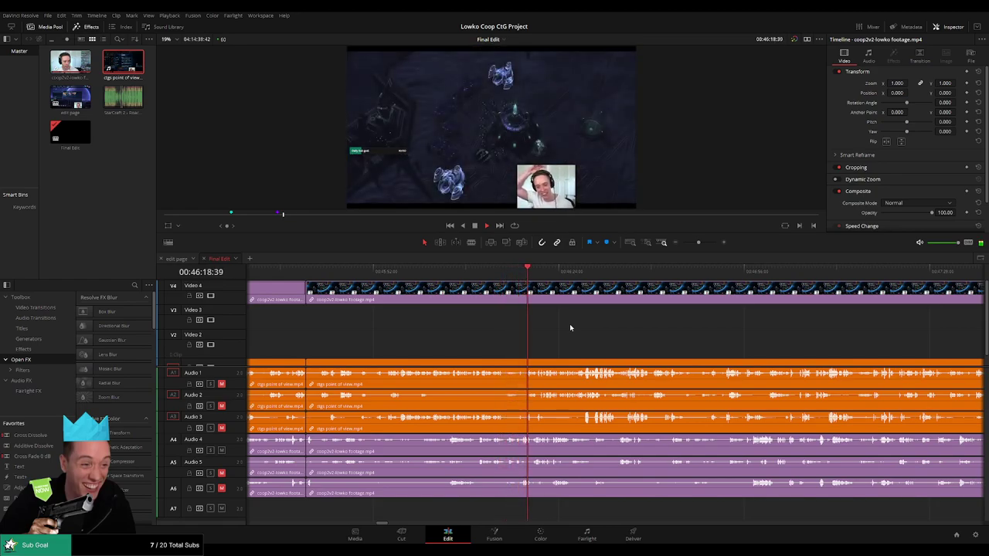
- Replay the transition from the lobby into the match from about 00:46:15 to 00:46:20, checking the audio up close
click(521, 268)
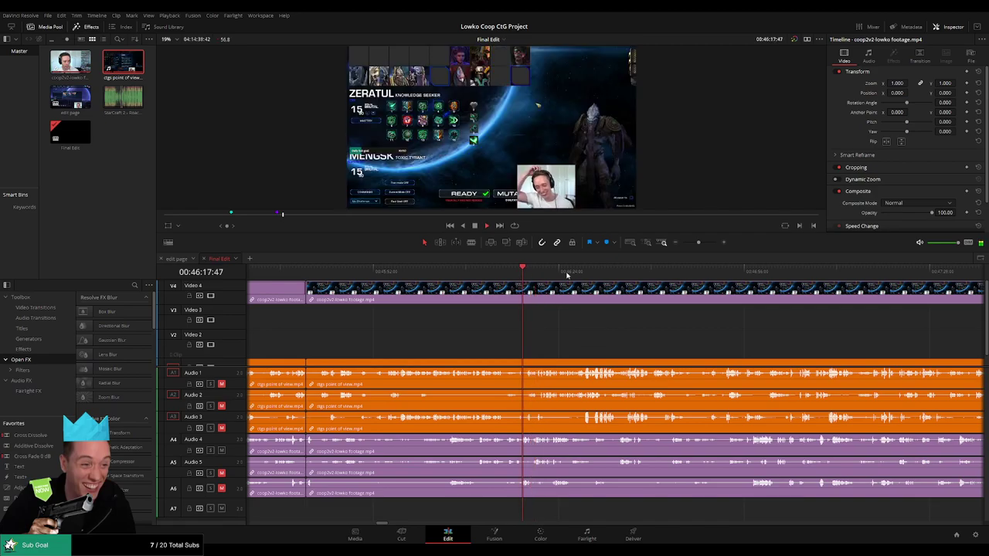
click(704, 244)
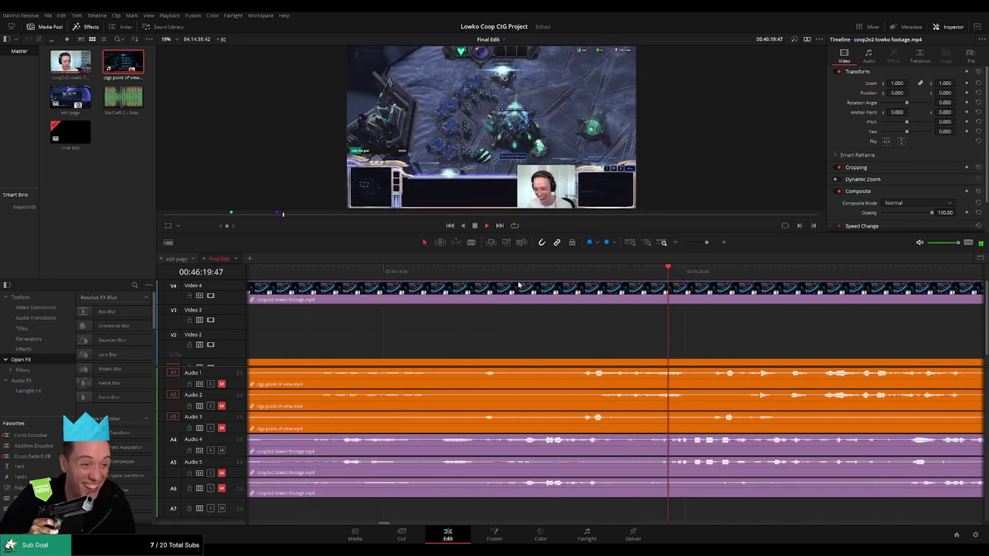
click(517, 270)
click(491, 272)
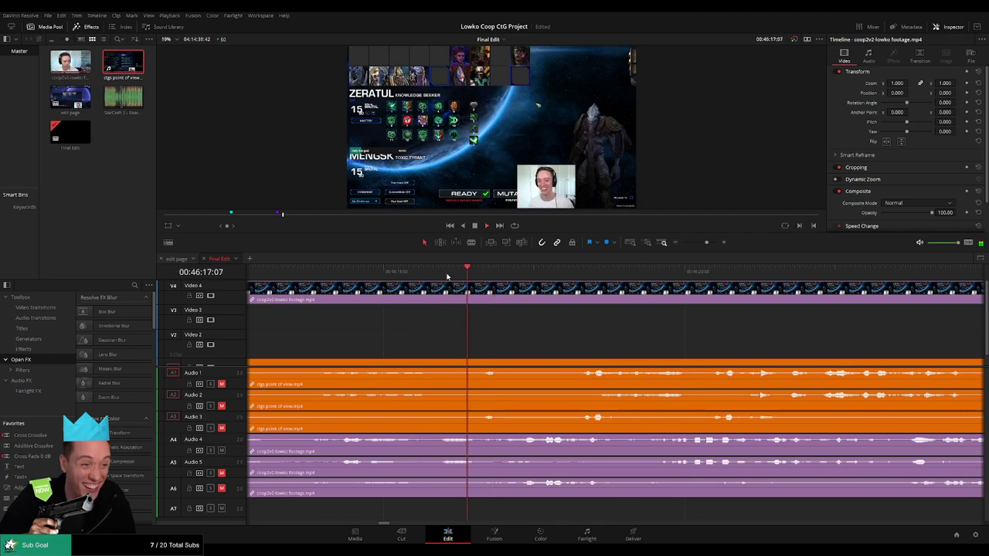
click(362, 272)
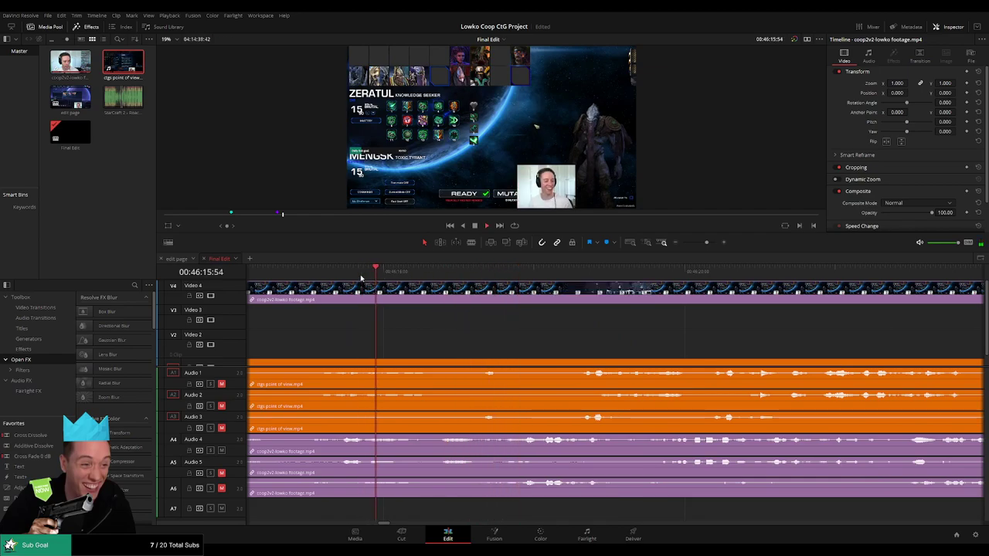
click(321, 272)
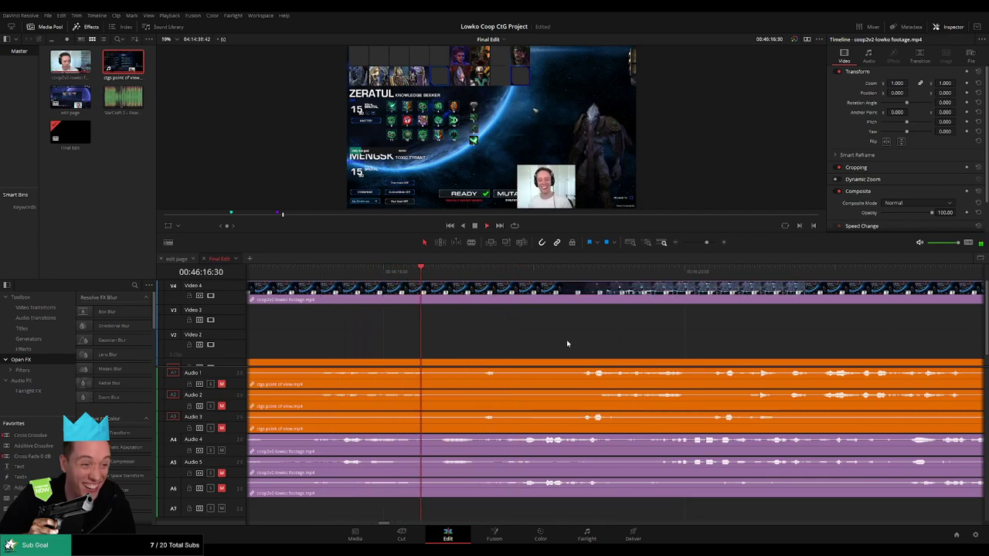
drag(658, 341, 519, 340)
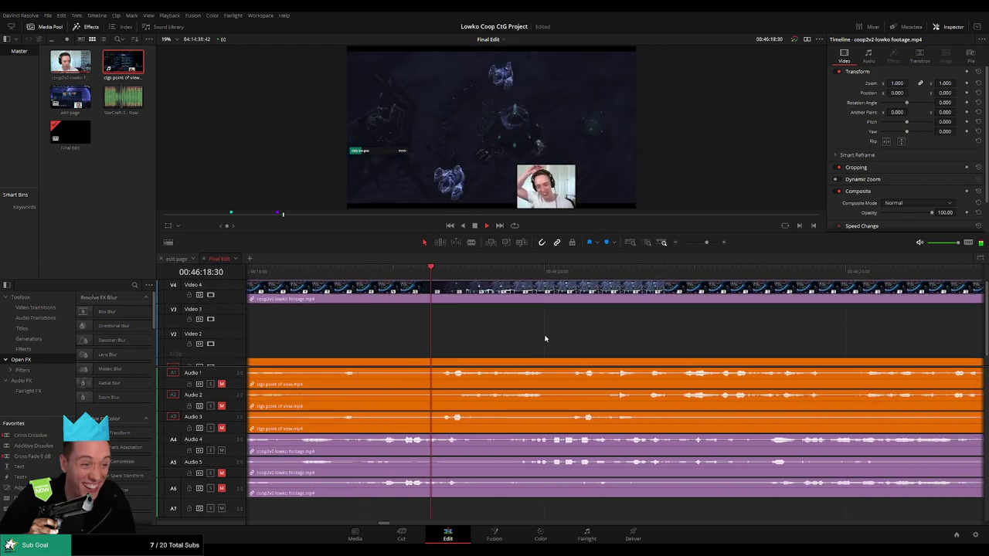
scroll(711, 336, right, 3)
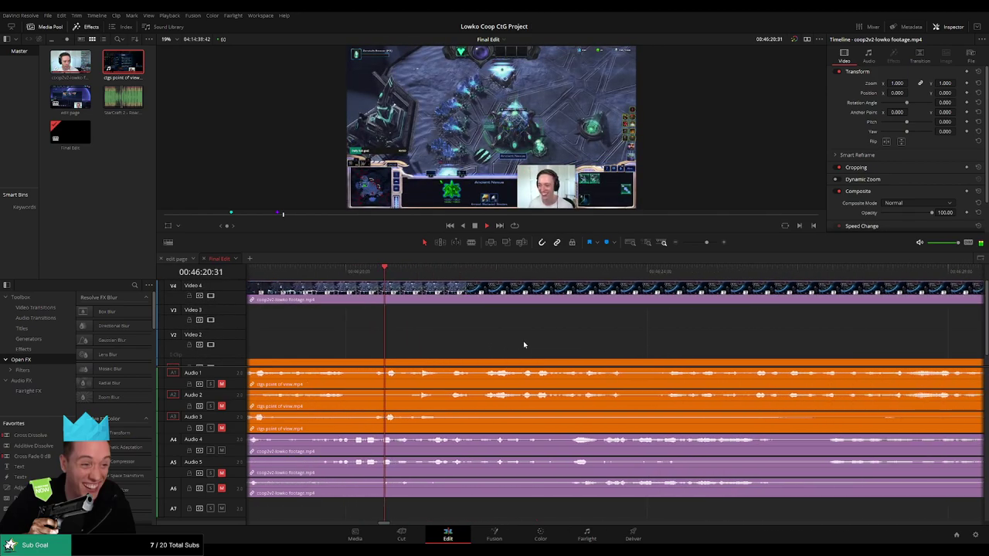
- Play through the match opening from about 00:46:20 to 00:46:35, checking the dialogue and both recordings' audio
scroll(549, 342, right, 2)
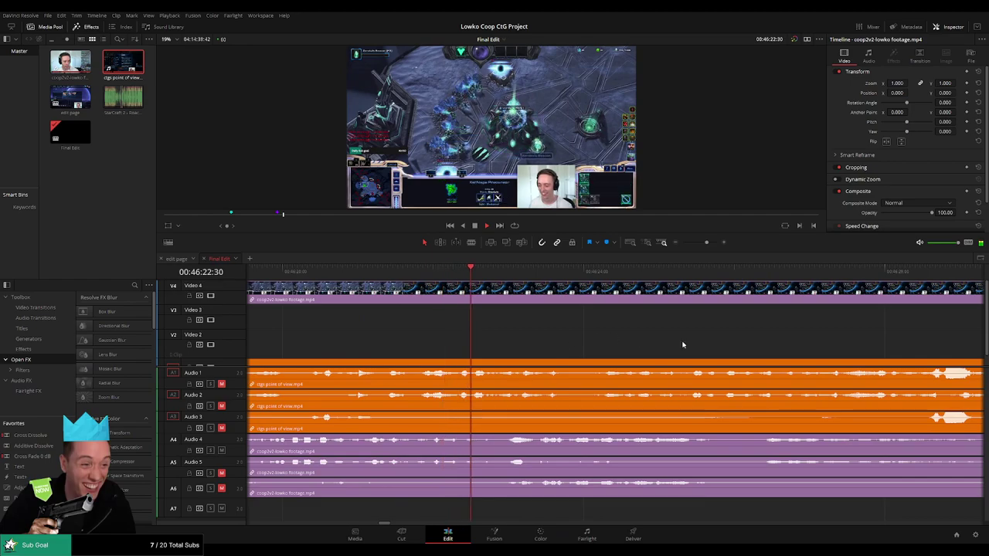
scroll(560, 347, right, 3)
scroll(560, 347, right, 2)
scroll(613, 340, right, 3)
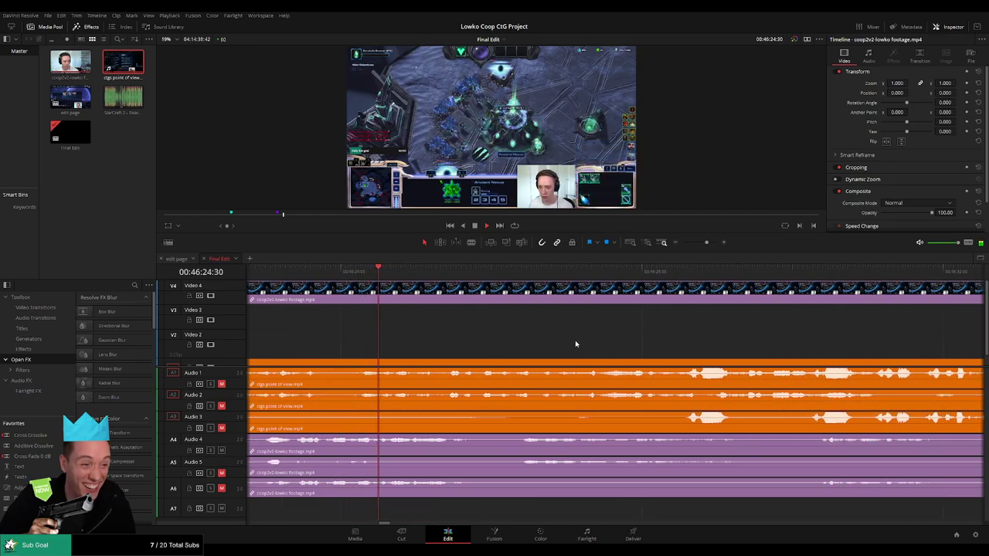
click(510, 272)
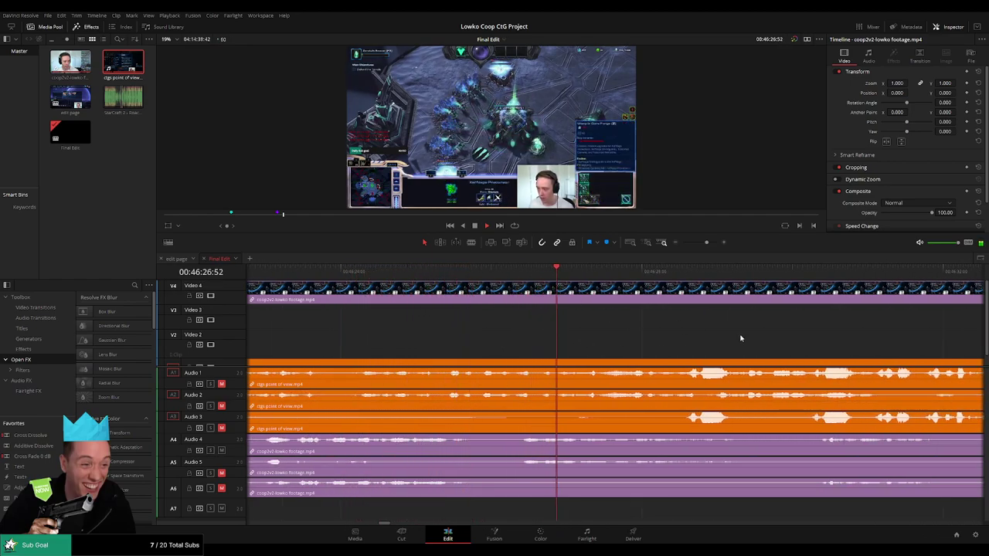
scroll(541, 338, right, 3)
scroll(611, 338, right, 2)
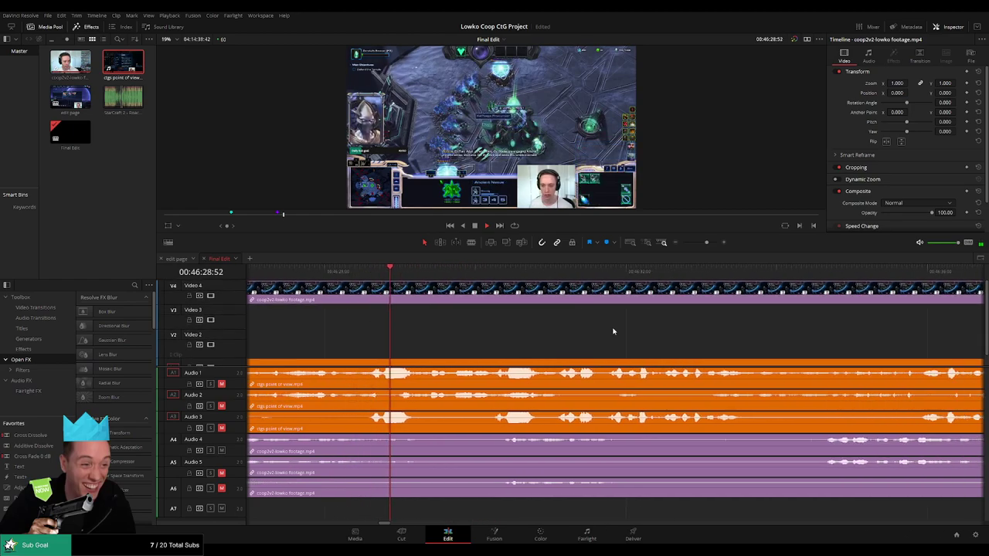
scroll(653, 333, right, 2)
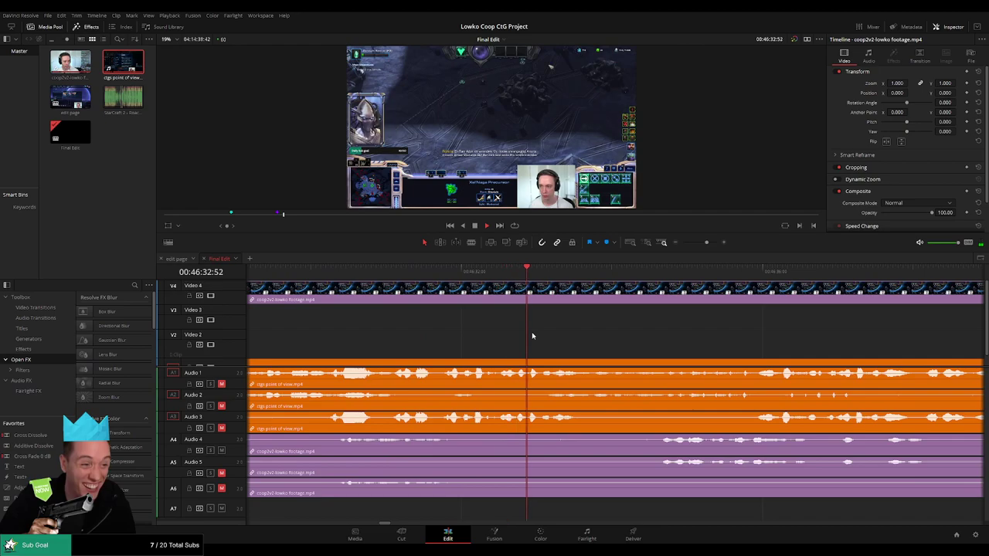
scroll(519, 349, right, 3)
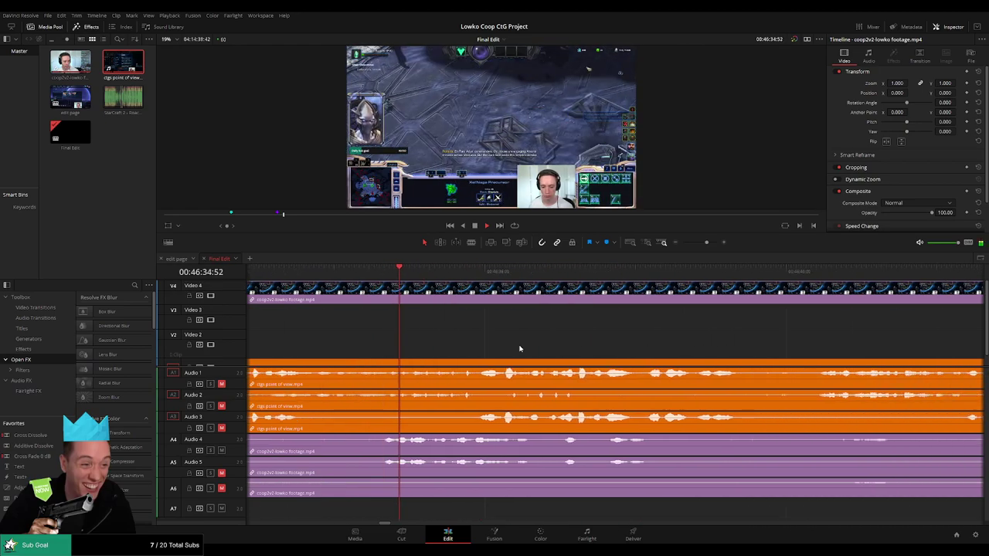
- Continue reviewing the early match gameplay and commentary from about 00:46:35 to 00:47:20
drag(706, 243, 699, 243)
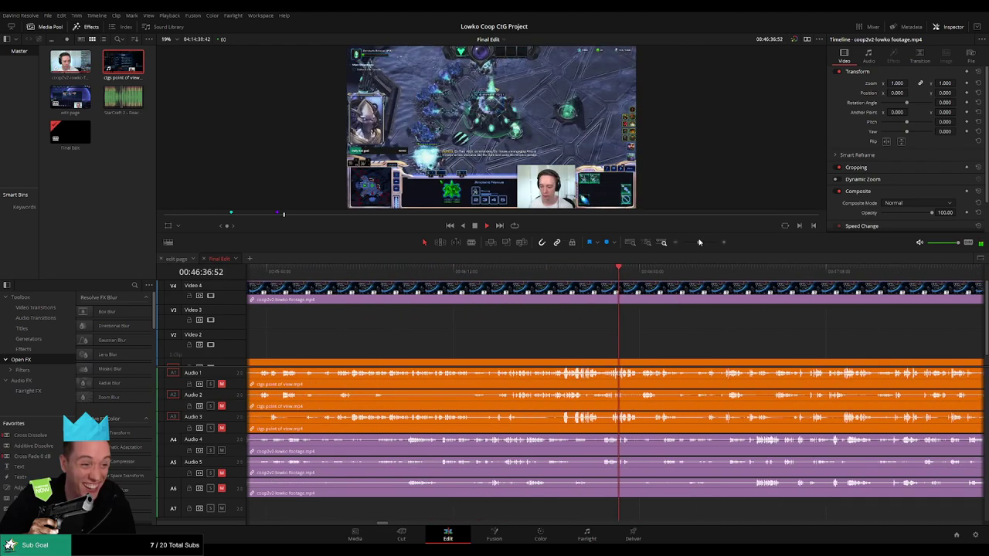
scroll(591, 344, right, 2)
scroll(620, 340, up, 2)
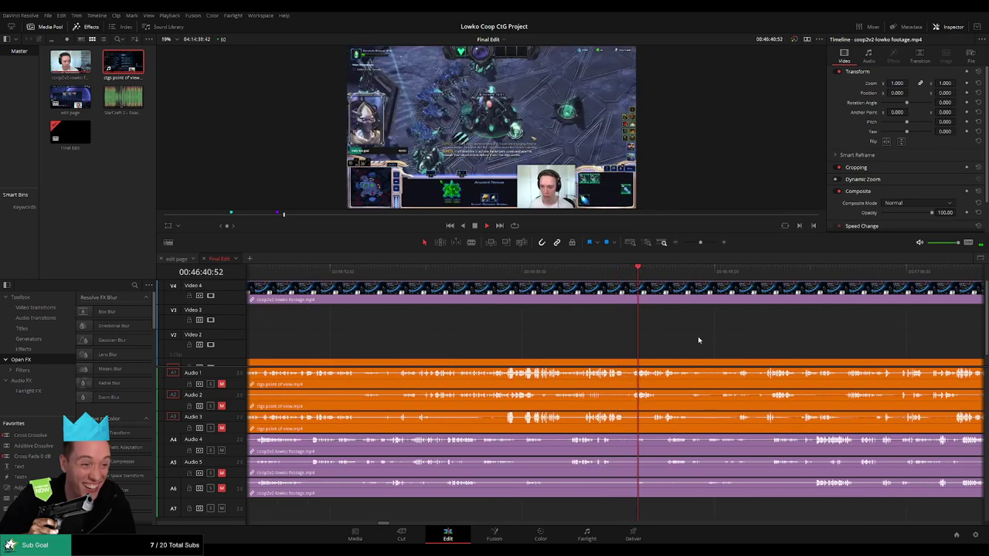
drag(687, 340, 512, 336)
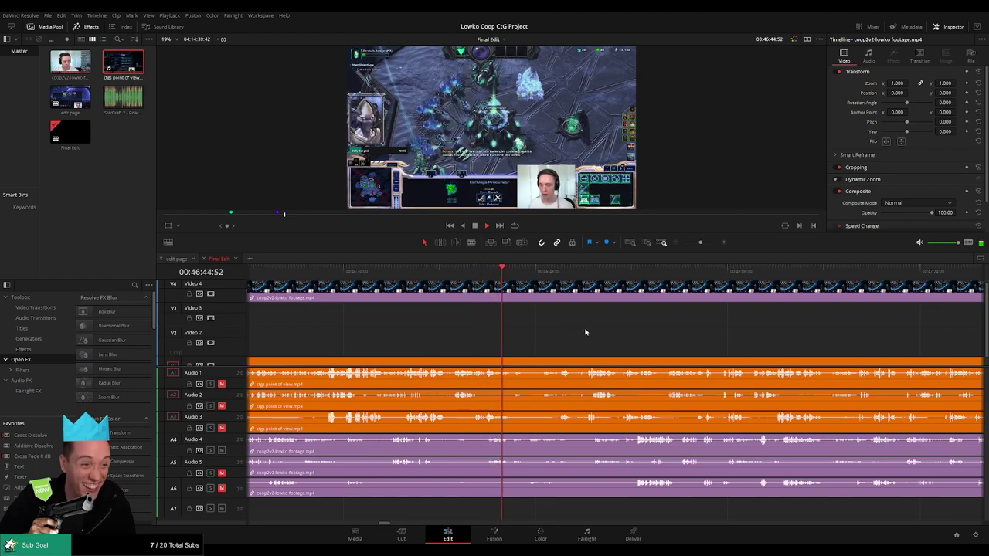
key(ctrl+minus)
key(ctrl+equal)
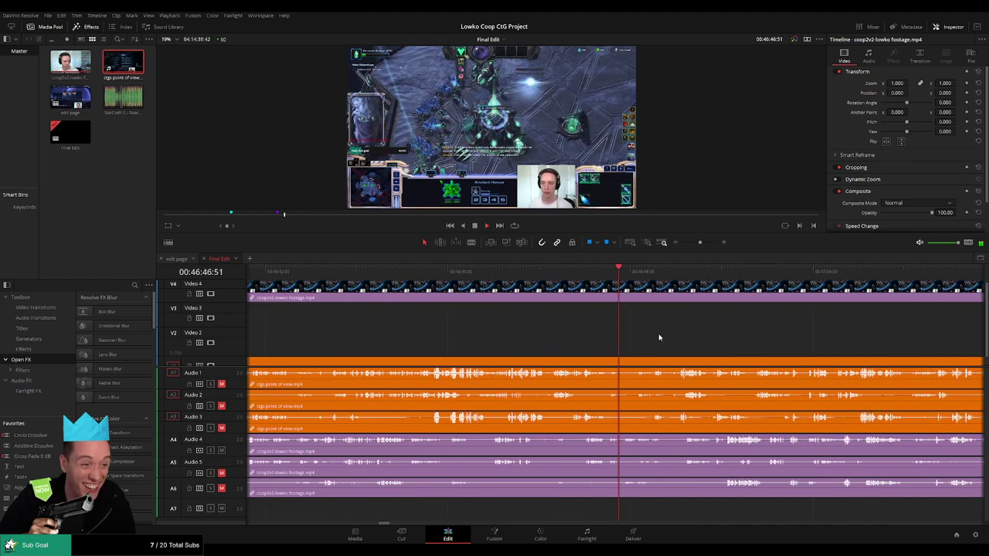
scroll(507, 338, right, 3)
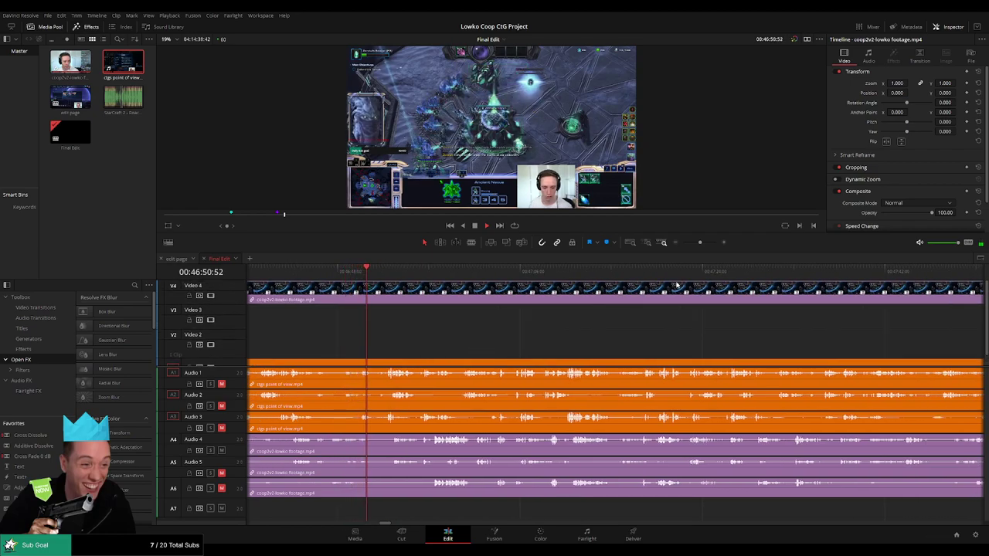
drag(703, 241, 702, 240)
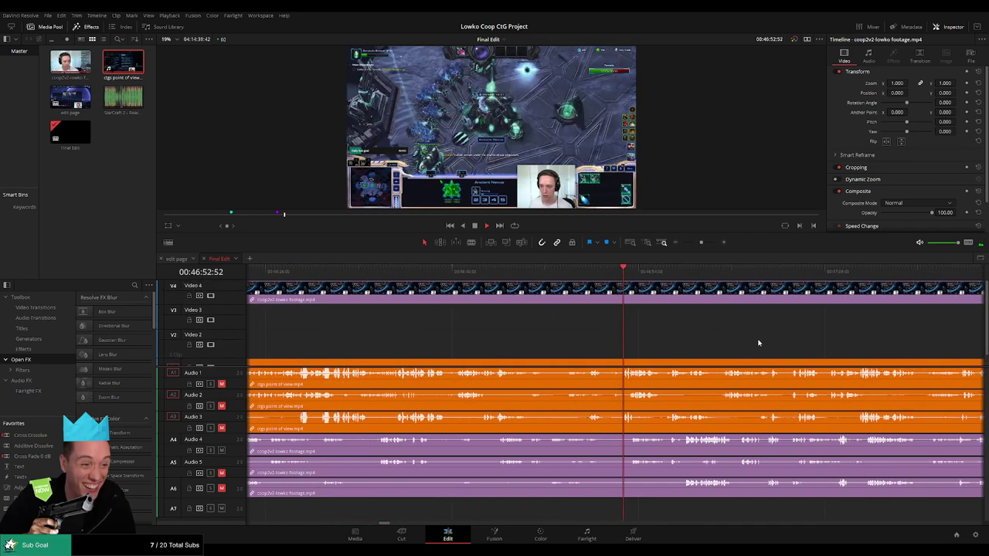
drag(757, 341, 527, 340)
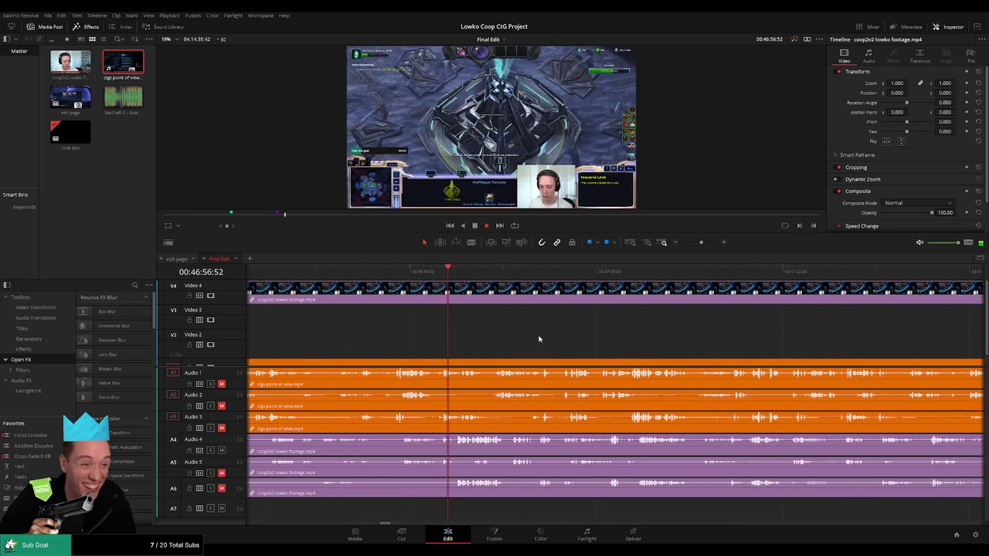
scroll(588, 339, right, 3)
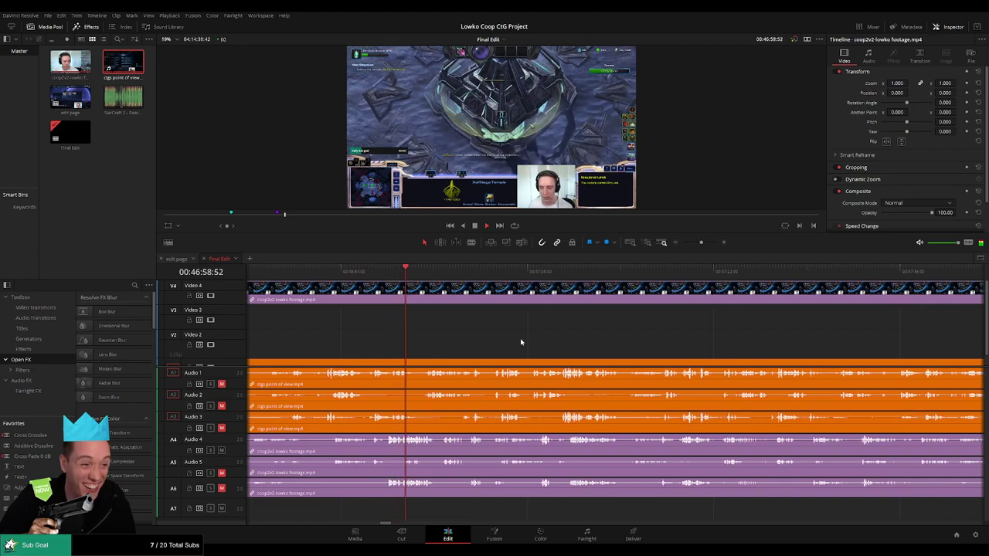
scroll(525, 339, right, 3)
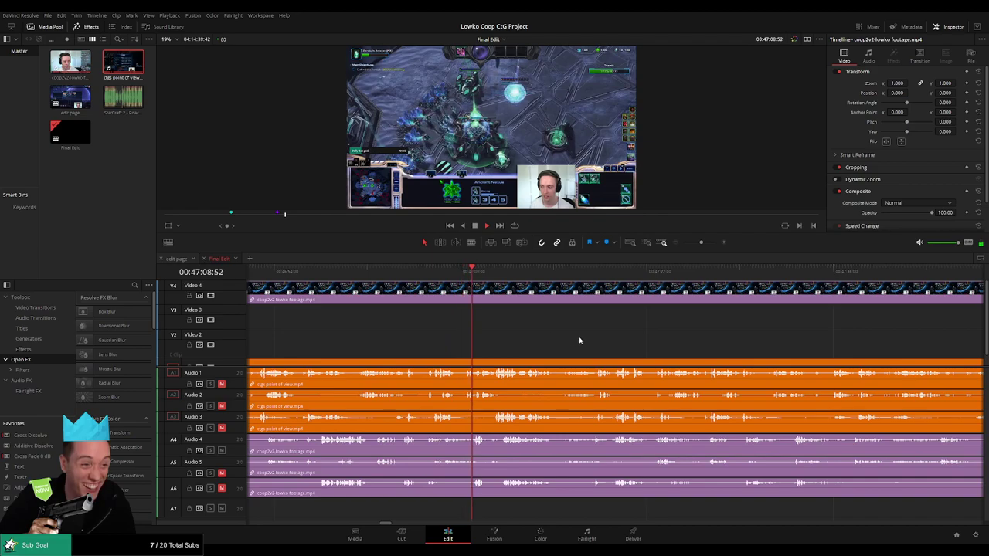
drag(568, 343, 484, 338)
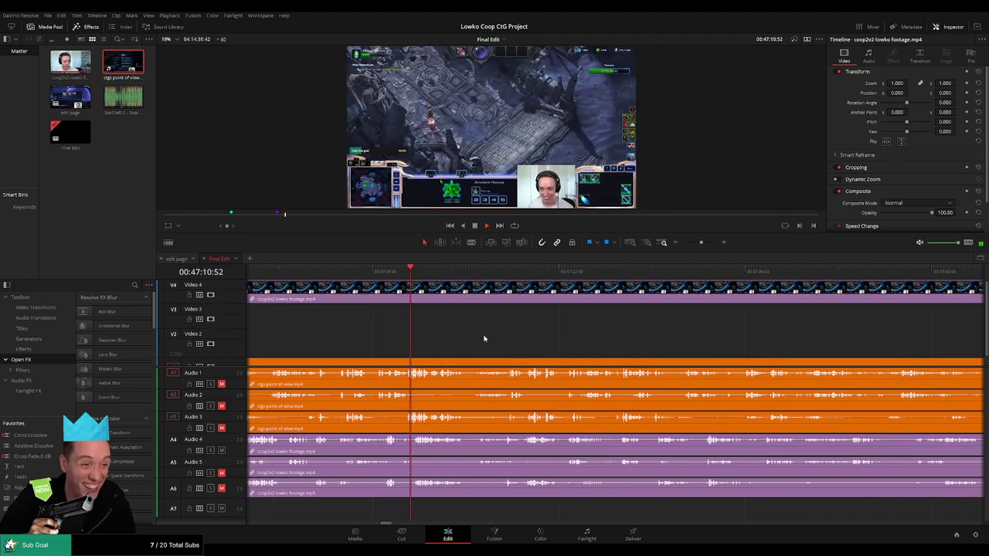
scroll(512, 338, right, 3)
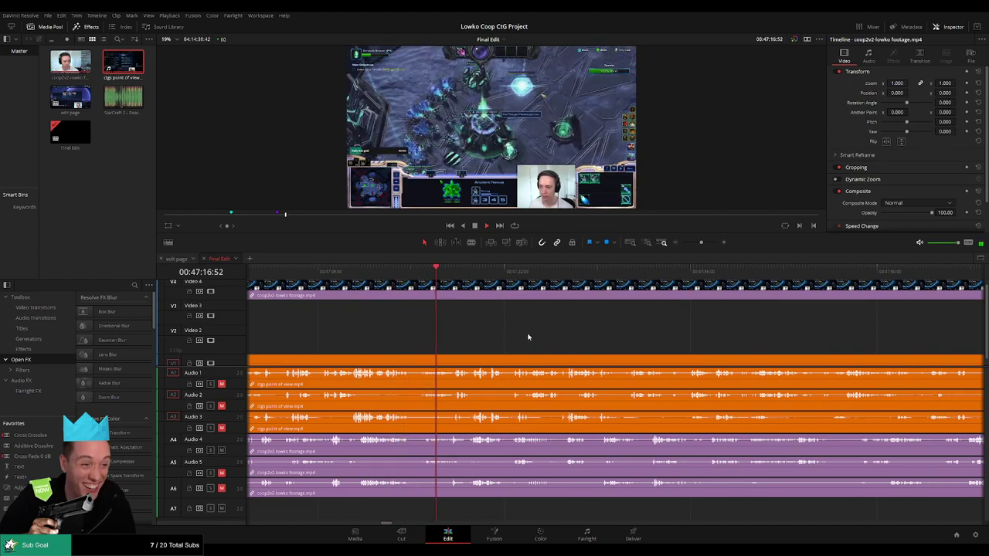
scroll(525, 336, right, 3)
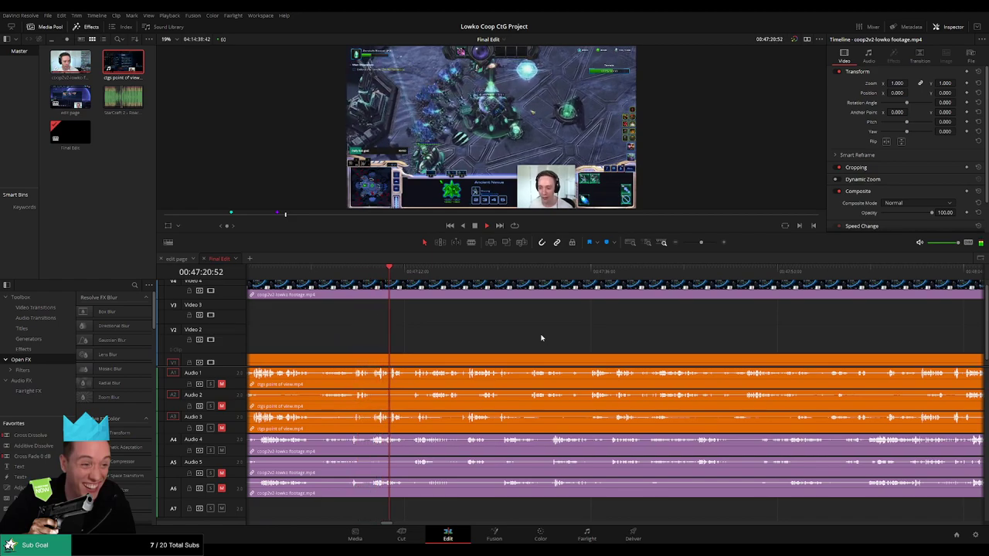
- Review the gameplay dialogue from about 00:47:20 to 00:47:58, examining the purple footage's audio more closely
mouse_move(700, 243)
mouse_down()
mouse_move(685, 242)
mouse_move(700, 246)
mouse_up()
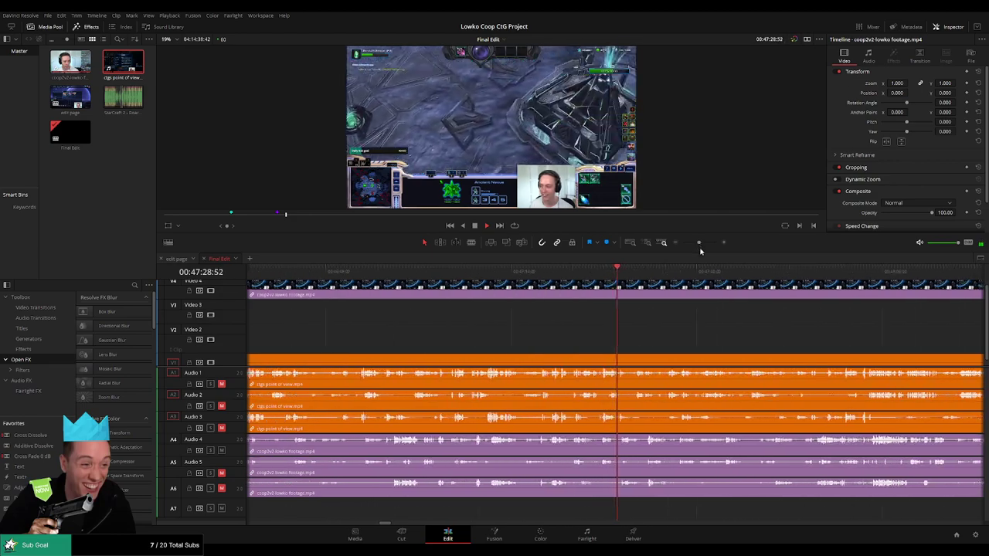
drag(775, 343, 486, 348)
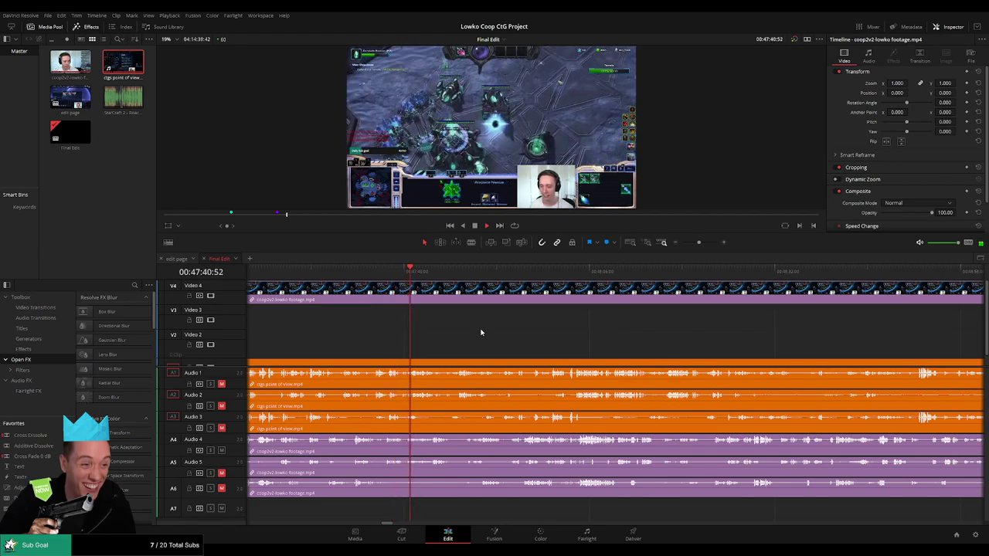
key(ctrl+equal)
key(ctrl+equal)
drag(732, 351, 498, 341)
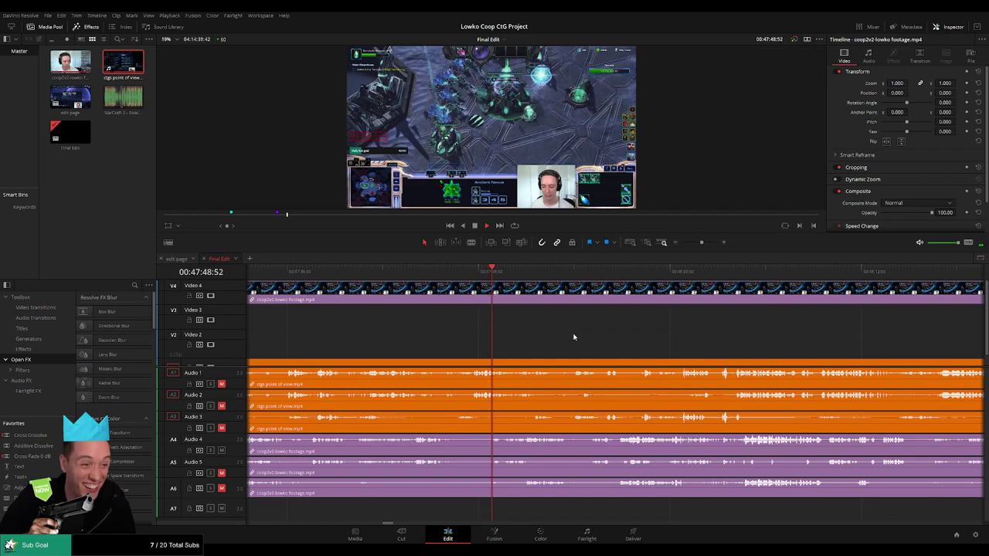
drag(621, 337, 455, 340)
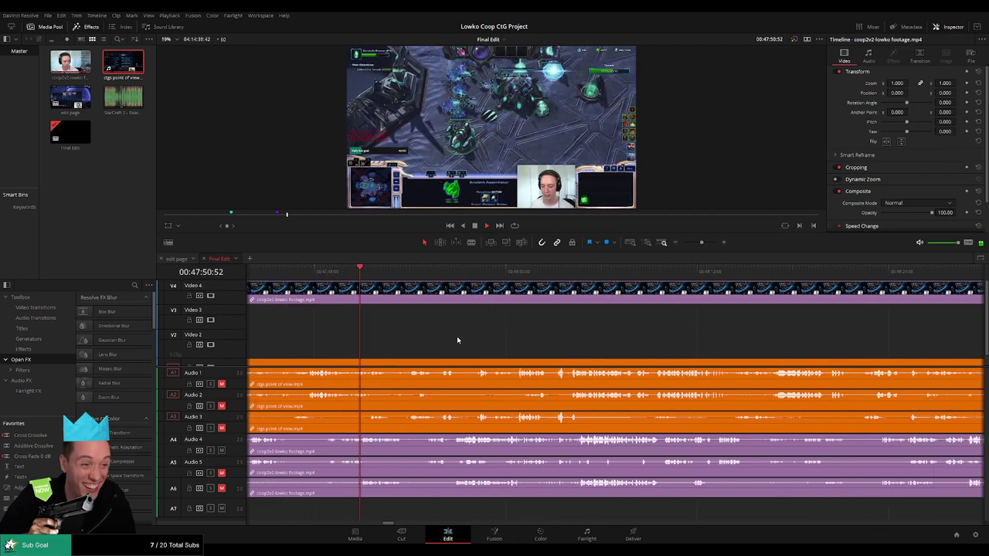
drag(702, 242, 704, 243)
drag(729, 312, 544, 338)
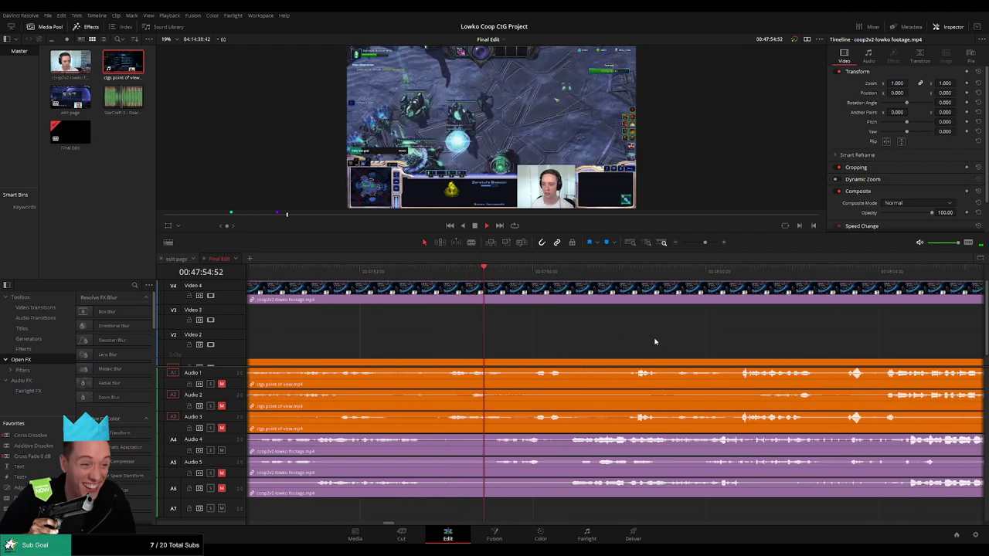
drag(654, 340, 528, 342)
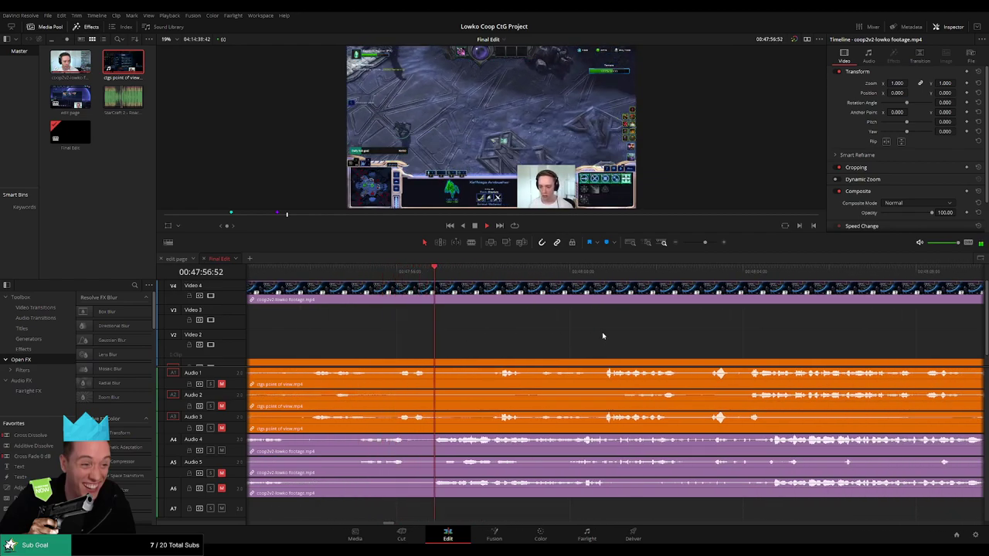
drag(724, 336, 626, 336)
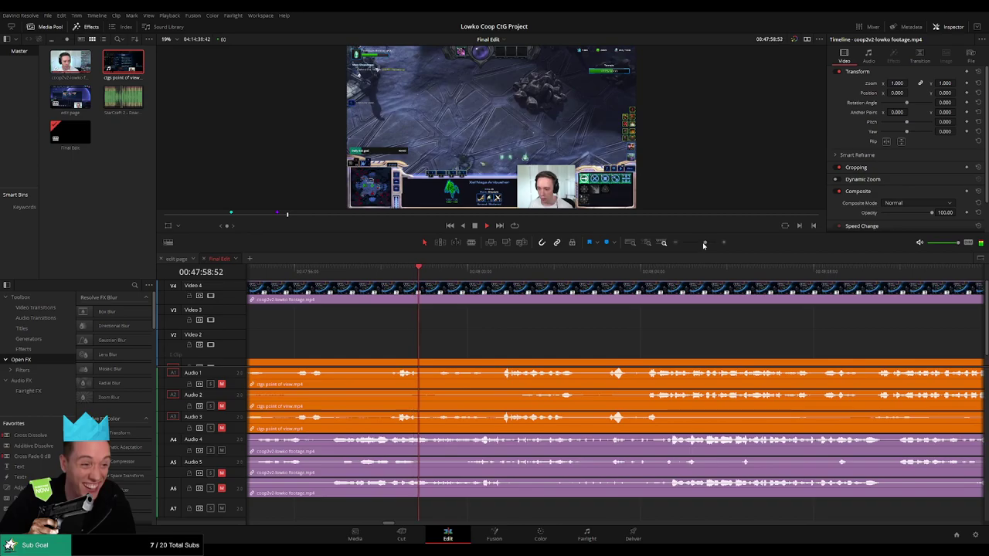
- Replay the dialogue from about 00:47:56 and isolate a short segment of the purple footage ending at 00:48:00:33 with two splits
mouse_move(701, 242)
mouse_down()
mouse_move(685, 245)
mouse_move(702, 242)
mouse_up()
click(499, 272)
key(space)
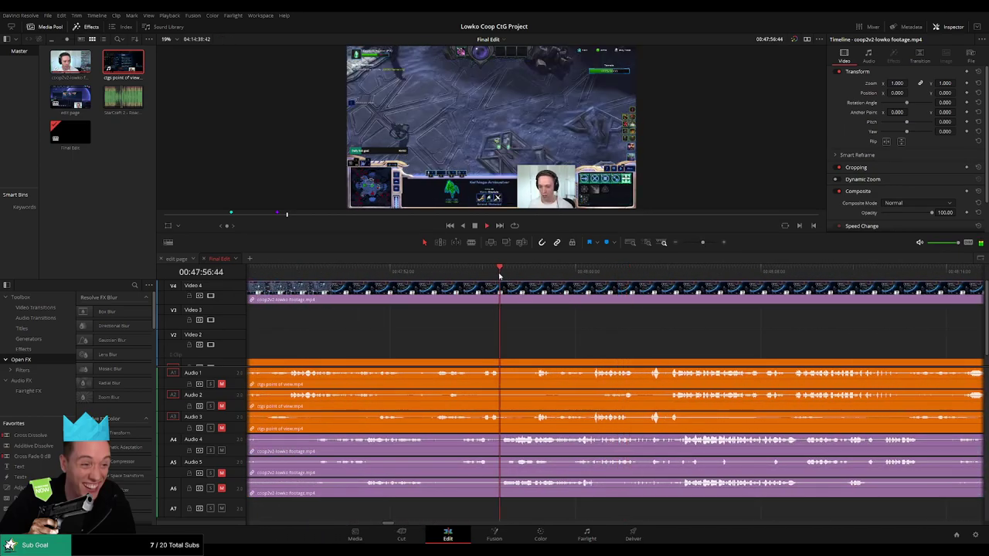
drag(631, 323, 514, 325)
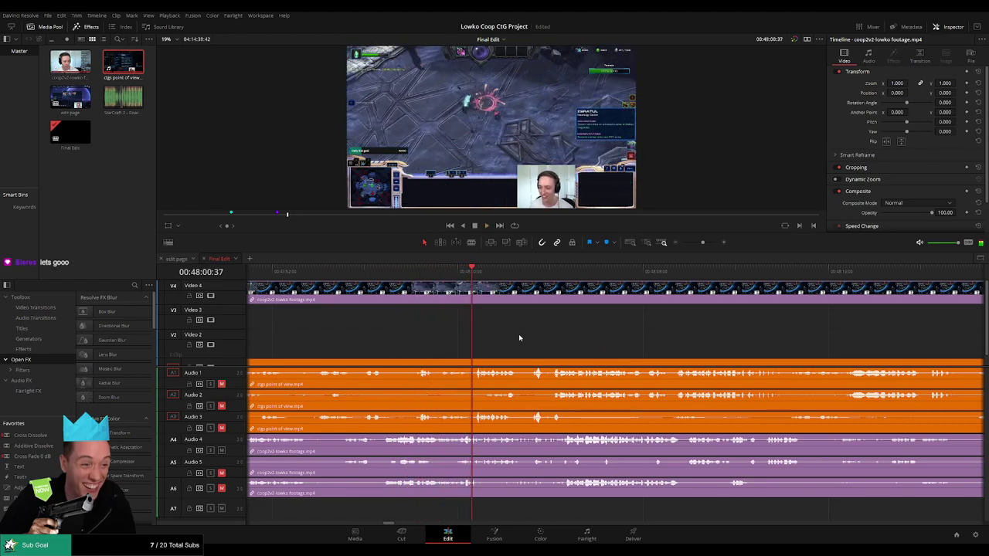
drag(702, 243, 710, 243)
drag(536, 273, 543, 275)
click(548, 299)
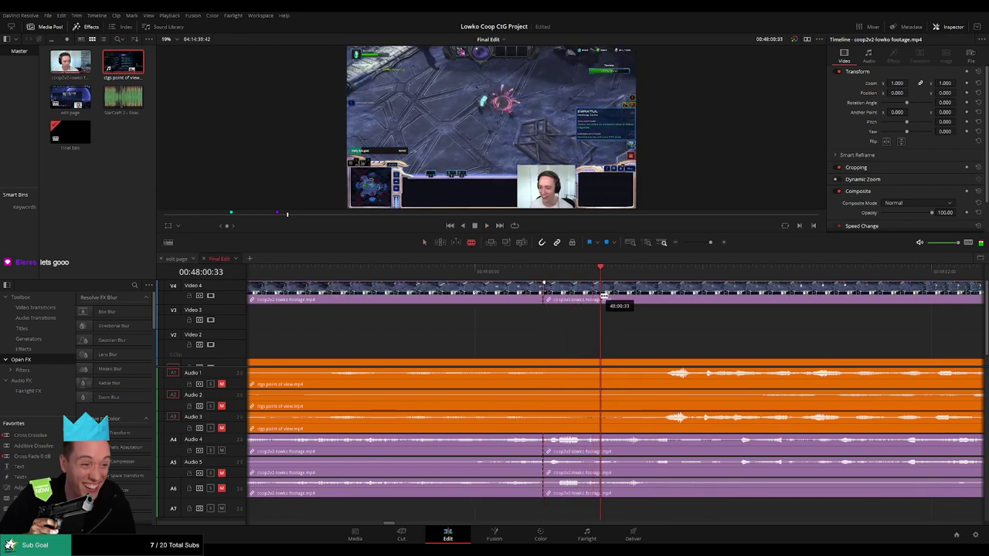
click(605, 297)
- Disable the isolated Audio 4 segment and cover it with StarCraft 2 Roach Quotes on Audio 7, trimmed to match, at -29.00 volume
key(a)
drag(564, 433, 571, 463)
drag(122, 111, 543, 513)
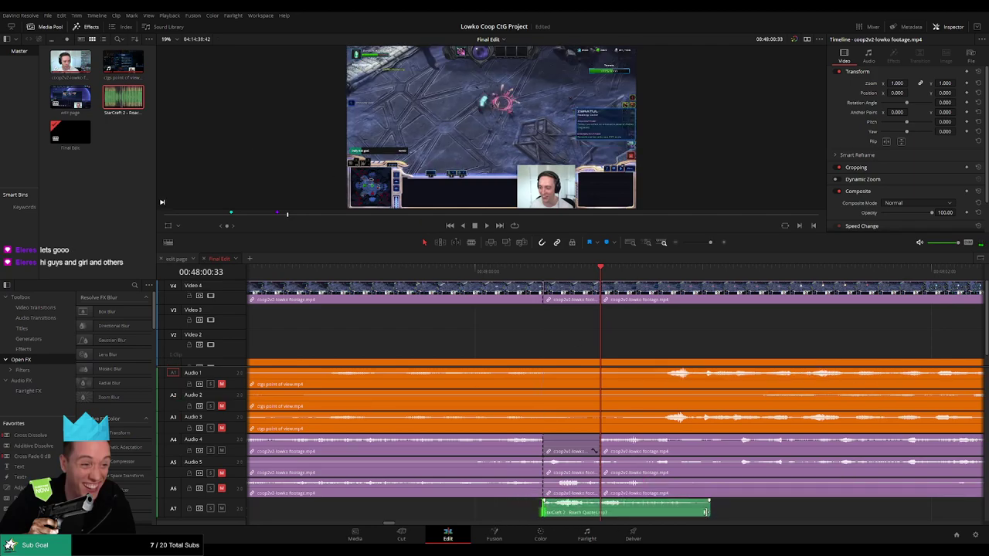
drag(705, 511, 598, 512)
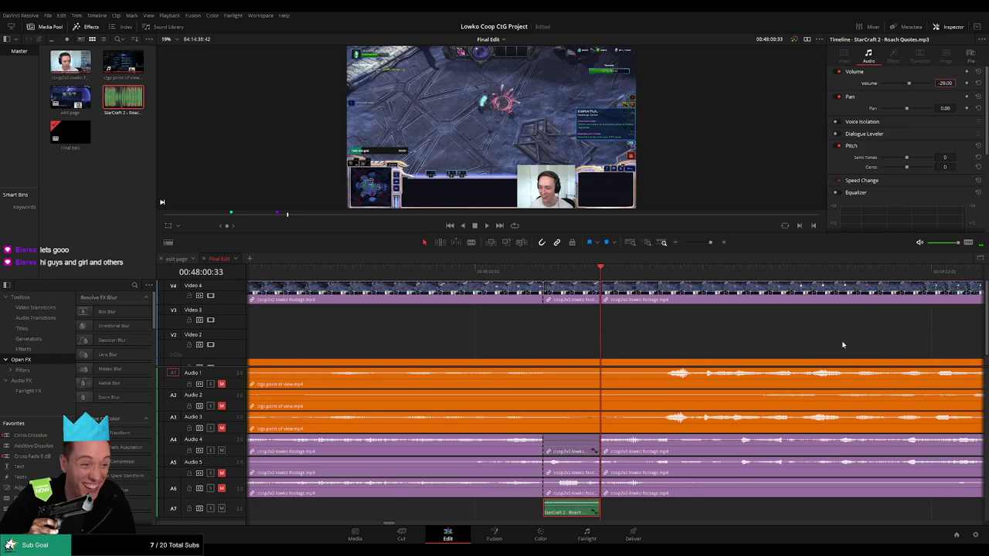
- Play back the Roach Quotes insert and continue through the dialogue to about 00:48:07, checking the purple footage's audio
key(space)
drag(709, 242, 693, 242)
click(605, 270)
click(668, 333)
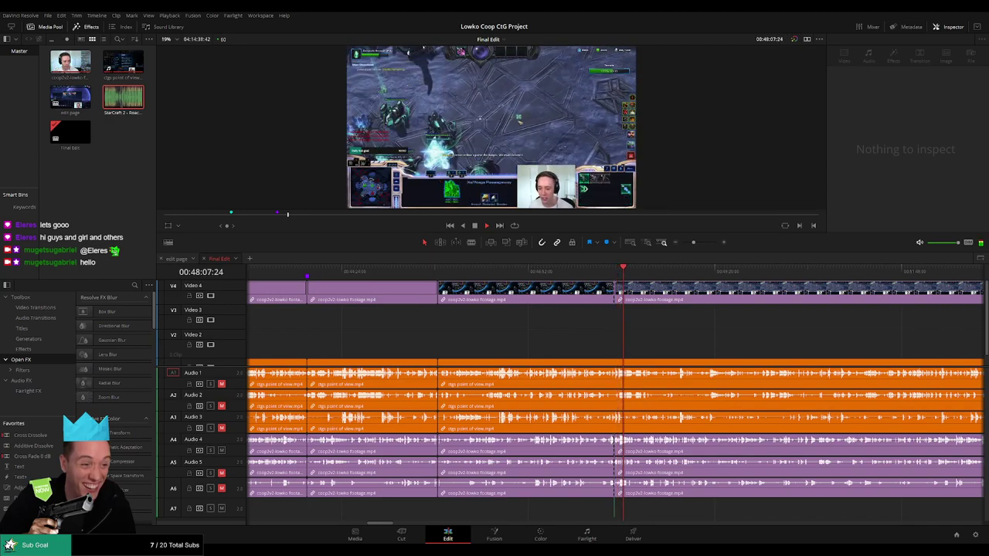
key(space)
drag(693, 242, 704, 243)
key(space)
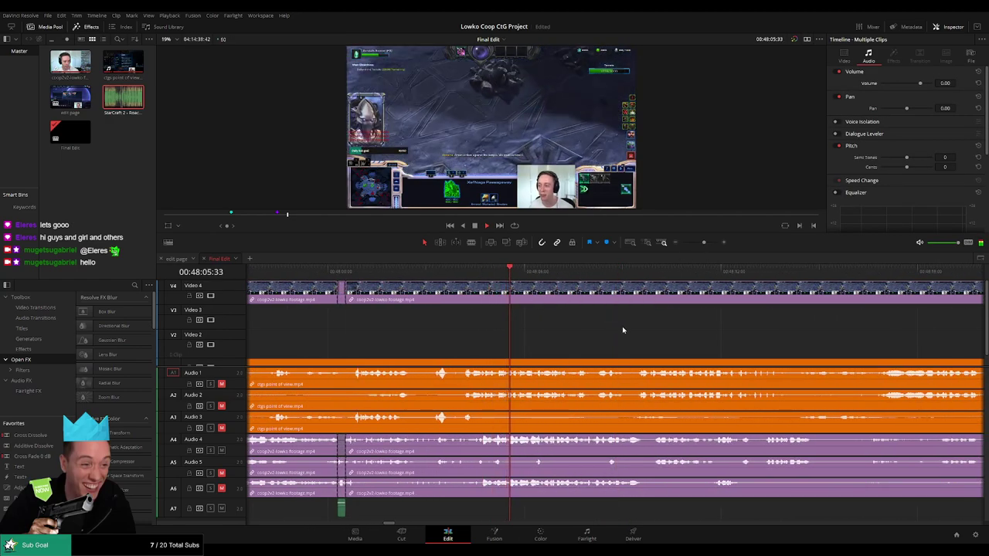
- Isolate and disable the short purple audio segment ending at 00:48:07:18, then cover it with Roach Quotes on Audio 7 at -29.00 volume
click(570, 294)
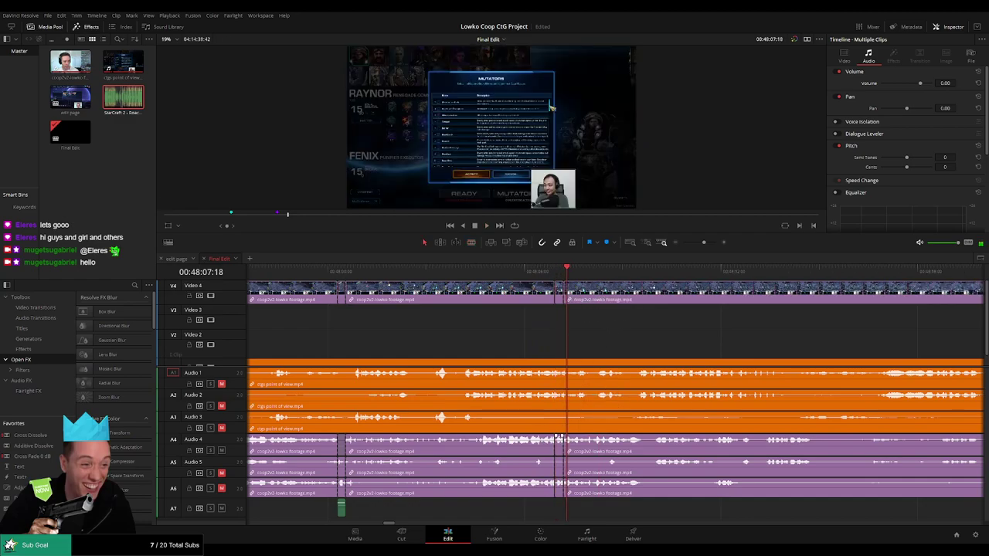
drag(627, 334, 562, 512)
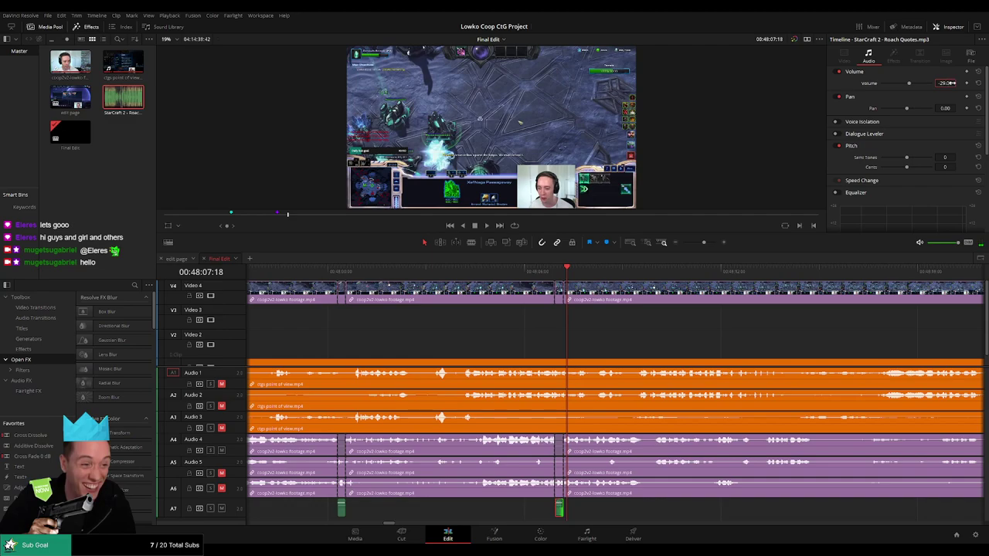
click(564, 353)
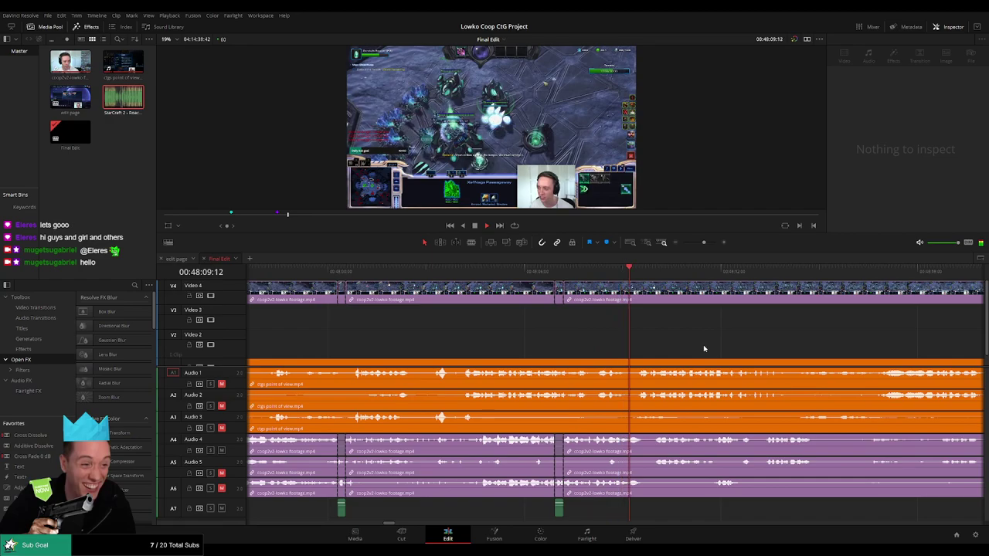
- Play through the dialogue from about 00:48:09 to 00:48:35, skipping ahead to 00:48:23, and check the purple footage's audio for further edits
drag(761, 347, 541, 357)
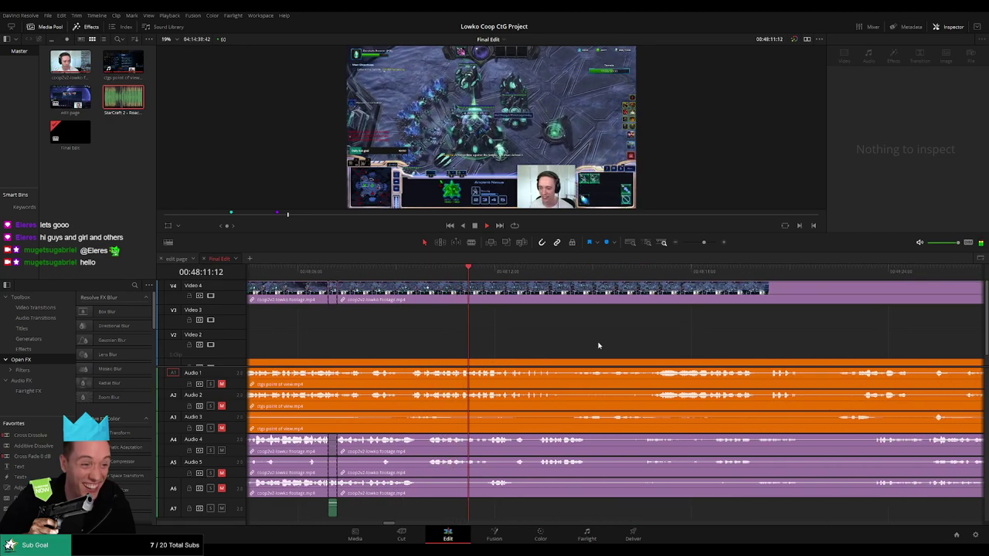
drag(618, 347, 521, 349)
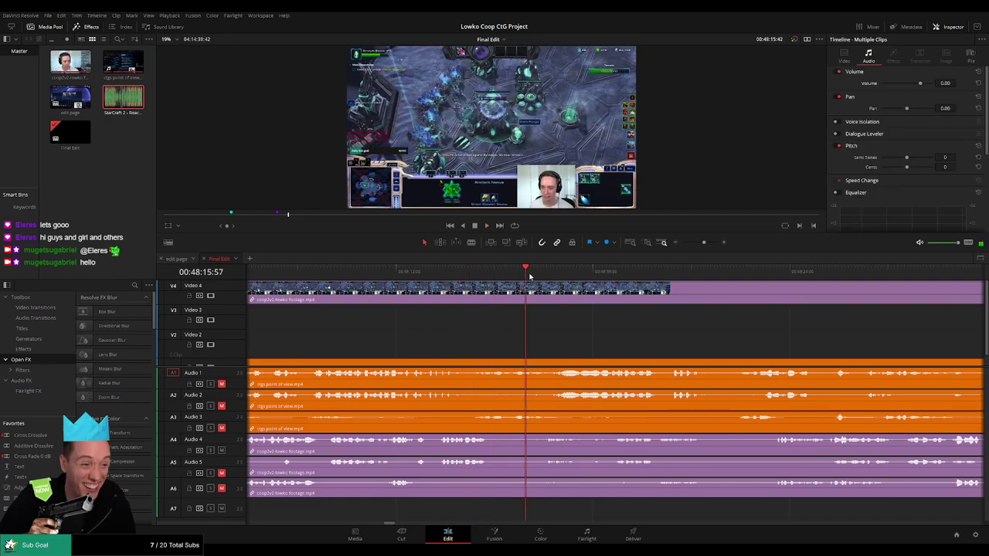
scroll(624, 351, right, 2)
scroll(587, 349, right, 3)
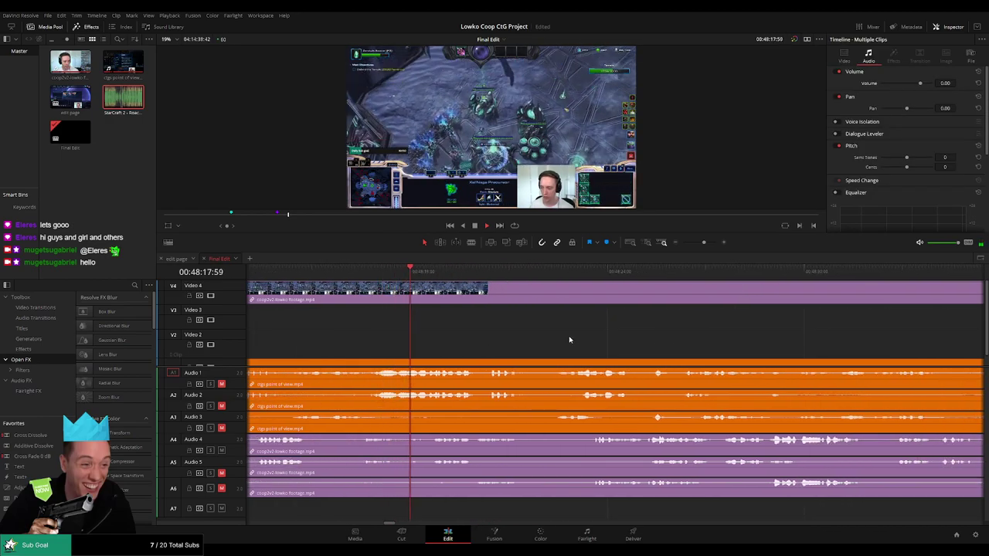
scroll(587, 344, right, 2)
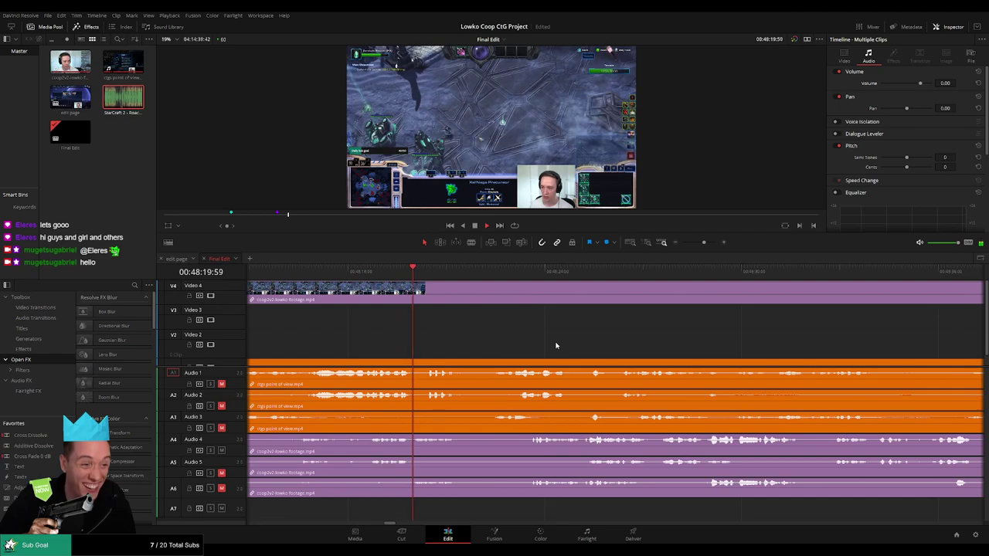
click(521, 272)
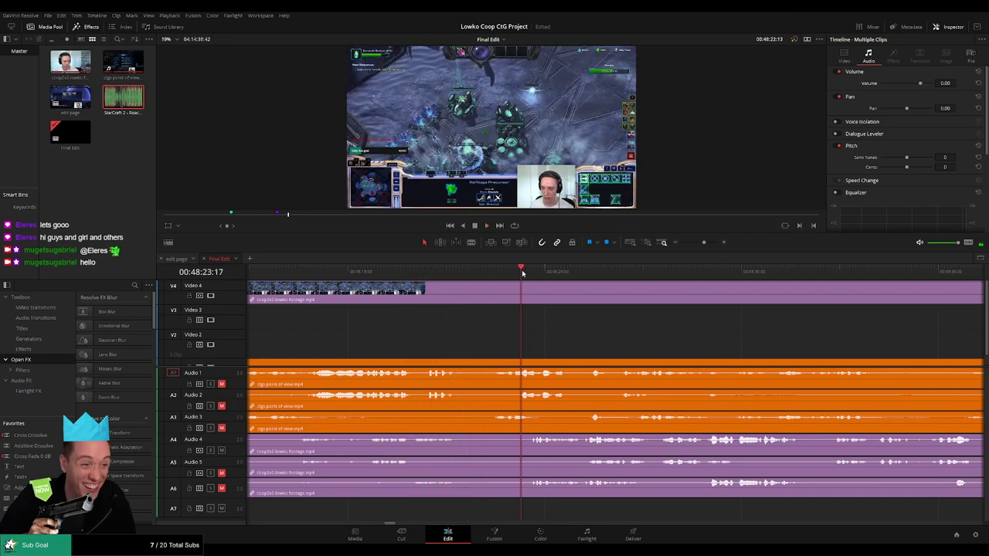
scroll(772, 351, right, 3)
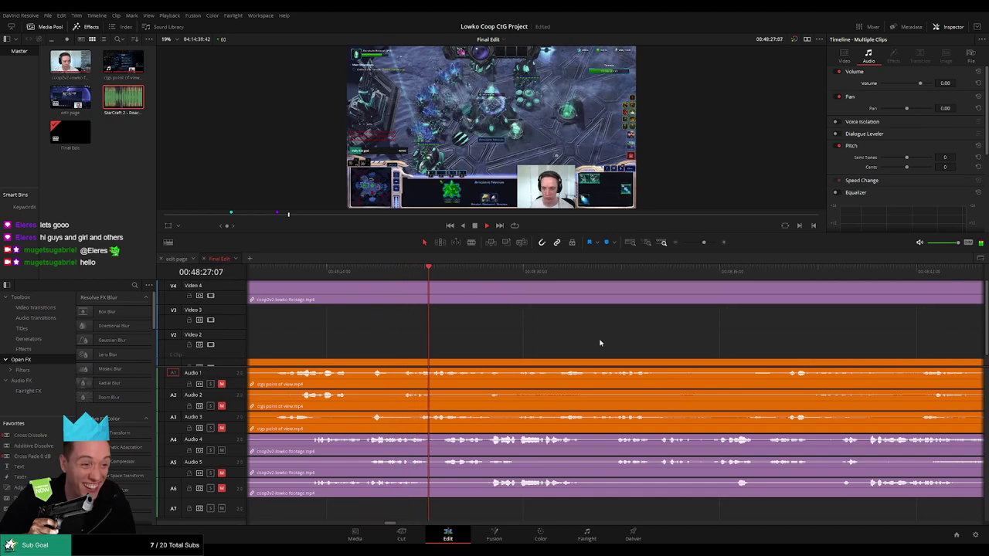
scroll(595, 348, right, 2)
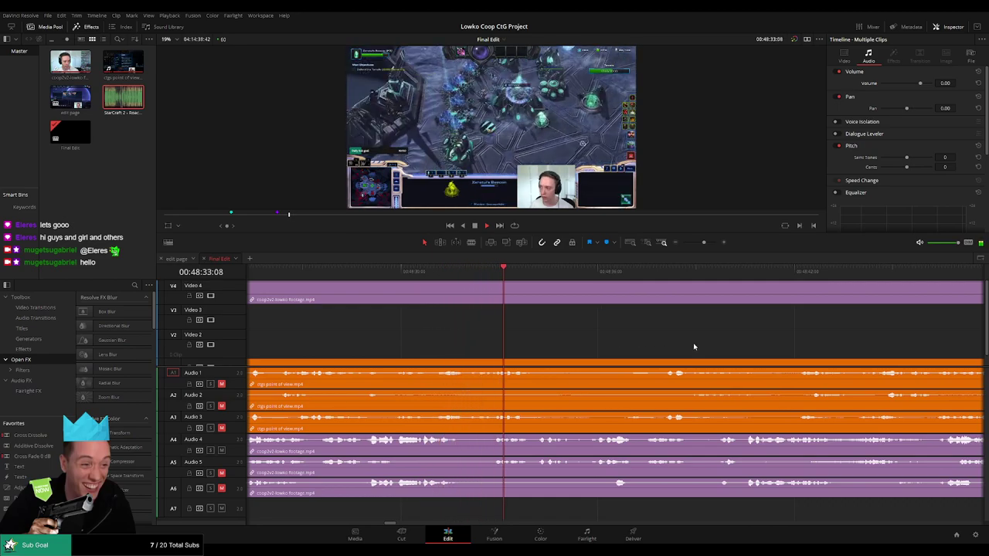
scroll(626, 345, right, 2)
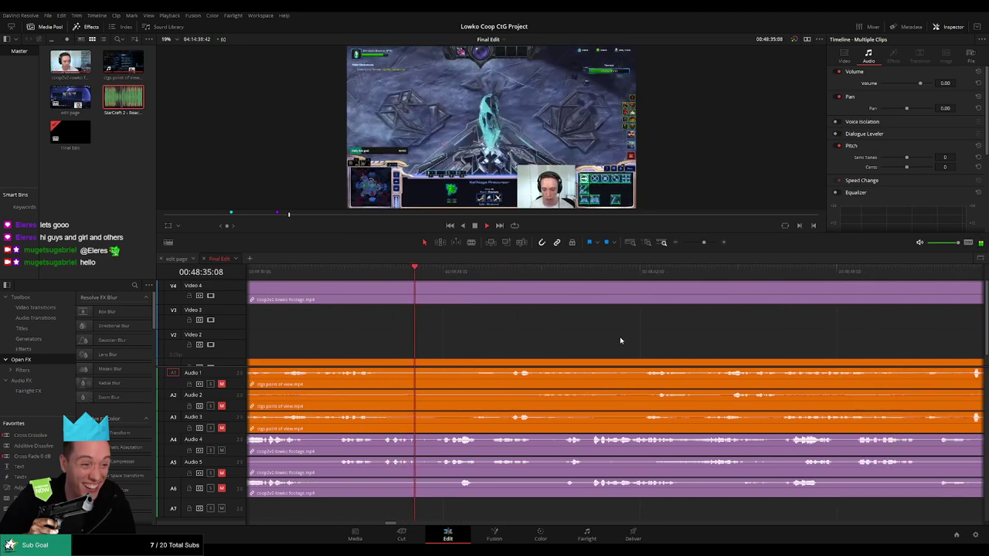
- Review the Final Edit timeline's gameplay footage from about 00:48:35 to 00:49:20 for sections to cut
scroll(602, 342, right, 2)
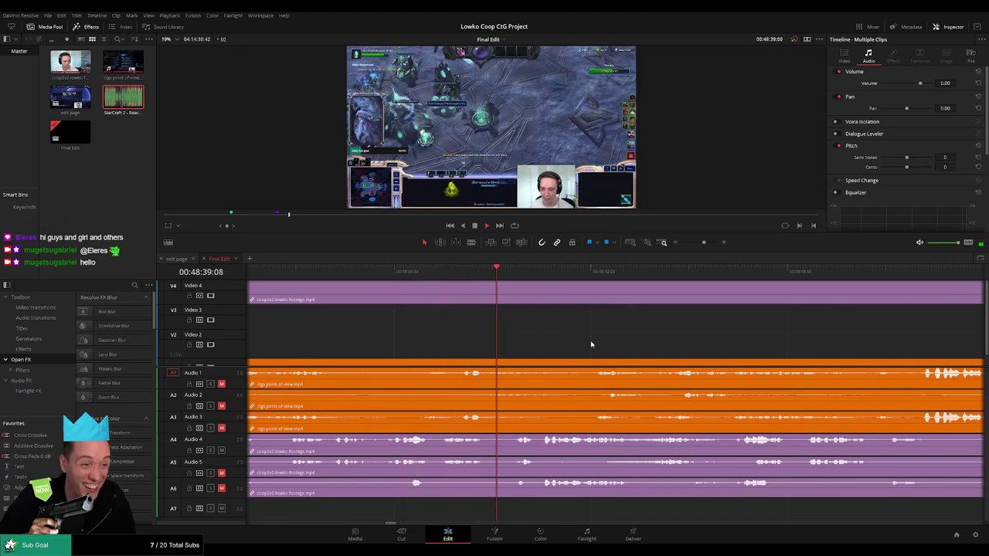
scroll(550, 345, right, 3)
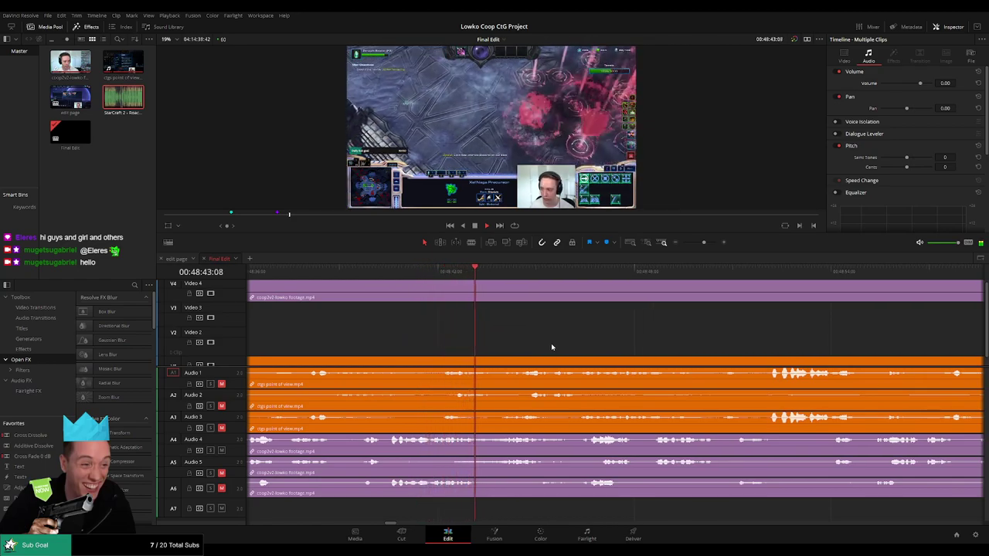
scroll(536, 348, right, 3)
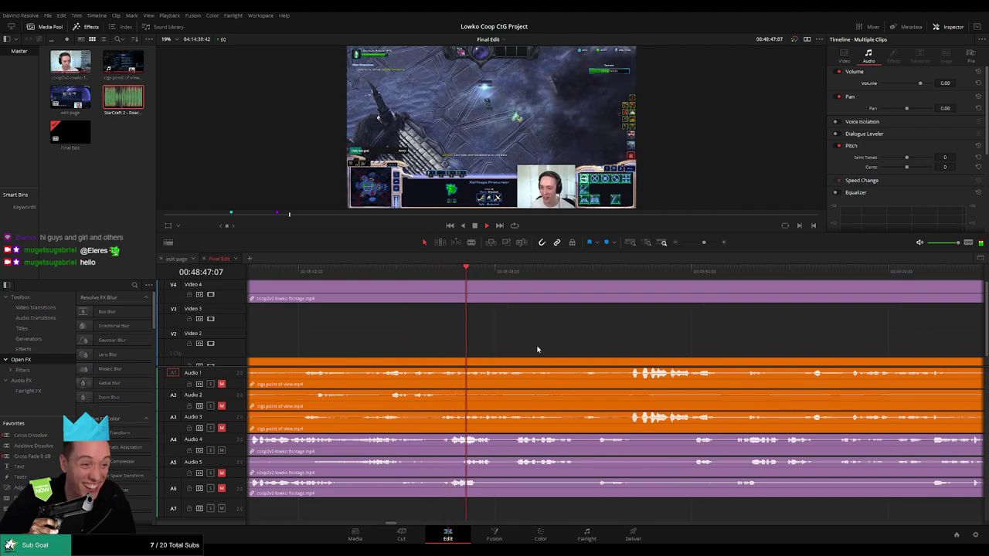
scroll(549, 353, right, 3)
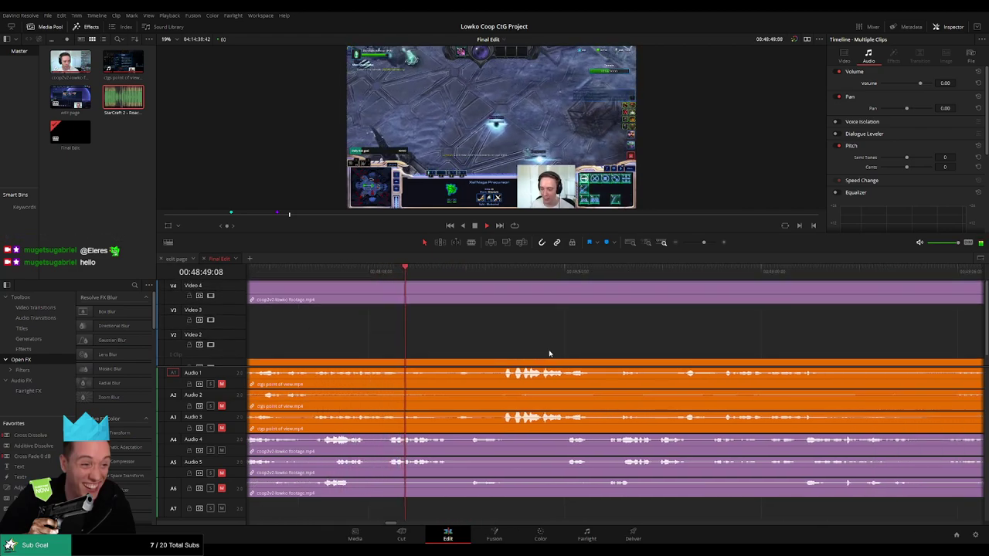
scroll(545, 348, right, 3)
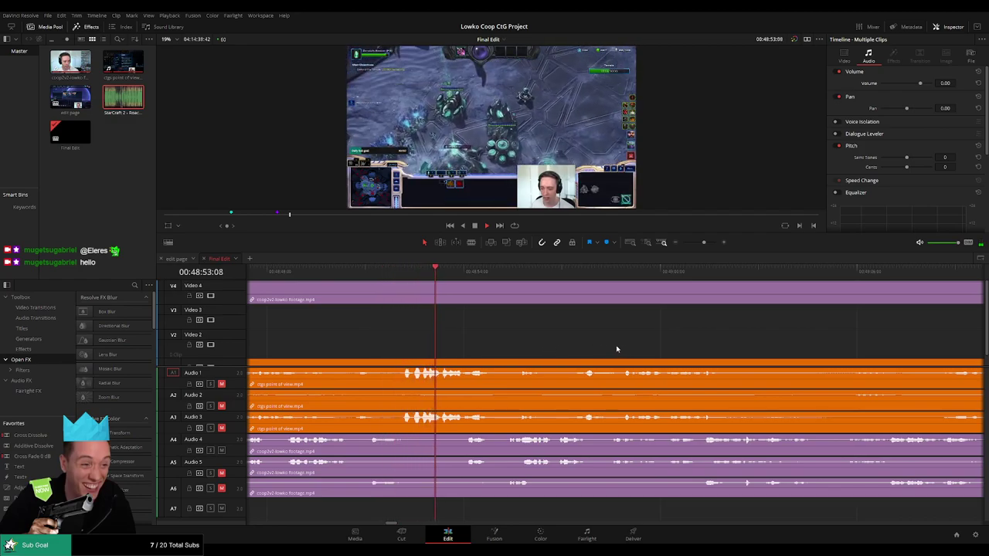
scroll(525, 348, right, 3)
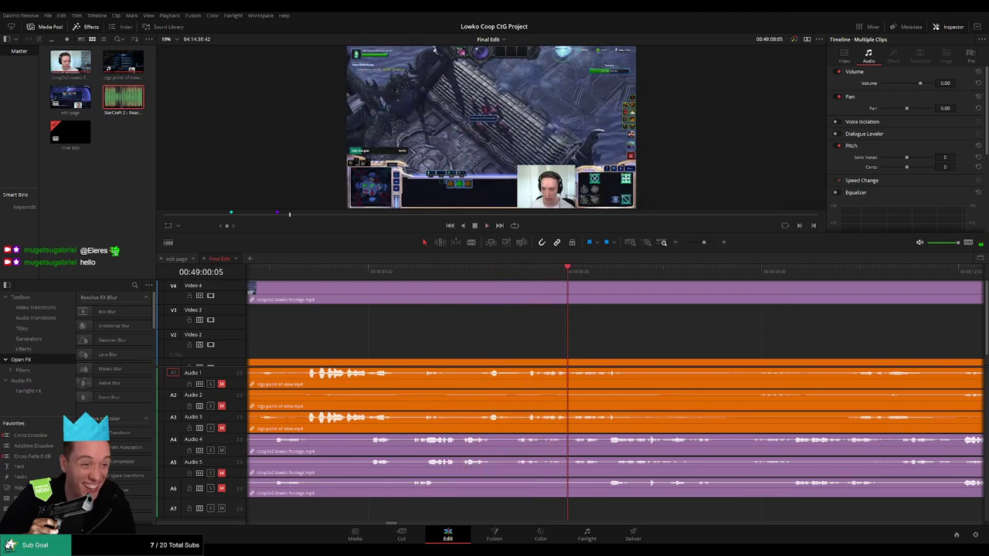
key(space)
drag(720, 333, 548, 336)
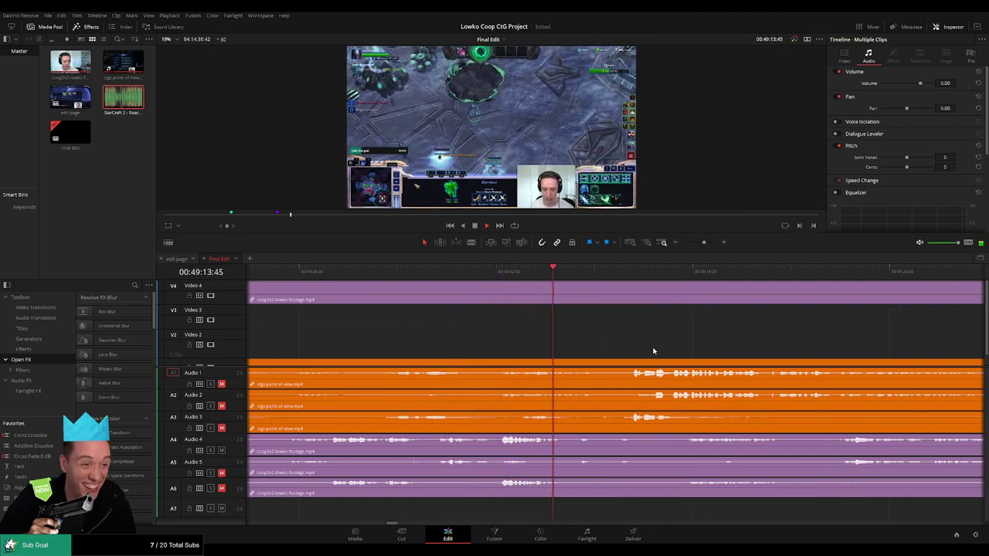
scroll(617, 352, right, 3)
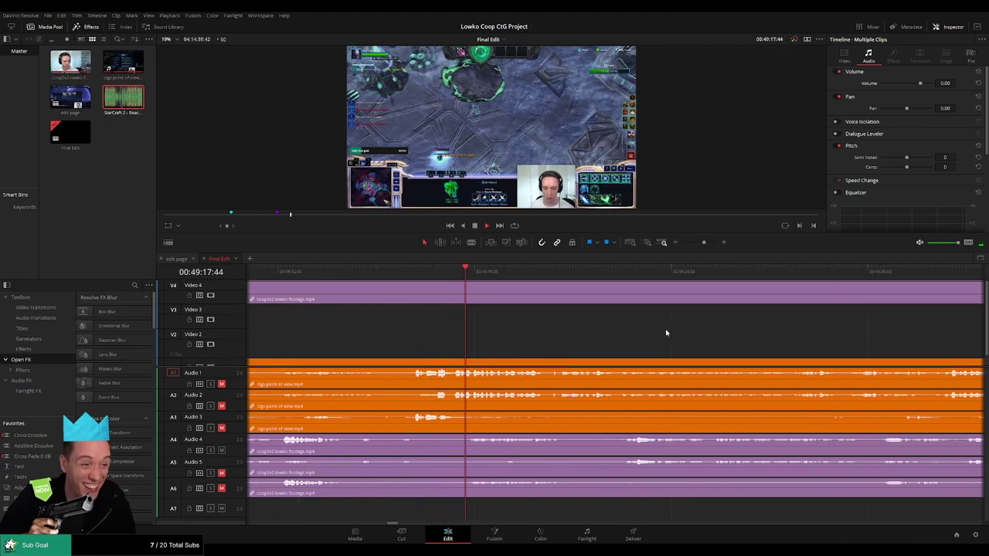
scroll(540, 335, right, 2)
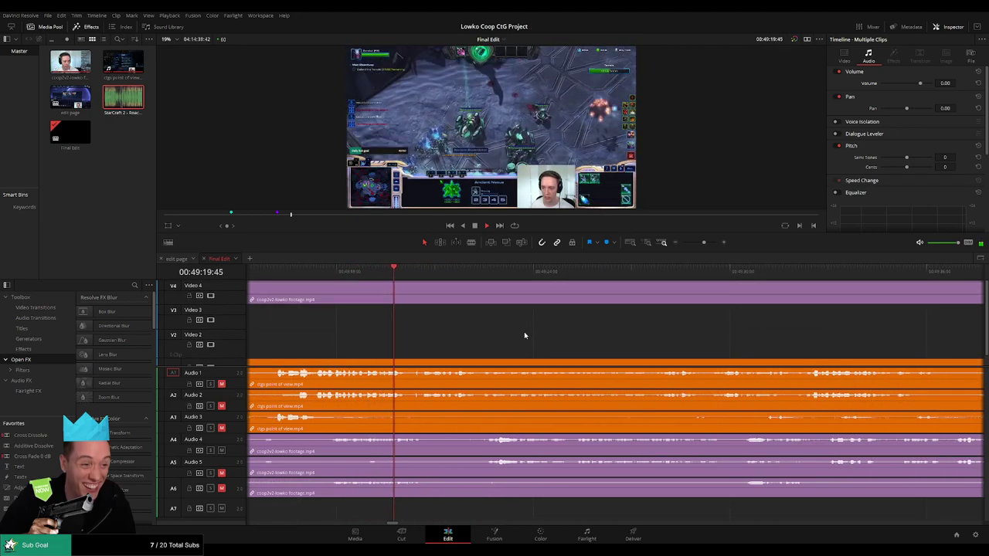
- Skip ahead and continue reviewing the gameplay footage to about 00:50:34 for sections to cut
click(481, 277)
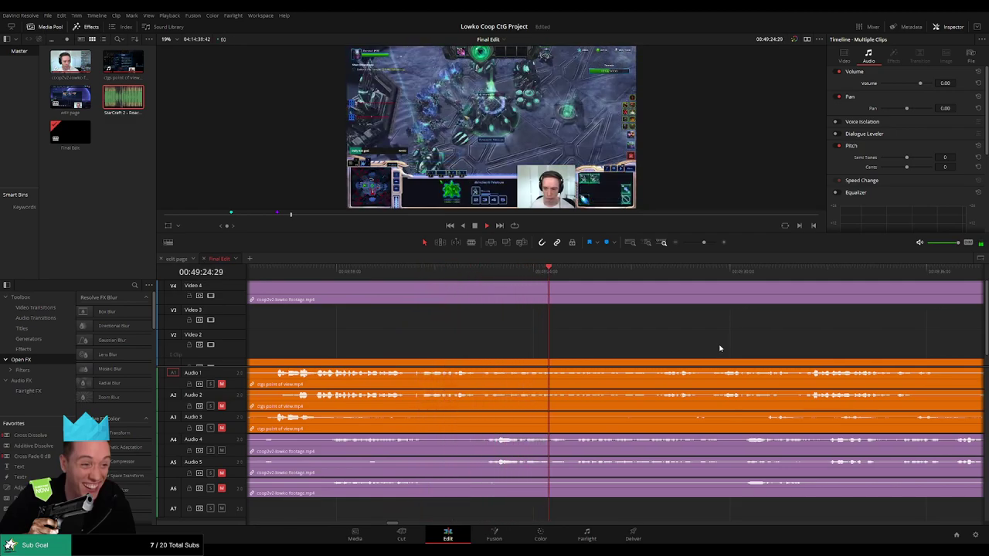
scroll(540, 347, right, 3)
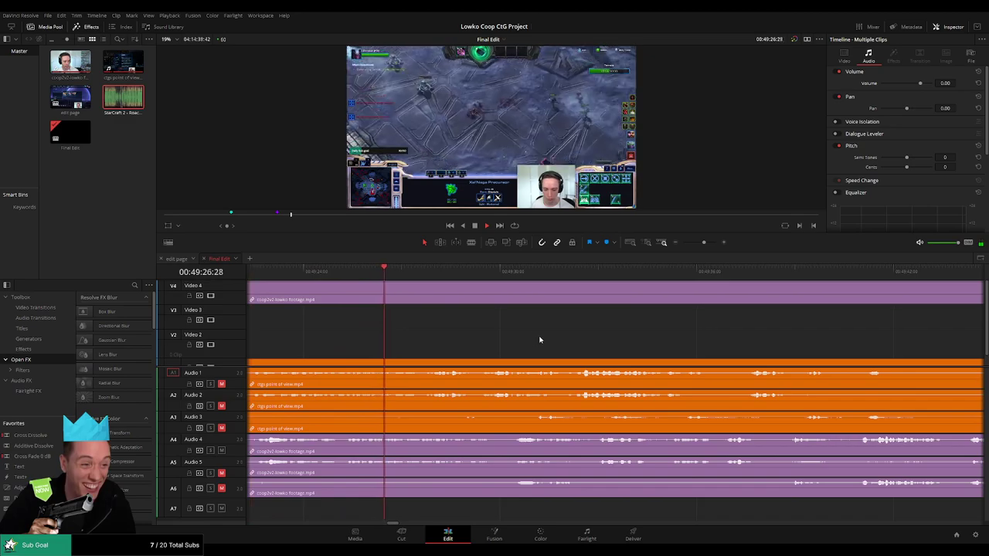
scroll(525, 343, right, 1)
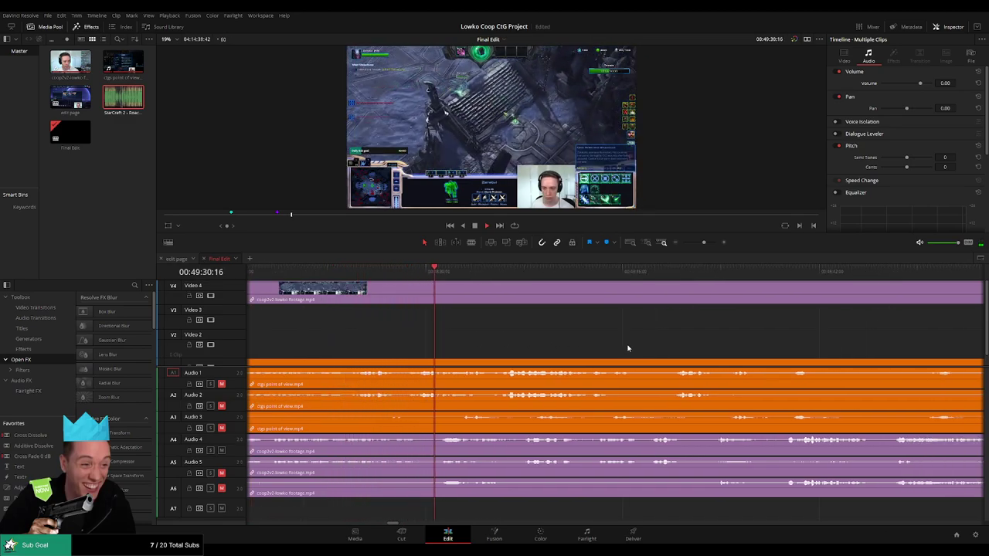
scroll(616, 348, right, 2)
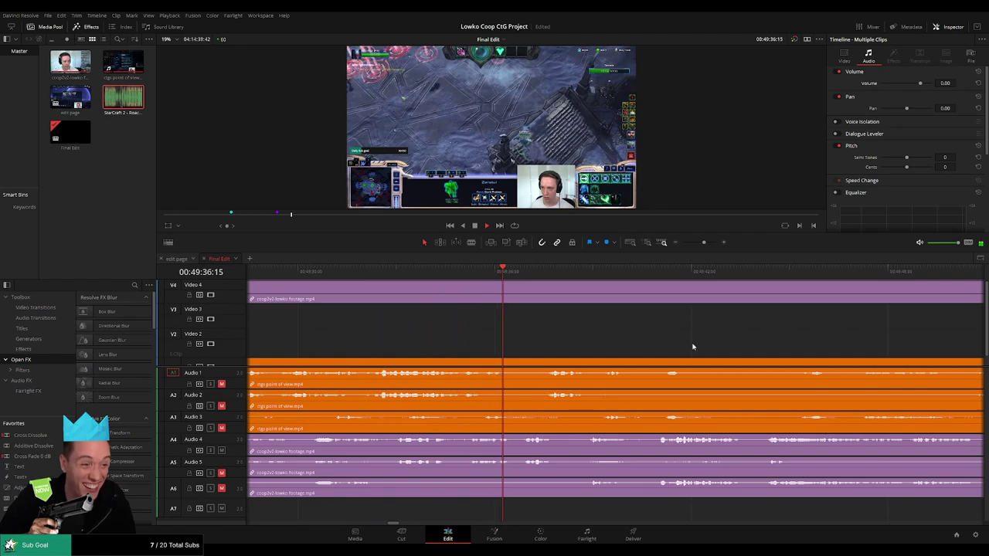
scroll(692, 347, right, 2)
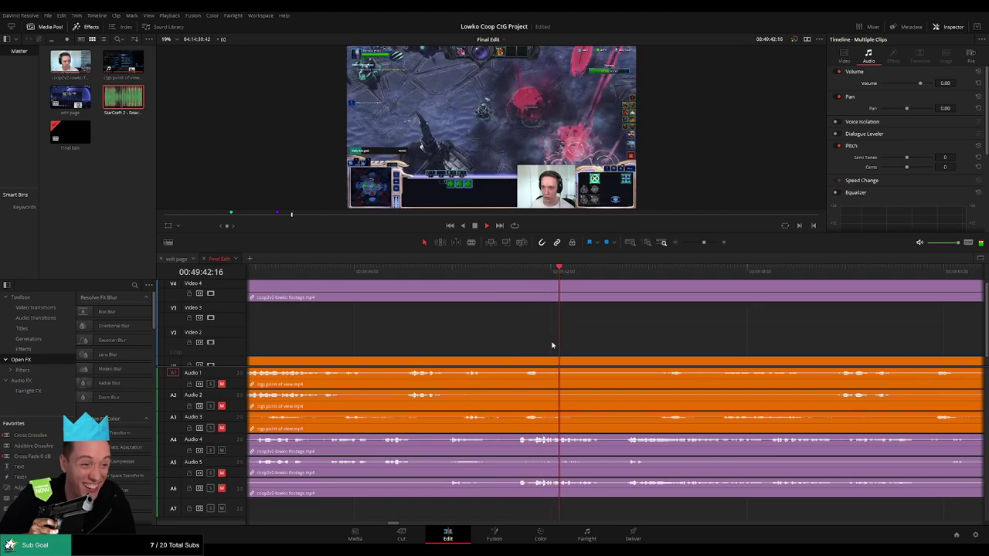
scroll(613, 353, right, 3)
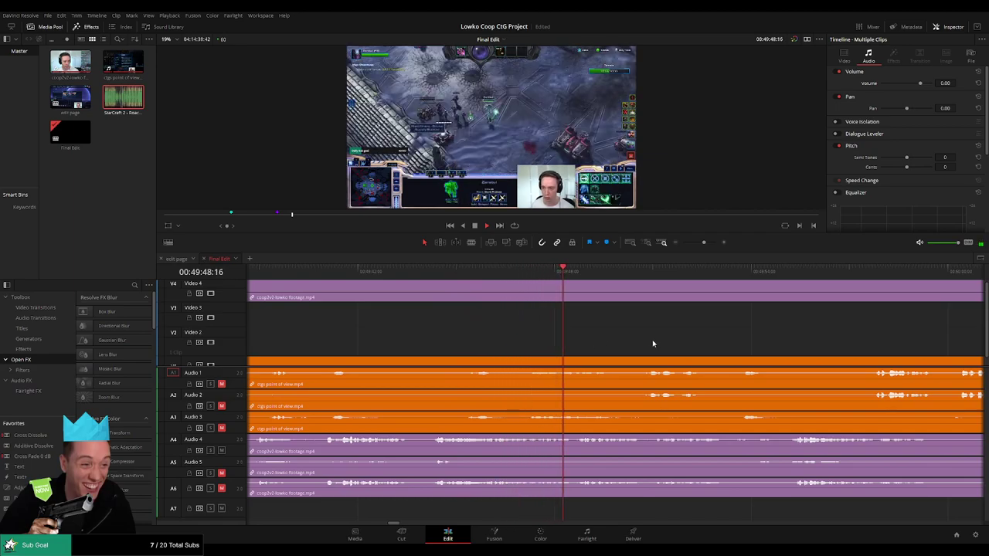
scroll(662, 345, right, 3)
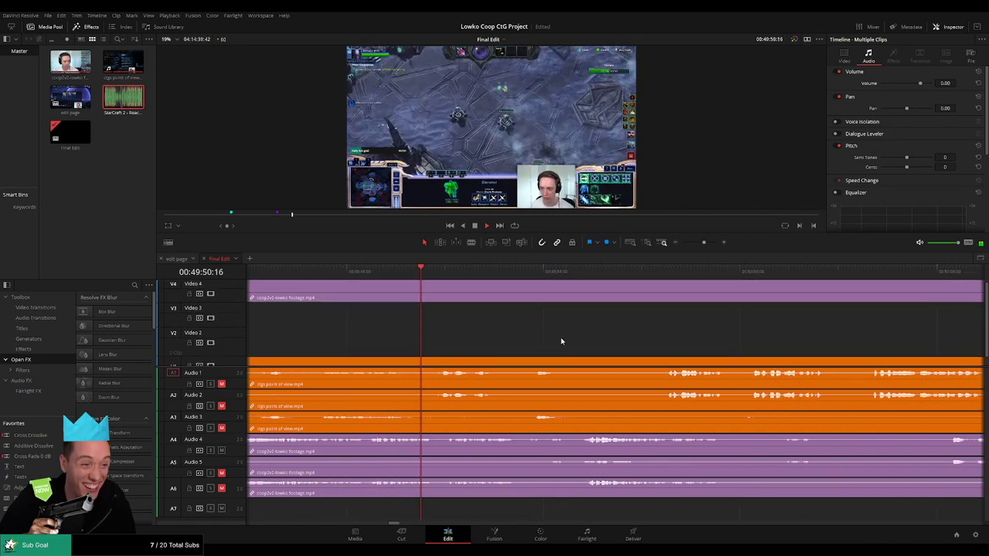
scroll(618, 346, right, 2)
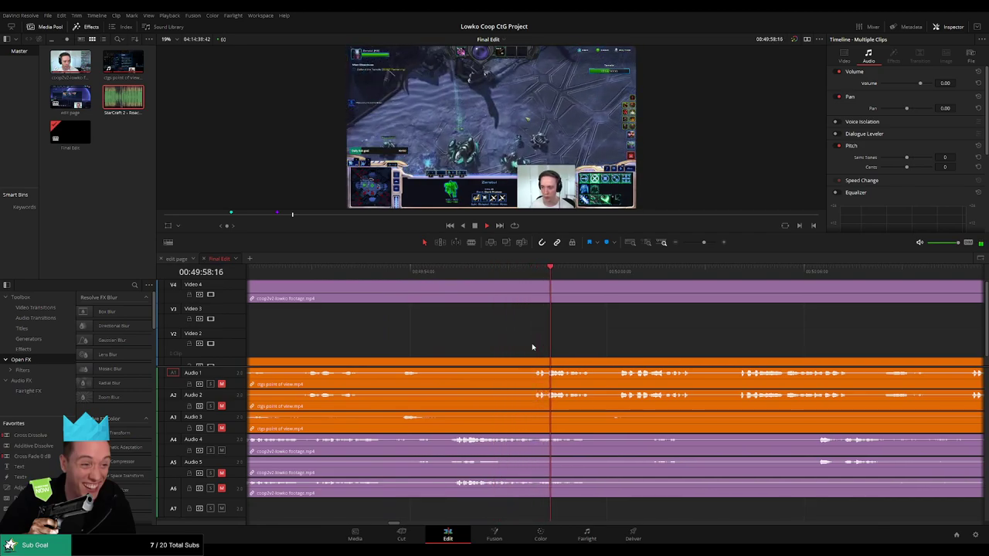
drag(713, 333, 419, 325)
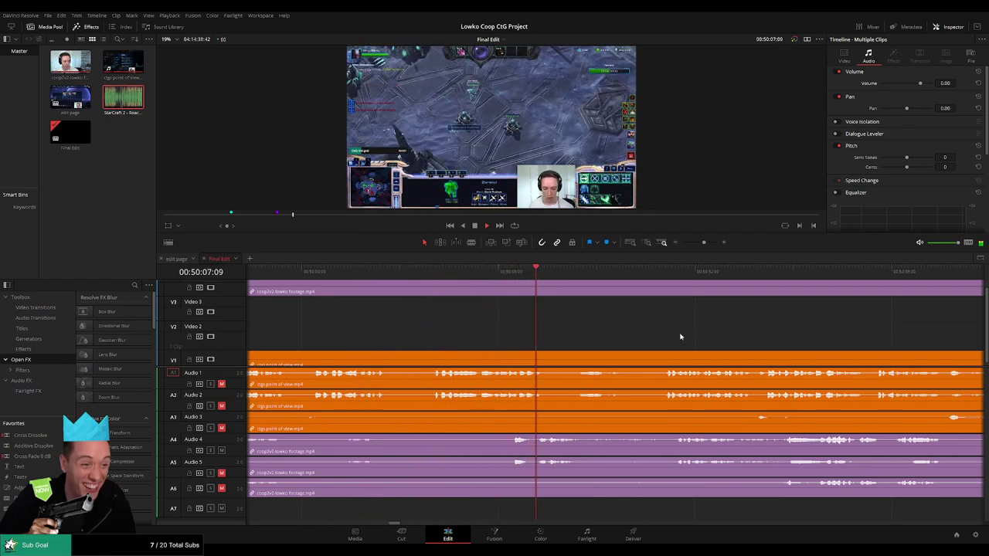
drag(684, 332, 502, 329)
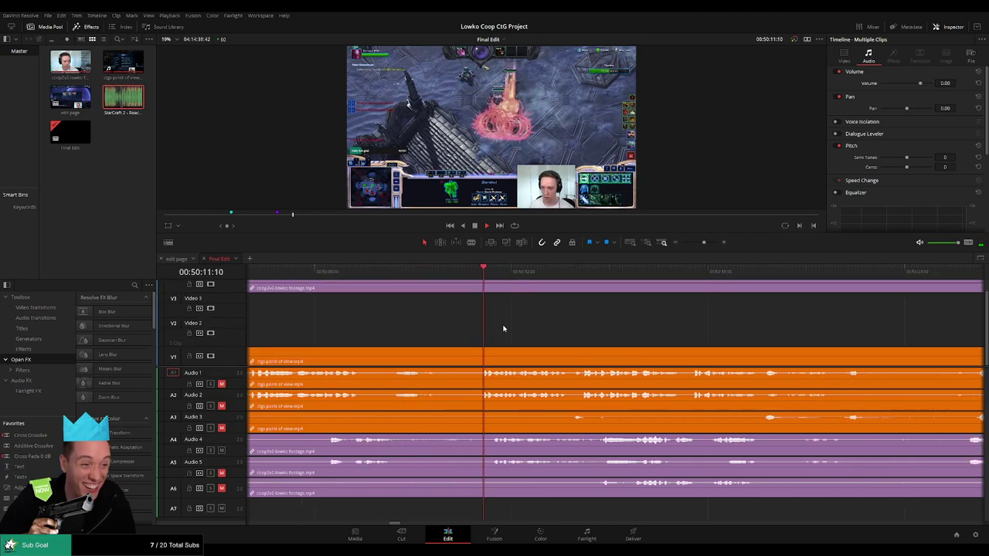
drag(549, 332, 473, 333)
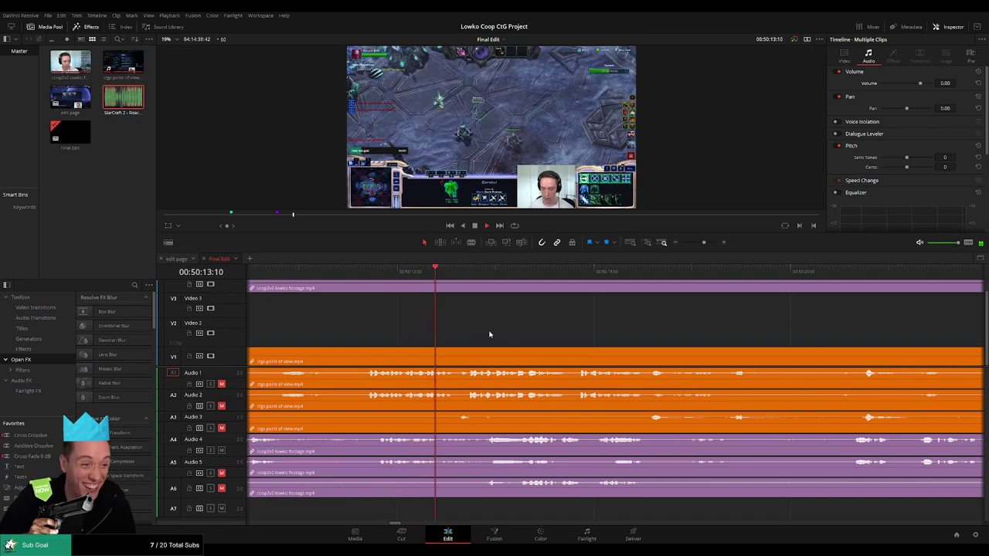
scroll(547, 338, right, 2)
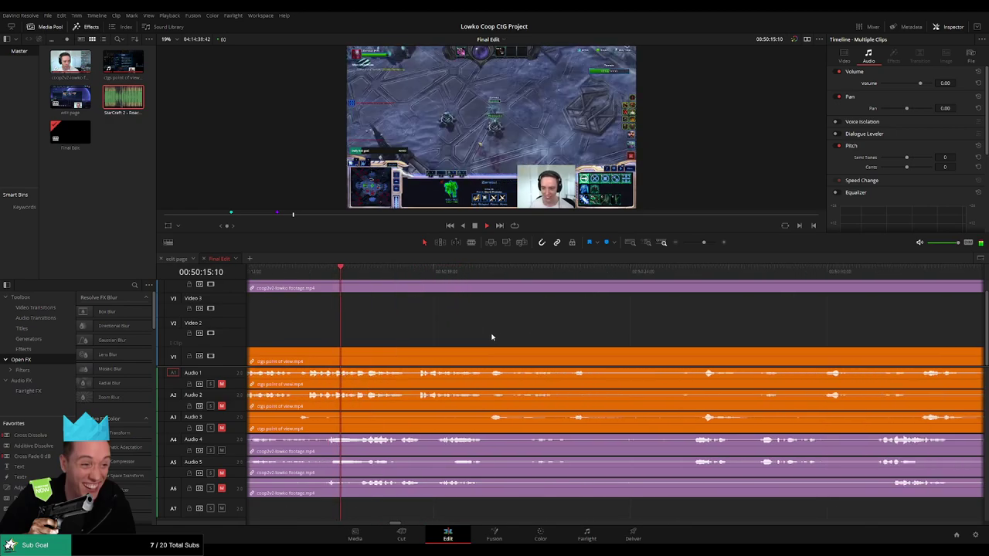
scroll(530, 332, right, 3)
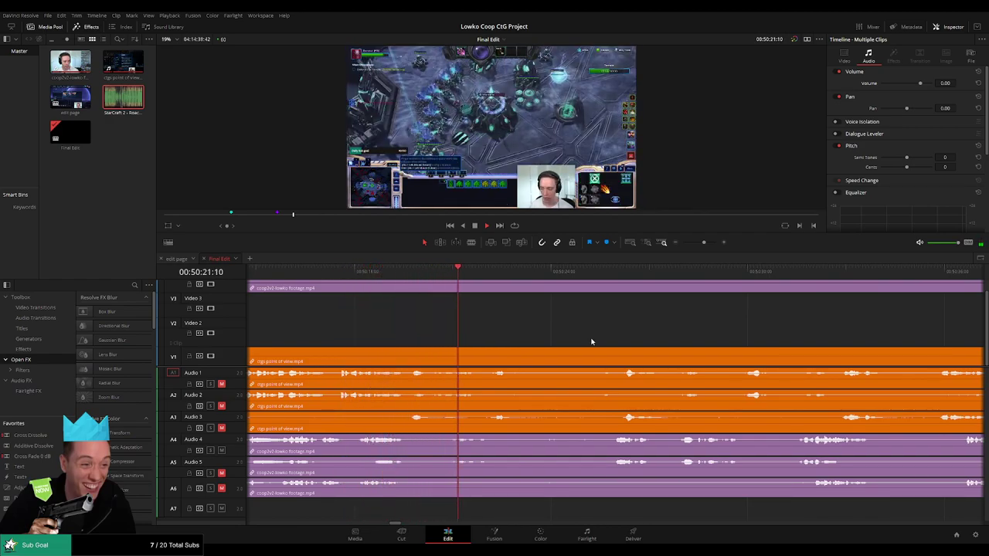
scroll(540, 340, right, 2)
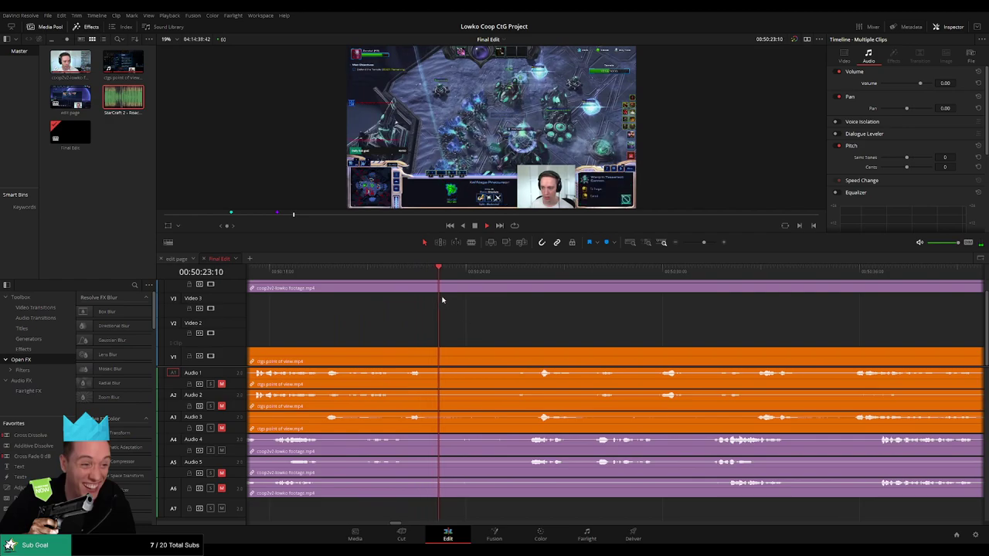
click(499, 271)
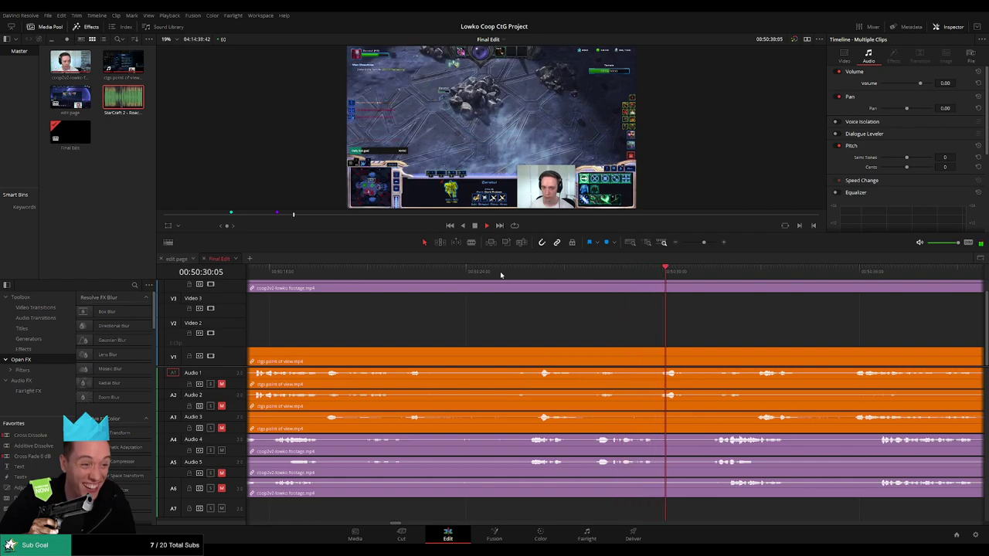
drag(802, 338, 498, 331)
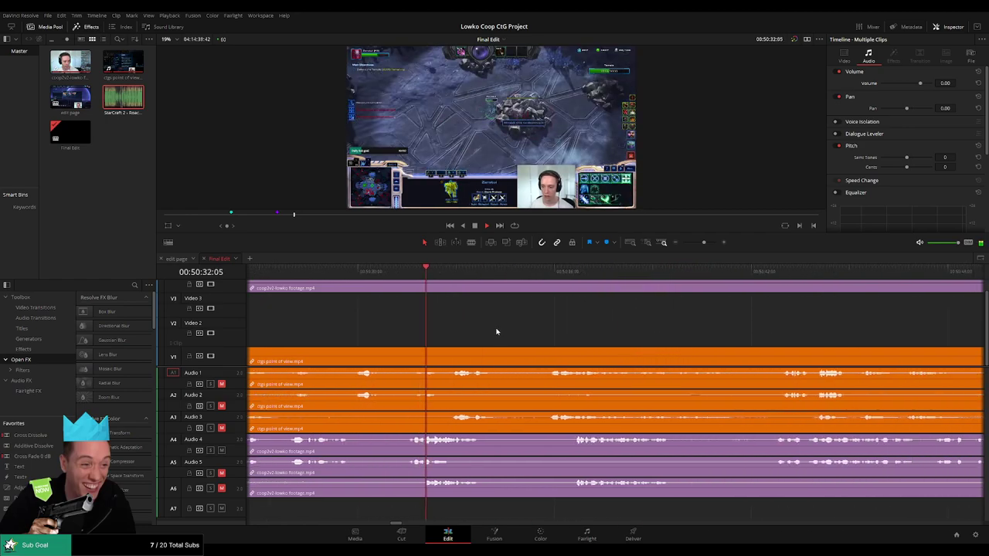
drag(570, 336, 488, 325)
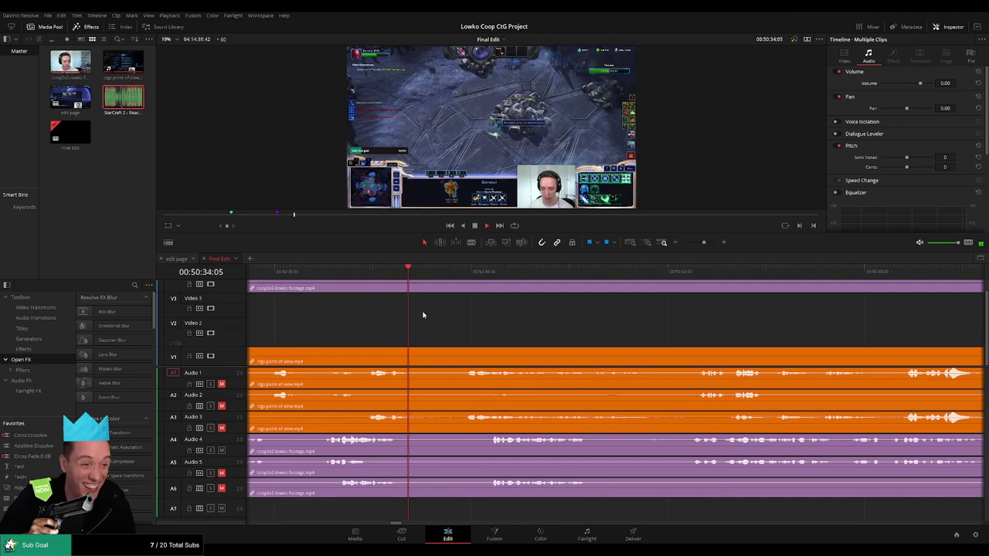
- Split the linked coop2v2 footage and point-of-view clips at 00:50:33:55 and 00:50:36:32
click(458, 274)
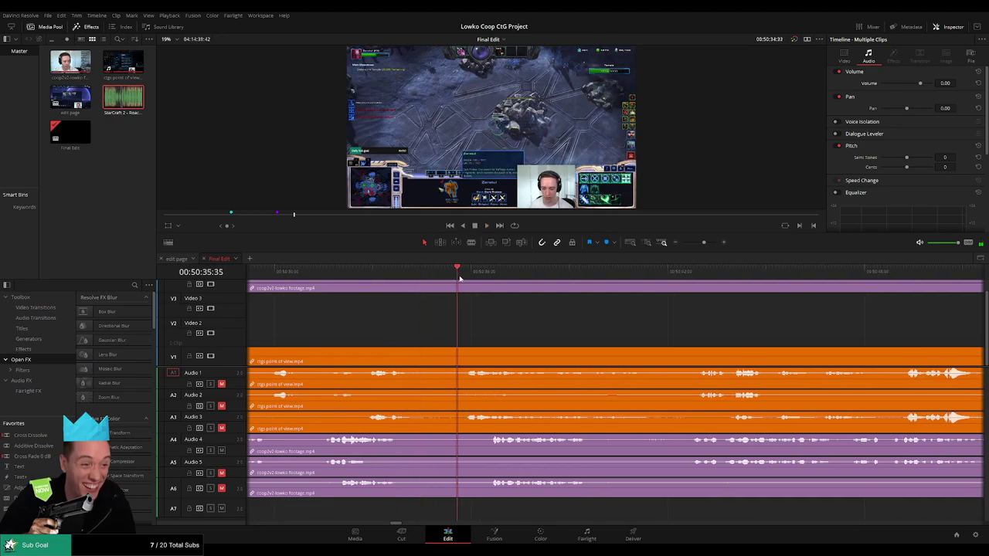
click(392, 274)
key(space)
key(b)
click(403, 290)
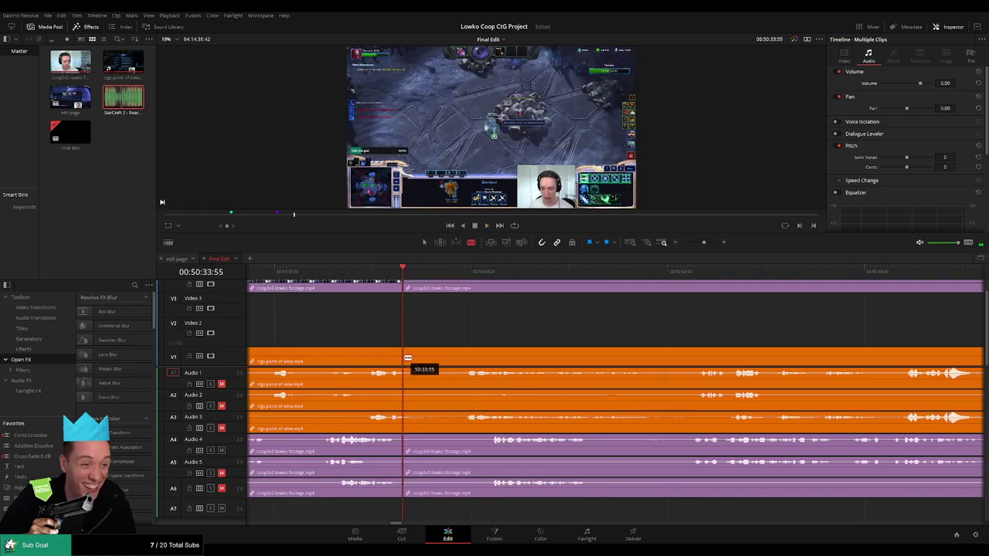
click(405, 360)
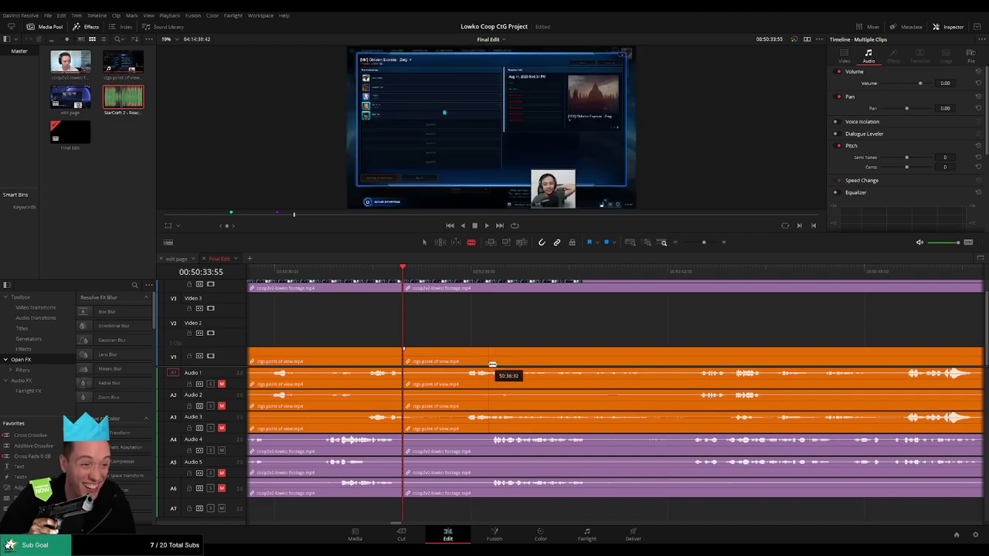
click(490, 288)
- Ripple-delete the section between the two cuts on all tracks and add crossfades at the join on Audio 4 to Audio 6
key(a)
click(470, 289)
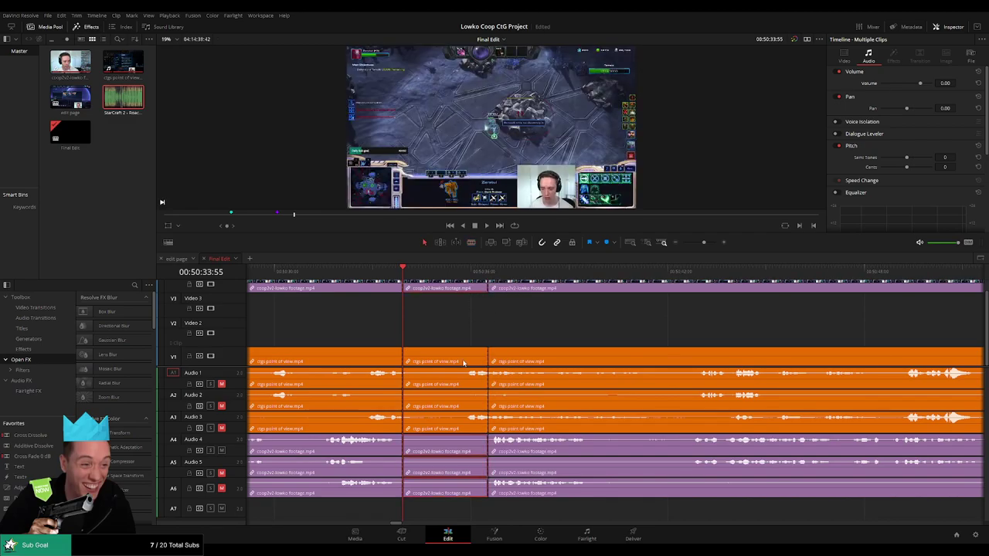
ctrl+click(462, 361)
key(Delete)
key(space)
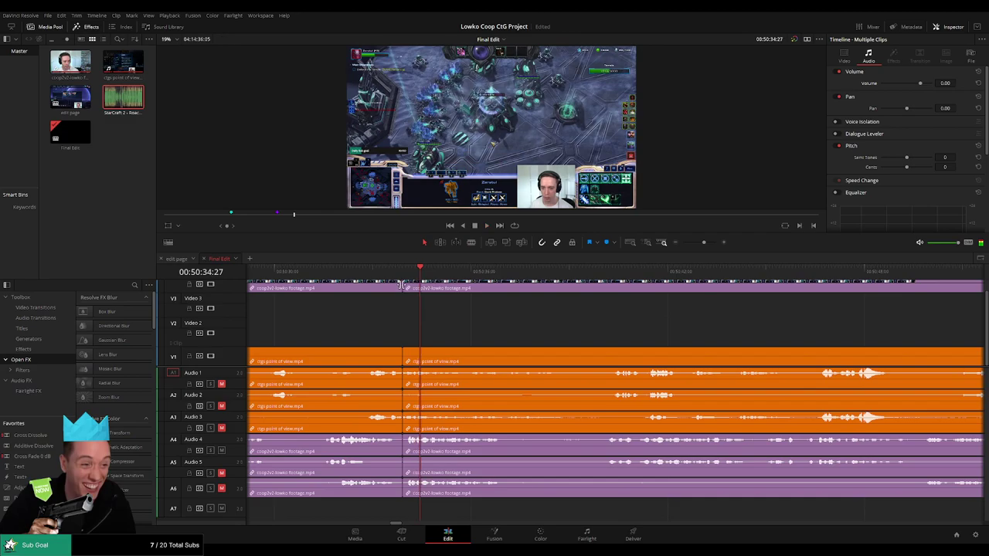
key(space)
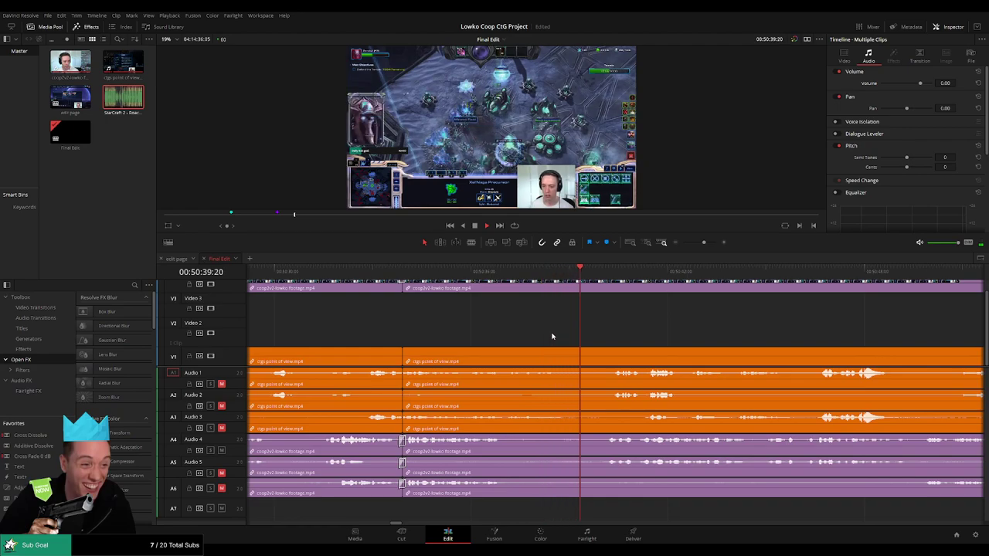
- Play on past the join to about 00:50:57 to look for the next section to cut
drag(788, 360, 476, 358)
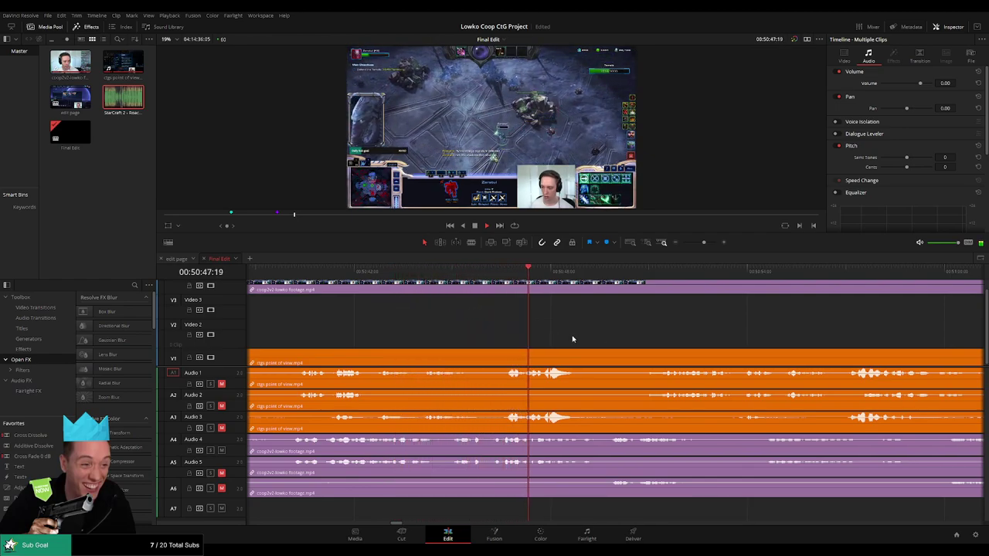
drag(645, 341, 492, 339)
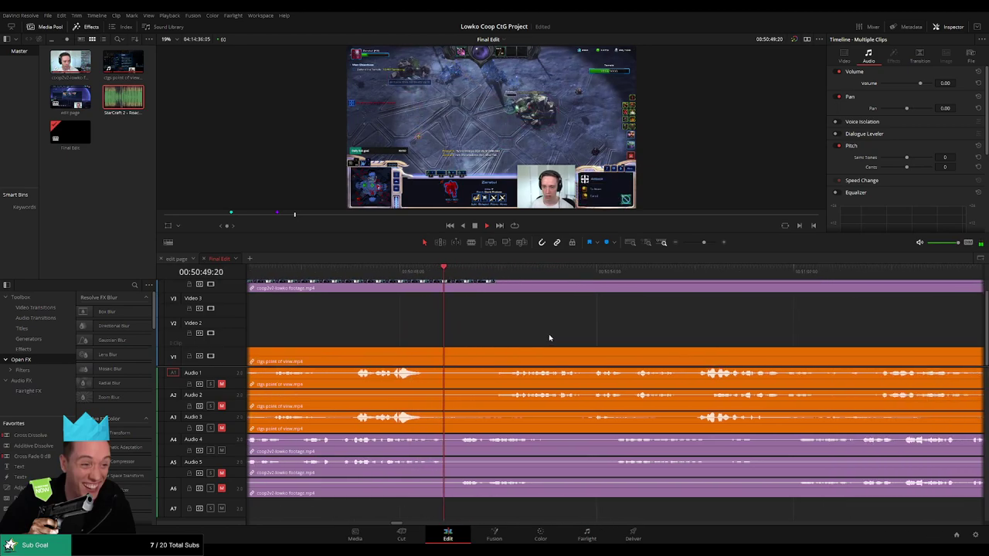
scroll(572, 334, right, 2)
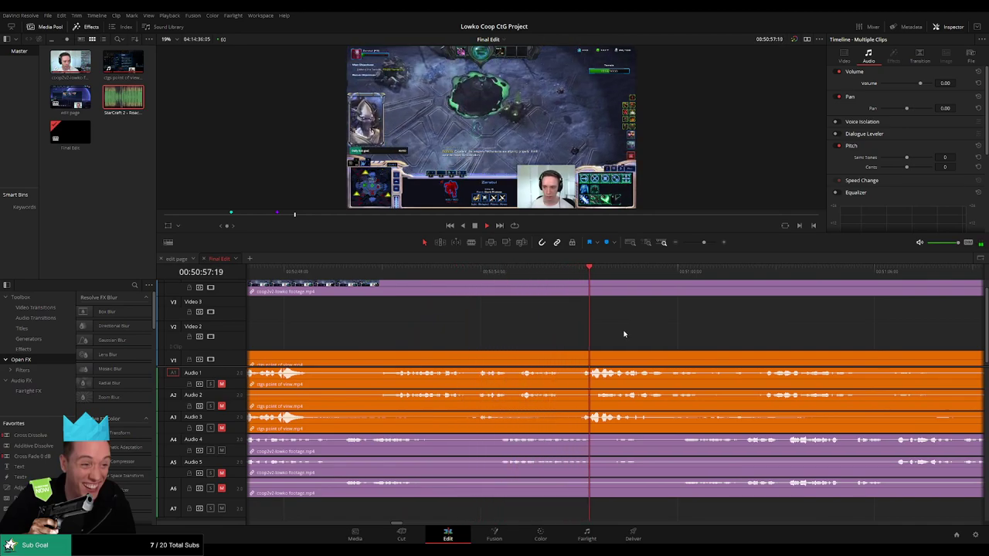
- Play the co-op footage from 00:50:57 to about 00:51:30, looking for moments to cut
drag(741, 333, 547, 332)
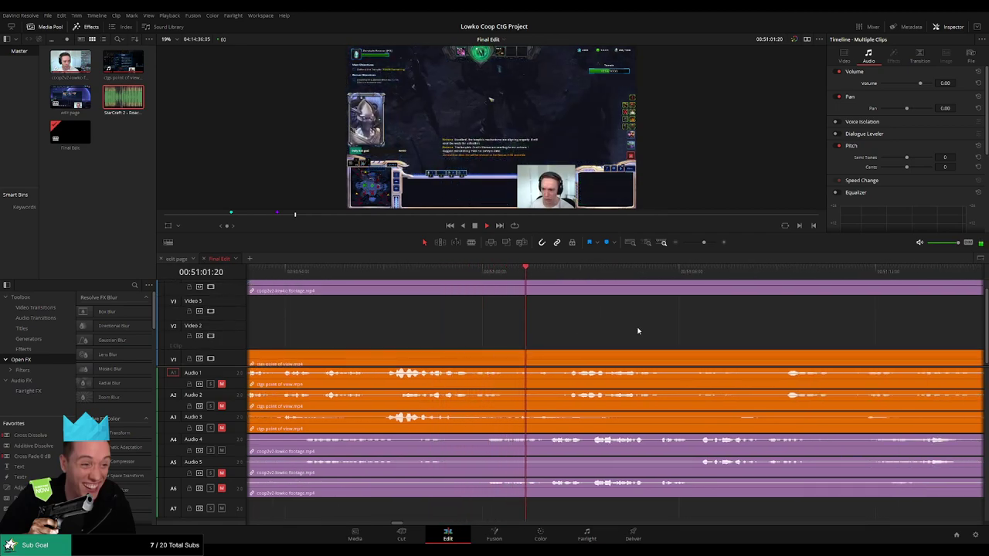
drag(656, 331, 535, 341)
scroll(536, 341, right, 2)
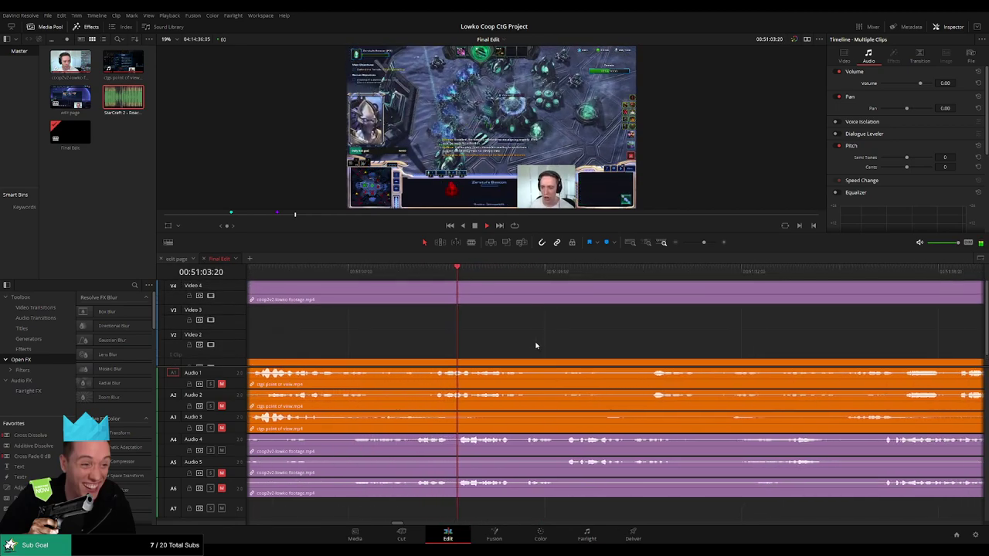
scroll(585, 340, right, 1)
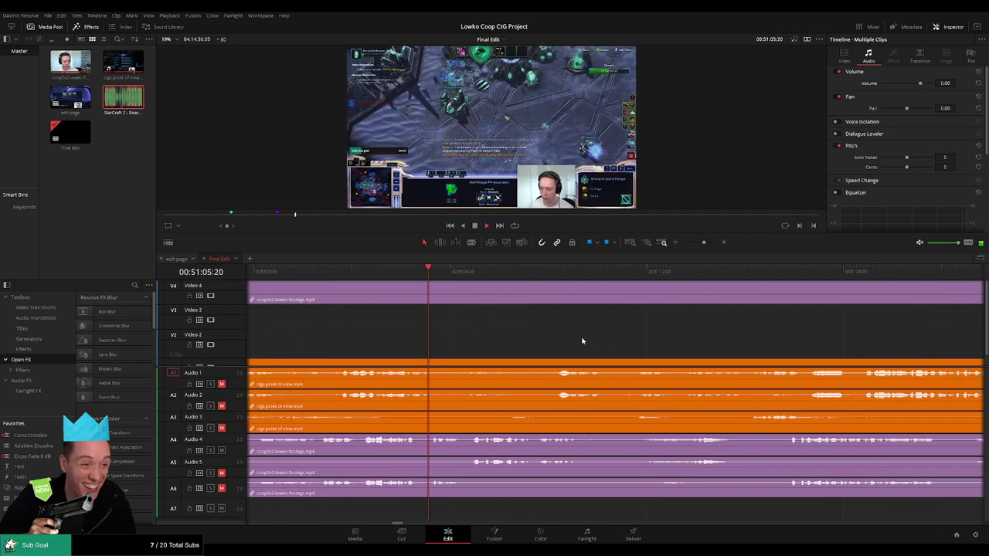
scroll(600, 340, right, 2)
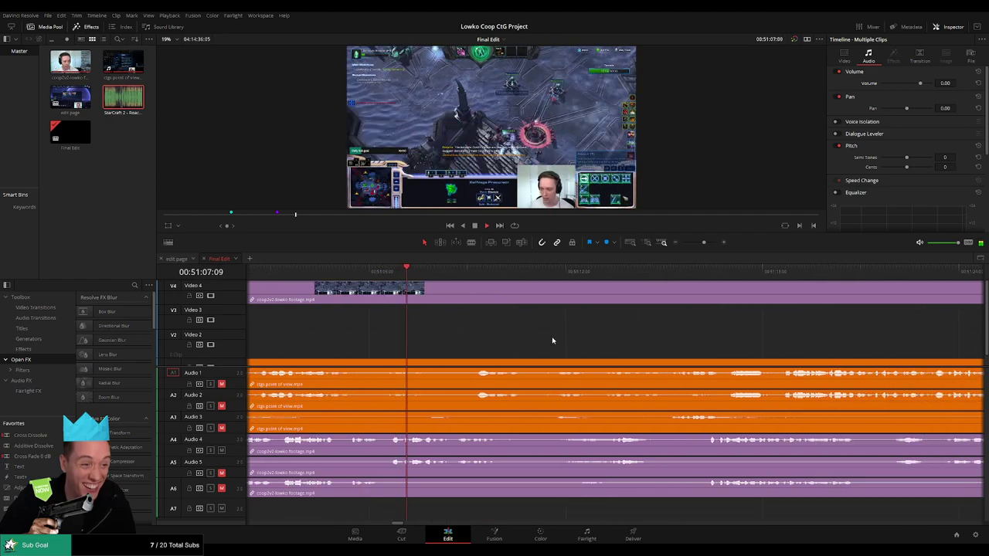
scroll(551, 339, right, 1)
scroll(541, 340, right, 1)
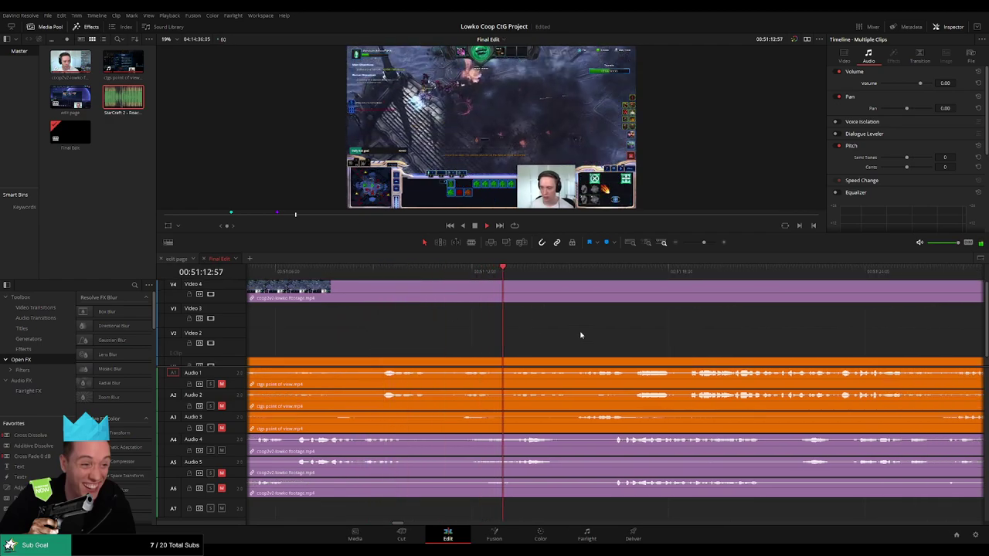
scroll(552, 335, right, 3)
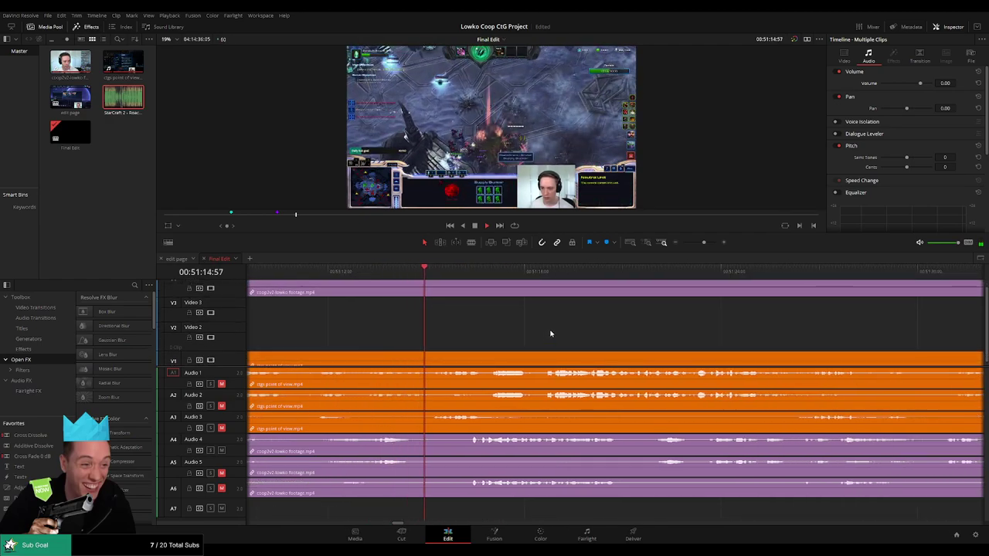
scroll(550, 333, right, 3)
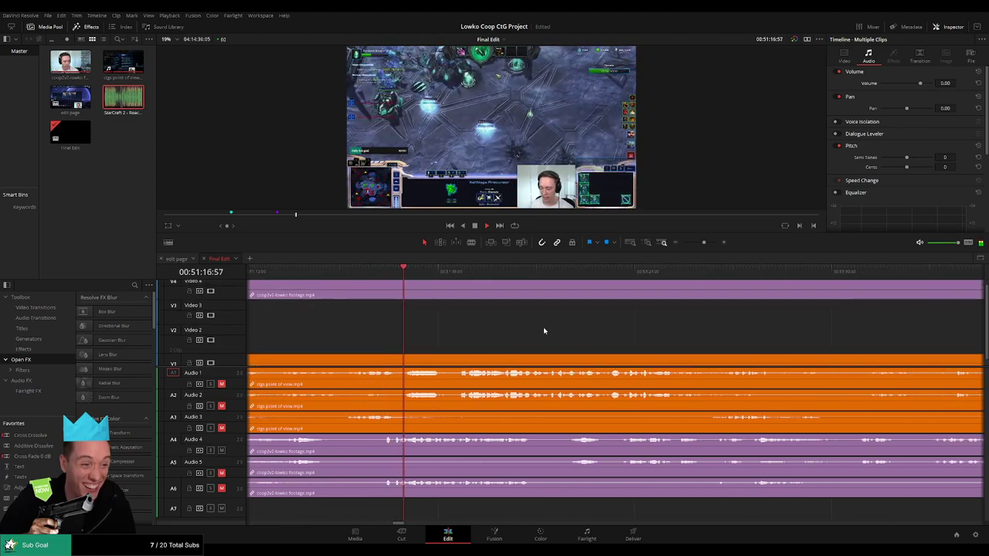
drag(601, 327, 553, 333)
scroll(560, 337, right, 2)
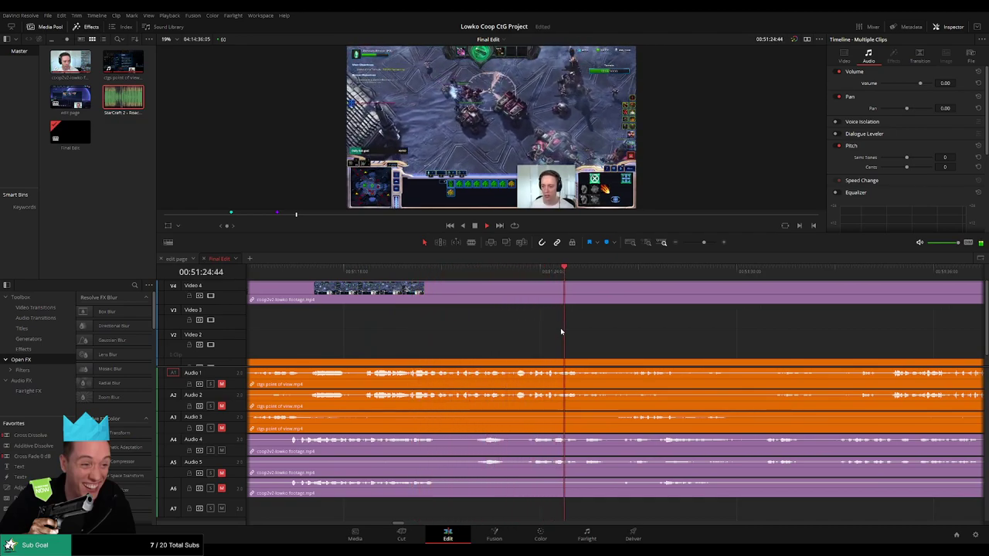
drag(700, 334, 576, 332)
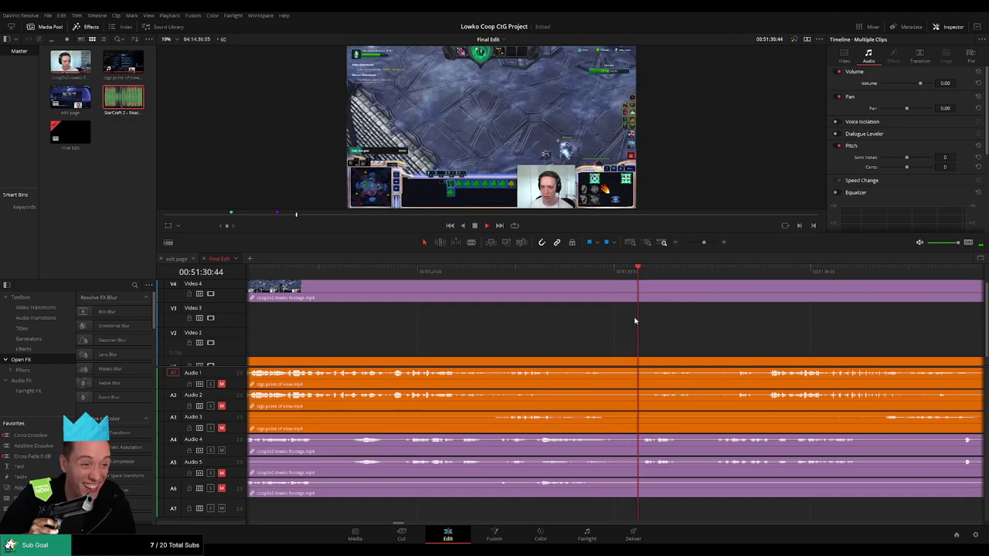
- Continue reviewing the base defence gameplay from 00:51:30 to about 00:52:41 for sections to remove
scroll(539, 323, right, 3)
scroll(539, 323, right, 2)
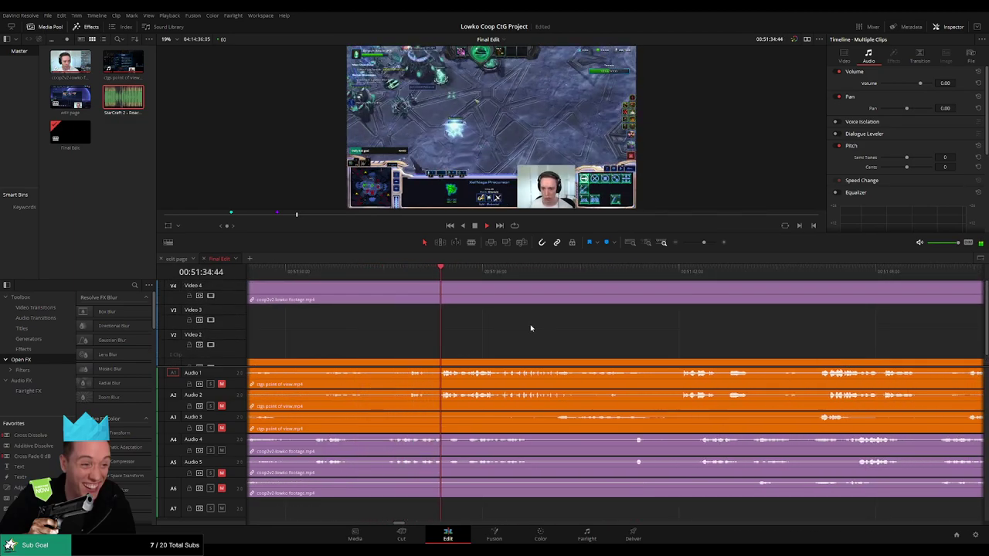
scroll(618, 336, right, 2)
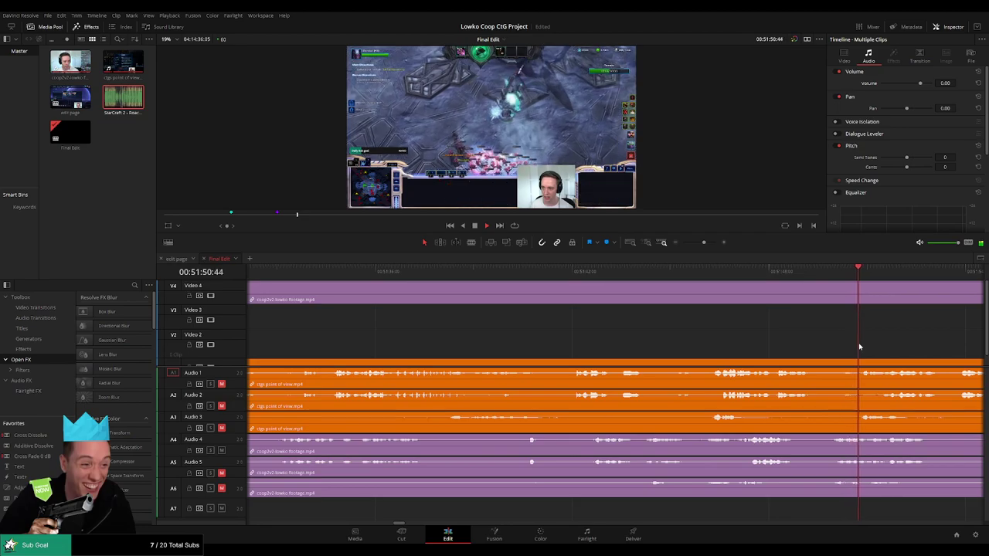
drag(865, 346, 506, 348)
drag(682, 347, 629, 349)
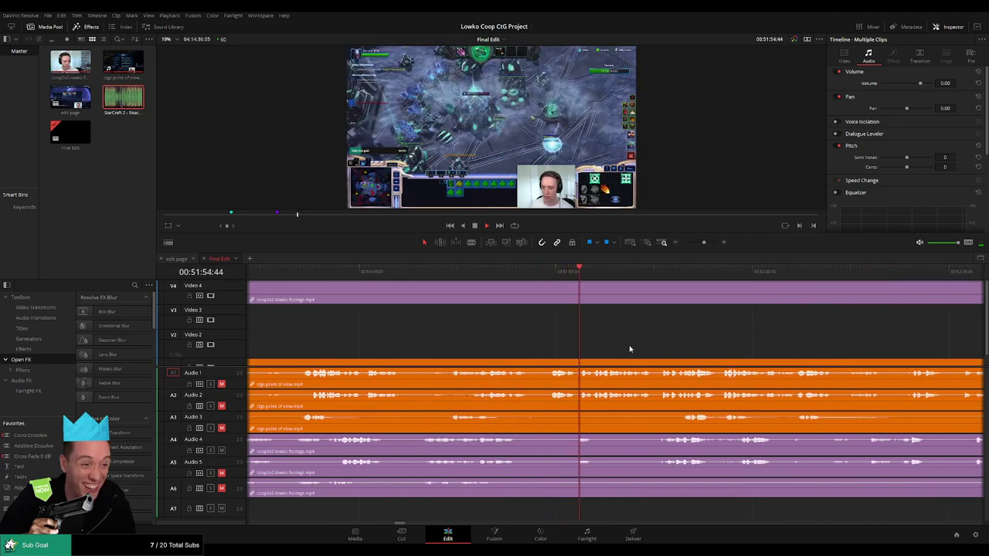
scroll(665, 346, right, 2)
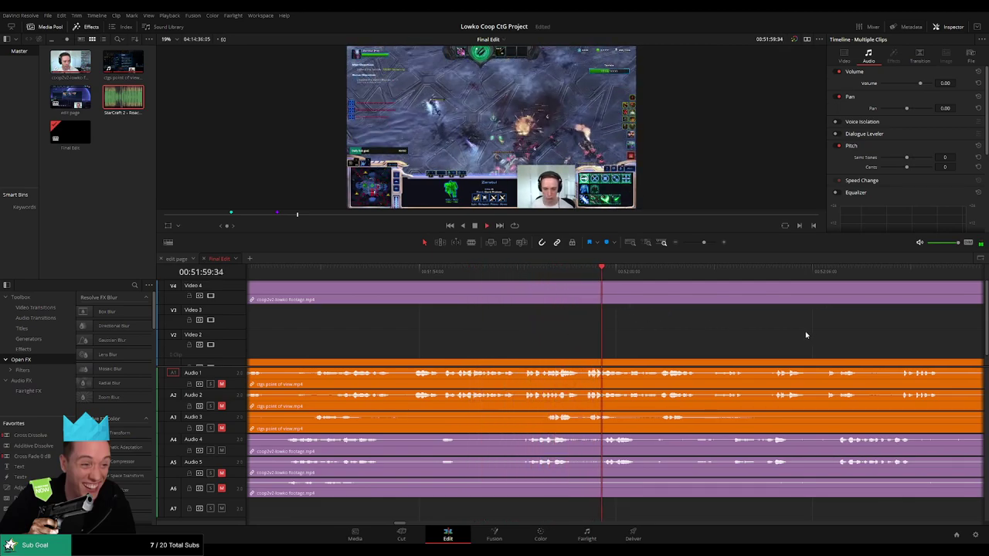
scroll(659, 333, right, 4)
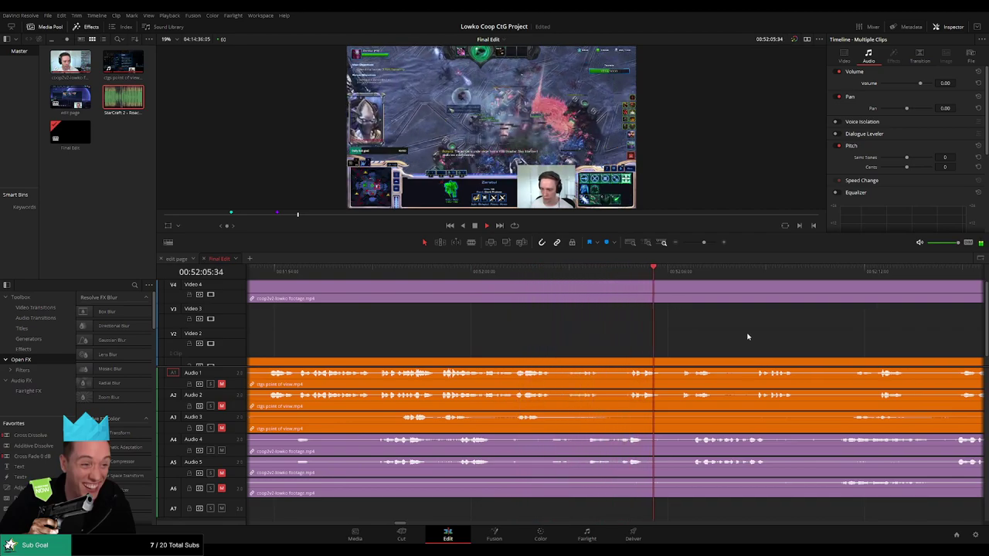
drag(780, 346, 471, 352)
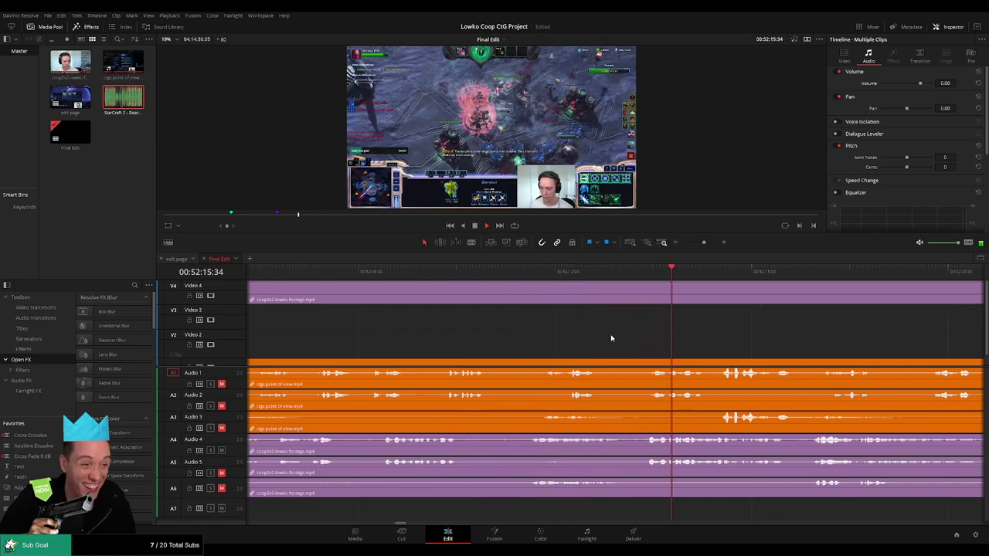
drag(823, 344, 551, 353)
scroll(490, 344, right, 5)
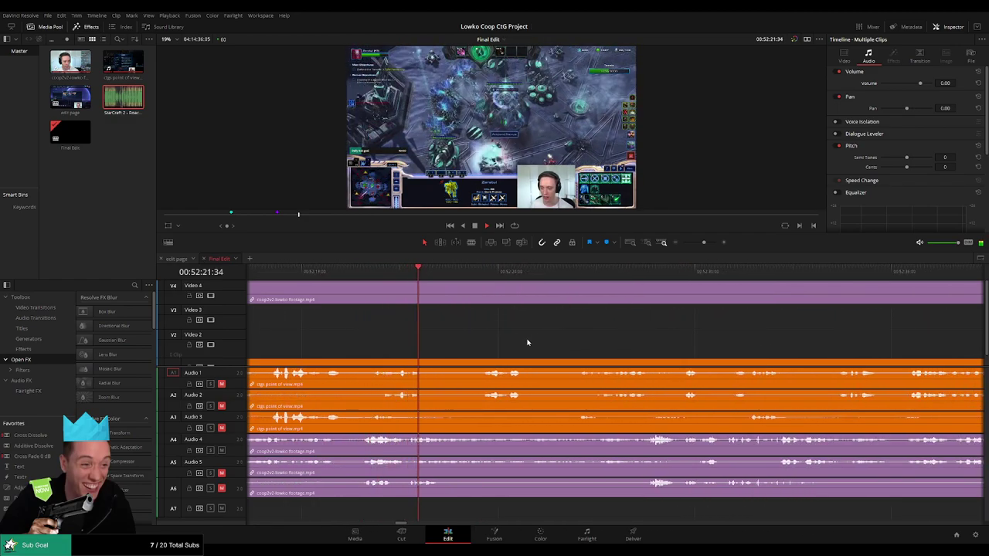
scroll(571, 354, right, 2)
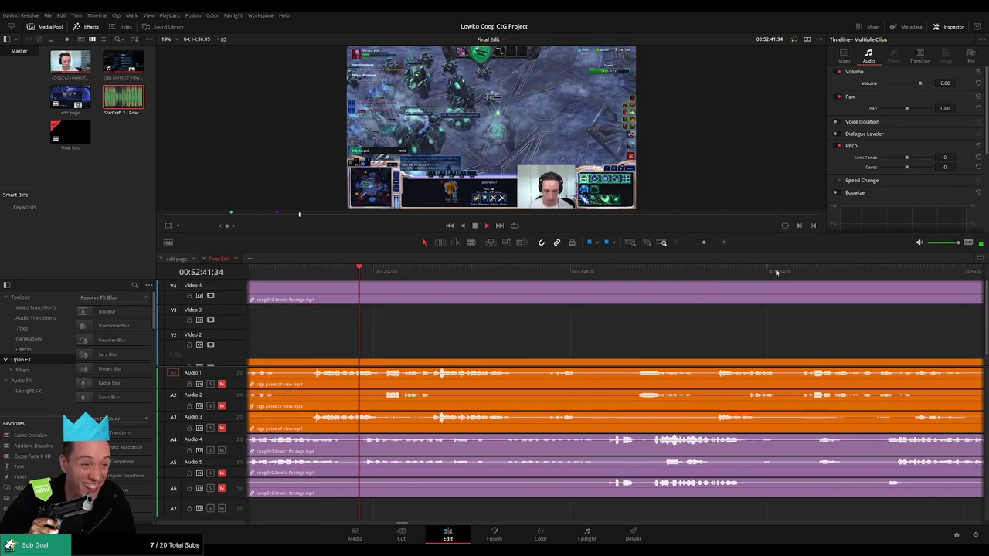
- Watch the match footage from 00:52:41 to about 00:53:31 and check it for unneeded moments
mouse_move(704, 242)
mouse_down()
mouse_move(688, 244)
mouse_move(701, 247)
mouse_up()
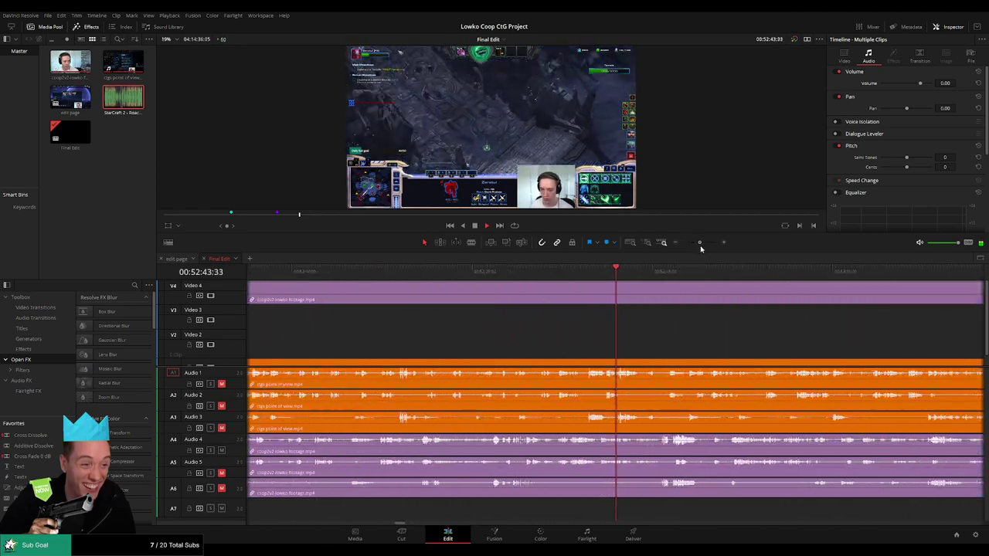
scroll(550, 342, right, 7)
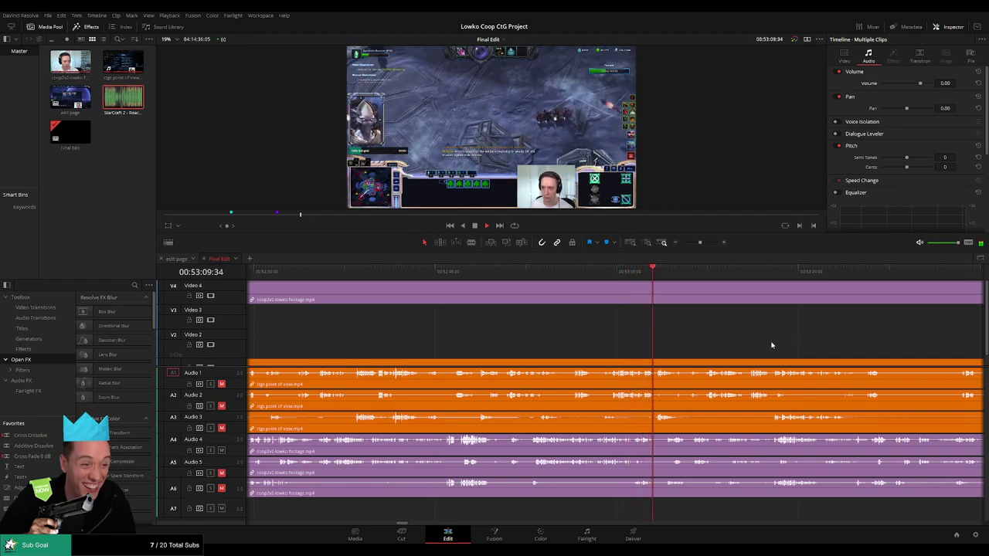
drag(761, 344, 486, 342)
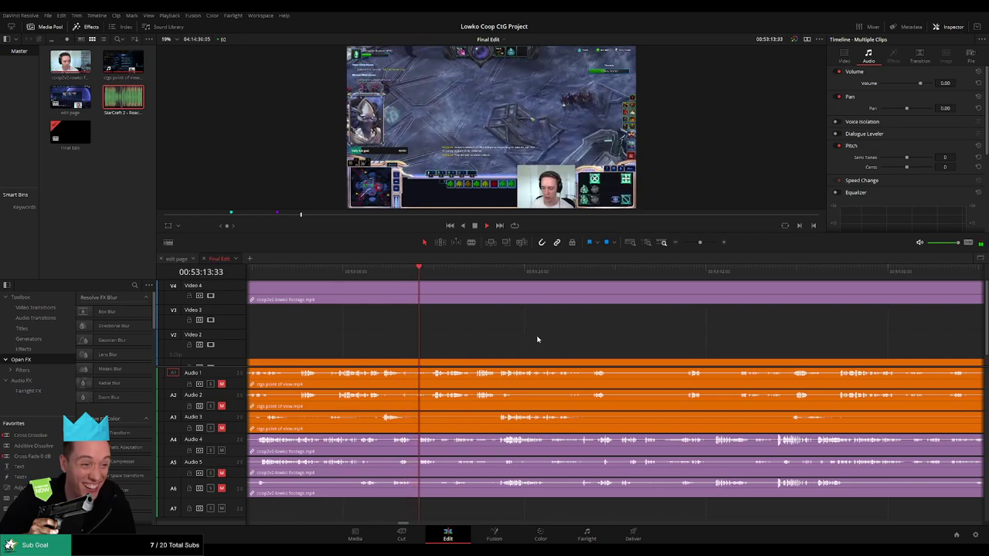
scroll(536, 340, right, 1)
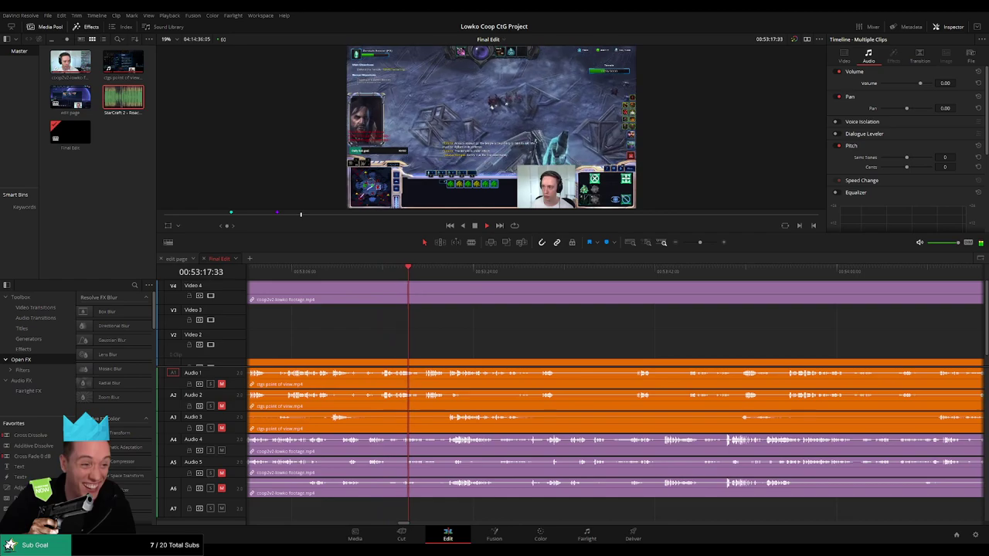
scroll(526, 341, right, 3)
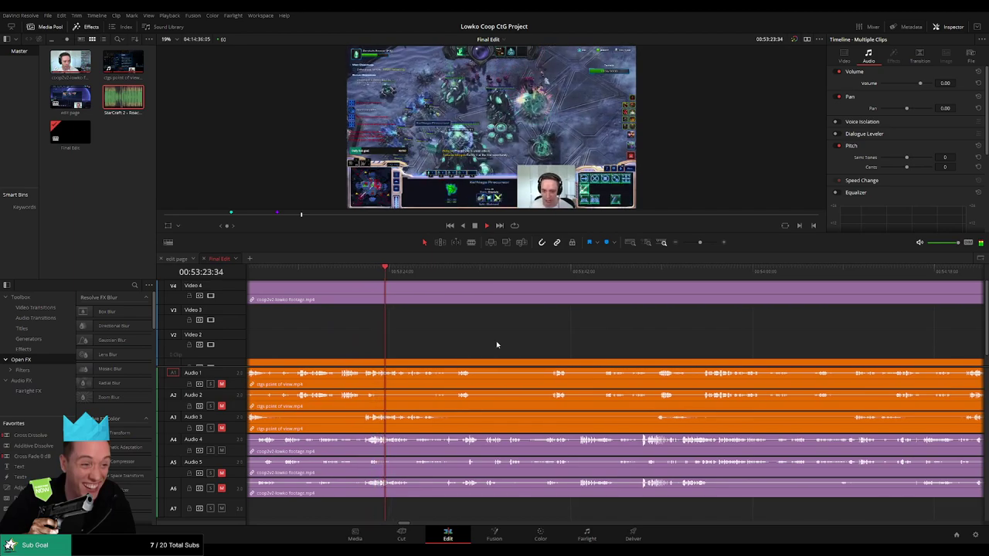
scroll(496, 345, right, 2)
scroll(488, 349, down, 1)
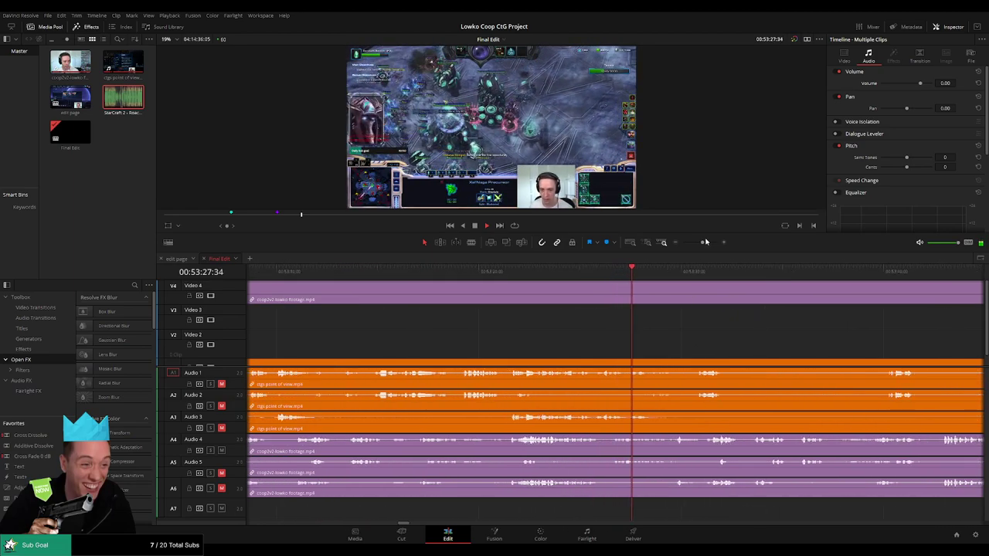
click(672, 244)
drag(682, 248, 703, 251)
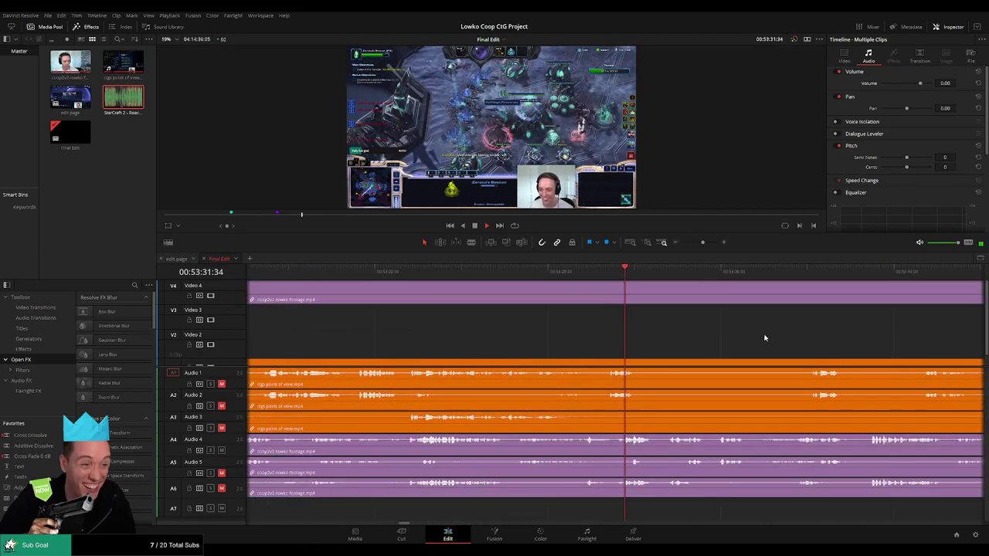
- Review the end of the match and its score screen from 00:53:31 to about 00:54:10 to find a cut point
drag(763, 338, 536, 342)
scroll(599, 343, right, 3)
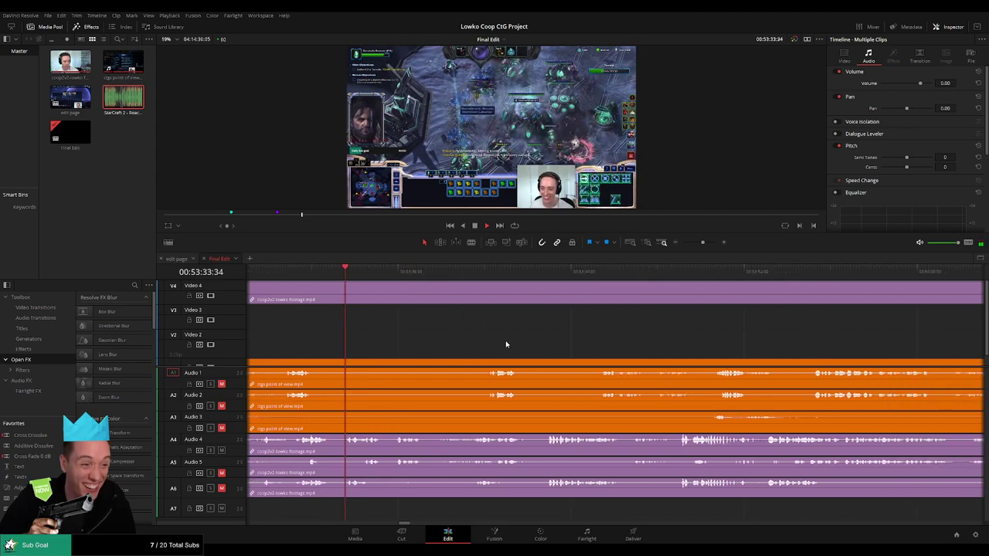
scroll(479, 344, right, 2)
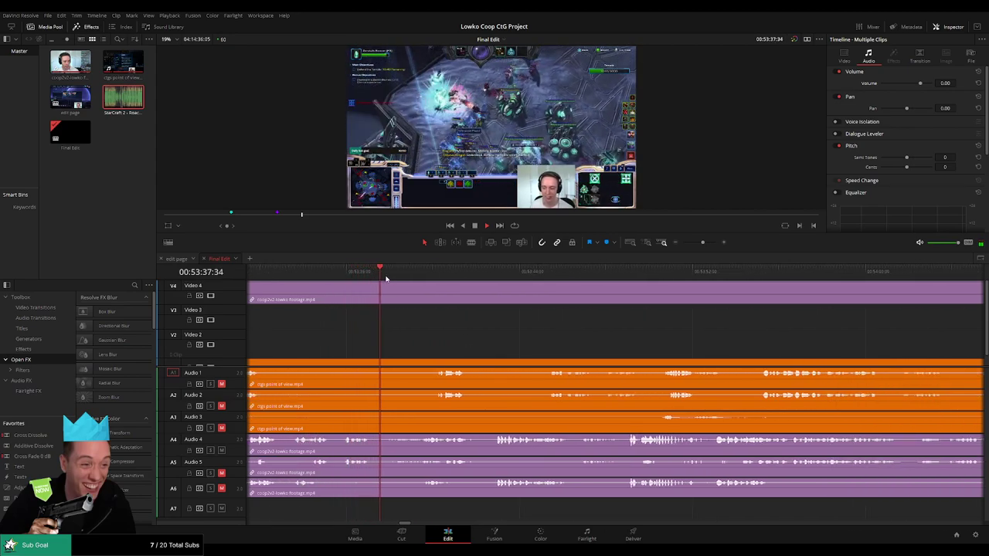
scroll(490, 340, right, 3)
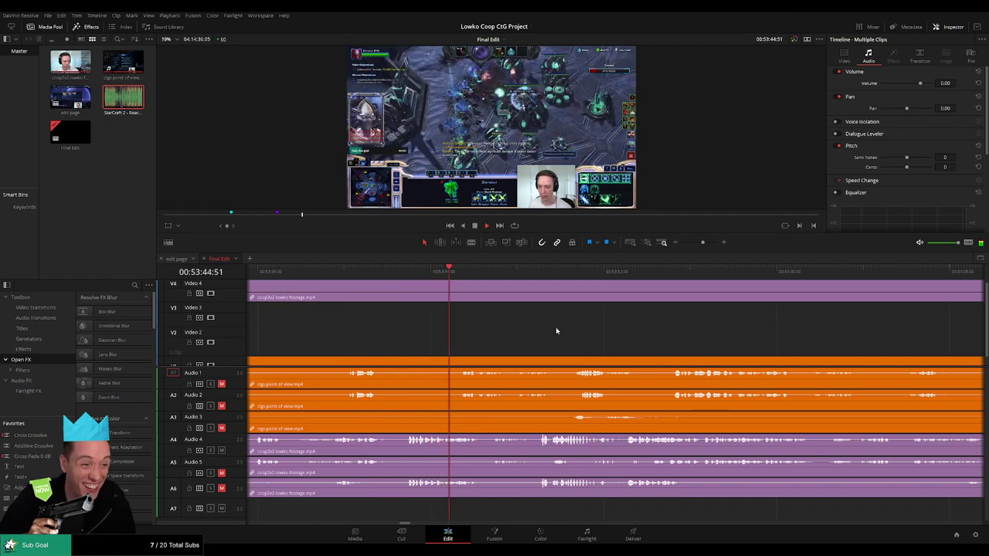
scroll(509, 334, right, 3)
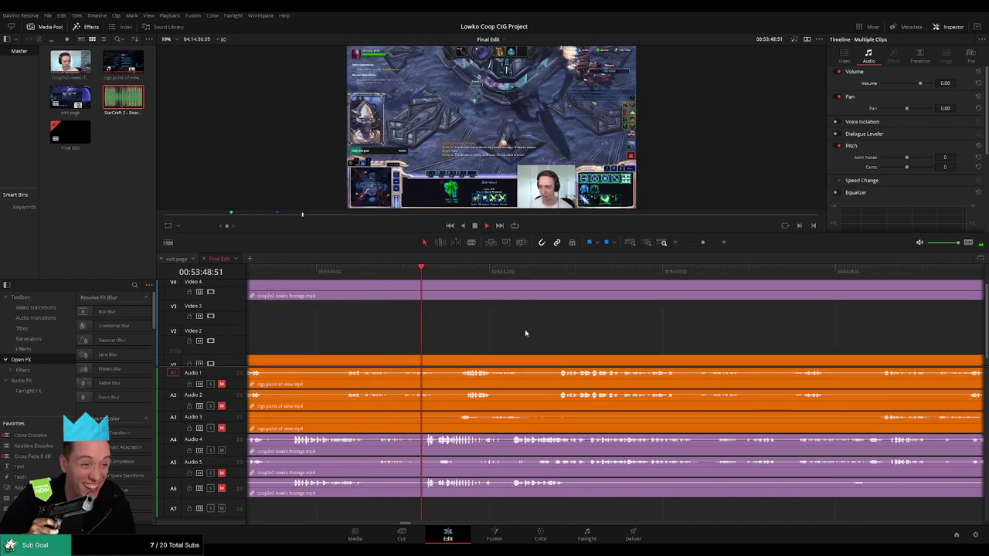
scroll(540, 335, right, 2)
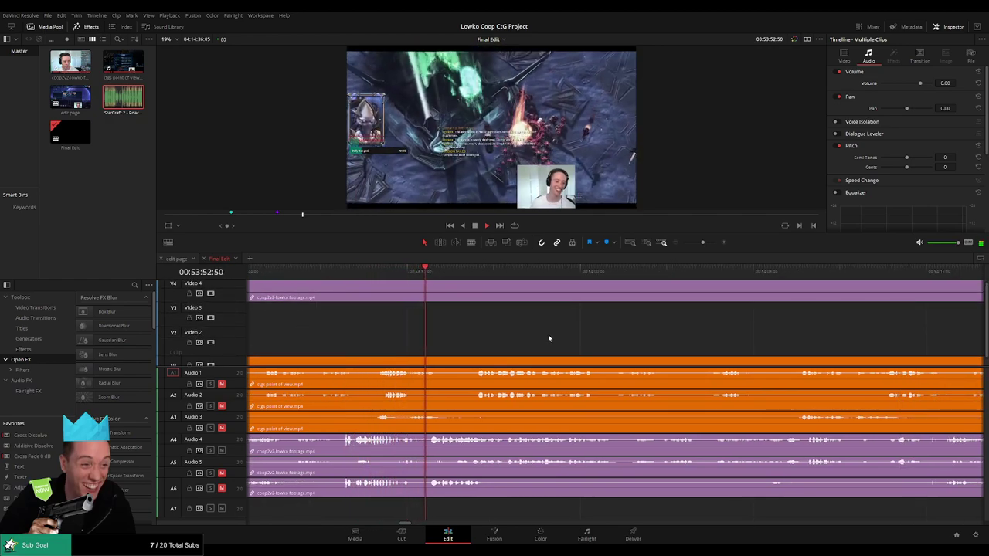
scroll(587, 342, right, 2)
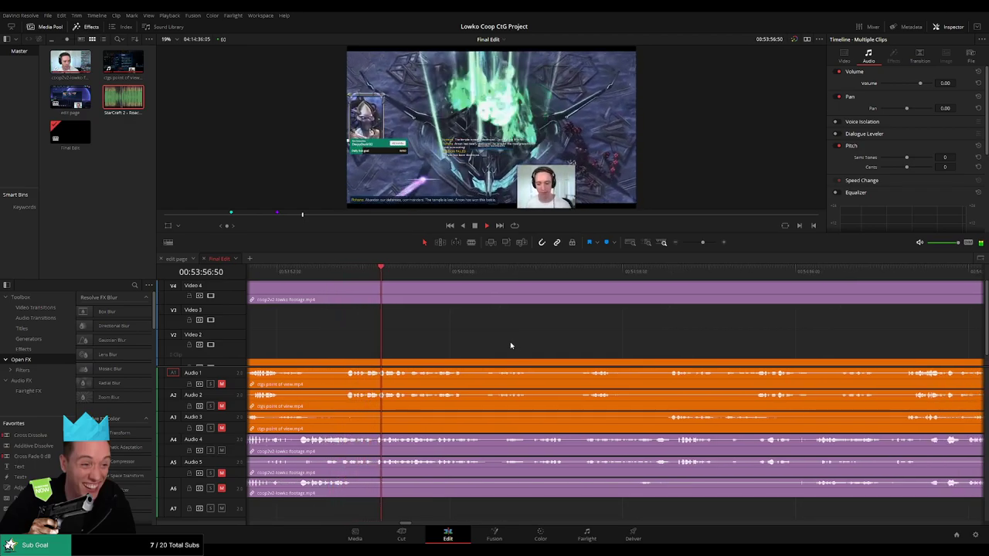
mouse_move(702, 242)
mouse_down()
mouse_move(685, 244)
mouse_move(702, 246)
mouse_up()
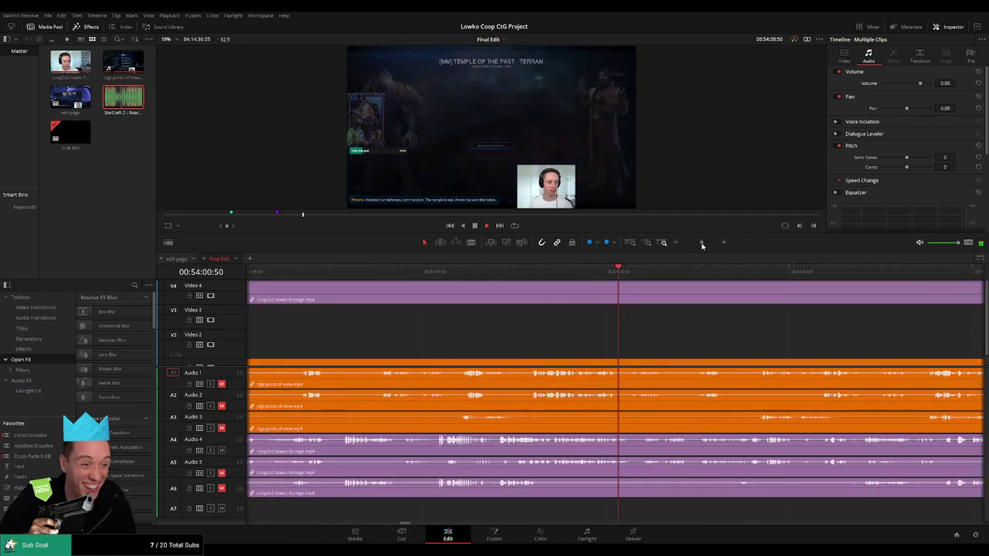
drag(753, 348, 550, 352)
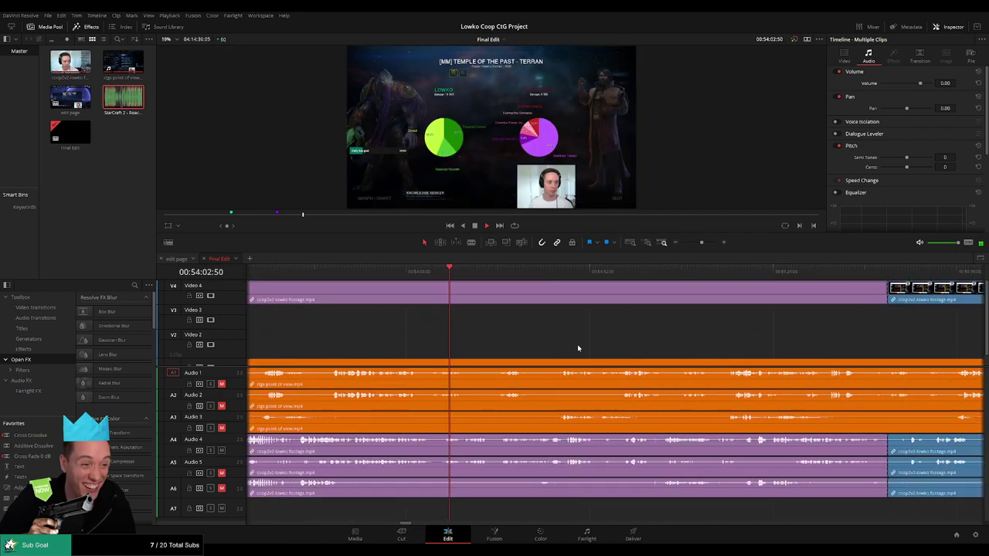
mouse_move(701, 242)
mouse_down()
mouse_move(680, 245)
mouse_move(700, 246)
mouse_up()
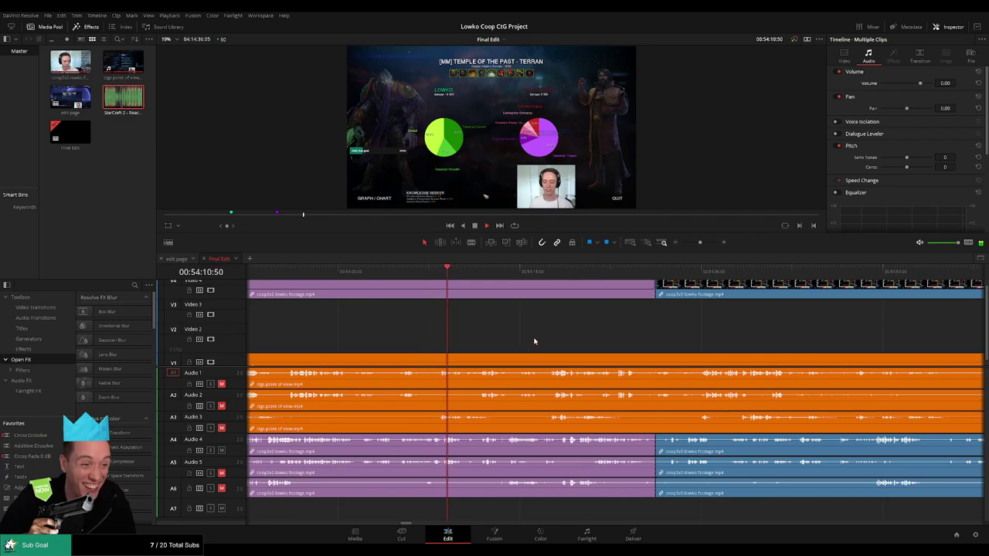
- Replay the score screen from about 00:54:15 and split the linked coop2v2 footage on Video 4 and Audio 4 to Audio 6 at 00:54:16:14
mouse_move(699, 244)
mouse_down()
mouse_move(681, 243)
mouse_move(704, 242)
mouse_up()
click(539, 274)
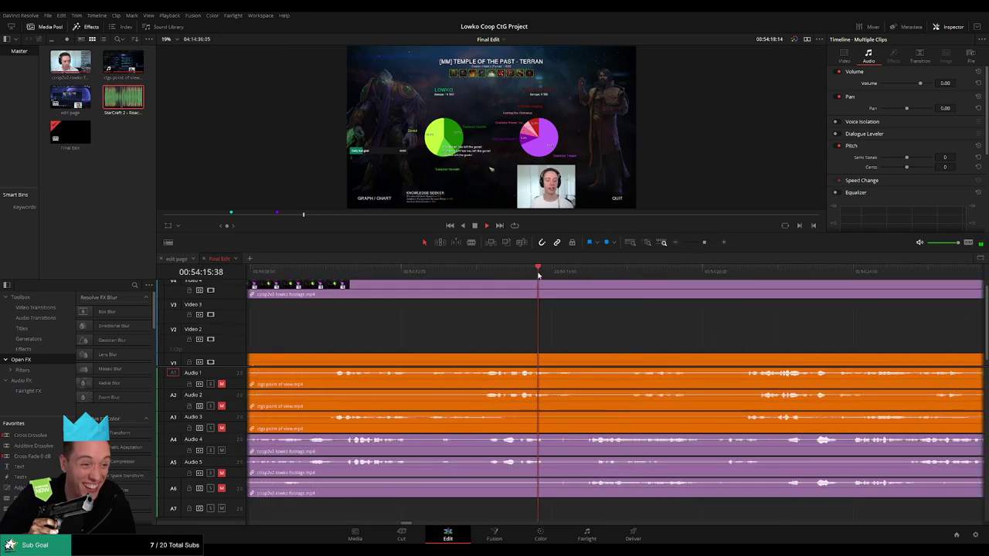
key(space)
key(b)
click(561, 292)
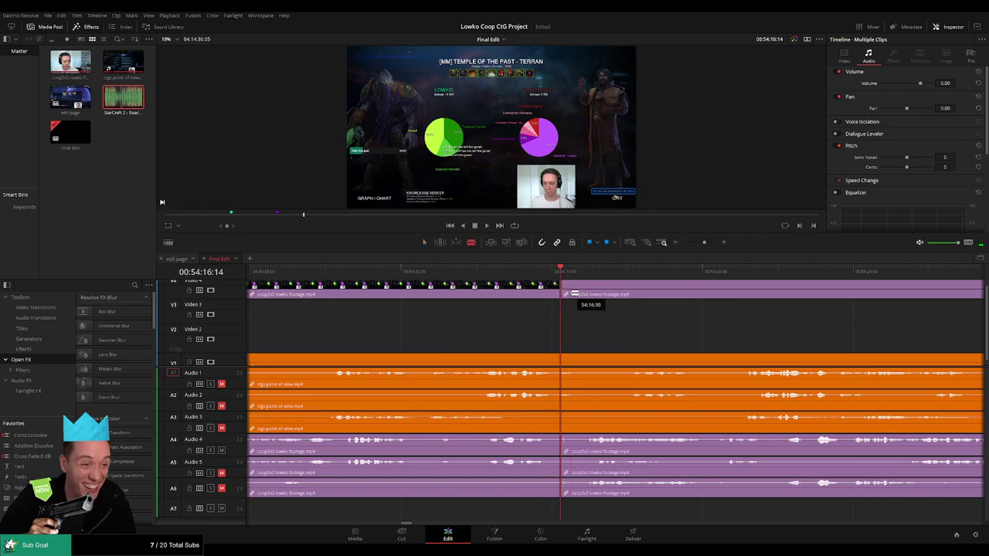
- Split the coop2v2 and ctgs footage at 00:54:16:30 and remove the section between 00:54:16:14 and 00:54:16:30 on all their tracks
click(572, 294)
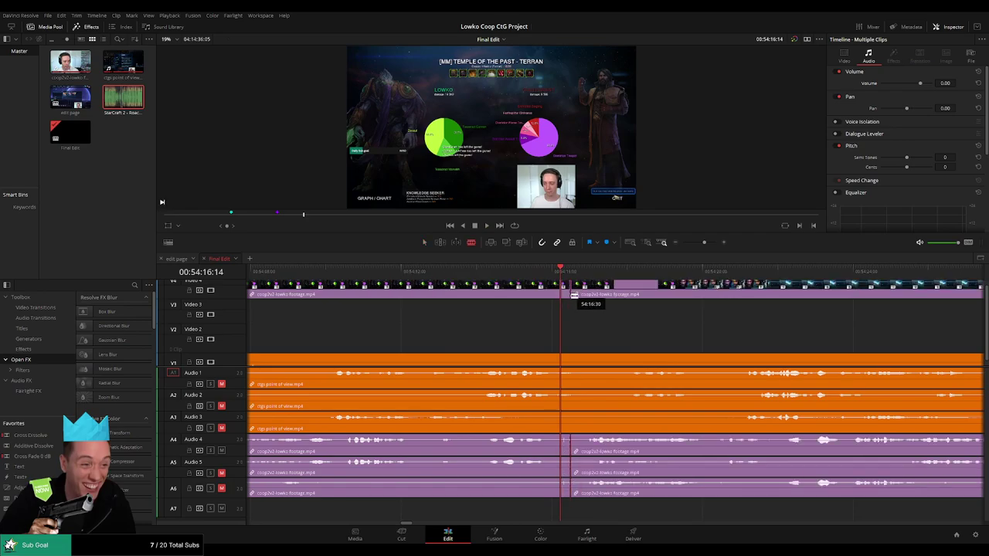
click(564, 360)
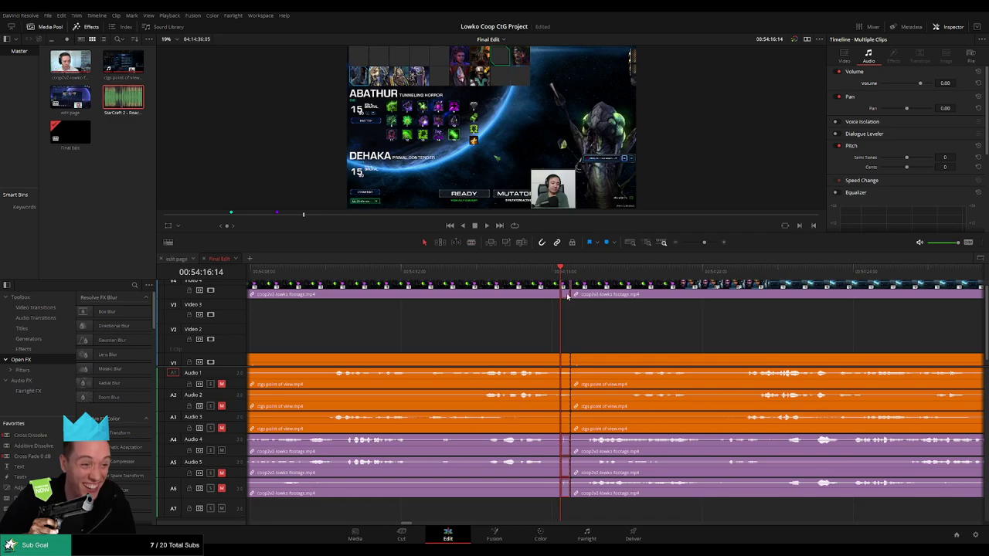
- Play on to about 00:54:29 and isolate a short coop2v2 section with splits at about 00:54:28:29 and 00:54:28:44
key(space)
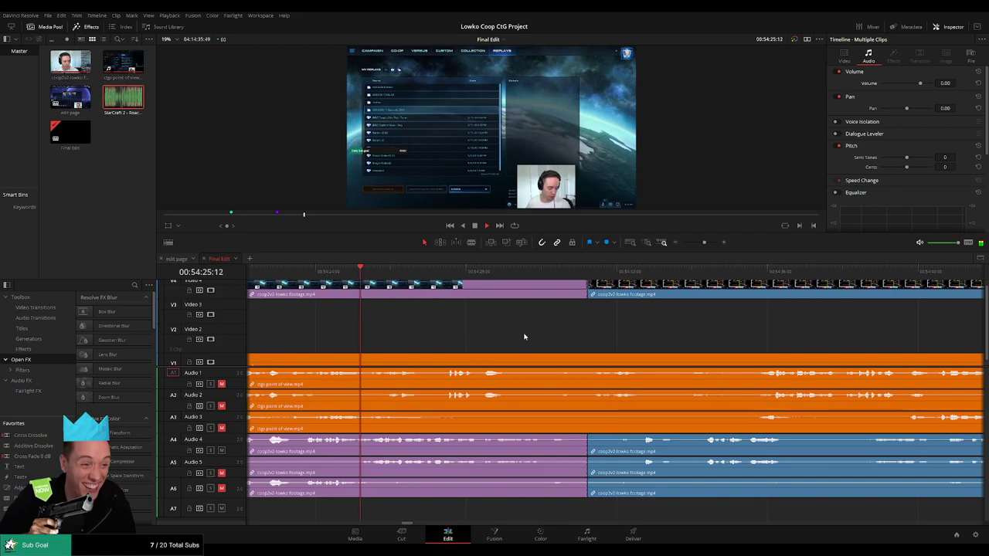
drag(585, 335, 534, 349)
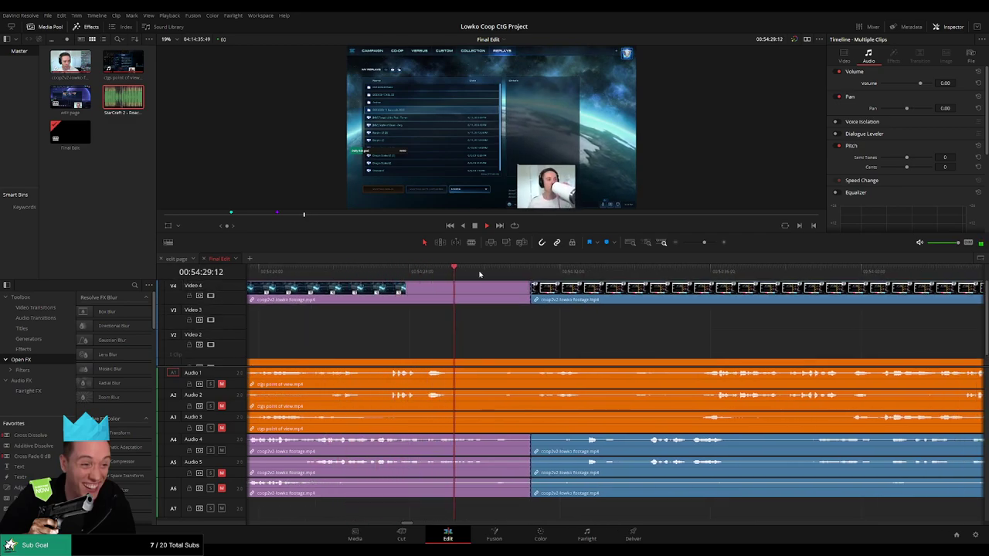
click(397, 271)
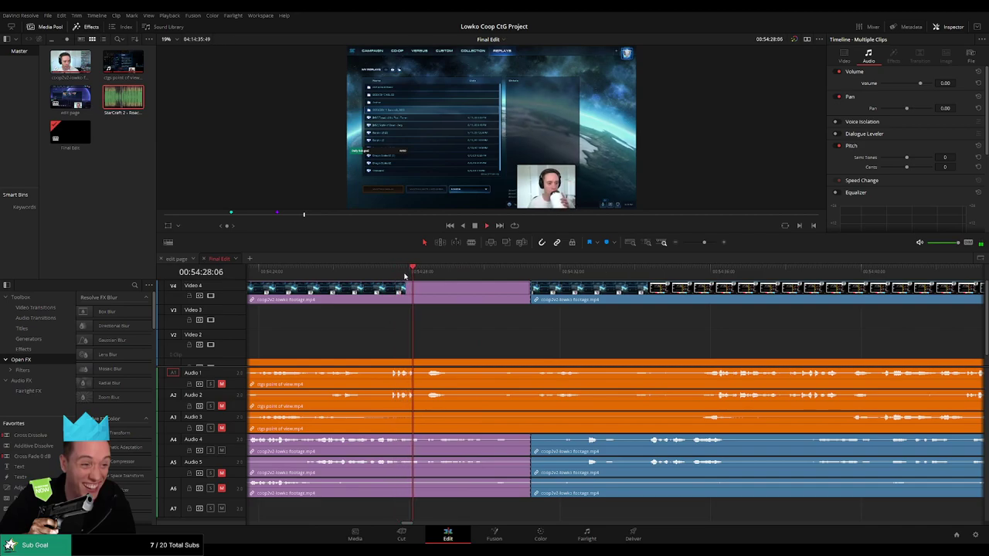
drag(421, 276, 439, 292)
click(432, 298)
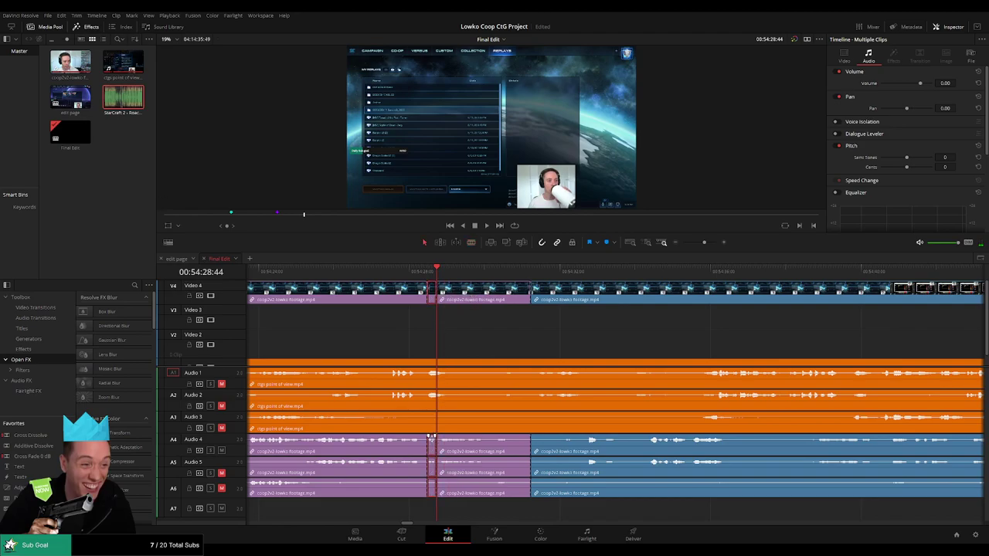
- Cover the isolated section with the StarCraft 2 Roach Quotes sound on Audio 7, trimmed to the section's length with its volume lowered
drag(136, 100, 449, 511)
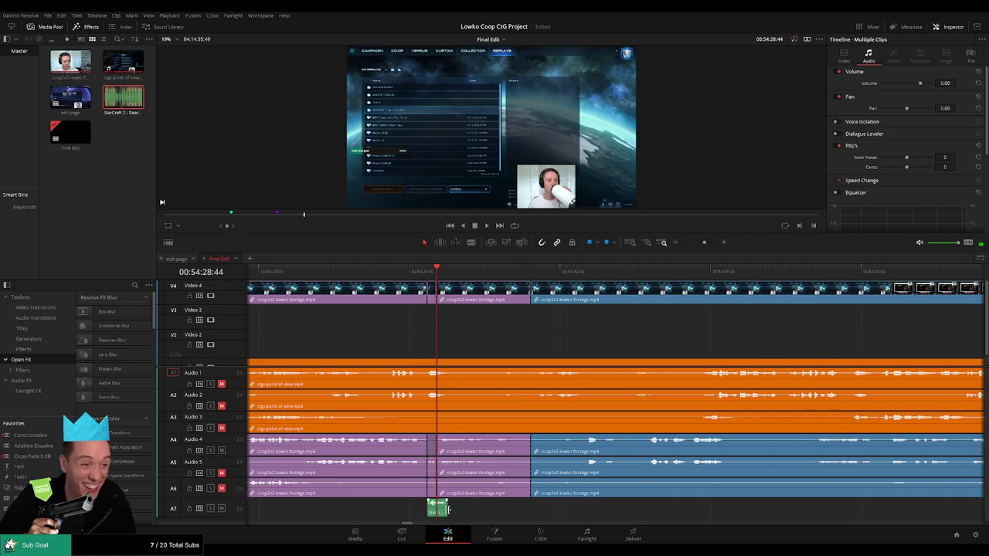
click(440, 510)
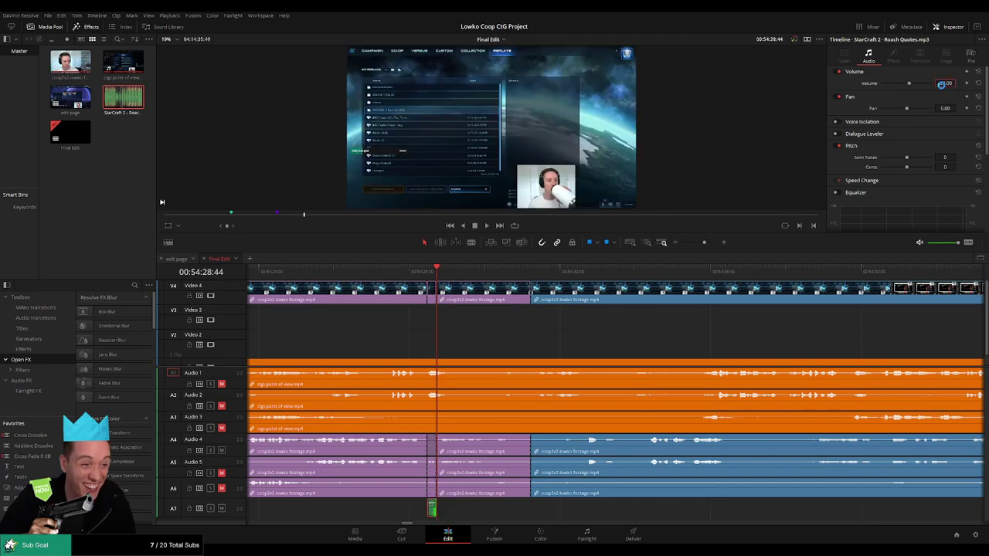
key(space)
click(585, 338)
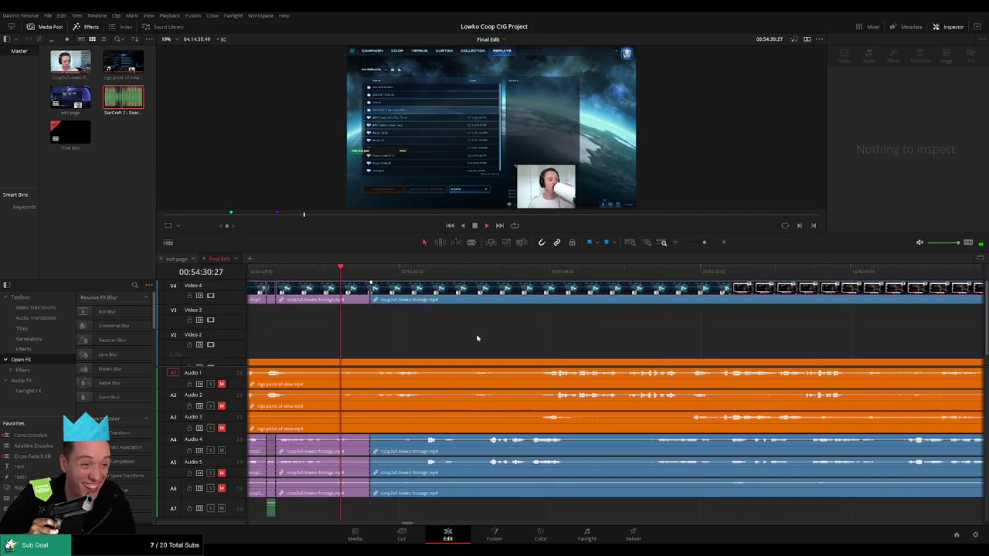
- Cut the section from 00:54:31:14 to 00:54:32:40 out of both footage clips and add default transitions to the coop2v2 footage at the join
click(415, 273)
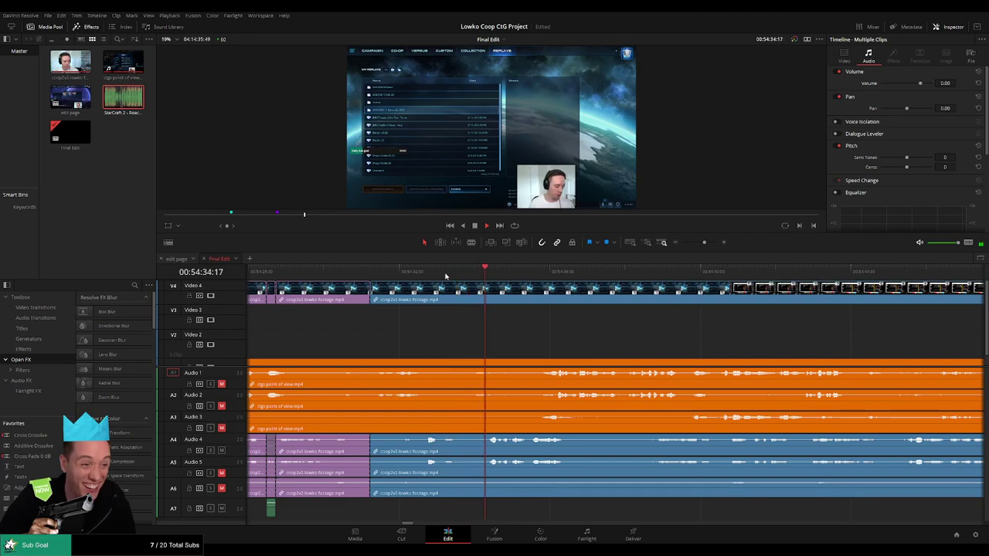
click(421, 276)
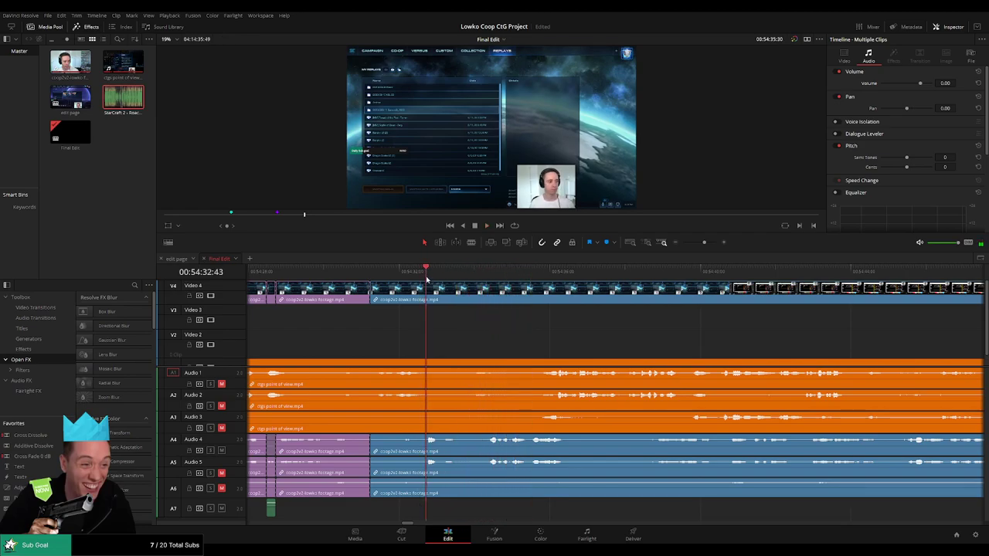
key(b)
click(424, 287)
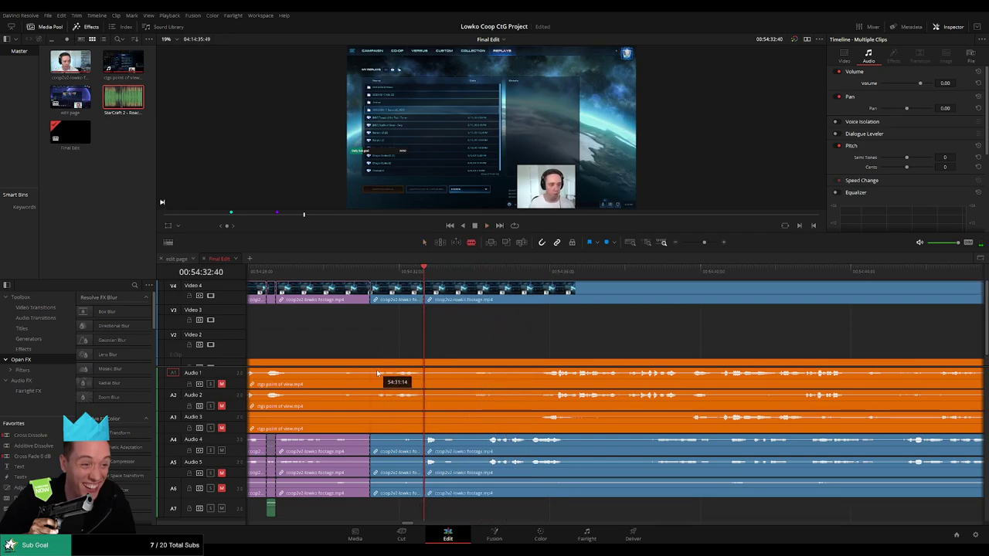
click(370, 366)
click(424, 369)
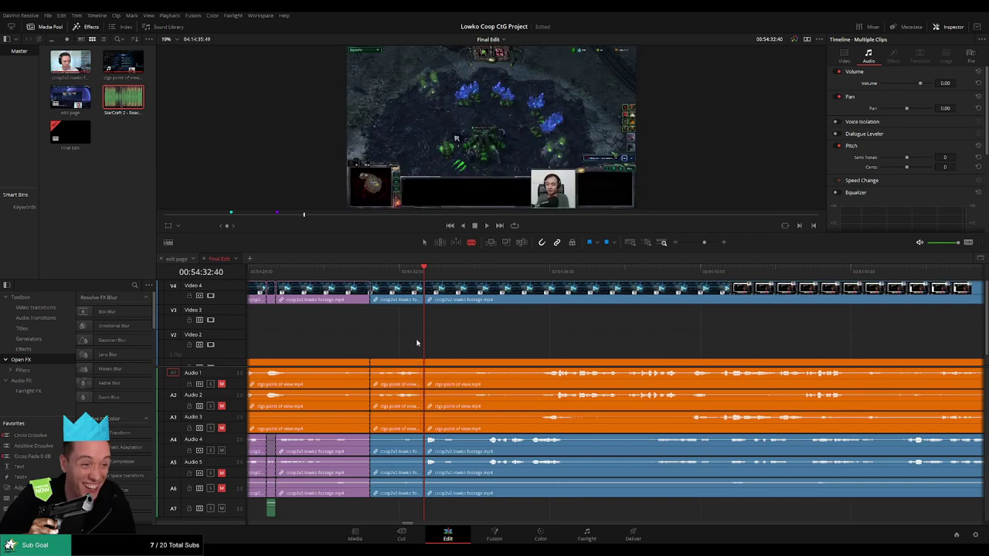
key(Delete)
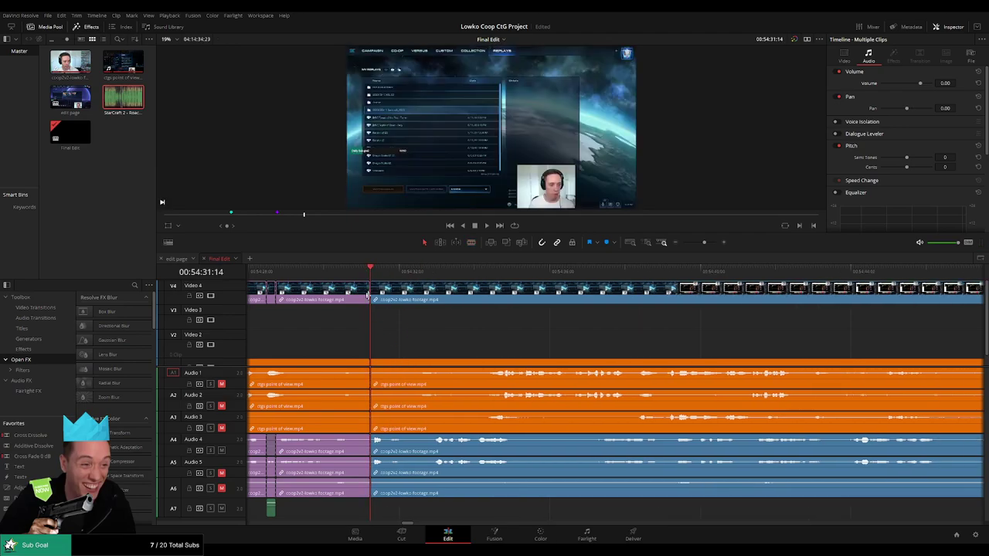
key(ctrl+t)
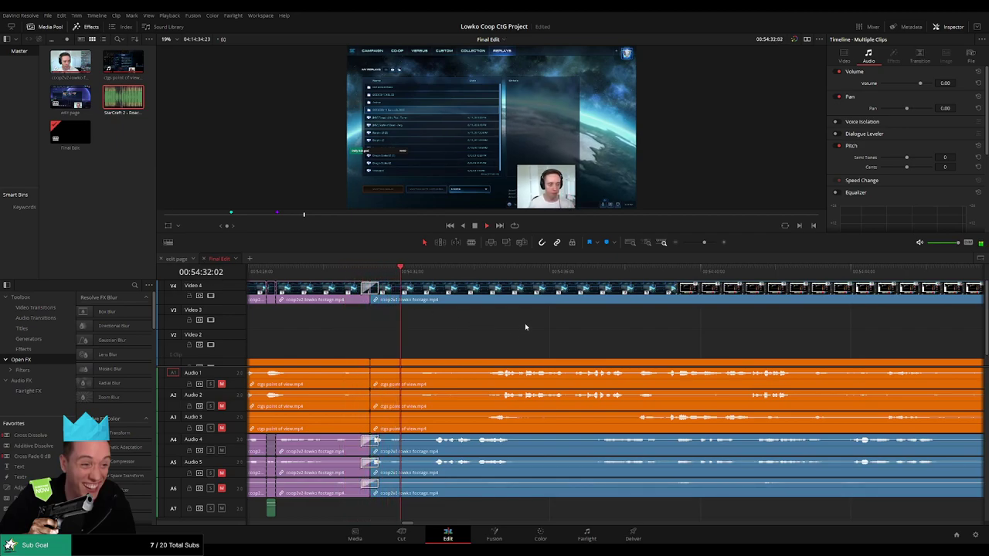
click(354, 272)
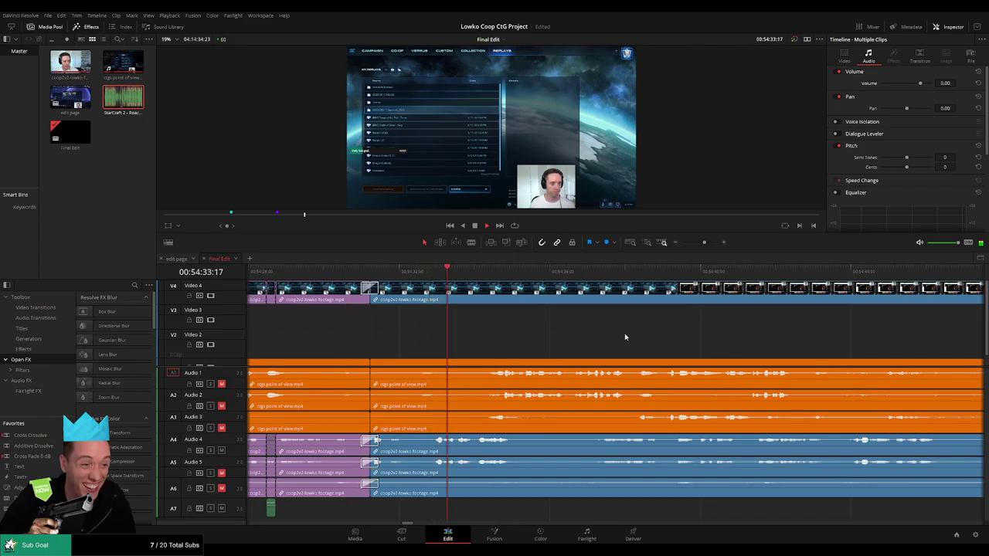
- Split both footage clips at 00:54:35:08 and about 00:54:37:11 and delete the section between the splits
scroll(516, 343, right, 2)
mouse_move(703, 242)
mouse_down()
mouse_move(682, 243)
mouse_move(705, 242)
mouse_up()
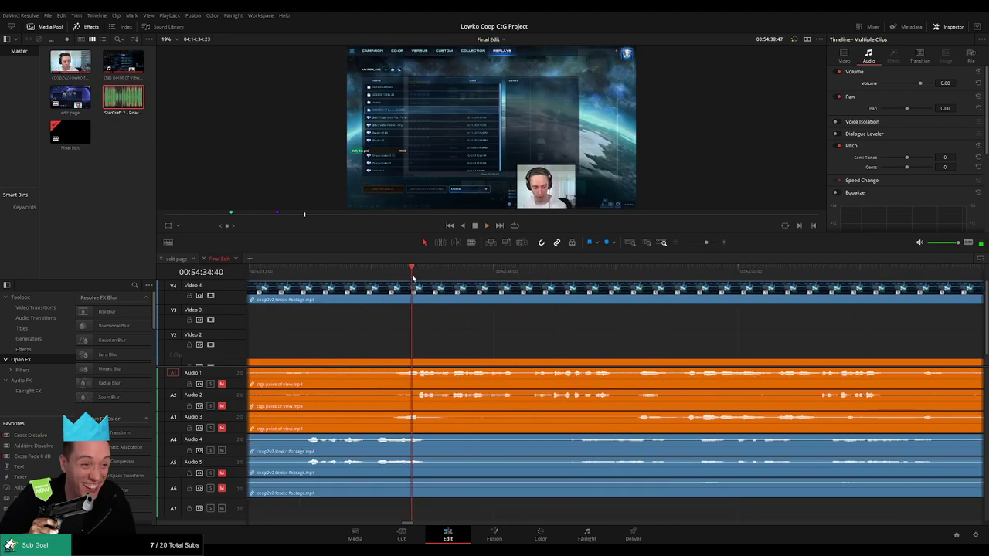
key(space)
key(b)
click(441, 295)
click(441, 360)
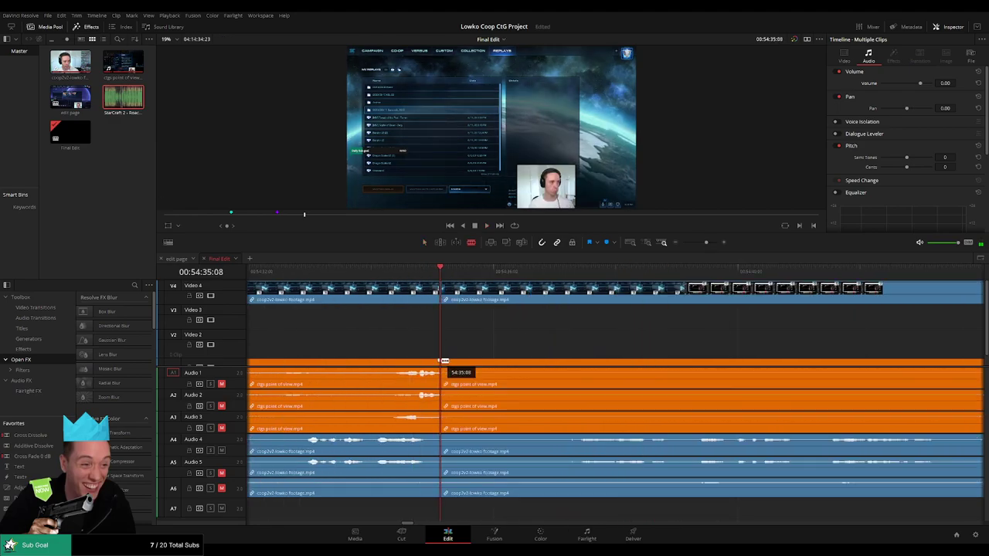
click(566, 374)
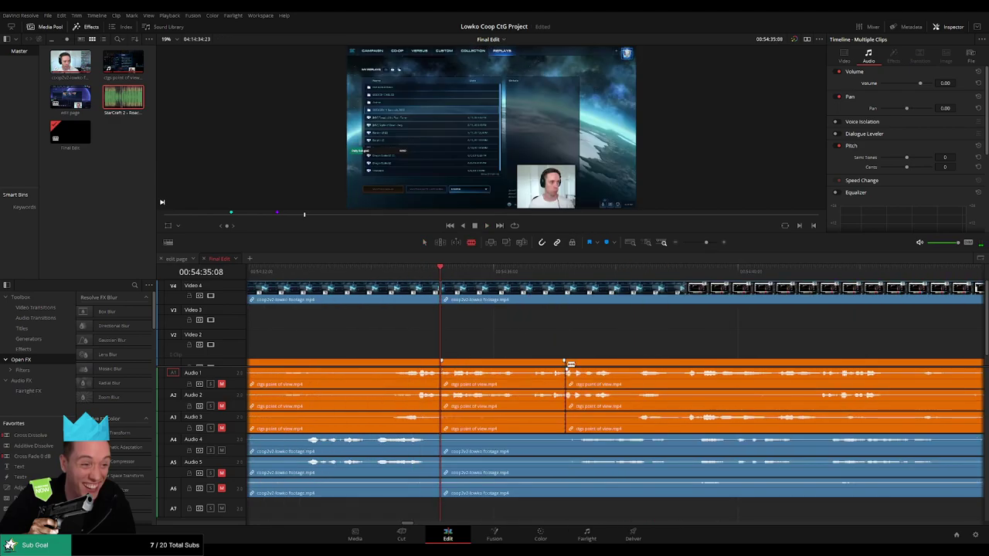
click(566, 294)
key(a)
click(541, 297)
ctrl+click(516, 364)
key(Delete)
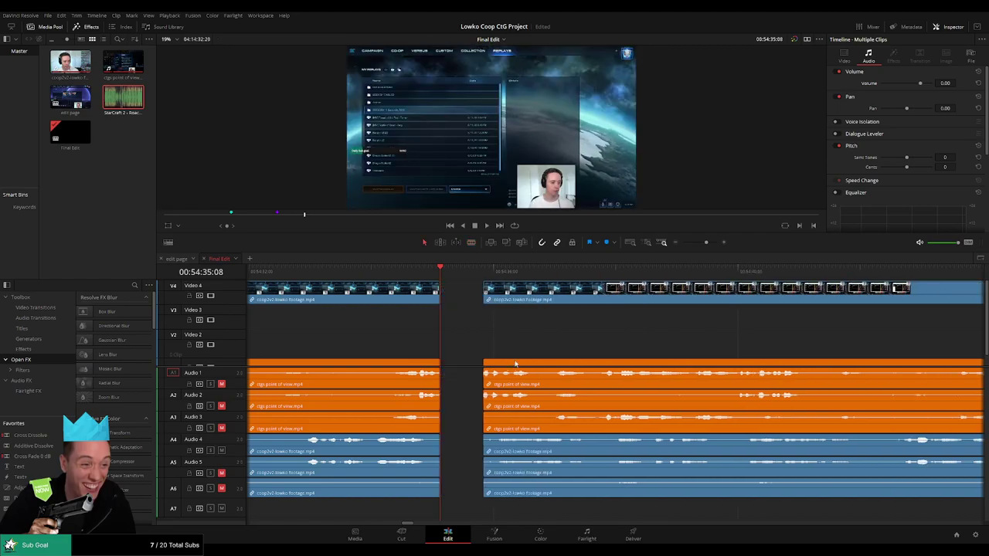
- Join the coop2v2 footage at 00:54:35:08 with default transitions on Video 4 and Audio 4 to Audio 6, and play the join
click(453, 301)
key(Delete)
key(ctrl+t)
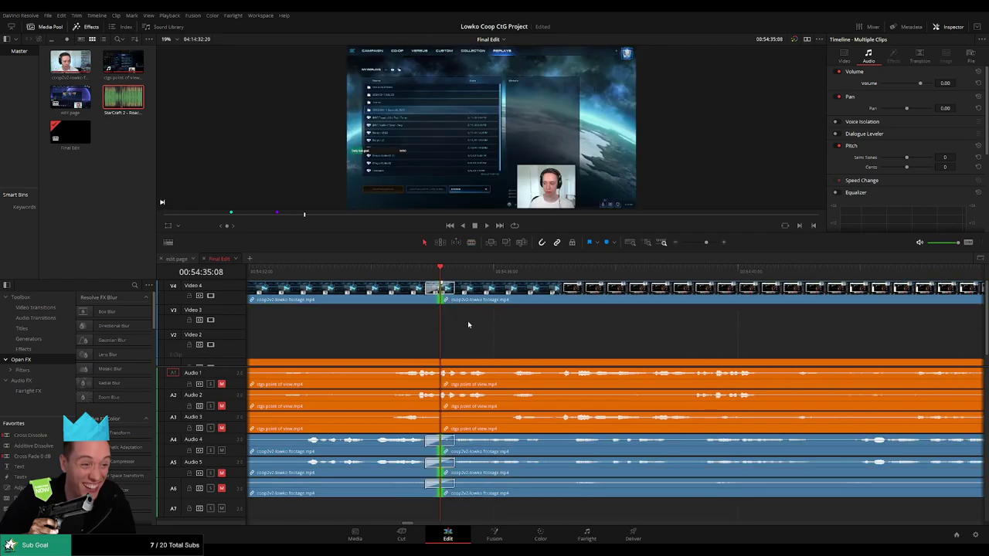
key(/)
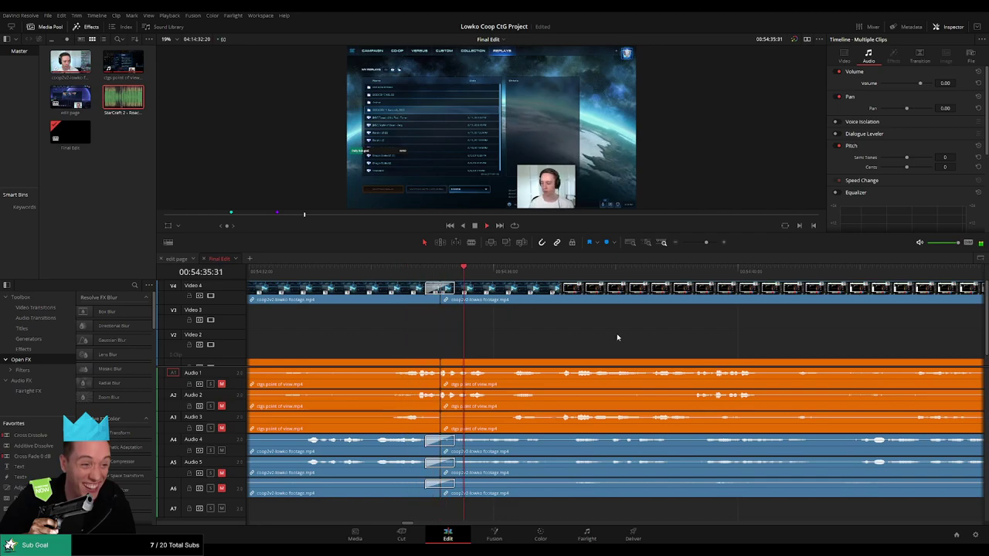
- Scan the upcoming footage from about 00:54:40 to 01:00:52 to see where the next match begins, and return to about 00:54:39
click(746, 272)
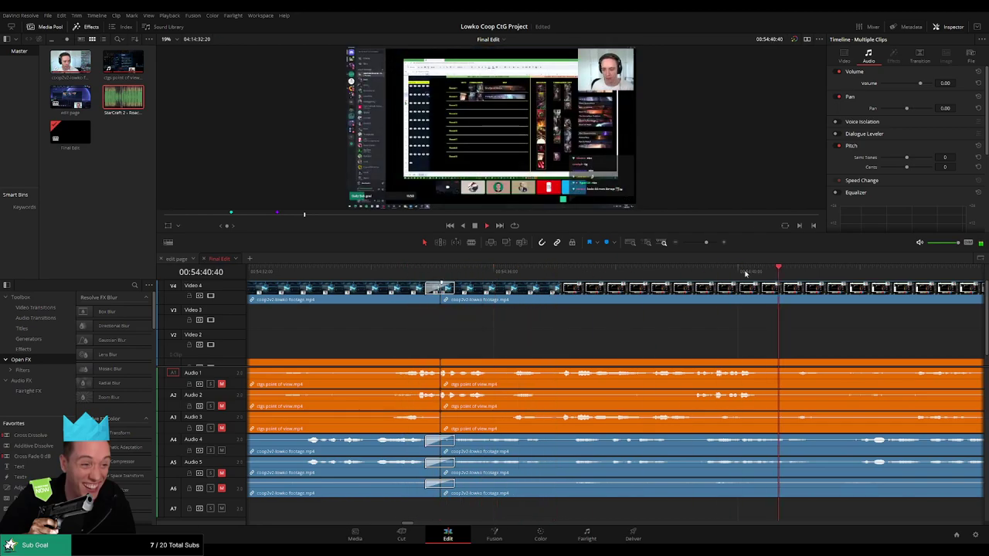
key(space)
drag(705, 244, 685, 244)
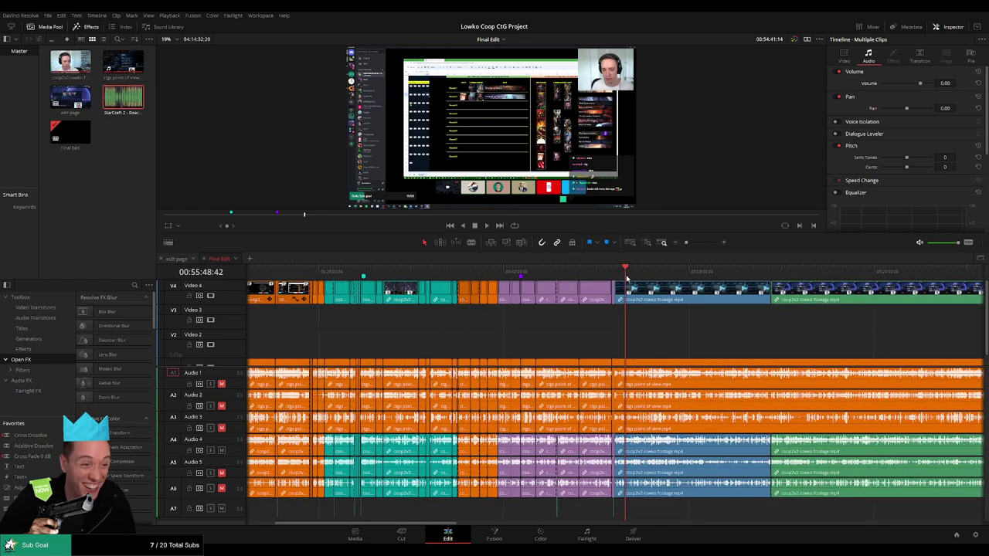
drag(626, 277, 648, 281)
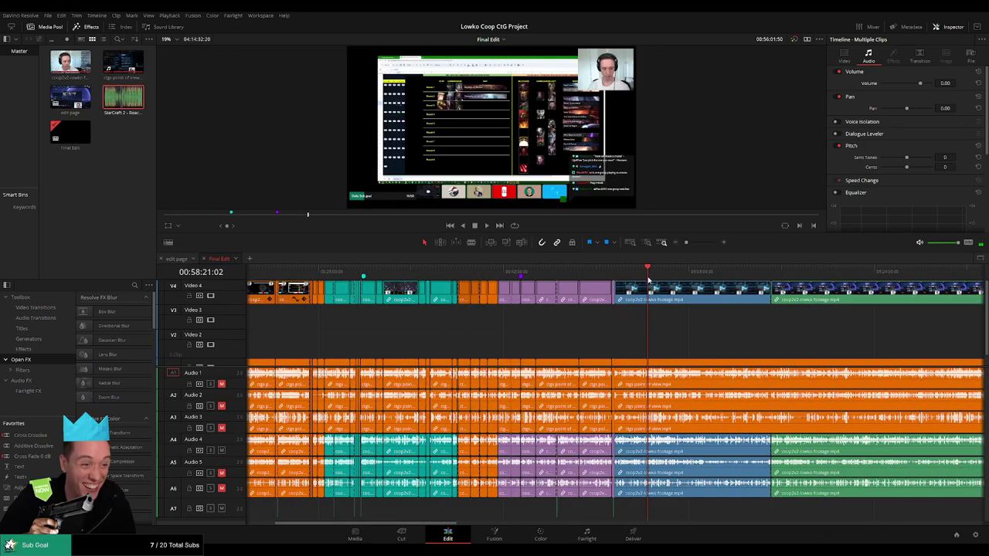
key(space)
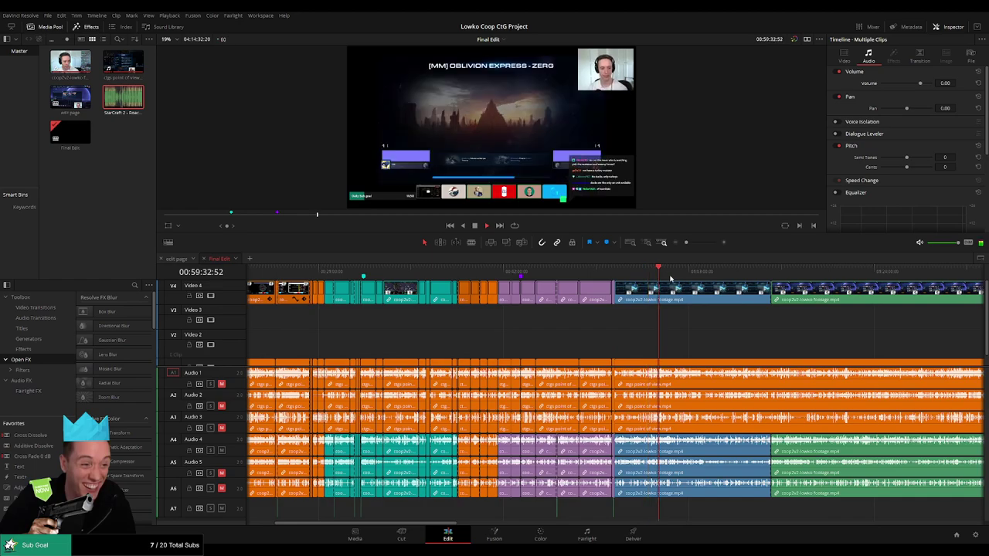
click(671, 278)
drag(685, 243, 688, 242)
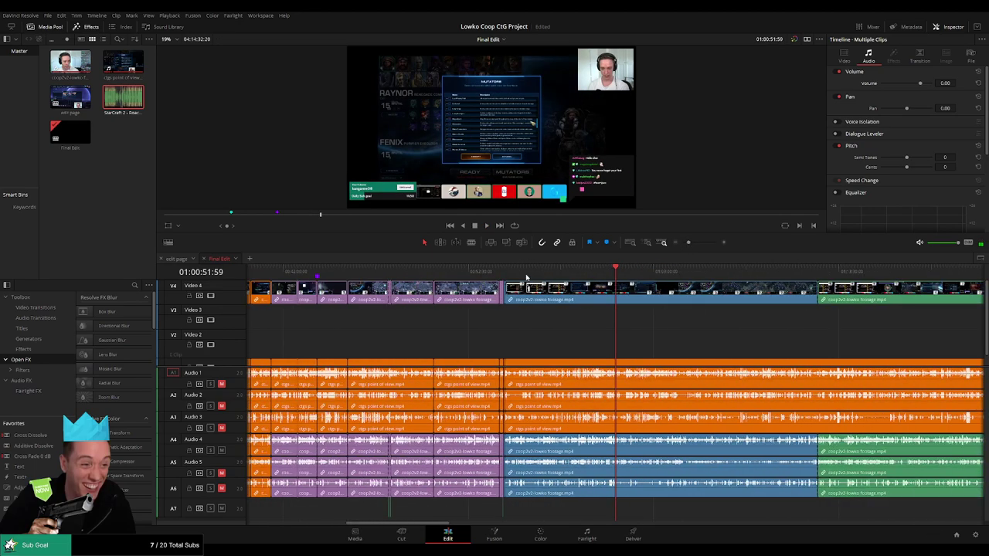
click(516, 271)
click(510, 271)
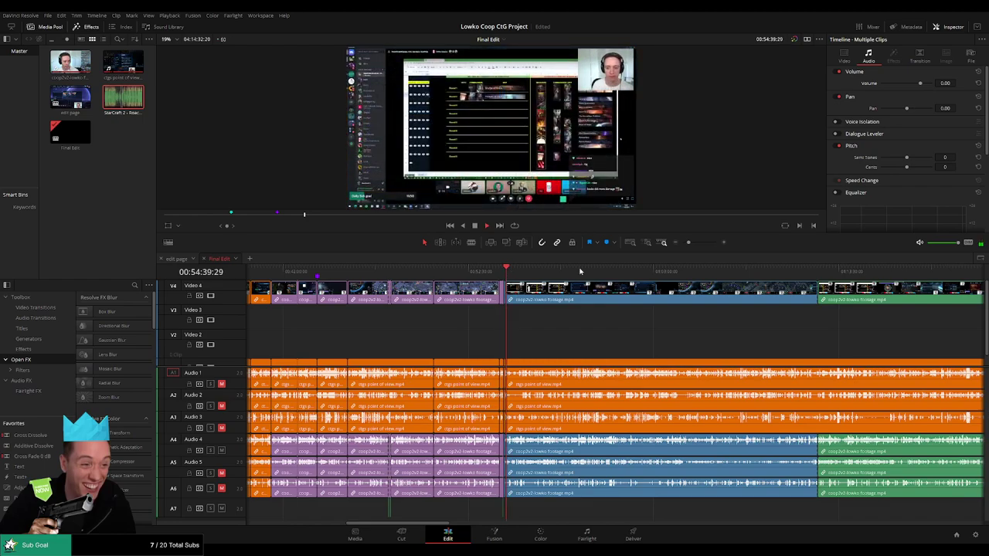
- Review the draft spreadsheet discussion from about 00:54:39 to 00:54:51 for moments to remove
mouse_move(691, 245)
mouse_down()
mouse_move(702, 245)
mouse_move(682, 247)
mouse_move(701, 252)
mouse_up()
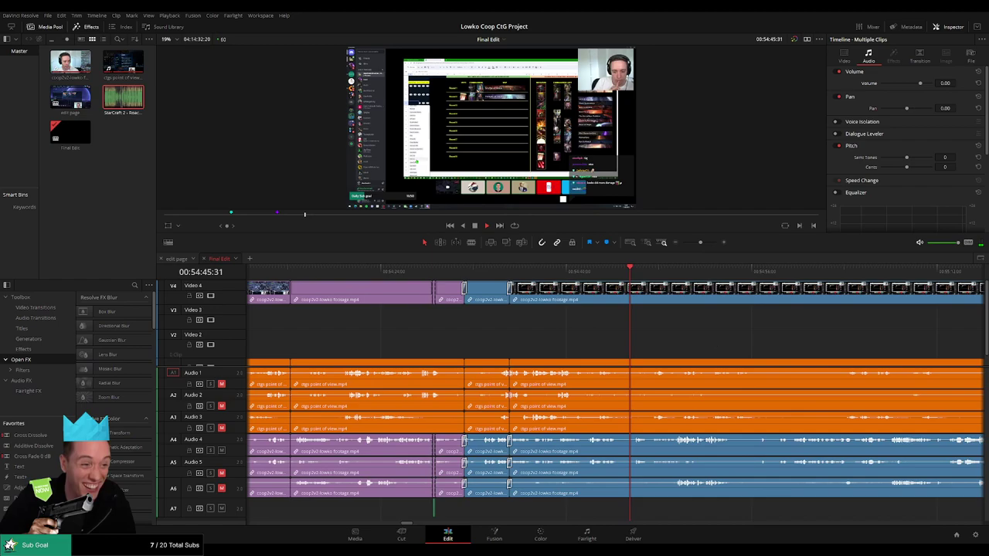
key(shift+Right)
key(shift+Right)
key(shift+Right)
key(shift+Right)
key(shift+Right)
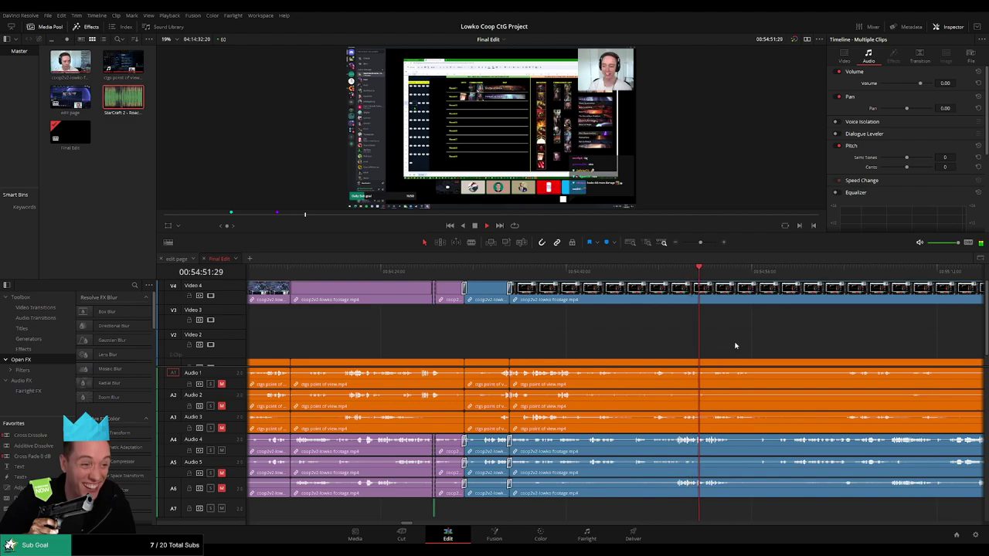
key(ctrl+=)
key(ctrl+-)
- Split the coop2v2 footage clip on Video 4 and its audio at 00:54:54:14 and 00:54:58:20
drag(700, 243, 705, 246)
drag(720, 314, 486, 318)
click(471, 271)
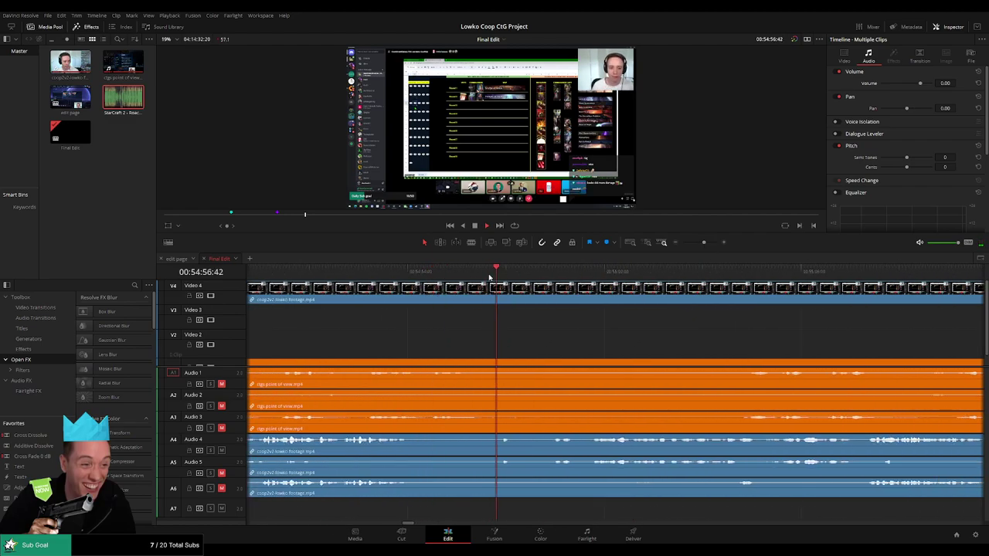
key(b)
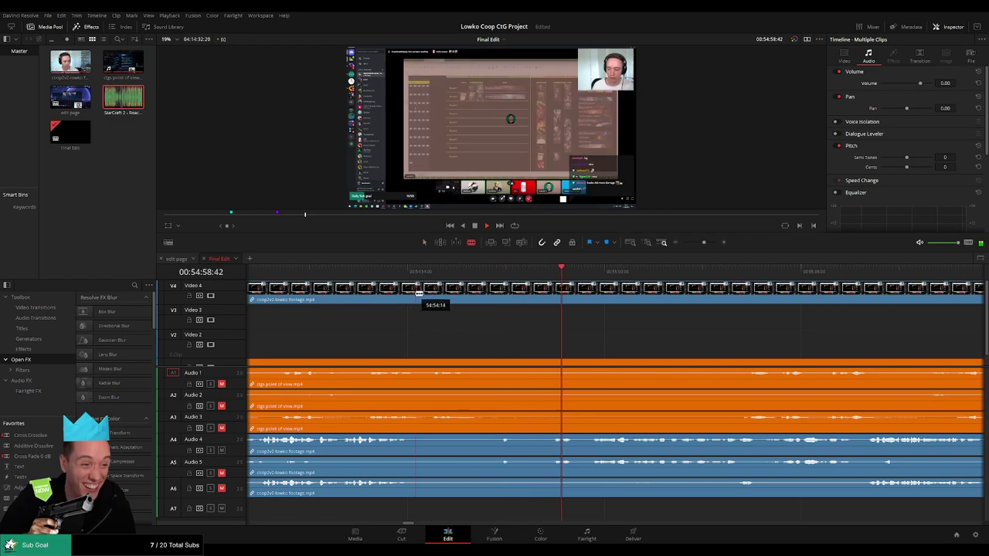
click(416, 292)
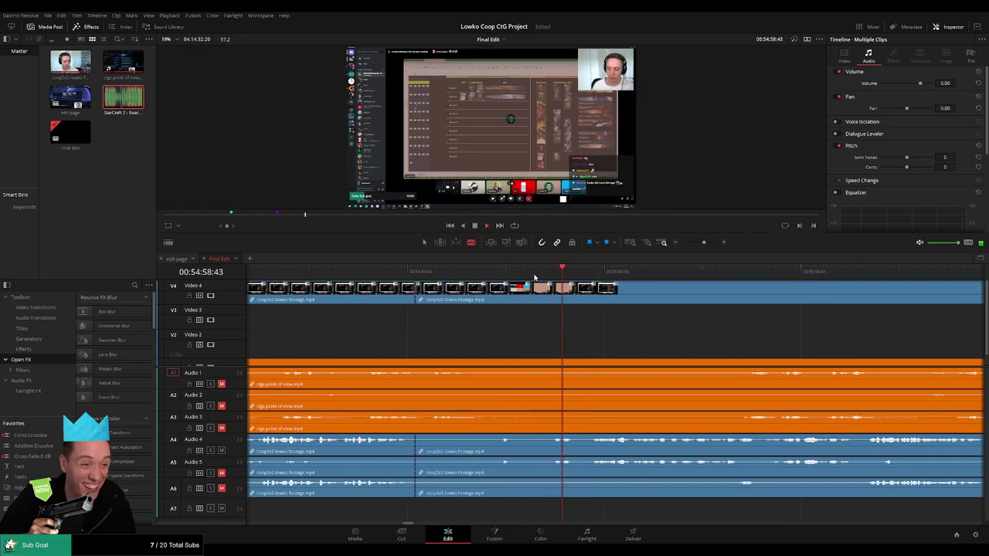
click(503, 272)
click(555, 274)
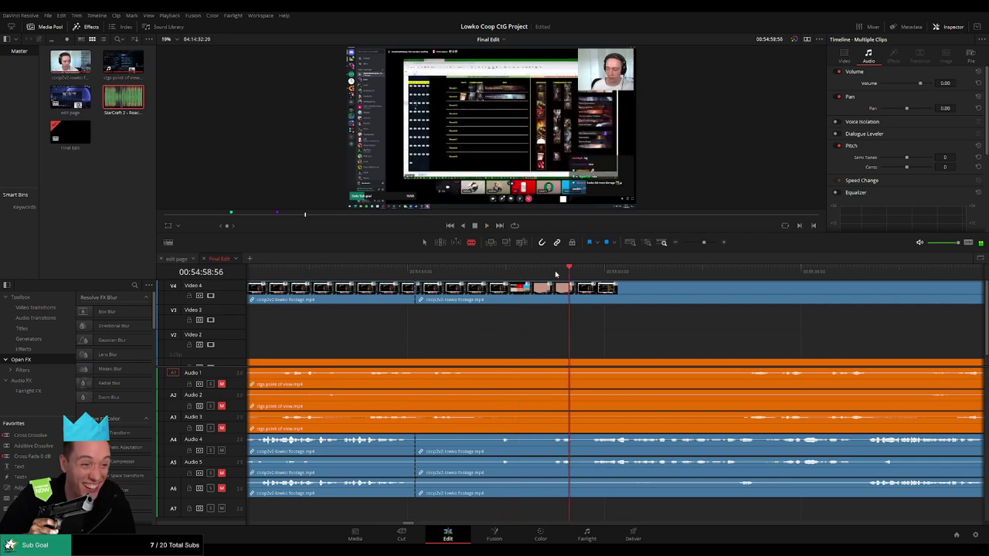
click(550, 296)
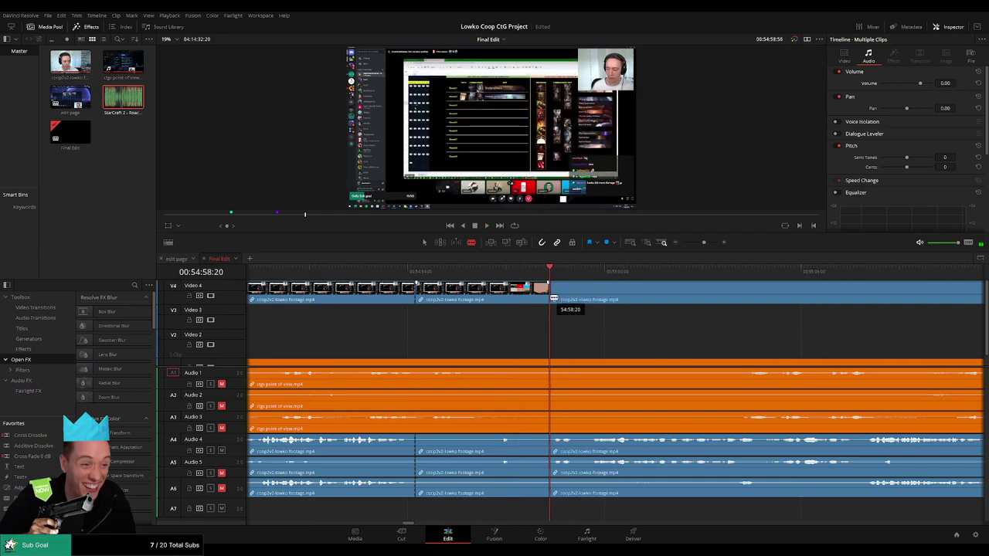
- Split the point of view clip at 00:54:54:14 and 00:54:58:20 as well, and delete the section between the splits, closing the gap
click(415, 361)
click(549, 362)
click(533, 363)
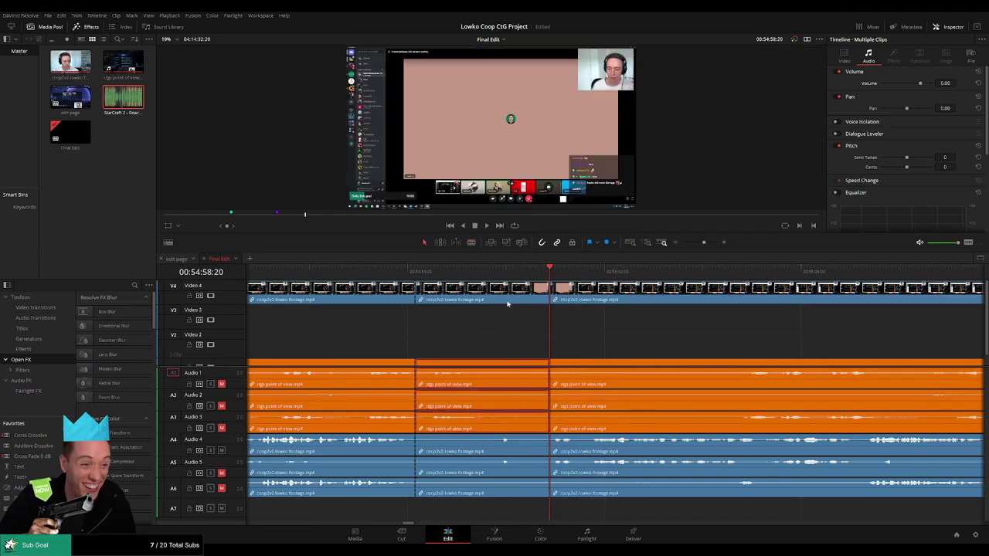
key(Delete)
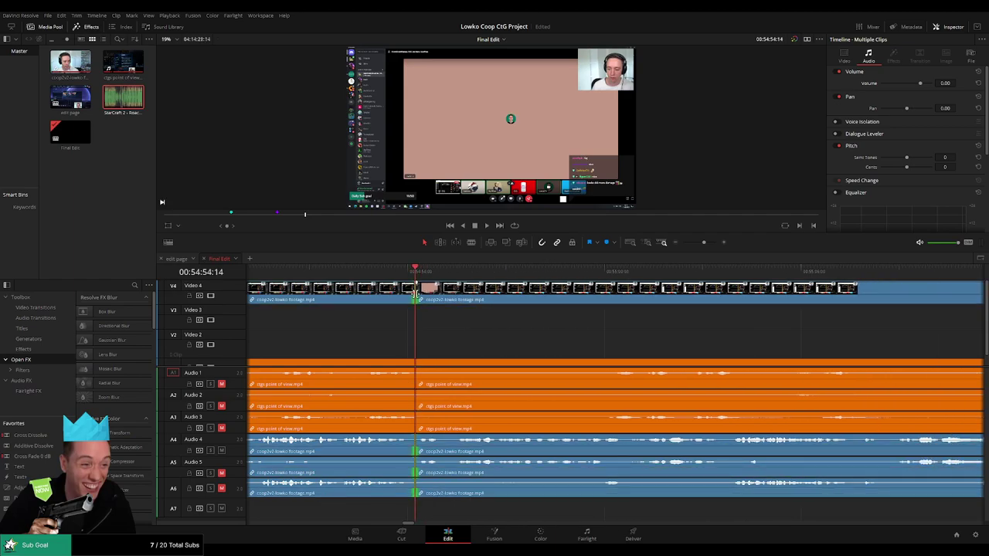
- Smooth the coop2v2 join at 00:54:54:14 with default transitions on Video 4 and Audio 4 to Audio 6, and play past it
key(space)
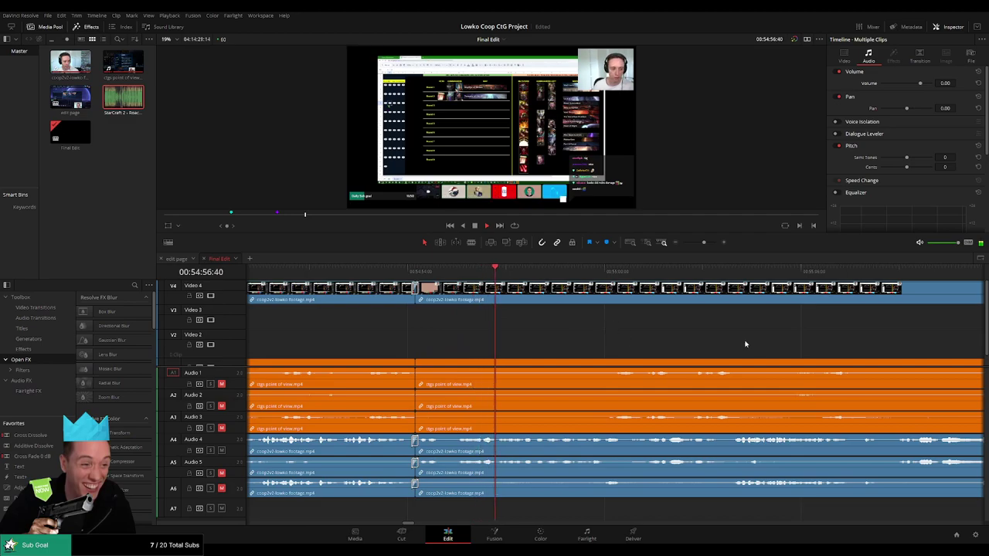
drag(734, 345, 571, 347)
mouse_move(705, 242)
mouse_down()
mouse_move(691, 242)
mouse_move(700, 244)
mouse_up()
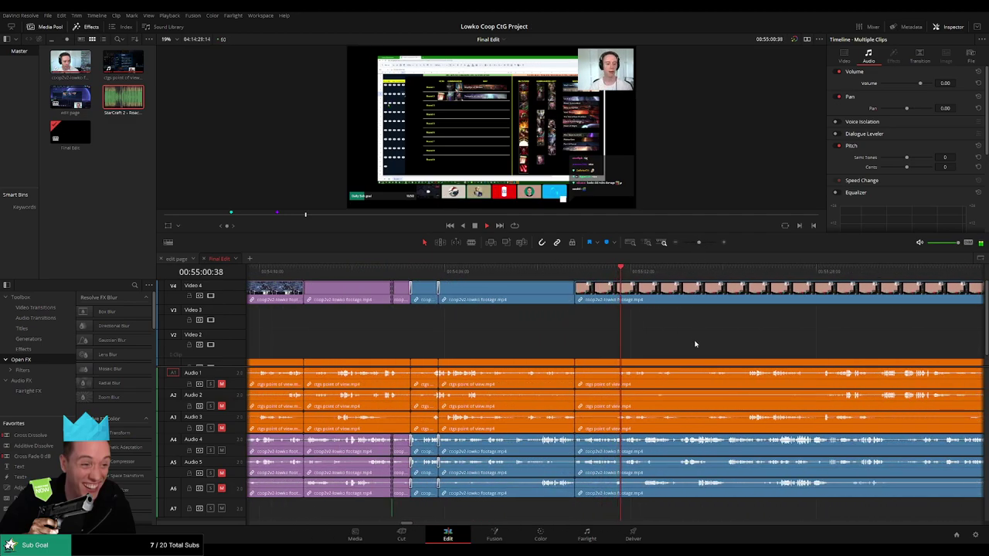
scroll(704, 352, right, 6)
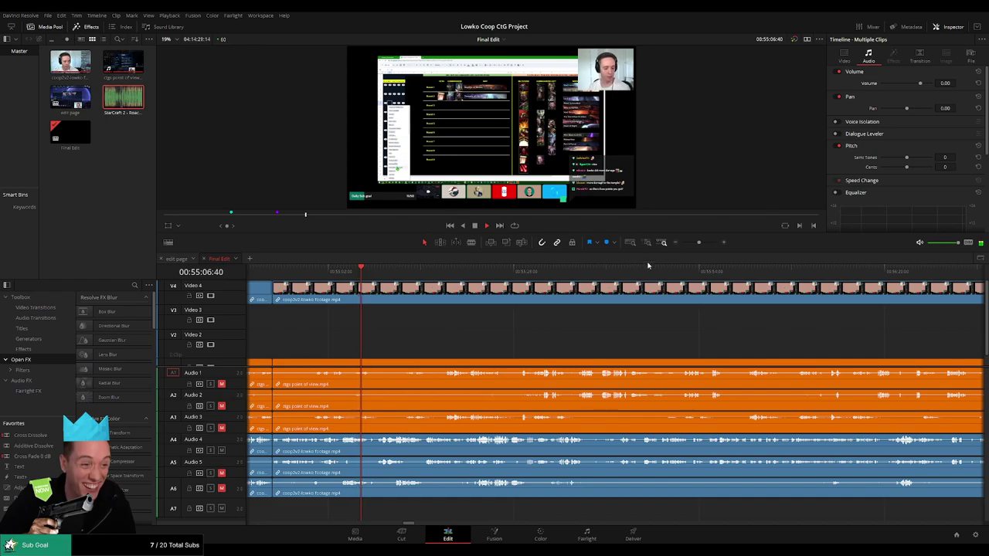
- Set the clip color of the two short blue coop2v2 footage clips before 00:54:54:14 to orange
drag(698, 242, 693, 244)
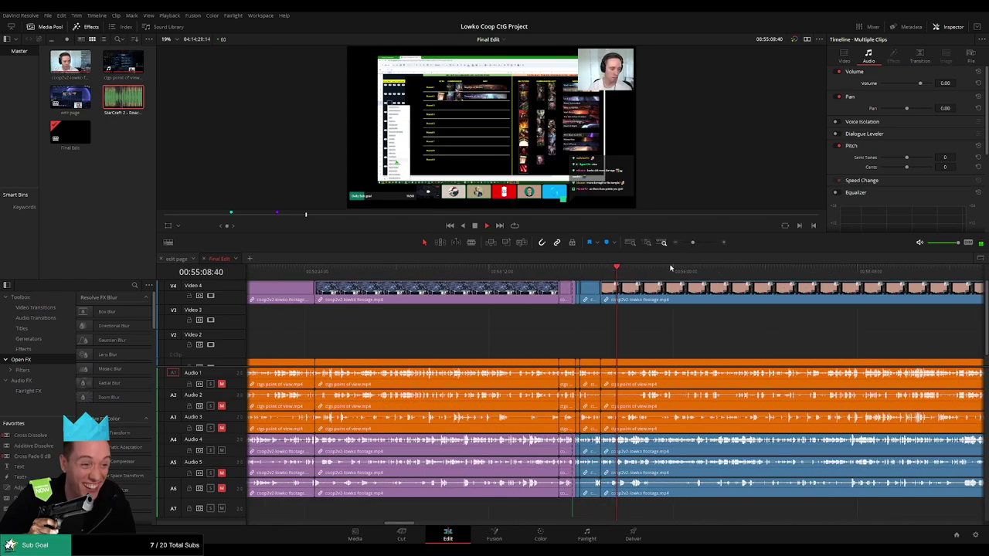
click(583, 314)
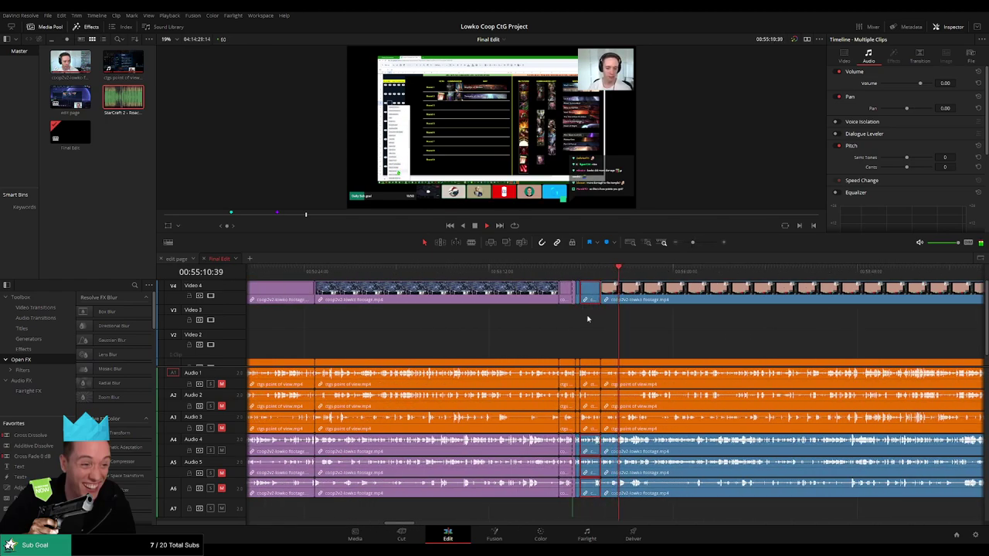
drag(600, 301, 596, 290)
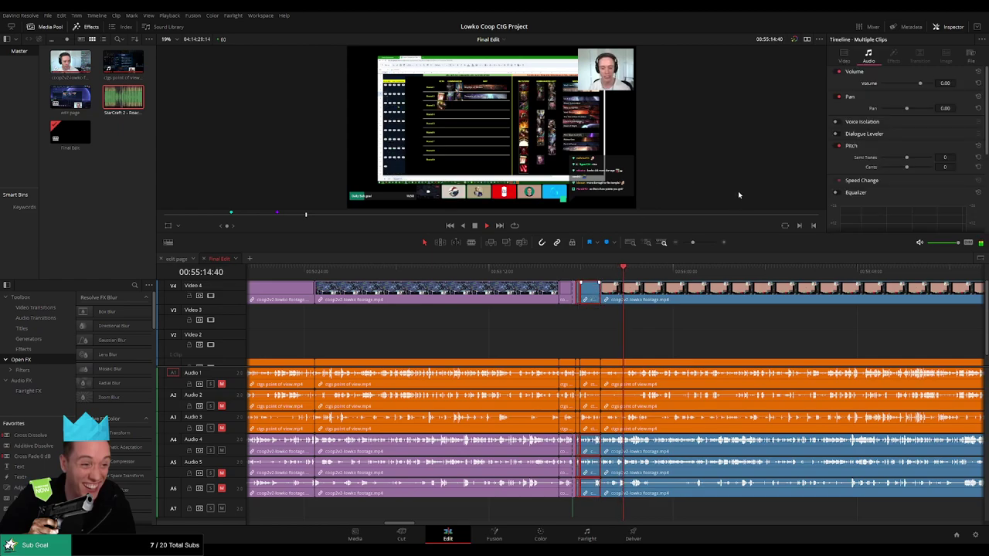
key(1)
click(747, 329)
drag(746, 330, 555, 330)
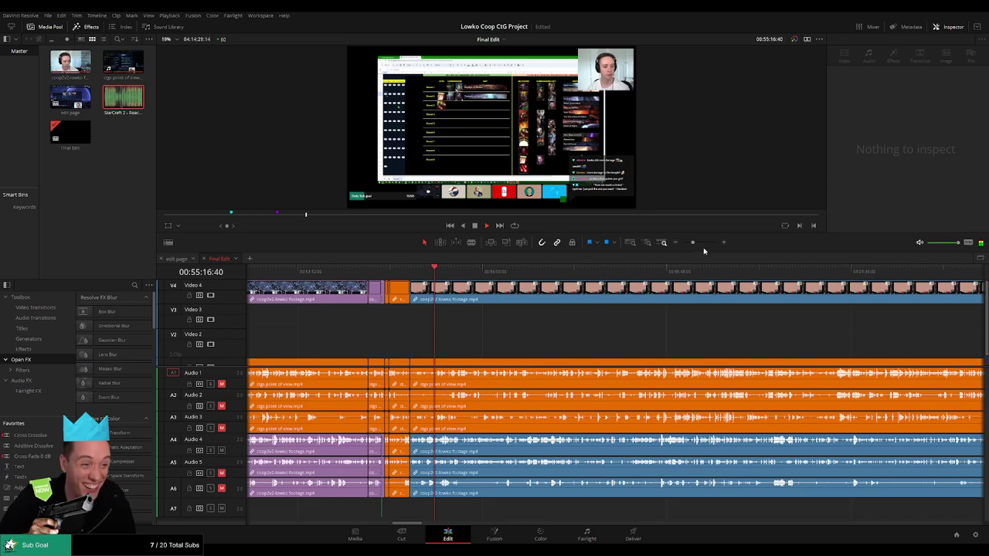
- Scan the draft spreadsheet footage from about 00:55:16 to about 01:06 to find where the next match begins
drag(692, 243, 682, 246)
drag(686, 244, 699, 244)
scroll(565, 340, right, 3)
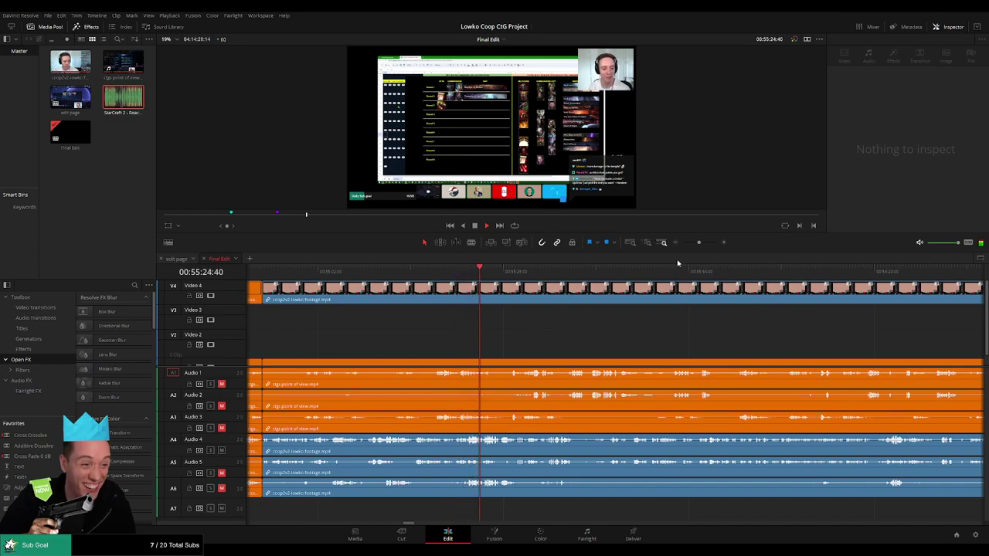
drag(698, 243, 690, 243)
click(757, 274)
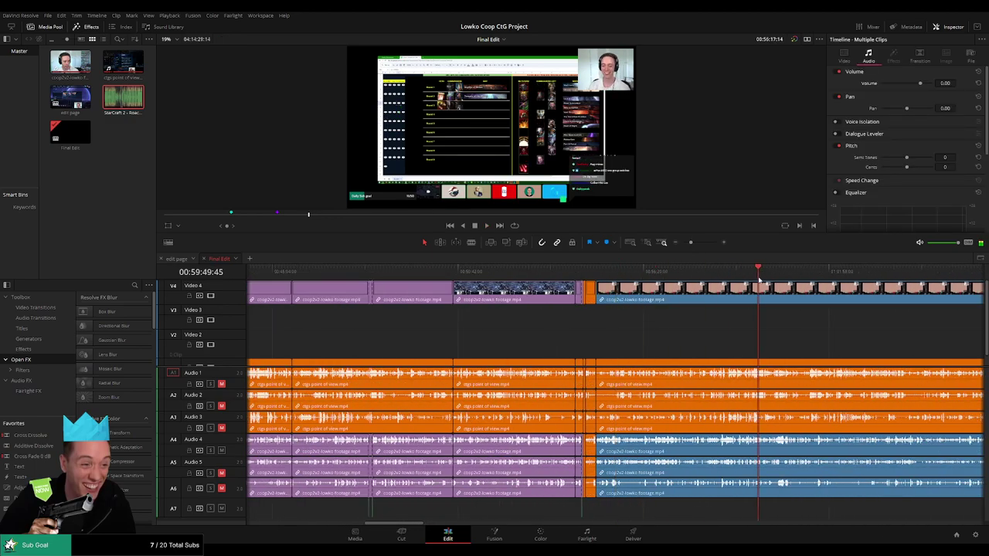
drag(730, 336, 483, 333)
click(522, 274)
drag(522, 275, 719, 283)
click(757, 330)
- Split the coop2v2 footage at 01:06:54:16, just before the match loads, and color the long section before the split orange
drag(694, 246, 701, 247)
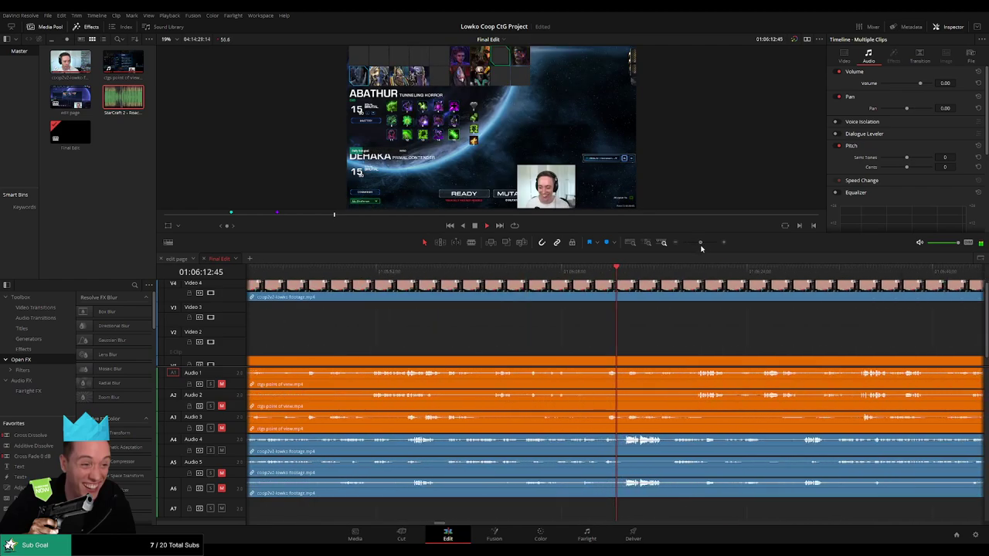
drag(747, 336, 542, 314)
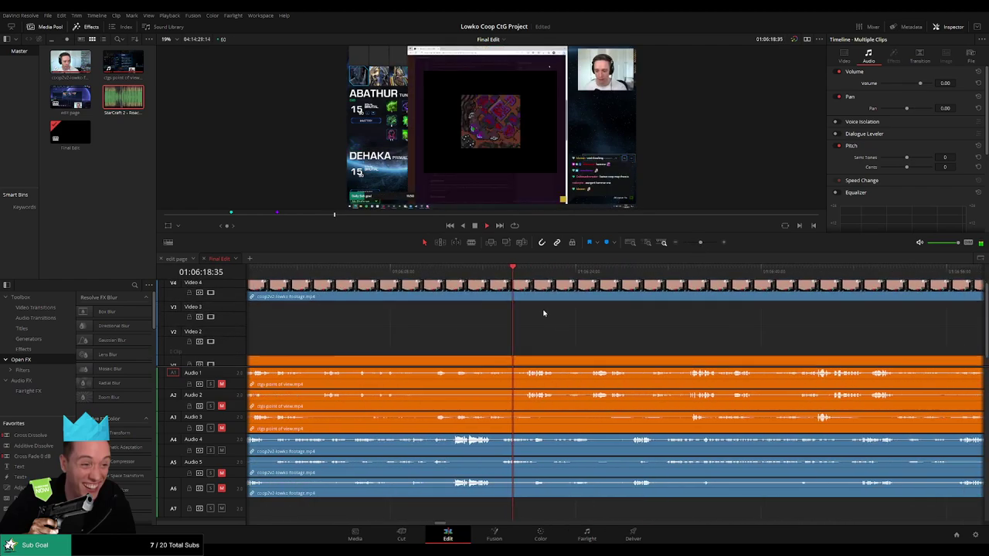
drag(569, 275, 624, 277)
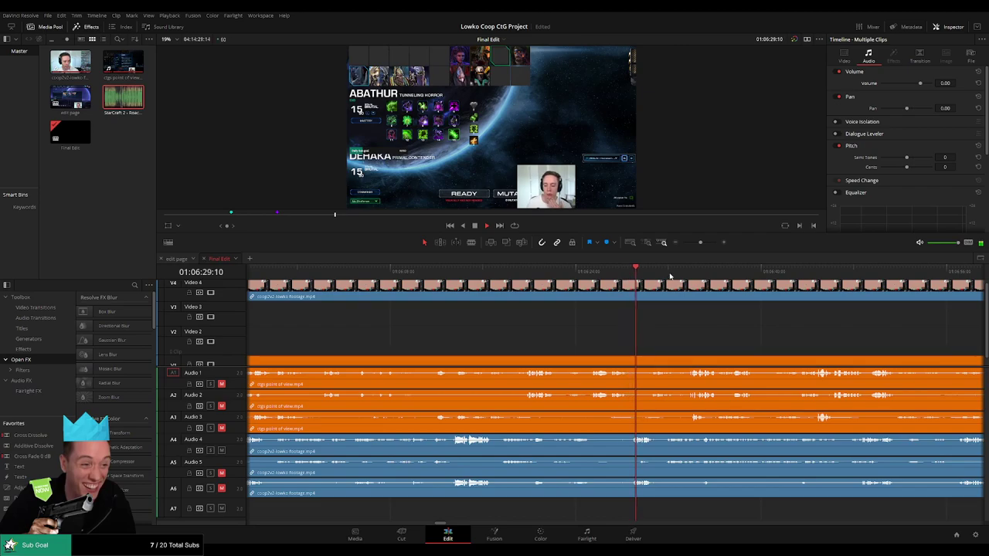
click(669, 275)
scroll(504, 314, right, 3)
drag(603, 276, 730, 275)
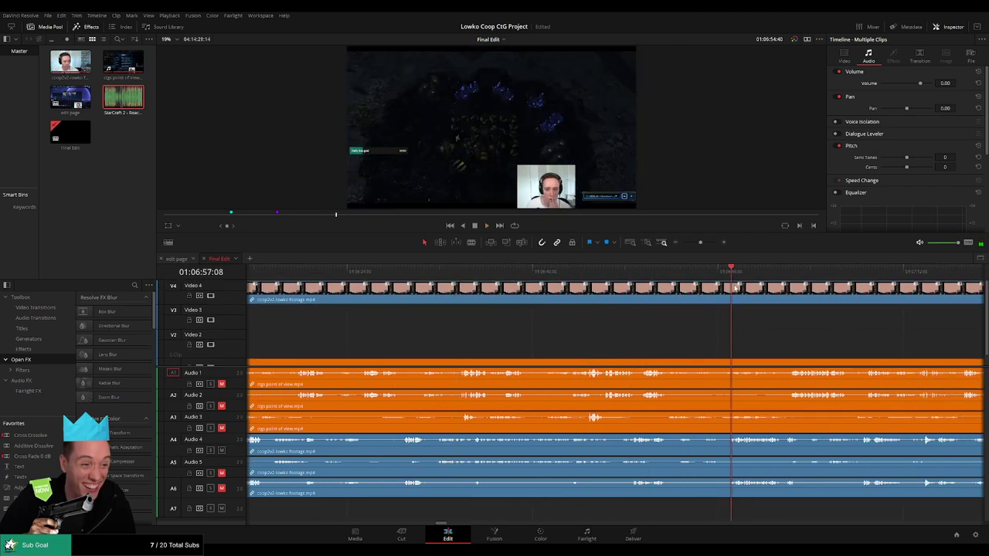
drag(783, 360, 640, 347)
mouse_move(519, 271)
mouse_down()
mouse_move(567, 277)
mouse_move(537, 280)
mouse_up()
key(space)
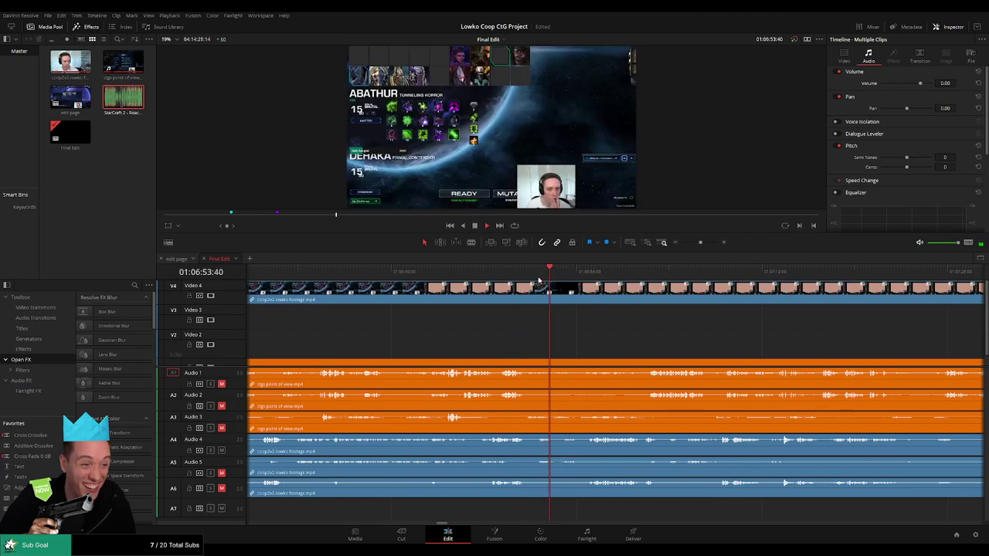
key(space)
key(ctrl+b)
click(527, 298)
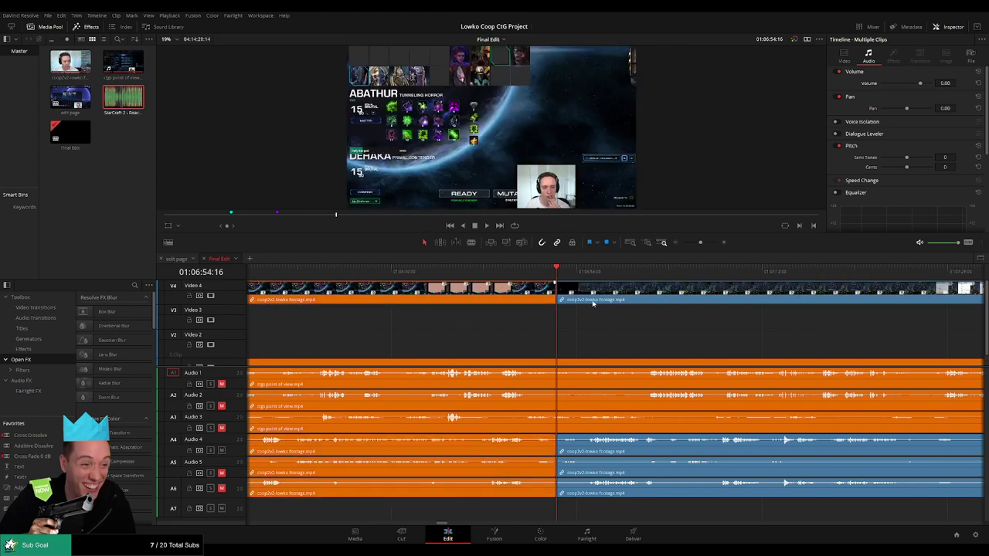
- Split the point of view clip on Video 1 and its audio at 01:06:54:16, in line with the coop2v2 split
drag(699, 243, 688, 243)
key(space)
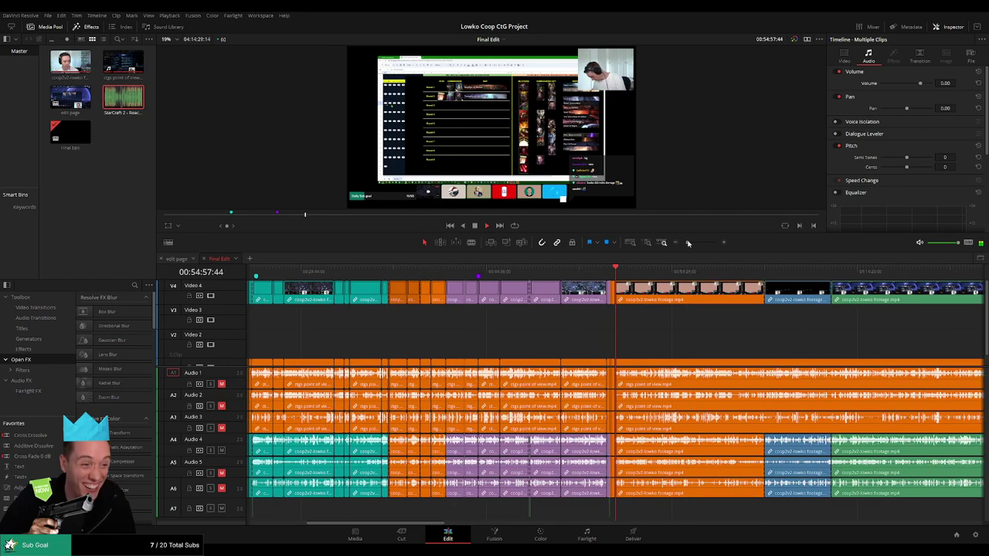
key(space)
scroll(664, 320, down, 1)
drag(683, 319, 521, 317)
key(space)
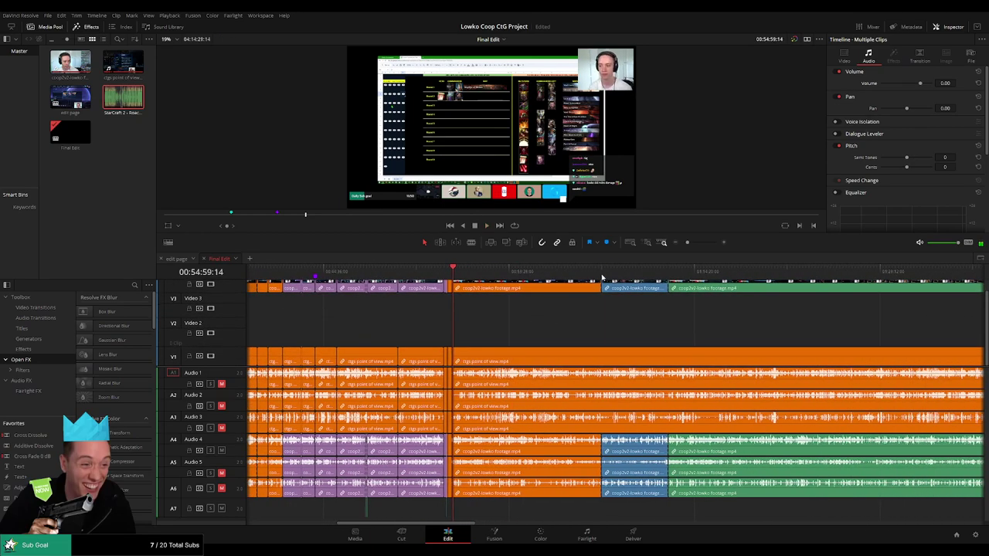
click(602, 276)
key(ctrl+b)
click(566, 357)
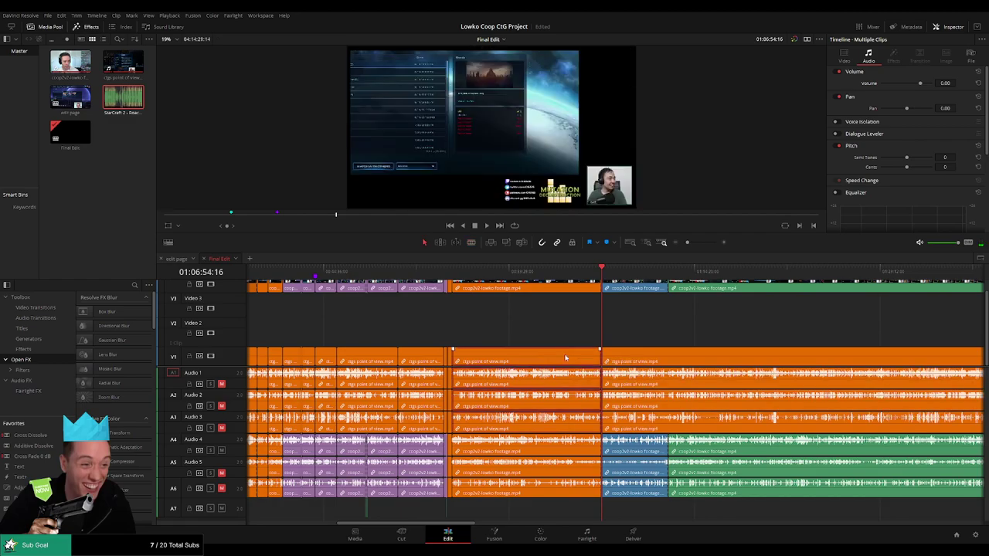
key(BackSpace)
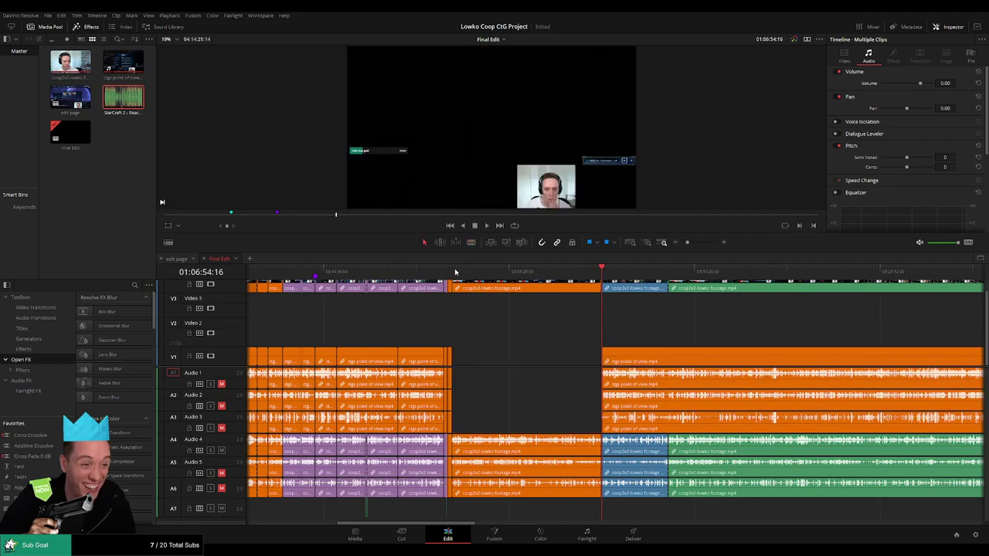
click(455, 271)
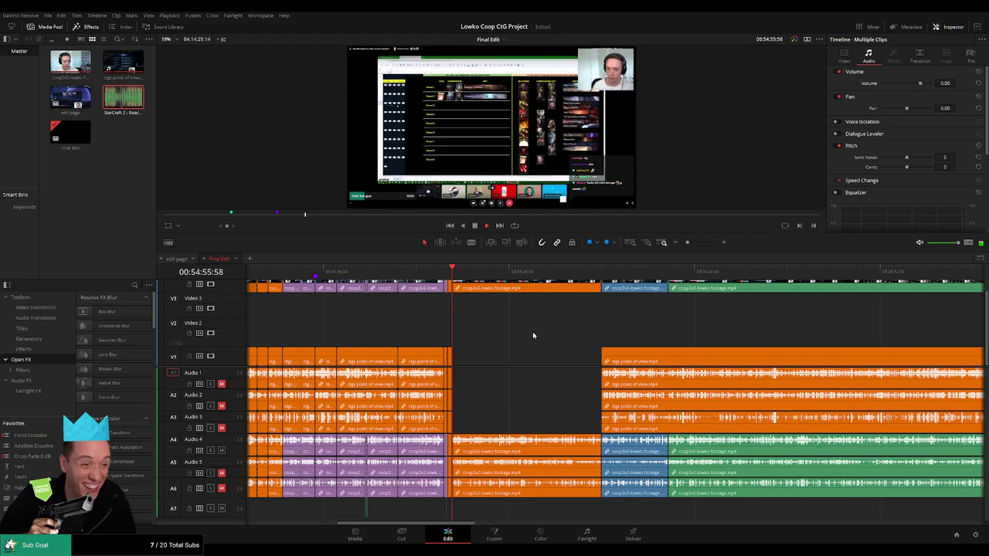
key(ctrl+z)
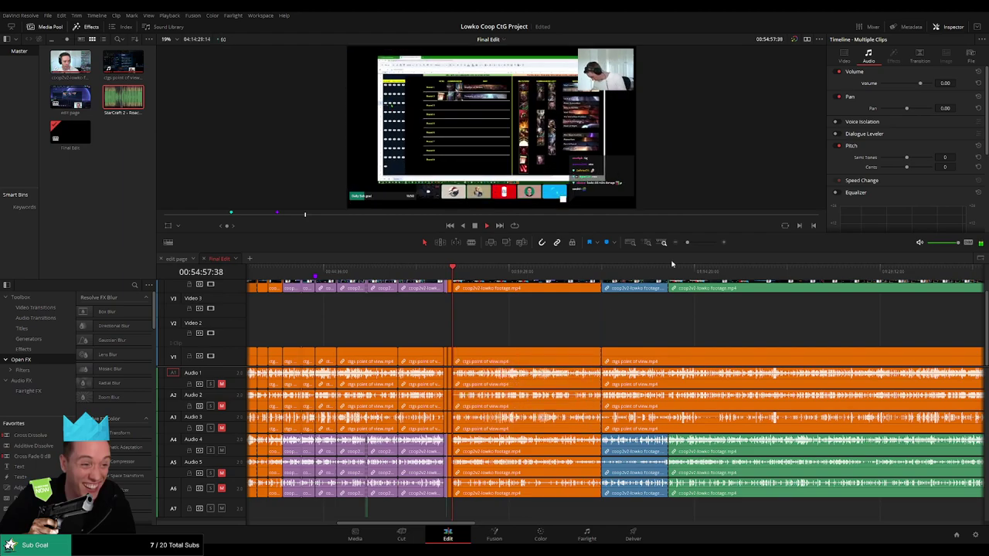
- Review the draft spreadsheet discussion from about 00:54:57 to 00:55:28 for moments to remove
drag(687, 243, 701, 247)
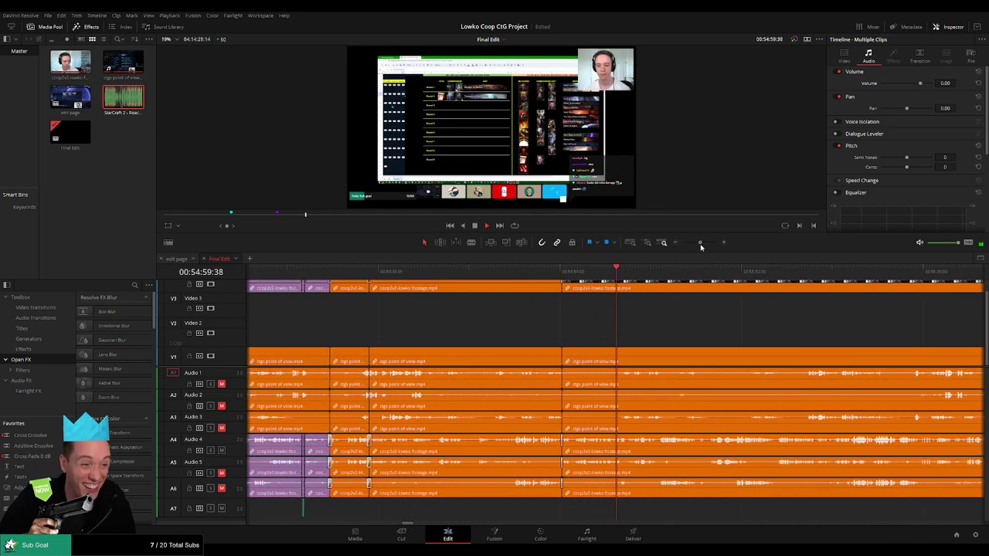
scroll(558, 340, right, 3)
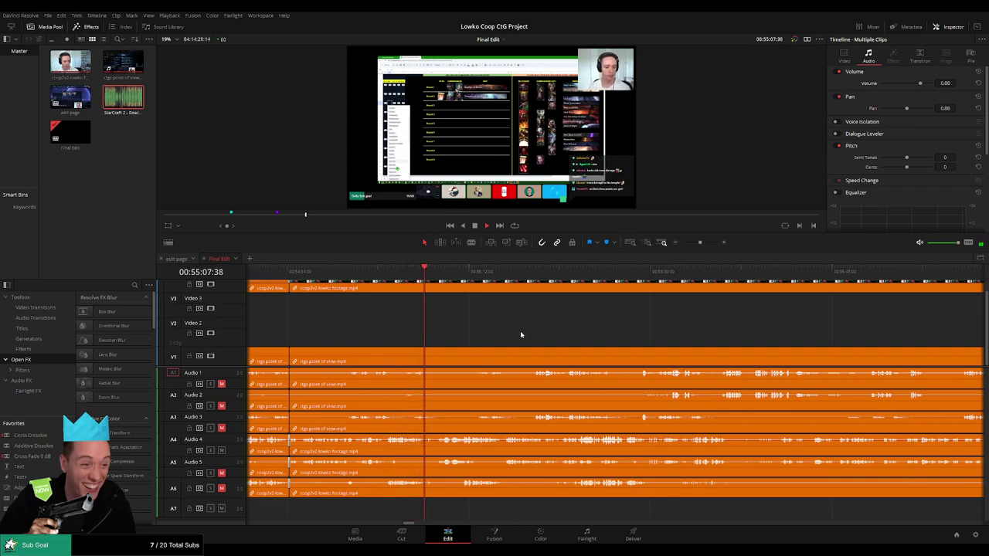
drag(521, 334, 454, 336)
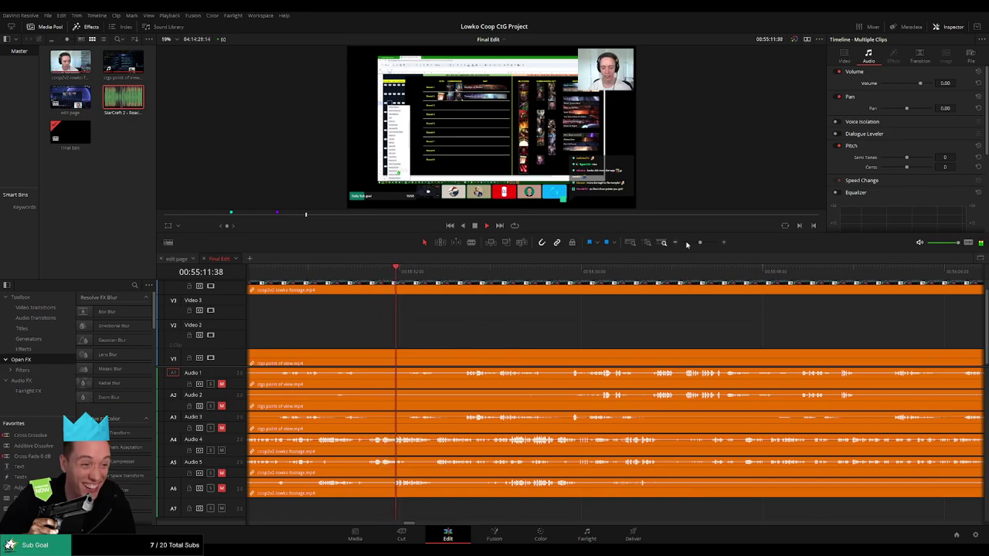
mouse_move(700, 242)
mouse_down()
mouse_move(680, 243)
mouse_move(701, 244)
mouse_up()
drag(736, 333, 523, 337)
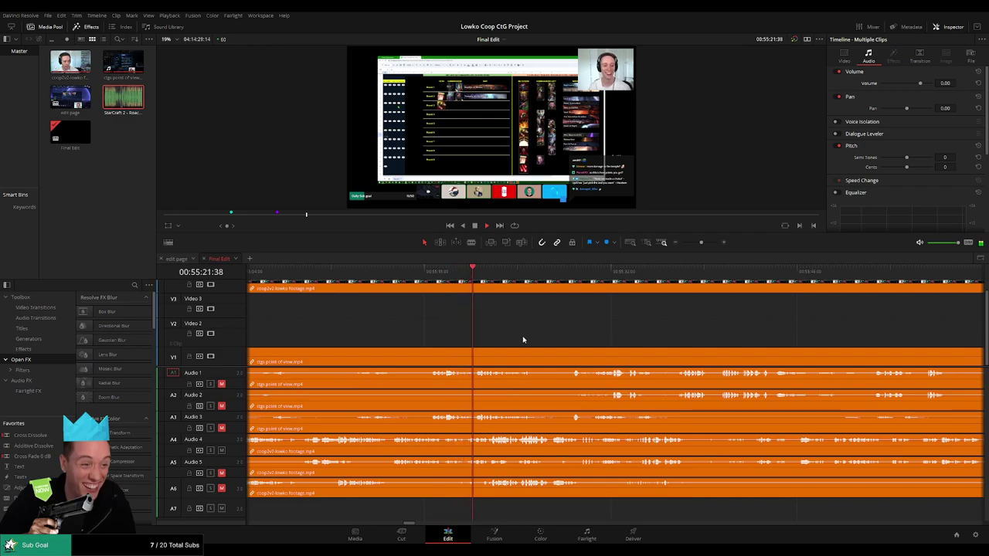
drag(621, 336, 552, 336)
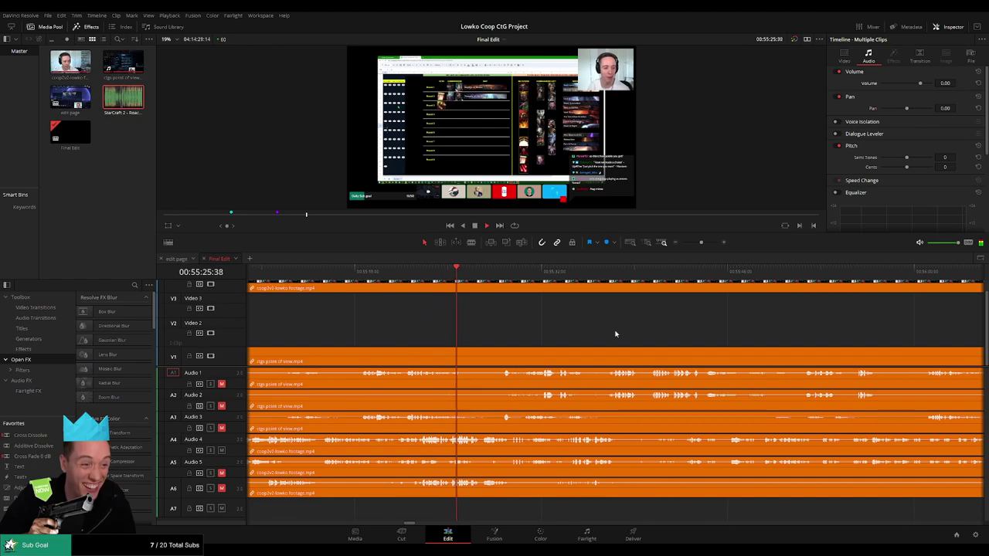
scroll(542, 329, right, 2)
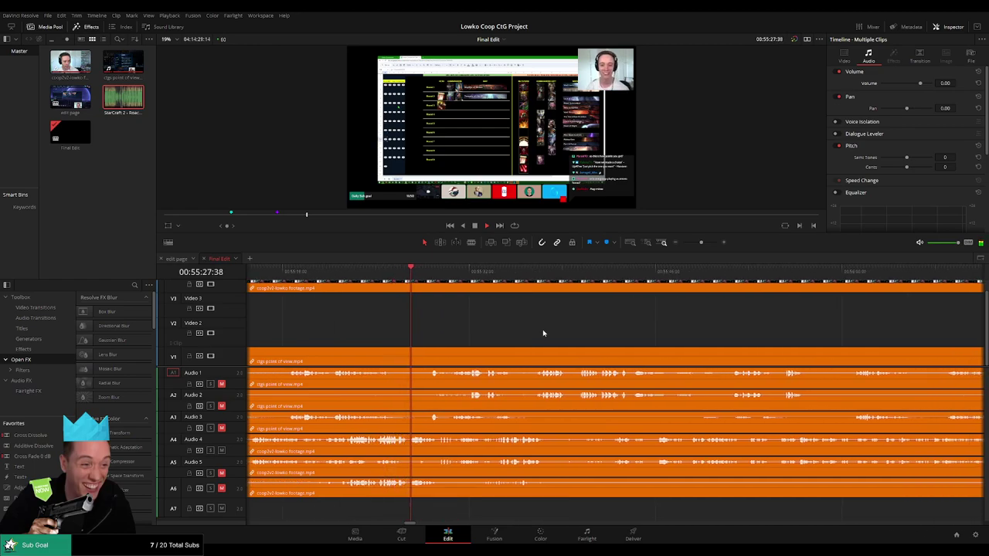
key(space)
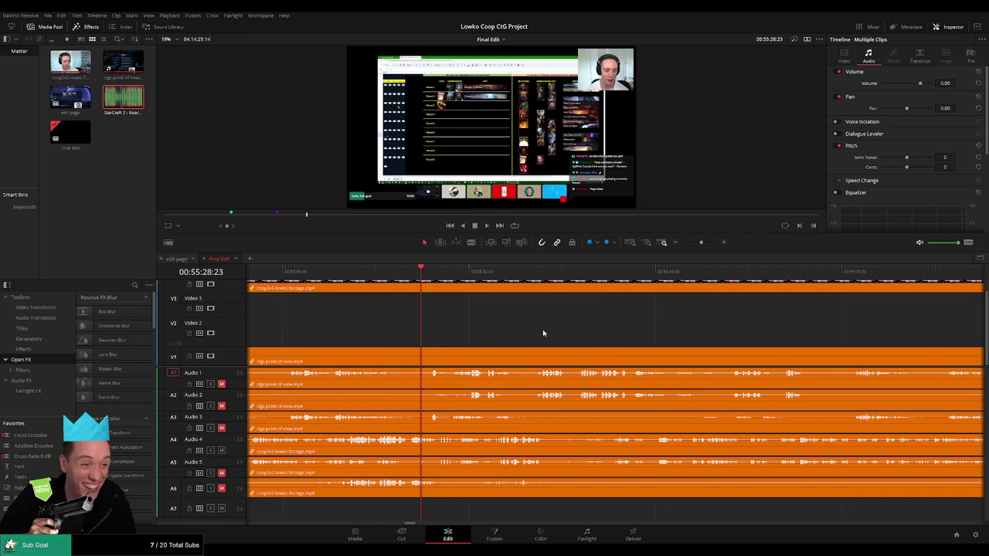
- Locate the end of the spoken moment after 00:55:28 and split the coop2v2 footage at 00:55:37:49
key(space)
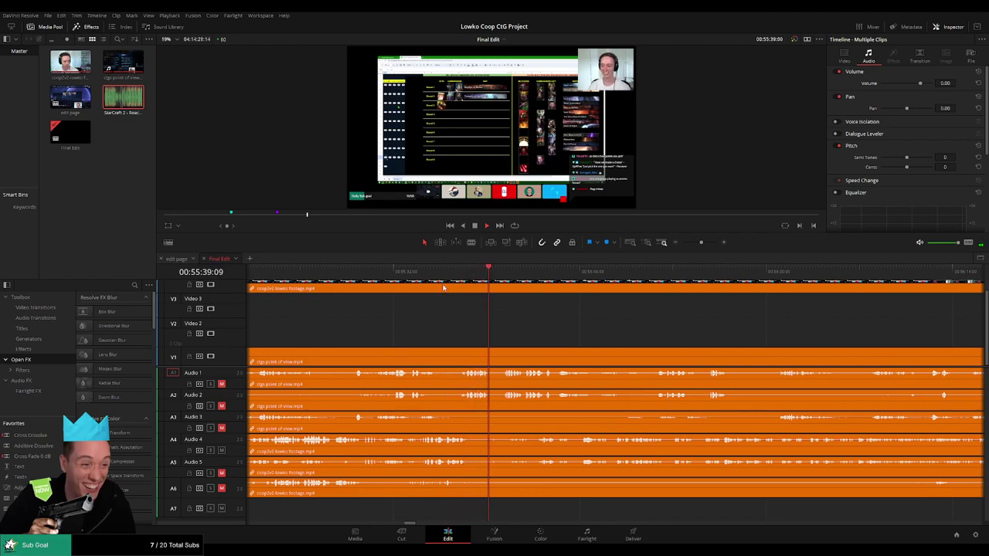
drag(452, 276, 486, 278)
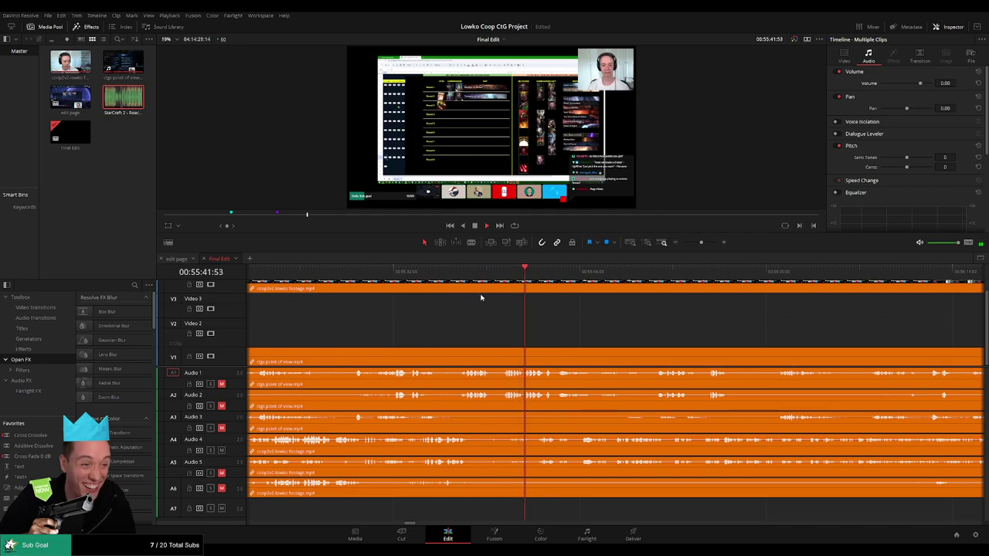
click(459, 277)
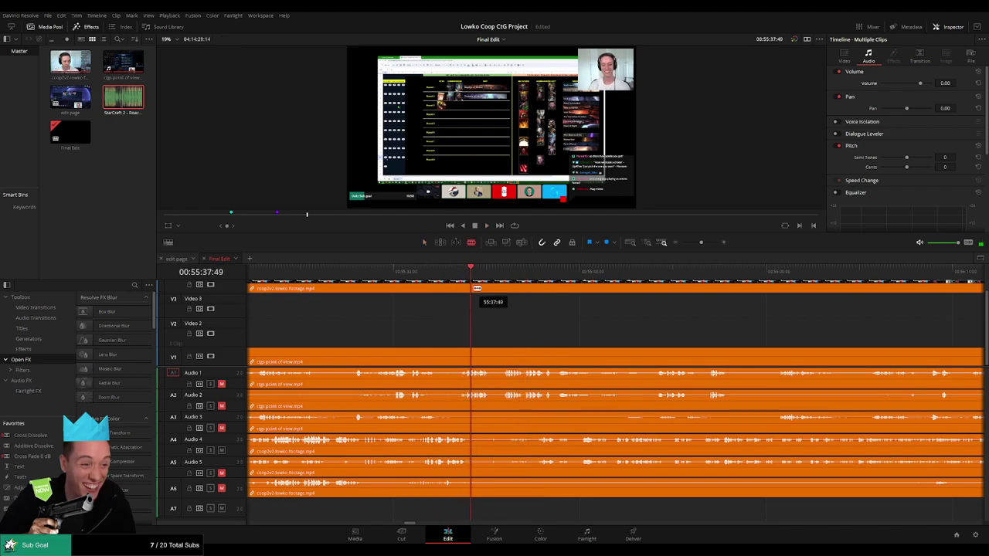
click(476, 288)
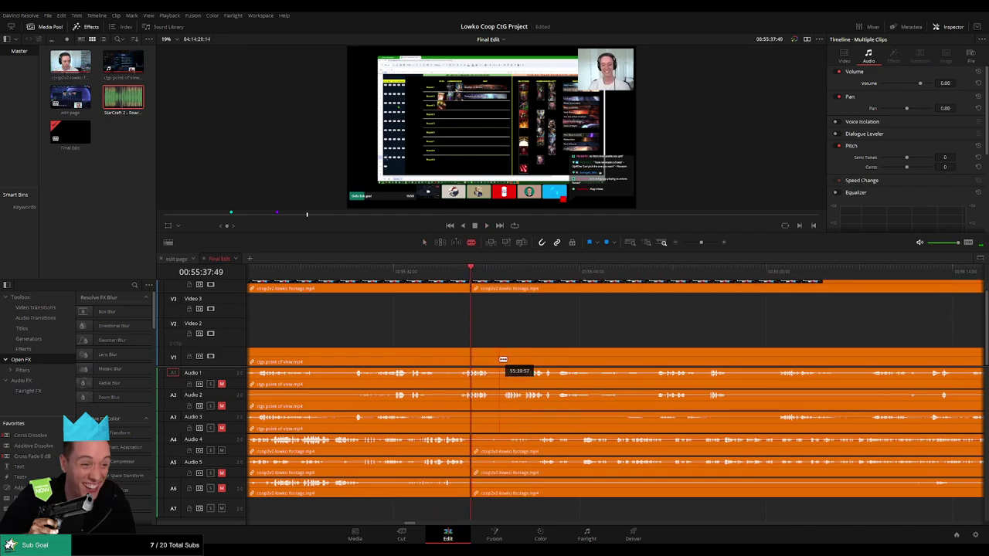
- Cut both the coop2v2 and point of view clips at 00:55:40:33, ripple delete everything back to 00:55:37:49, and smooth the coop2v2 join with transitions
key(space)
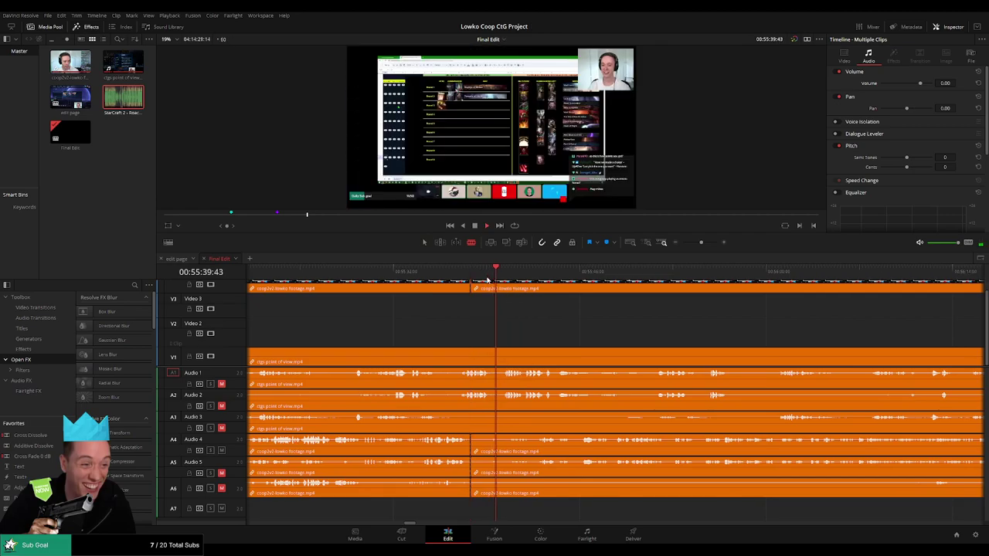
click(506, 288)
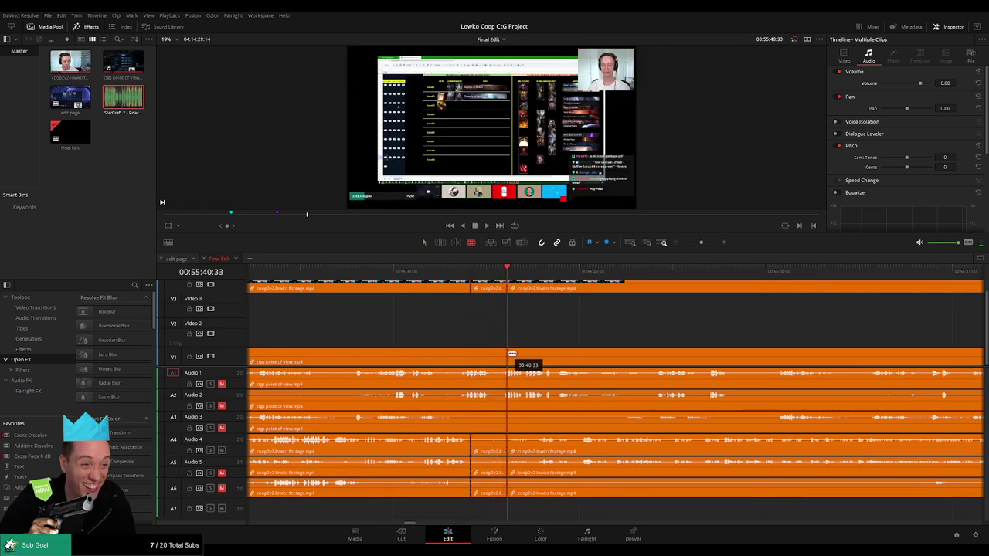
click(507, 359)
key(a)
click(483, 357)
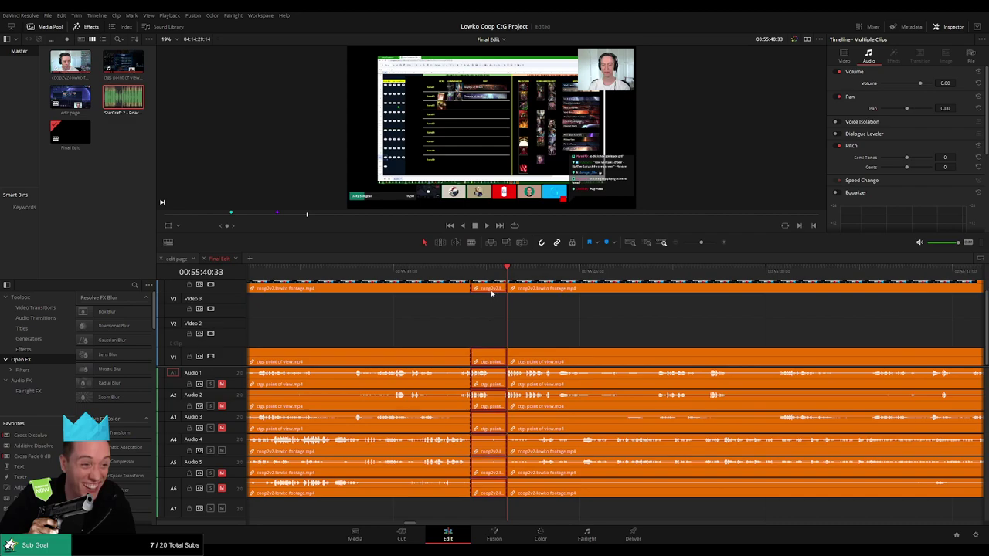
key(Delete)
key(space)
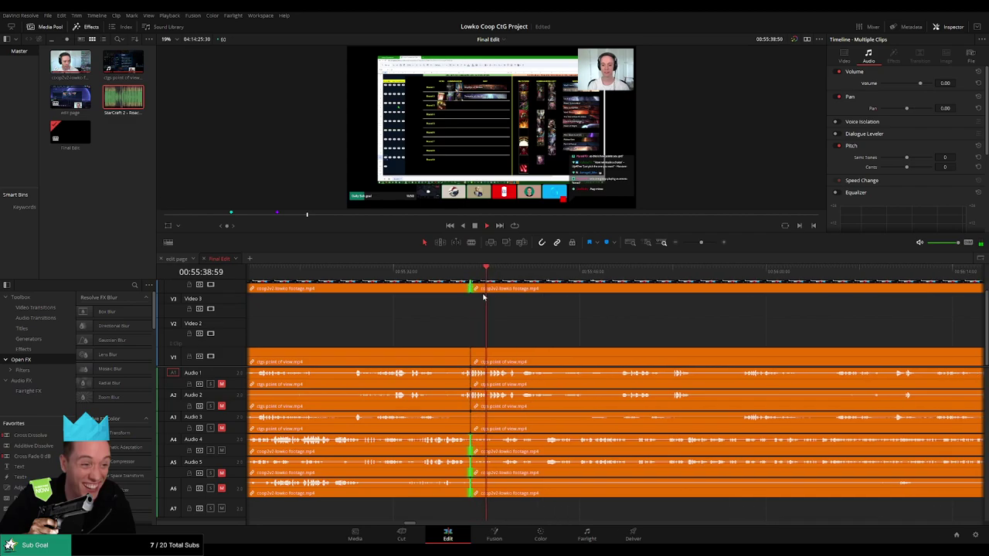
- Review the draft spreadsheet discussion from about 00:55:39 to 00:57:00 for moments to remove or censor
drag(587, 366, 529, 378)
click(576, 332)
drag(576, 331, 479, 343)
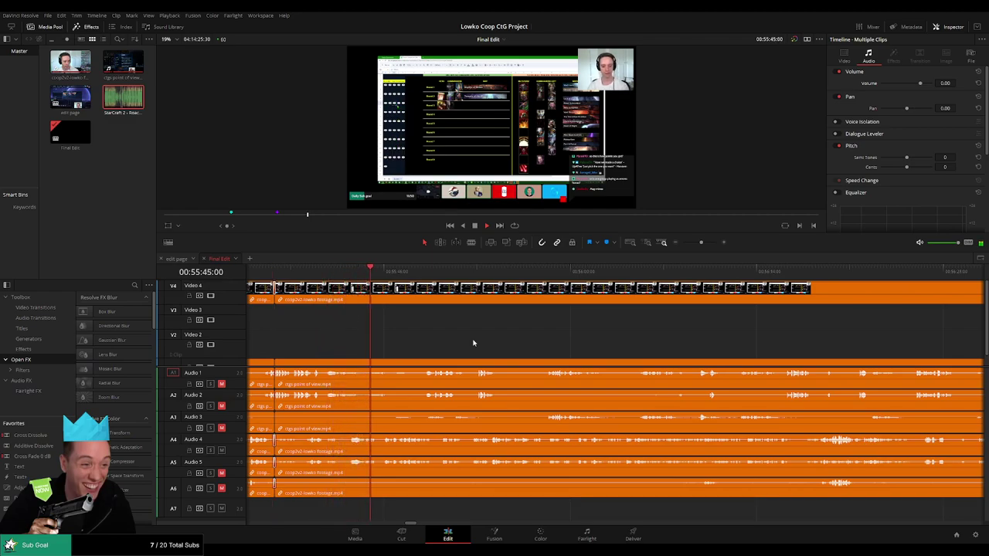
scroll(518, 317, right, 1)
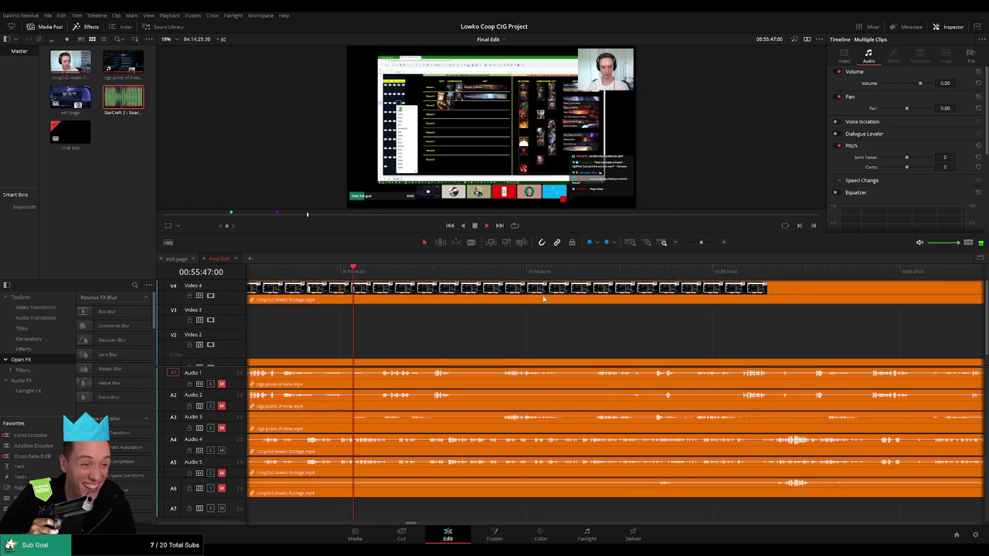
mouse_move(692, 245)
mouse_down()
mouse_move(682, 244)
mouse_move(701, 246)
mouse_up()
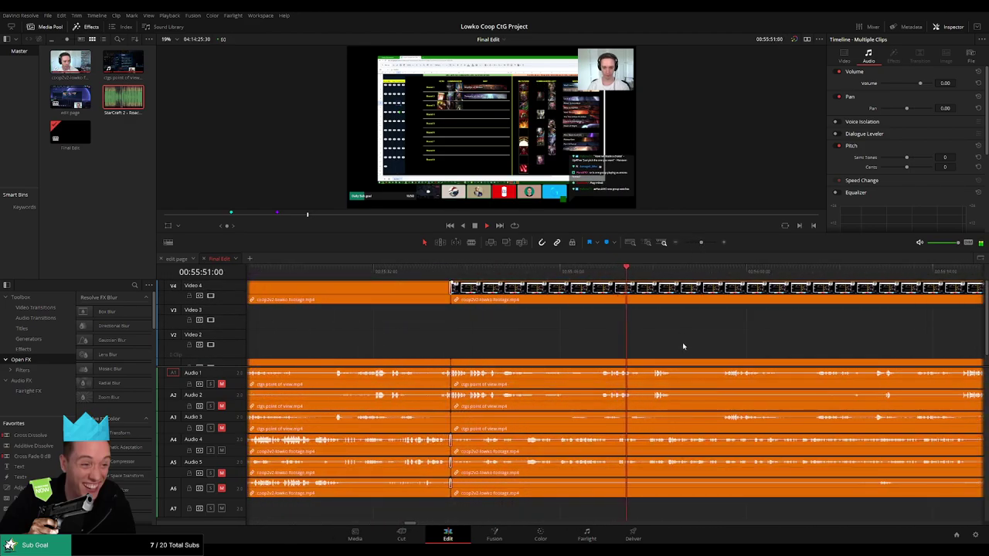
scroll(602, 345, right, 4)
scroll(587, 349, right, 3)
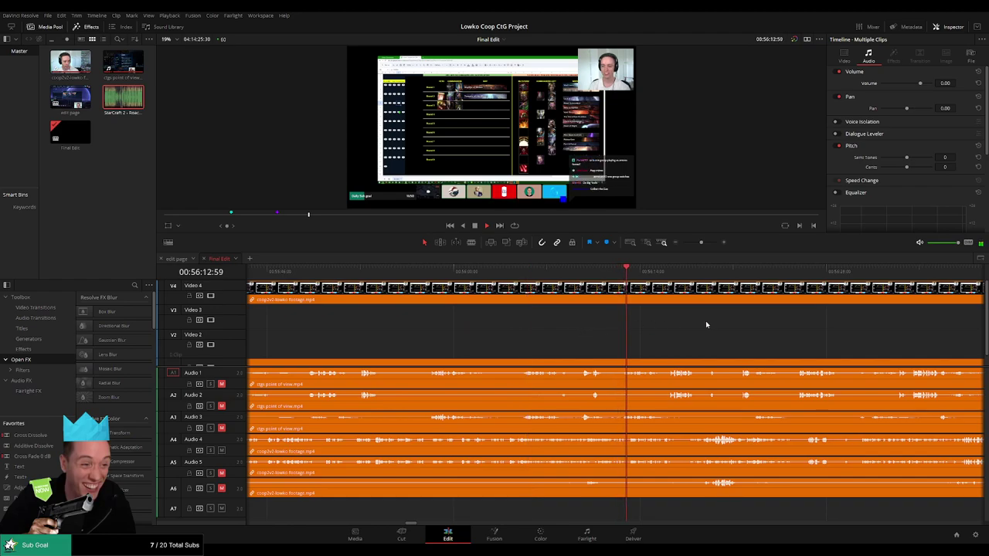
drag(706, 323, 476, 332)
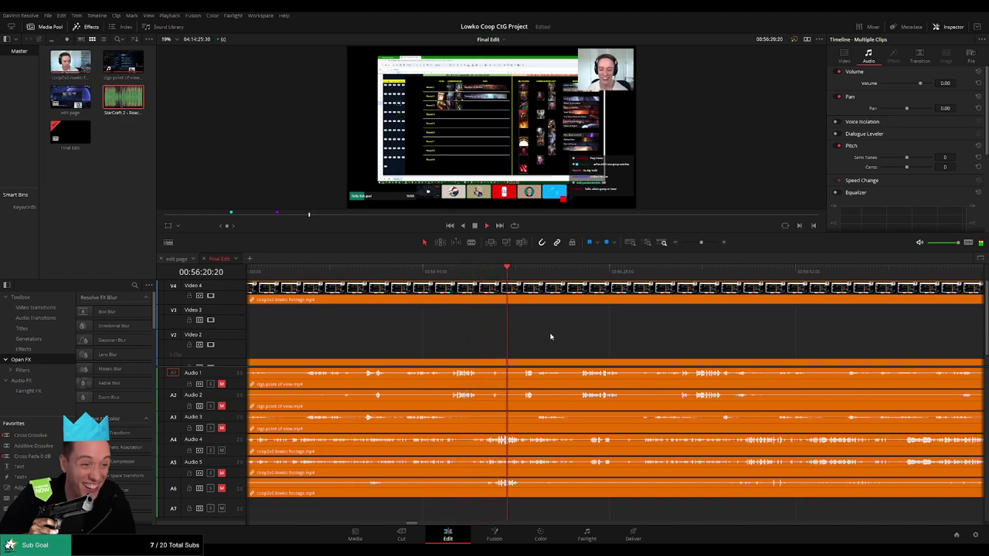
mouse_move(701, 247)
mouse_down()
mouse_move(677, 247)
mouse_move(699, 256)
mouse_up()
drag(733, 347, 550, 347)
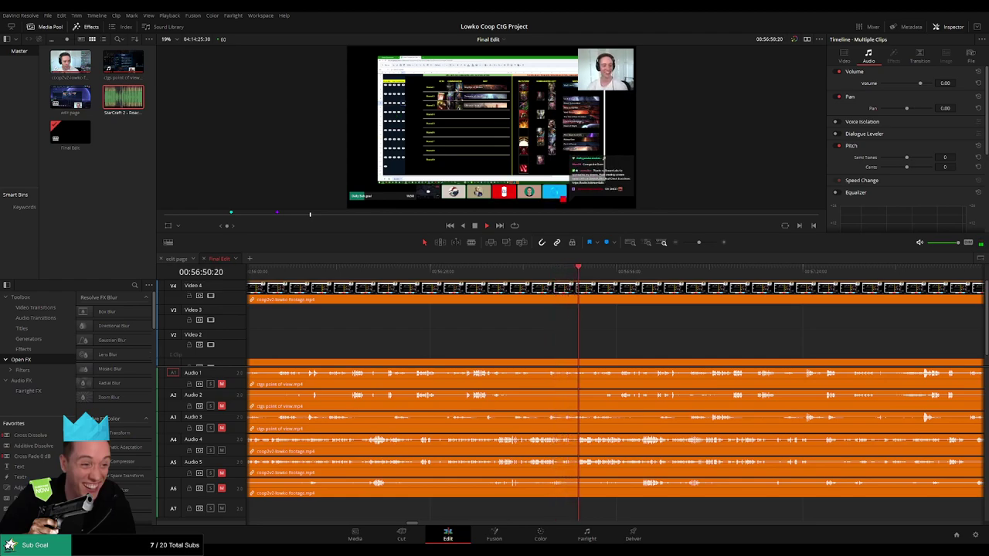
drag(635, 355, 432, 354)
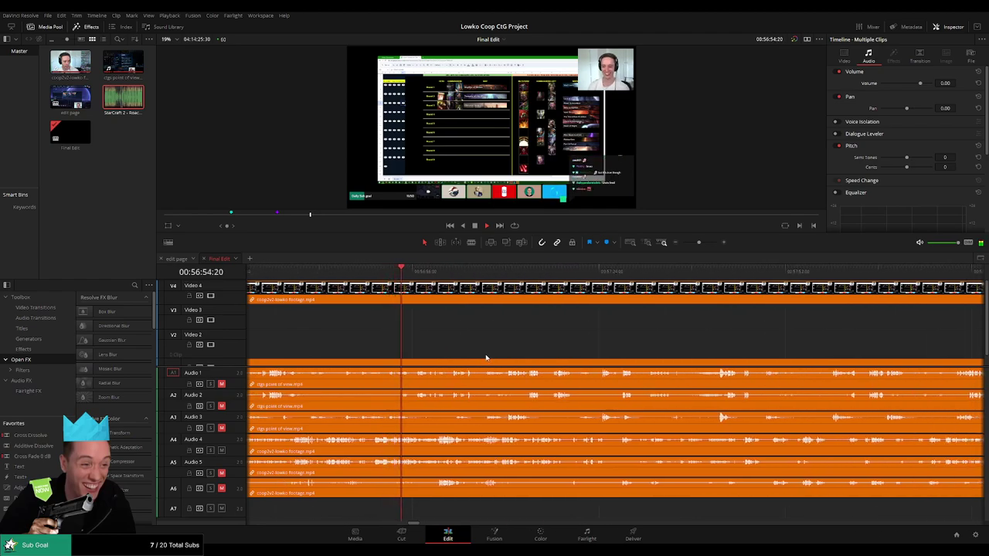
mouse_move(698, 242)
mouse_down()
mouse_move(680, 247)
mouse_move(700, 245)
mouse_up()
drag(700, 347, 492, 353)
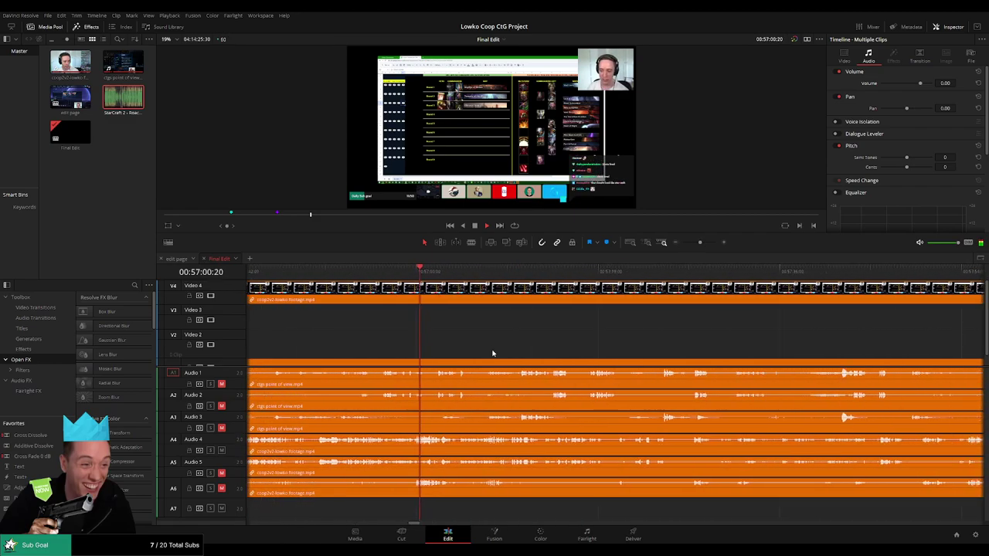
- Isolate a short piece of the coop2v2 footage by splitting it at 00:56:59:45 and 00:57:00:02
click(396, 272)
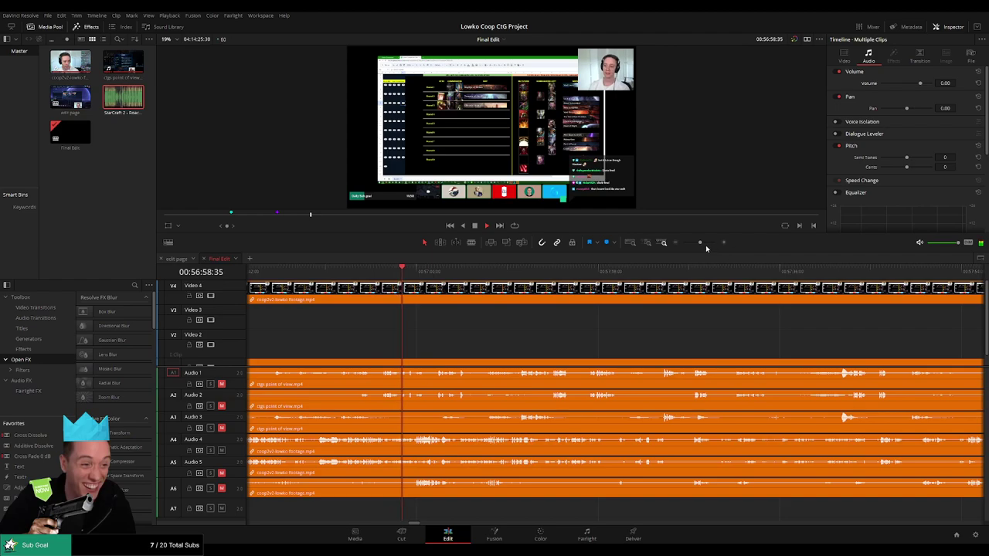
drag(705, 245, 708, 247)
key(space)
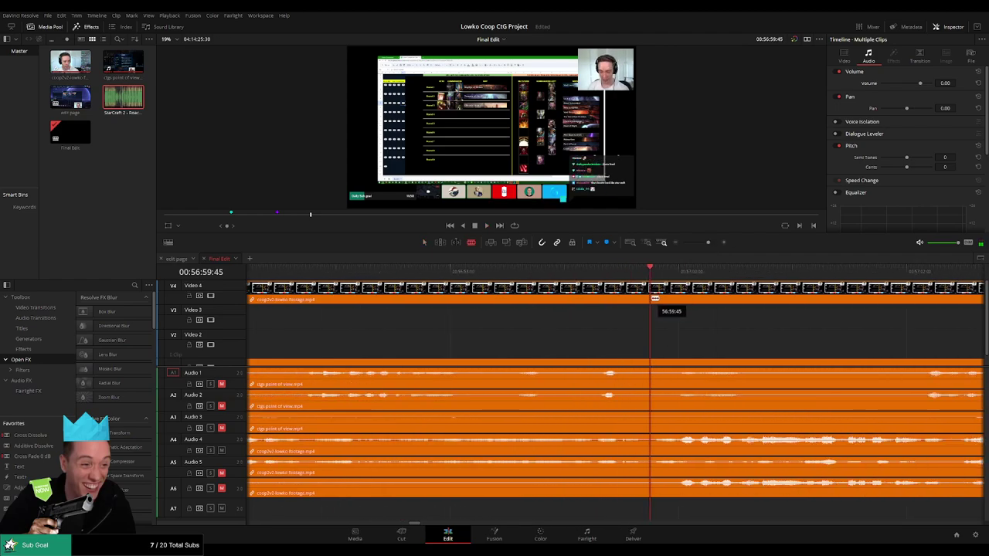
click(654, 298)
key(space)
key(space)
click(683, 272)
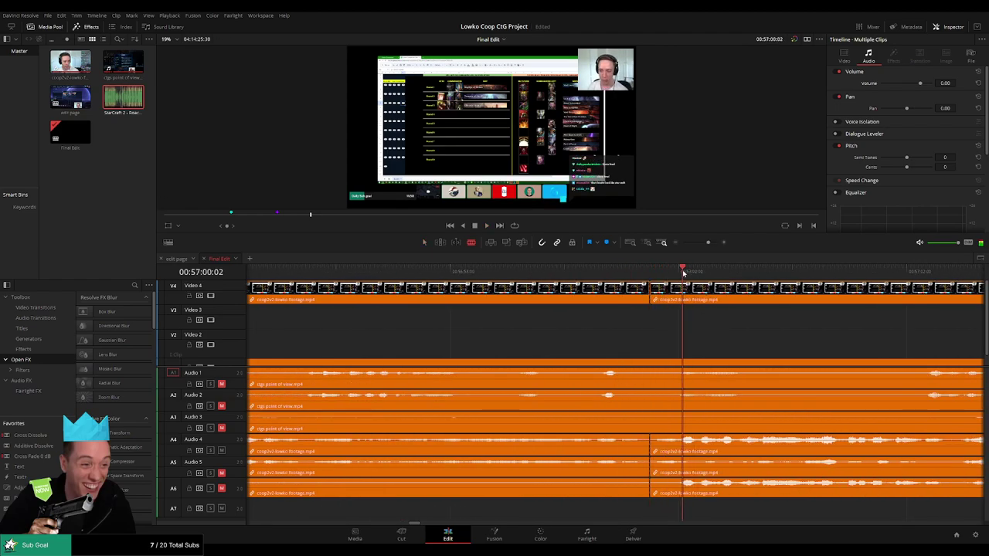
key(ctrl+b)
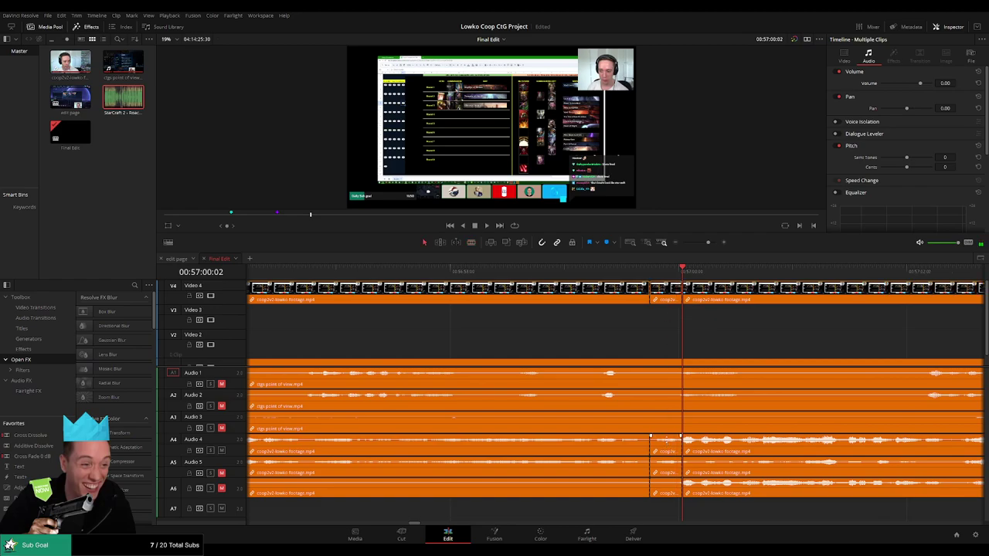
- Lower the isolated Audio 4 piece's volume and place the StarCraft 2 - Roach Quotes.mp3 sound beneath it on Audio 7, trimmed to match and quieter
drag(666, 456, 665, 457)
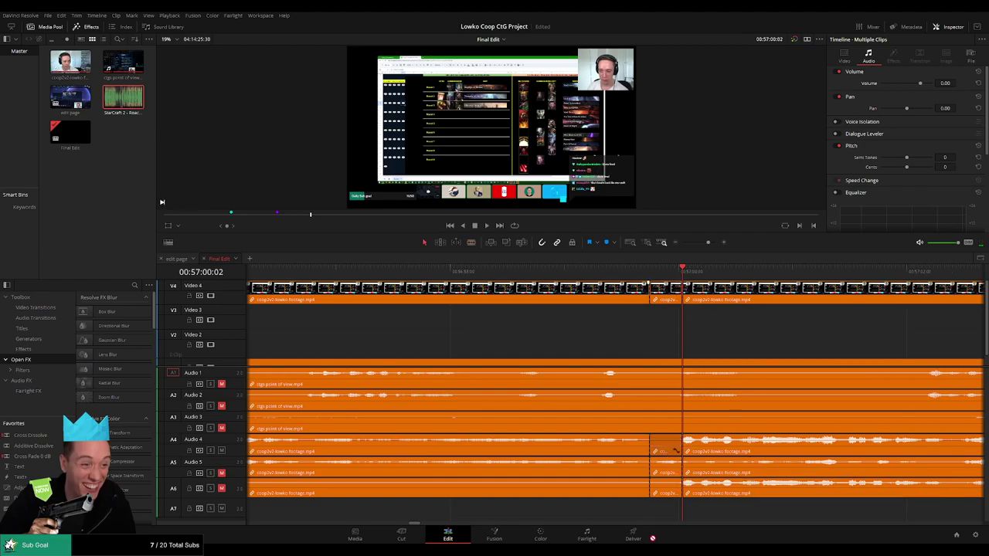
drag(123, 97, 663, 512)
drag(730, 509, 681, 509)
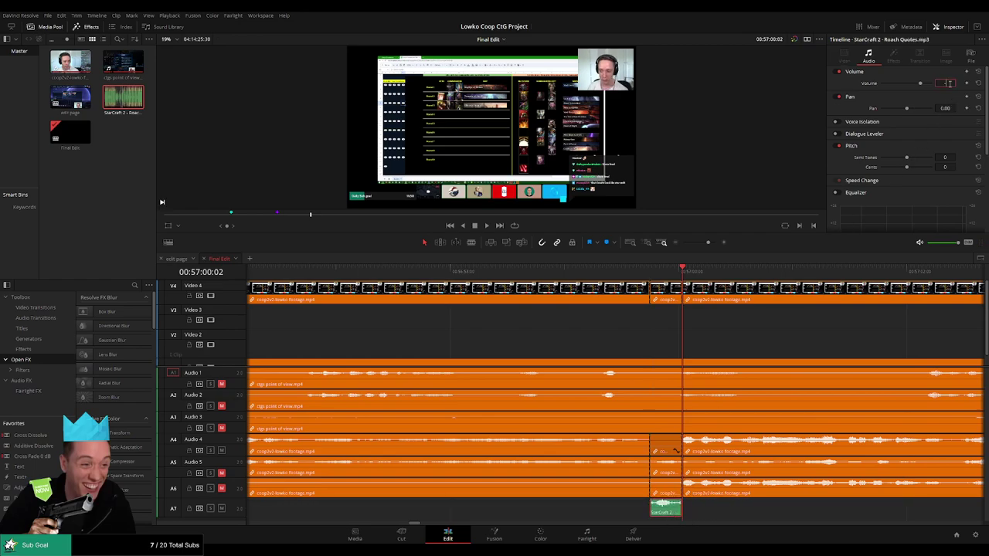
click(624, 270)
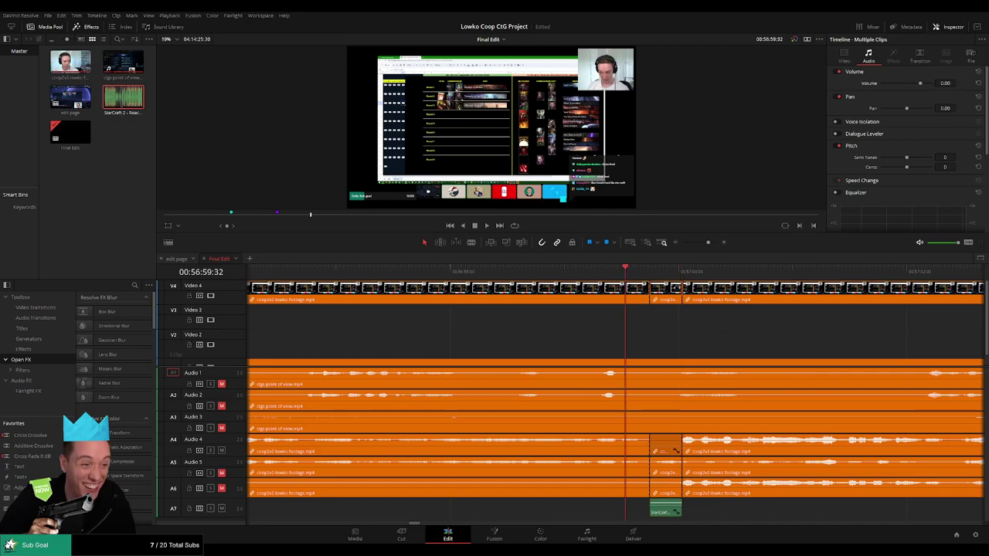
key(space)
- Review onward from 00:57:03 and split the coop2v2 footage at 00:57:33:56, where the StarCraft II replay list is on screen
mouse_move(708, 245)
mouse_down()
mouse_move(680, 247)
mouse_move(699, 244)
mouse_up()
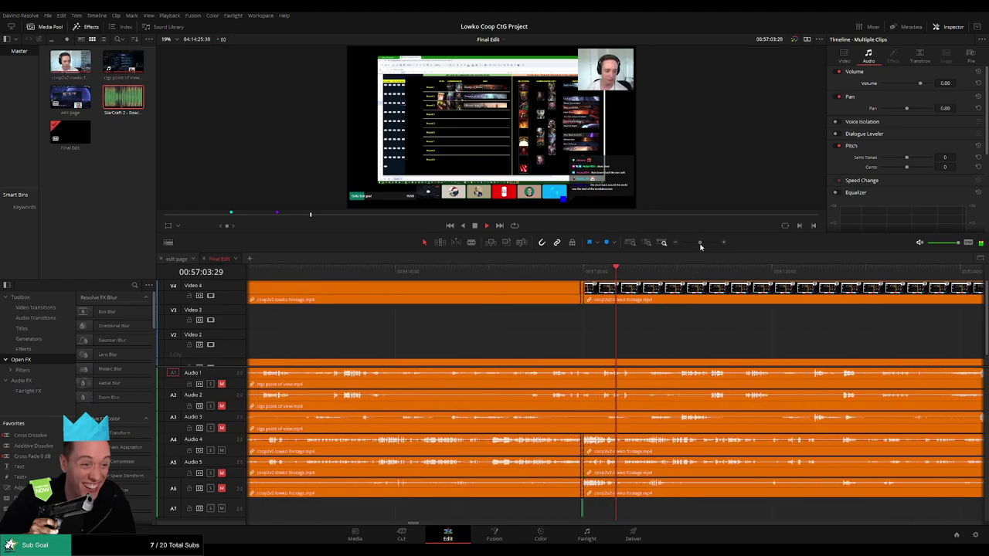
drag(728, 332, 492, 335)
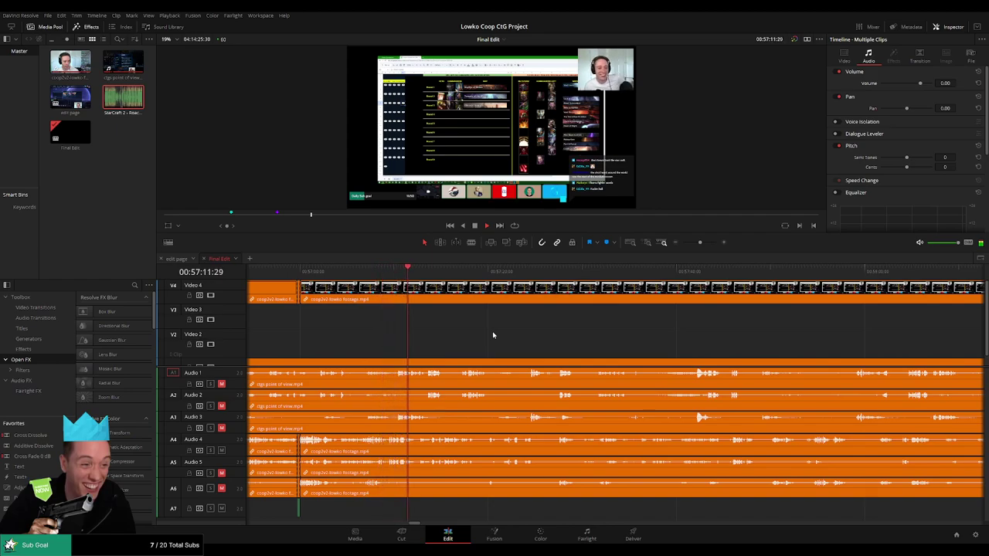
drag(509, 333, 501, 335)
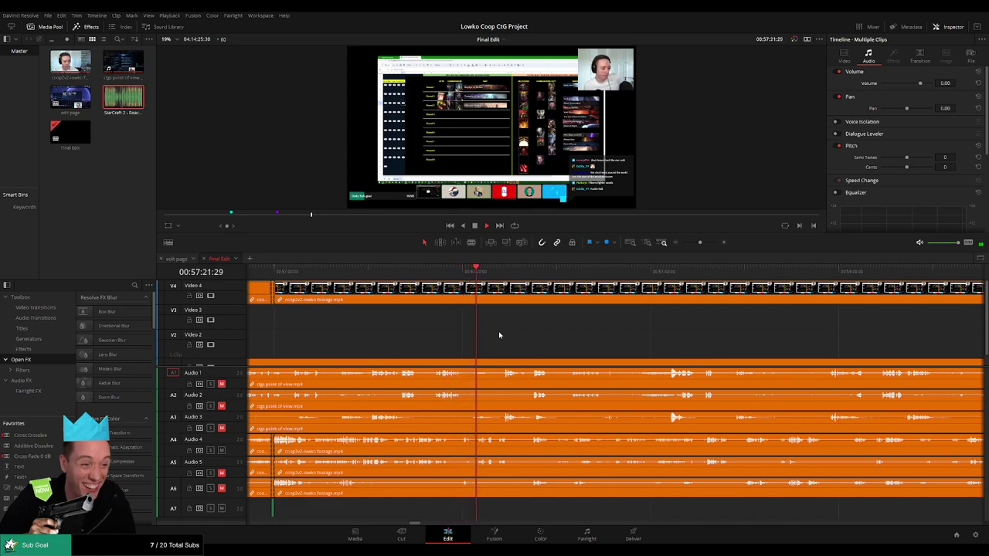
scroll(563, 338, right, 1)
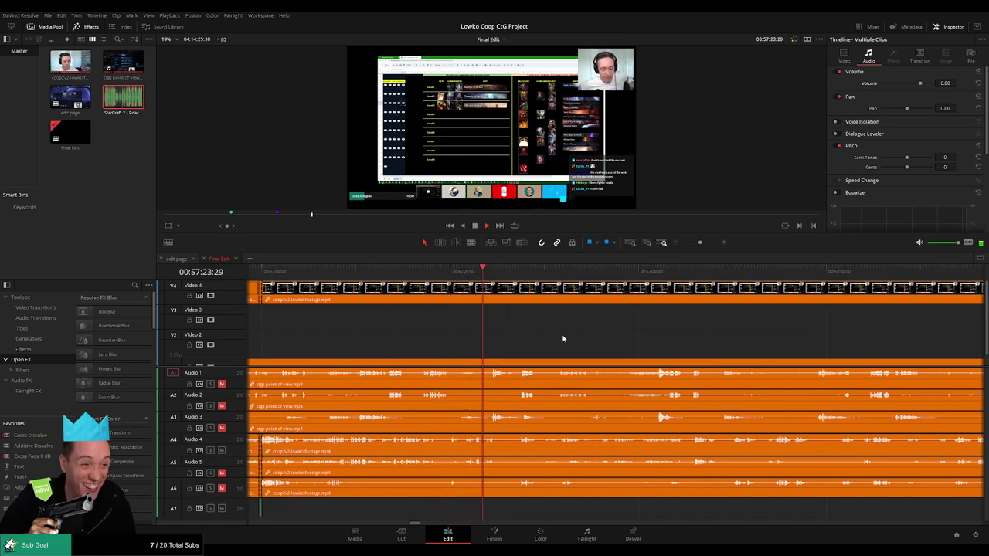
scroll(541, 338, right, 5)
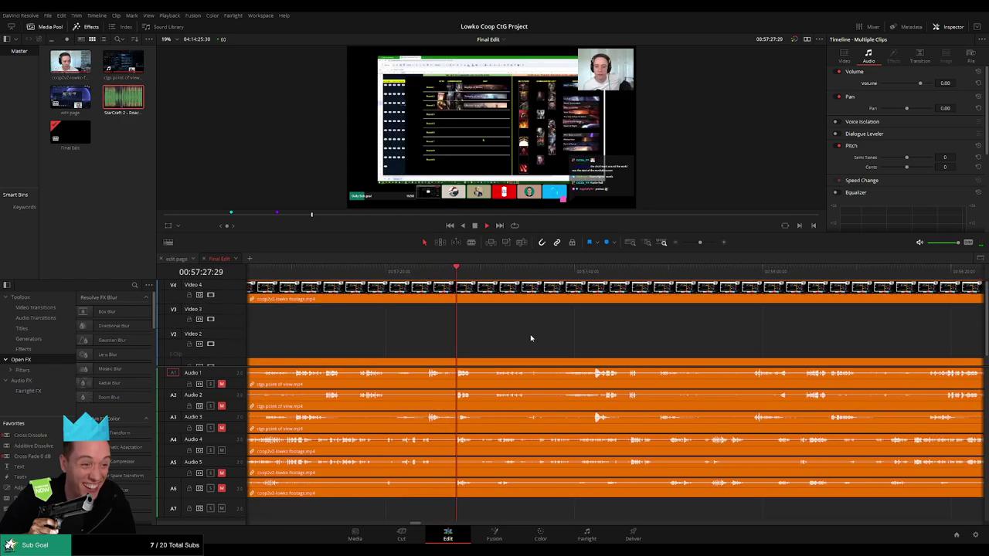
key(ctrl+equal)
scroll(629, 338, right, 8)
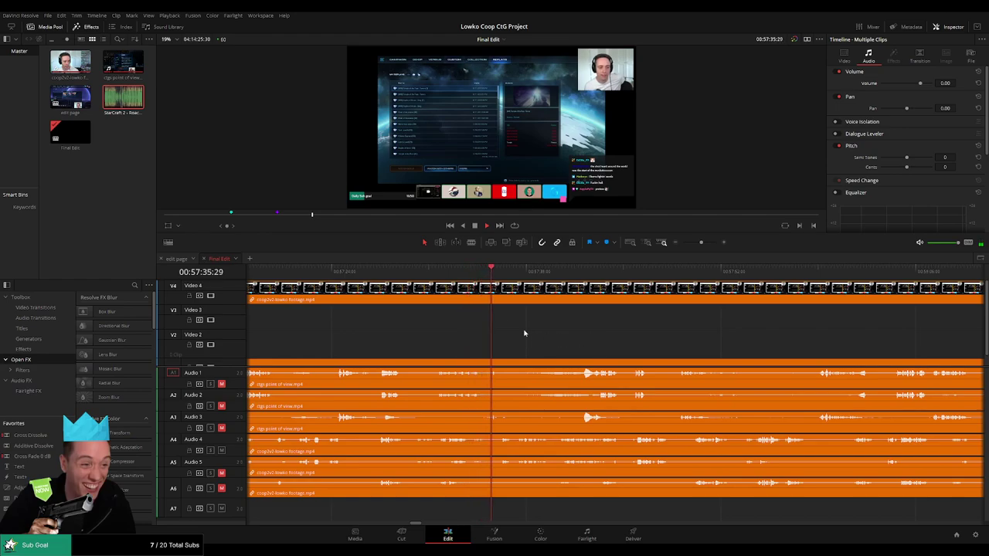
click(448, 271)
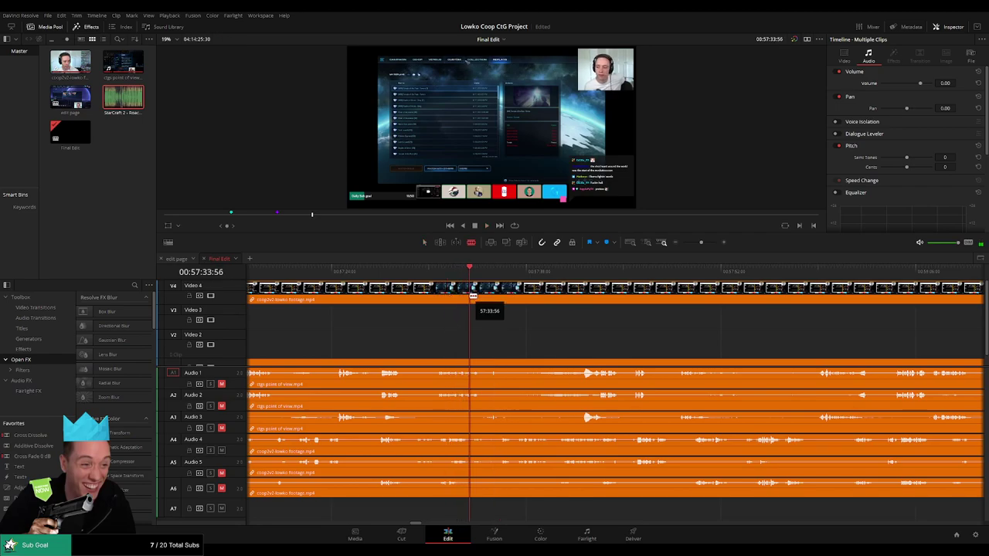
click(473, 295)
- Review the StarCraft II loading and arcade menu footage from 00:57:33:56 to about 00:58:19 for the end of the unneeded section
click(541, 272)
click(498, 272)
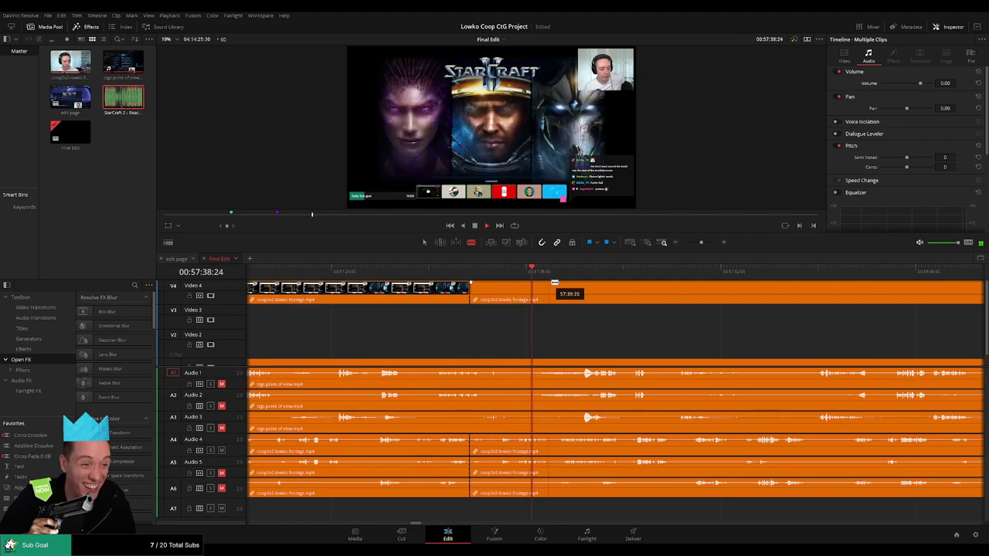
click(564, 272)
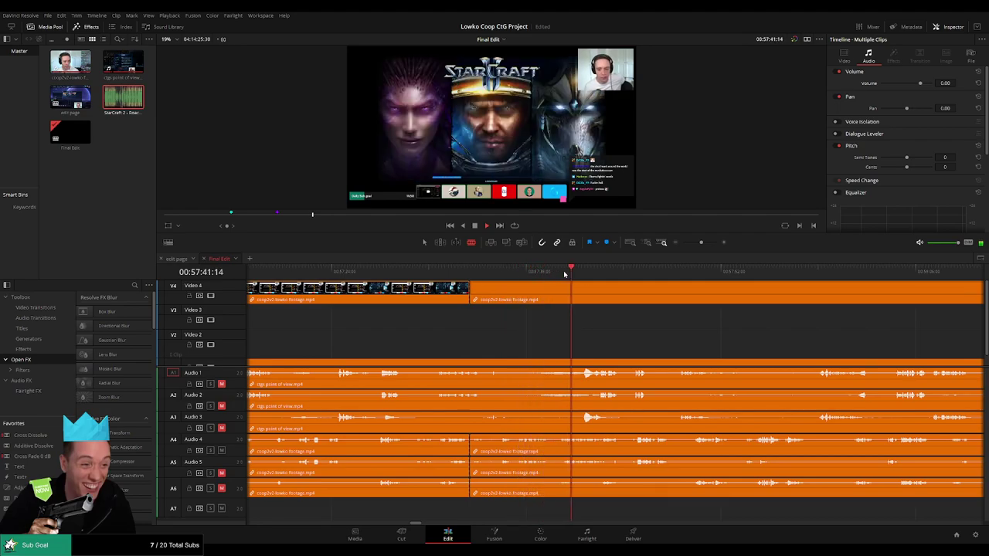
drag(638, 339, 458, 338)
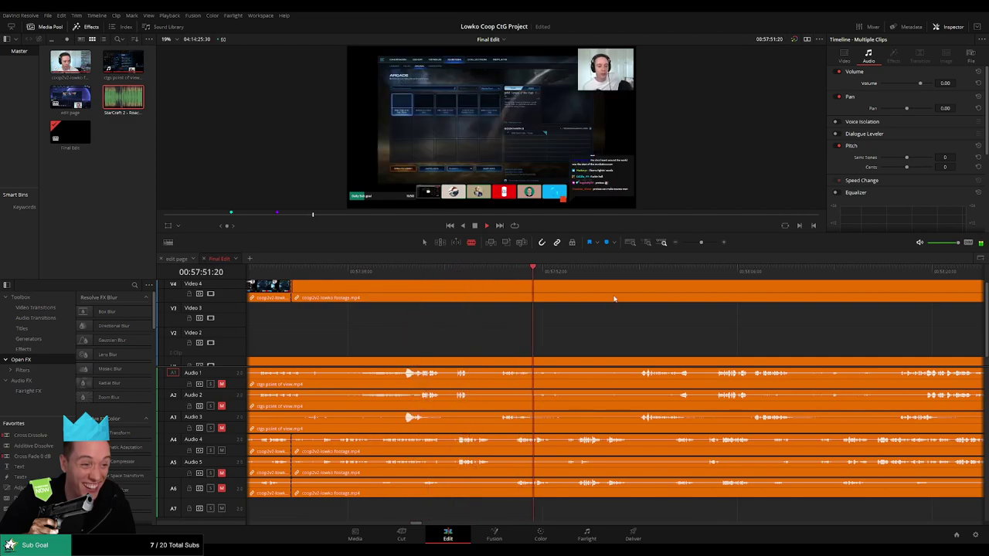
drag(629, 274, 643, 275)
drag(790, 329, 515, 320)
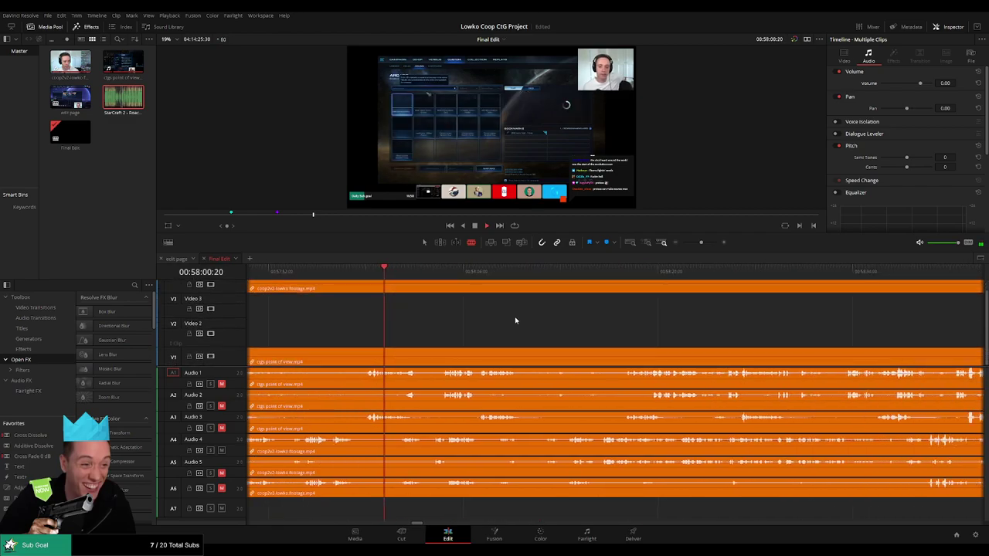
click(587, 272)
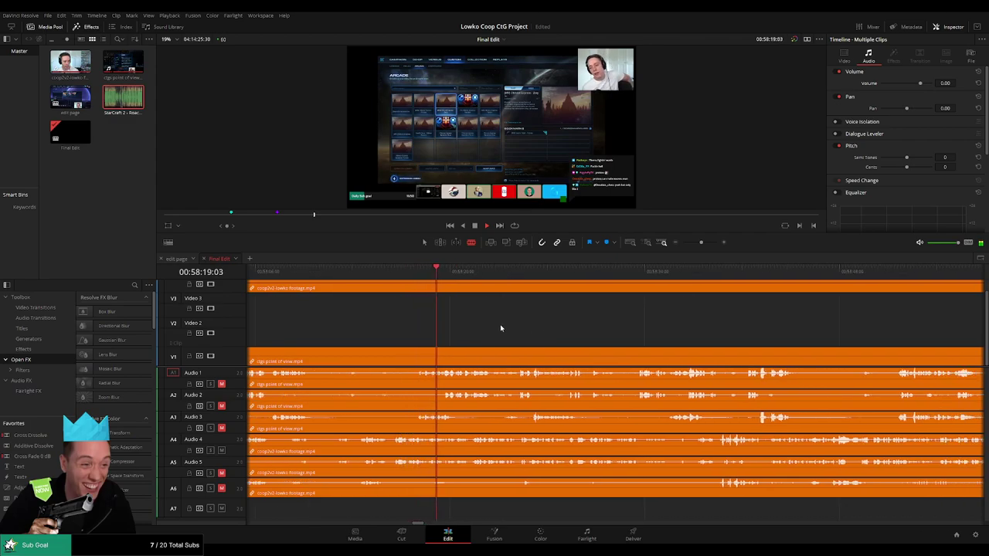
- Replay the arcade menu part and split both the coop2v2 and ctgs point of view footage at 00:58:11:48
click(358, 272)
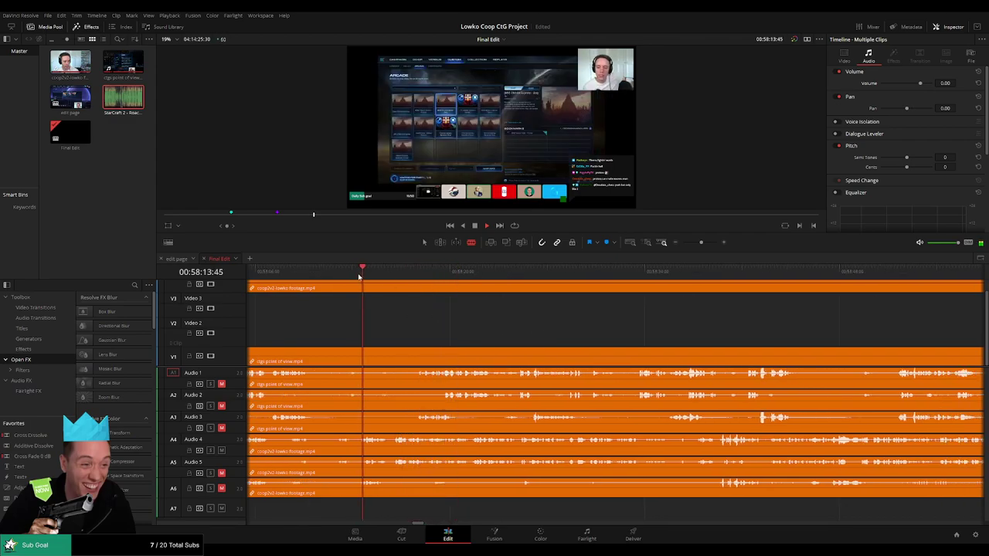
scroll(522, 325, left, 2)
drag(456, 269, 444, 271)
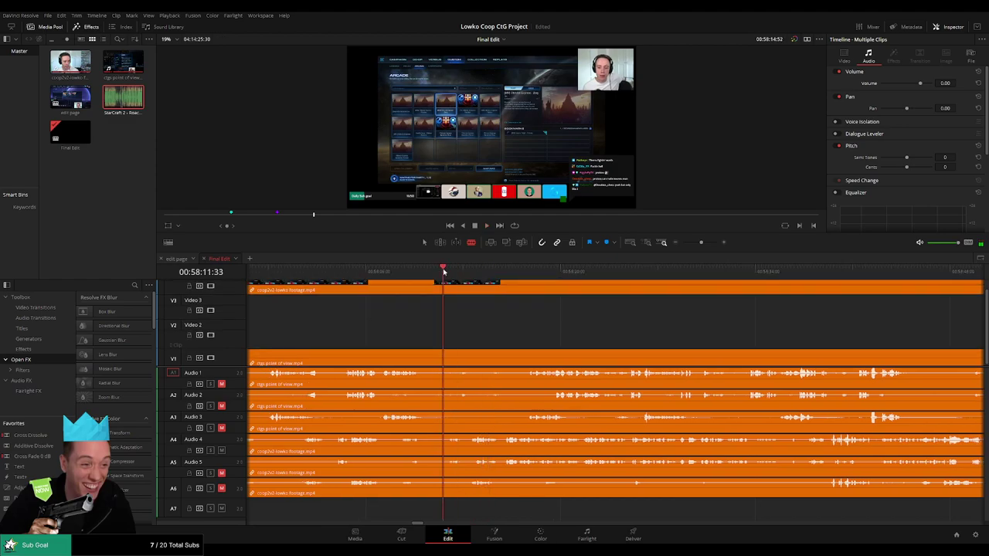
click(443, 270)
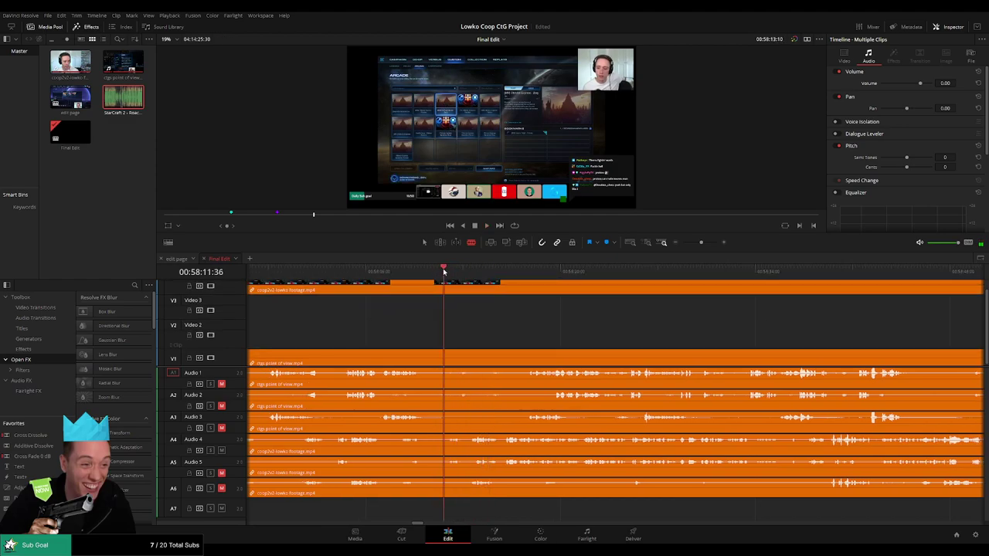
key(ctrl+b)
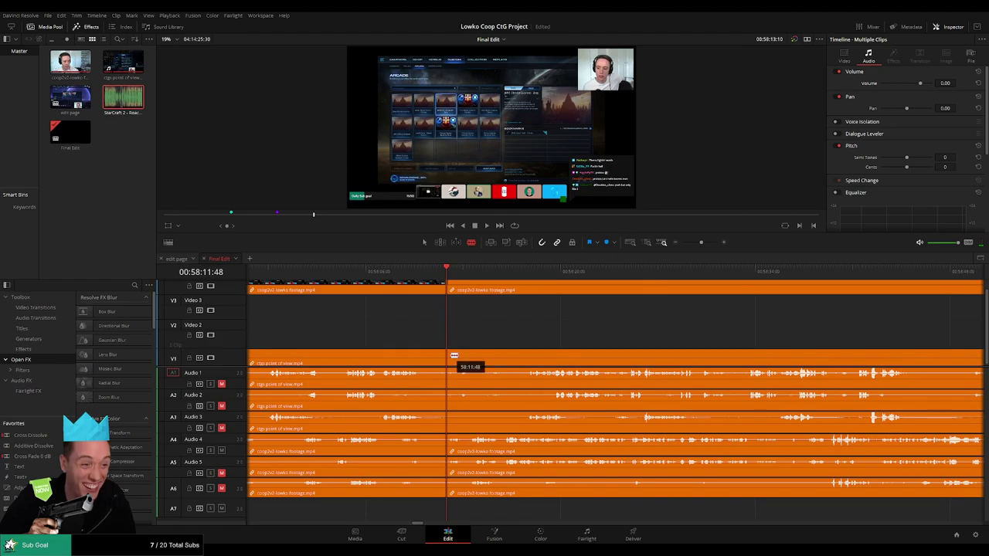
scroll(463, 334, left, 8)
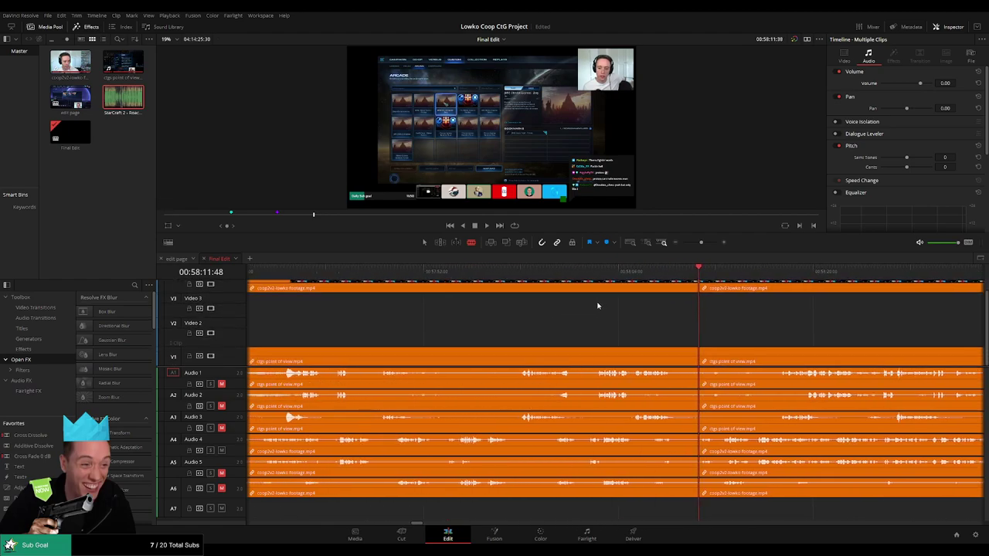
- Split the ctgs point of view footage at 00:57:33:56 and ripple-delete both clips' section between there and 00:58:11:48
drag(702, 244, 697, 243)
drag(580, 322, 562, 347)
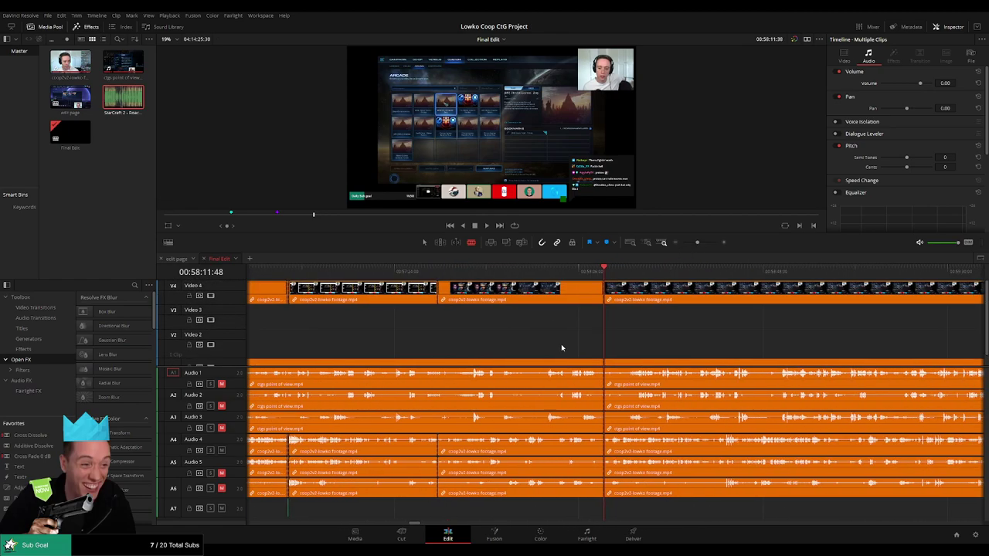
click(438, 363)
key(a)
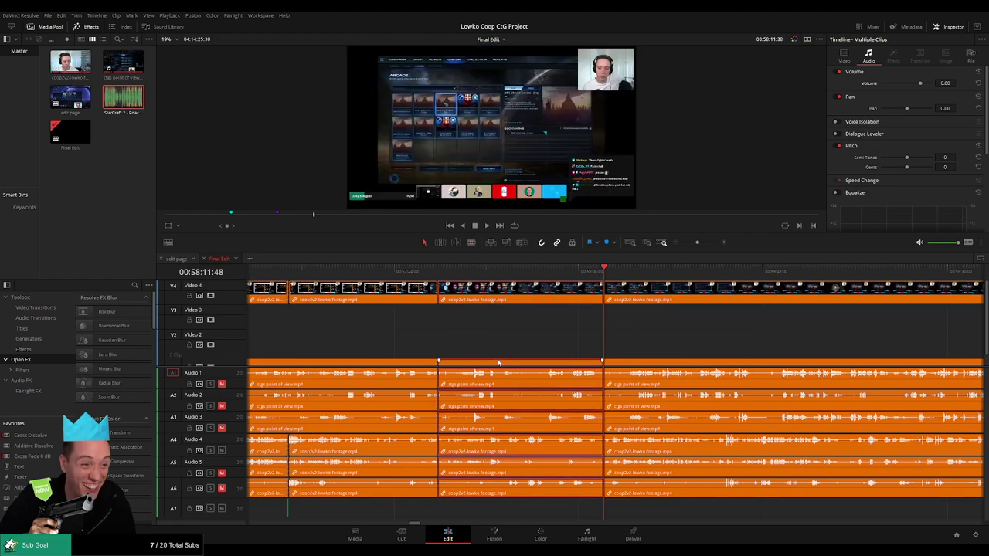
click(505, 344)
click(495, 298)
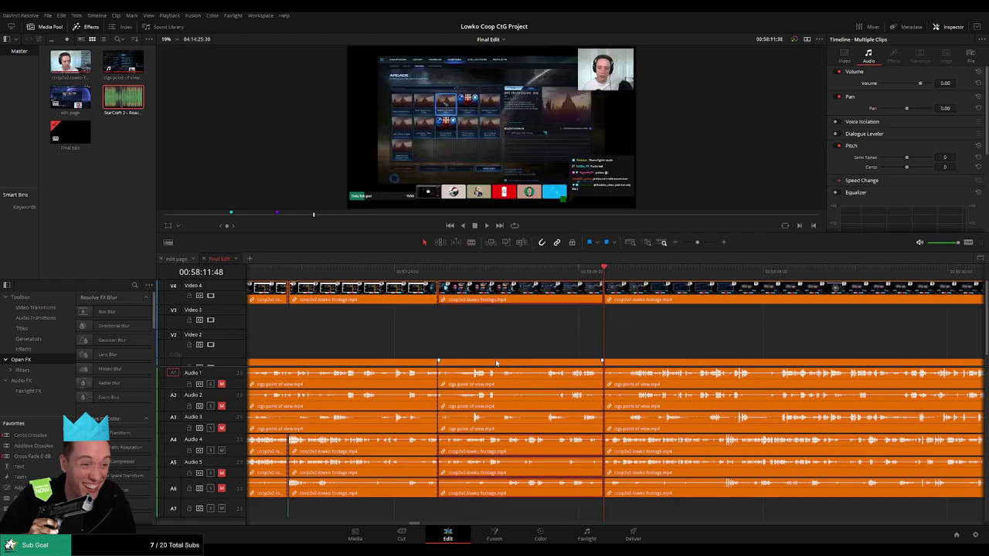
click(496, 362)
key(Delete)
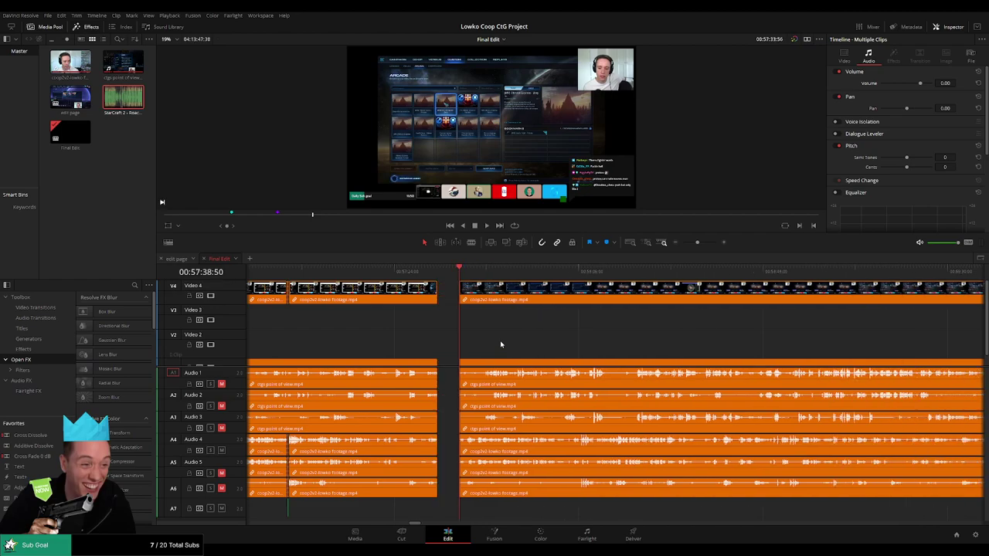
- Smooth the coop2v2 footage join at 00:57:33:56 with a transition and play back across the cut
click(438, 294)
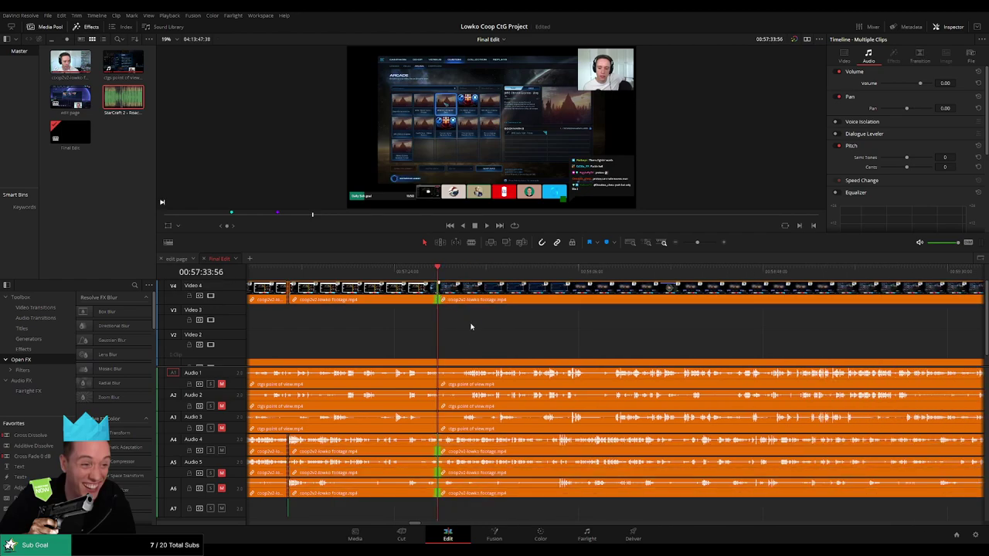
key(space)
click(428, 271)
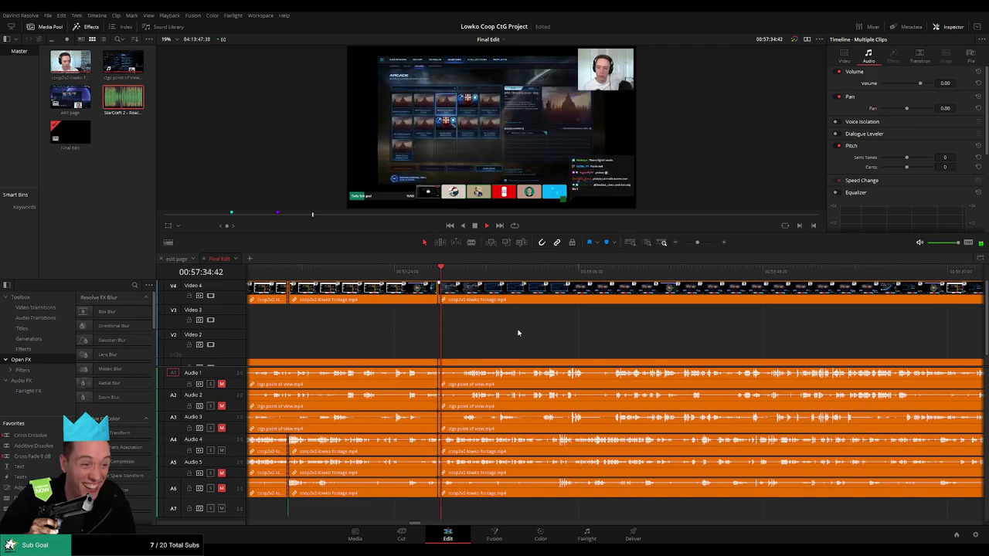
click(463, 274)
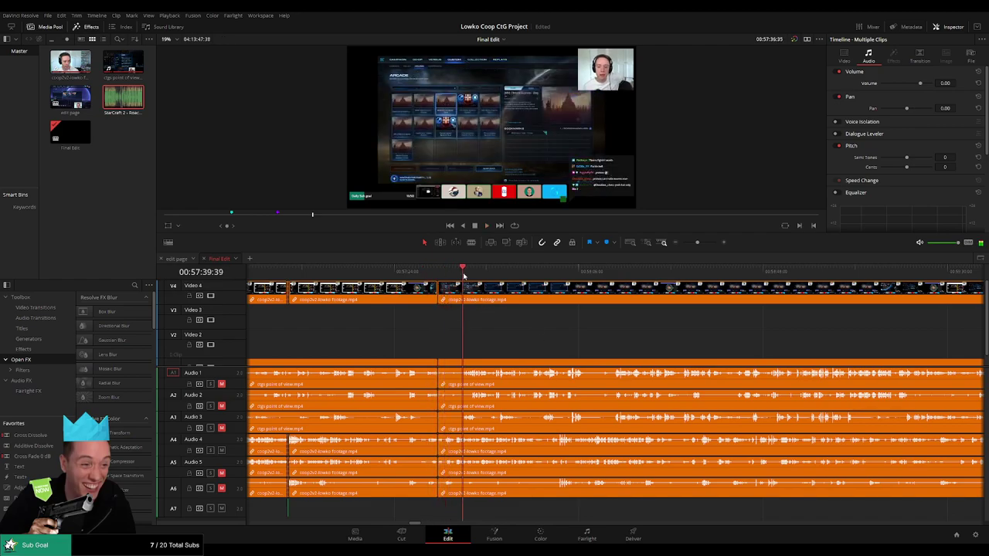
click(410, 278)
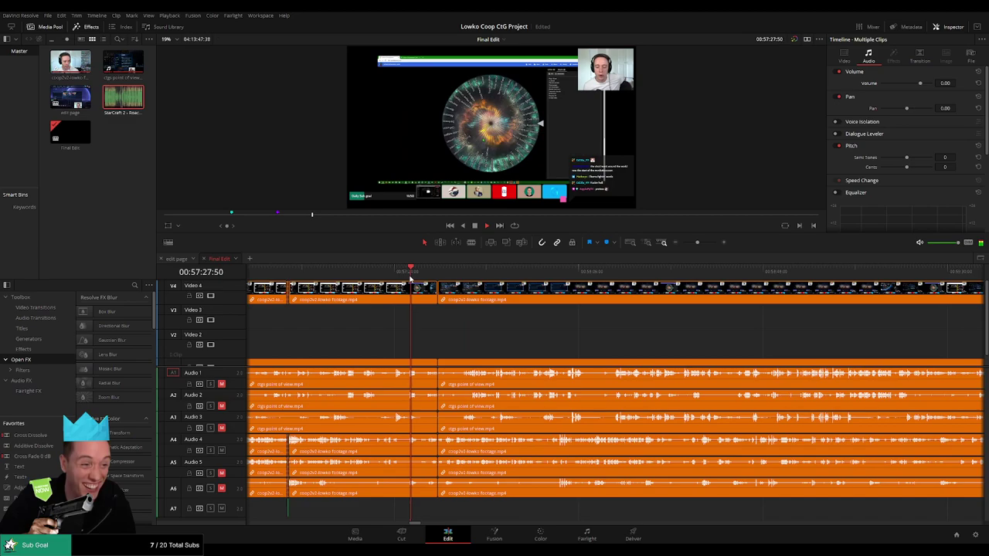
click(422, 275)
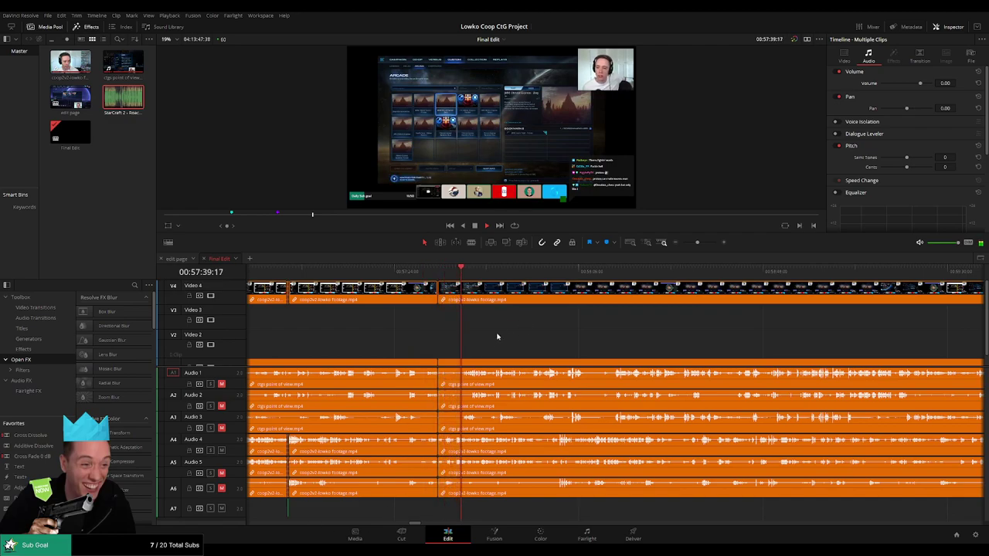
- Review the match lobby and Oblivion Express loading screen from about 00:57:39 to 00:58:31 for moments to trim
mouse_move(695, 242)
mouse_down()
mouse_move(683, 244)
mouse_move(701, 244)
mouse_up()
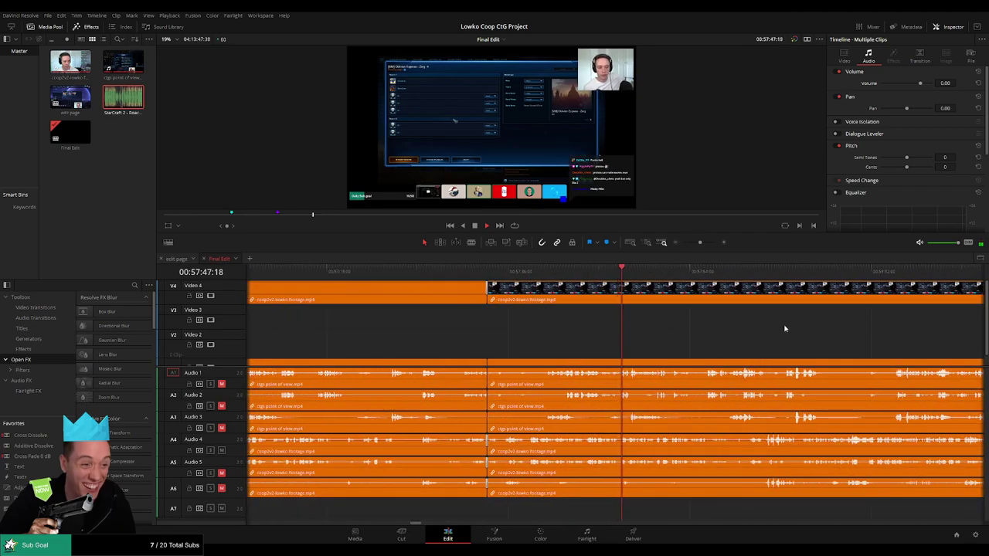
drag(780, 329, 512, 337)
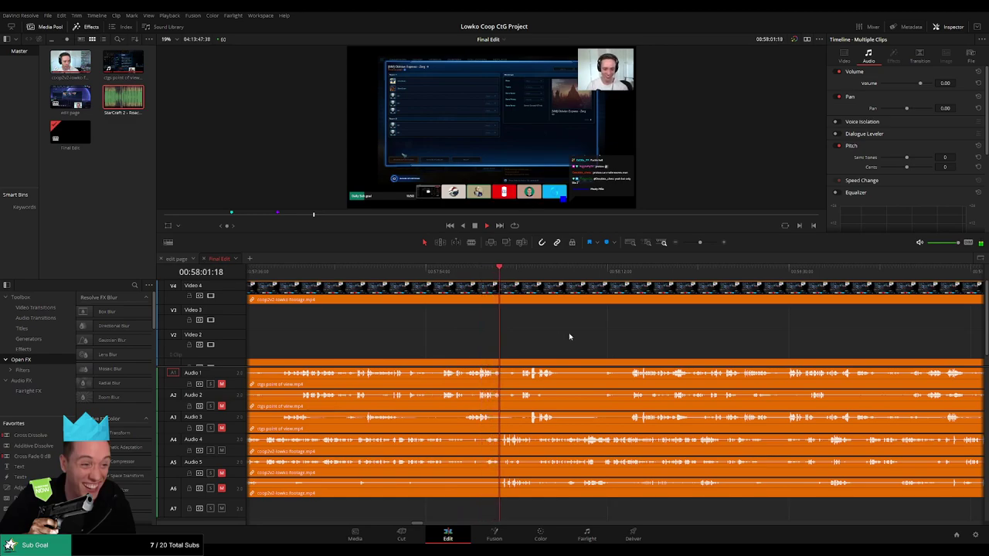
drag(620, 337, 434, 336)
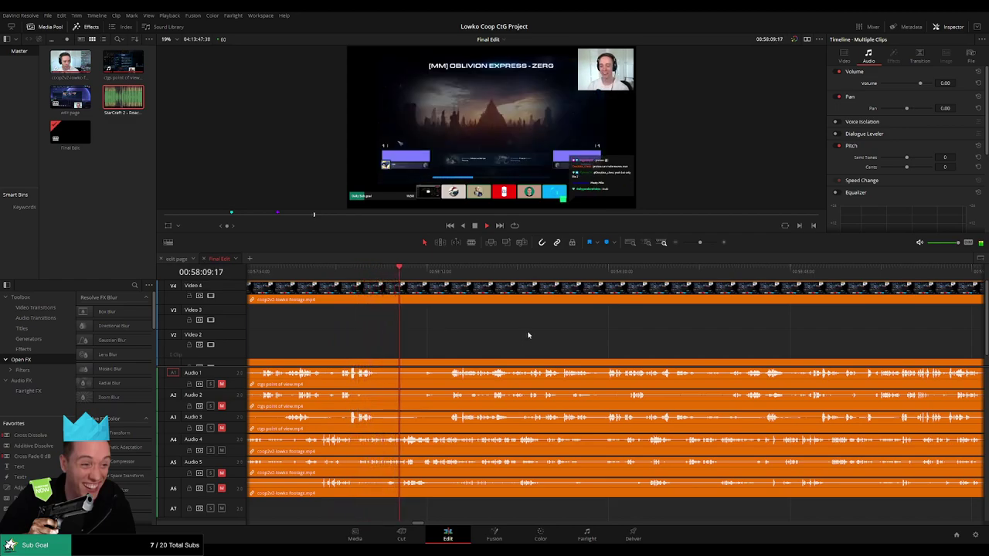
scroll(503, 335, right, 2)
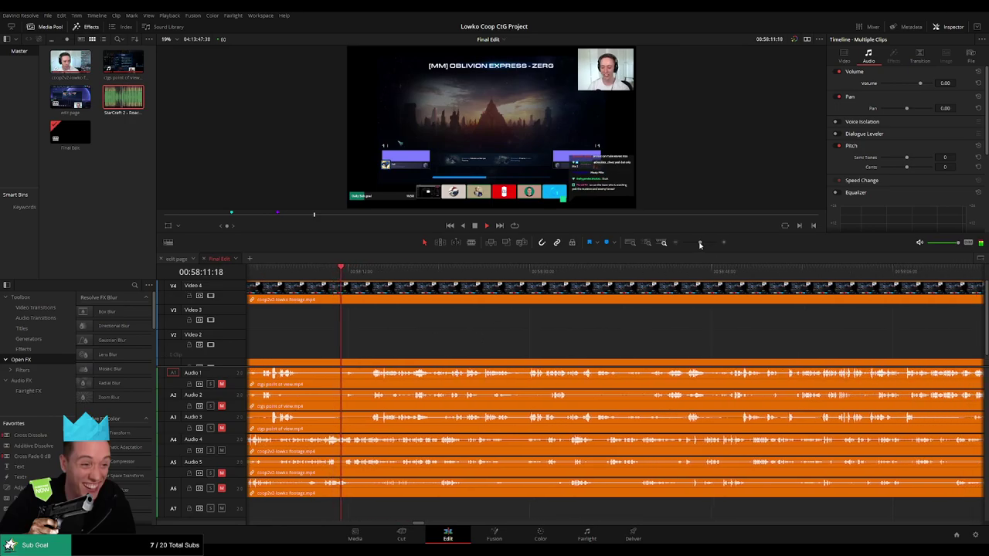
drag(699, 242, 680, 250)
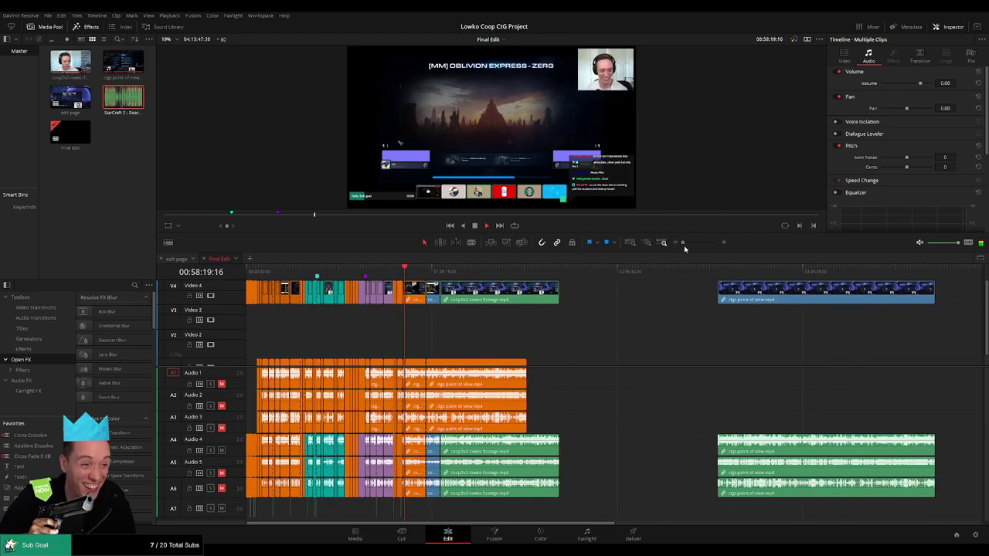
drag(684, 249, 687, 248)
drag(775, 332, 595, 336)
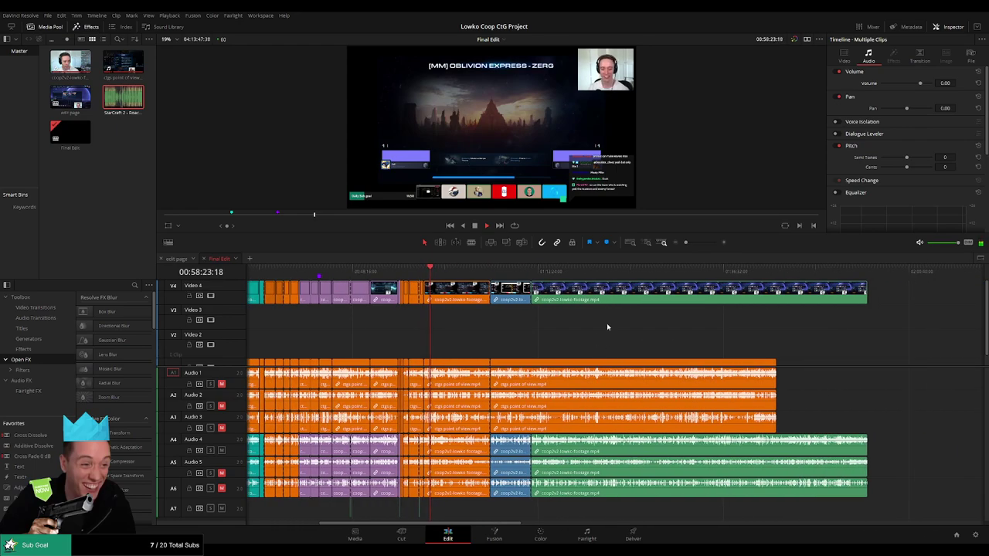
drag(685, 246, 702, 247)
drag(618, 347, 510, 284)
key(ctrl+z)
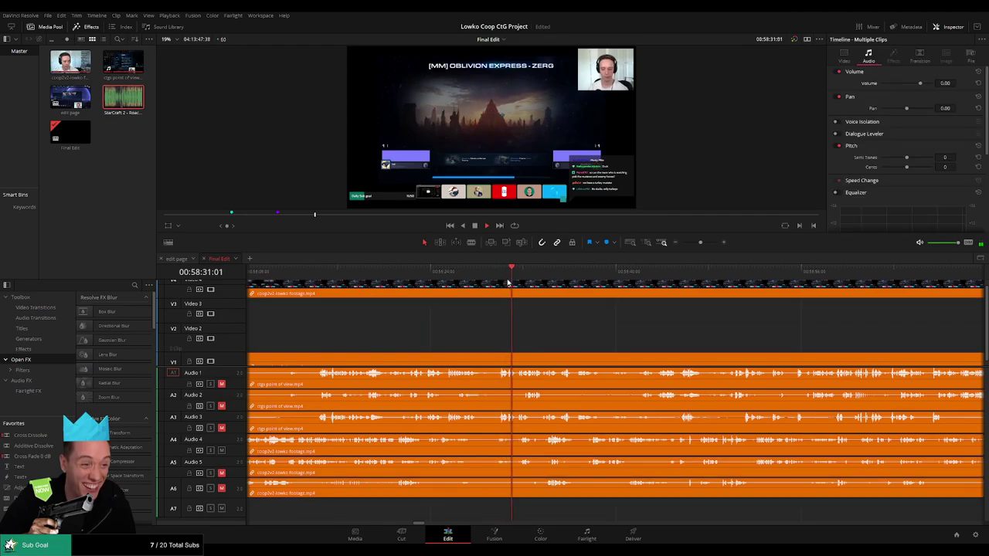
- Replay the Oblivion Express loading screen and split the coop2v2 and ctgs point of view footage at 00:58:27:44
click(468, 276)
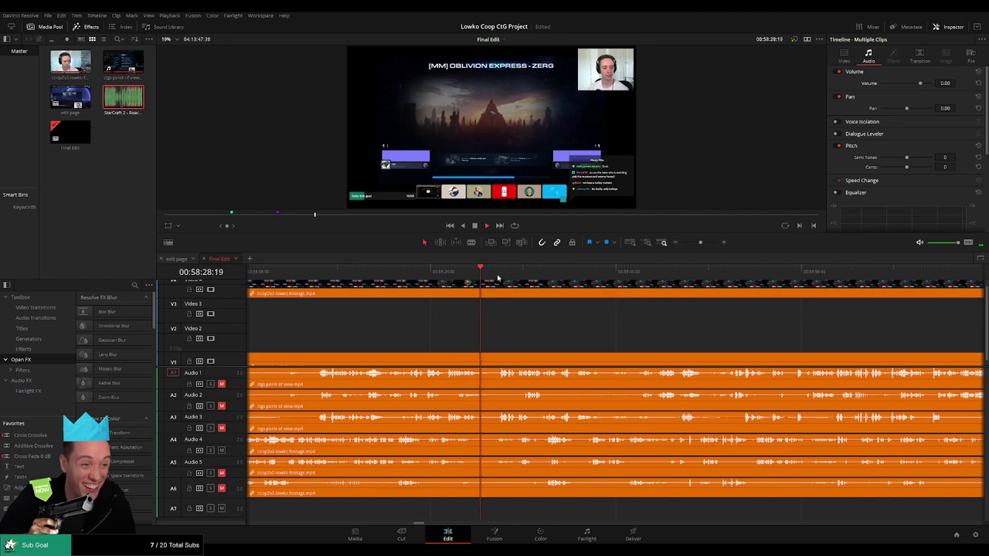
click(501, 273)
click(462, 277)
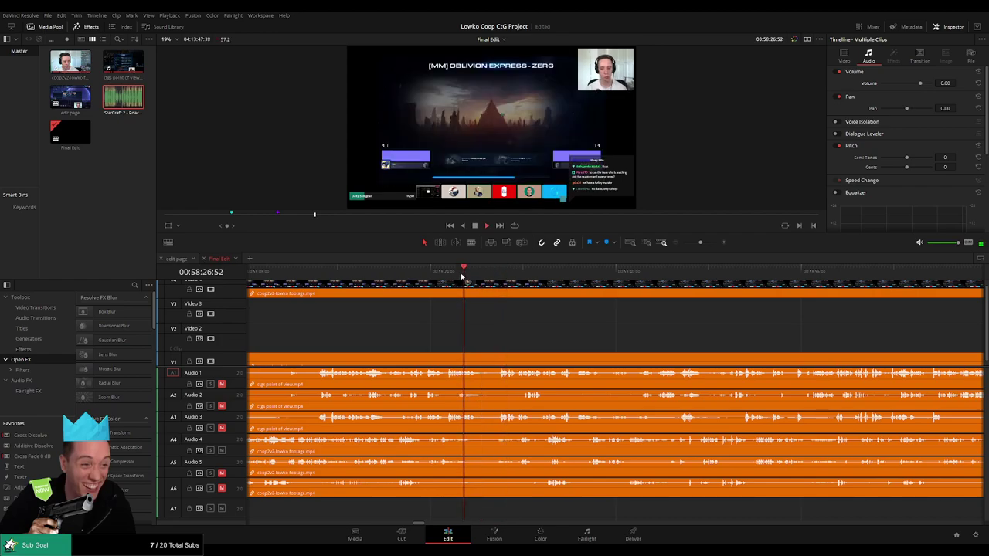
key(b)
click(474, 291)
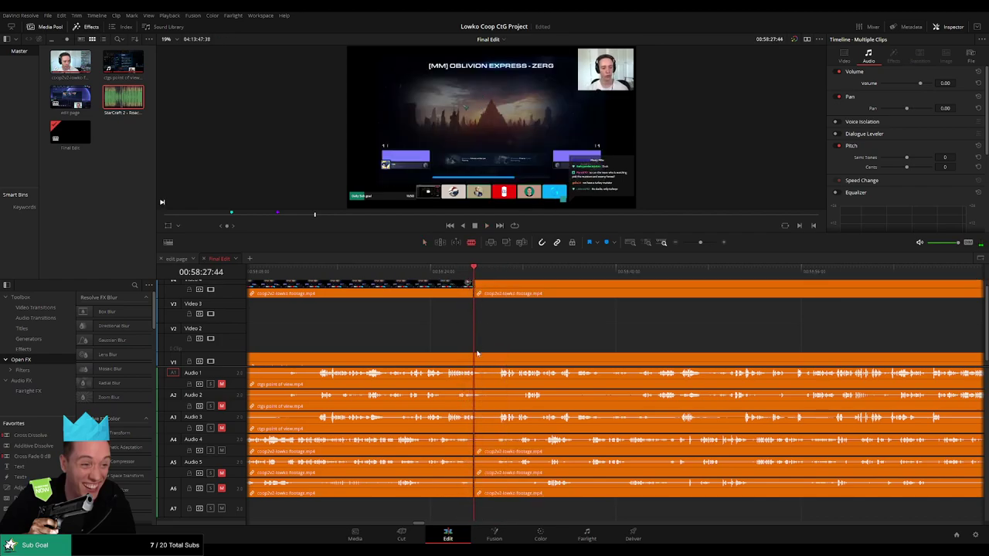
- Split both footage clips at 00:58:29:48 and ripple-delete the short piece between 00:58:27:44 and that cut
click(497, 274)
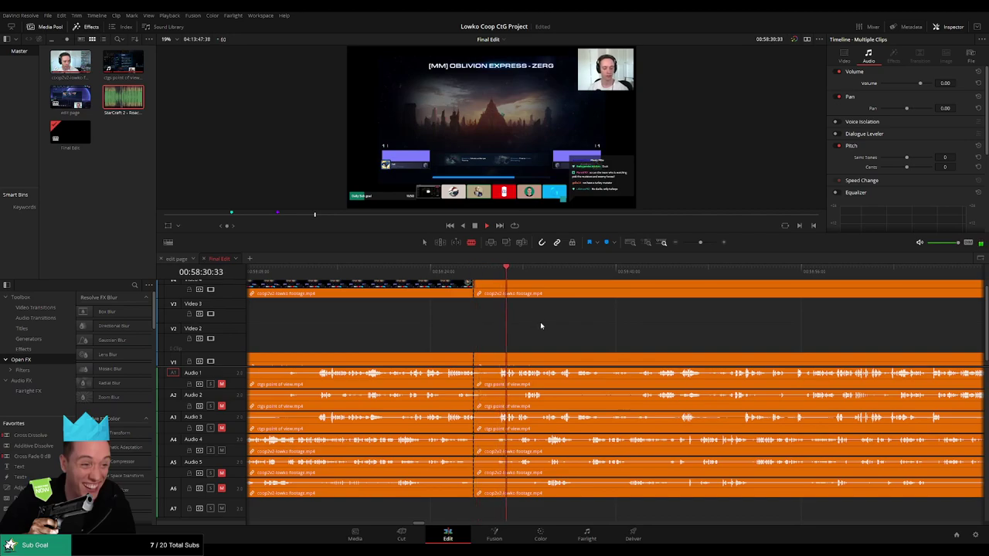
key(ctrl+=)
key(ctrl+=)
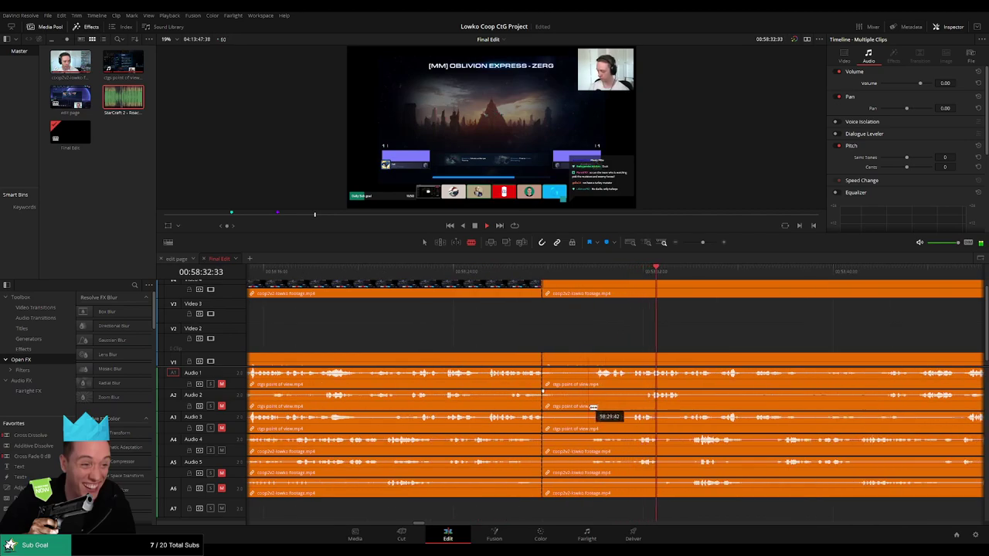
click(591, 274)
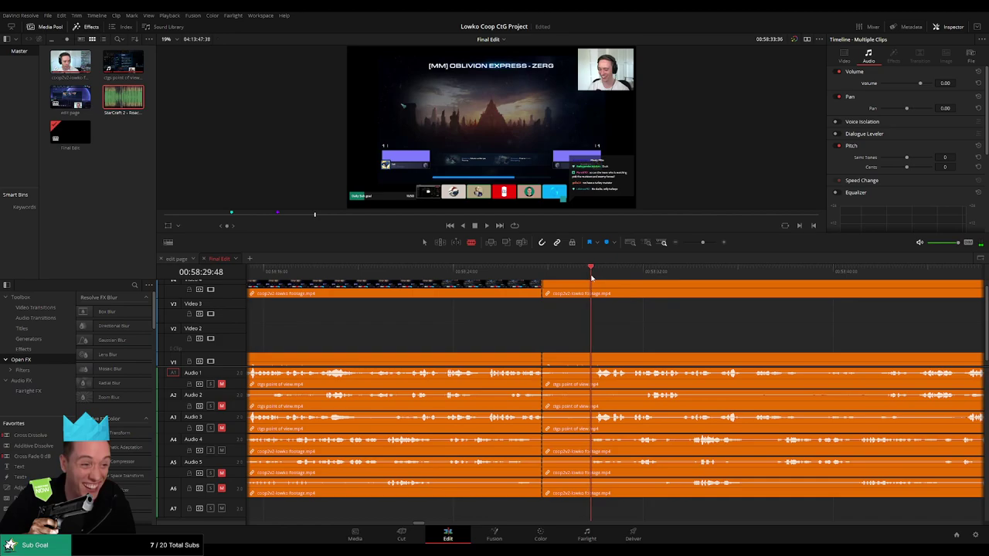
key(ctrl+b)
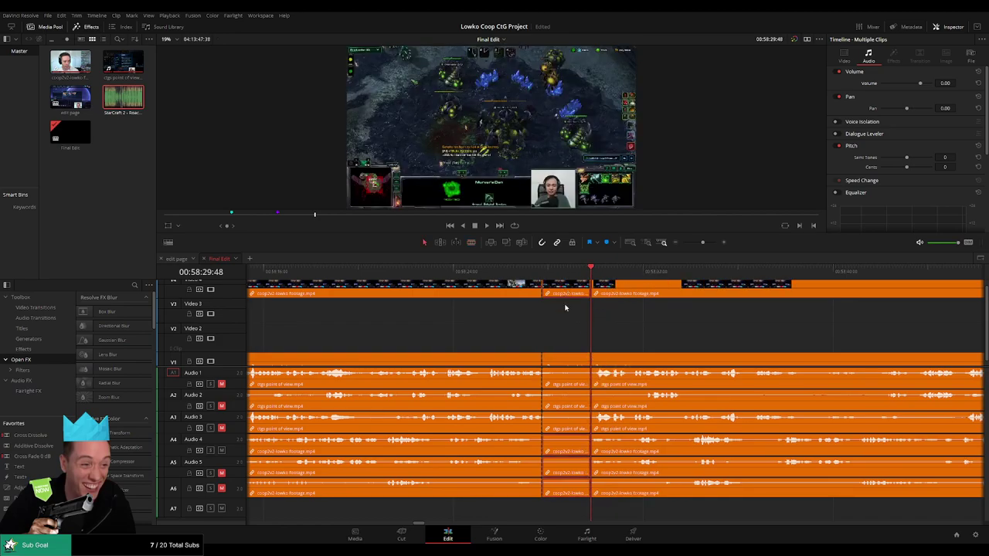
key(Delete)
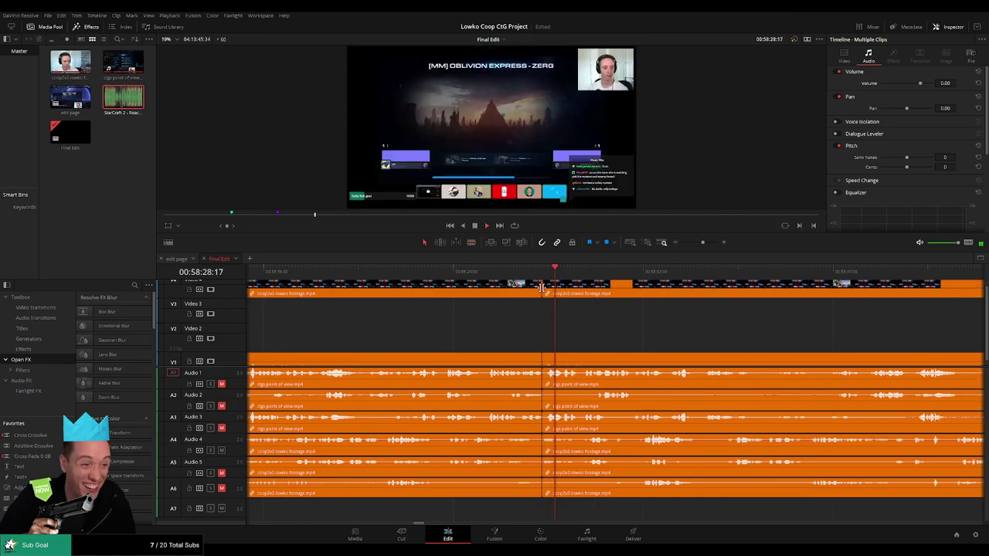
- Add a transition to the coop2v2 footage's video and audio at the 00:58:27:44 join
click(541, 287)
scroll(567, 304, right, 3)
key(ctrl+t)
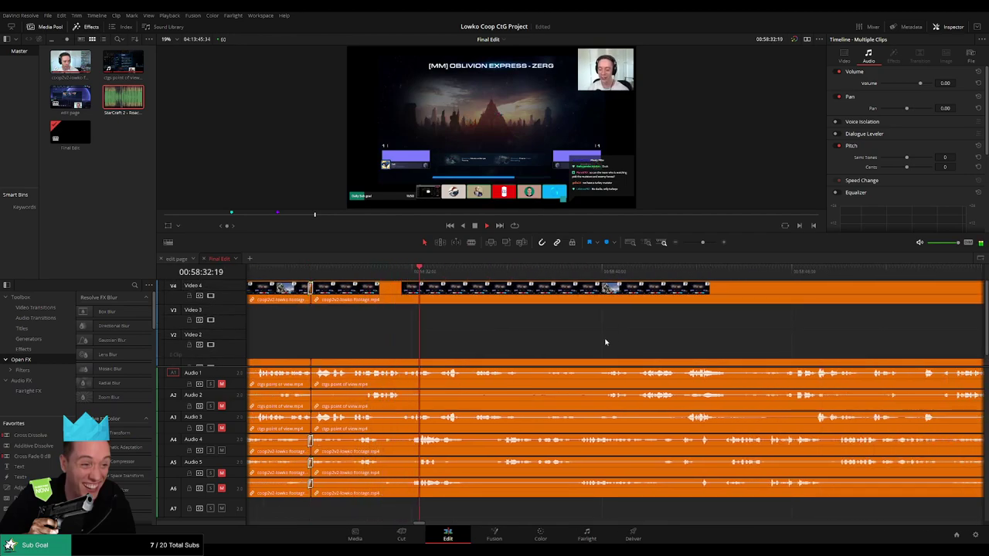
- Review the Oblivion Express loading screen and the footage after it, from about 00:58:32 to 00:59:12:48, for moments to trim
scroll(612, 344, right, 3)
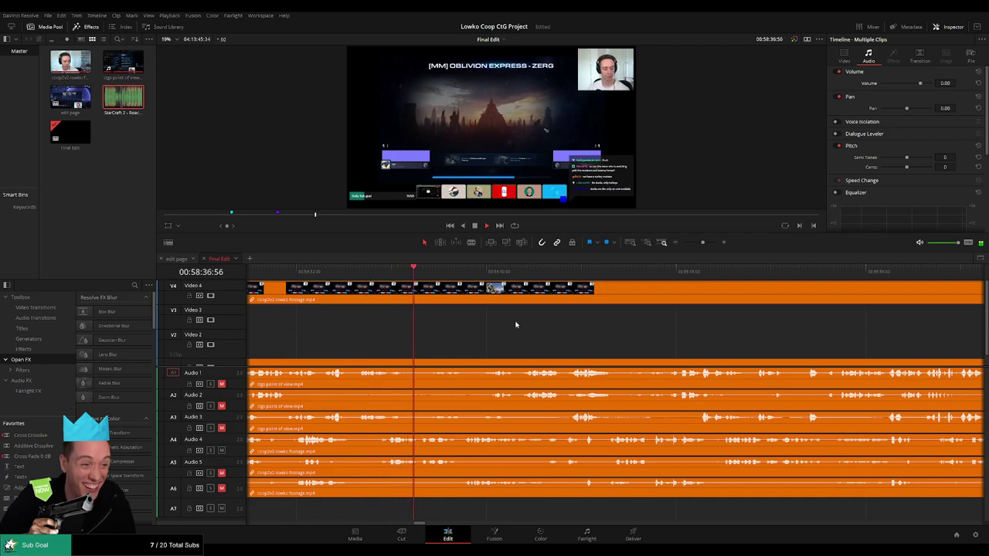
scroll(549, 349, right, 2)
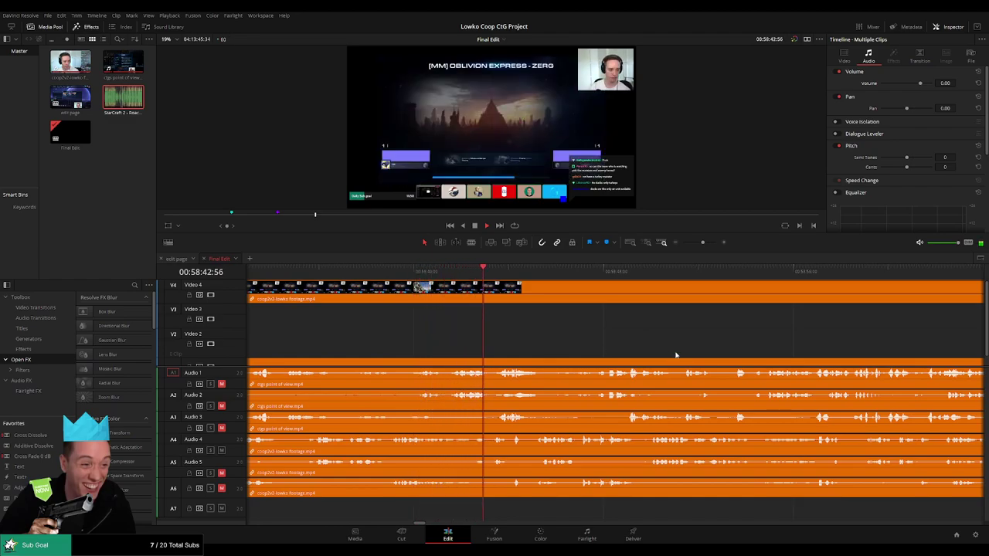
scroll(676, 356, right, 3)
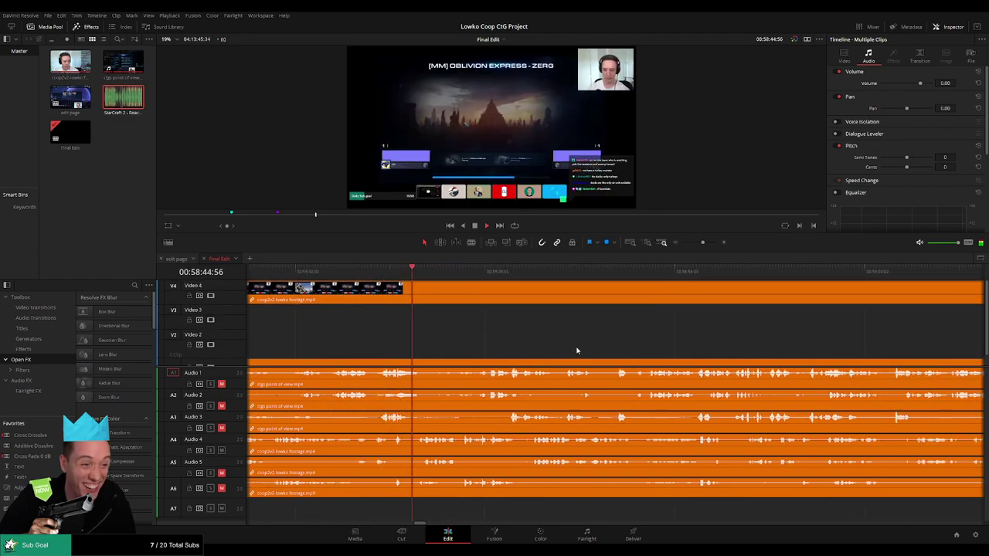
scroll(572, 351, right, 2)
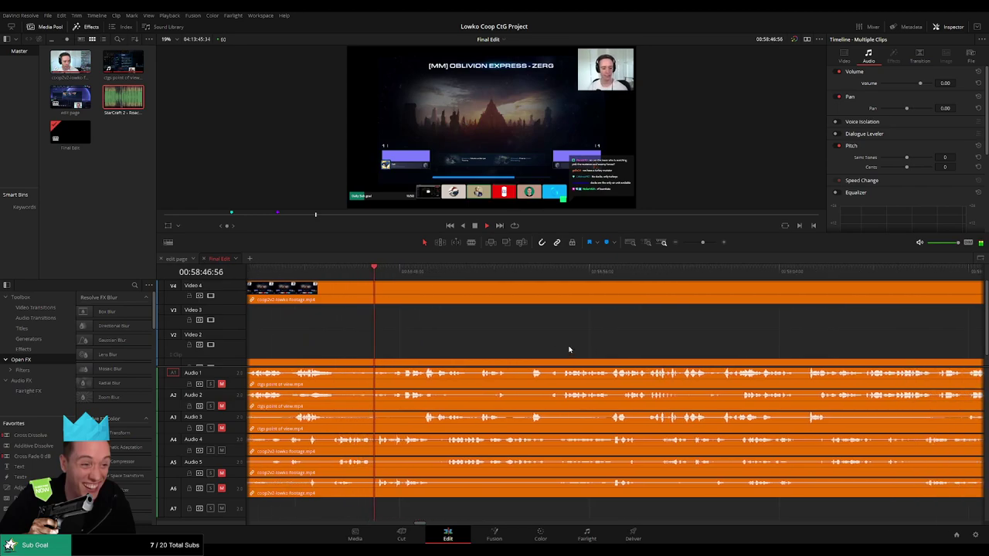
mouse_move(701, 244)
mouse_down()
mouse_move(677, 244)
mouse_move(702, 250)
mouse_up()
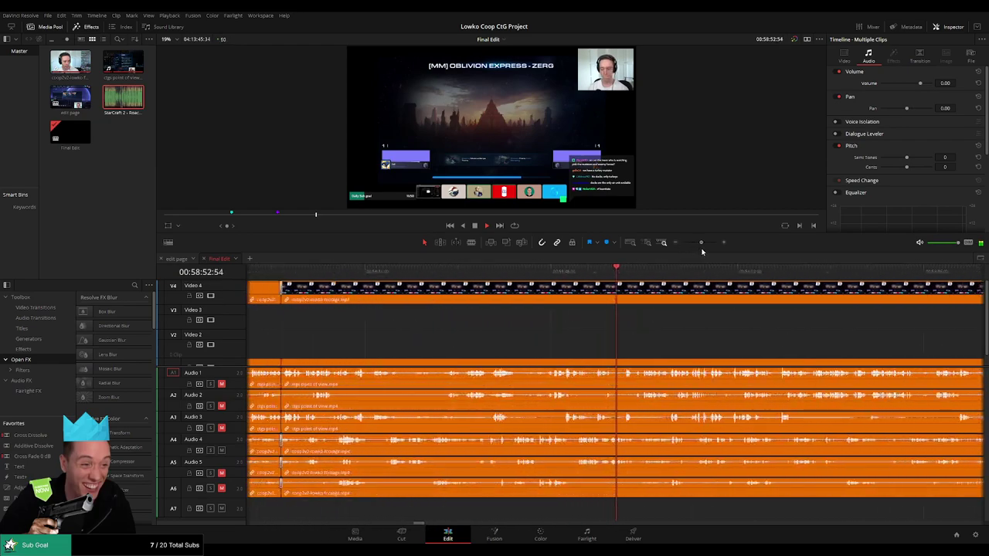
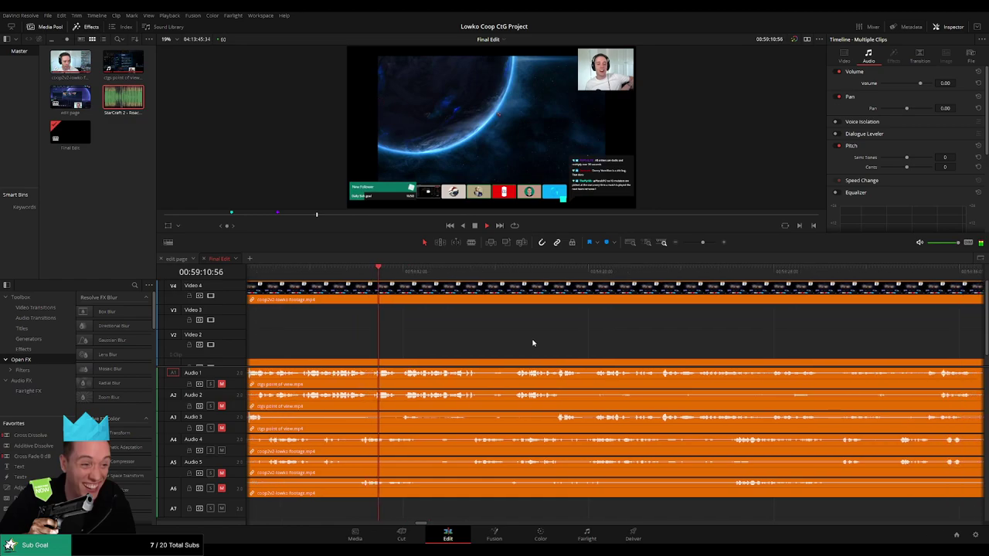
scroll(546, 339, right, 1)
key(space)
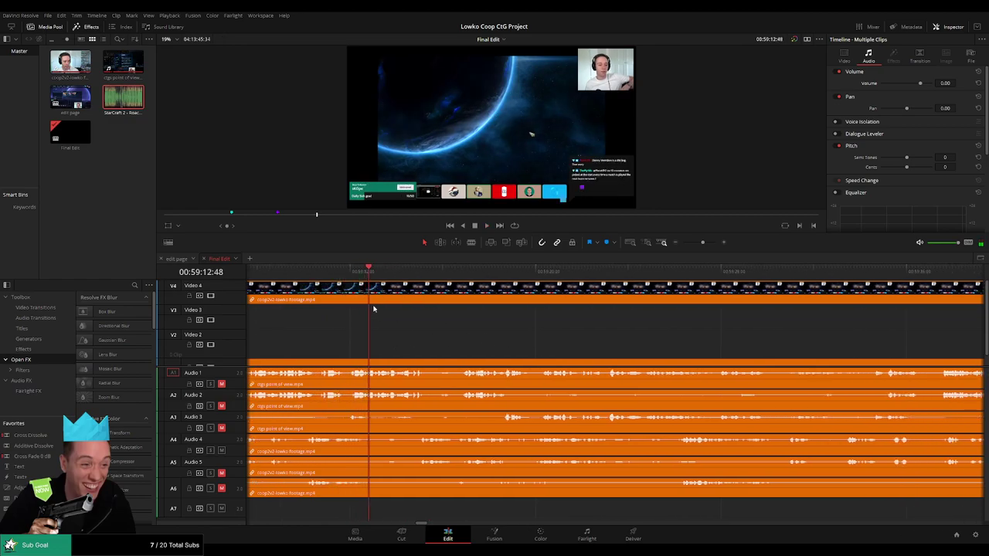
- Split both footage clips at 00:59:12:48 and 00:59:14:57, ripple-delete the piece between, and bridge the coop2v2 join with a transition
key(b)
click(370, 285)
click(417, 272)
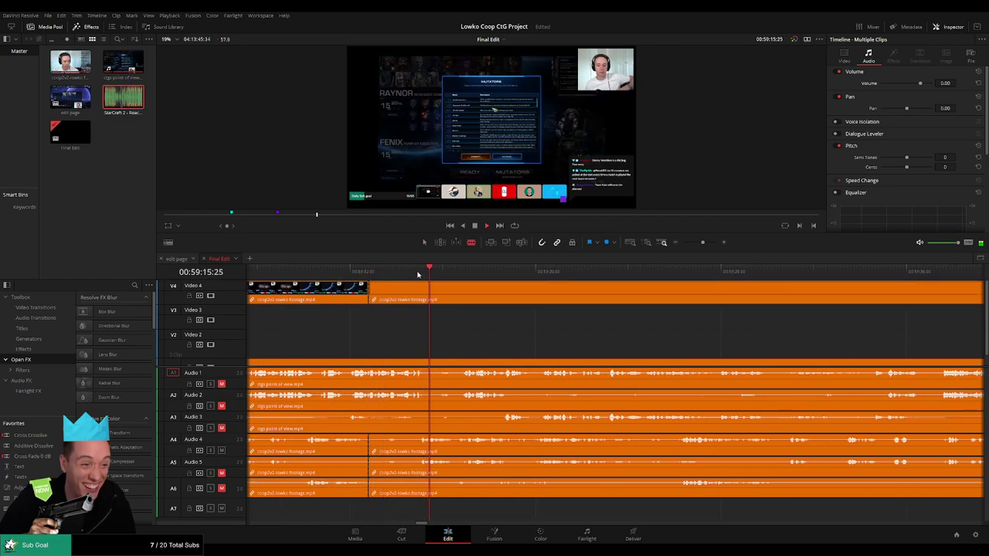
click(417, 270)
click(419, 292)
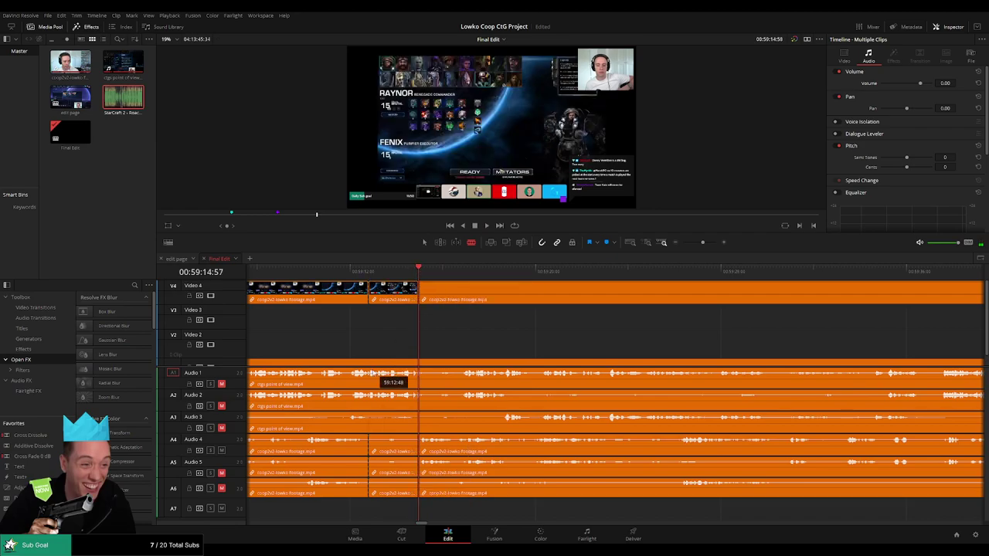
key(a)
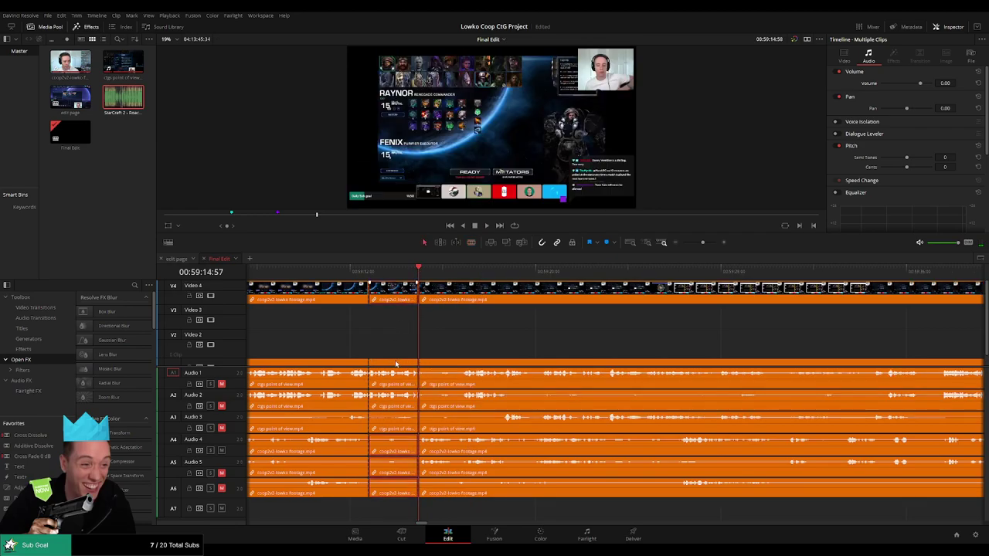
key(Delete)
key(space)
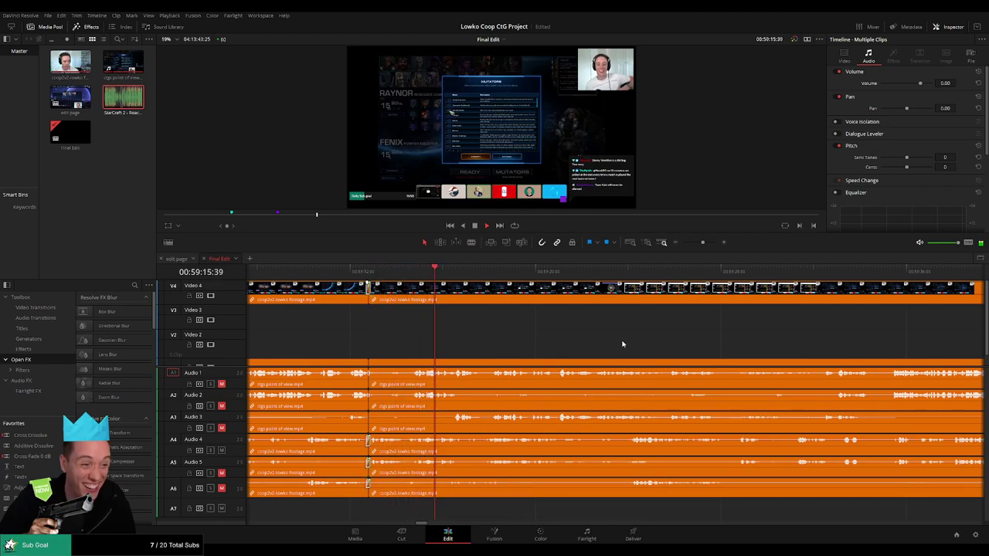
- Play through the mutators list to the round spreadsheet and split the coop2v2 and ctgs point of view footage at 00:59:23:58
drag(677, 339, 576, 337)
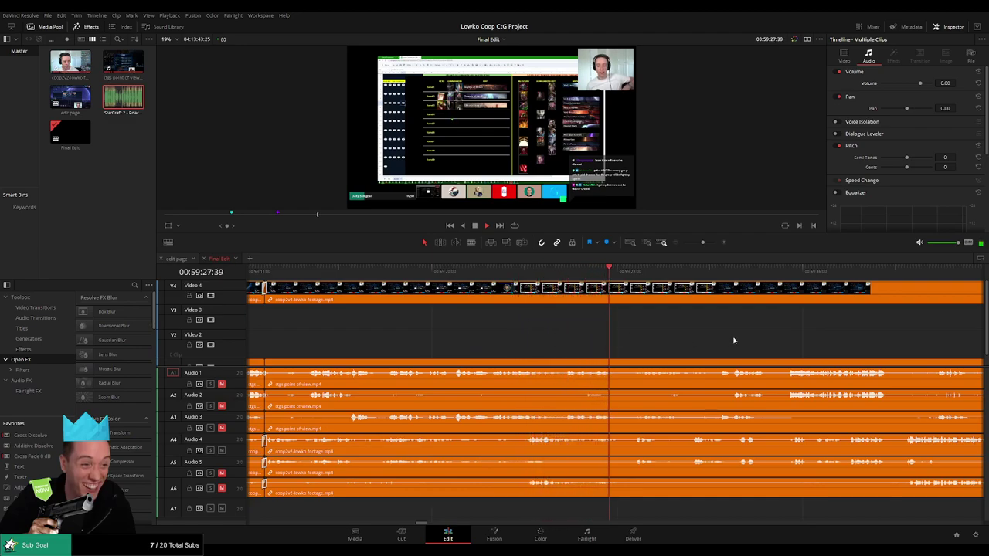
drag(432, 271, 317, 282)
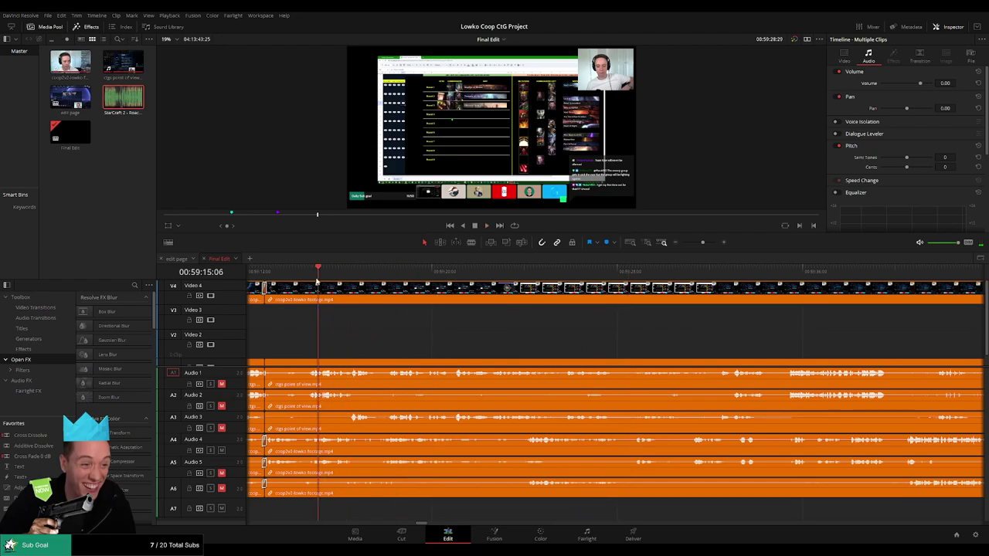
click(397, 271)
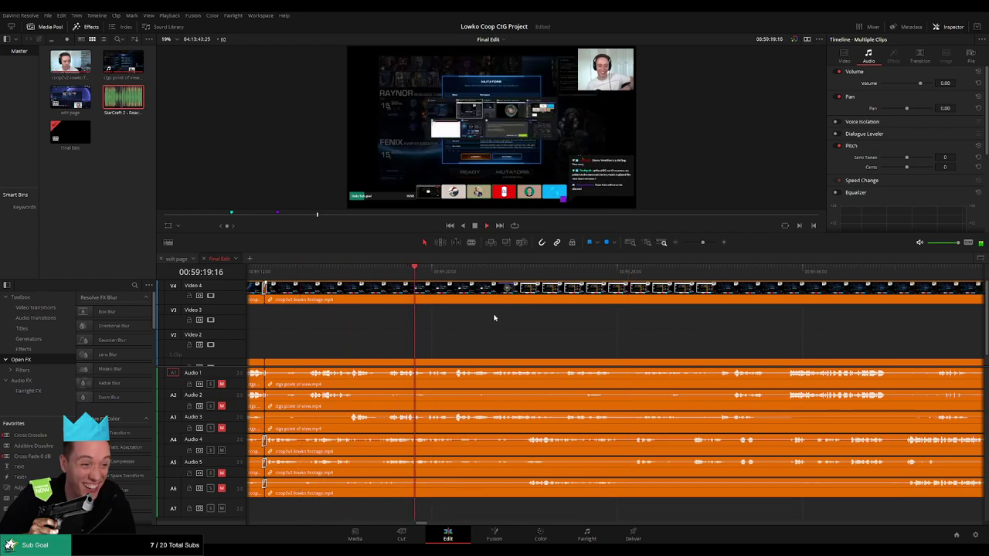
scroll(468, 326, right, 1)
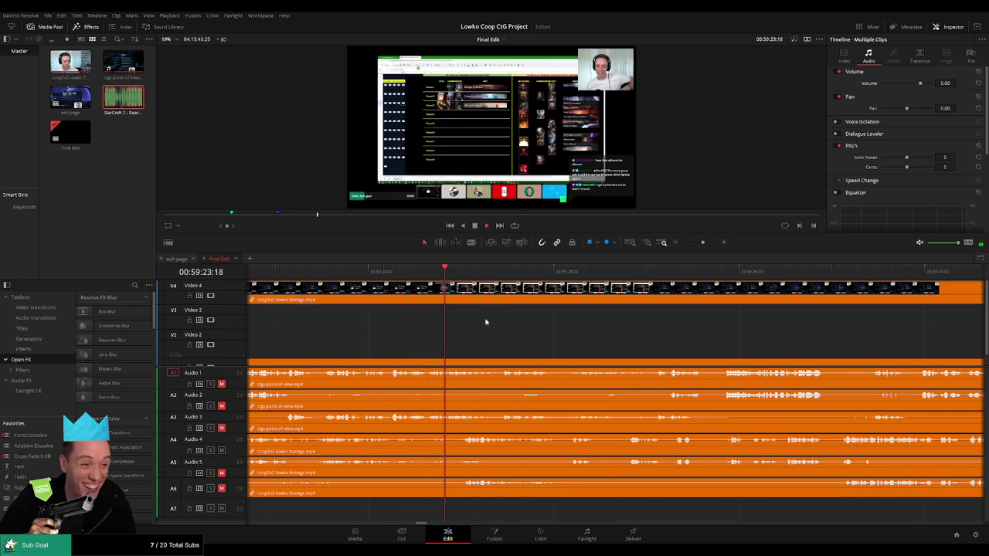
scroll(533, 330, right, 1)
click(401, 266)
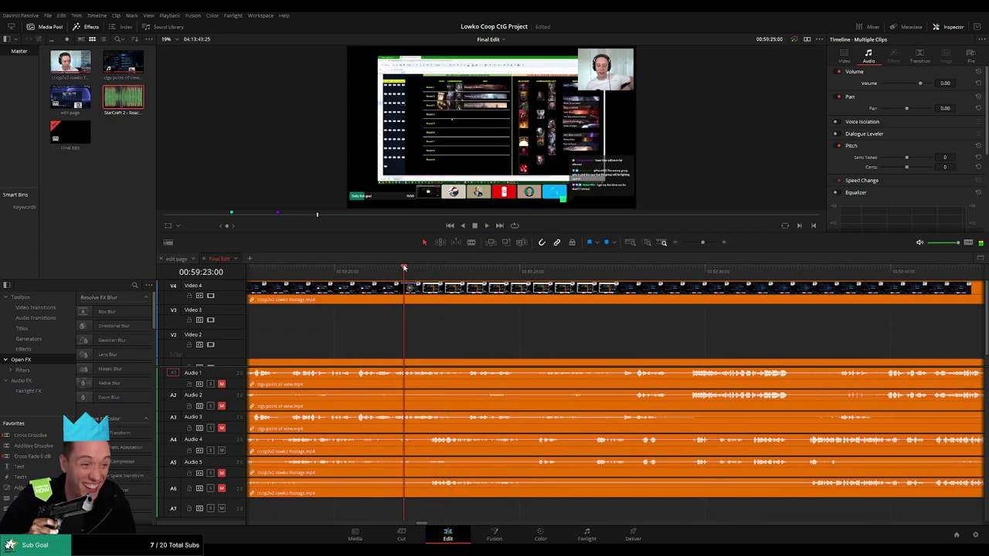
key(b)
click(425, 309)
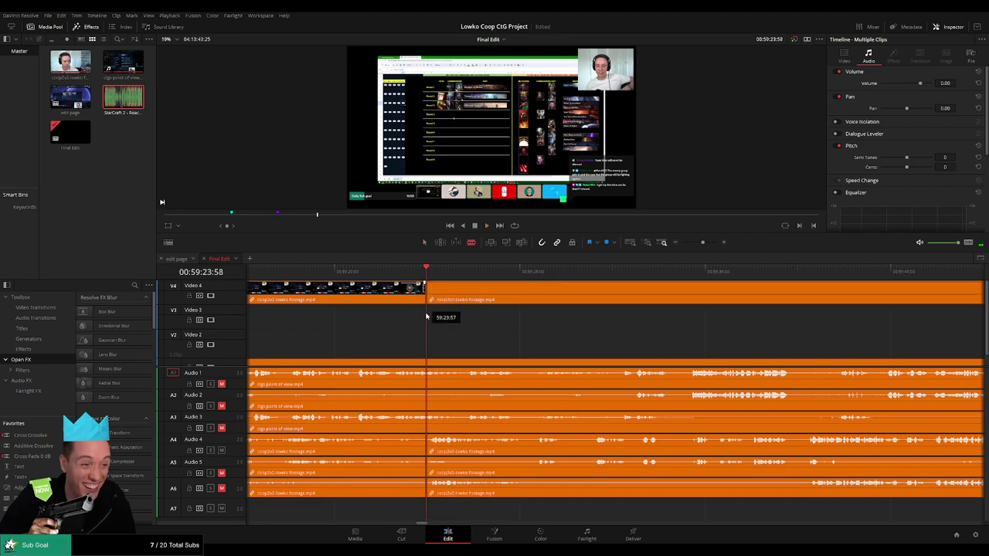
- Skim the mutators footage between about 00:59:54 and 01:00:20 for a point where the video should resume
drag(702, 270, 735, 279)
scroll(617, 337, right, 8)
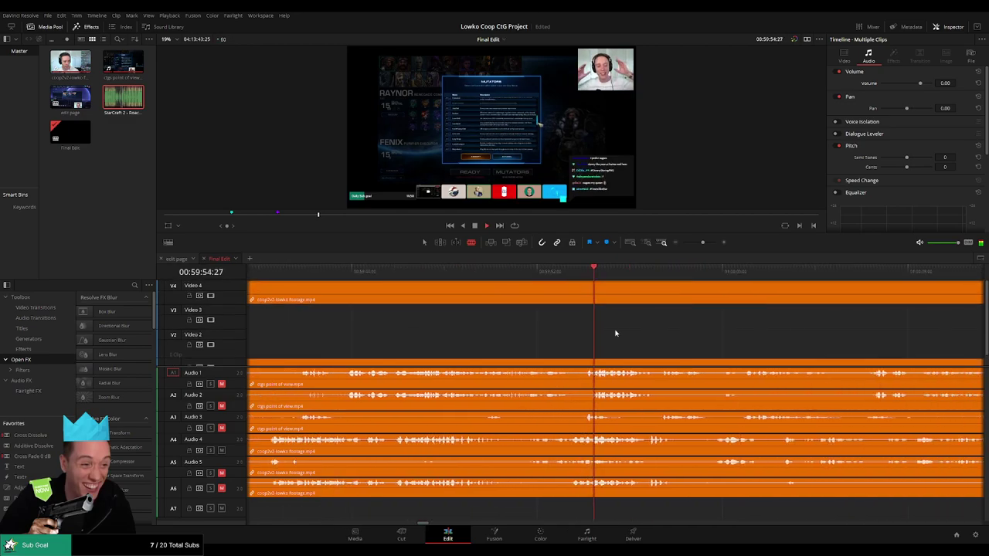
scroll(911, 323, right, 5)
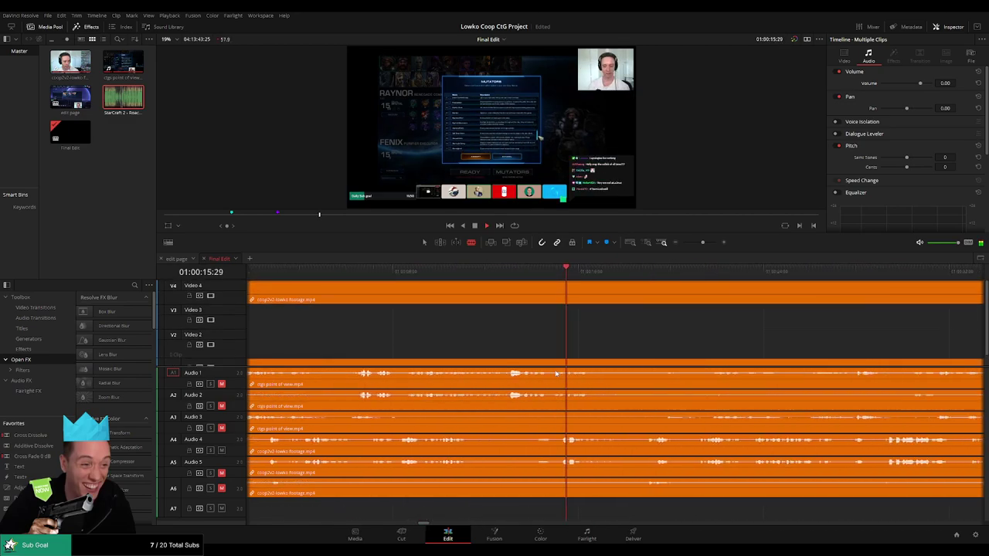
click(609, 272)
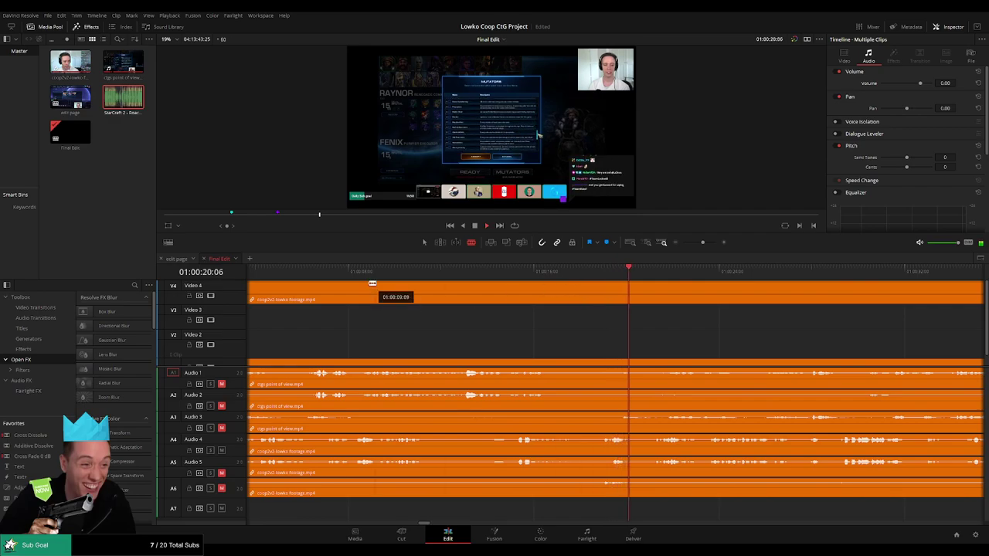
click(356, 273)
scroll(453, 331, left, 3)
click(446, 271)
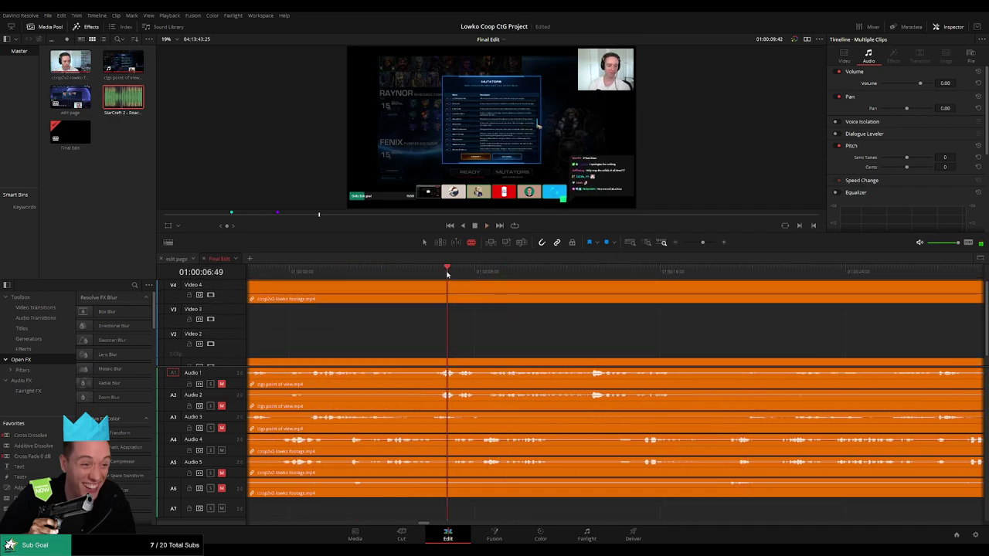
drag(527, 340, 565, 343)
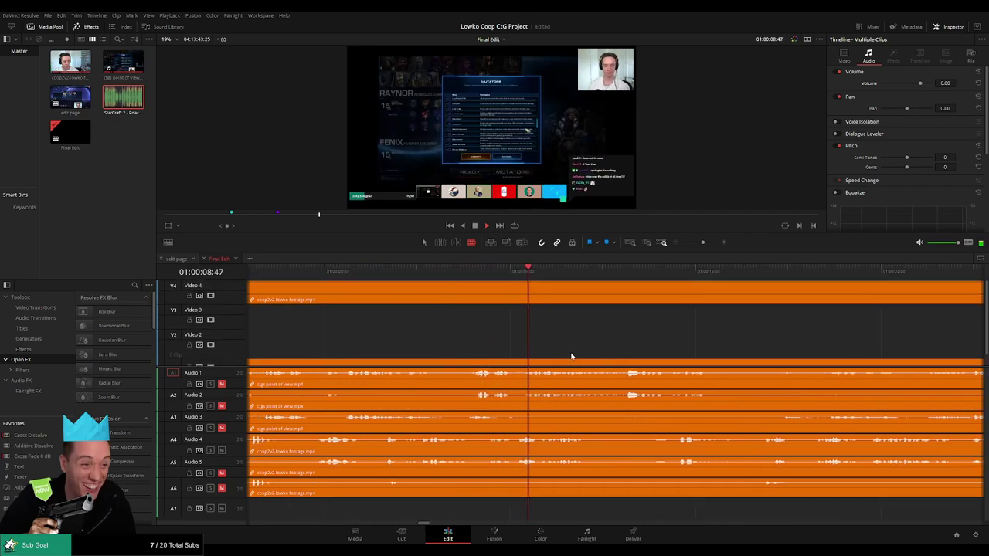
- Check earlier moments of the mutators footage between about 00:59:53 and 01:00:04 to narrow down the resume point
click(417, 275)
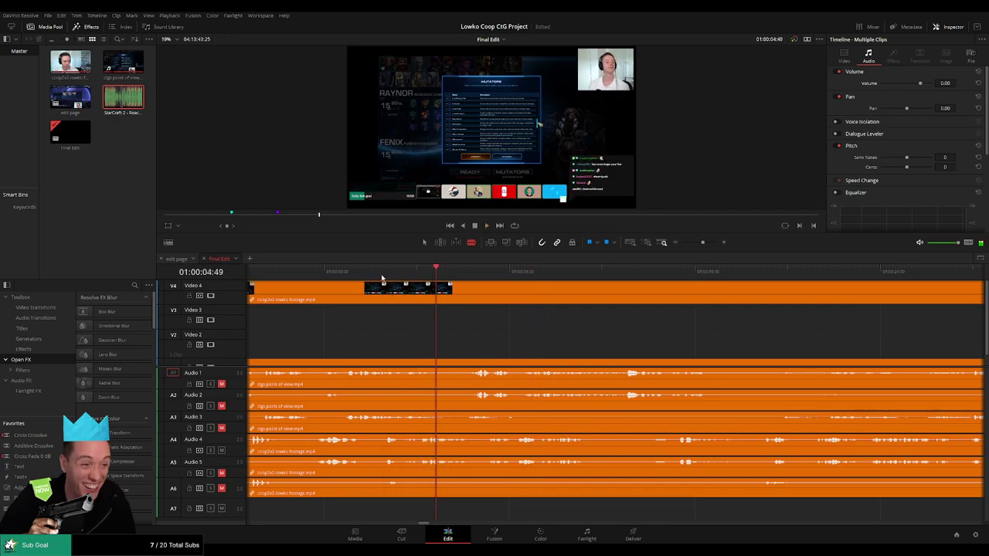
click(386, 273)
scroll(469, 316, left, 3)
click(418, 275)
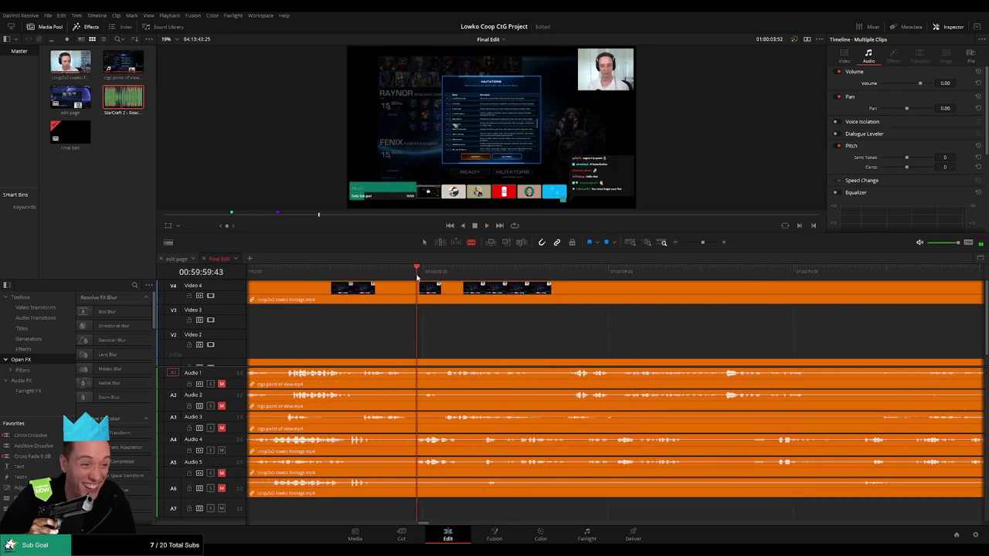
scroll(621, 346, right, 1)
scroll(620, 346, left, 2)
click(496, 275)
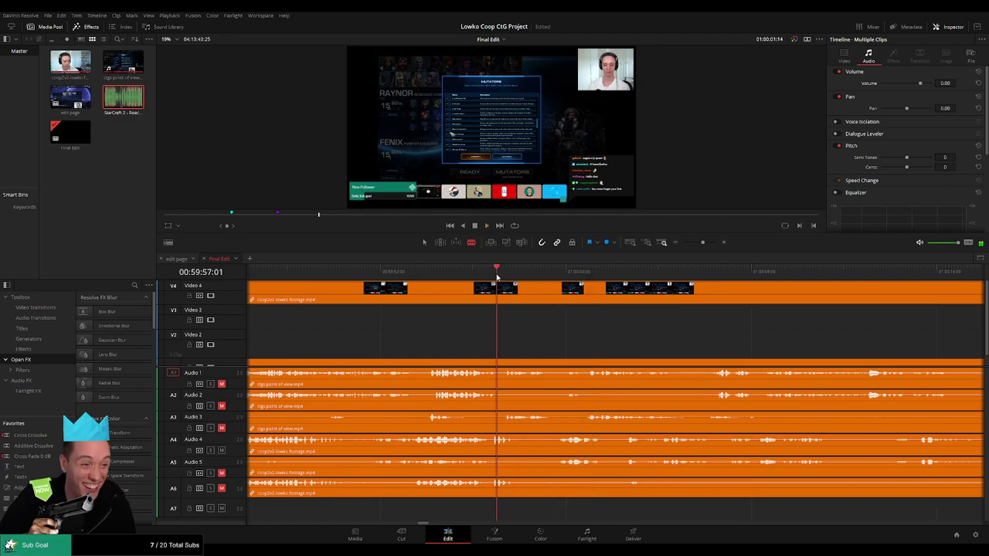
click(411, 274)
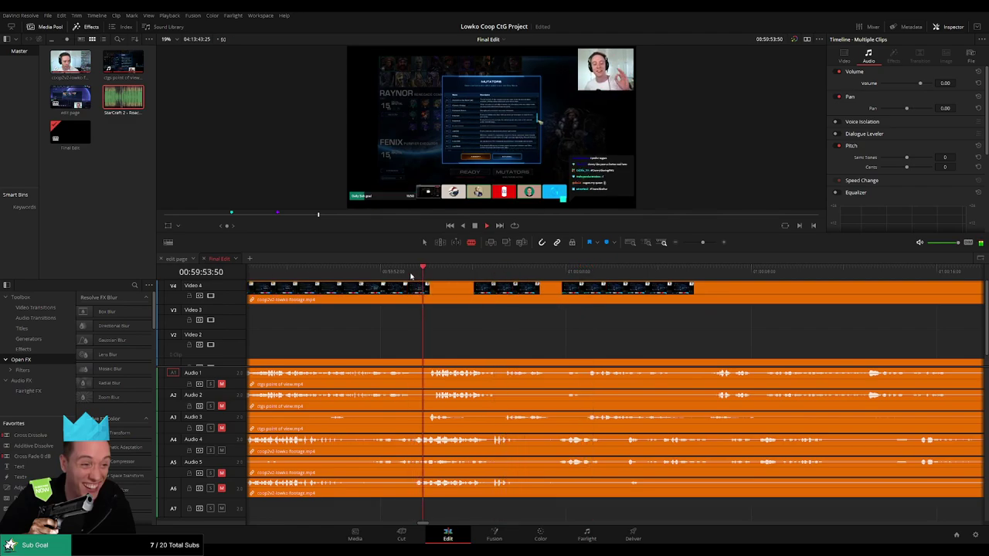
click(556, 275)
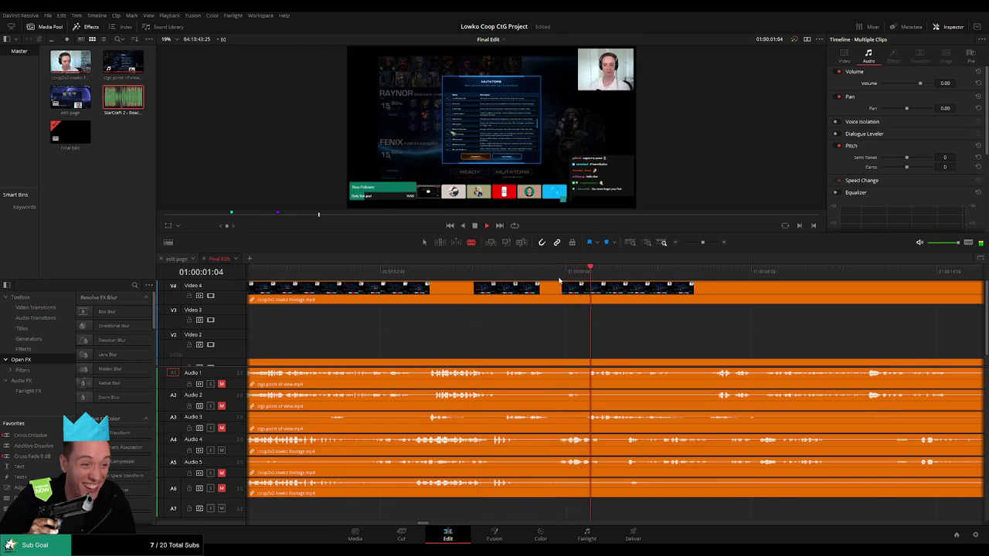
- Split the coop2v2 and ctgs point of view footage at 00:59:59:08
click(546, 275)
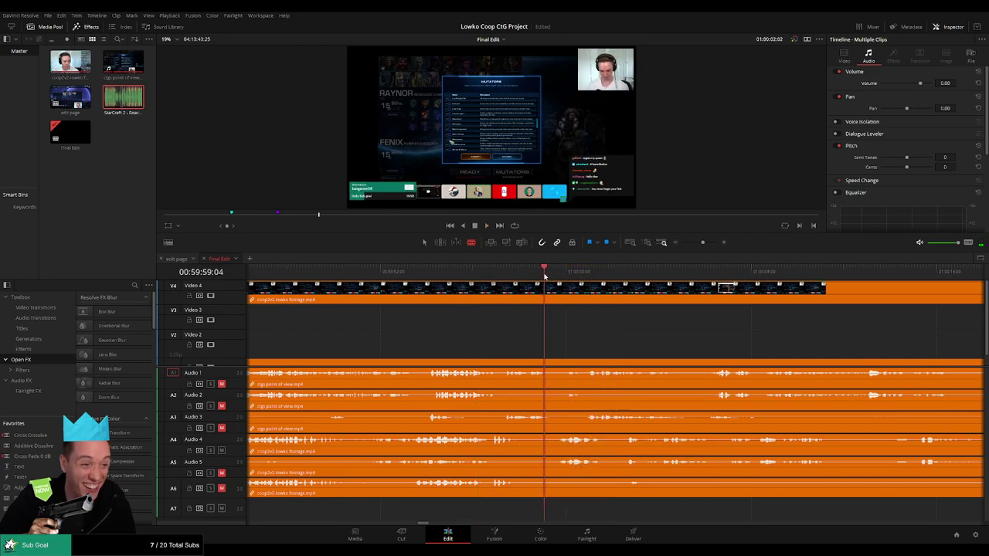
click(545, 295)
click(545, 361)
key(a)
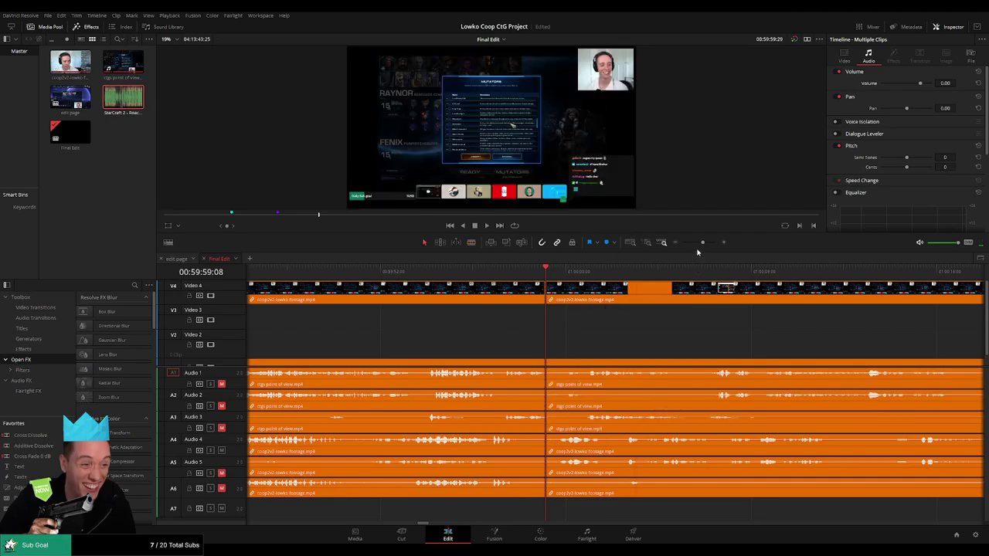
- Ripple-delete both footage pieces between 00:59:23:58 and the cut at 00:59:59:08, and add a transition at the coop2v2 join
drag(702, 242, 699, 245)
click(514, 300)
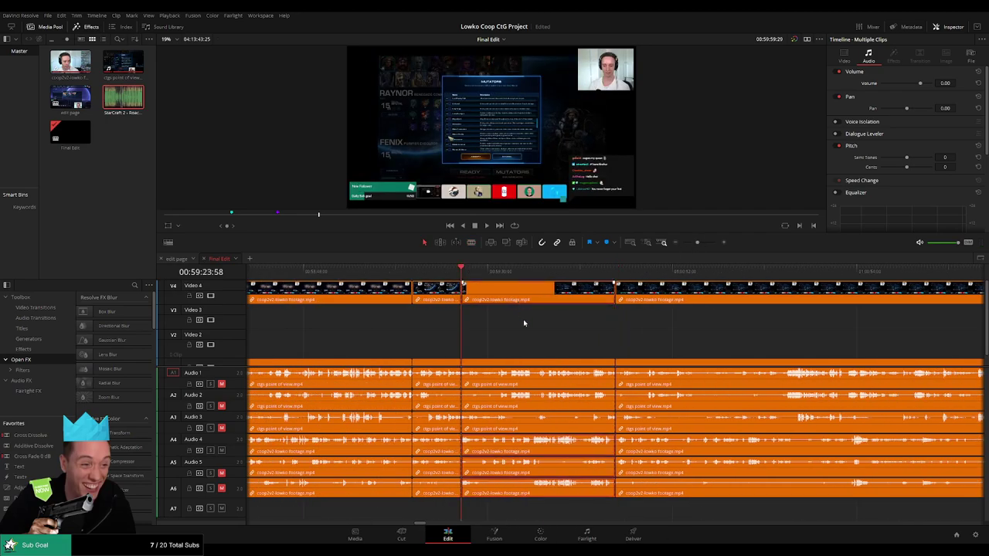
ctrl+click(533, 363)
key(Delete)
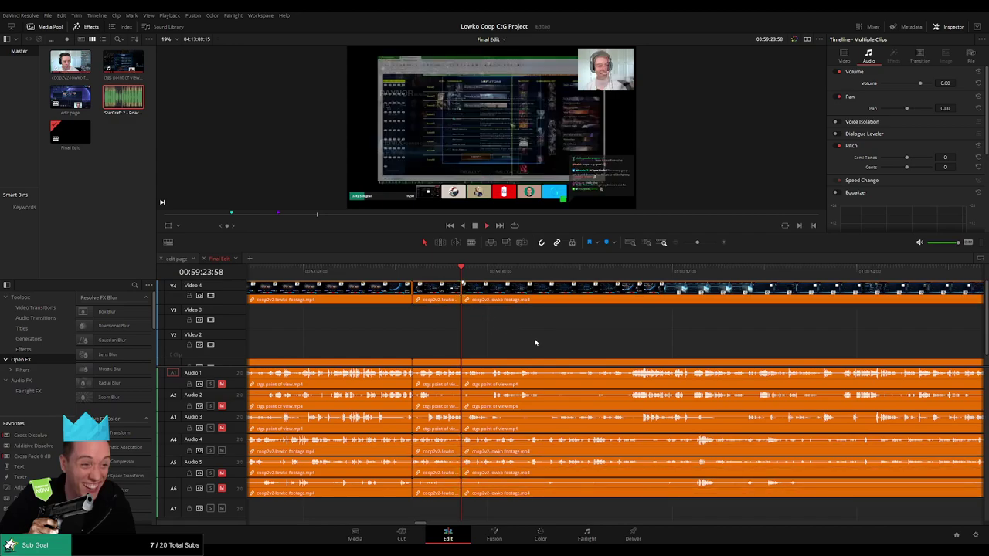
- Replay the join at 00:59:23:58 and the mutators footage following it up to about 00:59:27 to check the cut
key(space)
scroll(629, 346, up, 2)
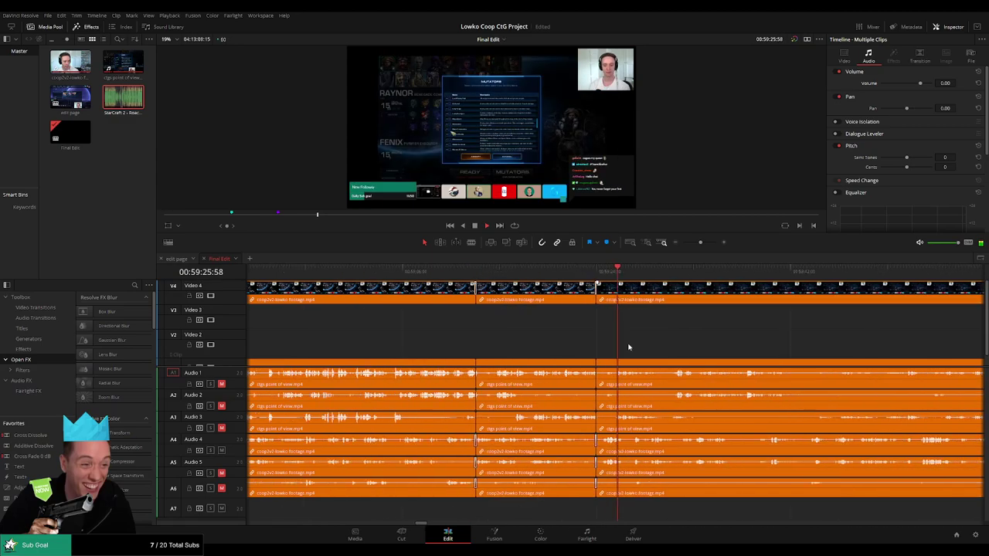
scroll(642, 342, down, 1)
click(591, 272)
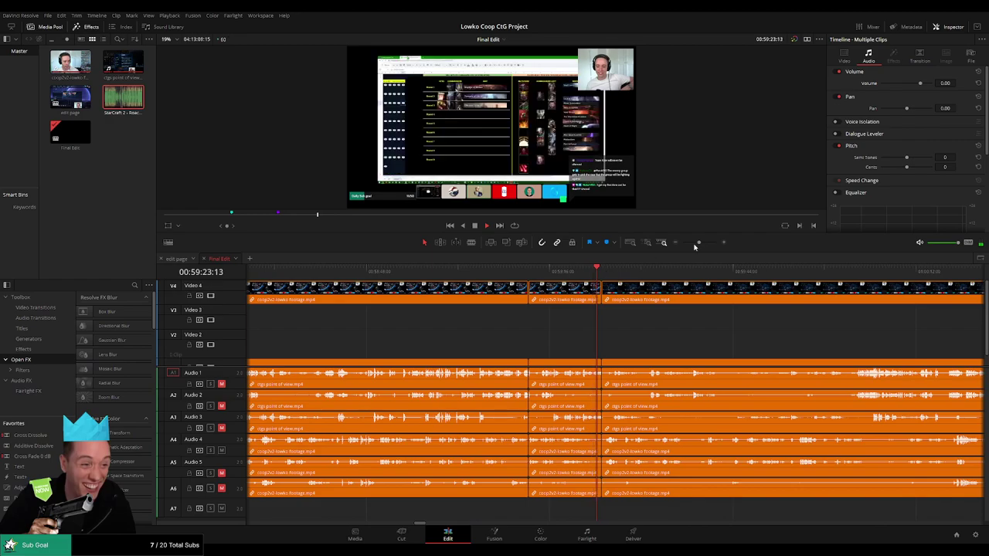
drag(698, 242, 696, 243)
drag(684, 338, 500, 344)
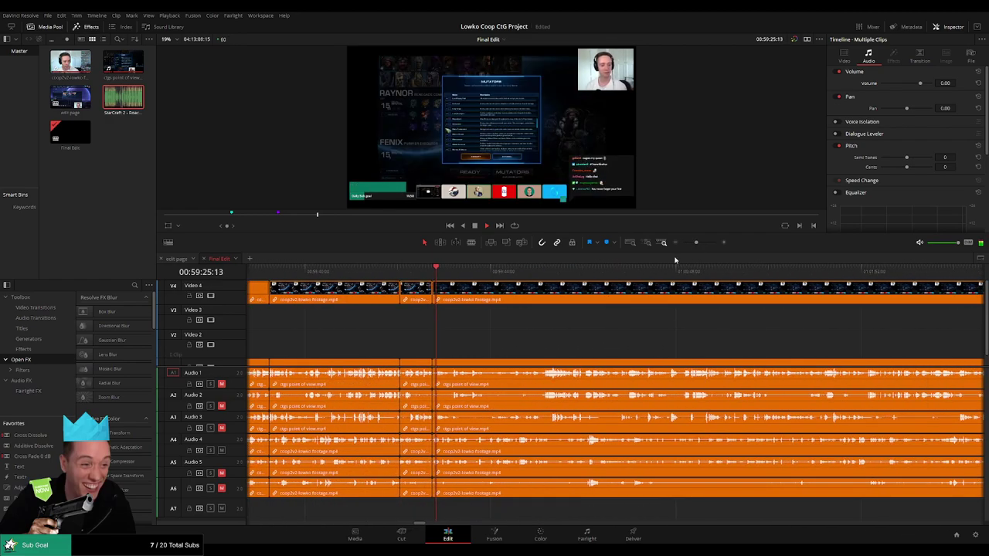
drag(696, 243, 703, 243)
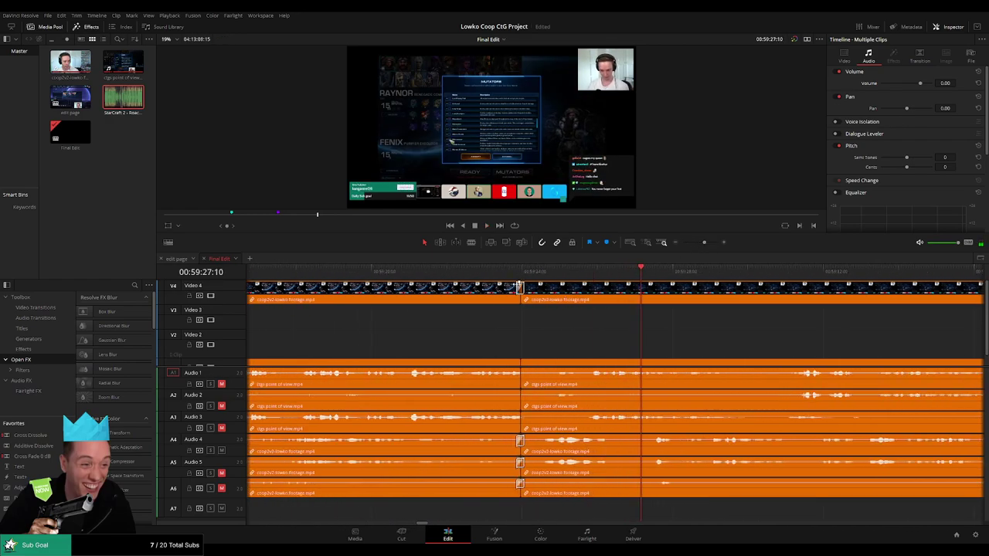
- Try rolling the coop2v2 and ctgs point of view join back to 00:59:23:51, replay it, and undo the trim
click(516, 272)
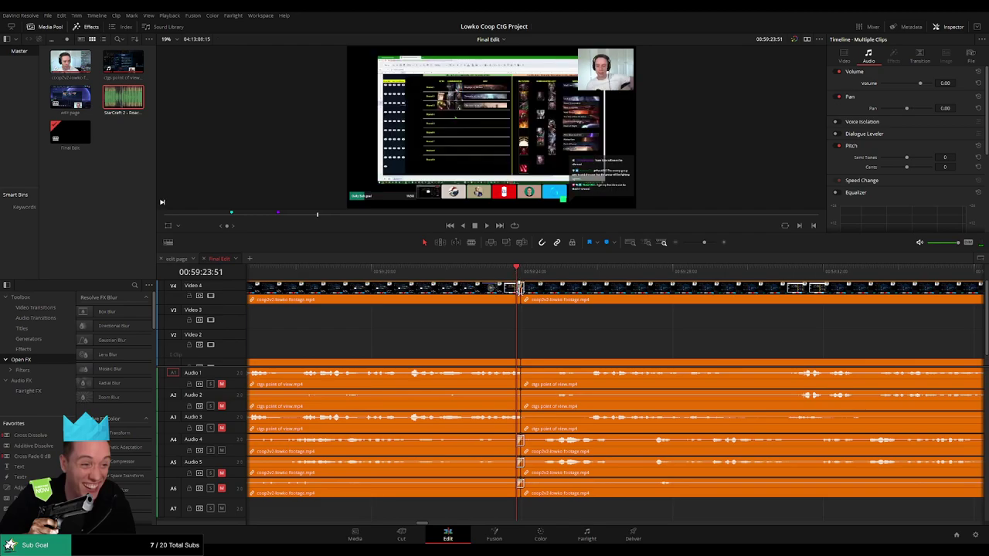
click(516, 287)
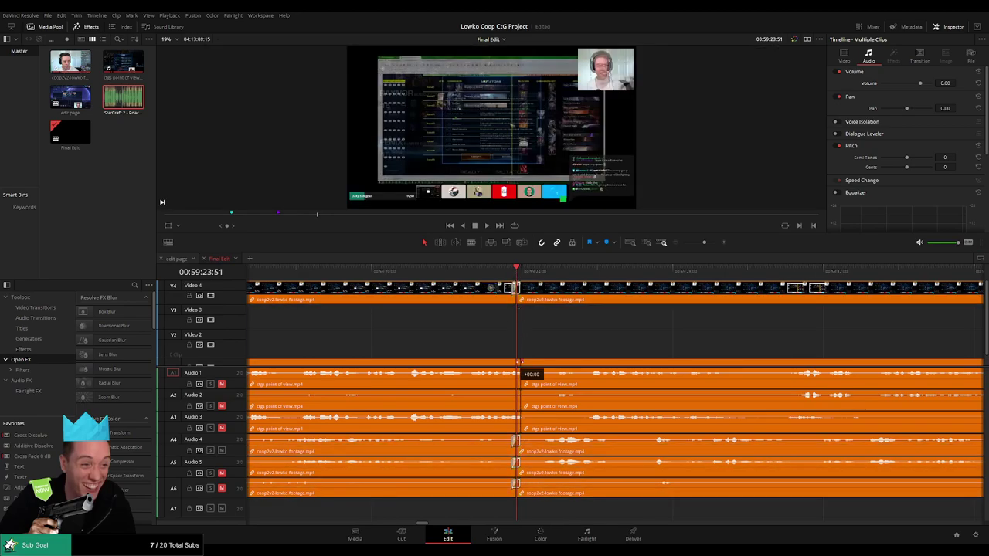
drag(521, 363, 516, 365)
key(space)
click(500, 271)
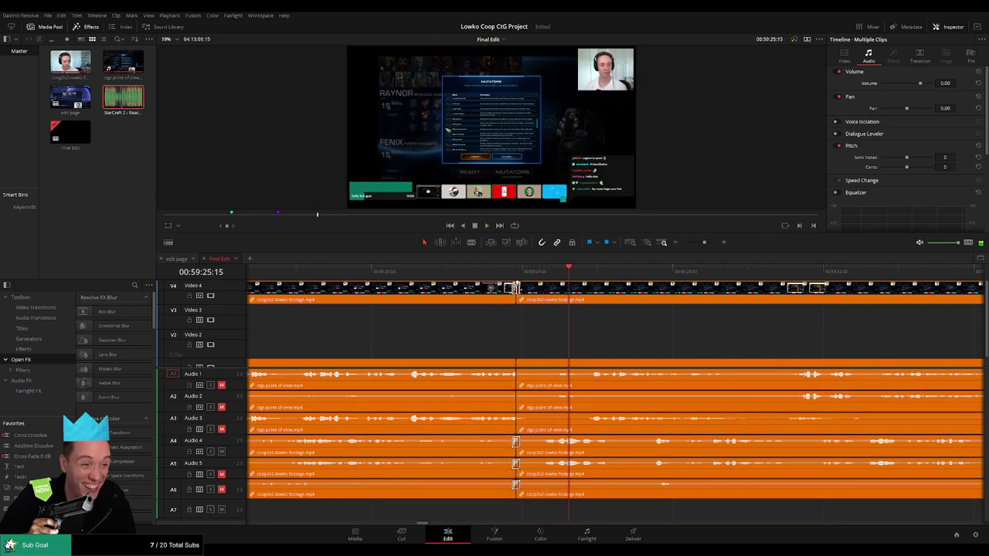
mouse_move(515, 288)
mouse_down()
mouse_move(534, 289)
mouse_move(515, 289)
mouse_up()
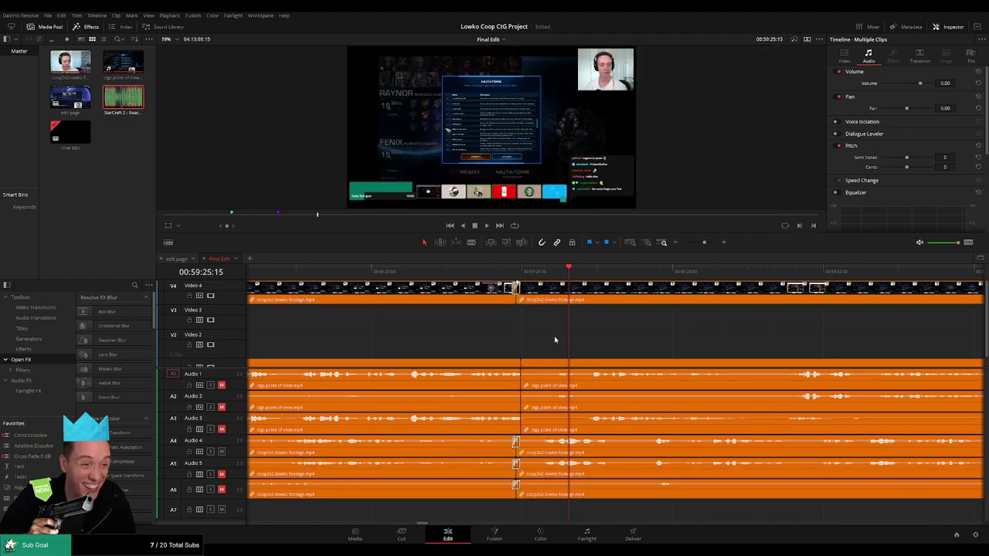
key(ctrl+z)
- Split both footage pieces at 00:59:24:25 and ripple-delete the short section from the 00:59:23:58 join up to that cut
drag(541, 272, 538, 275)
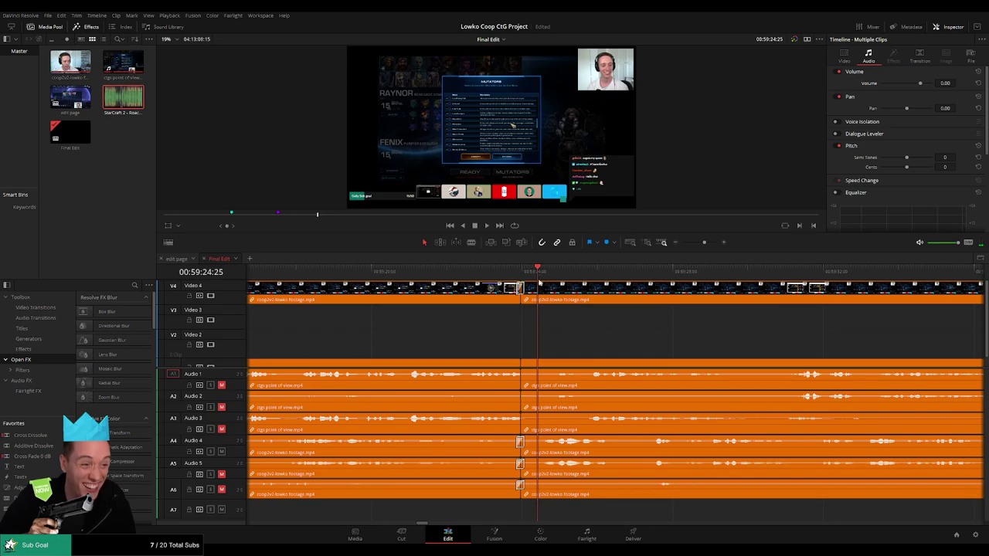
click(541, 290)
key(a)
click(530, 367)
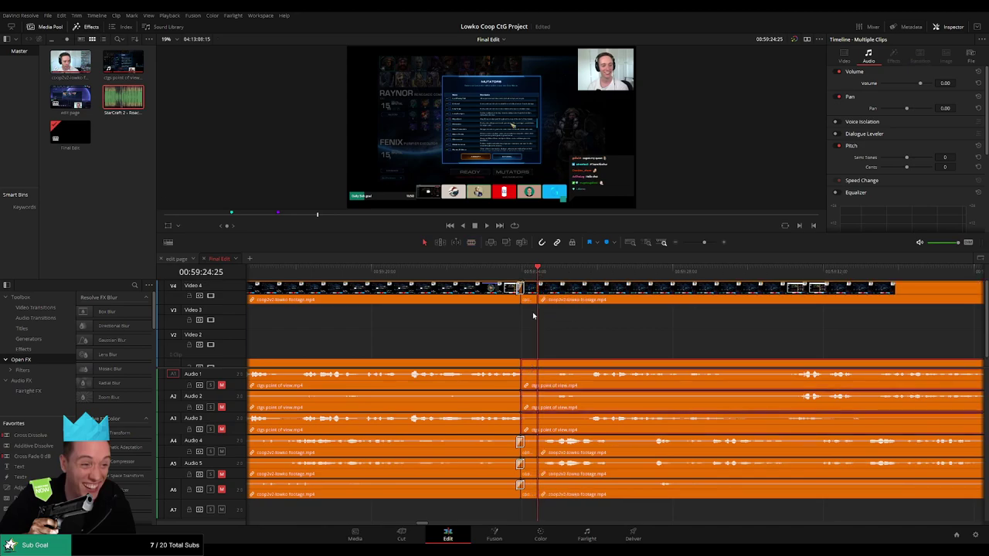
drag(540, 364, 538, 365)
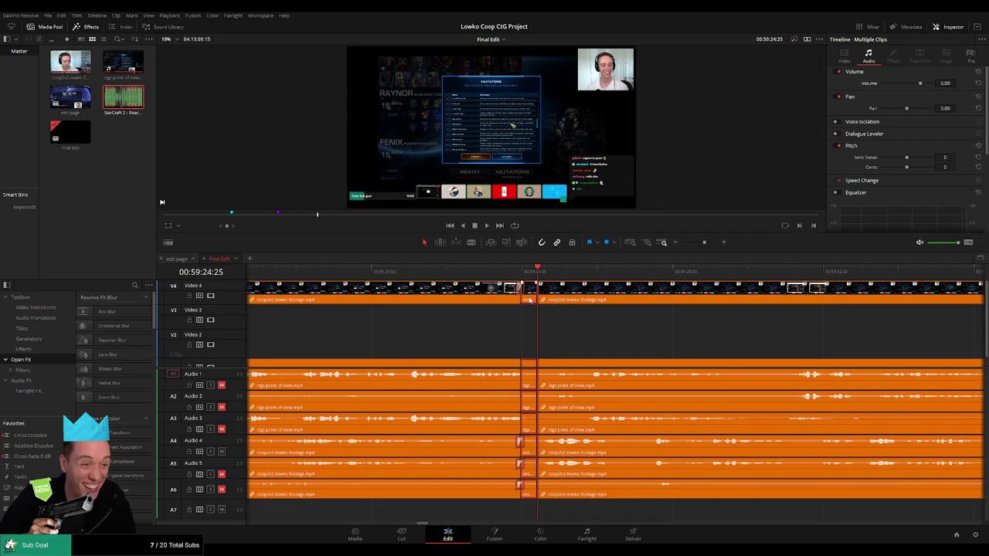
key(Delete)
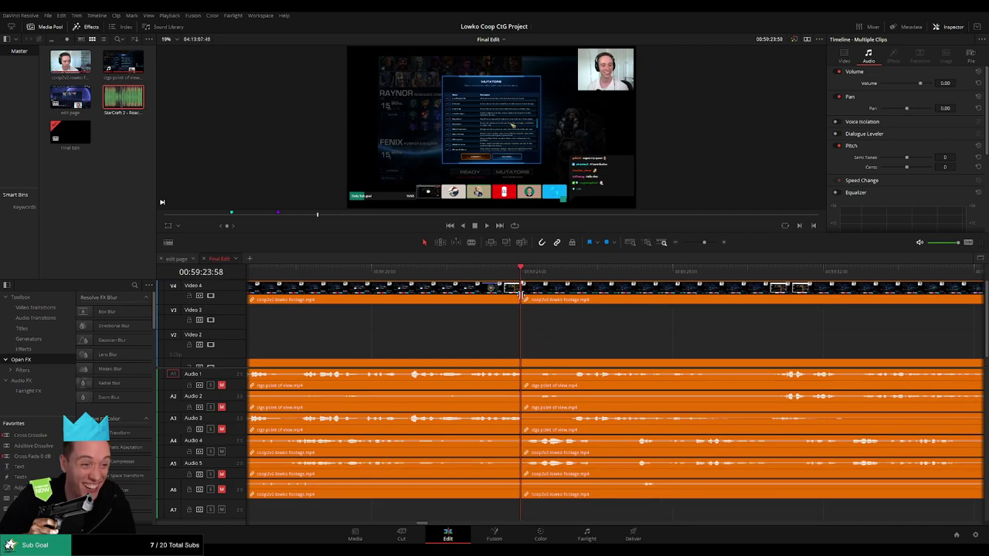
- Add a transition at the coop2v2 join at 00:59:23:58 and replay the cut
click(522, 293)
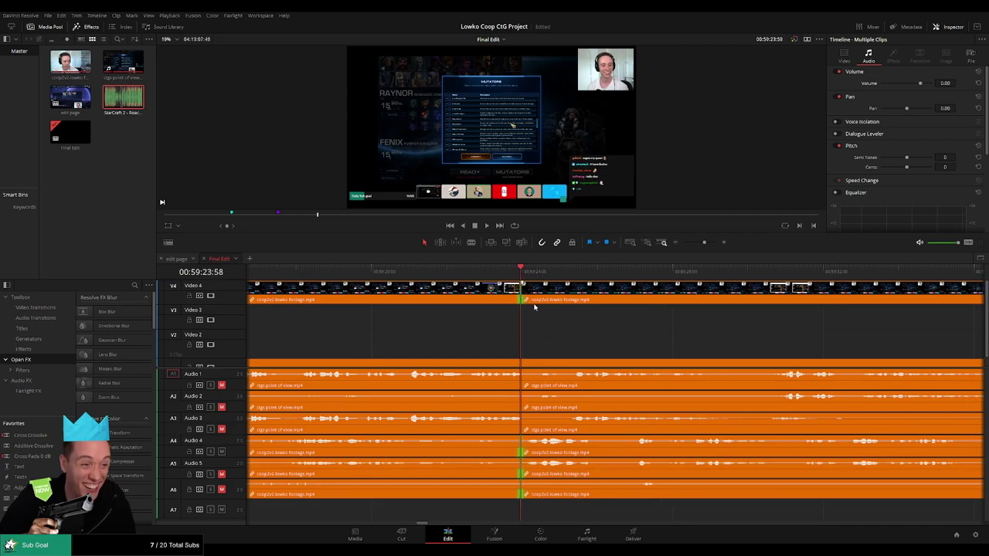
click(620, 348)
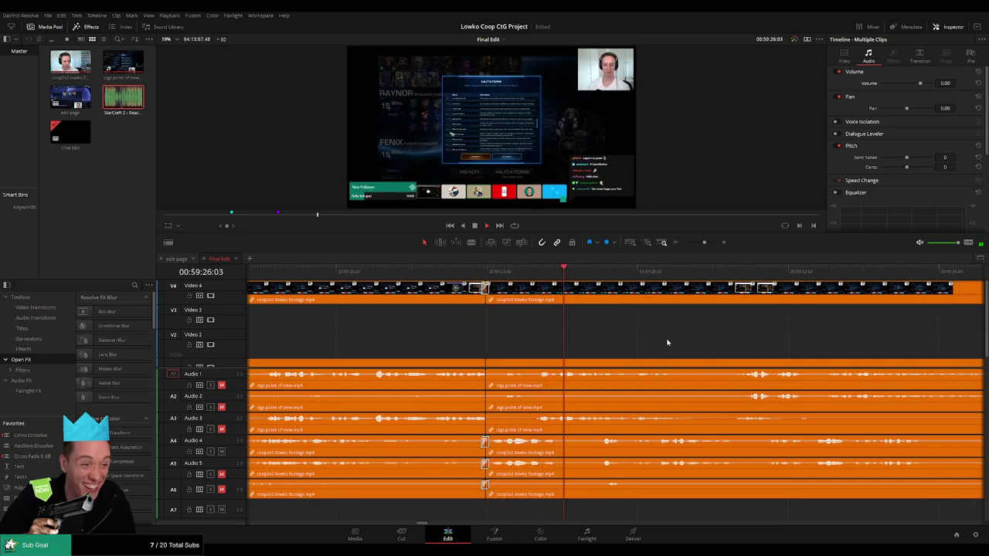
click(410, 272)
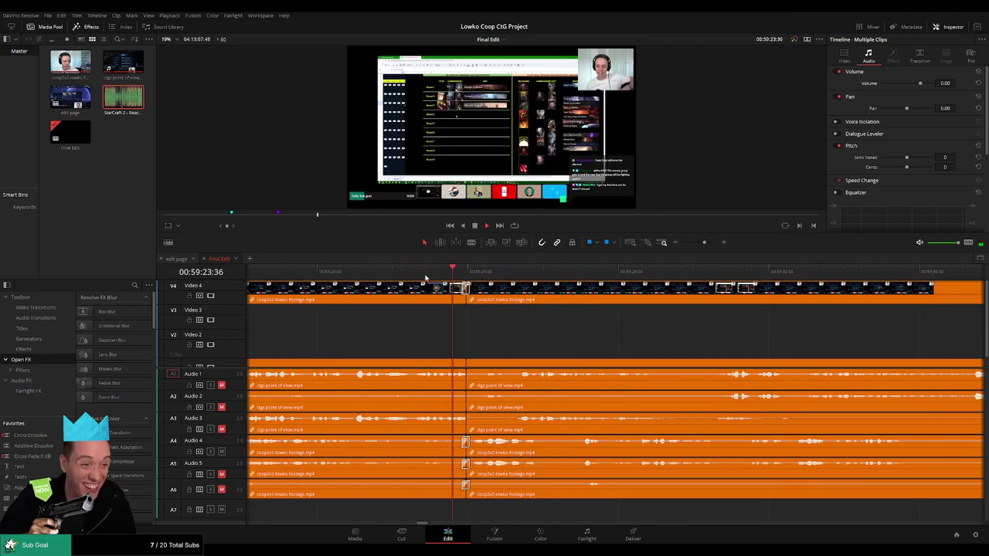
- Review the mutators footage from about 00:59:32 to 00:59:53 for a pause worth cutting
drag(550, 276, 783, 276)
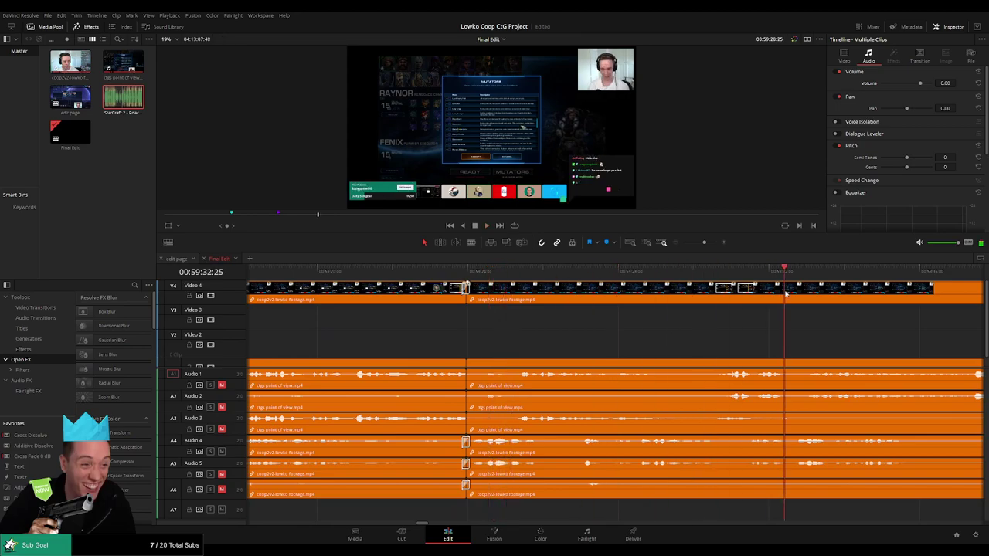
drag(826, 344, 521, 324)
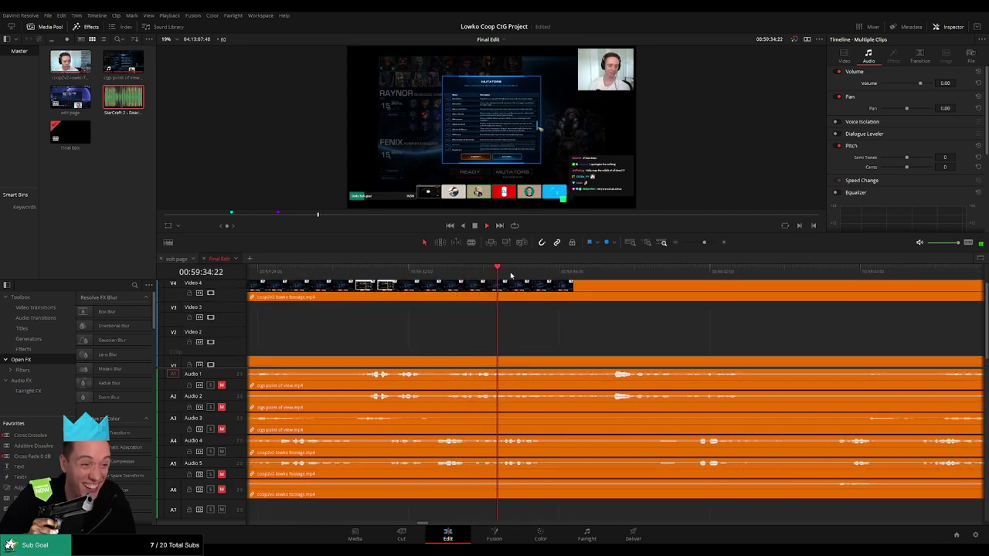
click(648, 273)
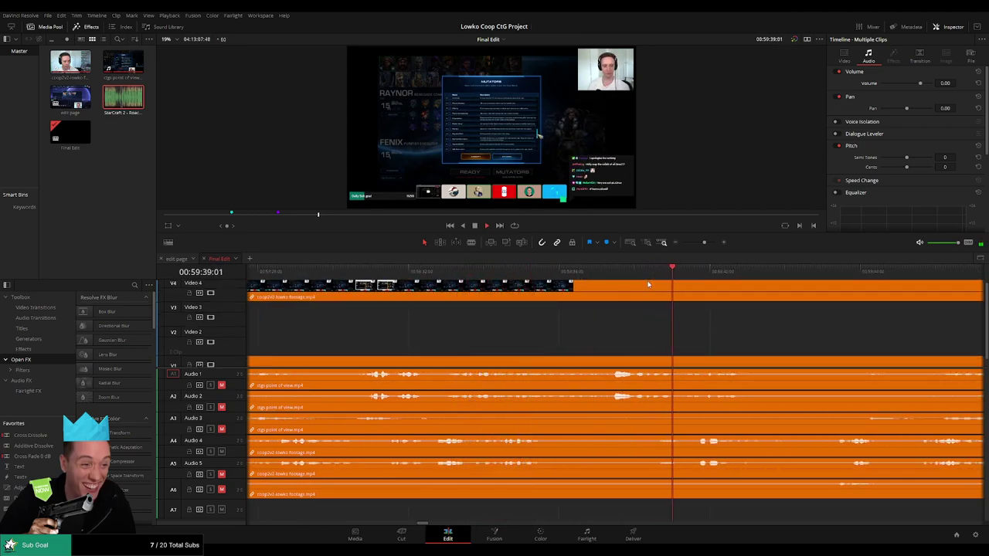
scroll(558, 353, right, 5)
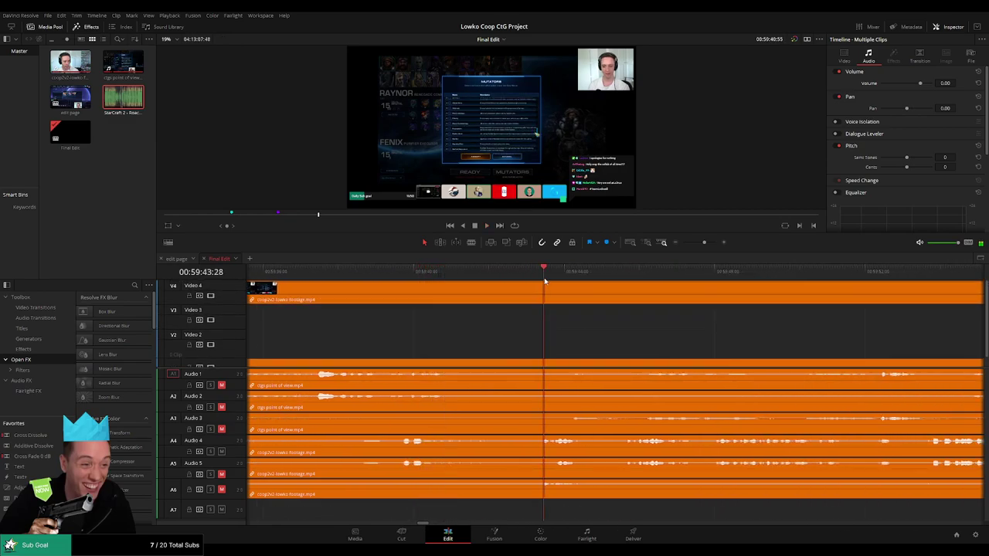
scroll(557, 366, right, 5)
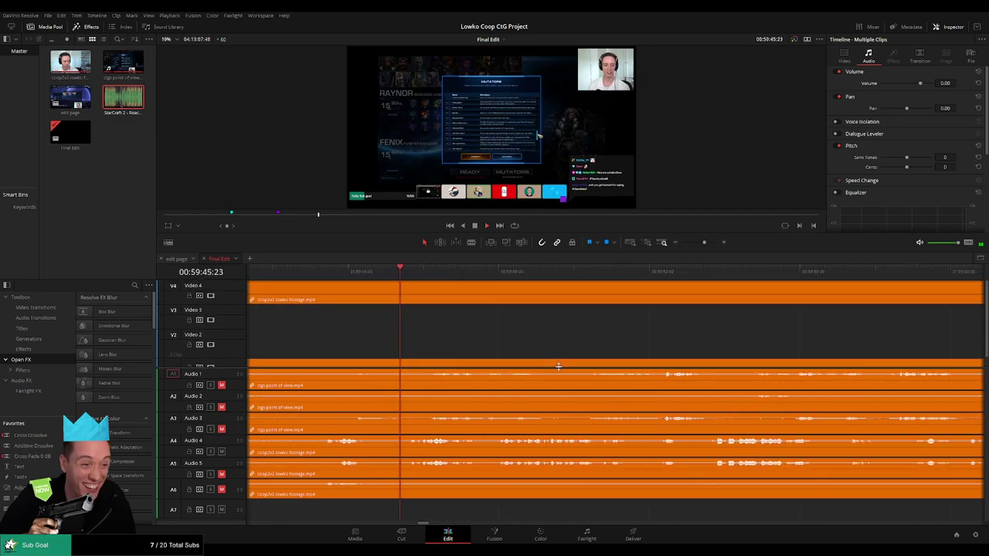
scroll(598, 376, right, 2)
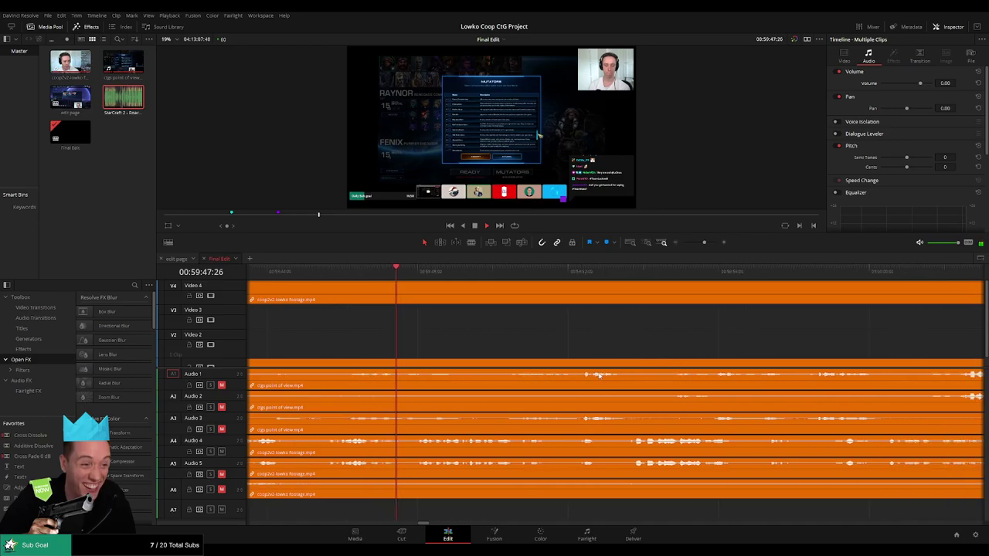
scroll(594, 369, right, 1)
mouse_move(704, 243)
mouse_down()
mouse_move(684, 244)
mouse_move(702, 245)
mouse_up()
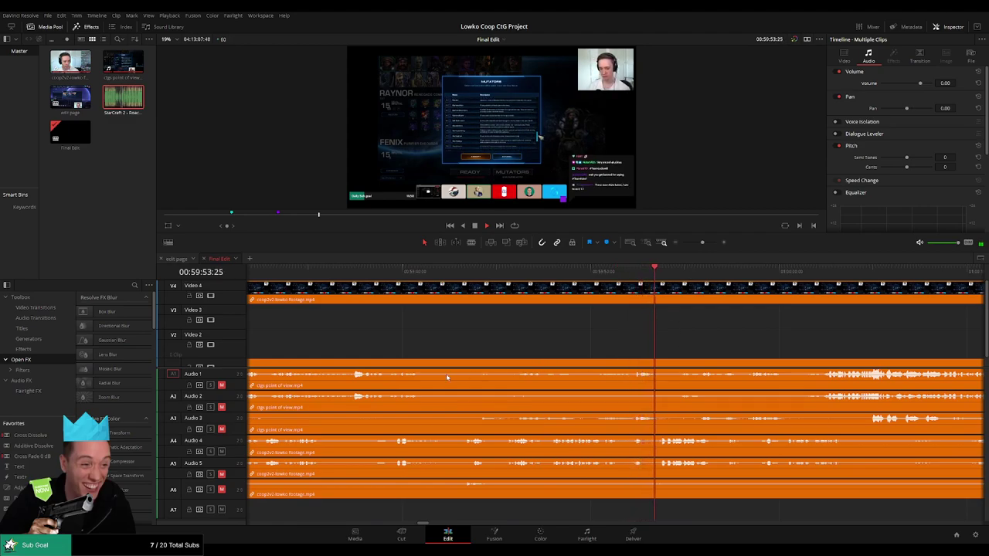
- Ripple-delete the footage between 00:59:35:55 and 00:59:38:27 on both sources, add a transition at the coop2v2 join, and replay it
click(314, 272)
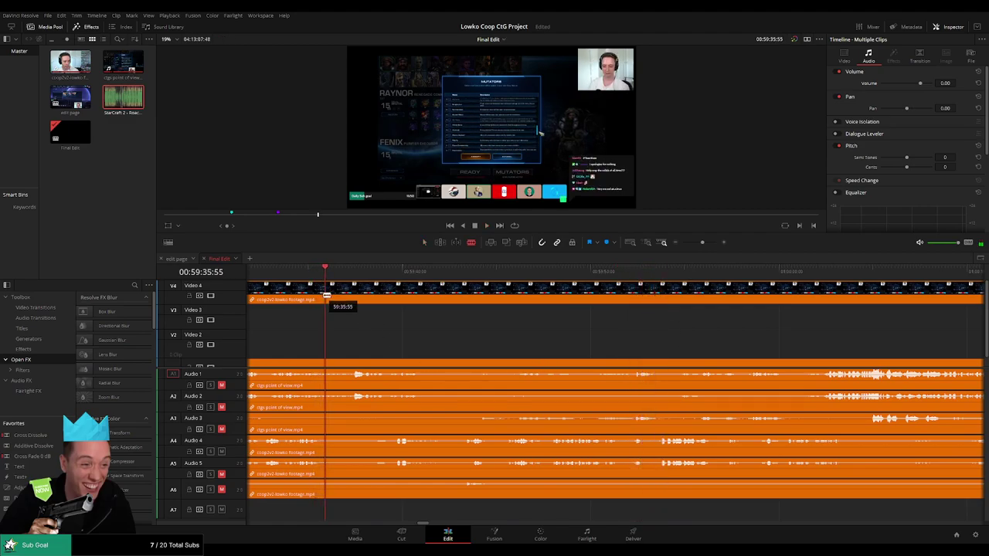
click(327, 296)
click(376, 272)
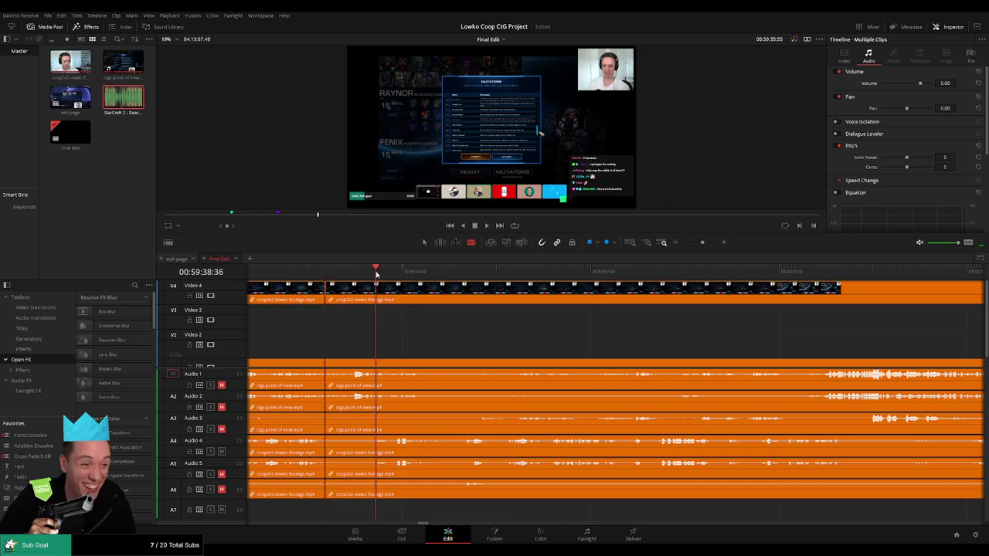
key(space)
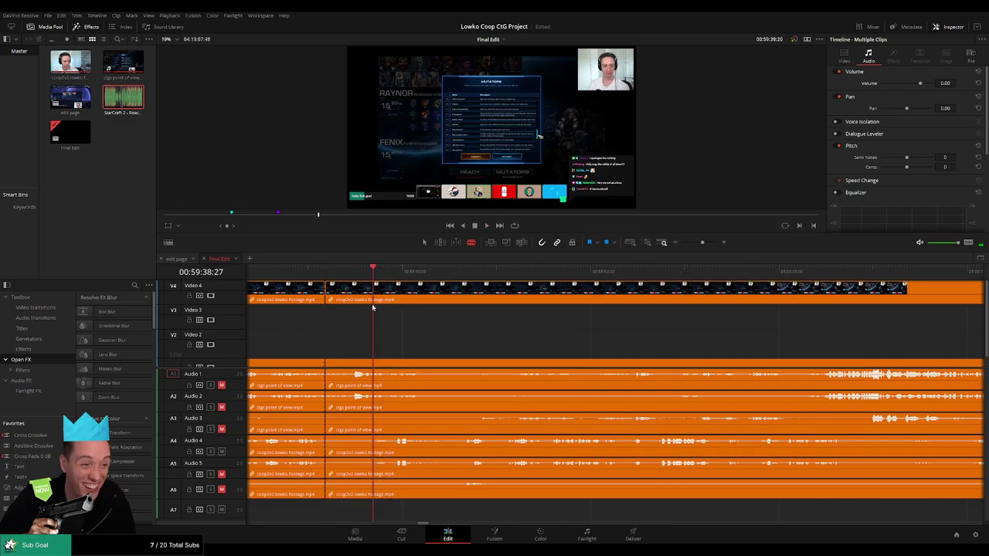
click(372, 305)
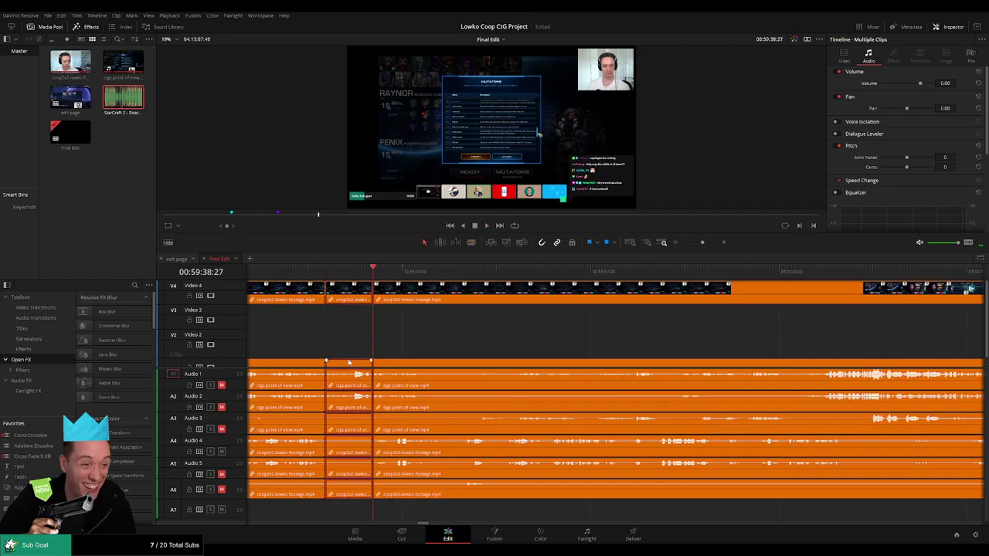
key(Delete)
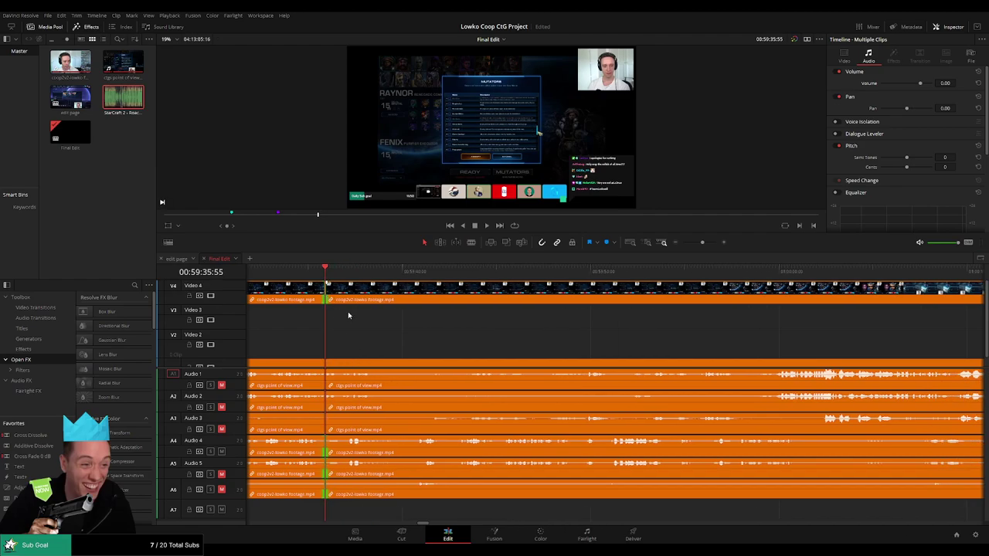
key(space)
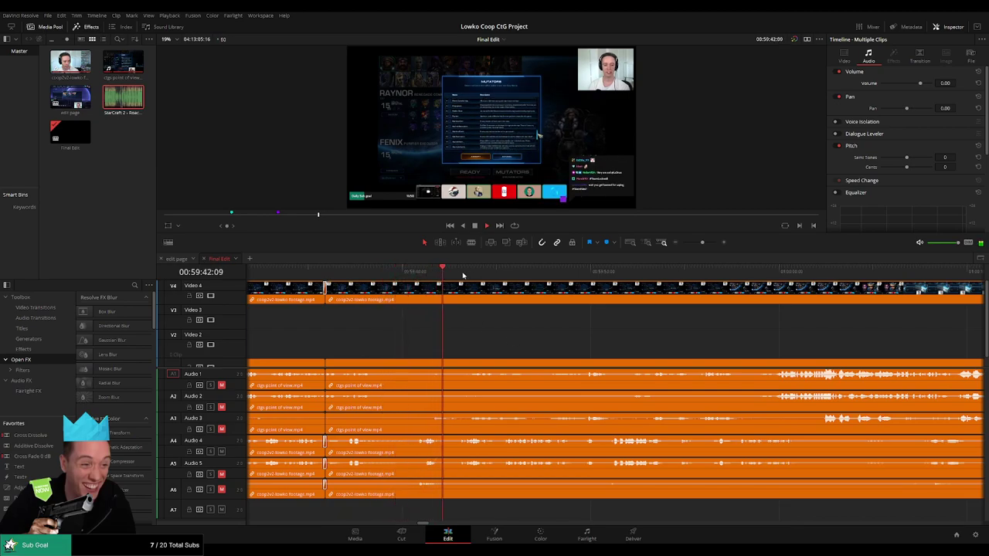
- Split both footage pieces at 00:59:51:05 and 00:59:51:13 and ripple-delete the short section between the cuts
mouse_move(705, 244)
mouse_down()
mouse_move(671, 257)
mouse_move(702, 258)
mouse_up()
drag(535, 275, 579, 275)
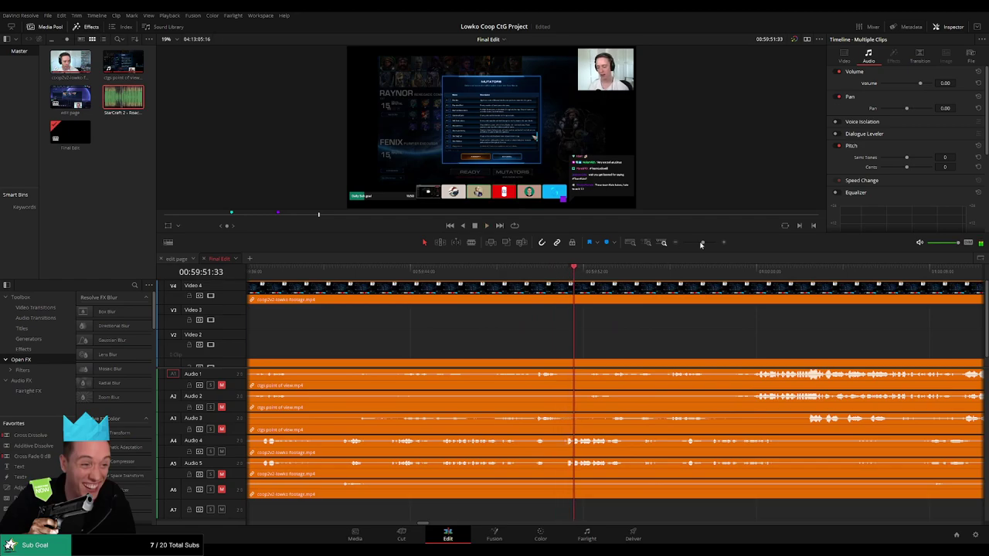
drag(702, 244, 707, 242)
drag(564, 270, 569, 272)
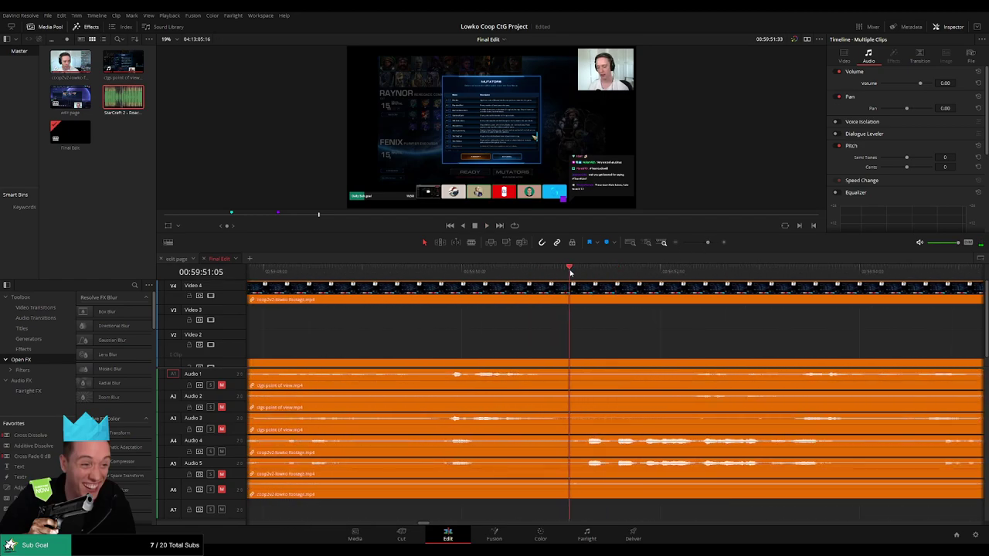
key(b)
click(570, 297)
click(581, 299)
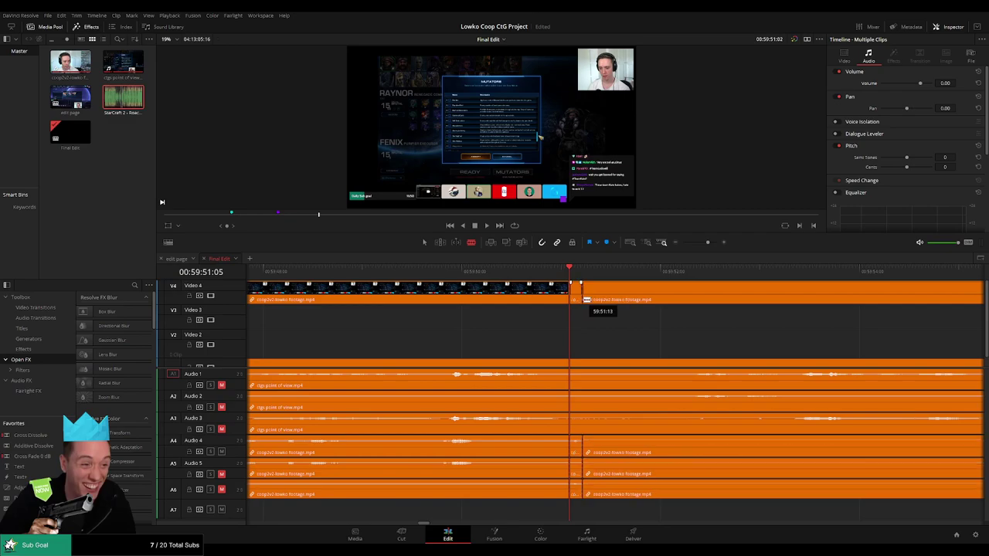
key(a)
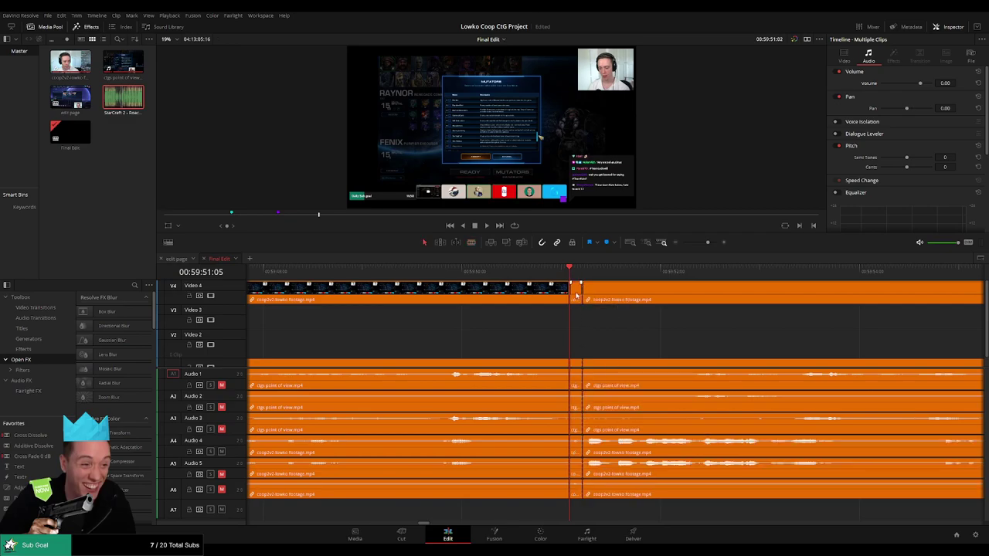
key(Delete)
- Replay the join at 00:59:51:05 and review the footage following it up to about 01:00:00
key(space)
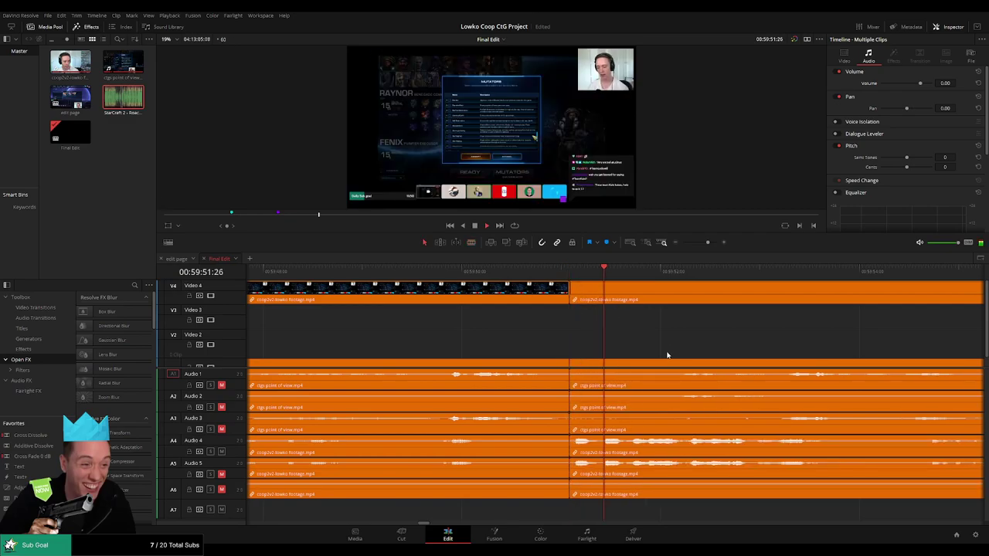
drag(707, 243, 704, 256)
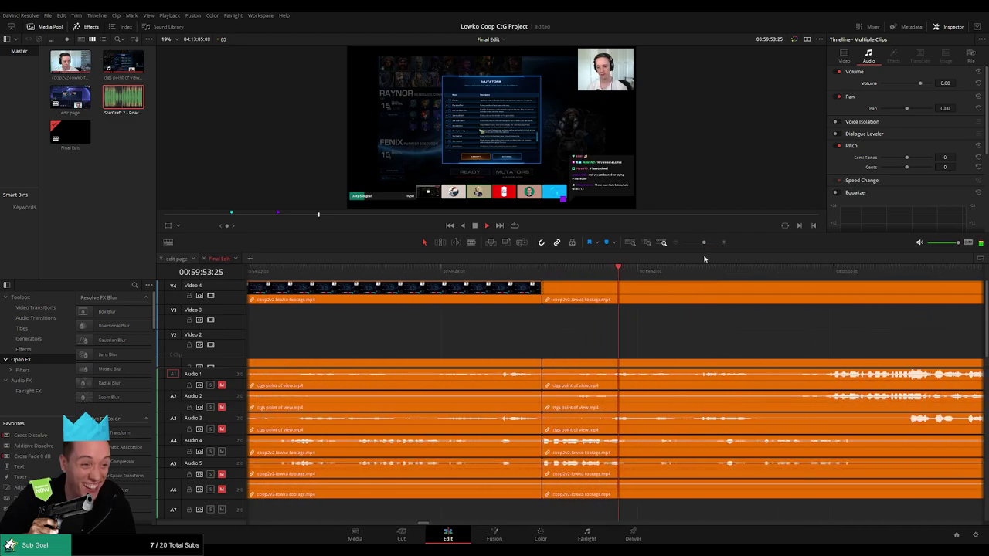
click(660, 272)
scroll(673, 335, right, 1)
scroll(673, 335, right, 3)
click(506, 274)
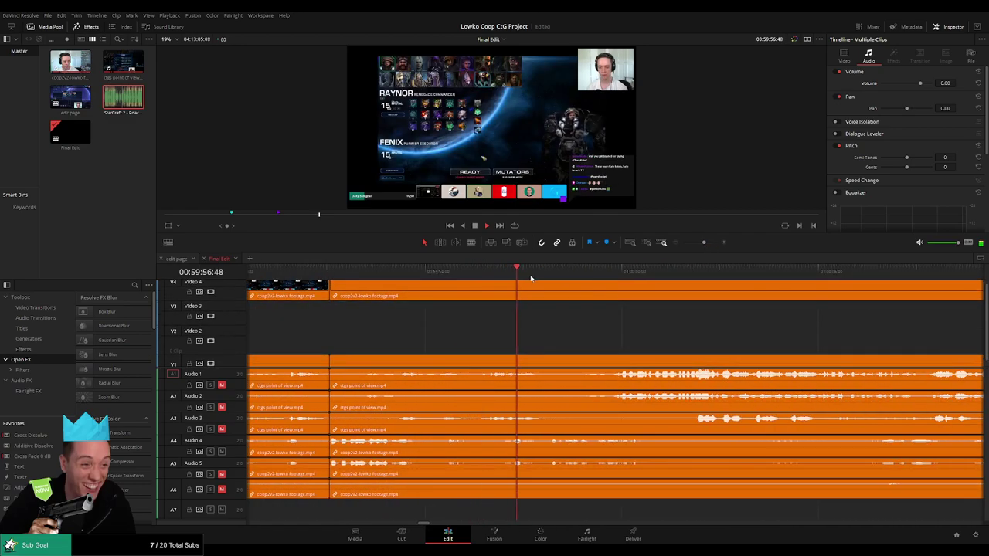
scroll(670, 314, right, 4)
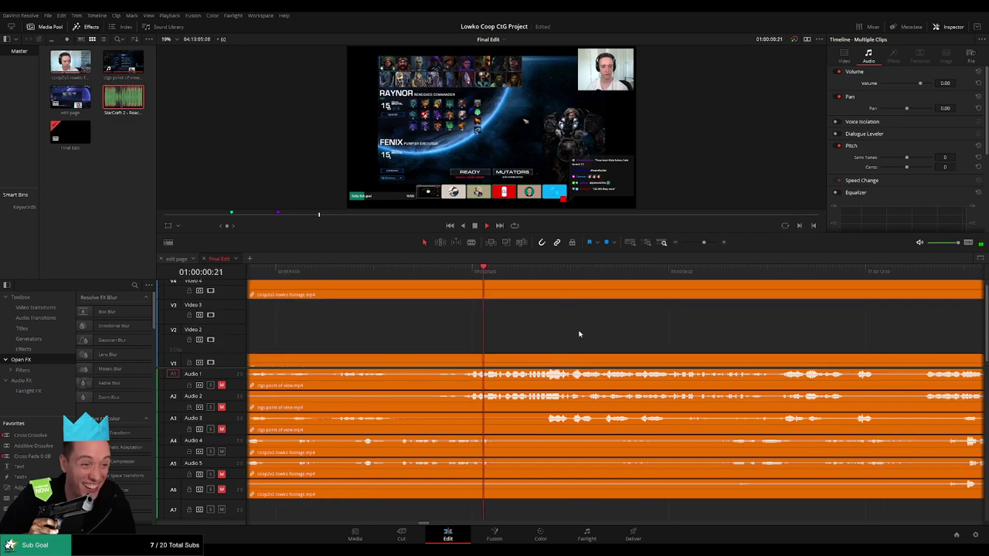
- Split both footage pieces at 01:00:00:59 and skim the replays menu footage up to about 01:00:13
key(b)
click(504, 293)
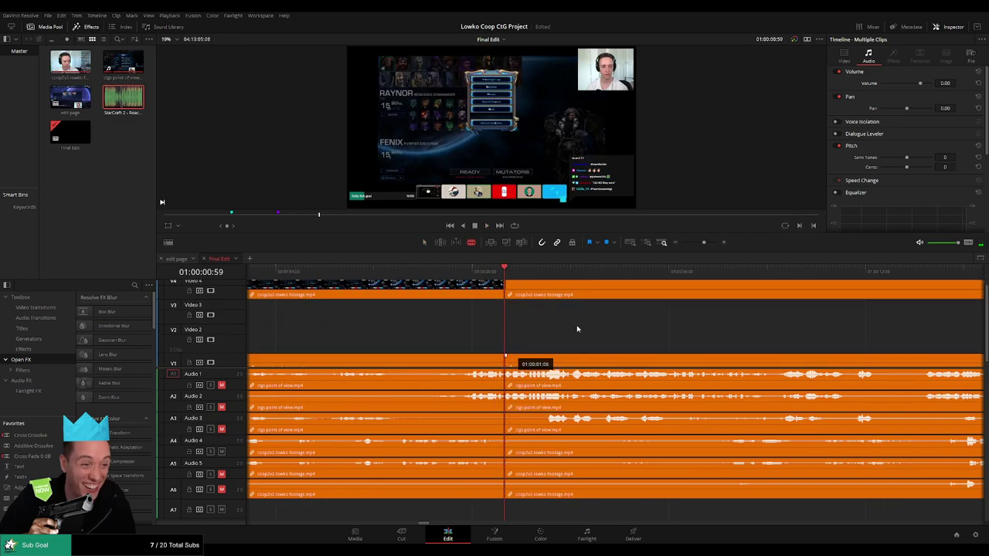
key(space)
click(715, 275)
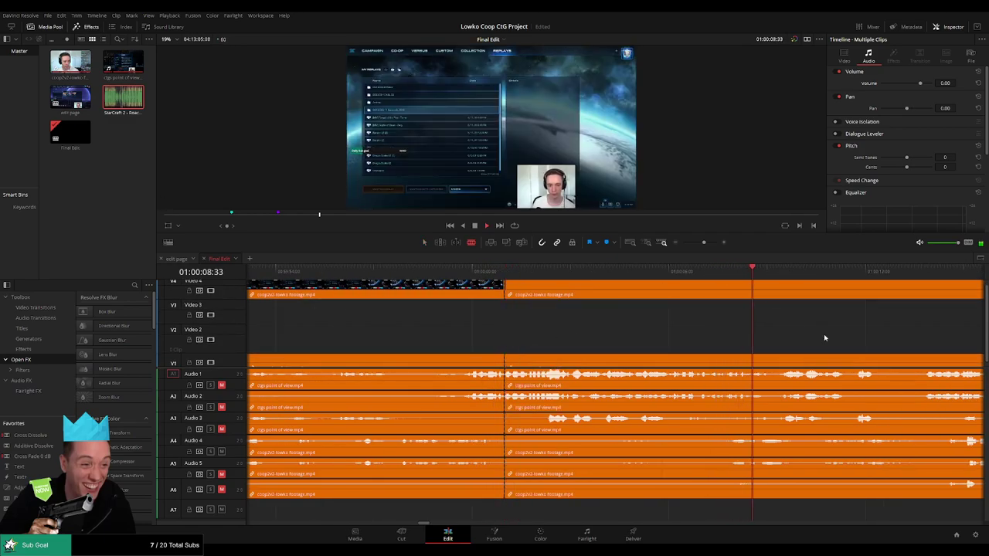
scroll(823, 337, right, 5)
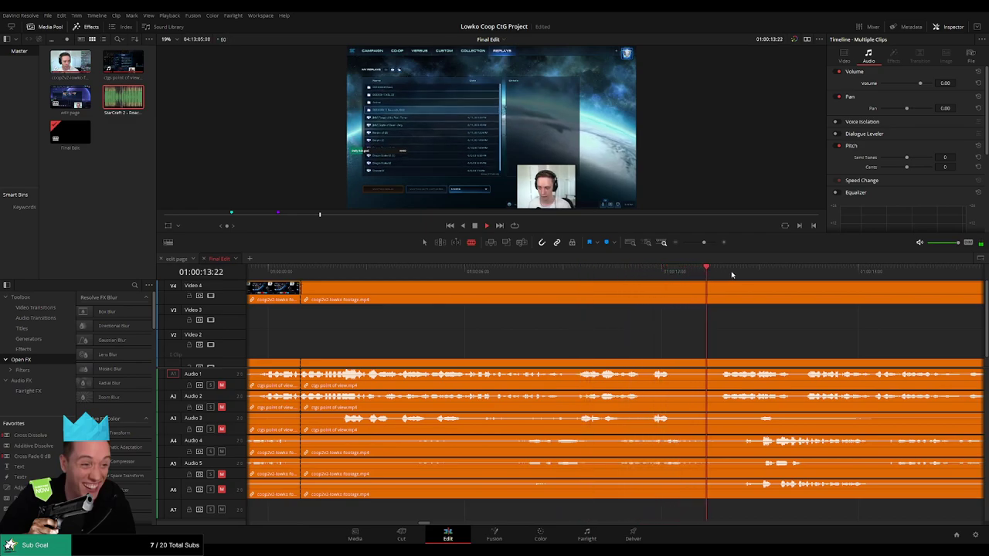
- Skim the replays menu footage up to the replay invite at about 01:00:21, and return to about 01:00:12
click(733, 274)
scroll(773, 338, right, 6)
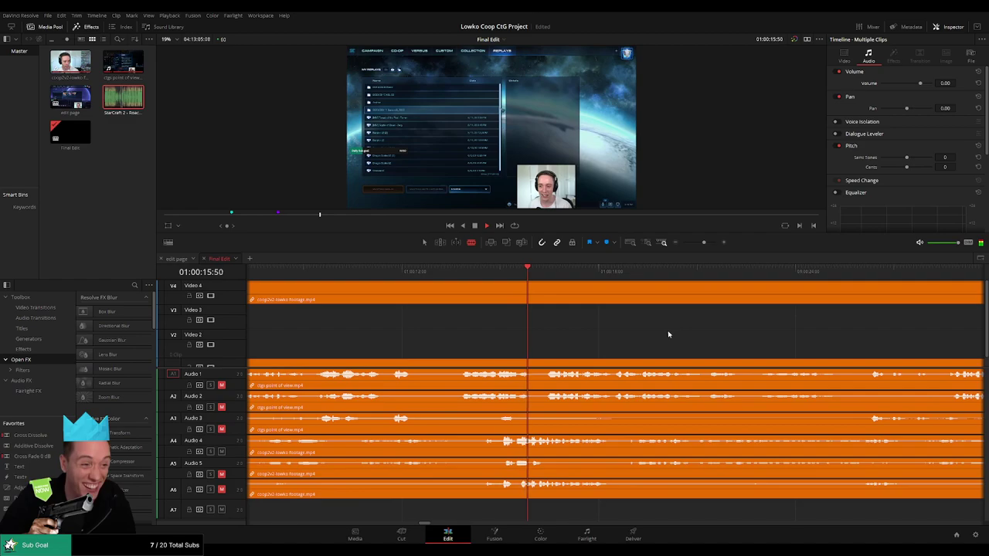
scroll(587, 344, right, 4)
scroll(526, 340, left, 5)
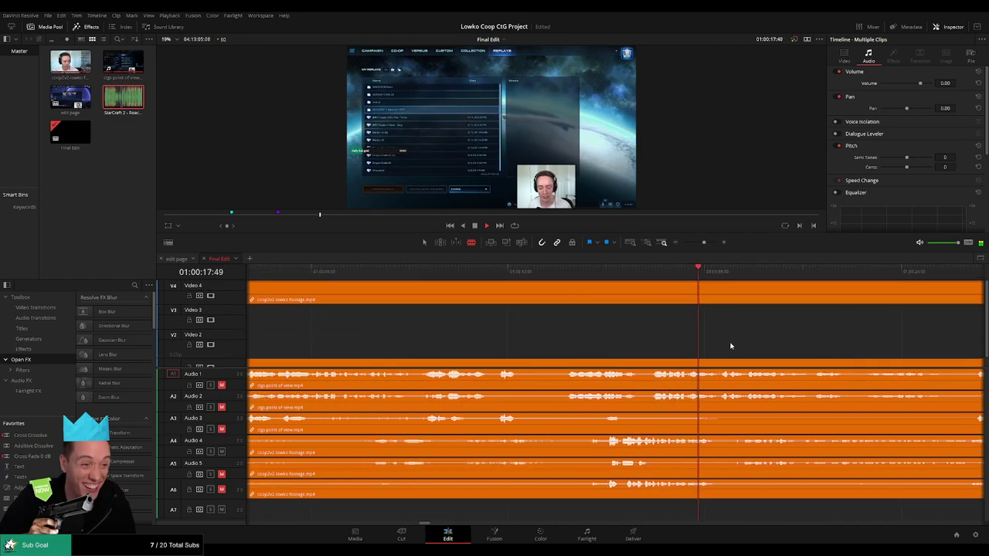
scroll(823, 345, right, 7)
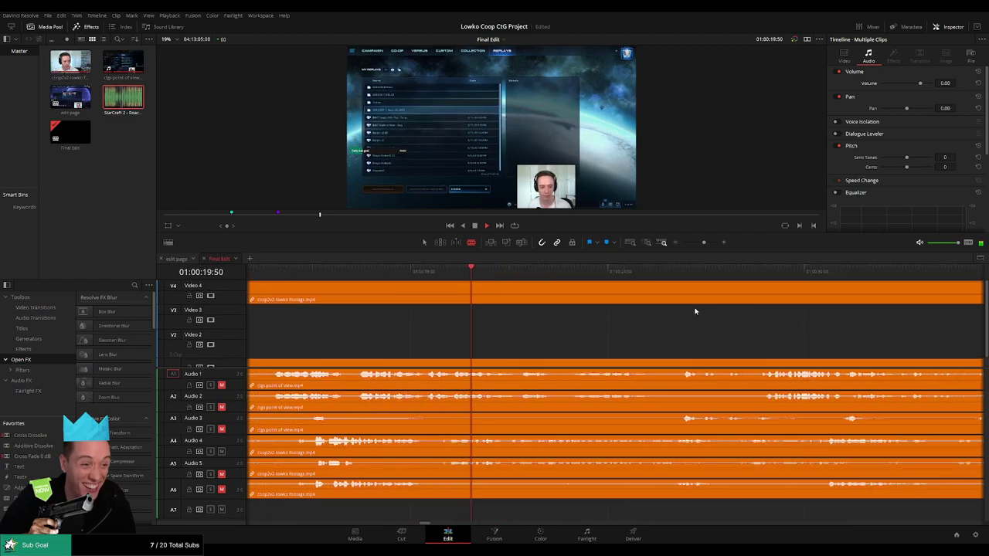
scroll(638, 353, left, 4)
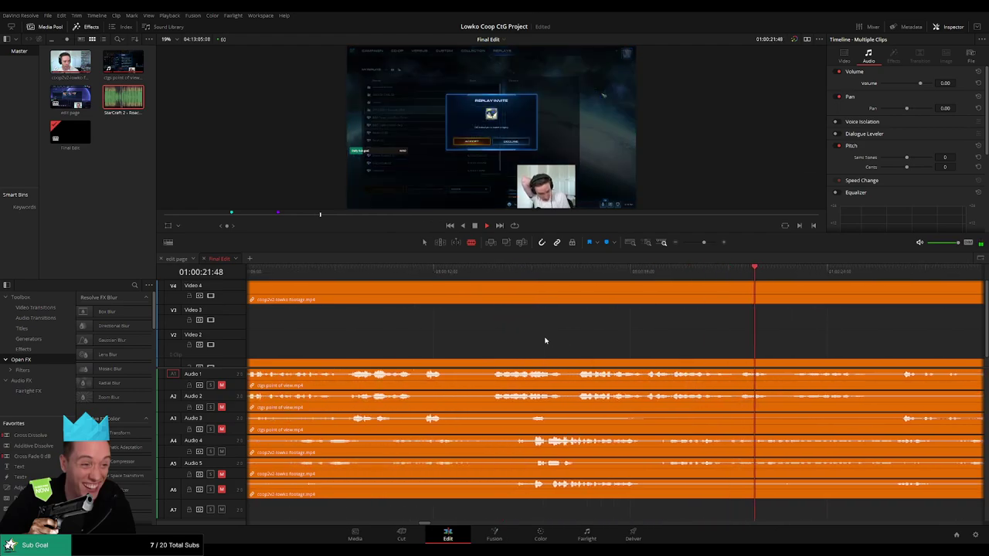
click(430, 272)
scroll(587, 340, left, 3)
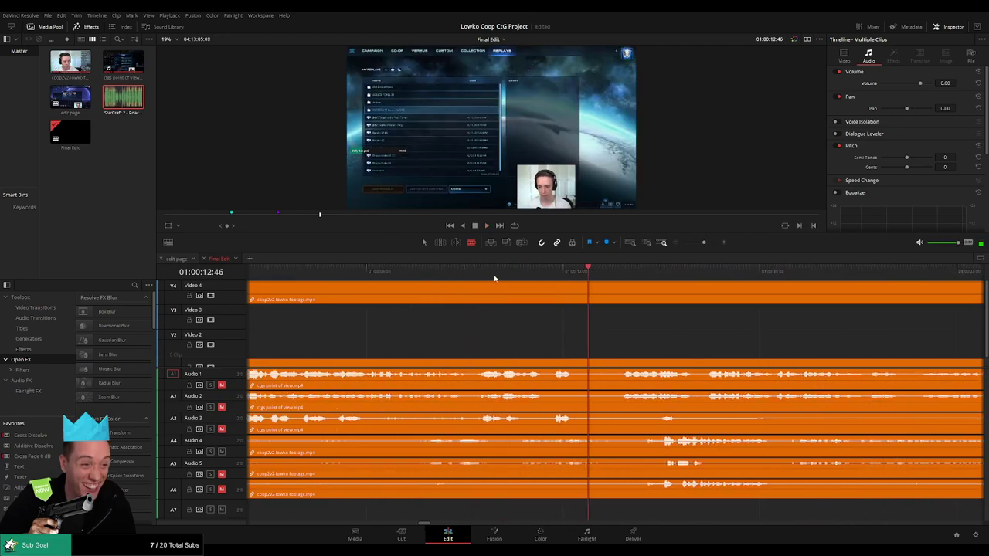
- Split both footage pieces at 01:00:10:29 and ripple-delete the section between 01:00:00:59 and that cut
click(447, 272)
click(429, 272)
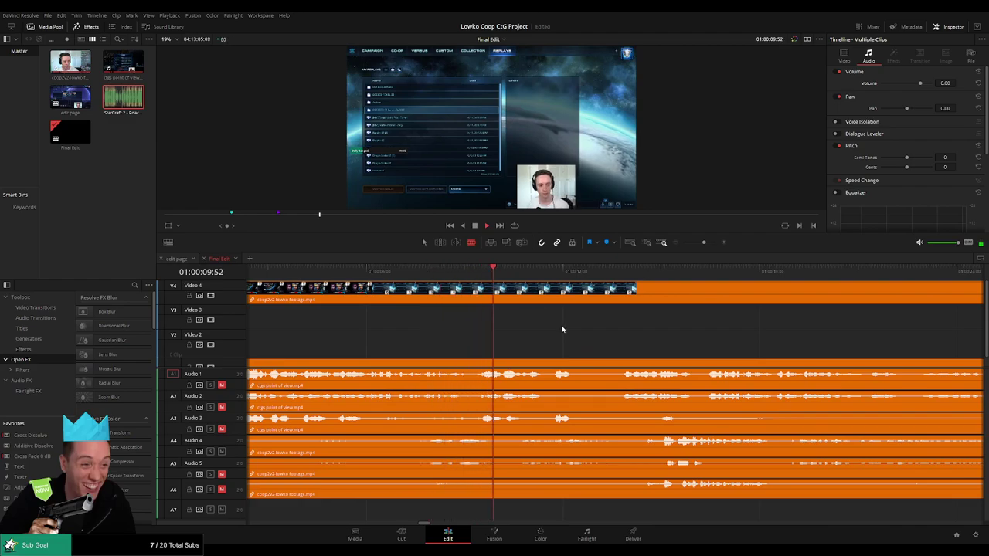
click(518, 295)
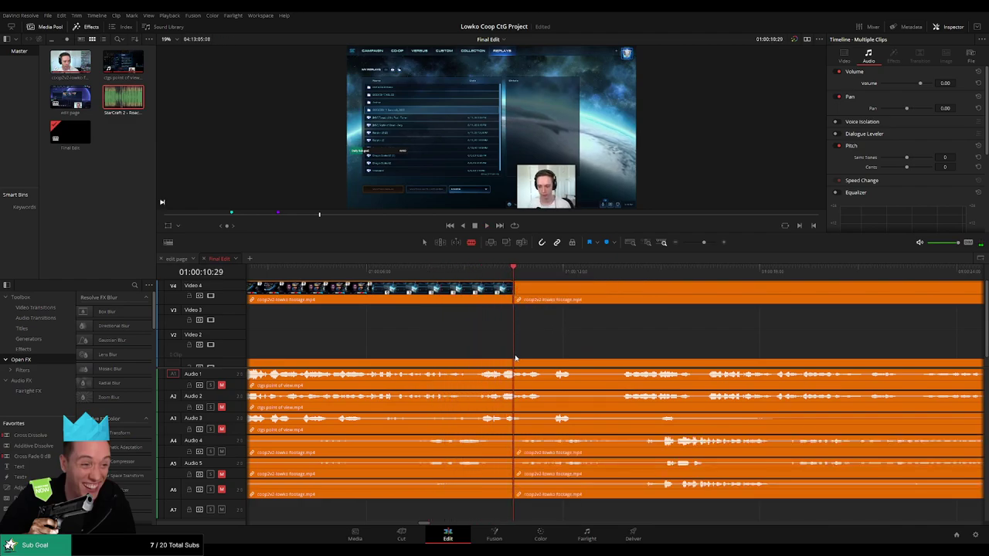
key(a)
click(479, 300)
ctrl+click(452, 366)
key(Delete)
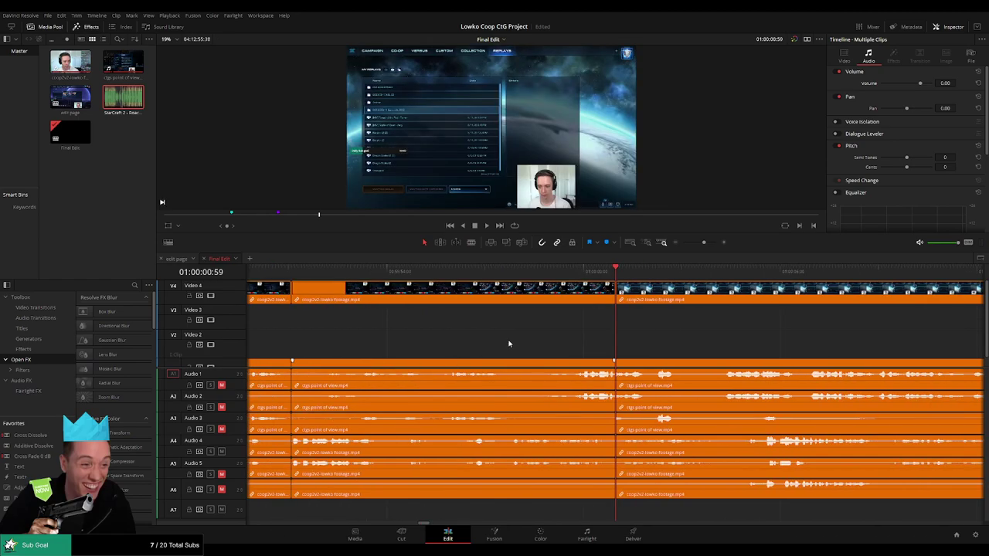
- Add a transition on the coop2v2 footage at the 01:00:00:59 join and replay across it
key(j)
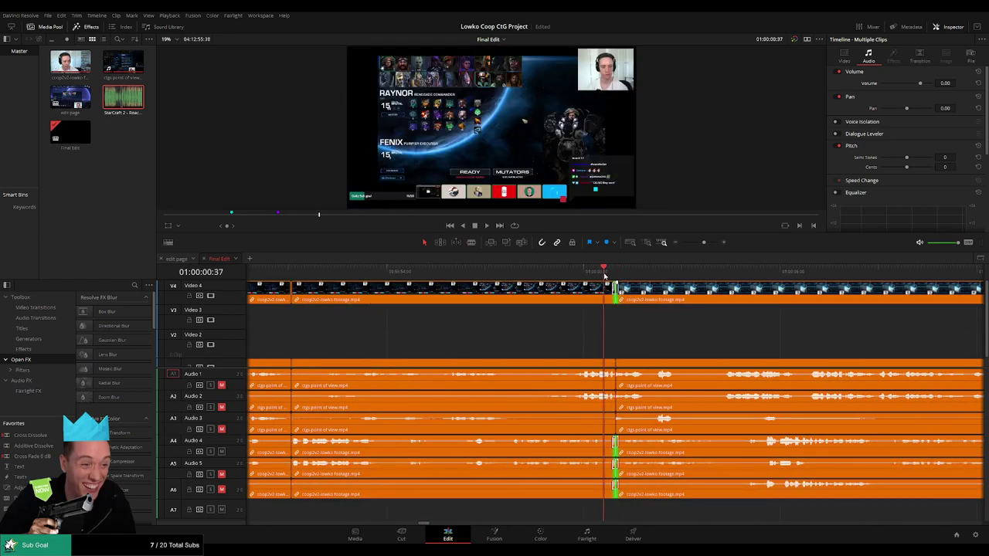
key(l)
key(ctrl+t)
drag(826, 352, 489, 357)
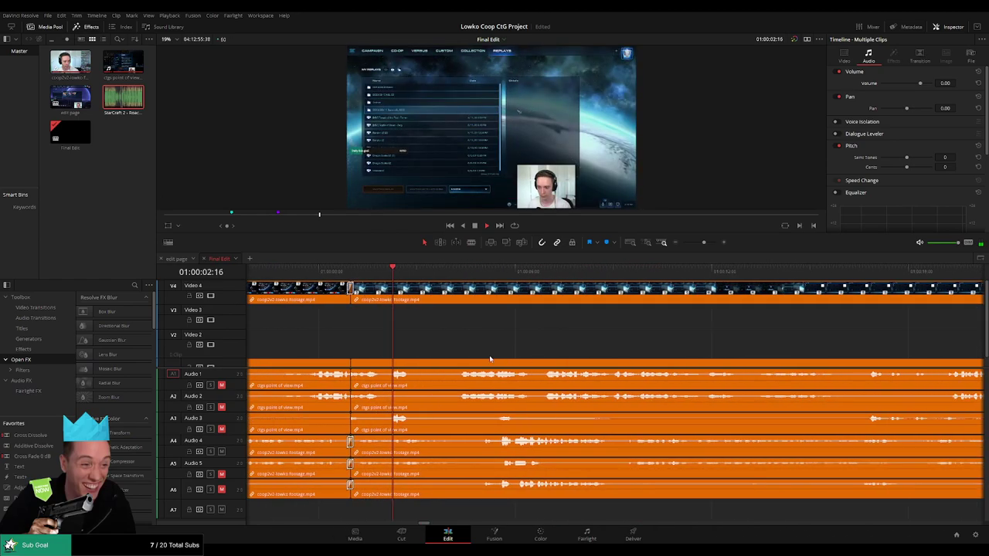
- Review the replay lobby footage and split both footage pieces at 01:00:31:45
click(416, 271)
mouse_move(704, 243)
mouse_down()
mouse_move(682, 243)
mouse_move(702, 247)
mouse_up()
drag(659, 357, 420, 357)
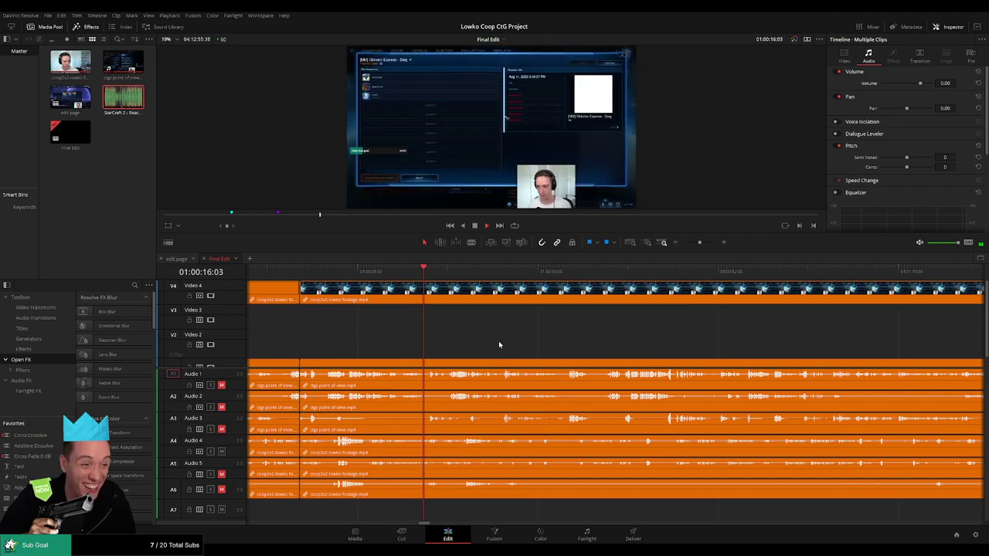
key(ctrl+=)
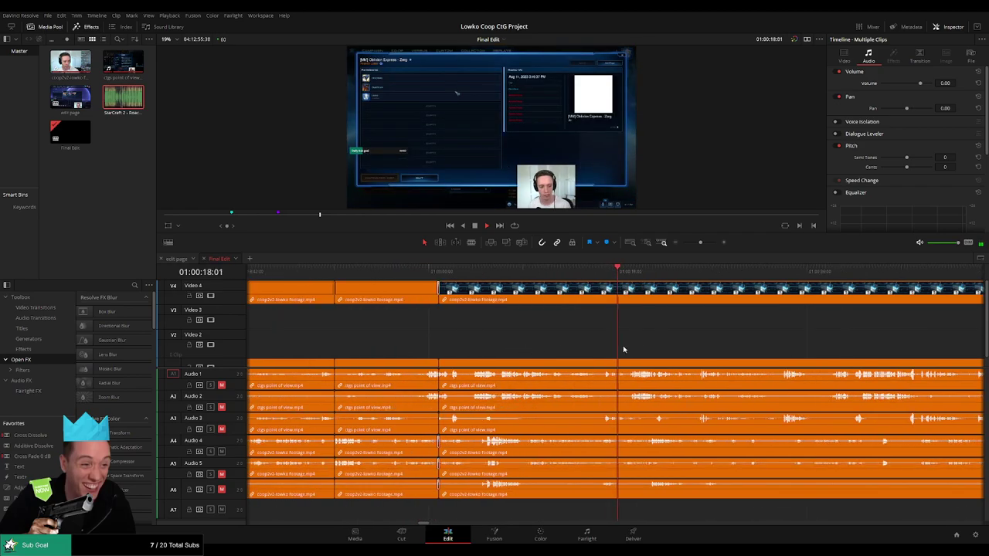
scroll(683, 350, right, 4)
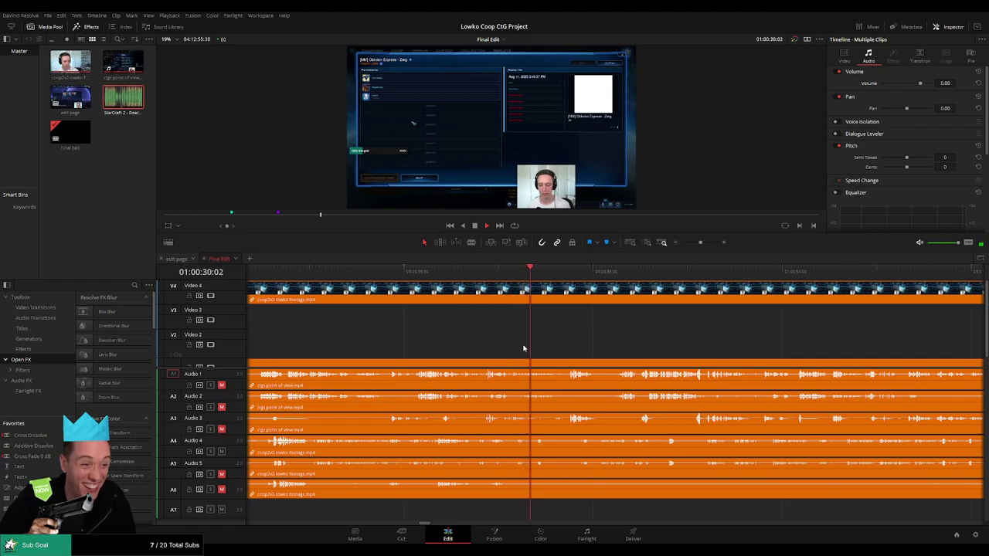
key(b)
click(548, 295)
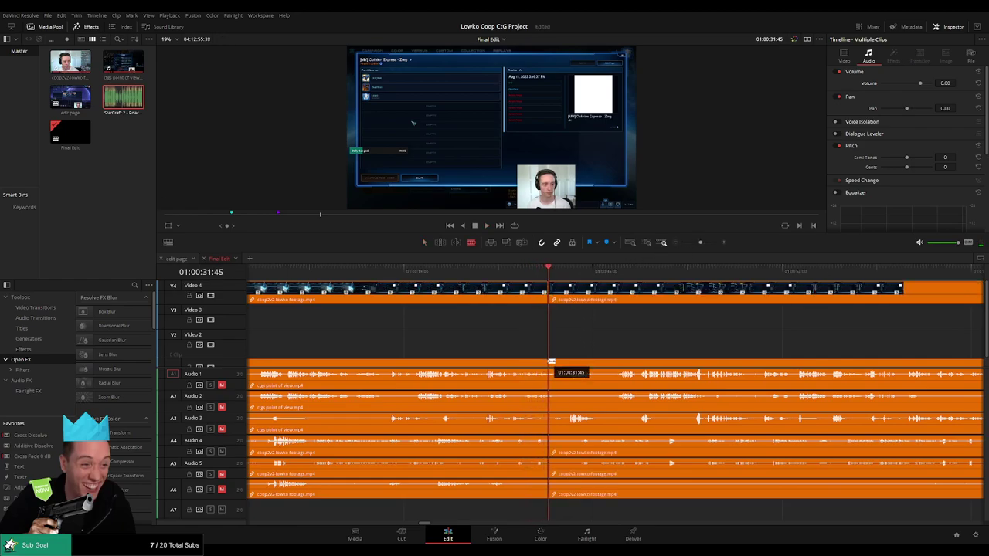
click(549, 361)
- Skim the footage after the 01:00:31:45 cut through the lobby and the Oblivion Express loading screen to about 01:01:42
key(space)
click(577, 274)
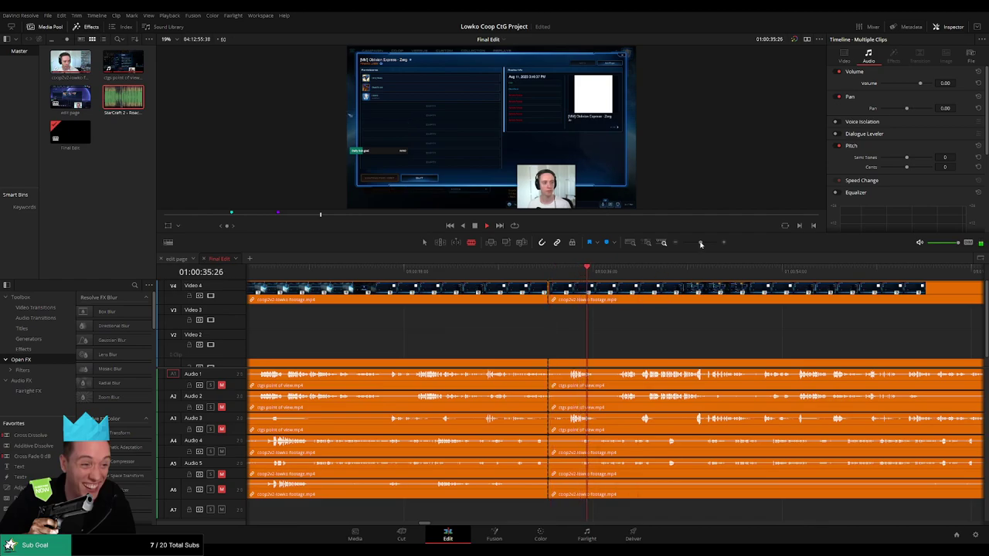
drag(699, 243, 702, 243)
click(640, 275)
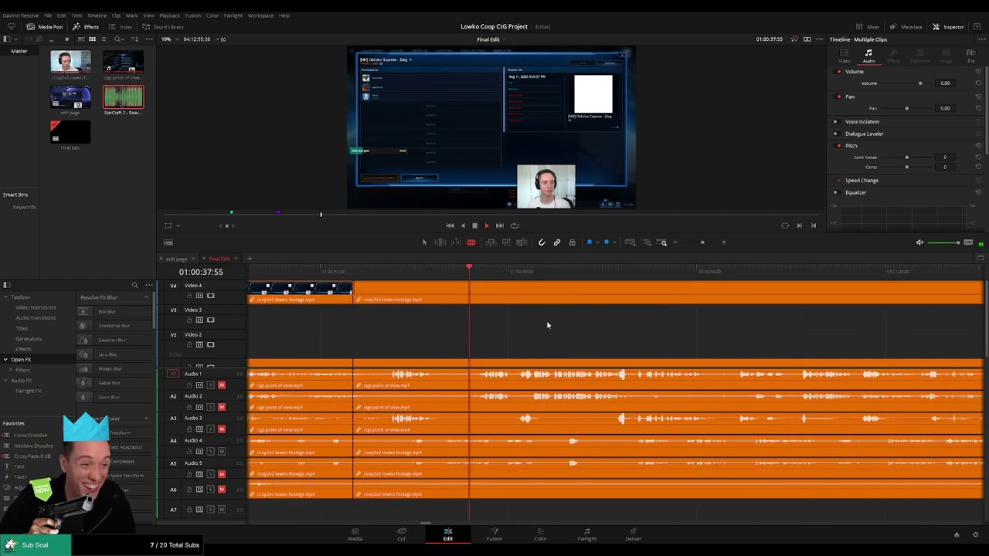
click(632, 272)
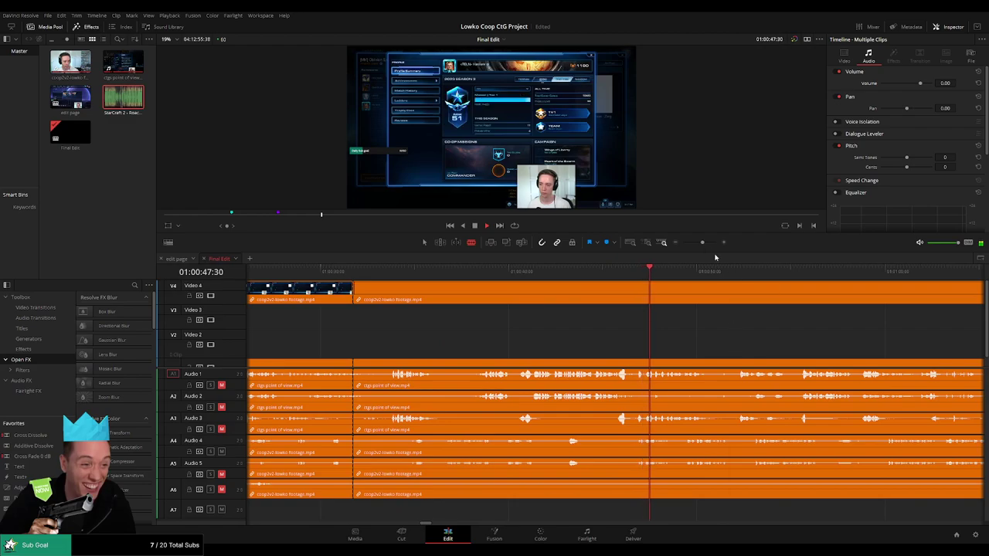
drag(702, 243, 699, 244)
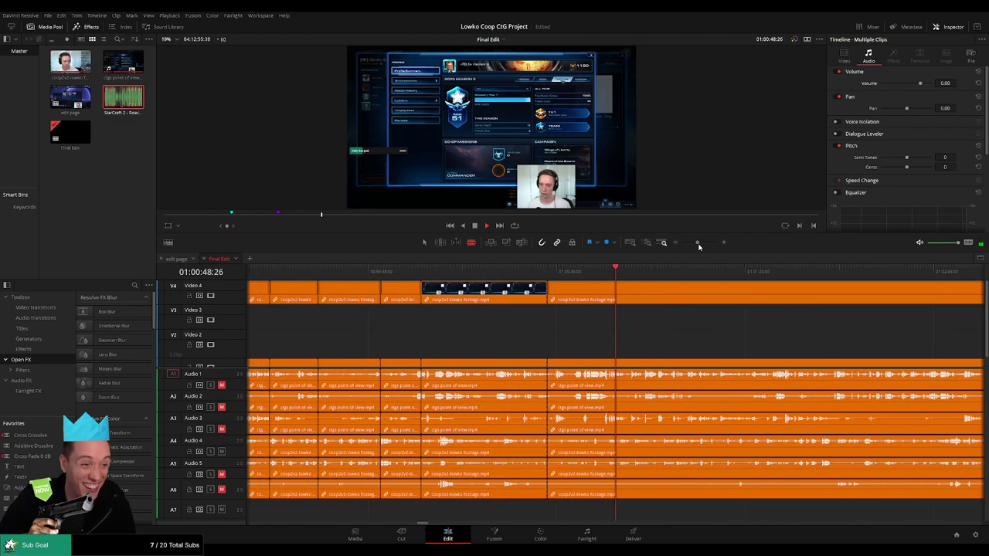
click(661, 274)
drag(716, 345, 501, 346)
drag(463, 275, 572, 276)
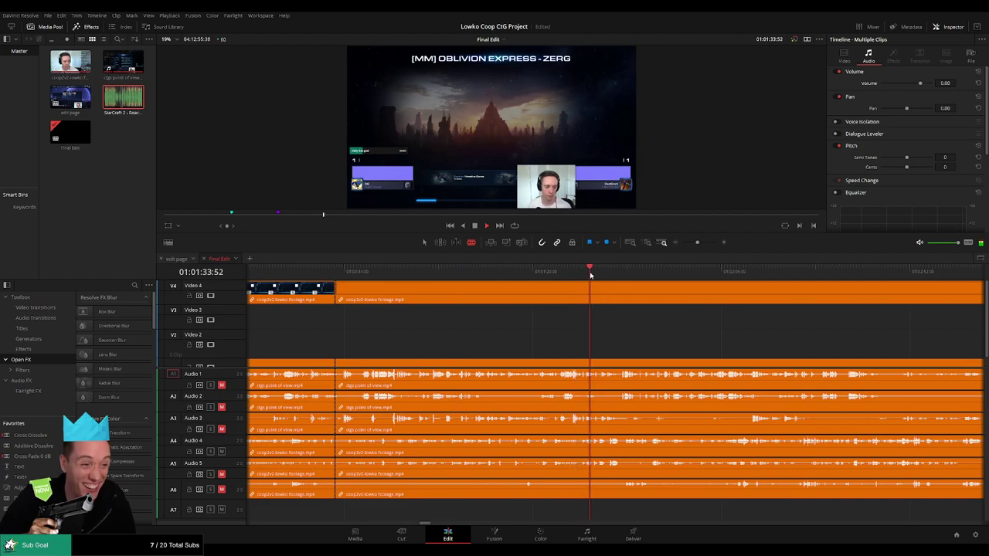
click(618, 272)
click(625, 276)
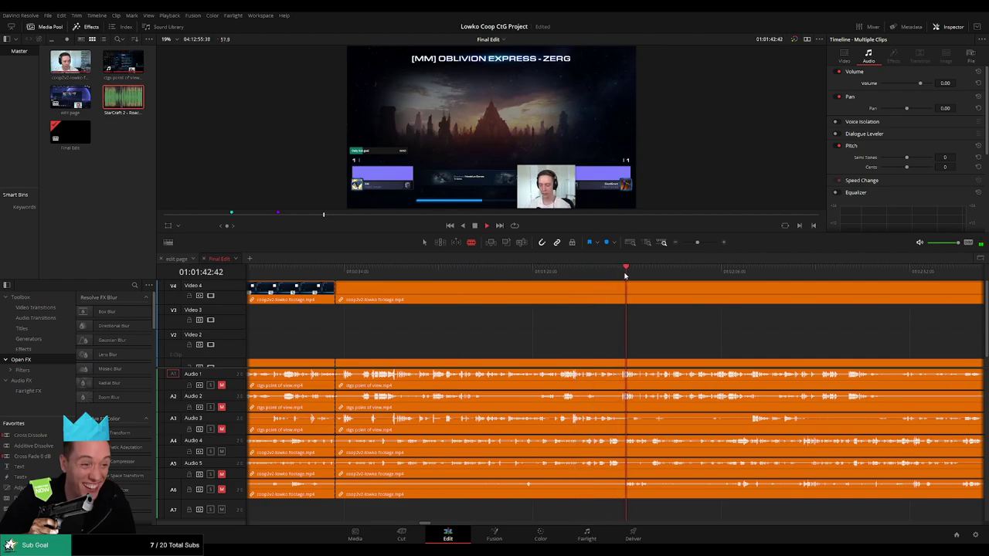
- Examine the footage from the end of the loading screen at about 01:01:44 to the countdown at about 01:02:26
click(699, 242)
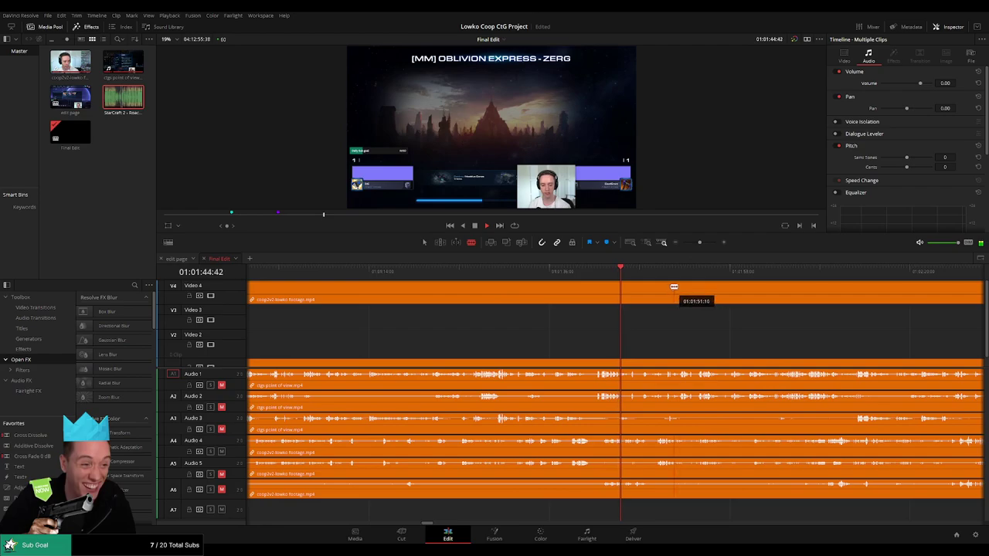
click(662, 272)
drag(763, 336, 518, 346)
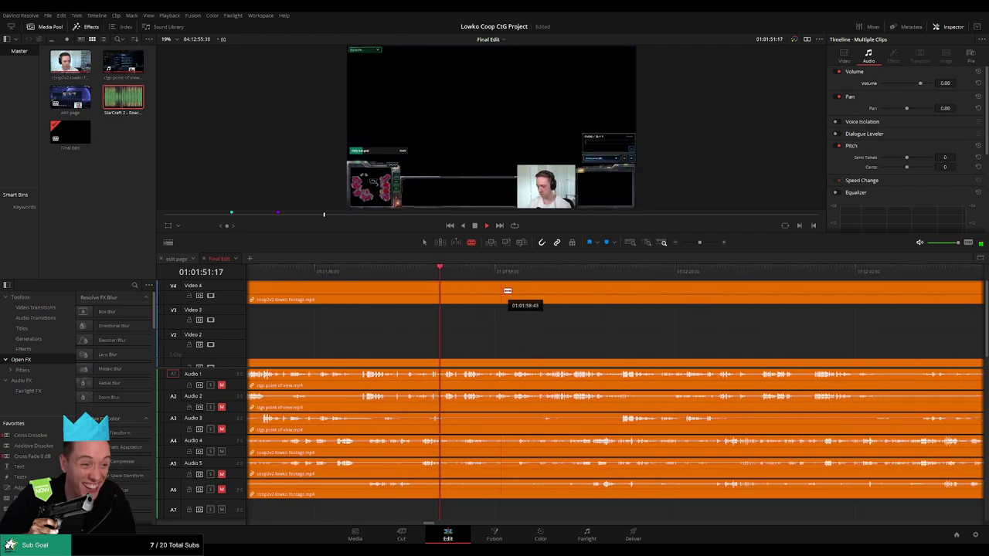
click(517, 272)
scroll(548, 337, left, 5)
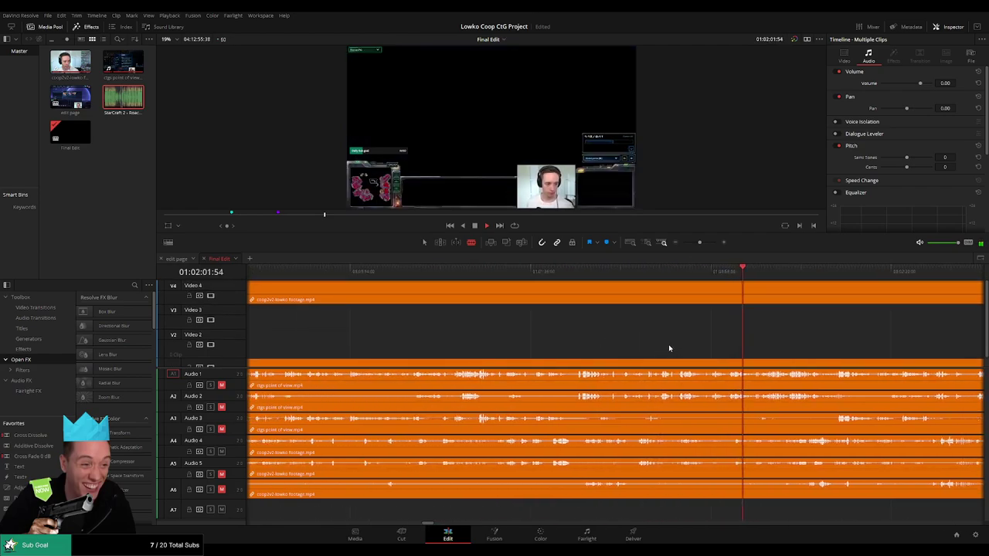
scroll(534, 354, right, 5)
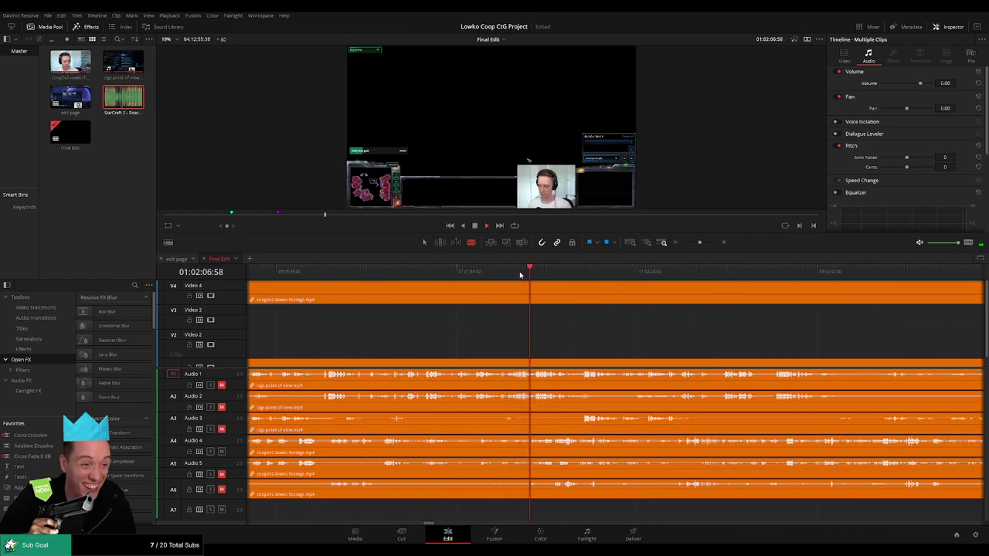
drag(699, 243, 701, 244)
click(668, 272)
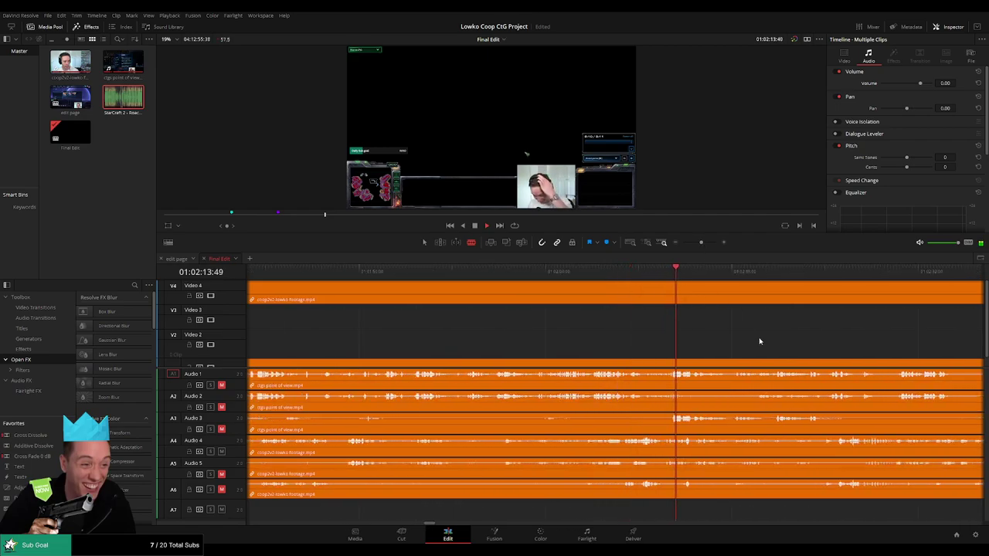
drag(759, 343, 476, 348)
click(527, 272)
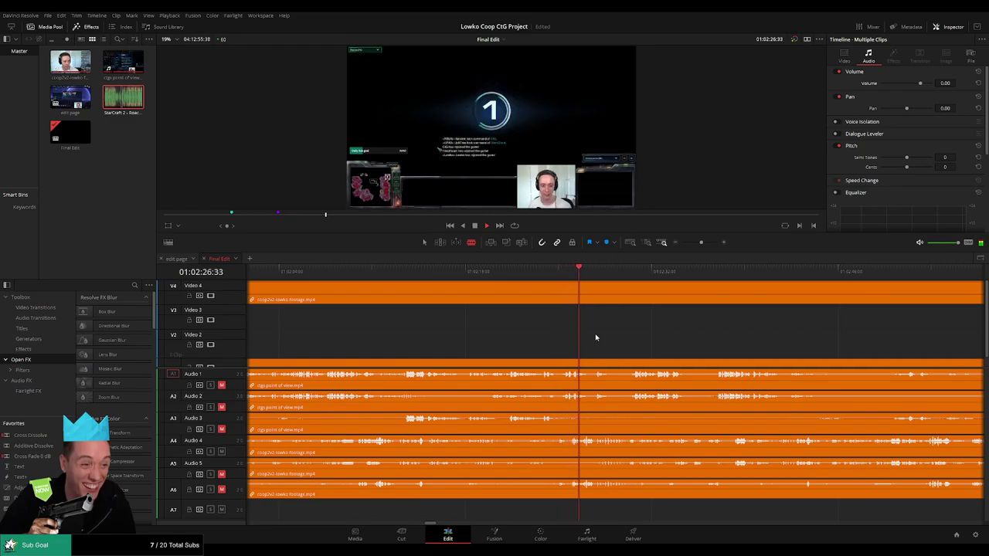
- Go back through the black-screen waiting footage and split both footage pieces at 01:01:54:13
click(425, 272)
drag(701, 242, 694, 241)
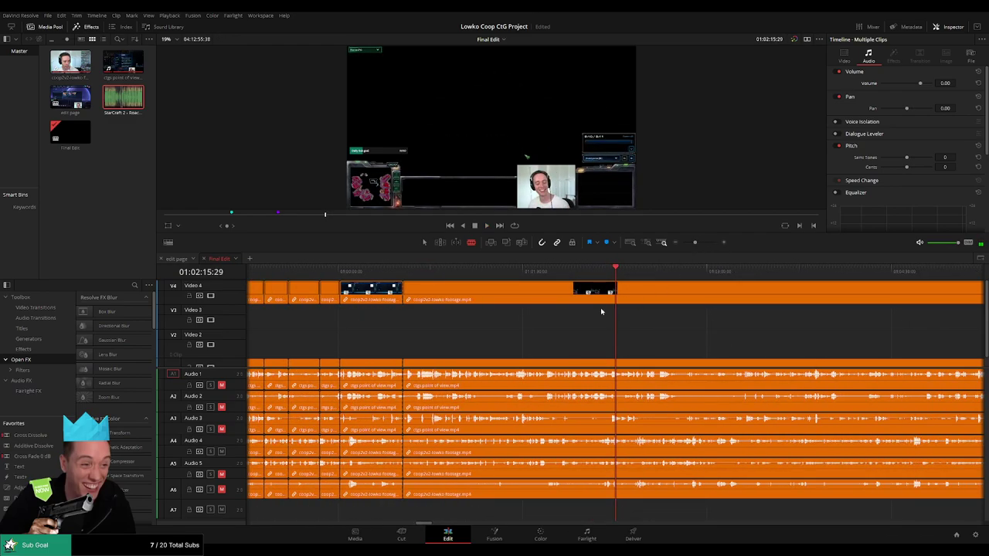
click(560, 271)
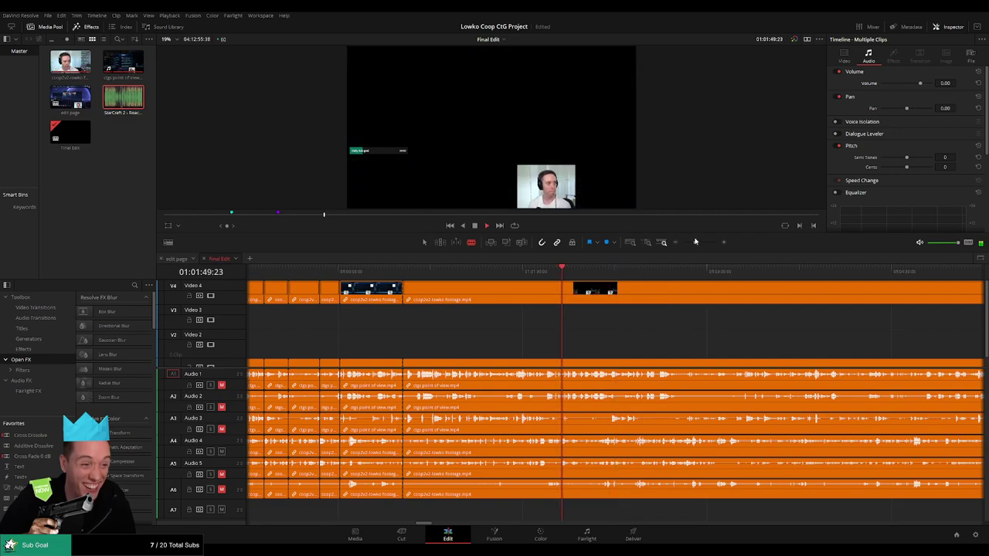
scroll(664, 275, up, 3)
click(686, 275)
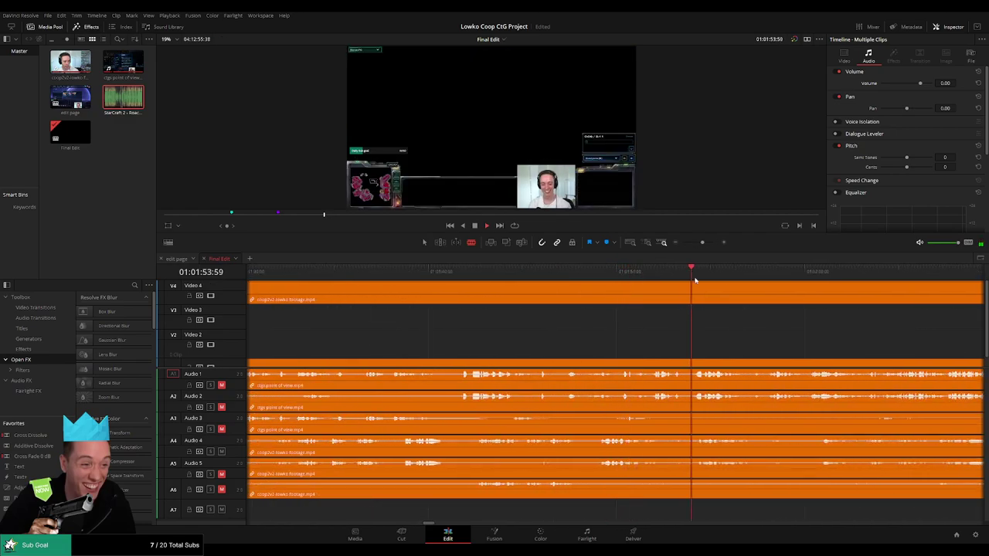
drag(691, 352, 528, 339)
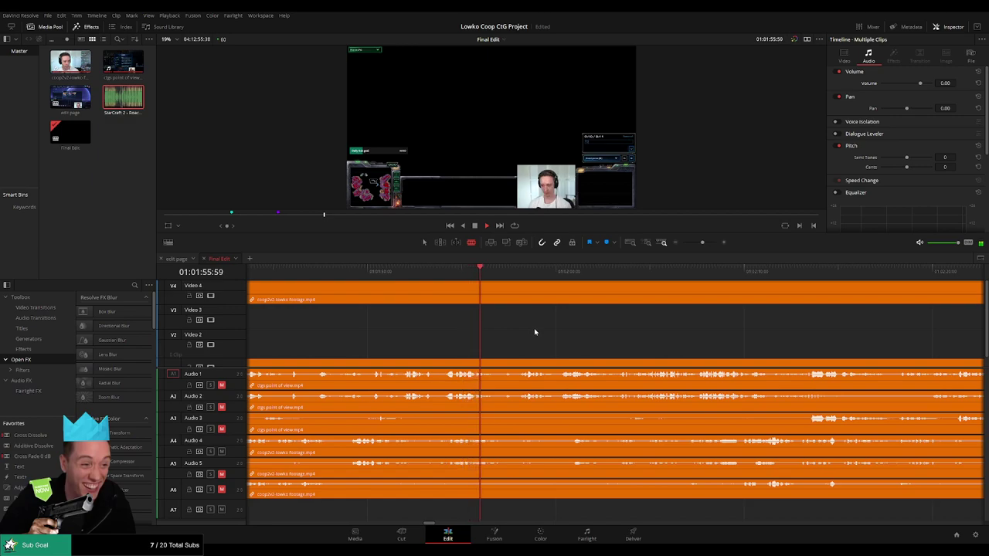
click(419, 272)
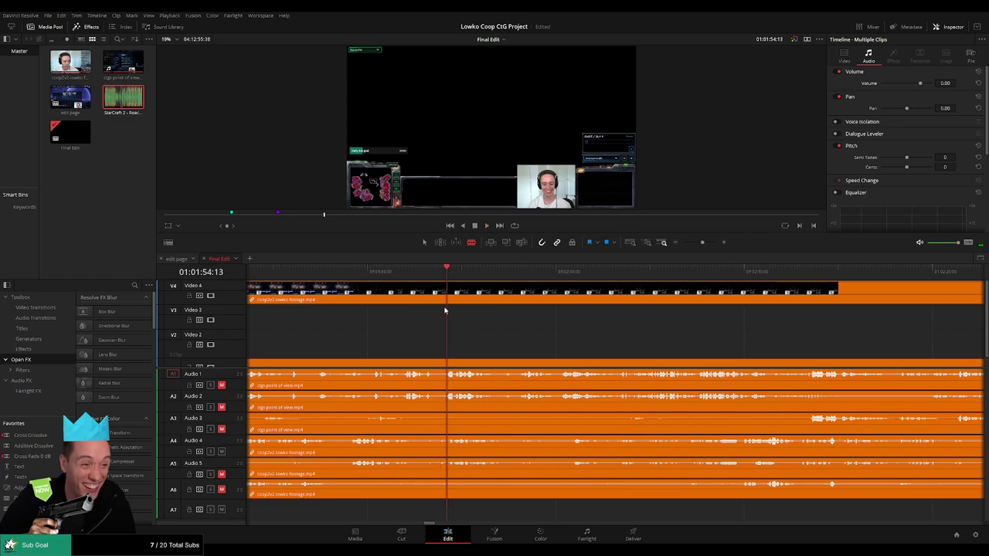
key(ctrl+b)
- Ripple-delete the section between 01:00:31:45 and 01:01:54:13 on both footage sources
drag(703, 244, 695, 244)
click(539, 299)
ctrl+click(526, 363)
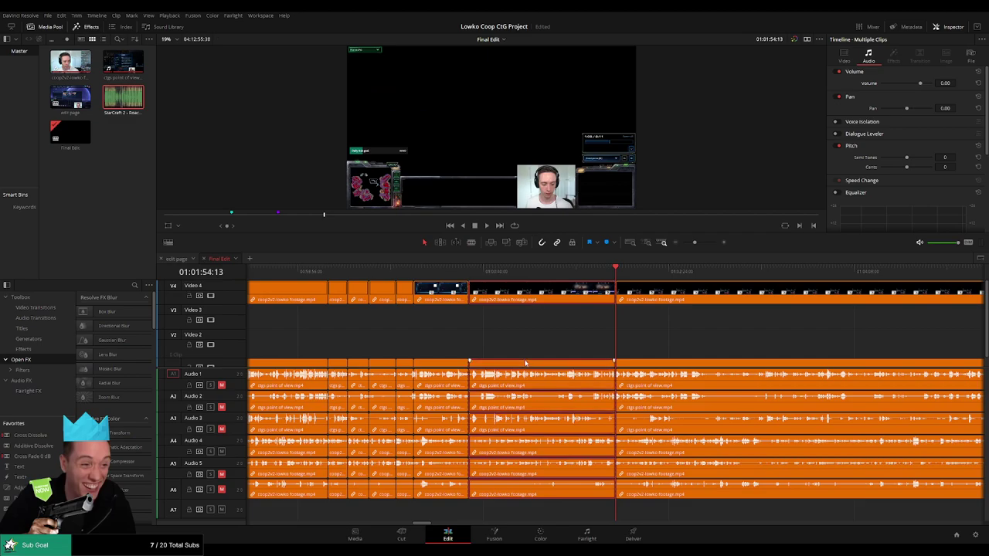
key(Delete)
- Add a transition on the coop2v2 footage at the 01:00:31:45 join and replay it through to about 01:00:39
click(469, 298)
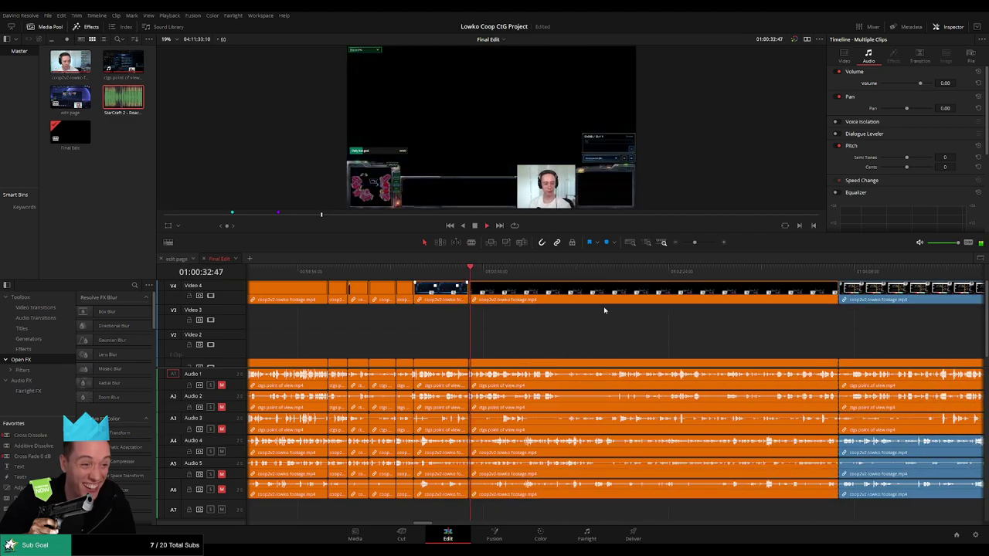
drag(695, 243, 704, 244)
click(544, 272)
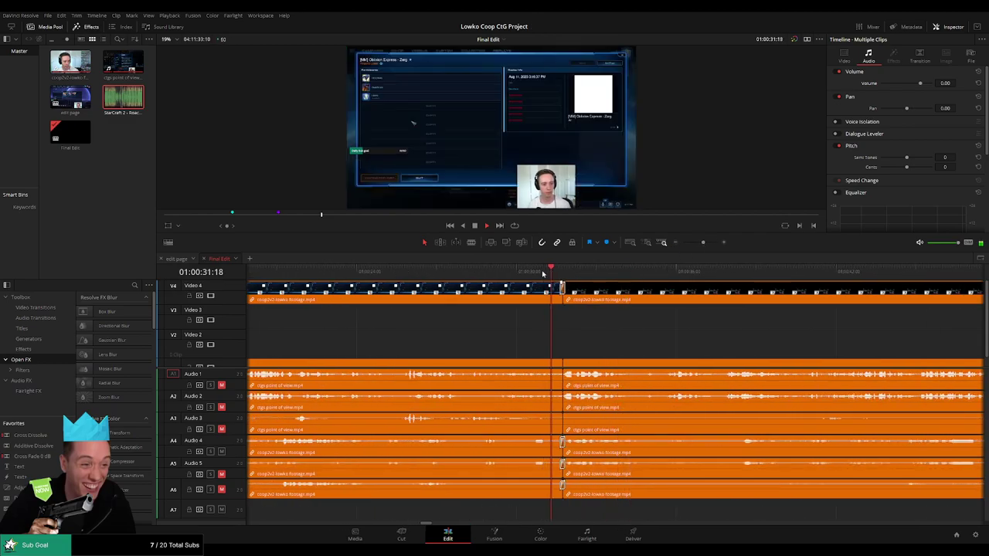
drag(772, 340, 533, 348)
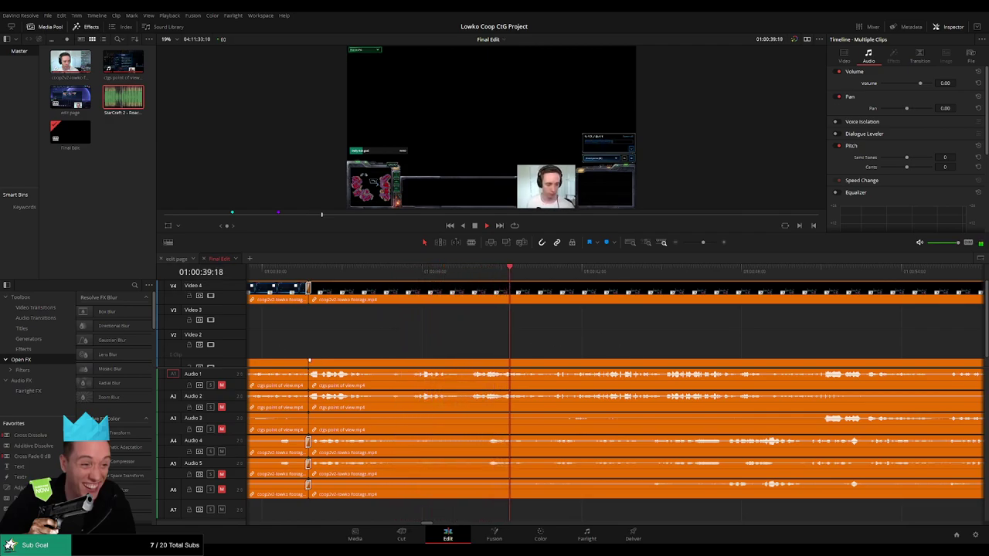
- Review the black-screen waiting footage from about 01:00:39 until the commander selection screen at about 01:01:11
drag(659, 352, 502, 375)
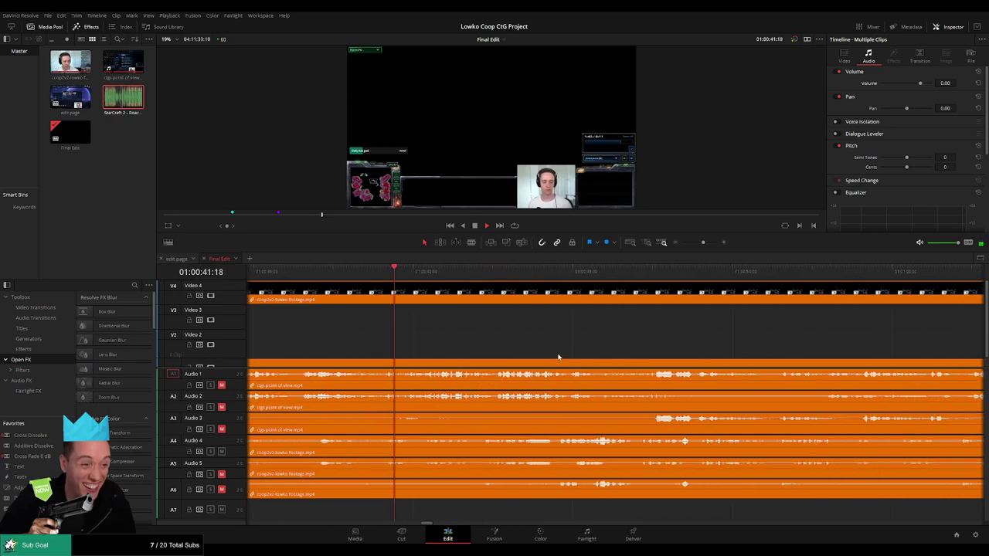
scroll(693, 292, right, 2)
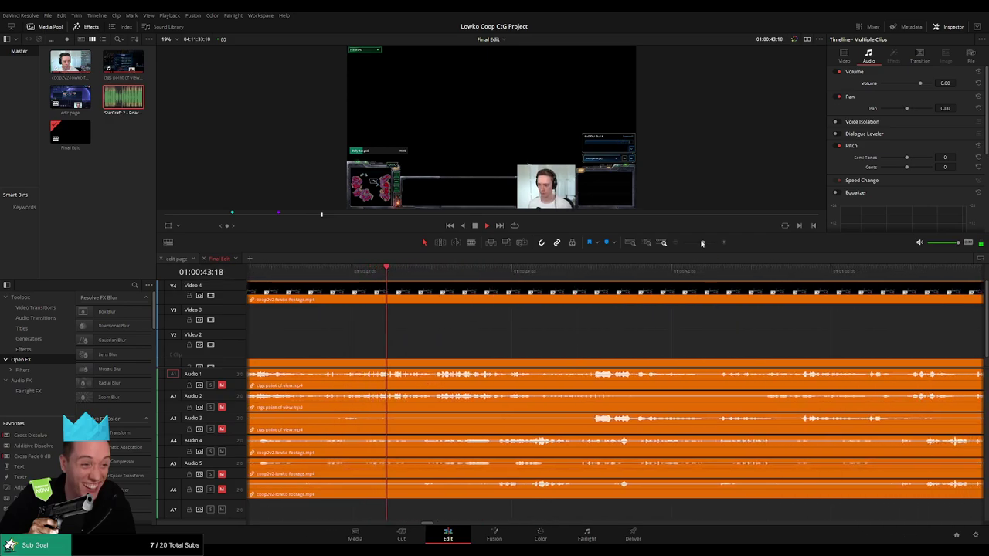
mouse_move(701, 243)
mouse_down()
mouse_move(679, 247)
mouse_move(701, 249)
mouse_up()
drag(739, 349, 489, 365)
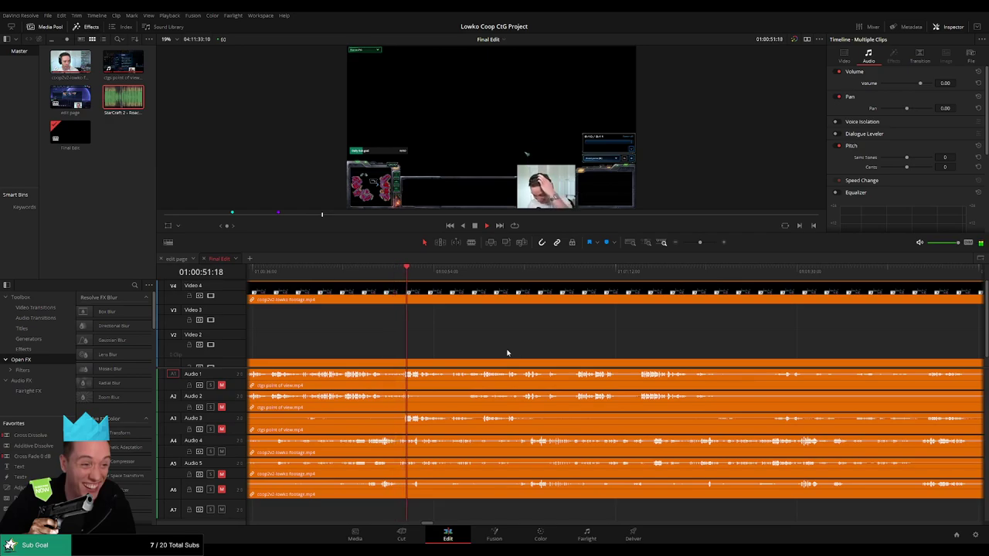
mouse_move(699, 243)
mouse_down()
mouse_move(680, 246)
mouse_move(702, 247)
mouse_up()
drag(750, 347, 567, 351)
scroll(541, 355, right, 2)
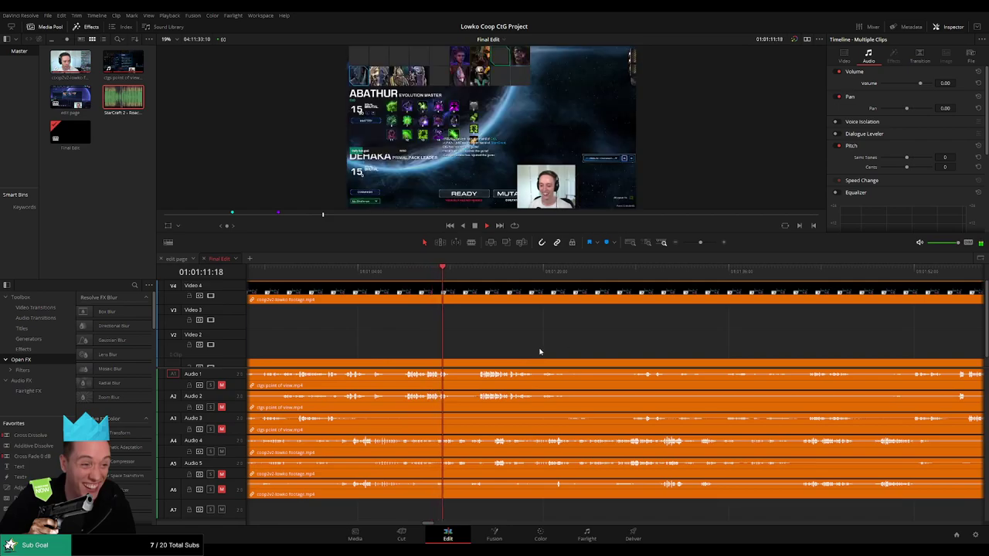
- Review the Abathur and Dehaka commander selection footage from about 01:01:11 to the Mastery Levels window at about 01:01:49
drag(558, 351, 476, 351)
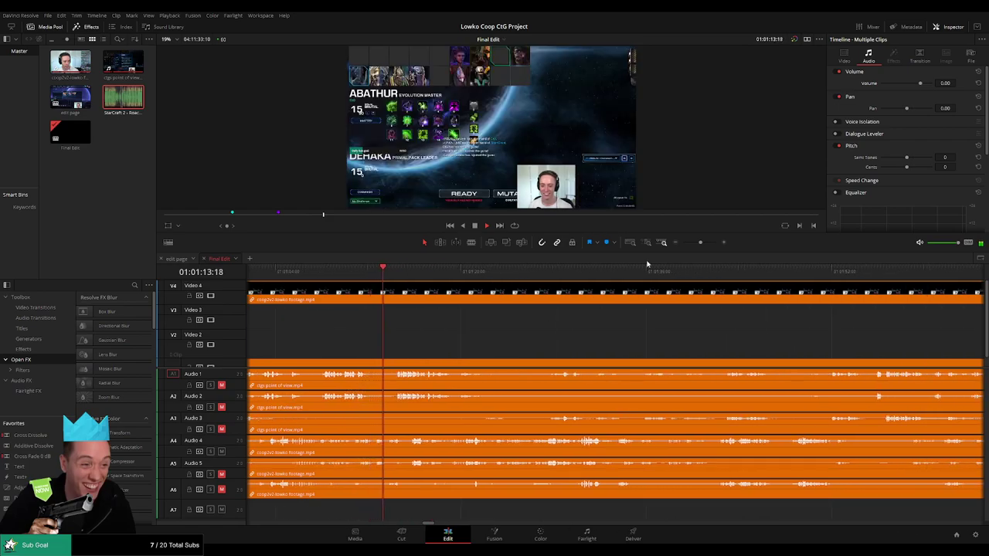
mouse_move(699, 242)
mouse_down()
mouse_move(682, 243)
mouse_move(699, 242)
mouse_up()
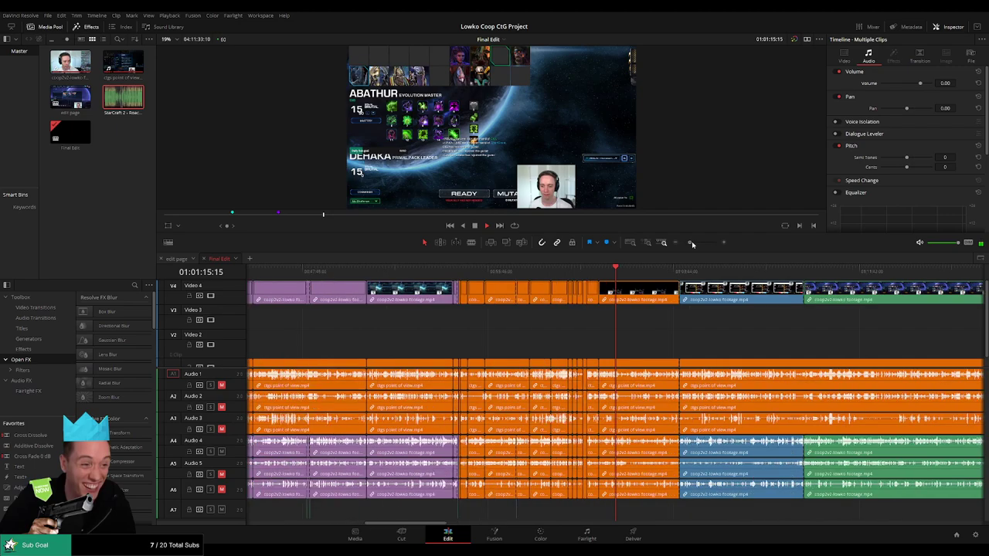
scroll(702, 359, right, 5)
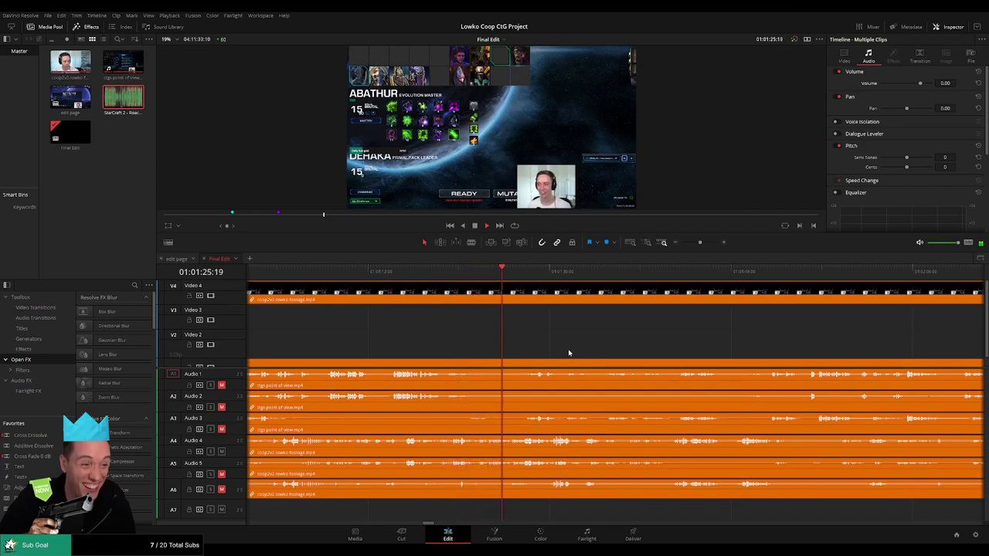
scroll(604, 345, right, 3)
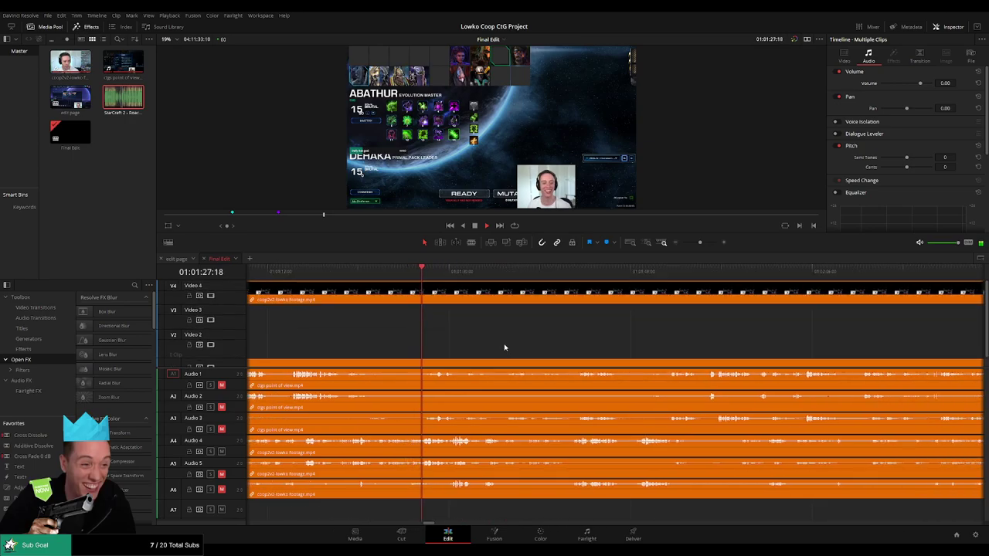
mouse_move(700, 245)
mouse_down()
mouse_move(676, 244)
mouse_move(701, 243)
mouse_up()
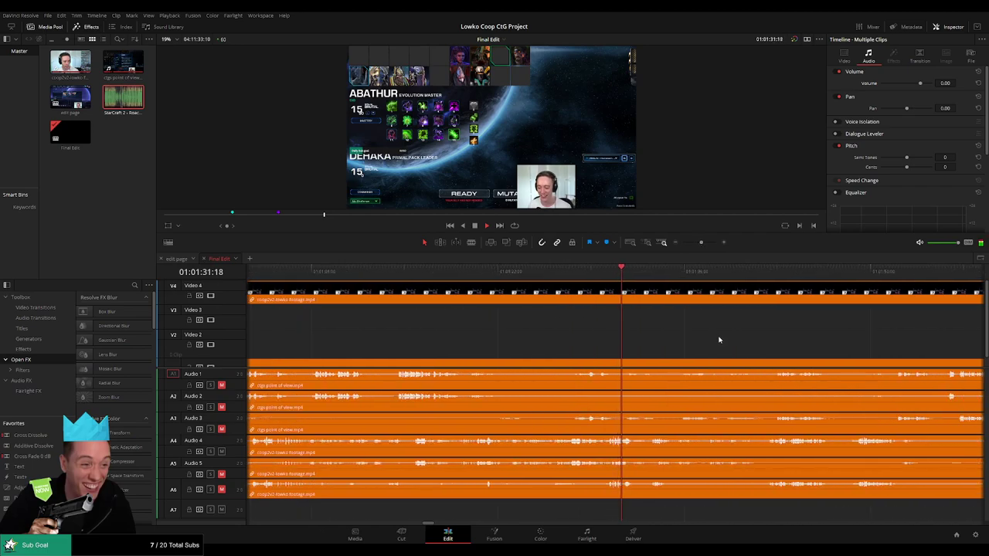
scroll(706, 346, right, 3)
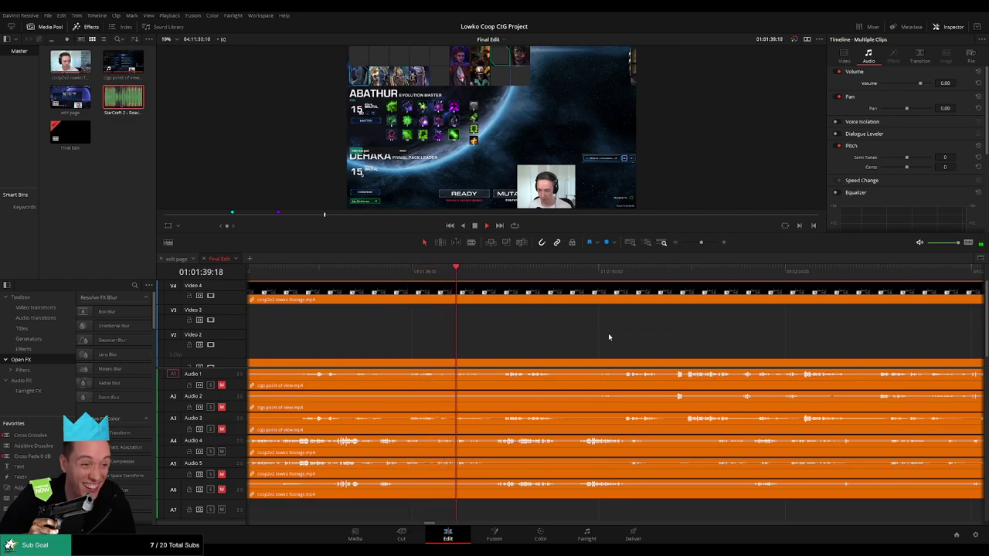
scroll(536, 335, right, 2)
drag(560, 340, 513, 345)
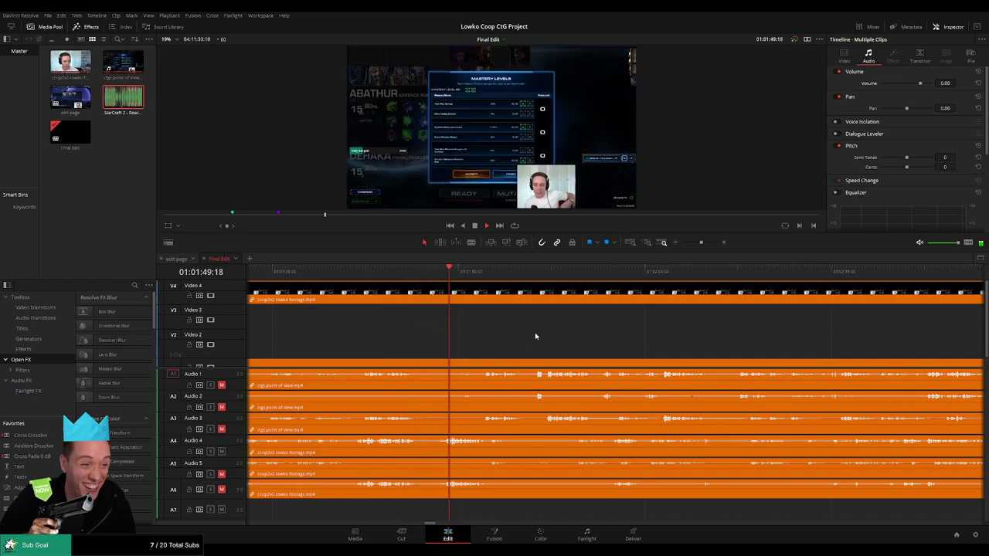
drag(702, 242, 703, 243)
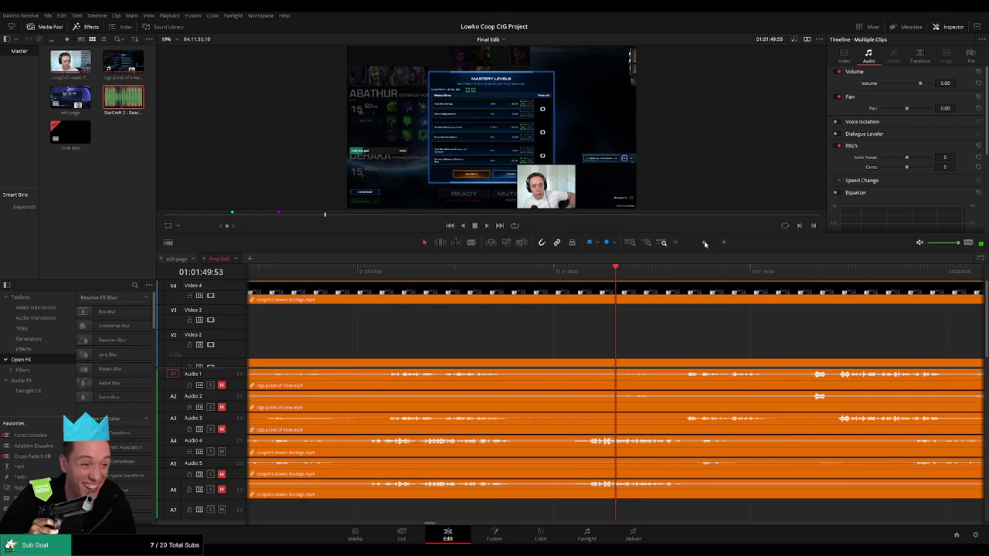
- Split both footage pieces at 01:01:46:50 and again at 01:01:49:05, just before the Mastery Levels window opens
click(487, 270)
key(space)
key(space)
key(b)
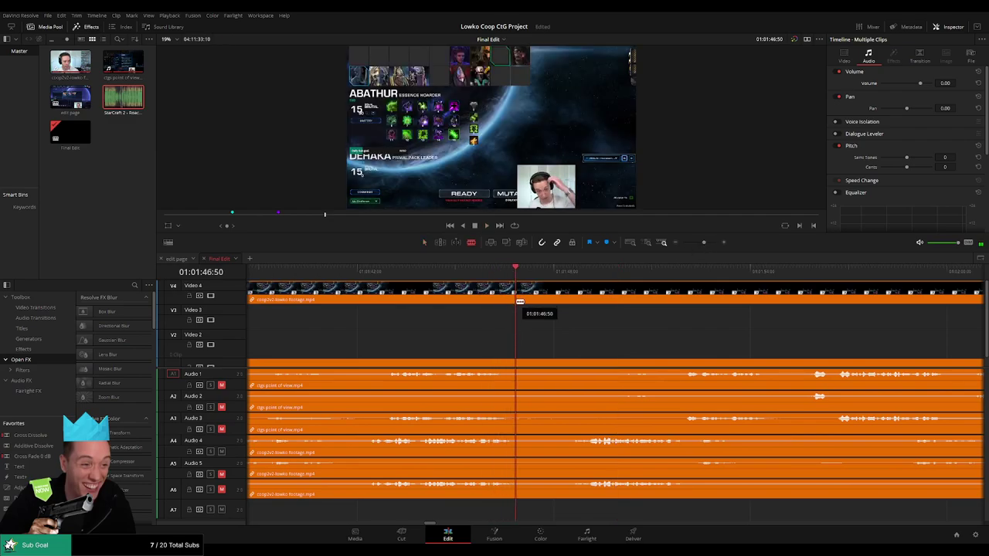
click(518, 302)
click(516, 361)
click(585, 272)
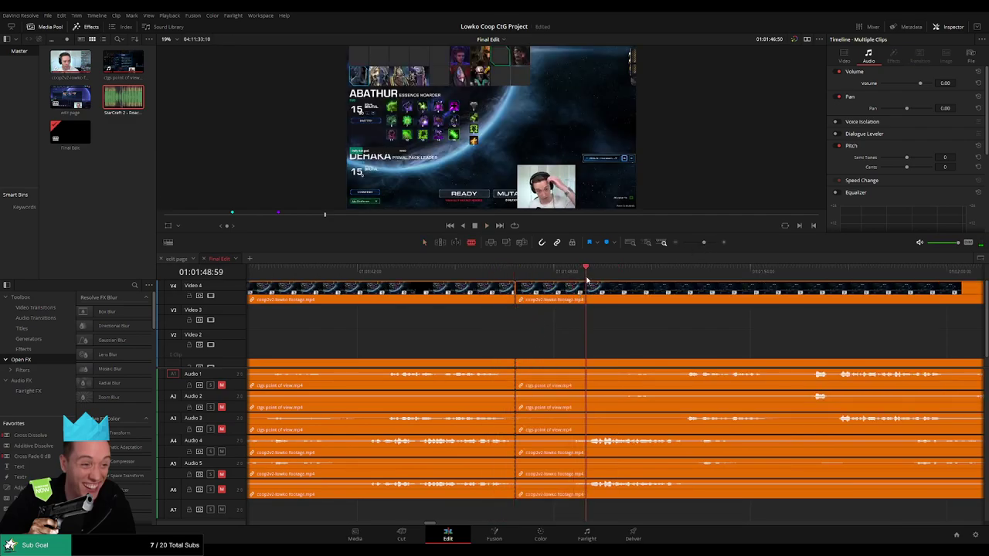
drag(586, 278, 589, 280)
click(590, 297)
click(591, 369)
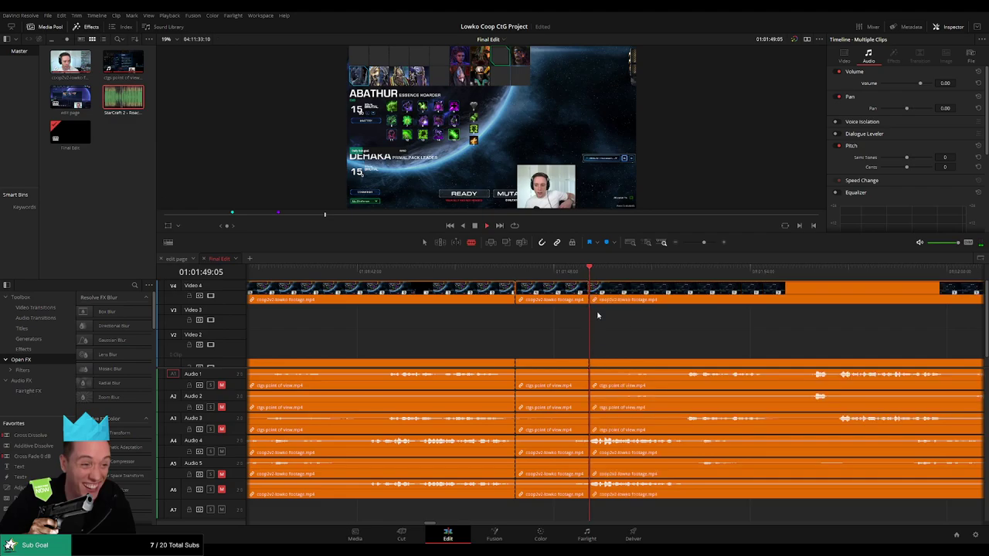
- Ripple-delete the section between 01:01:46:50 and 01:01:49:05 on both footage sources
key(space)
key(a)
click(556, 302)
ctrl+click(543, 363)
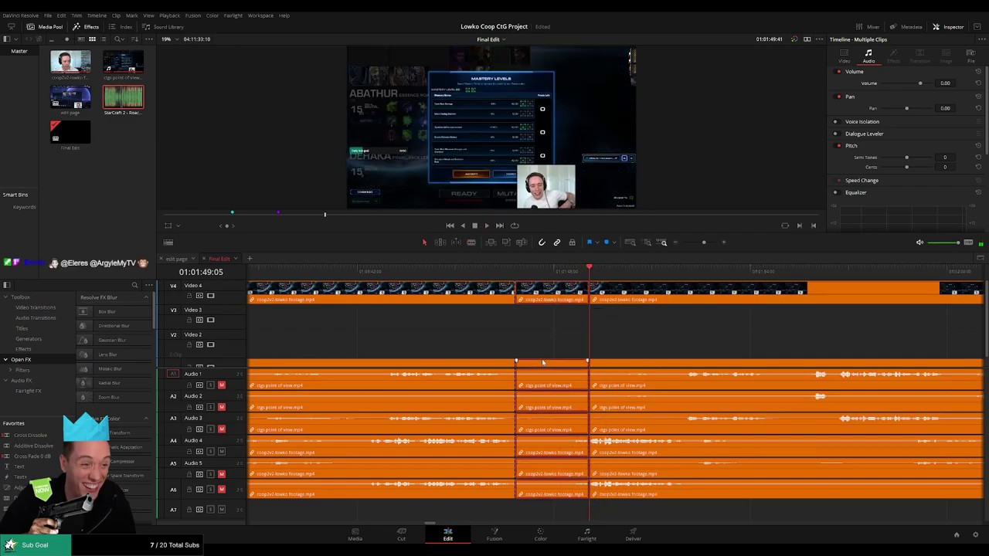
key(Delete)
- Add a transition on the coop2v2 footage at the 01:01:46:50 join and replay it through to about 01:01:51
click(516, 288)
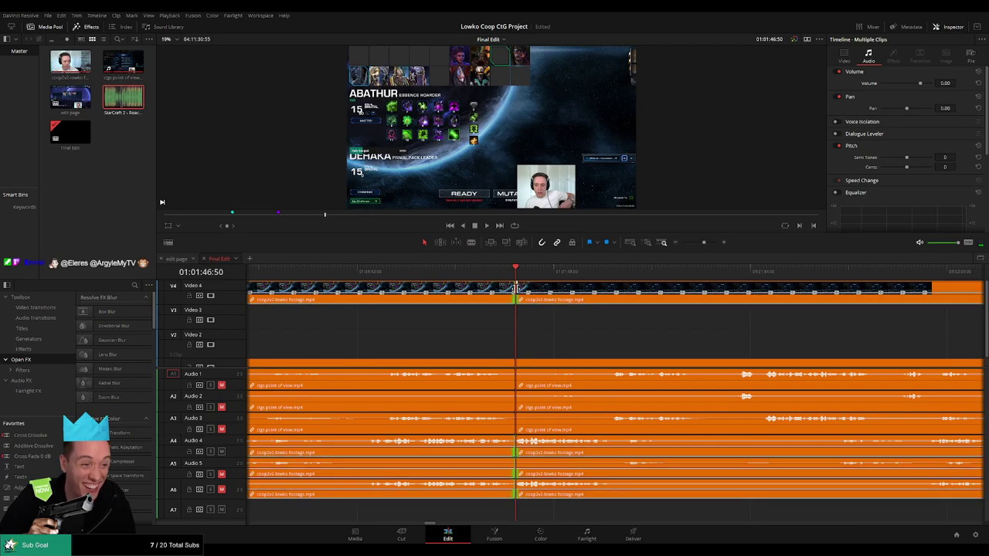
key(shift+Left)
key(space)
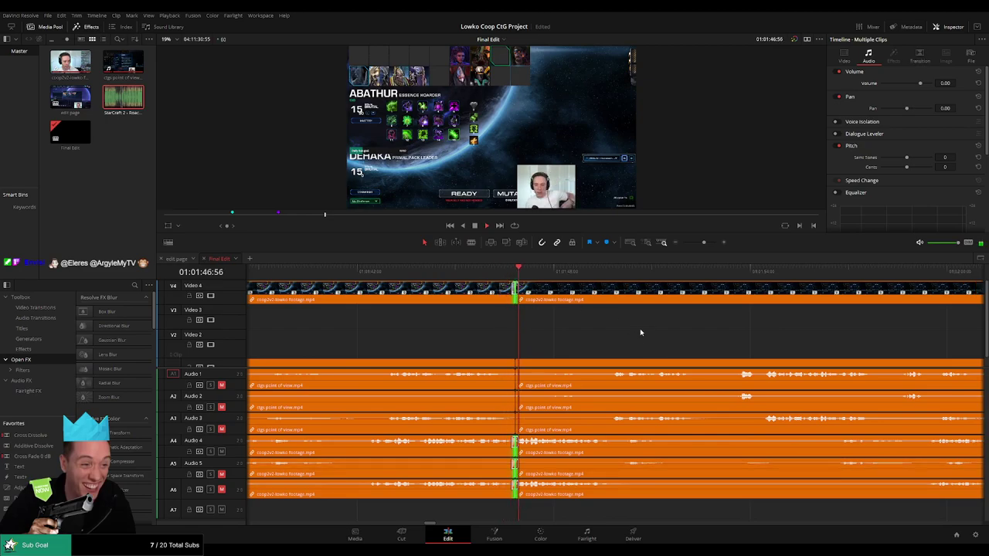
click(641, 330)
drag(724, 337, 527, 347)
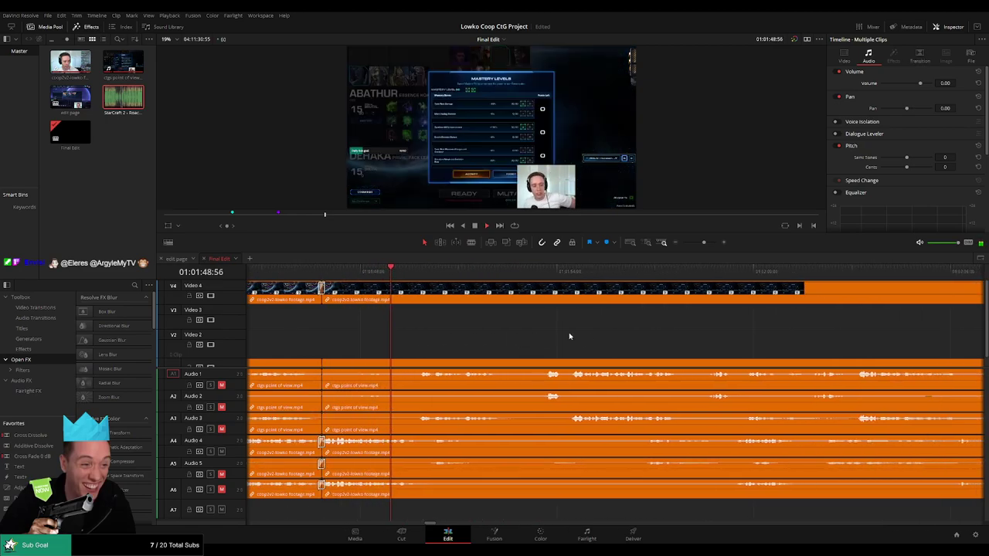
scroll(556, 338, right, 1)
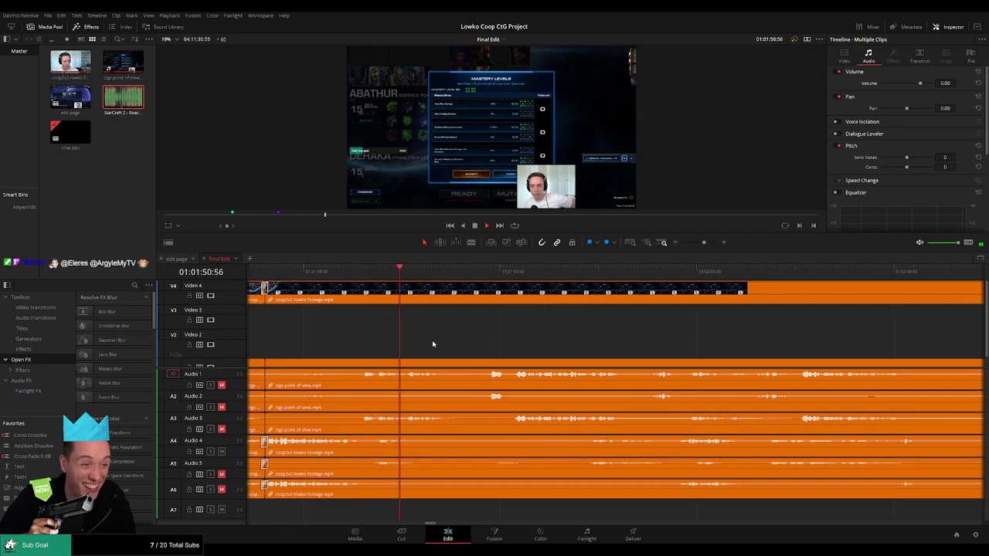
- Split both footage pieces at 01:01:51:32 and again at 01:01:56:31 within the Mastery Levels part
key(space)
key(b)
click(422, 298)
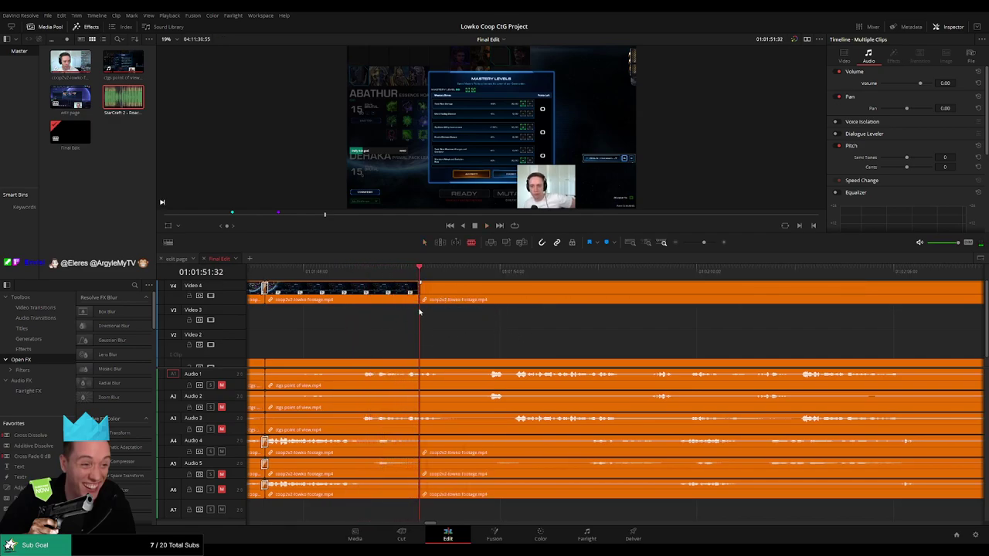
click(502, 279)
key(space)
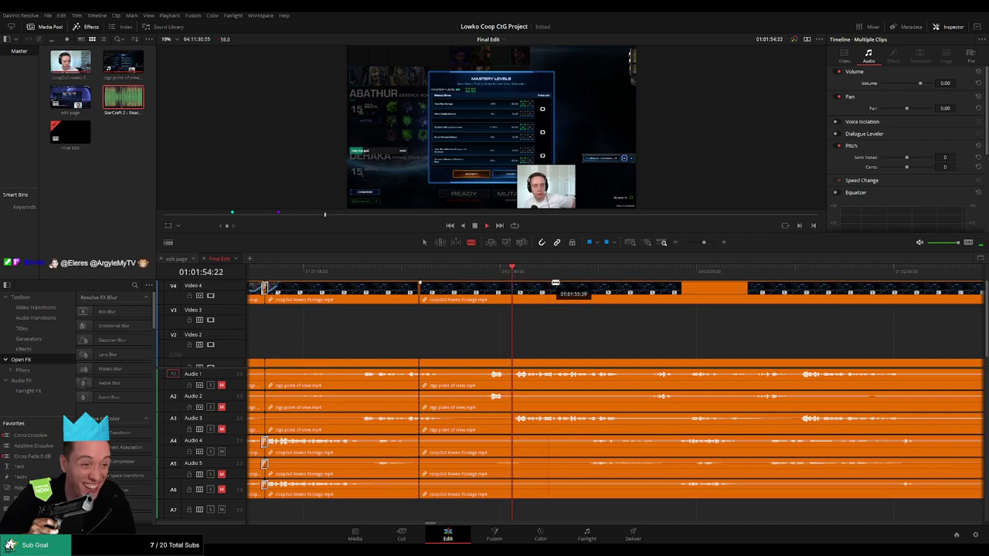
click(579, 273)
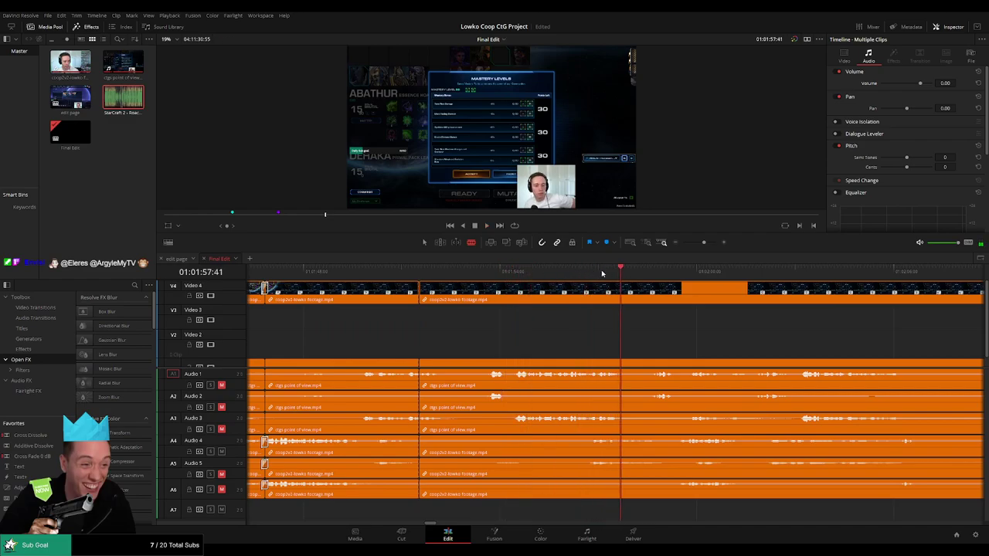
key(space)
click(591, 271)
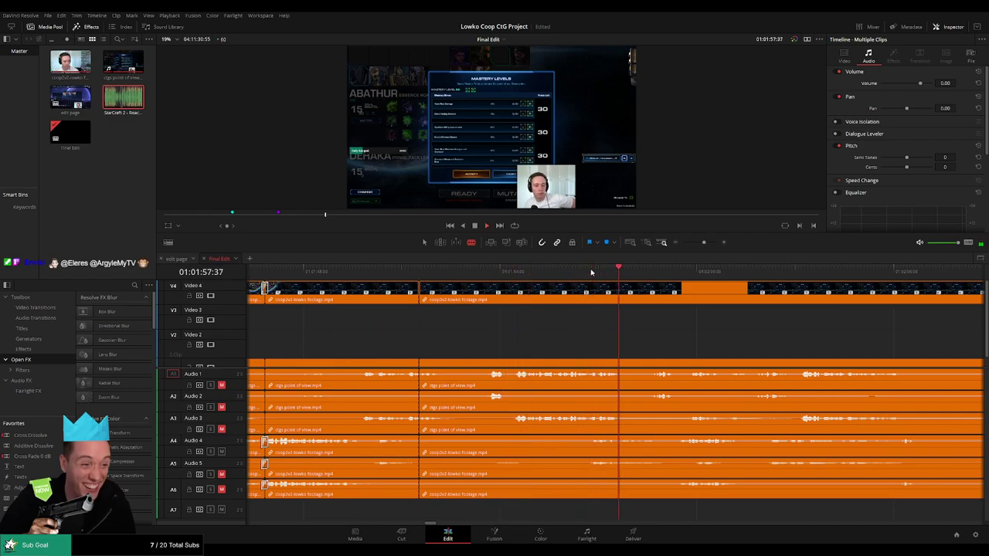
click(585, 270)
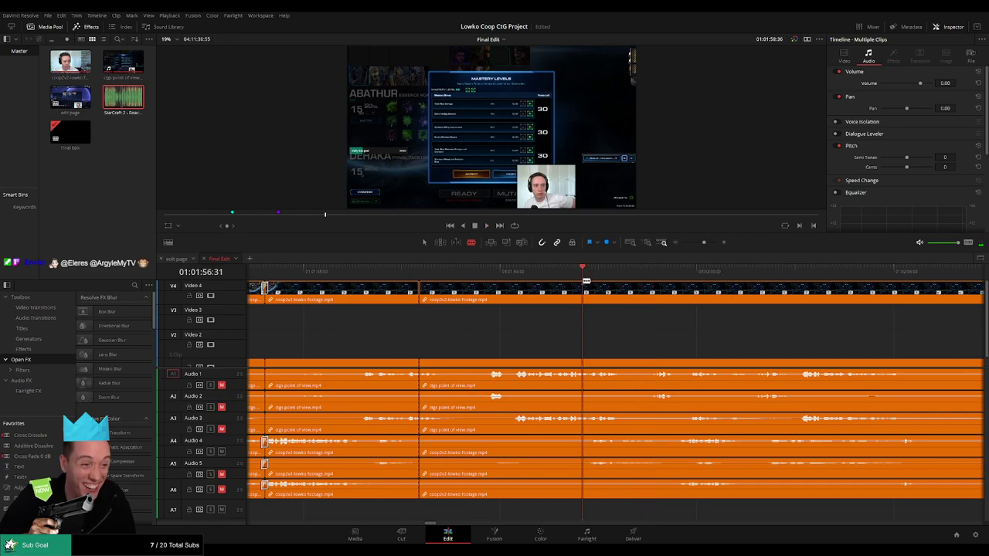
click(585, 286)
- Ripple-delete the section between 01:01:51:32 and 01:01:56:31 on both footage sources
key(a)
click(550, 363)
ctrl+click(532, 301)
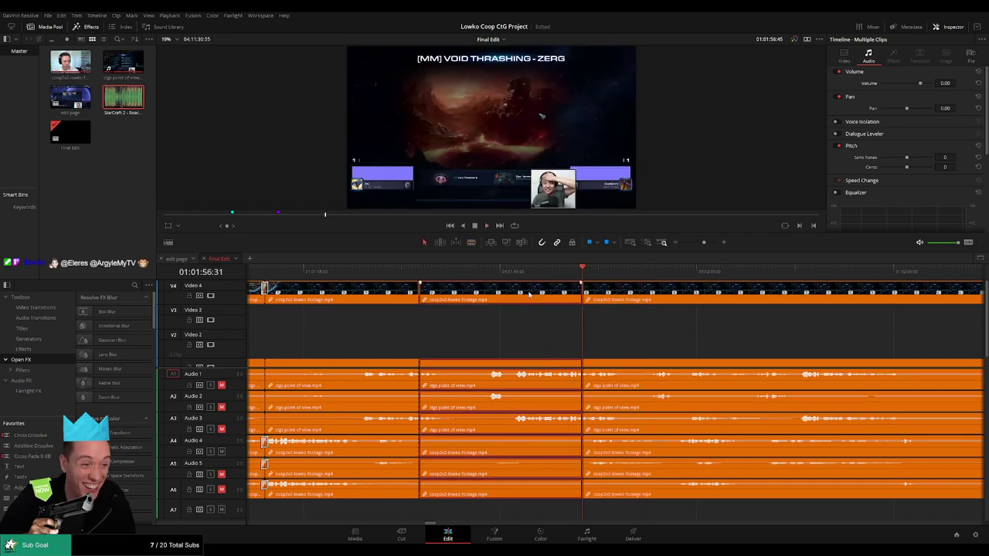
key(Delete)
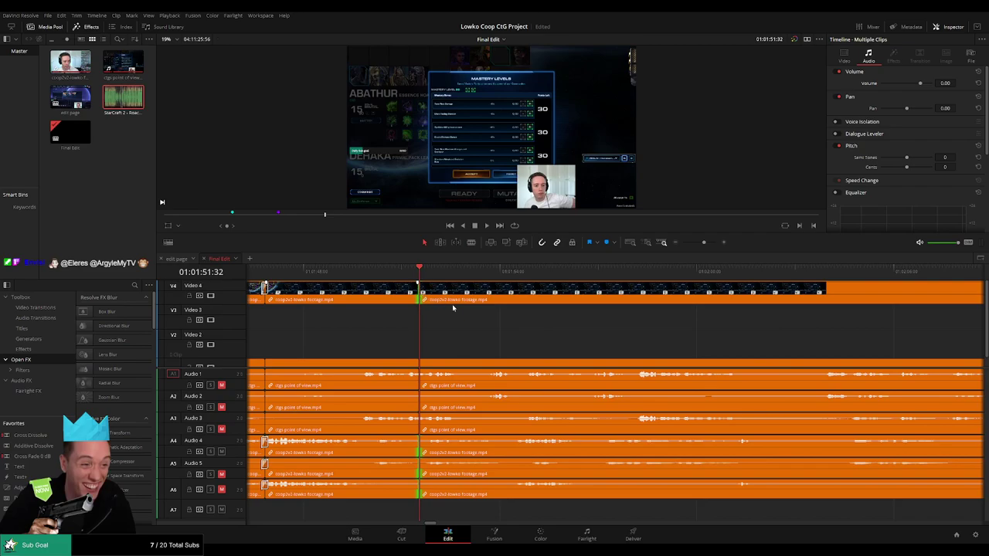
- Add a transition on the coop2v2 footage at the 01:01:51:32 join and replay it through to about 01:02:01
key(space)
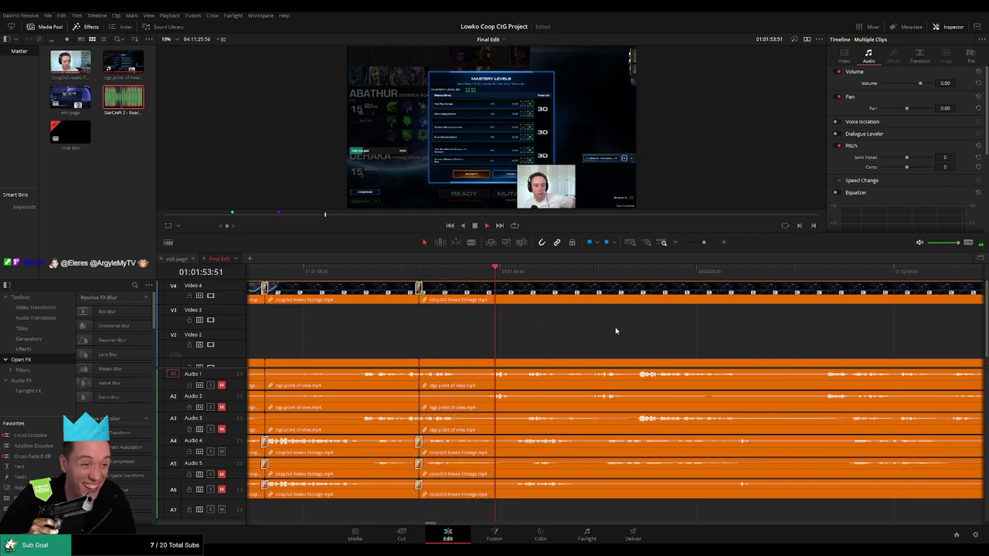
drag(694, 337, 493, 351)
drag(591, 340, 546, 345)
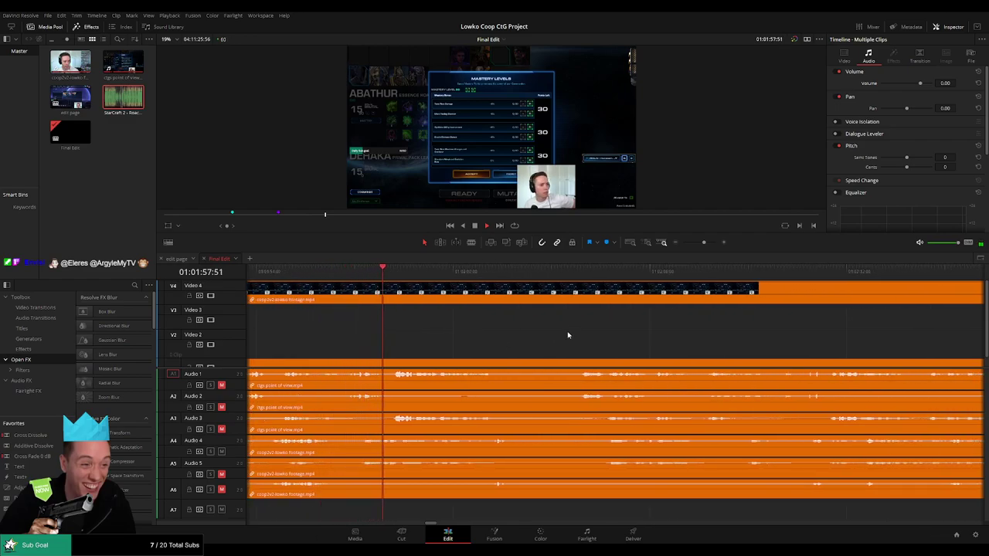
scroll(556, 336, right, 2)
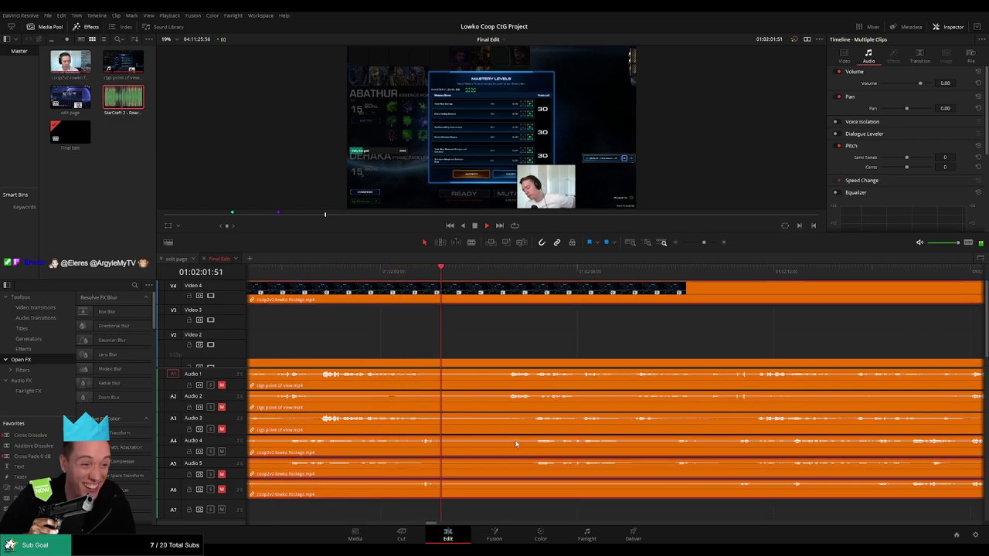
- Replay from about 01:02:01 and split both footage pieces at 01:02:01:52
click(414, 272)
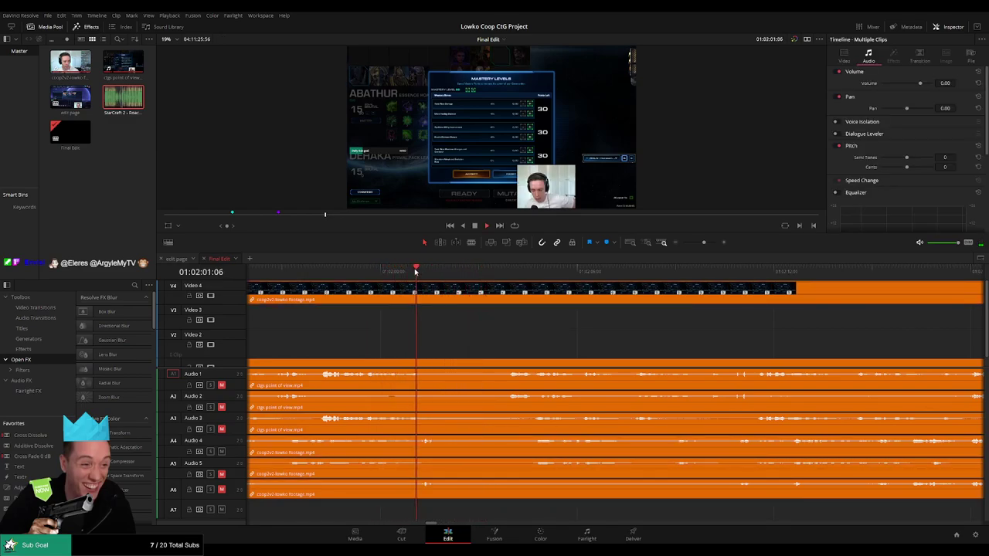
key(space)
key(b)
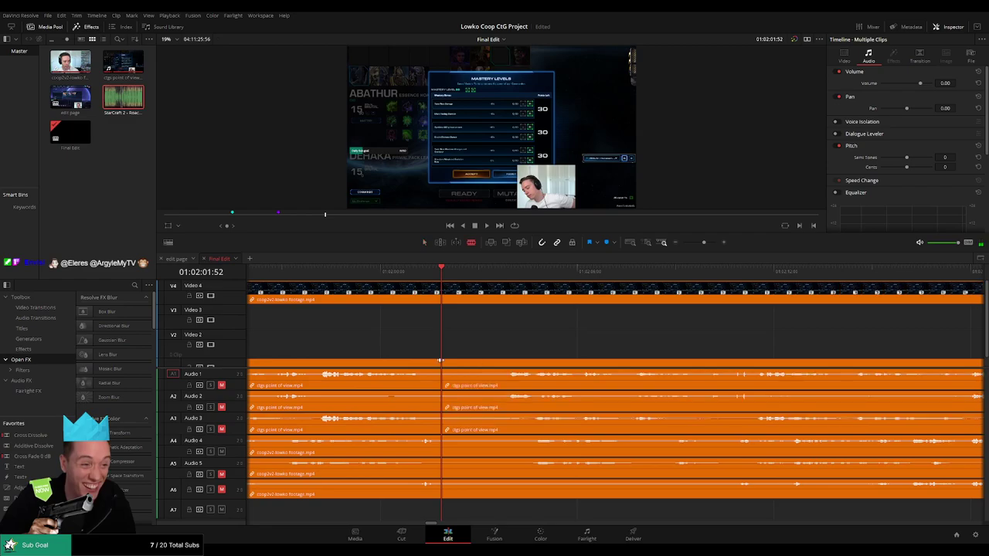
key(space)
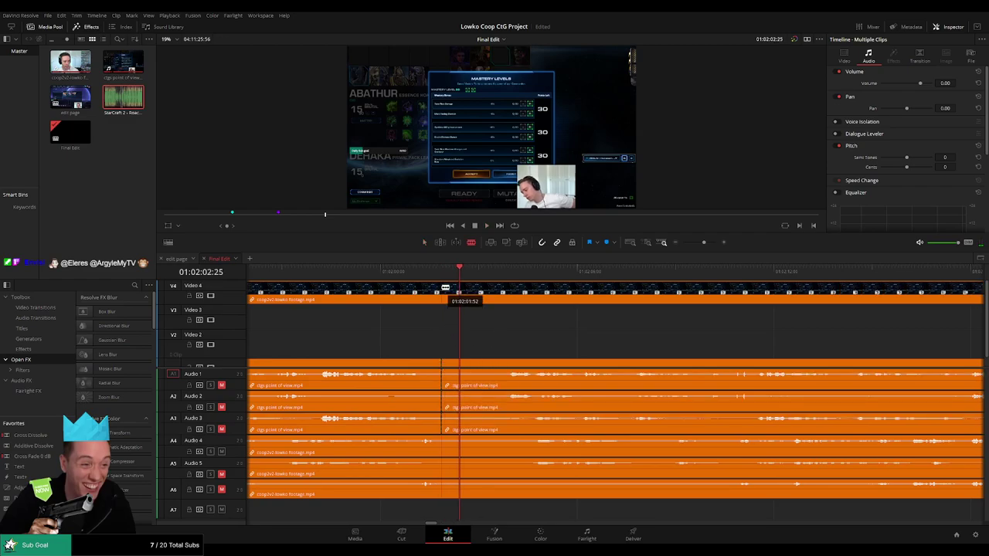
key(Up)
click(443, 290)
- Play on from about 01:02:02 and split both footage pieces at 01:02:04:43 in the Mastery Levels part
key(space)
click(519, 273)
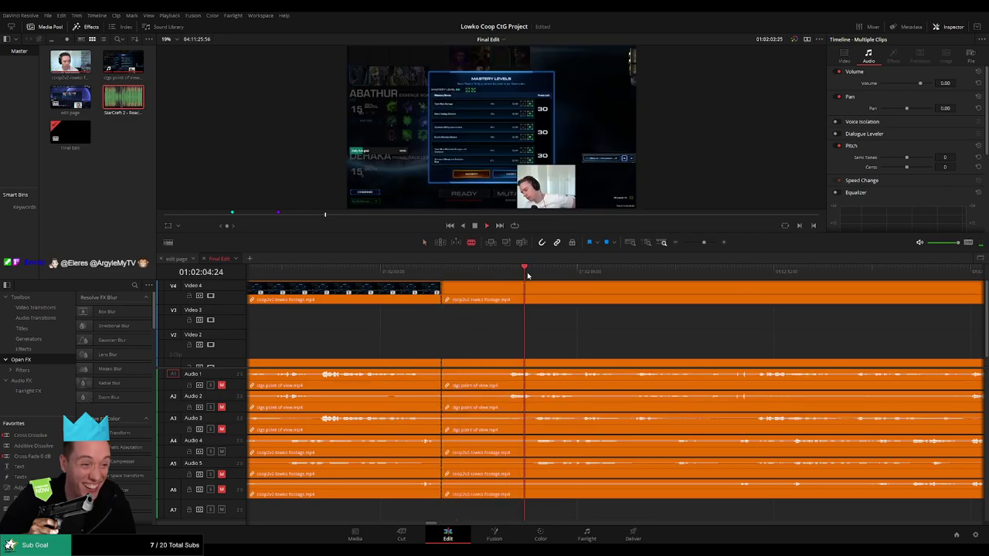
click(533, 272)
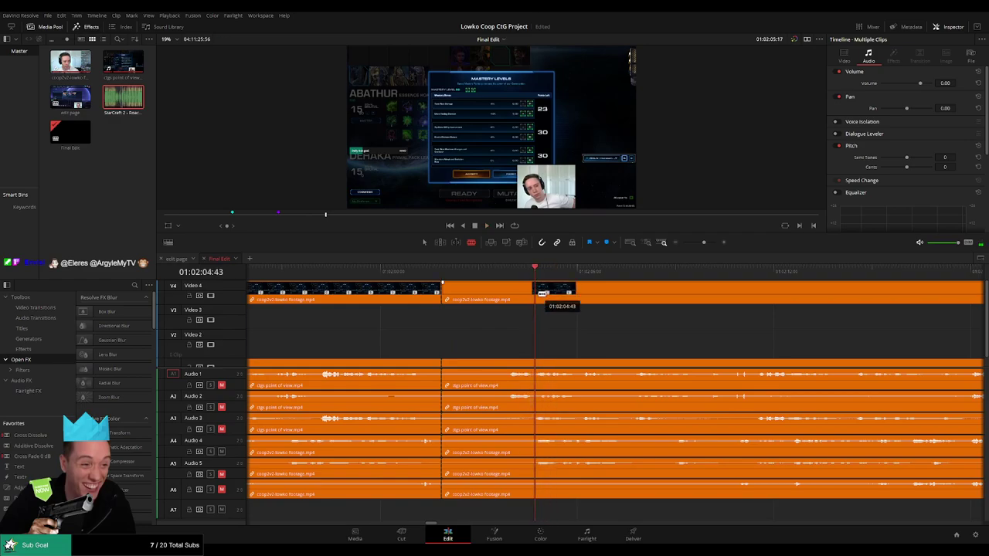
click(542, 292)
- Ripple-delete the section between 01:02:01:52 and 01:02:04:43 on both footage sources and add a transition on the coop2v2 footage at the join
key(a)
click(488, 367)
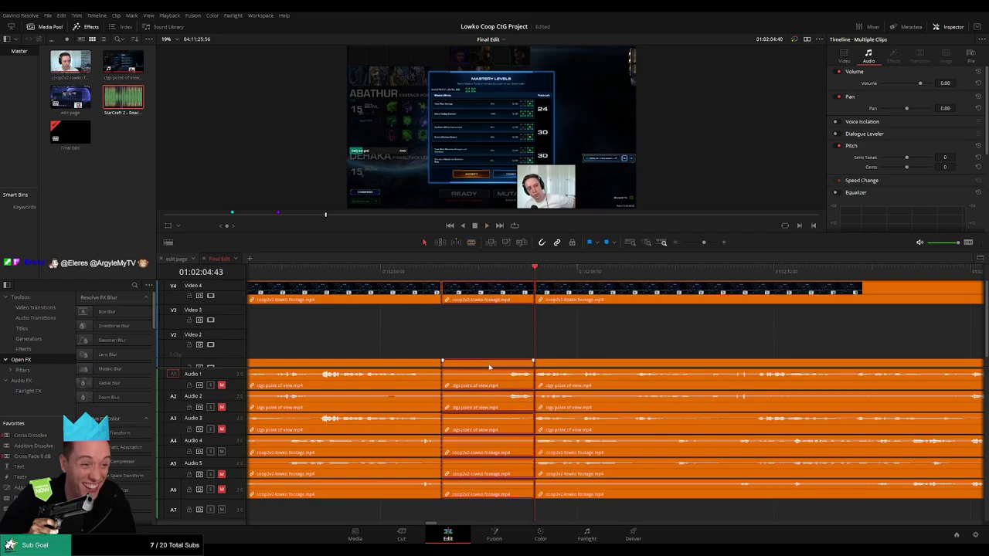
key(Delete)
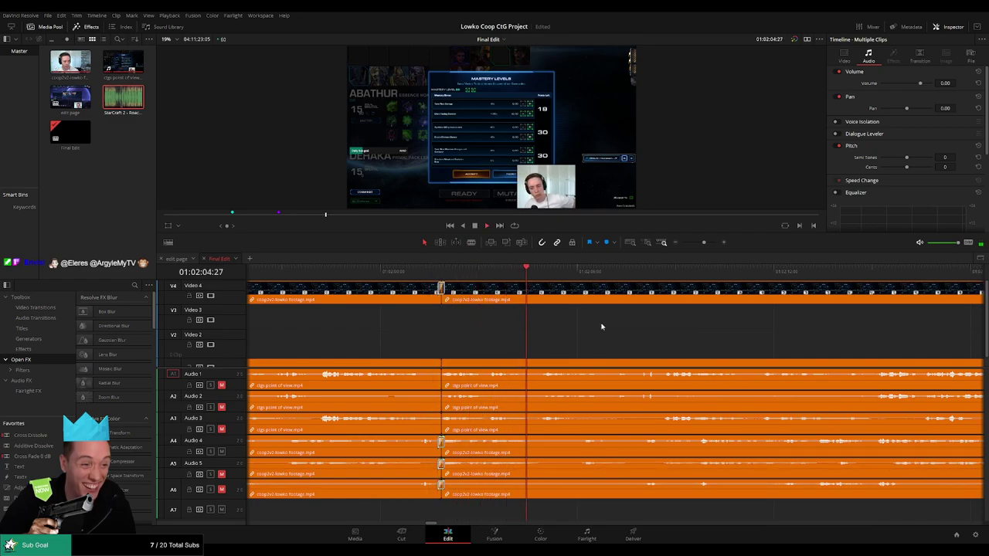
- Review the rest of the Mastery Levels and commander selection footage from about 01:02:04 to 01:03:18 for moments to trim
drag(698, 327, 548, 331)
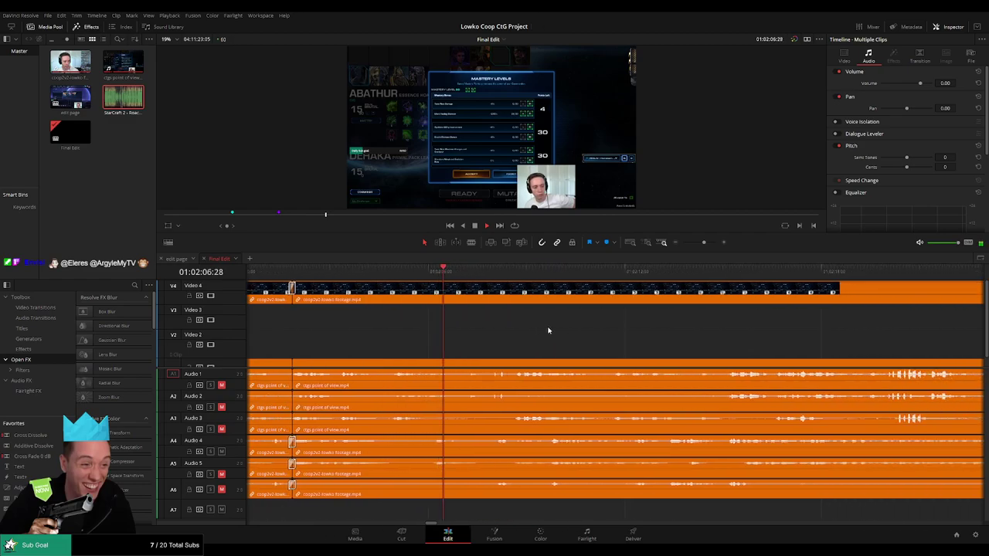
scroll(595, 336, right, 2)
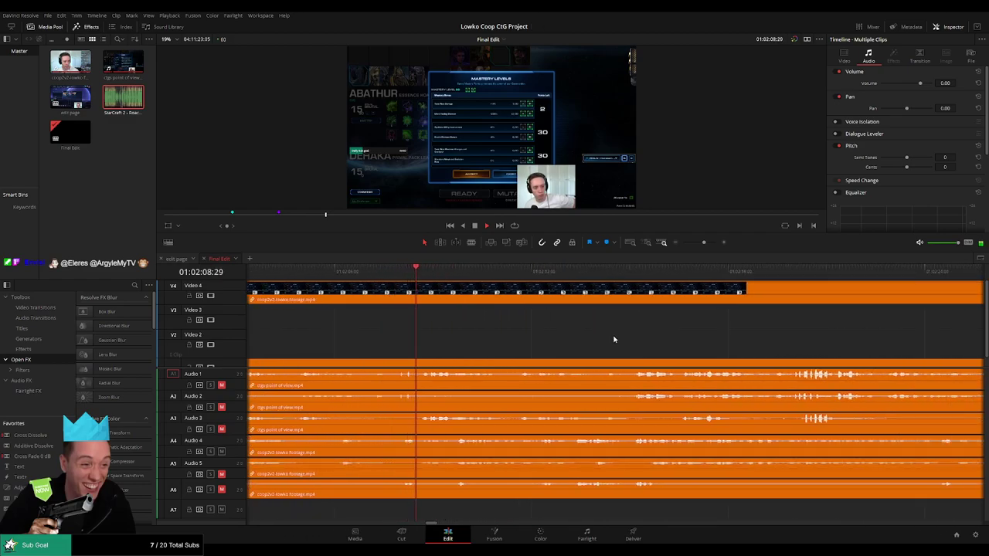
drag(702, 242, 683, 244)
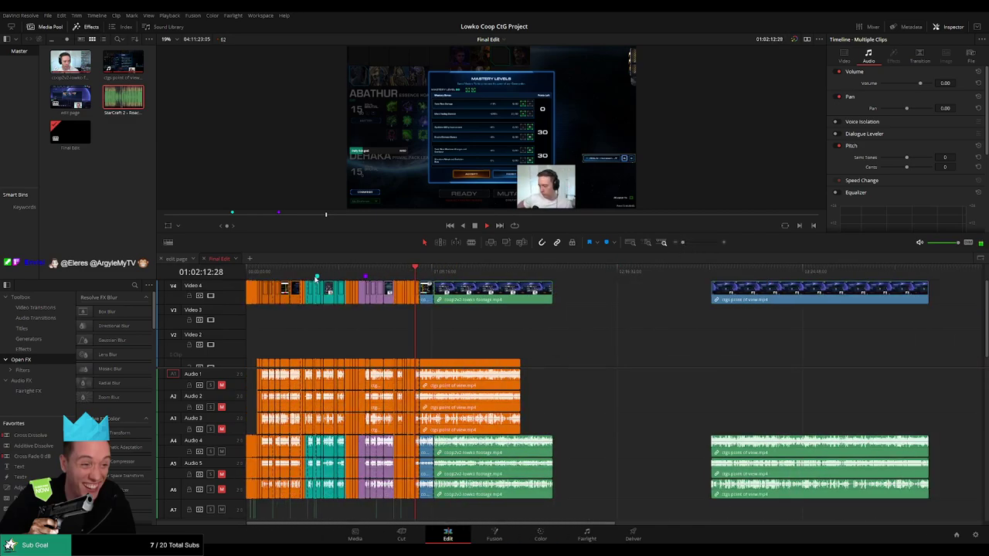
drag(683, 243, 701, 246)
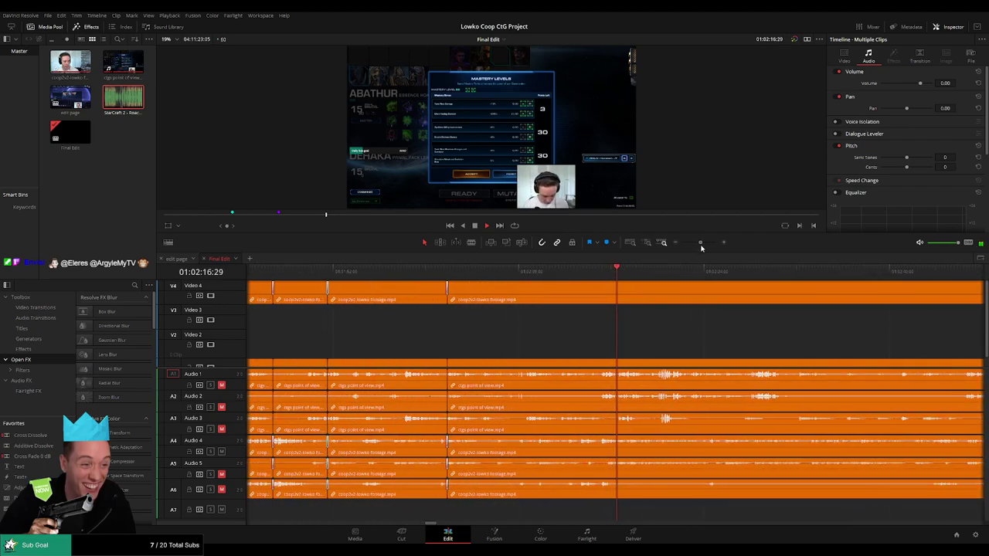
scroll(563, 355, right, 2)
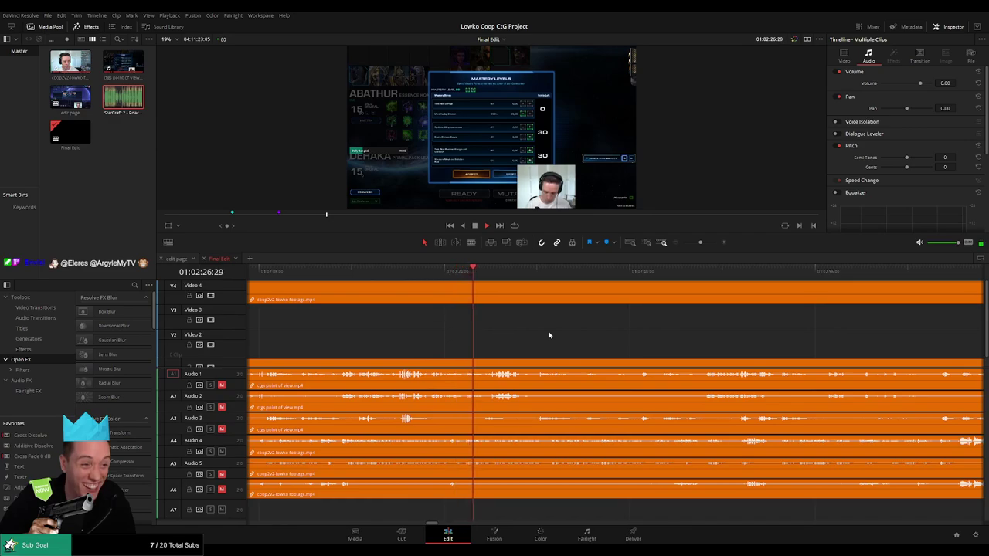
scroll(561, 336, right, 3)
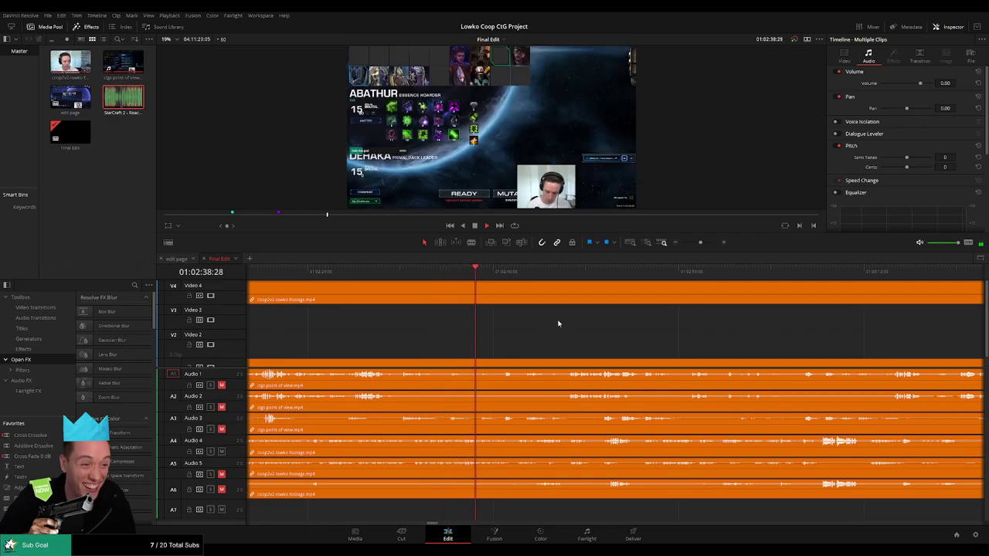
mouse_move(700, 242)
mouse_down()
mouse_move(680, 242)
mouse_move(700, 243)
mouse_up()
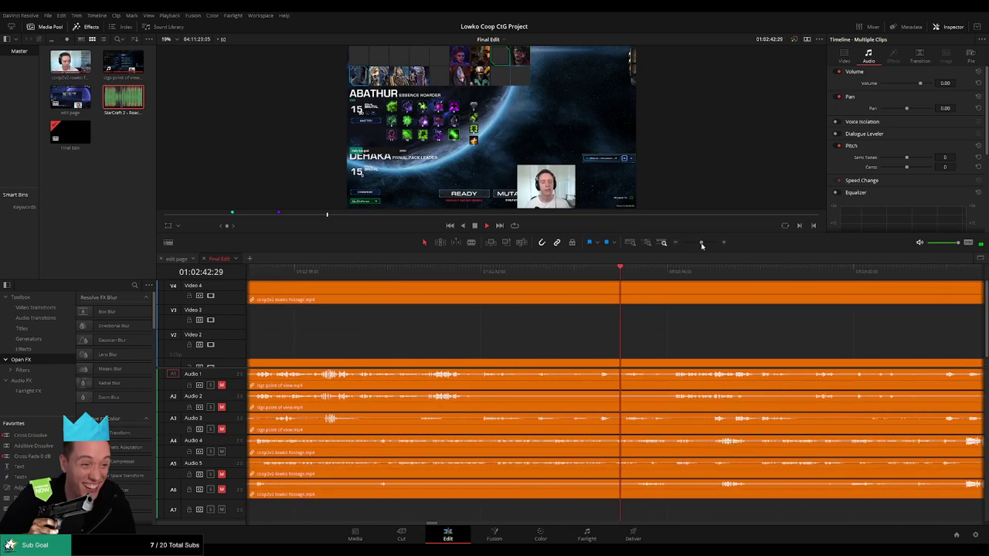
drag(729, 340, 527, 340)
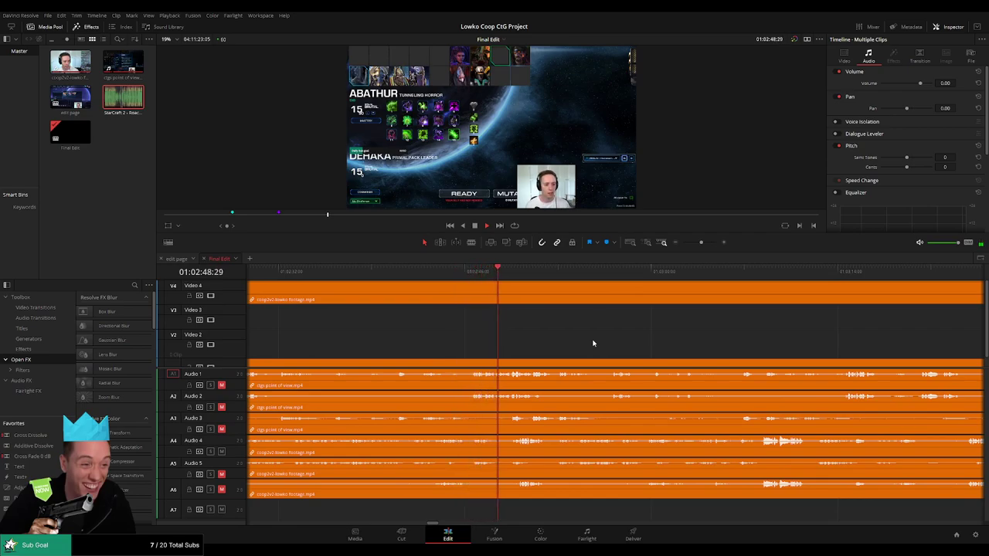
scroll(571, 334, right, 2)
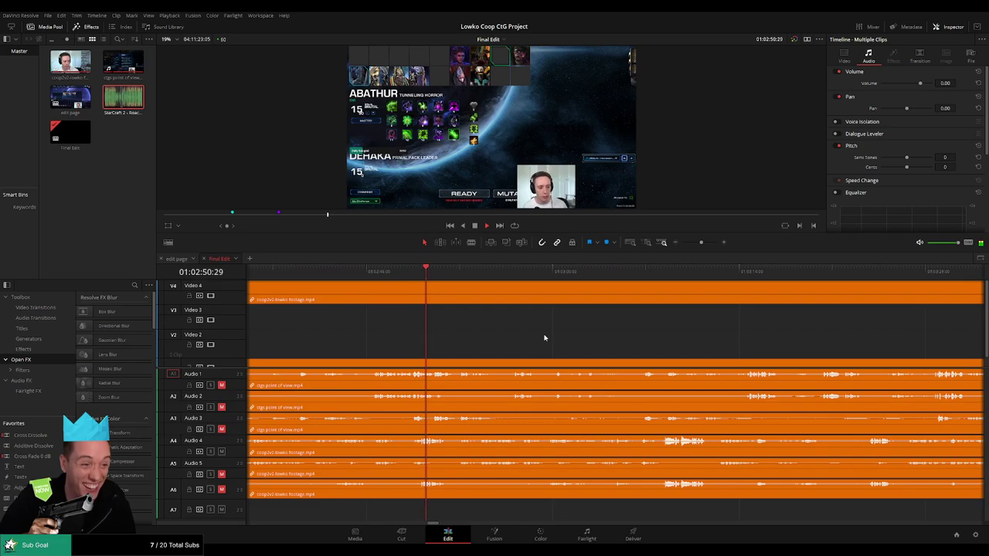
key(ctrl+equal)
key(ctrl+equal)
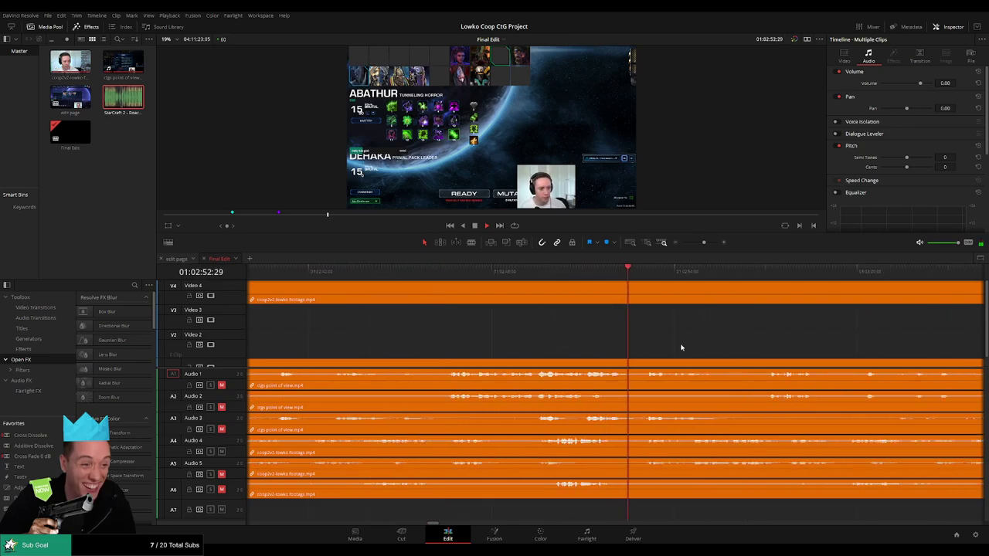
drag(680, 347, 536, 338)
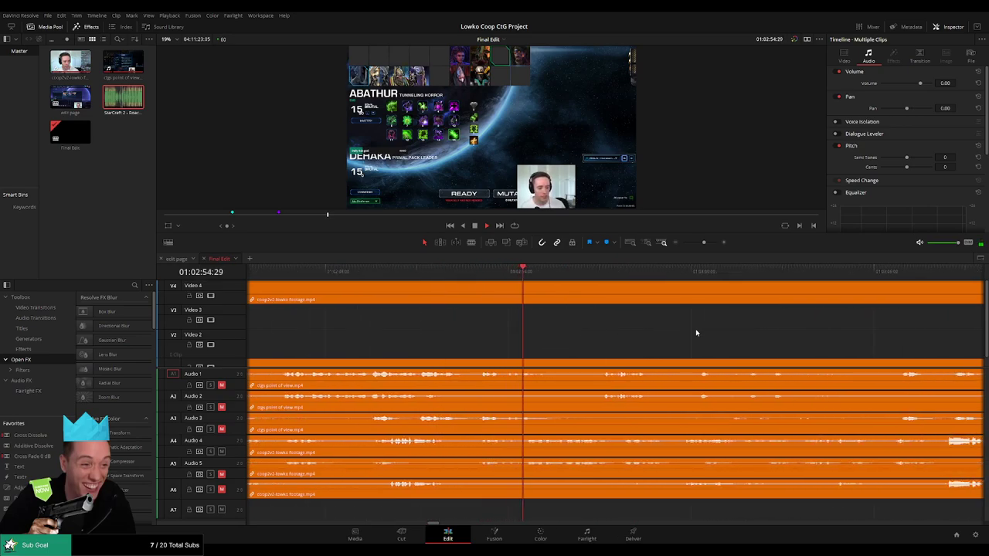
scroll(587, 340, right, 2)
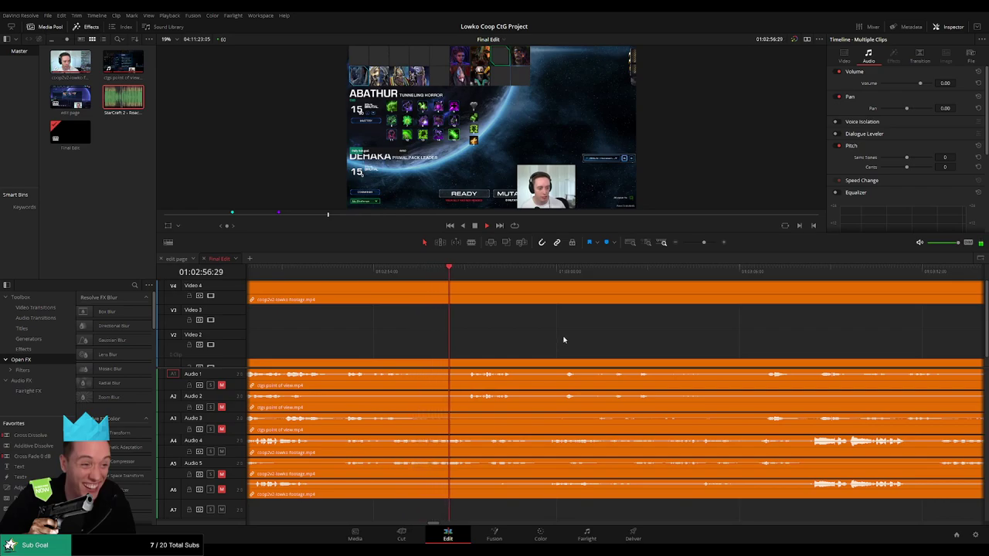
click(343, 272)
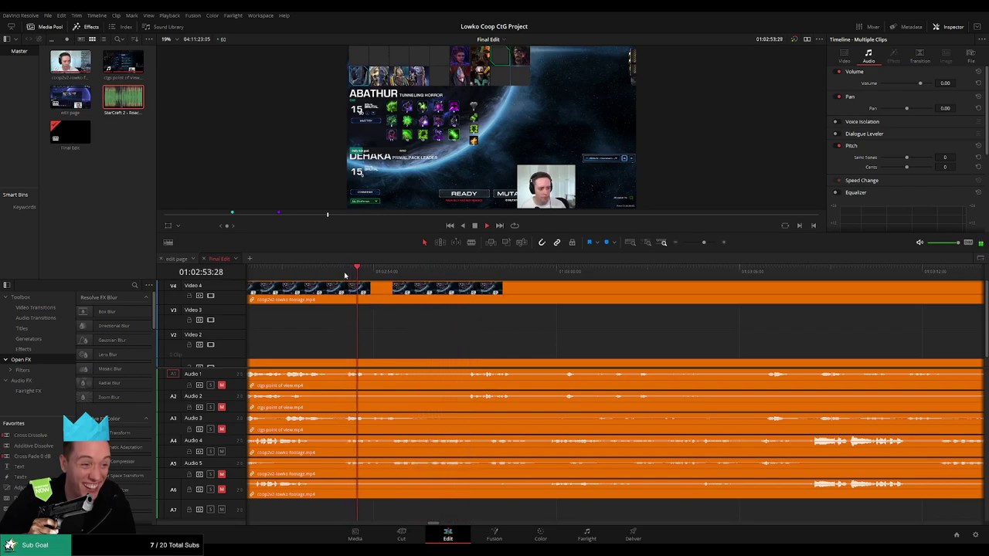
drag(436, 272, 481, 272)
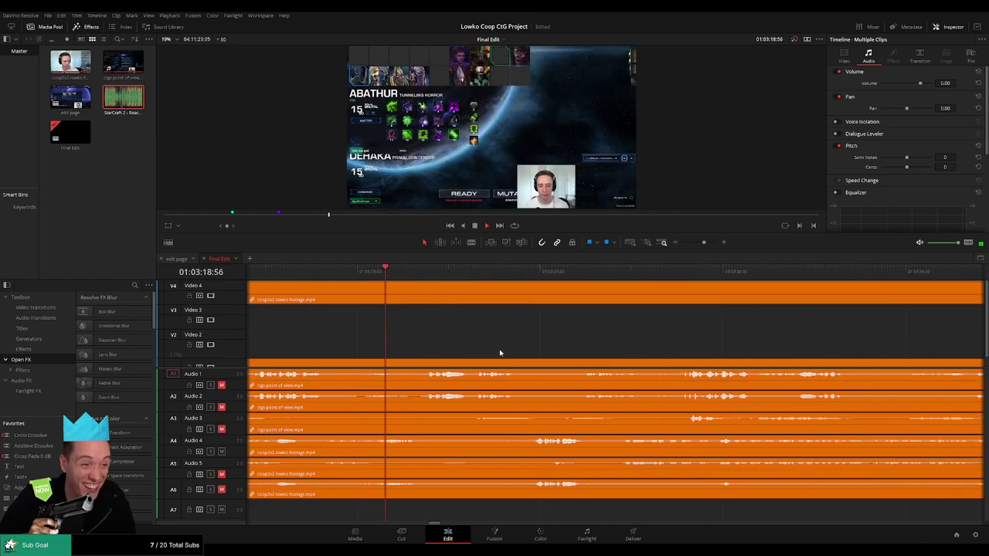
- Split both footage pieces at 01:03:20:08 and again at 01:03:26:42 in the commander selection part
key(space)
key(b)
click(424, 301)
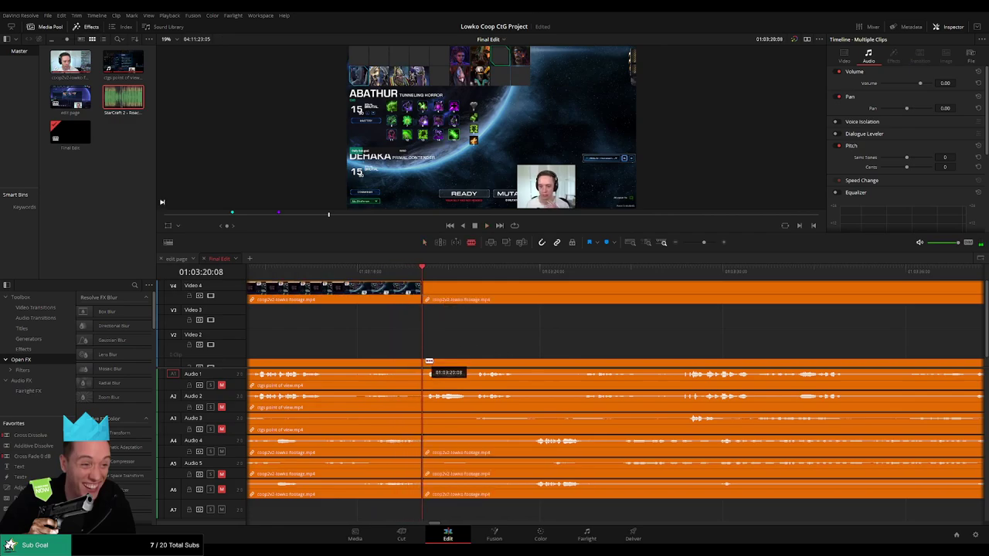
click(541, 271)
key(space)
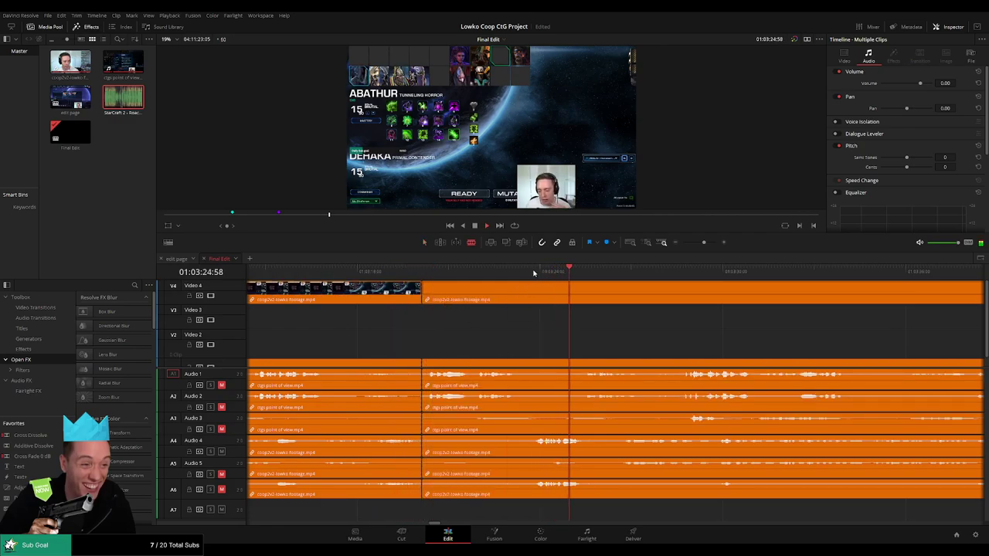
click(622, 272)
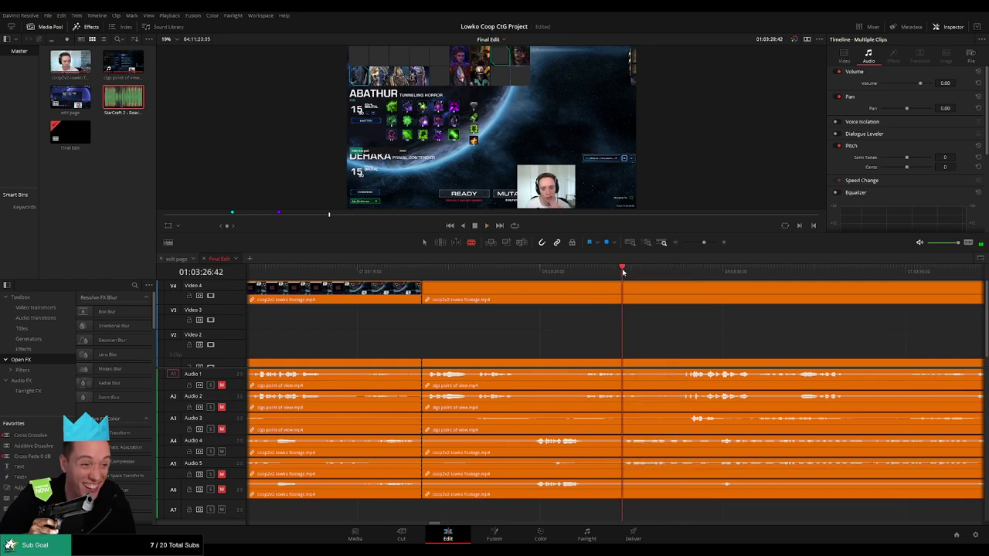
click(624, 292)
- Ripple-delete the section between 01:03:20:08 and 01:03:26:42 on both footage sources
key(a)
click(550, 297)
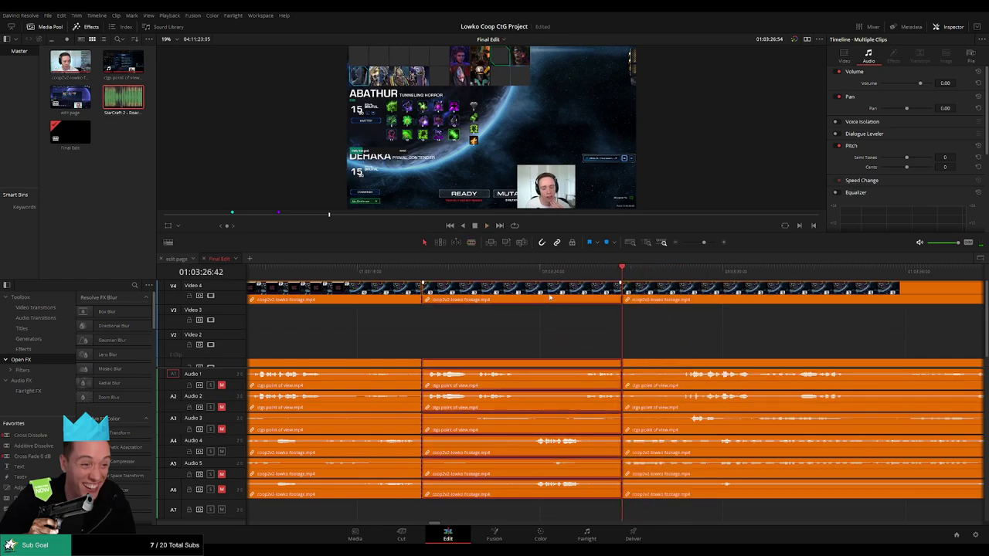
key(Delete)
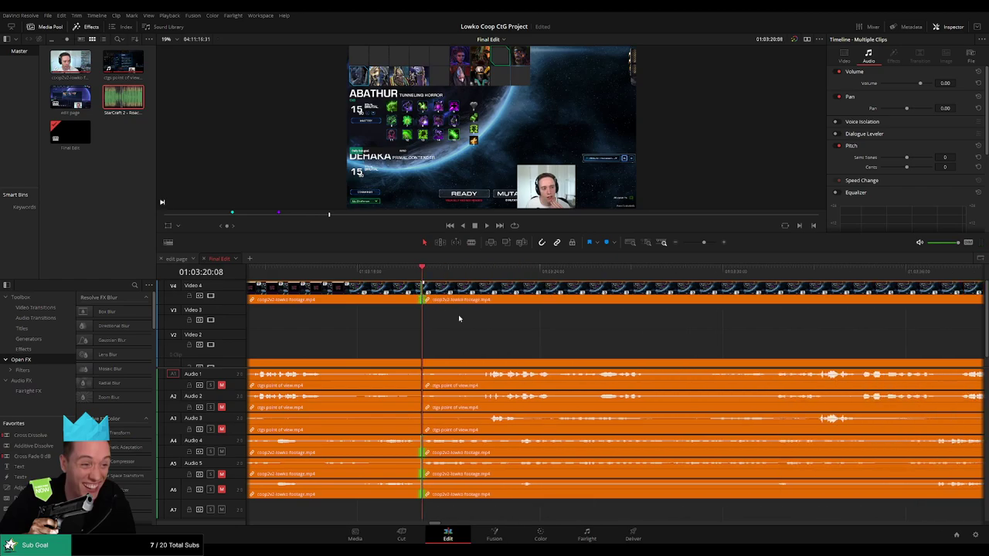
- Add a transition on the coop2v2 footage at the 01:03:20:08 join and replay it through to the match start at about 01:03:44
click(400, 272)
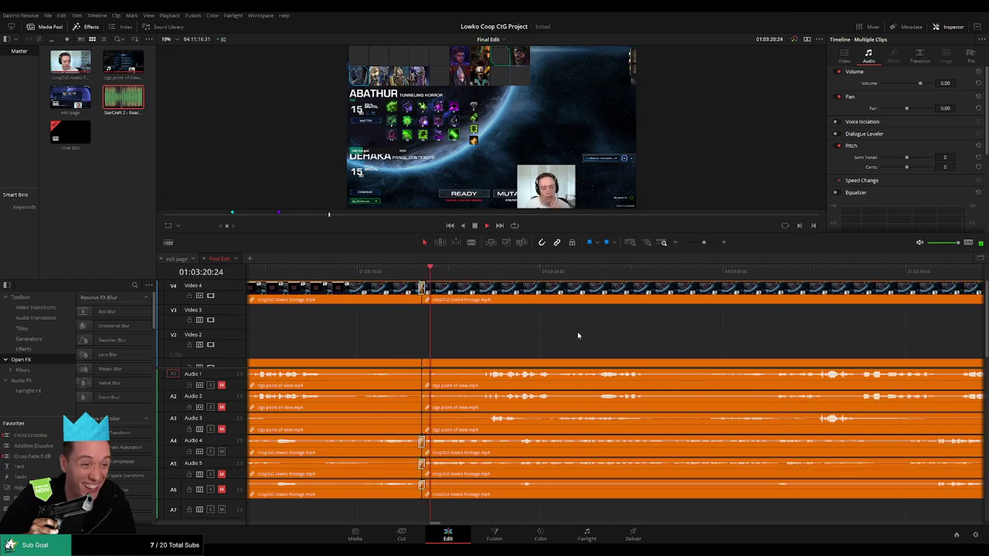
drag(678, 332, 572, 335)
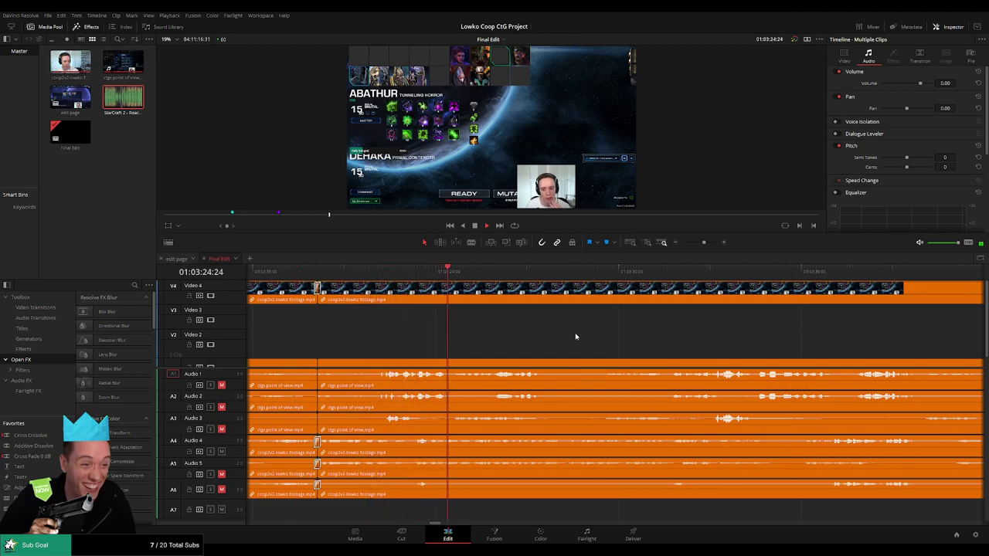
scroll(561, 346, right, 2)
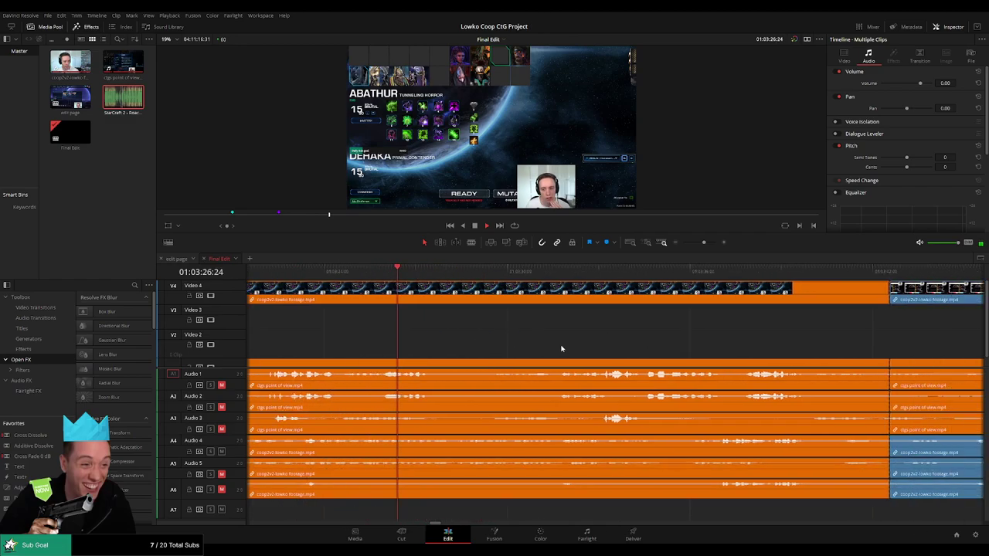
scroll(767, 345, right, 3)
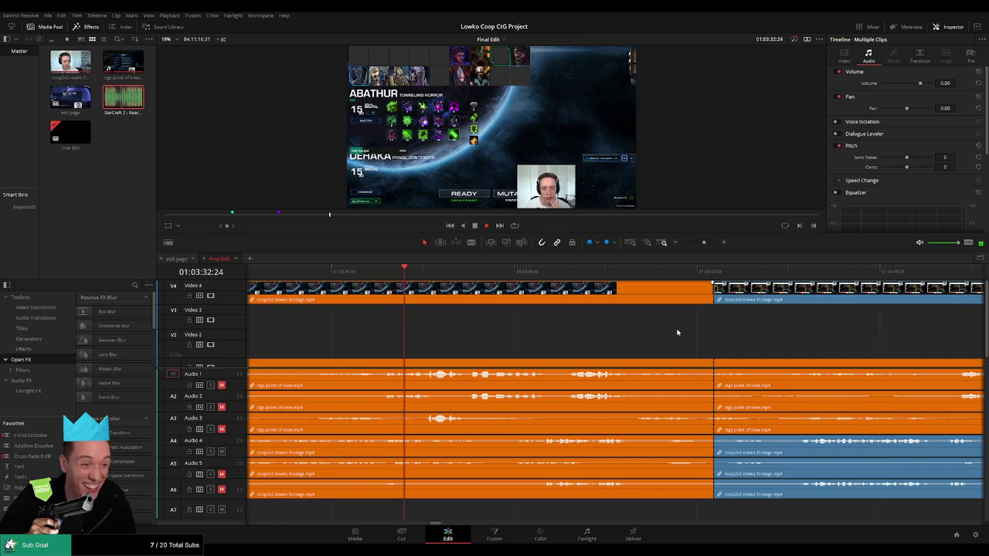
mouse_move(706, 249)
mouse_down()
mouse_move(689, 242)
mouse_move(702, 241)
mouse_up()
drag(681, 344, 491, 343)
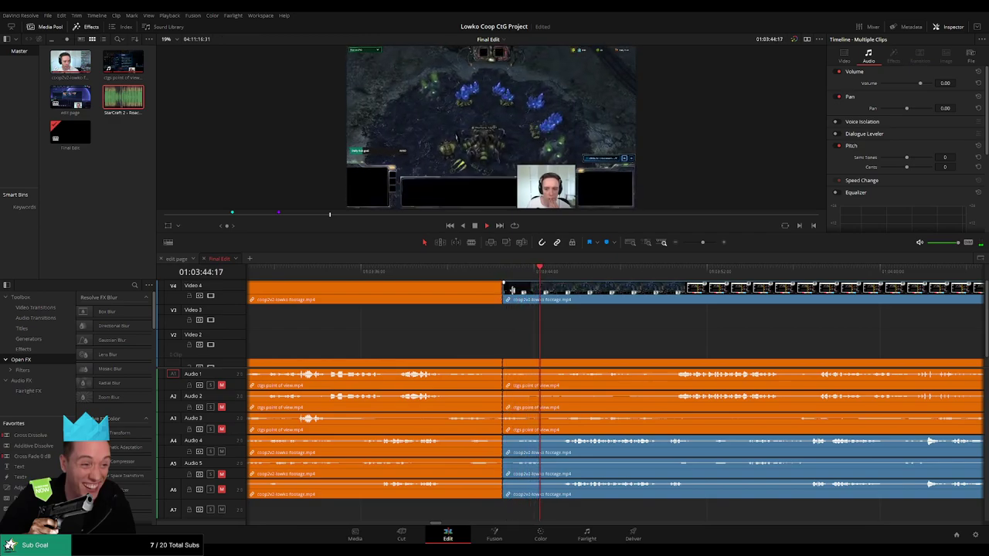
- Move the cut at the start of the match to 01:03:44:41 on both footage sources and add a blue timeline marker named Match 3 there
click(500, 294)
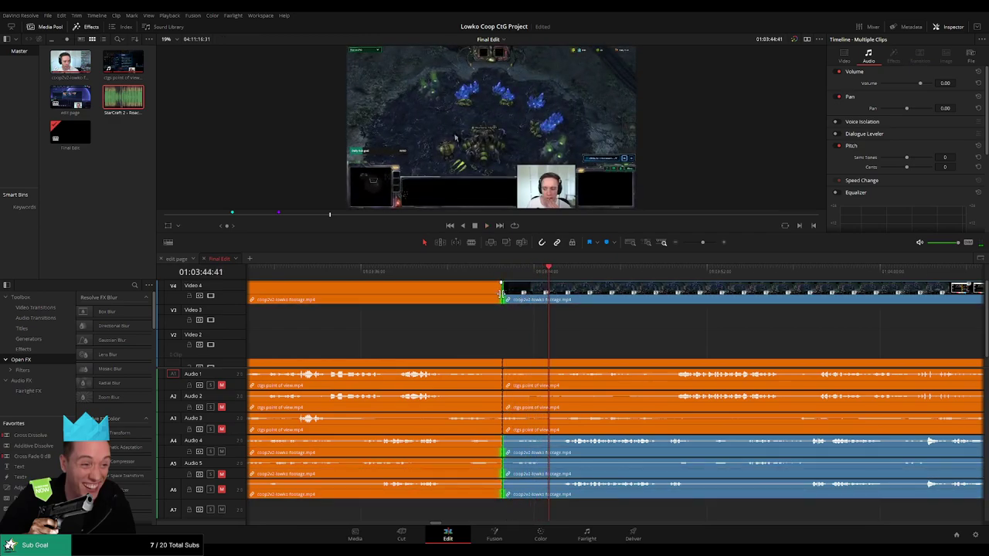
drag(503, 298, 546, 294)
key(slash)
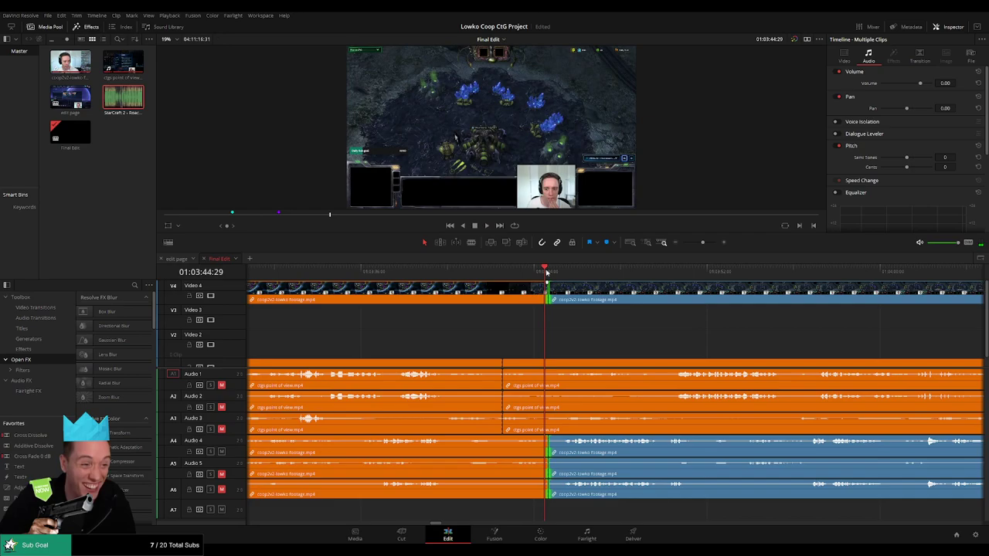
drag(502, 363, 548, 363)
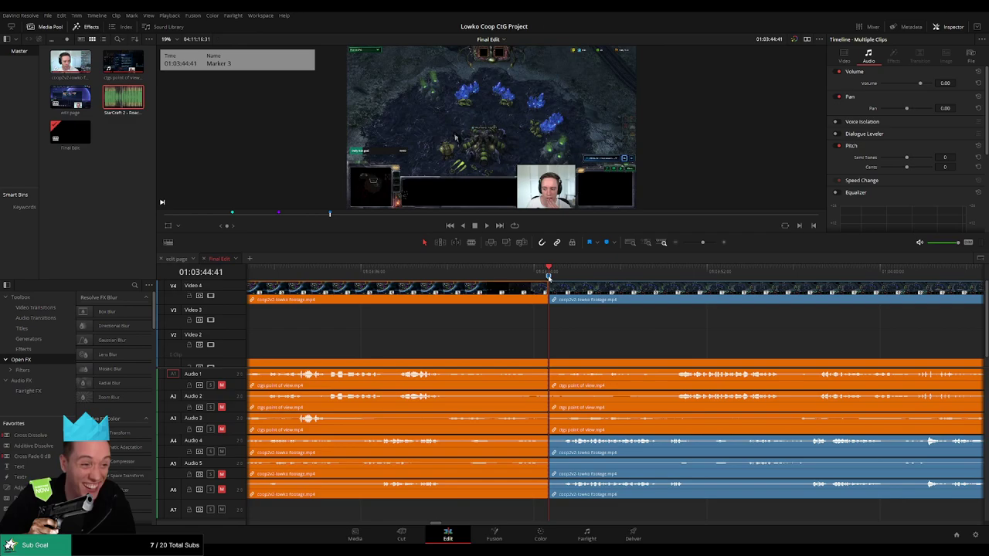
drag(702, 243, 686, 242)
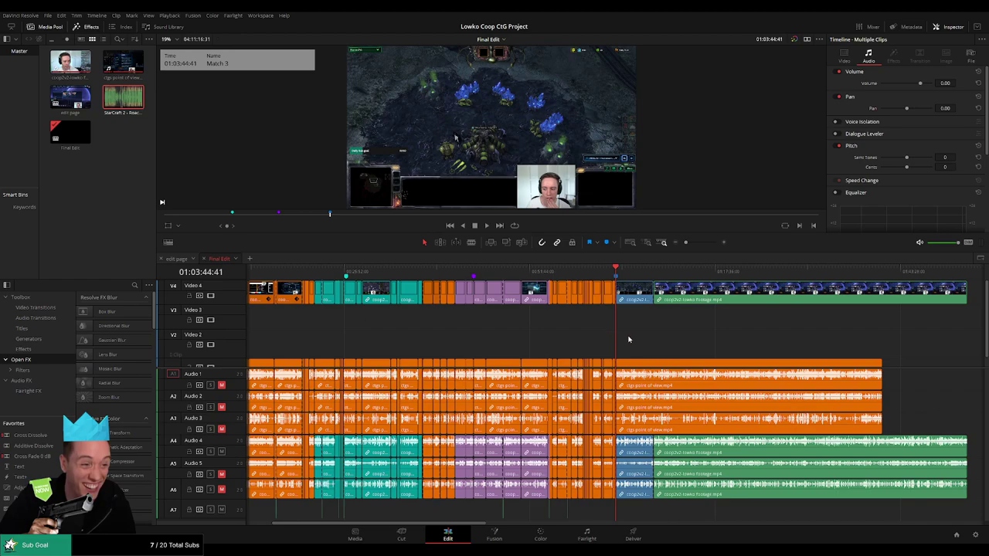
- Play the opening of match 3 from the Match 3 marker to check the footage for moments to trim
key(space)
drag(686, 241, 702, 243)
scroll(587, 331, right, 2)
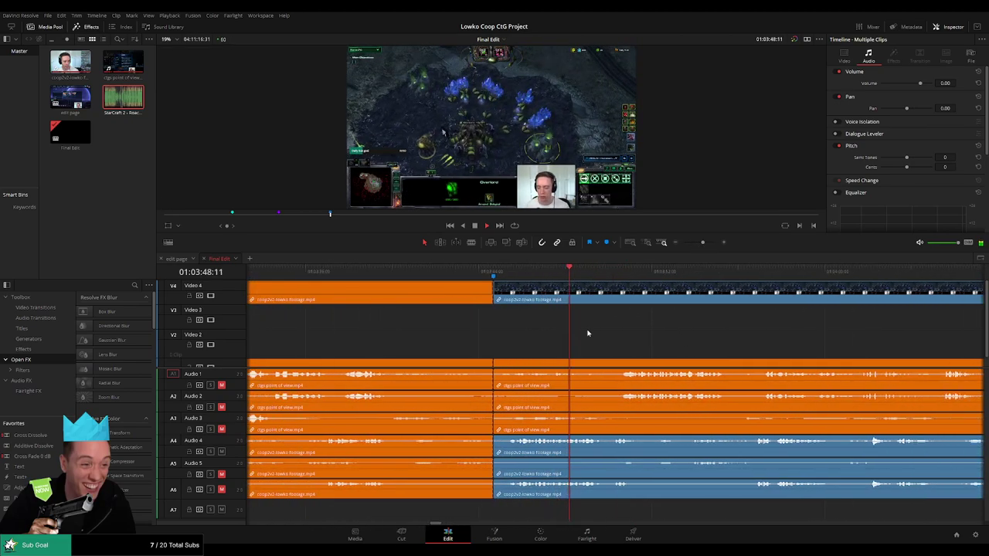
scroll(530, 328, right, 2)
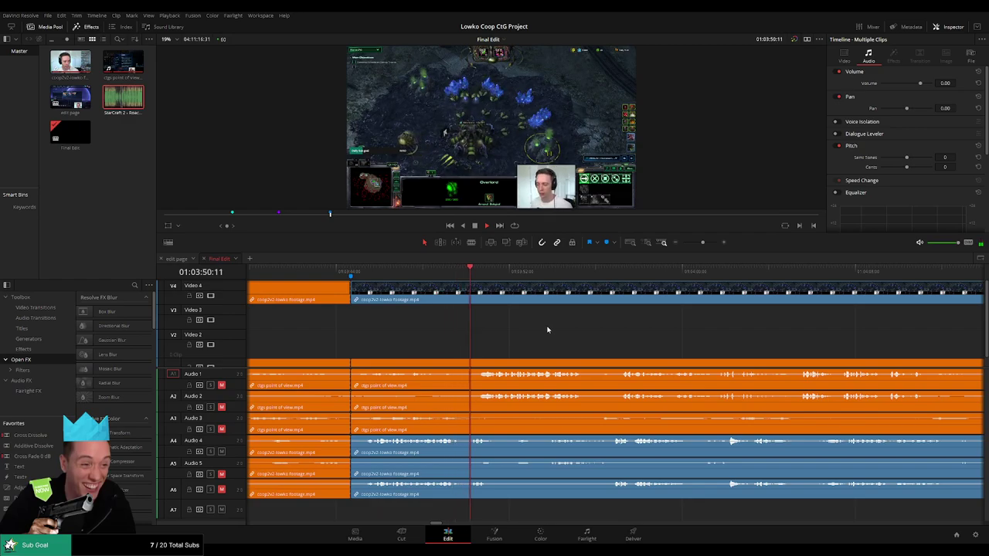
scroll(533, 330, right, 2)
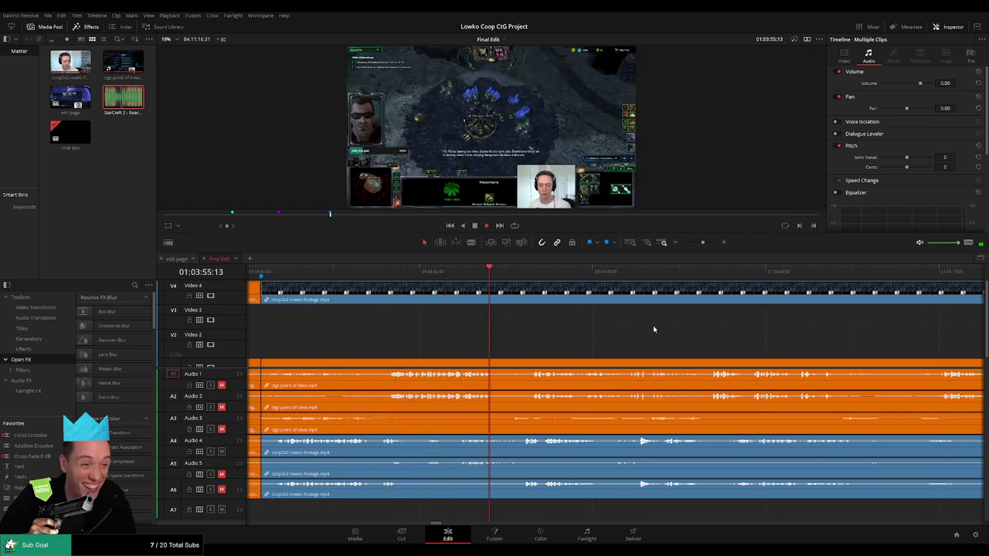
scroll(627, 337, right, 1)
scroll(627, 337, right, 2)
- Delete the remaining ctgs point of view footage that follows the Match 3 marker
drag(700, 244, 674, 245)
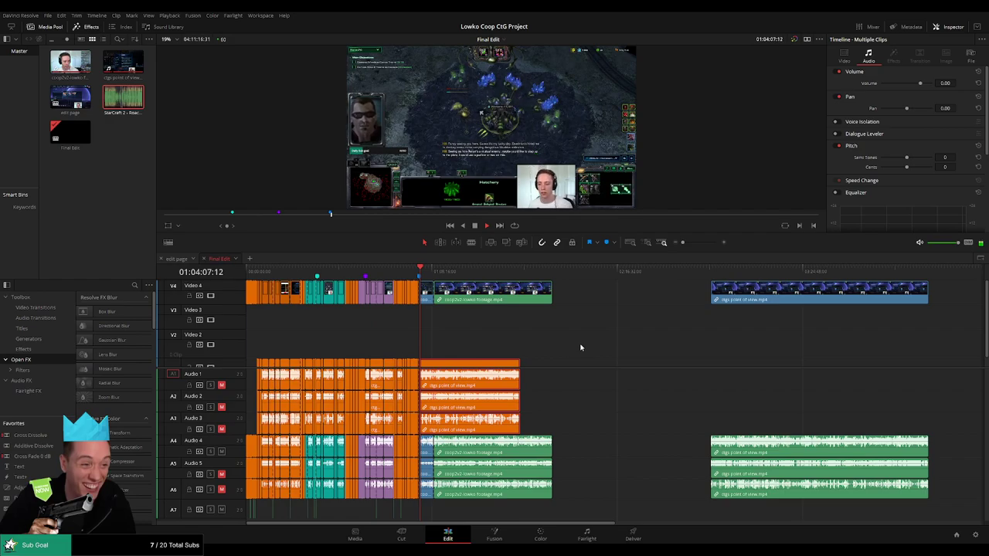
key(Delete)
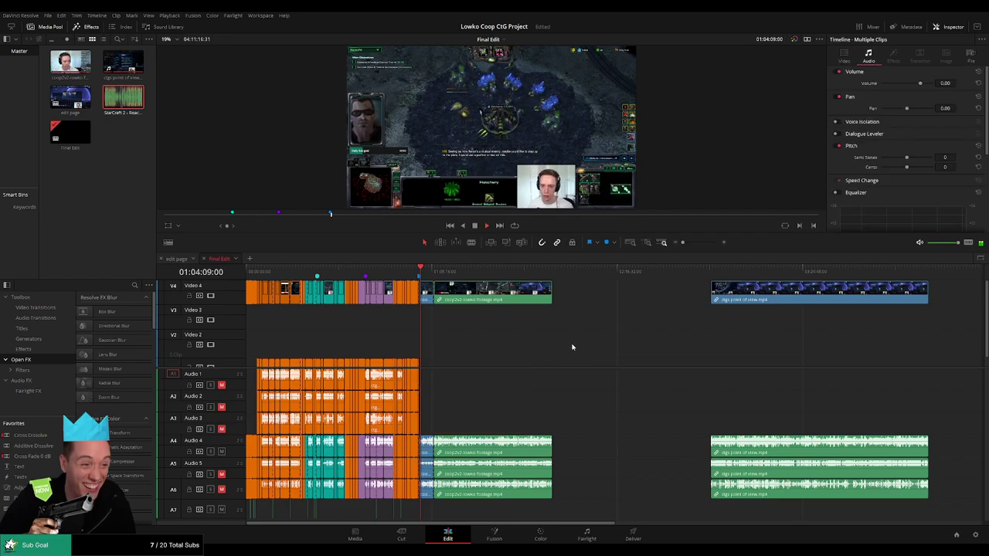
mouse_move(684, 244)
mouse_down()
mouse_move(694, 246)
mouse_move(674, 247)
mouse_up()
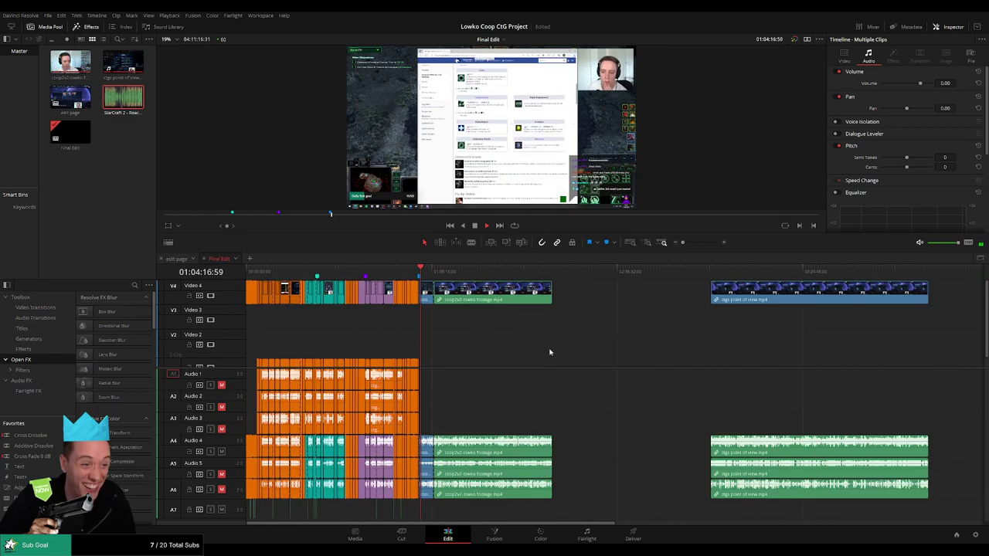
- Review the coop2v2 footage from about 01:04:17 to 01:05:02, skipping ahead to look for moments to trim
drag(682, 243, 700, 244)
scroll(625, 365, right, 2)
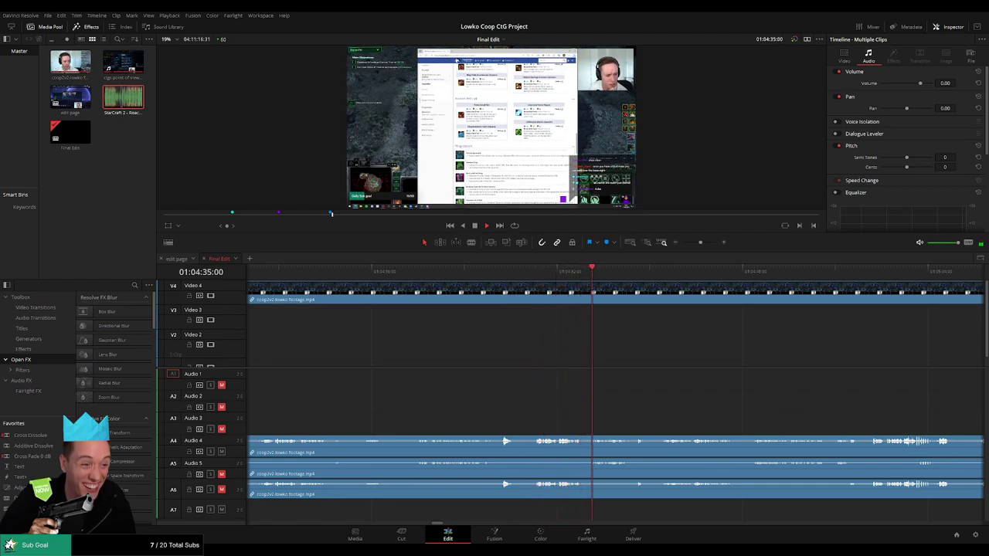
drag(630, 368, 370, 364)
mouse_move(697, 244)
mouse_down()
mouse_move(680, 245)
mouse_move(701, 249)
mouse_up()
scroll(531, 365, right, 3)
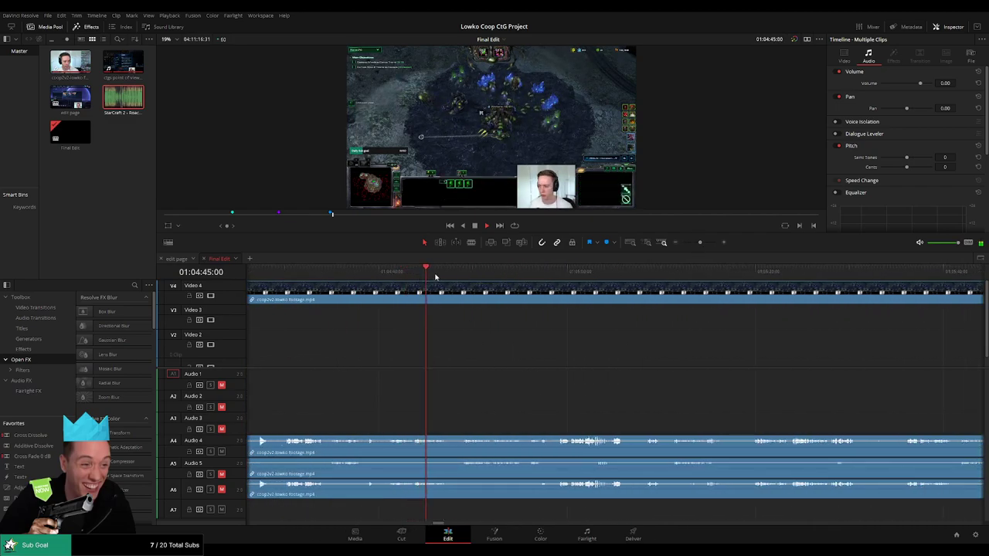
drag(436, 274, 459, 274)
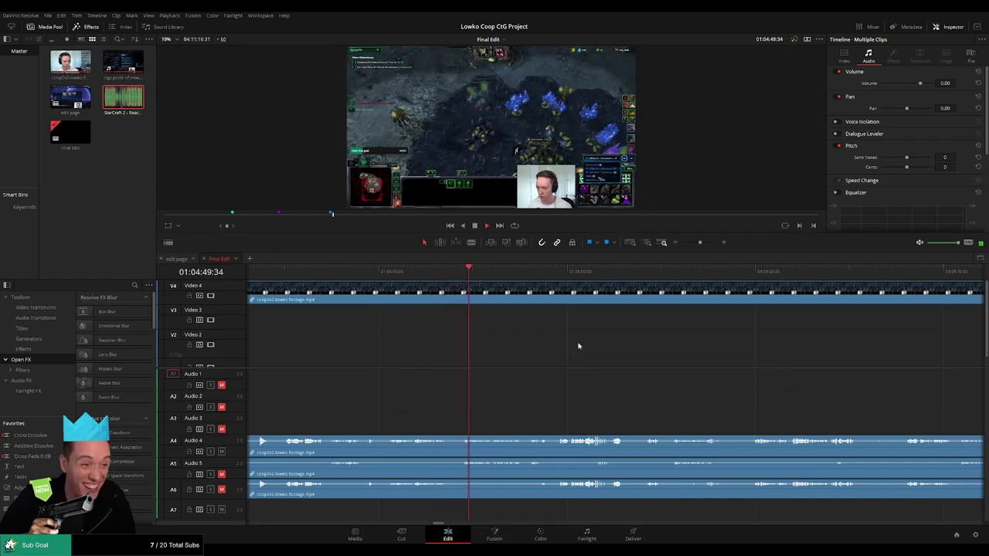
mouse_move(700, 243)
mouse_down()
mouse_move(681, 244)
mouse_move(700, 245)
mouse_up()
drag(712, 347, 479, 349)
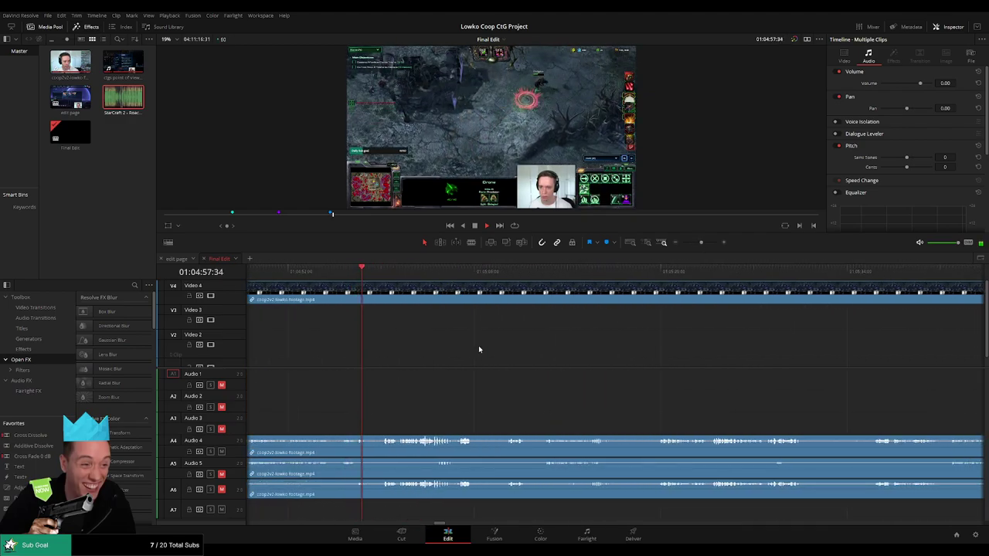
click(385, 274)
click(364, 272)
click(386, 272)
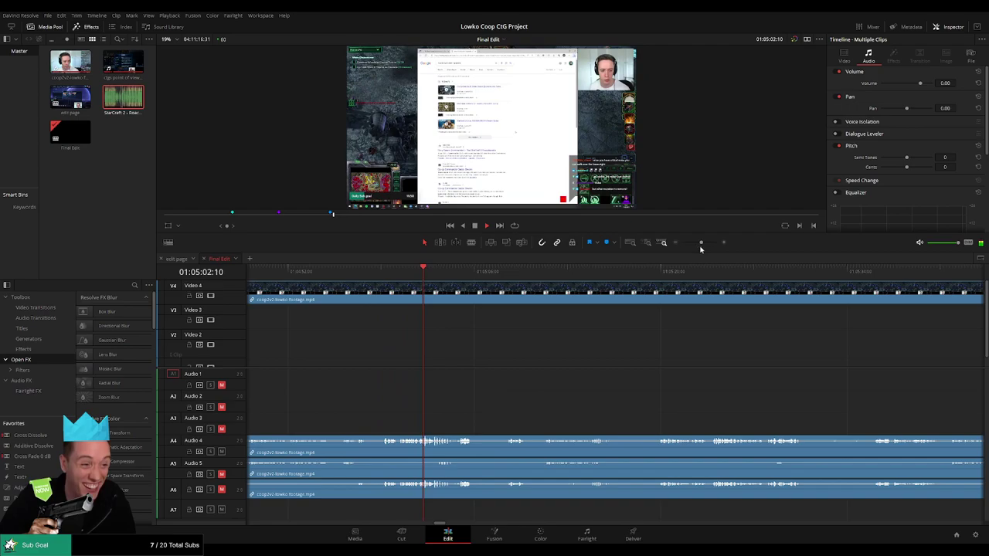
- Ripple-delete the short section of coop2v2 footage after 01:05:05:55 and add a transition at the join
drag(699, 242, 699, 278)
drag(723, 340, 451, 361)
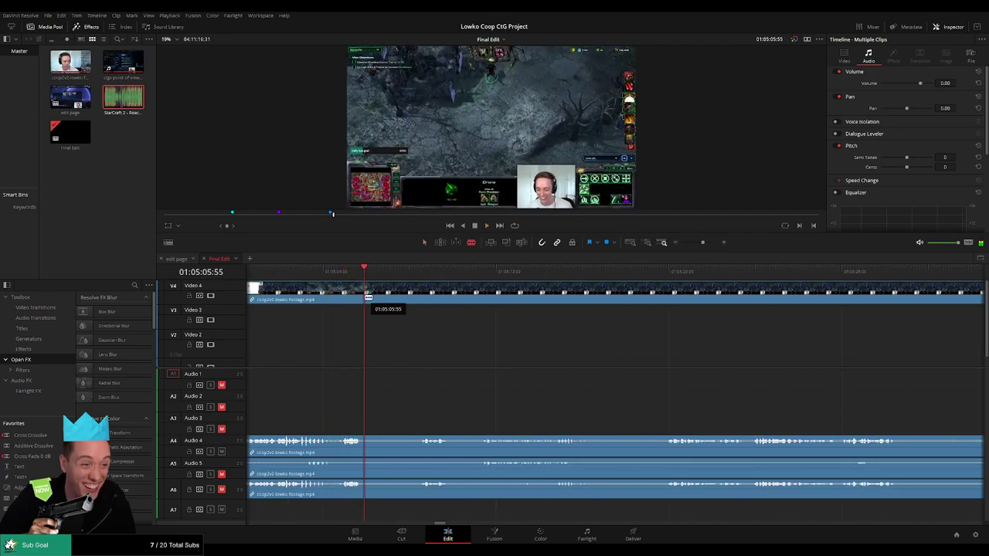
click(369, 298)
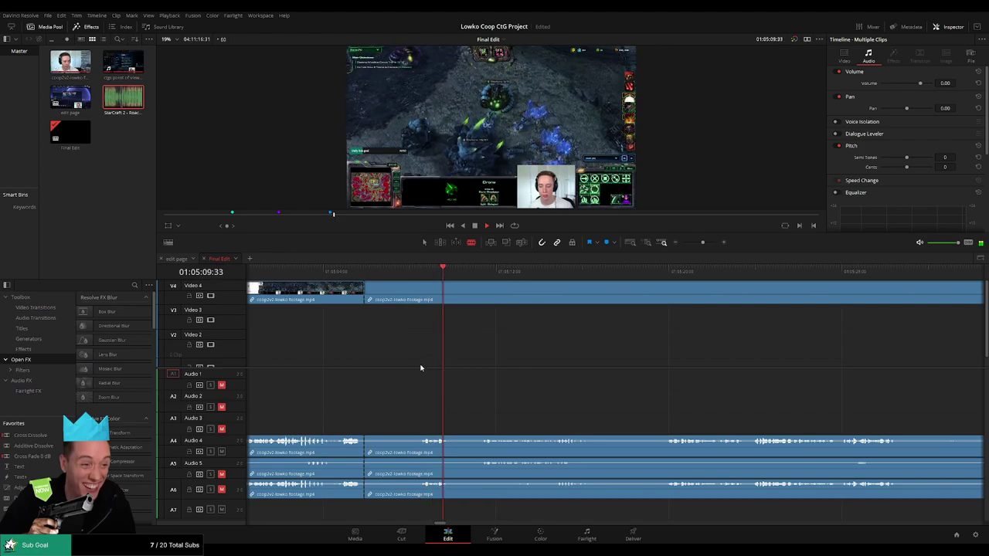
click(418, 293)
key(Delete)
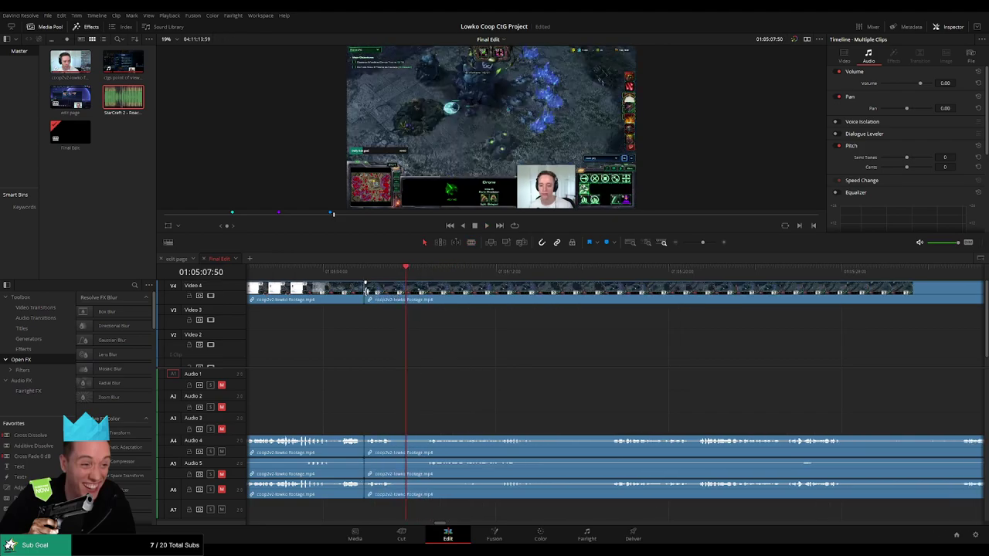
click(363, 291)
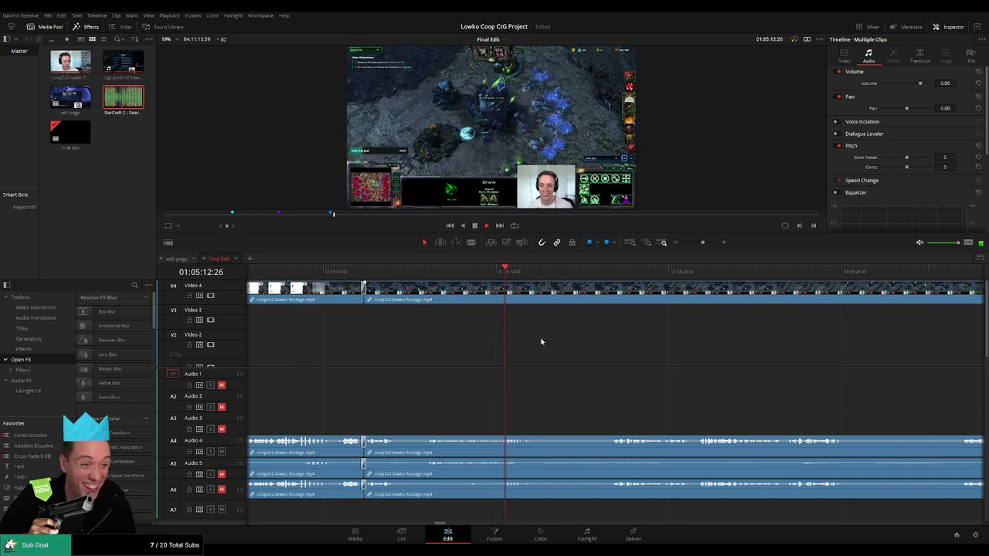
- Play the coop2v2 footage onward and stop at 01:05:28:21 with the blade lined up to split it
key(b)
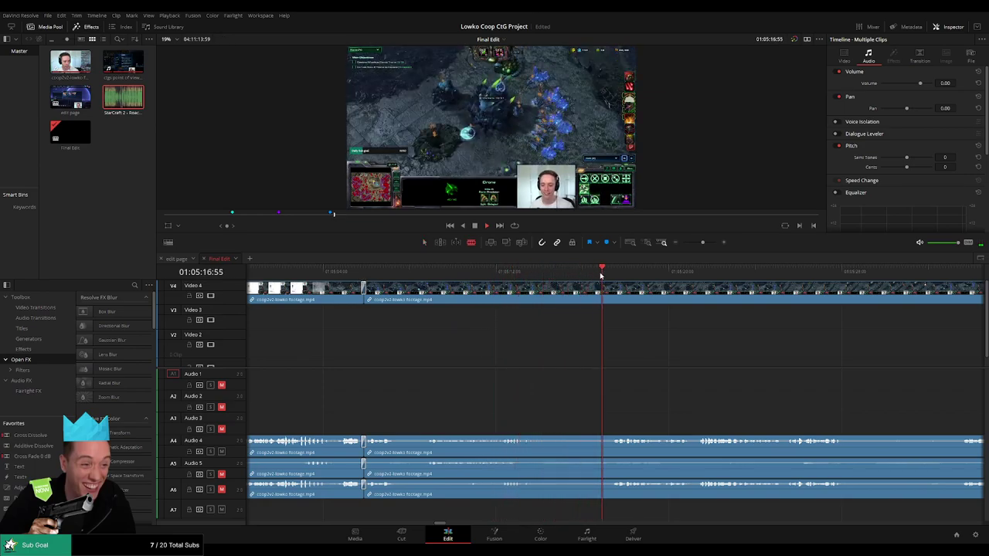
drag(656, 353, 474, 345)
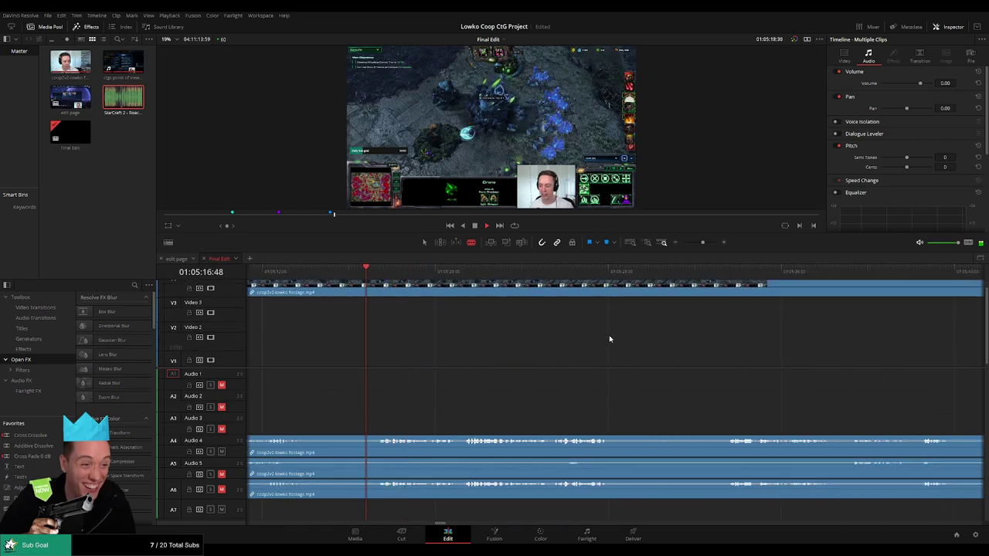
scroll(651, 332, right, 5)
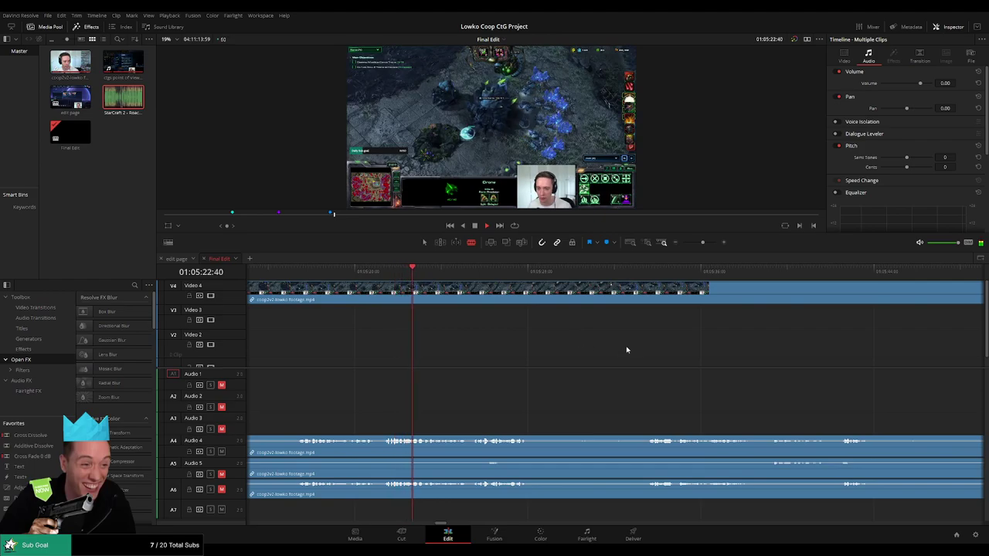
scroll(626, 350, right, 4)
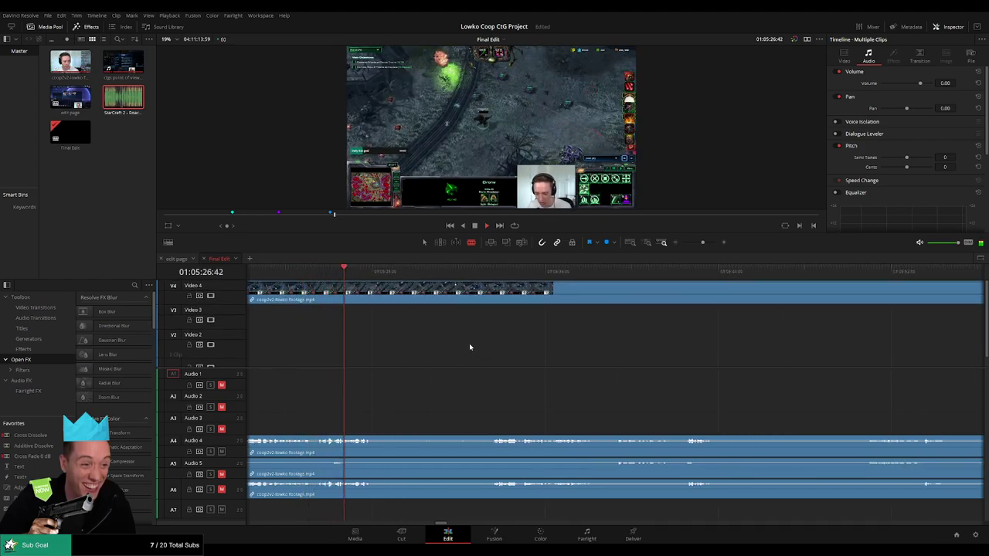
key(space)
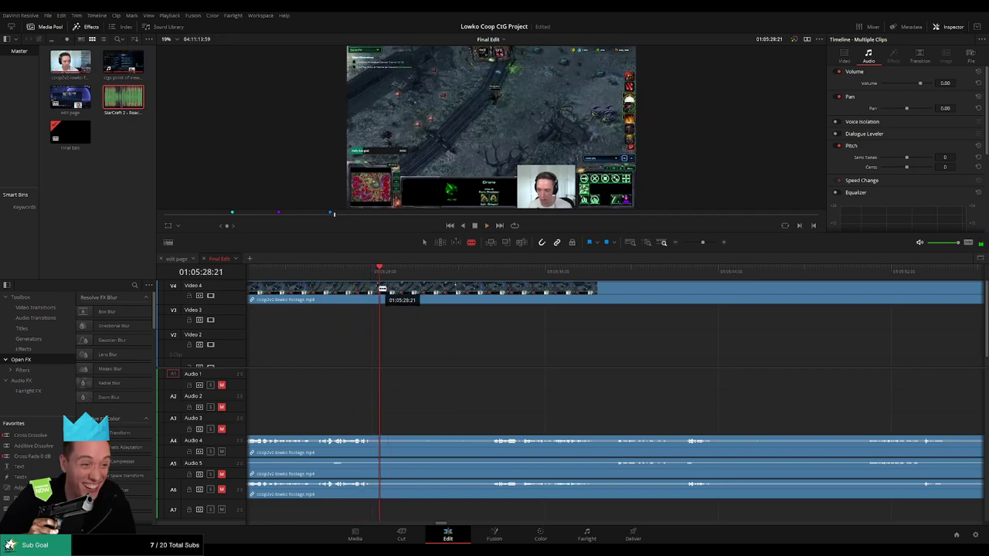
- Split the coop footage at 01:05:28:21 and 01:05:33:25, ripple-delete the section between, and add a short transition at the join
click(382, 289)
click(456, 275)
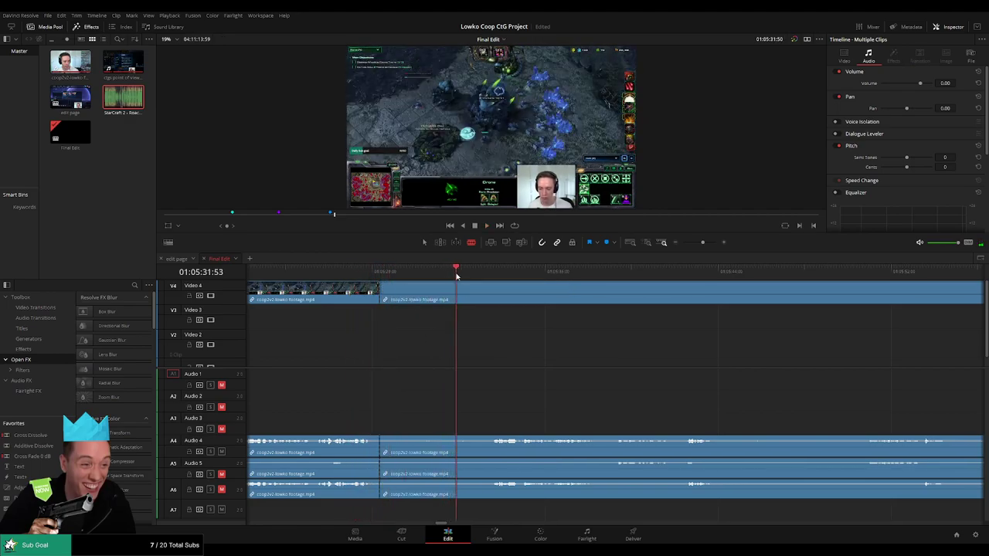
click(497, 274)
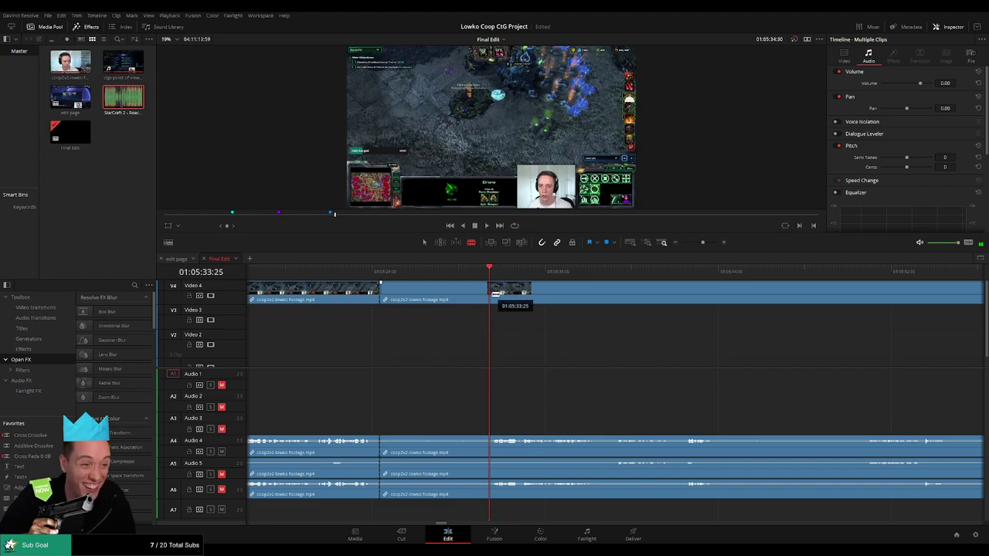
click(433, 292)
key(Delete)
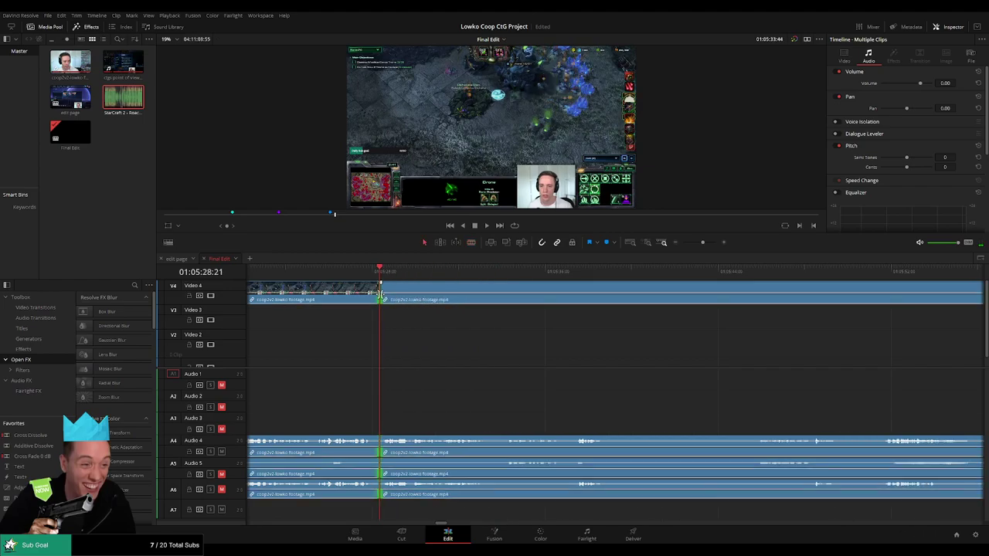
key(space)
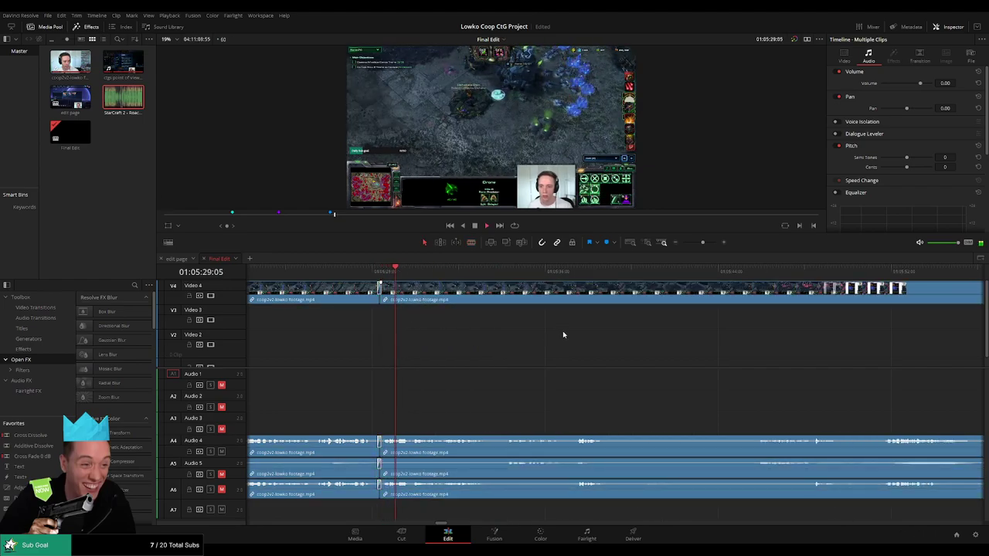
- Split the linked footage at 01:05:39:02 and 01:05:45:34, ripple-delete that quiet section, and add a short transition at the join
scroll(588, 334, right, 2)
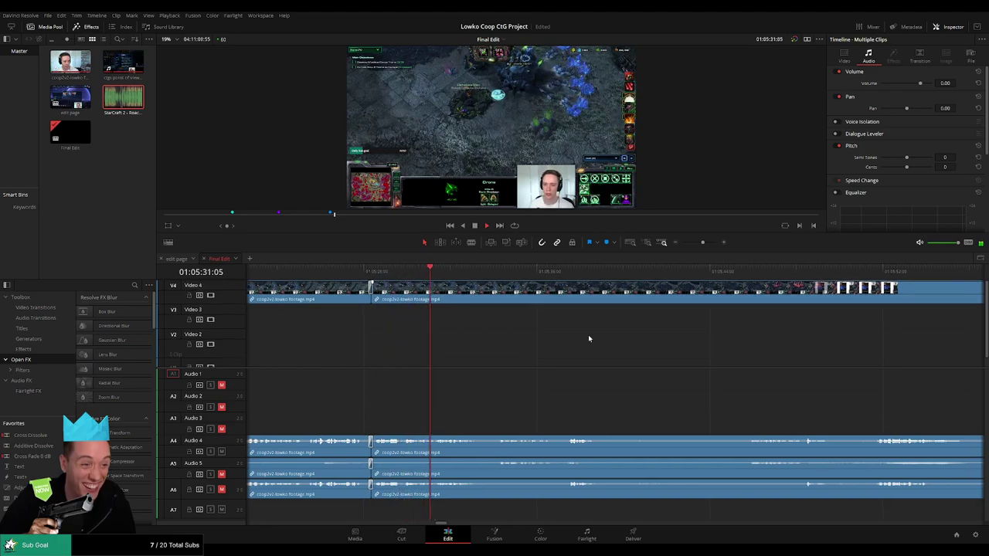
click(421, 271)
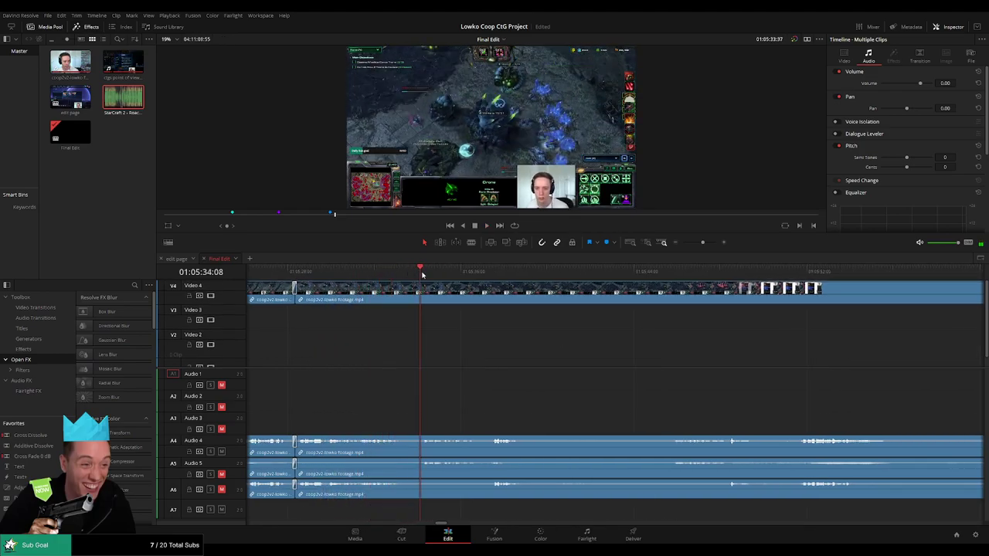
click(486, 280)
scroll(505, 340, right, 4)
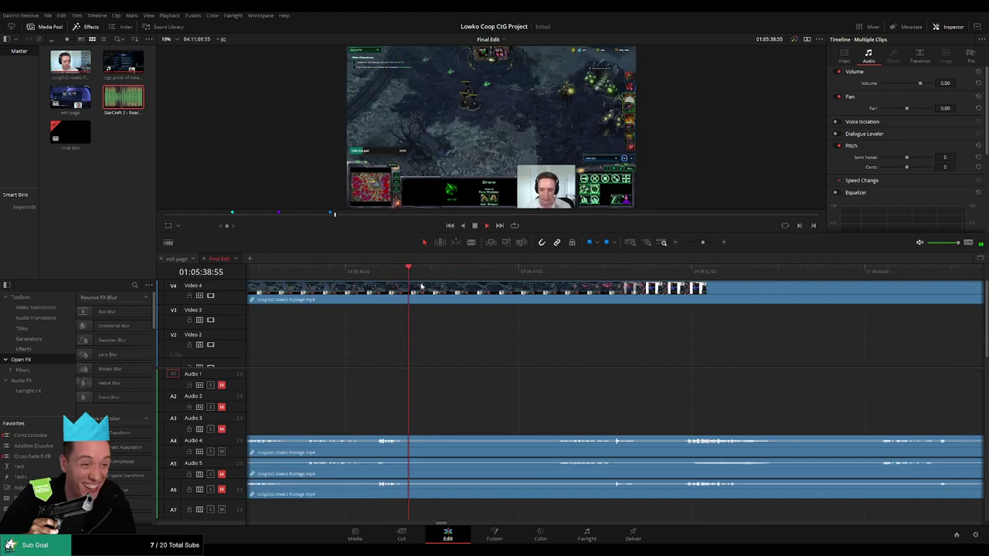
drag(434, 273, 543, 278)
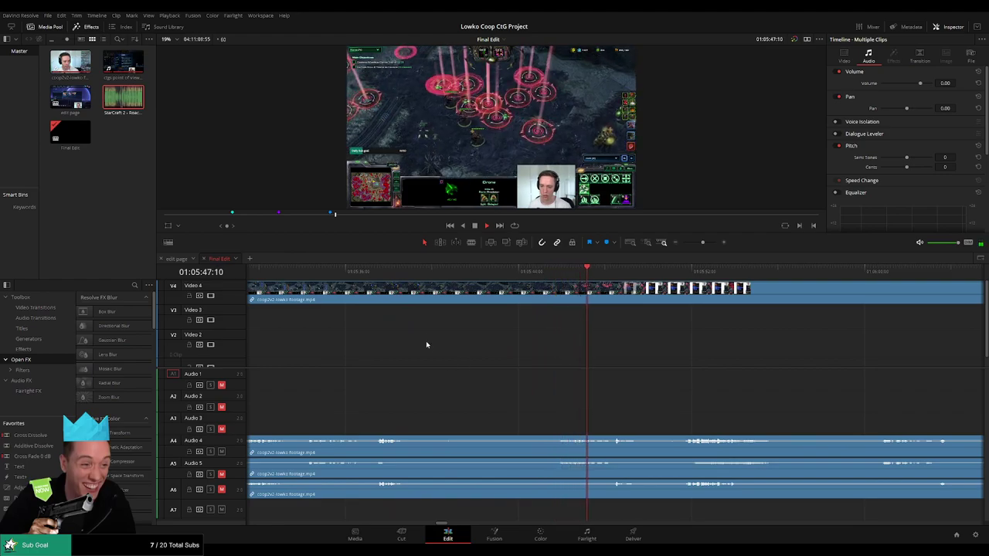
key(b)
click(411, 291)
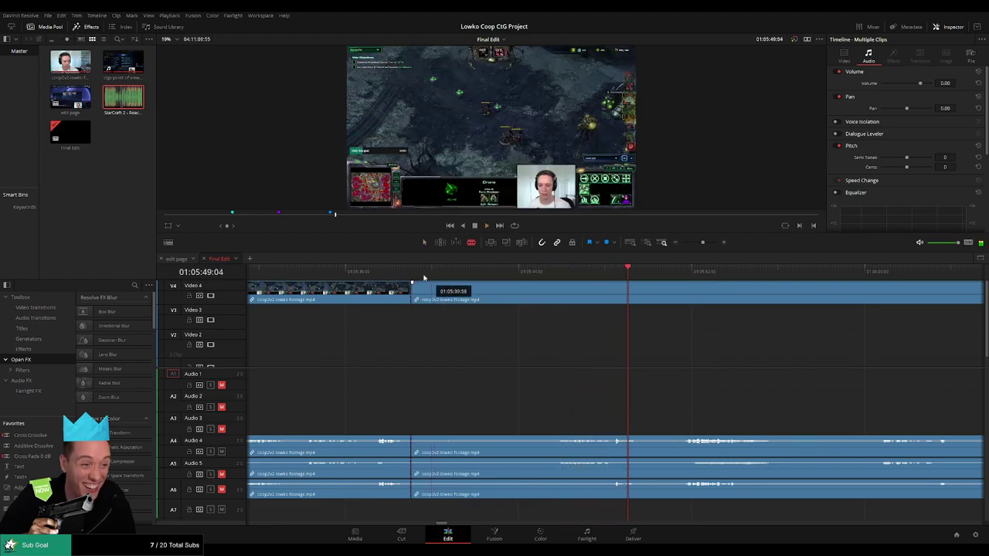
click(411, 268)
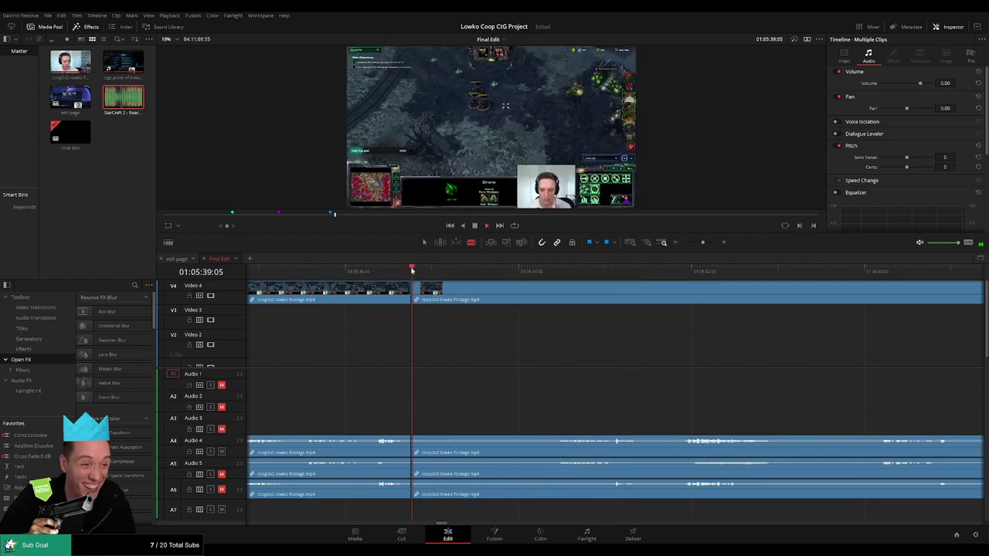
click(555, 286)
key(a)
click(532, 294)
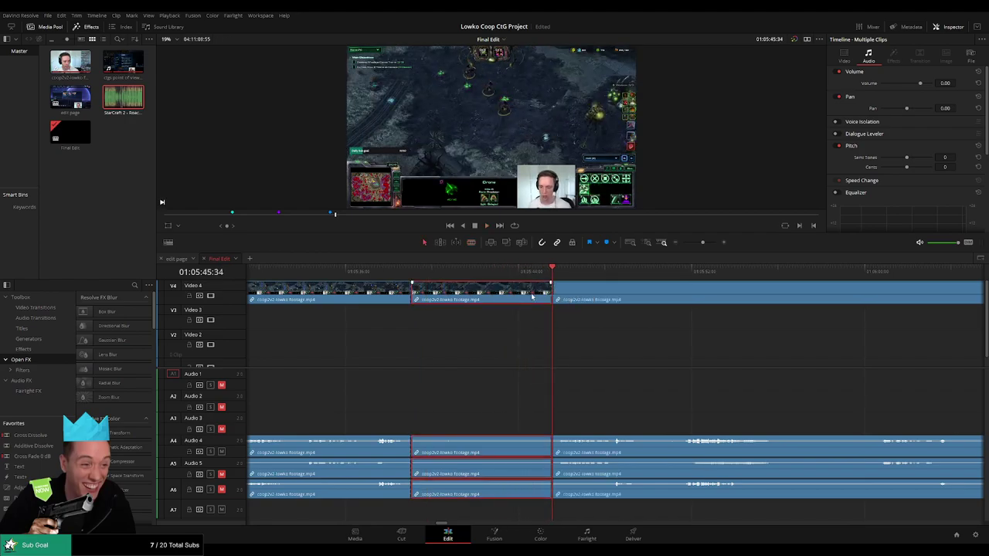
key(Delete)
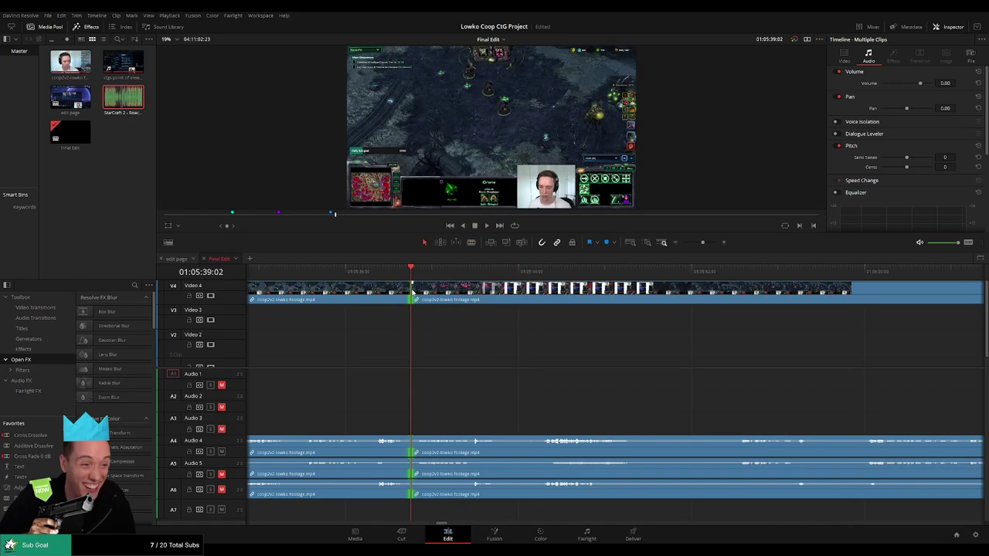
key(space)
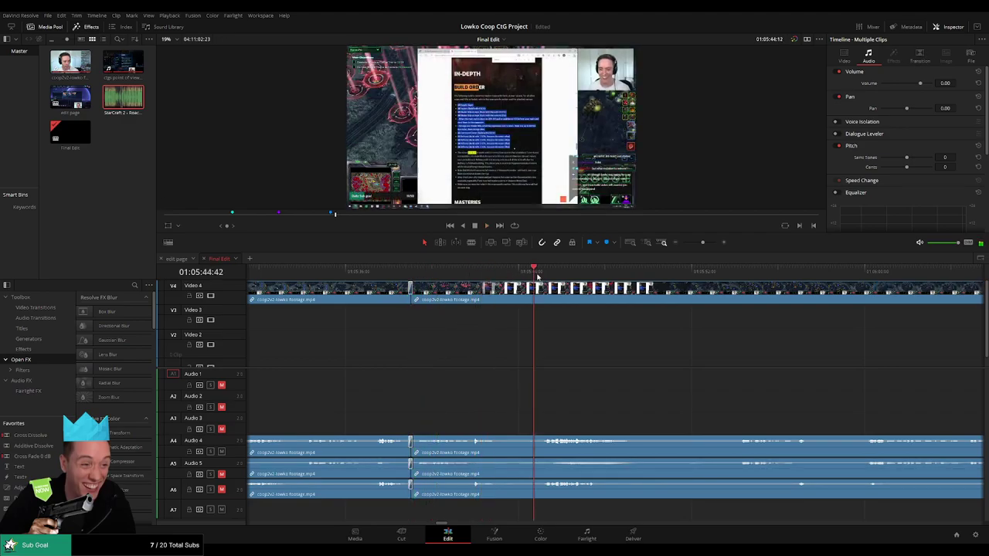
- Ripple-delete the quiet section from about 01:05:49 to 01:05:54 after the build-order page segment, and select the resulting edit point
drag(705, 352, 561, 352)
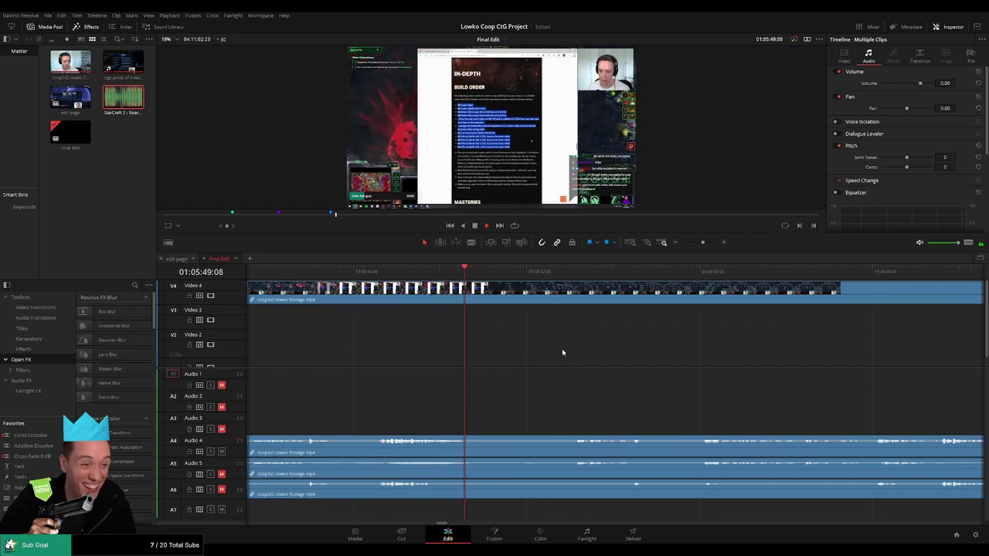
drag(525, 275, 554, 275)
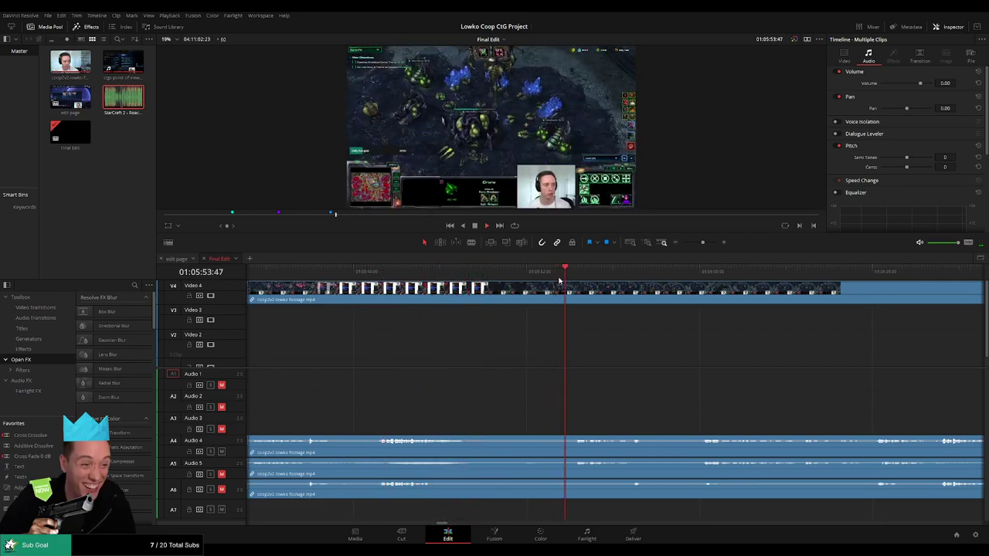
click(438, 274)
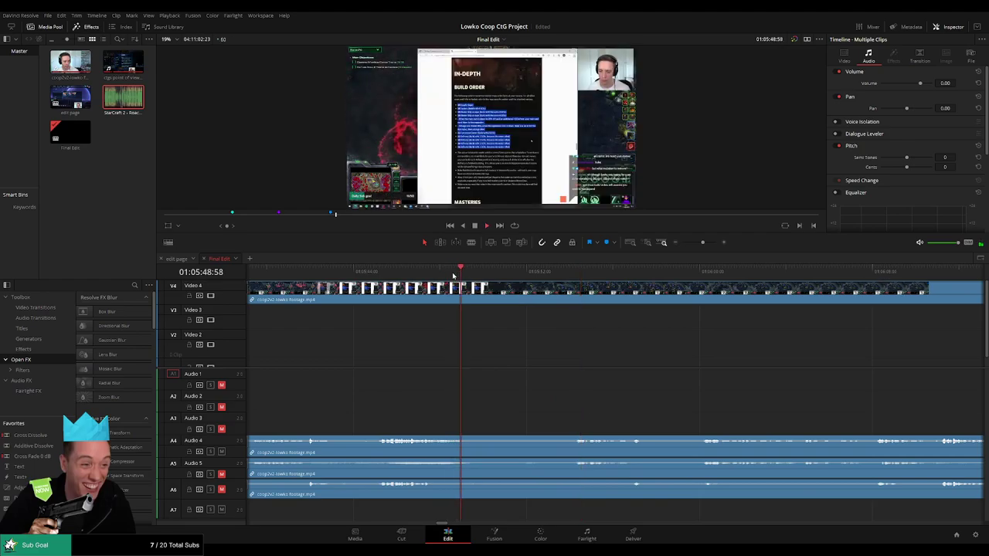
key(b)
click(472, 292)
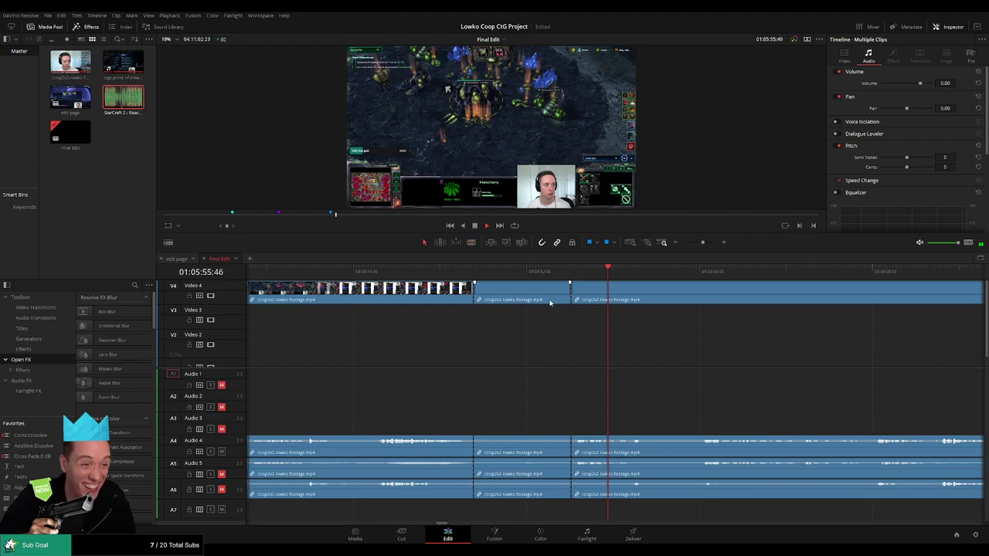
click(473, 290)
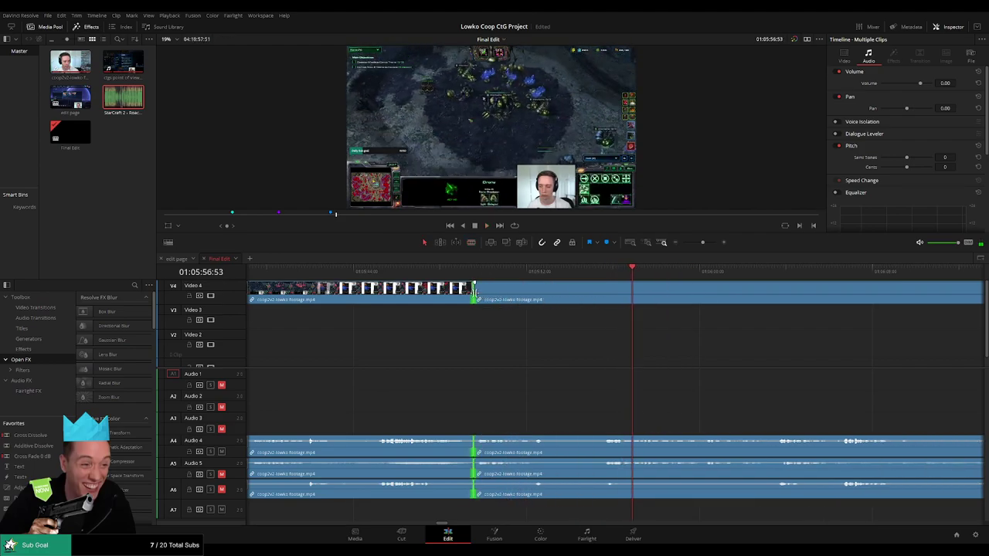
- Find the next pause, ripple-delete the footage from about 01:06:10 to 01:06:14, and select the resulting edit point
scroll(560, 347, right, 5)
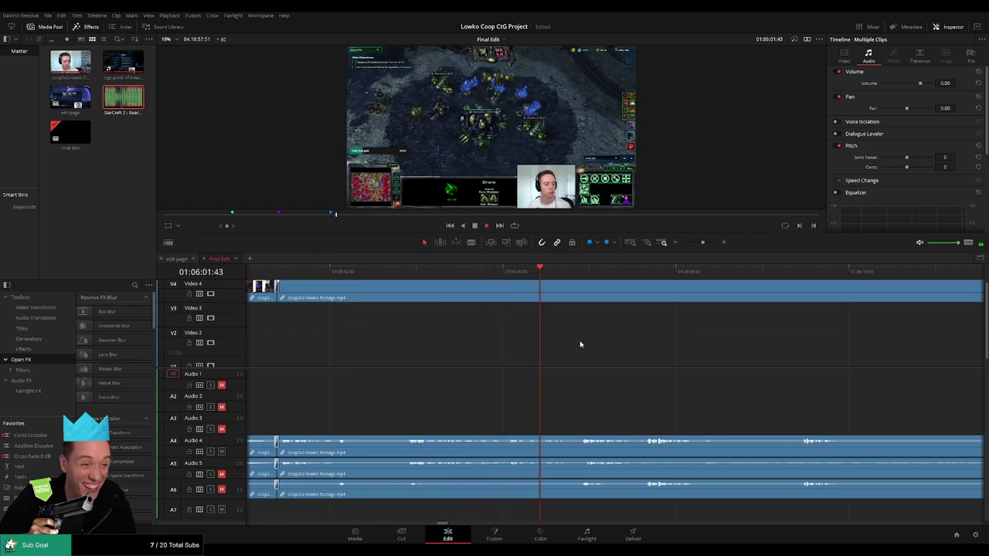
scroll(709, 346, right, 5)
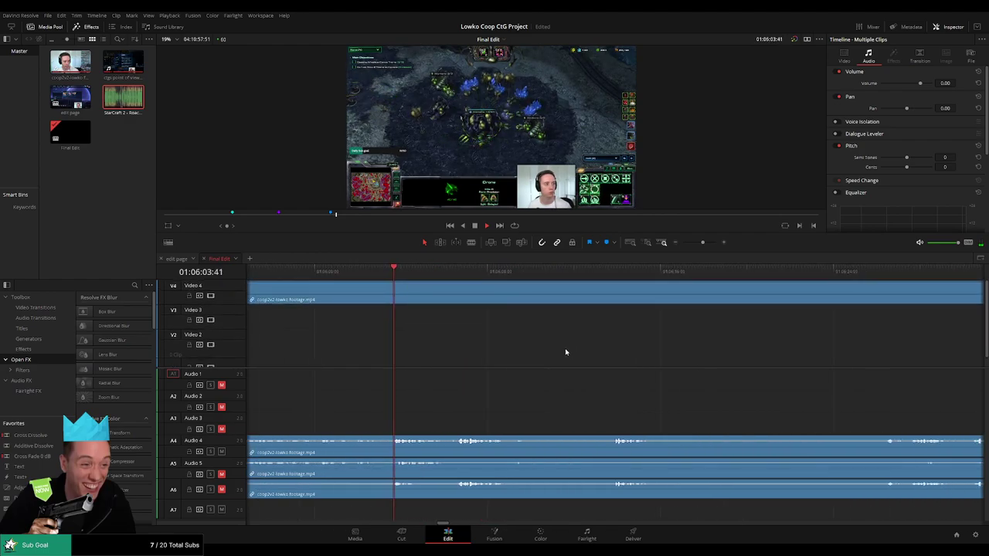
mouse_move(702, 244)
mouse_down()
mouse_move(678, 245)
mouse_move(701, 249)
mouse_up()
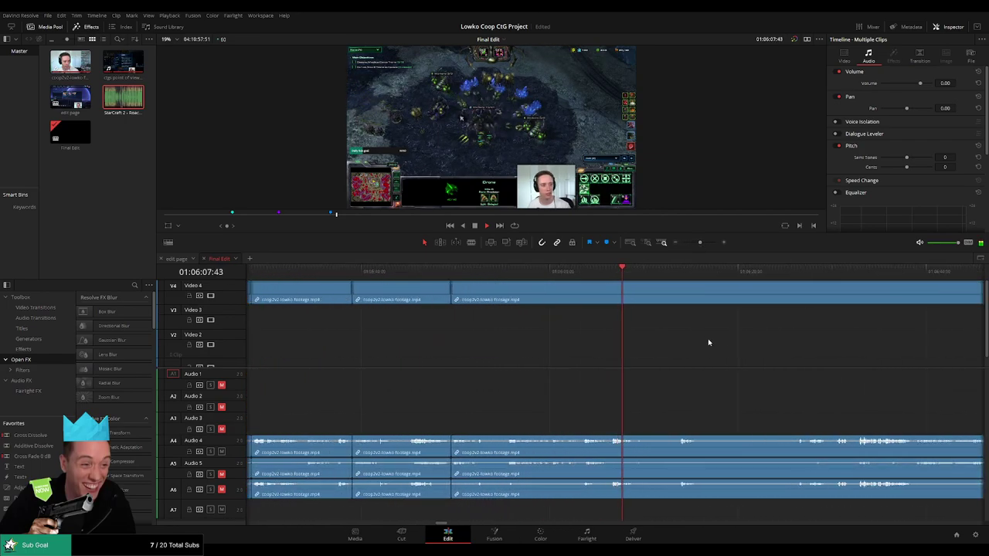
scroll(618, 340, right, 5)
key(ctrl+equal)
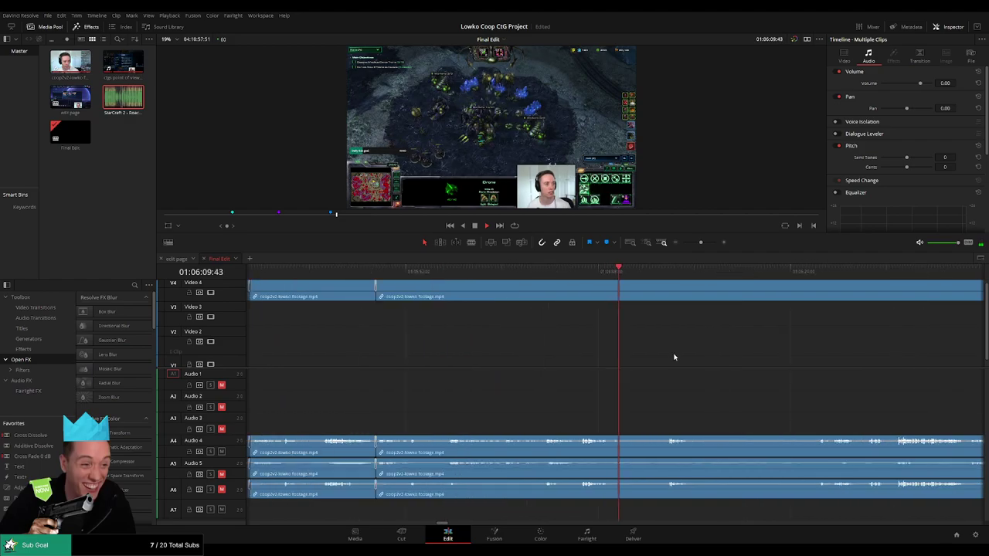
scroll(605, 339, right, 4)
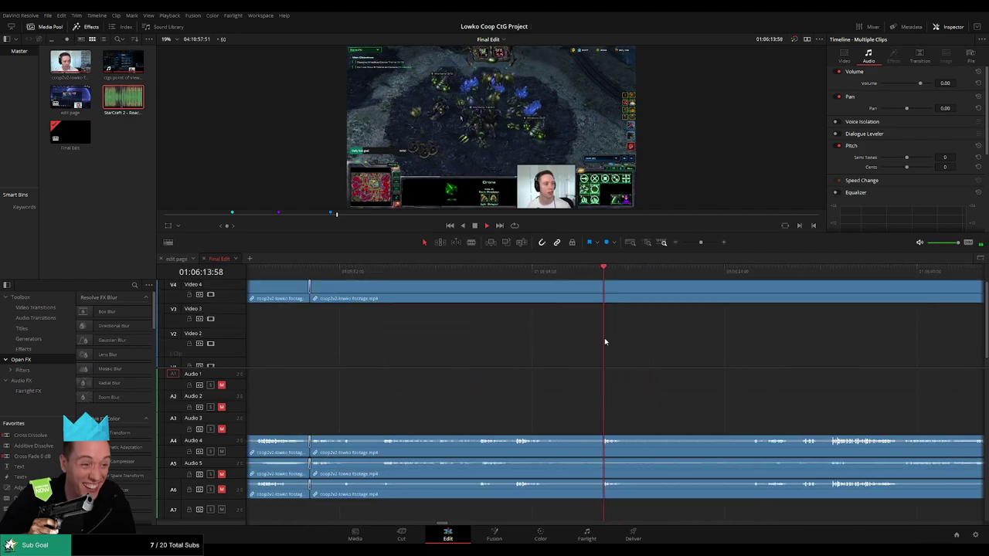
click(466, 285)
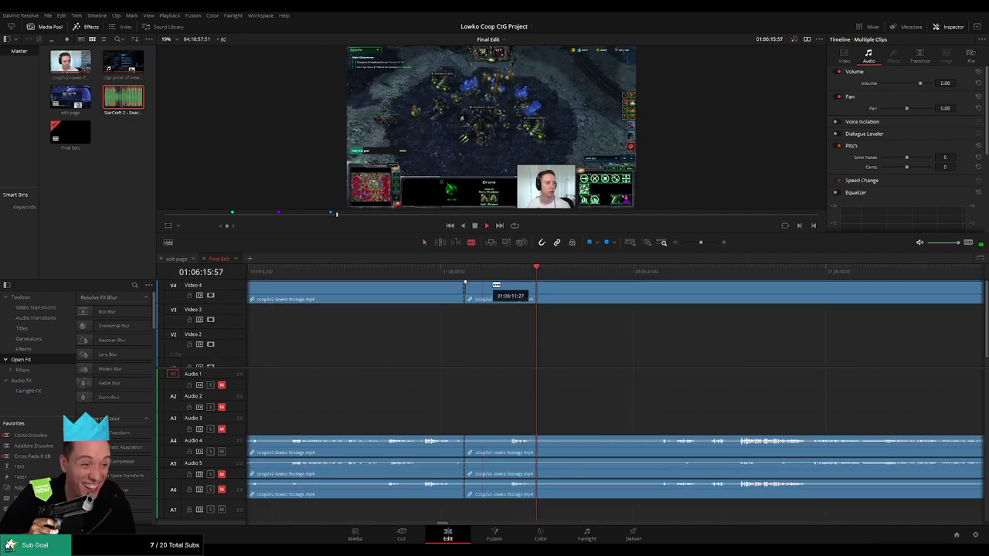
click(508, 287)
key(a)
click(490, 291)
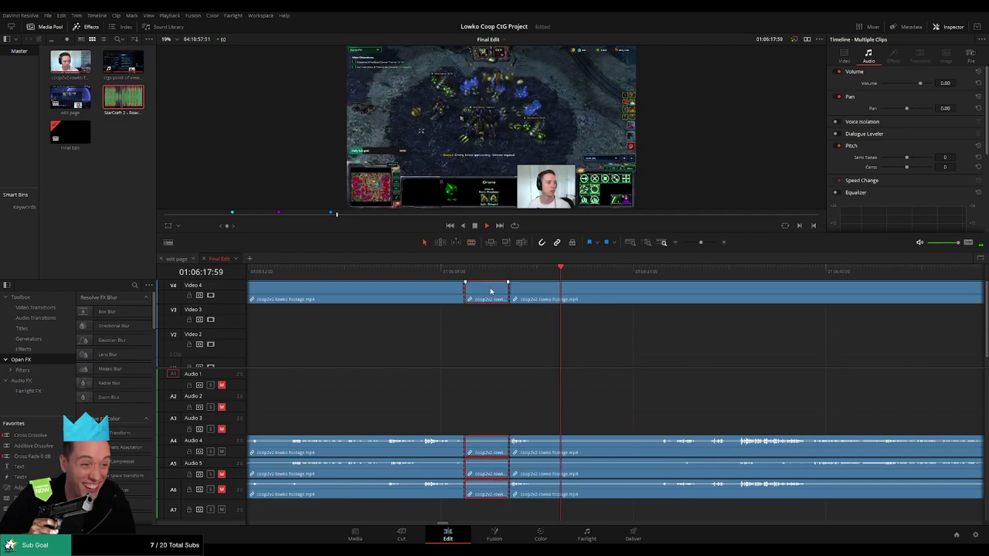
key(Delete)
click(466, 292)
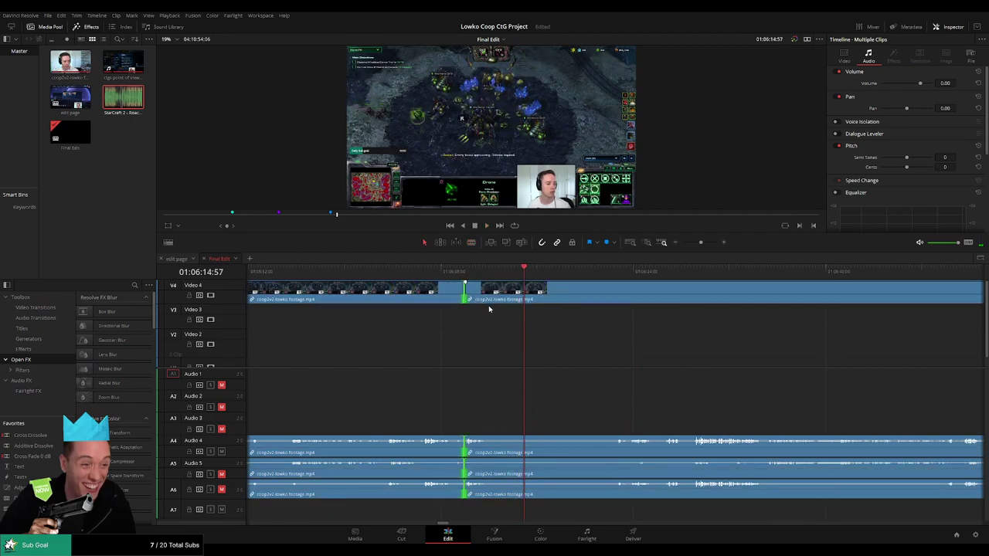
- Split the footage at 01:06:12:16 and about 01:06:22, and ripple-delete the section between, adding a short transition at the join
click(611, 272)
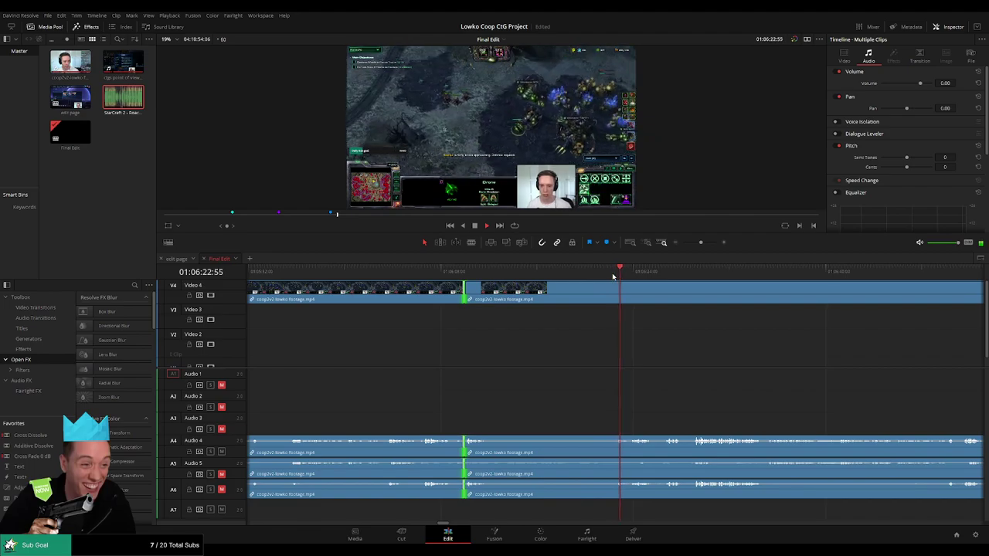
key(space)
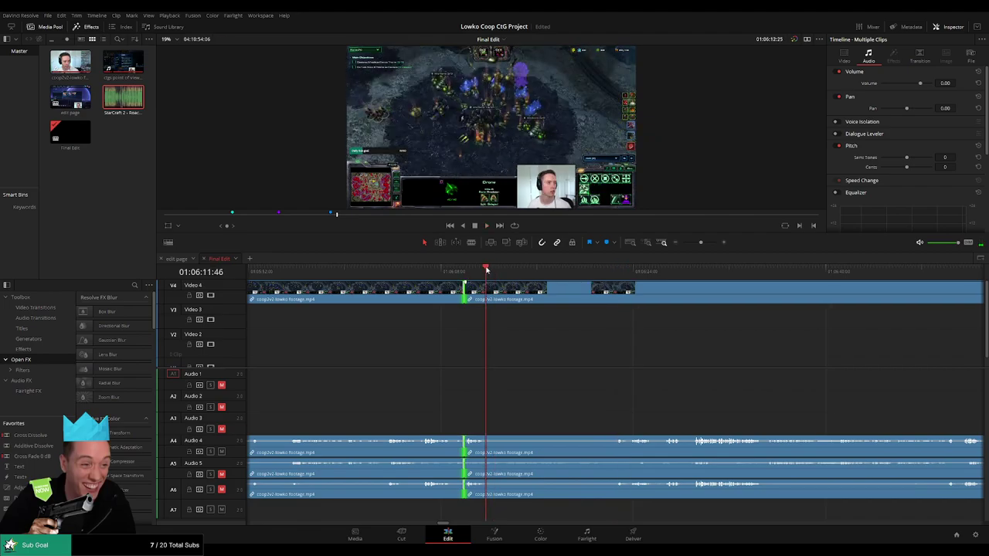
click(501, 291)
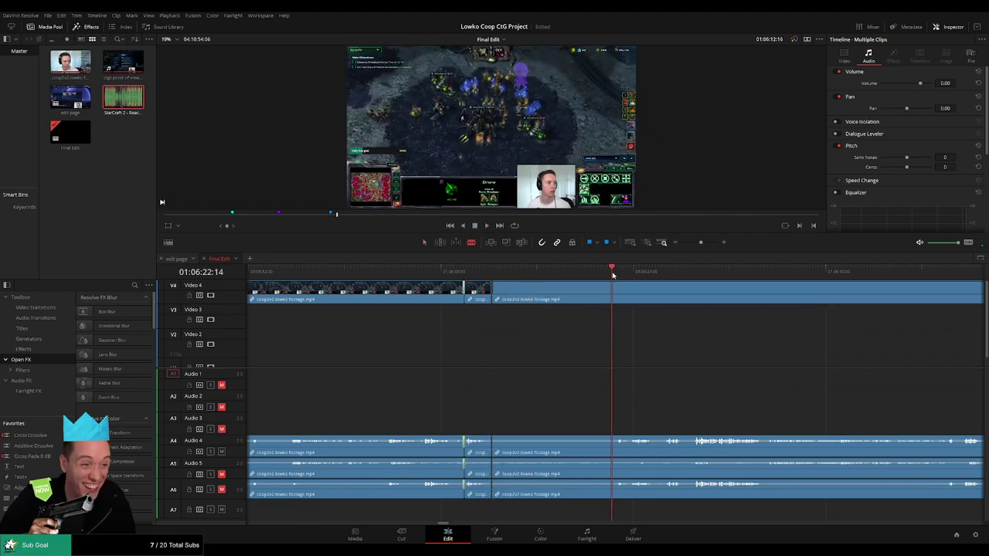
click(615, 294)
key(a)
click(579, 296)
key(Delete)
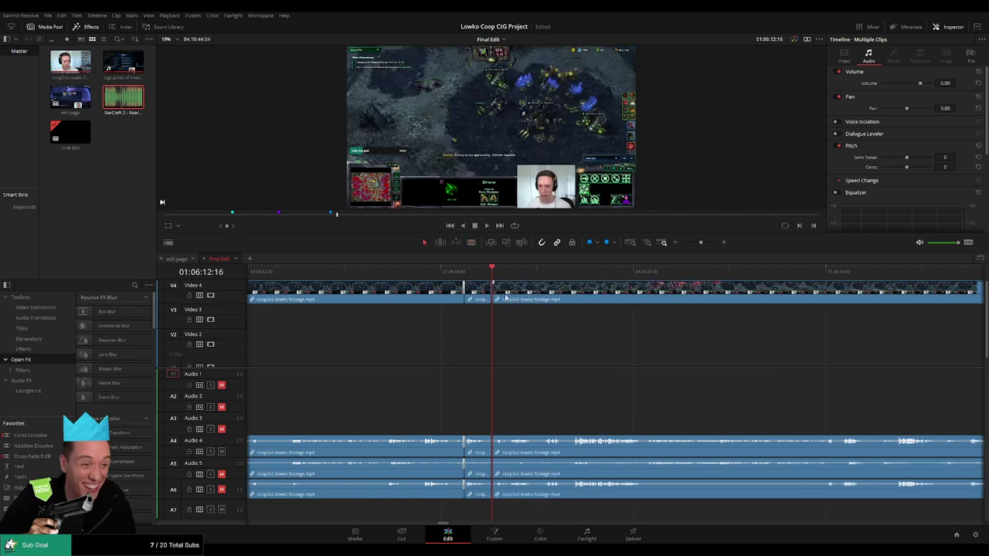
- Play back the join at 01:06:12:16 several times and review the gameplay footage following it
click(482, 270)
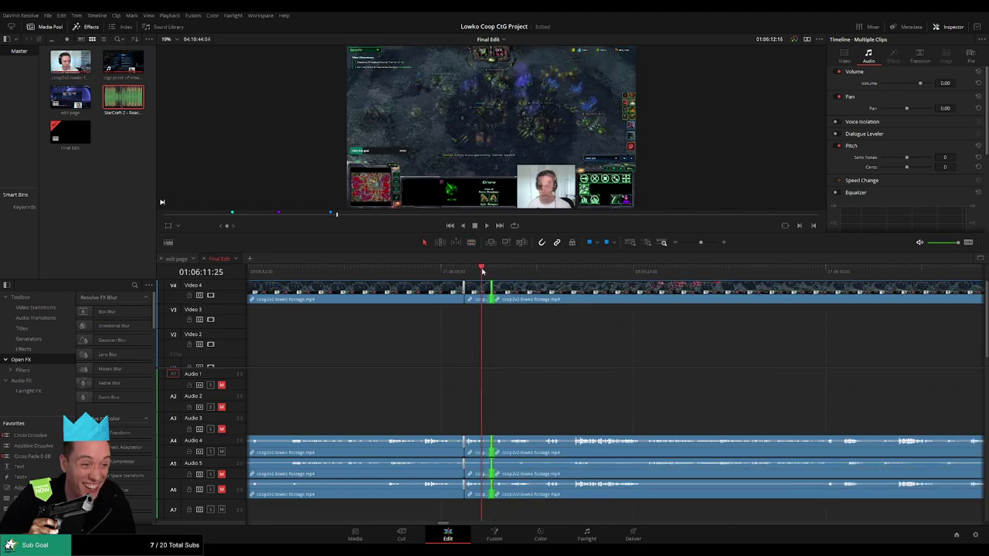
key(space)
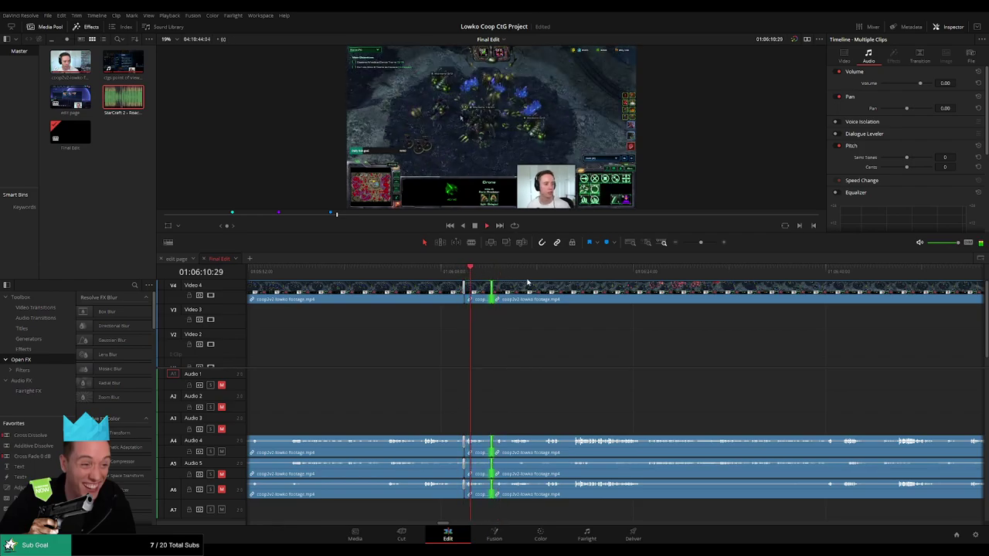
click(570, 272)
click(490, 270)
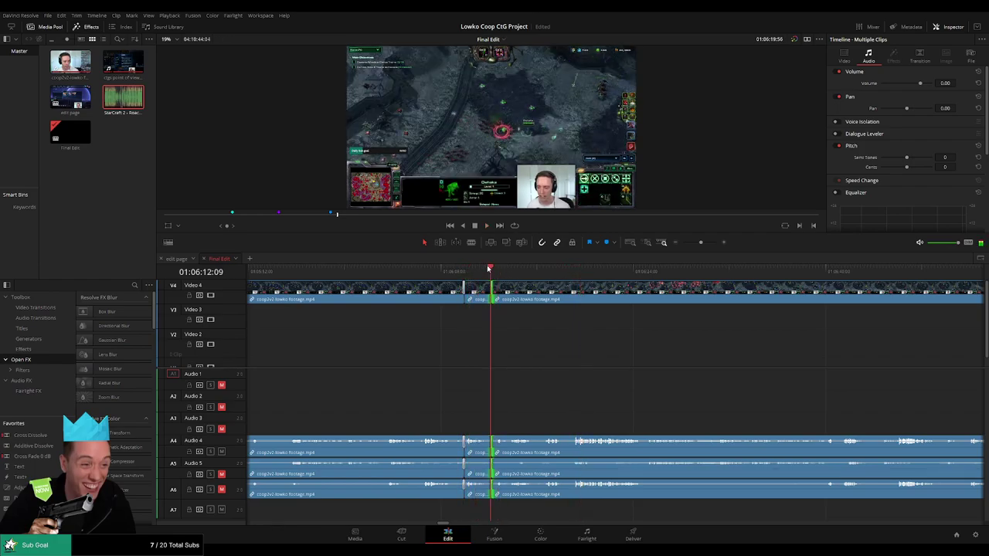
click(481, 270)
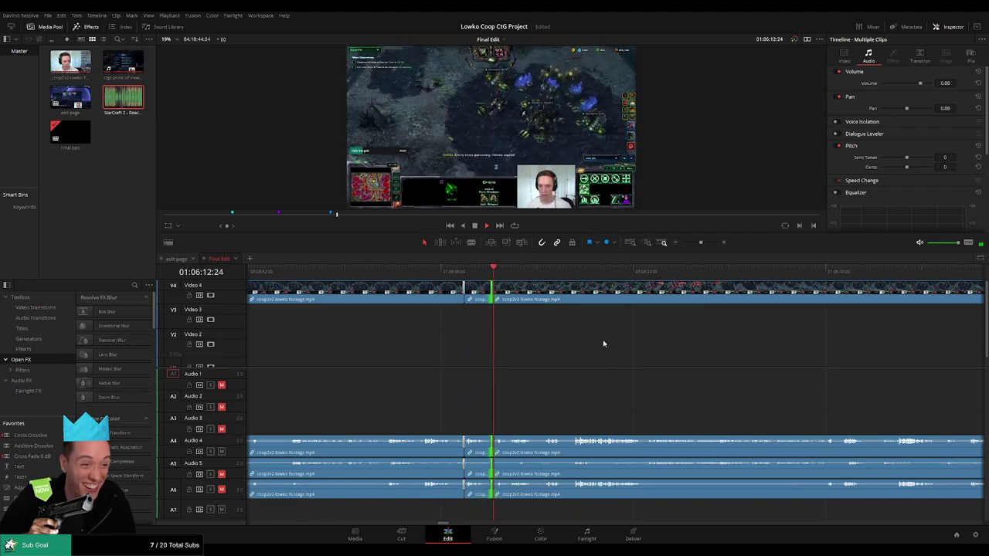
scroll(611, 334, right, 8)
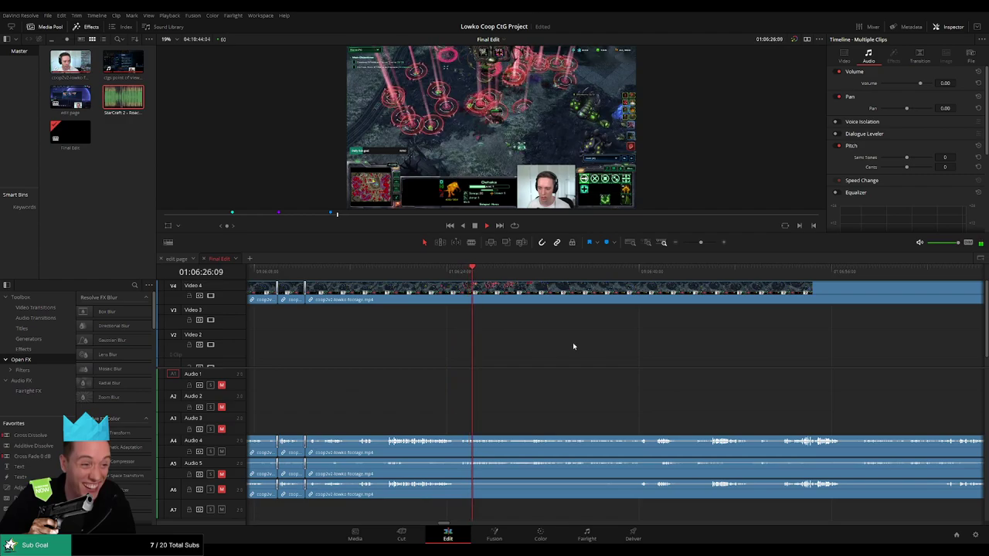
- Play through the gameplay footage from about 01:06:26 to 01:07:20, checking the audio for quiet sections to cut
scroll(523, 348, right, 2)
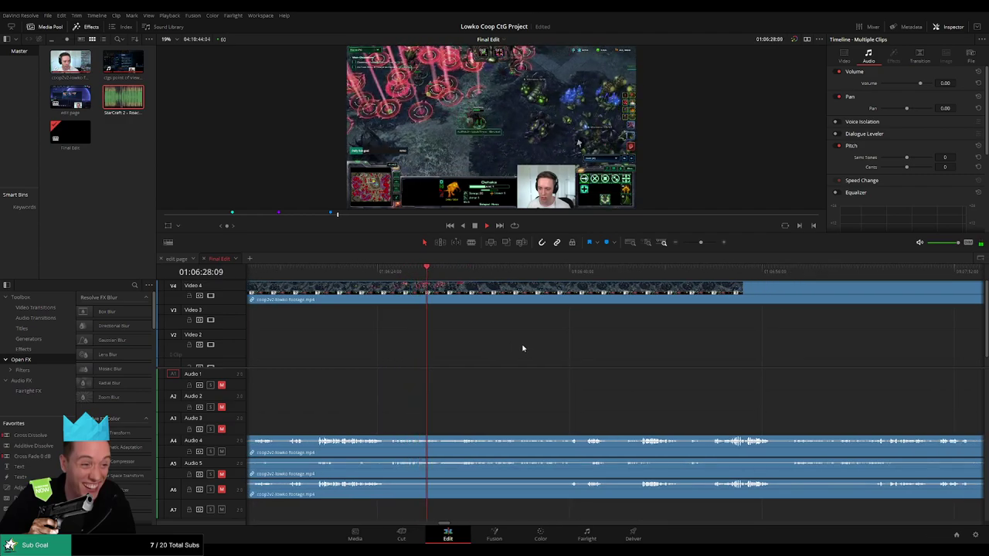
scroll(516, 346, right, 2)
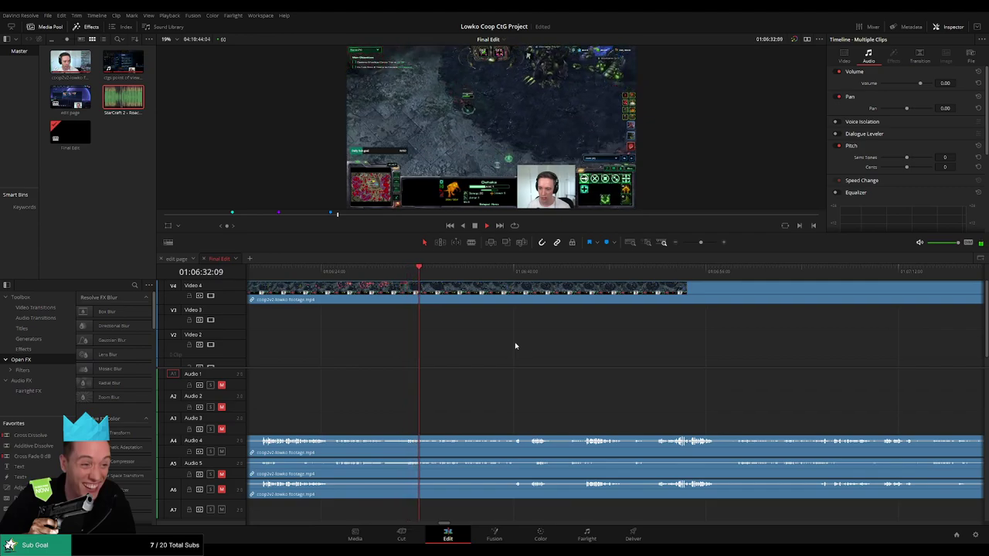
scroll(527, 346, right, 1)
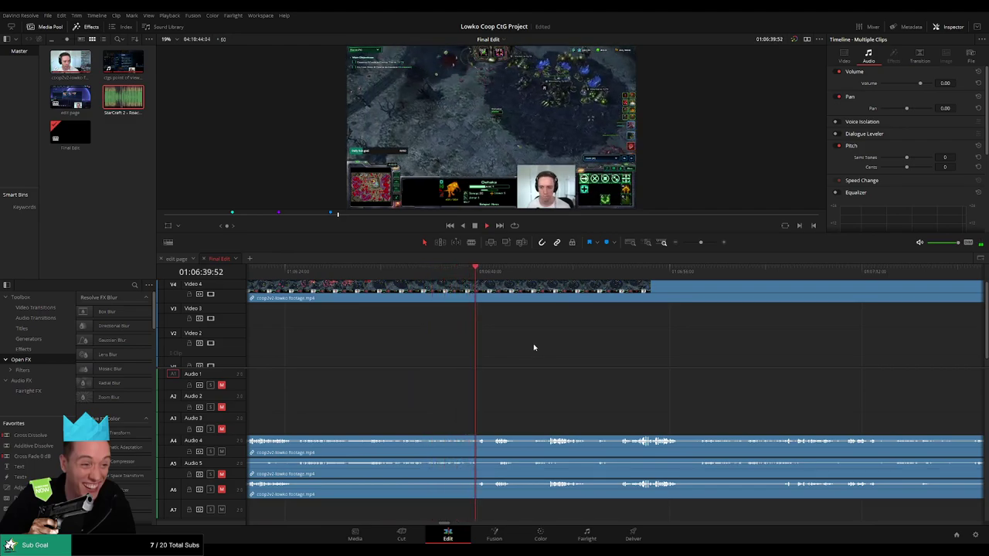
scroll(559, 347, right, 5)
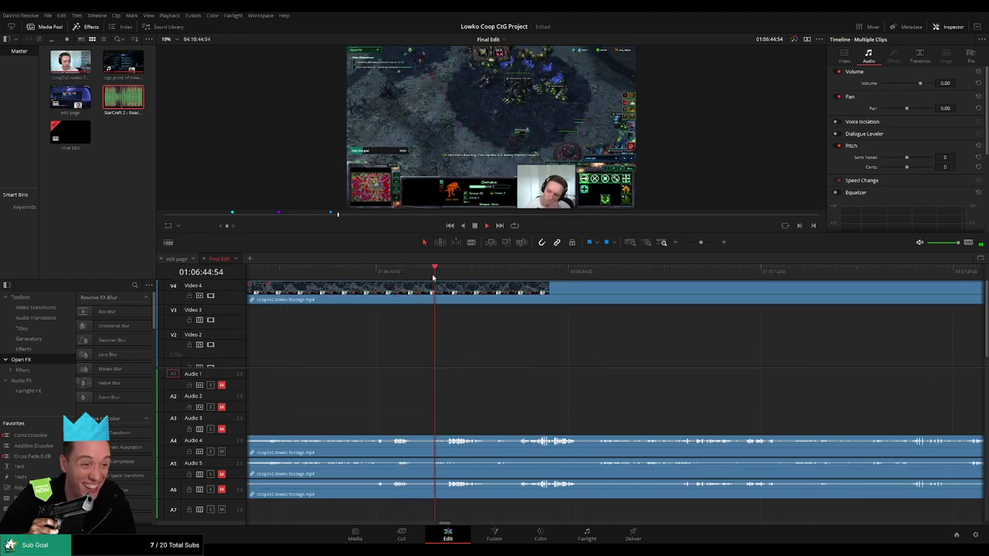
scroll(570, 344, right, 4)
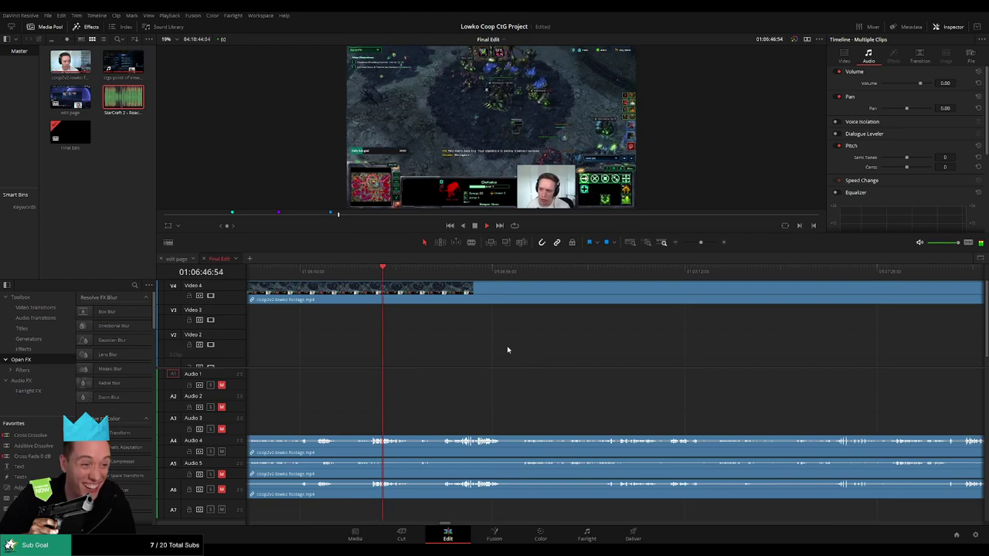
mouse_move(700, 242)
mouse_down()
mouse_move(682, 244)
mouse_move(700, 245)
mouse_up()
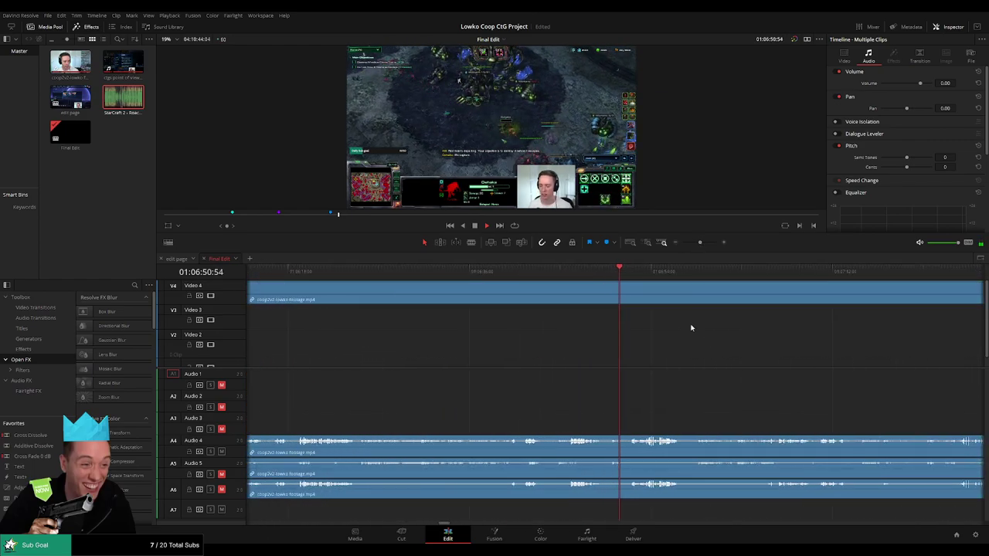
scroll(563, 343, right, 8)
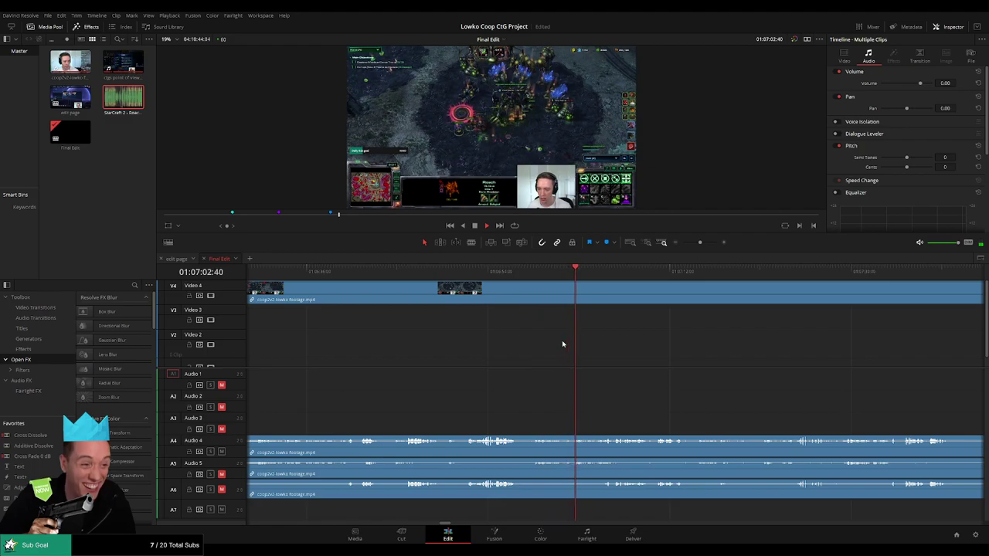
drag(641, 360, 507, 352)
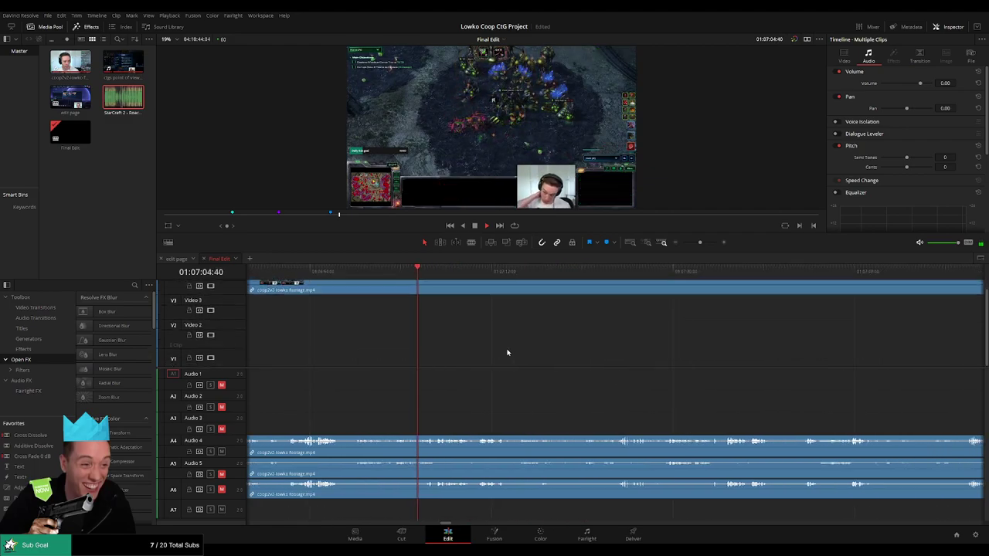
scroll(502, 357, up, 1)
scroll(498, 363, right, 1)
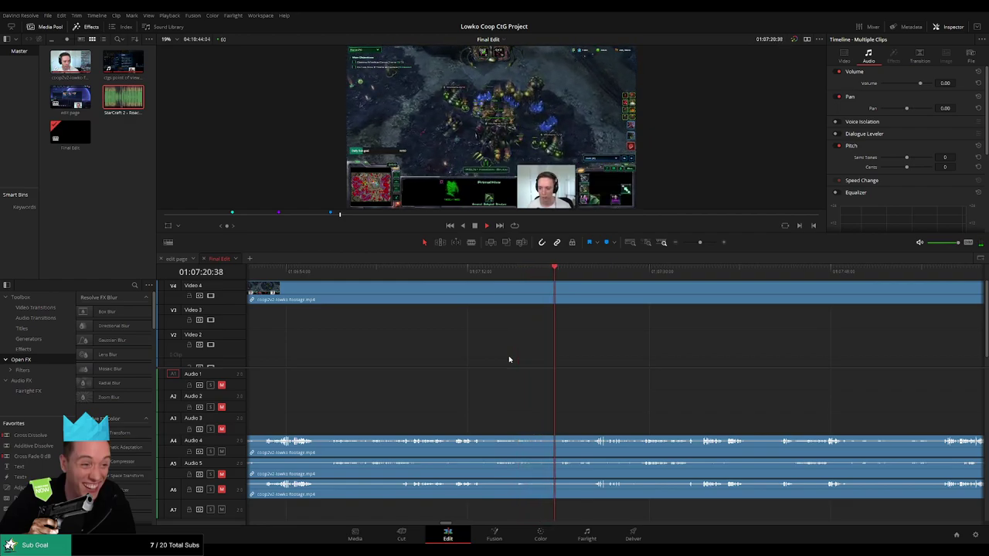
- Review the rest of the gameplay from about 01:07:22 to 01:08:03, skipping ahead through the quieter stretches until the match ends
drag(699, 242, 701, 244)
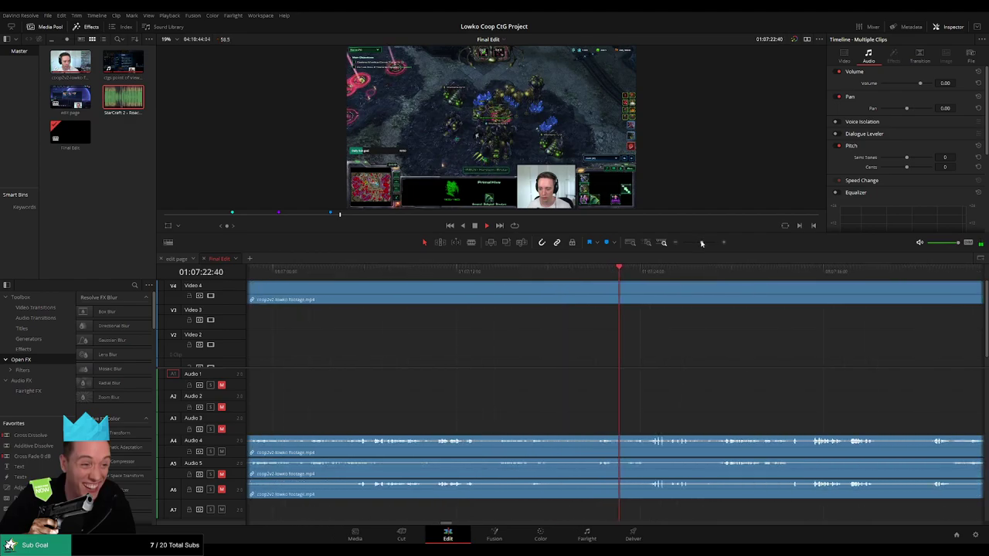
drag(720, 344, 576, 344)
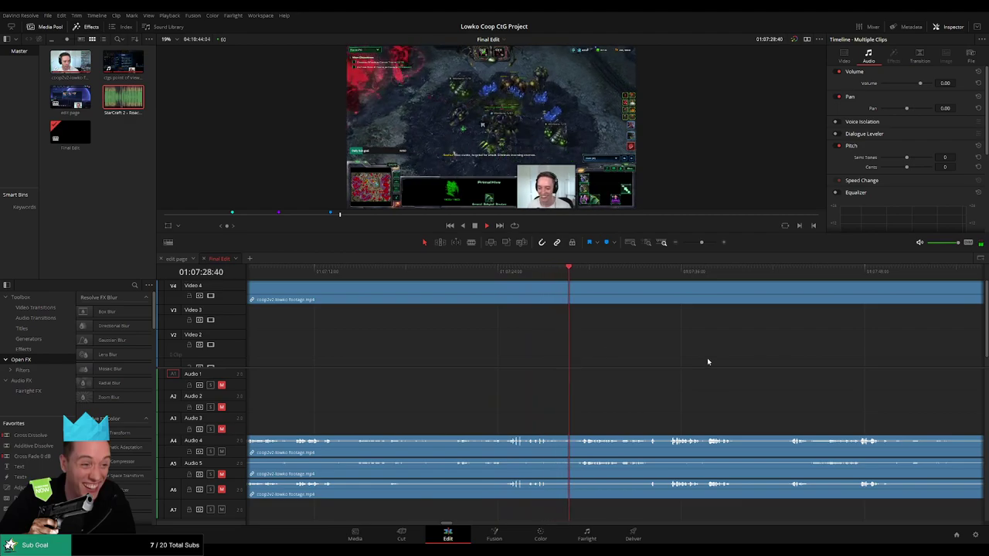
scroll(552, 357, right, 2)
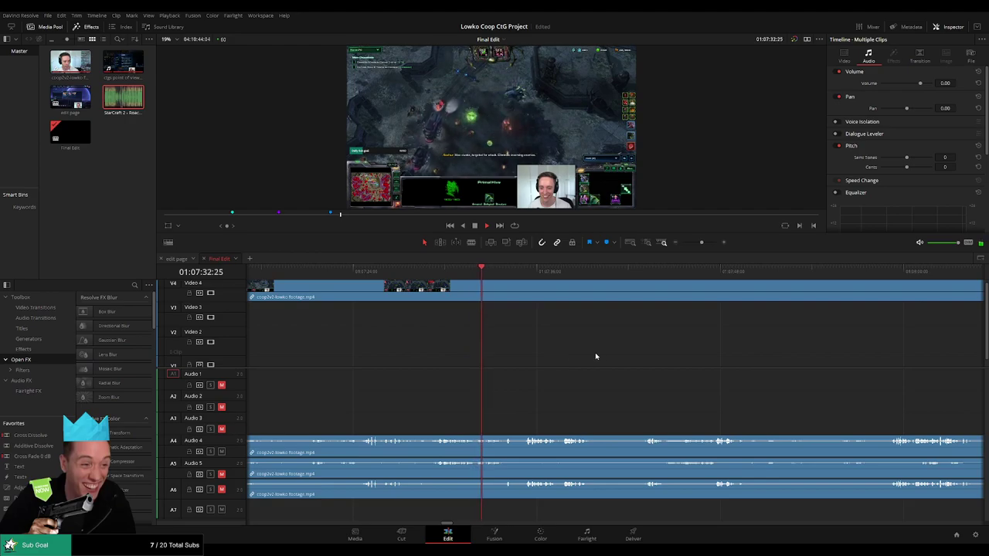
drag(596, 356, 514, 353)
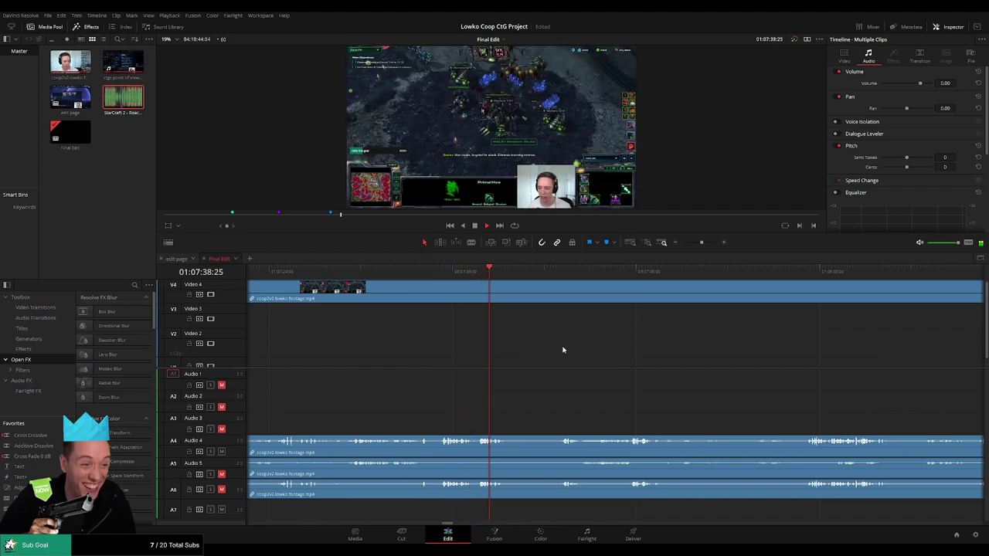
click(539, 274)
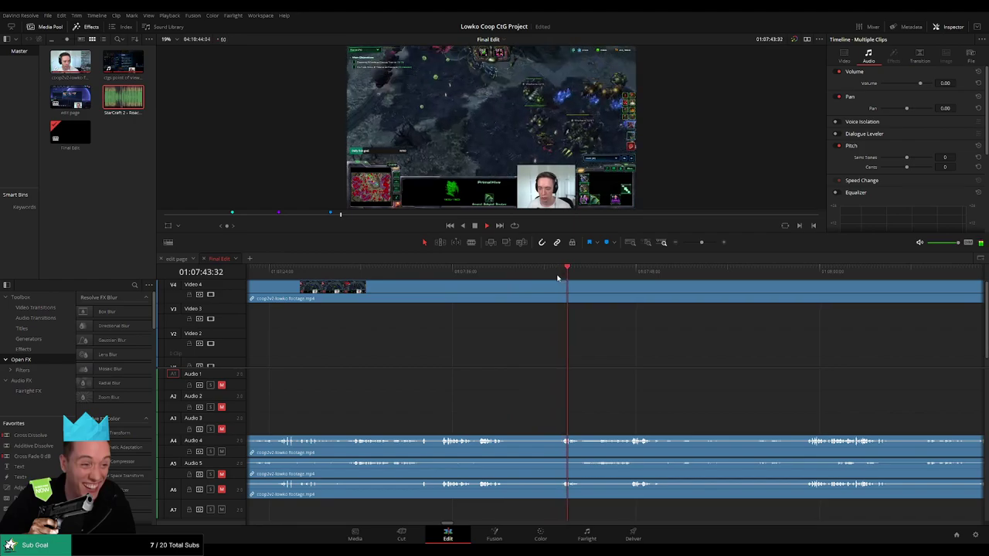
scroll(498, 351, right, 5)
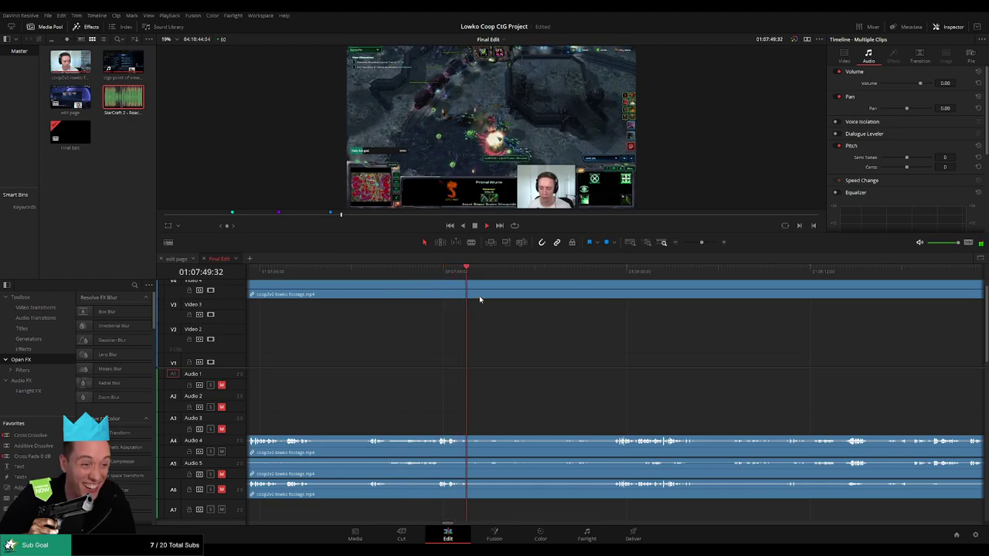
click(532, 278)
drag(535, 278, 606, 276)
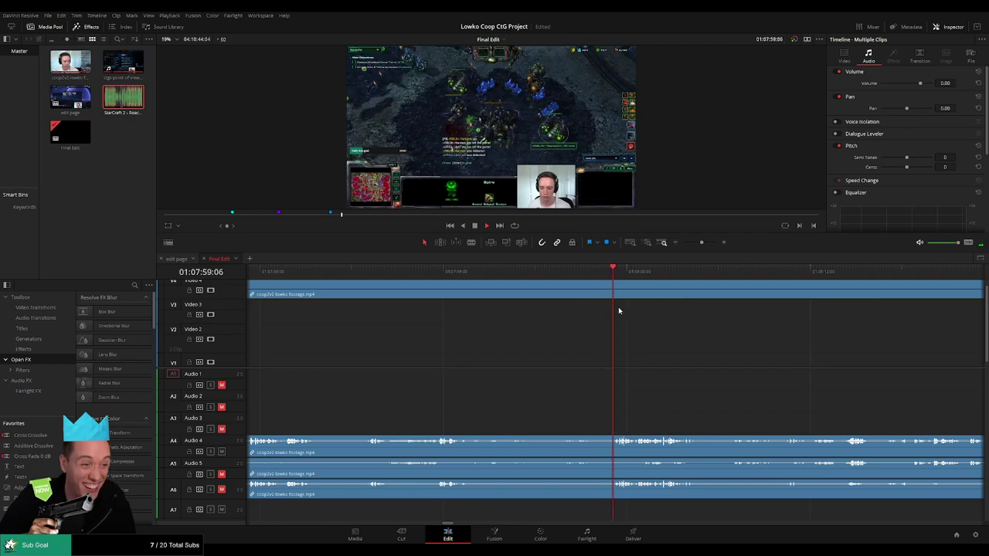
drag(618, 310, 436, 346)
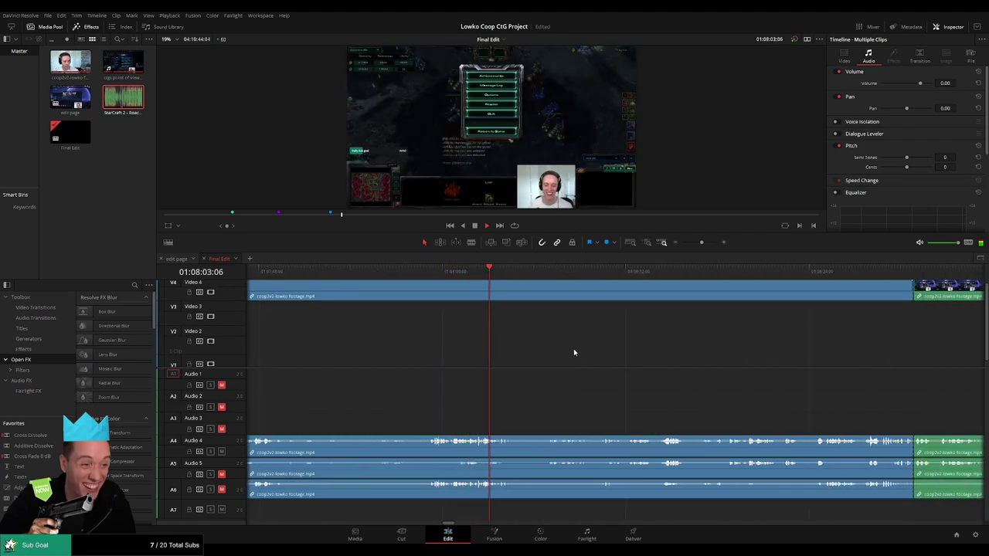
- Split the footage at about 01:08:04 and 01:08:07, ripple-delete the section between, and add a short transition at the join
key(ctrl+b)
drag(507, 273, 549, 276)
key(space)
key(space)
key(b)
click(519, 295)
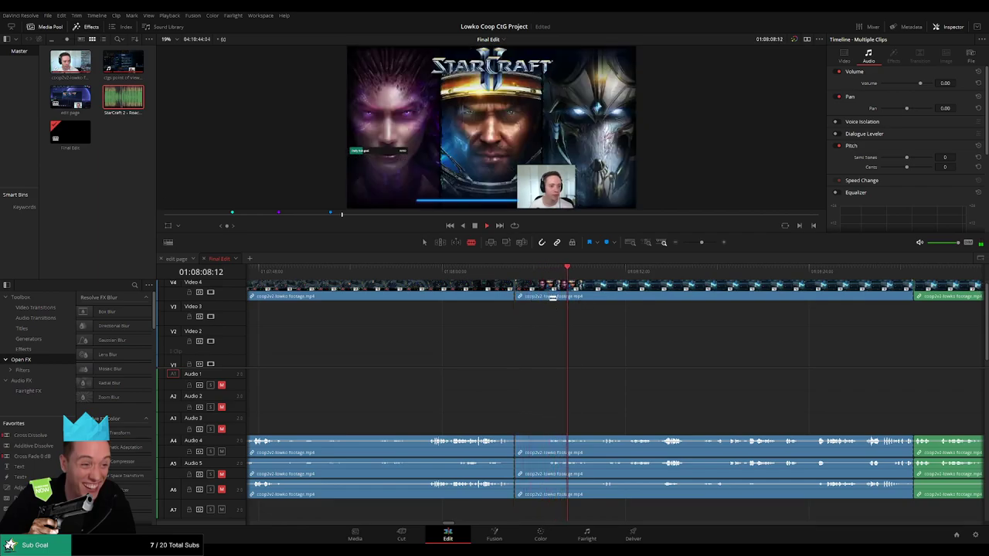
click(546, 297)
key(a)
click(533, 297)
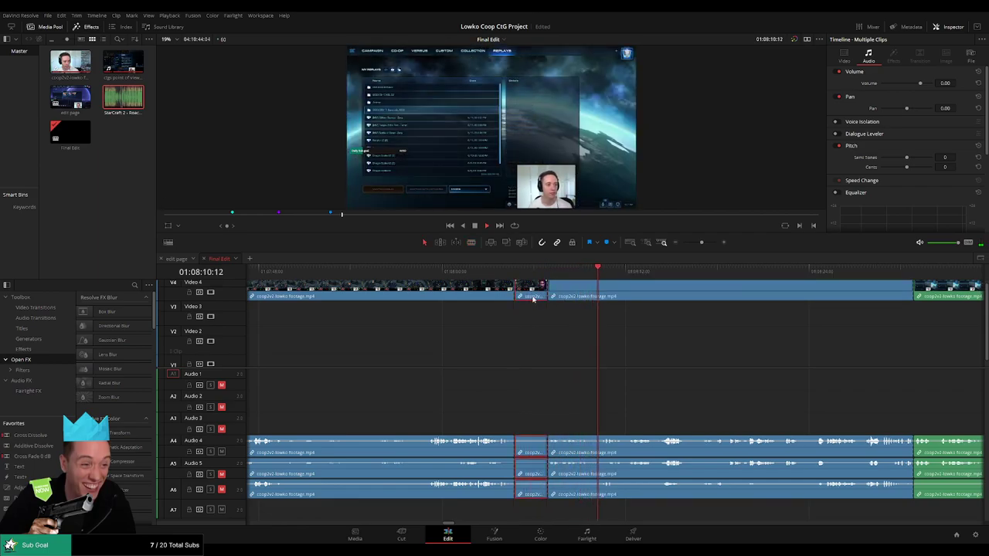
key(Delete)
click(516, 291)
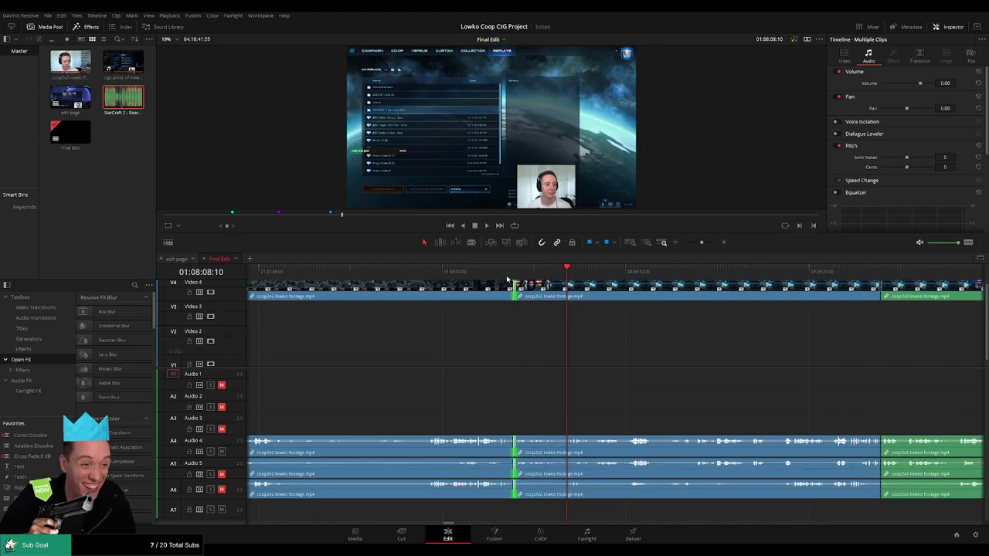
- Play back the new join at about 01:08:05 and review the replay-menu footage up to the start of the green clip
click(579, 332)
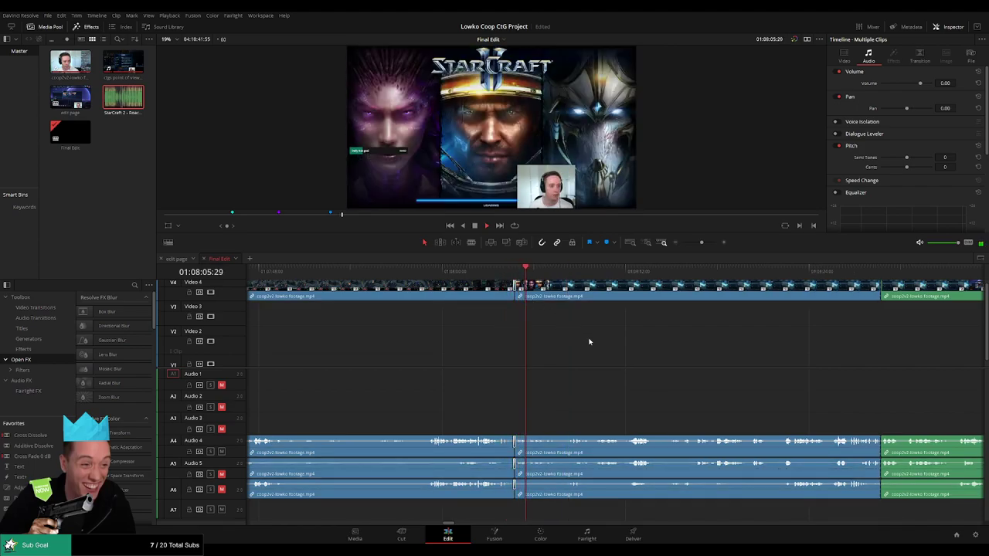
scroll(632, 333, right, 5)
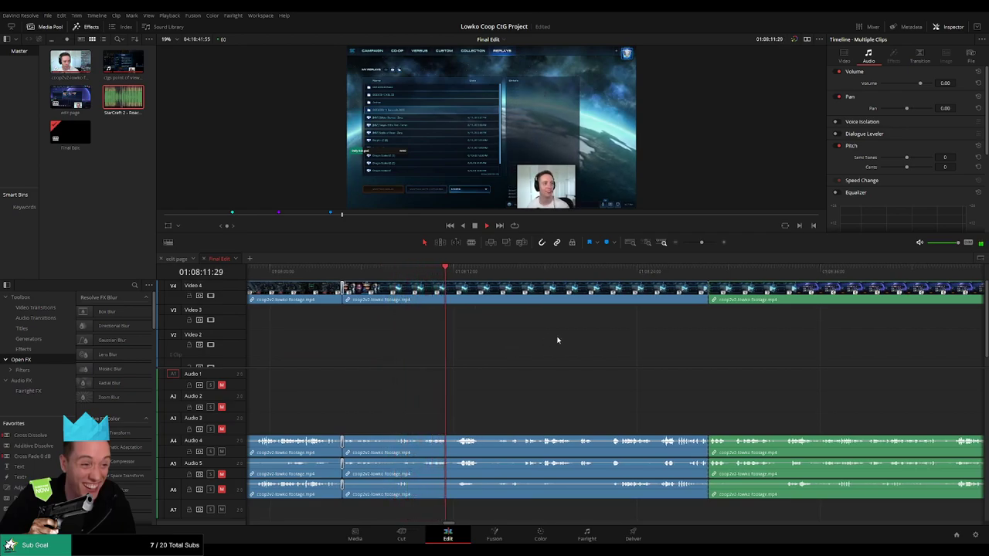
scroll(525, 349, right, 2)
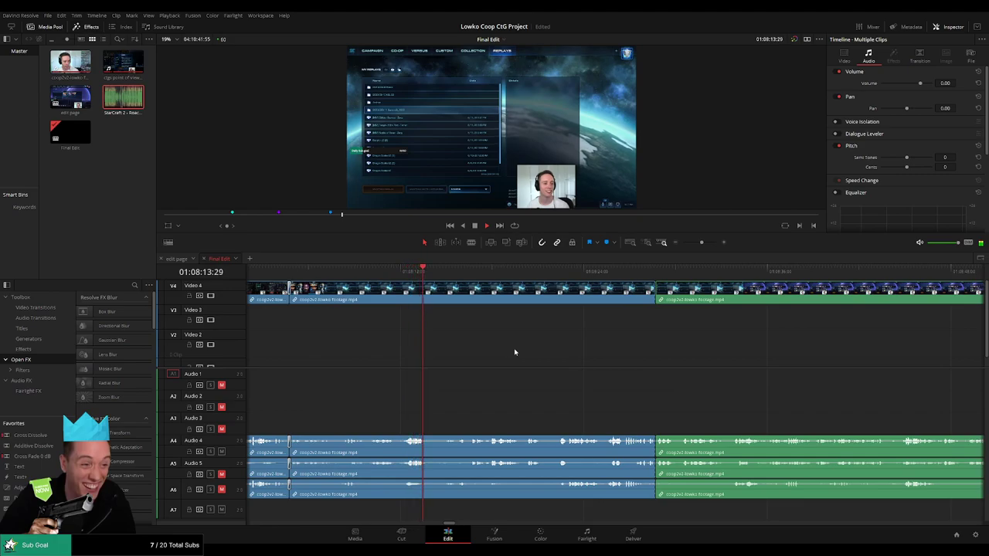
click(443, 274)
scroll(580, 335, right, 3)
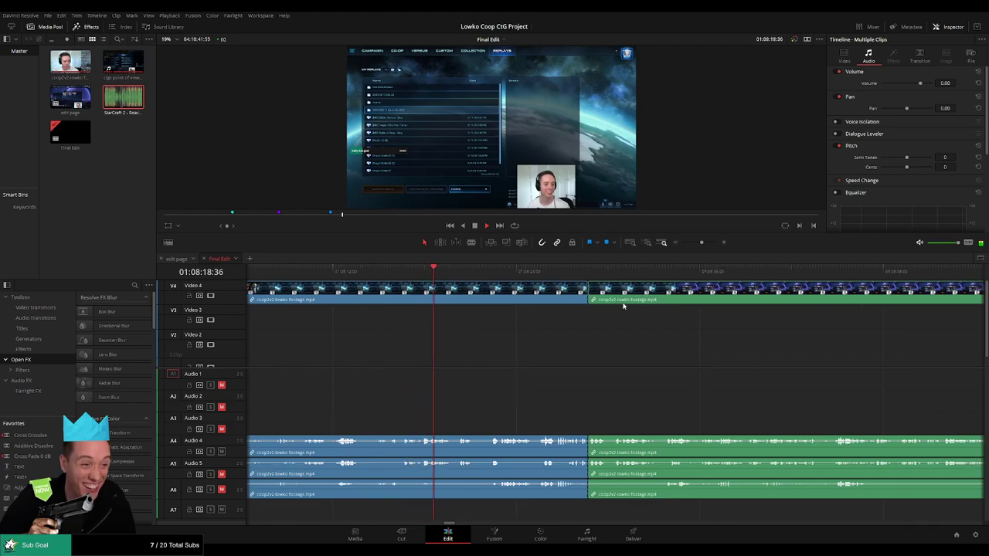
mouse_move(700, 244)
mouse_down()
mouse_move(679, 245)
mouse_move(701, 248)
mouse_up()
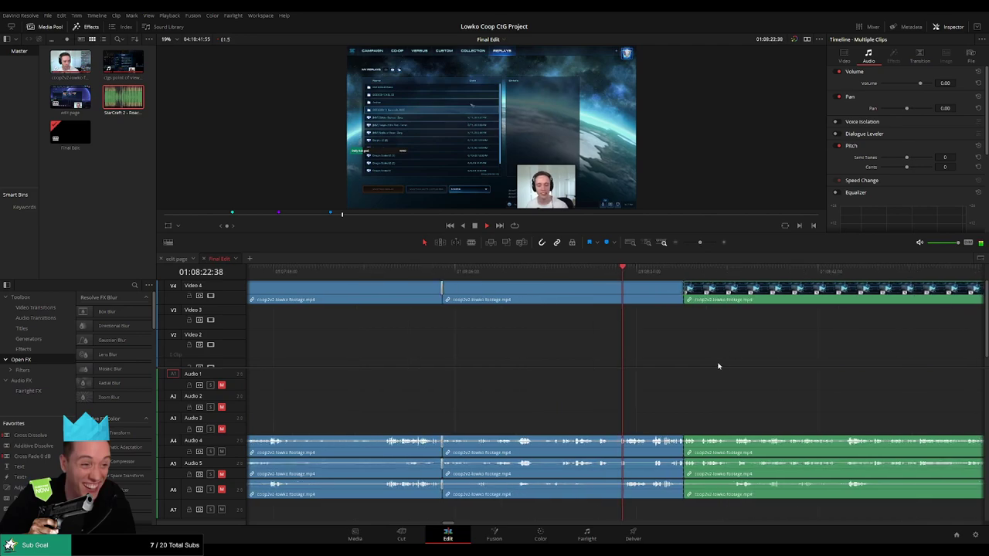
scroll(614, 362, right, 3)
scroll(637, 357, right, 3)
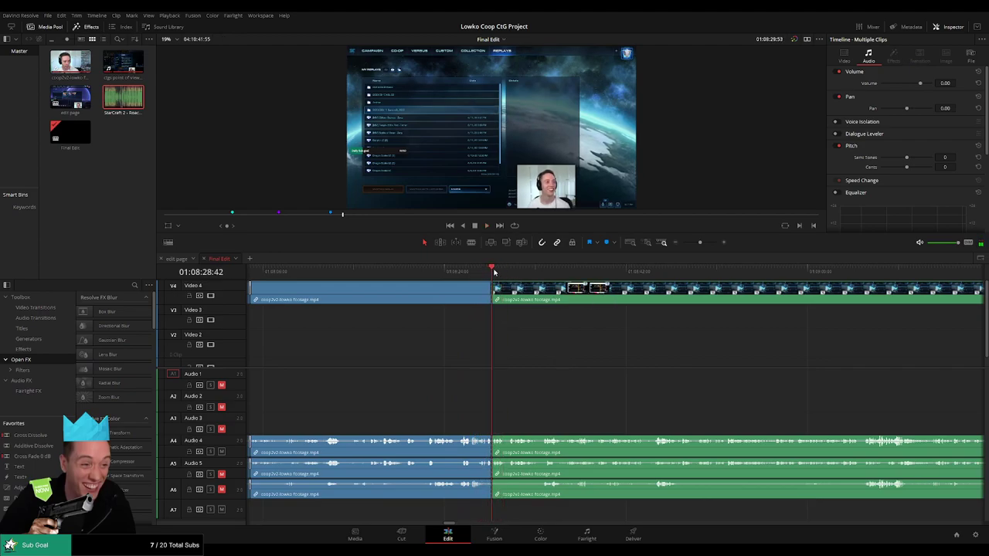
- Select the edit point between the blue and green clips at 01:08:28 and play back across it
mouse_move(700, 242)
mouse_down()
mouse_move(688, 245)
mouse_move(709, 245)
mouse_move(699, 245)
mouse_up()
key(space)
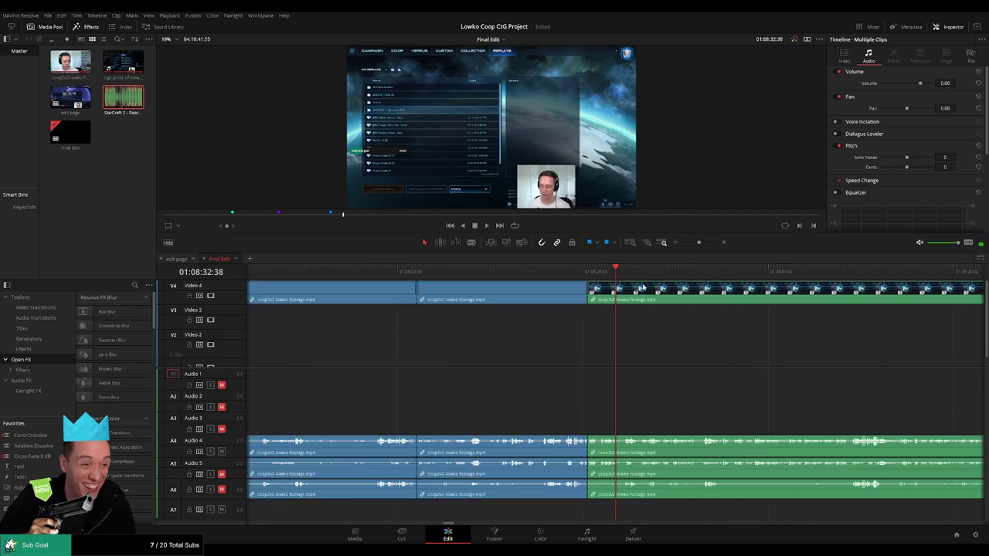
click(580, 271)
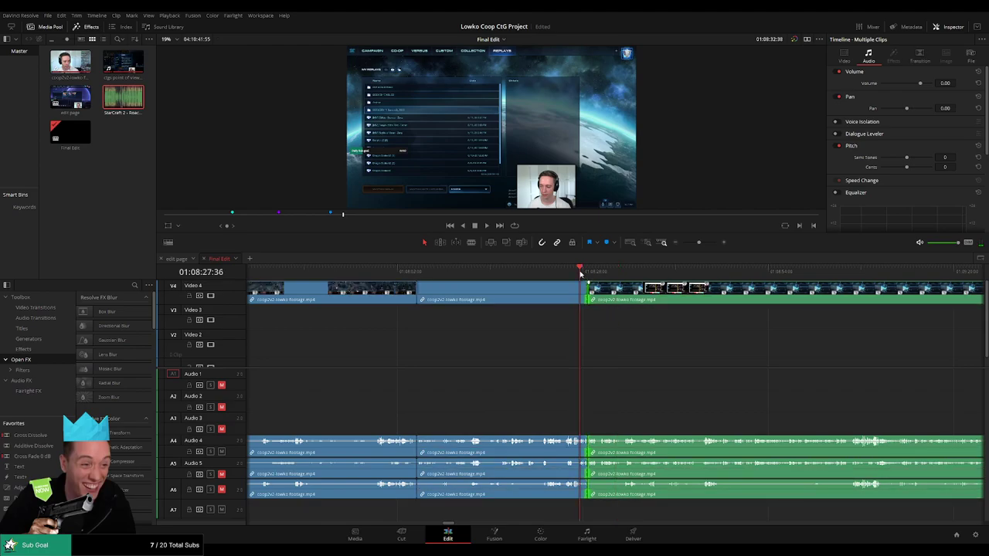
key(space)
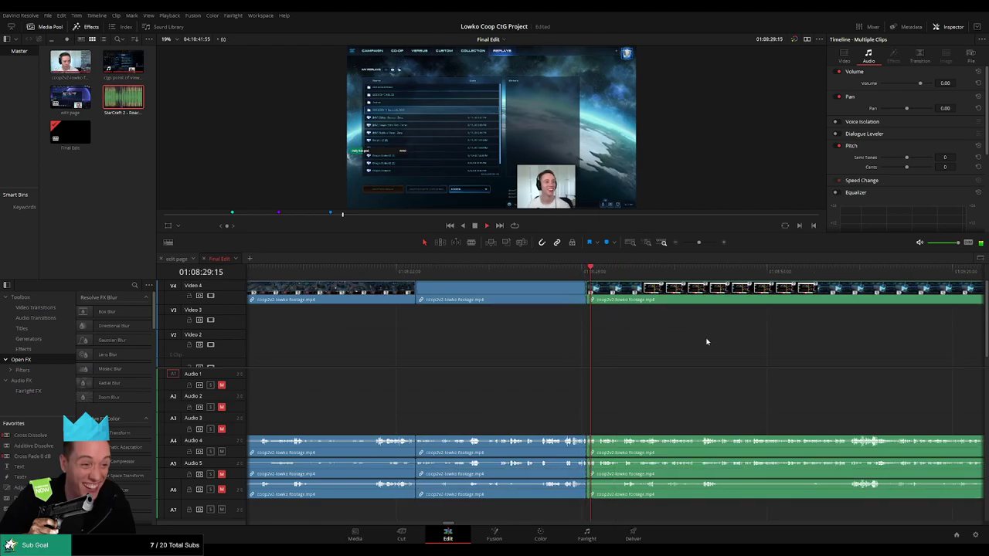
- Skim the green clip from about 01:08:33 to 01:25:31 through the commander selection screens to find where the next match starts
drag(733, 342, 581, 342)
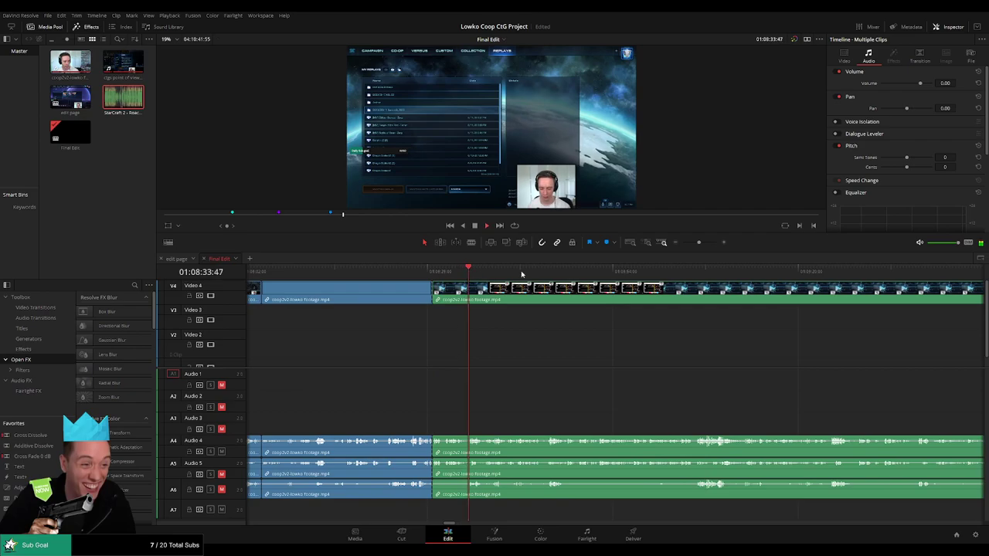
click(699, 270)
drag(699, 242, 679, 242)
click(492, 268)
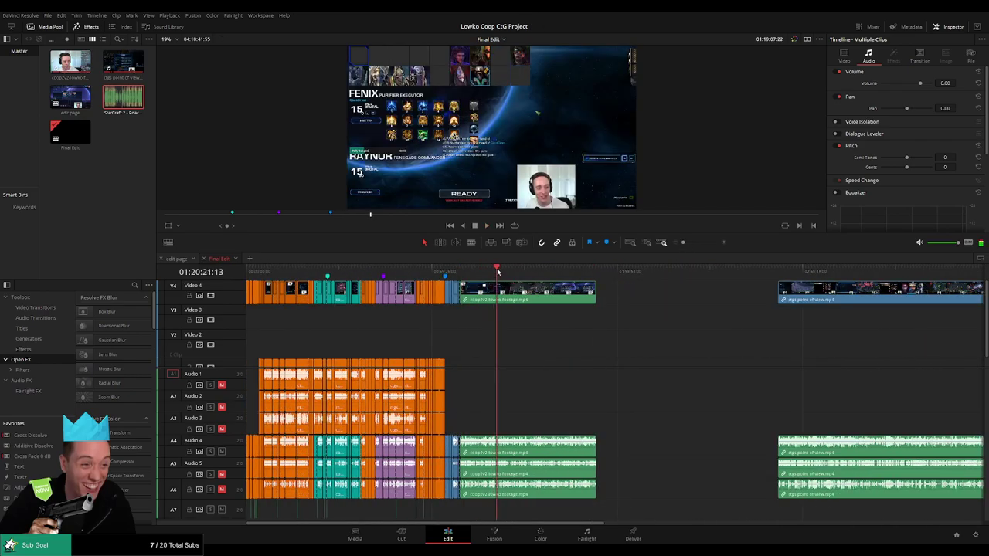
drag(497, 271, 502, 272)
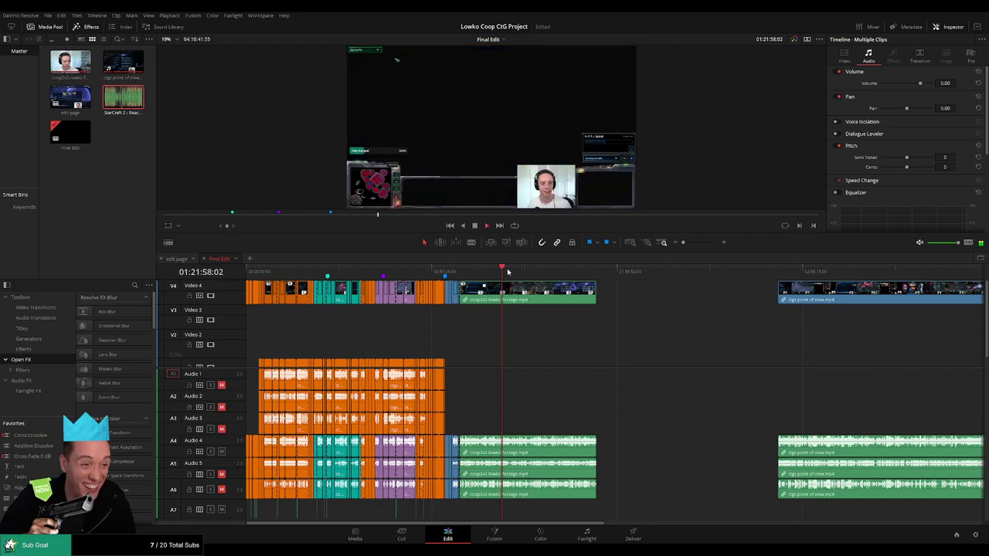
drag(689, 248, 691, 244)
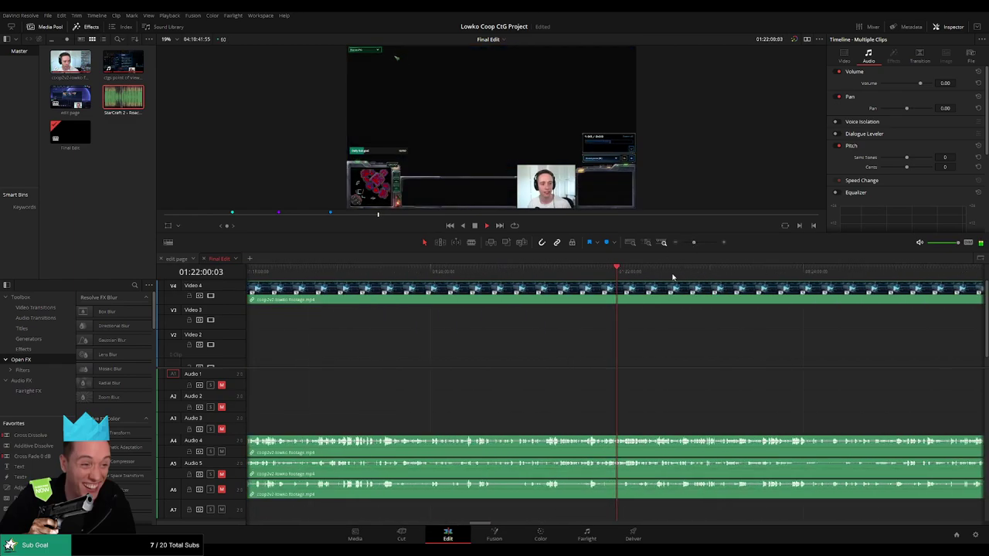
click(747, 272)
click(831, 273)
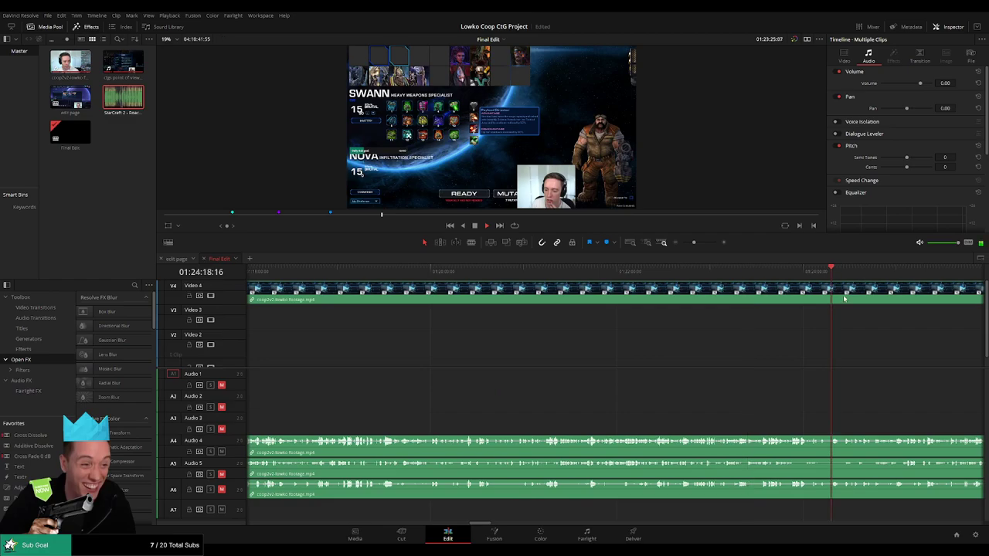
drag(820, 309, 511, 352)
click(582, 271)
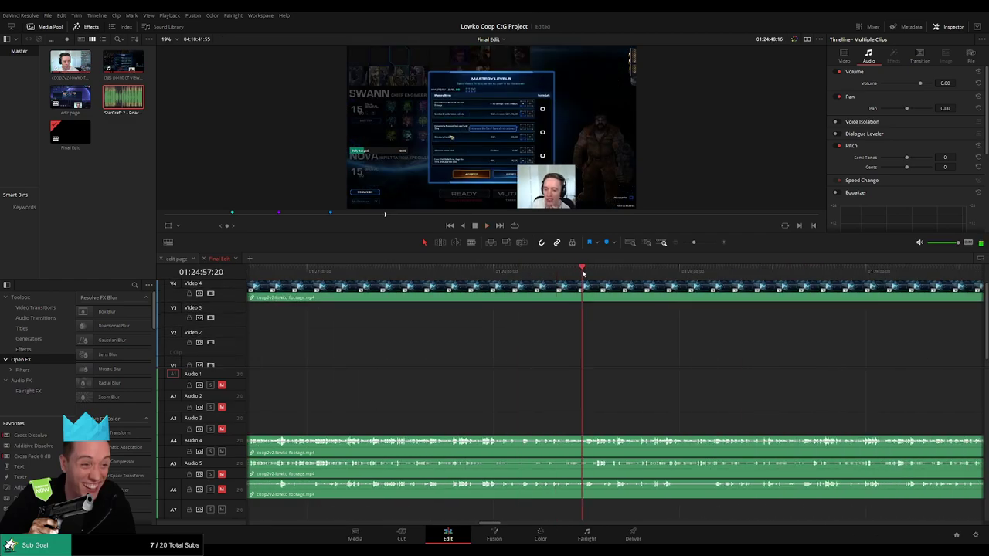
click(737, 272)
drag(684, 271, 635, 272)
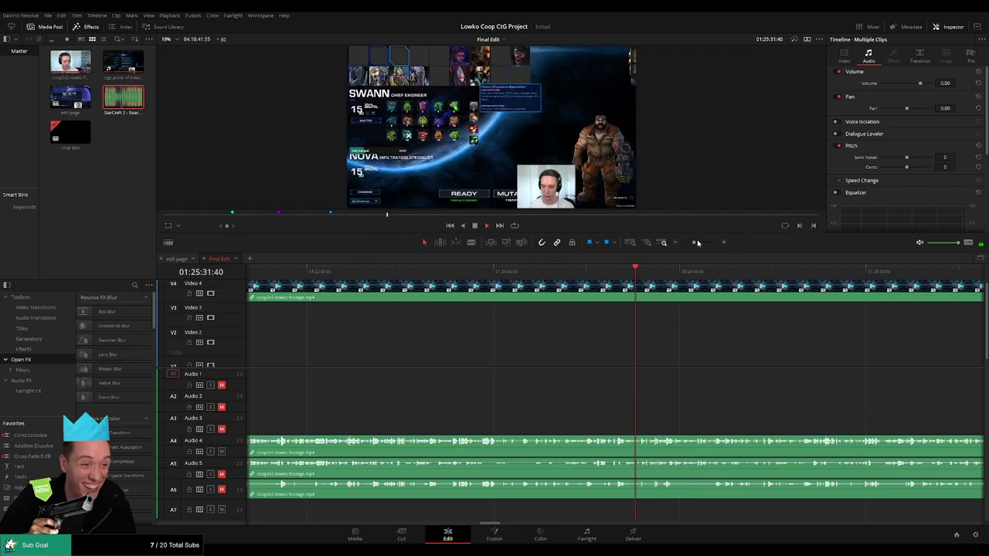
- Split the green footage at 01:25:35:08, where the match is being readied, and colour the section before the cut orange
drag(698, 242, 702, 245)
click(662, 273)
drag(693, 347, 511, 340)
click(459, 272)
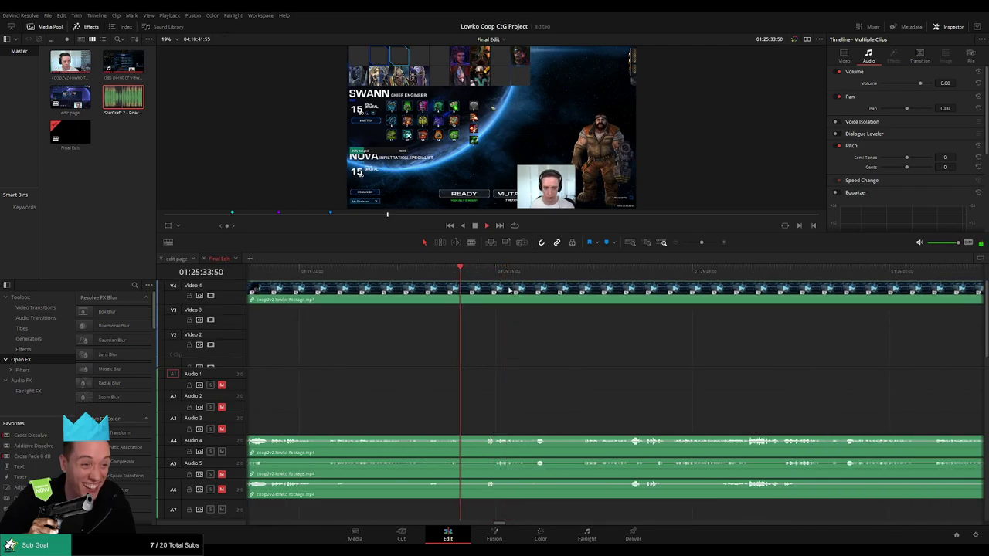
key(ctrl+b)
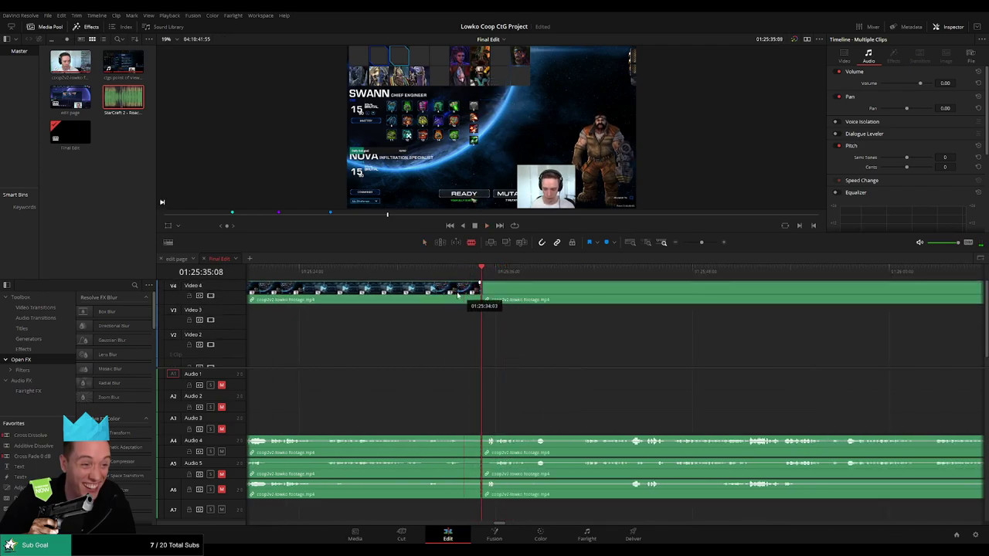
click(479, 300)
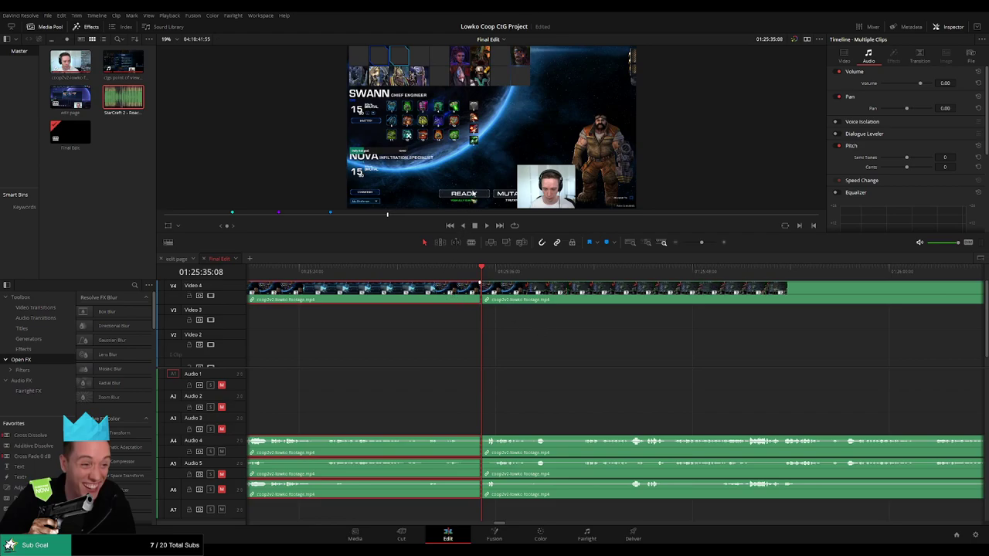
key(1)
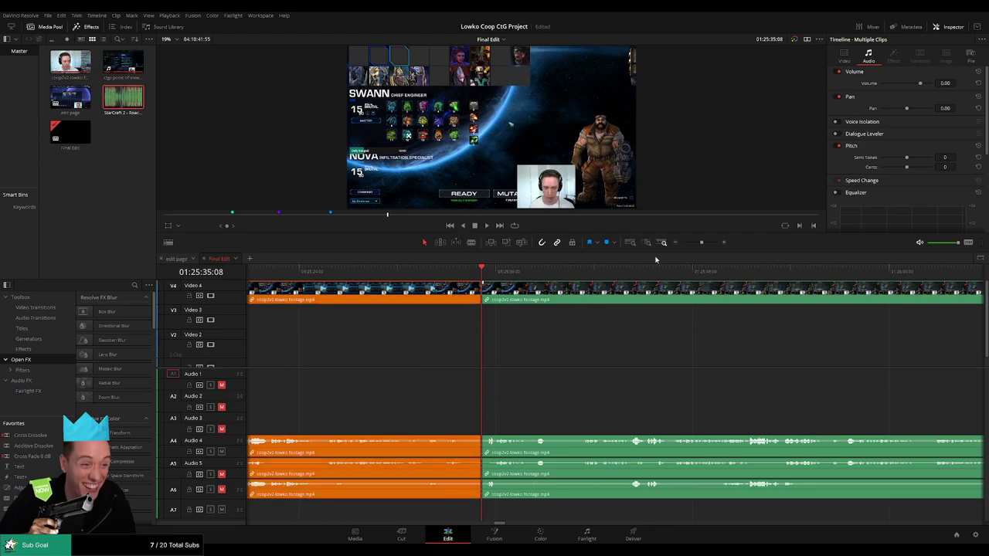
- Delete the separate blue ctgs point of view clip with its audio beyond the end of the green footage
scroll(655, 259, down, 5)
click(750, 293)
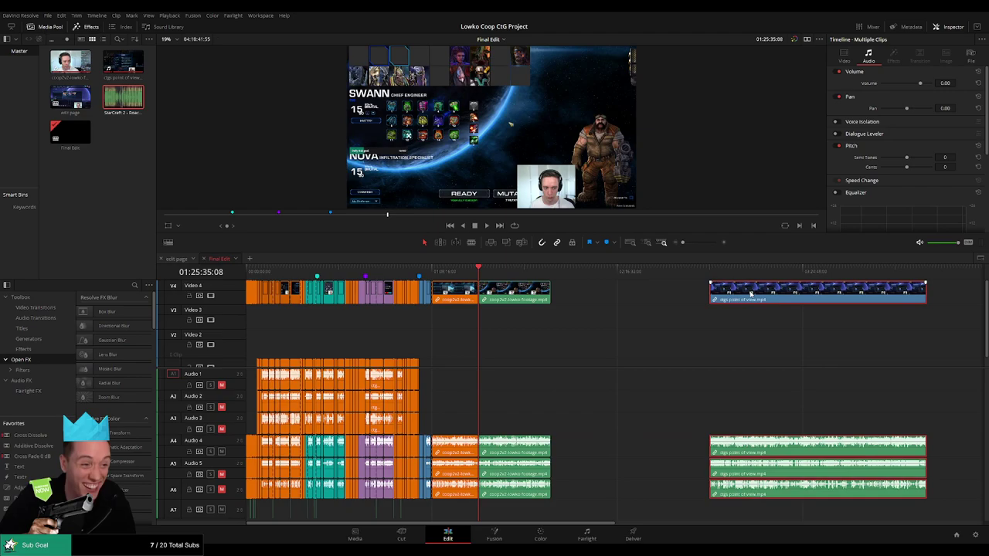
key(Delete)
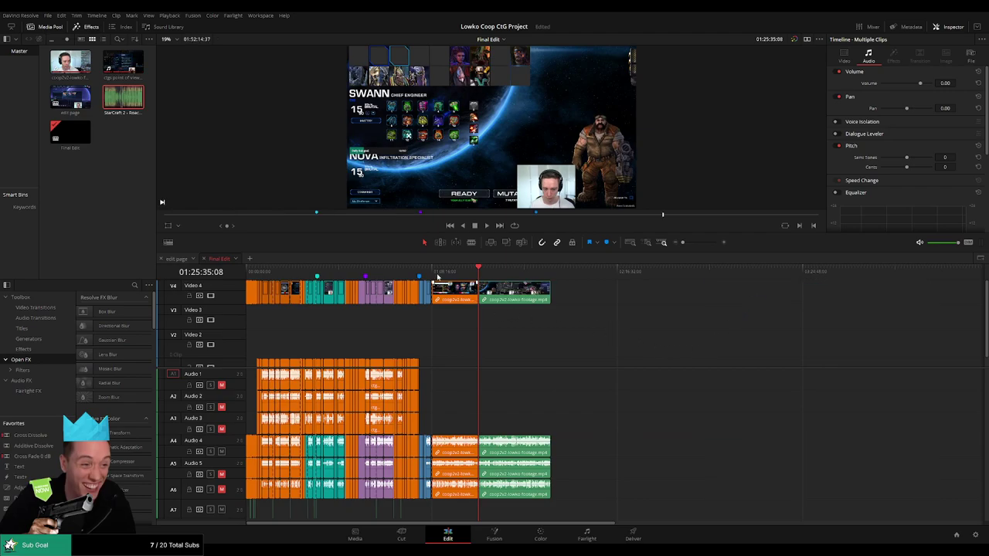
- Check the end of the green clip and play back the opening of the last orange clip from about 01:08:30
click(432, 273)
key(space)
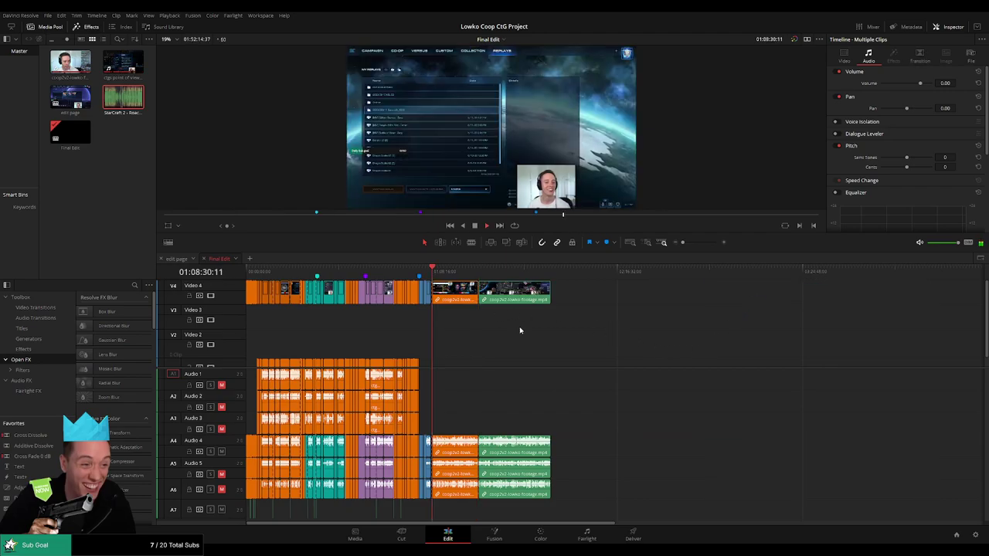
click(547, 274)
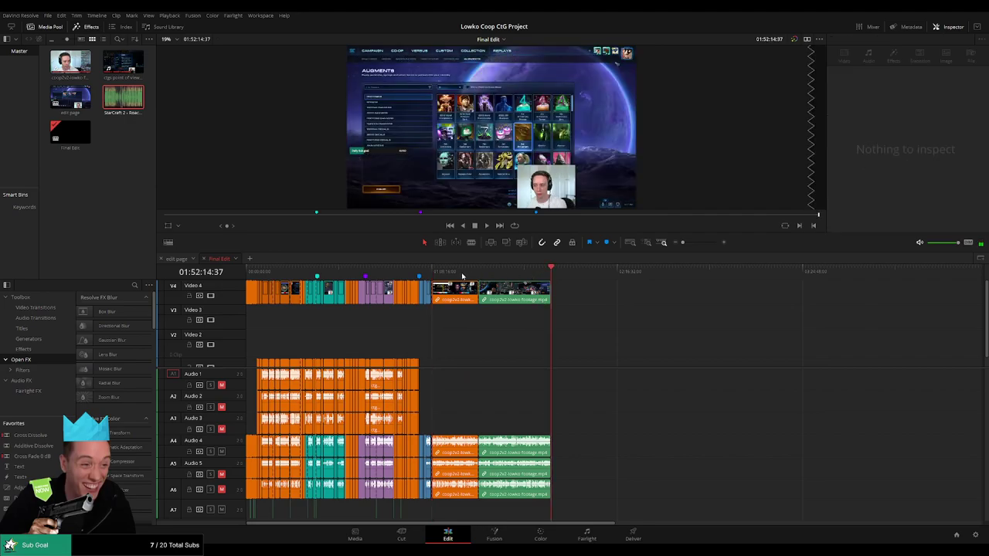
click(437, 270)
key(space)
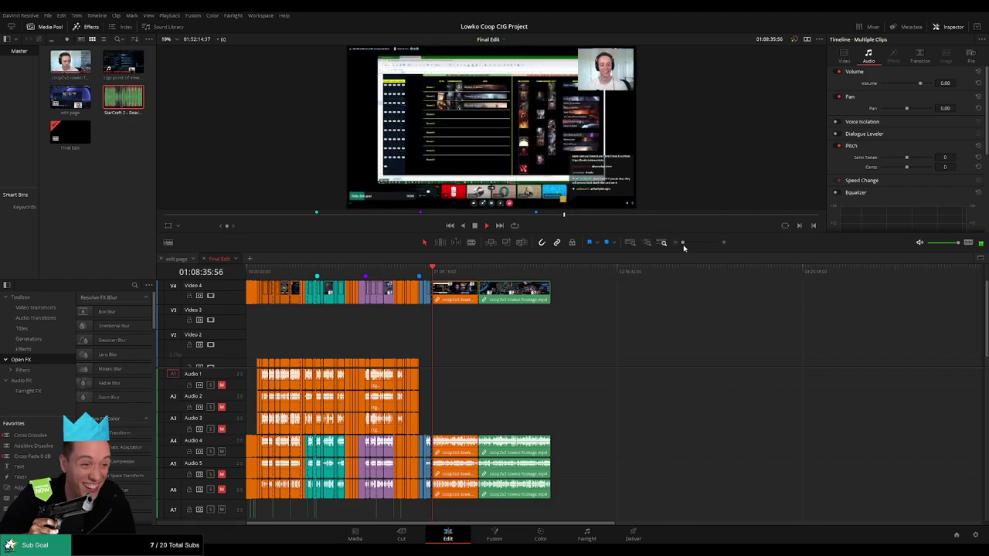
drag(684, 248, 699, 249)
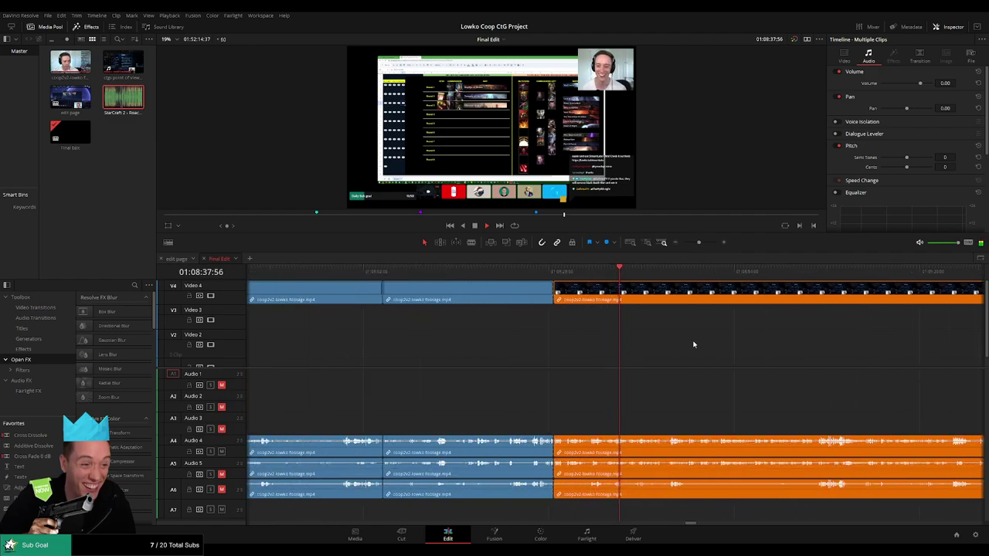
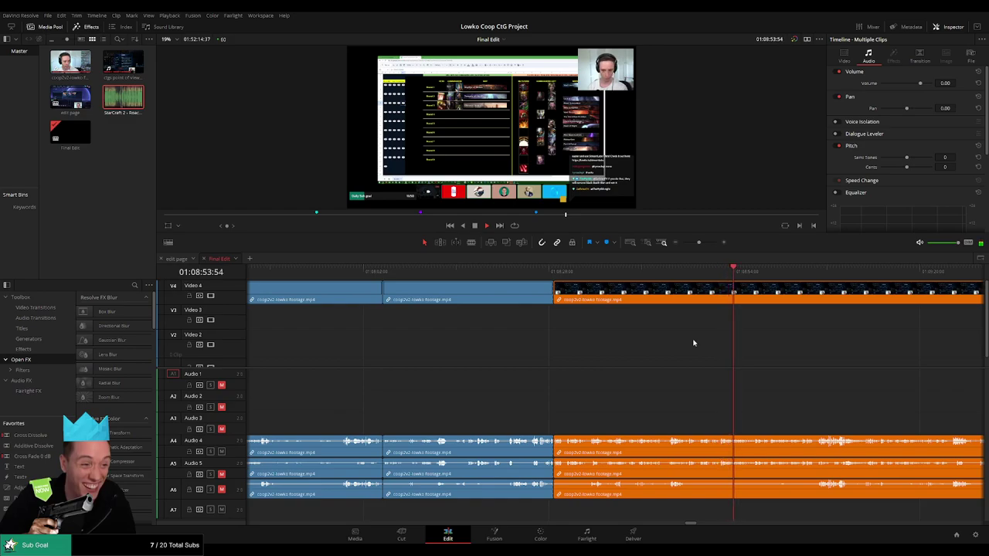
- Review the spreadsheet discussion in the orange clip from about 01:08:54 to 01:09:39, checking the audio waveforms for quiet stretches
drag(760, 353, 459, 366)
mouse_move(698, 243)
mouse_down()
mouse_move(682, 248)
mouse_move(701, 250)
mouse_up()
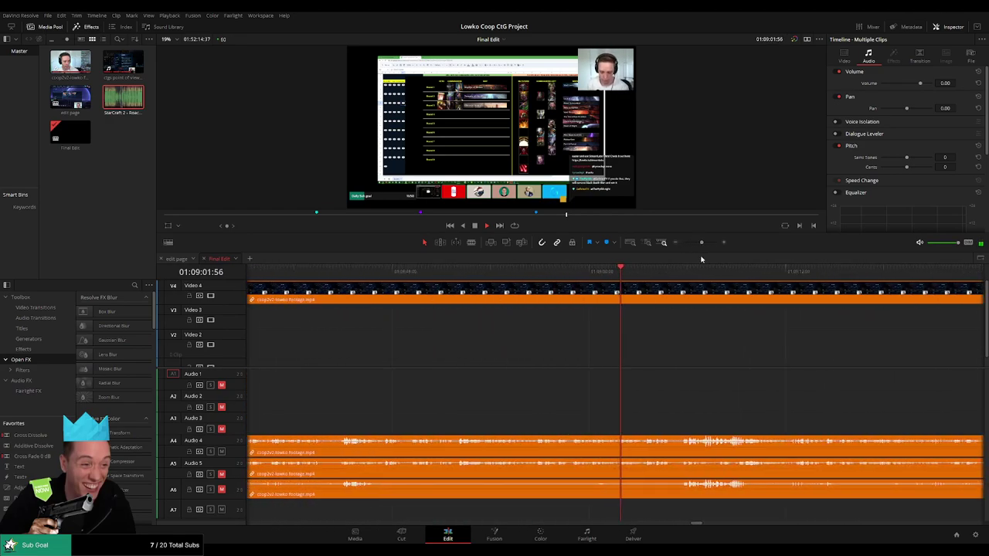
drag(759, 355, 513, 335)
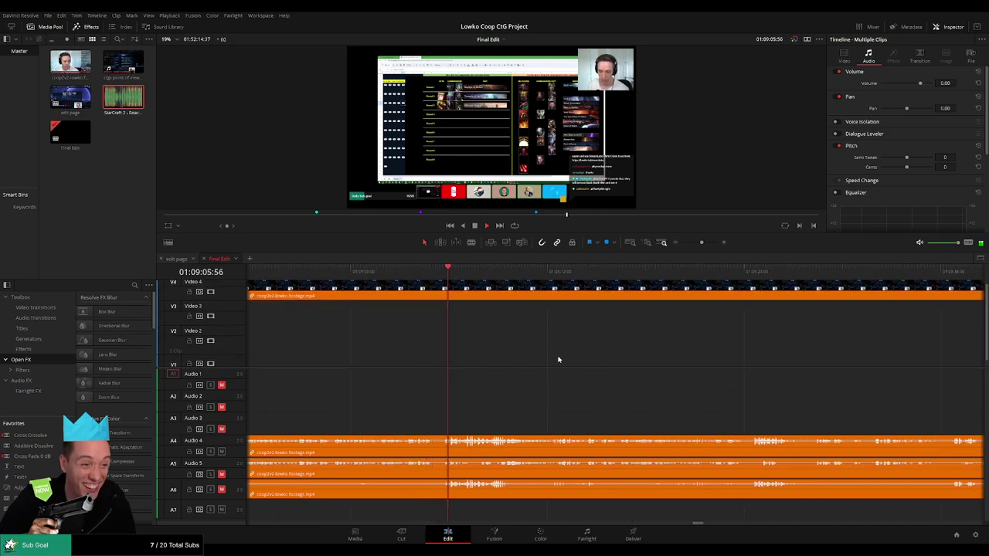
key(ctrl+=)
key(ctrl+=)
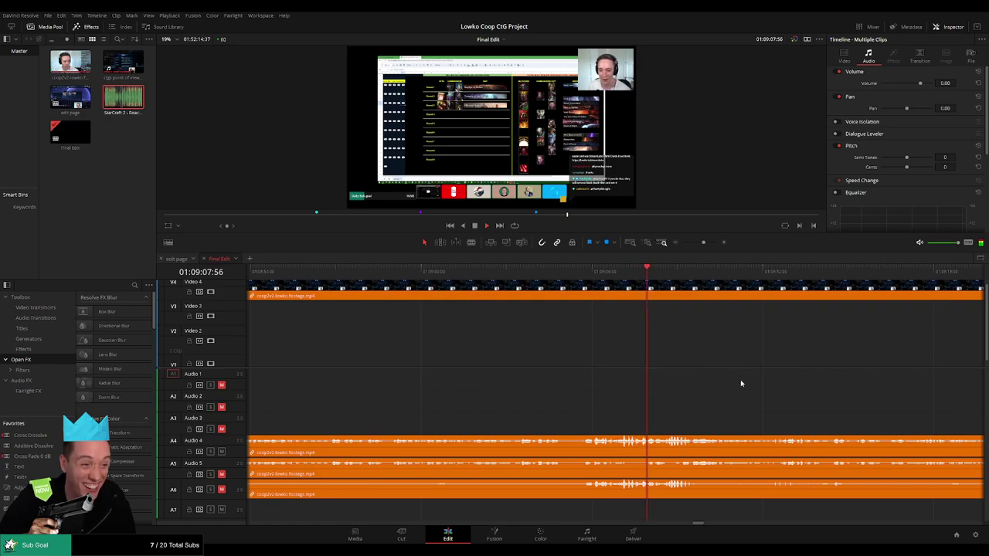
scroll(664, 387, right, 3)
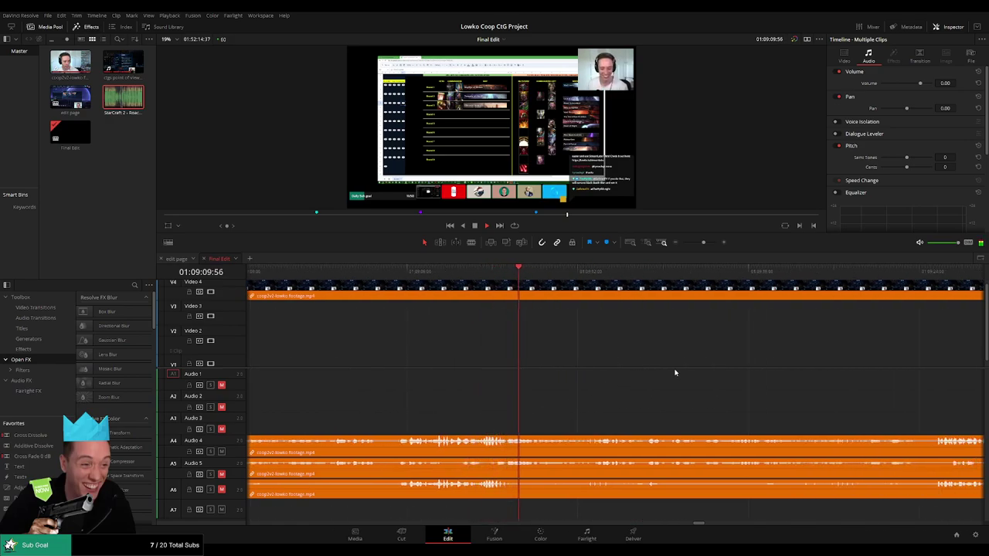
scroll(563, 378, right, 4)
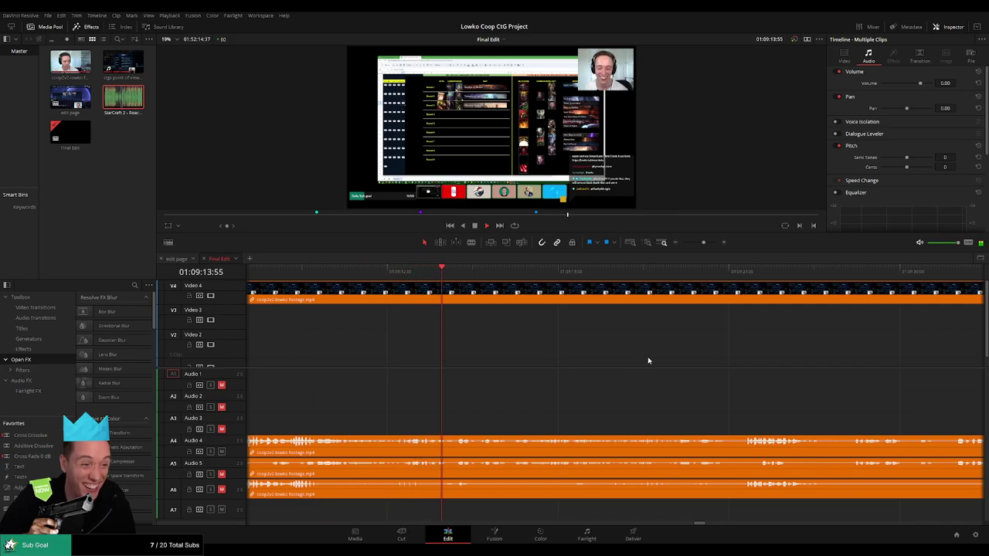
scroll(610, 363, right, 2)
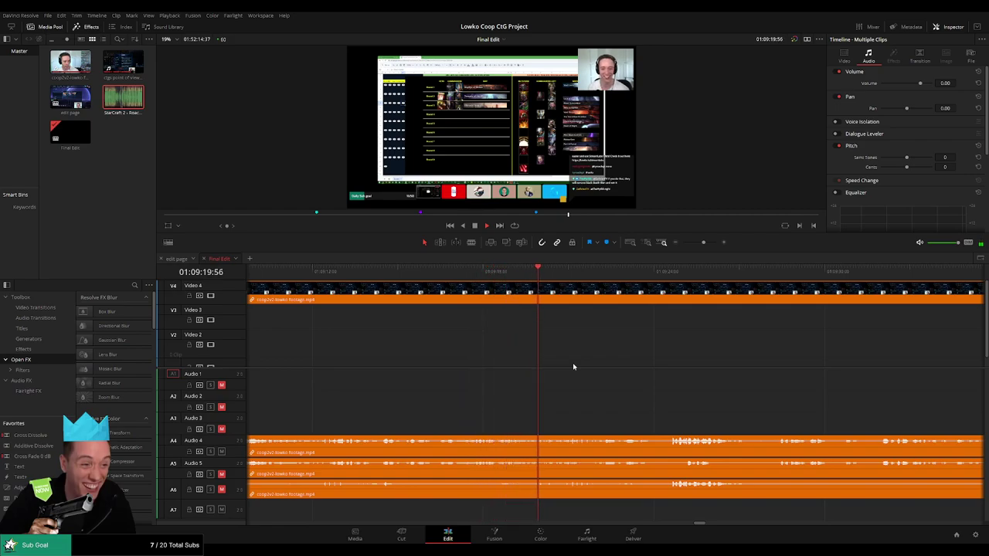
drag(696, 352, 456, 361)
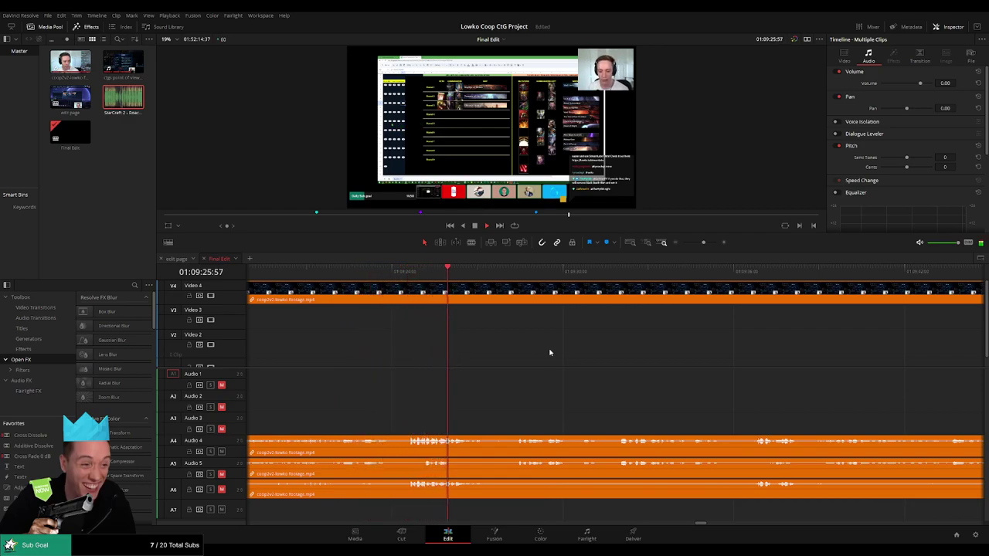
scroll(594, 347, right, 2)
drag(498, 359, 476, 356)
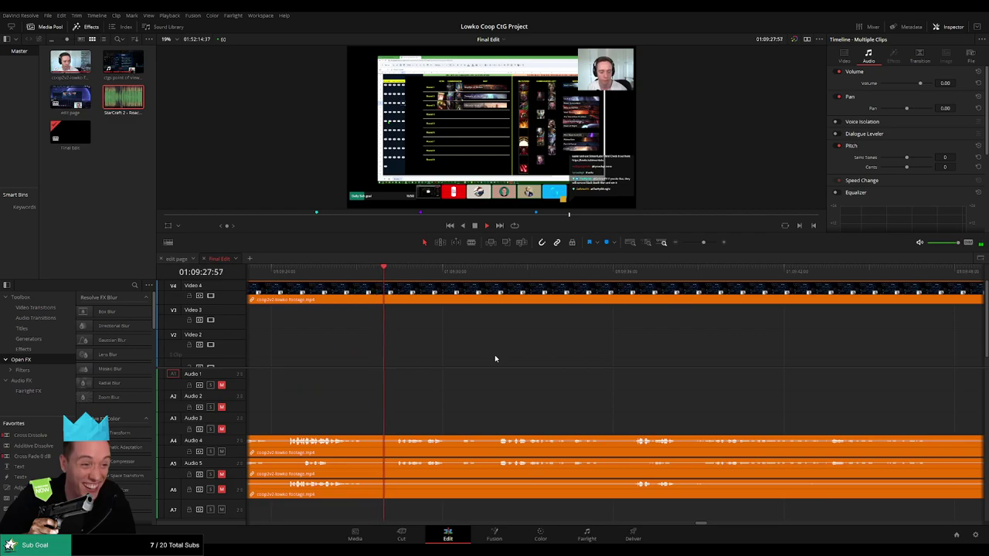
drag(545, 367, 534, 368)
scroll(518, 367, right, 1)
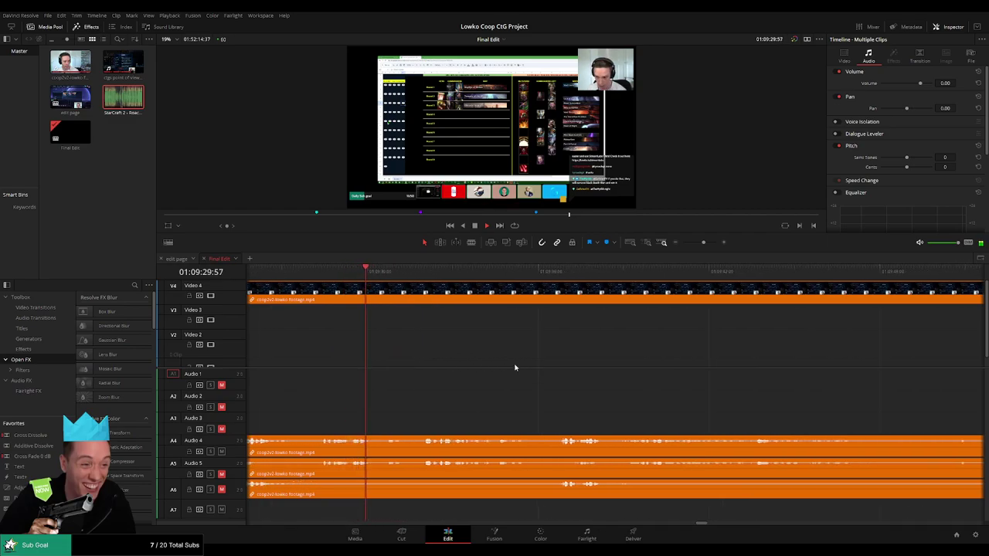
scroll(553, 367, right, 2)
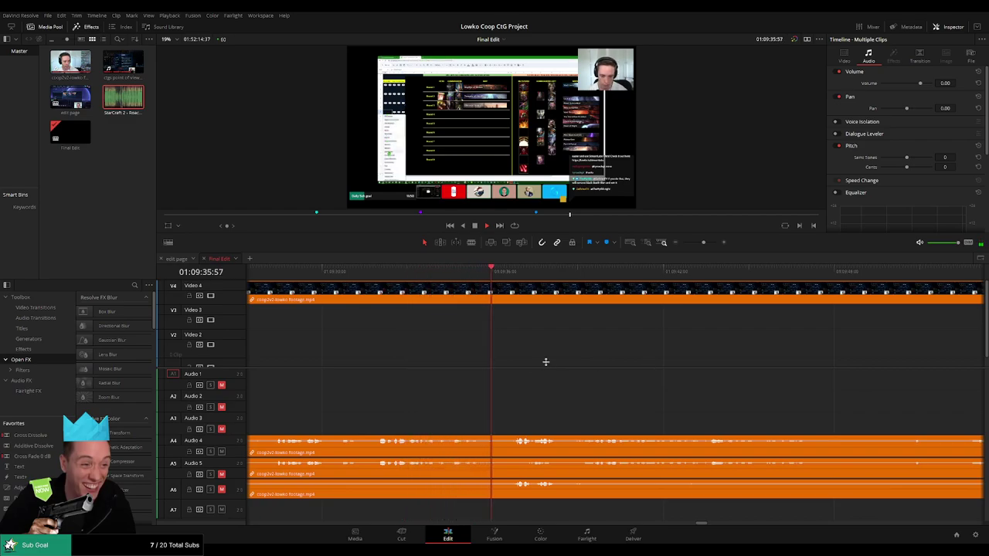
scroll(494, 359, right, 3)
- Split the orange clip at 01:09:47:15, at the start of the quiet stretch in the spreadsheet discussion
mouse_move(701, 243)
mouse_down()
mouse_move(680, 243)
mouse_move(690, 245)
mouse_up()
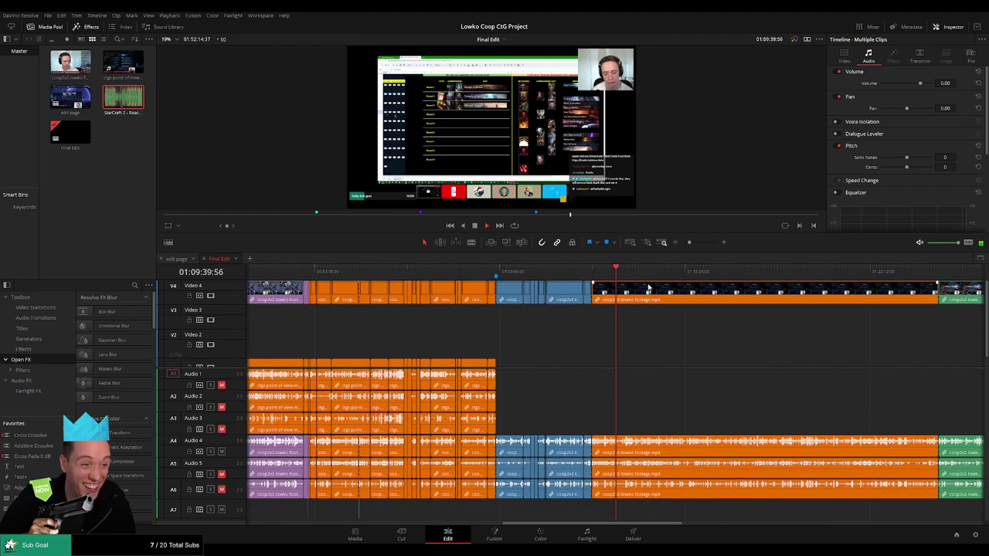
drag(693, 242, 700, 242)
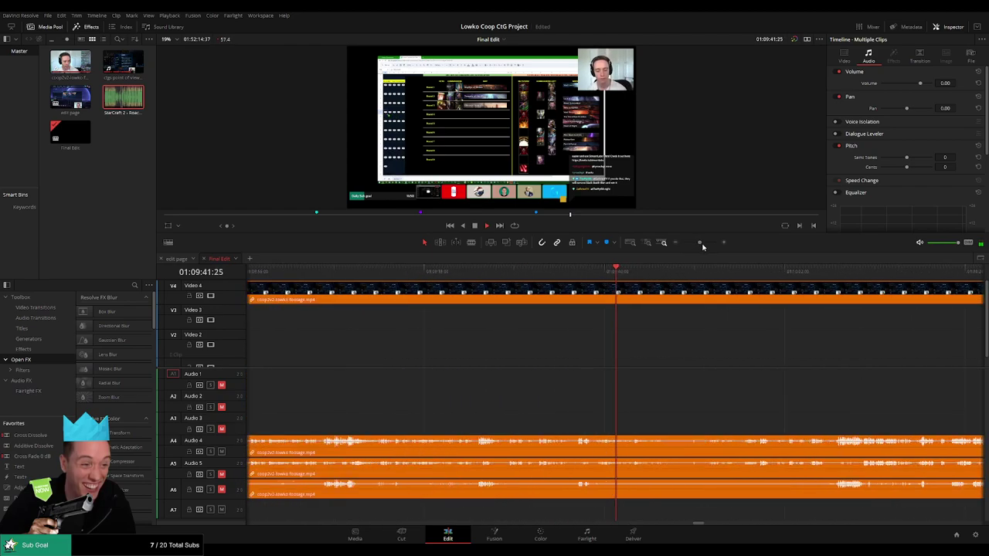
drag(740, 361, 556, 362)
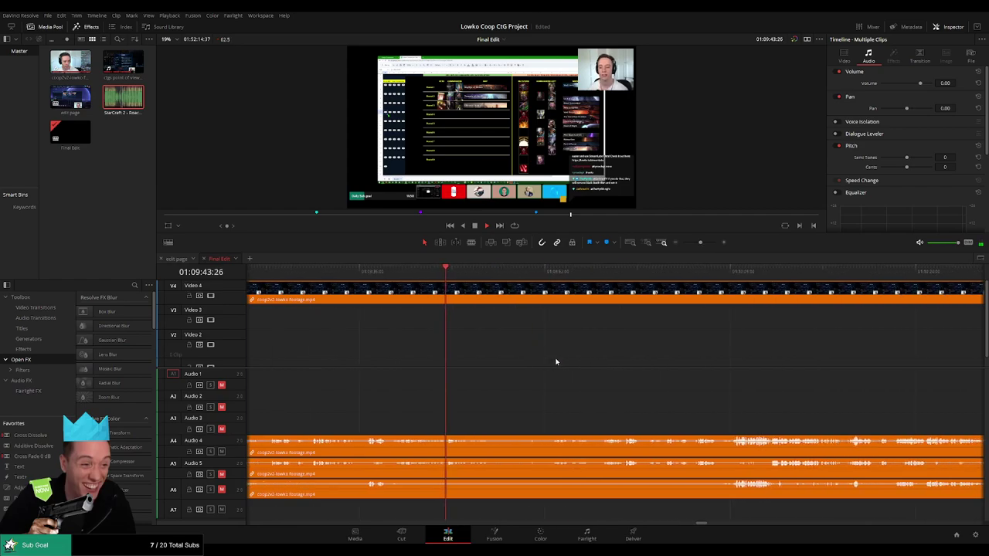
scroll(653, 357, up, 4)
drag(666, 358, 554, 360)
drag(743, 353, 481, 352)
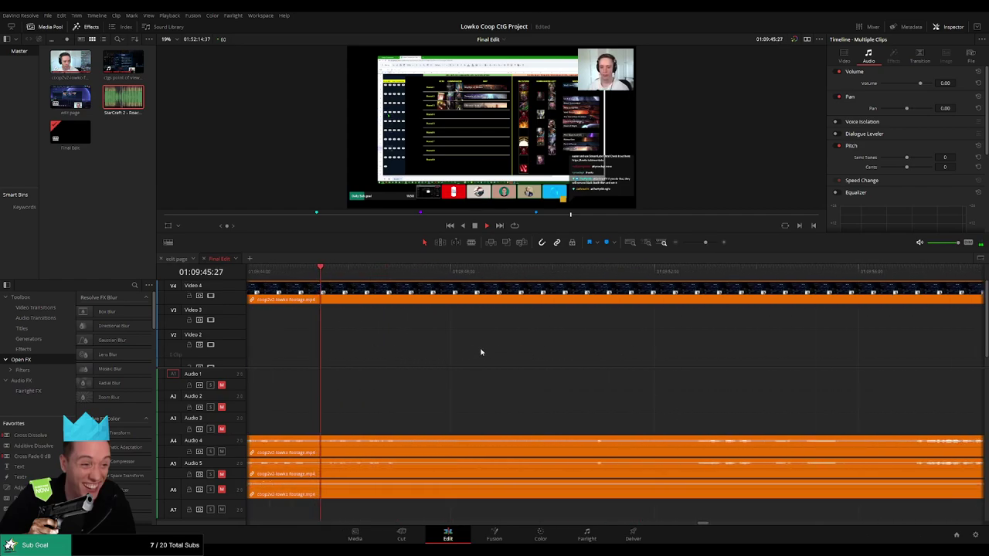
key(b)
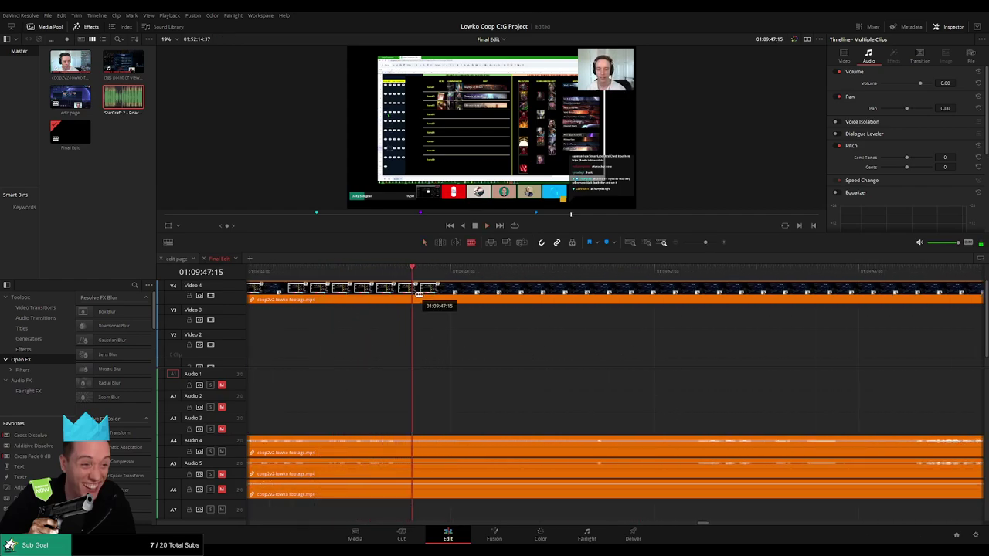
click(419, 295)
- Split the orange clip again at about 01:09:52:50 and ripple-delete the quiet section between the two cuts
click(558, 272)
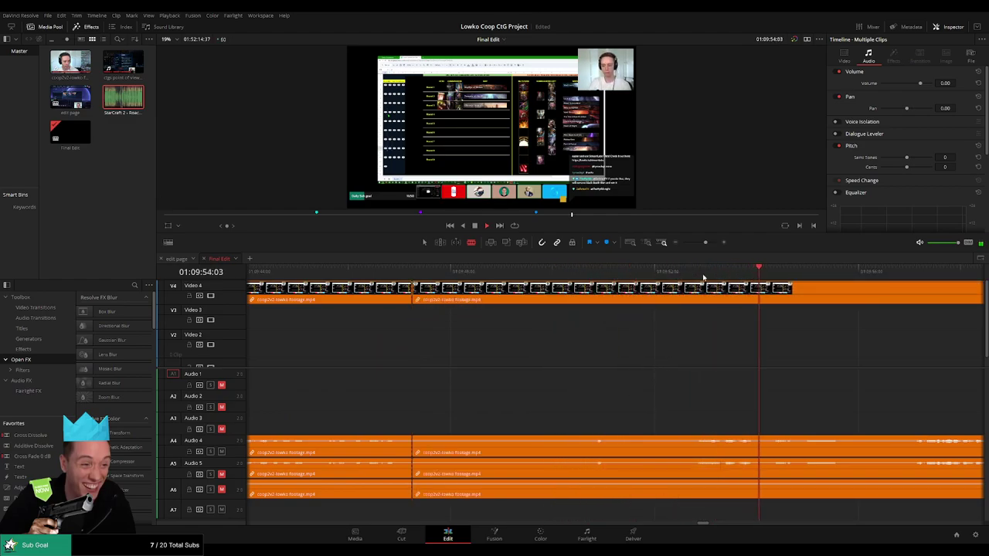
key(space)
click(694, 292)
key(a)
click(638, 298)
key(Delete)
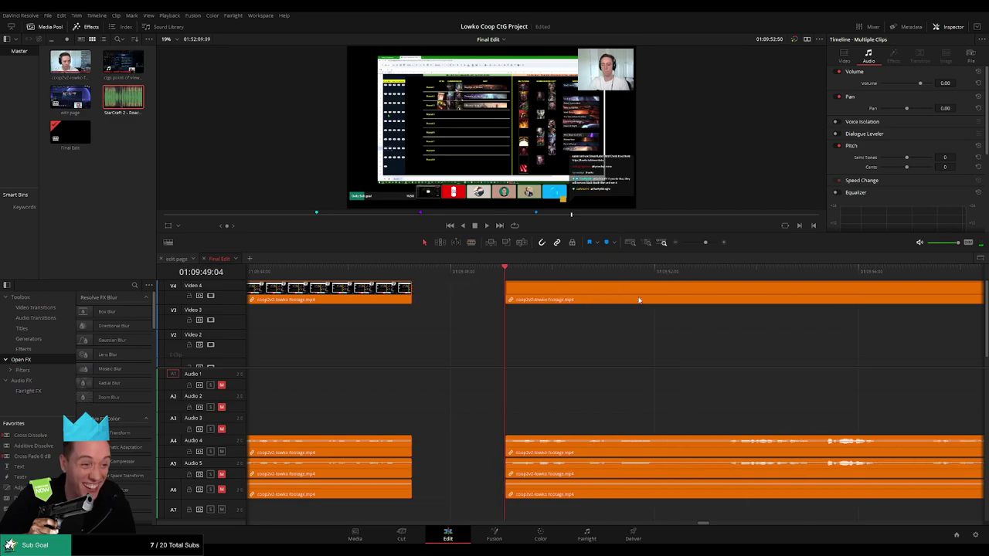
- Add the default transition at the 01:09:47:15 cut in the orange clip
click(413, 294)
key(ctrl+t)
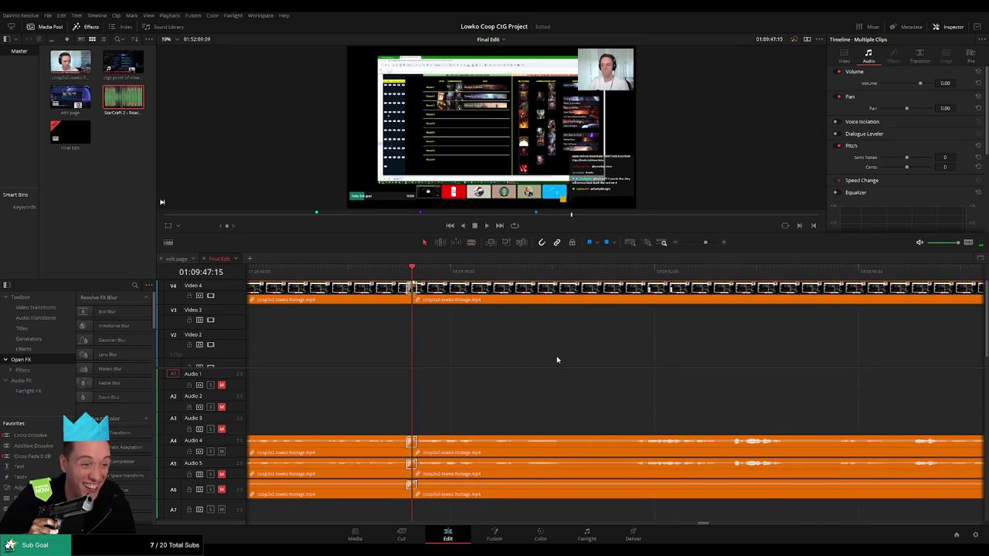
- Review the later part of the orange clip around 01:15:50 and from about 01:16:24 to 01:16:34
drag(706, 244, 684, 244)
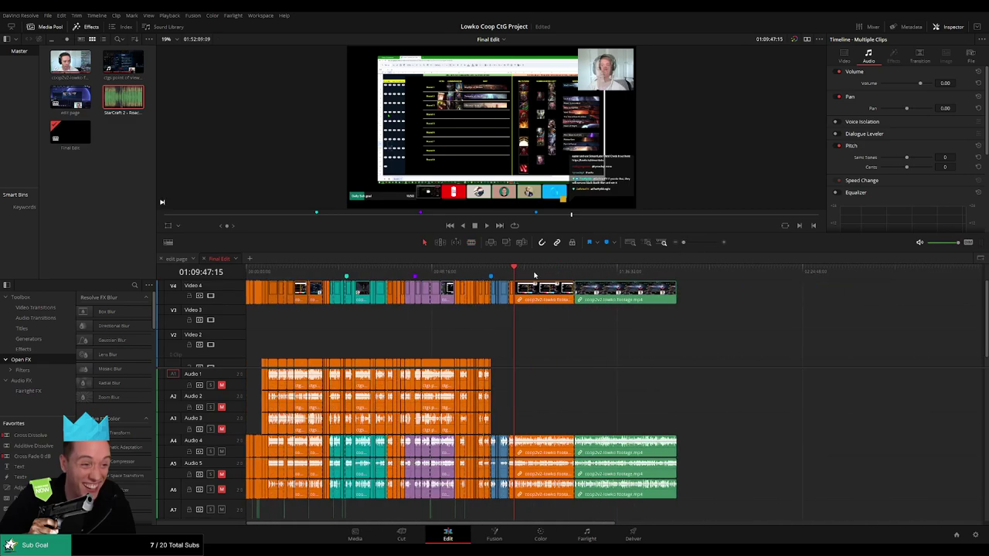
mouse_move(524, 274)
mouse_down()
mouse_move(552, 274)
mouse_move(539, 274)
mouse_up()
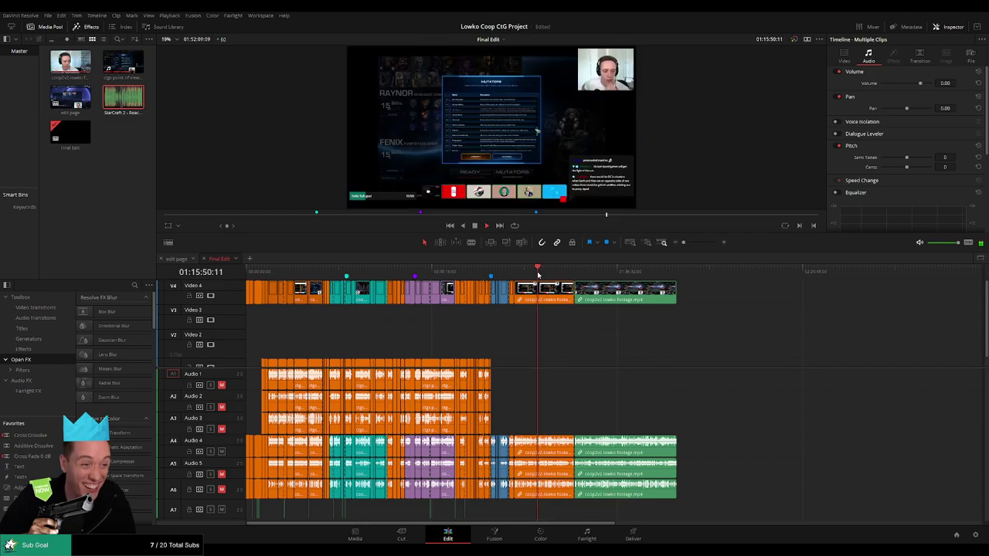
drag(684, 243, 690, 242)
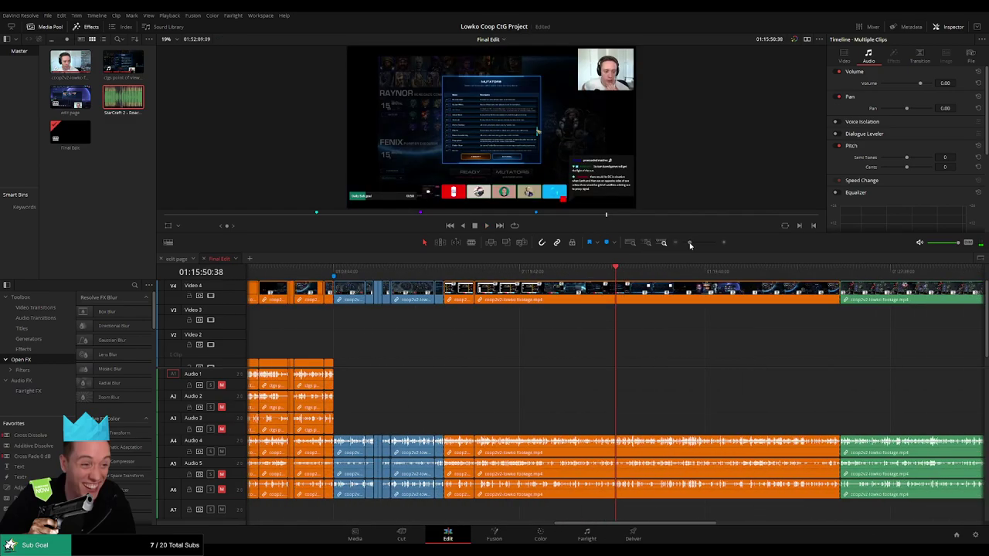
key(Up)
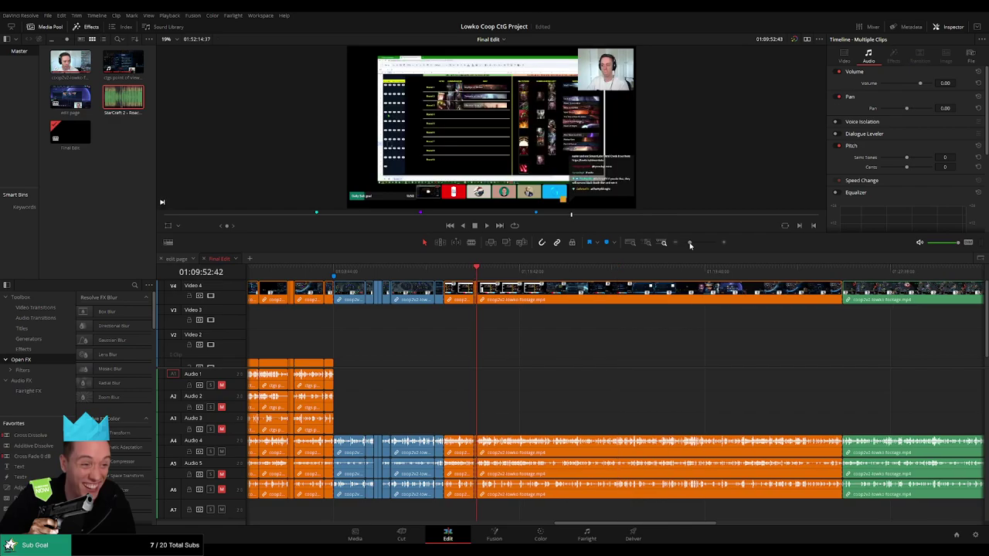
drag(596, 272, 631, 277)
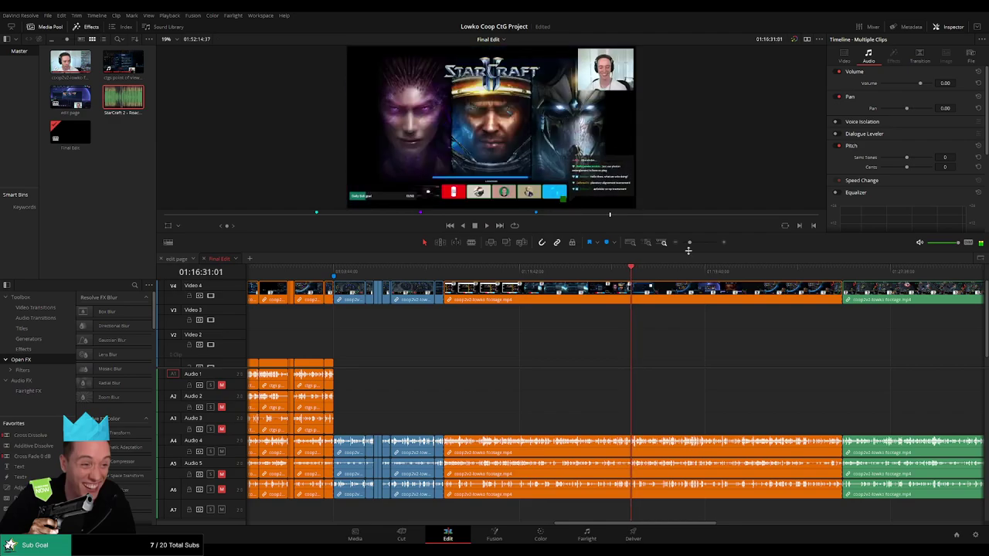
key(space)
drag(687, 250, 698, 244)
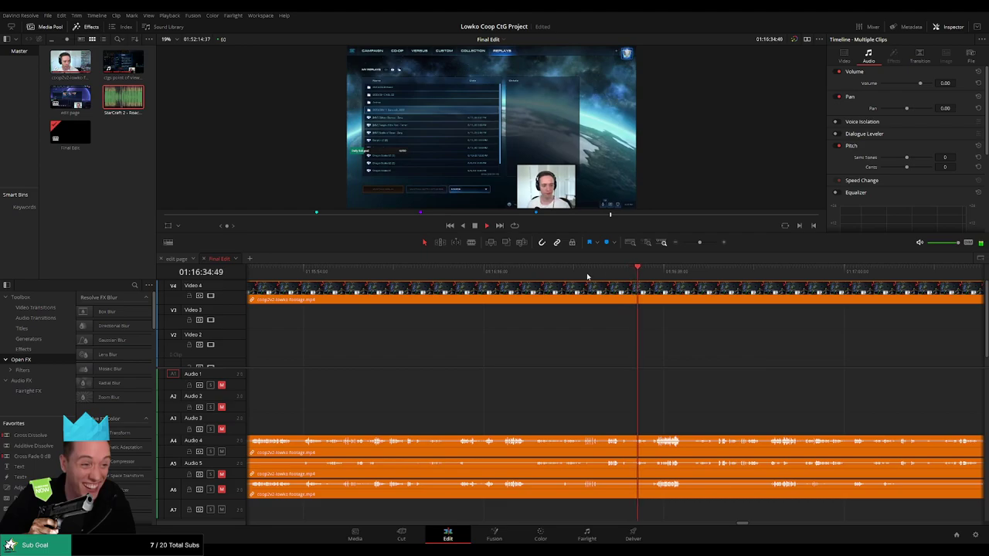
click(533, 274)
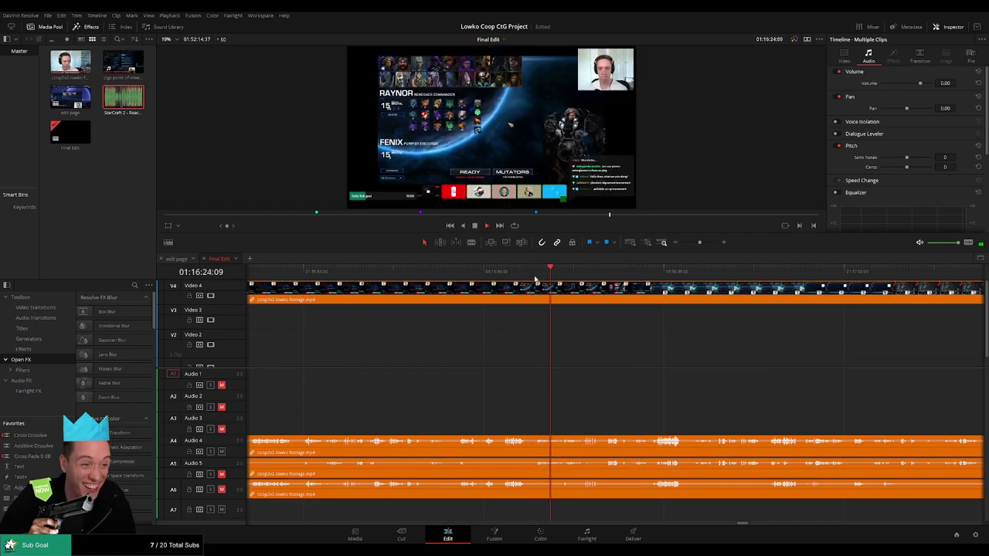
drag(697, 242, 685, 242)
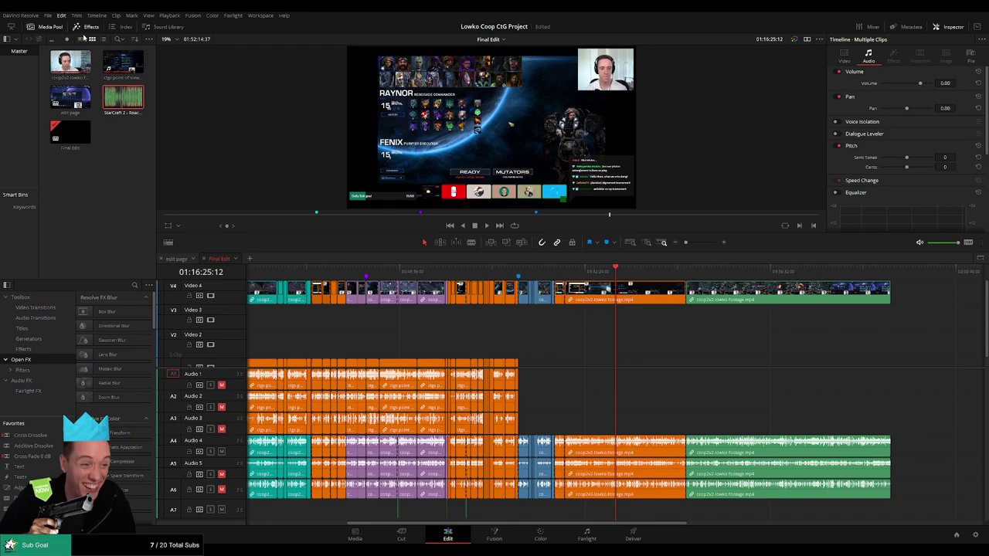
- Return to the 01:09:47:15 cut and ripple-delete the quiet section that follows it, up to about 01:09:52:42
click(565, 271)
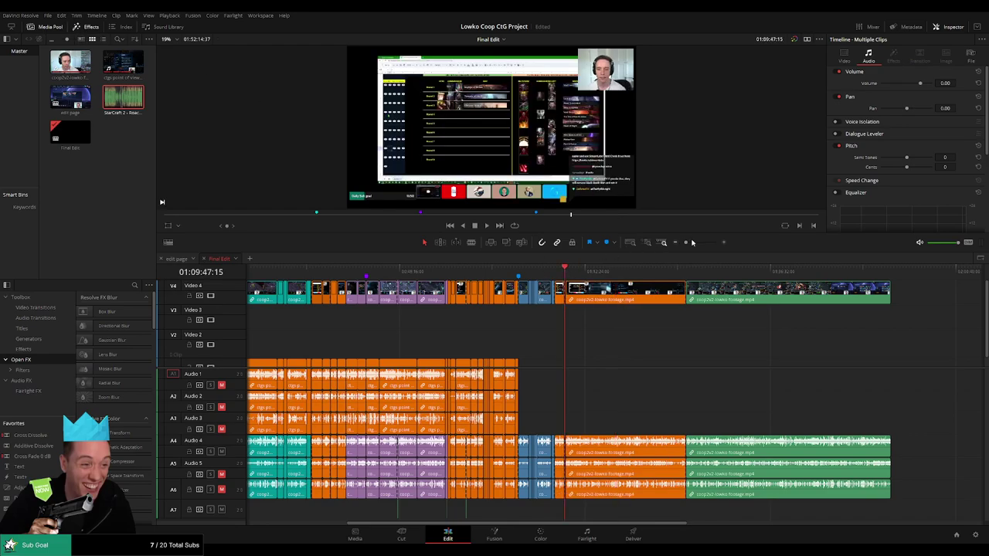
drag(691, 241, 697, 242)
key(space)
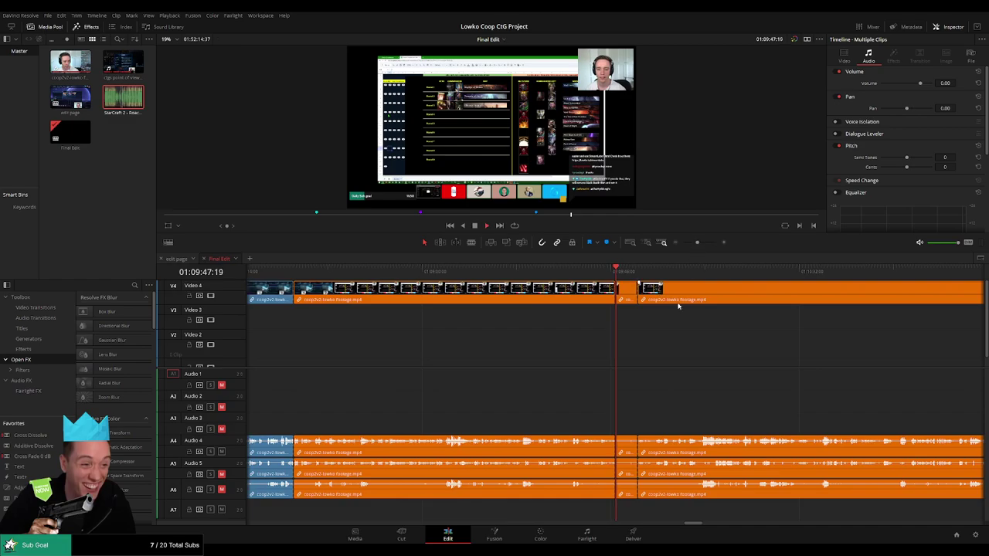
click(629, 274)
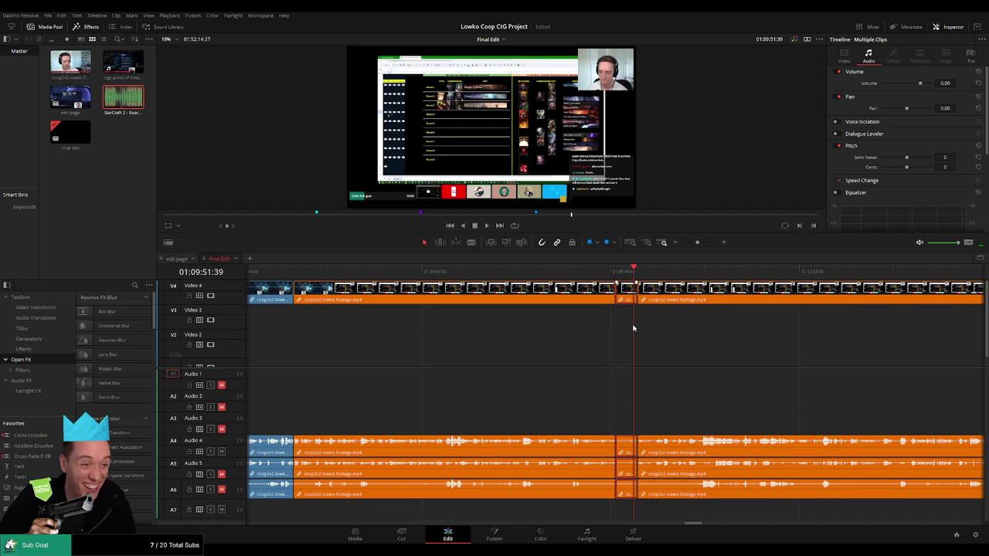
click(623, 272)
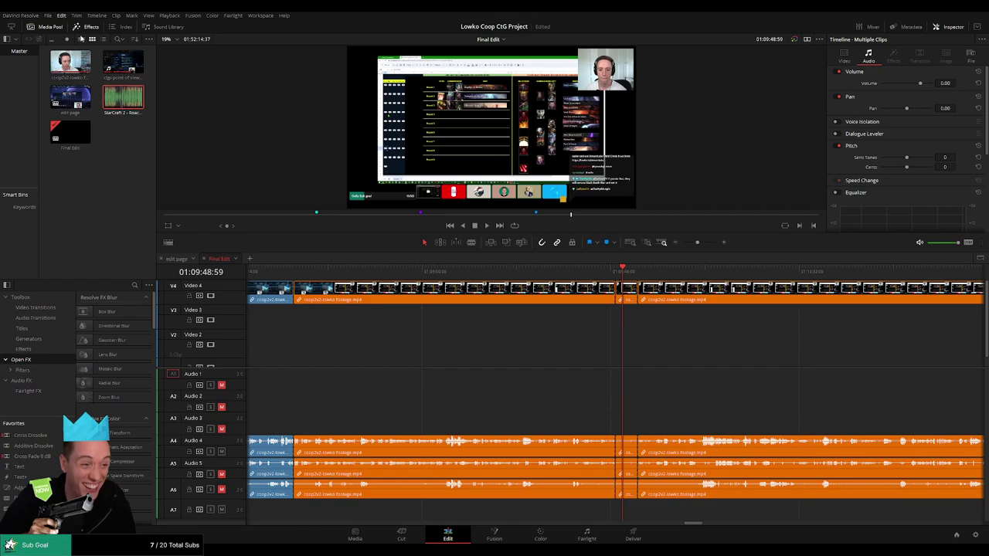
key(BackSpace)
key(Delete)
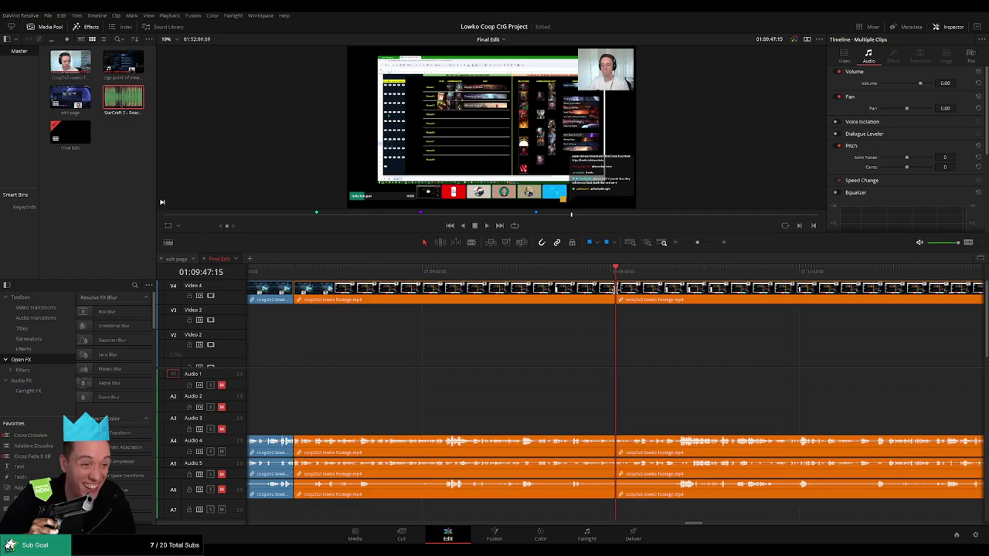
- Add the default transition at the 01:09:47:15 cut on the video and audio tracks and play back the join from about 01:09:46:30
drag(698, 242, 706, 242)
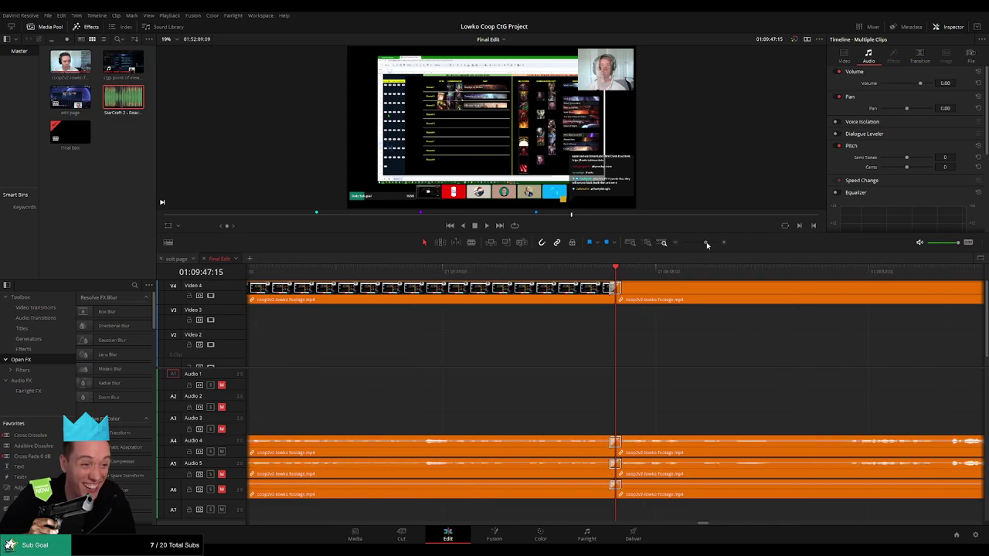
key(ctrl+t)
key(space)
click(550, 270)
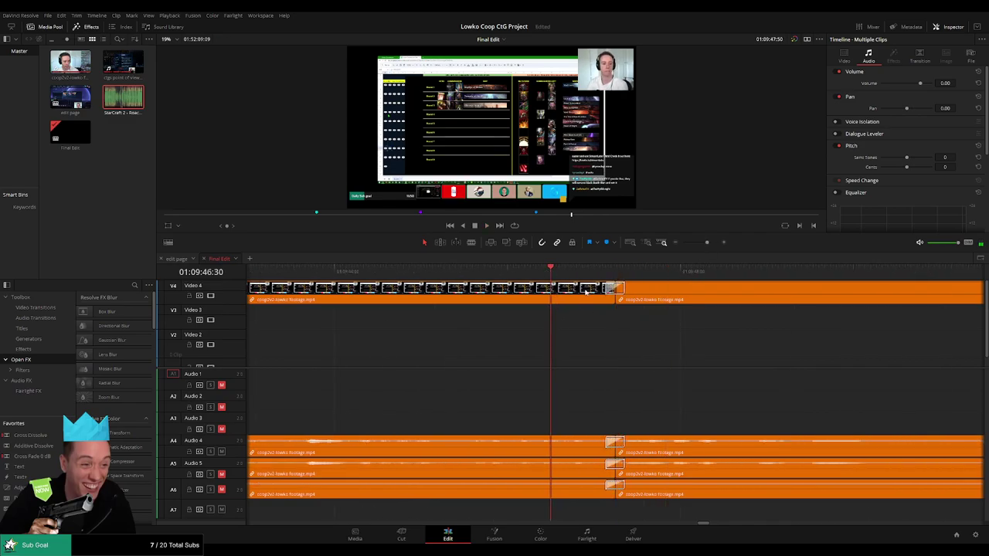
key(space)
- Play back the spreadsheet discussion from about 01:09:54 to 01:10:34, checking the audio waveforms for sections to cut
mouse_move(706, 242)
mouse_down()
mouse_move(679, 242)
mouse_move(699, 243)
mouse_up()
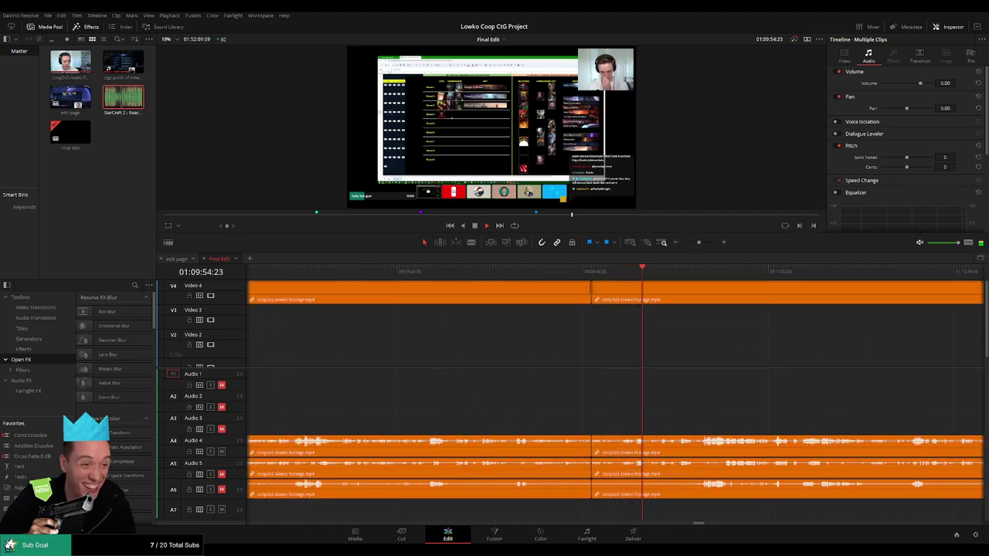
mouse_move(698, 243)
mouse_down()
mouse_move(679, 248)
mouse_move(697, 251)
mouse_up()
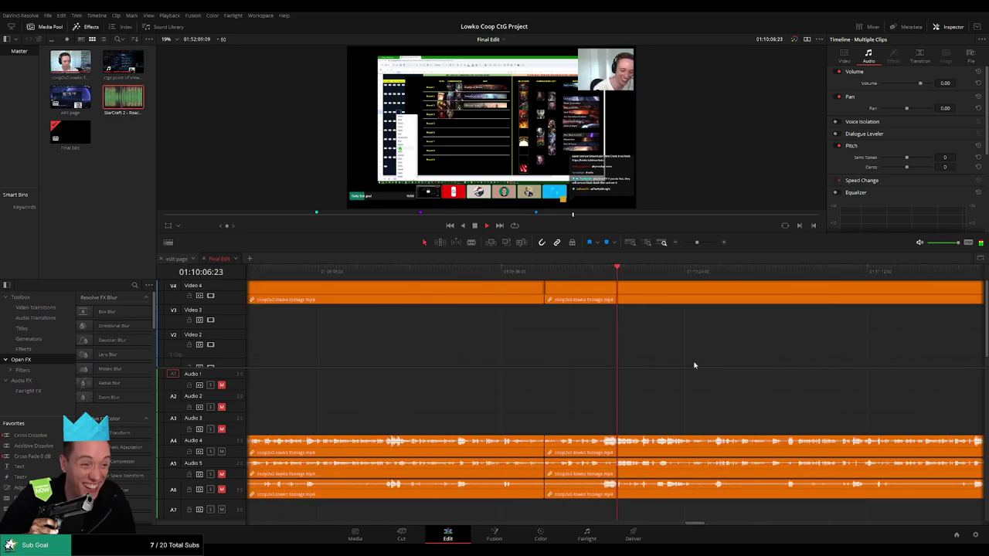
drag(696, 243, 702, 246)
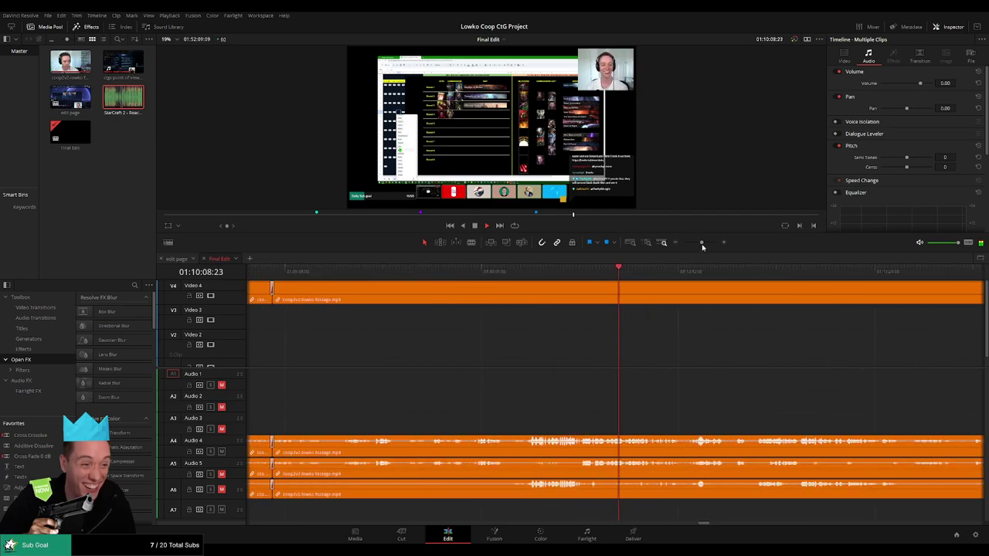
drag(788, 362, 566, 359)
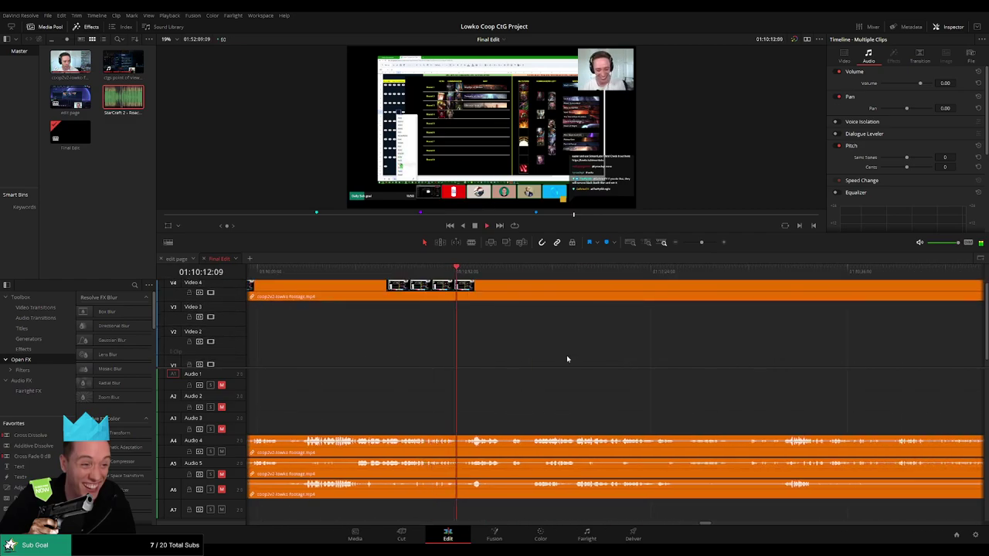
drag(611, 360, 493, 354)
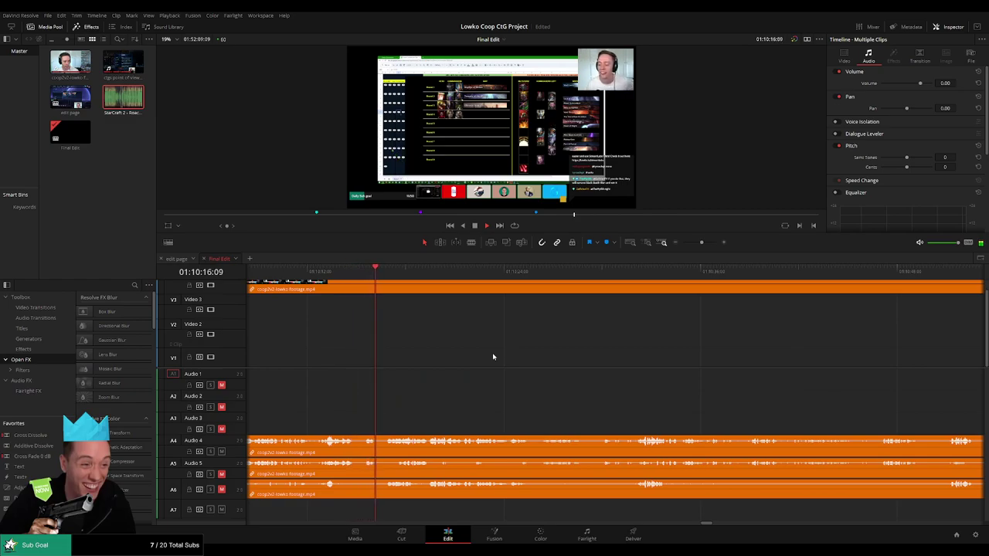
drag(507, 355, 492, 355)
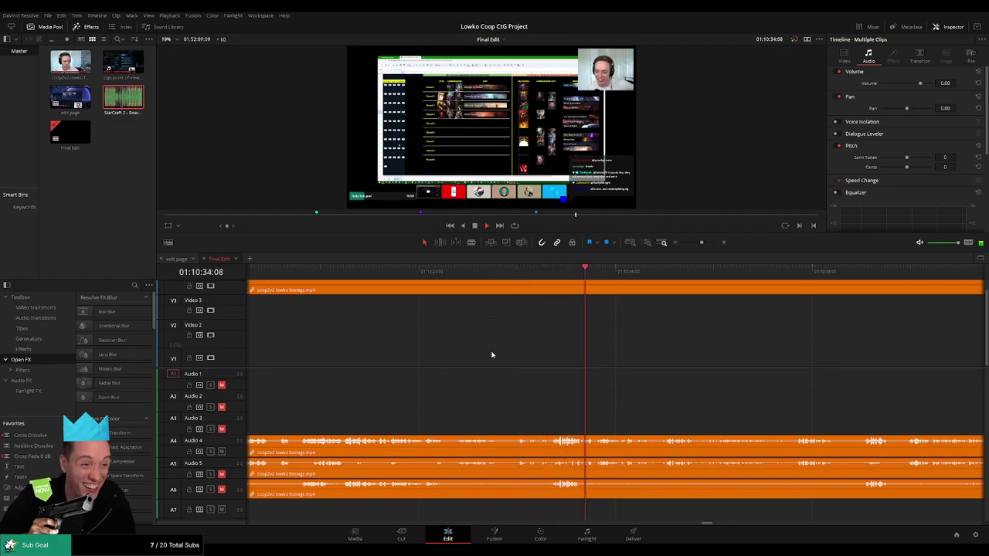
- Split the orange clip at 01:10:32:10 and again at 01:10:32:22 to isolate the short section between them
click(516, 271)
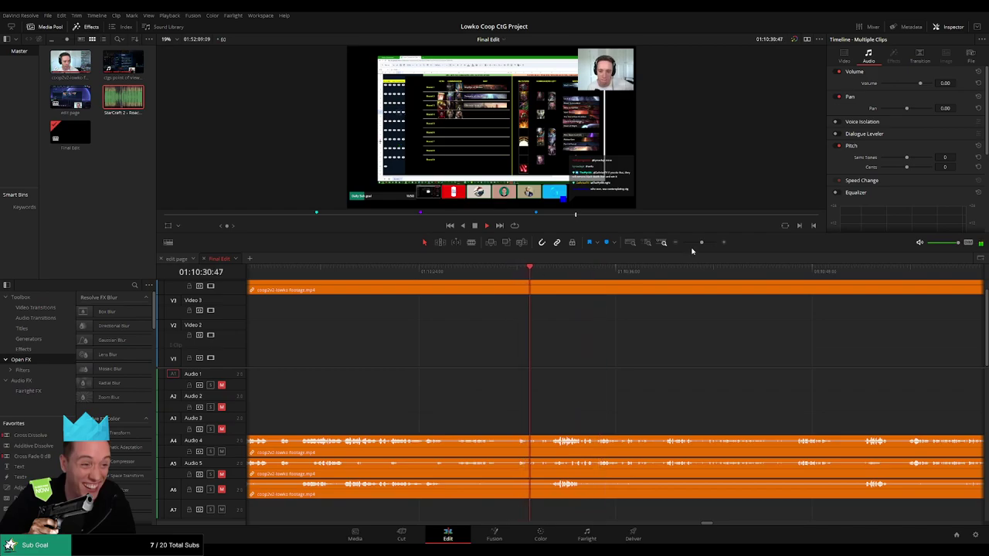
drag(701, 243, 706, 242)
key(space)
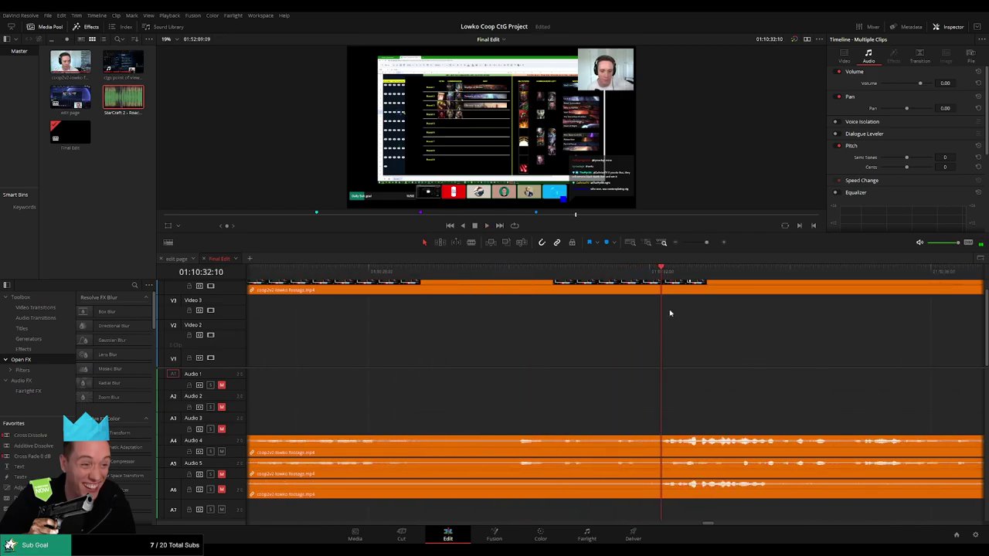
key(b)
click(665, 289)
scroll(561, 369, right, 3)
key(space)
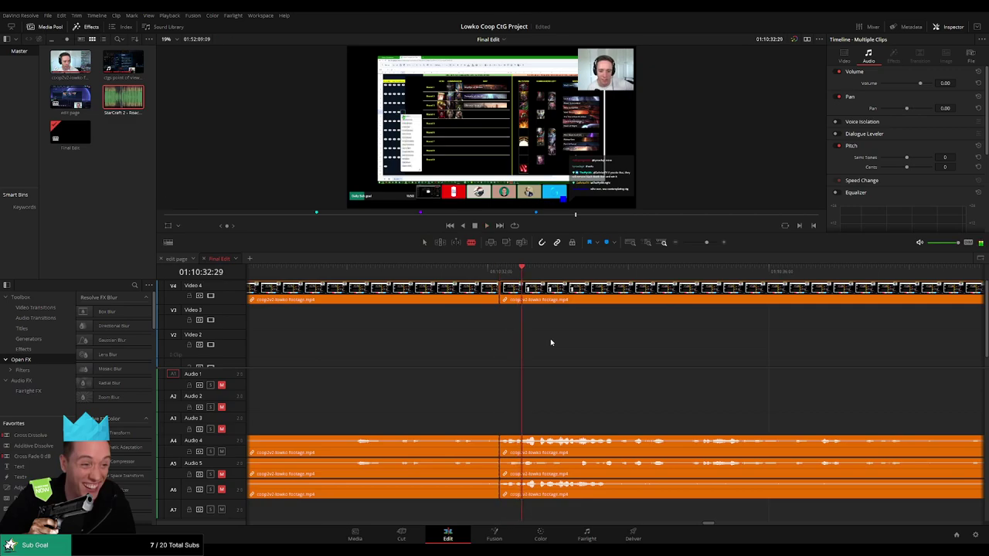
click(498, 272)
click(502, 273)
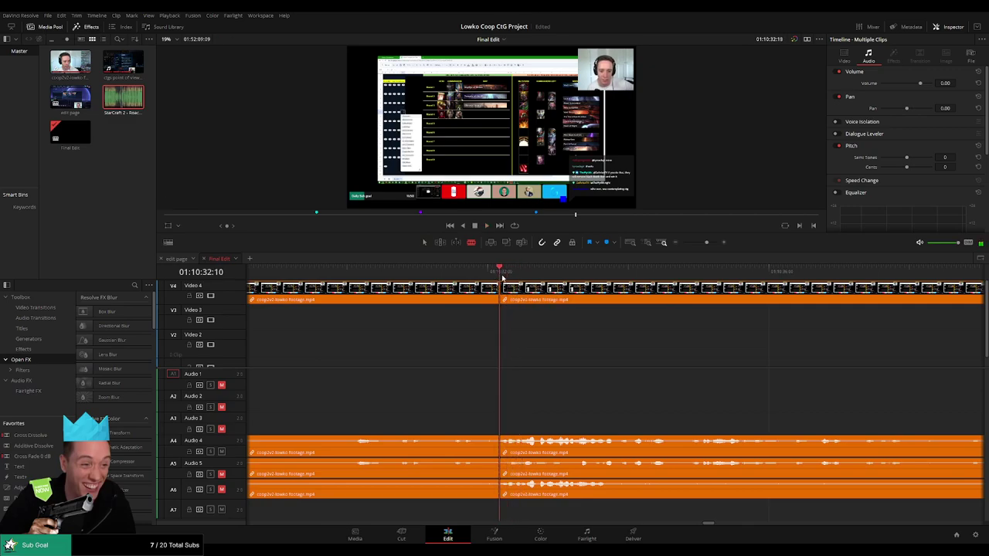
key(a)
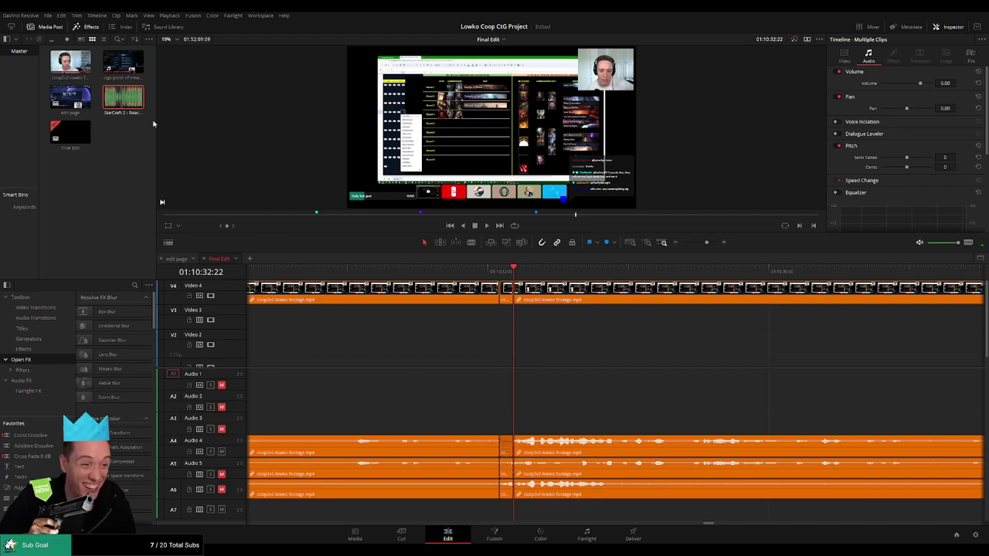
- Place the StarCraft 2 sound clip on Audio 7 under the isolated section at 01:10:32:10 and play it back
drag(153, 123, 532, 511)
click(472, 271)
key(space)
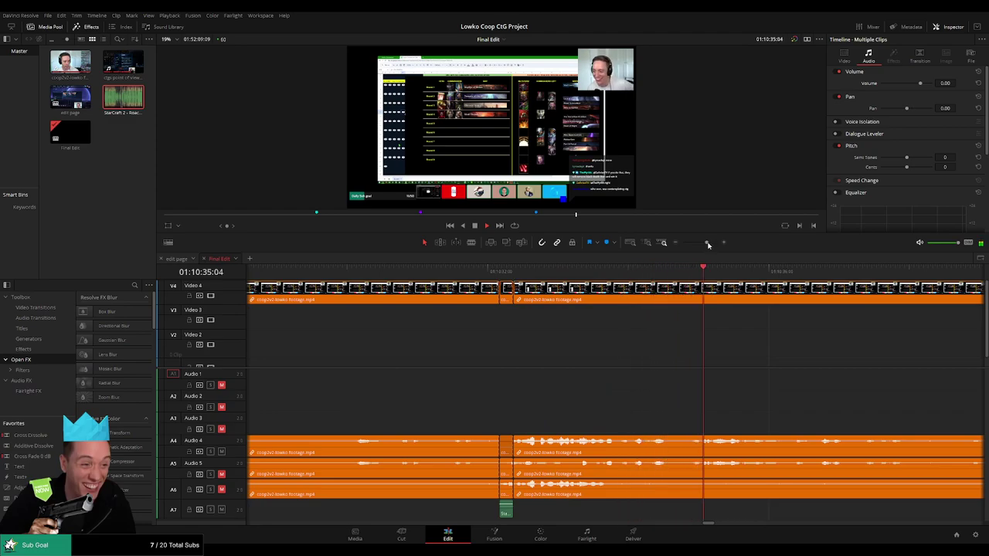
- Play the discussion on to about 01:10:52 and split the orange clip at 01:10:49:29, where the quiet stretch starts
mouse_move(708, 244)
mouse_down()
mouse_move(679, 243)
mouse_move(701, 245)
mouse_up()
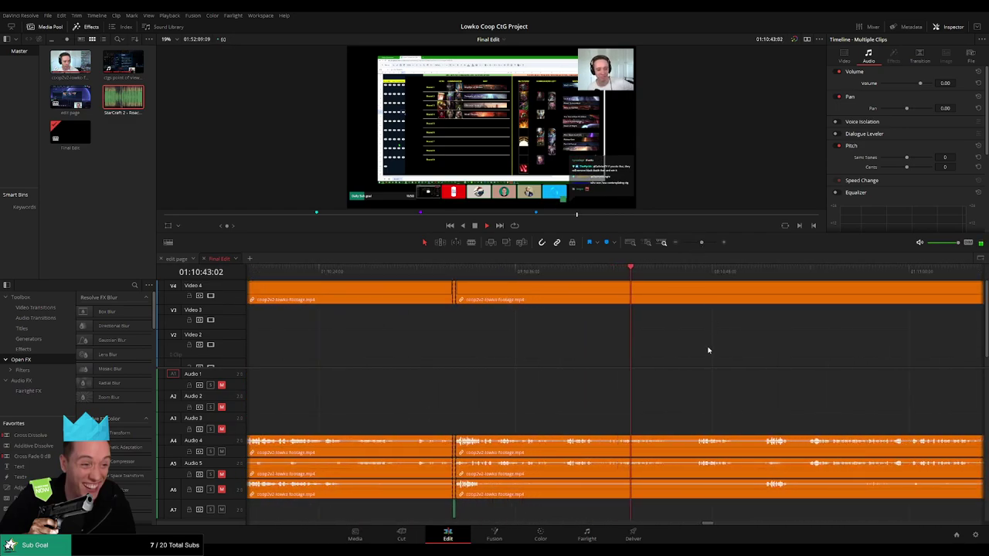
drag(743, 352, 505, 367)
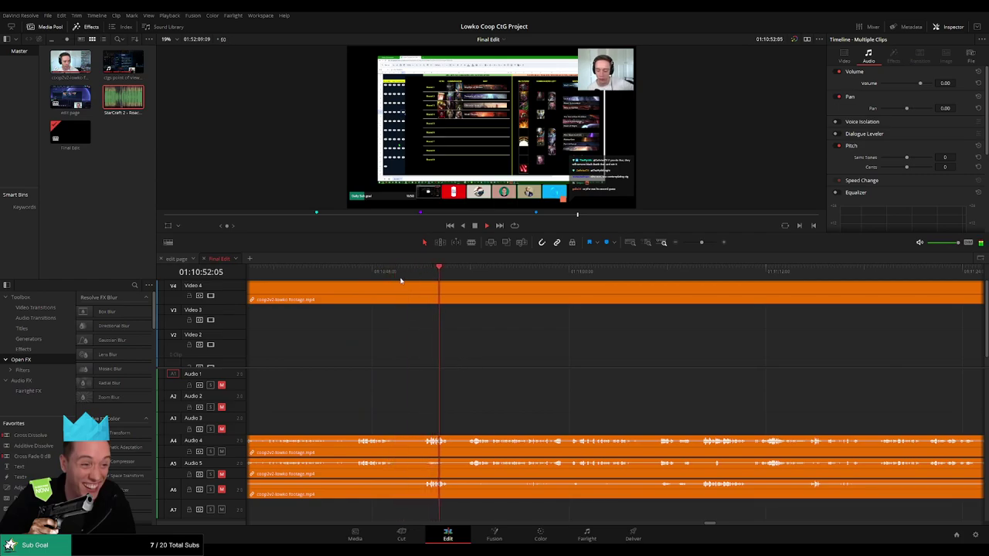
click(374, 275)
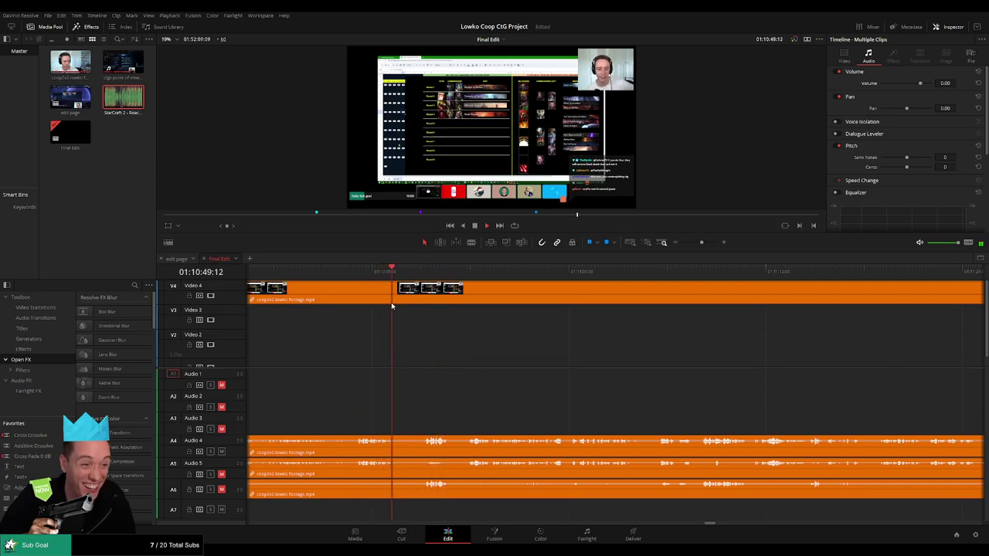
key(b)
click(397, 305)
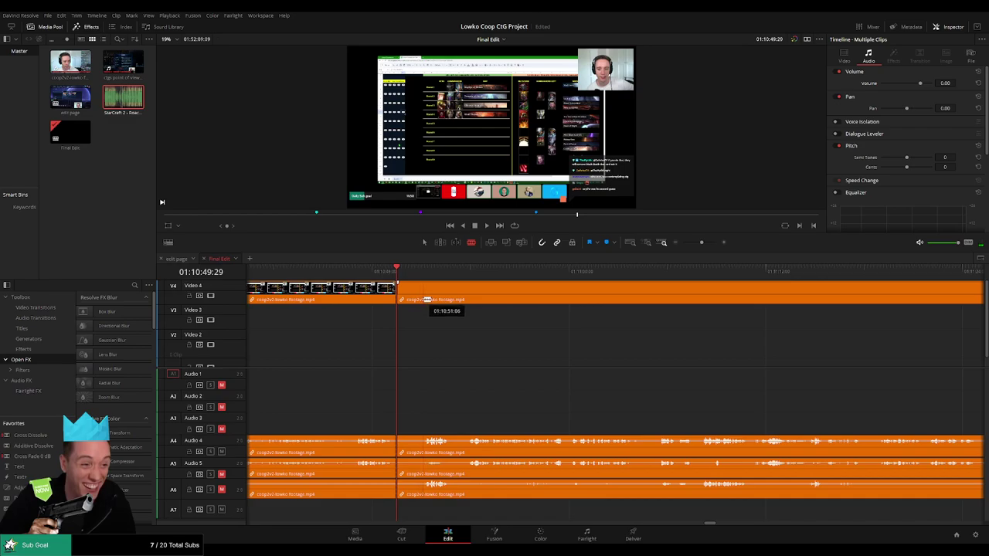
- Ripple-delete the quiet section from 01:10:49:29 to about 01:10:51:06 and join the clips with the default transition
click(422, 300)
key(a)
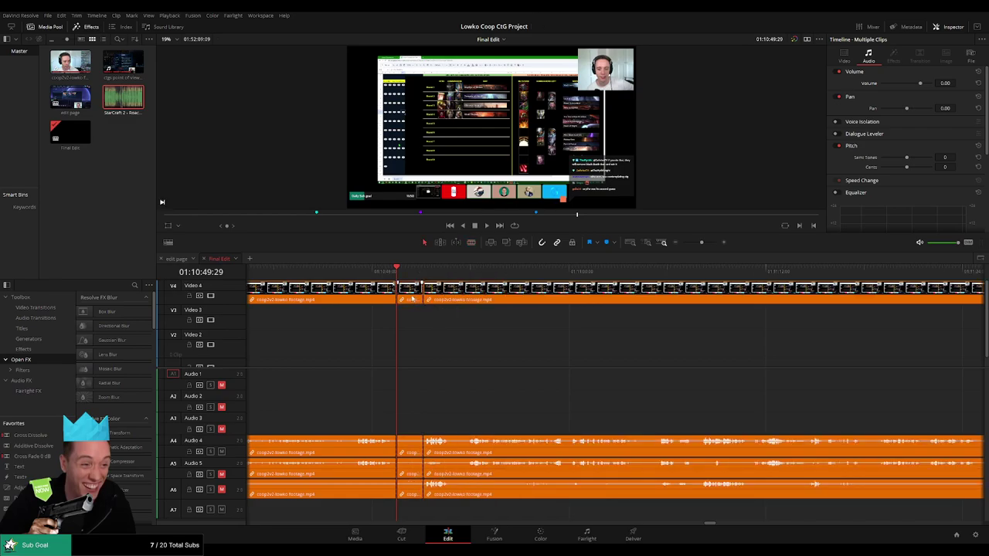
click(411, 293)
key(Delete)
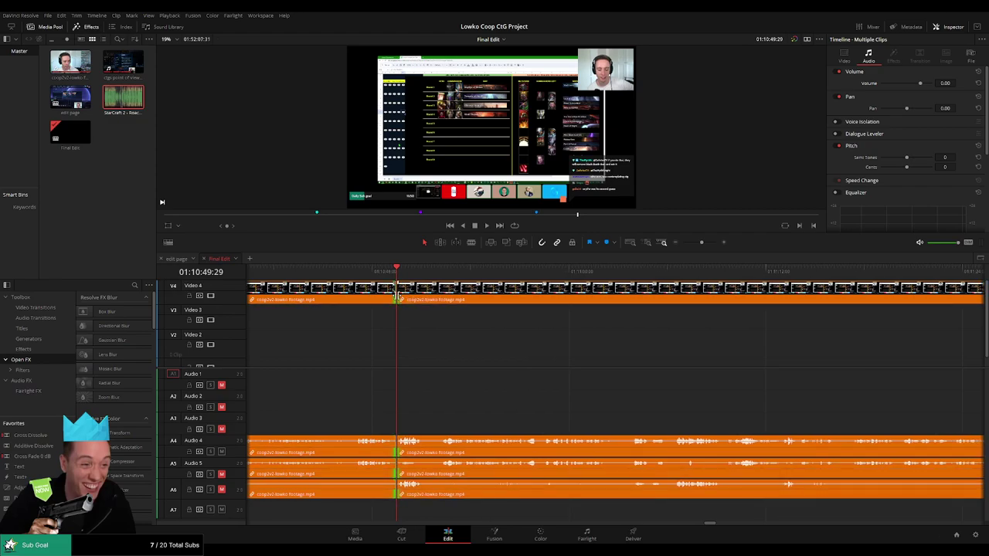
click(387, 269)
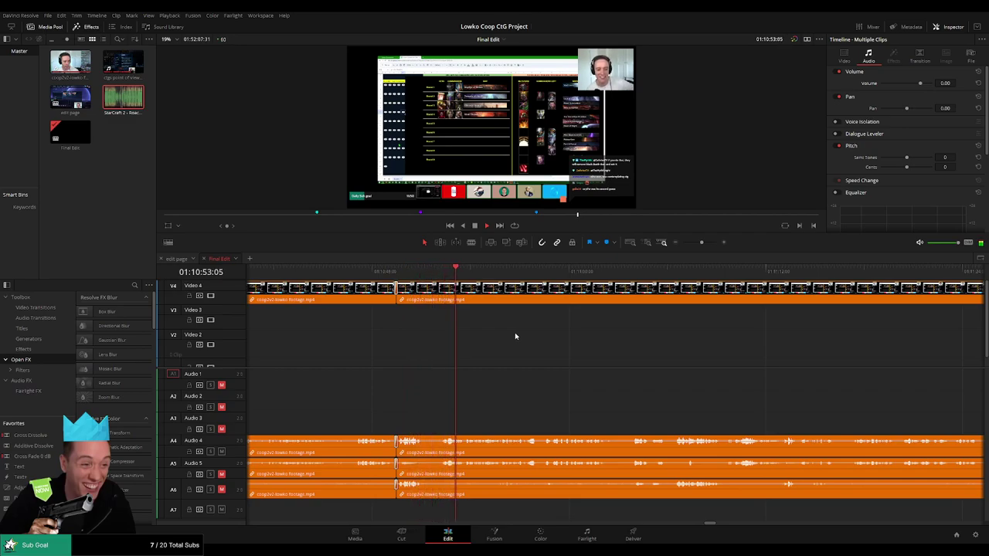
- Play the discussion on from 01:10:53 to about 01:11:48 and check the audio for quiet stretches
drag(659, 349, 504, 353)
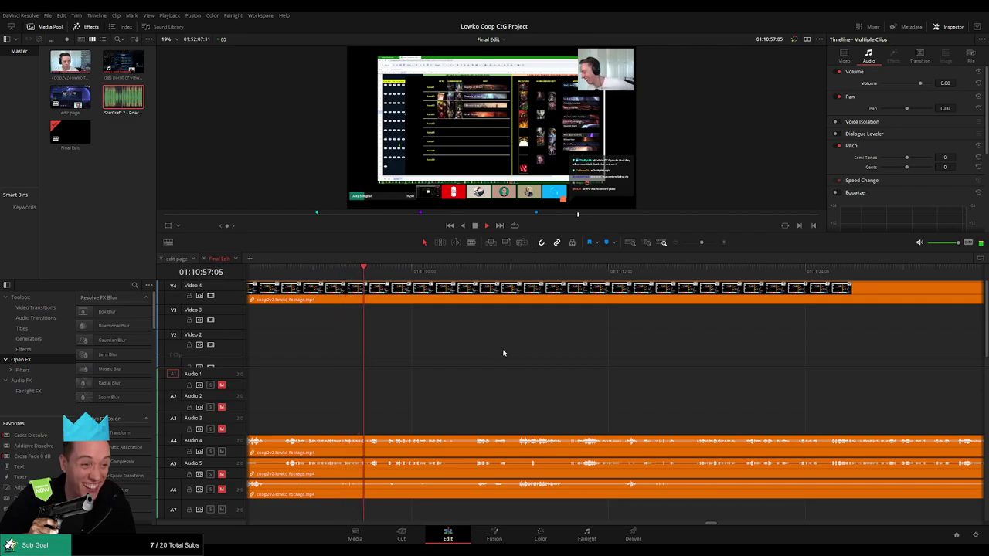
mouse_move(695, 246)
mouse_down()
mouse_move(682, 246)
mouse_move(704, 249)
mouse_up()
drag(666, 362, 450, 358)
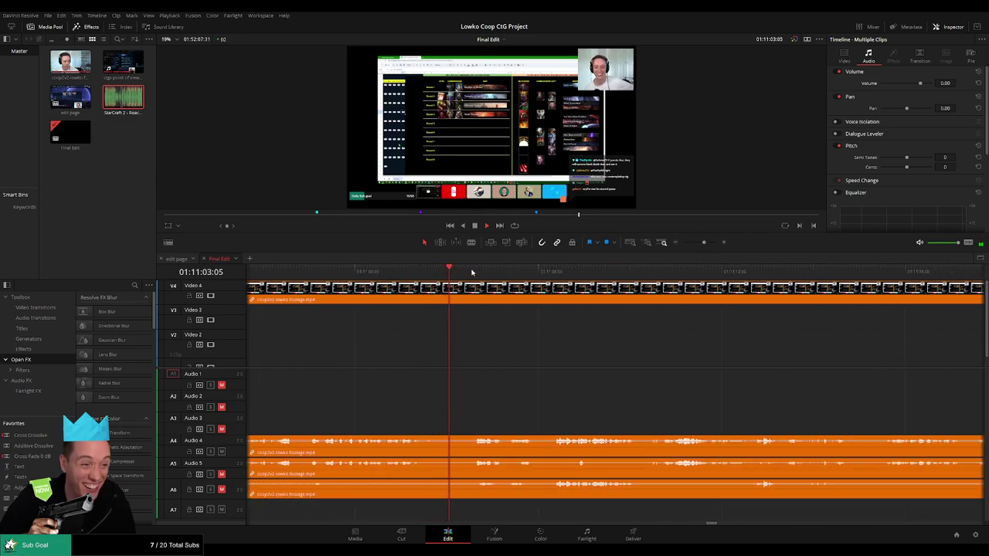
drag(666, 367, 476, 368)
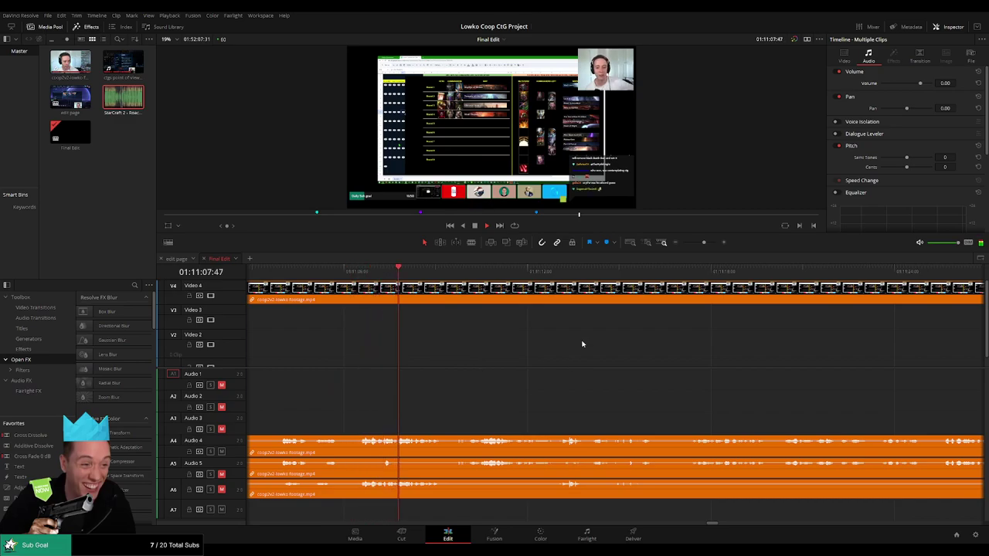
mouse_move(703, 242)
mouse_down()
mouse_move(680, 243)
mouse_move(704, 245)
mouse_up()
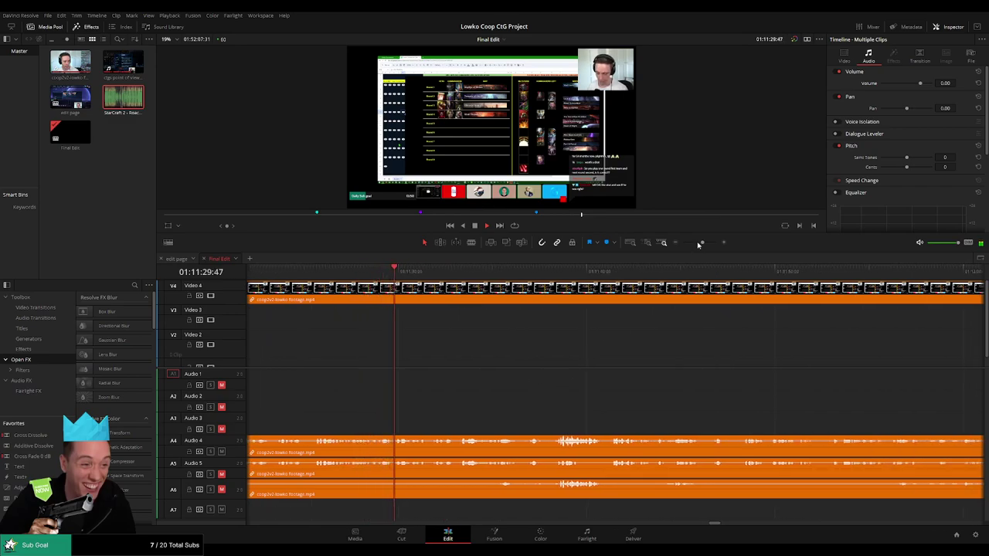
mouse_move(698, 245)
mouse_down()
mouse_move(677, 245)
mouse_move(703, 245)
mouse_up()
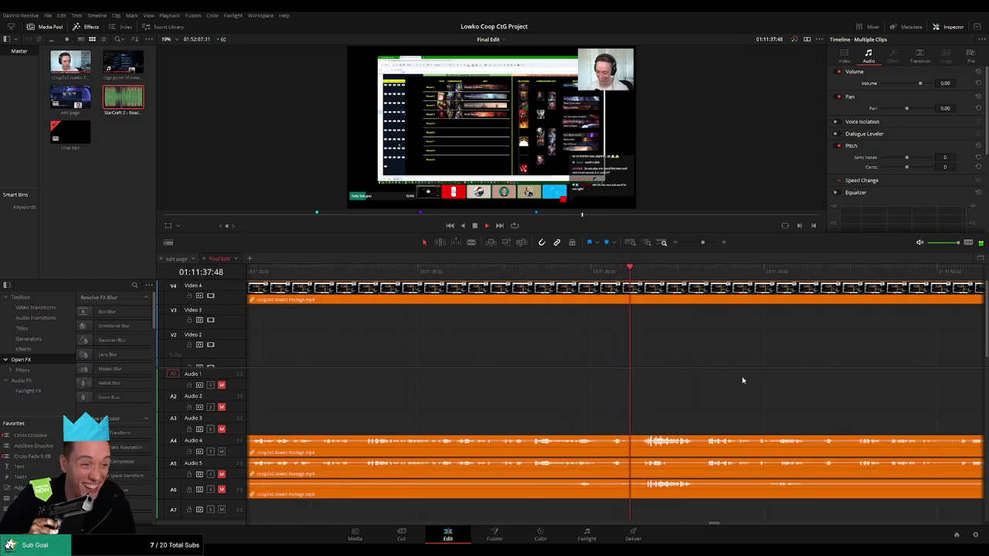
drag(741, 377, 567, 379)
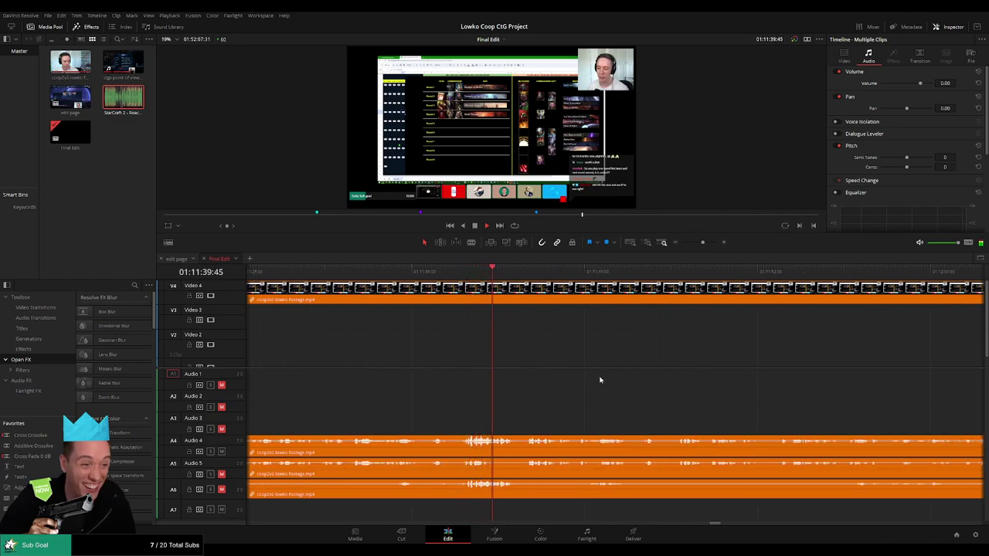
scroll(517, 385, right, 2)
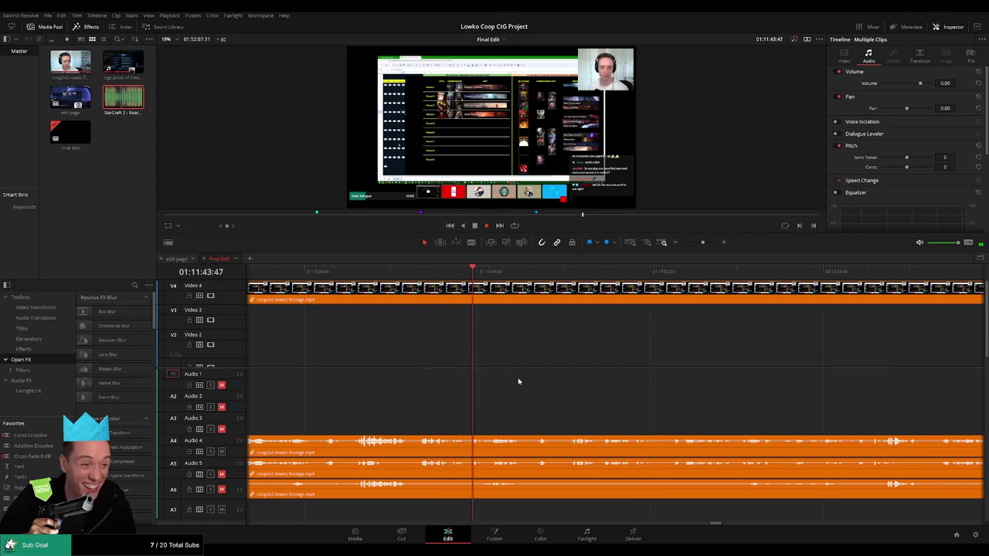
scroll(519, 381, right, 2)
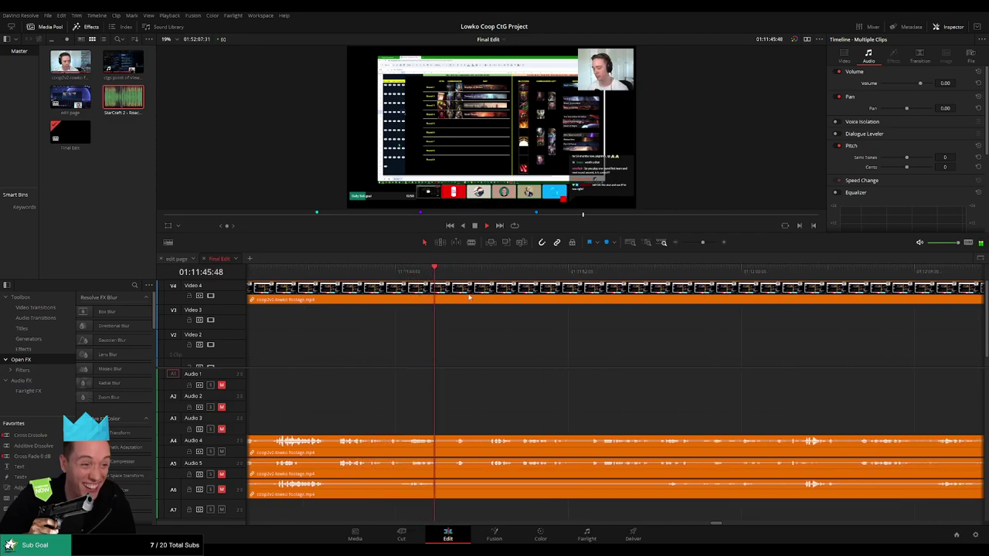
click(488, 272)
key(space)
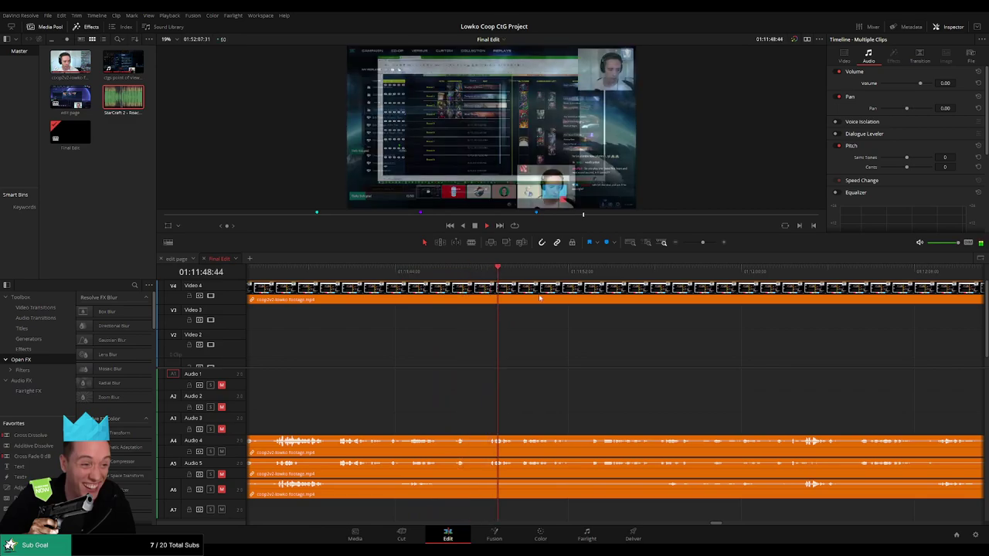
- Continue reviewing the spreadsheet discussion from about 01:11:48 to 01:12:53, following the voice waveforms for gaps
scroll(579, 358, right, 4)
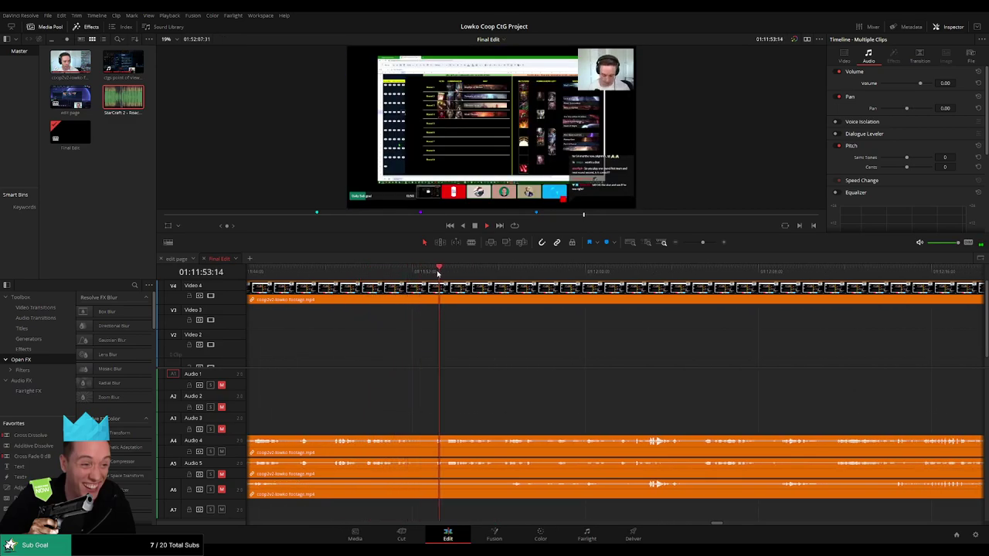
scroll(587, 359, right, 3)
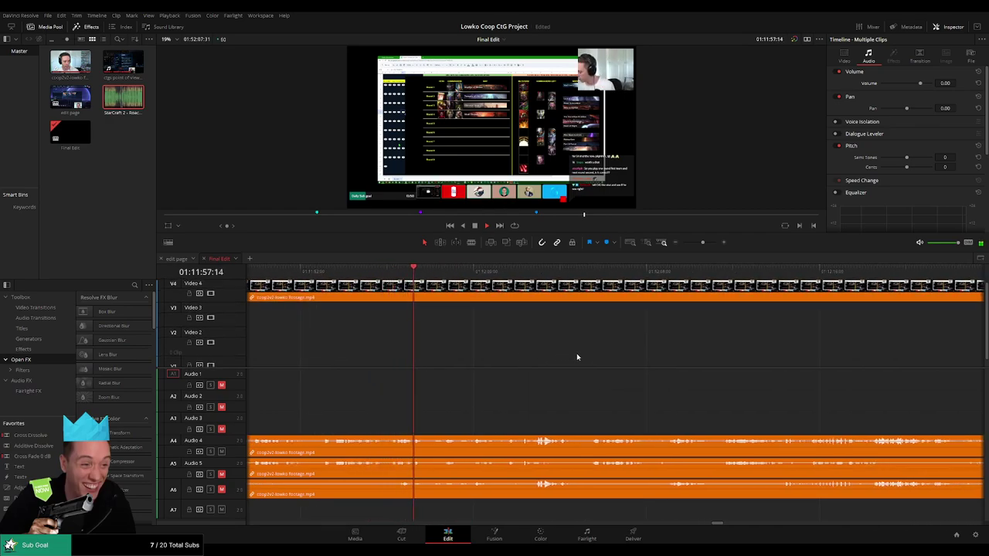
scroll(572, 356, right, 3)
scroll(521, 363, right, 1)
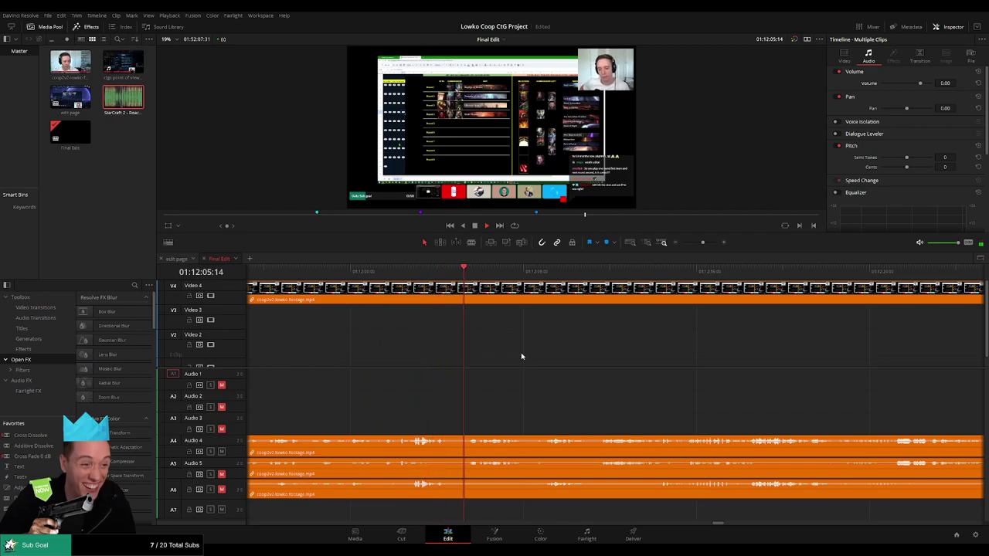
scroll(507, 362, right, 3)
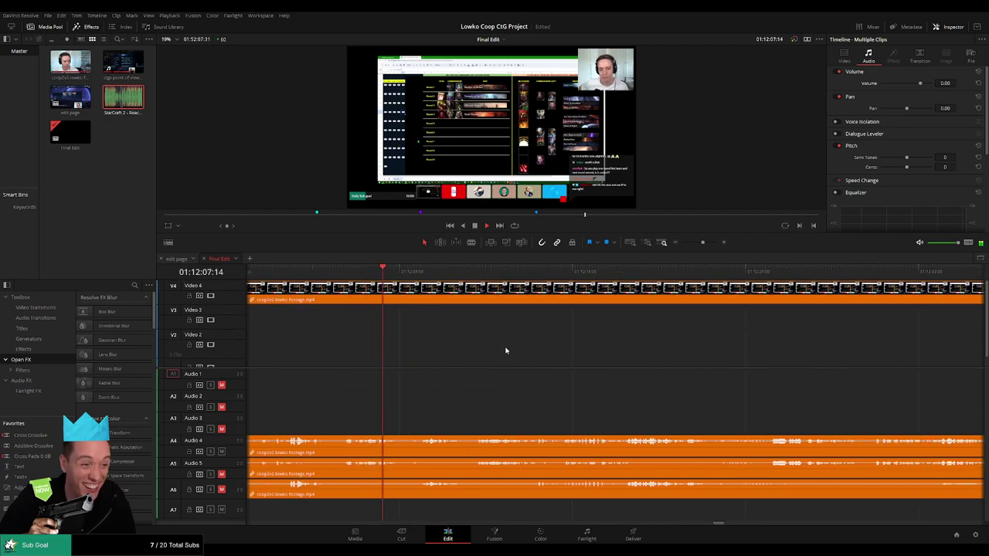
scroll(506, 351, right, 3)
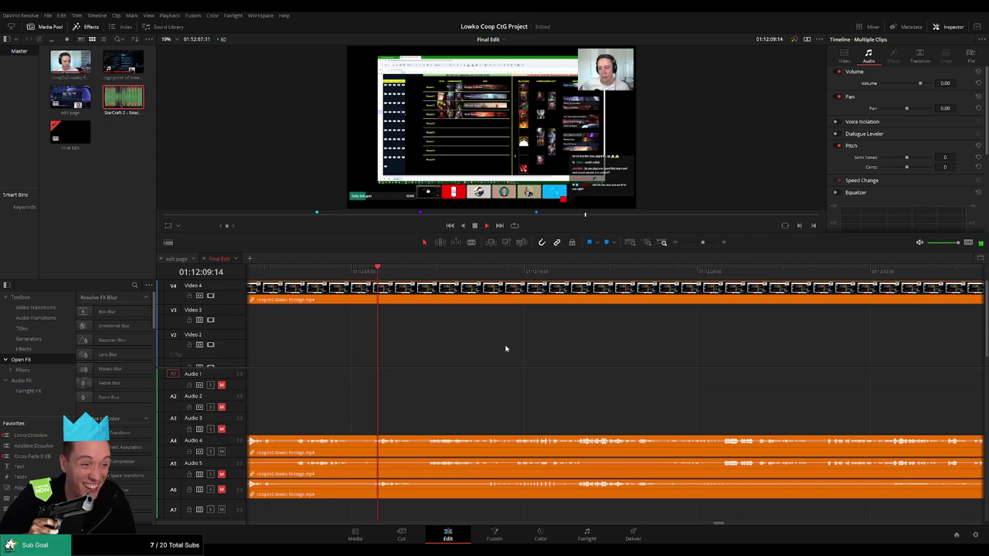
scroll(494, 353, right, 3)
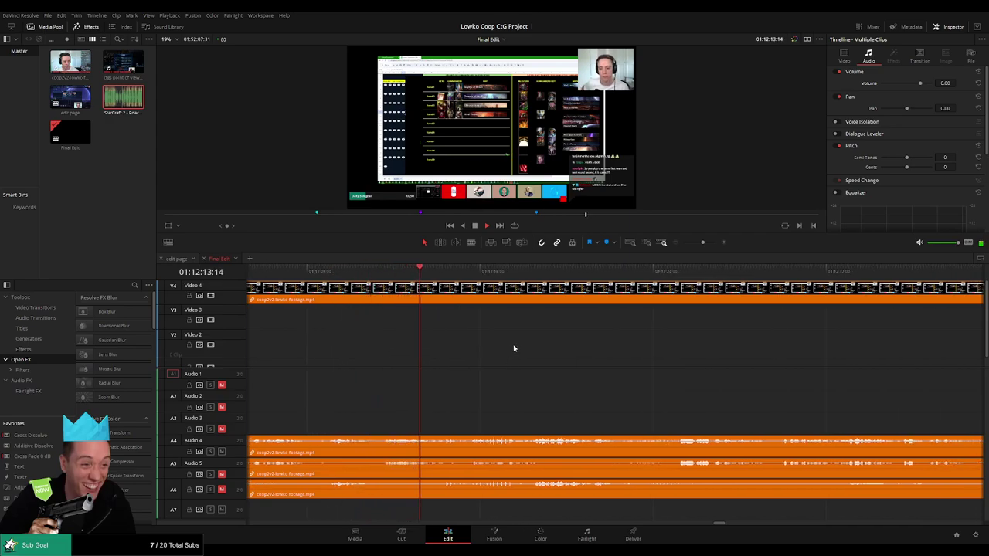
mouse_move(697, 250)
mouse_down()
mouse_move(675, 247)
mouse_move(706, 250)
mouse_up()
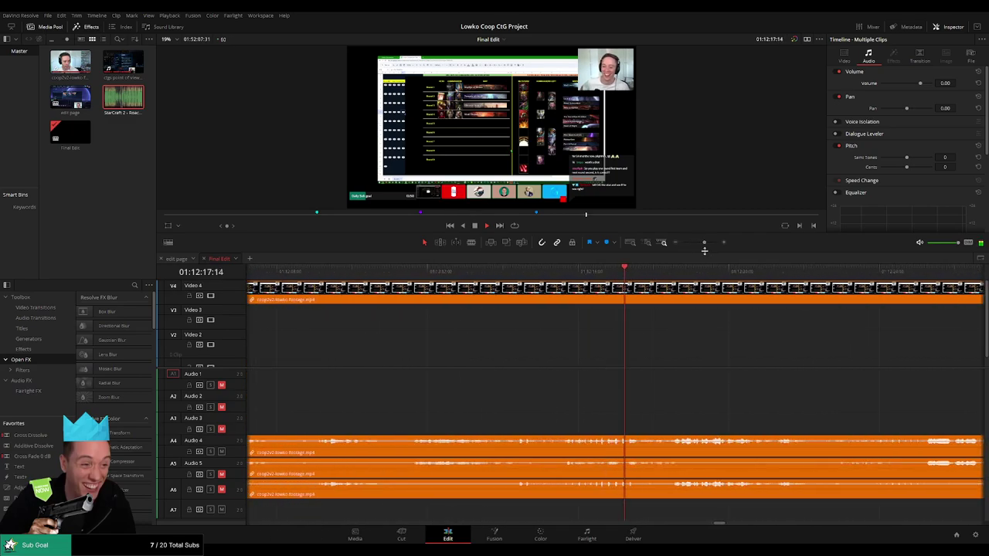
scroll(596, 390, right, 3)
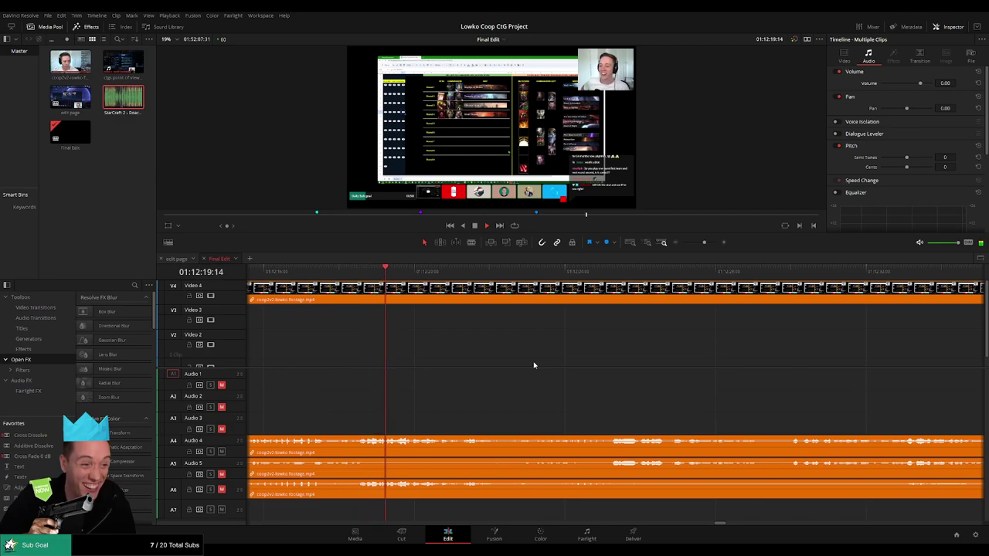
scroll(639, 370, right, 2)
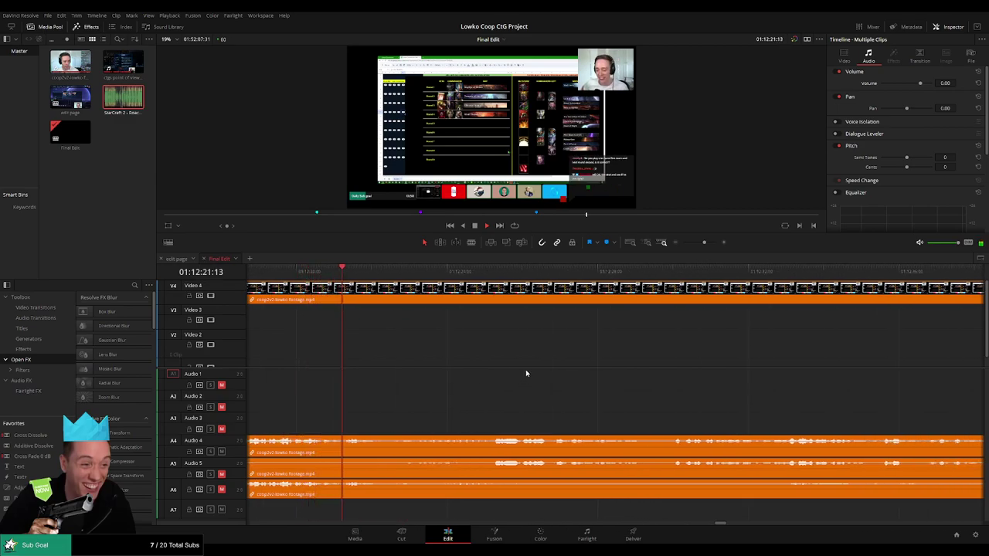
scroll(577, 363, right, 2)
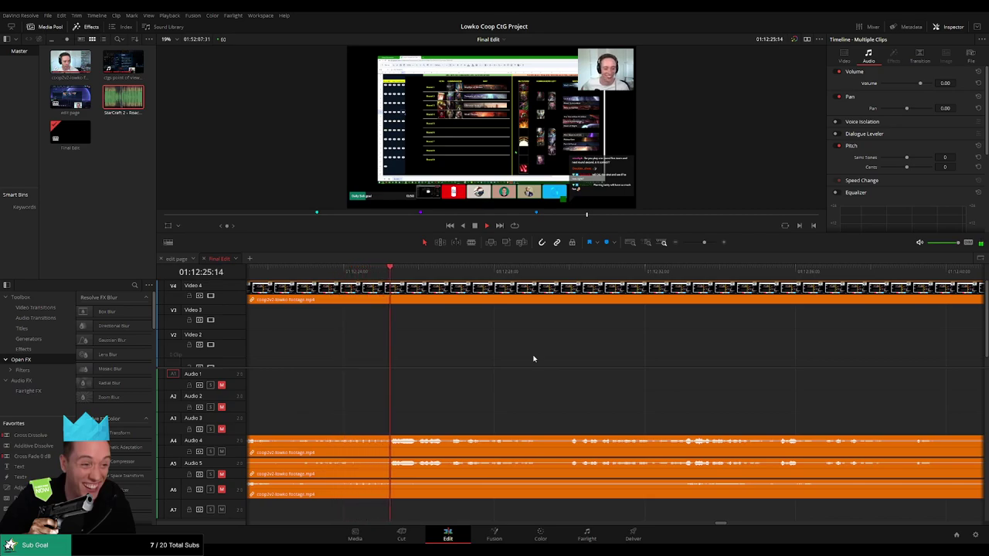
scroll(559, 362, right, 2)
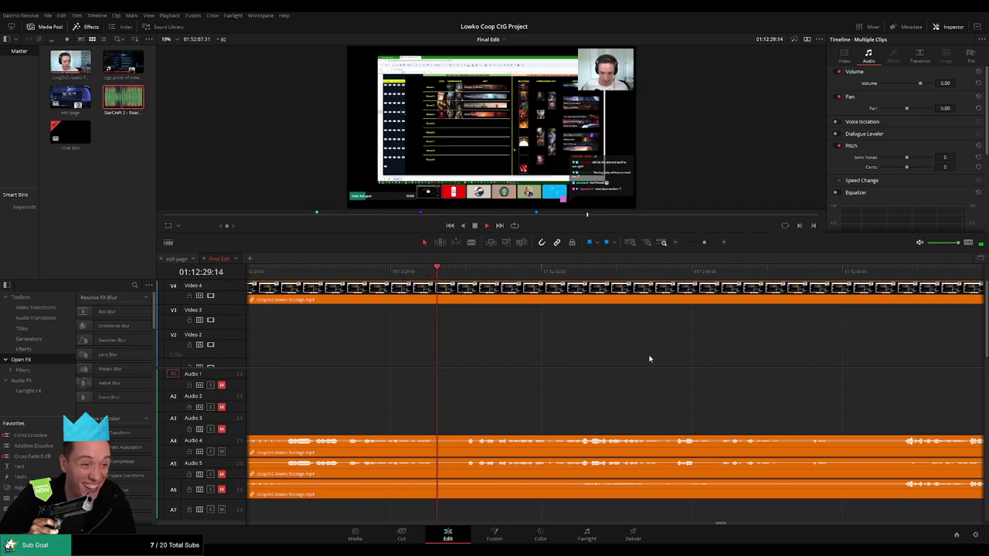
scroll(515, 369, right, 3)
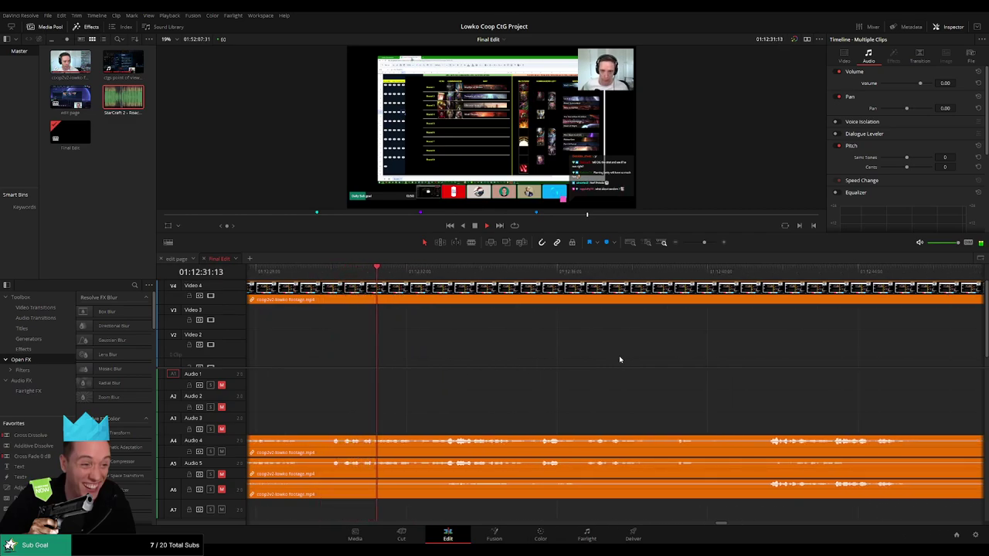
scroll(587, 365, right, 3)
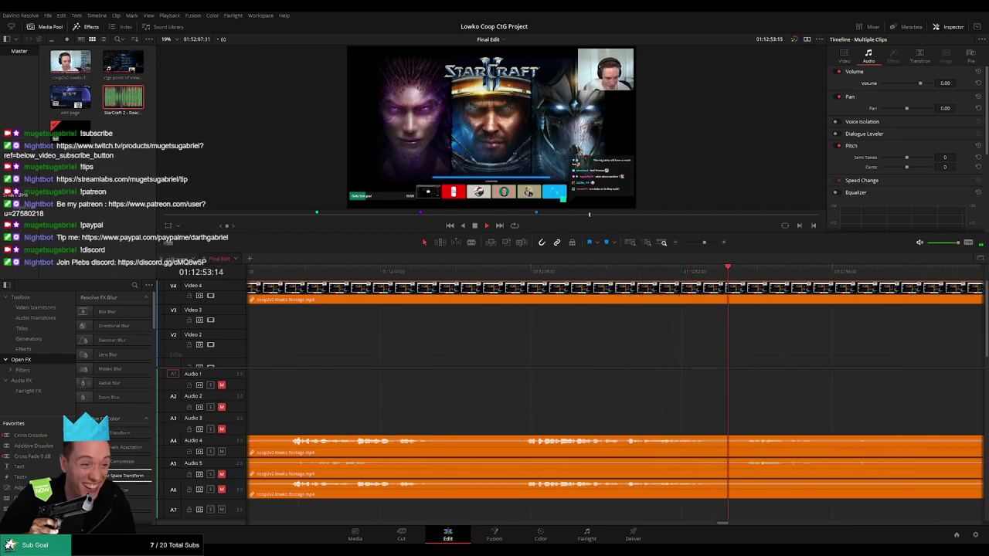
- Skip through the game lobby scene after 01:12:55 to check the quiet stretch there
drag(887, 344, 523, 359)
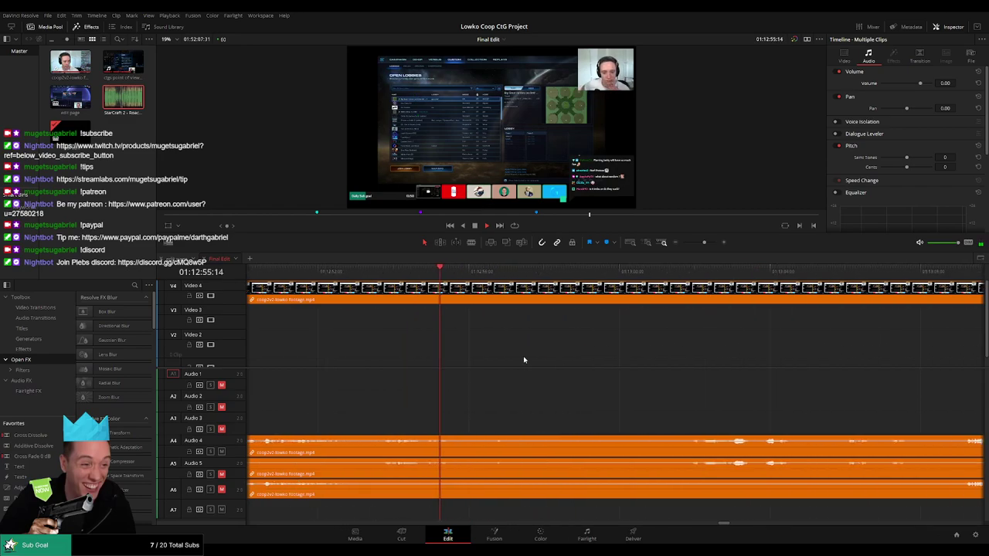
key(space)
click(465, 273)
key(space)
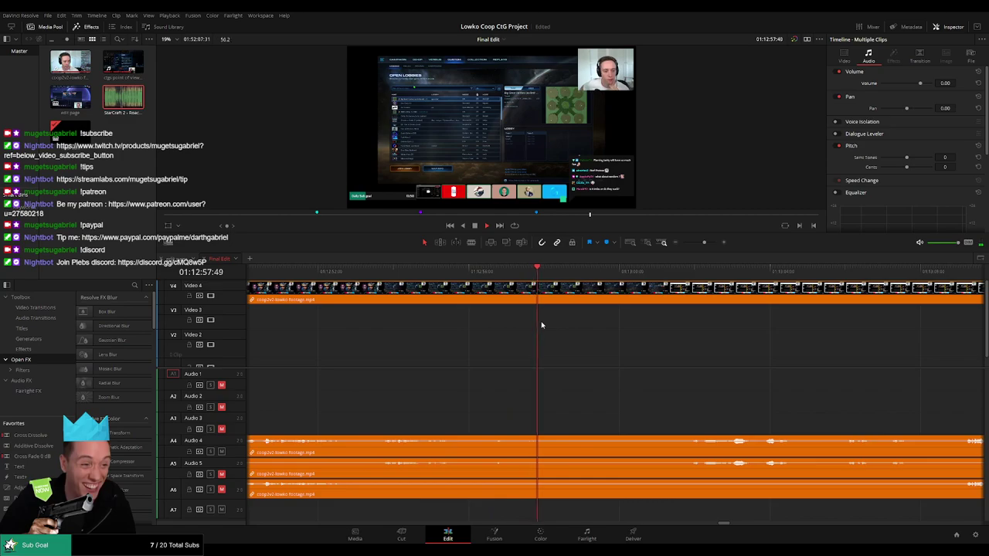
- Try splitting the orange clip at about 01:12:55 and undo the split
click(440, 274)
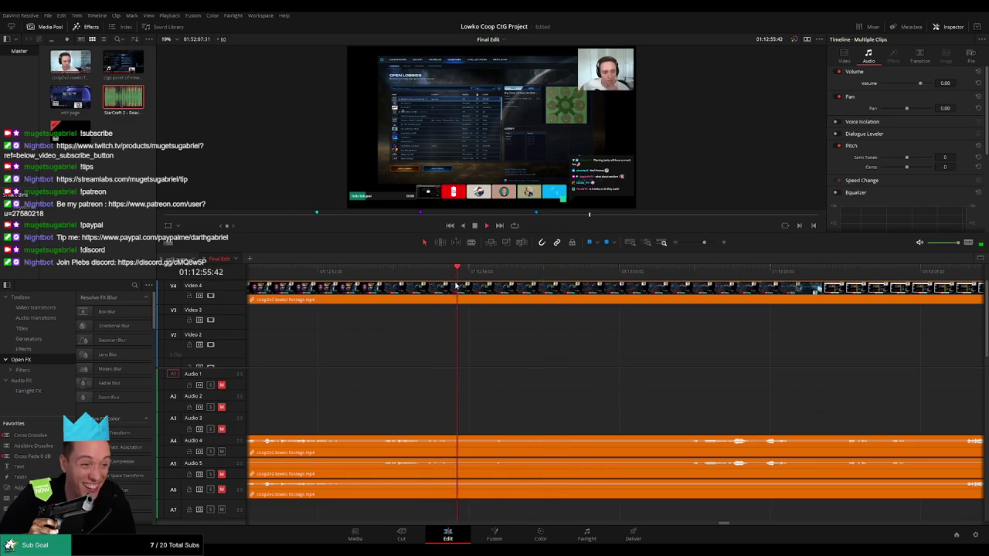
key(space)
key(ctrl+b)
drag(462, 292, 433, 282)
key(space)
key(space)
key(b)
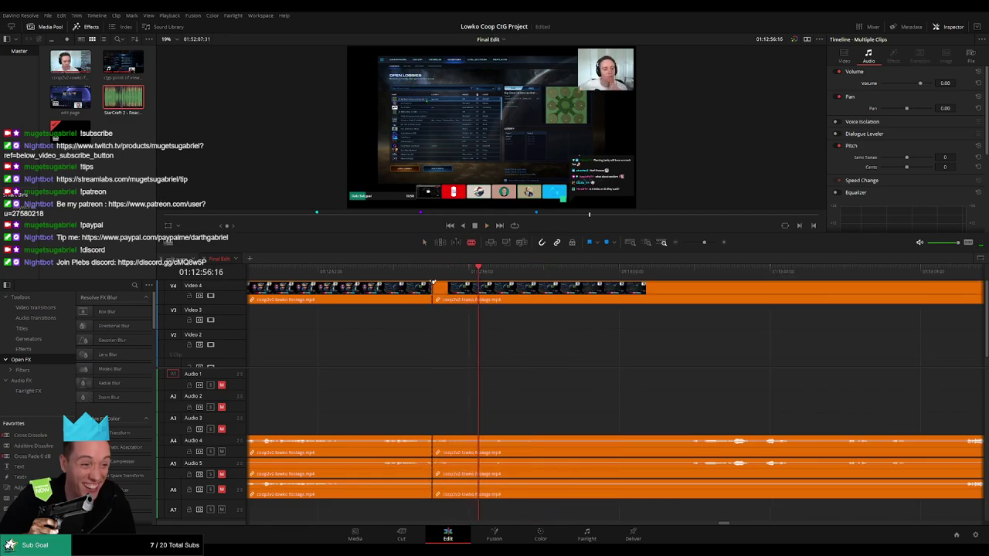
key(ctrl+z)
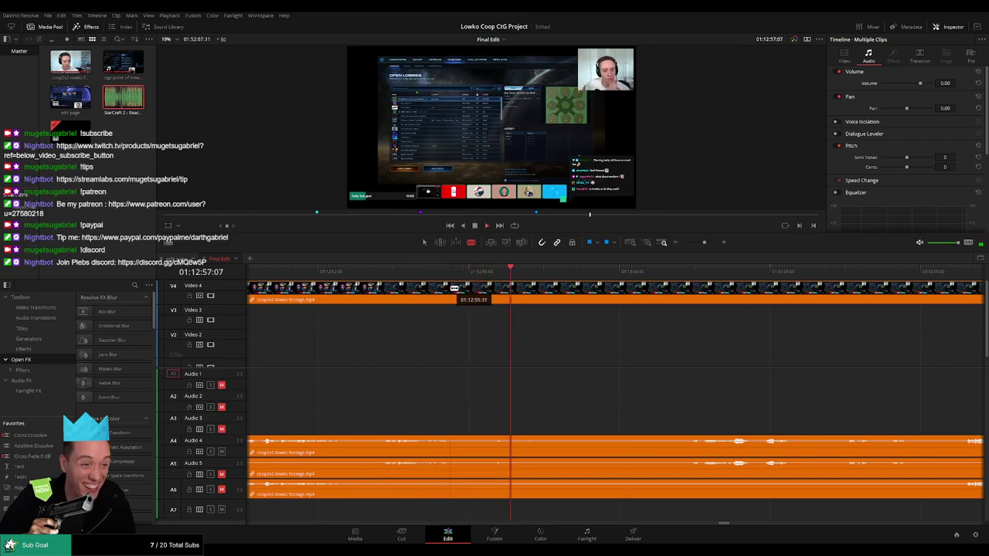
- Split the orange clip at about 01:12:58 and 01:13:02 and ripple-delete the quiet section between the cuts
click(571, 291)
drag(657, 272, 688, 273)
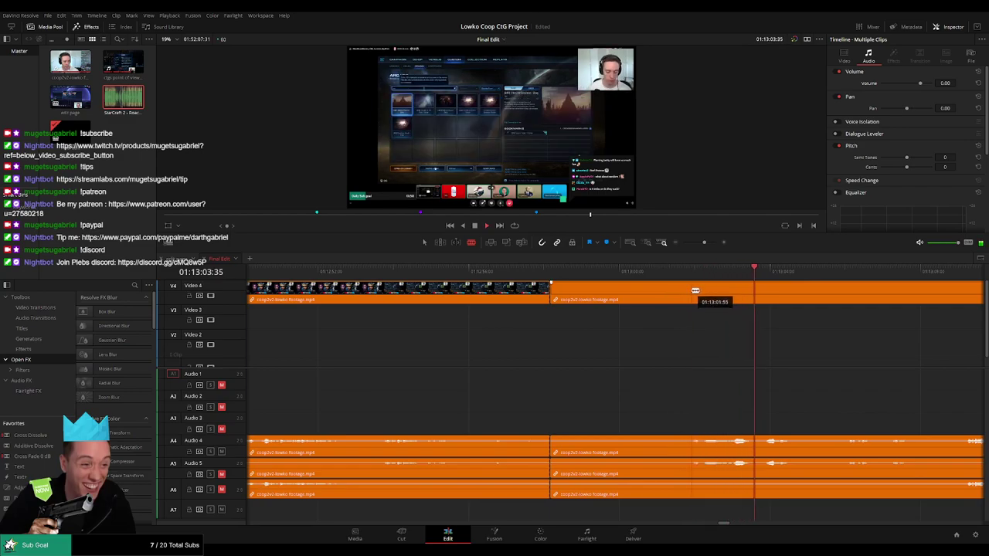
click(691, 290)
key(a)
click(651, 292)
key(Delete)
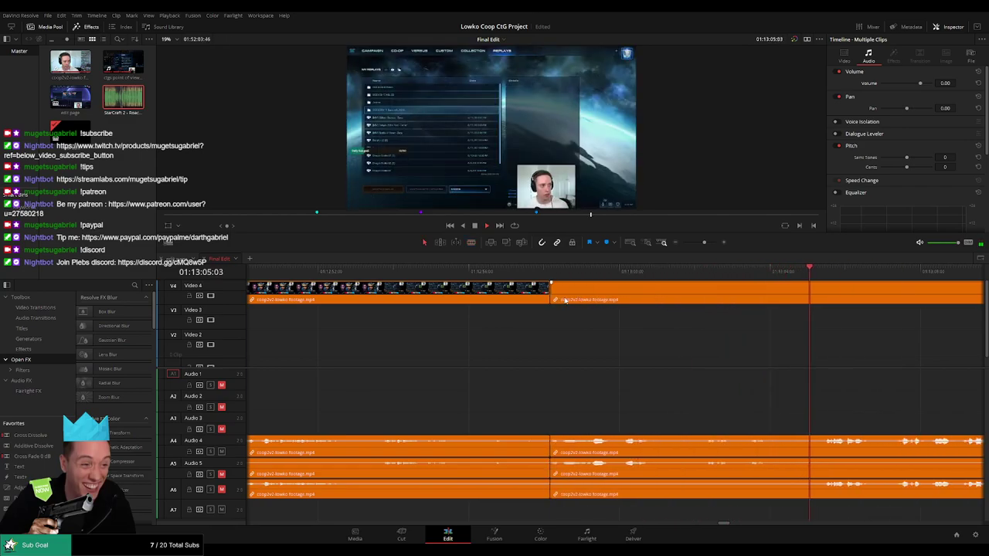
- Join the clips at about 01:12:58 with the default transition and play on to about 01:13:05
click(550, 292)
key(ctrl+t)
click(555, 271)
key(space)
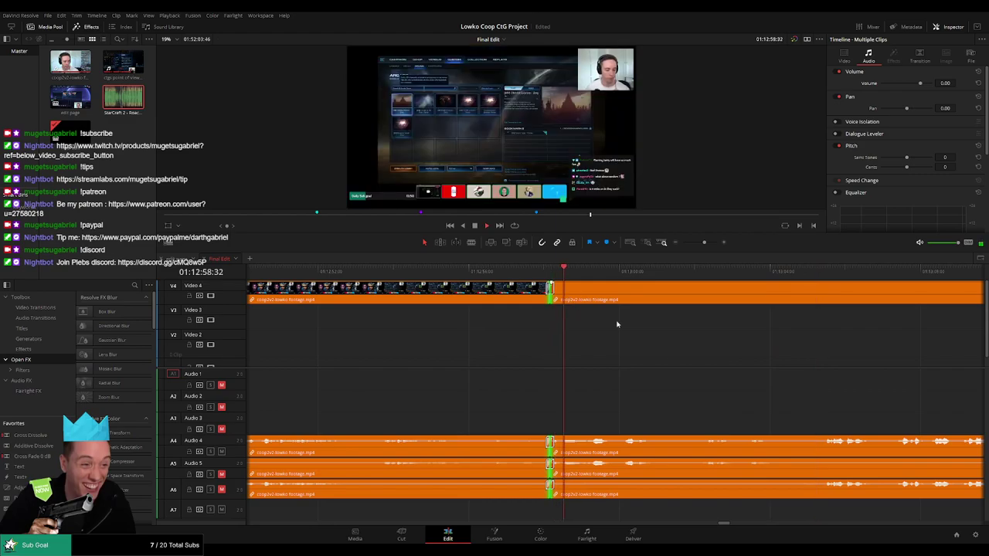
scroll(421, 371, right, 3)
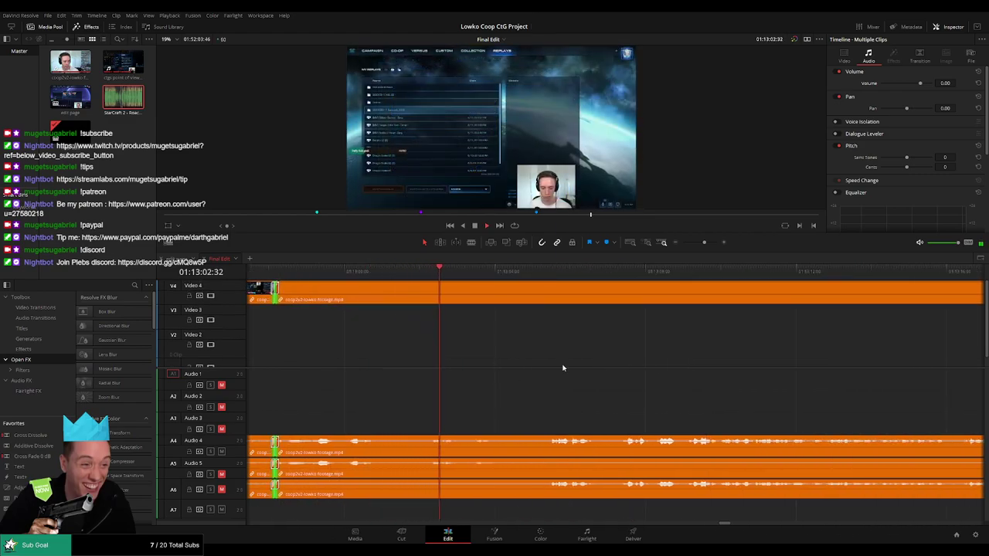
scroll(463, 364, right, 2)
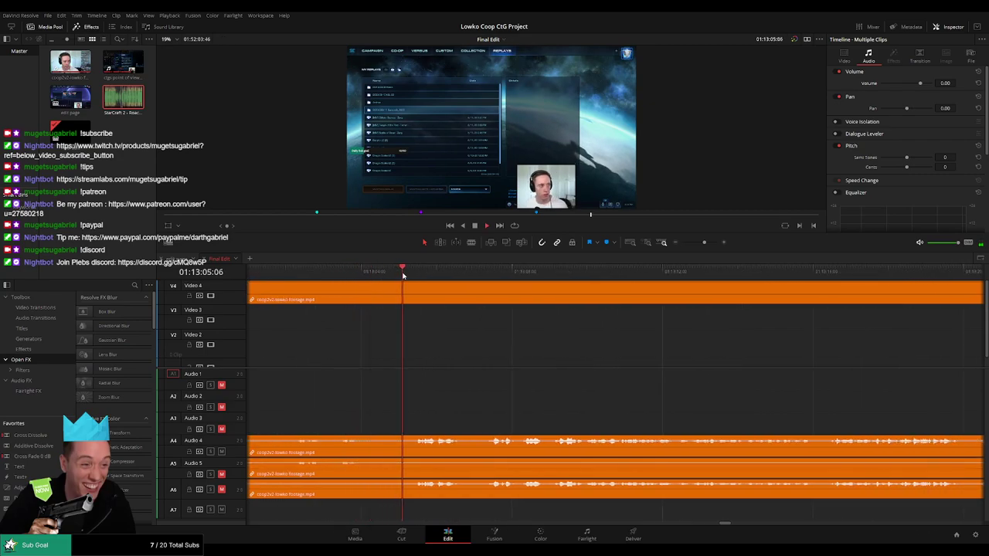
- Split the orange clip at 01:13:04:00 and skip ahead through the following talk to about 01:13:28
key(b)
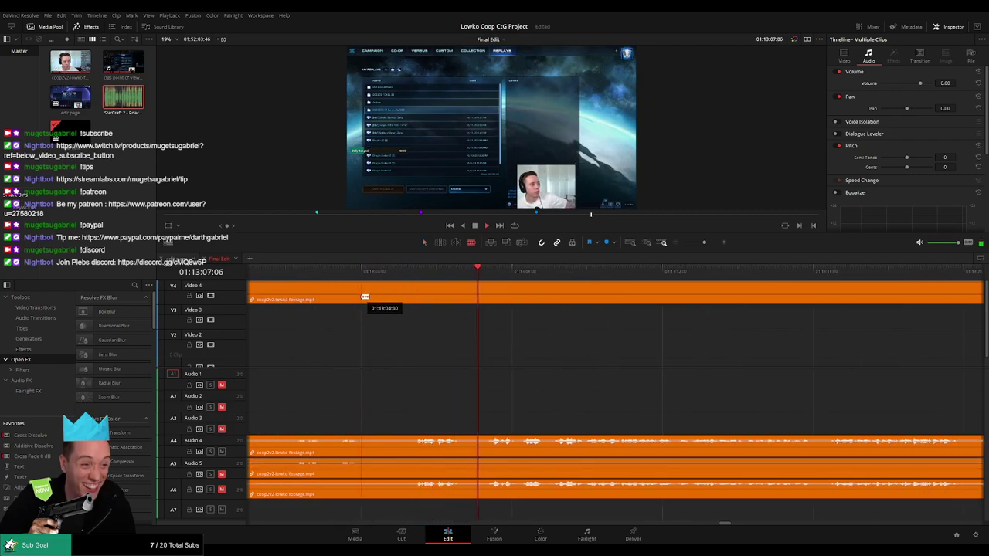
click(361, 300)
key(a)
click(656, 271)
click(796, 271)
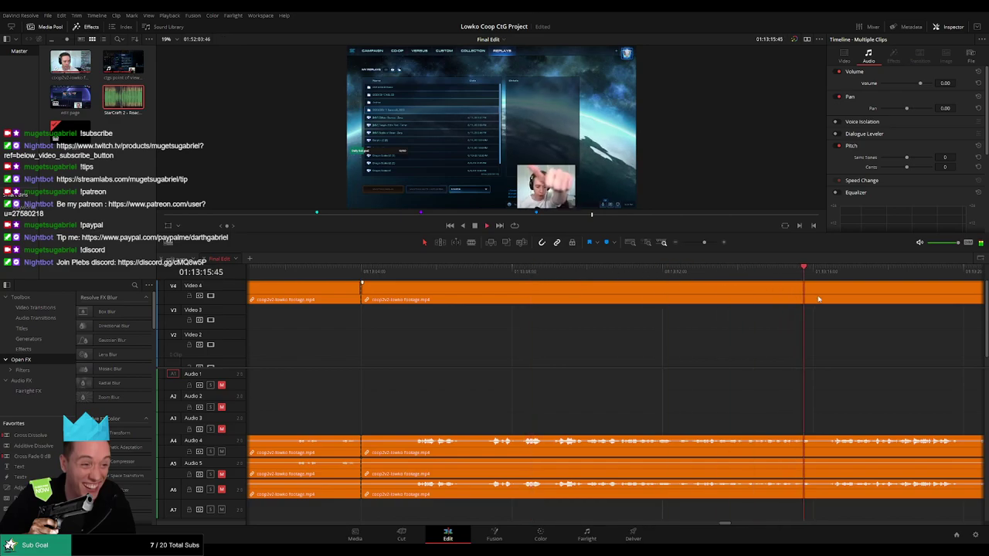
scroll(497, 360, right, 8)
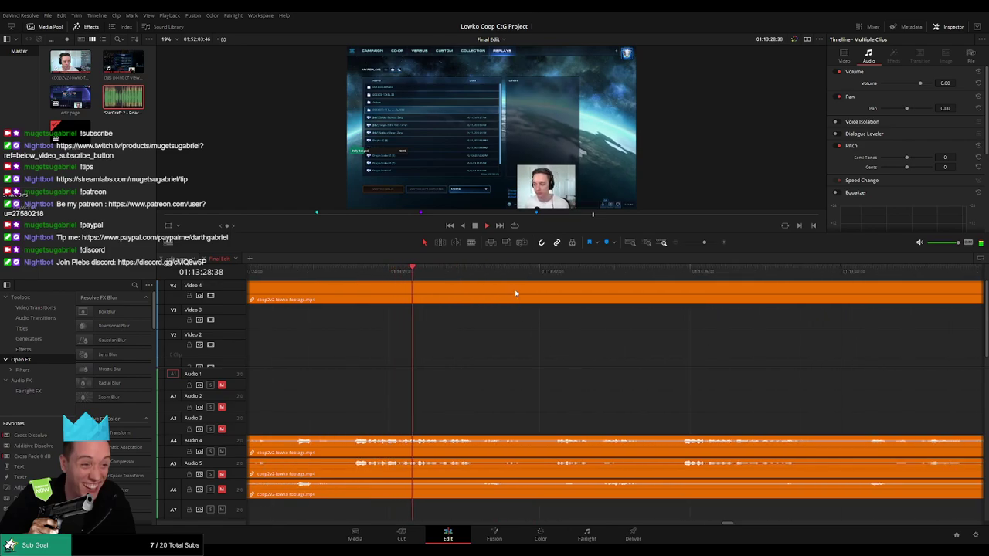
- Skip ahead through the talk after the 01:13:04 cut, from about 01:13:28 to 01:16:24, checking what is worth keeping
drag(702, 243, 704, 244)
click(488, 272)
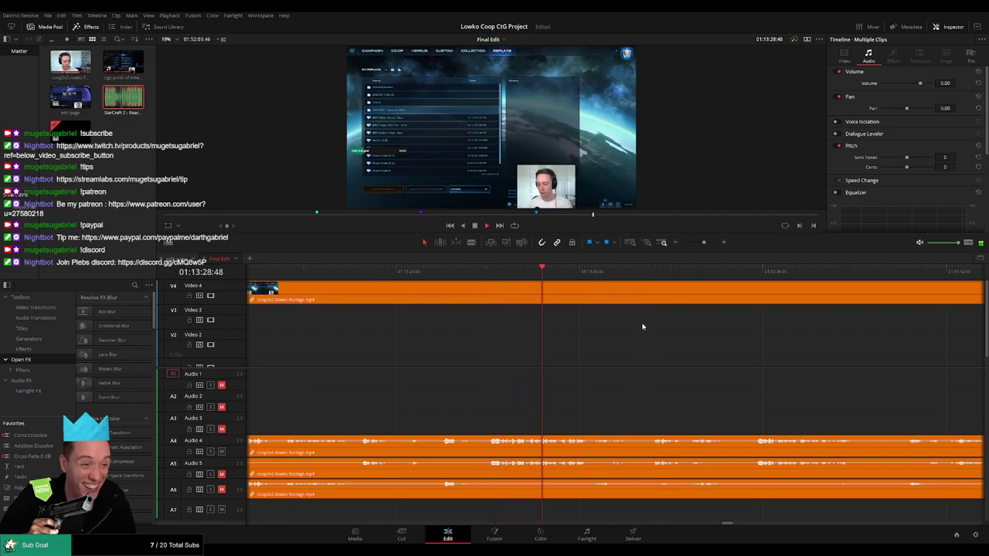
scroll(576, 344, right, 2)
drag(745, 274, 786, 275)
scroll(750, 371, right, 6)
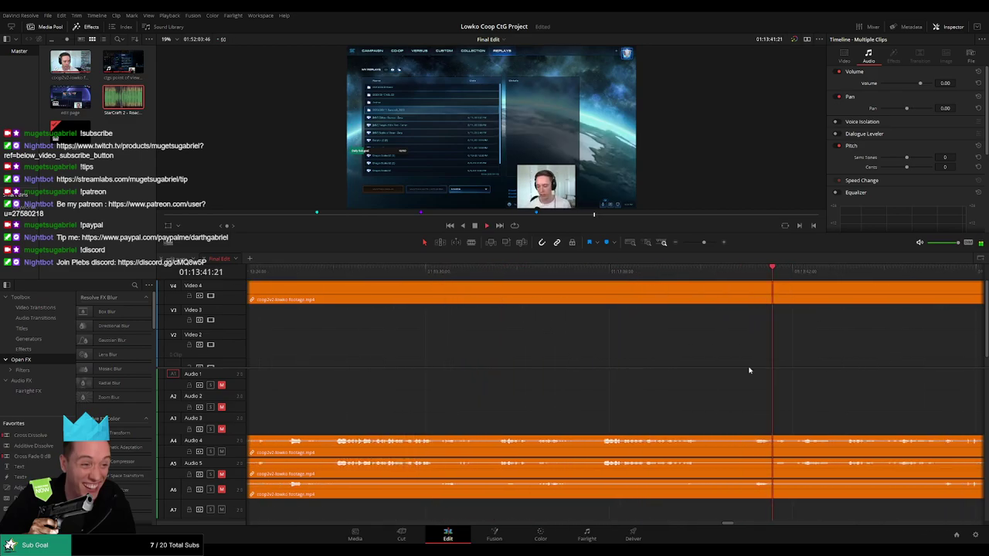
mouse_move(703, 243)
mouse_down()
mouse_move(690, 247)
mouse_move(699, 246)
mouse_up()
drag(658, 276, 709, 278)
scroll(761, 327, right, 5)
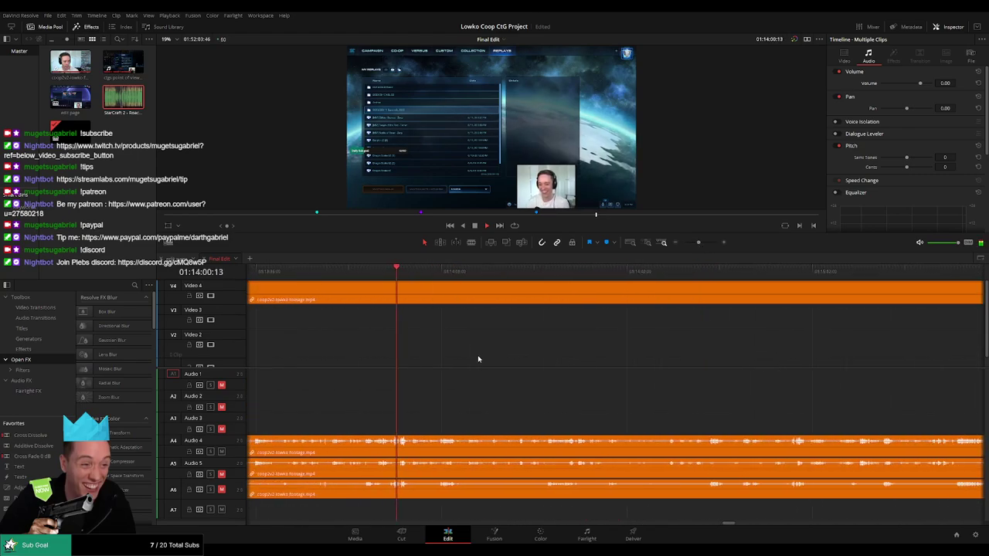
drag(483, 277, 577, 279)
drag(687, 274, 751, 276)
scroll(844, 329, right, 4)
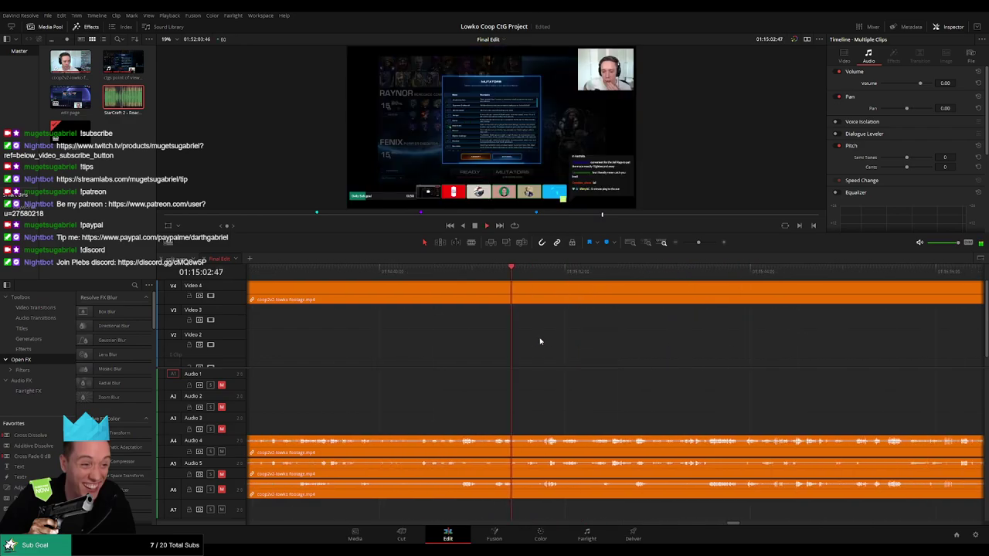
click(403, 272)
drag(502, 276, 631, 297)
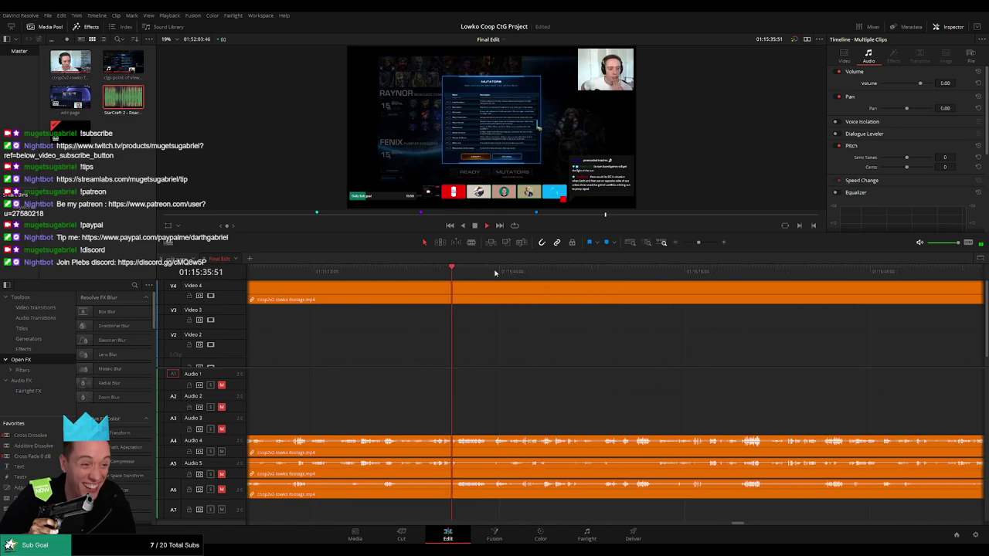
click(603, 271)
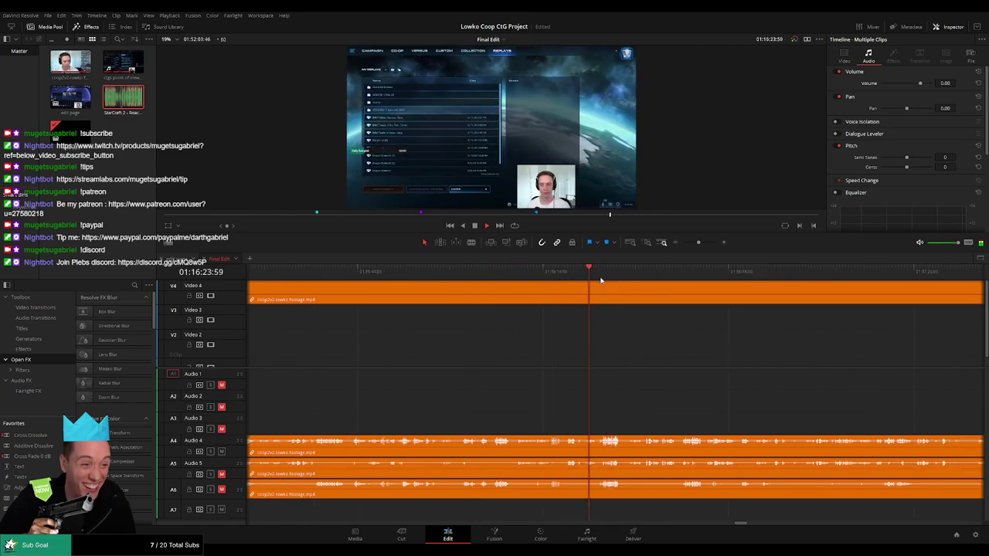
- Replay parts of the mutator selection and loading screen between about 01:16:02 and 01:16:24, and skip on to about 01:16:35
drag(698, 243, 702, 245)
click(541, 271)
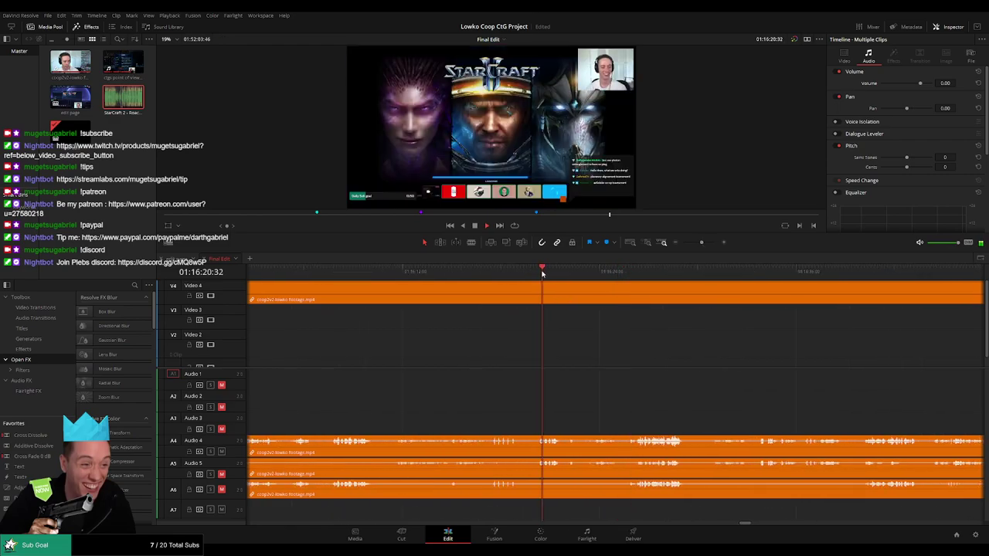
click(489, 272)
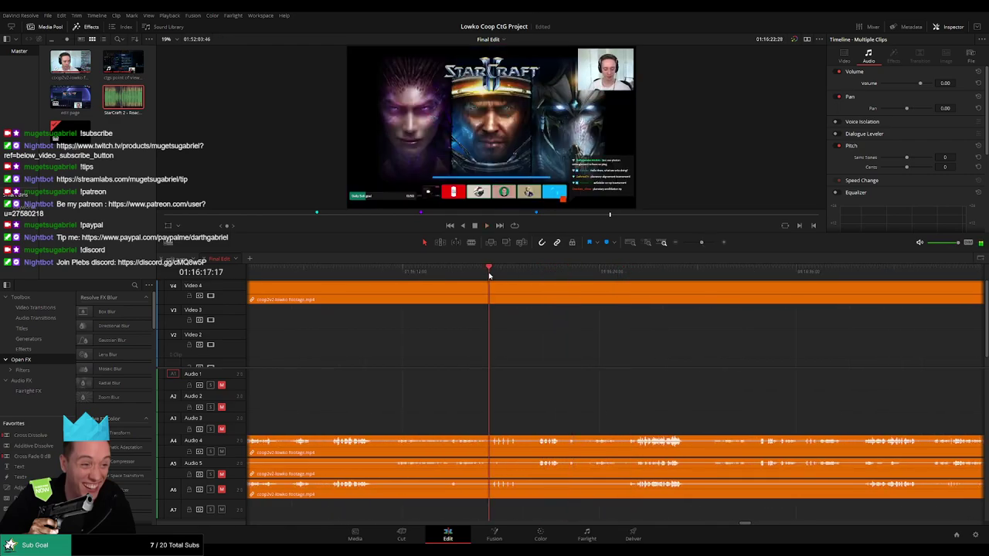
click(431, 276)
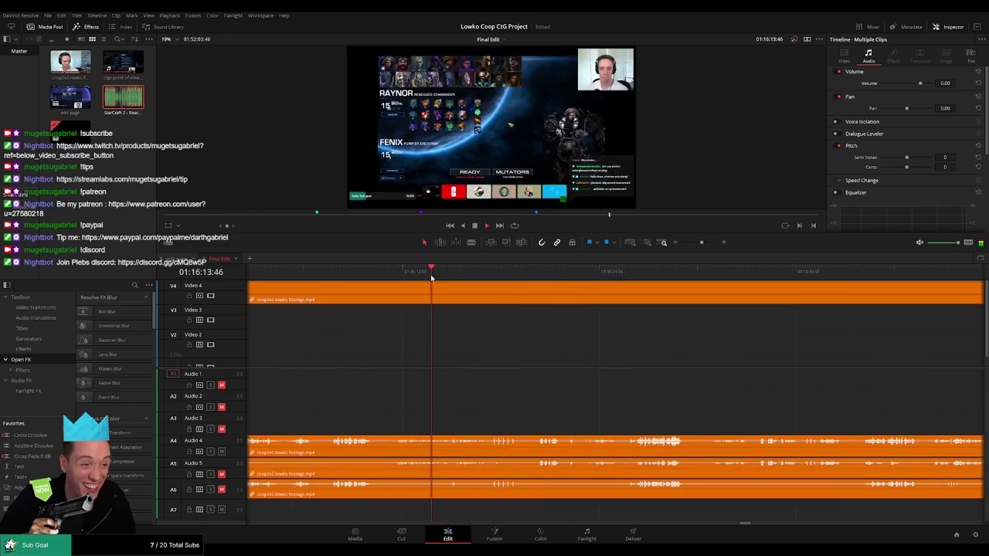
click(329, 276)
drag(435, 353, 610, 352)
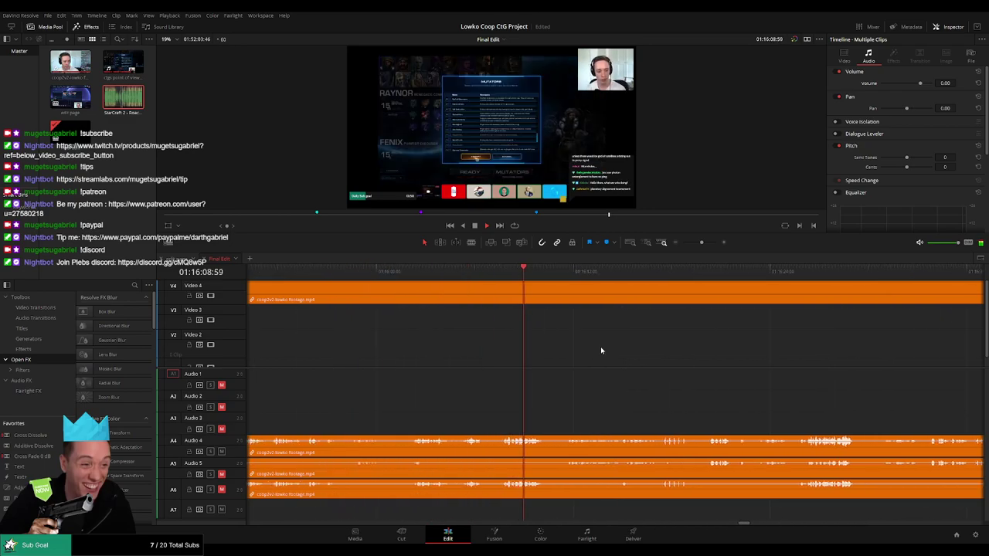
click(413, 273)
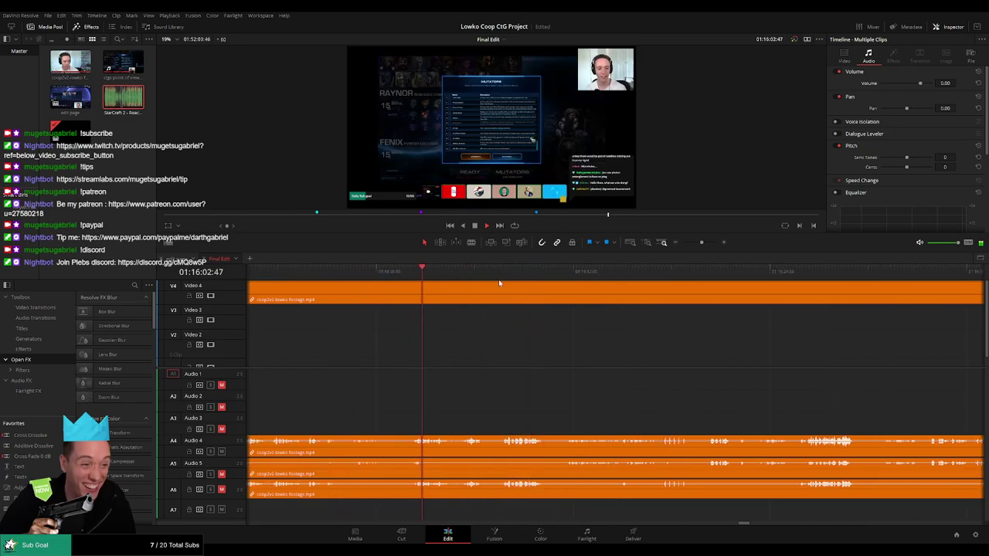
drag(573, 278, 939, 317)
scroll(572, 367, right, 9)
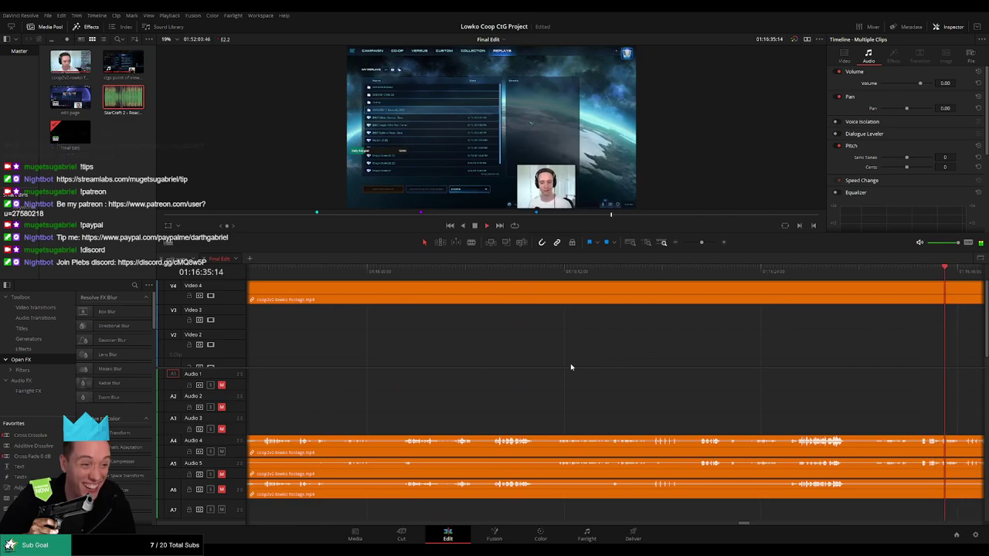
- Skip ahead through the replay menu and Void Thrashing lobby from about 01:16:40 to the mission loading screen at 01:17:42
click(515, 272)
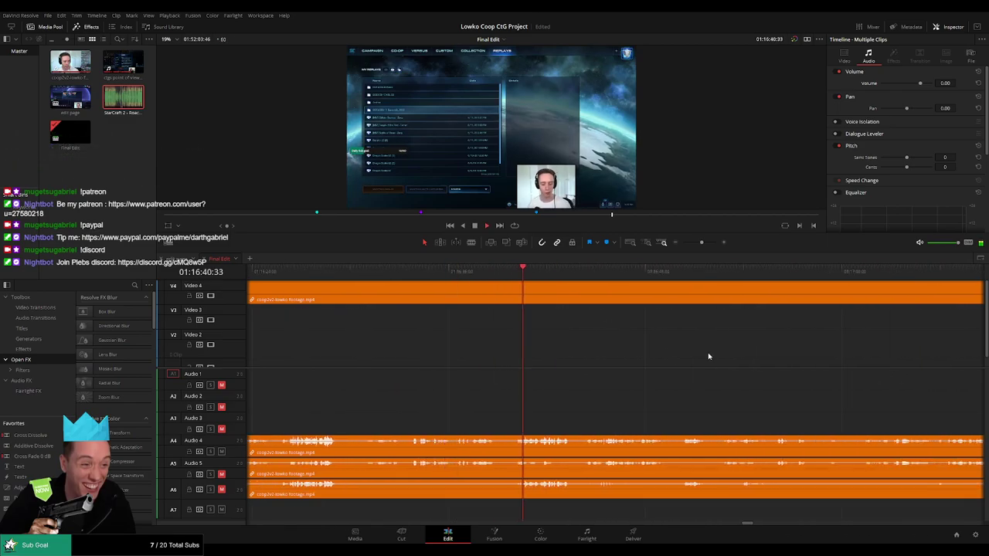
scroll(708, 355, right, 2)
drag(727, 272, 764, 296)
scroll(563, 358, right, 5)
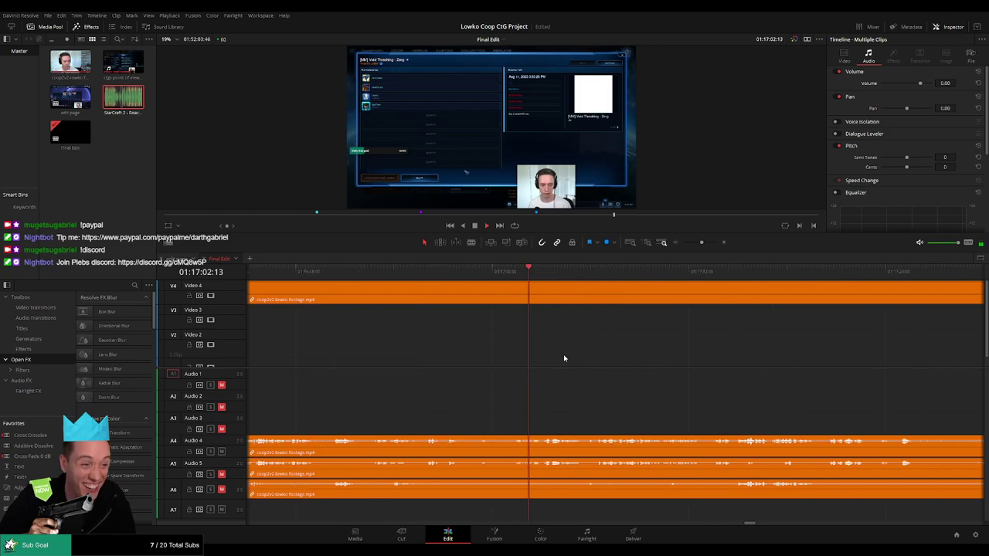
click(438, 276)
key(space)
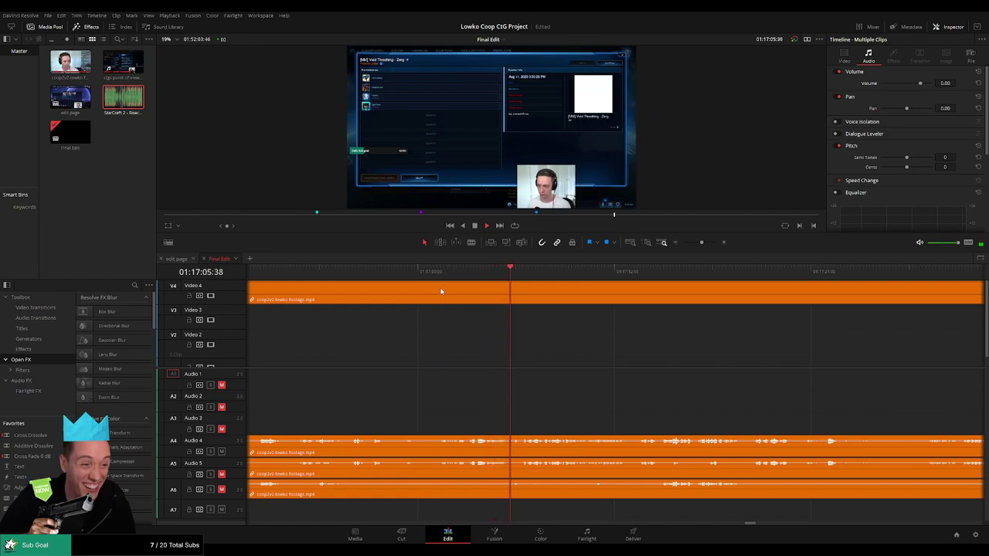
key(b)
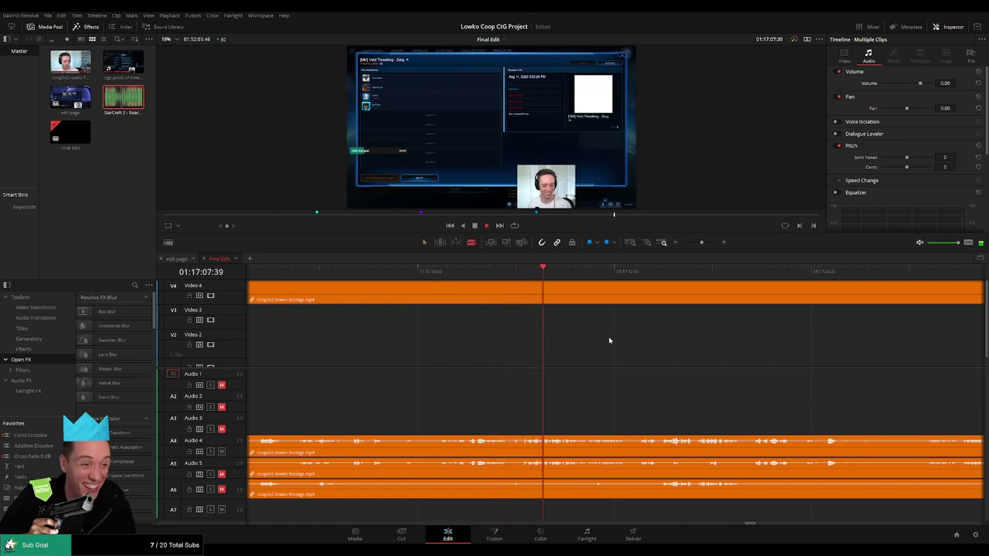
click(654, 270)
click(822, 270)
scroll(865, 320, right, 5)
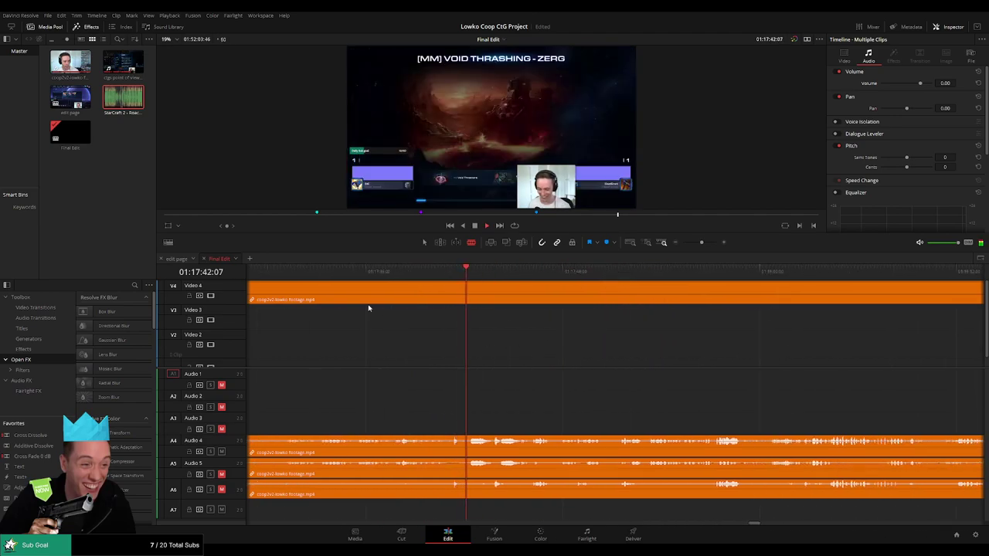
- Split the orange clip at 01:17:33:12, just before the loading screen, and ripple-delete the section back to the cut at 01:13:04:00
click(316, 272)
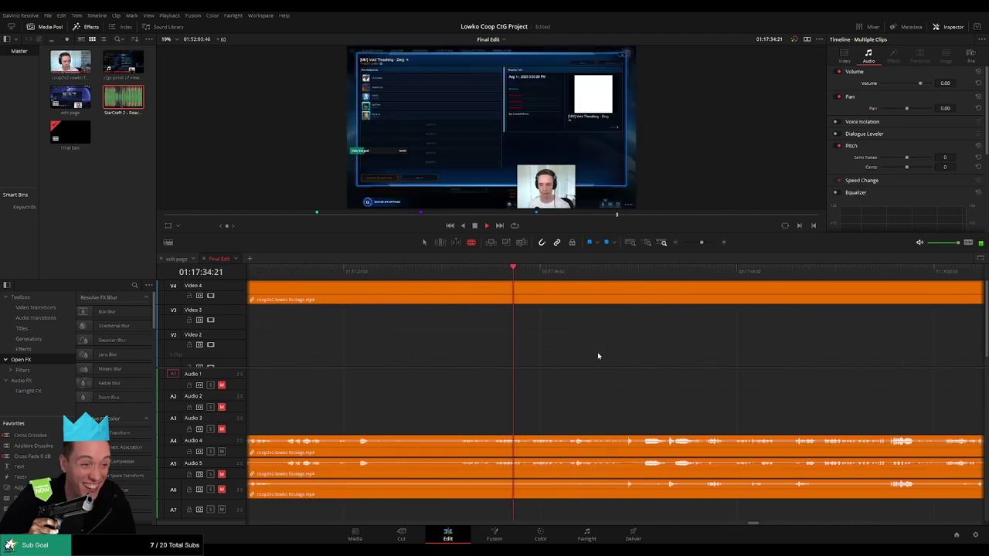
click(462, 272)
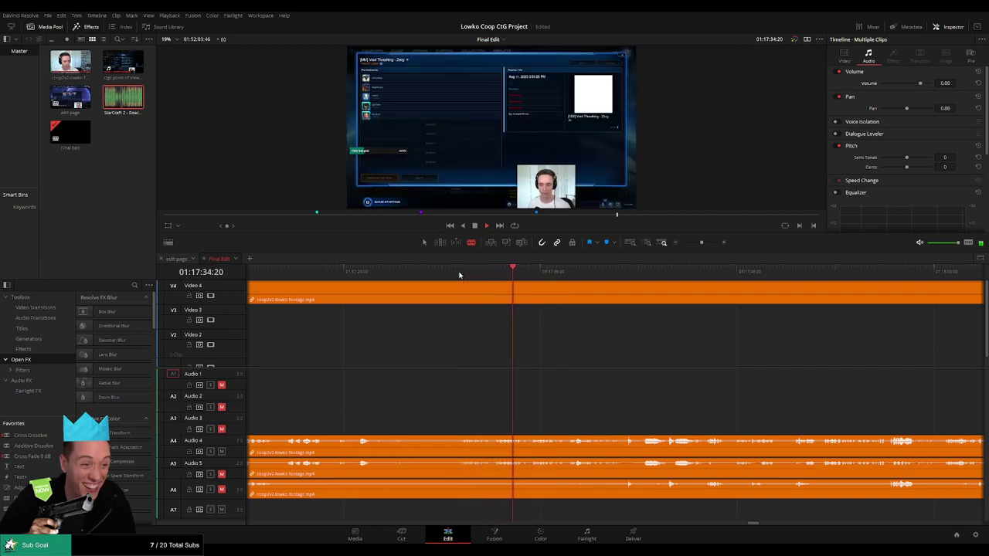
click(498, 272)
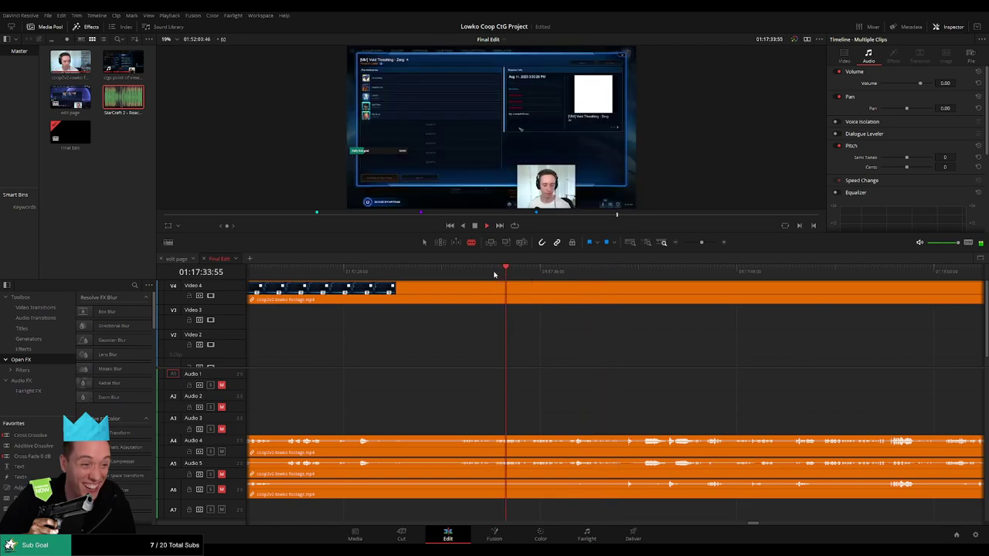
drag(506, 272, 286, 287)
scroll(449, 345, left, 1)
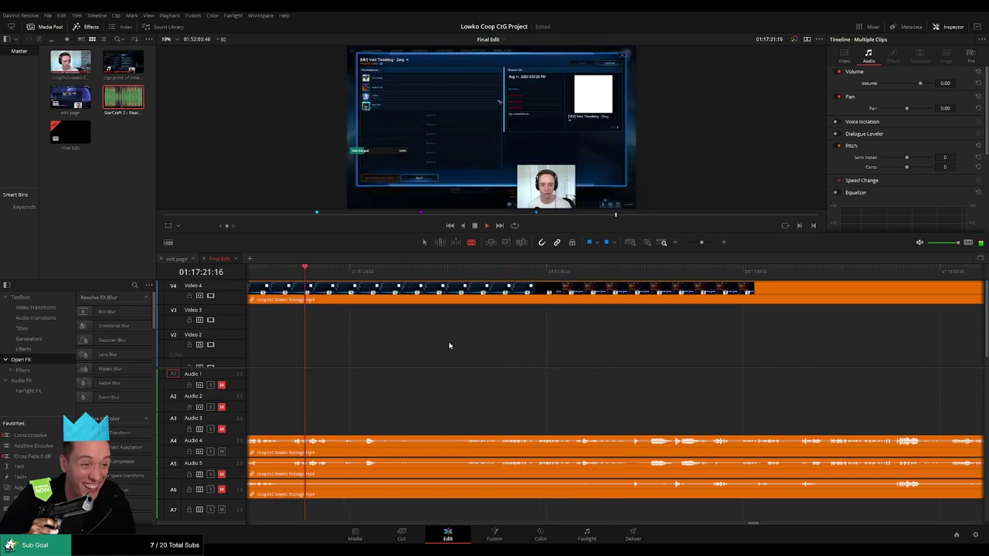
click(399, 275)
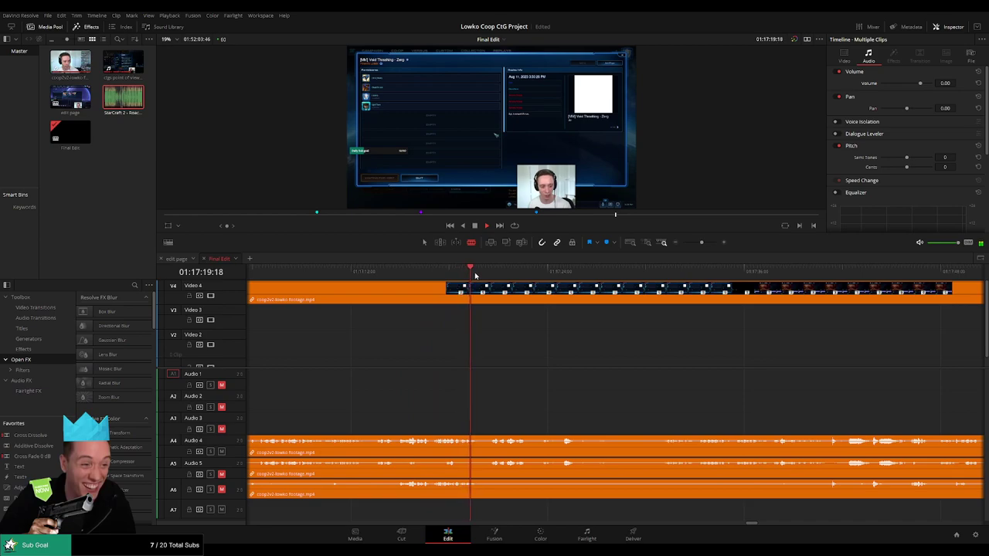
click(541, 275)
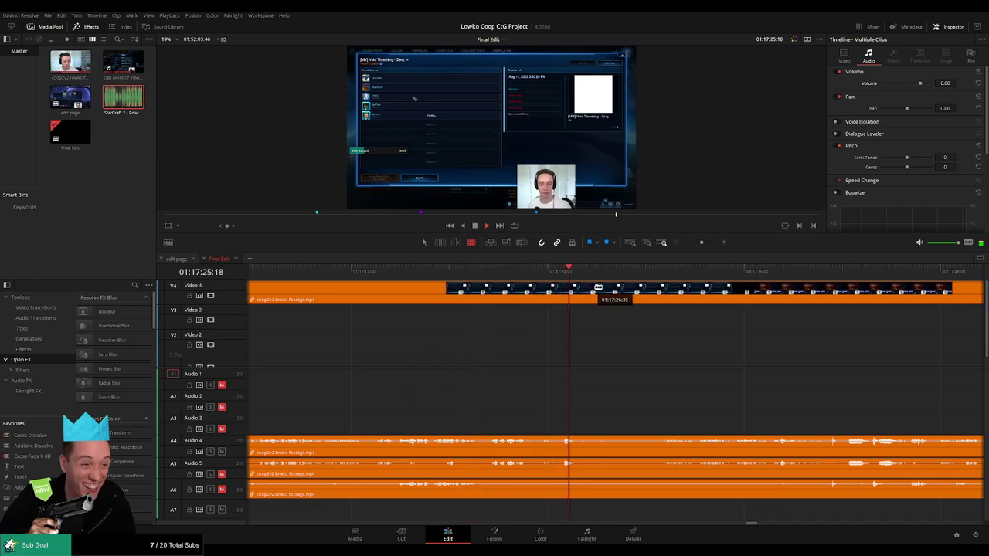
click(657, 275)
drag(723, 325, 497, 361)
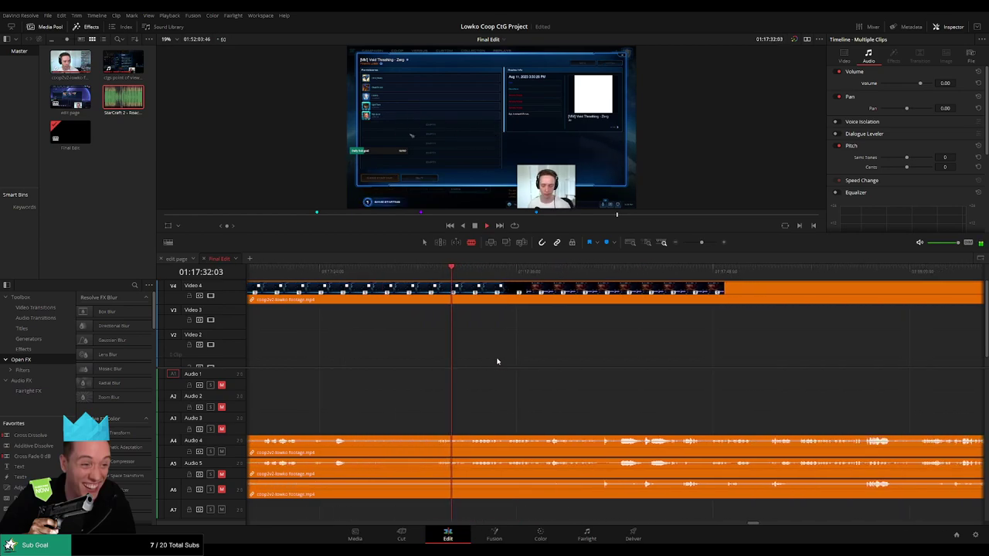
key(space)
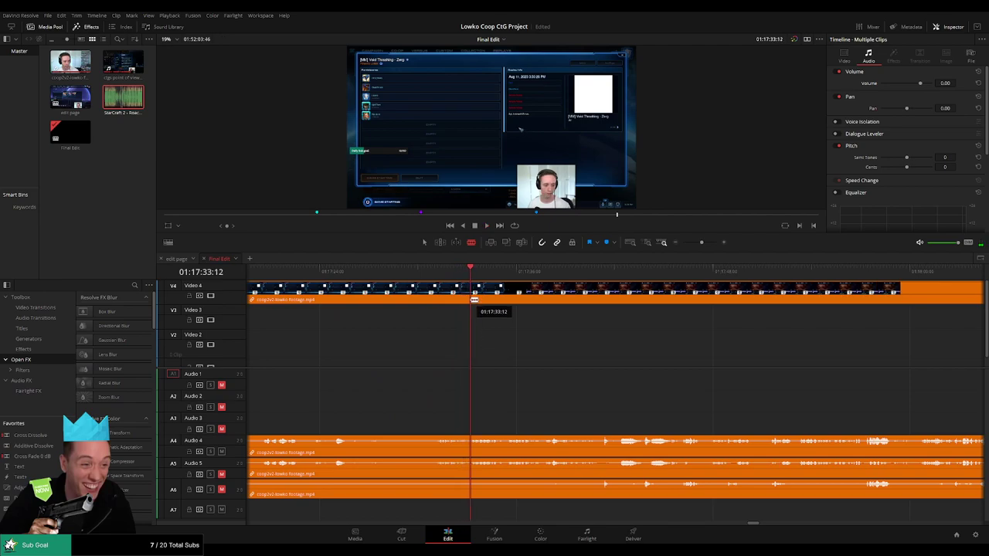
key(ctrl+b)
key(Delete)
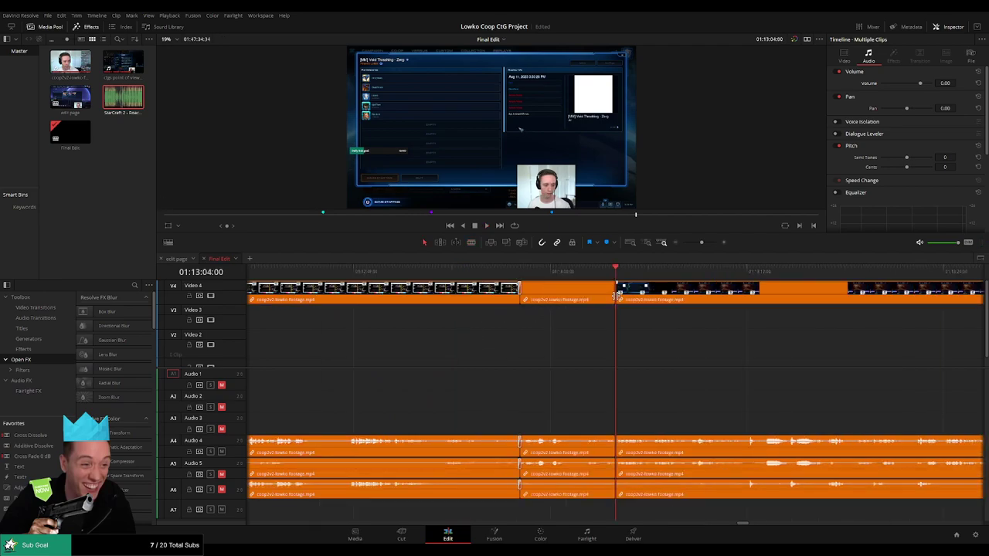
- Join the clips at 01:13:04:00 with the default transition and play across the join
click(614, 298)
click(605, 274)
key(space)
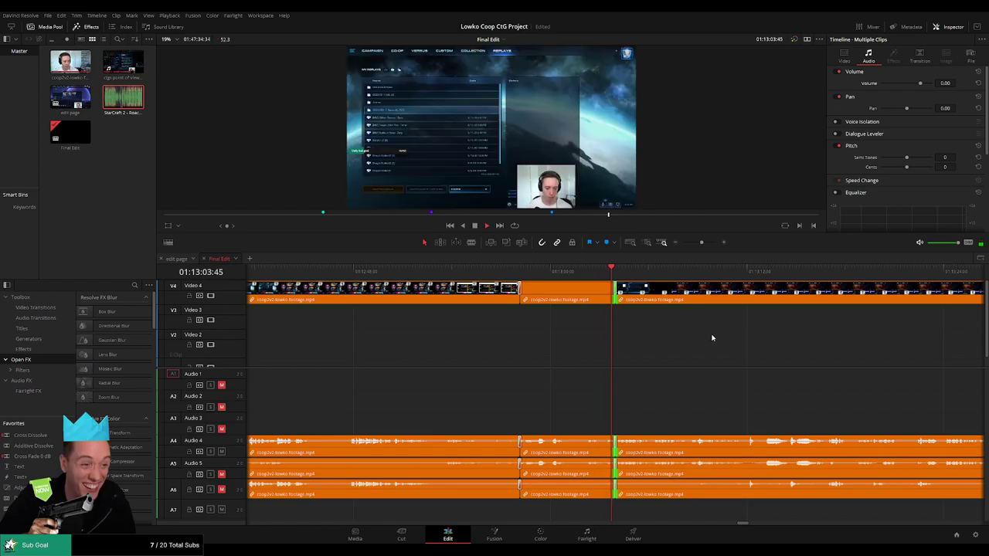
click(738, 351)
scroll(739, 351, right, 5)
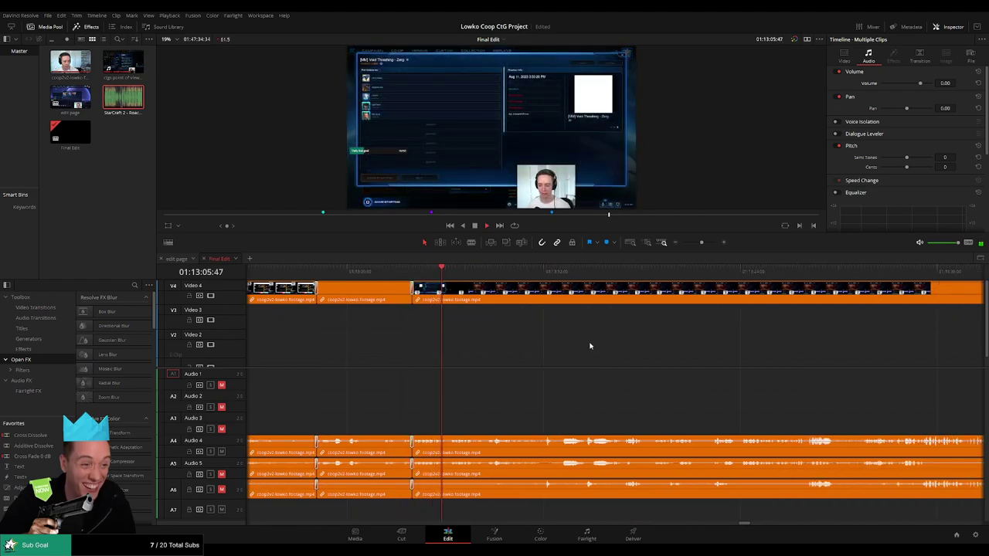
- Play on through the Void Thrashing loading screen and the start of the mission to about 01:14:07, checking for quiet sections
mouse_move(701, 242)
mouse_down()
mouse_move(679, 245)
mouse_move(703, 245)
mouse_up()
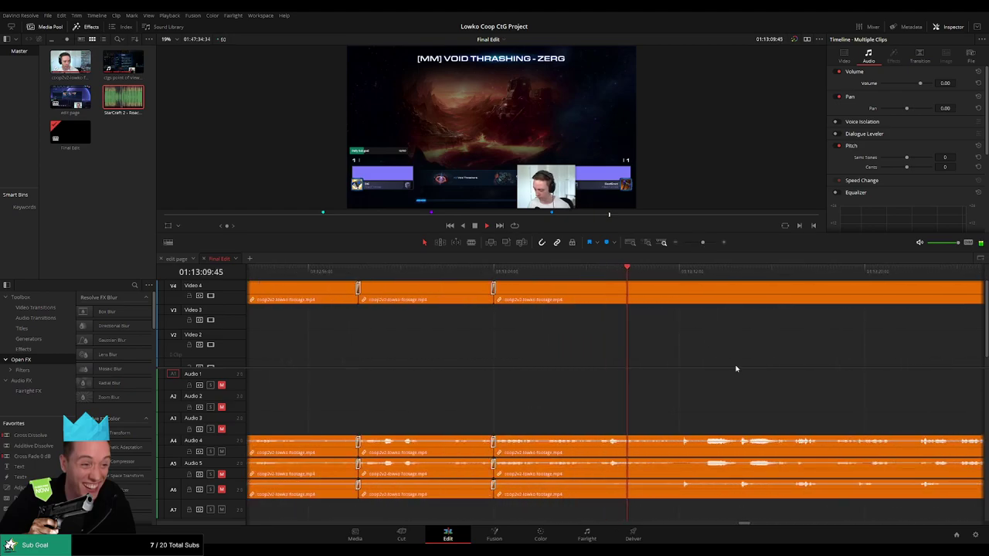
scroll(505, 373, right, 2)
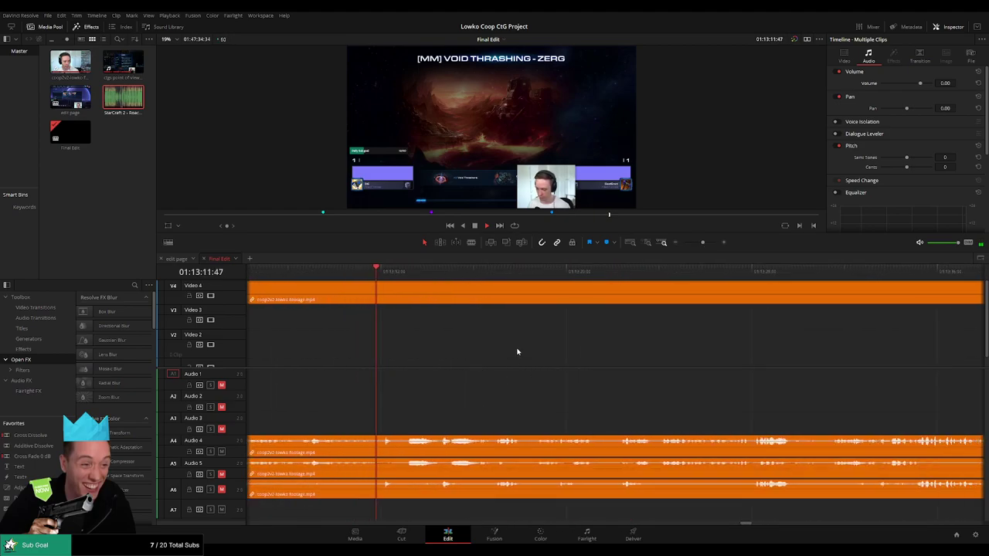
mouse_move(703, 243)
mouse_down()
mouse_move(684, 243)
mouse_move(700, 242)
mouse_up()
drag(757, 359, 539, 362)
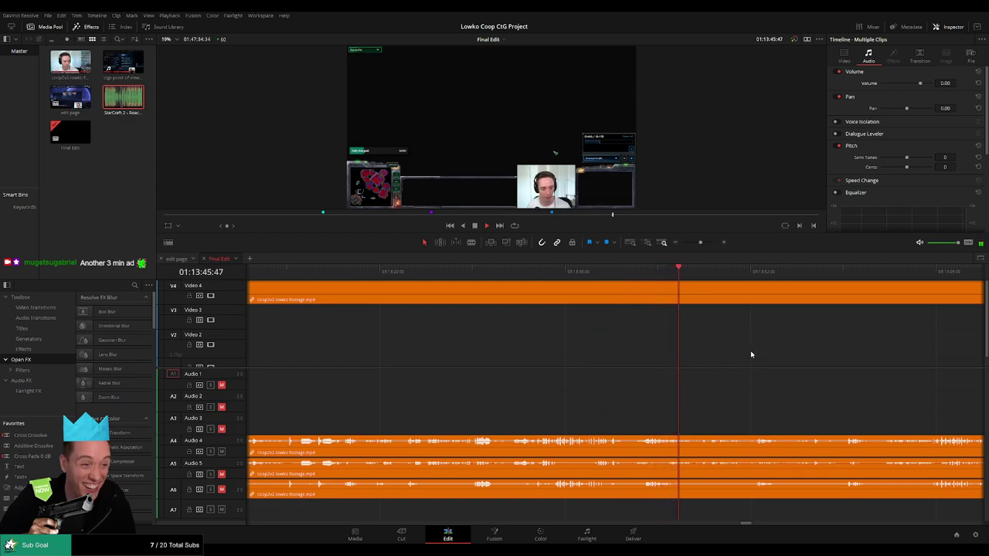
drag(750, 352, 407, 371)
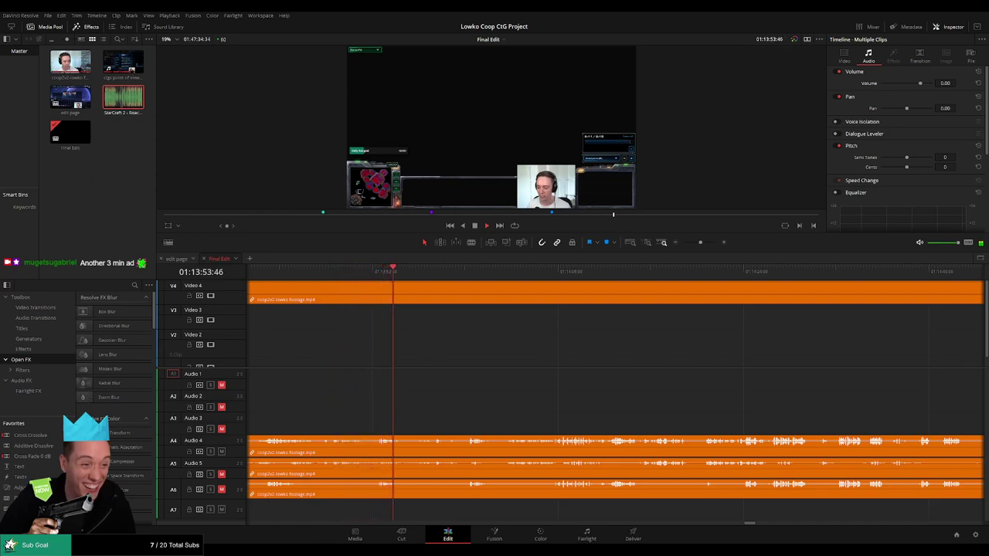
drag(476, 362, 413, 355)
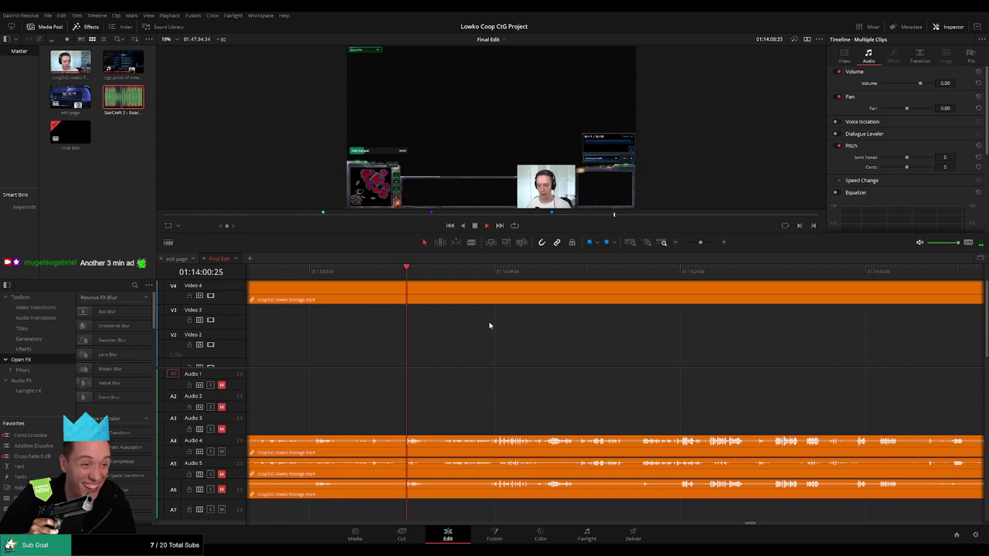
scroll(468, 370, right, 4)
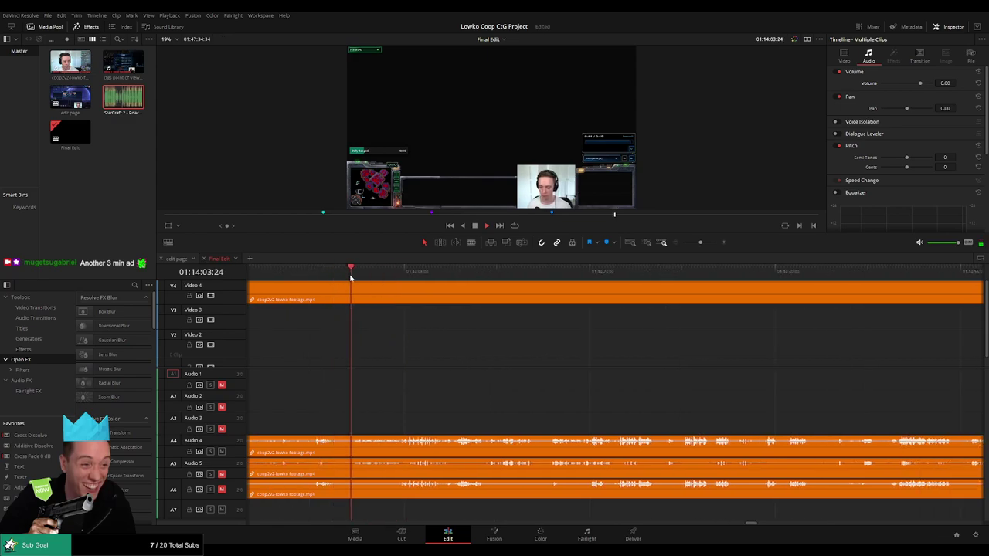
mouse_move(700, 243)
mouse_down()
mouse_move(692, 244)
mouse_move(700, 243)
mouse_up()
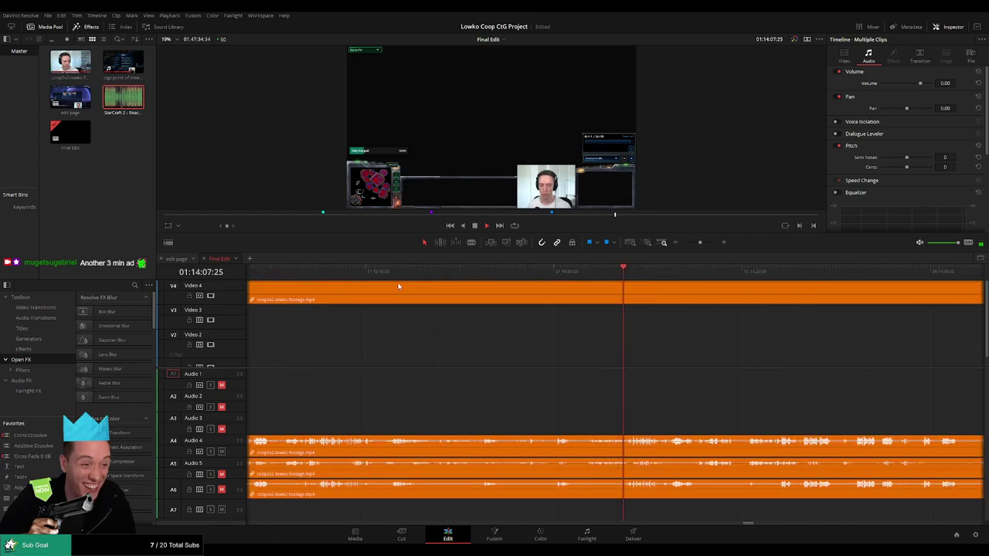
- Ripple-delete the quiet stretch from about 01:14:18:58 to 01:14:20:45 in the orange clip, add the default transition, and play across the join
drag(683, 414, 522, 377)
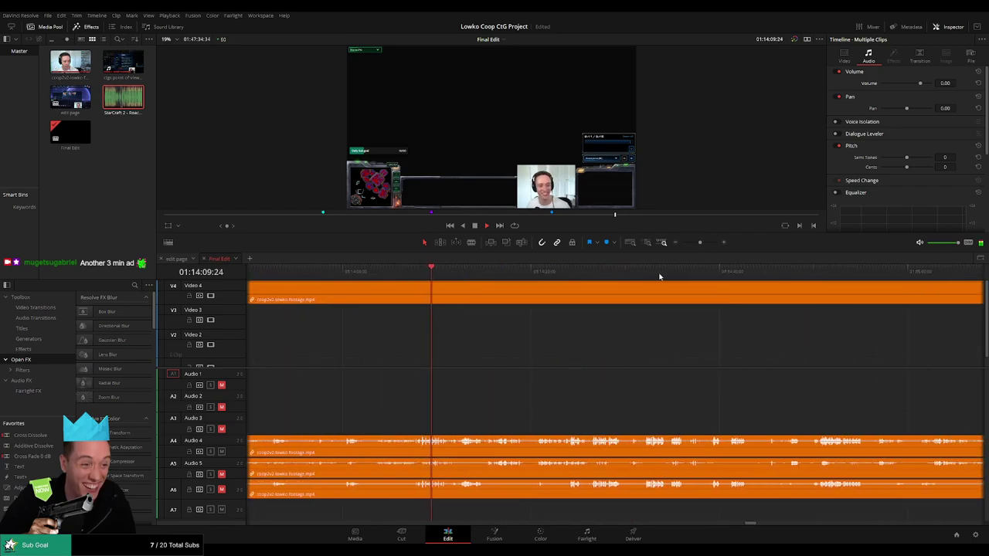
drag(693, 244, 698, 246)
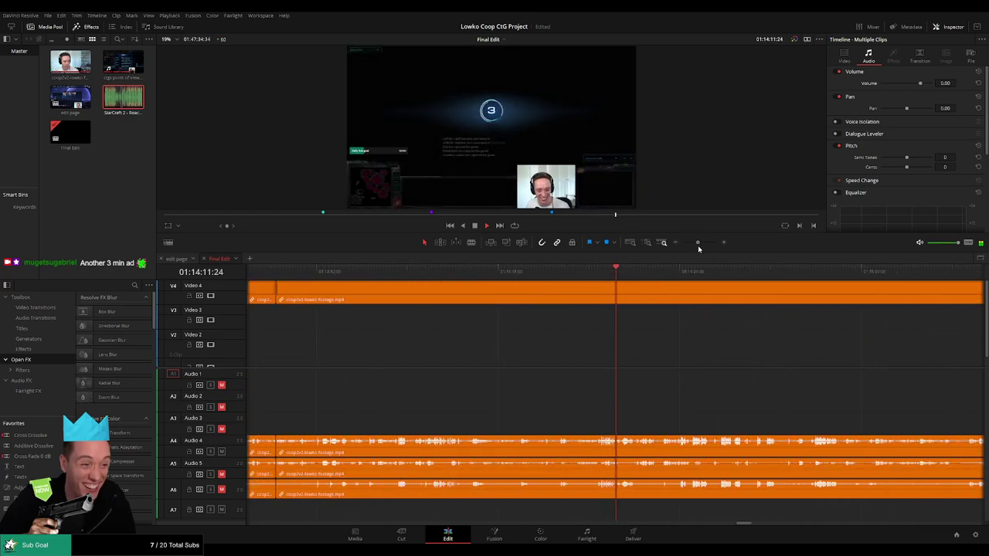
scroll(631, 368, right, 4)
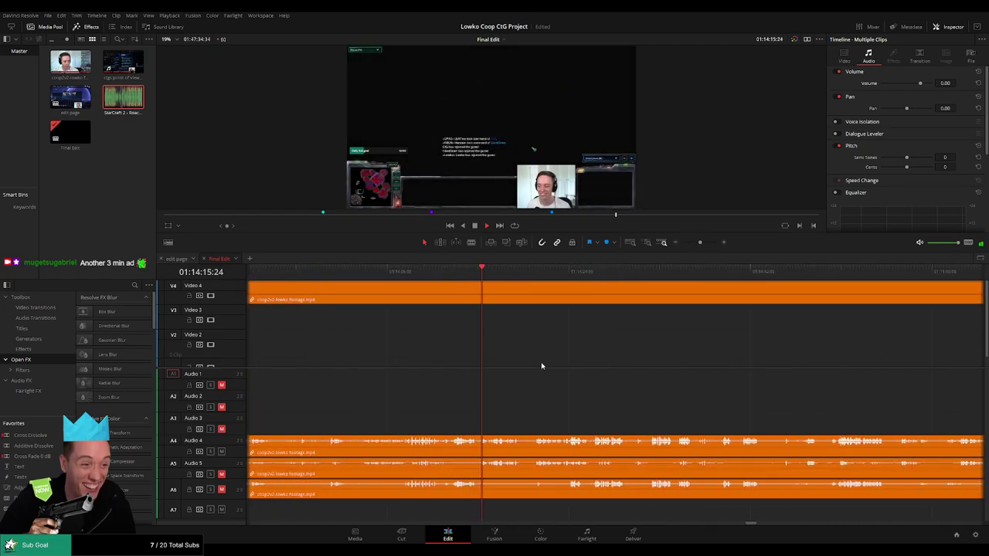
drag(699, 242, 702, 247)
drag(703, 343, 481, 363)
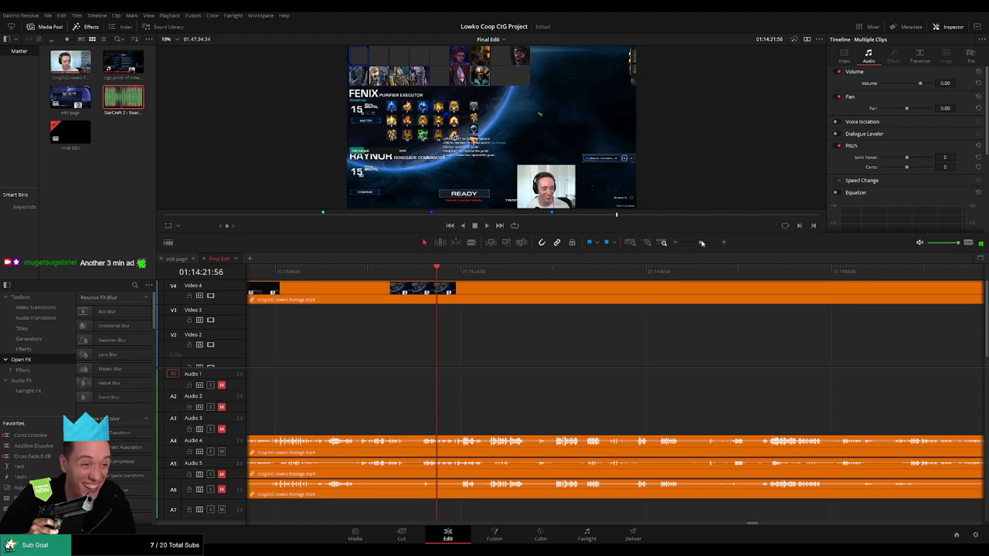
drag(699, 242, 705, 242)
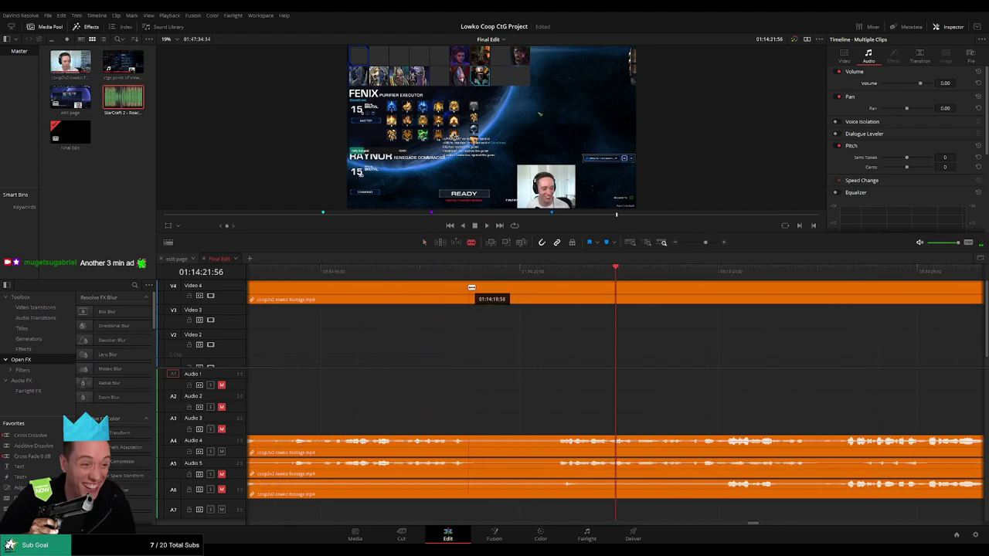
click(468, 287)
click(558, 289)
key(a)
click(522, 295)
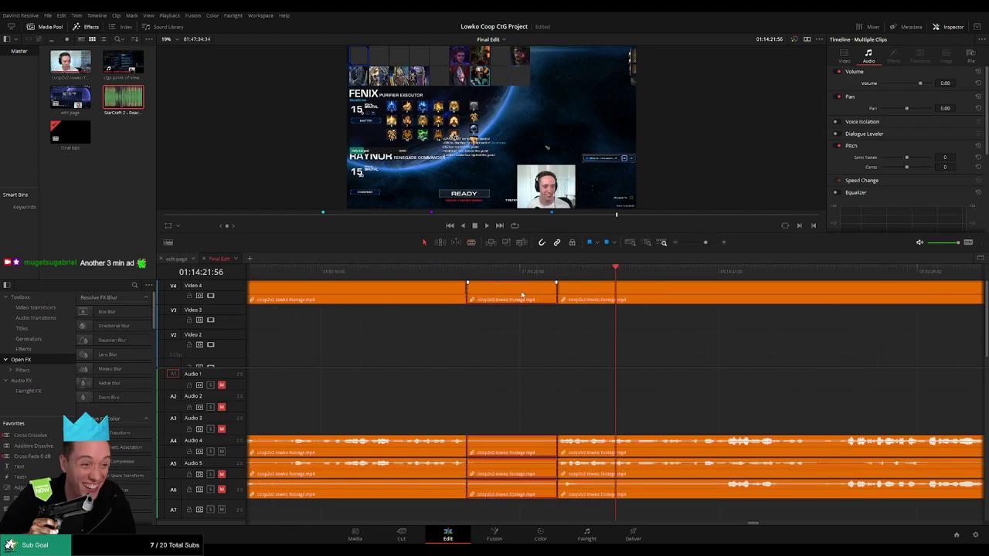
key(Delete)
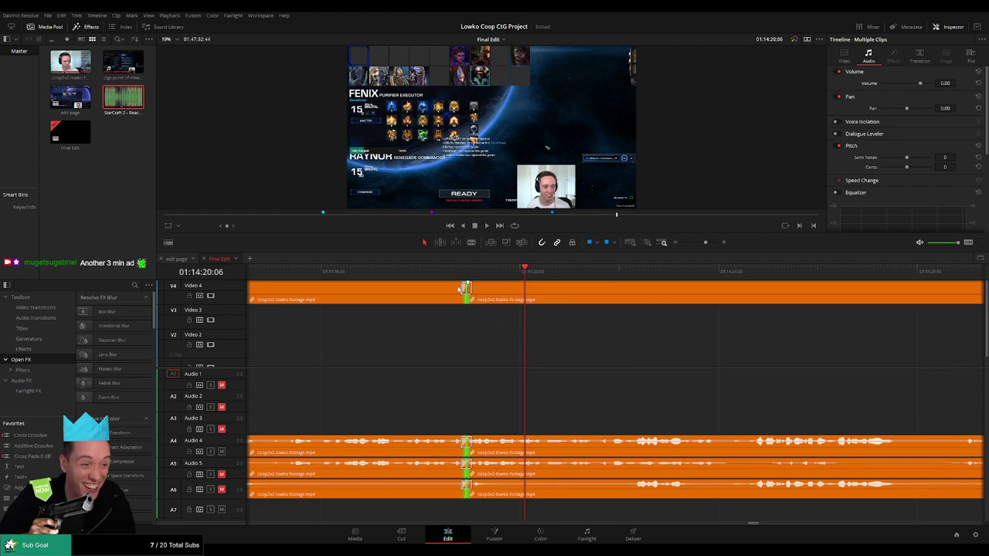
click(439, 269)
key(space)
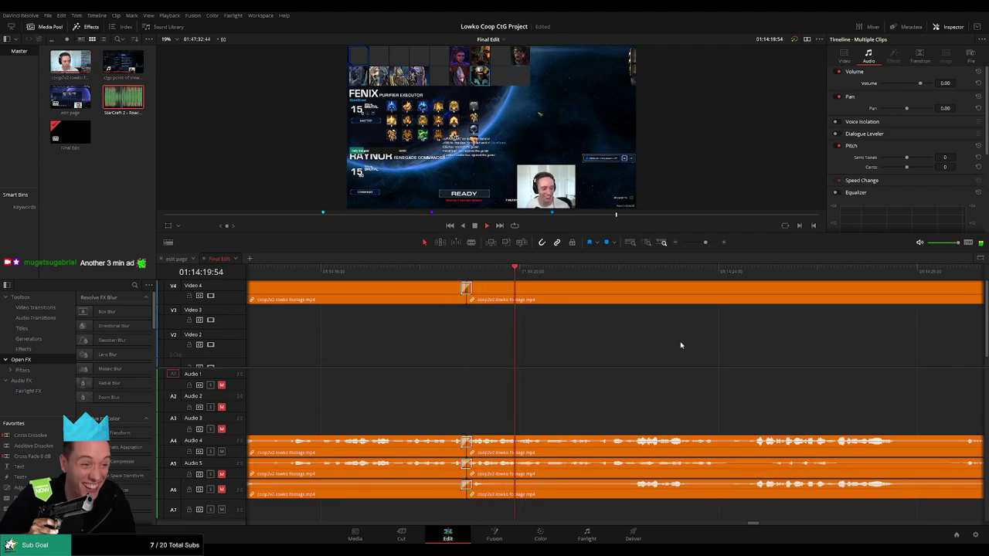
- Ripple-delete the quiet stretch of the commander lobby footage from about 01:14:41 to 01:14:43 and smooth the join with the default transition
drag(760, 347, 566, 352)
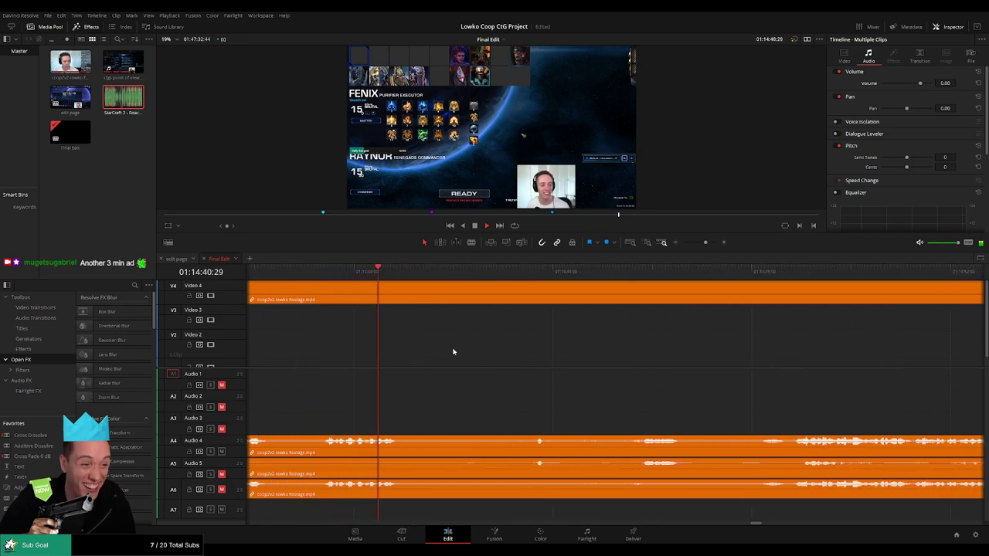
key(b)
click(410, 294)
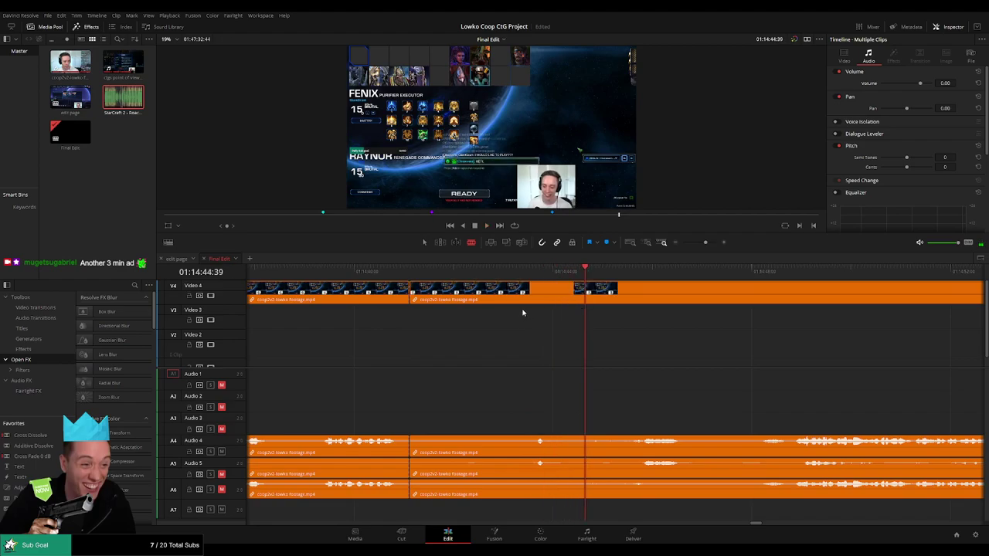
click(531, 297)
key(a)
click(486, 298)
key(Delete)
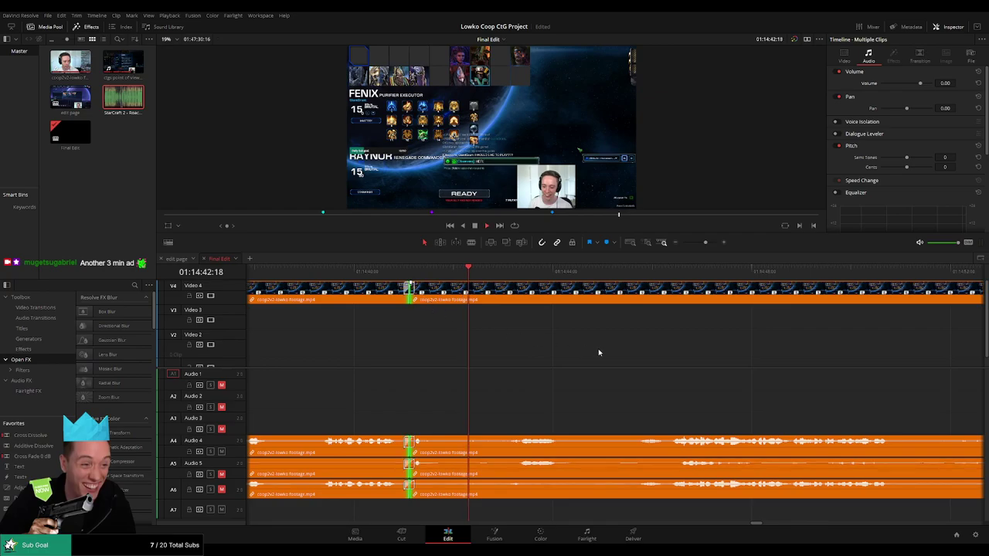
- Ripple-delete the section from about 01:14:55:48 to 01:14:57:08, before the replay menu, and join the clips with the default transition
scroll(552, 365, right, 3)
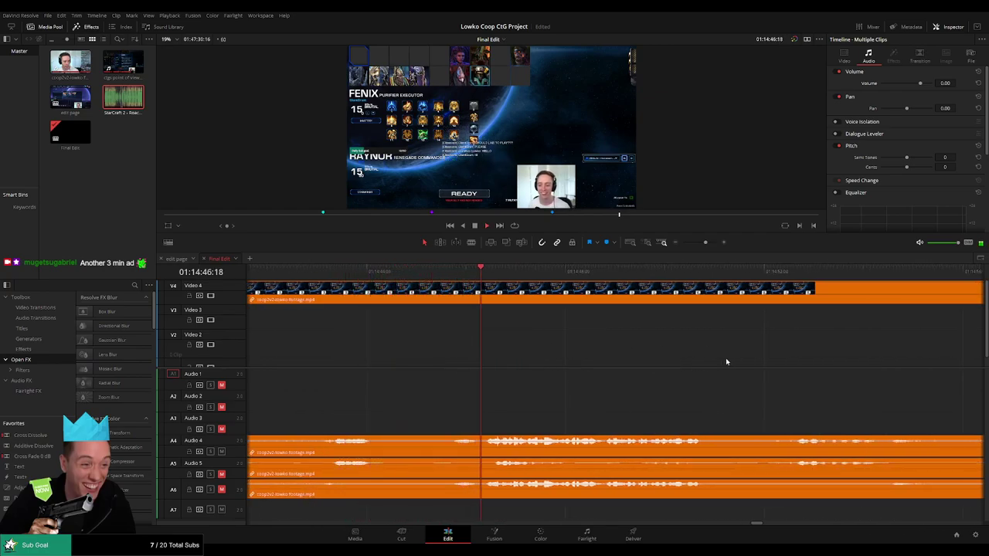
scroll(725, 358, right, 3)
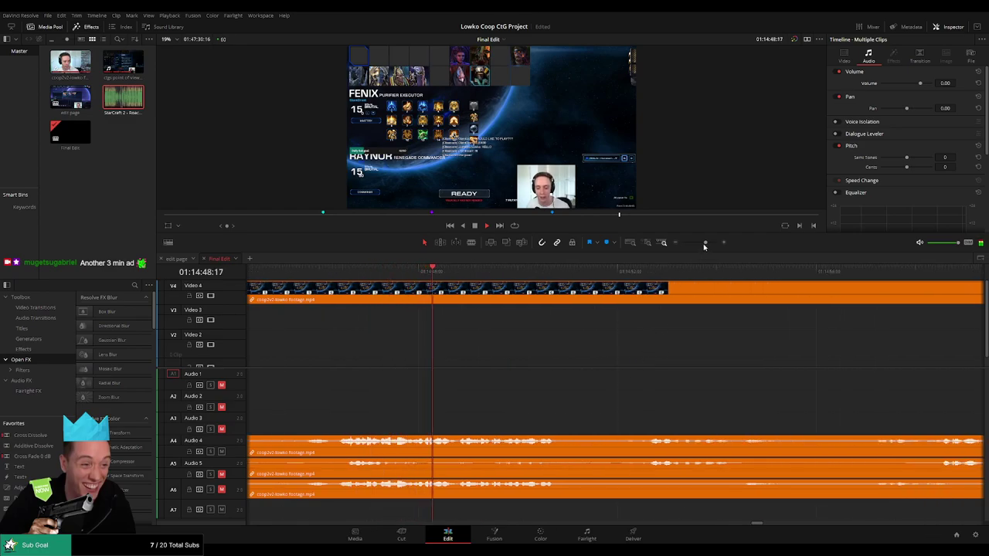
mouse_move(703, 246)
mouse_down()
mouse_move(680, 245)
mouse_move(704, 251)
mouse_up()
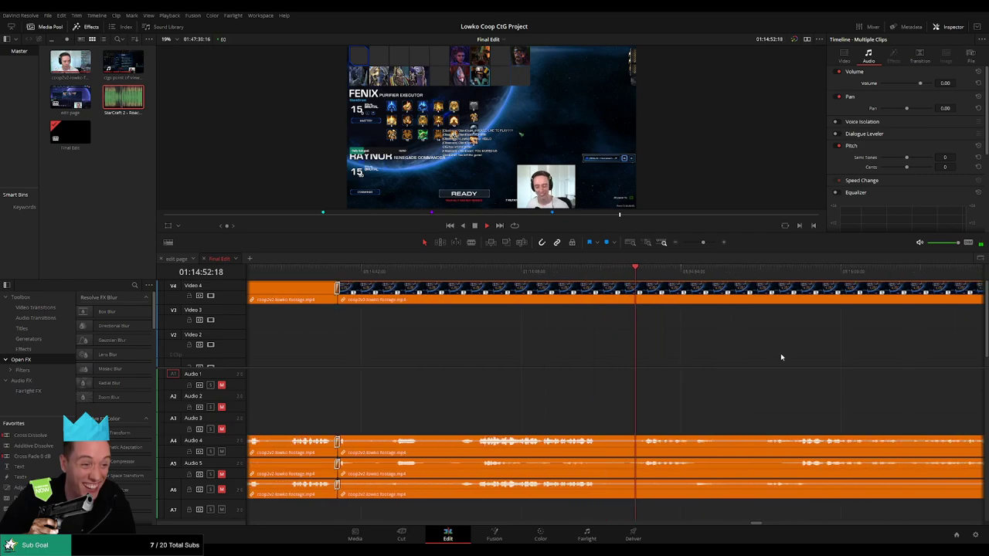
scroll(780, 356, right, 5)
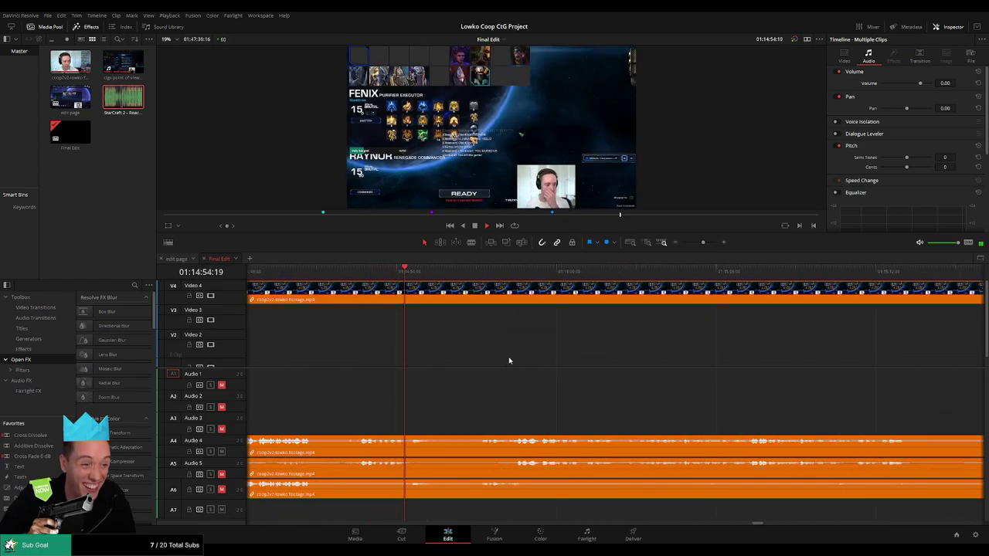
scroll(486, 369, right, 1)
key(space)
key(b)
click(390, 285)
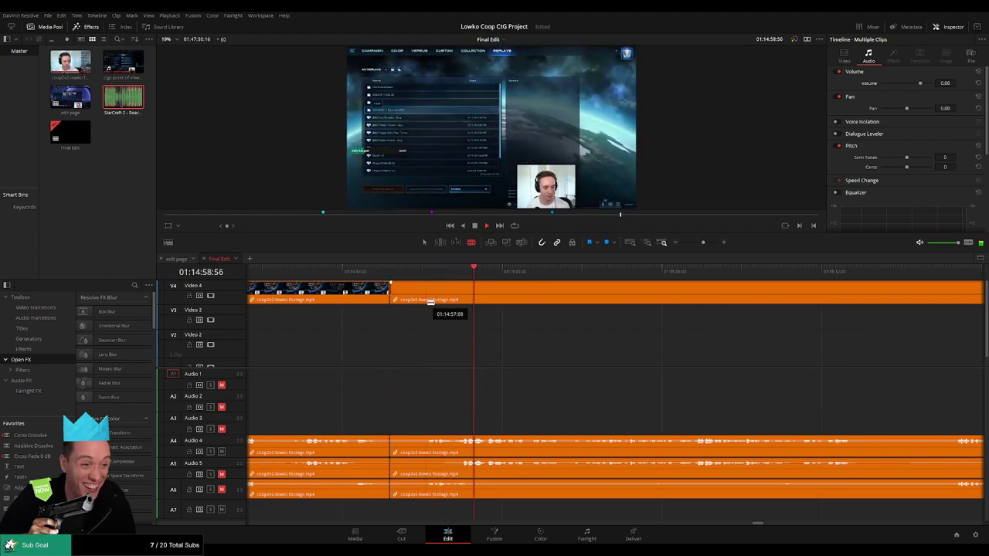
key(a)
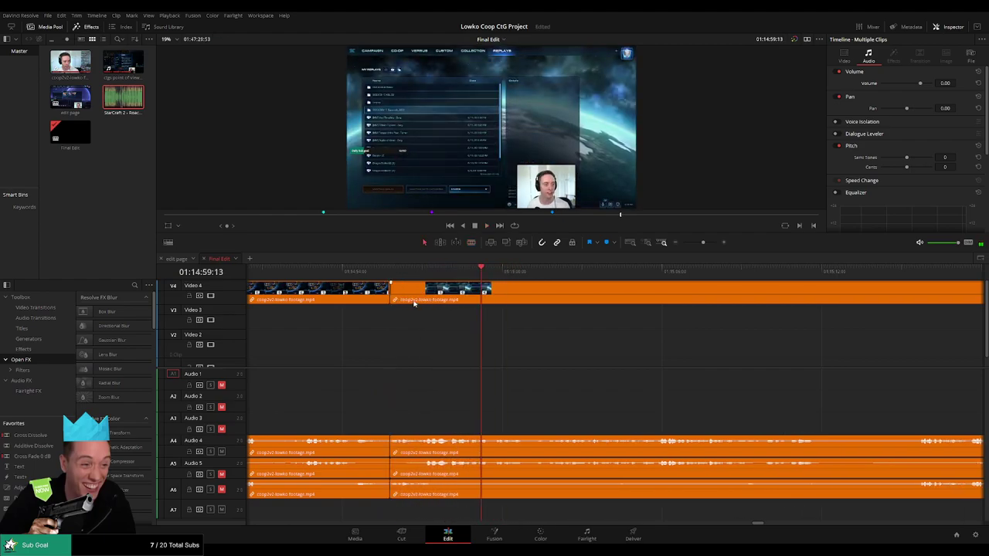
click(390, 292)
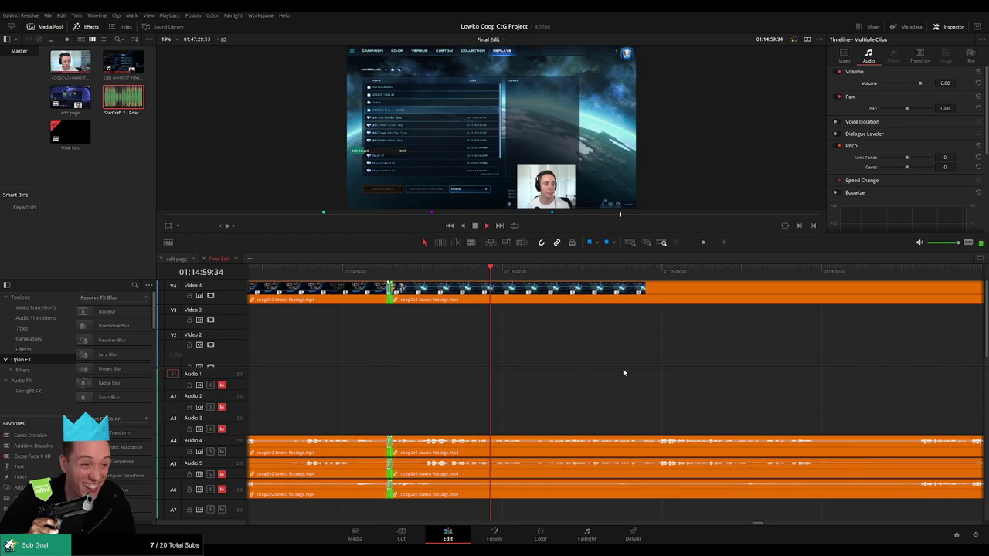
click(455, 272)
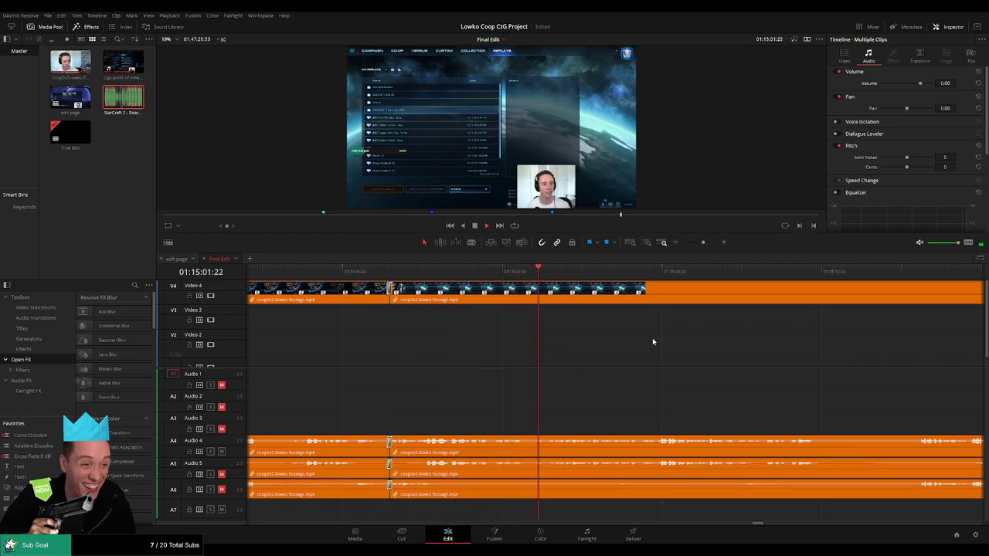
- Cut the quiet section from about 01:15:12:00 to 01:15:15:38, after the StarCraft loading screen, and close the gap
drag(764, 363, 558, 386)
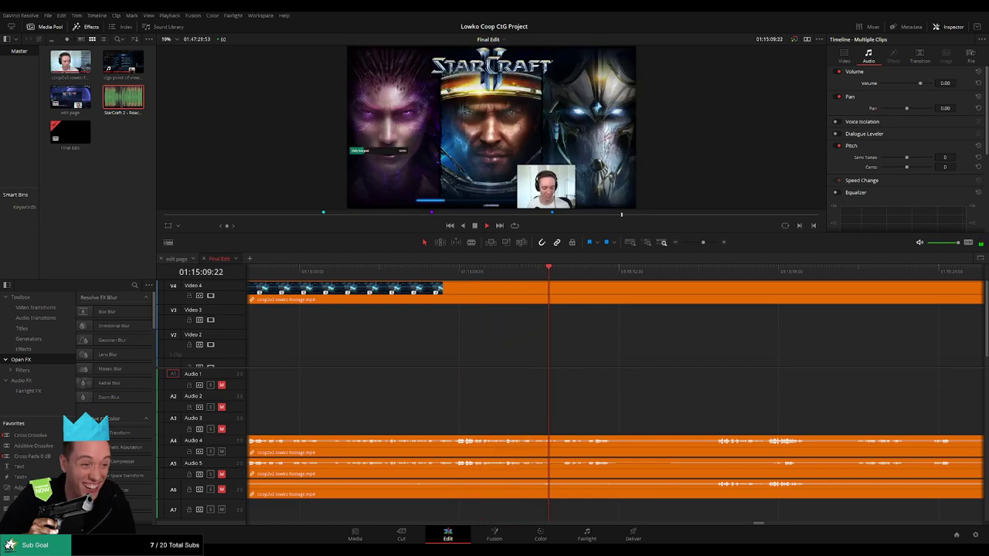
drag(679, 357, 469, 366)
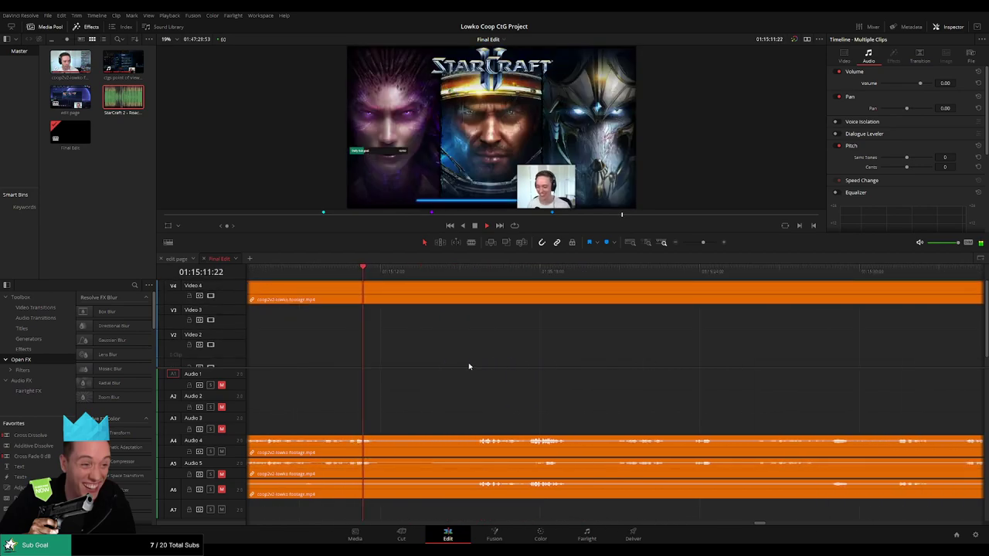
key(b)
click(380, 295)
click(469, 271)
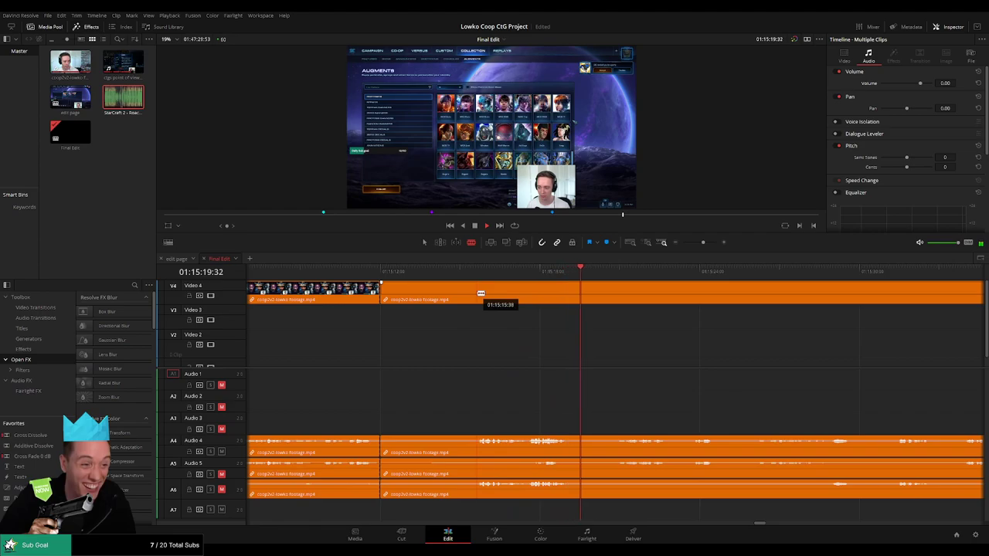
click(480, 293)
key(a)
click(452, 297)
key(BackSpace)
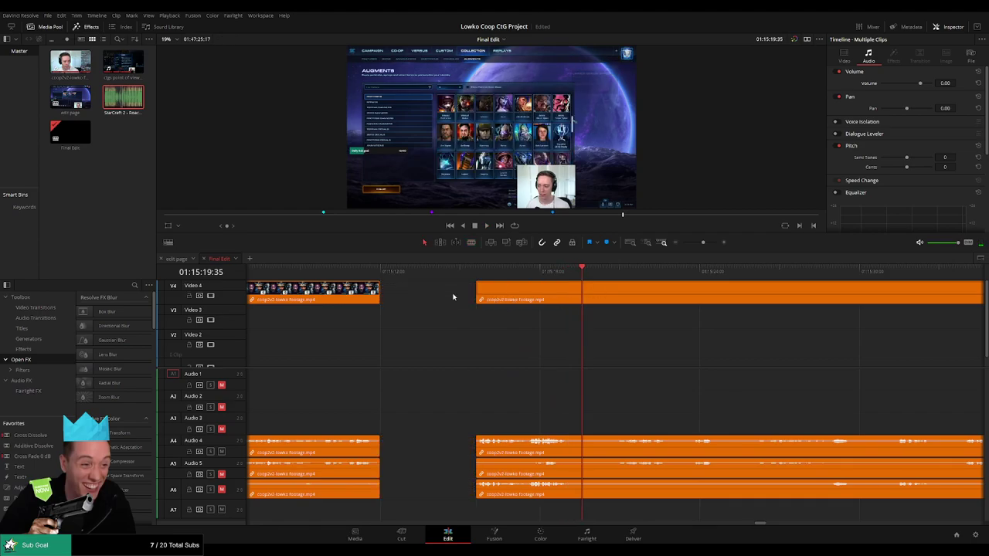
click(453, 297)
key(BackSpace)
- Add the default transition at the join near 01:15:12:00 and play on from it
click(382, 270)
key(space)
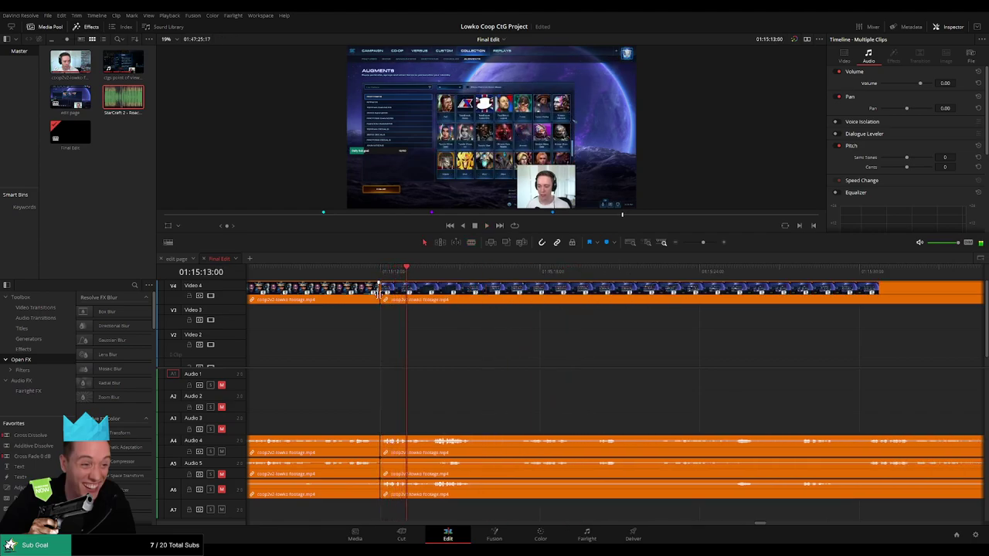
click(379, 293)
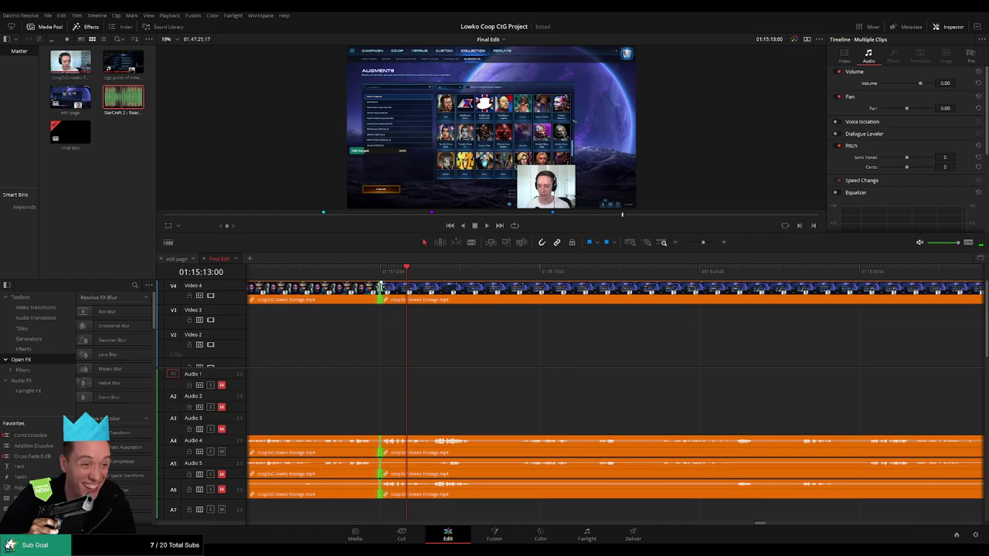
key(space)
key(ctrl+t)
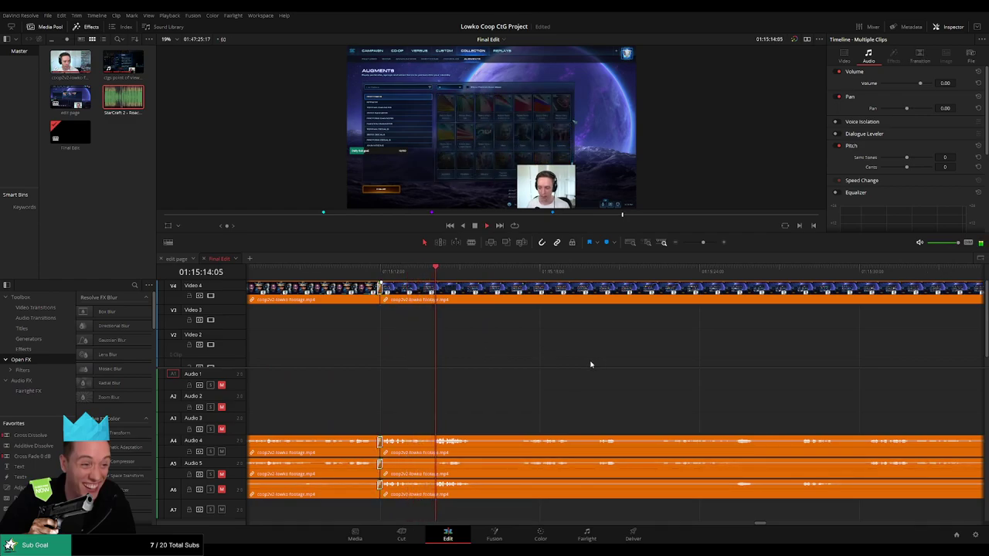
- Split the orange clip at about 01:15:37:21 in the Augments collection footage, at the start of a quiet section
scroll(510, 356, right, 2)
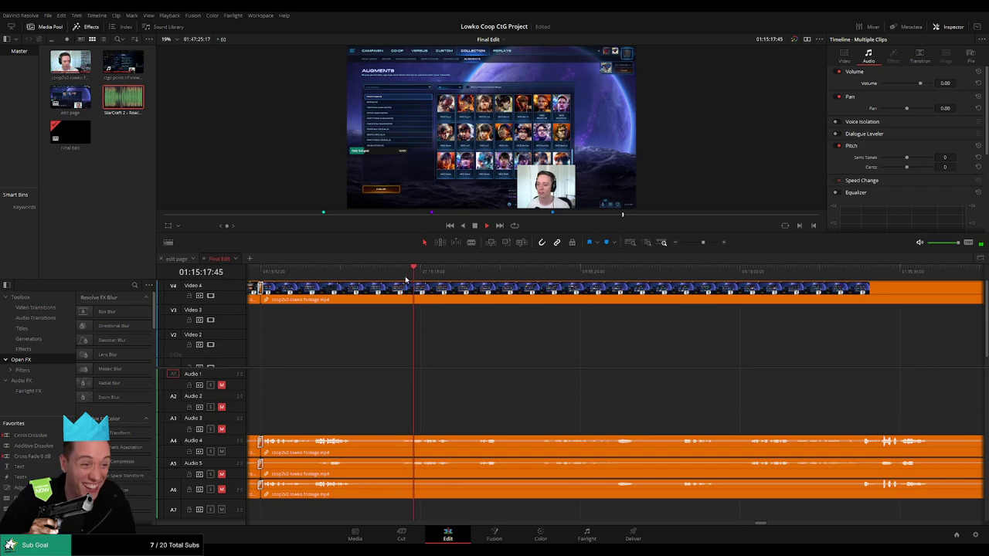
scroll(611, 352, right, 4)
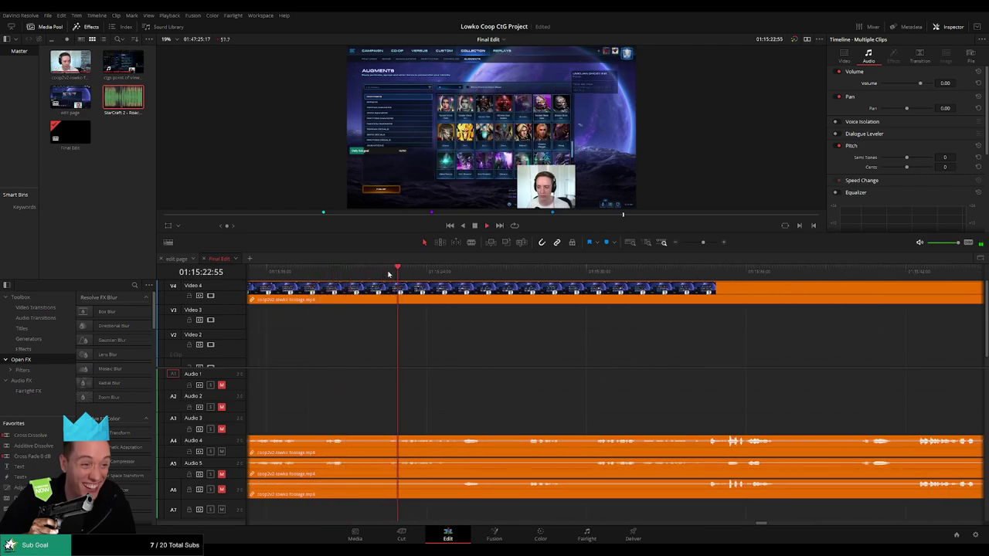
scroll(556, 353, right, 1)
scroll(510, 357, right, 3)
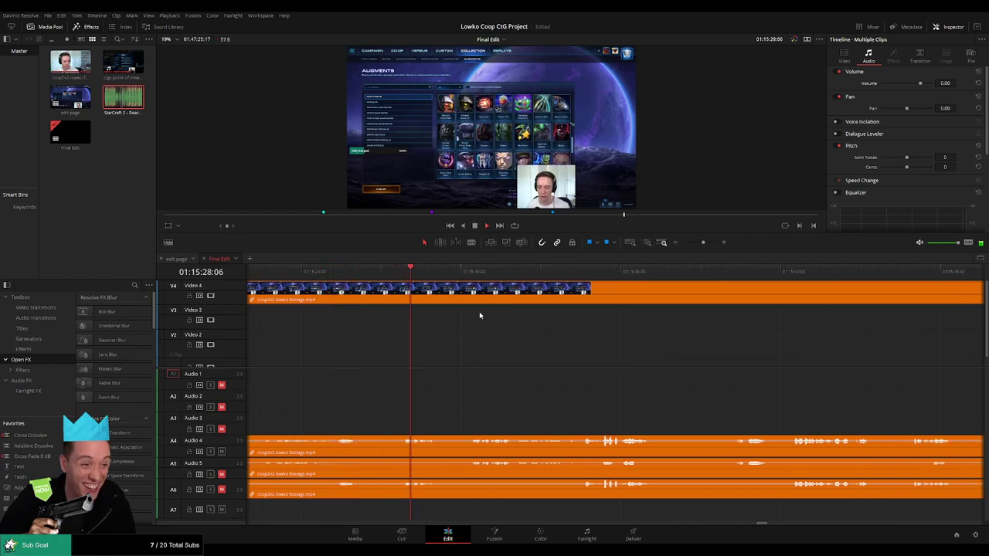
scroll(542, 356, right, 2)
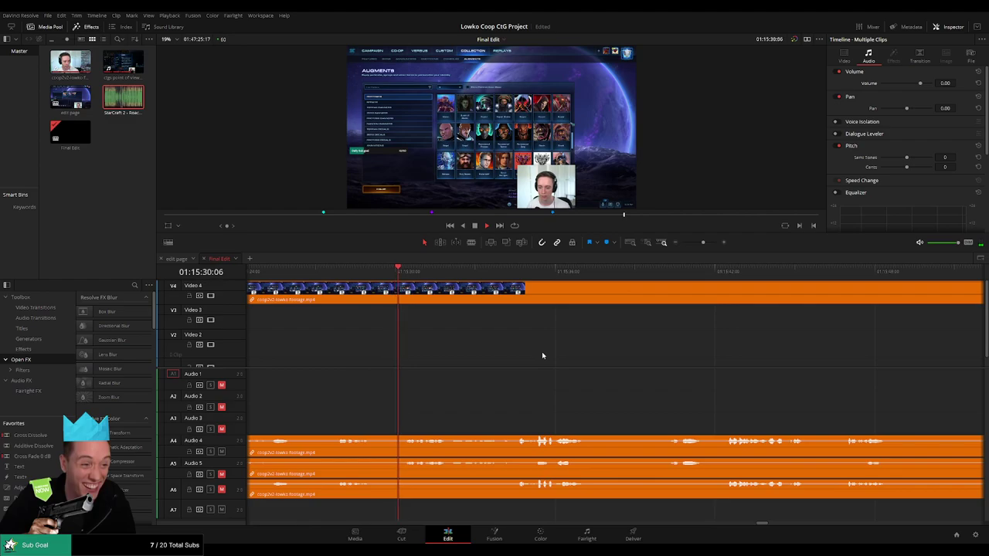
scroll(607, 355, right, 3)
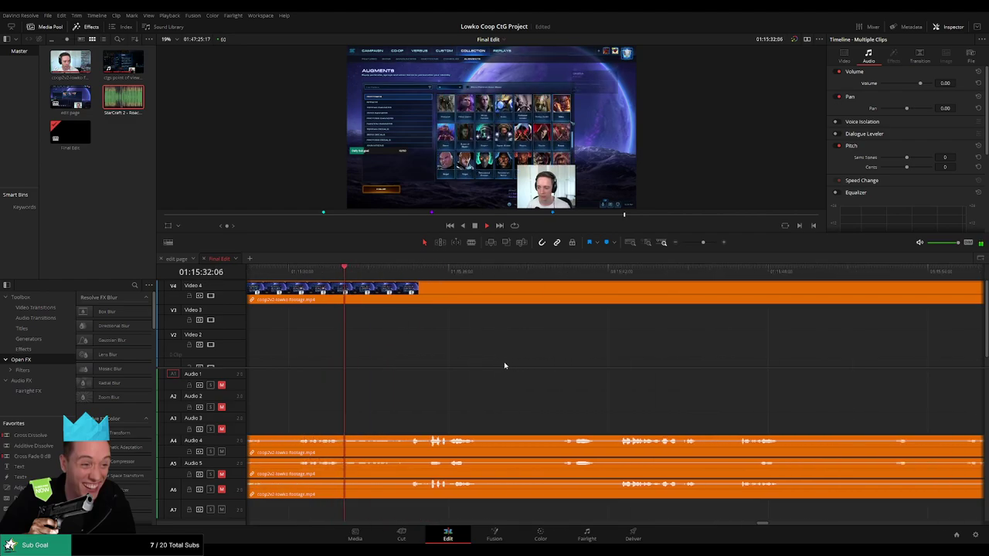
mouse_move(703, 242)
mouse_down()
mouse_move(680, 244)
mouse_move(704, 247)
mouse_up()
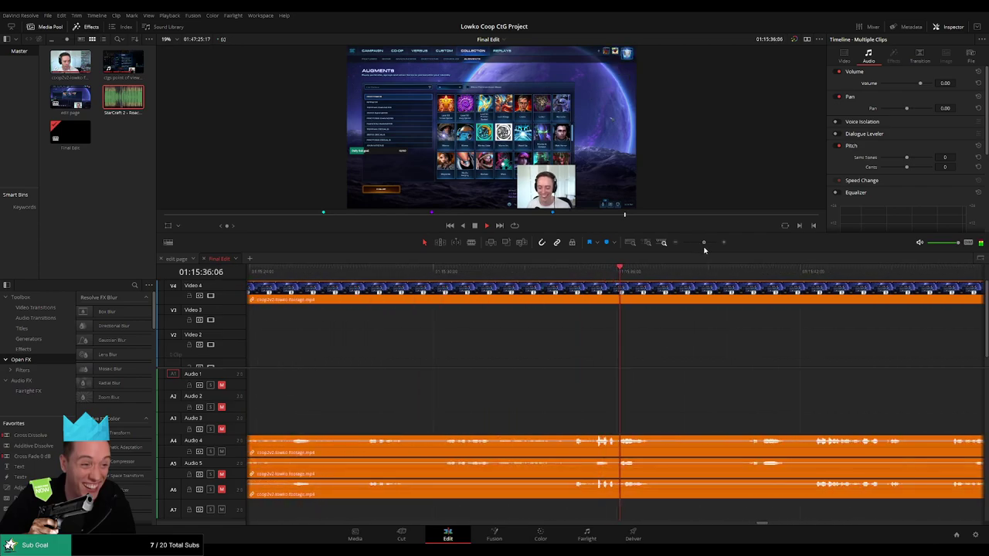
scroll(564, 372, right, 4)
key(space)
key(b)
click(376, 295)
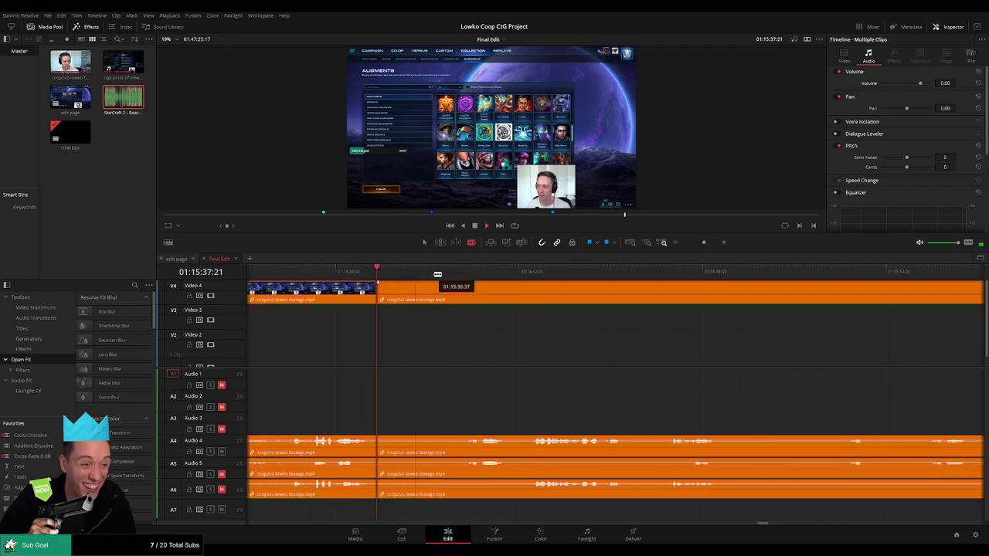
- Ripple-delete the quiet Augments section from about 01:15:37:21 to 01:15:42:27, and join the clips with the default transition
key(space)
click(458, 273)
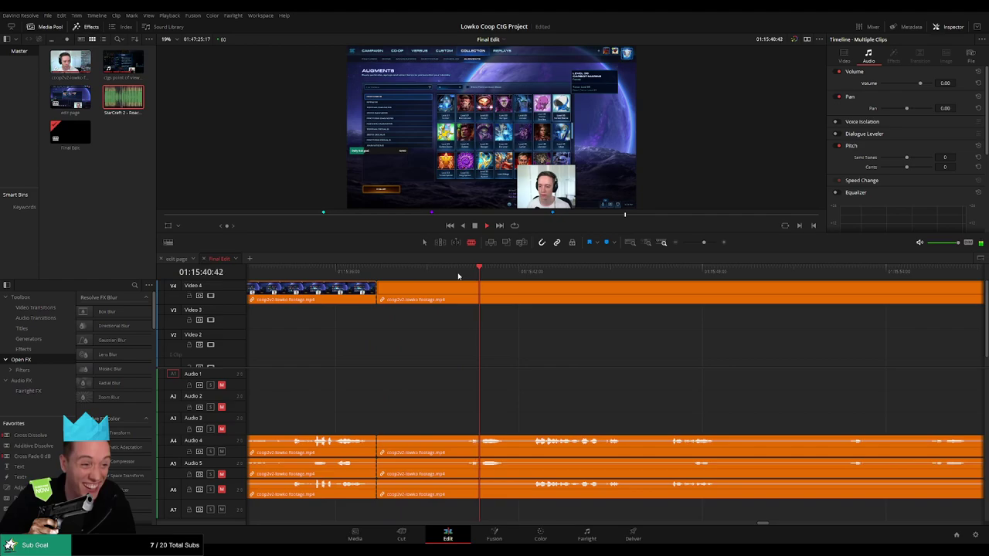
click(529, 277)
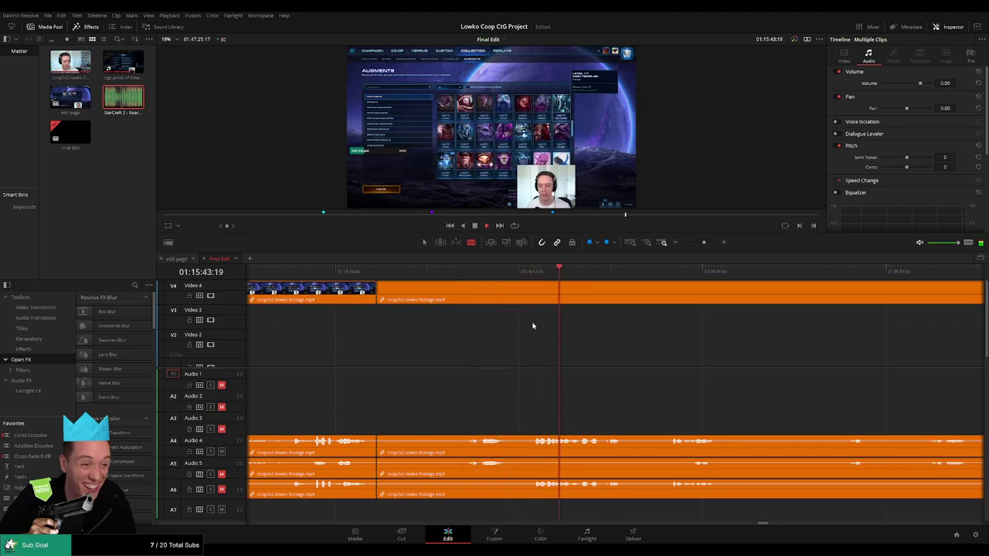
click(532, 301)
key(a)
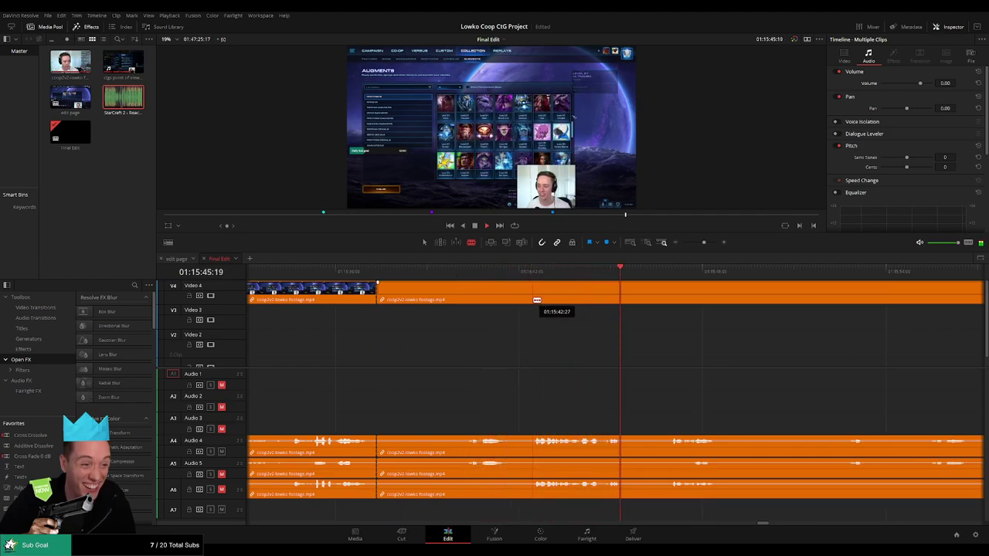
click(501, 302)
key(BackSpace)
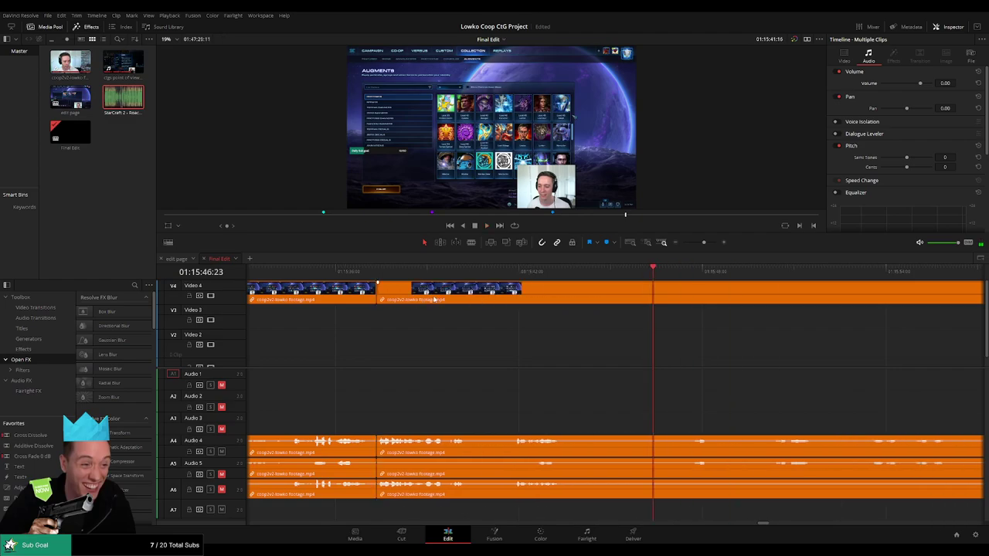
click(378, 292)
key(ctrl+t)
key(space)
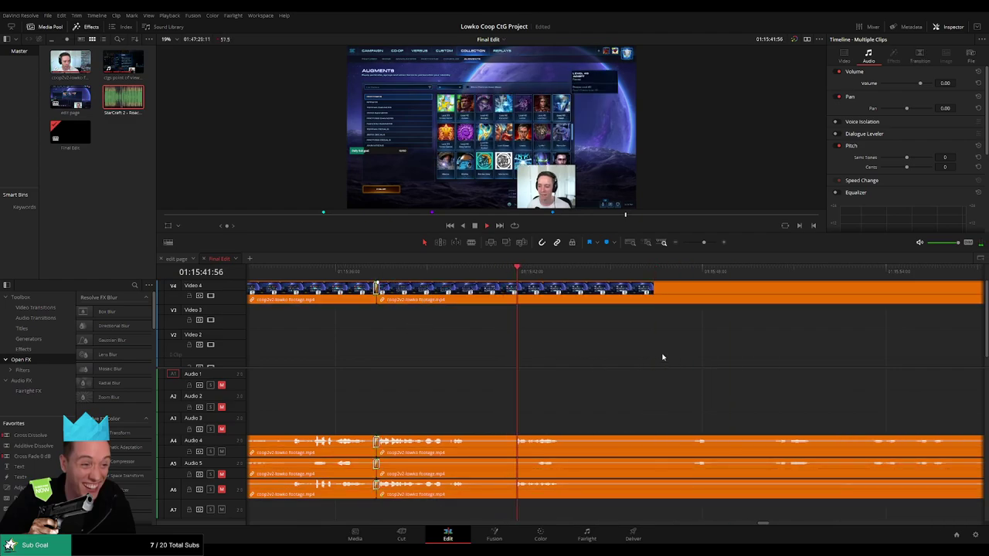
- Split the orange clip at about 01:15:44:11 in the Augments collection footage, just after the speech ends
scroll(662, 356, right, 2)
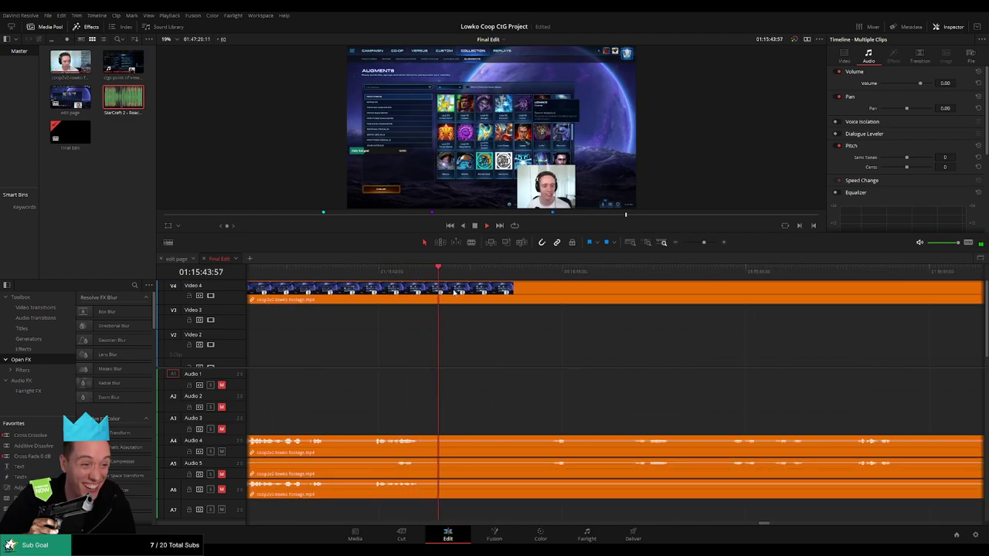
click(543, 272)
key(b)
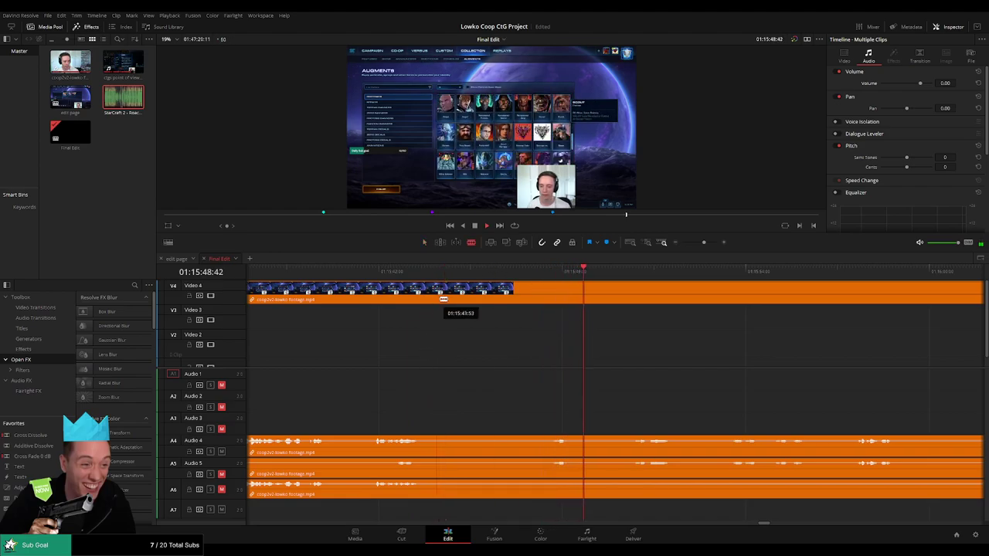
click(444, 298)
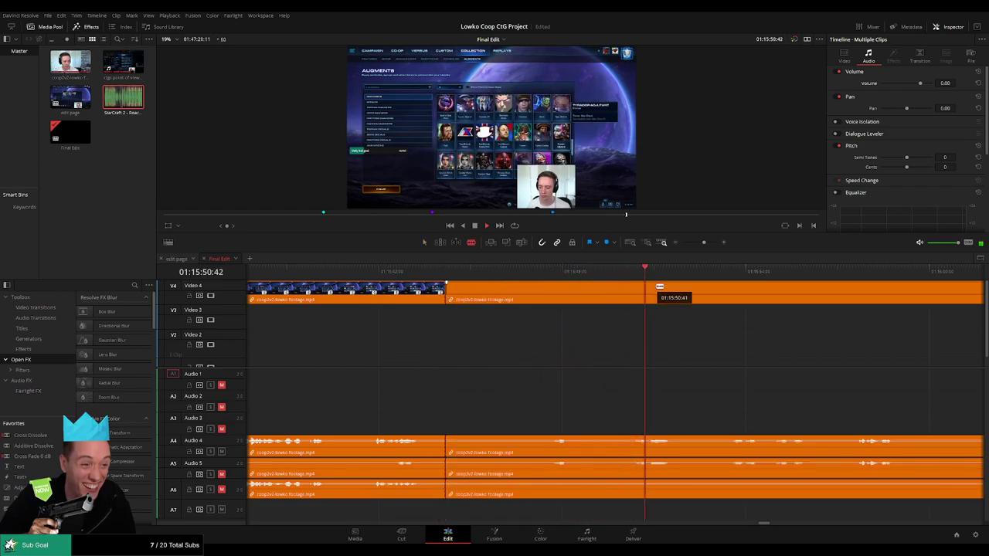
- Ripple-delete the Augments browsing from about 01:15:44:11 to 01:16:20:11, up to the Void Thrashing lobby, and add the default transition at the join
click(726, 273)
scroll(810, 335, right, 3)
click(580, 274)
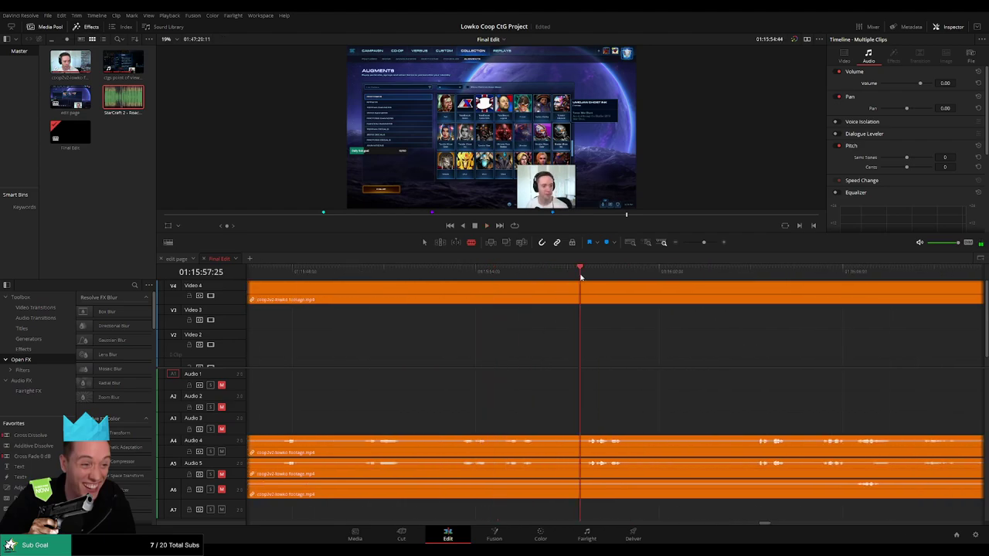
click(743, 272)
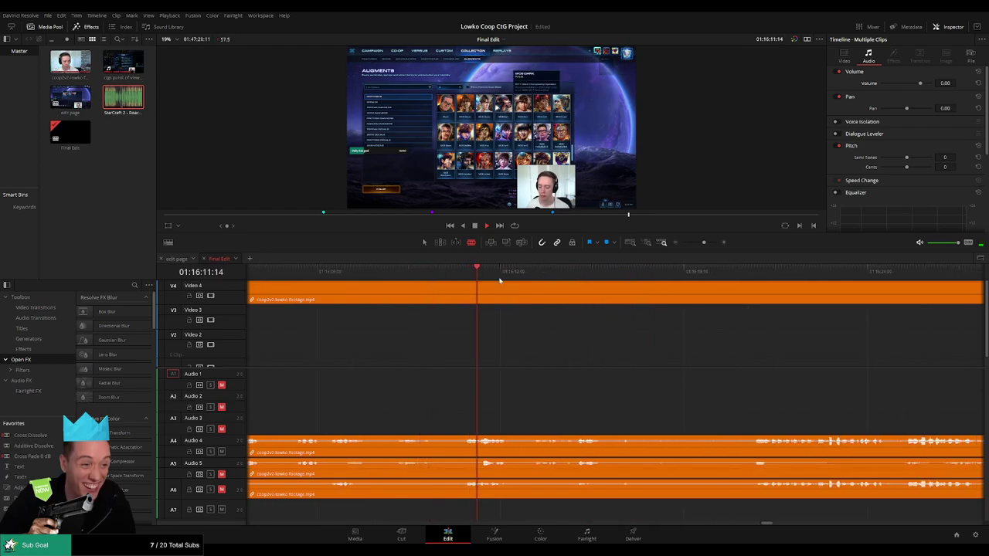
click(758, 278)
drag(757, 280, 656, 360)
drag(599, 273, 604, 279)
click(609, 300)
key(a)
click(579, 297)
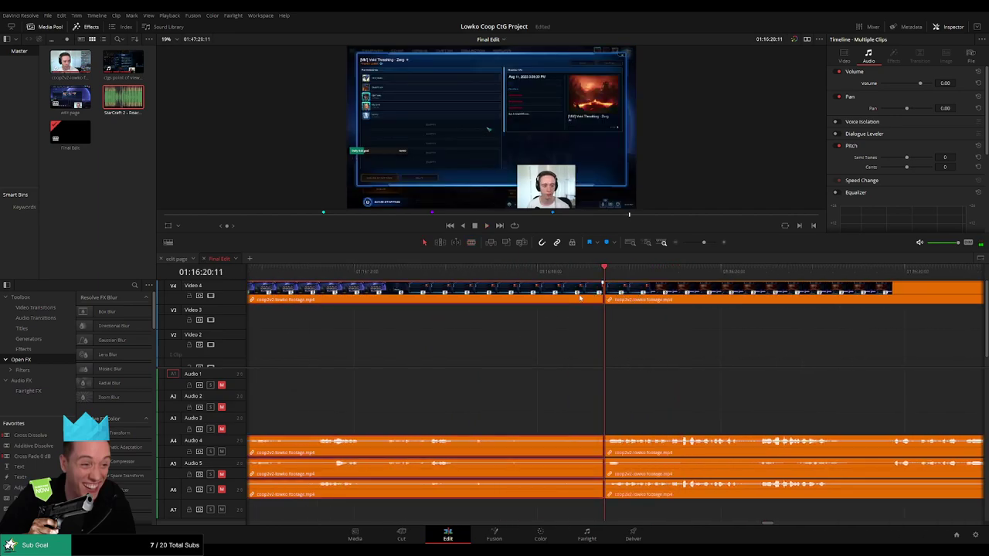
key(Delete)
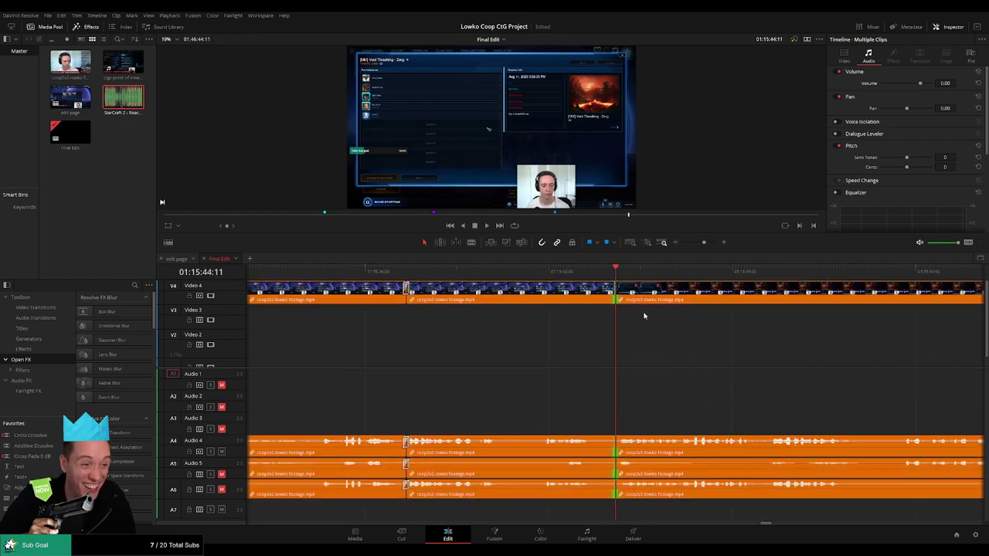
key(space)
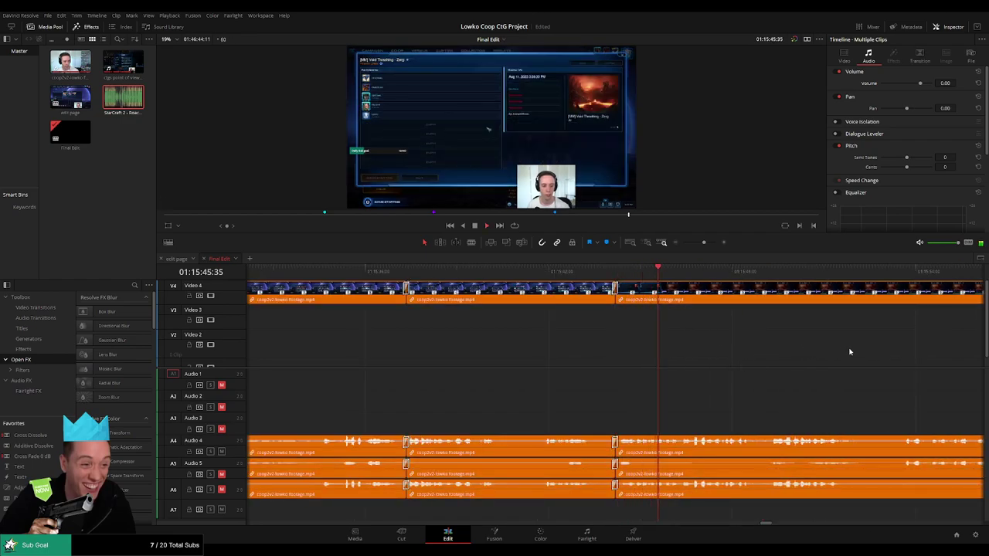
- Split the clip at about 01:15:52:13 on the Void Thrashing loading screen, in the quiet gap after the speech
drag(849, 352, 592, 379)
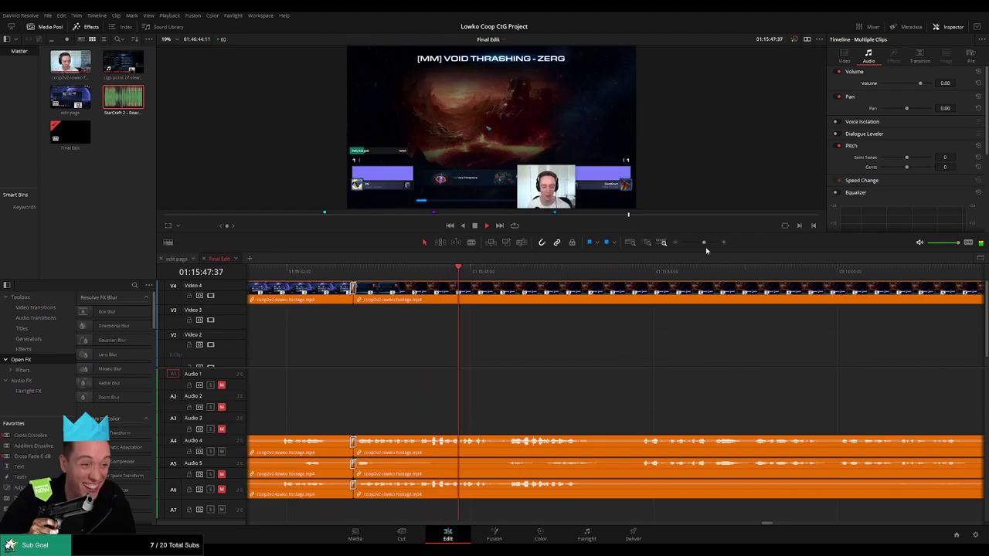
mouse_move(705, 242)
mouse_down()
mouse_move(664, 245)
mouse_move(705, 246)
mouse_up()
drag(579, 359, 555, 356)
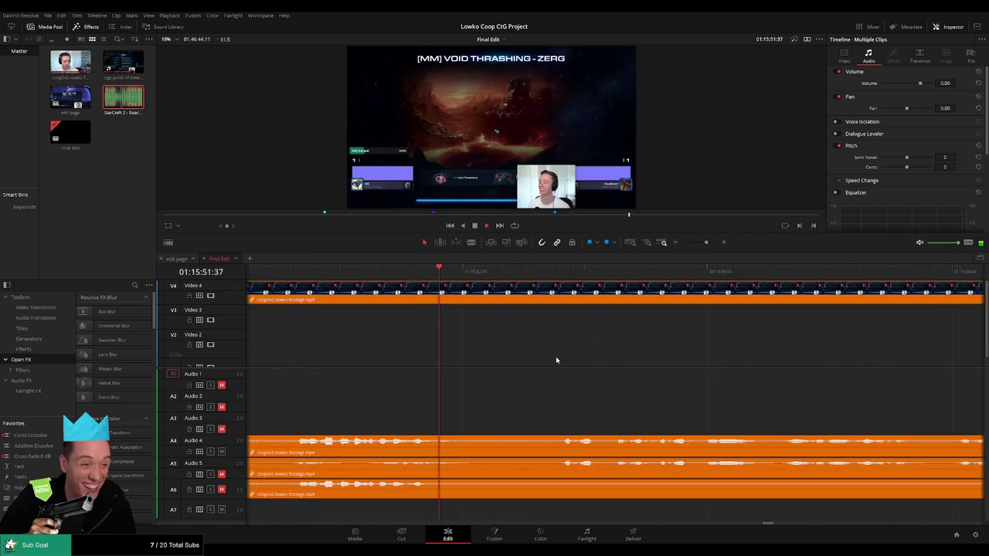
click(516, 273)
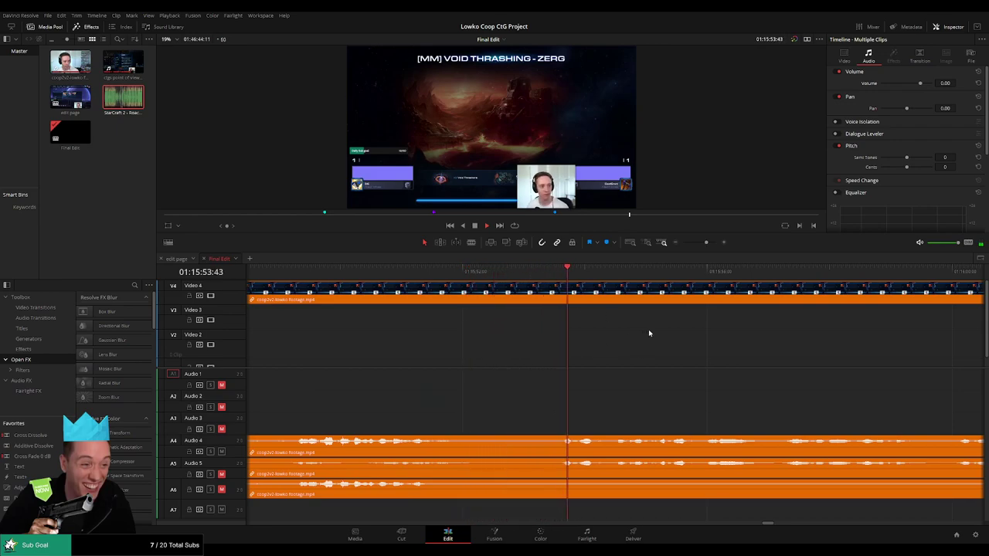
scroll(691, 347, right, 3)
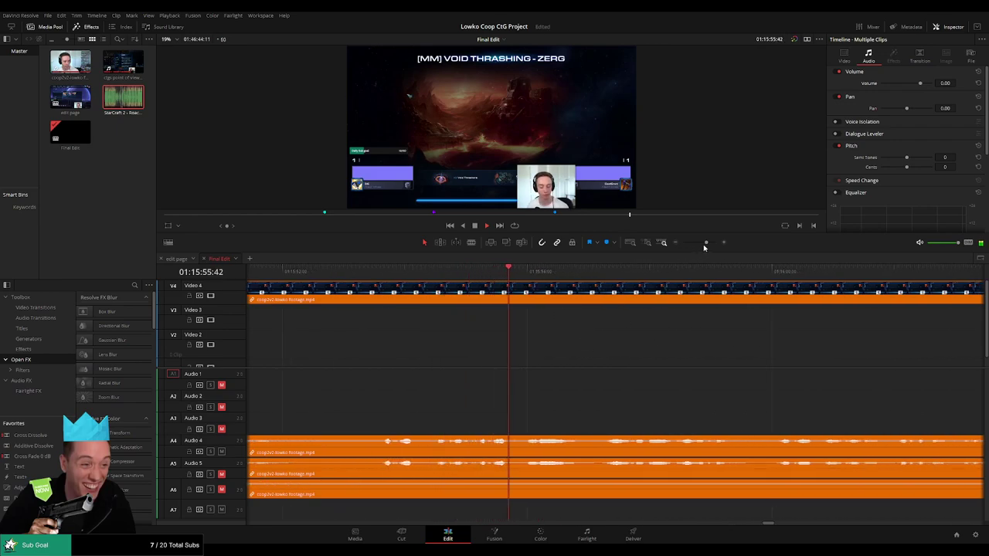
drag(706, 245, 703, 245)
click(448, 272)
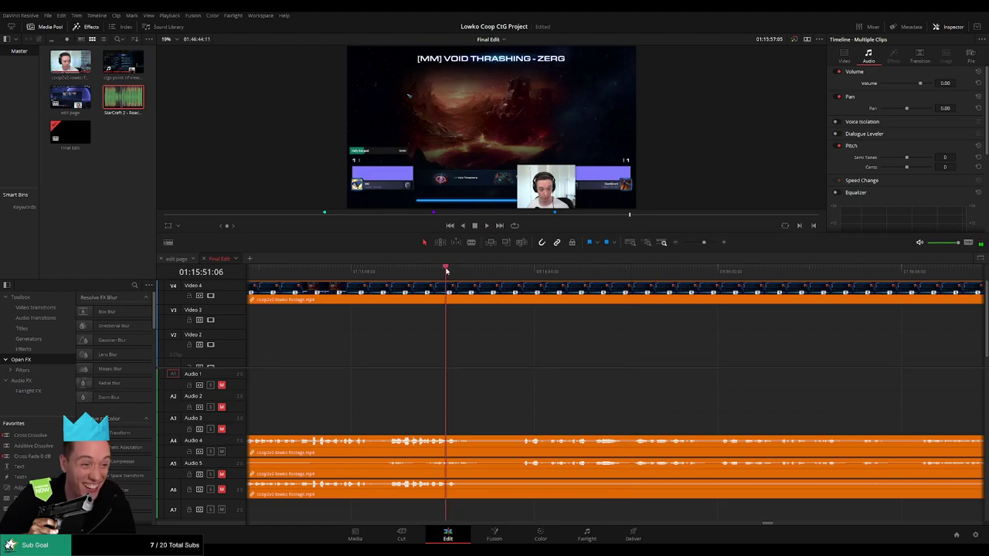
key(b)
click(480, 296)
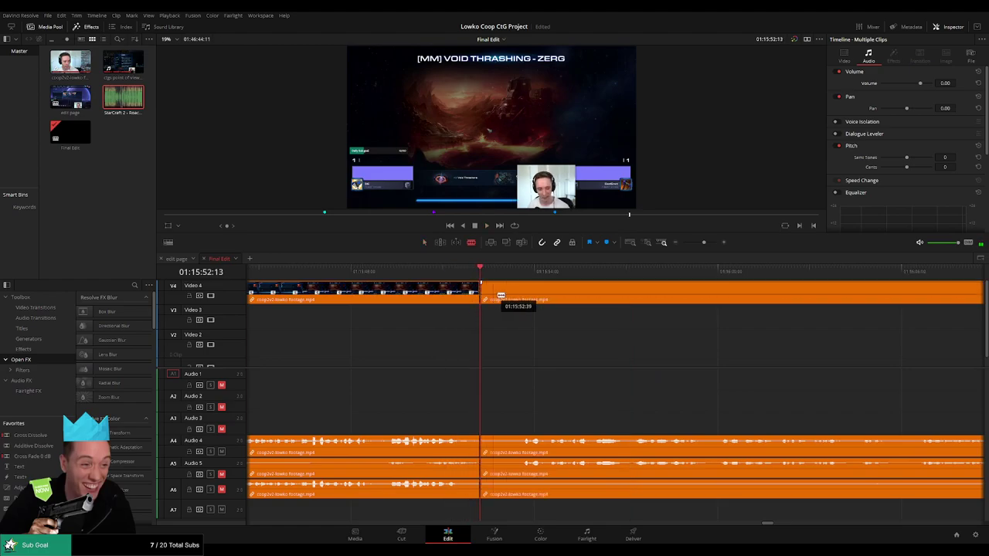
- Ripple-delete the quiet gap from about 01:15:52:13 to 01:15:53:37 and join the clips with the default transition
click(522, 296)
key(a)
click(505, 297)
key(Delete)
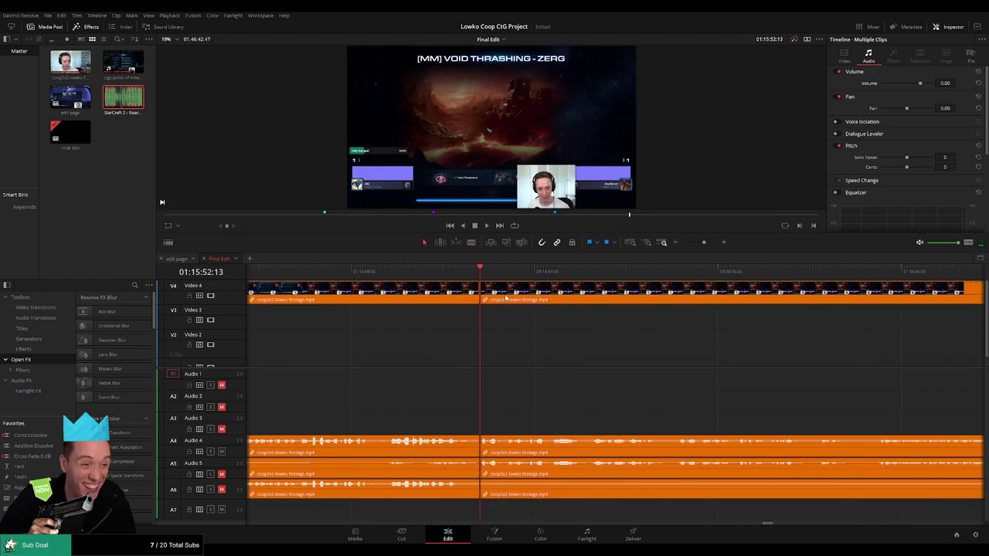
key(space)
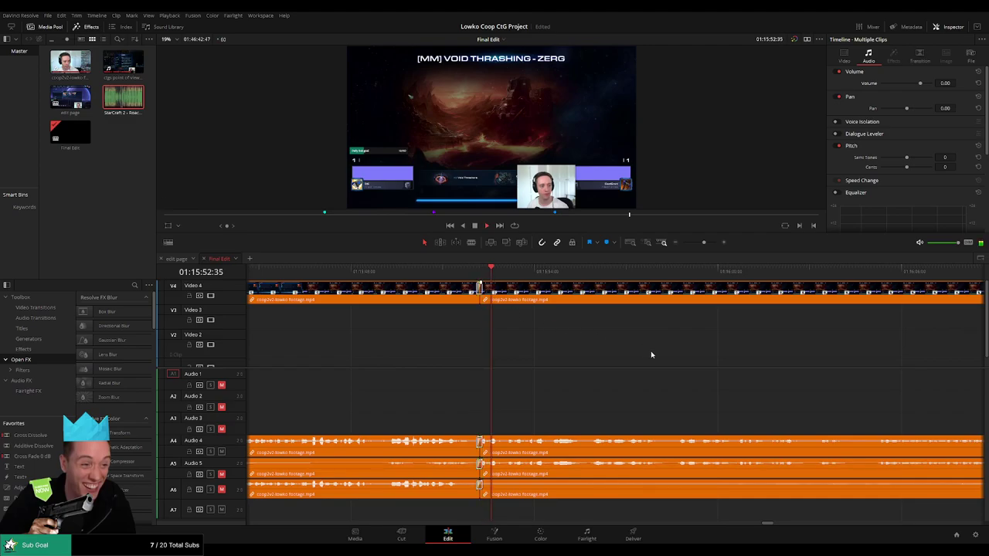
- Review the Void Thrashing loading footage from about 01:15:52 to 01:17:00, checking speech and waveforms for sections needing cuts
mouse_move(702, 244)
mouse_down()
mouse_move(682, 245)
mouse_move(702, 246)
mouse_up()
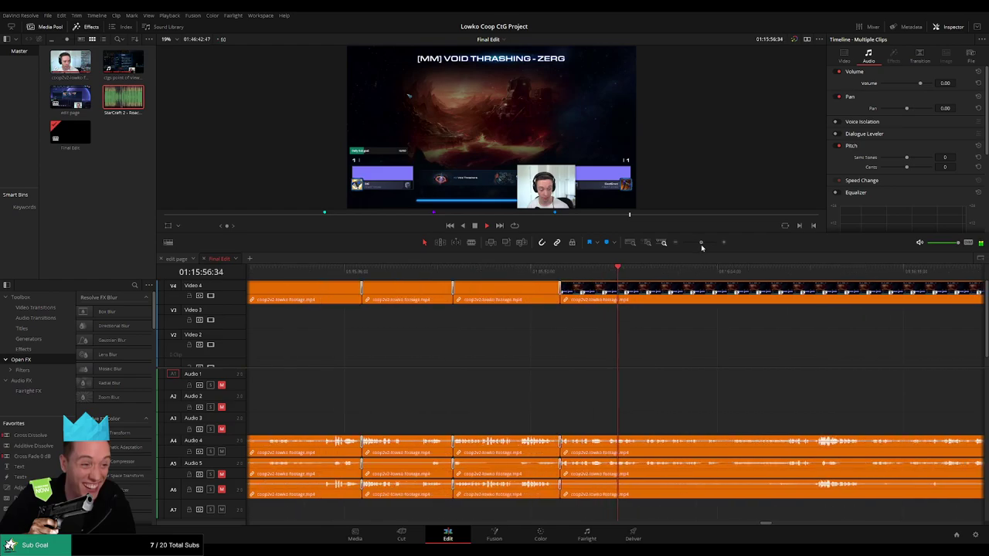
drag(764, 351, 570, 351)
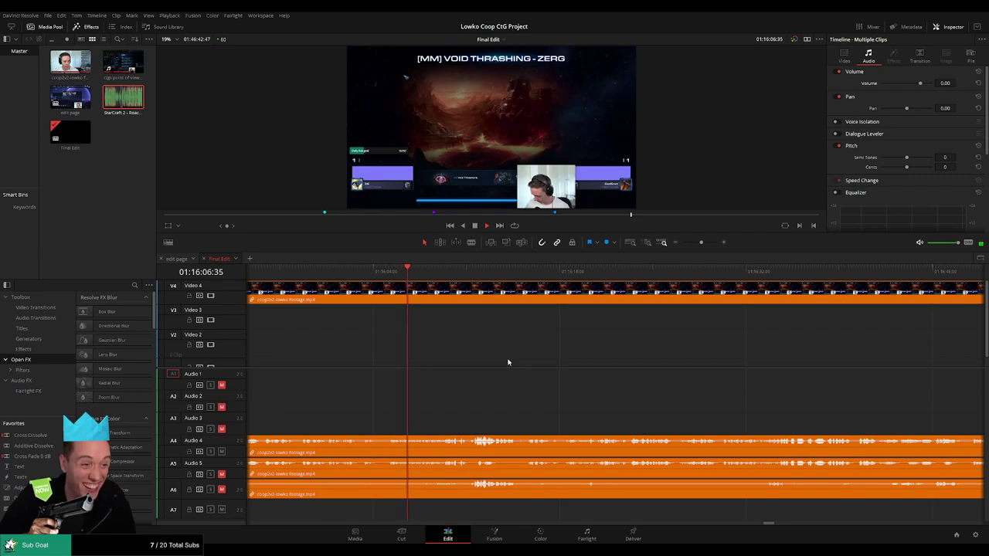
drag(701, 242, 705, 243)
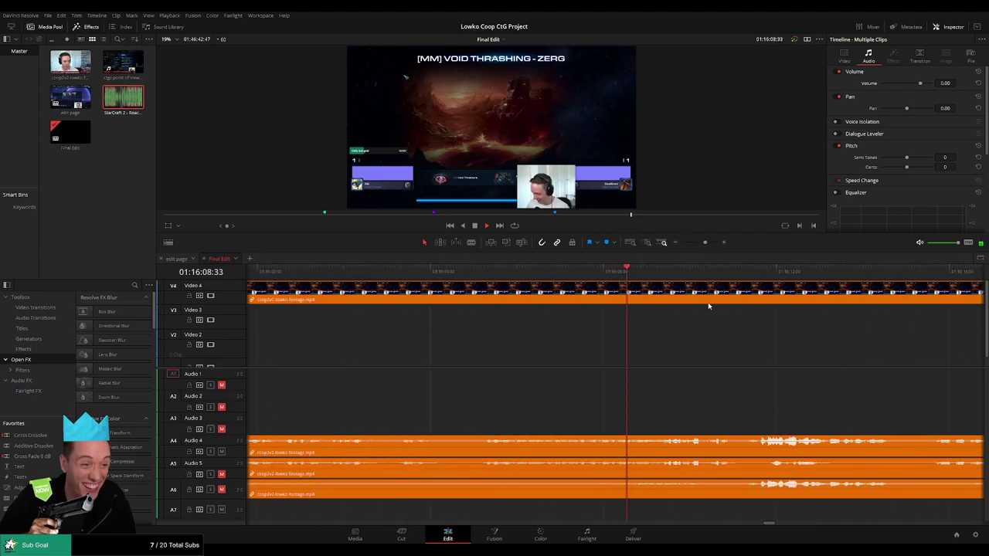
scroll(468, 366, right, 2)
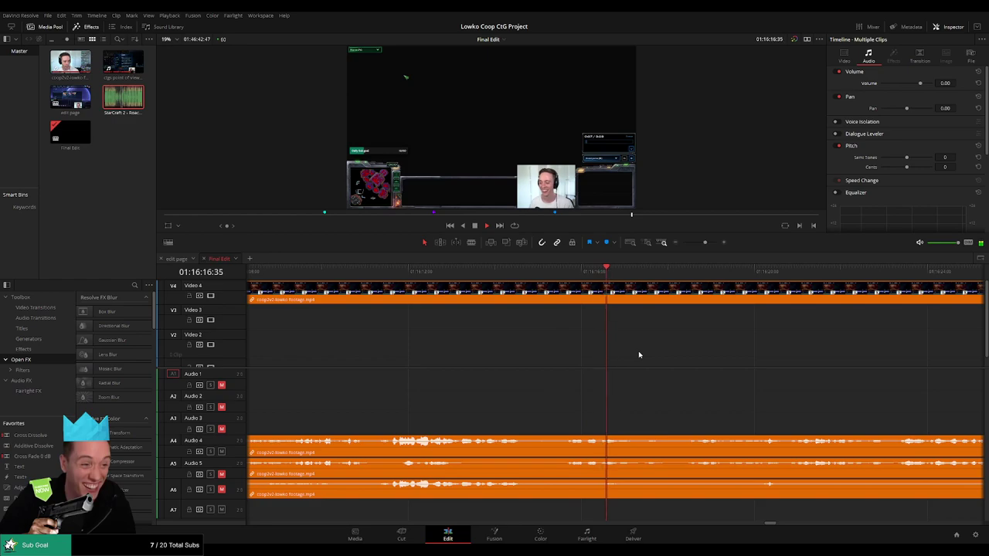
drag(808, 357, 590, 362)
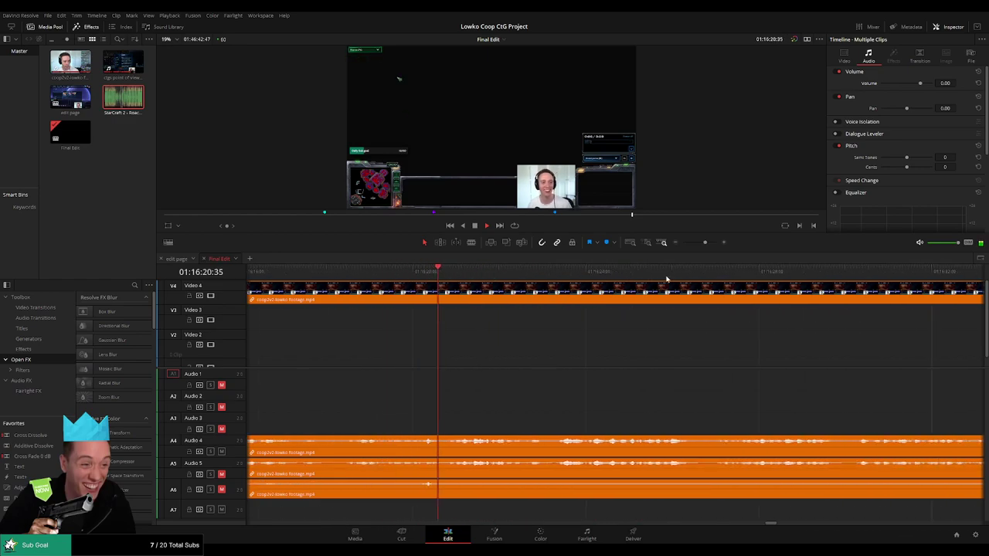
mouse_move(705, 243)
mouse_down()
mouse_move(684, 245)
mouse_move(701, 243)
mouse_up()
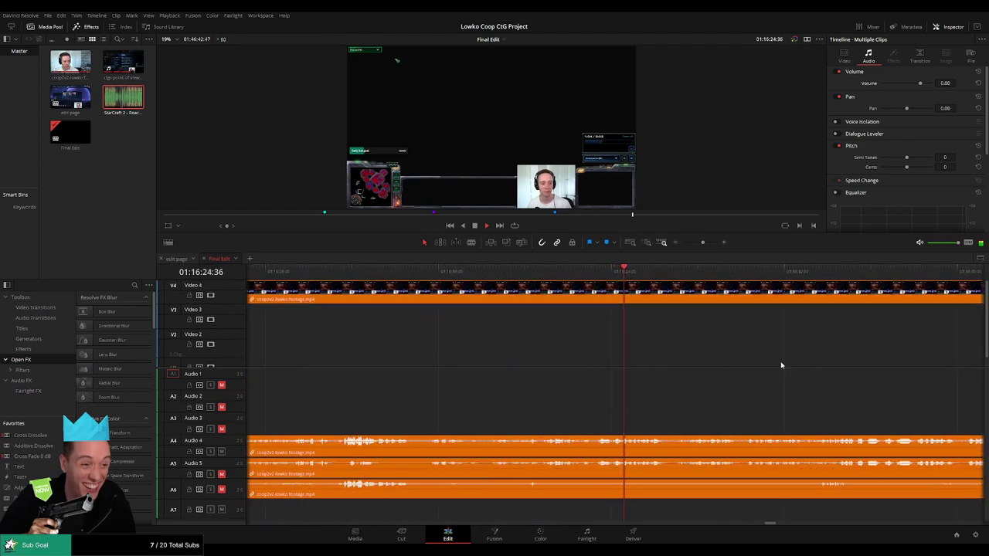
scroll(594, 364, right, 3)
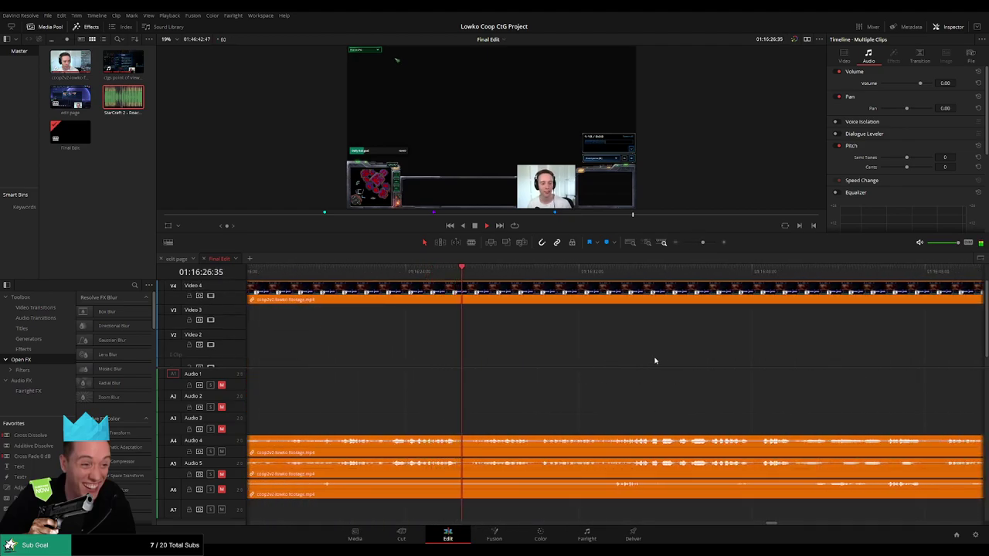
scroll(654, 361, right, 3)
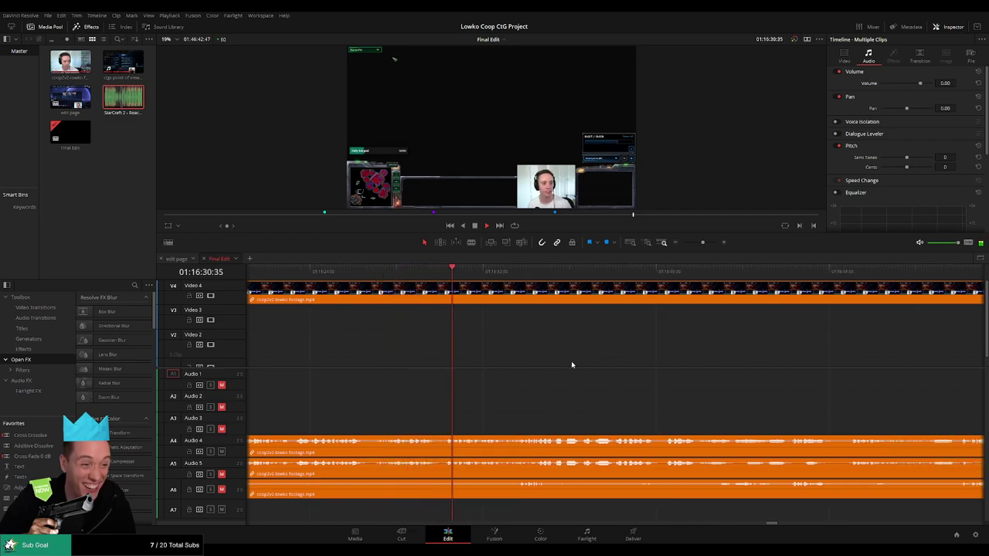
scroll(614, 353, right, 5)
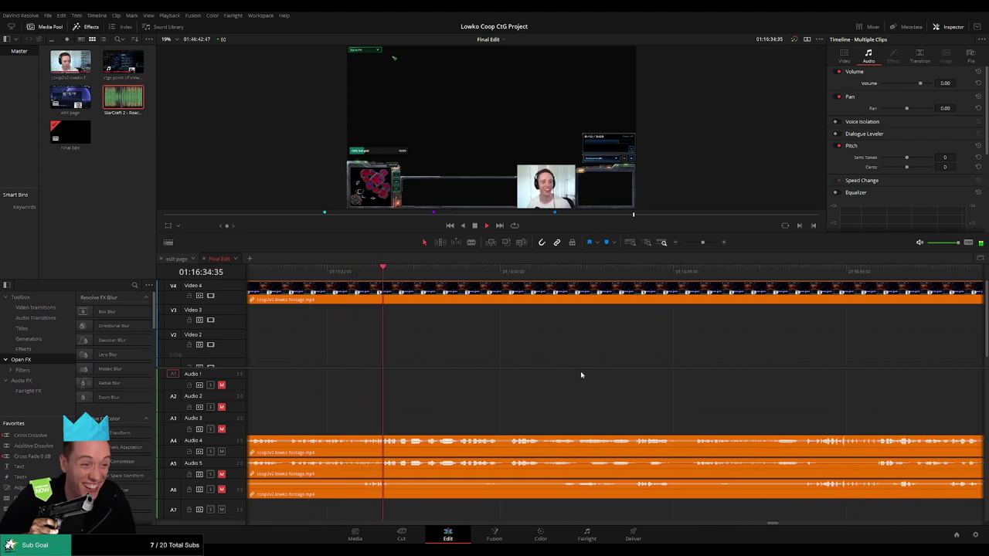
mouse_move(702, 242)
mouse_down()
mouse_move(677, 245)
mouse_move(702, 245)
mouse_up()
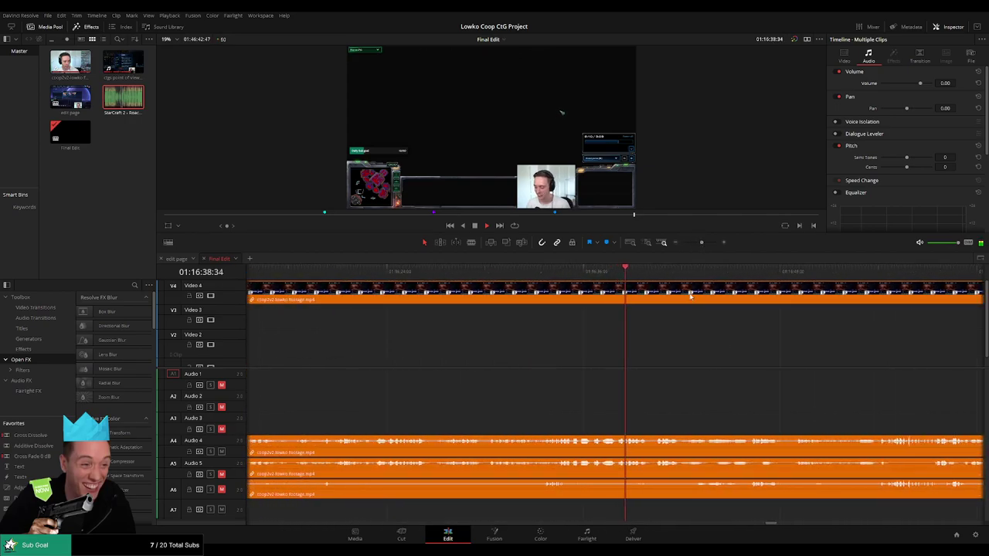
scroll(611, 363, right, 6)
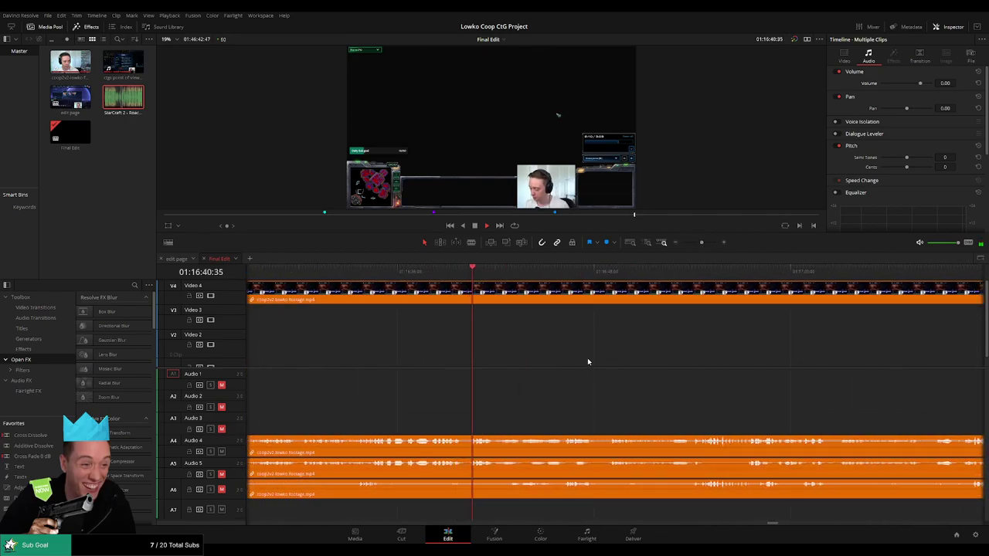
scroll(605, 362, right, 3)
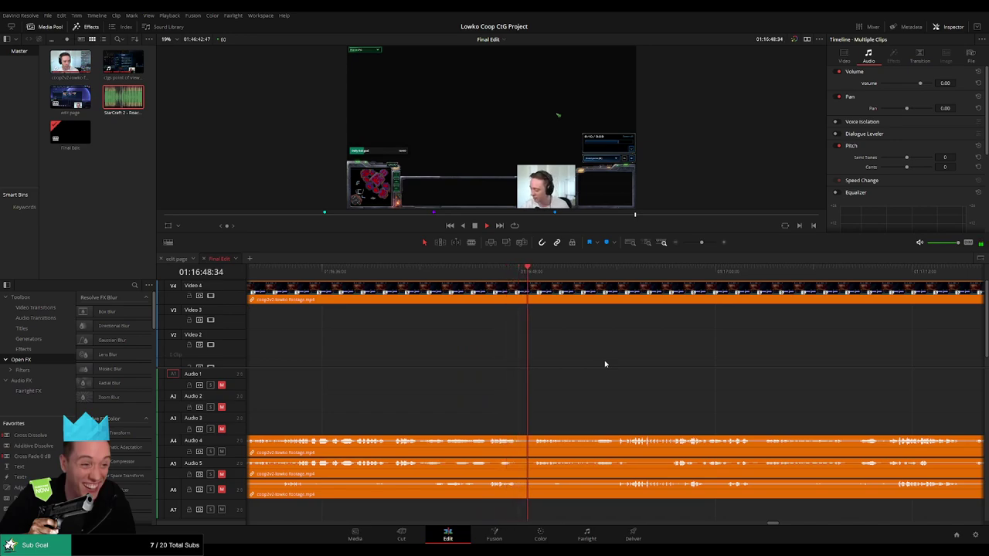
scroll(618, 358, right, 5)
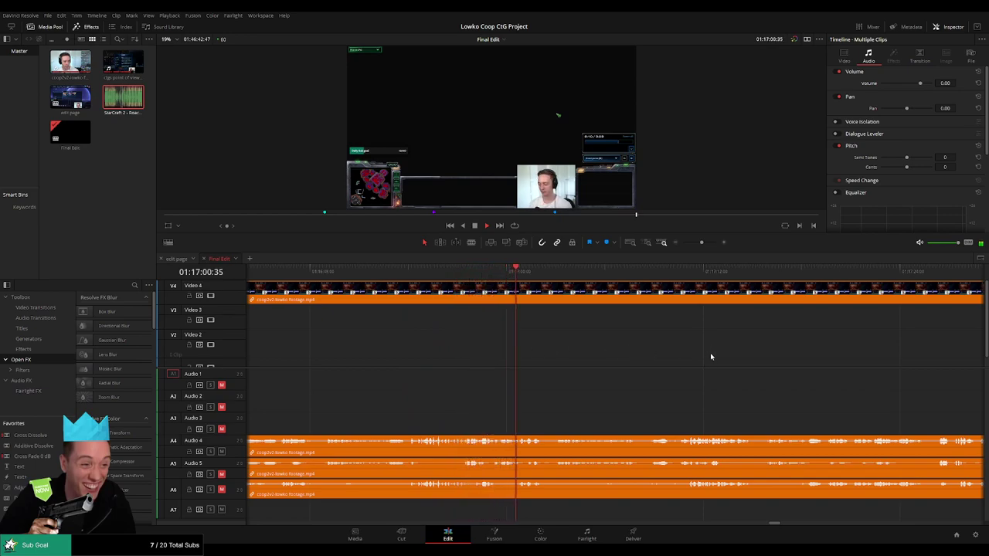
- Play through the footage from about 01:17:00 to 01:17:29, including the Raynor commander lobby, to find speech needing an edit
drag(712, 357, 507, 357)
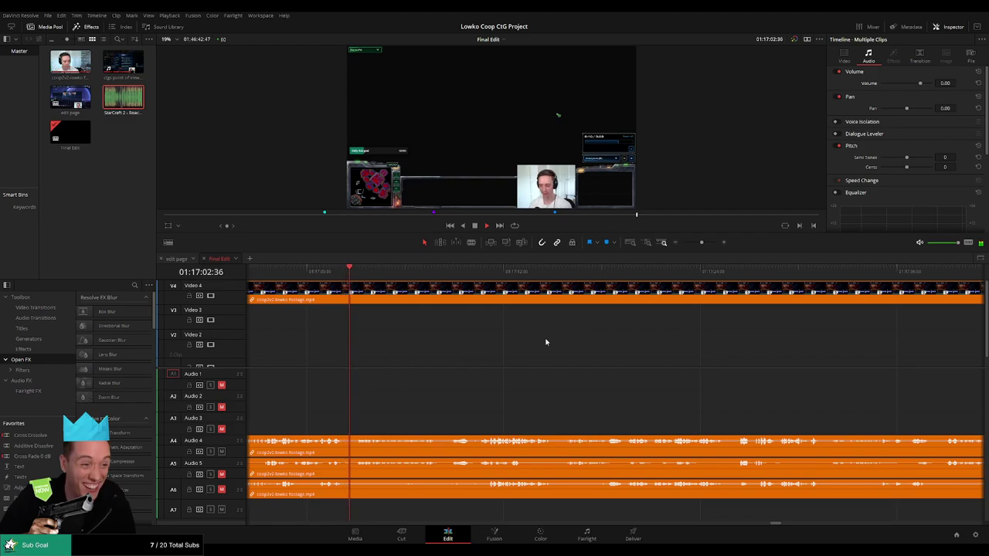
mouse_move(701, 243)
mouse_down()
mouse_move(678, 242)
mouse_move(700, 243)
mouse_up()
scroll(533, 354, right, 4)
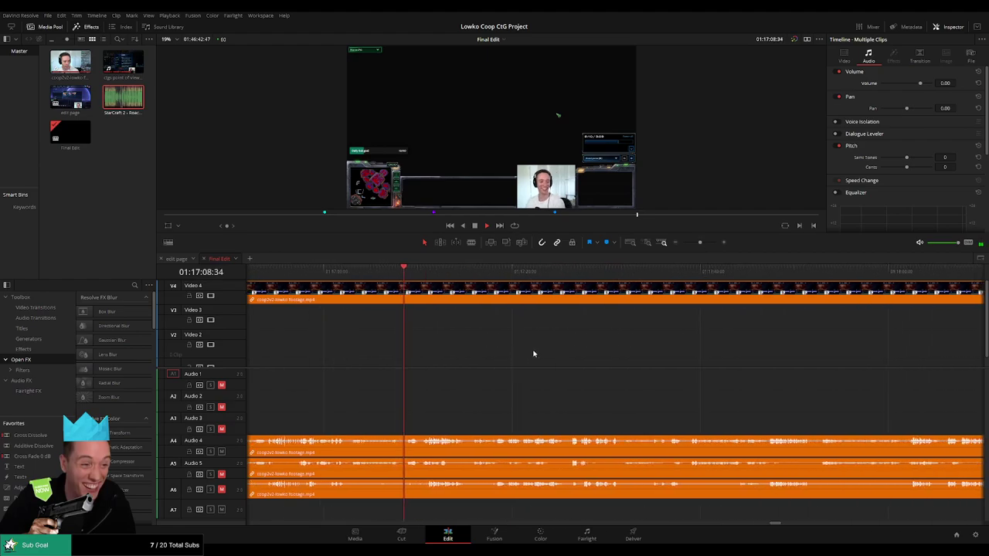
mouse_move(700, 243)
mouse_down()
mouse_move(682, 249)
mouse_move(702, 245)
mouse_up()
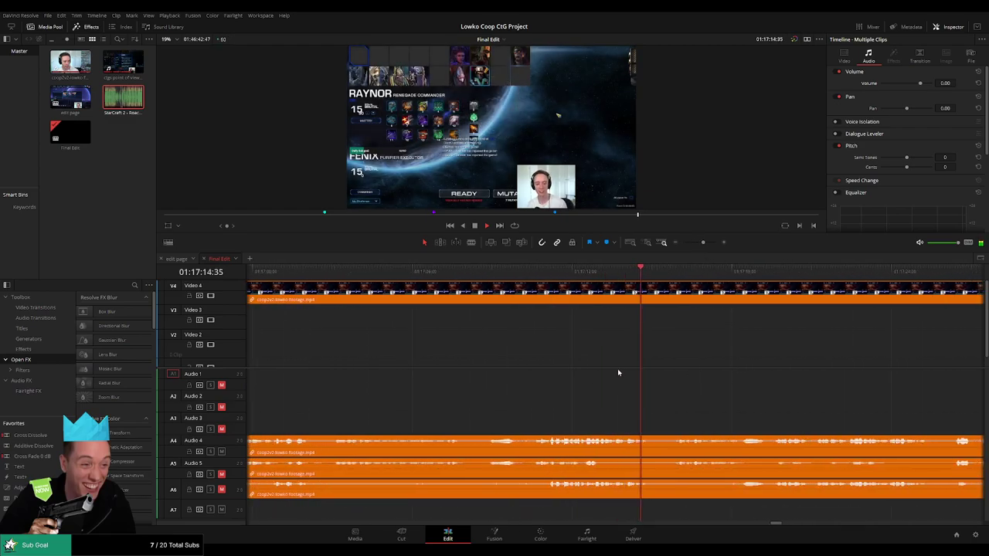
drag(712, 349, 454, 343)
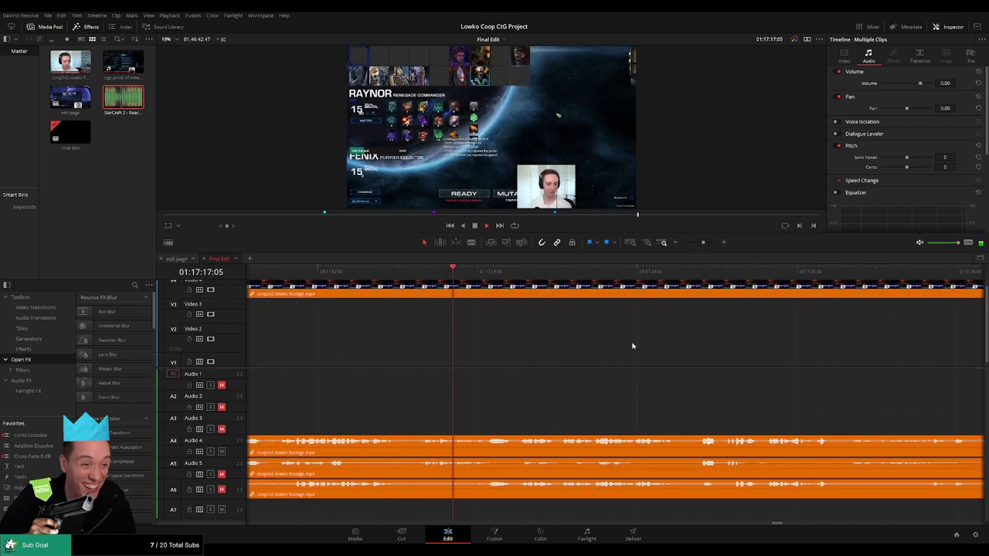
drag(727, 345, 592, 347)
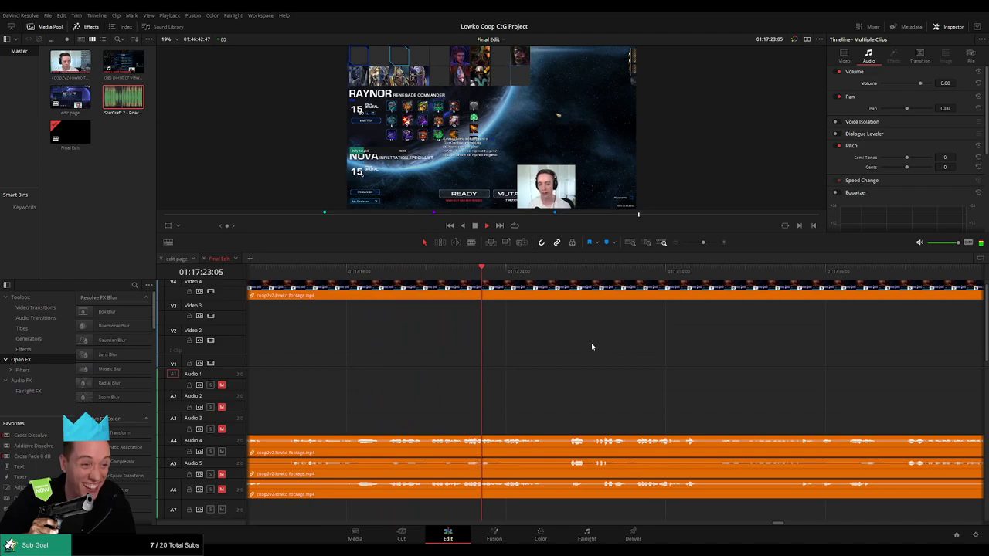
drag(665, 349, 503, 351)
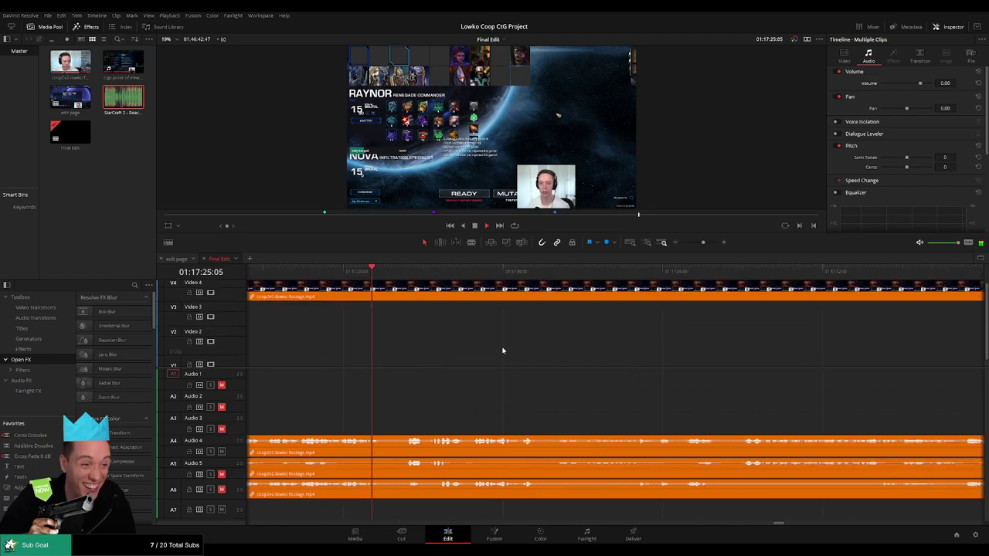
drag(607, 345, 526, 347)
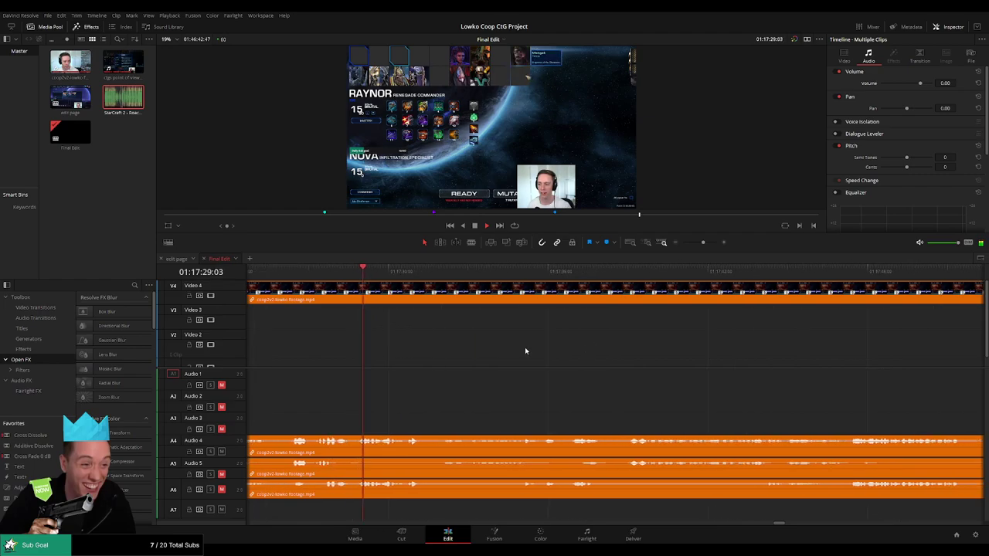
- Split the orange clip at 01:17:29:20 and 01:17:29:43 in the Raynor and Nova lobby footage to isolate a short piece of speech
click(360, 273)
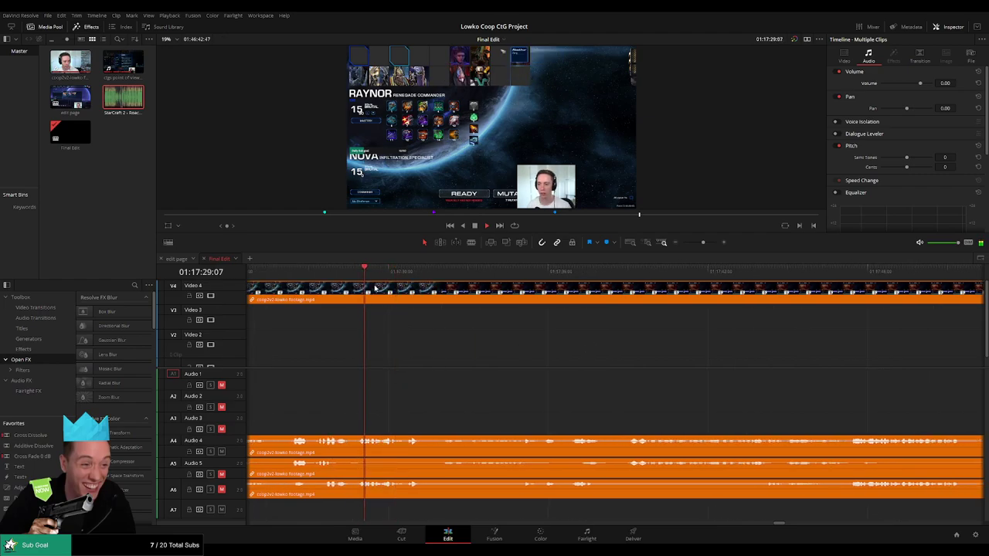
drag(703, 244, 711, 244)
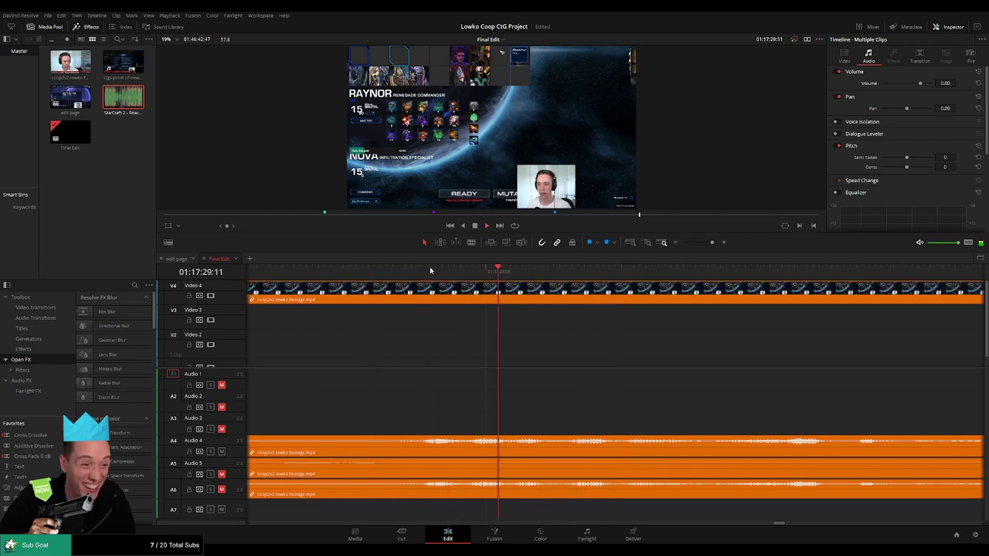
drag(524, 274, 554, 275)
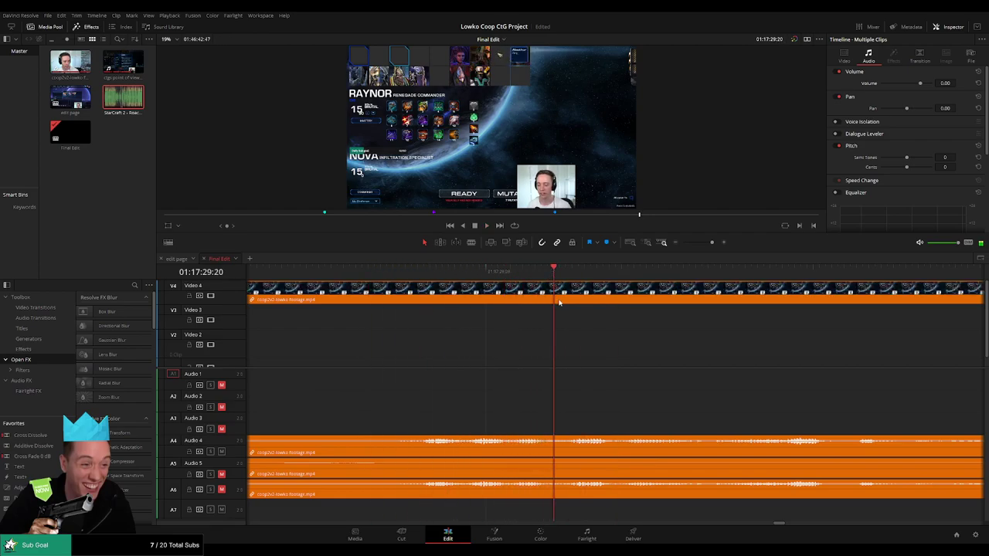
key(b)
click(556, 292)
key(space)
click(668, 273)
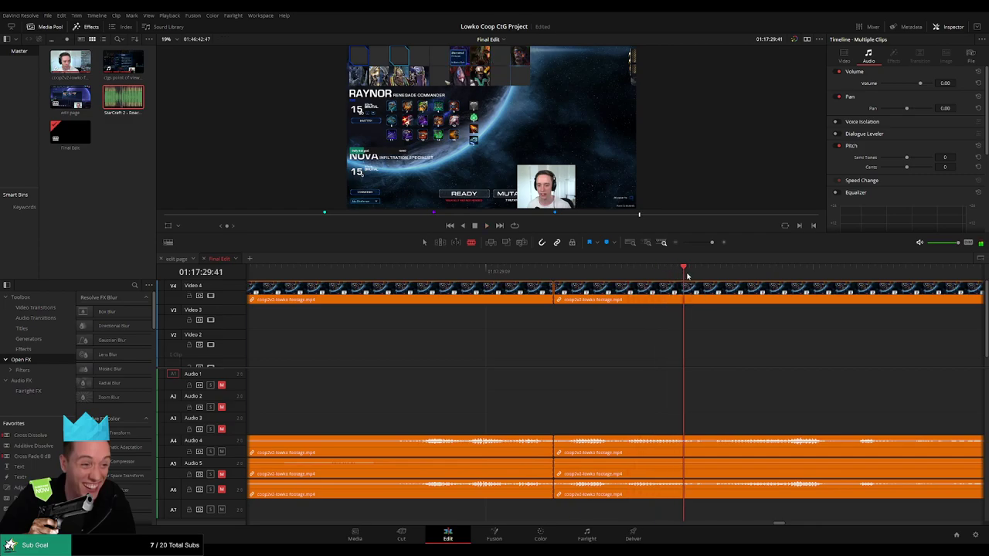
click(695, 273)
click(695, 292)
key(a)
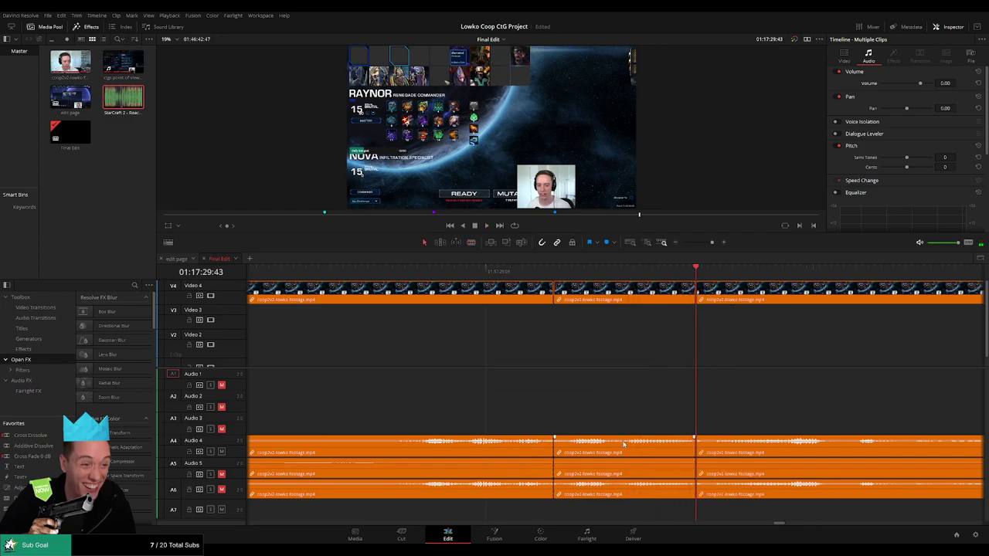
- Silence the isolated speech on Audio 4 and cover it on Audio 7 with StarCraft 2 - Roach Quotes.mp3, trimmed to the same length
drag(624, 443, 401, 510)
scroll(631, 455, right, 2)
drag(659, 510, 544, 509)
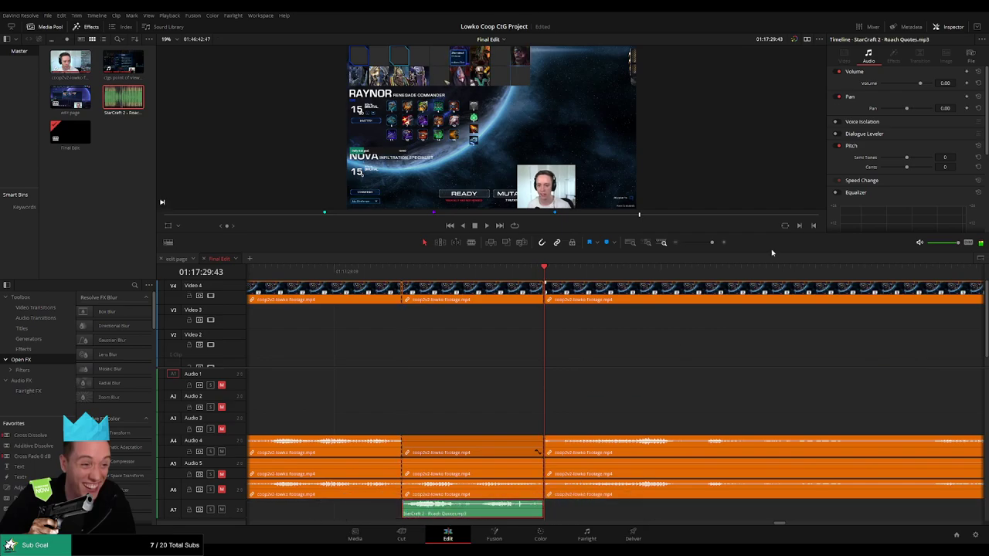
- Lower the Roach Quotes sound clip's volume to about -29 dB and resume playback with nothing selected
click(946, 83)
text(-30)
key(Return)
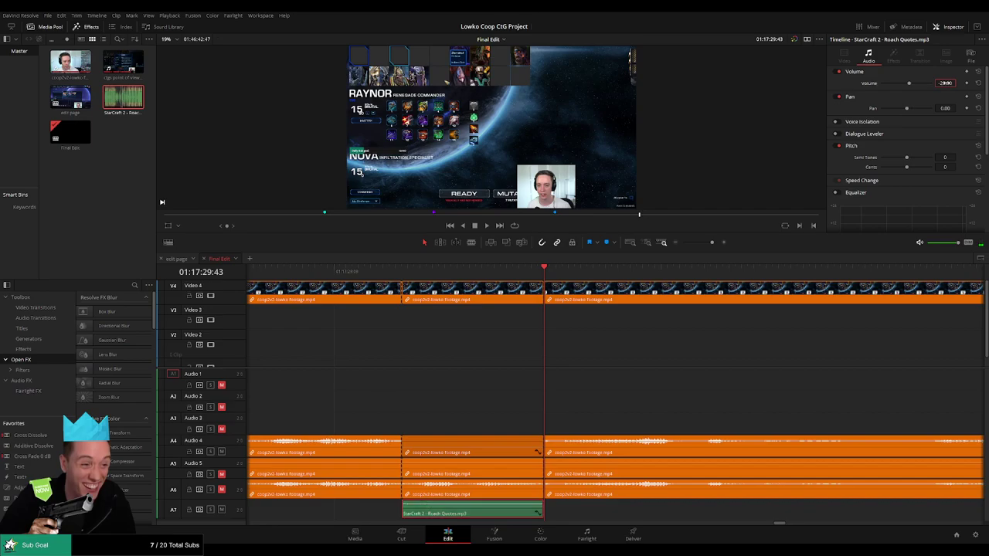
key(space)
click(711, 350)
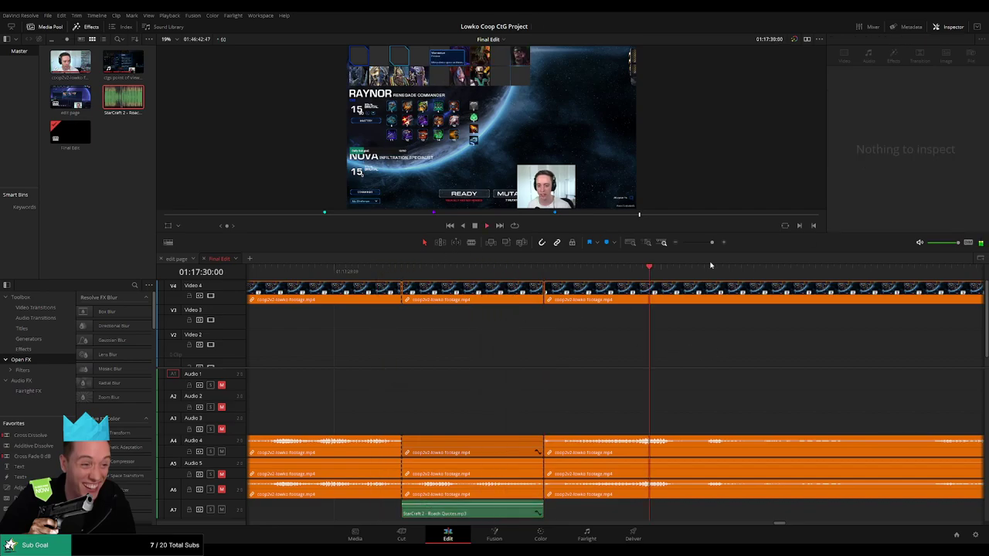
- Review the Swann and Nova lobby footage from about 01:17:30 to 01:18:08, checking speech and waveforms for further edits
mouse_move(712, 243)
mouse_down()
mouse_move(688, 243)
mouse_move(701, 243)
mouse_up()
scroll(696, 363, right, 3)
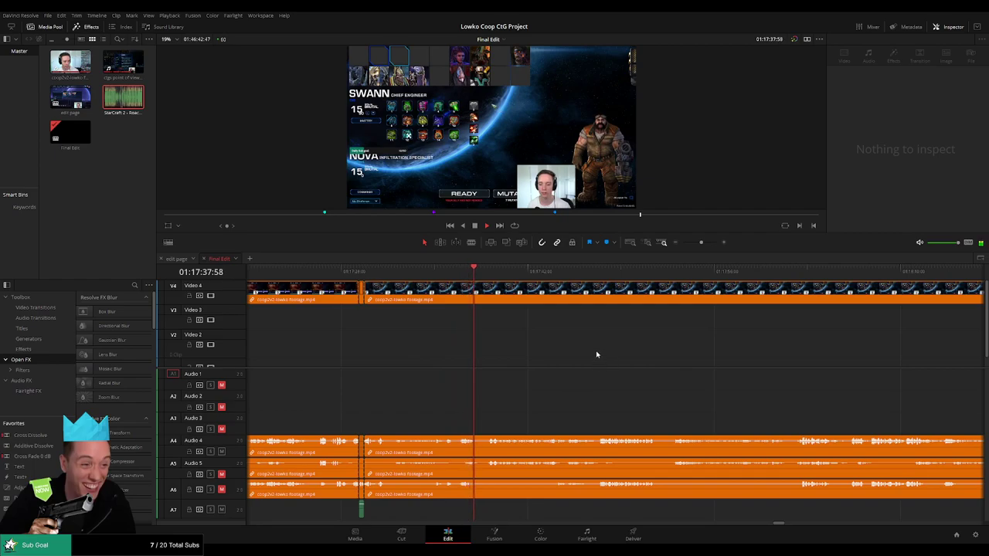
scroll(628, 369, right, 2)
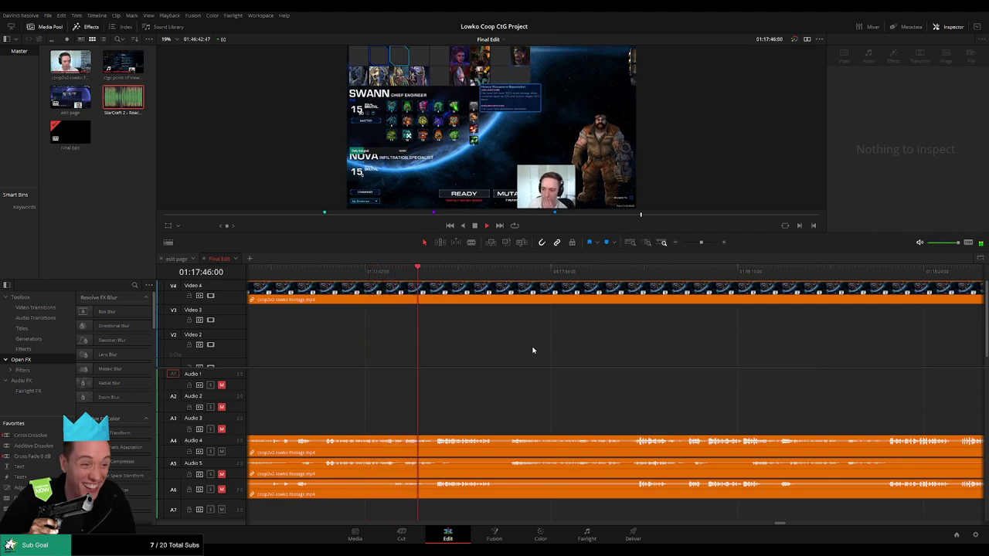
scroll(523, 352, right, 1)
mouse_move(702, 243)
mouse_down()
mouse_move(680, 243)
mouse_move(704, 247)
mouse_up()
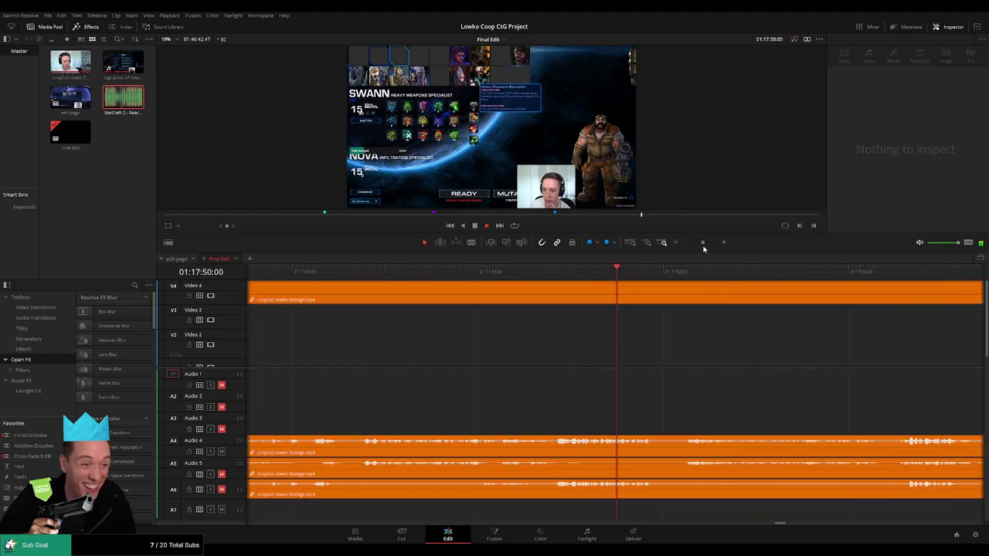
scroll(595, 373, right, 2)
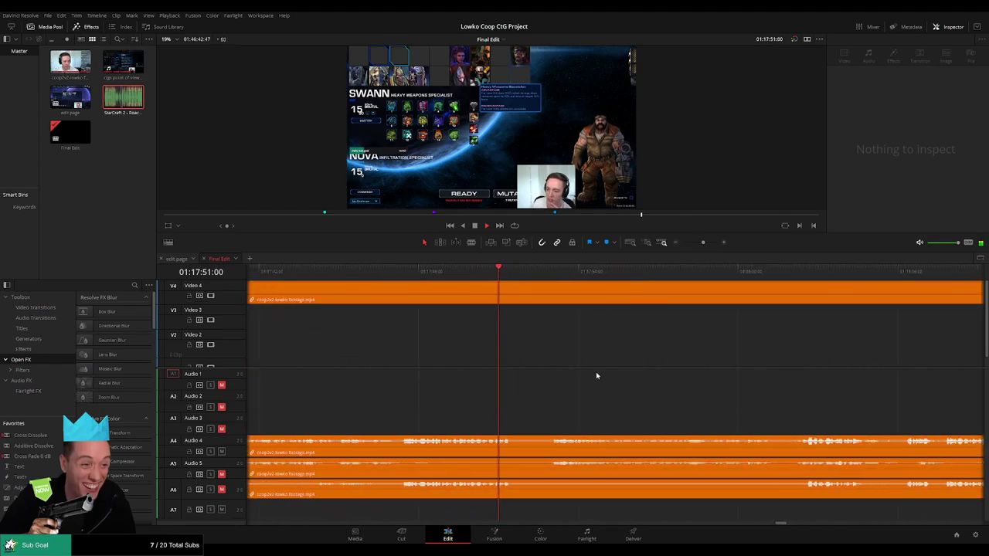
click(477, 276)
scroll(652, 343, right, 2)
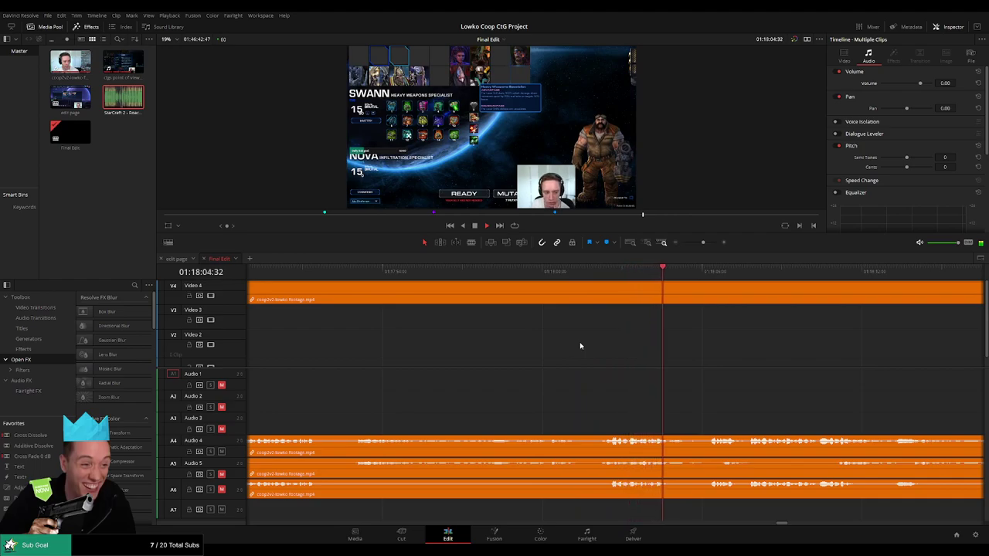
drag(780, 353, 516, 353)
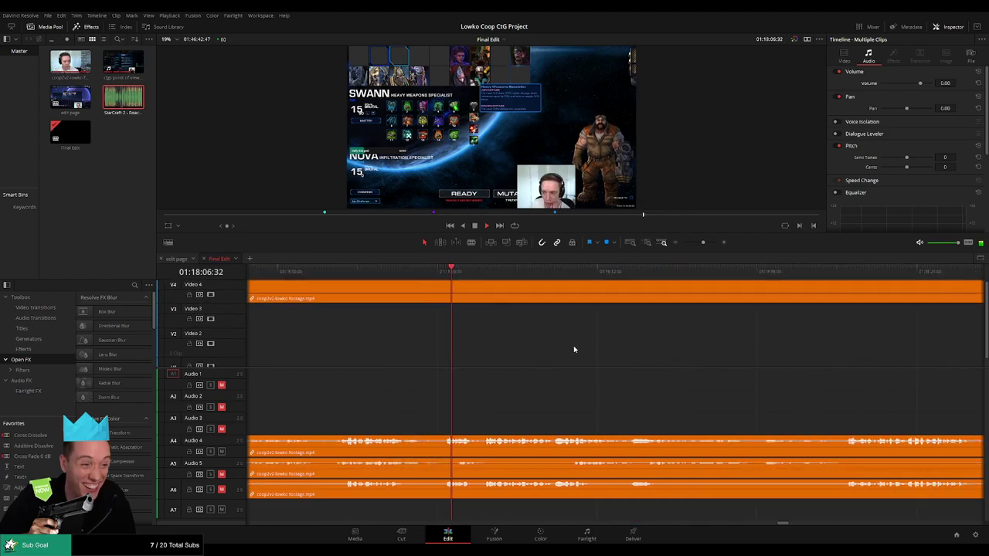
scroll(525, 351, right, 2)
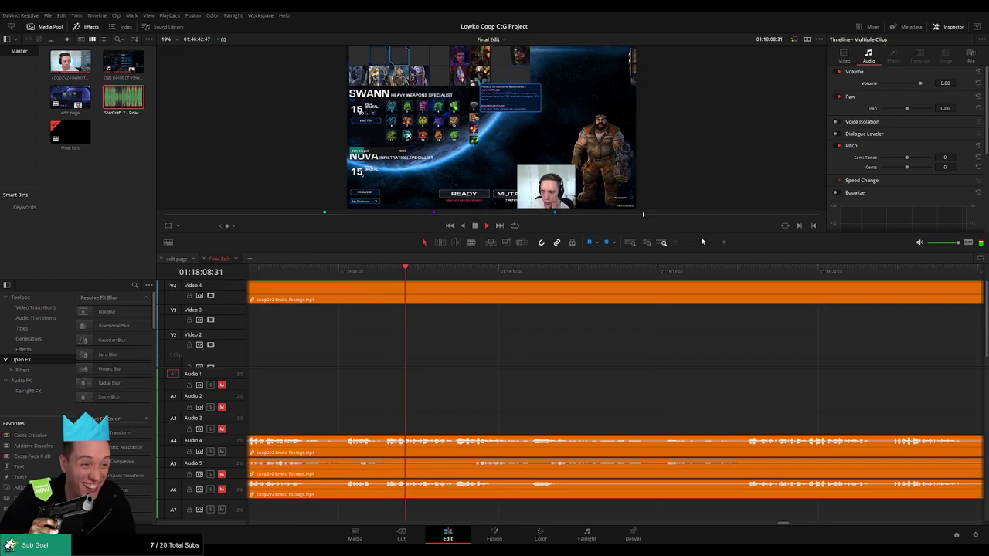
- Review the Swann and Nova lobby footage from about 01:18:08 to 01:18:37, checking speech and waveforms for a section to cut
mouse_move(703, 242)
mouse_down()
mouse_move(679, 246)
mouse_move(701, 252)
mouse_up()
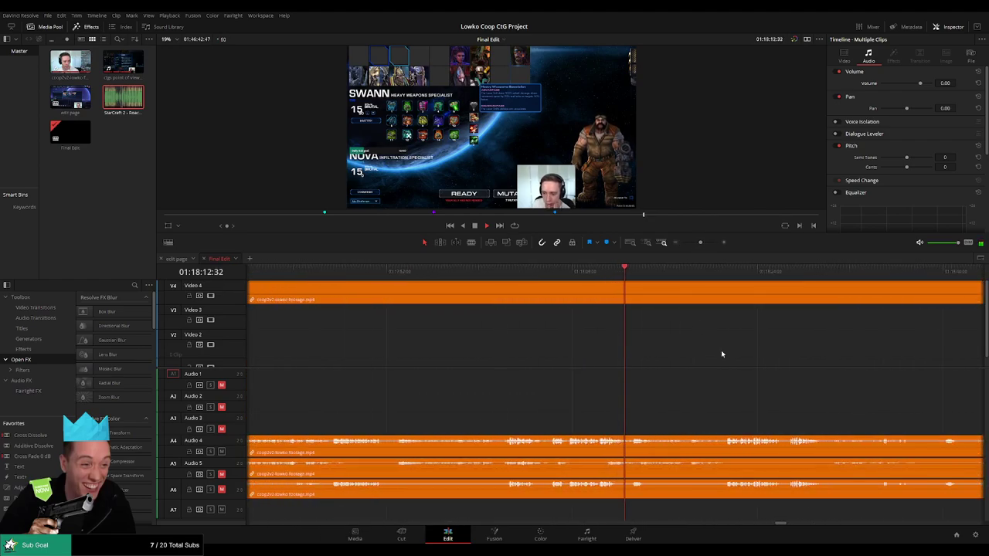
scroll(721, 353, right, 3)
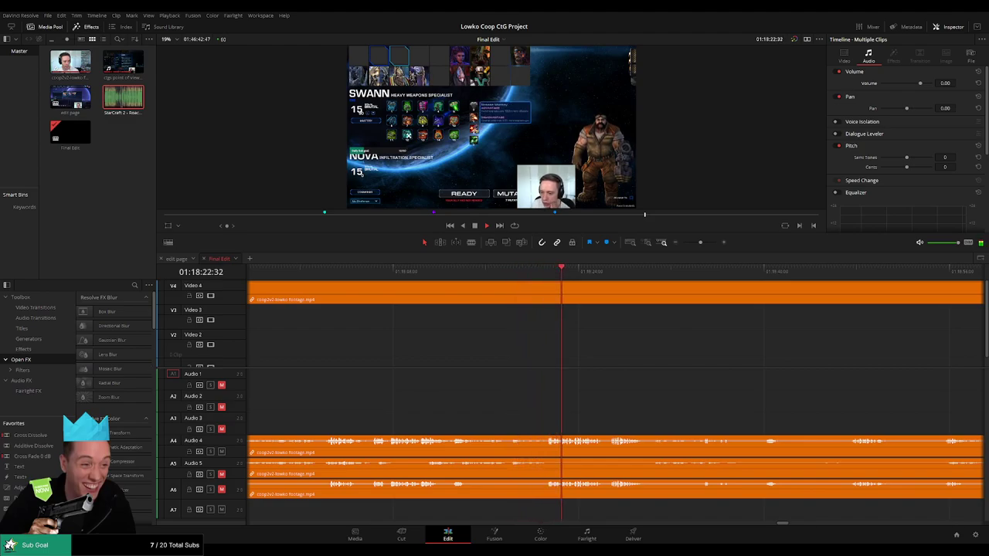
drag(676, 349, 550, 357)
key(ctrl+minus)
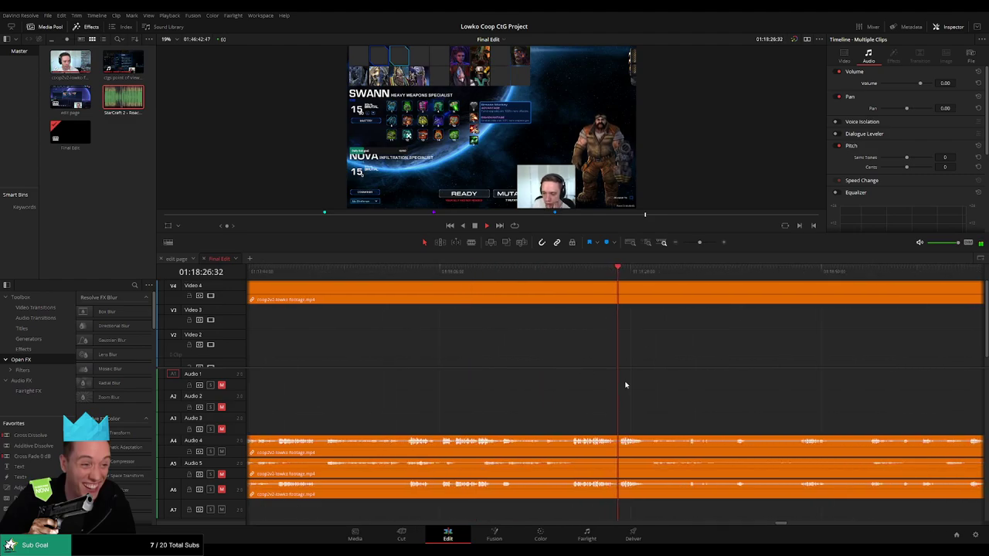
drag(625, 384, 522, 371)
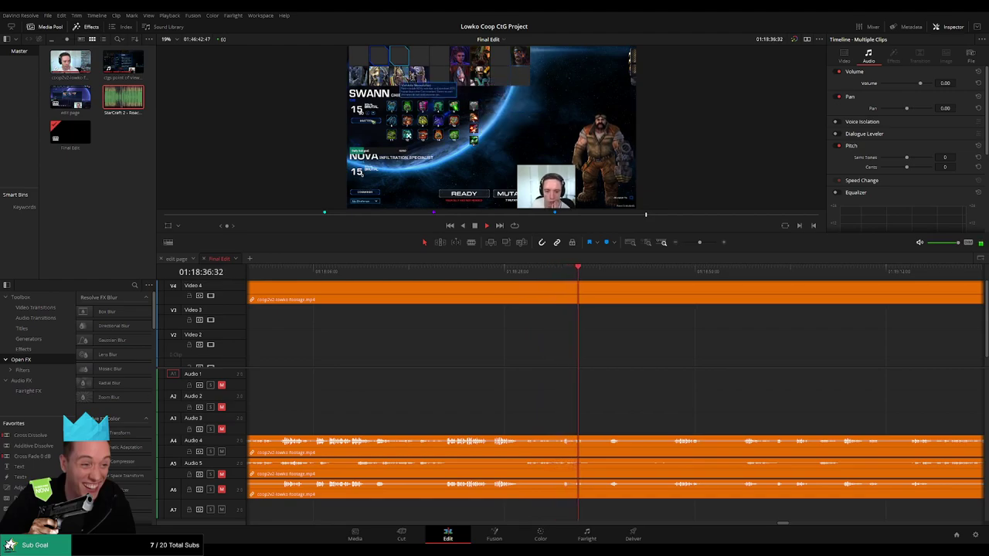
scroll(669, 308, up, 3)
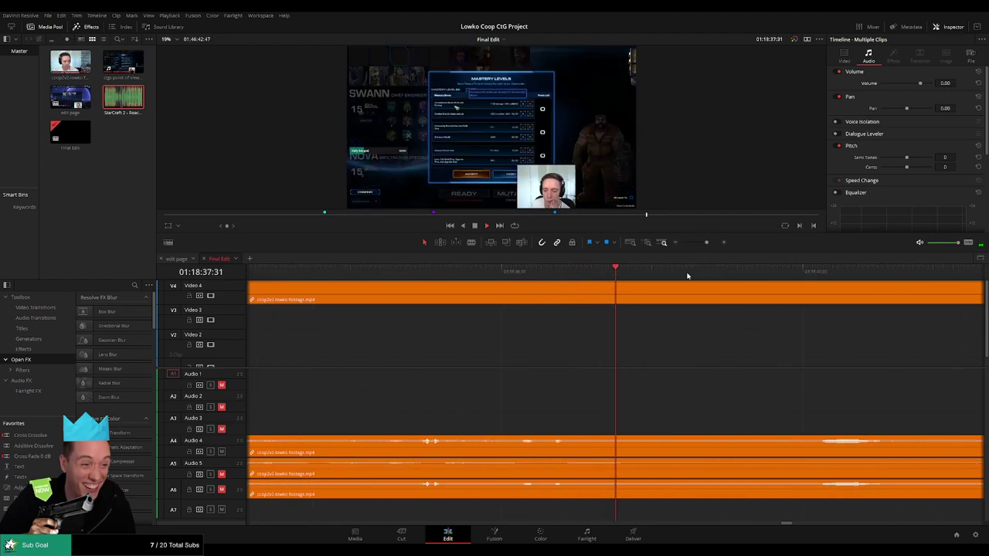
- Ripple-delete the mastery levels footage from about 01:18:37 to 01:18:47 and smooth the join with a short transition
drag(697, 246, 701, 246)
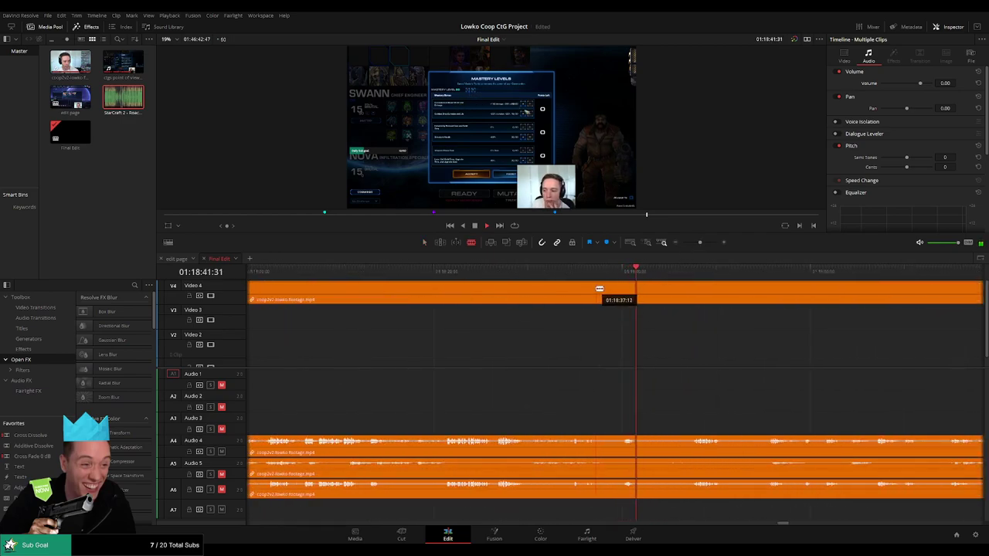
click(595, 288)
click(695, 271)
drag(696, 272, 704, 242)
click(579, 299)
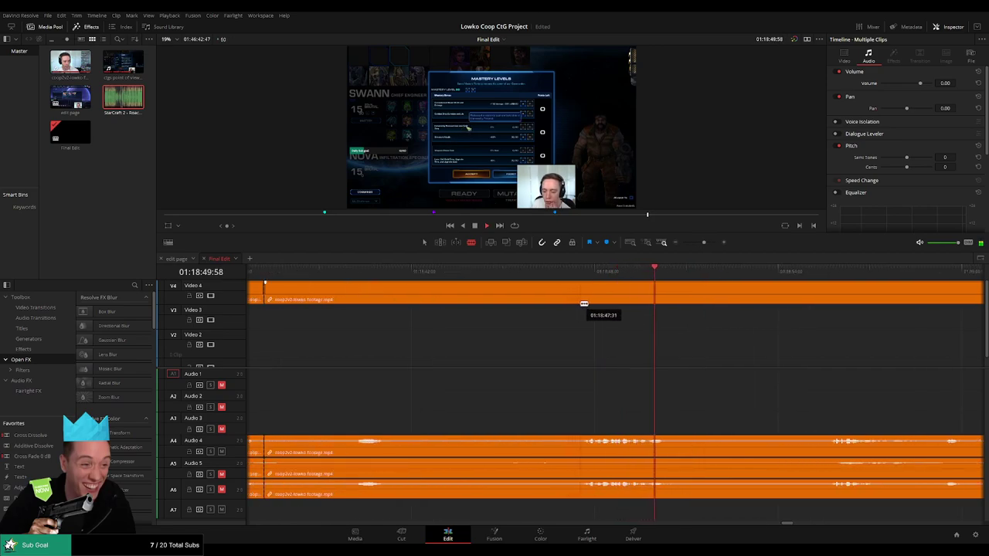
key(a)
click(481, 299)
key(Delete)
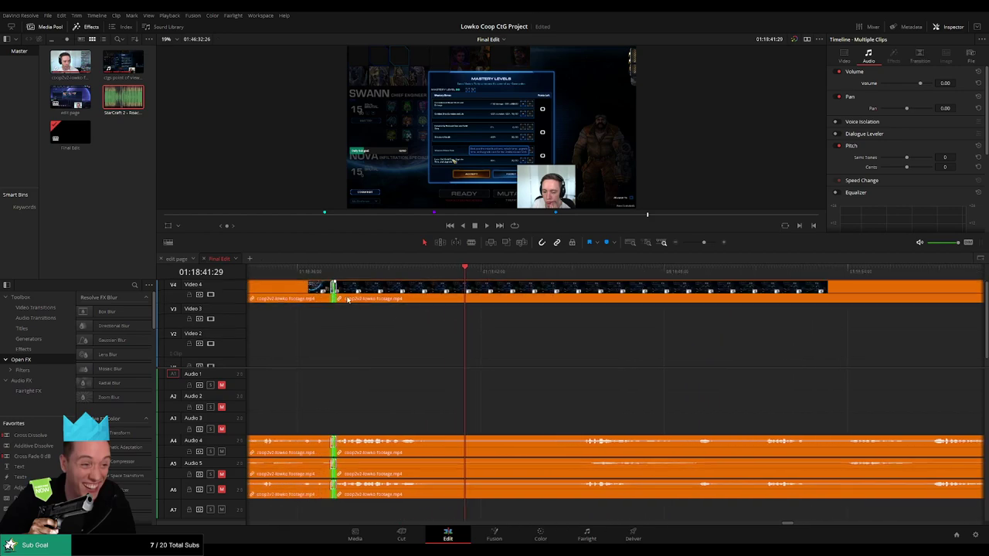
- Ripple-delete the mastery levels footage from 01:18:40:34 to about 01:18:45 and bridge the cut with a short transition
click(318, 269)
key(space)
key(b)
click(437, 295)
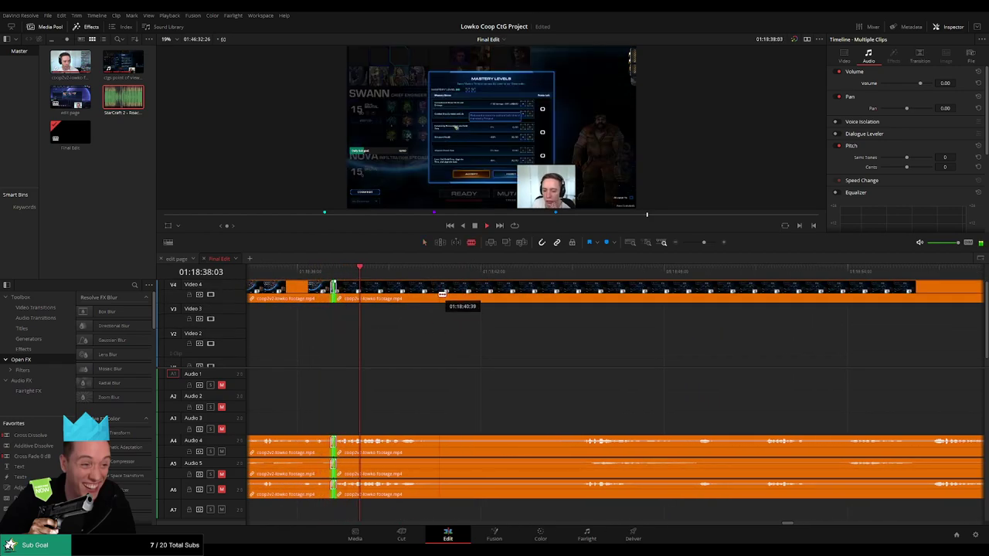
click(584, 298)
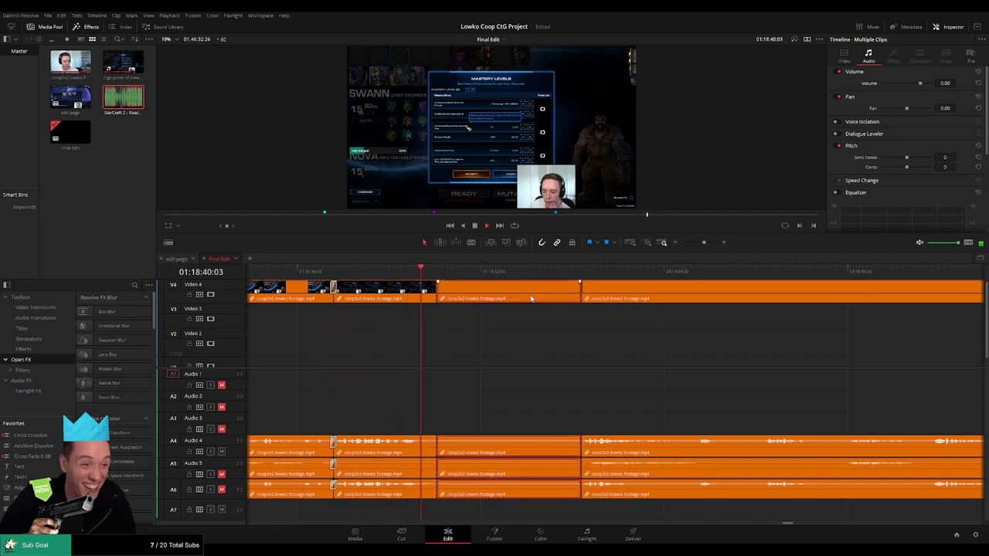
key(a)
click(528, 298)
key(Delete)
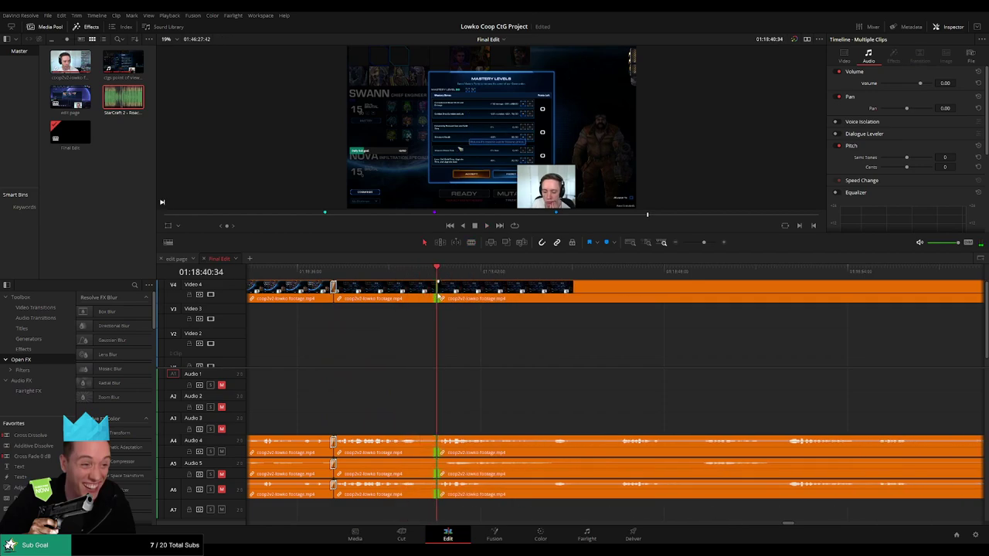
key(space)
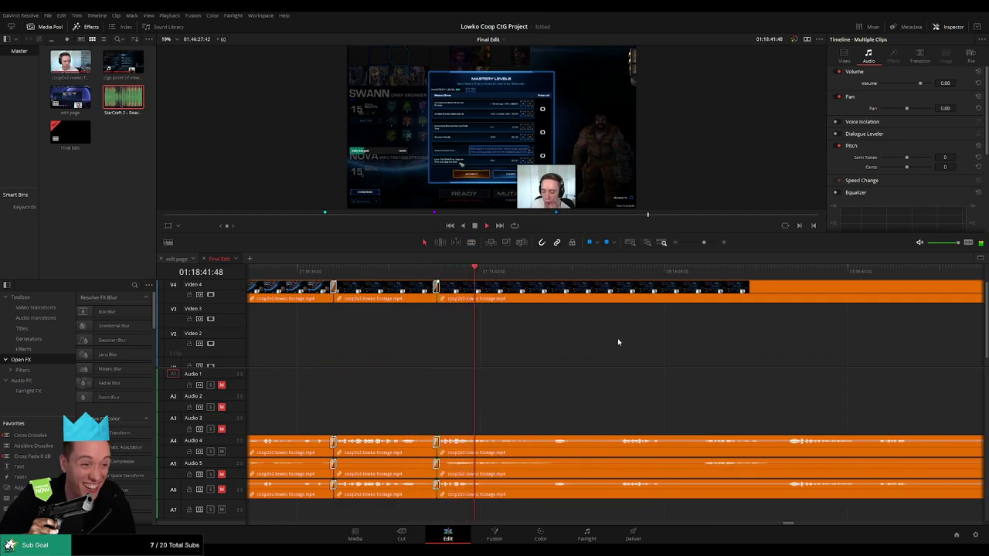
- Ripple-delete the orange footage from about 01:18:56 to just before 01:19:00 and join the remaining clips with a short transition
key(Up)
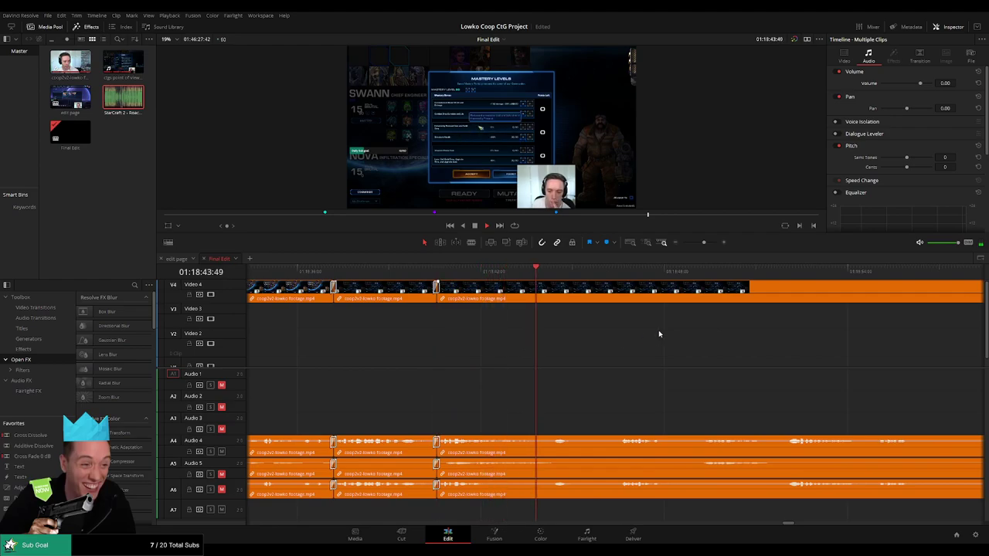
drag(626, 335, 428, 342)
click(416, 275)
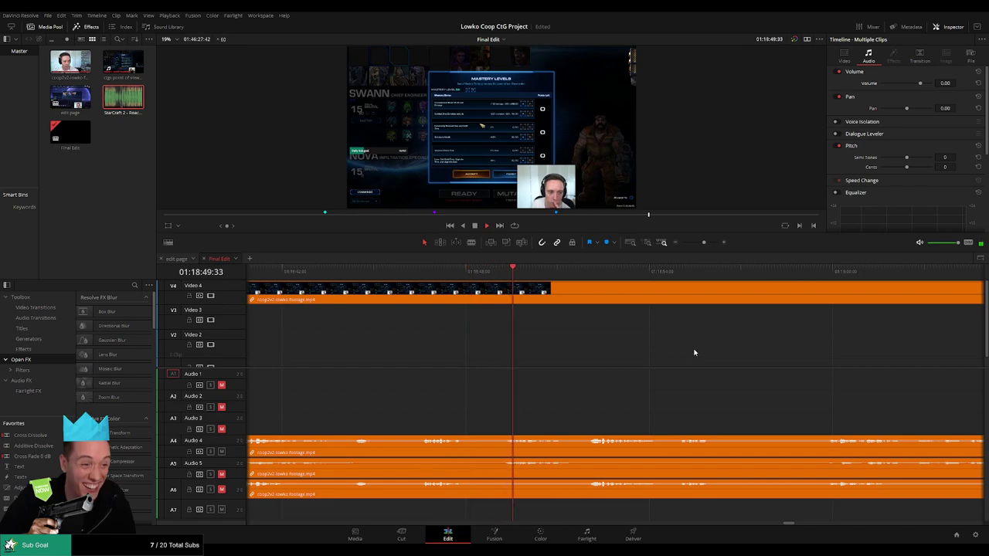
scroll(539, 359, right, 3)
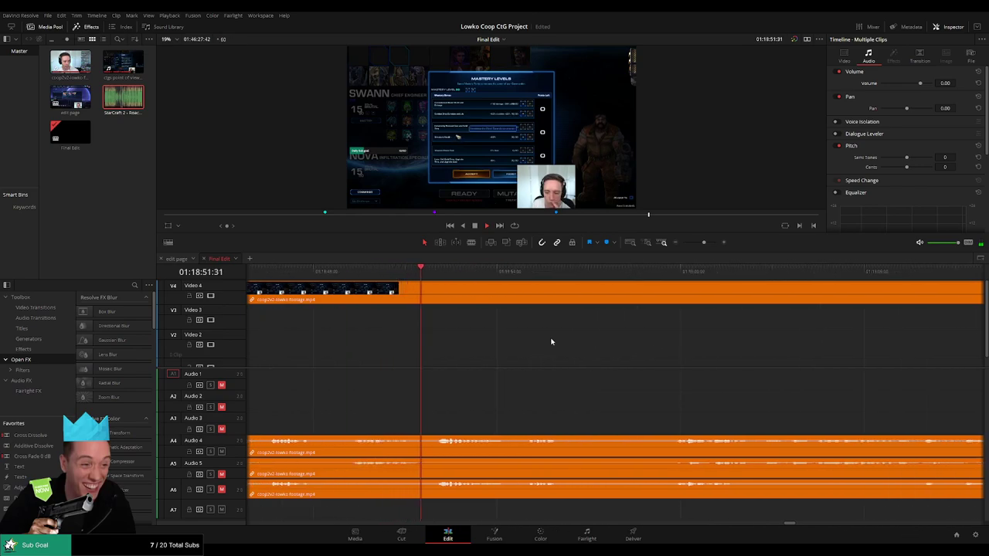
key(b)
click(562, 296)
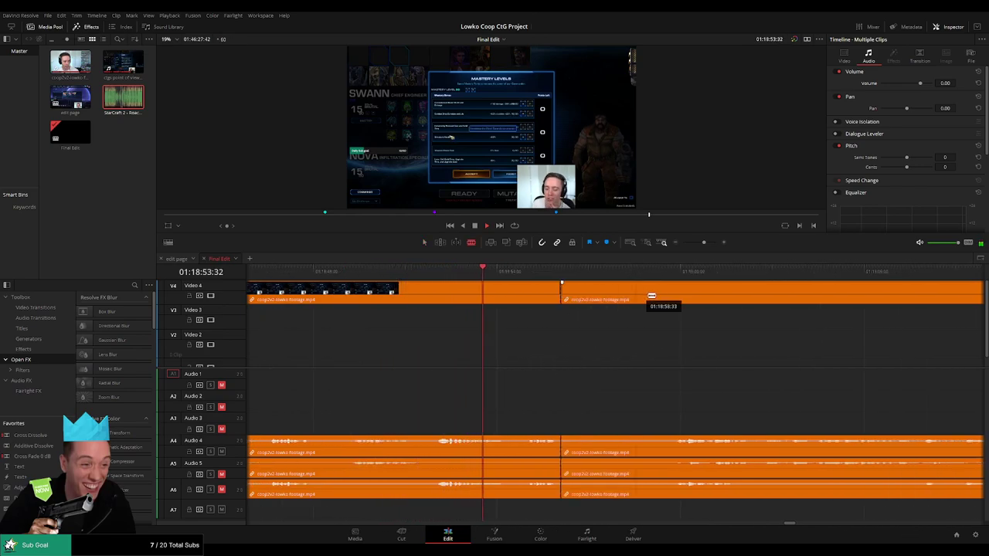
click(672, 296)
key(a)
click(645, 300)
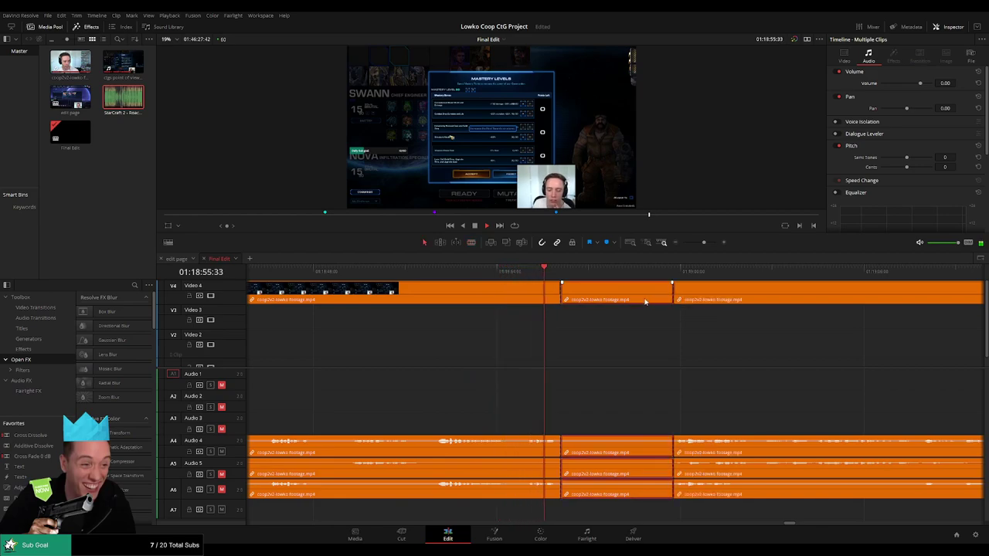
key(Delete)
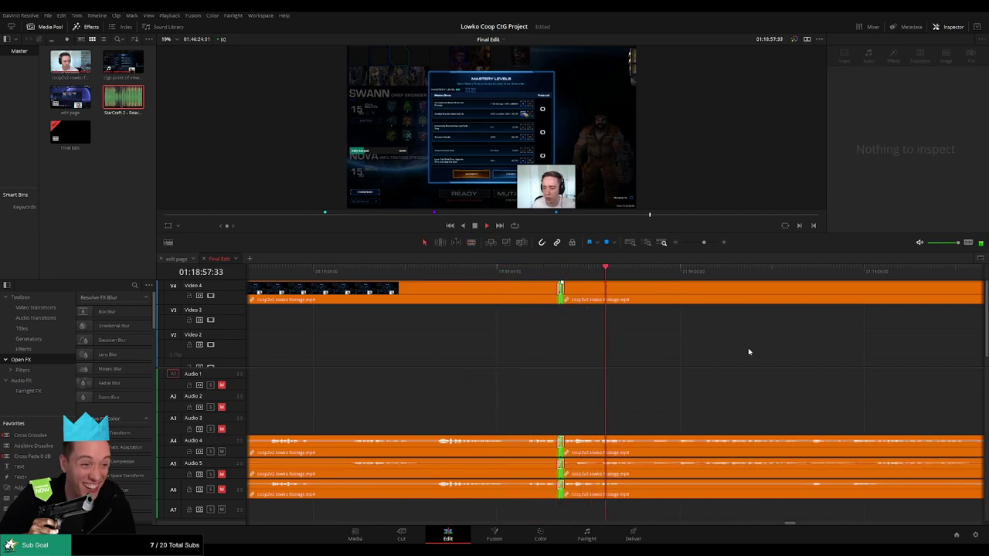
- Review the mastery levels and Swann lobby footage from about 01:18:57 to 01:19:21, checking speech and waveforms for further cuts
drag(790, 346, 587, 349)
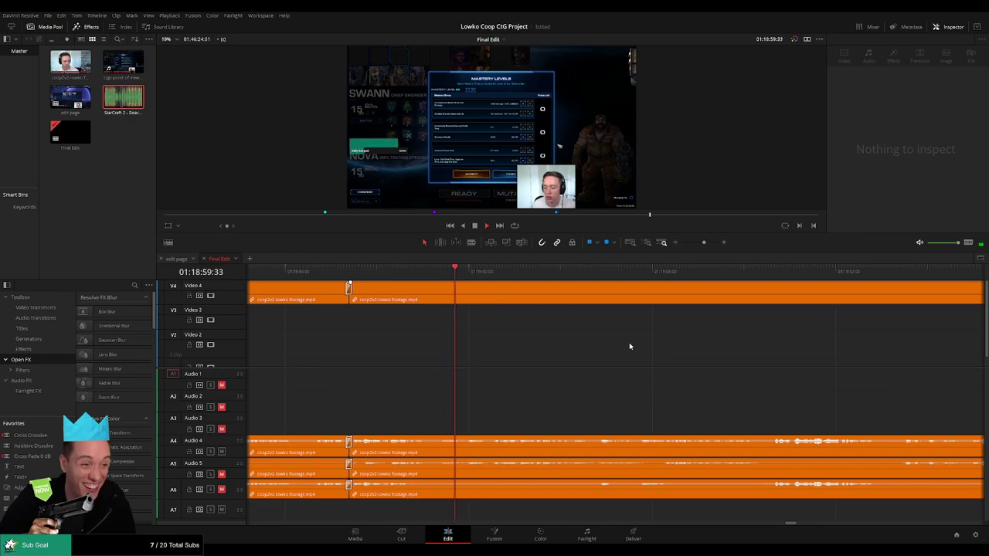
mouse_move(703, 242)
mouse_down()
mouse_move(677, 245)
mouse_move(699, 252)
mouse_up()
drag(741, 344, 561, 358)
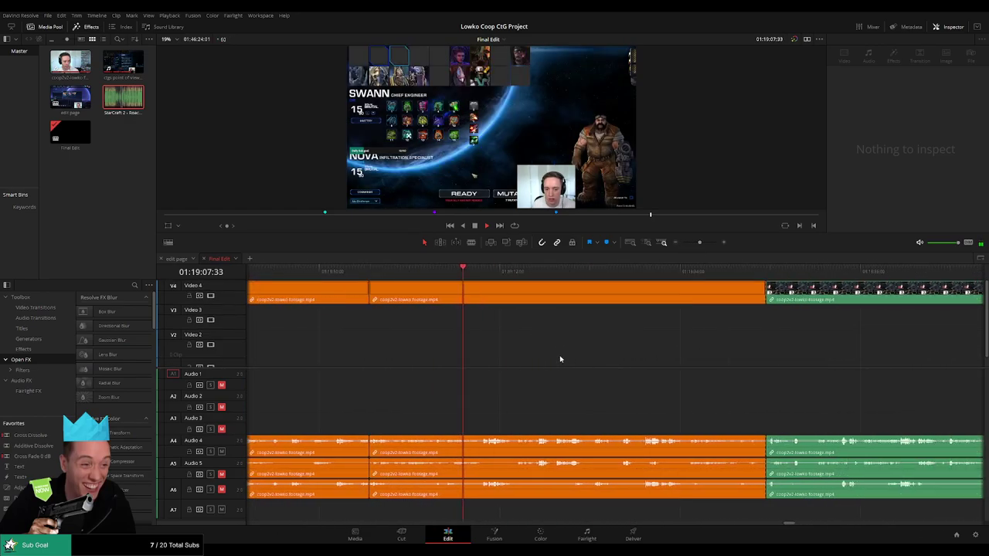
scroll(560, 358, right, 1)
scroll(557, 351, up, 3)
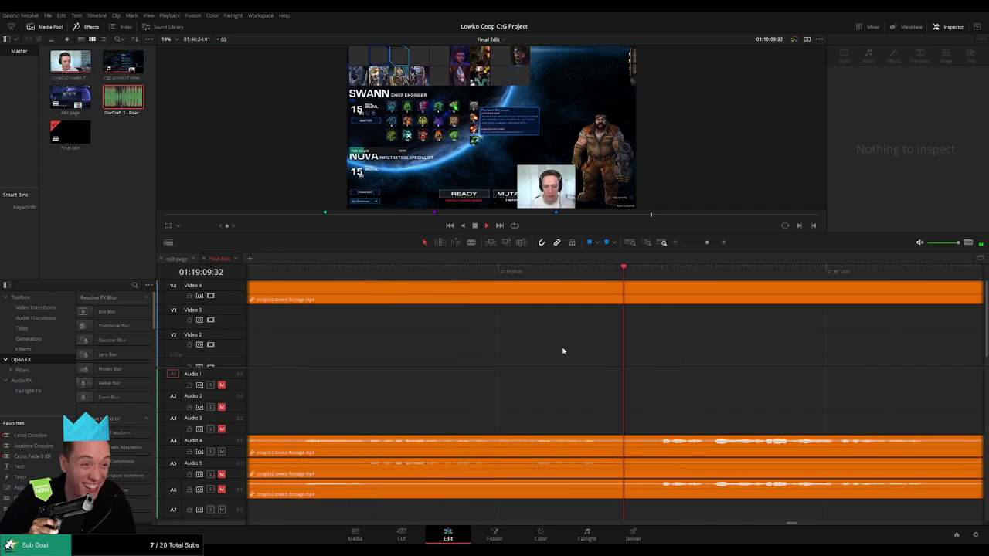
drag(707, 243, 702, 245)
scroll(664, 347, right, 5)
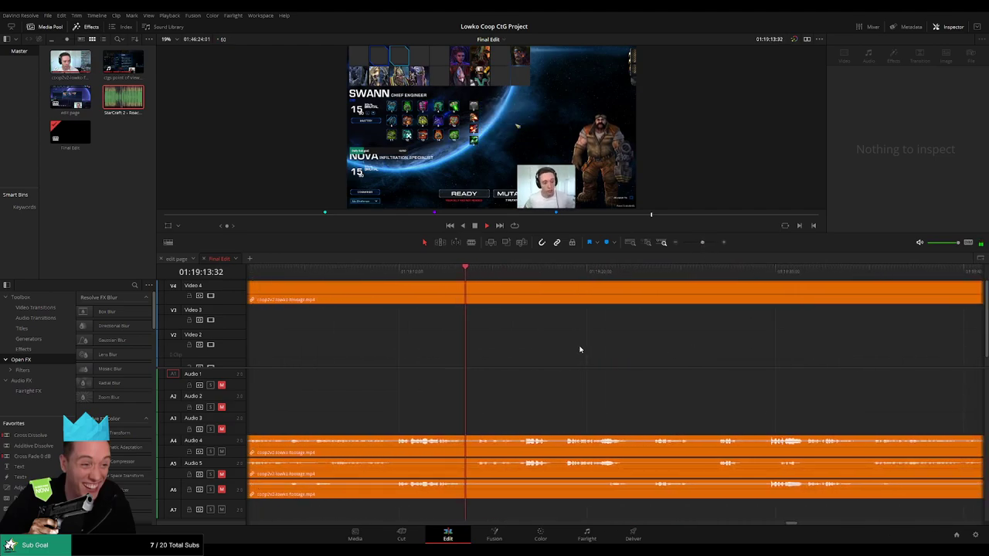
scroll(595, 355, right, 5)
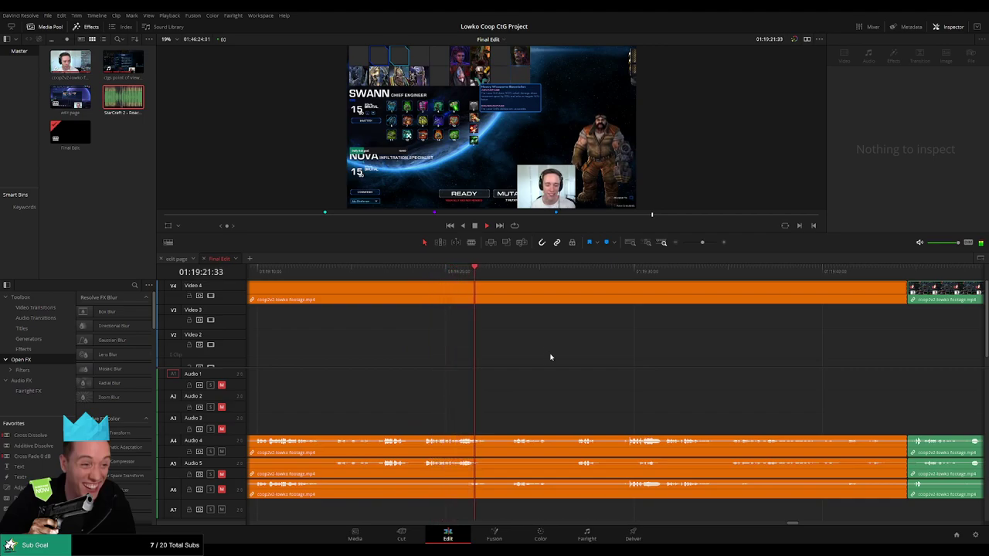
- Ripple-delete the short pause from about 01:19:22 to 01:19:23 in the Swann lobby footage and add a short transition at the join
click(532, 290)
key(b)
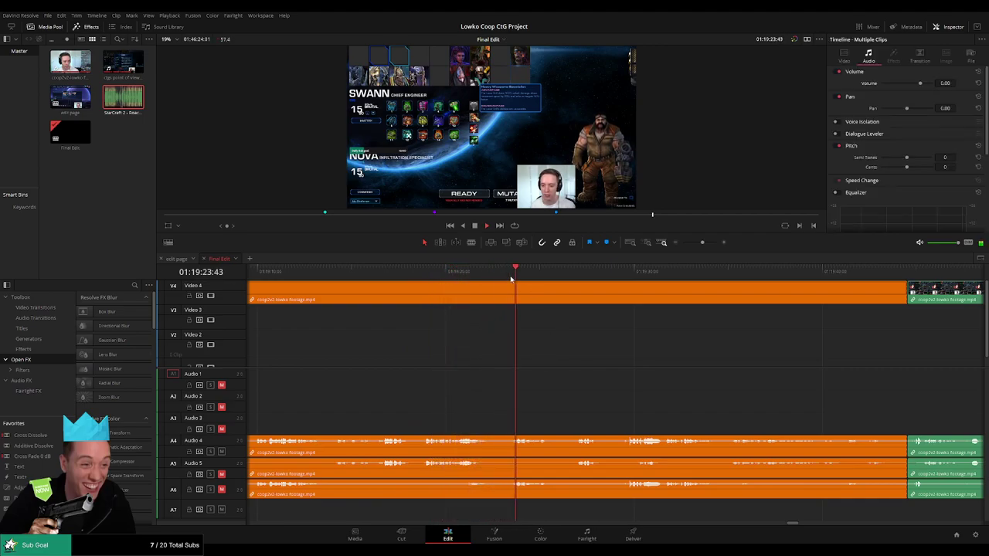
click(494, 292)
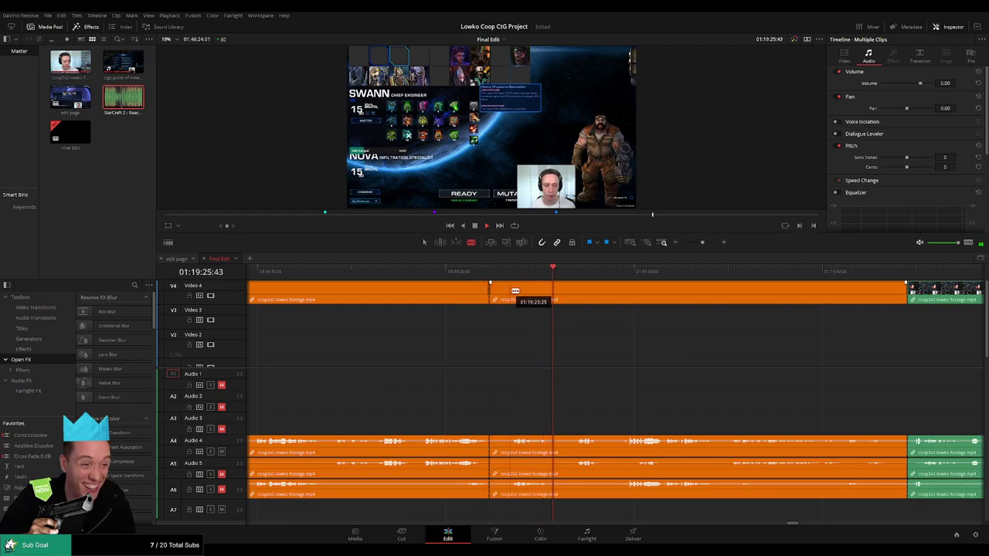
click(509, 292)
key(Delete)
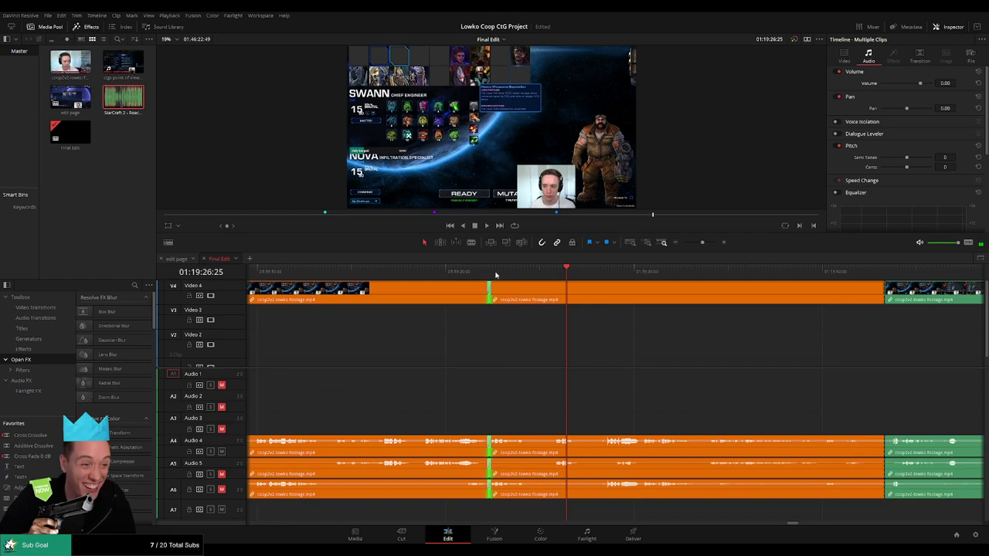
- Play over the new join and ripple-delete the short piece from about 01:19:24 to 01:19:25, smoothing the cut with a transition
click(495, 273)
key(space)
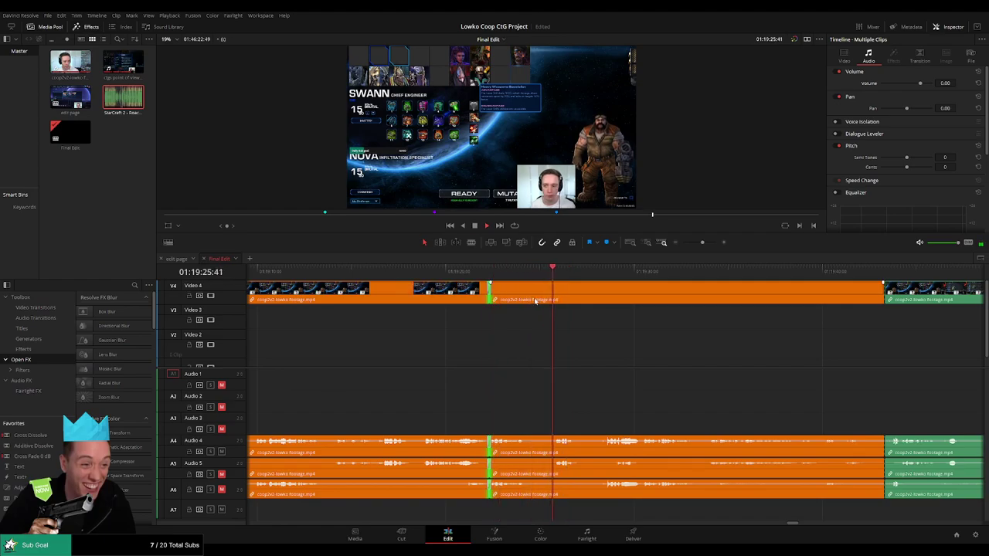
key(b)
click(527, 297)
click(553, 298)
key(a)
click(542, 301)
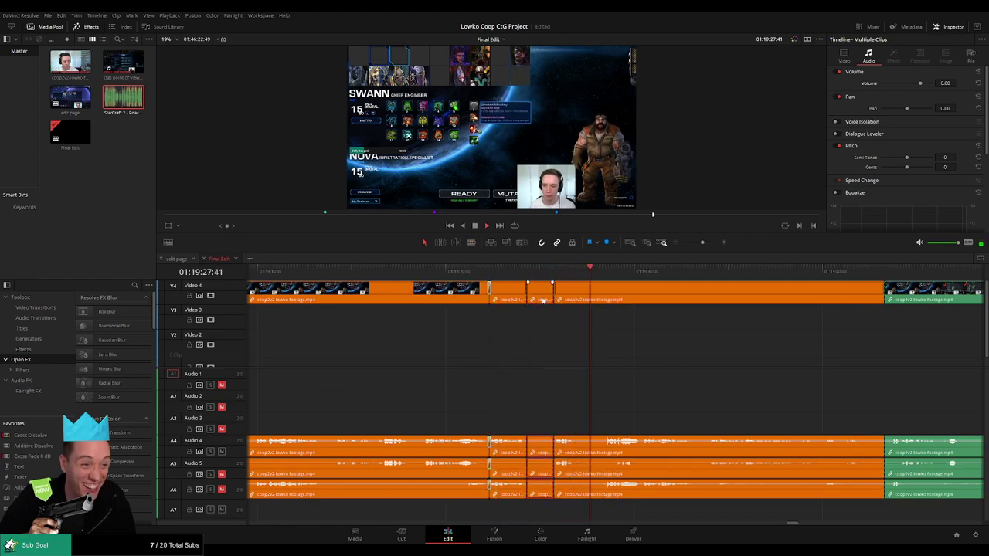
key(Delete)
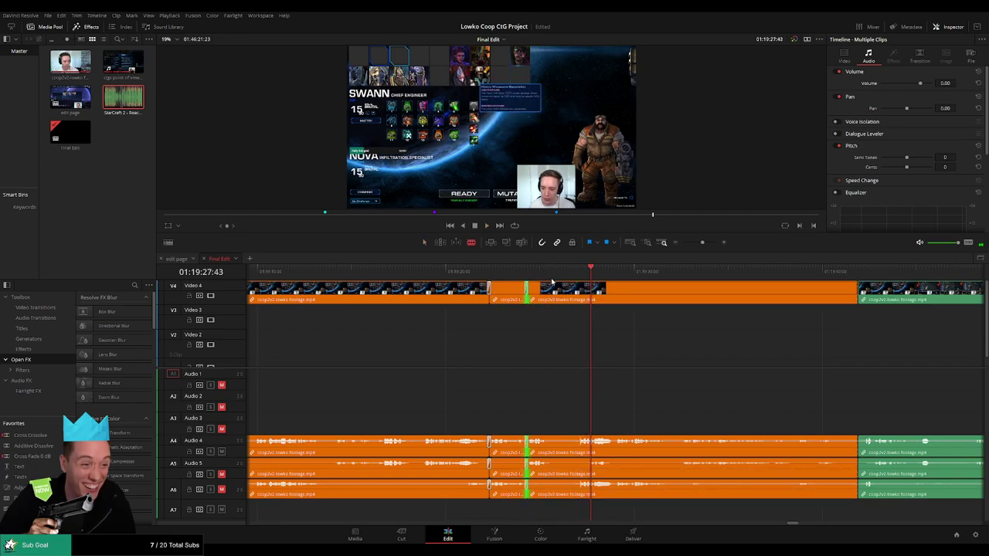
- Ripple-delete the piece from 01:19:25:28 to about 01:19:27, add a short transition at the join and play over it
click(549, 294)
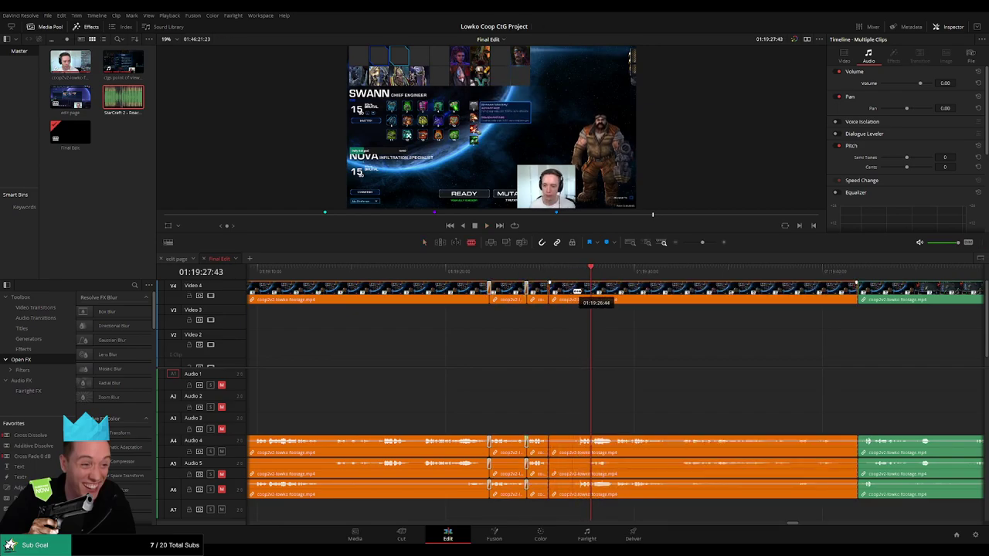
click(576, 294)
click(565, 295)
key(Delete)
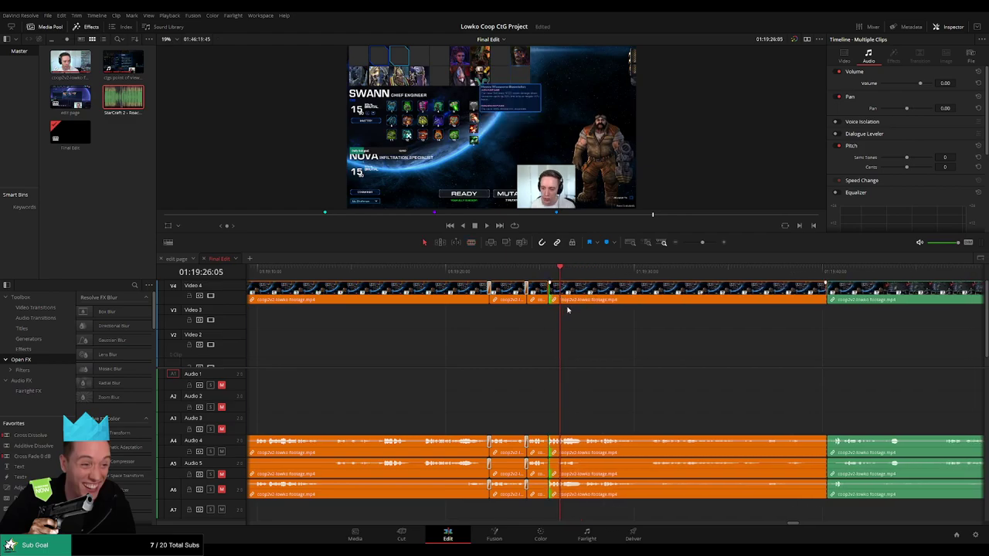
key(q)
click(548, 274)
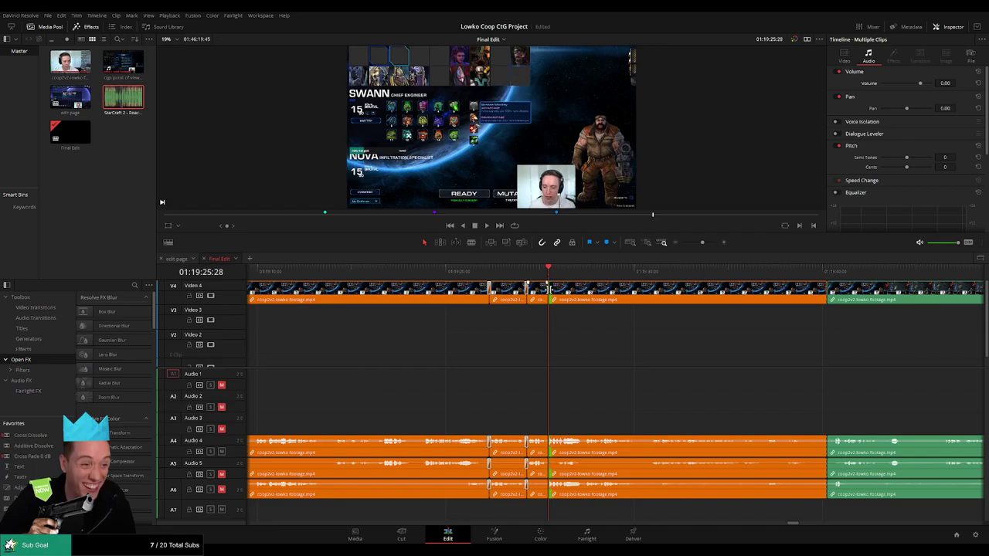
key(space)
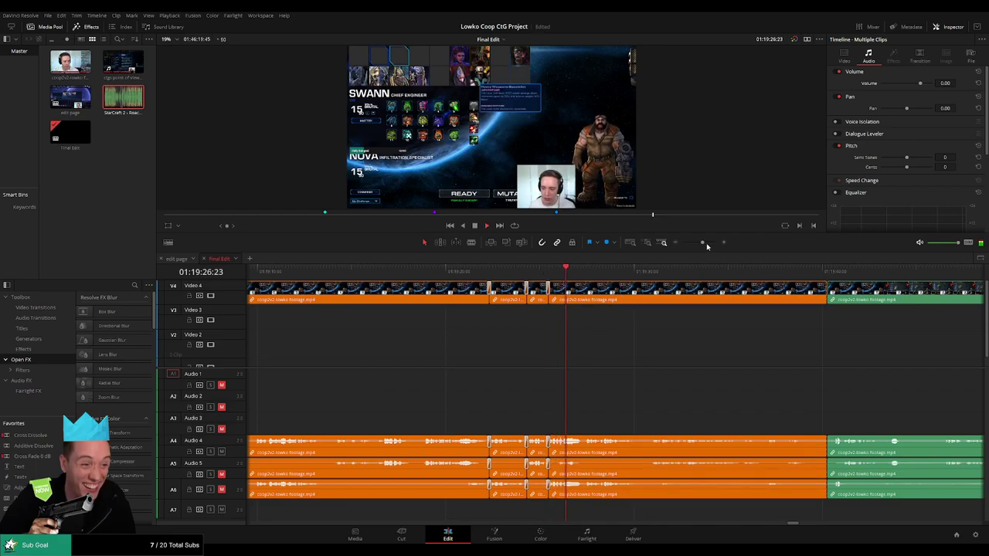
drag(704, 242, 704, 246)
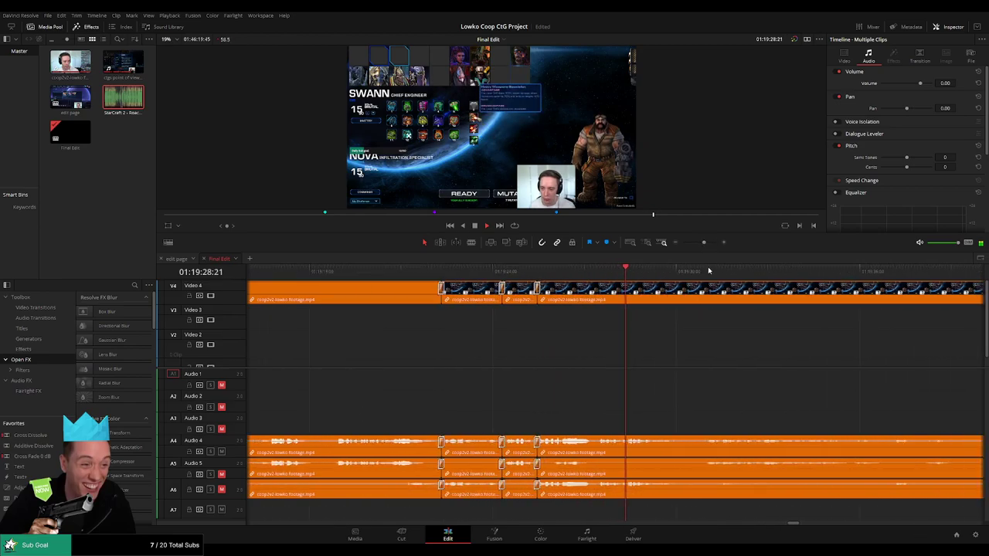
scroll(600, 353, down, 2)
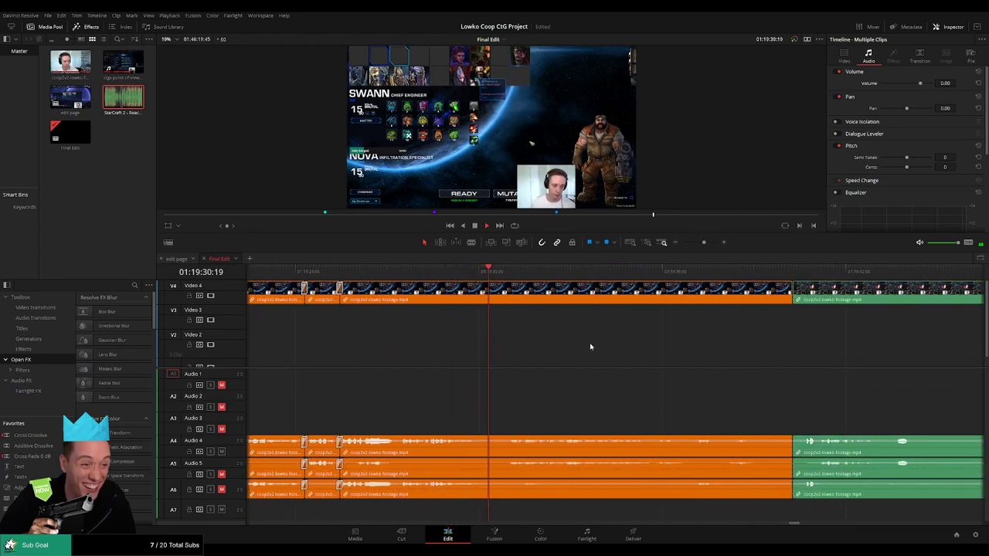
- Add a short transition where the Swann lobby footage meets the green clip, trim about one second off the lobby's end and play over it
scroll(605, 358, down, 1)
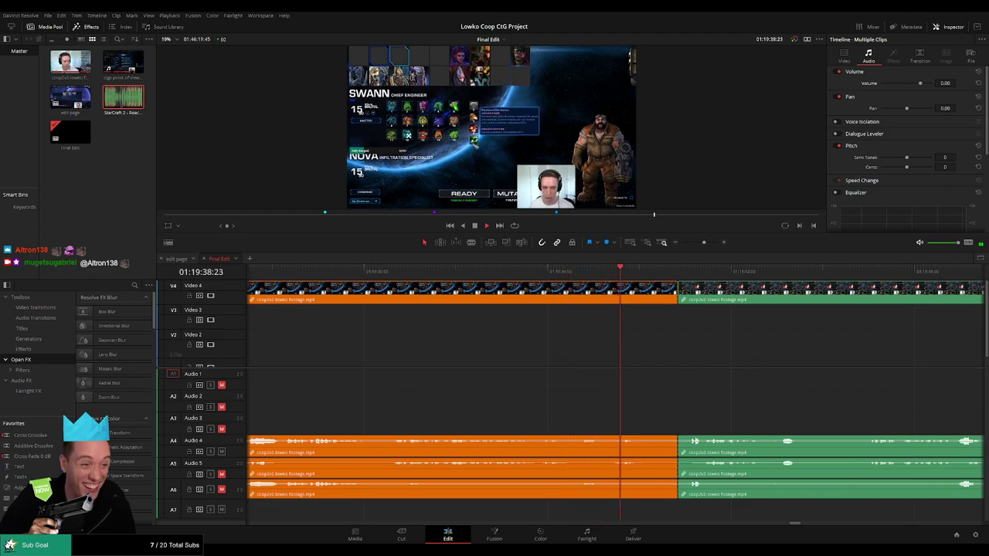
scroll(607, 391, right, 5)
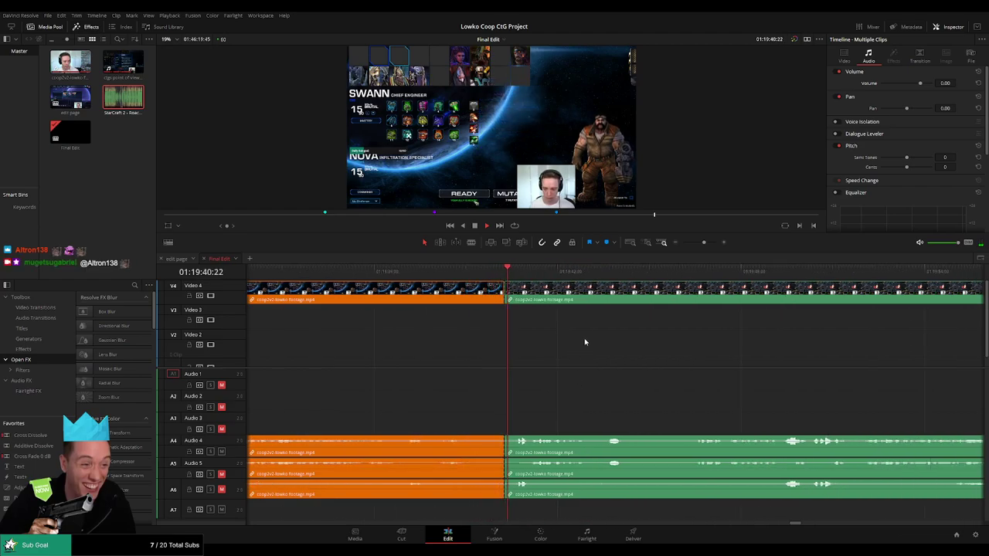
click(504, 292)
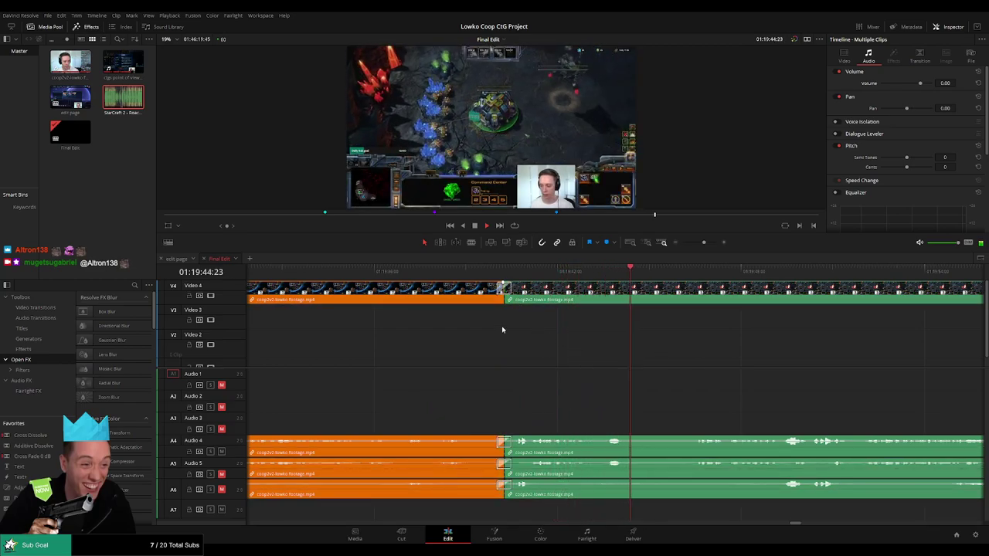
drag(503, 290, 471, 291)
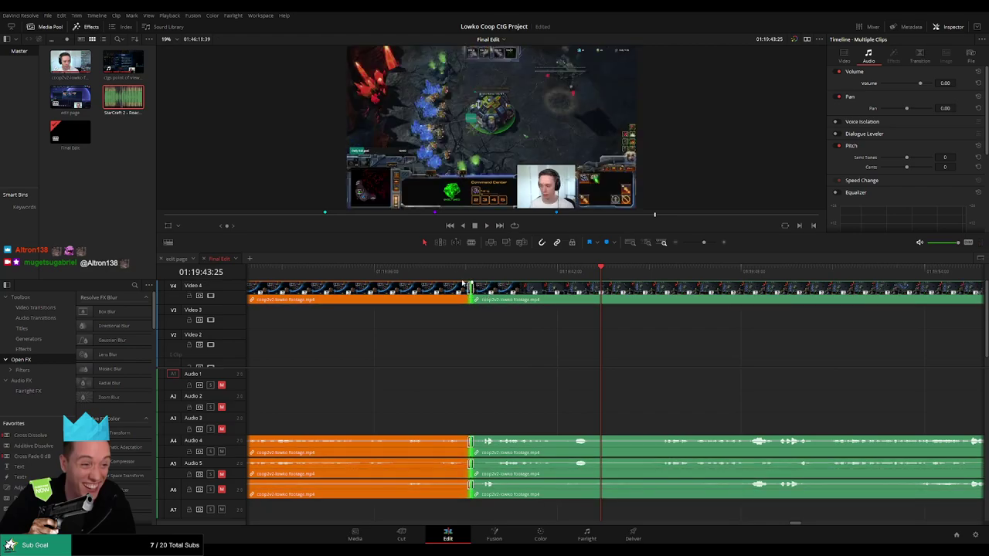
key(slash)
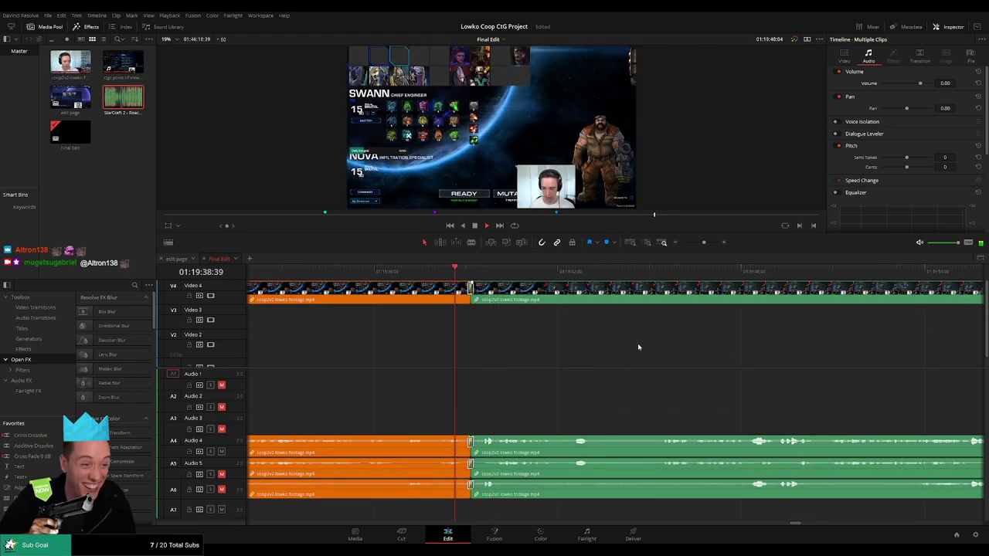
- Add a green timeline marker named "Game 4" at 01:19:39:10, where the green co-op footage begins
click(476, 271)
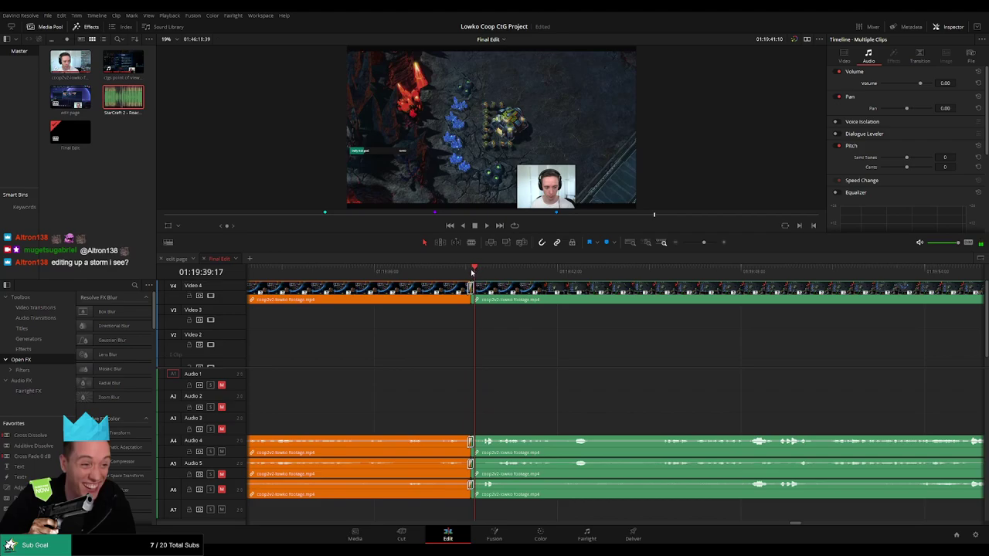
drag(704, 243, 684, 245)
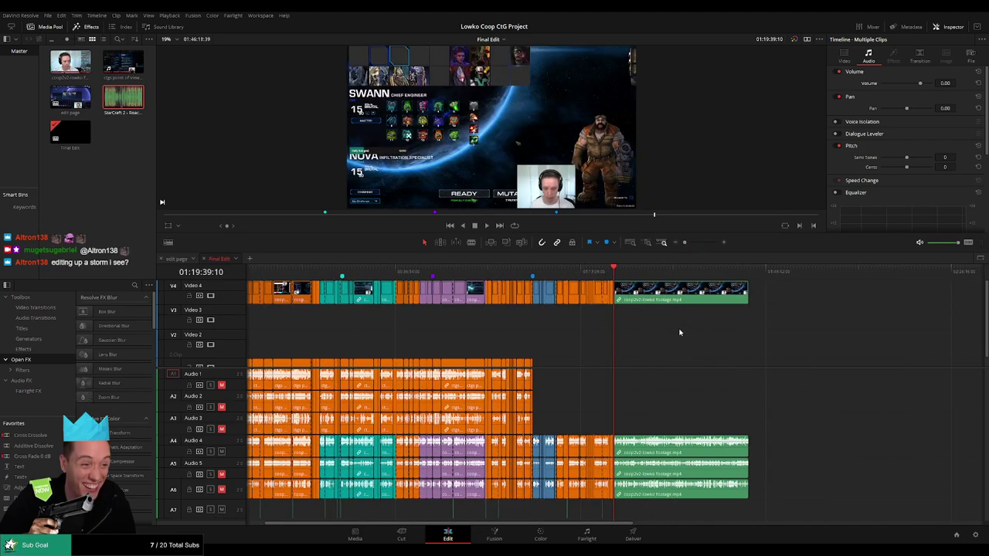
key(m)
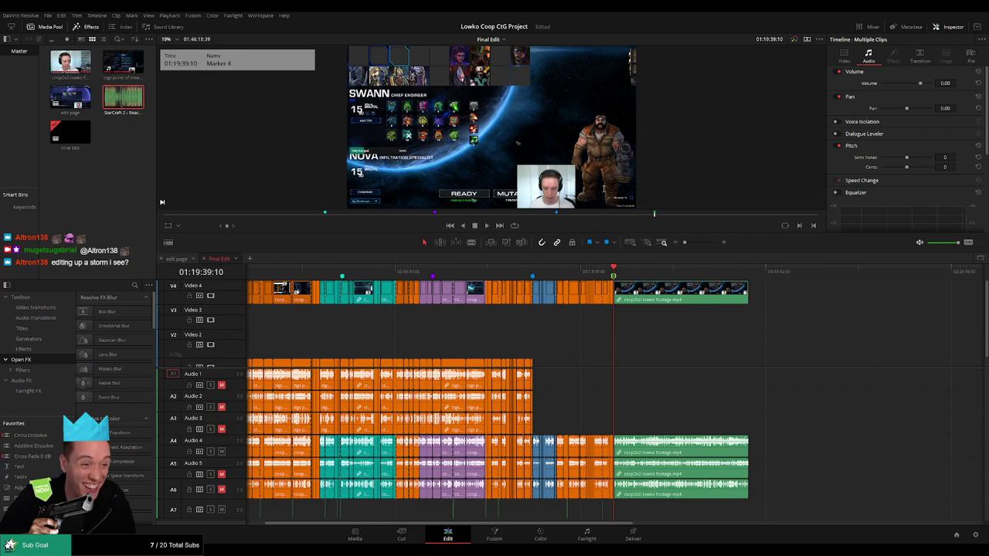
key(Return)
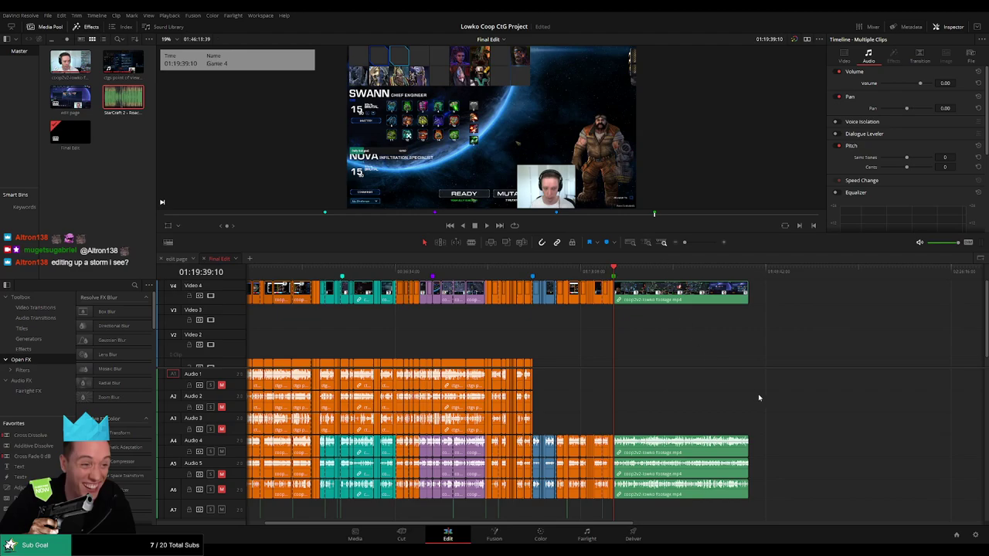
- Review the opening of the Game 4 footage from 01:19:39 to about 01:20:58, checking speech and waveforms for possible cuts
key(space)
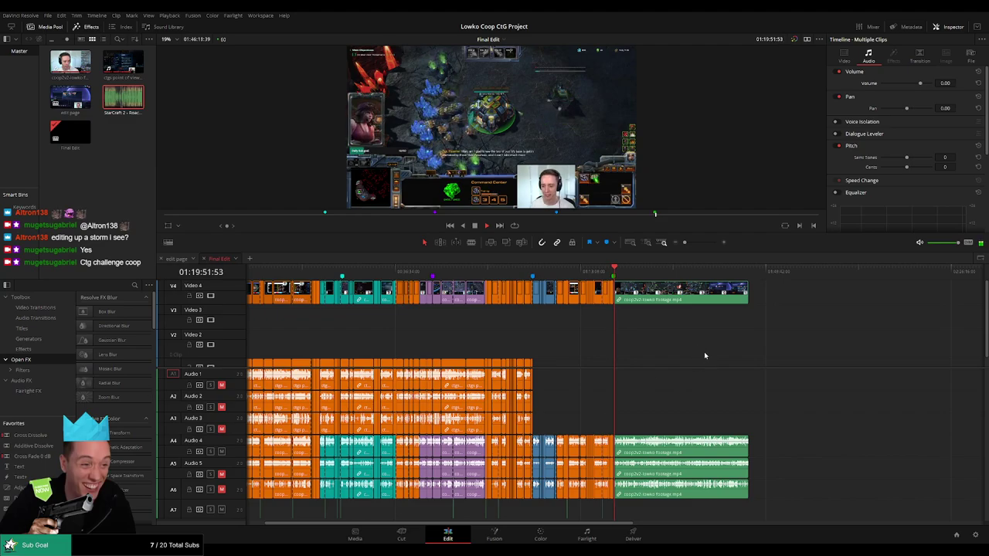
drag(684, 243, 701, 250)
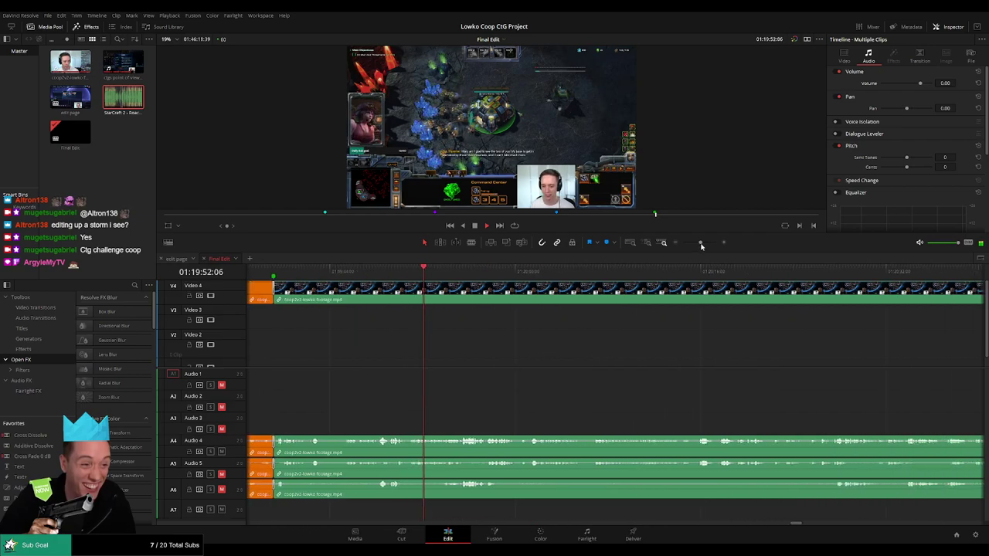
drag(700, 242, 678, 245)
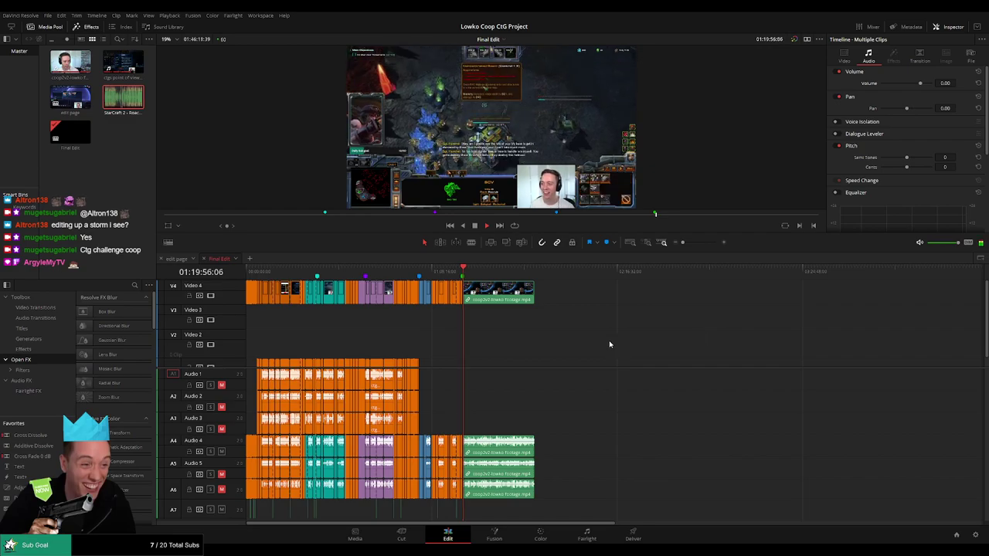
drag(688, 244, 700, 244)
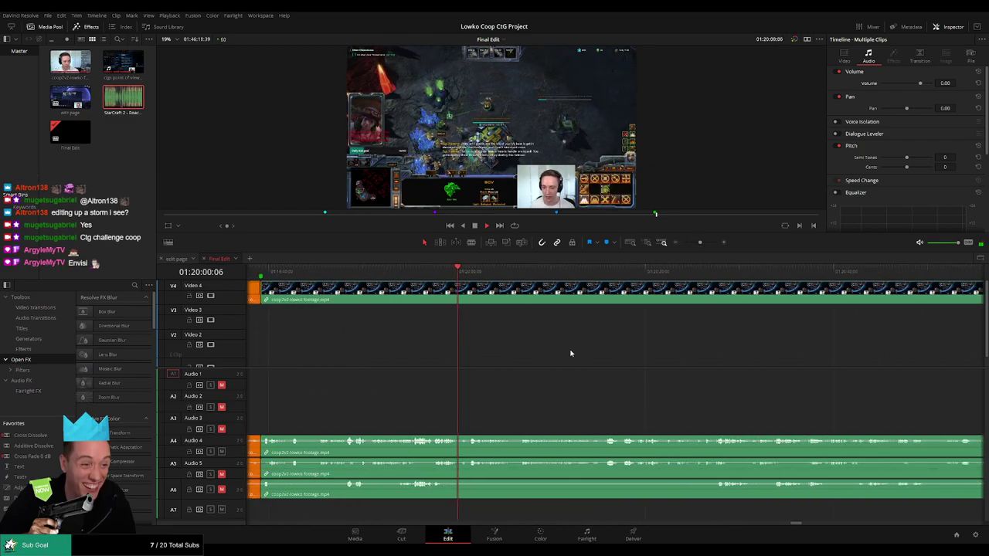
scroll(572, 355, right, 1)
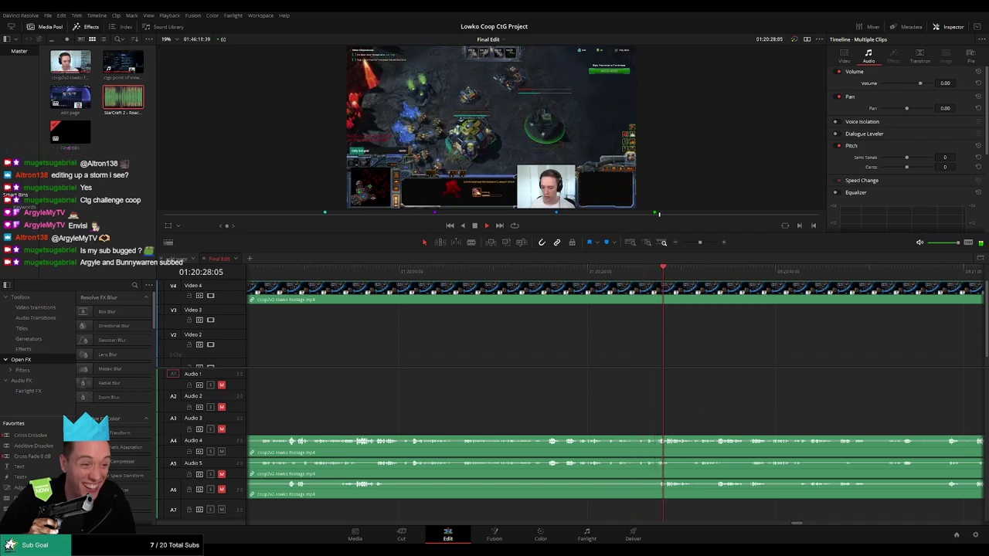
drag(779, 353, 470, 365)
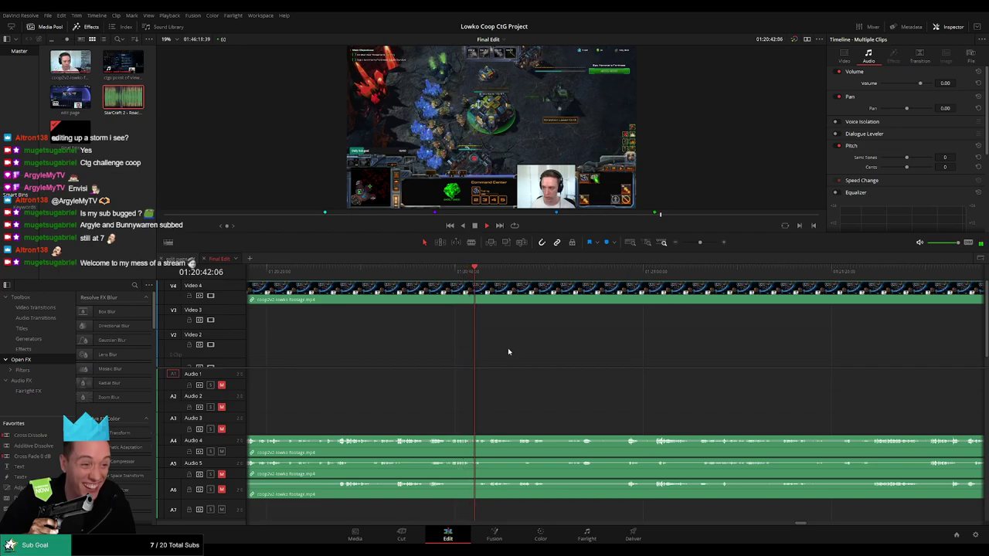
scroll(494, 357, right, 2)
scroll(512, 353, right, 2)
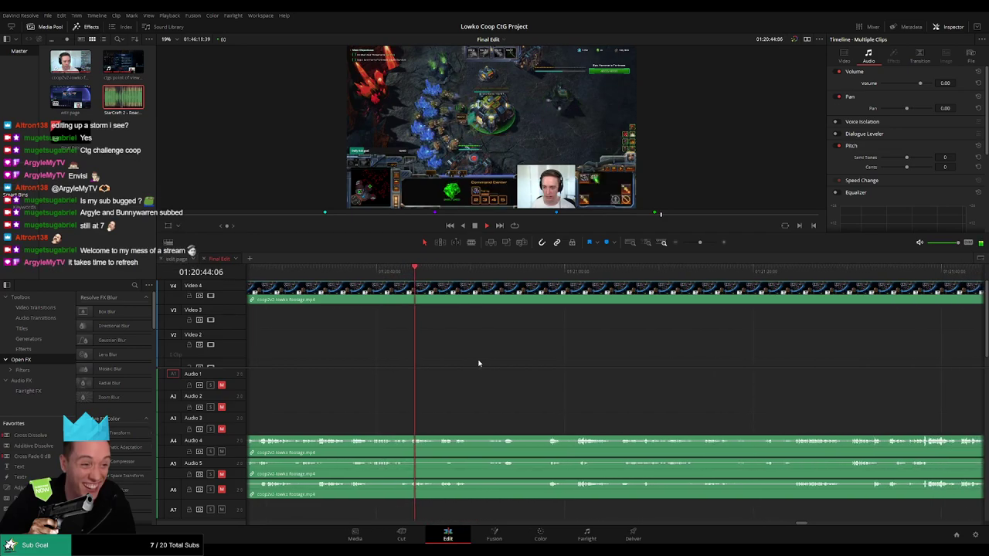
scroll(496, 353, right, 2)
scroll(444, 371, right, 1)
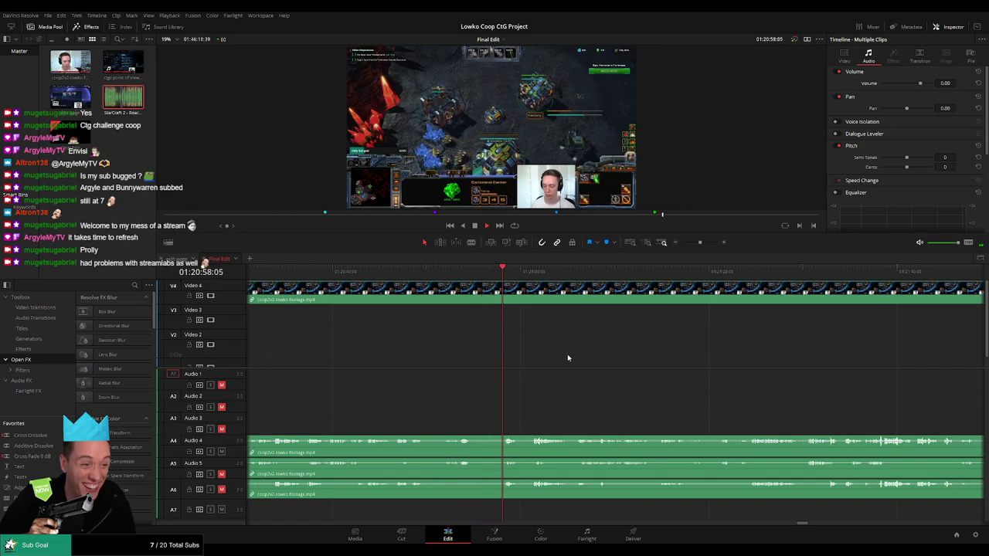
- Review the Game 4 base-building footage from about 01:20:58 to 01:21:50, checking the commentary and the audio waveforms
drag(590, 355, 507, 385)
scroll(472, 374, right, 3)
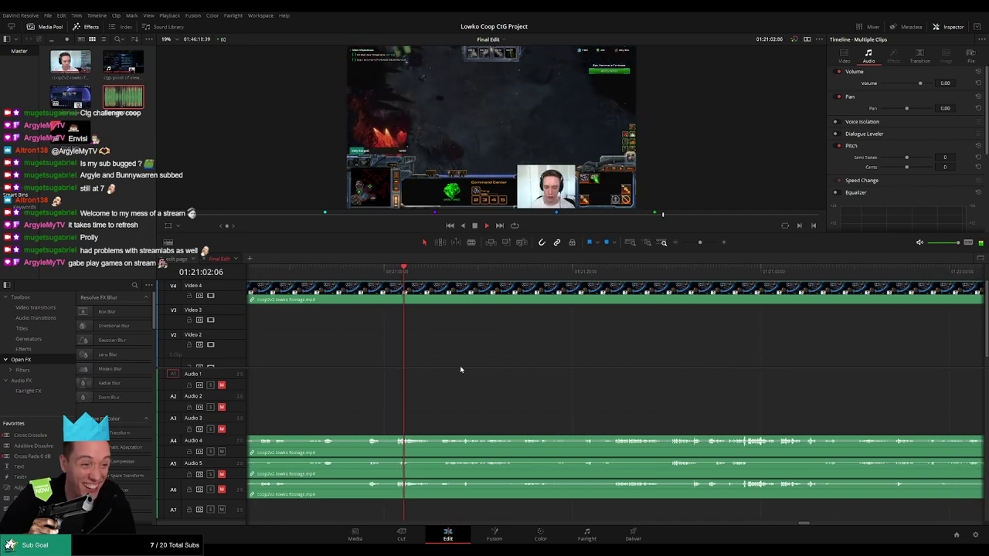
mouse_move(700, 242)
mouse_down()
mouse_move(679, 242)
mouse_move(700, 242)
mouse_up()
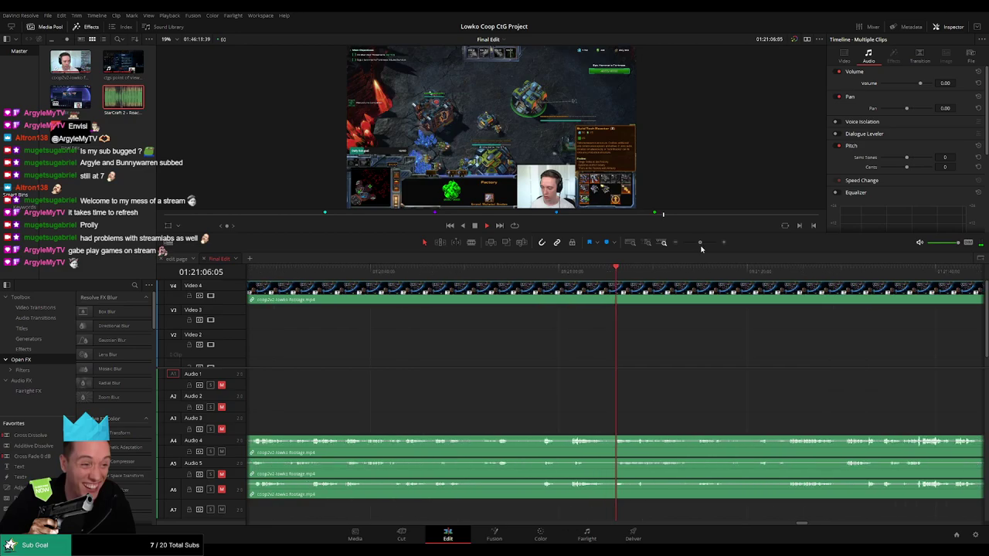
scroll(618, 365, right, 2)
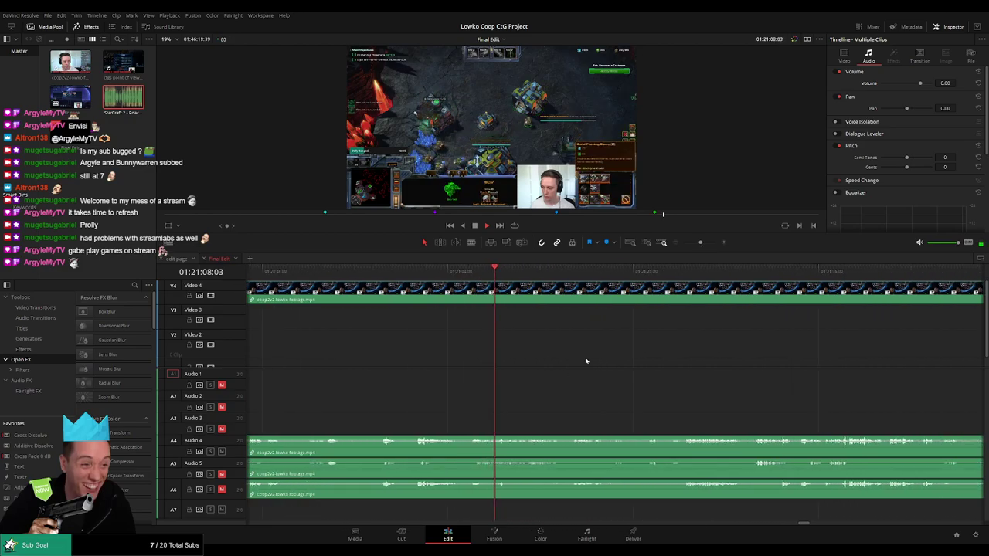
scroll(585, 360, right, 2)
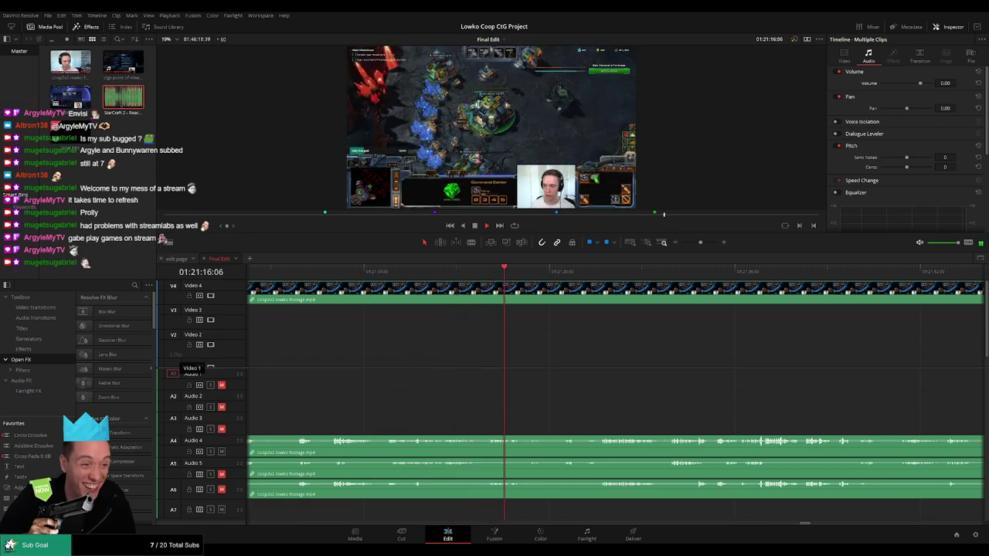
mouse_move(700, 243)
mouse_down()
mouse_move(680, 245)
mouse_move(697, 246)
mouse_up()
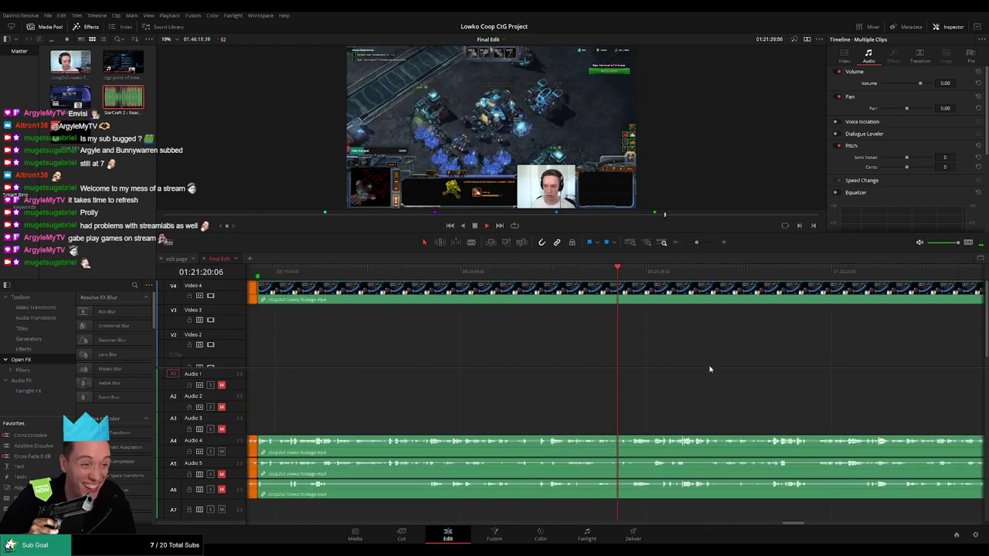
drag(711, 368, 478, 387)
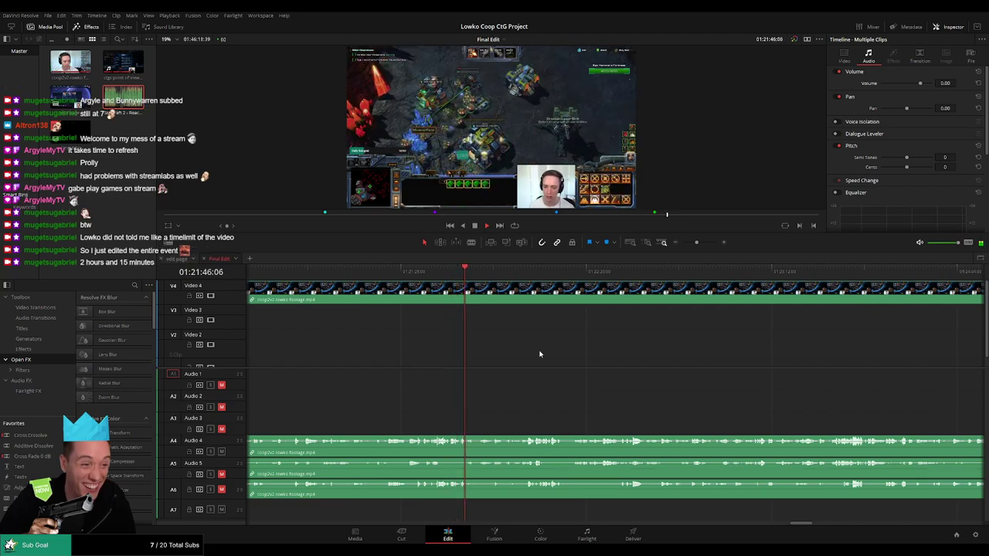
drag(695, 243, 681, 247)
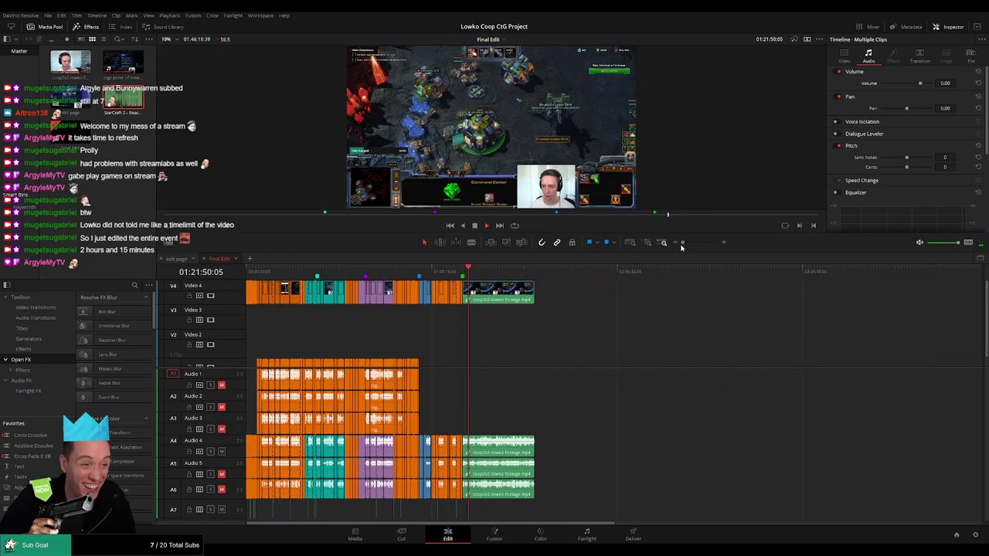
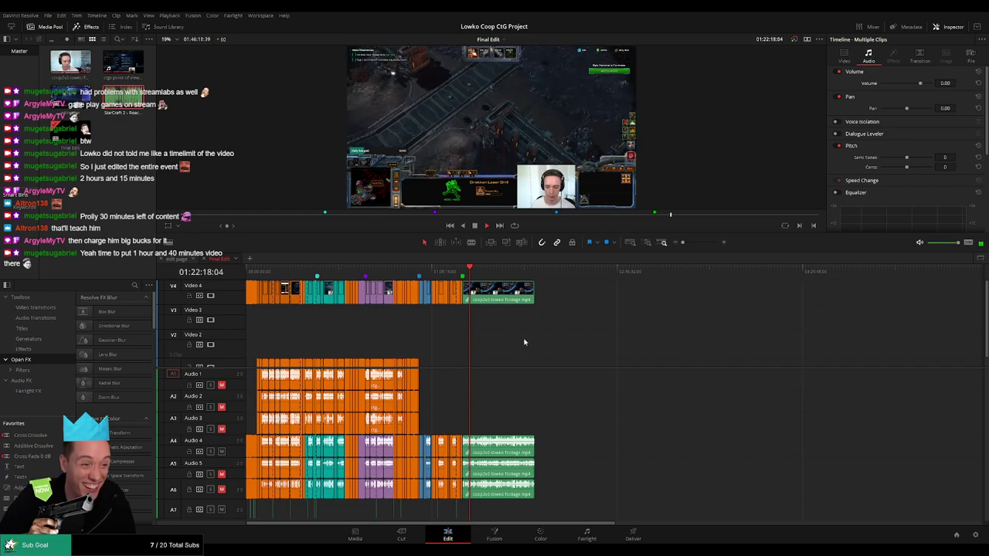
- Examine the Game 4 Drakken Laser Drill footage from about 01:22:18 to 01:22:35 and the nearby waveforms for silent stretches
click(687, 246)
drag(697, 243, 699, 243)
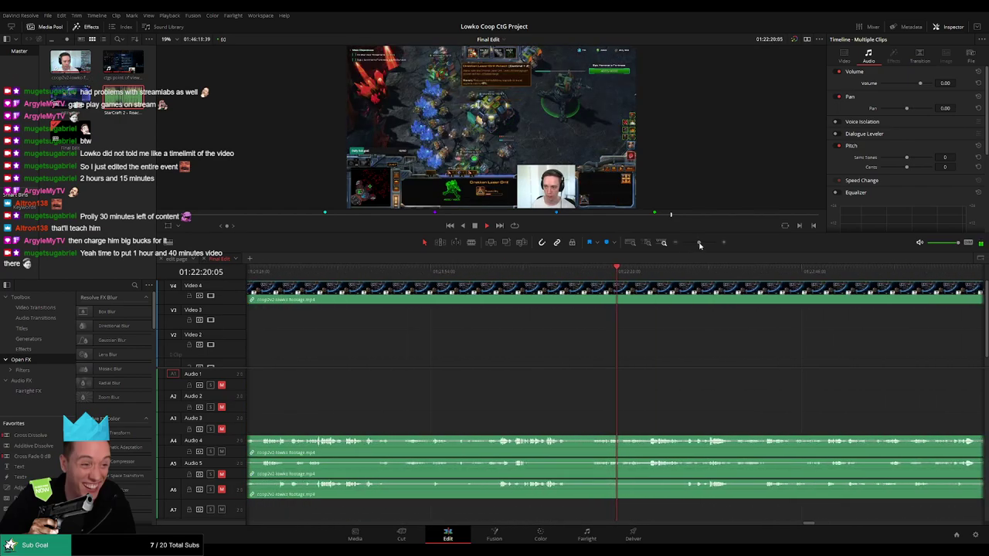
scroll(576, 373, right, 3)
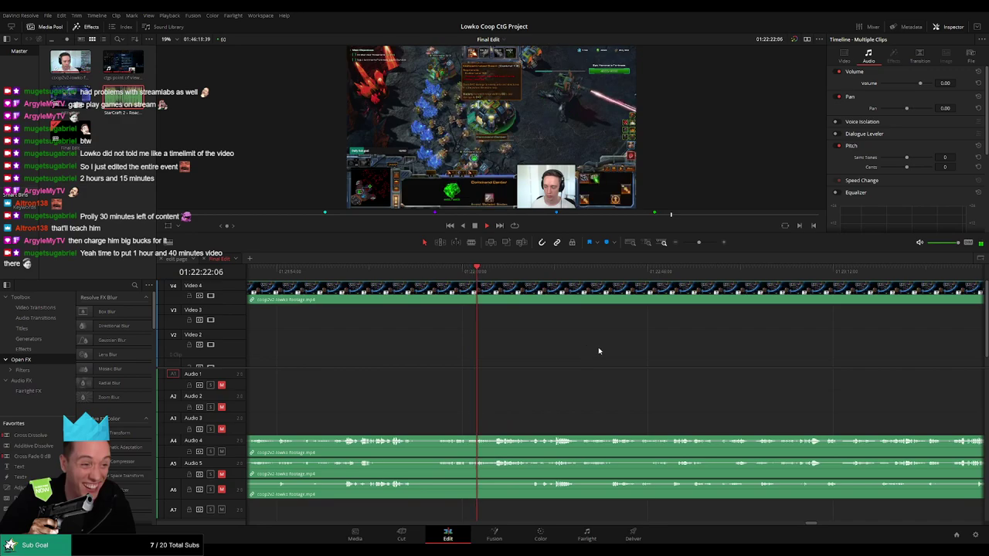
scroll(540, 348, right, 4)
scroll(474, 349, right, 2)
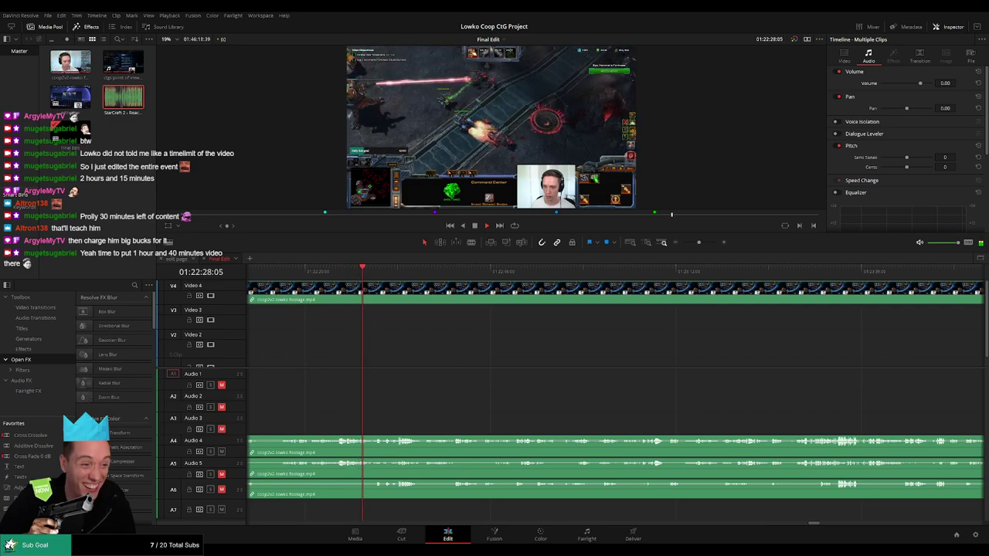
scroll(432, 354, right, 2)
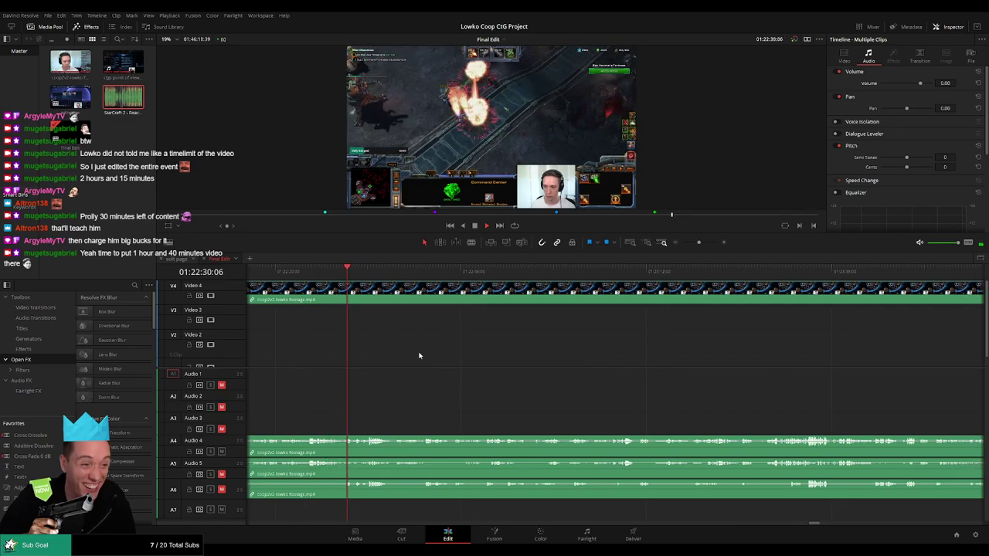
scroll(432, 354, right, 2)
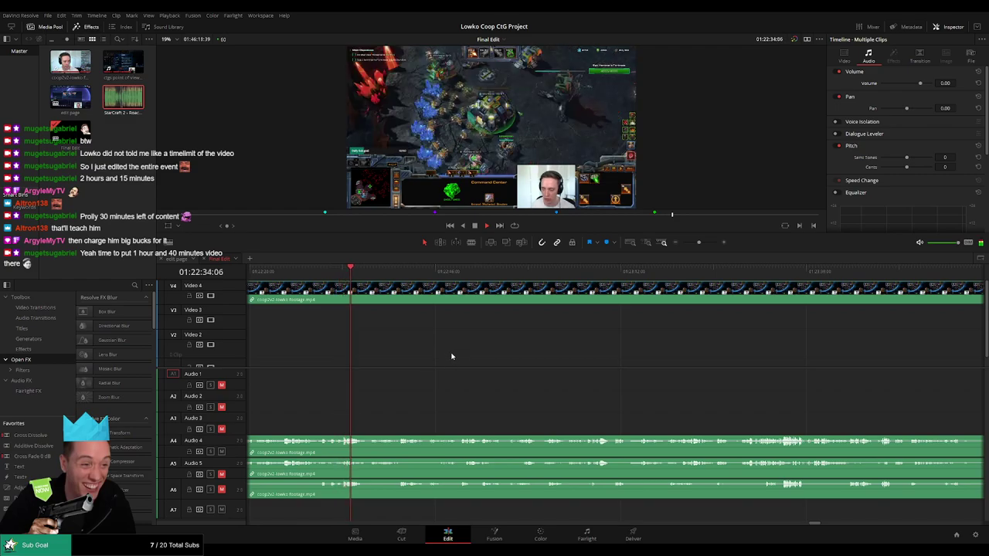
drag(430, 357, 616, 364)
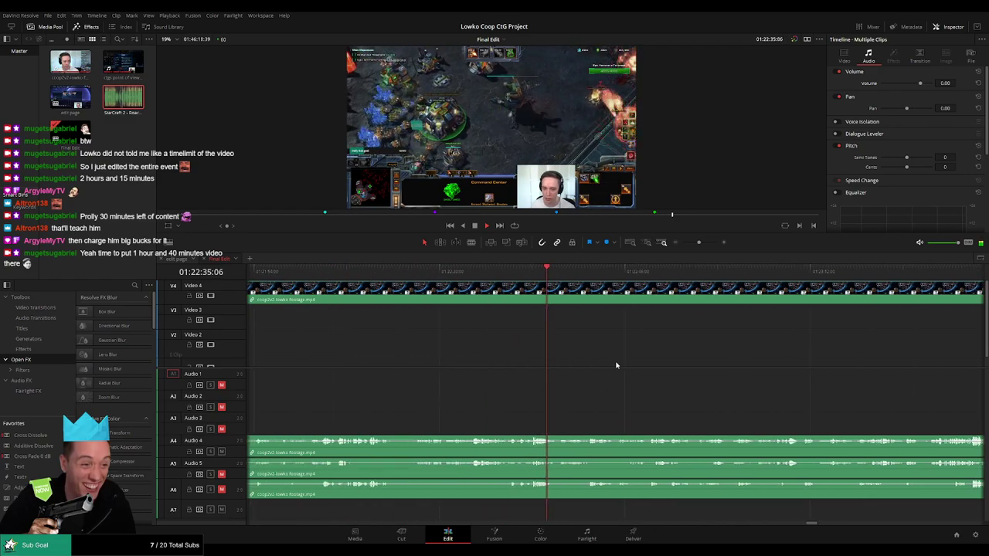
- Cut out the quiet piece of Game 4 footage from 01:22:13:36 to about 01:22:16, ripple-delete it and play over the join
click(376, 271)
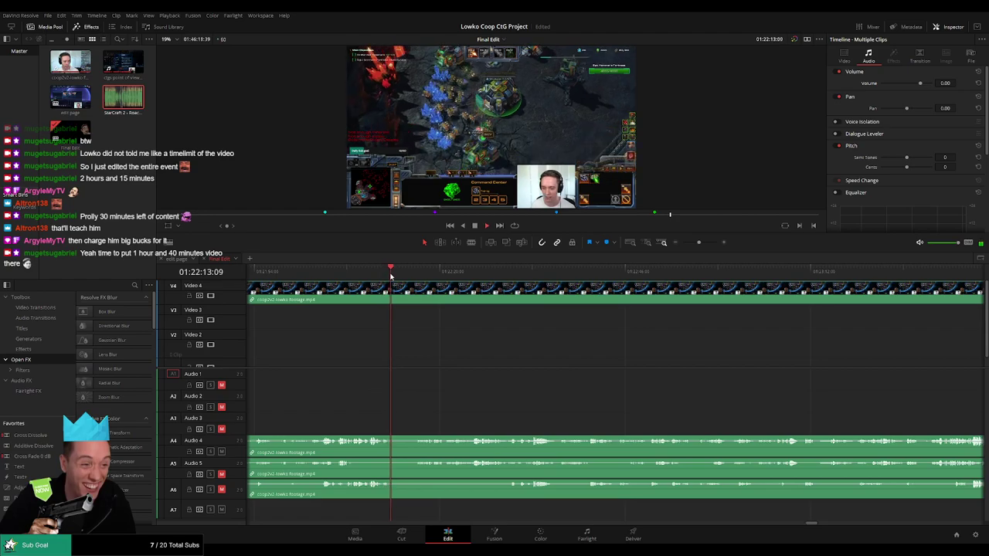
key(space)
key(b)
click(394, 299)
click(415, 299)
key(a)
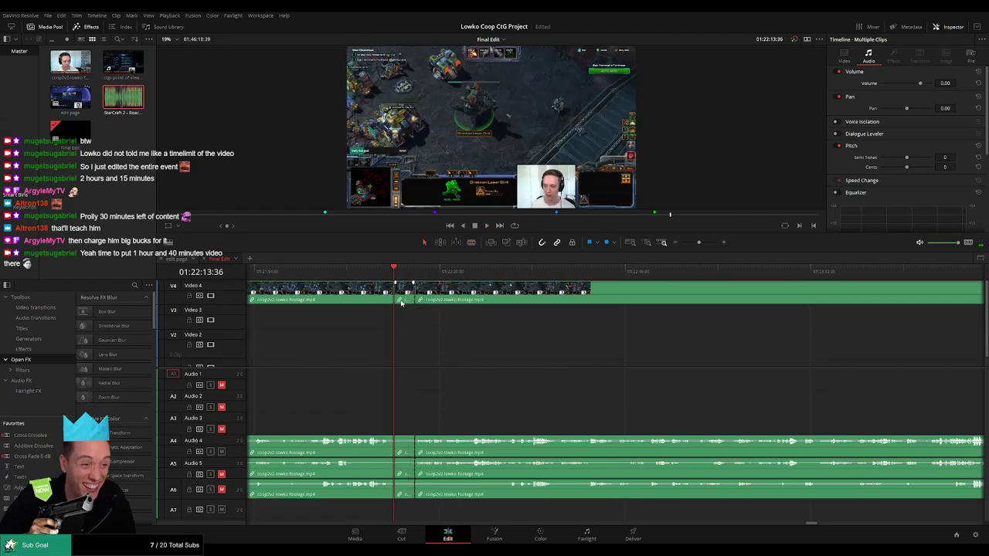
click(400, 302)
key(Delete)
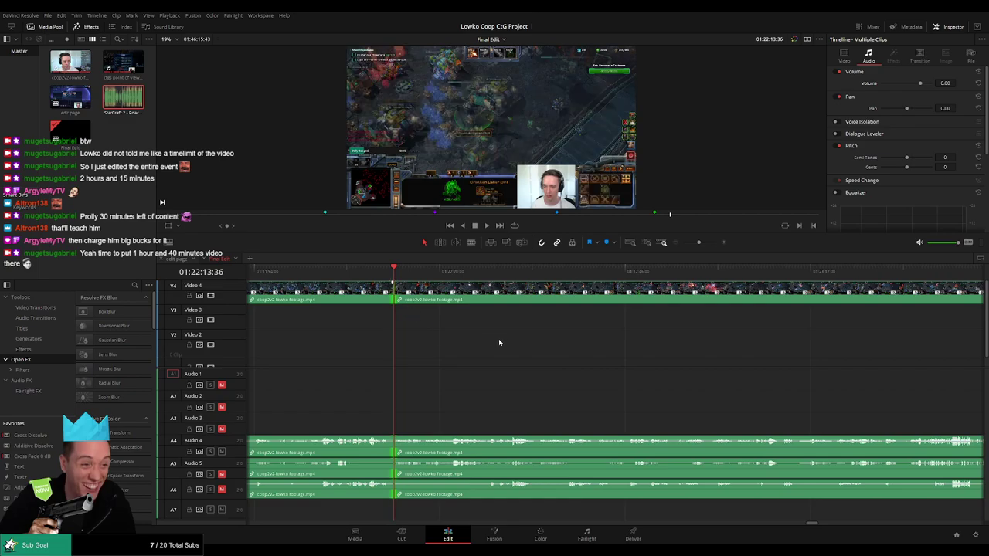
key(space)
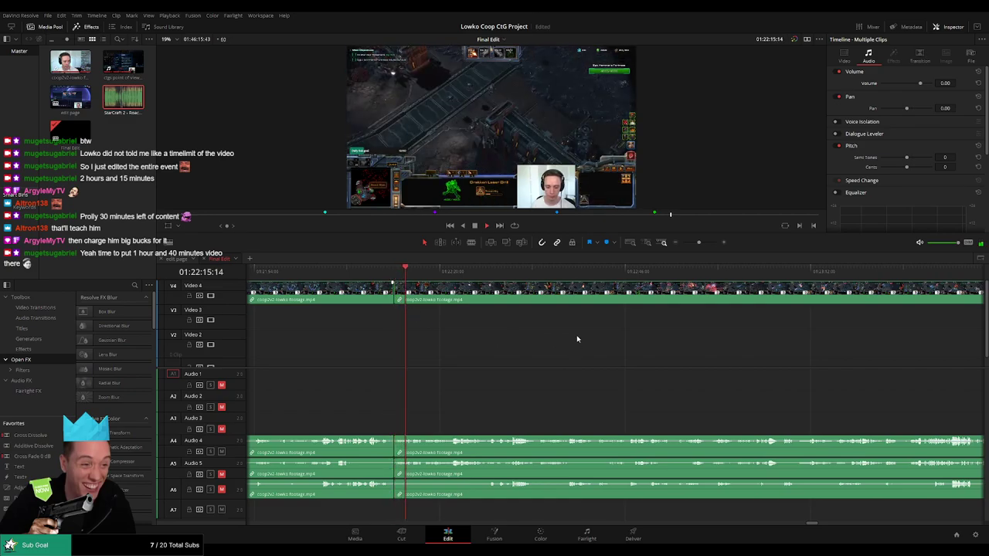
- Review the Game 4 footage from about 01:22:15 to 01:23:20, checking the commentary and audio waveforms for possible cuts
scroll(534, 353, right, 2)
click(362, 272)
key(space)
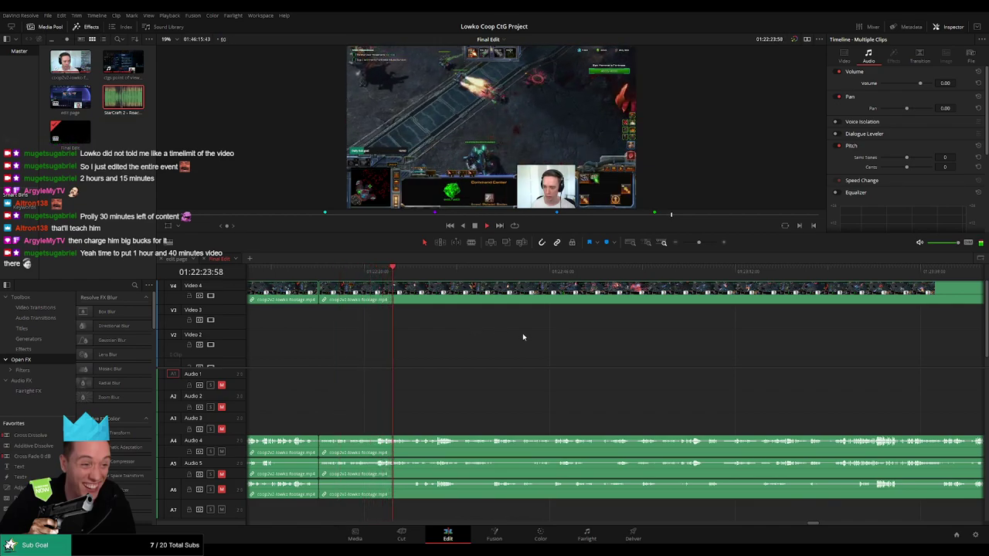
scroll(525, 340, right, 2)
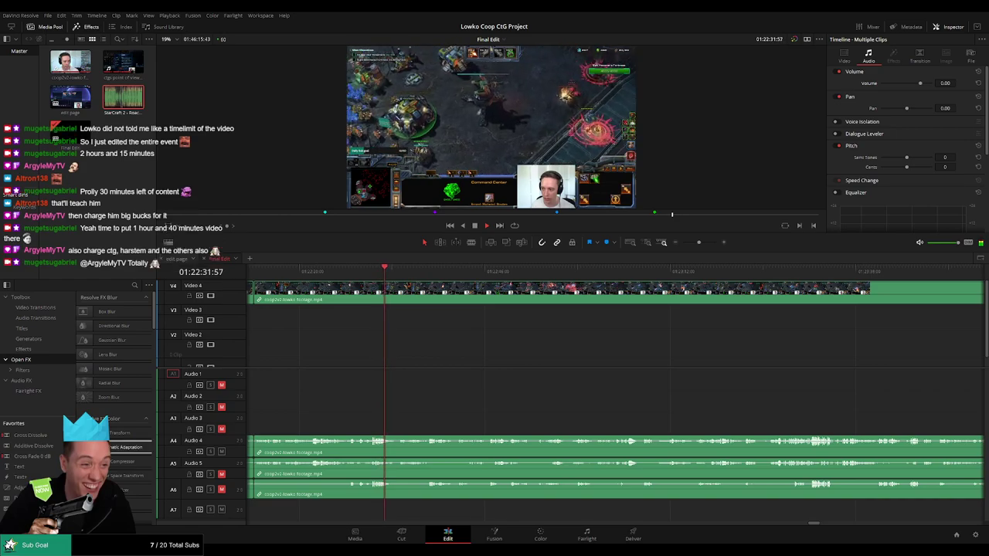
drag(466, 359, 427, 364)
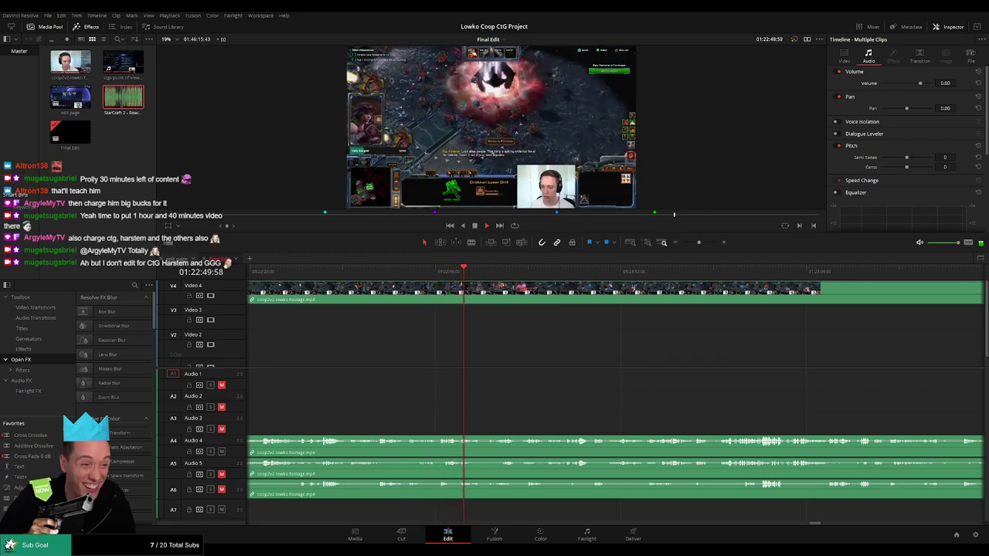
click(702, 243)
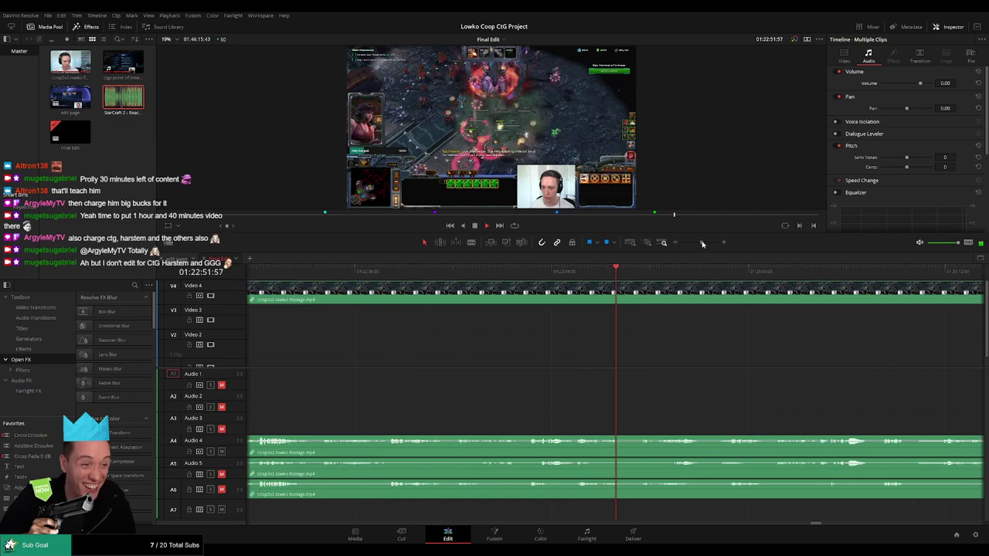
drag(718, 361, 468, 371)
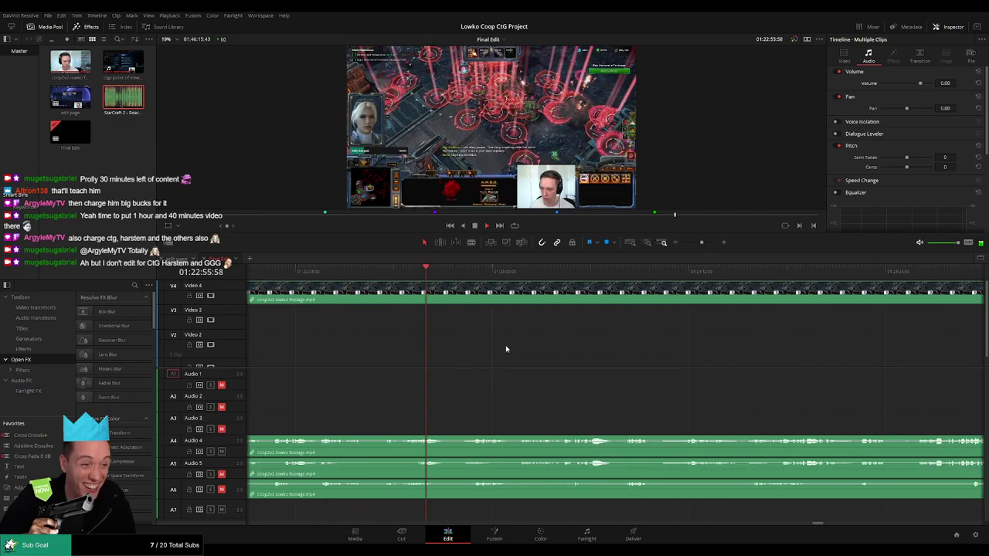
scroll(510, 361, right, 1)
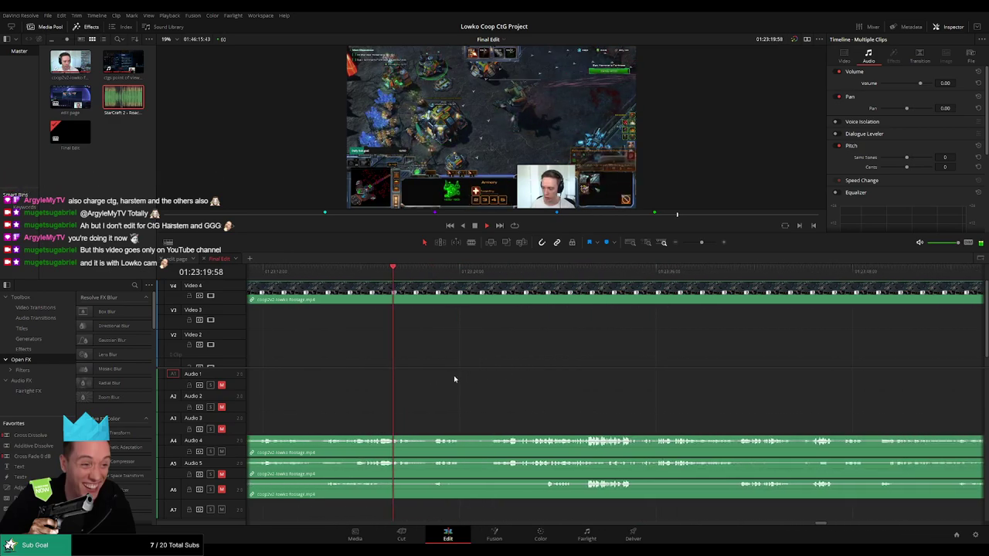
- Review the Game 4 defence footage from about 01:23:20 to 01:24:08, comparing the upcoming waveforms with the commentary
drag(702, 242, 679, 250)
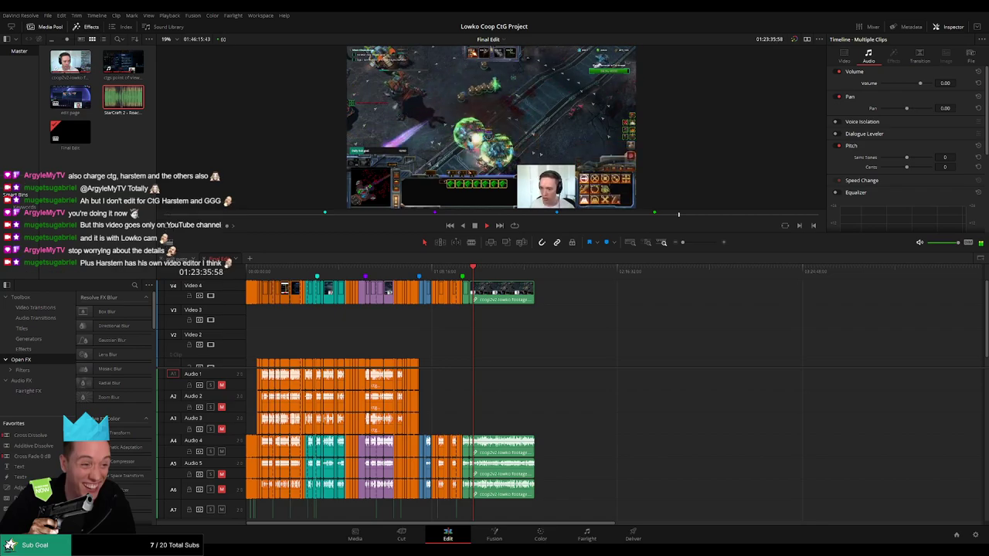
drag(683, 242, 698, 244)
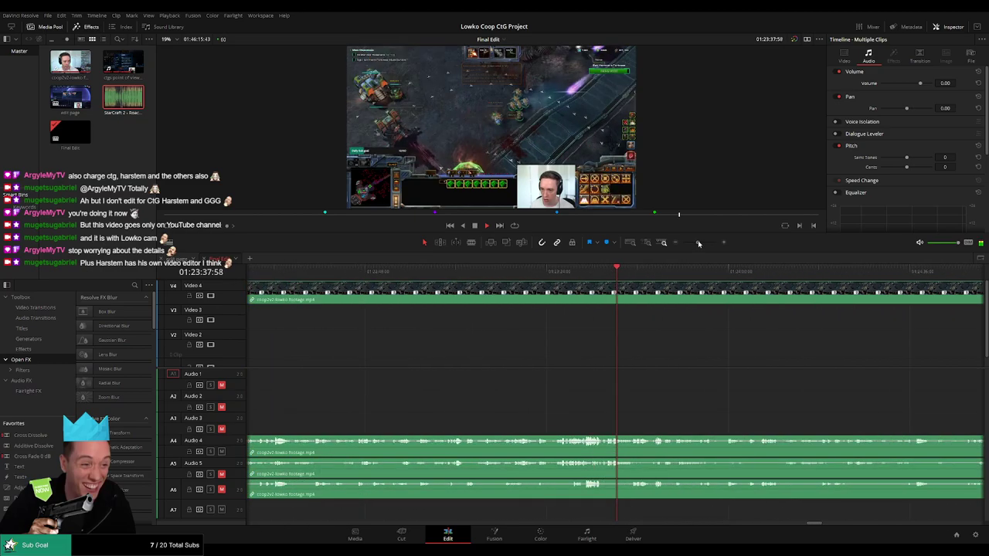
drag(704, 349, 502, 353)
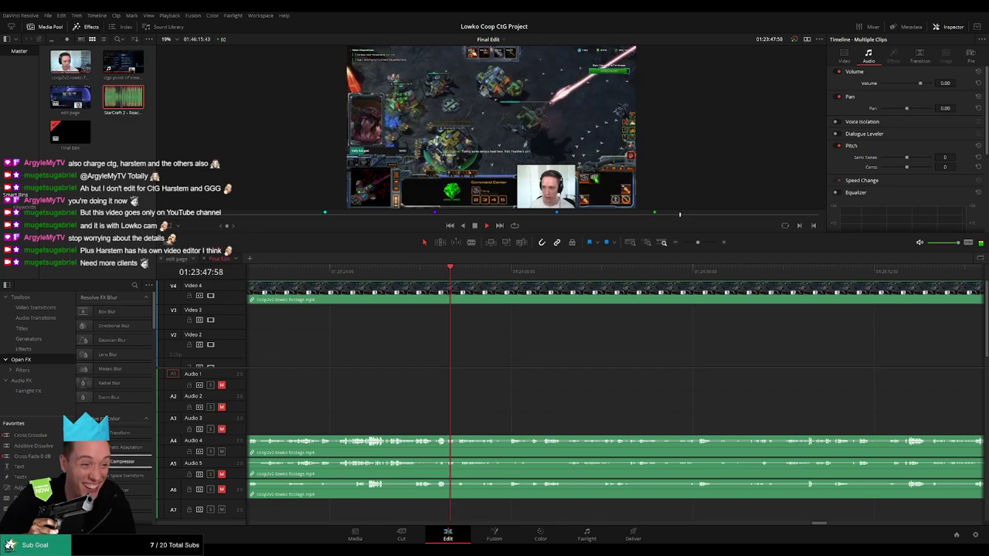
drag(502, 347, 469, 352)
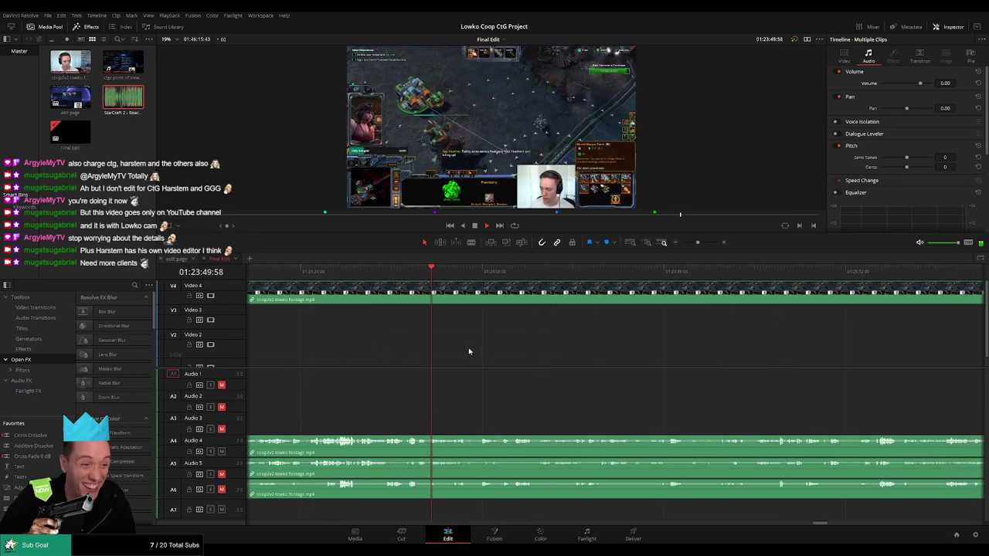
mouse_move(698, 244)
mouse_down()
mouse_move(679, 247)
mouse_move(701, 246)
mouse_up()
drag(726, 340, 492, 359)
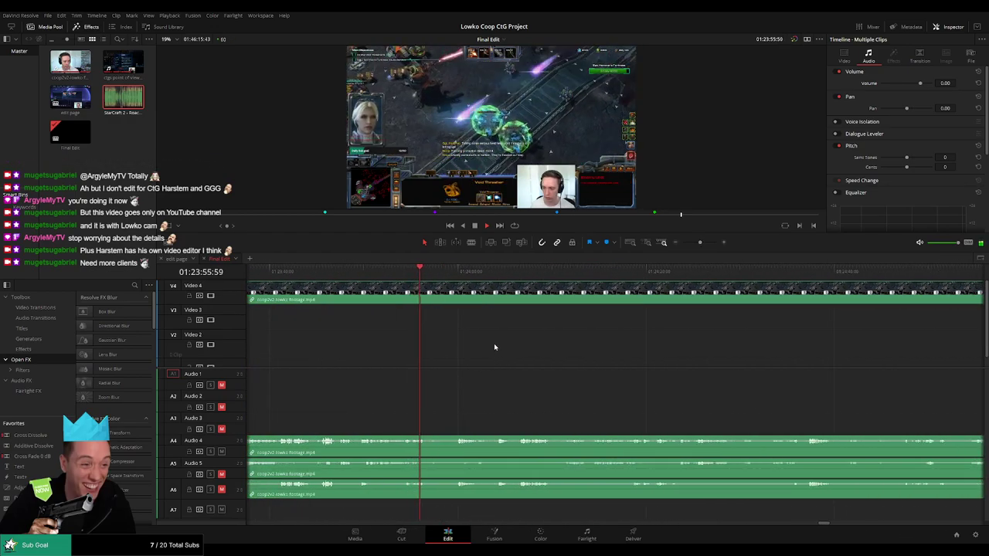
scroll(498, 347, right, 2)
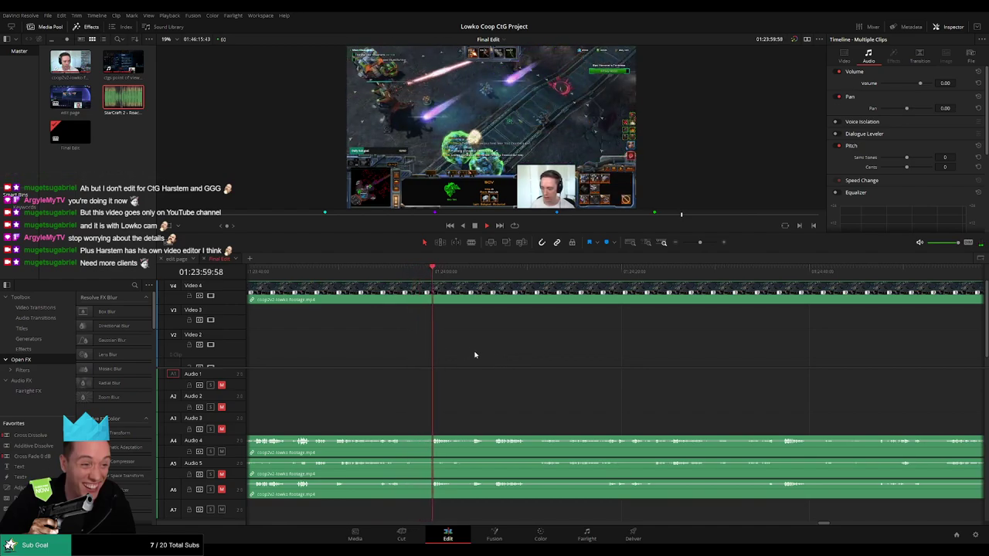
scroll(497, 342, right, 3)
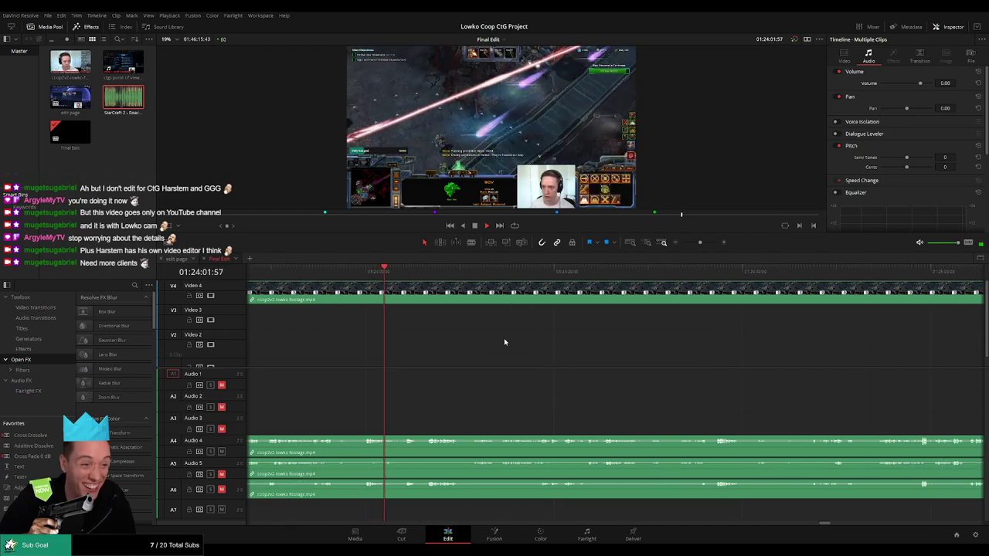
scroll(494, 347, right, 3)
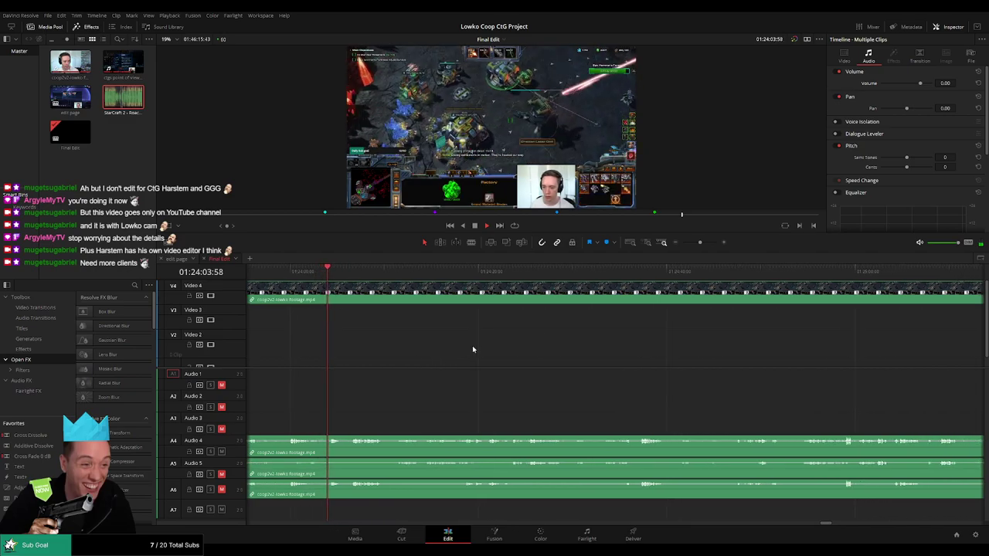
mouse_move(697, 246)
mouse_down()
mouse_move(680, 248)
mouse_move(701, 243)
mouse_up()
scroll(617, 355, right, 8)
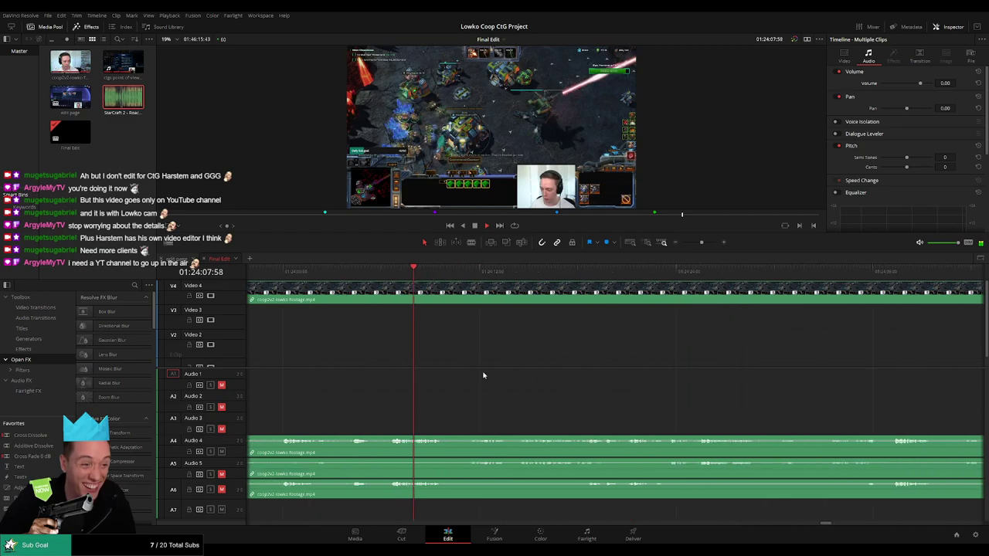
- Review the Game 4 footage from about 01:24:08 to 01:25:05, listening for speech that needs cutting or covering
scroll(494, 358, right, 1)
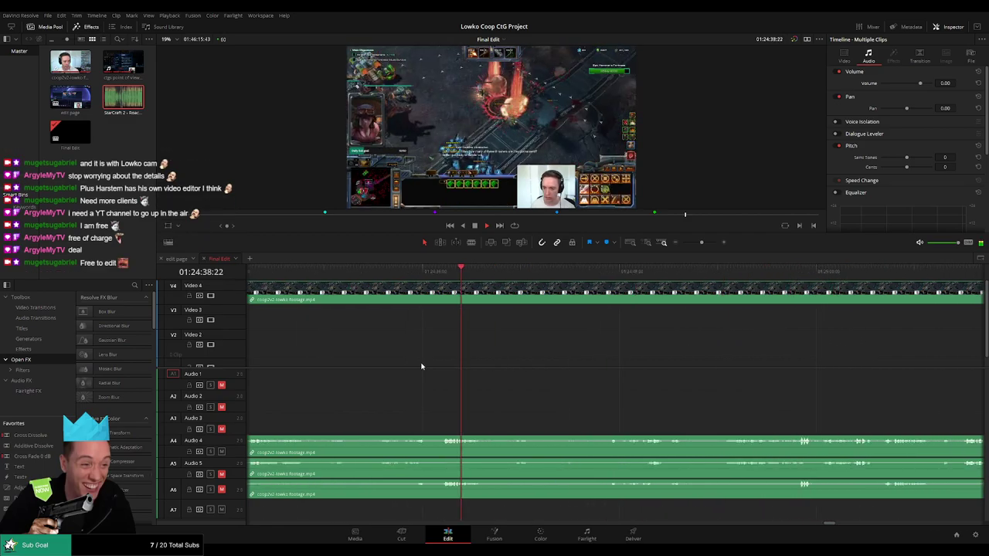
scroll(421, 366, right, 1)
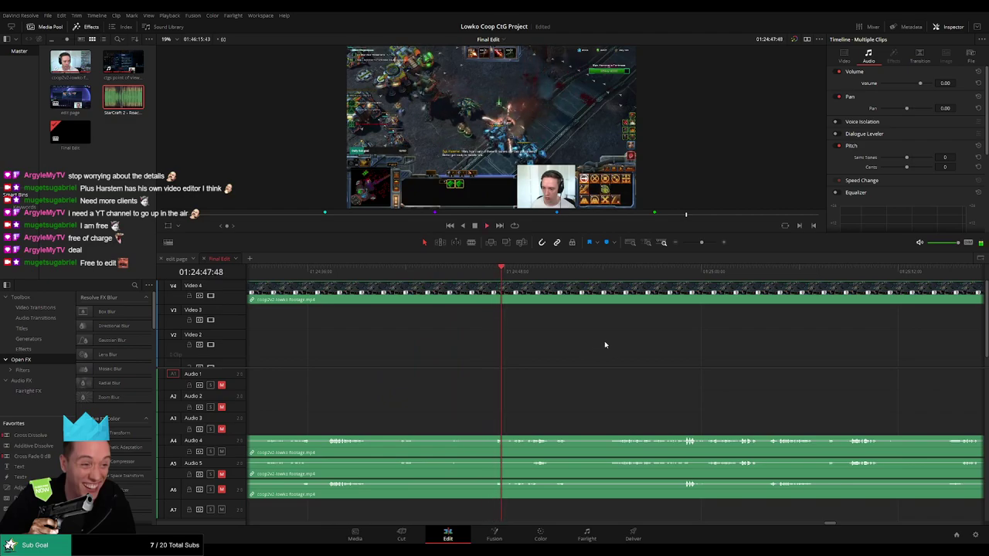
mouse_move(701, 242)
mouse_down()
mouse_move(681, 244)
mouse_move(701, 242)
mouse_up()
scroll(627, 362, right, 3)
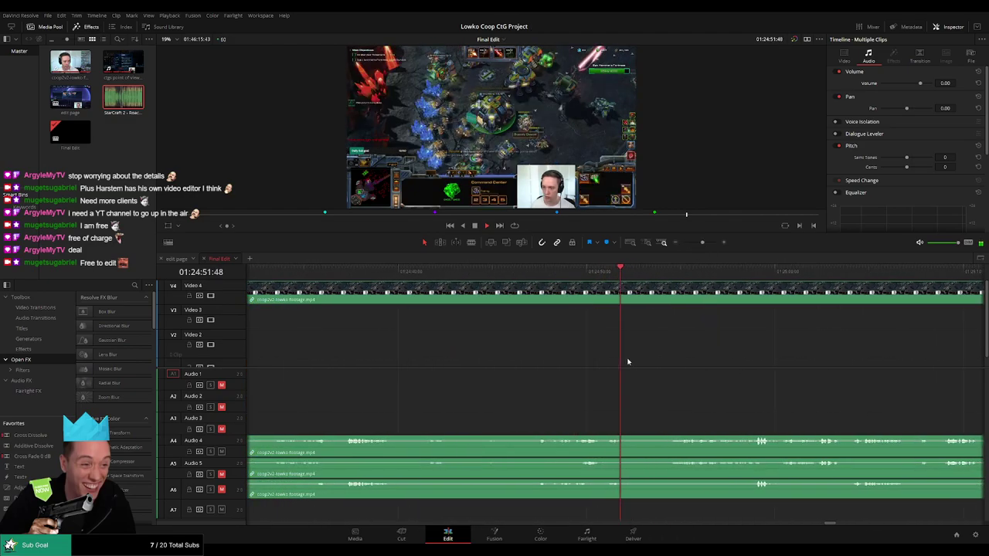
click(449, 275)
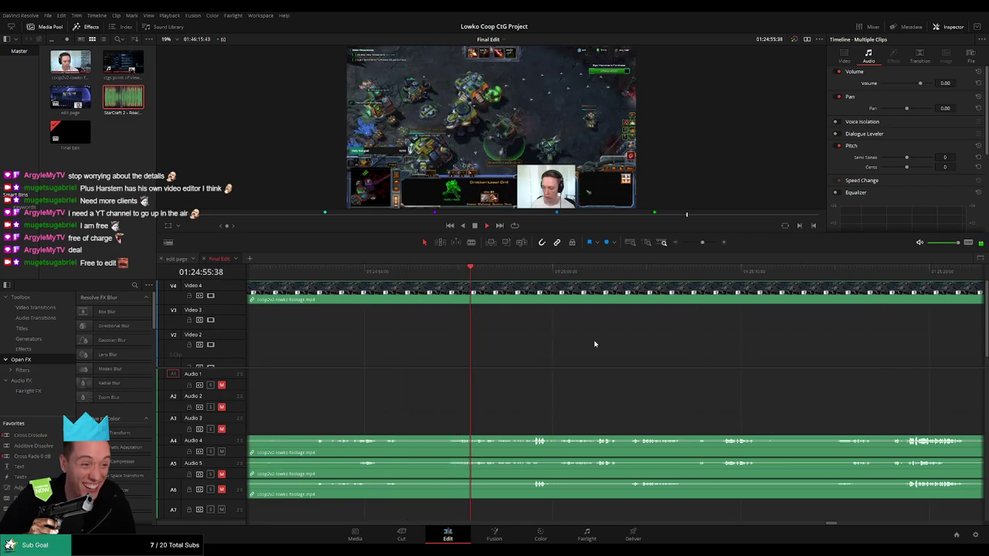
scroll(594, 342, right, 2)
key(space)
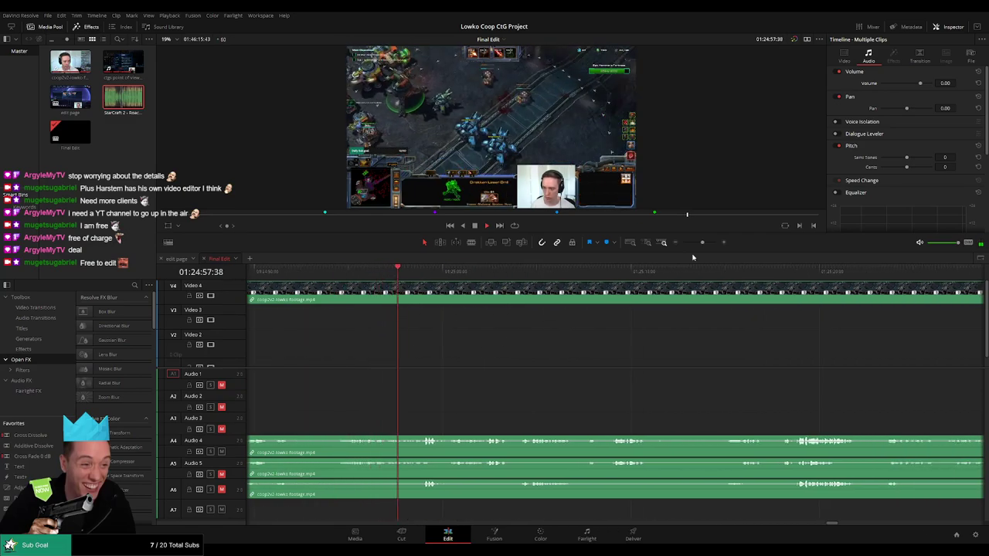
mouse_move(701, 244)
mouse_down()
mouse_move(677, 248)
mouse_move(700, 246)
mouse_up()
scroll(544, 365, right, 3)
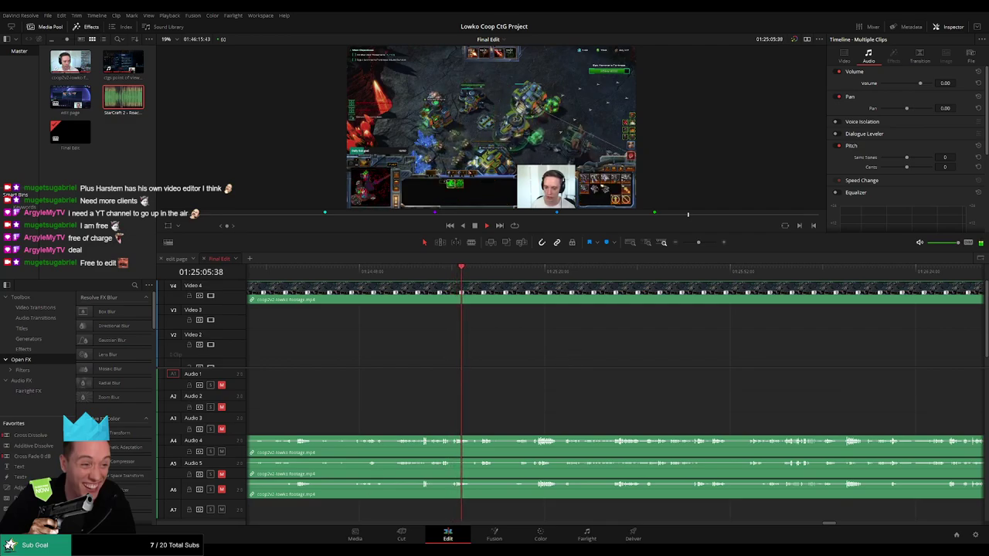
- Split the Game 4 footage at 01:25:04:55 and 01:25:05:08 to isolate the short piece of speech
drag(699, 243, 709, 243)
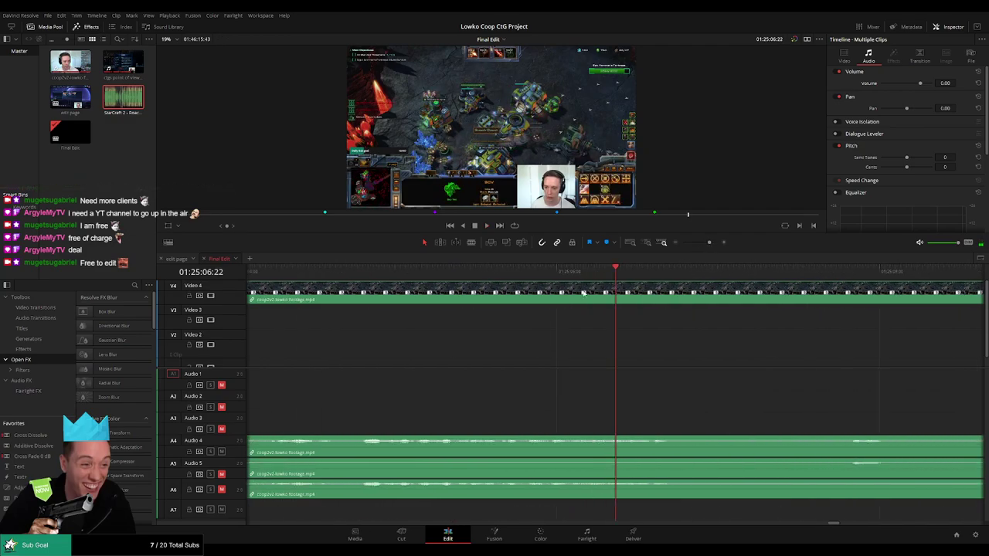
click(355, 269)
click(350, 270)
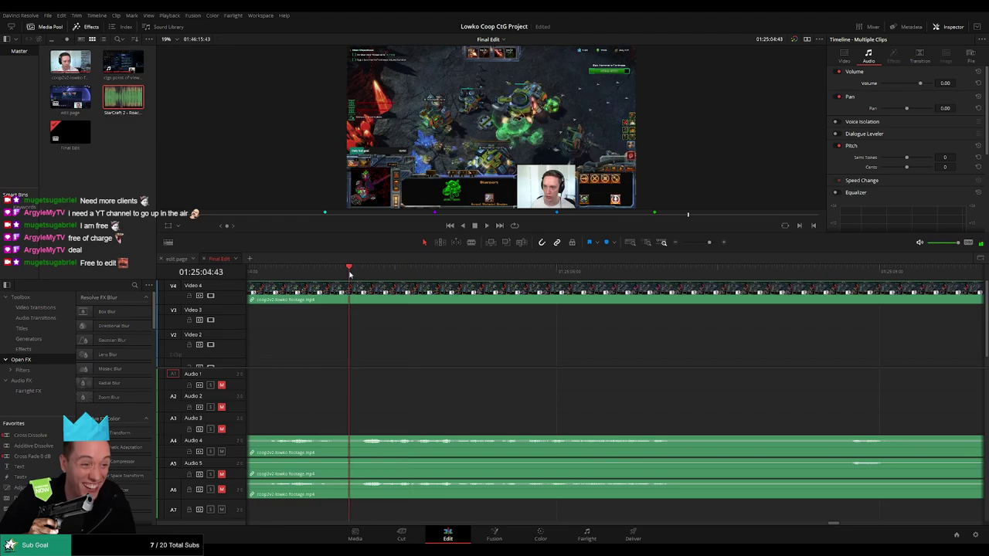
mouse_move(377, 272)
mouse_down()
mouse_move(295, 281)
mouse_move(381, 283)
mouse_up()
click(386, 295)
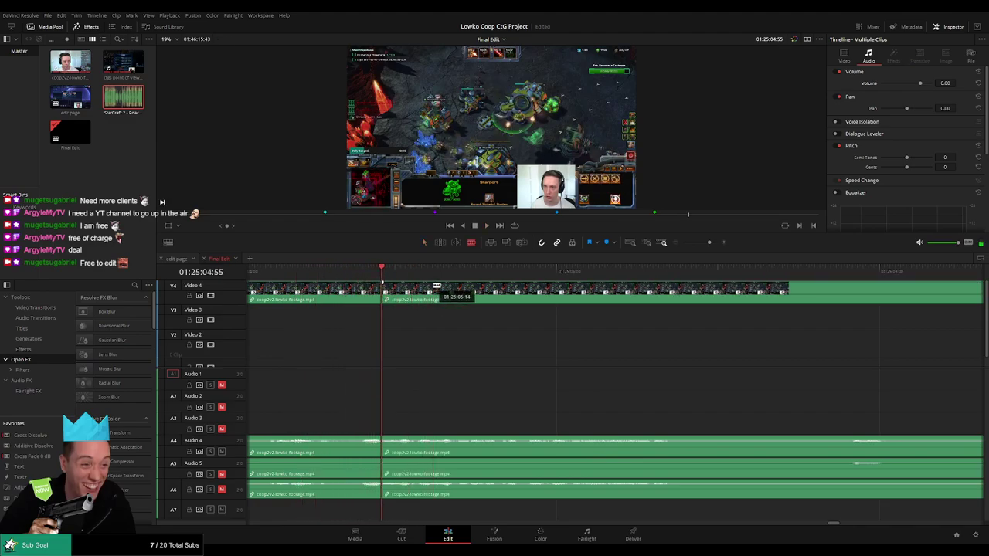
key(space)
key(space)
click(413, 273)
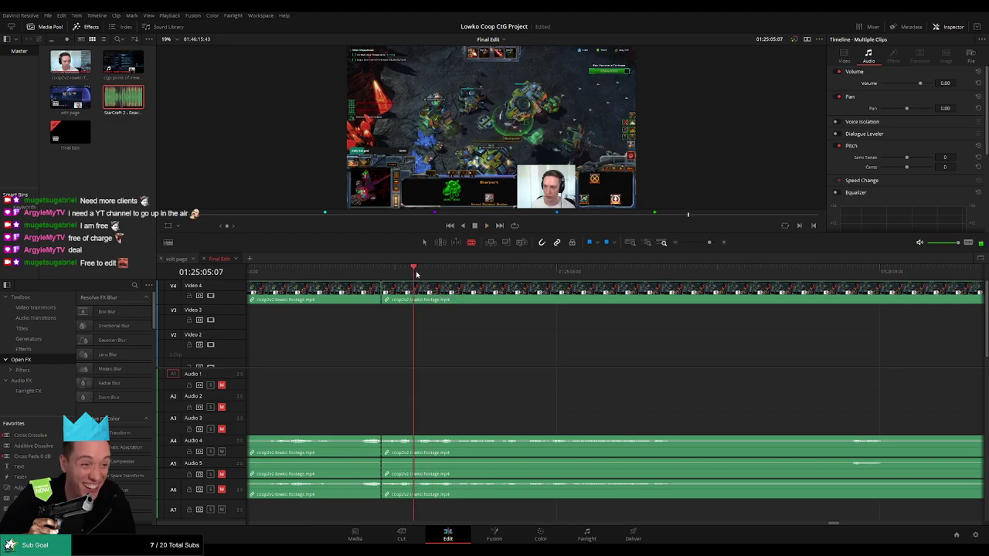
click(416, 275)
click(418, 297)
- Silence the isolated Audio 4 piece and cover it with the StarCraft 2 Roach Quotes sound on Audio 7, trimmed to the same length
key(a)
drag(400, 442, 397, 464)
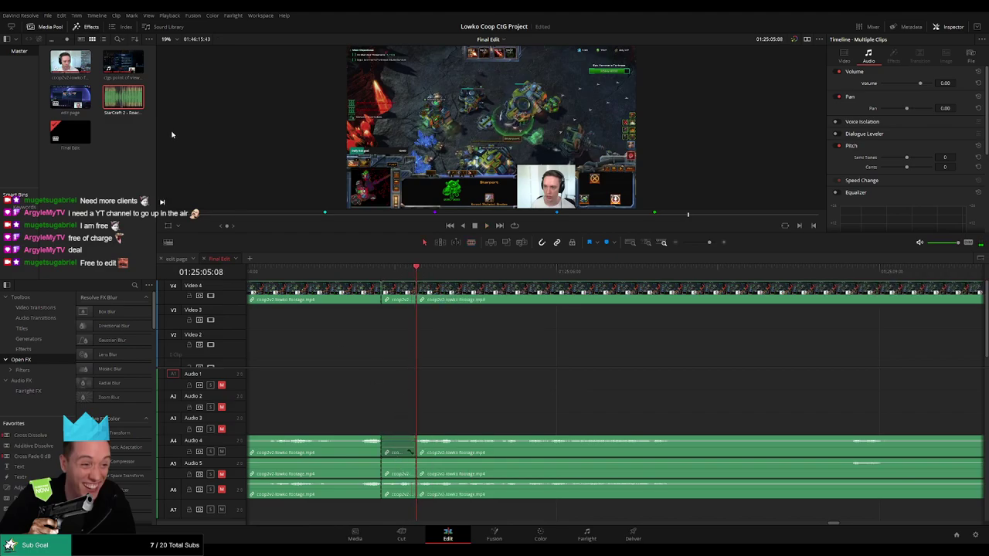
drag(171, 134, 363, 519)
drag(339, 514, 383, 513)
drag(489, 514, 416, 512)
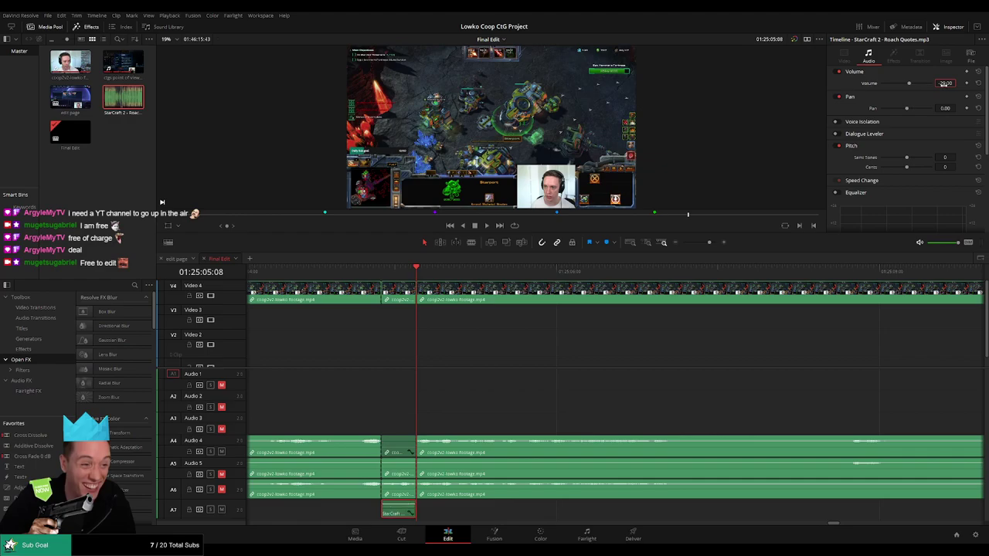
- Play back the lowered roach quote sound effect and the gameplay footage up to about 01:25:19, checking for pauses to trim
key(space)
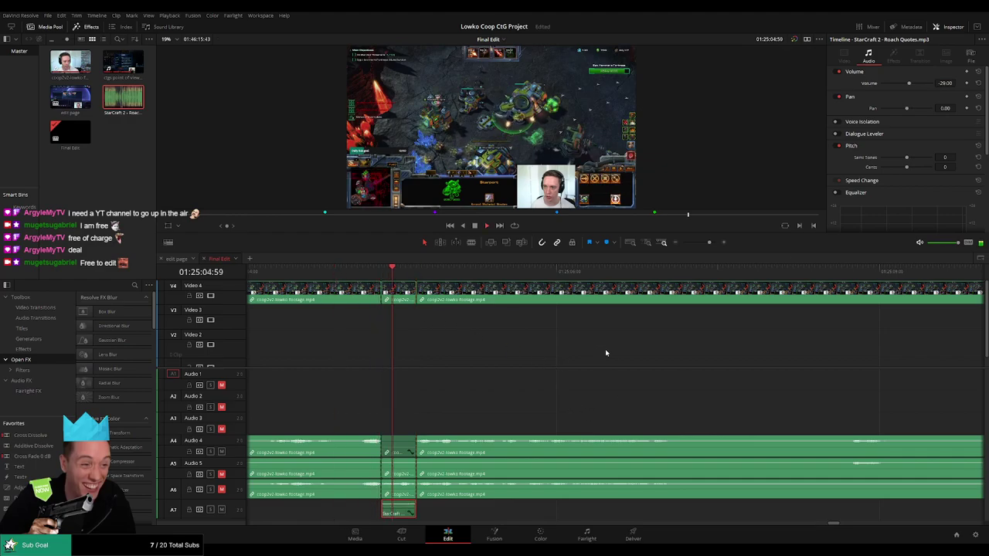
click(605, 353)
mouse_move(708, 243)
mouse_down()
mouse_move(680, 243)
mouse_move(702, 246)
mouse_up()
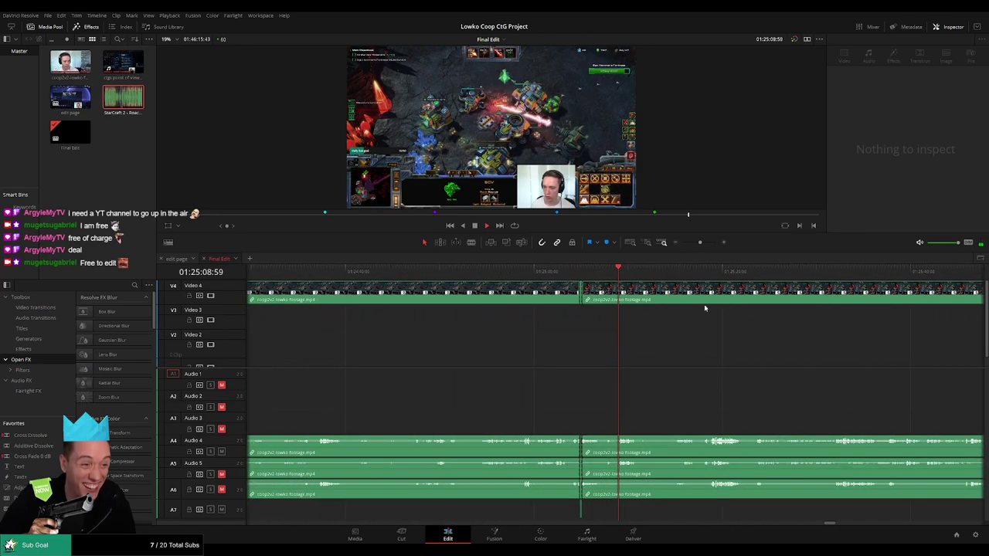
scroll(490, 353, right, 3)
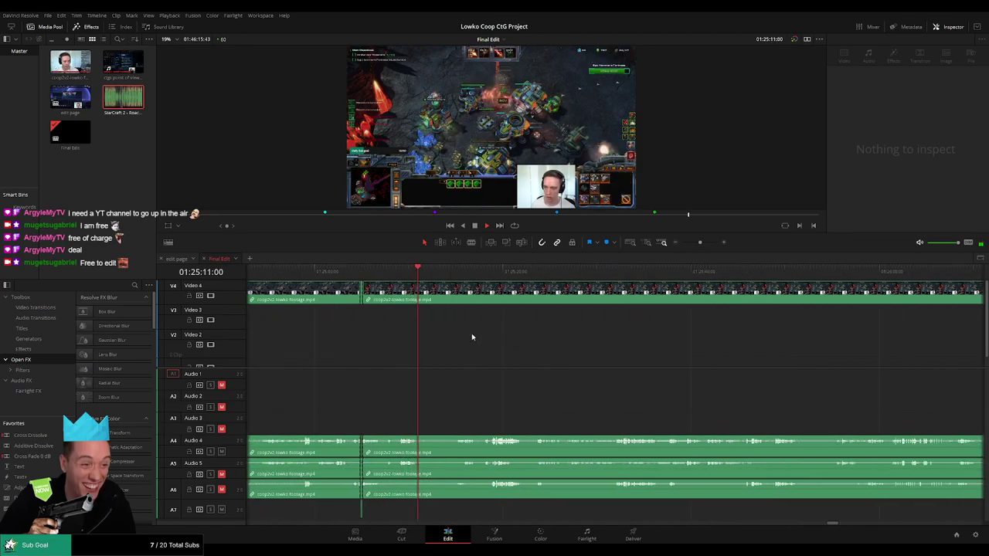
click(451, 278)
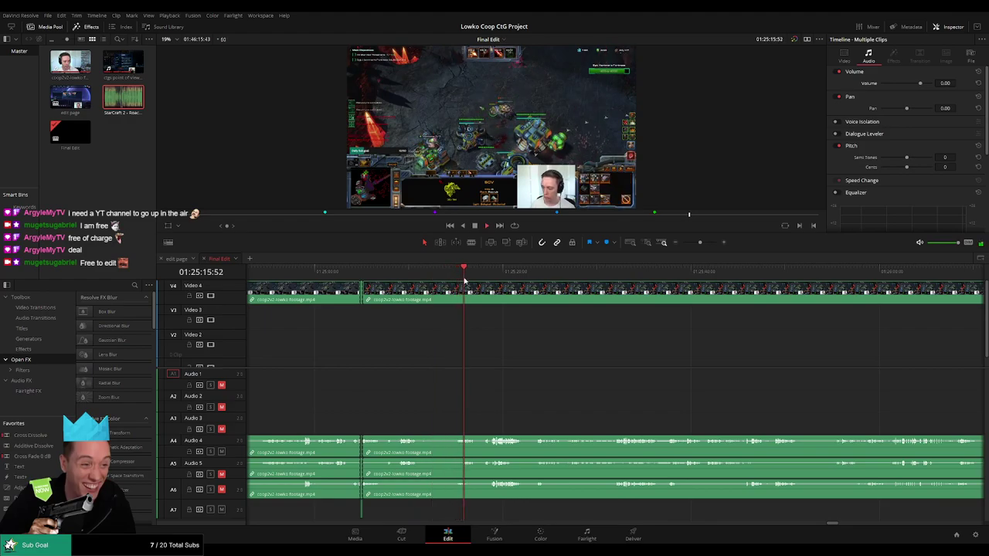
click(487, 286)
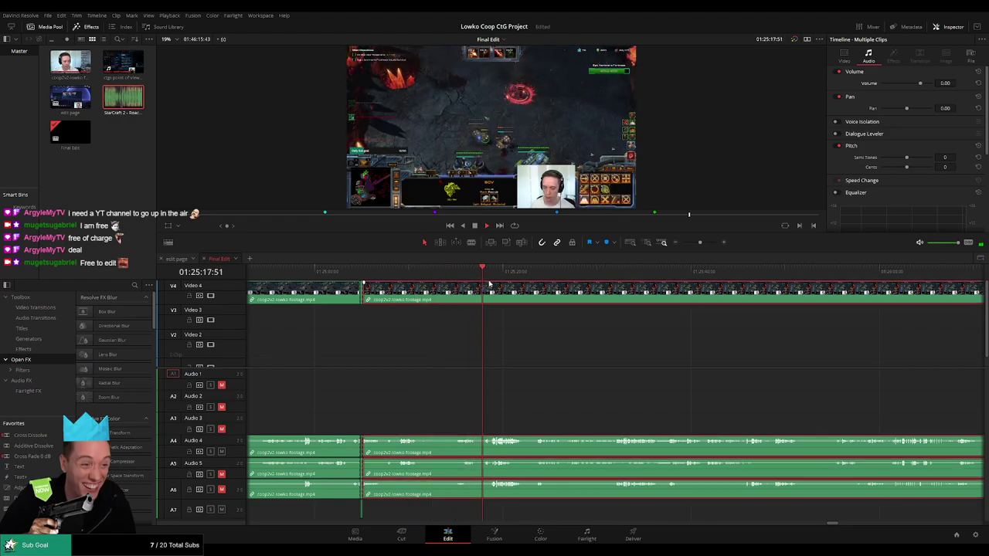
click(551, 352)
drag(609, 349, 534, 352)
key(space)
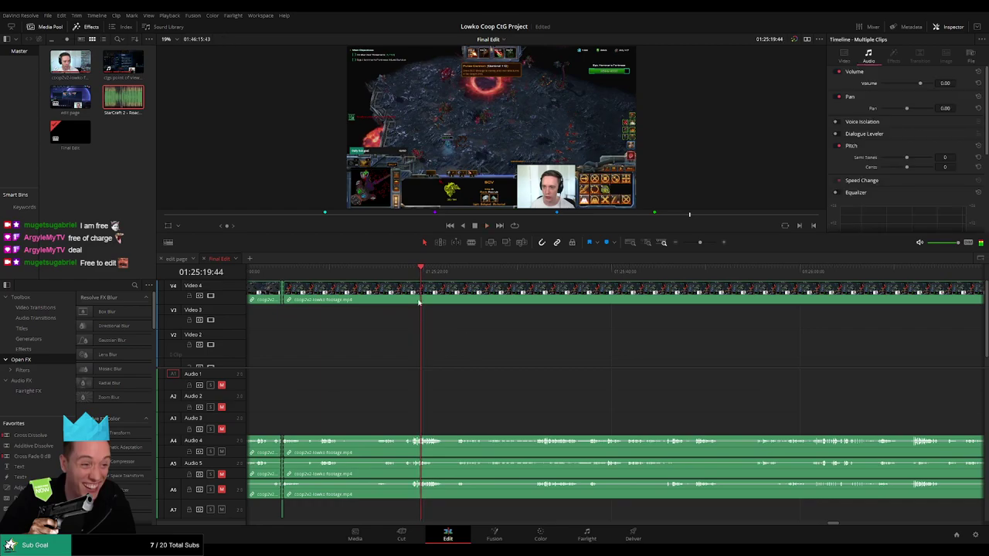
- Cut out a very short segment of the linked video and audio starting at 01:25:18:46 and close the gap
drag(700, 243, 713, 246)
mouse_move(595, 273)
mouse_down()
mouse_move(482, 278)
mouse_move(590, 289)
mouse_up()
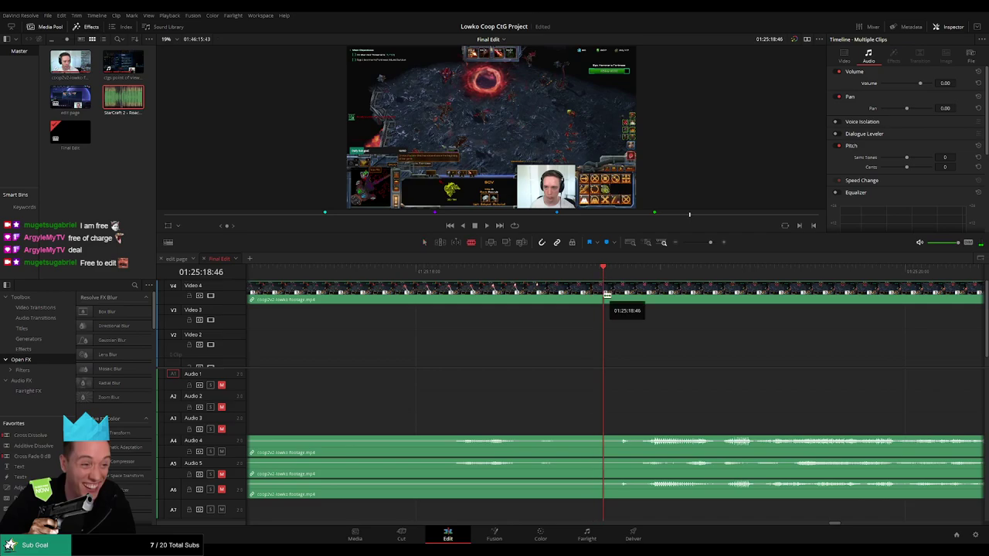
click(605, 295)
click(632, 298)
key(Delete)
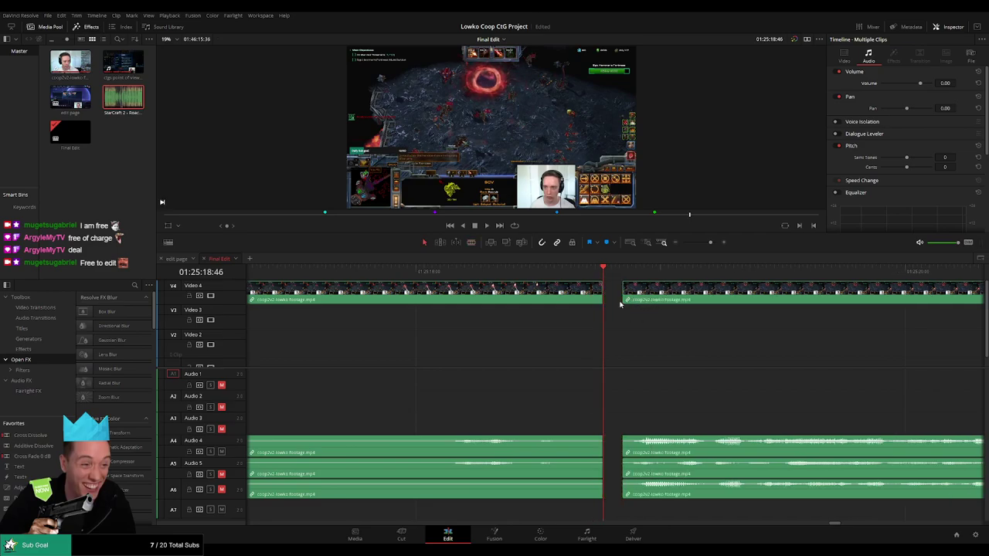
- Play across the new cut at 01:25:18:46 and review the following footage to about 01:25:47
click(527, 274)
key(space)
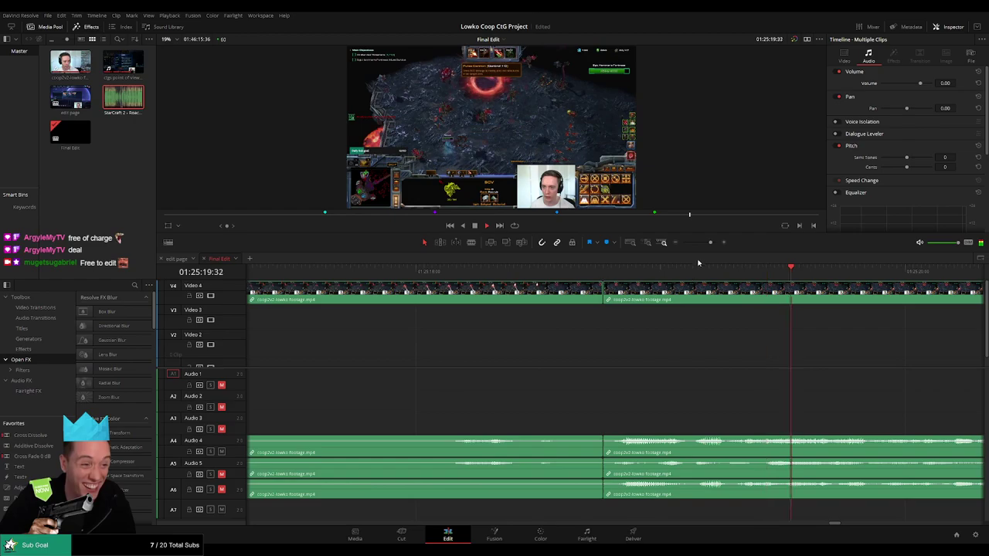
mouse_move(709, 242)
mouse_down()
mouse_move(678, 252)
mouse_move(699, 255)
mouse_up()
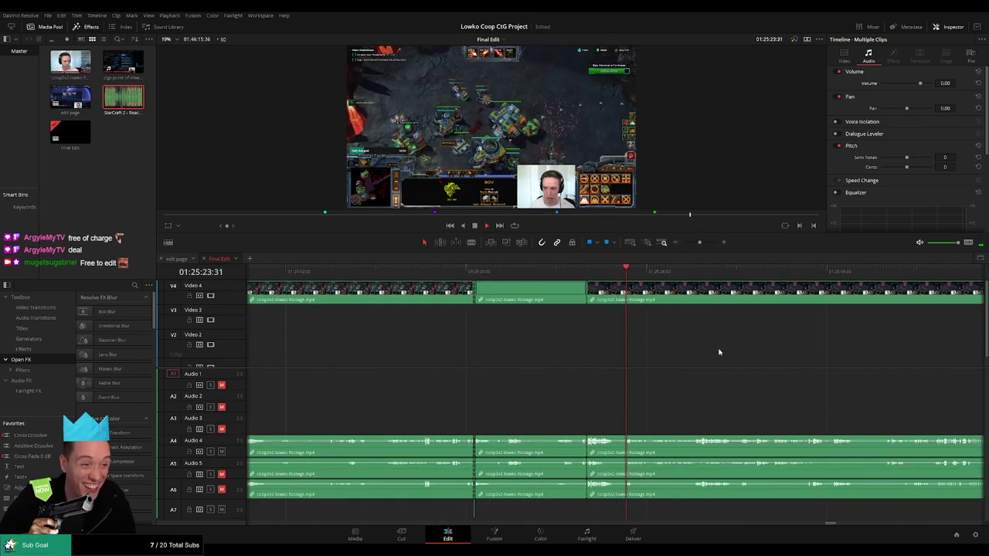
drag(720, 353, 540, 355)
key(ctrl+equal)
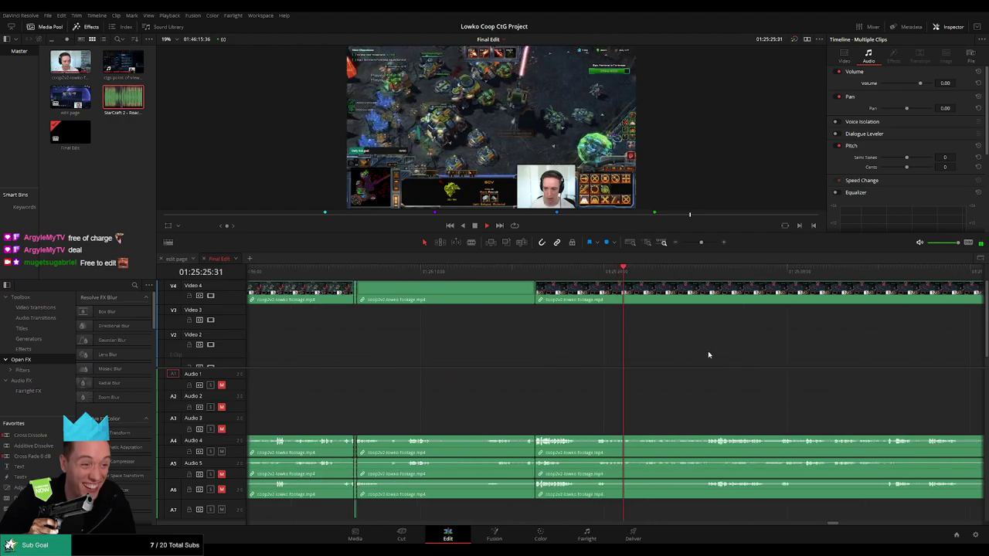
scroll(559, 357, right, 3)
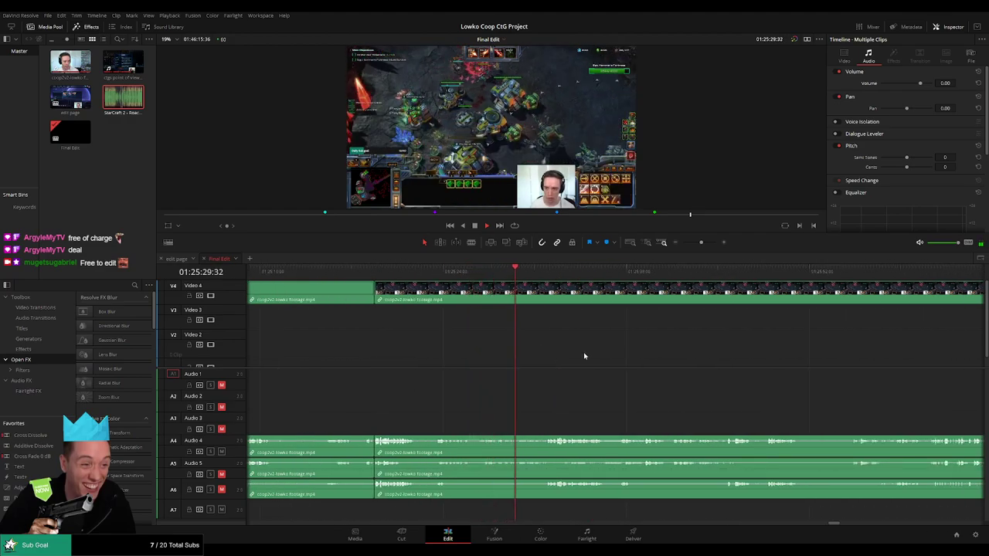
scroll(540, 355, right, 3)
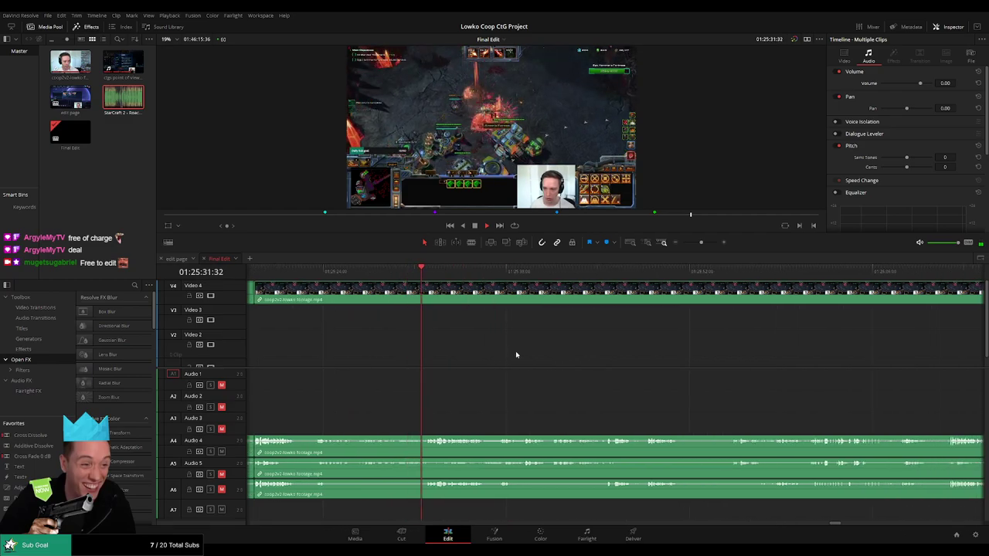
scroll(515, 351, right, 2)
mouse_move(538, 355)
mouse_down()
mouse_move(556, 346)
mouse_move(542, 372)
mouse_up()
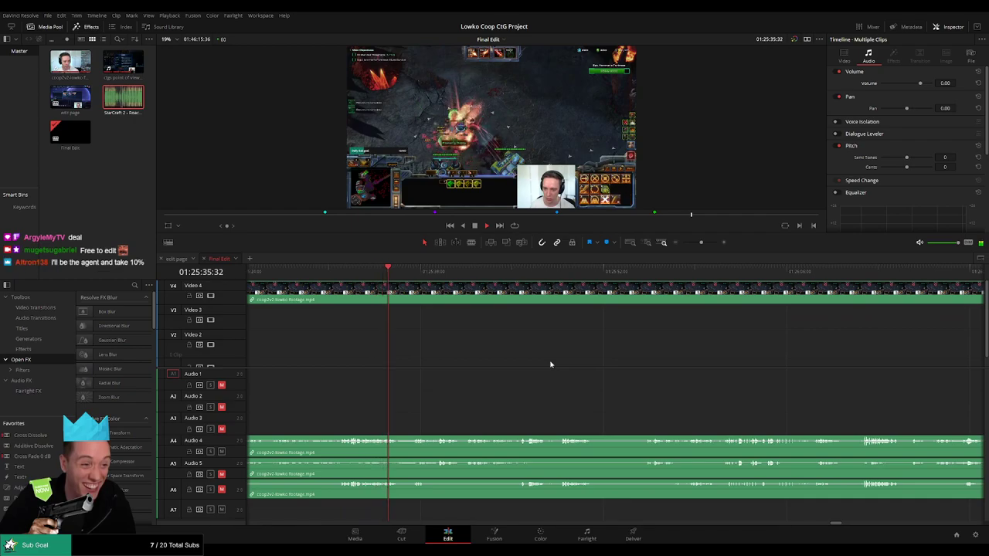
scroll(536, 361, right, 2)
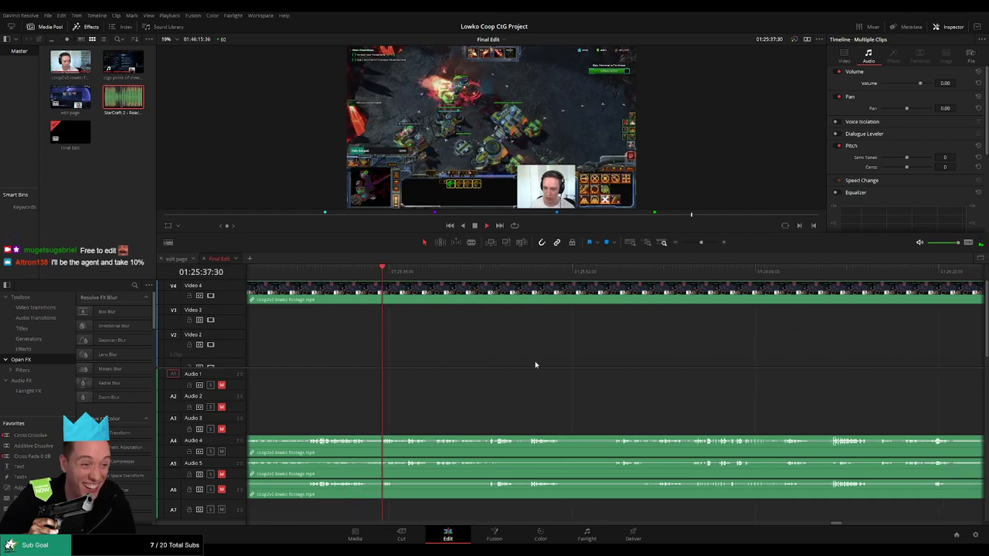
scroll(573, 347, right, 1)
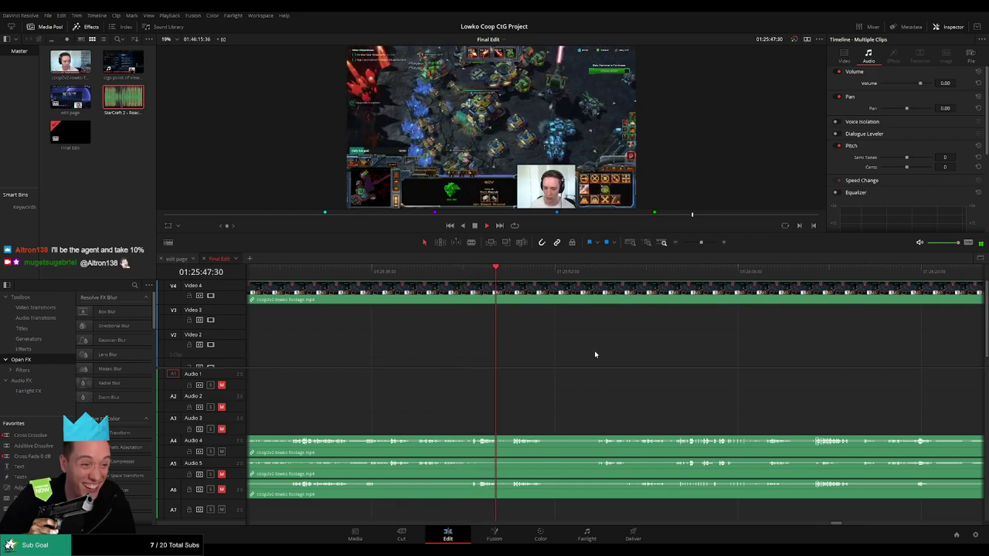
- Try splitting the gameplay footage at 01:25:51:28, and undo the split
drag(595, 356, 416, 355)
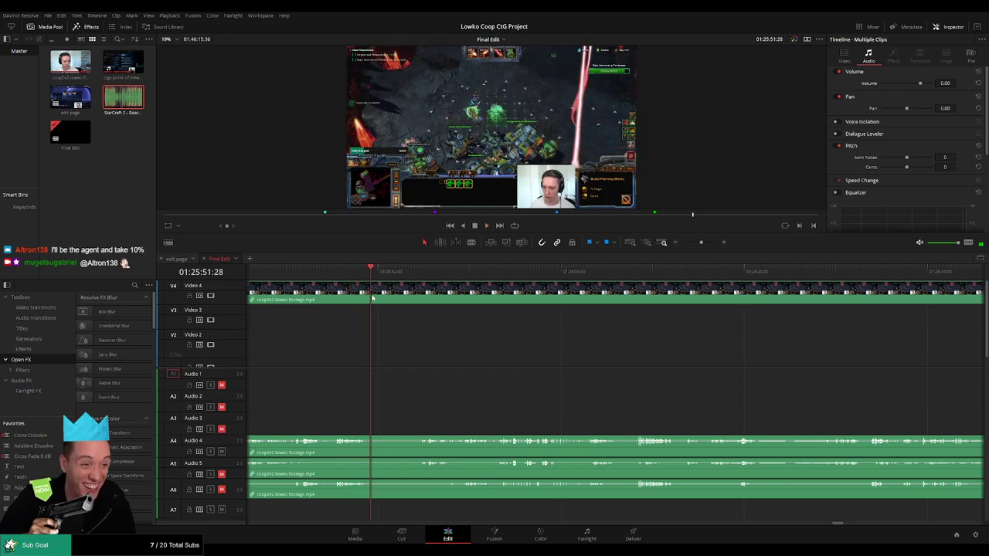
key(ctrl+b)
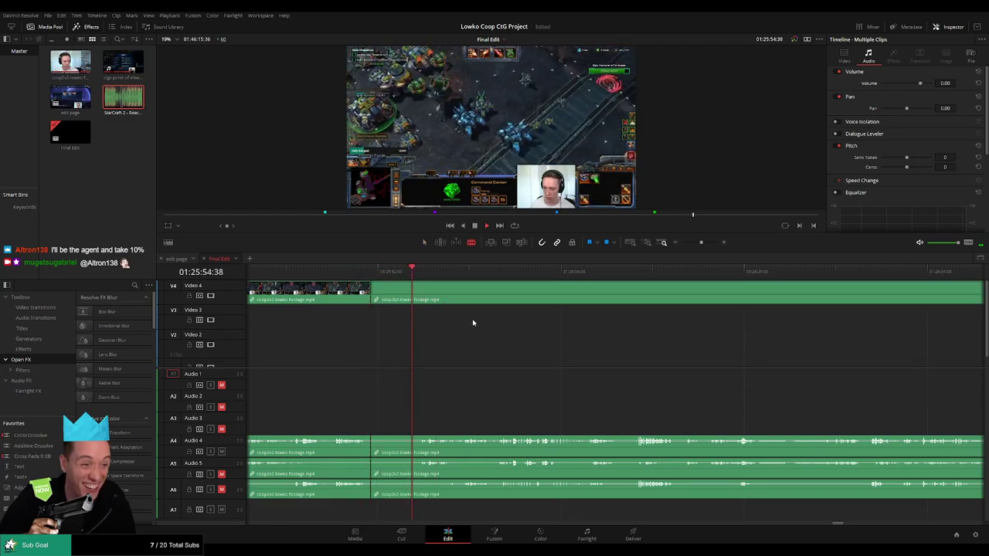
key(ctrl+z)
- Review the gameplay footage from about 01:25:55 to 01:26:56, replaying the moment around 01:26:35
scroll(540, 340, right, 3)
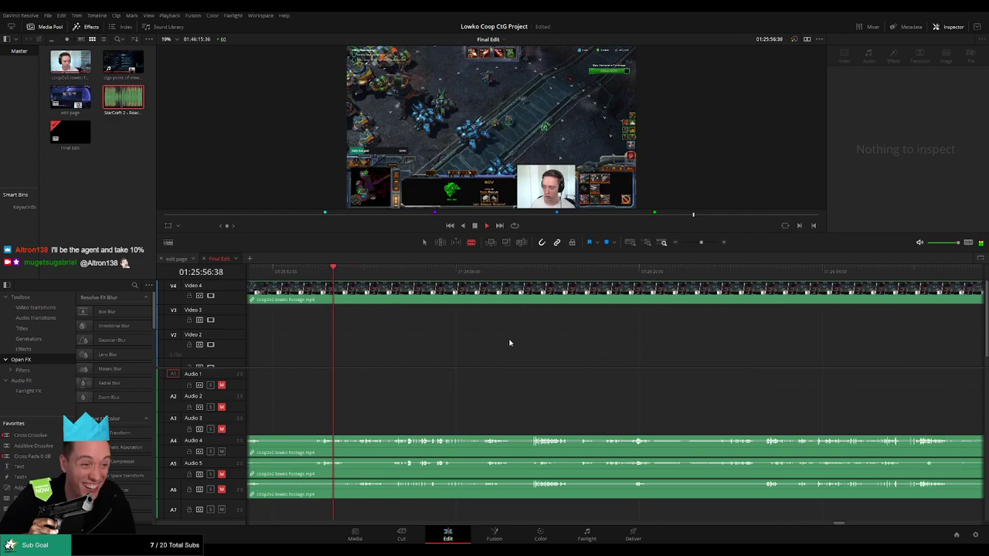
scroll(493, 354, right, 2)
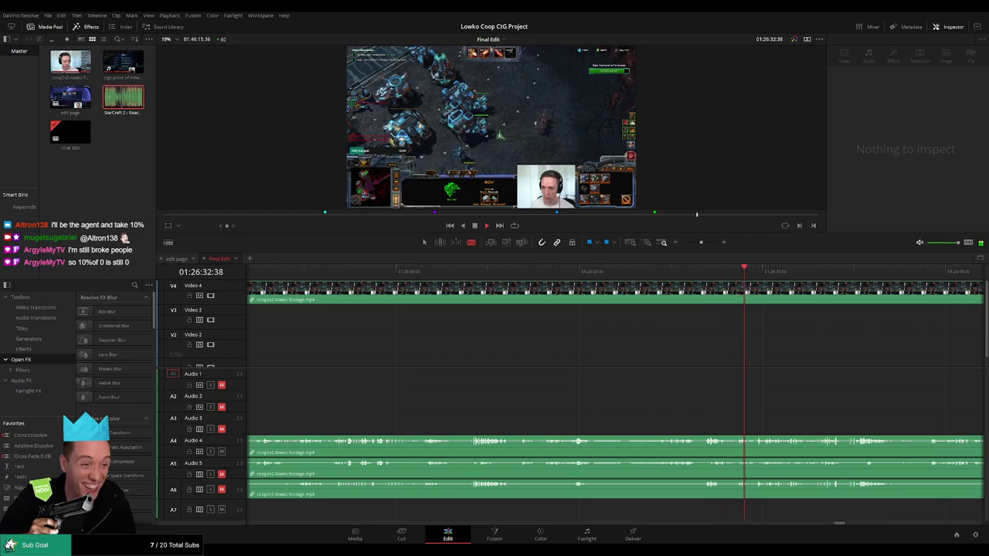
drag(786, 362, 476, 367)
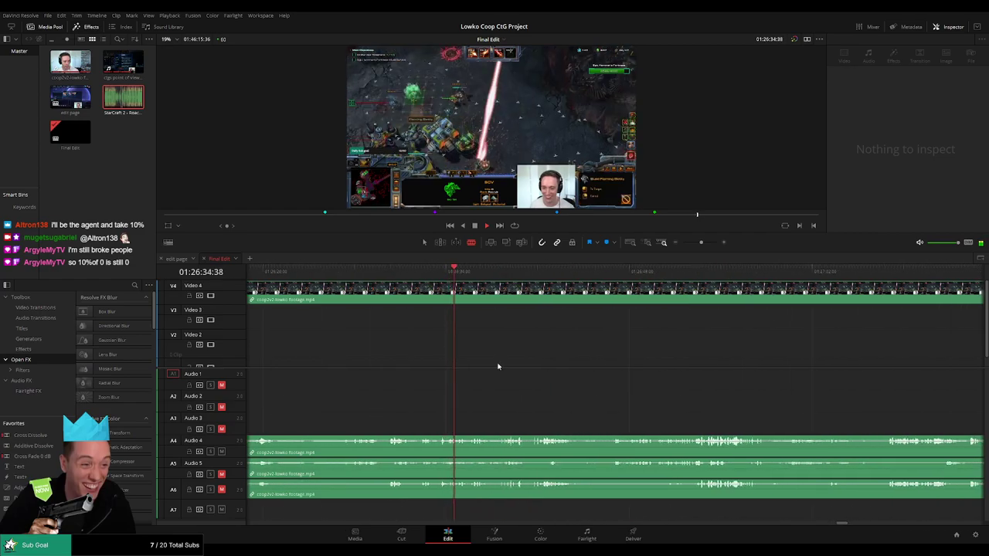
drag(546, 360, 518, 357)
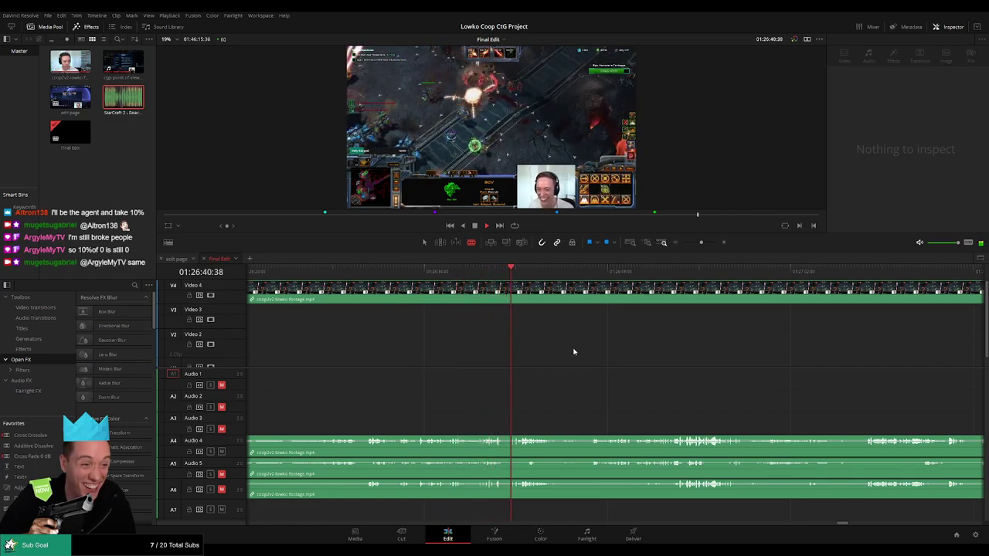
click(435, 279)
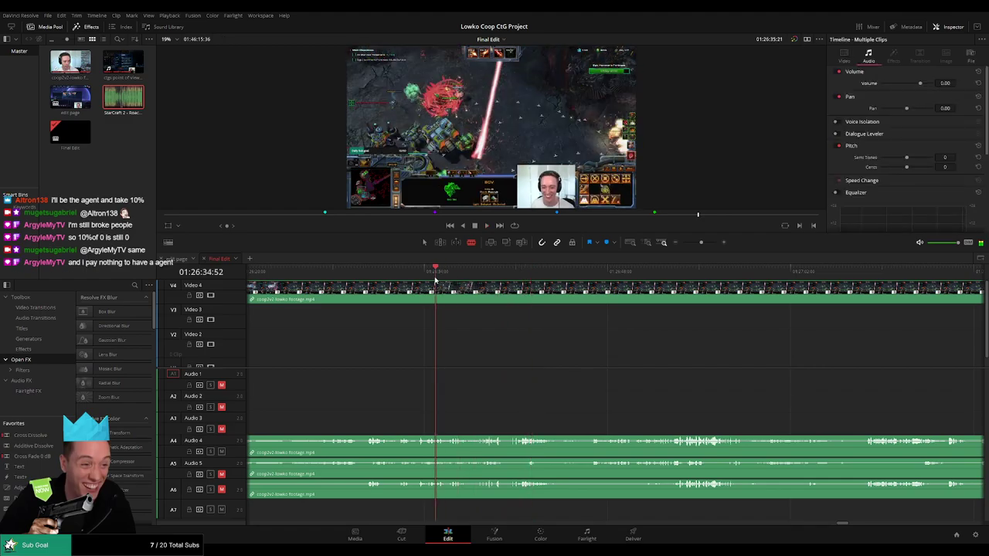
key(space)
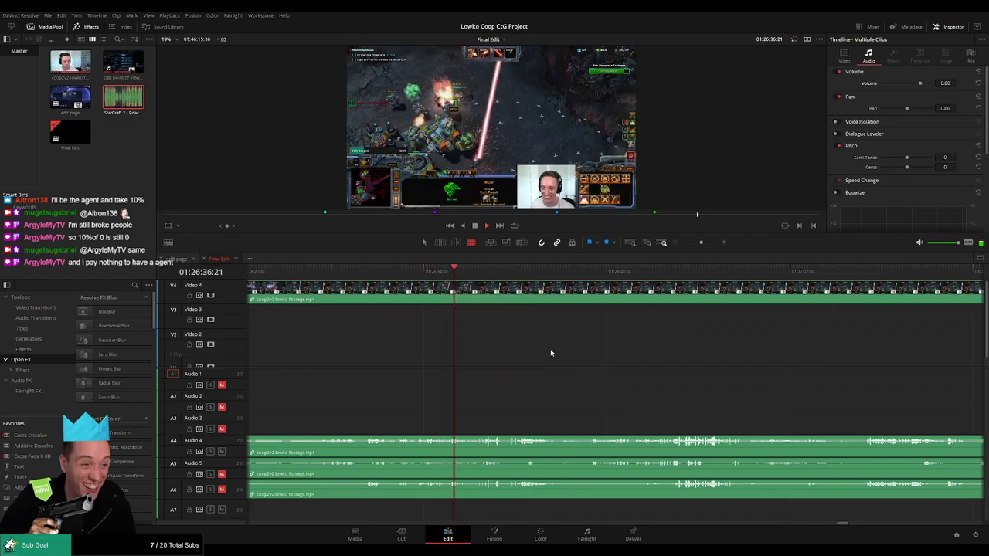
drag(573, 354, 486, 357)
scroll(521, 354, right, 2)
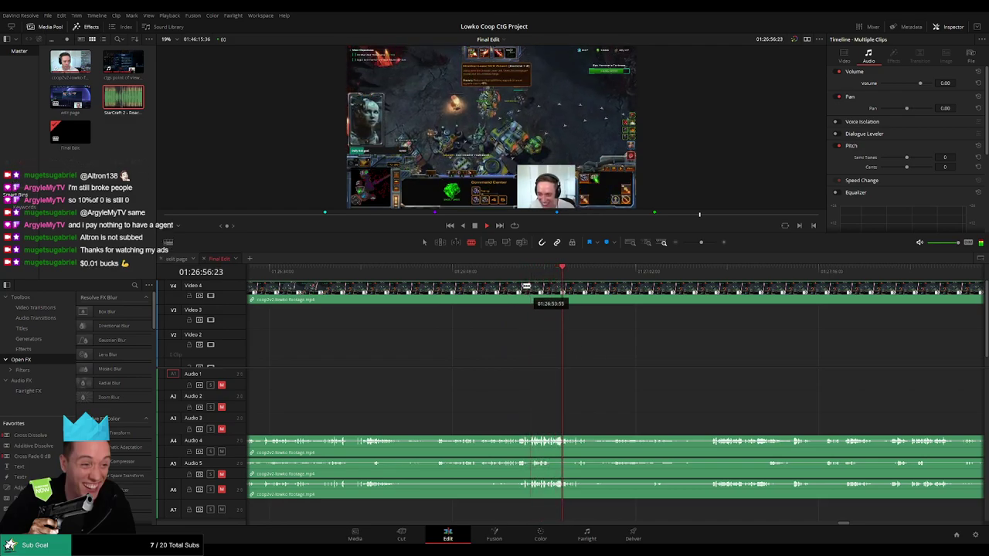
- Replay the gameplay footage from about 01:26:47 and review it through to about 01:27:45 for moments worth trimming
click(507, 275)
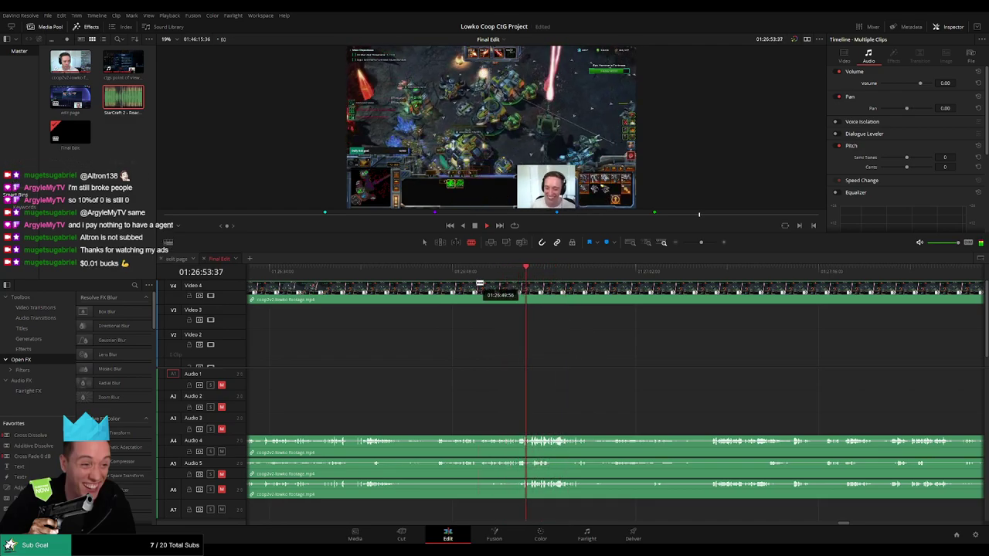
click(463, 275)
click(438, 274)
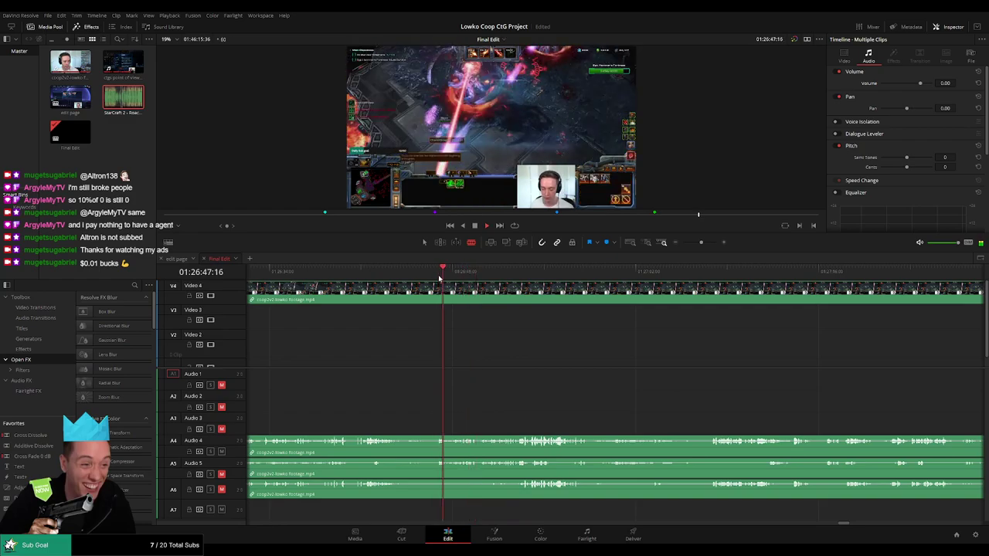
drag(546, 348, 479, 368)
scroll(503, 355, right, 2)
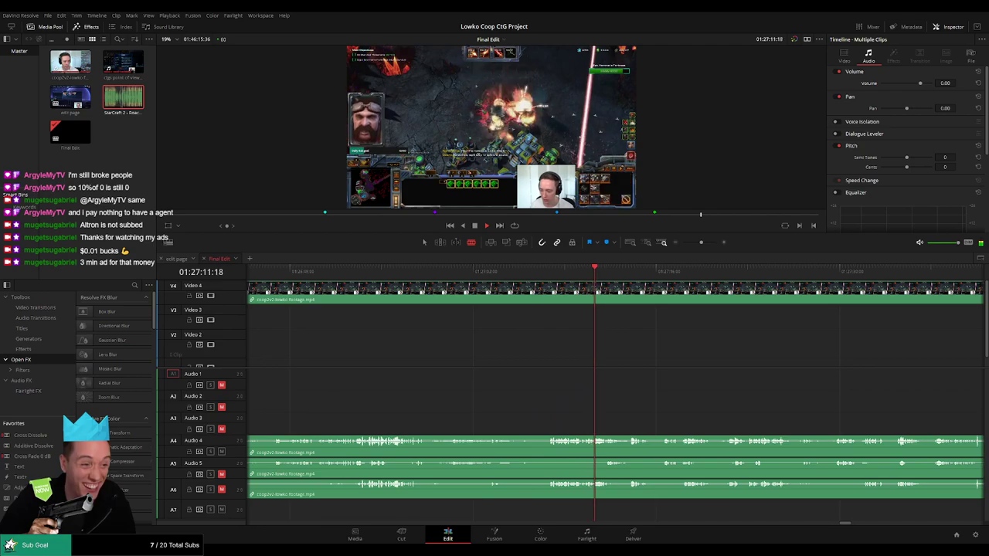
drag(701, 243, 703, 243)
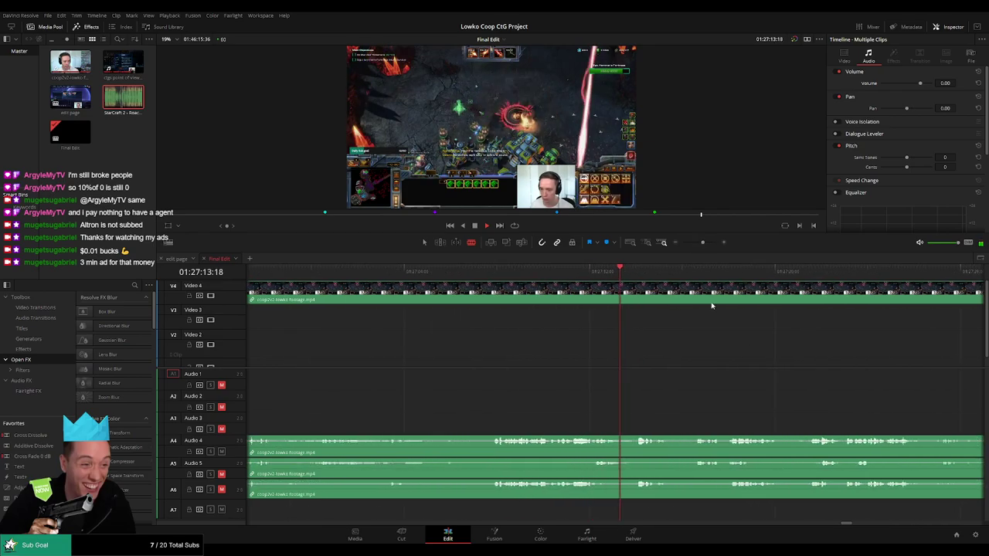
drag(713, 304, 441, 360)
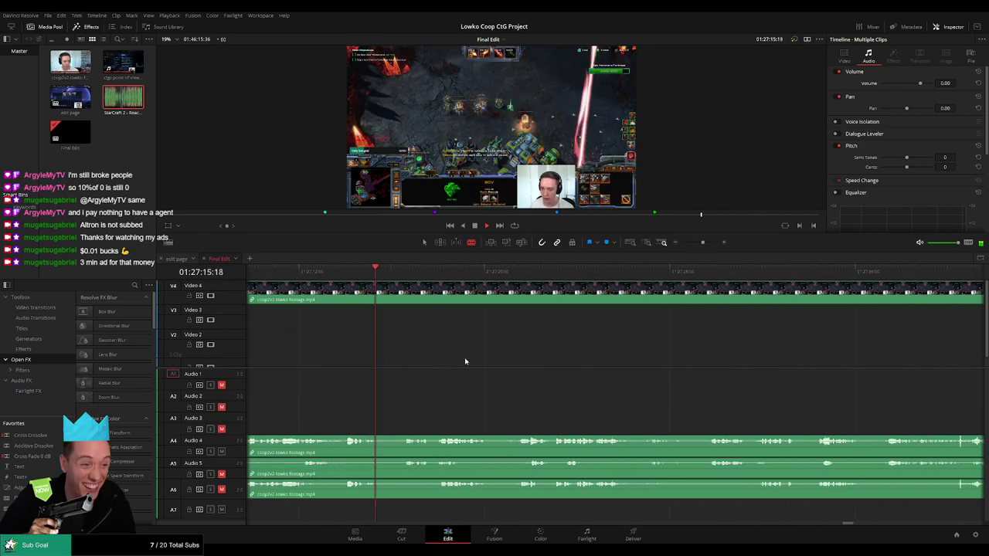
scroll(424, 360, right, 3)
scroll(433, 362, right, 2)
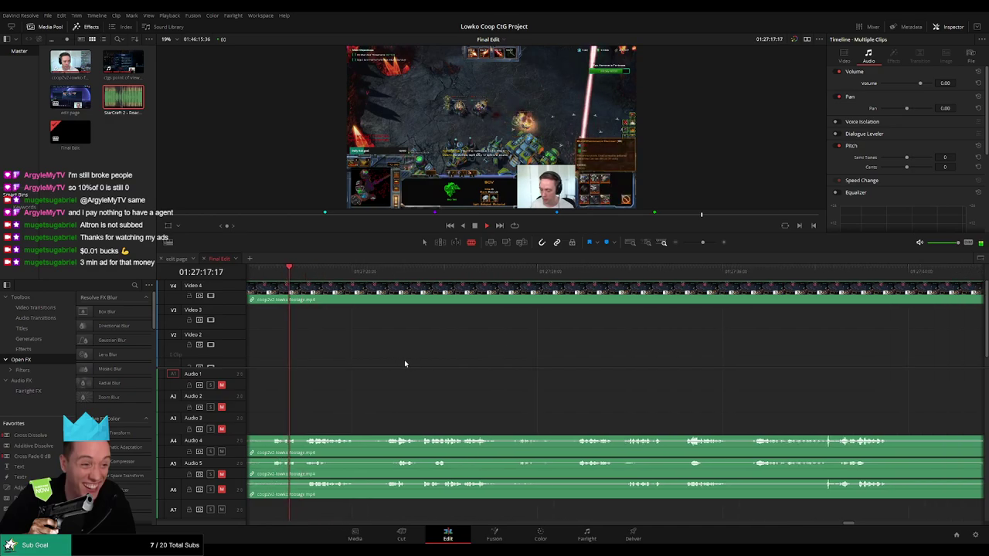
scroll(390, 360, right, 1)
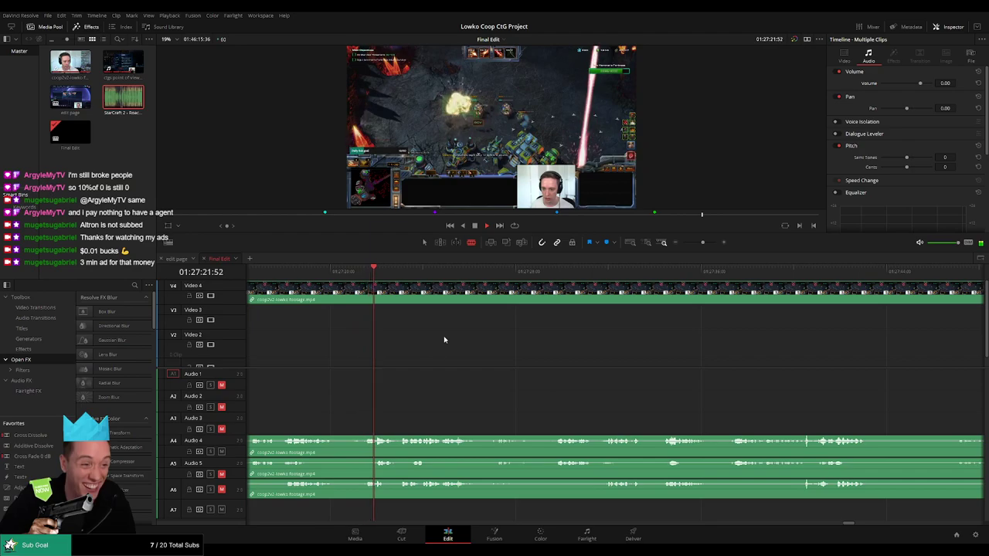
scroll(450, 353, right, 2)
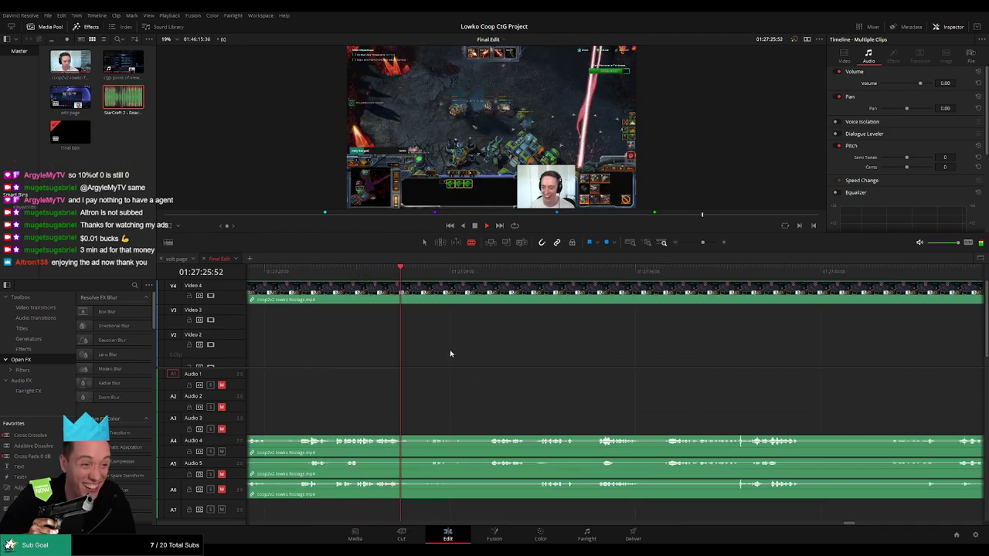
scroll(520, 357, right, 2)
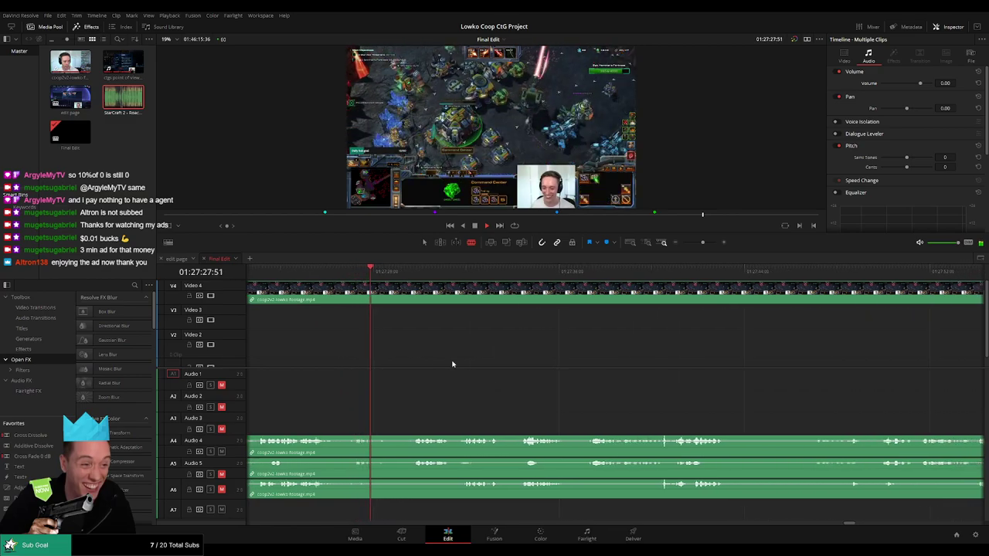
scroll(433, 361, right, 2)
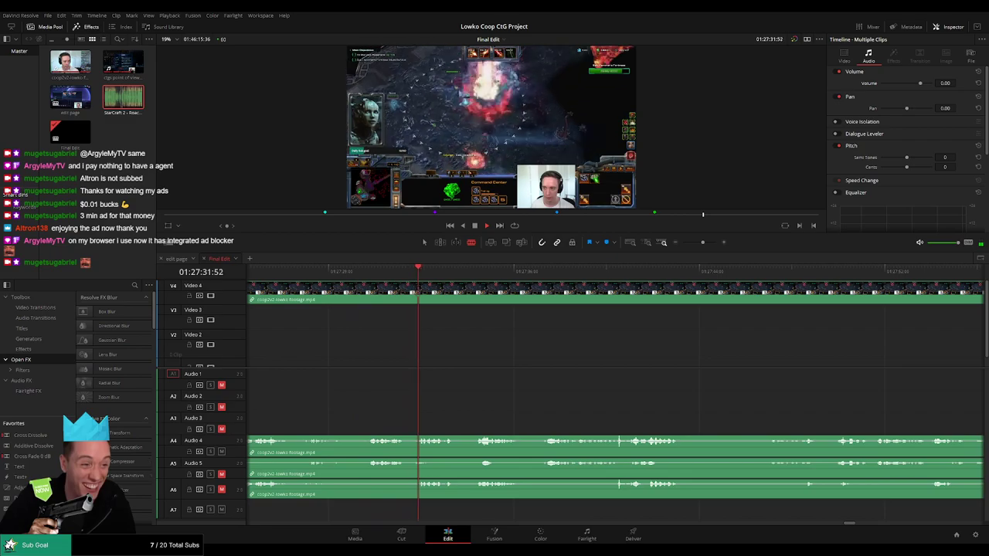
scroll(479, 349, right, 3)
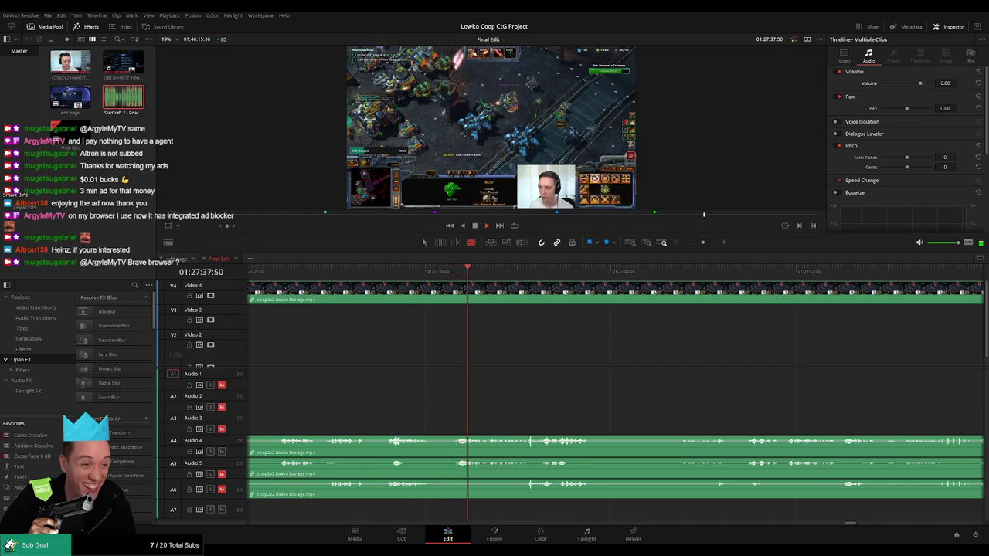
scroll(565, 355, right, 3)
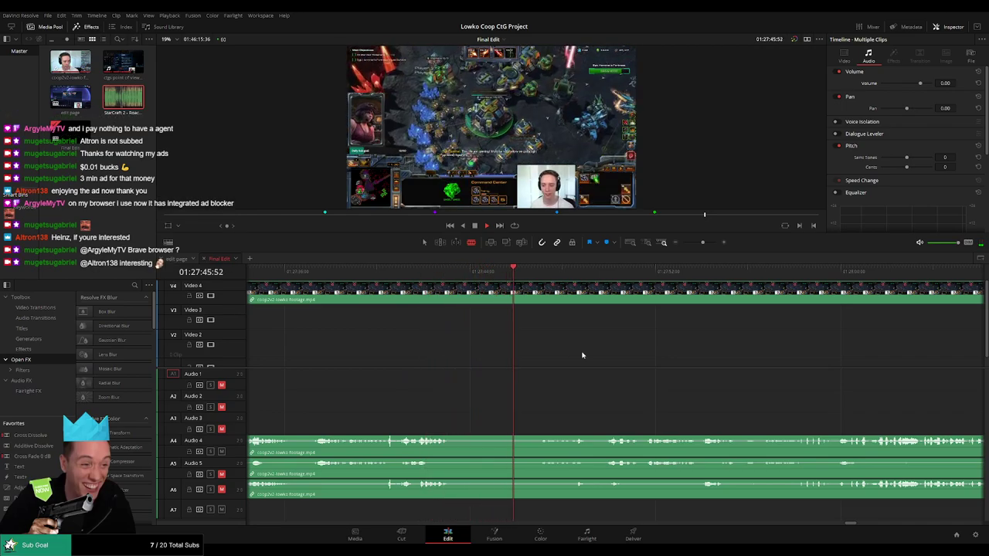
- Cut out about three seconds of the linked video and audio starting at 01:27:43:35 and close the gap
scroll(540, 354, right, 3)
click(337, 271)
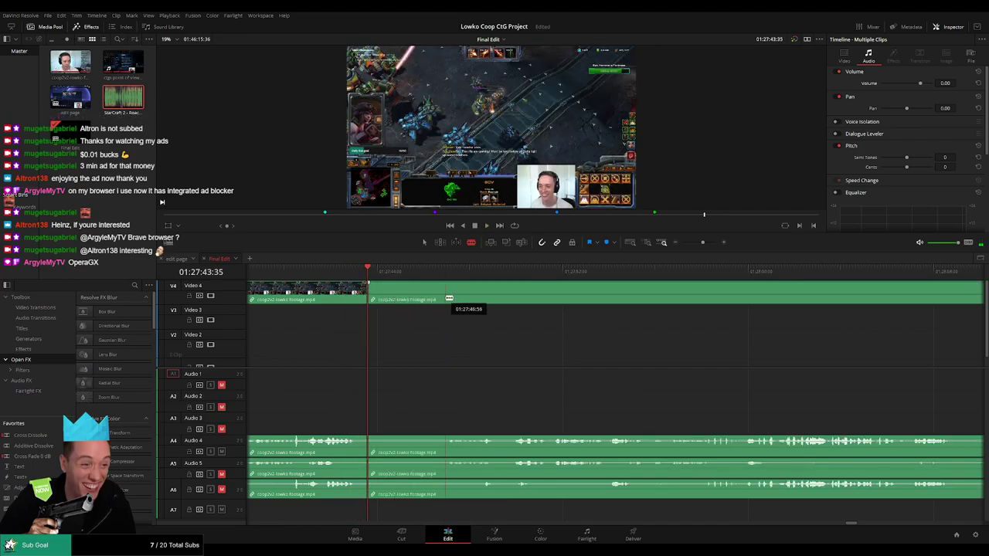
drag(449, 298, 443, 298)
click(409, 302)
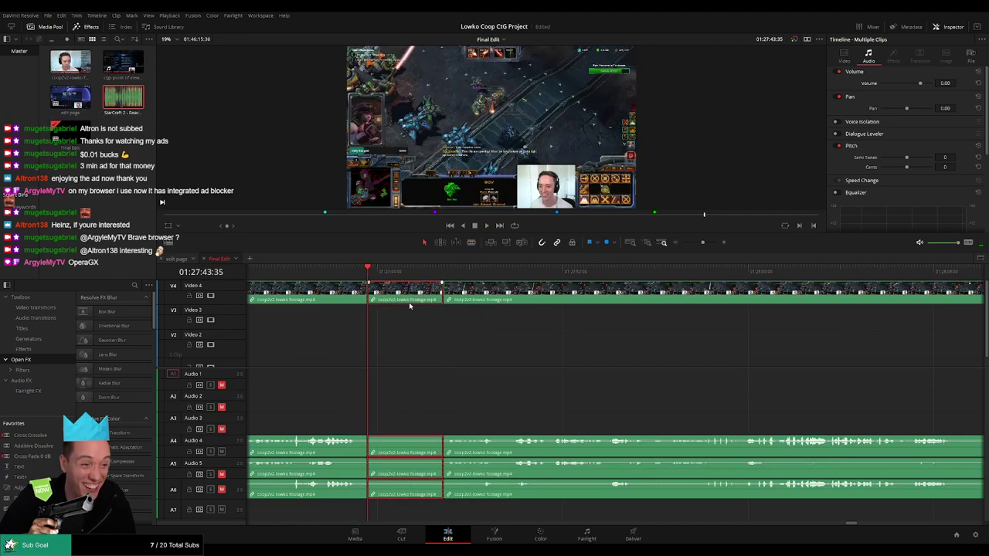
key(Delete)
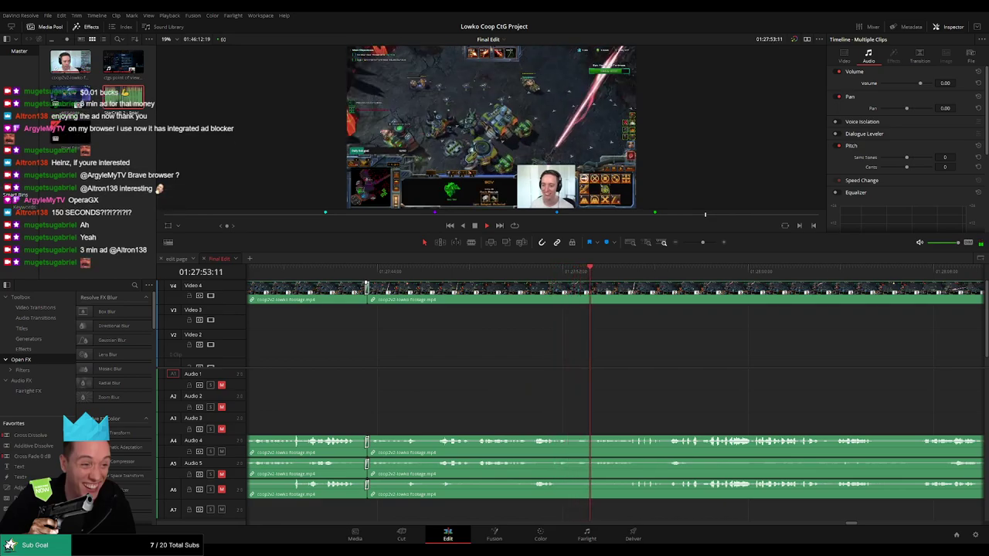
- Play on from the new cut at 01:27:43:35 and review the gameplay footage to about 01:29:35
drag(748, 364, 499, 370)
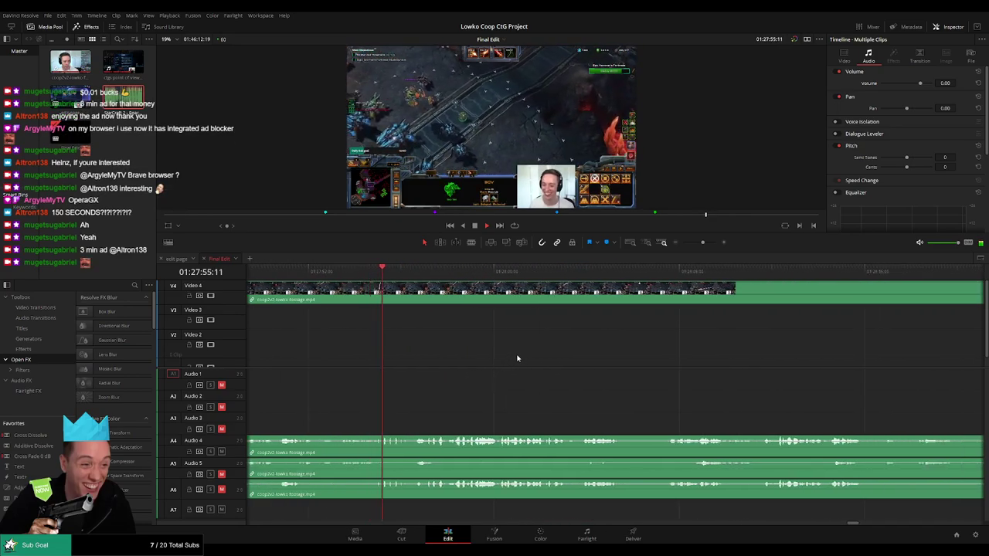
scroll(496, 355, right, 4)
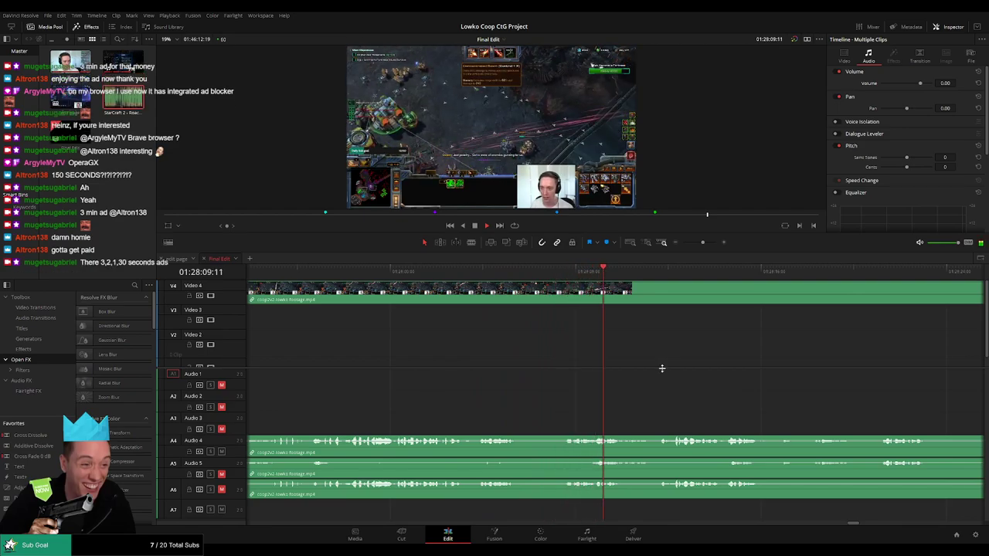
drag(693, 369, 483, 369)
scroll(550, 350, right, 2)
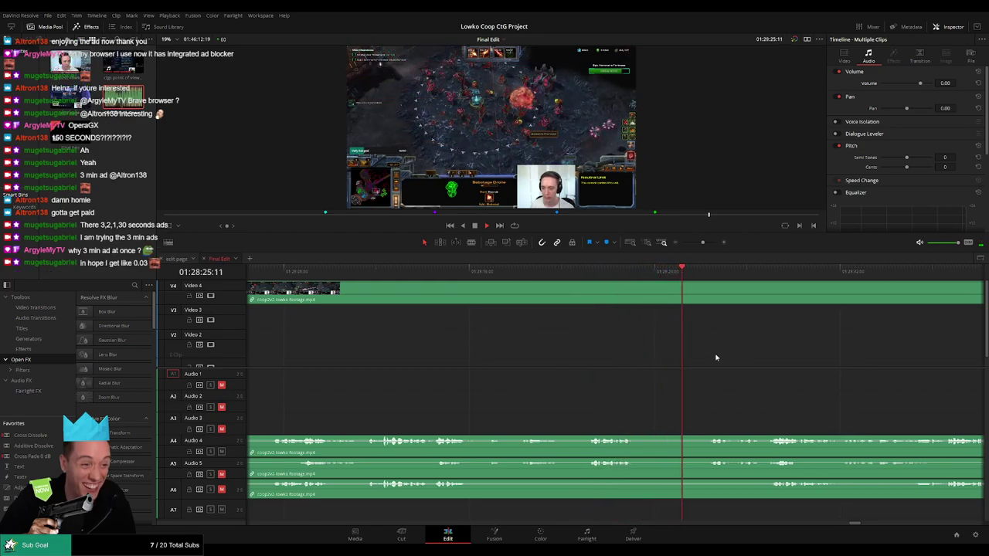
drag(717, 358, 508, 366)
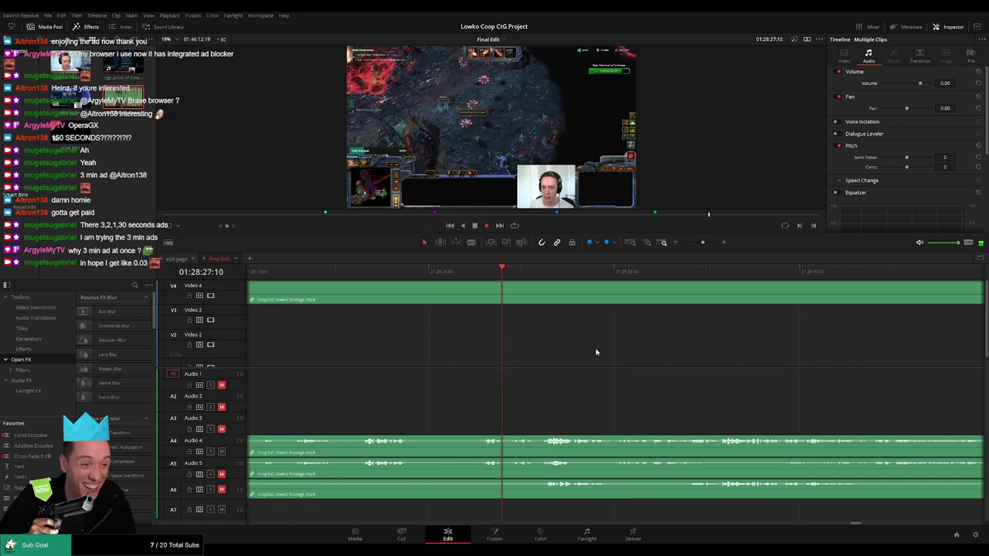
scroll(541, 357, right, 3)
scroll(532, 357, right, 4)
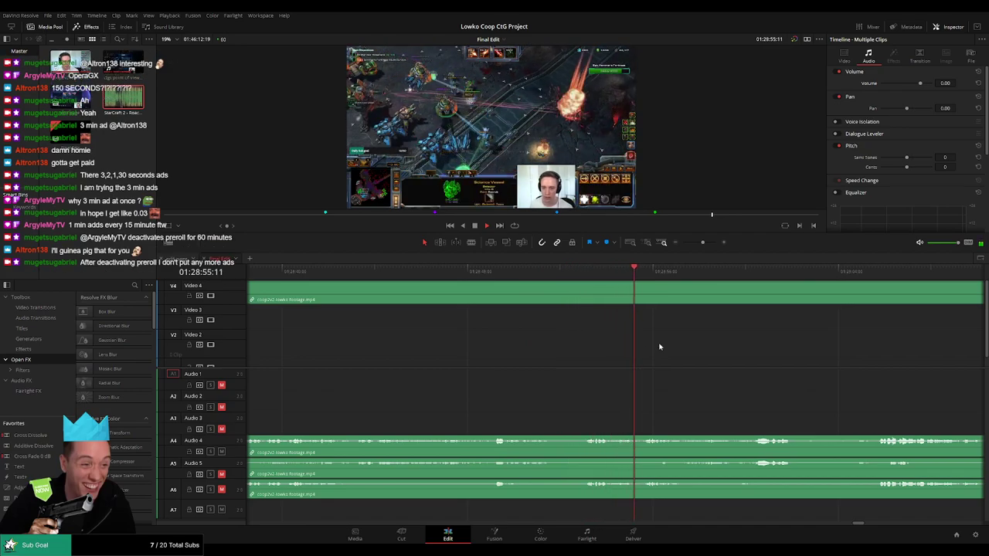
scroll(616, 356, right, 2)
mouse_move(702, 246)
mouse_down()
mouse_move(687, 247)
mouse_move(702, 247)
mouse_up()
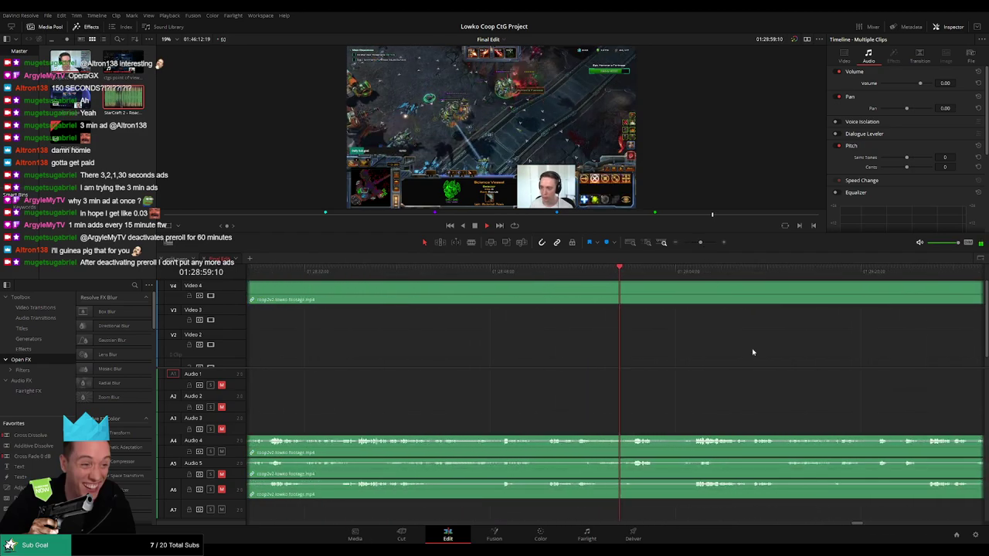
drag(753, 351, 587, 366)
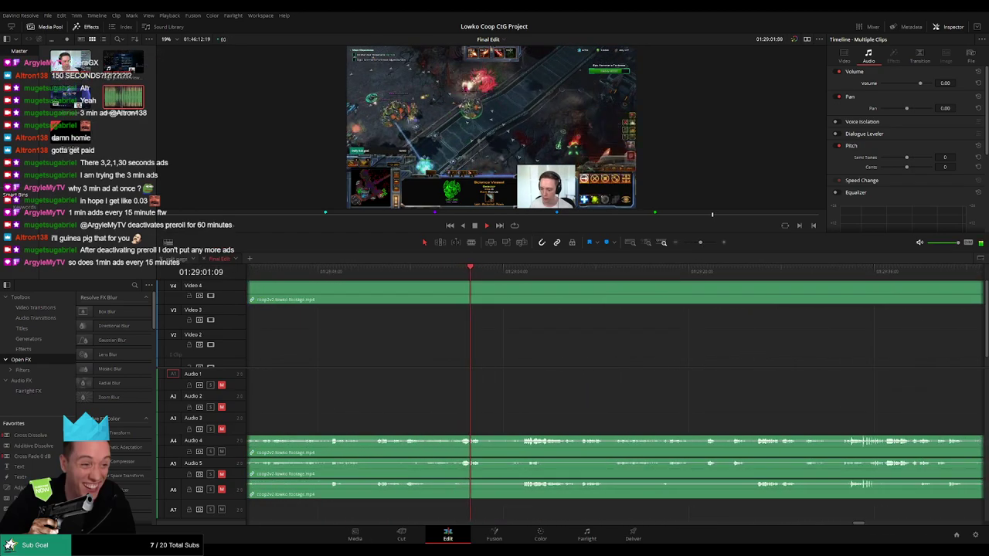
scroll(523, 348, right, 1)
scroll(522, 348, right, 1)
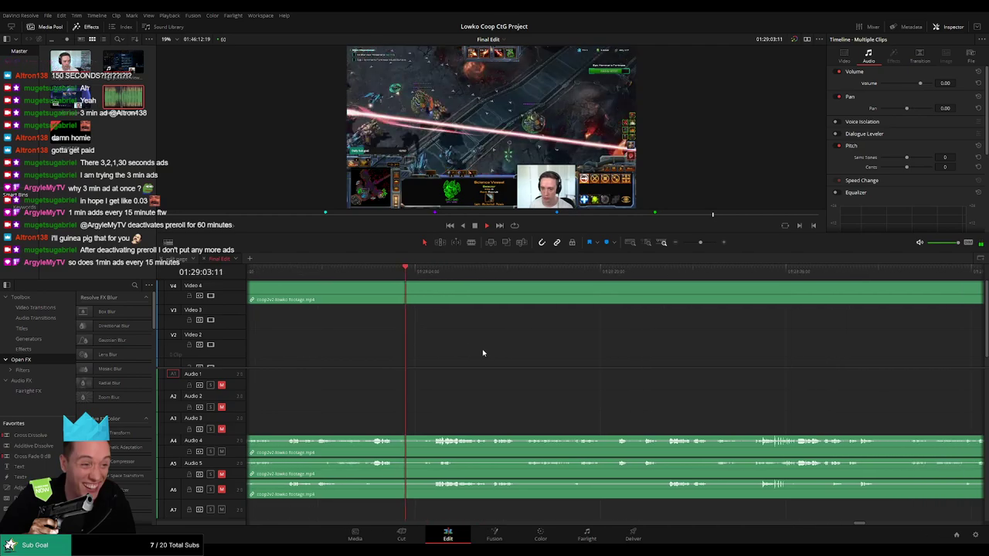
scroll(475, 356, right, 1)
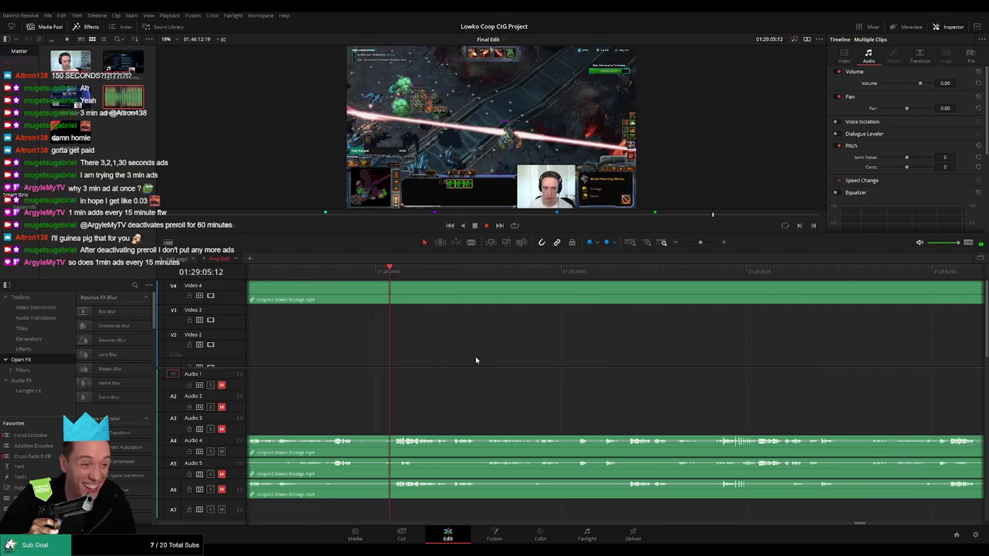
scroll(487, 363, right, 1)
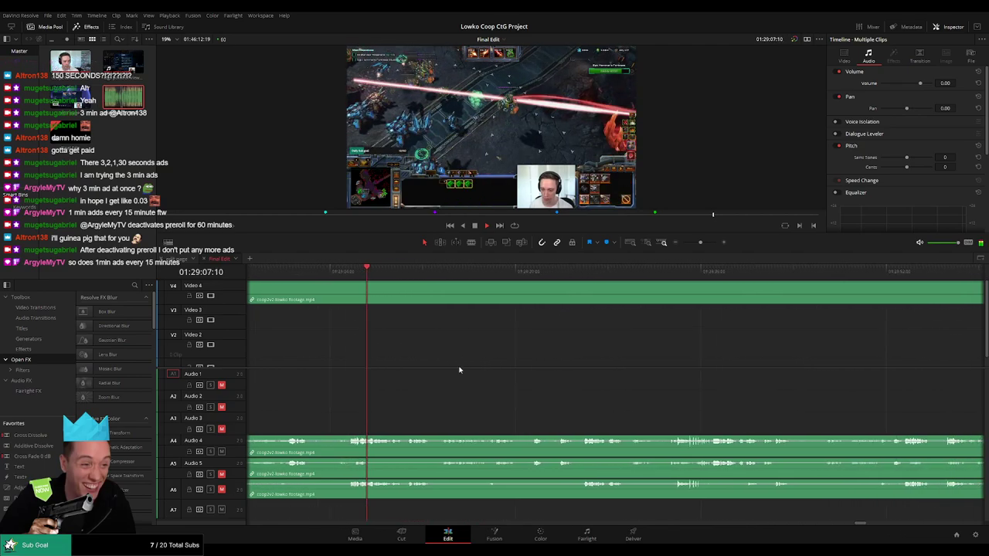
scroll(408, 367, right, 1)
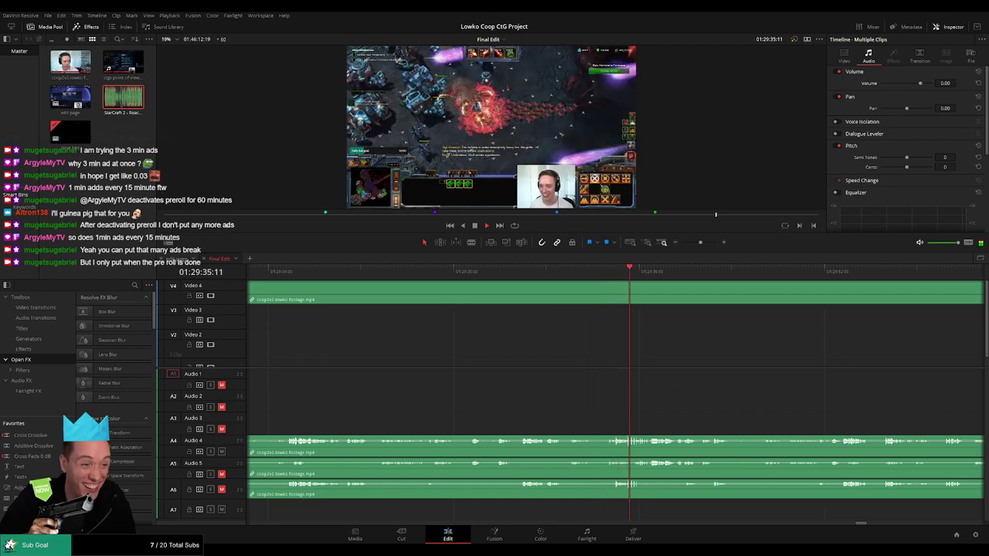
- Review the gameplay footage and its audio waveforms from about 01:29:35 to 01:30:13
drag(680, 364, 514, 369)
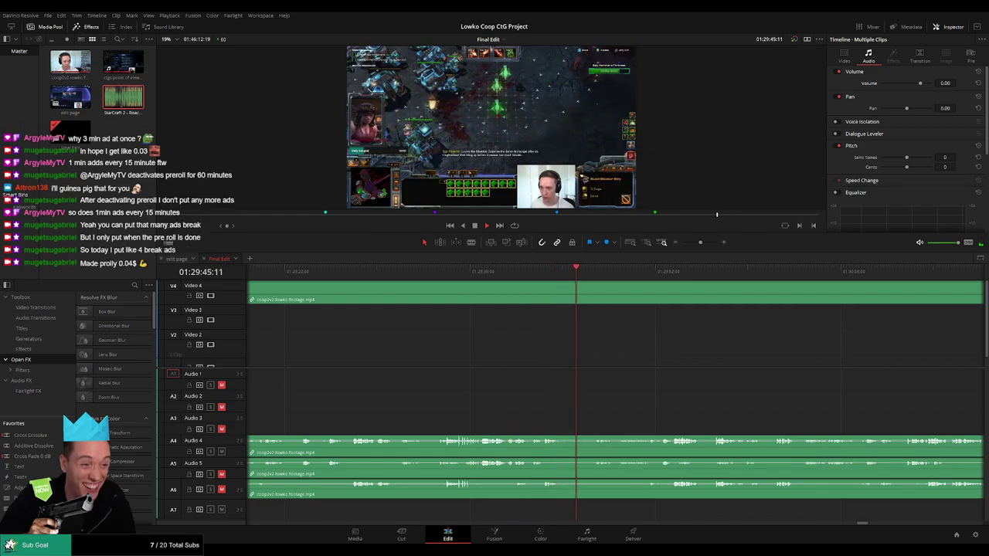
scroll(493, 353, right, 2)
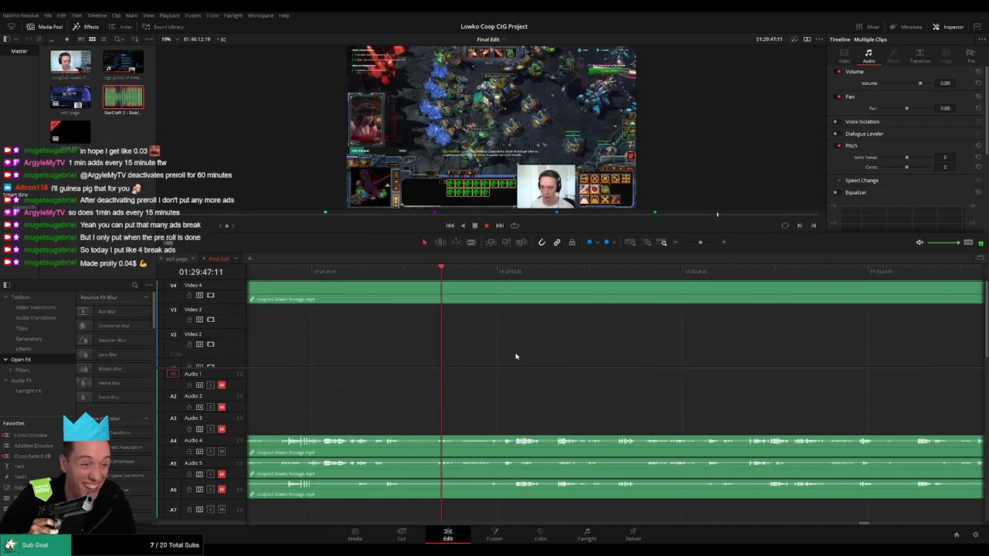
scroll(486, 358, right, 3)
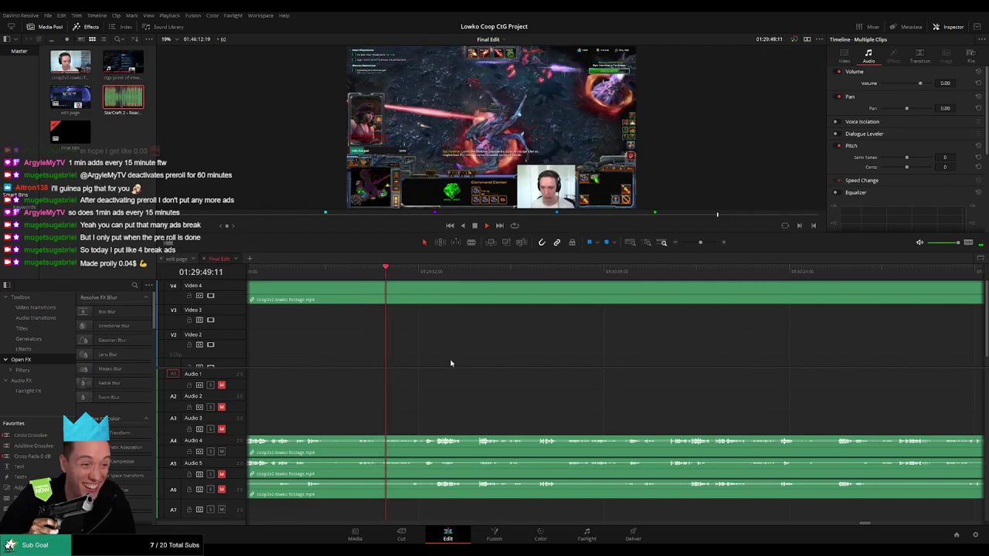
scroll(523, 353, right, 3)
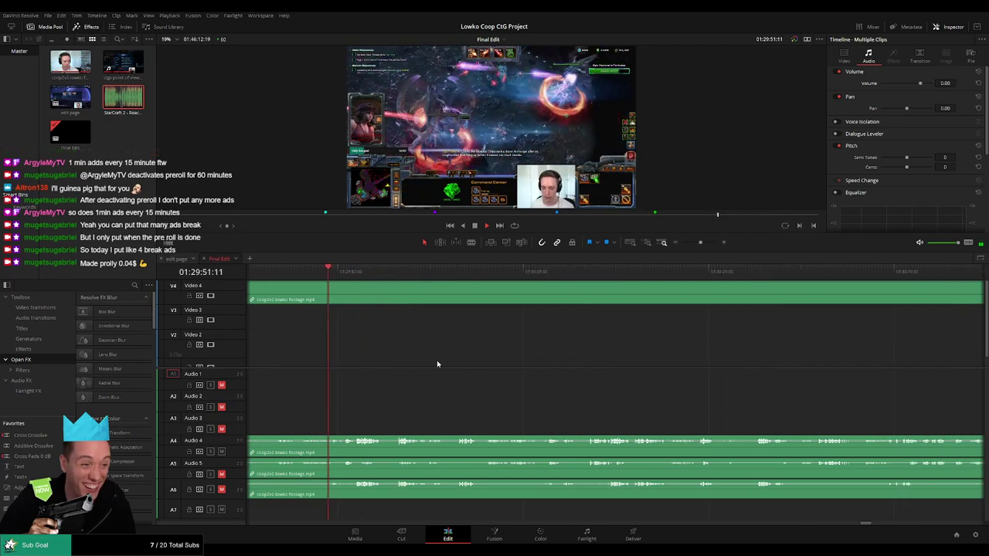
scroll(421, 360, right, 3)
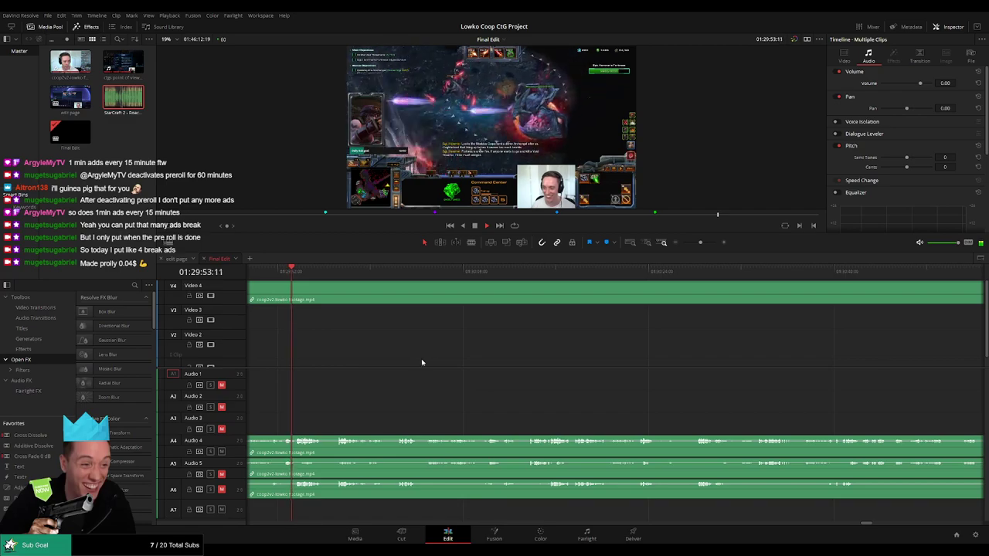
scroll(414, 361, right, 1)
scroll(541, 364, left, 6)
scroll(587, 351, right, 3)
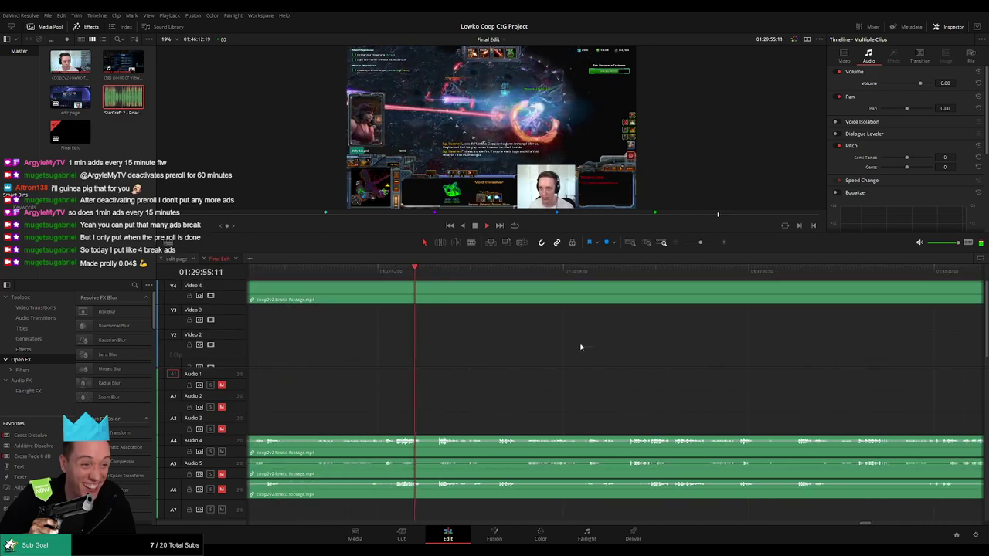
mouse_move(699, 246)
mouse_down()
mouse_move(679, 246)
mouse_move(702, 244)
mouse_up()
scroll(602, 358, right, 3)
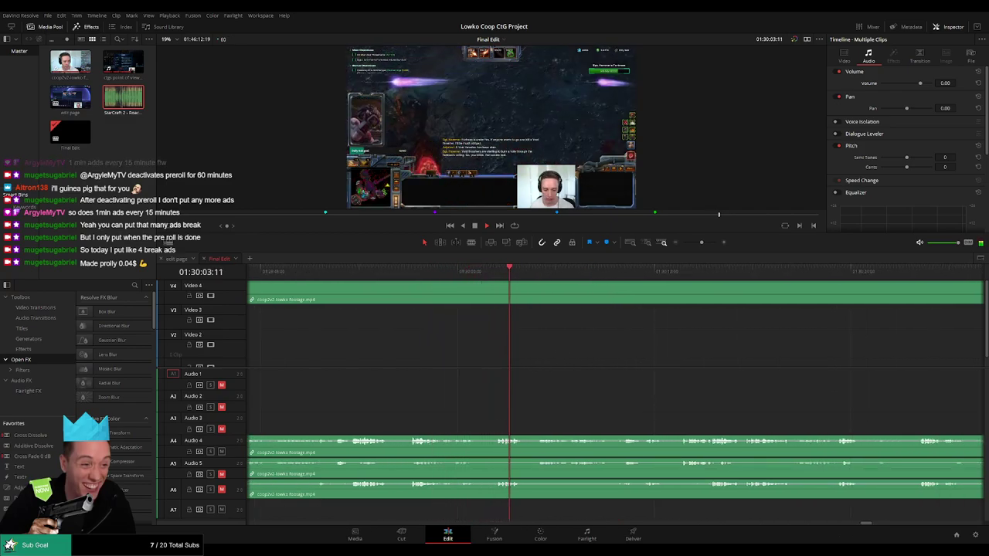
scroll(621, 361, right, 2)
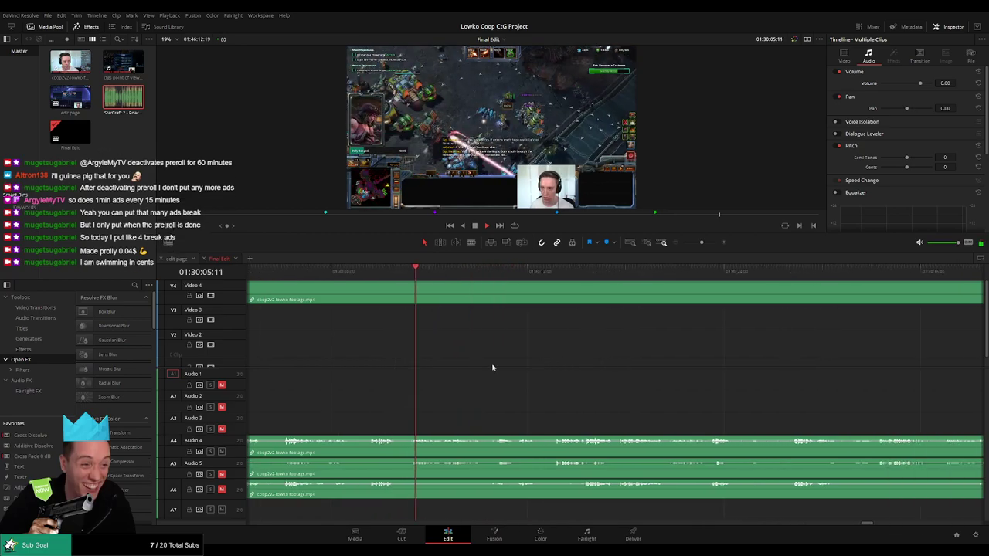
scroll(509, 365, right, 2)
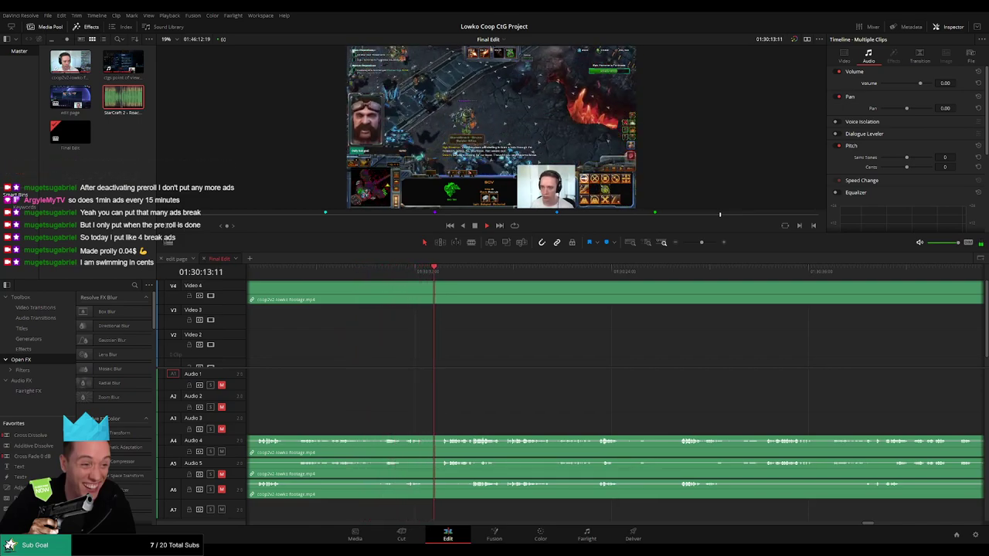
- Review the gameplay footage and its audio waveforms from about 01:30:13 to 01:30:49 for moments worth trimming
drag(568, 356, 482, 360)
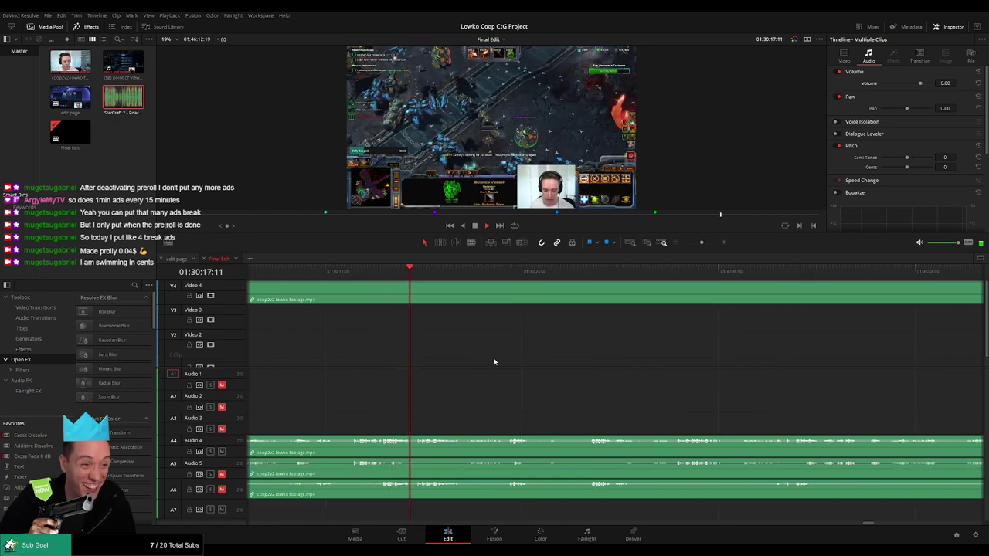
scroll(498, 360, right, 2)
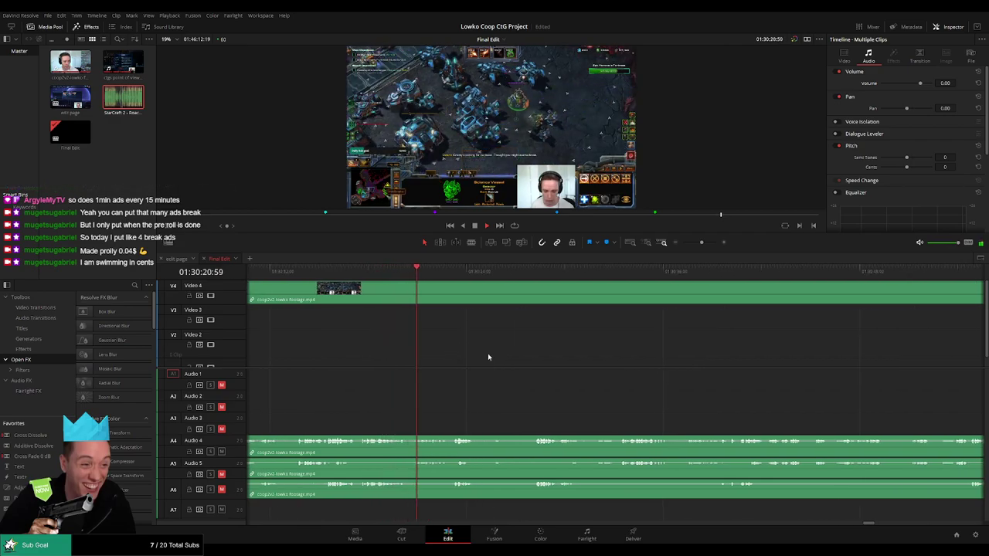
scroll(464, 358, right, 2)
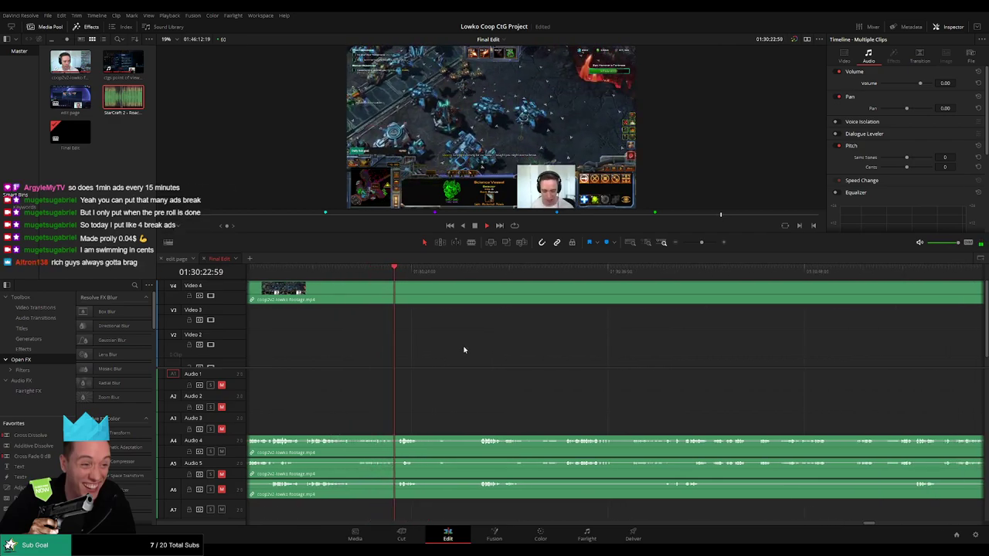
scroll(471, 352, right, 1)
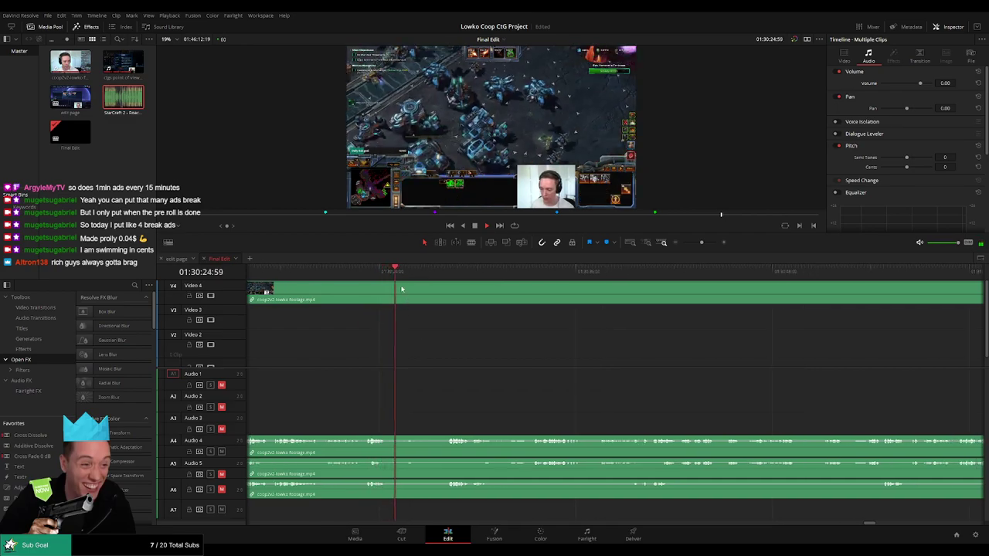
click(453, 275)
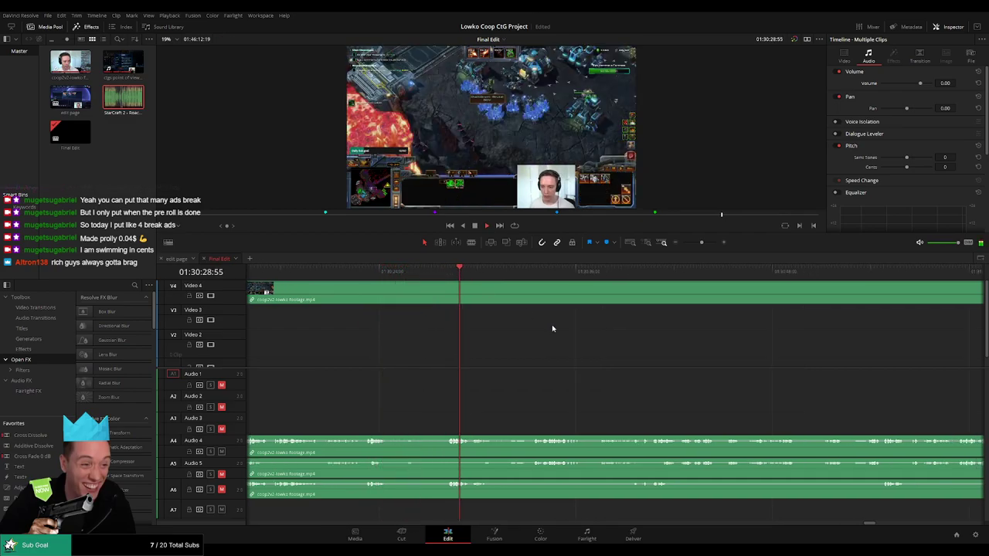
scroll(610, 352, right, 3)
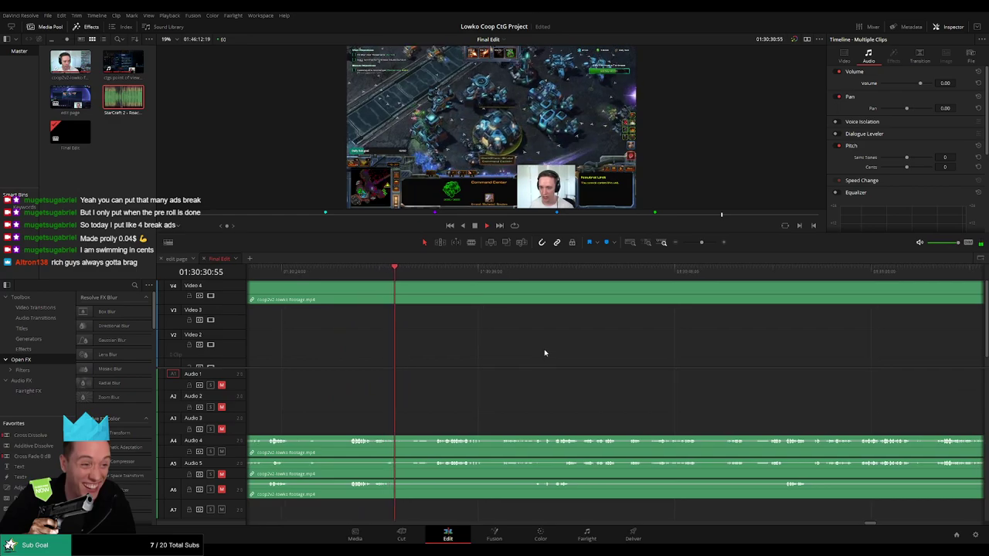
scroll(541, 357, right, 1)
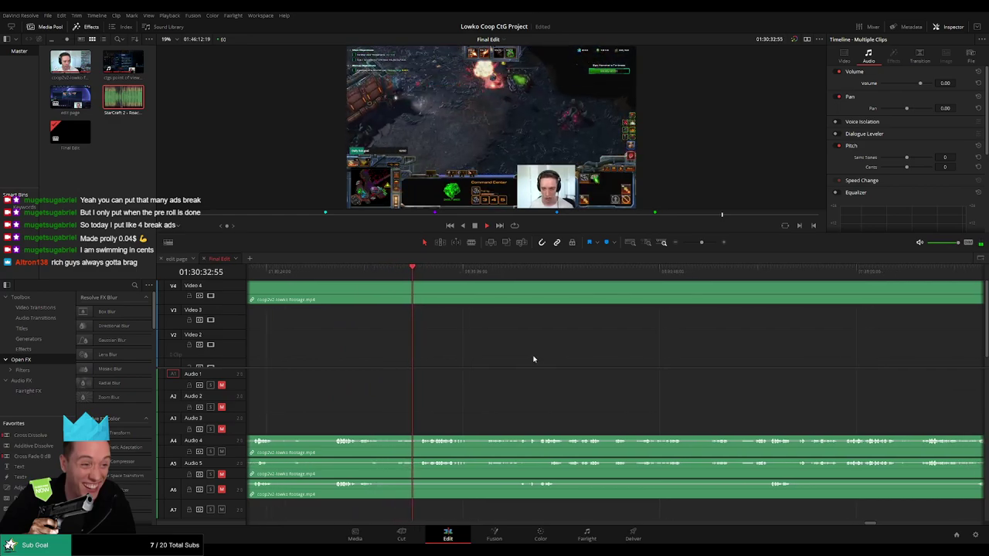
scroll(538, 354, right, 3)
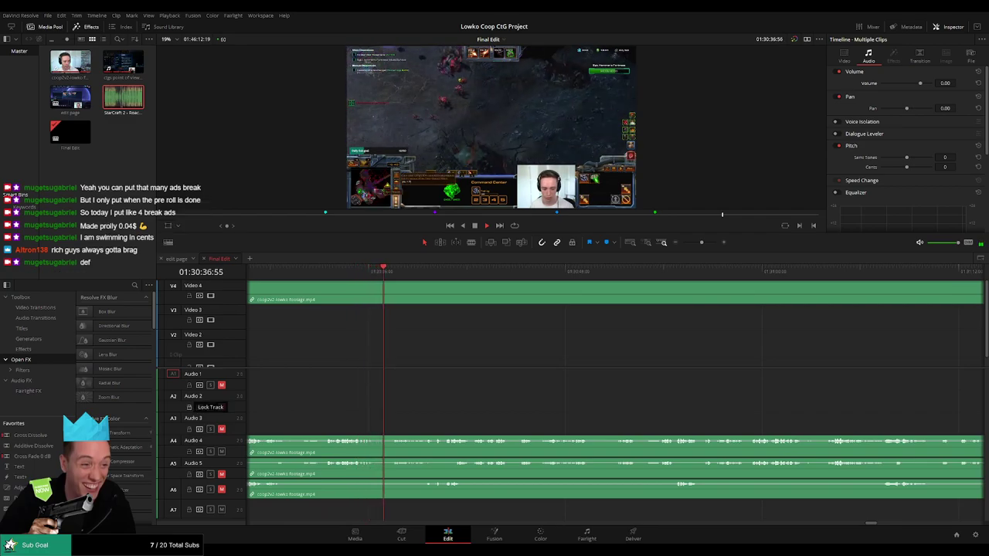
scroll(541, 355, right, 3)
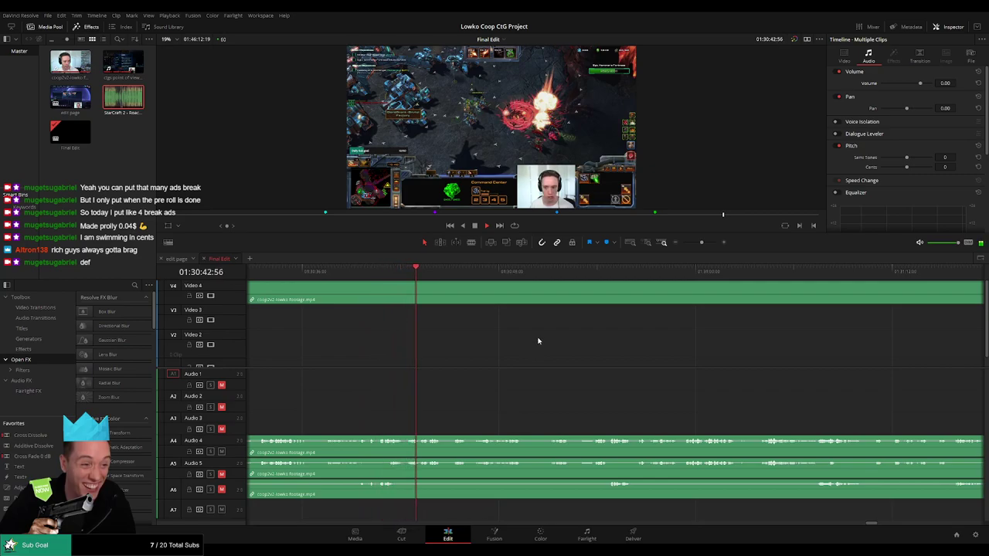
scroll(512, 350, right, 3)
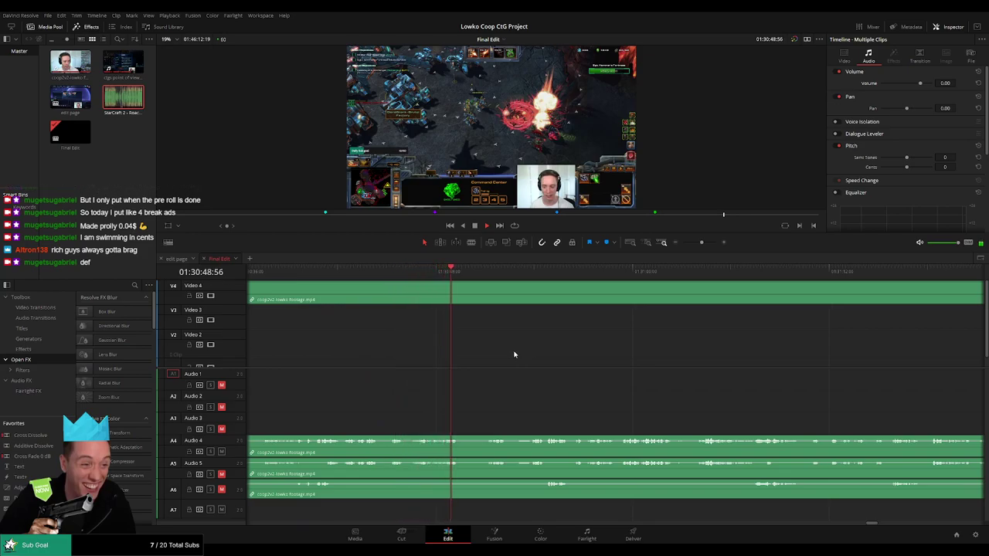
- Cut out about one and a half seconds of the linked video and audio starting at about 01:30:49 and close the gap
key(b)
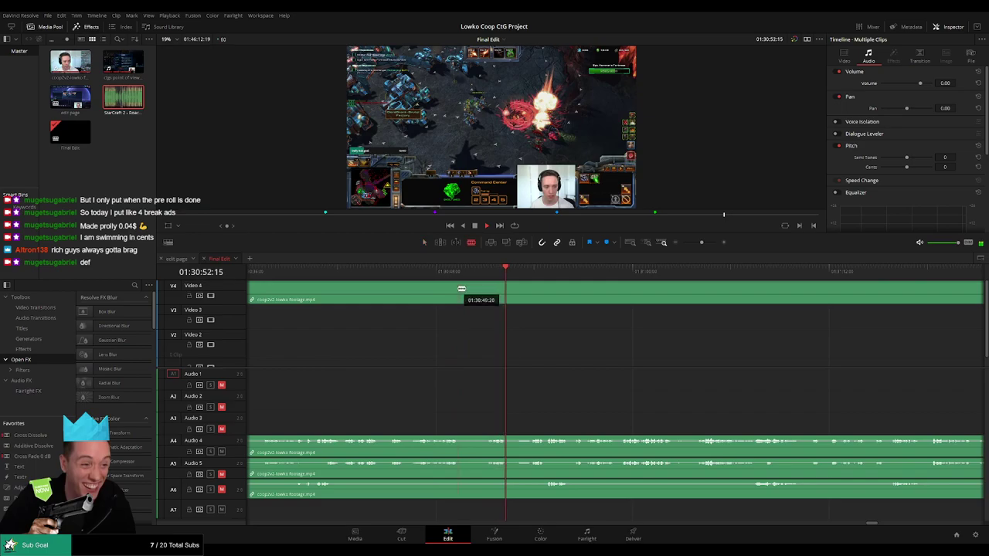
click(460, 286)
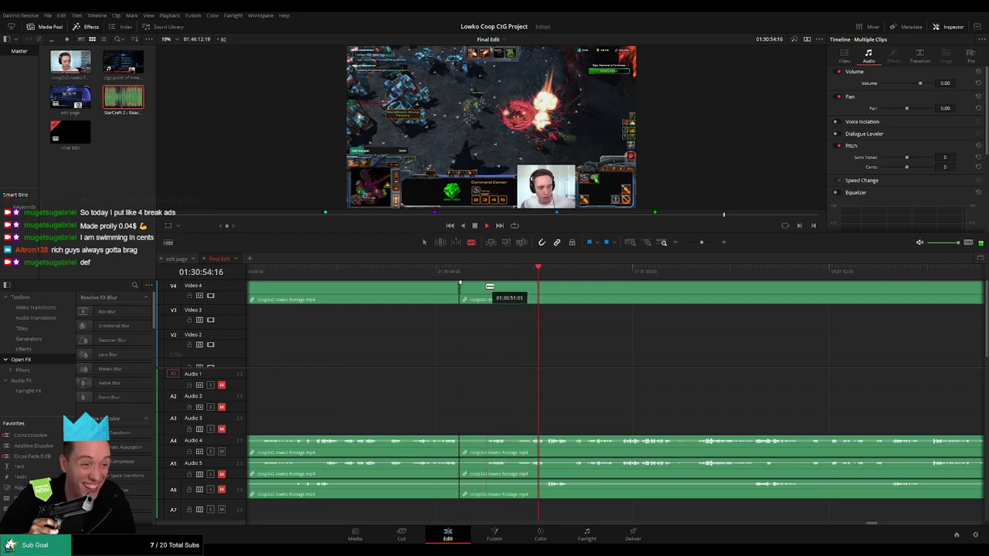
click(485, 287)
key(a)
click(474, 289)
key(Delete)
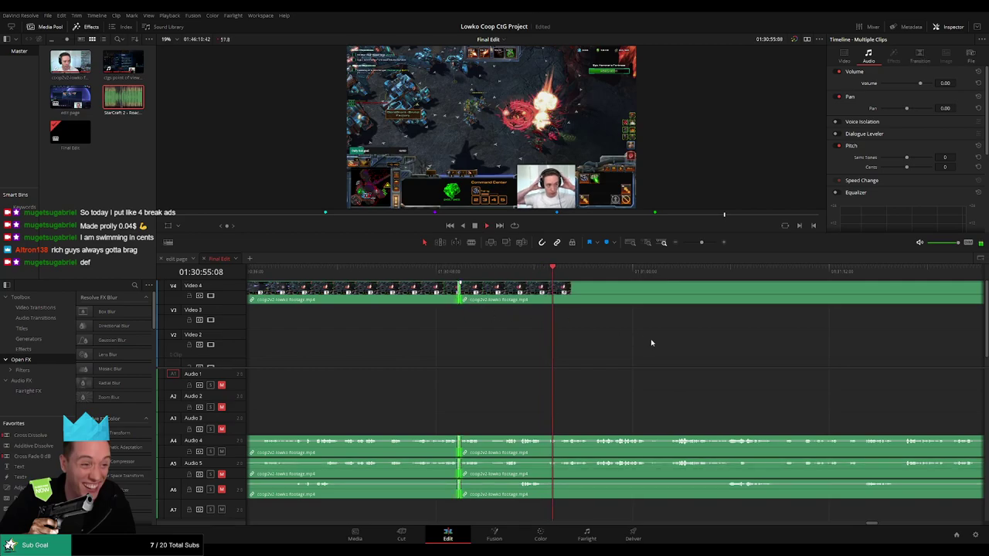
click(688, 344)
- Play on from about 01:30:55 and review the paused-game and reconnect section through to about 01:31:59
drag(711, 346, 498, 354)
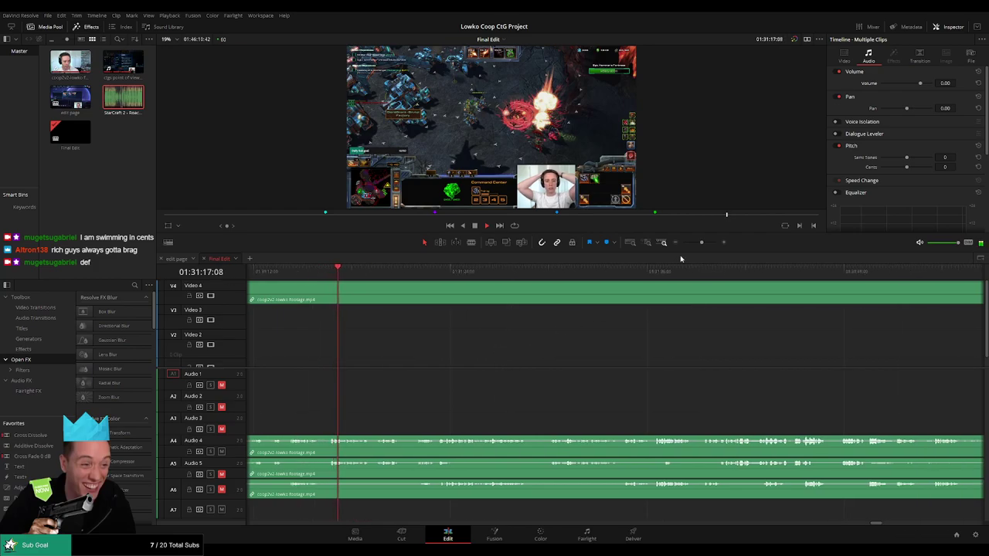
mouse_move(701, 242)
mouse_down()
mouse_move(678, 246)
mouse_move(702, 245)
mouse_up()
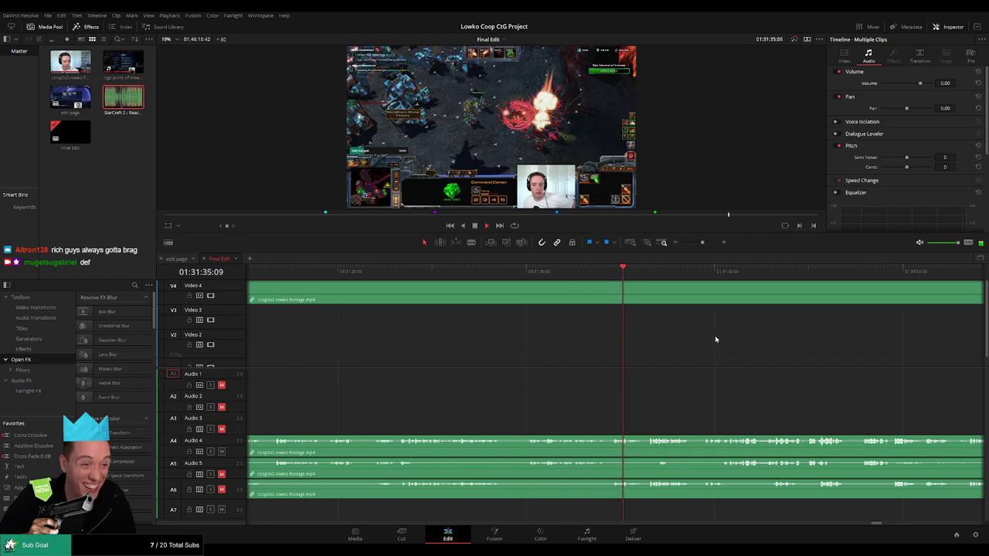
drag(715, 337, 387, 360)
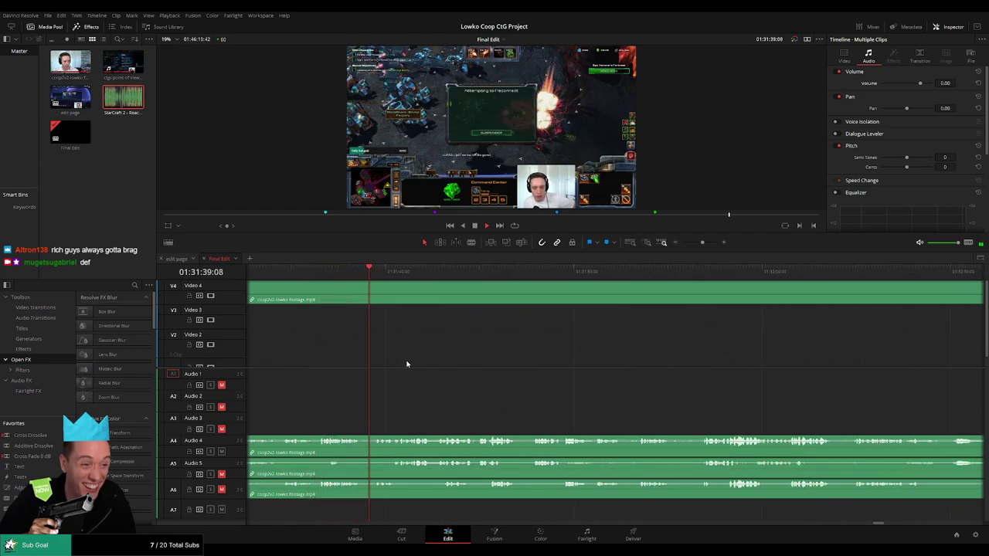
scroll(551, 361, right, 2)
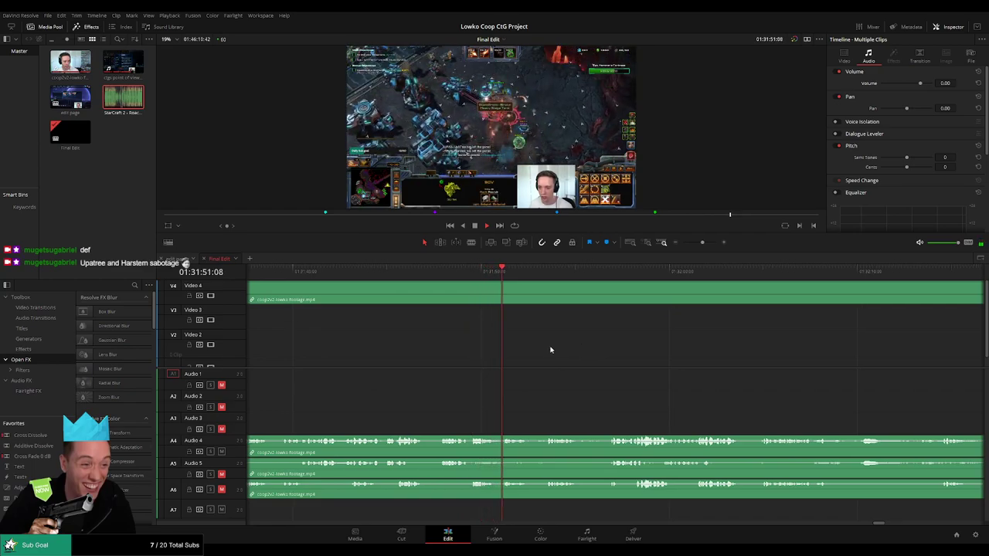
scroll(551, 350, right, 2)
scroll(430, 360, right, 2)
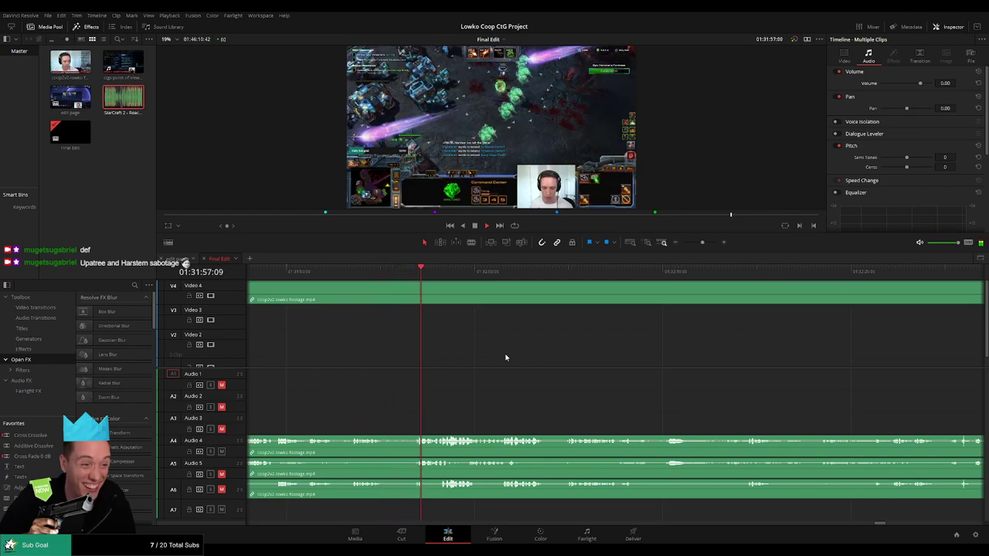
scroll(523, 353, right, 2)
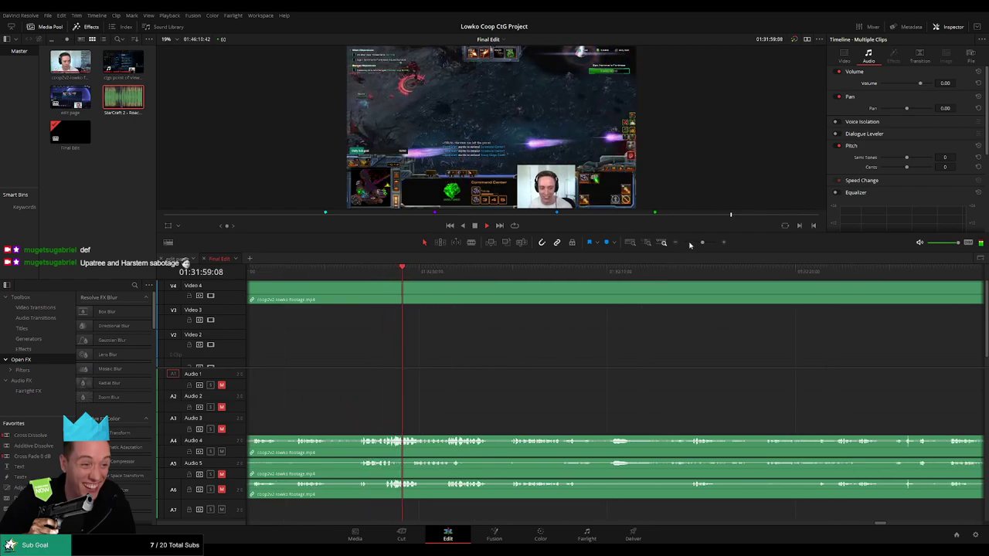
- Review the gameplay footage at a closer timeline scale from about 01:31:59 to 01:32:31
drag(702, 243, 703, 244)
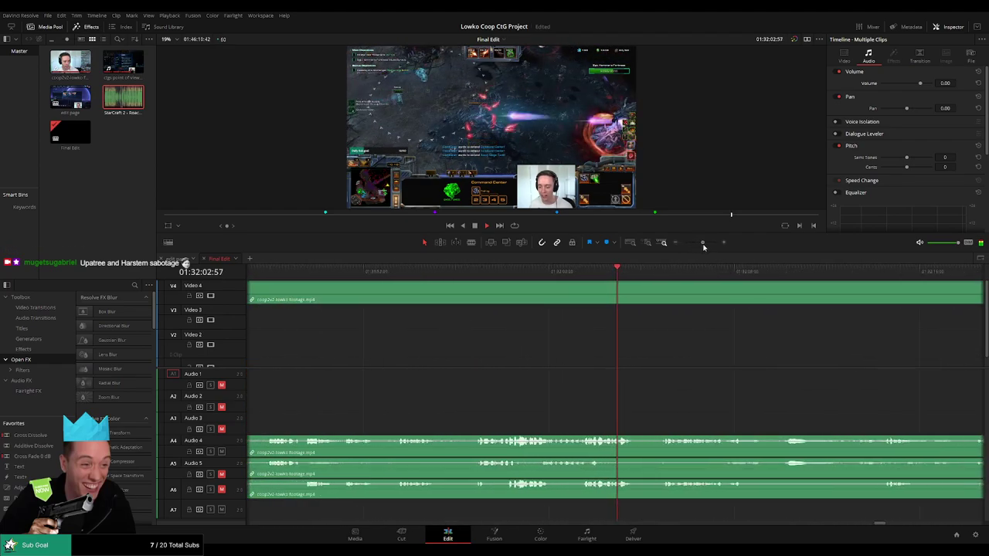
scroll(607, 322, right, 6)
click(455, 274)
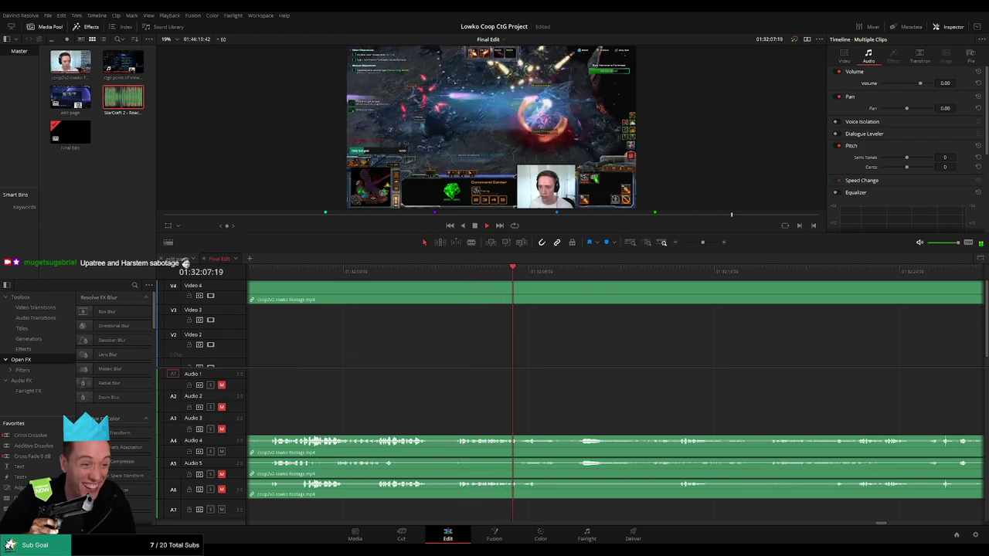
scroll(461, 373, right, 5)
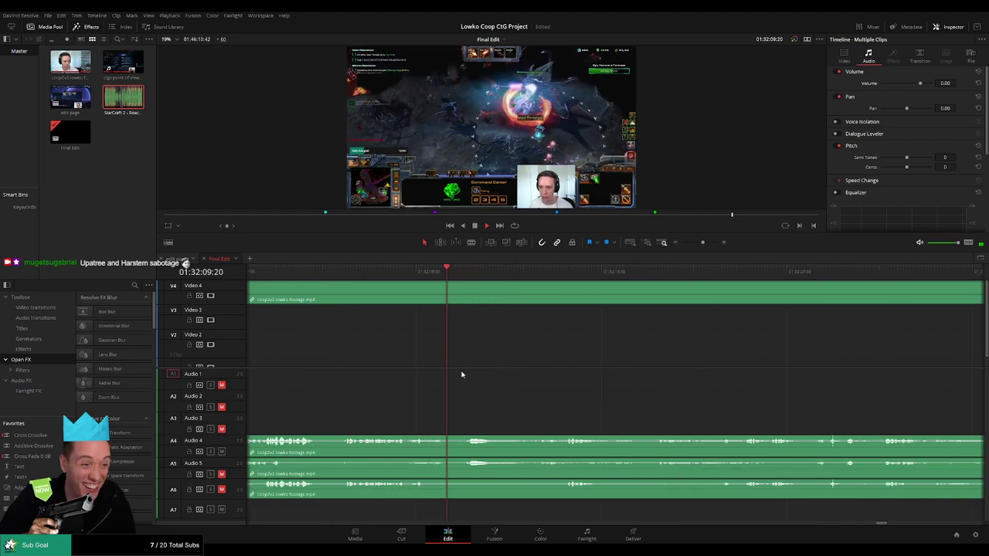
scroll(477, 360, right, 1)
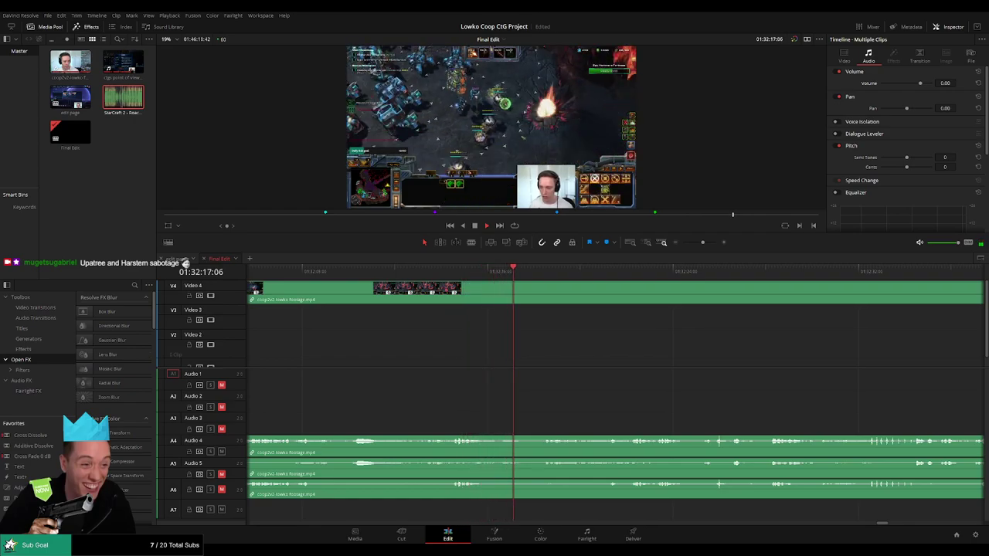
drag(655, 338, 380, 354)
scroll(463, 355, right, 2)
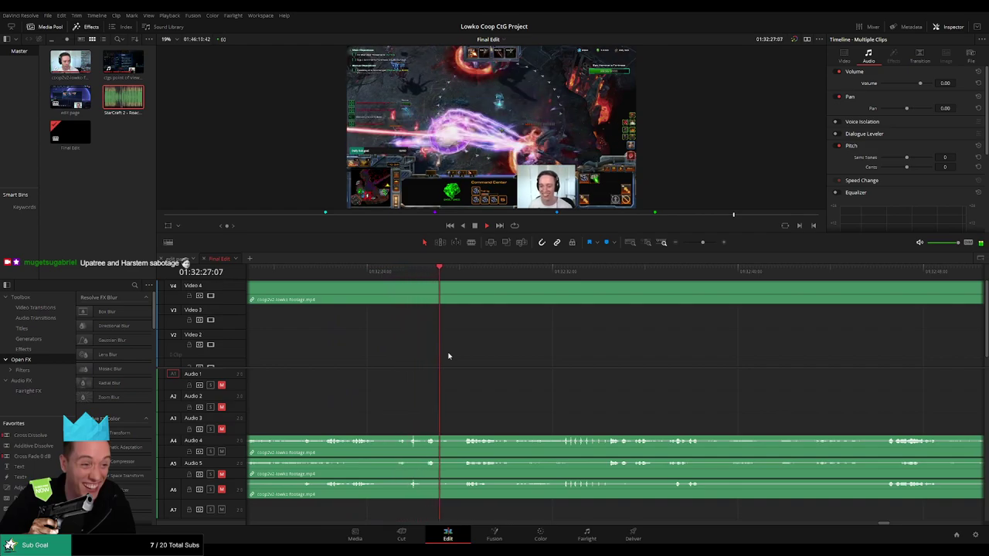
scroll(507, 355, right, 4)
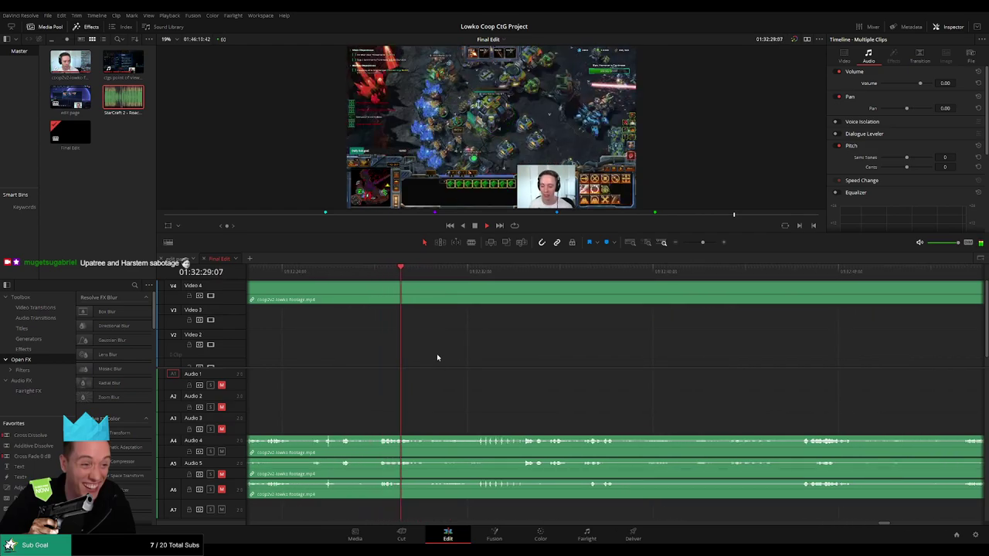
scroll(415, 355, right, 5)
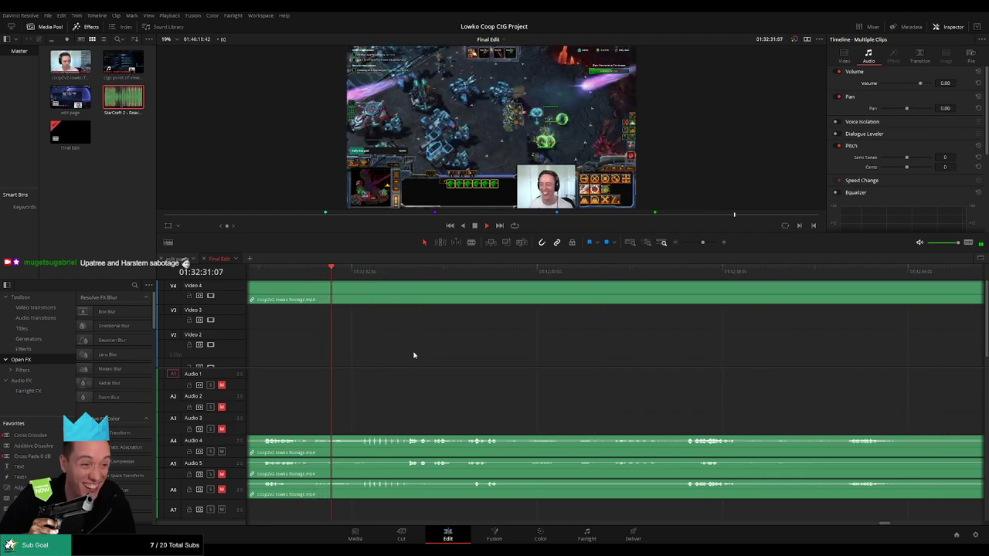
- Replay the gameplay footage from about 01:32:28 and review it with its audio waveforms through to about 01:32:59
click(281, 269)
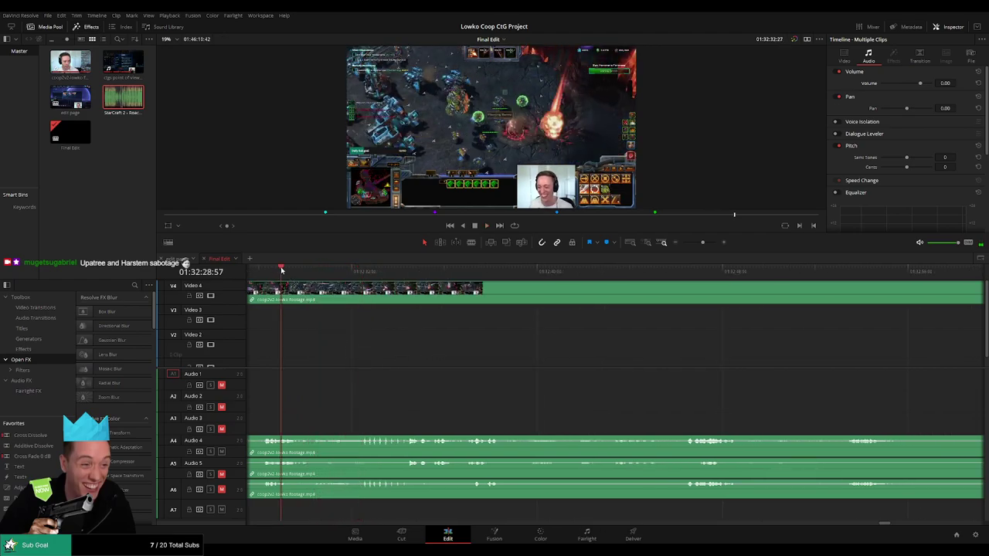
scroll(426, 326, left, 3)
drag(357, 272, 340, 273)
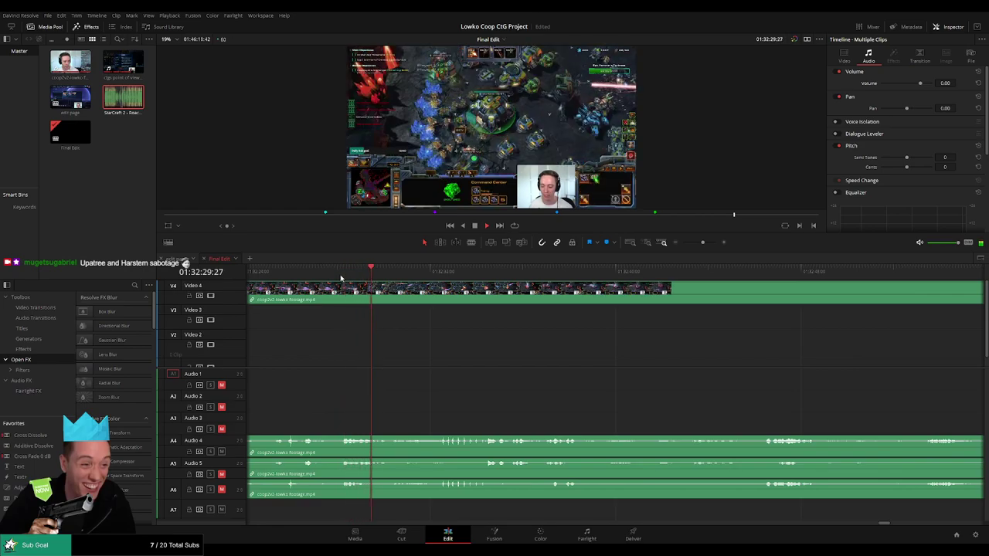
scroll(454, 345, right, 4)
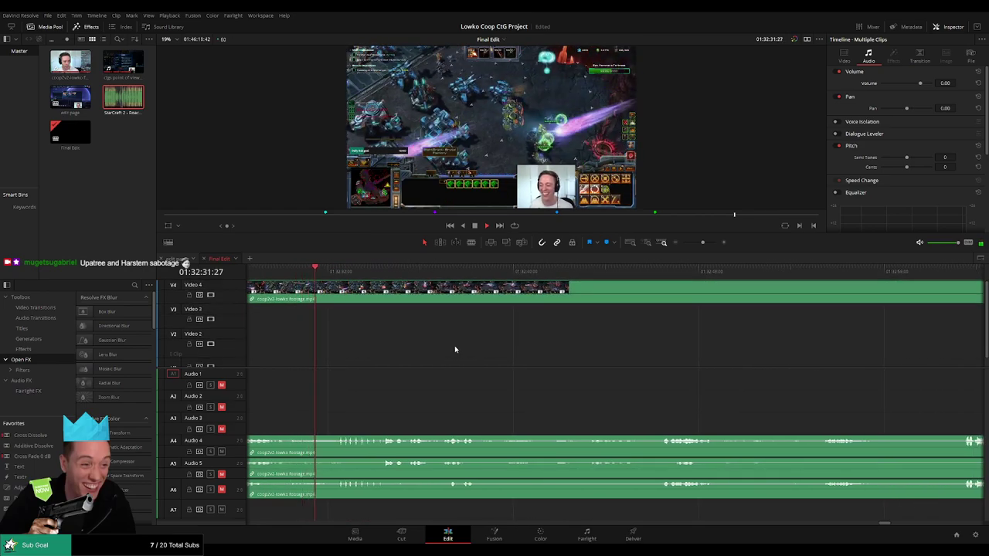
scroll(531, 347, right, 3)
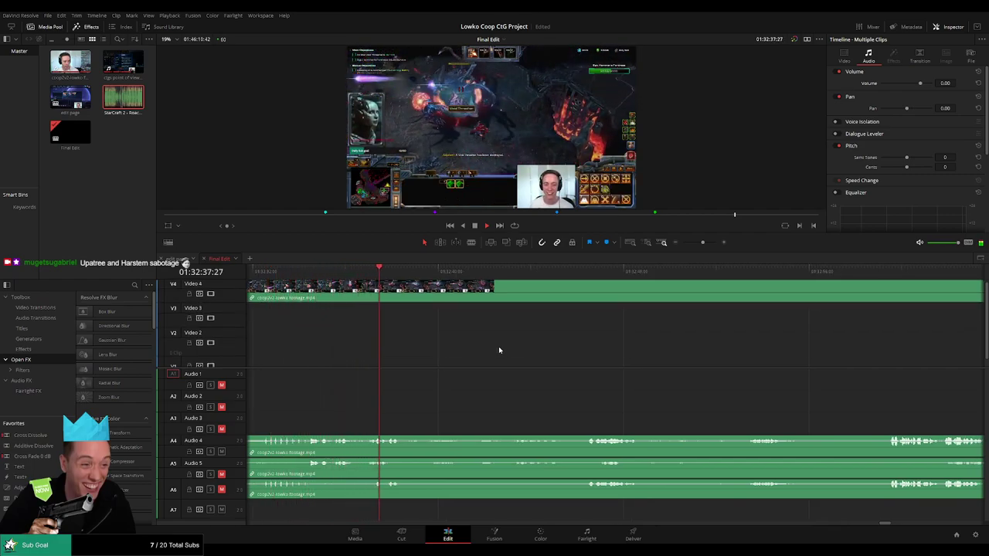
scroll(499, 350, right, 3)
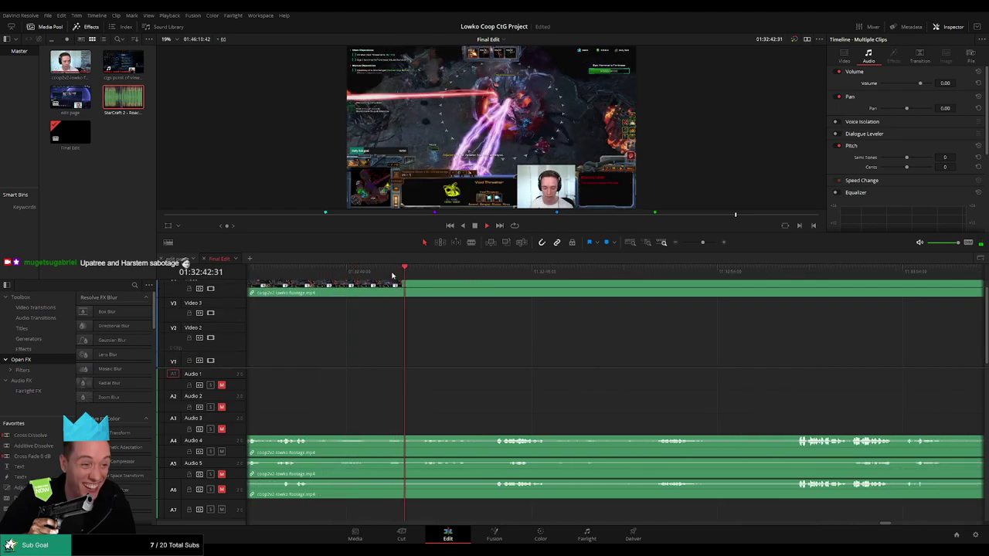
scroll(468, 345, right, 1)
scroll(468, 346, right, 2)
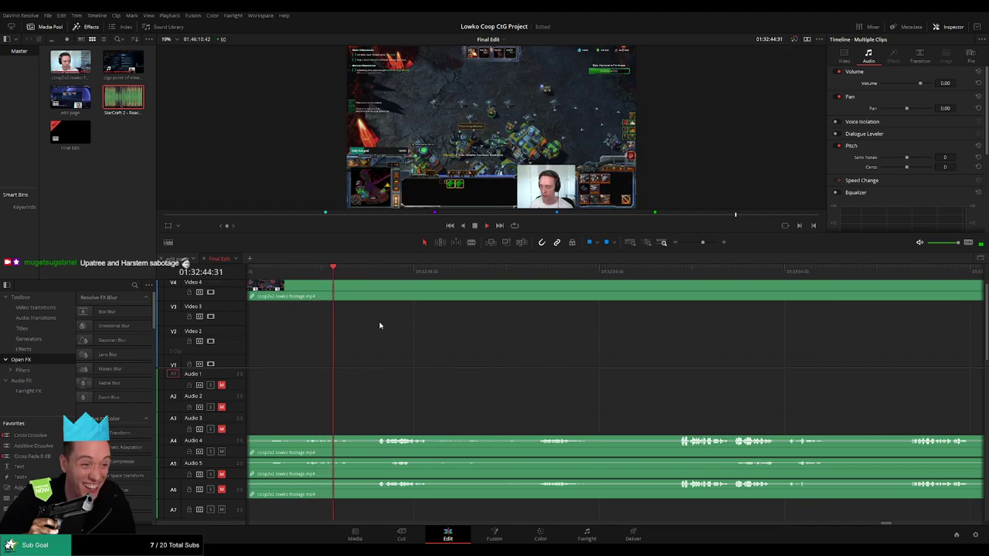
scroll(464, 349, right, 3)
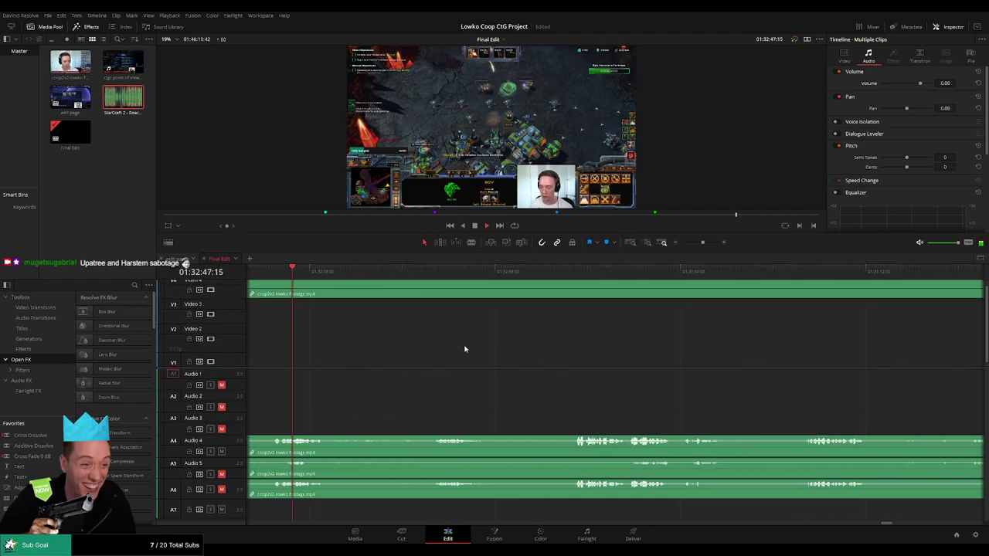
drag(341, 277, 428, 277)
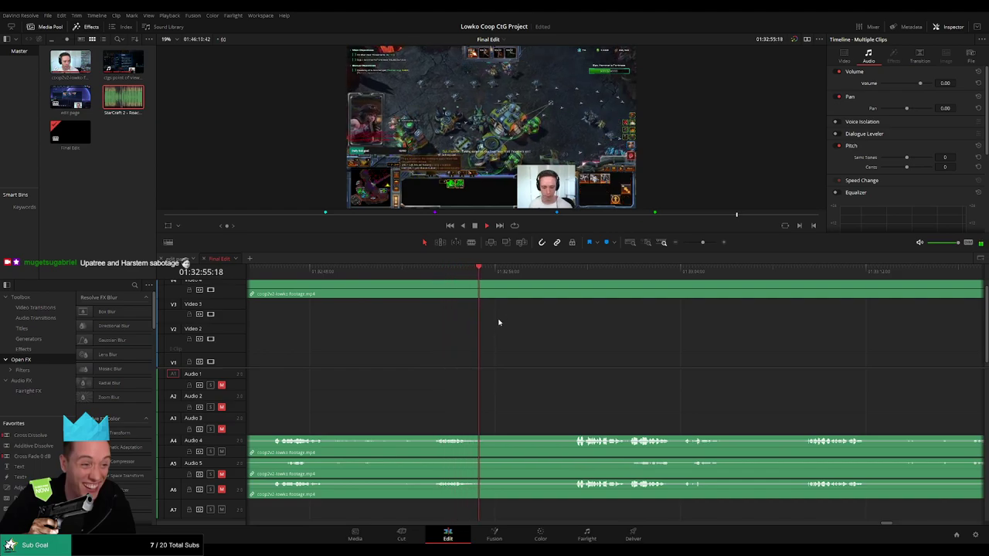
click(556, 274)
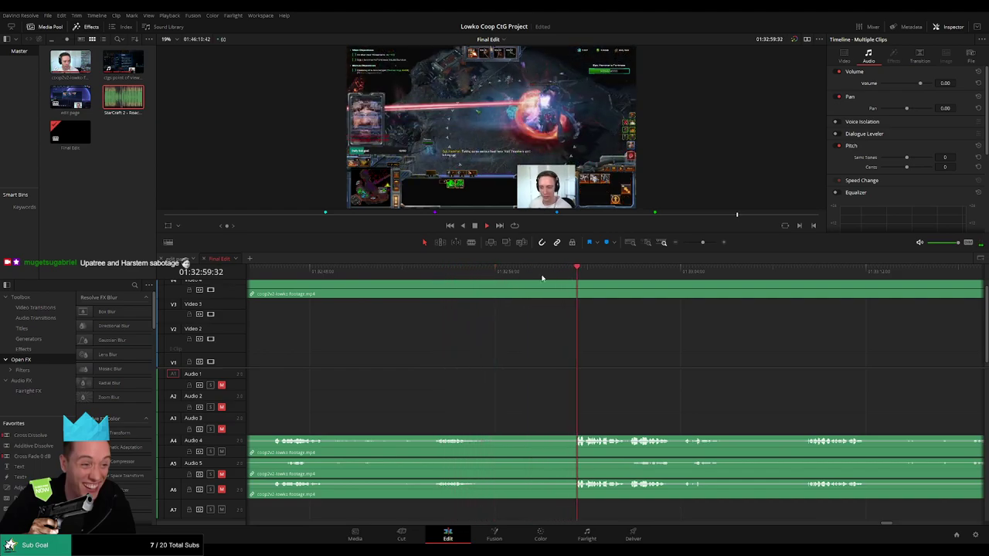
- Cut out about four and a half seconds of linked gameplay footage from about 01:33:12 to 01:33:16 and close the gap
scroll(591, 347, right, 6)
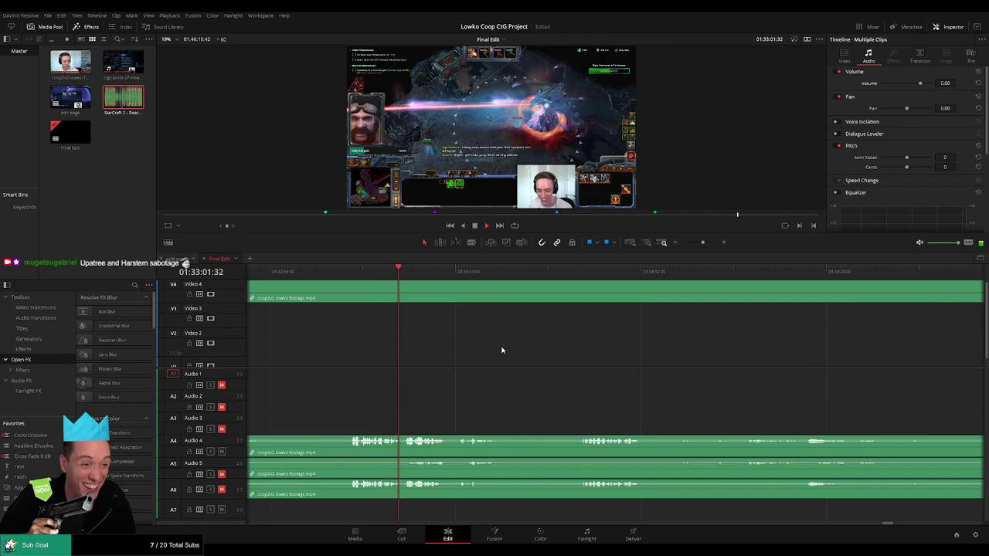
scroll(498, 350, right, 2)
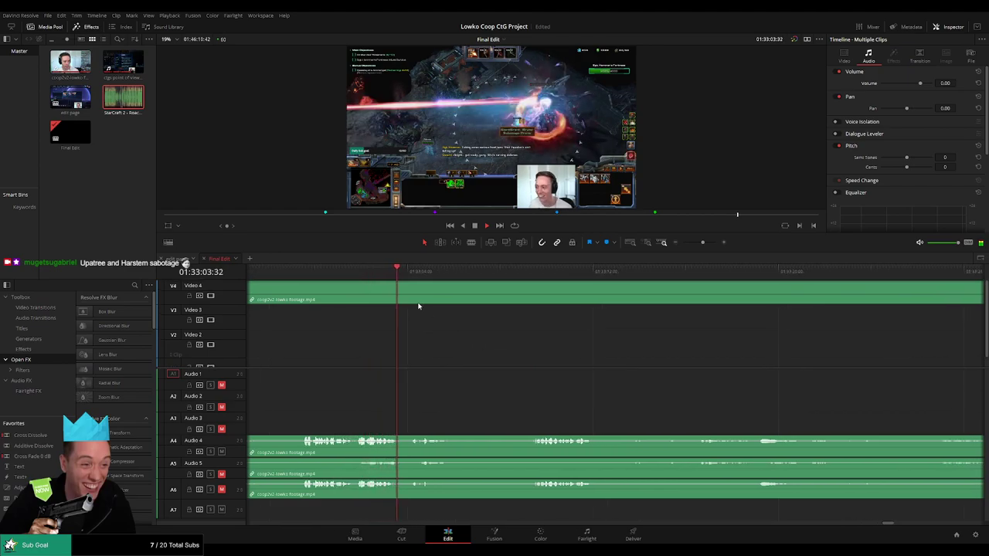
scroll(494, 332, right, 3)
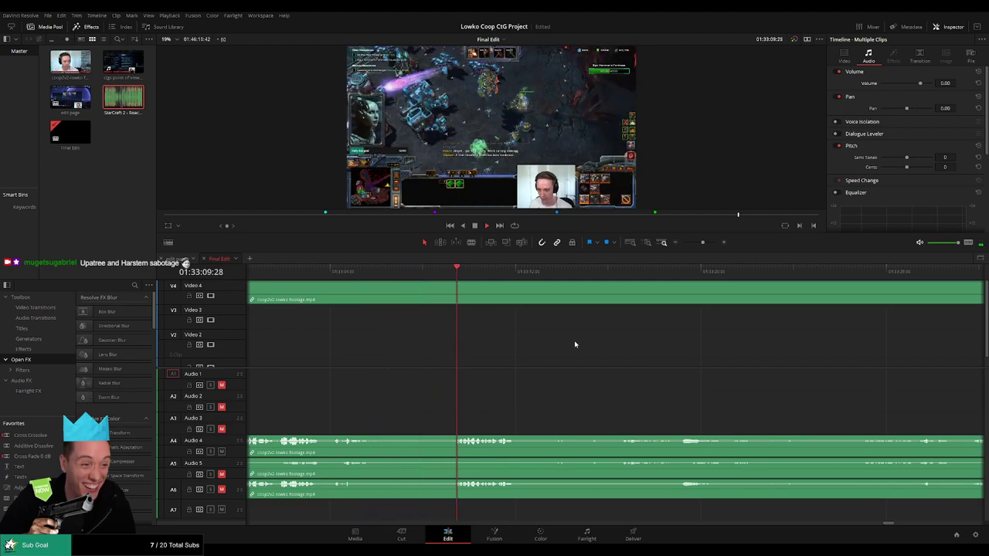
scroll(532, 358, right, 5)
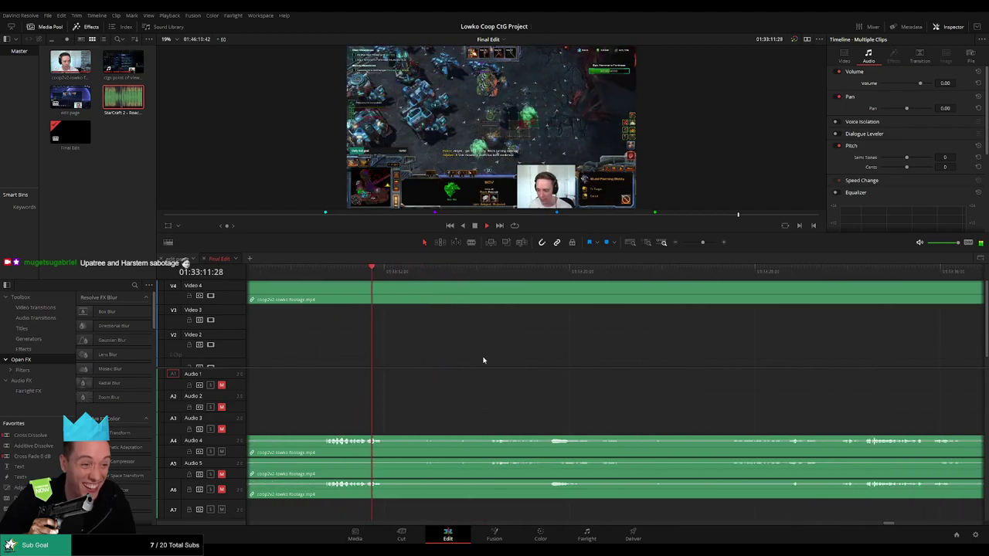
click(424, 274)
click(466, 278)
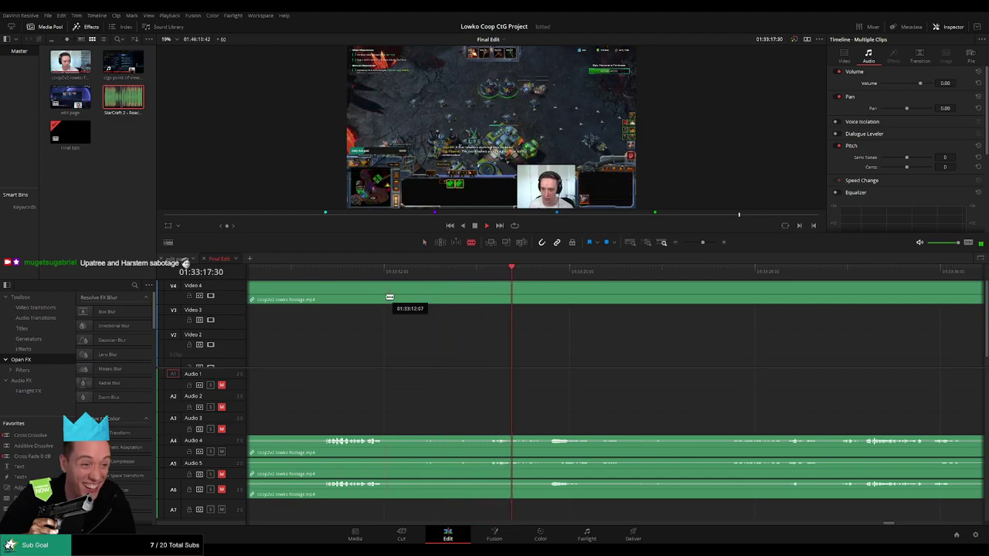
click(386, 297)
click(489, 297)
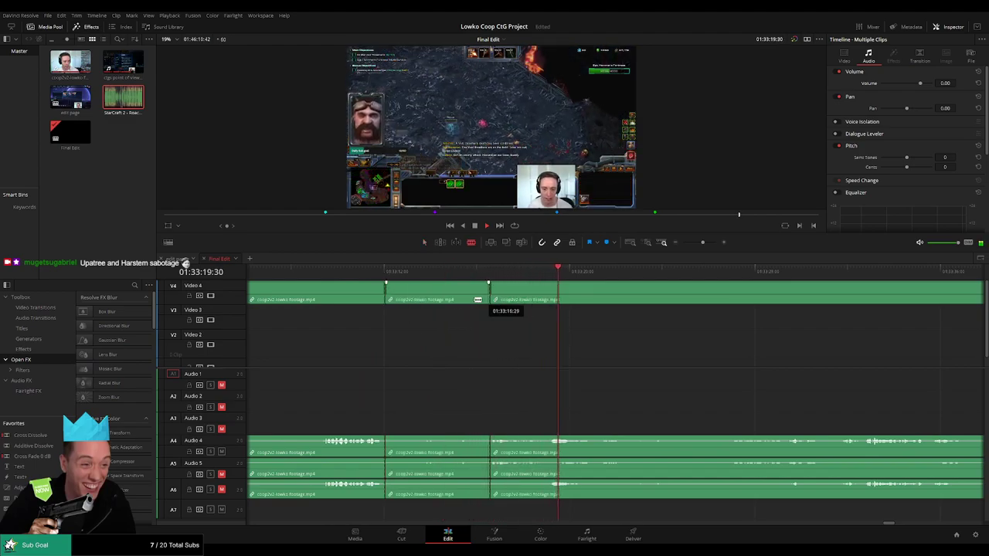
key(a)
click(459, 302)
key(Delete)
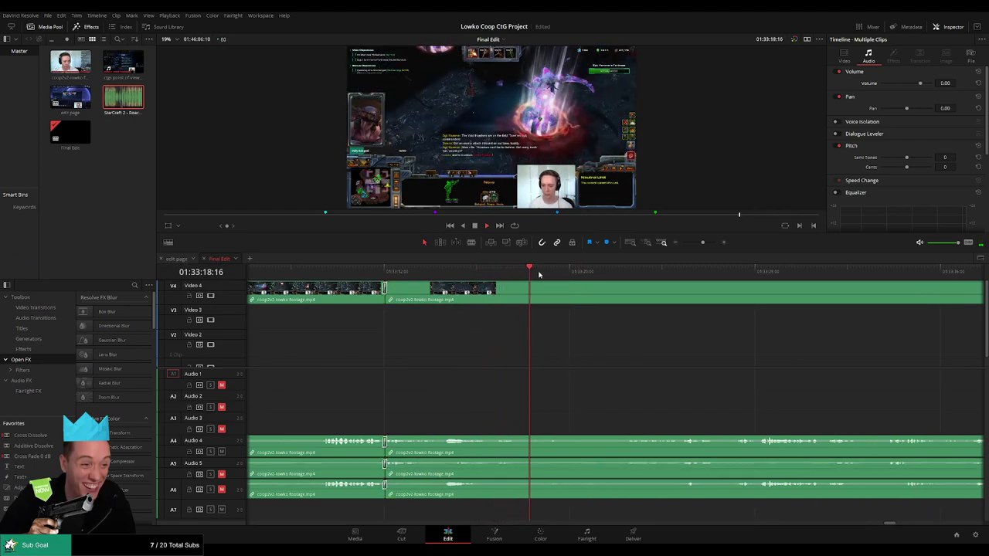
- Play through the gameplay footage and its audio waveforms from about 01:33:18 to 01:33:45
drag(659, 337, 487, 348)
click(454, 273)
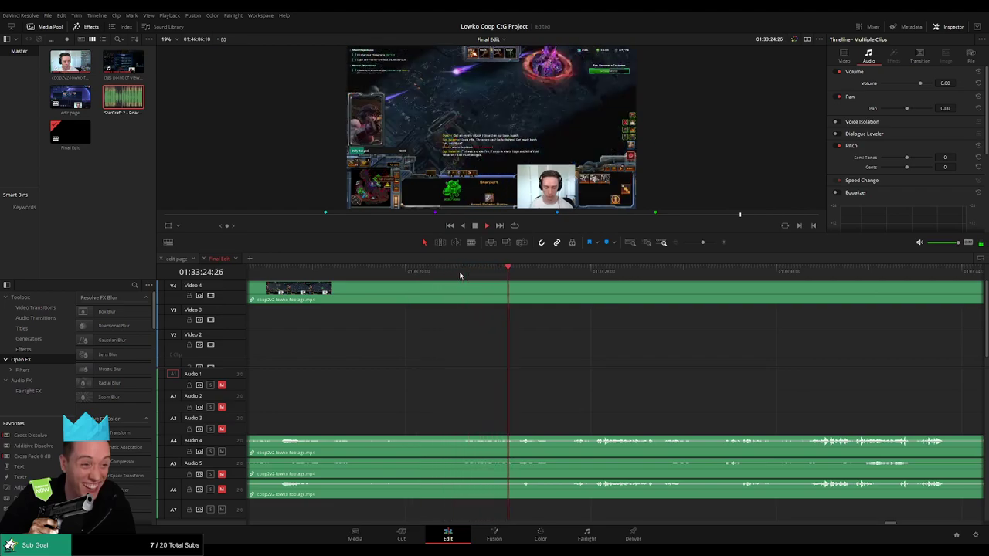
scroll(631, 340, right, 5)
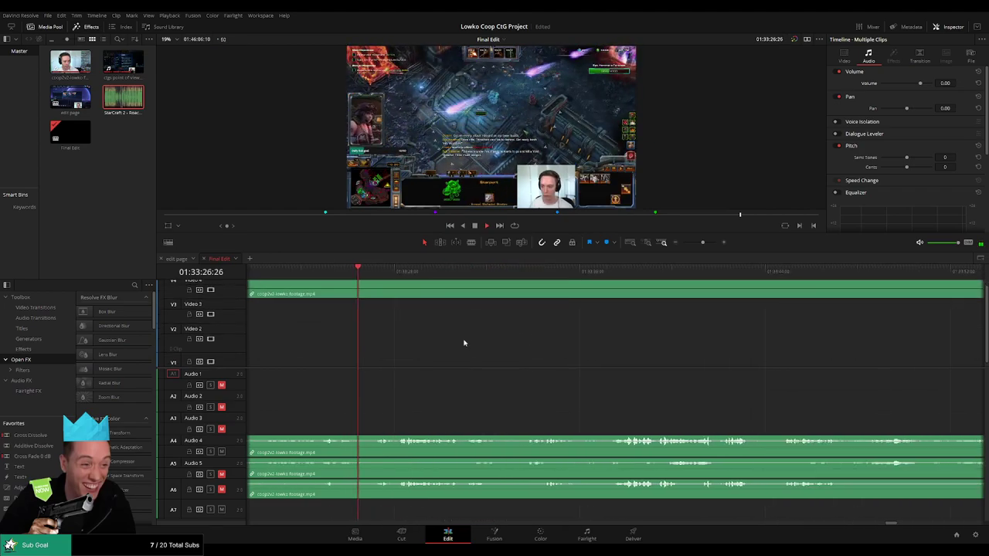
scroll(475, 351, right, 1)
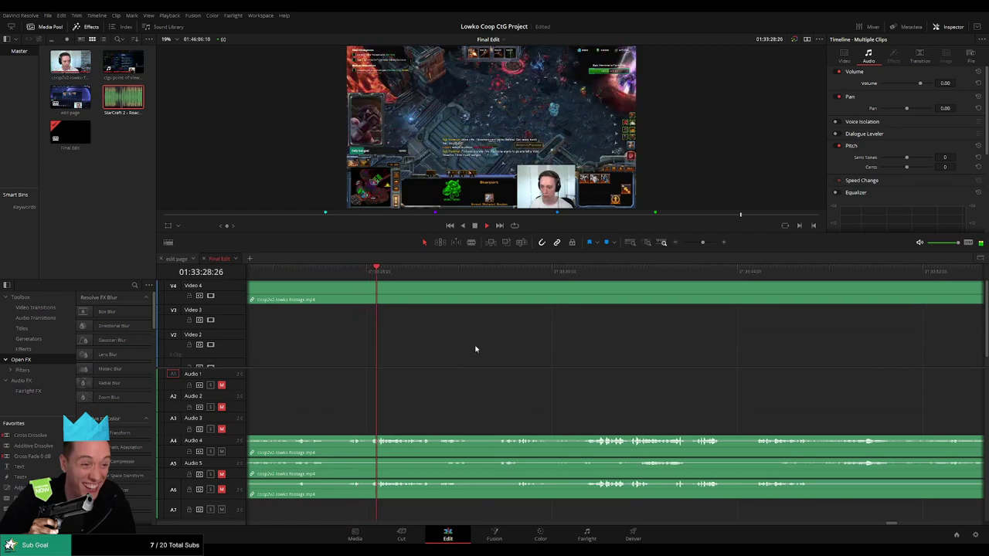
mouse_move(699, 245)
mouse_down()
mouse_move(680, 249)
mouse_move(702, 252)
mouse_up()
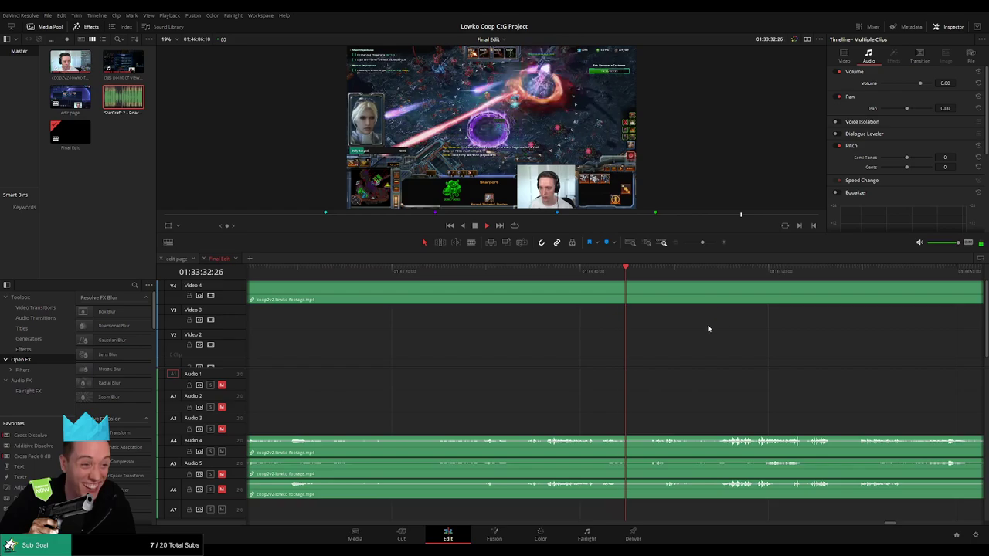
drag(708, 328, 488, 344)
scroll(456, 343, right, 2)
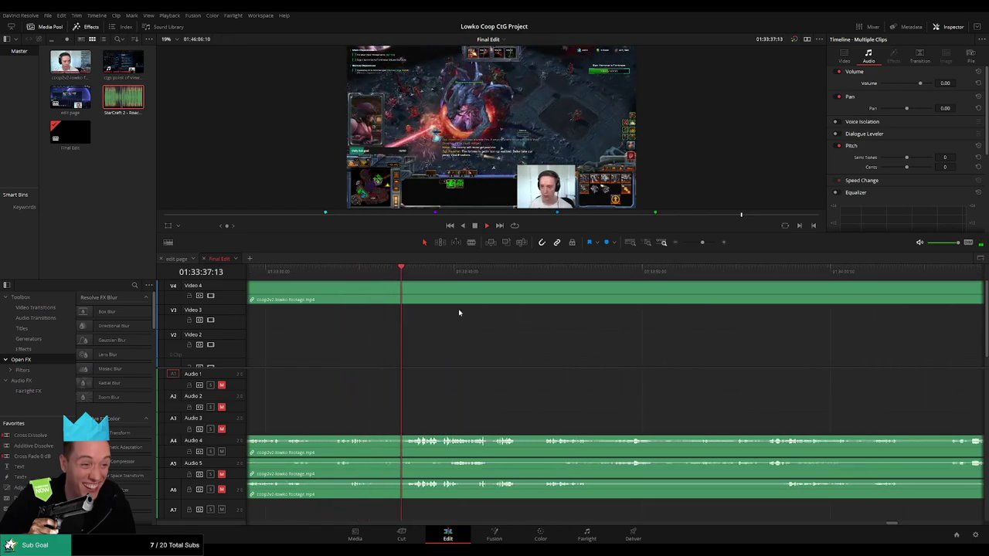
scroll(503, 348, right, 3)
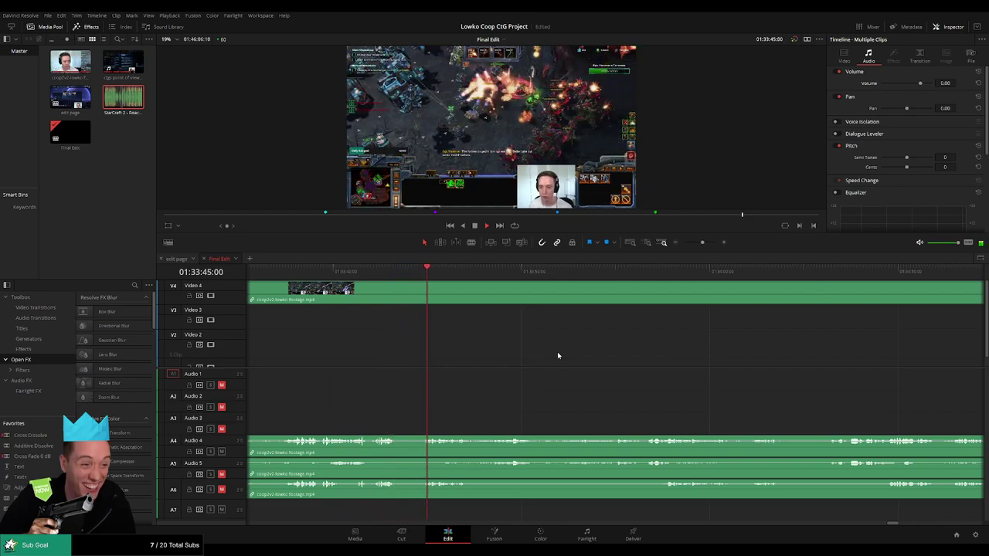
scroll(502, 358, right, 2)
- Isolate a short spoken moment by splitting the linked video and audio at 01:33:45:02 and 01:33:45:14
click(364, 268)
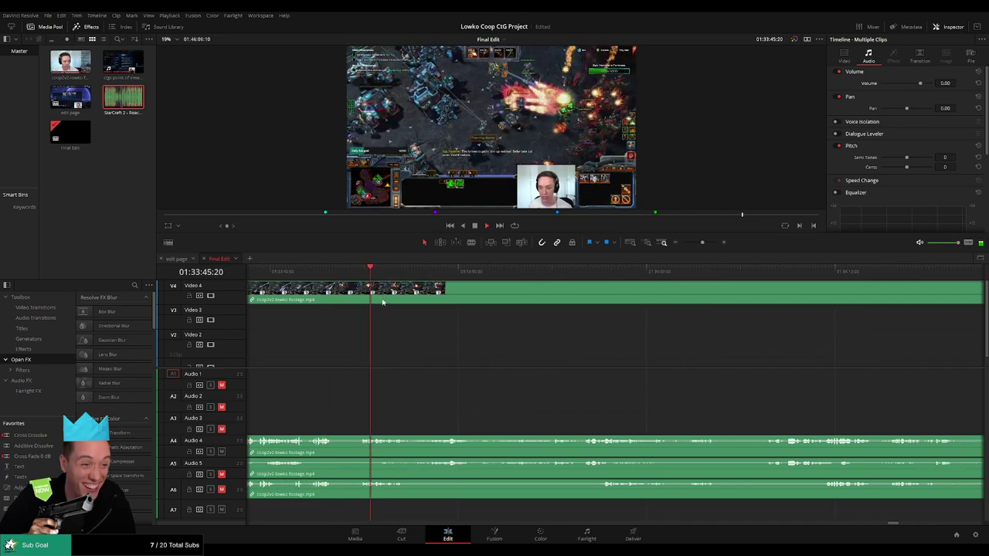
click(323, 275)
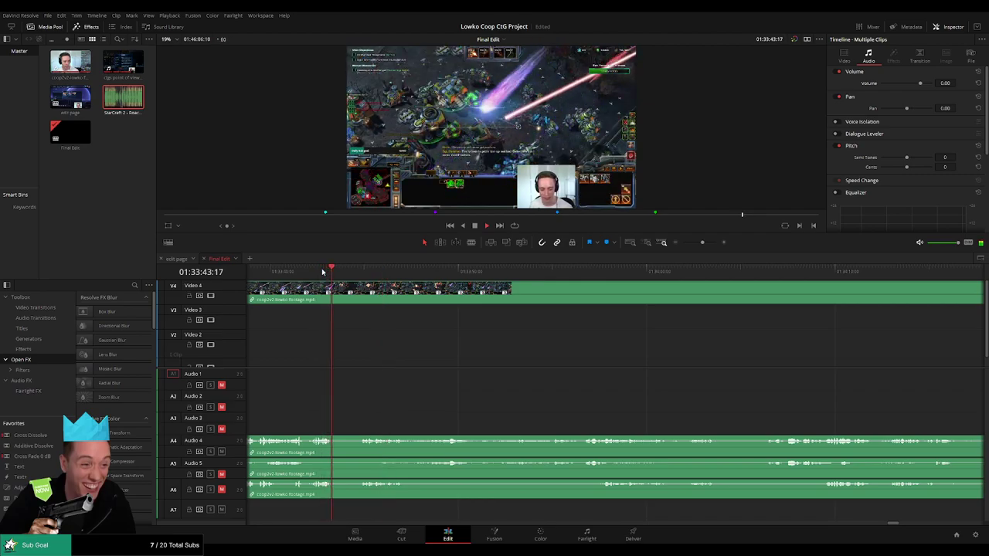
click(359, 271)
drag(701, 242, 706, 242)
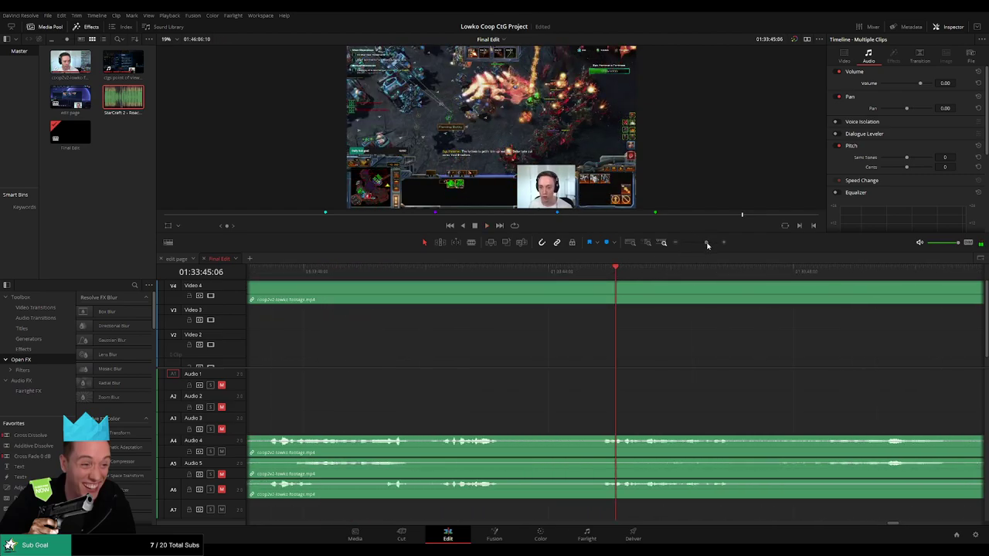
drag(715, 328, 513, 326)
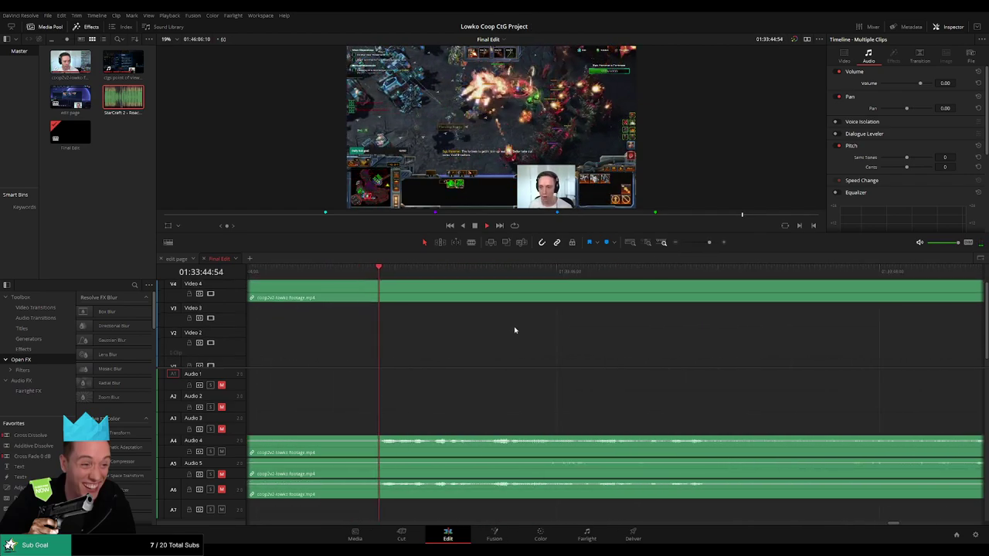
key(space)
click(355, 275)
drag(356, 277, 400, 283)
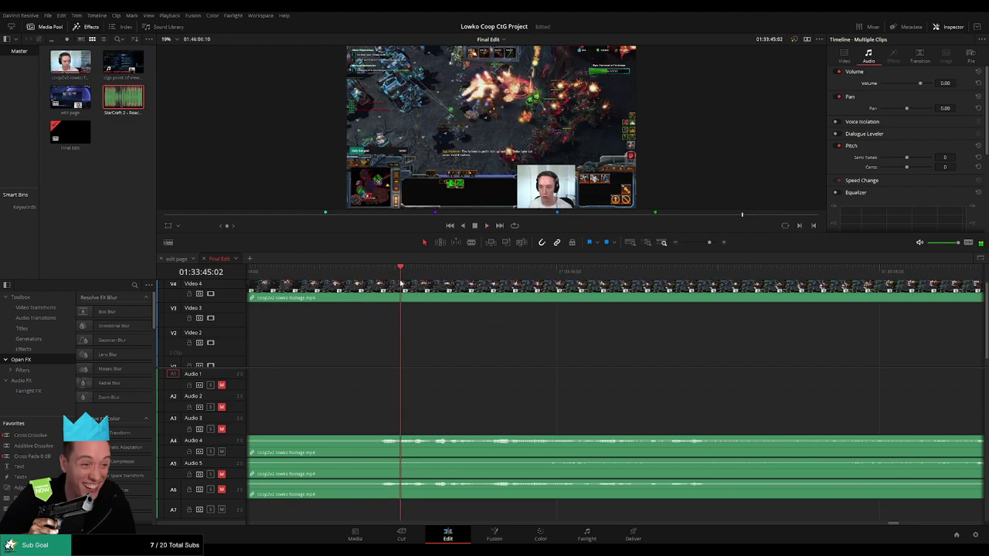
key(ctrl+b)
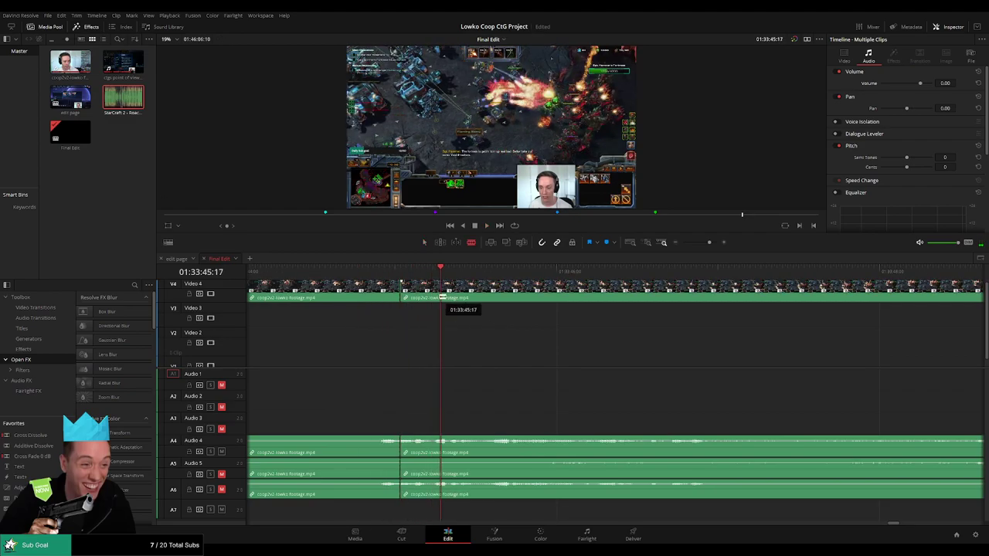
click(431, 274)
click(437, 292)
key(a)
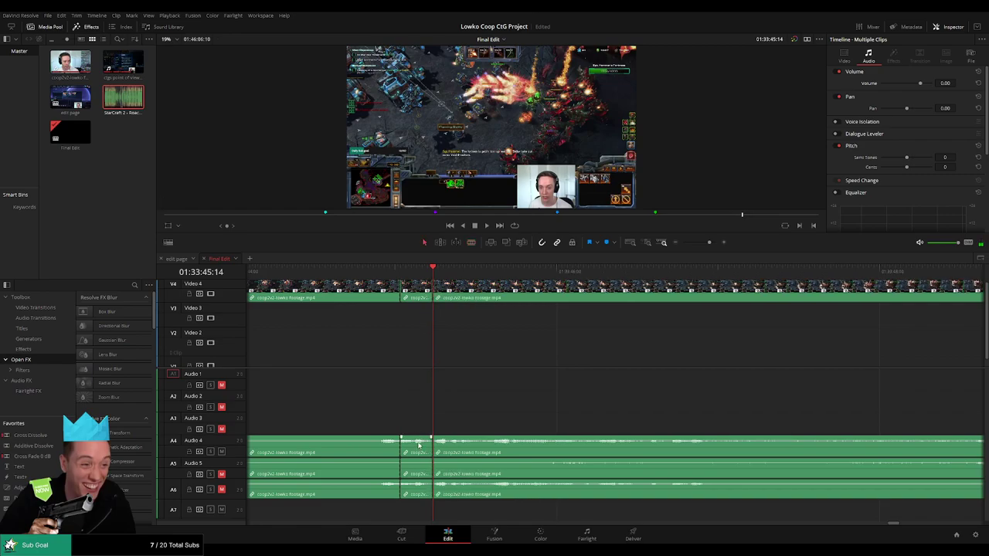
- Disable the isolated Audio 4 segment and cover it with the Roach Quotes sound on Audio 7, trimmed to match and lowered in volume
drag(416, 453, 419, 457)
drag(117, 102, 401, 510)
drag(500, 510, 434, 511)
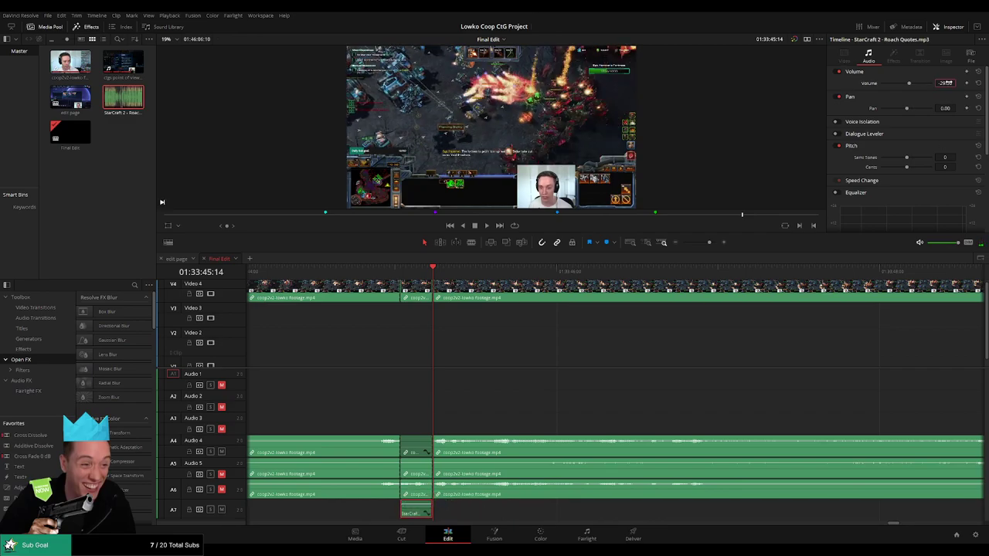
key(space)
click(629, 354)
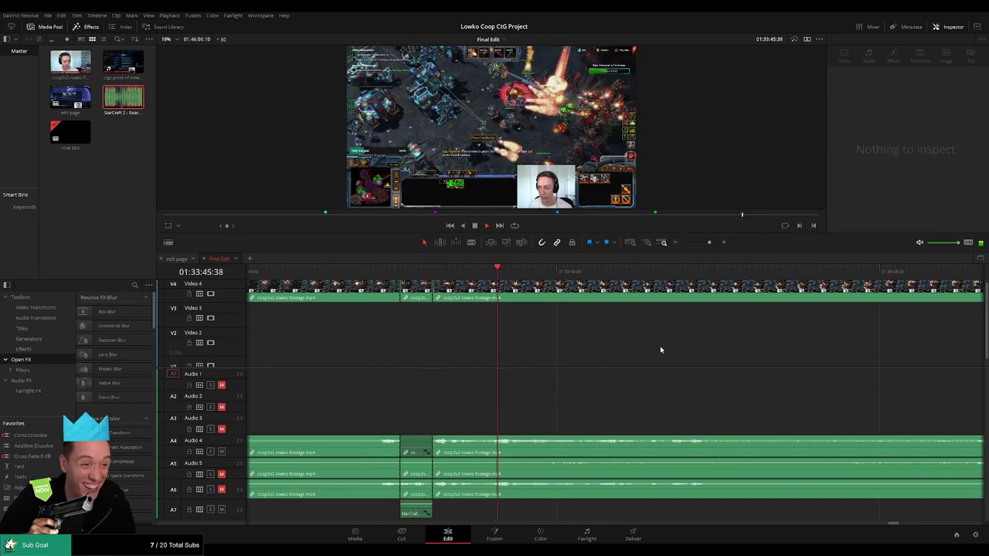
- Review the gameplay footage from about 01:33:46 to 01:34:27 at a wider timeline scale, with a slightly reduced Video 4 track height
mouse_move(708, 245)
mouse_down()
mouse_move(679, 246)
mouse_move(702, 247)
mouse_up()
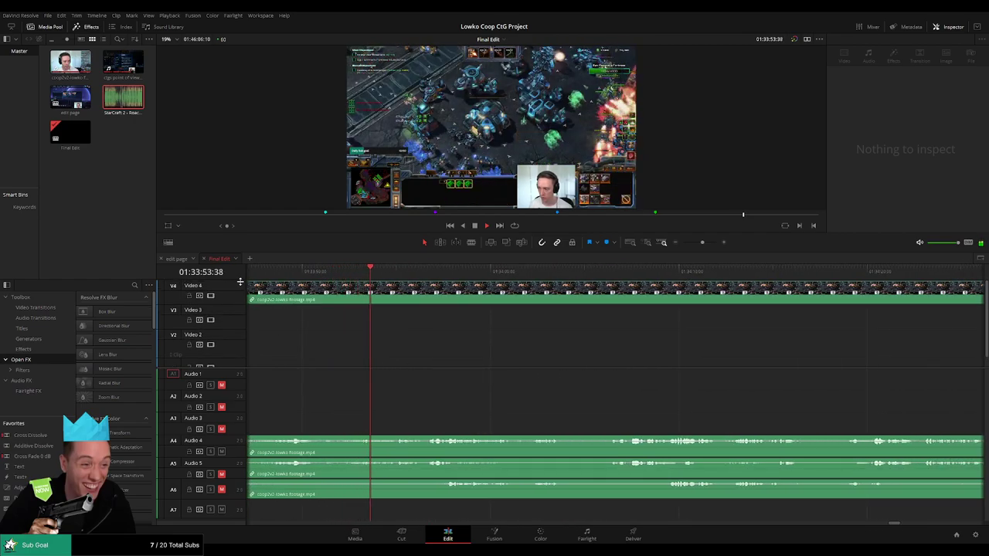
drag(240, 281, 241, 285)
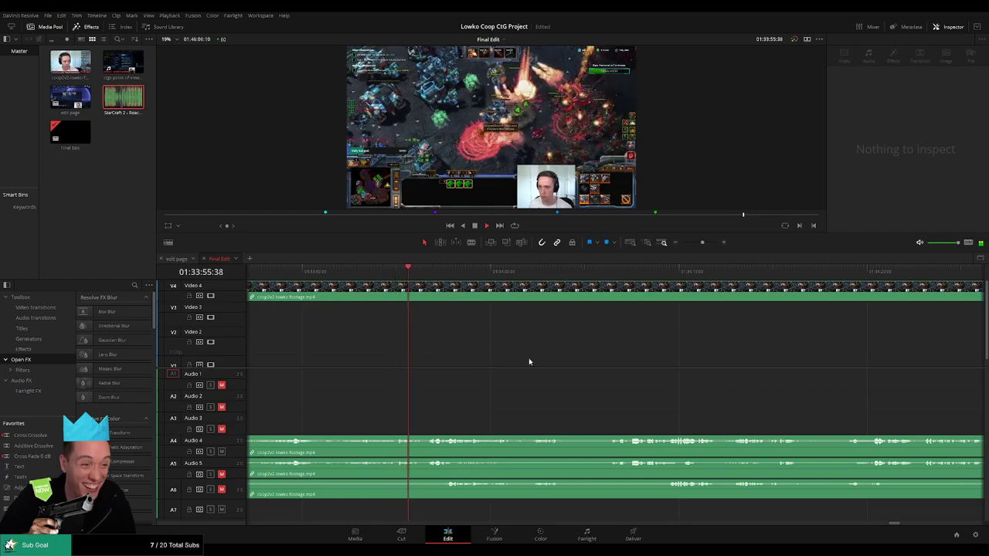
scroll(497, 351, down, 1)
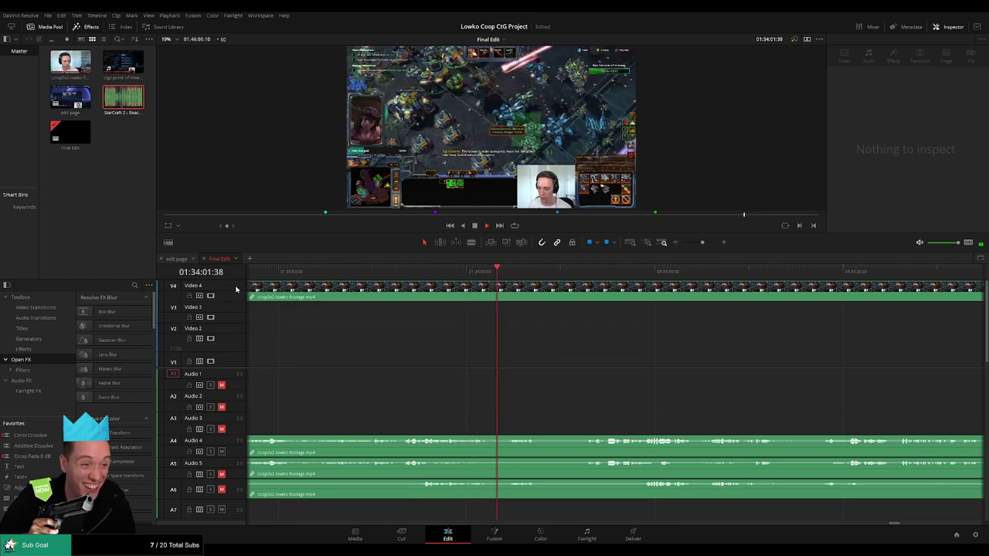
drag(236, 282, 238, 282)
drag(528, 360, 376, 361)
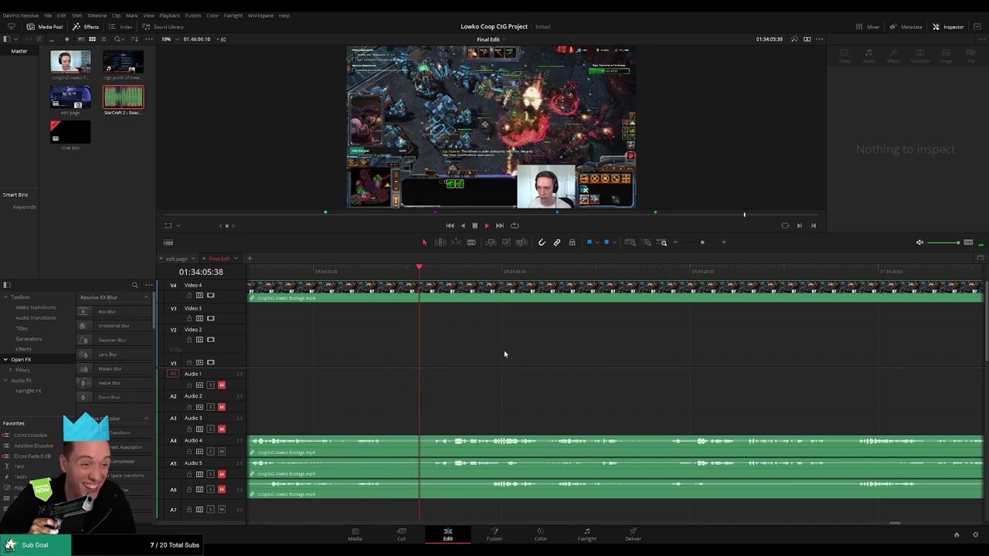
scroll(455, 356, right, 3)
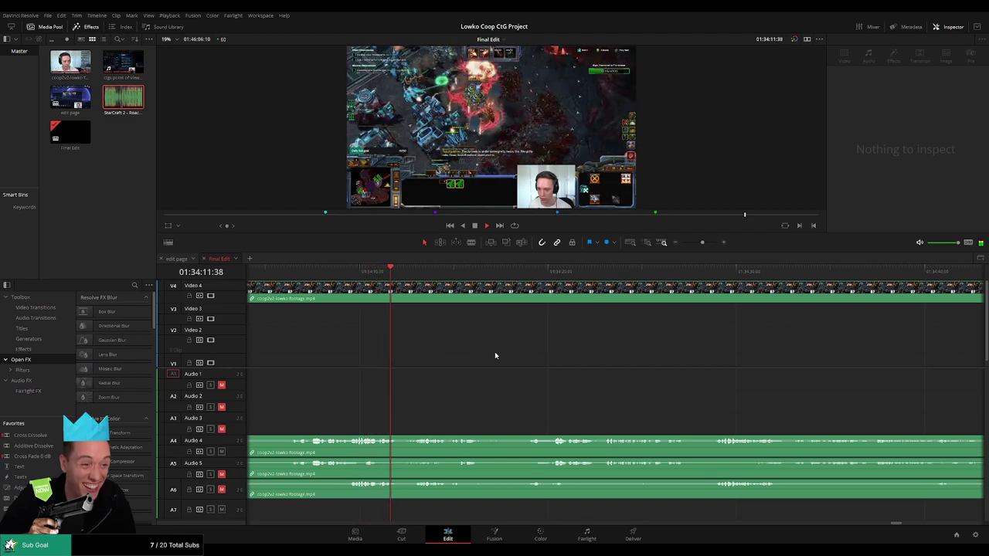
scroll(454, 353, right, 3)
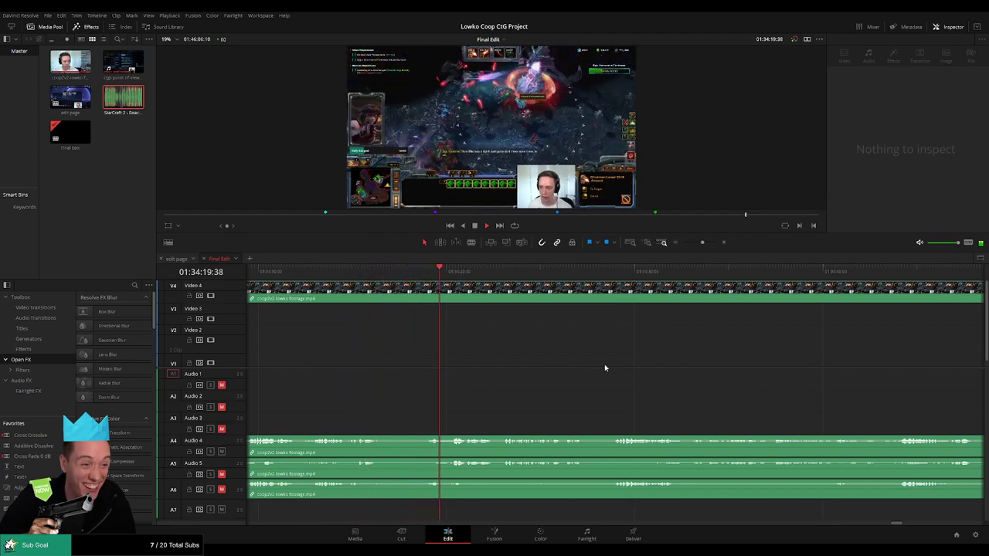
drag(545, 362, 437, 366)
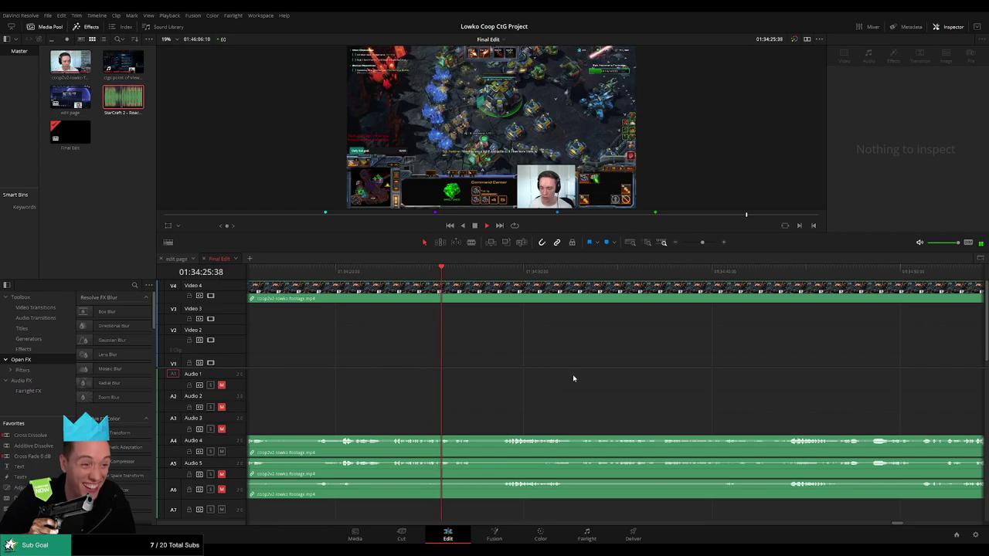
drag(529, 366, 466, 368)
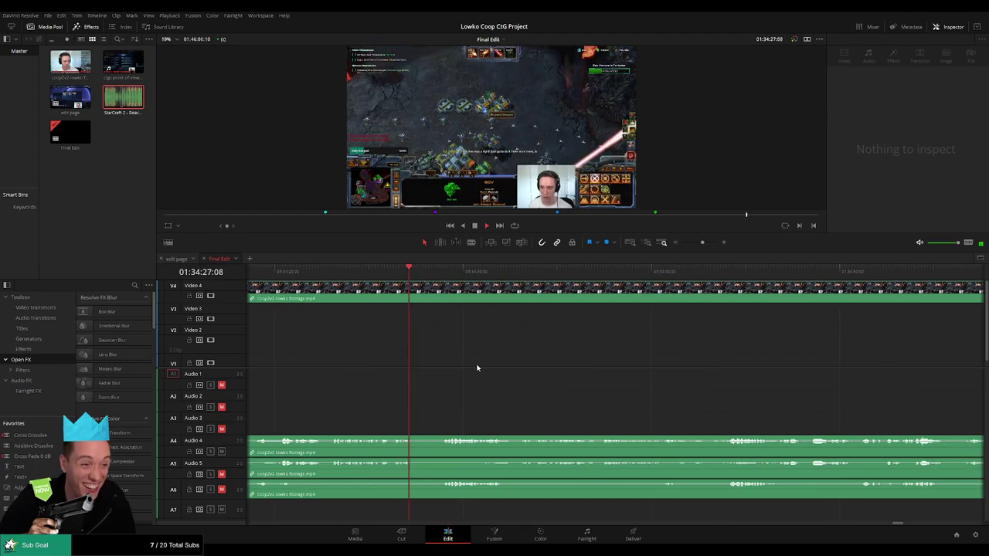
- Review the gameplay footage and its audio waveforms from about 01:34:27 to 01:35:57, checking the whole timeline's layout on the way
click(423, 289)
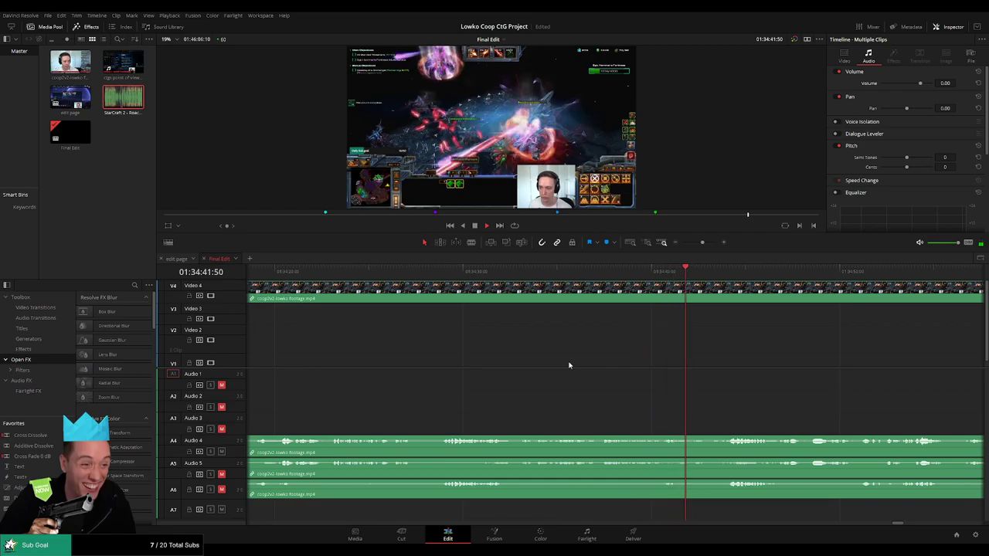
drag(760, 363, 404, 374)
drag(702, 242, 680, 243)
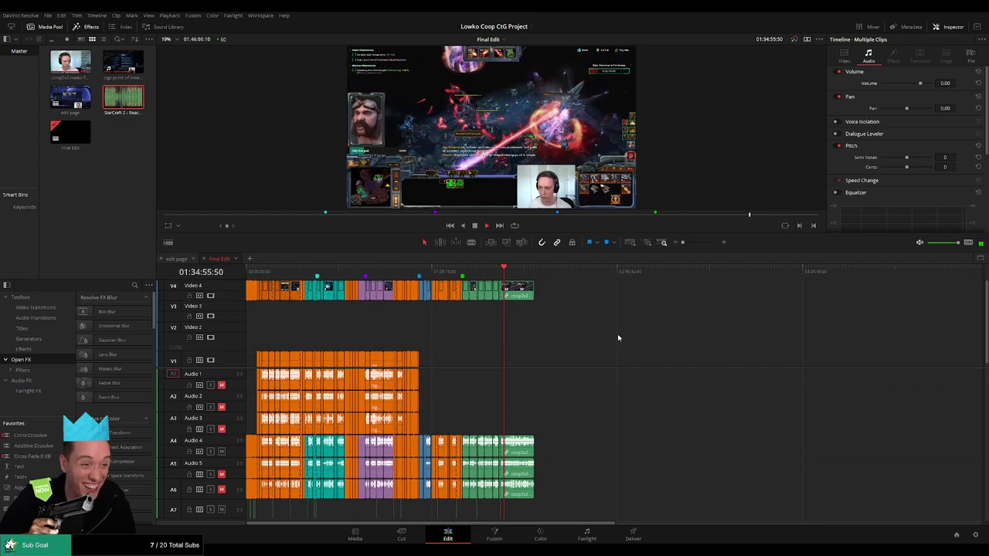
drag(682, 241, 698, 242)
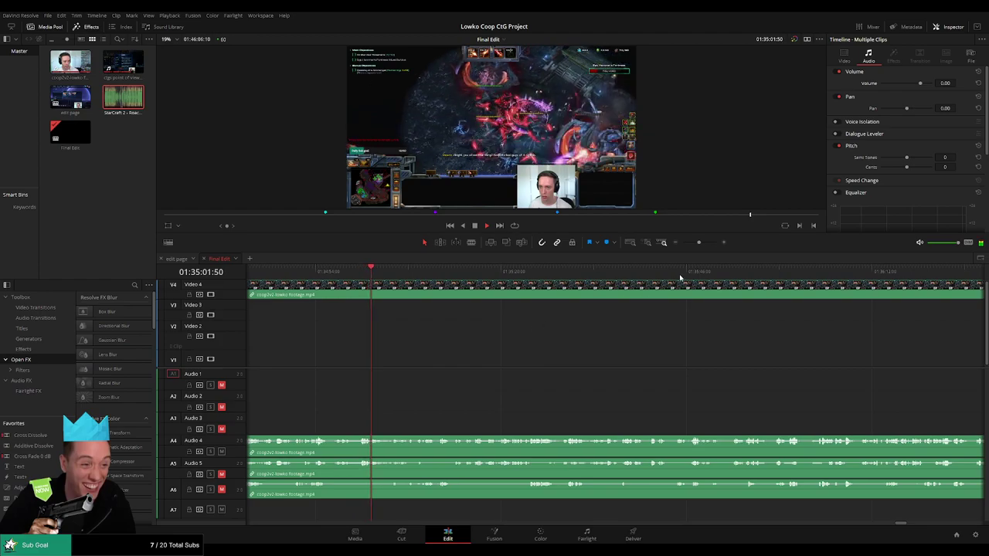
mouse_move(699, 243)
mouse_down()
mouse_move(680, 244)
mouse_move(698, 247)
mouse_up()
drag(728, 345, 554, 354)
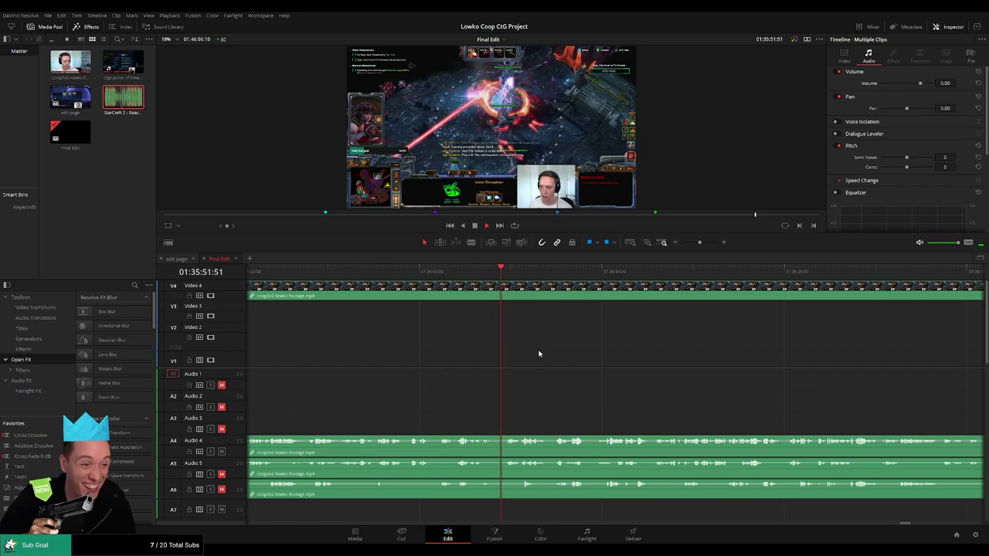
scroll(530, 351, right, 2)
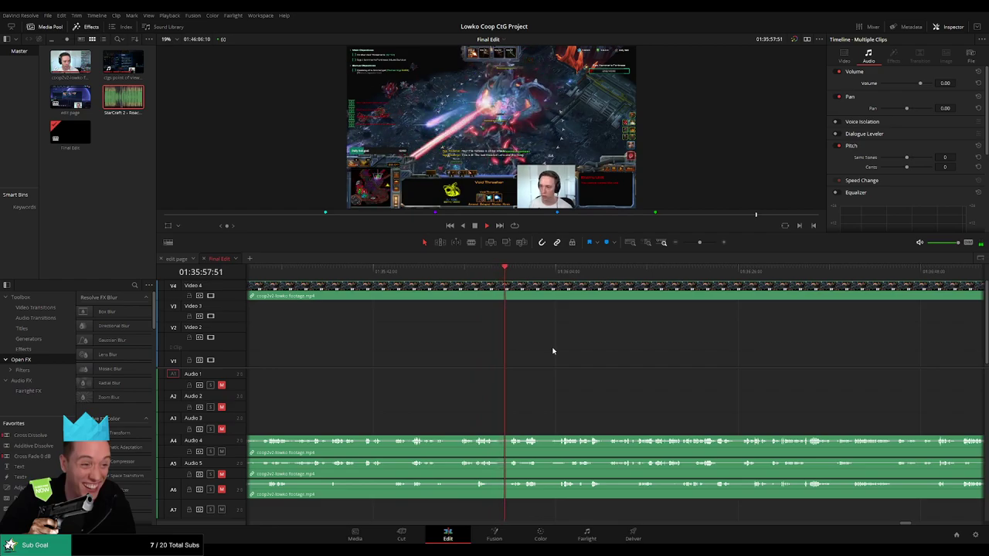
- Review the gameplay footage and its audio waveforms from about 01:35:57 to 01:36:48, varying the timeline scale
scroll(595, 351, right, 3)
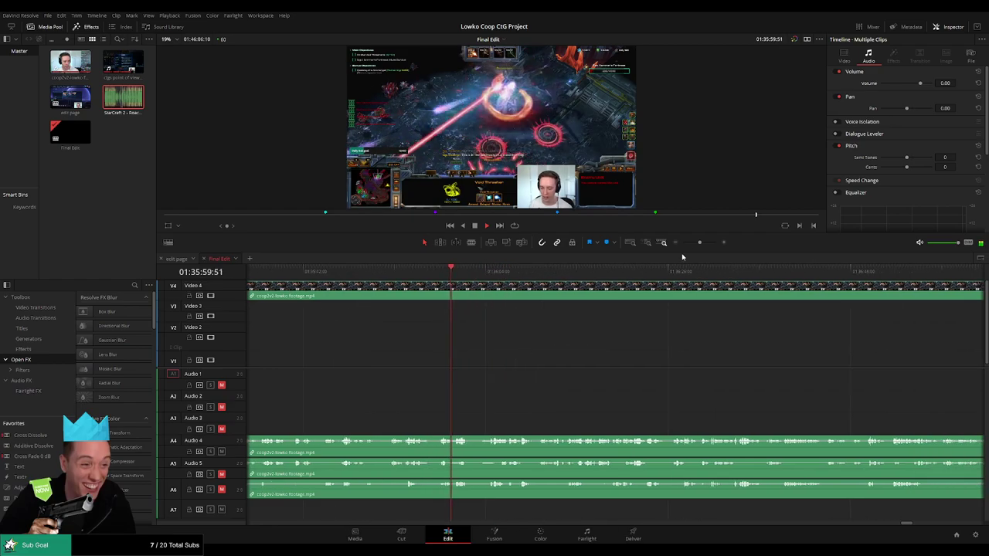
drag(699, 242, 704, 242)
scroll(692, 362, right, 8)
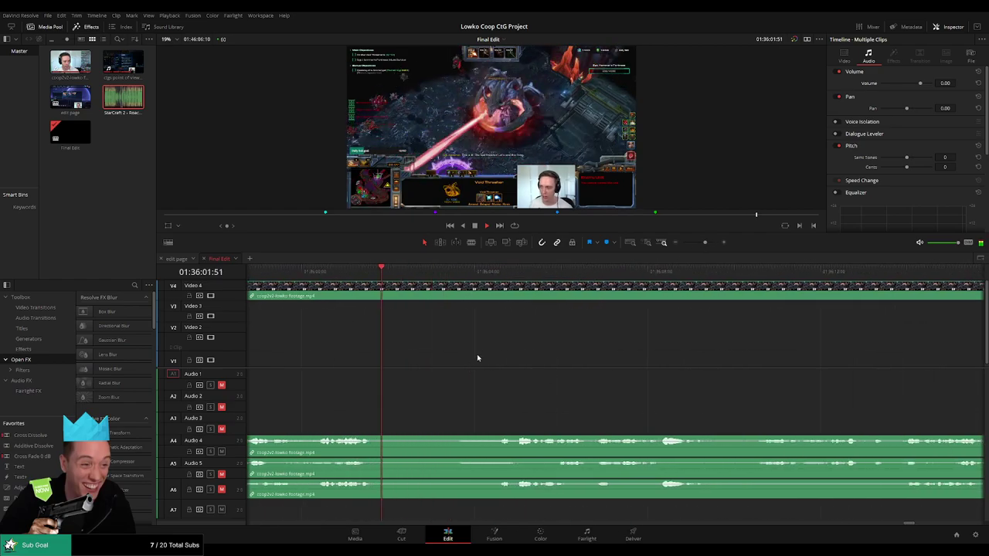
scroll(587, 348, right, 5)
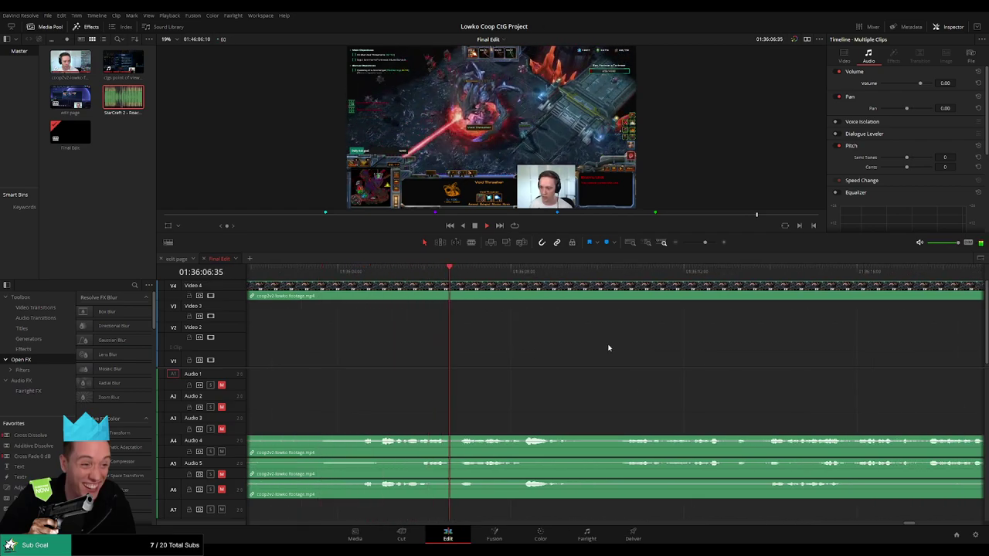
scroll(608, 347, right, 2)
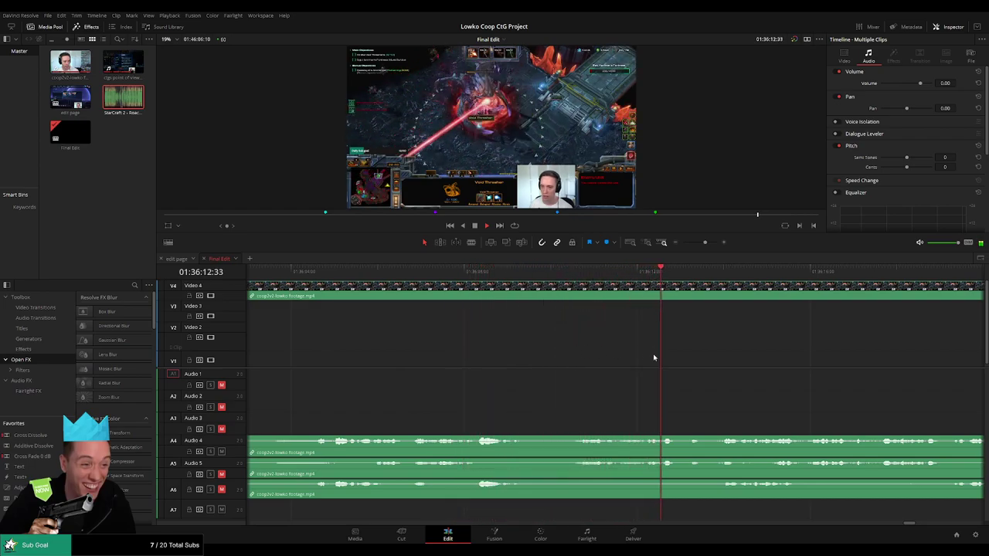
scroll(595, 367, right, 5)
scroll(618, 366, right, 5)
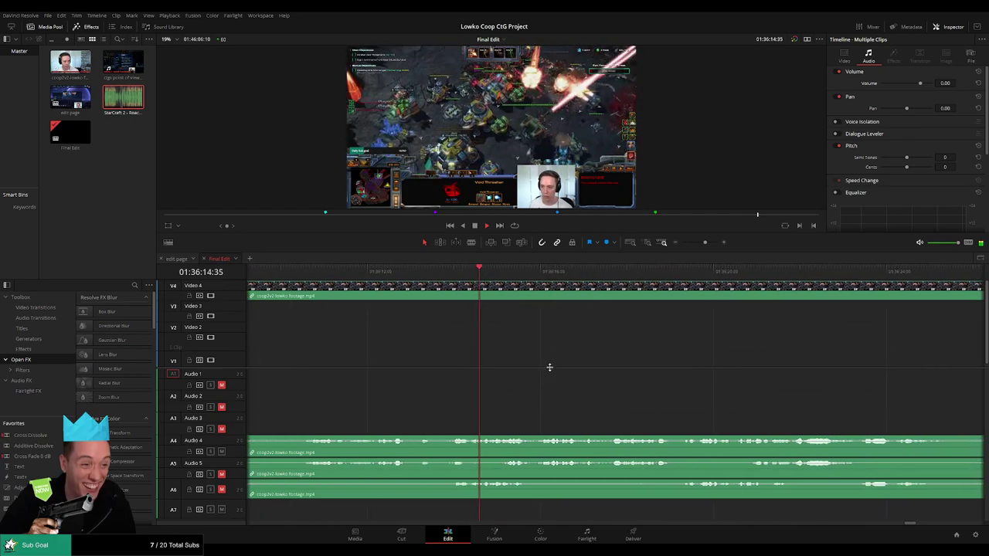
scroll(540, 380, right, 5)
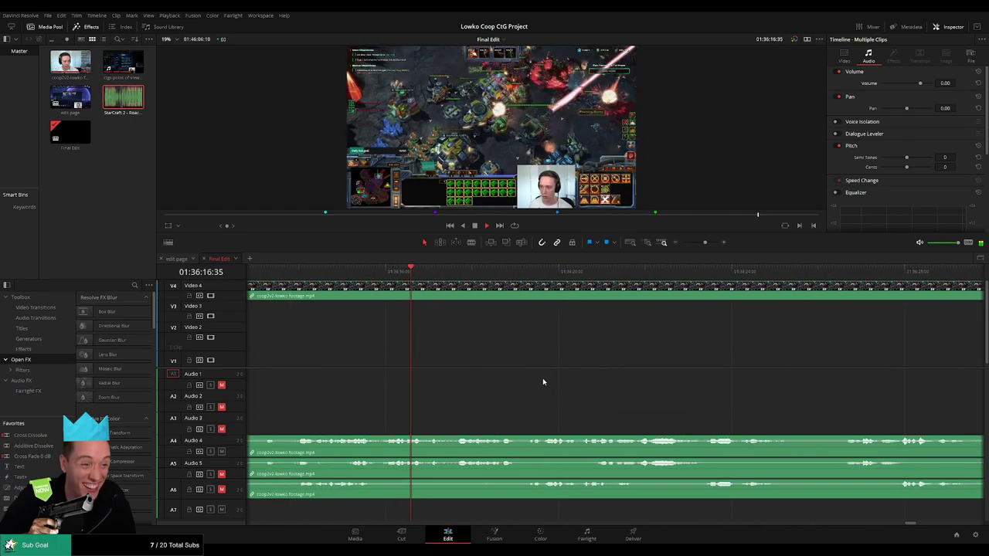
scroll(565, 374, right, 2)
scroll(563, 372, right, 1)
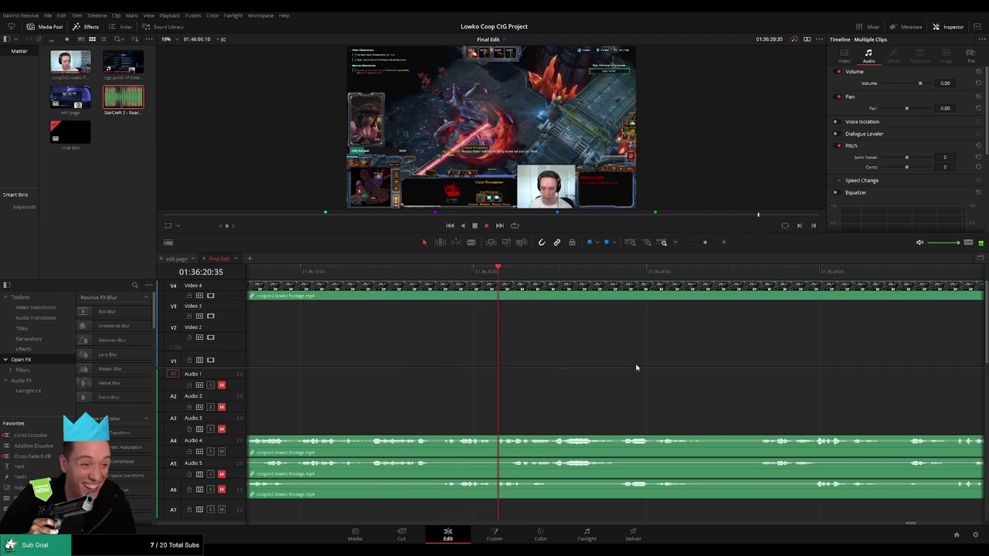
scroll(521, 384, right, 5)
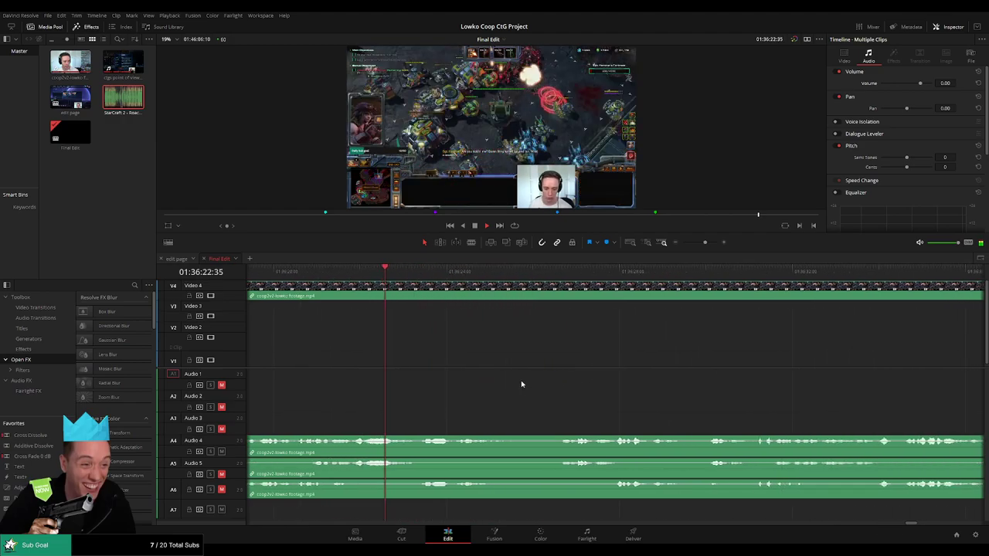
mouse_move(704, 243)
mouse_down()
mouse_move(689, 246)
mouse_move(700, 244)
mouse_up()
scroll(550, 379, right, 2)
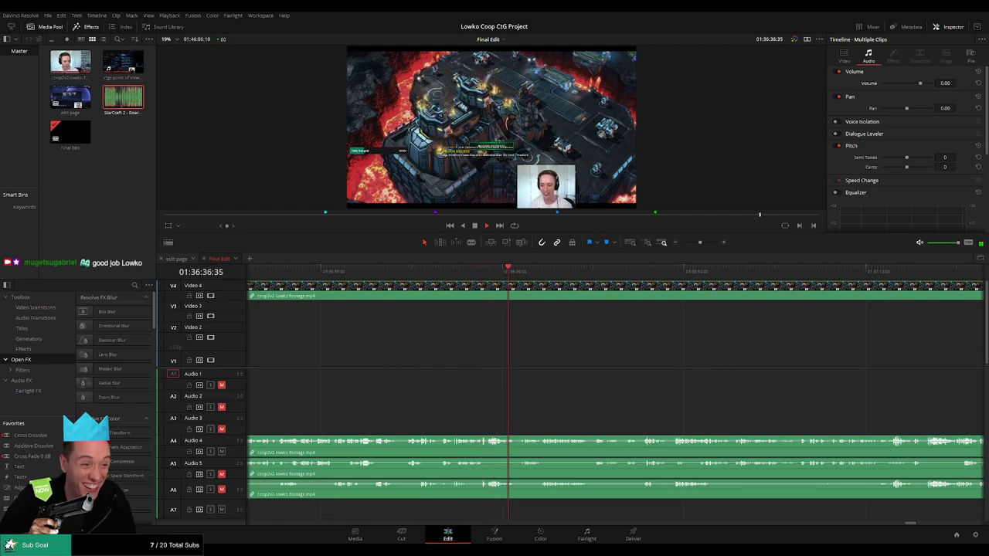
drag(583, 356, 495, 363)
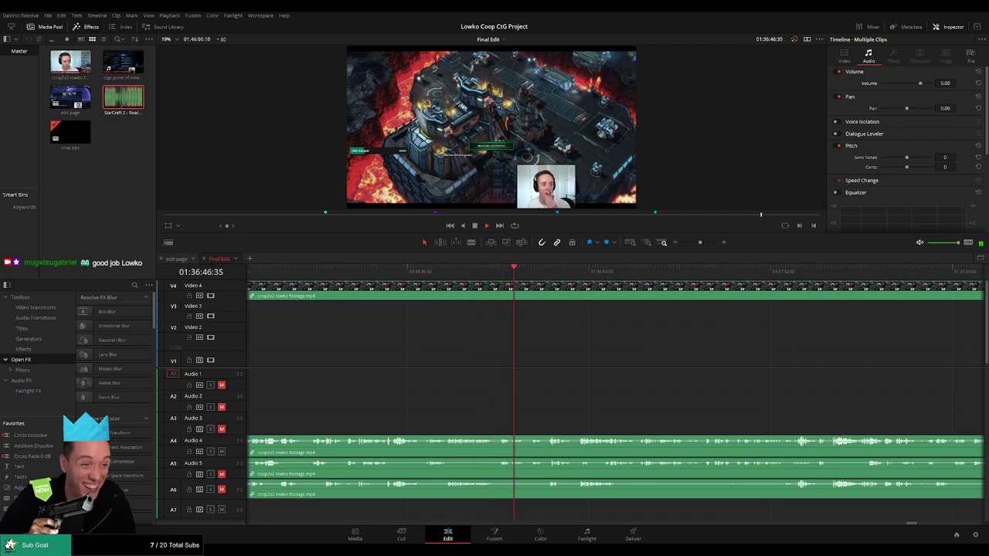
drag(546, 363, 397, 358)
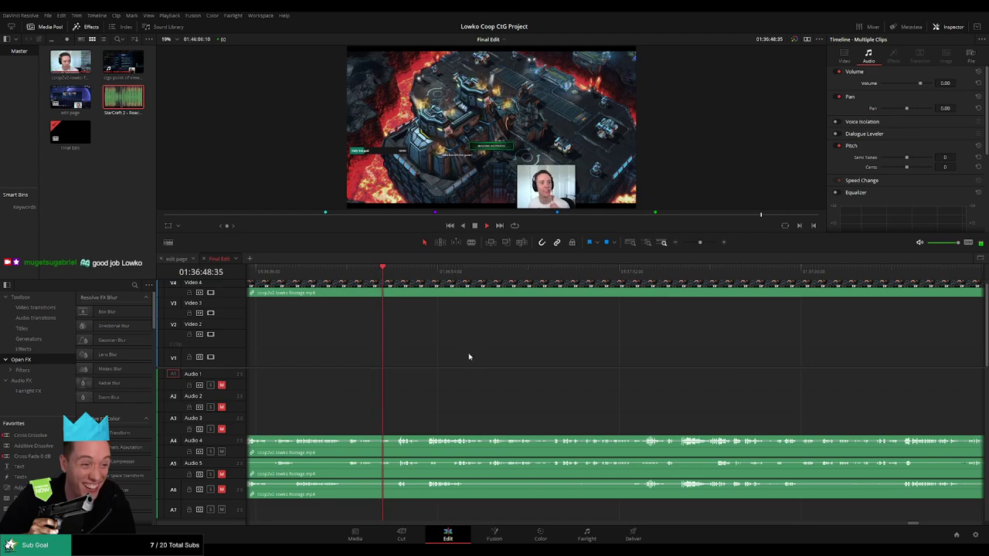
- Ripple-delete the short linked segment between about 01:36:47 and 01:36:48 and add the default video and audio transitions over the cut
drag(700, 243, 703, 244)
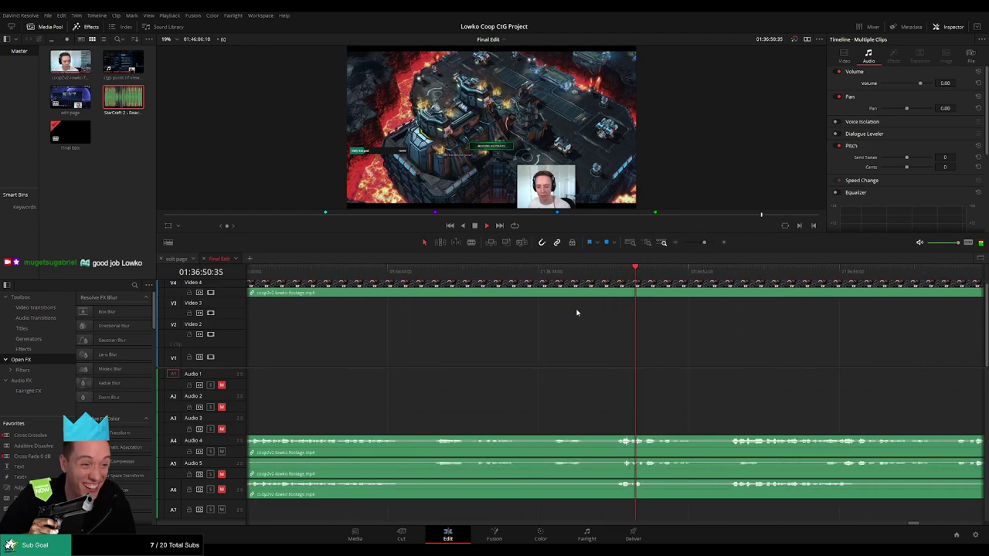
key(b)
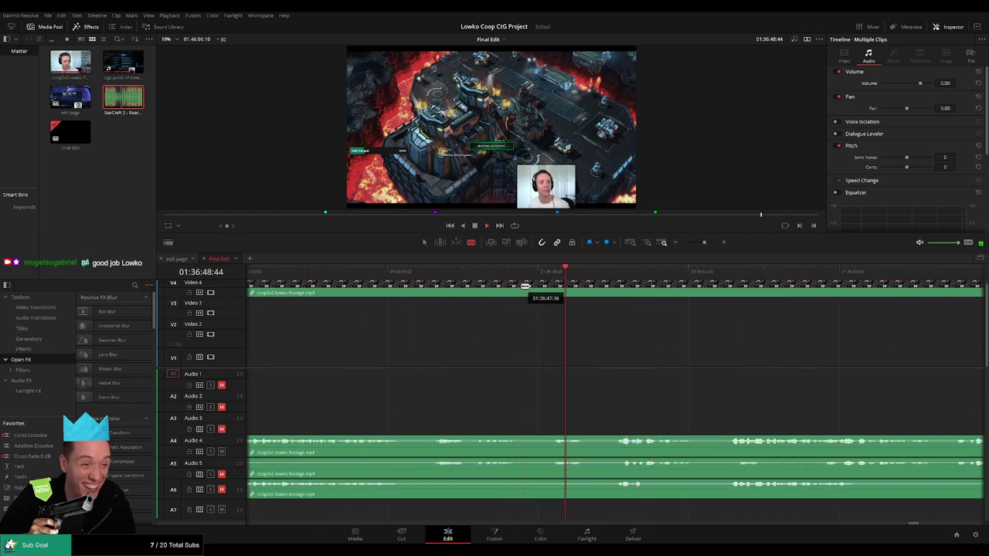
click(517, 289)
click(550, 289)
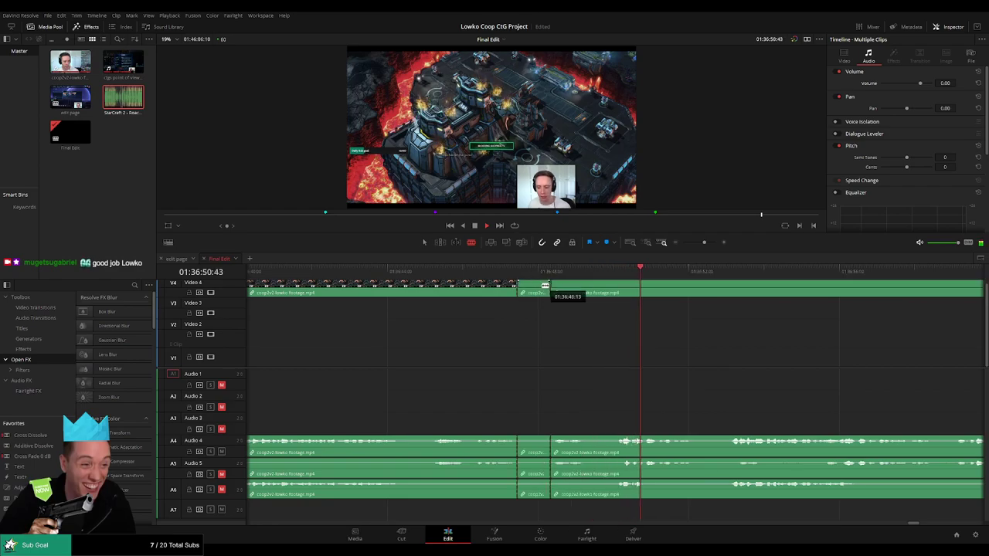
key(a)
click(536, 288)
key(Delete)
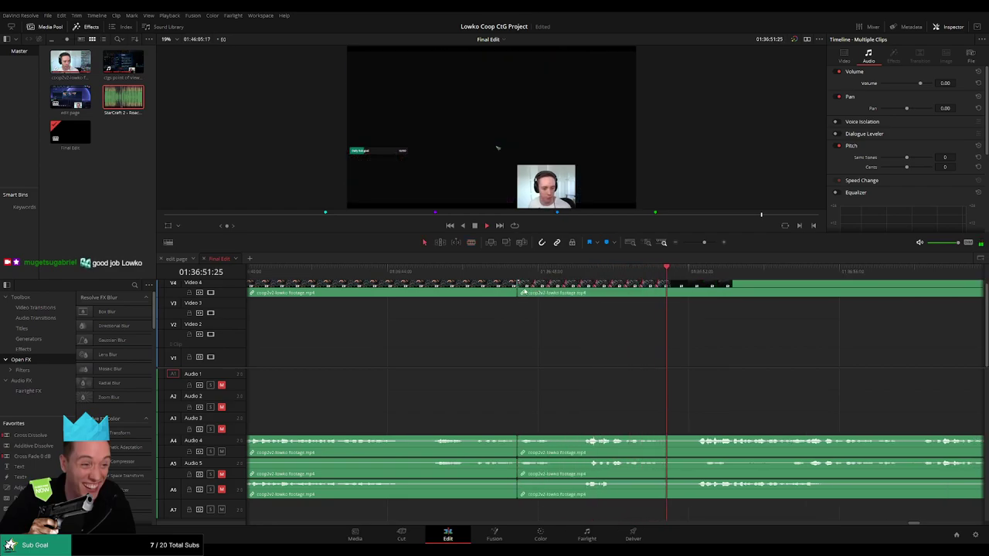
key(space)
key(ctrl+t)
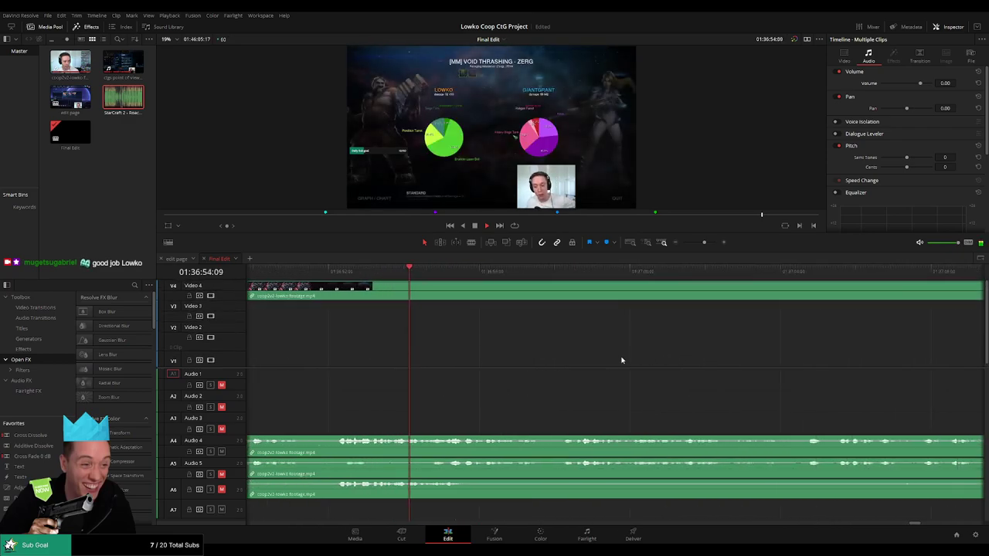
- Review the score screen and menu footage with its audio waveforms from about 01:36:54 to 01:37:54
mouse_move(704, 243)
mouse_down()
mouse_move(687, 244)
mouse_move(702, 244)
mouse_up()
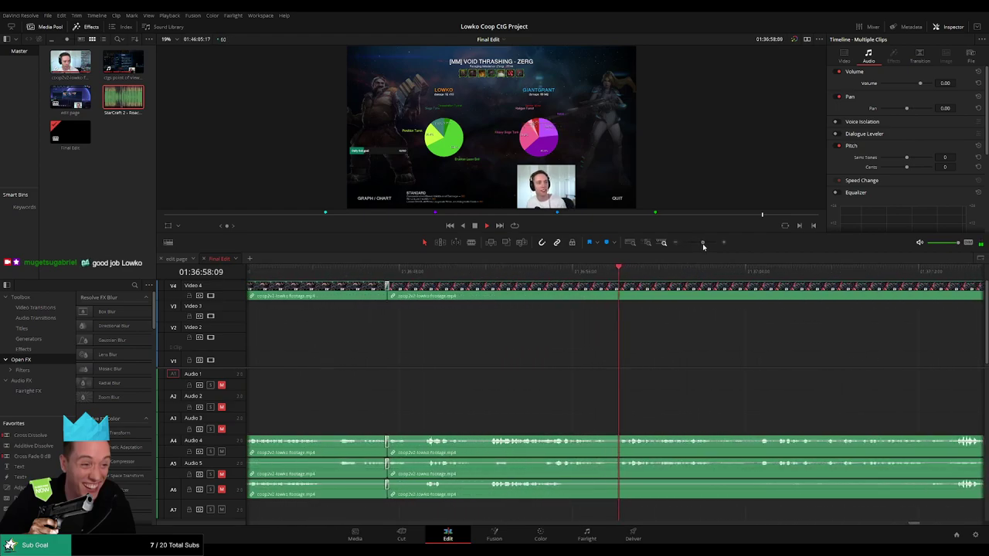
drag(774, 373, 590, 372)
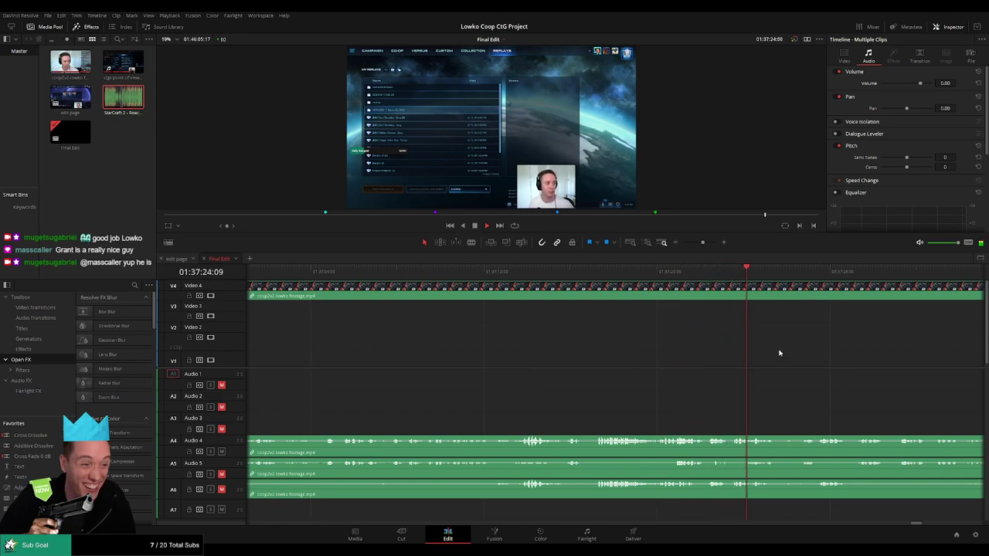
drag(769, 363, 386, 360)
drag(567, 363, 497, 365)
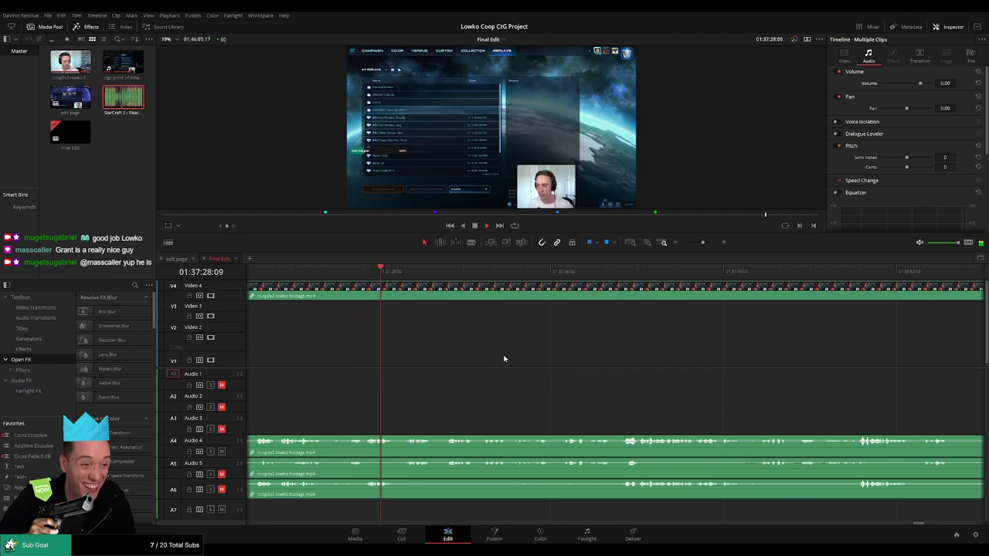
scroll(550, 359, right, 2)
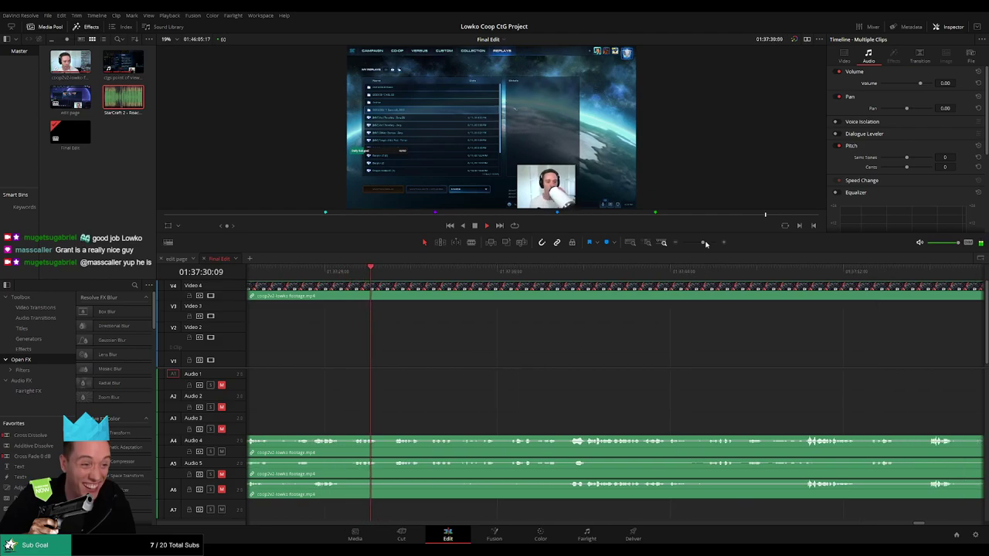
mouse_move(705, 242)
mouse_down()
mouse_move(688, 245)
mouse_move(704, 255)
mouse_up()
drag(730, 373, 498, 374)
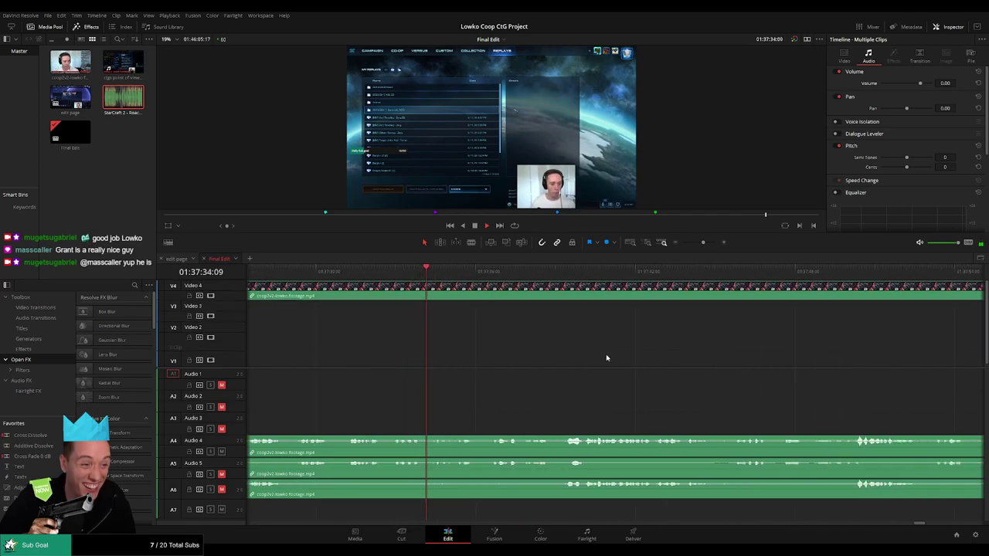
scroll(618, 363, right, 2)
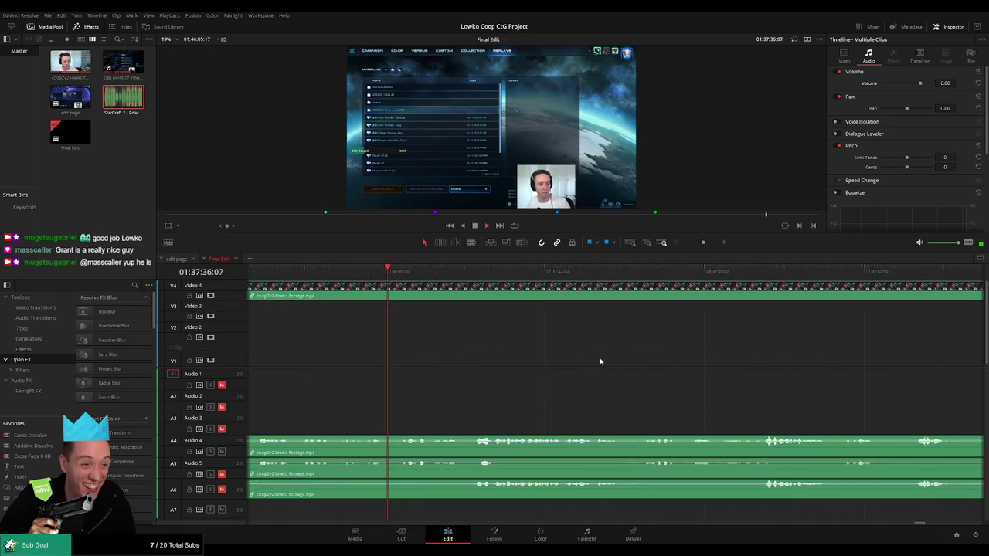
scroll(579, 361, right, 2)
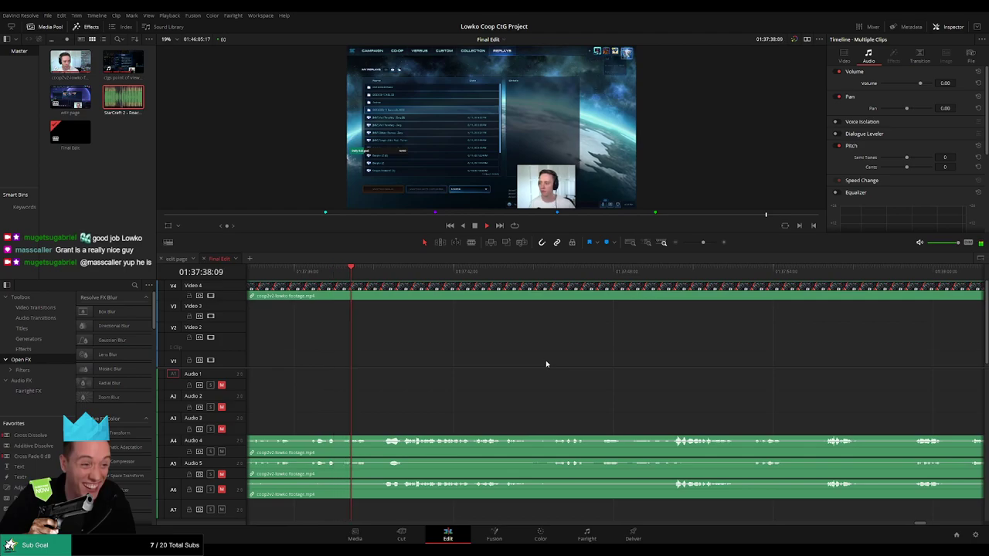
scroll(563, 357, right, 1)
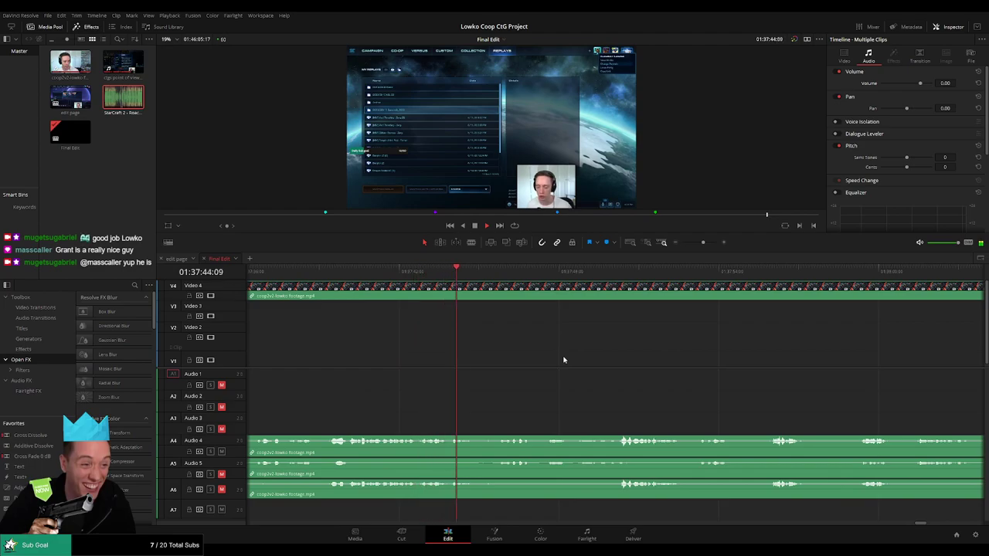
drag(616, 367, 473, 373)
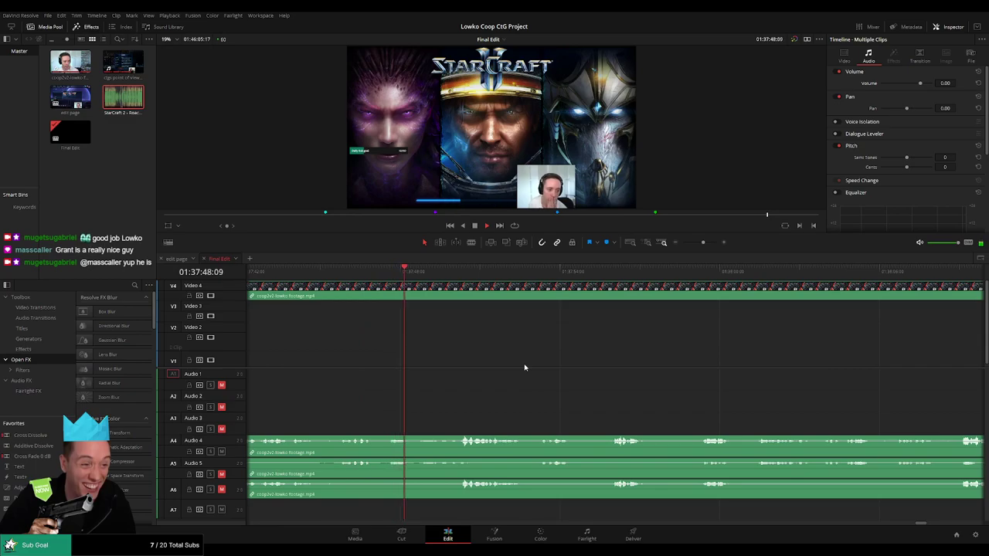
scroll(574, 364, right, 1)
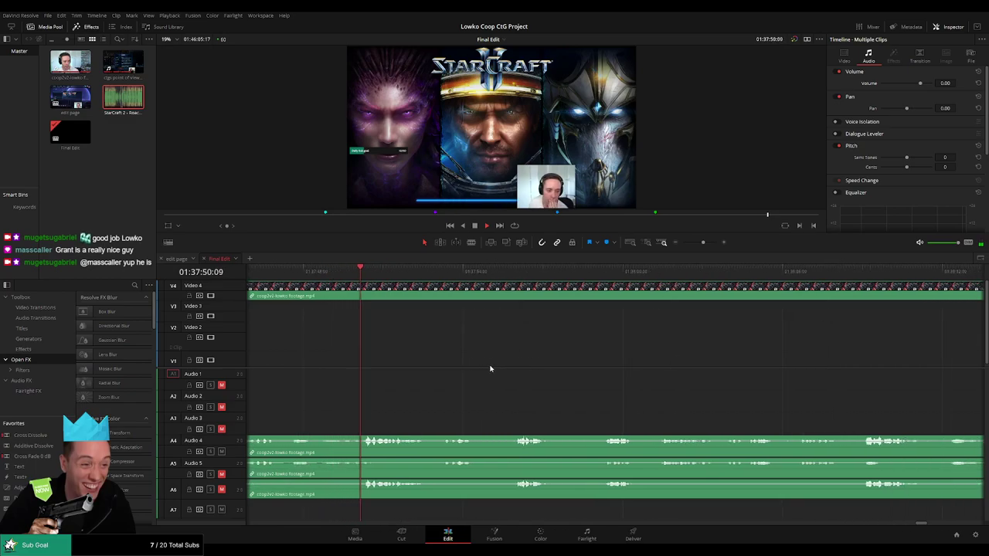
scroll(517, 363, right, 1)
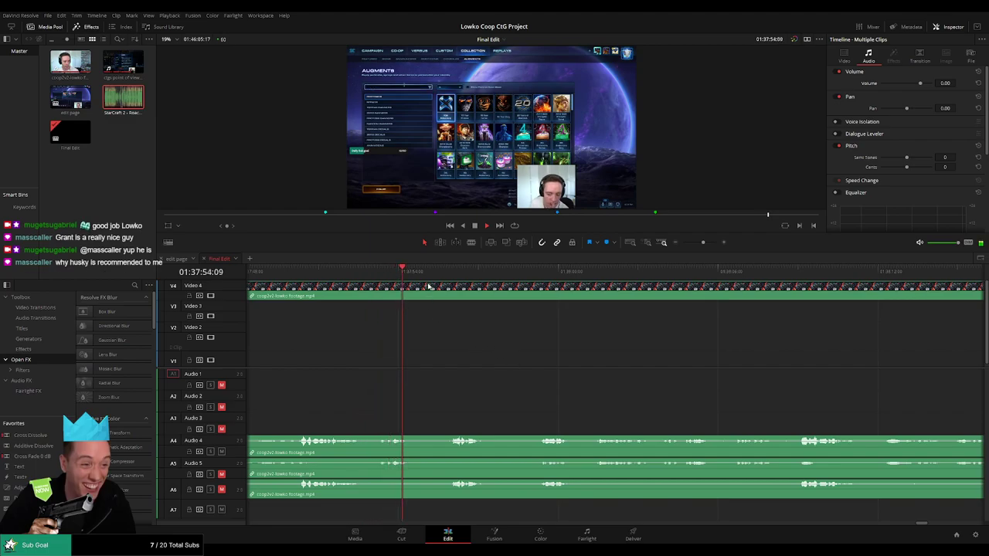
- Ripple-delete the quiet linked segment between about 01:37:54 and 01:37:56 and add the default transitions over the cut
click(450, 272)
key(b)
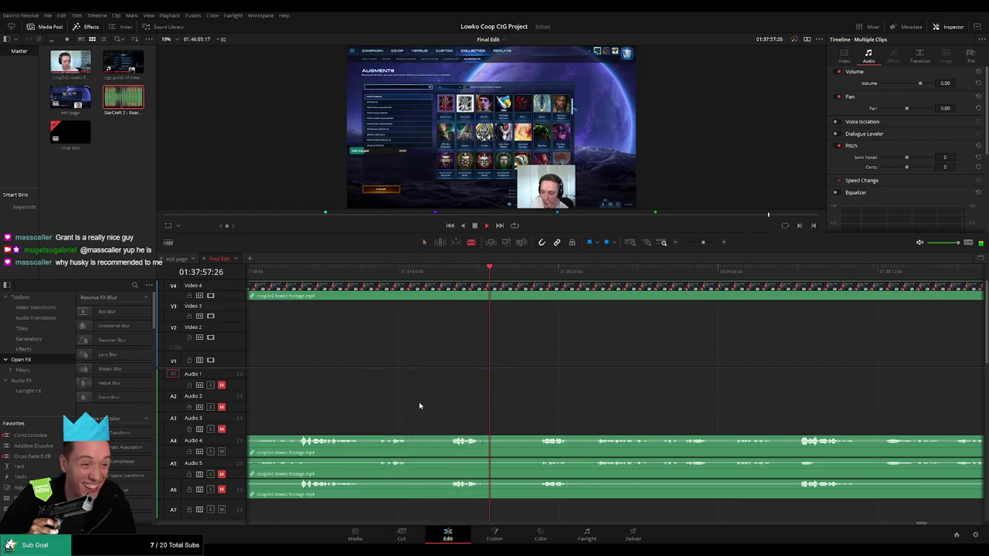
click(410, 441)
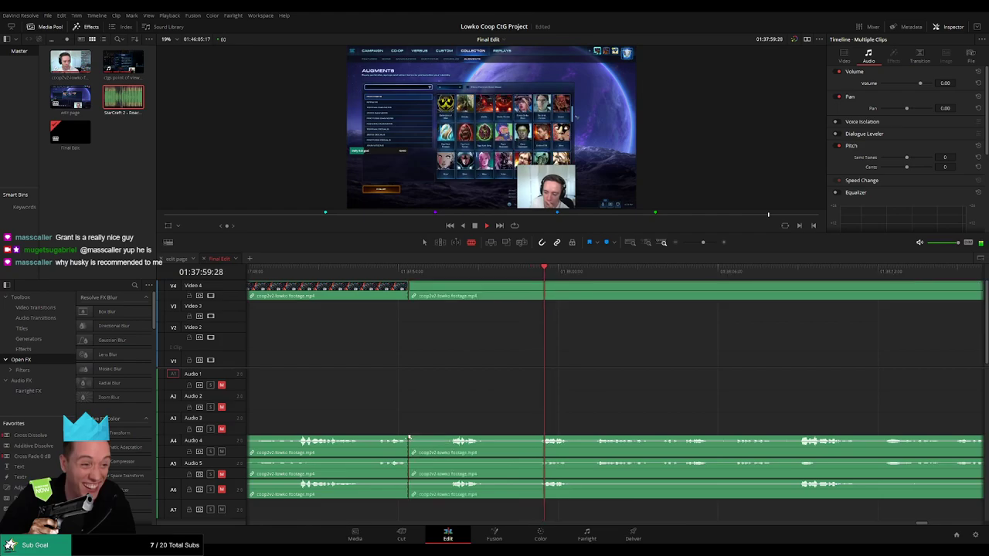
click(451, 441)
click(437, 441)
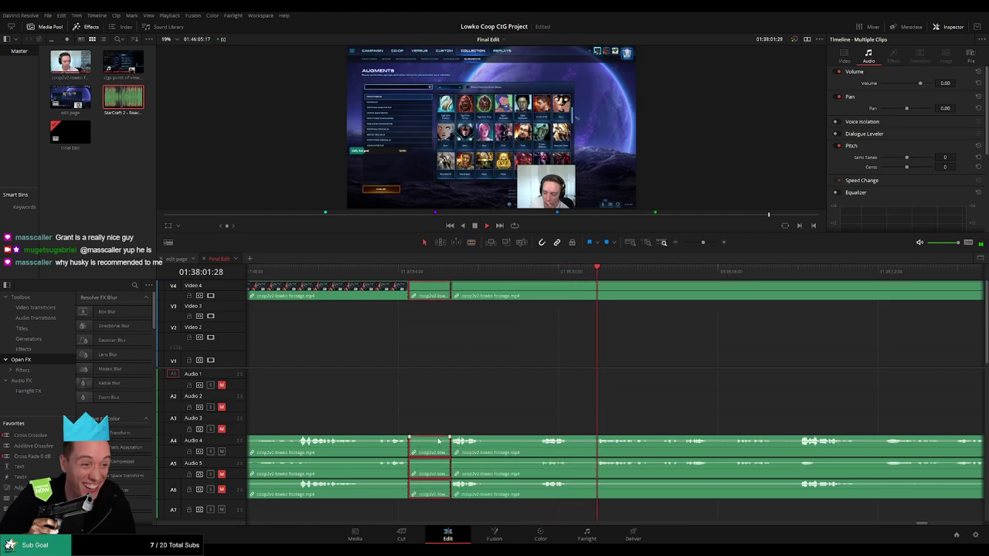
key(Delete)
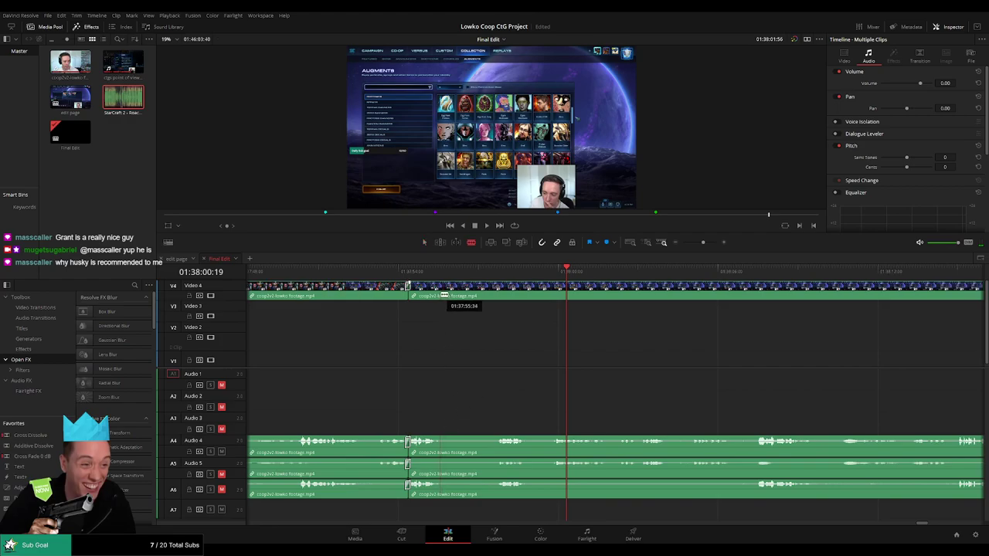
- Ripple-delete the quiet linked segment from about 01:37:55:34 to 01:37:57:38, add the default transitions over the cut, and play back the result
click(440, 296)
click(496, 295)
key(a)
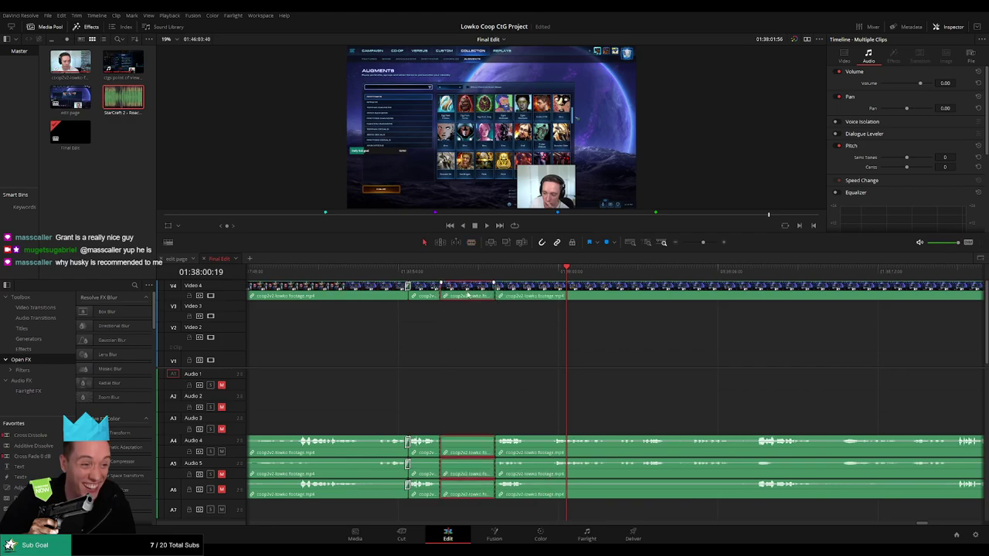
key(Delete)
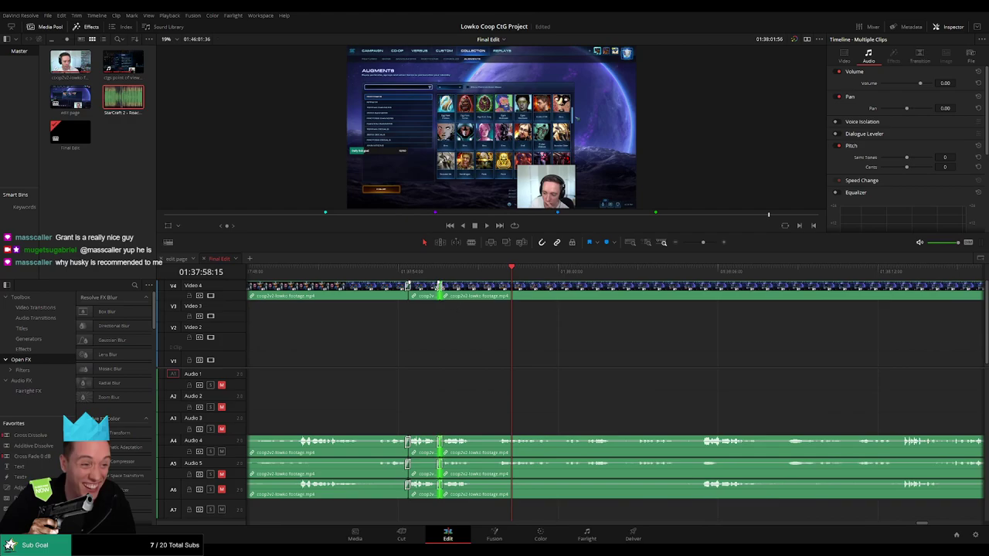
key(space)
scroll(462, 351, right, 3)
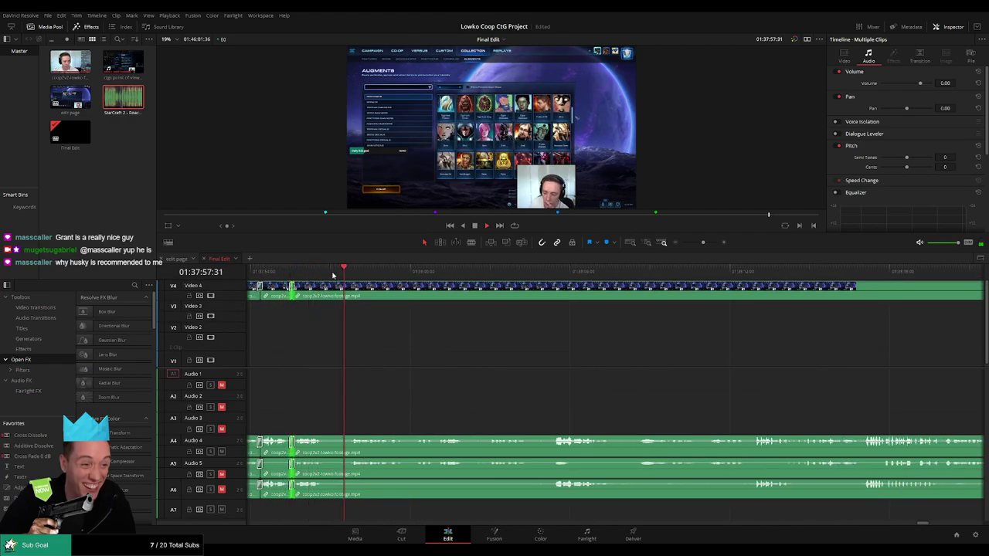
scroll(537, 349, right, 2)
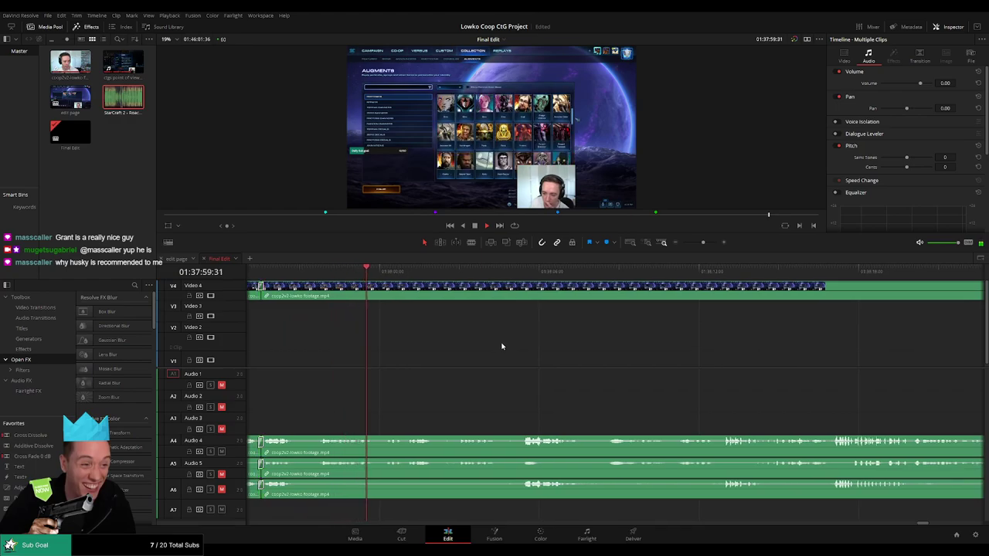
- Review the Augments menu footage and its audio waveforms from about 01:37:59 to 01:38:36 for quiet stretches
scroll(510, 350, right, 3)
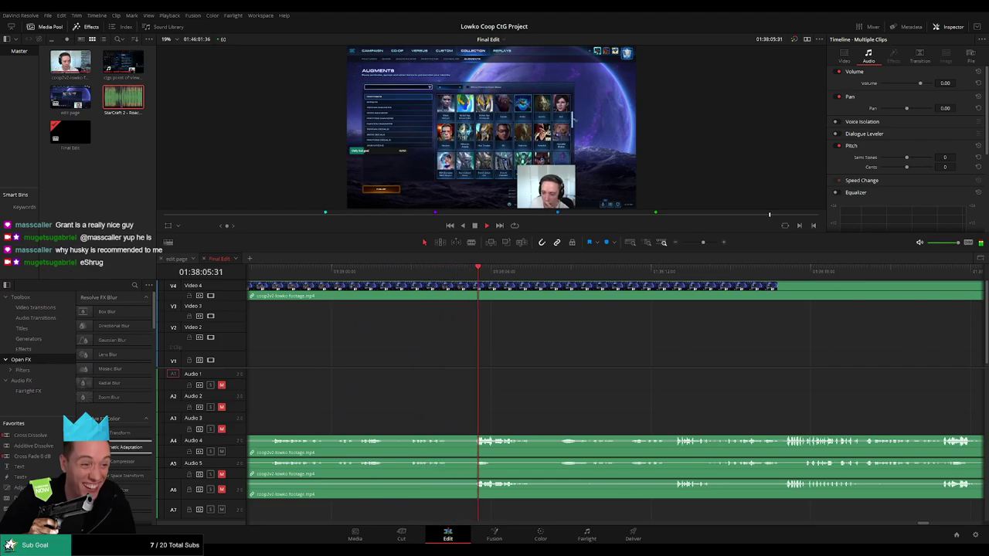
scroll(531, 358, right, 4)
scroll(532, 358, right, 3)
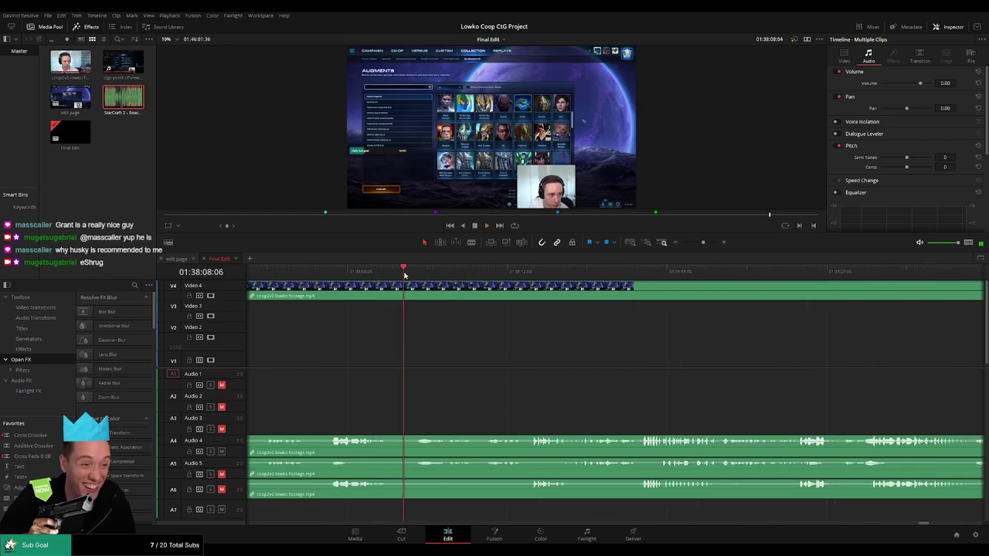
scroll(596, 338, right, 3)
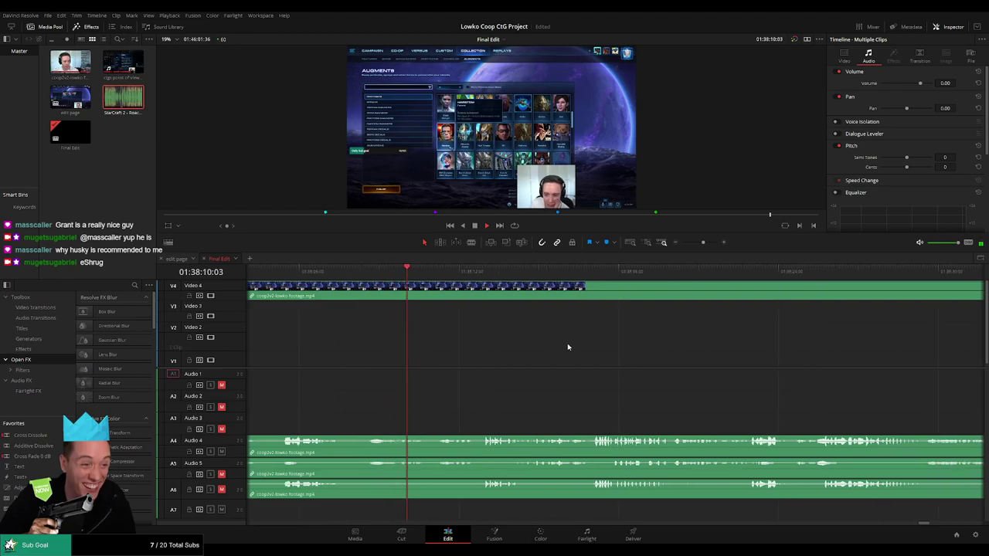
scroll(568, 346, right, 6)
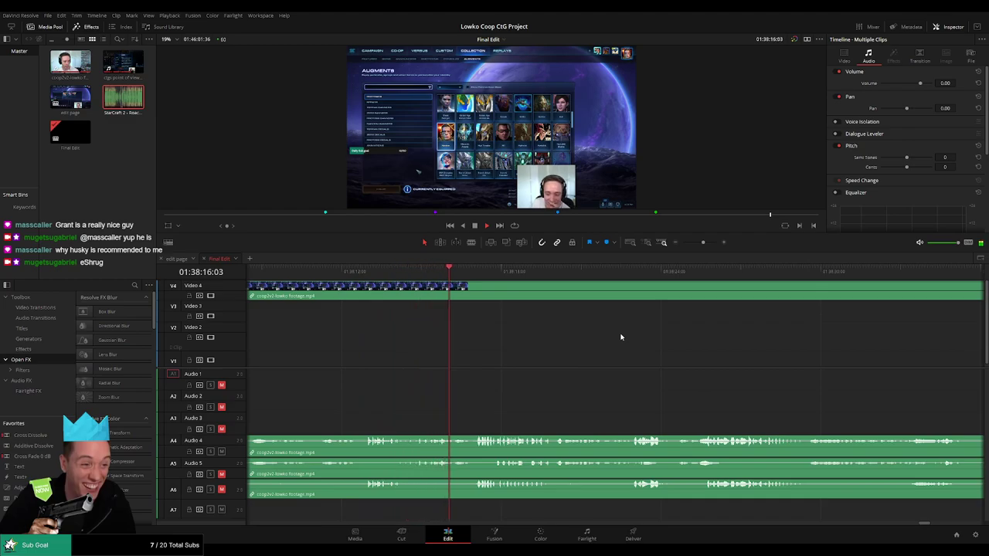
scroll(533, 348, right, 10)
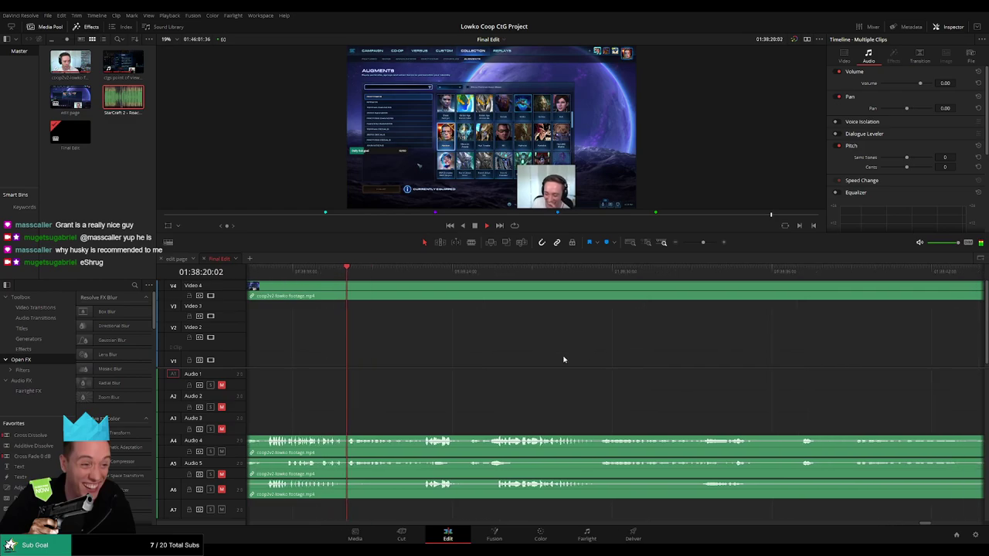
mouse_move(704, 243)
mouse_down()
mouse_move(678, 242)
mouse_move(703, 248)
mouse_up()
scroll(690, 350, right, 6)
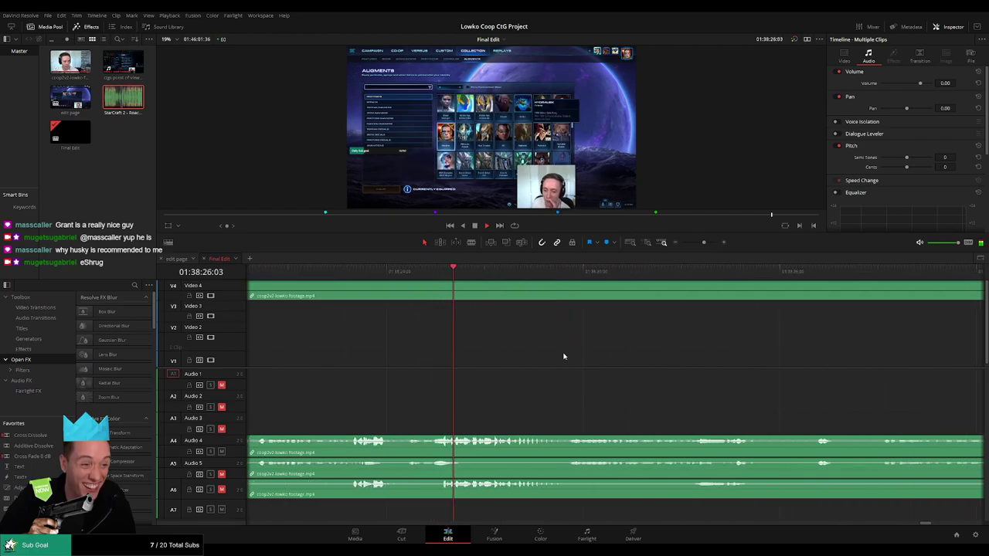
scroll(607, 357, right, 3)
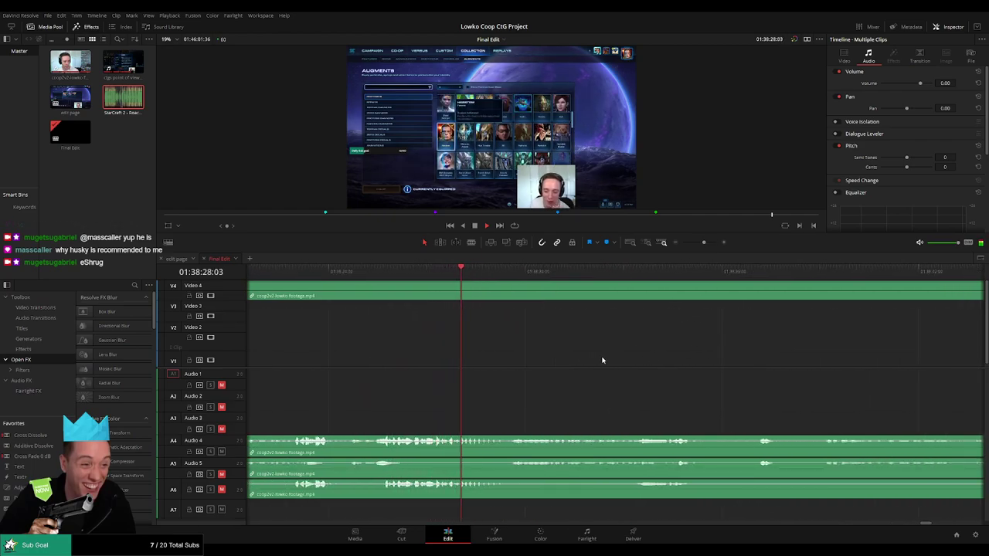
scroll(576, 361, right, 3)
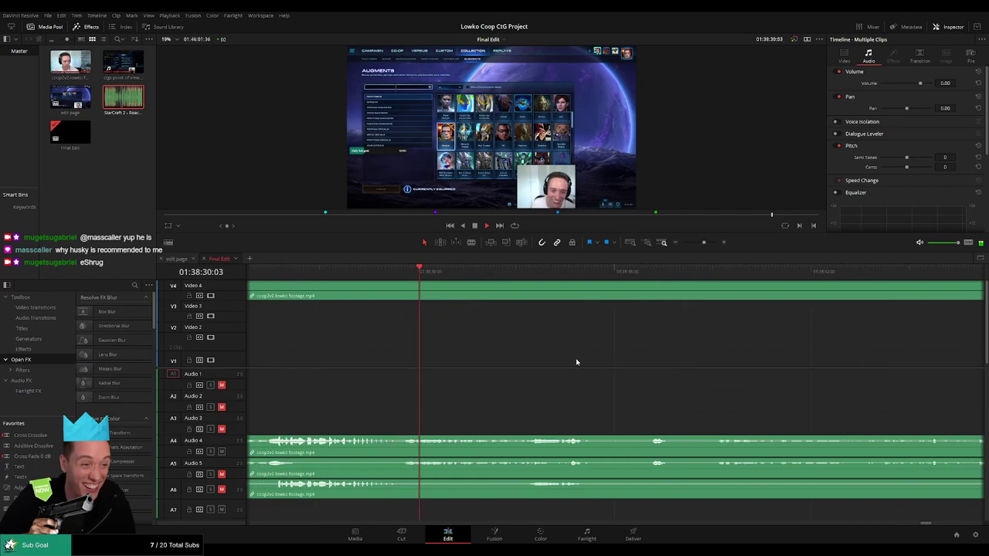
scroll(579, 363, right, 3)
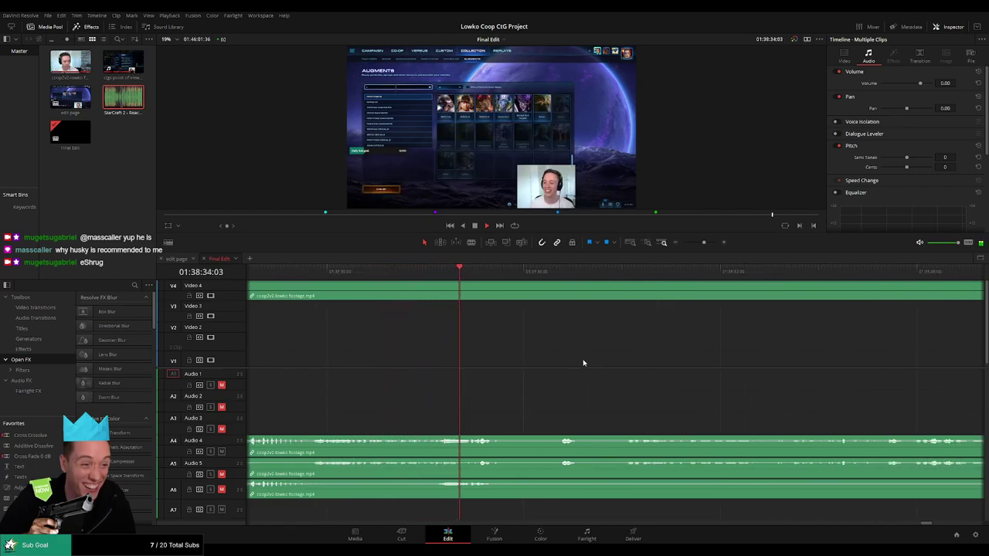
scroll(618, 361, right, 4)
- Ripple-delete the quiet linked segment from about 01:38:35 to 01:38:39, add the default transitions over the cut, and play back the result
click(442, 275)
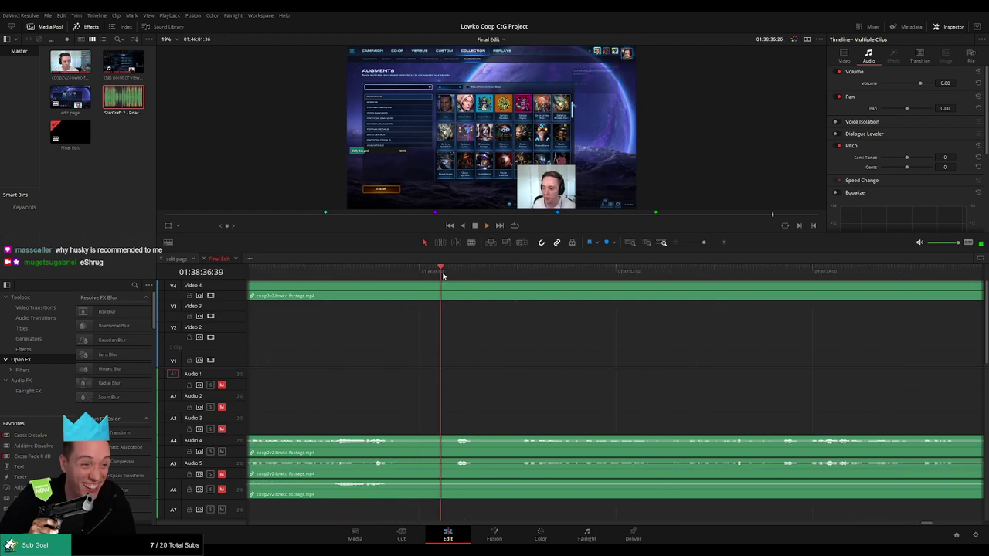
key(b)
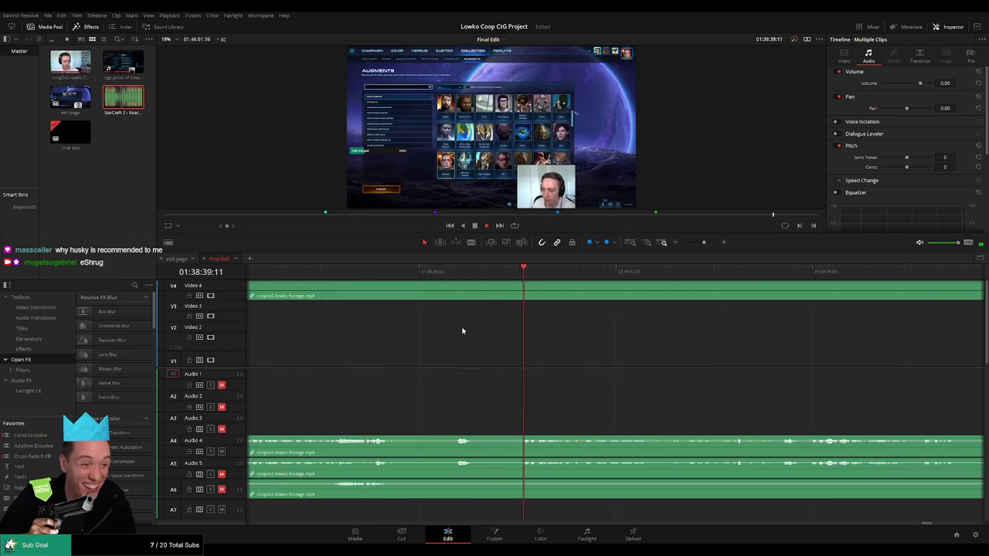
click(400, 295)
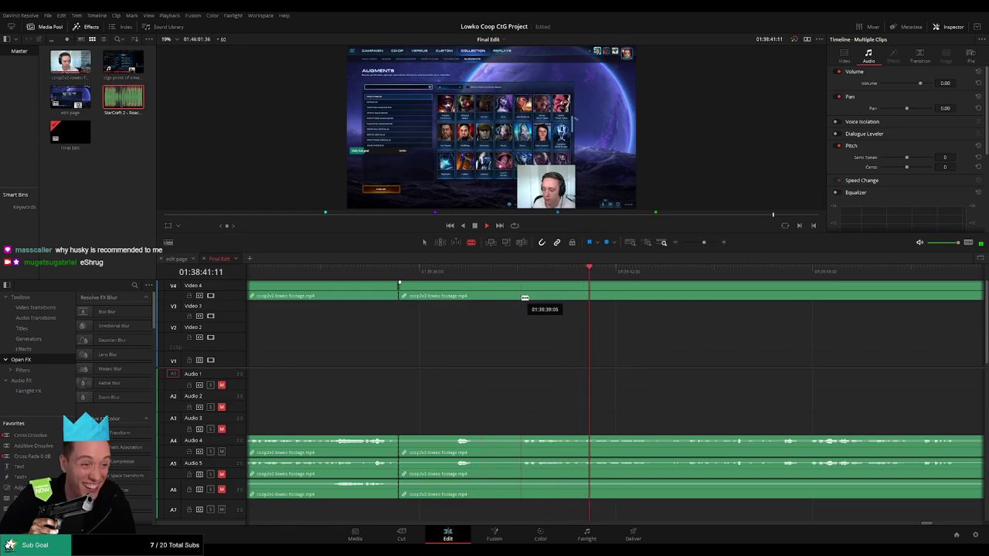
click(521, 297)
key(a)
click(459, 298)
key(Delete)
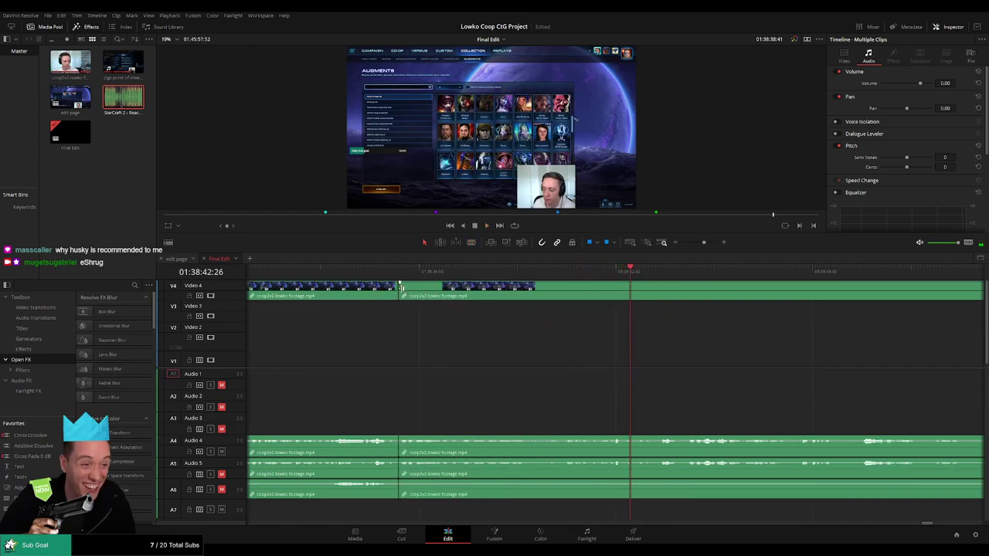
click(399, 288)
key(space)
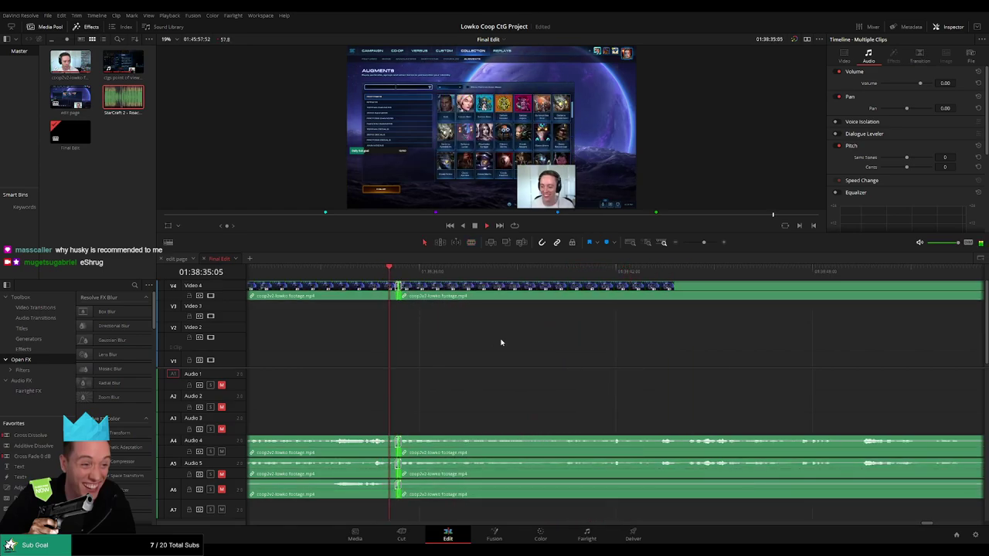
- Review the following Augments menu footage and its audio waveforms up to about 01:40:16 for further quiet moments
click(595, 349)
scroll(567, 355, right, 1)
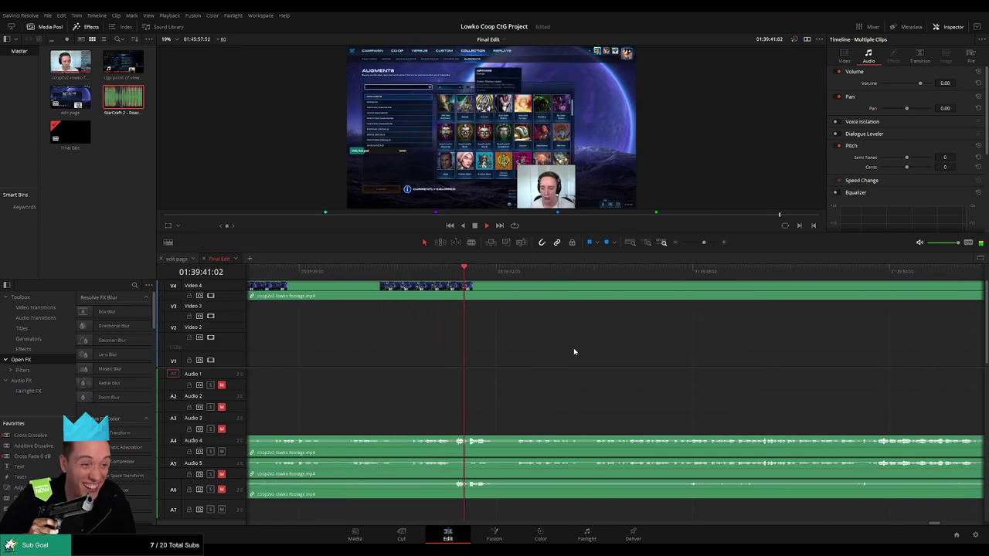
mouse_move(703, 242)
mouse_down()
mouse_move(686, 246)
mouse_move(702, 246)
mouse_up()
scroll(605, 351, right, 2)
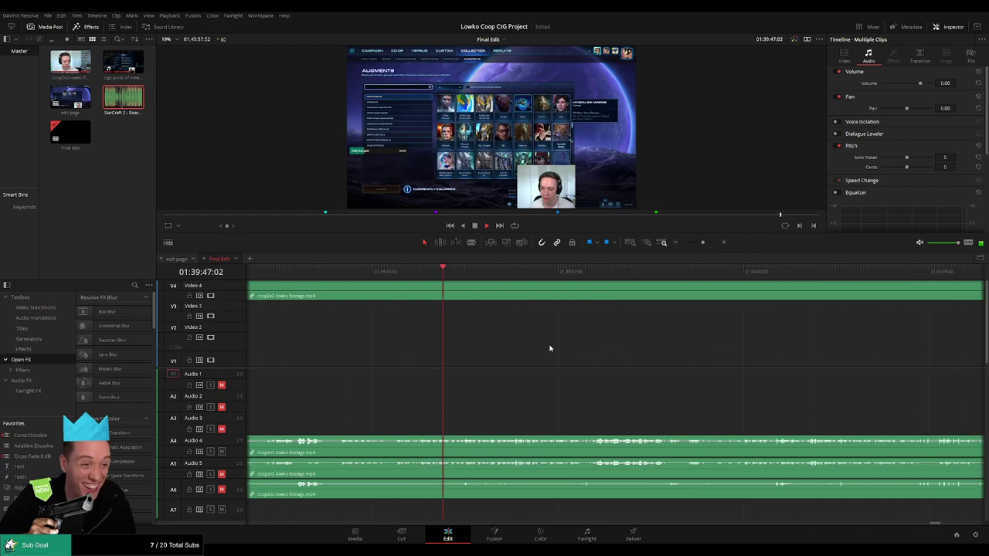
key(space)
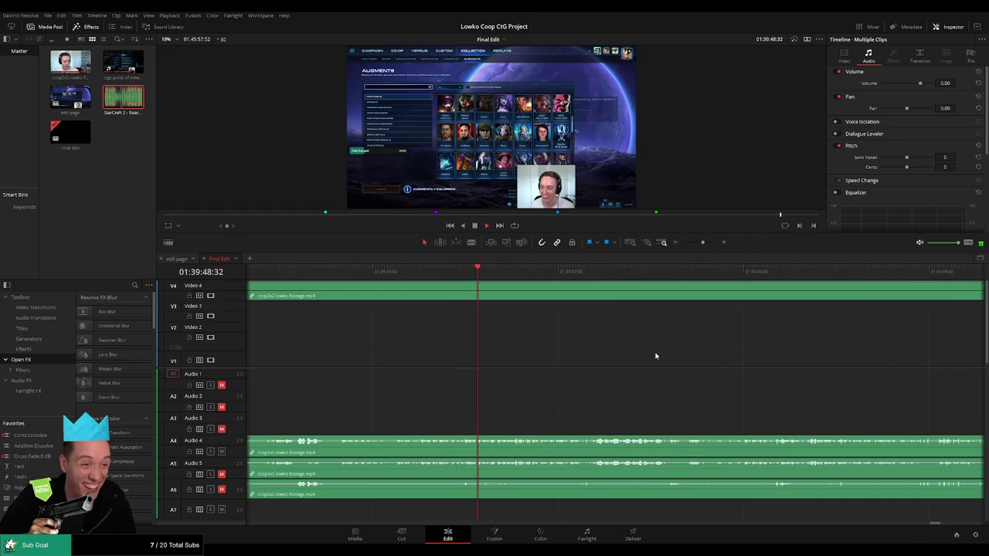
drag(655, 355, 536, 357)
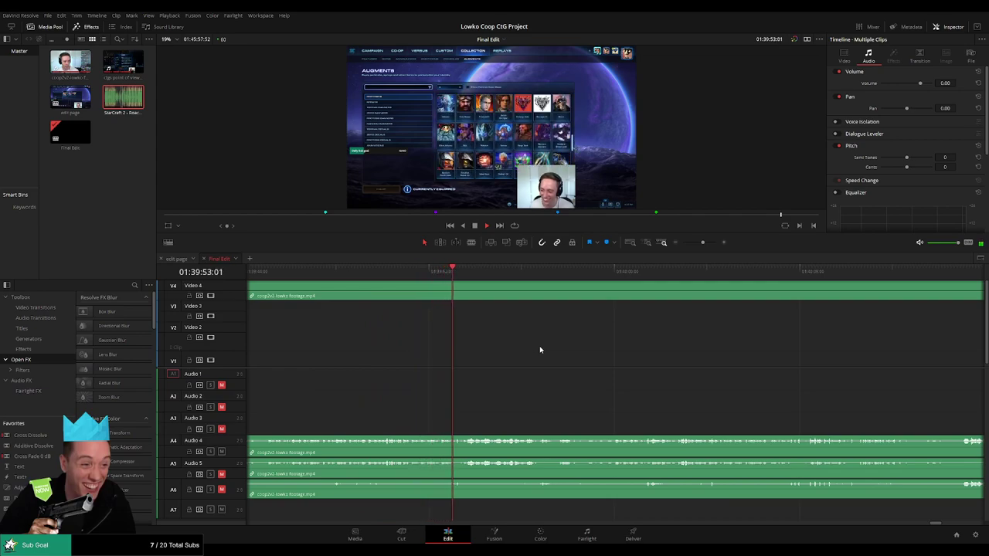
scroll(661, 360, right, 3)
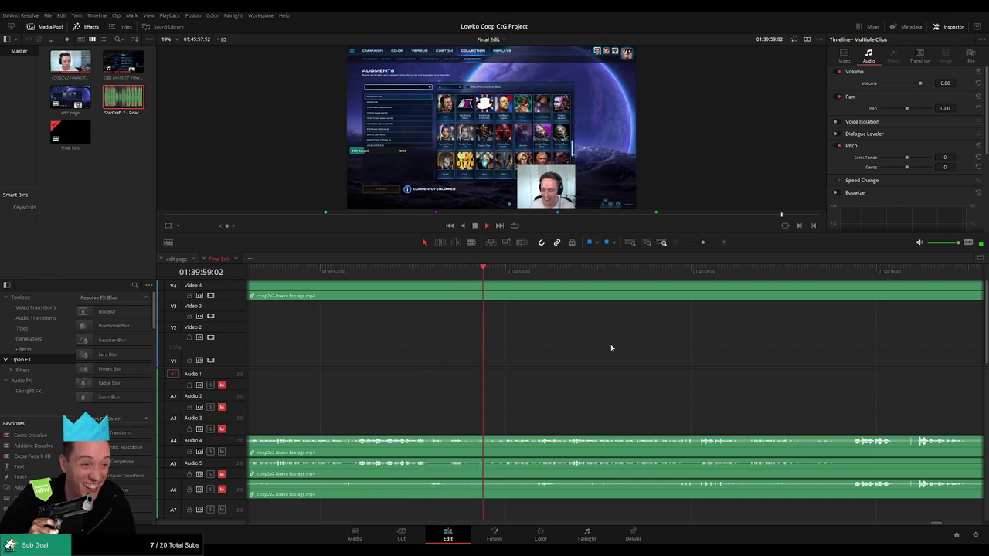
scroll(579, 351, right, 1)
scroll(494, 356, right, 4)
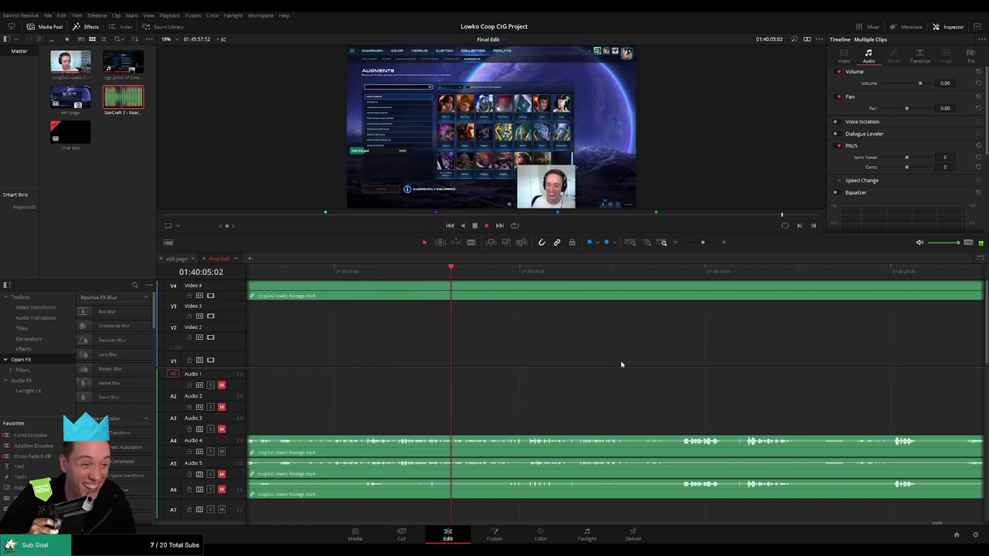
scroll(539, 369, right, 3)
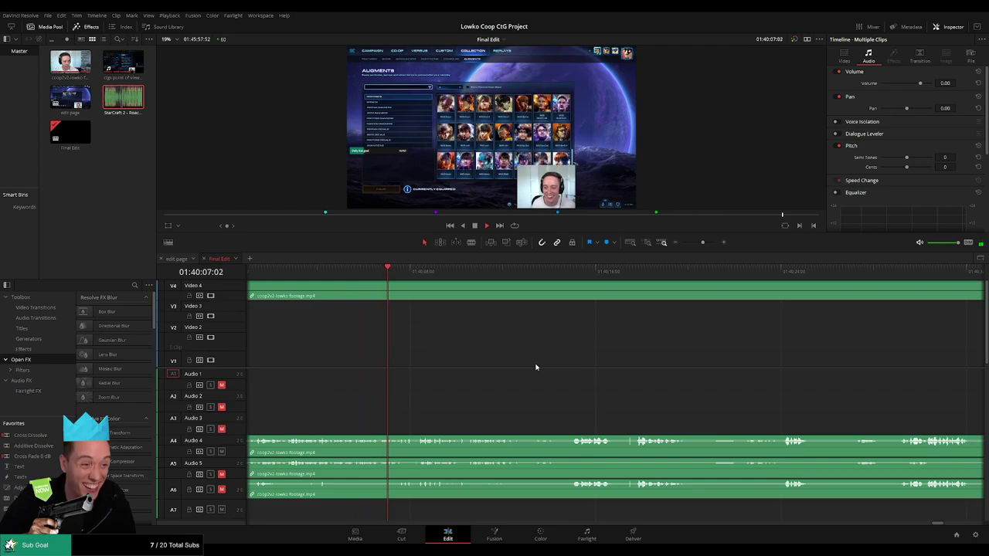
scroll(541, 358, right, 5)
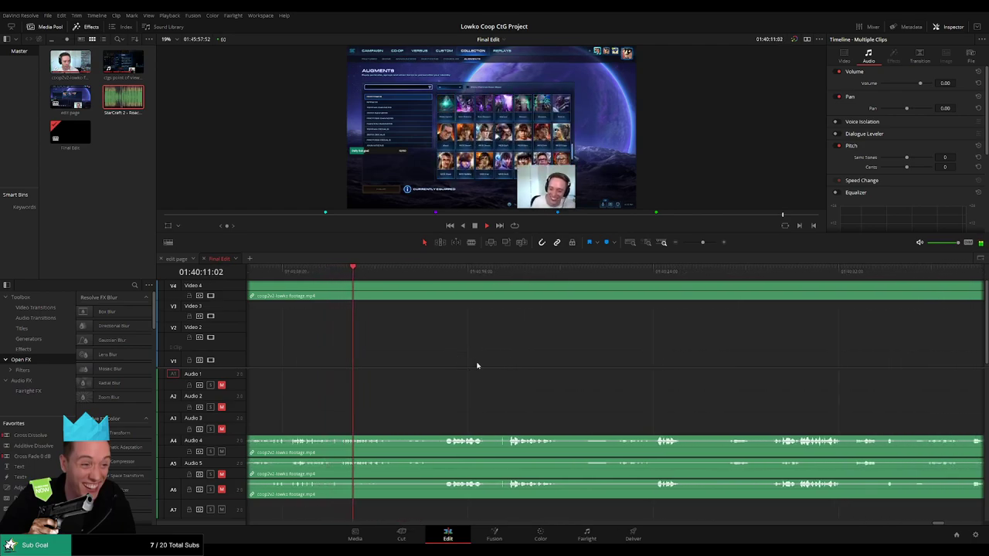
scroll(433, 344, right, 1)
click(361, 272)
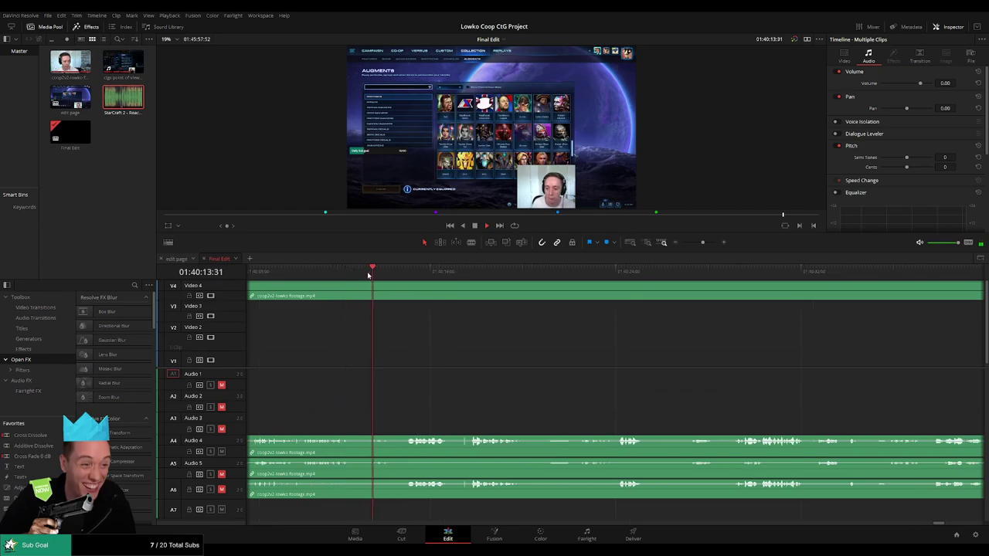
scroll(607, 352, down, 5)
scroll(607, 353, up, 1)
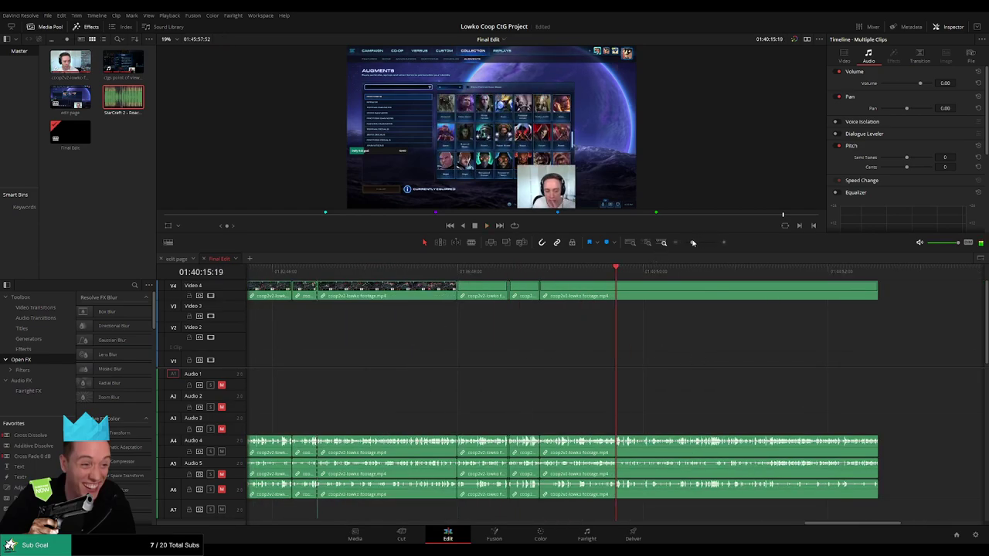
scroll(718, 309, up, 3)
scroll(473, 341, right, 4)
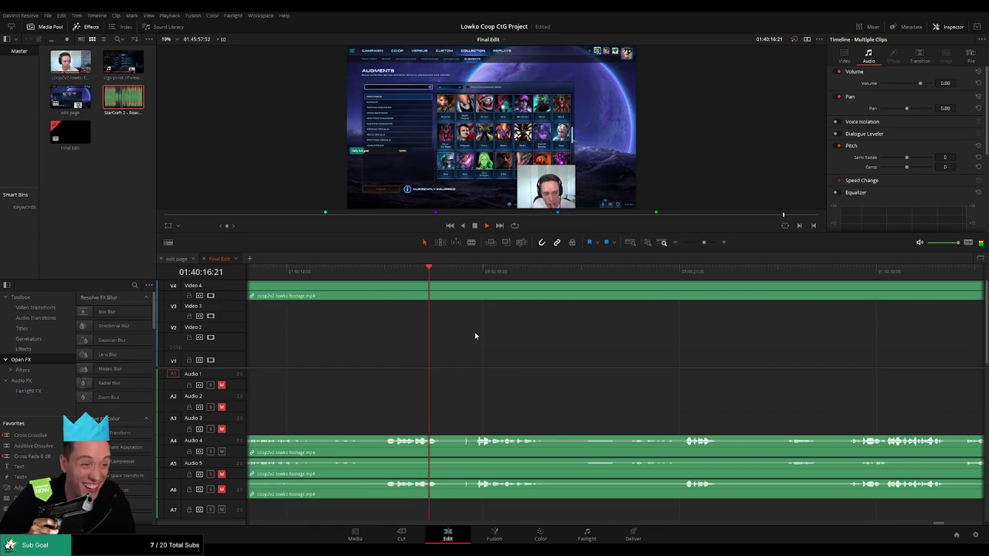
- Ripple-delete the very short linked segment between about 01:40:17:25 and 01:40:17:36 and play back across the cut
key(space)
drag(472, 274, 463, 273)
key(b)
click(466, 291)
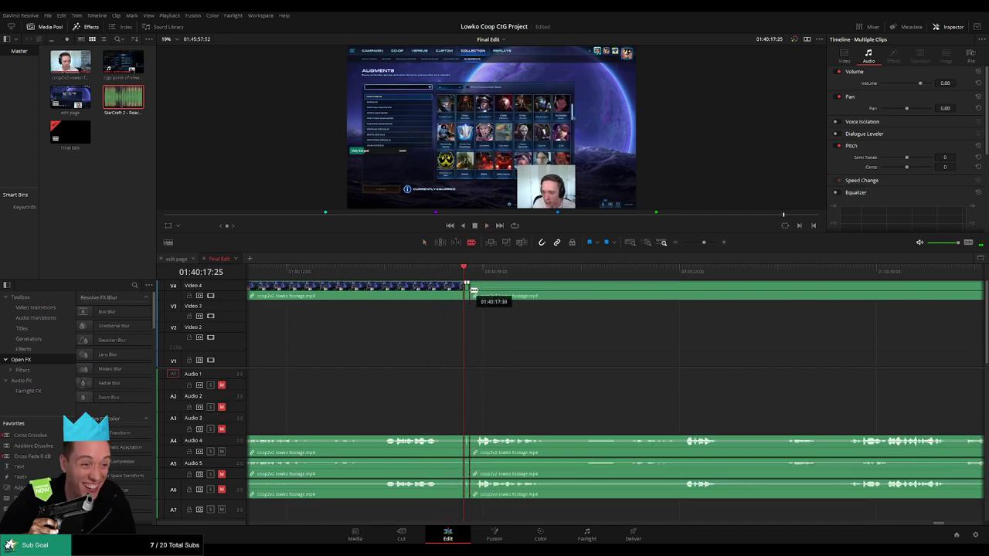
key(a)
click(467, 291)
key(Delete)
key(space)
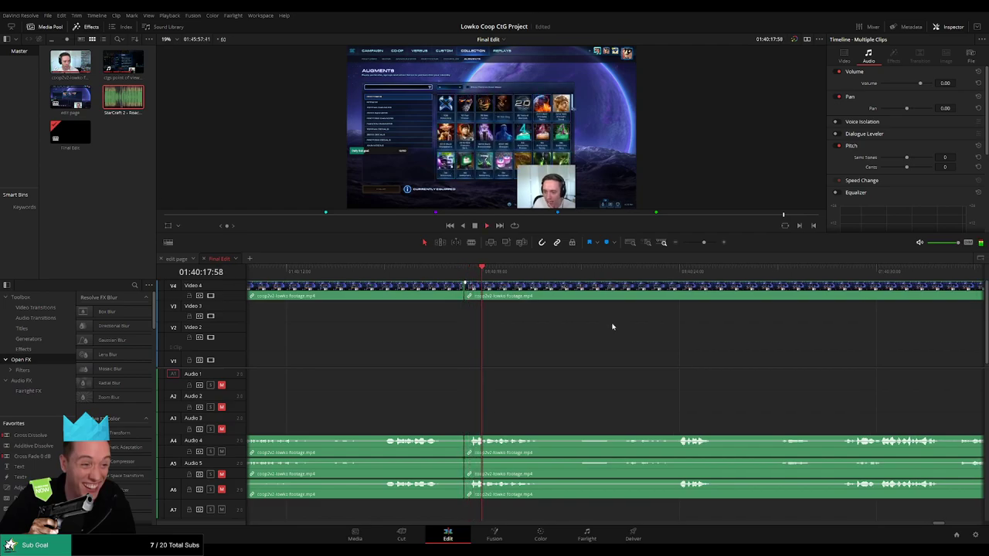
- Ripple-delete the quiet linked segment from about 01:40:25 to 01:40:27 and add the default video and audio transitions over the cut
drag(613, 327, 427, 332)
click(394, 274)
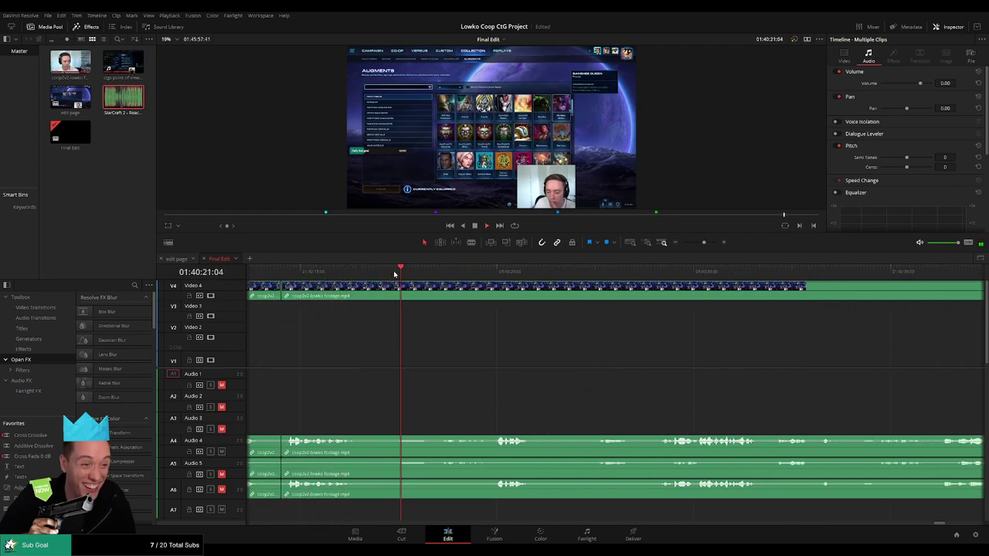
scroll(487, 362, right, 2)
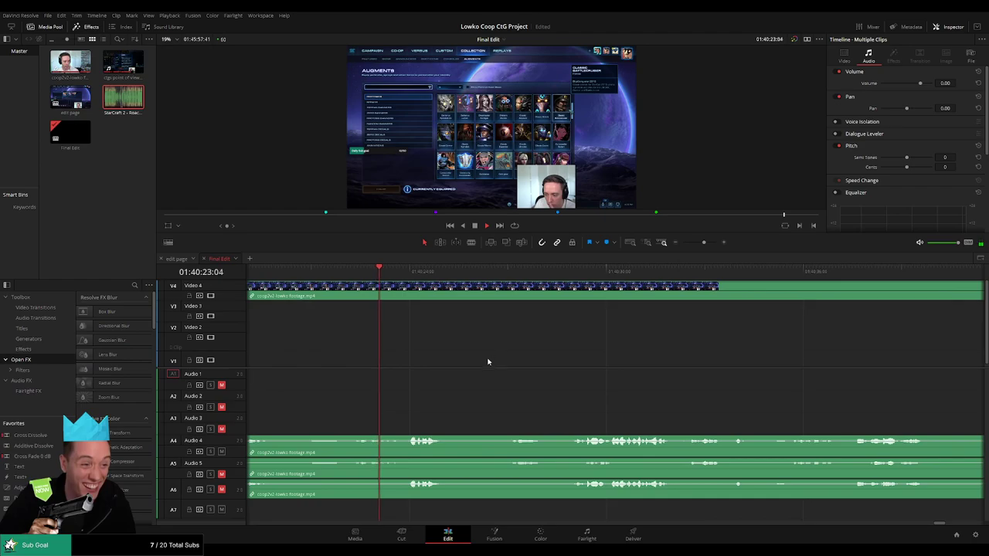
key(ctrl+b)
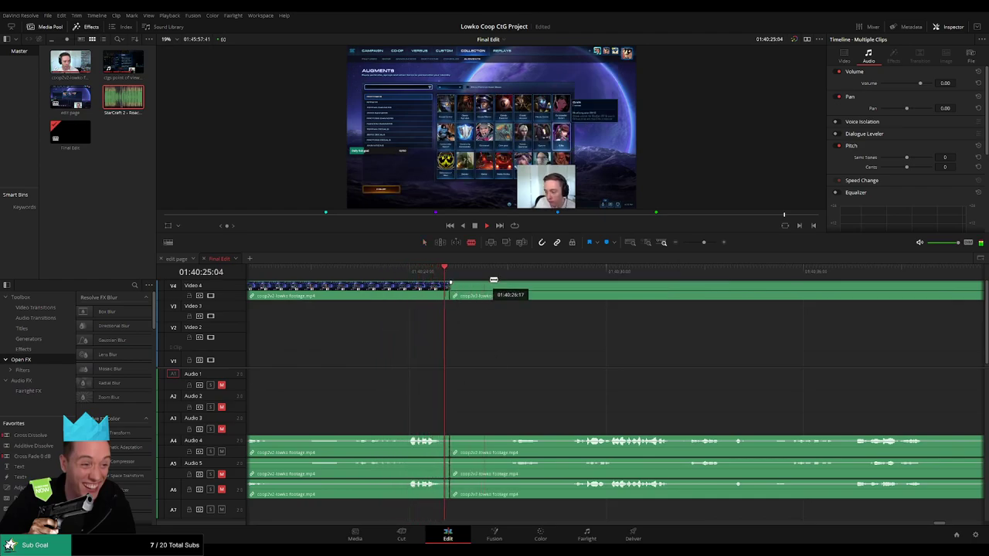
click(509, 272)
key(b)
click(509, 296)
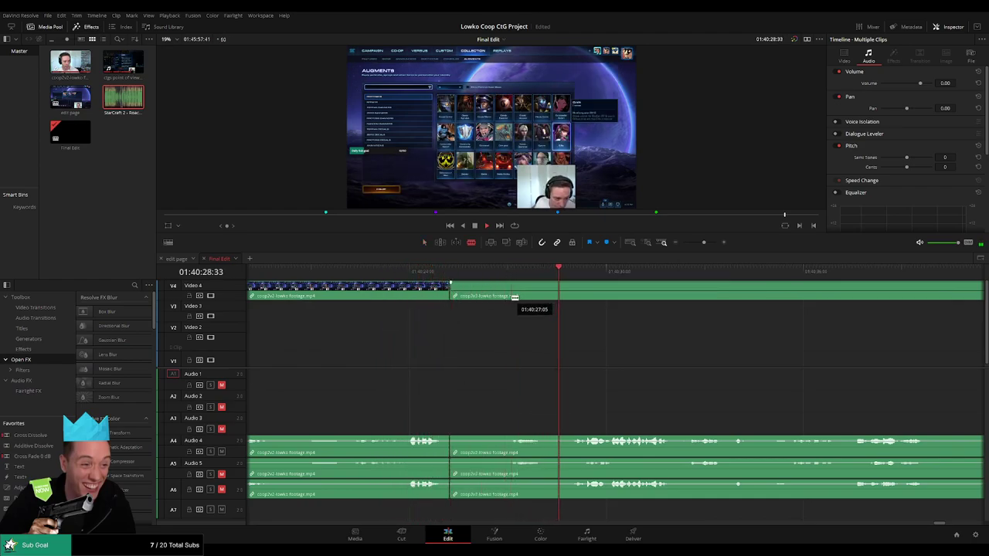
key(a)
click(480, 299)
key(Delete)
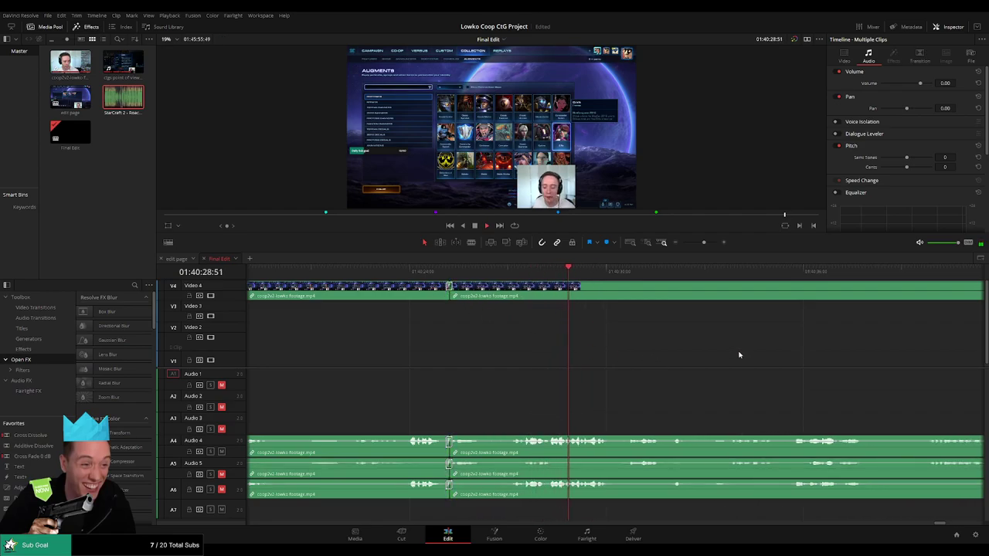
- Ripple-delete the quiet linked segment from about 01:40:38 to 01:40:40 and add the default video and audio transitions over the cut
drag(738, 354, 530, 368)
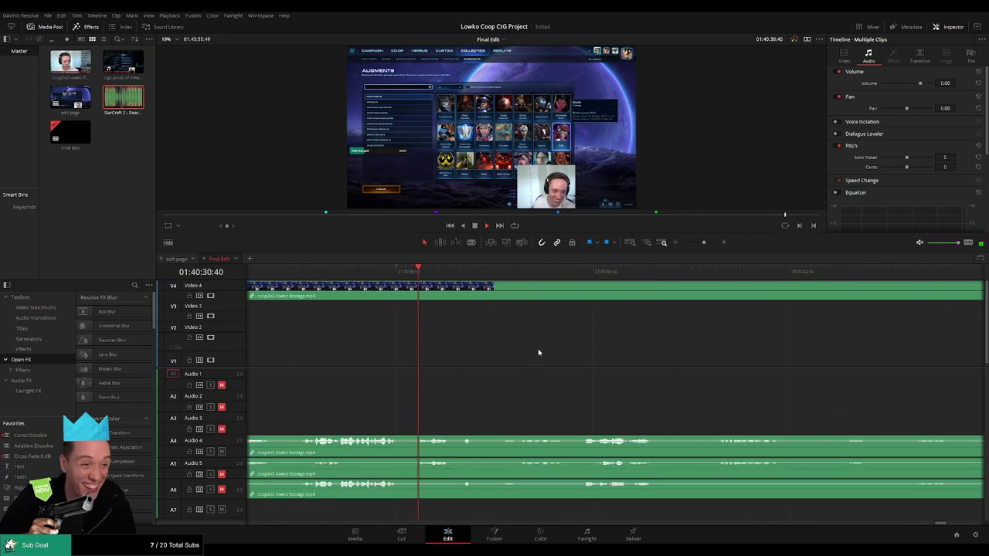
scroll(526, 357, right, 1)
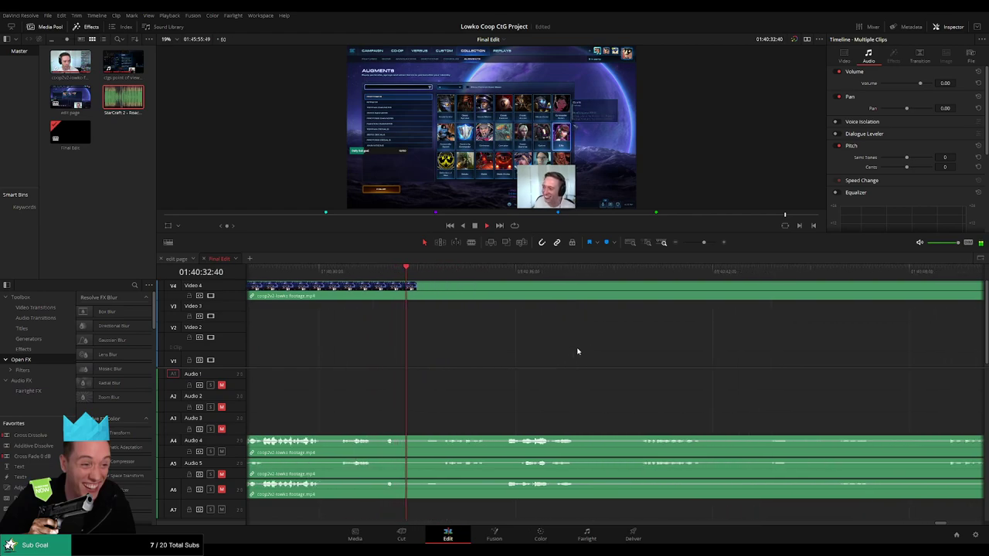
scroll(527, 355, right, 1)
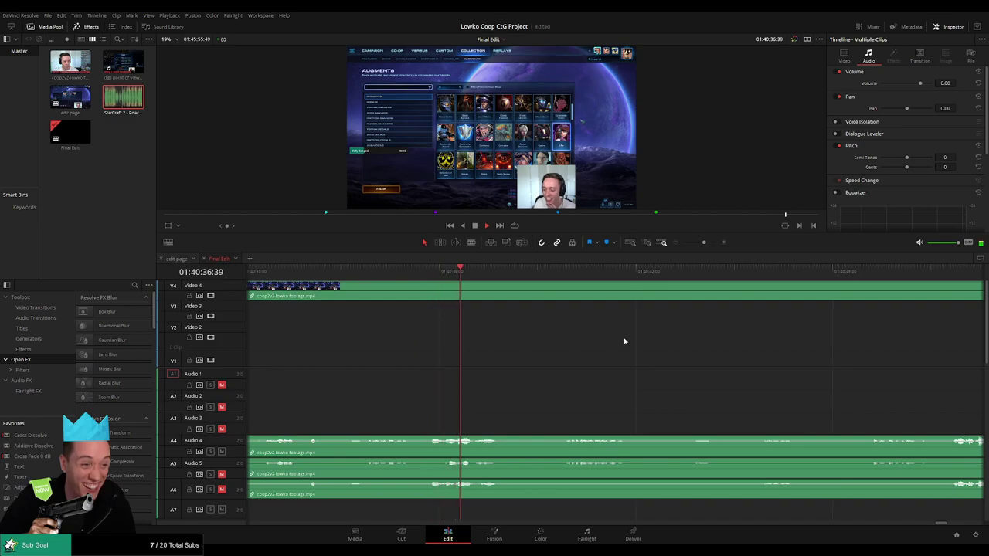
scroll(556, 342, right, 1)
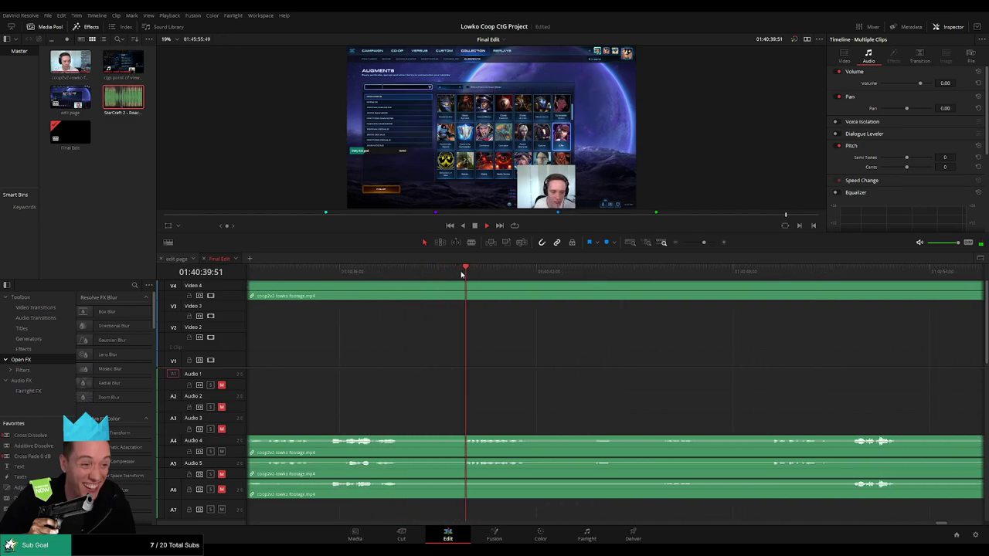
click(403, 283)
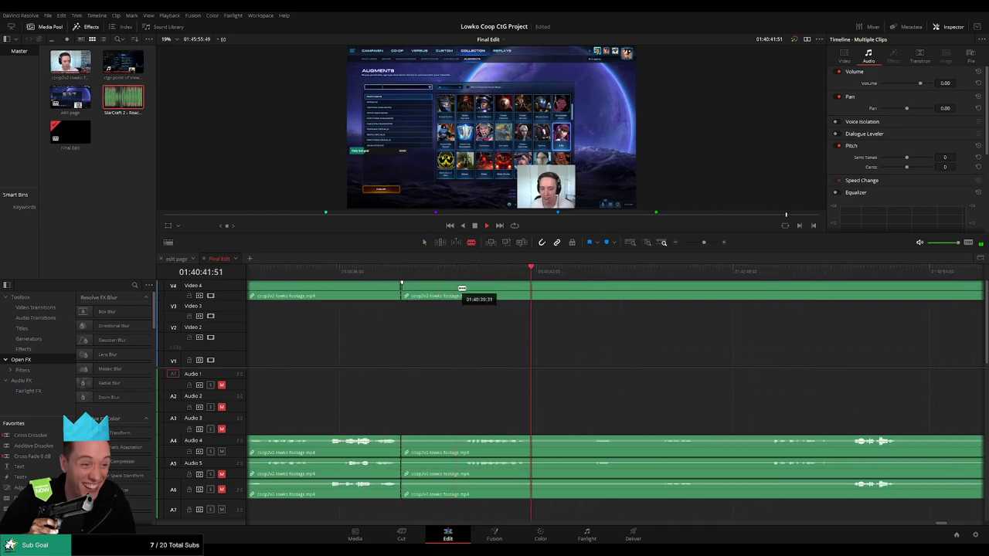
click(463, 288)
key(a)
click(436, 292)
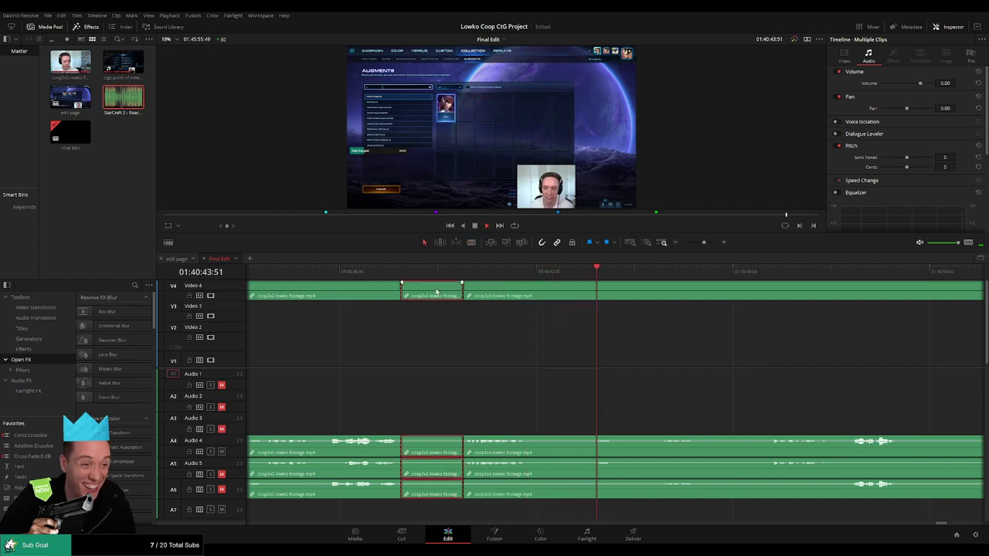
key(Delete)
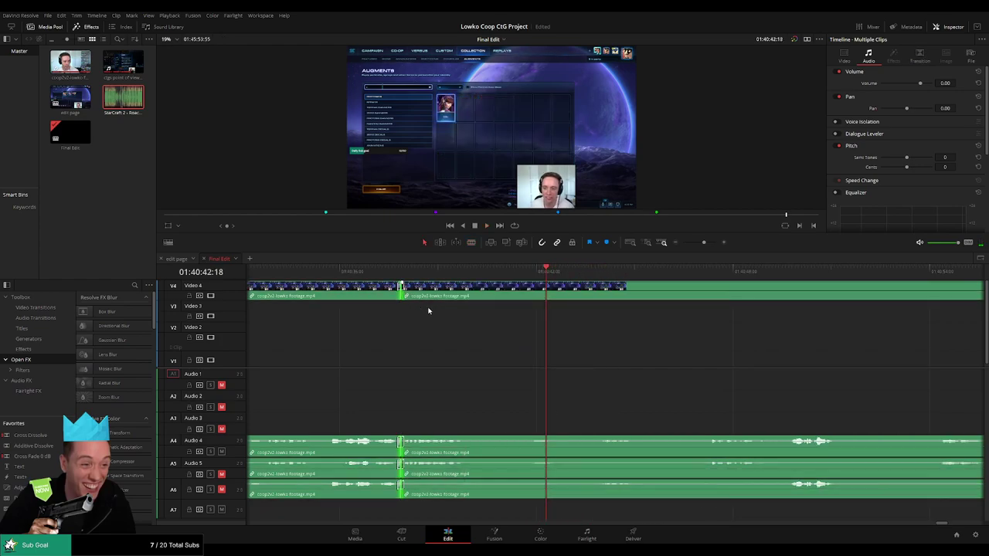
- Ripple-delete the quiet linked segment from about 01:40:40:16 to 01:40:47:17, add the default transitions over the cut, and play back the following footage
key(b)
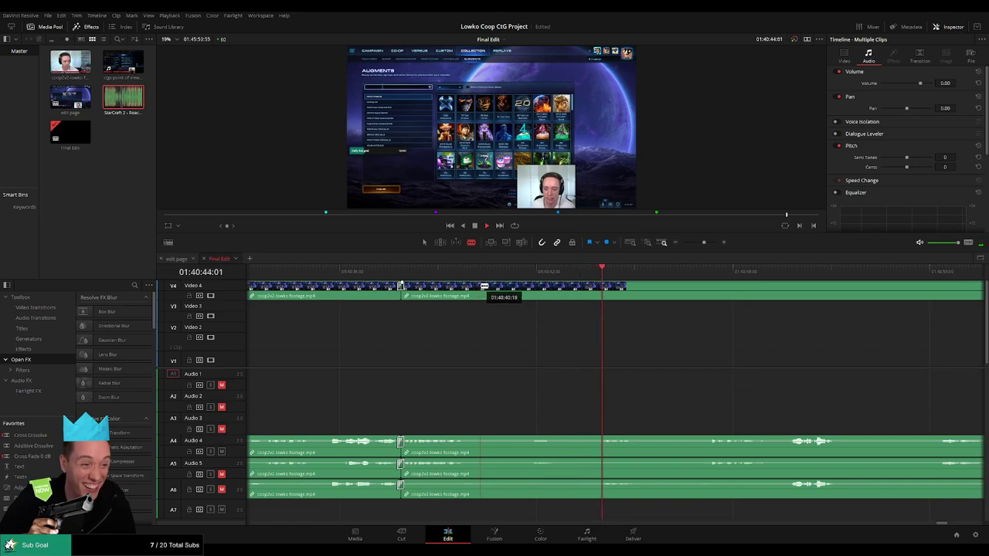
click(480, 289)
click(702, 275)
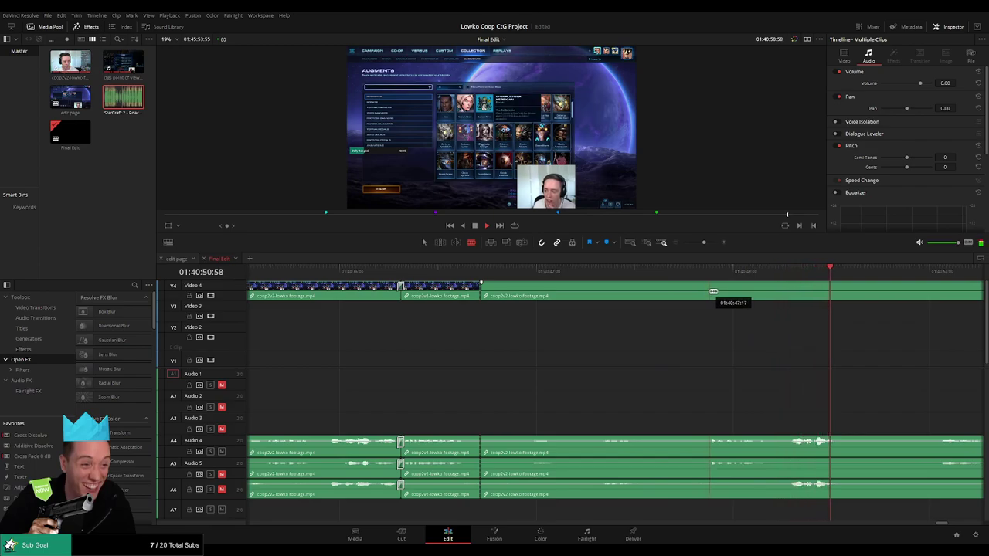
click(711, 291)
key(a)
click(684, 295)
key(Delete)
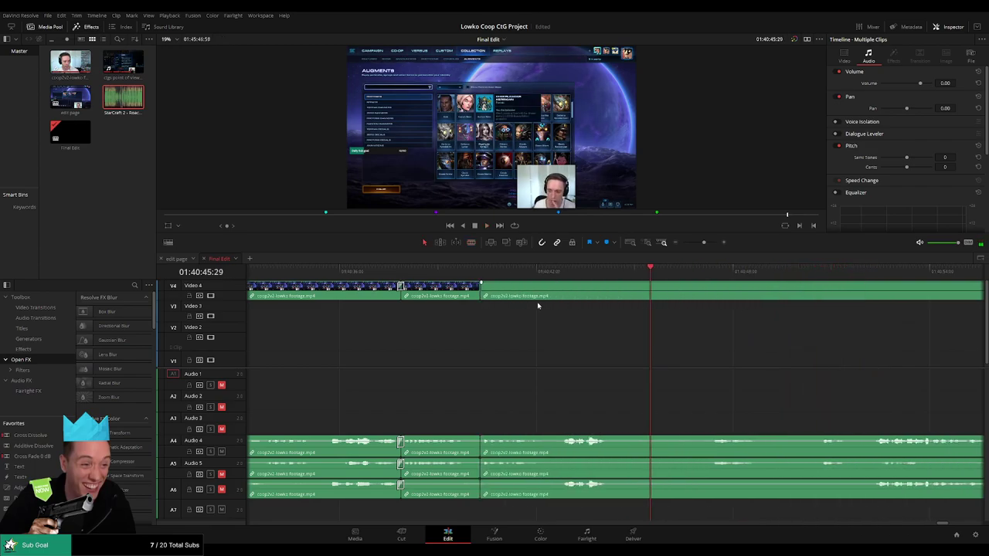
click(481, 291)
key(ctrl+t)
key(space)
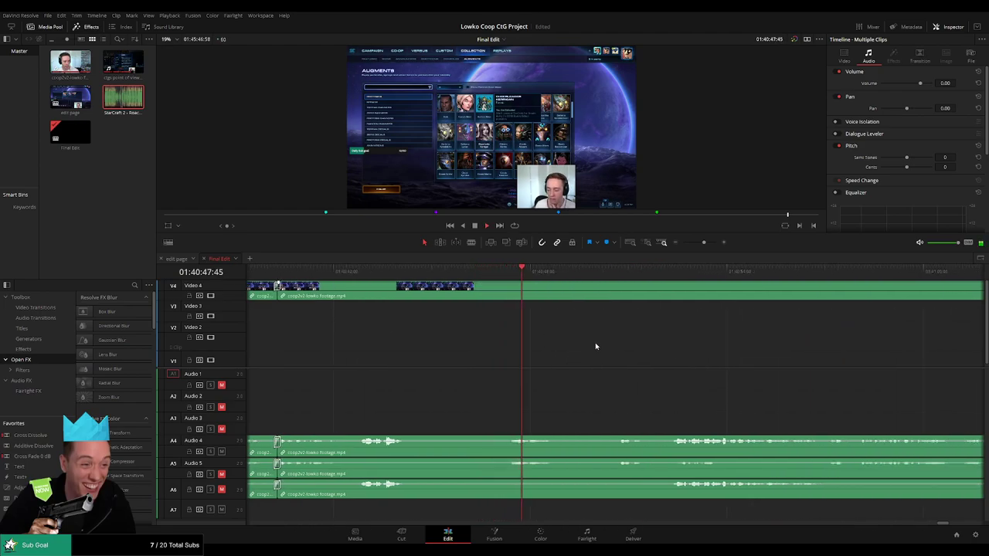
- Ripple-delete the quiet linked segment from about 01:40:45 to 01:40:47, add the default transitions over the cut, and play on from there
key(b)
click(433, 292)
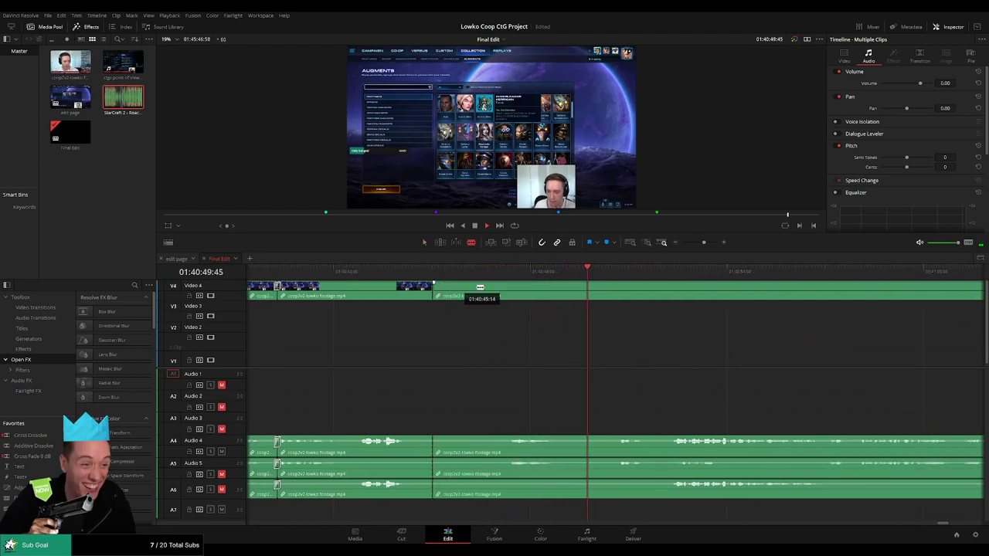
click(506, 291)
key(a)
click(487, 290)
key(Delete)
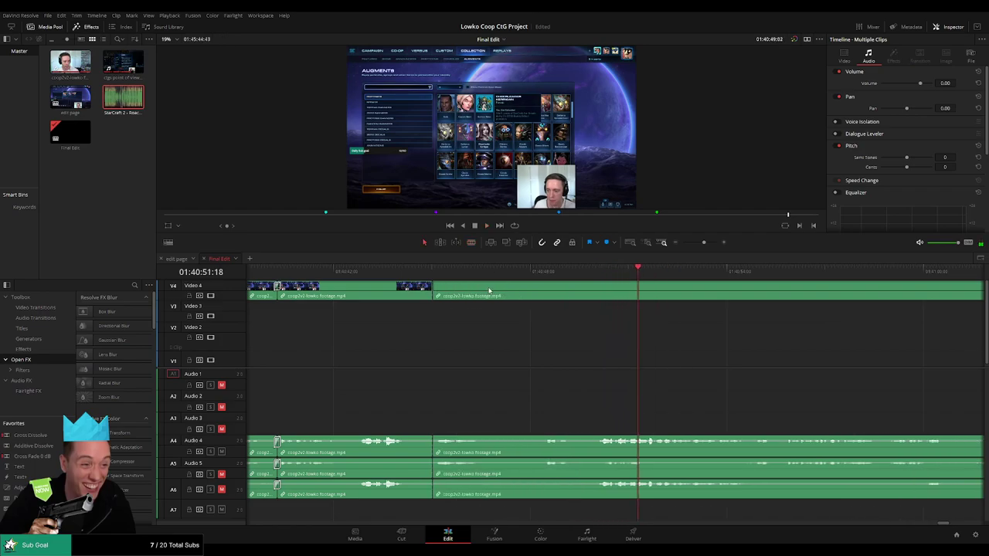
click(452, 272)
key(space)
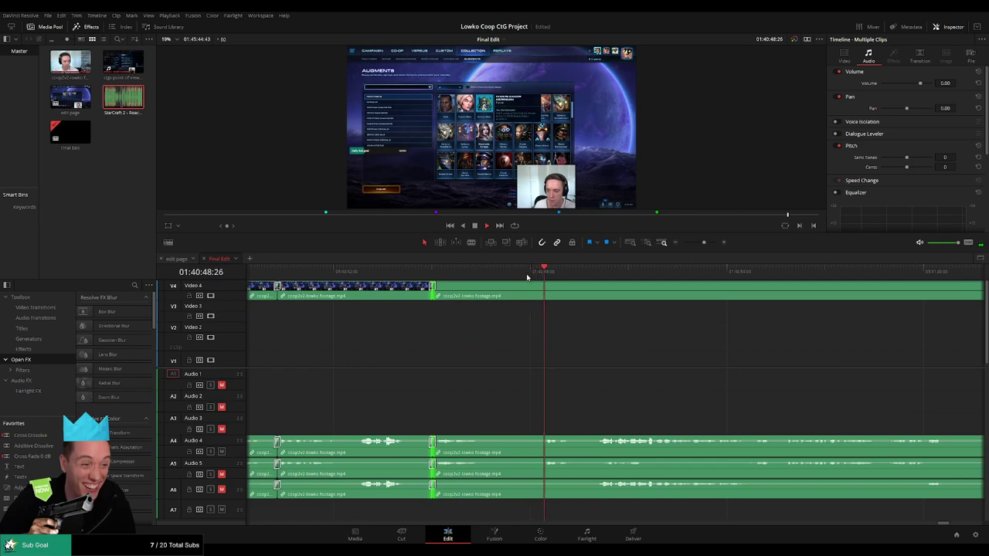
- Ripple-delete the short linked segment of about one second starting near 01:41:00:48 and add the default video and audio transitions over the cut
scroll(497, 329, right, 3)
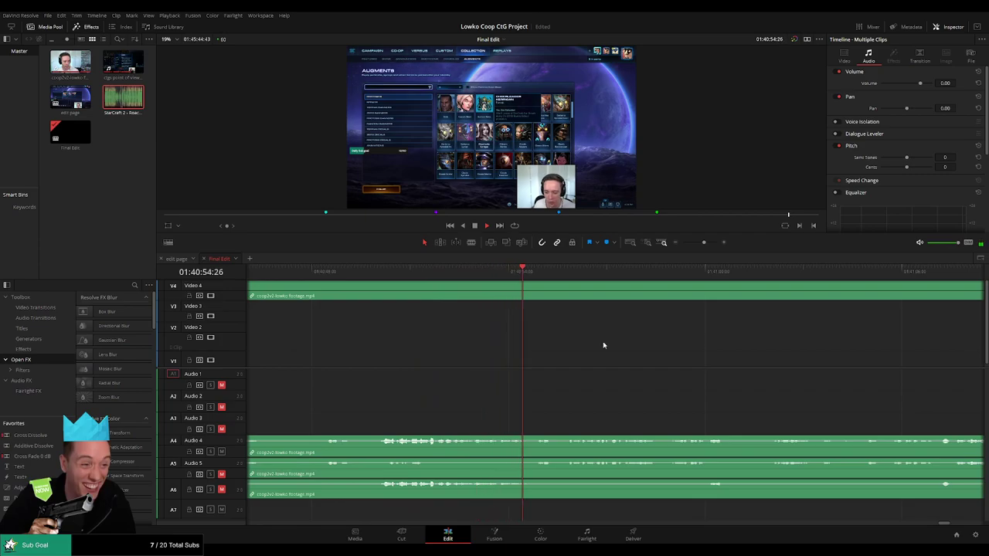
scroll(595, 346, right, 2)
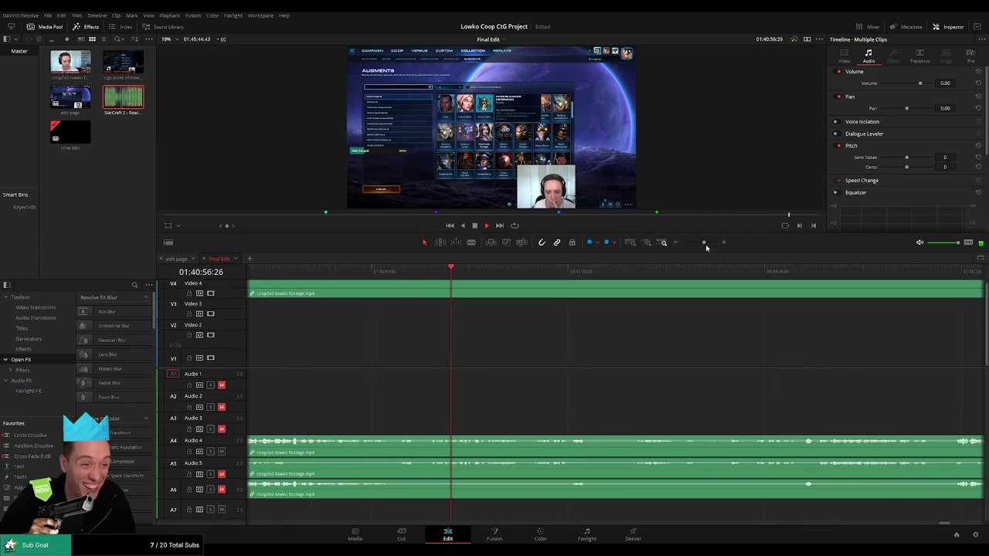
mouse_move(704, 244)
mouse_down()
mouse_move(682, 247)
mouse_move(699, 245)
mouse_up()
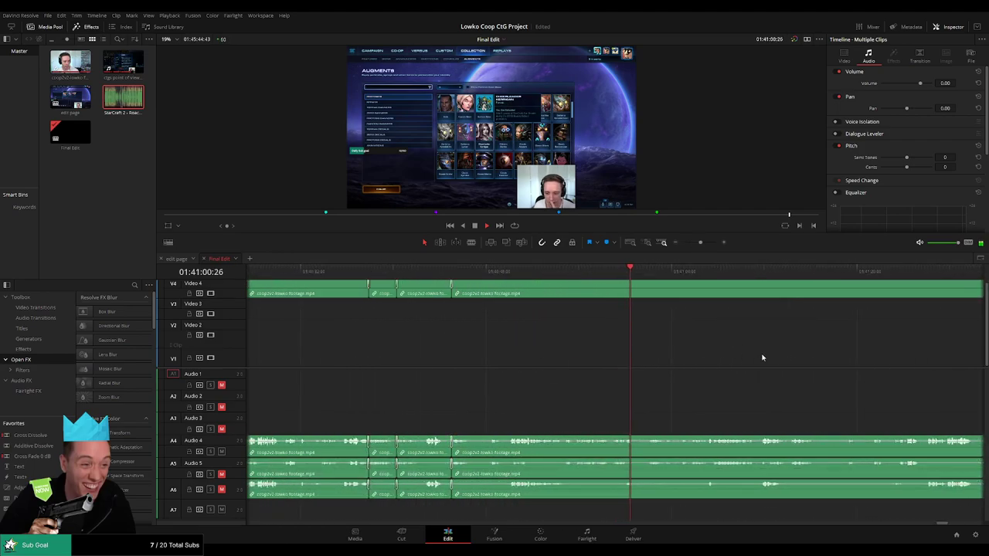
drag(763, 357, 528, 349)
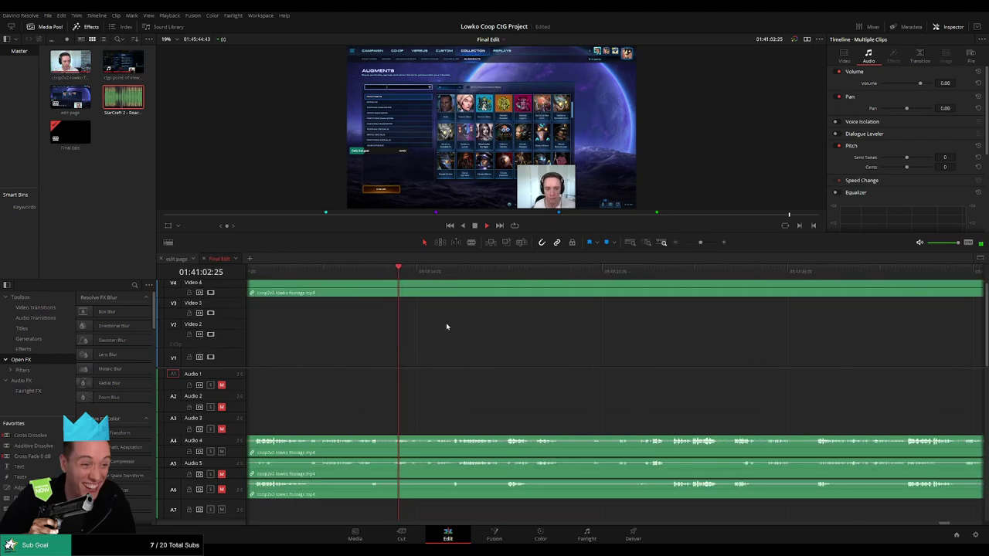
key(b)
click(380, 287)
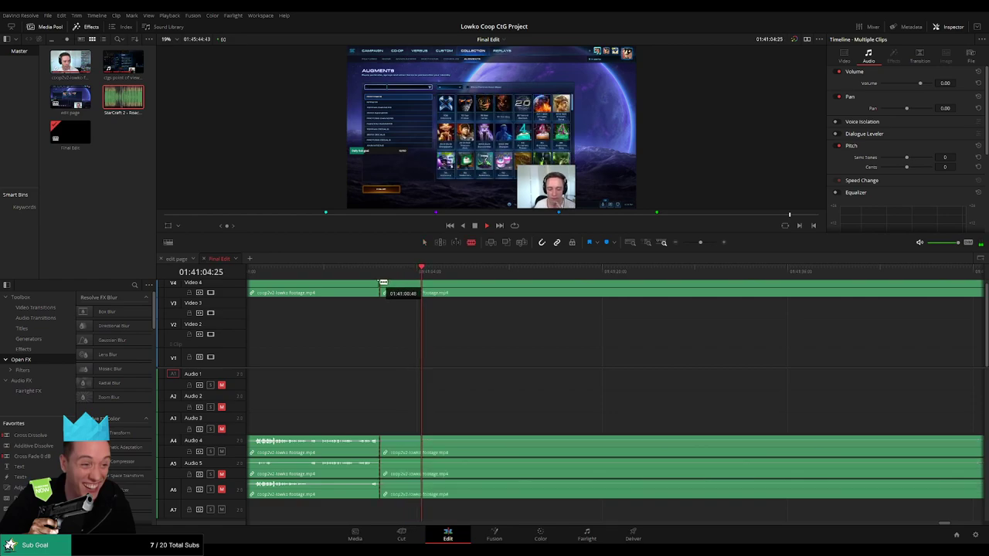
key(a)
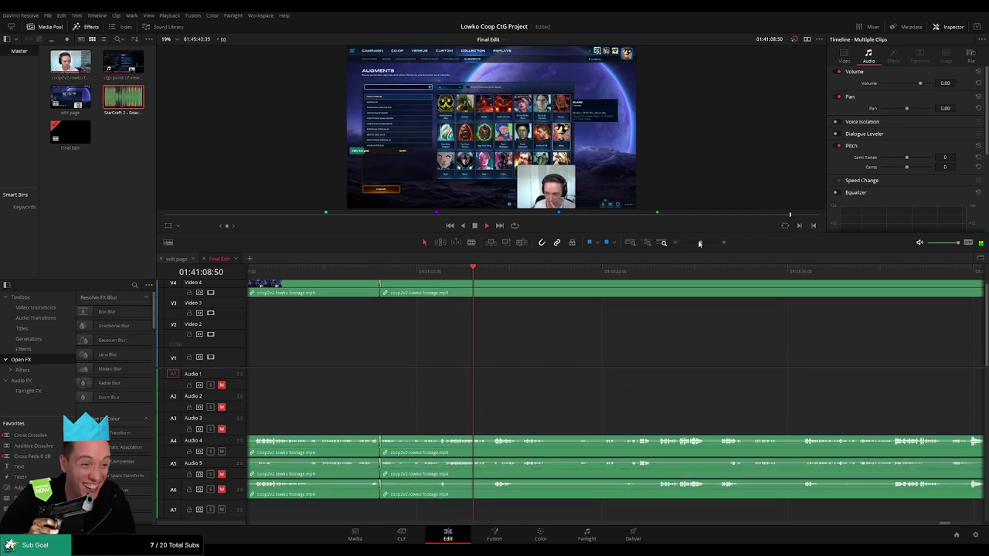
- Ripple-delete the quiet linked segment from about 01:41:15 to 01:41:20:10 and add the default transitions at the resulting cut
scroll(613, 327, down, 1)
scroll(618, 332, up, 2)
scroll(630, 355, right, 1)
scroll(629, 356, right, 3)
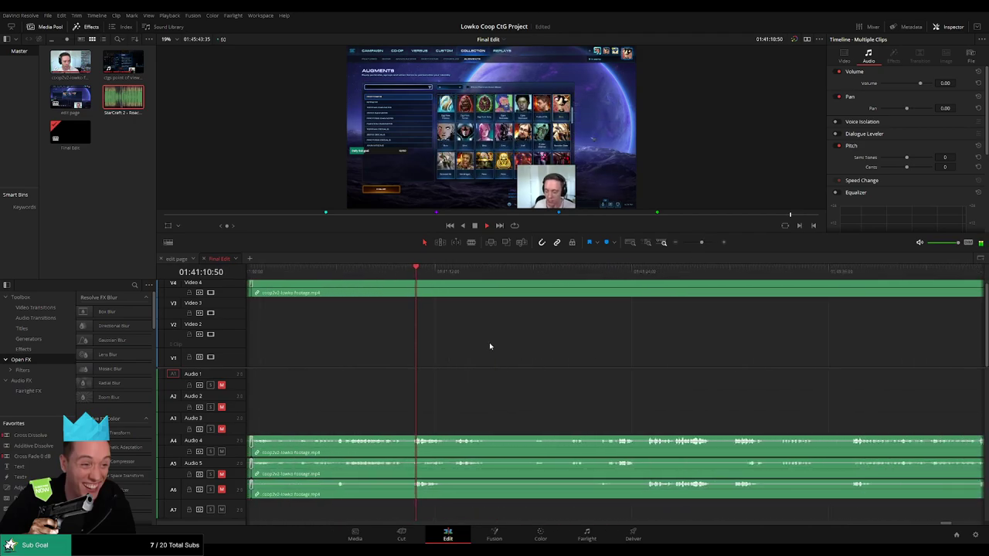
click(492, 290)
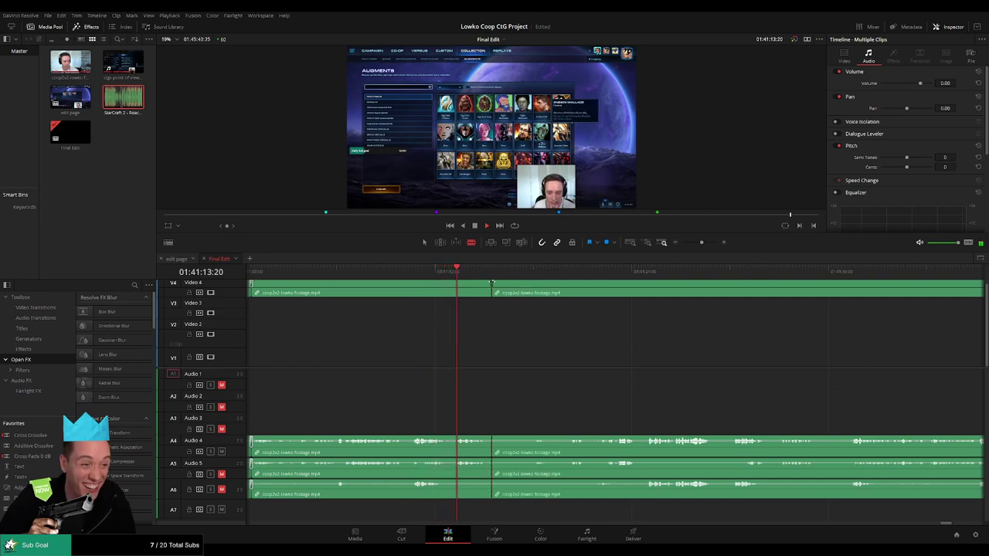
click(536, 271)
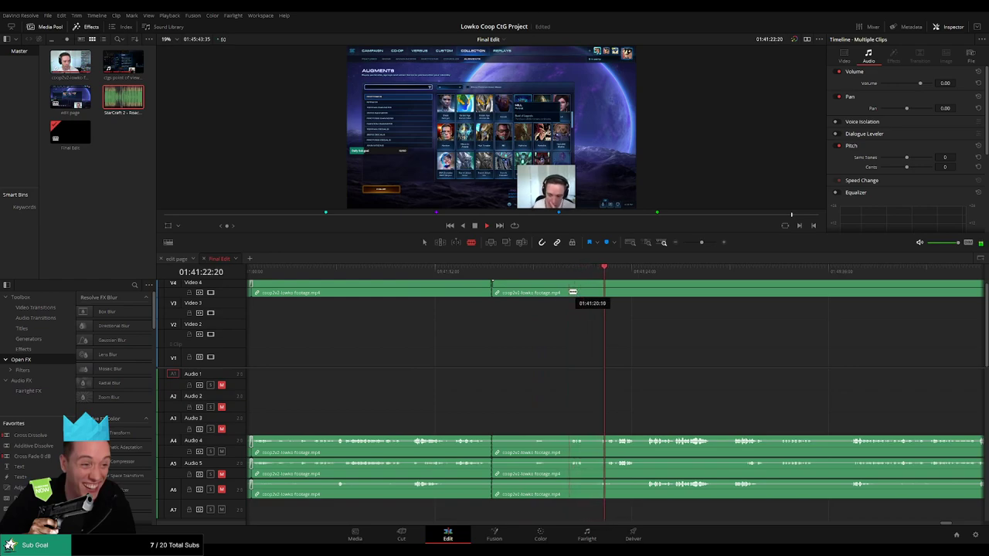
click(573, 292)
key(a)
click(545, 294)
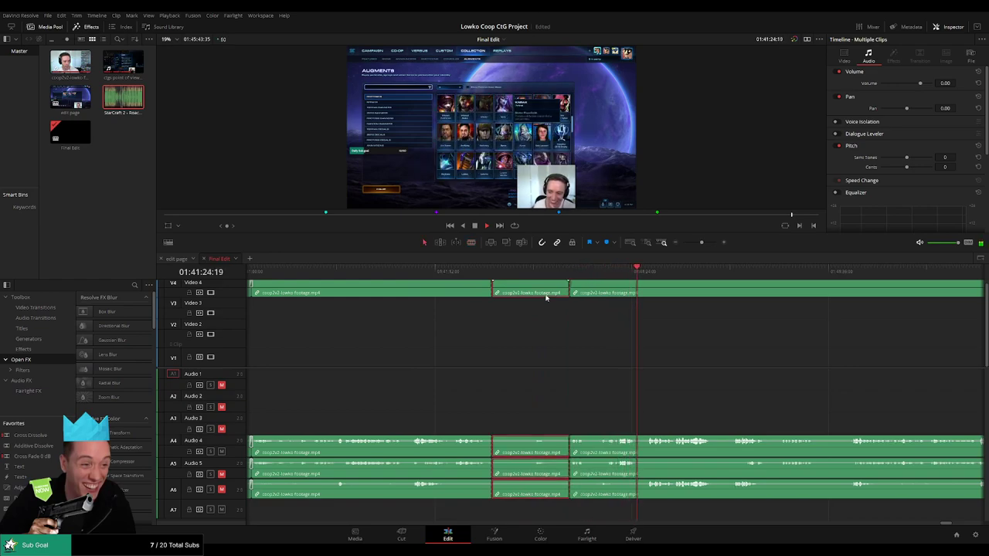
key(Delete)
click(491, 291)
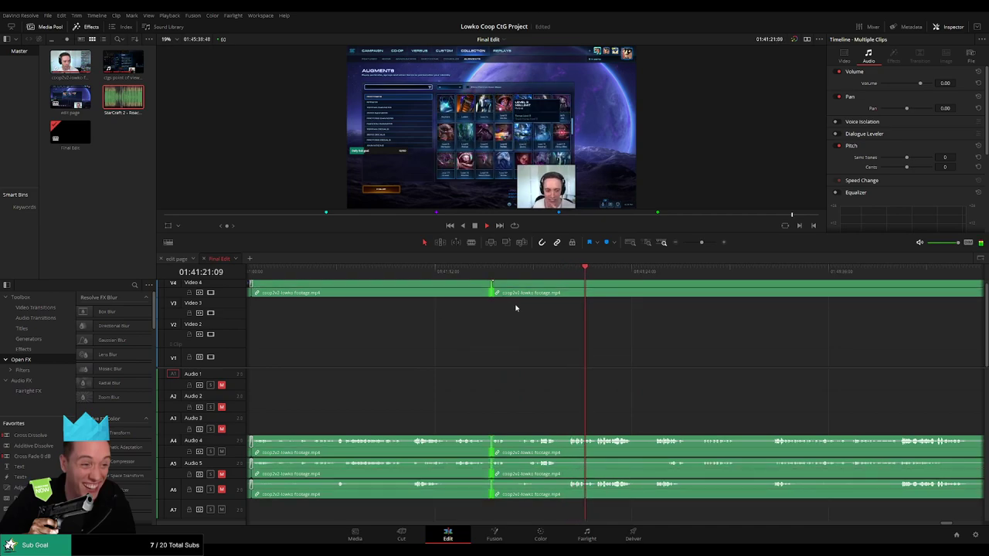
- Ripple-delete the very short linked segment from about 01:41:19:21 to 01:41:20 and add the default transitions over the cut
key(b)
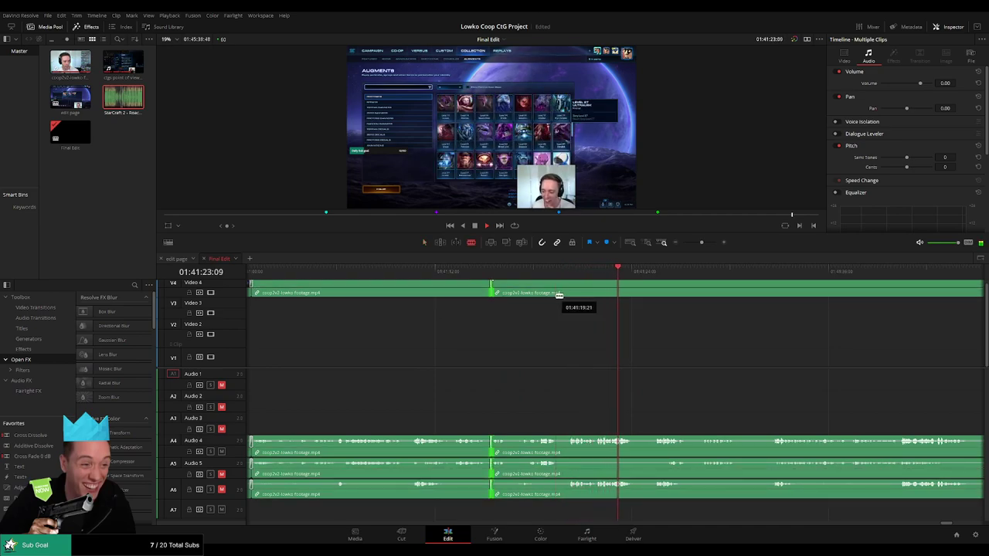
click(559, 293)
click(569, 293)
key(a)
click(562, 297)
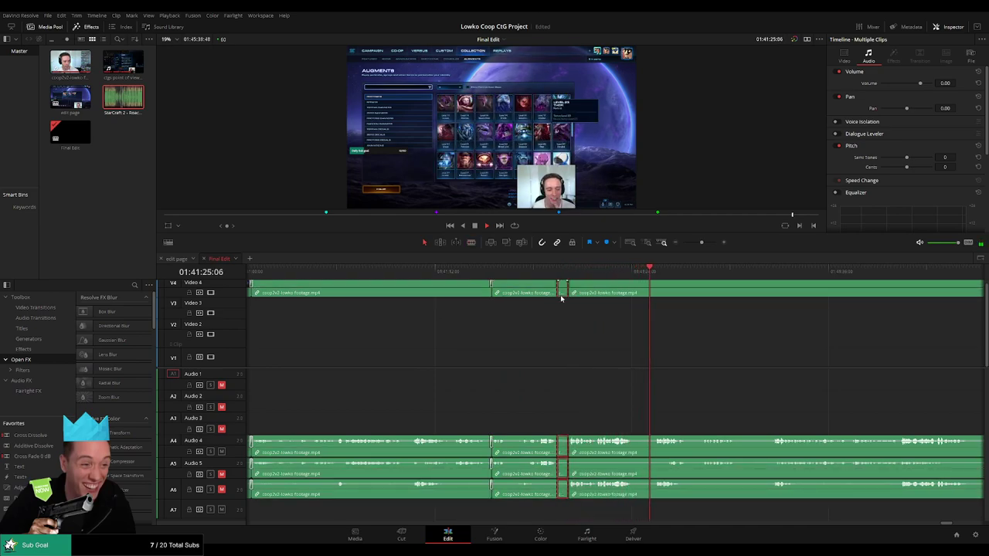
key(Delete)
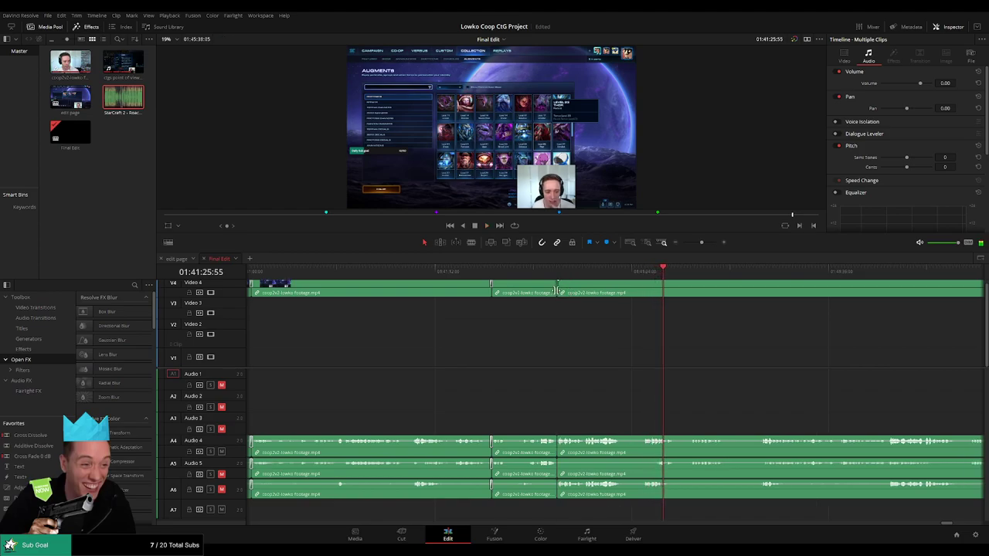
- Ripple-delete the short linked segment from about 01:41:23 to 01:41:24:38, add the default transitions over the cut, and play back the result
click(621, 292)
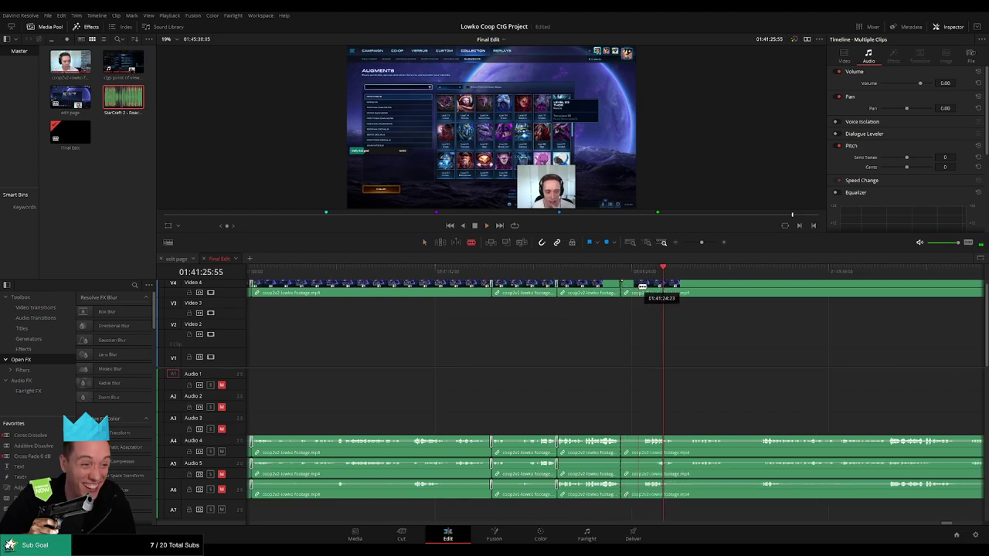
key(a)
click(630, 293)
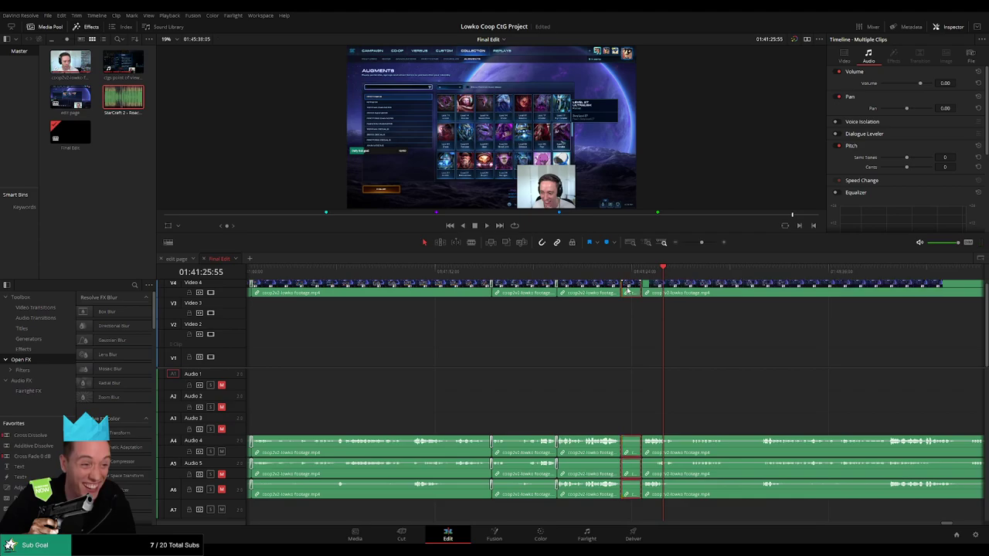
key(Delete)
click(620, 290)
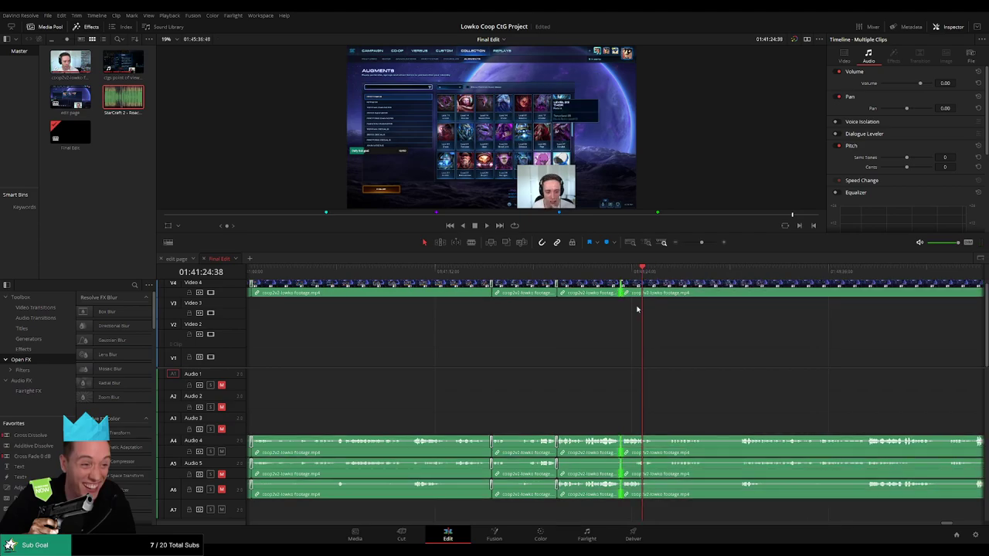
click(614, 271)
key(space)
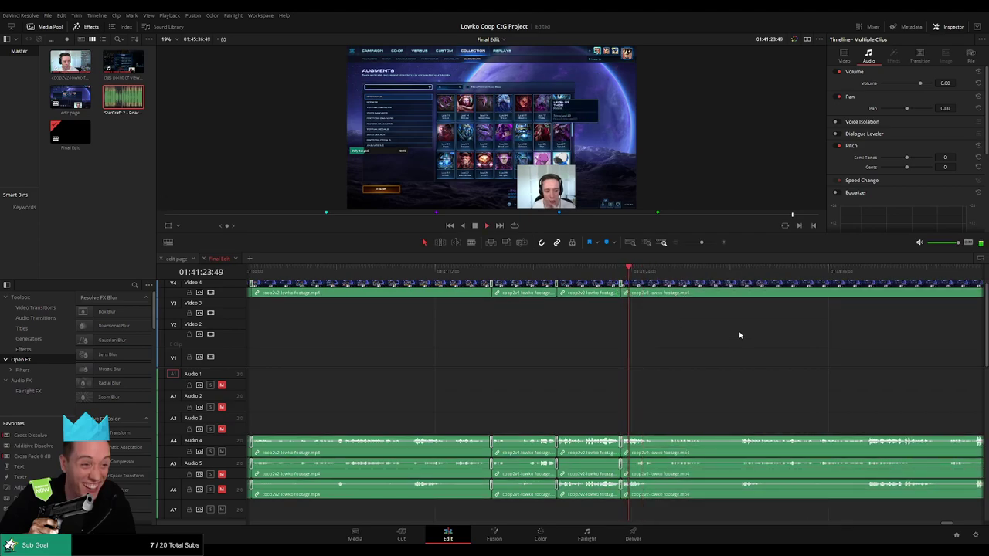
- Ripple-delete the quiet linked segment from about 01:41:28:20 to 01:41:30:30 and add the default video and audio transitions over the cut
drag(795, 335, 591, 363)
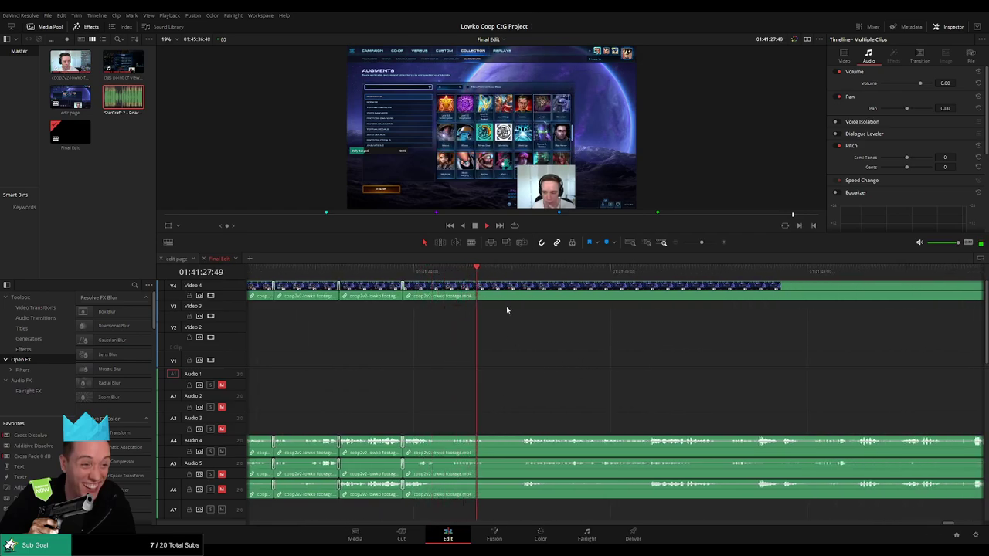
key(b)
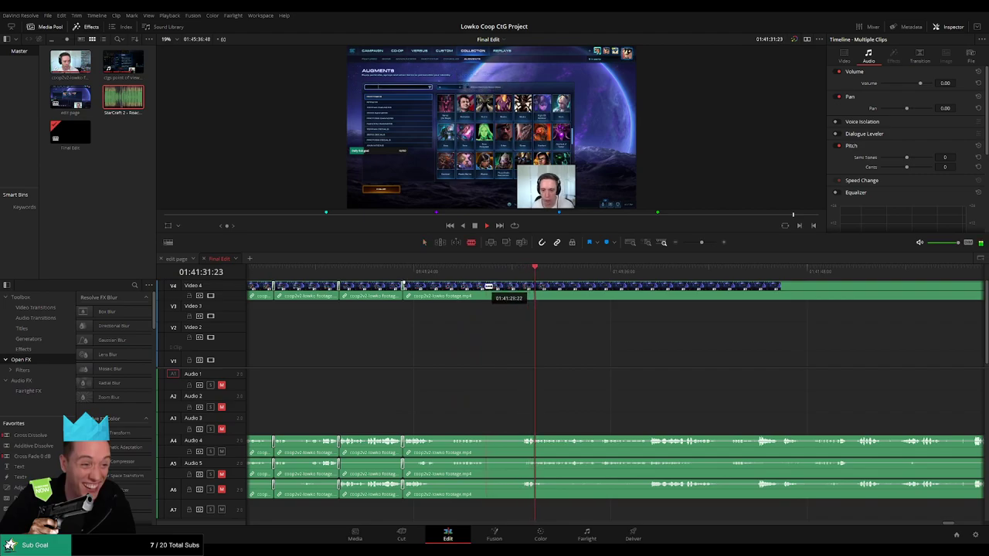
click(485, 291)
click(520, 291)
key(a)
click(502, 298)
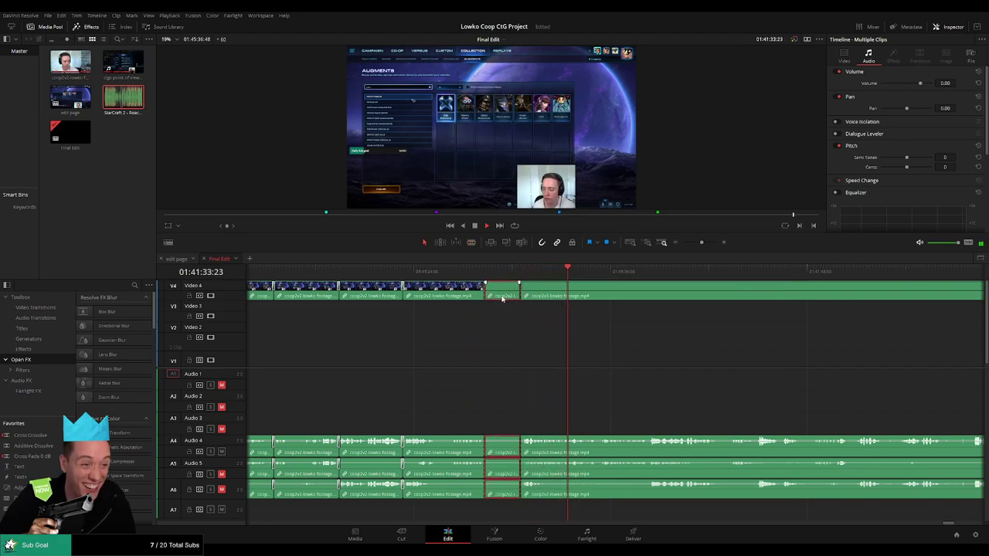
key(Delete)
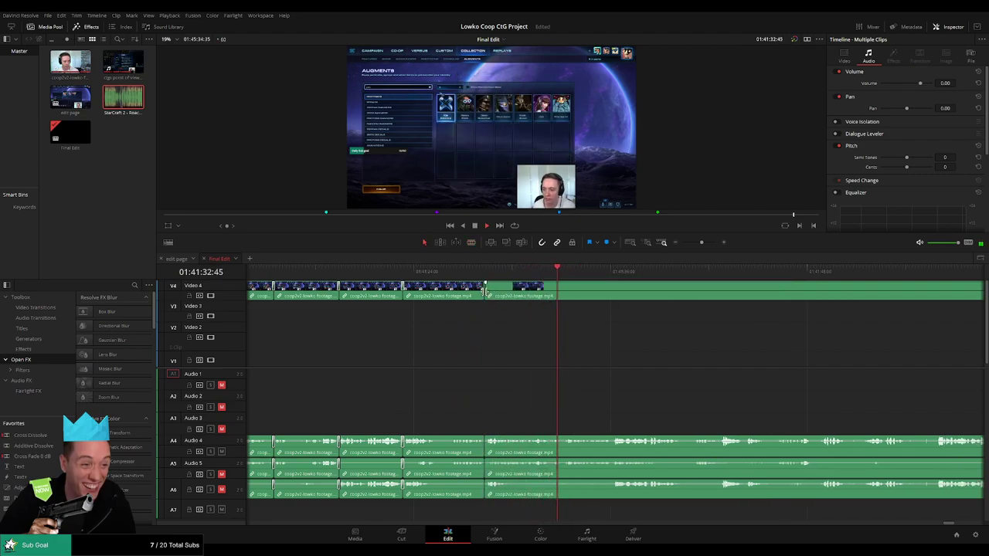
click(485, 296)
key(ctrl+t)
- Ripple-delete the short linked segment from about 01:41:50:15 to 01:41:51:30 and add the default transitions at the resulting cut
scroll(724, 337, right, 5)
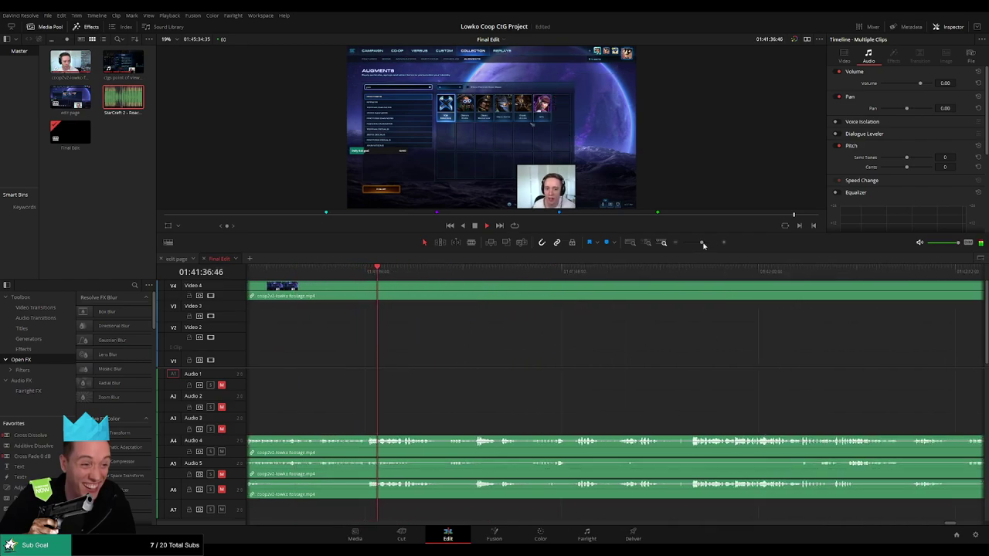
mouse_move(703, 245)
mouse_down()
mouse_move(688, 248)
mouse_move(703, 249)
mouse_up()
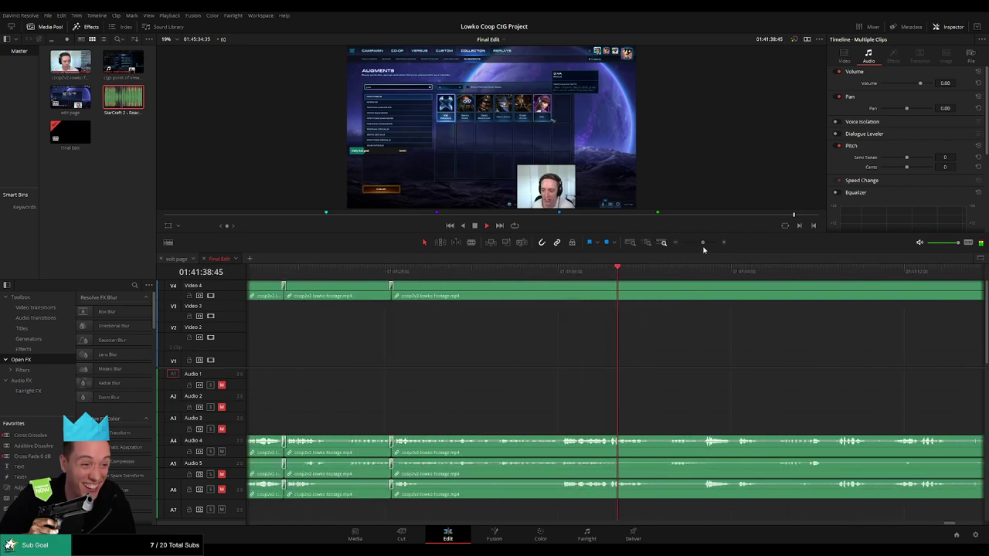
drag(744, 362, 505, 367)
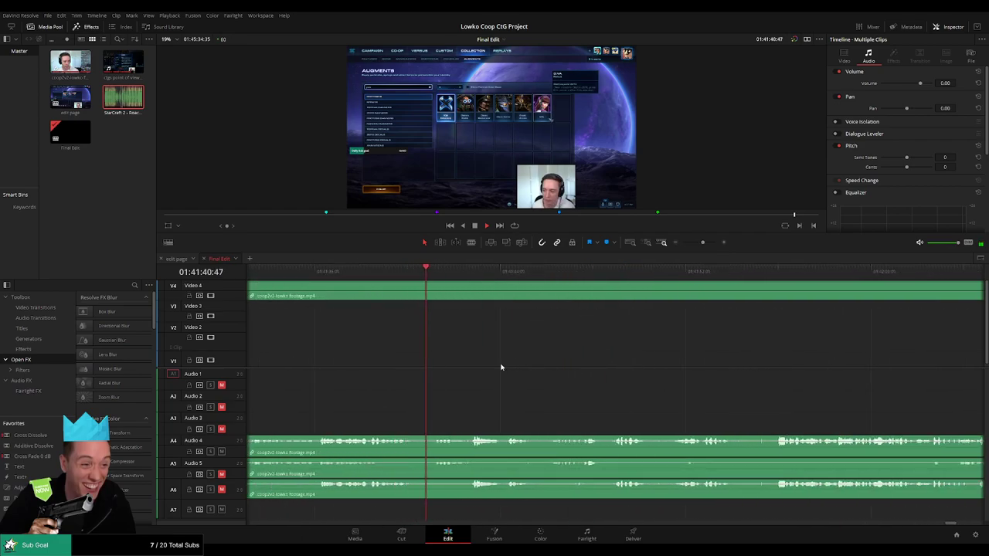
scroll(532, 371, right, 2)
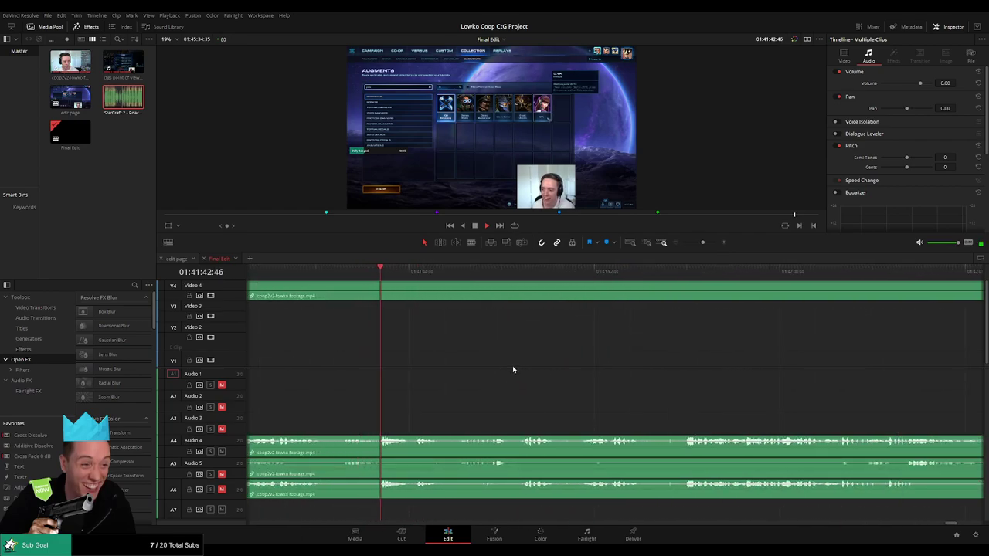
scroll(518, 370, right, 2)
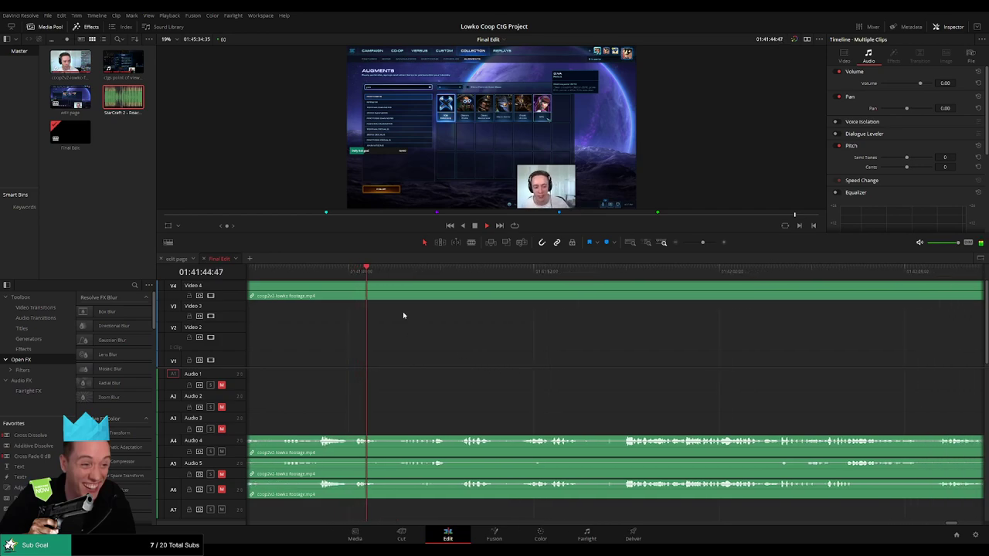
scroll(502, 348, right, 1)
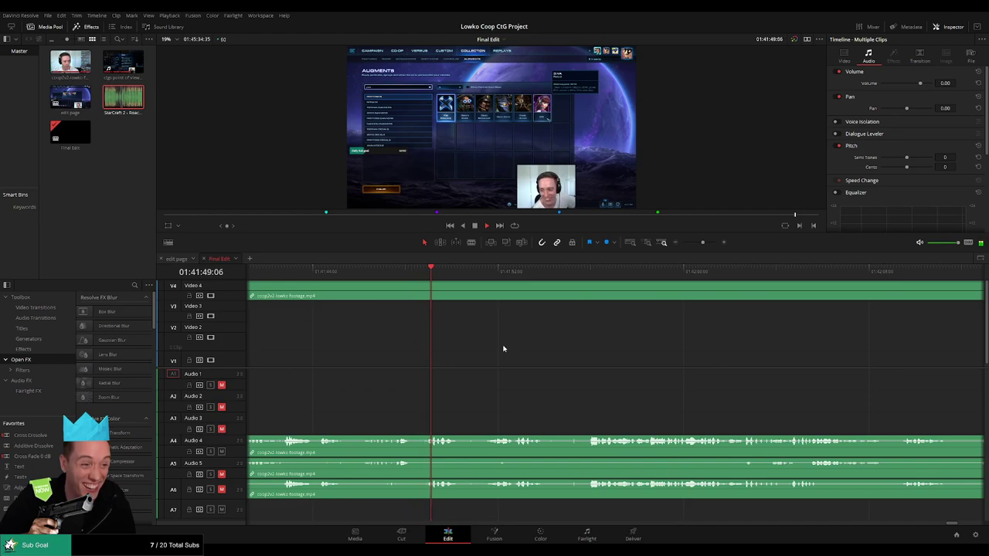
scroll(506, 352, right, 3)
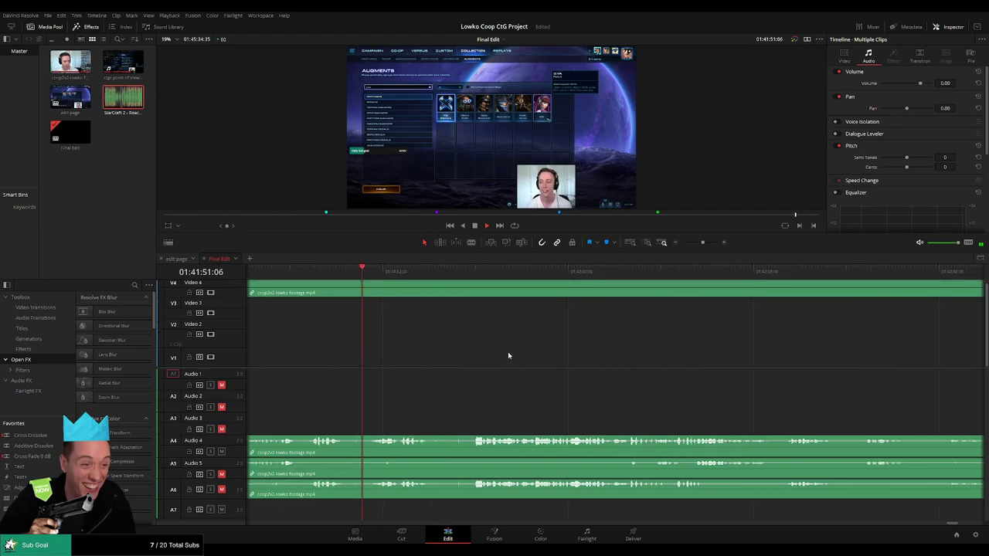
key(b)
click(343, 292)
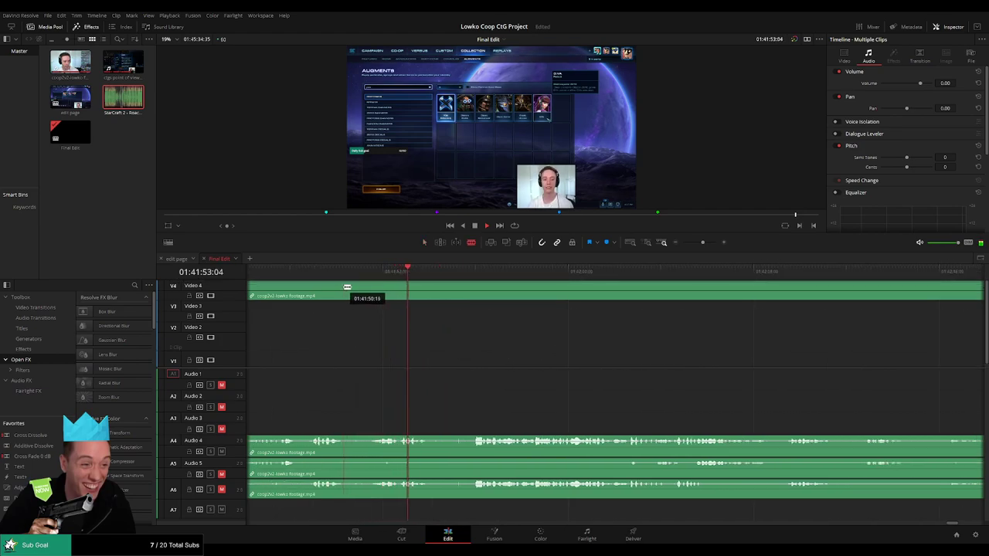
click(372, 292)
key(a)
click(362, 287)
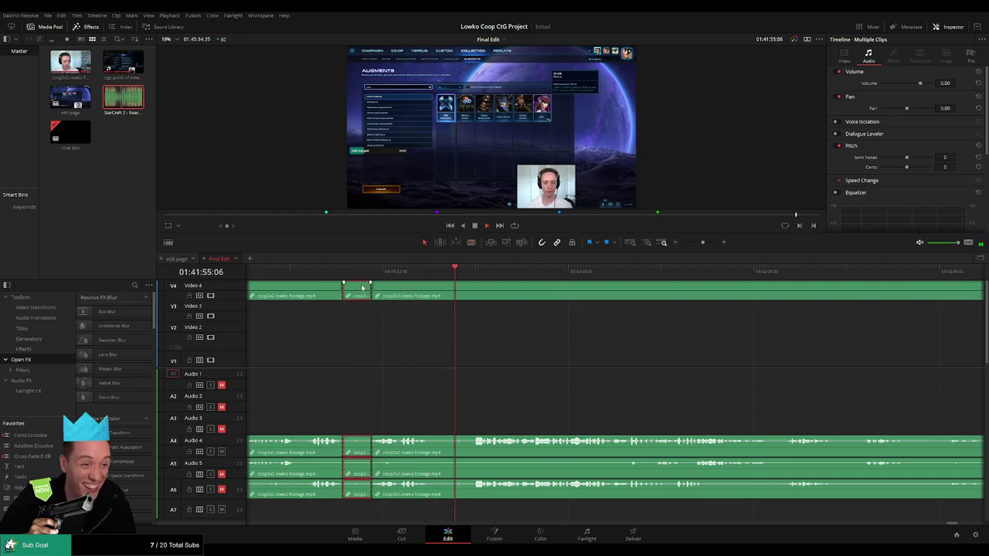
key(Delete)
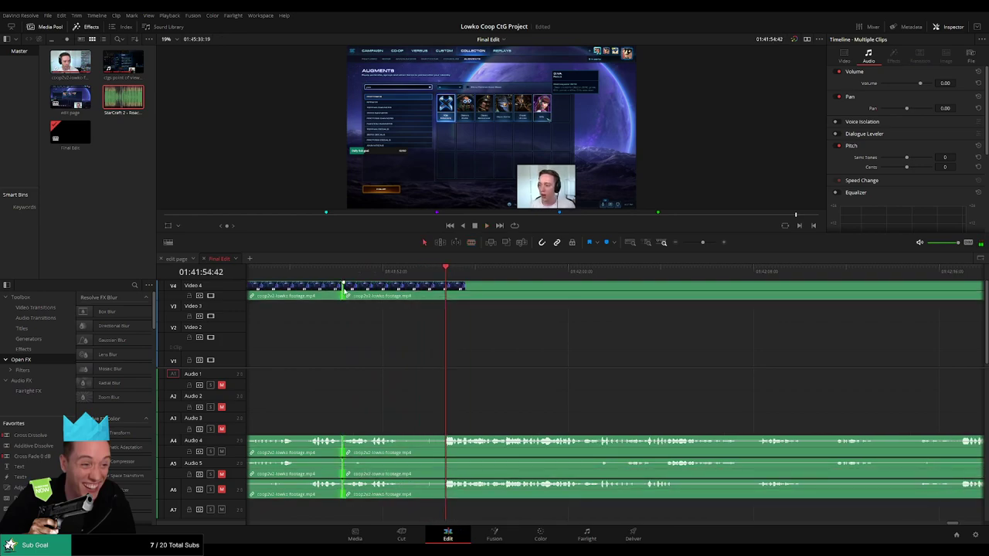
- Ripple-delete the quiet linked segment from about 01:41:52:40 to 01:41:54:35, add the default transitions over the cut, and play back the result
click(400, 293)
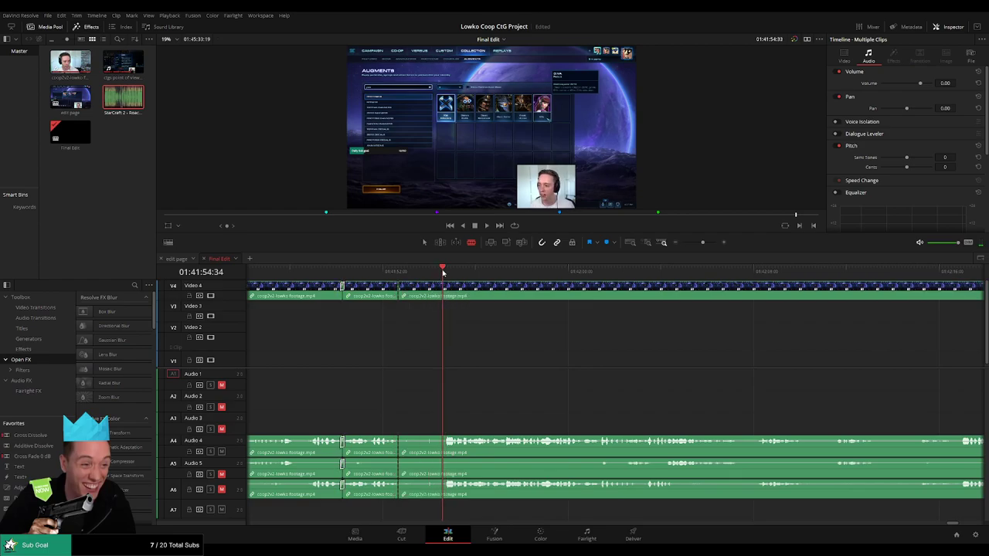
click(445, 293)
key(a)
click(421, 296)
key(Delete)
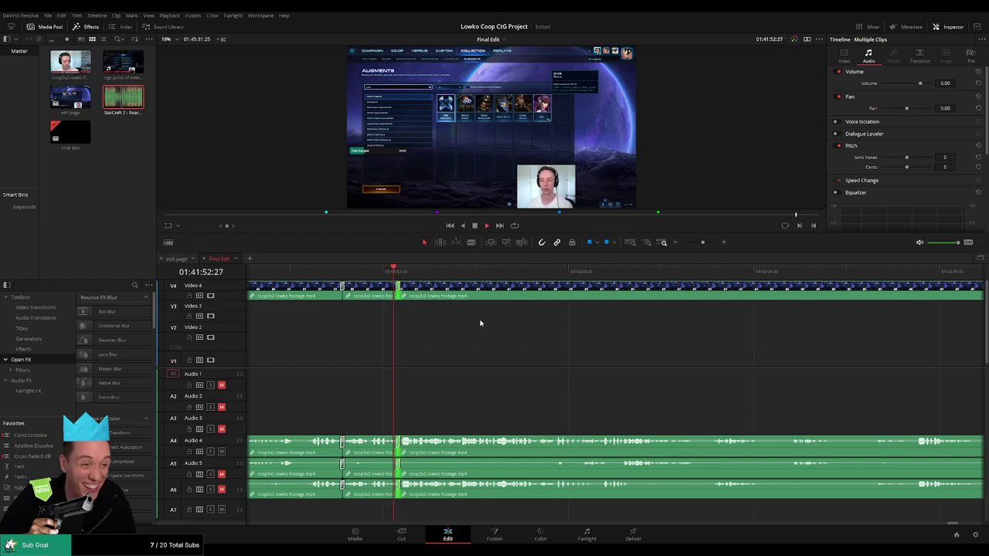
click(563, 340)
- Split the linked footage at about 01:42:08:10, 01:42:09:40, 01:42:11:15 and 01:42:13:15, and ripple-delete the last two-second segment between the splits
drag(610, 343, 484, 346)
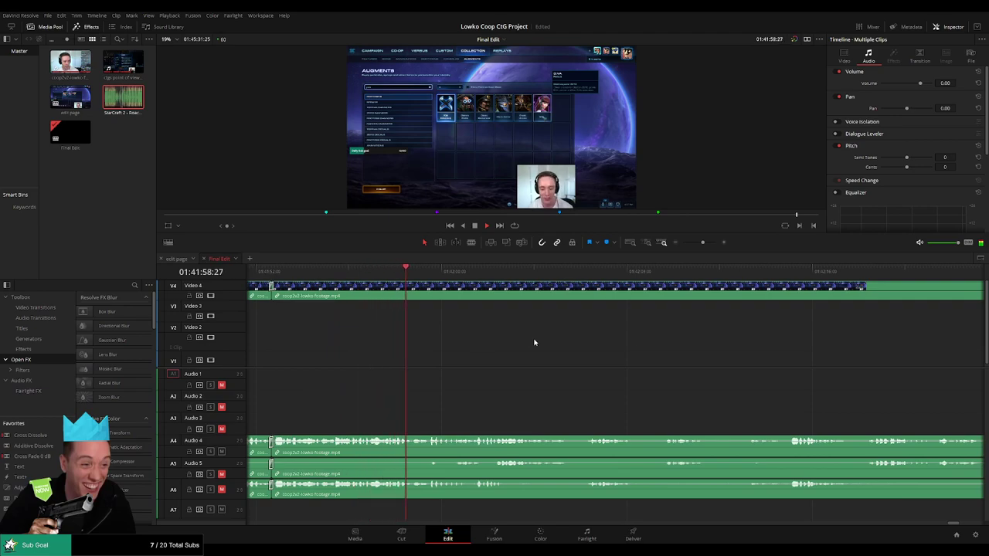
scroll(534, 342, right, 5)
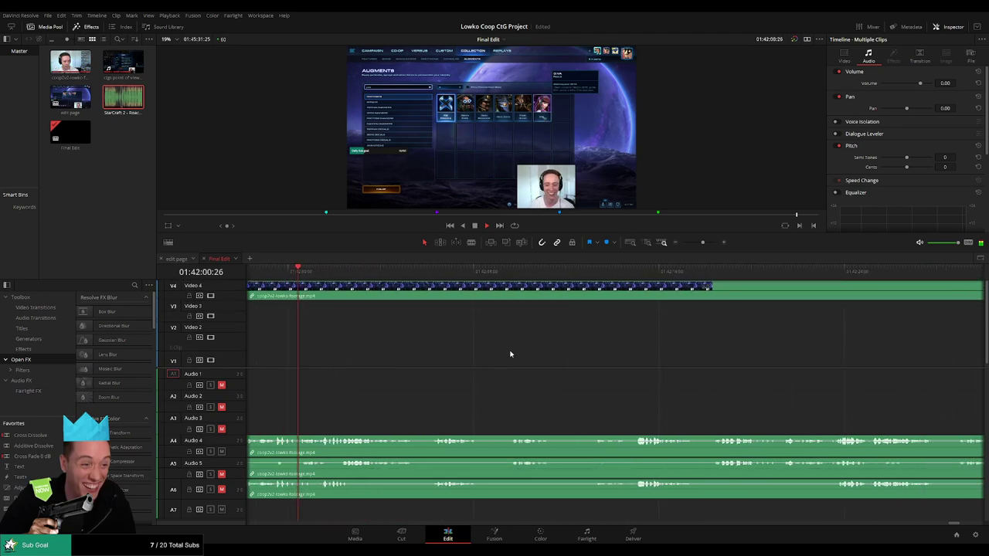
mouse_move(711, 247)
mouse_down()
mouse_move(677, 246)
mouse_move(704, 247)
mouse_up()
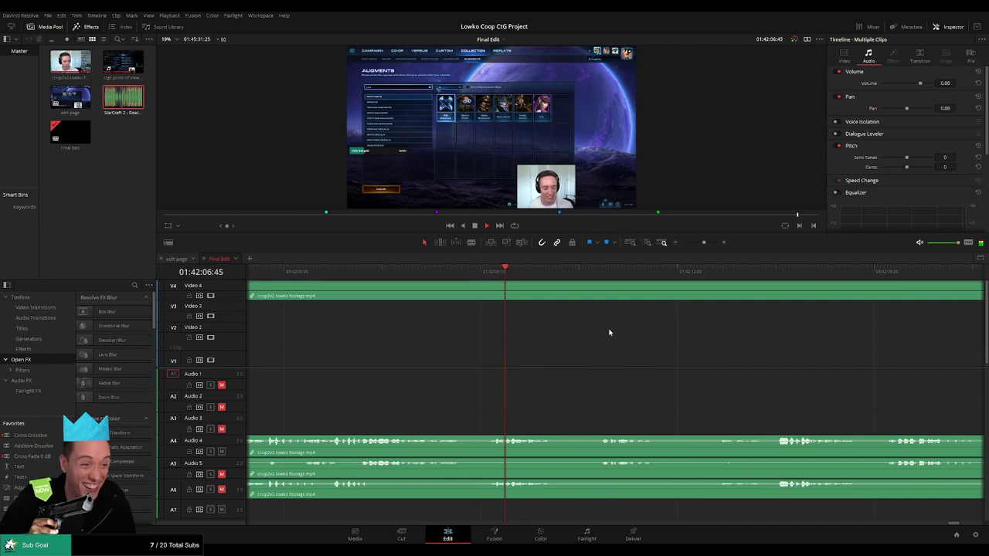
drag(611, 332, 508, 340)
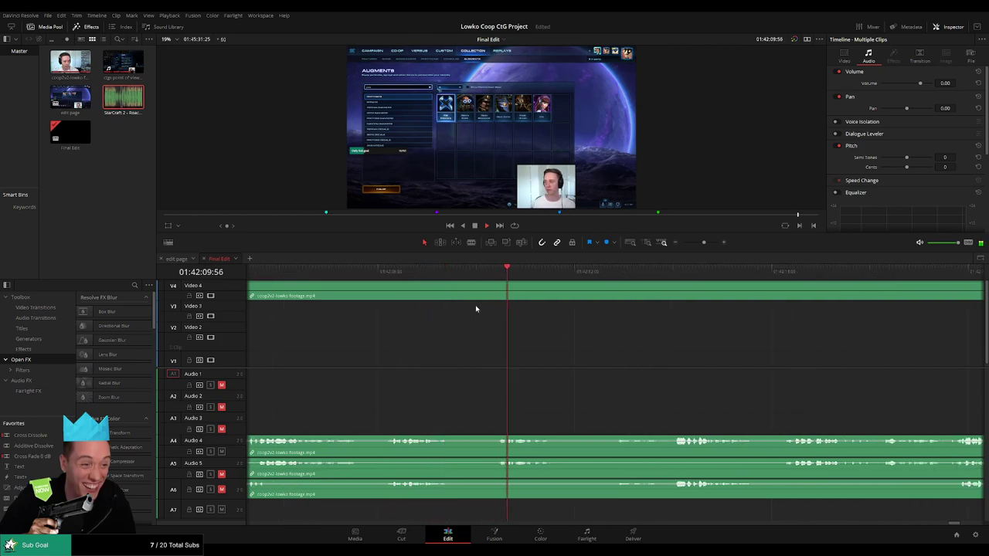
key(b)
click(451, 295)
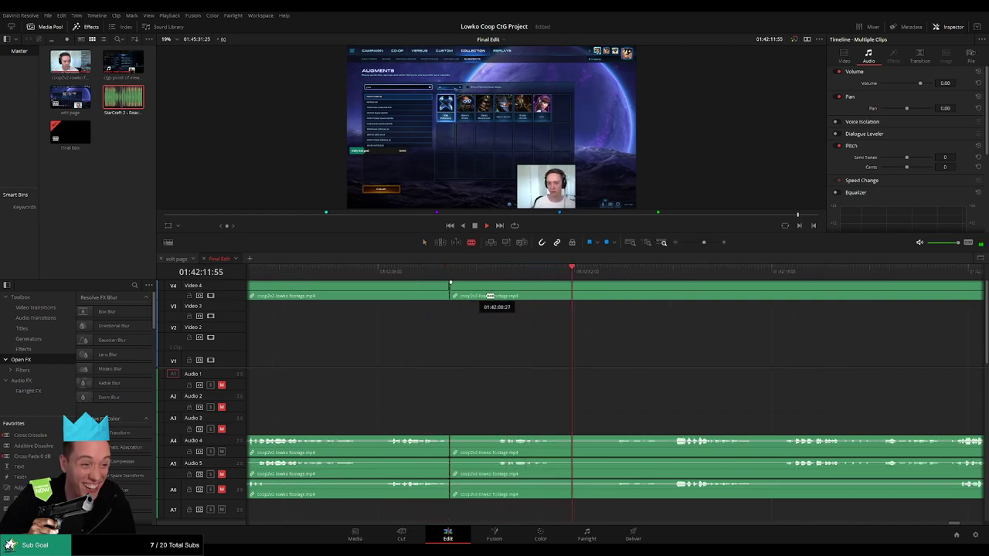
click(498, 296)
click(553, 296)
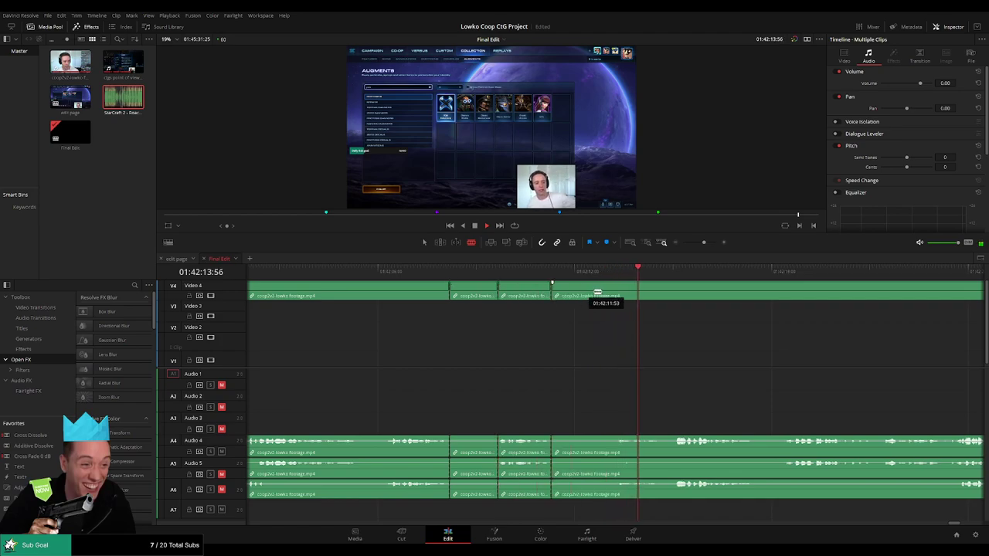
click(616, 296)
key(a)
click(585, 296)
key(Delete)
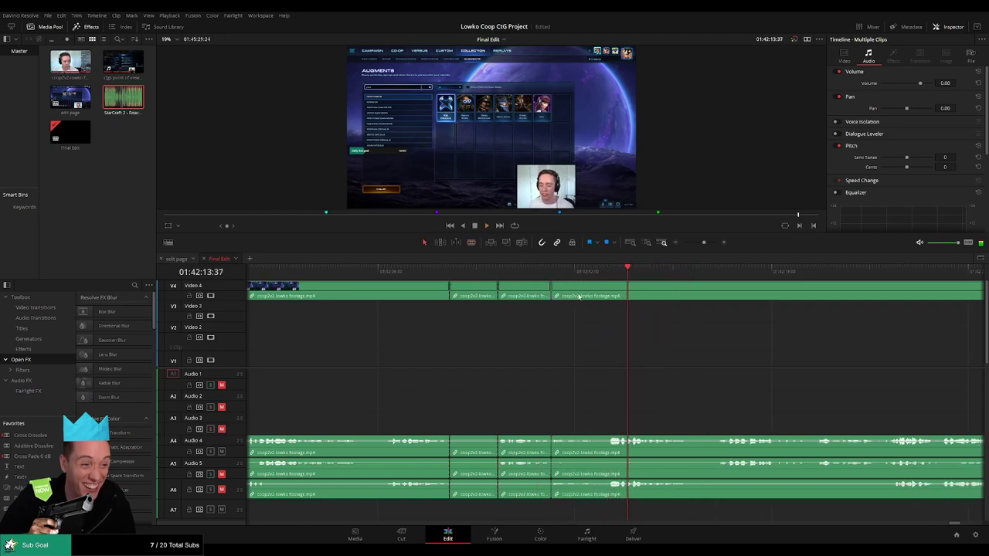
- Ripple-delete the linked segment from about 01:42:08:10 to 01:42:09:40, add the default transitions at both remaining cuts, and resume playback
click(473, 296)
key(Delete)
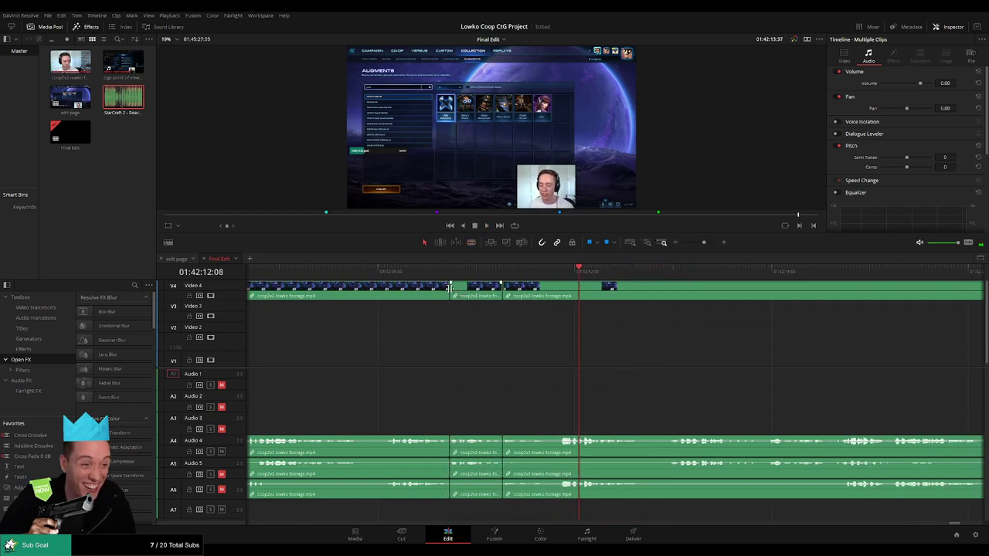
click(451, 287)
click(504, 291)
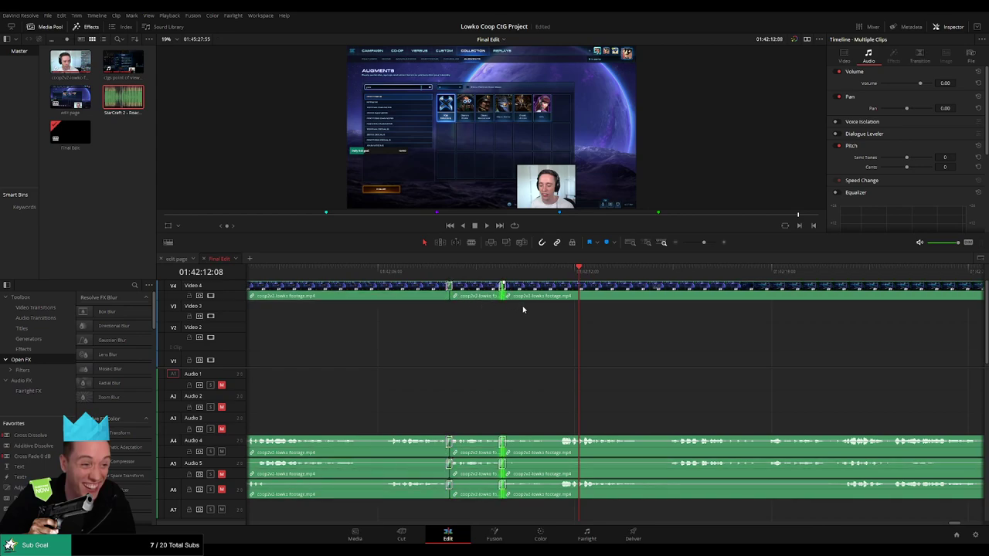
key(space)
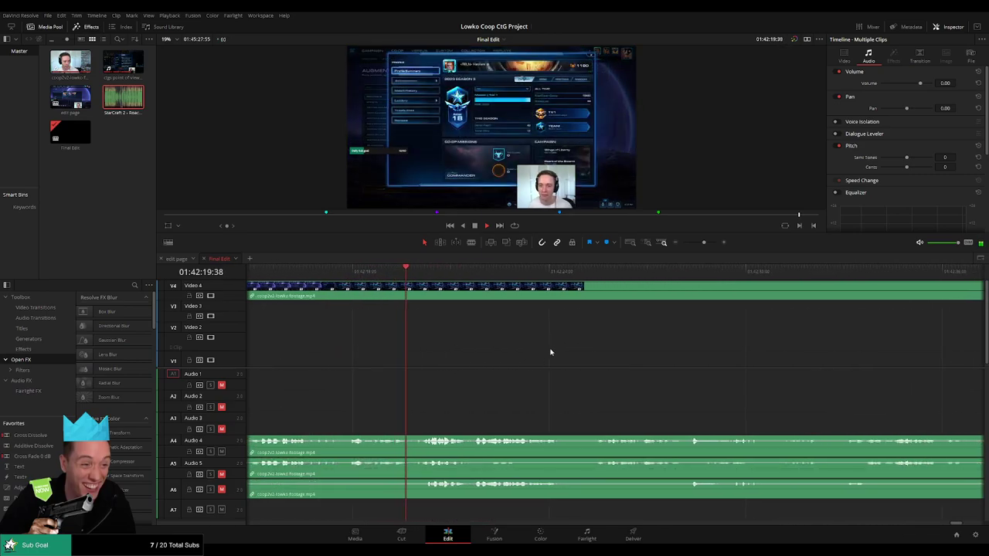
- Ripple-delete the two-second linked segment from about 01:42:36:50 to 01:42:38:50 and select the resulting edit point
mouse_move(702, 247)
mouse_down()
mouse_move(682, 249)
mouse_move(703, 249)
mouse_up()
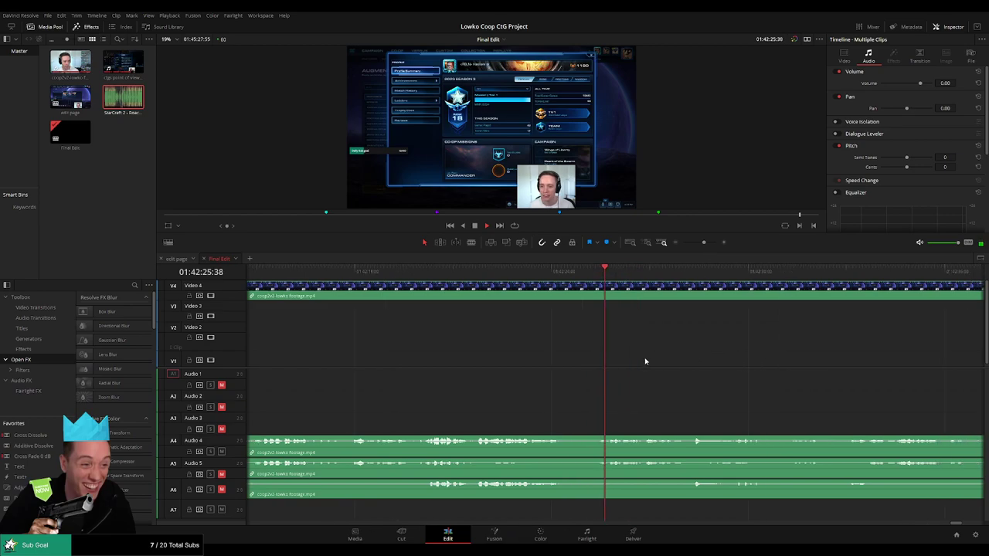
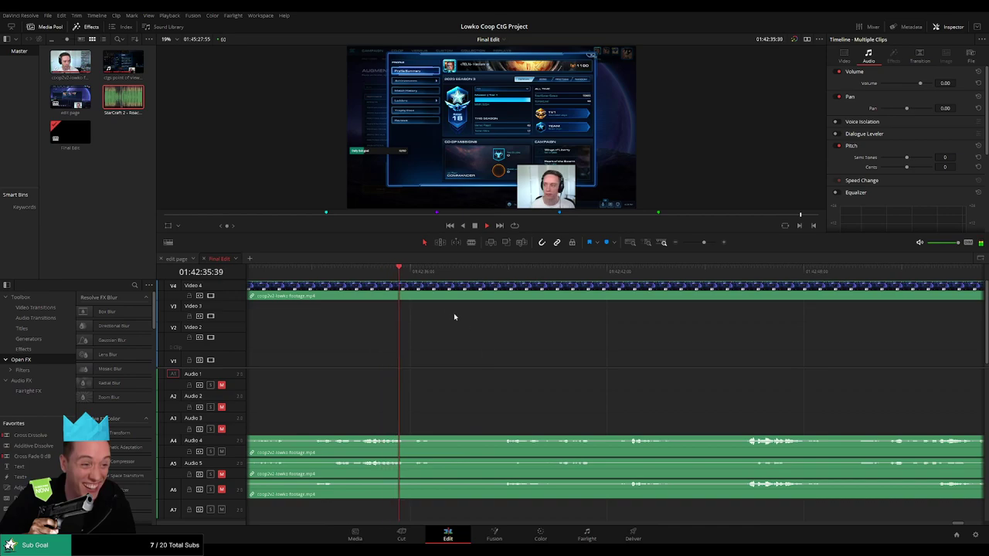
click(494, 272)
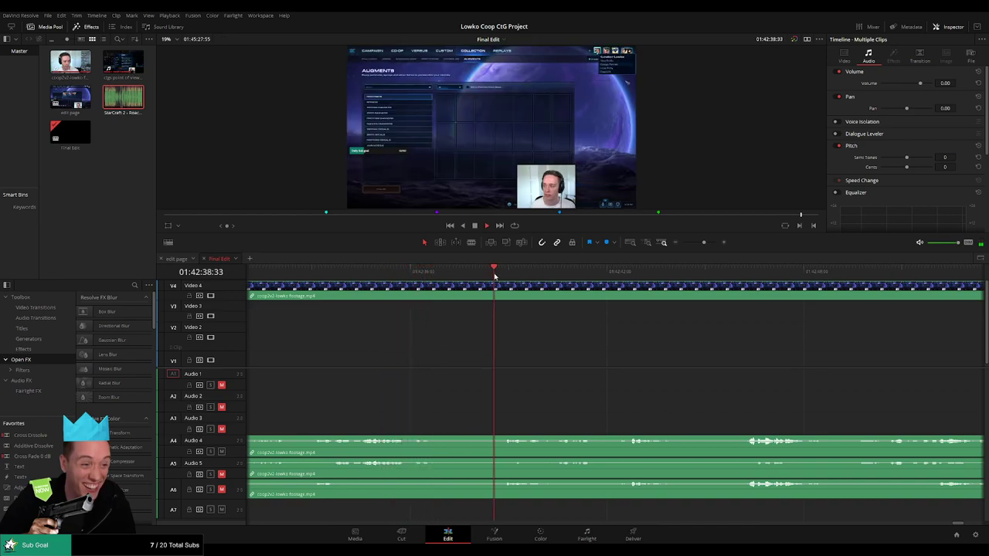
key(b)
click(438, 289)
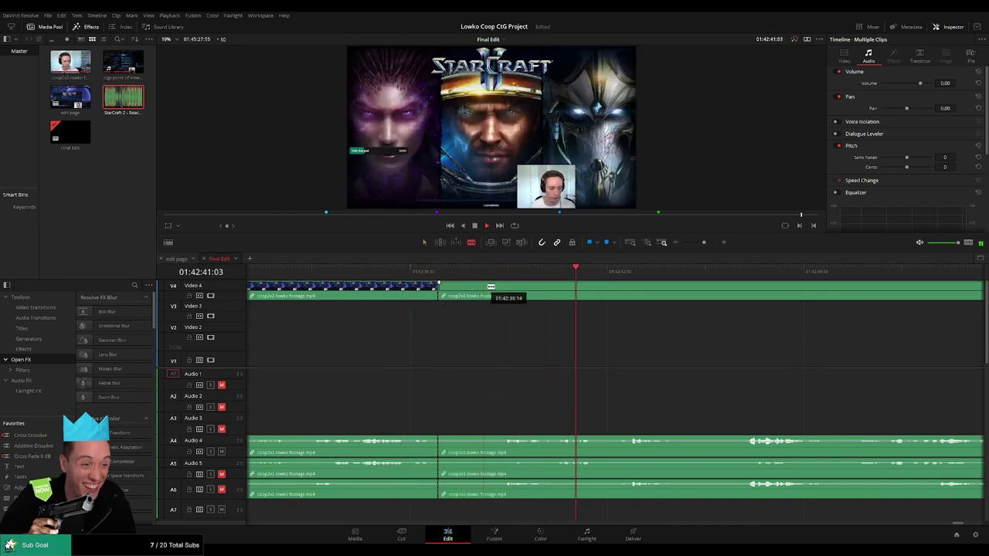
click(503, 289)
key(a)
click(471, 296)
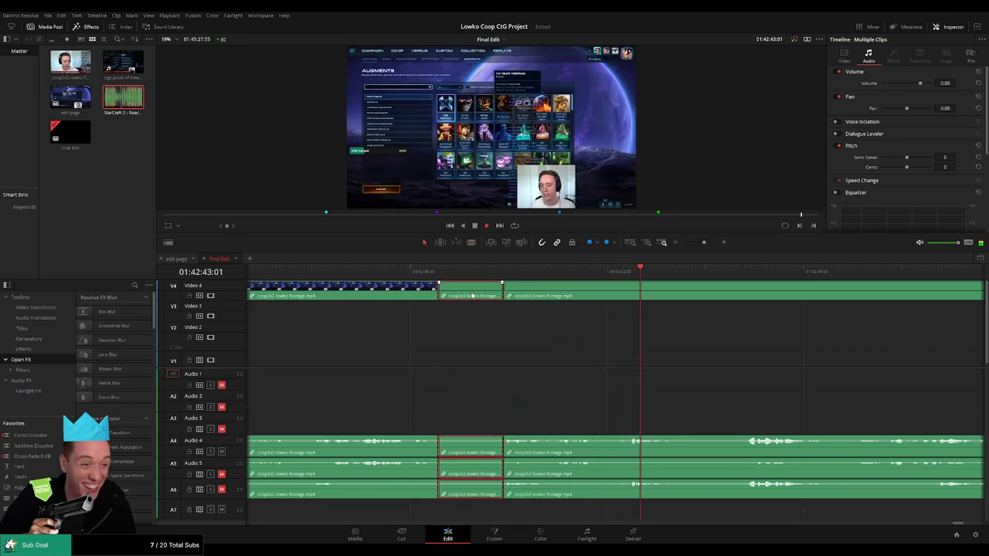
key(Delete)
click(437, 292)
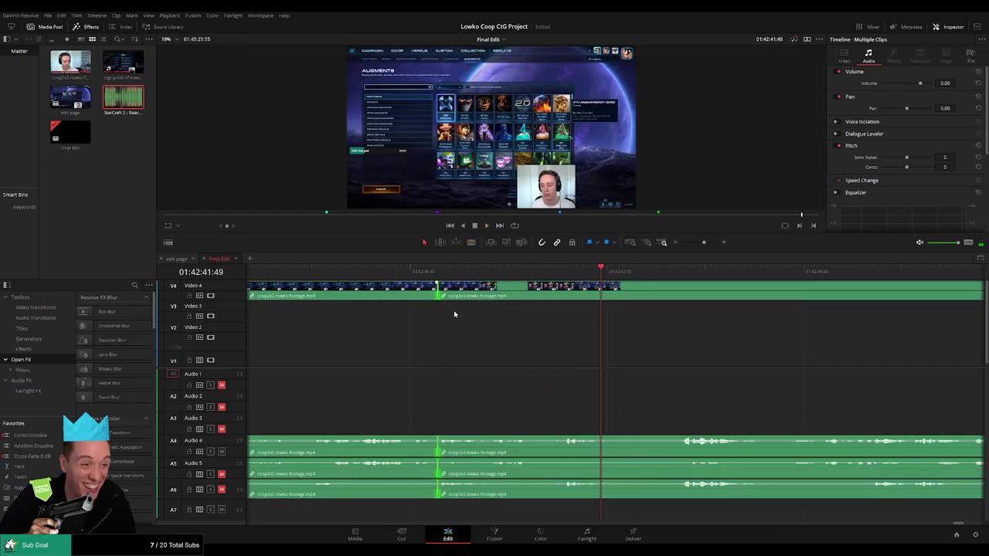
- Ripple-delete the quiet linked segment from about 01:42:42:05 to 01:42:44:15, just before the next burst of speech
scroll(731, 362, right, 3)
click(464, 273)
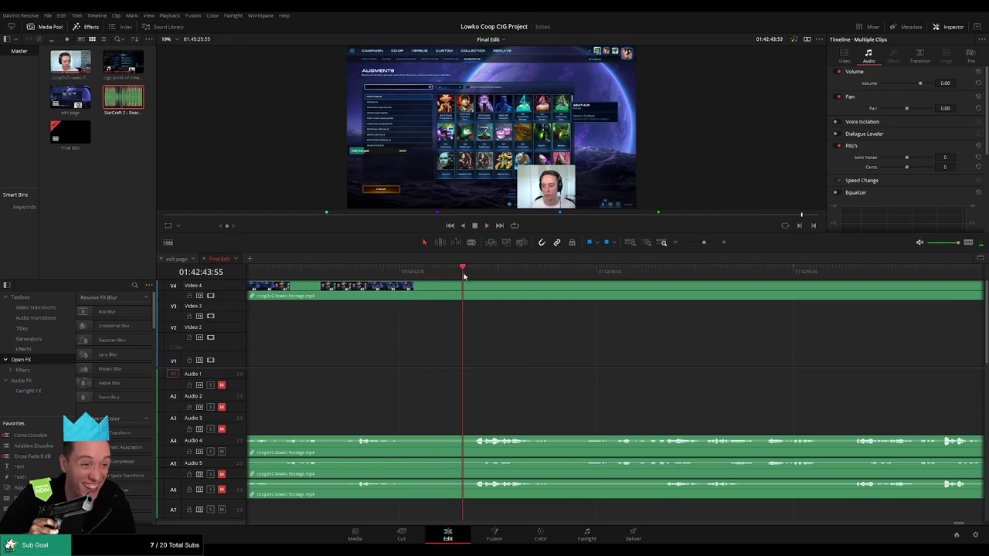
key(b)
click(404, 288)
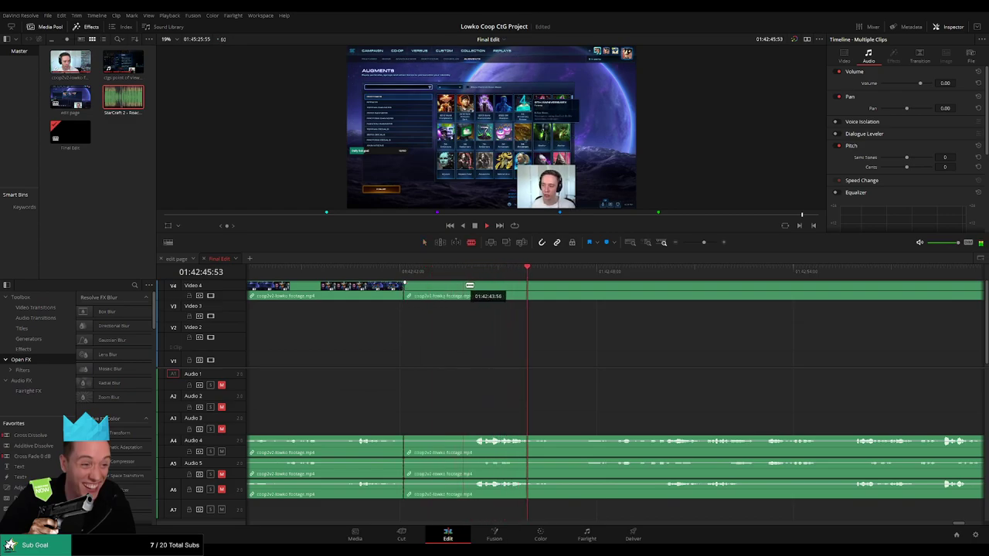
click(474, 285)
key(a)
click(450, 288)
key(Delete)
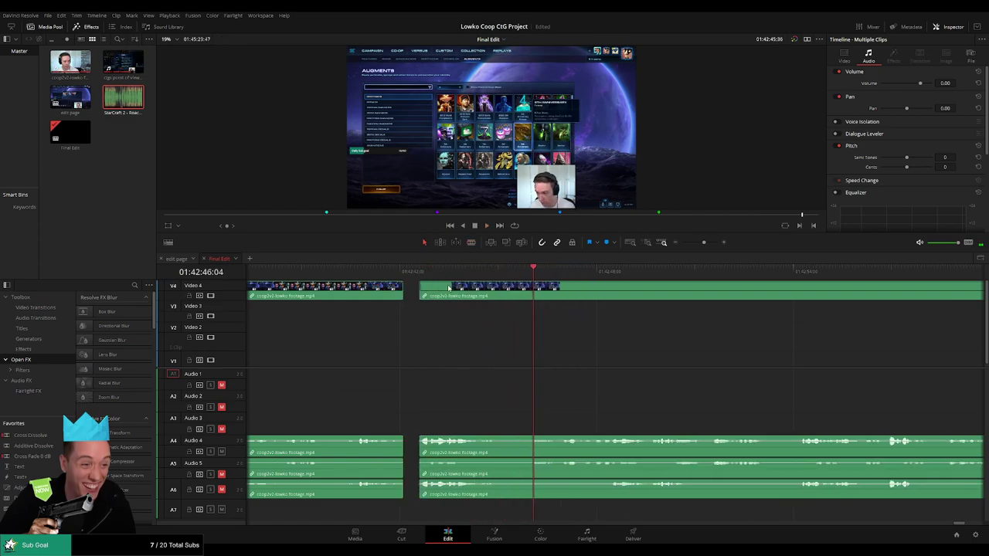
- Close the gap in the linked footage at about 01:42:42:05 and add the default transitions at that cut
click(404, 296)
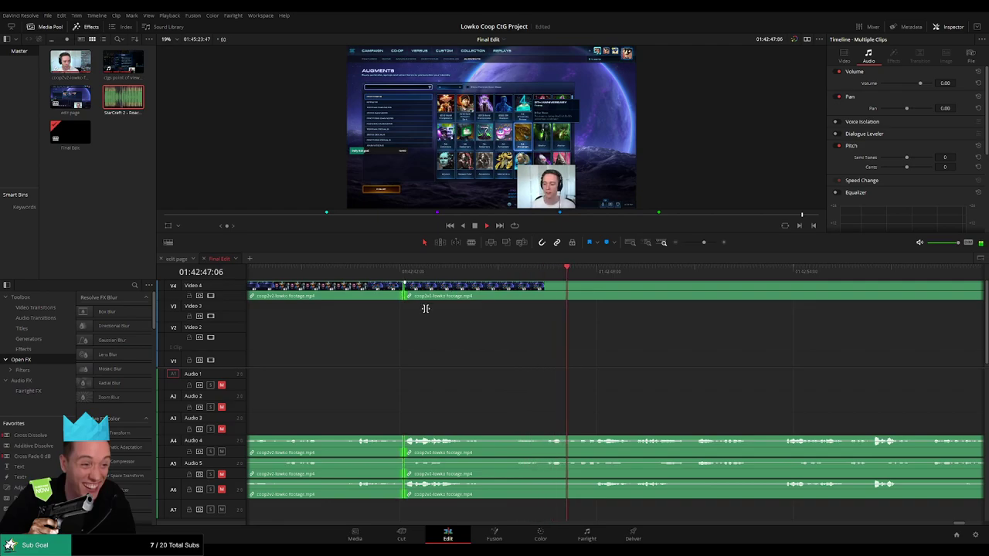
key(ctrl+t)
- Play through the footage from about 01:42:47 to 01:43:33, checking the speech and waveforms ahead for quiet moments
scroll(692, 349, right, 3)
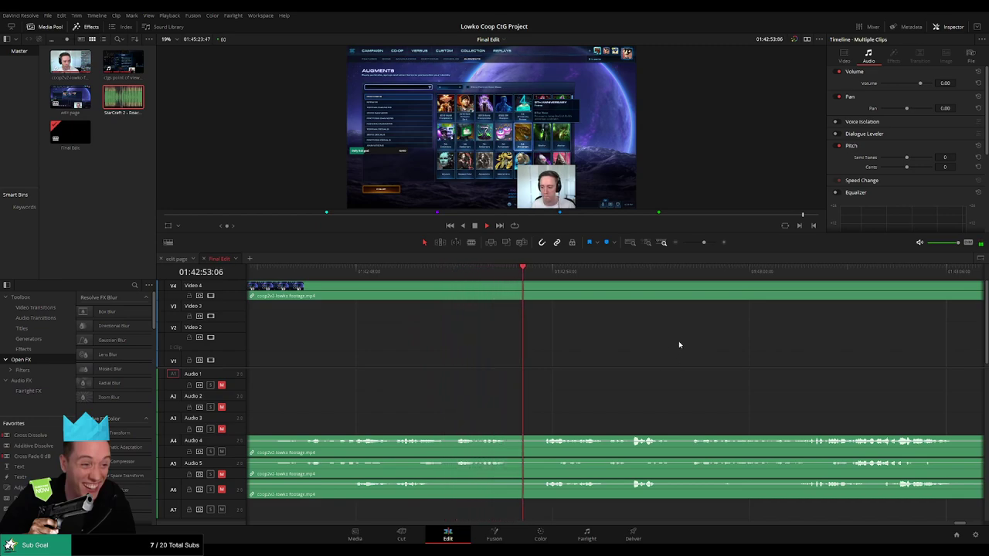
scroll(679, 345, right, 2)
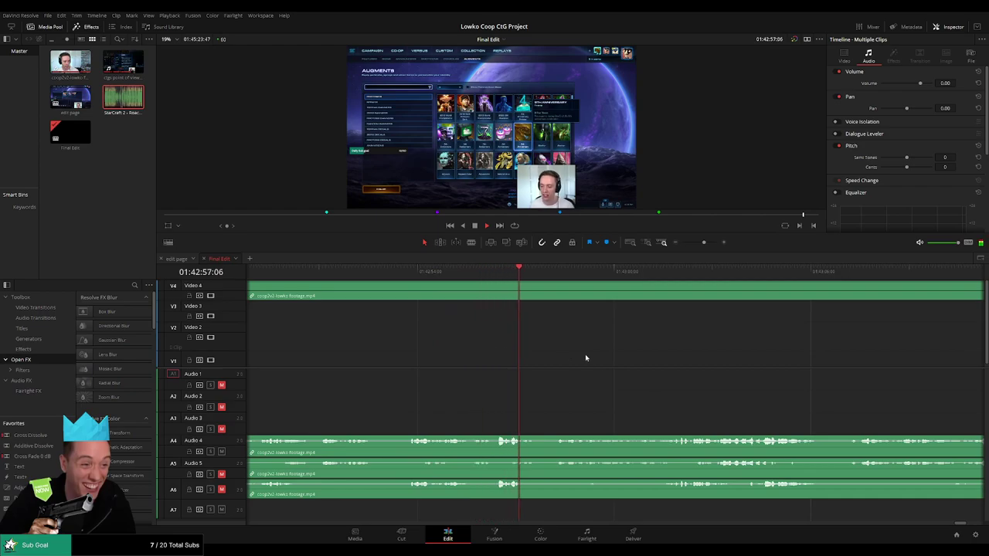
scroll(662, 344, right, 3)
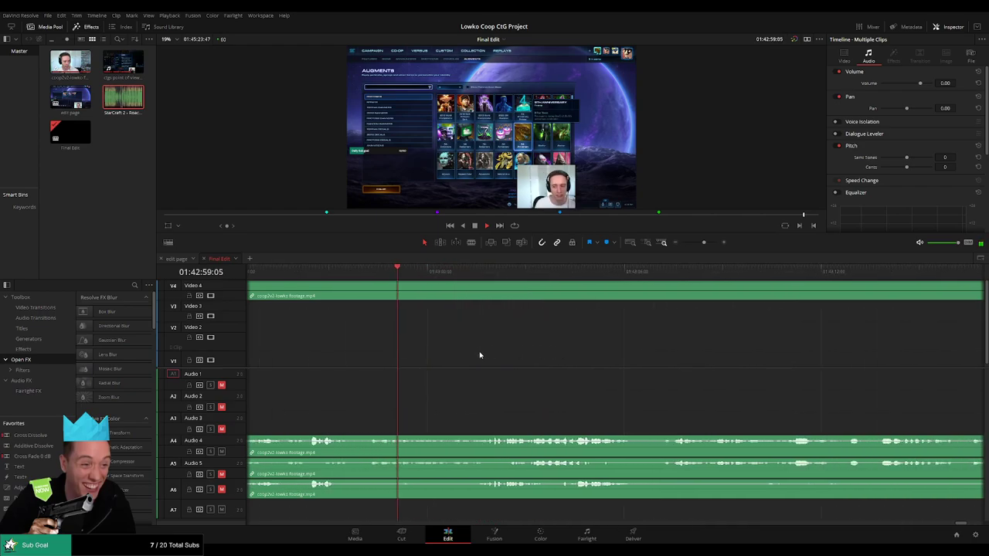
mouse_move(702, 244)
mouse_down()
mouse_move(692, 244)
mouse_move(706, 245)
mouse_up()
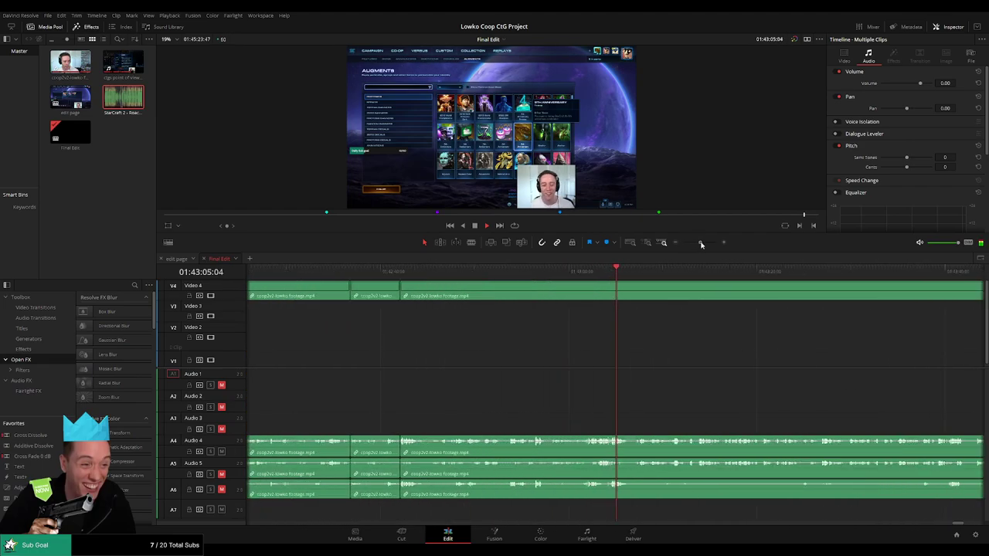
scroll(552, 349, right, 3)
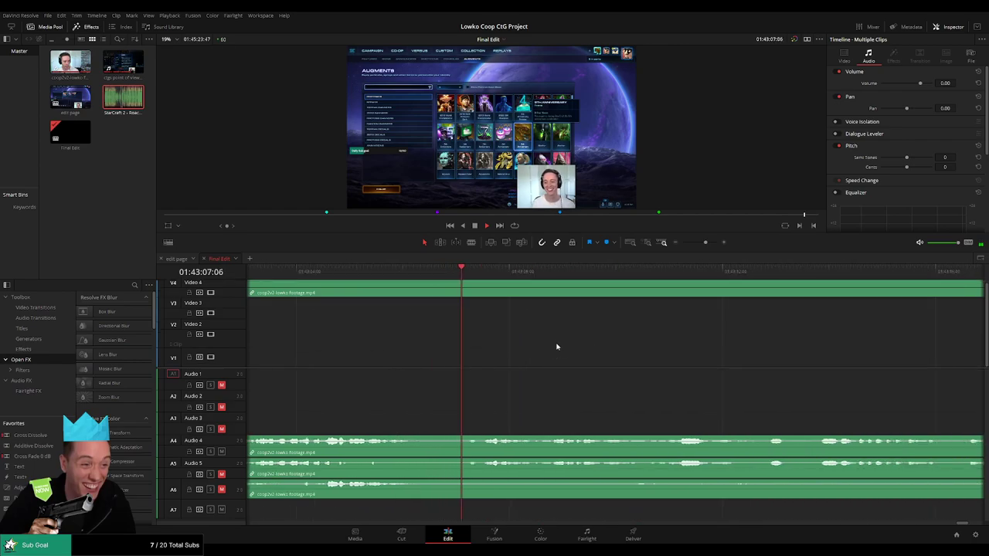
scroll(579, 363, right, 3)
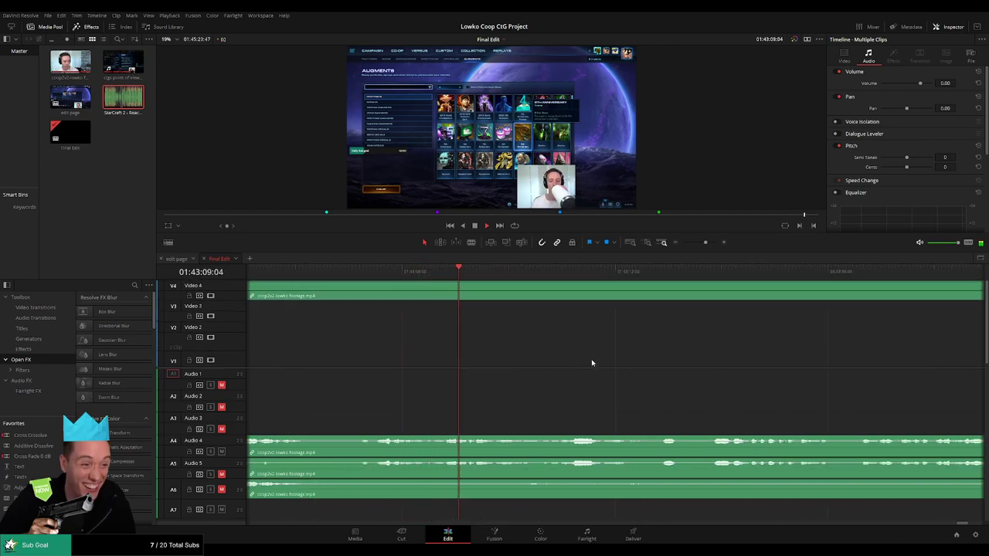
scroll(592, 362, right, 3)
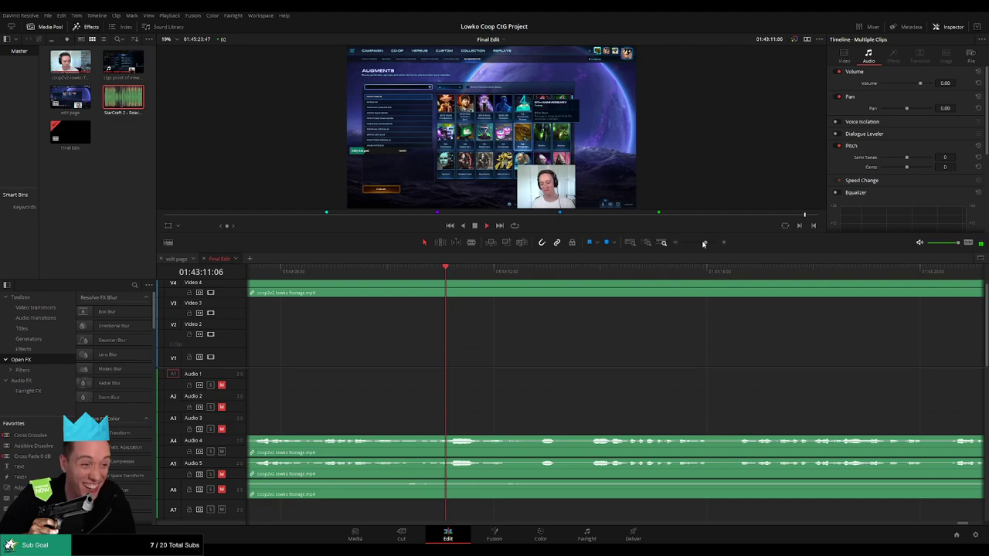
mouse_move(704, 244)
mouse_down()
mouse_move(671, 242)
mouse_move(700, 246)
mouse_up()
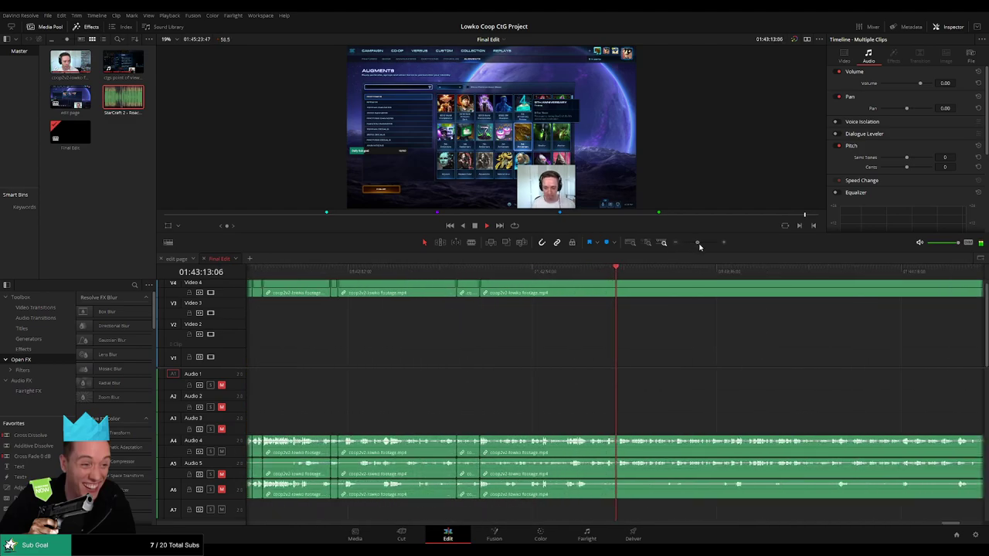
scroll(534, 364, right, 8)
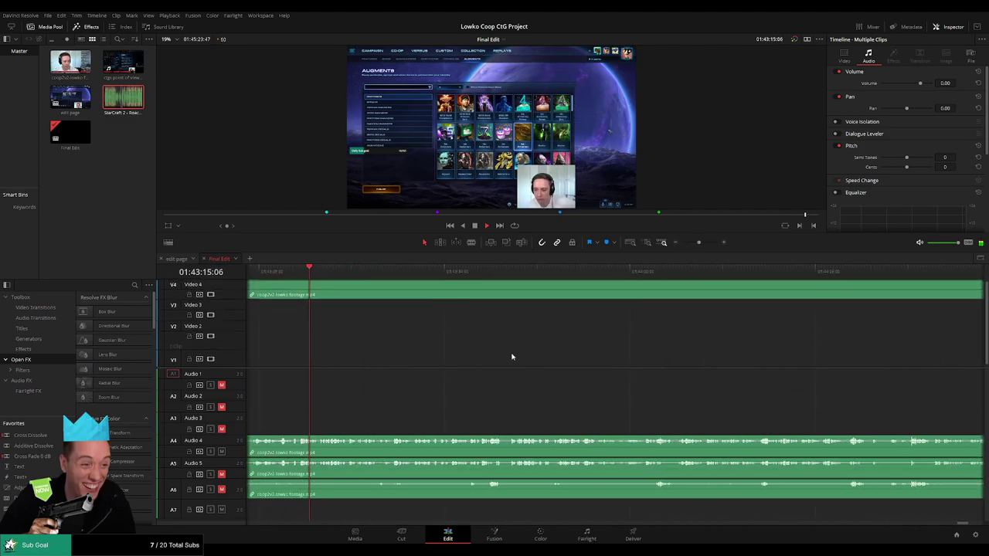
scroll(577, 344, left, 2)
drag(699, 244, 705, 244)
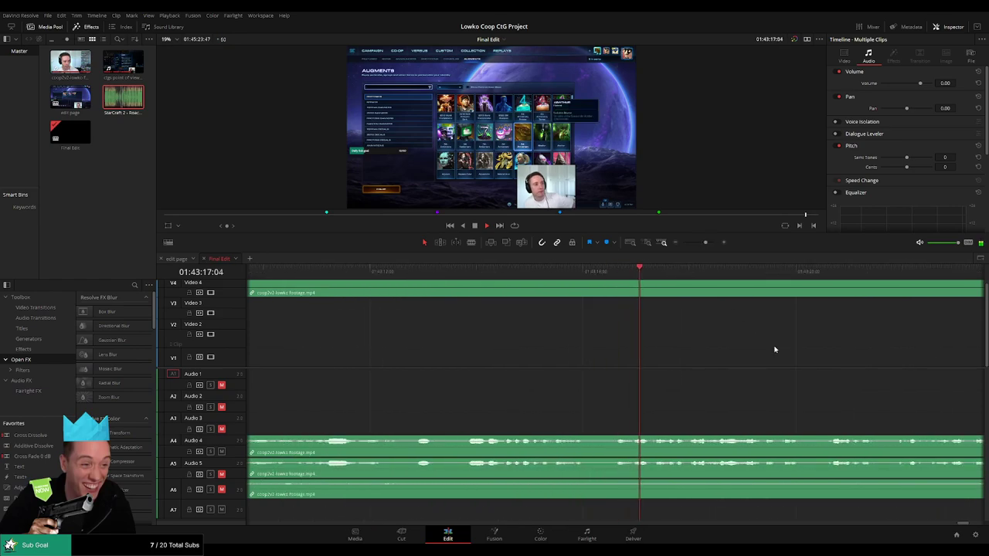
scroll(772, 349, right, 2)
scroll(693, 347, right, 6)
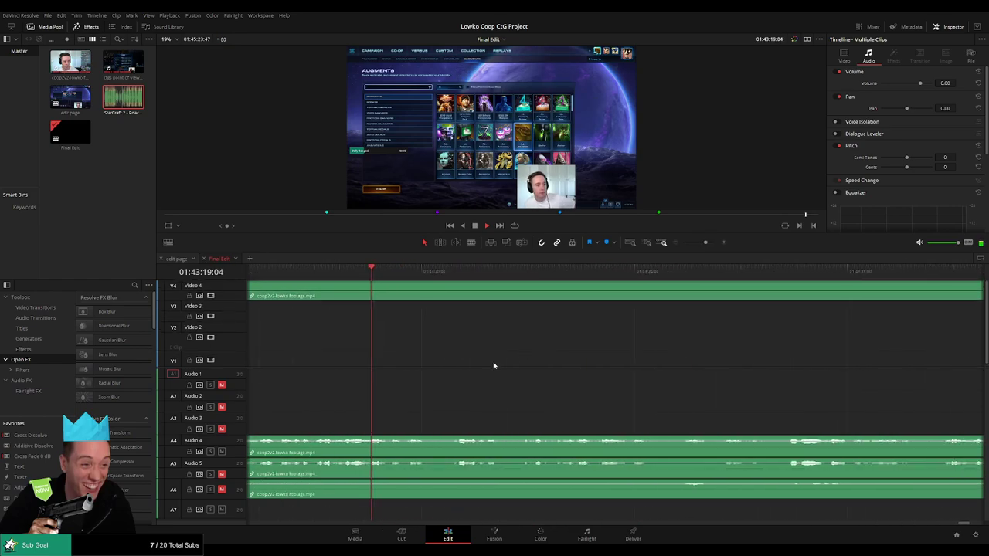
scroll(558, 363, right, 3)
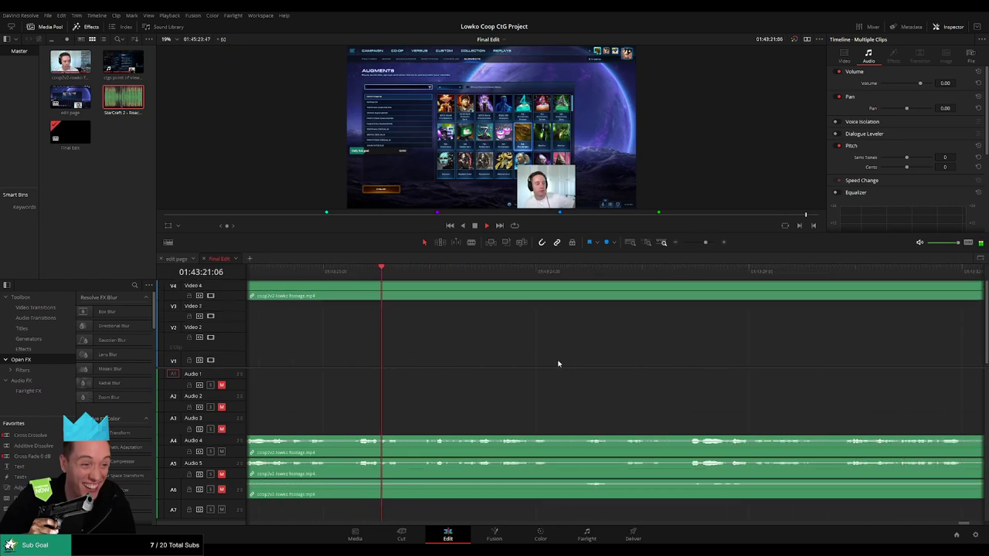
scroll(618, 357, right, 2)
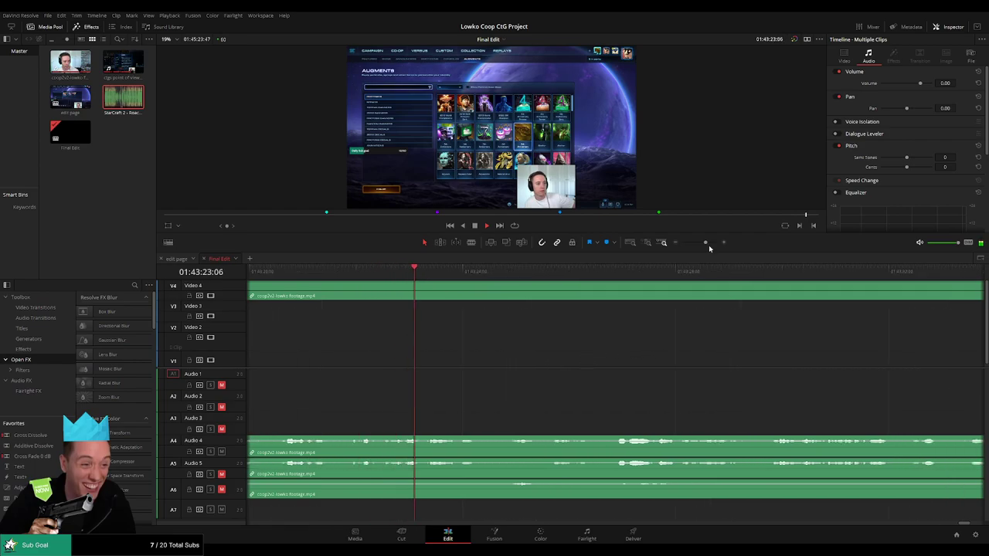
drag(709, 245, 704, 246)
scroll(657, 361, right, 2)
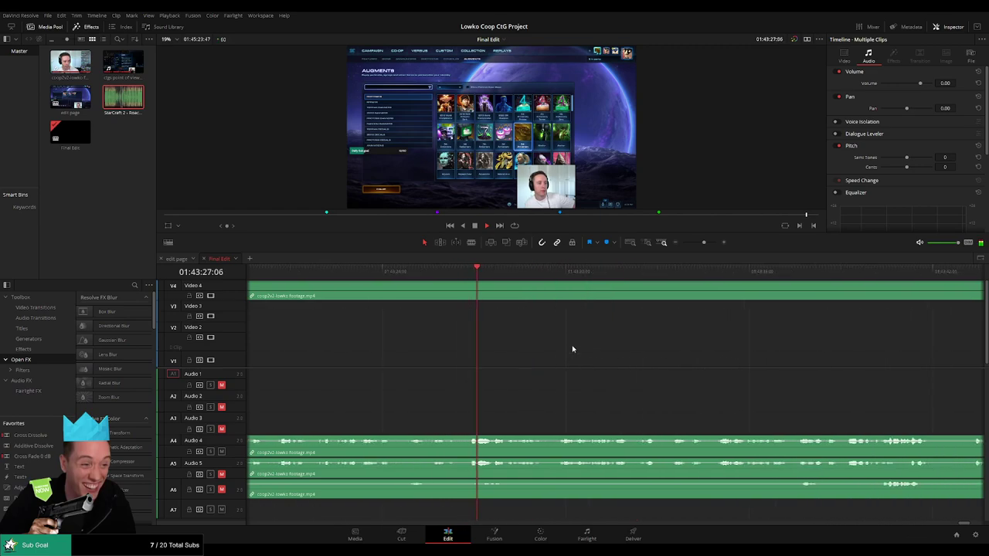
scroll(651, 361, right, 2)
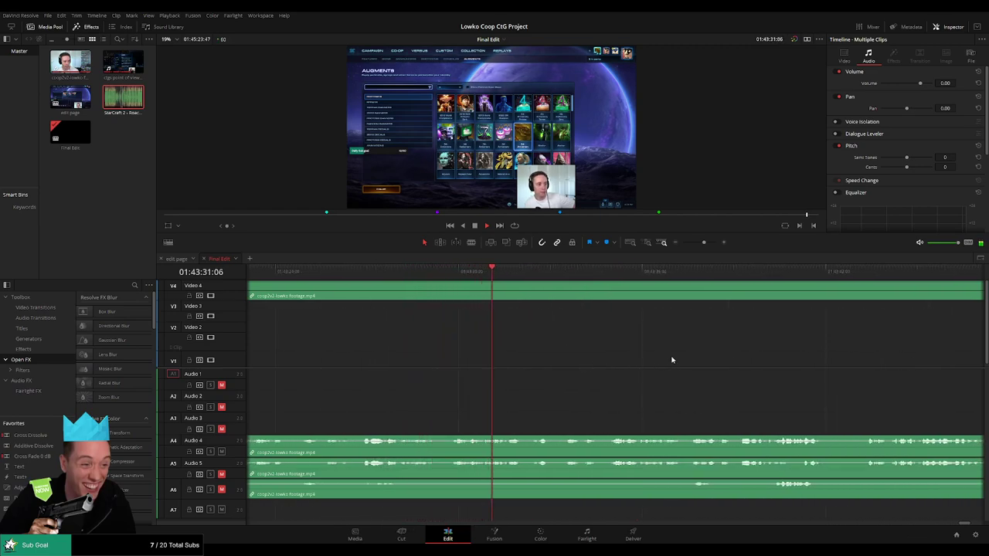
scroll(682, 359, right, 2)
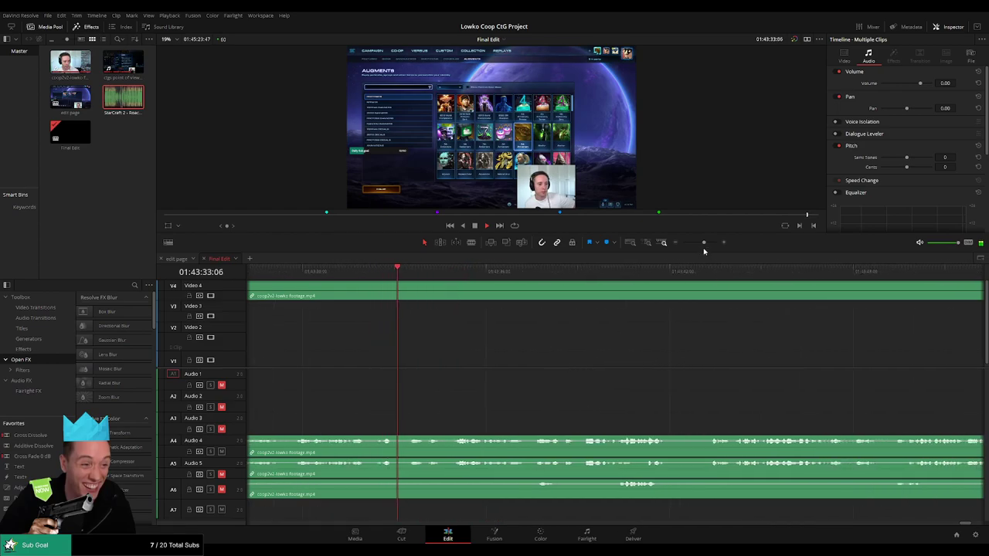
mouse_move(704, 243)
mouse_down()
mouse_move(690, 246)
mouse_move(704, 245)
mouse_up()
- Split out and ripple-delete the quiet linked segment from about 01:43:41:54 to 01:43:43:20, and add the default transitions at the cut
scroll(526, 364, right, 3)
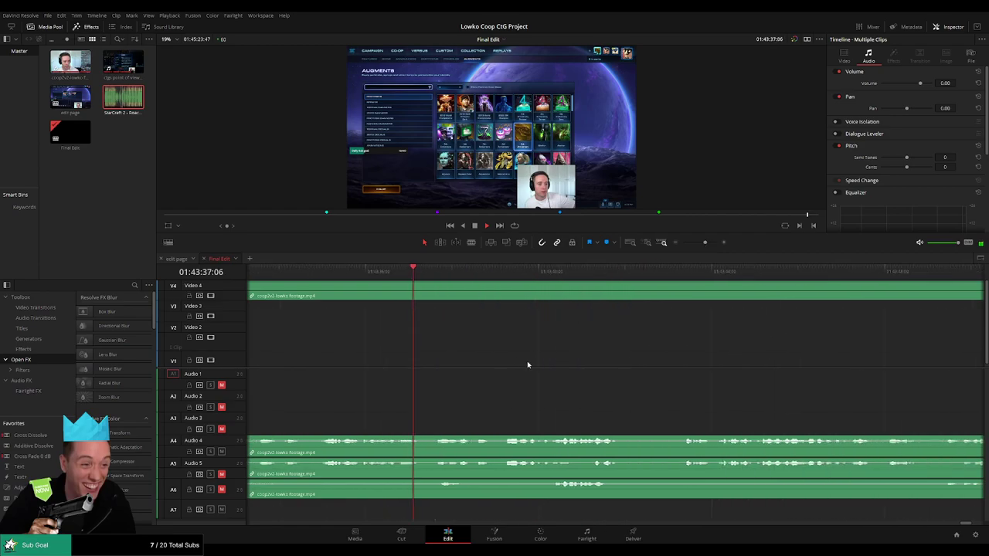
scroll(528, 365, right, 1)
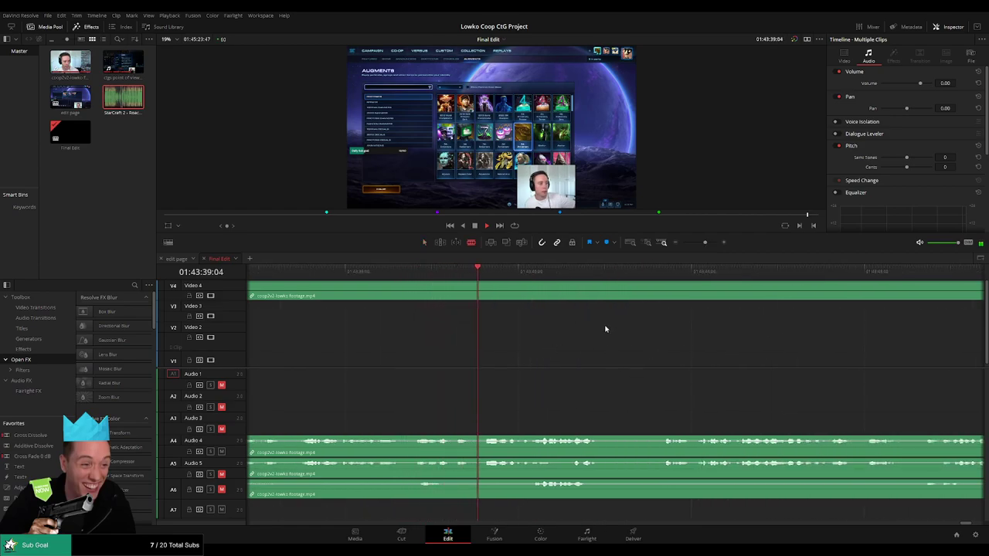
click(600, 295)
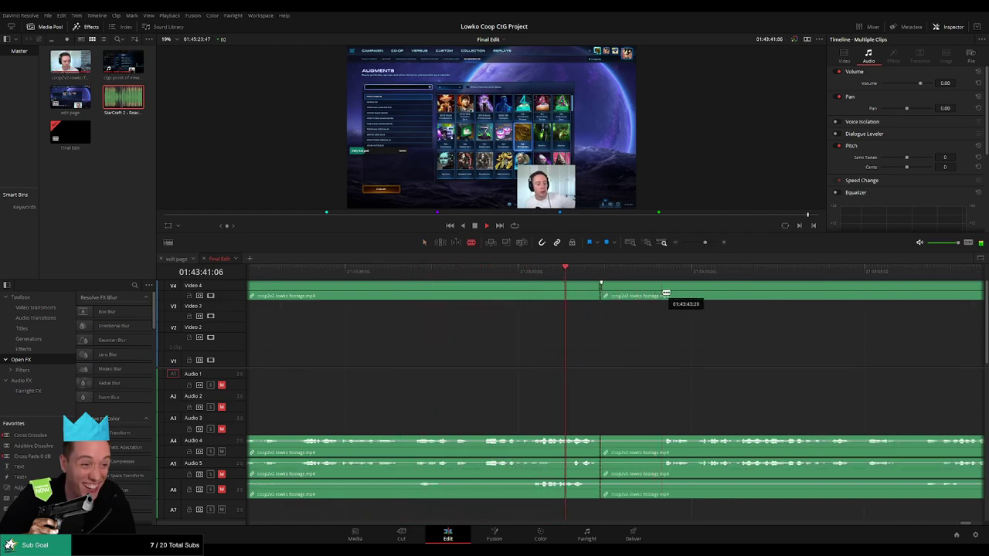
click(662, 295)
key(a)
click(640, 298)
key(Delete)
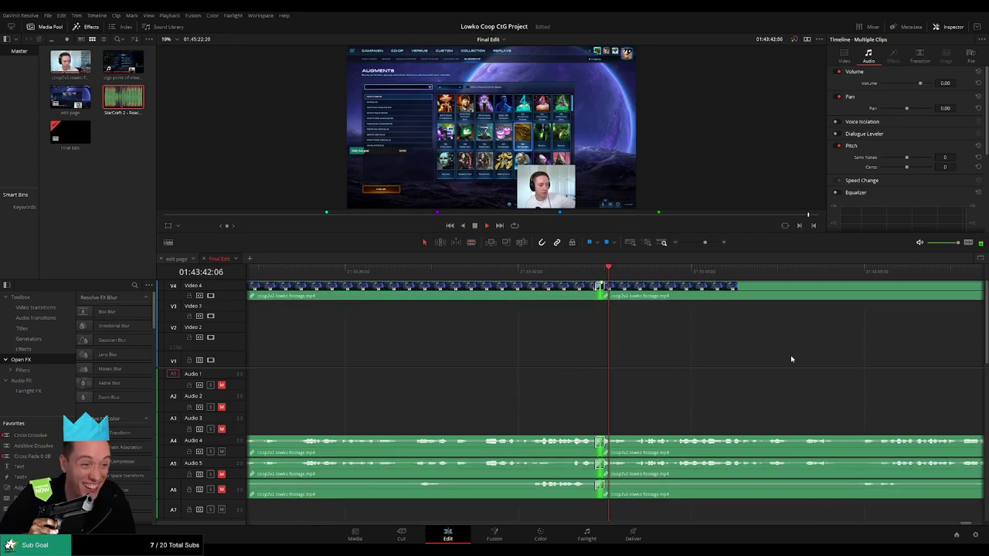
- Review playback from about 01:43:42 to 01:44:02, examining the audio tracks for further pauses in the speech
drag(739, 362, 544, 365)
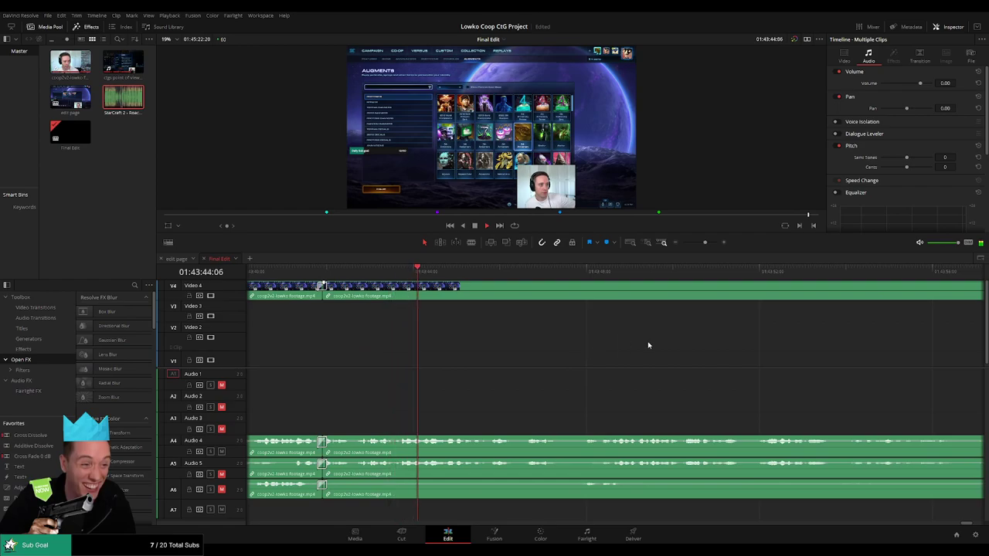
drag(651, 345, 576, 356)
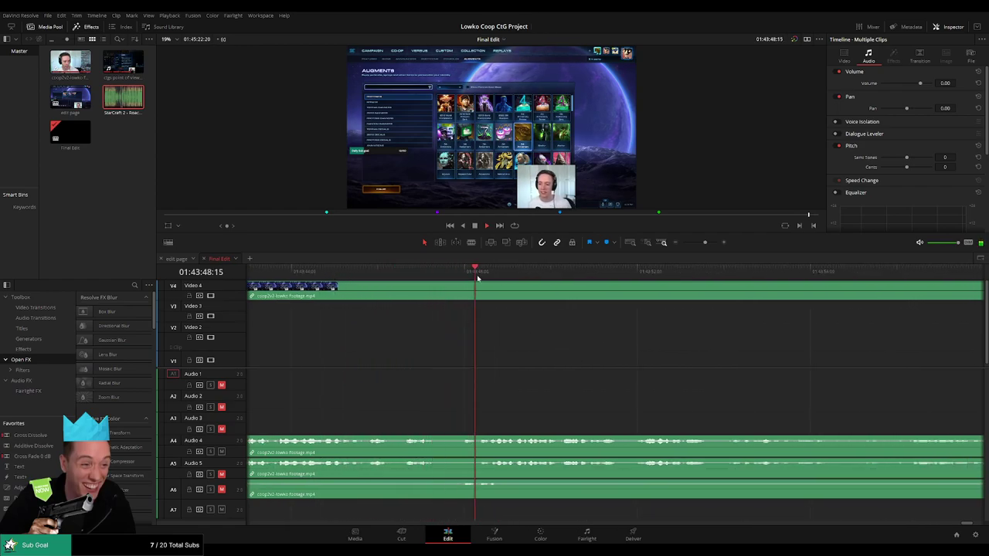
drag(715, 335, 572, 345)
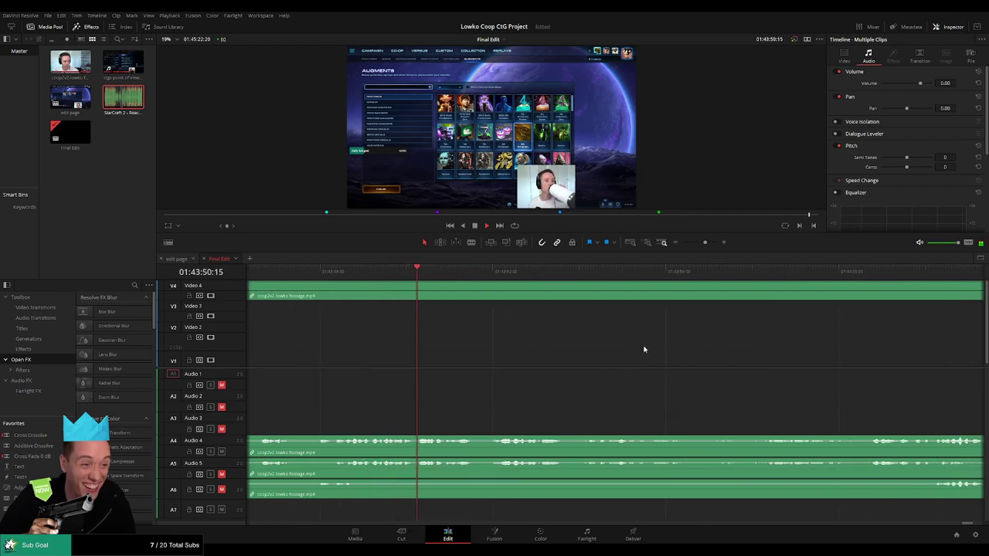
mouse_move(705, 242)
mouse_down()
mouse_move(696, 245)
mouse_move(705, 245)
mouse_up()
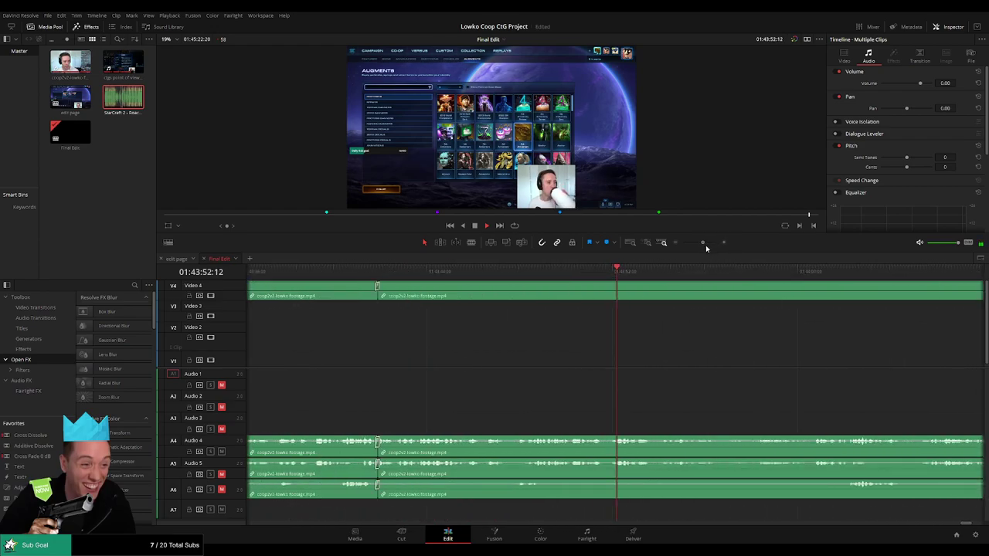
drag(800, 338, 548, 356)
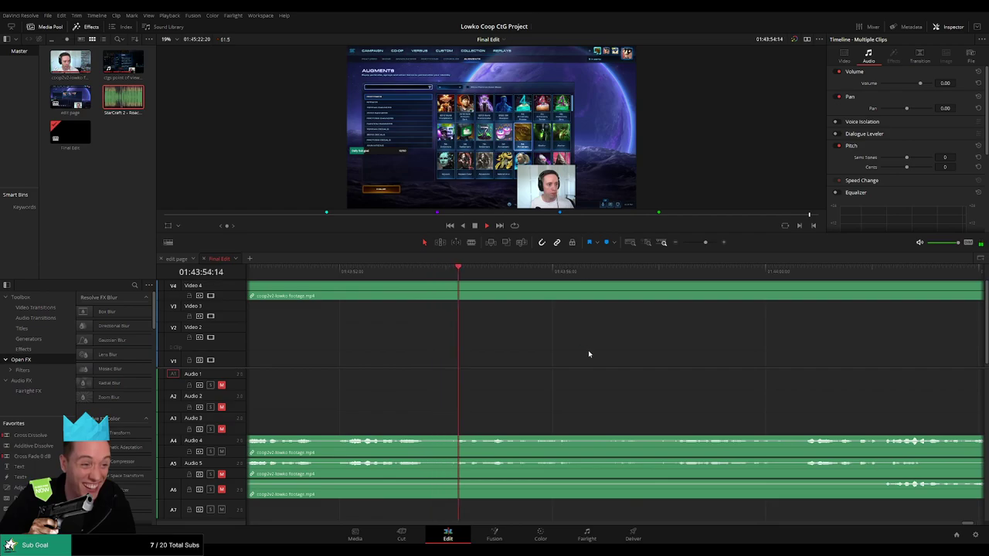
scroll(574, 363, right, 3)
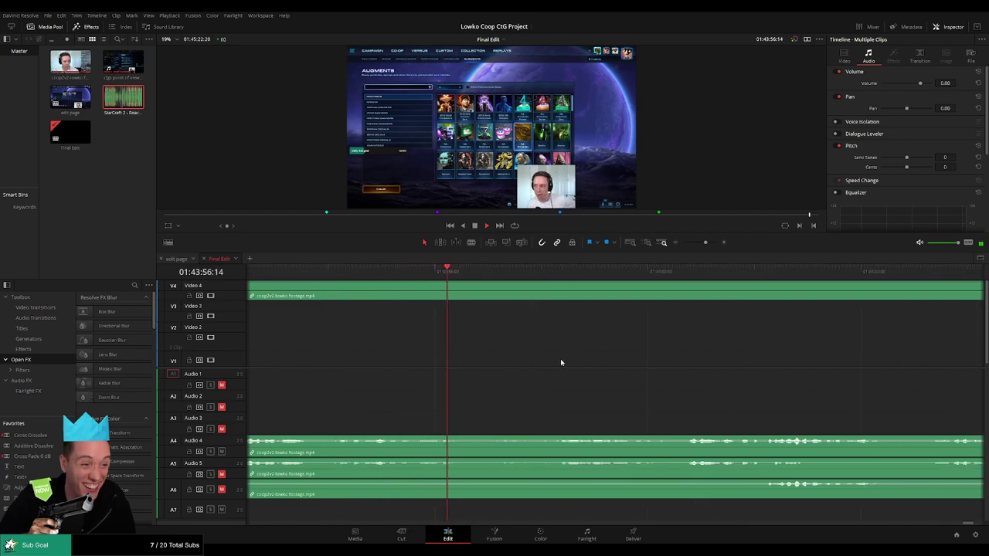
drag(735, 351, 711, 358)
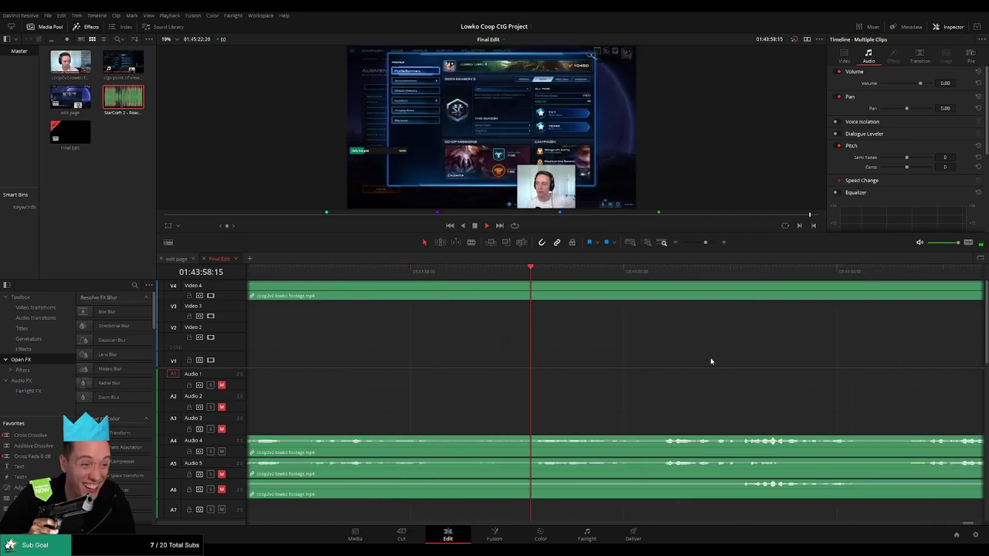
scroll(711, 361, right, 6)
scroll(633, 358, right, 2)
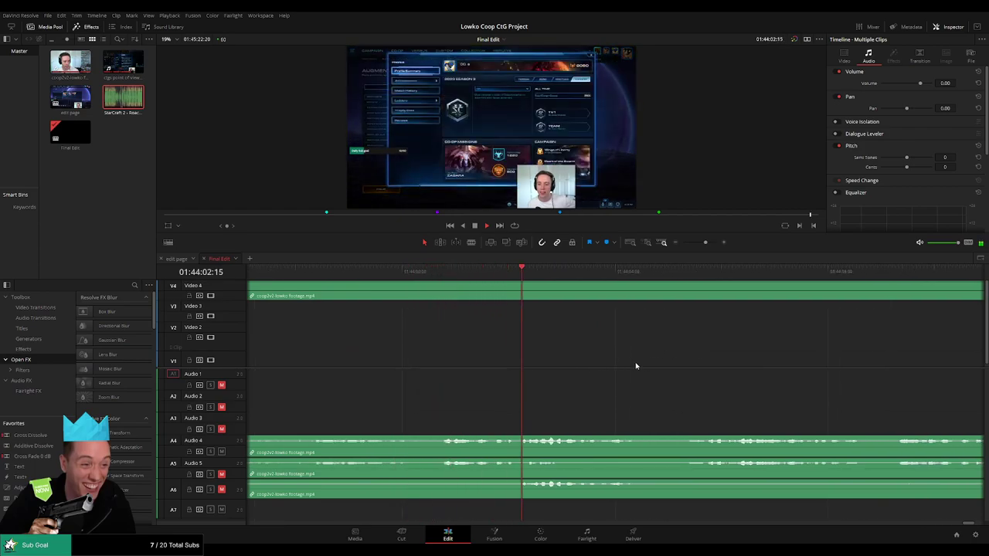
drag(730, 359, 548, 366)
- Split the linked footage at about 01:44:04:25 and 01:44:05:20, and ripple-delete the short segment between the splits
drag(704, 243, 703, 247)
key(b)
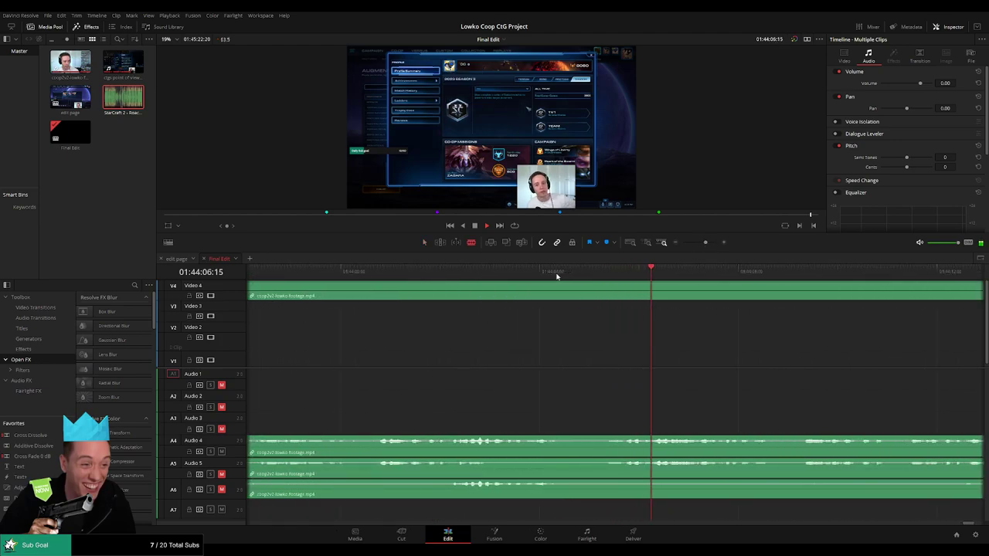
click(559, 292)
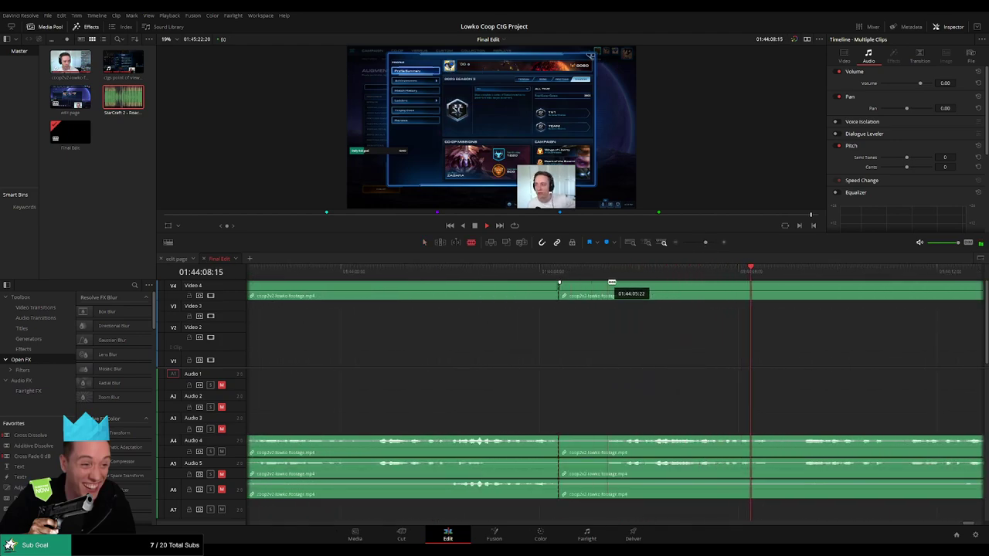
click(605, 282)
key(a)
click(581, 287)
key(BackSpace)
click(581, 286)
key(BackSpace)
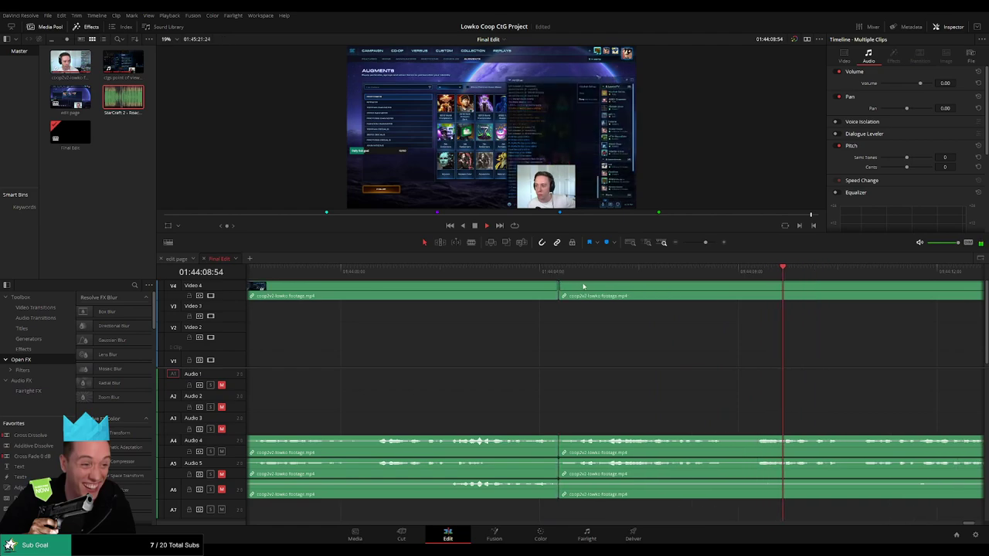
- Add the default video and audio transitions at the cut at about 01:44:04:25 and deselect the edit point
click(559, 289)
key(ctrl+t)
click(907, 345)
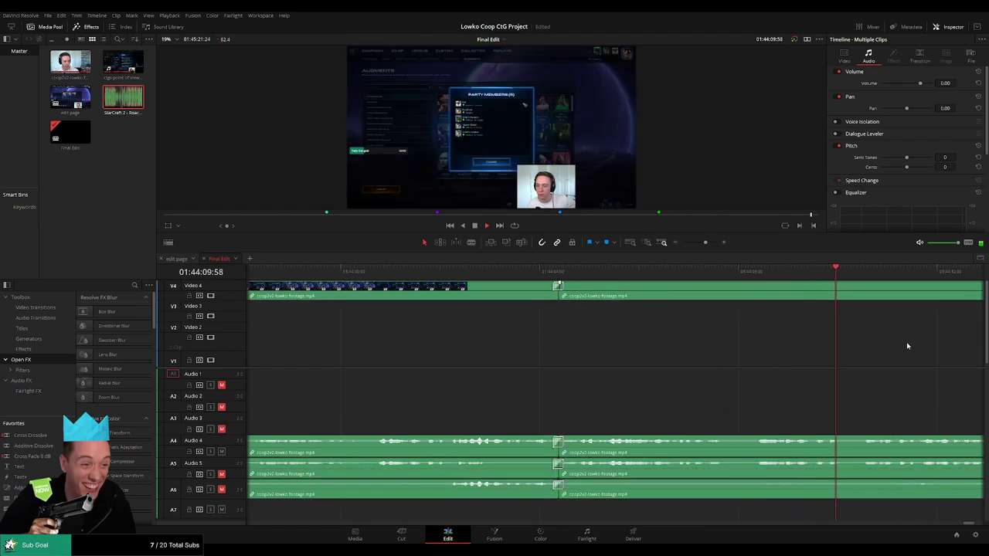
- Split out and ripple-delete the quiet linked segment from about 01:44:27:18 to 01:44:28:22, and add the default transitions at the cut
drag(907, 343, 514, 356)
drag(753, 350, 595, 350)
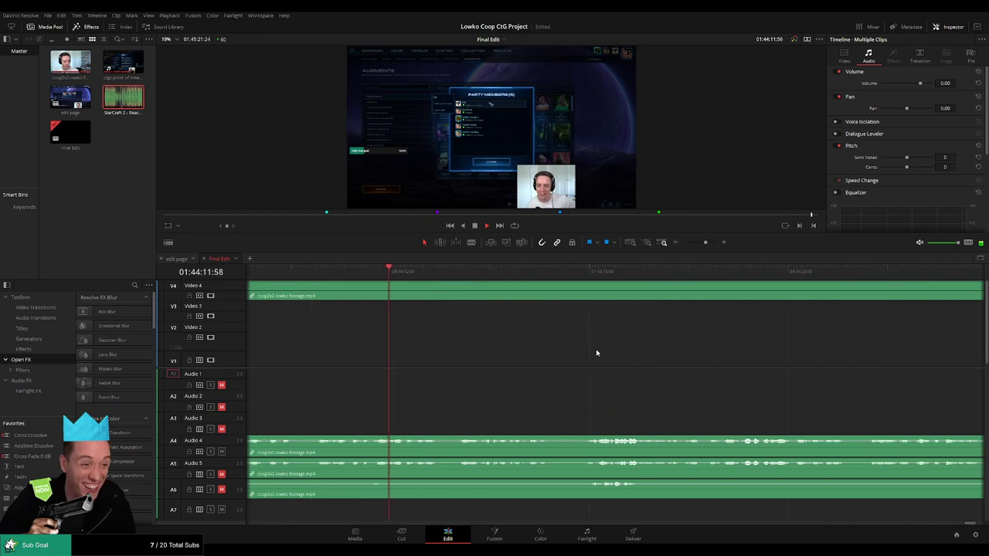
drag(705, 242, 702, 244)
drag(766, 345, 573, 347)
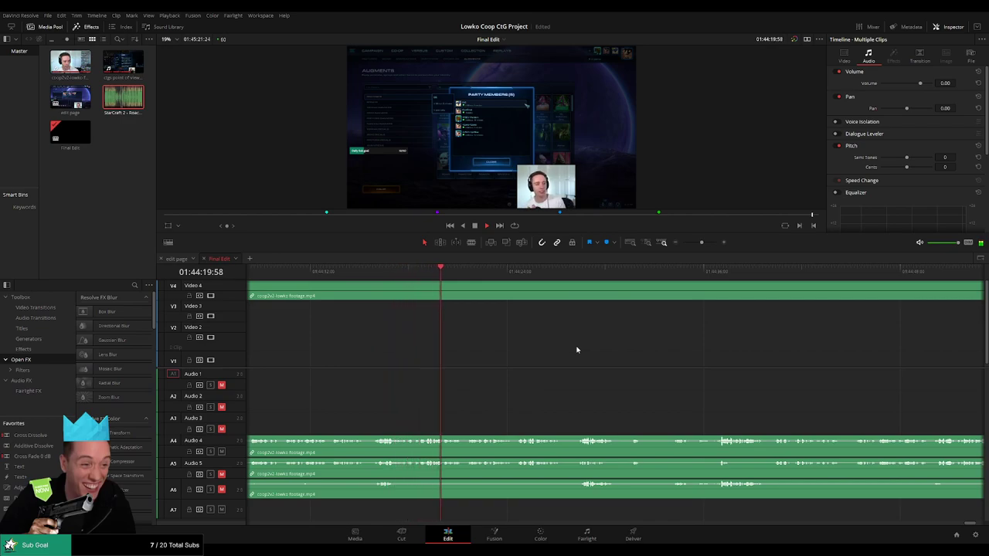
drag(701, 242, 702, 242)
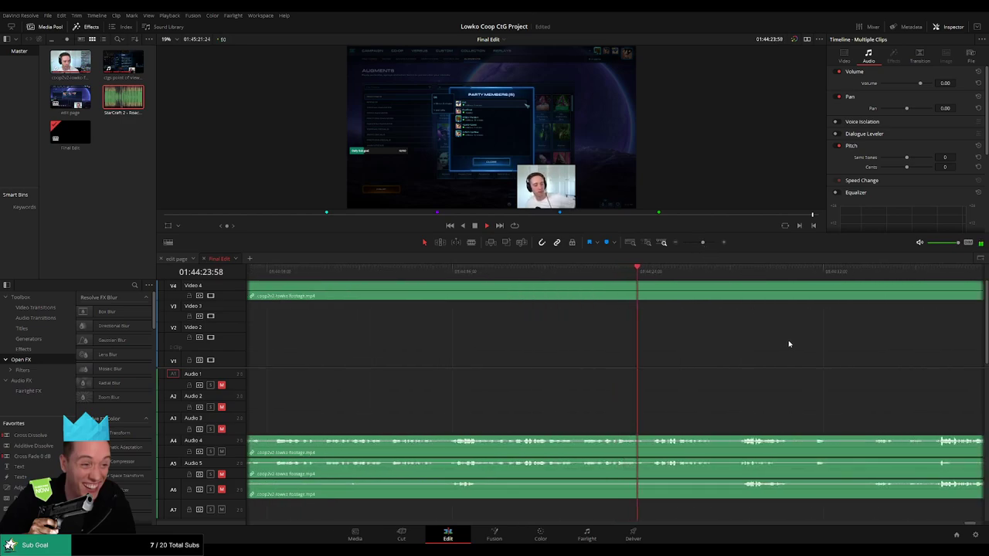
drag(810, 344, 583, 338)
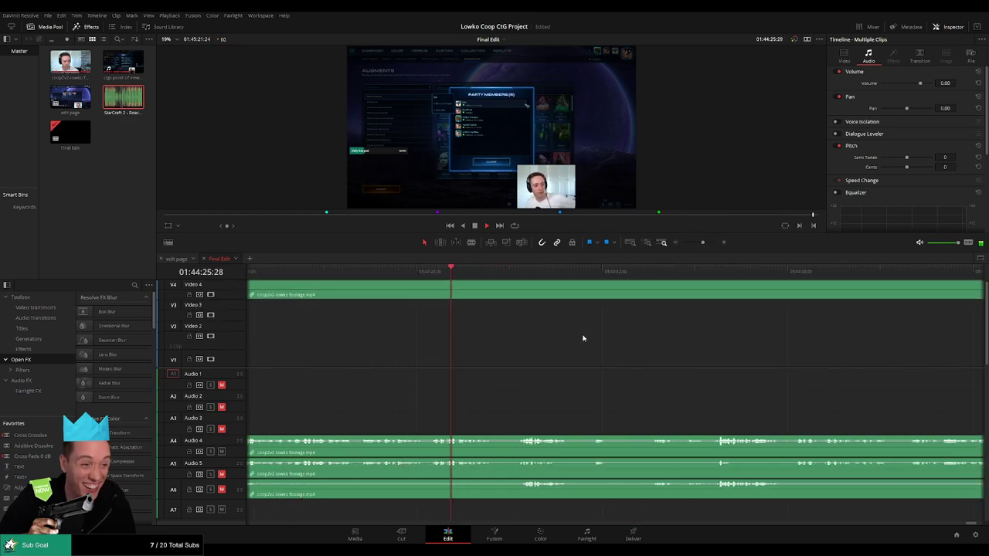
key(b)
click(494, 290)
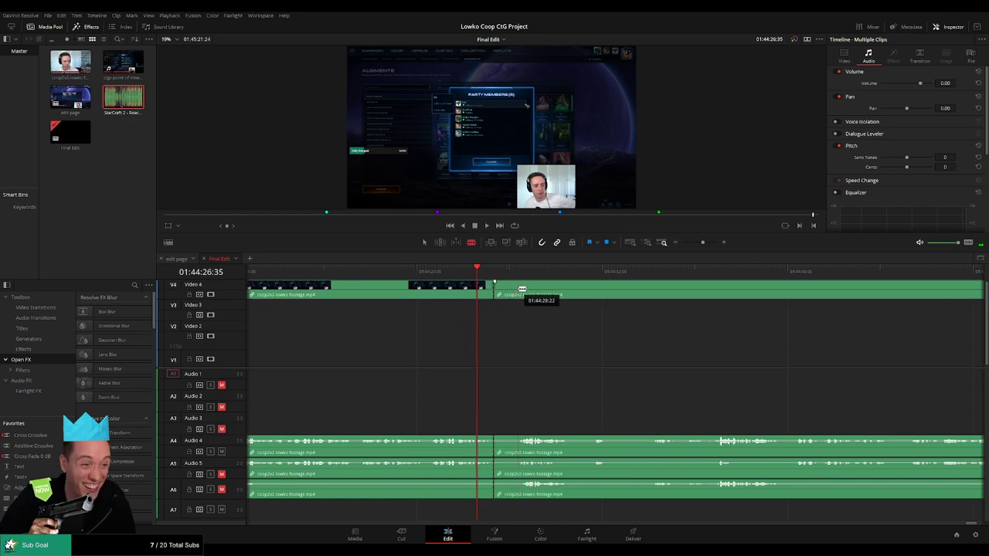
click(519, 291)
key(a)
click(502, 294)
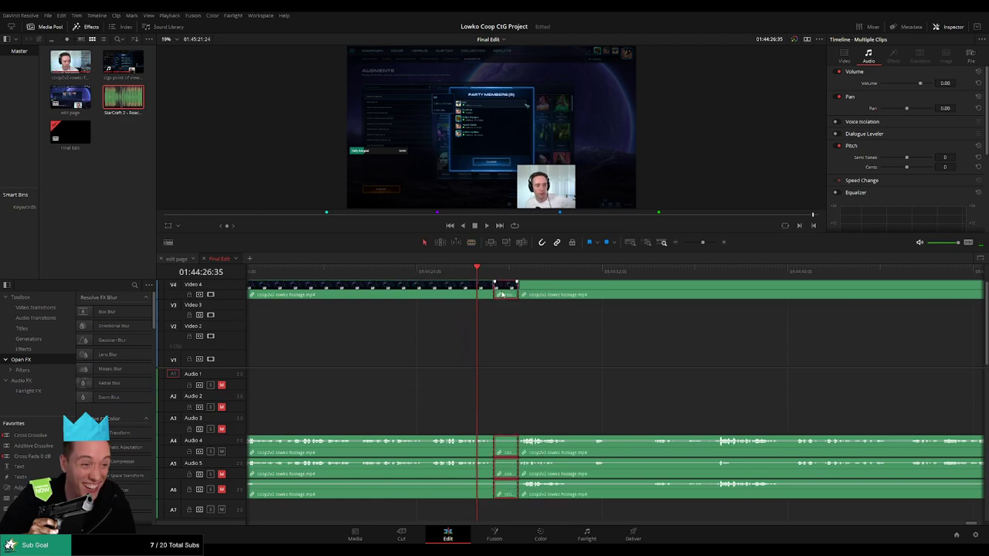
key(Delete)
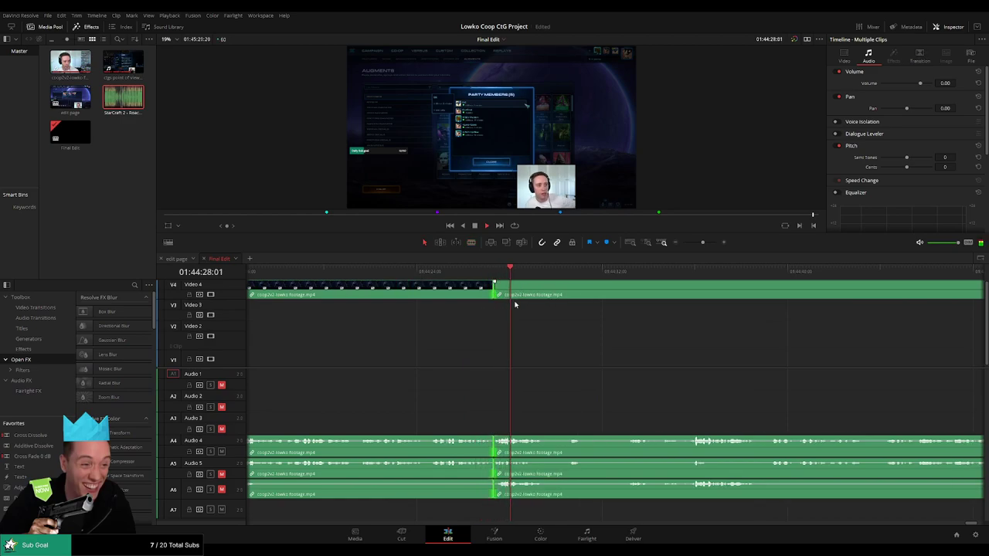
scroll(603, 345, right, 3)
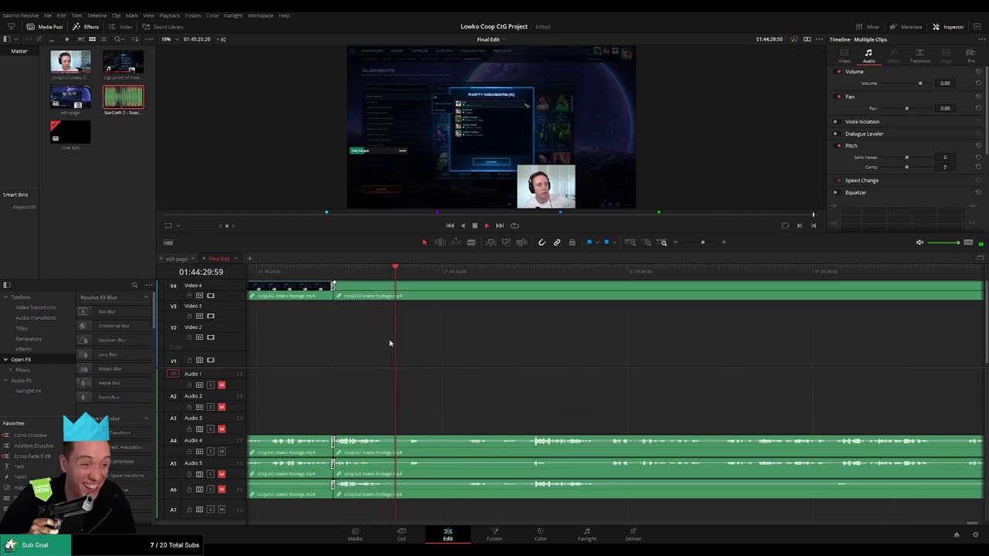
- Split out and ripple-delete the quiet linked segment from about 01:44:29:27 to 01:44:30:33, and add the default transitions at the cut
key(b)
click(384, 291)
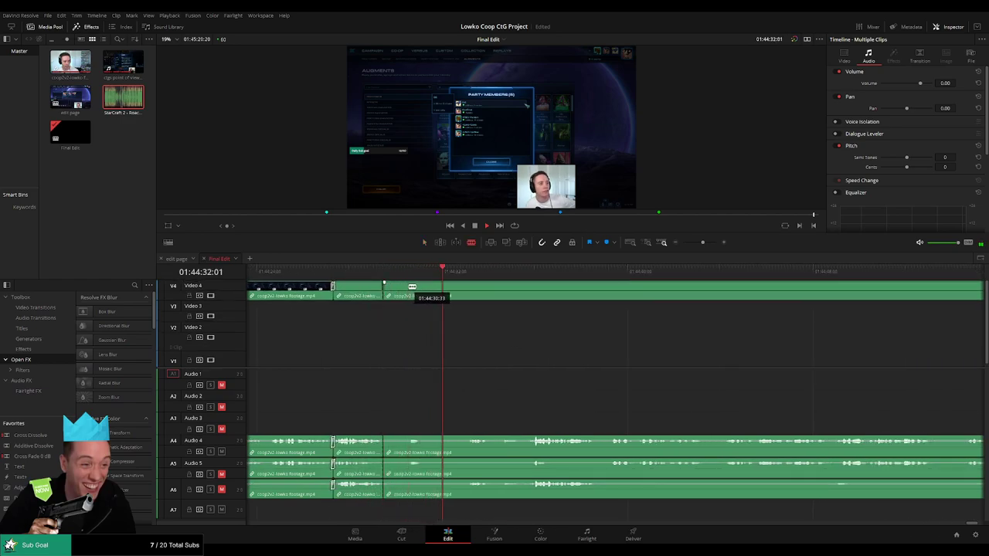
click(407, 290)
key(a)
click(395, 290)
key(Delete)
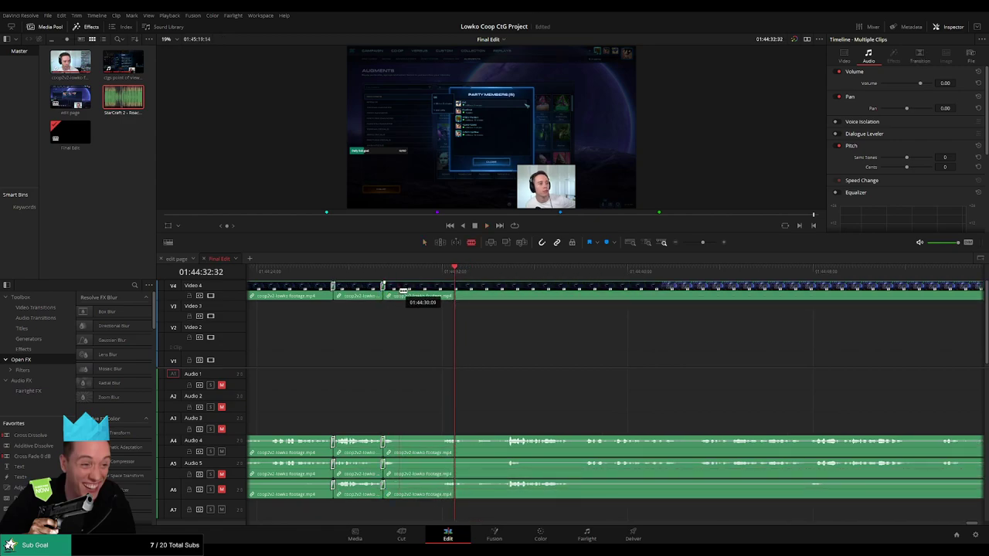
- Split out and ripple-delete the quiet linked segment from about 01:44:30:09 to 01:44:32:00, and add the default transitions at the cut
drag(402, 290, 445, 291)
click(443, 291)
key(a)
click(426, 294)
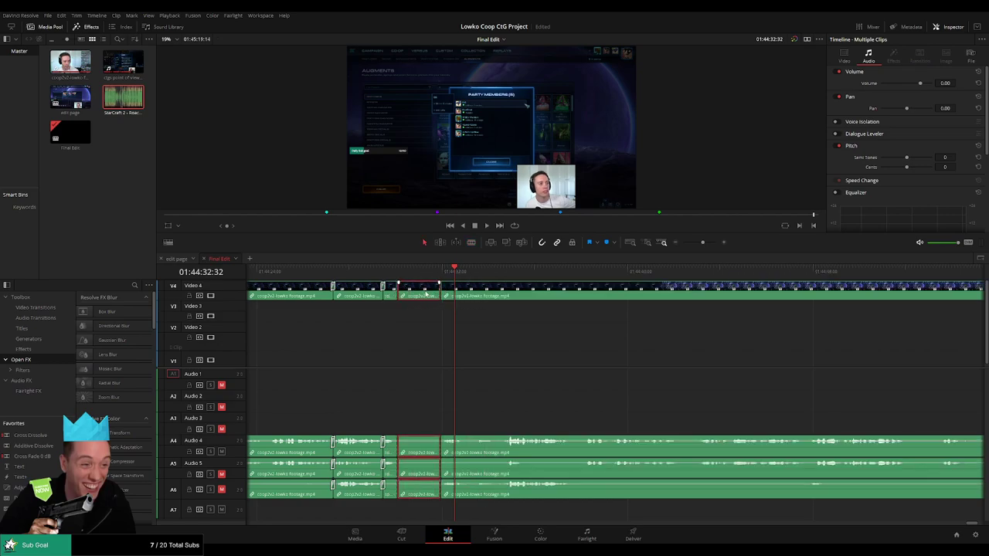
key(Delete)
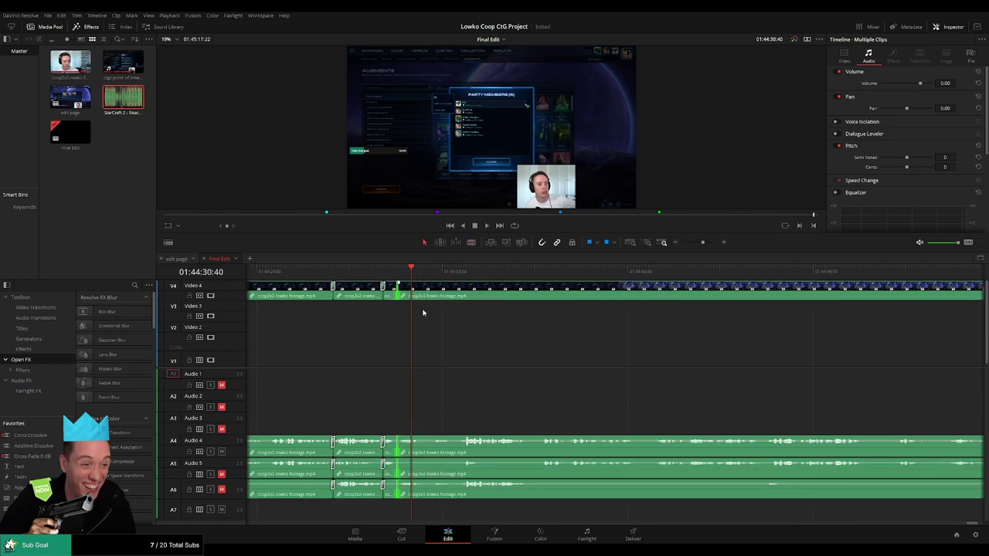
drag(592, 352, 522, 347)
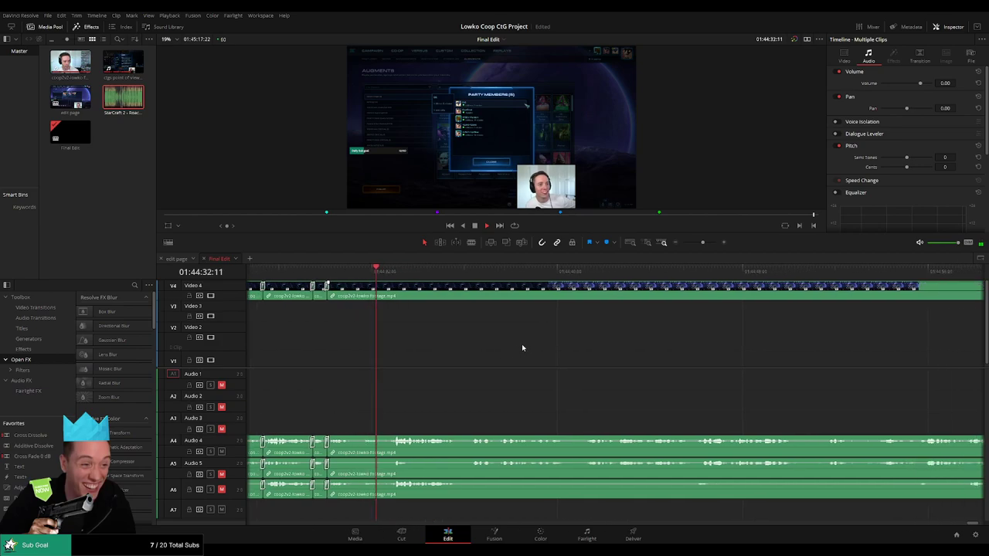
- Split out and ripple-delete the quiet linked segment from about 01:44:40:20 to 01:44:41:15, and add the default transitions at the cut
drag(601, 355, 510, 353)
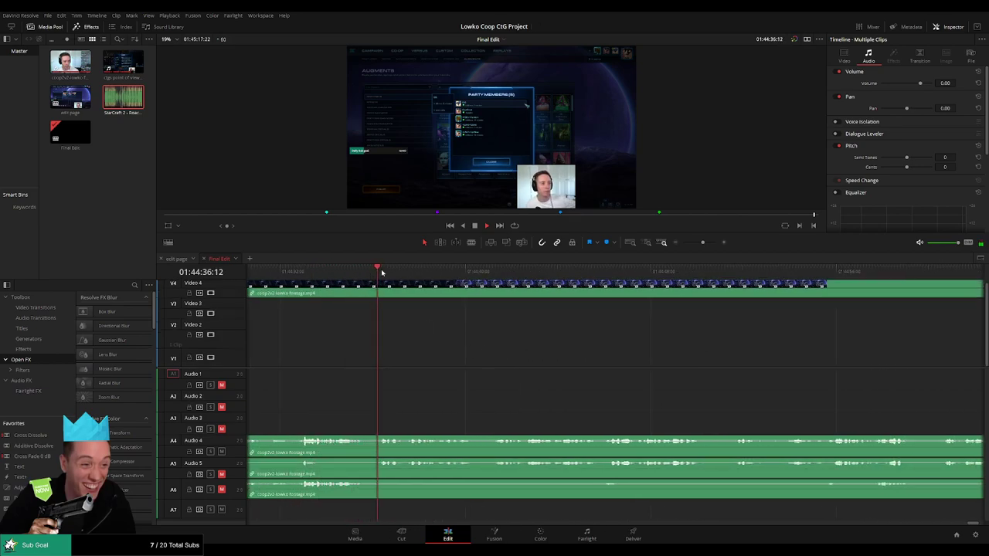
scroll(542, 346, right, 3)
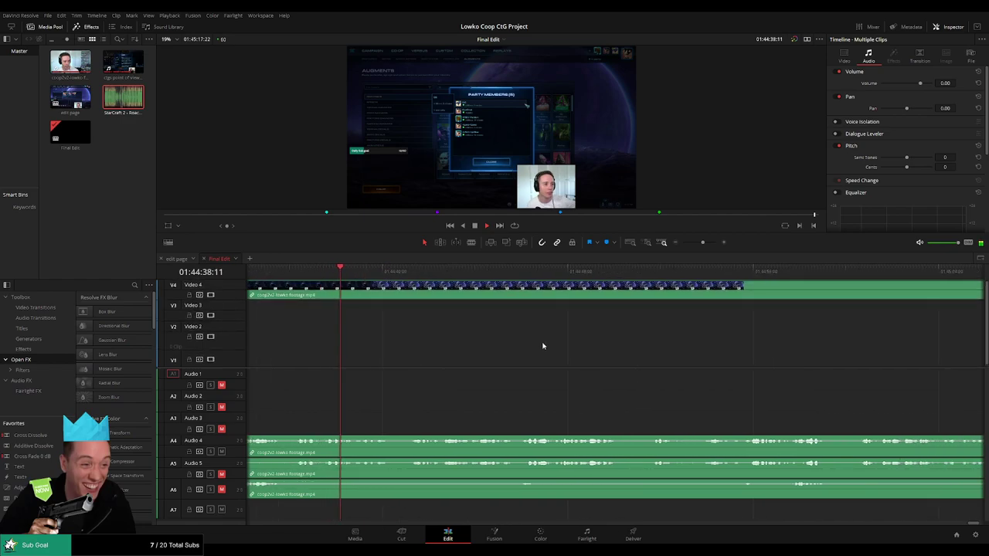
click(390, 285)
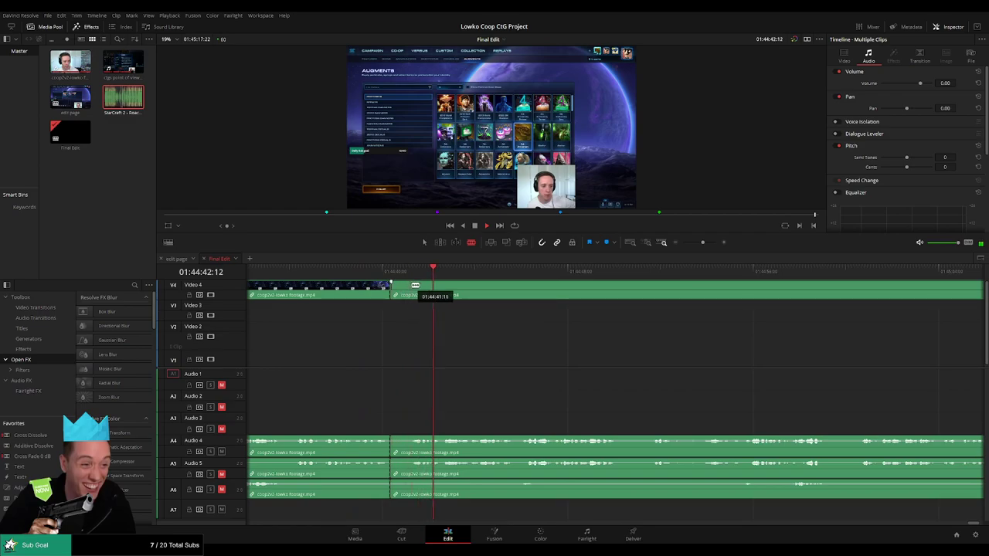
click(411, 285)
key(a)
click(398, 290)
key(Delete)
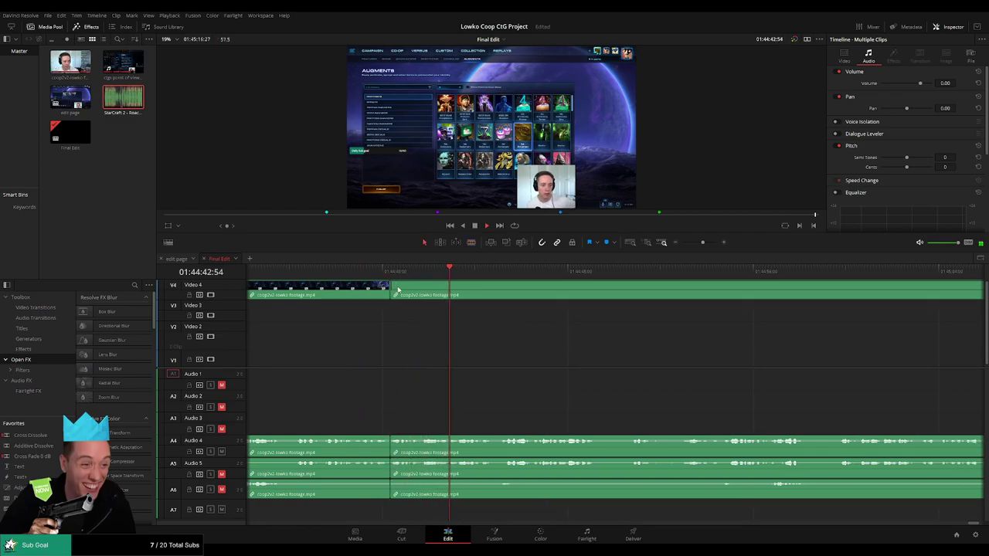
scroll(522, 346, down, 3)
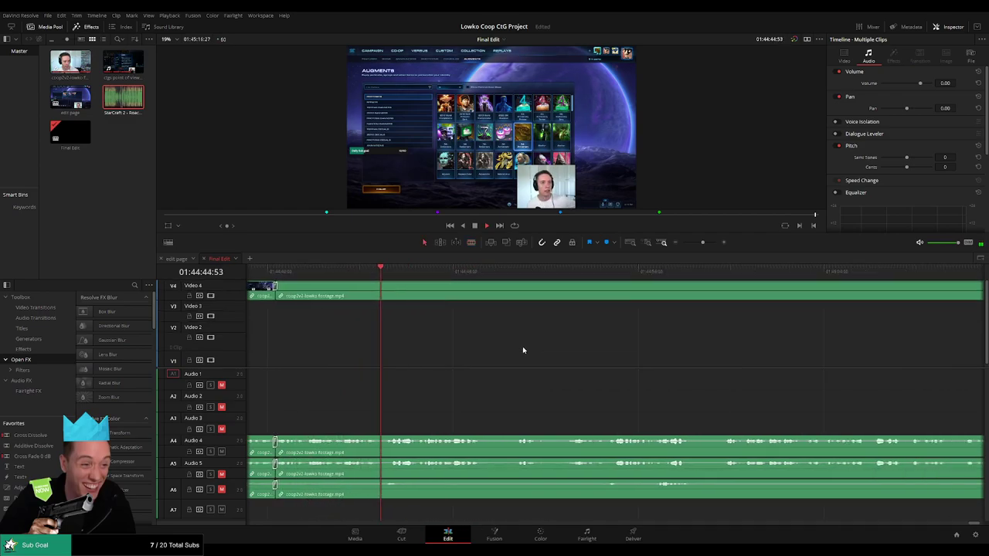
- Split out and ripple-delete the quiet linked segment from about 01:44:49:18 to 01:44:50:44, and add the default transitions at the cut
key(b)
click(451, 290)
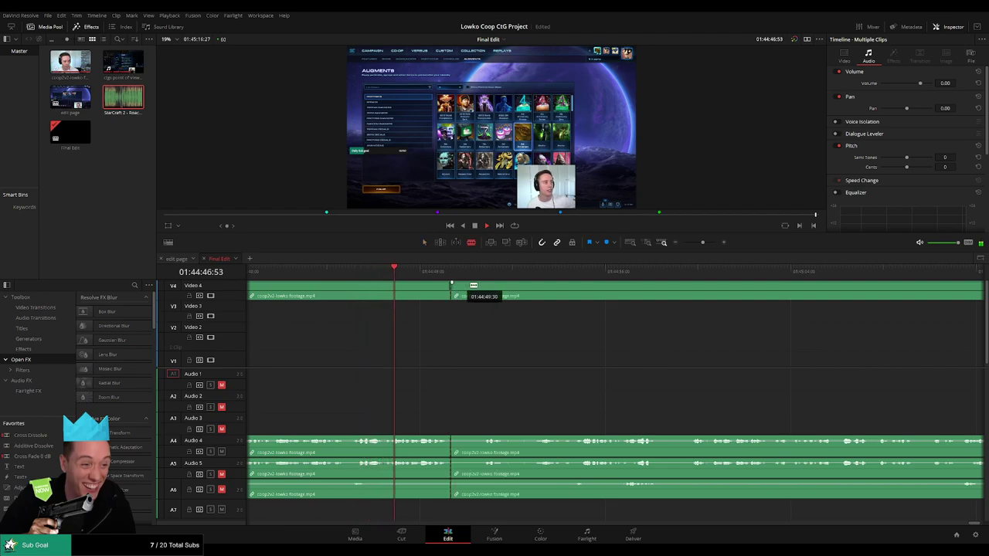
click(483, 289)
key(a)
click(470, 291)
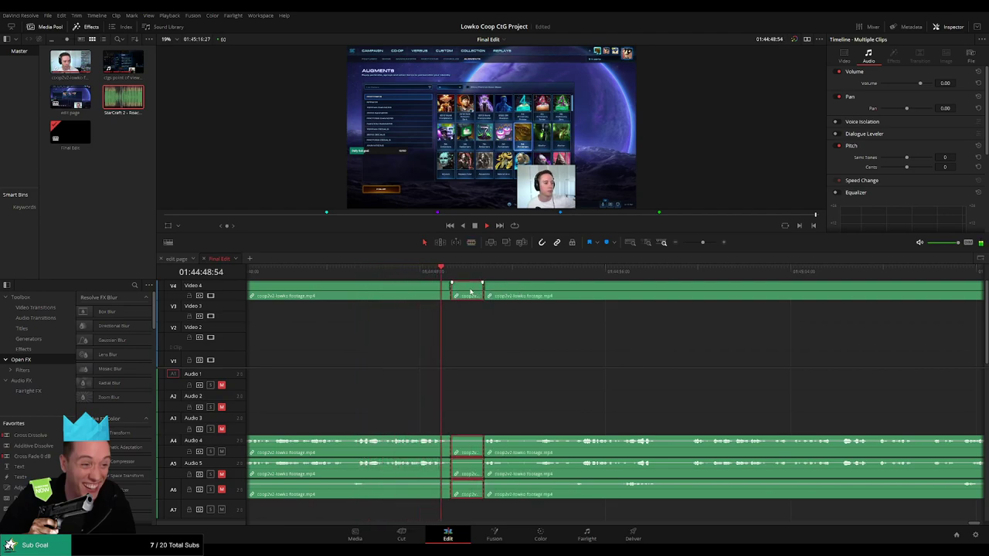
key(Delete)
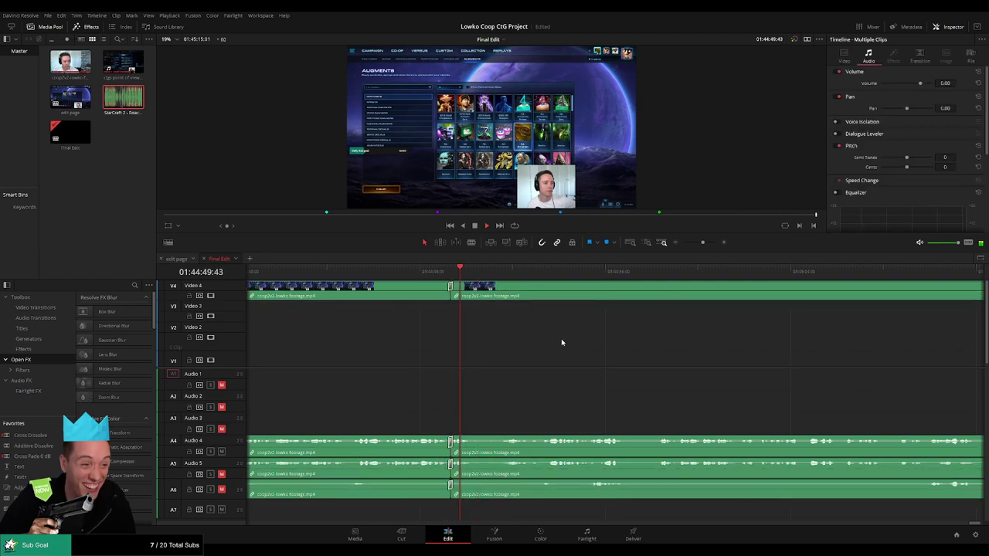
- Split out and ripple-delete the quiet linked segment from 01:44:56:57 to about 01:44:58:20, and add the default transitions at the cut
scroll(540, 340, right, 5)
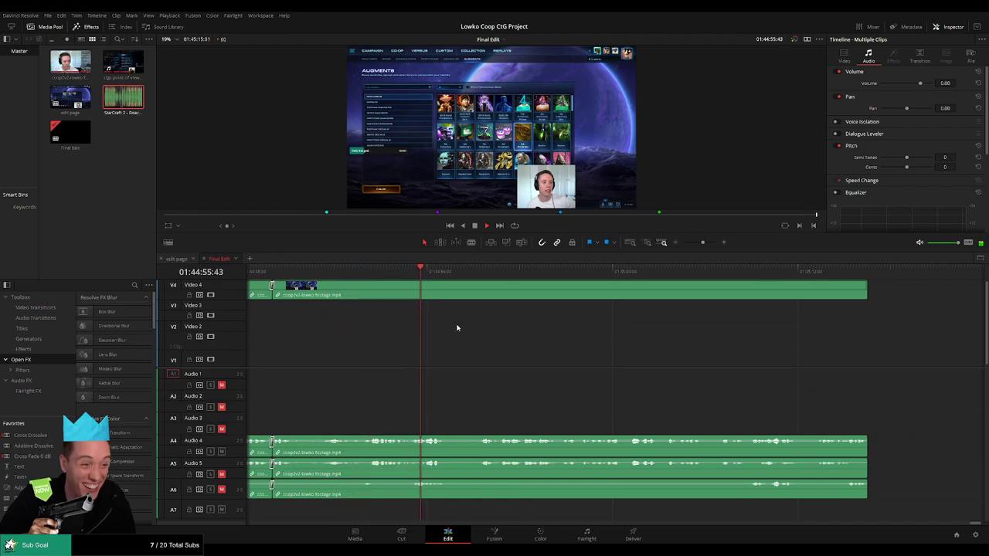
key(b)
click(451, 291)
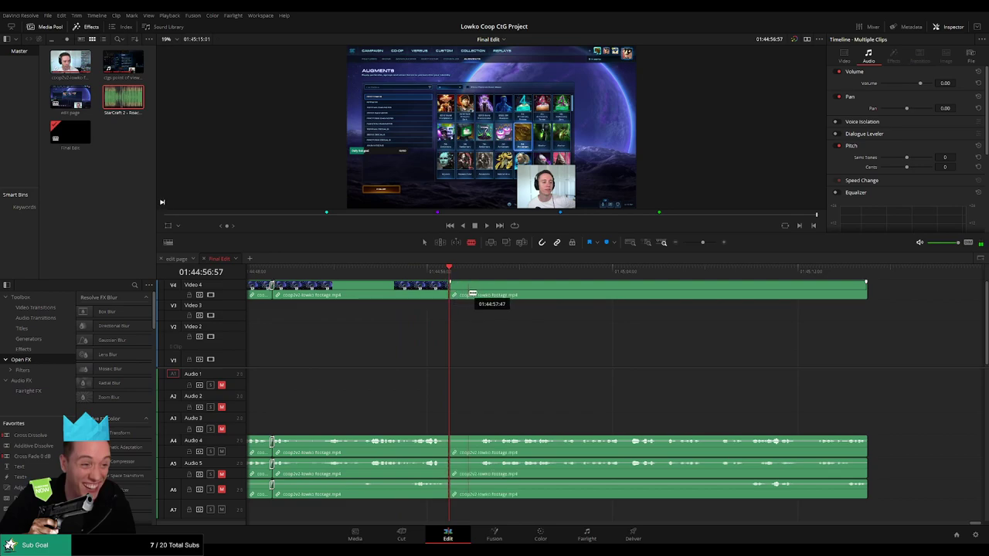
click(480, 294)
click(468, 295)
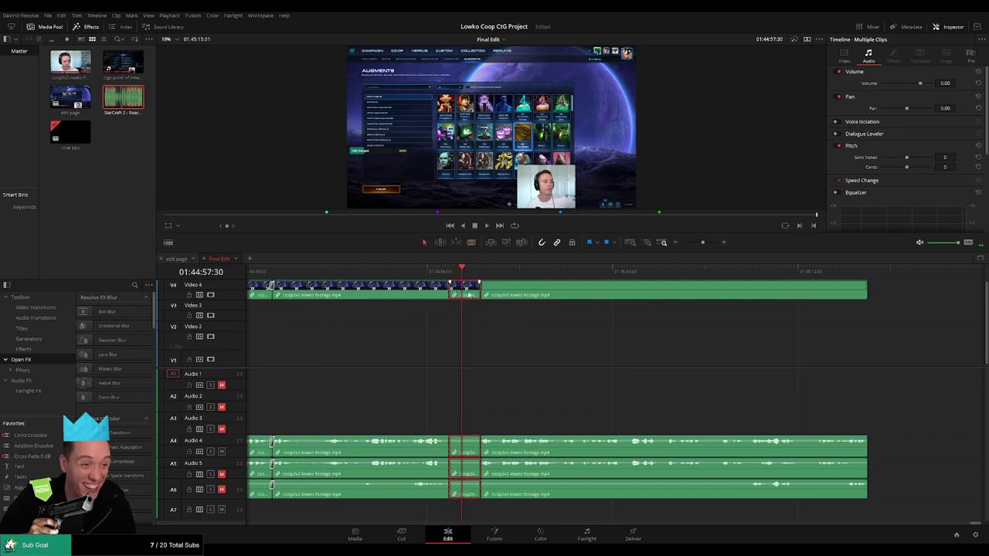
key(Delete)
click(451, 292)
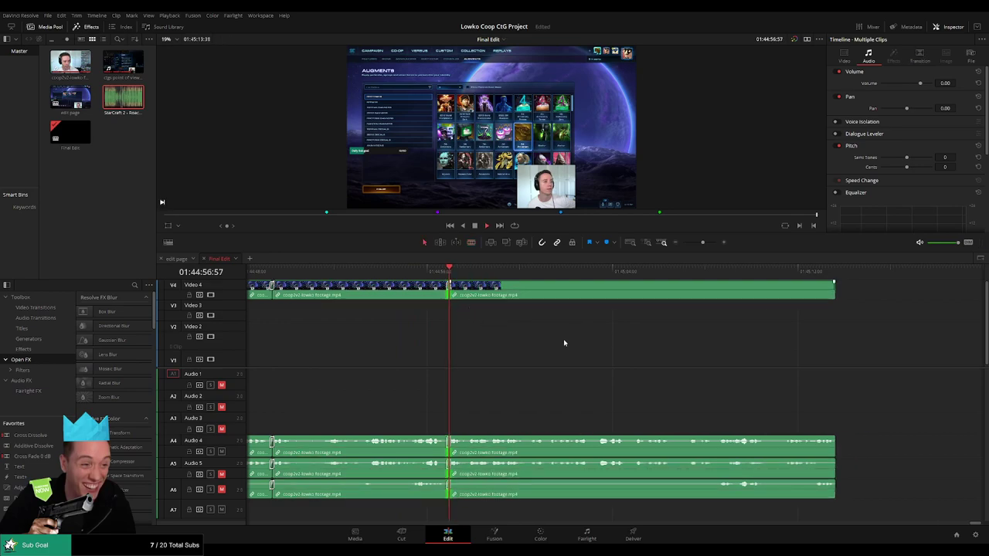
scroll(563, 346, right, 3)
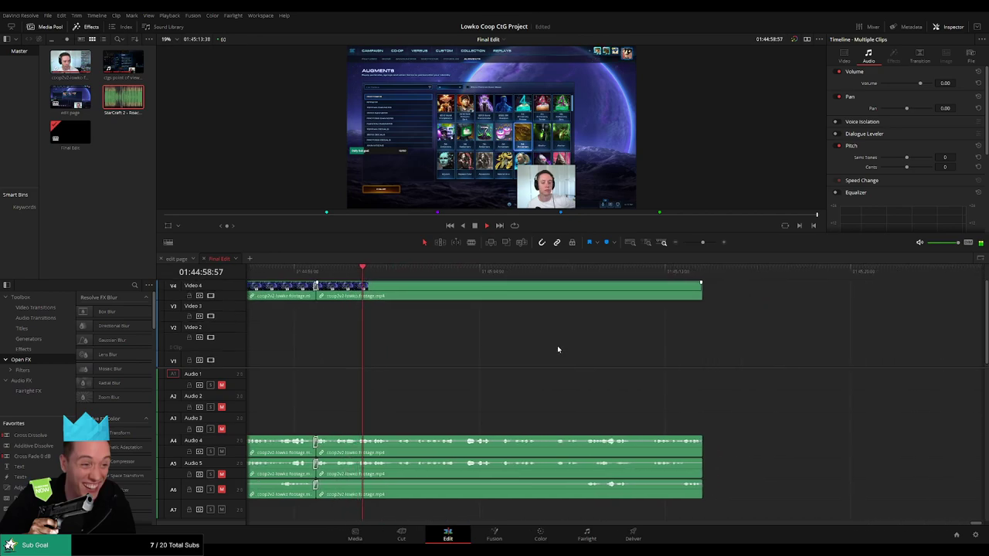
drag(701, 292, 730, 295)
key(ctrl+z)
click(757, 350)
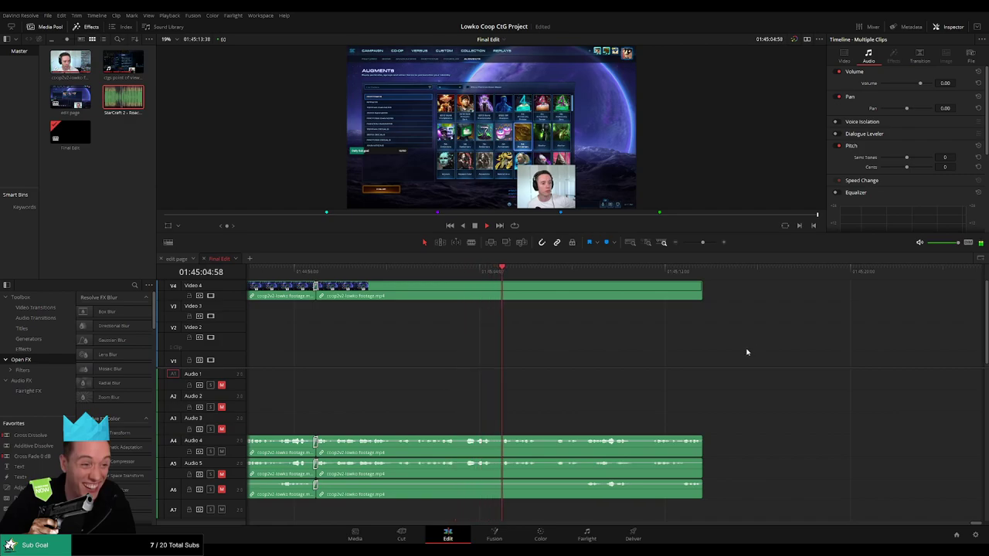
- Fade out the last linked clip on Audio 4 and Video 4 at the end of the timeline
mouse_move(699, 244)
mouse_down()
mouse_move(682, 244)
mouse_move(704, 248)
mouse_up()
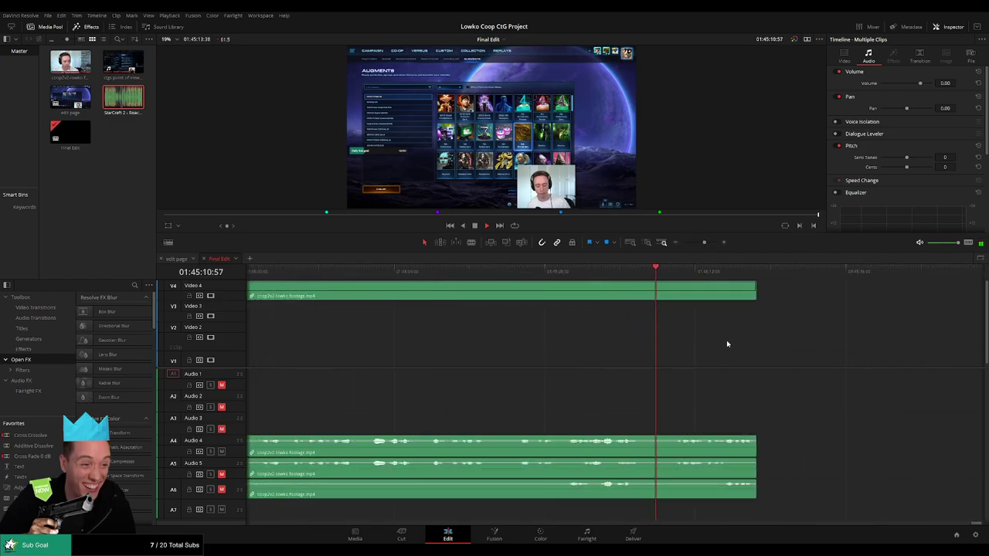
drag(732, 336, 592, 332)
scroll(583, 338, down, 5)
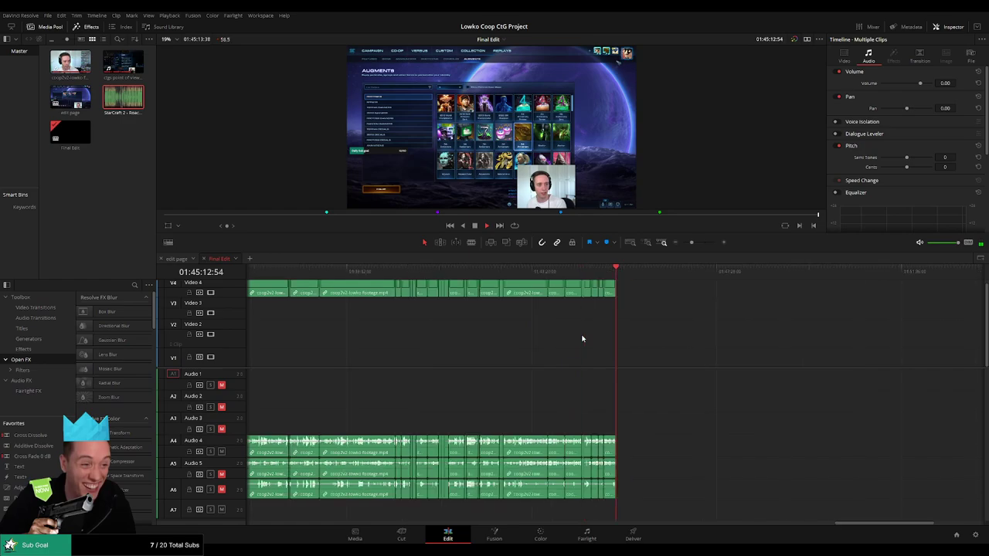
scroll(584, 338, up, 1)
drag(705, 244, 708, 244)
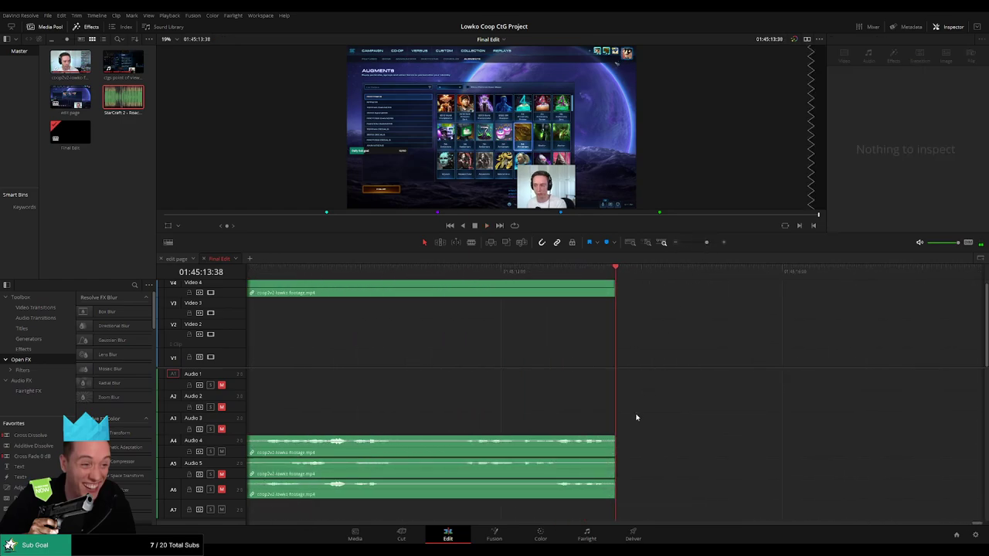
drag(614, 436, 579, 437)
mouse_move(614, 282)
mouse_down()
mouse_move(589, 282)
mouse_move(615, 285)
mouse_up()
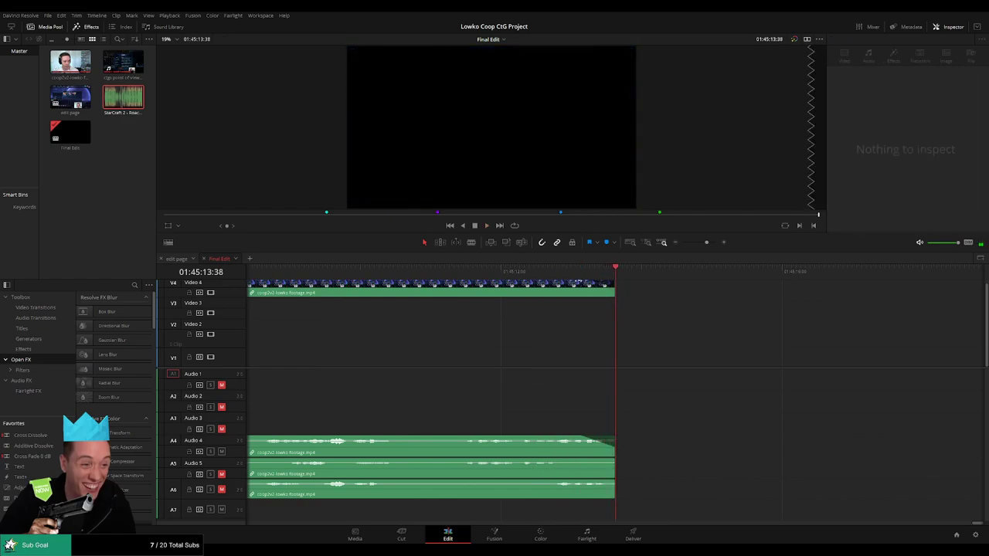
drag(577, 284, 538, 287)
- Redo the final Audio 4 fade-out with a length of about 30 frames, playing back the ending from about 01:45:12
drag(581, 438, 615, 439)
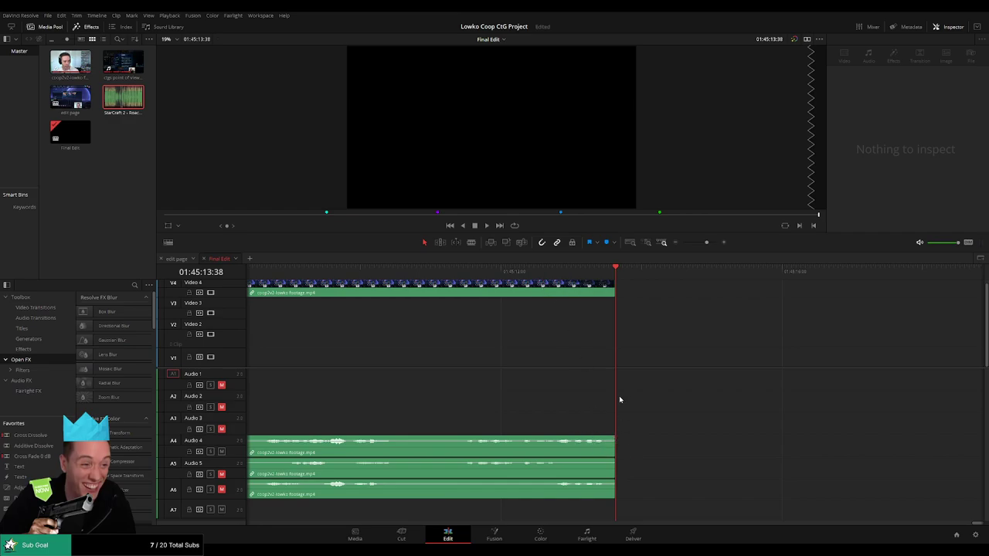
click(509, 271)
key(space)
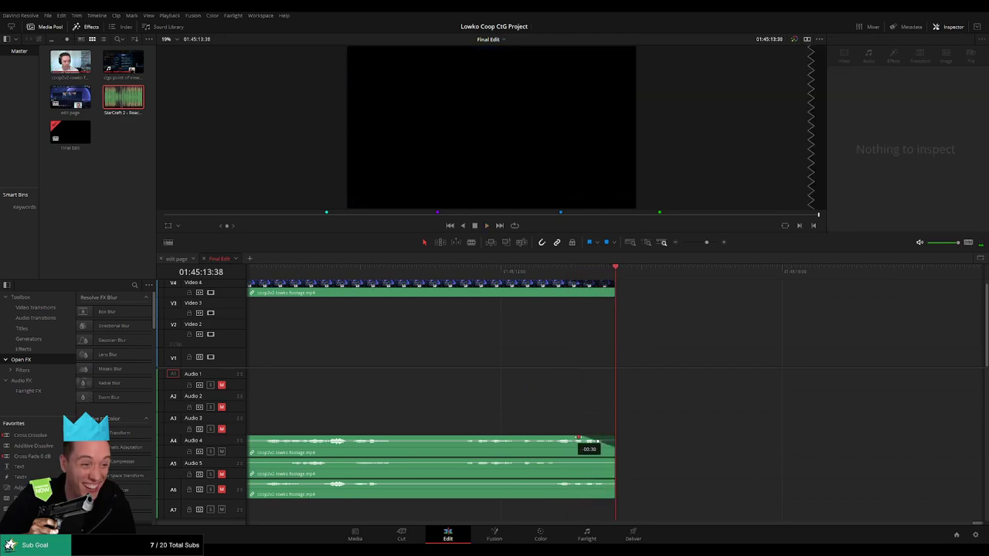
- Extend the end of the last linked clip to 01:45:13:46 and play back its faded ending from about 01:45:12:50
drag(615, 292, 625, 292)
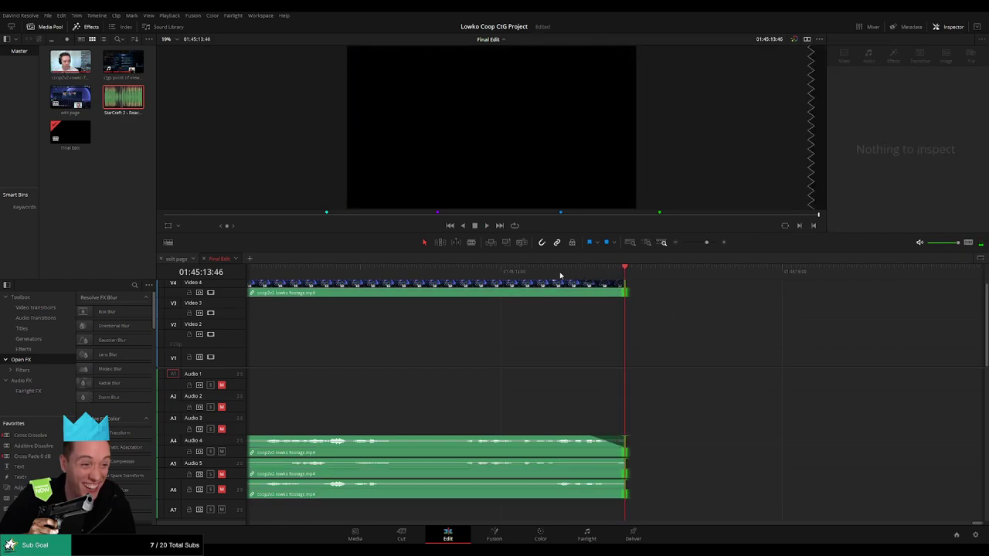
click(560, 275)
key(space)
- Trim the end of the last linked clip back to 01:45:13:40 and play back its ending from about 01:45:12:30
key(ctrl+a)
key(Left)
key(Left)
key(Left)
key(Left)
key(Left)
key(Left)
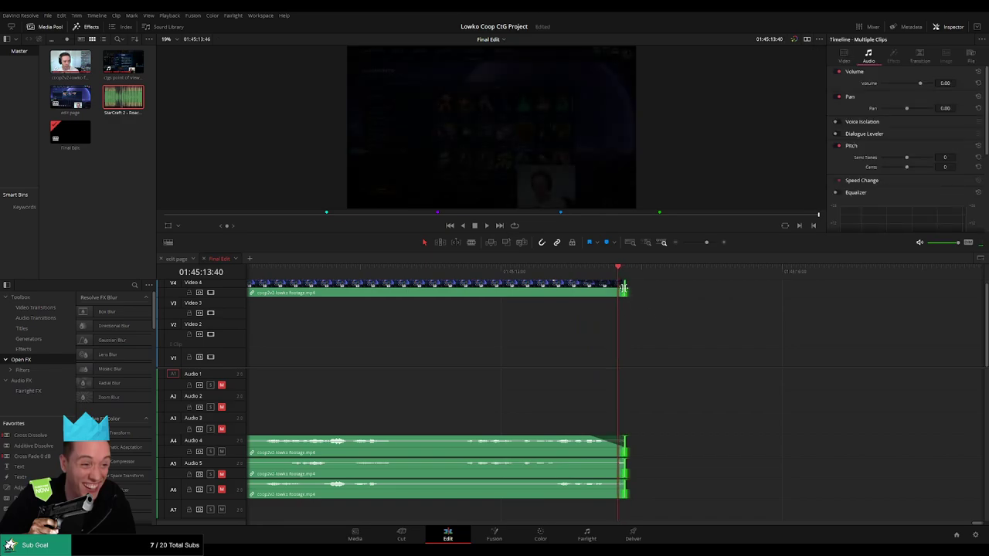
click(670, 339)
click(536, 270)
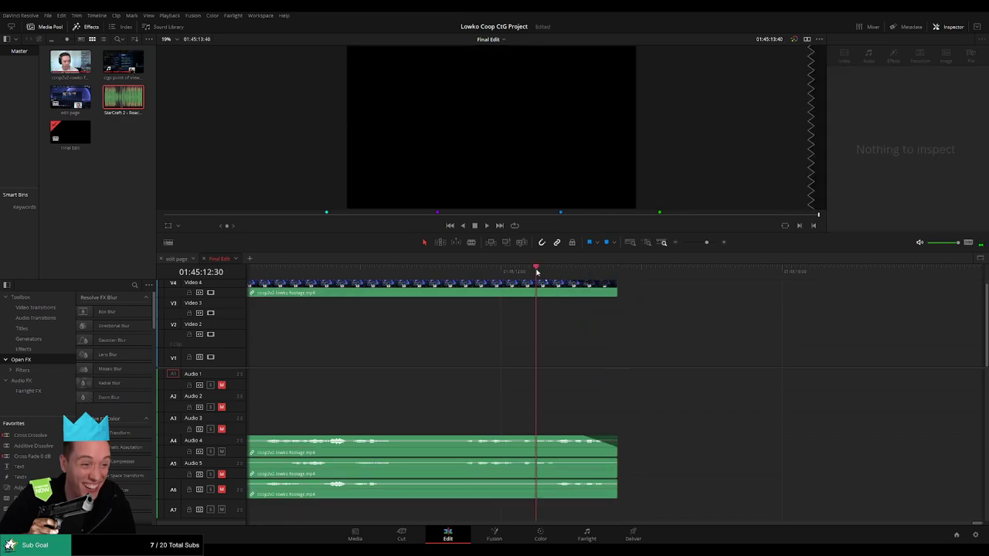
key(space)
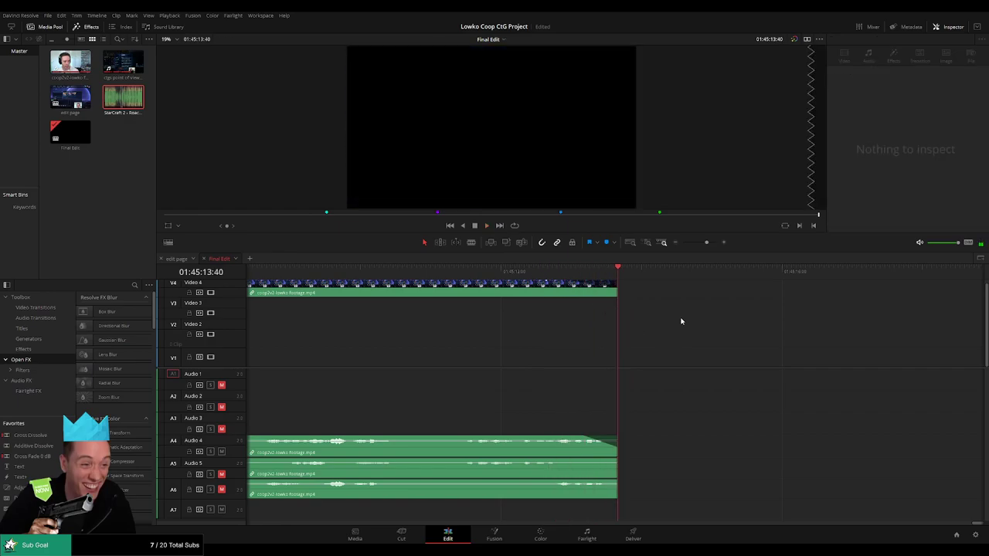
- Delete the short leading ctgs point of view.mp4 clip at about 00:04:10, leaving the gap in place
mouse_move(705, 245)
mouse_down()
mouse_move(683, 244)
mouse_move(698, 248)
mouse_up()
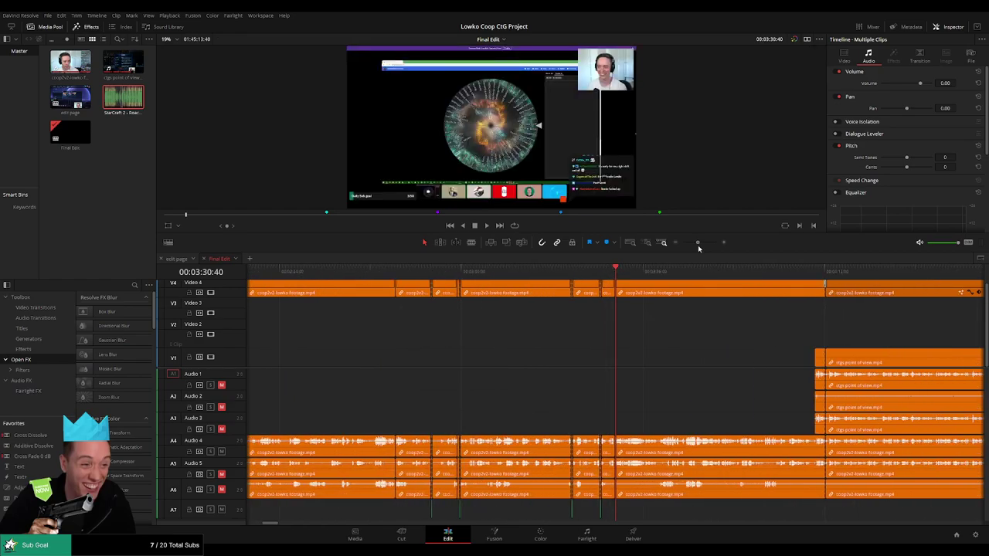
click(812, 271)
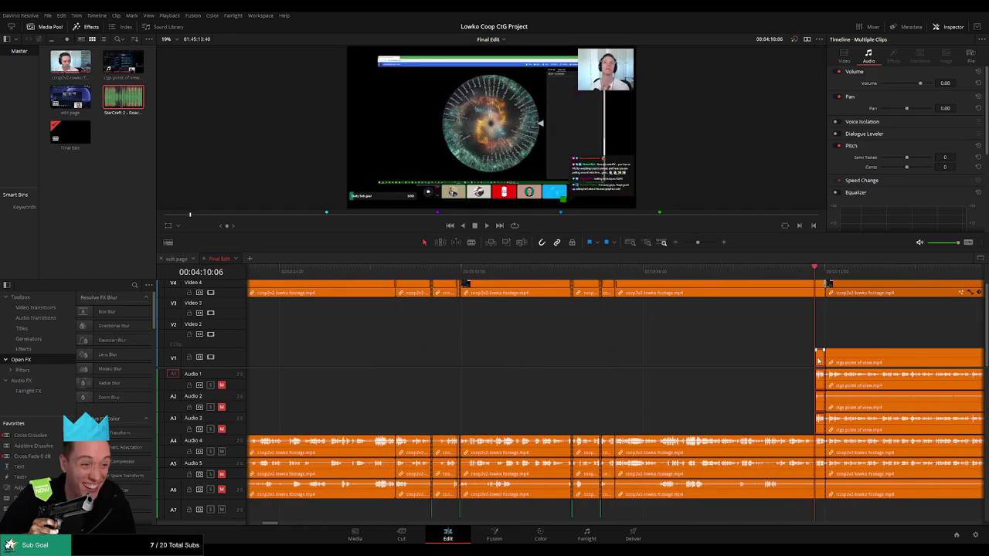
key(BackSpace)
- Examine the point-of-view clips from about 00:04:10 to 00:12:30, spot-checking the picture at the cuts
drag(865, 333, 621, 334)
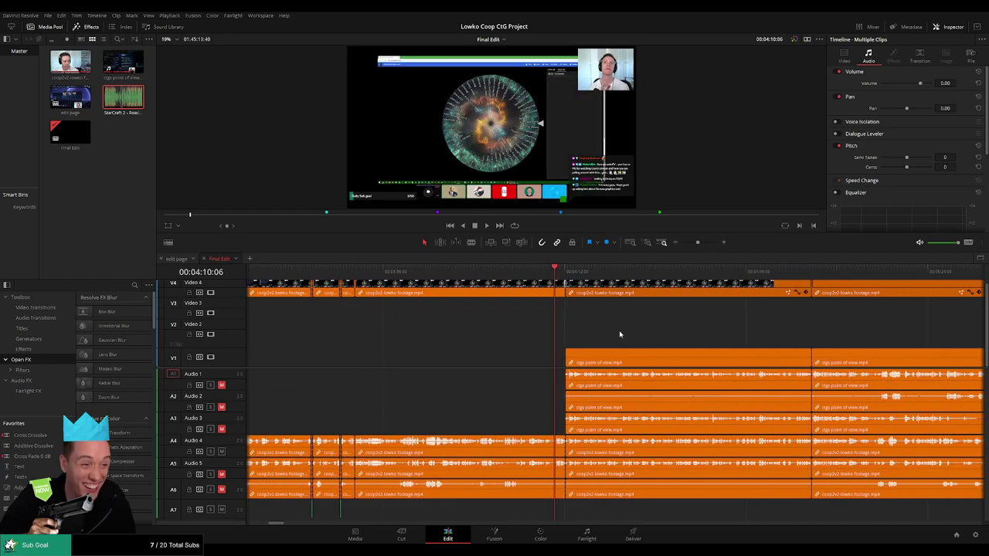
click(607, 272)
drag(674, 280, 811, 282)
drag(862, 351, 496, 349)
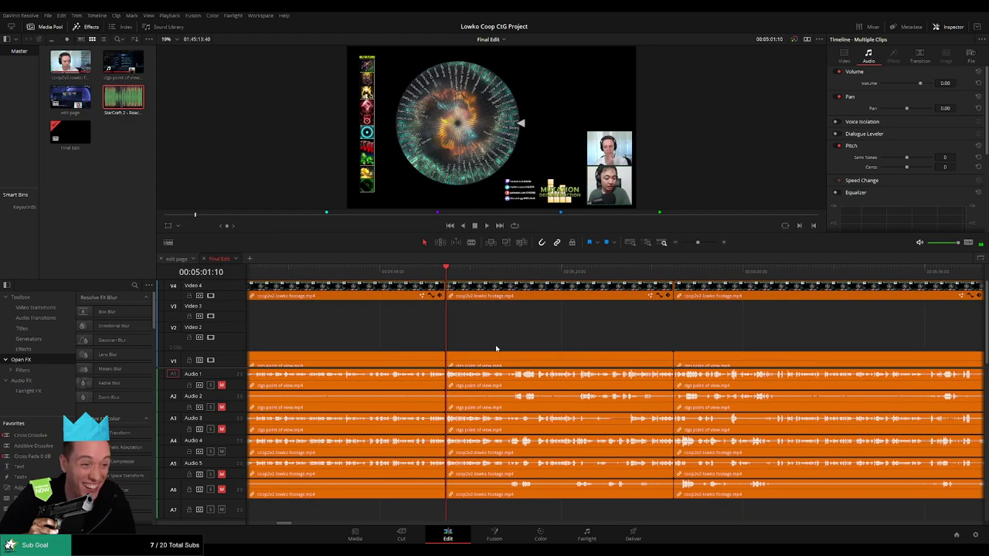
drag(443, 291, 673, 296)
drag(838, 333, 610, 333)
key(space)
drag(697, 243, 692, 246)
drag(775, 335, 644, 340)
key(space)
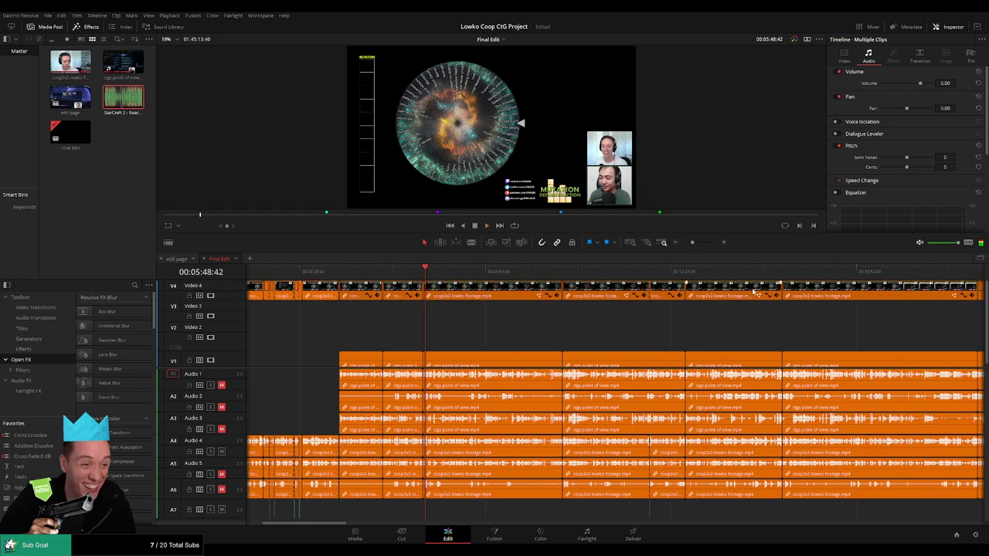
click(778, 271)
scroll(900, 331, down, 12)
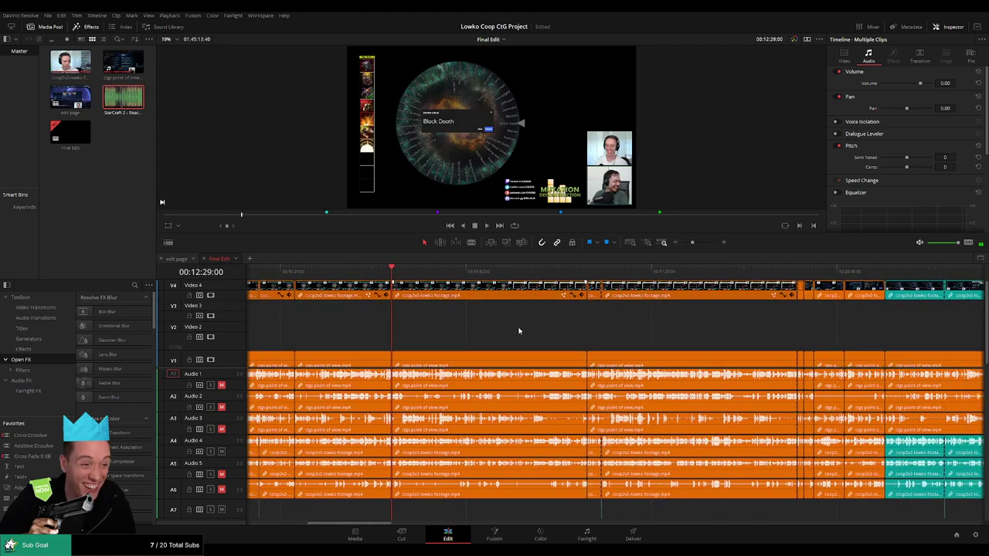
- Delete the two short ctgs point of view.mp4 clips starting at about 00:20:04, leaving the gap in place
click(789, 271)
drag(692, 242, 701, 244)
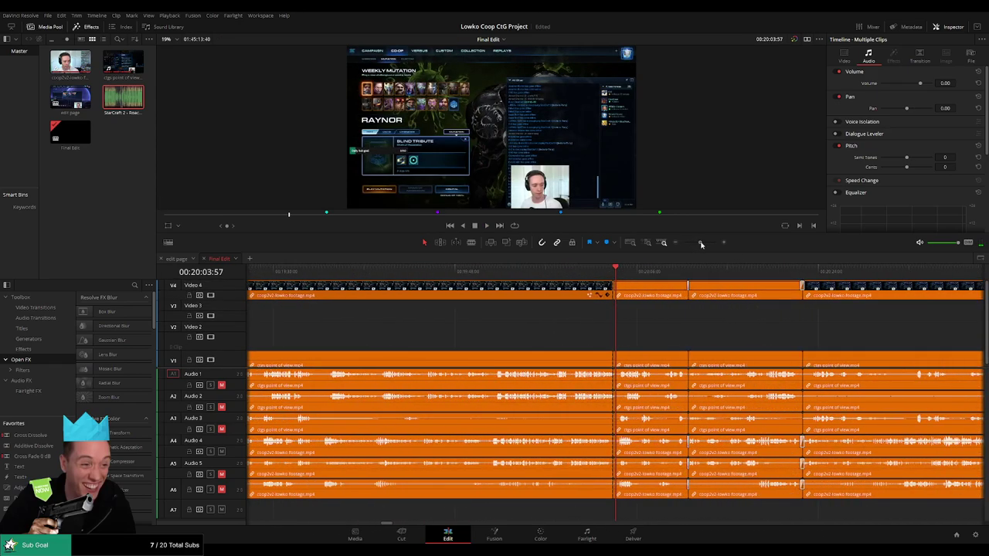
scroll(579, 329, down, 5)
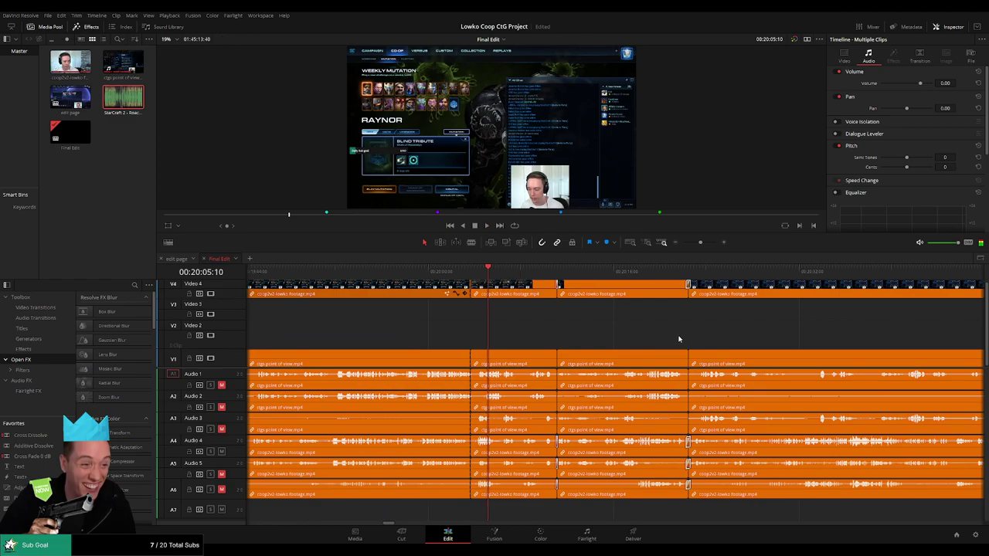
drag(679, 338, 553, 355)
key(Delete)
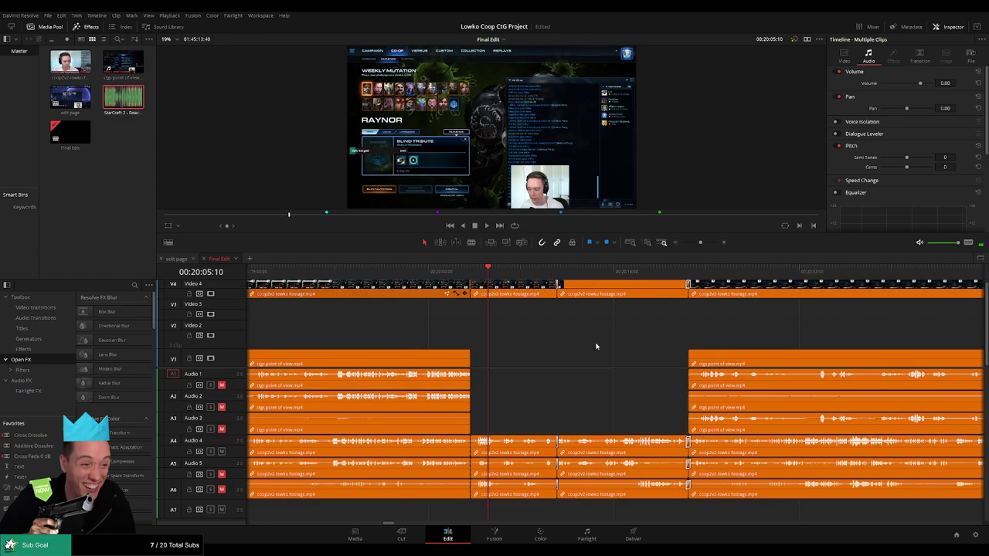
- Play back from about 00:20:24 and delete the two ctgs point of view.mp4 clips that precede the teal section
scroll(595, 346, down, 1)
click(685, 274)
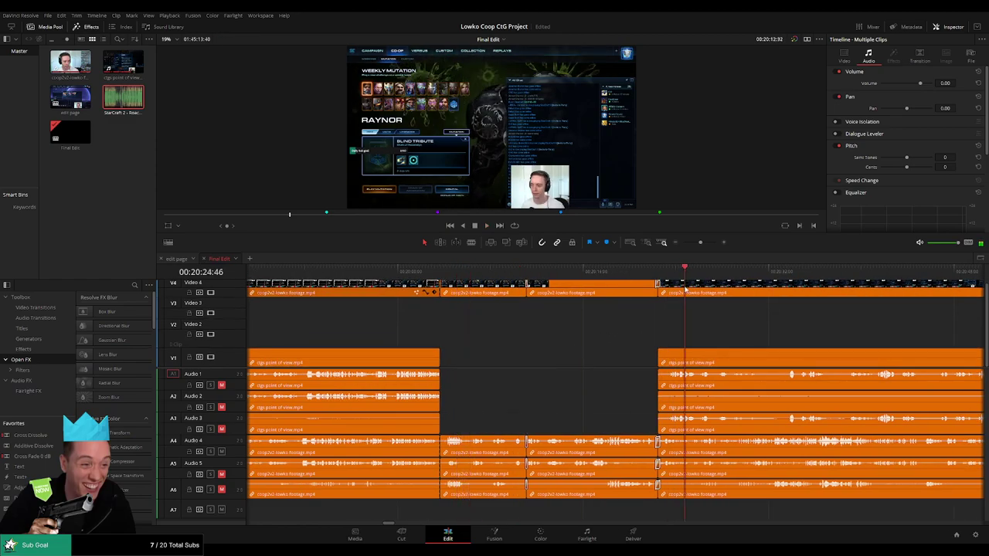
scroll(838, 327, down, 7)
drag(701, 243, 696, 244)
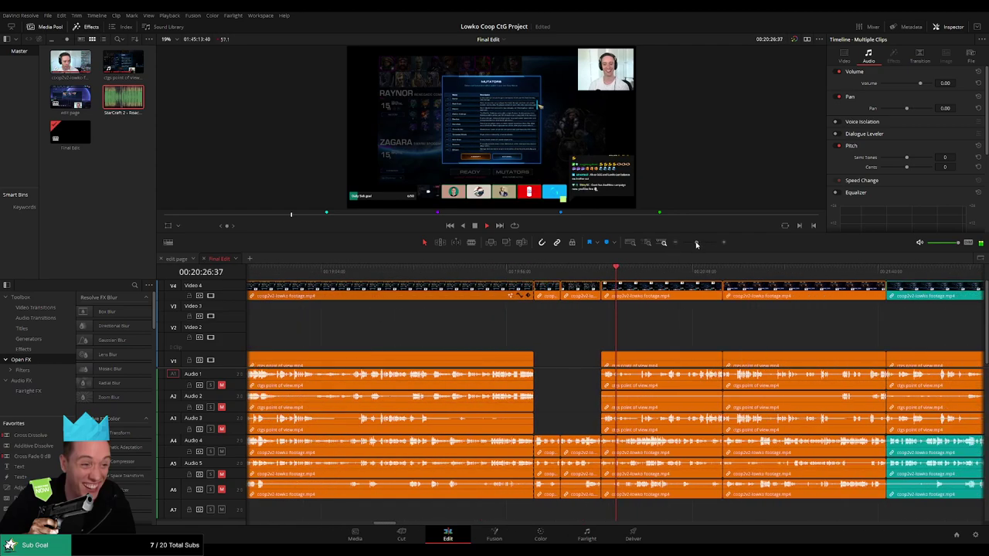
scroll(744, 314, down, 6)
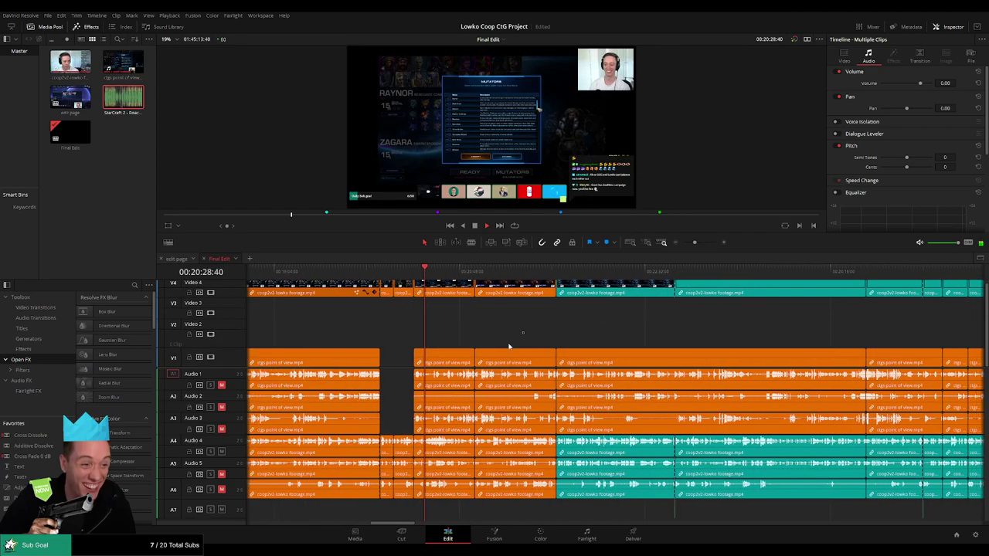
drag(509, 346, 457, 356)
key(BackSpace)
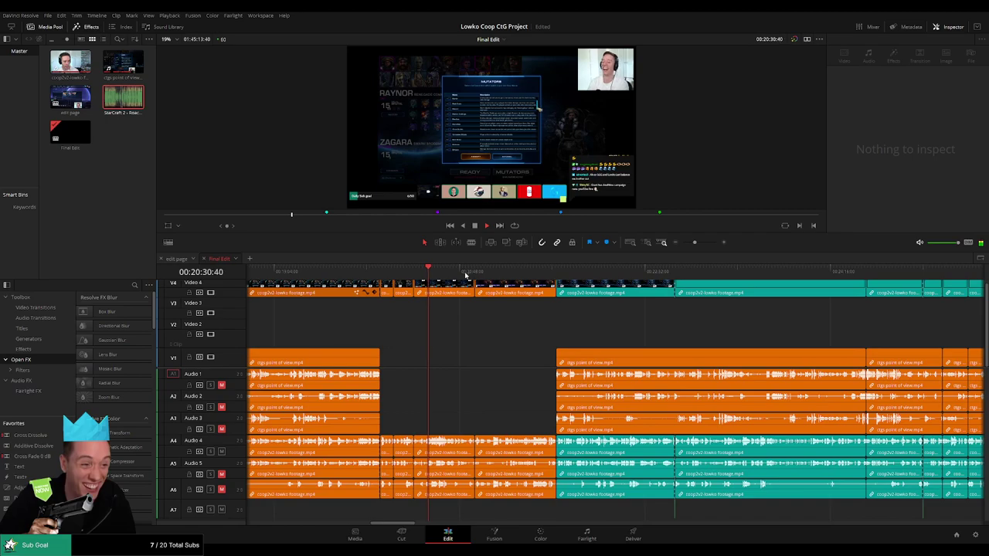
- Check the picture at about 00:22:12 and delete all ctgs point of view.mp4 clips beneath the teal section
drag(580, 272, 607, 278)
scroll(684, 350, down, 7)
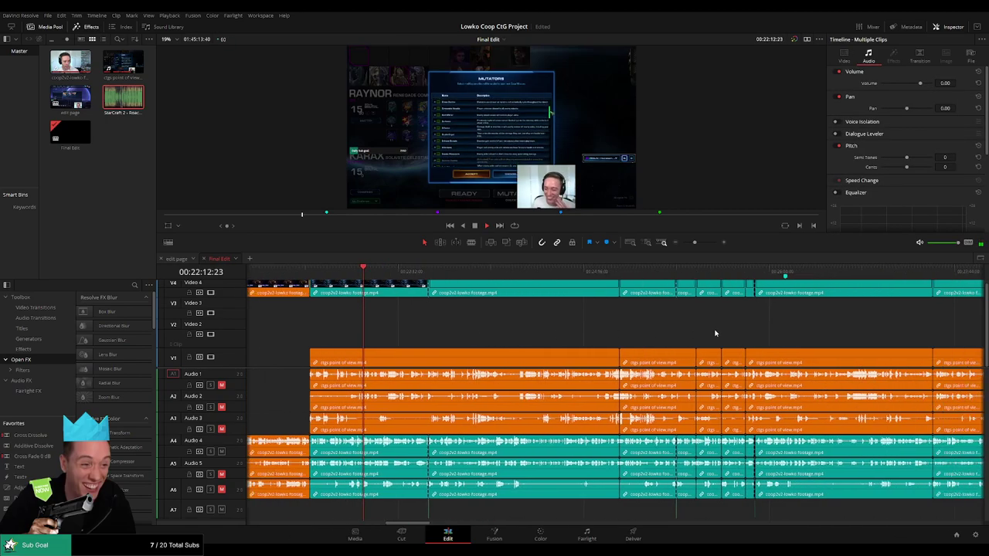
drag(694, 242, 691, 244)
scroll(705, 326, down, 6)
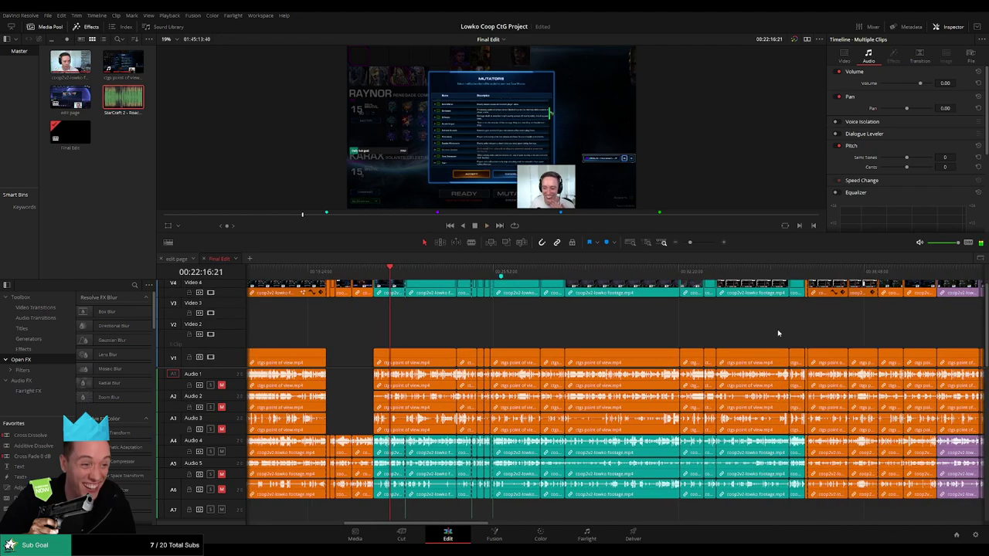
drag(778, 345, 437, 361)
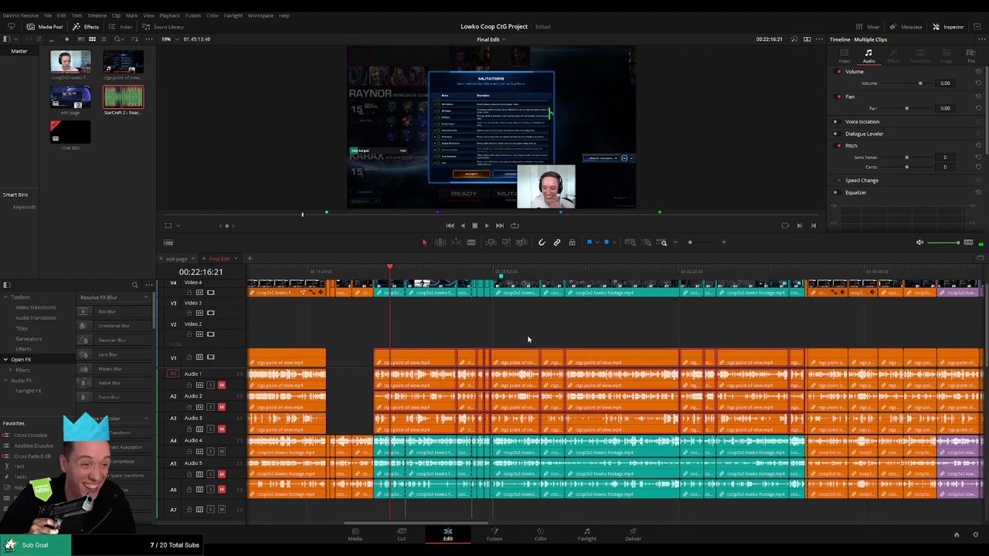
key(BackSpace)
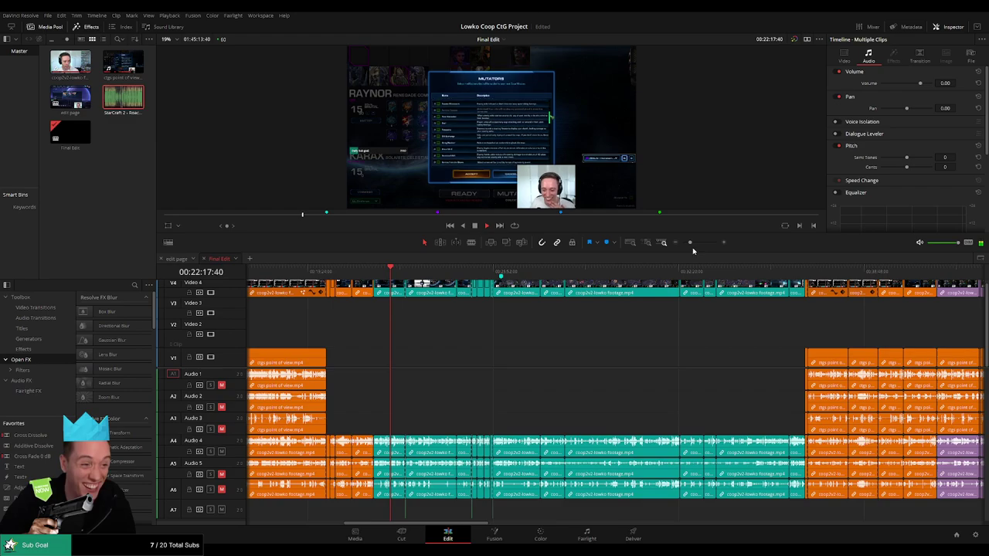
- Check the rest of the teal section and delete the short ctgs point of view.mp4 clip right after it, at about 00:36:46
mouse_move(690, 243)
mouse_down()
mouse_move(681, 246)
mouse_move(698, 245)
mouse_move(689, 247)
mouse_up()
click(654, 272)
scroll(552, 345, right, 3)
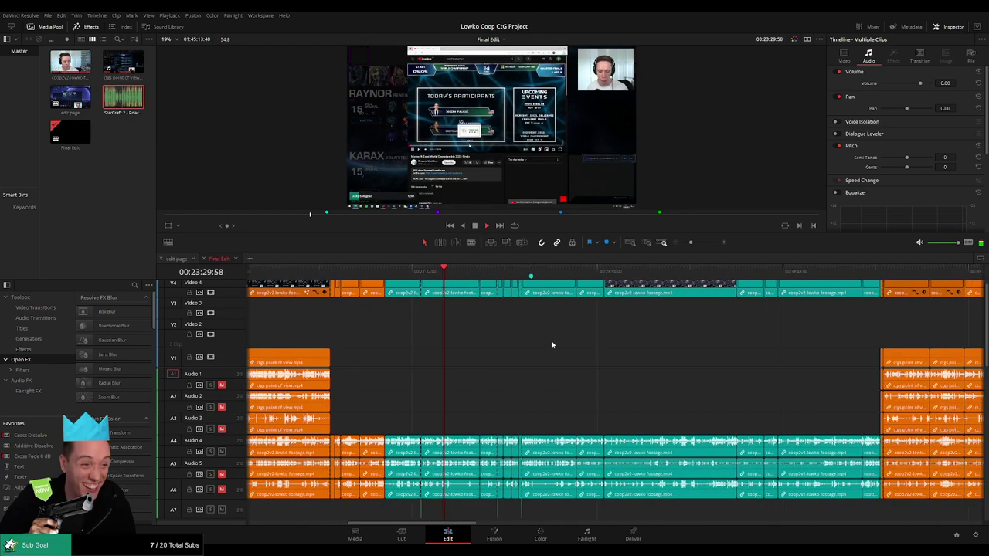
click(621, 270)
scroll(754, 348, right, 3)
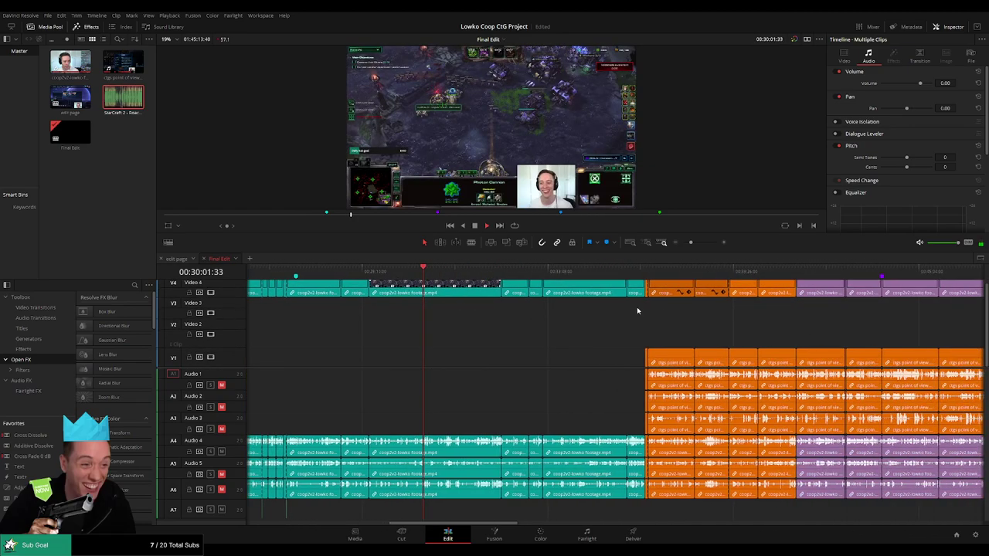
click(647, 272)
drag(689, 242, 701, 243)
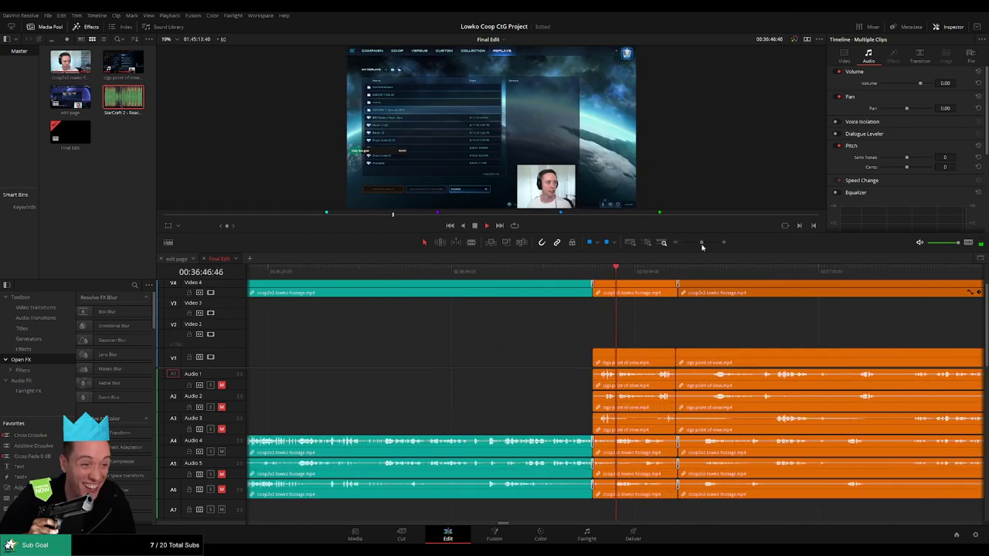
click(619, 355)
key(Delete)
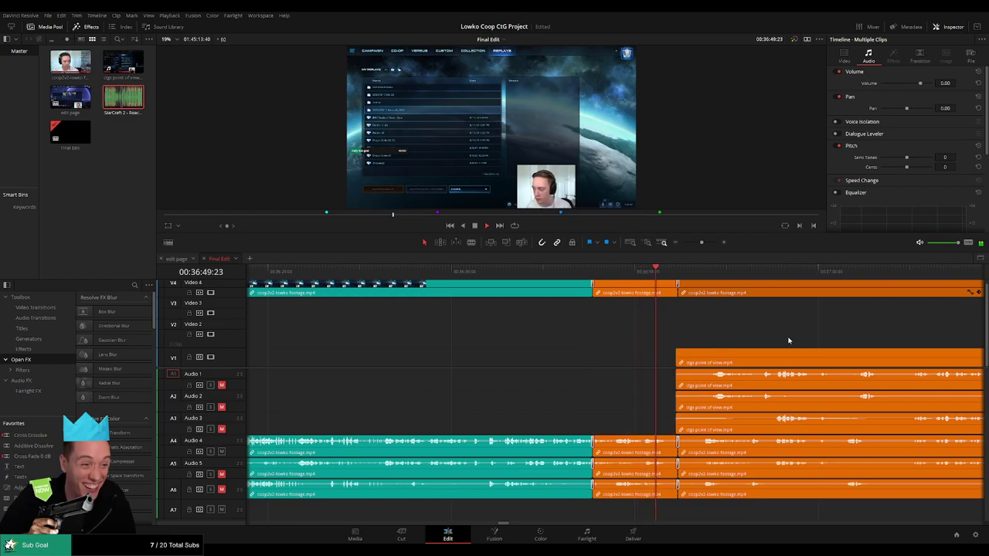
- Split the linked ctgs point of view.mp4 clip at 00:36:50:50, remove its short leading piece and play back the result
scroll(601, 326, right, 3)
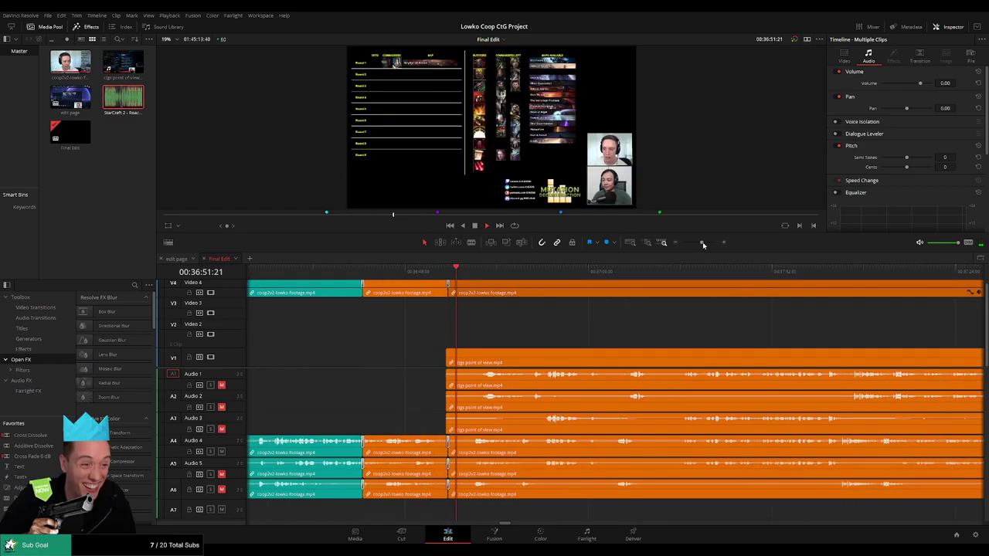
mouse_move(702, 243)
mouse_down()
mouse_move(691, 245)
mouse_move(706, 245)
mouse_up()
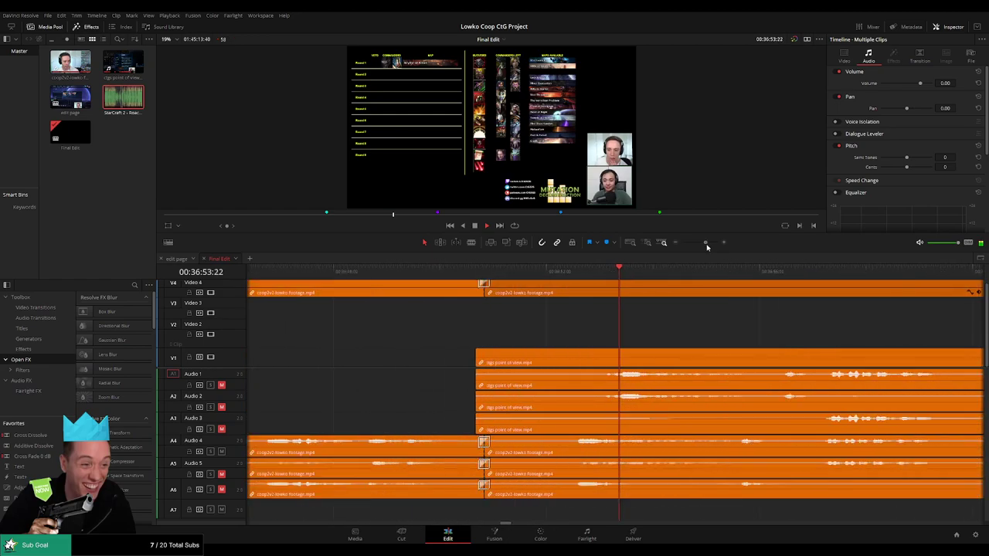
click(406, 272)
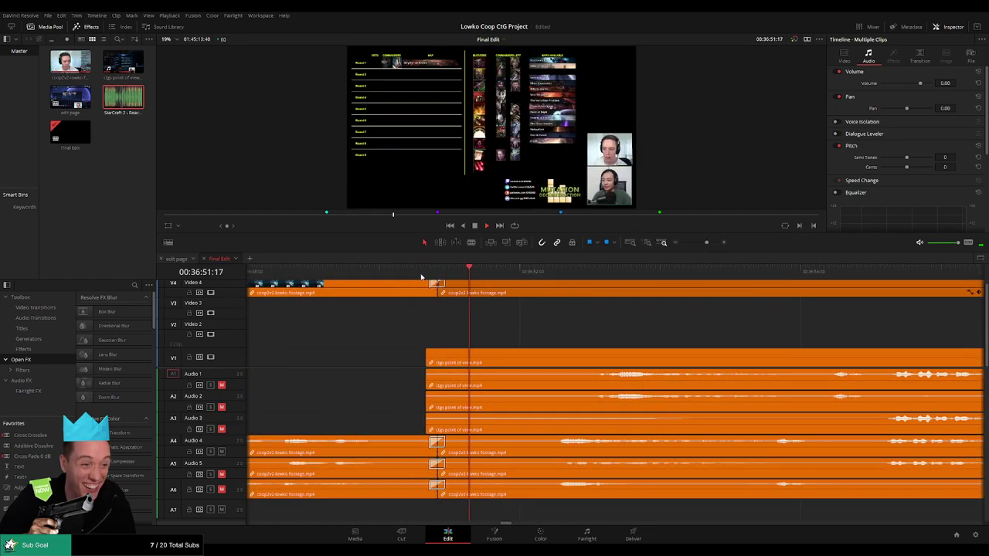
click(425, 272)
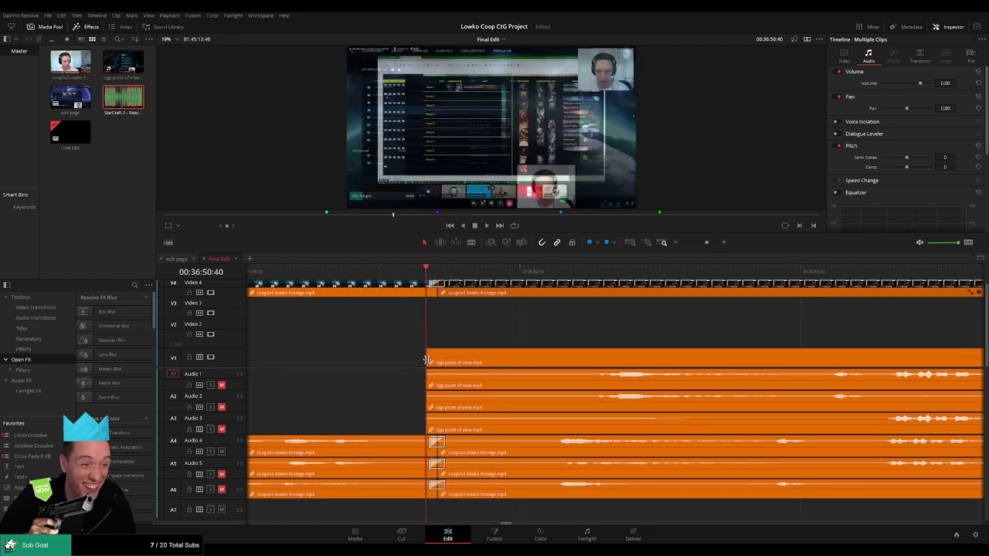
click(438, 272)
key(ctrl+b)
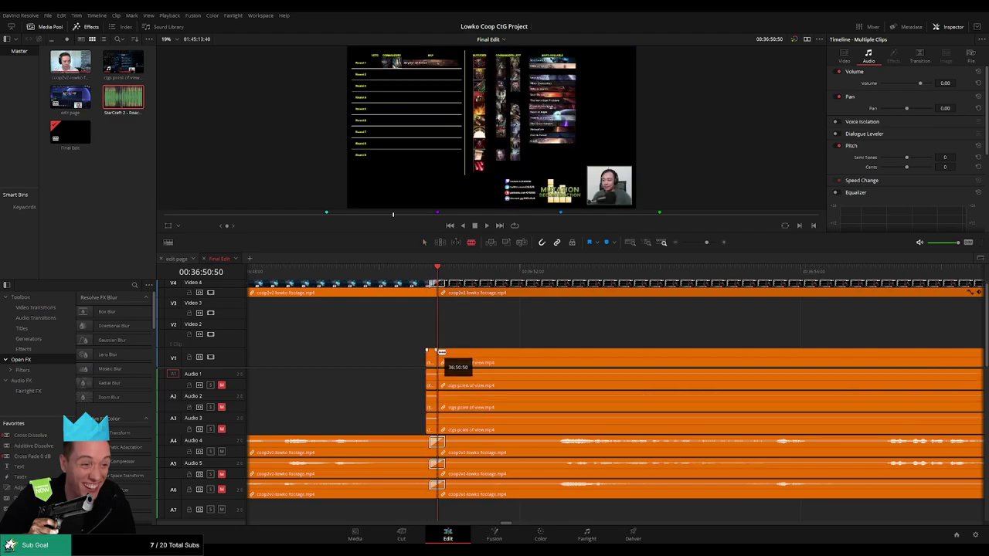
click(432, 357)
drag(435, 355, 437, 356)
key(space)
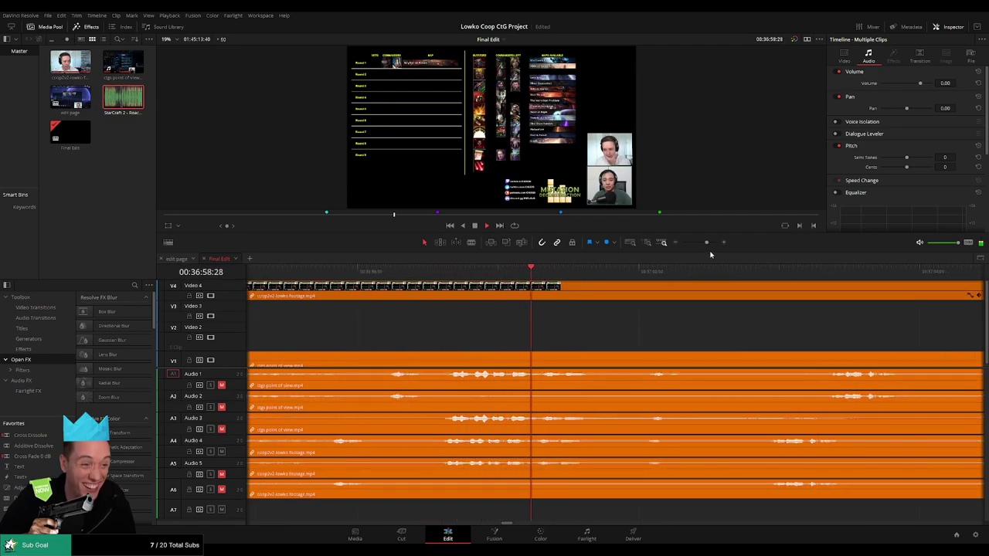
- Delete the two ctgs point of view.mp4 clips between about 00:39:20 and the start of the purple section
drag(706, 242, 694, 246)
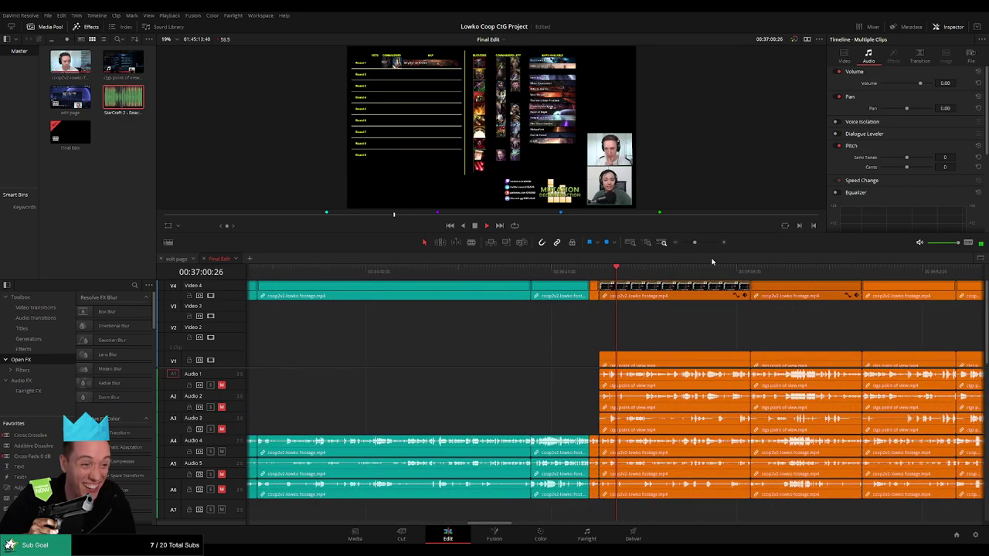
click(868, 273)
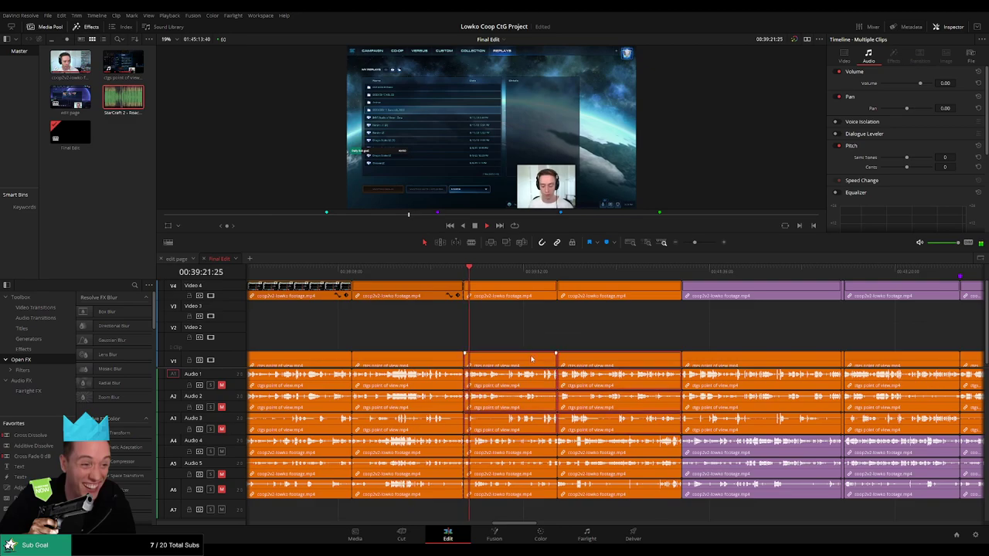
key(BackSpace)
drag(676, 330, 530, 333)
key(space)
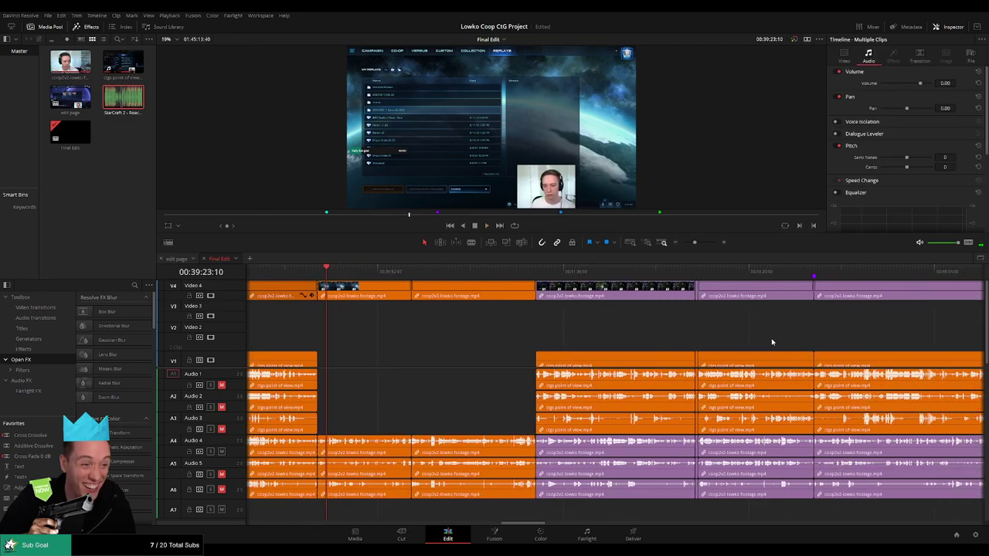
- Delete all ctgs point of view.mp4 clips beneath the purple section, leaving the gap in place
drag(767, 343, 437, 336)
drag(694, 242, 686, 244)
drag(643, 335, 646, 377)
key(BackSpace)
- Delete all ctgs point of view.mp4 clips beneath the orange section between the purple and blue sections, leaving the gap in place
click(669, 271)
key(space)
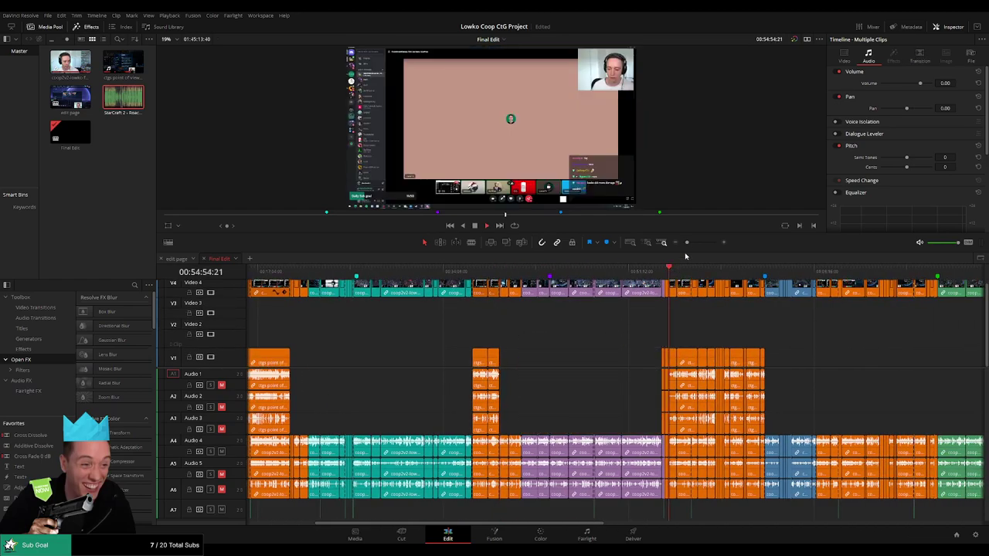
drag(687, 242, 692, 243)
scroll(709, 334, right, 5)
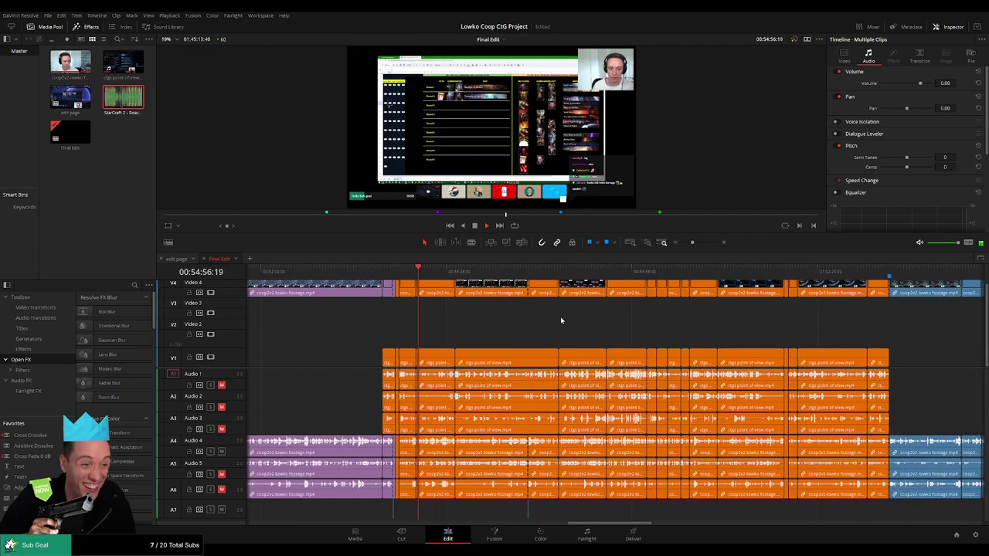
drag(925, 333, 446, 370)
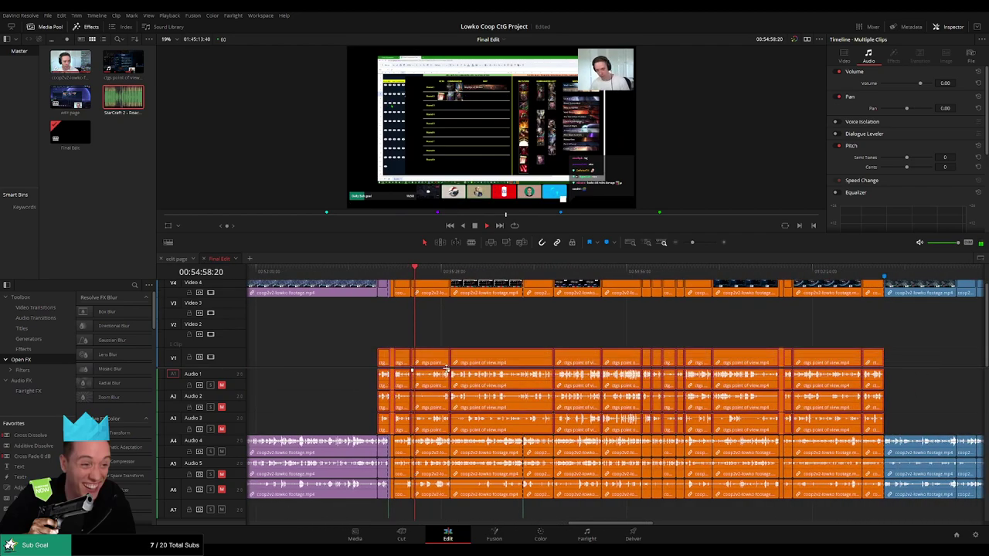
key(Delete)
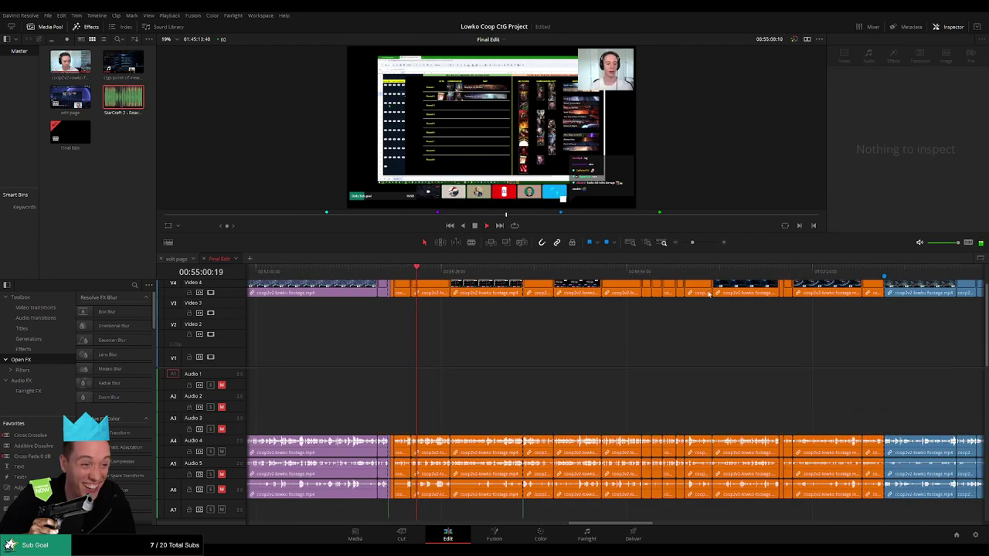
- Review the whole timeline and examine where its final green clips end
drag(693, 242, 681, 246)
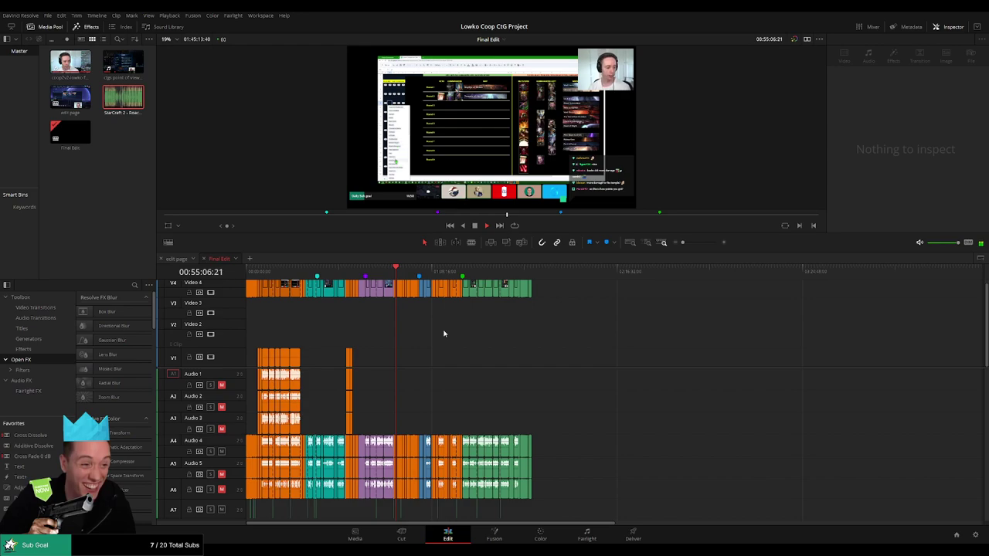
key(ctrl+a)
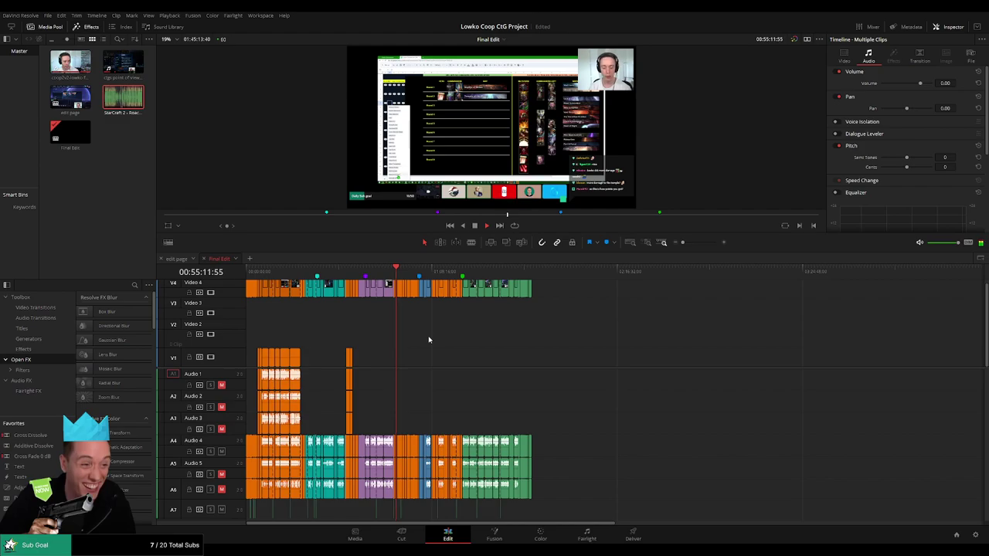
drag(568, 286, 240, 292)
click(436, 345)
key(space)
key(End)
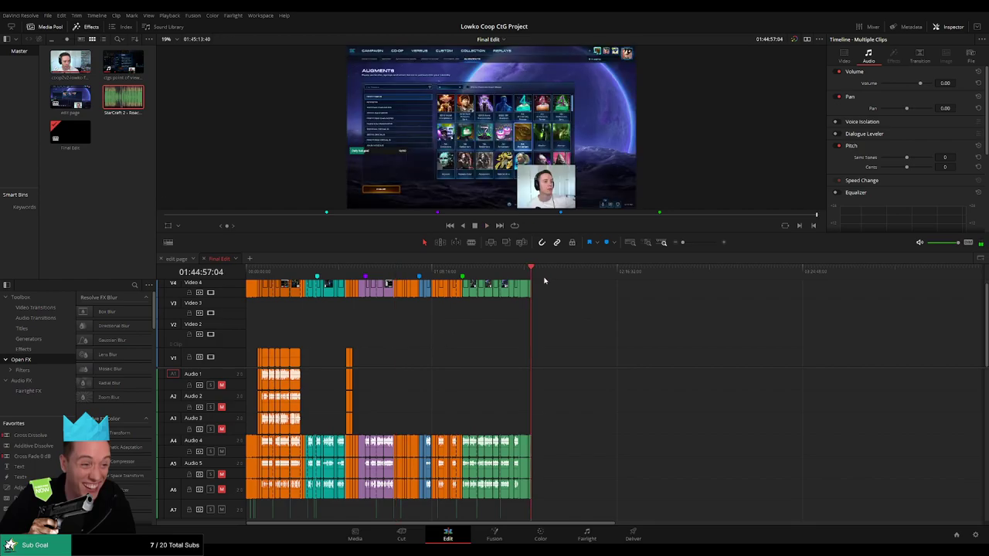
drag(683, 243, 697, 243)
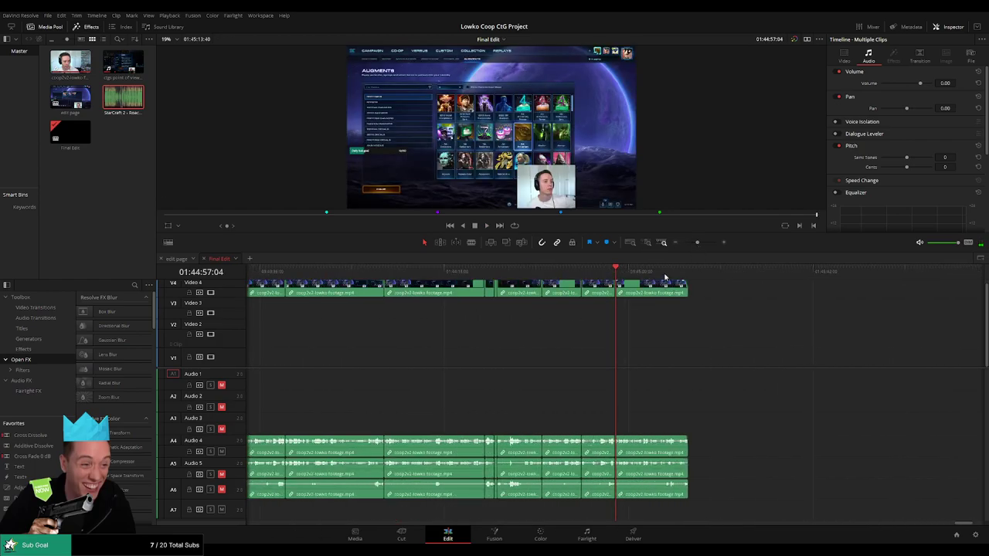
click(688, 273)
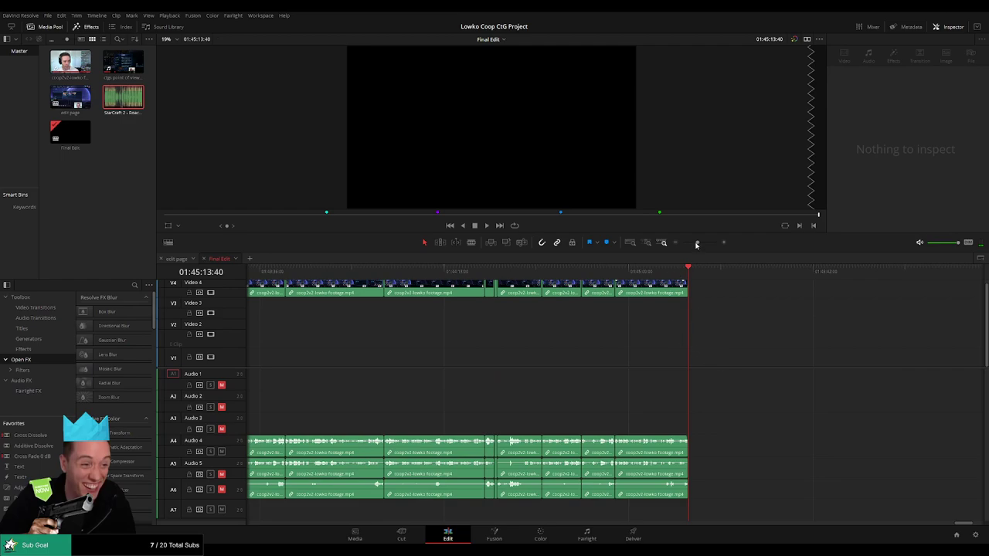
key(ctrl+shift+z)
click(674, 245)
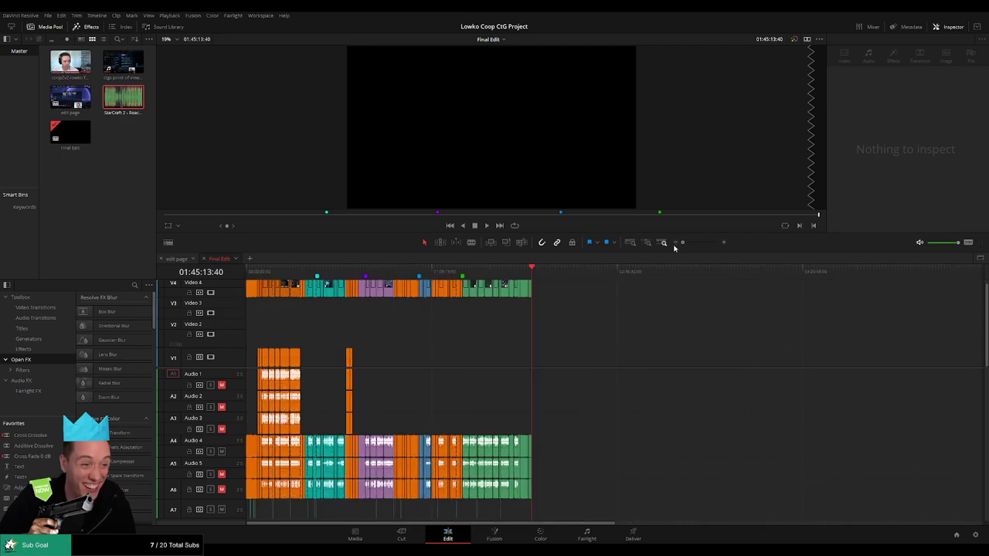
- Lengthen the Audio 4 fade-in on the opening clip to about 57 frames and play back the start
drag(340, 272, 240, 280)
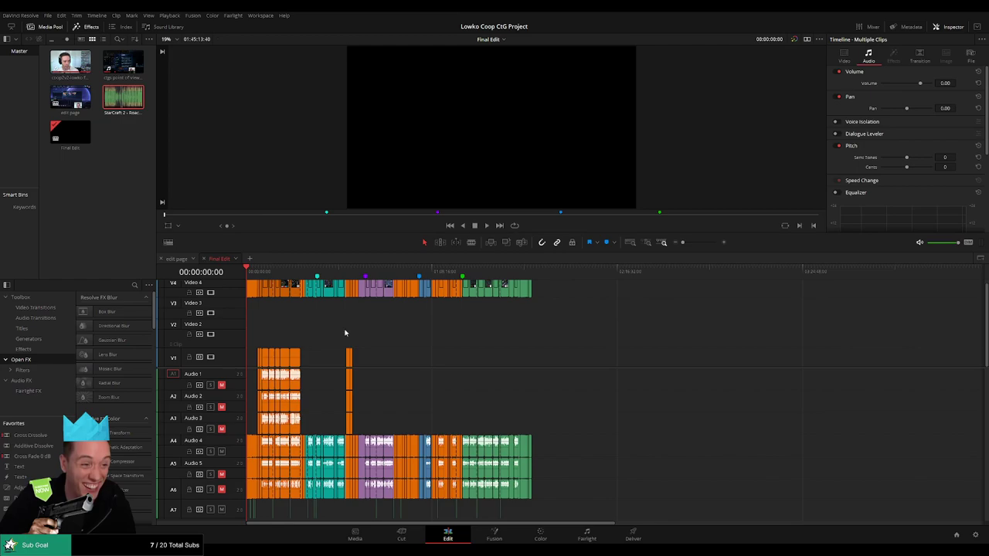
key(space)
drag(689, 244, 704, 245)
key(space)
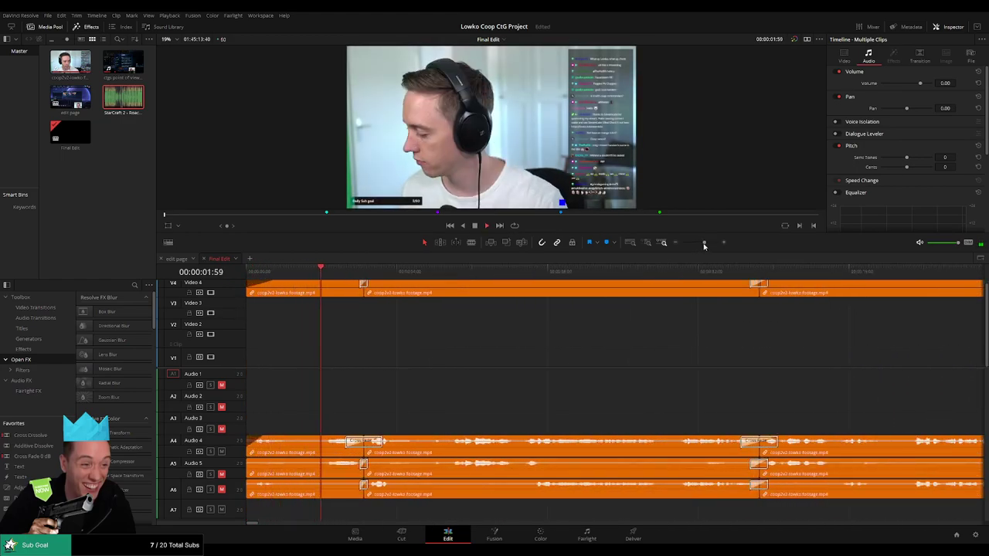
key(space)
click(248, 267)
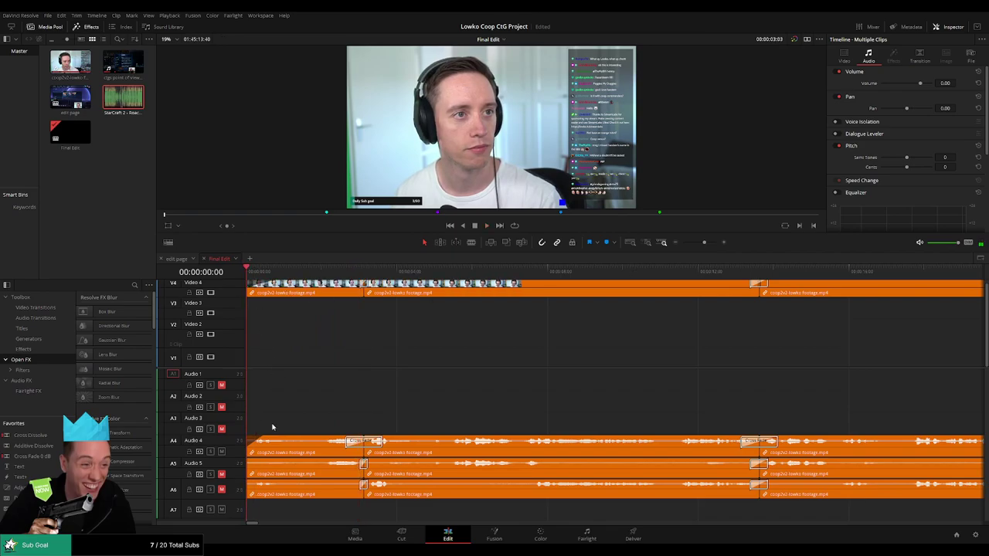
drag(260, 438, 280, 438)
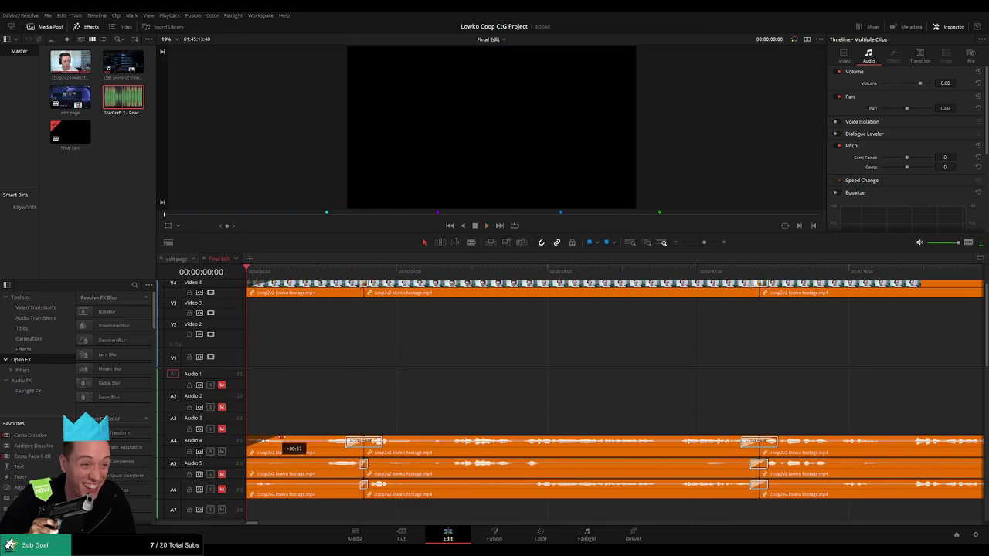
key(space)
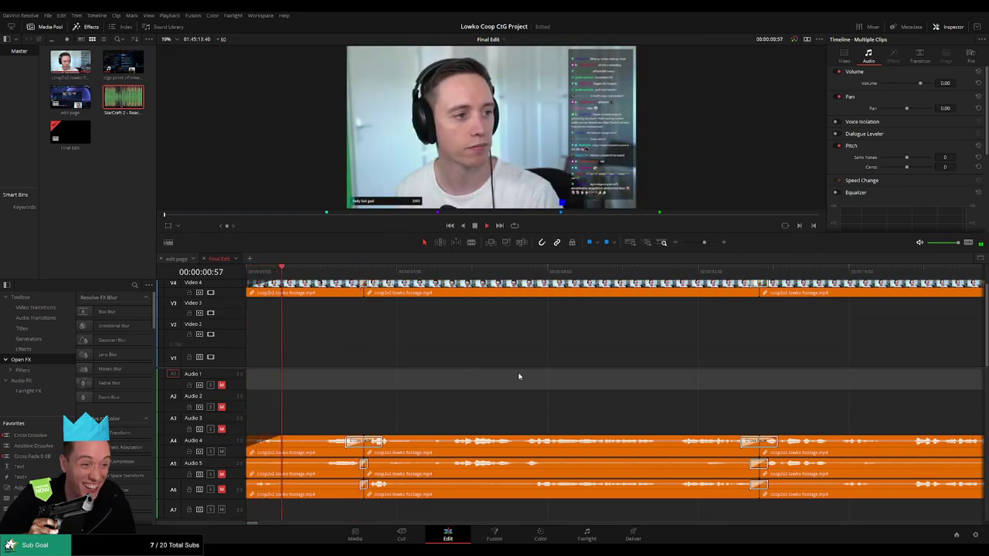
- Add a red marker at the timeline's end, 01:45:13:40, named "End of the project" with the note "1 hour and 45 minutes"
drag(701, 243, 677, 247)
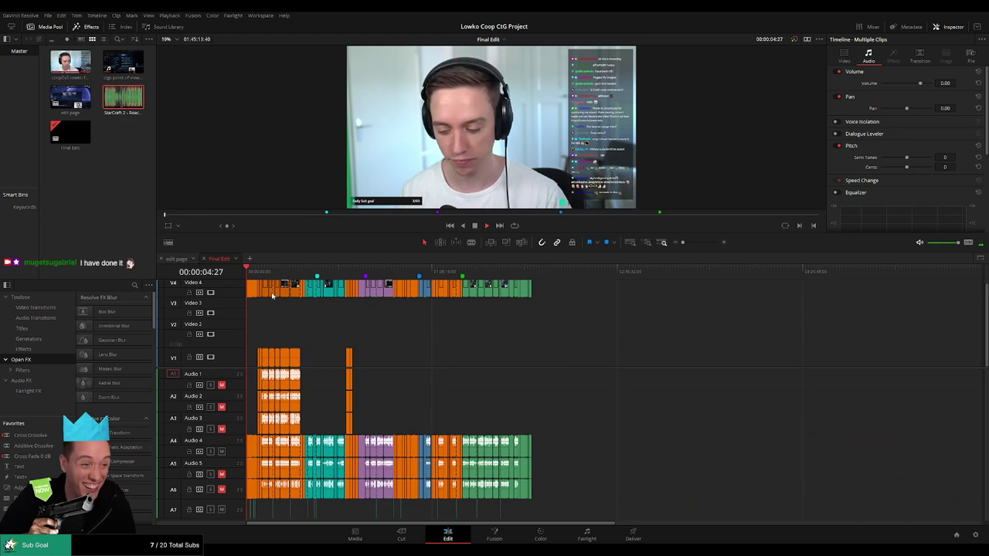
key(space)
key(Home)
key(End)
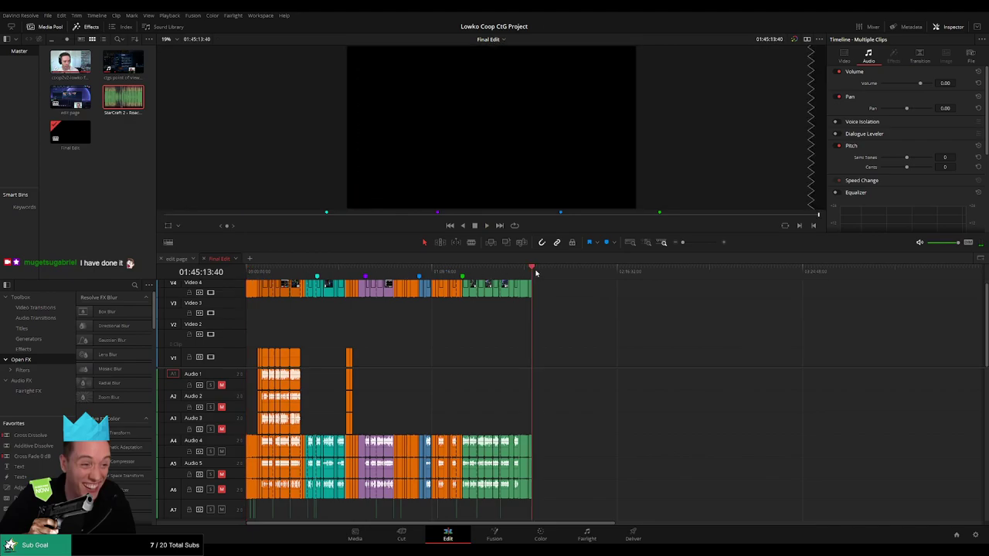
click(579, 331)
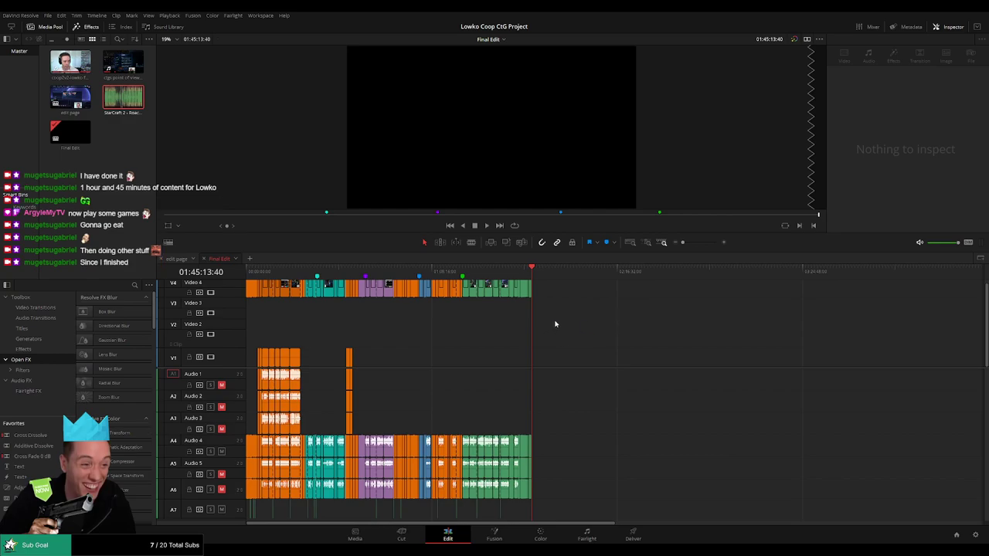
key(m)
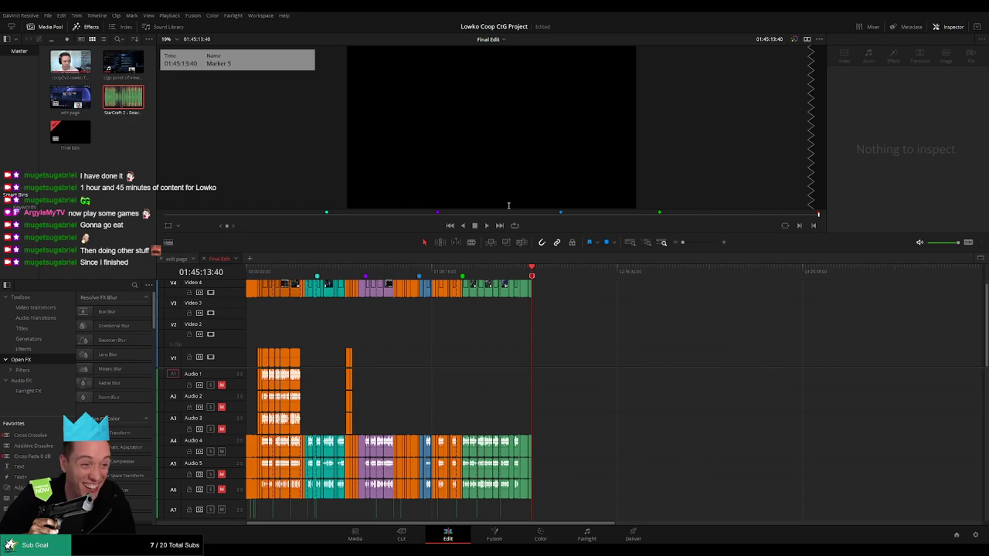
- Add an orange marker at 00:04:12:14 named "Orange clips" with the note "Explanation and choosing mutators and commanders", and check the end marker
drag(253, 271, 245, 285)
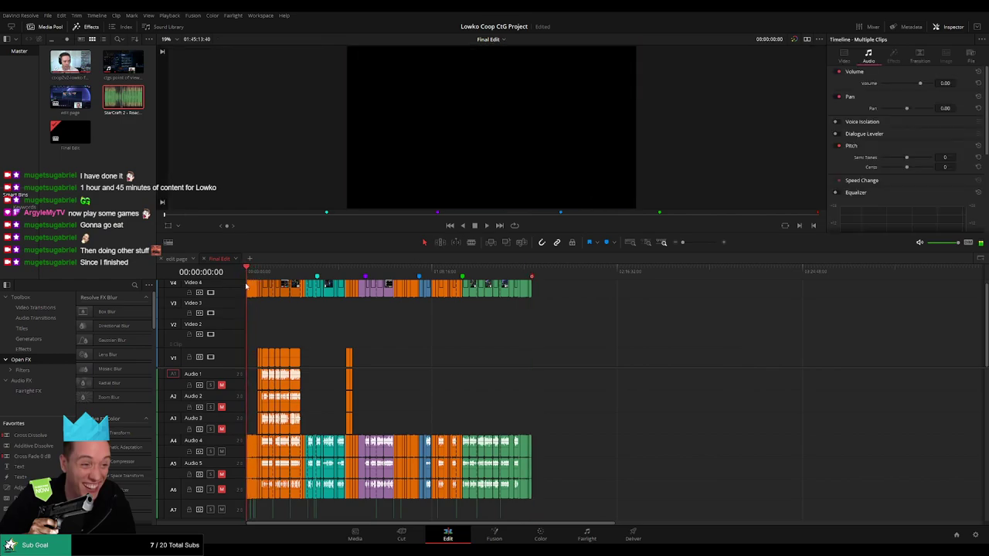
scroll(278, 278, up, 5)
click(303, 268)
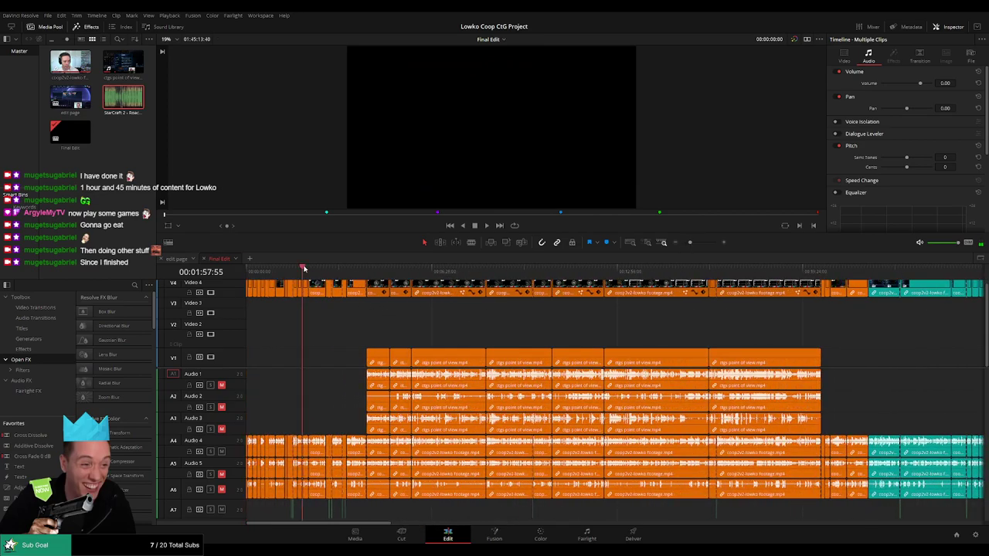
drag(303, 268, 366, 270)
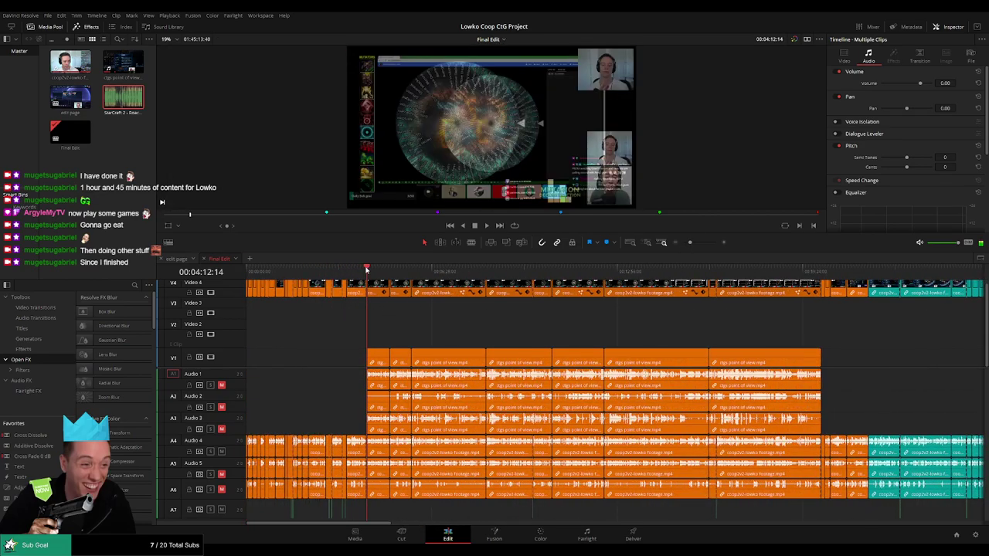
key(m)
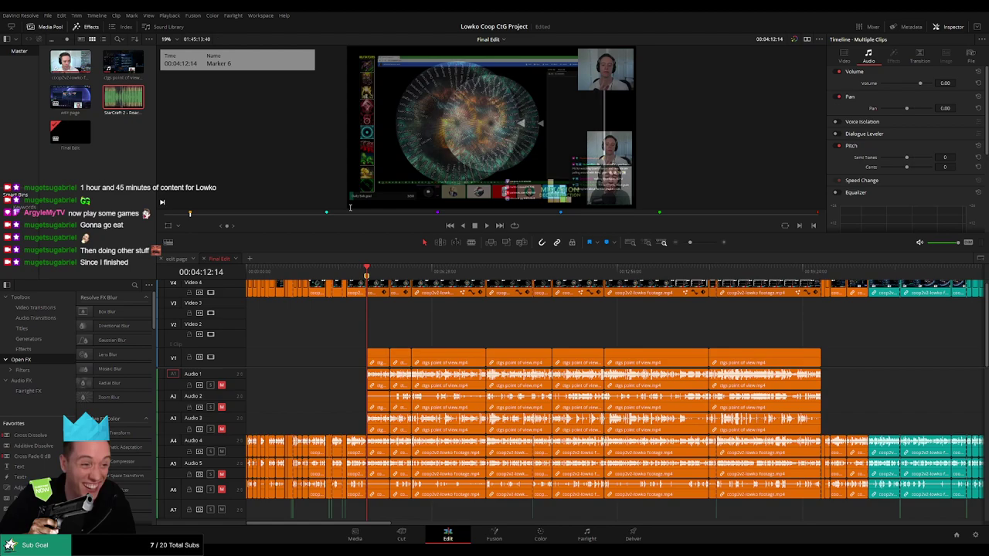
key(ctrl+shift+z)
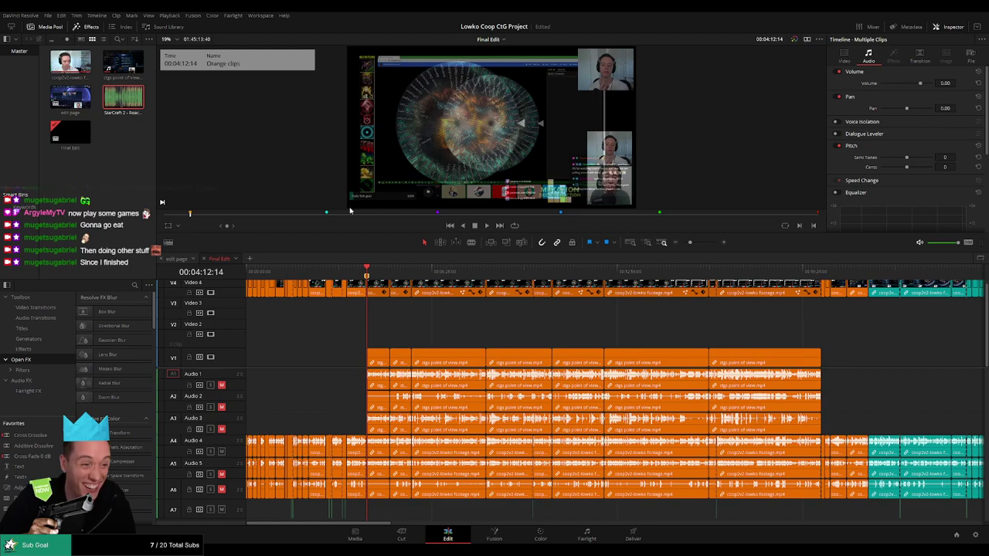
key(ctrl+shift+z)
drag(690, 242, 678, 243)
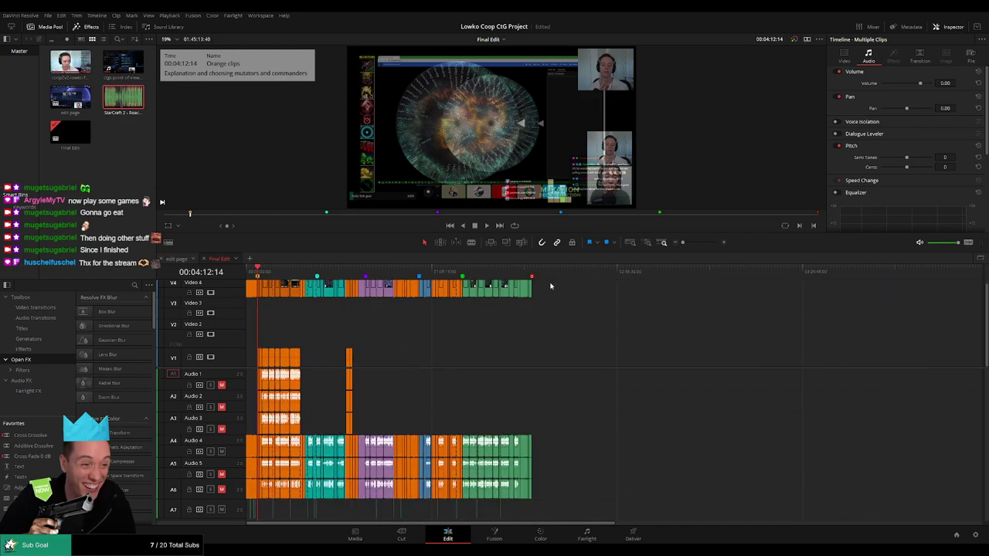
click(532, 271)
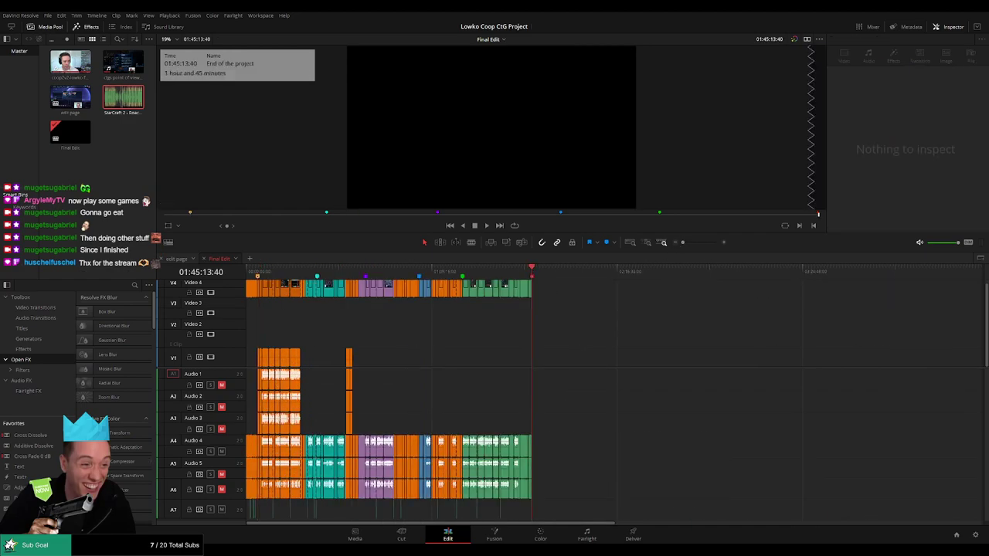